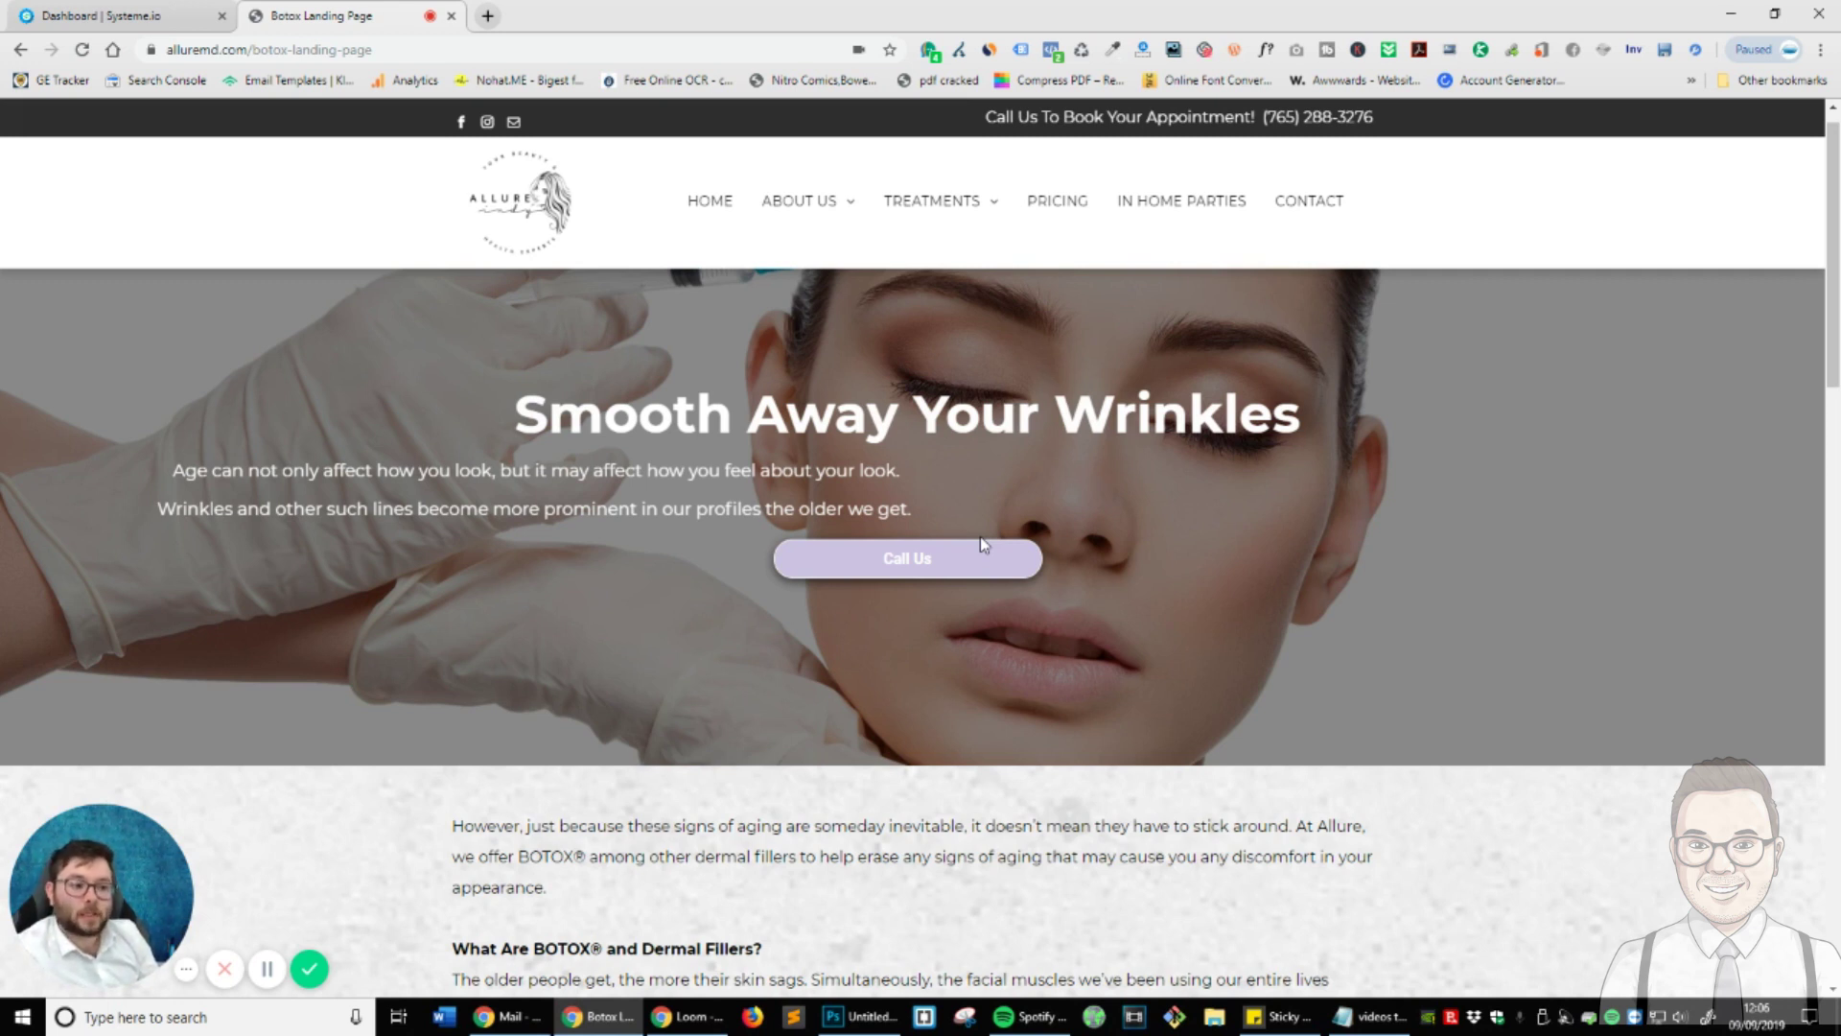
- Scroll through the alluremd Botox landing page, then switch to the Systeme.io dashboard tab
scroll(982, 545, "down", 10)
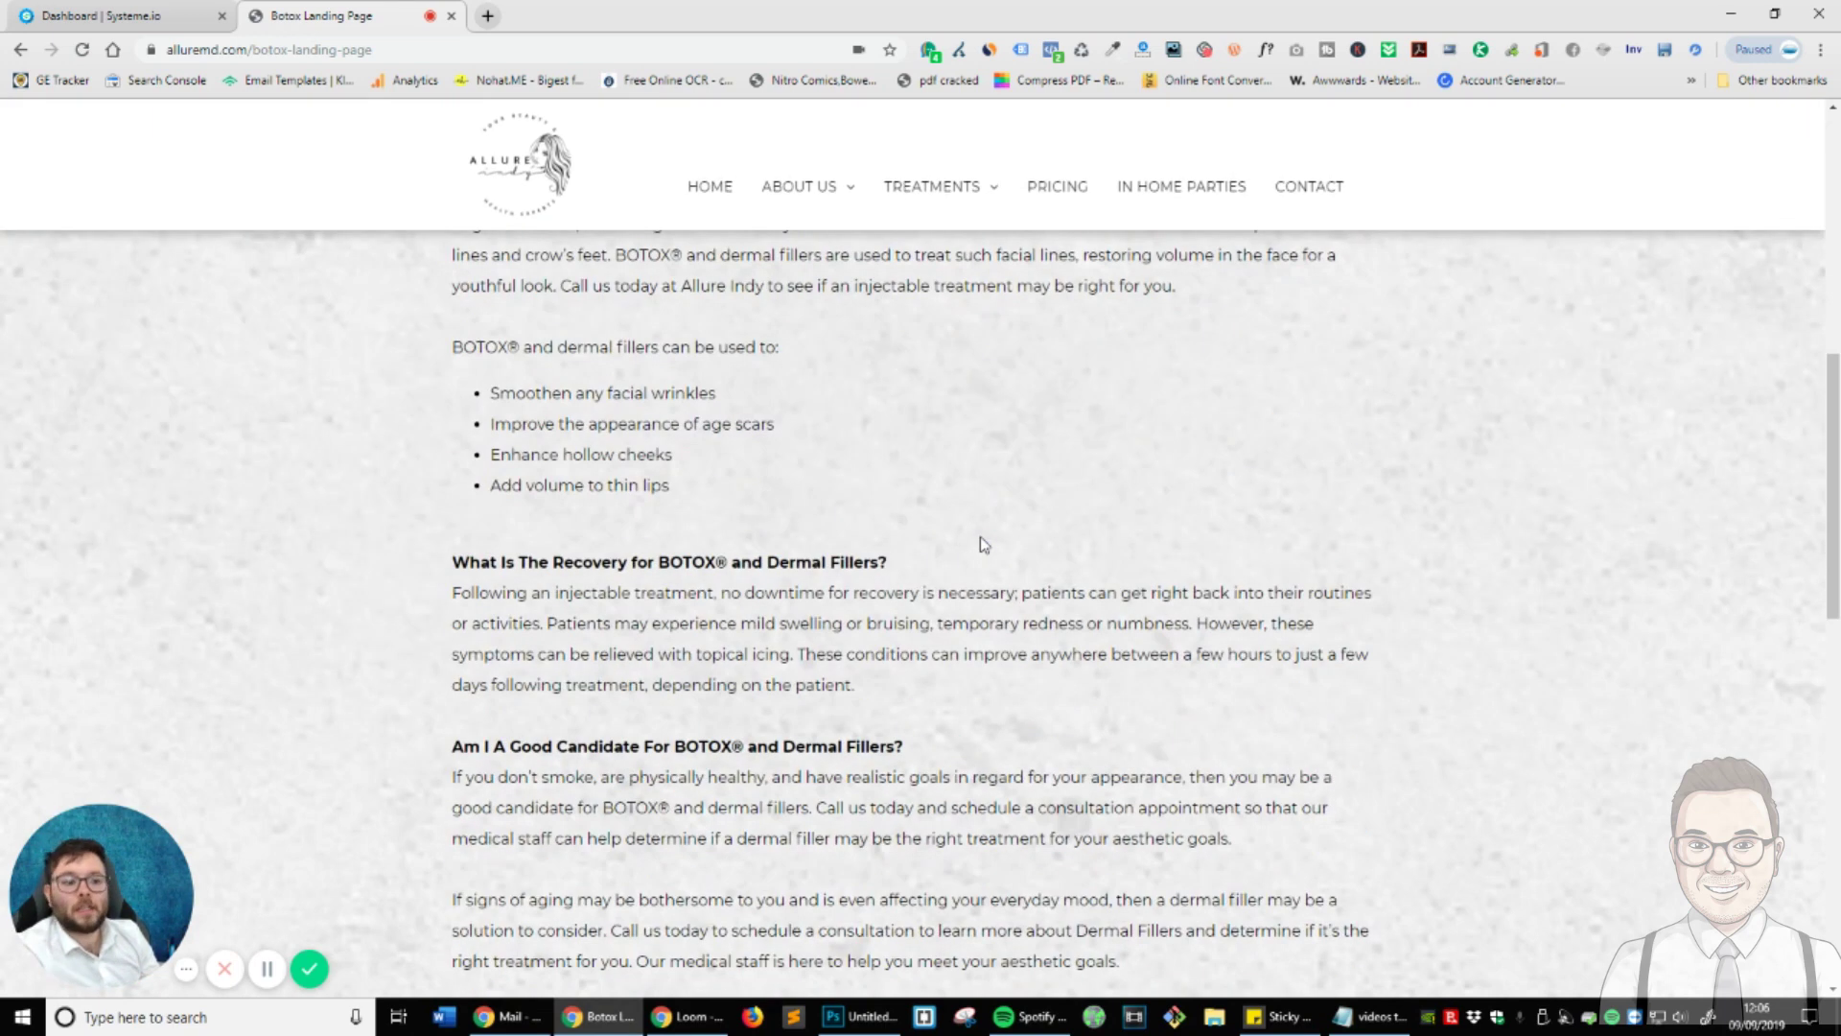
scroll(981, 538, "up", 10)
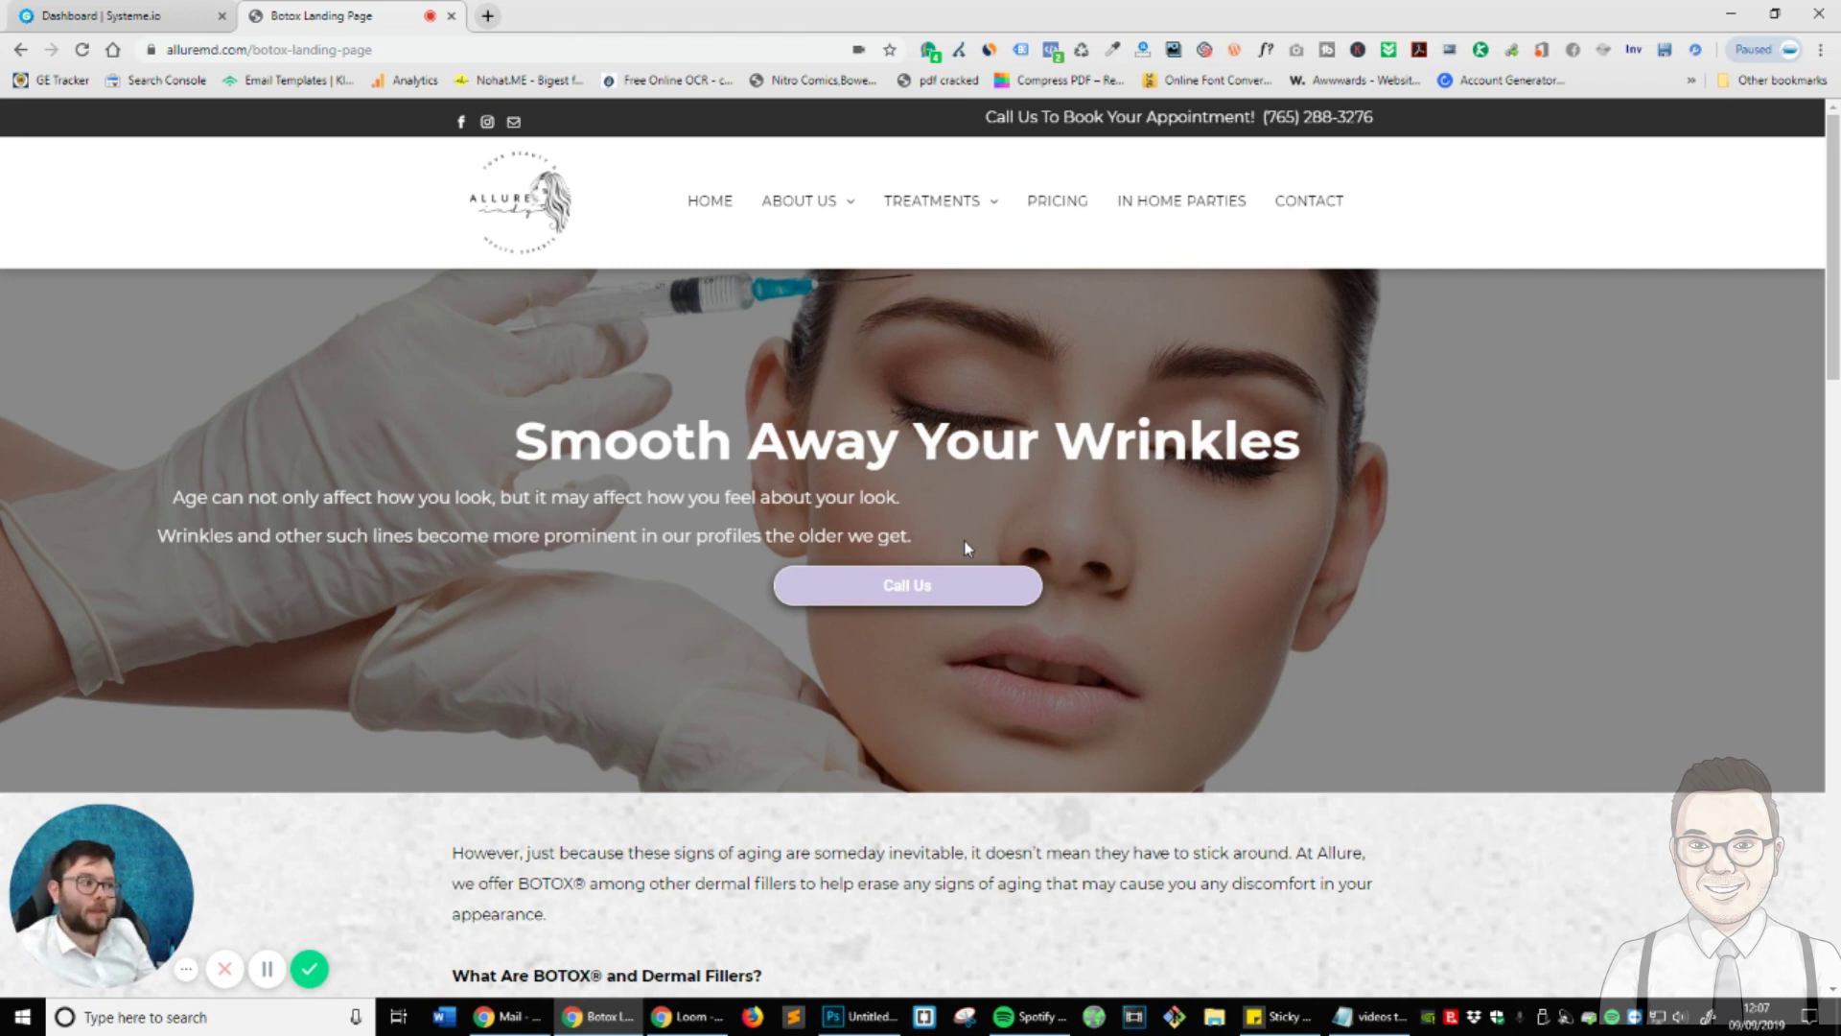
left_click(192, 16)
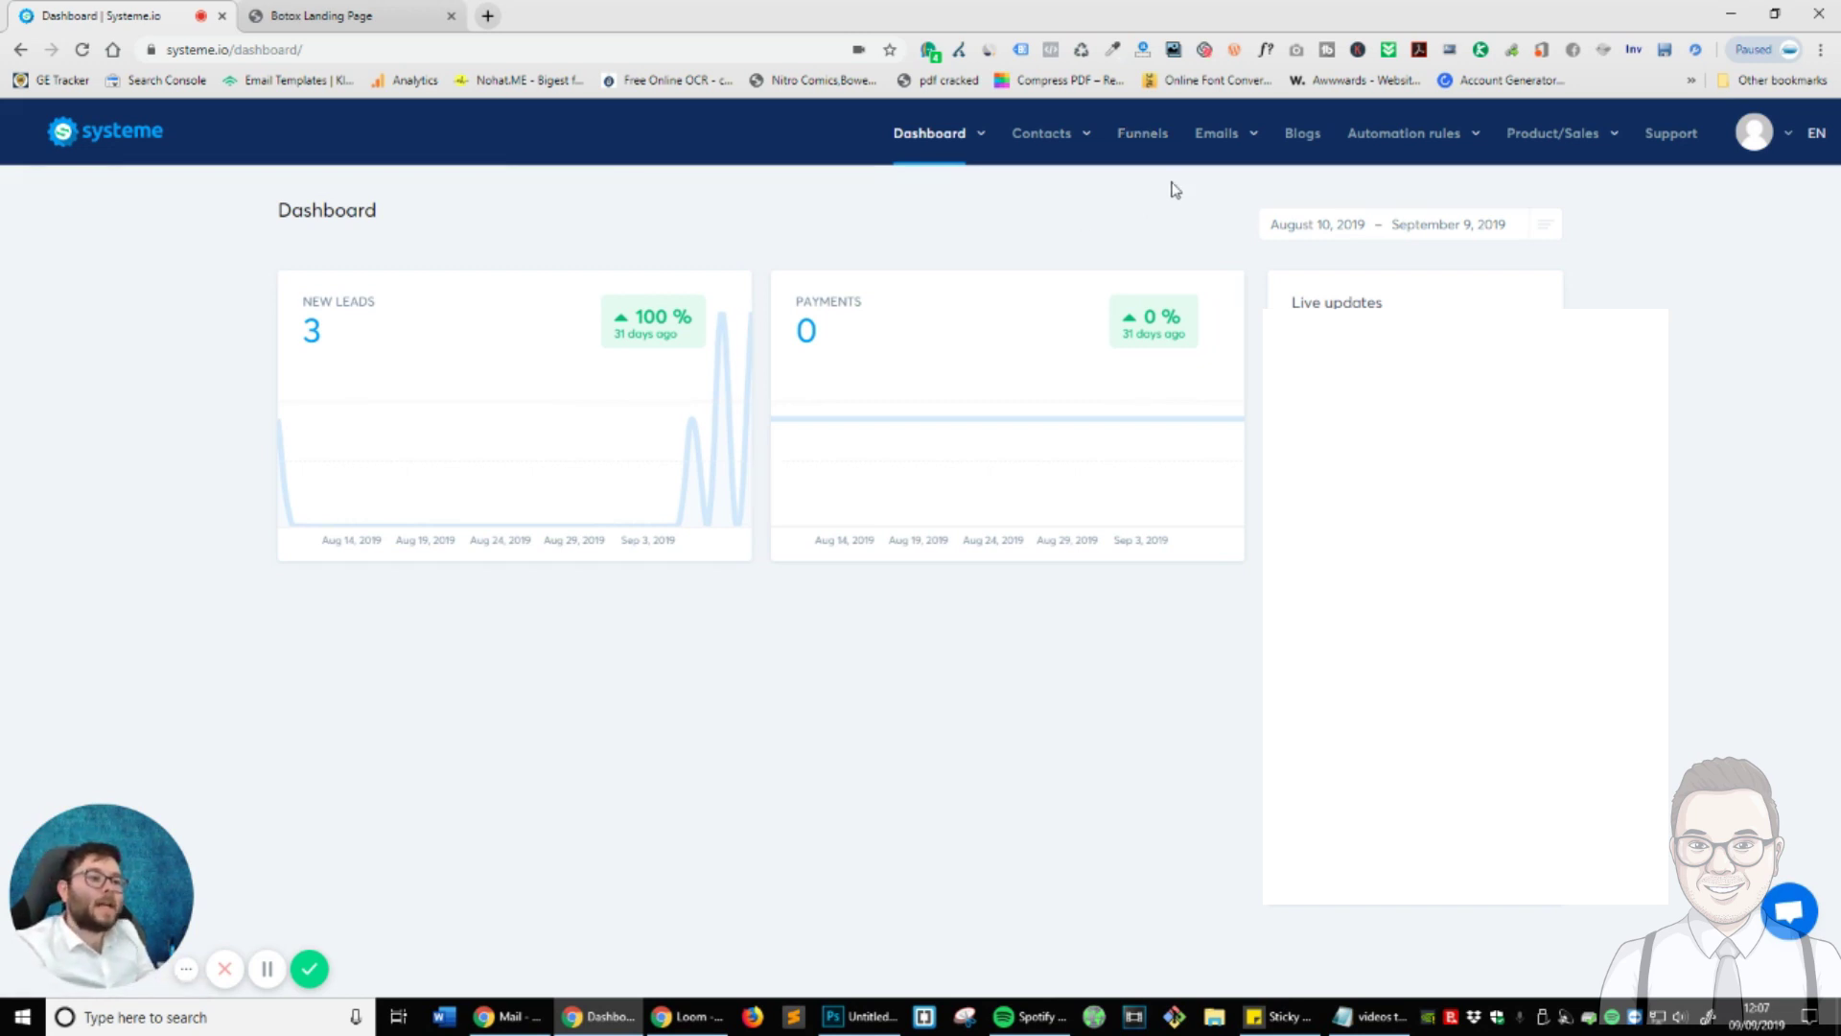
- Look over the Contacts, Emails, Automation rules and Product menus, then open Funnels
mouse_move(1055, 145)
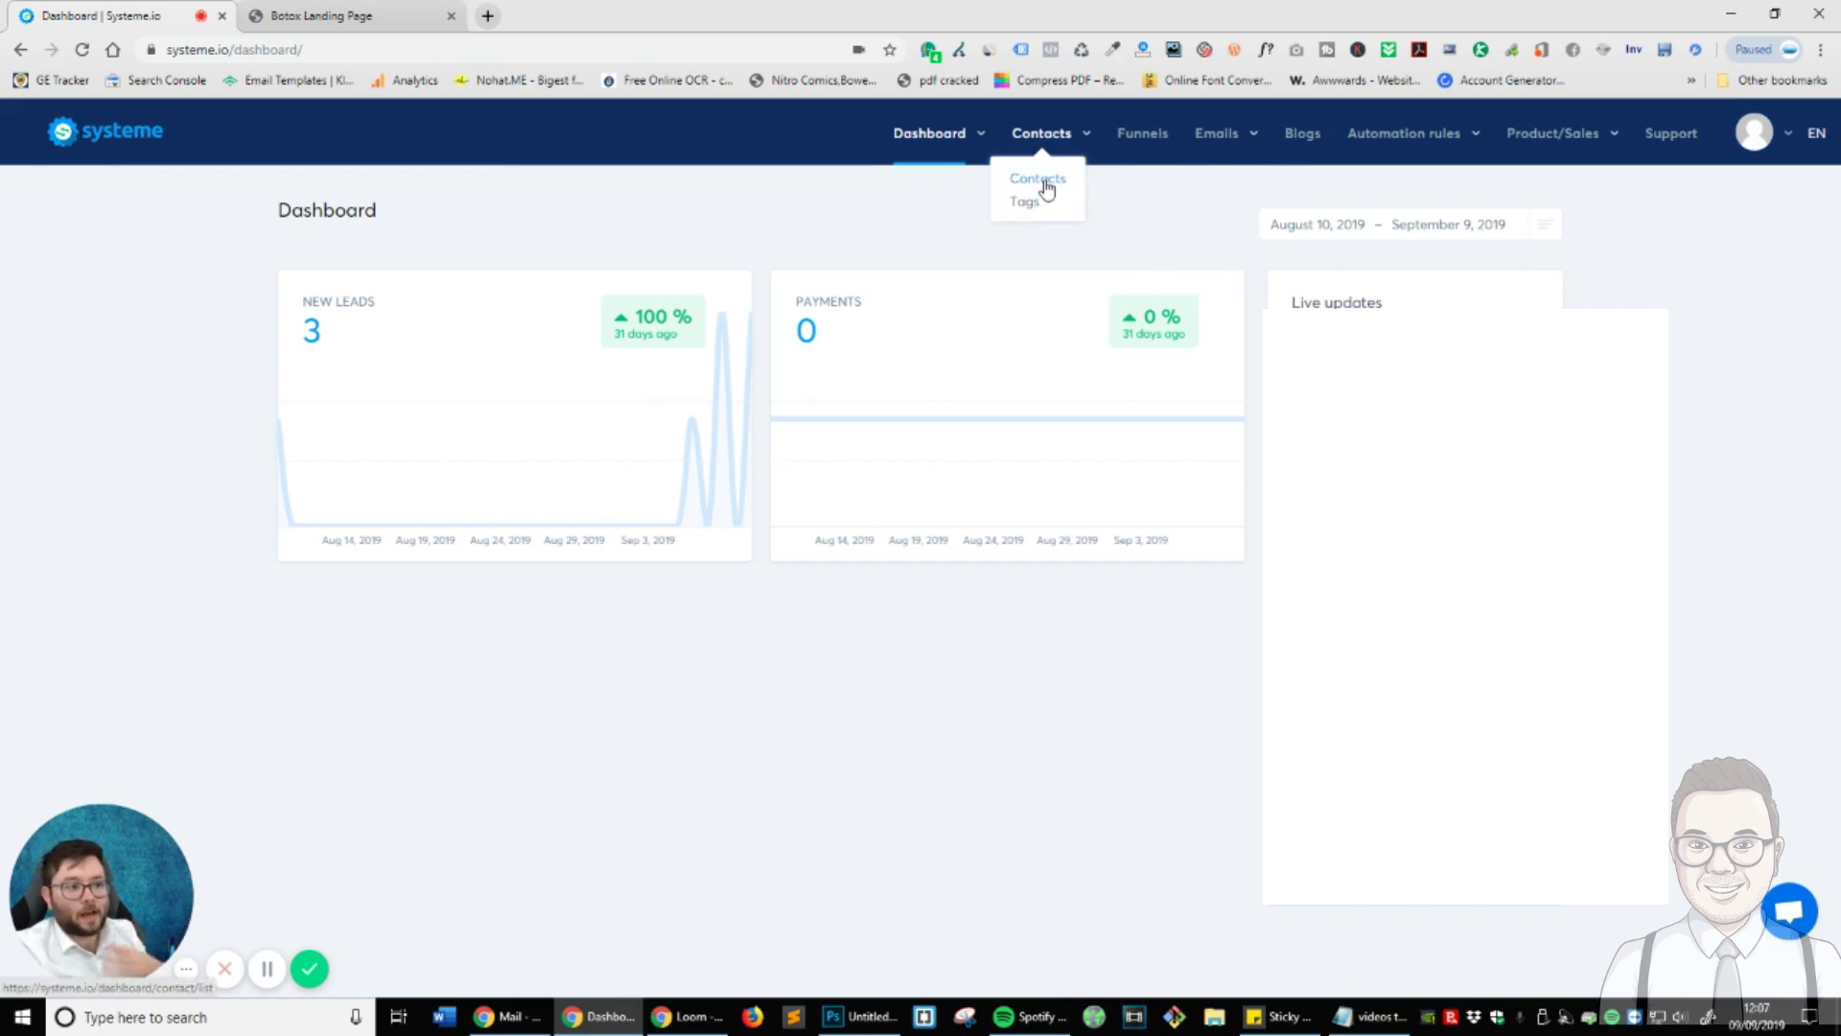
mouse_move(1218, 153)
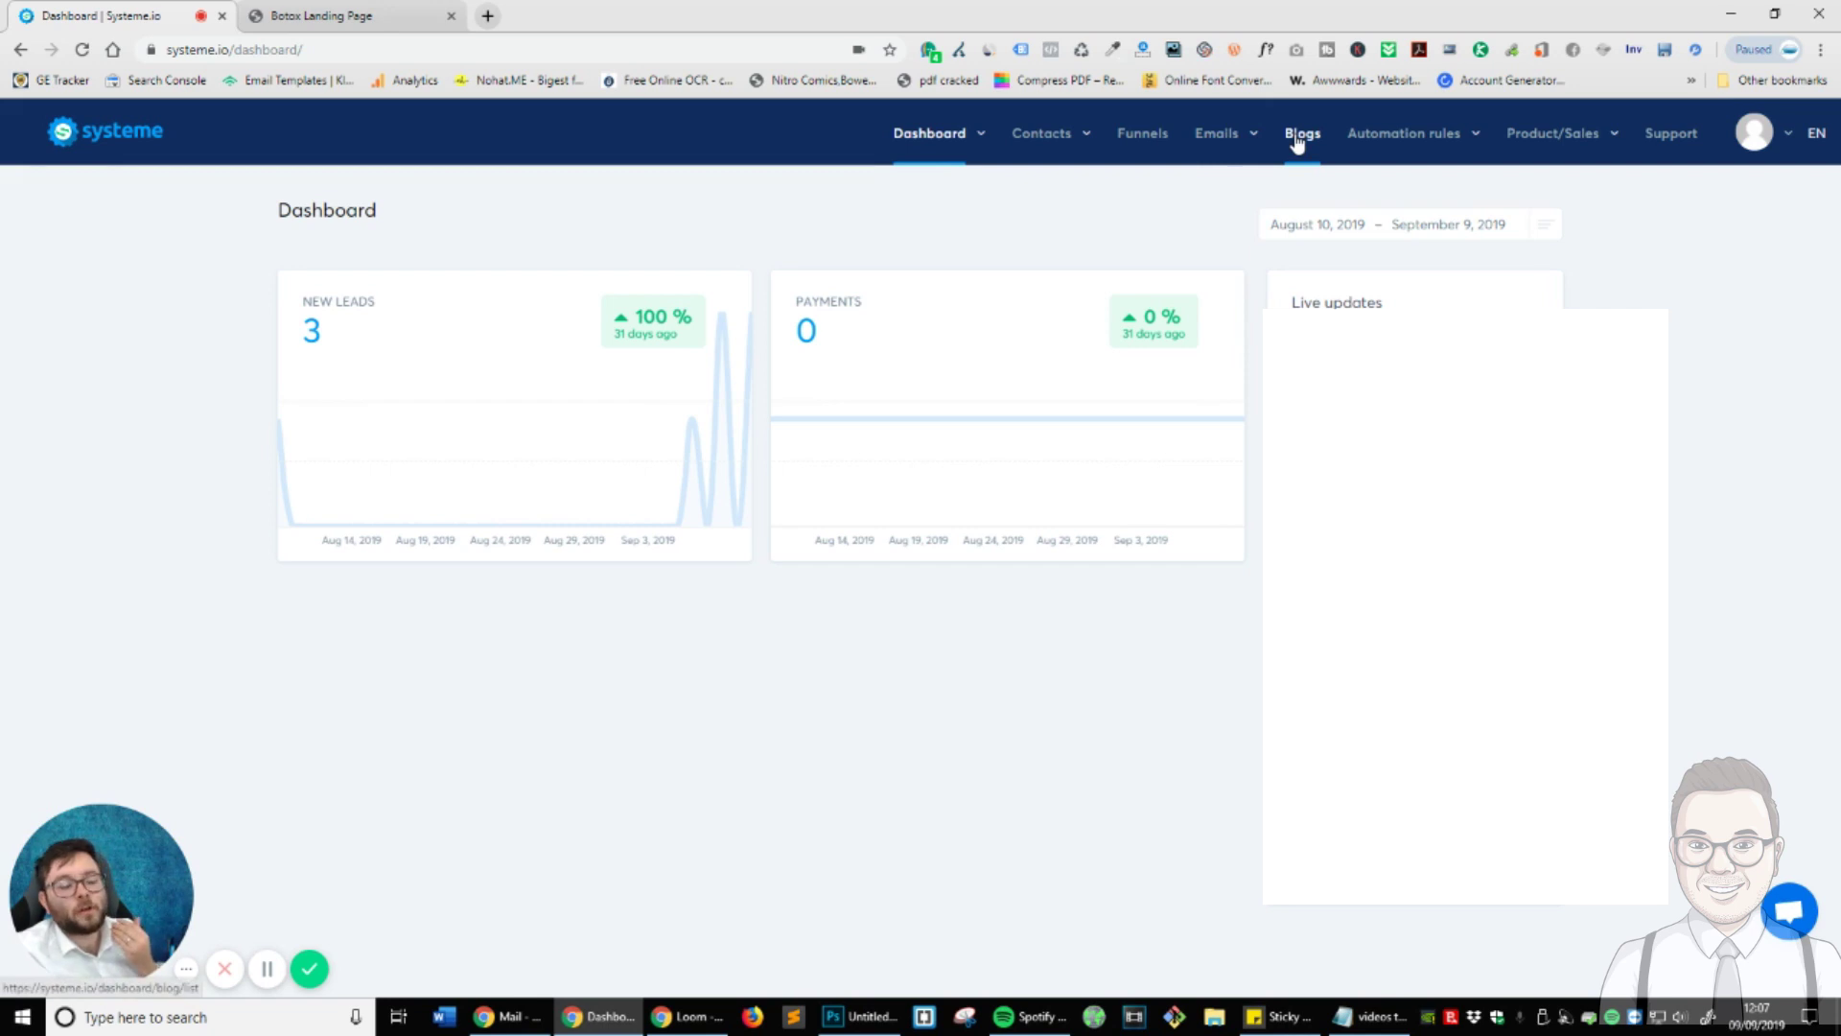
mouse_move(1406, 153)
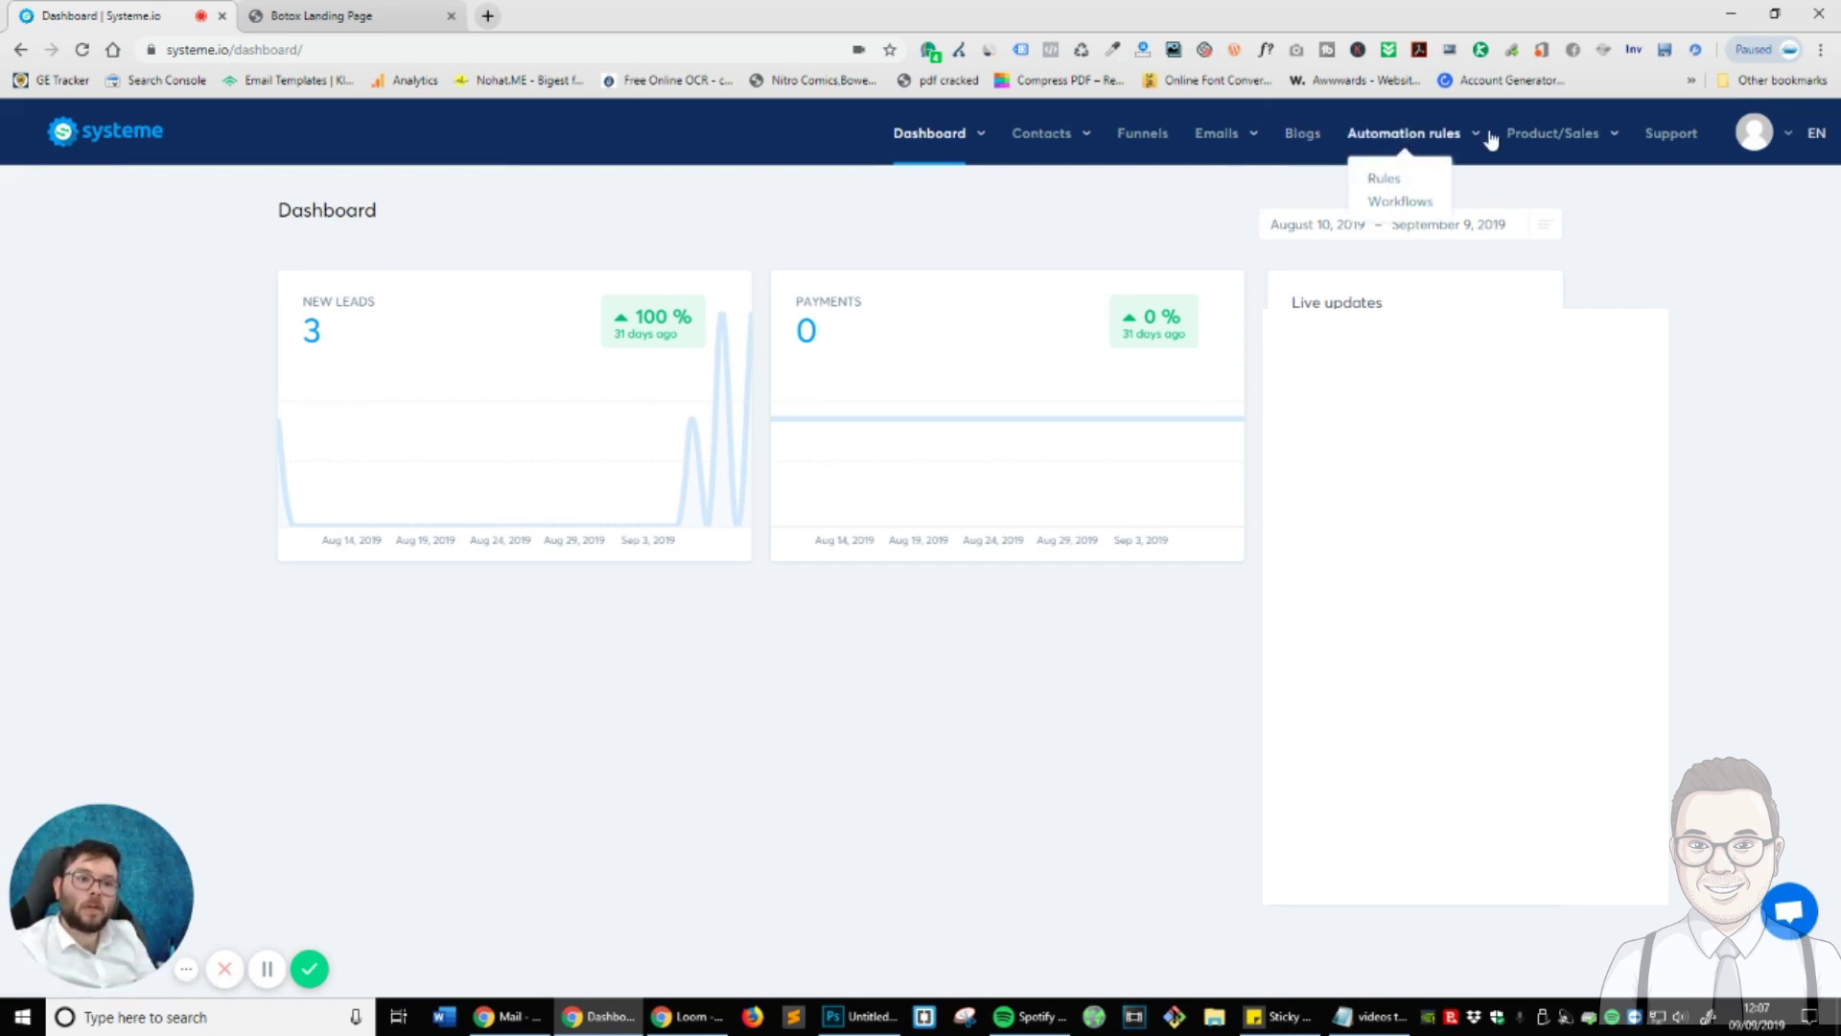
mouse_move(1557, 146)
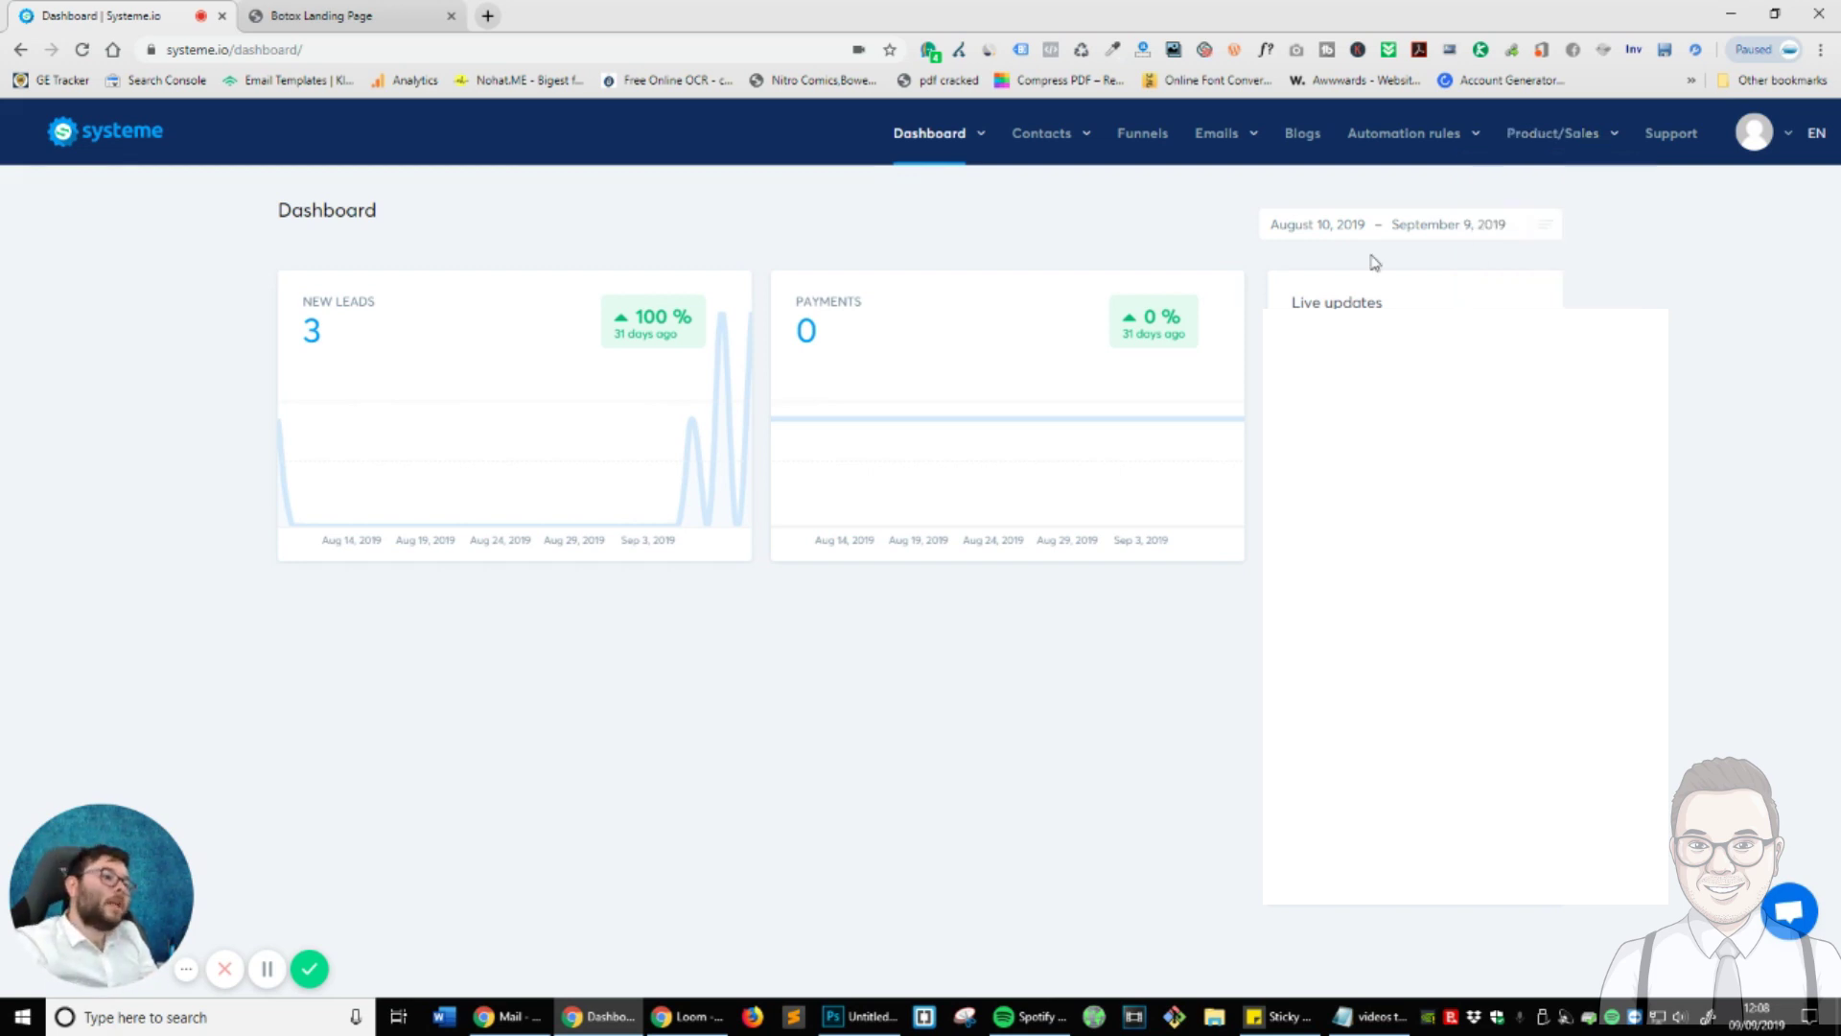
left_click(1142, 135)
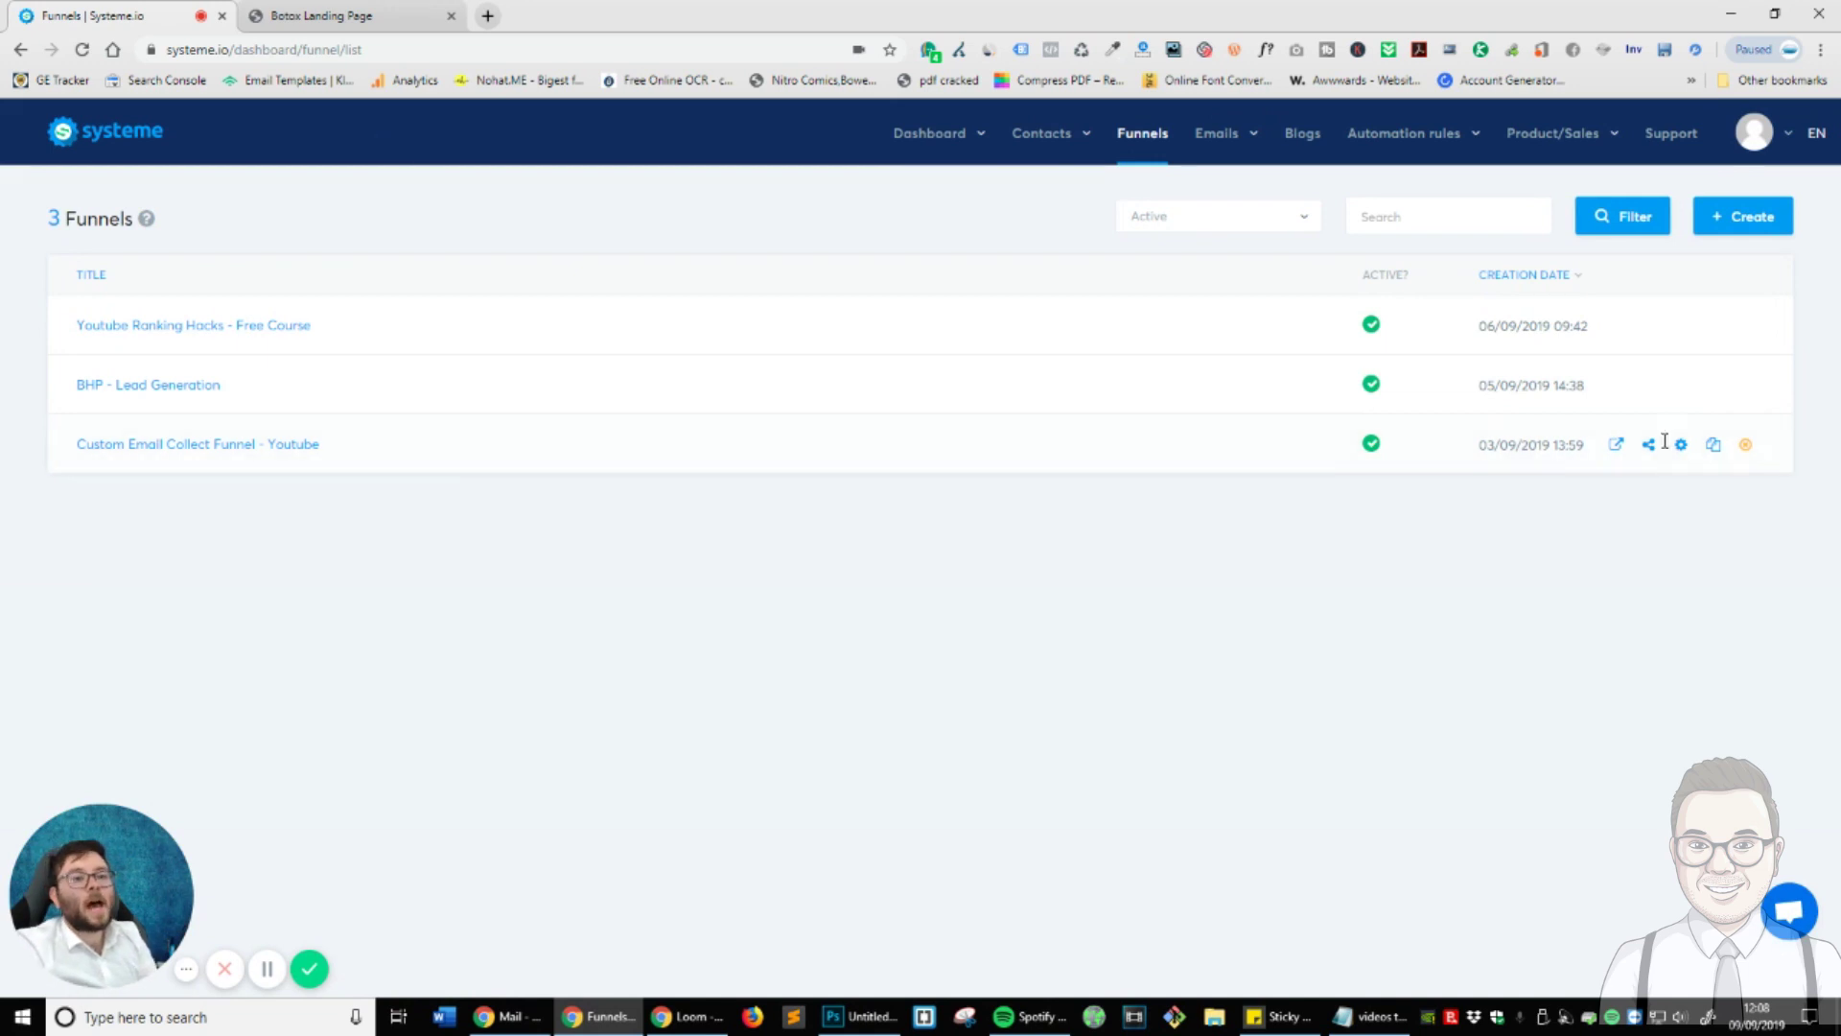
- Create a Custom funnel named 'Botox Funnel' with Pound Sterling as its currency
left_click(1763, 236)
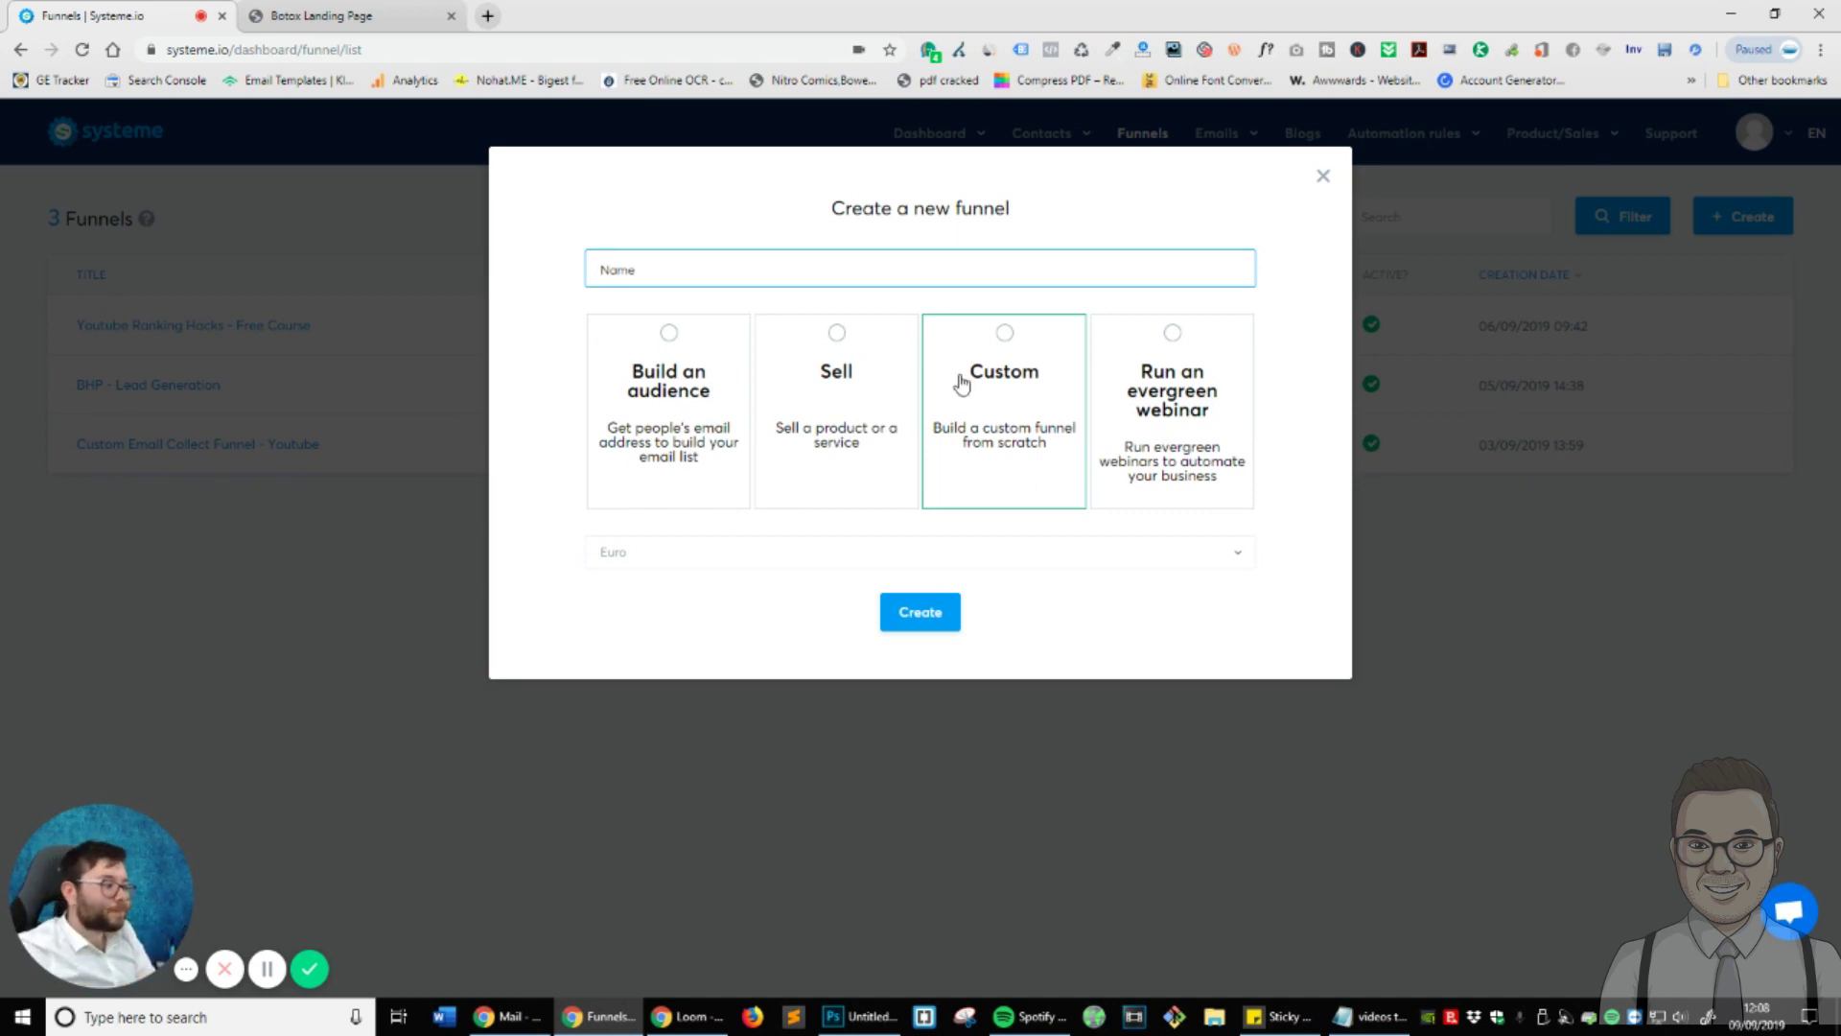
left_click(998, 401)
left_click(877, 269)
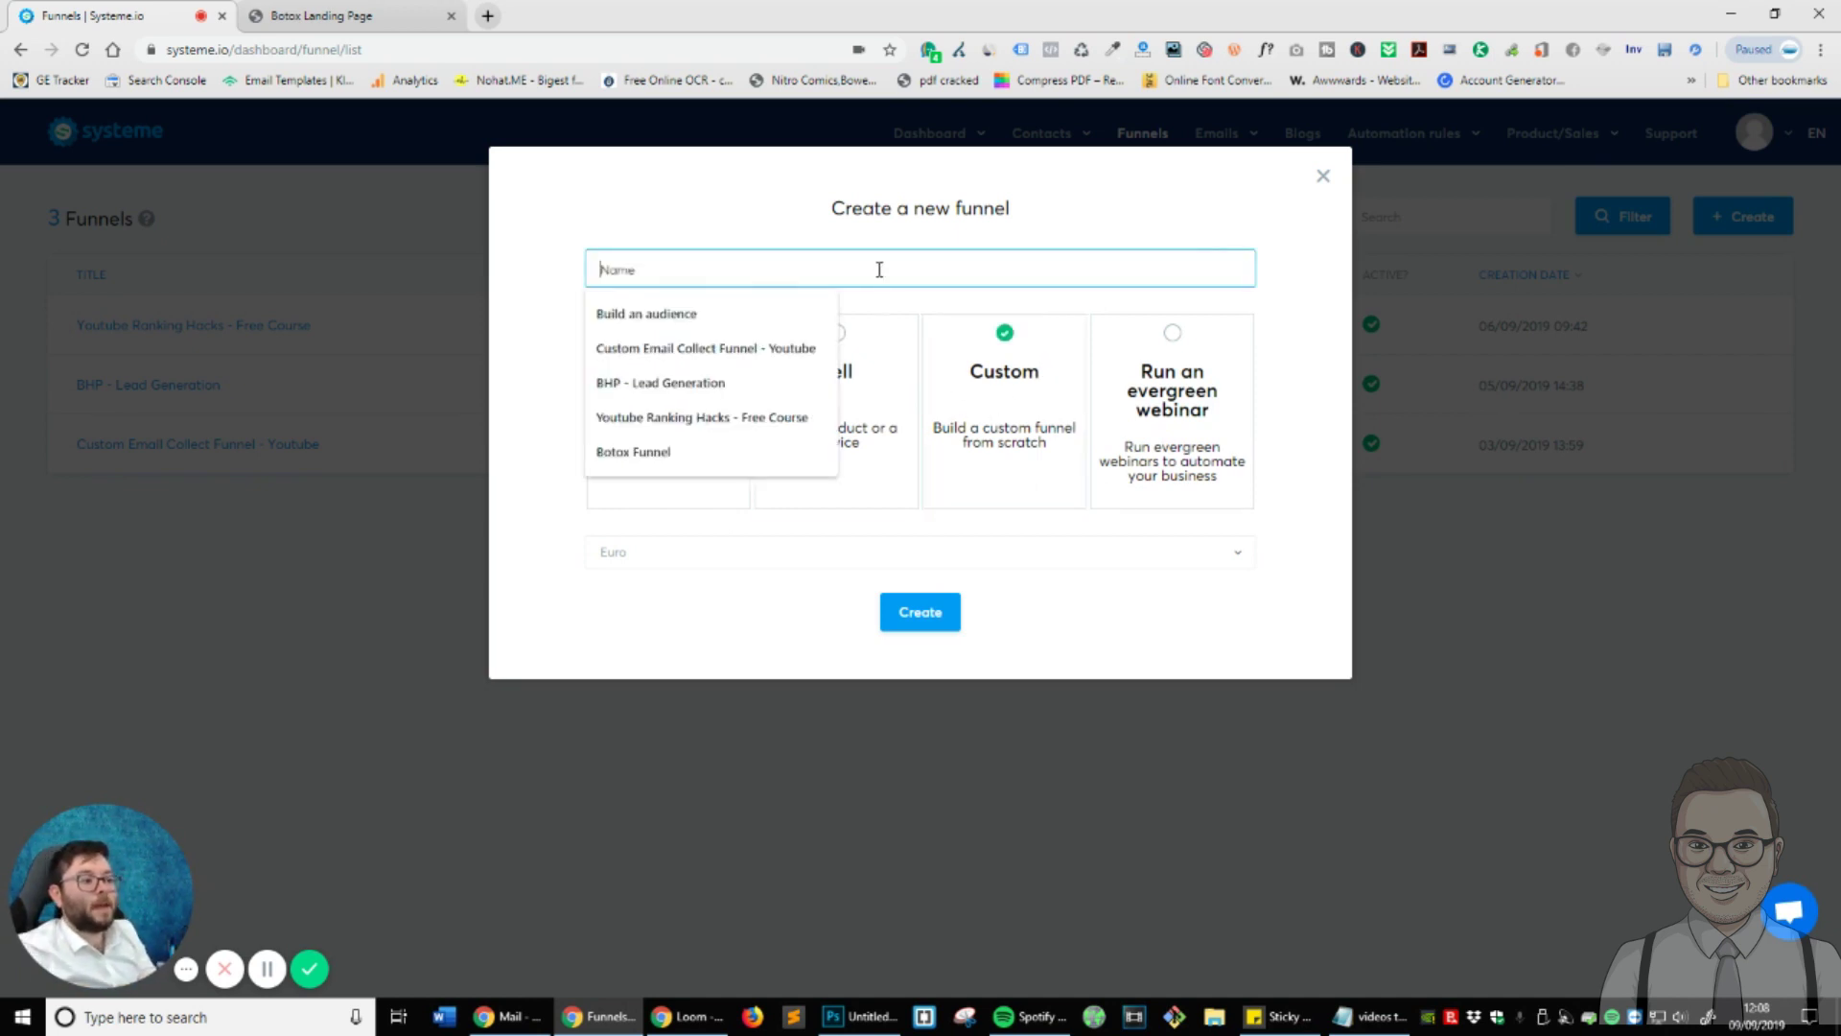
left_click(658, 450)
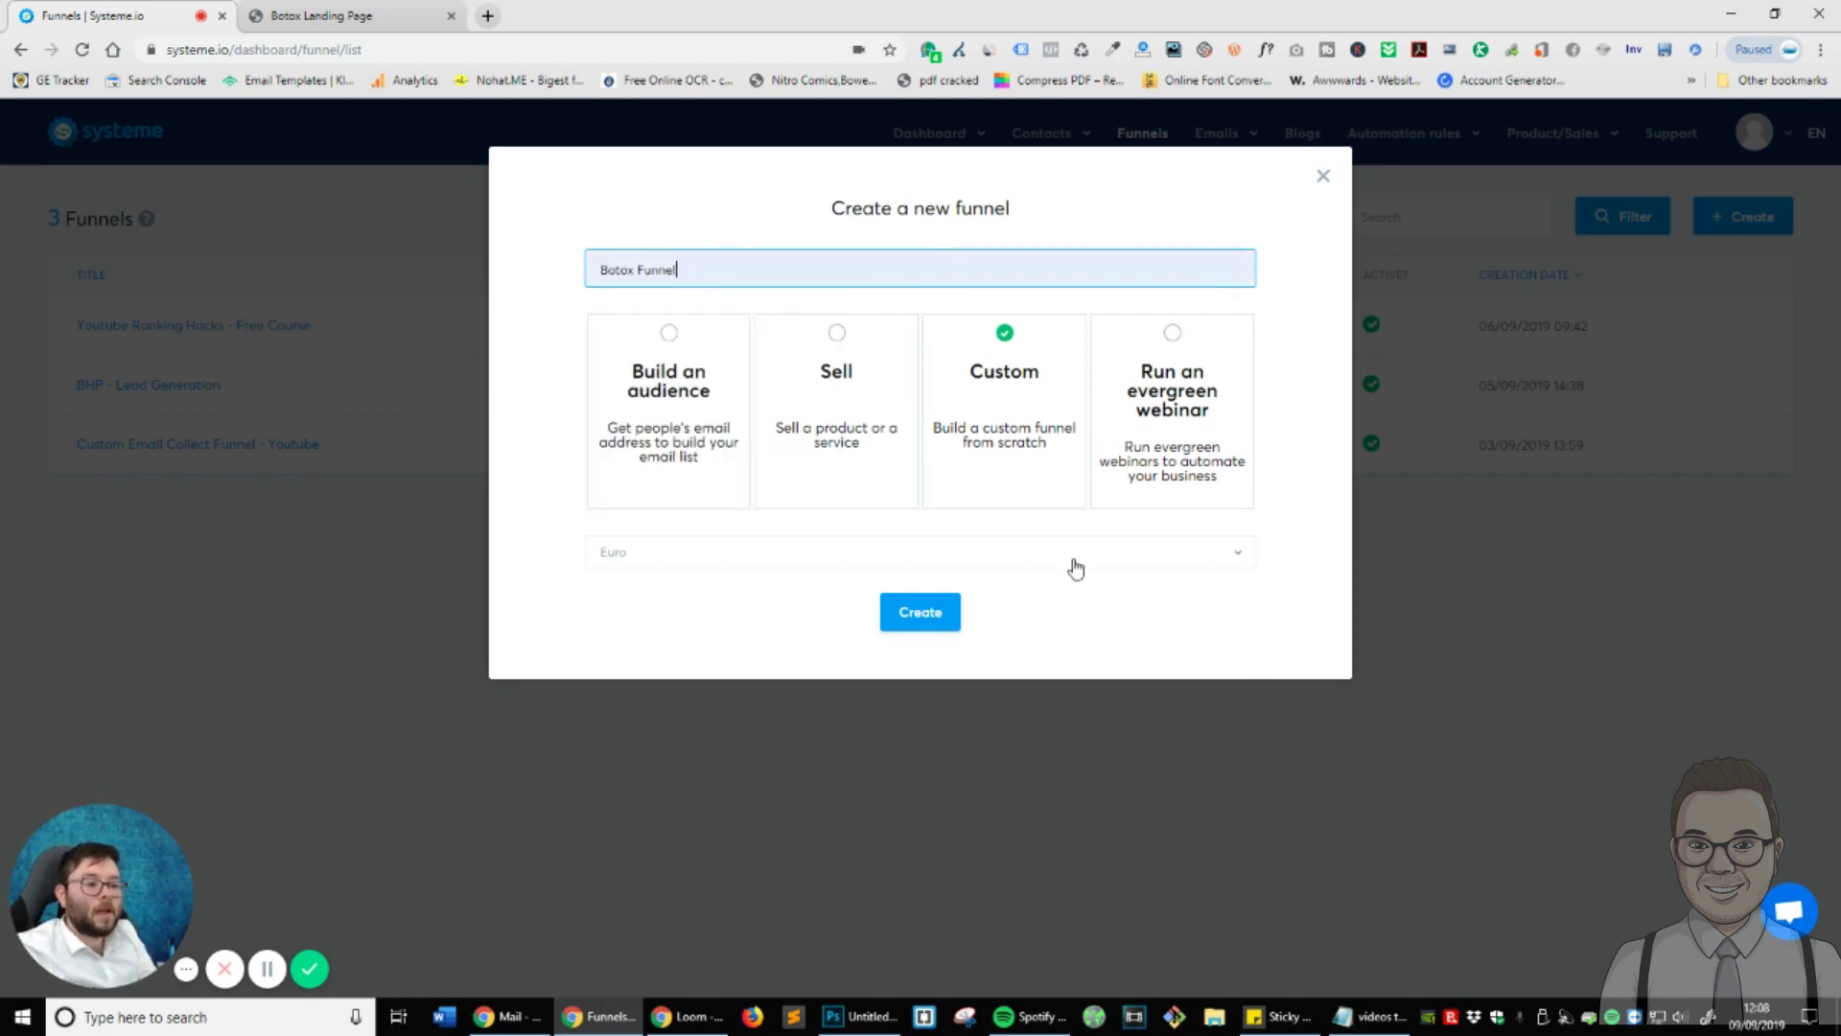
left_click(1103, 552)
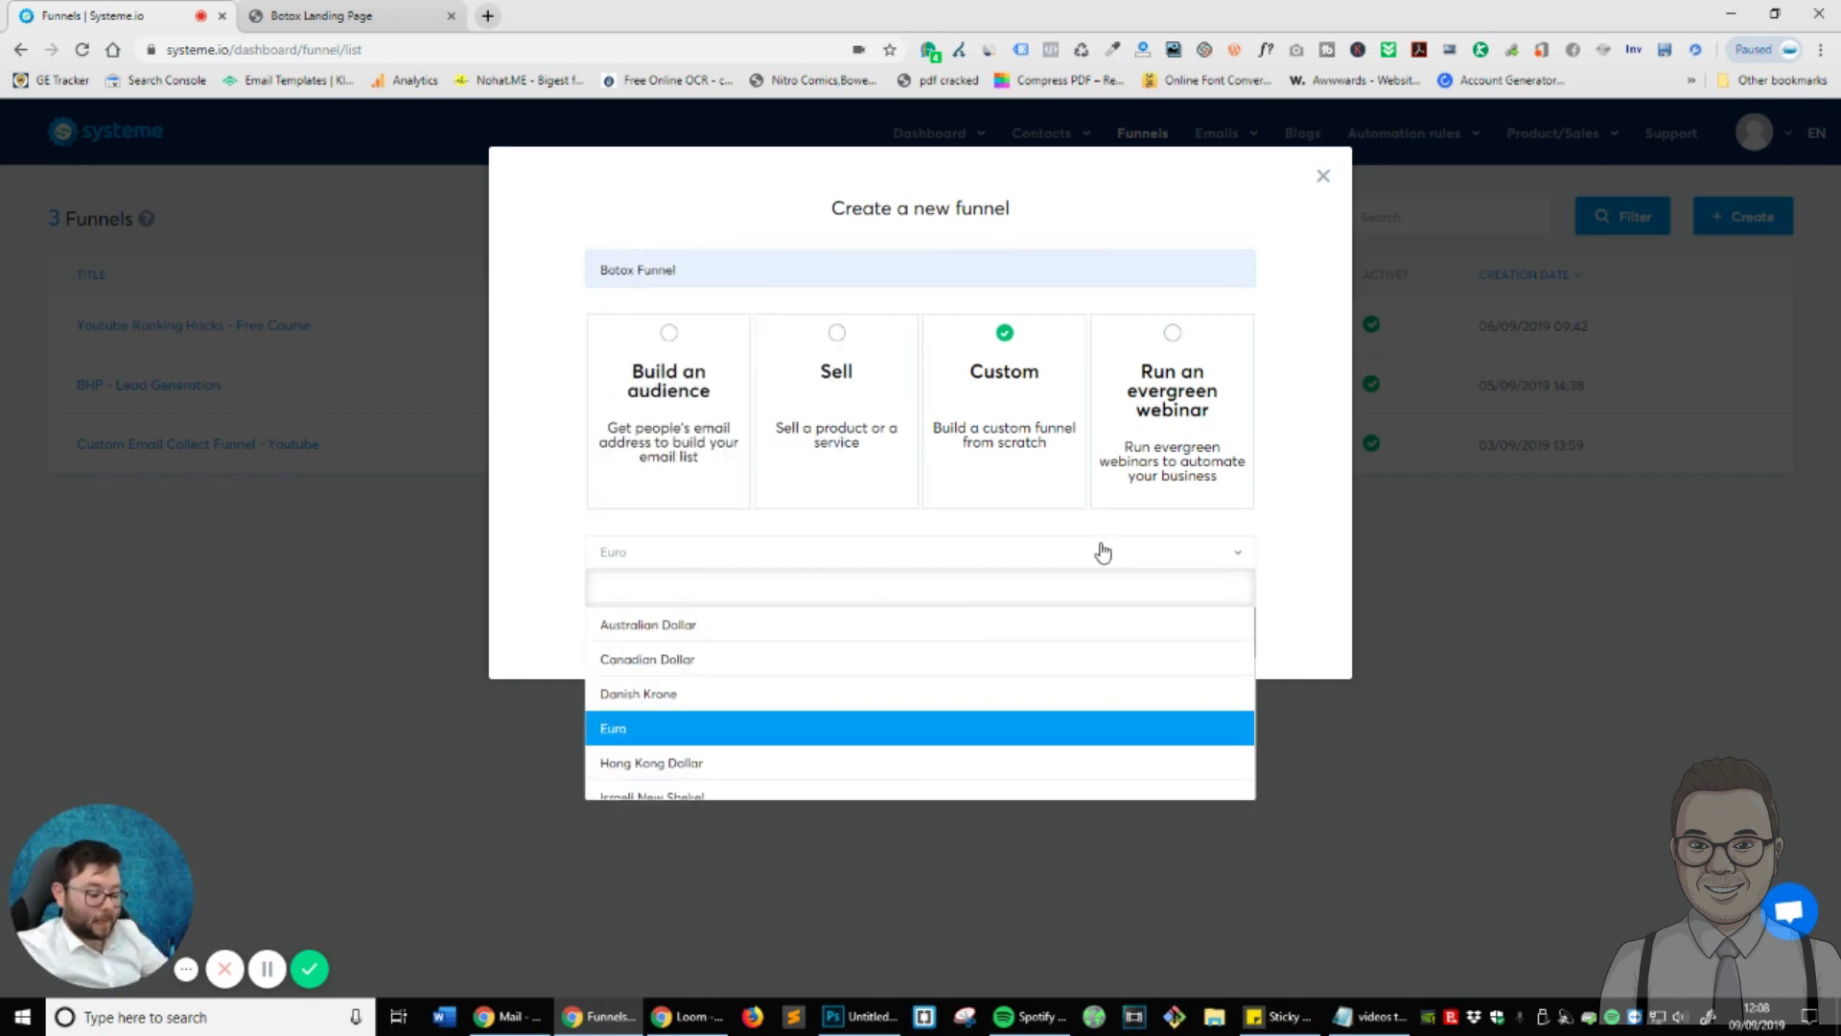
type("po")
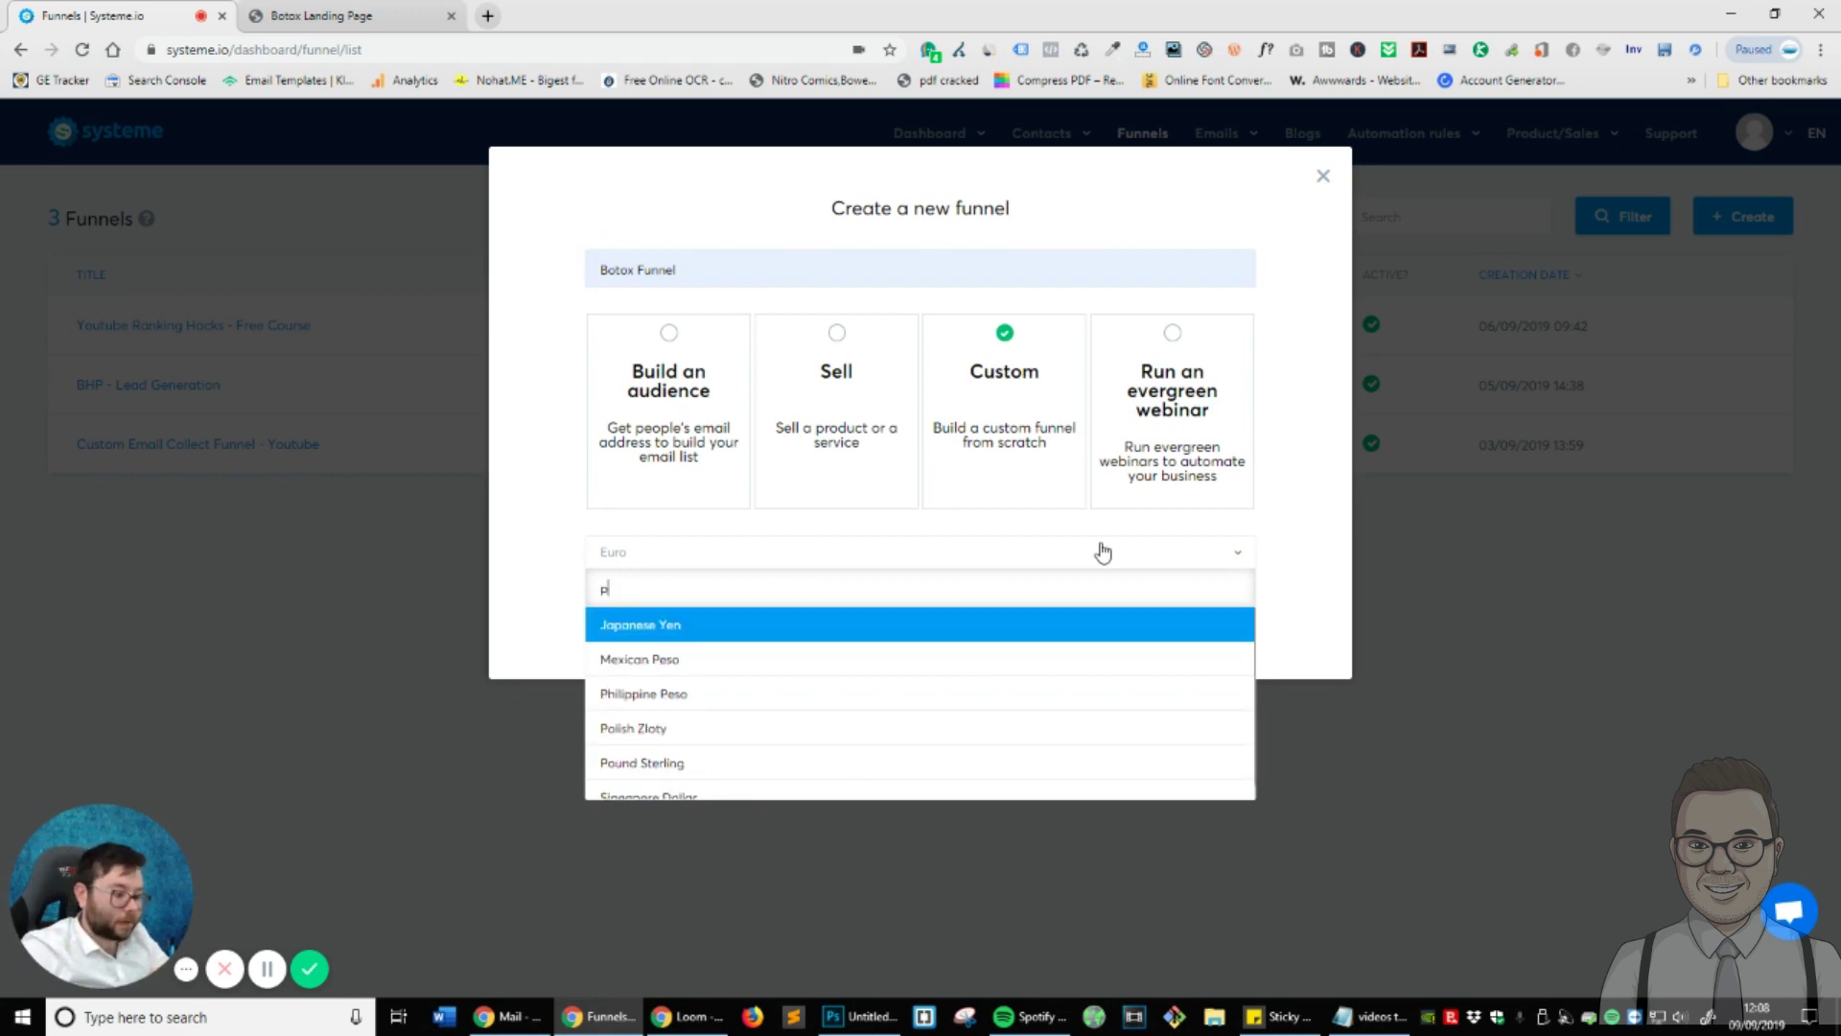
left_click(1009, 659)
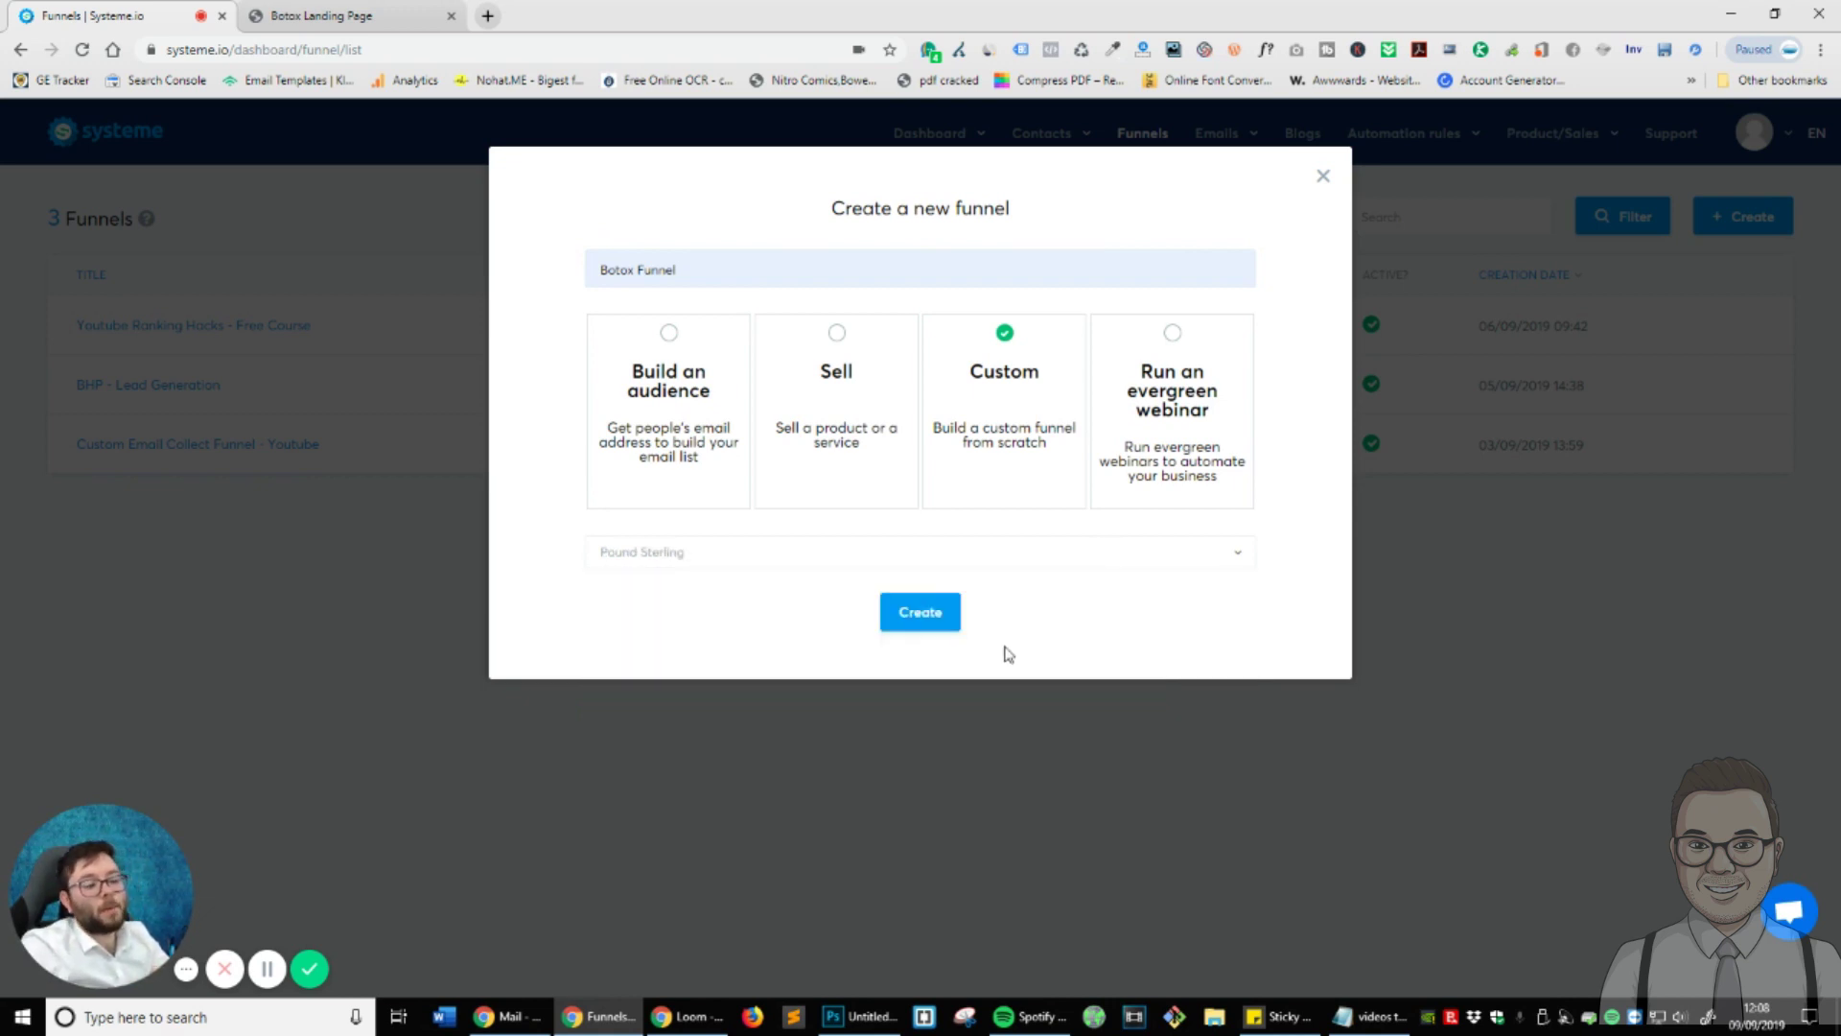
left_click(1085, 564)
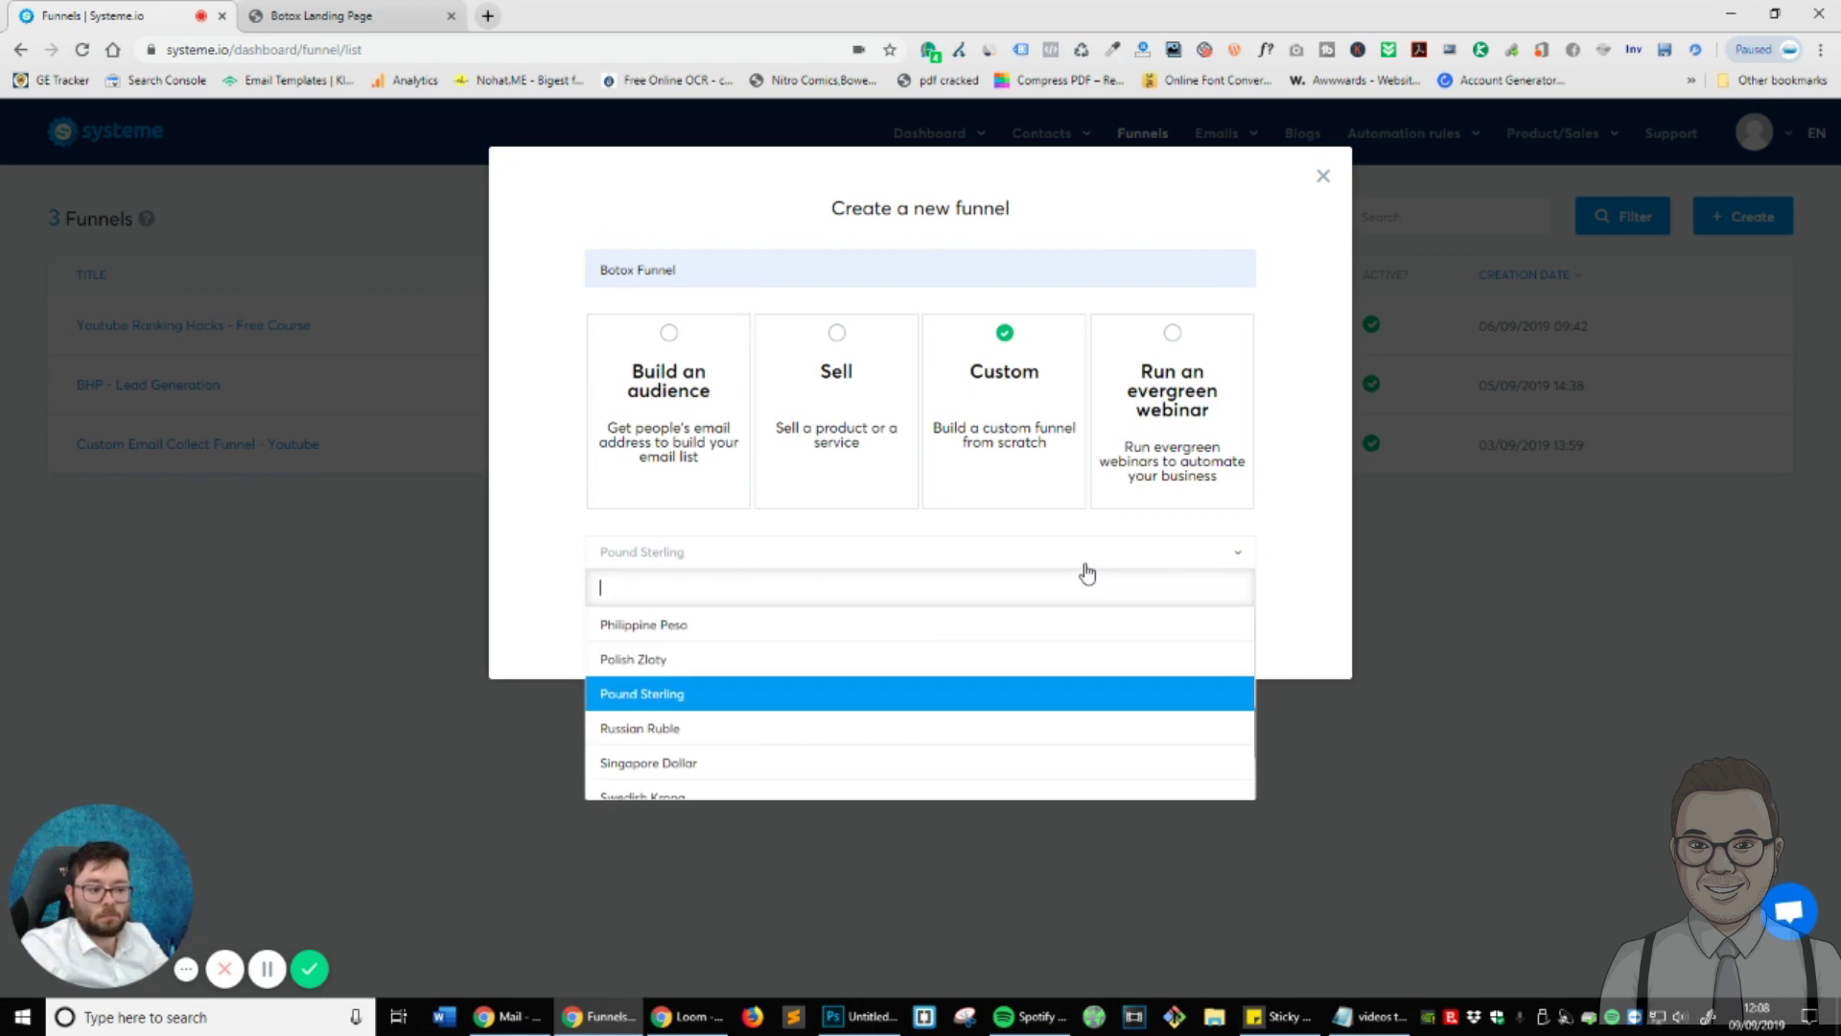
left_click(1087, 573)
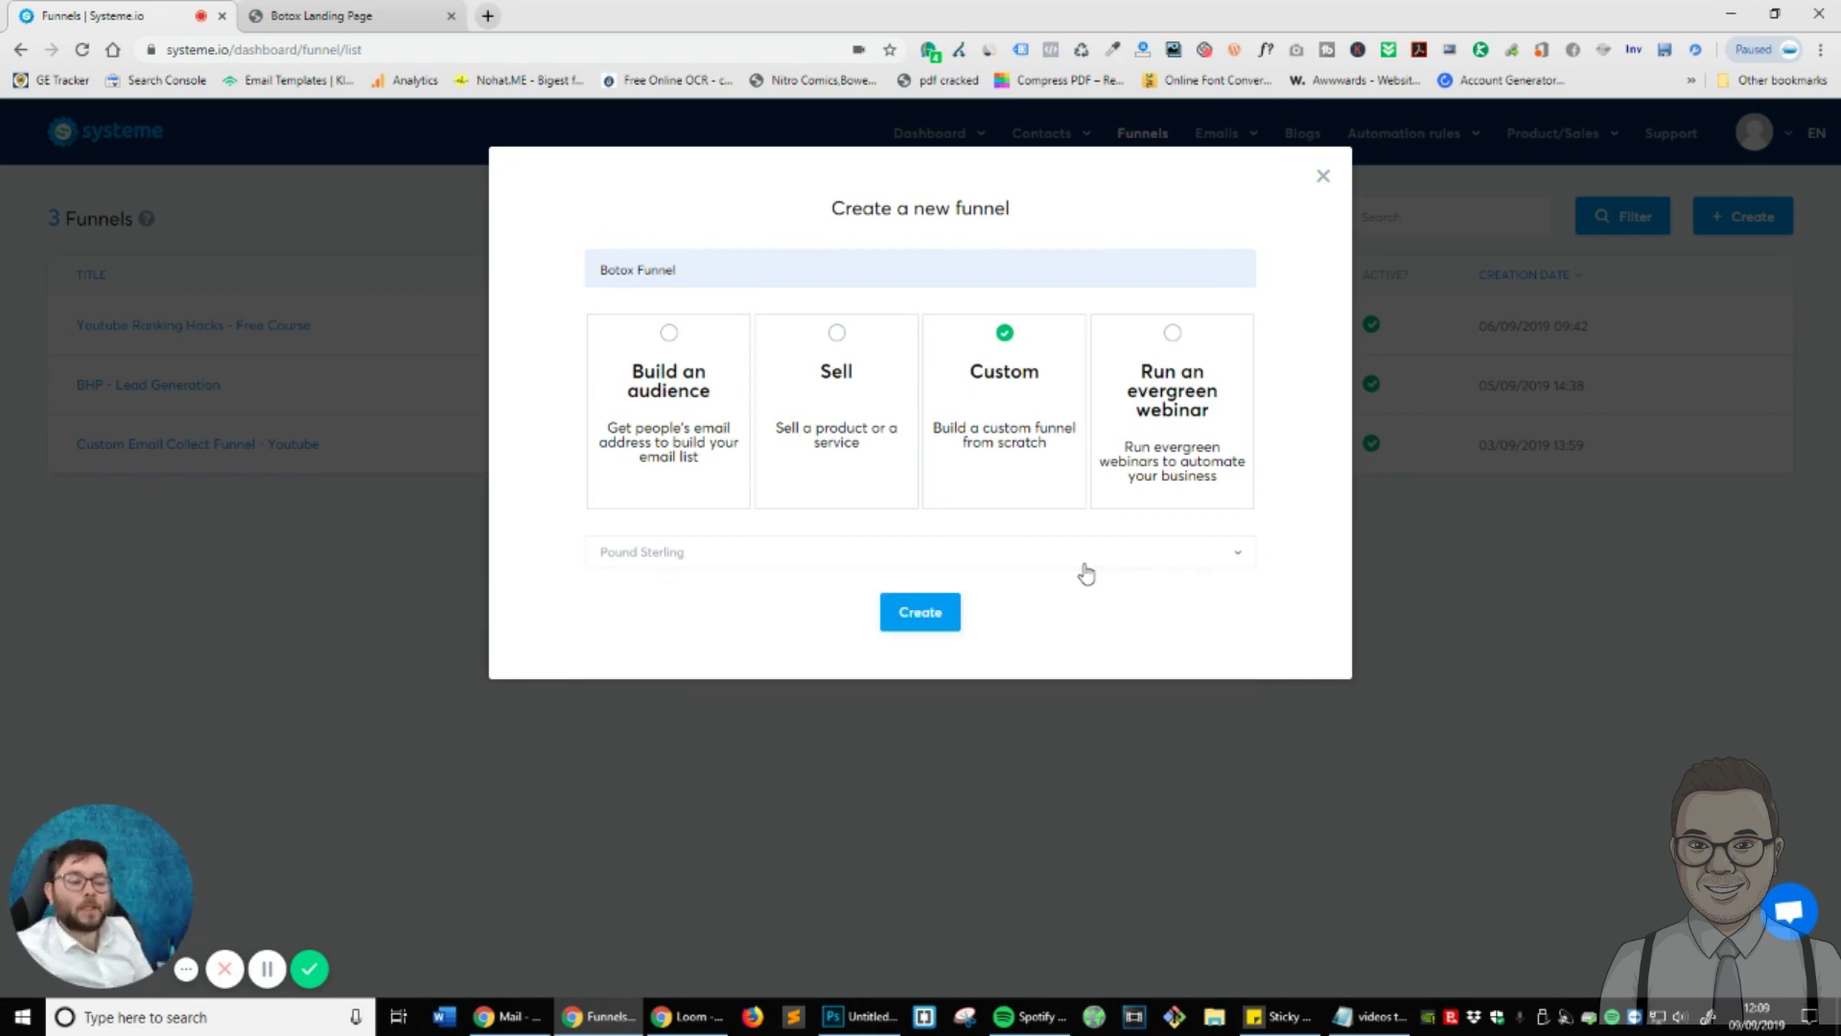
left_click(917, 618)
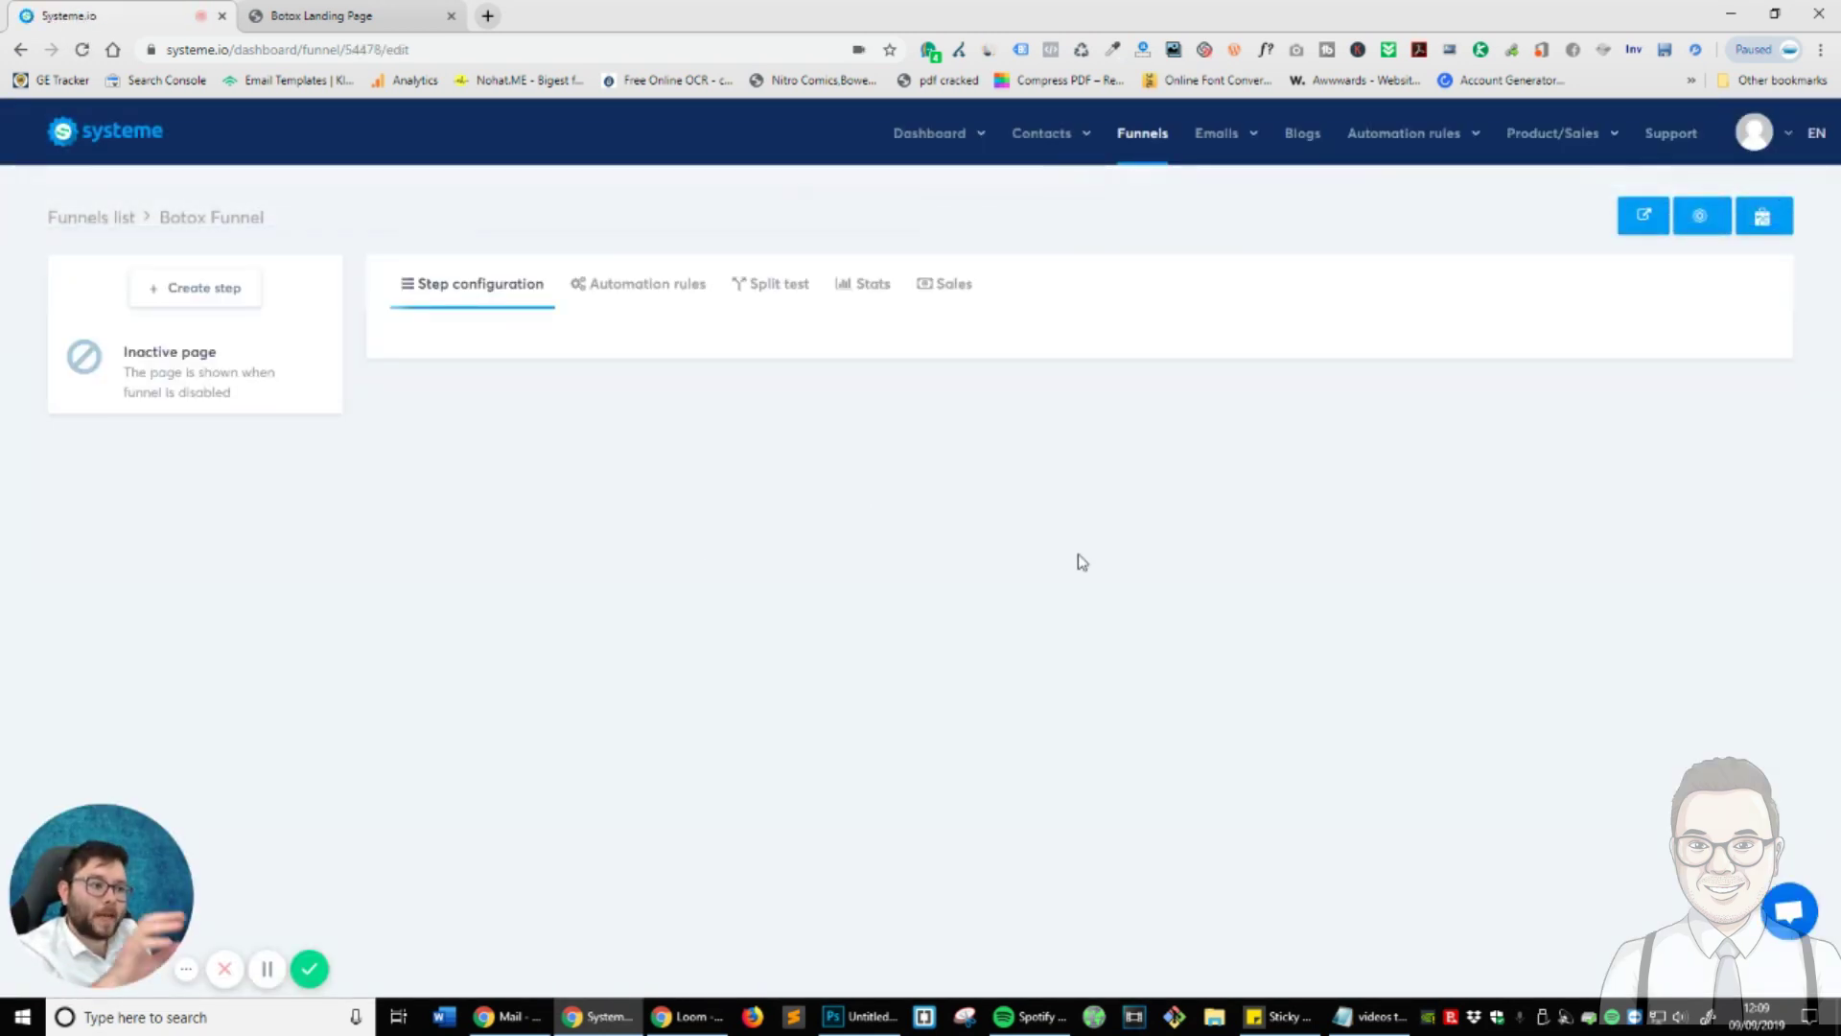
left_click(1131, 158)
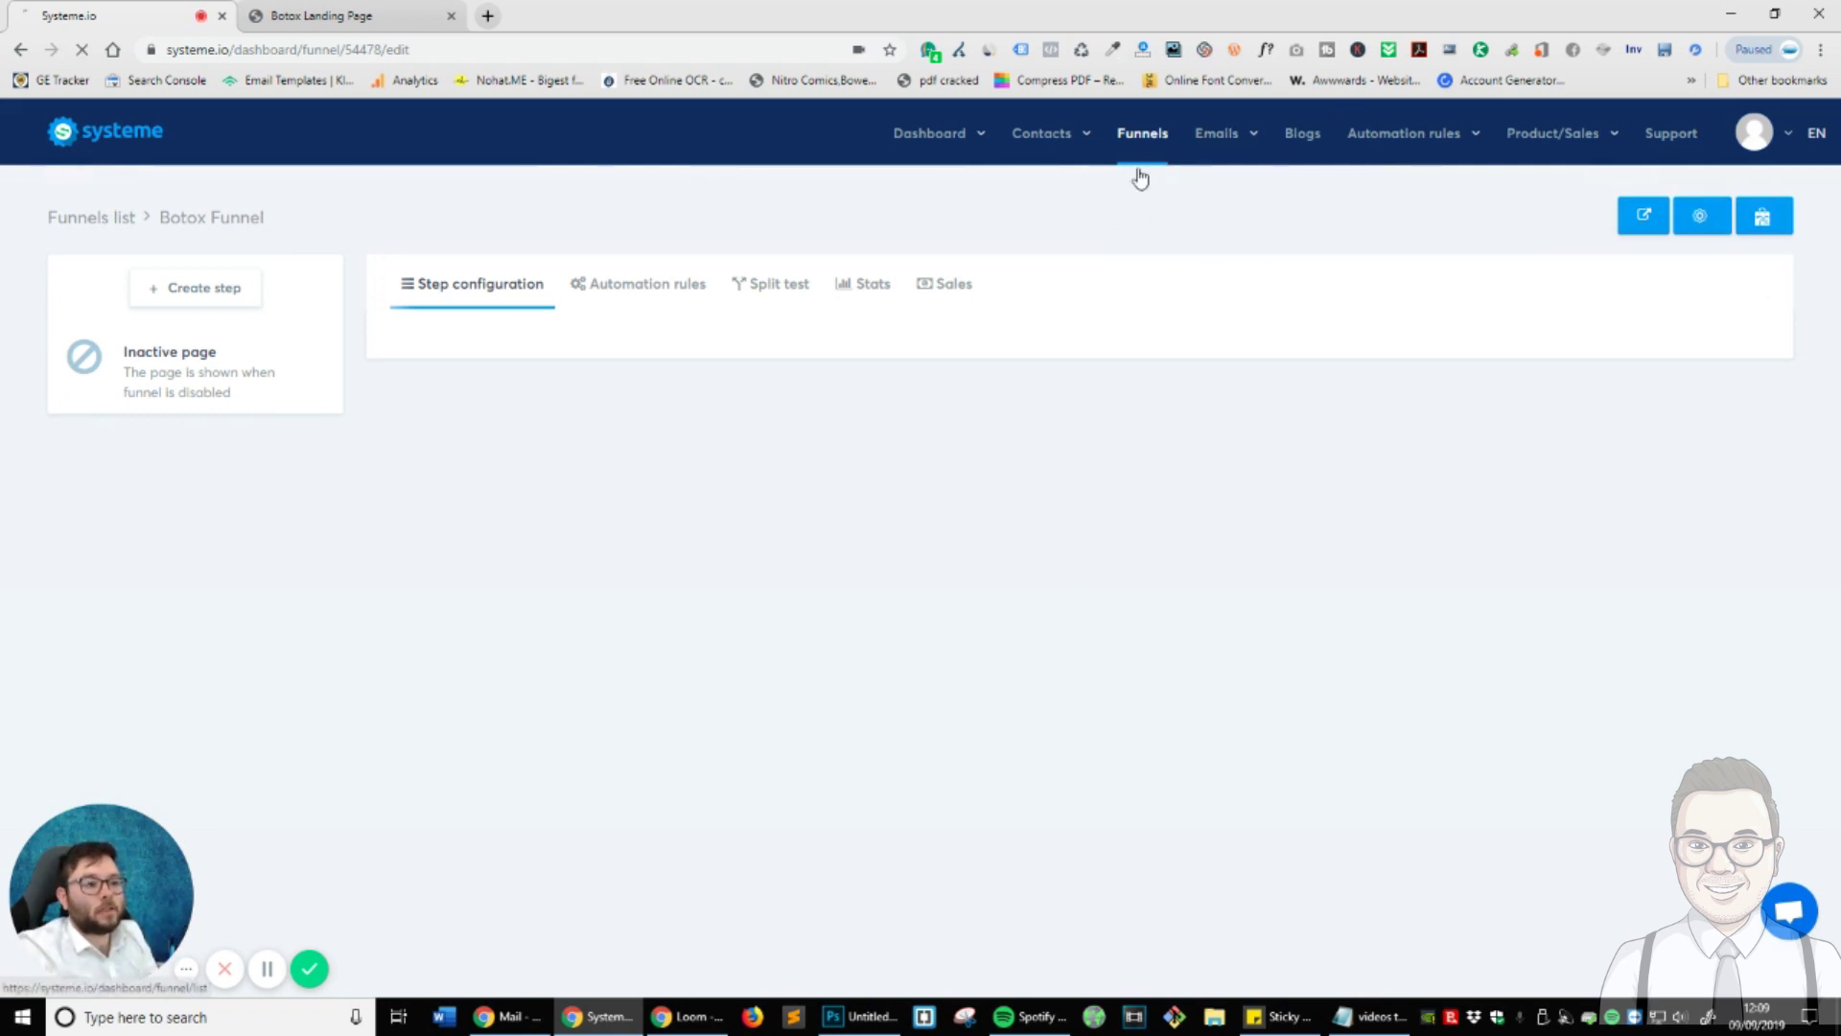
mouse_move(124, 325)
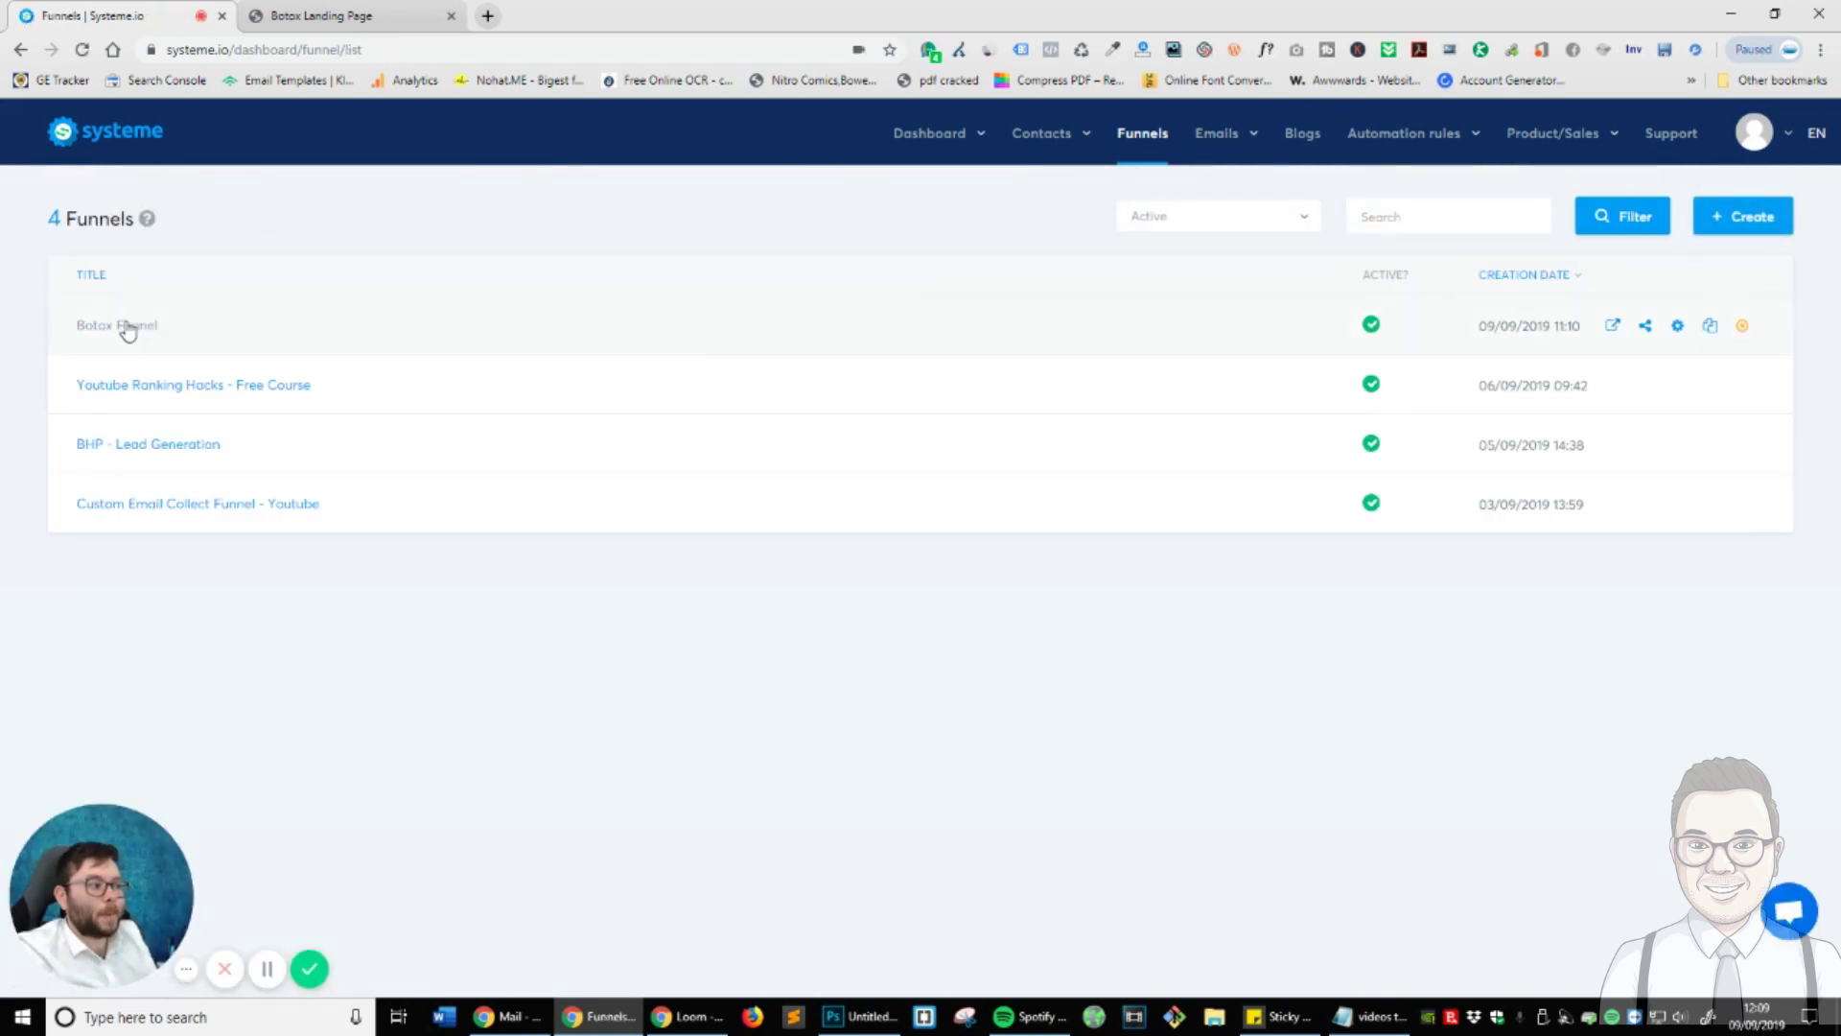
left_click(1617, 327)
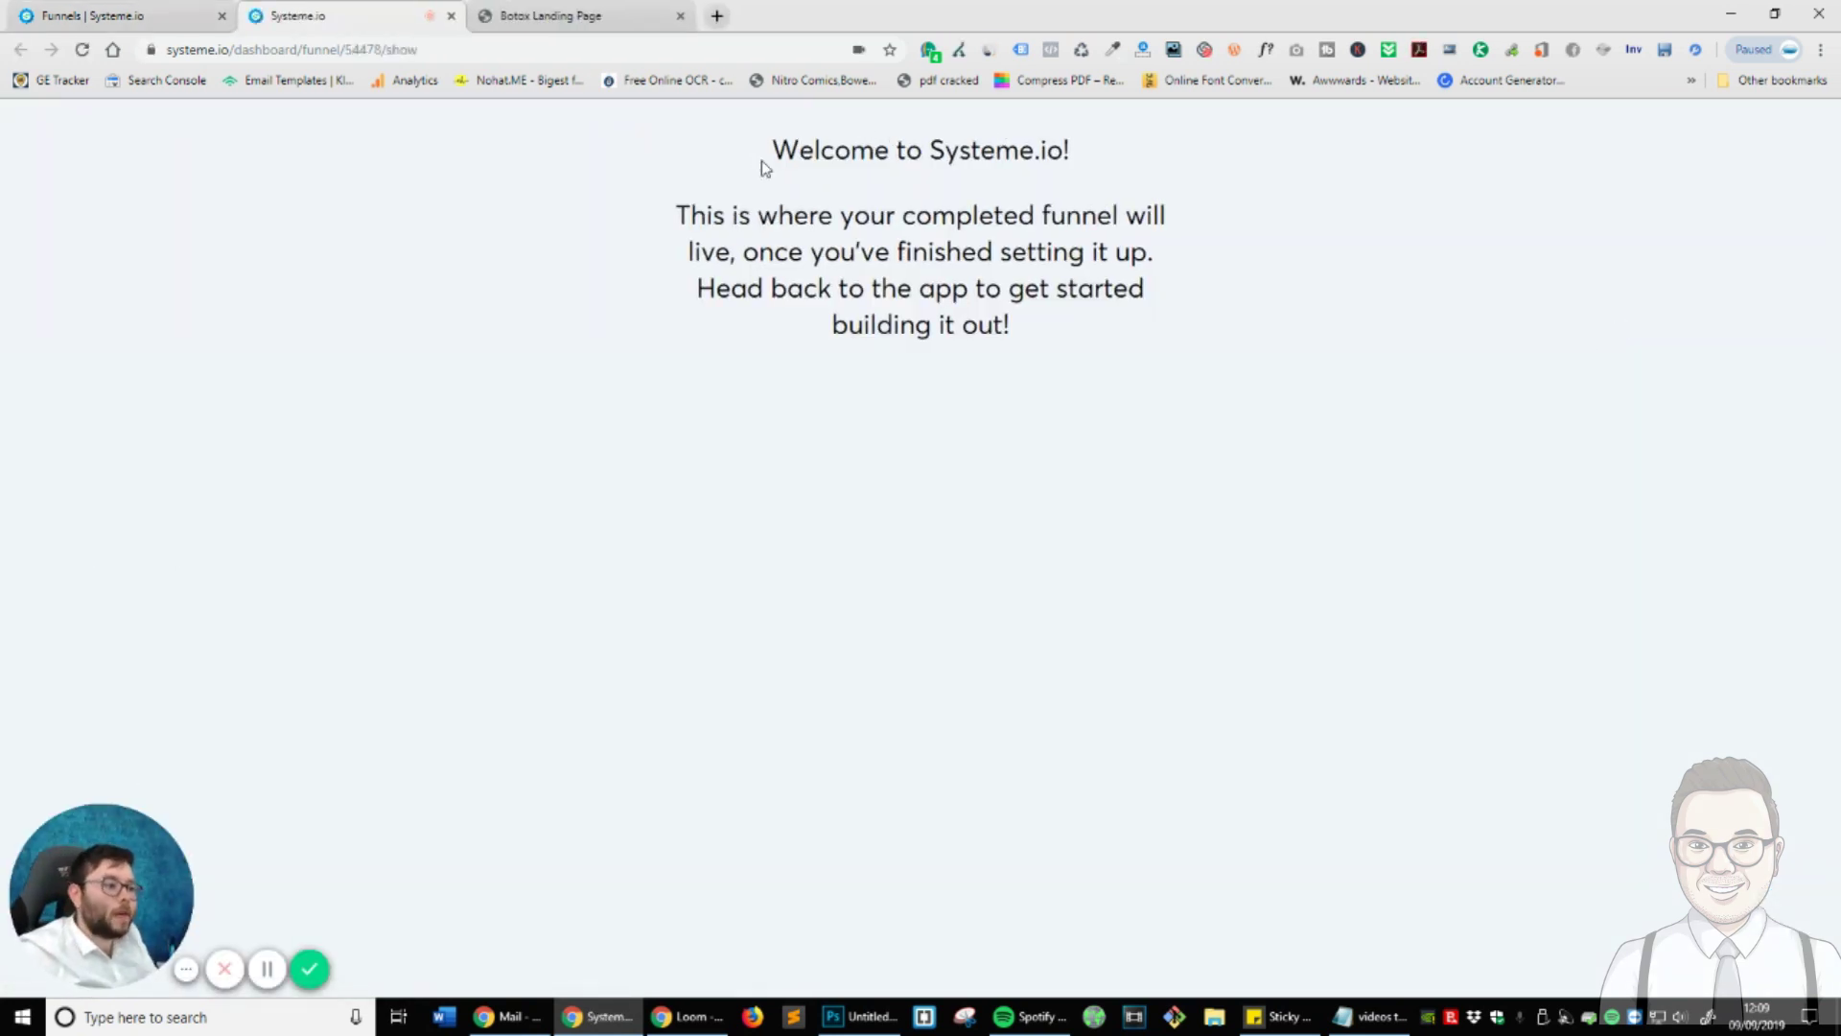
left_click(451, 15)
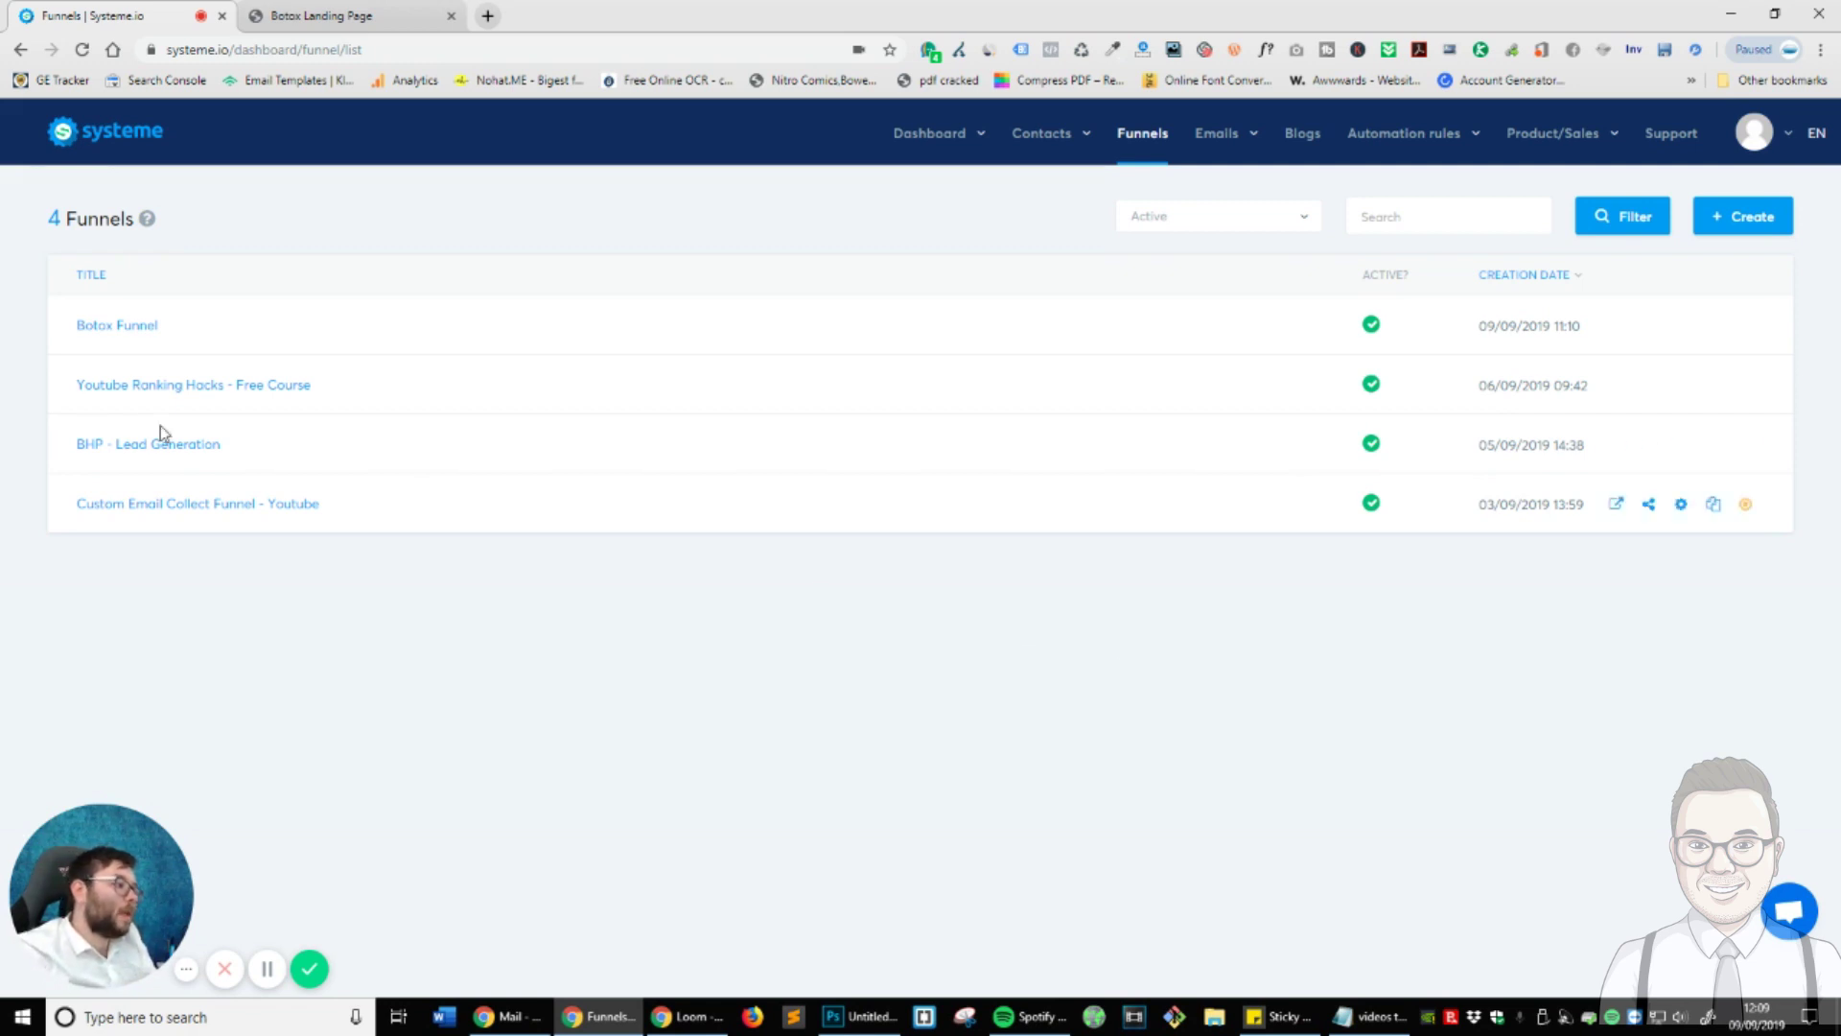
left_click(118, 326)
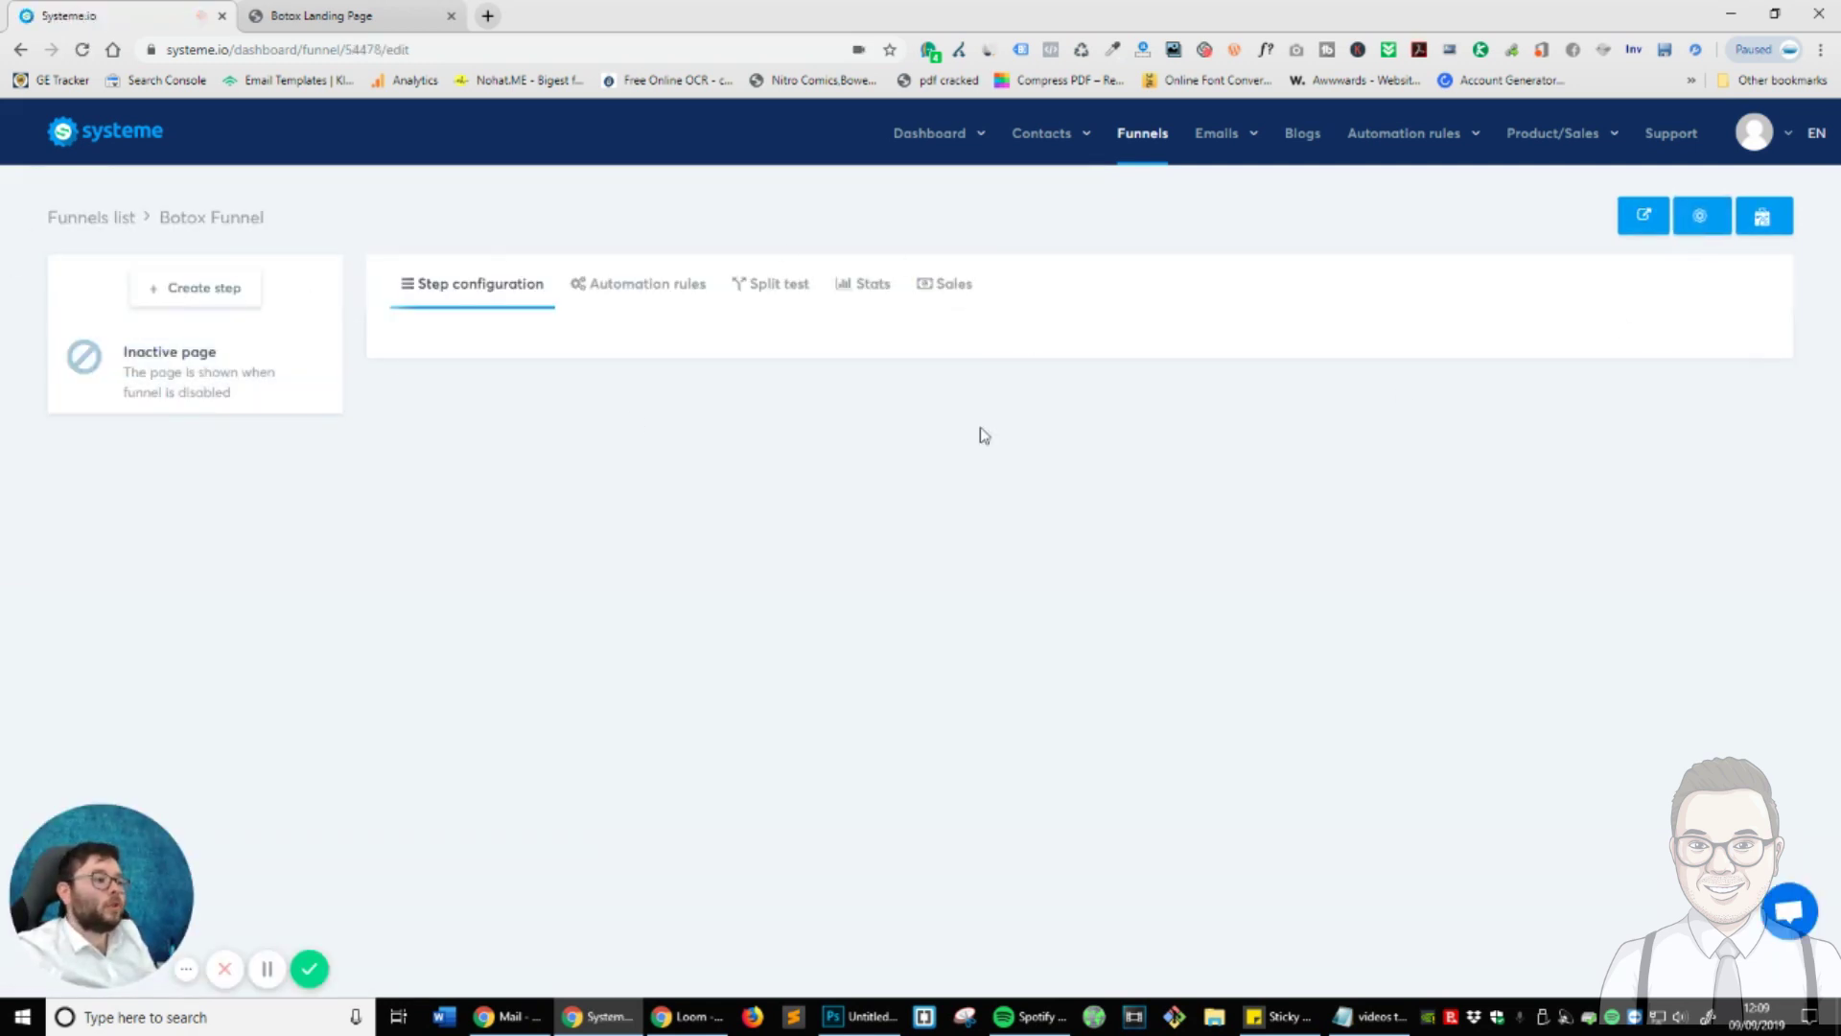
- Browse the funnel's Automation rules, Stats, Split test and Sales tabs, then go back to Steps
left_click(597, 294)
left_click(845, 304)
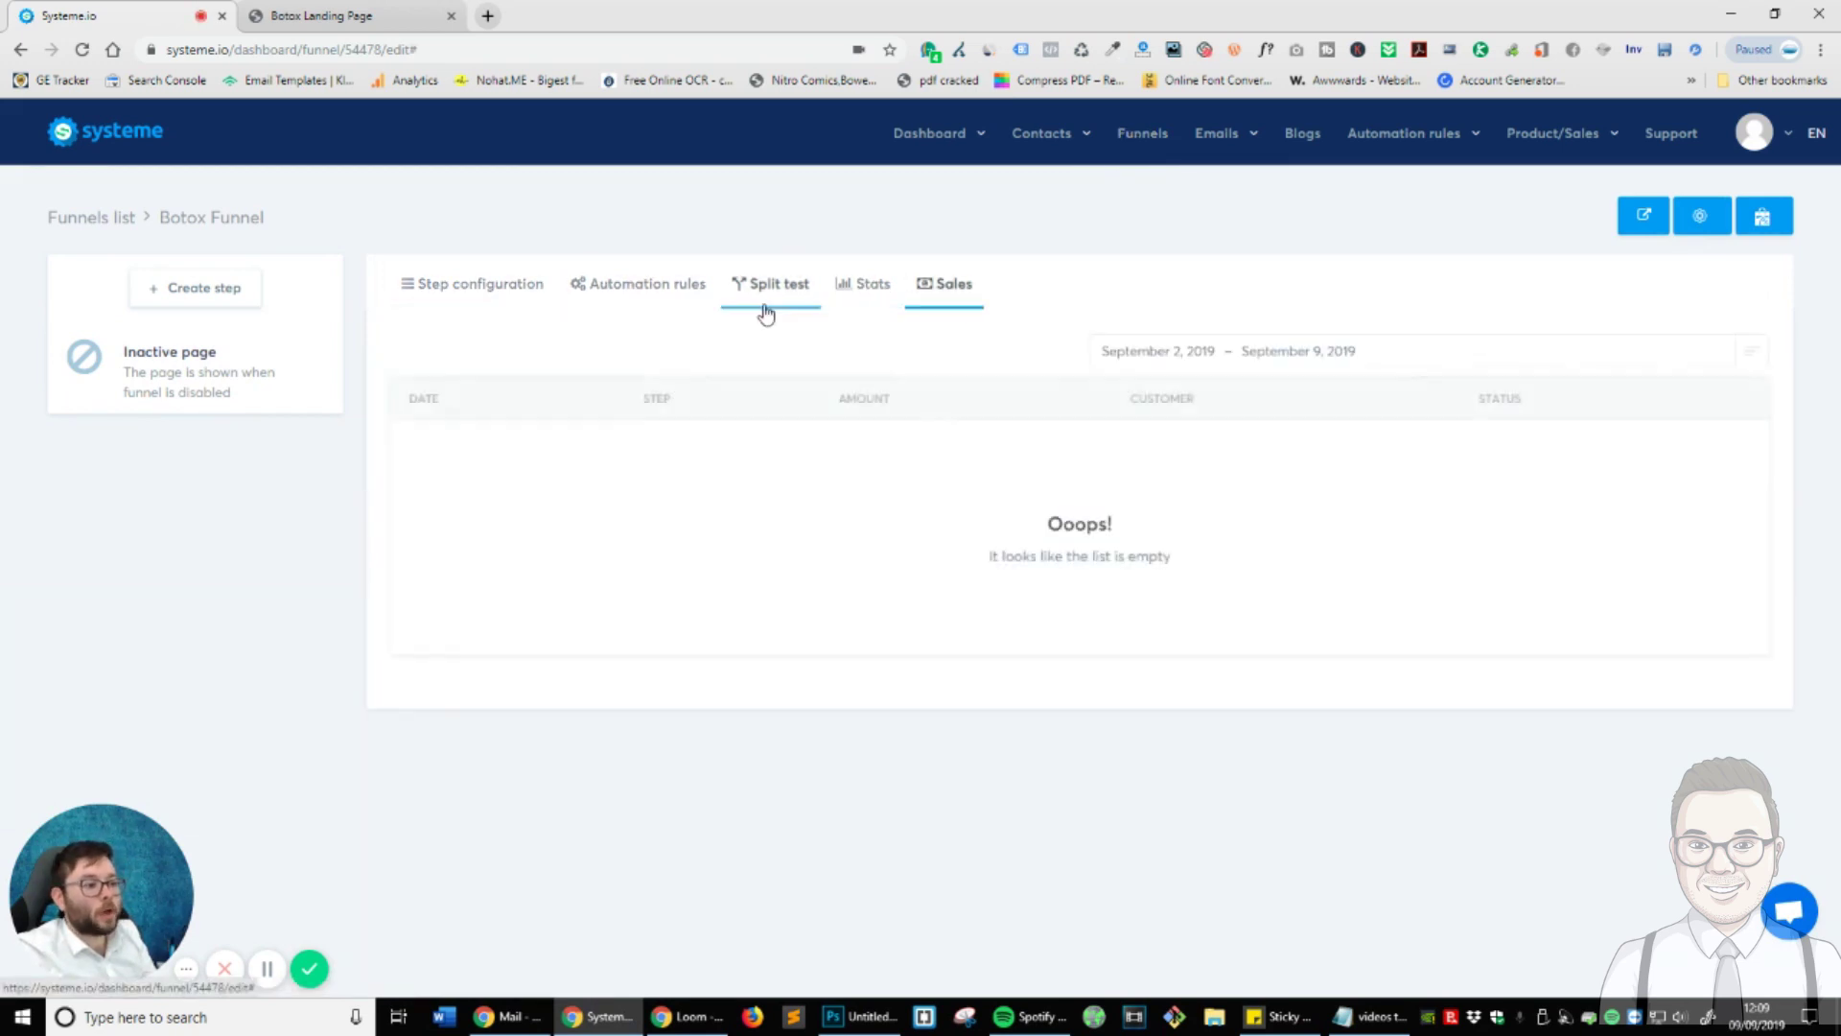
left_click(765, 309)
left_click(949, 307)
left_click(530, 304)
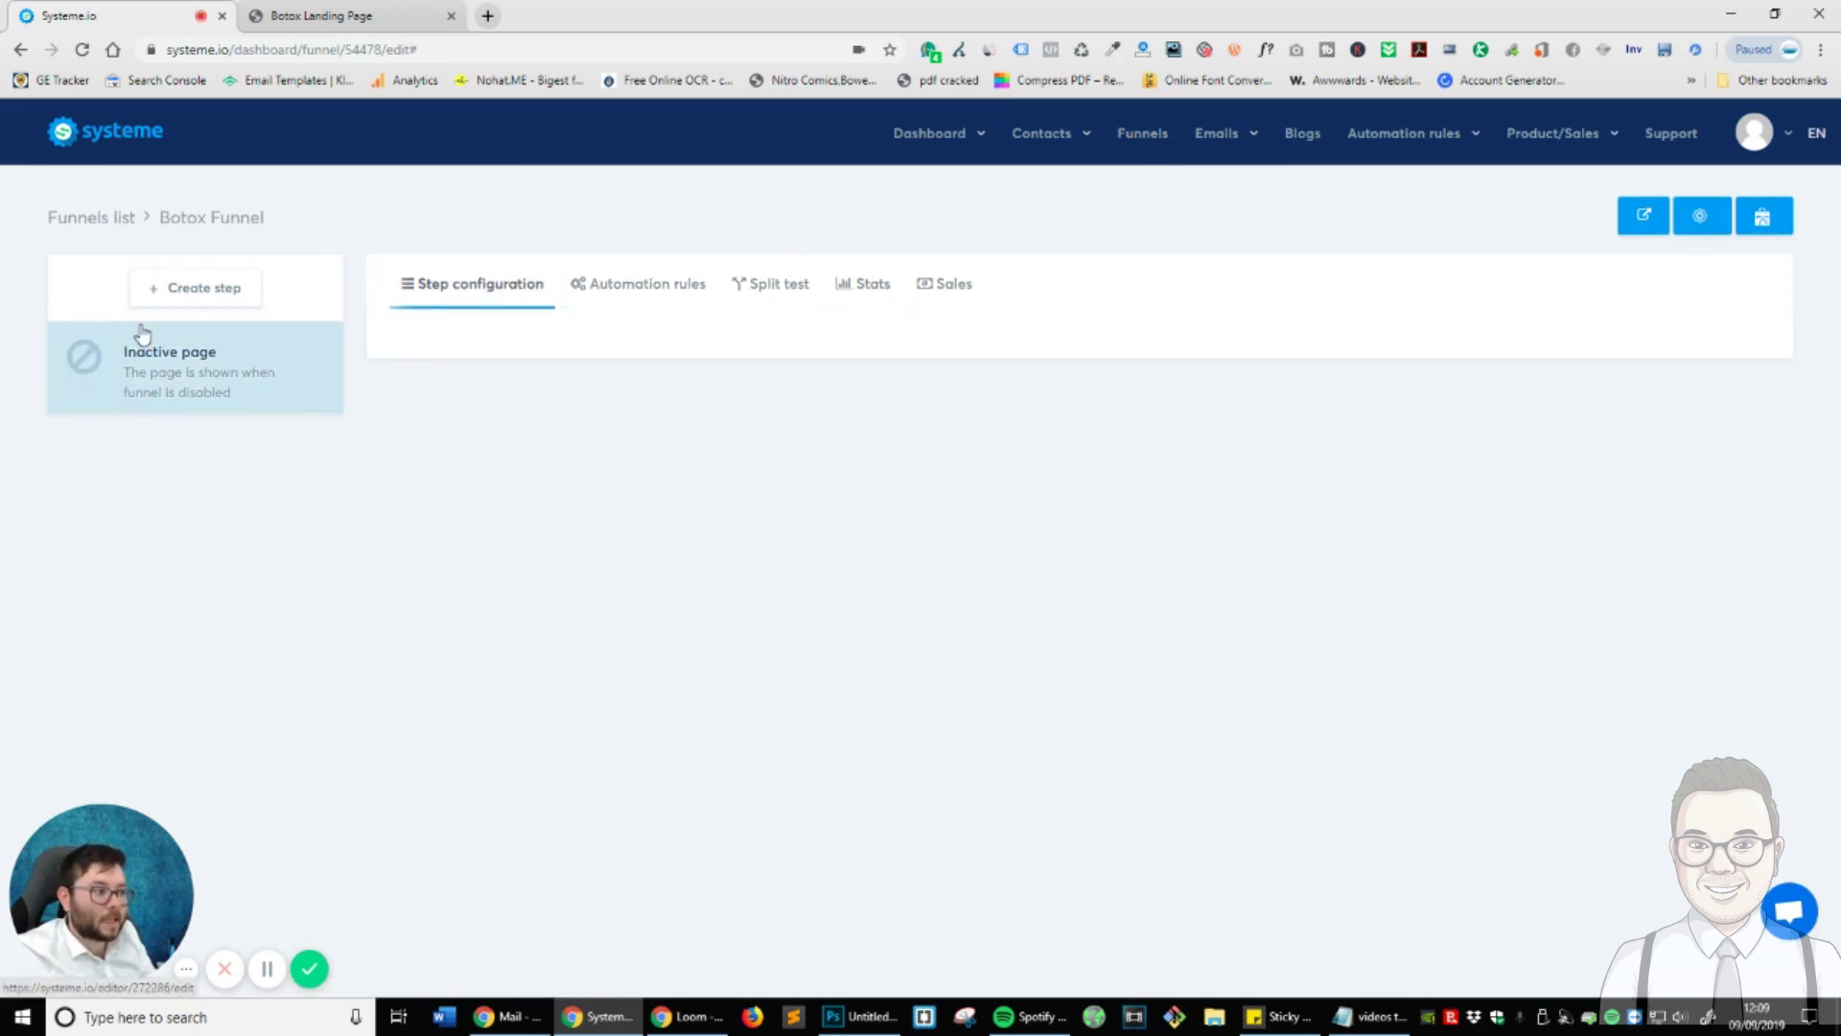
- Add a new step named 'HomePage' of type Squeeze page and save it
left_click(223, 291)
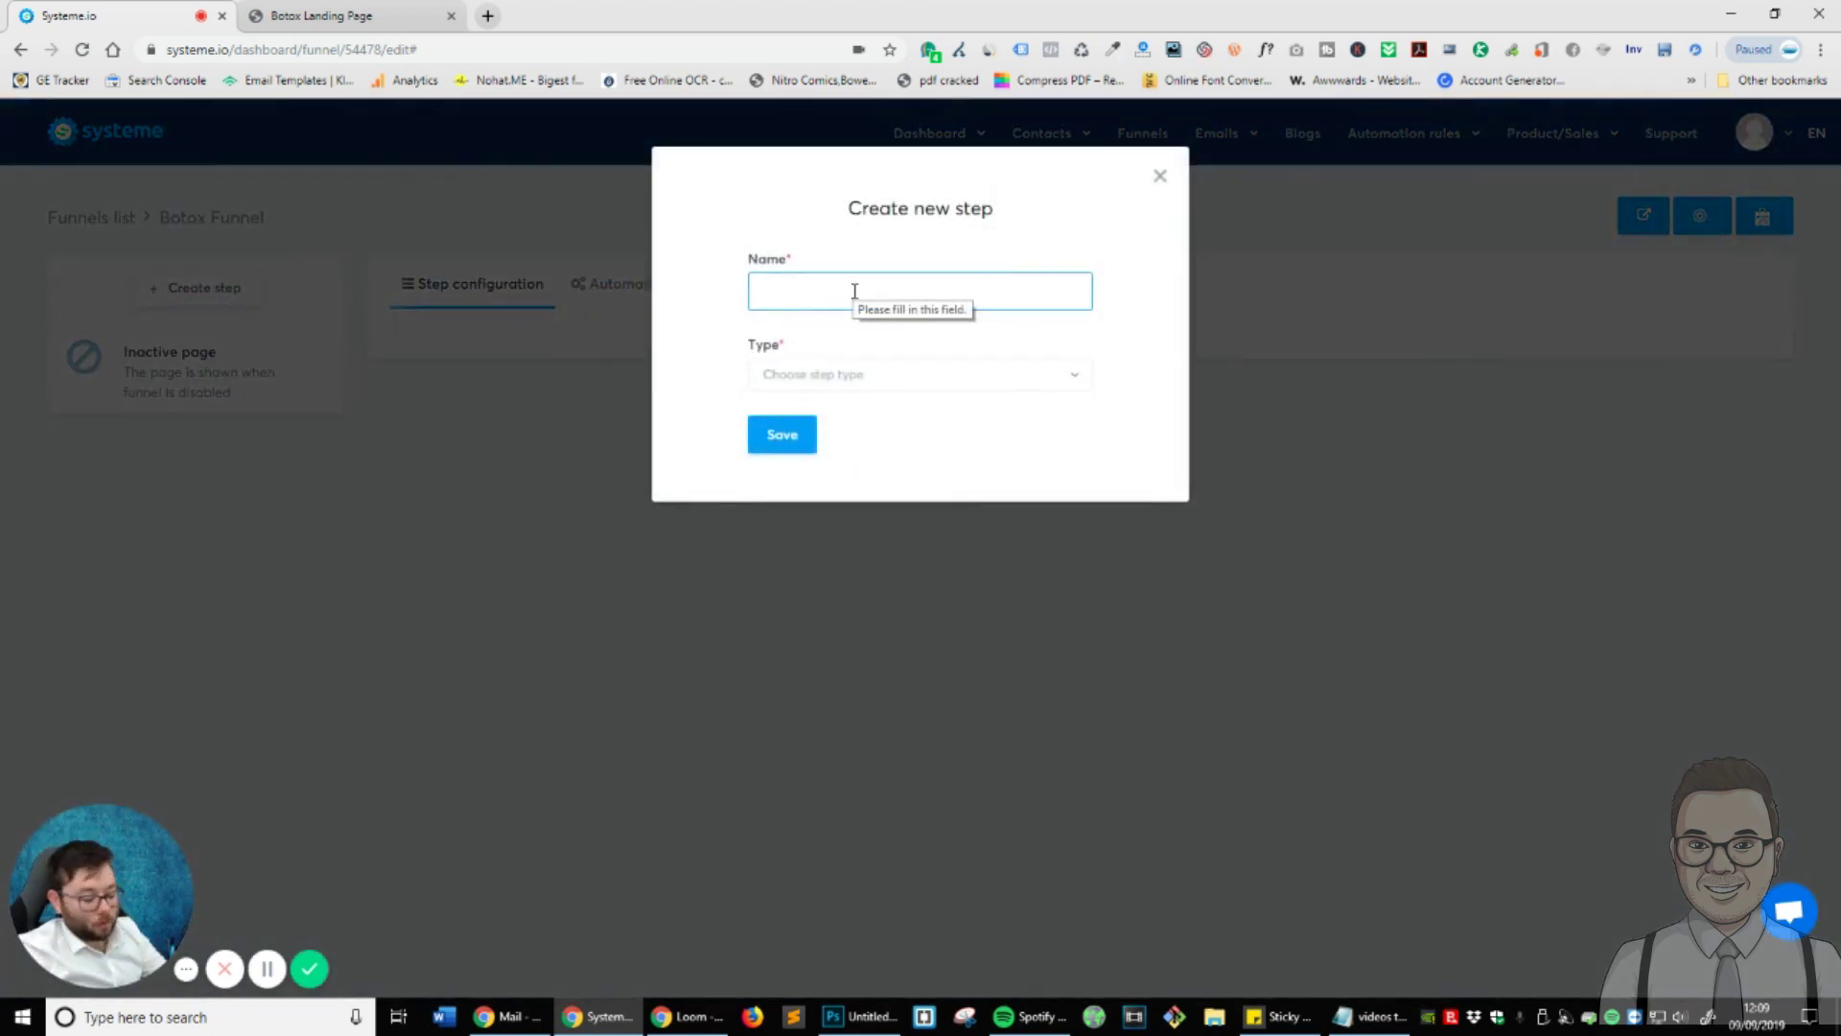
type("HomePage")
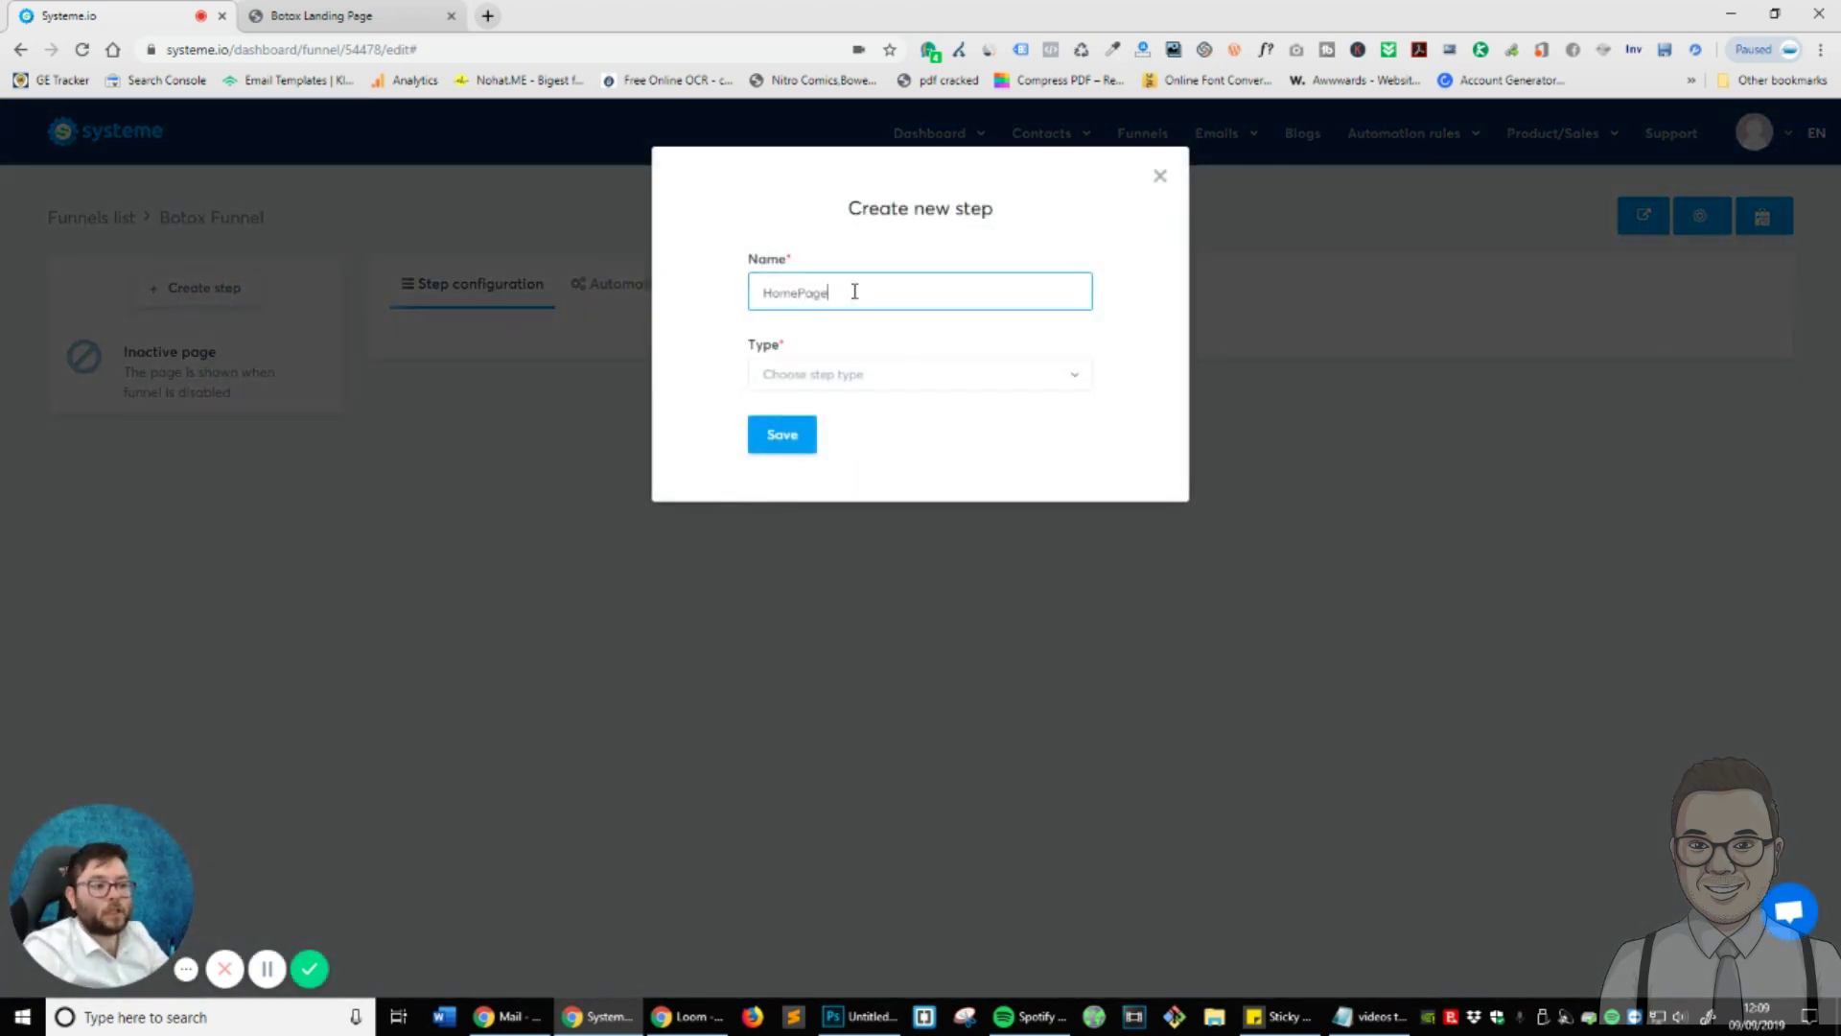
left_click(900, 384)
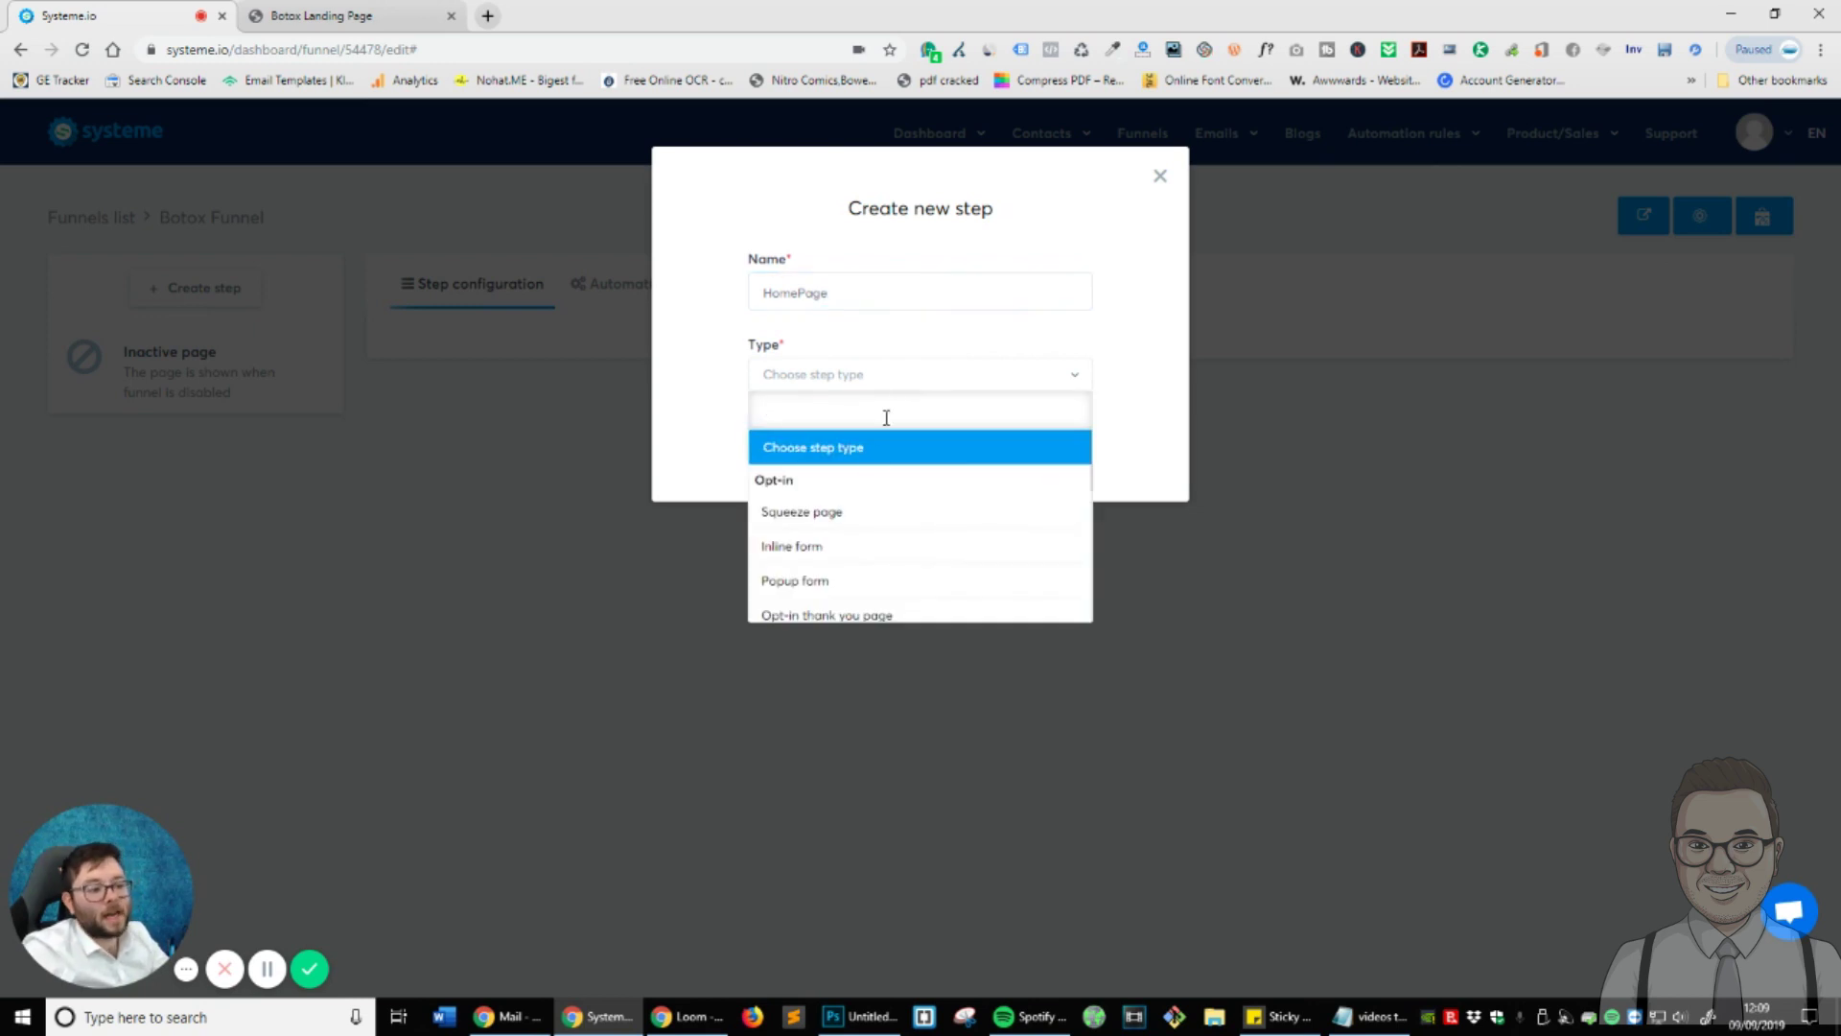
scroll(836, 520, "down", 3)
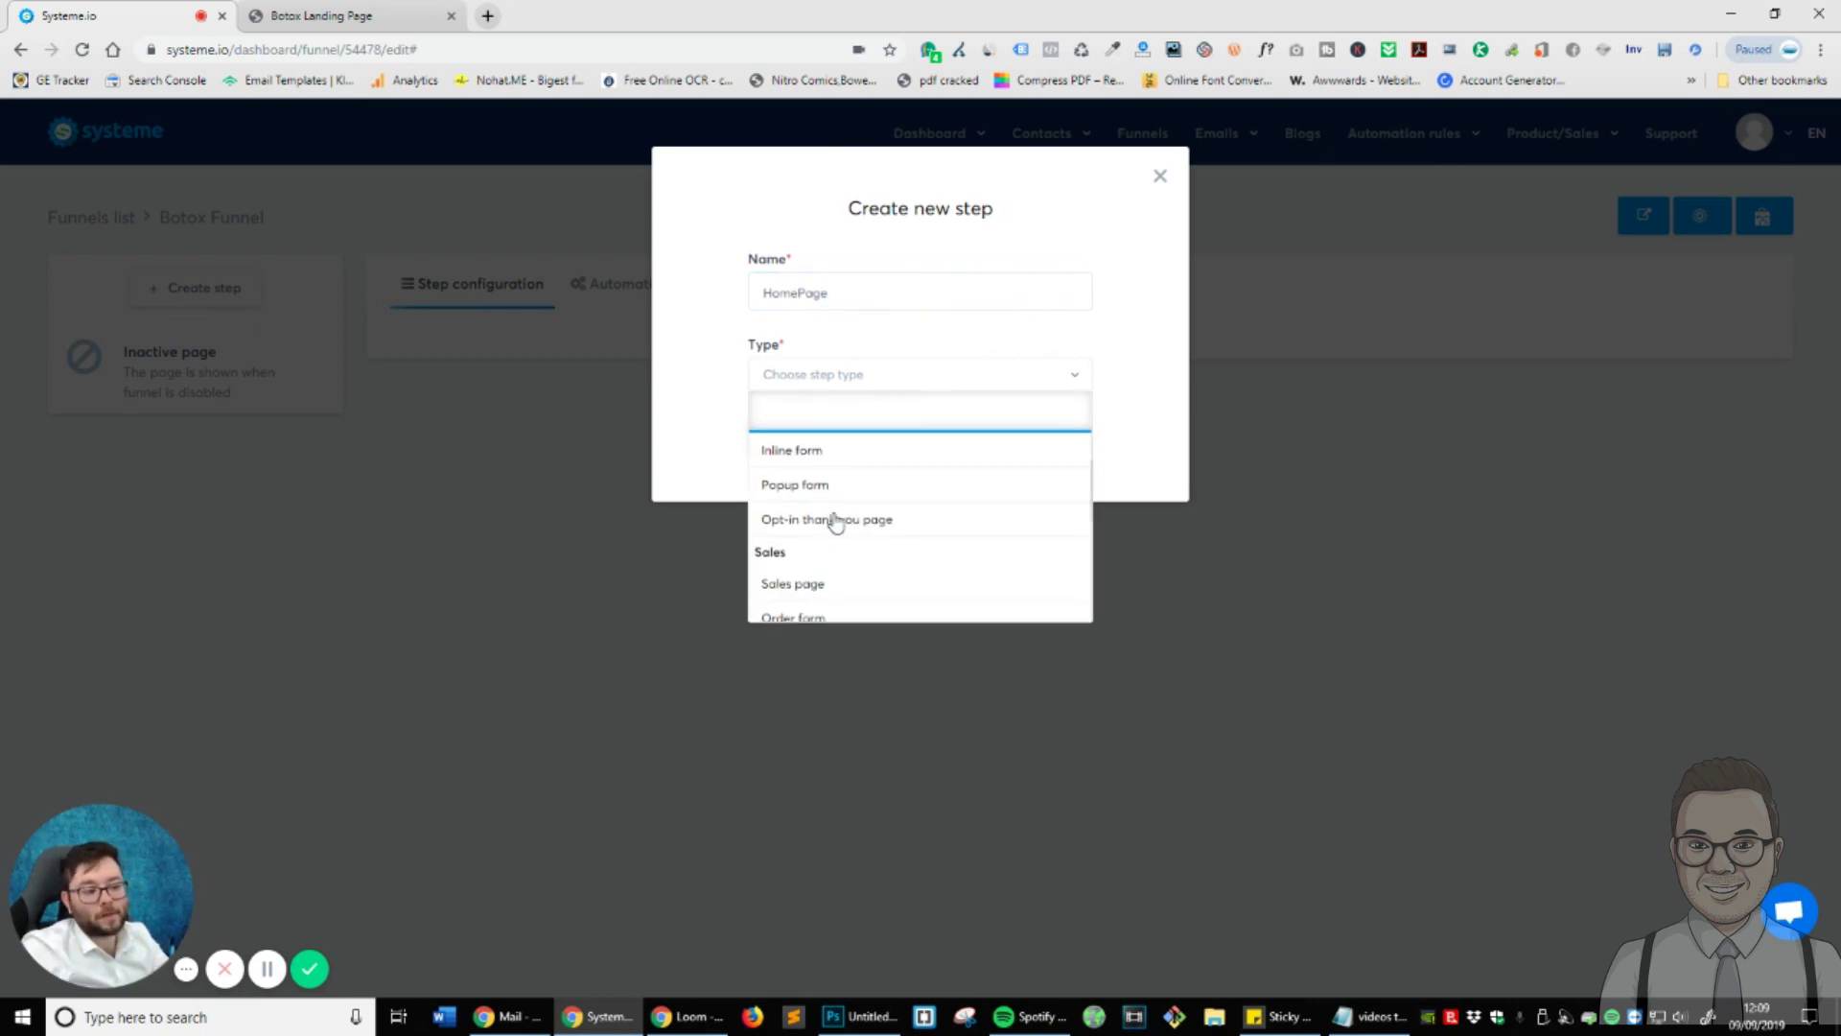
scroll(836, 523, "down", 1)
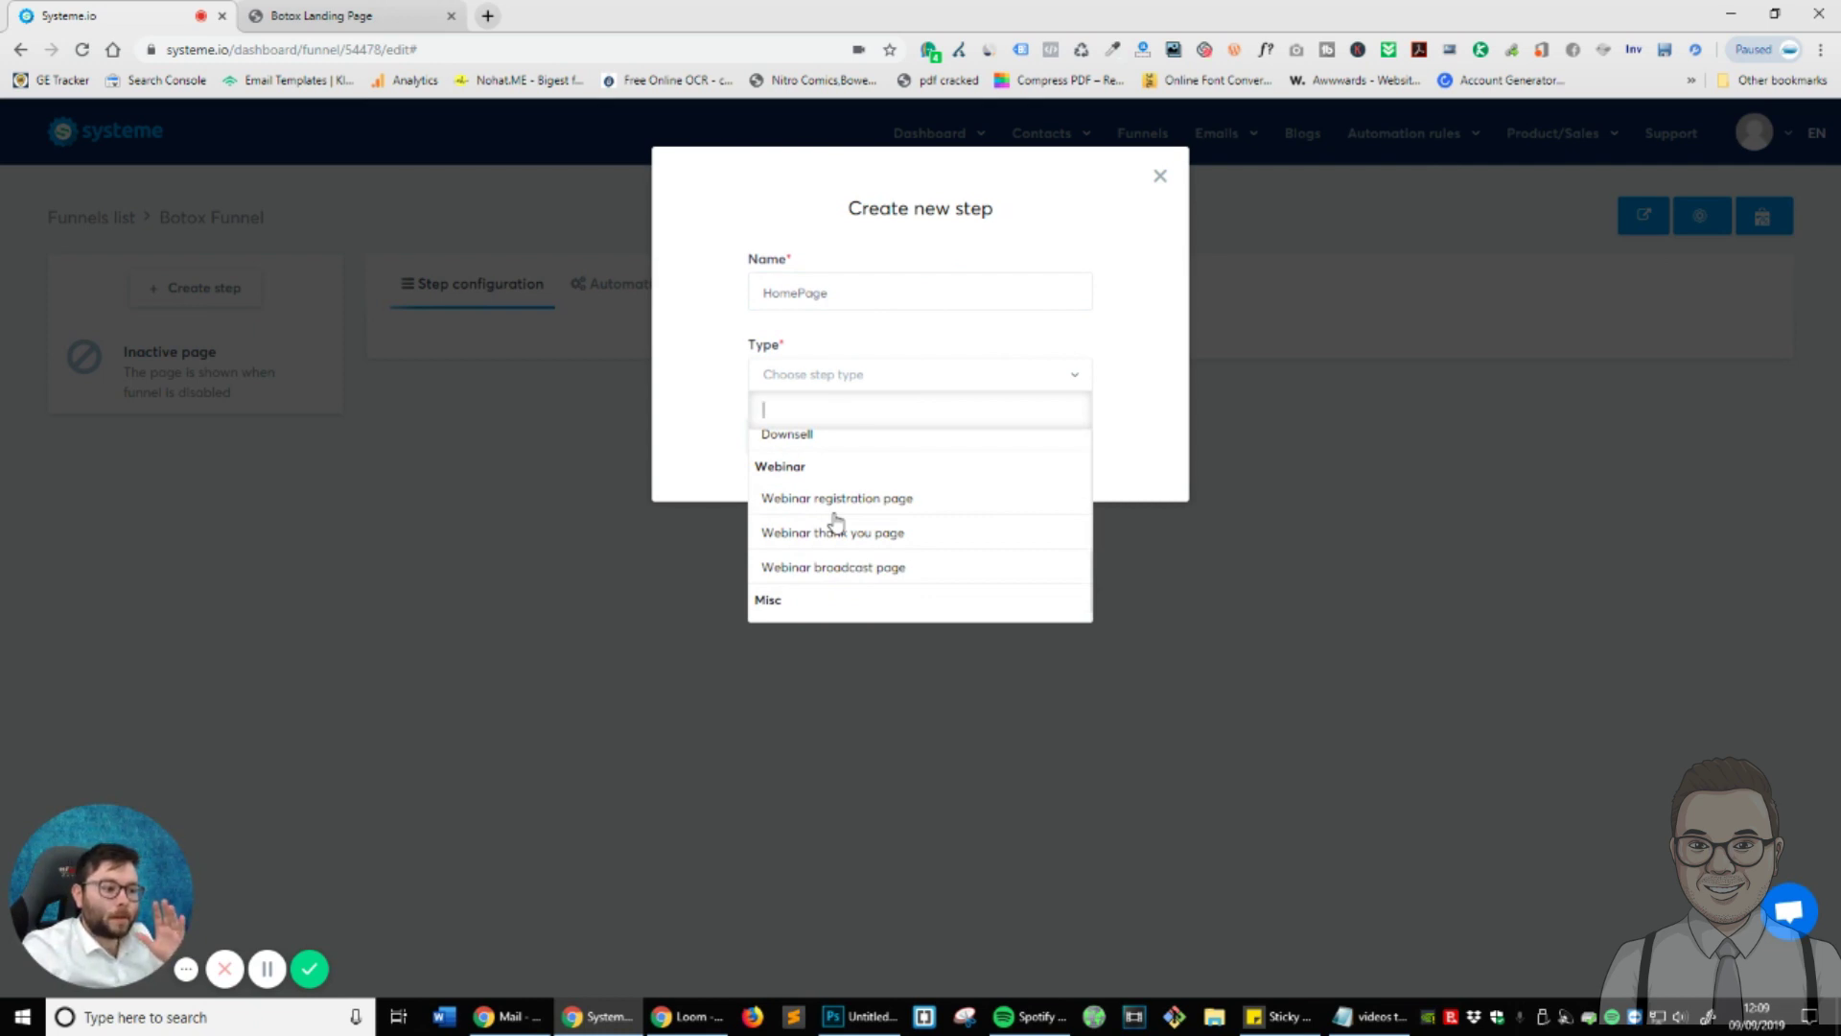
scroll(837, 523, "down", 1)
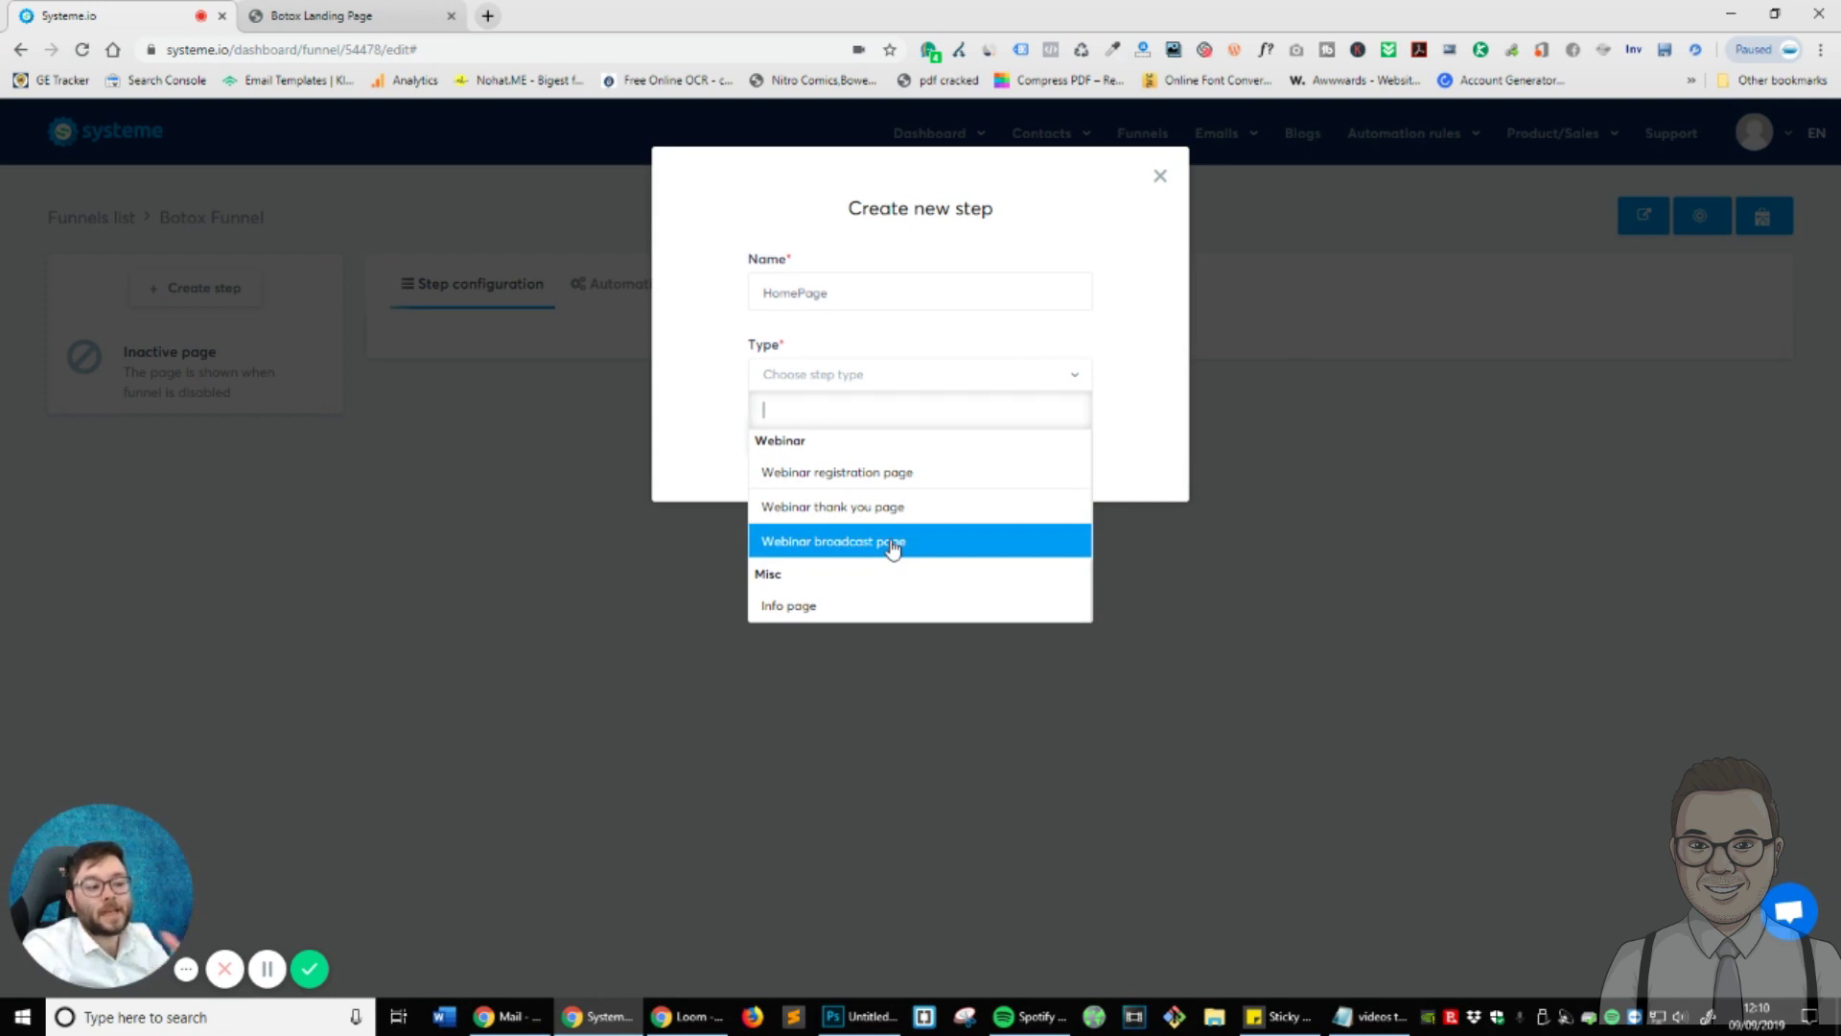
scroll(890, 547, "up", 5)
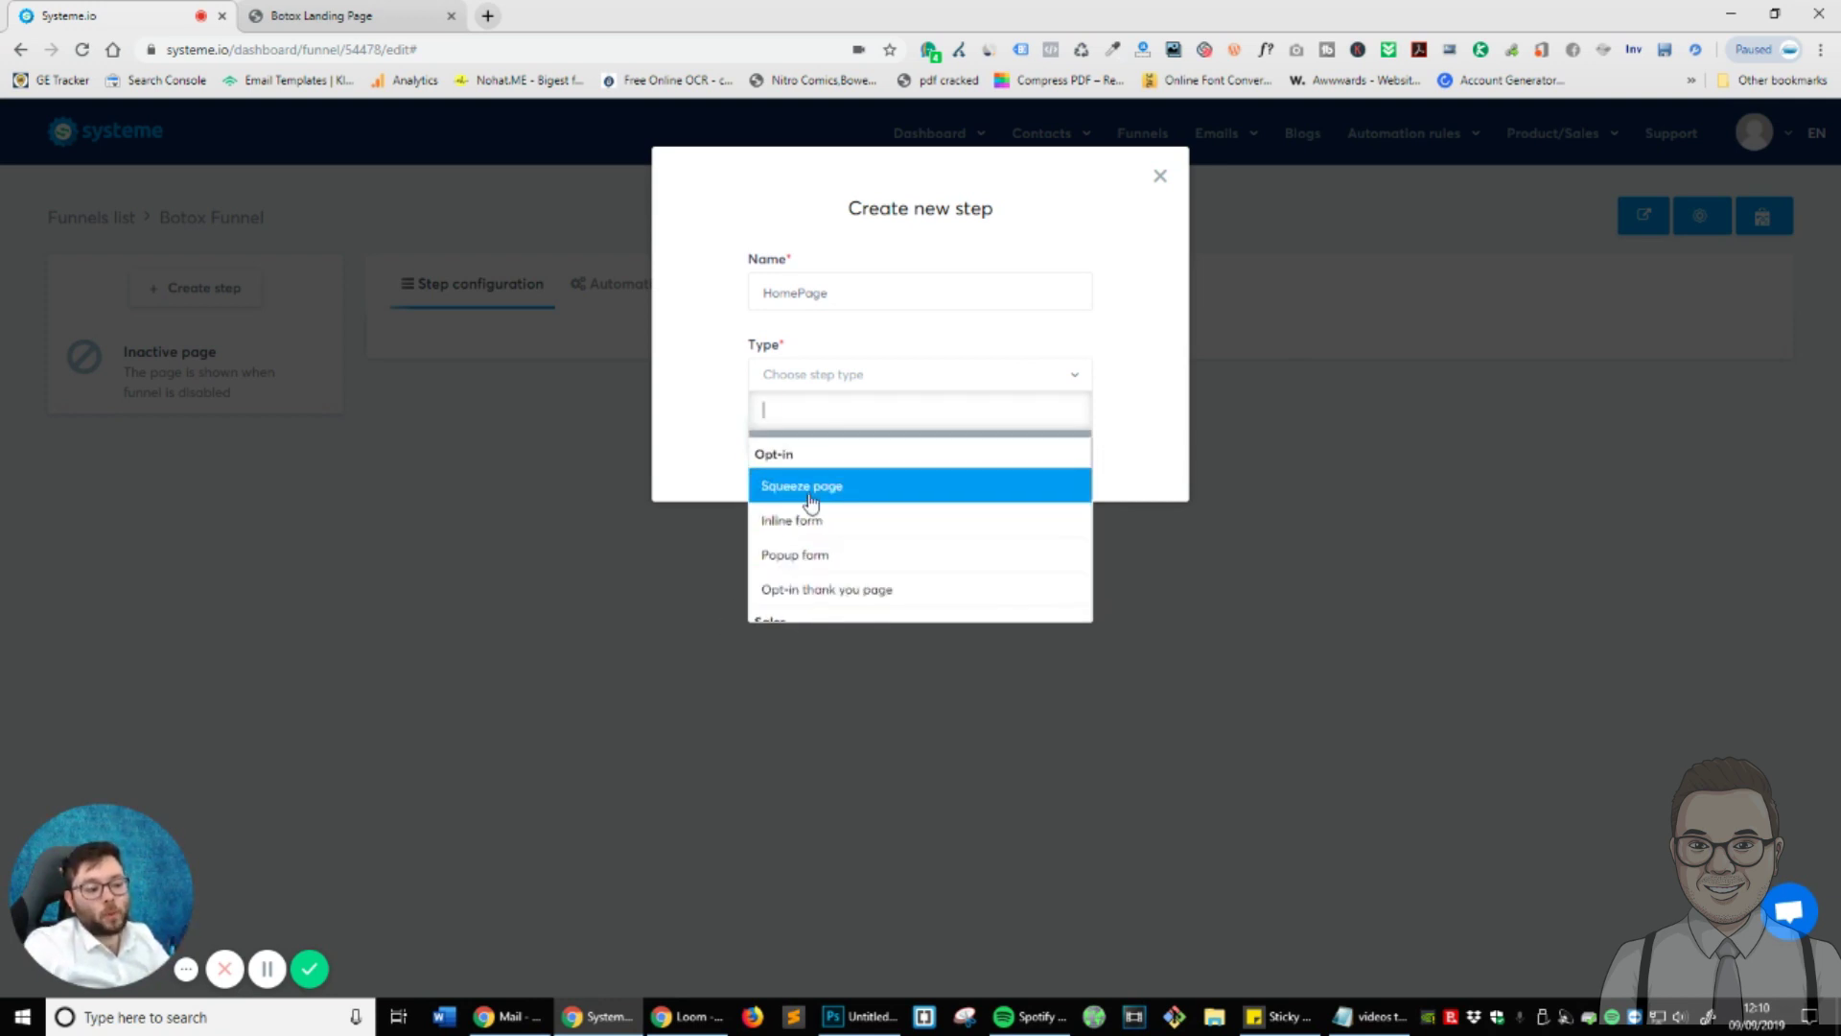
scroll(812, 496, "down", 1)
scroll(820, 503, "up", 2)
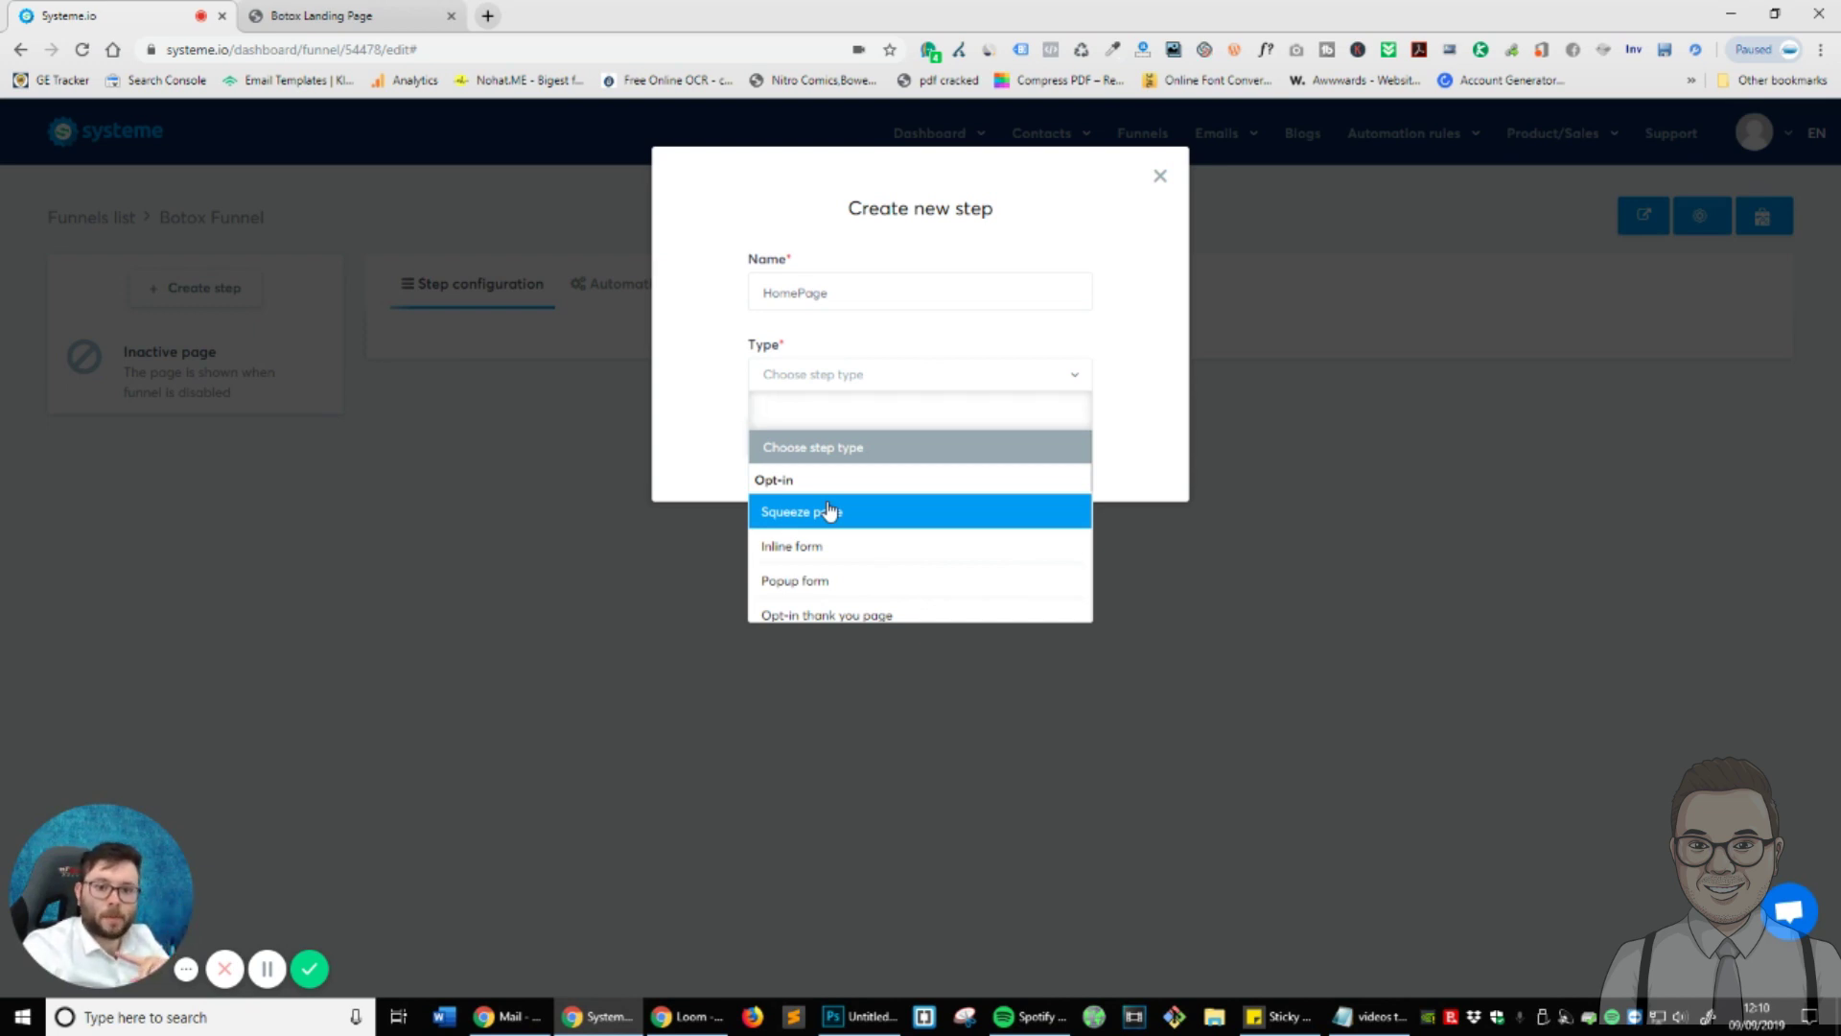
scroll(831, 511, "down", 1)
scroll(830, 510, "up", 2)
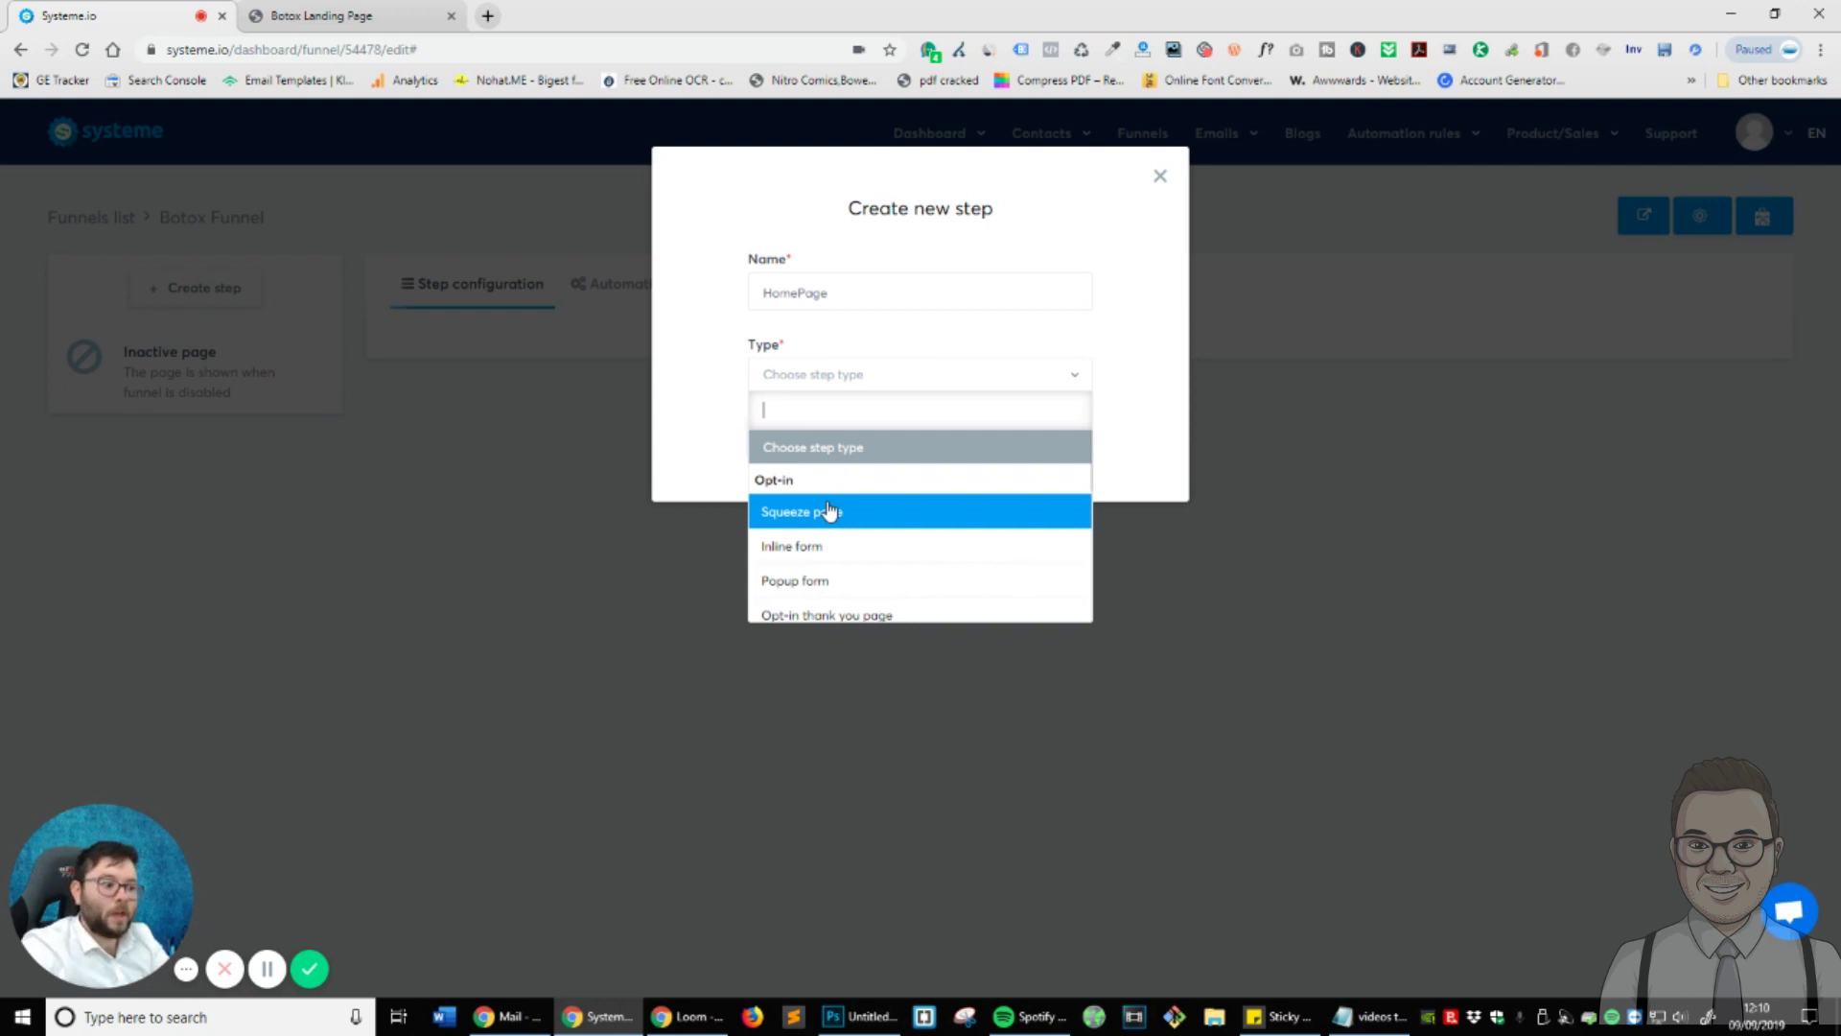
scroll(831, 510, "down", 3)
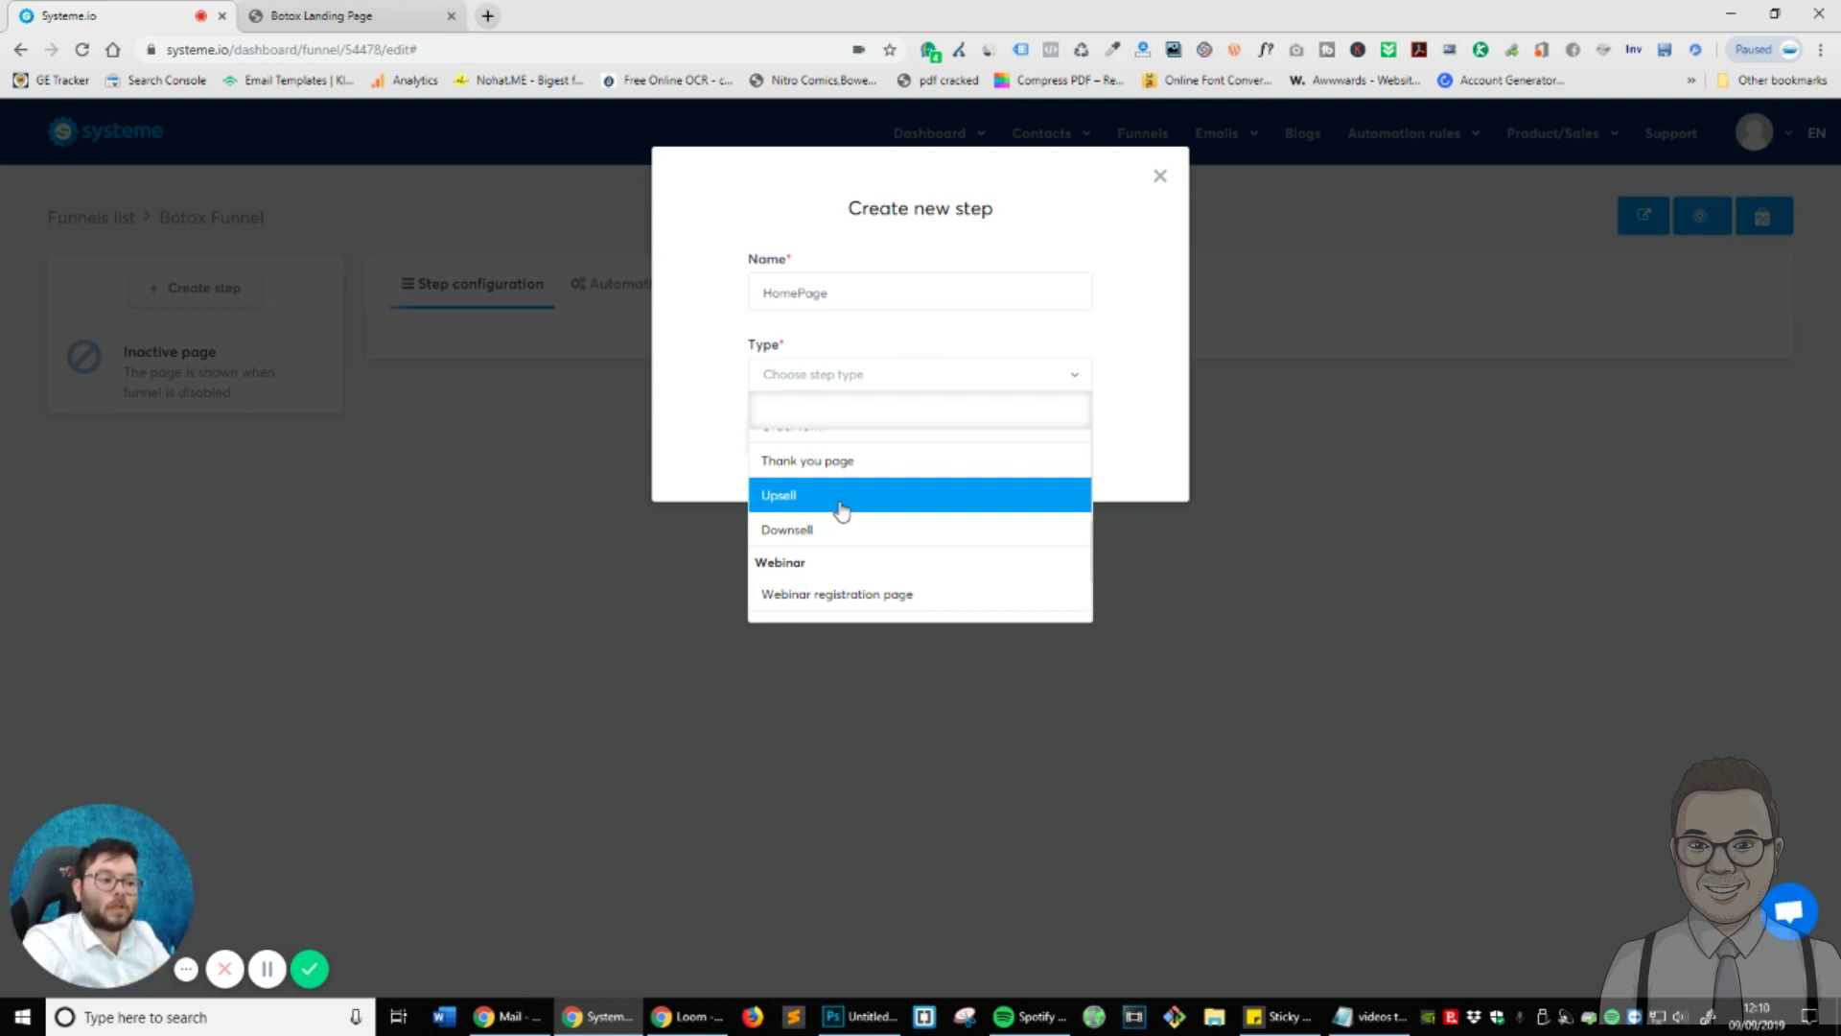
scroll(839, 518, "down", 3)
scroll(843, 549, "up", 6)
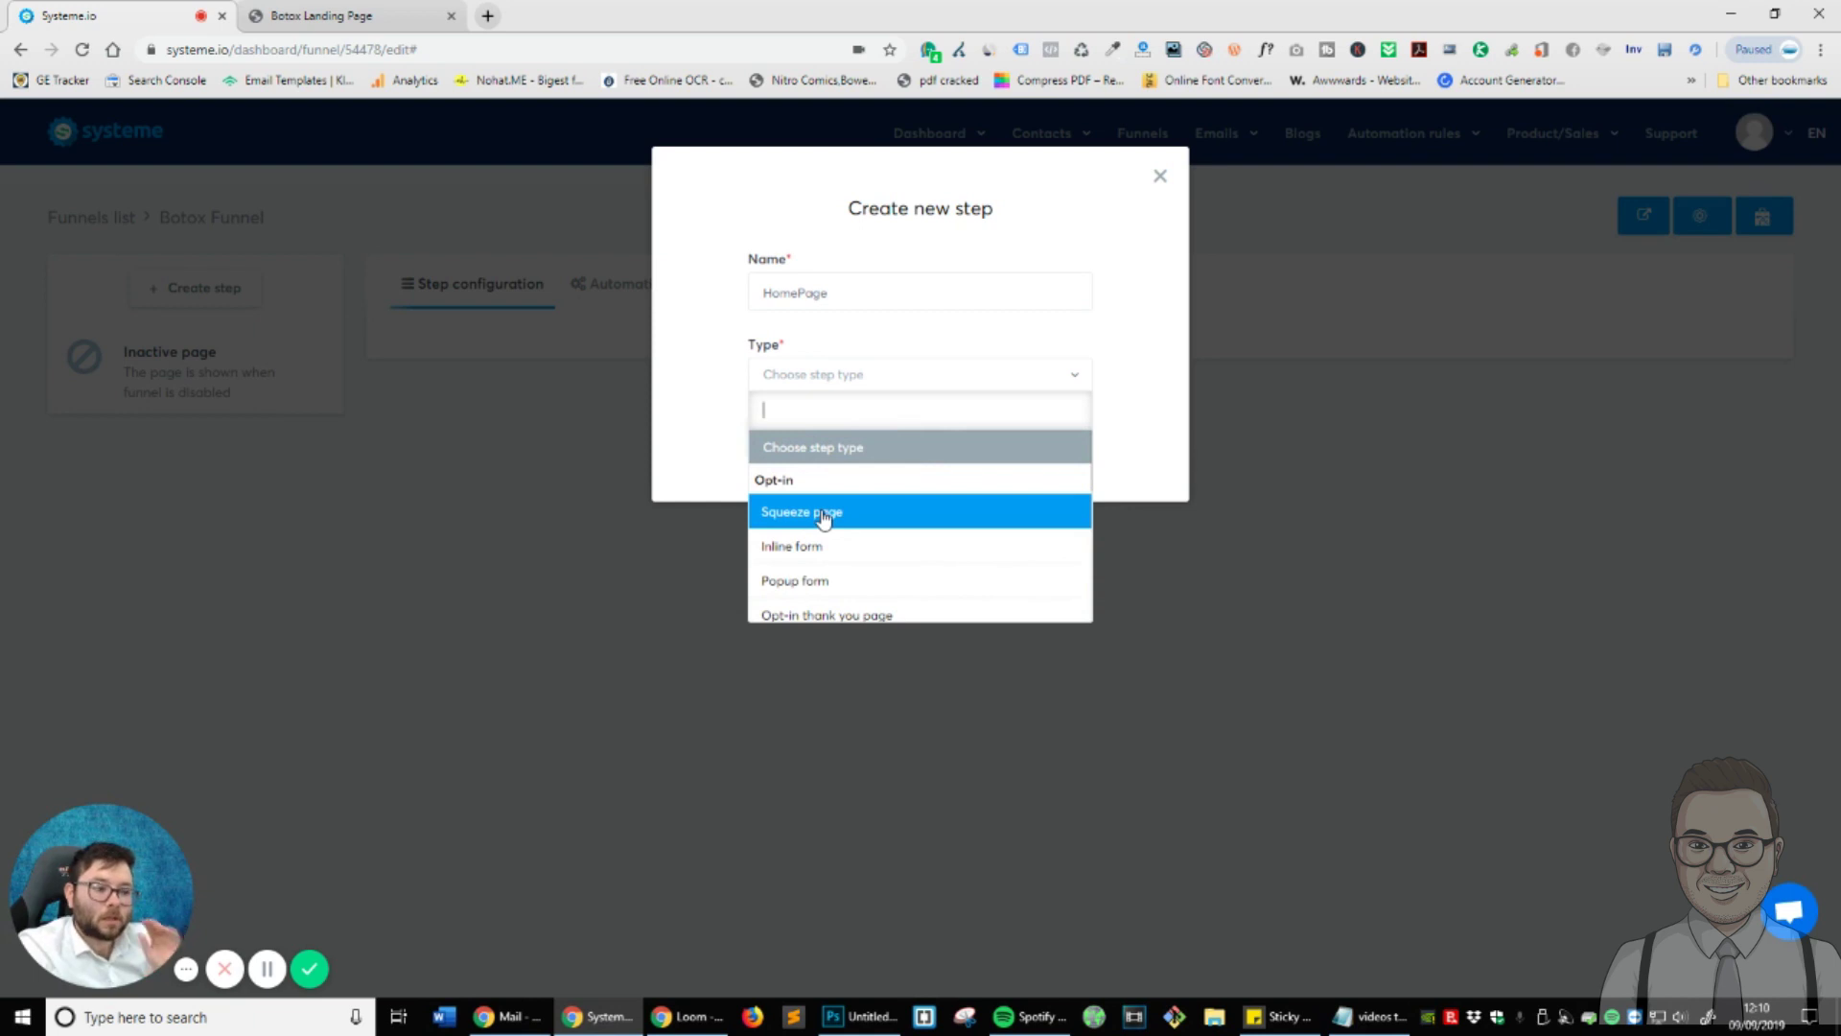
left_click(822, 515)
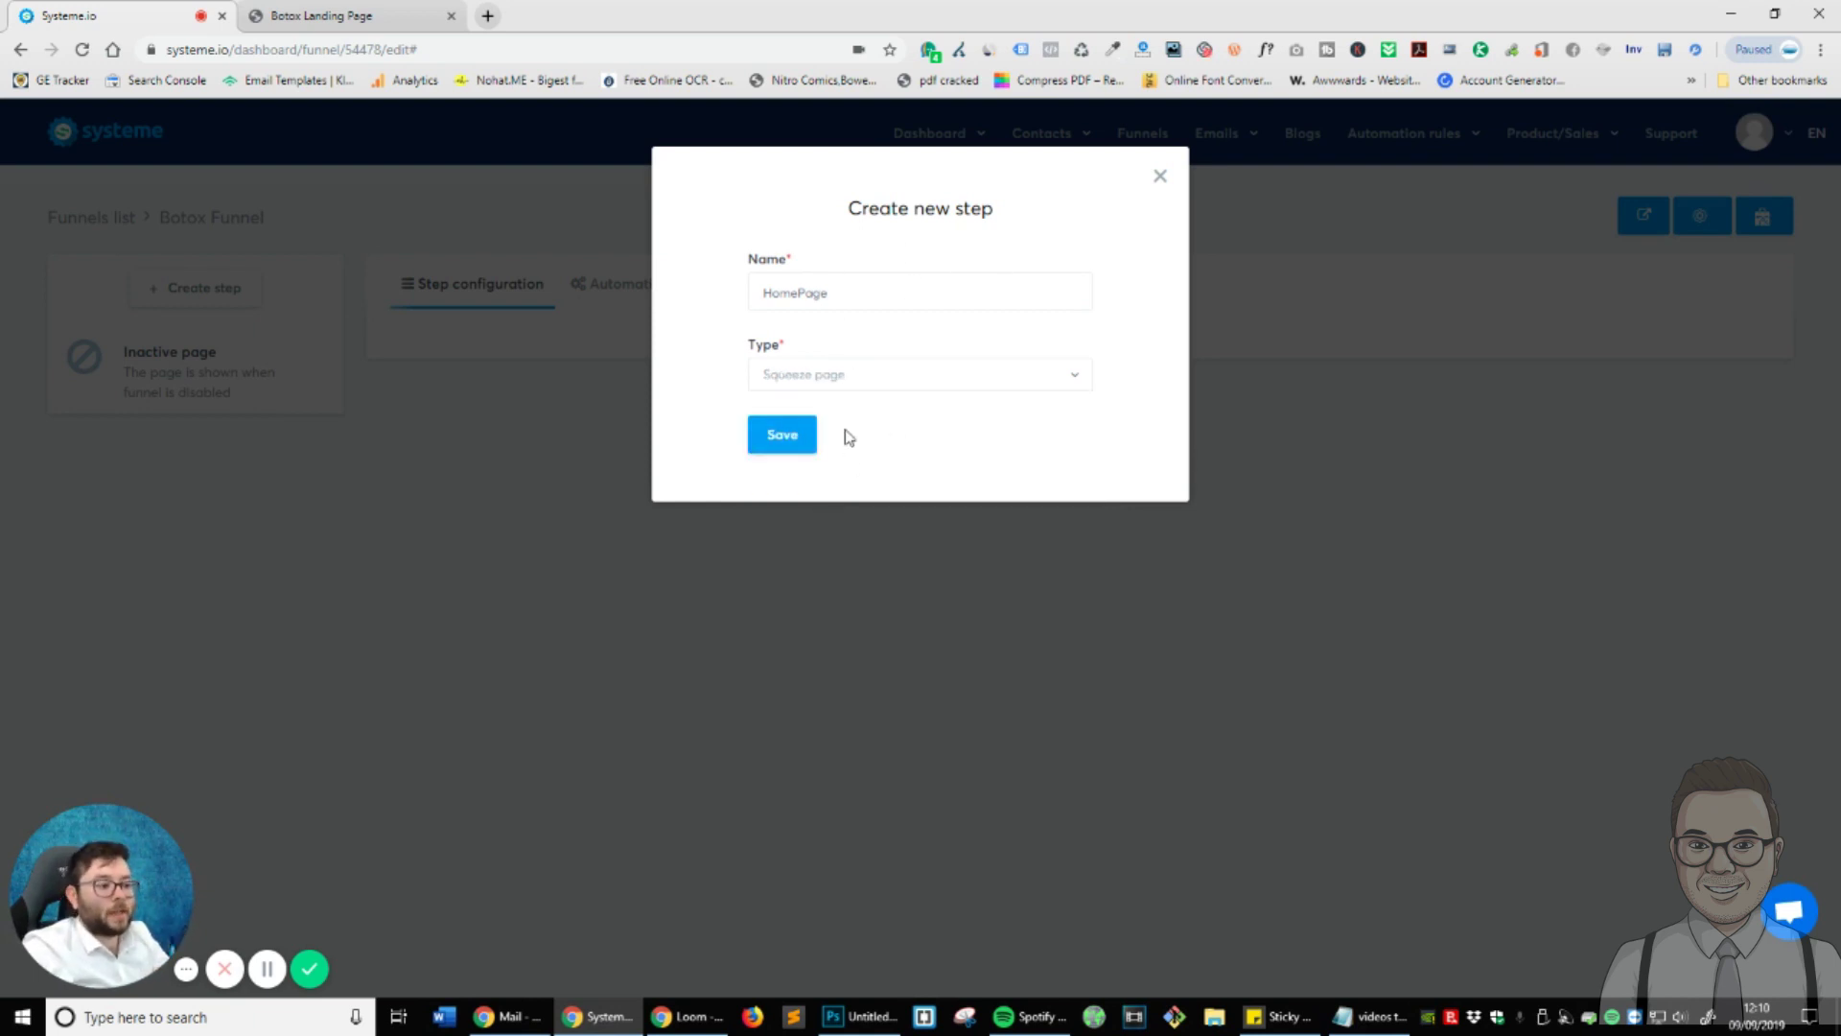
left_click(804, 442)
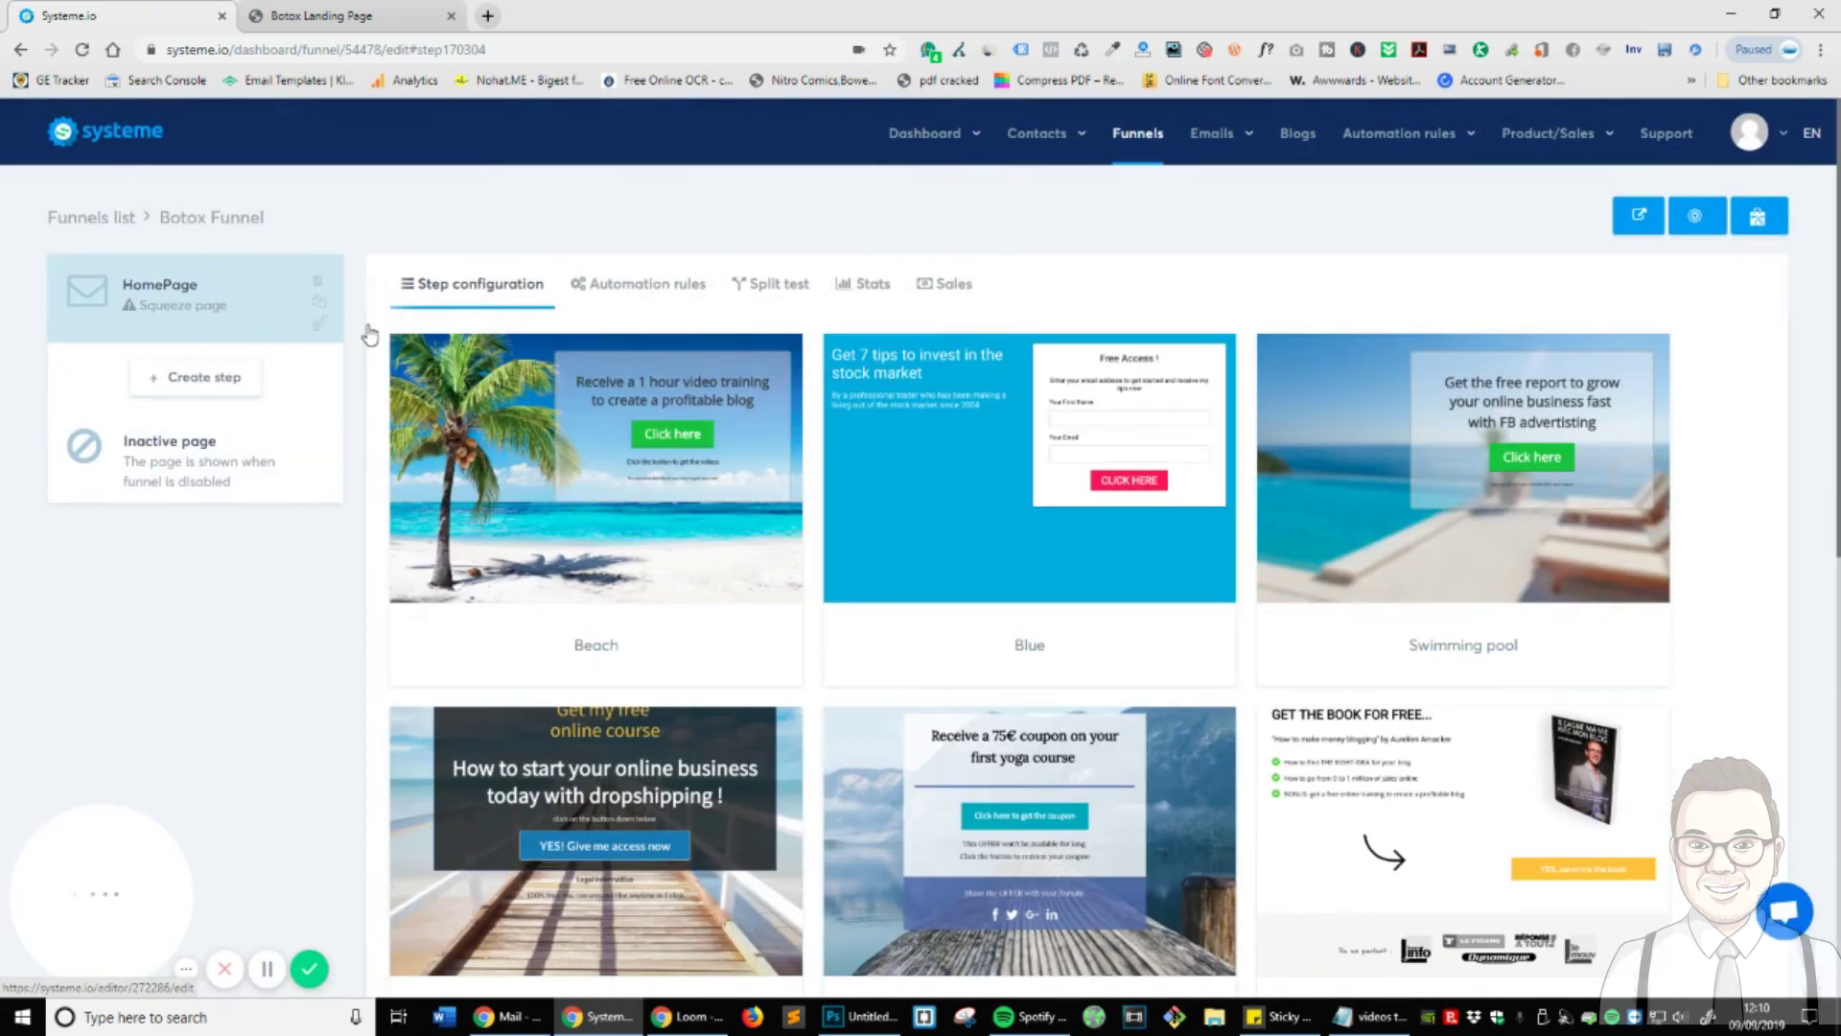
- Choose the Blank page template for the HomePage step
scroll(755, 582, "down", 2)
scroll(754, 582, "down", 7)
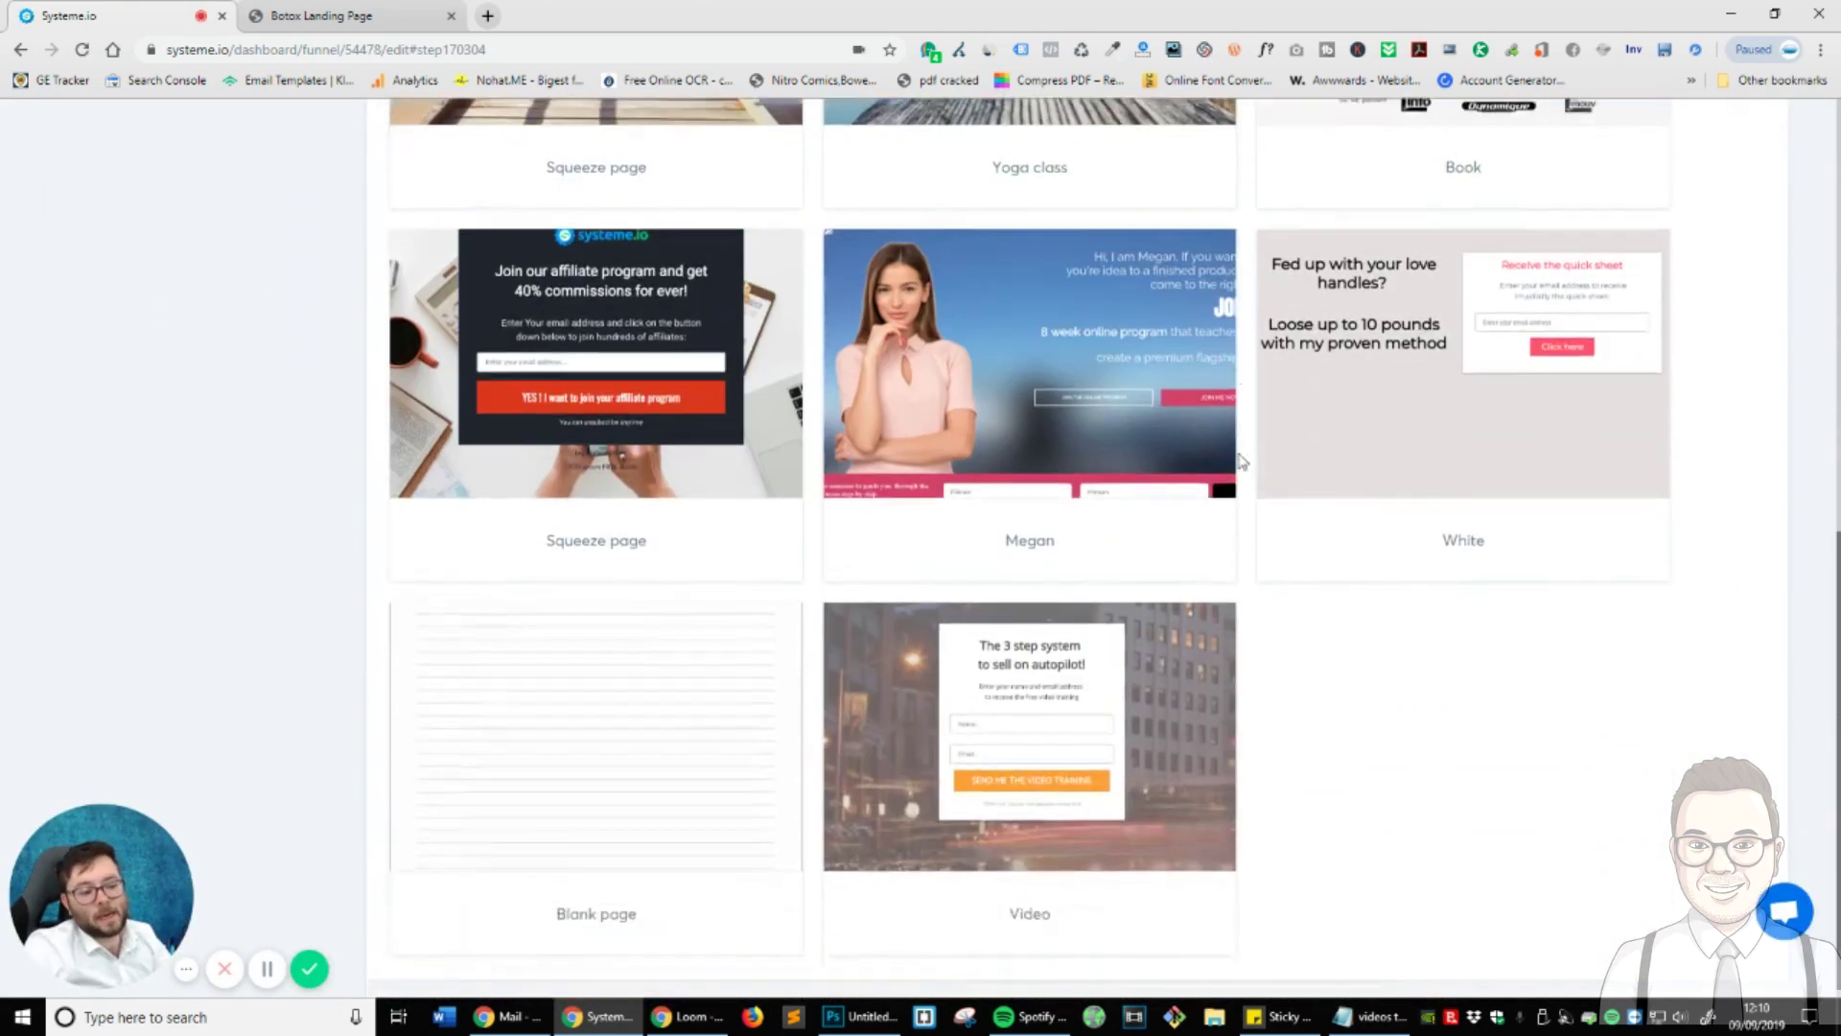
mouse_move(519, 750)
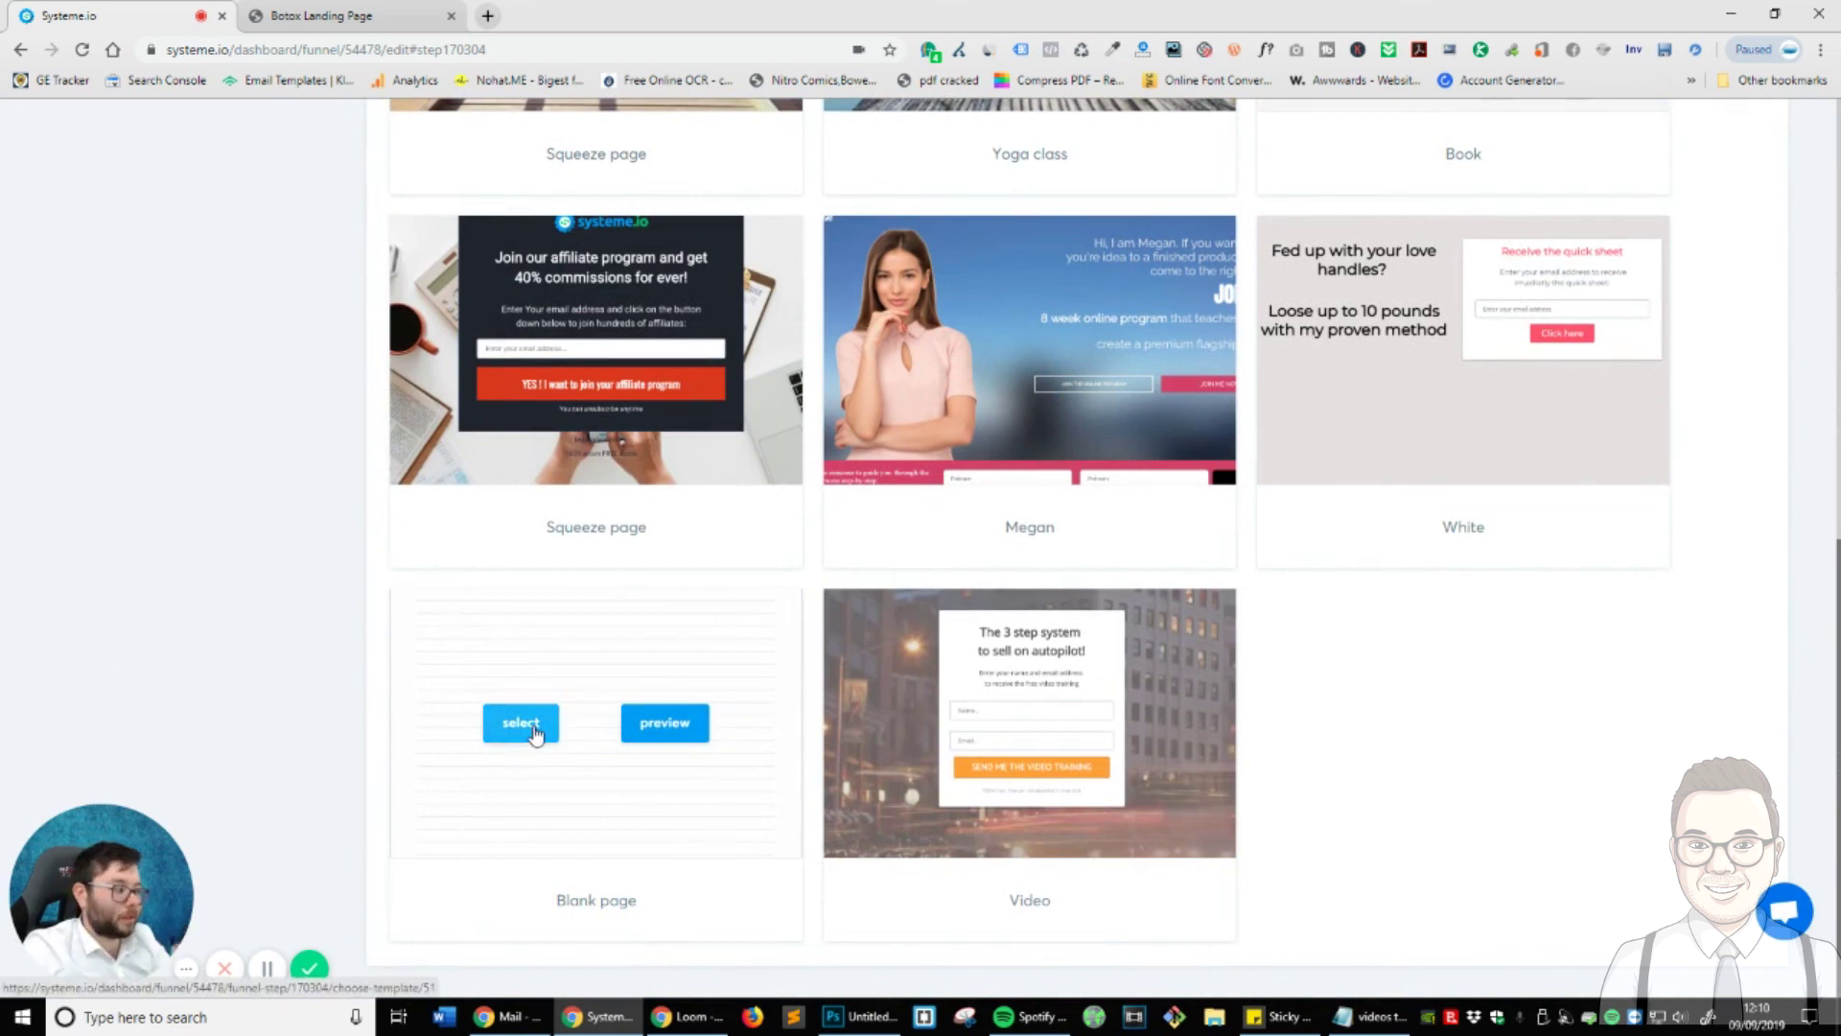
left_click(540, 734)
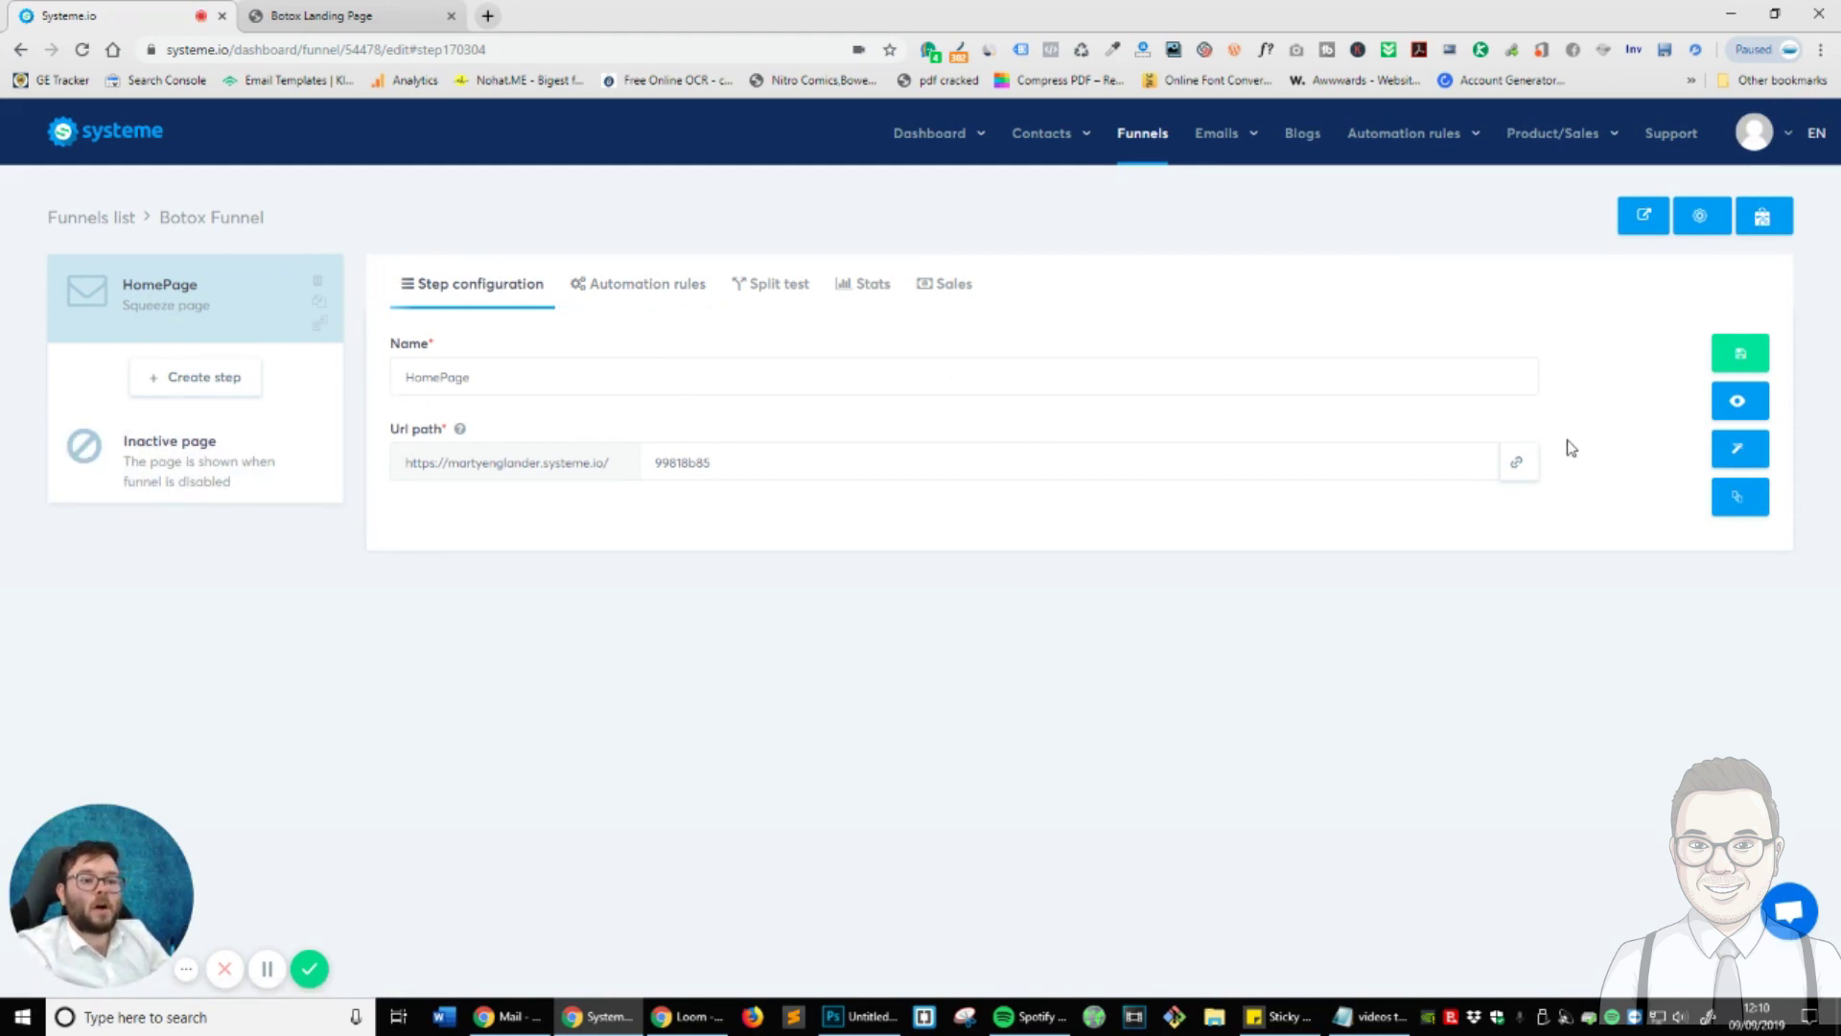
- Change the step's URL path to 'homepage'
double_click(810, 478)
type("home")
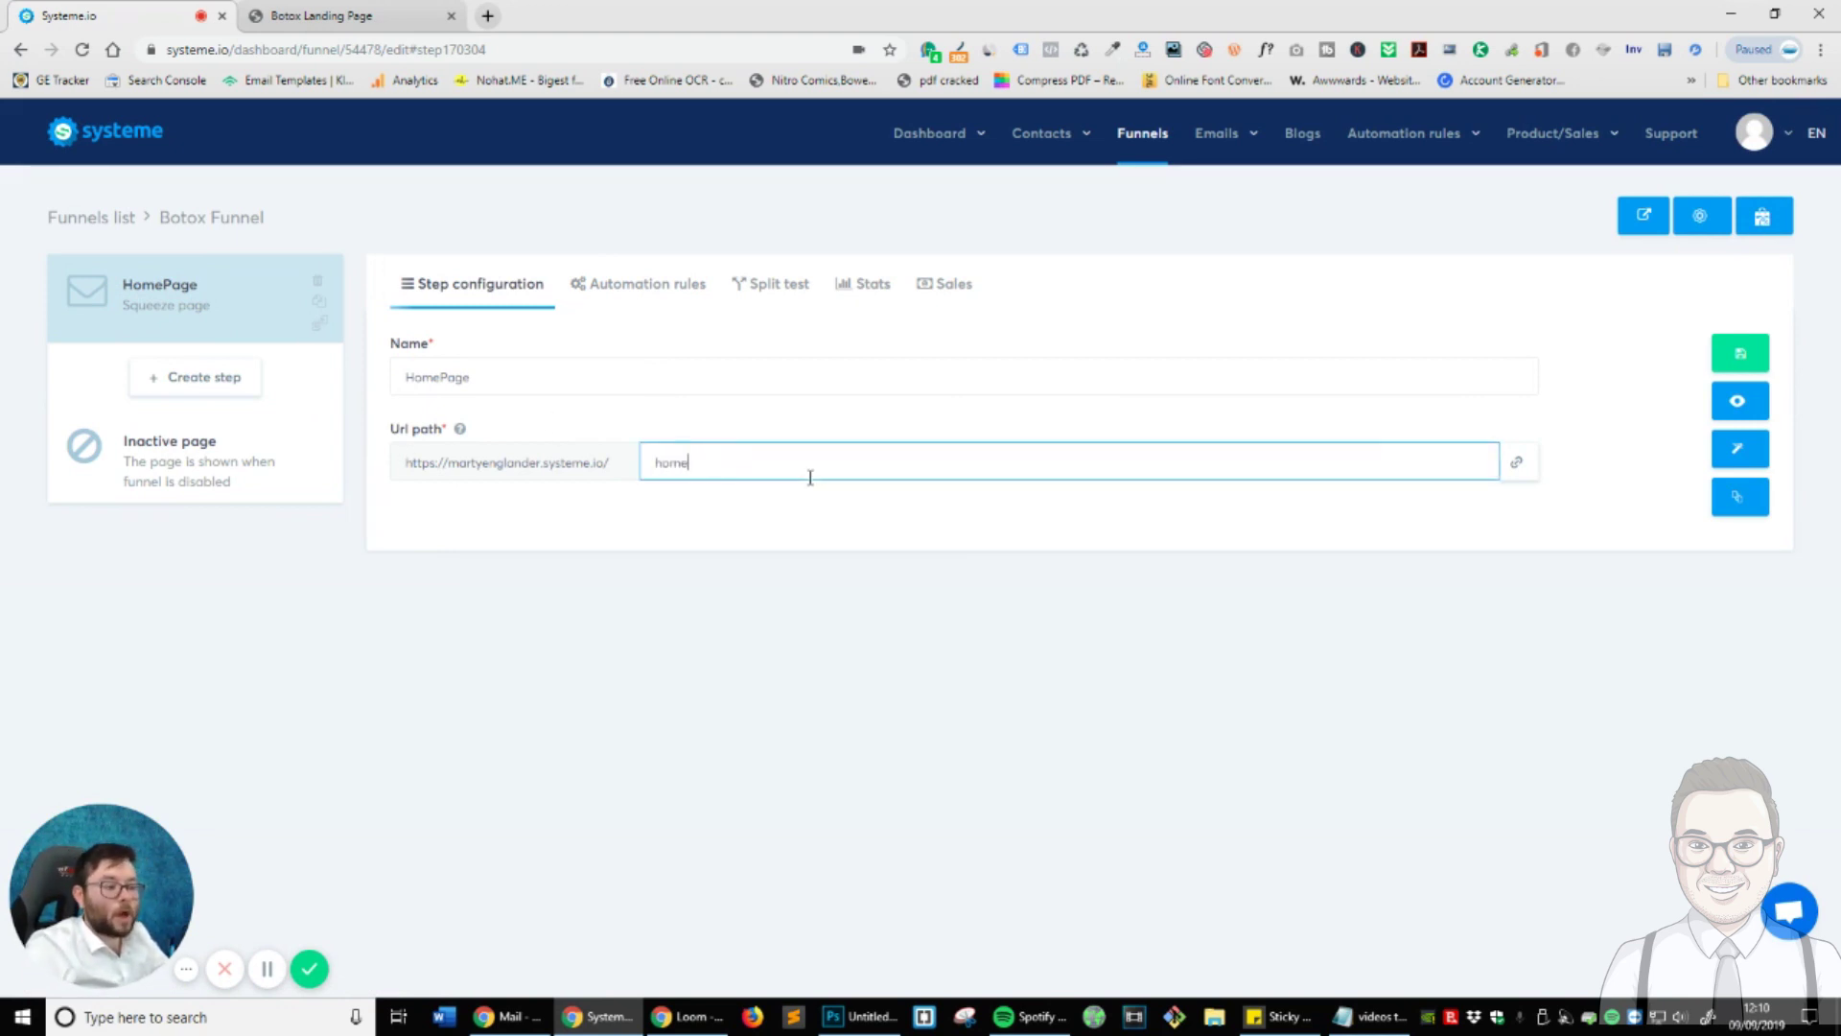
type("page")
left_click(1101, 650)
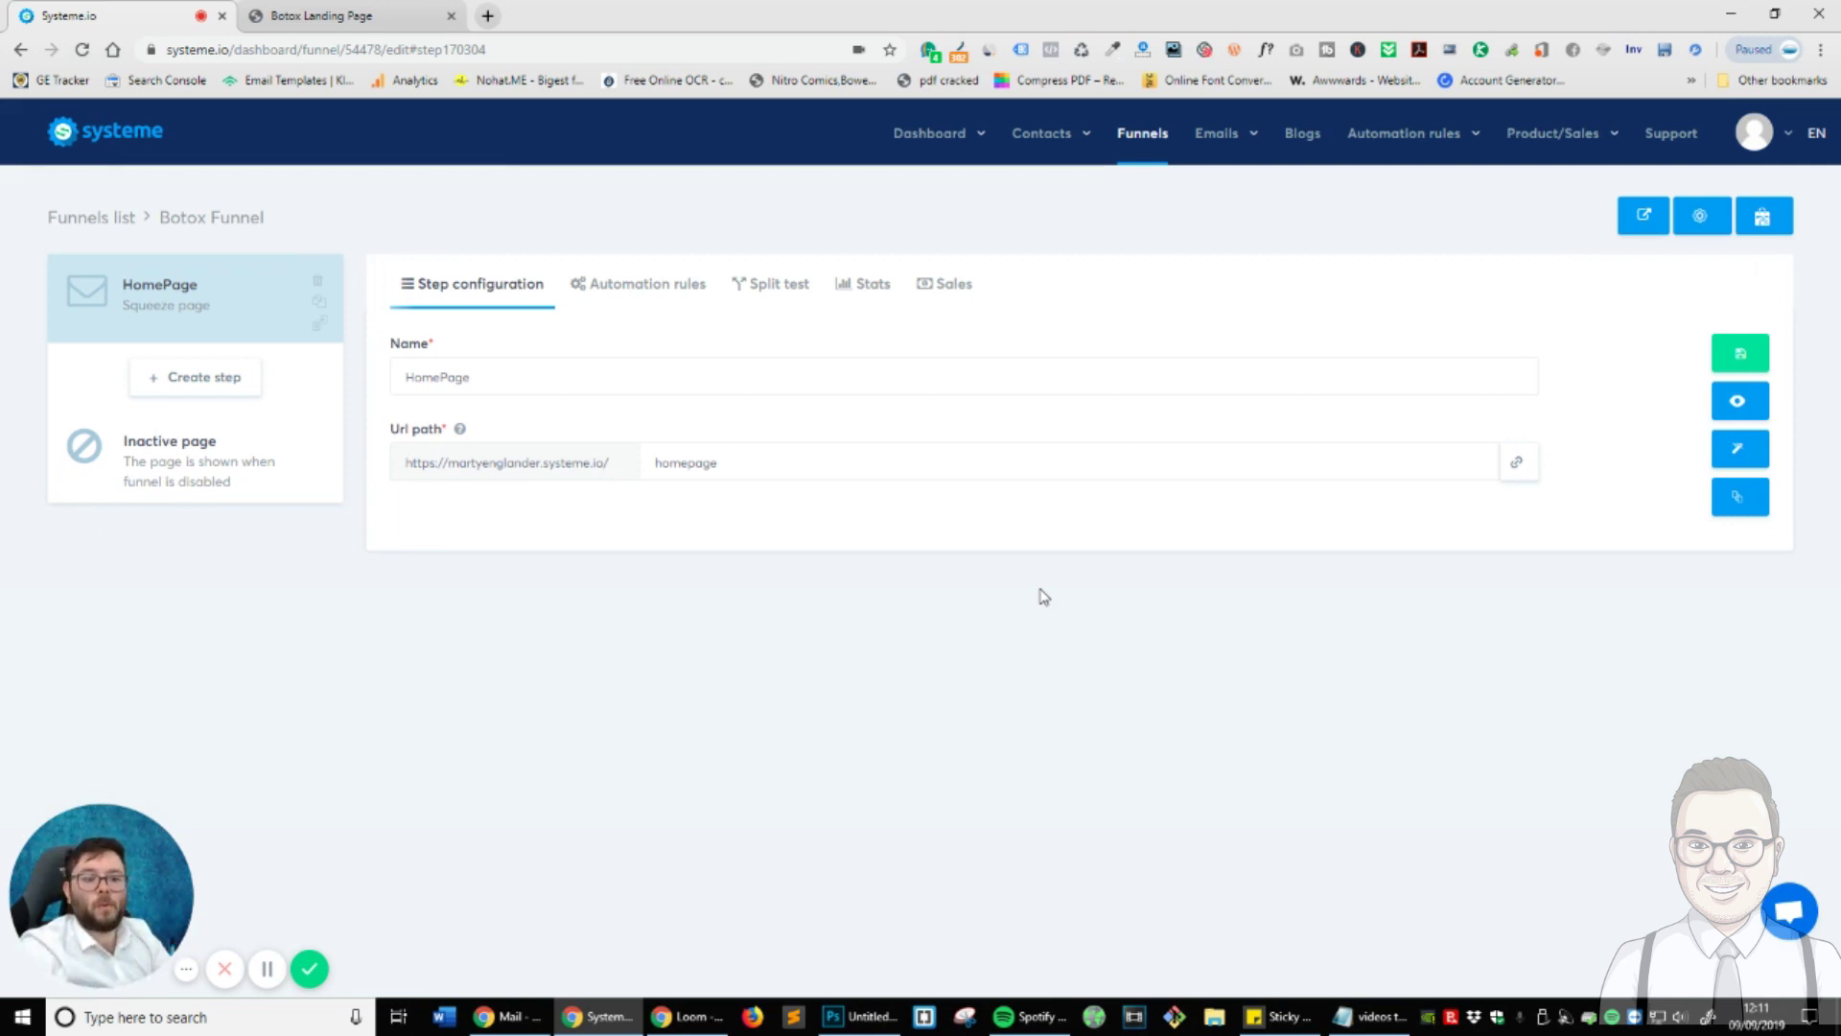
- Save the HomePage step settings, view its live page, then return to the Systeme.io tab
left_click(1751, 359)
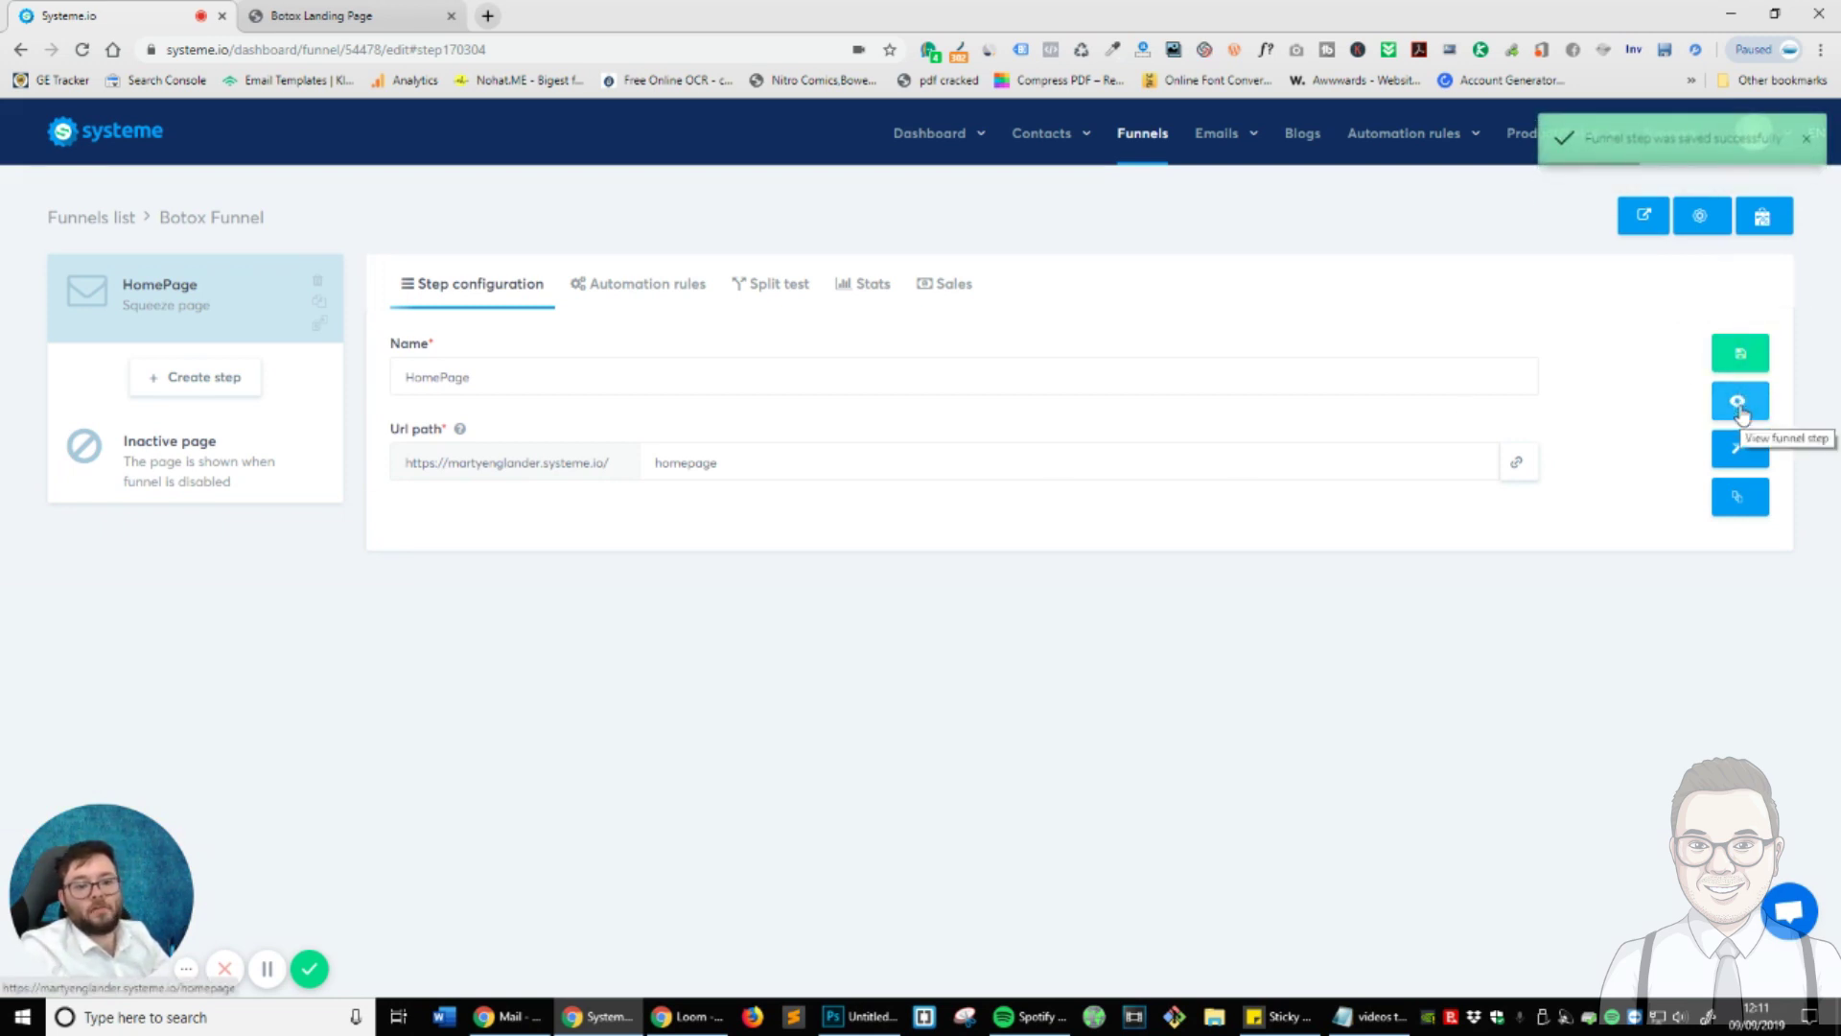
left_click(1740, 403)
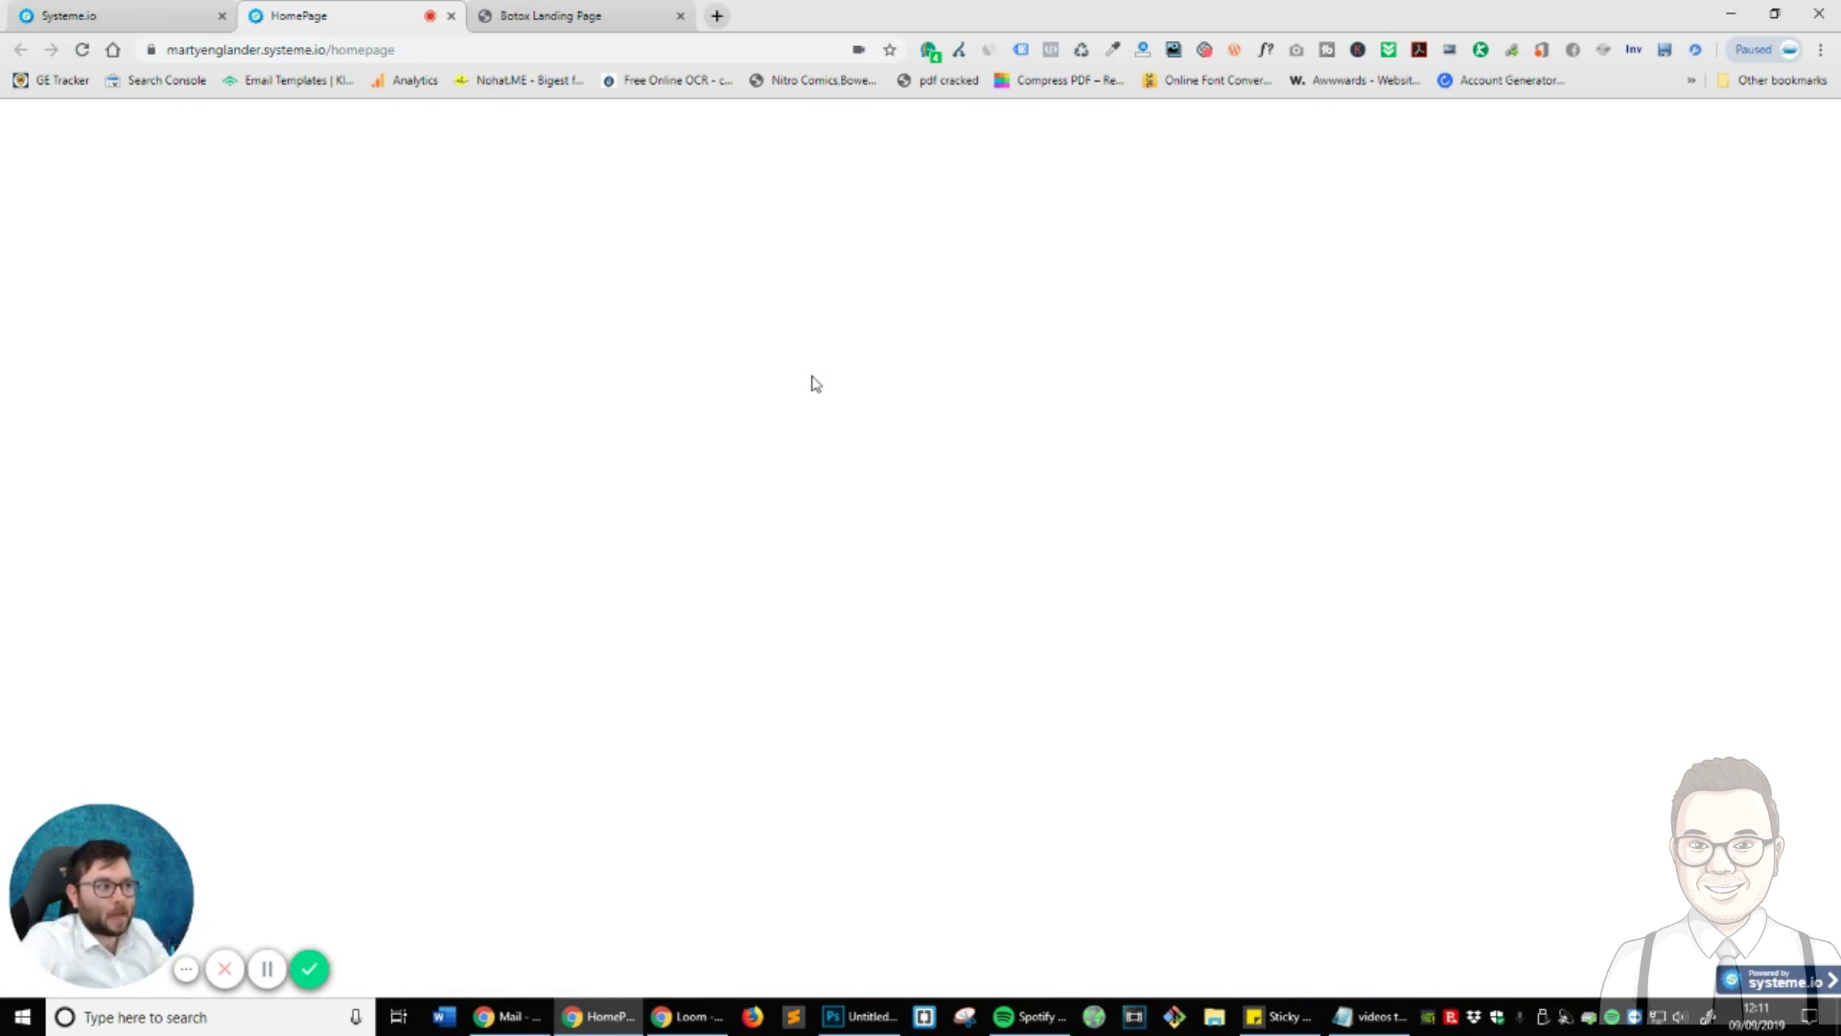
left_click(86, 12)
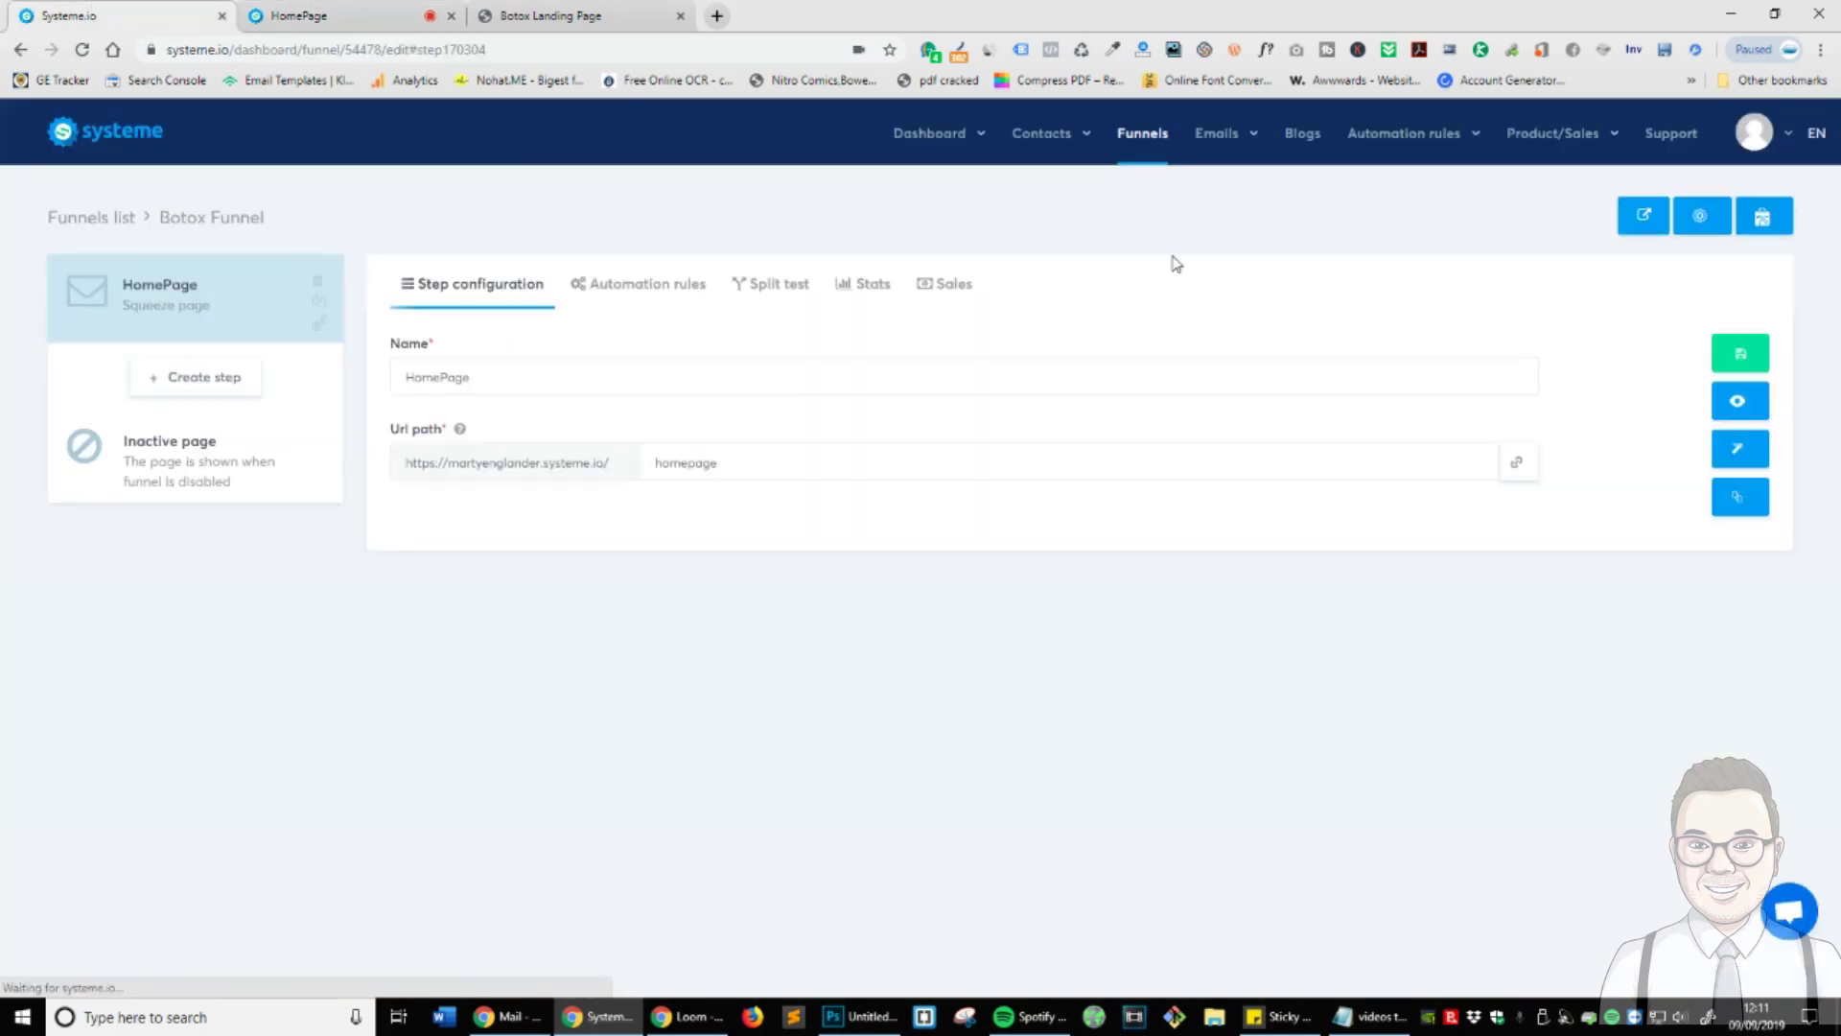
- Open HomePage in the page editor and review its Body settings before going back to elements
left_click(1741, 455)
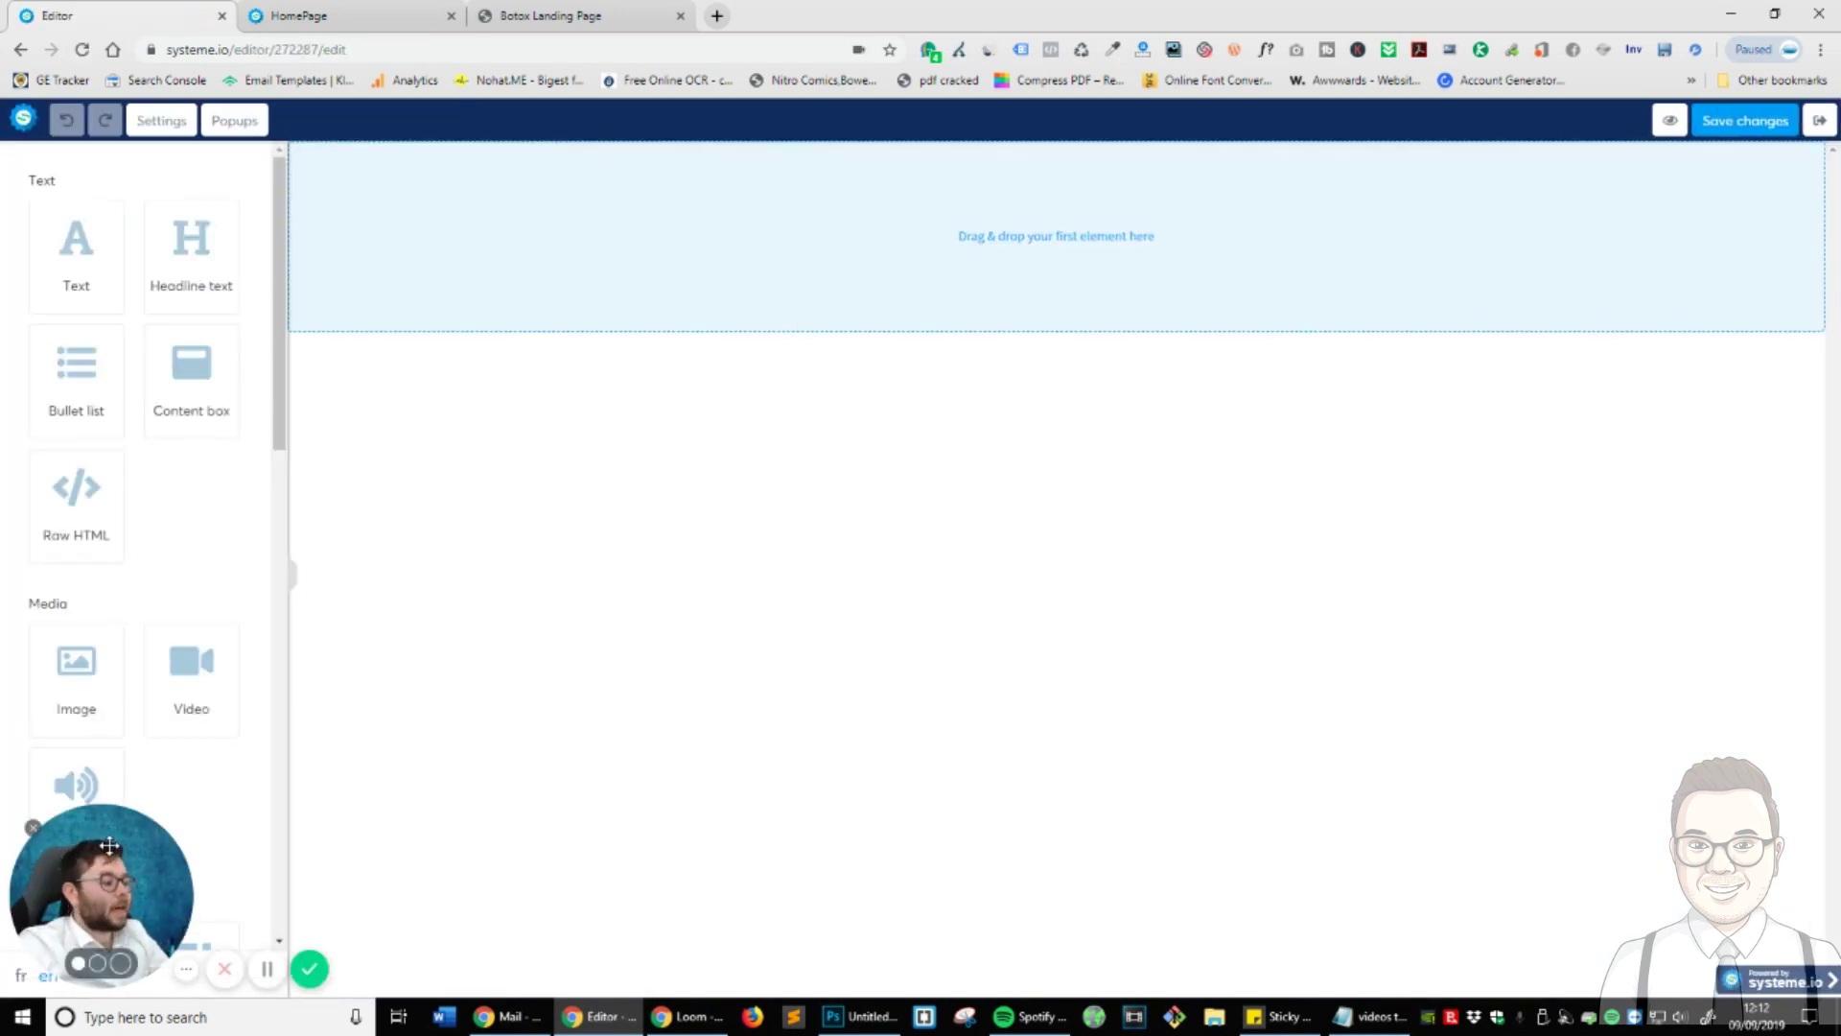
left_click_drag(108, 845, 1648, 843)
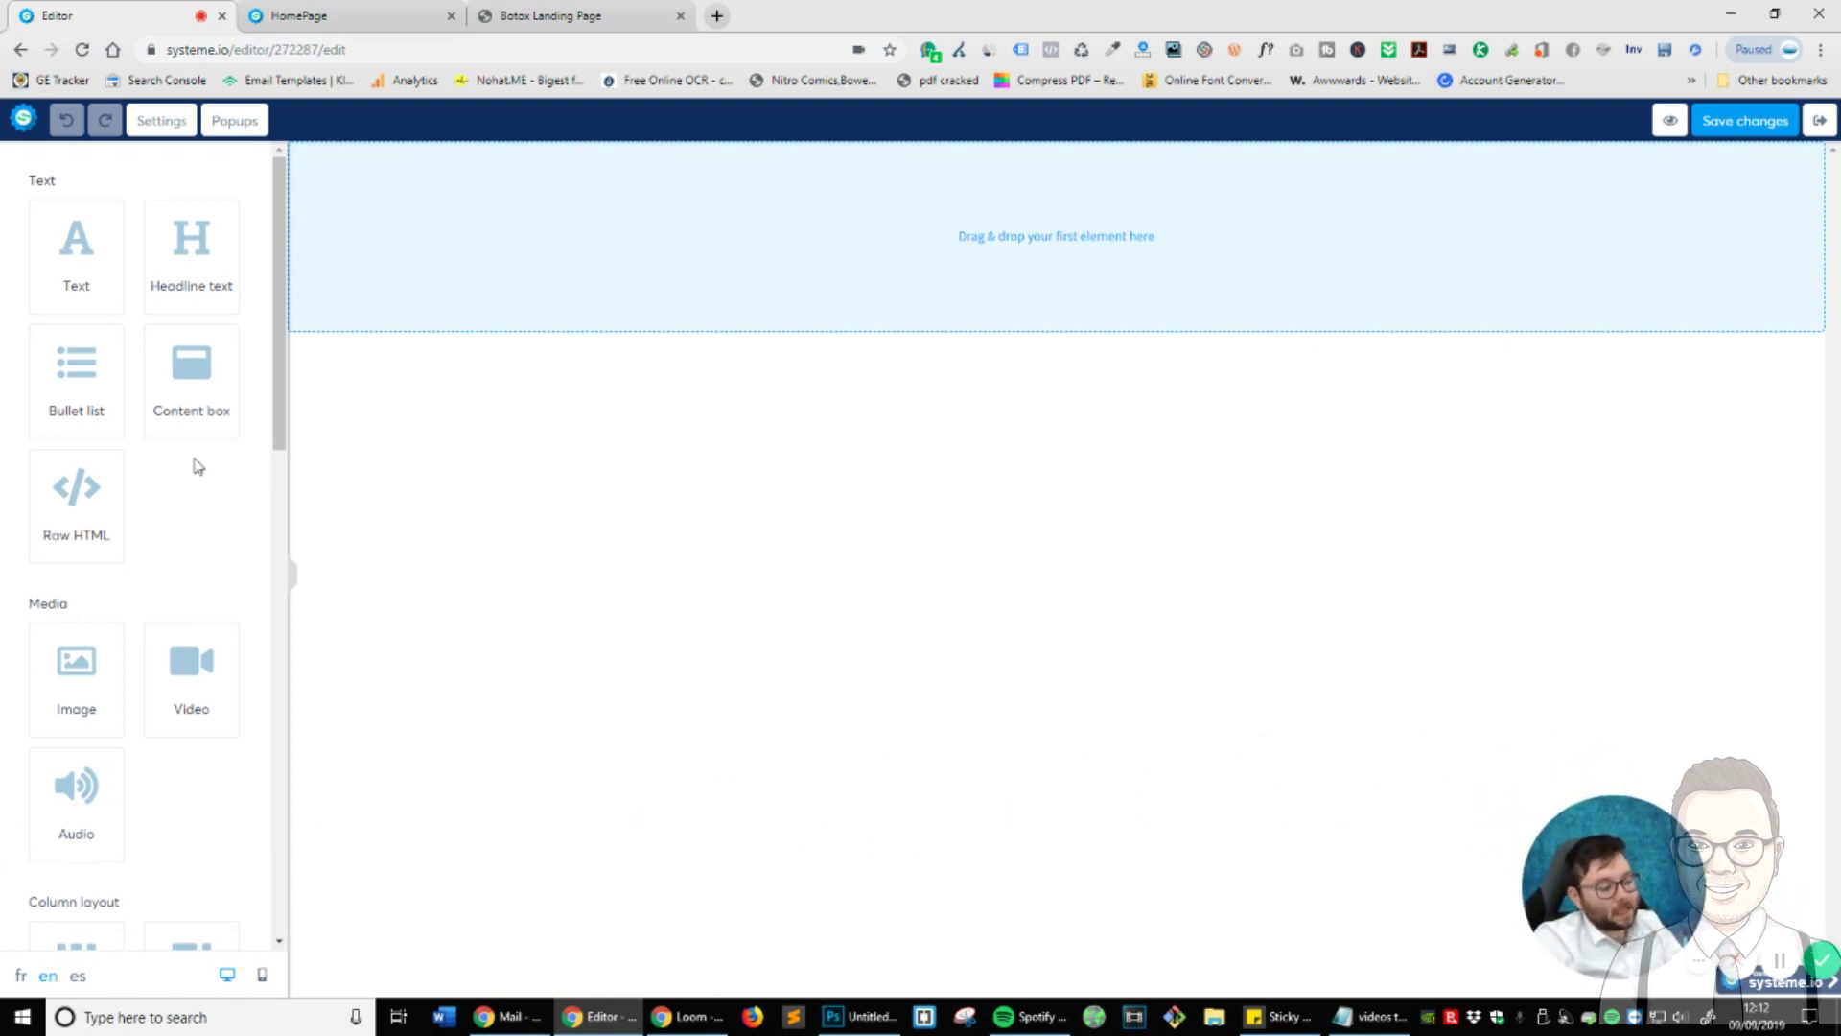
scroll(198, 466, "down", 10)
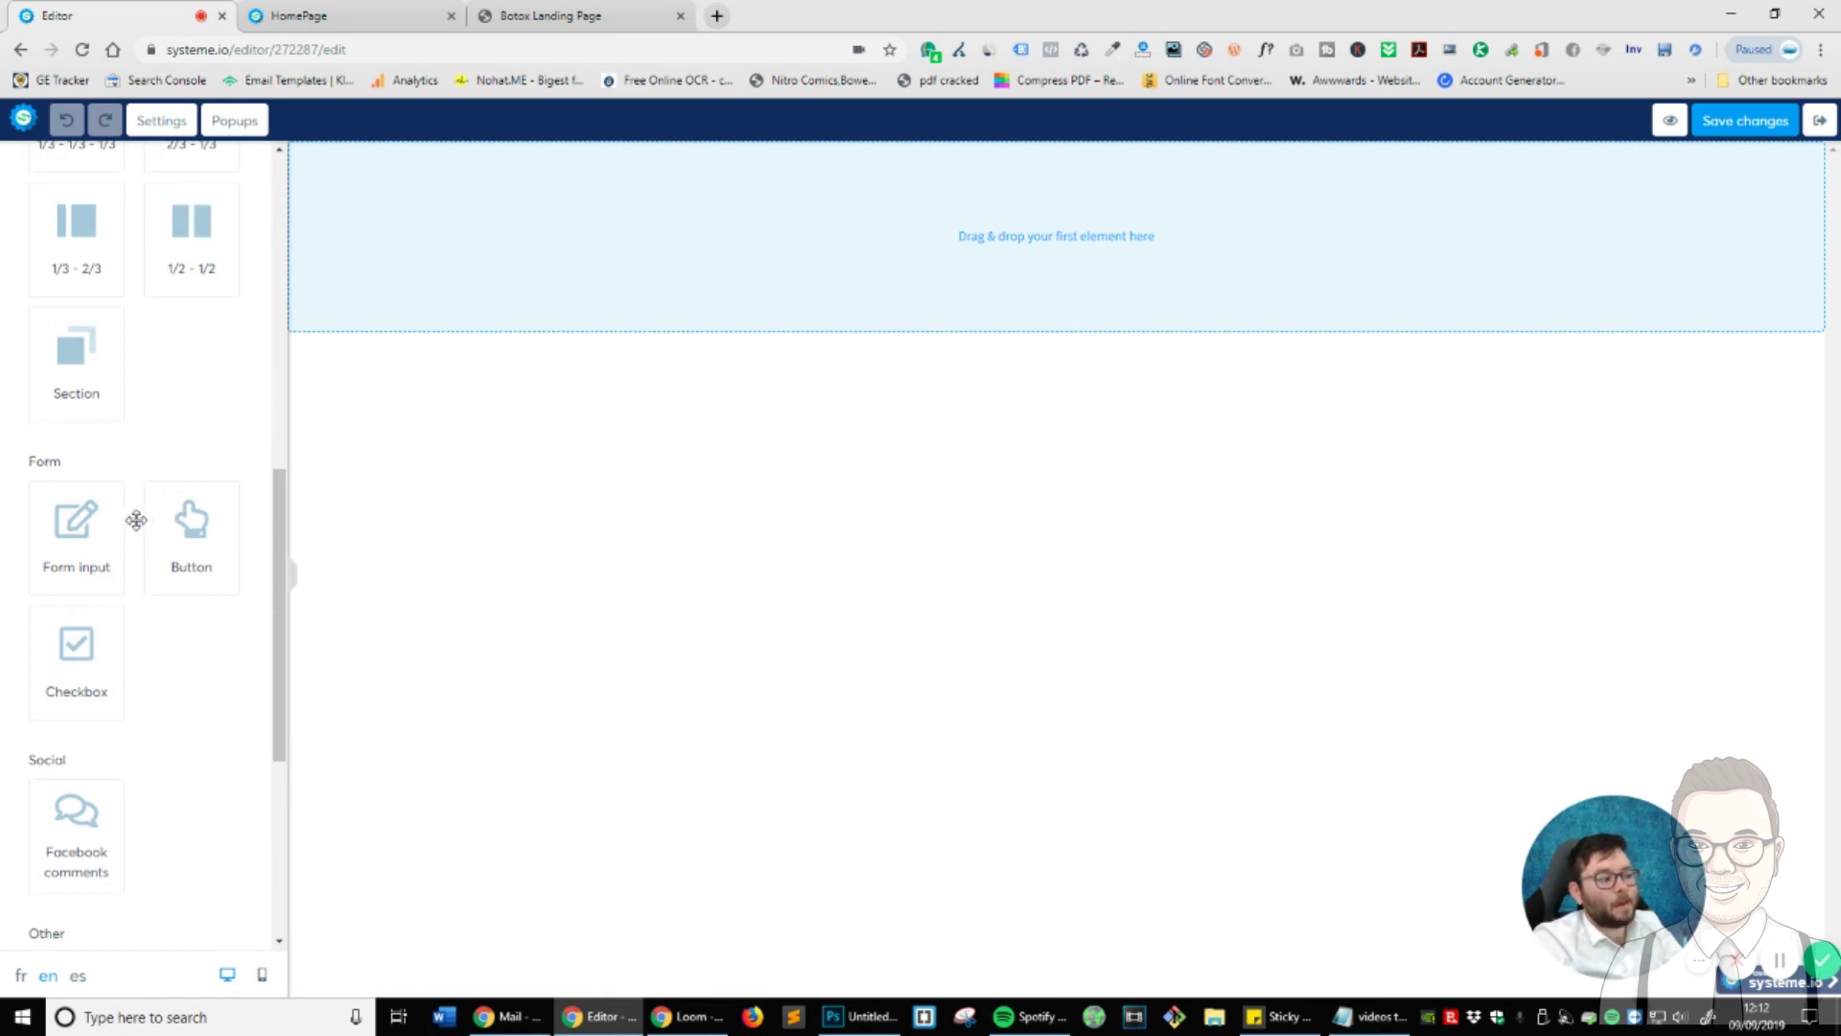
scroll(136, 520, "up", 8)
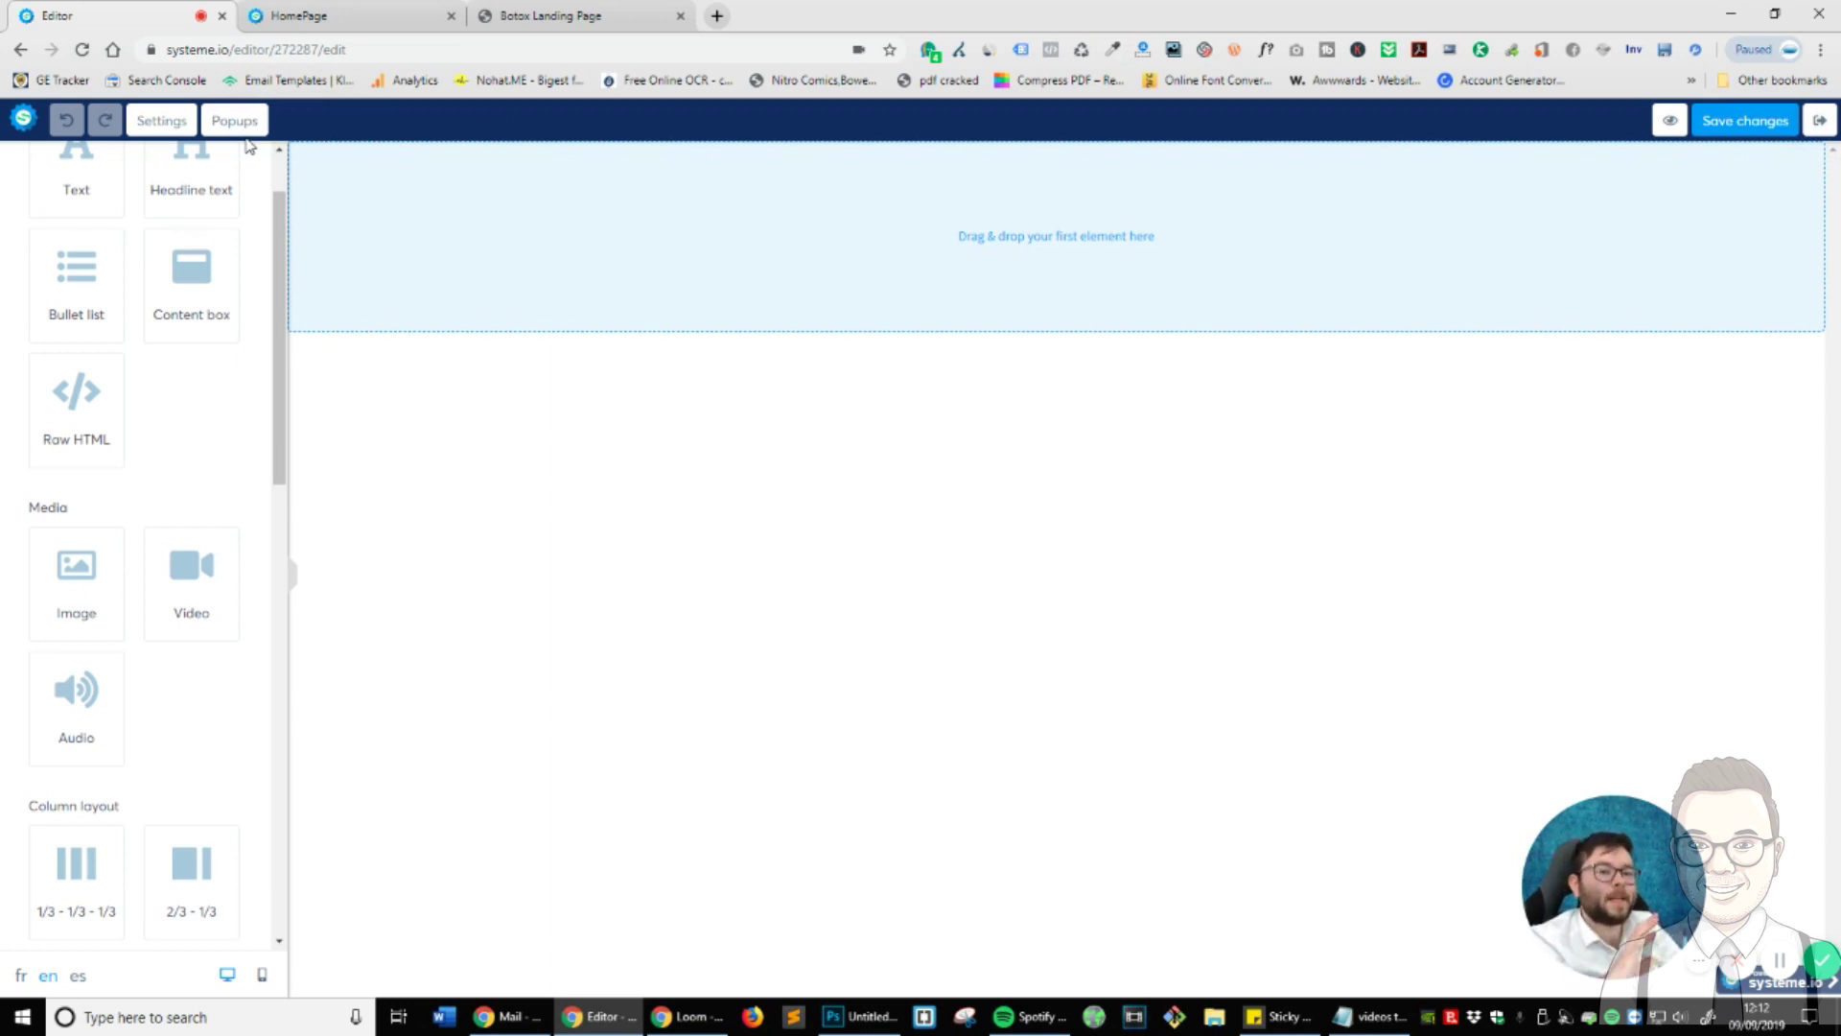
left_click(161, 120)
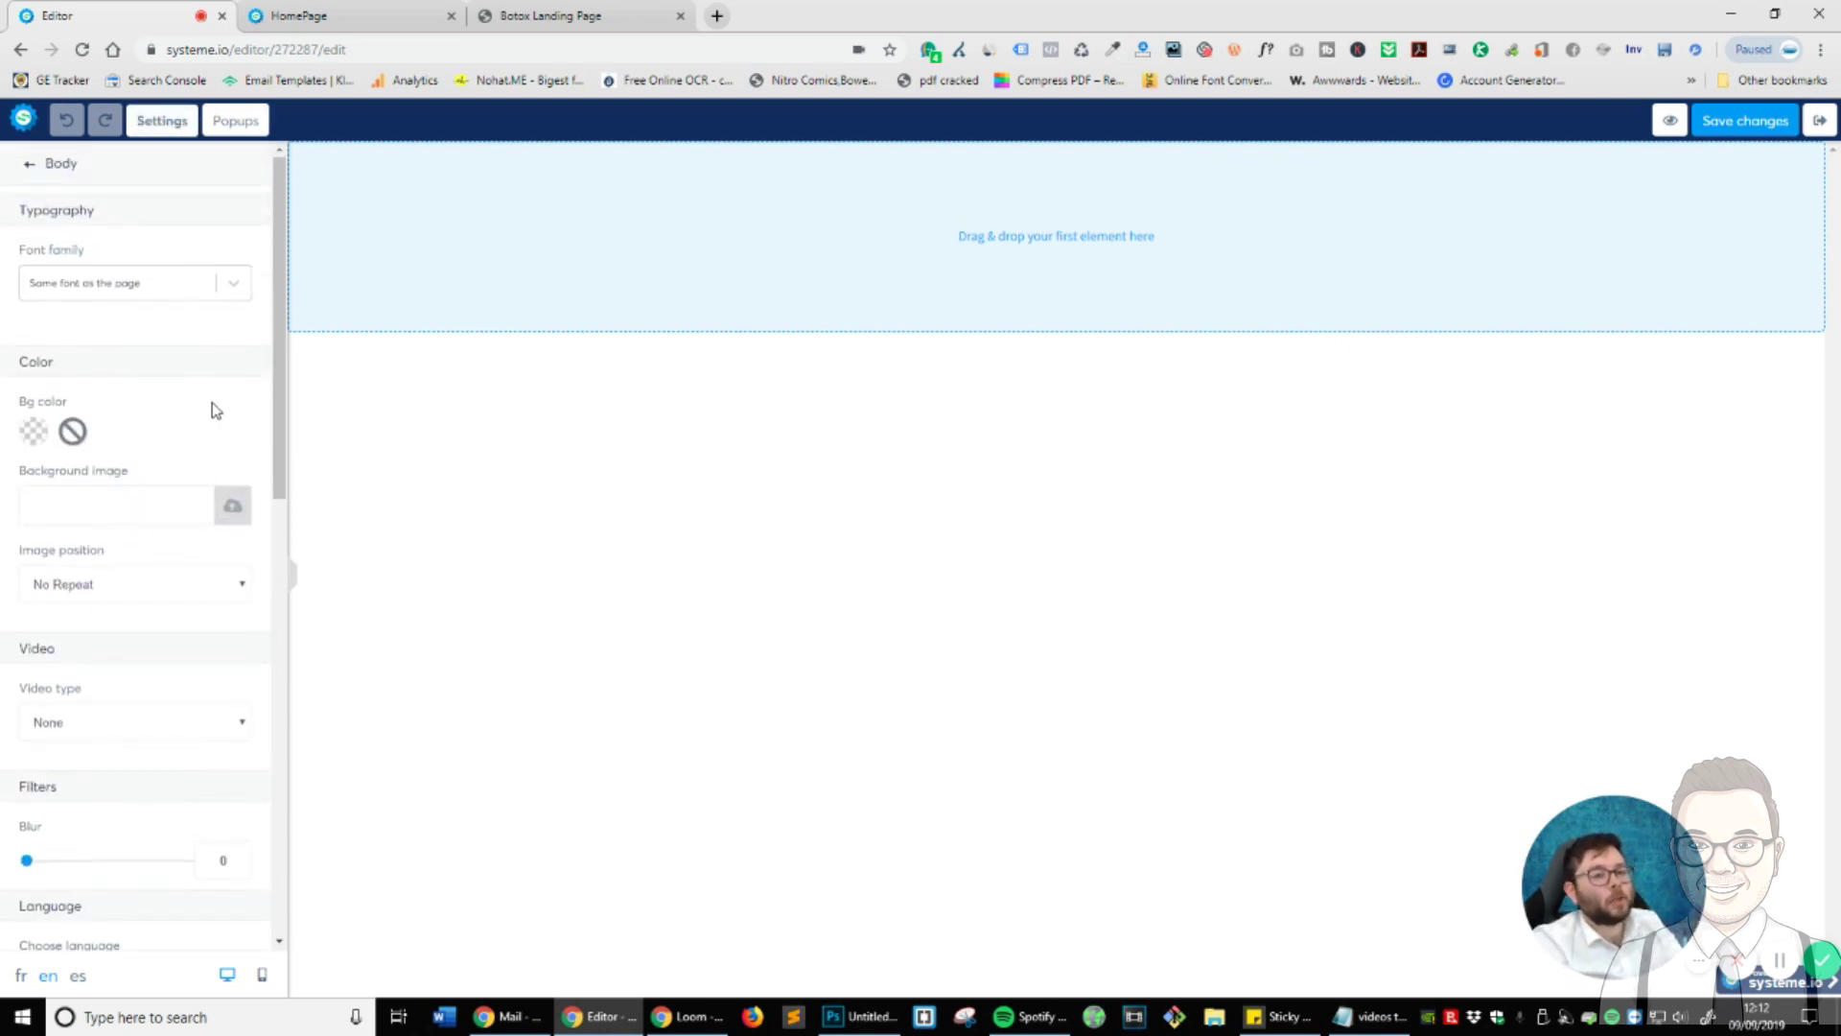
scroll(216, 410, "down", 9)
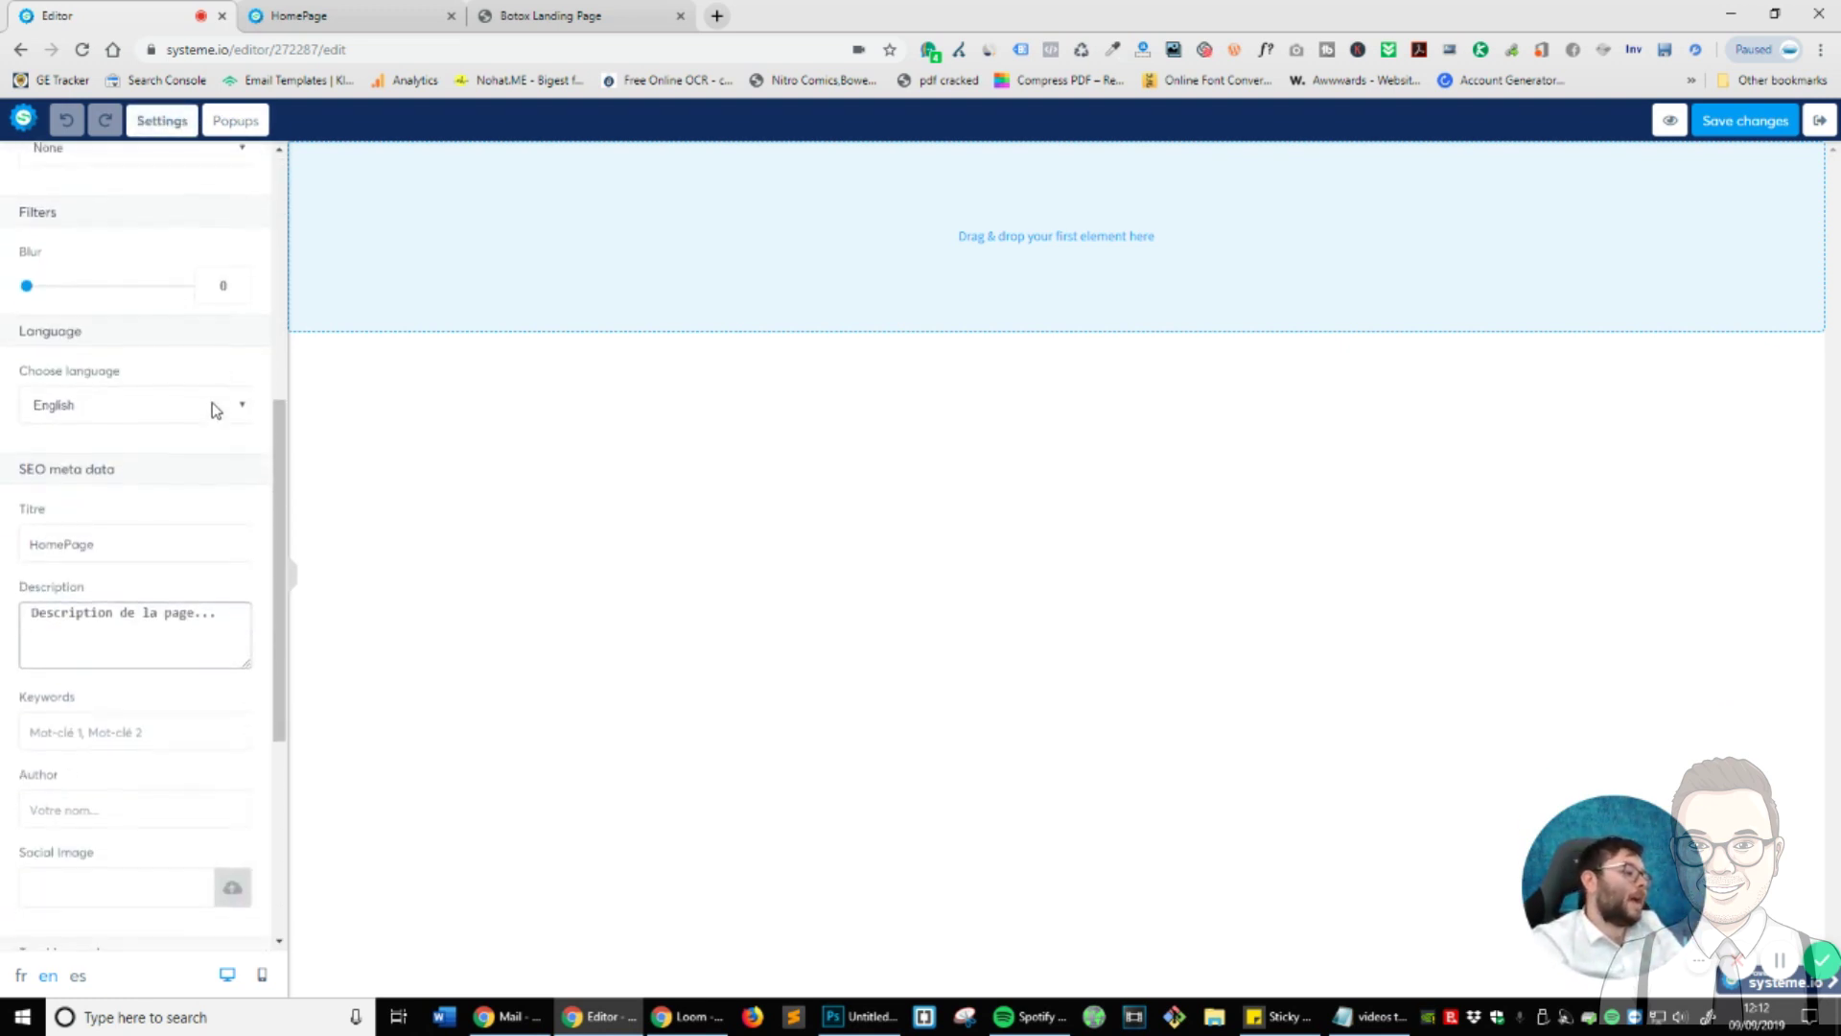
scroll(214, 408, "up", 8)
scroll(216, 408, "up", 4)
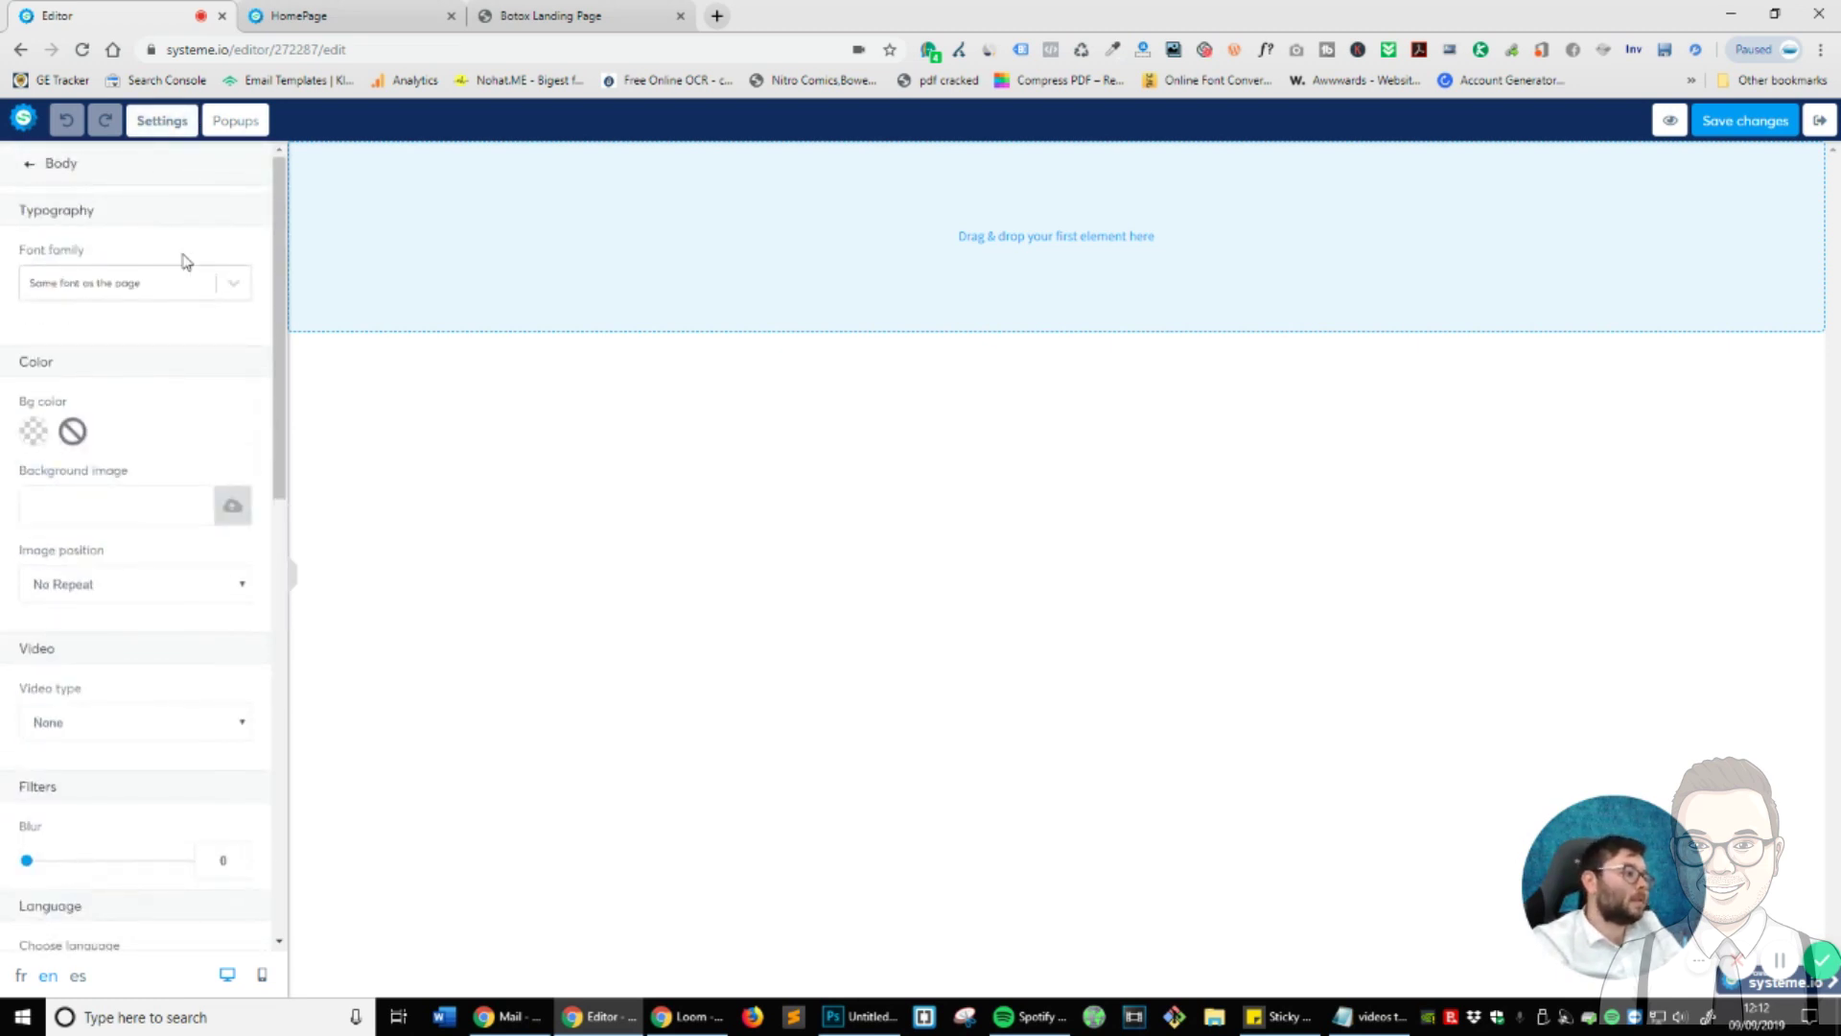
left_click(24, 167)
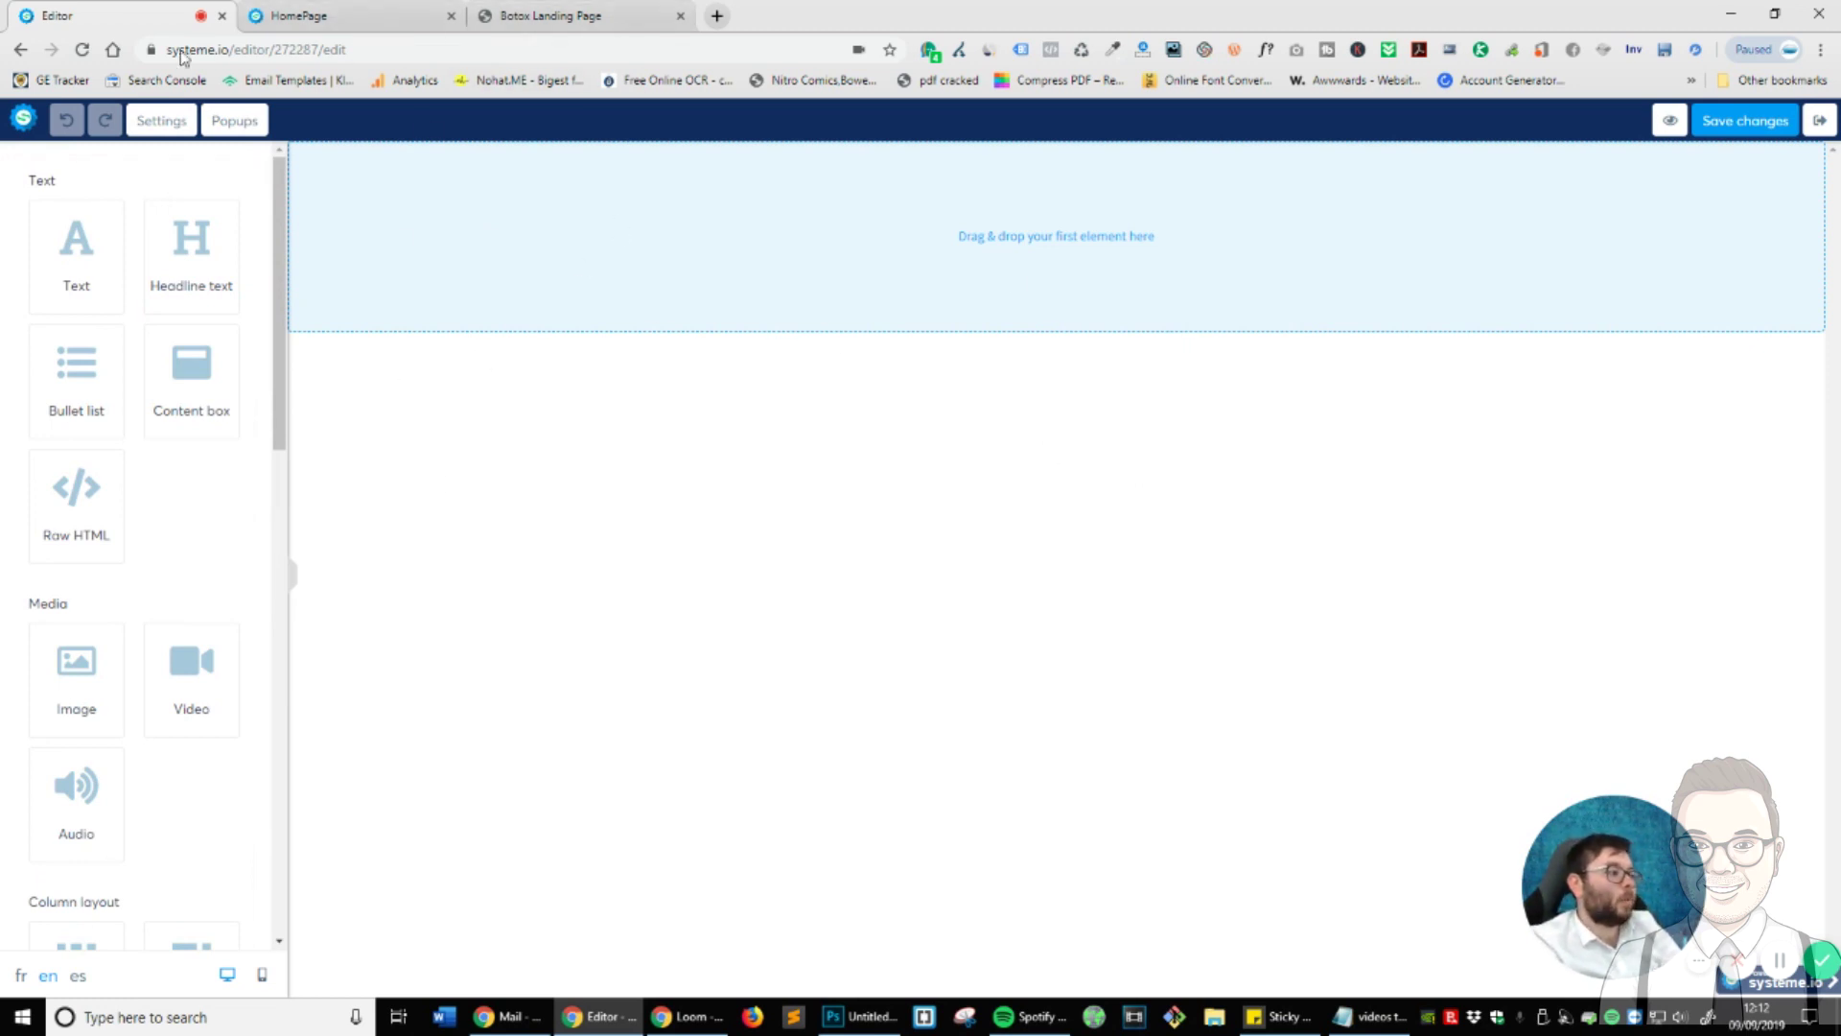
- Review the Allure Botox landing page for reference, then return to the page editor tab
left_click(549, 14)
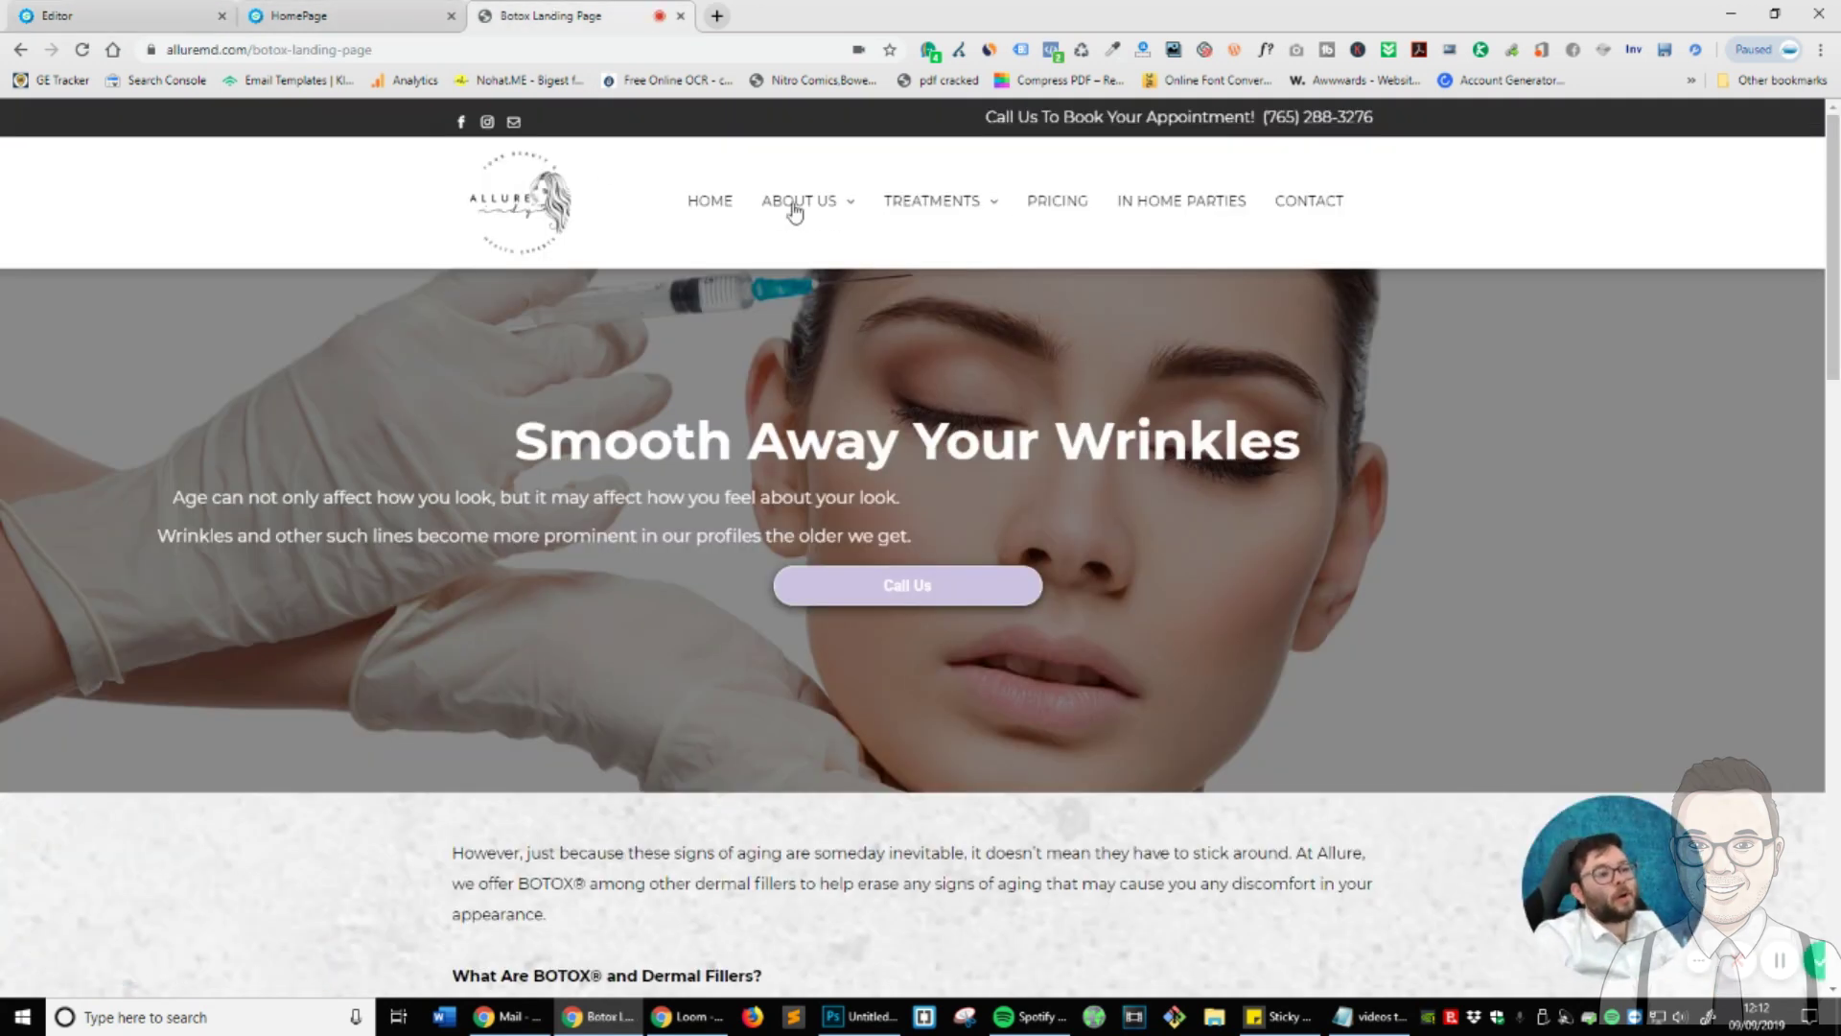
mouse_move(853, 203)
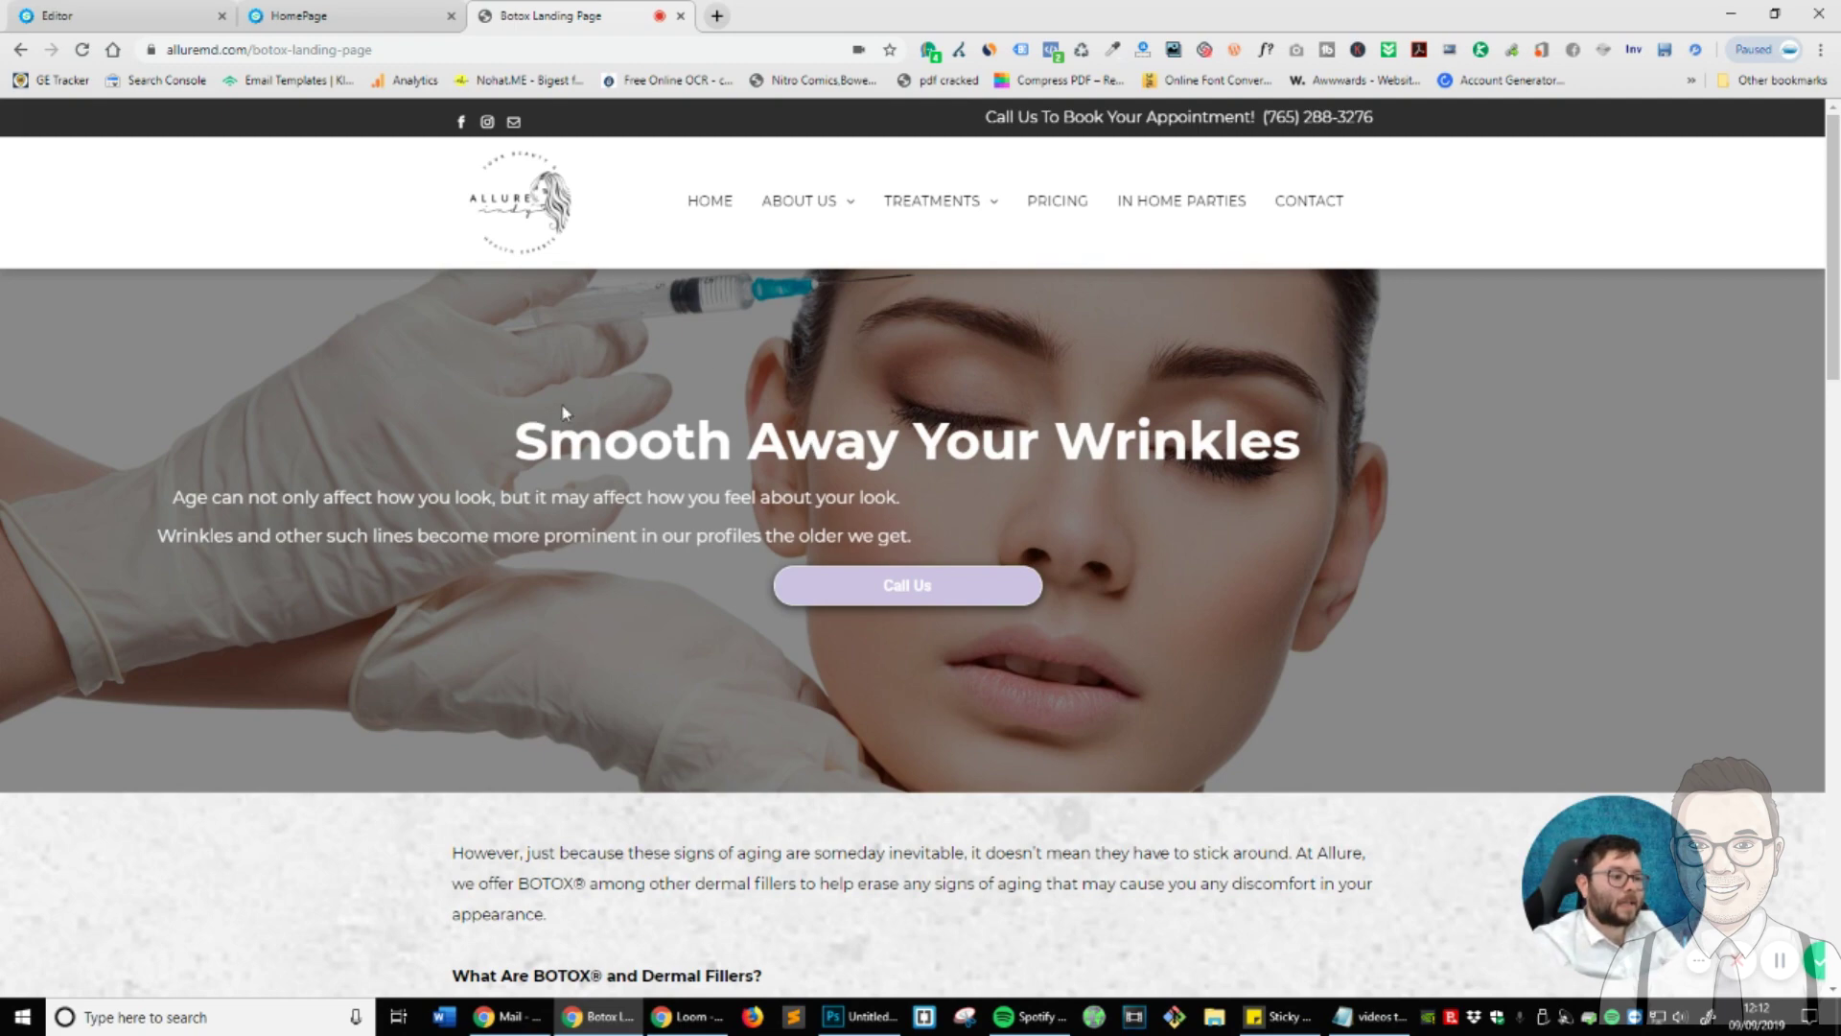
scroll(840, 423, "down", 5)
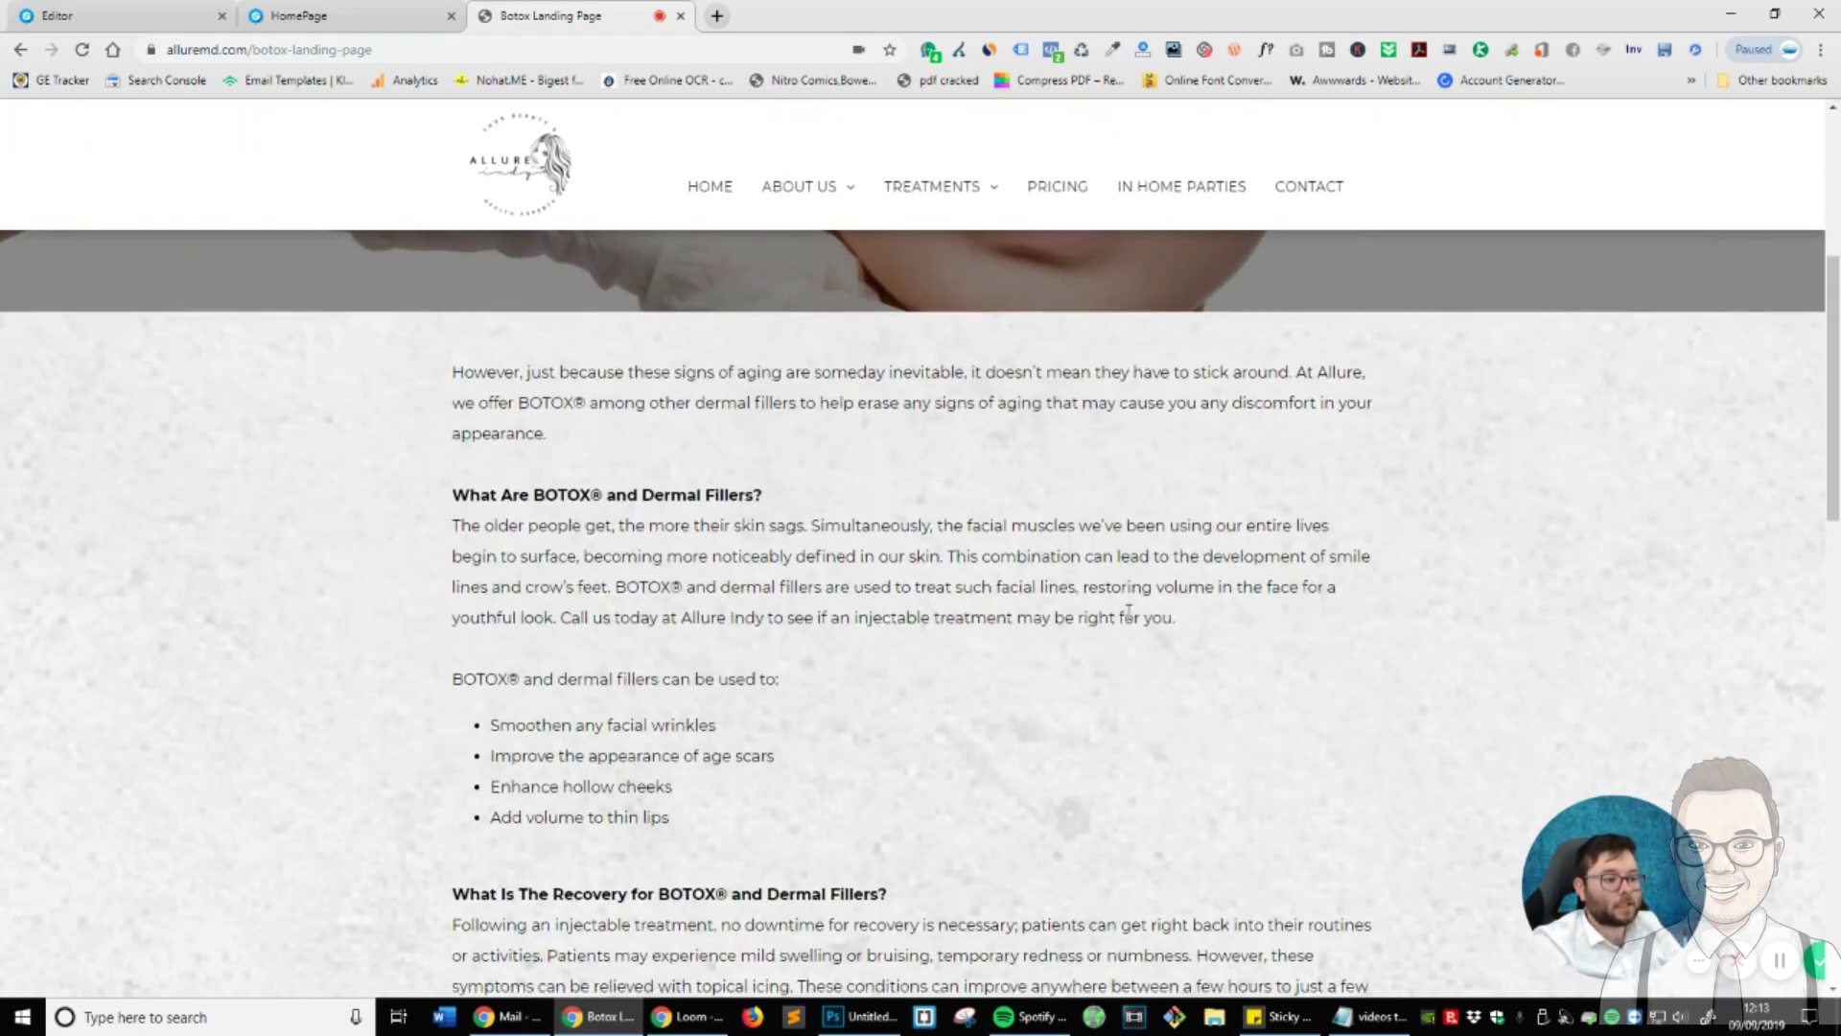
scroll(381, 278, "down", 12)
scroll(650, 527, "down", 3)
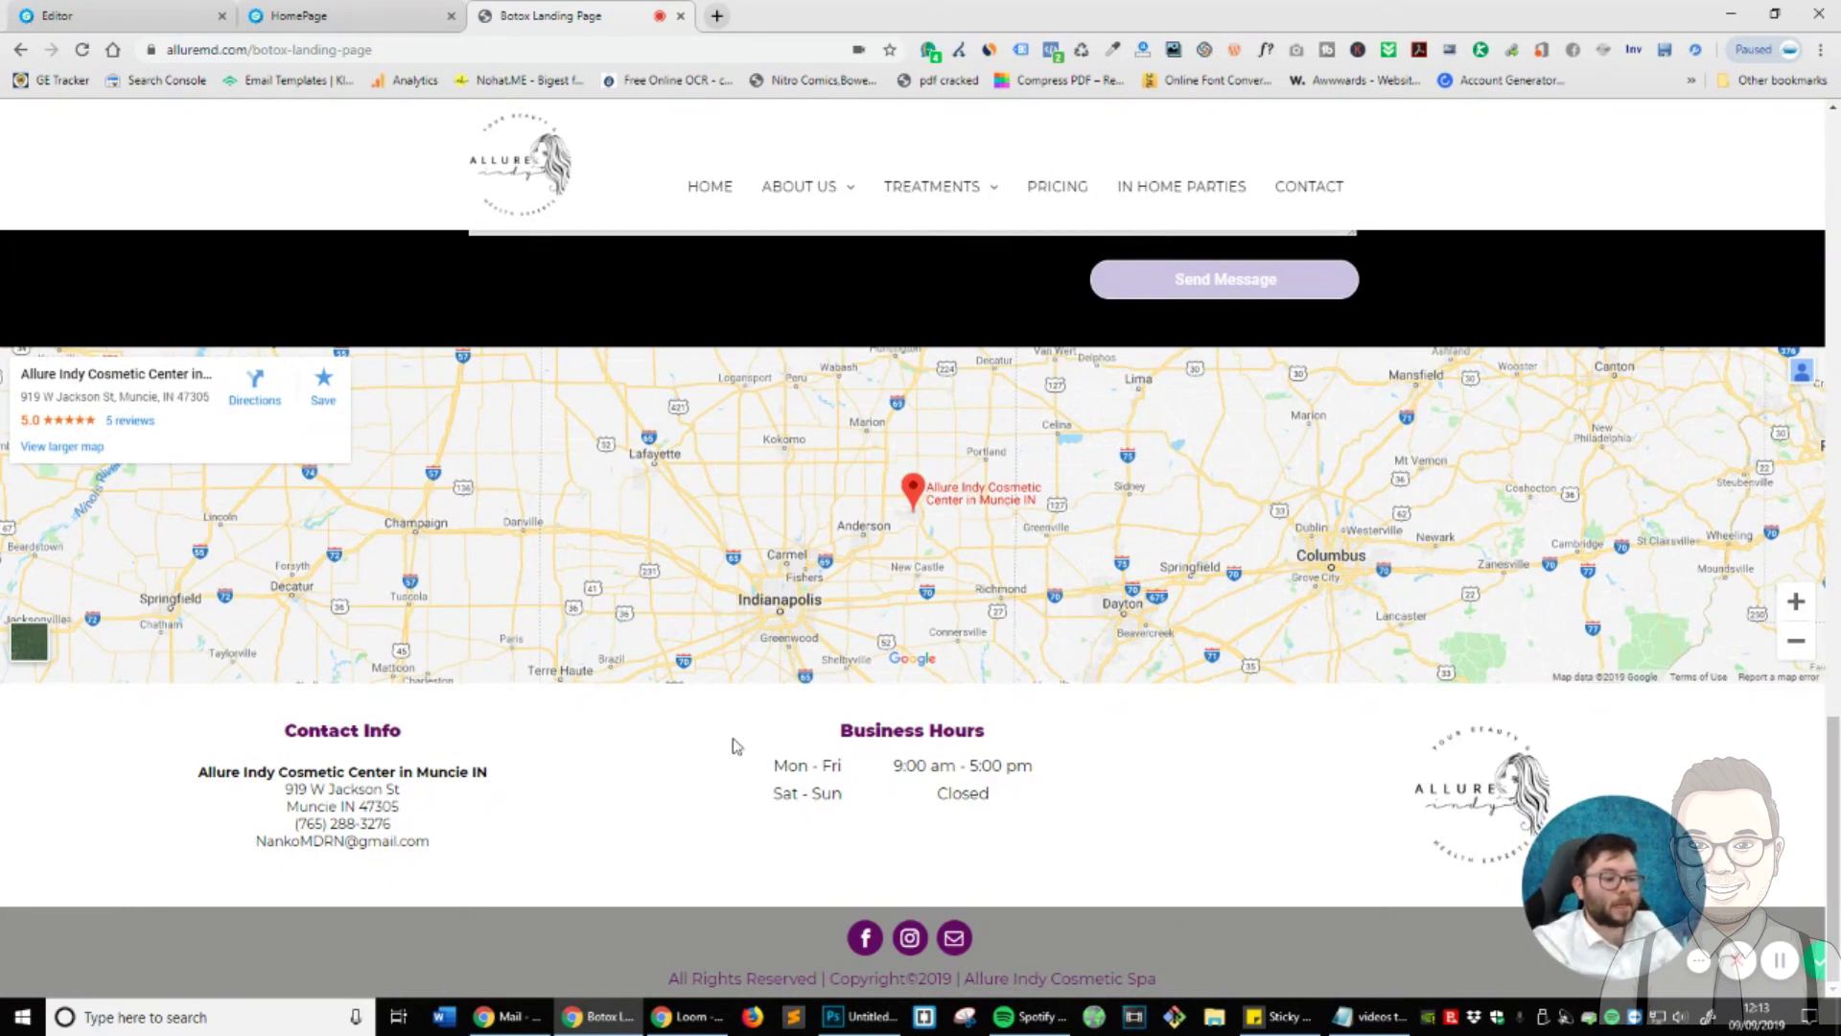
scroll(1000, 891, "up", 6)
scroll(1001, 891, "up", 15)
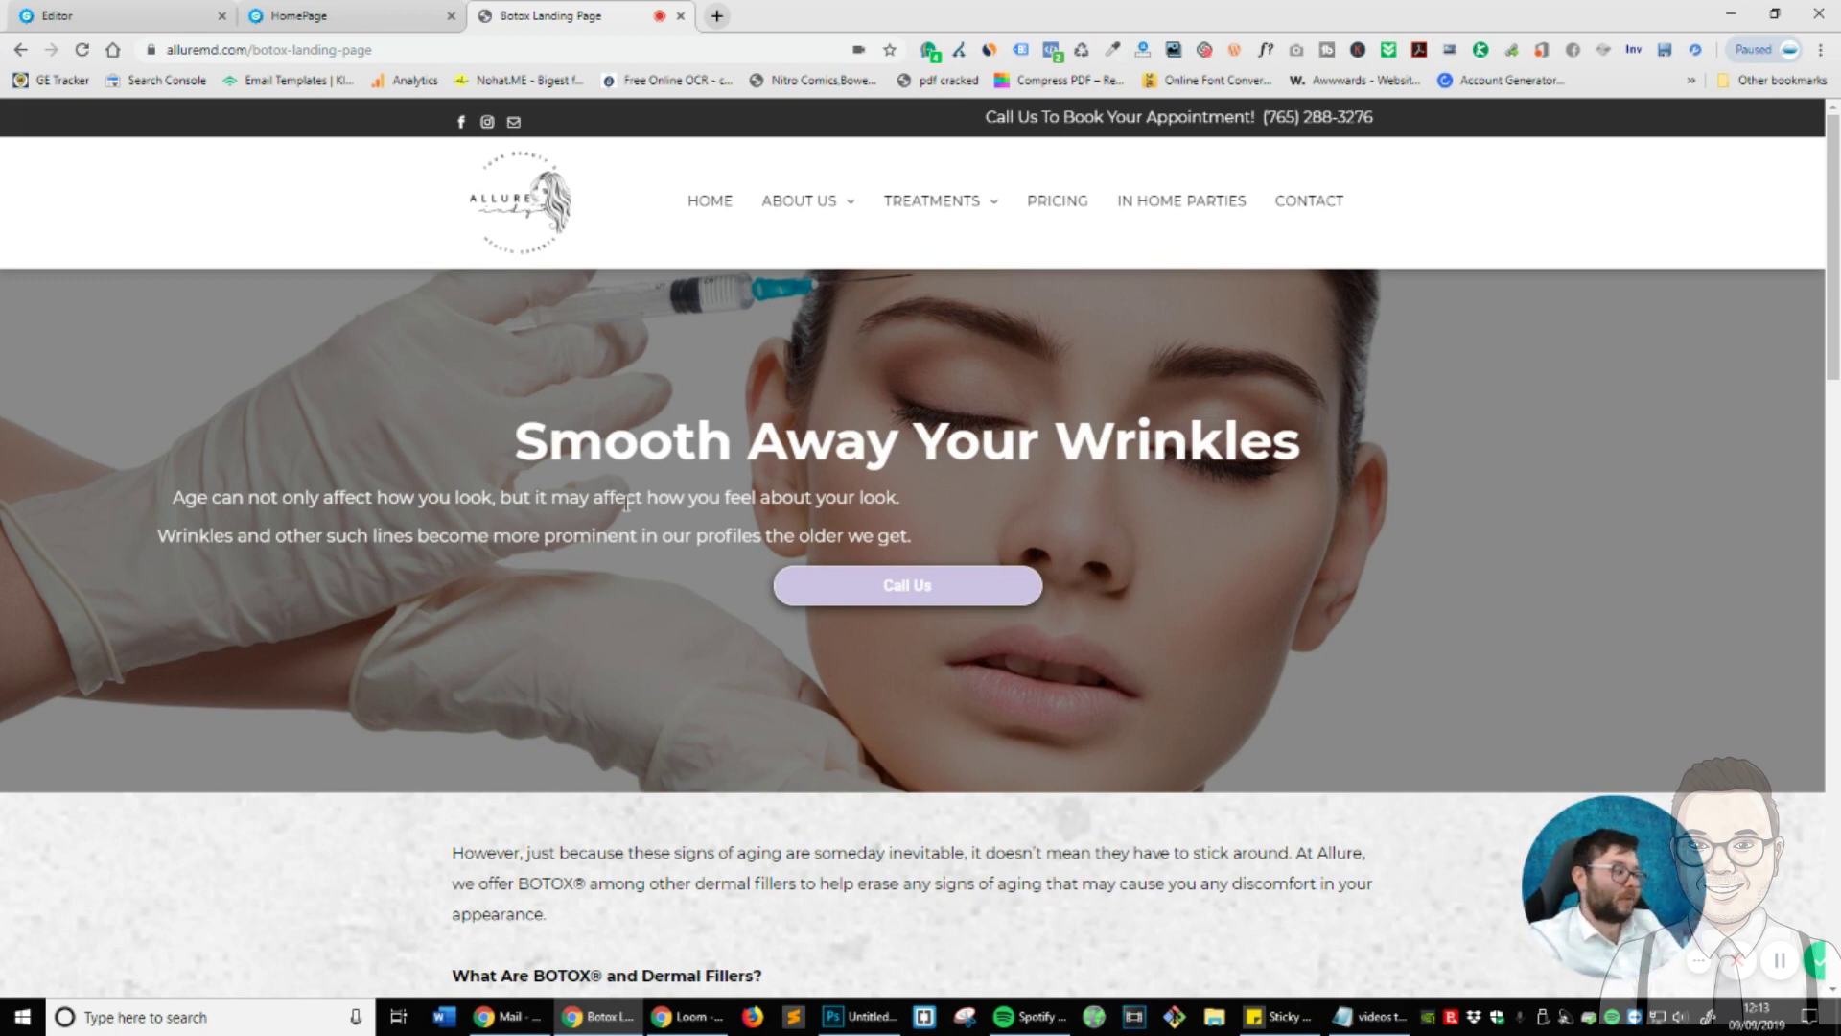
left_click(302, 16)
left_click(188, 10)
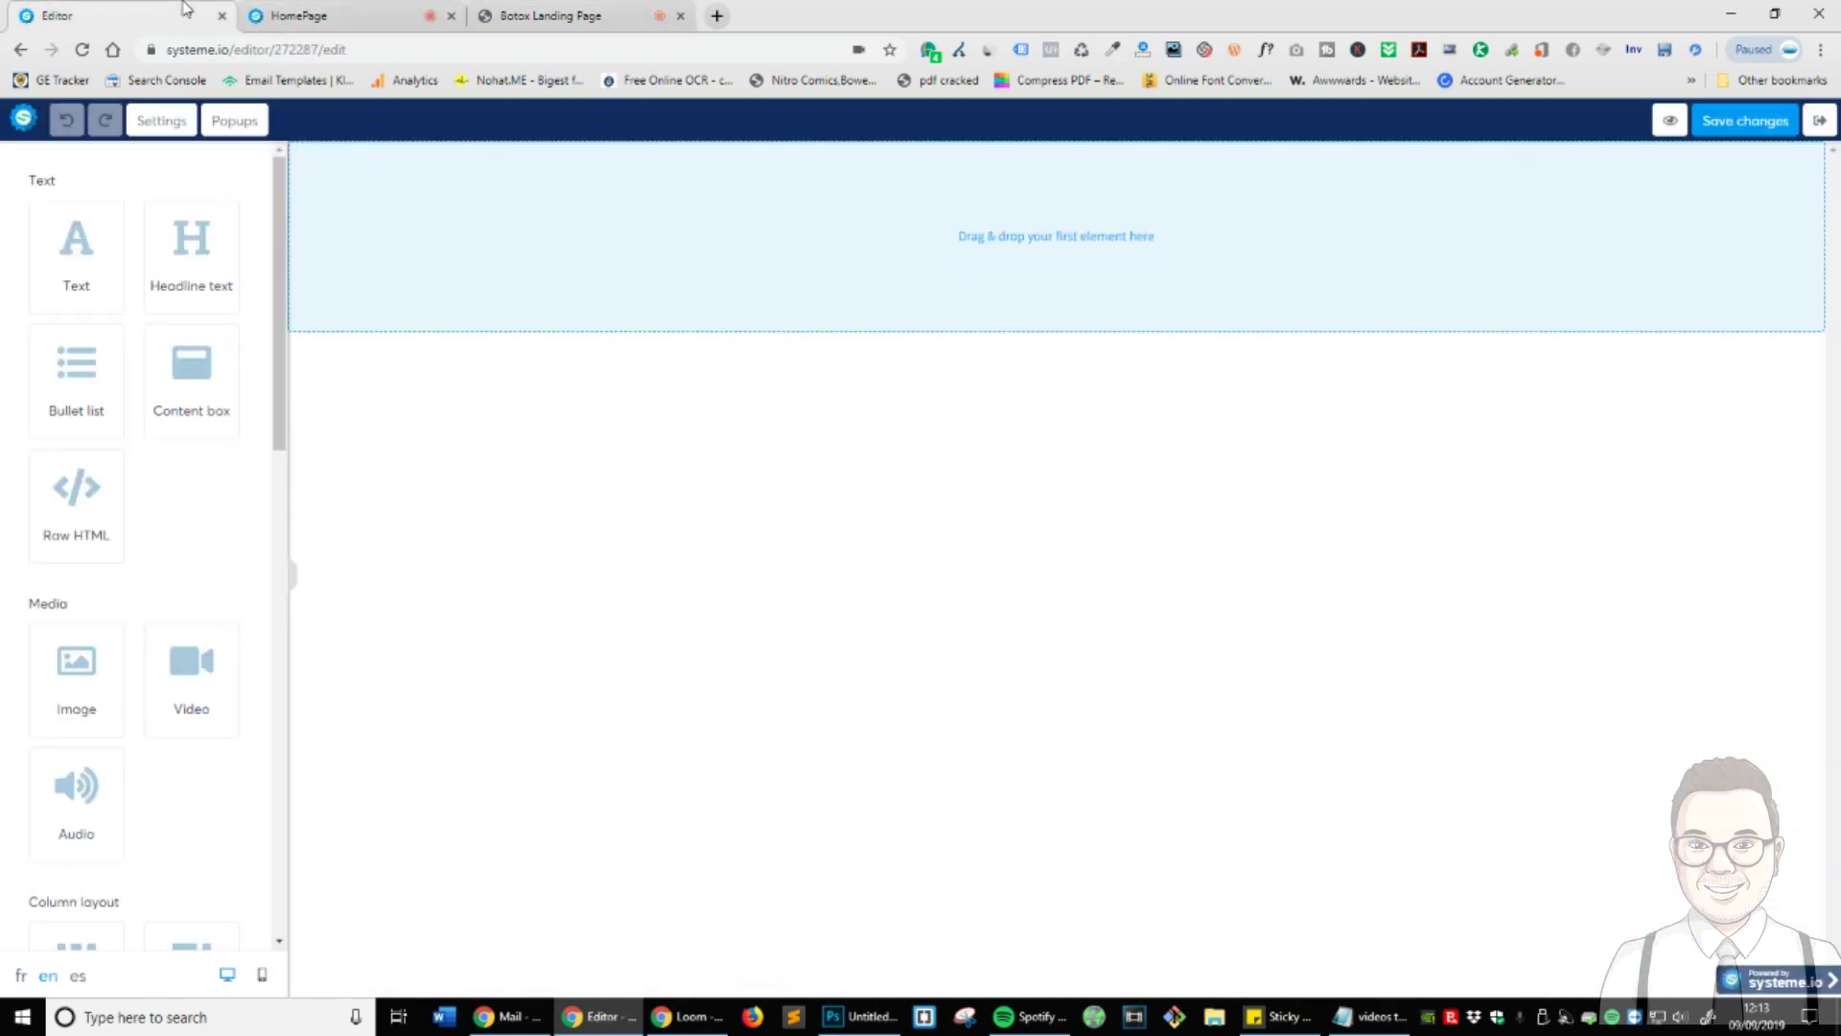
left_click(592, 18)
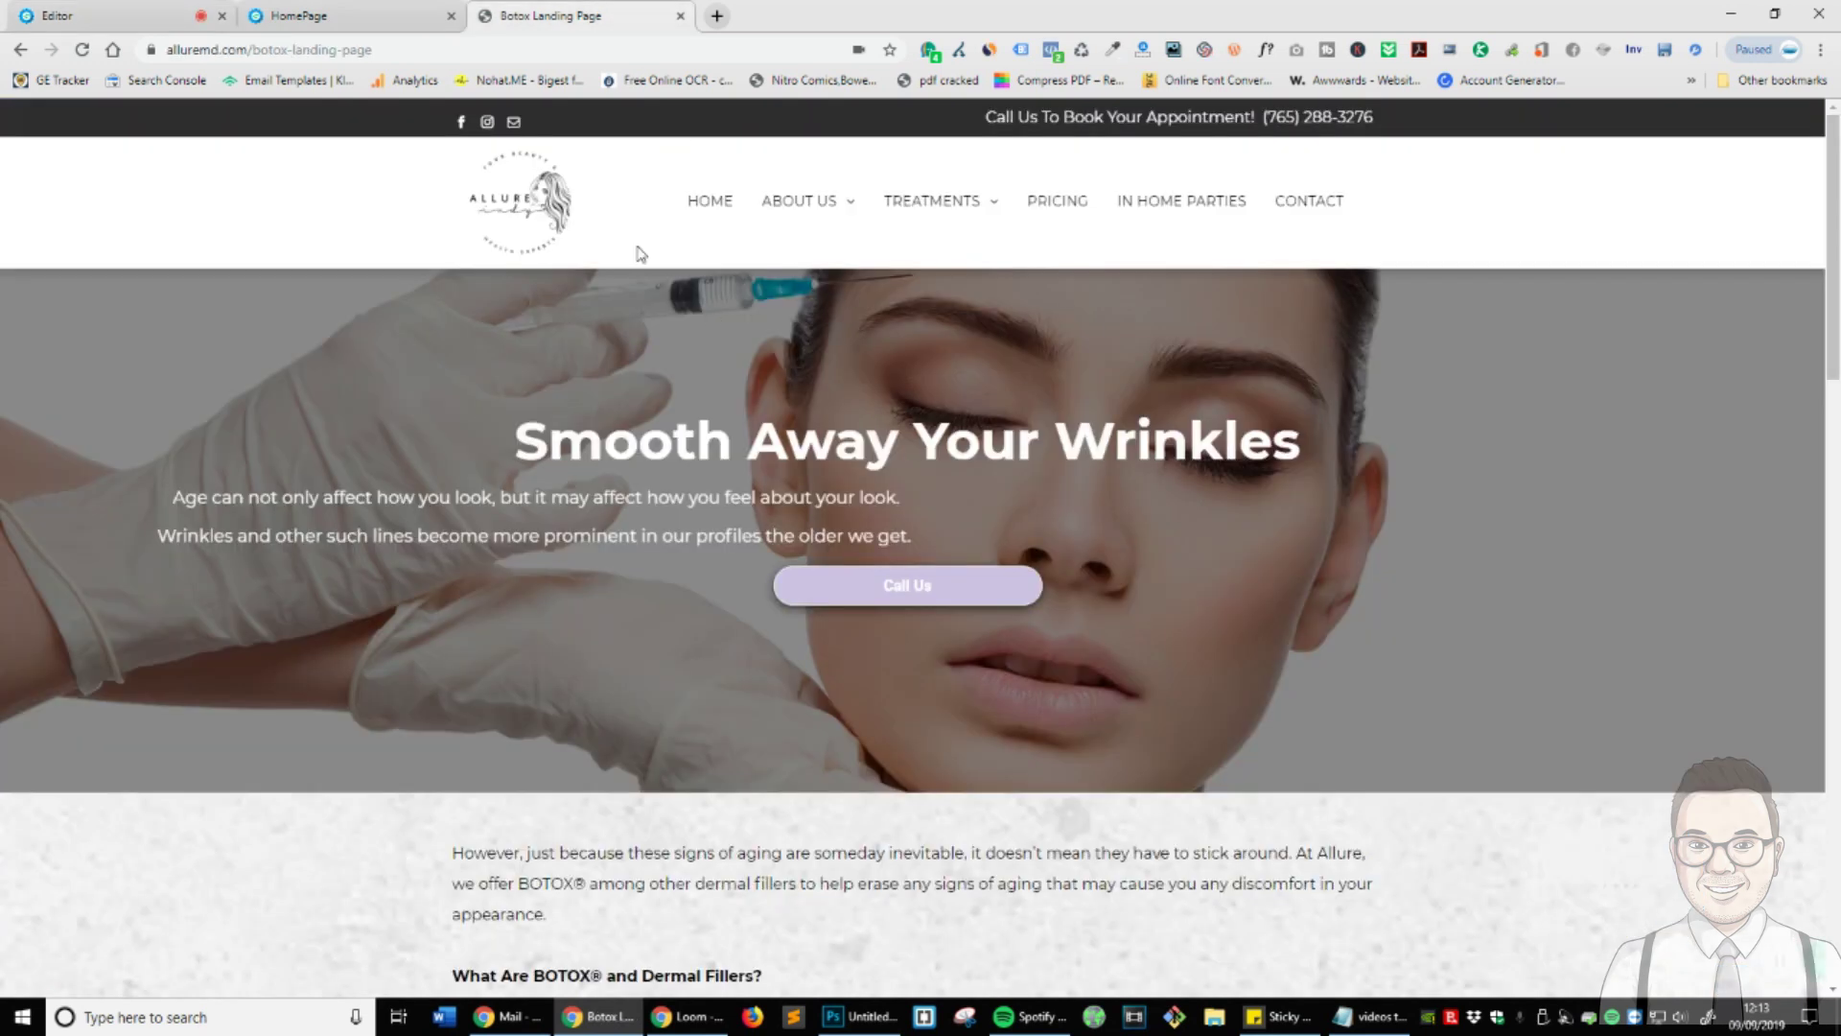
left_click(173, 17)
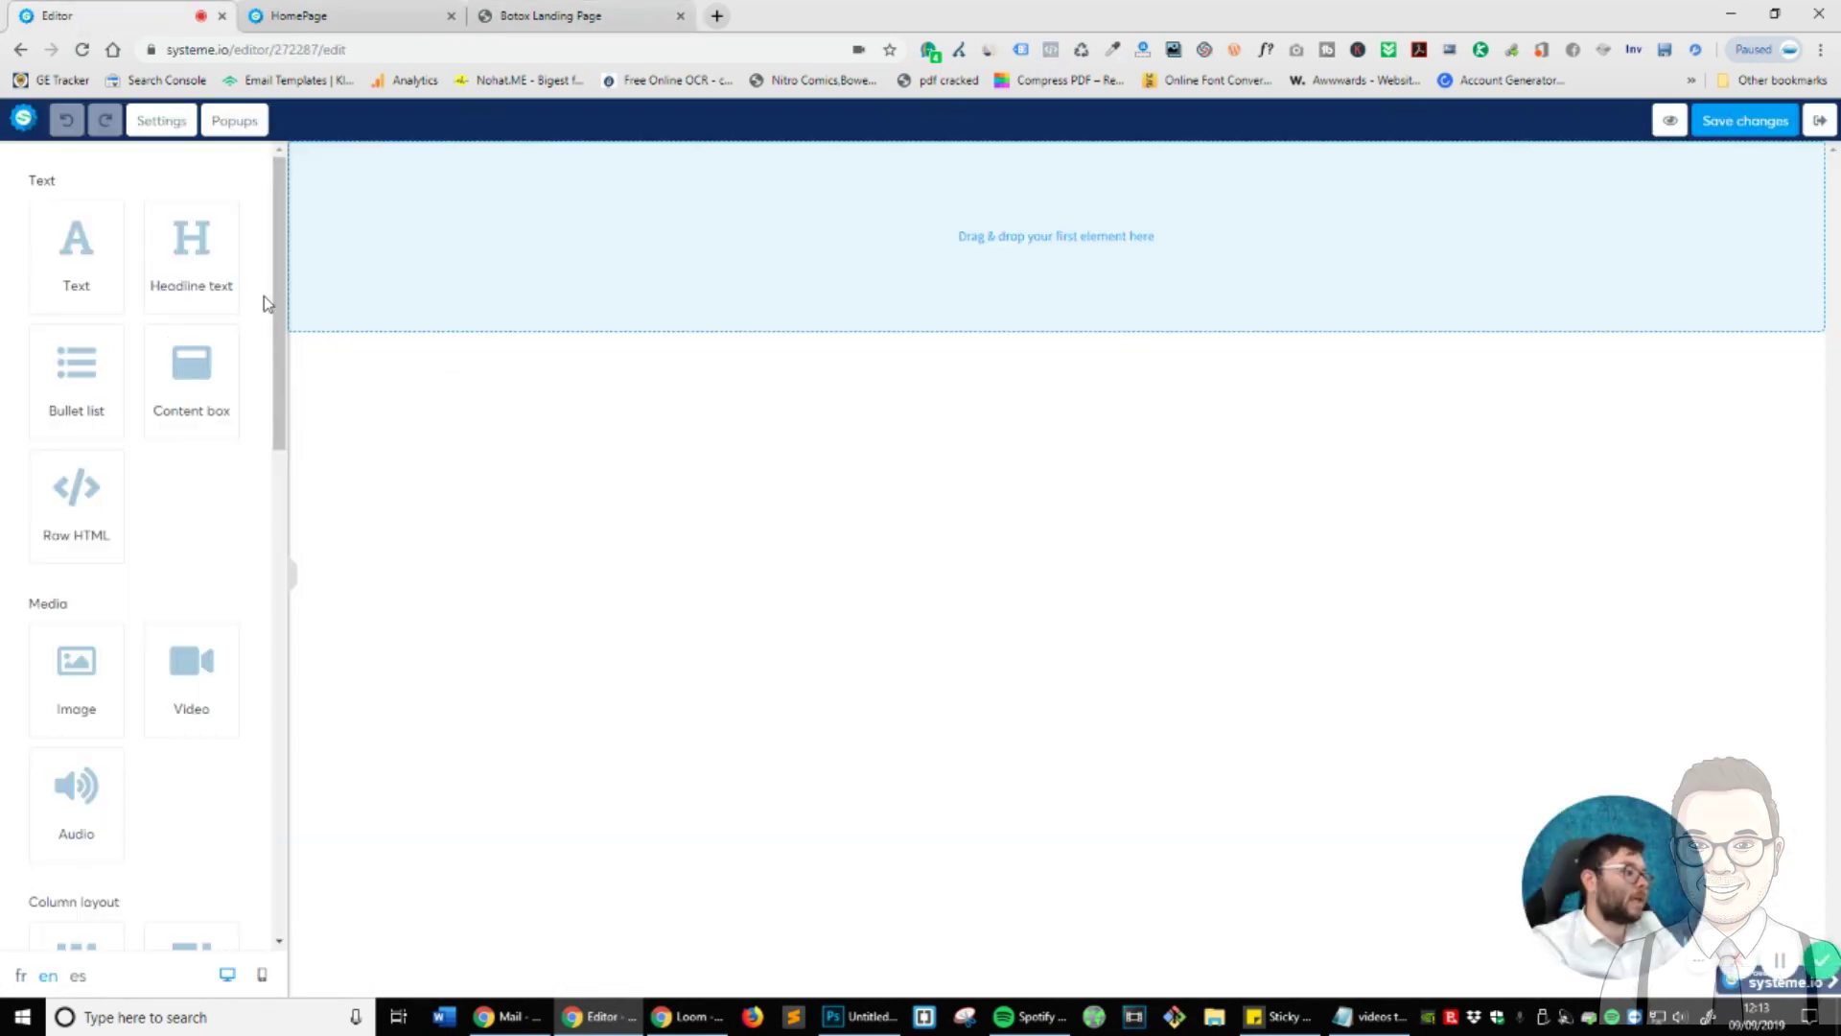
- Drag an Image element onto the blank HomePage canvas
left_click_drag(75, 671, 43, 700)
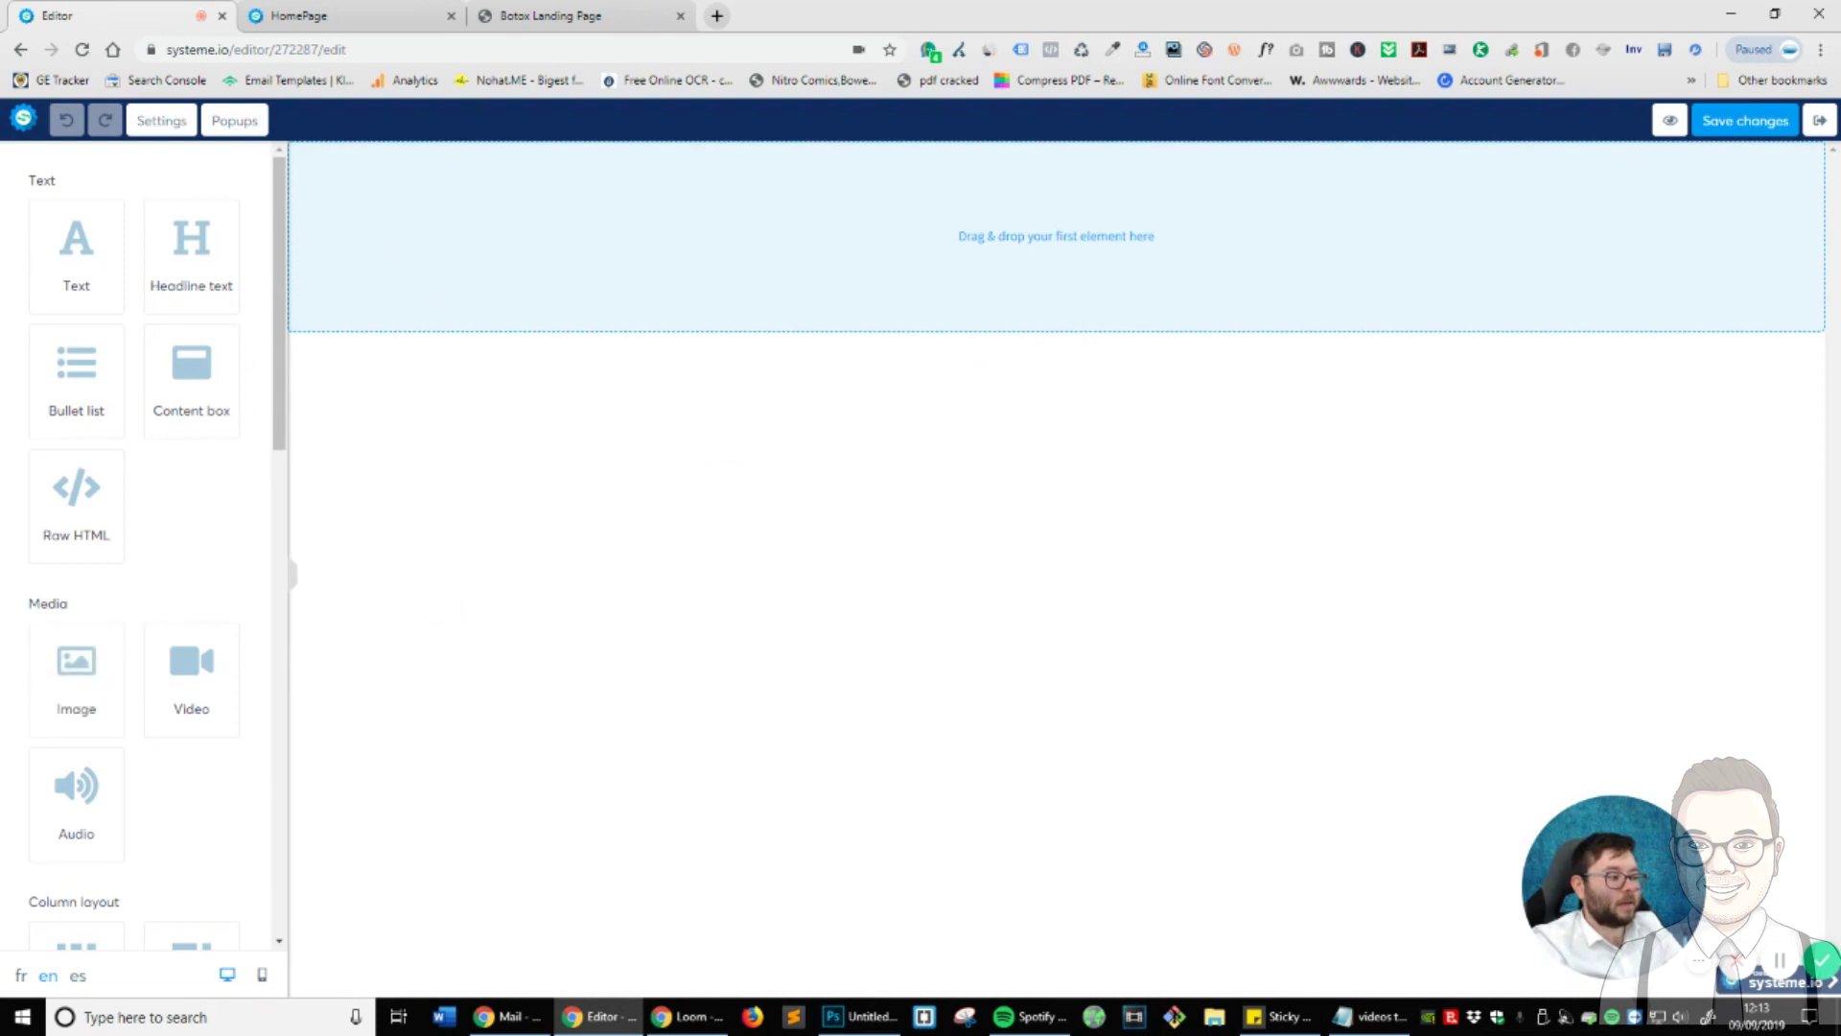
scroll(93, 679, "down", 2)
left_click_drag(75, 475, 1180, 239)
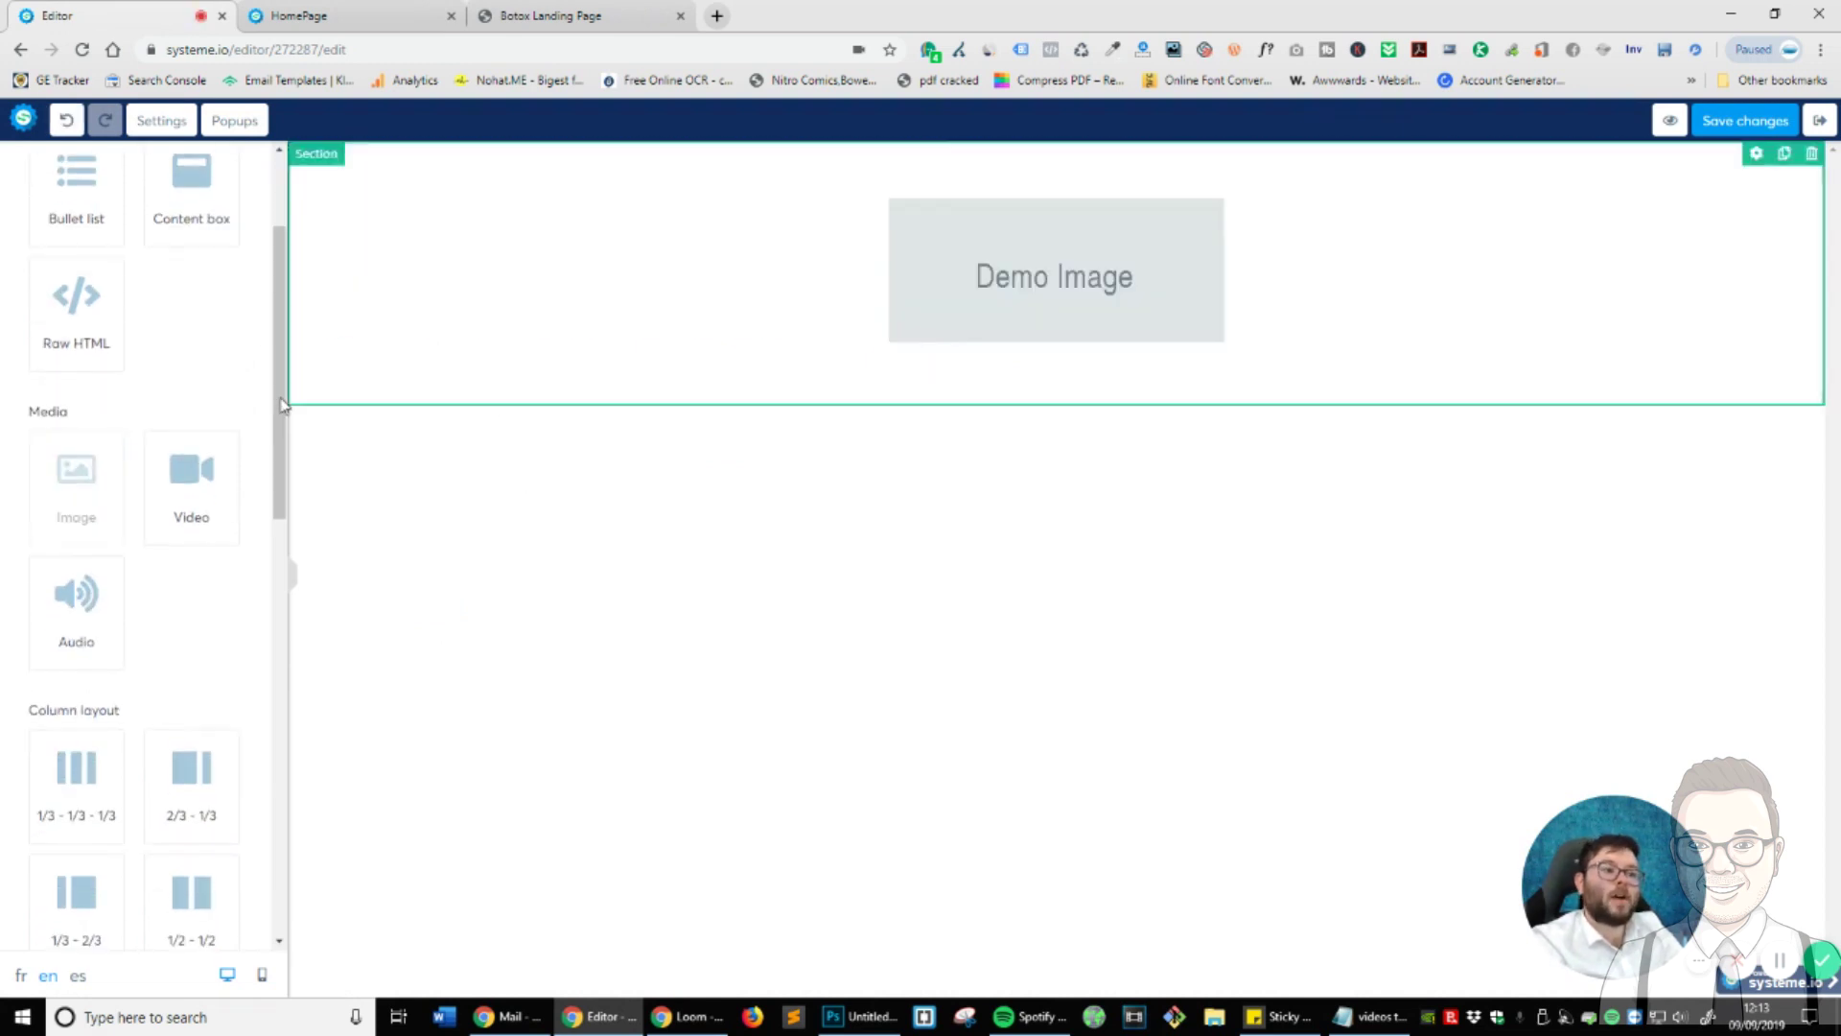
- Save the Allure logo from alluremd.com to the Desktop and return to the editor
left_click(552, 15)
right_click(509, 204)
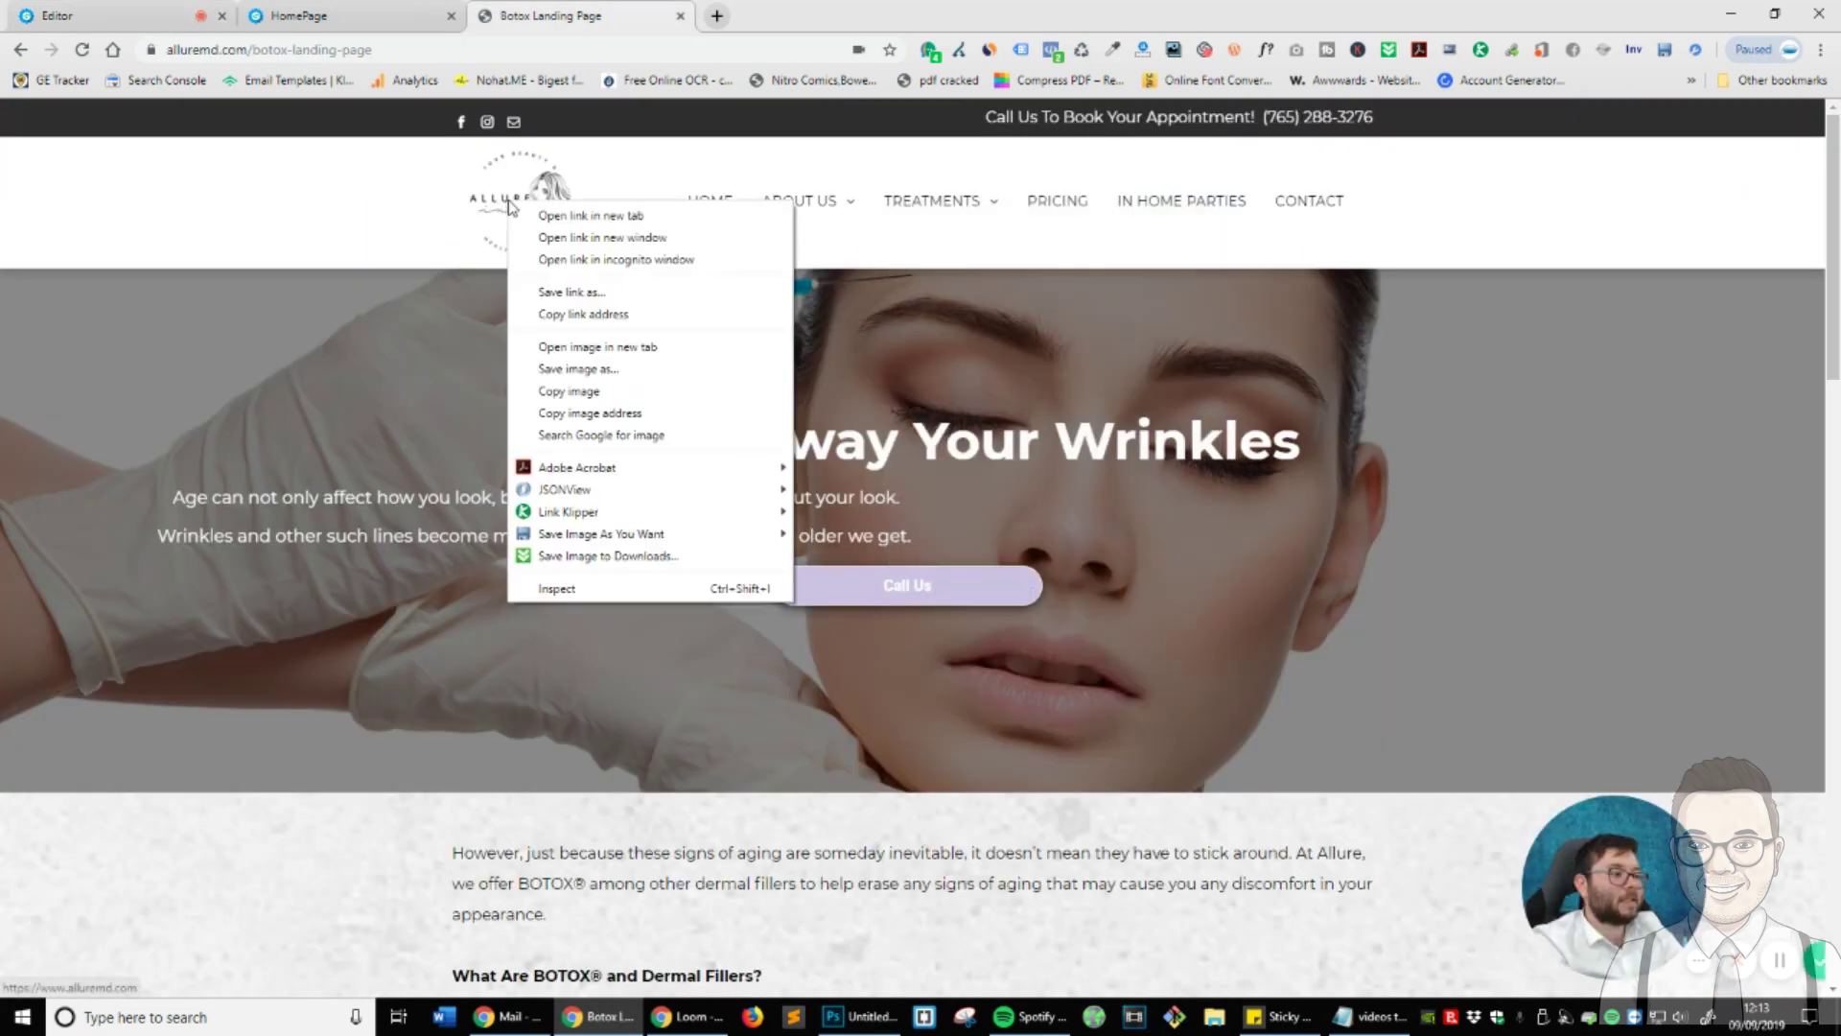
left_click(614, 369)
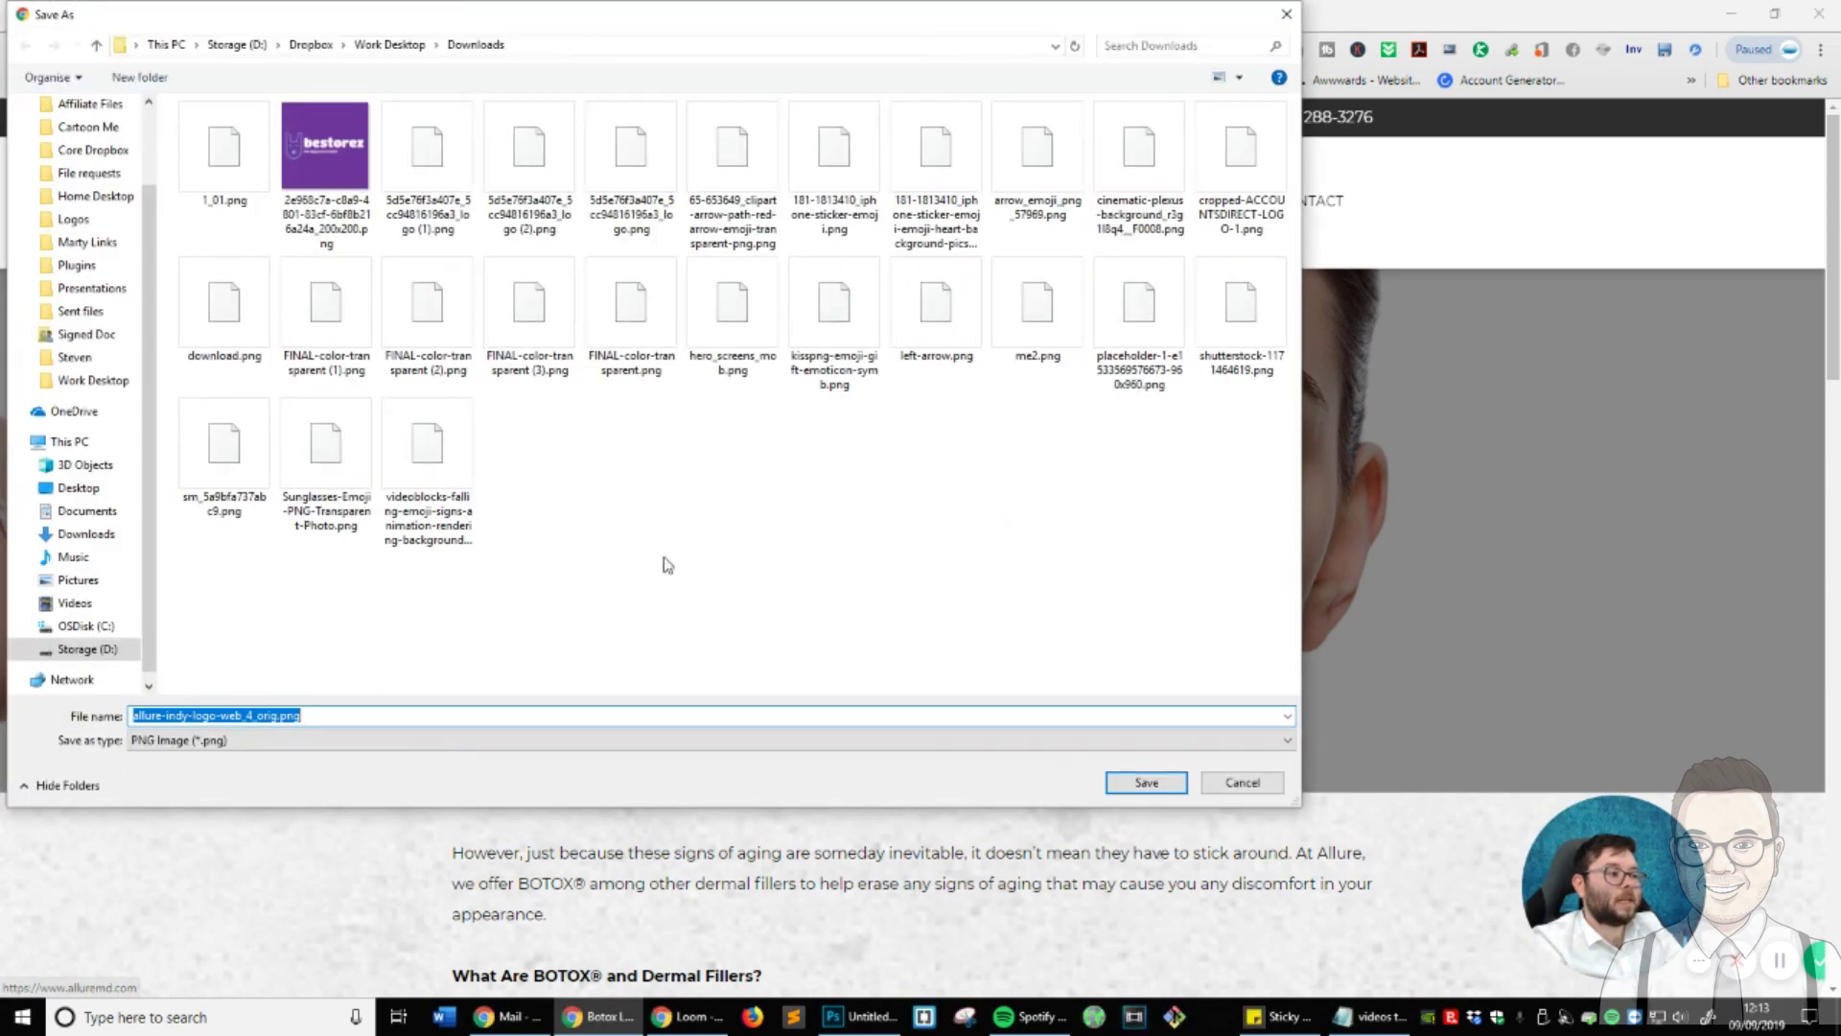
left_click(89, 488)
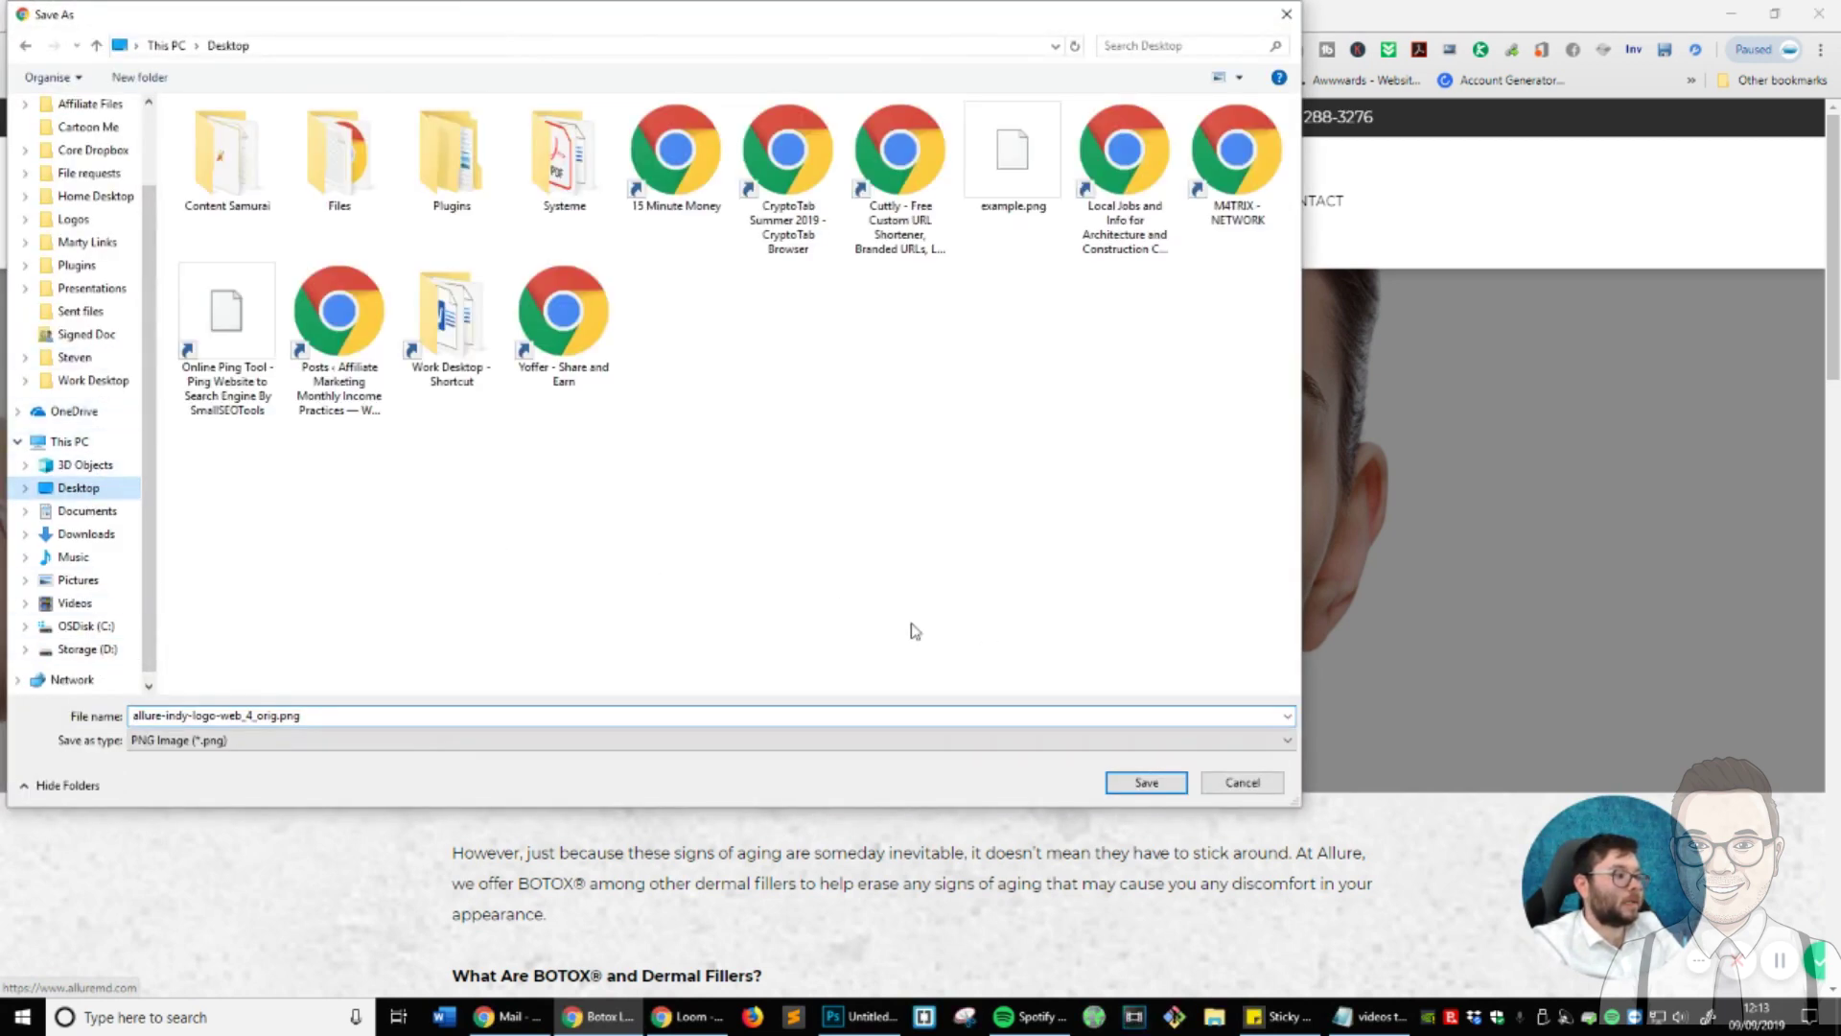
left_click(1146, 783)
left_click(384, 9)
left_click(125, 16)
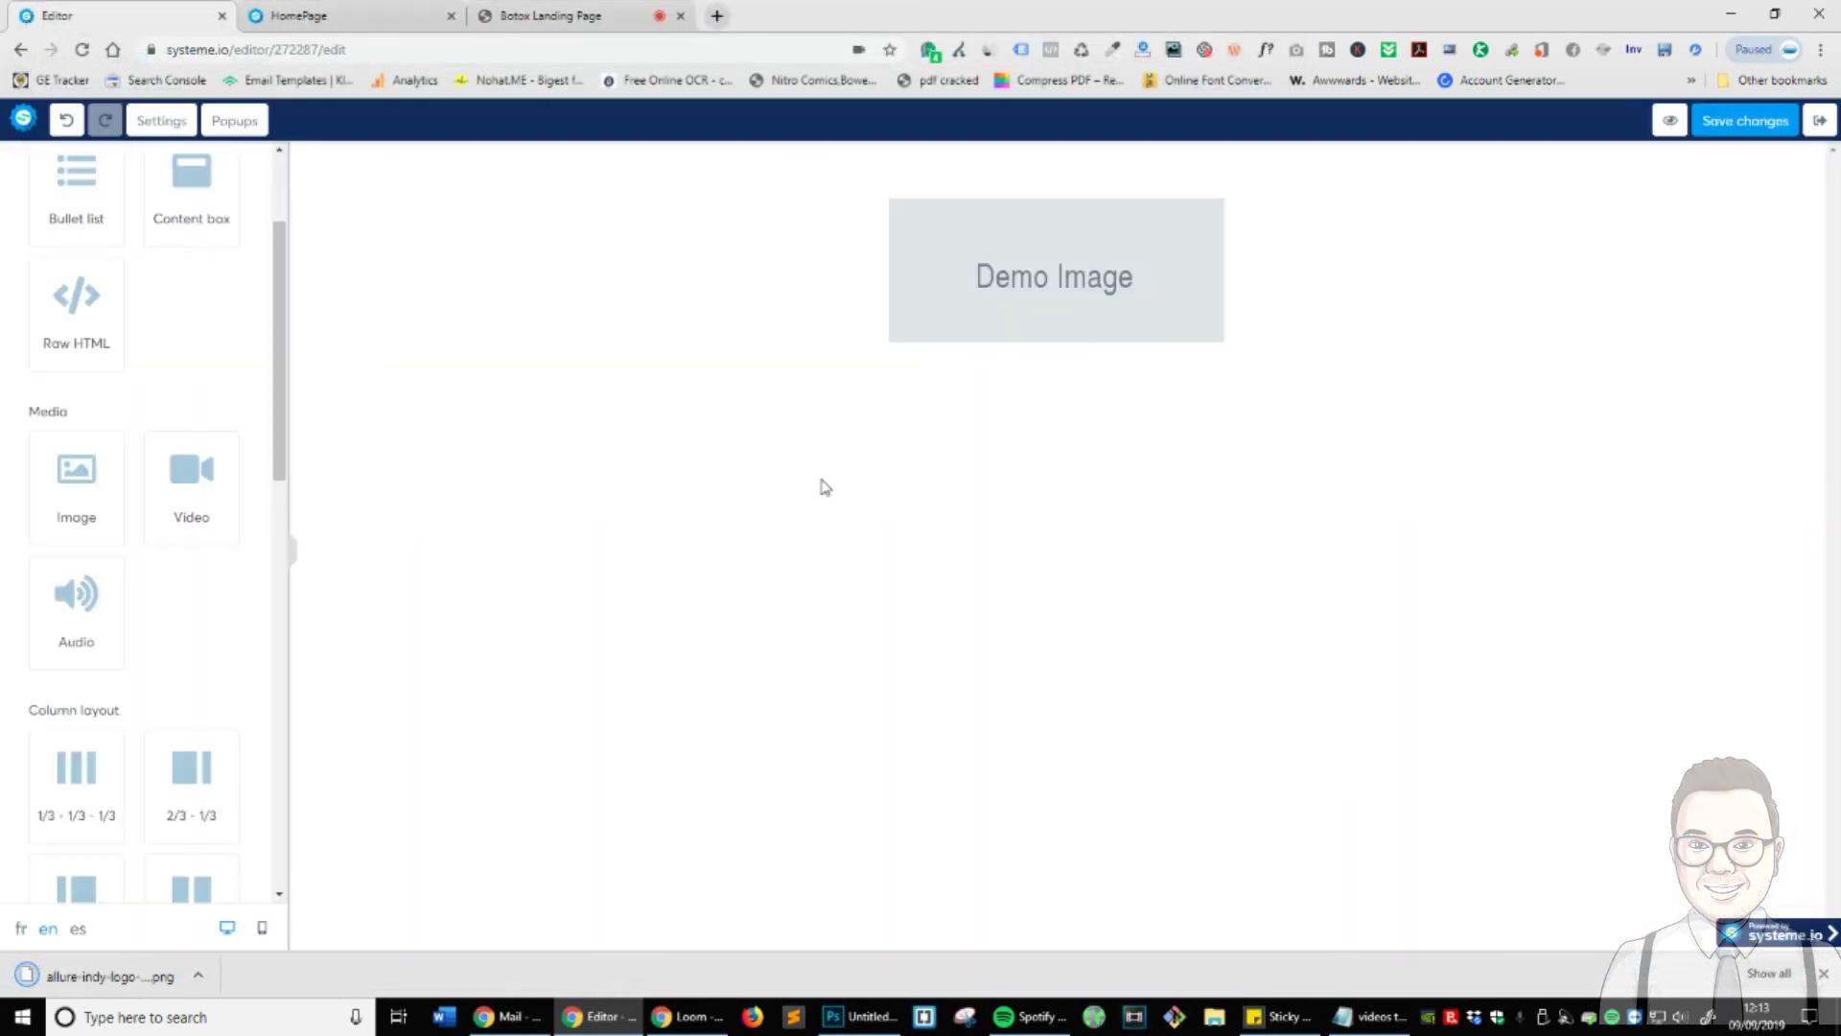
- Upload the downloaded Allure logo and insert it into the demo image block
left_click(1082, 314)
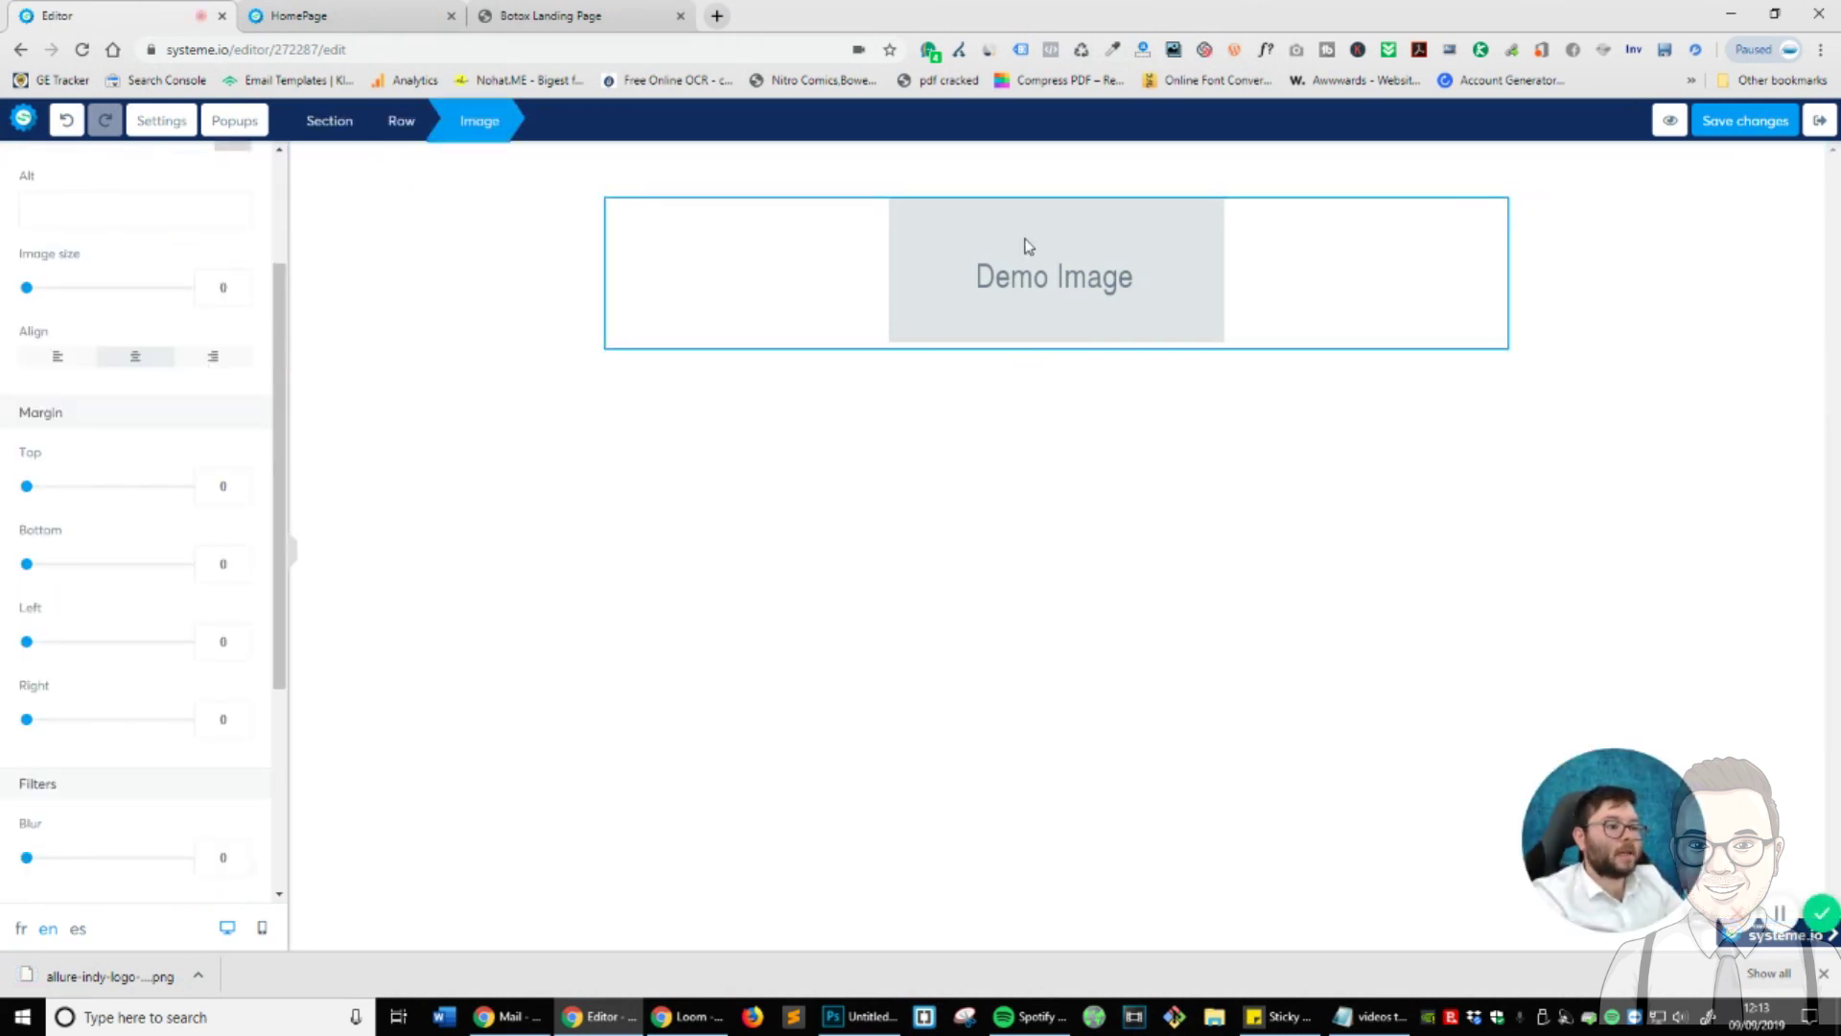
left_click(999, 355)
left_click(1210, 292)
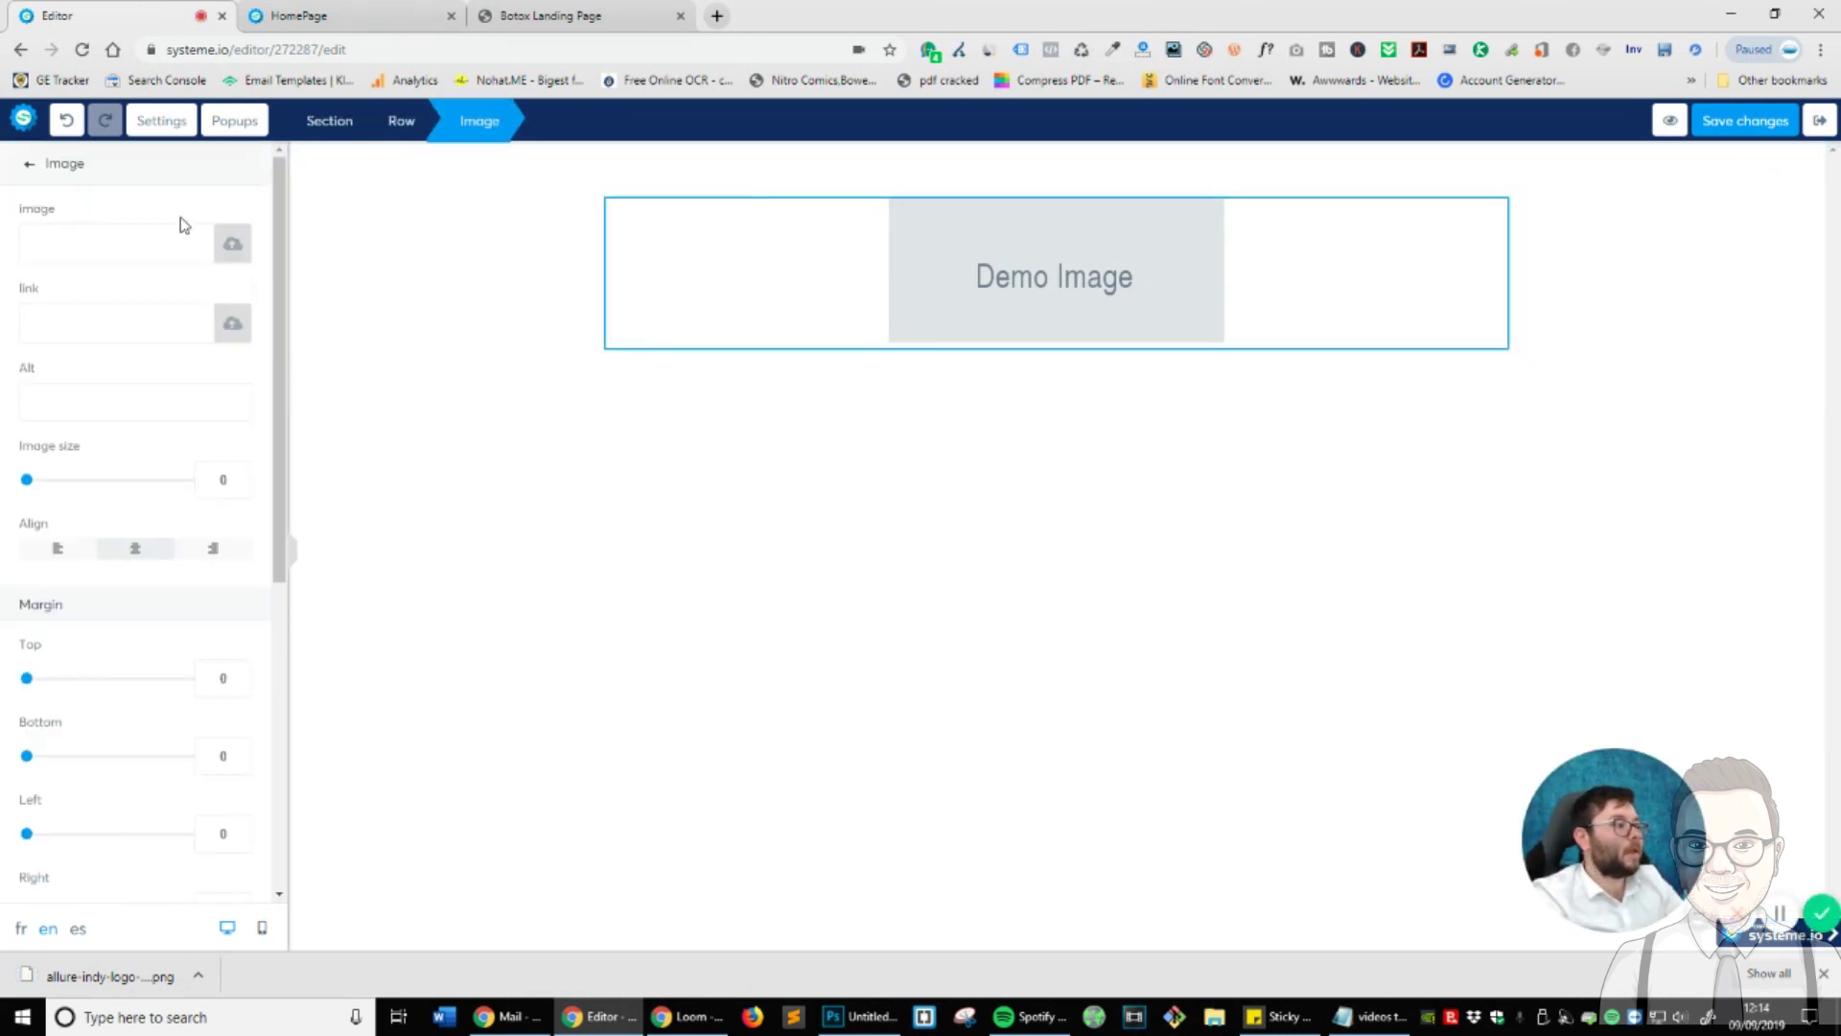
left_click(232, 246)
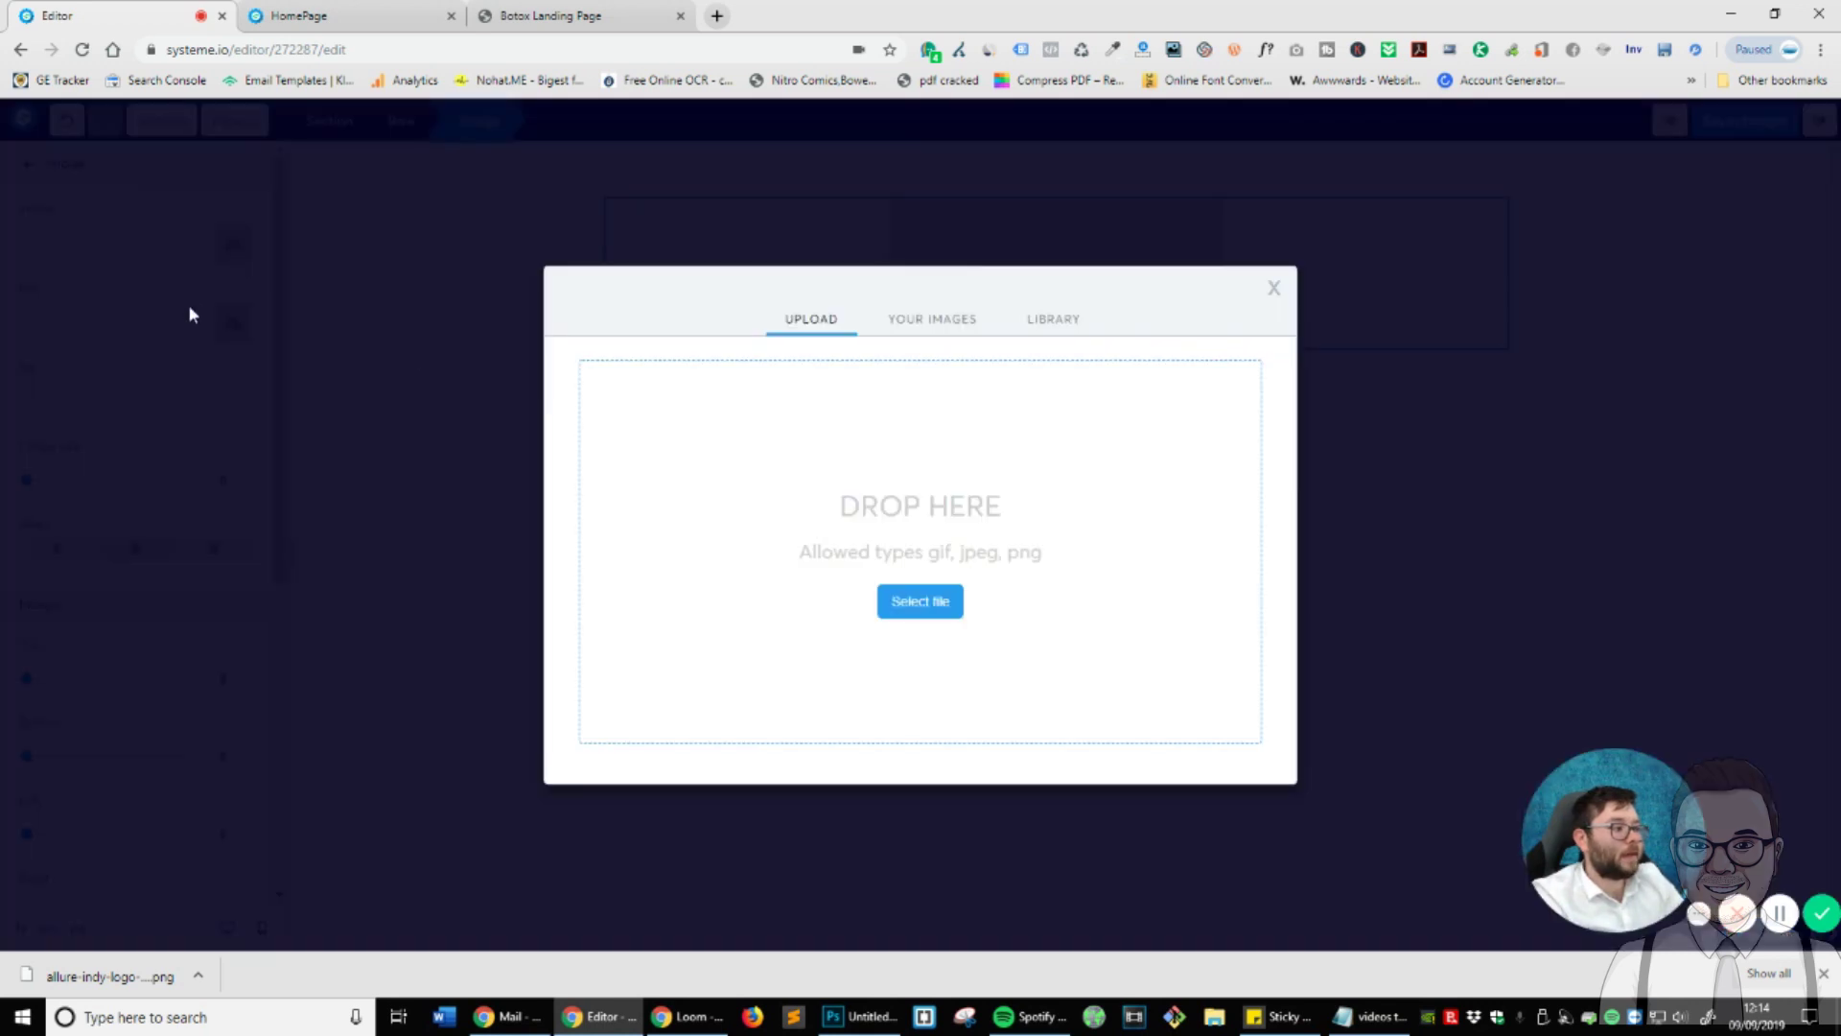
left_click_drag(105, 962, 912, 648)
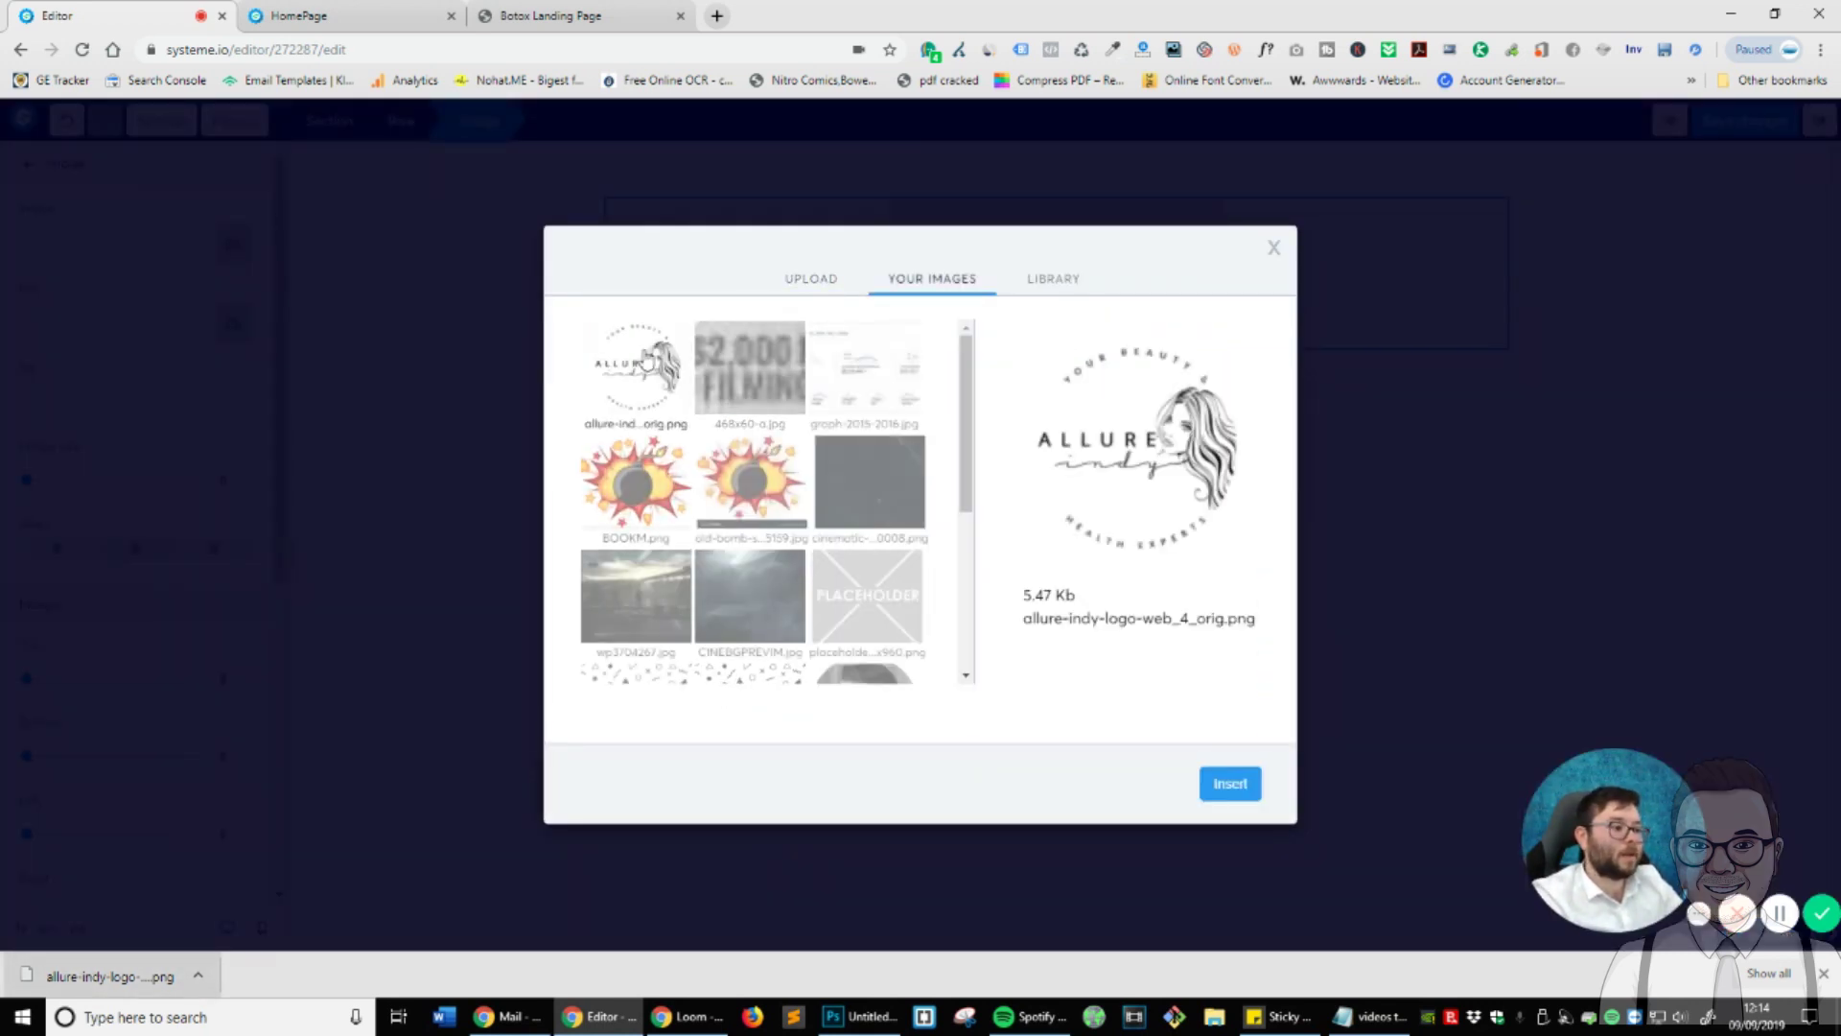
left_click(1243, 788)
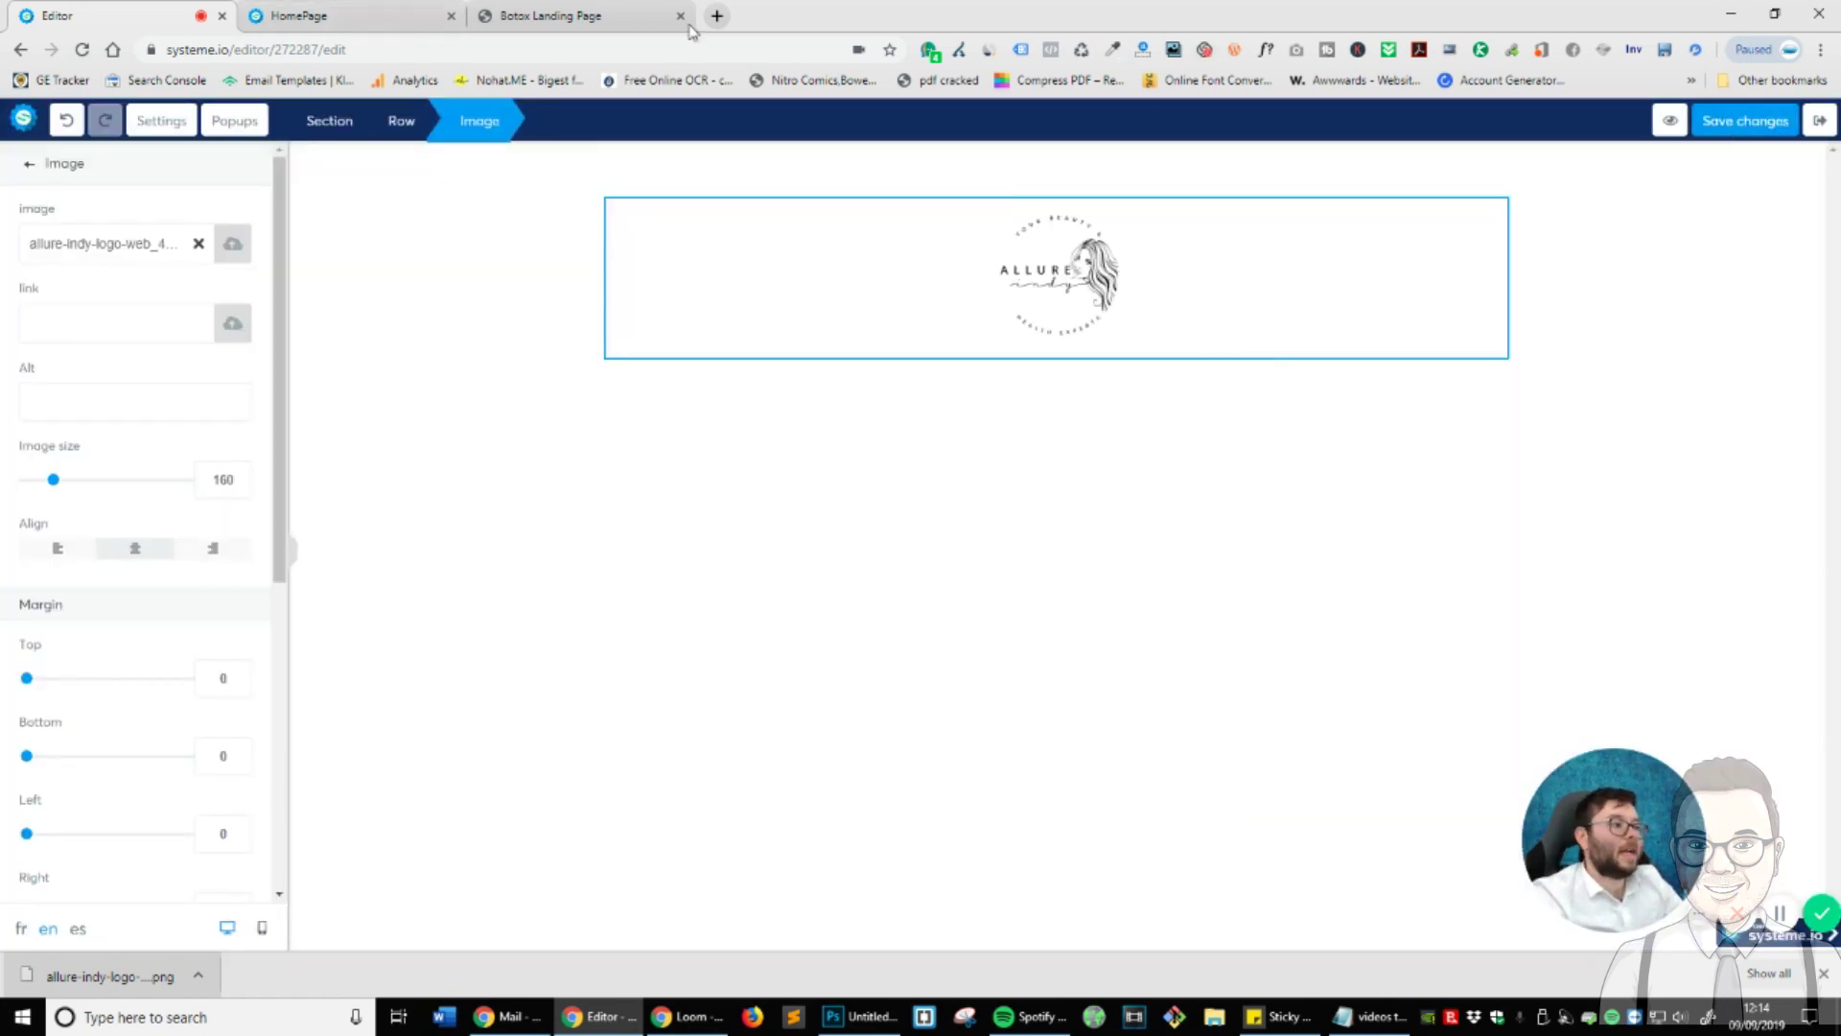
- Preview the page to check the logo at the top, then return to the editor
left_click(326, 15)
key("ctrl+shift+Tab")
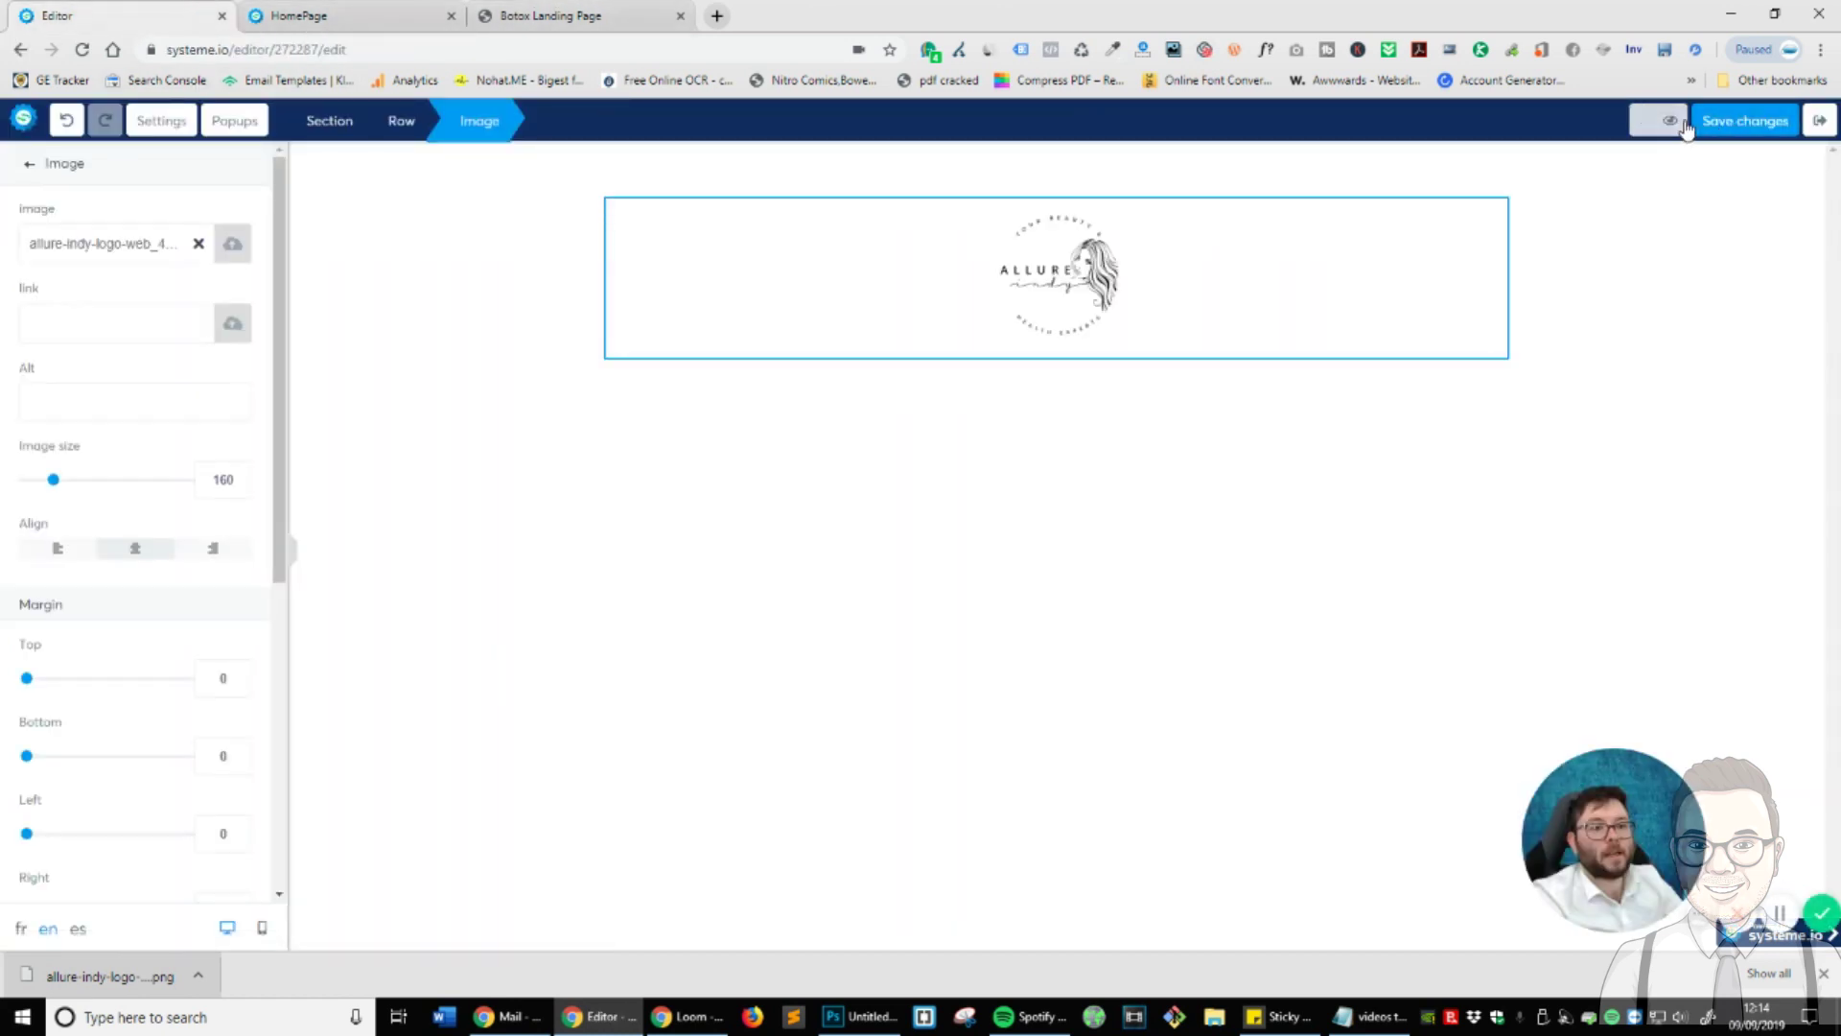
left_click(1684, 125)
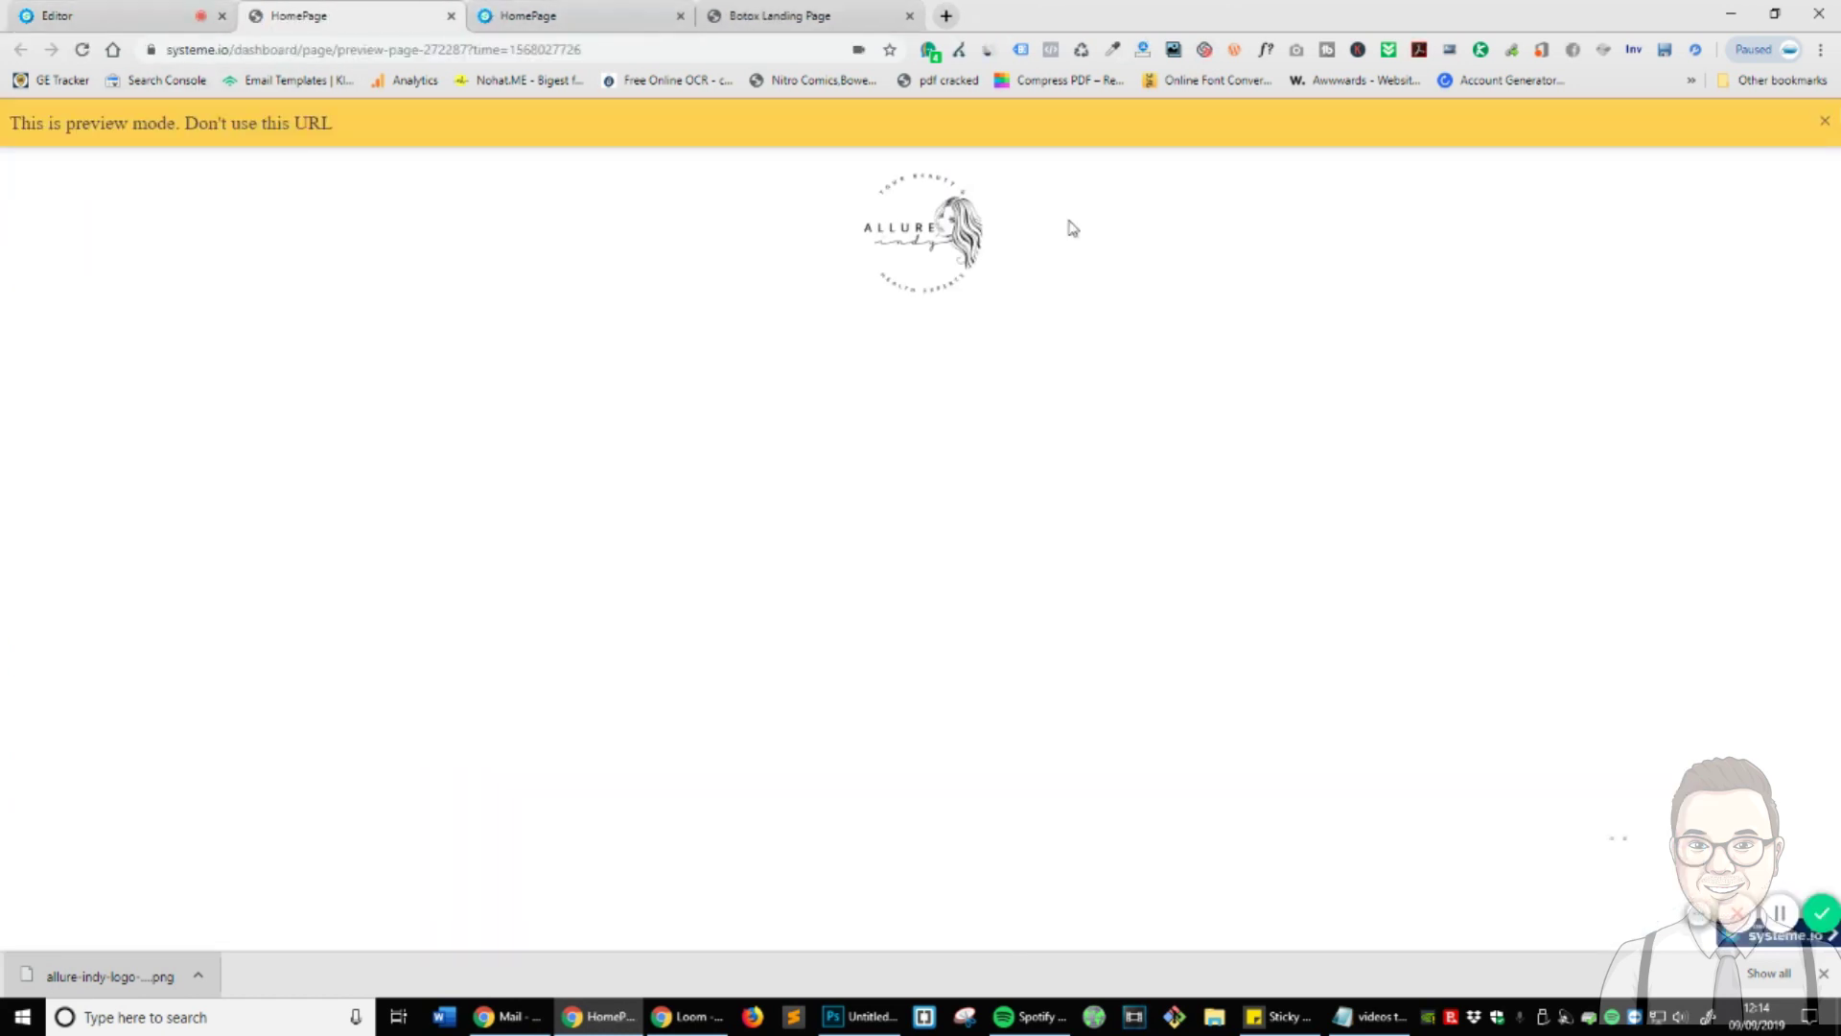
left_click(1825, 121)
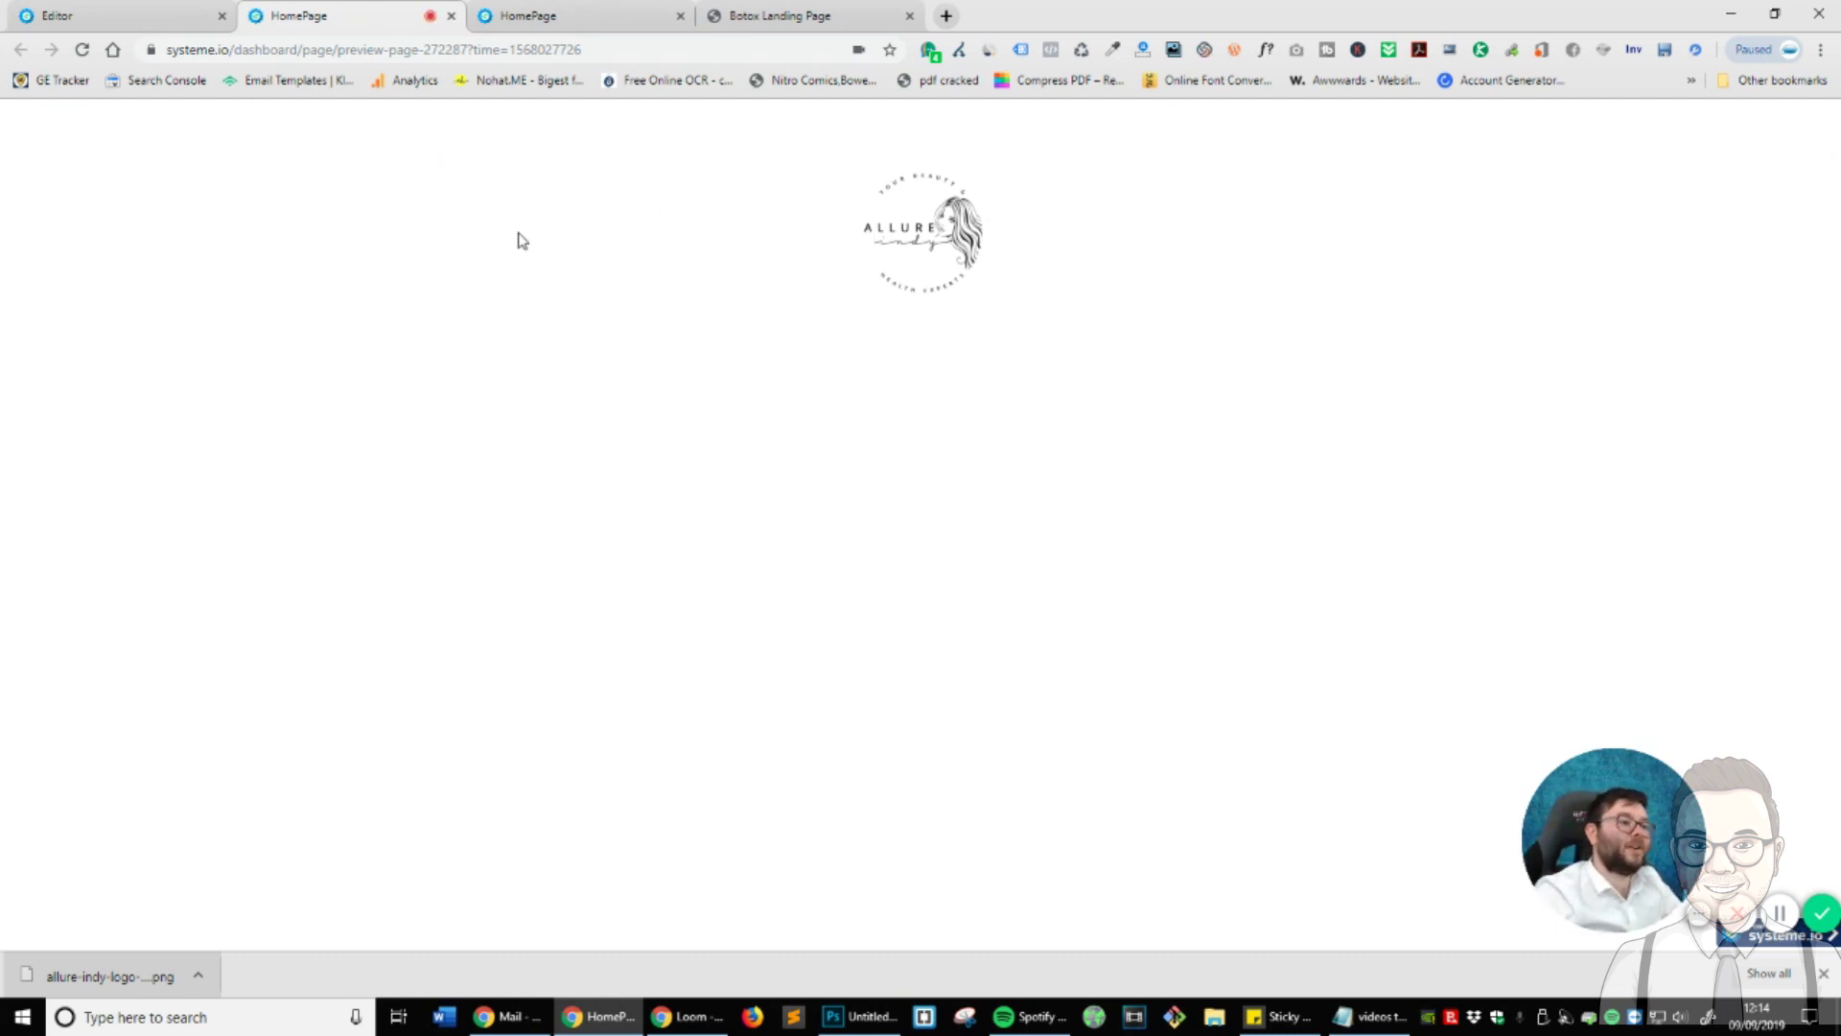
left_click(173, 11)
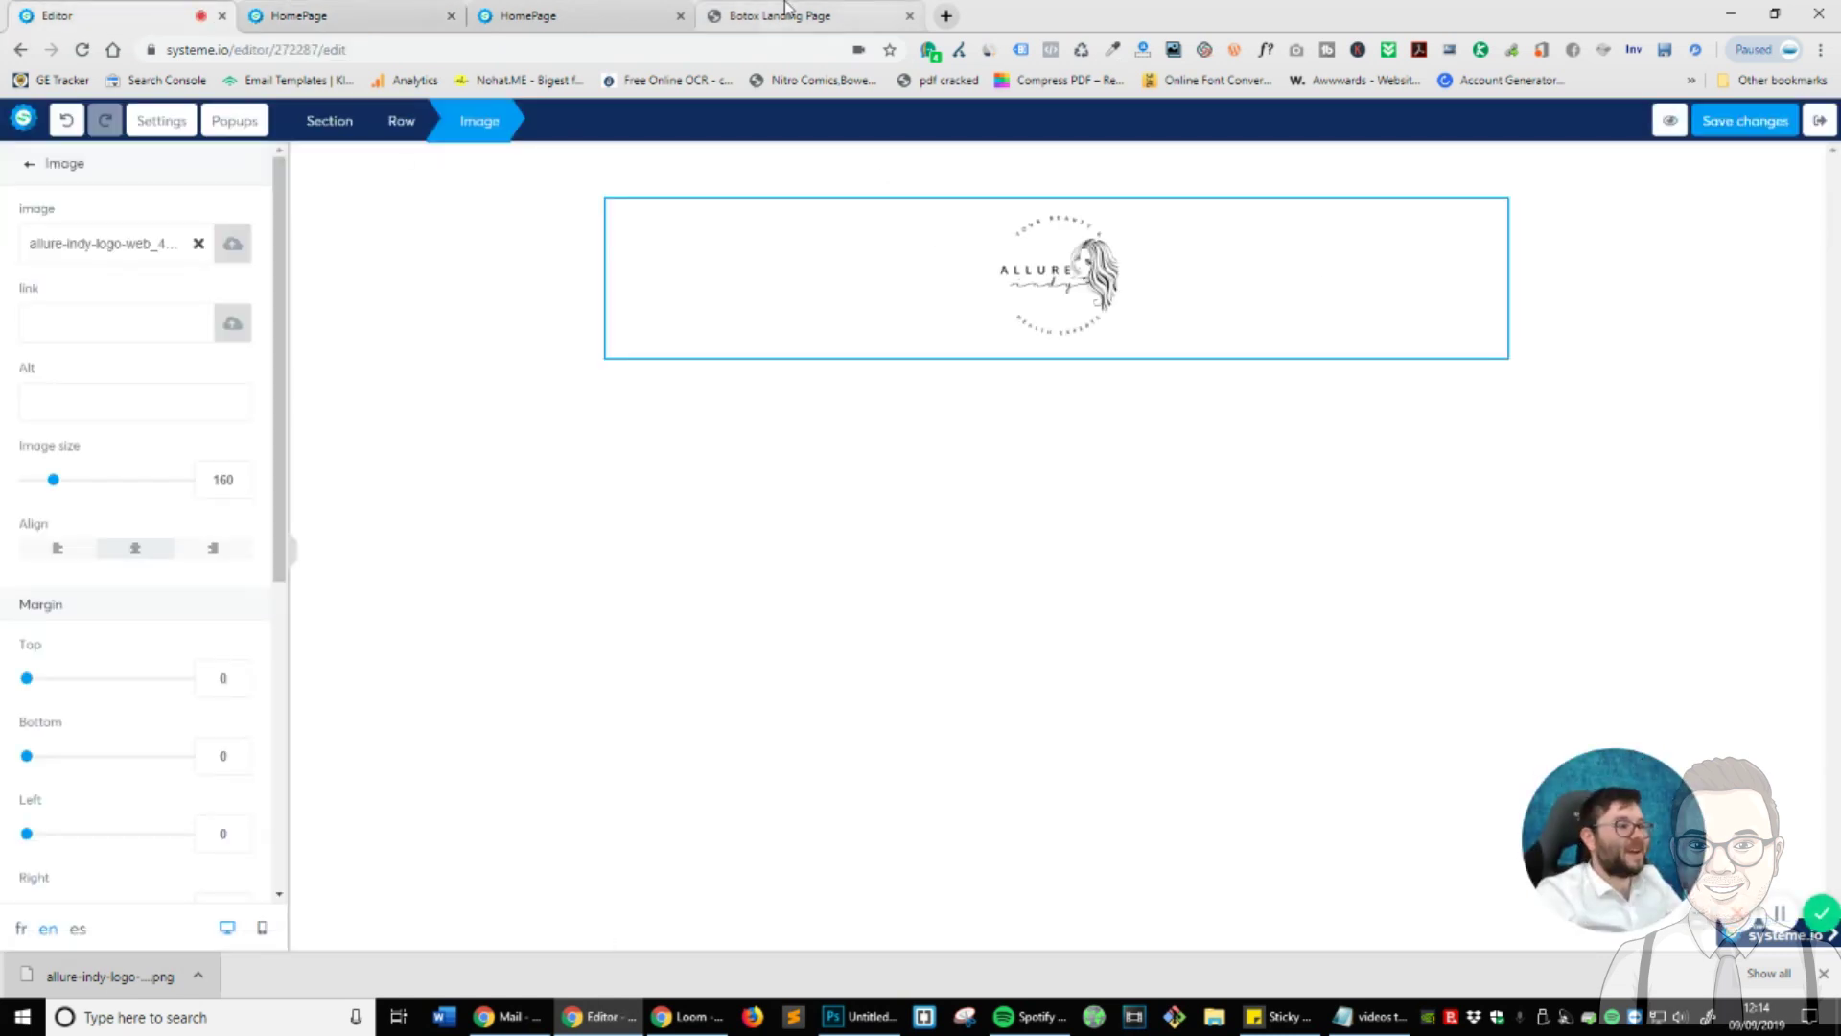
- Review the hero headline, paragraph and call button on the Allure Botox reference page
left_click(785, 9)
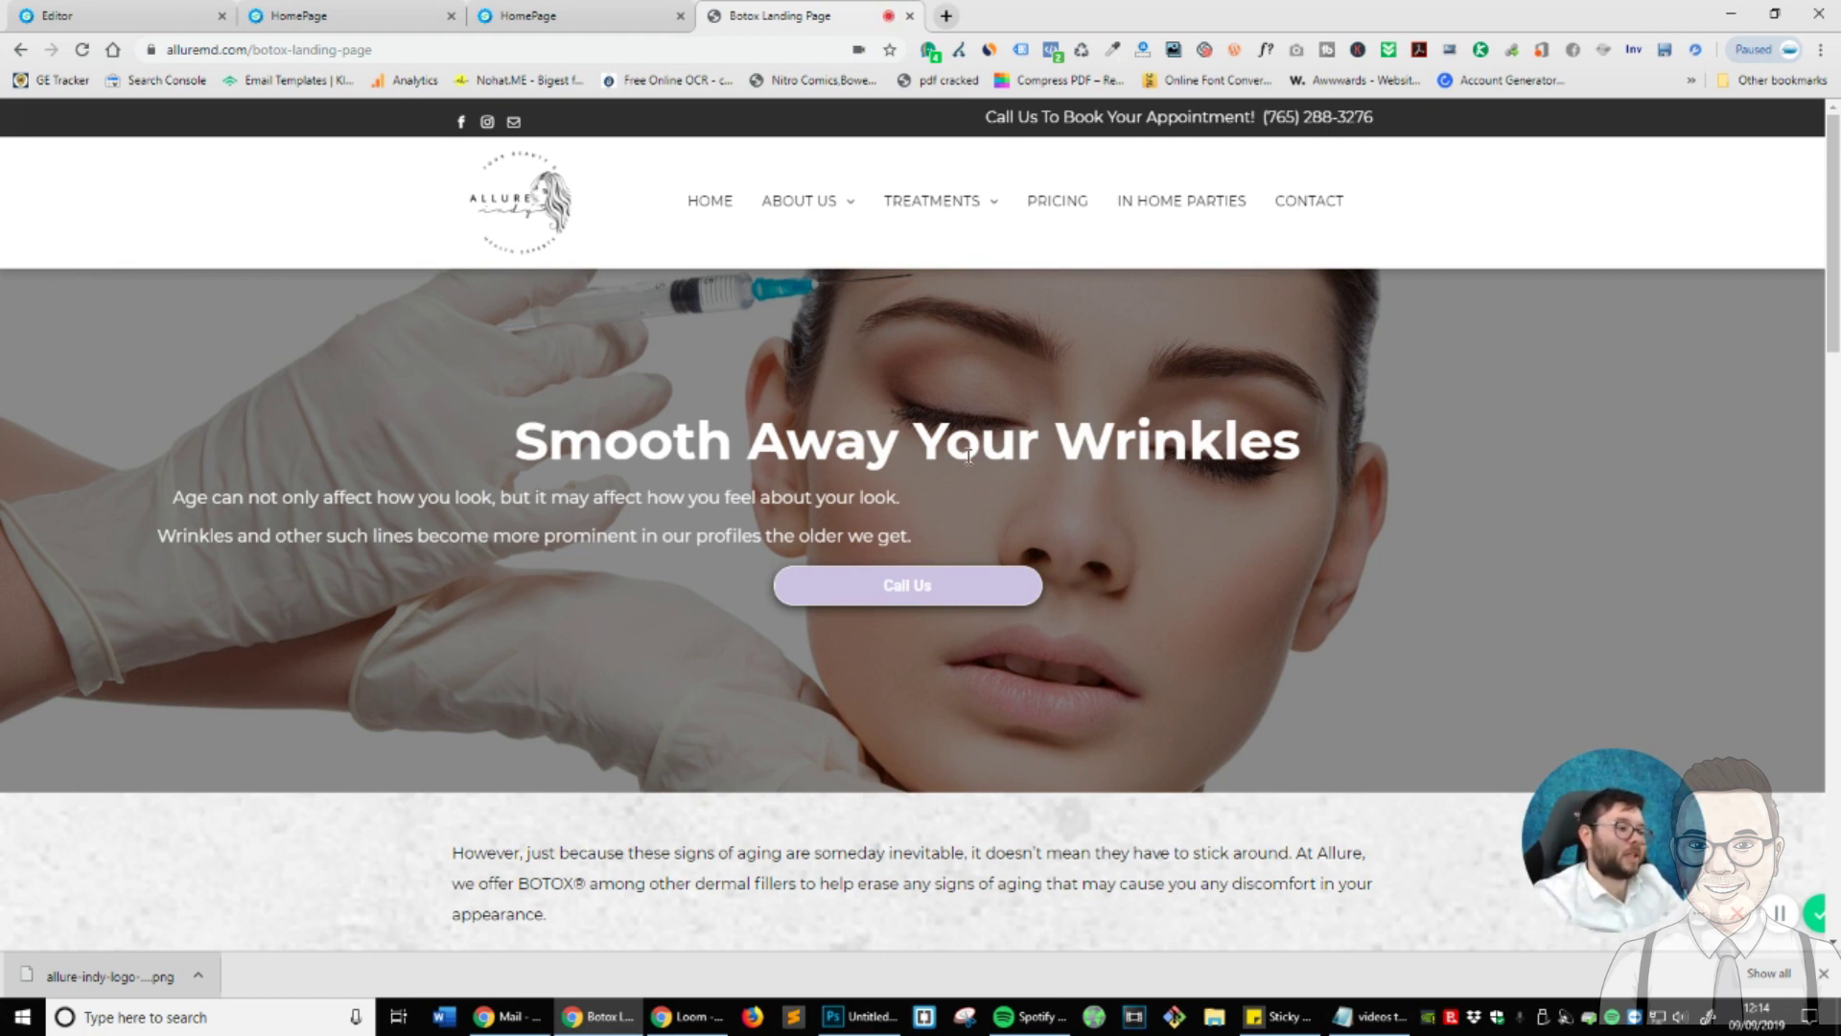
left_click_drag(548, 441, 1200, 451)
left_click_drag(457, 501, 1040, 530)
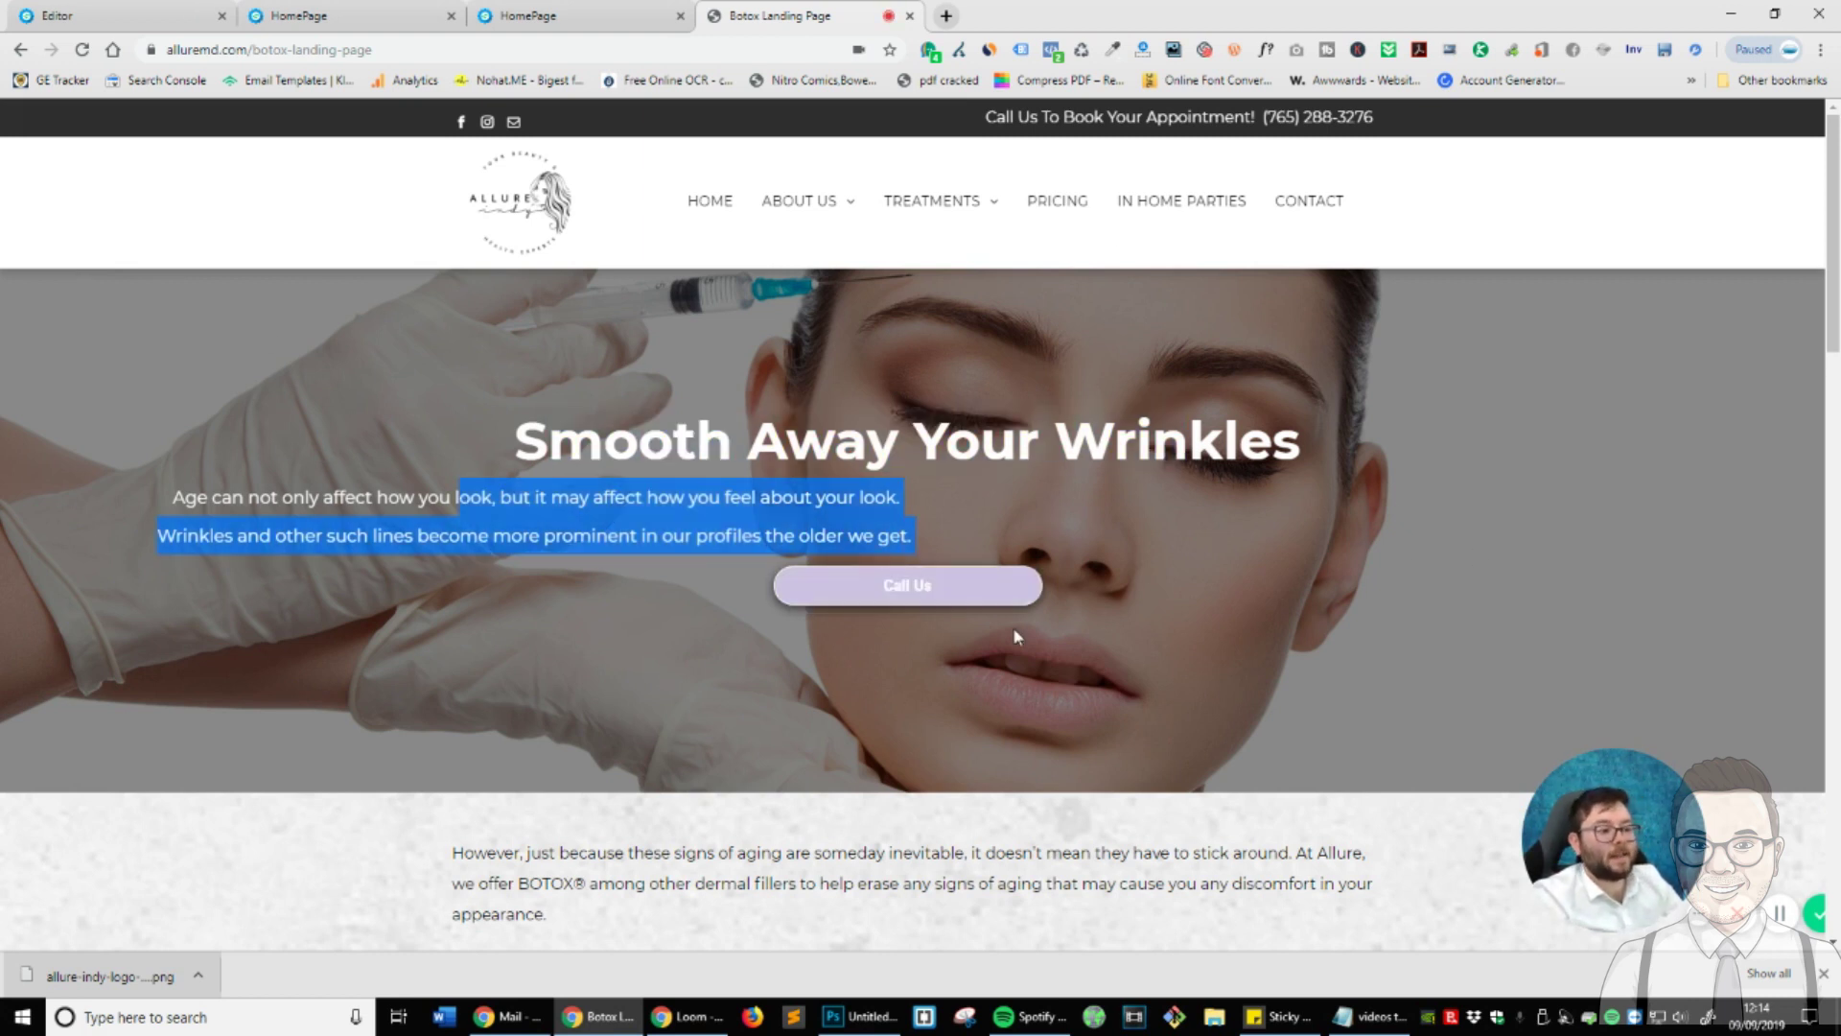
left_click(890, 598)
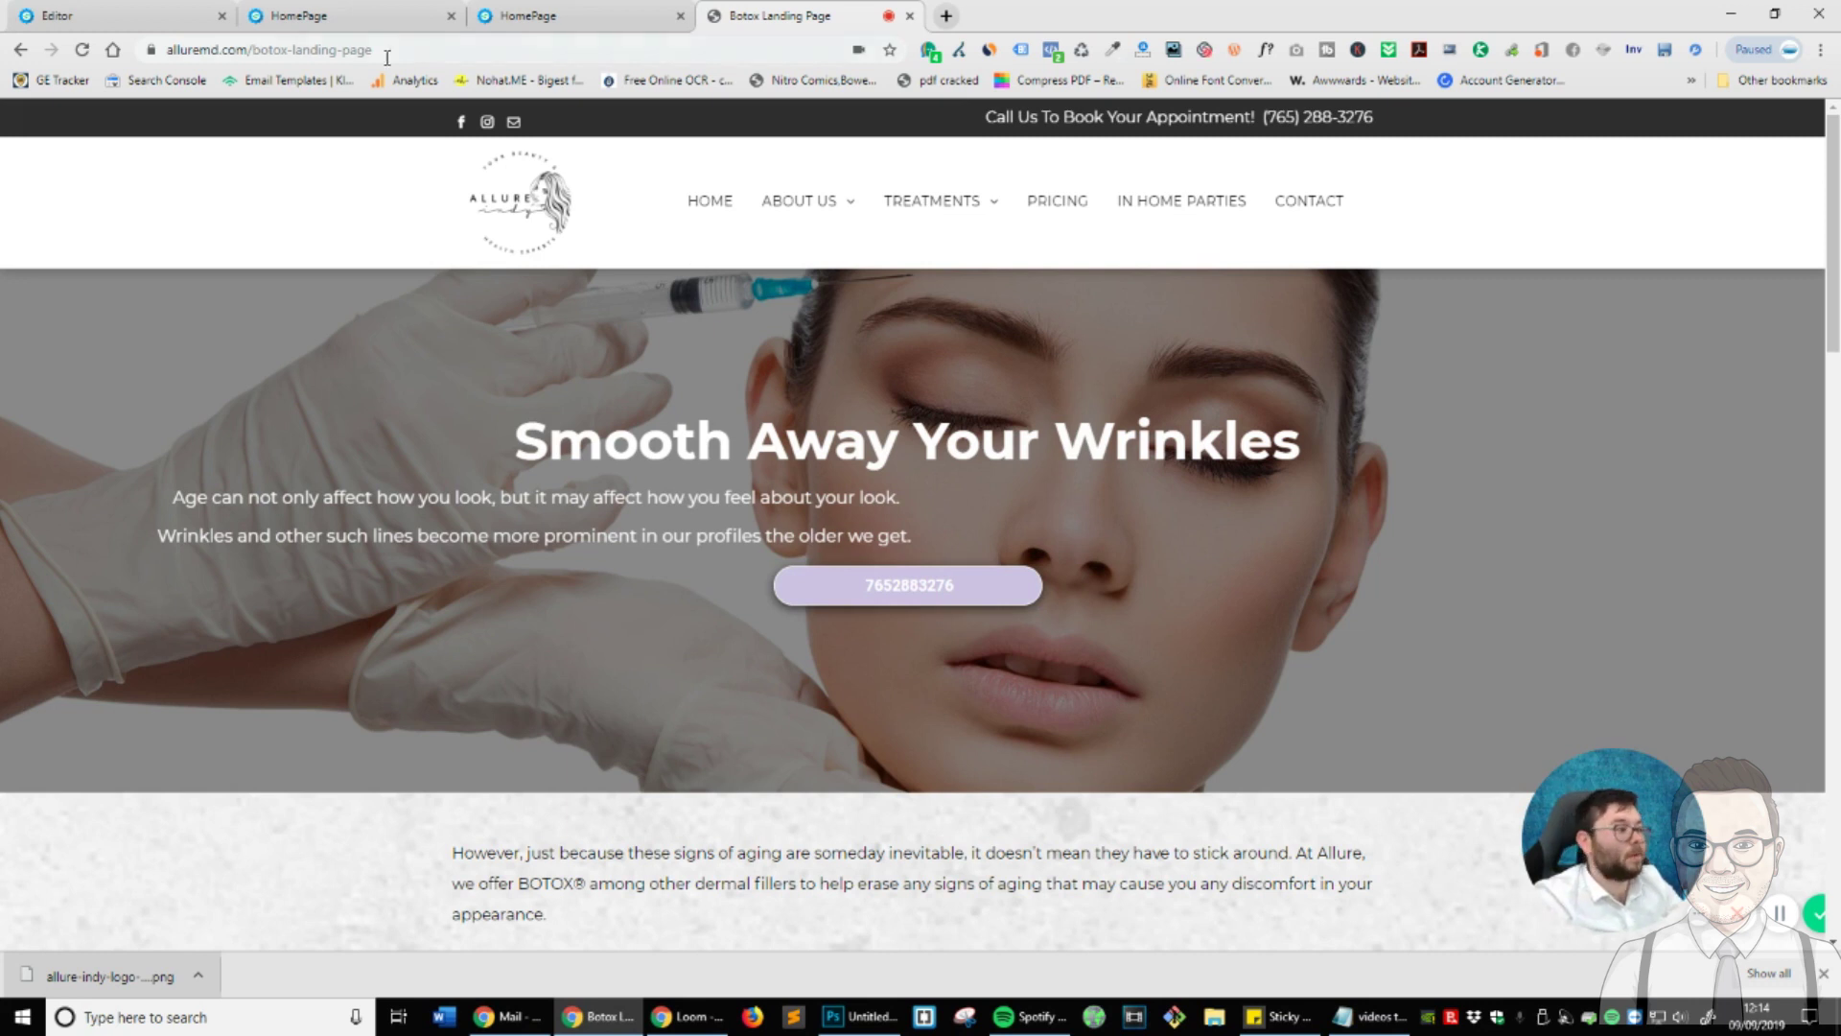
- Back in the editor, drag a Section tile onto the canvas just below the Allure logo
left_click(57, 16)
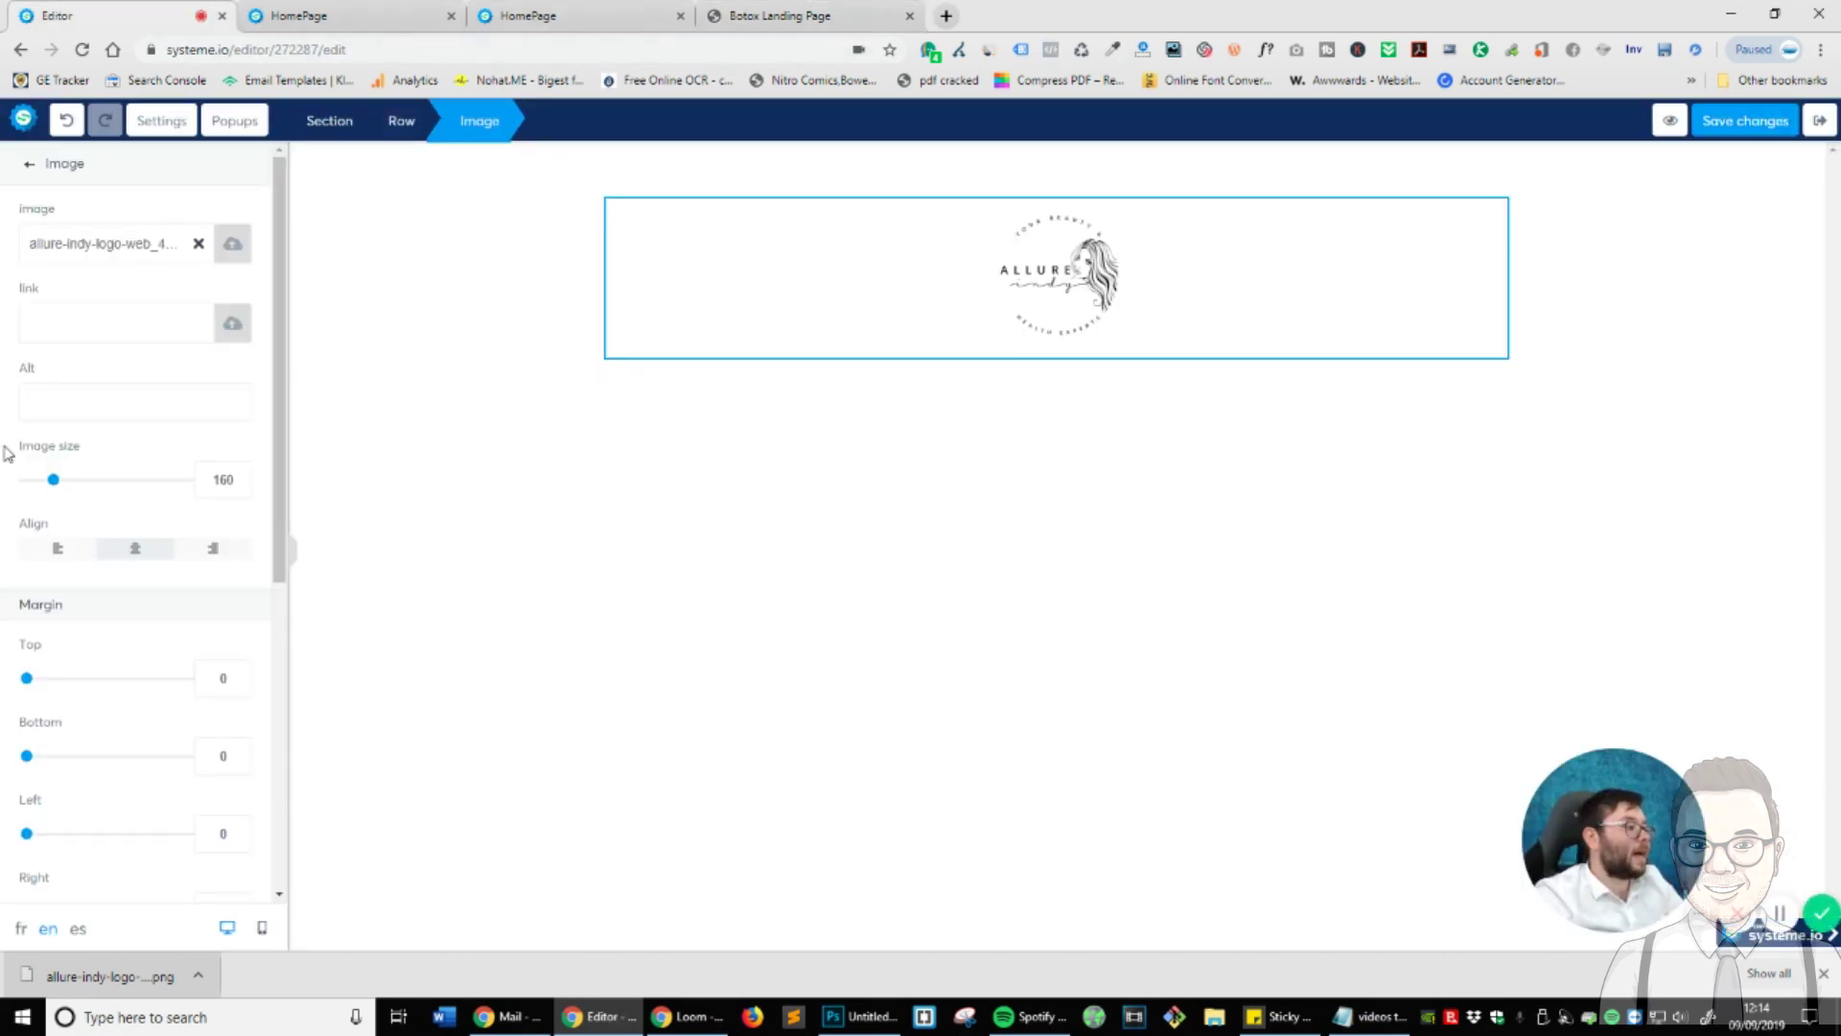
left_click(31, 164)
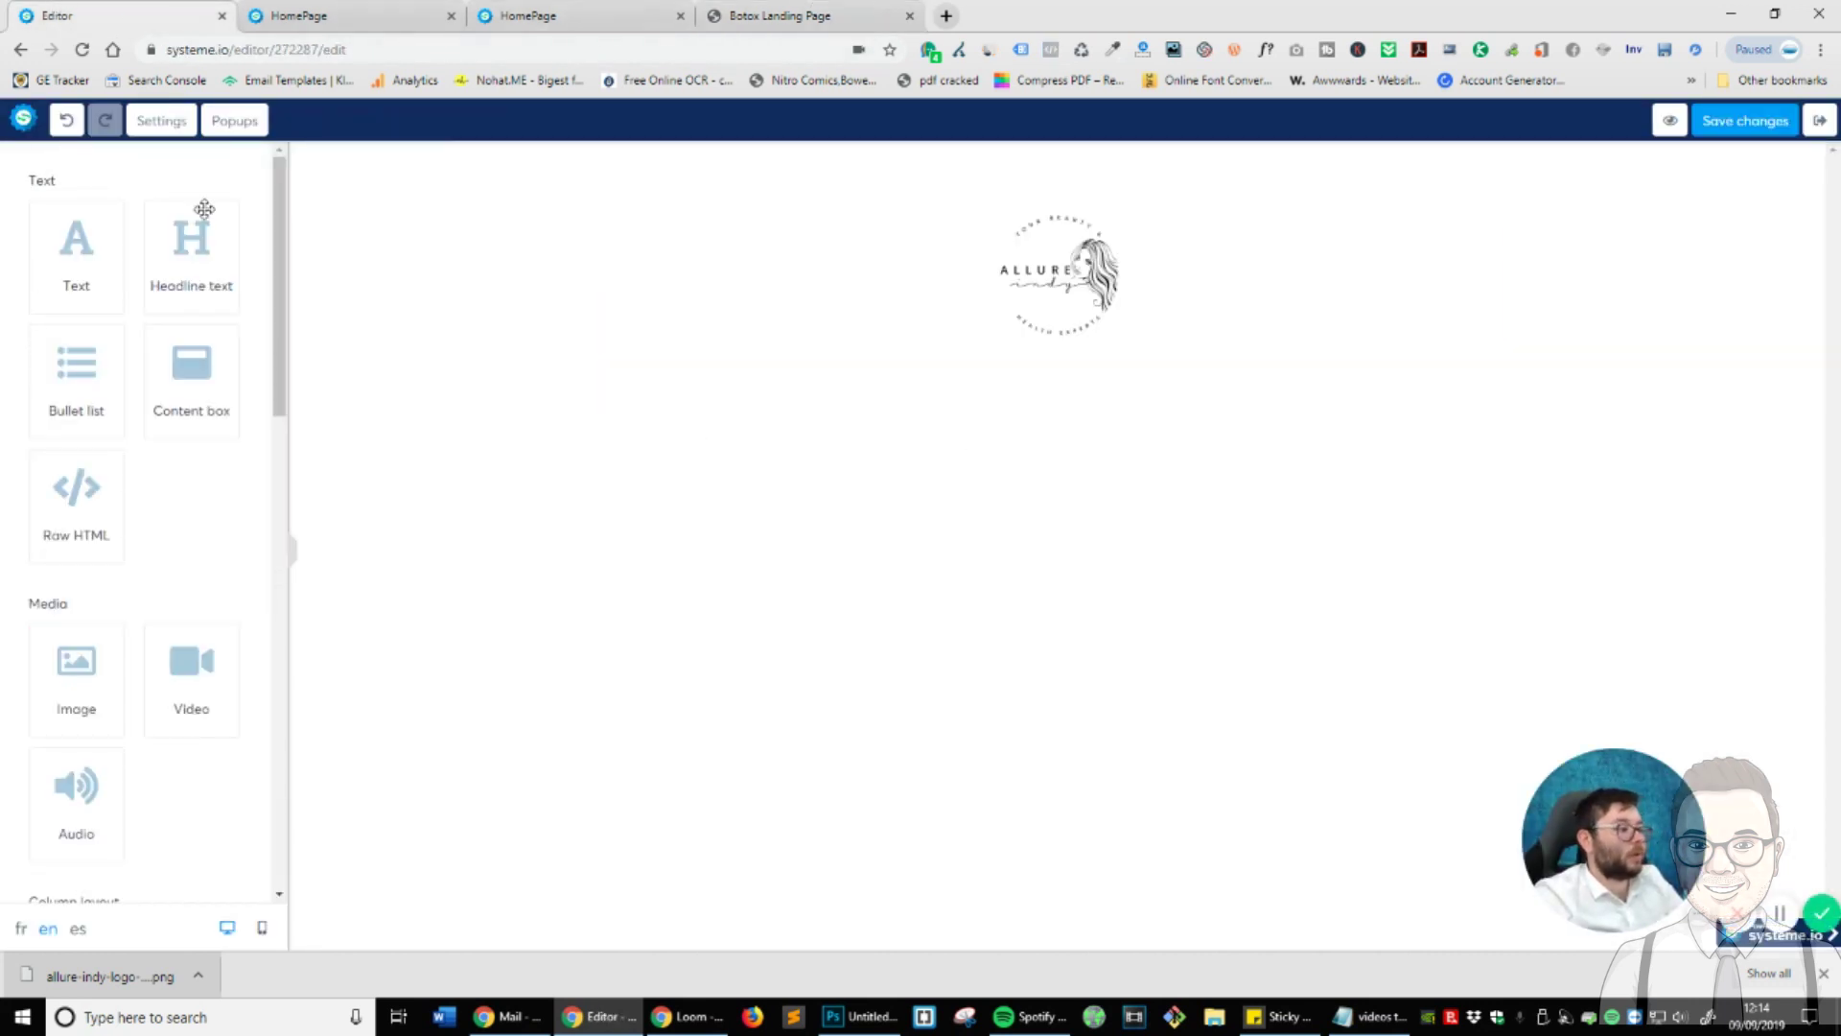
scroll(226, 522, "down", 6)
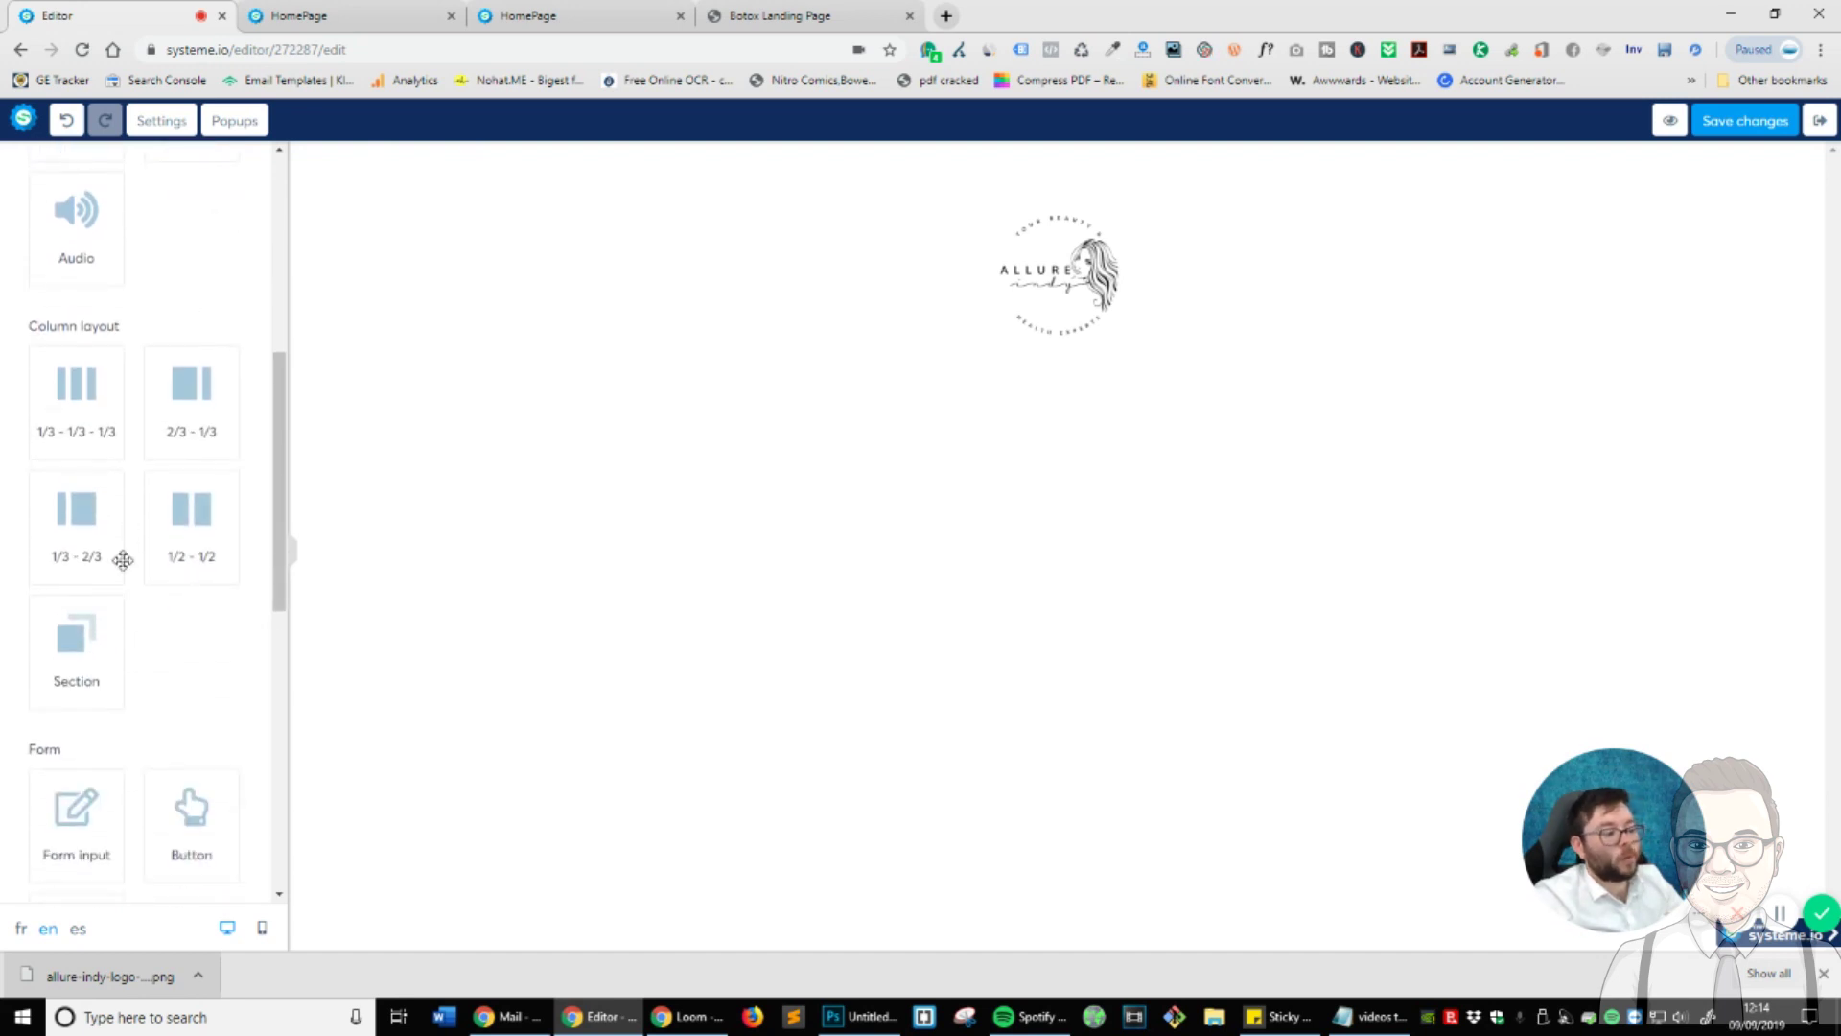
left_click_drag(90, 640, 1030, 414)
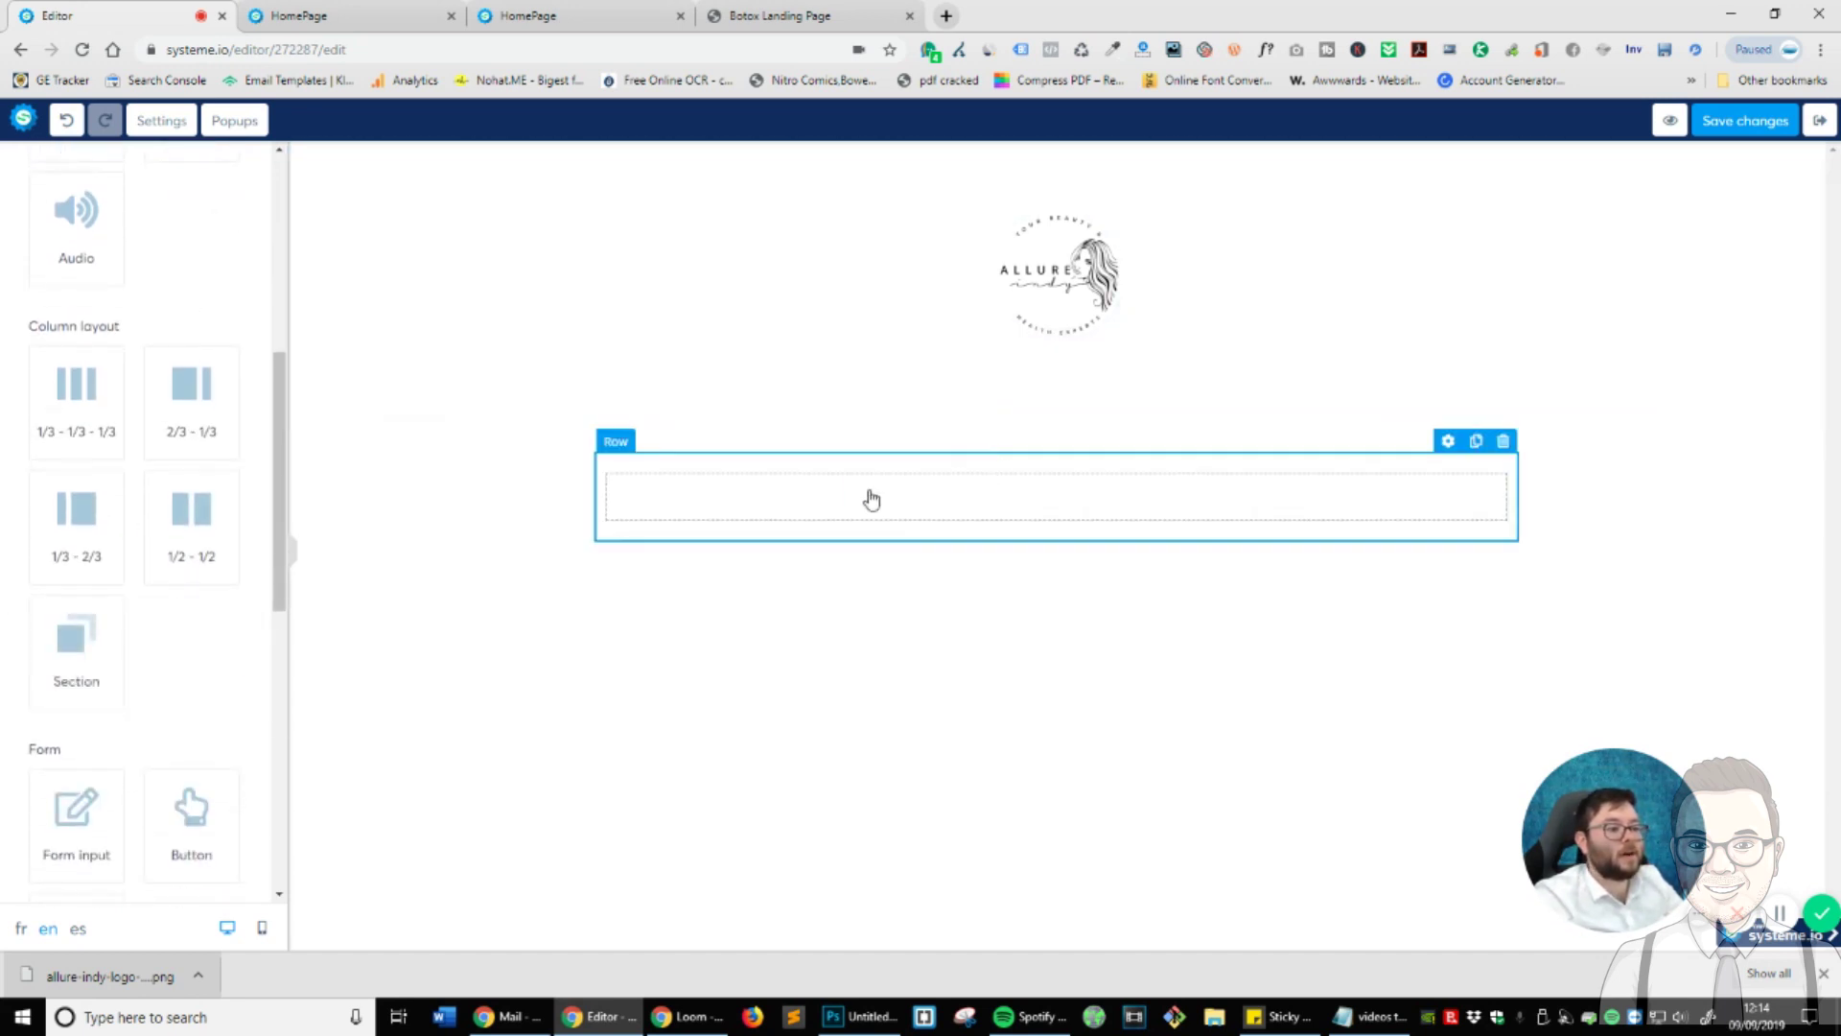
- Download the injection photo iStock-495037992.jpg from the reference page with Image Downloader
left_click(537, 13)
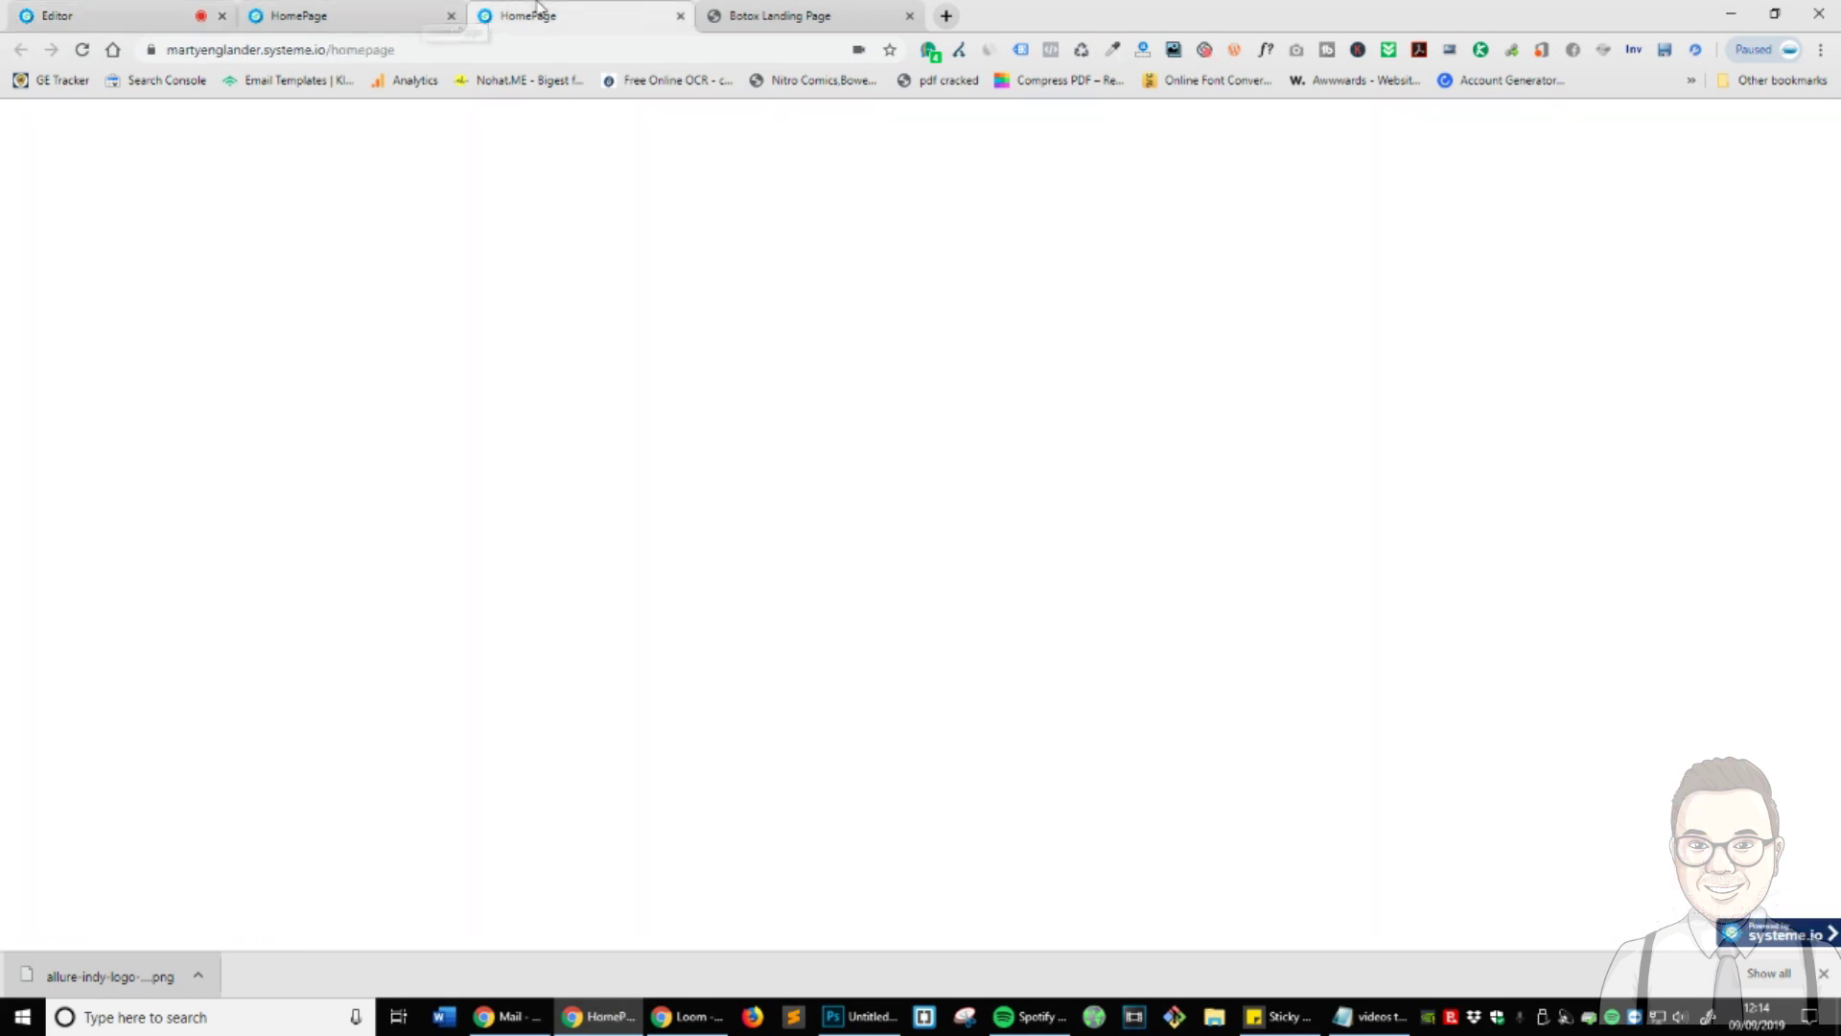
left_click(753, 14)
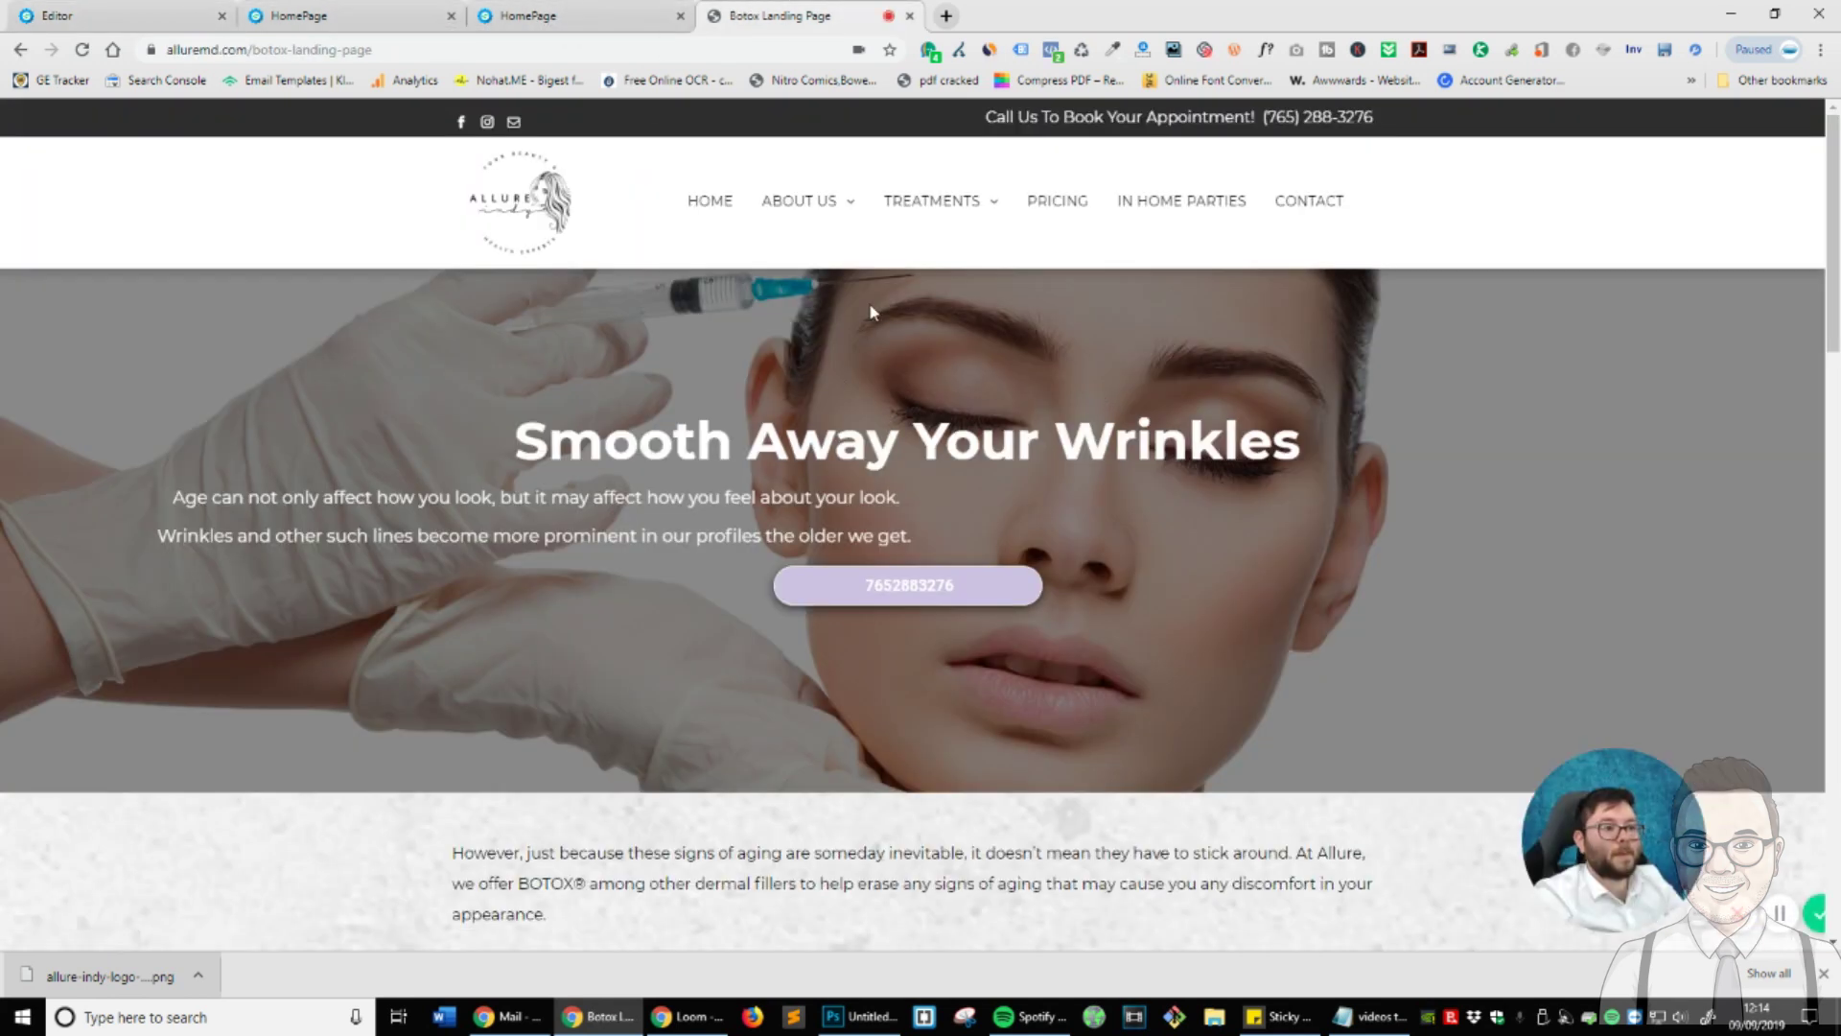
left_click(1175, 51)
scroll(899, 248, "down", 10)
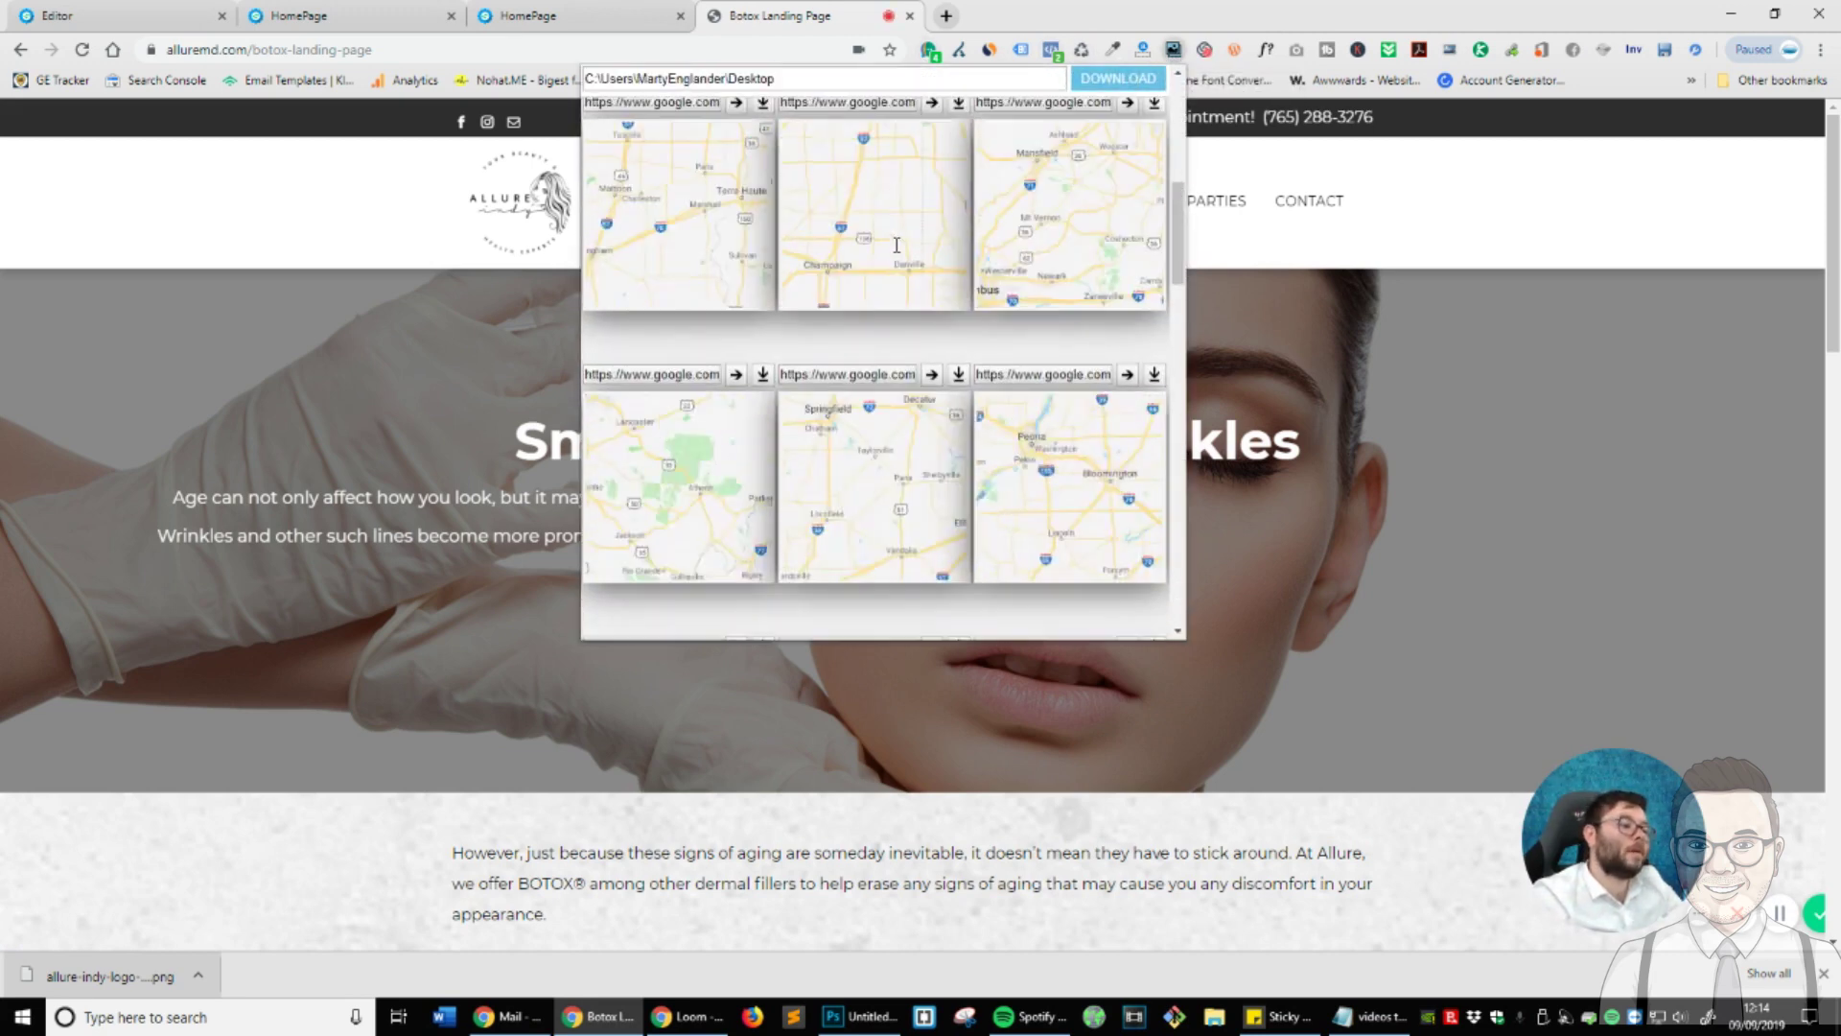
scroll(1055, 254, "down", 5)
scroll(1155, 260, "up", 1)
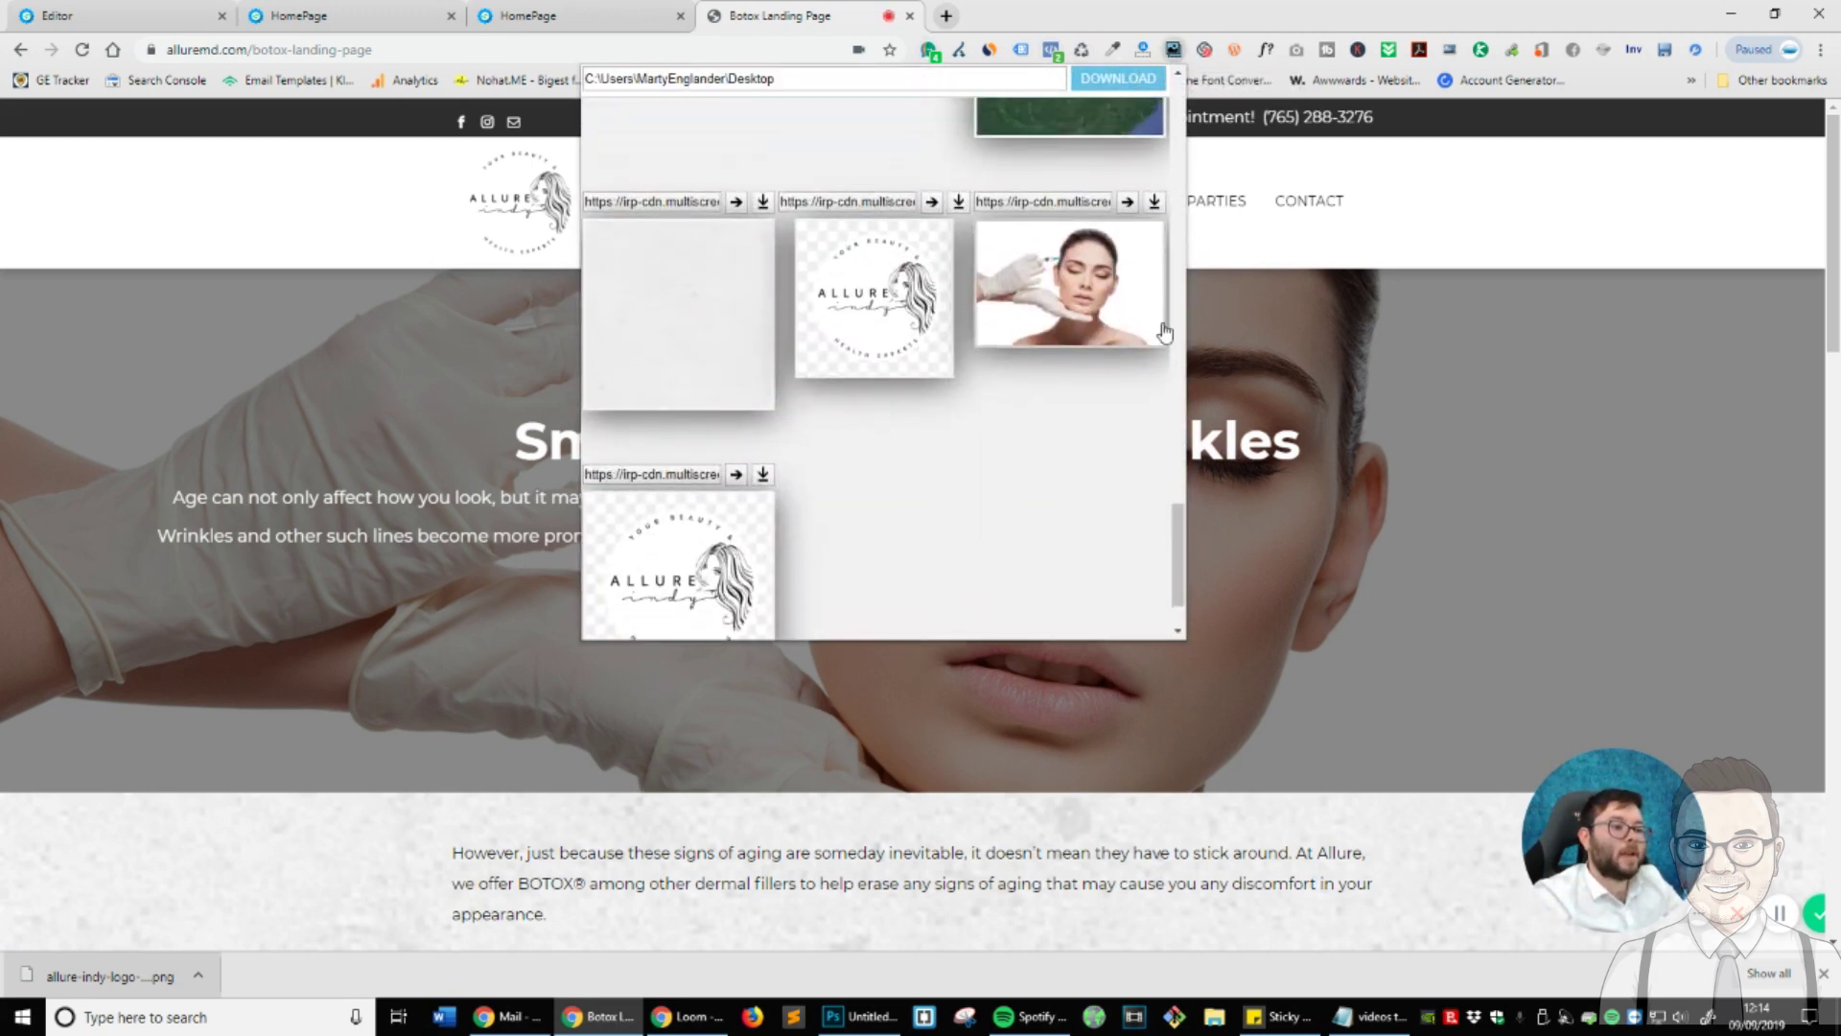
left_click(1155, 203)
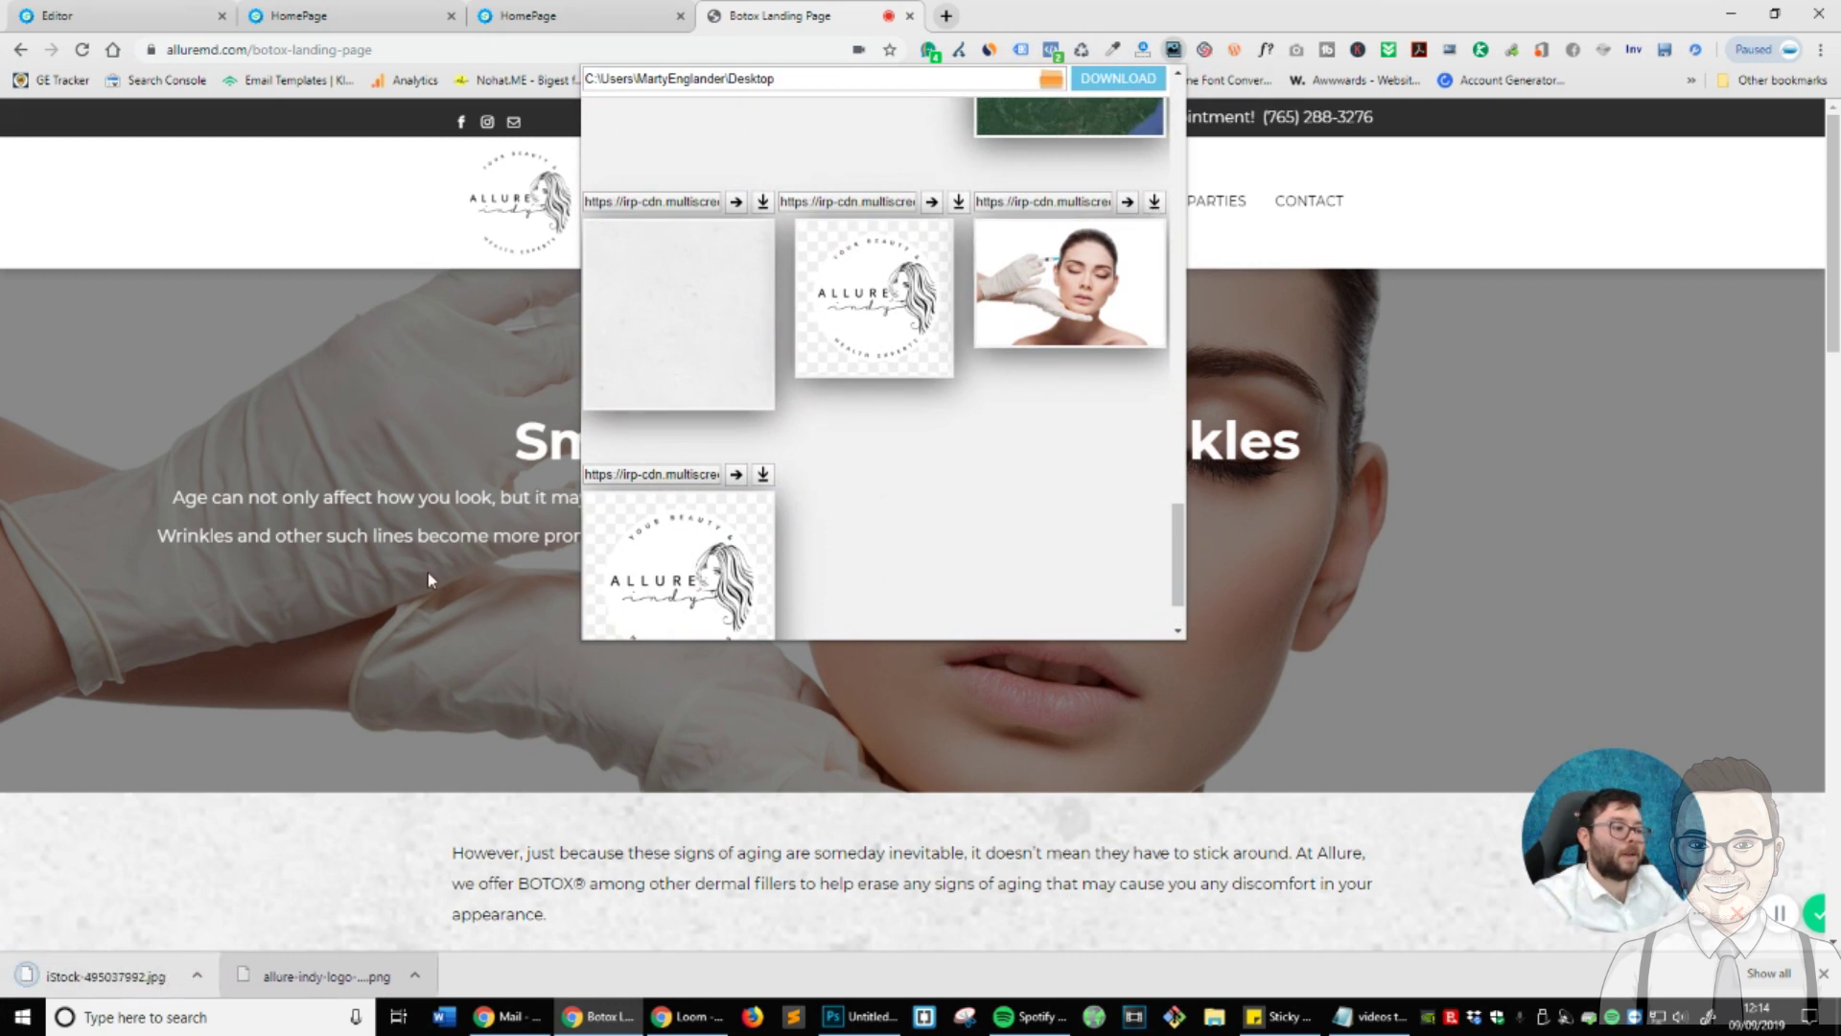
- Upload iStock-495037992.jpg as the new section's background image with position No Repeat
left_click(195, 13)
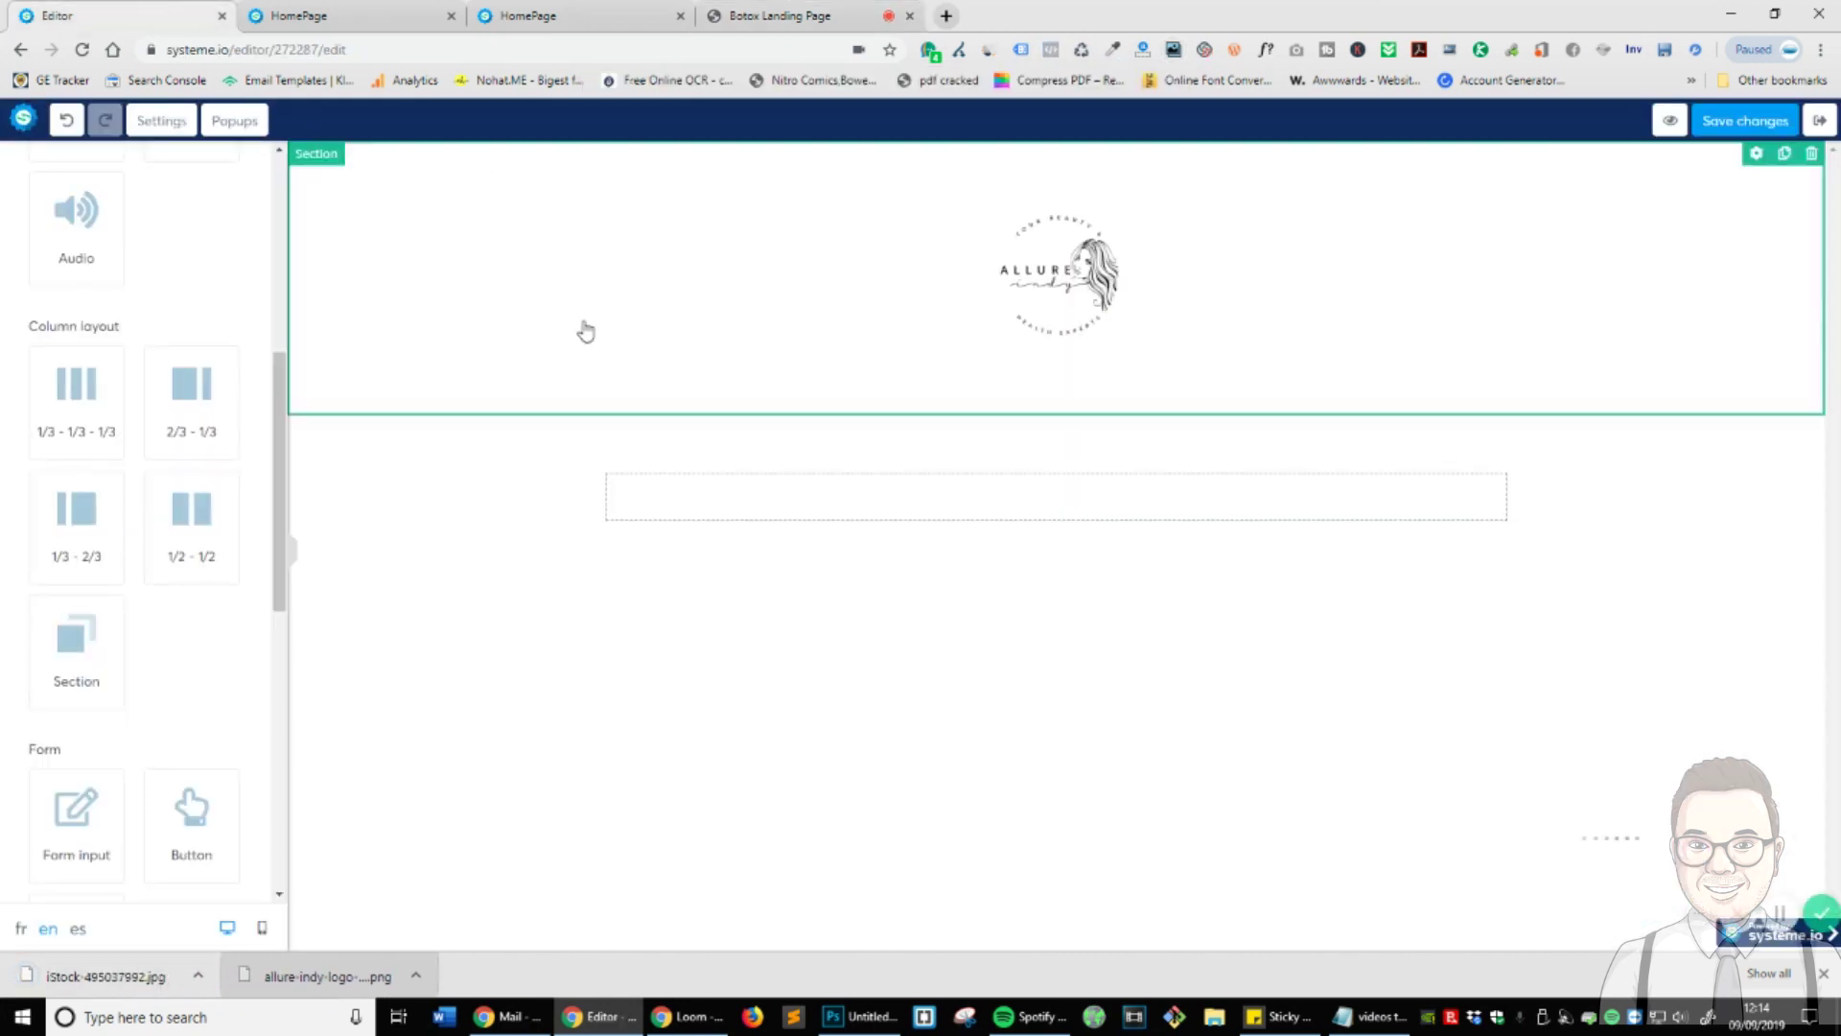
left_click(344, 437)
scroll(138, 203, "up", 2)
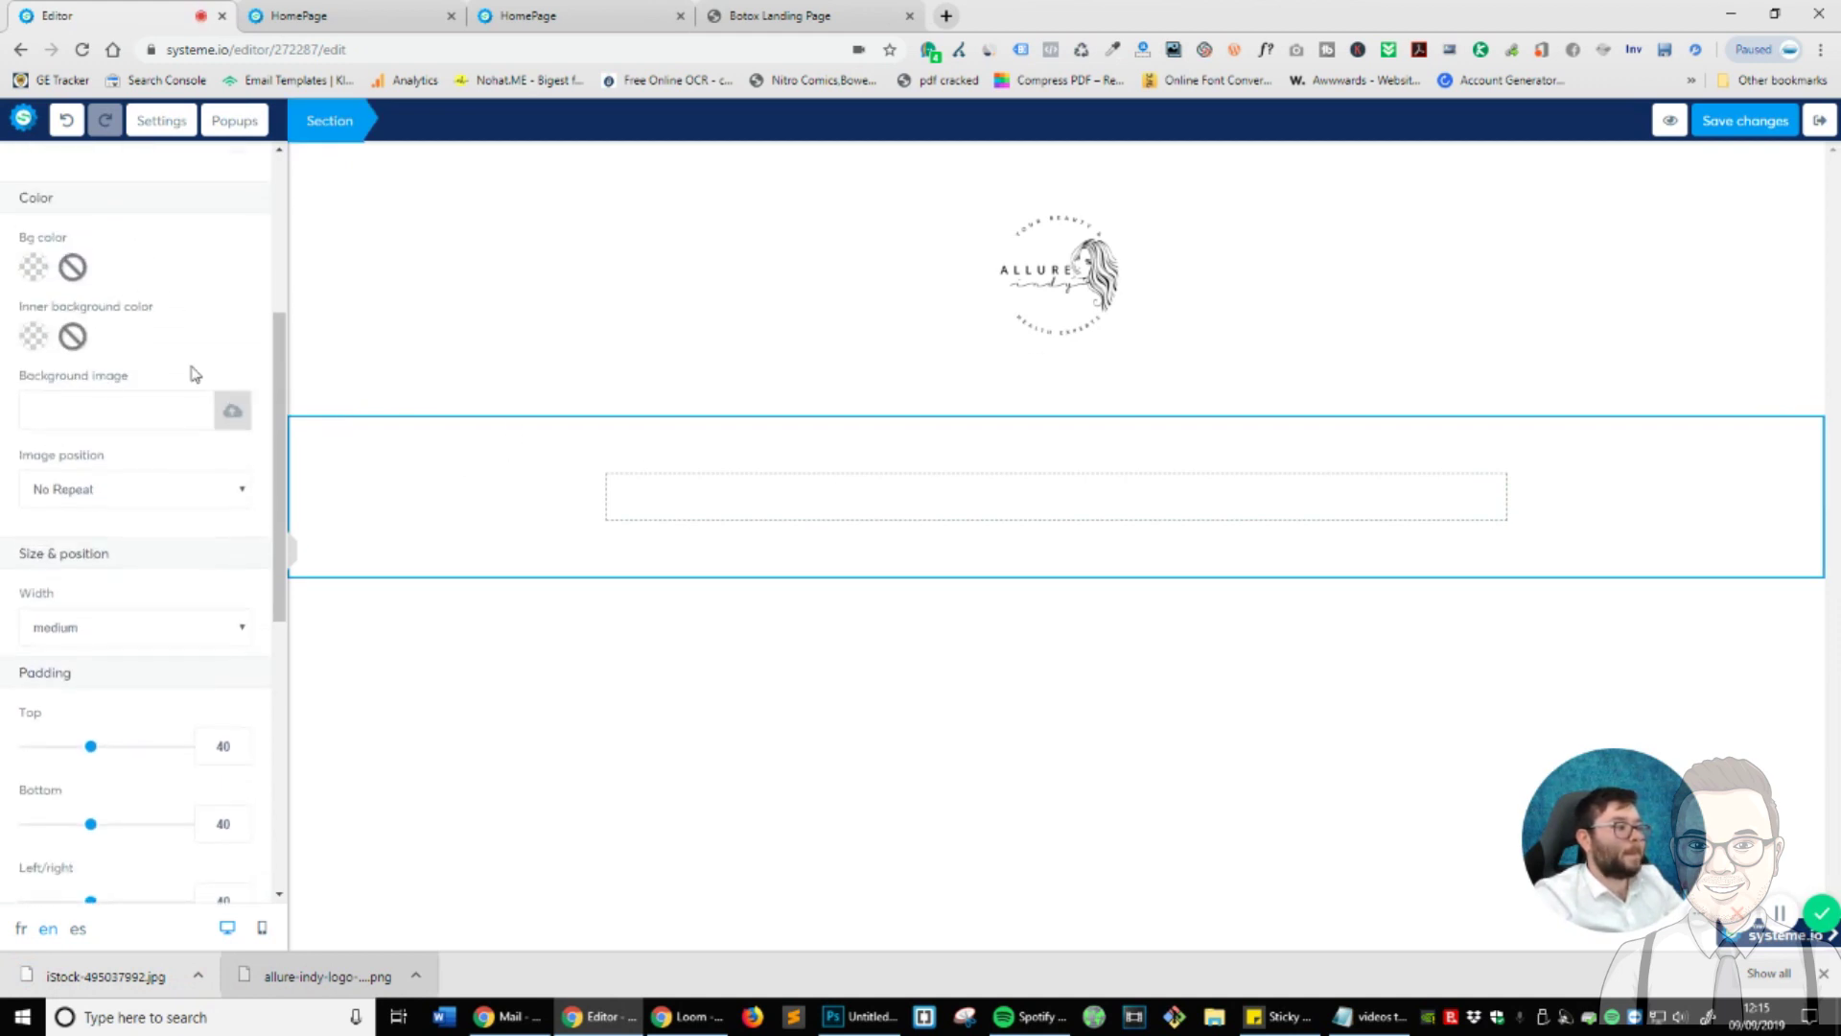
left_click(231, 411)
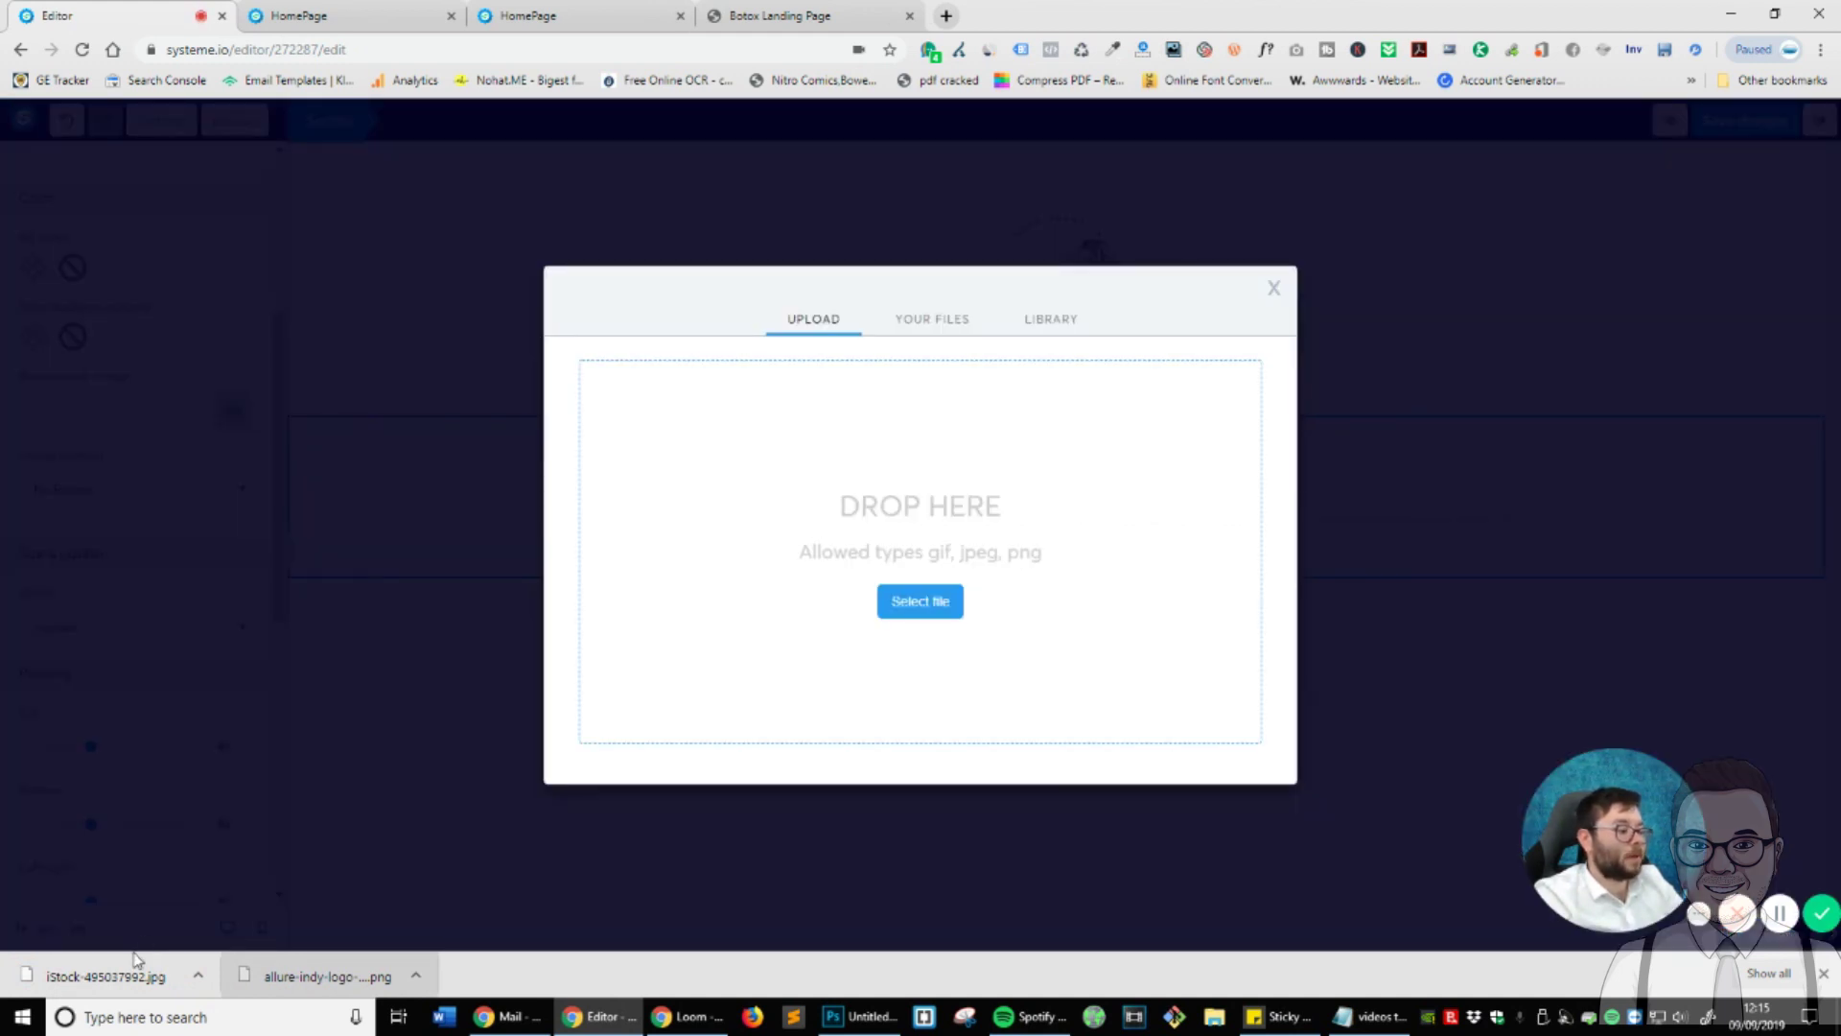
left_click_drag(137, 959, 880, 714)
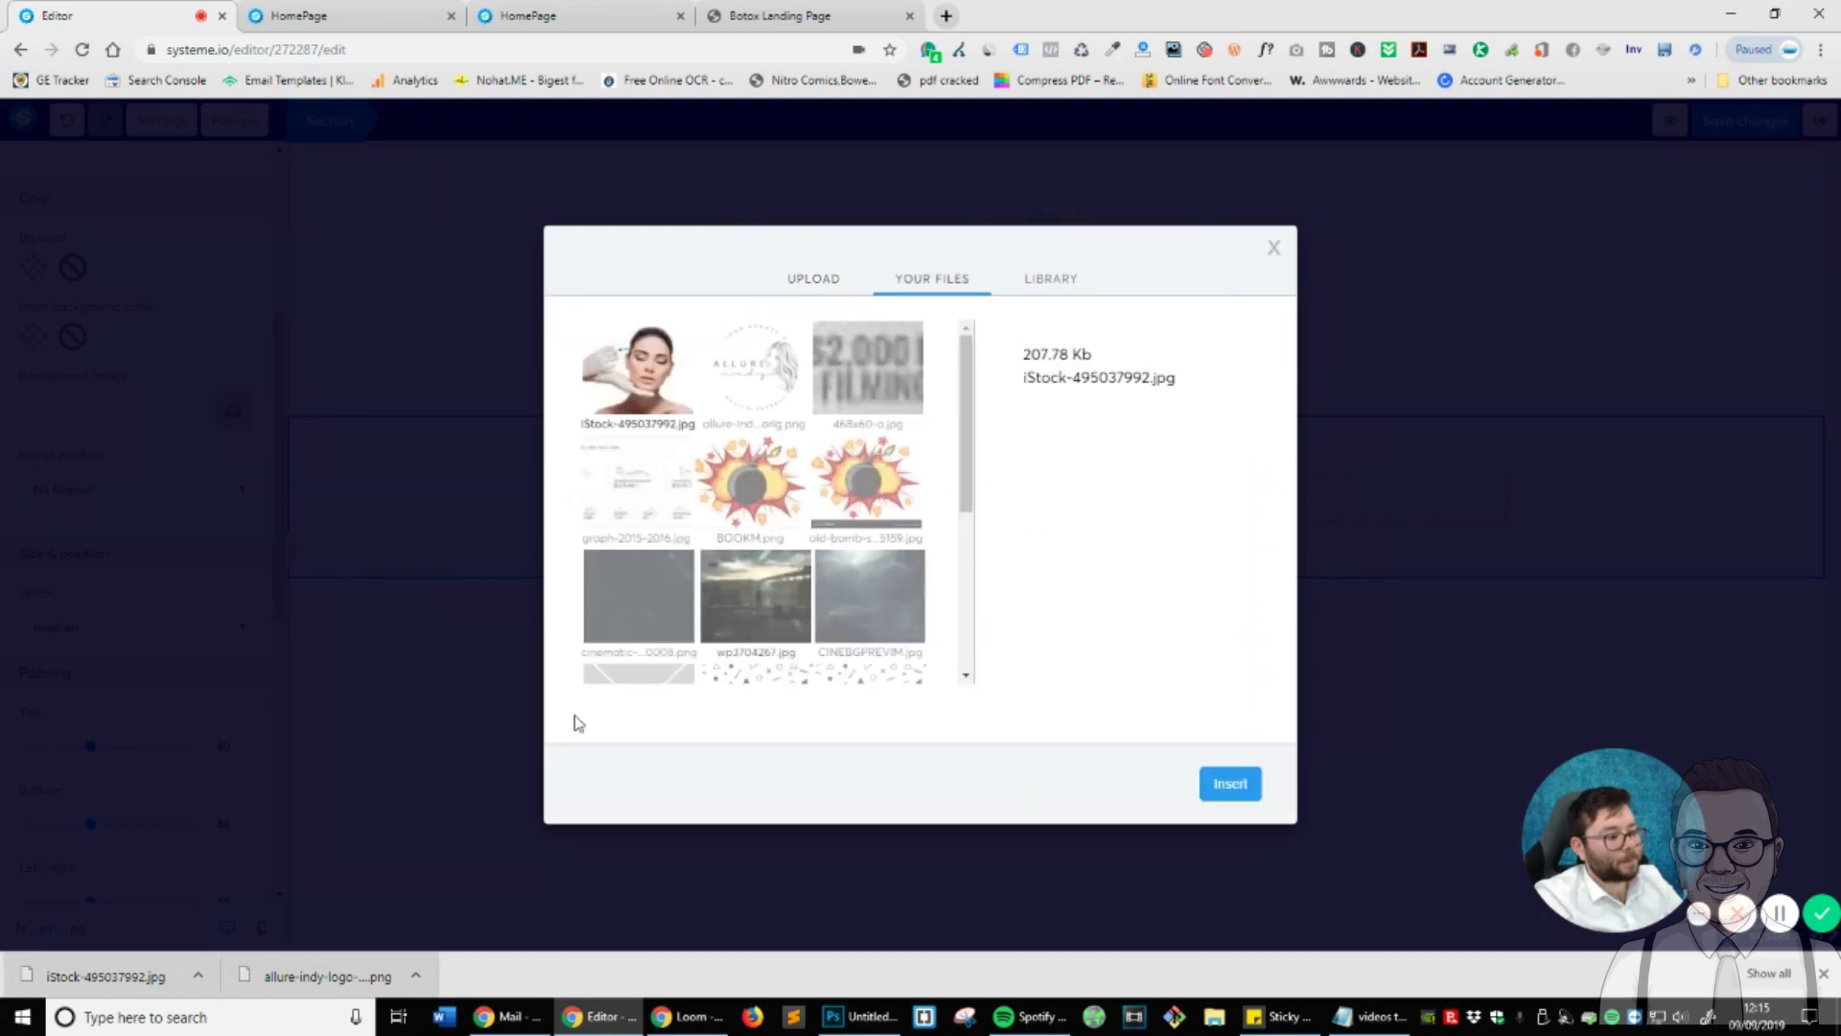
left_click(1234, 787)
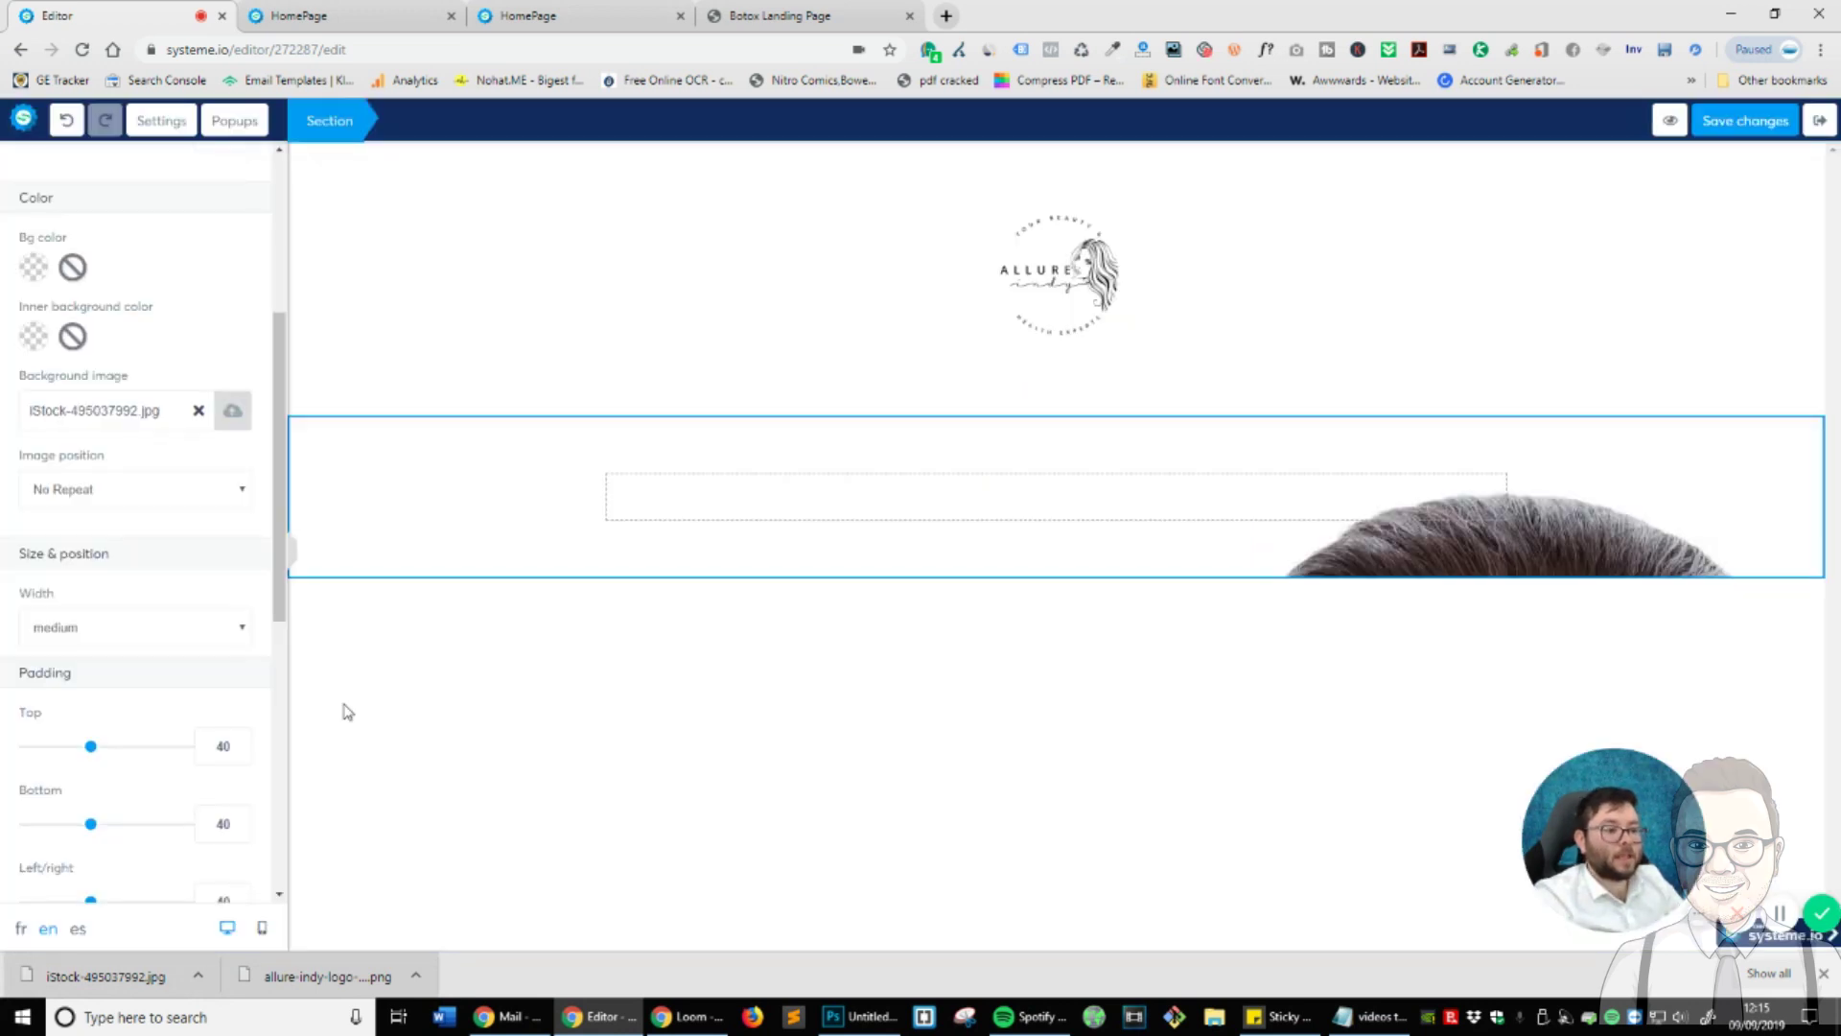
left_click(186, 495)
left_click(189, 493)
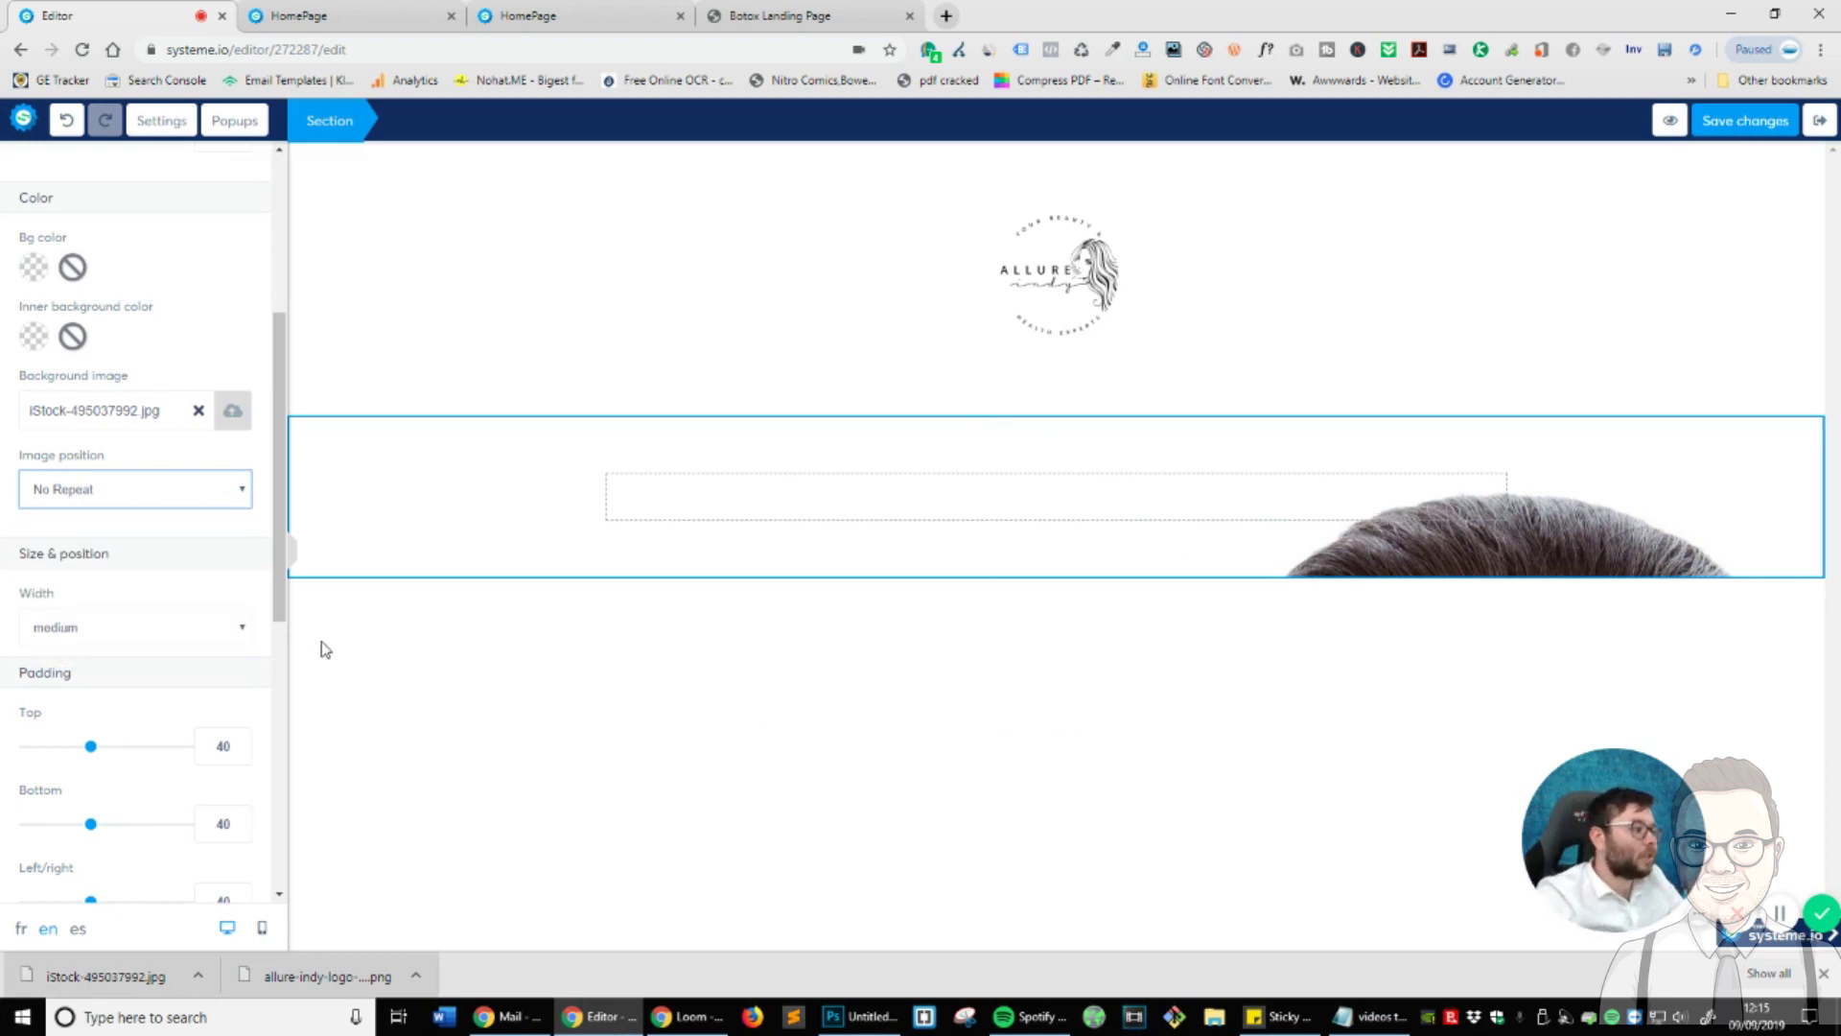
scroll(205, 312, "up", 4)
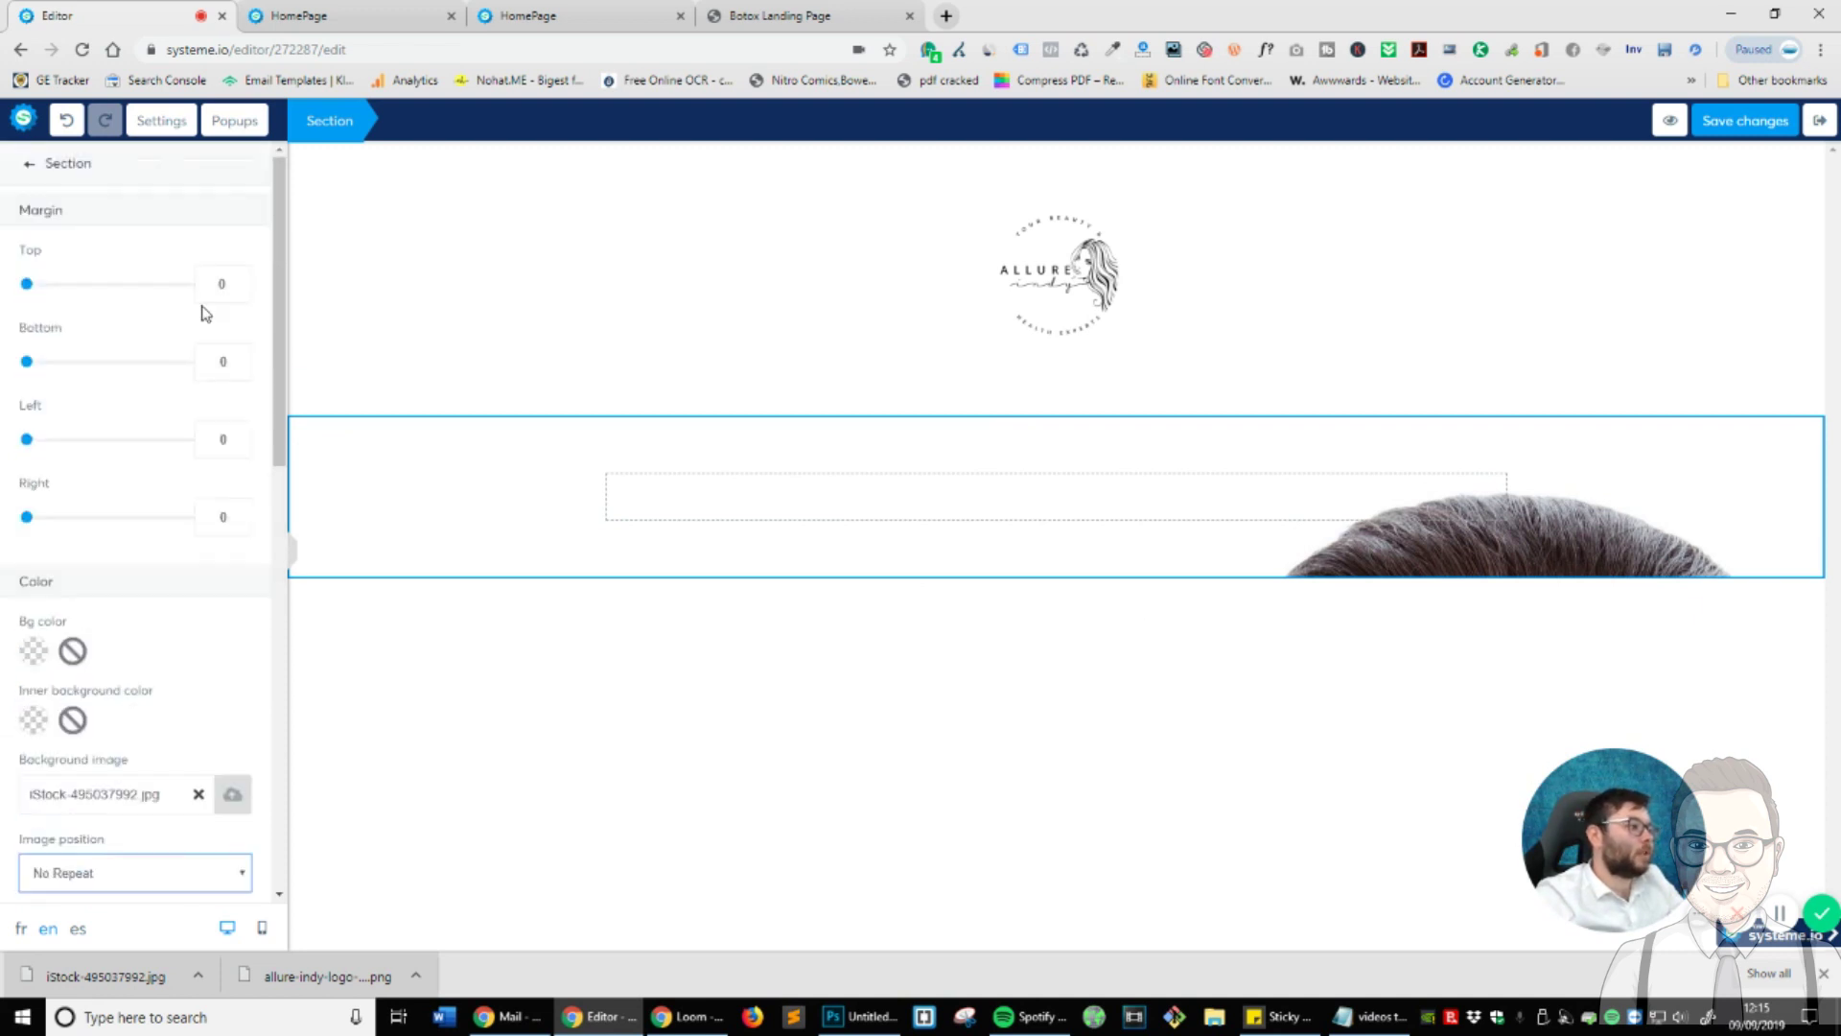
- Add a 'Large Call to Action Headline' heading and a Lorem ipsum paragraph below it
left_click(34, 168)
left_click_drag(232, 259, 1101, 487)
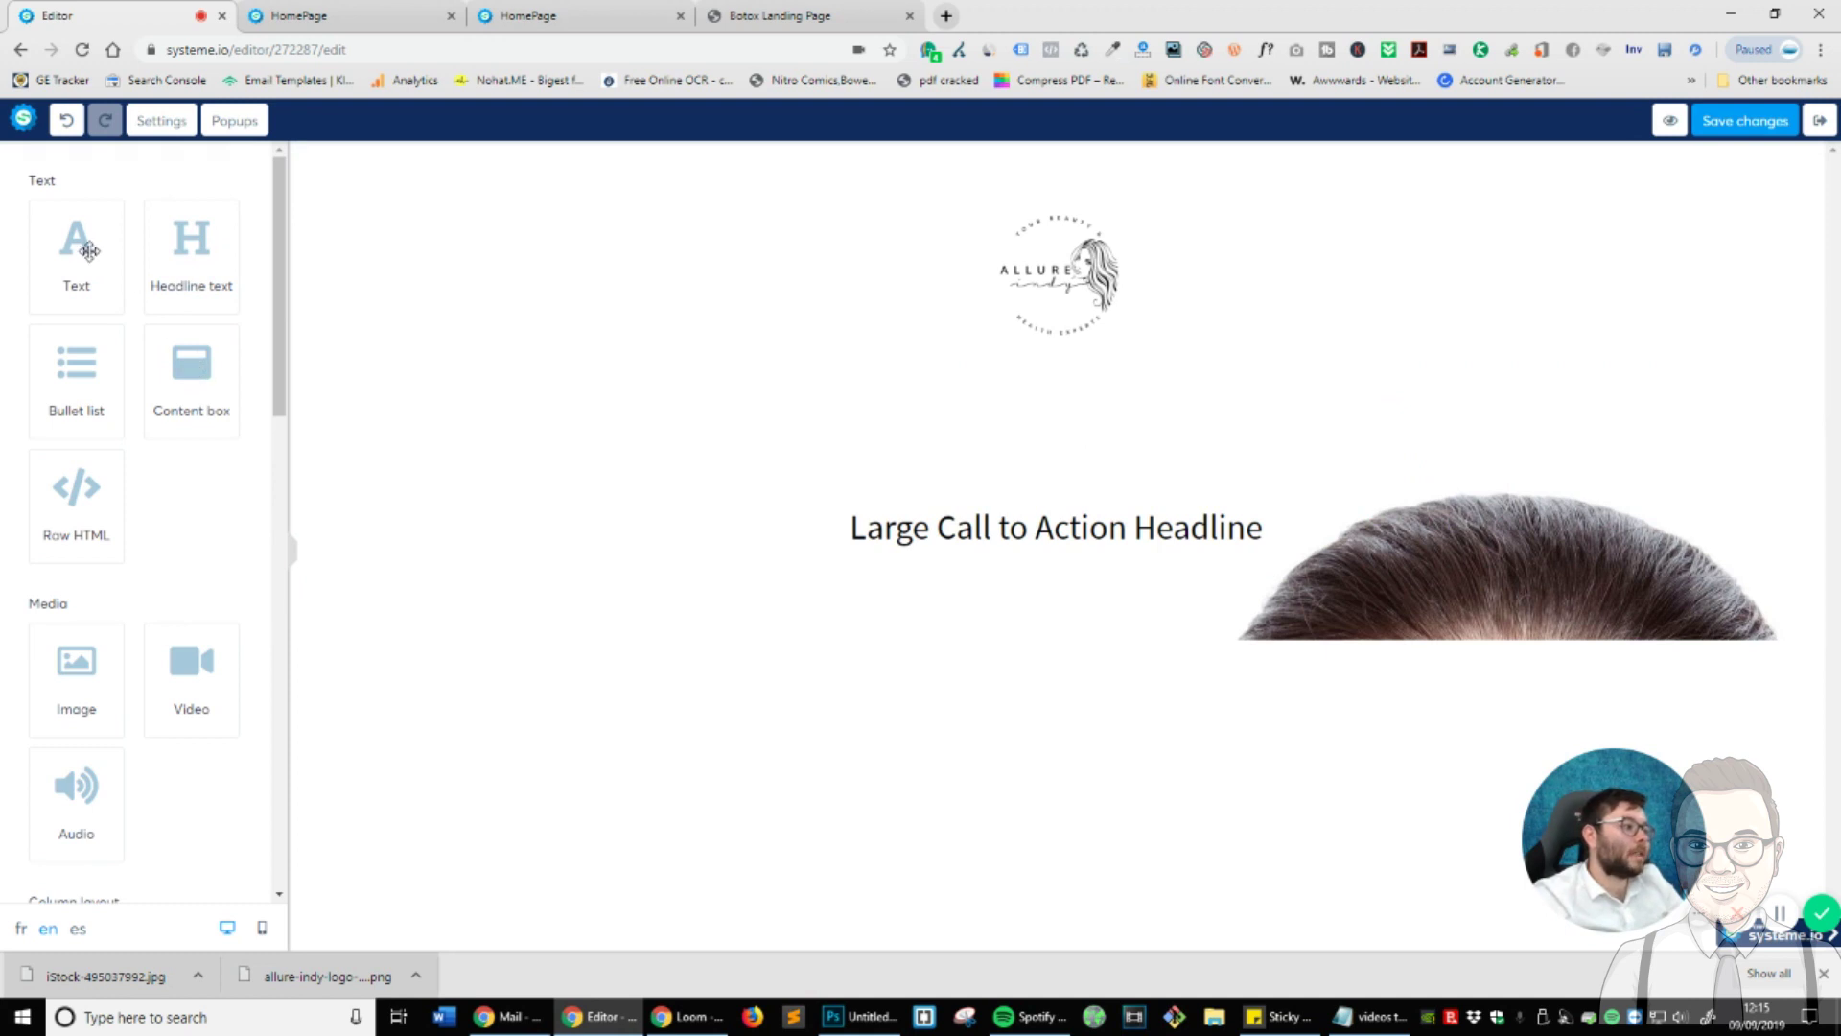
left_click_drag(115, 284, 1101, 577)
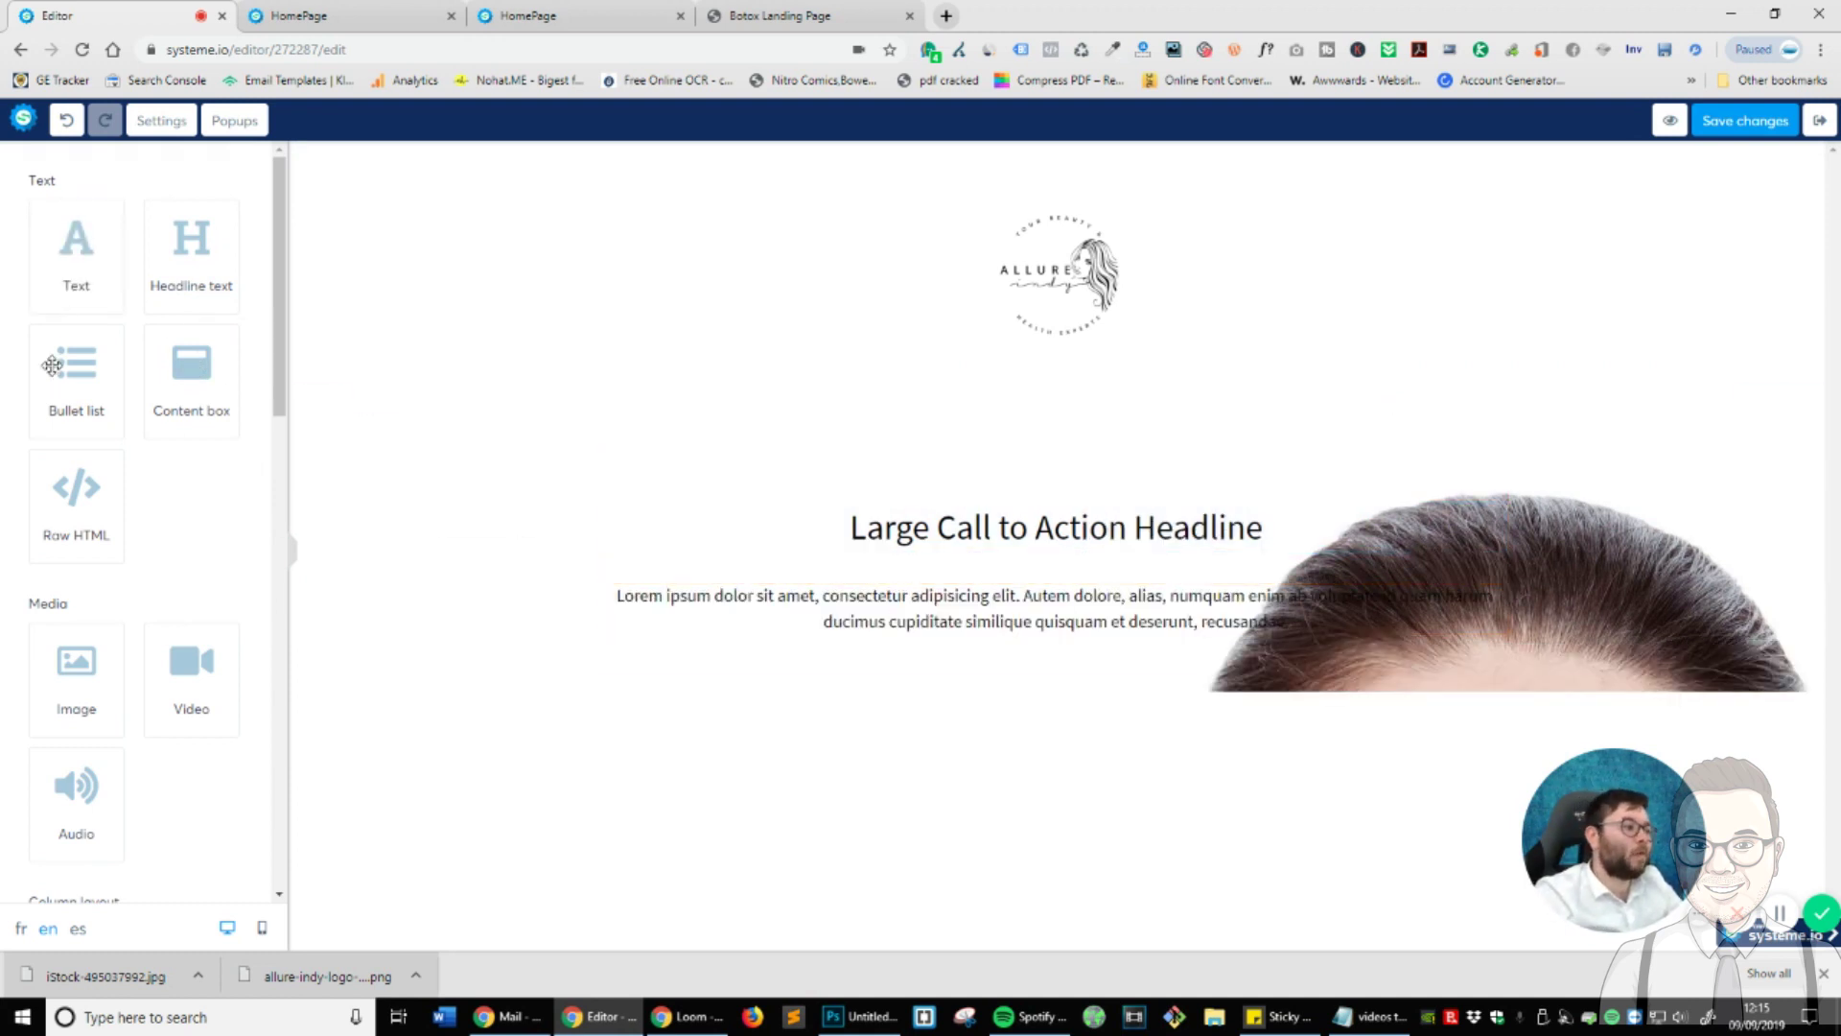
mouse_move(1159, 614)
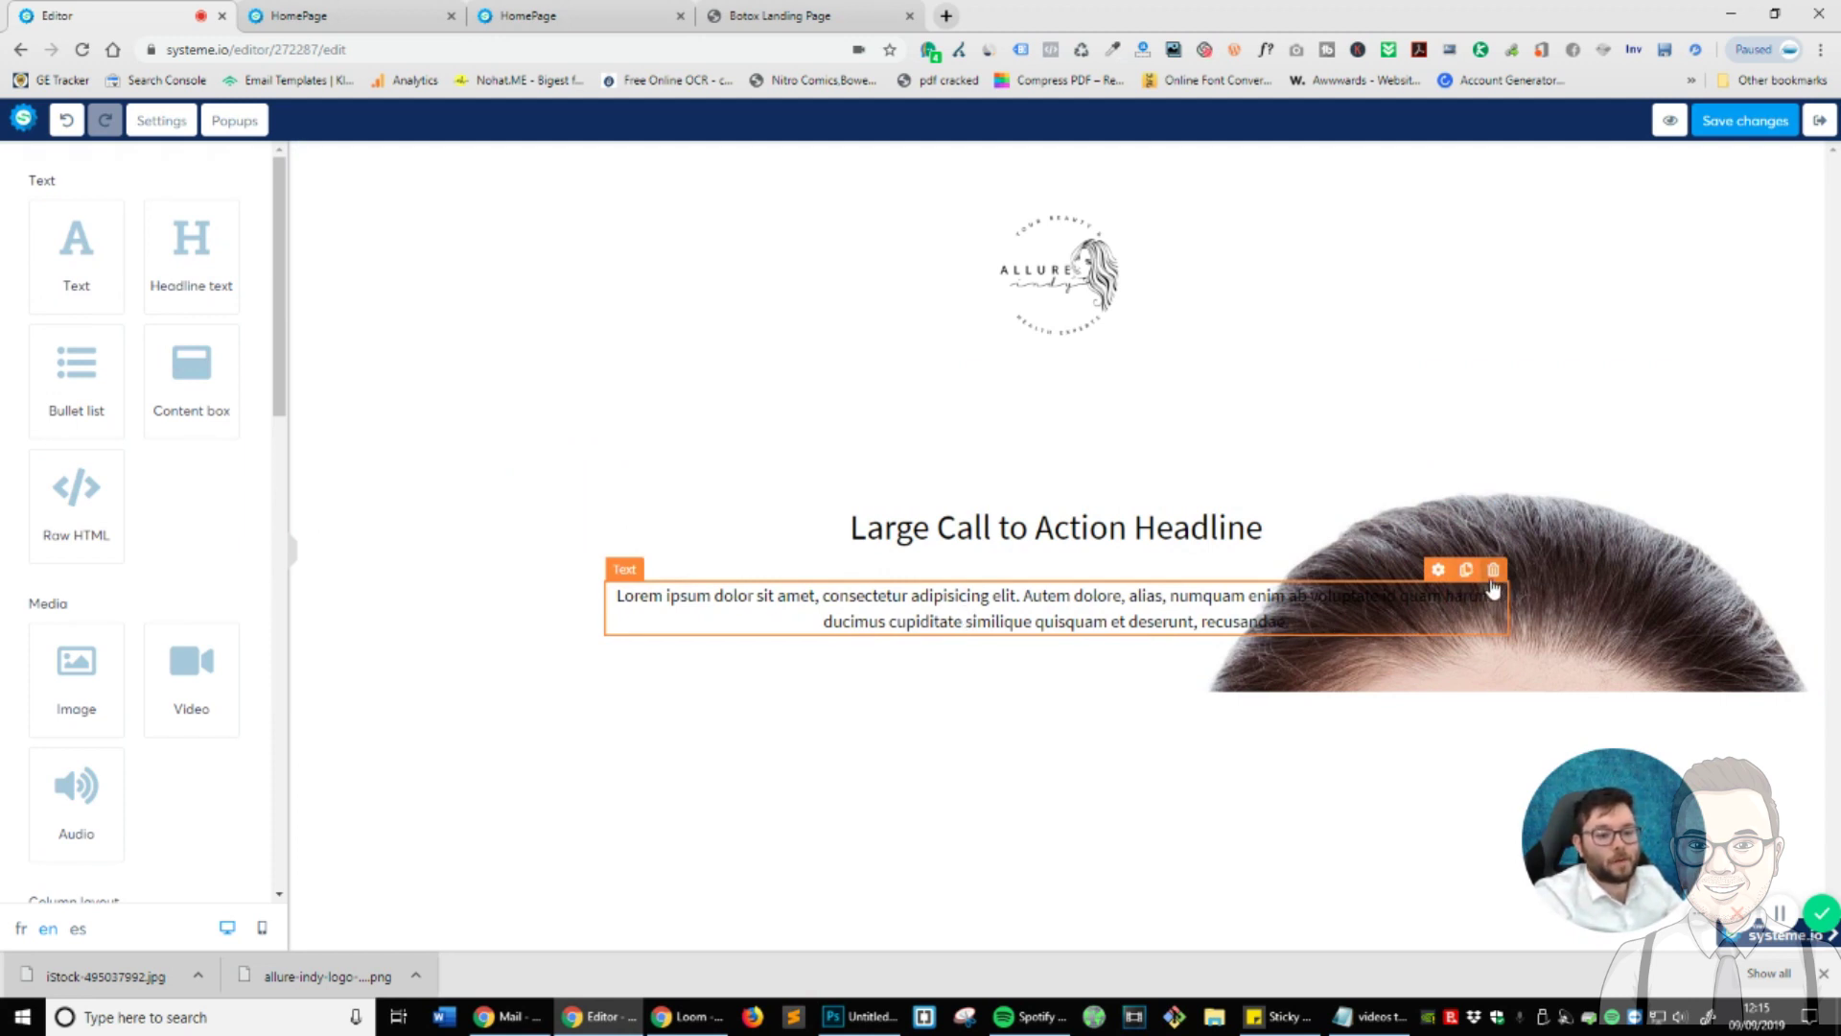
left_click(1495, 573)
left_click(1018, 158)
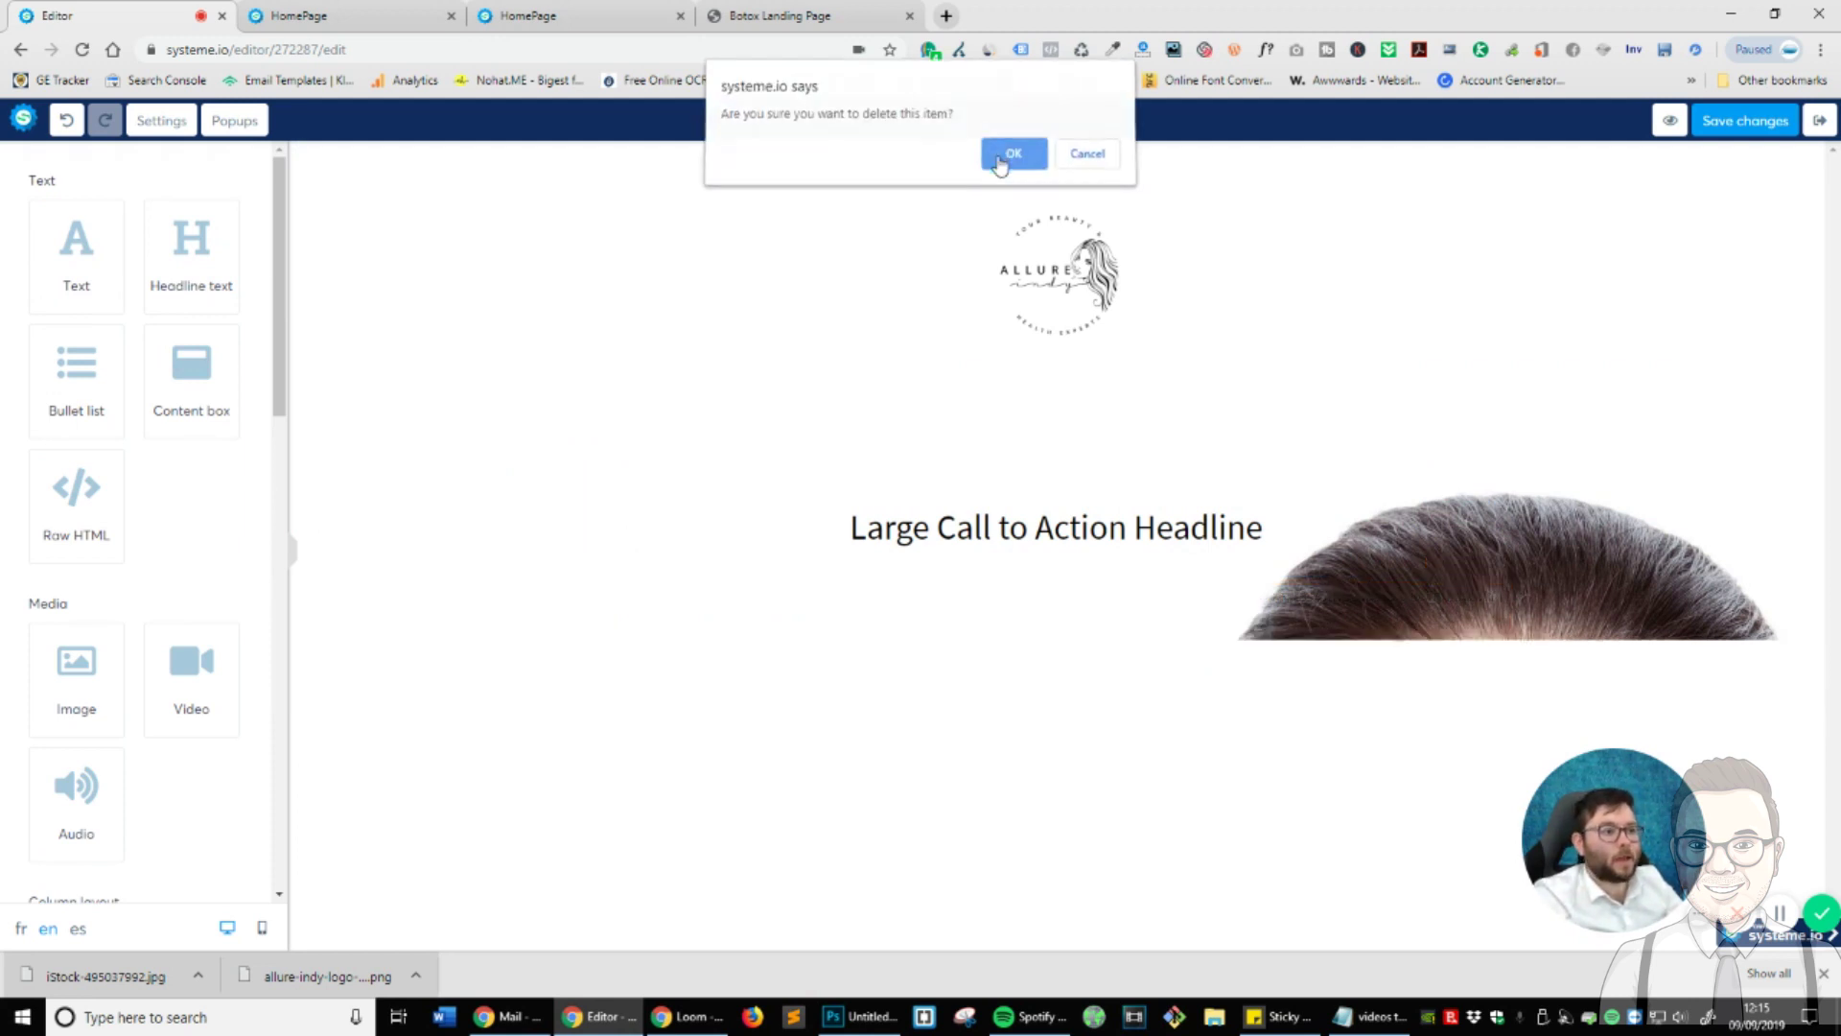
left_click_drag(77, 252, 1045, 565)
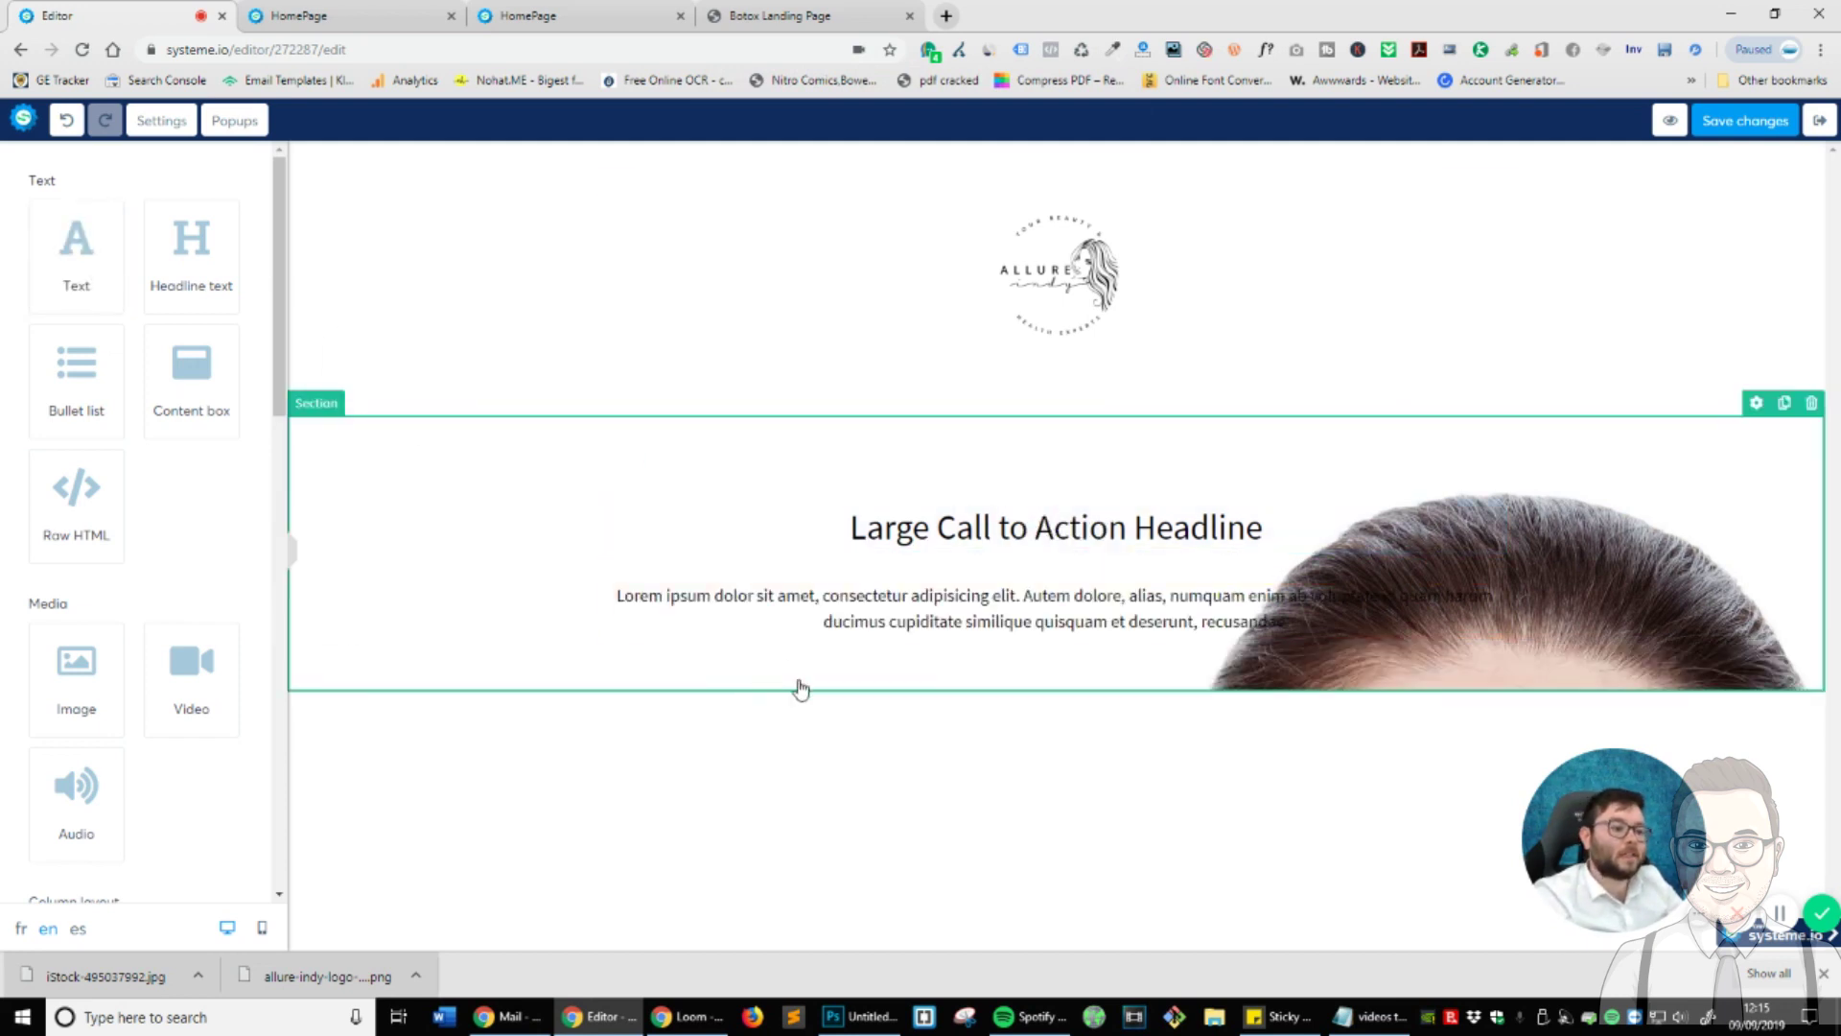
- Paste 'Smooth Away Your Wrinkles' as plain text over the placeholder headline and make it H1
left_click(780, 15)
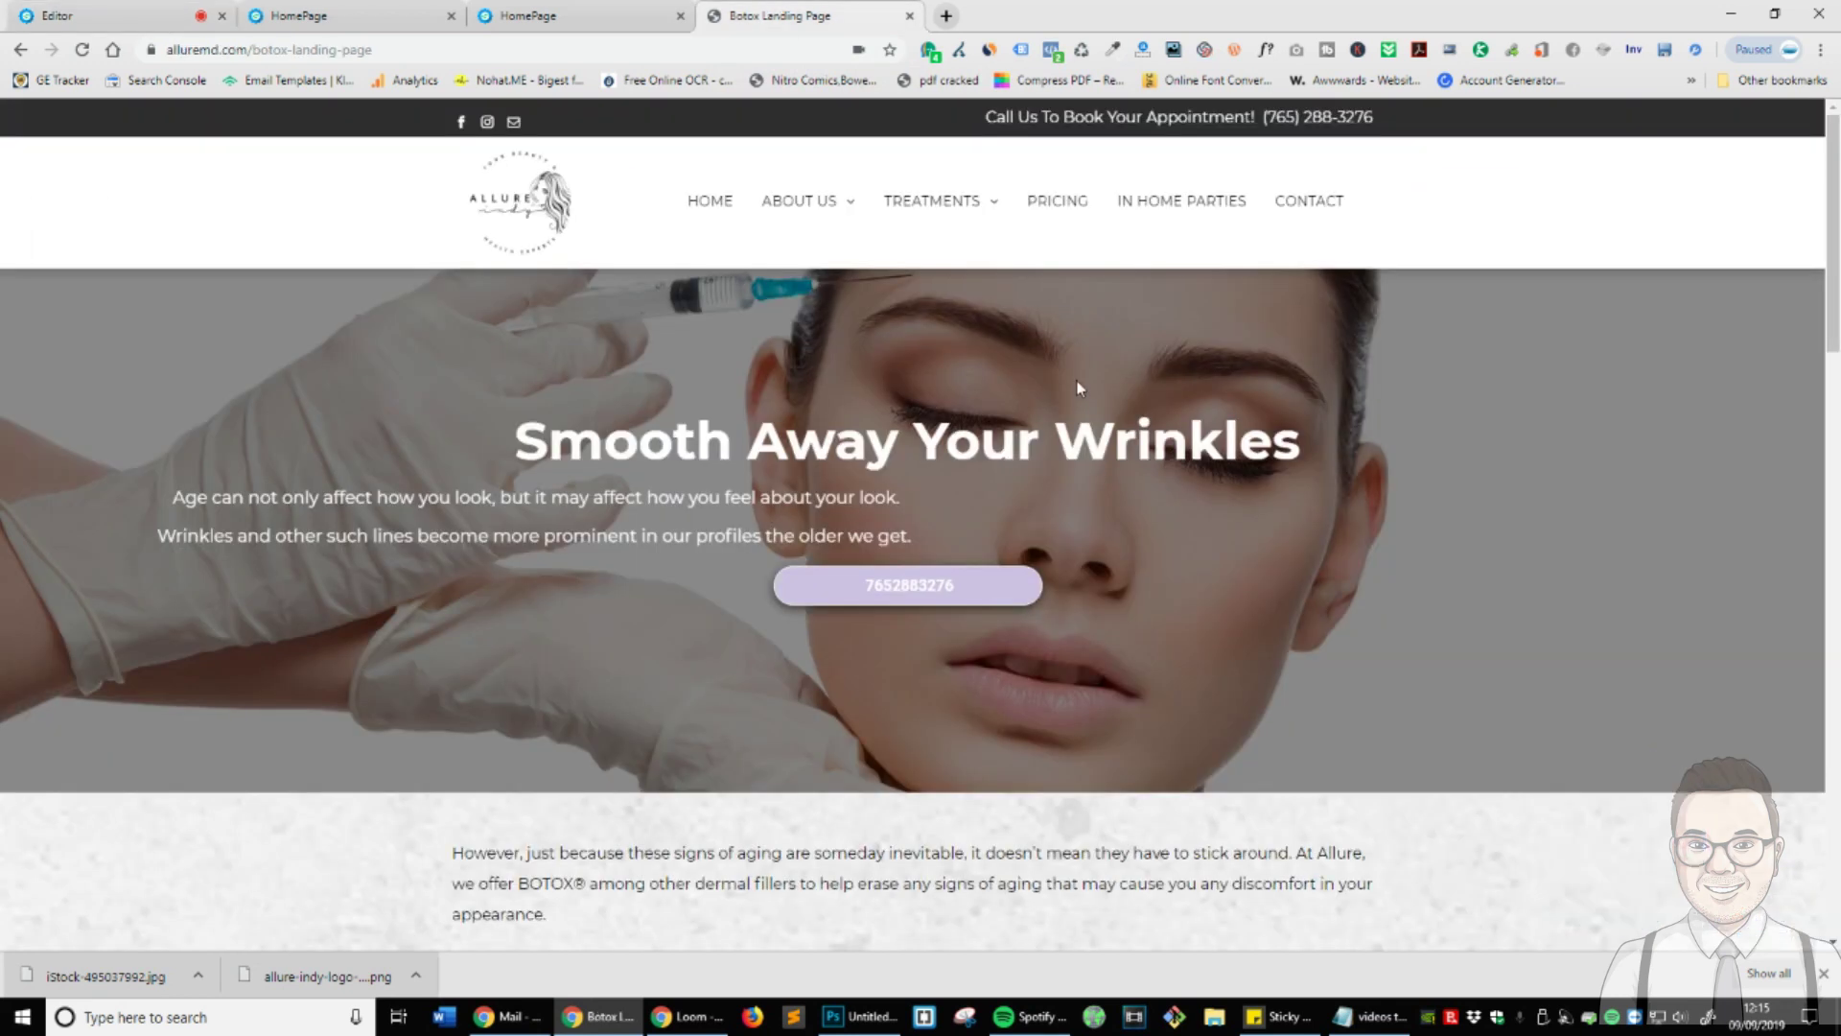
triple_click(1084, 453)
key("ctrl+c")
left_click(182, 16)
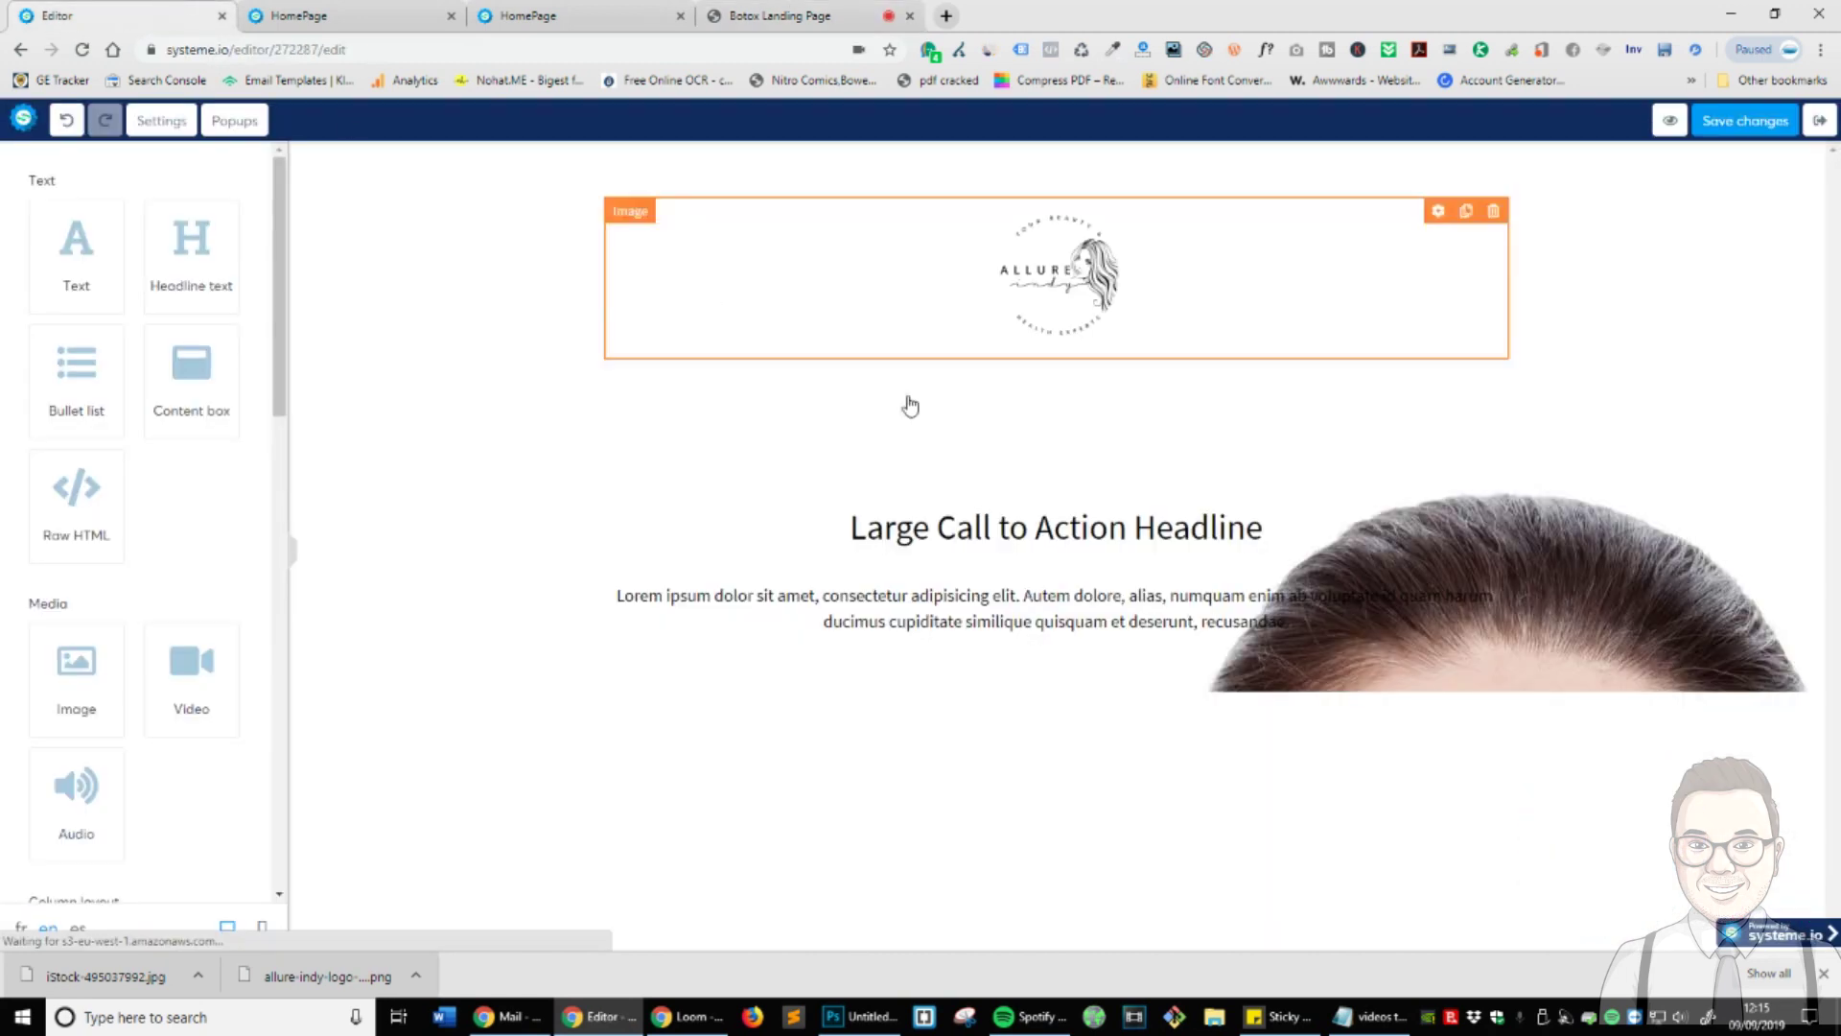
left_click(1118, 534)
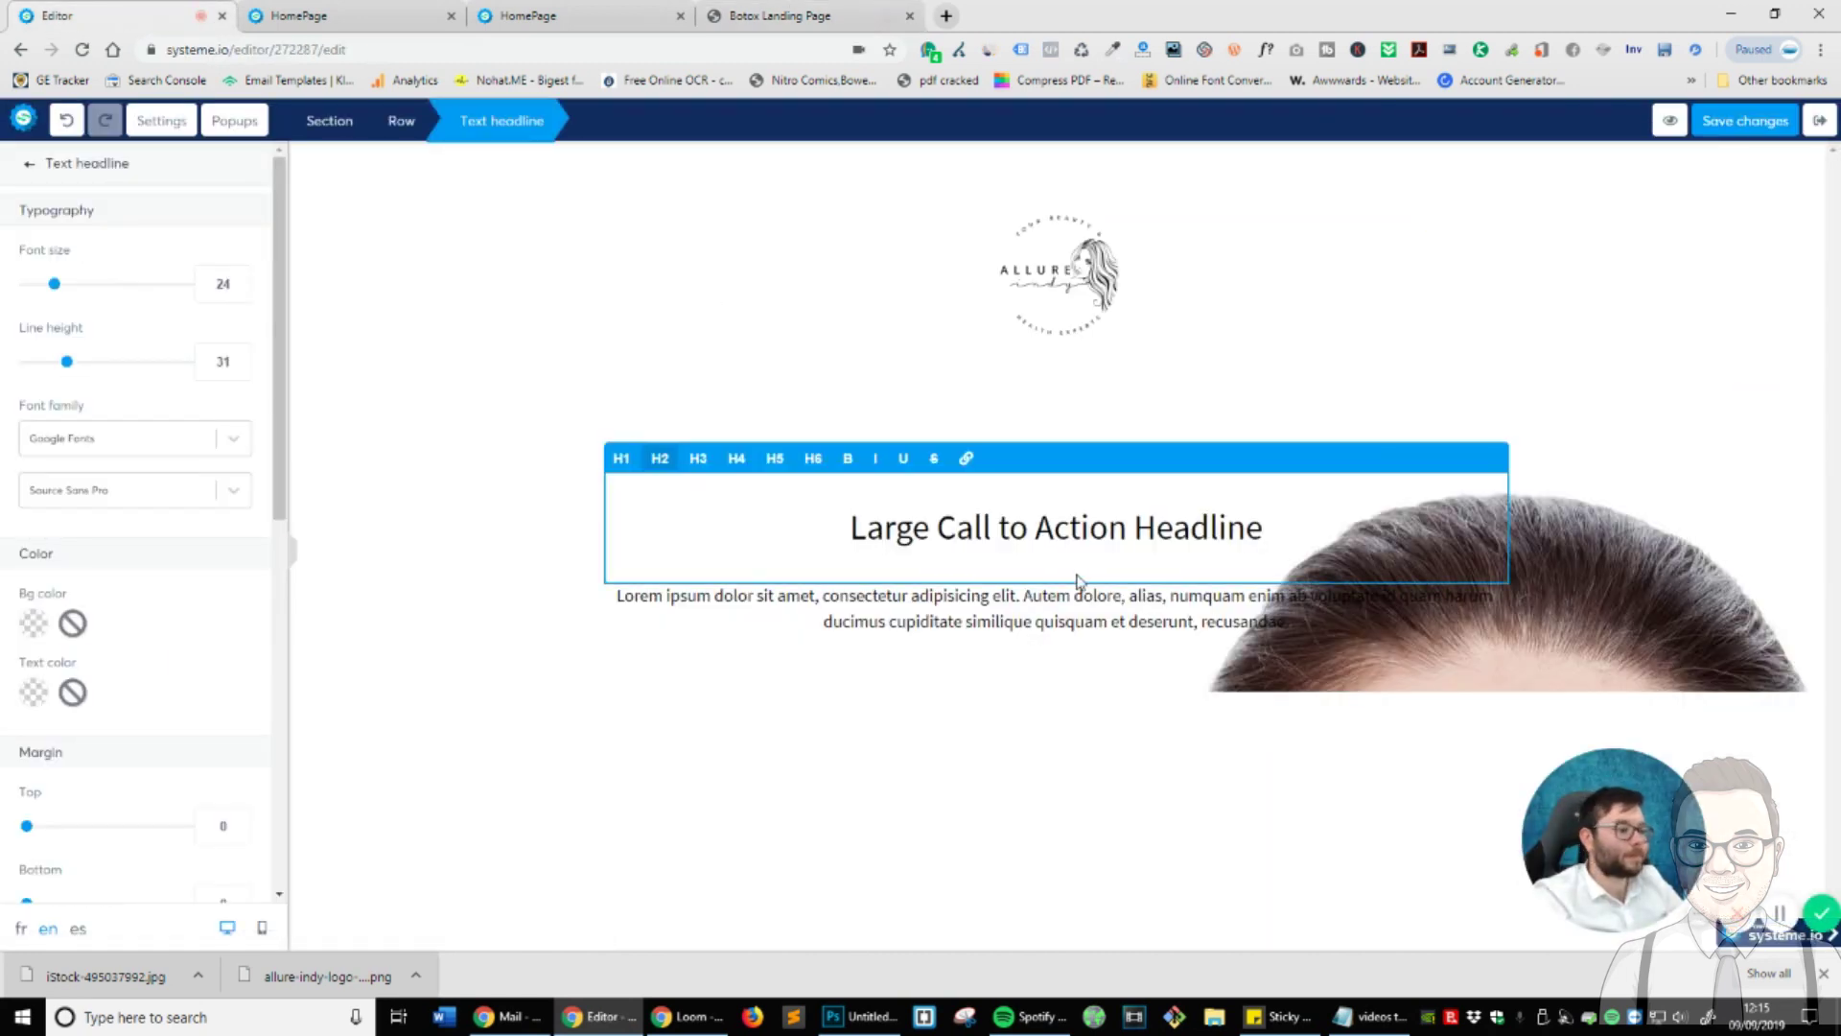
triple_click(870, 537)
right_click(870, 537)
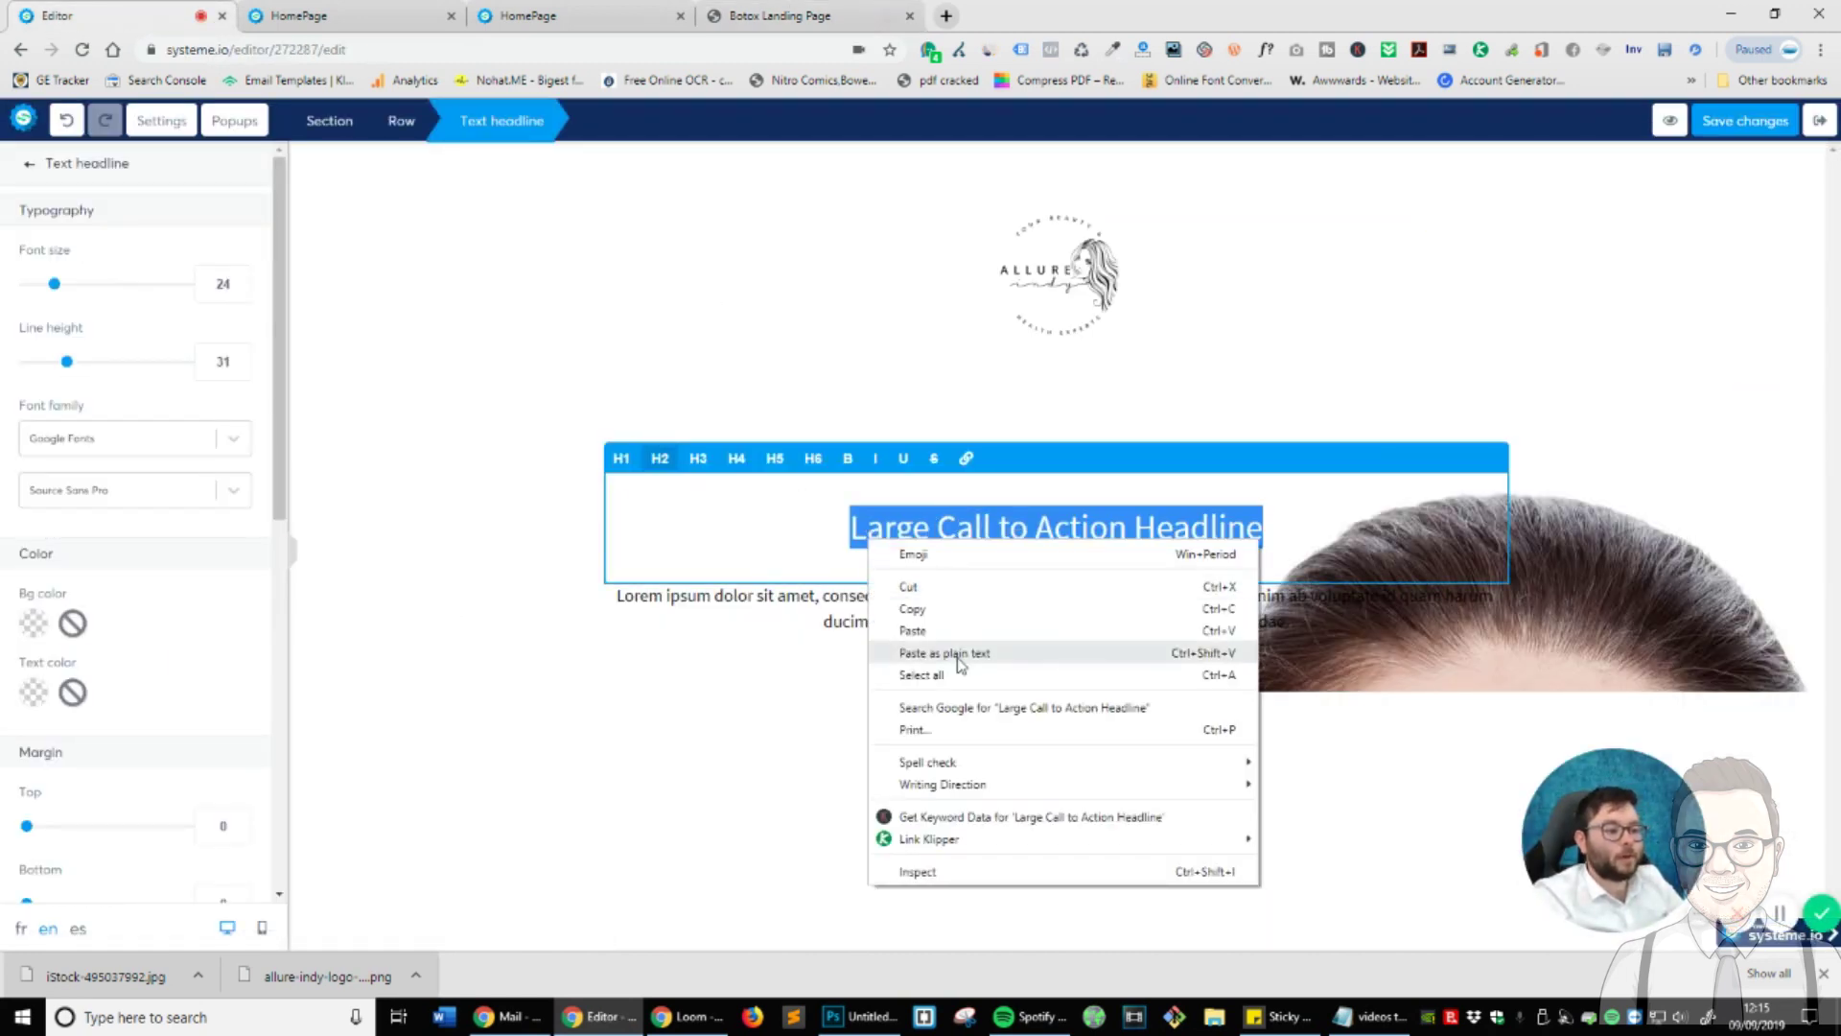
left_click(906, 657)
left_click(846, 564)
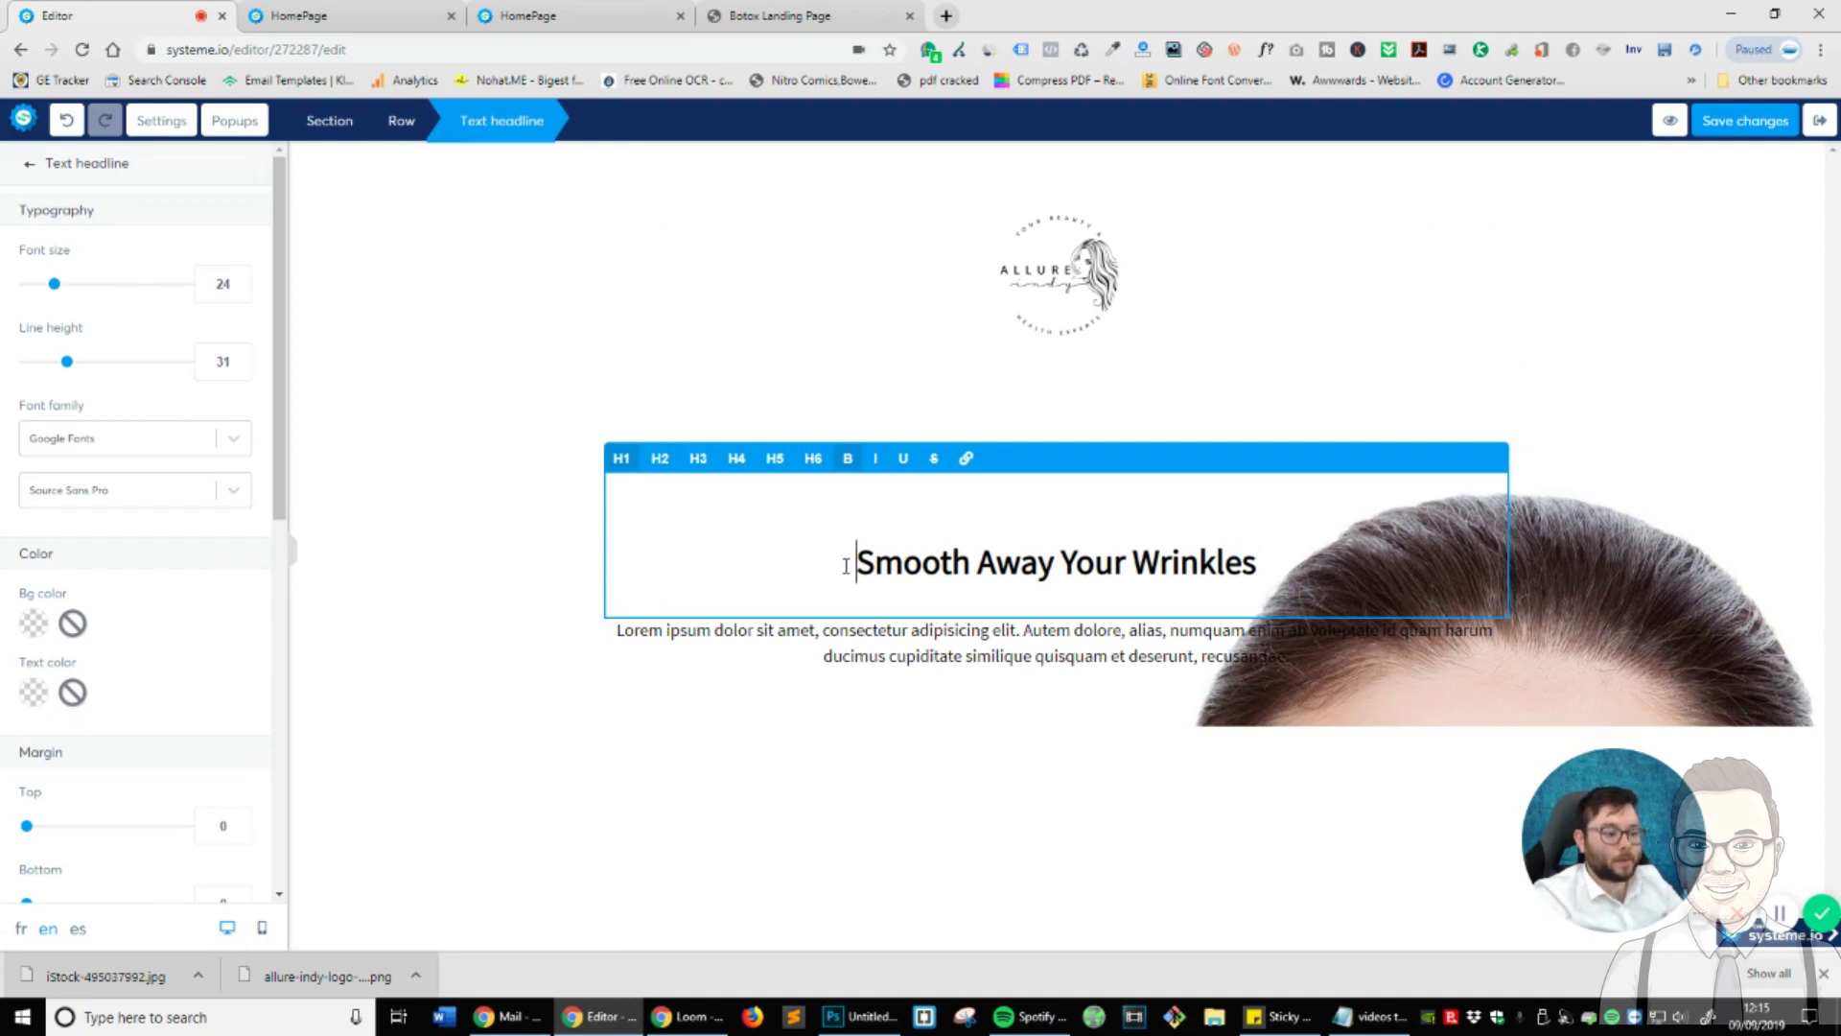
key("BackSpace")
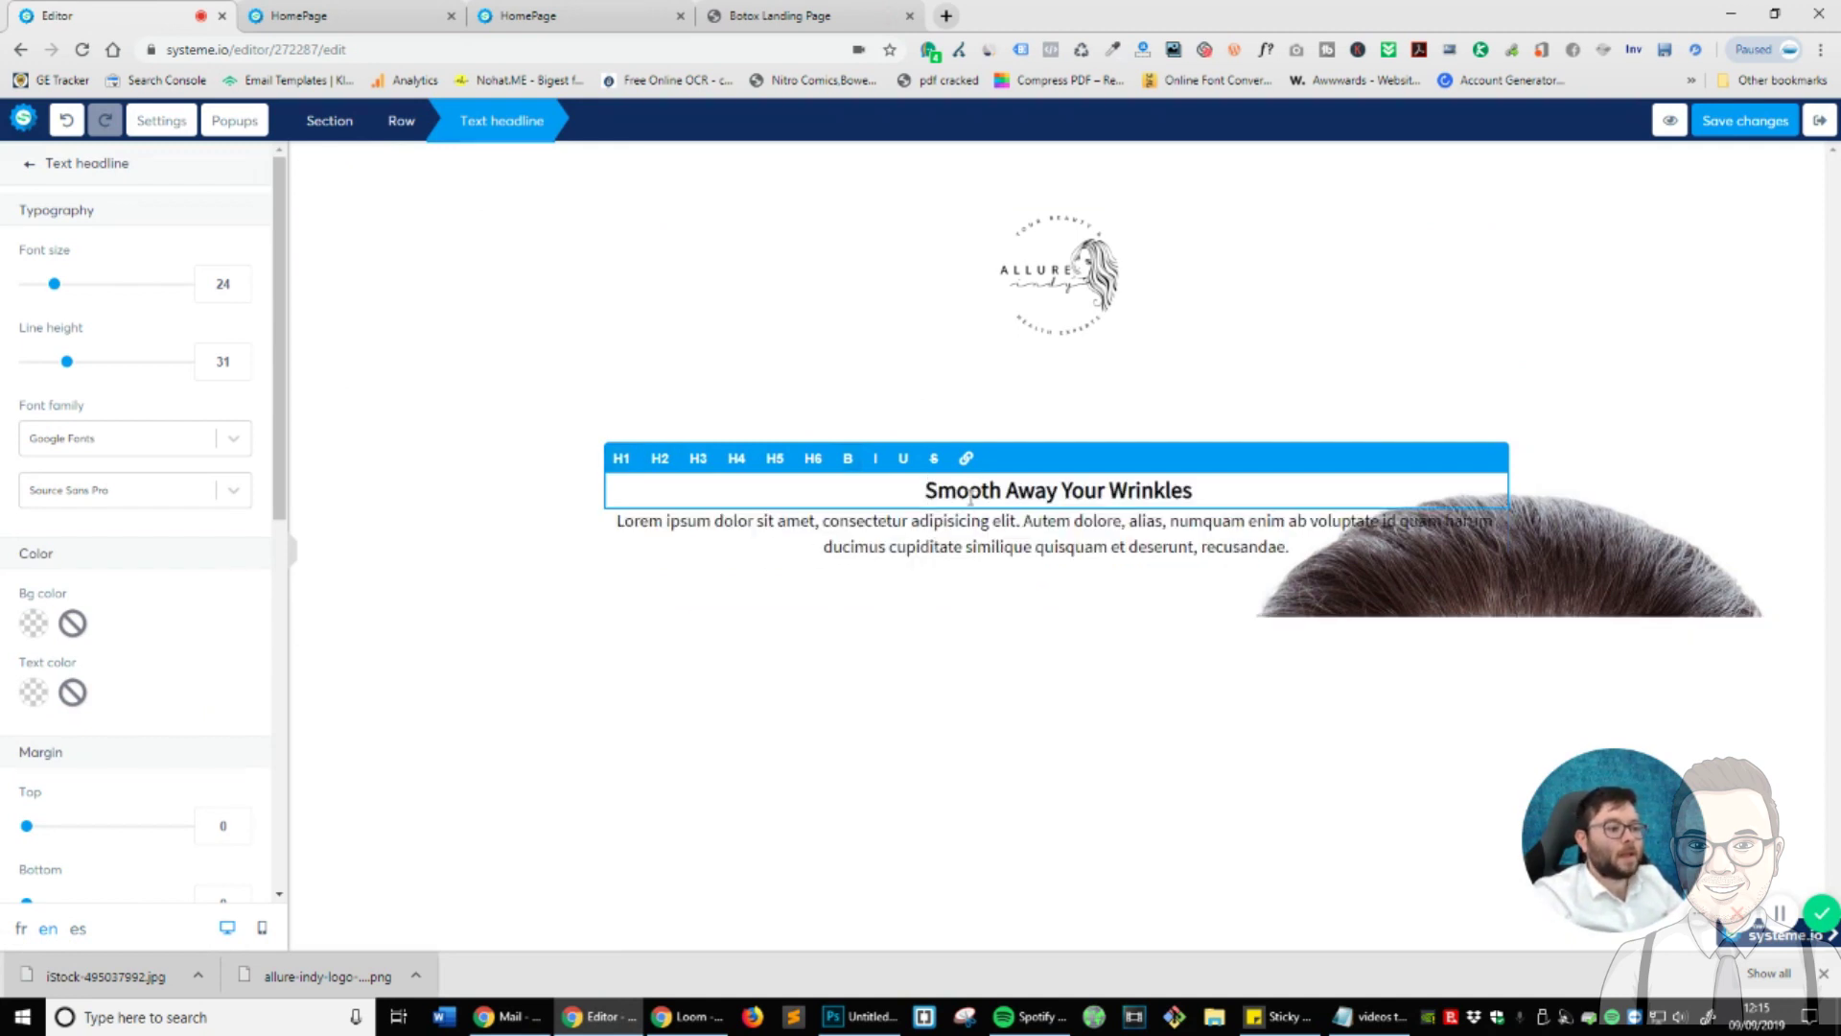
triple_click(971, 499)
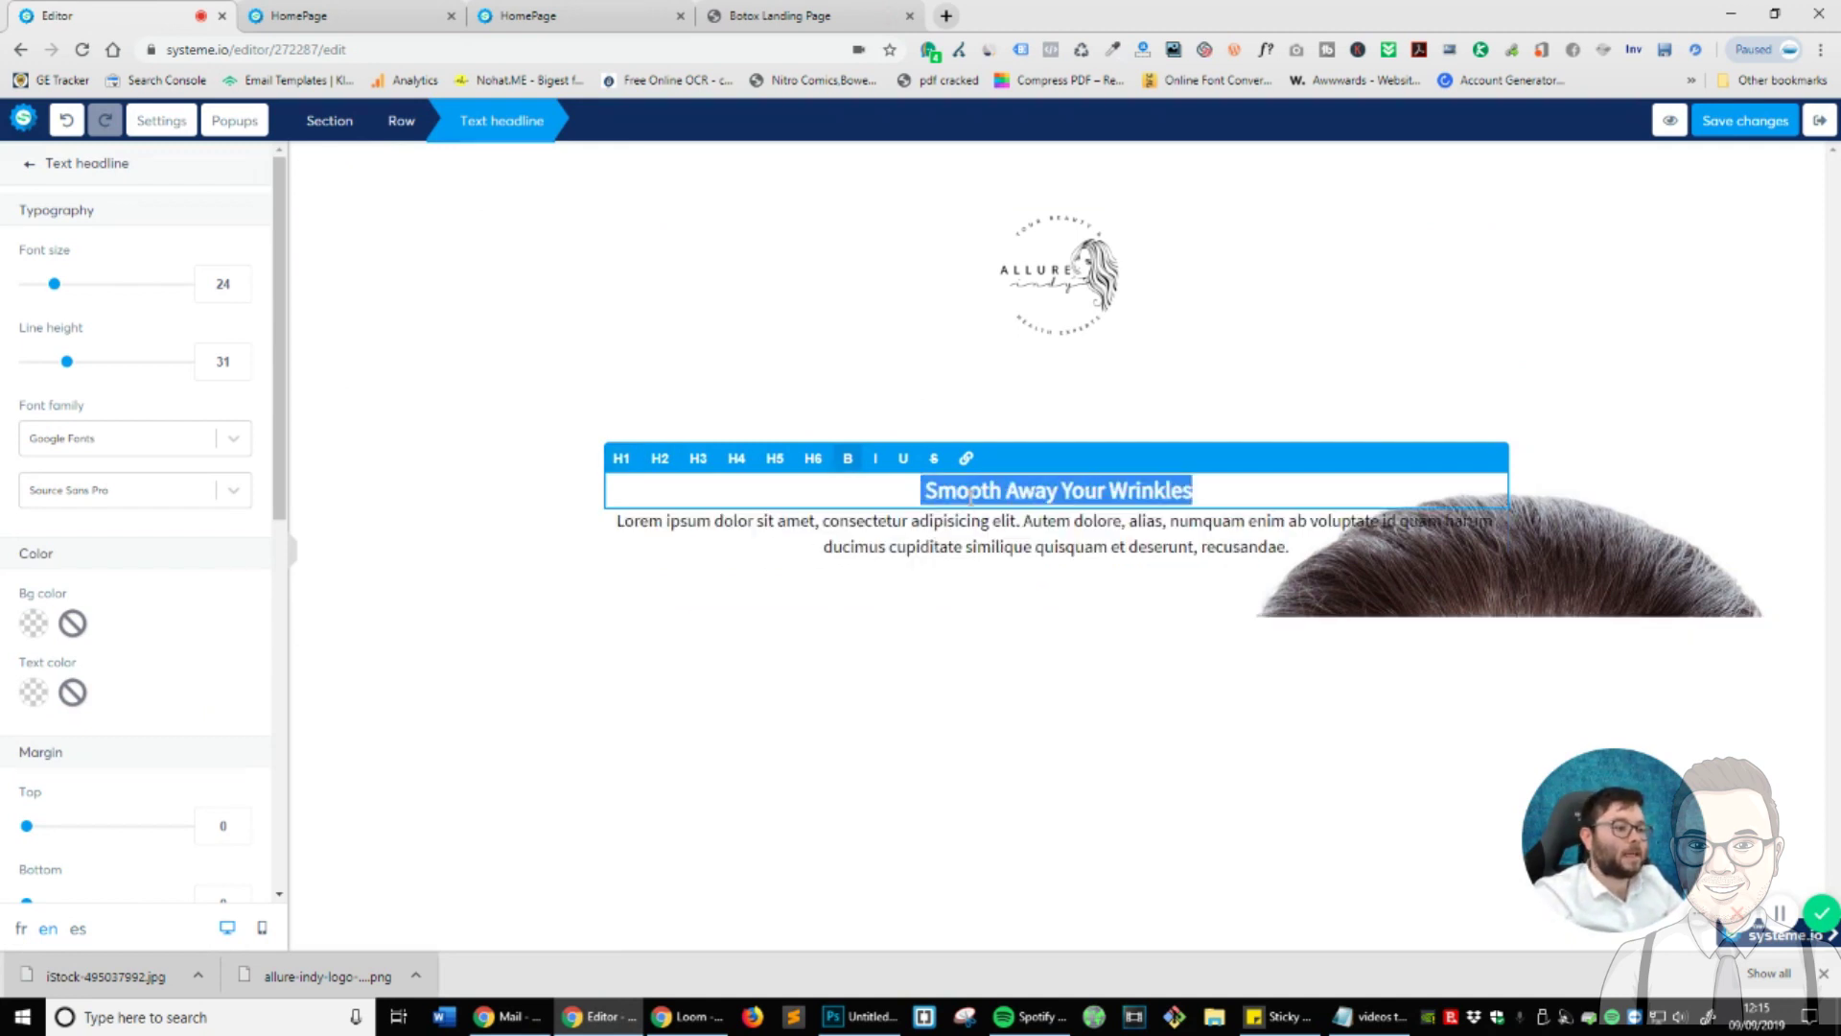
left_click(660, 458)
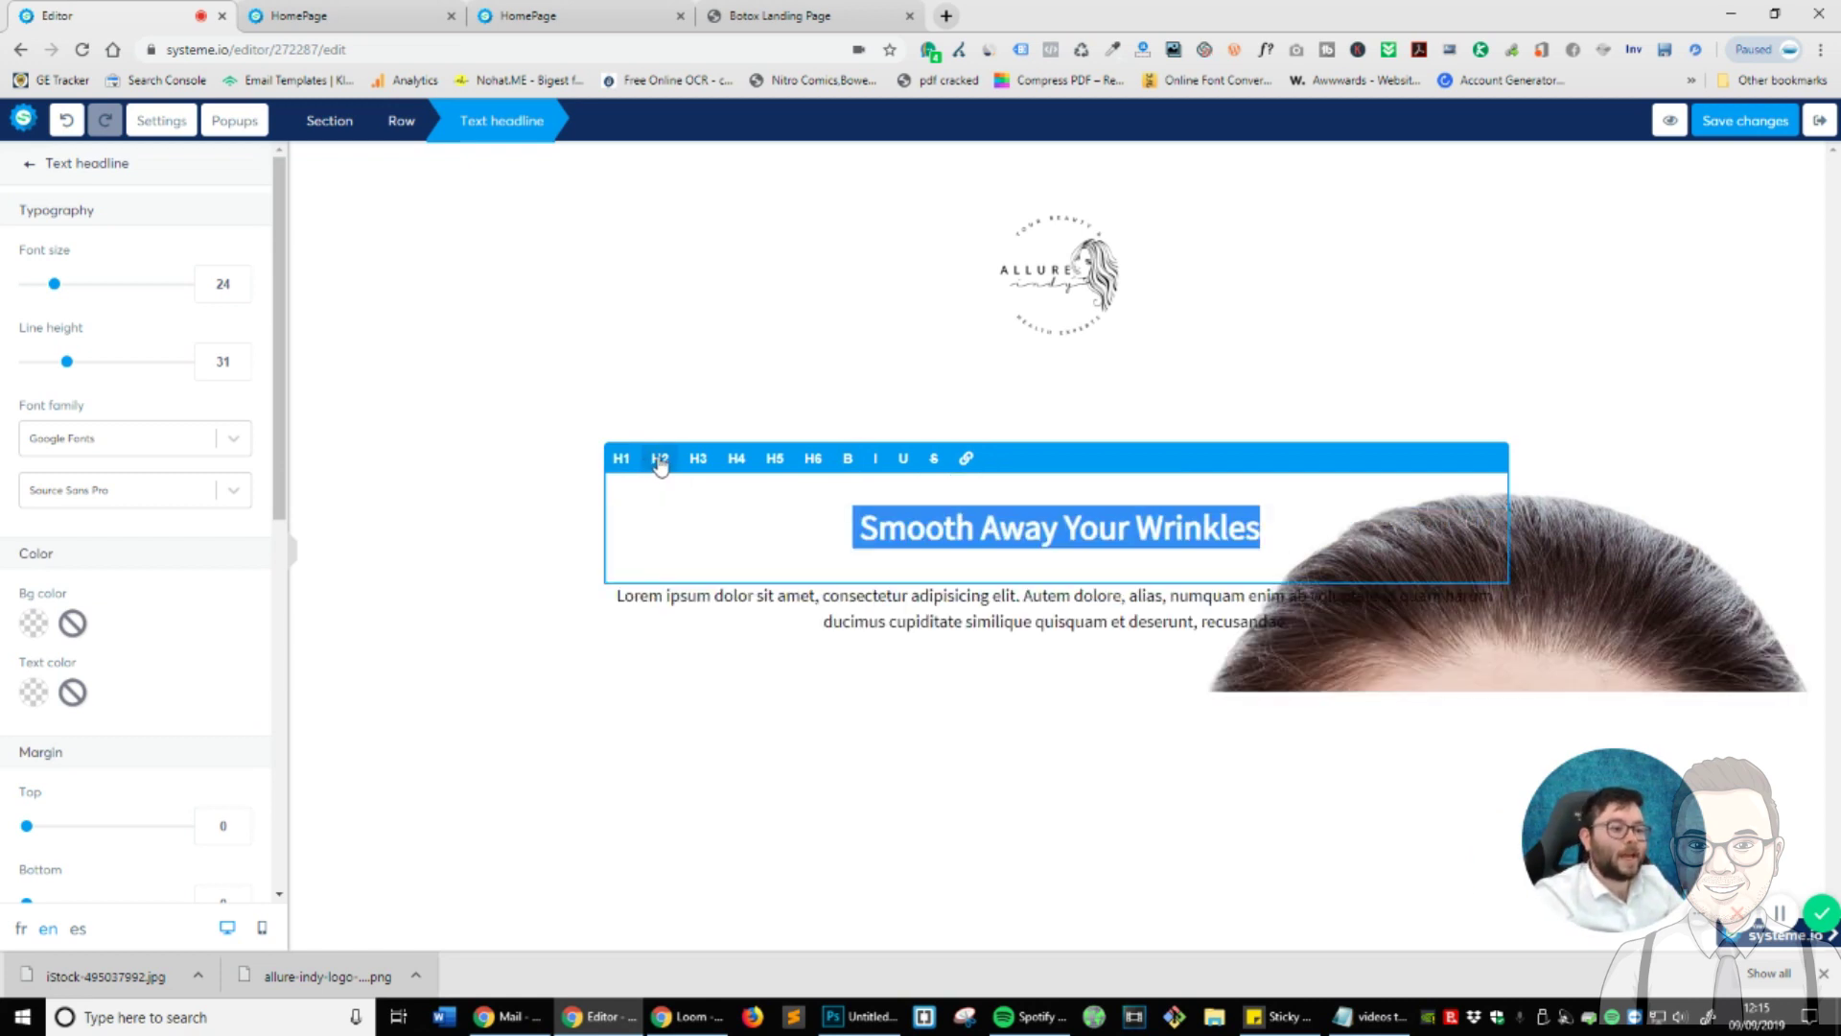
left_click(1156, 688)
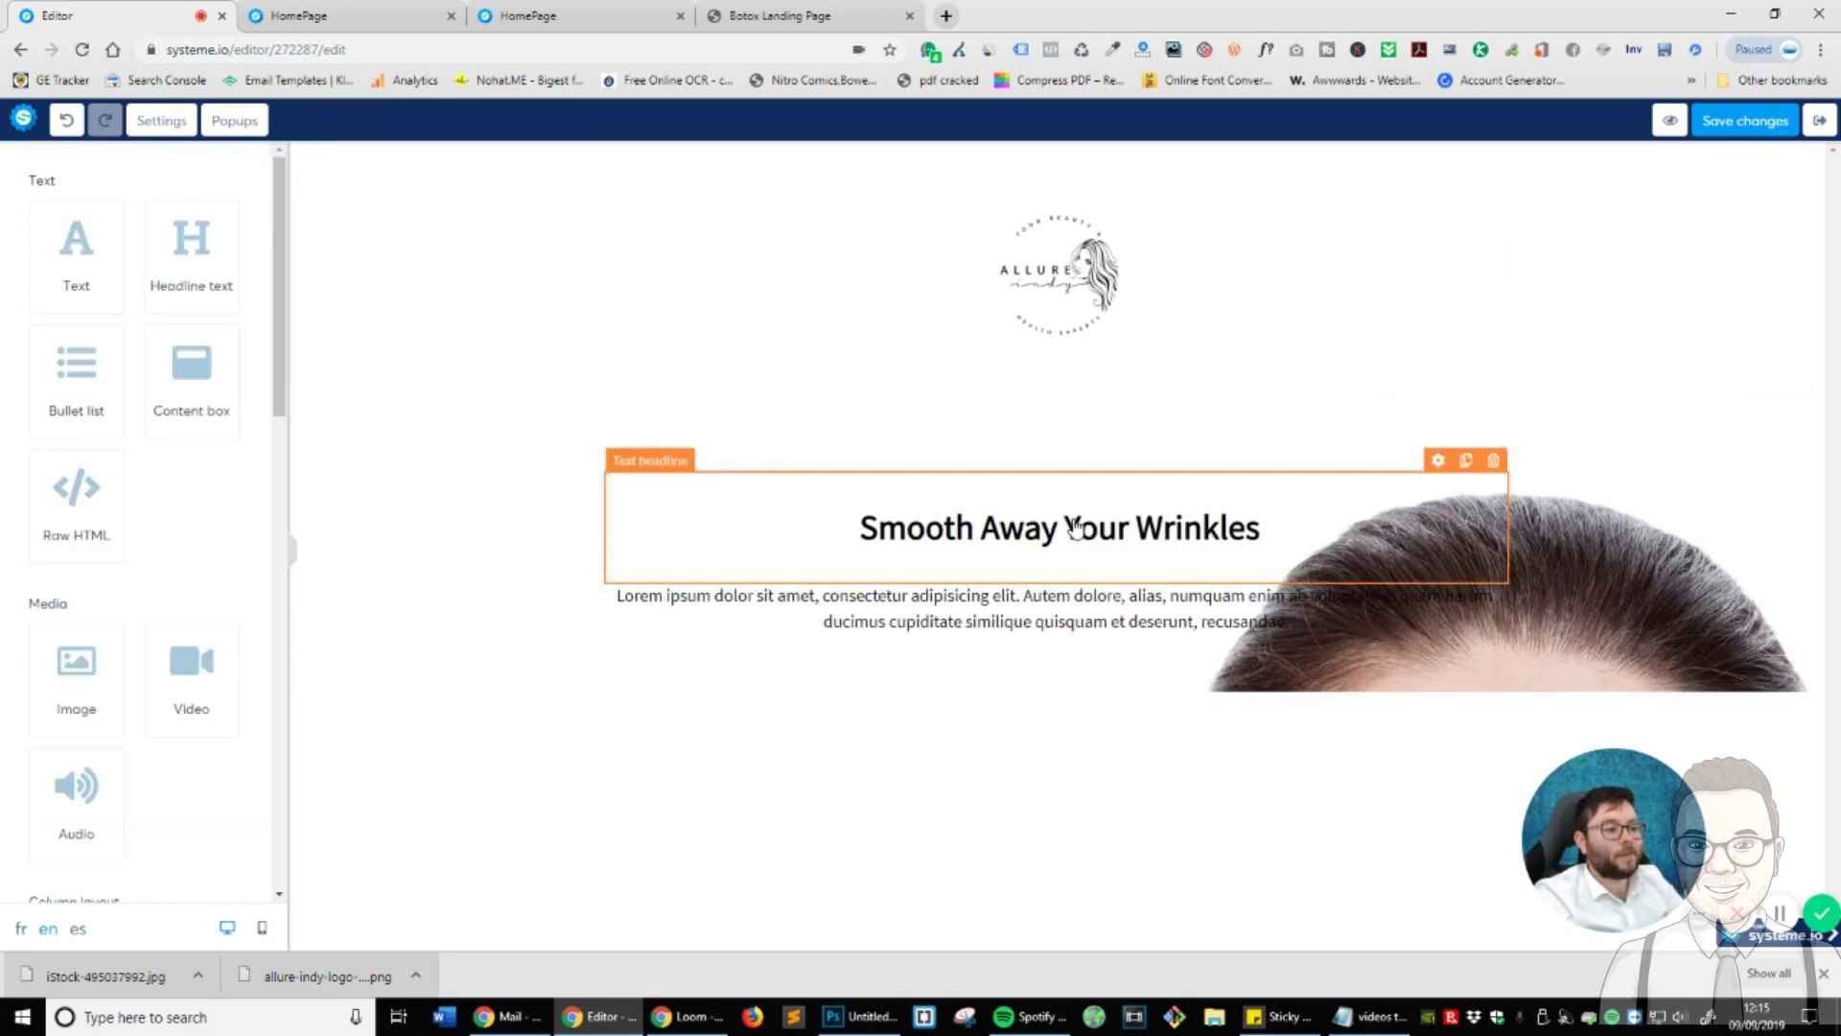
- Set the headline to font size 39 with tighter line height, adjusting top margin and padding
triple_click(1003, 532)
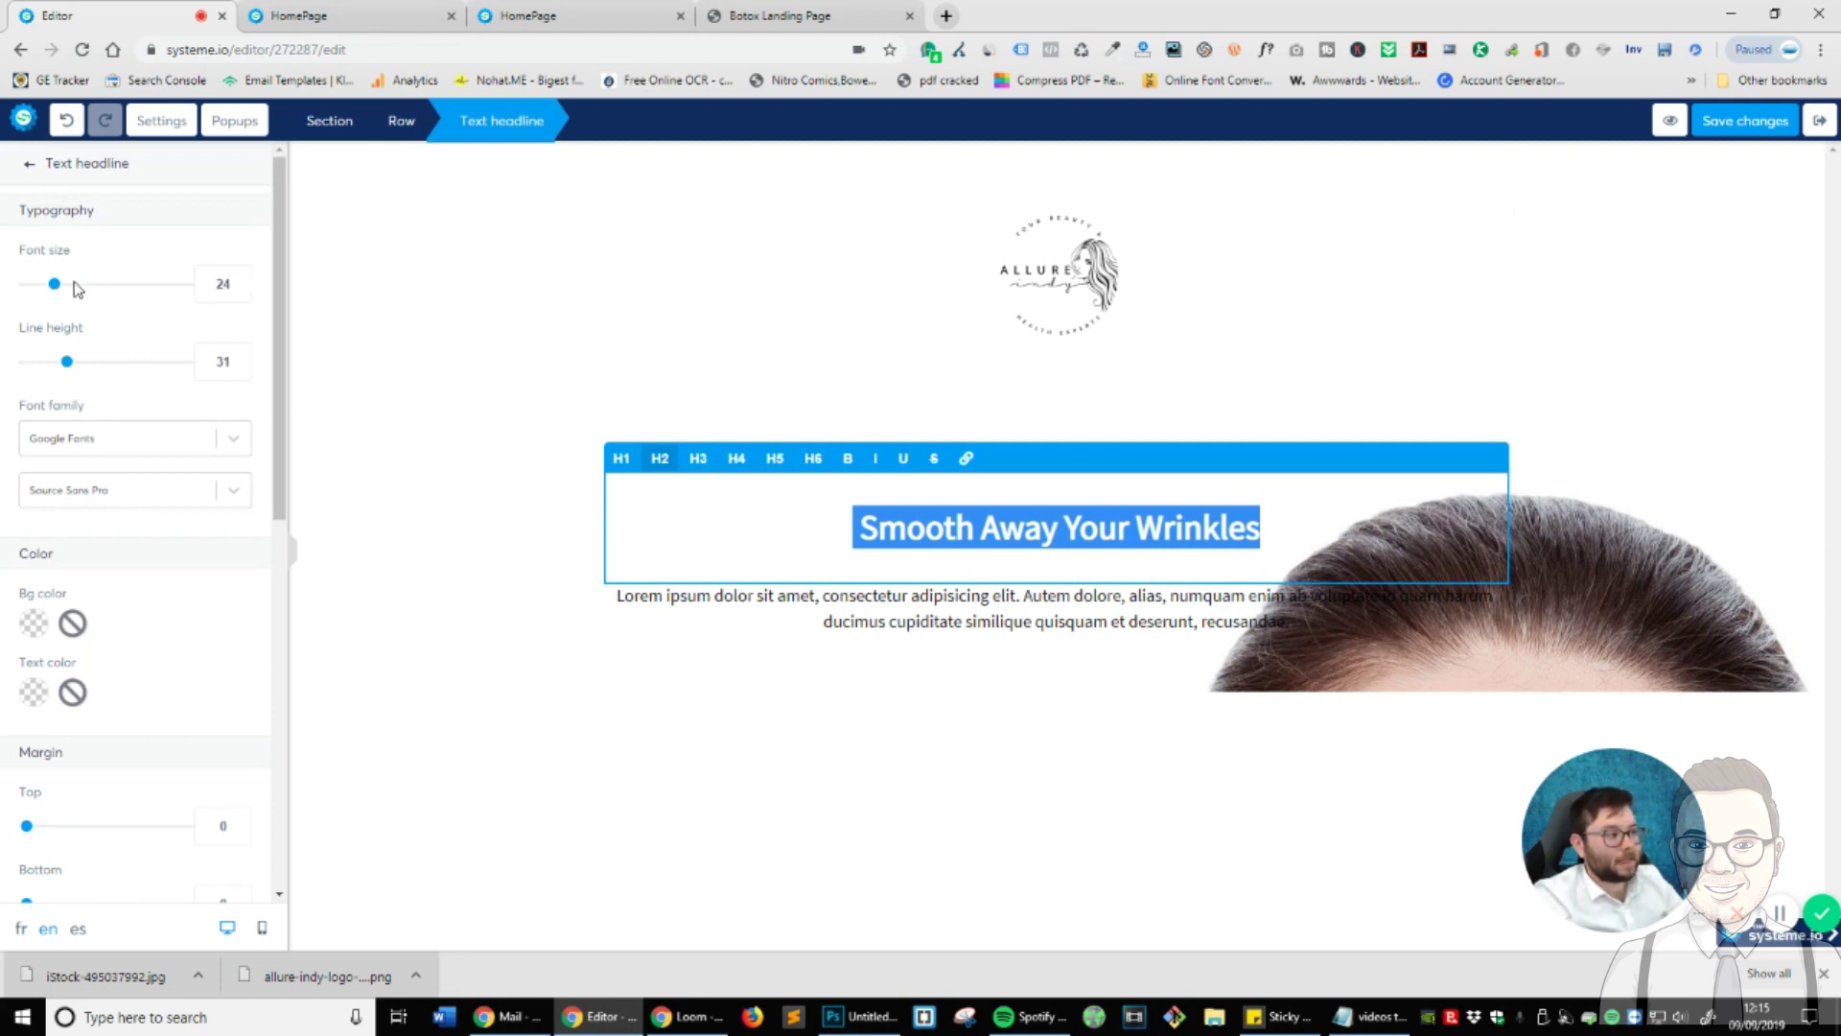
left_click_drag(54, 284, 81, 287)
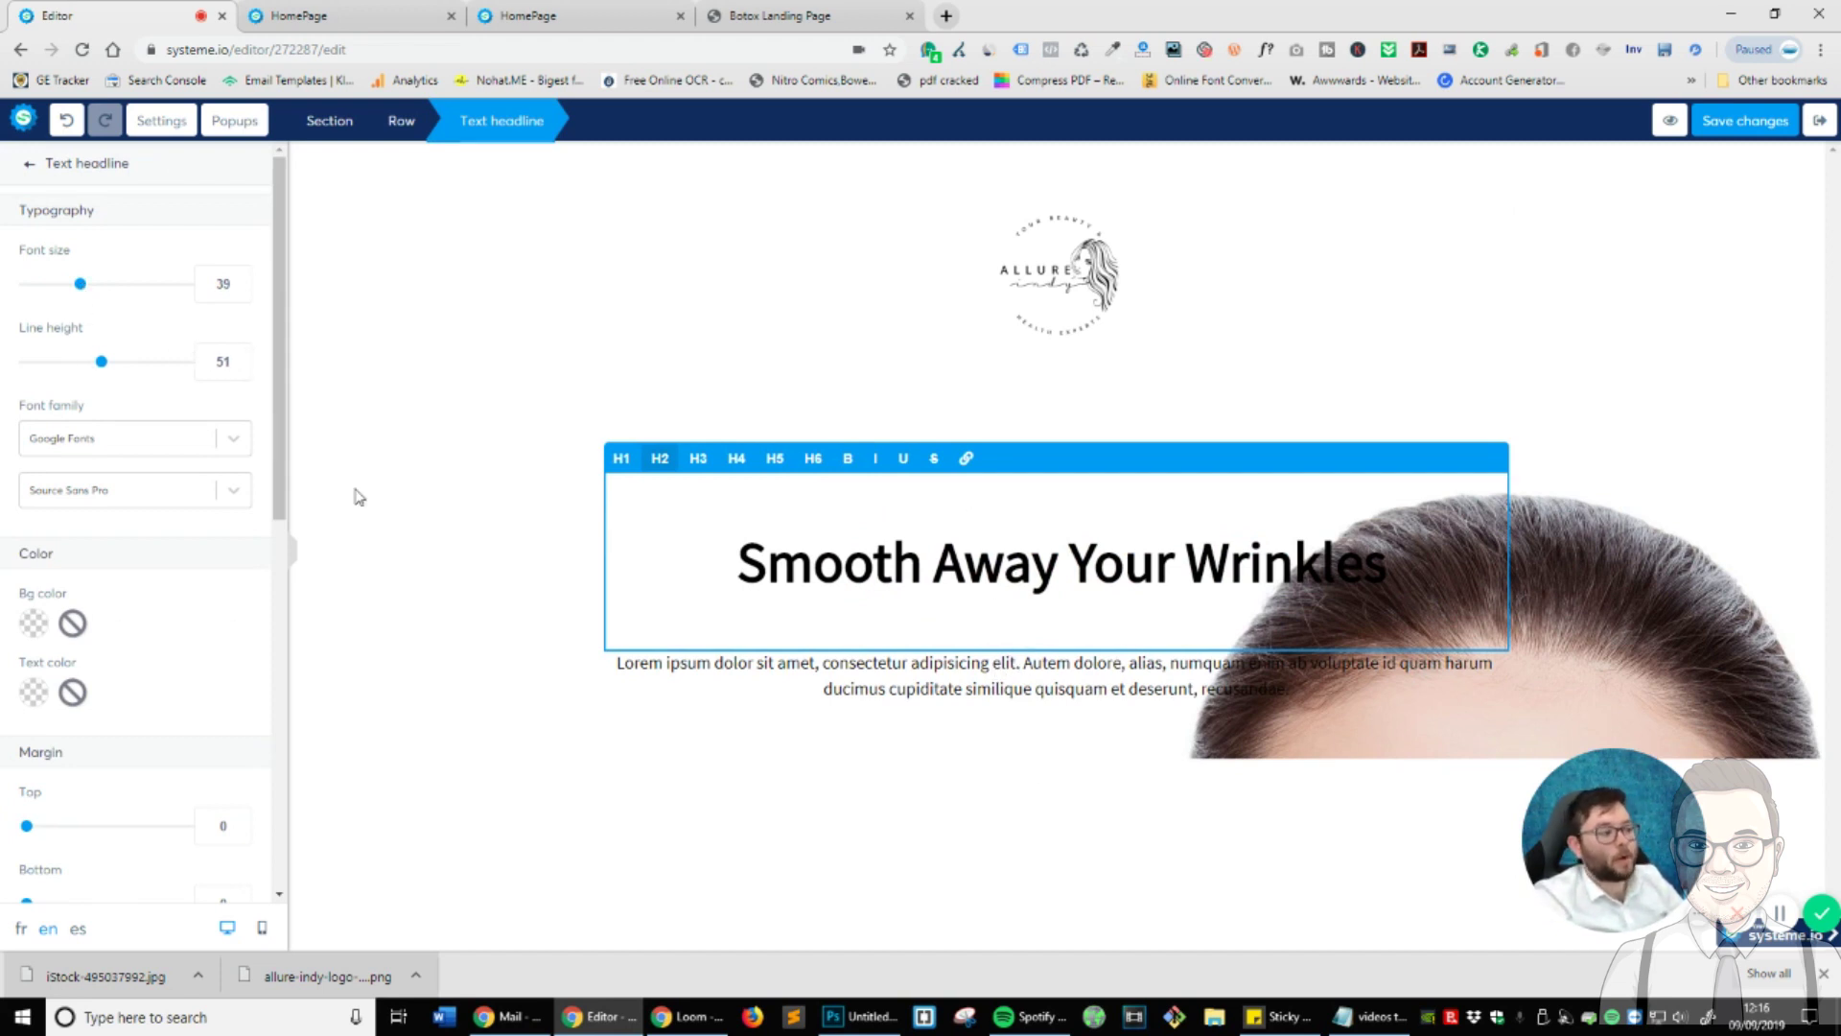
left_click_drag(102, 372, 55, 375)
scroll(139, 575, "down", 6)
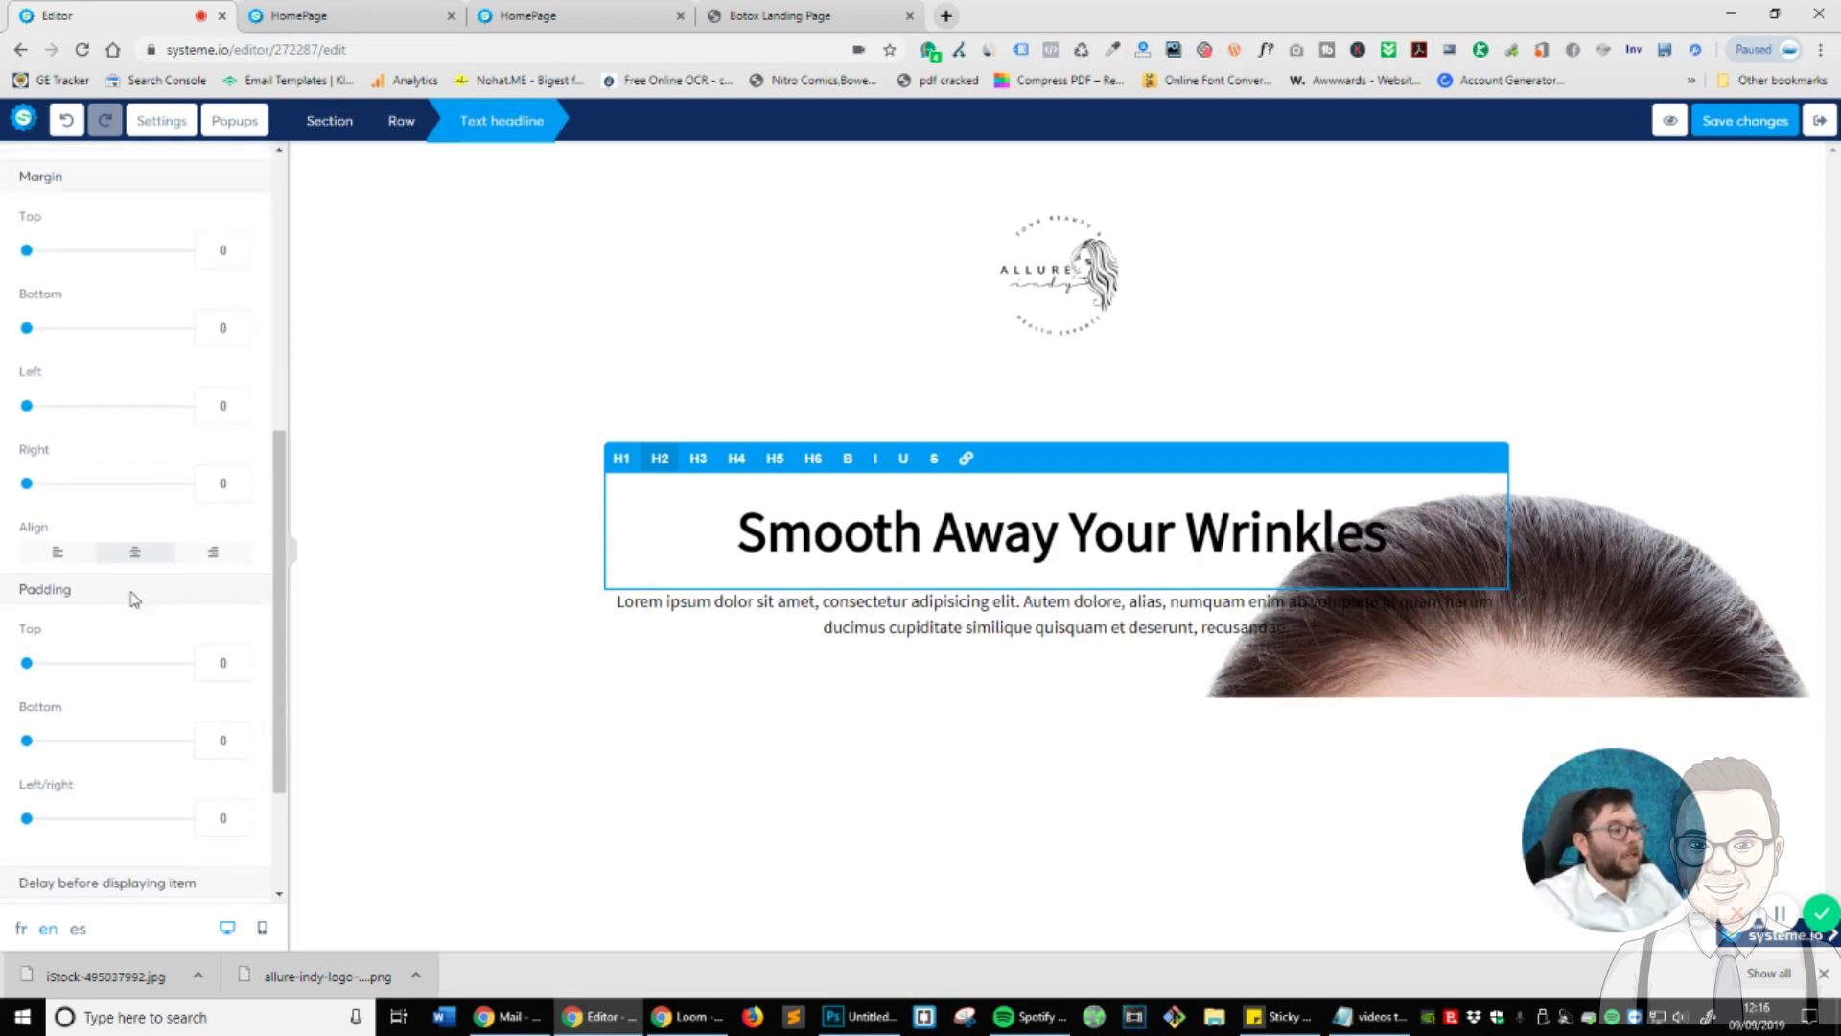
scroll(113, 611, "up", 1)
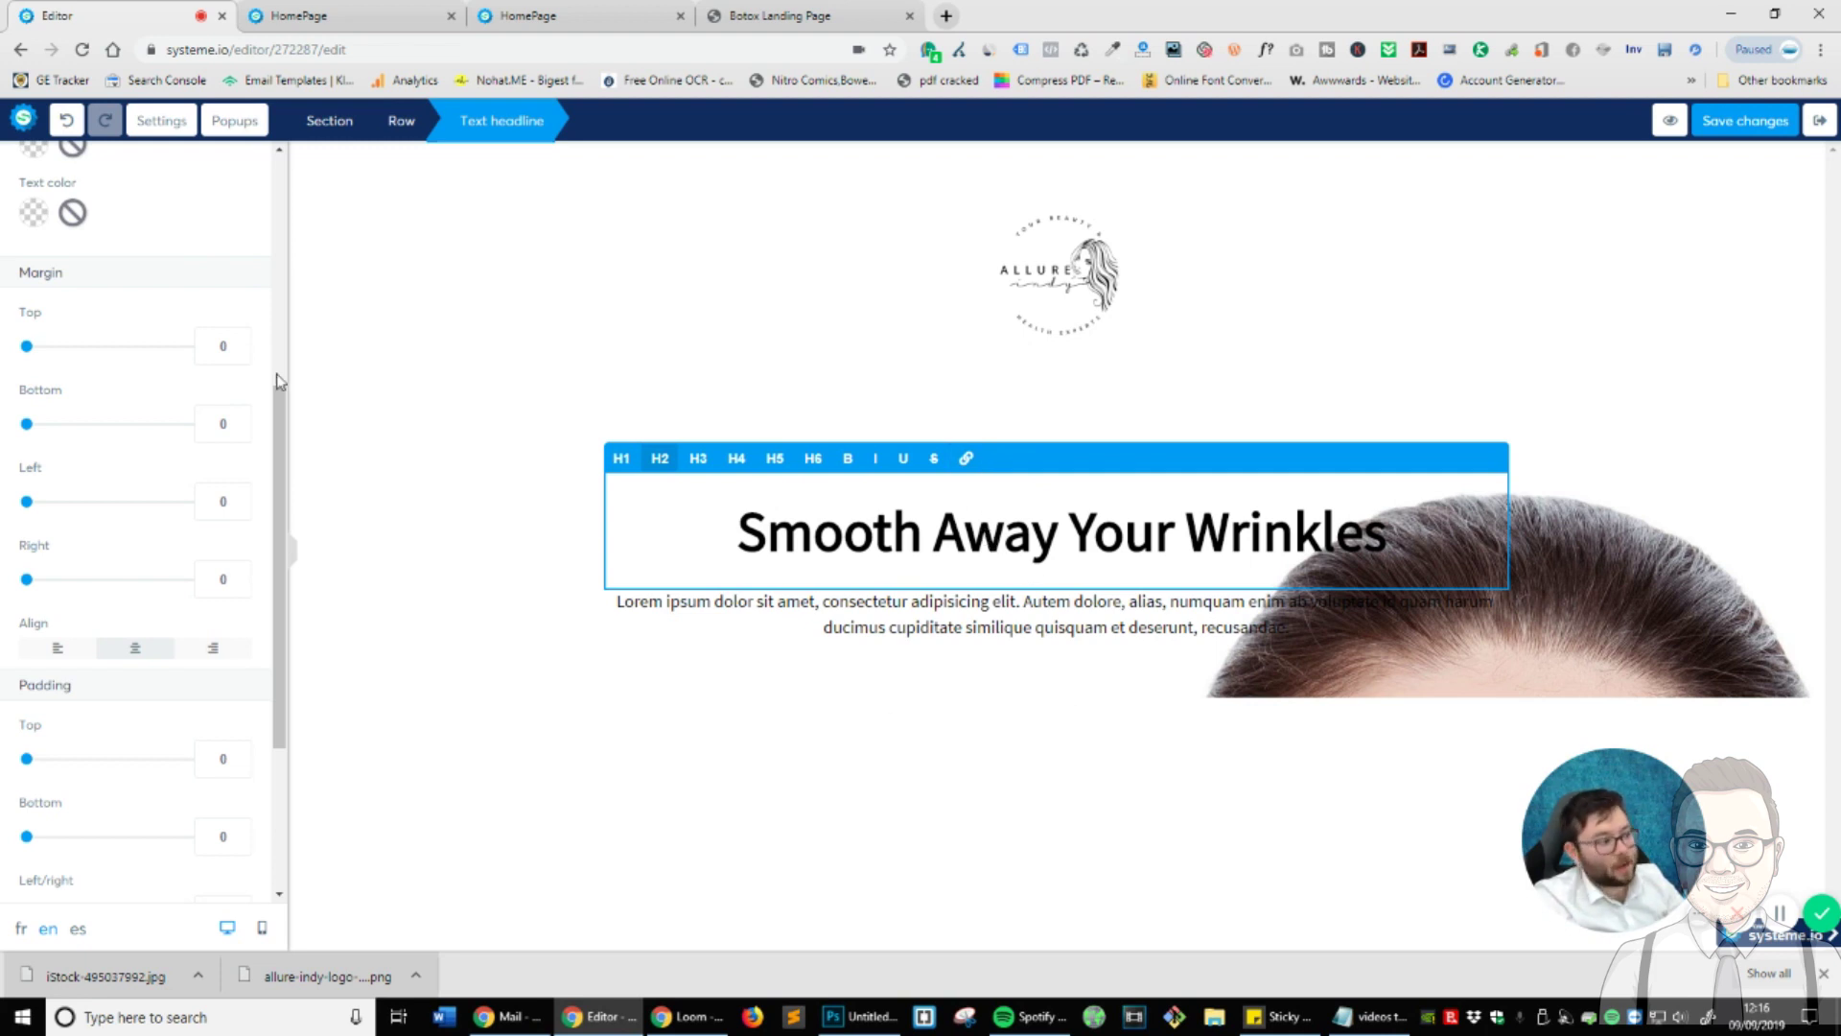
left_click_drag(28, 349, 89, 353)
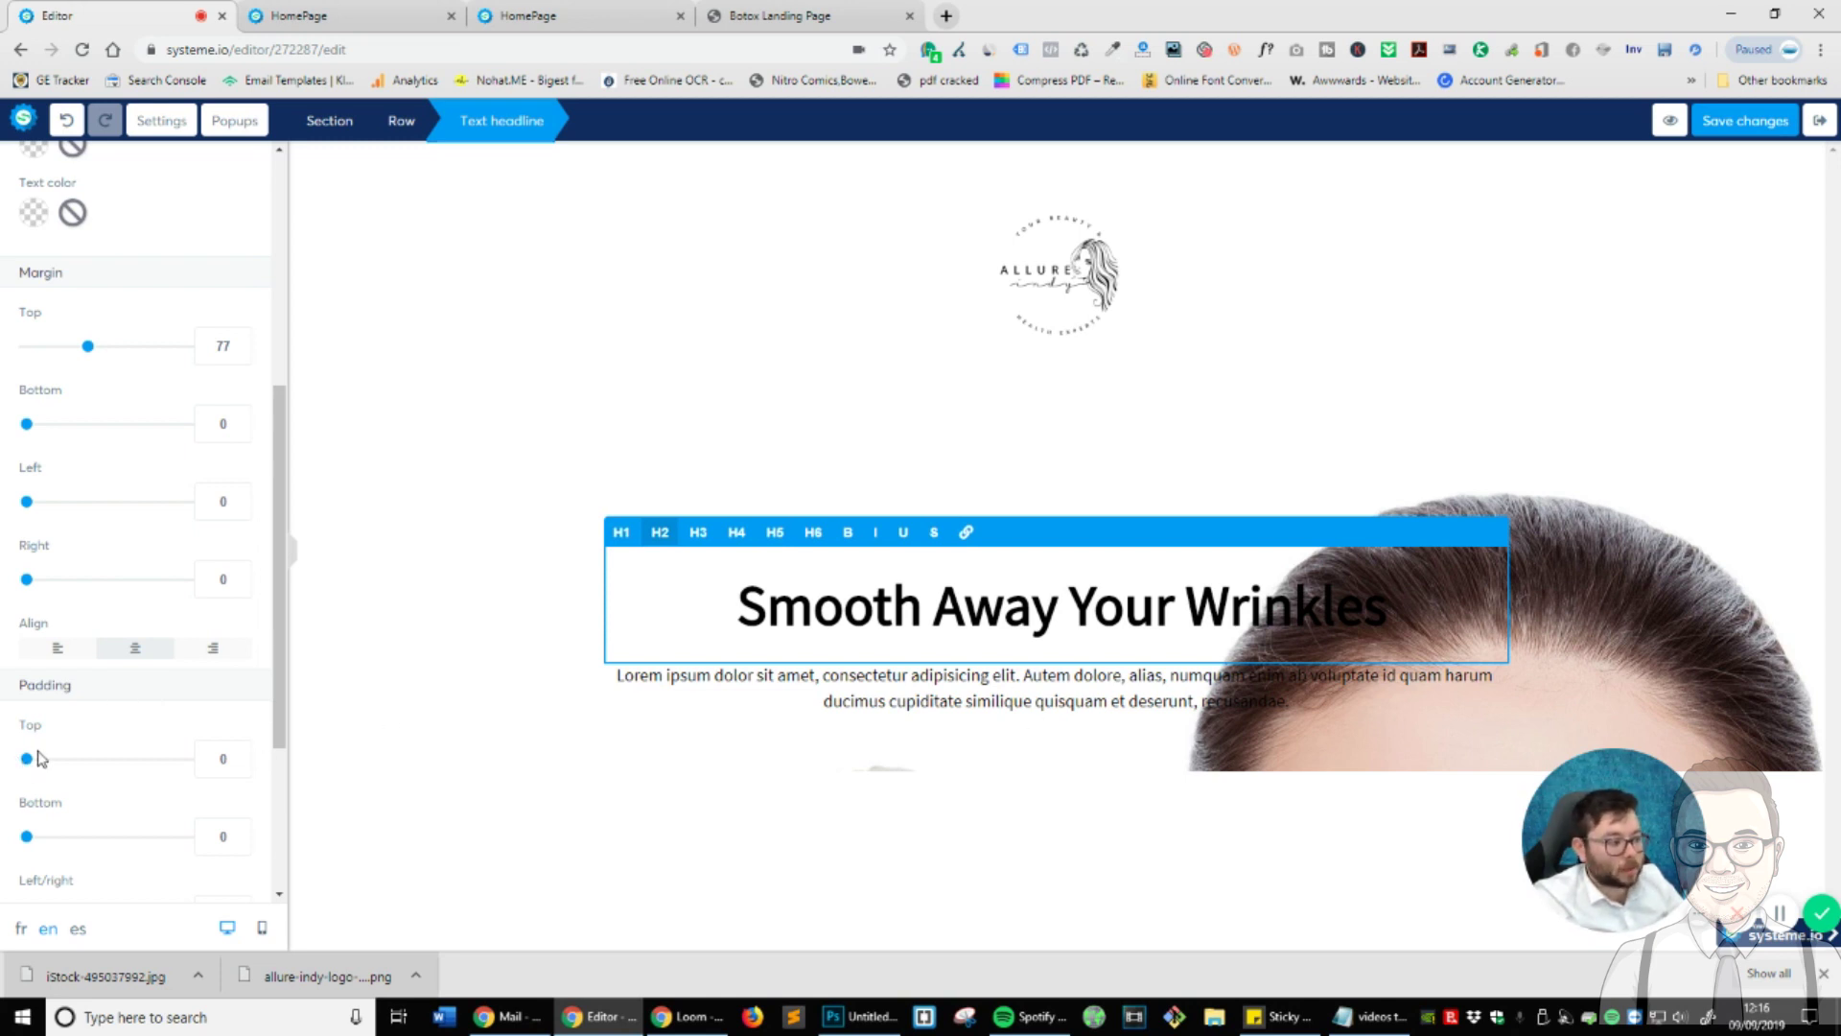
left_click_drag(33, 763, 79, 767)
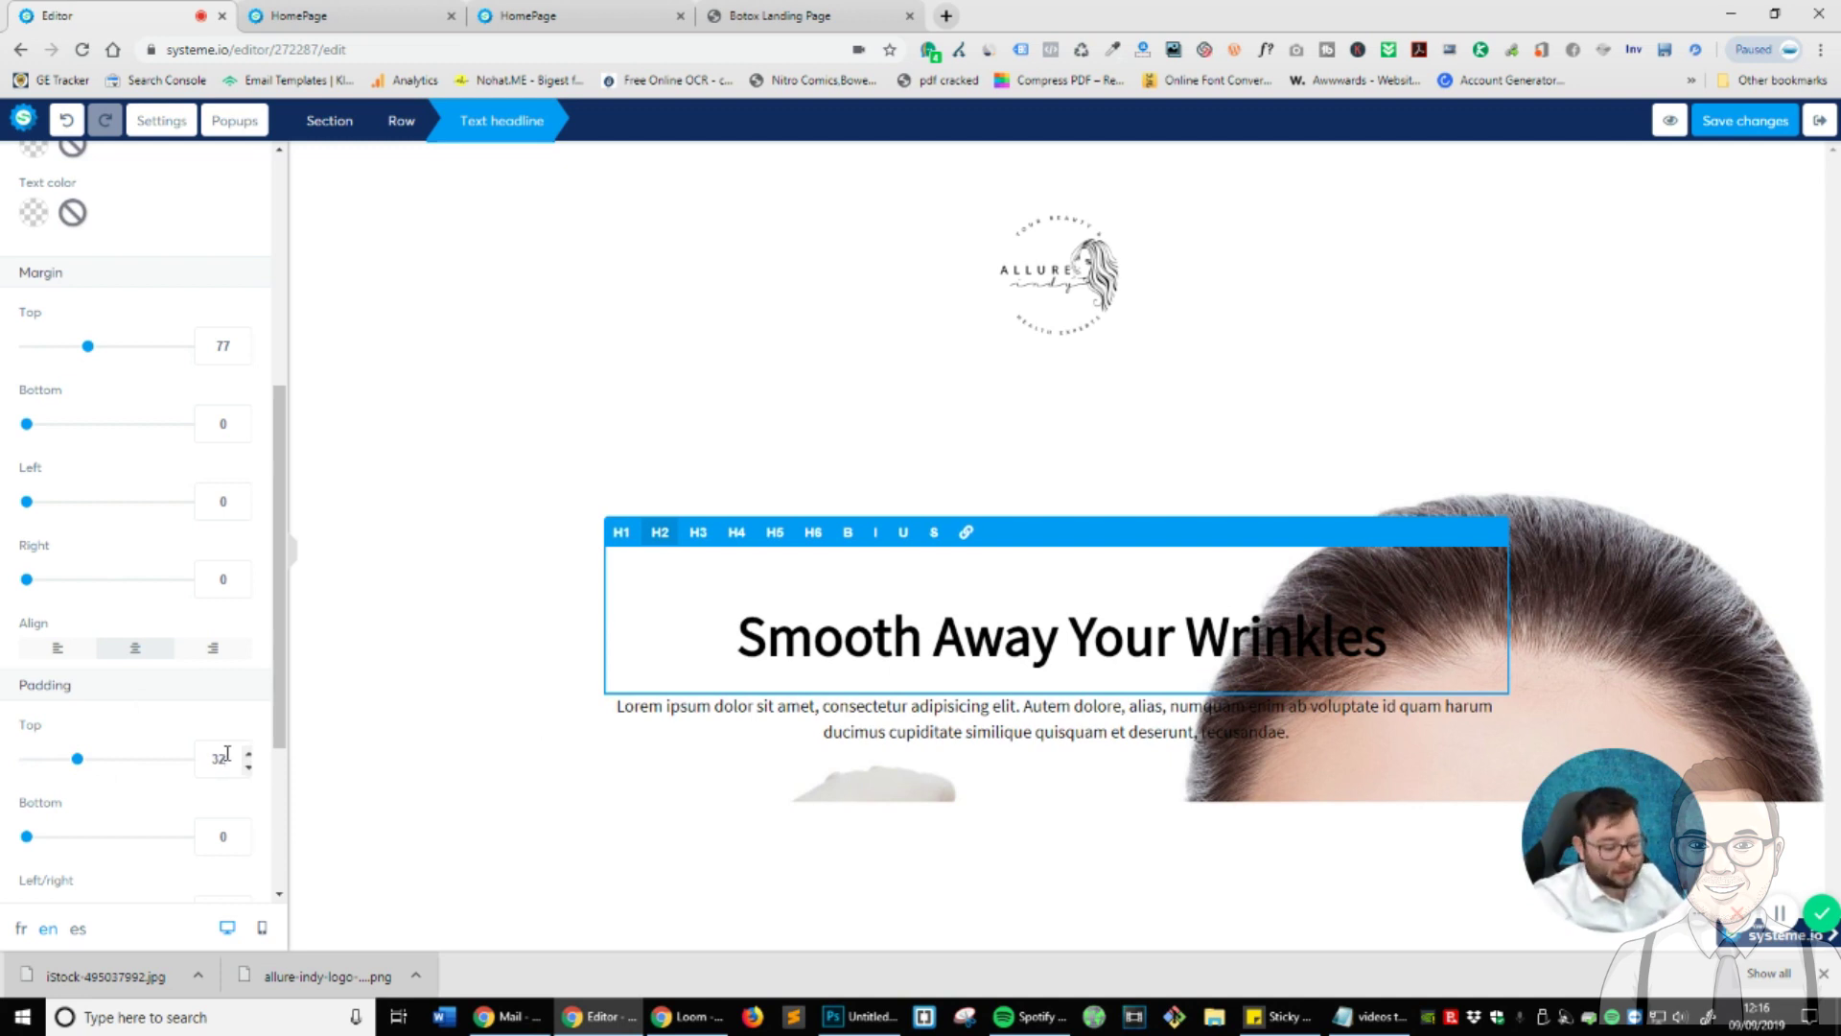
type("0")
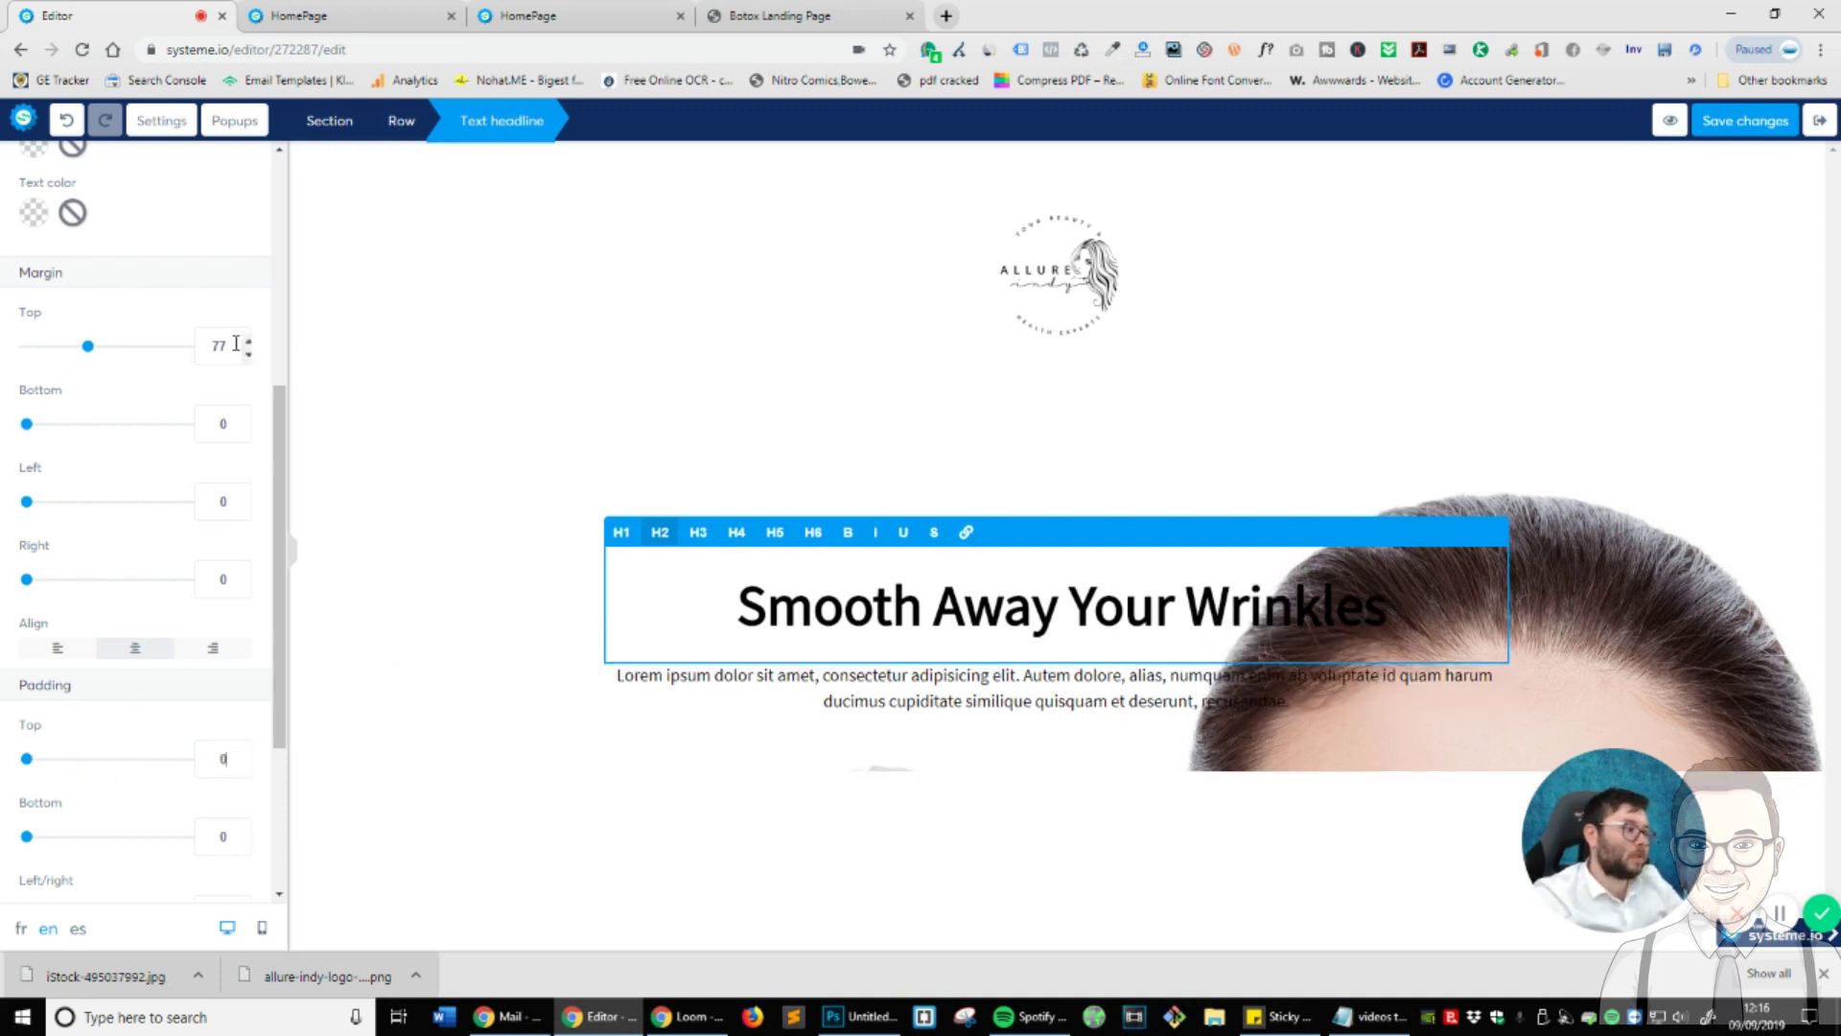
type("0")
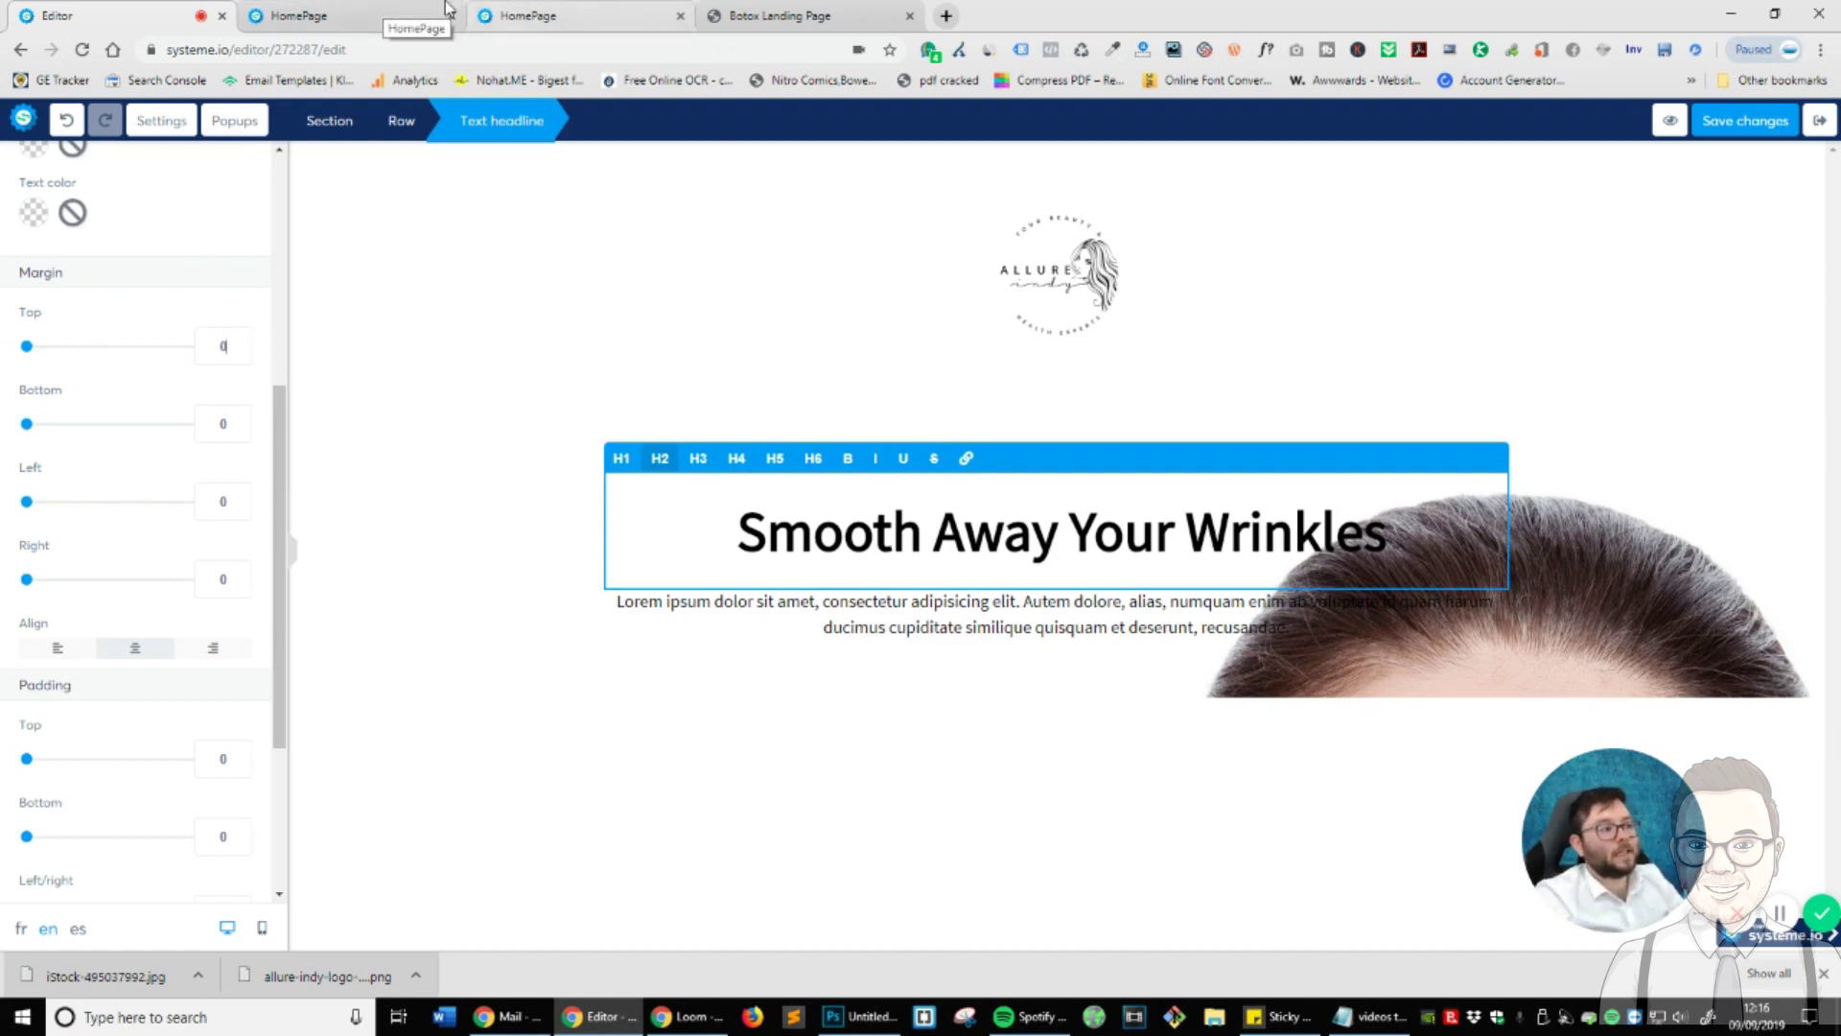
- Read the reference headline's font with WhatFont: Montserrat, weight 700, 55px, #ffffff
left_click(815, 15)
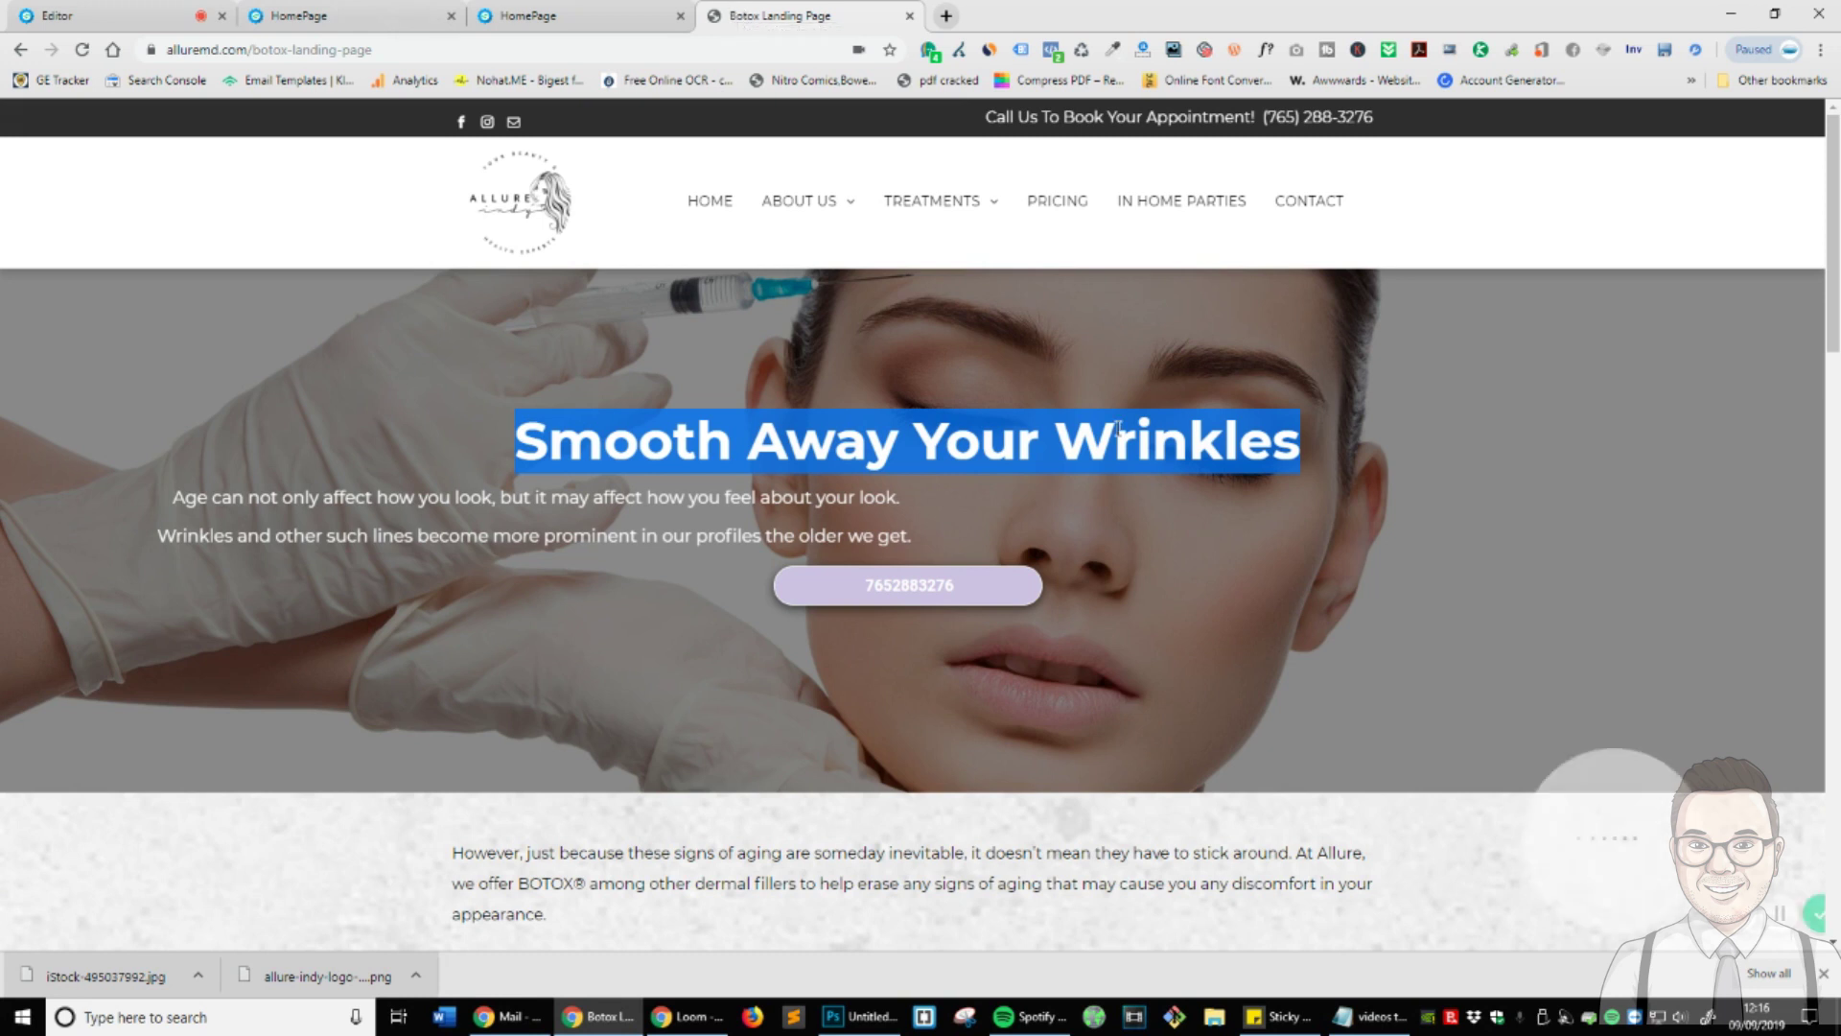
left_click(1197, 412)
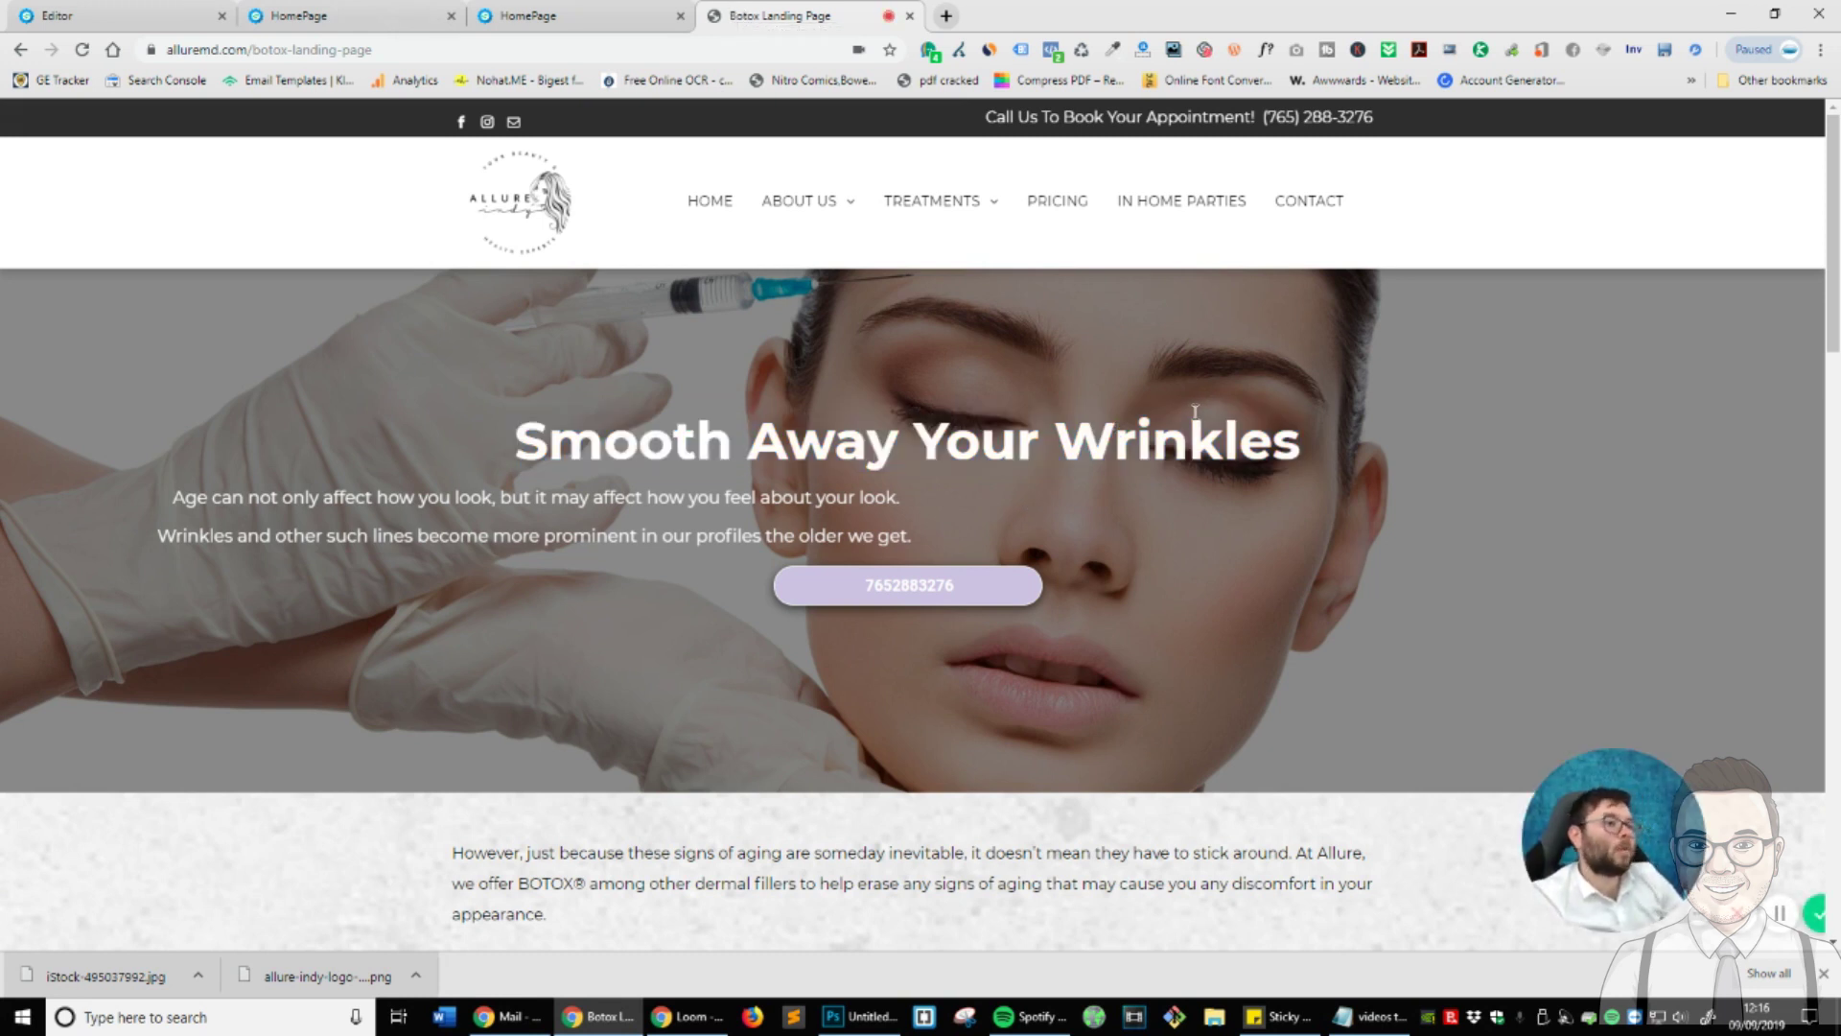
triple_click(1167, 441)
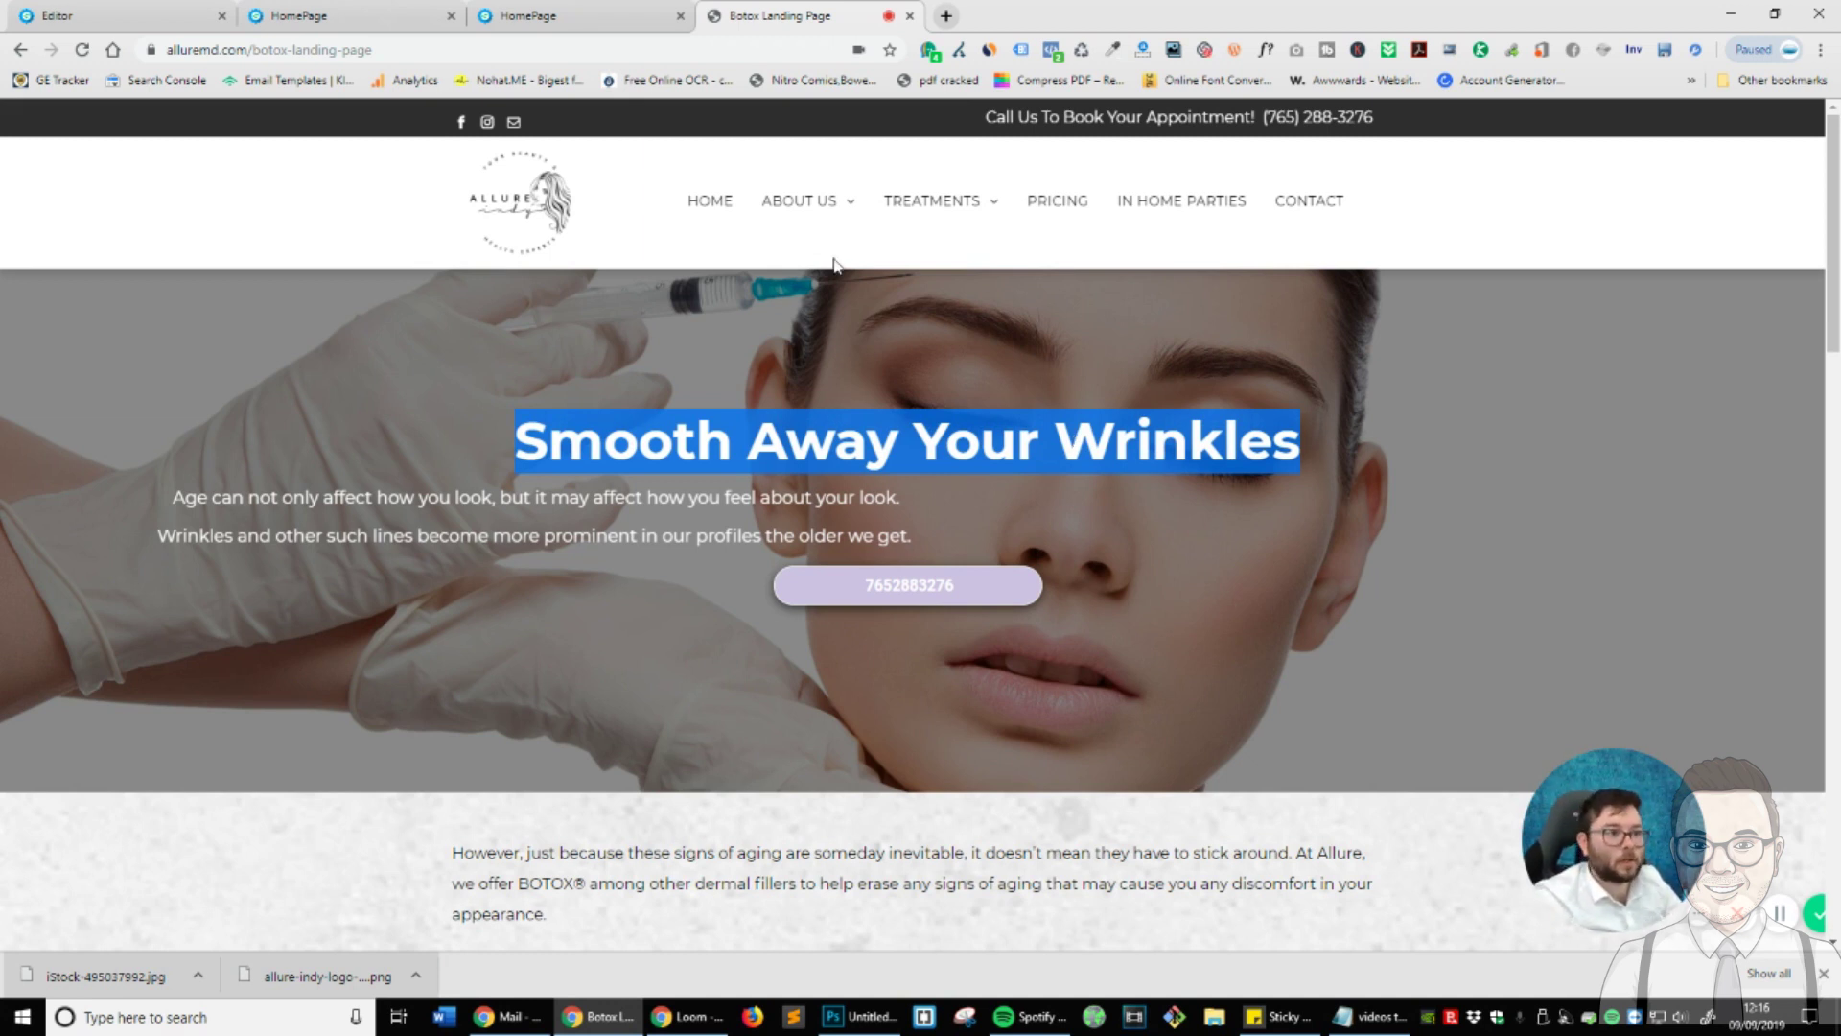
left_click(1264, 54)
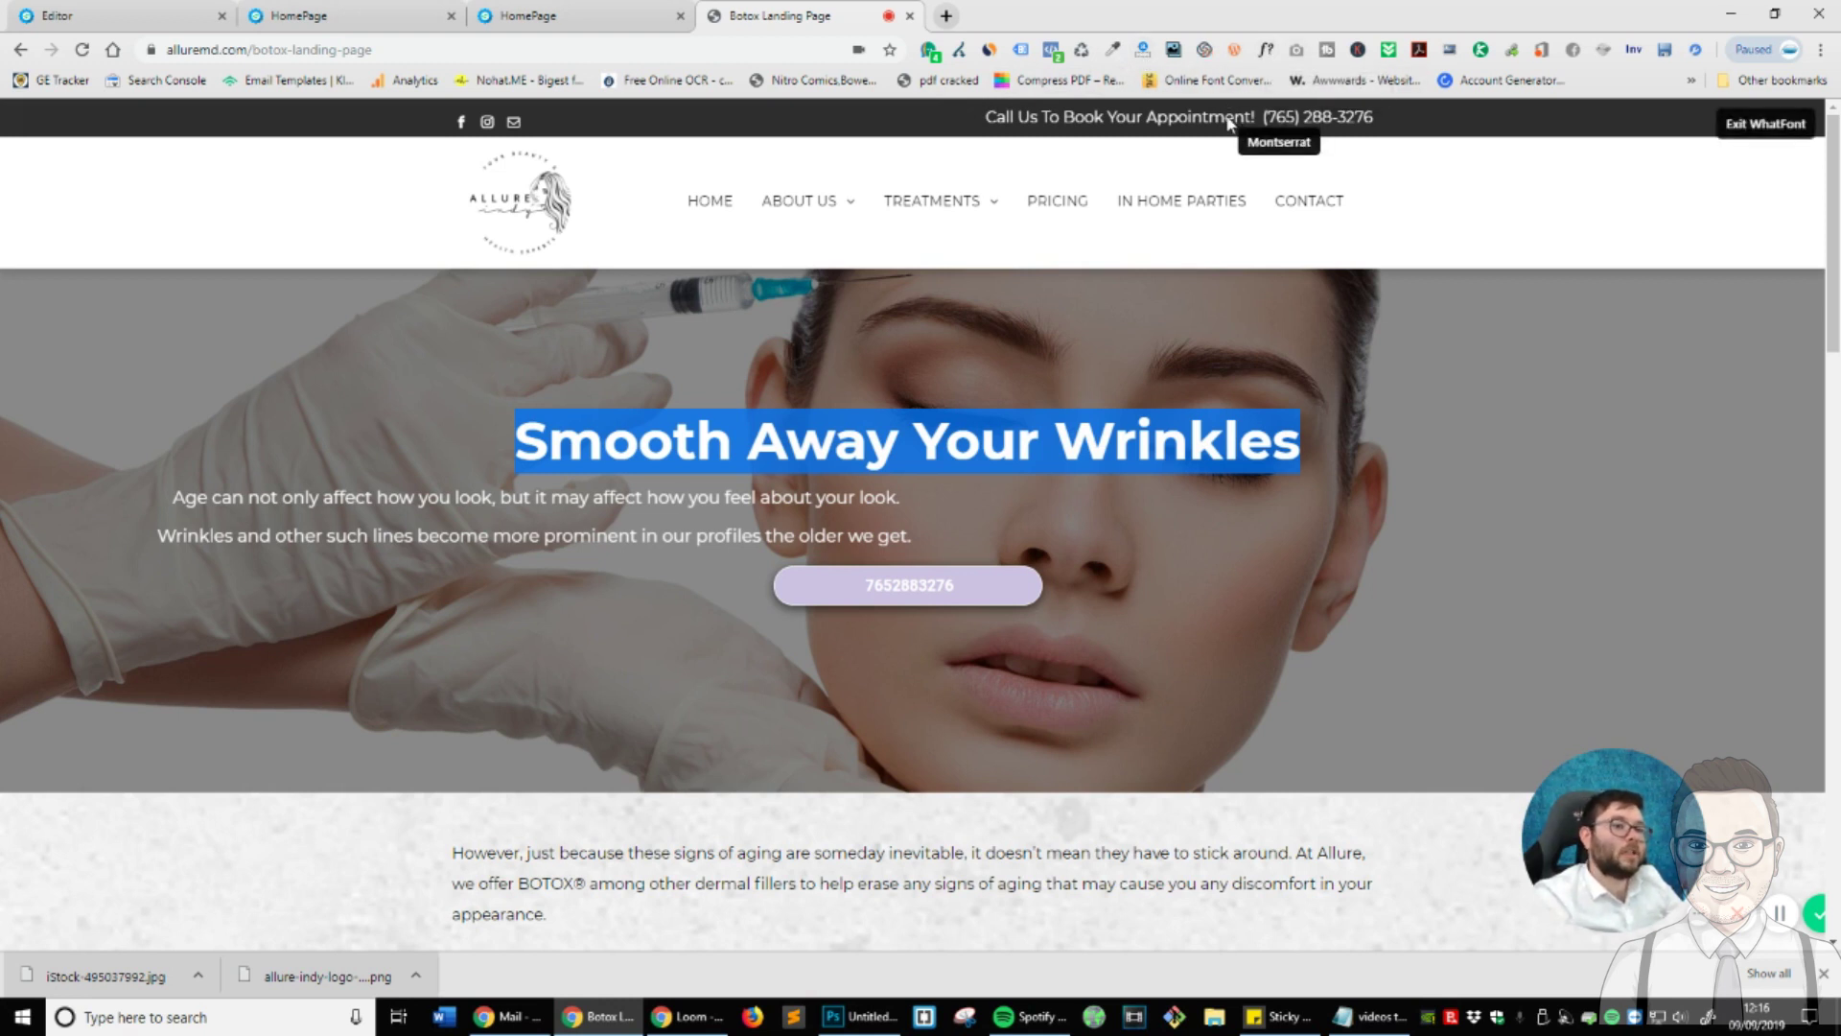
left_click(966, 462)
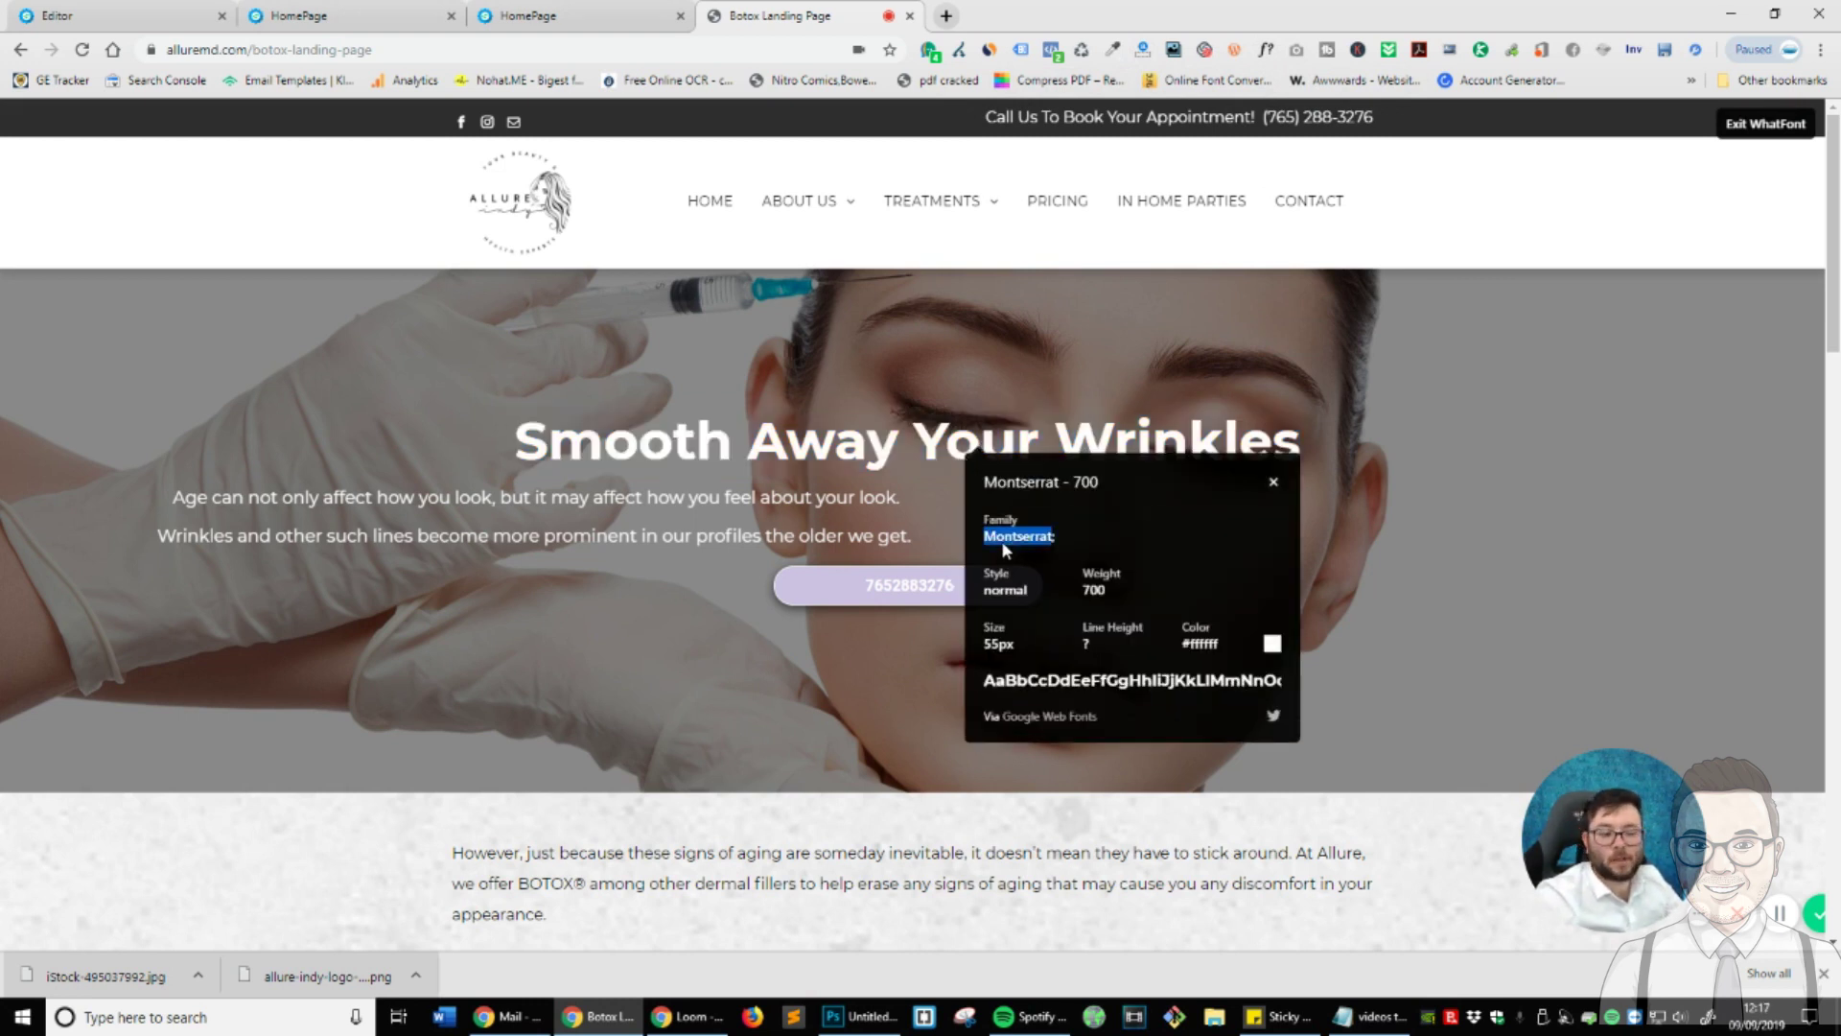
left_click(1274, 482)
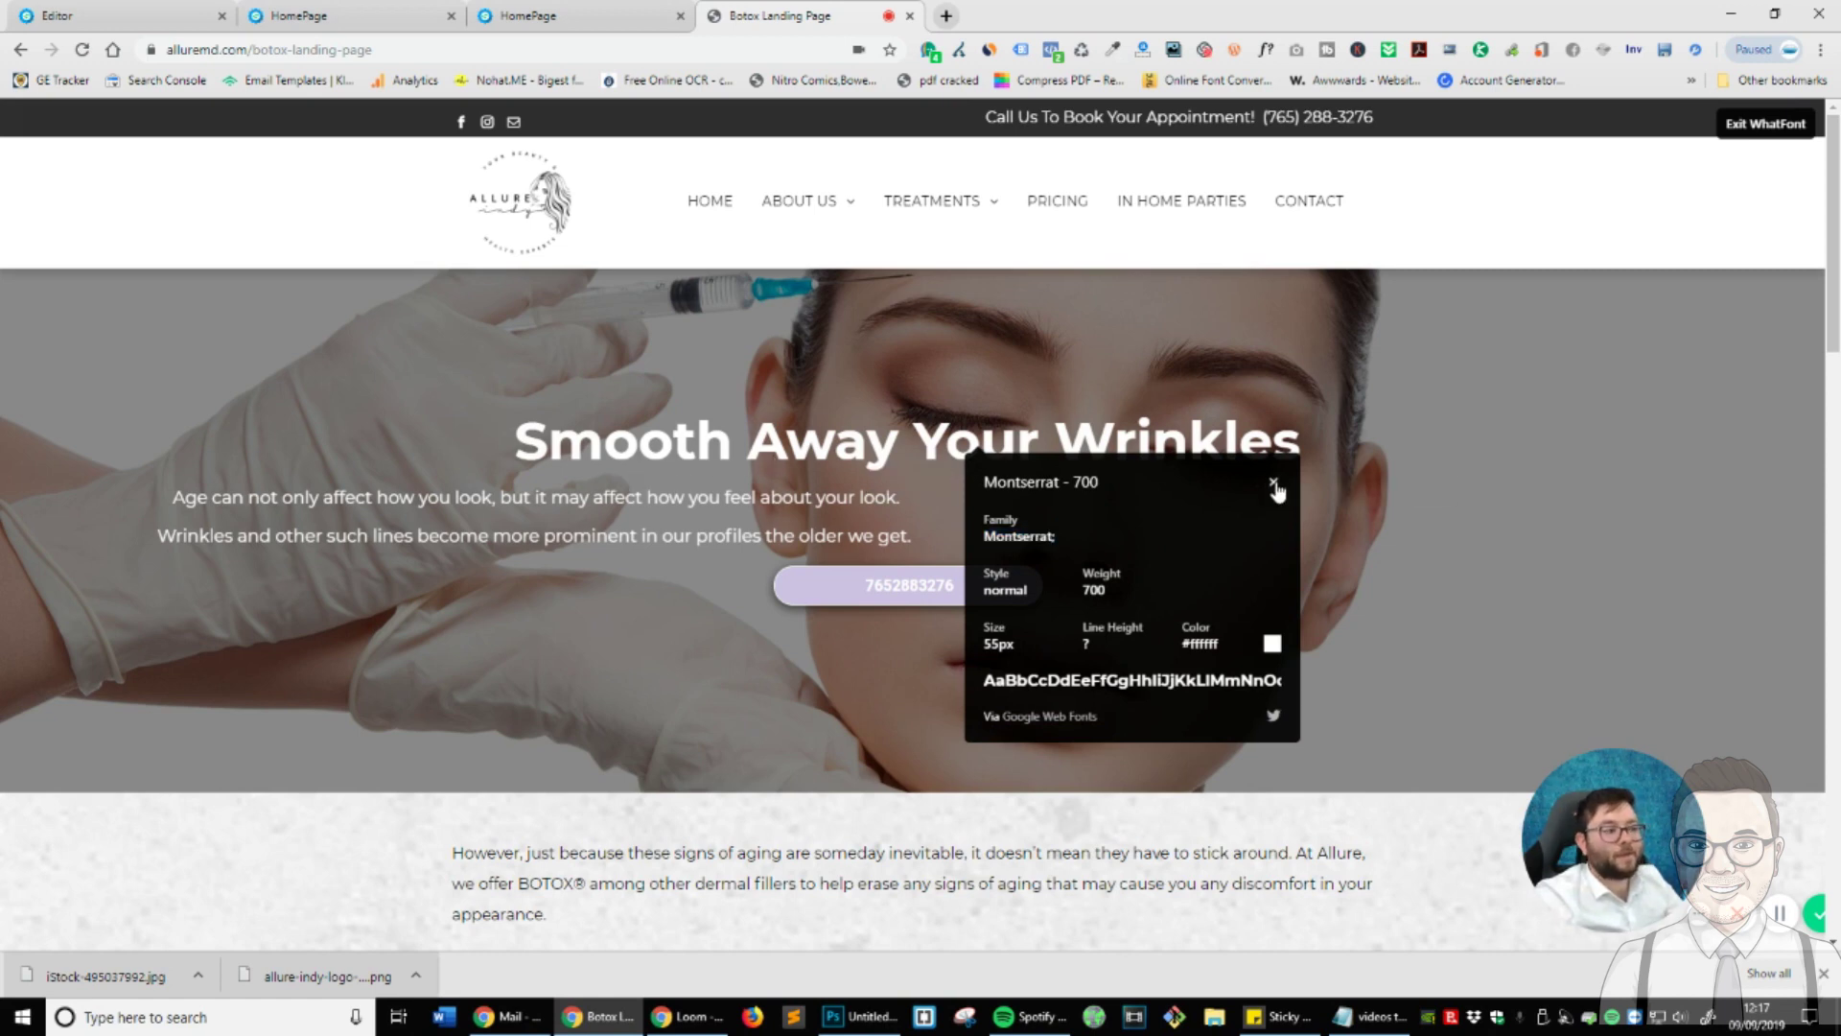
- Set the headline's font family to the Google font Montserrat
left_click(125, 15)
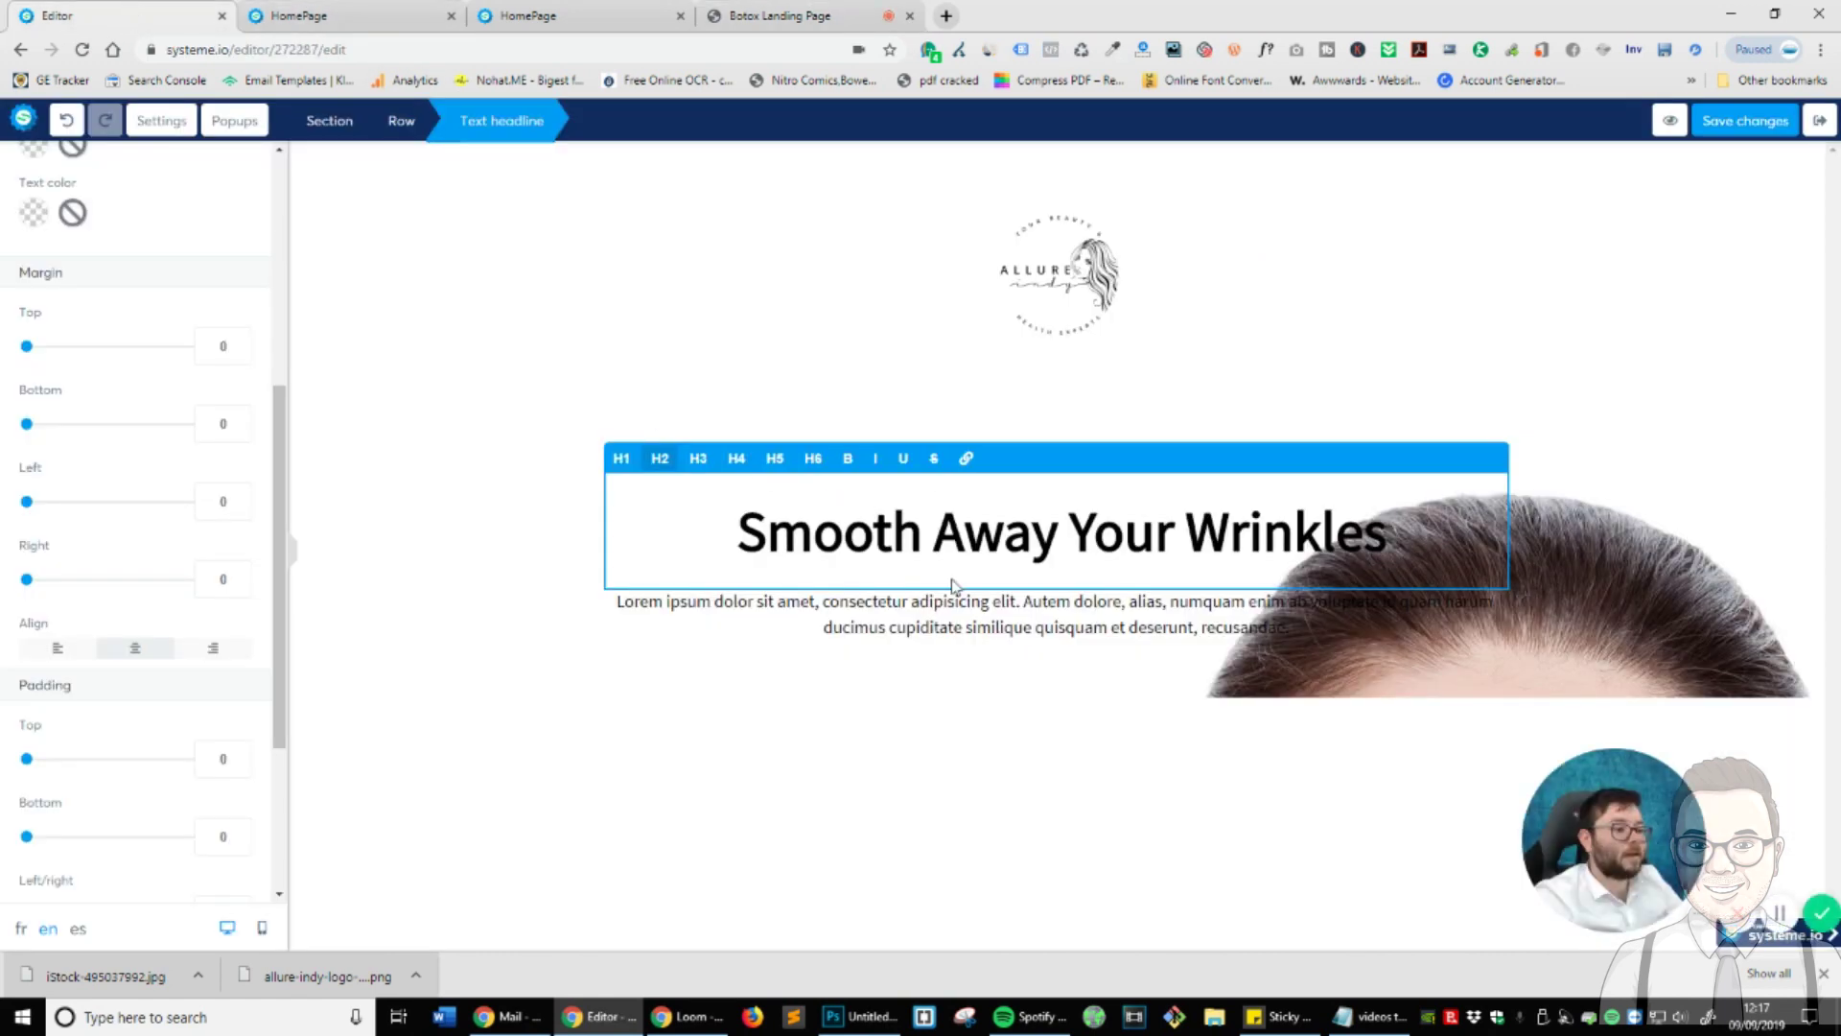
double_click(960, 545)
triple_click(960, 544)
scroll(101, 405, "up", 5)
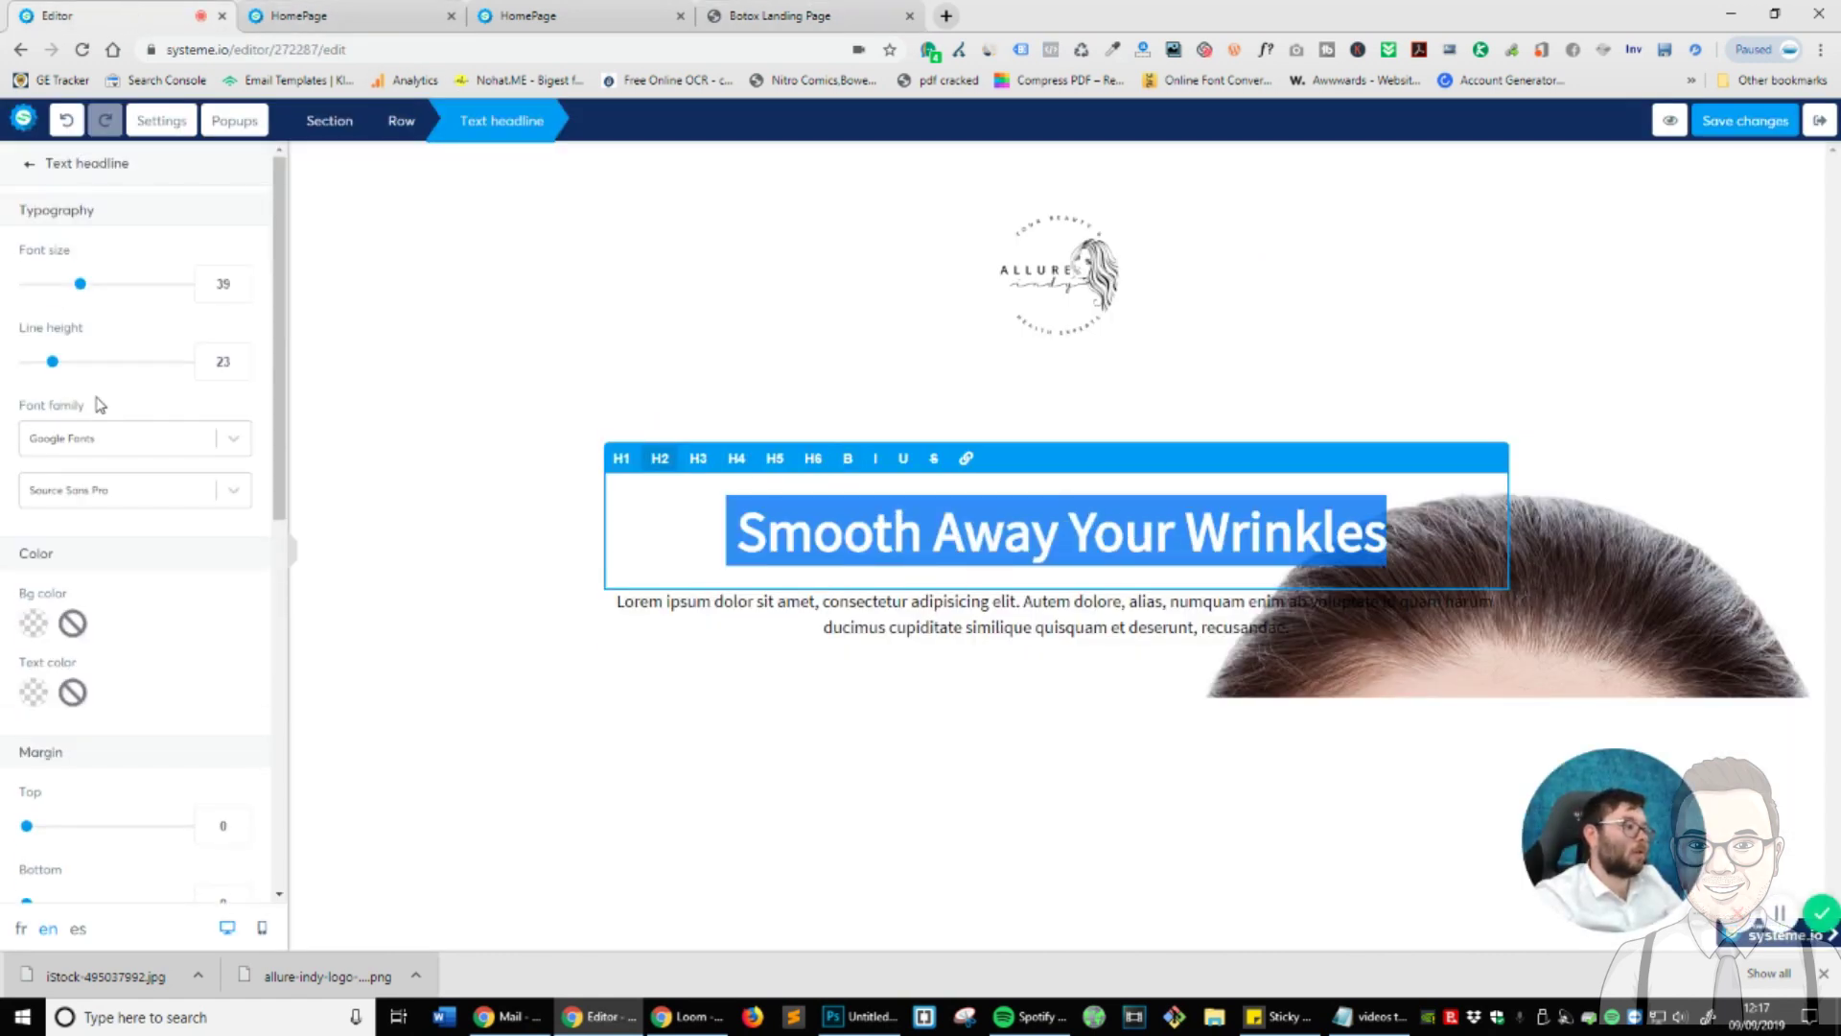
left_click(233, 444)
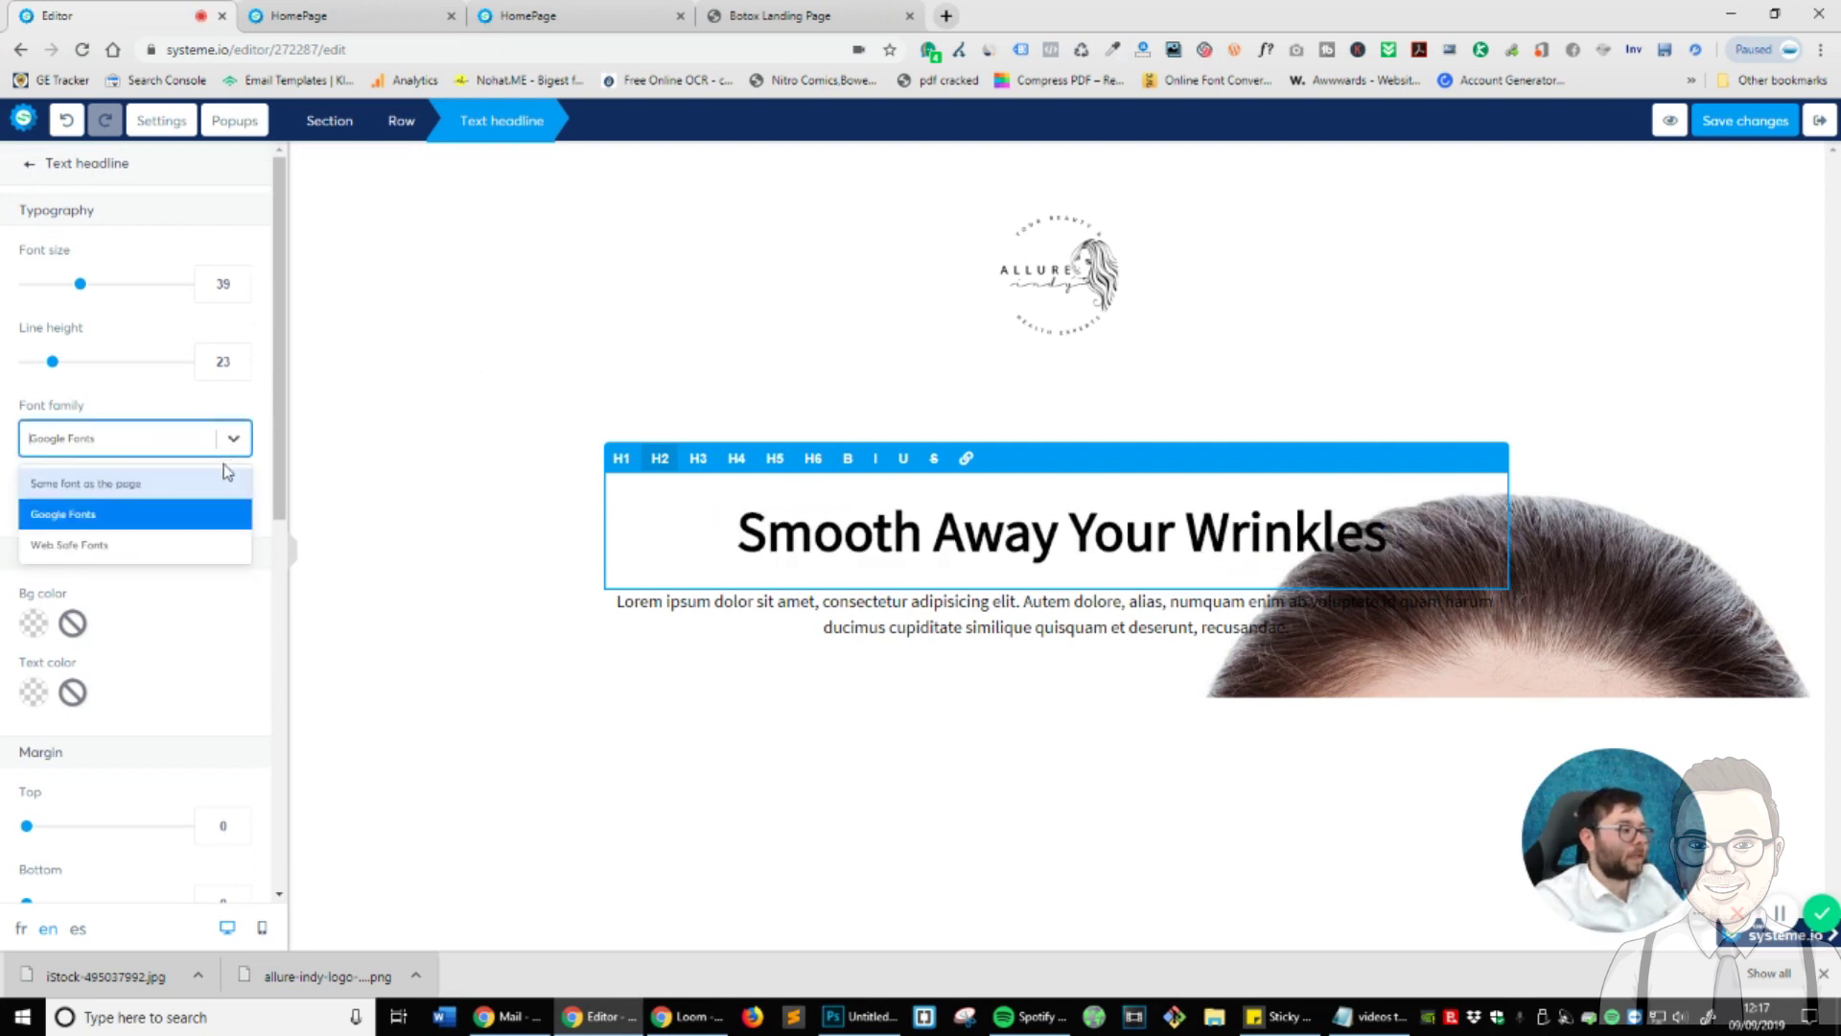
scroll(185, 514, "down", 3)
scroll(185, 514, "up", 2)
left_click(243, 391)
left_click(235, 394)
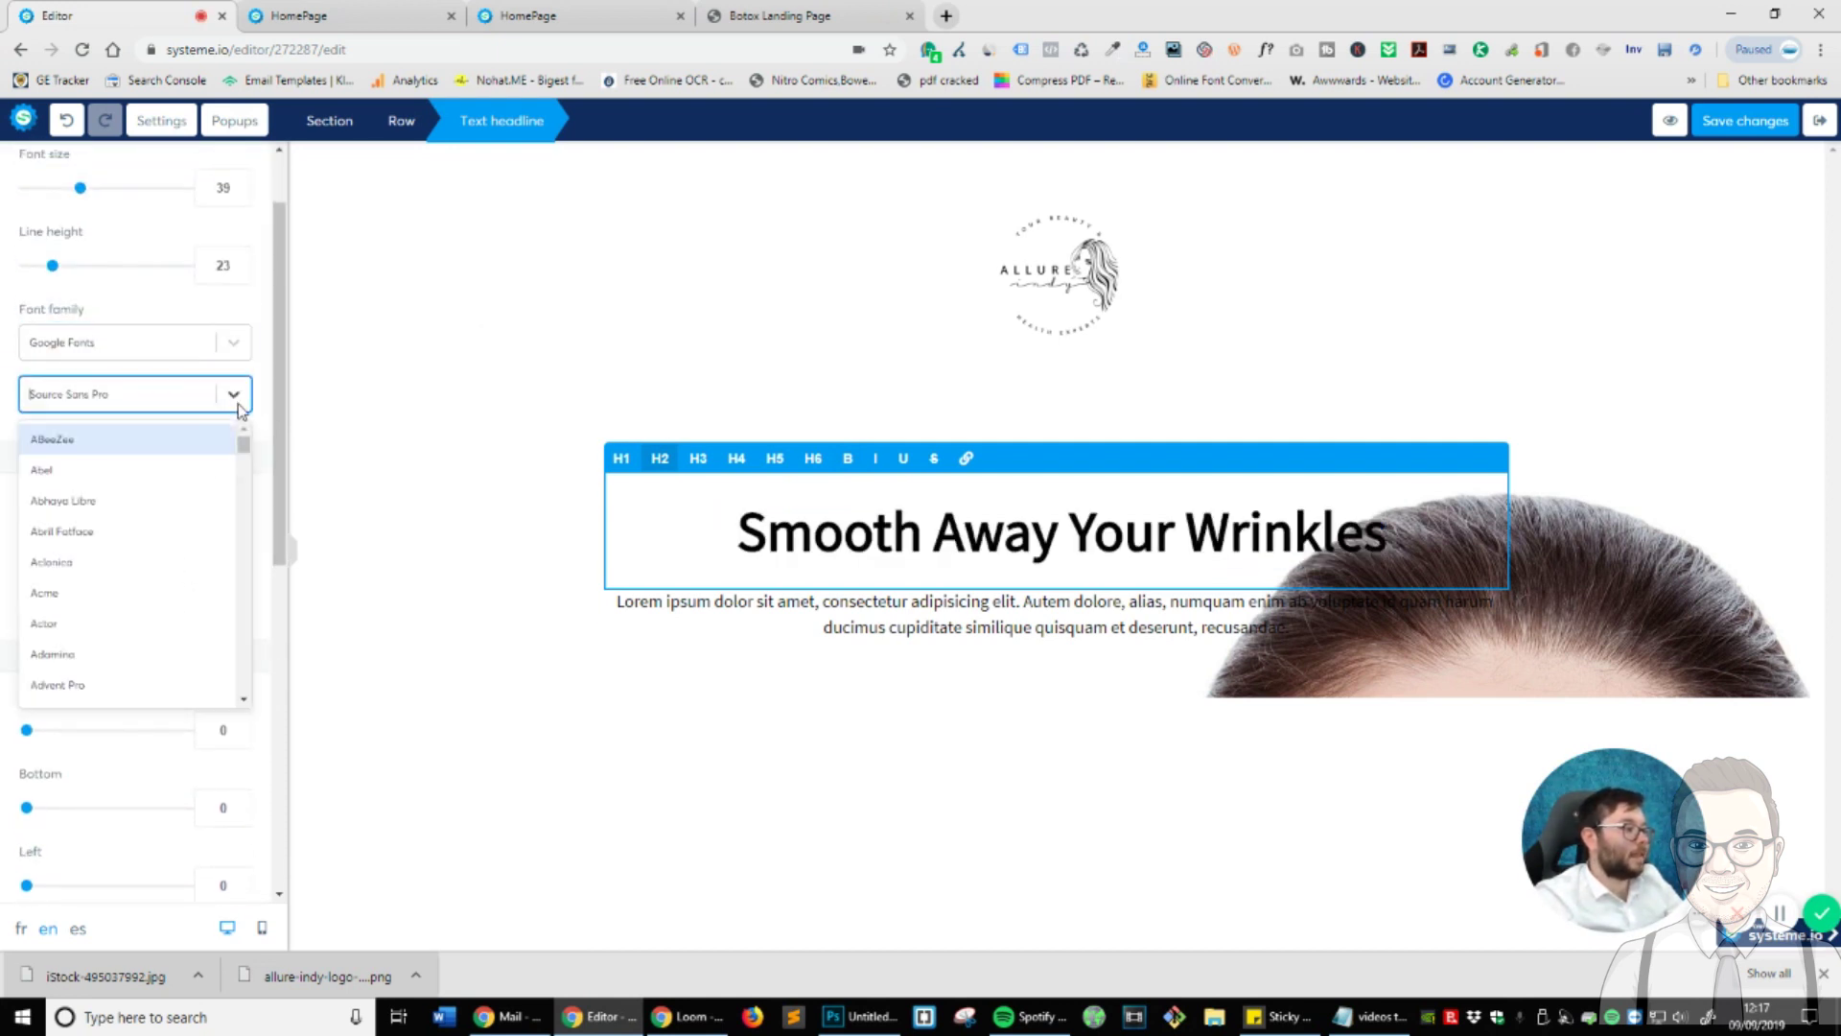
scroll(212, 495, "down", 1)
scroll(208, 501, "down", 15)
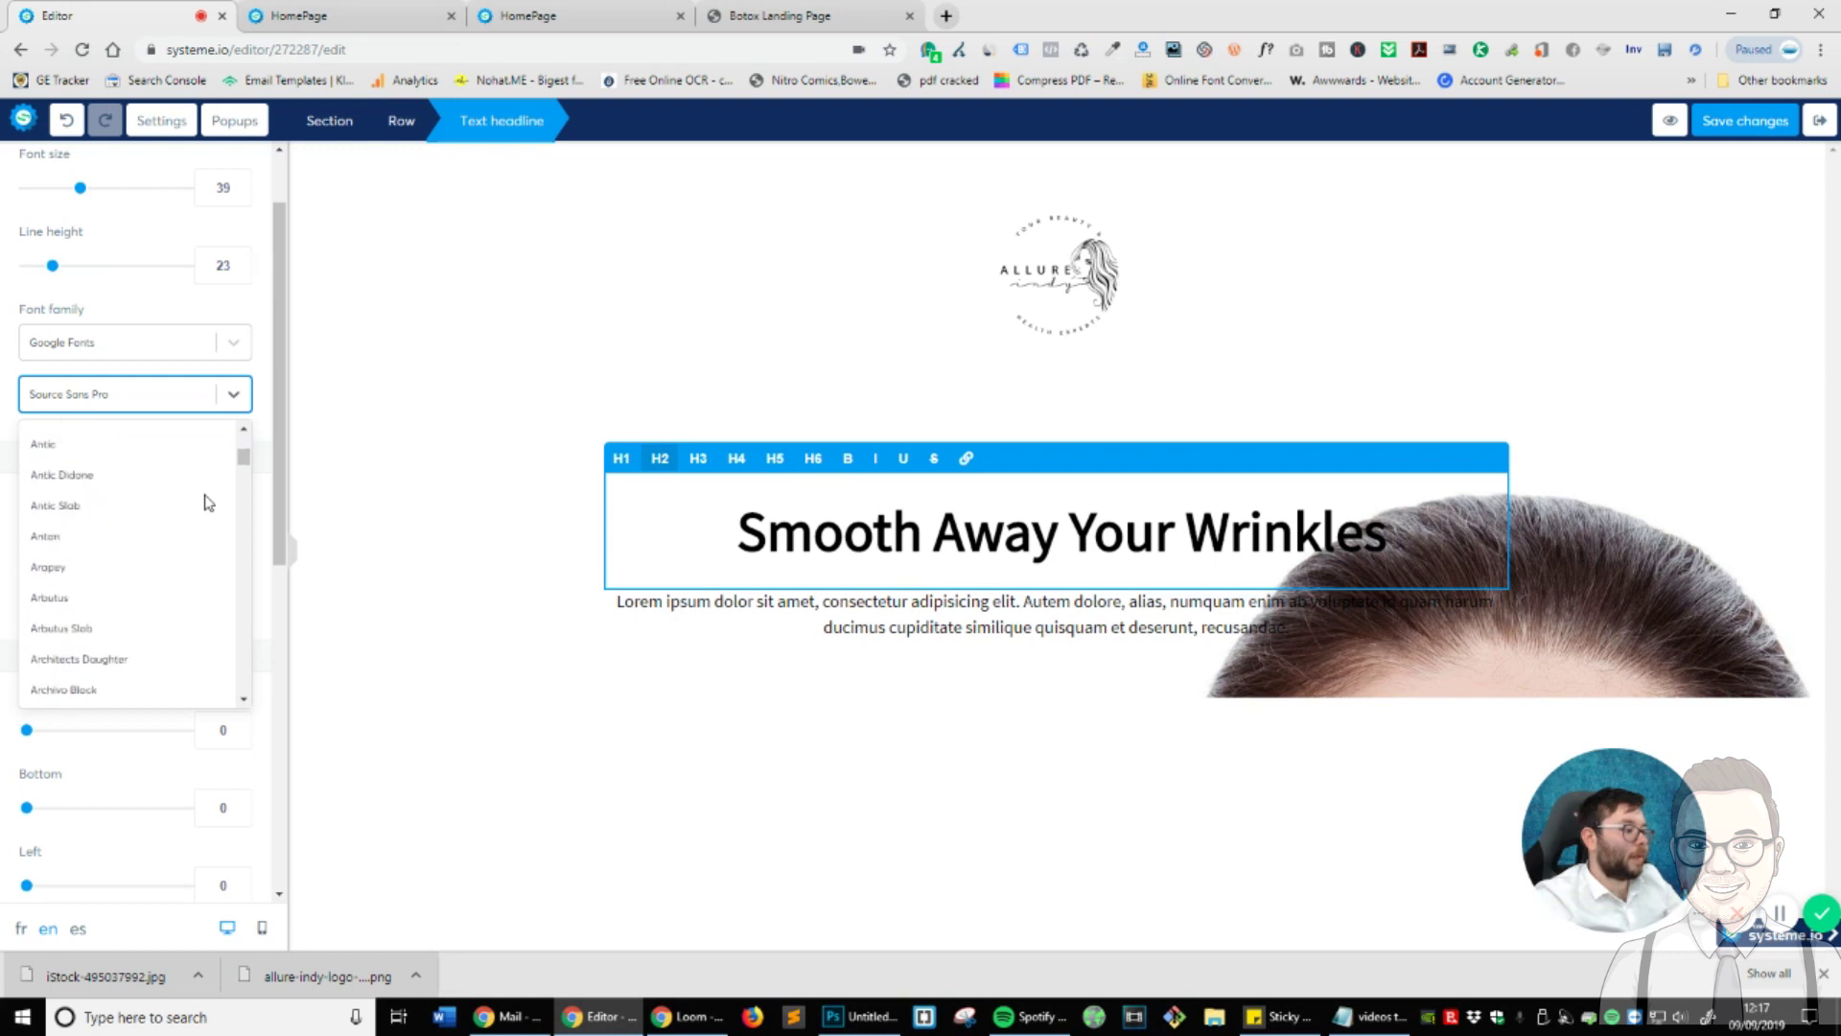
left_click_drag(243, 508, 242, 594)
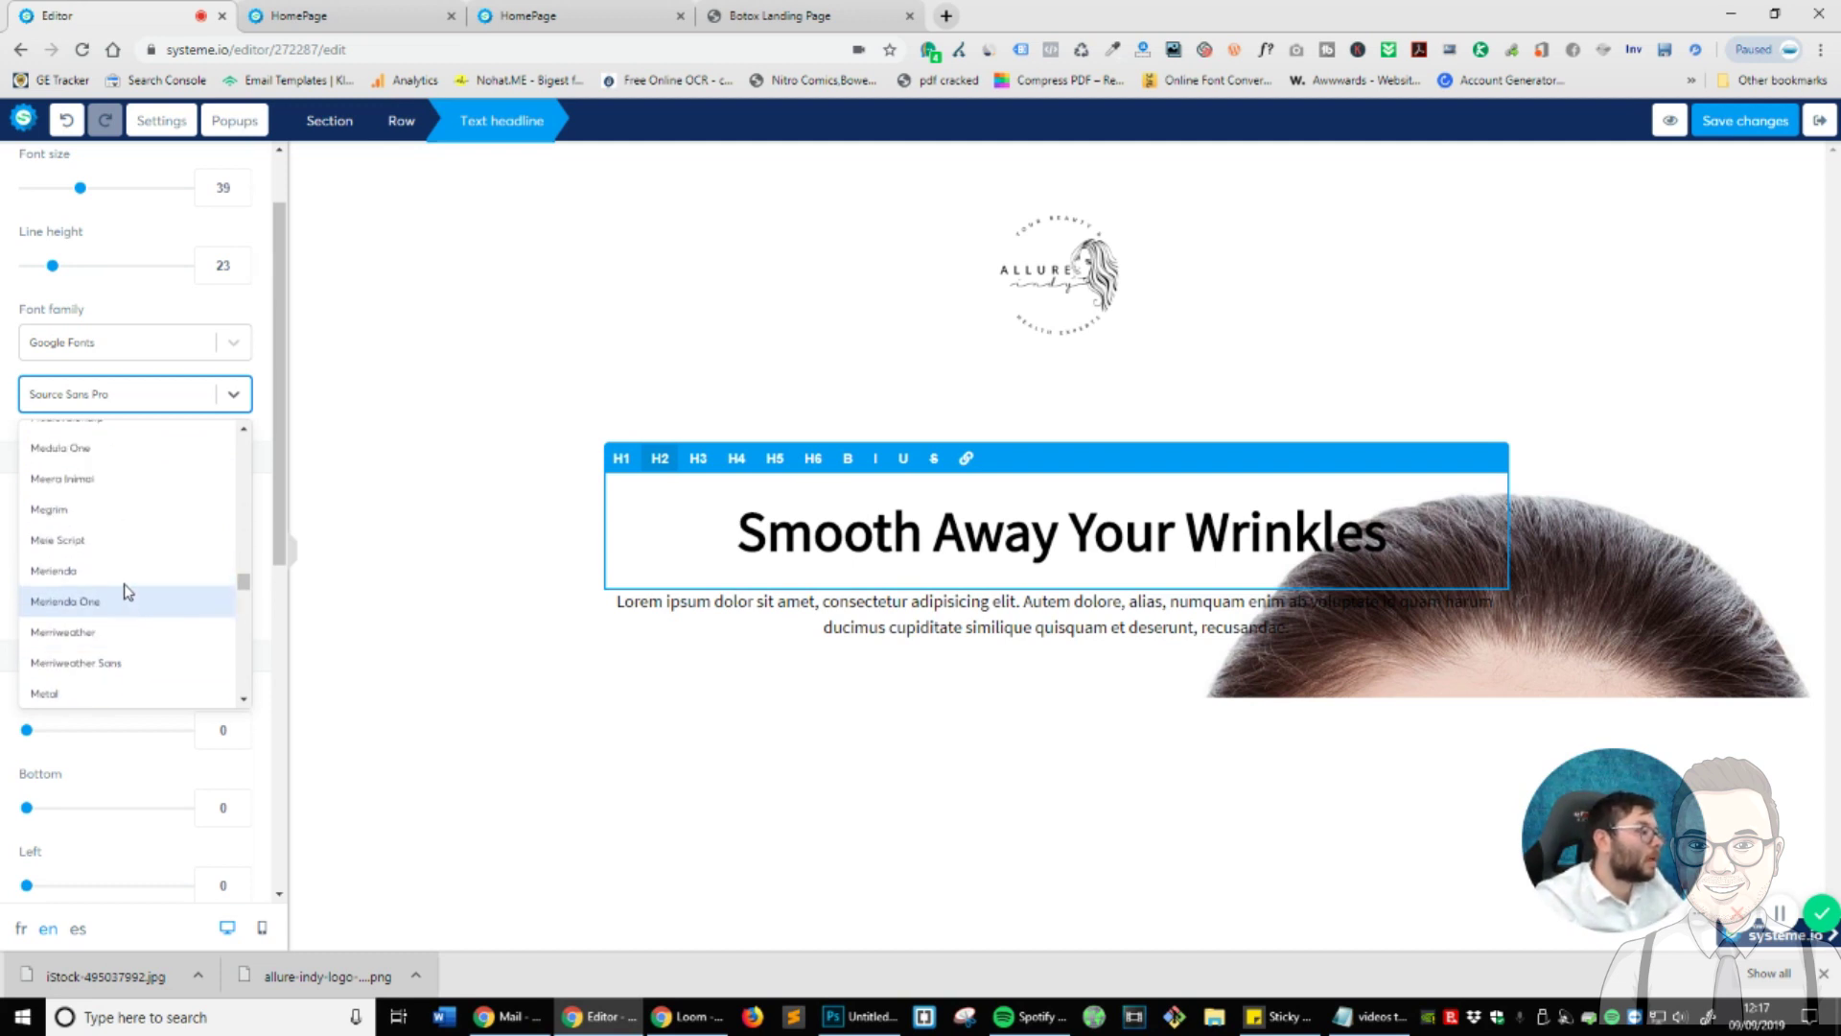
scroll(126, 595, "down", 3)
scroll(127, 592, "down", 5)
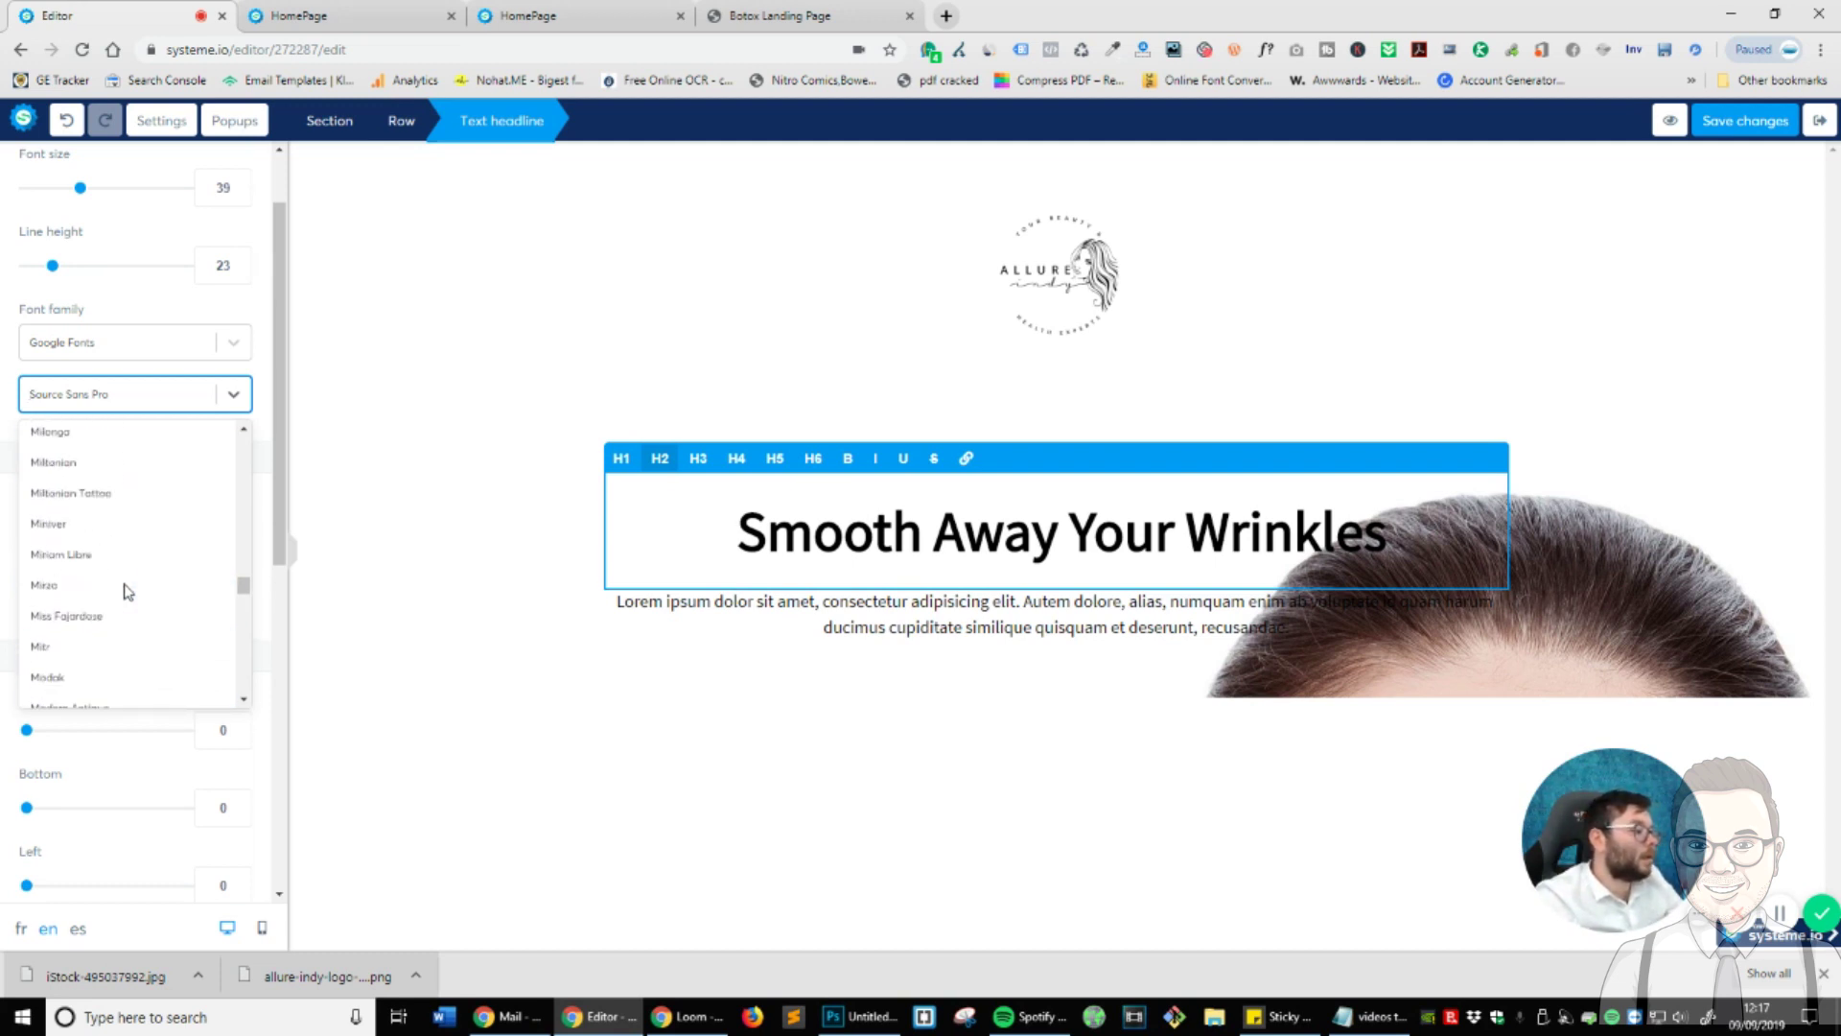
scroll(125, 590, "down", 5)
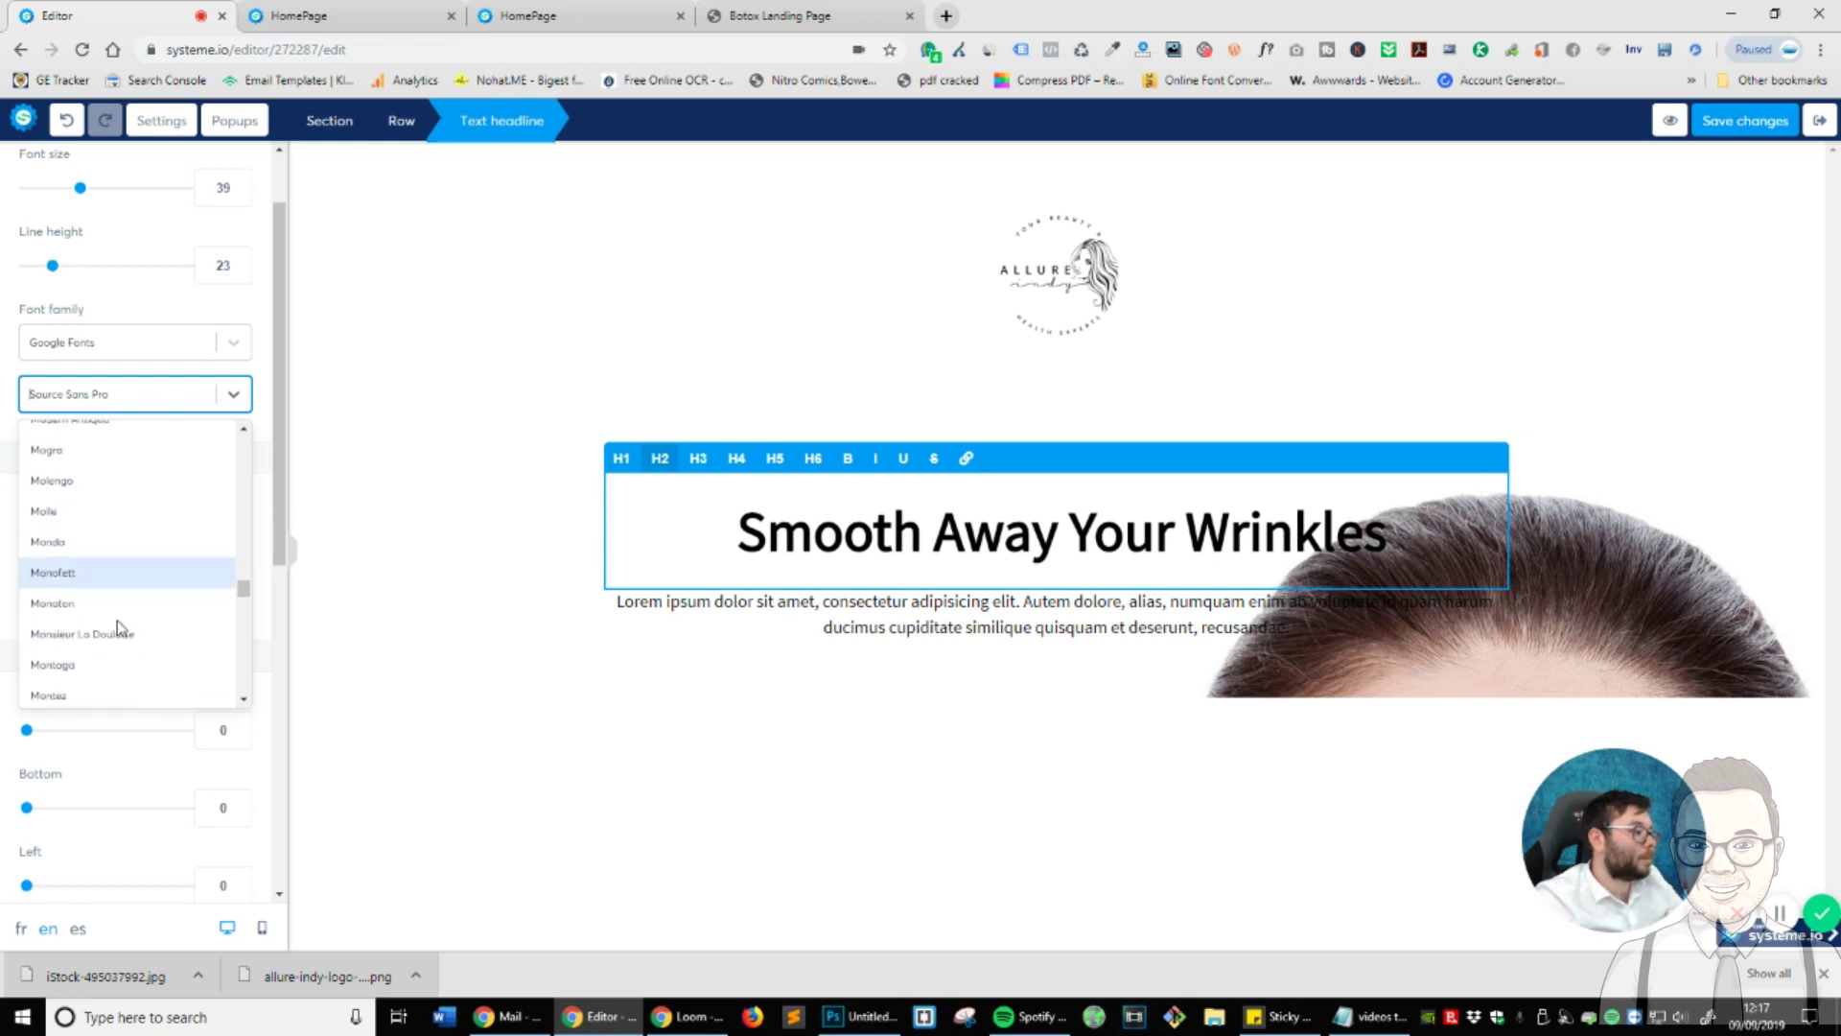
scroll(112, 561, "down", 3)
left_click(101, 535)
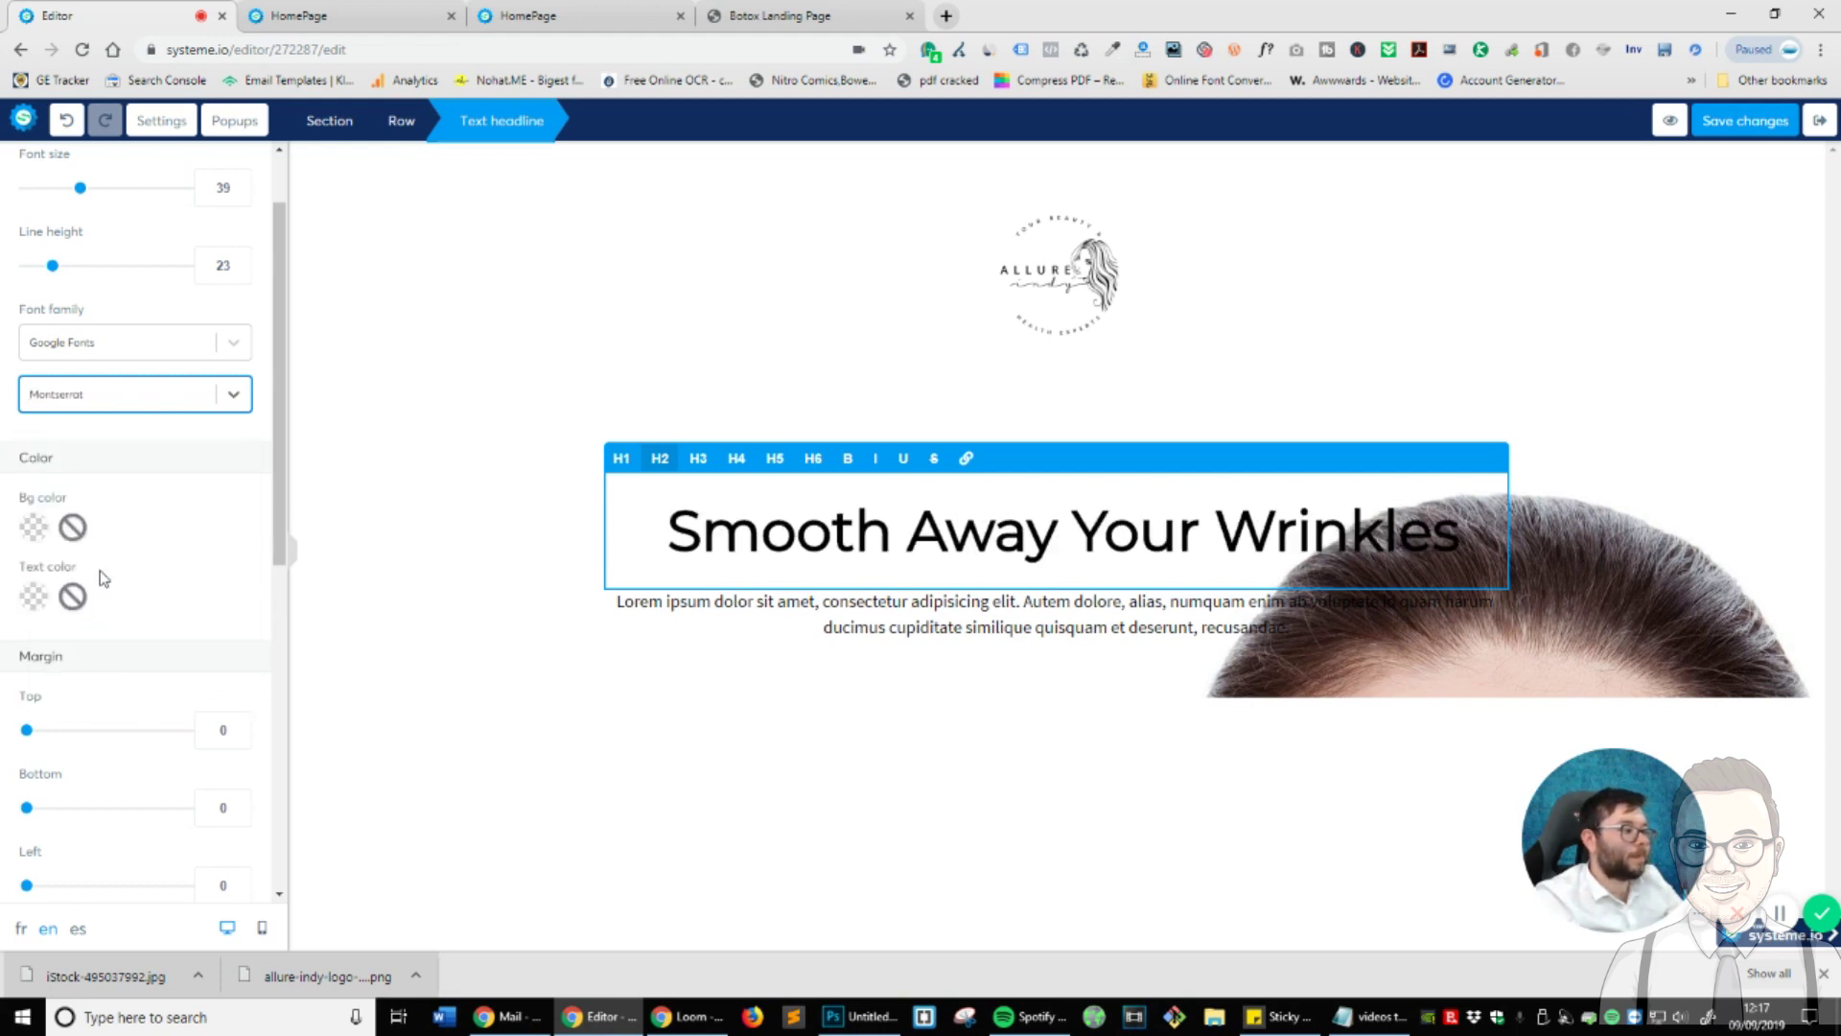
- Try italic on the headline, then remove it so the text stays non-italic
triple_click(1033, 511)
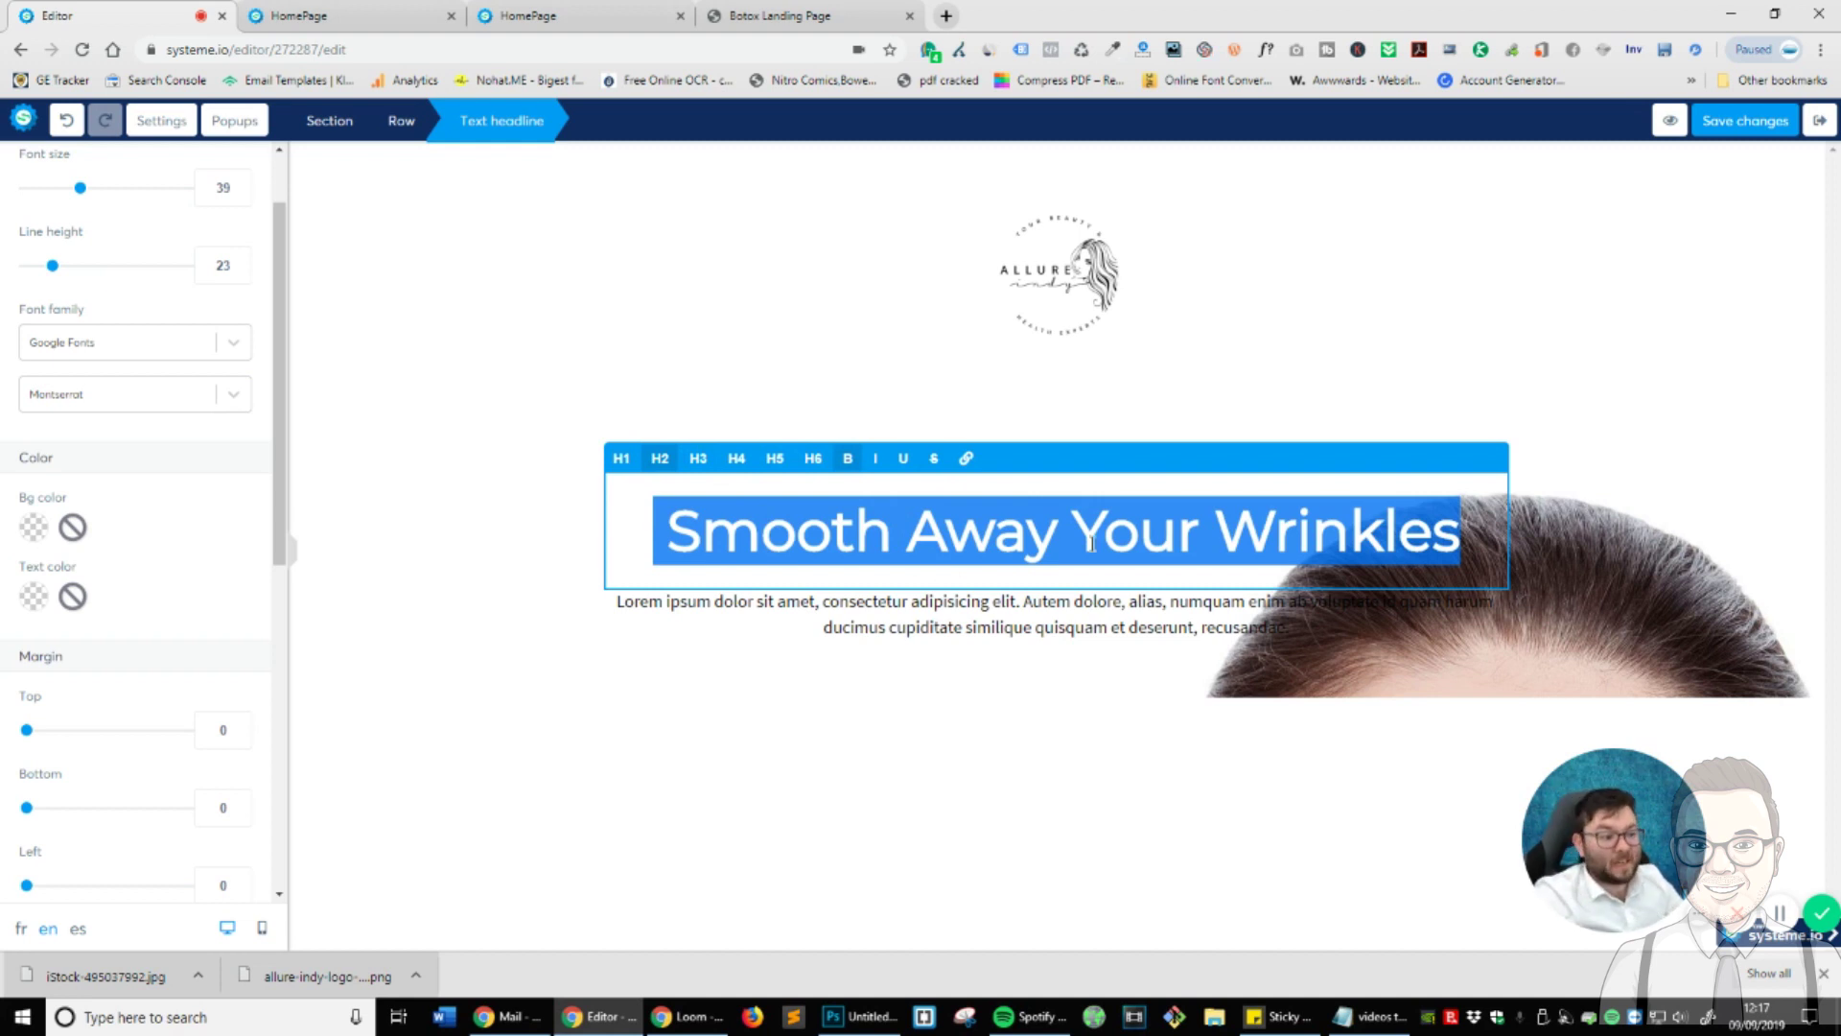
left_click(875, 461)
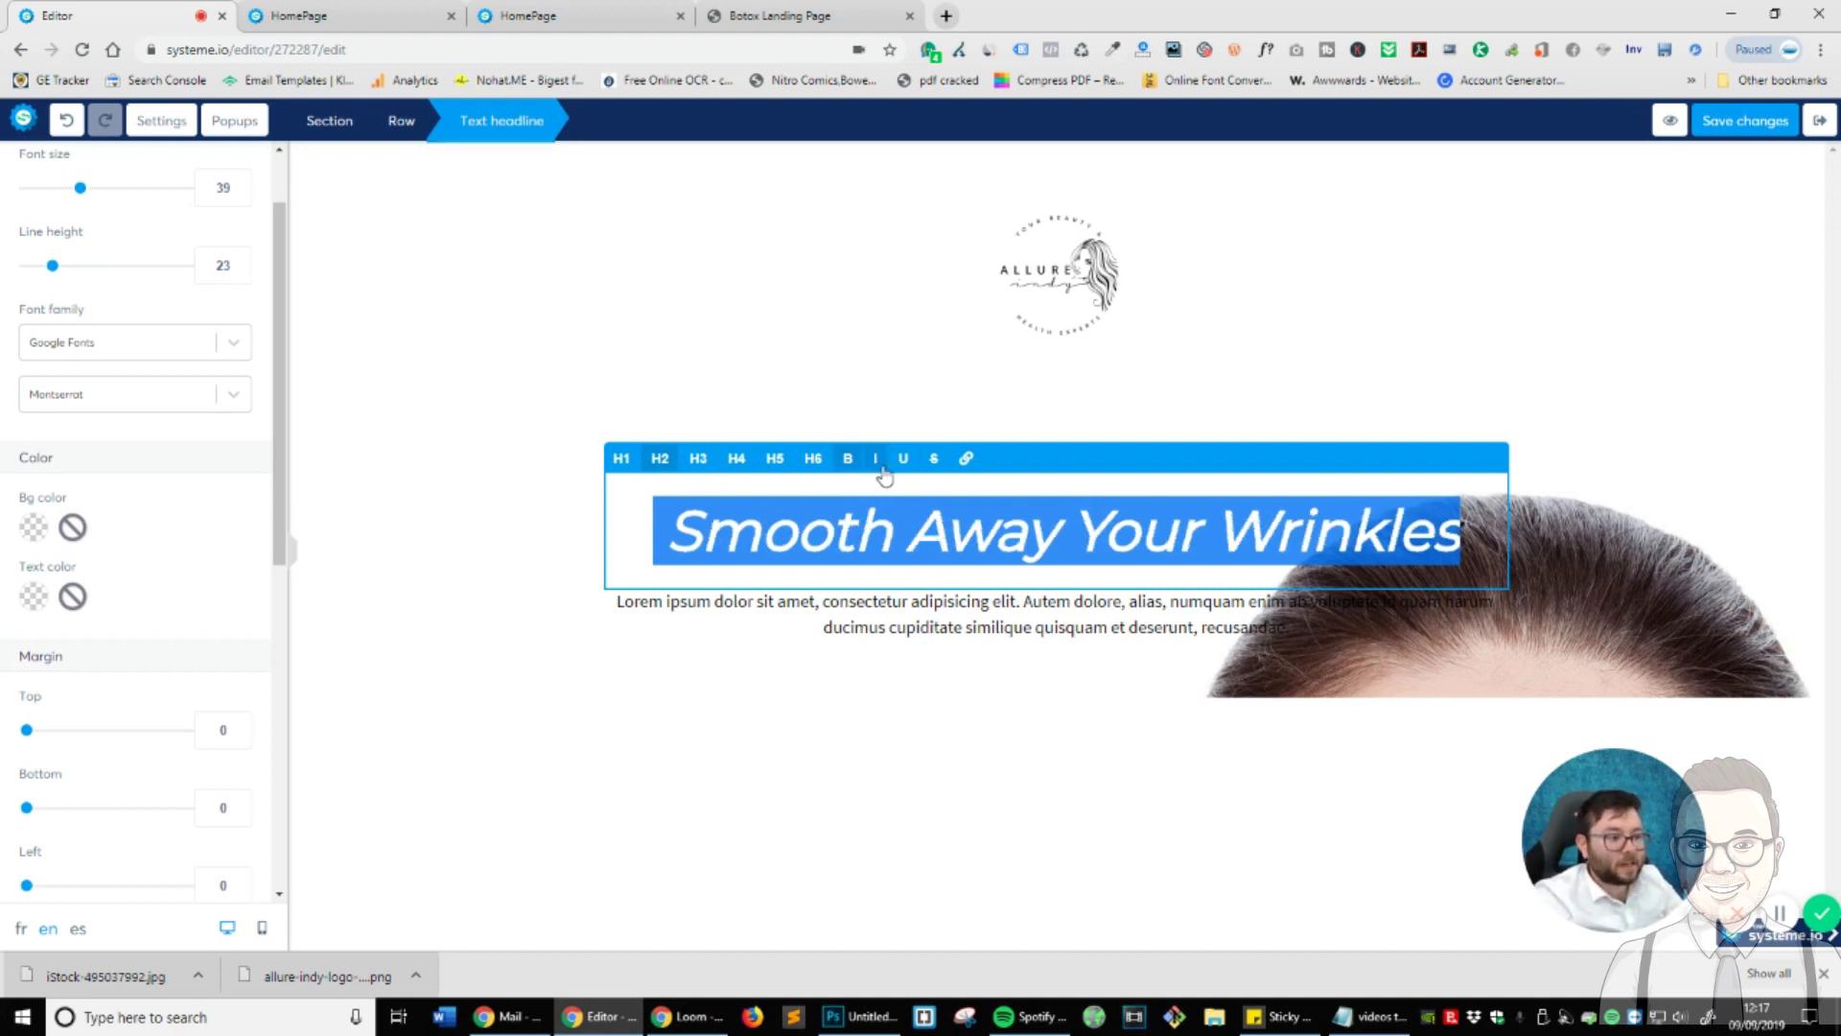
left_click(882, 472)
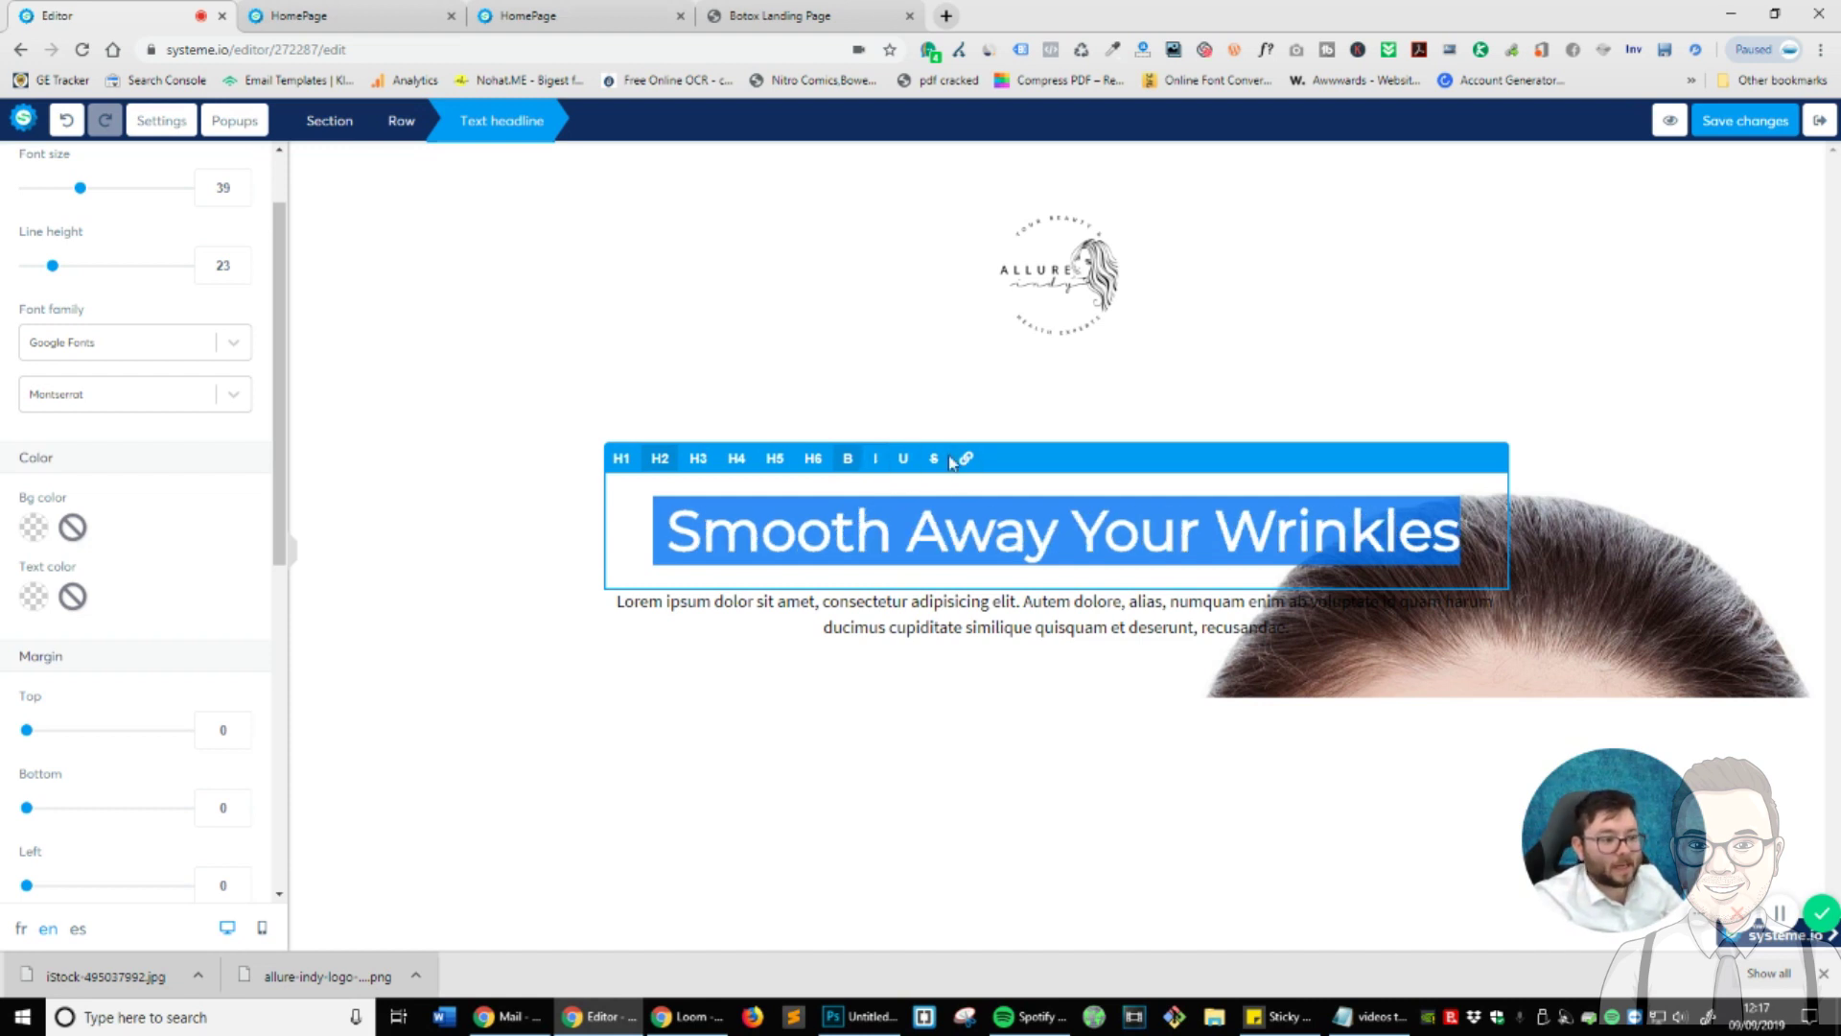
left_click(1175, 847)
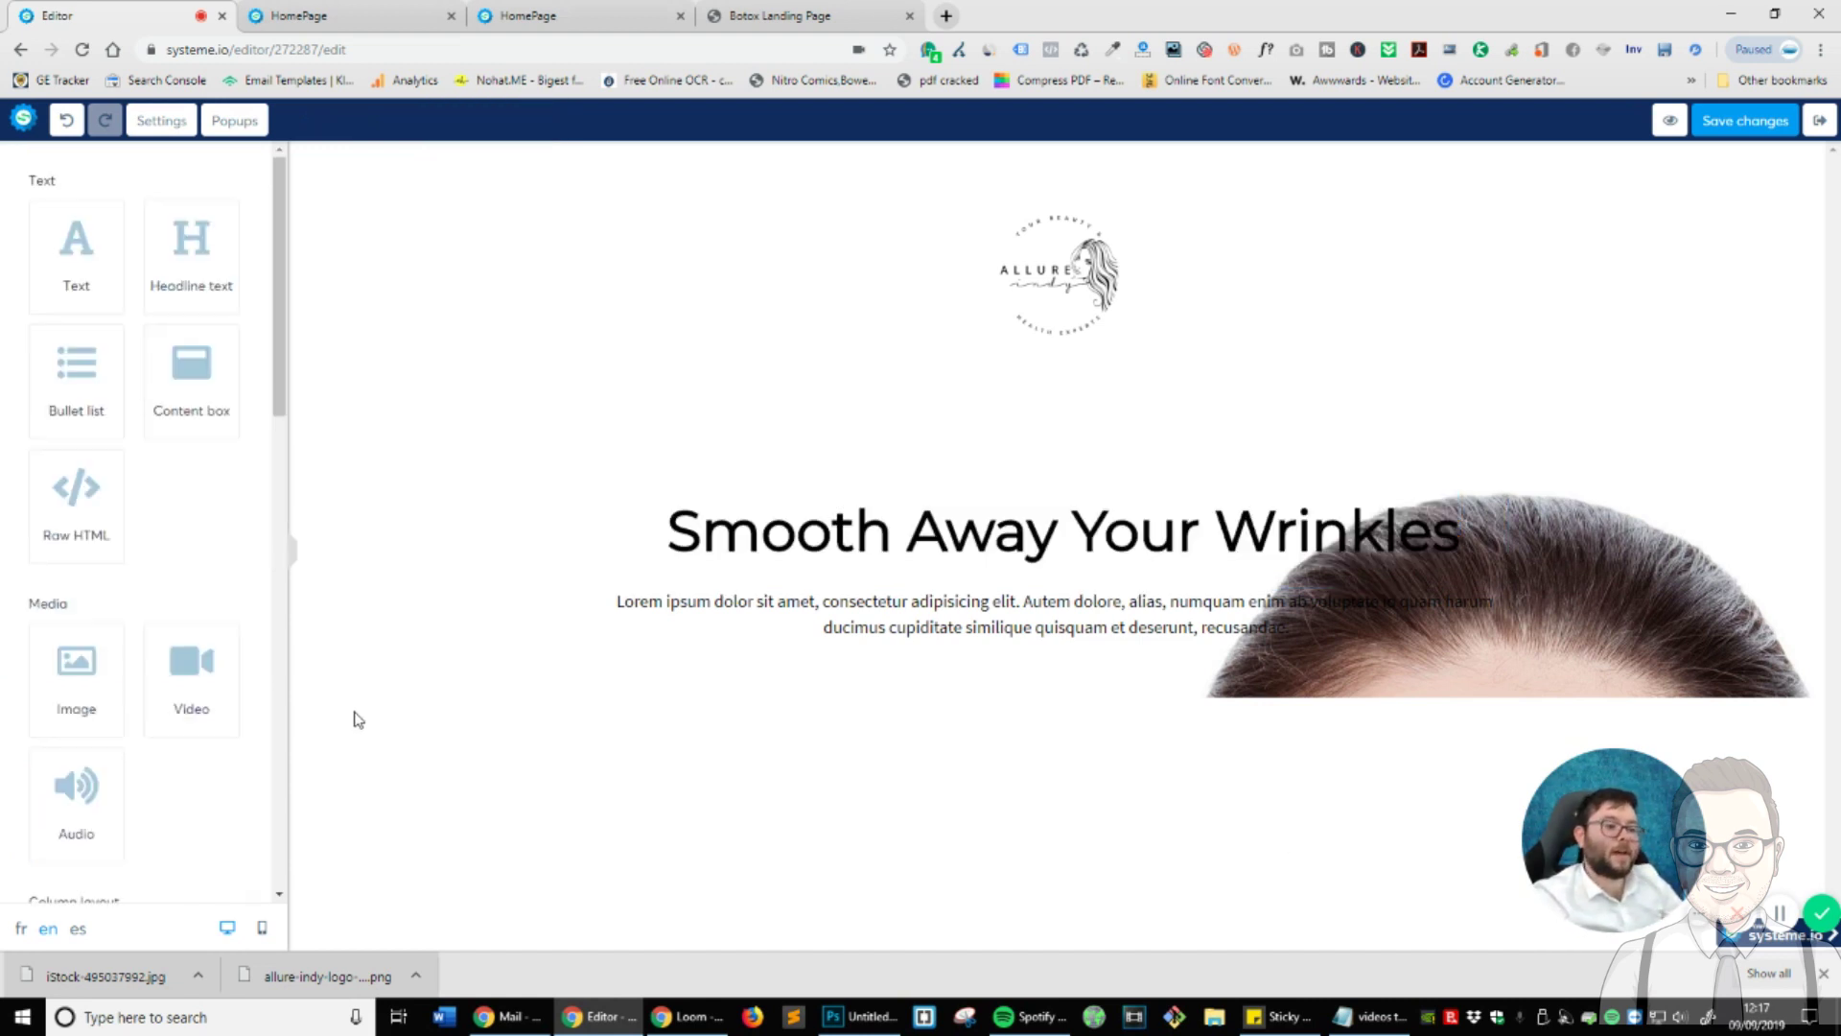
- Copy the two-line hero paragraph from the reference page and begin editing the editor's placeholder paragraph
left_click(732, 10)
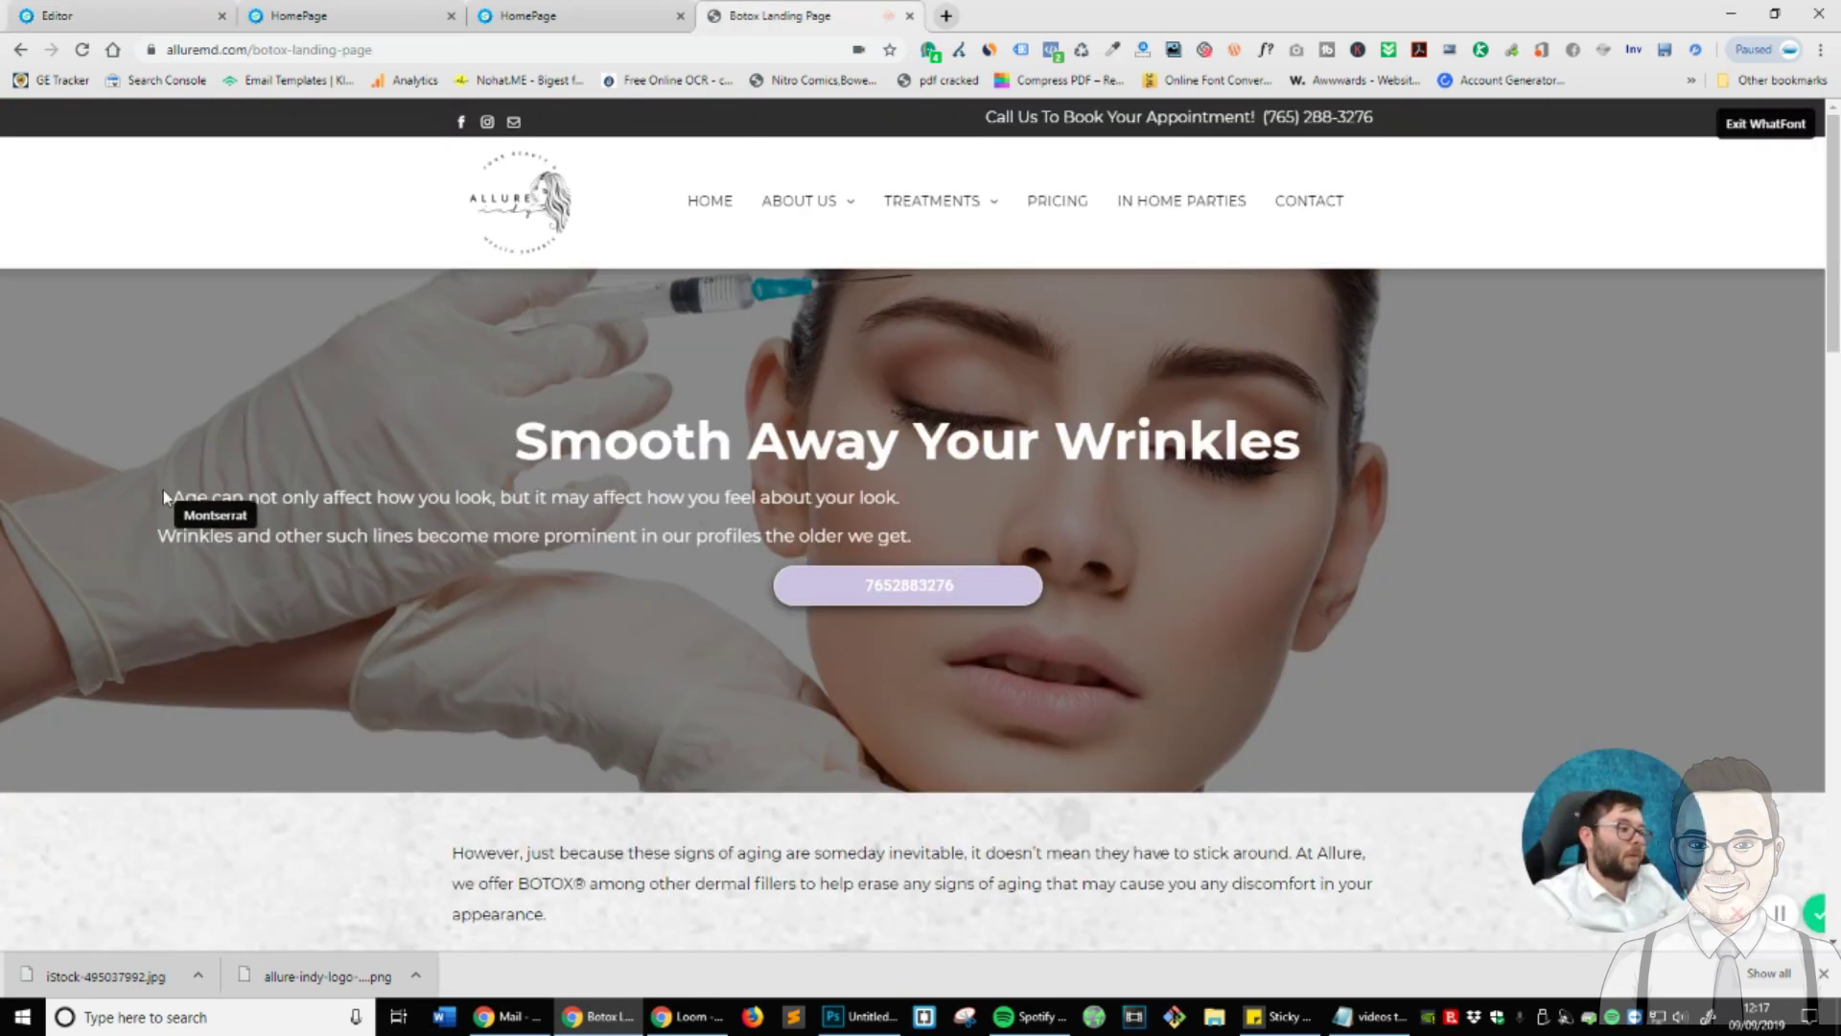
key("Escape")
left_click_drag(176, 498, 942, 523)
key("ctrl+c")
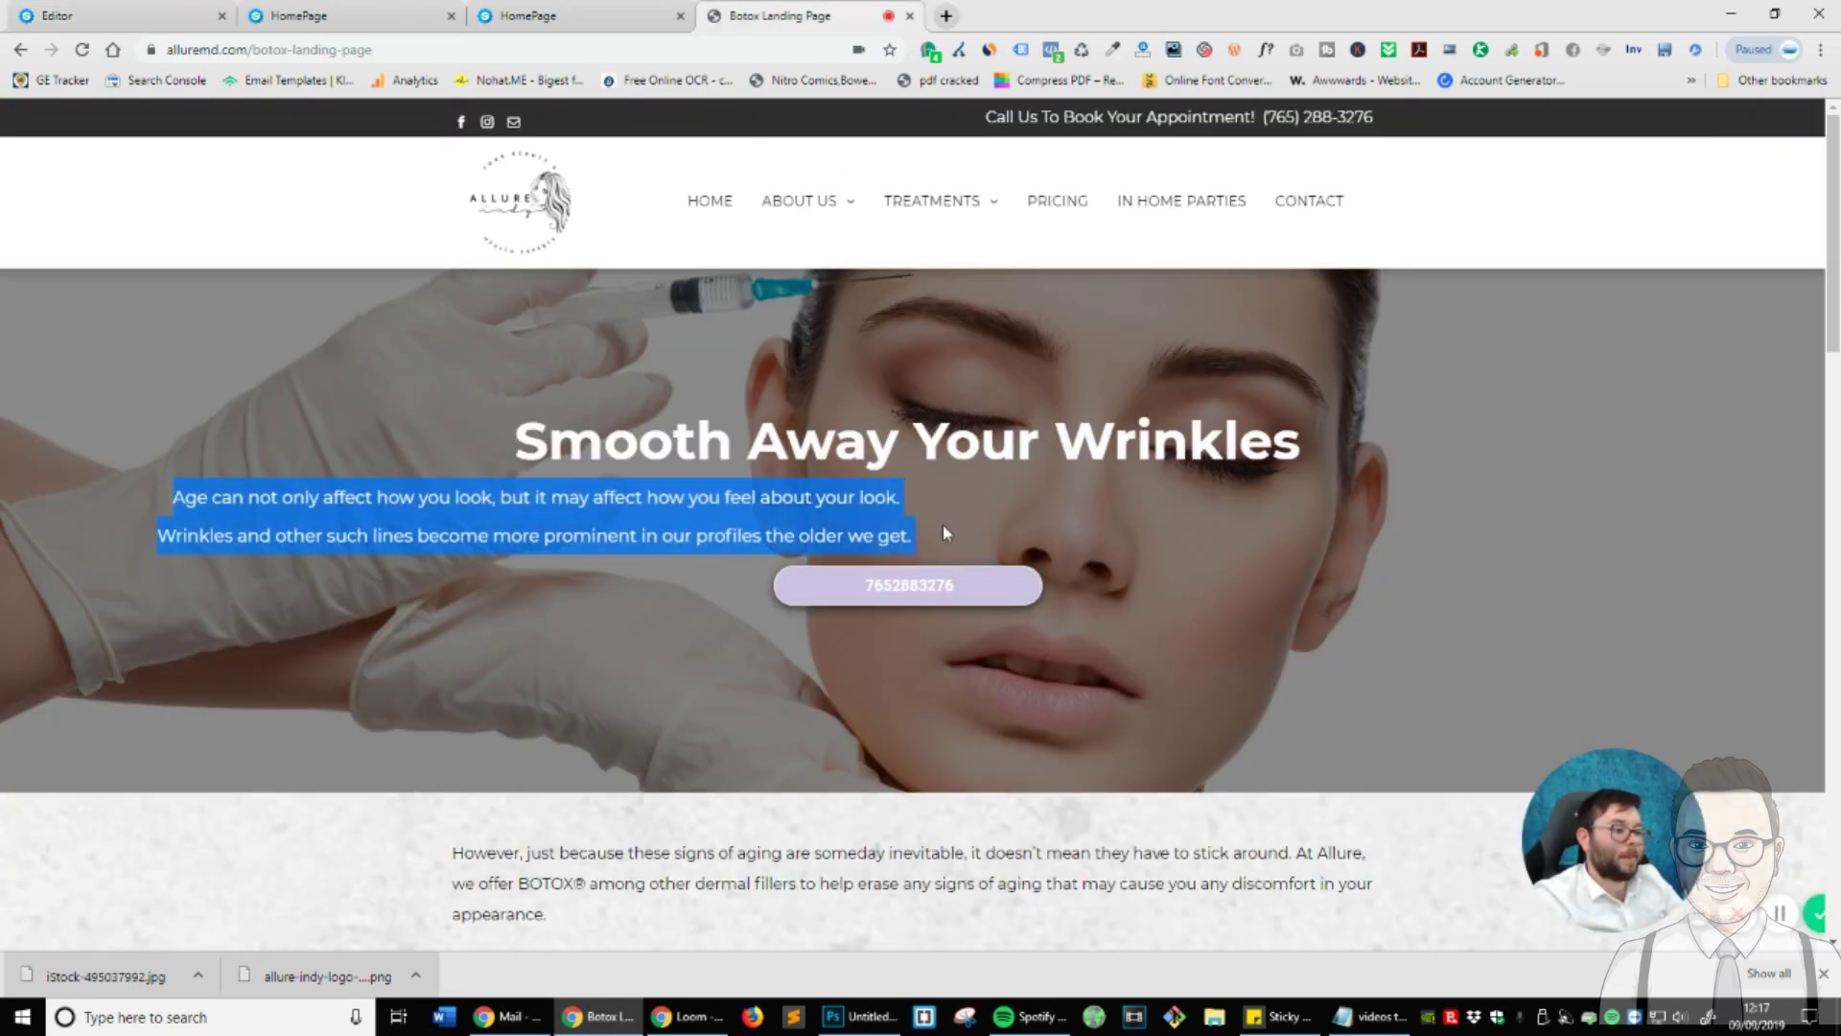
left_click(211, 25)
double_click(911, 601)
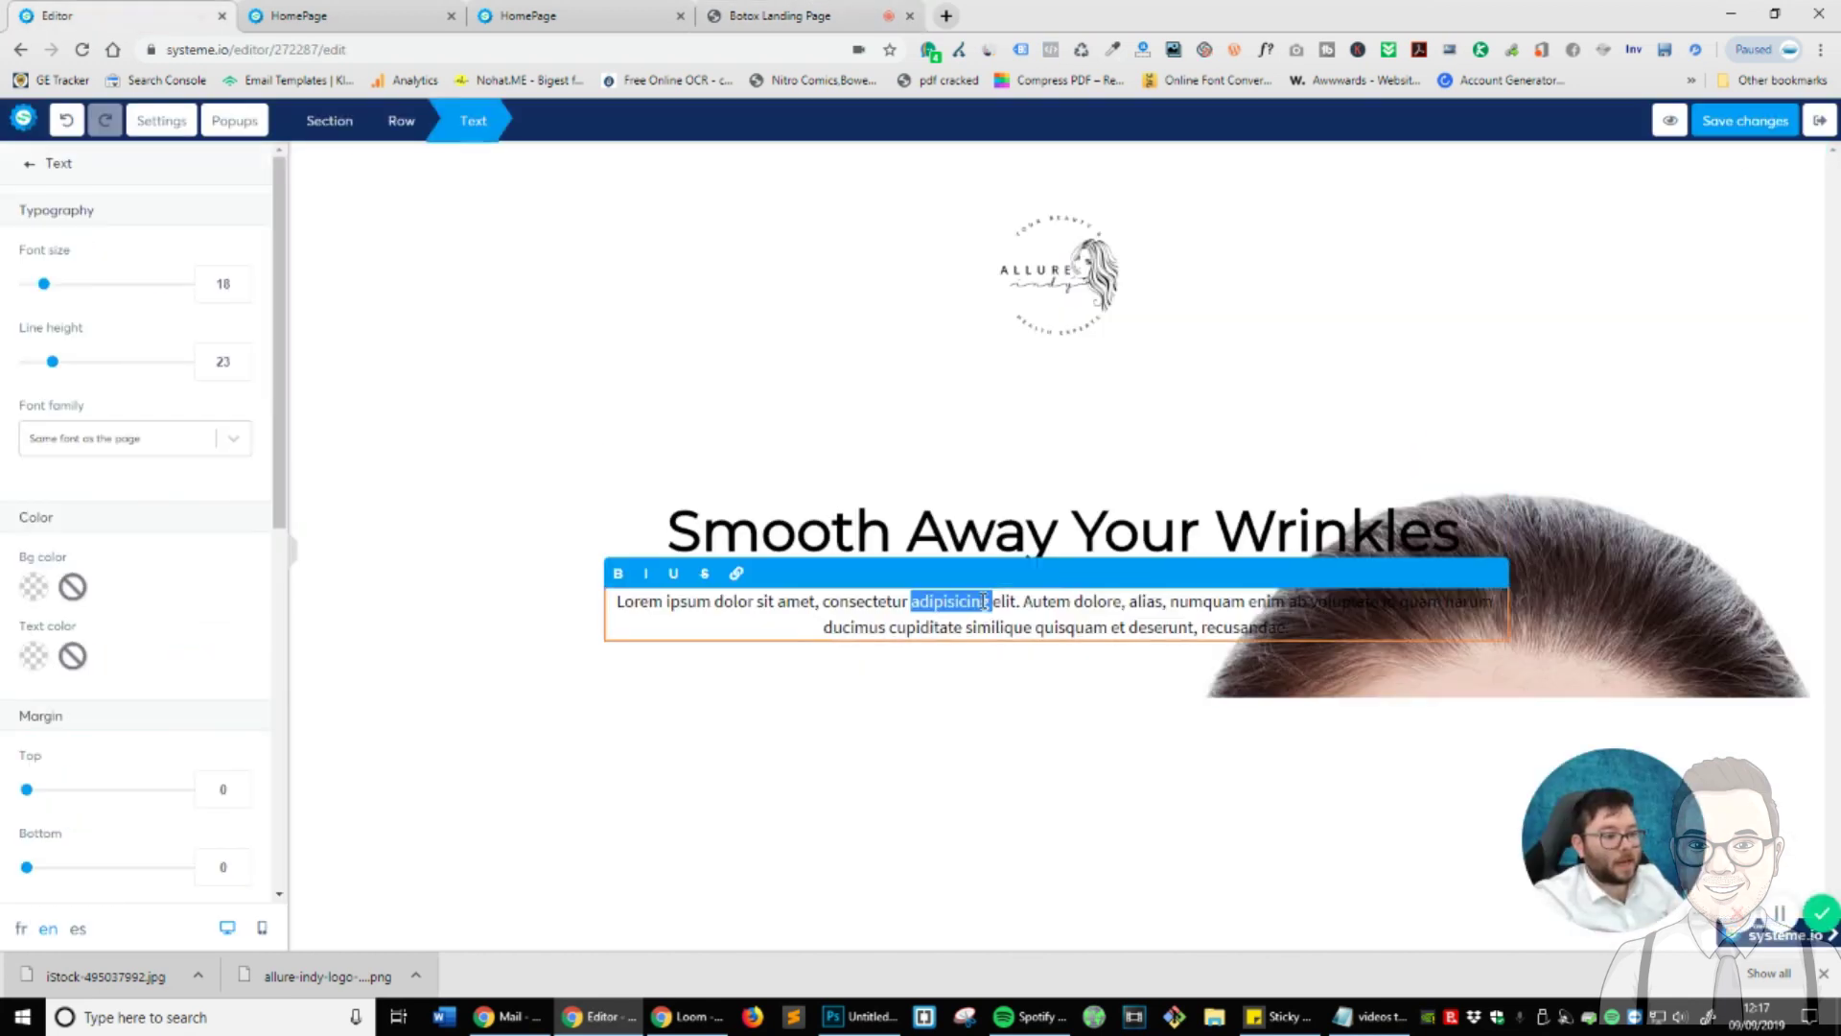
- Replace the Lorem ipsum paragraph with the copied aging-and-wrinkles text at font size 27
key("ctrl+a")
key("ctrl+v")
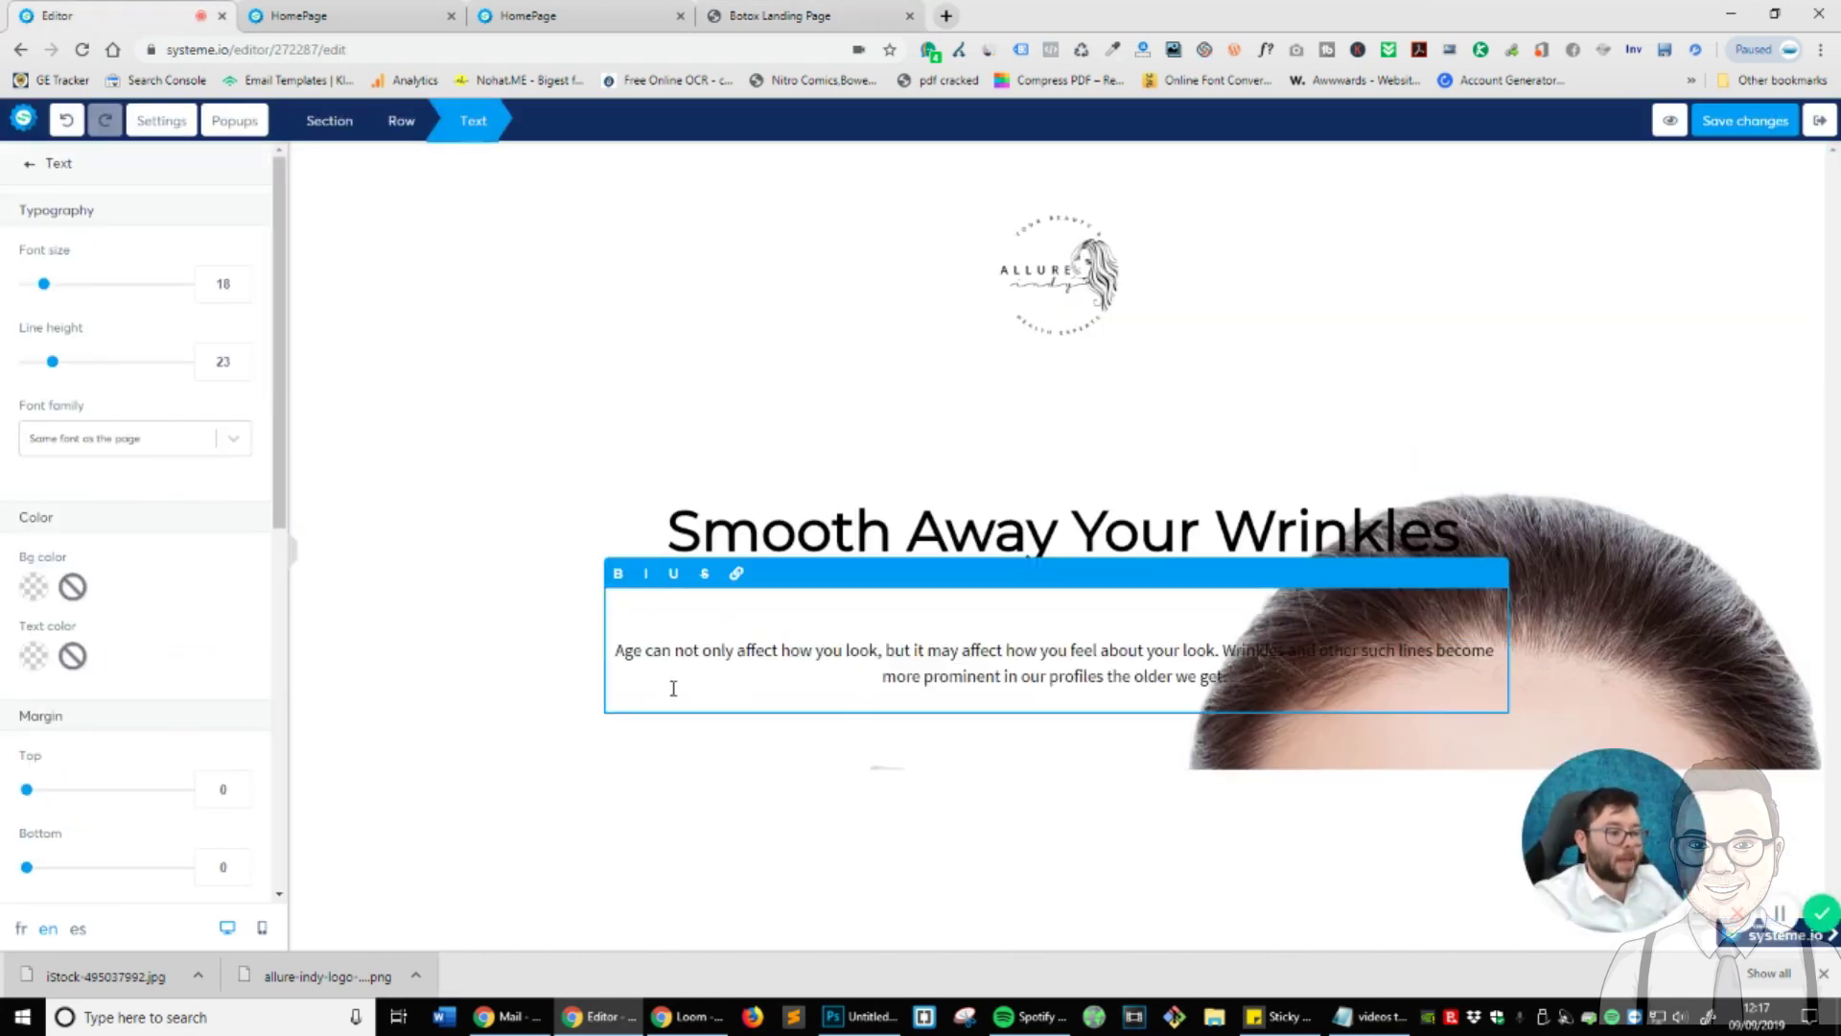
key("BackSpace")
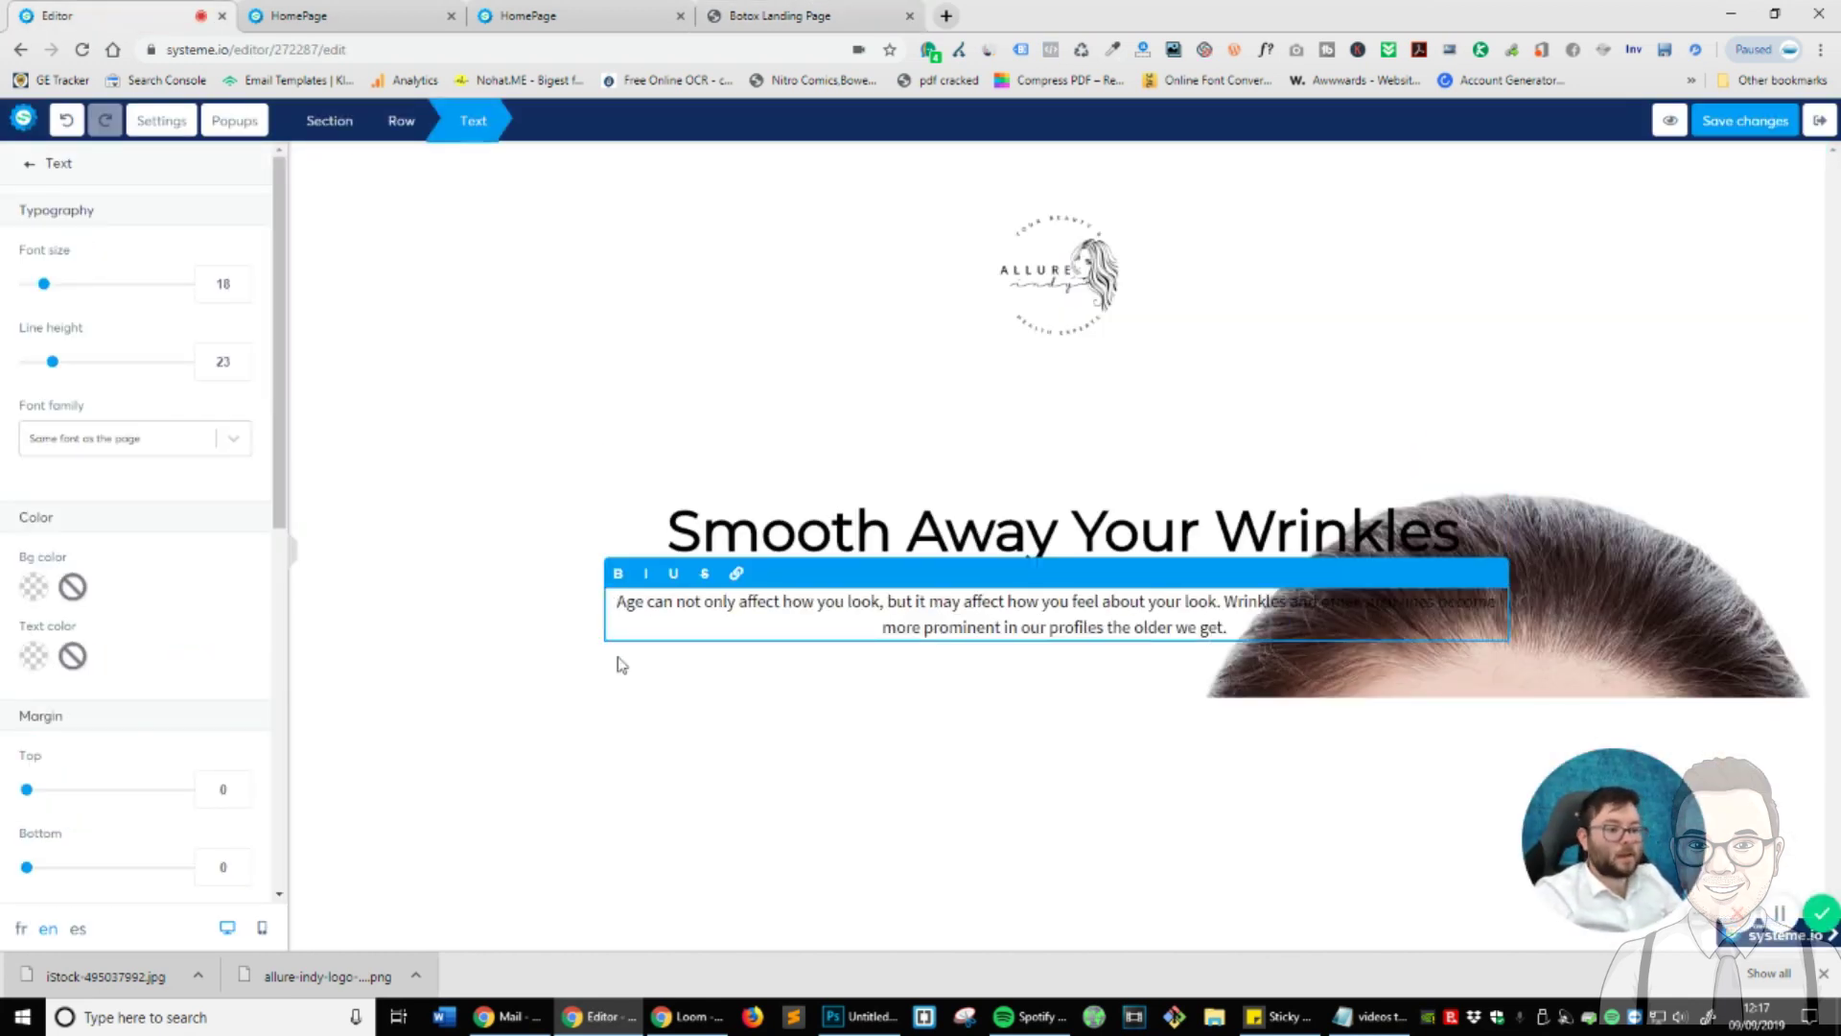
key("ctrl+a")
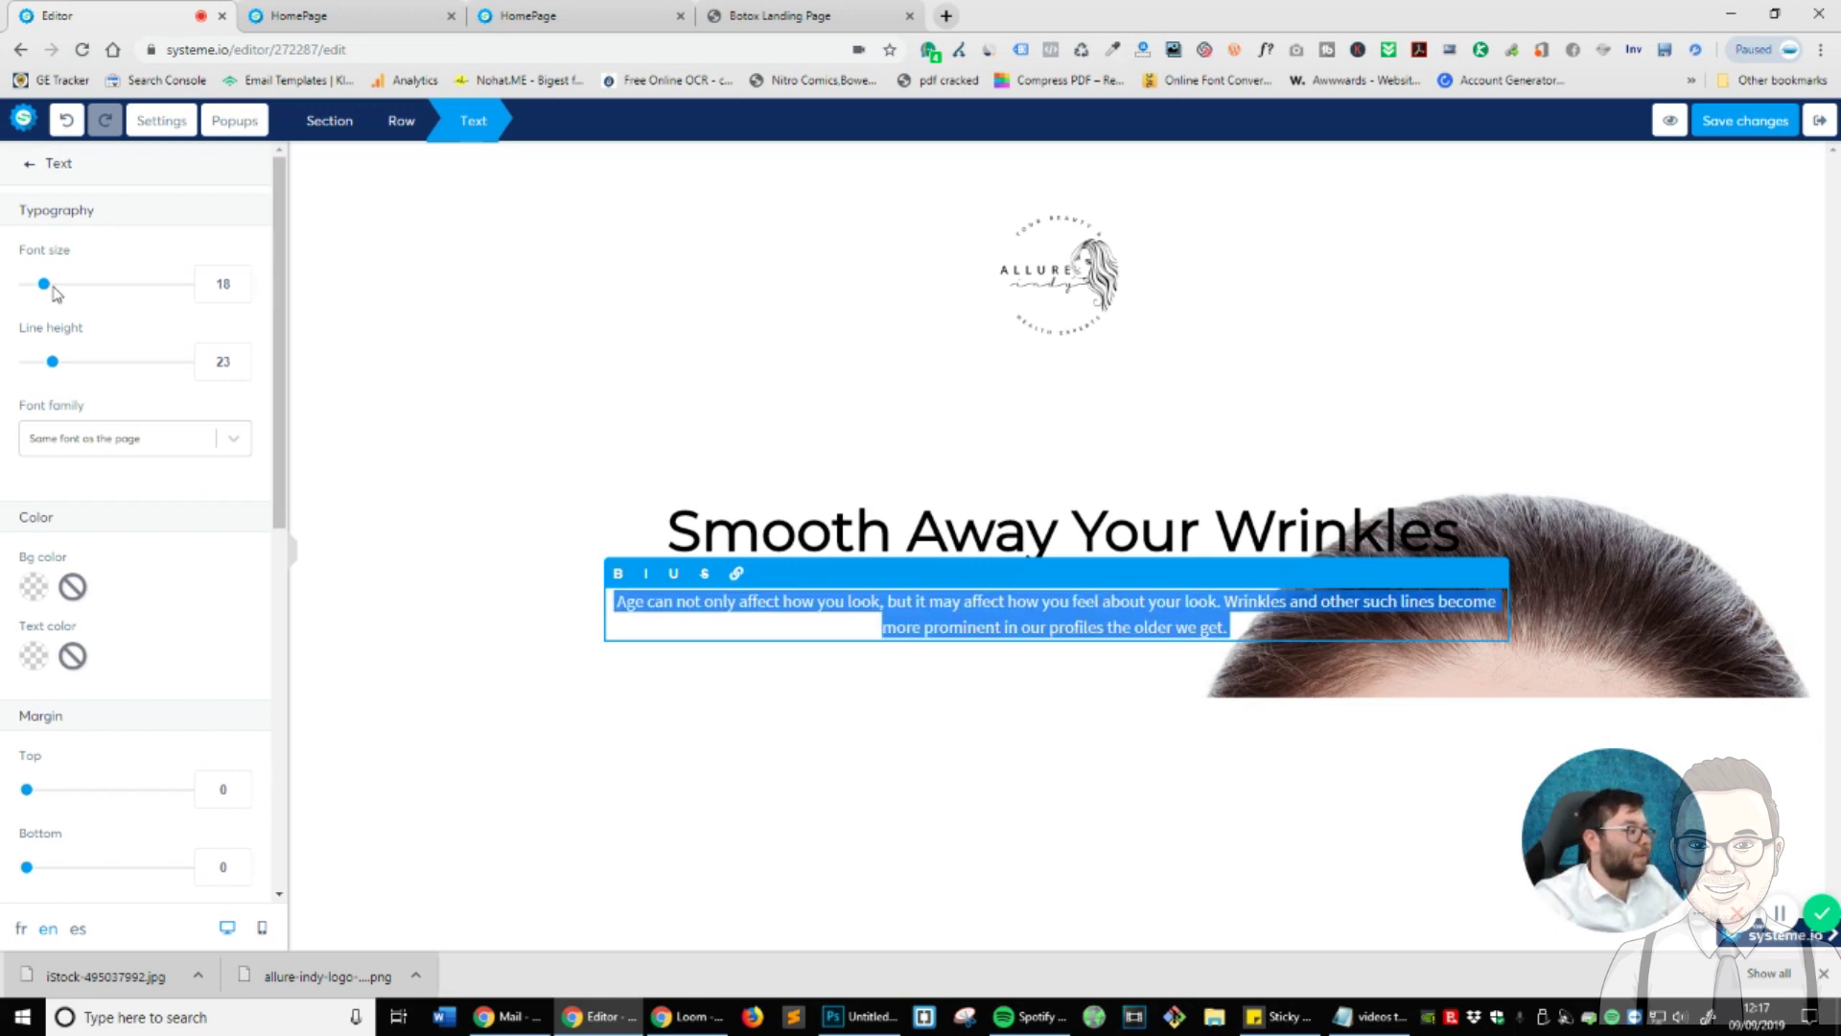
left_click(54, 287)
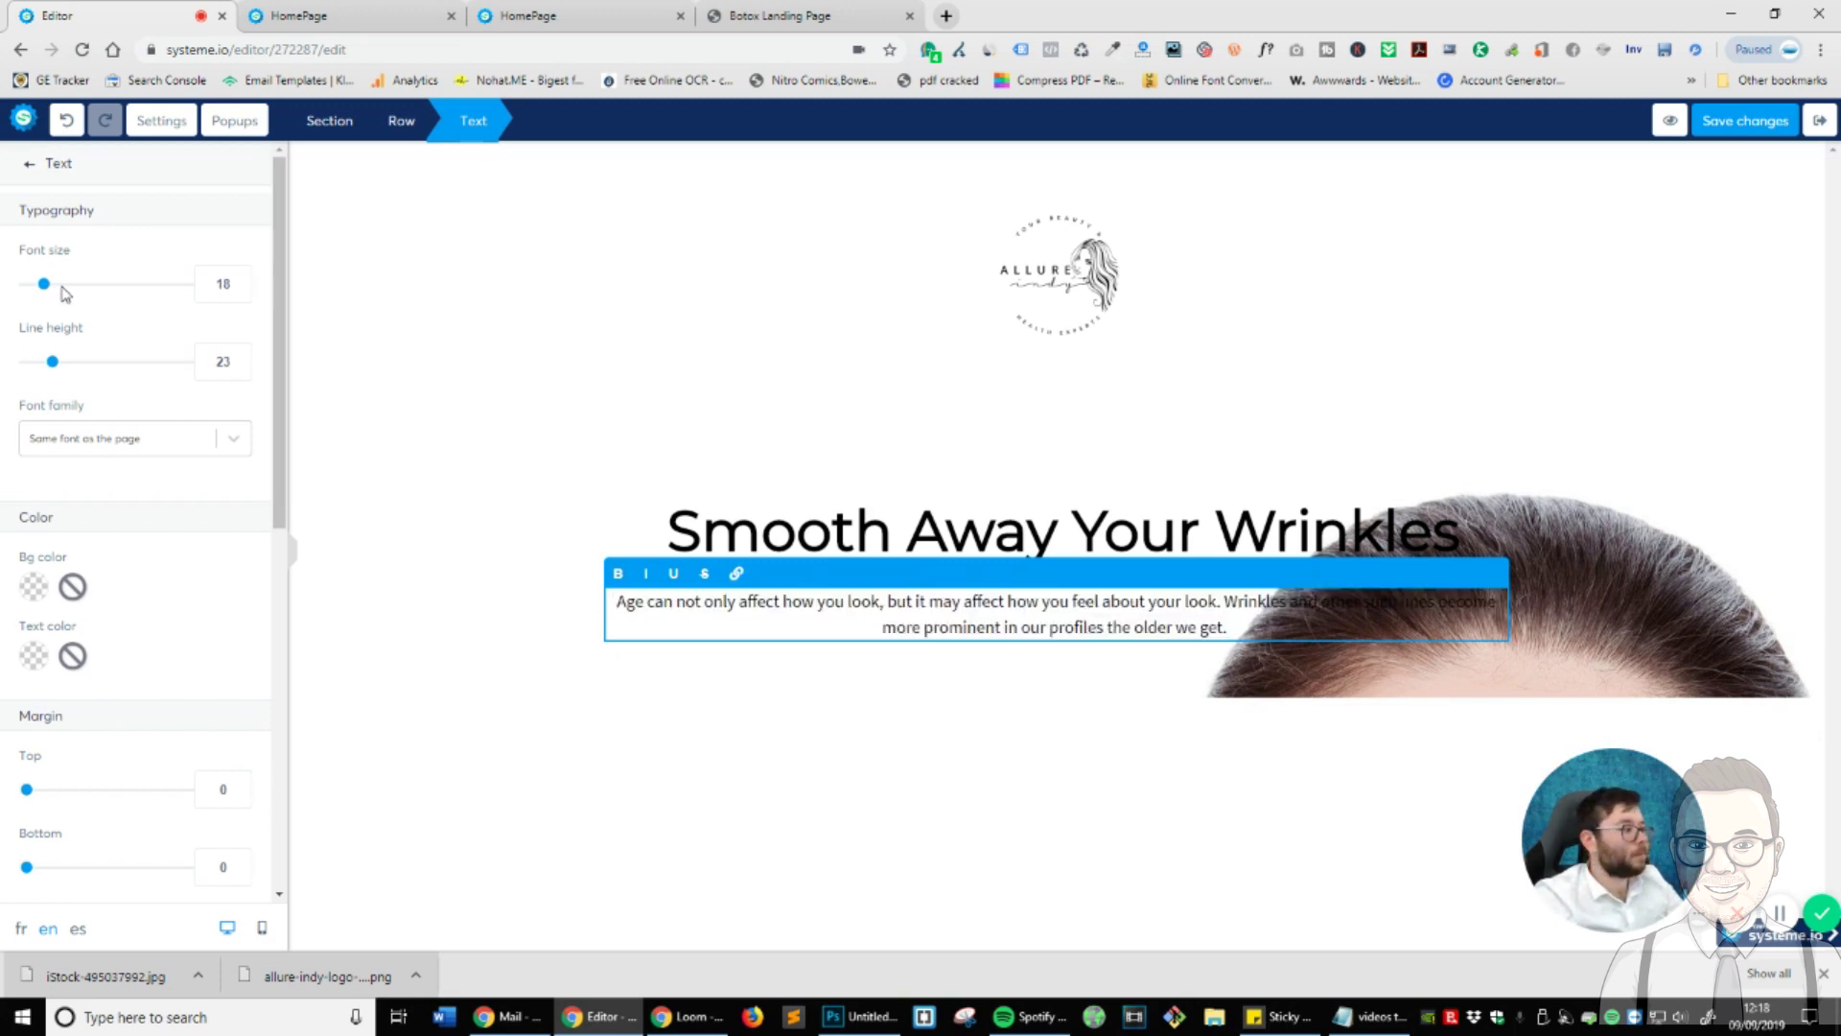
left_click_drag(44, 285, 61, 295)
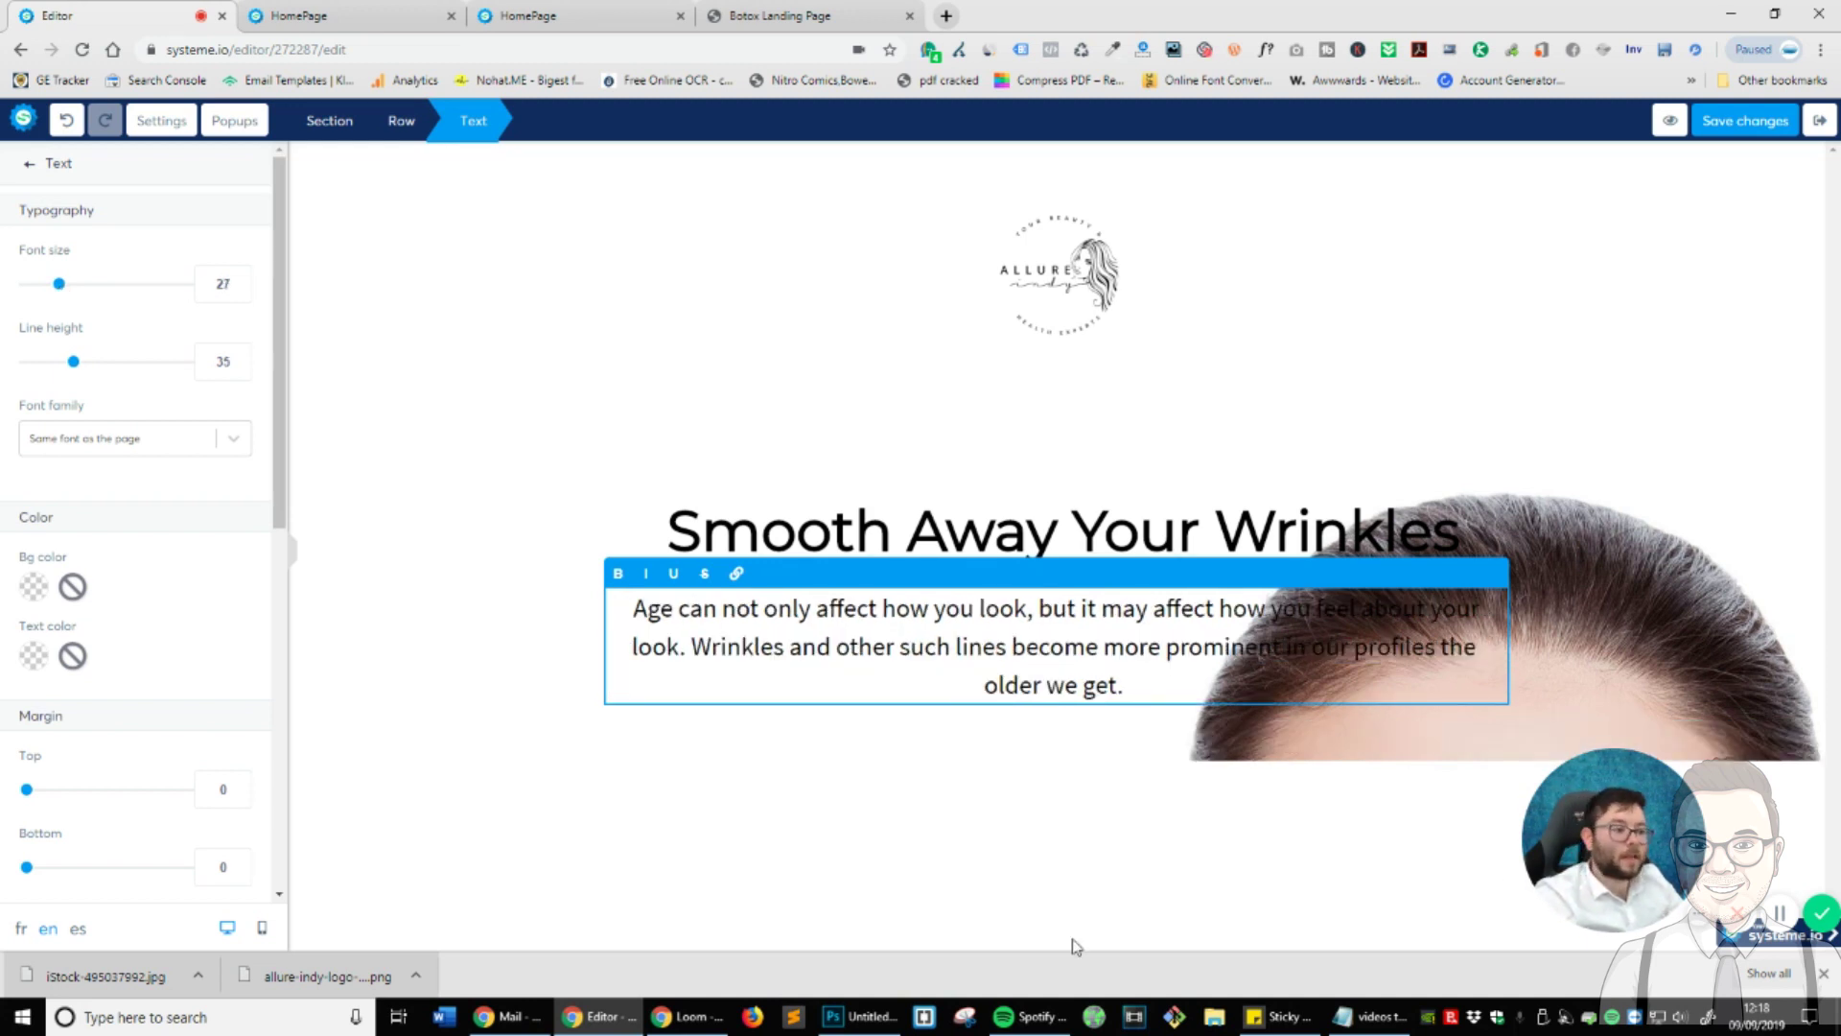
left_click(927, 867)
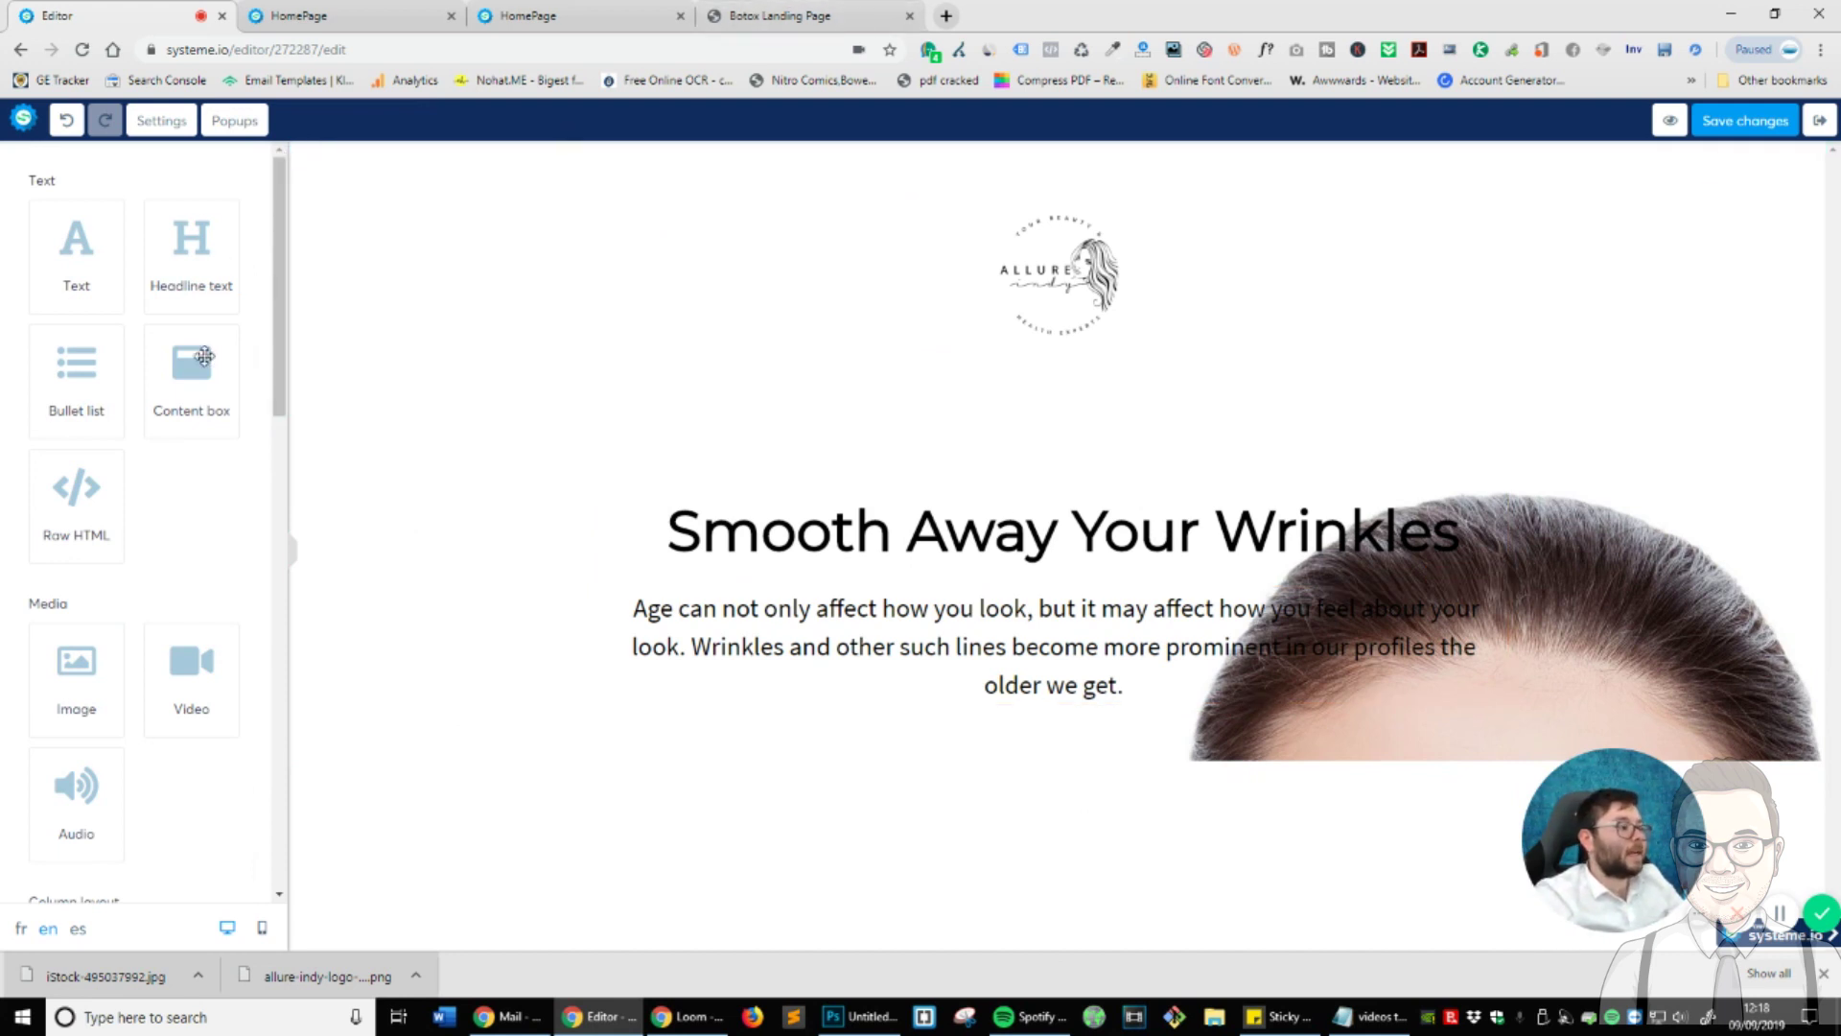
- Drop a 'Click here' button below the intro paragraph and open its 'Action on button clicked' choices
scroll(198, 403, "down", 3)
scroll(202, 412, "down", 9)
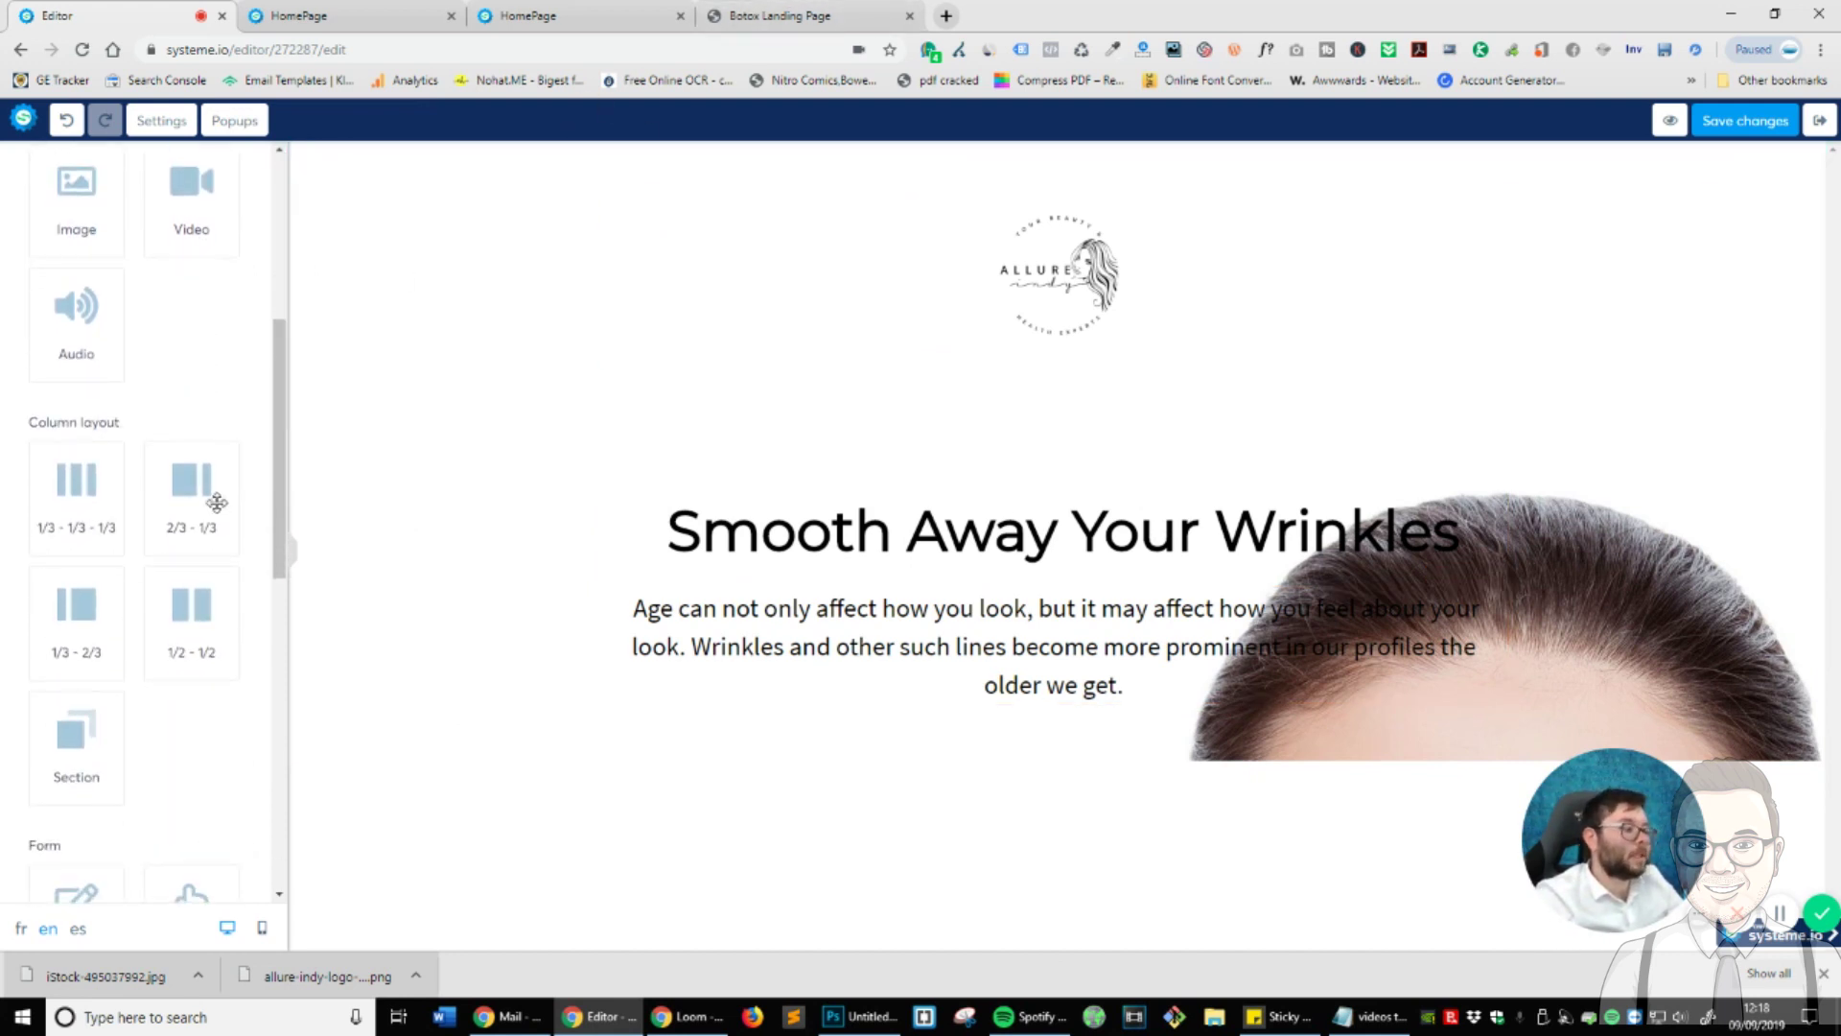
scroll(217, 527, "up", 1)
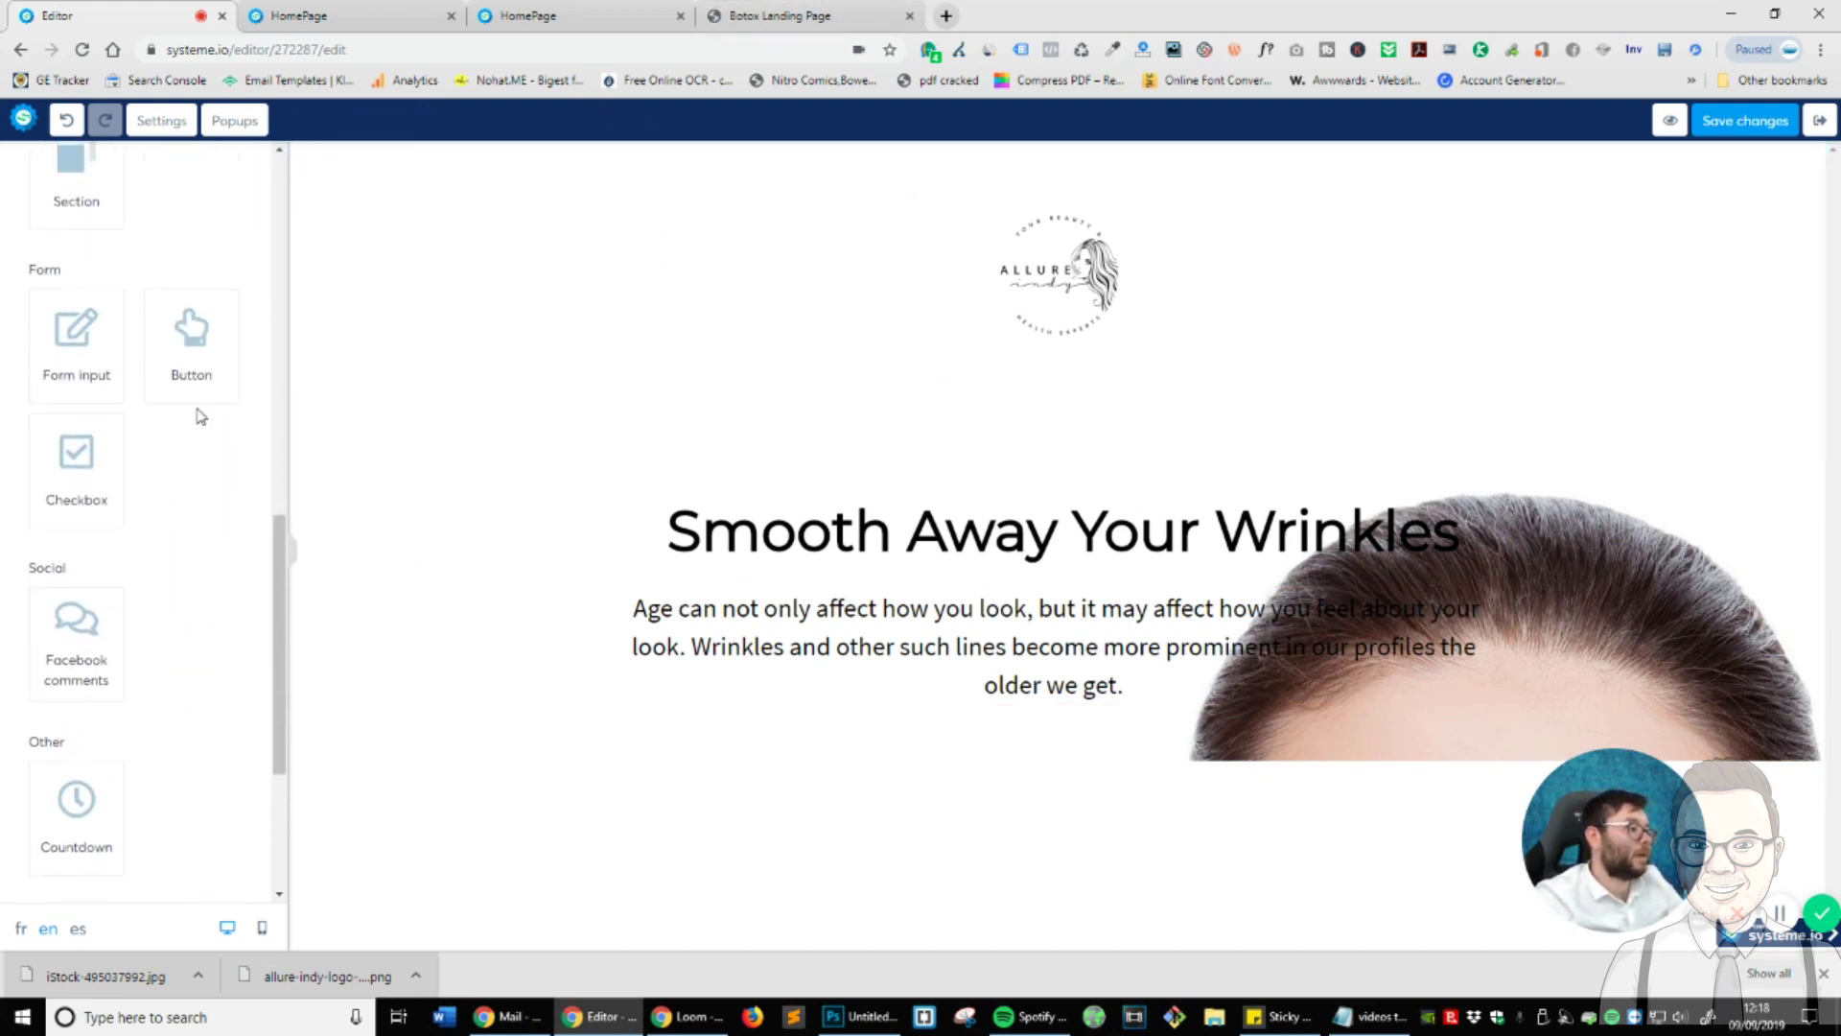
left_click_drag(199, 343, 1074, 693)
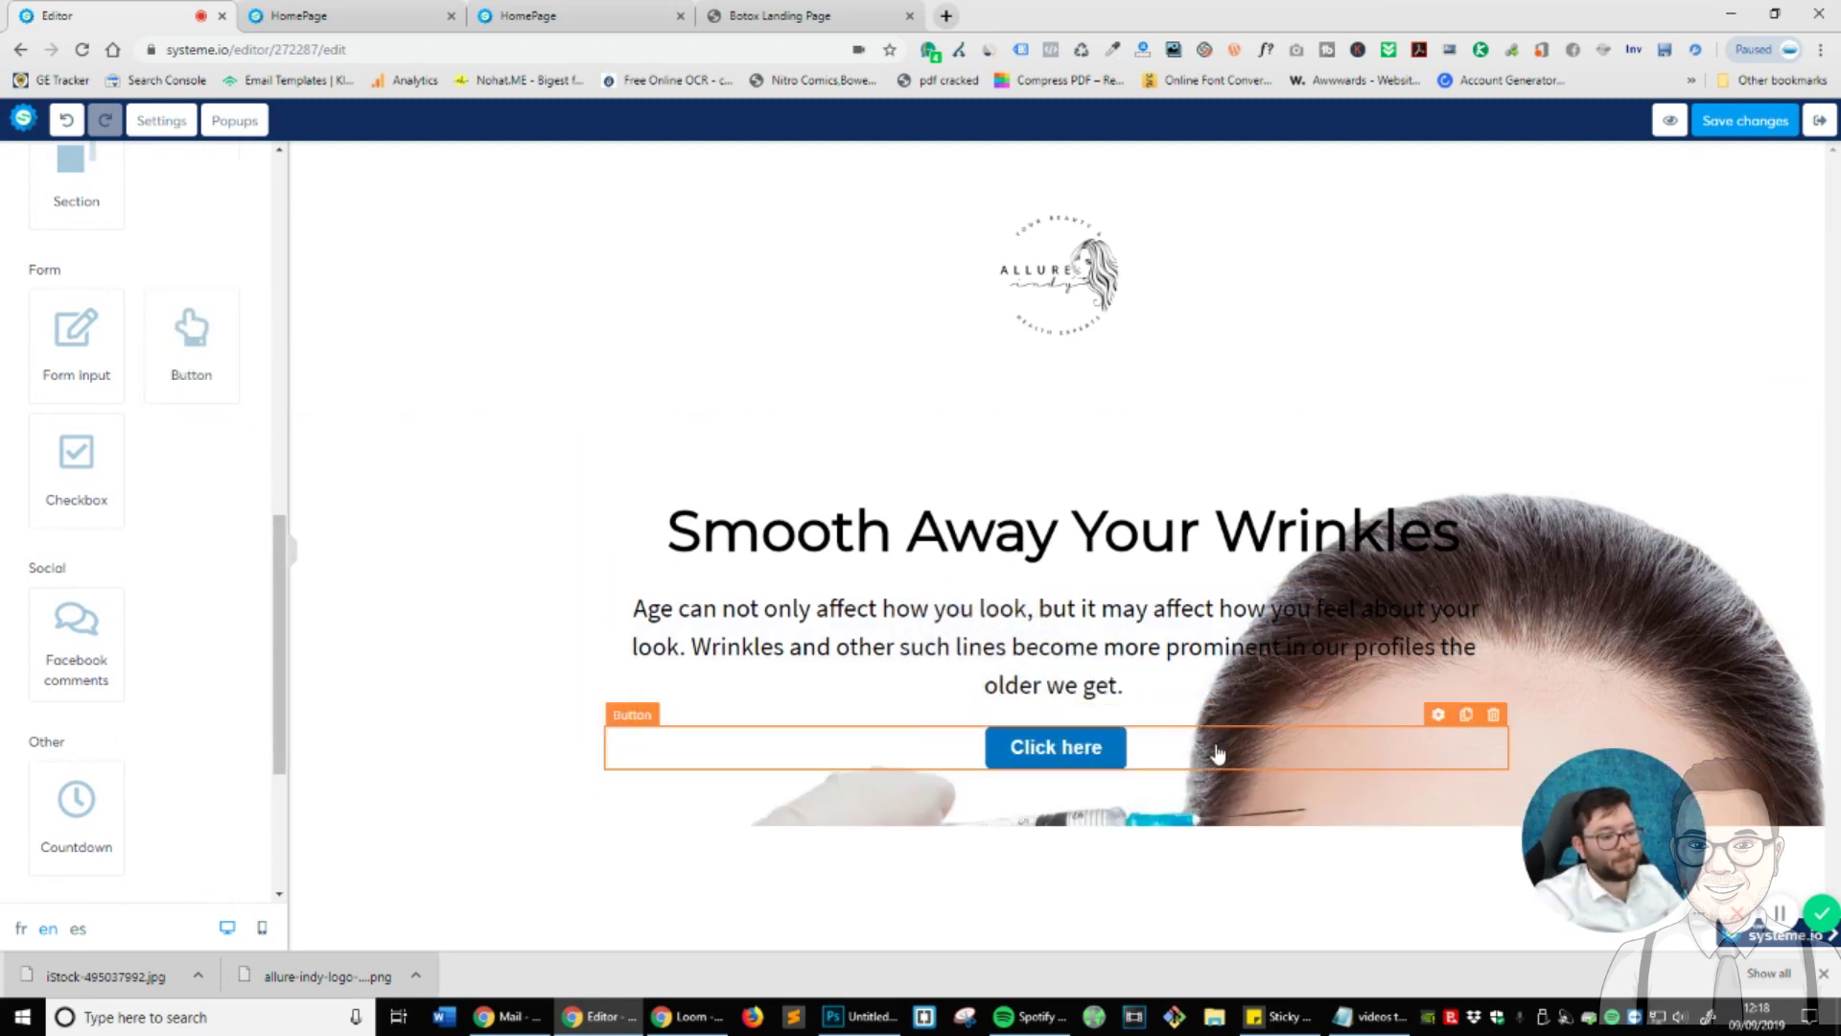
left_click(1216, 756)
scroll(34, 552, "up", 10)
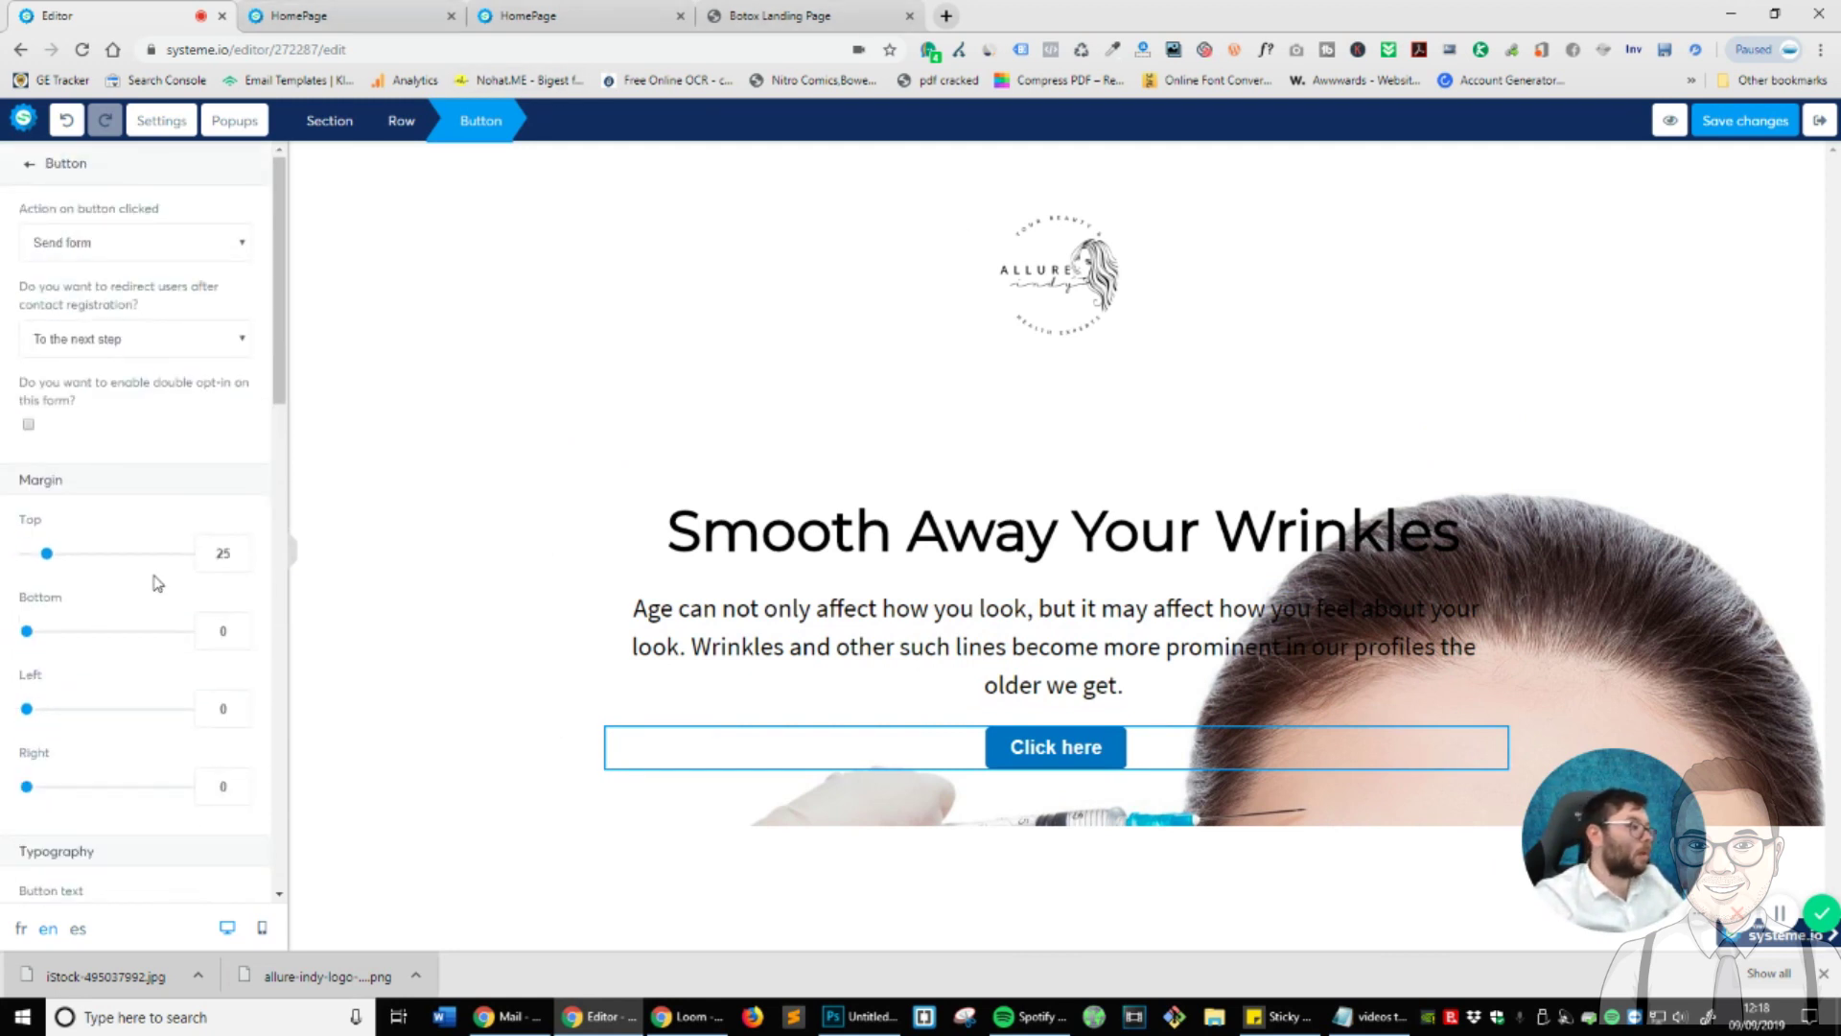
left_click(222, 254)
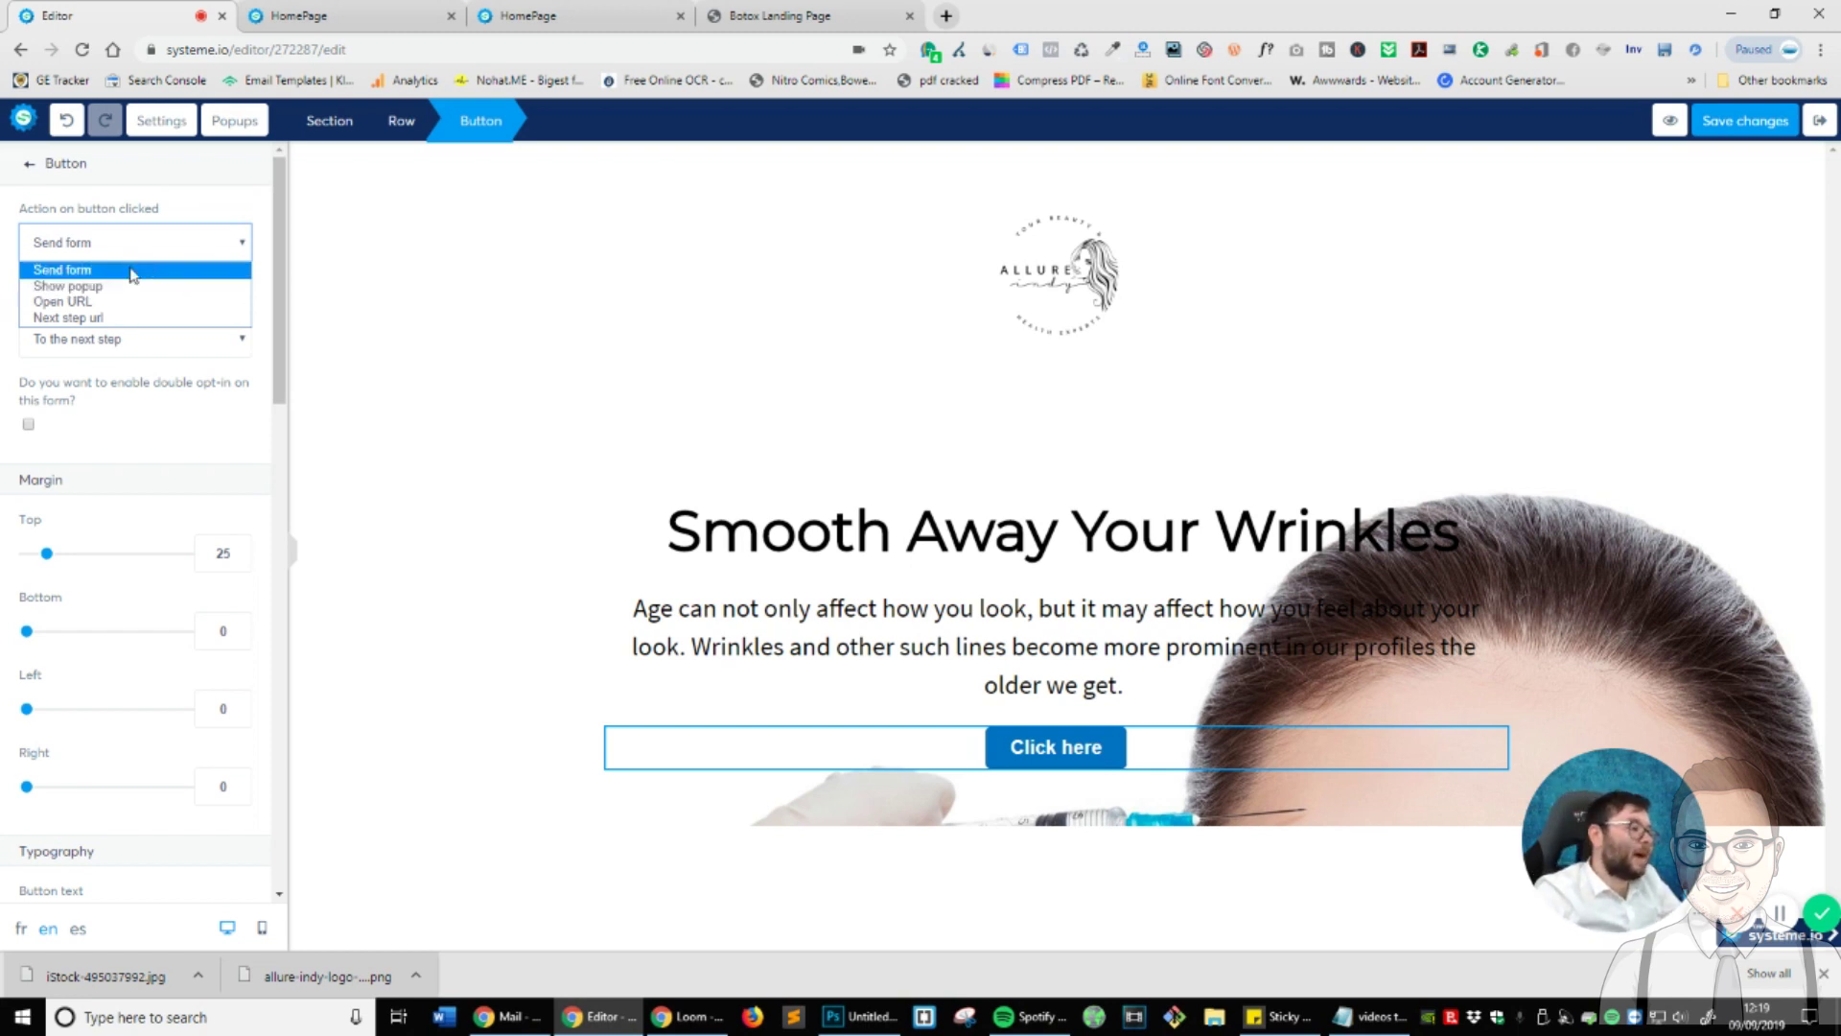
- Set the button's click action to Show popup
left_click(141, 293)
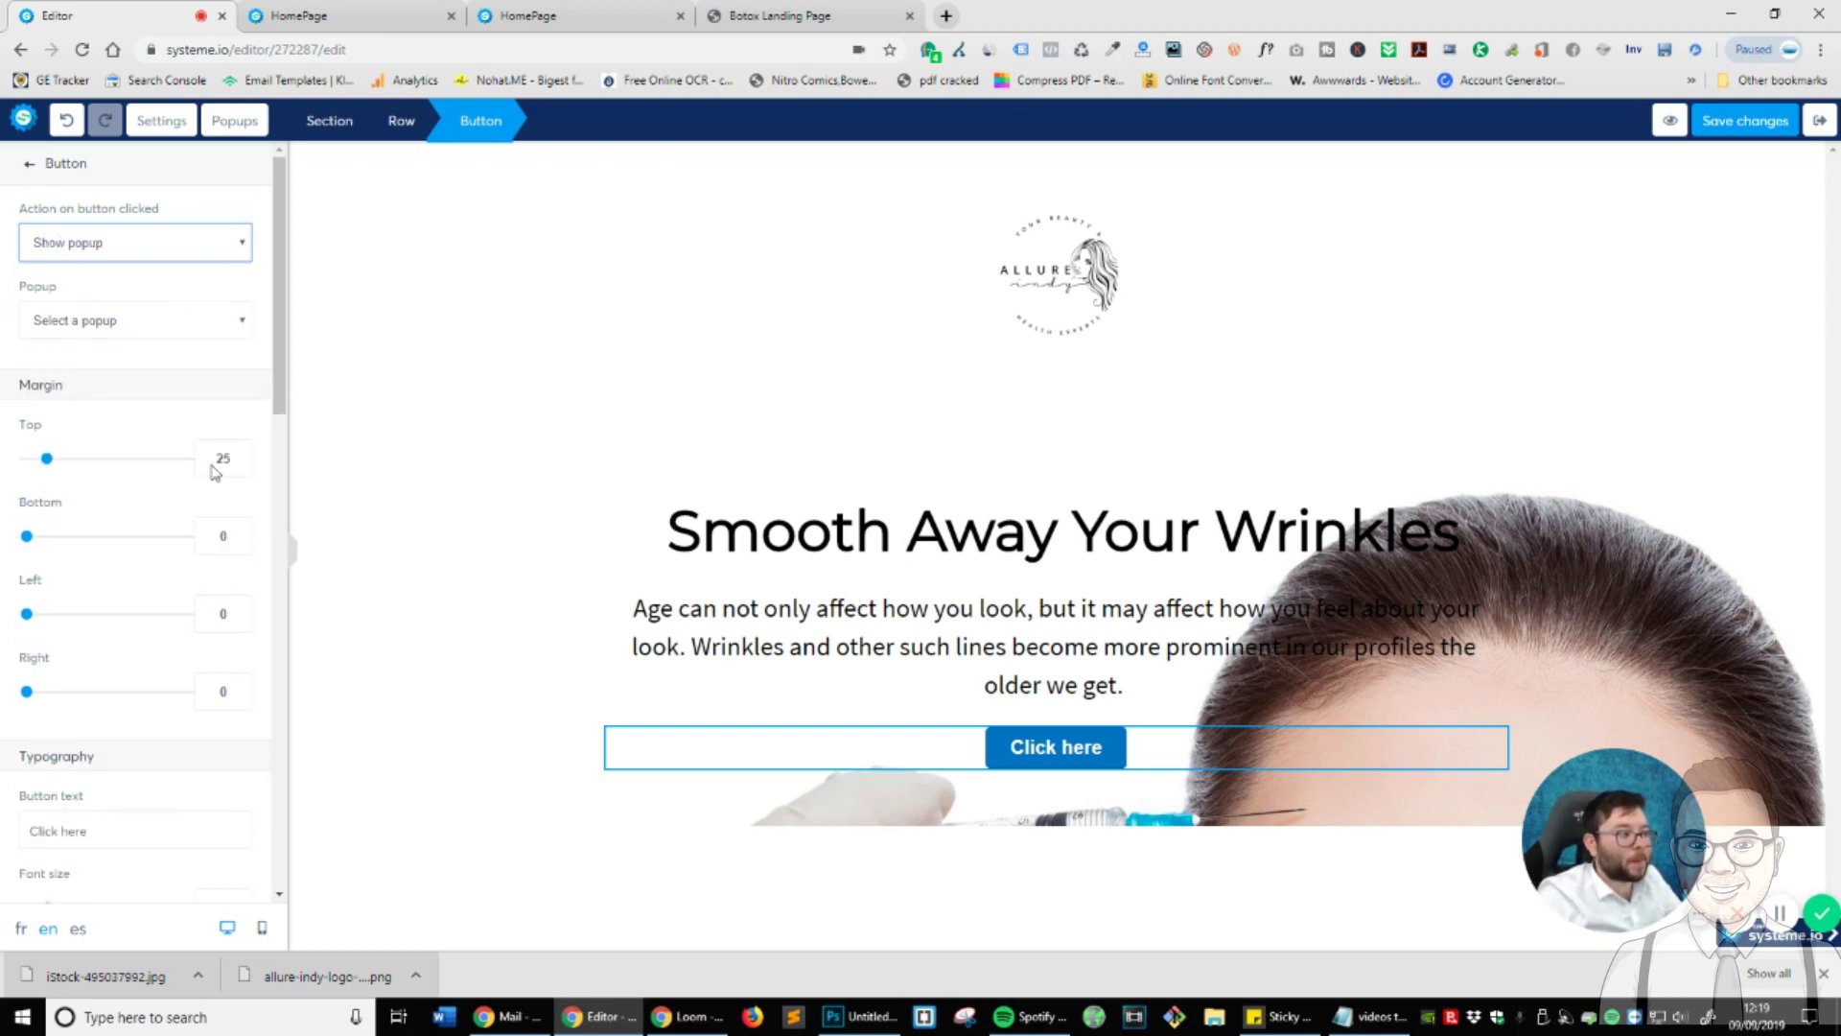
left_click(144, 324)
left_click(150, 327)
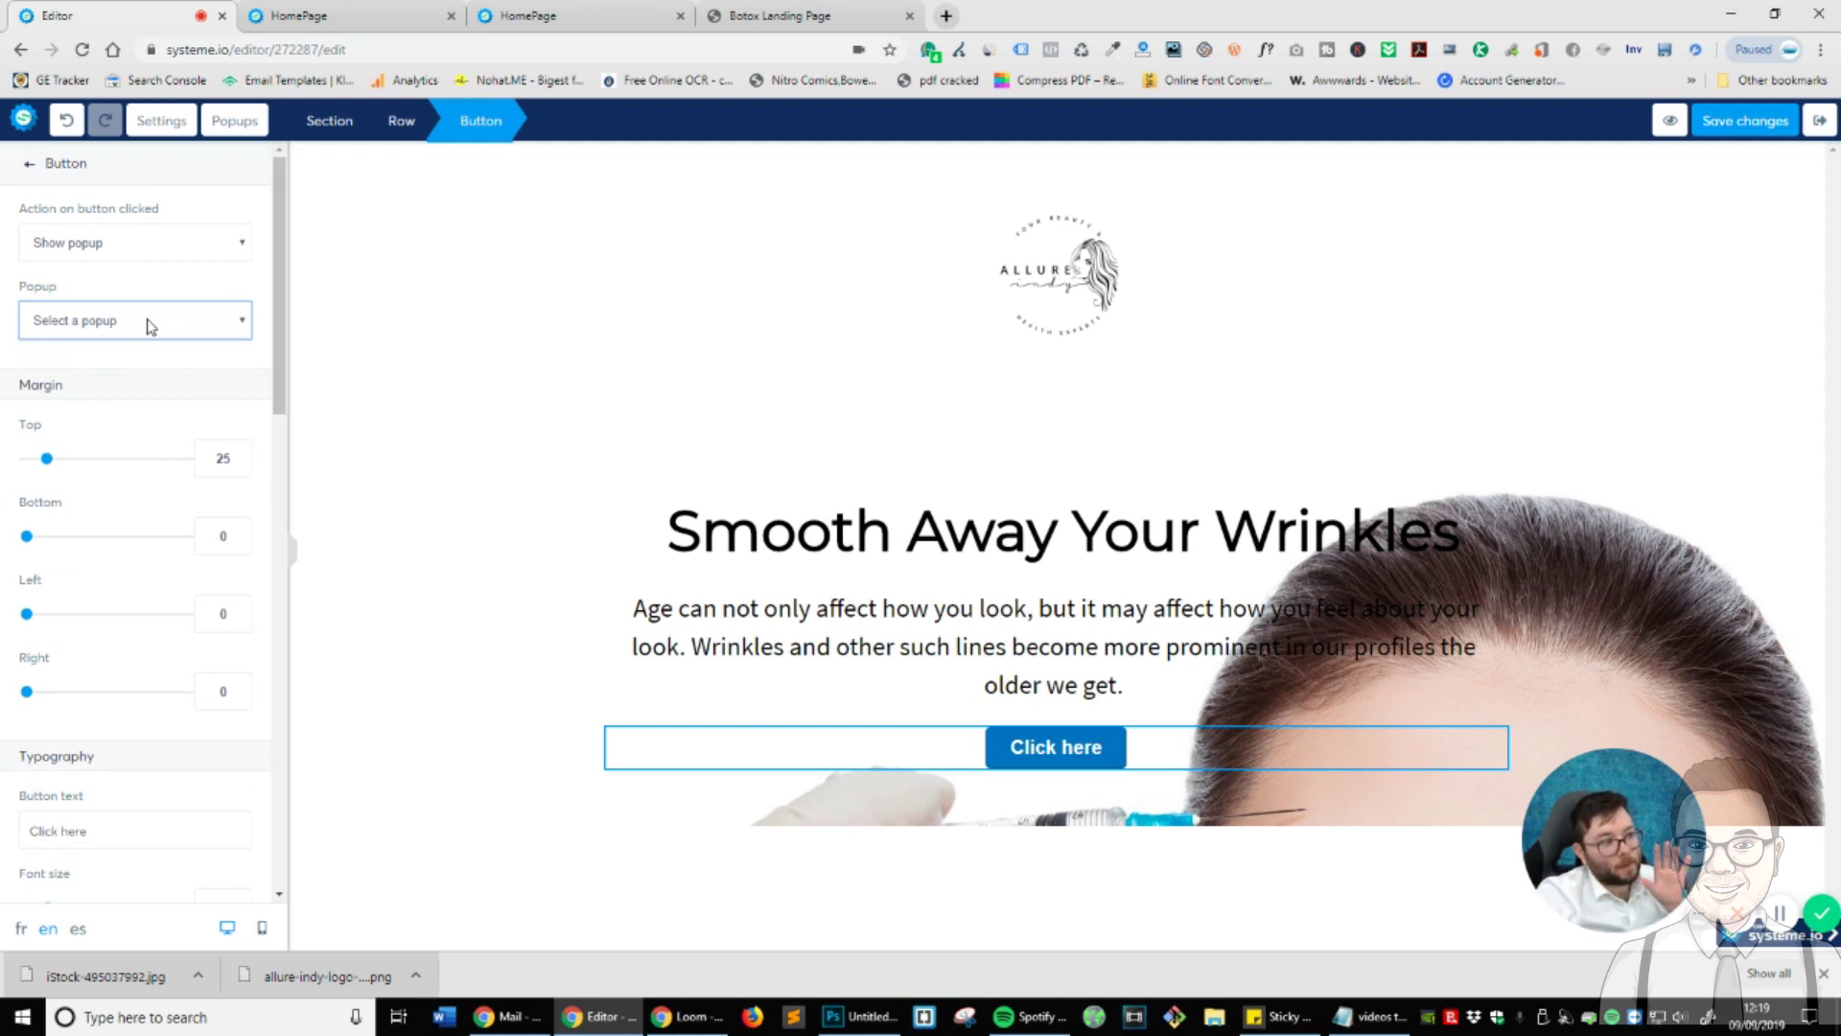
- Change the button text to 'Contact Us Today For A No Obligation Quote!' at font size 27
scroll(154, 527, "down", 3)
triple_click(152, 545)
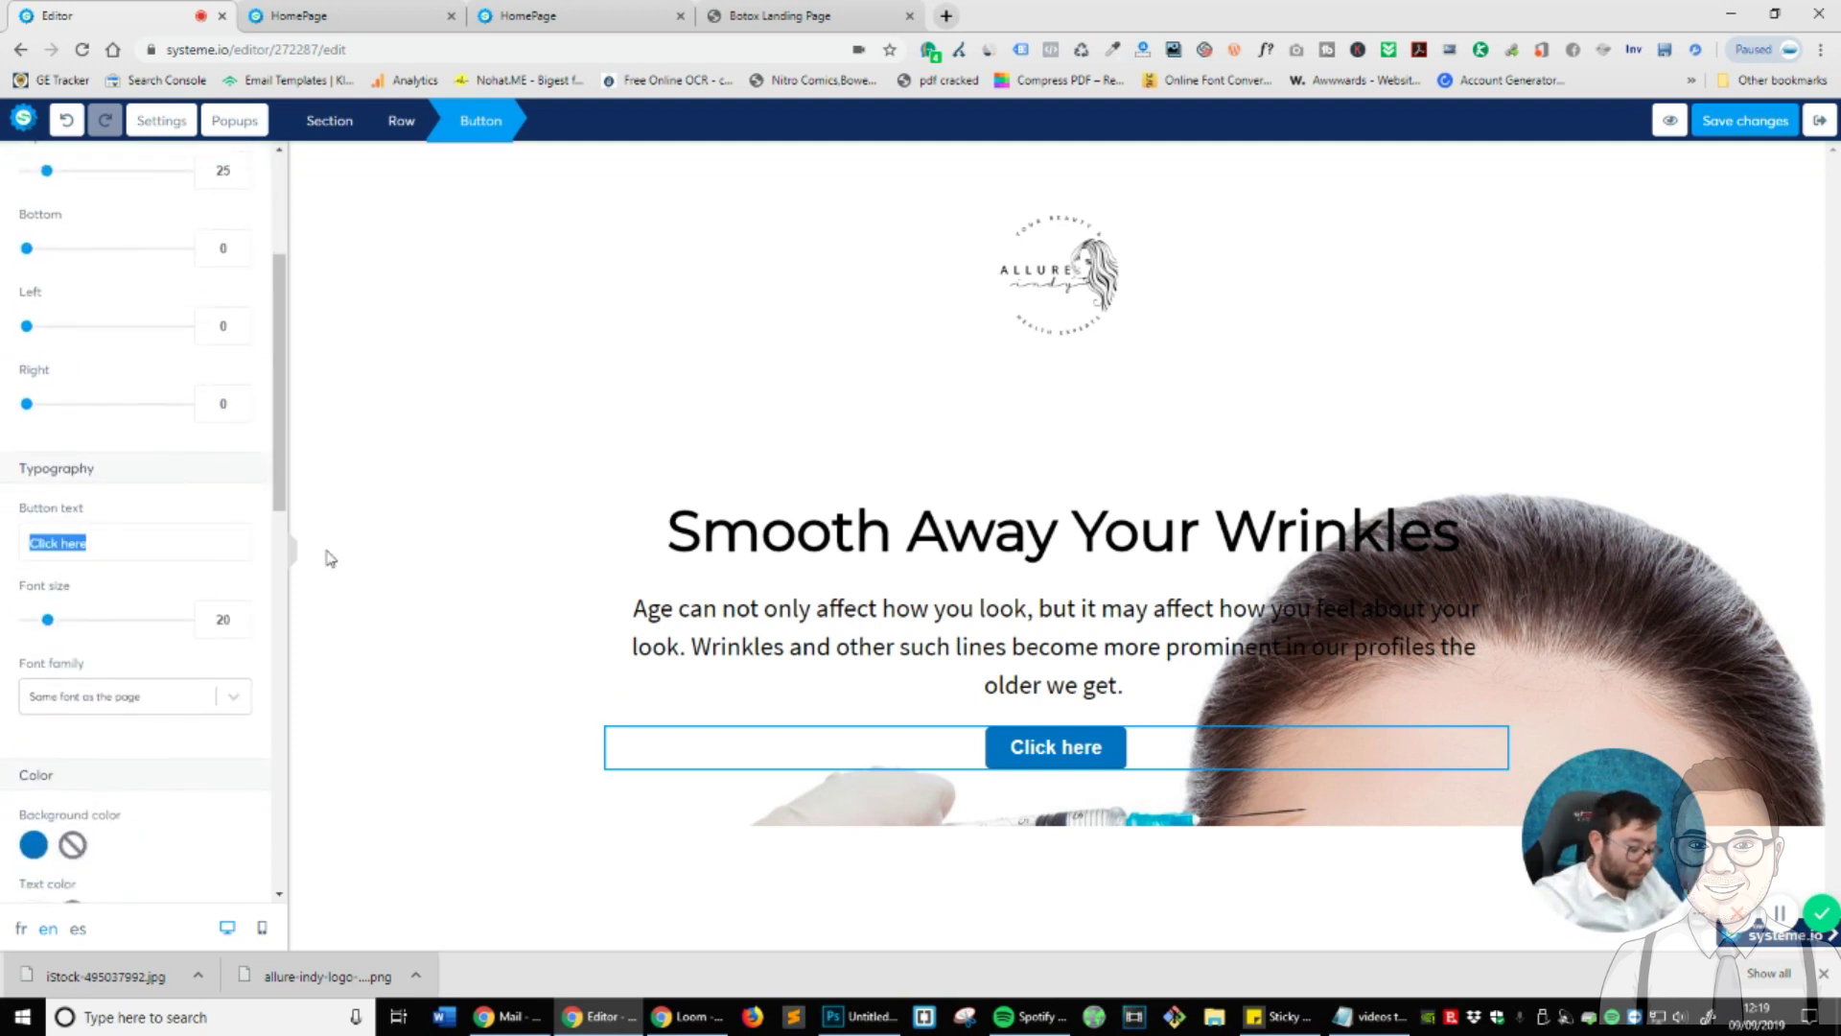
type("Contact Us T")
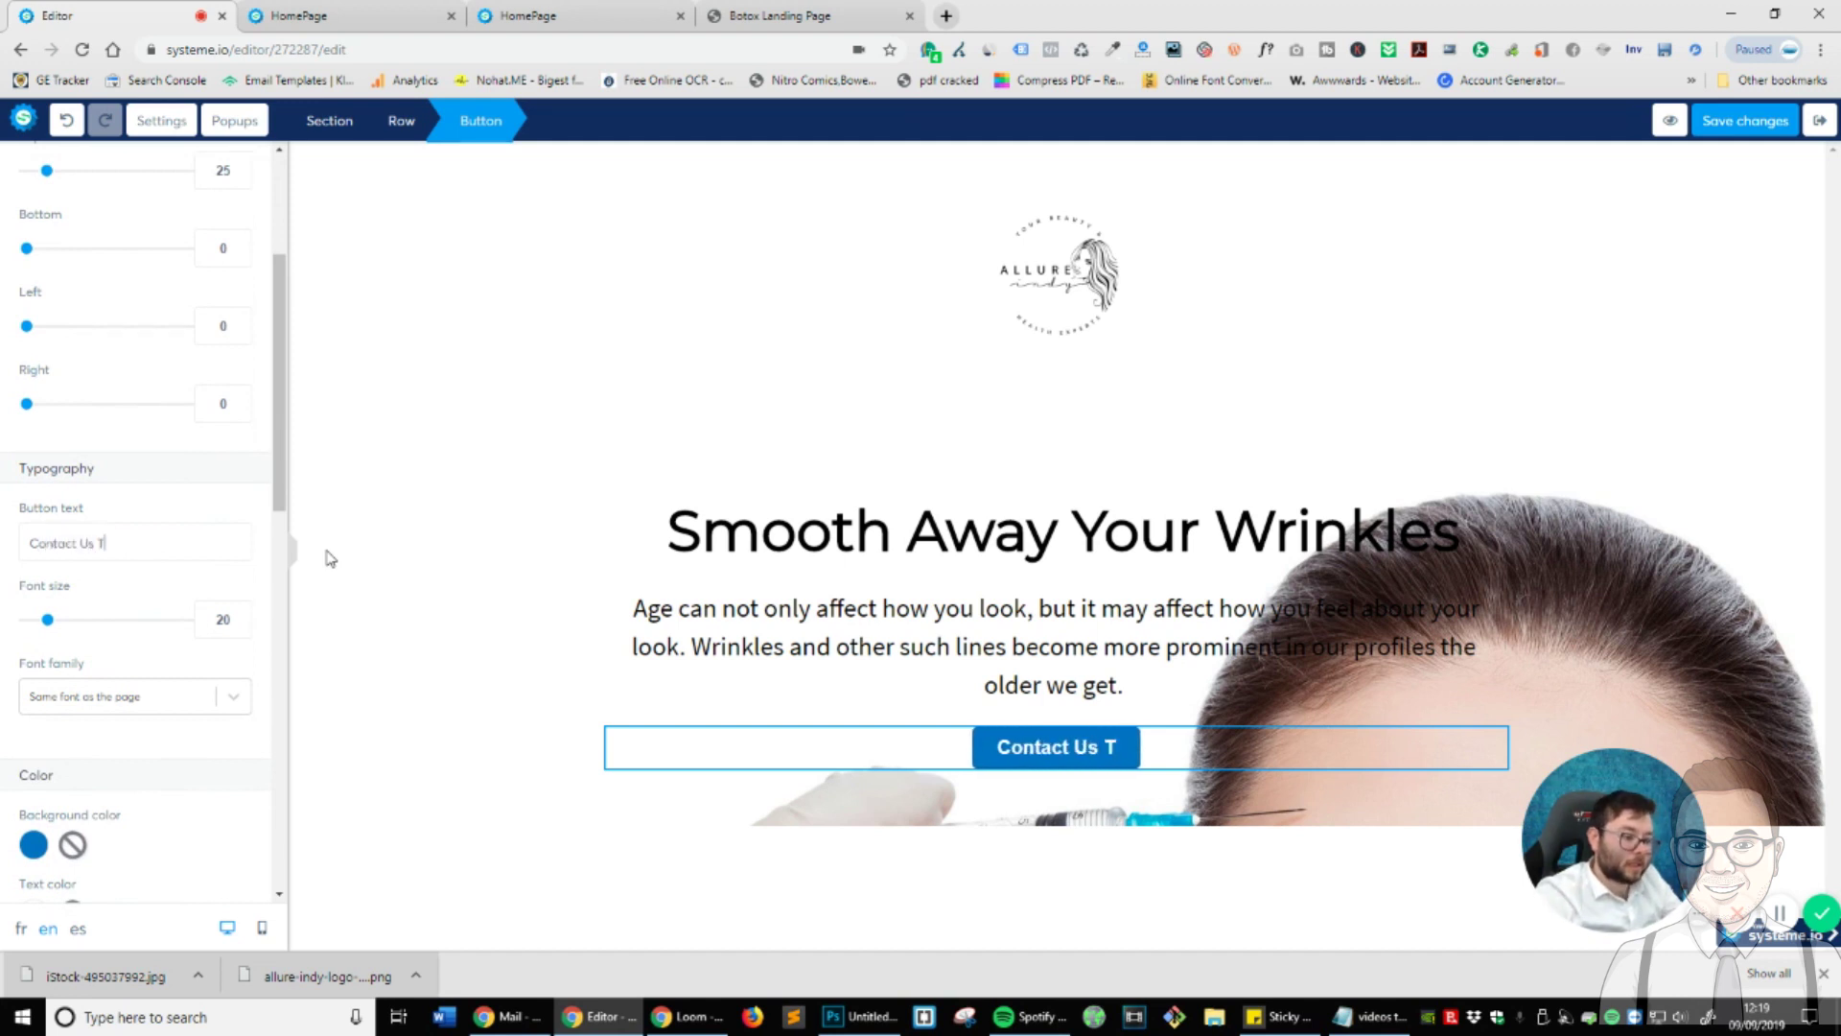
type("oday For A")
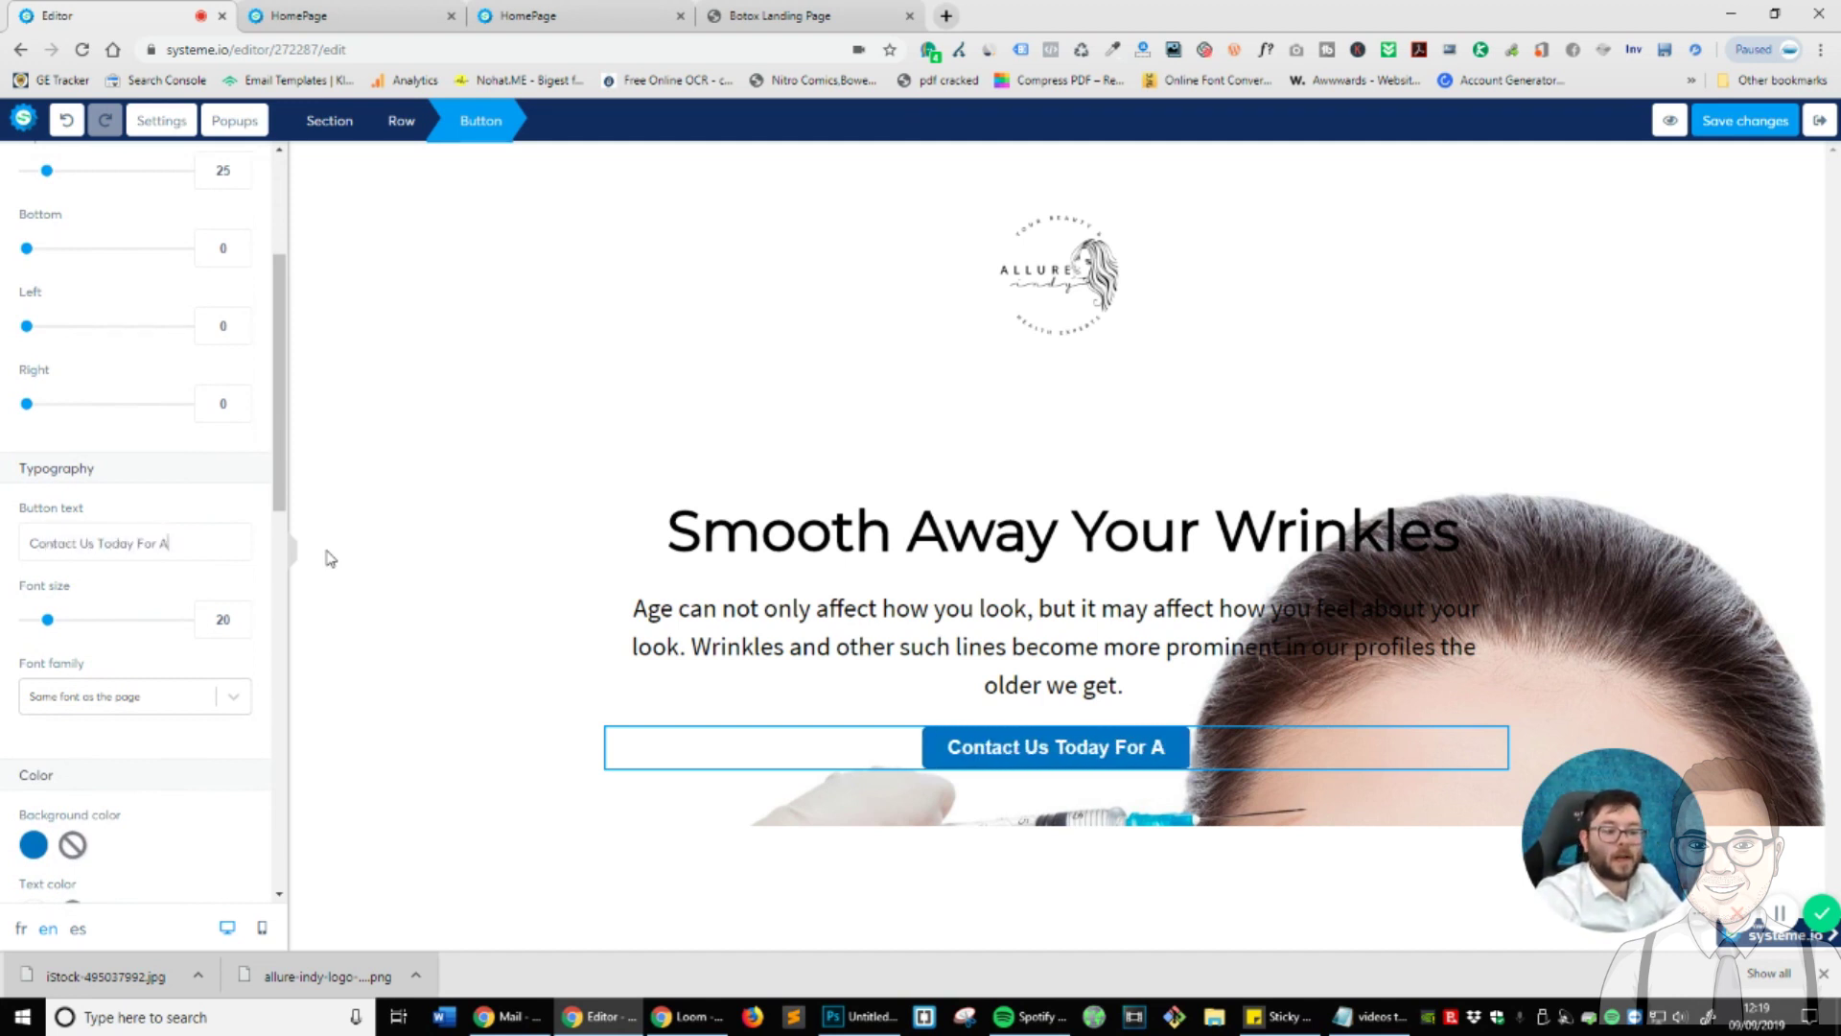
type(" No Oblig")
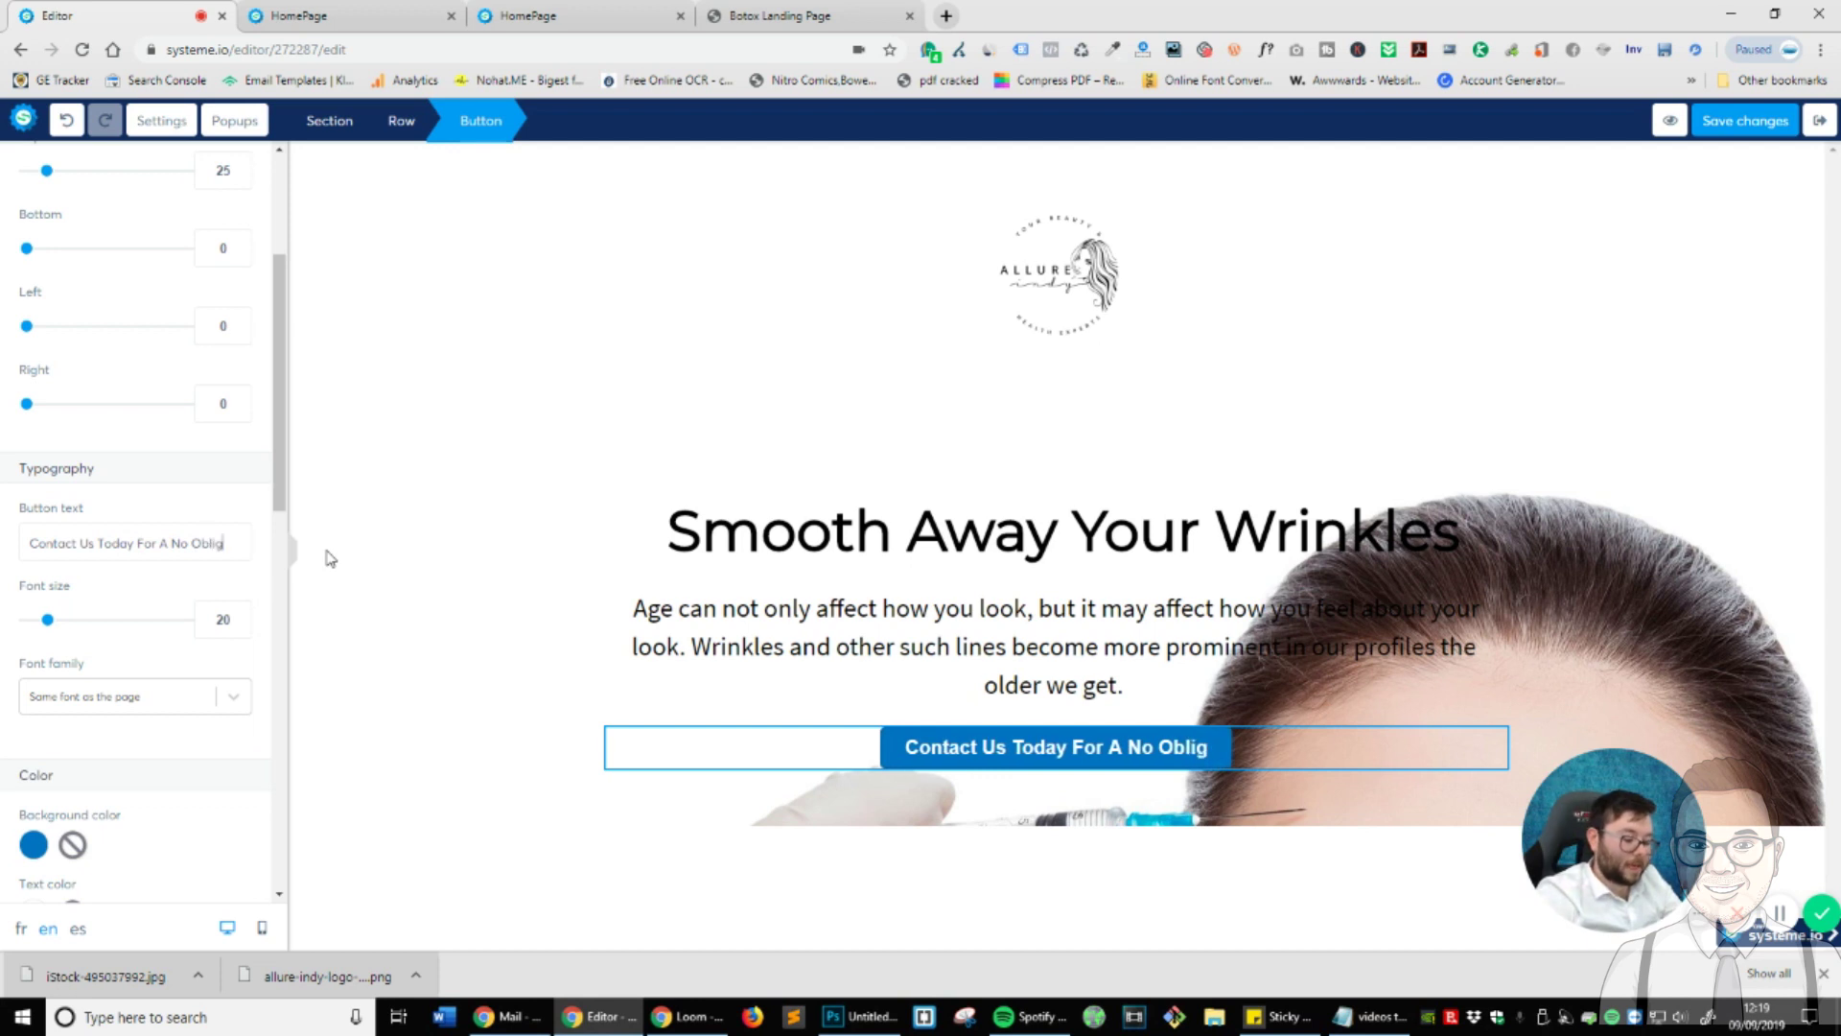
type("ation Quote")
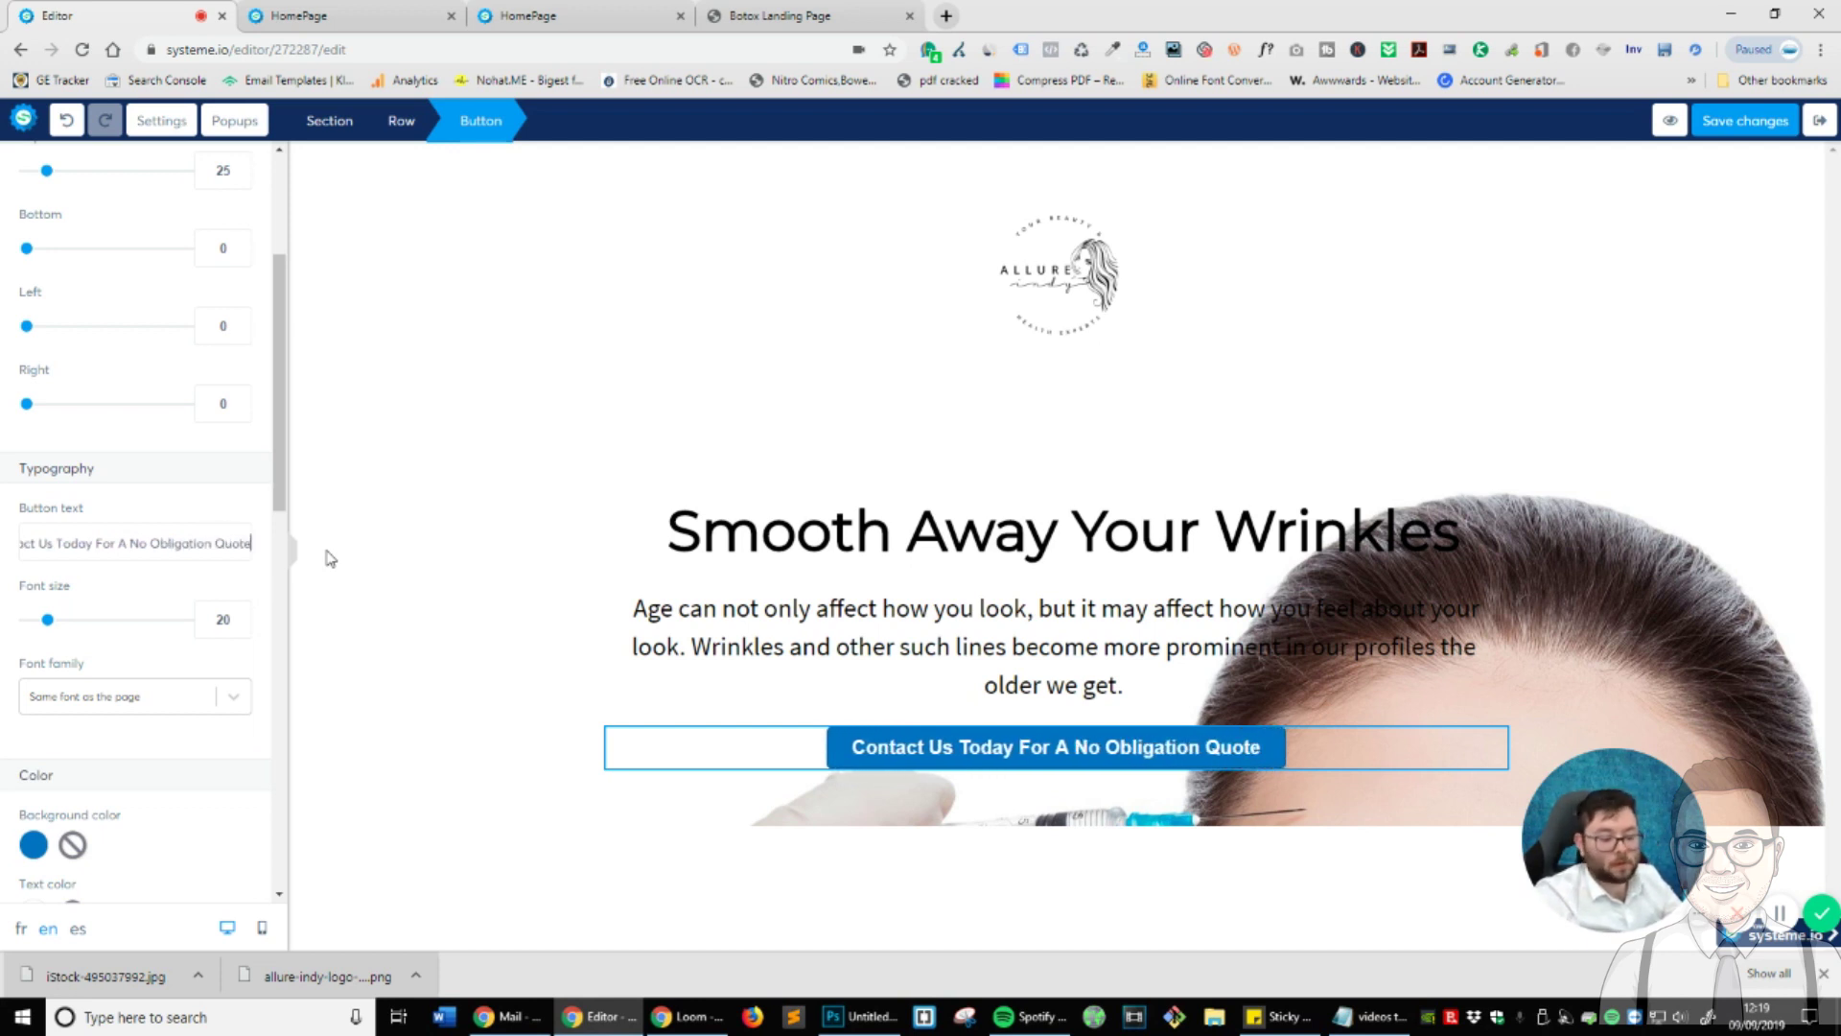
type("!")
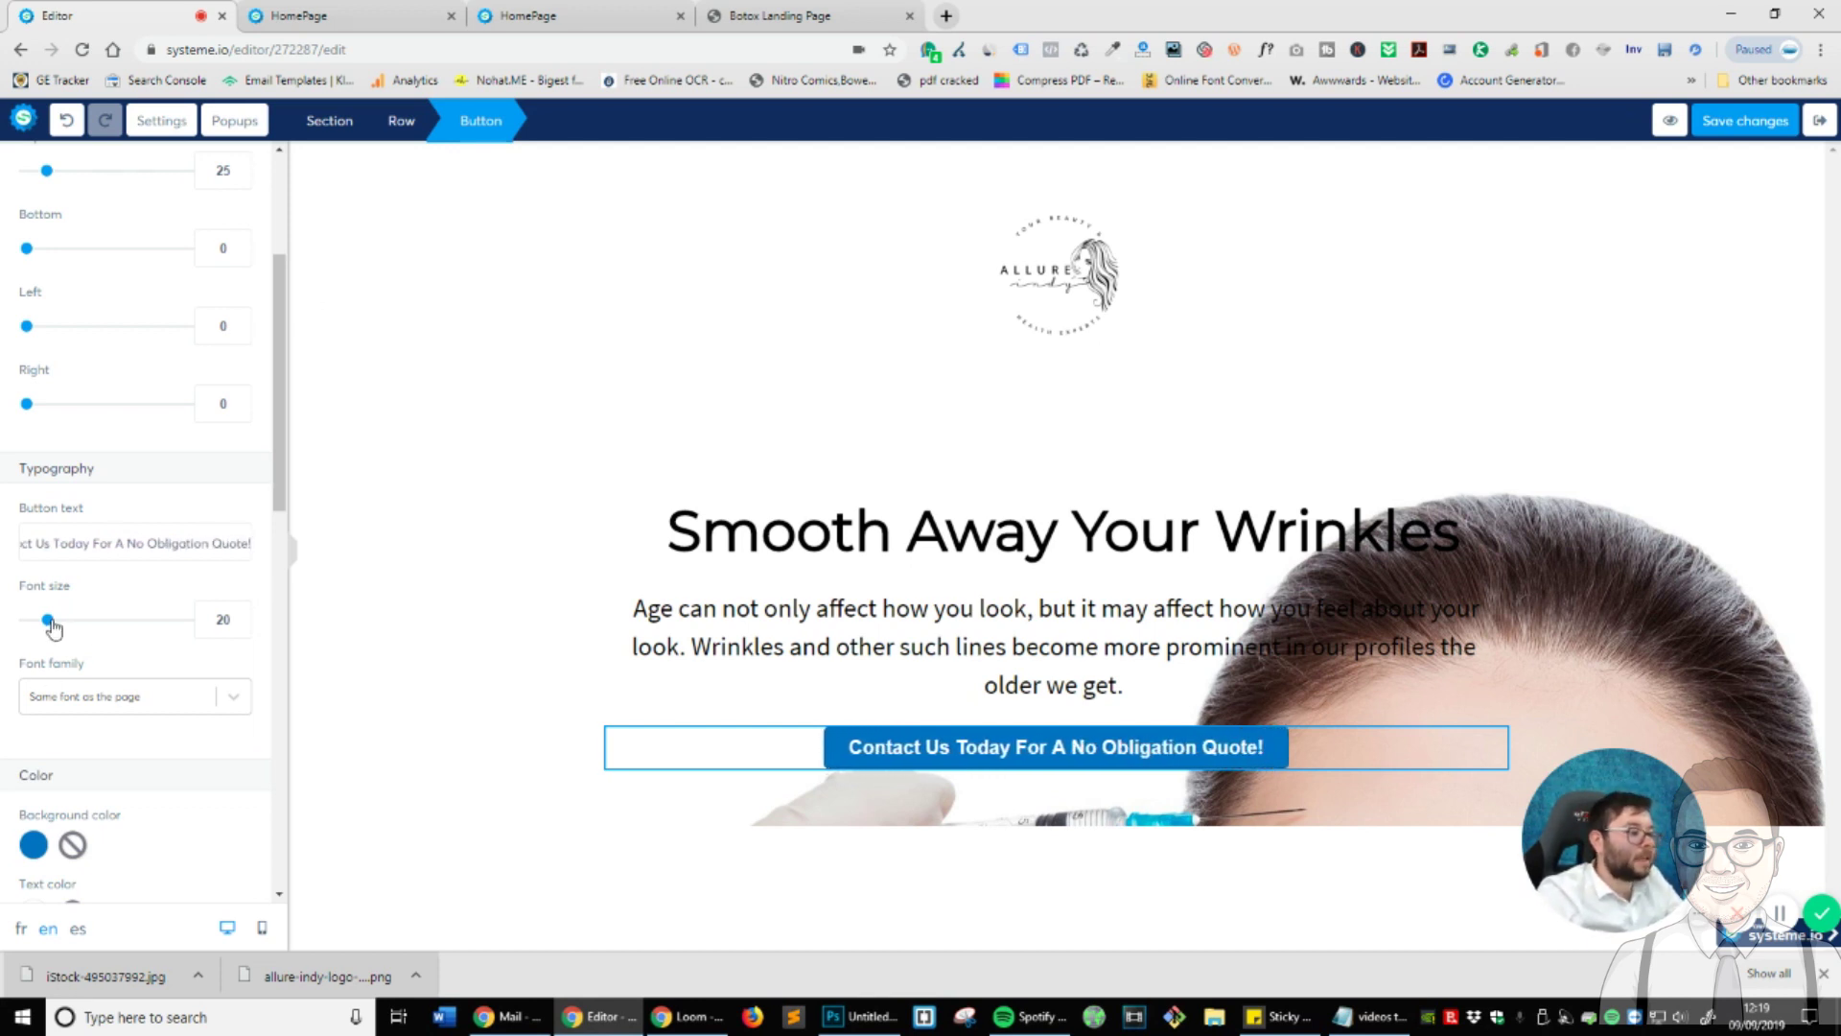
left_click_drag(49, 623, 59, 631)
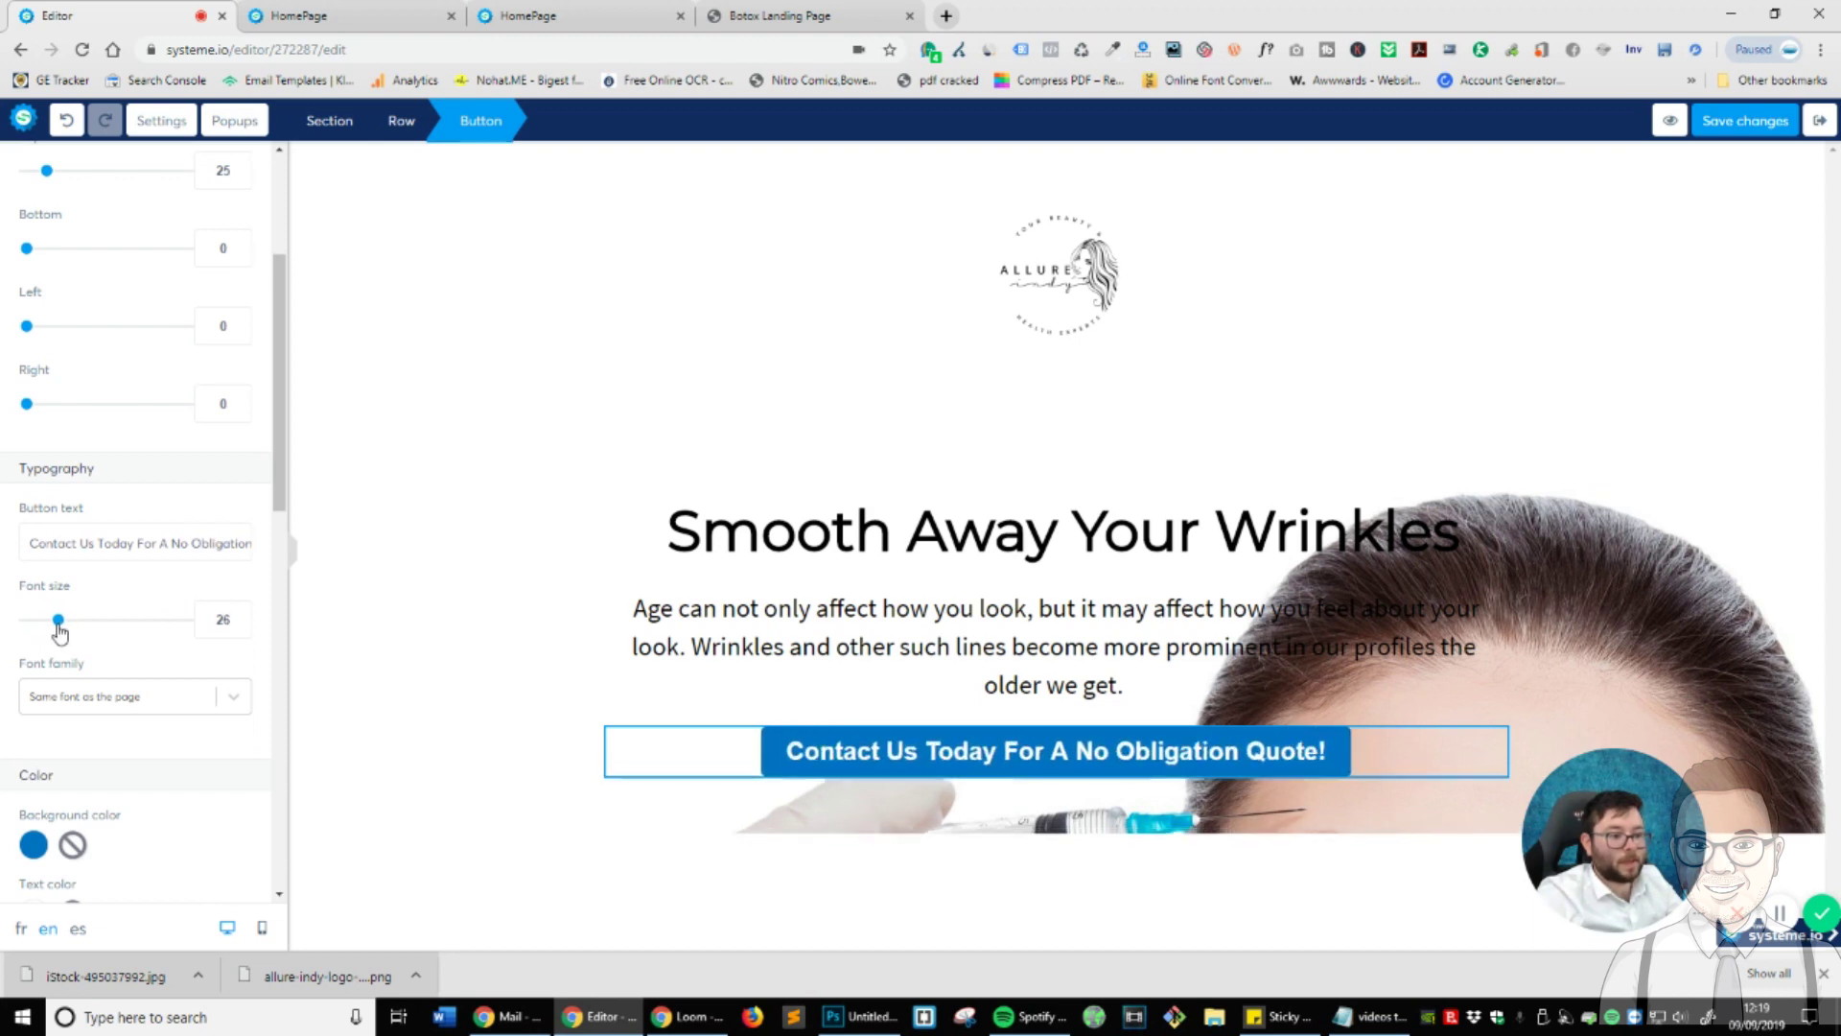
- Set the button padding to 20 top, 20 bottom and 63 left/right
scroll(105, 364, "up", 3)
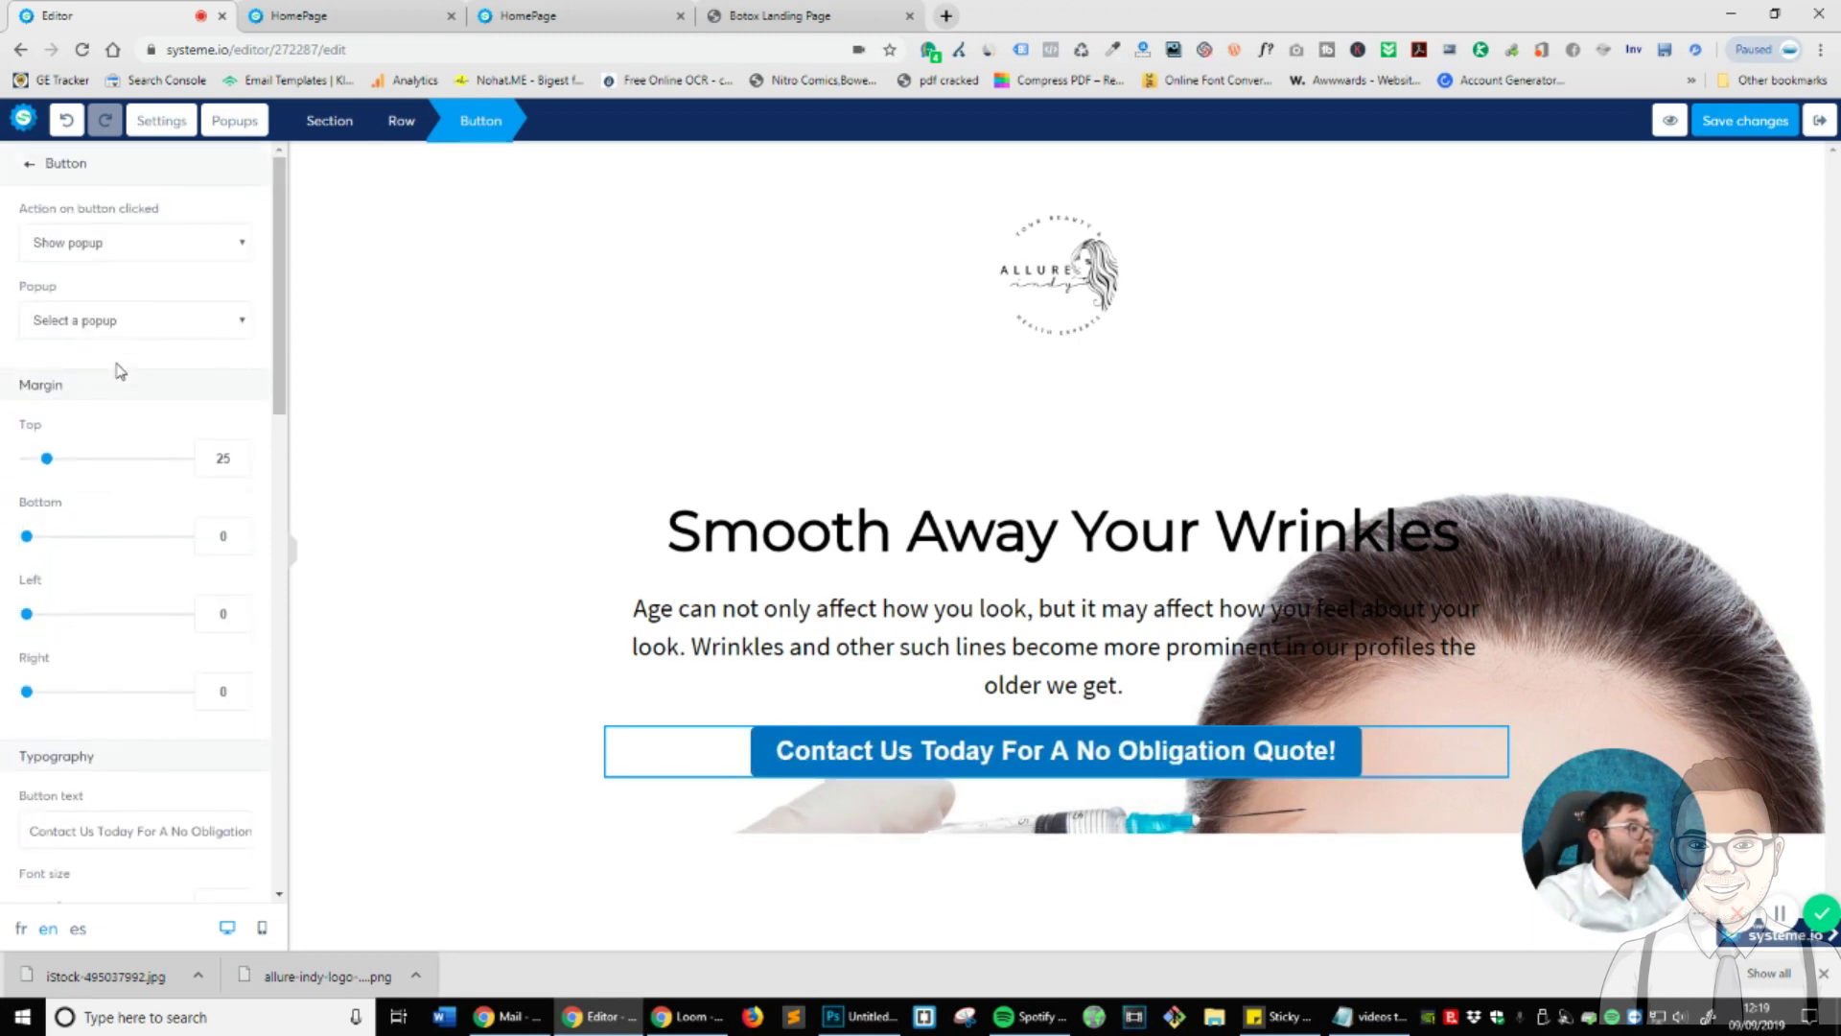
scroll(189, 580, "down", 5)
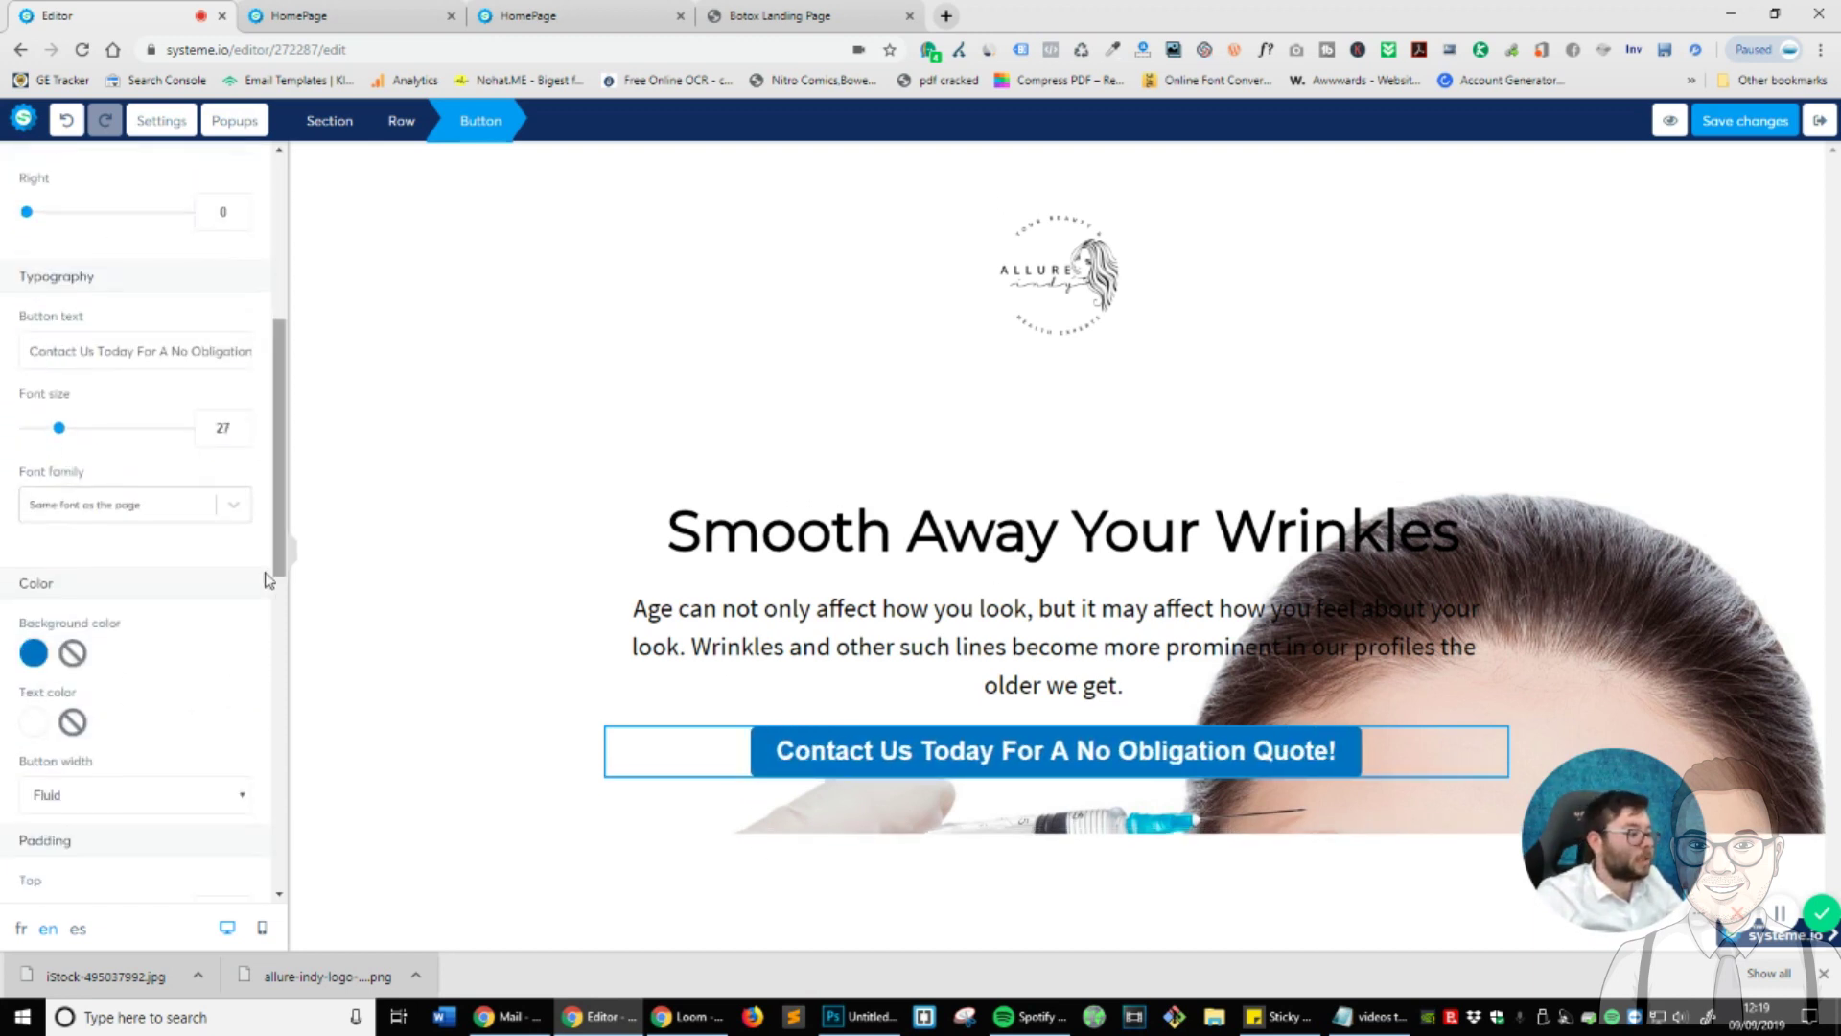
scroll(214, 580, "up", 5)
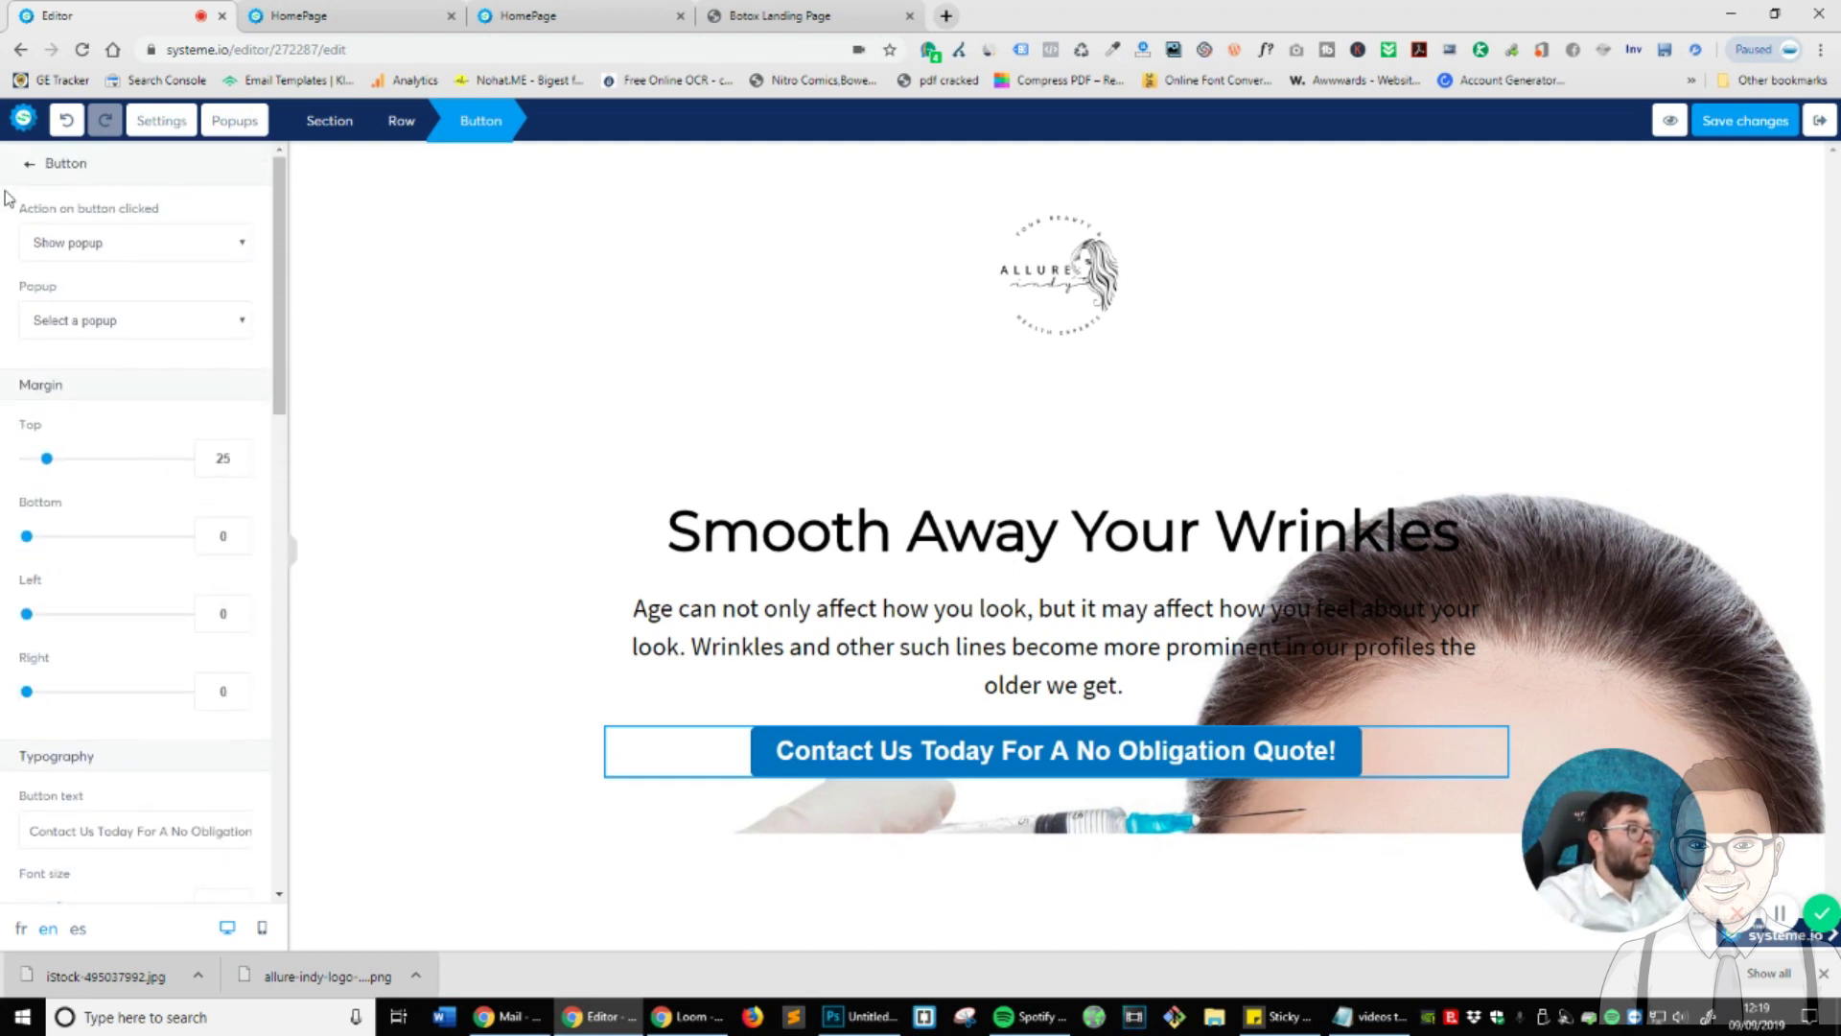
scroll(125, 413, "down", 3)
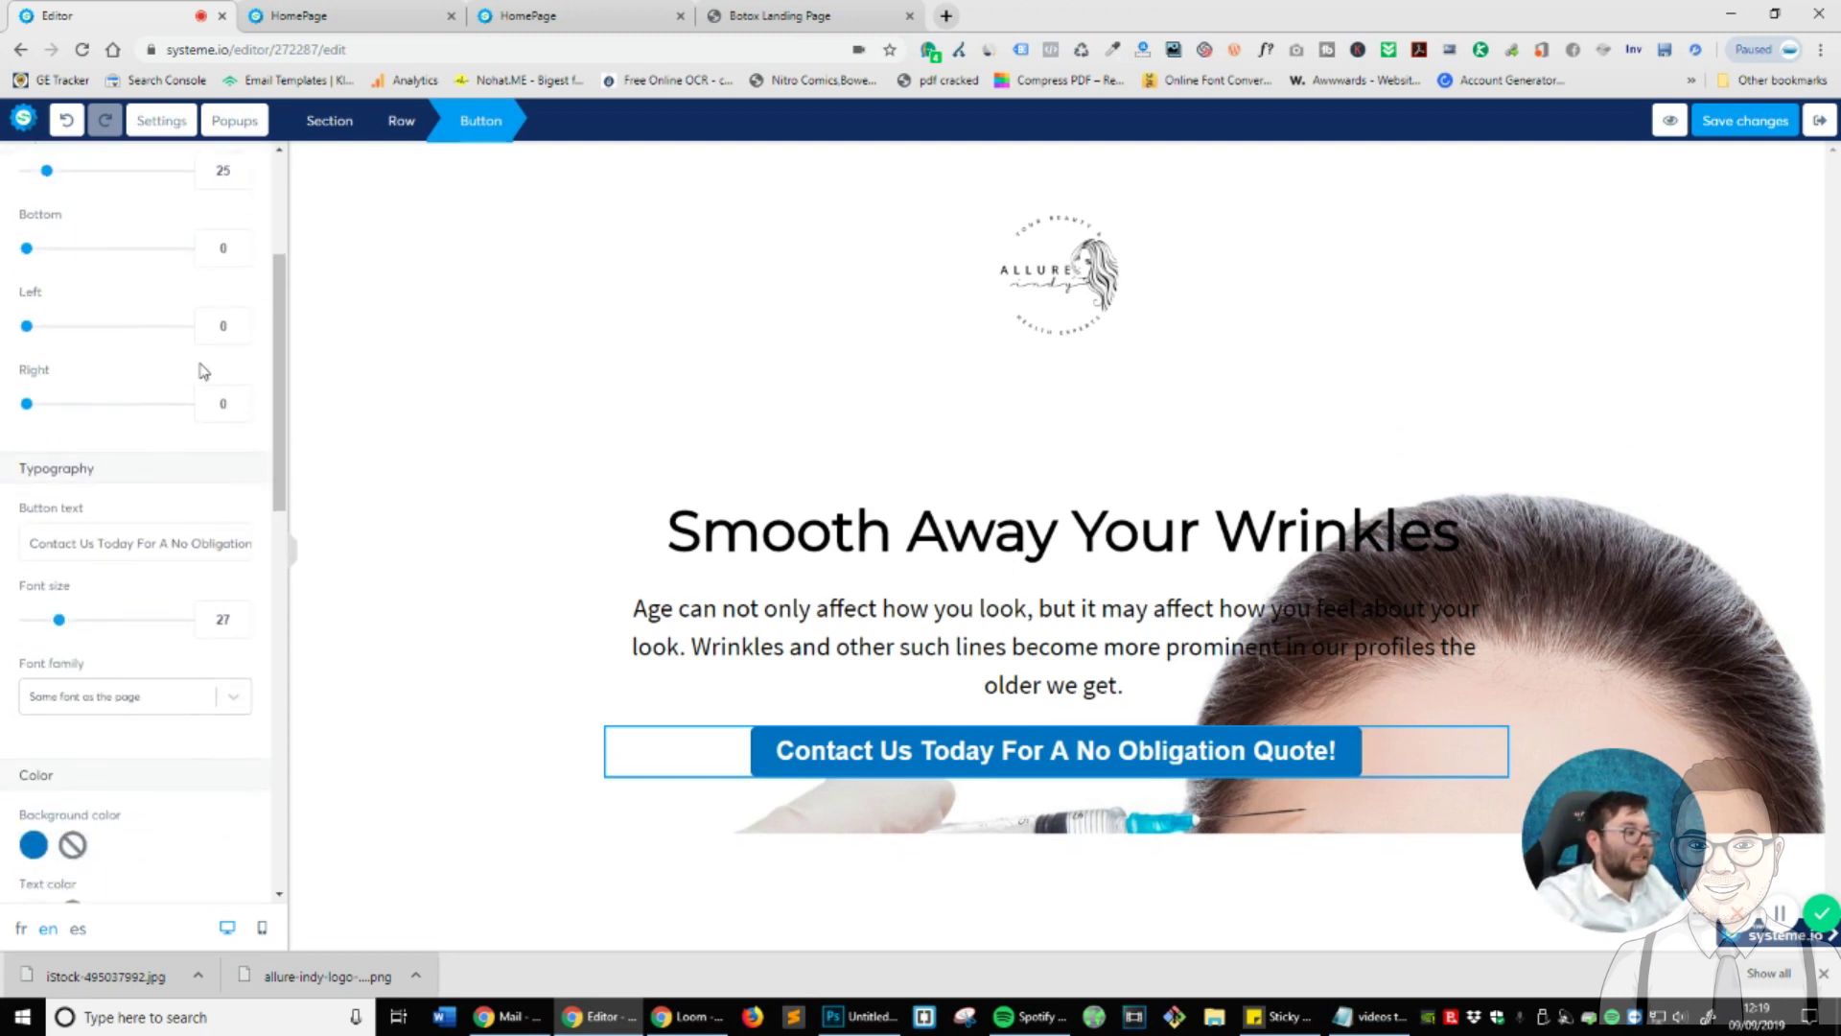
scroll(176, 415, "down", 6)
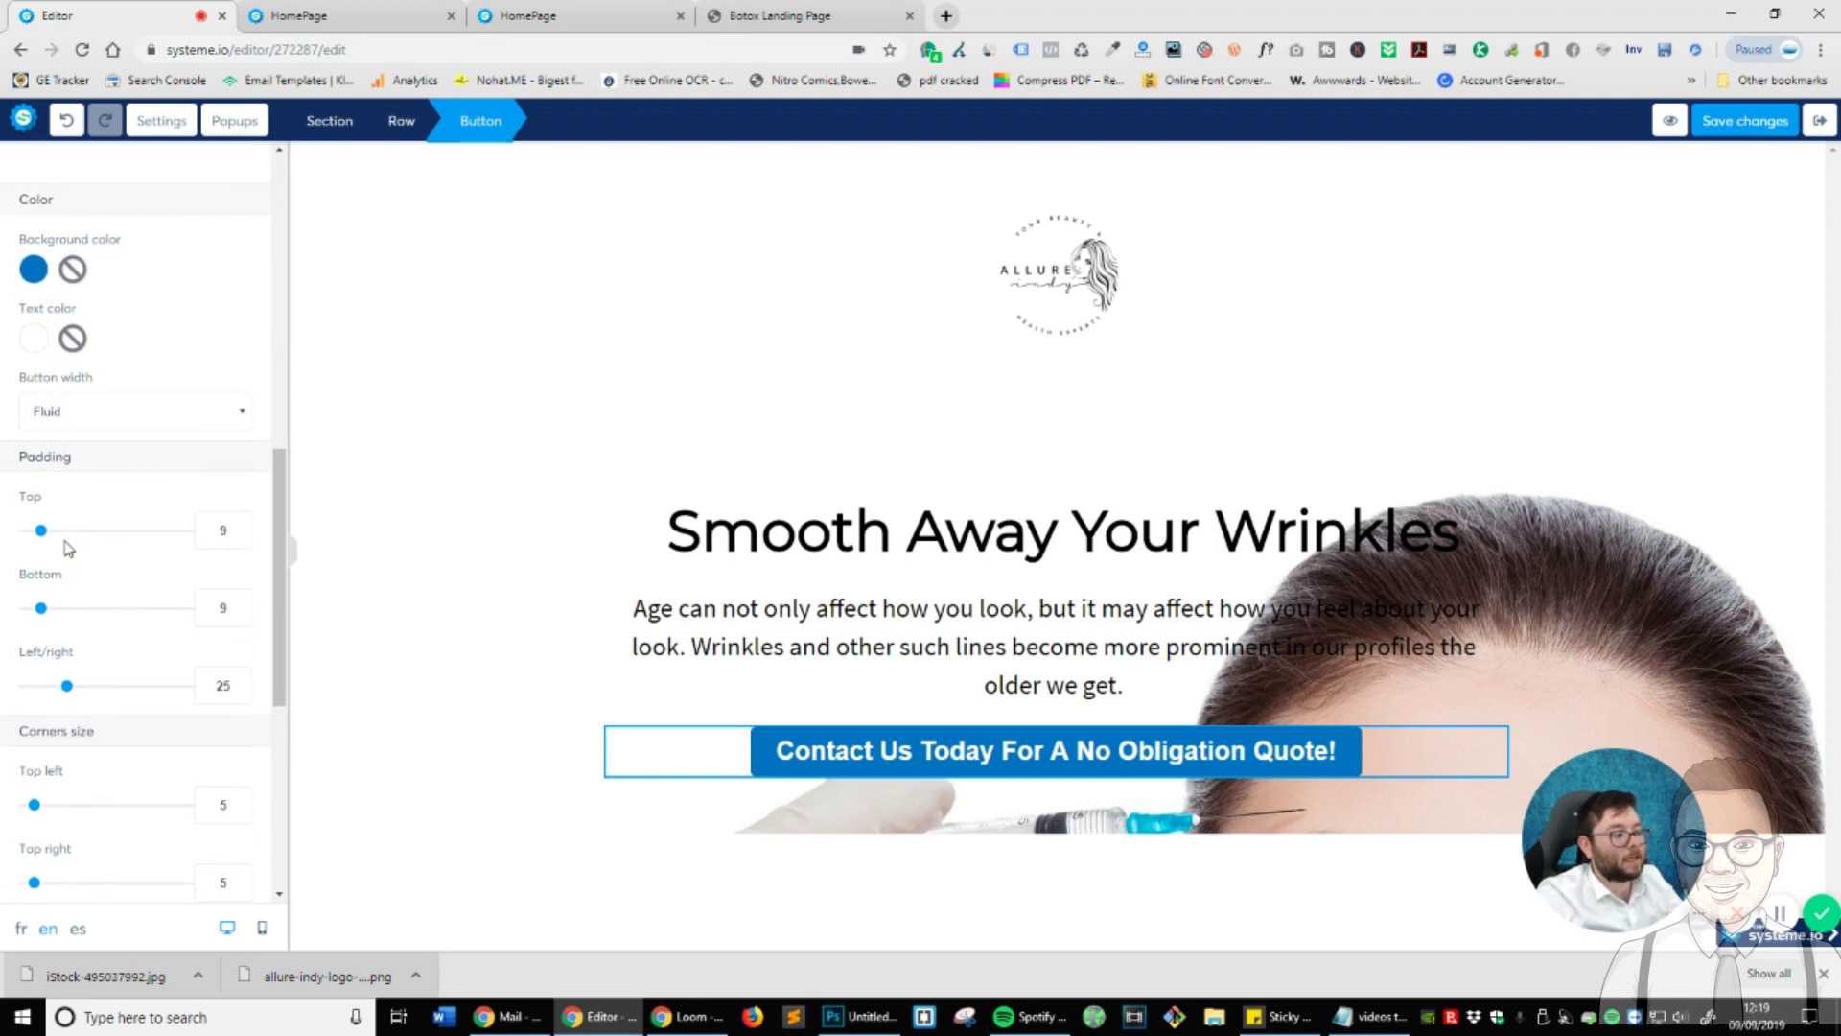
scroll(67, 548, "down", 2)
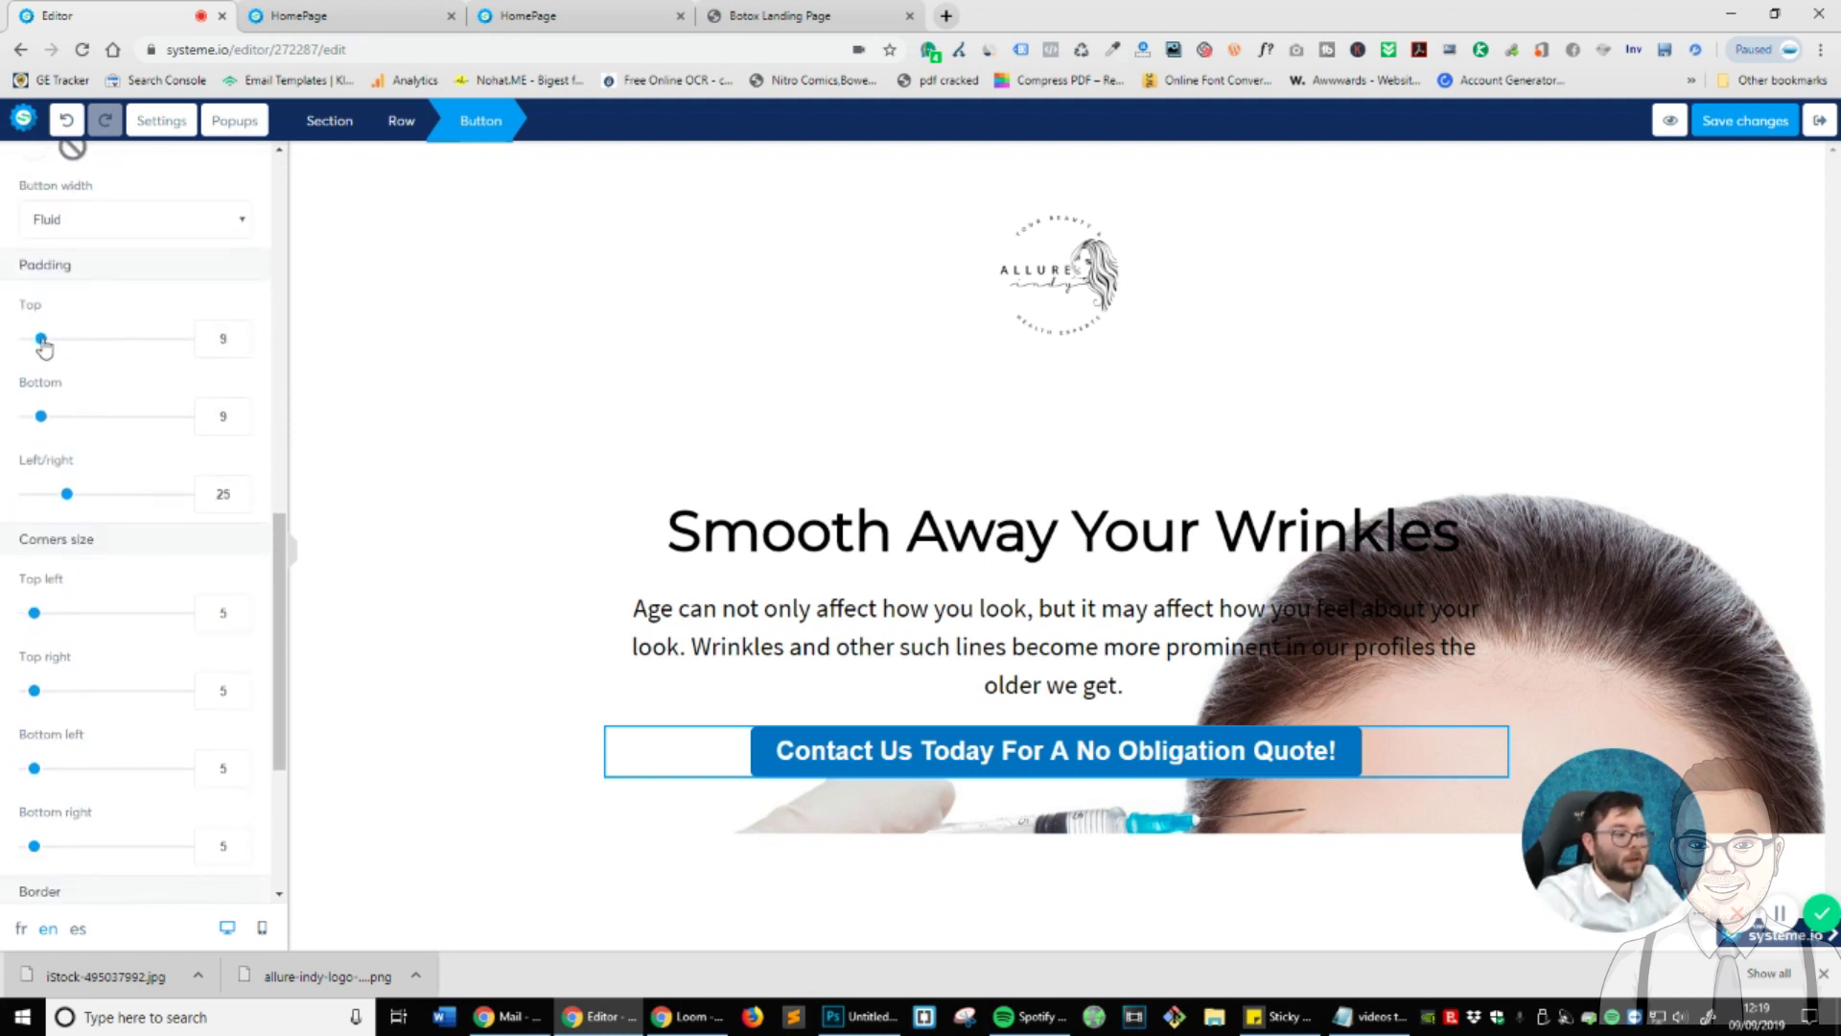
double_click(245, 339)
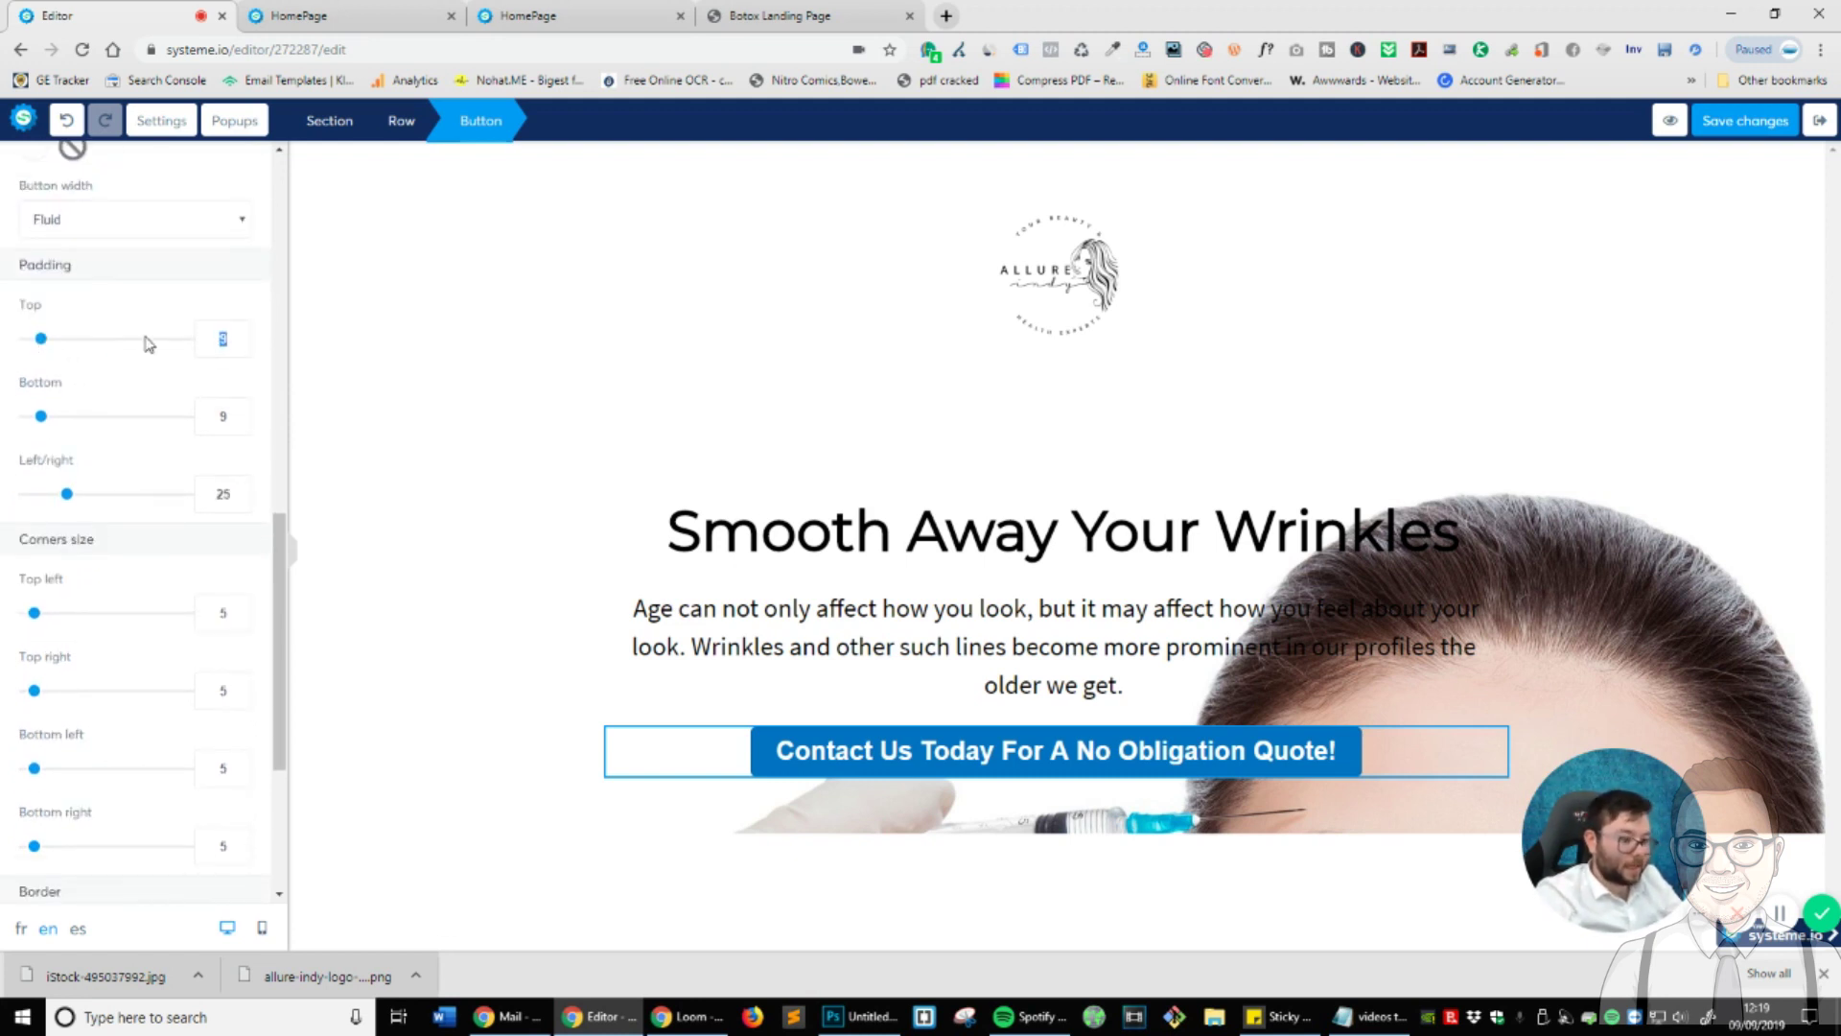
type("20")
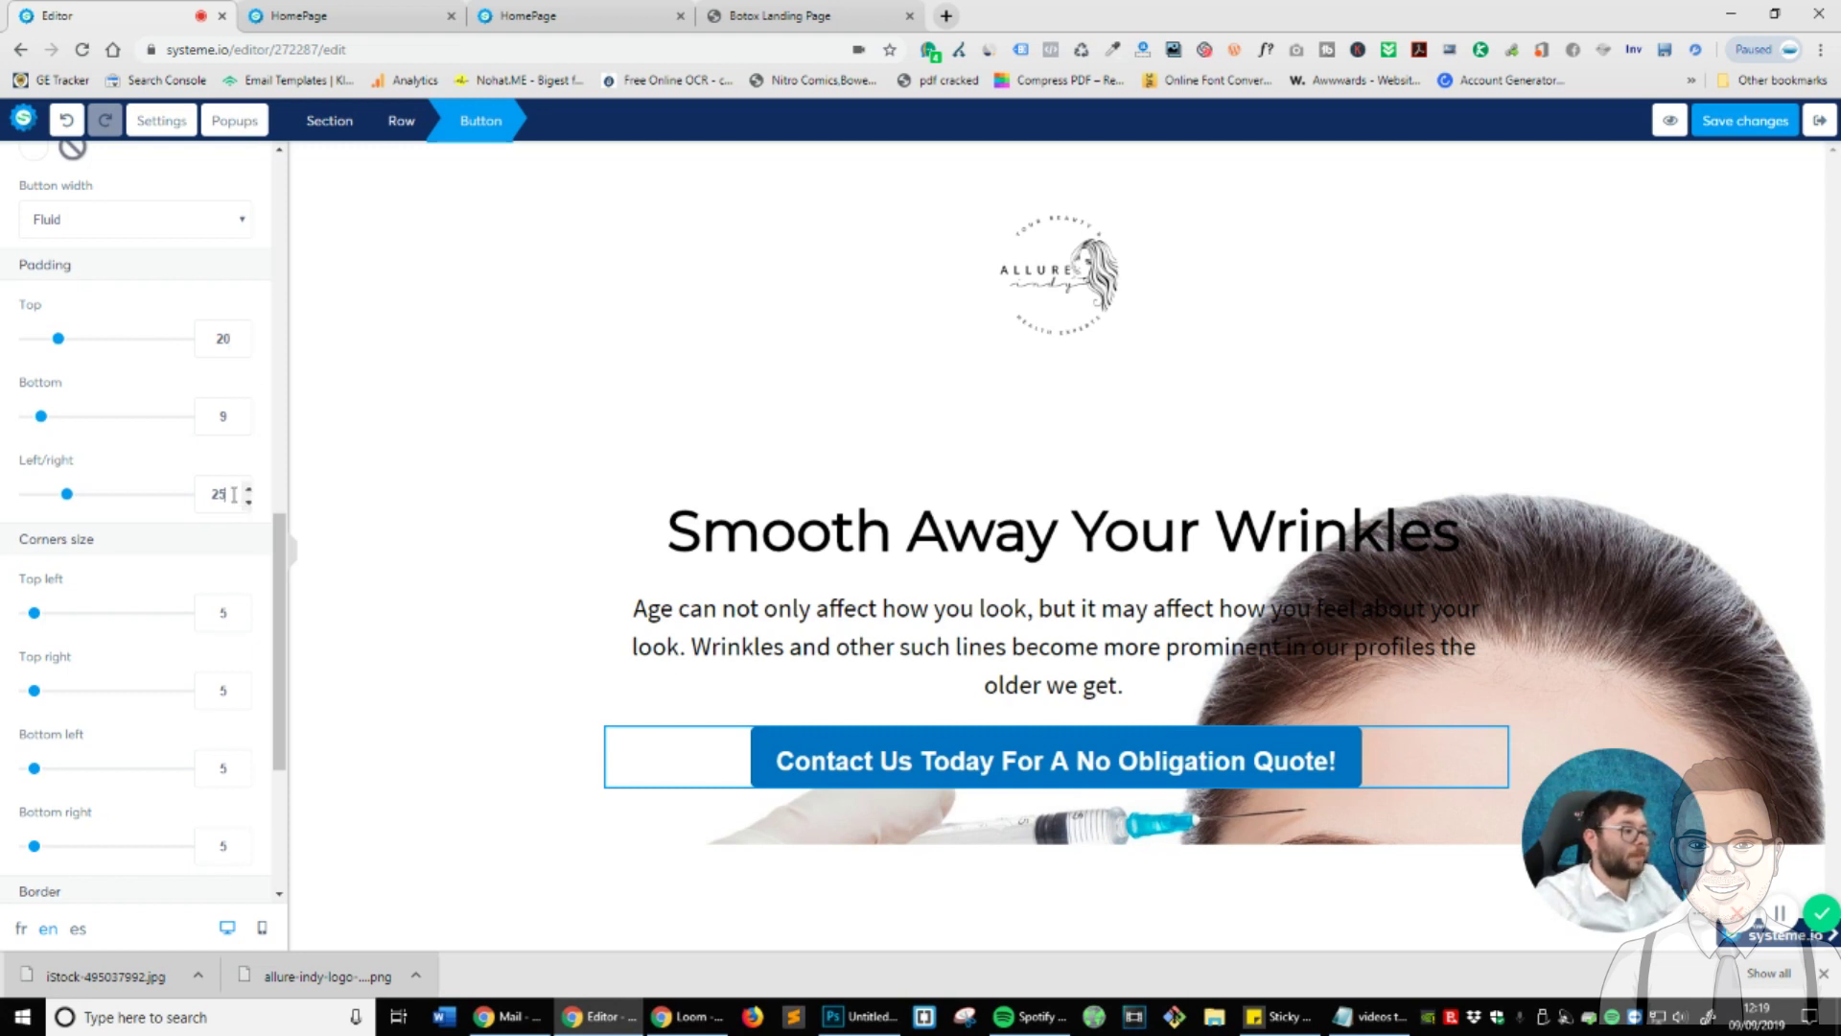
double_click(212, 420)
type("20")
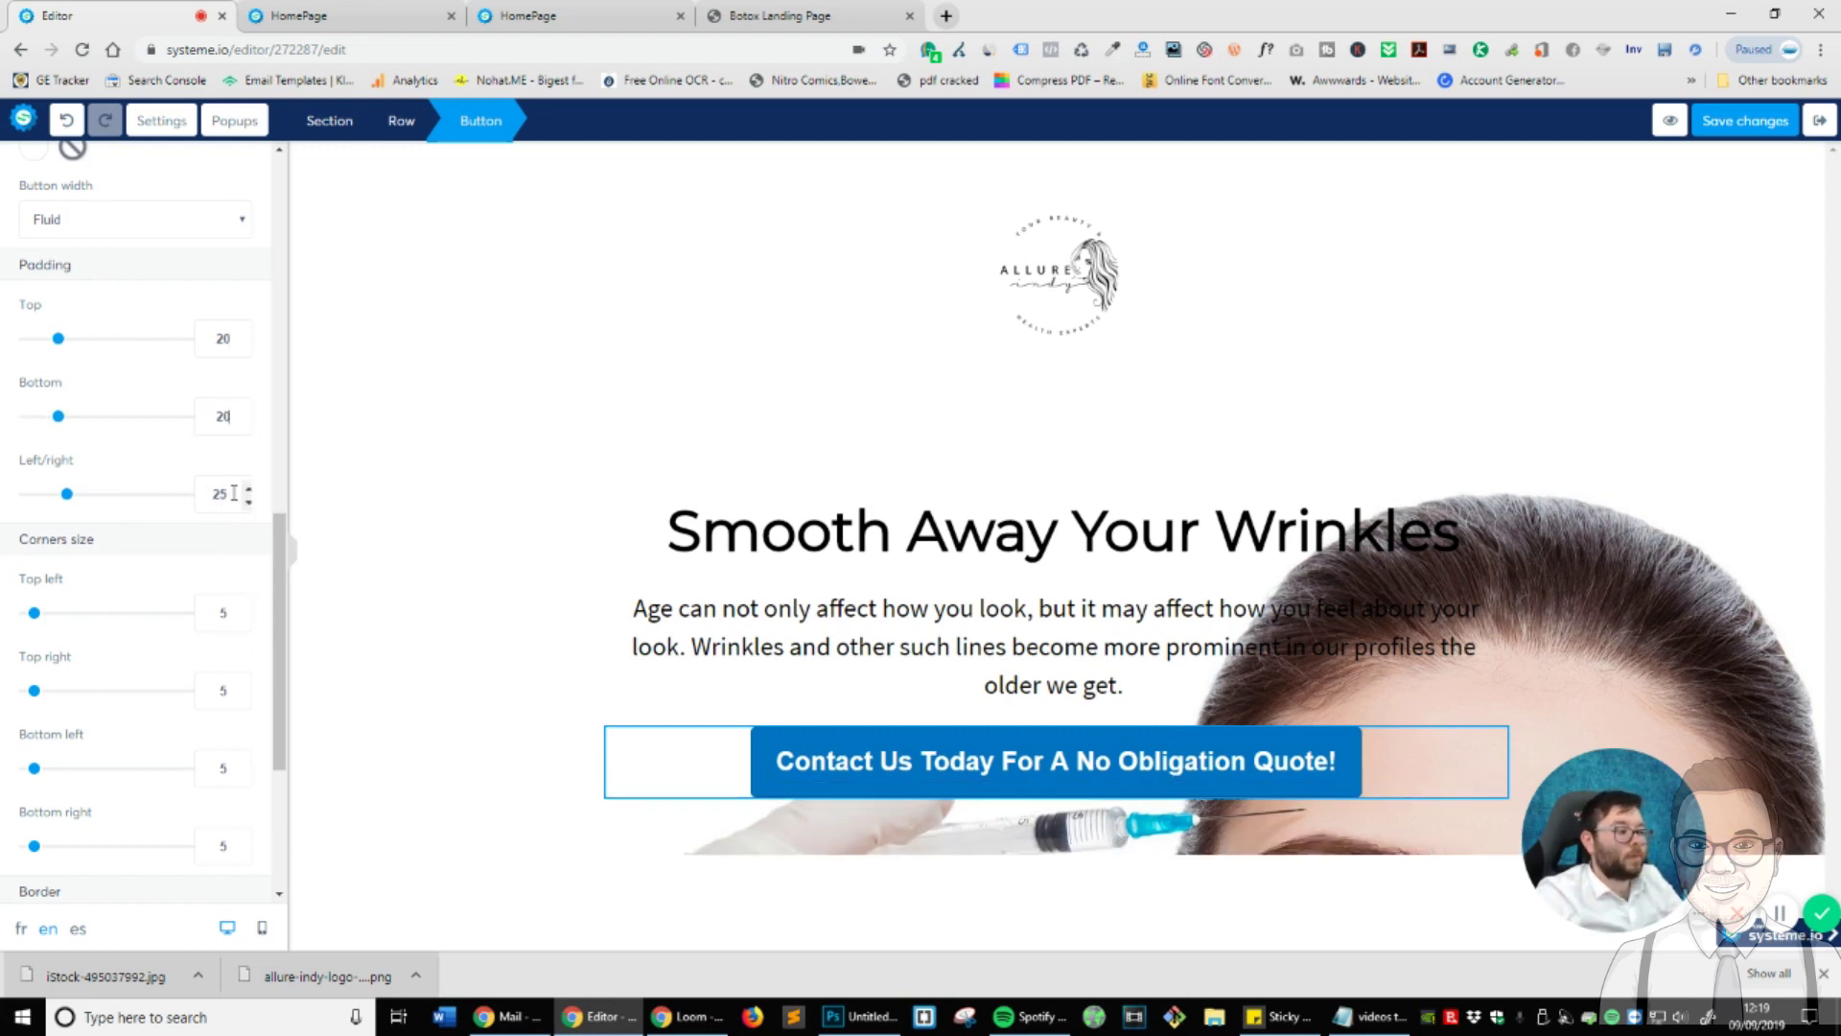
left_click_drag(67, 494, 129, 501)
- Set all of the button's corner sizes to 0
scroll(144, 538, "down", 4)
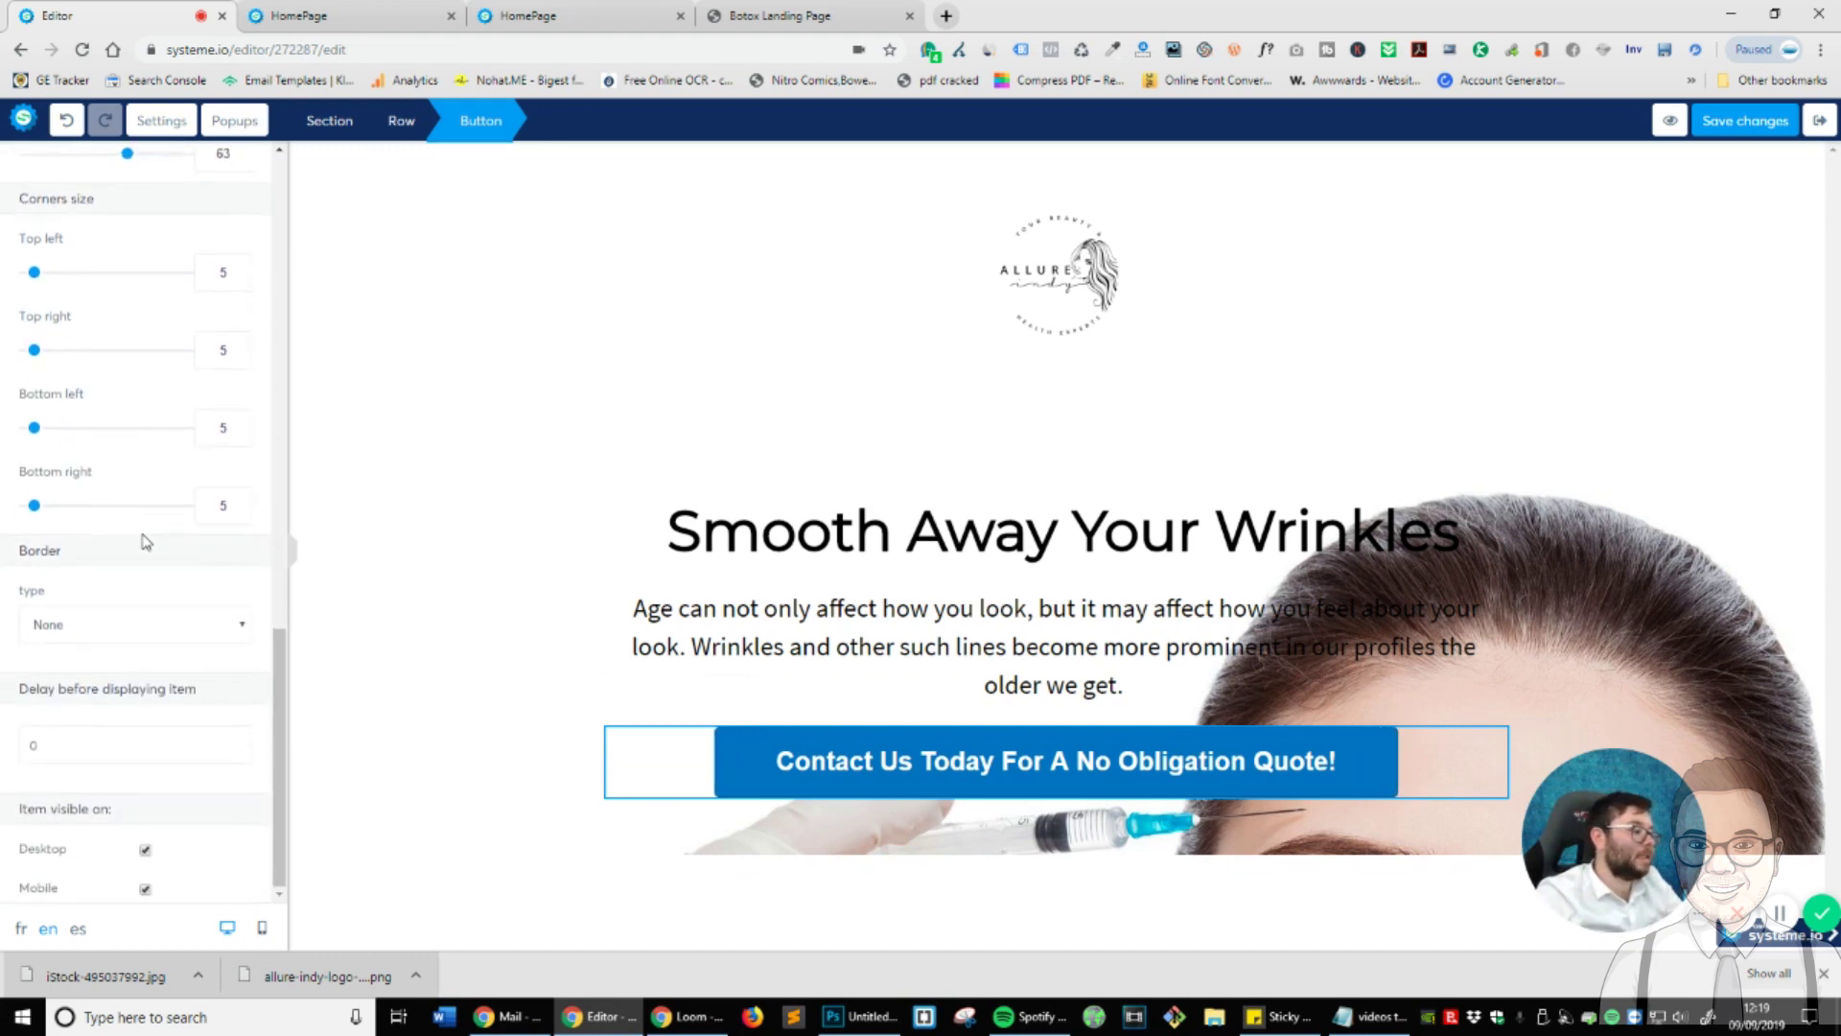
scroll(141, 537, "up", 2)
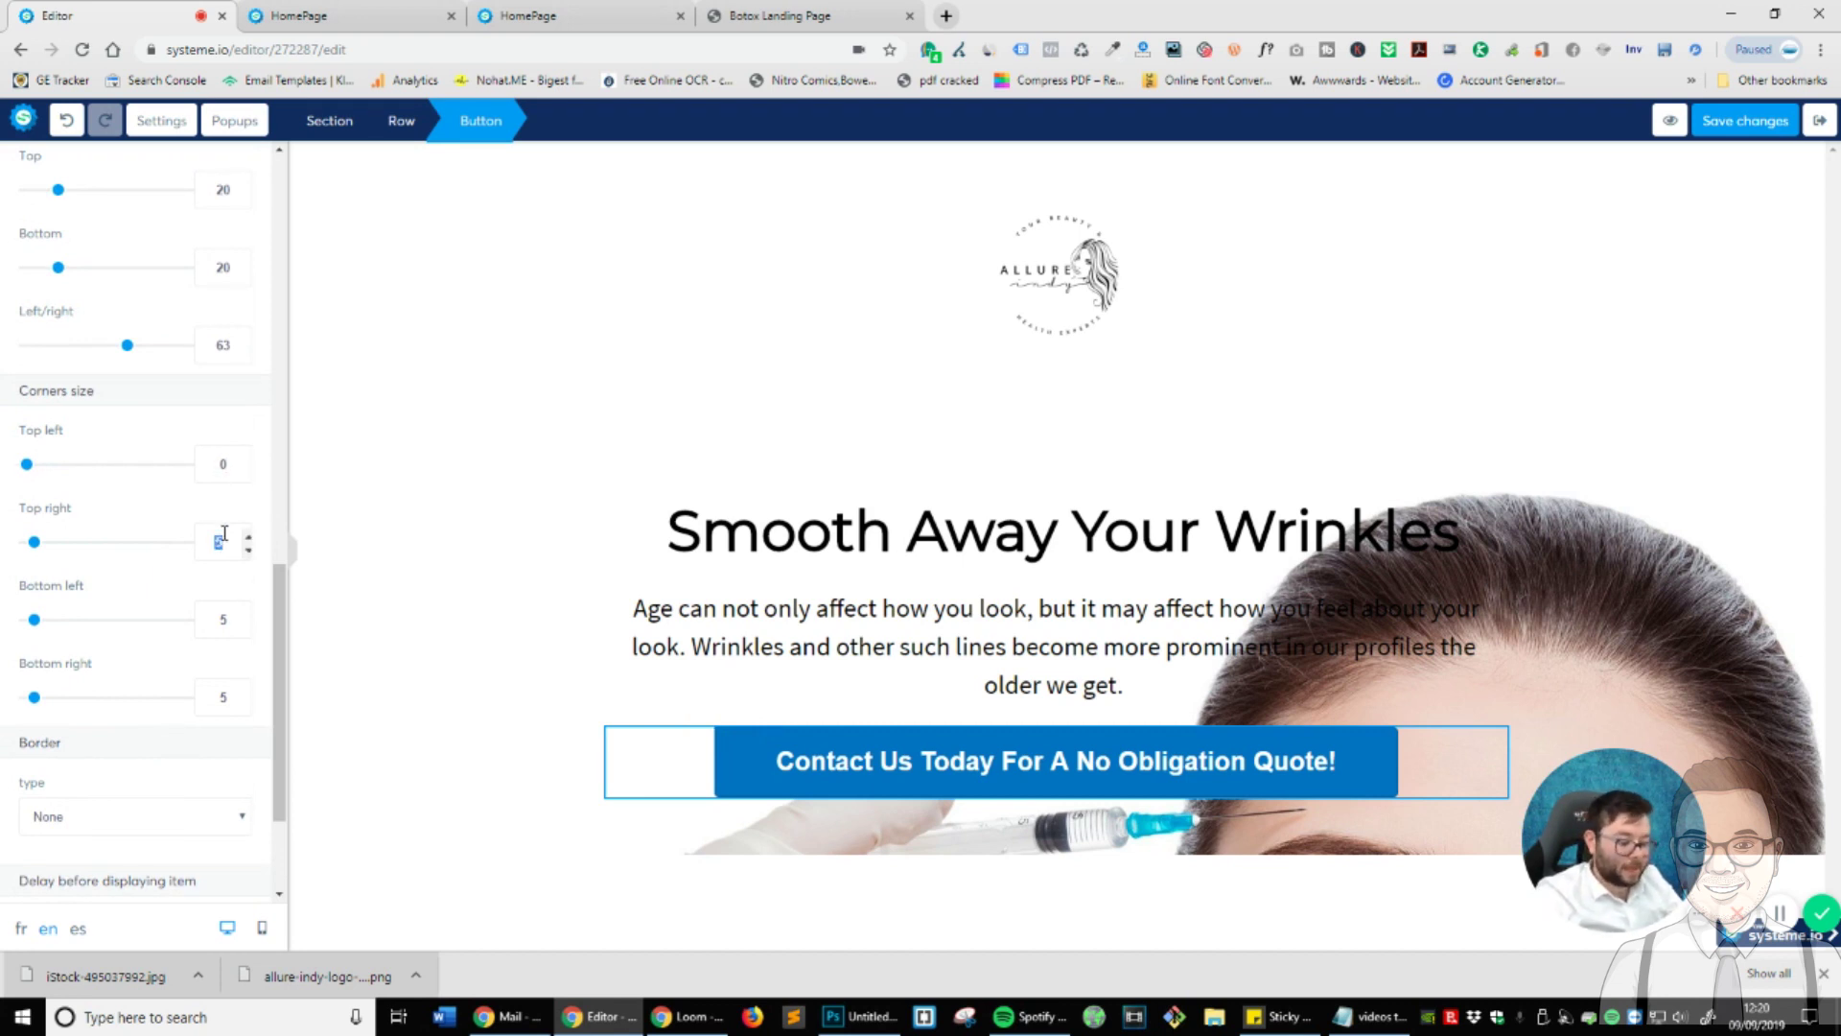
type("0")
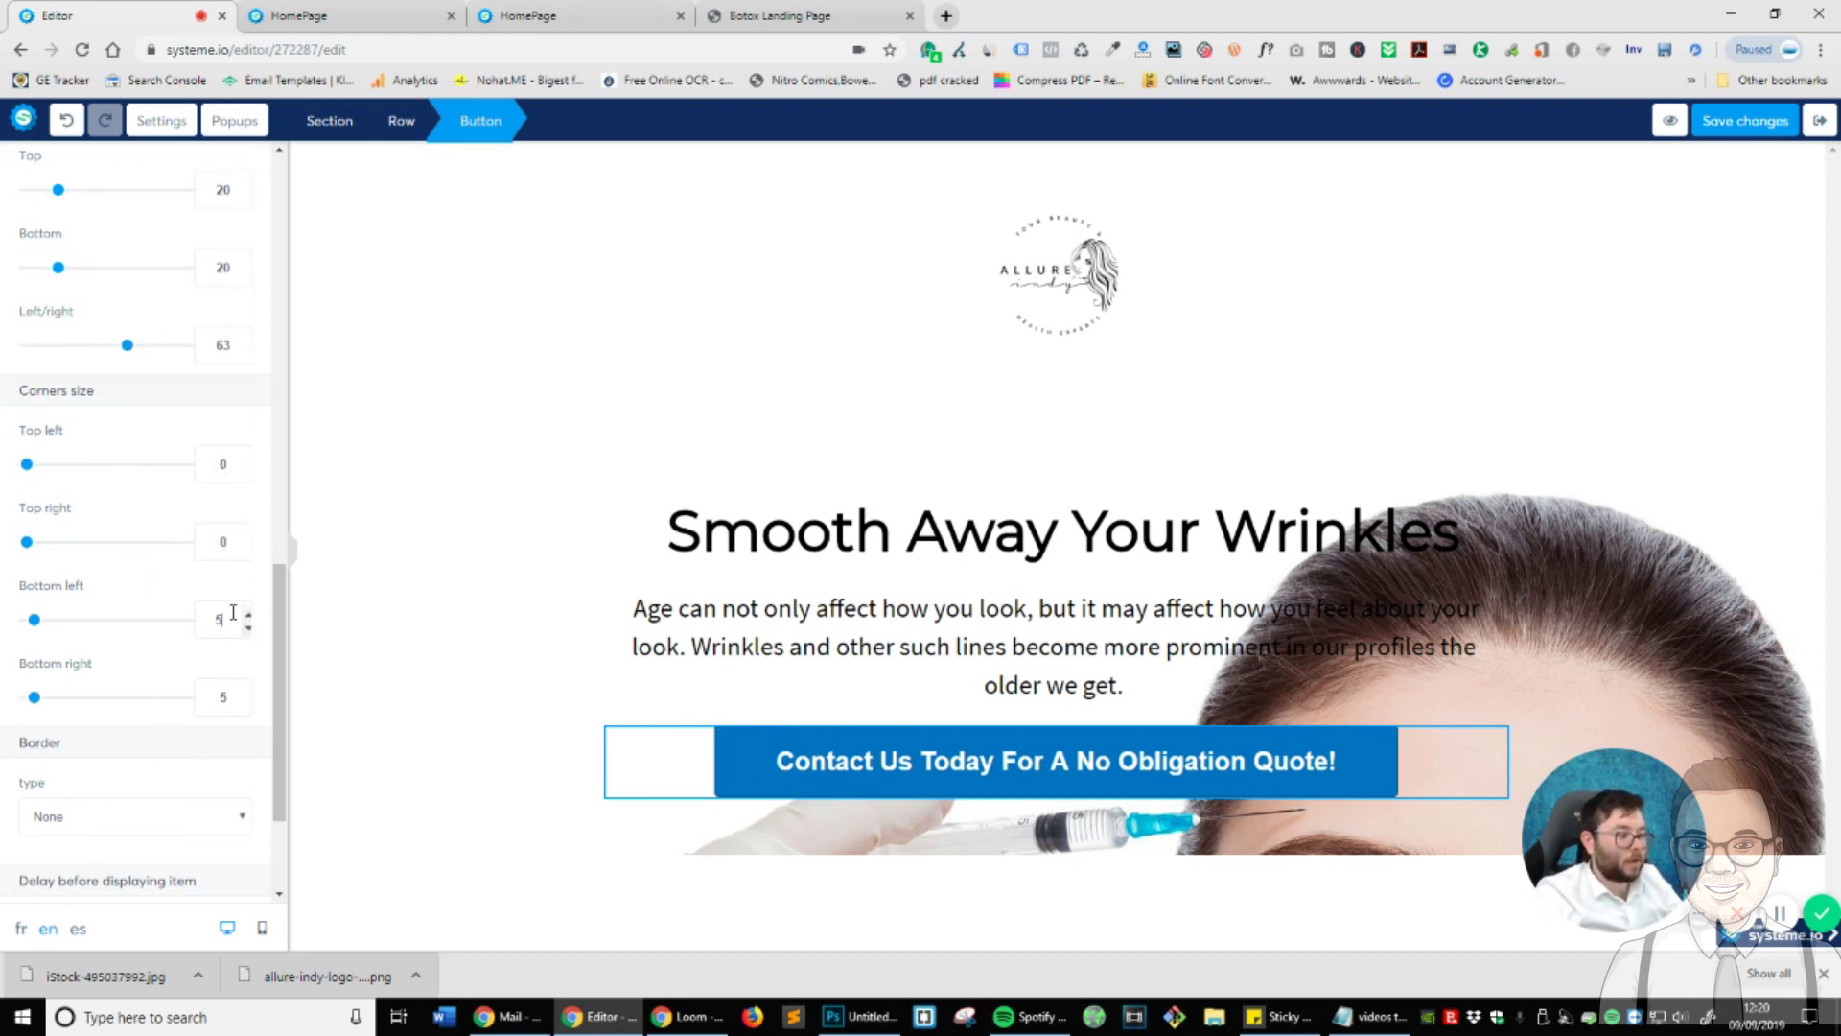
type("0")
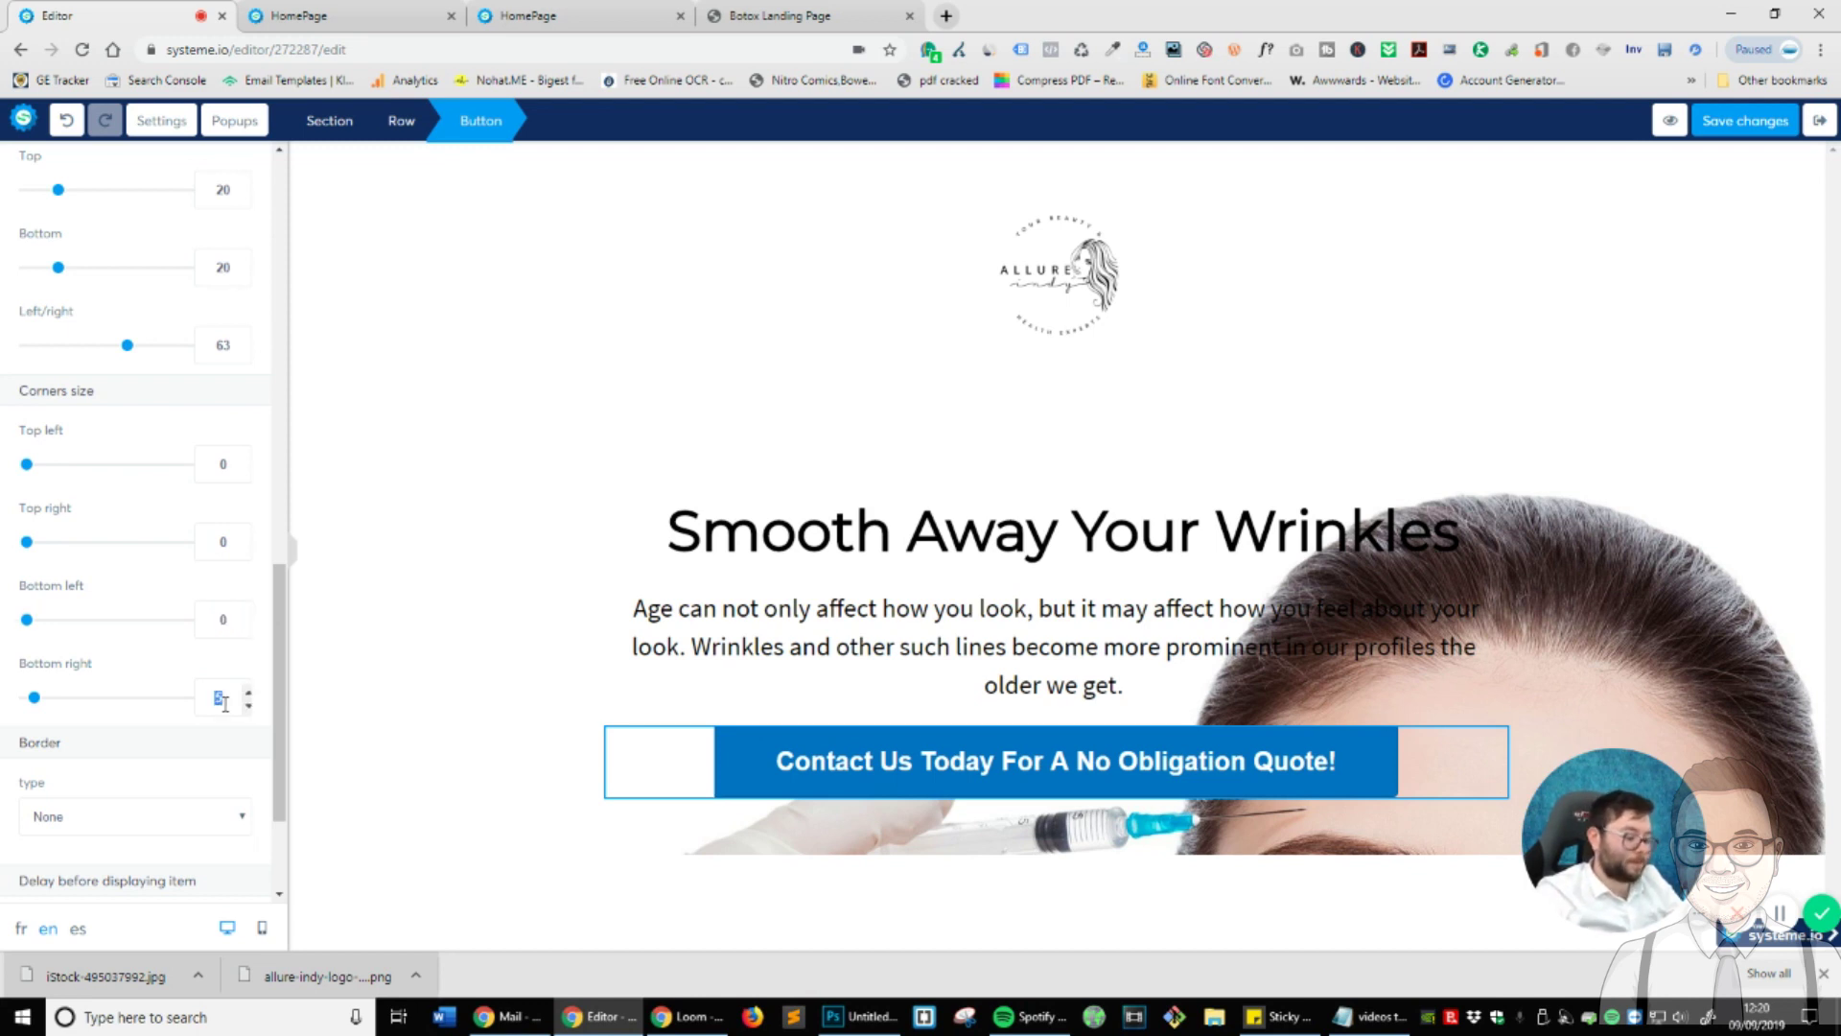
type("0")
scroll(146, 658, "down", 2)
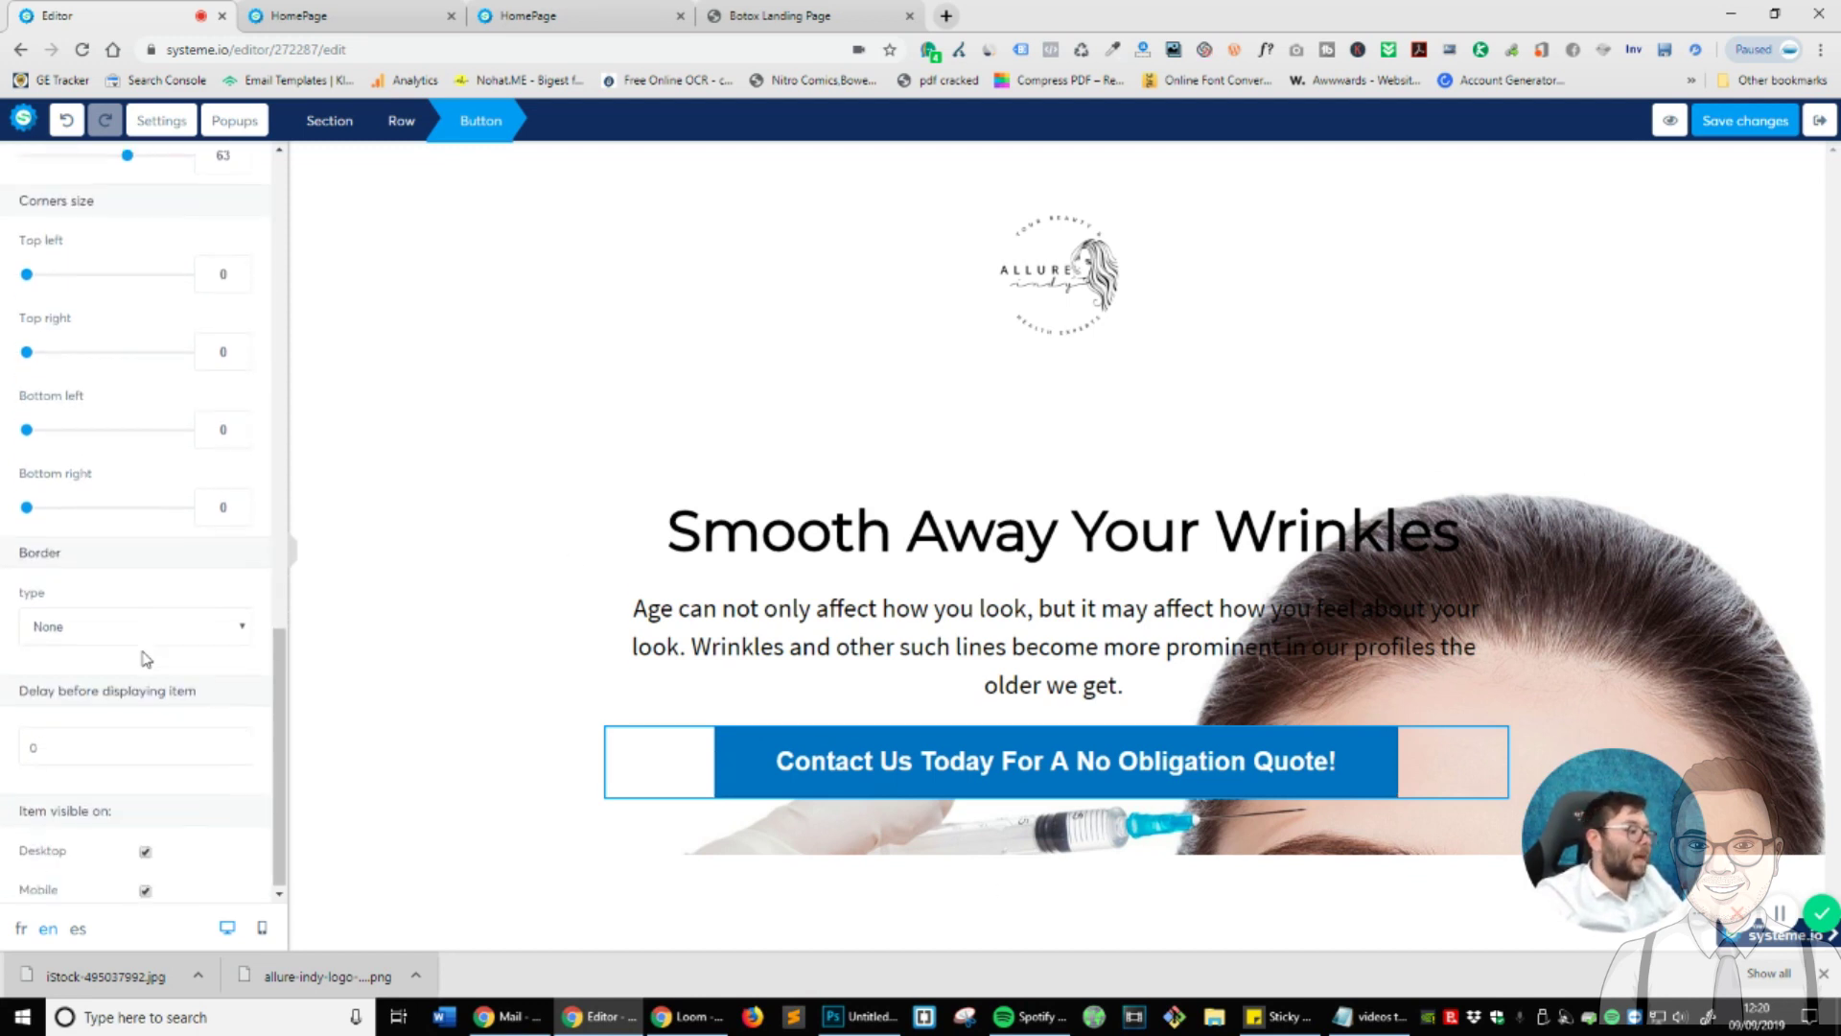
scroll(185, 691, "up", 6)
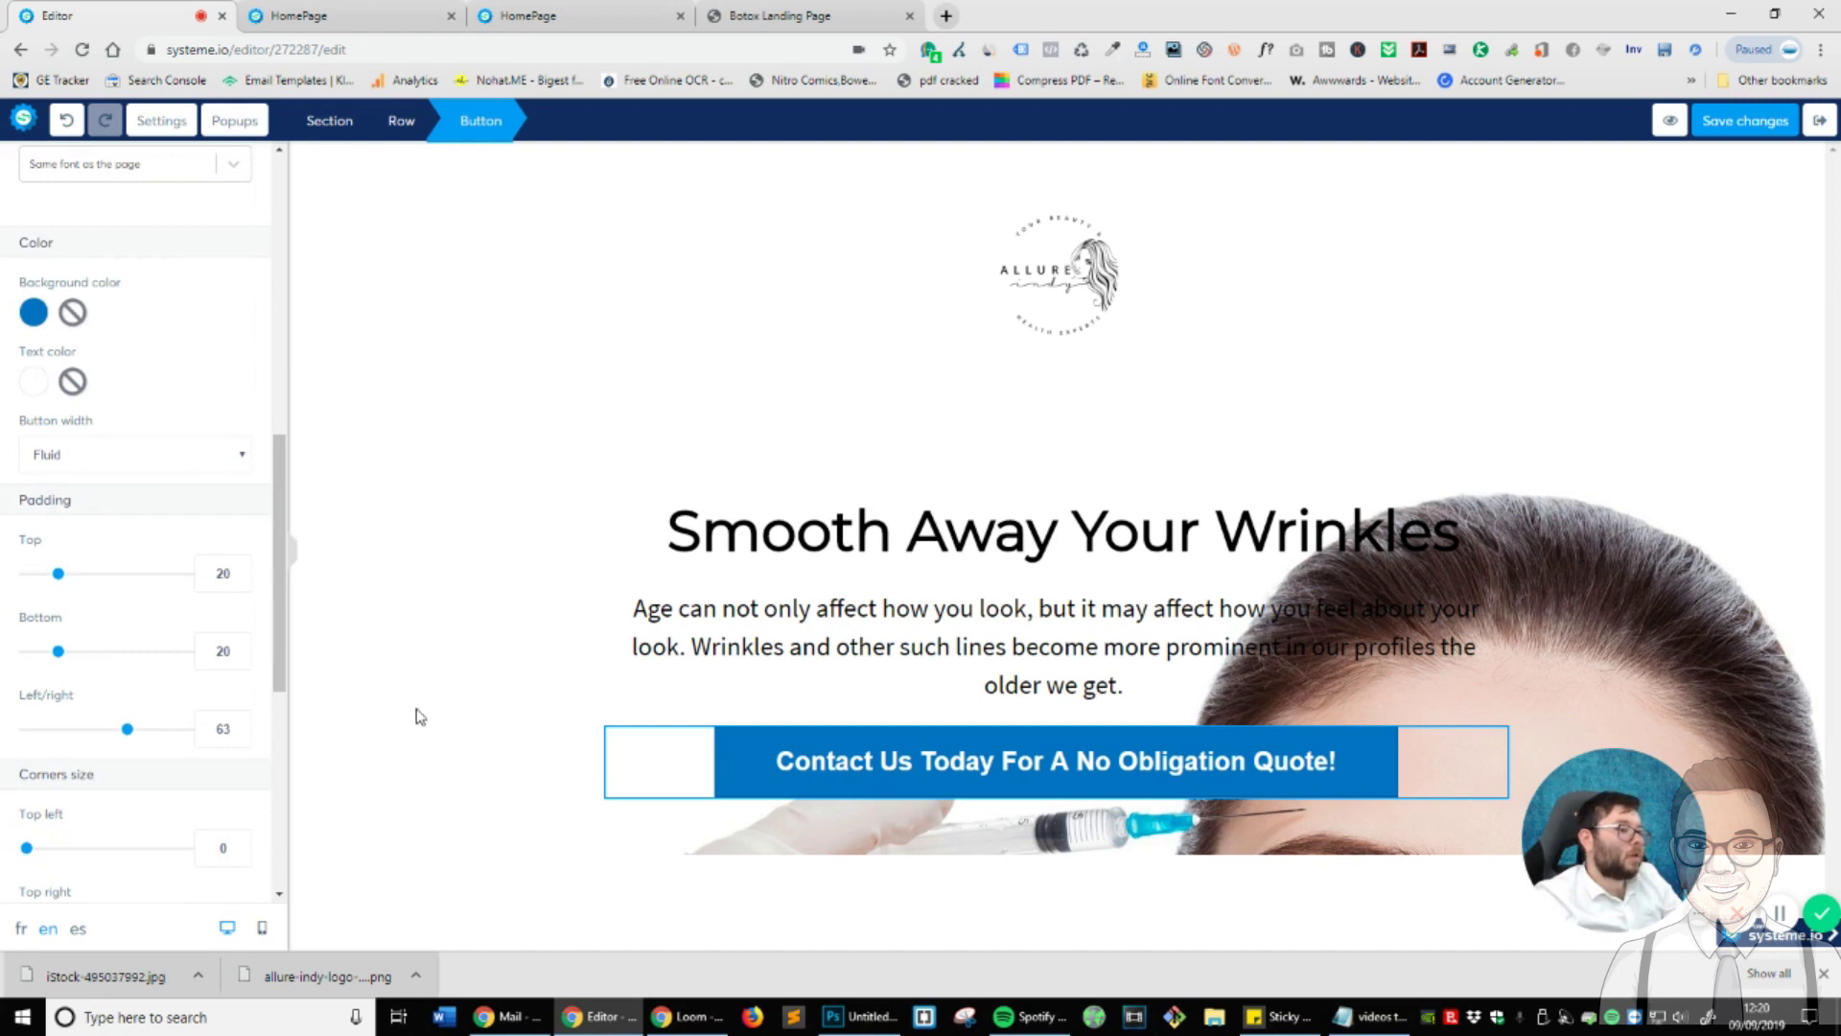
- Give the button a grey background using the colour picker
scroll(144, 671, "up", 3)
left_click(35, 600)
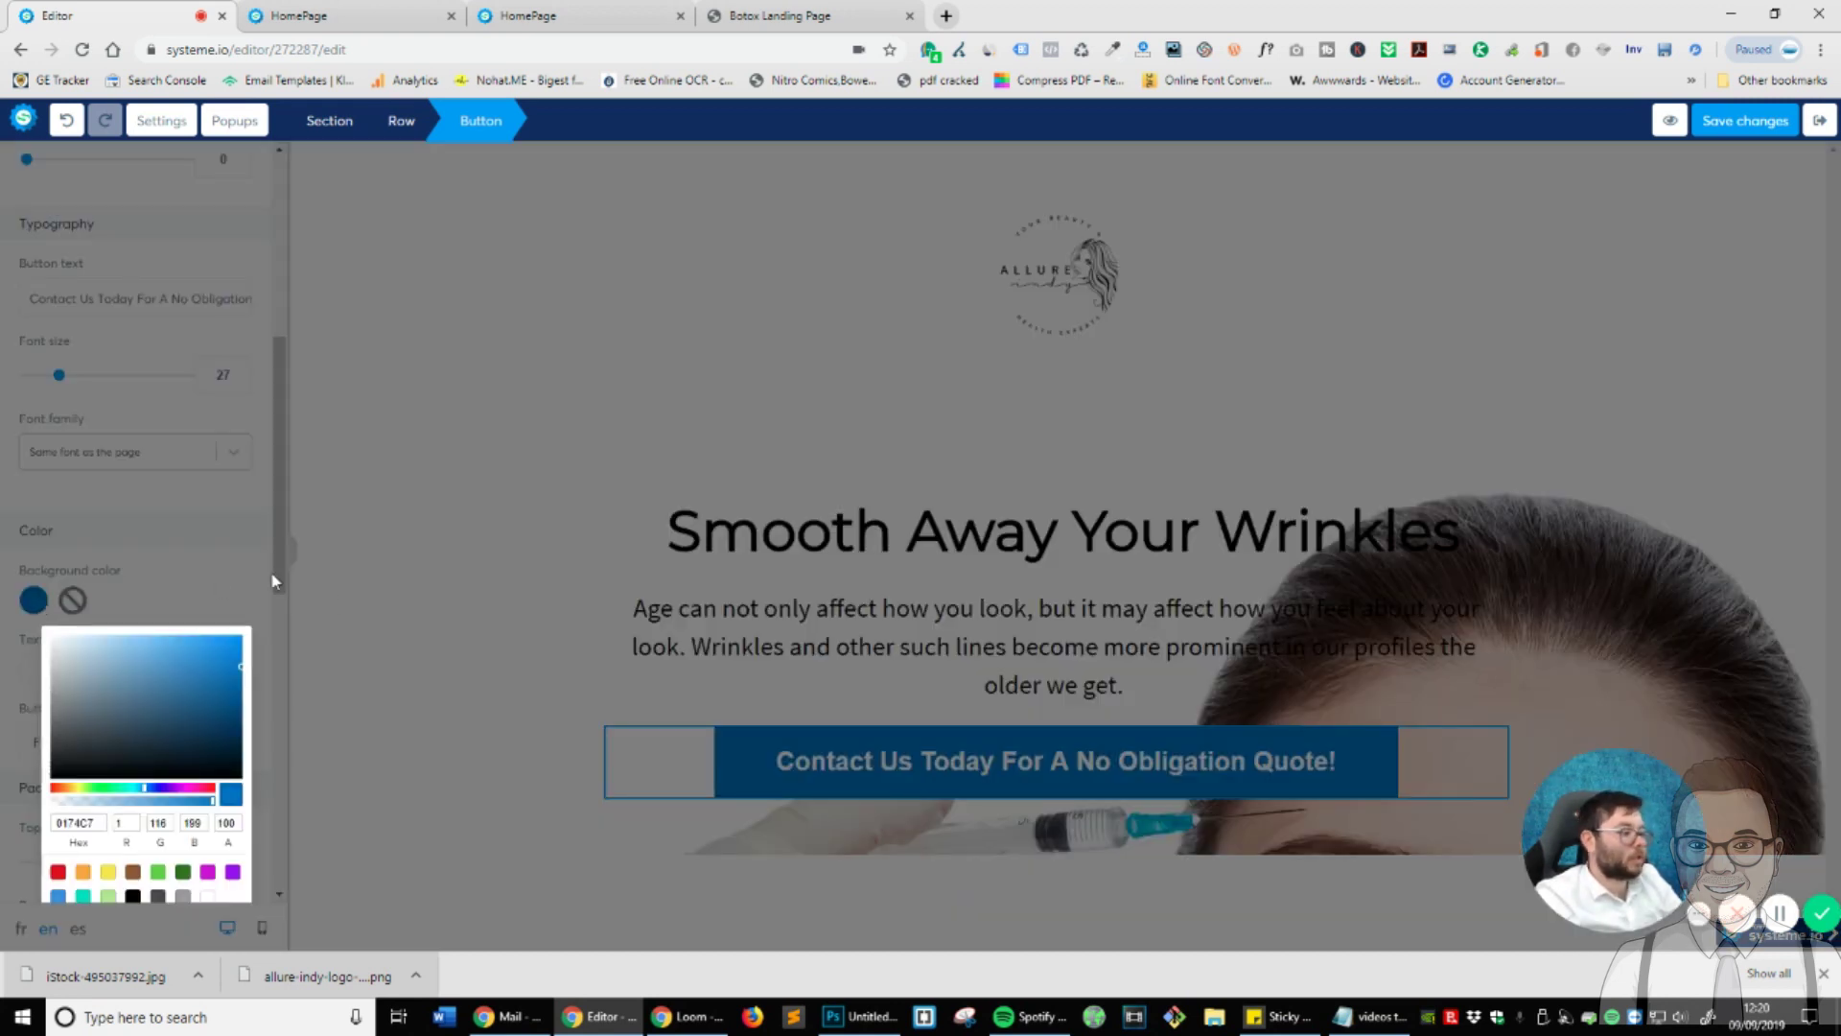
left_click_drag(94, 798, 79, 798)
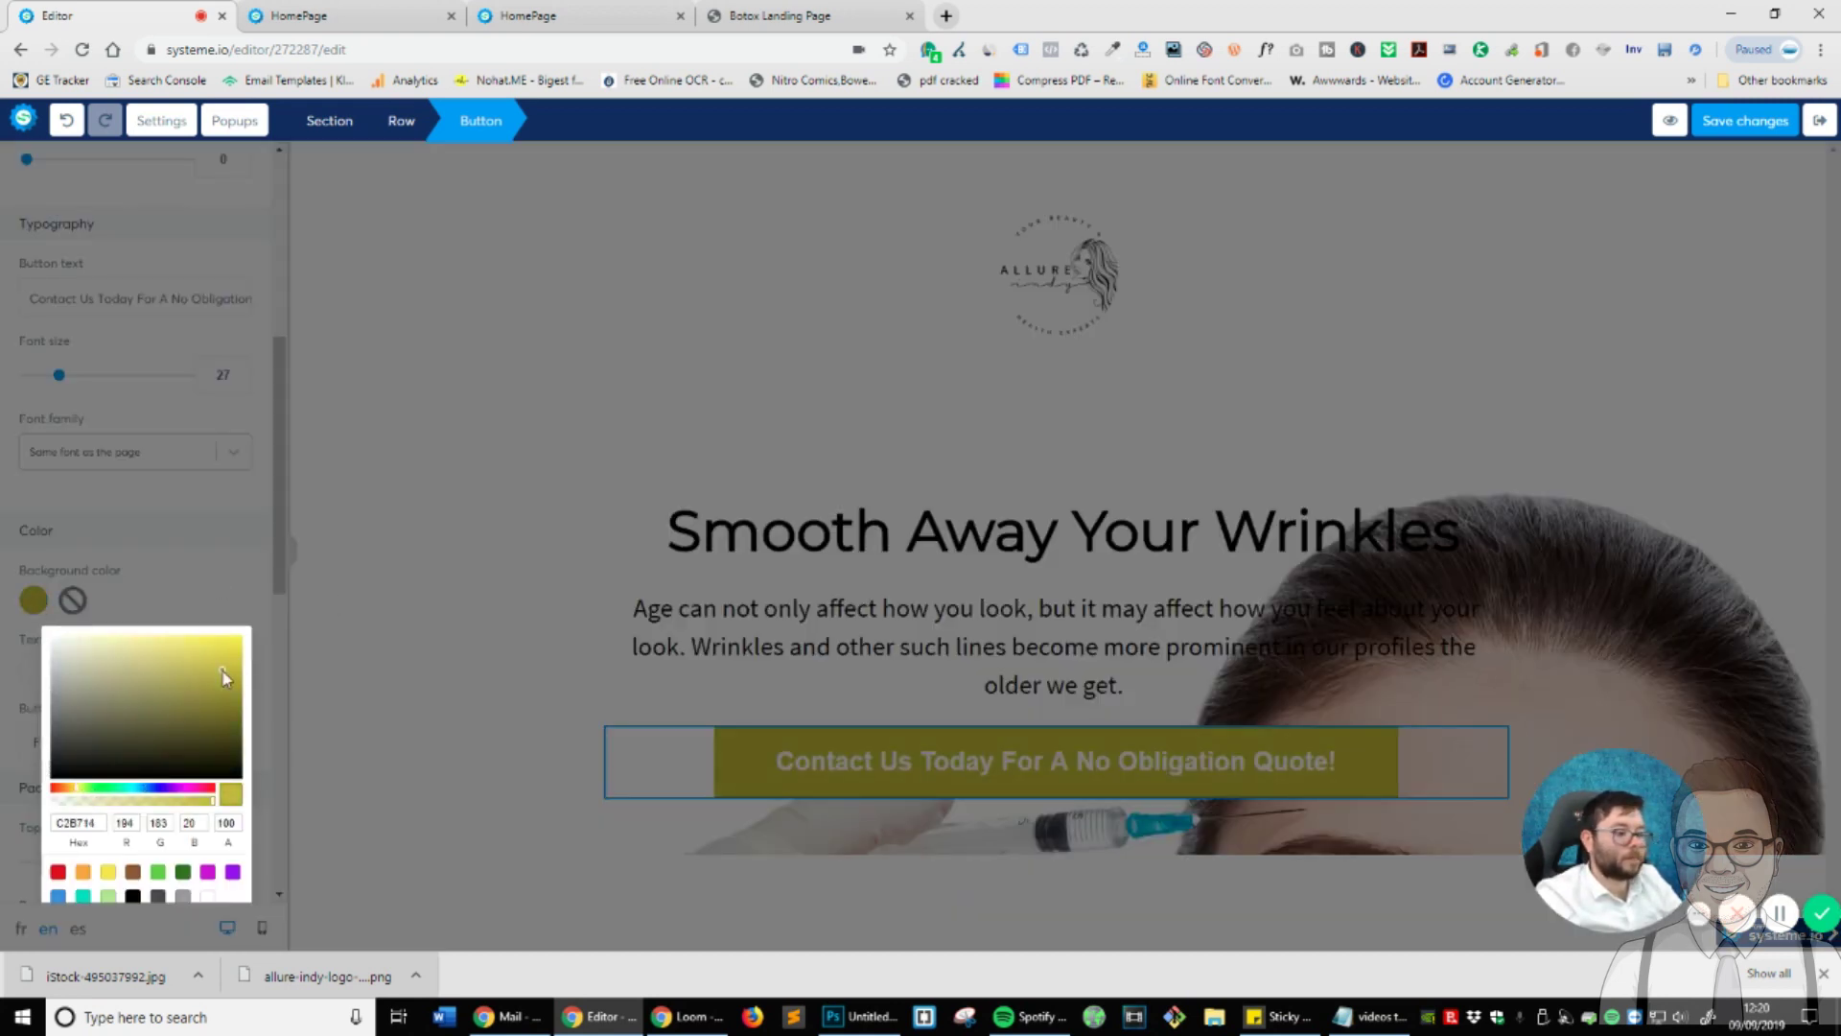
left_click_drag(224, 678, 50, 665)
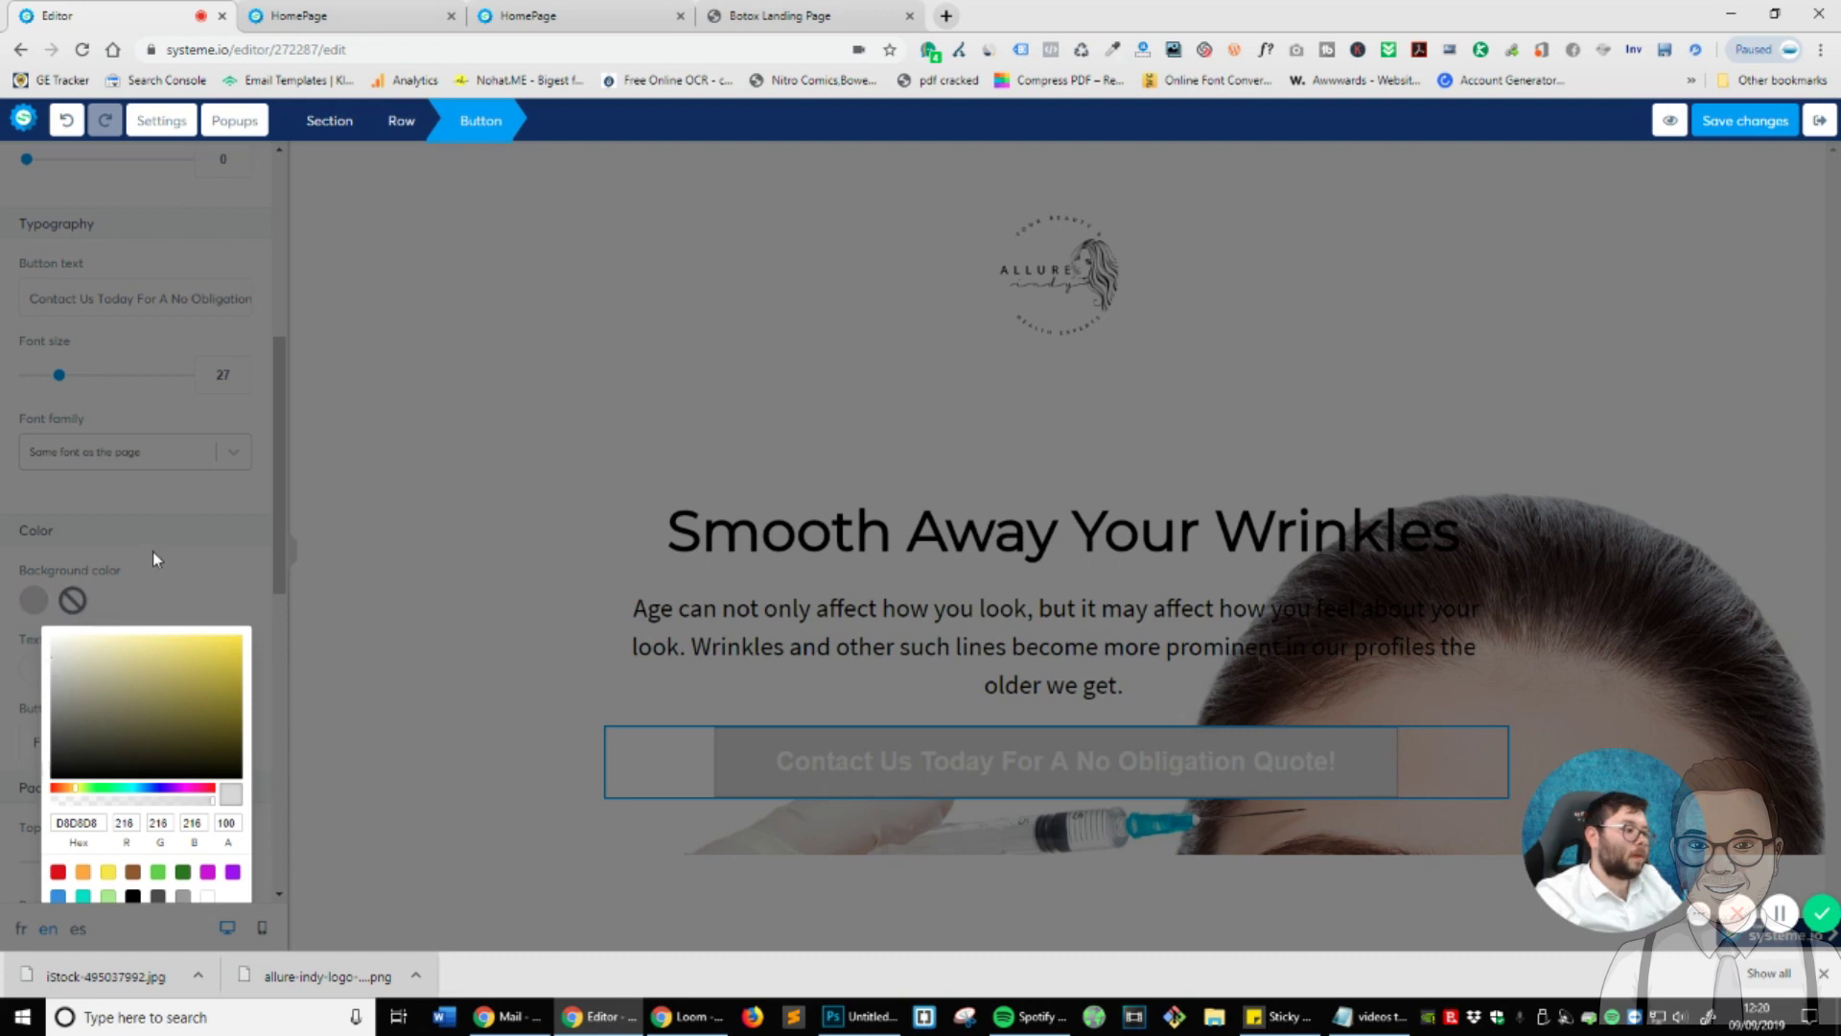
left_click(152, 560)
scroll(276, 609, "up", 1)
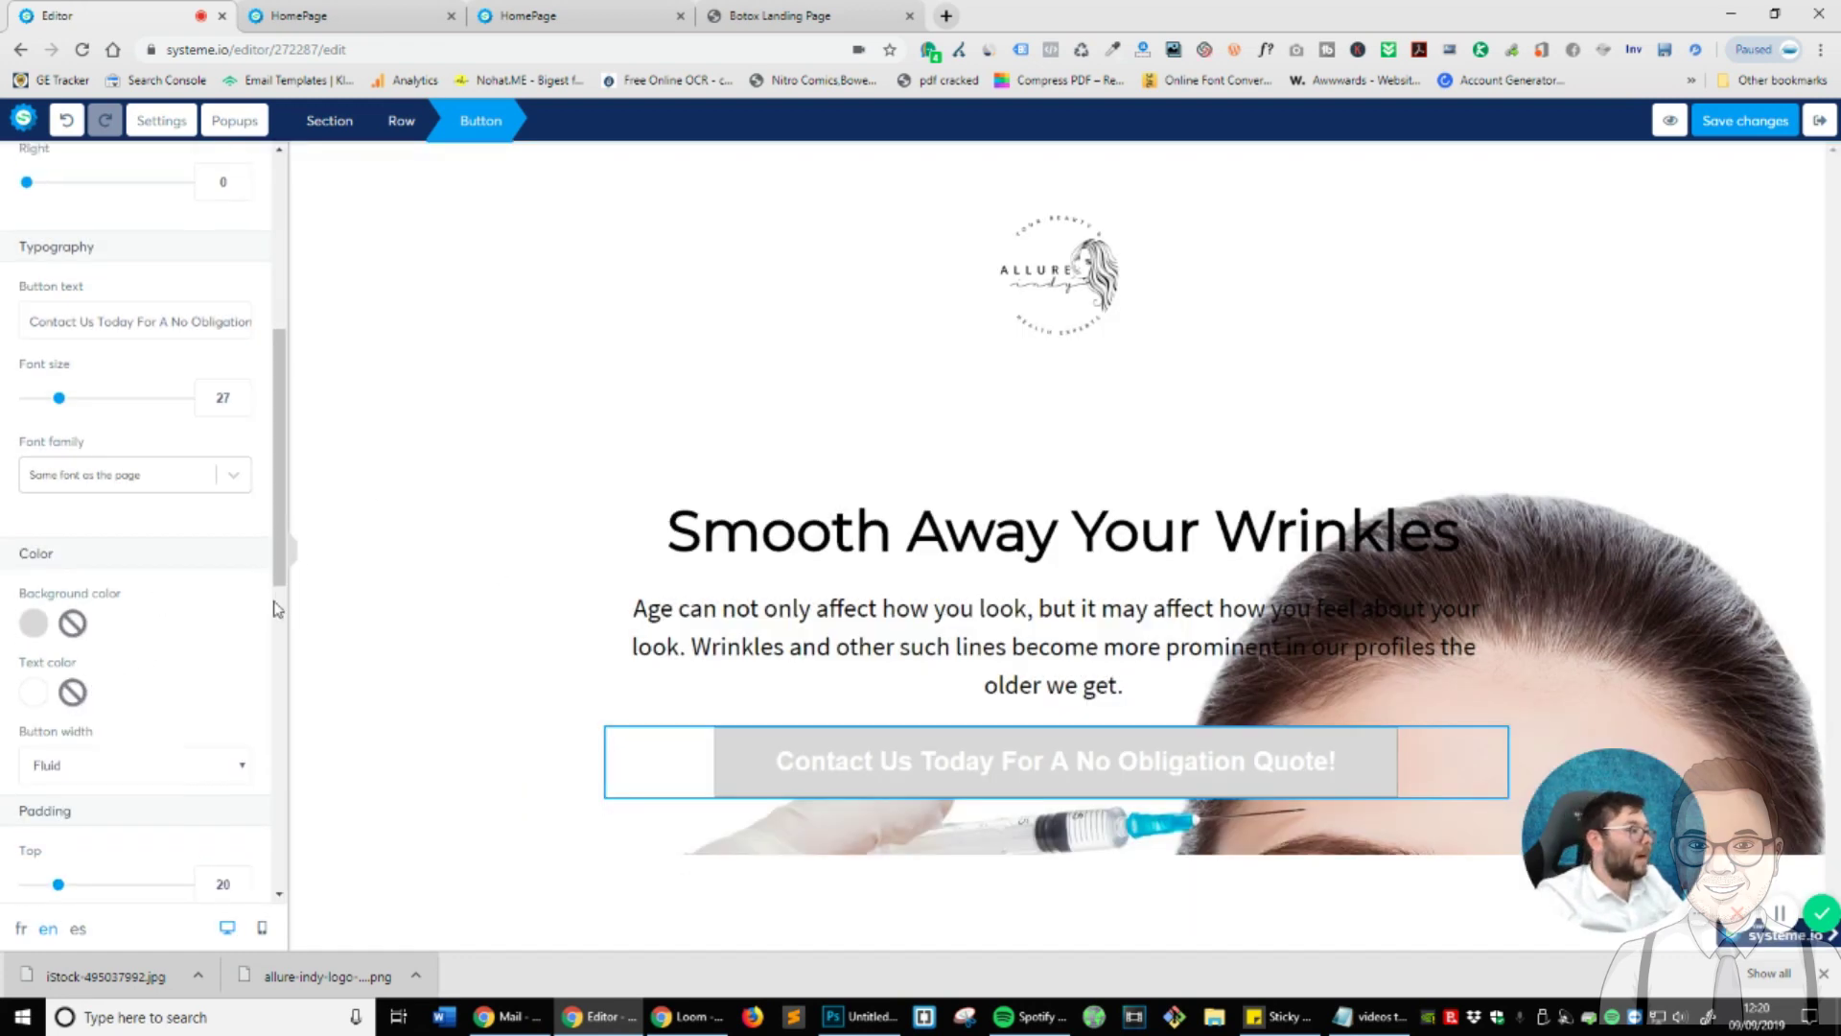
scroll(276, 609, "up", 3)
scroll(57, 676, "down", 3)
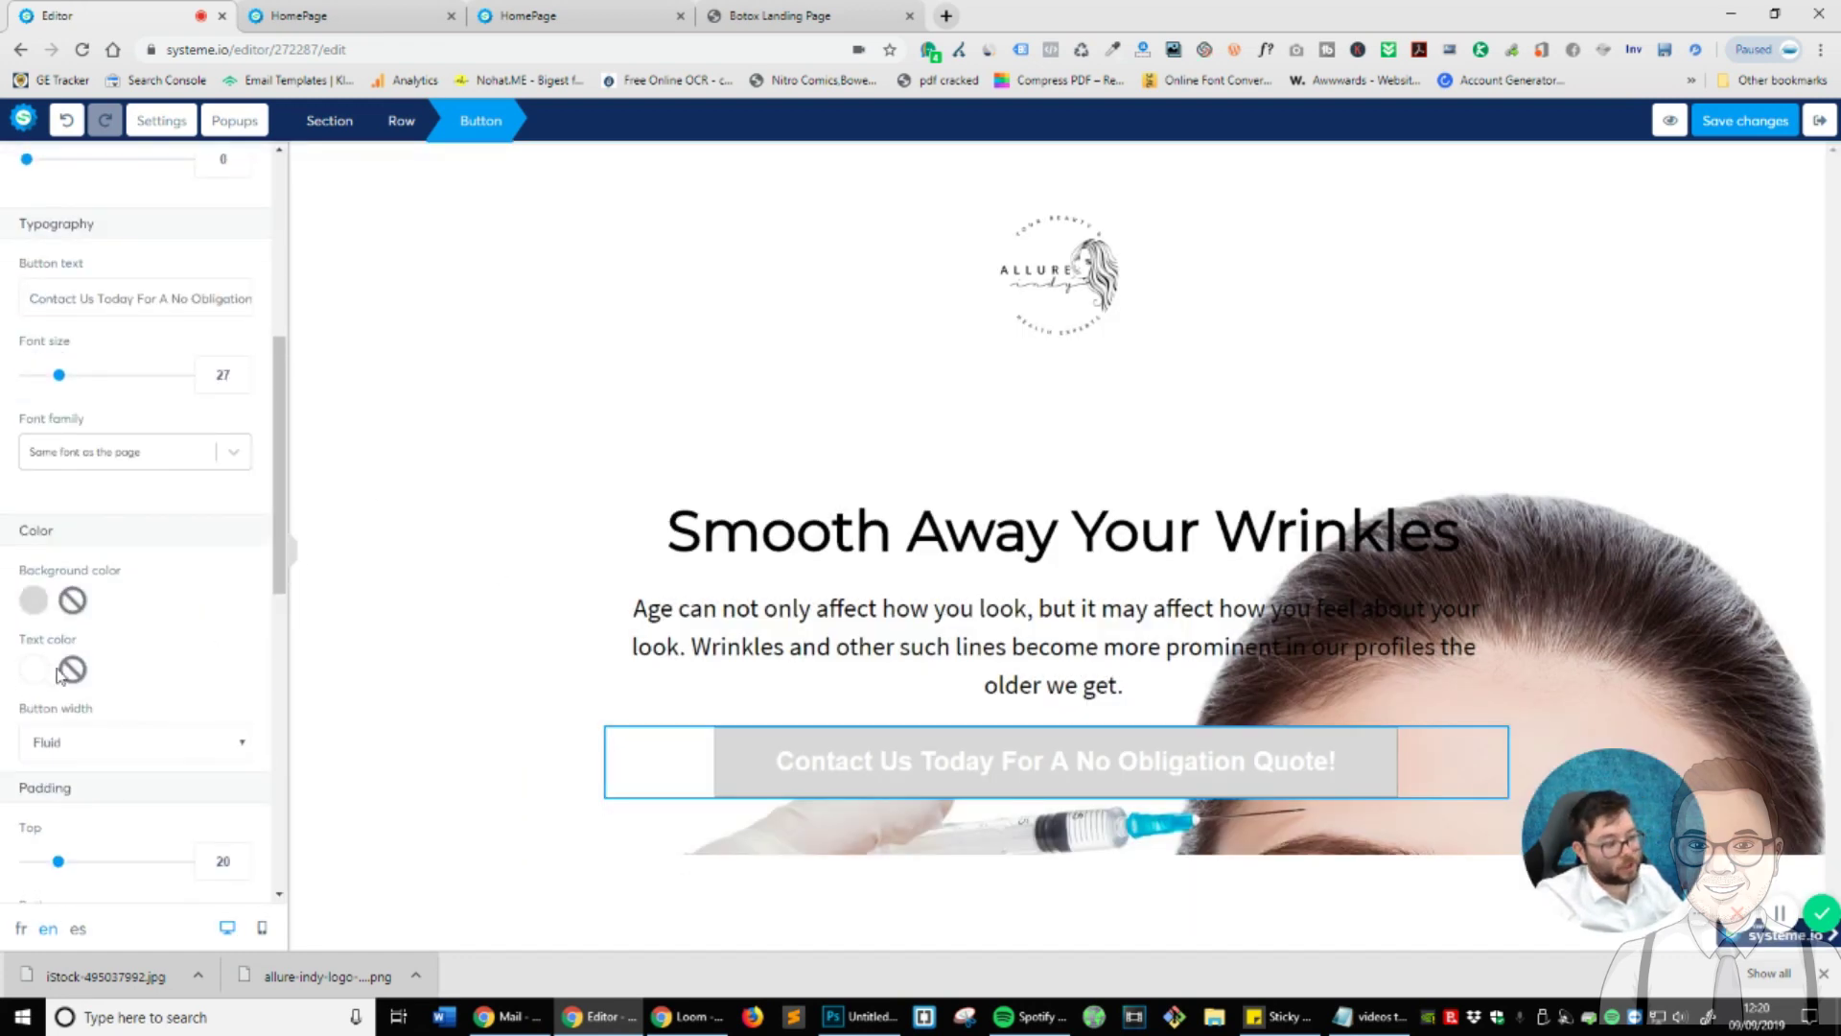
- Darken the button background grey further and set the button text colour to white
left_click(34, 669)
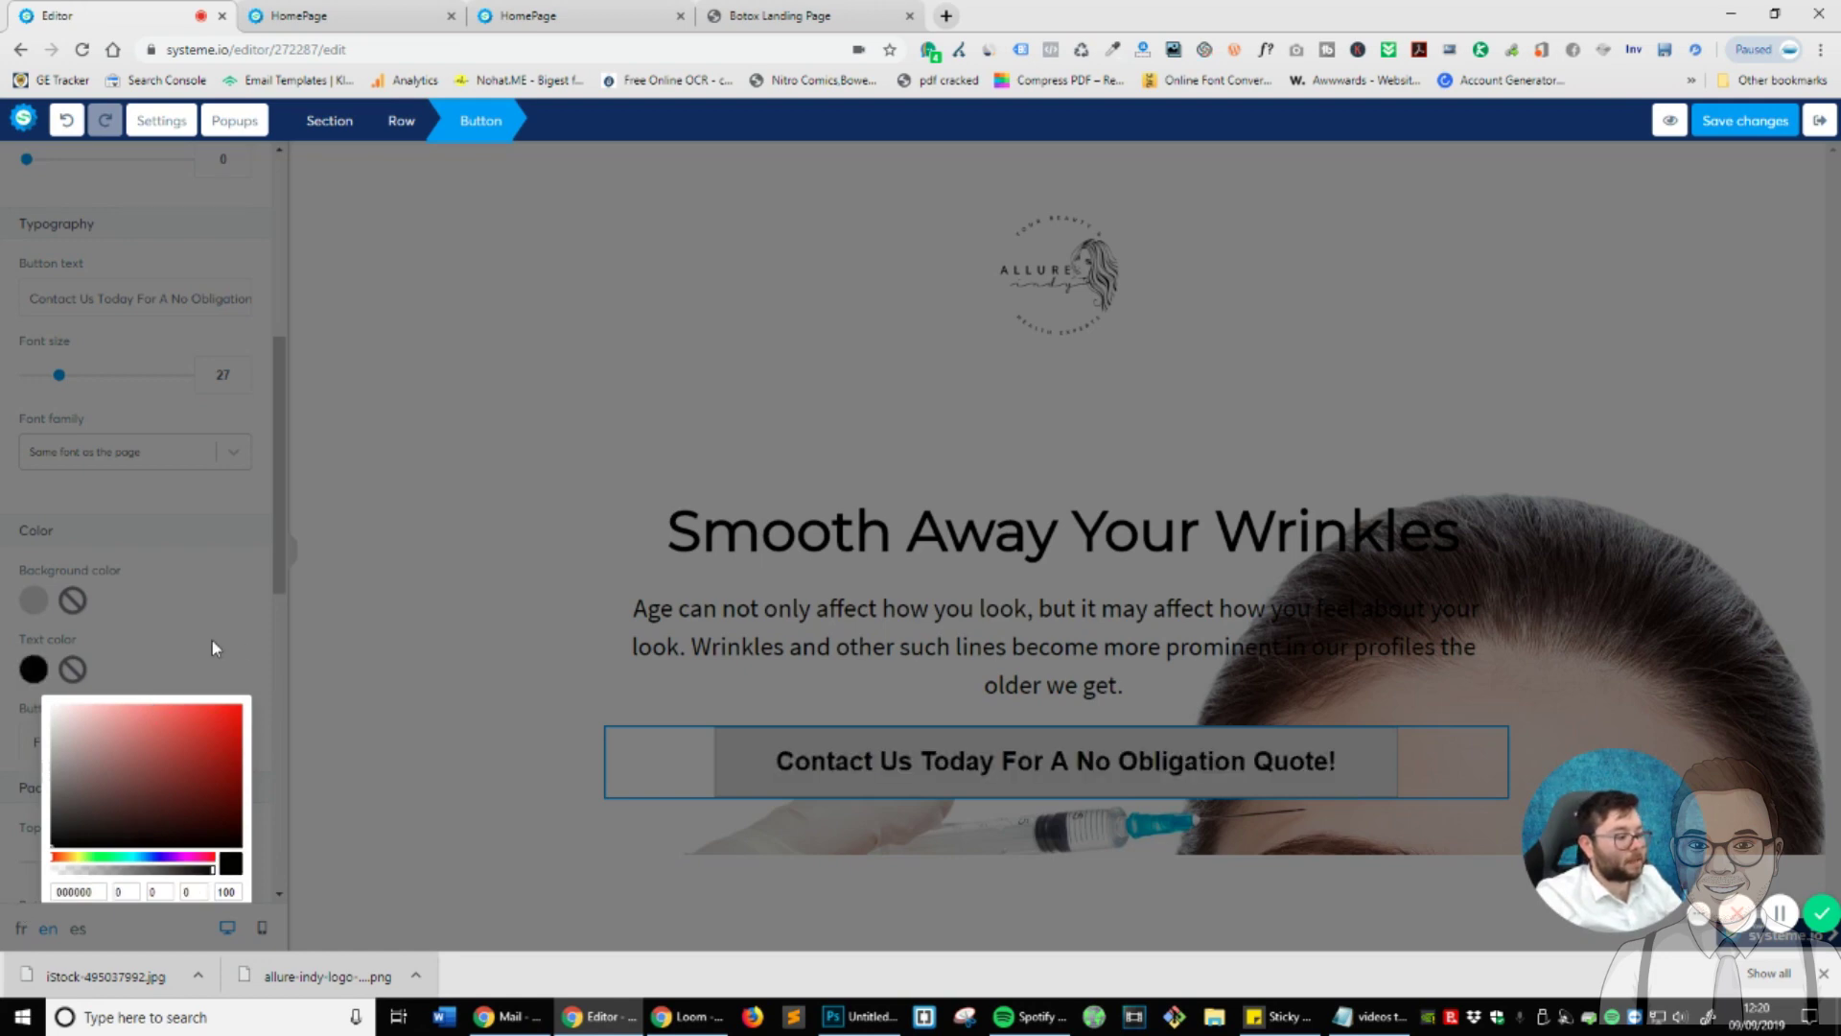
left_click(212, 643)
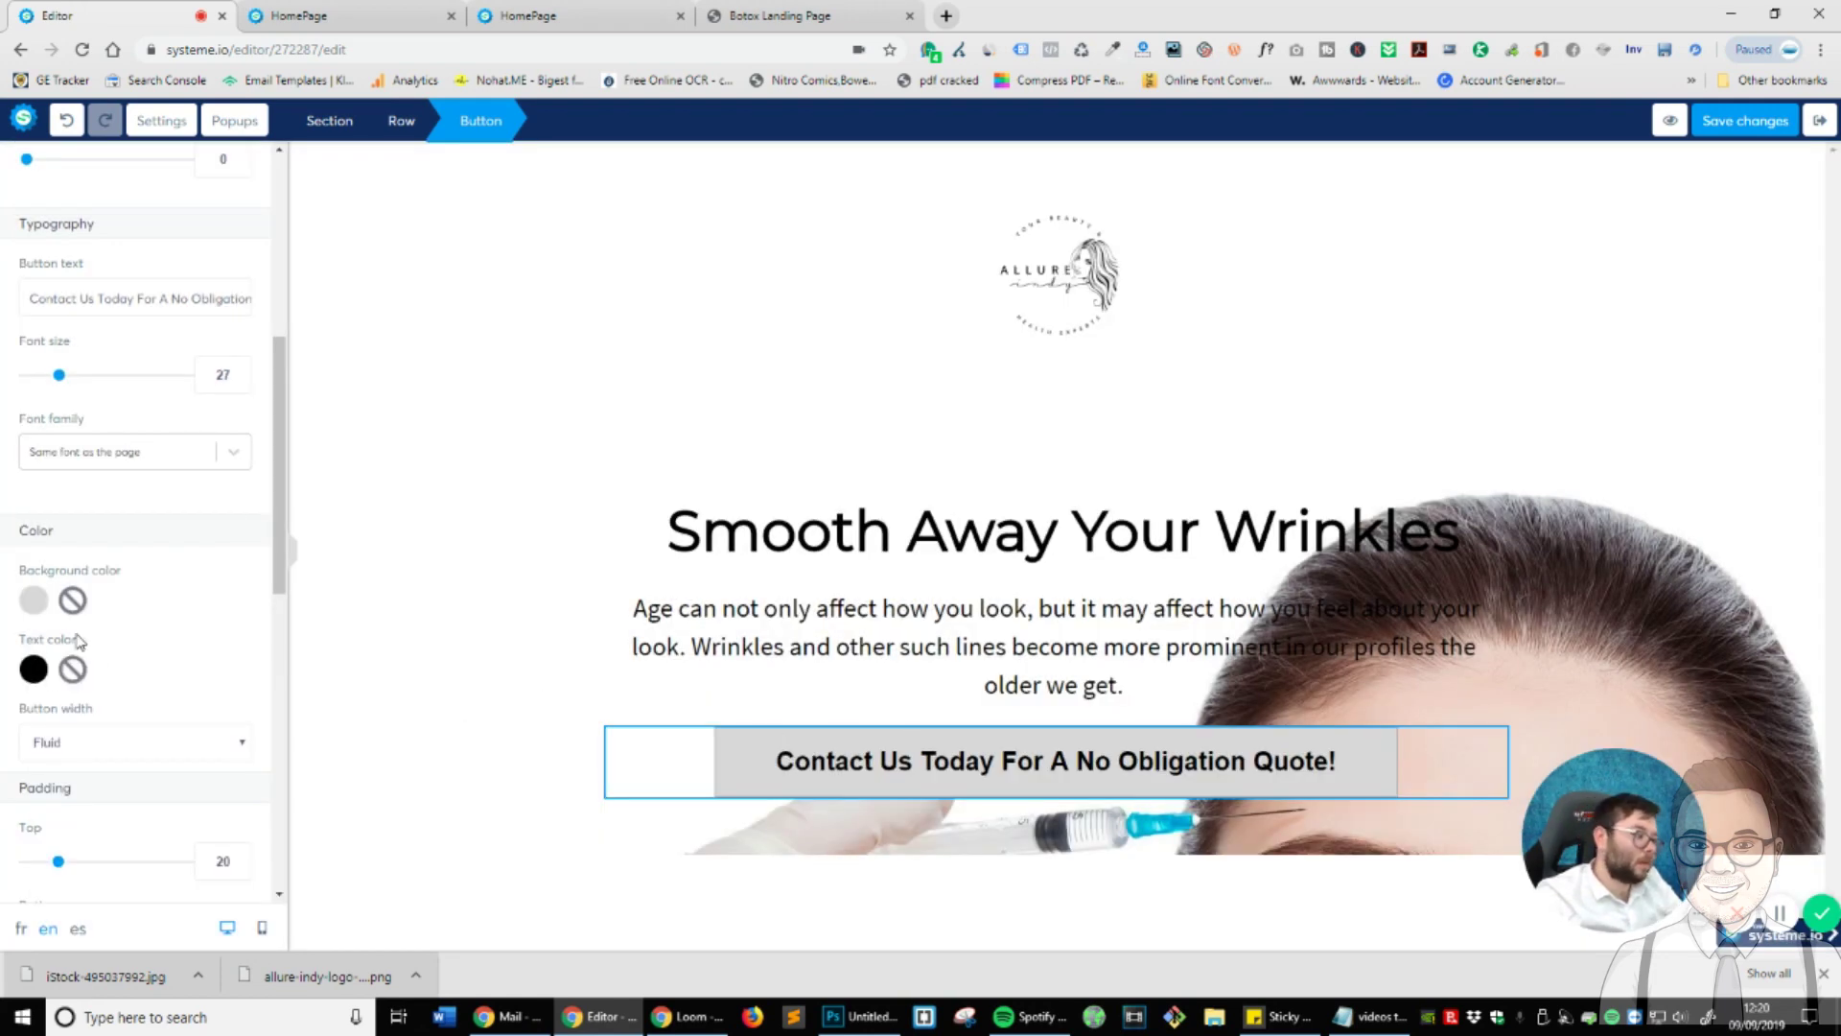
left_click(33, 670)
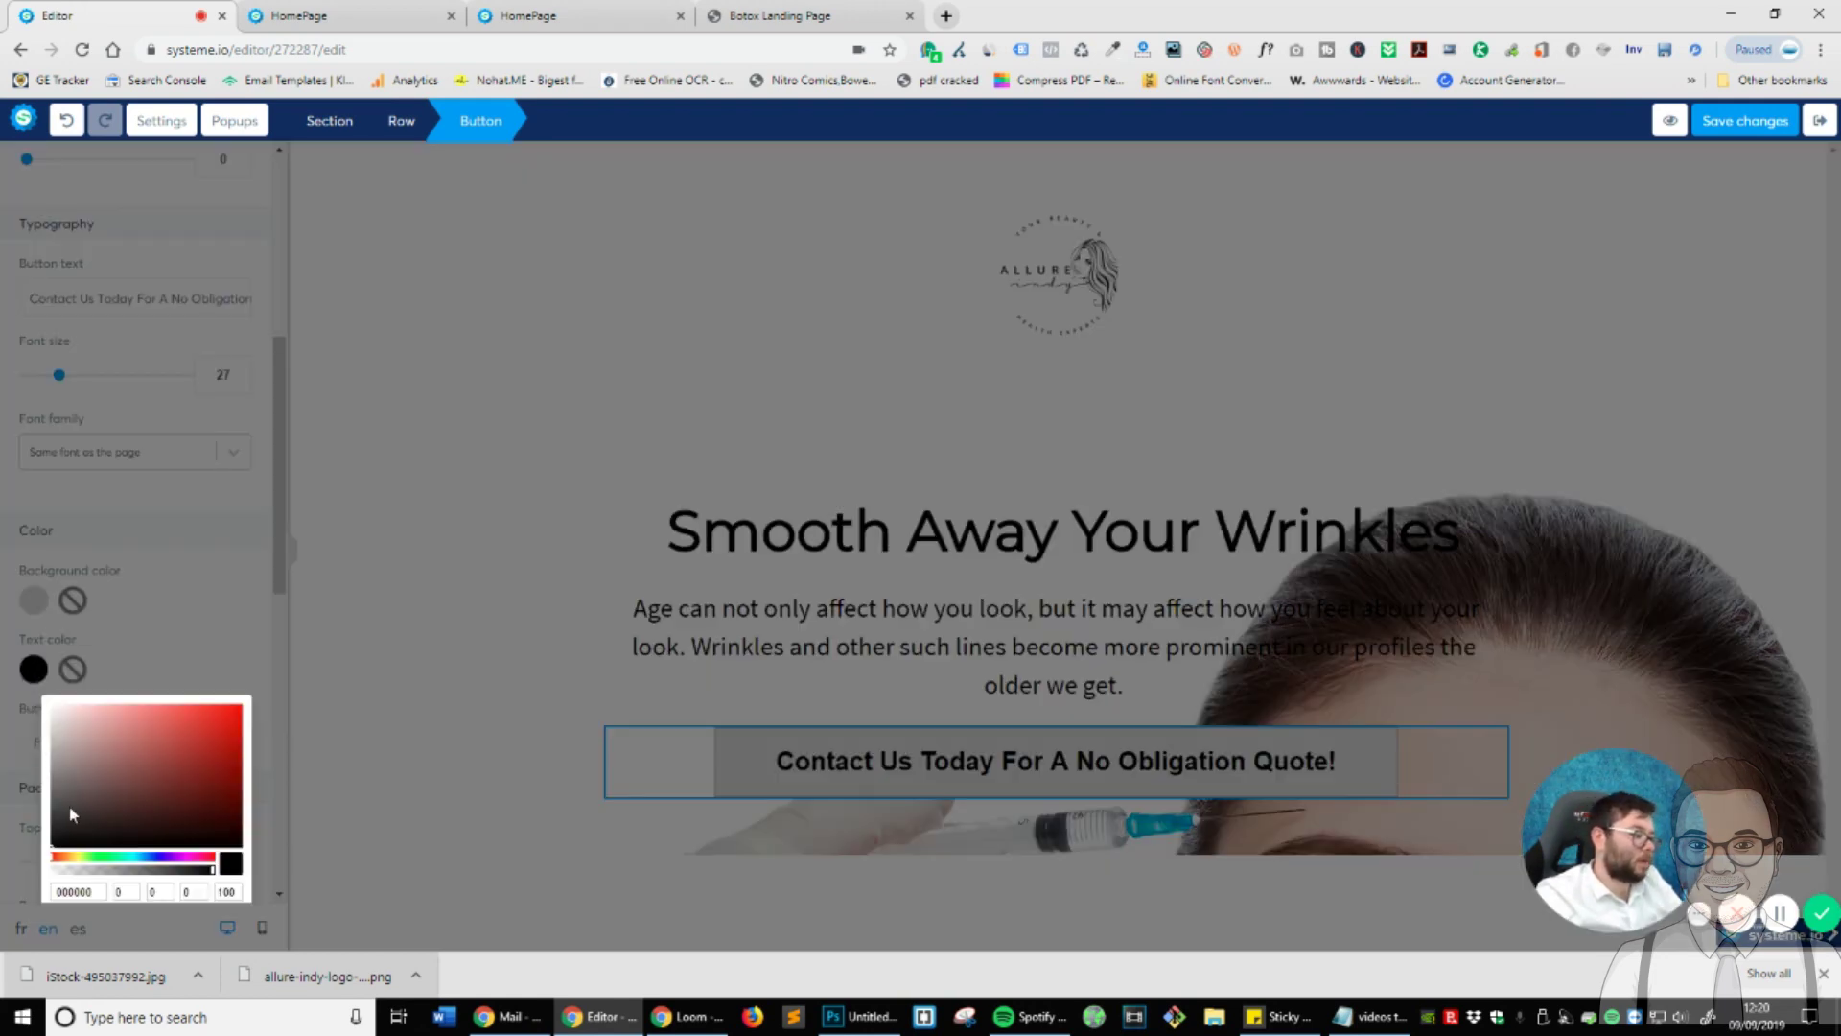
left_click(51, 823)
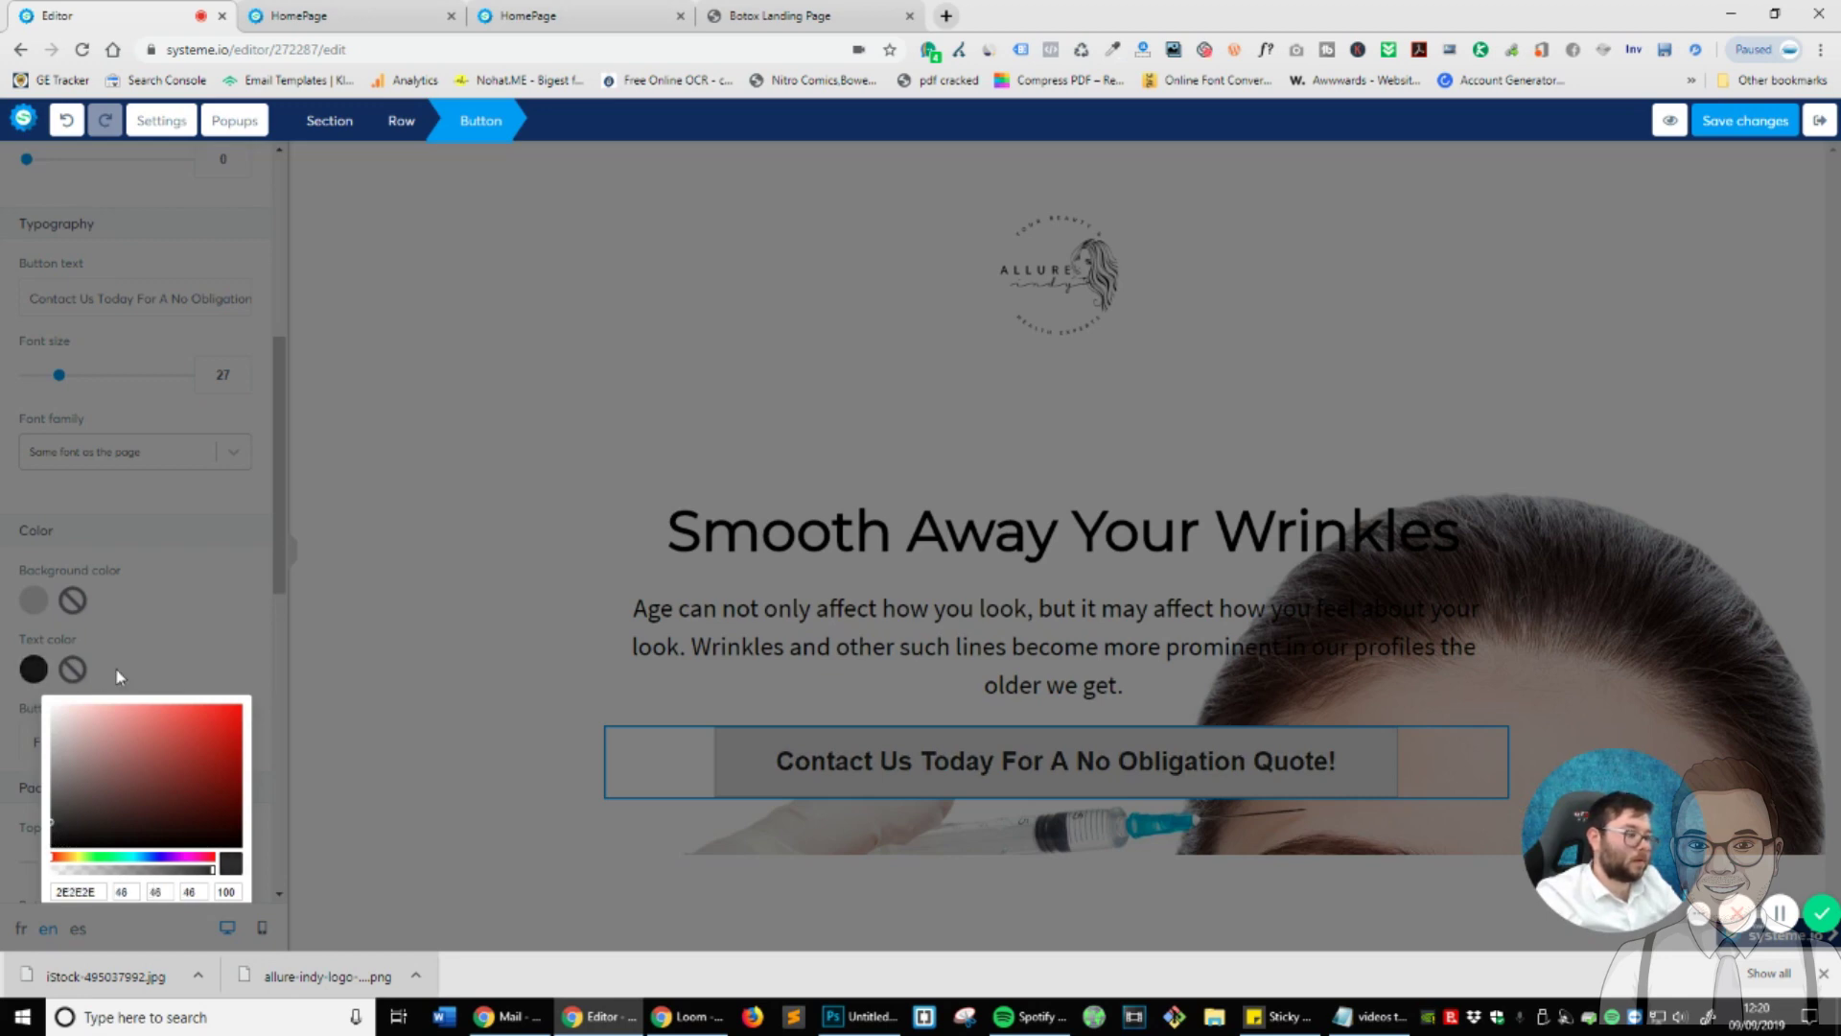
left_click(119, 676)
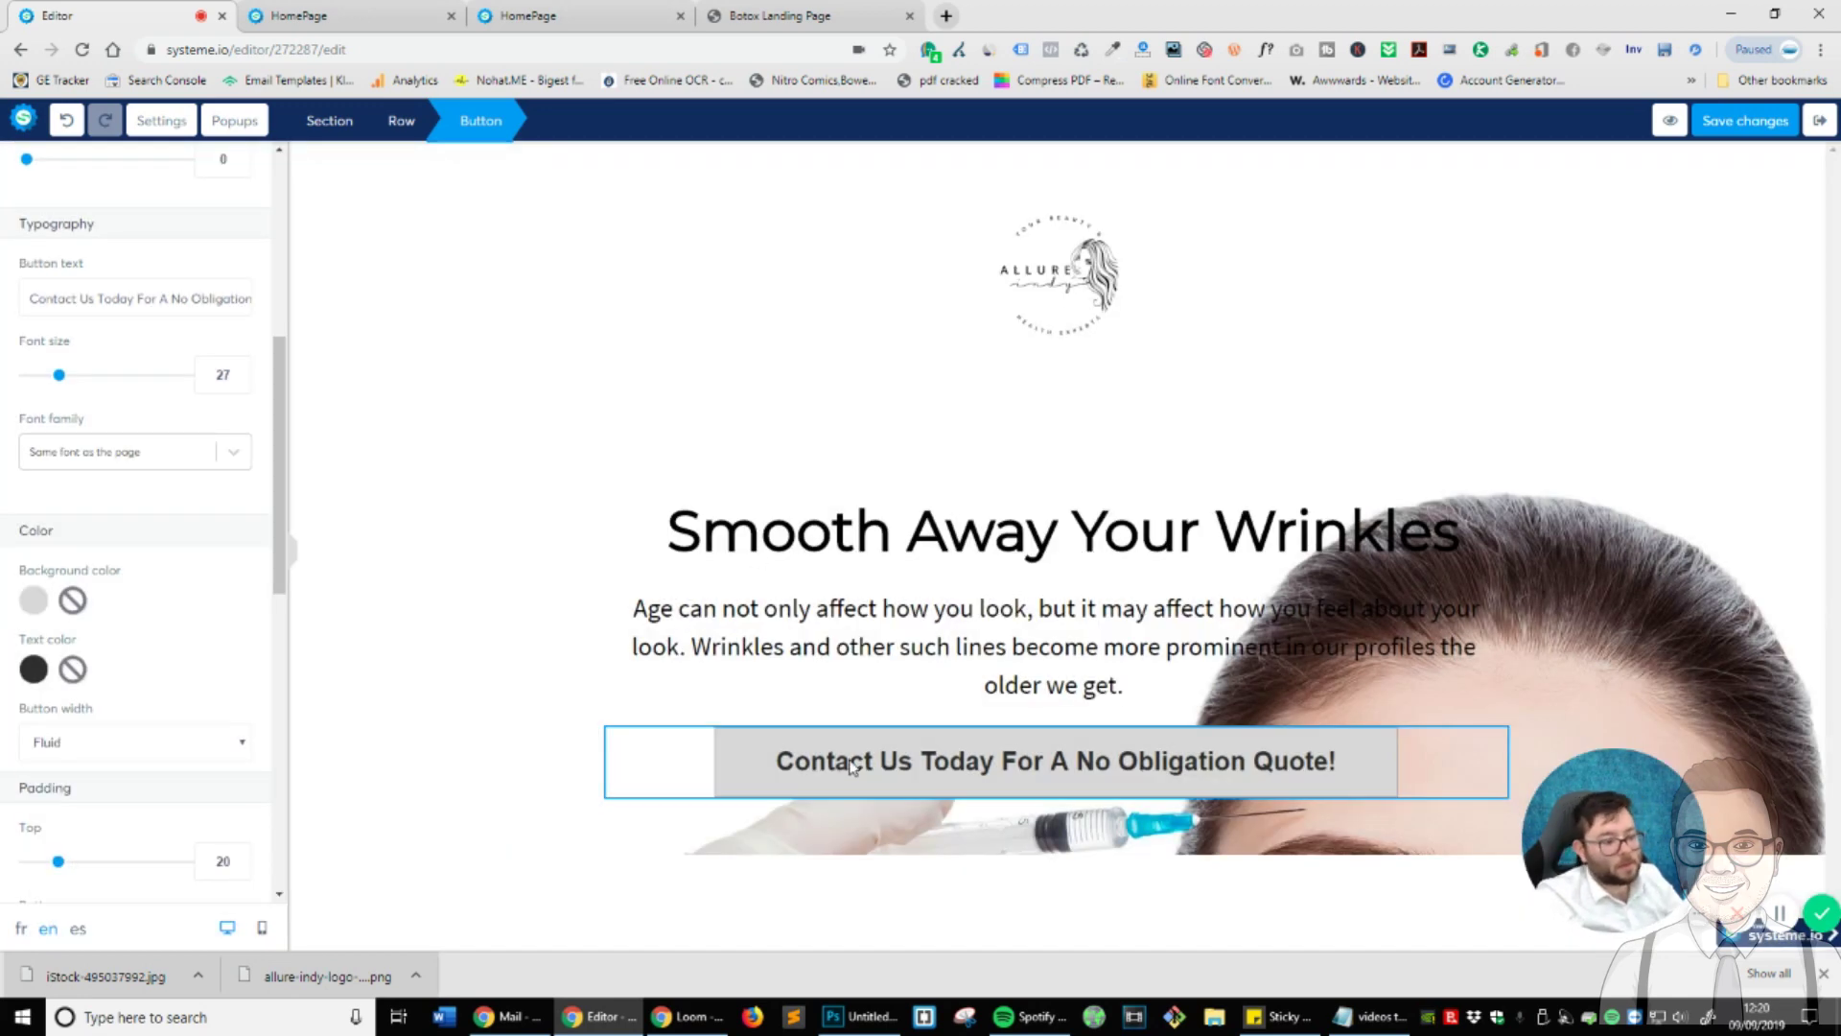
left_click(33, 600)
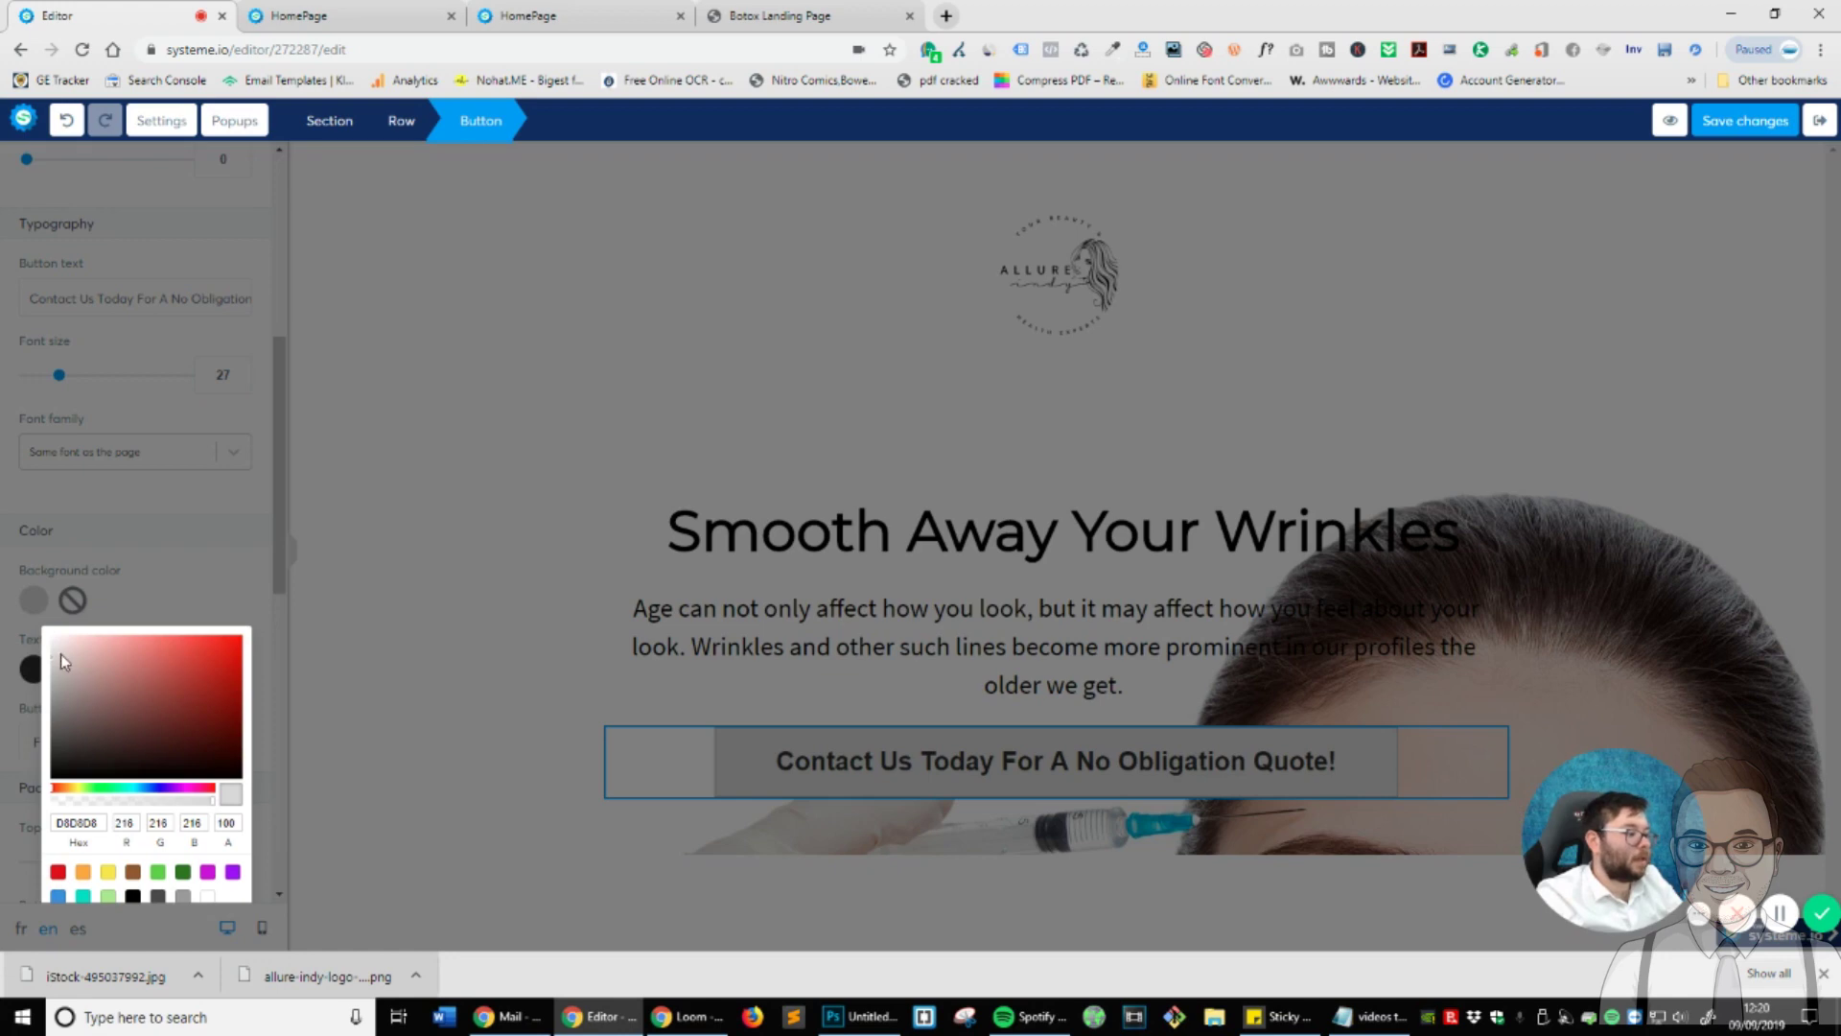
left_click_drag(60, 655, 44, 700)
left_click(153, 621)
left_click(34, 670)
left_click(262, 642)
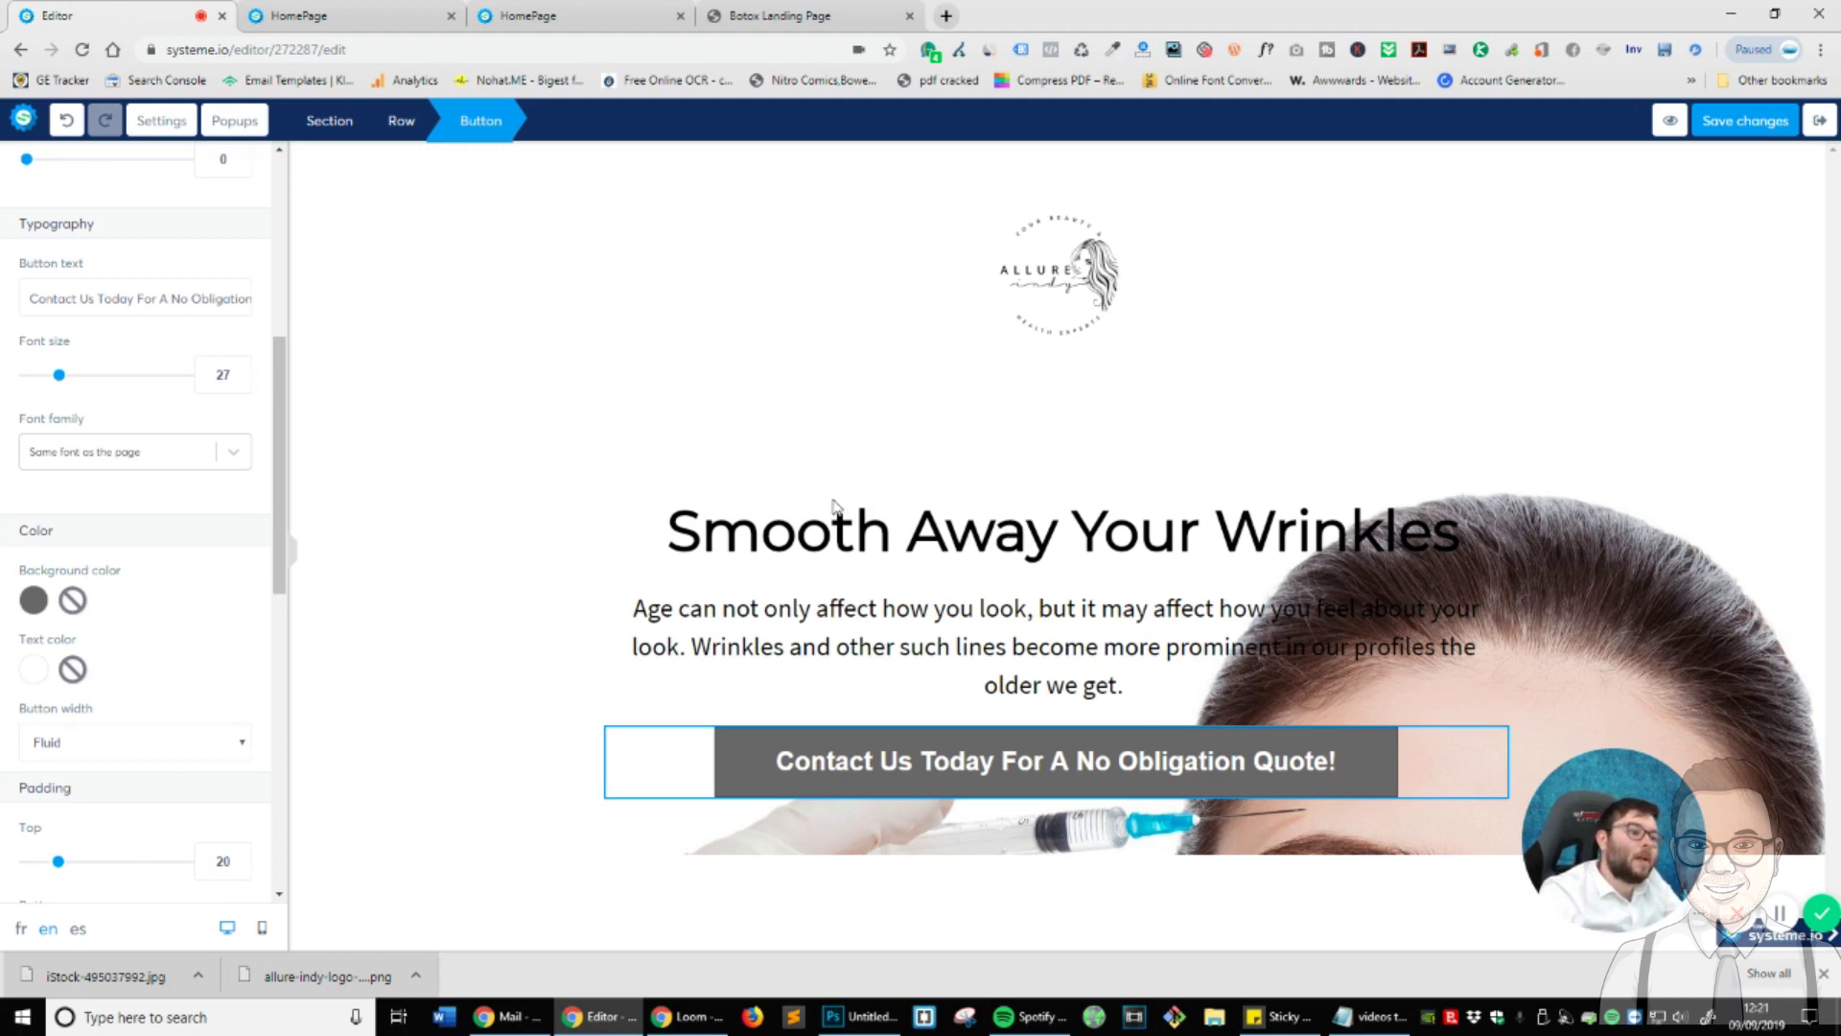
- Select the hero section to edit its background image settings
key("Escape")
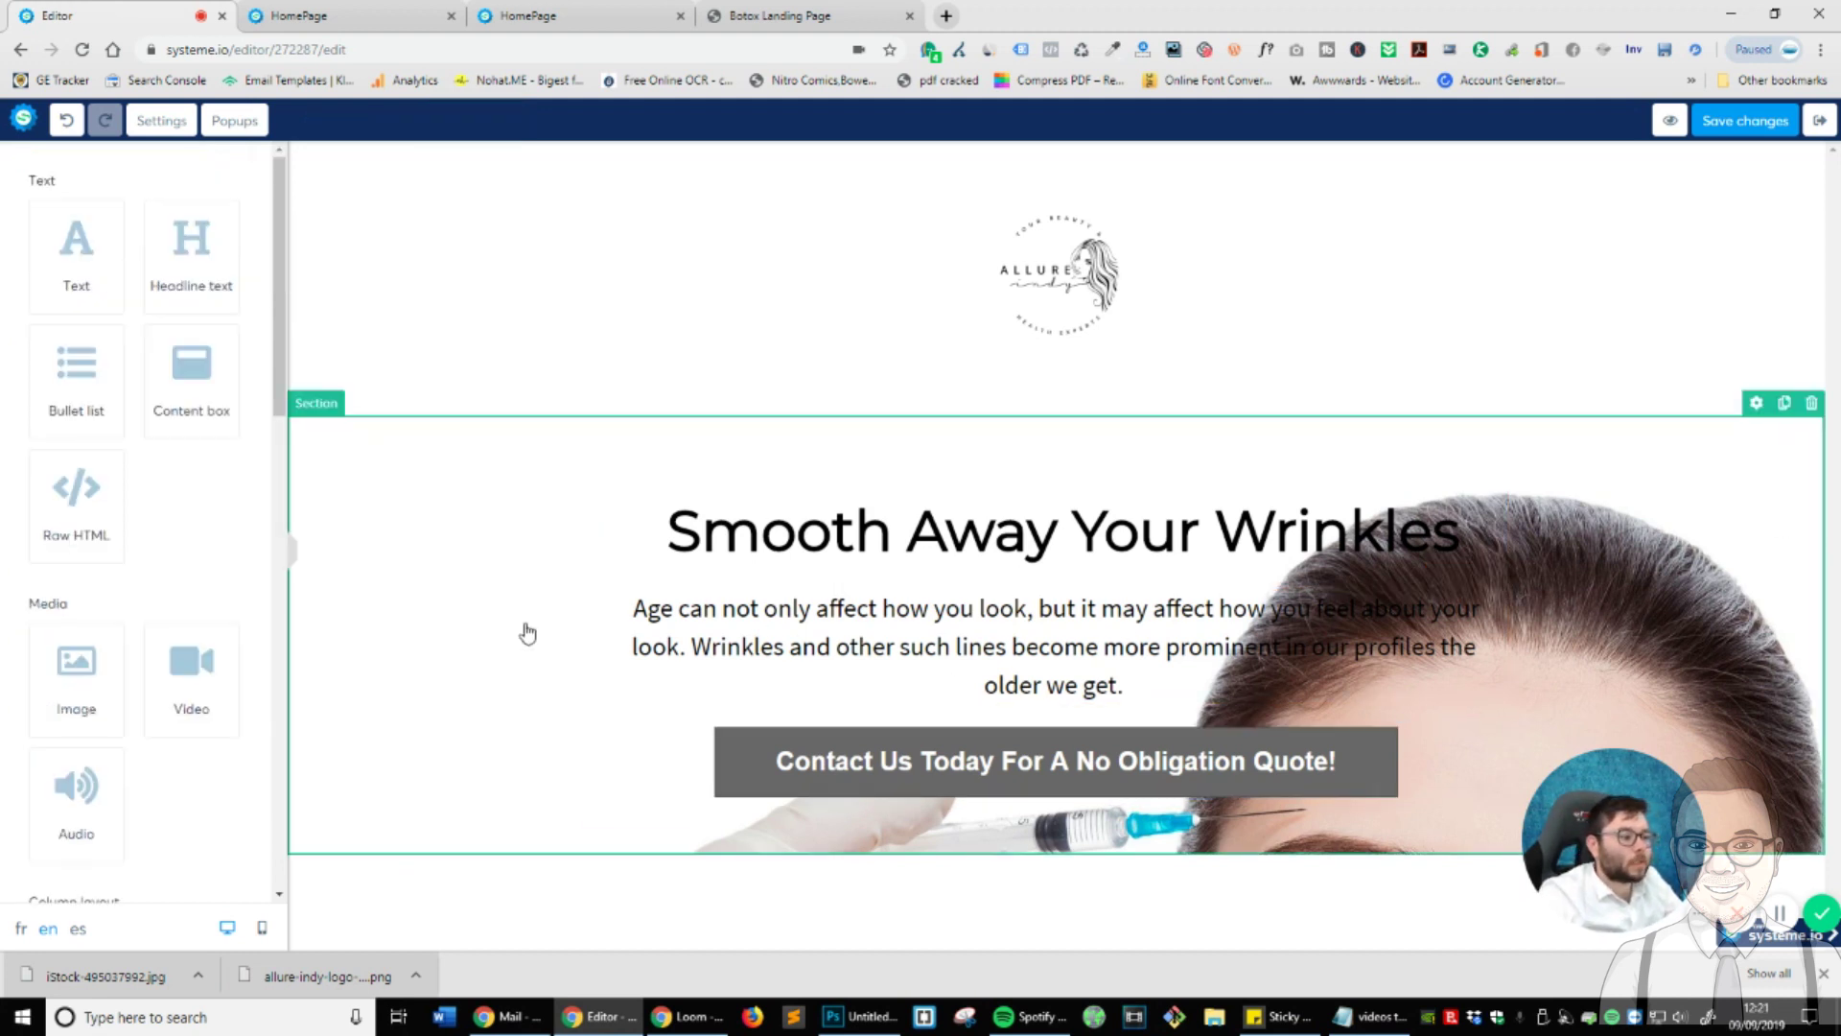
left_click(386, 547)
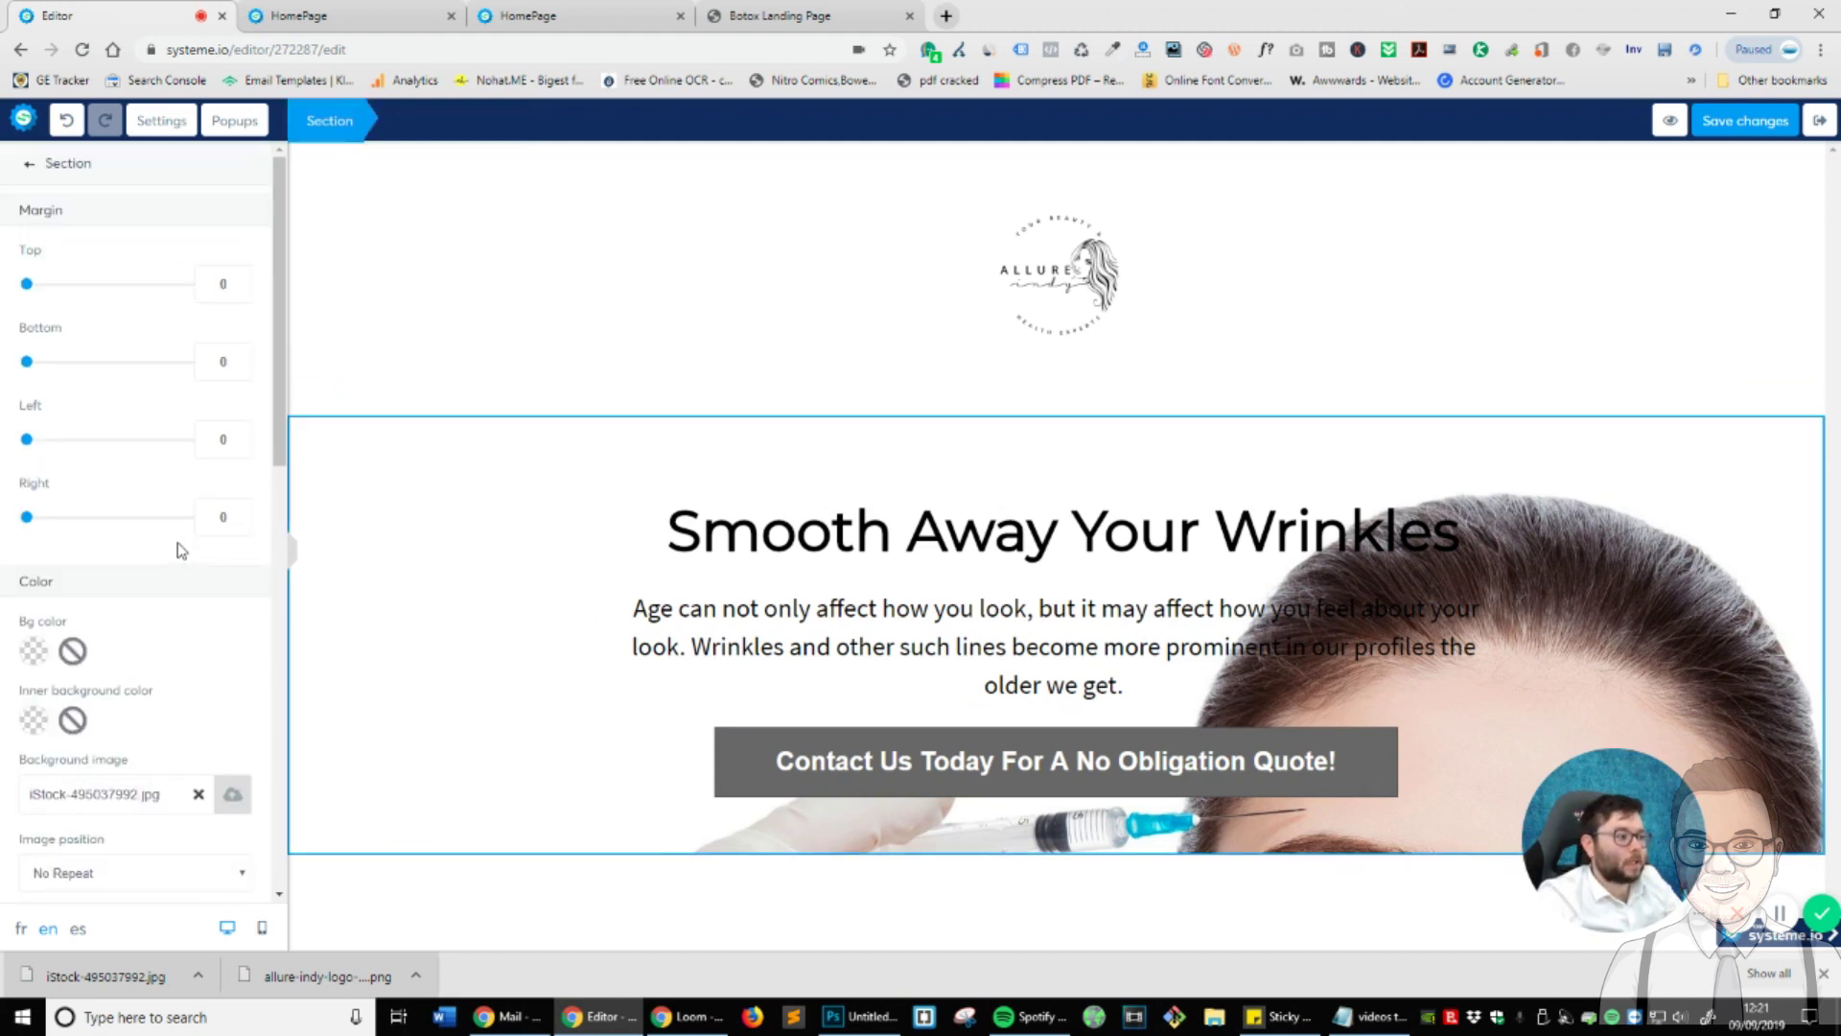
key("Escape")
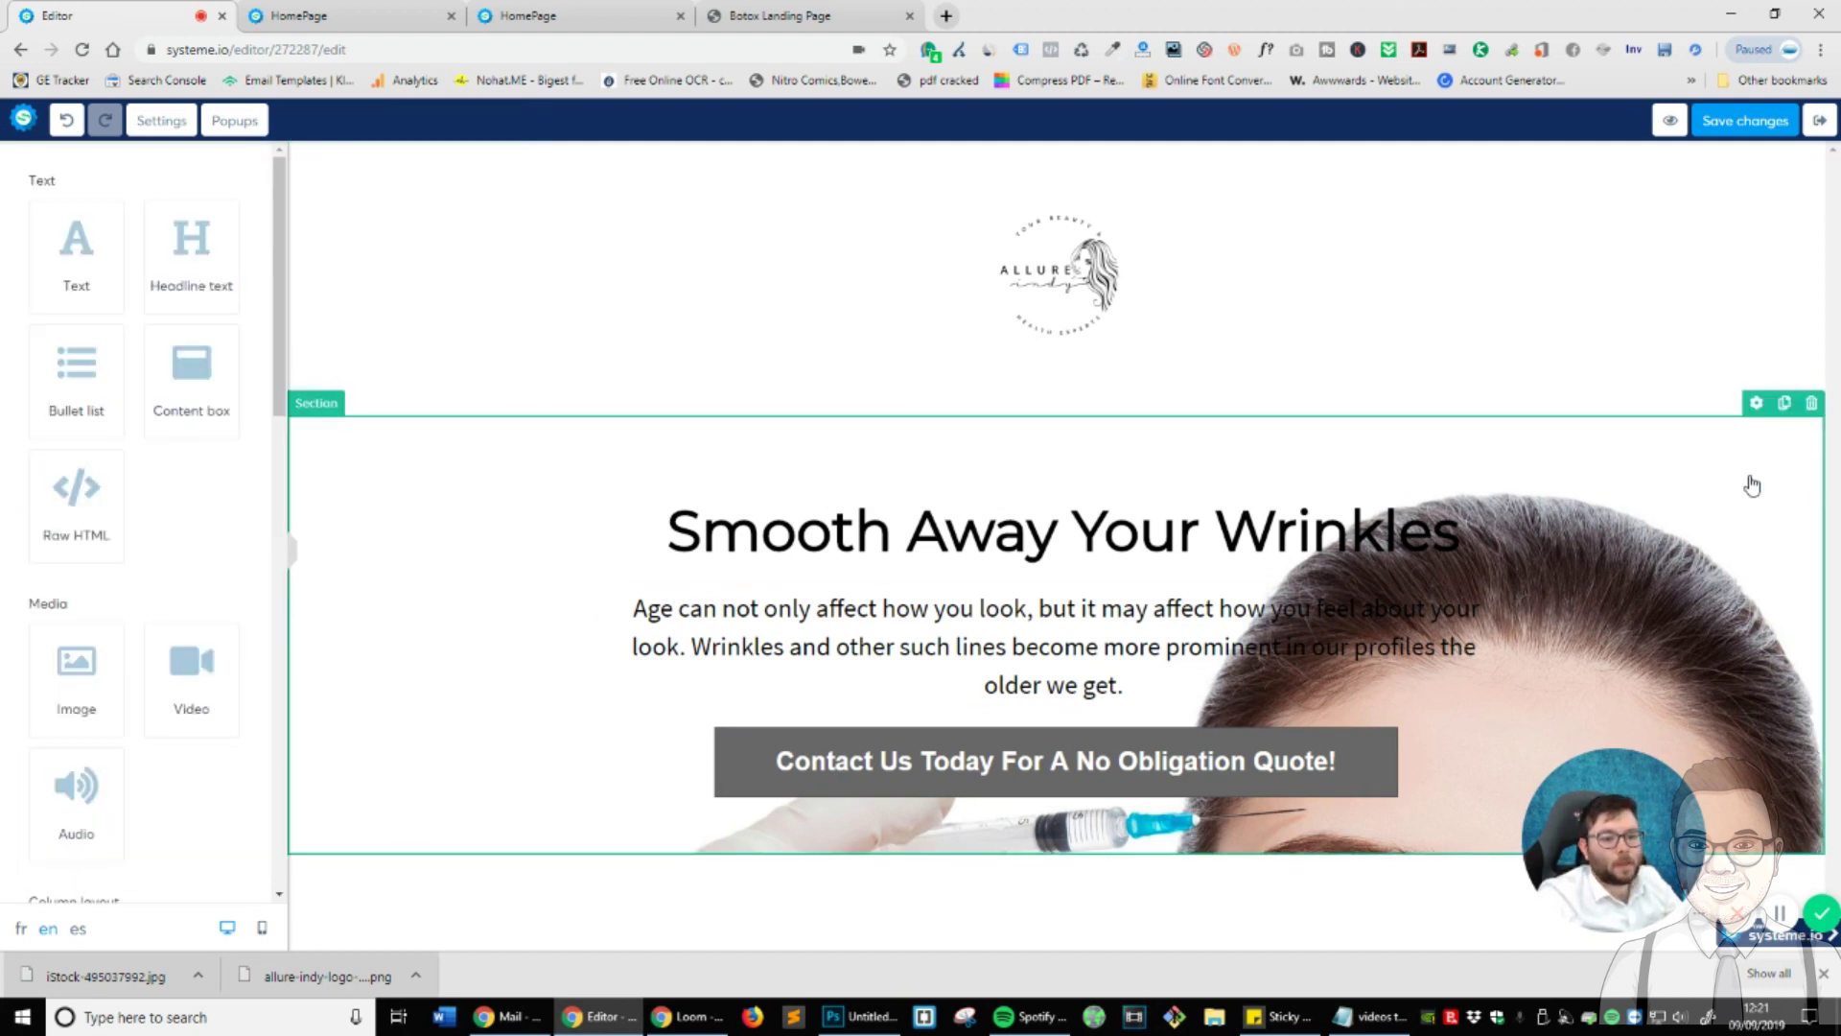
left_click(1752, 438)
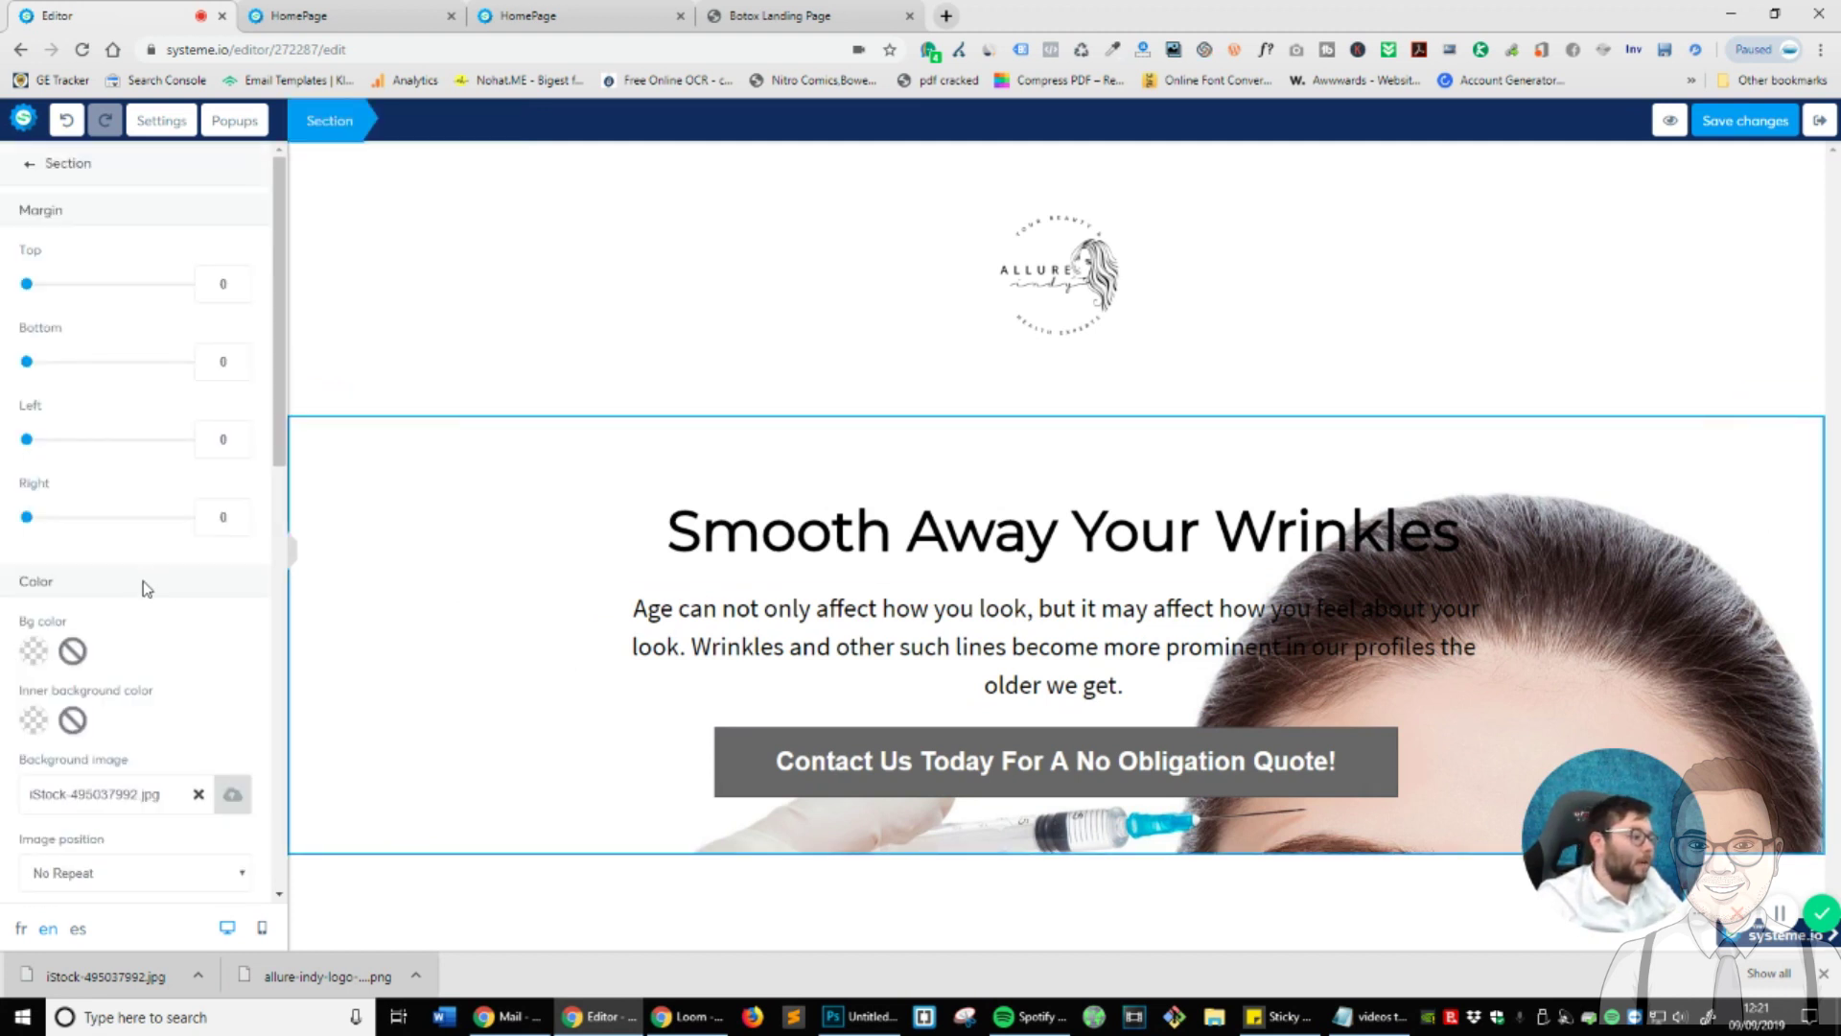
scroll(183, 614, "down", 5)
- Try background positions: full centre fixed, fill width, fill width and height, no repeat, repeat
left_click(154, 396)
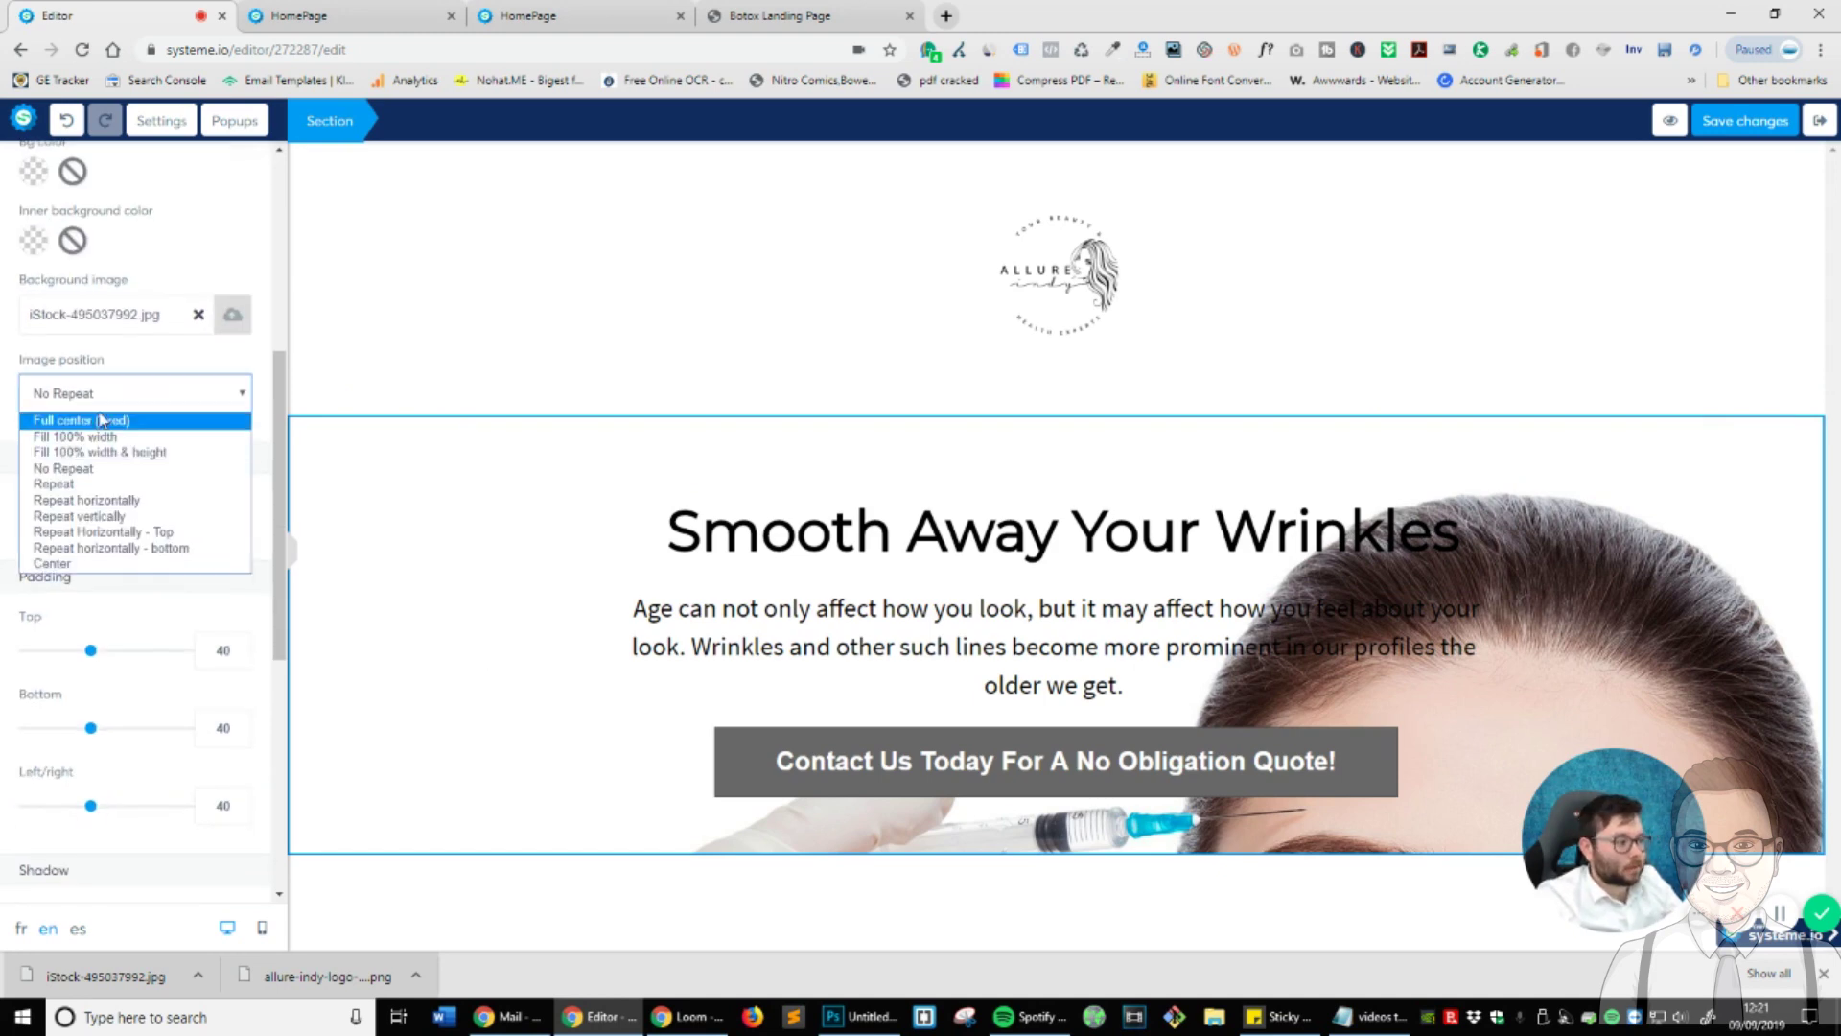
left_click(109, 425)
left_click(154, 398)
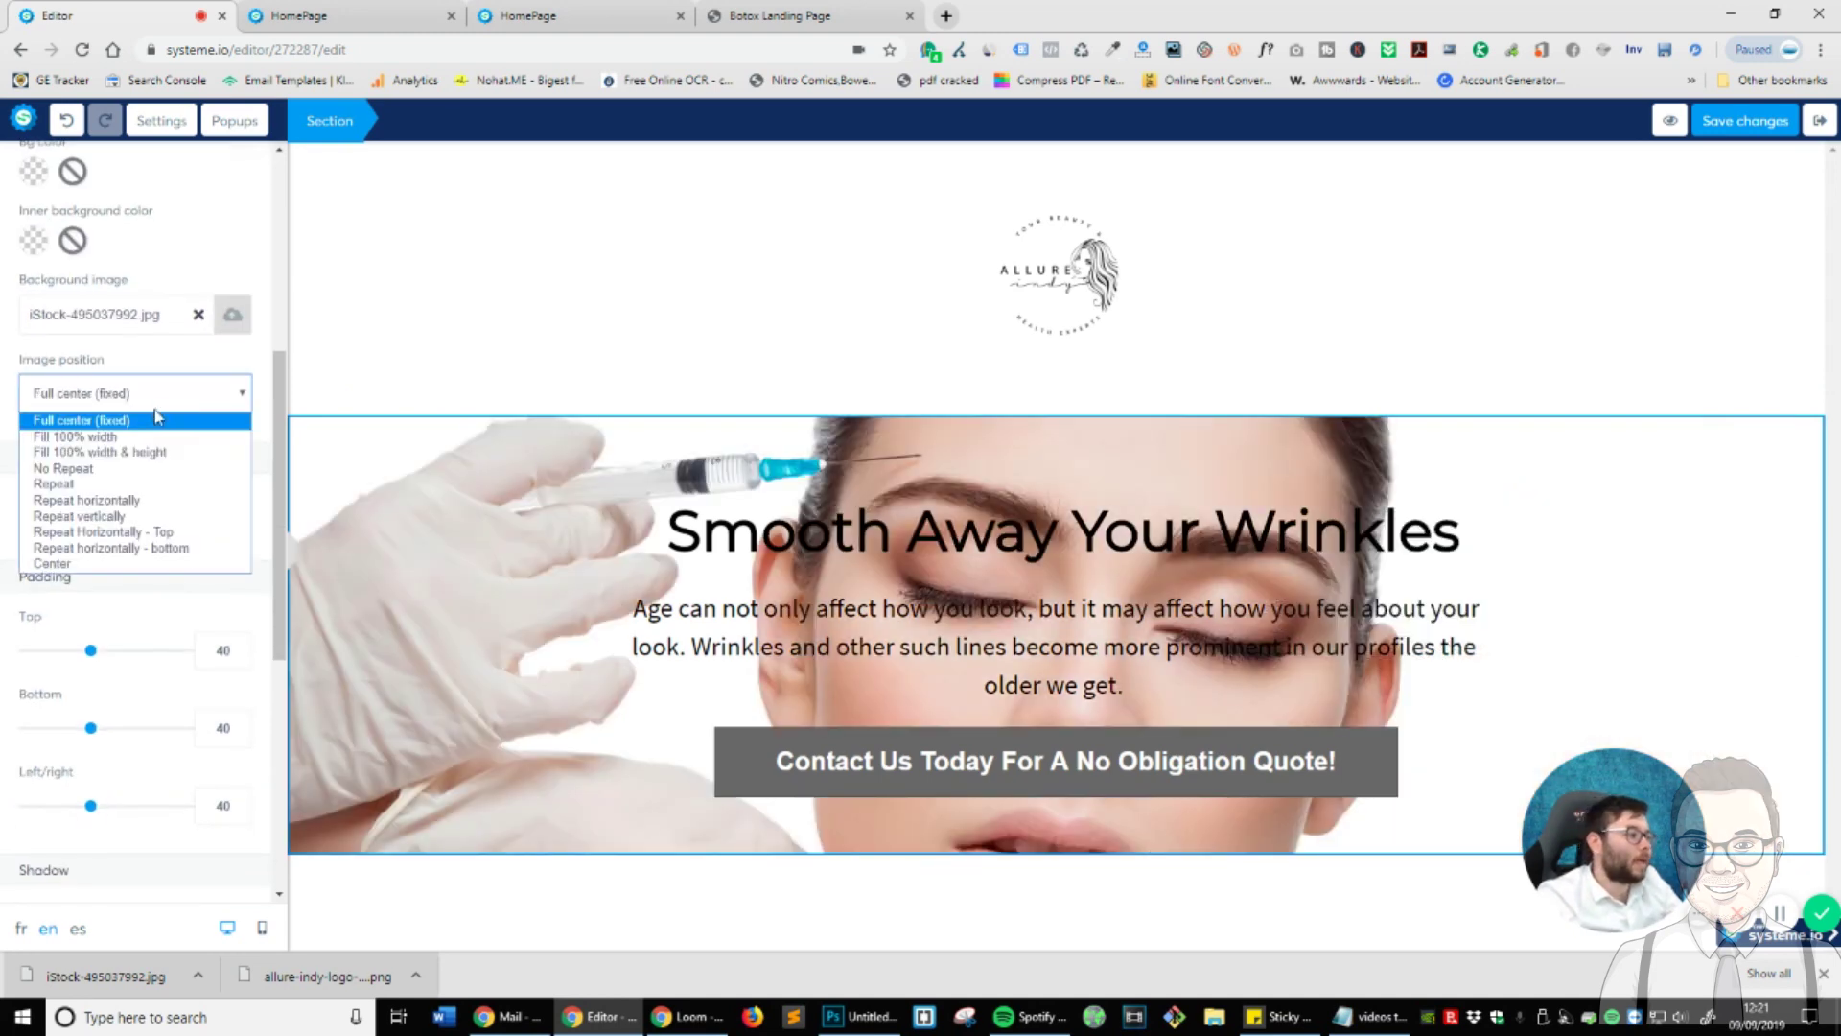
left_click(125, 436)
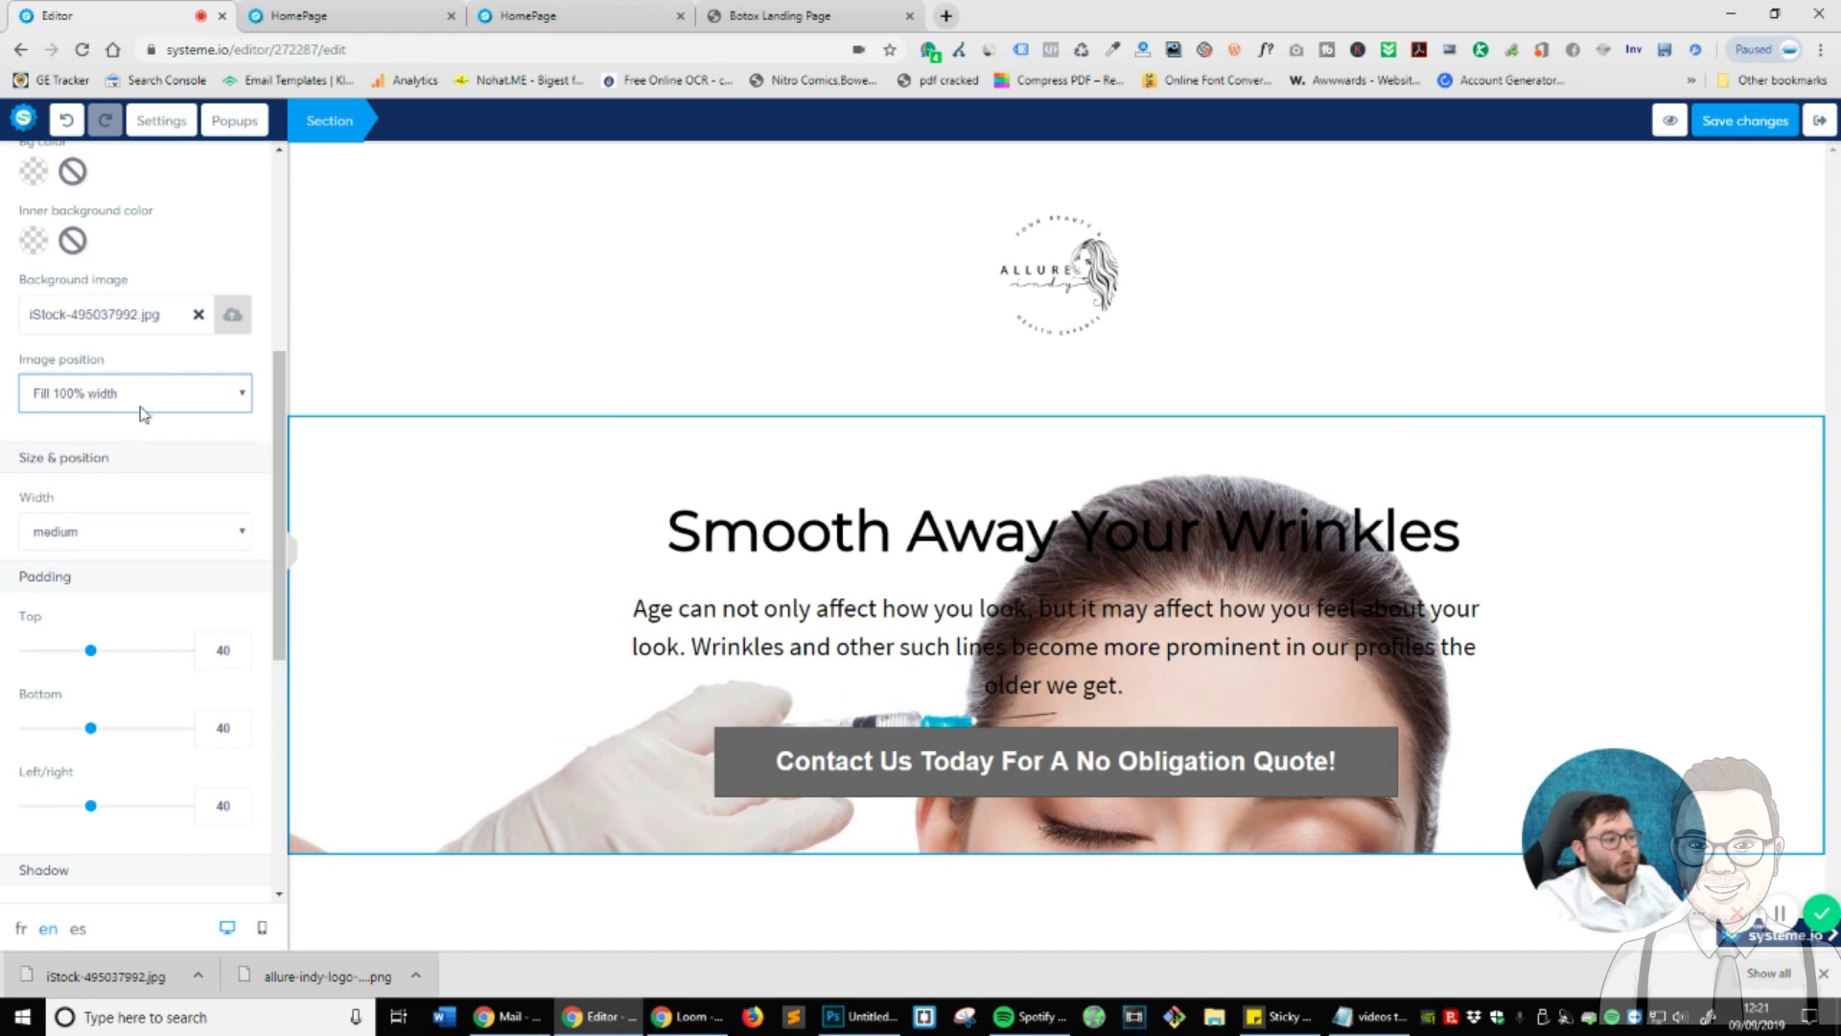
left_click(144, 398)
left_click(101, 453)
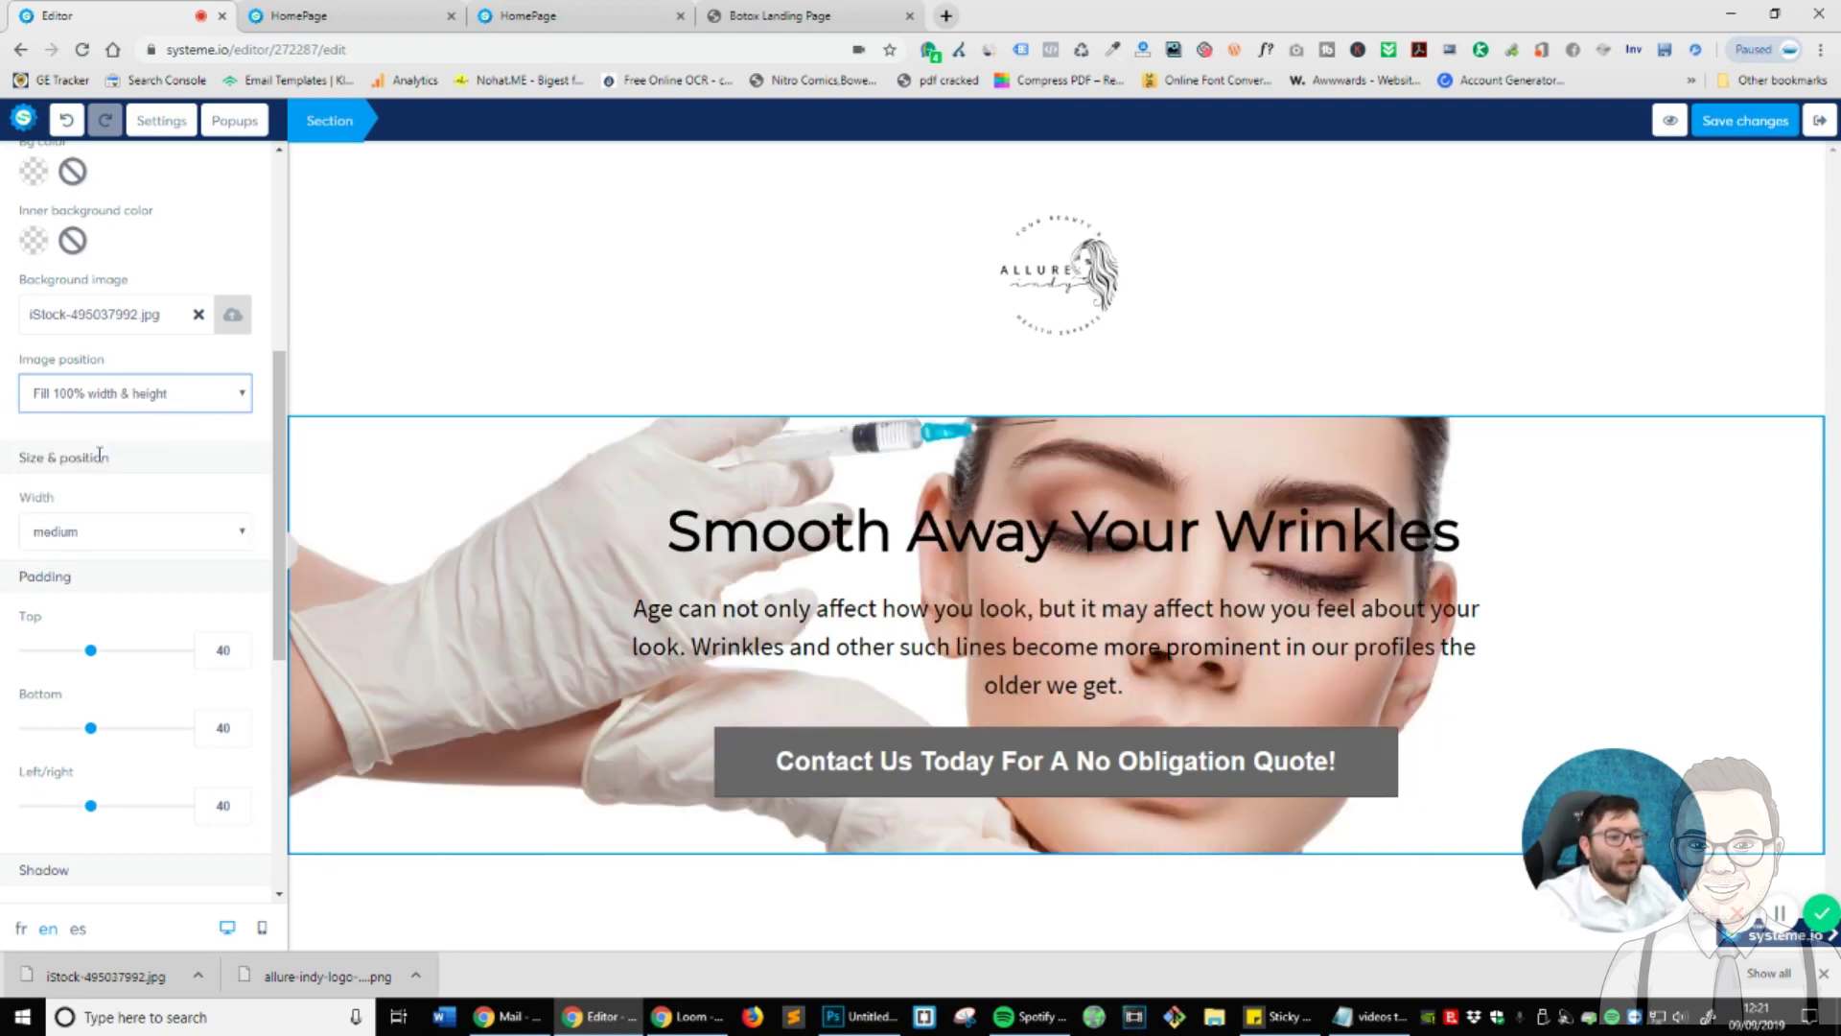
left_click(149, 407)
left_click(113, 472)
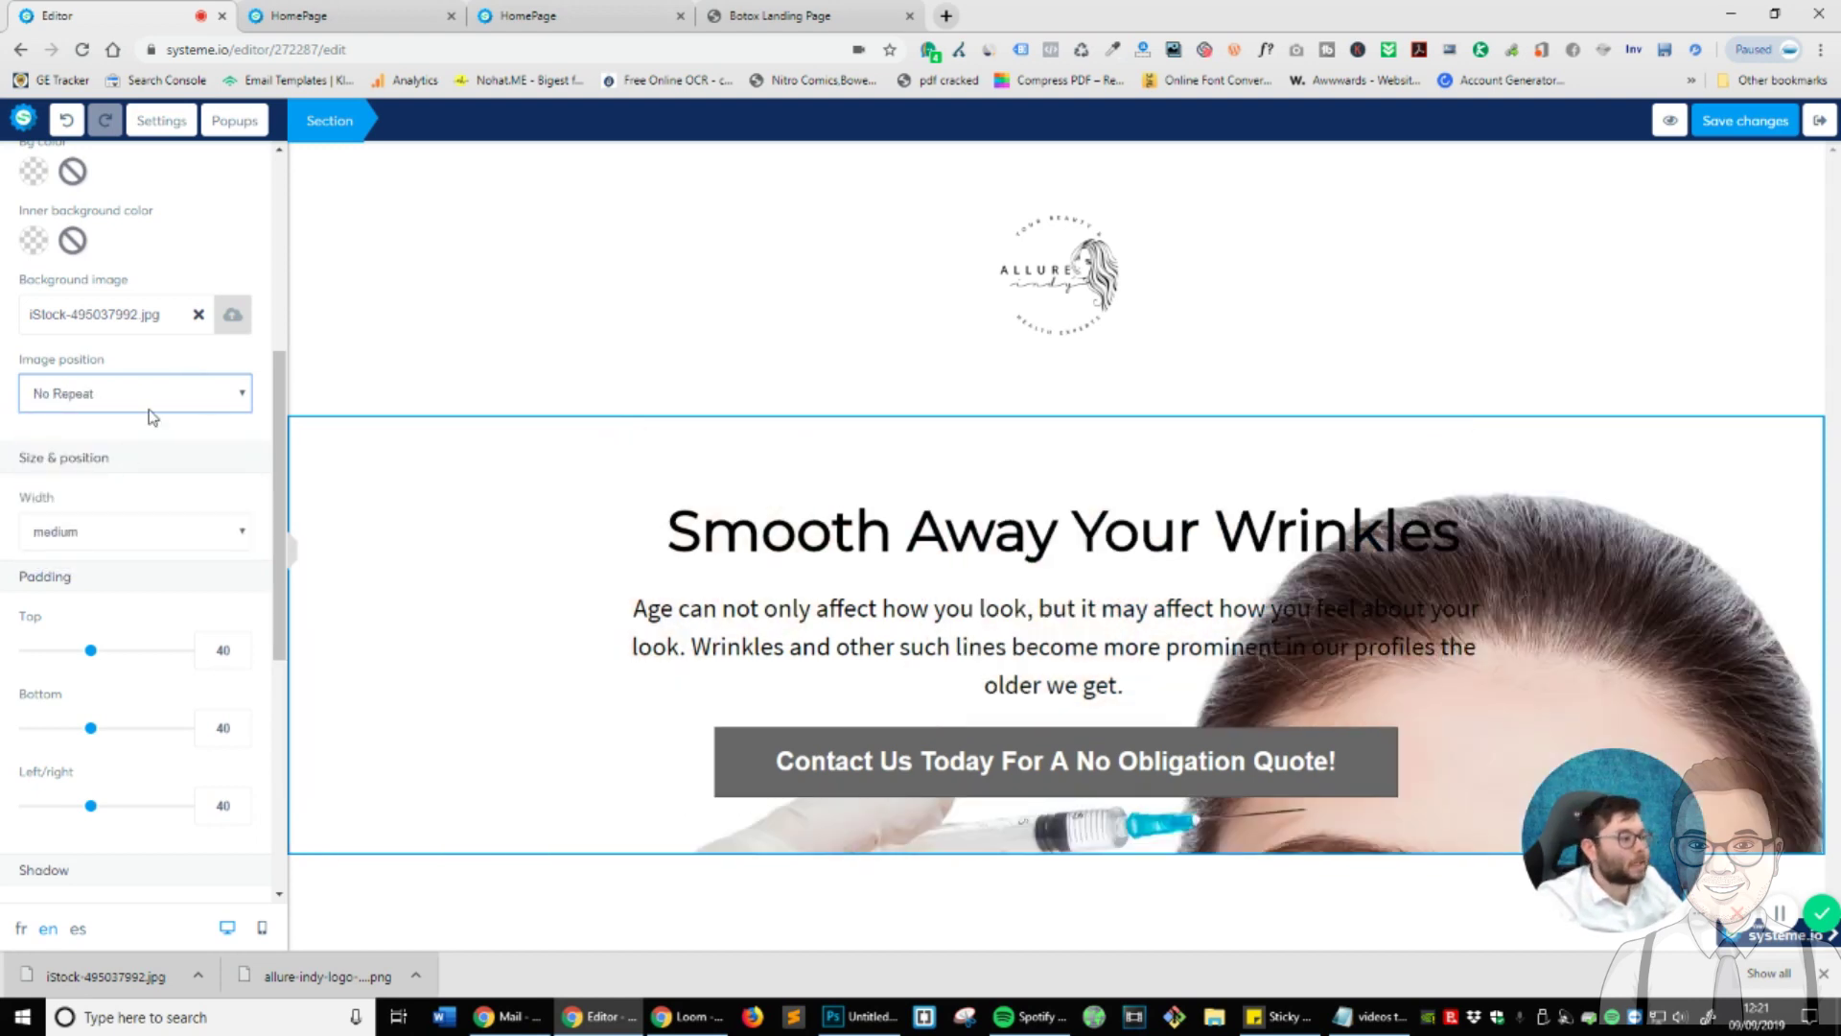
left_click(148, 405)
left_click(103, 490)
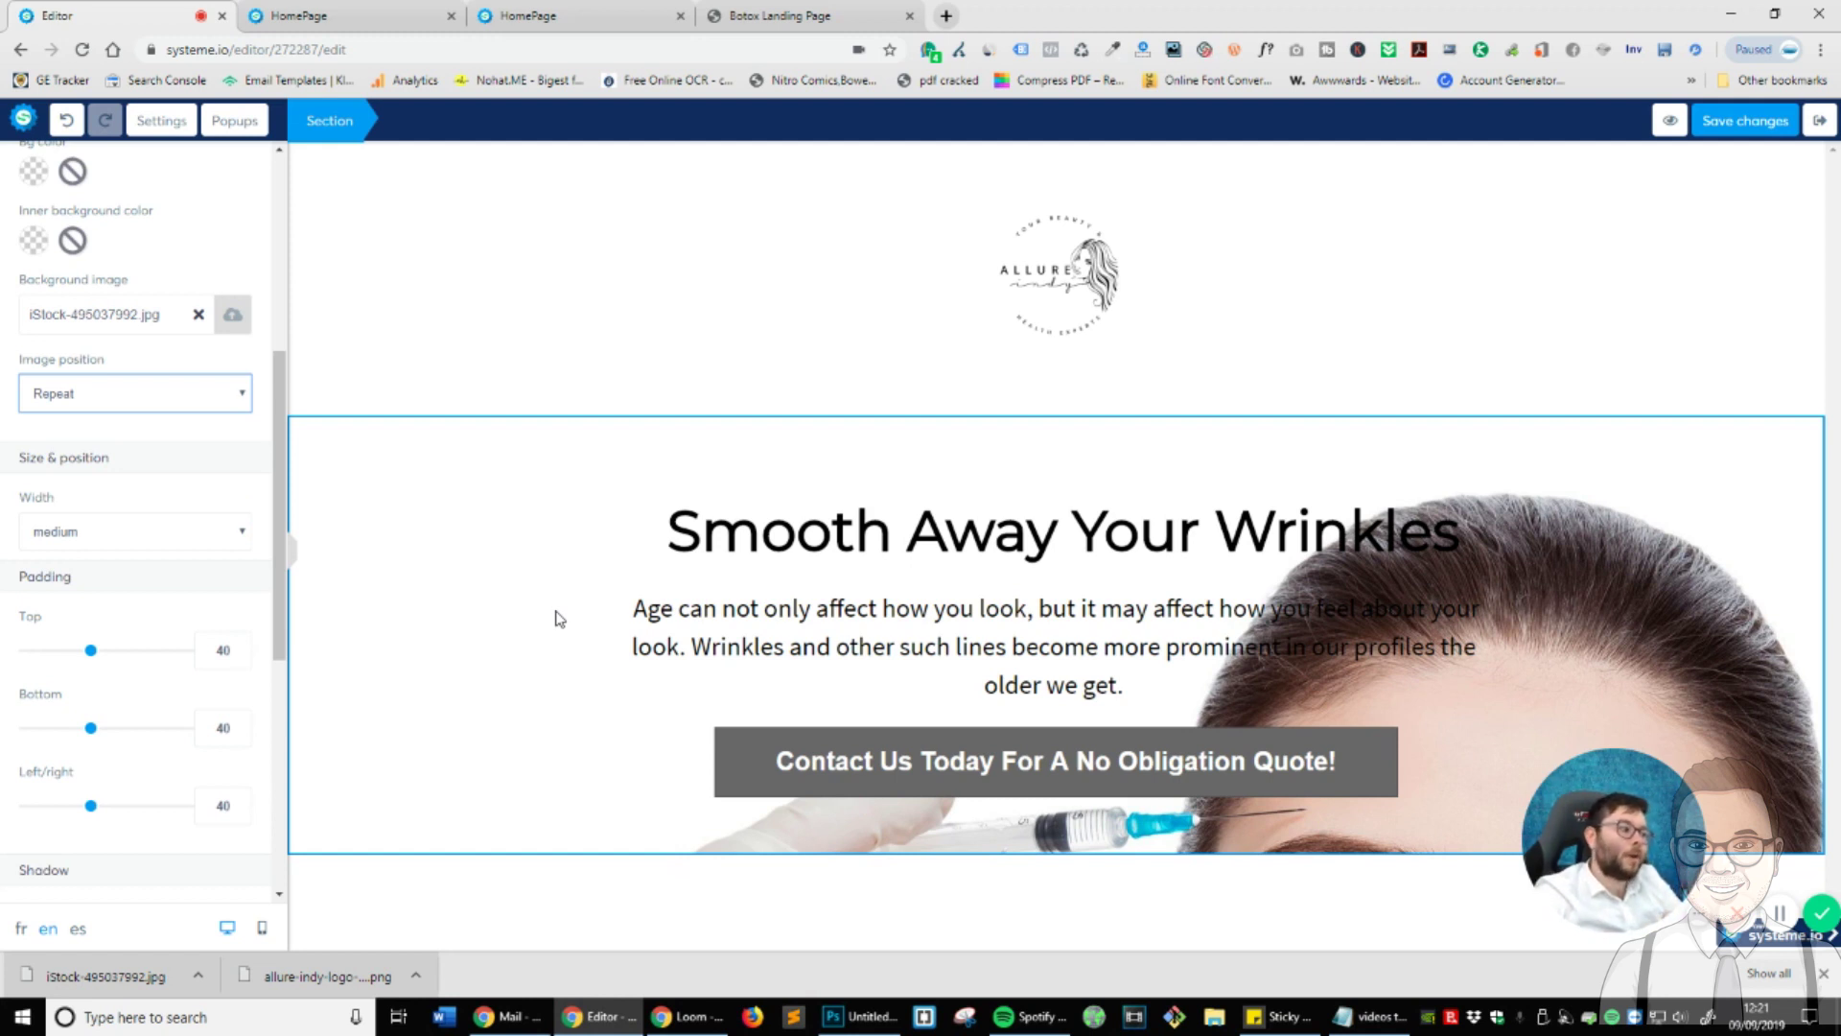
- Compare the centred and fixed positions again, then settle on Fill 100% width
left_click(60, 399)
left_click(103, 570)
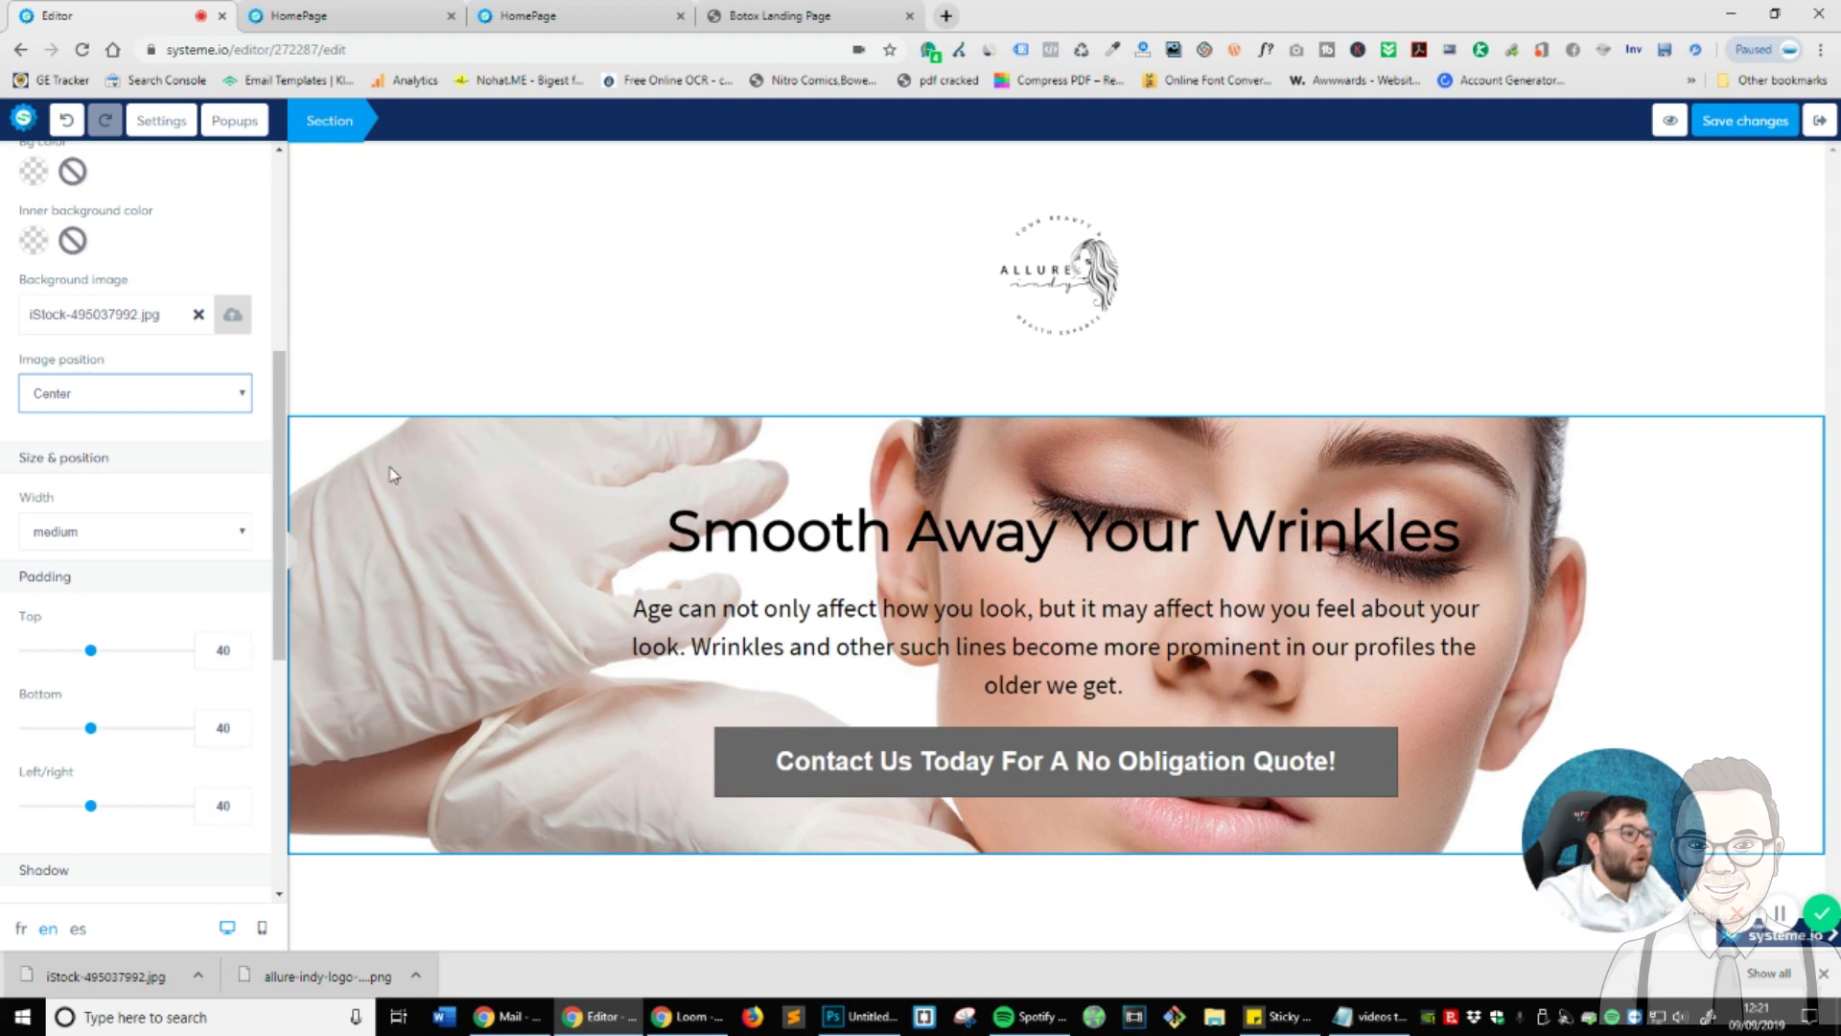
left_click(40, 398)
left_click(96, 416)
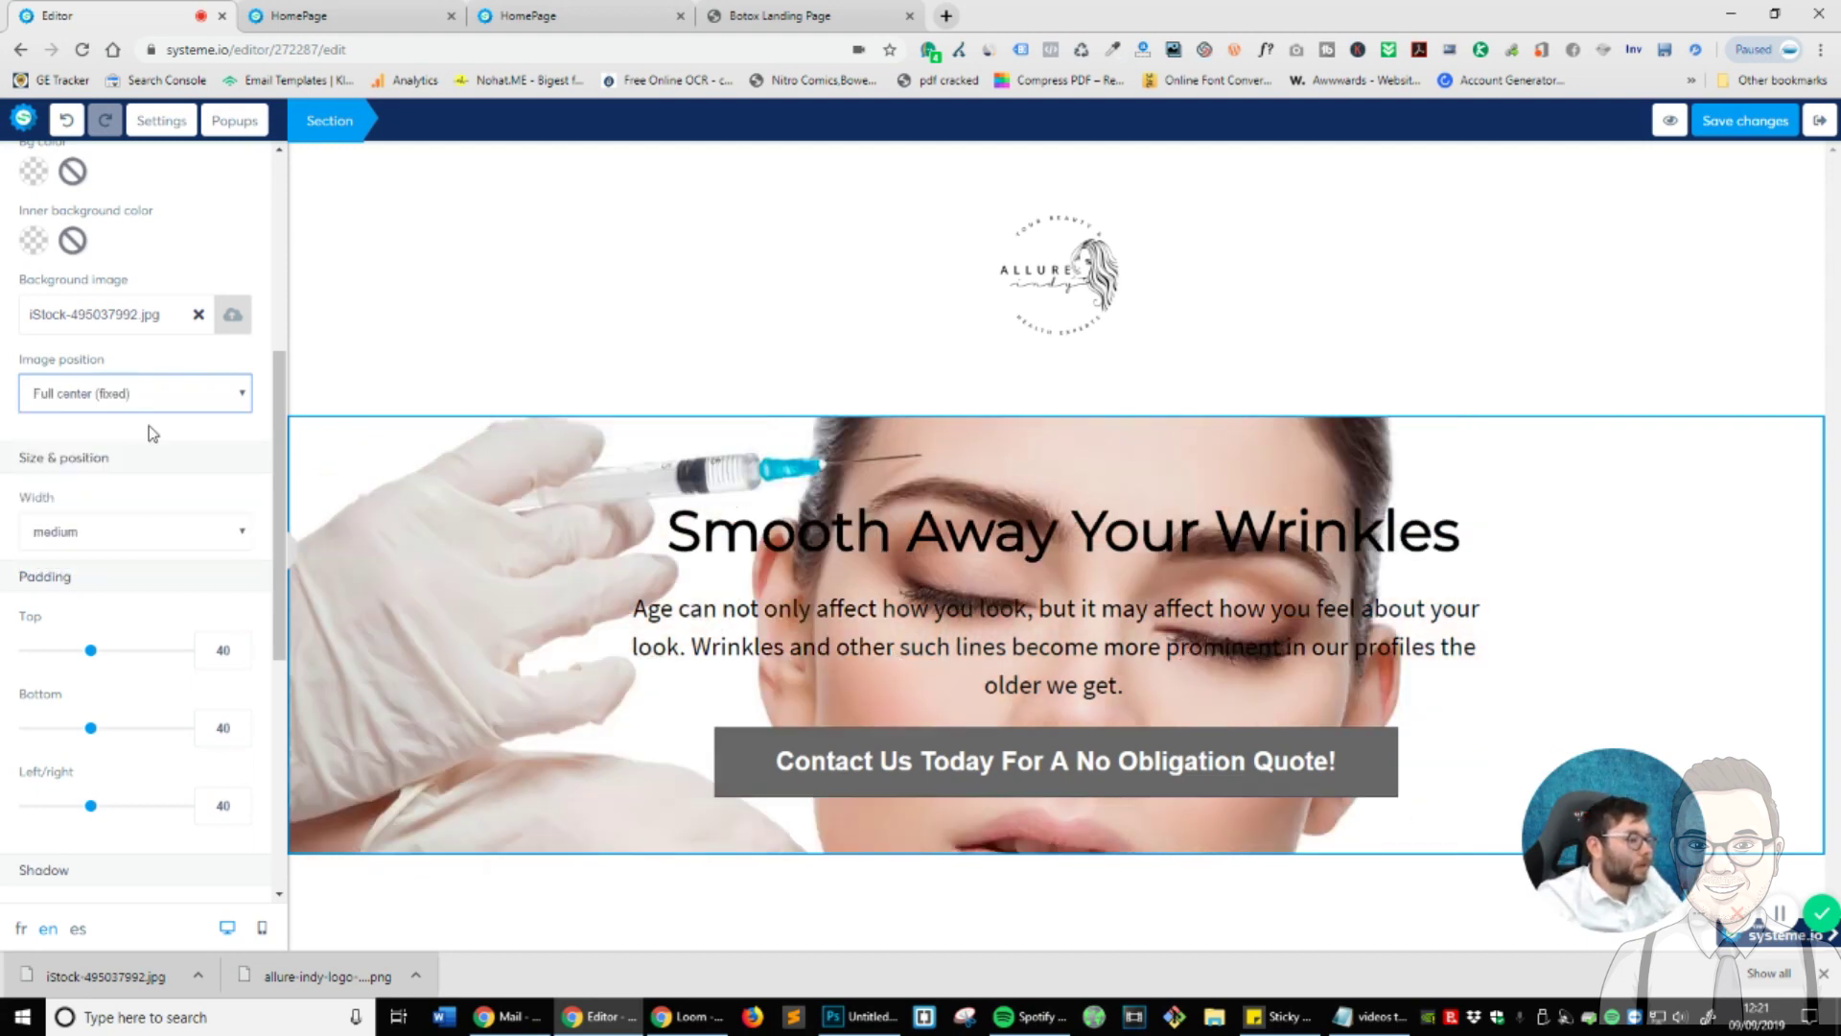
left_click(154, 407)
left_click(149, 440)
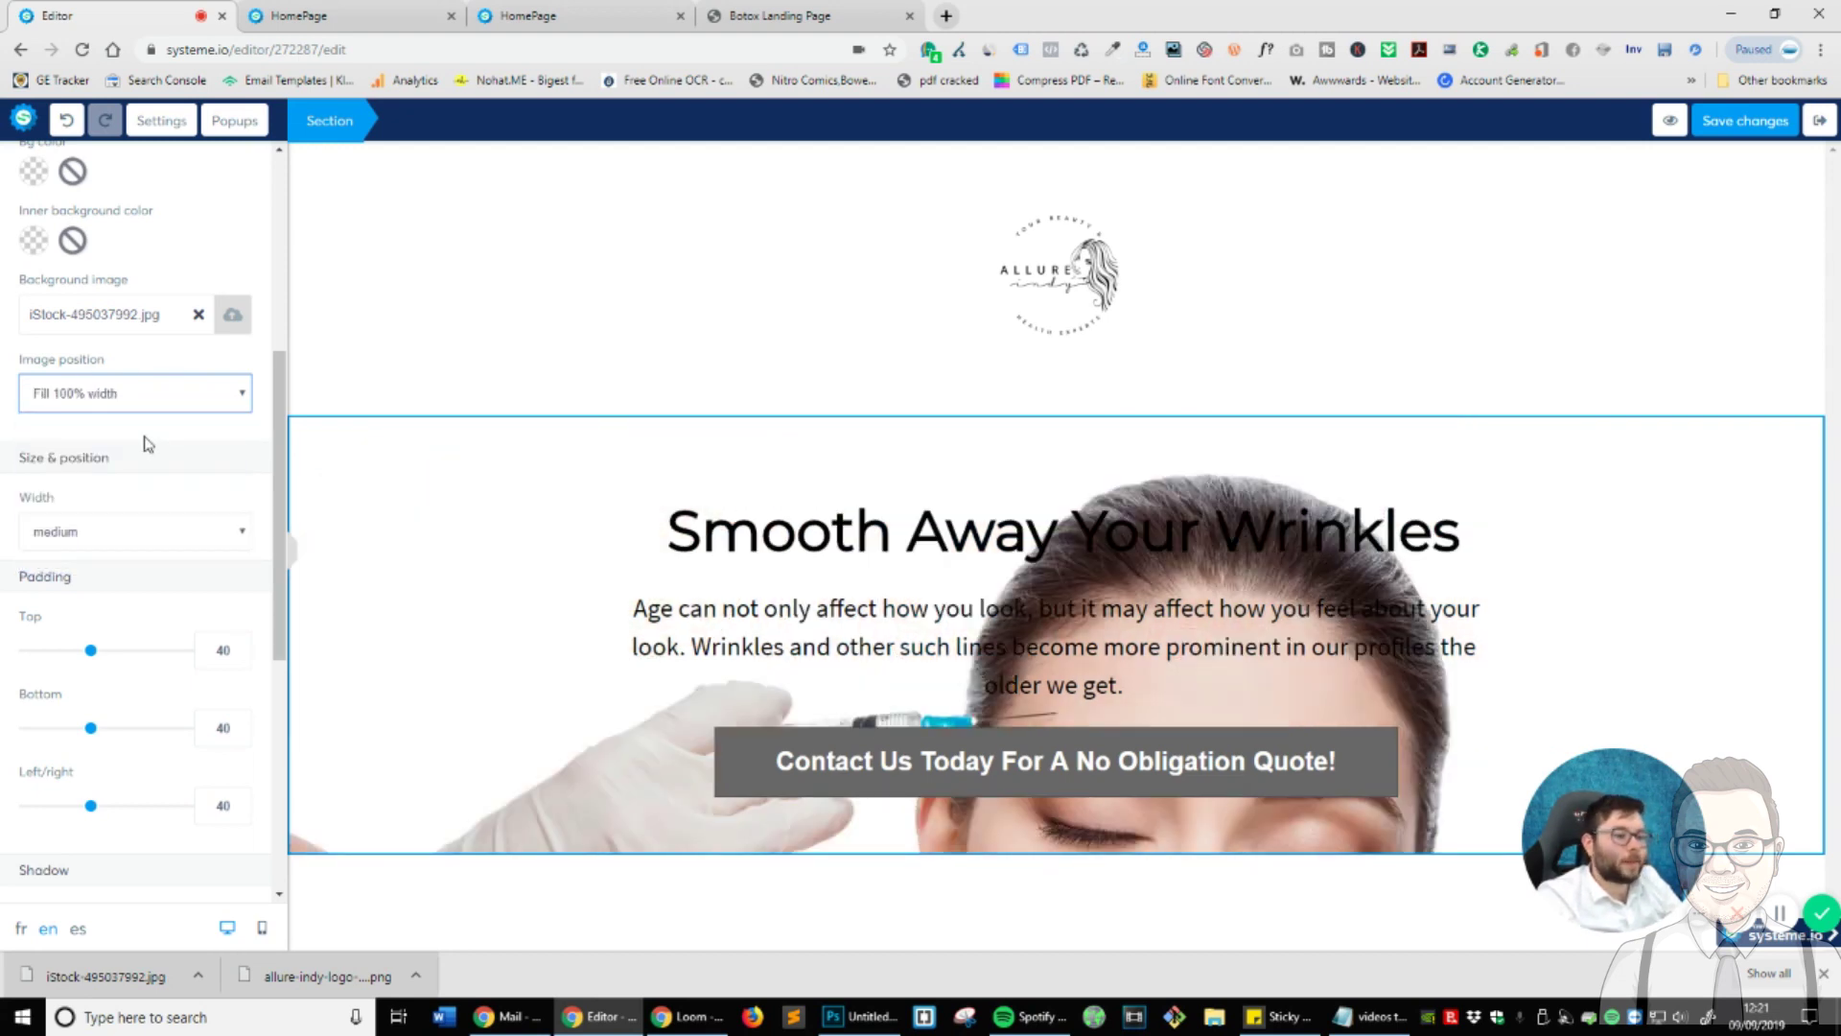
left_click(135, 397)
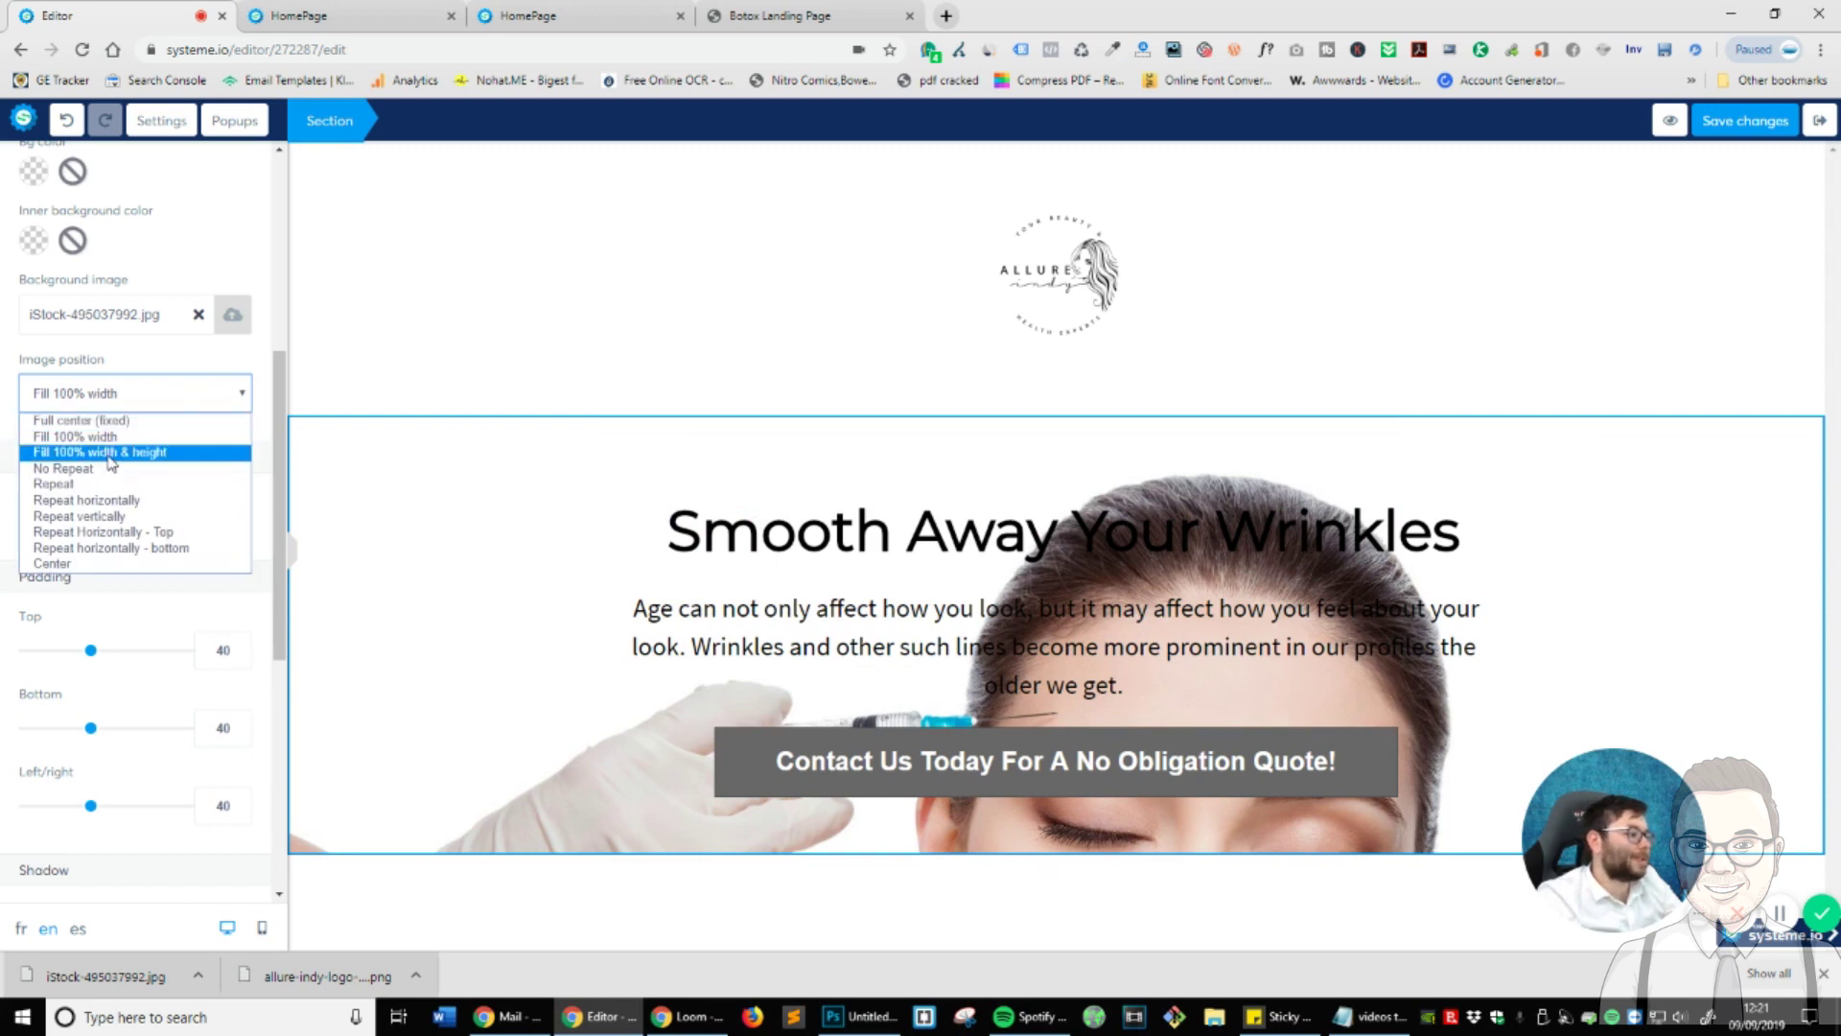
left_click(111, 454)
left_click(149, 405)
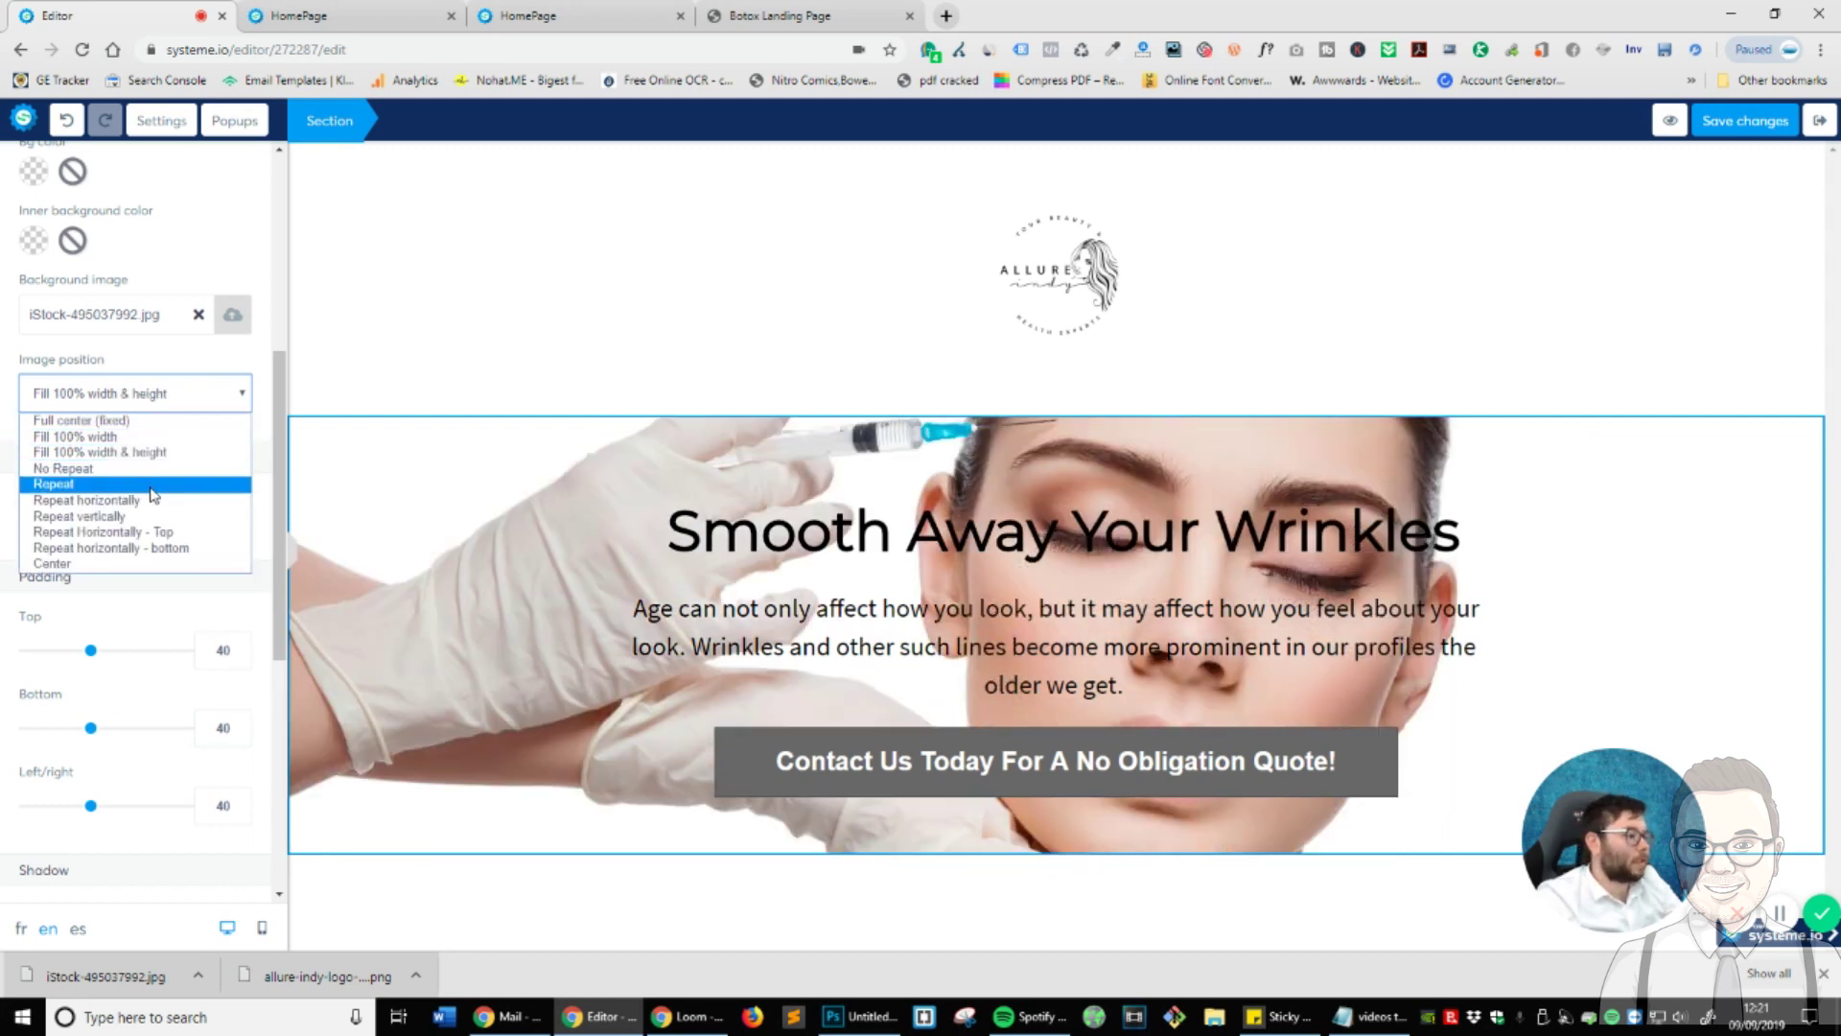
left_click(77, 452)
left_click(96, 403)
left_click(82, 438)
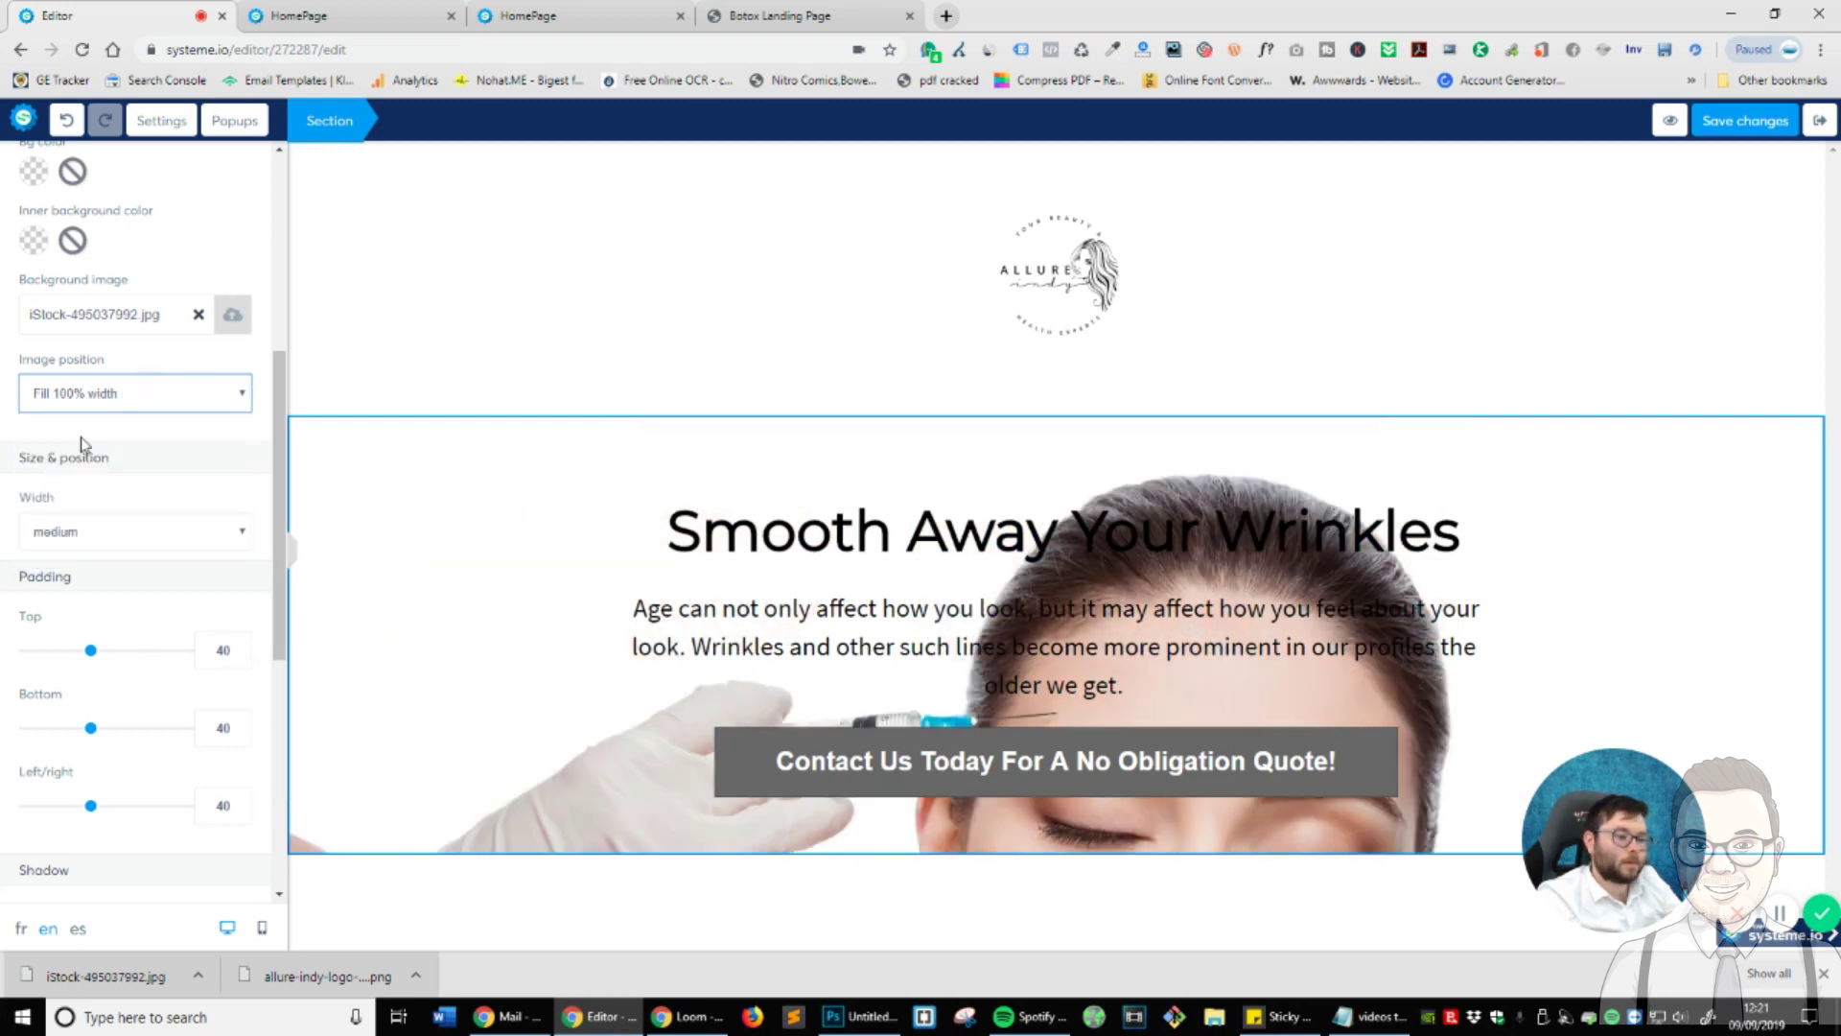
left_click(998, 463)
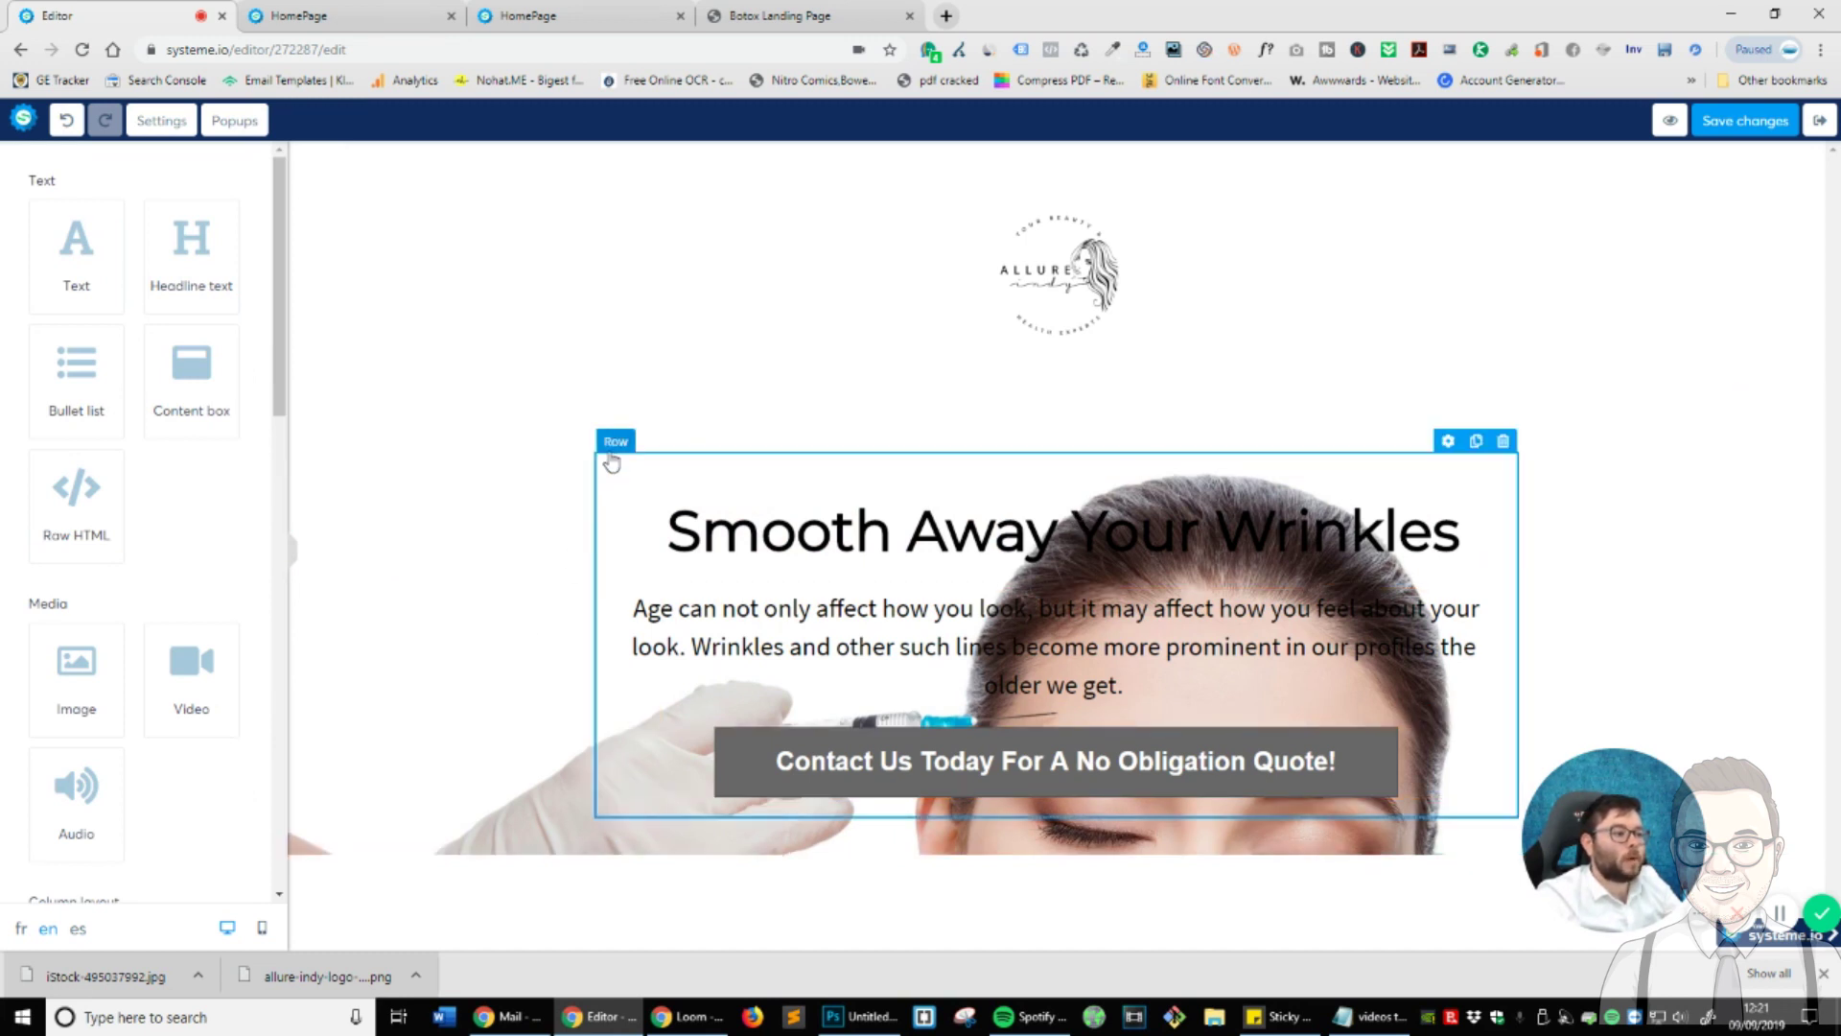
- Set the hero row's top and bottom padding to 100
left_click(1448, 441)
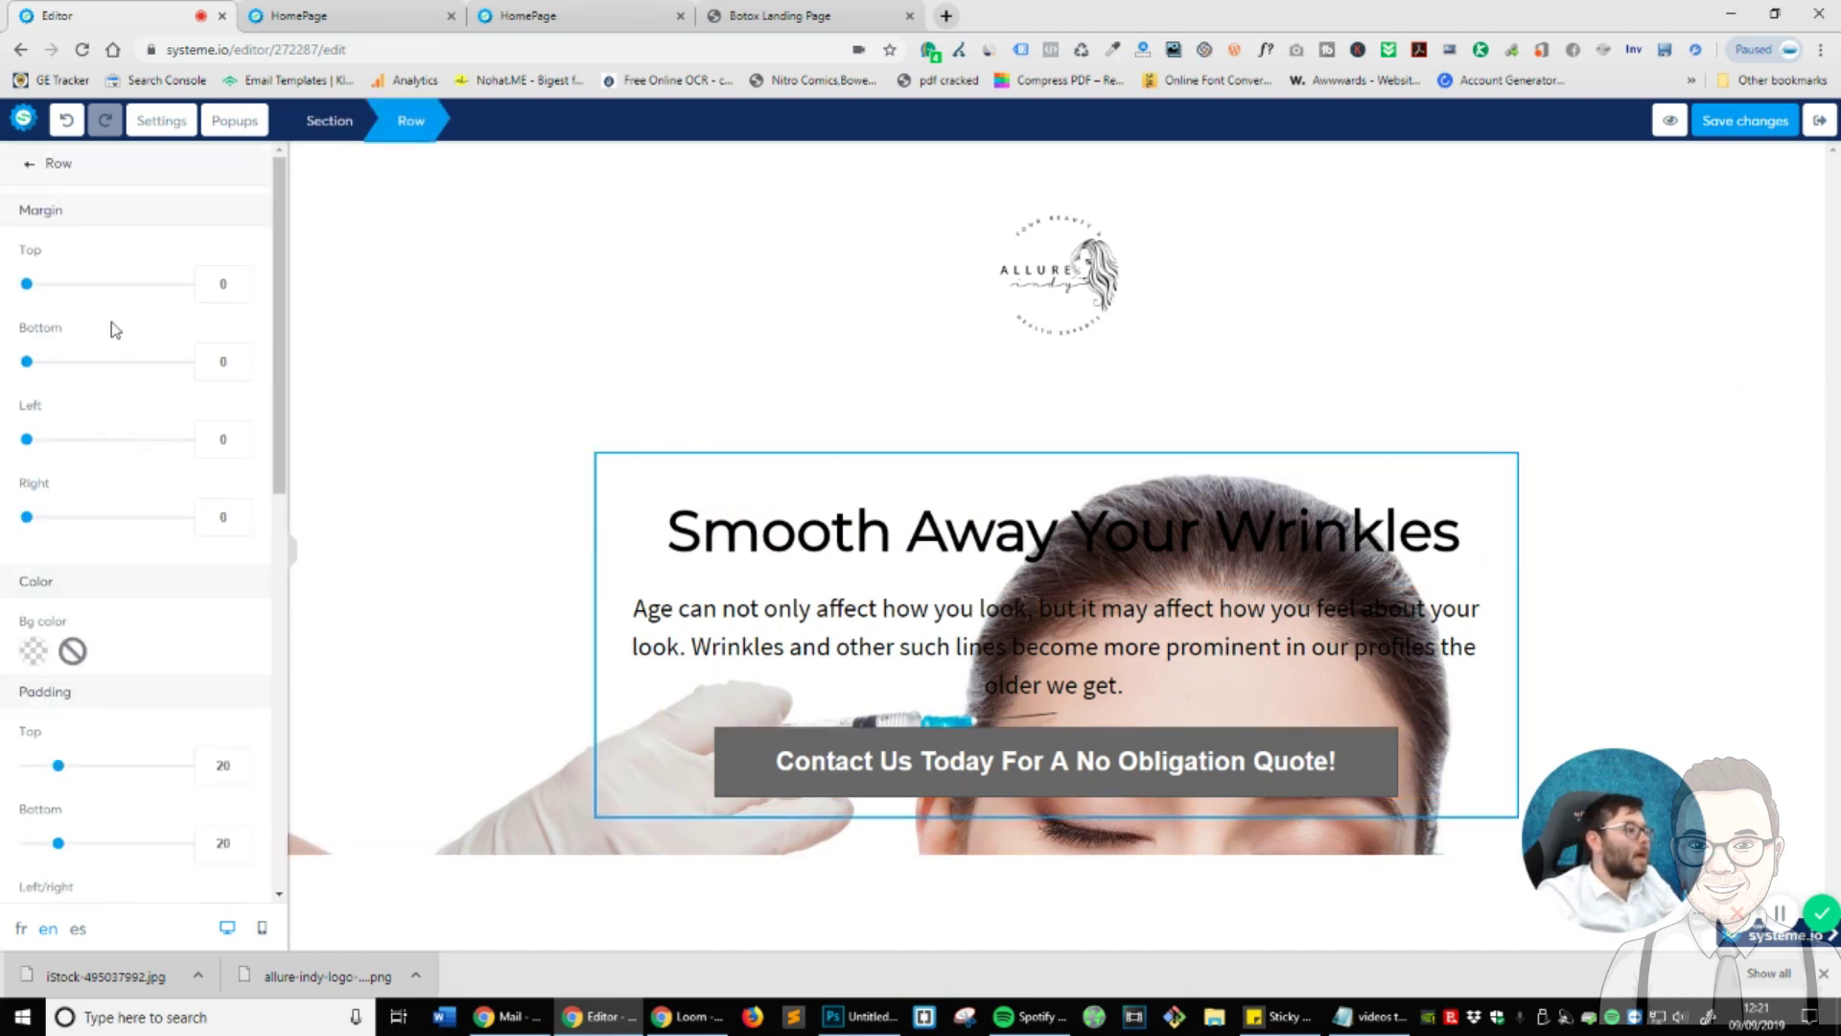
scroll(139, 653, "down", 5)
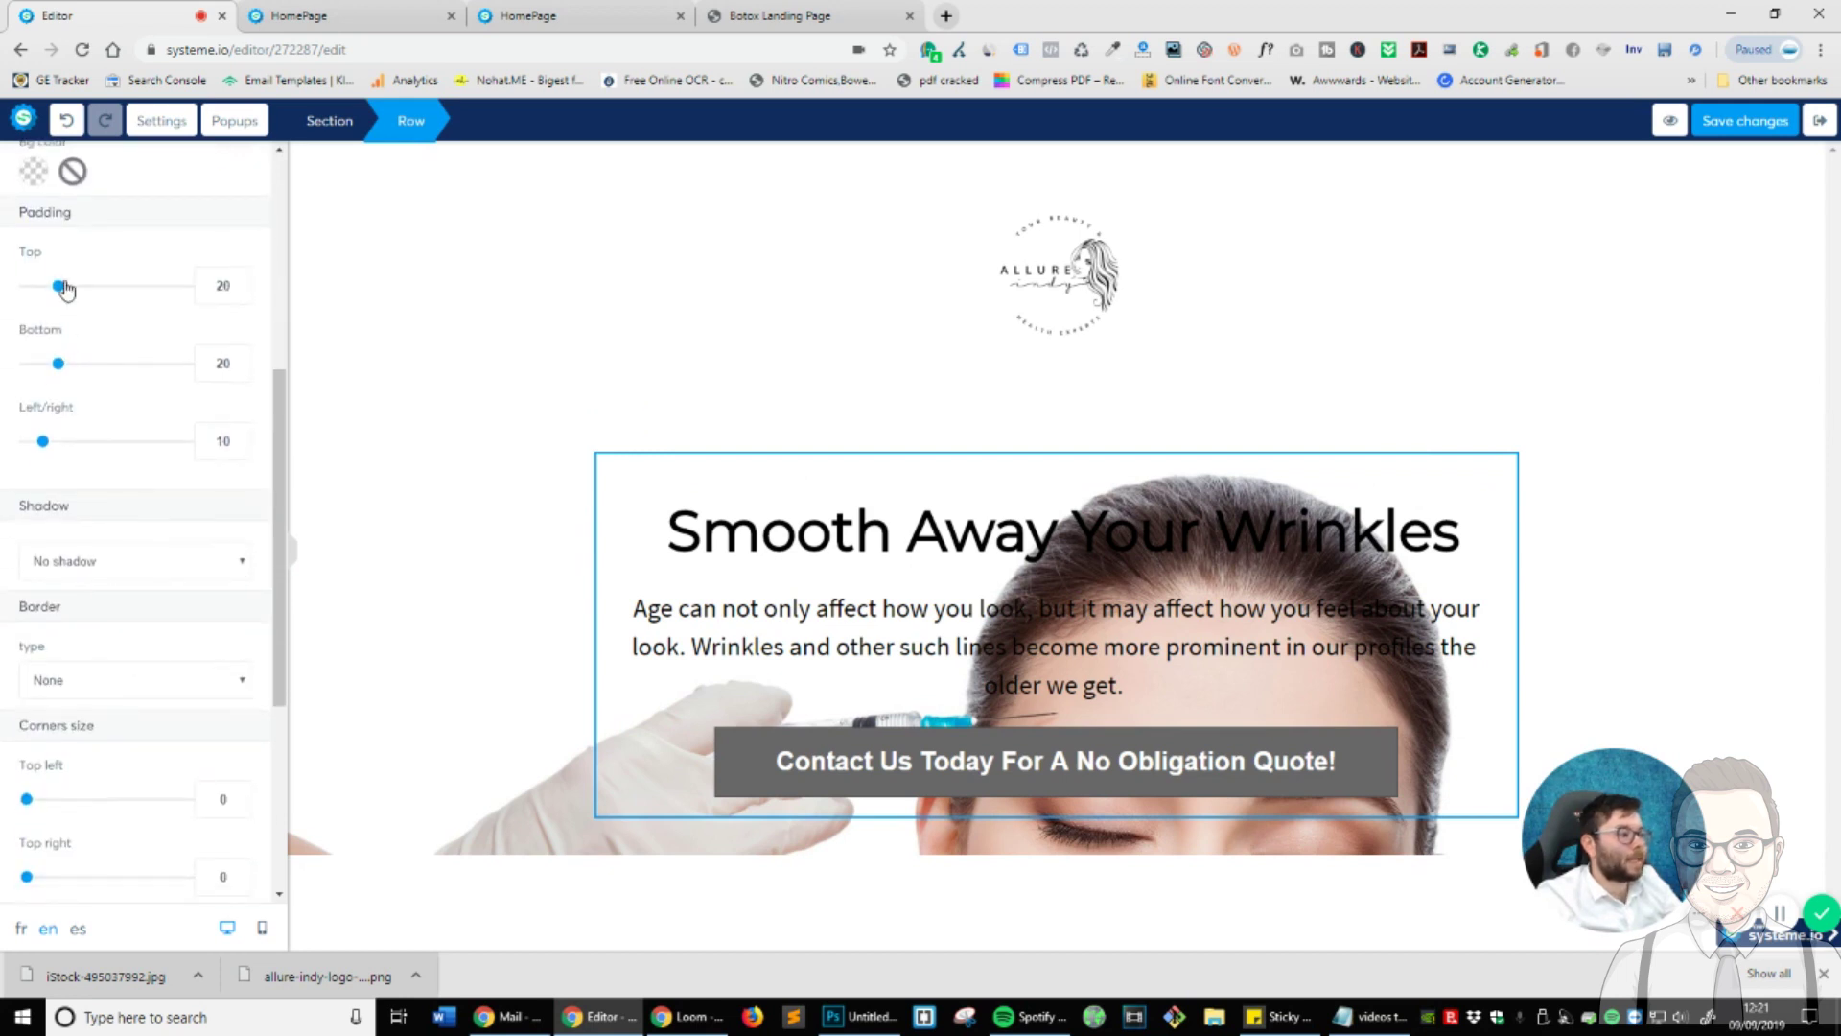
left_click_drag(58, 290, 222, 326)
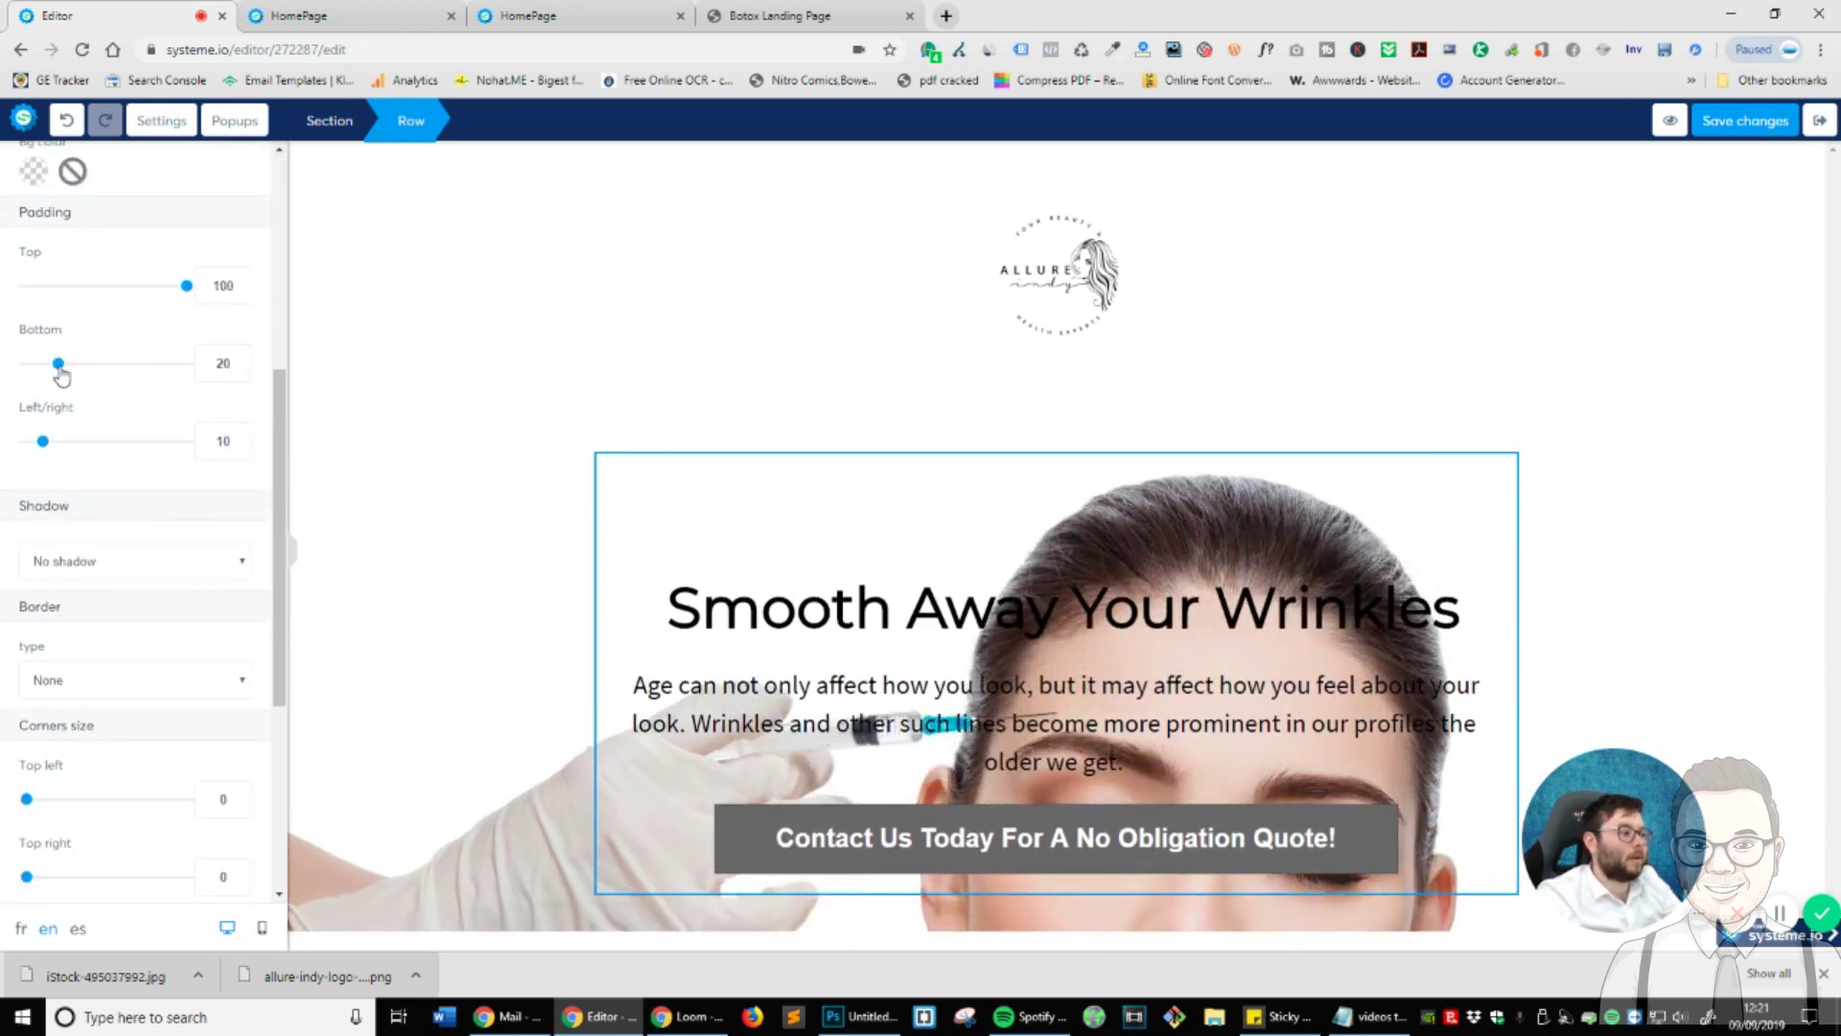
left_click_drag(59, 364, 247, 382)
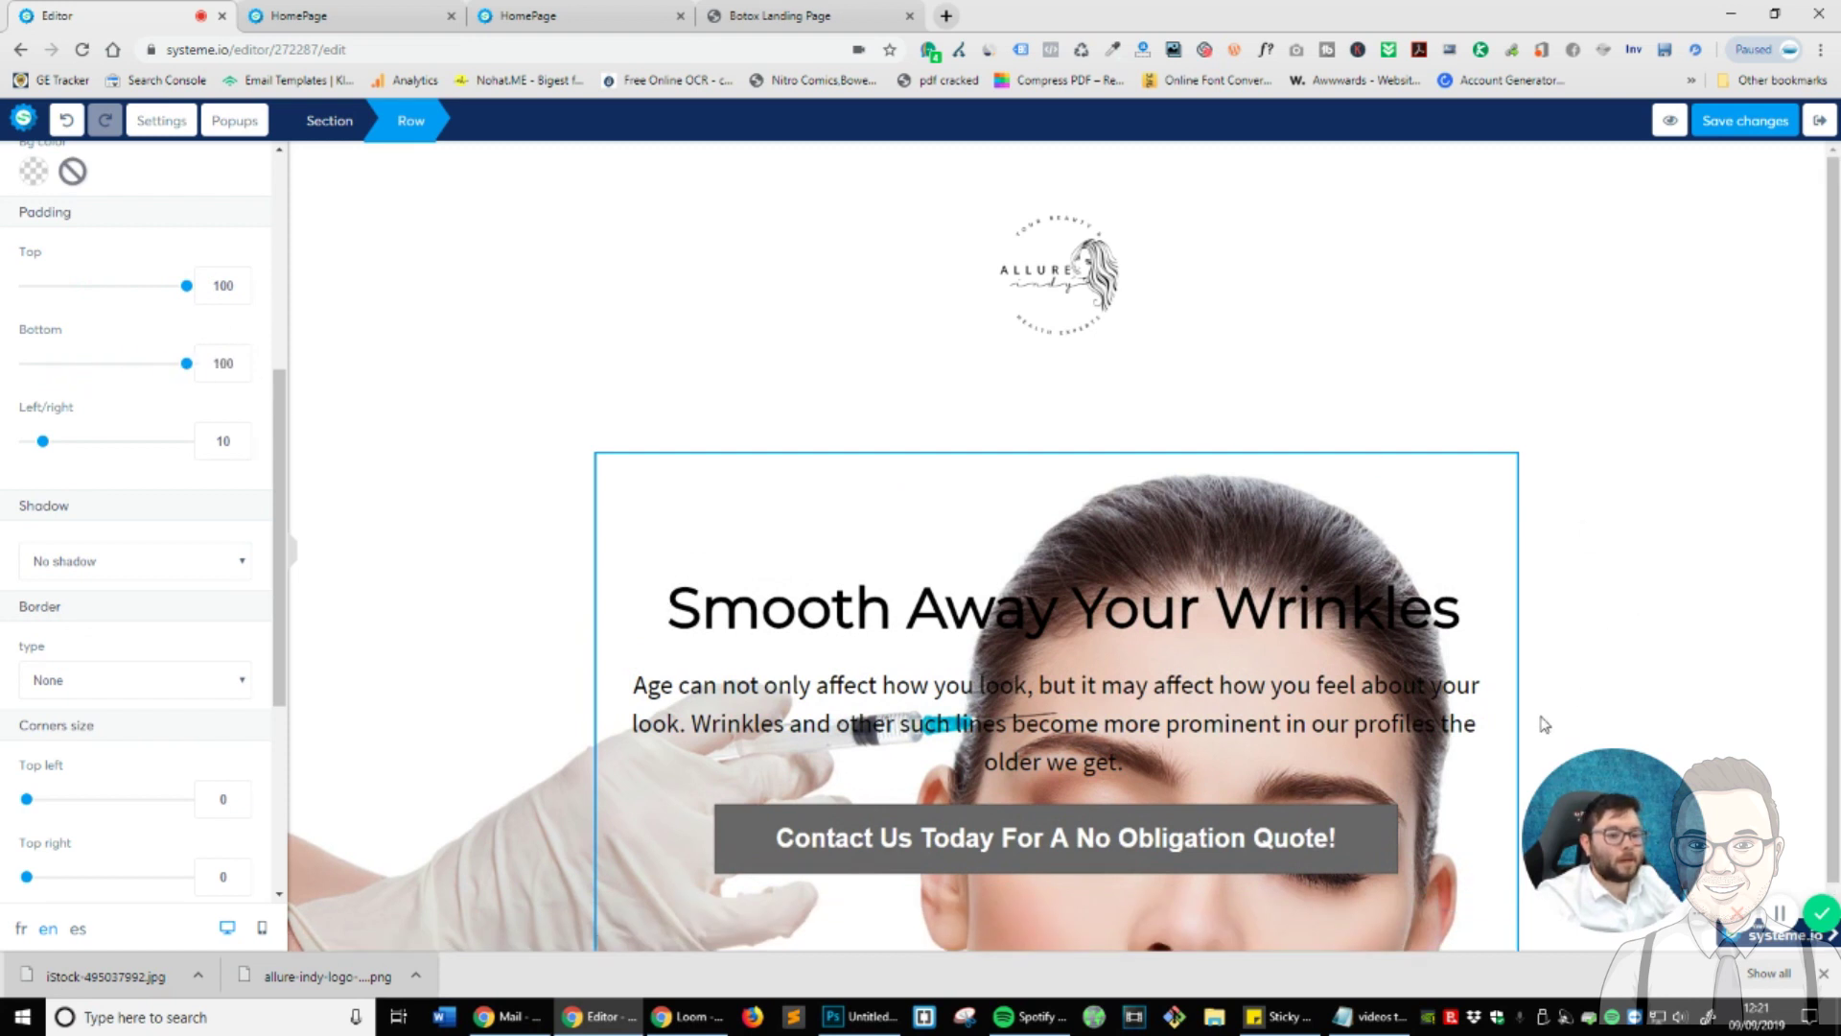
- Hide the downloads bar, deselect the row and switch to the HomePage preview
left_click(1823, 974)
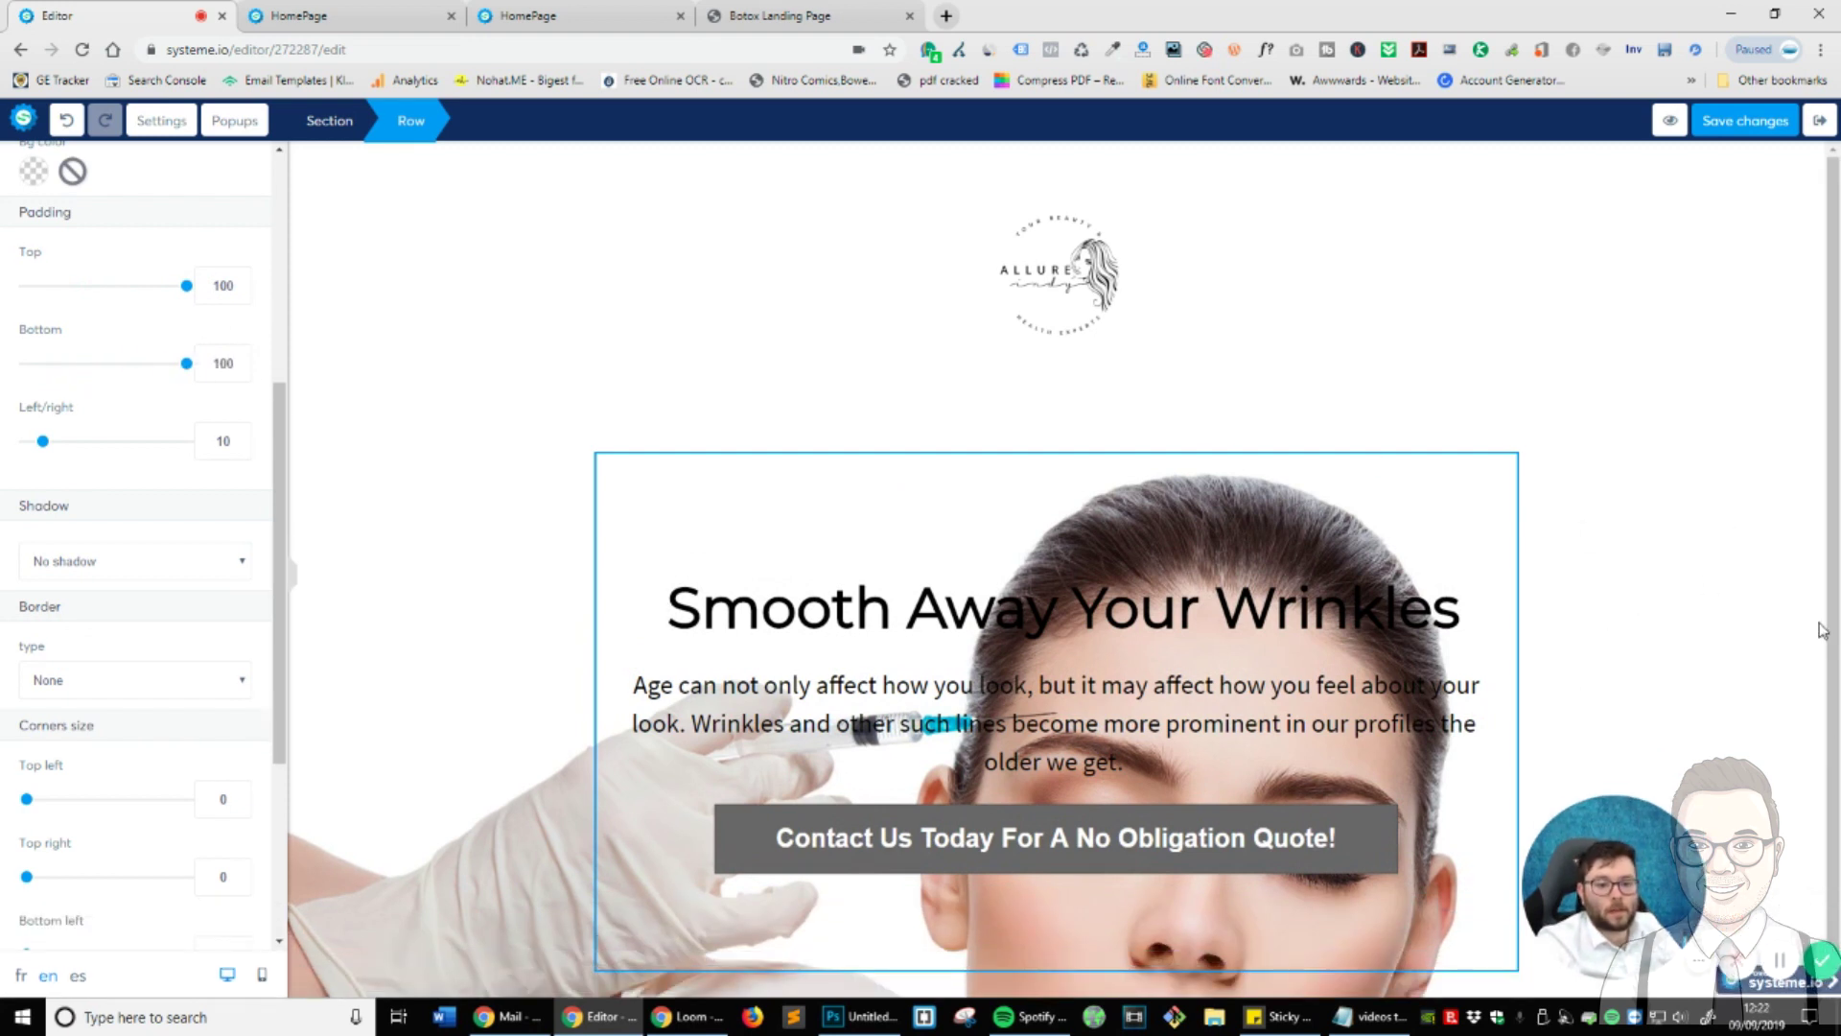
left_click(1262, 559)
scroll(1151, 672, "down", 2)
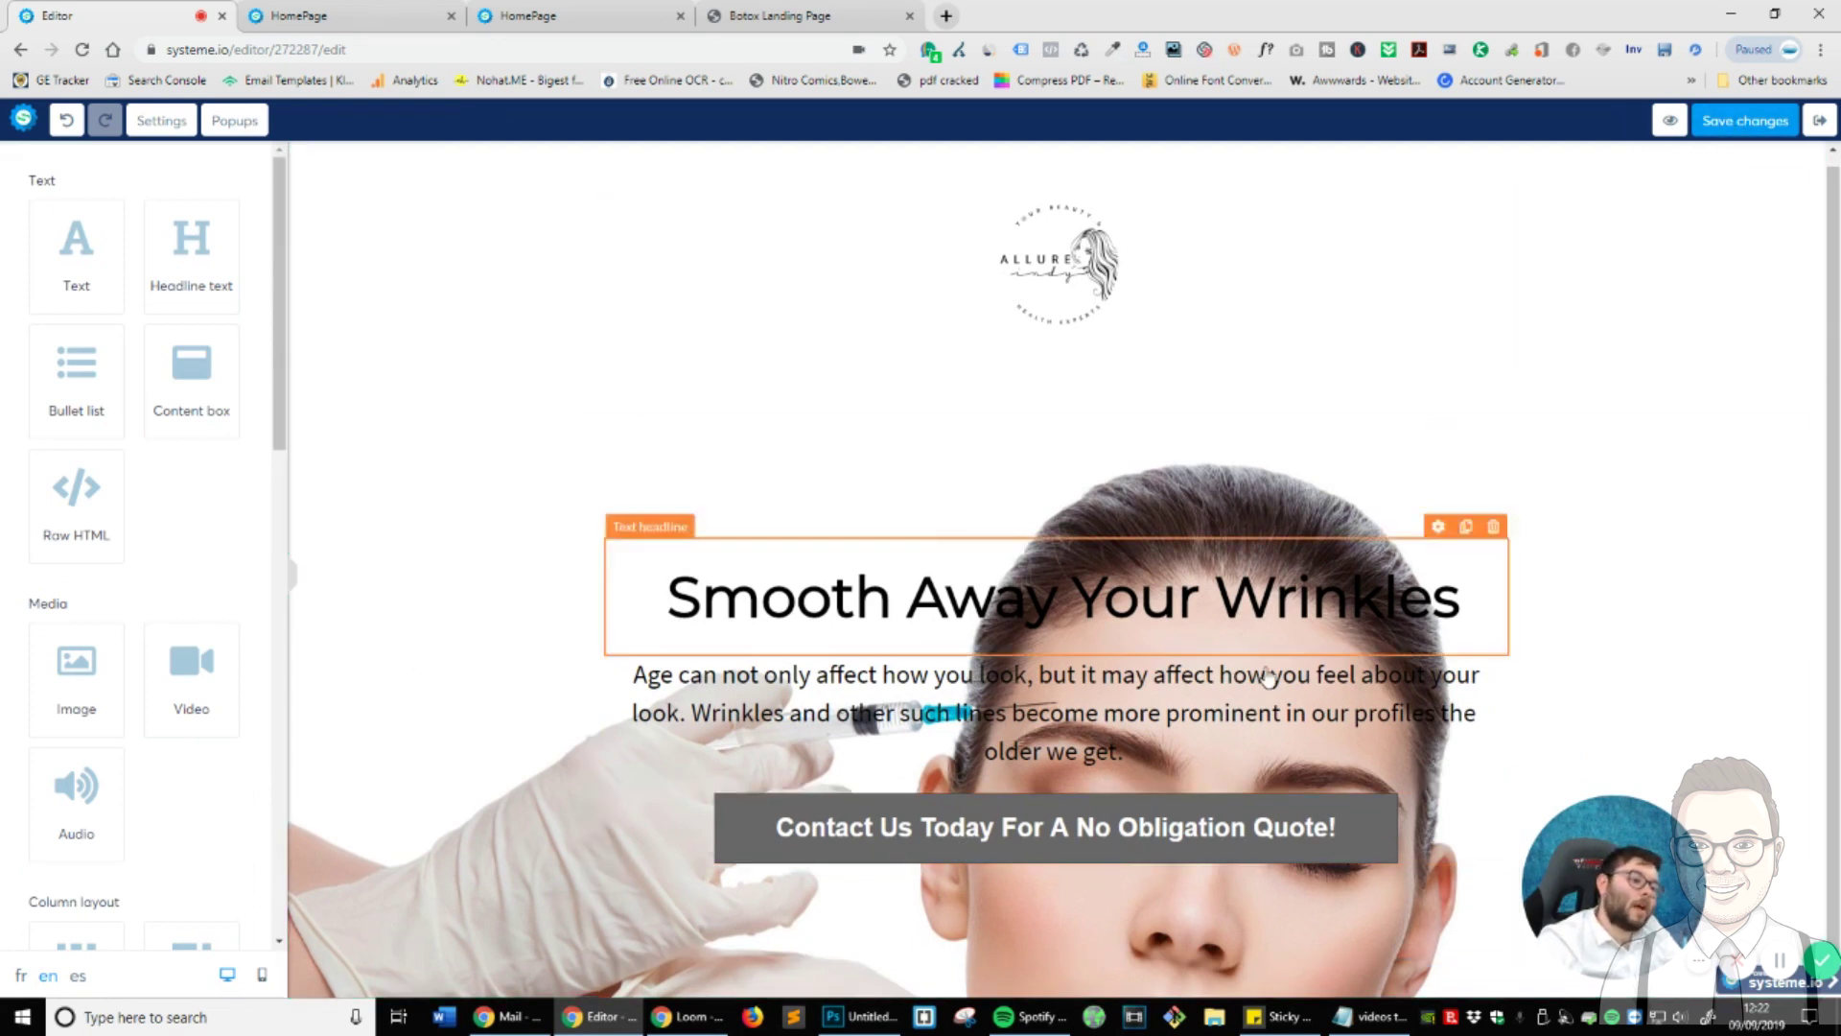
left_click(443, 17)
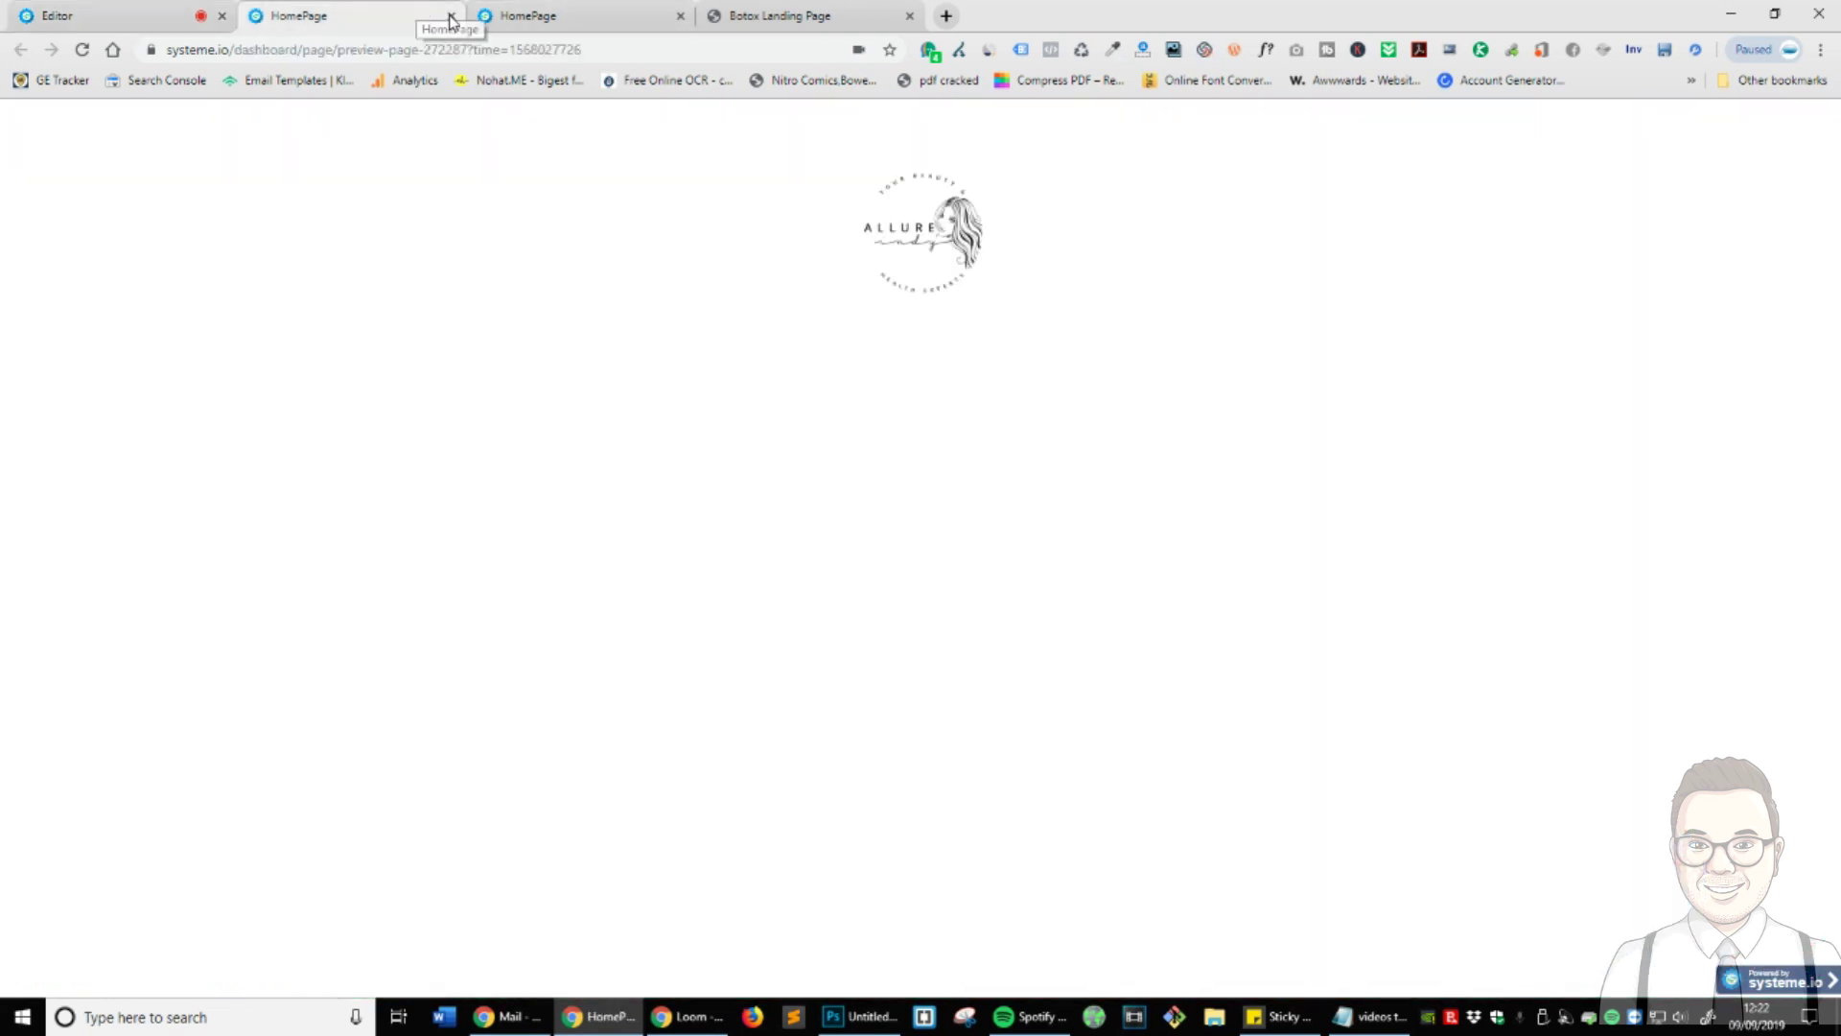
- Save the page edits in the editor and open a fresh preview of the updated hero
left_click(83, 50)
left_click(680, 17)
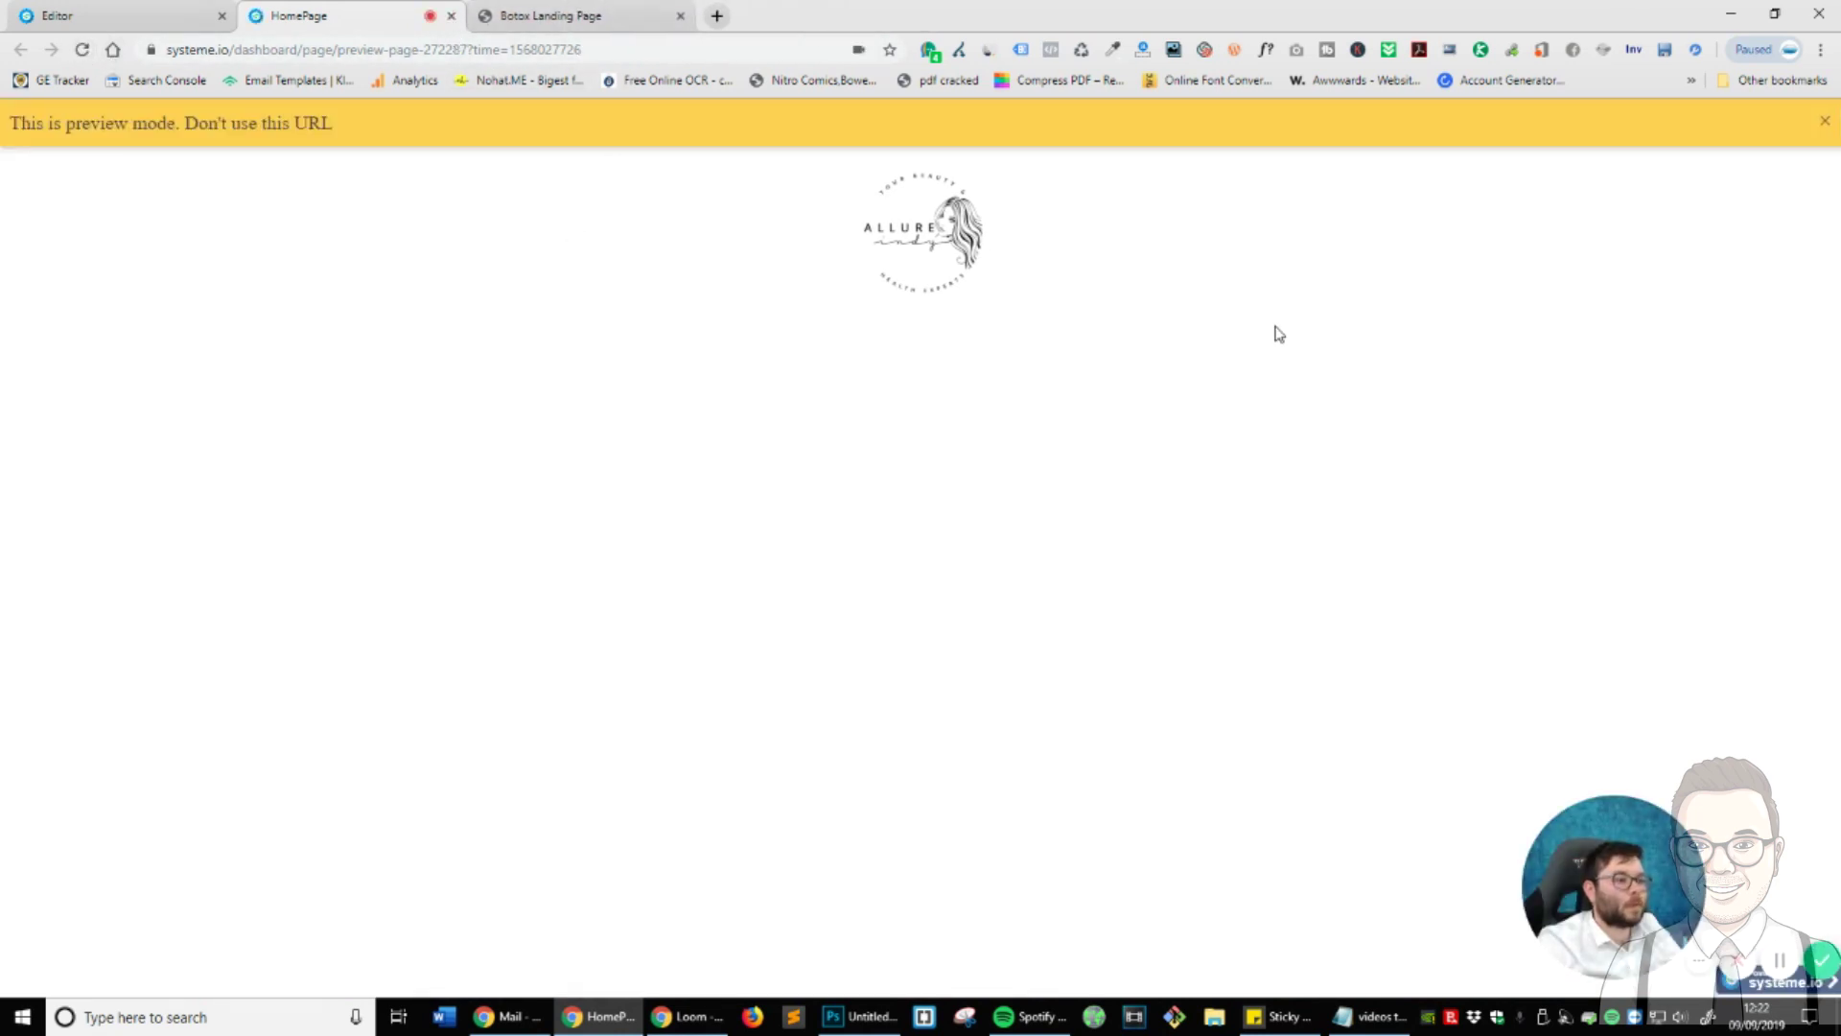
left_click(194, 12)
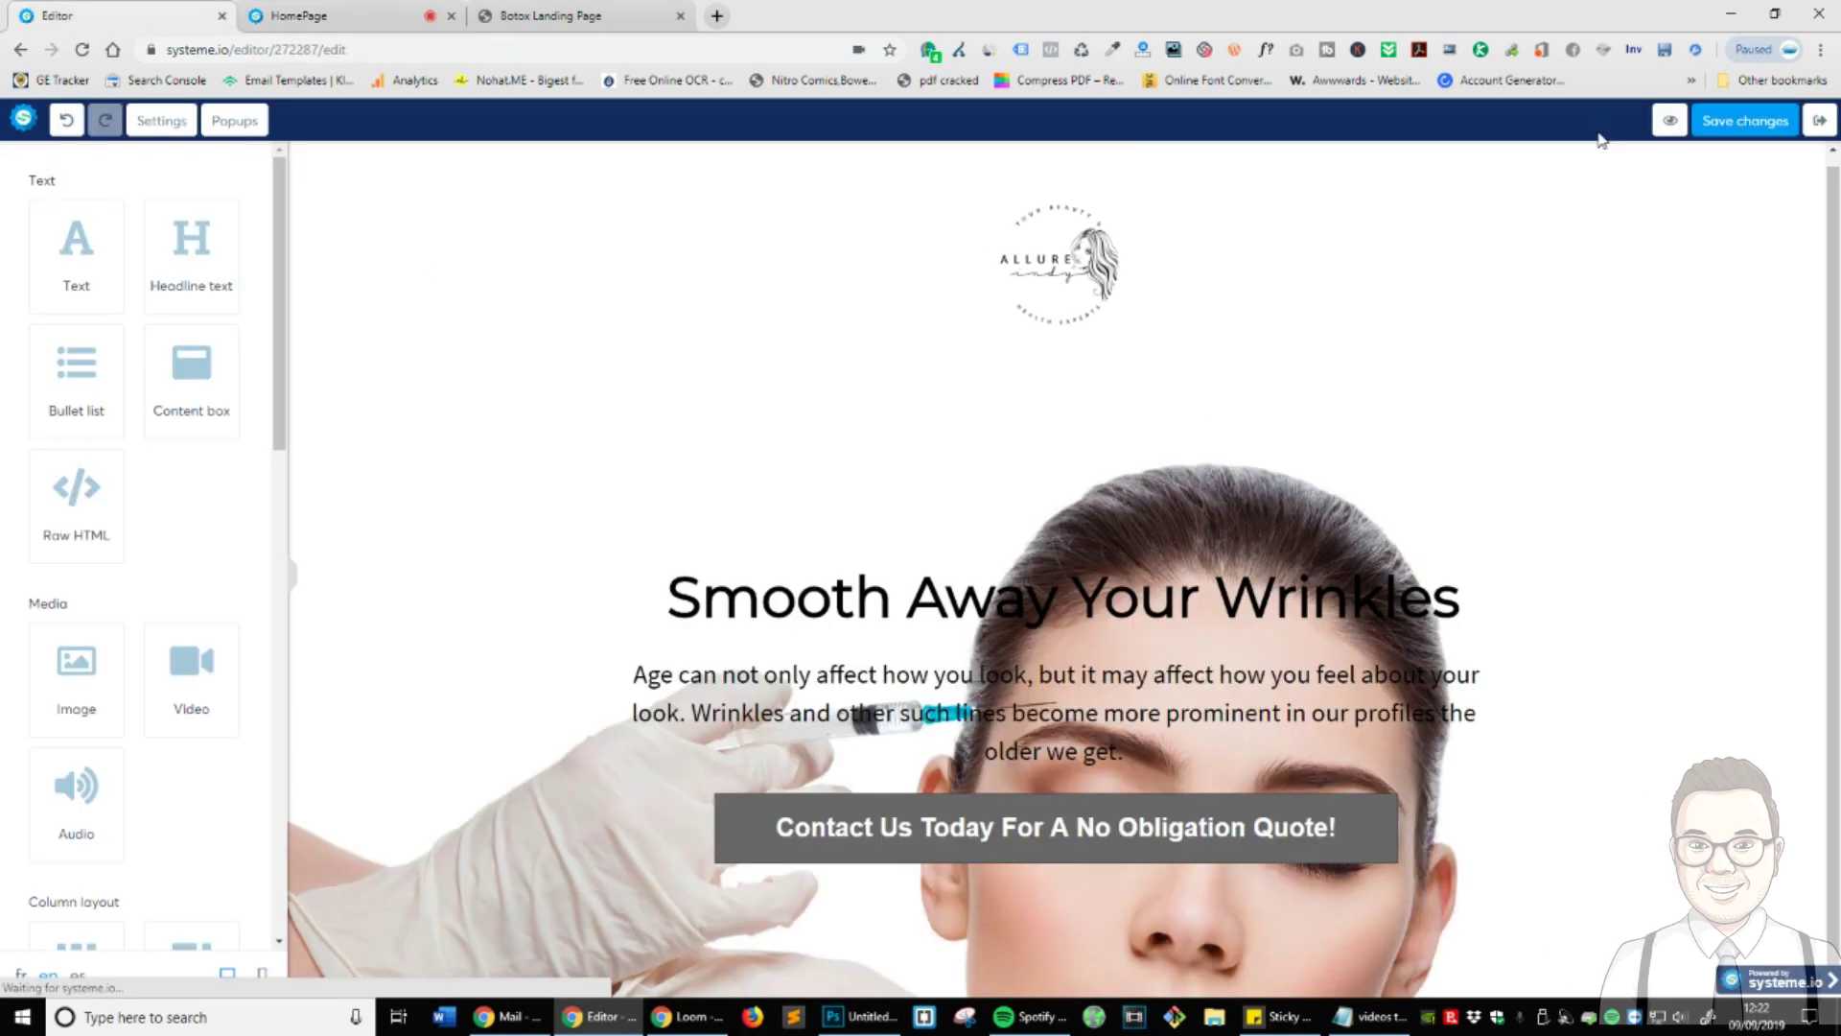
left_click(1757, 129)
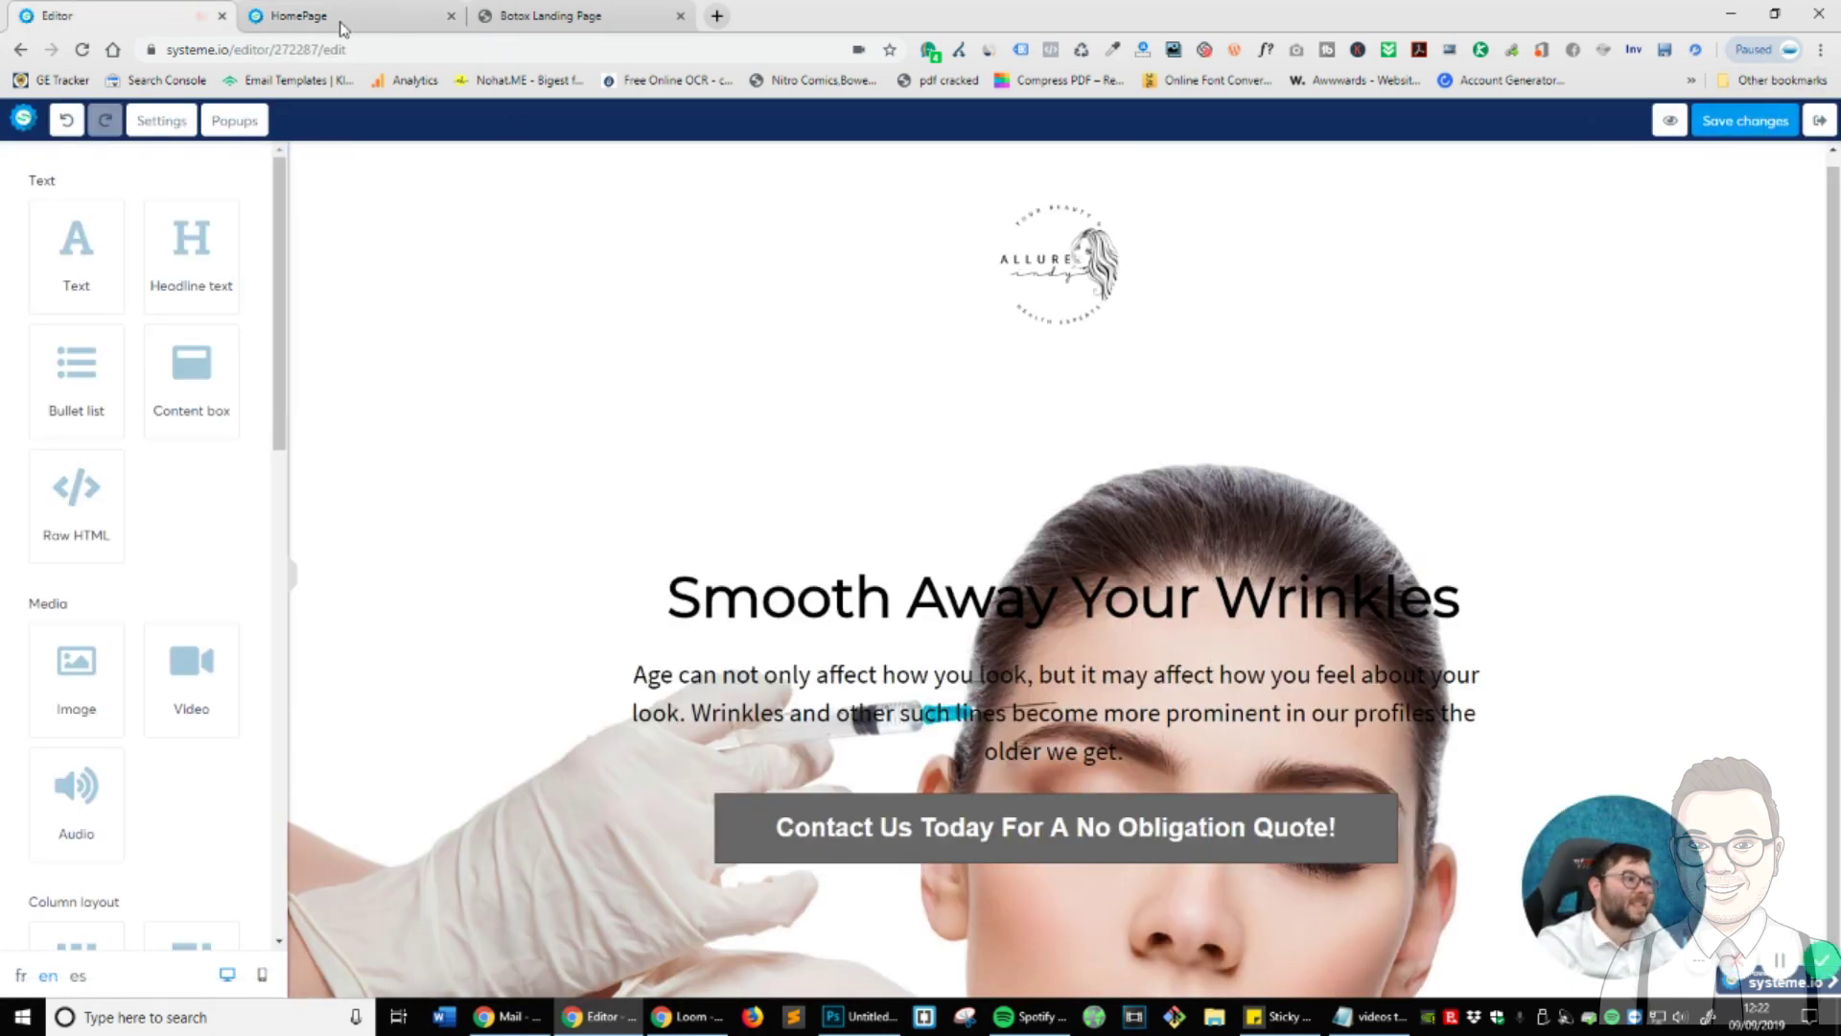
left_click(1669, 120)
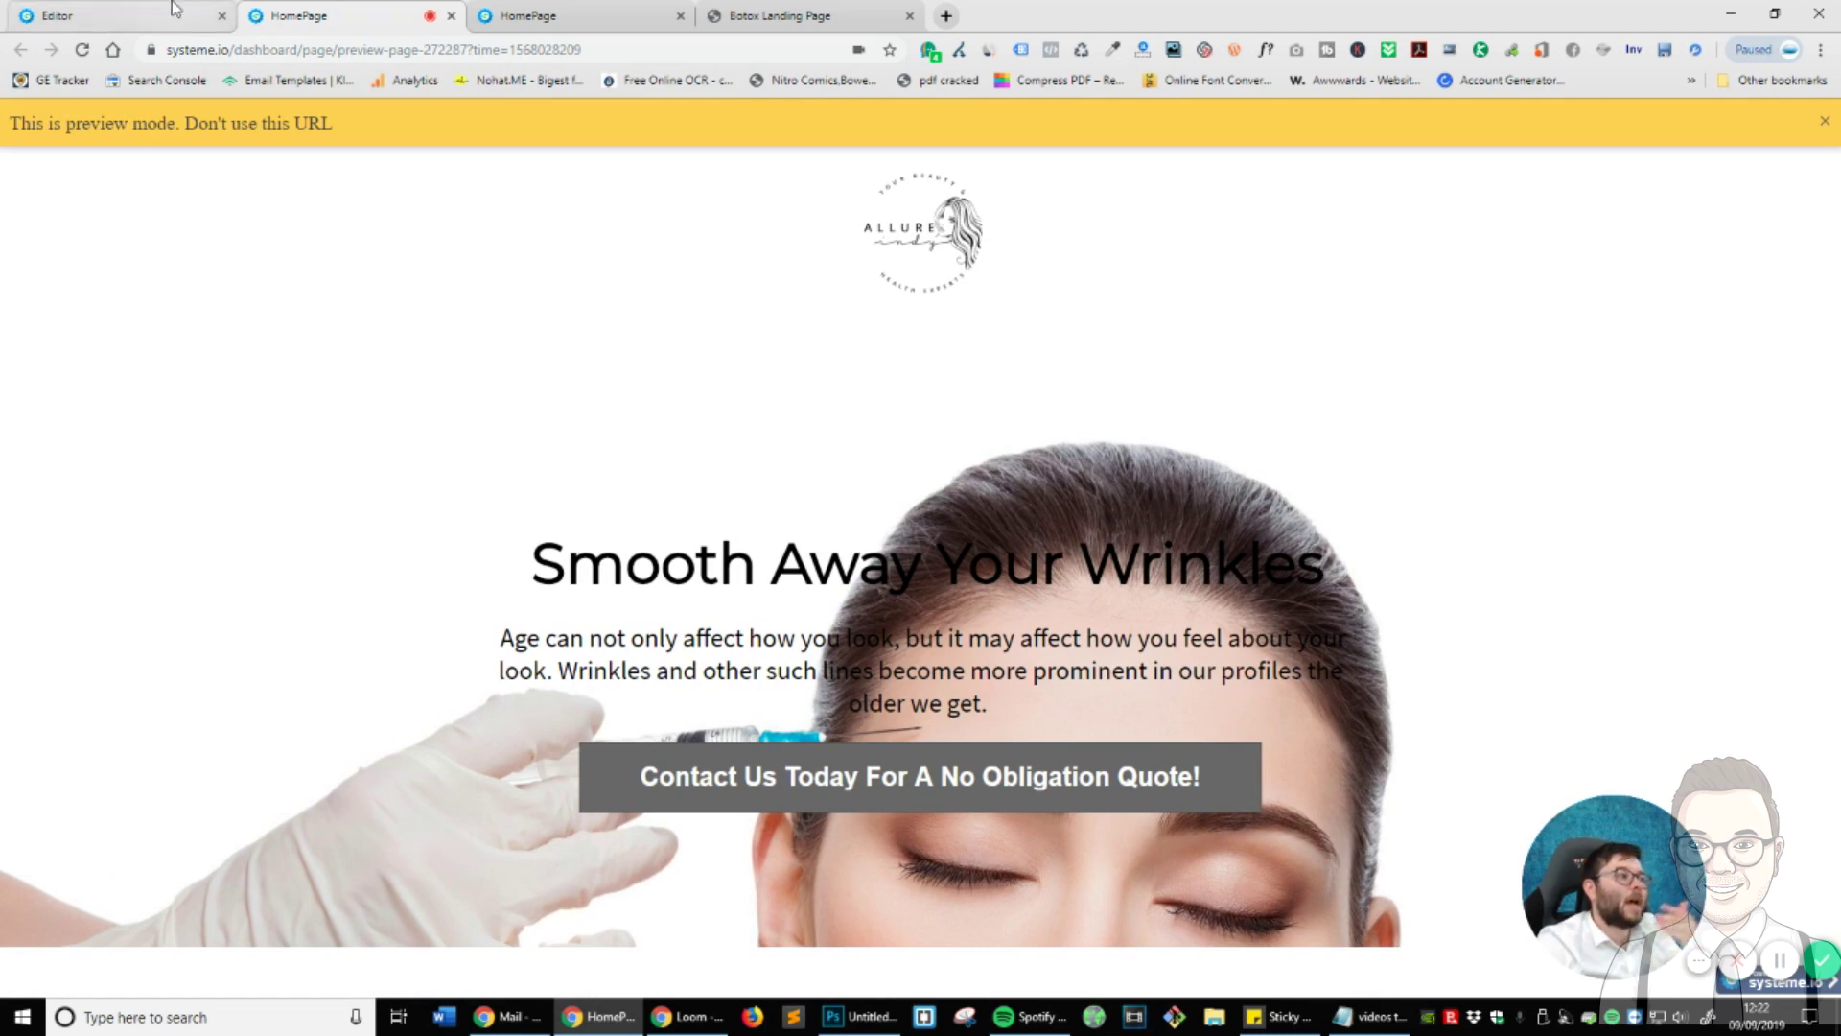
left_click(58, 15)
- Read through the alluremd Botox page's intro, heading and bullet list, then return to the editor
left_click(726, 30)
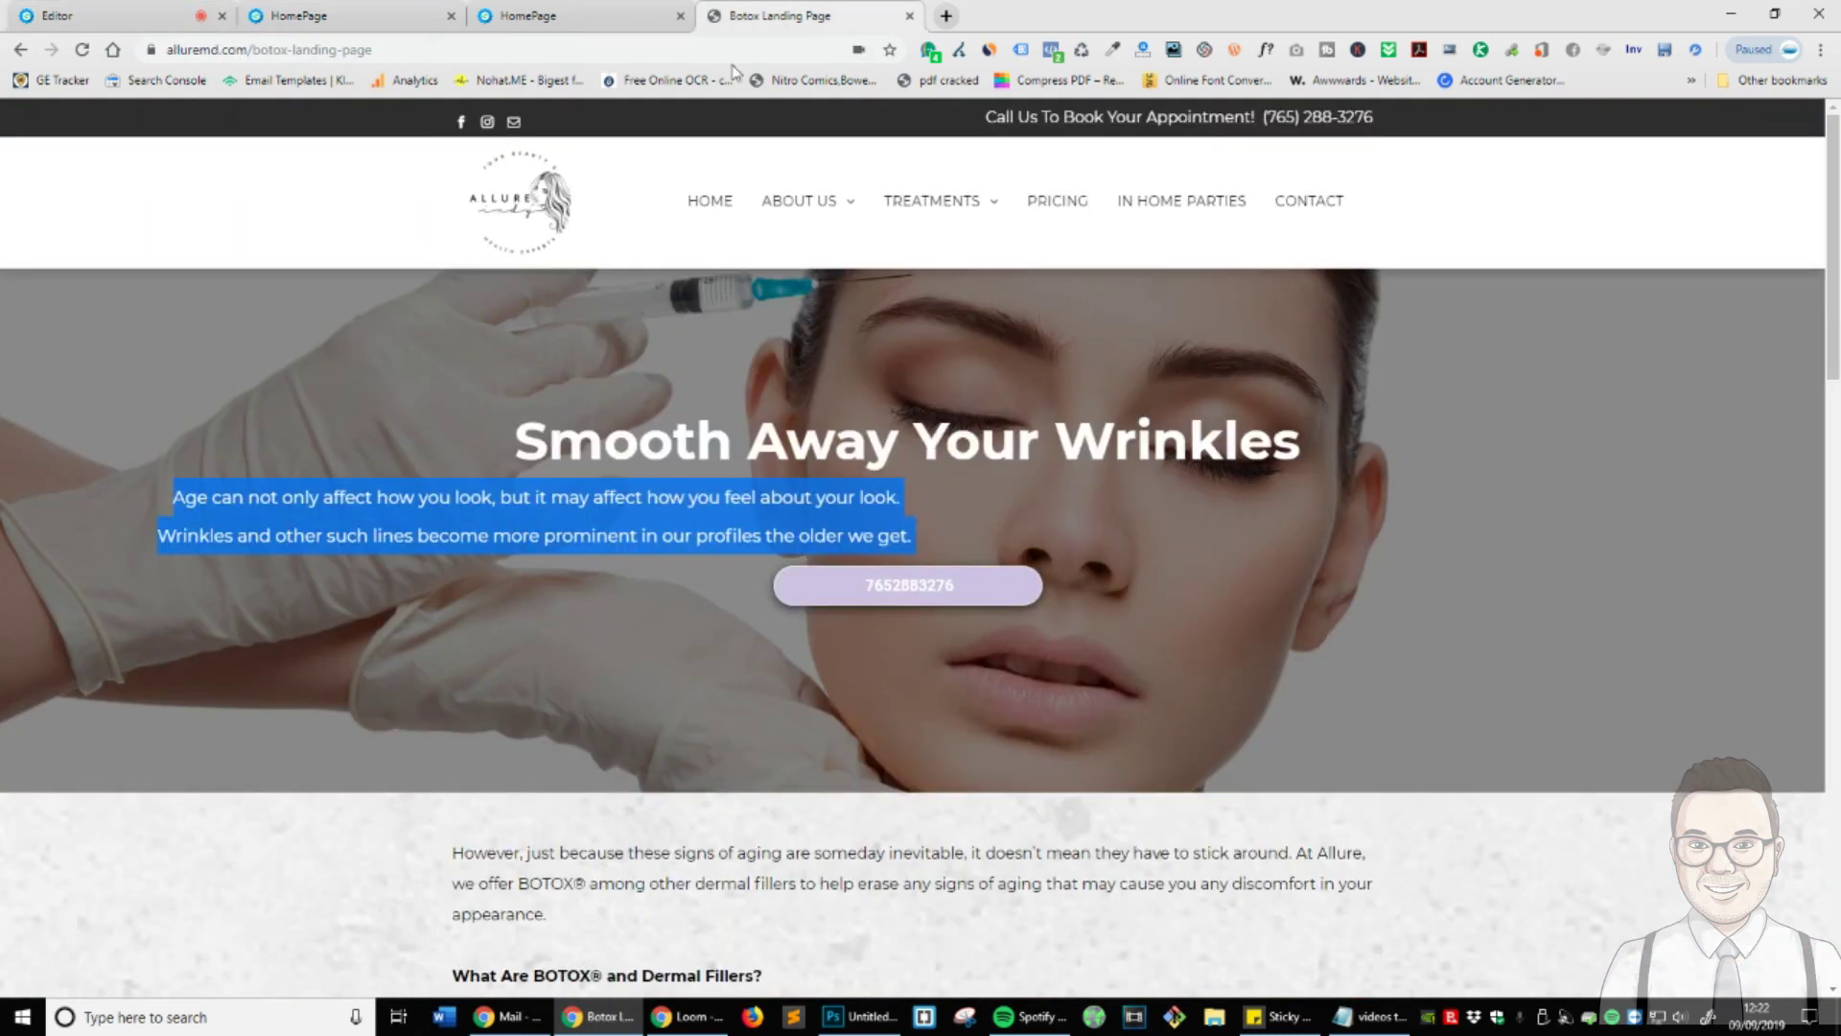
scroll(1074, 494, "down", 3)
left_click(1066, 473)
scroll(863, 475, "up", 2)
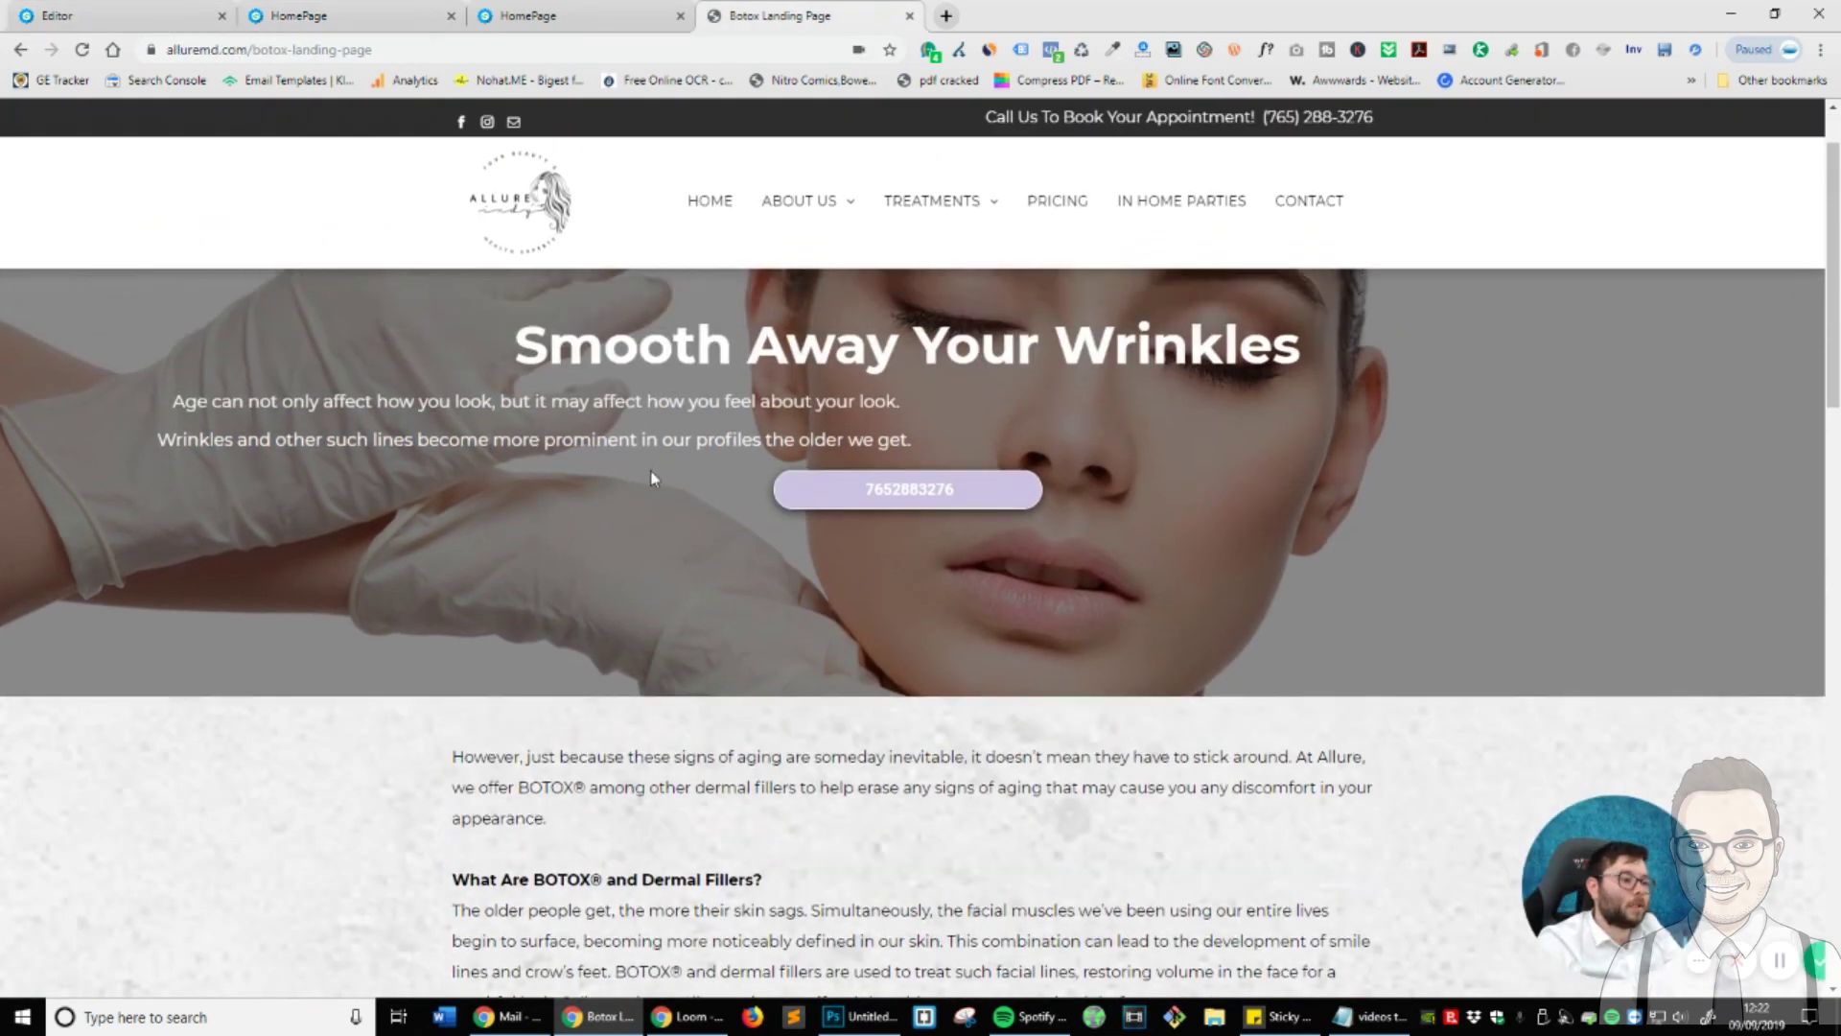
scroll(866, 275, "down", 7)
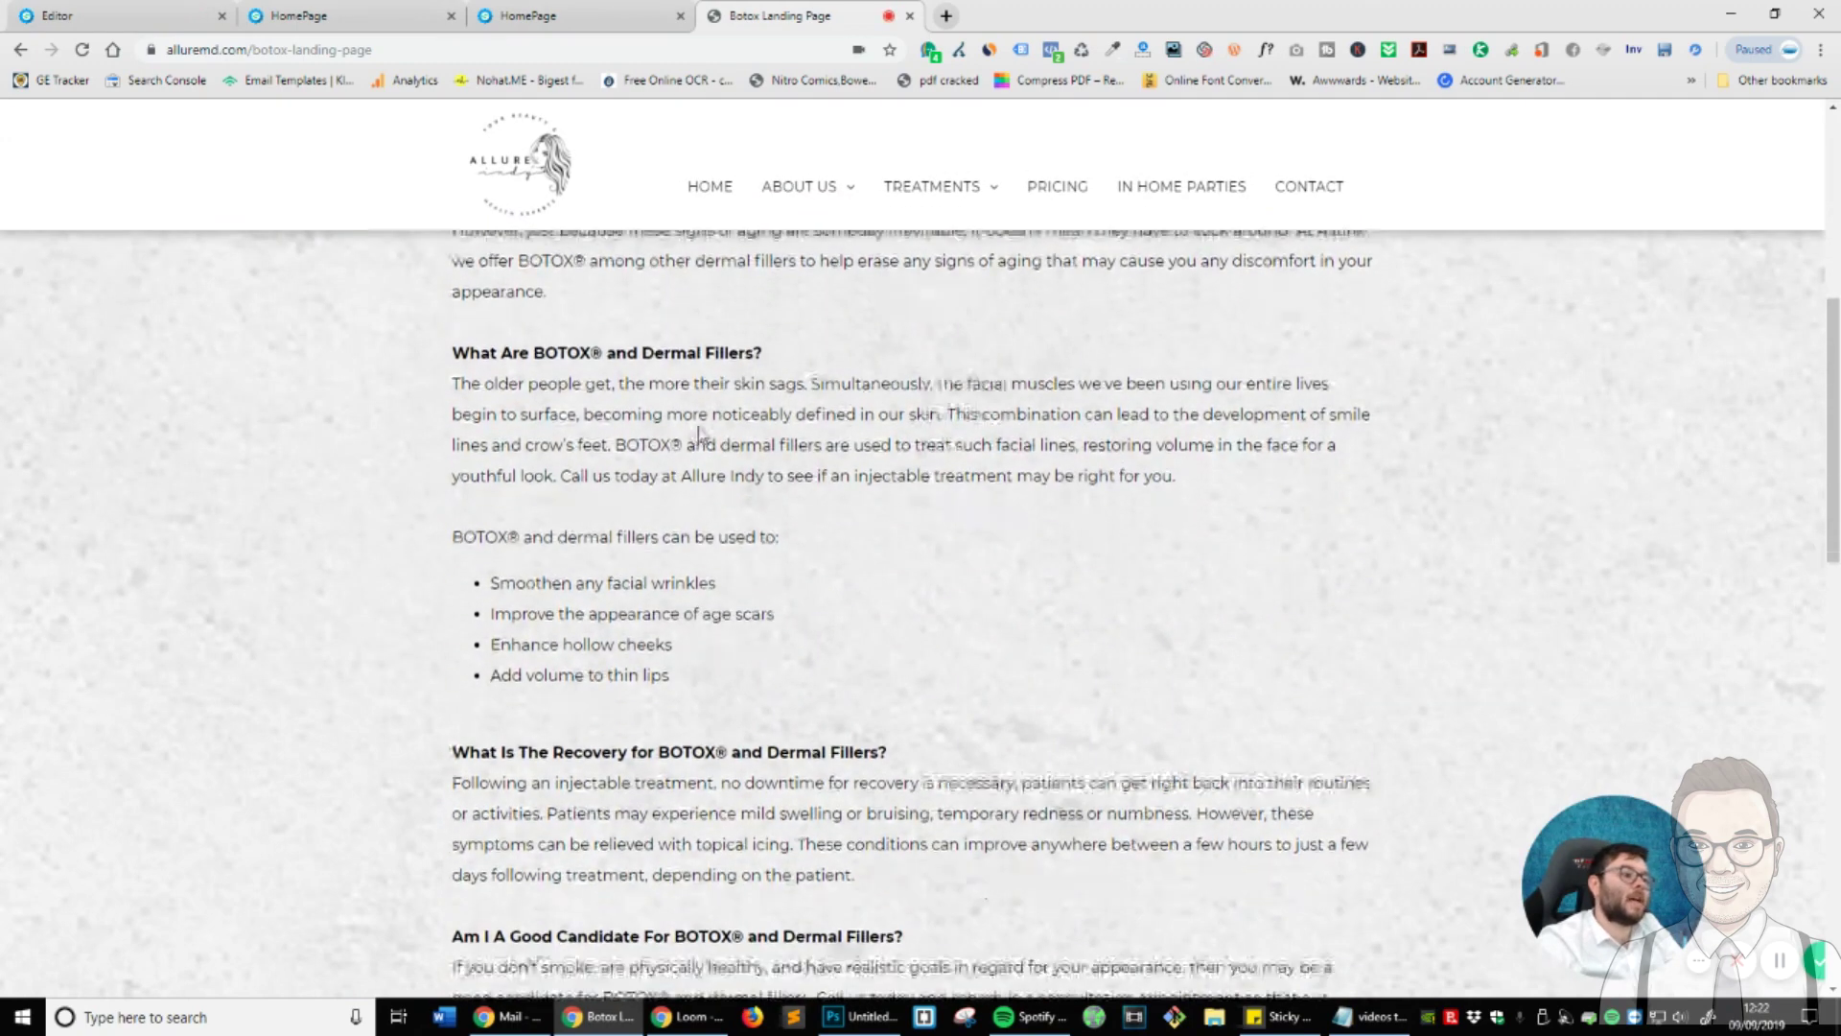
scroll(660, 429, "down", 3)
scroll(1000, 667, "up", 5)
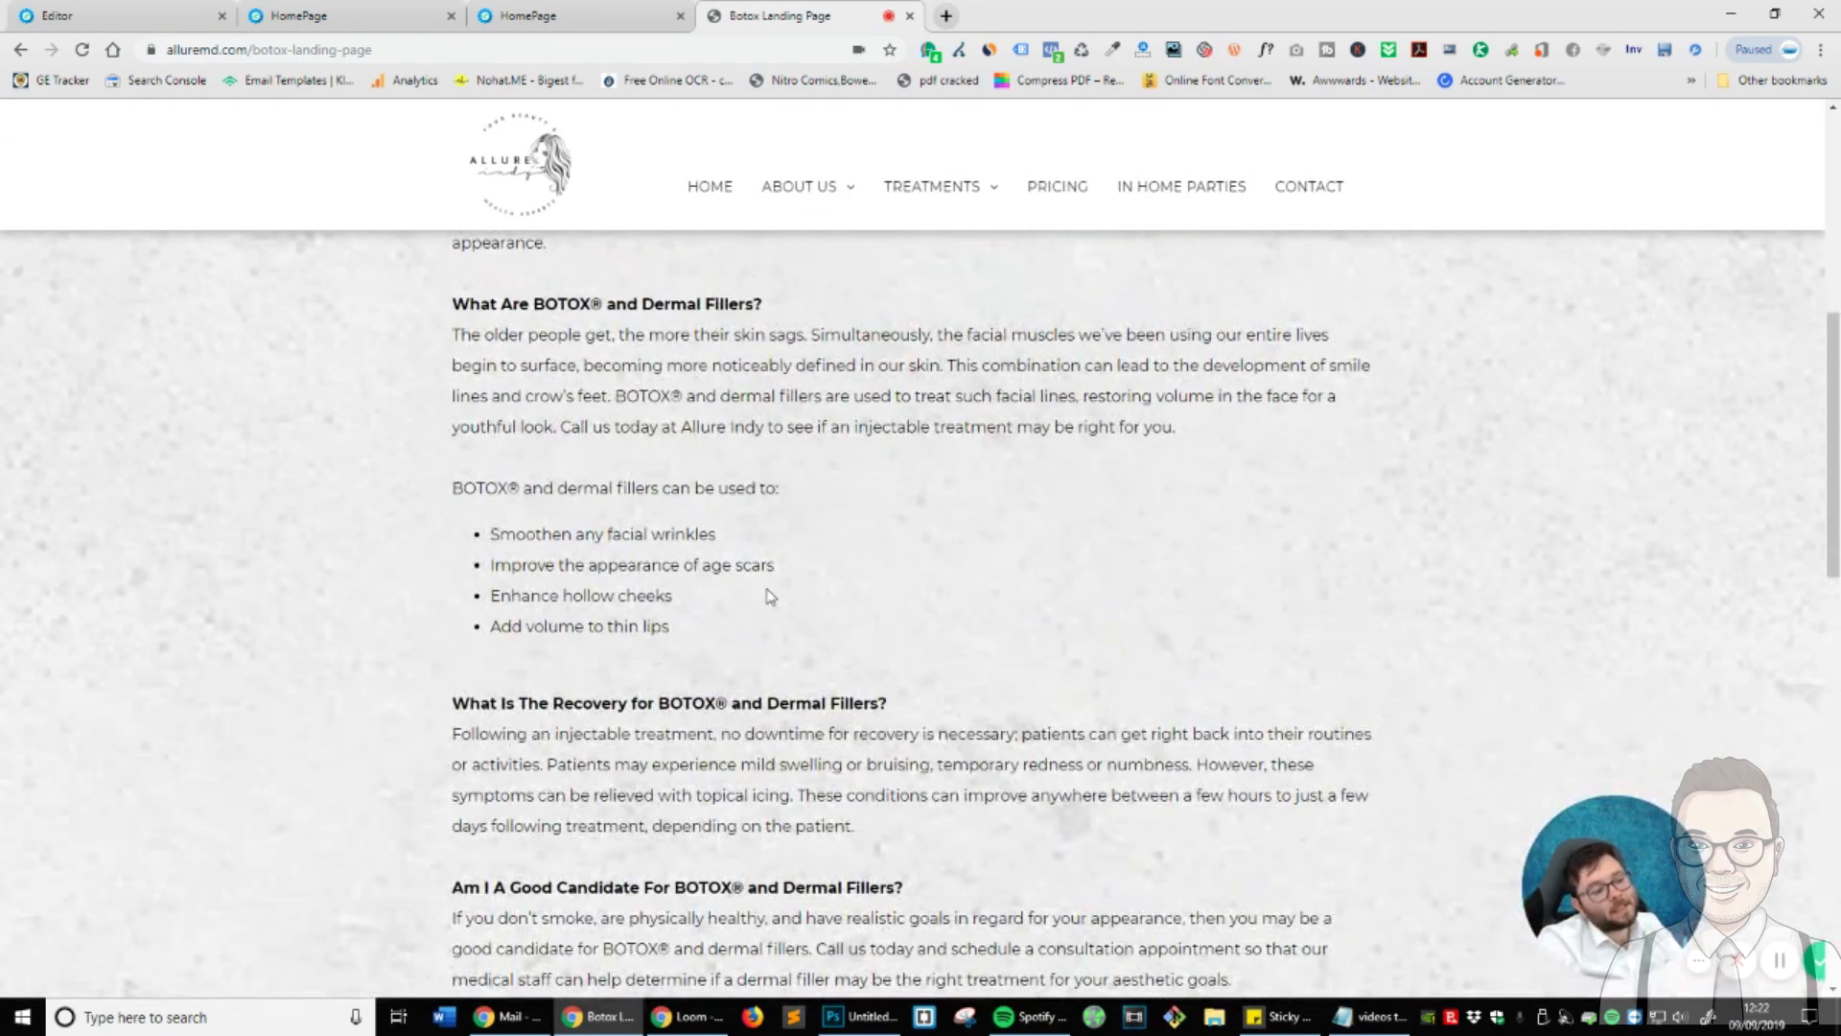
scroll(773, 594, "up", 3)
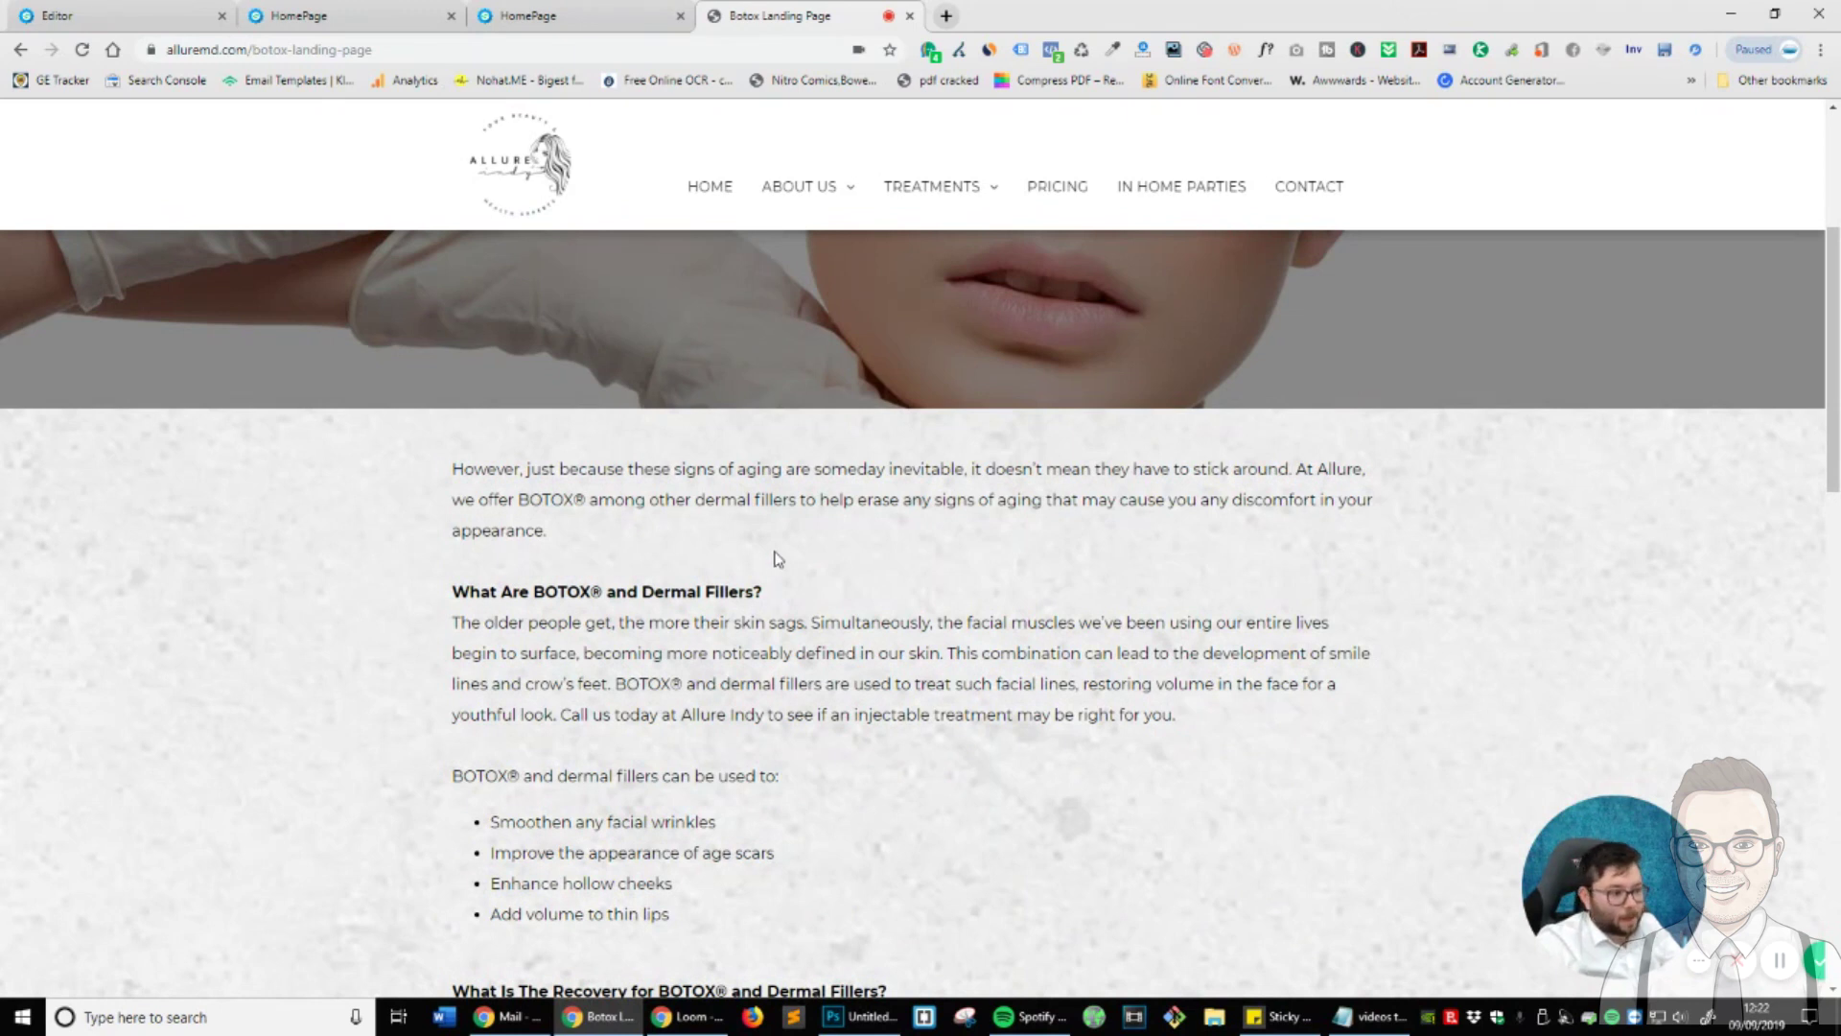
scroll(777, 559, "down", 1)
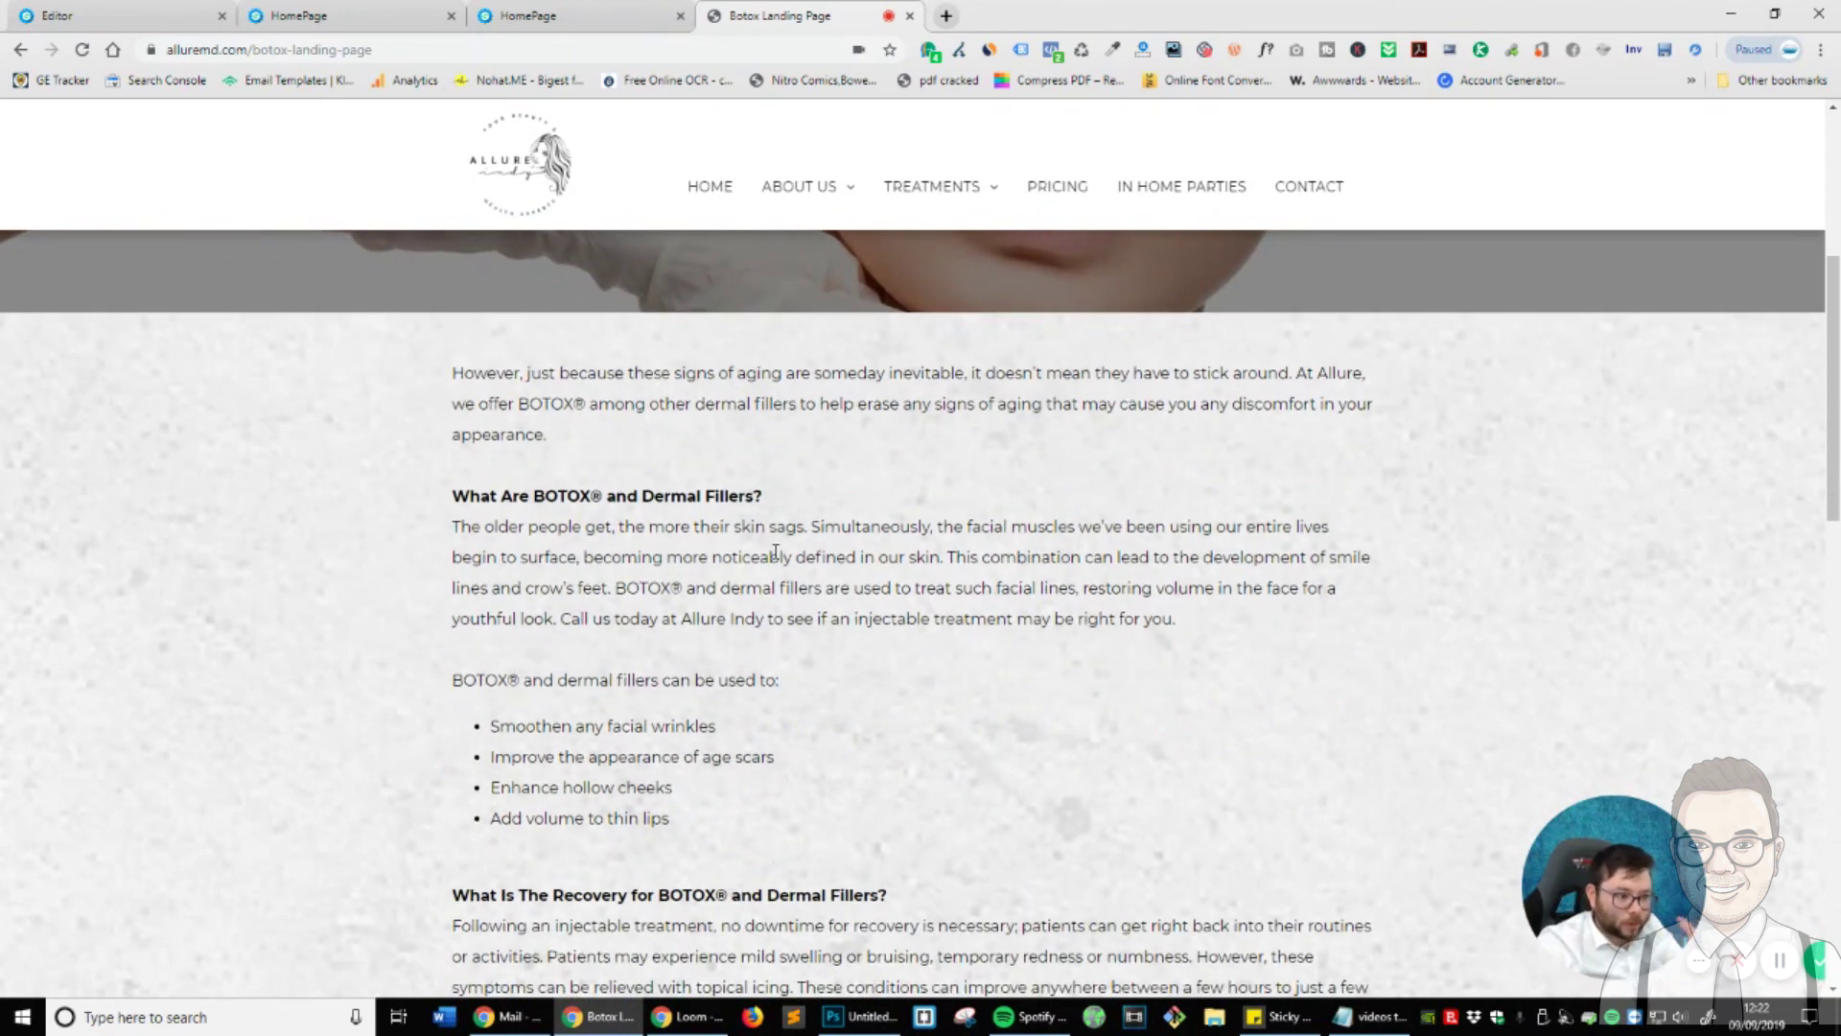
scroll(773, 552, "up", 3)
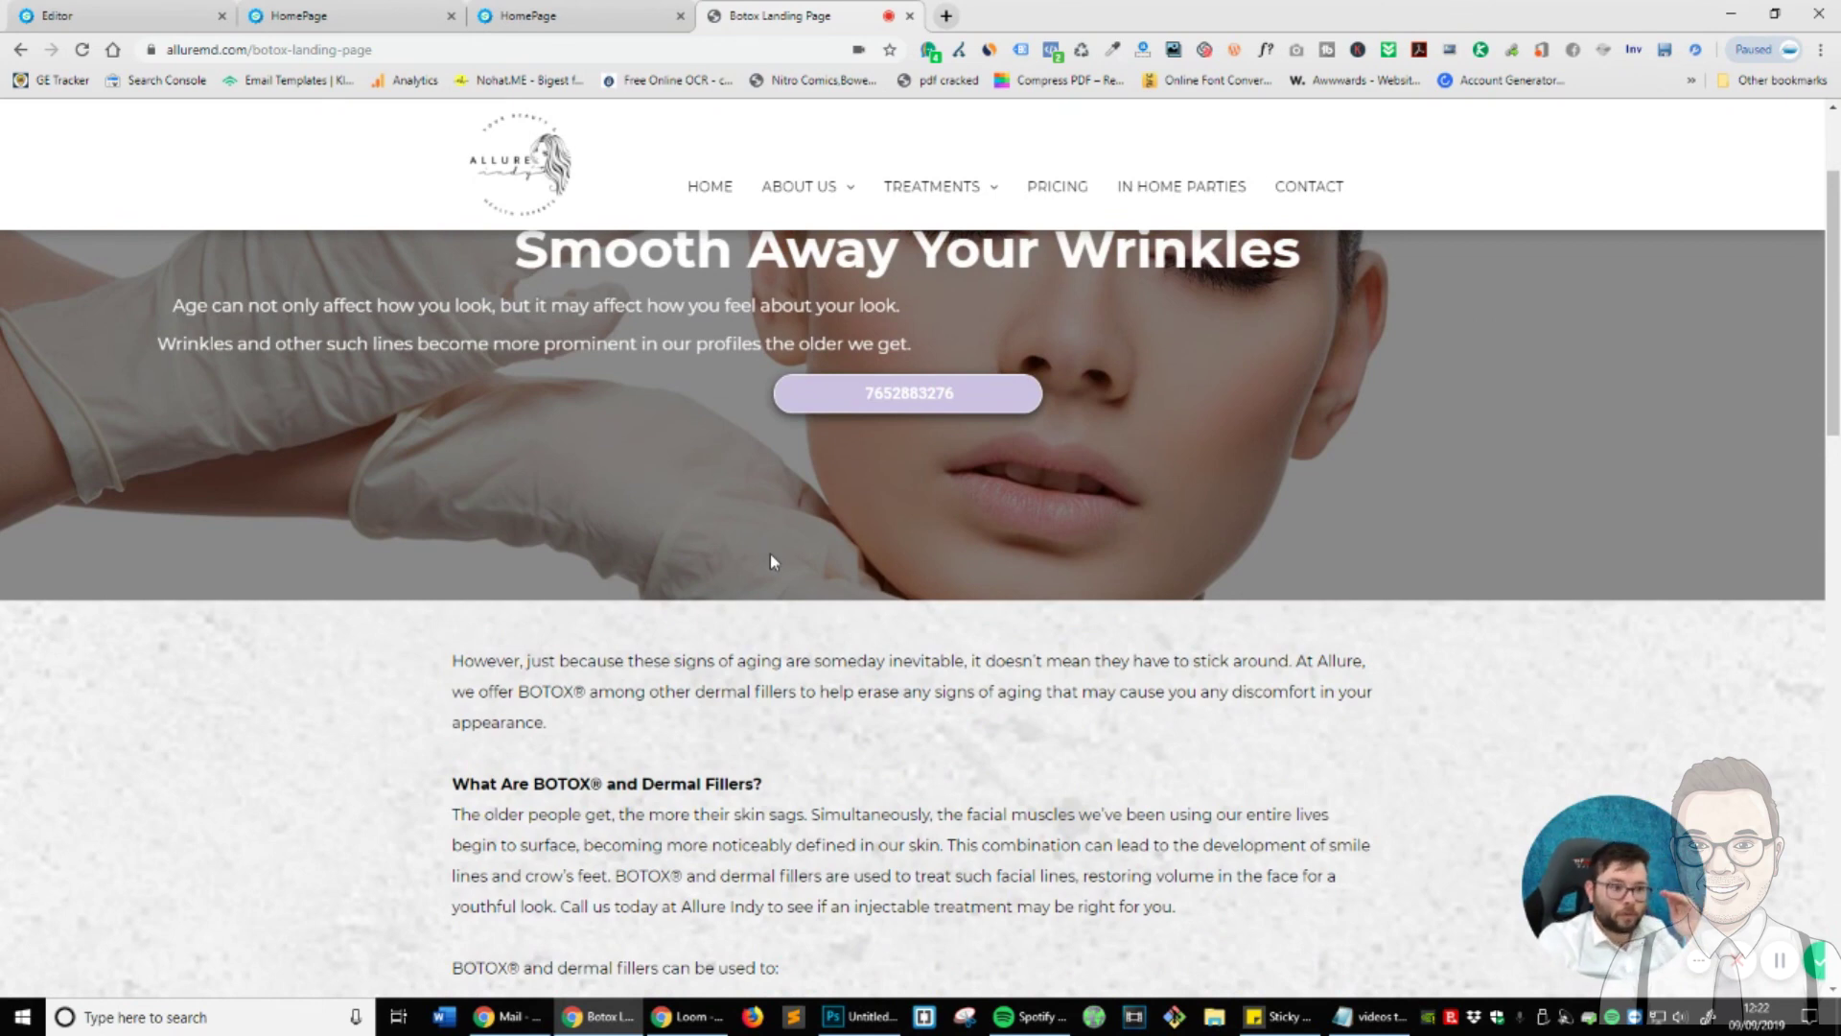
scroll(772, 561, "down", 1)
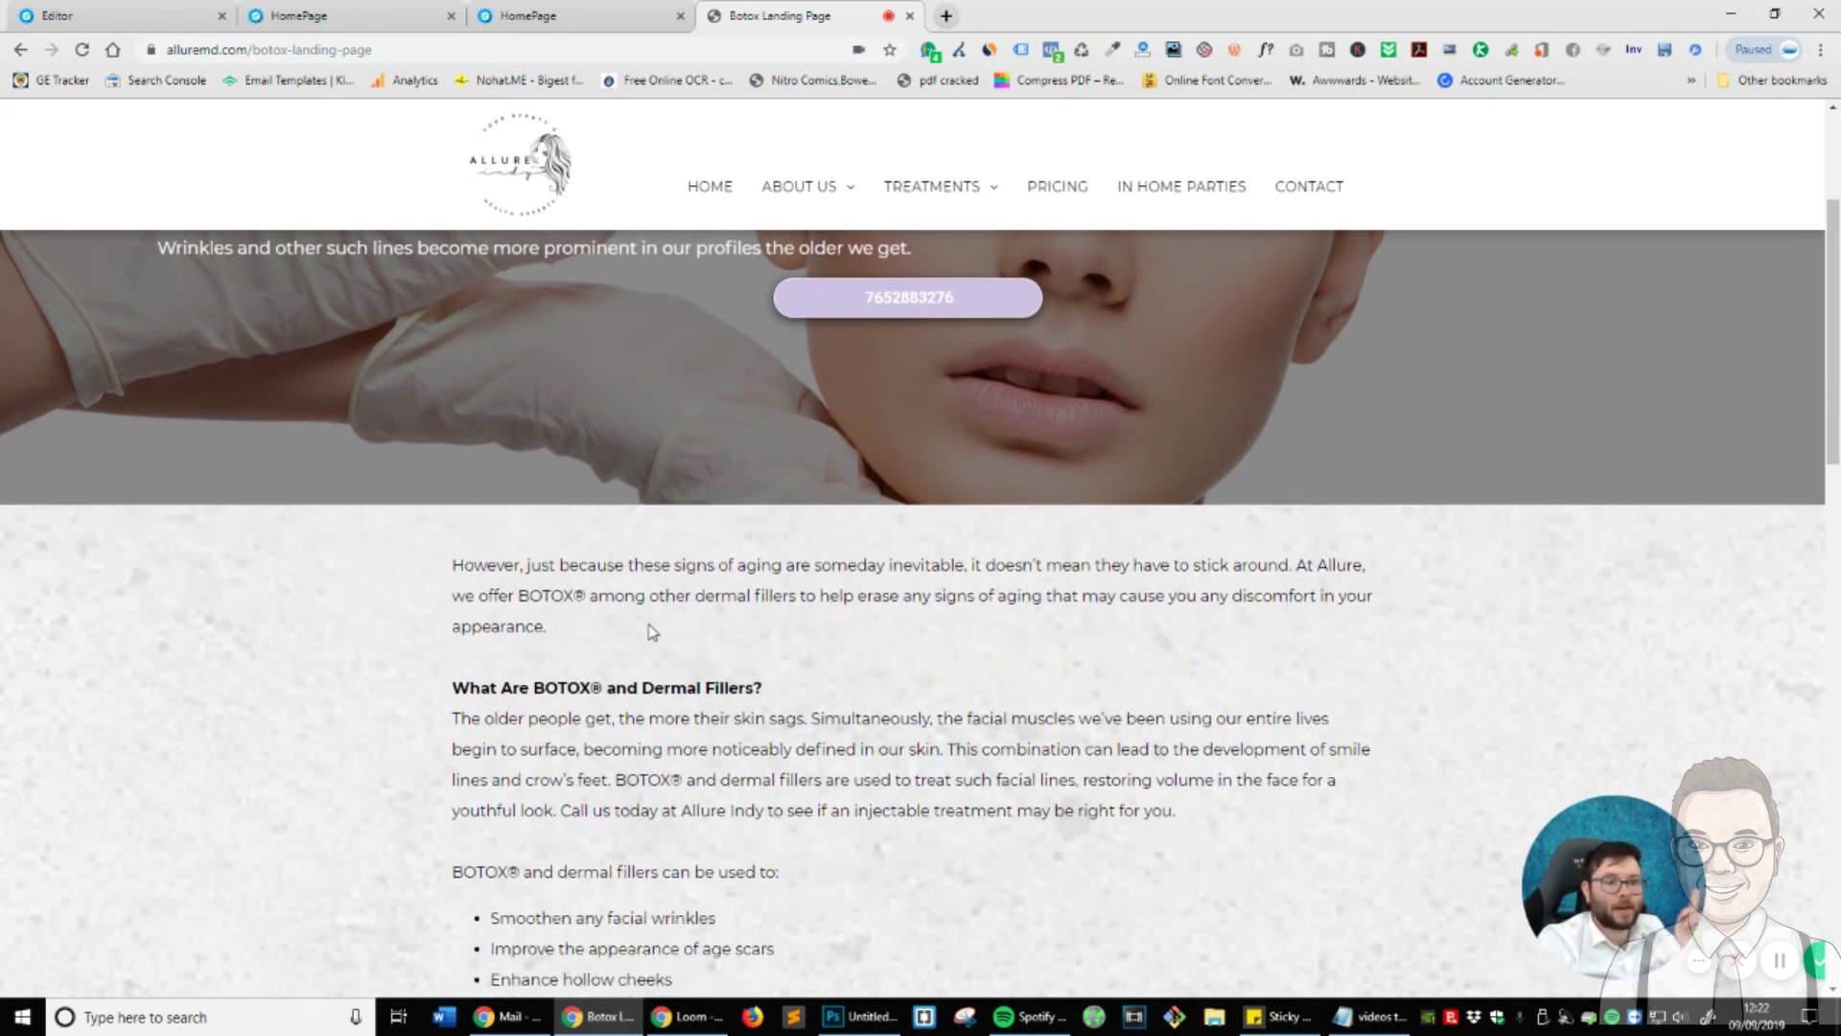
scroll(651, 632, "down", 3)
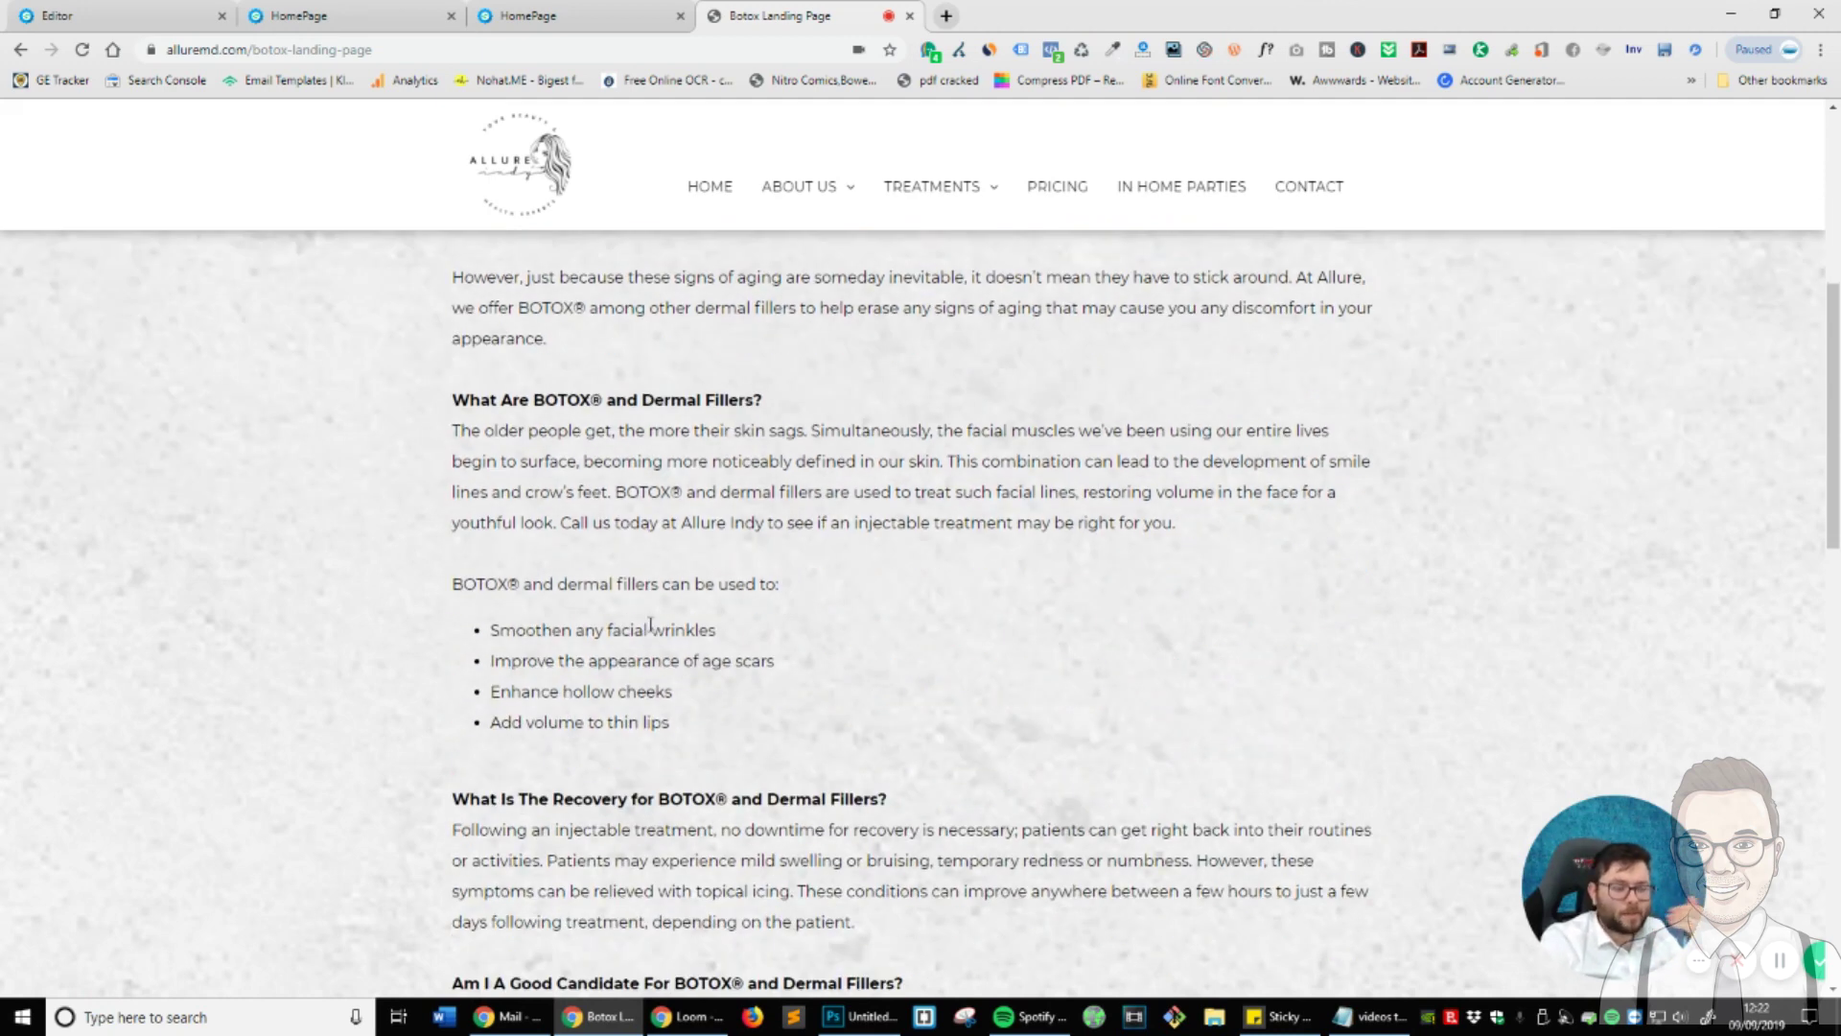
scroll(651, 626, "down", 1)
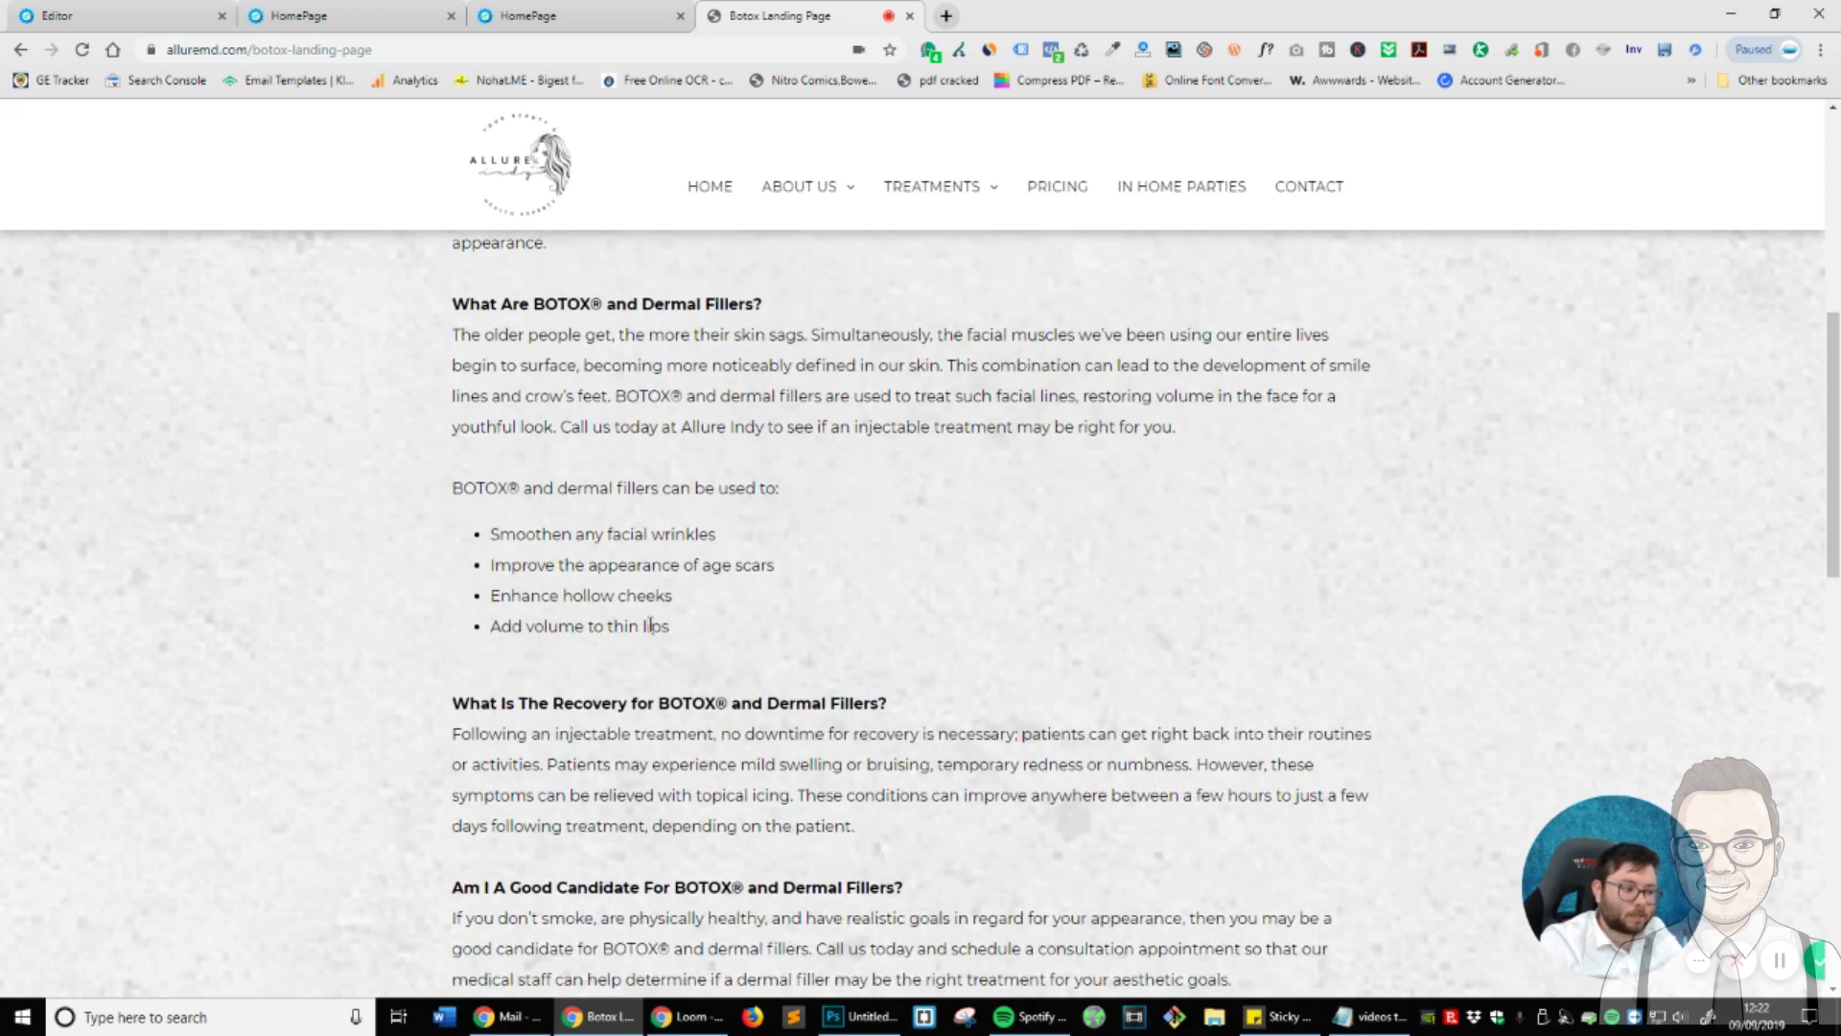
scroll(652, 626, "up", 2)
scroll(659, 631, "down", 1)
scroll(660, 630, "down", 5)
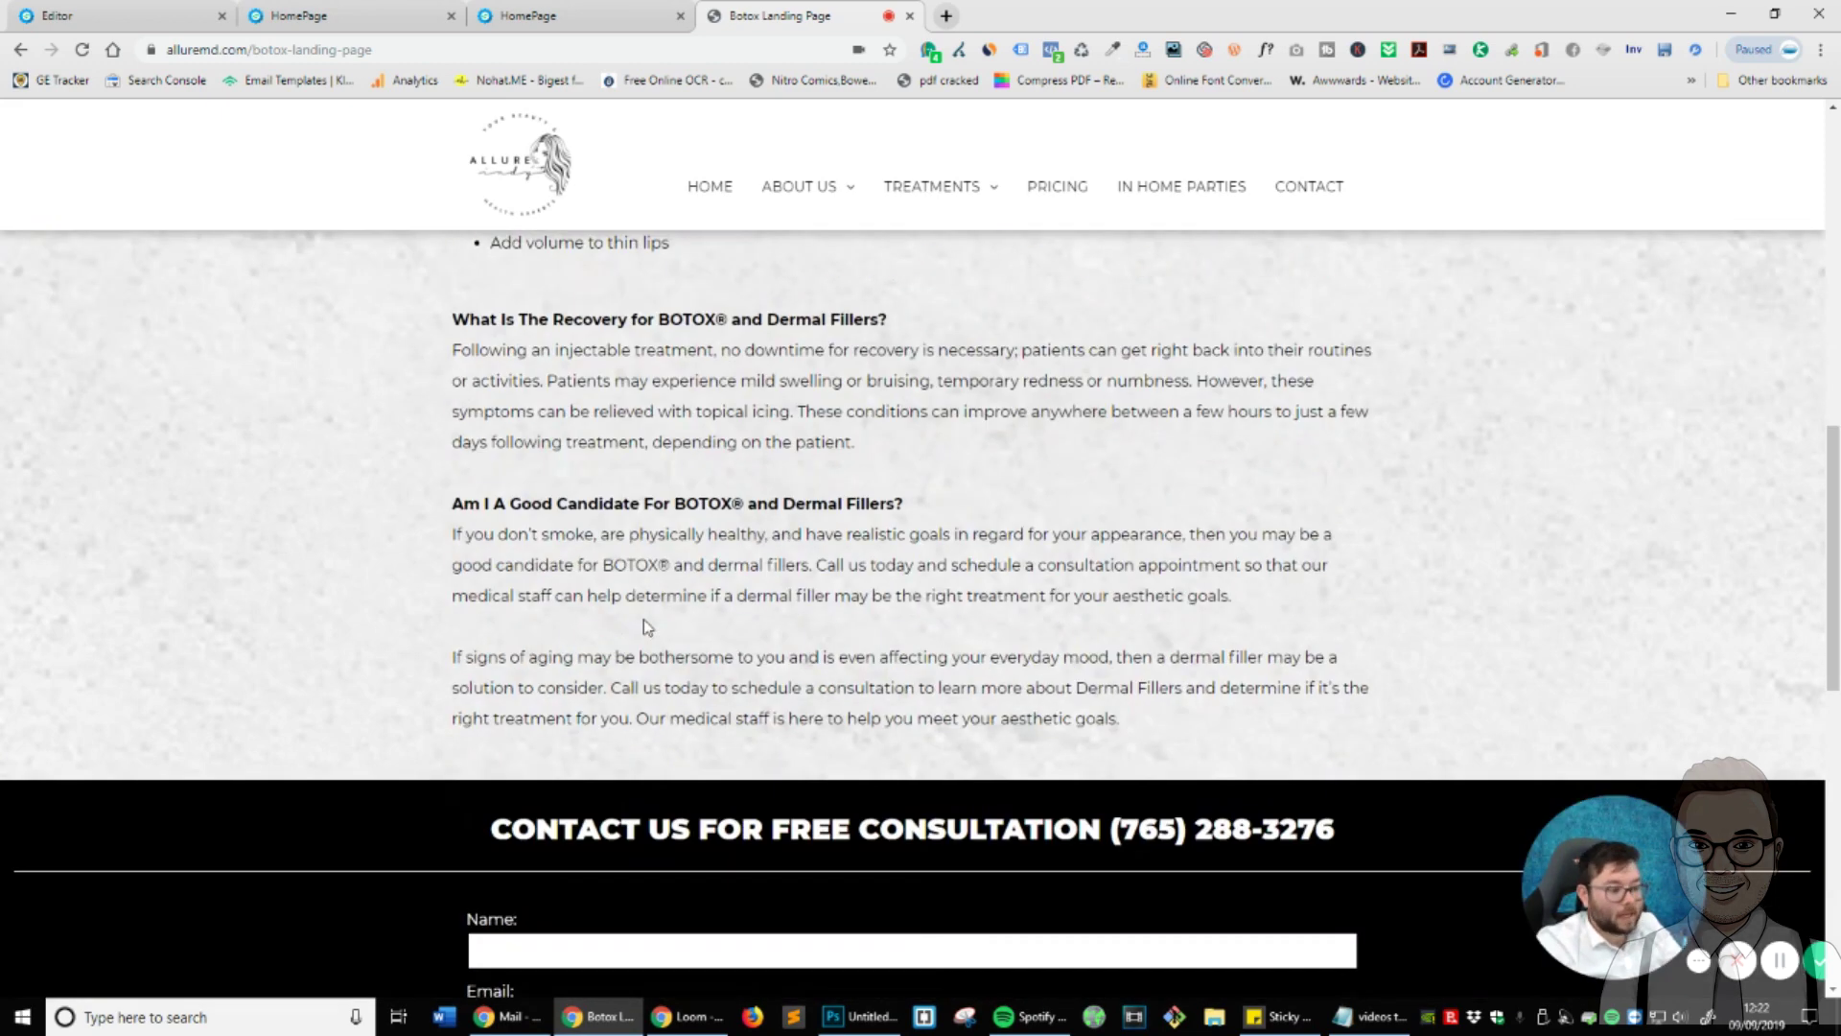
left_click(58, 15)
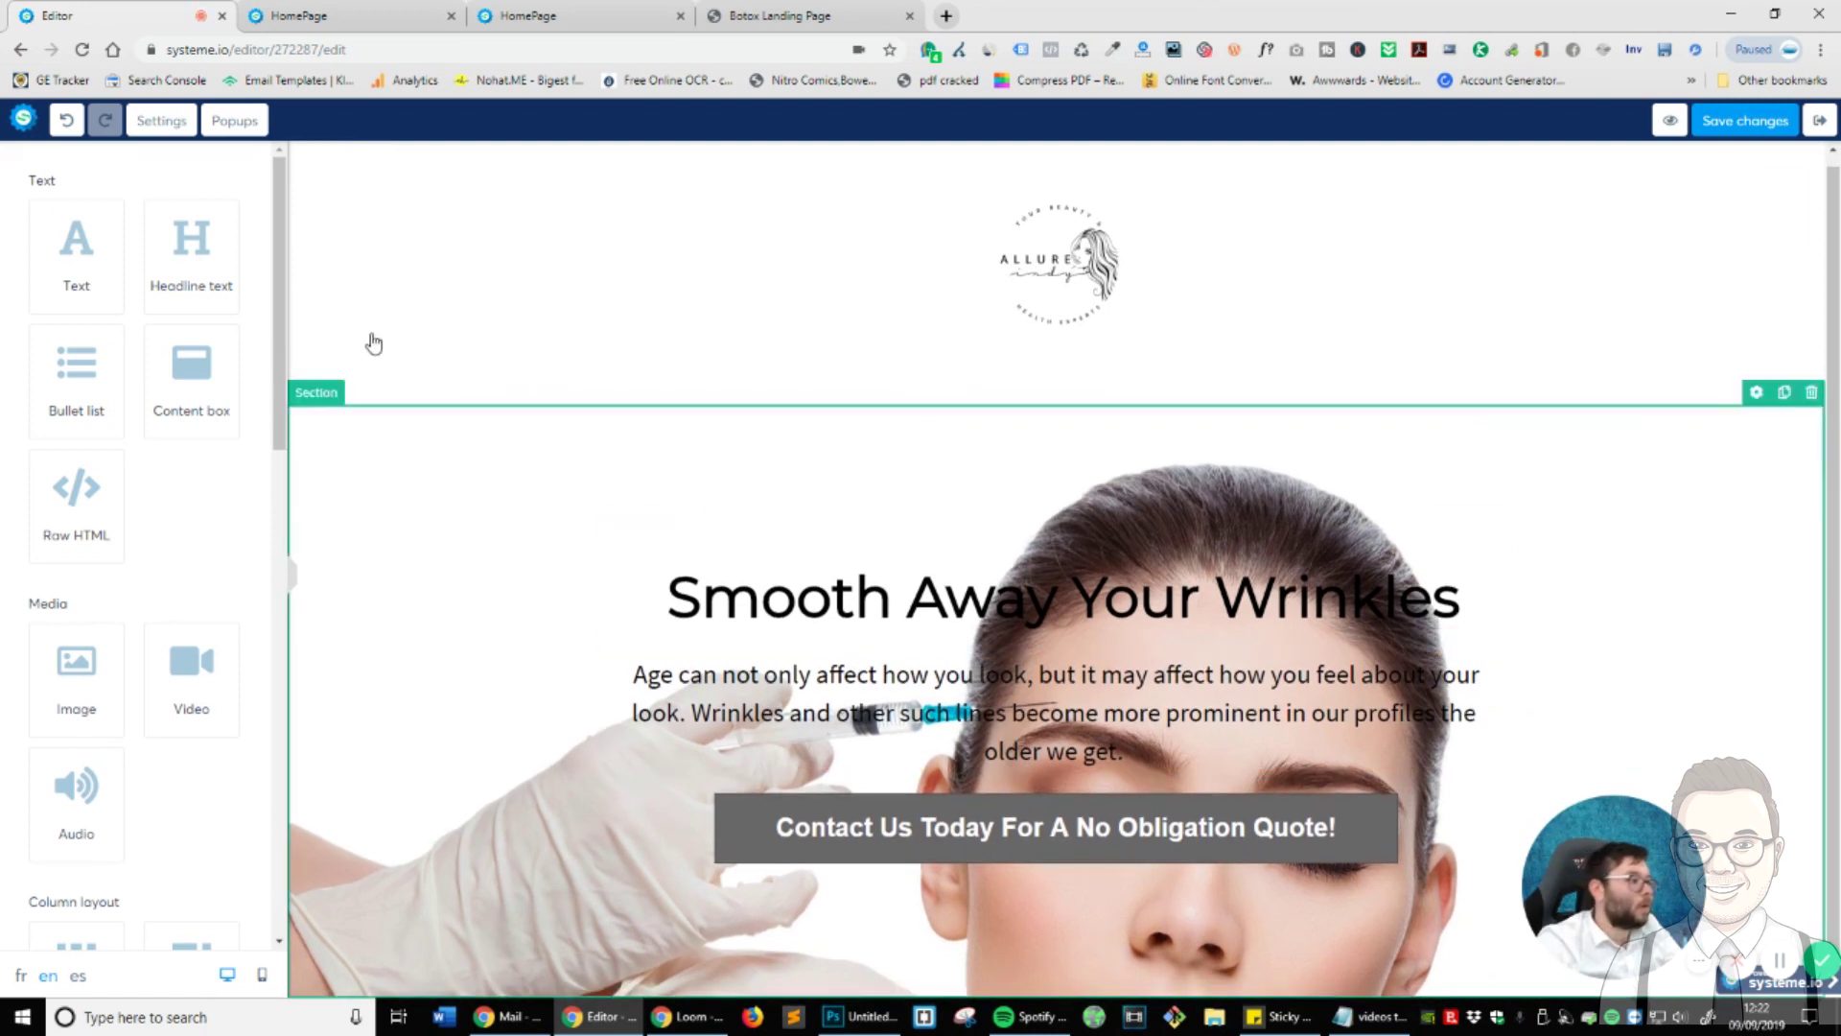
- Add a new section below the hero with a Lorem ipsum Text element, then view the Botox reference page
scroll(185, 628, "down", 6)
left_click_drag(77, 641, 1161, 964)
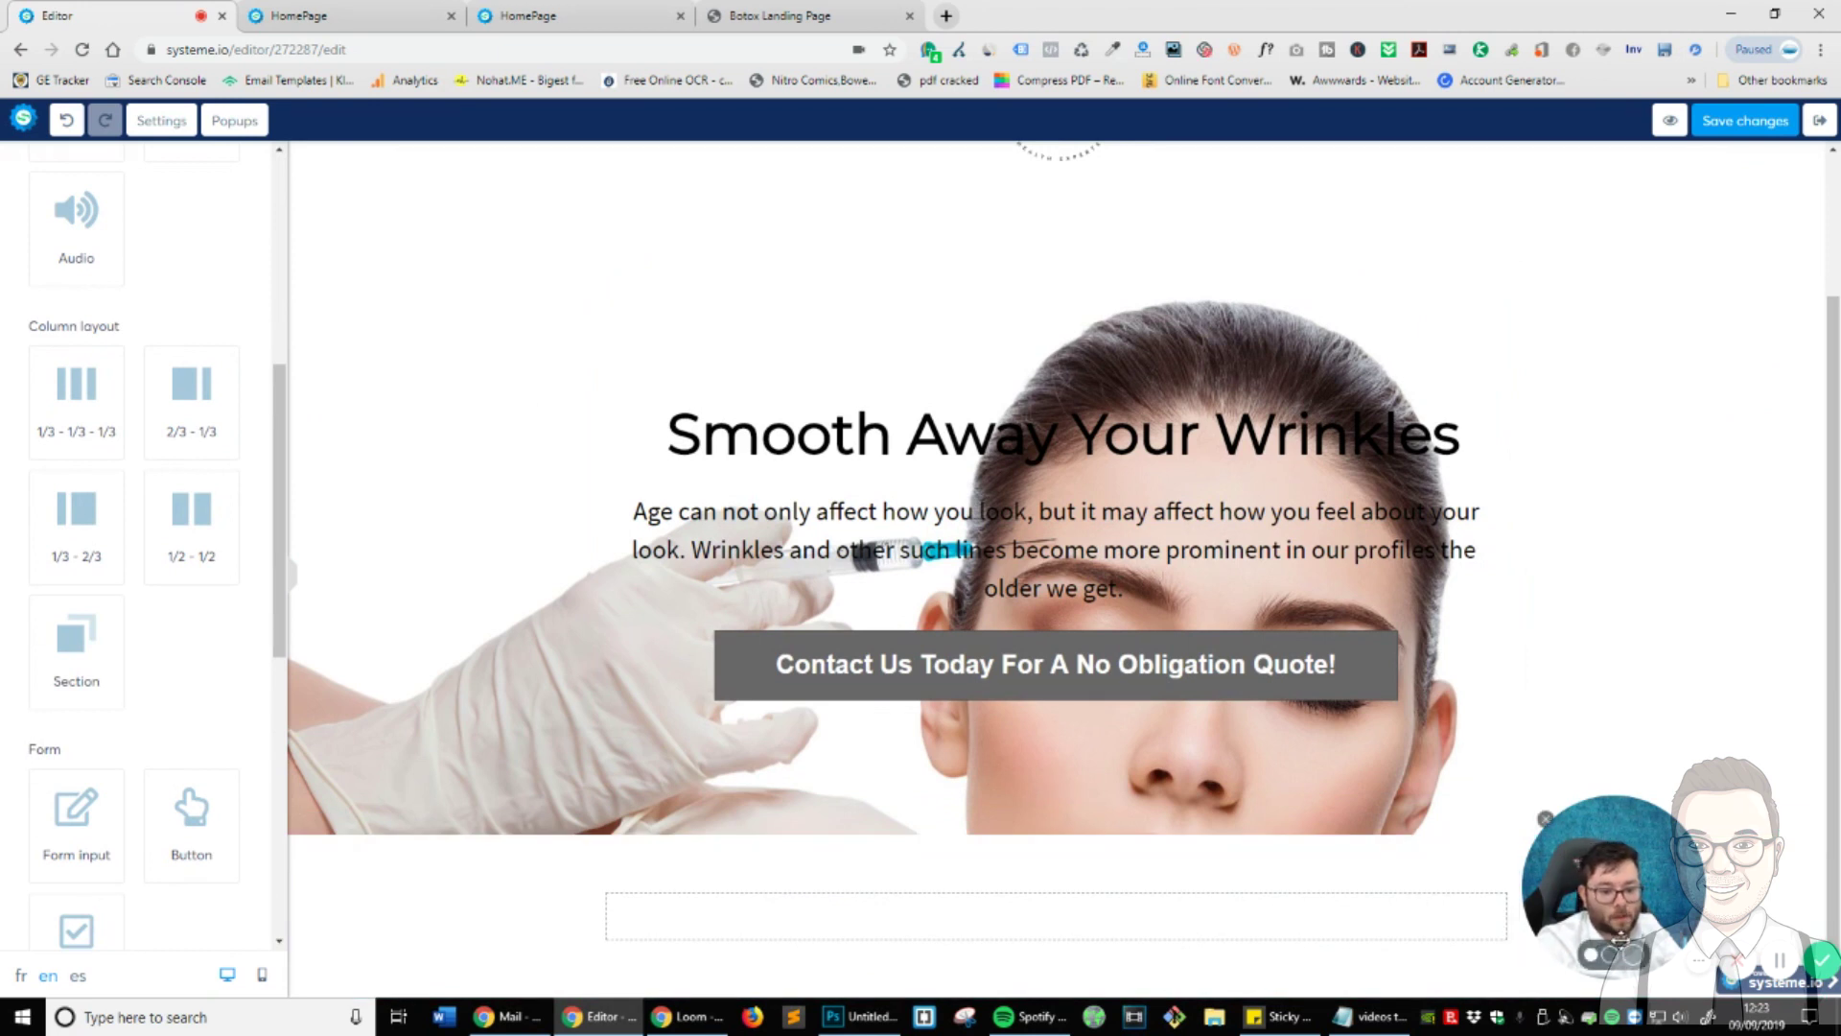
left_click(1545, 818)
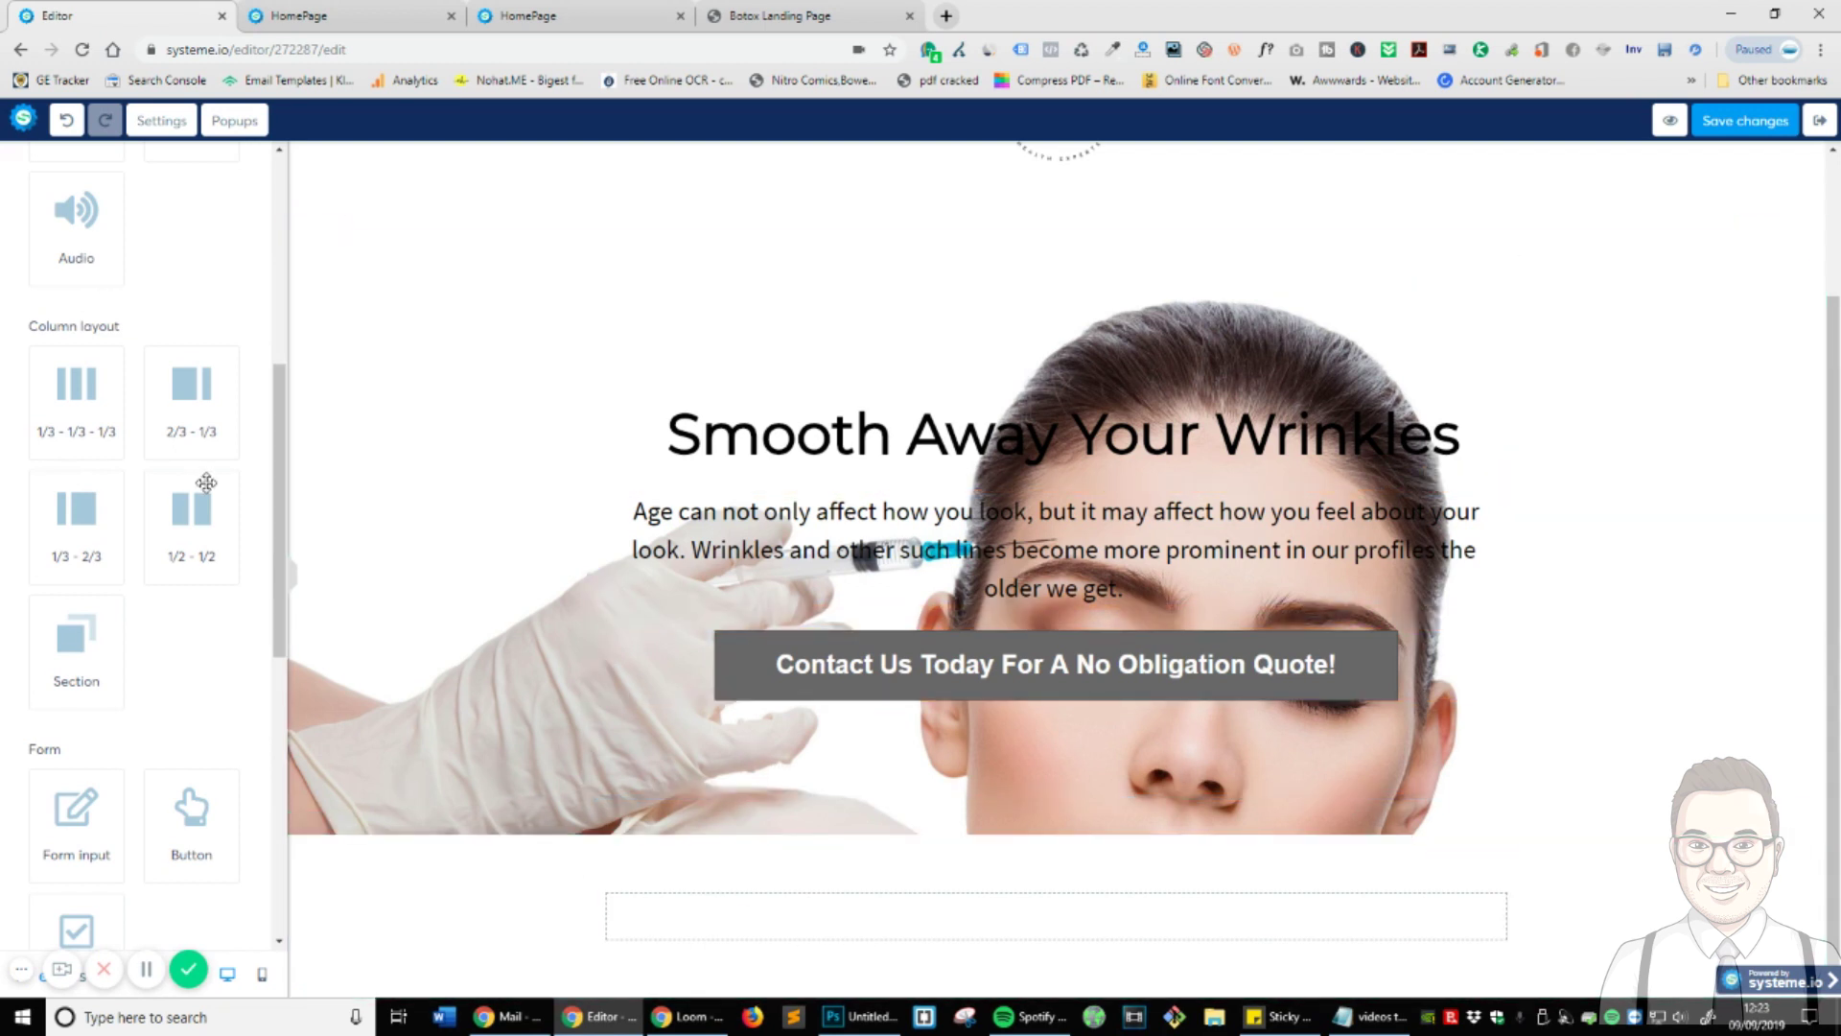
scroll(168, 614, "up", 6)
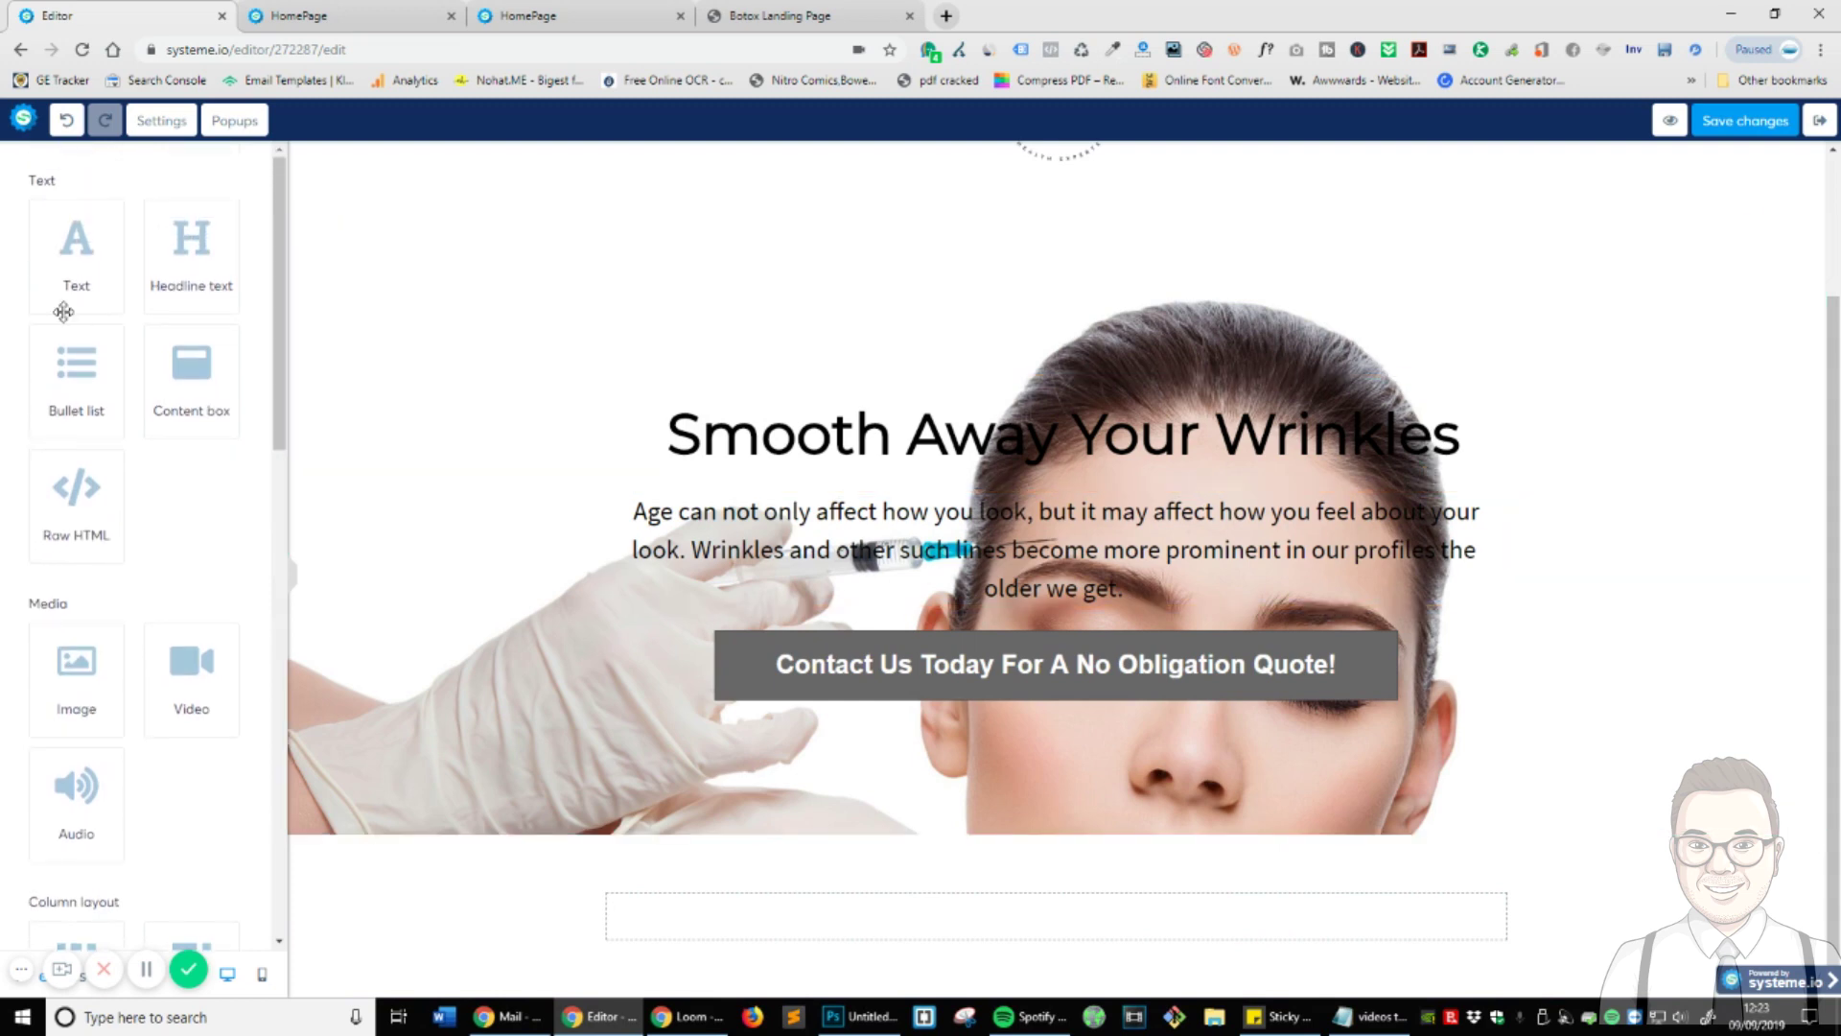
left_click_drag(75, 250, 1055, 916)
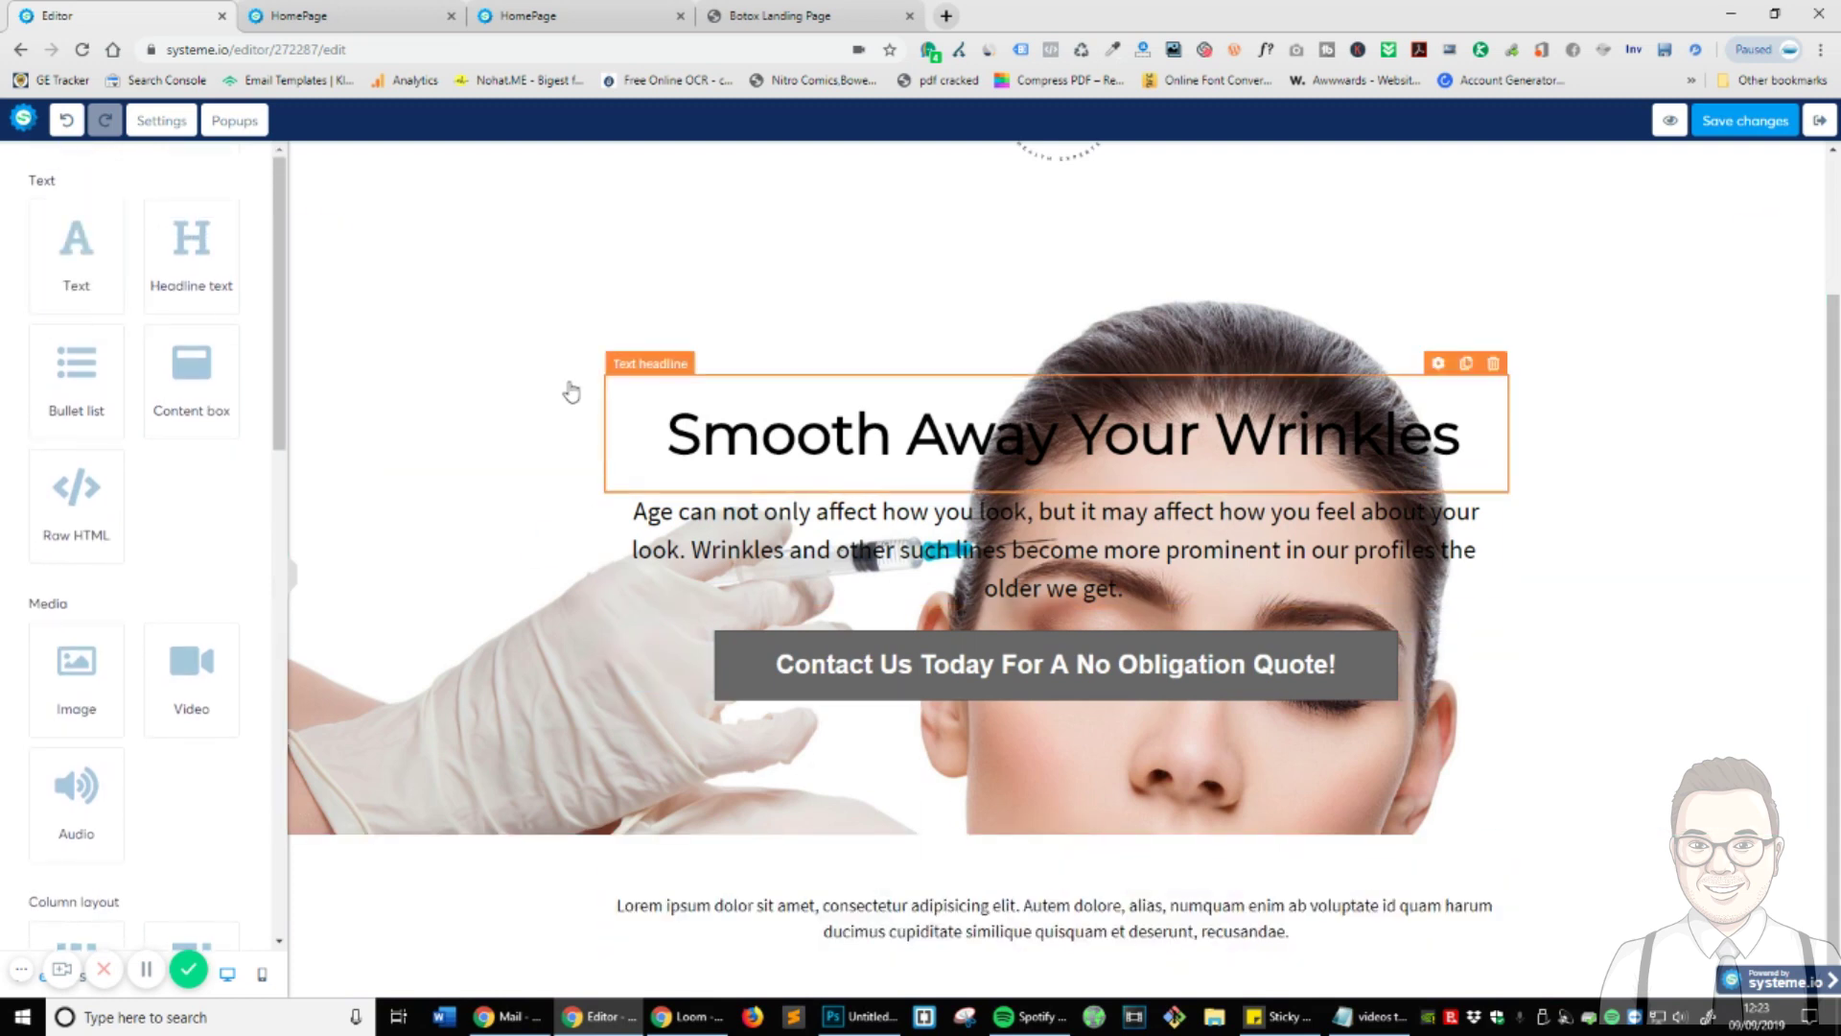
left_click(858, 14)
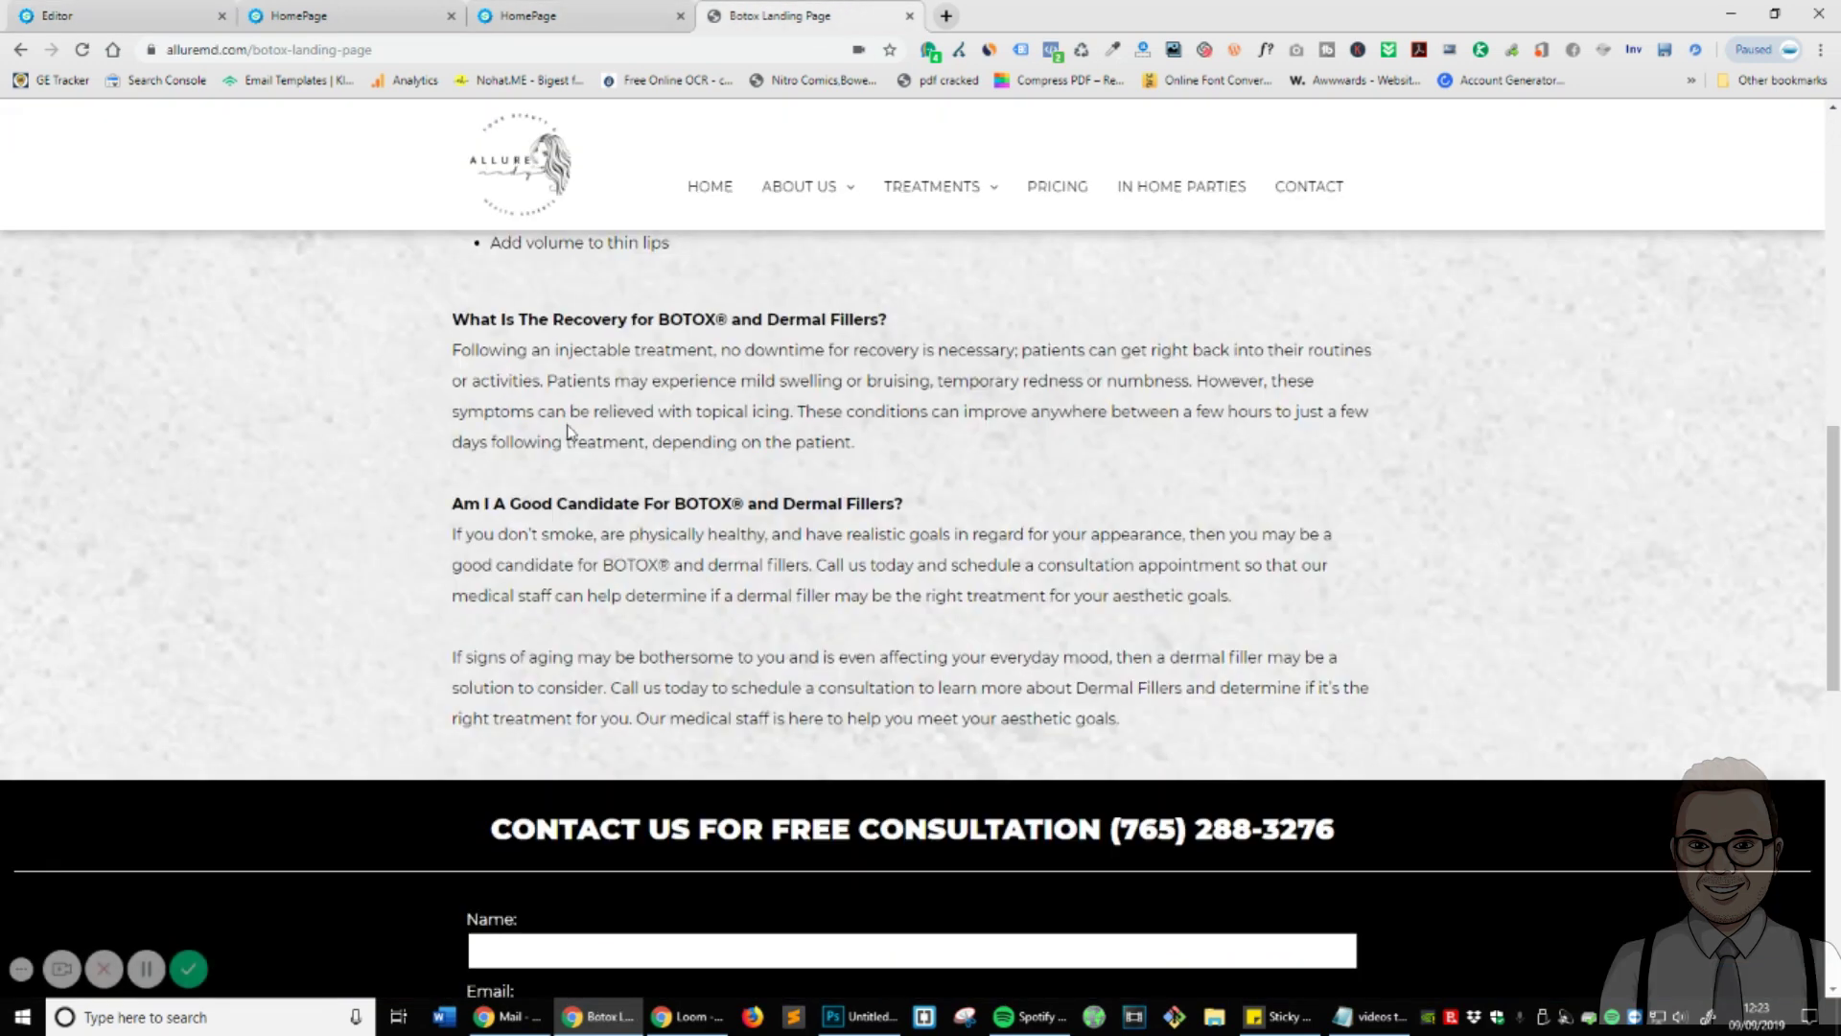
- Copy the reference's aging intro paragraph and paste it over the Lorem ipsum placeholder
scroll(445, 508, "up", 7)
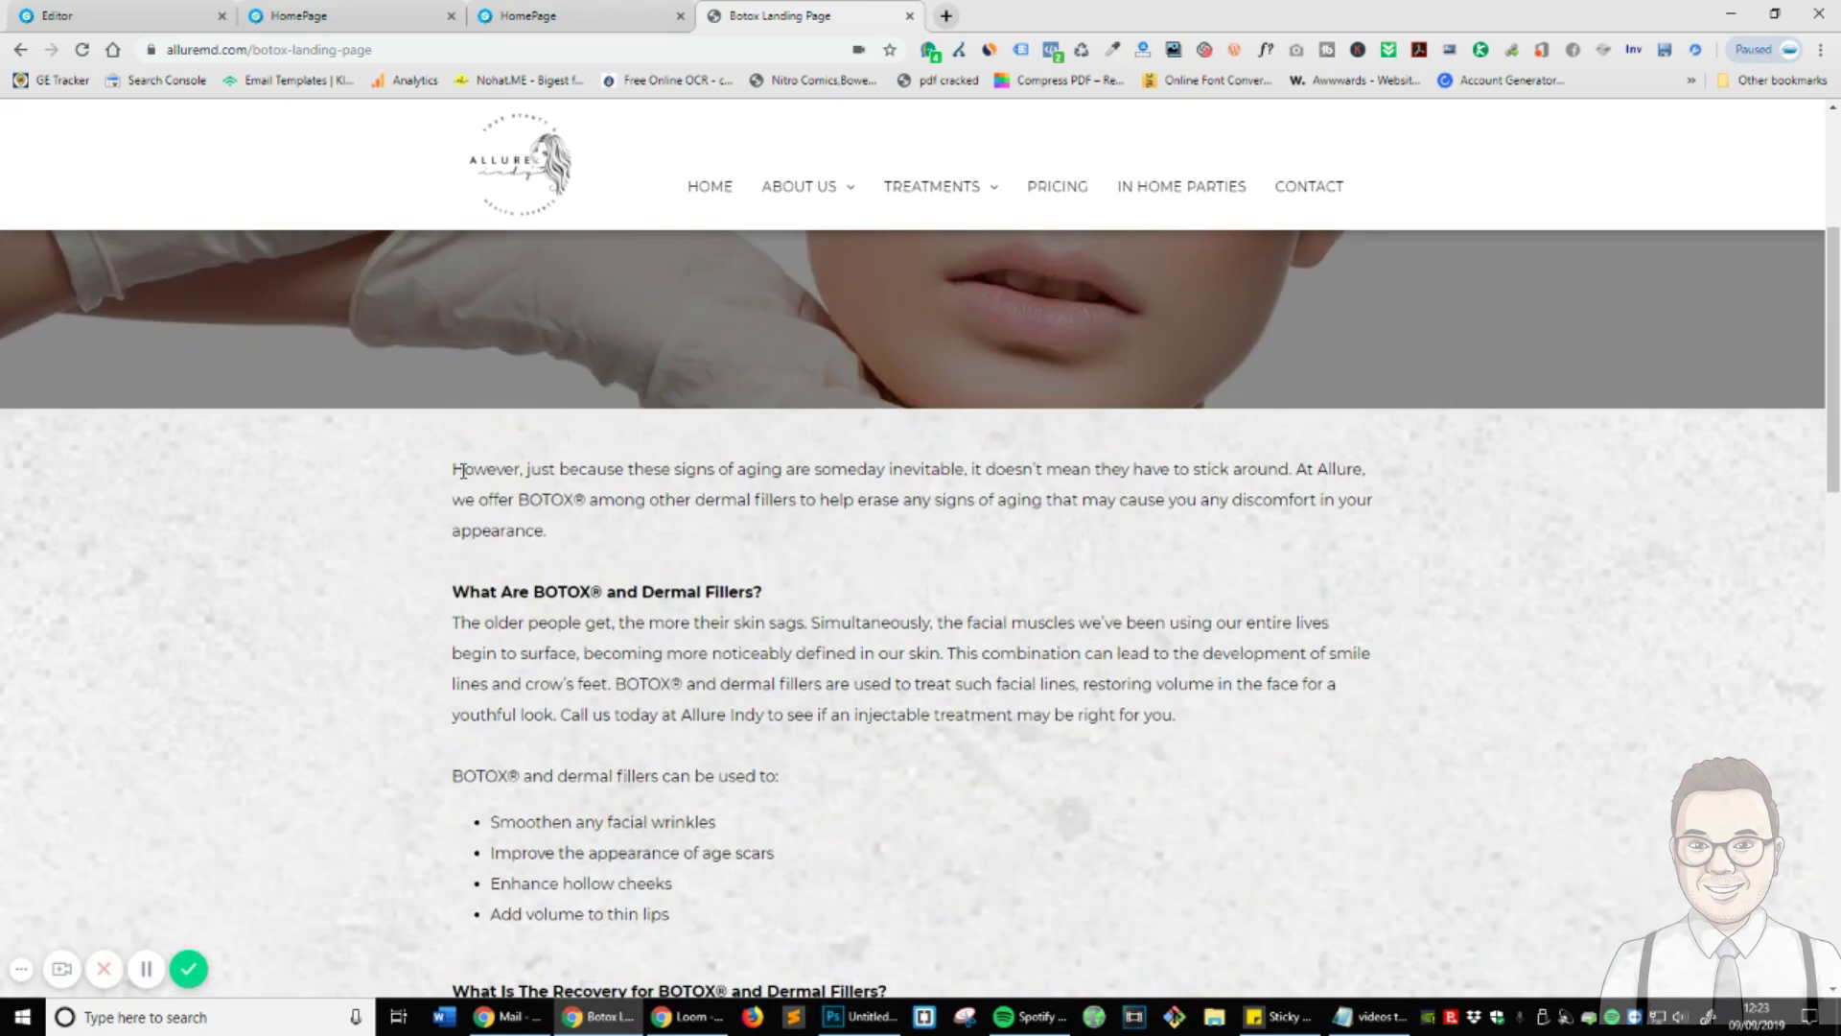
triple_click(458, 469)
key("ctrl+c")
key("ctrl+1")
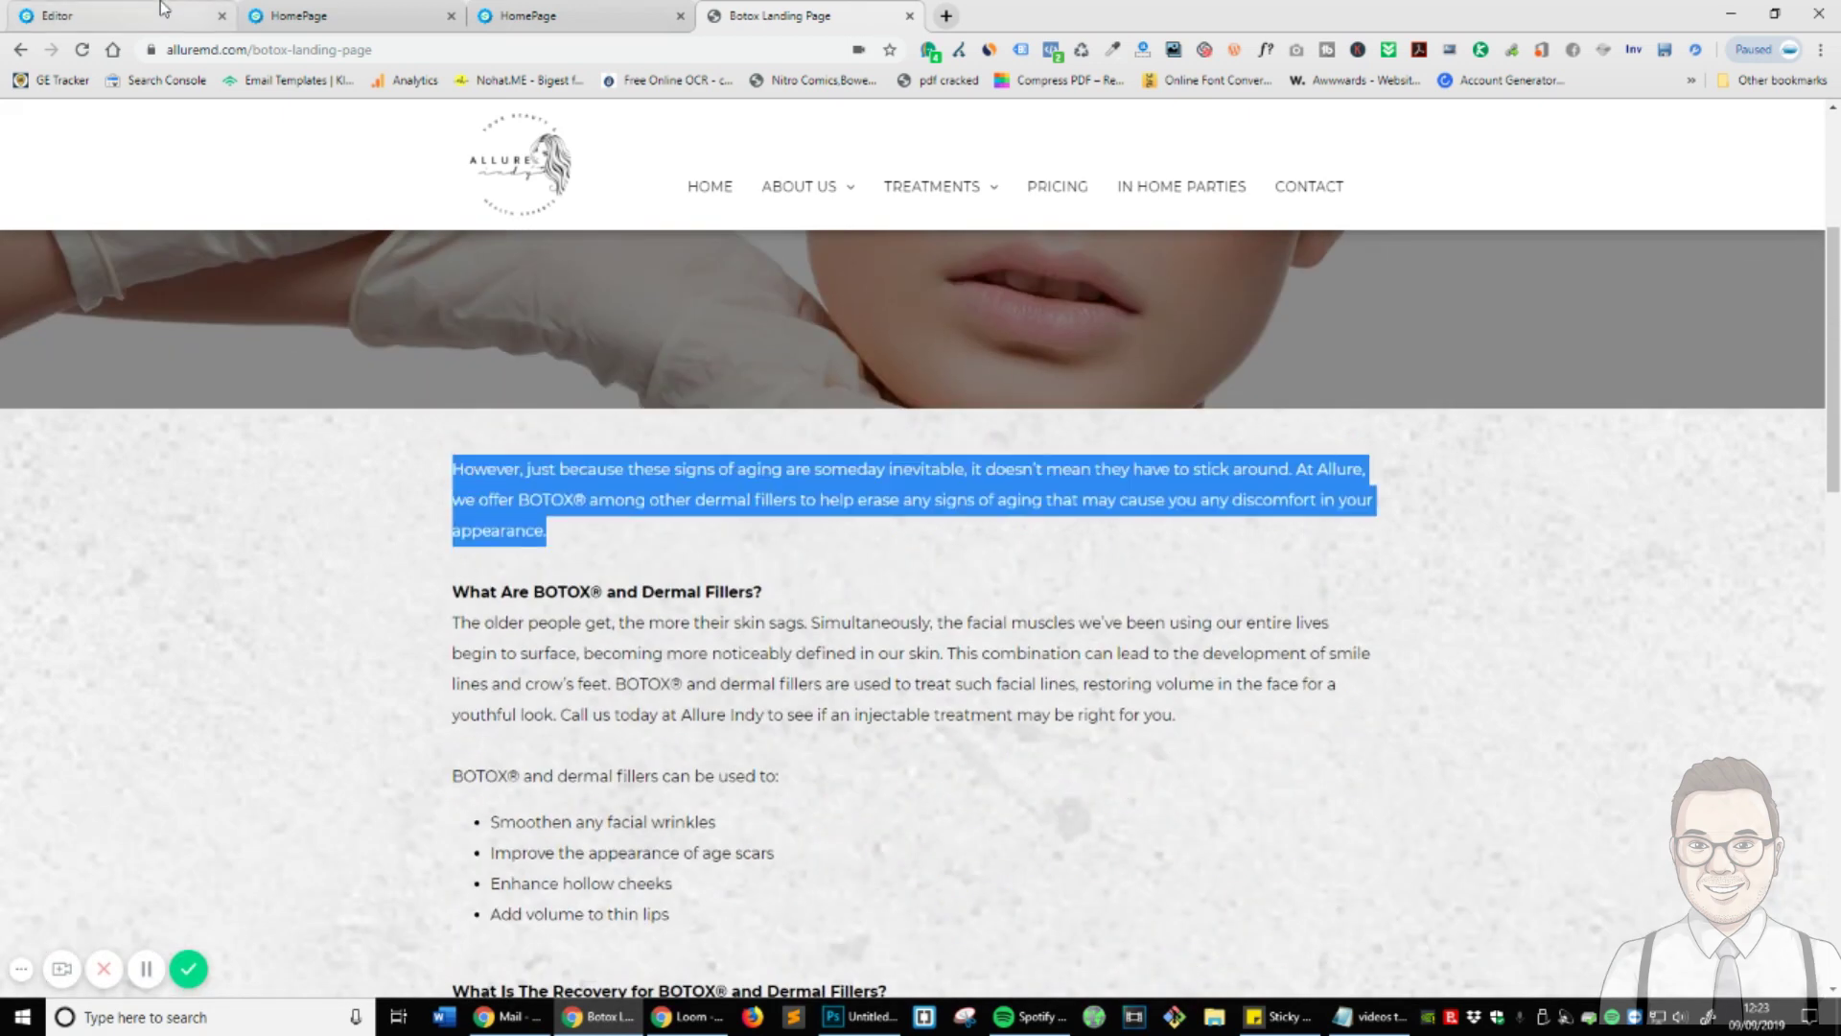
left_click(1185, 935)
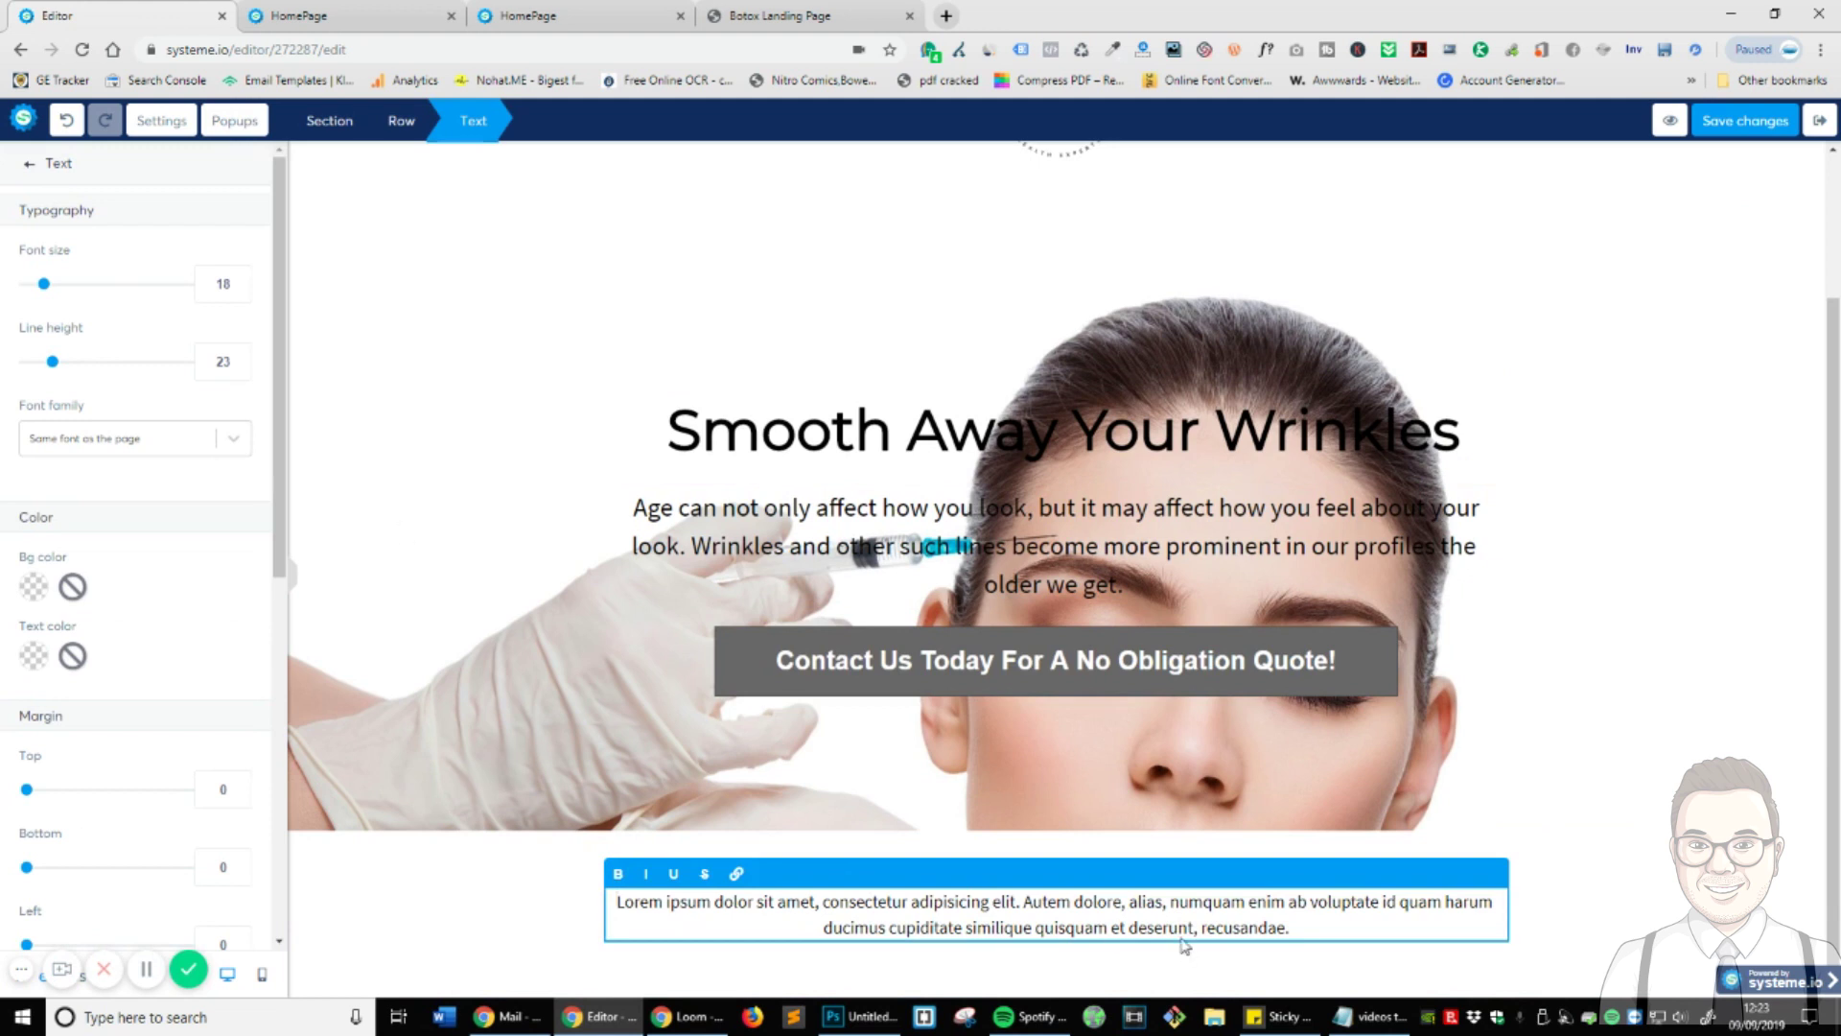
scroll(648, 665, "up", 2)
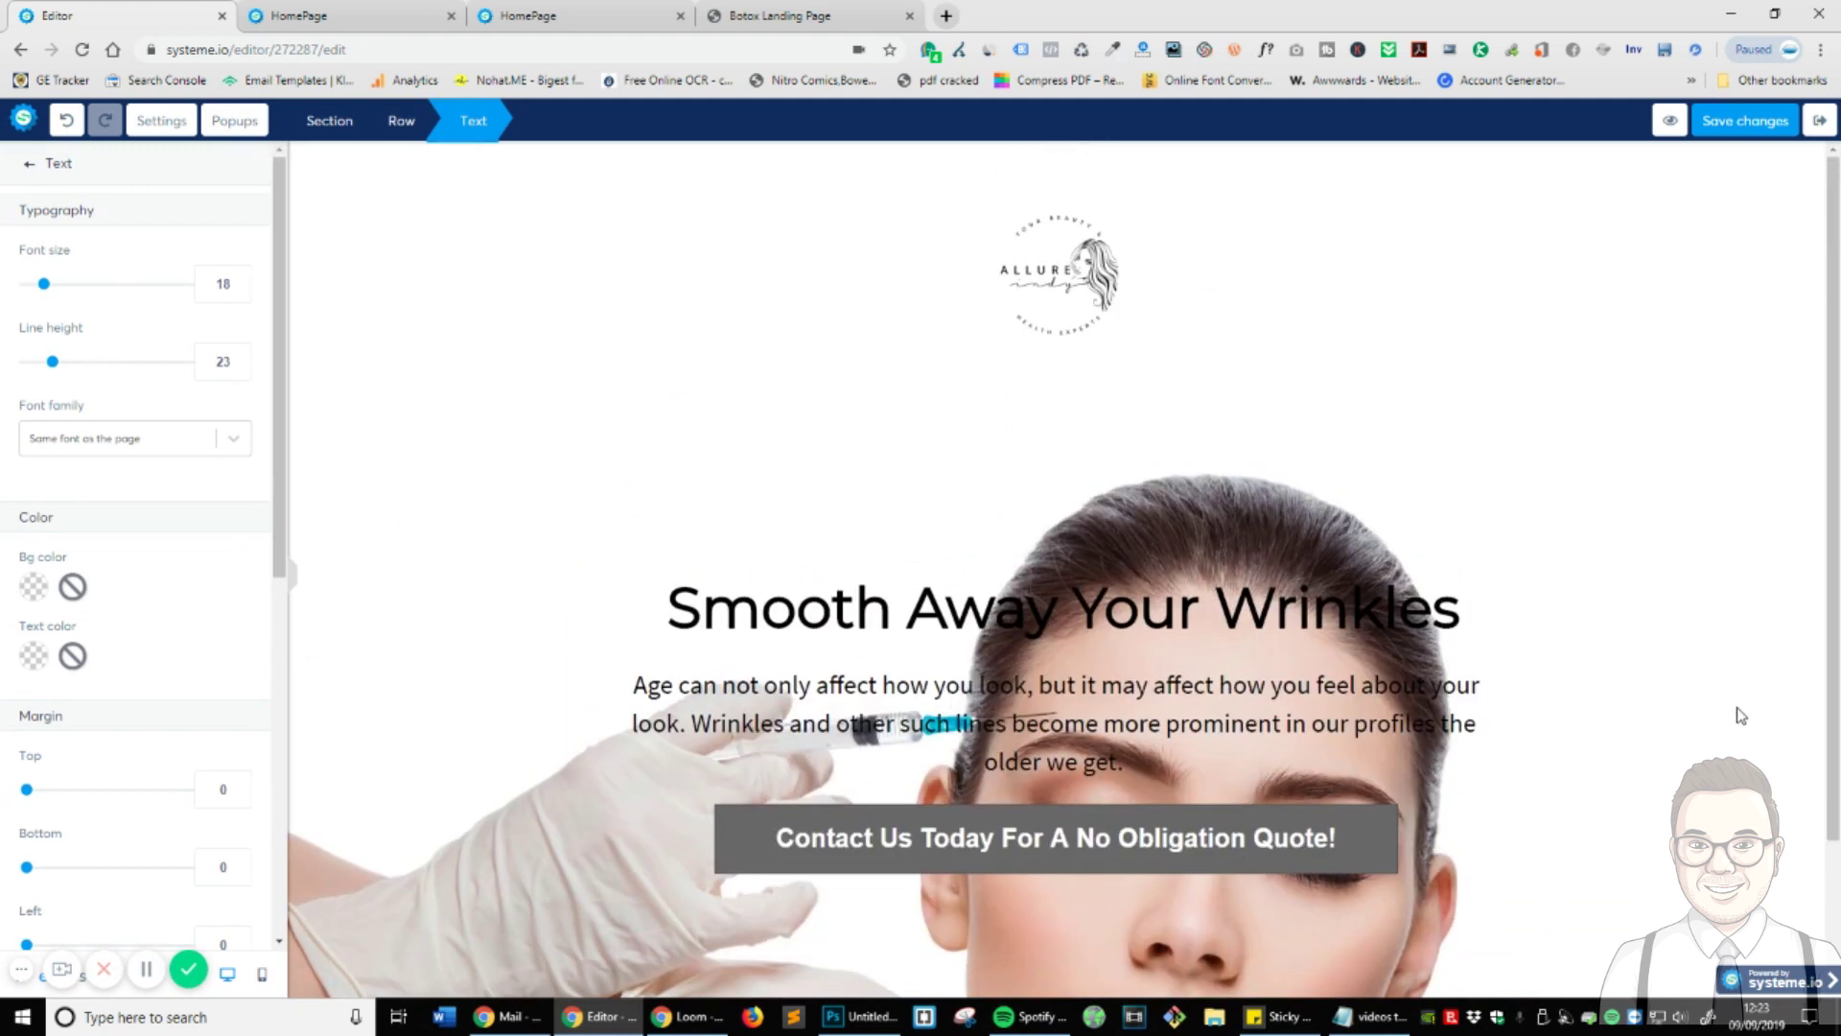
scroll(1834, 830, "down", 2)
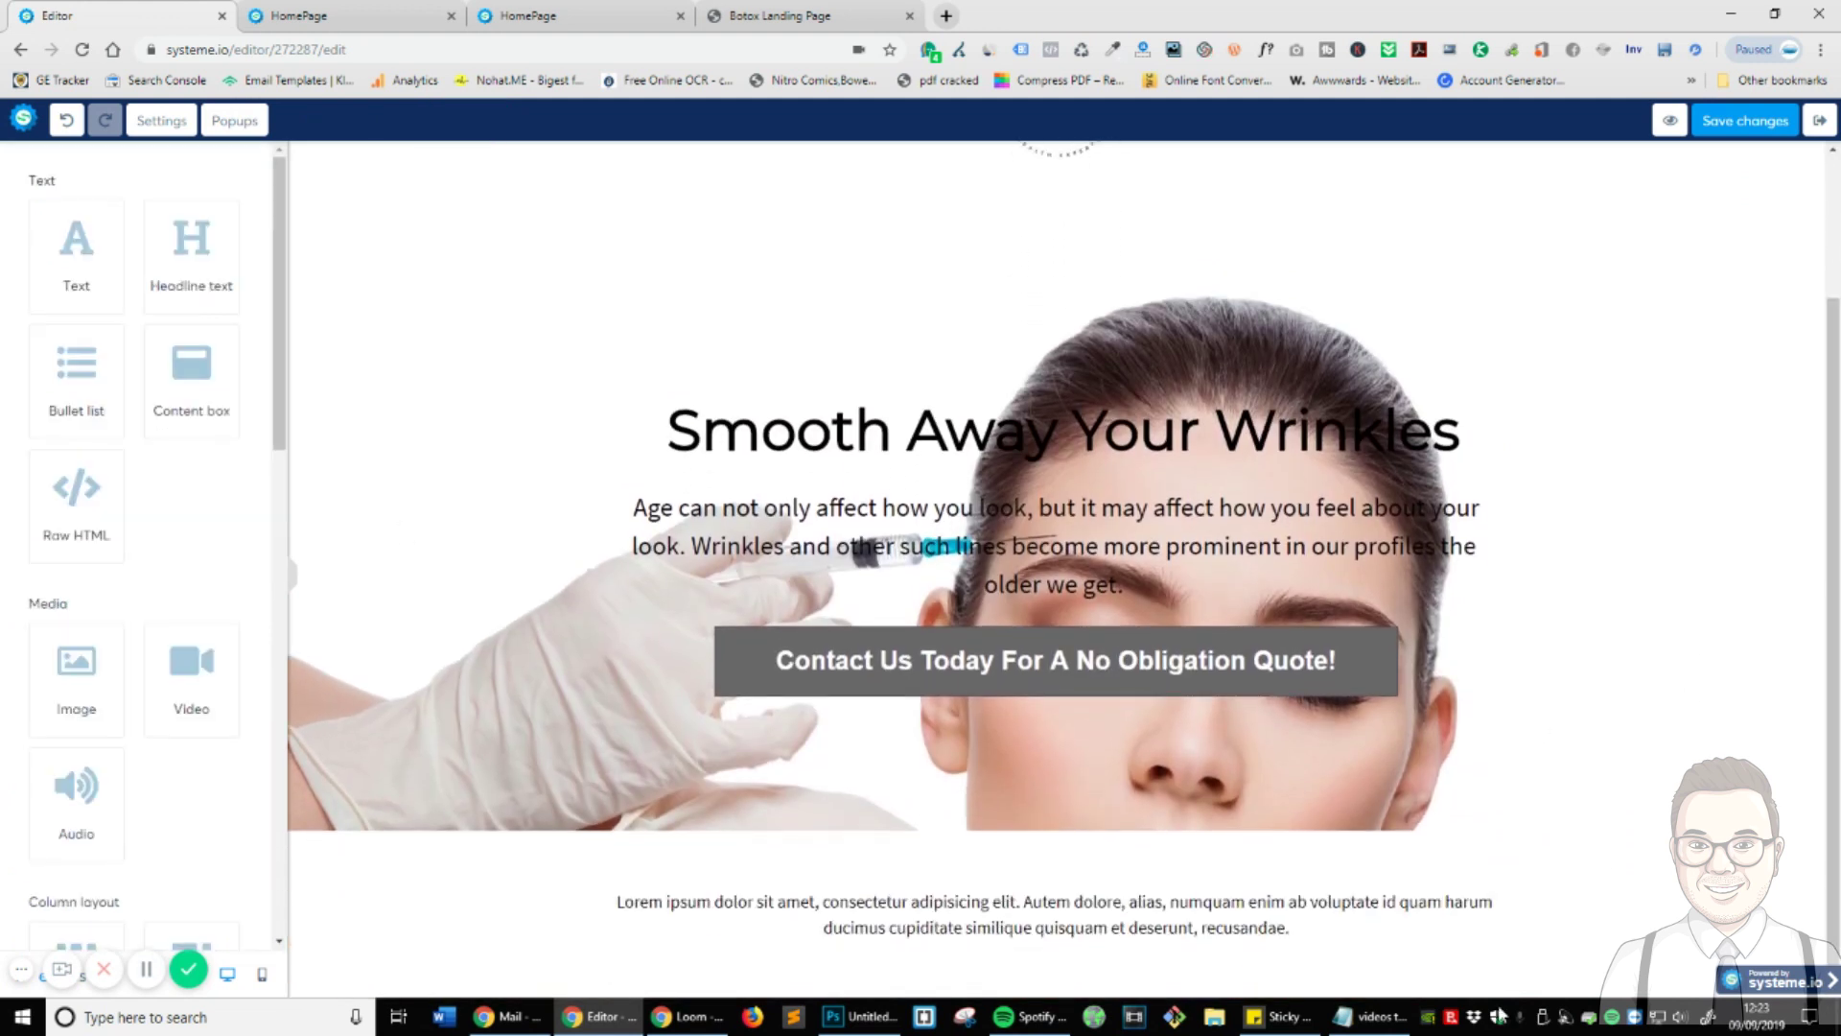
left_click(1029, 900)
triple_click(1029, 899)
right_click(1029, 902)
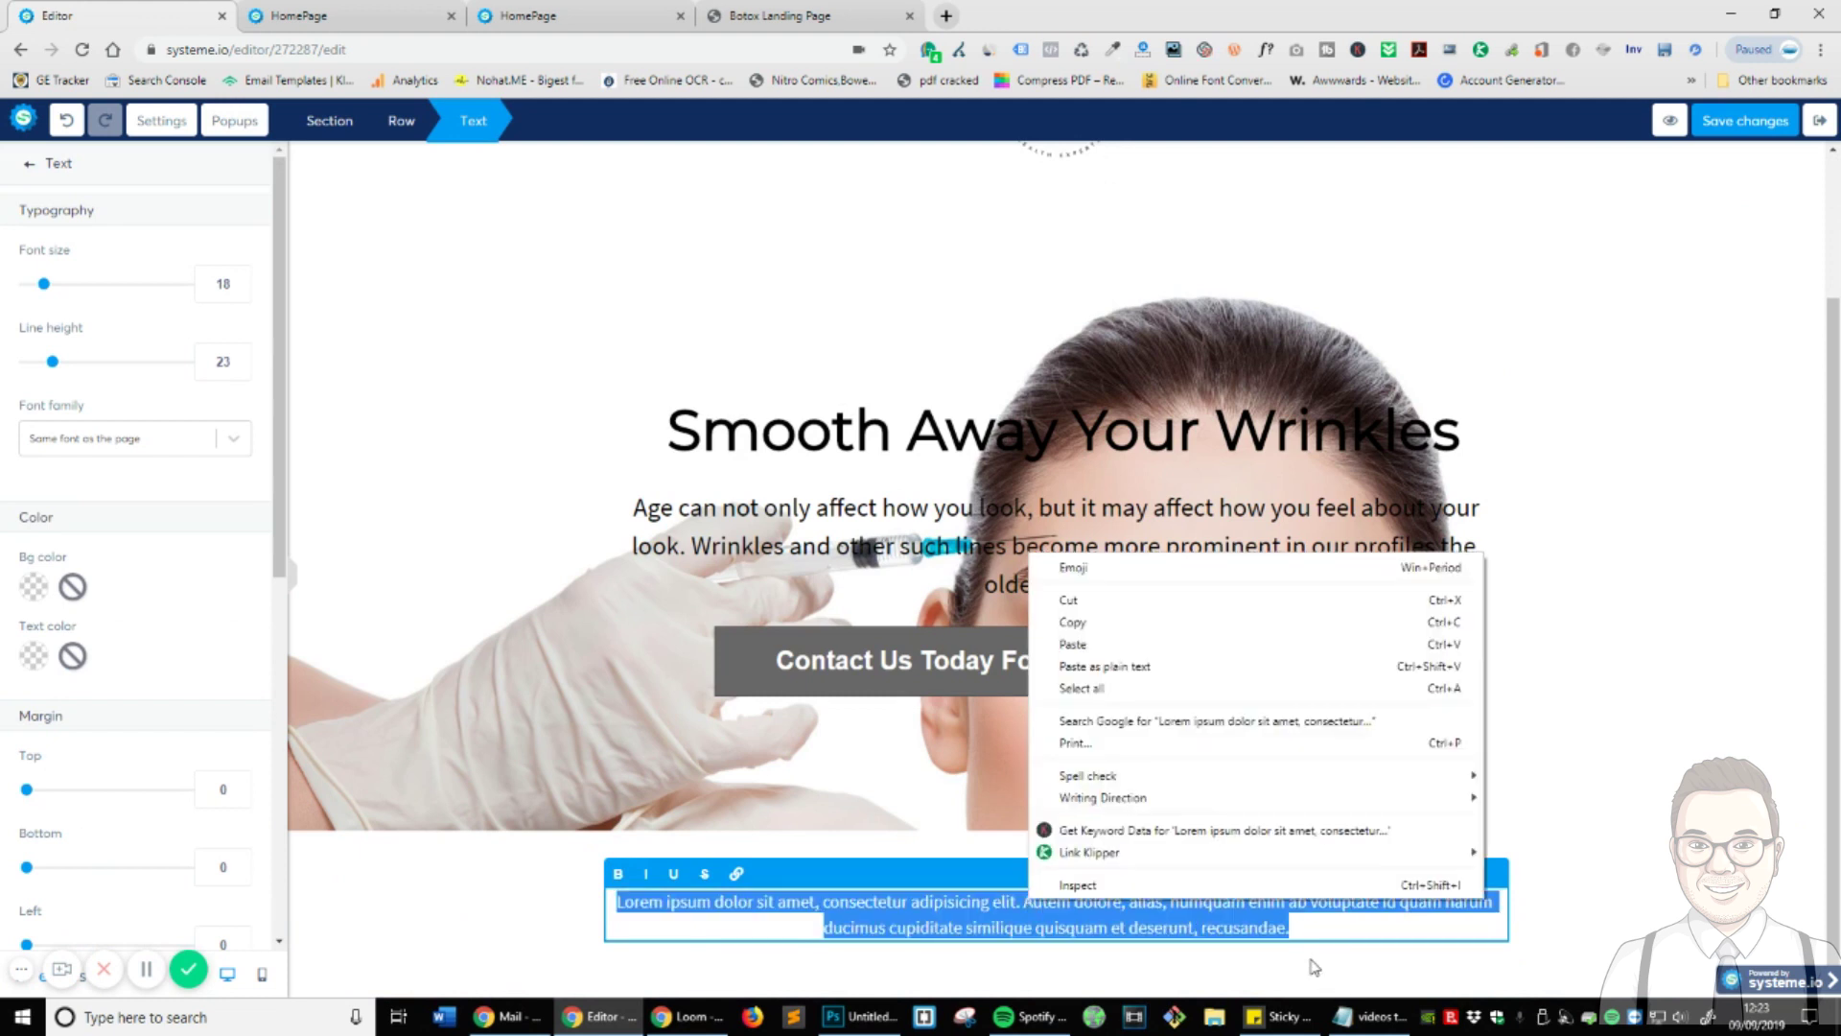
left_click(1143, 648)
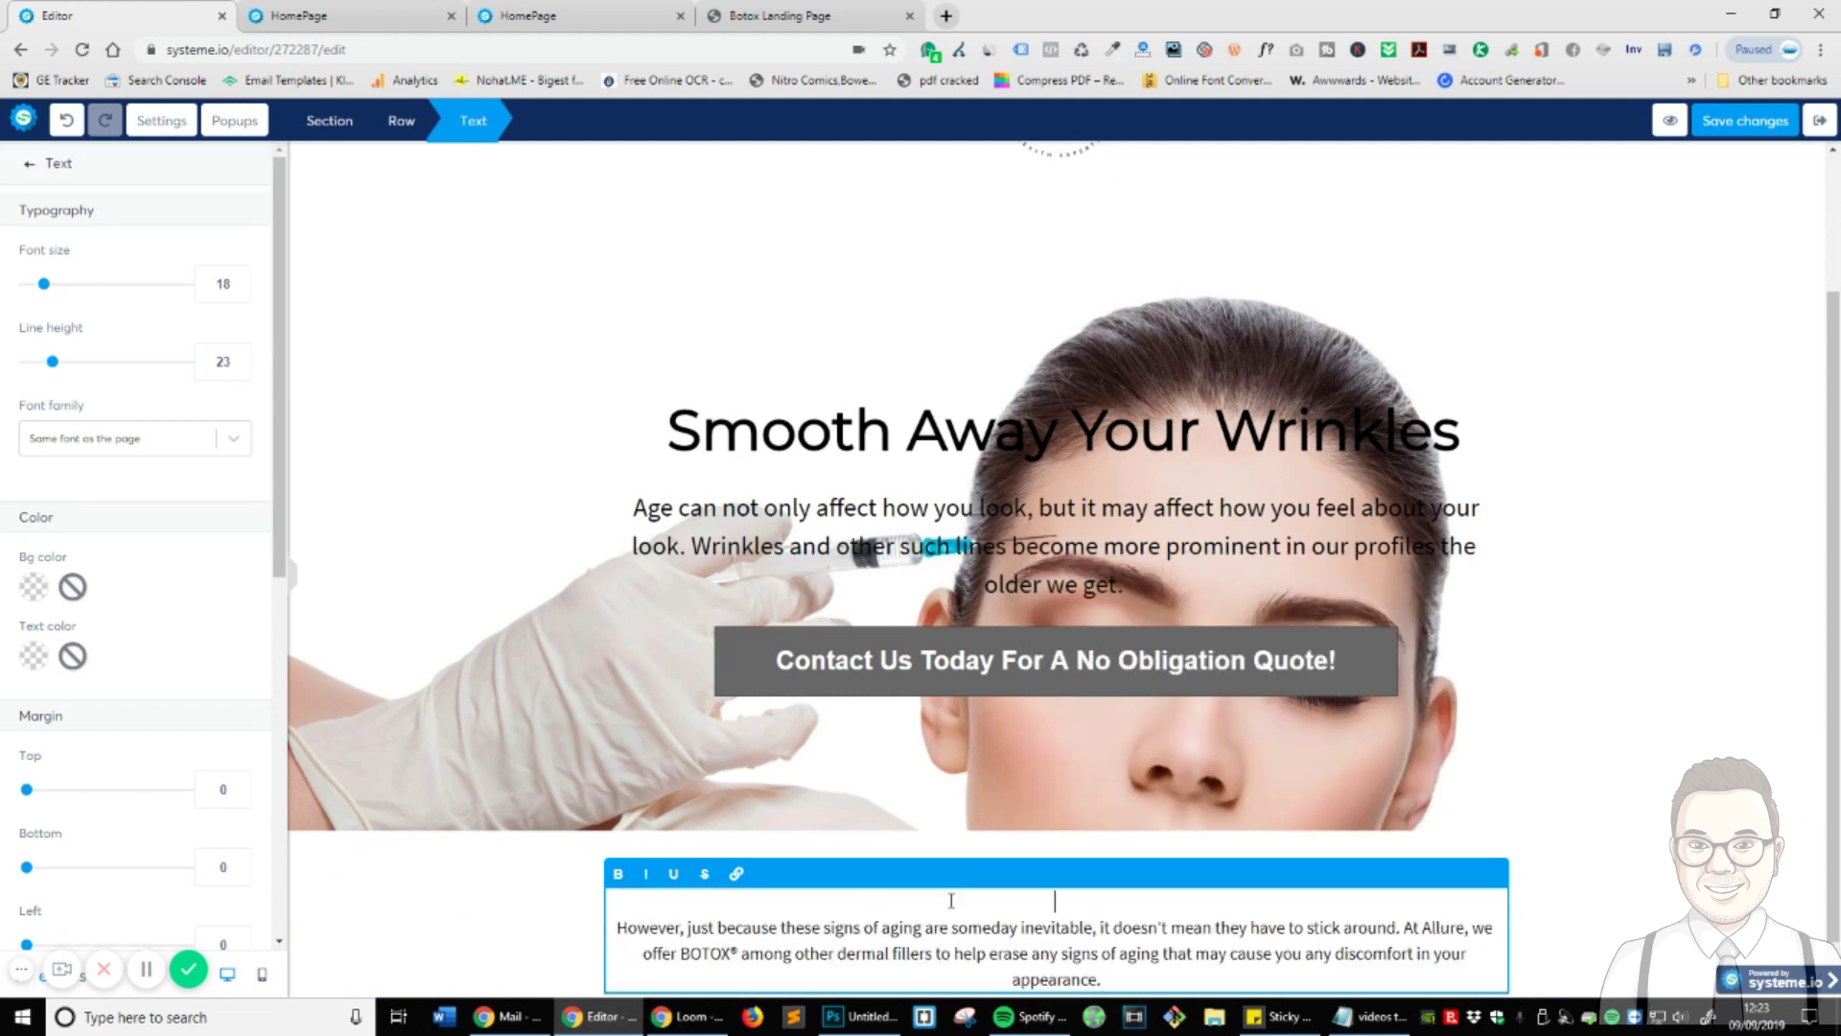
- Remove the empty line above the paragraph and enlarge its text to size 22
left_click(617, 927)
key("BackSpace")
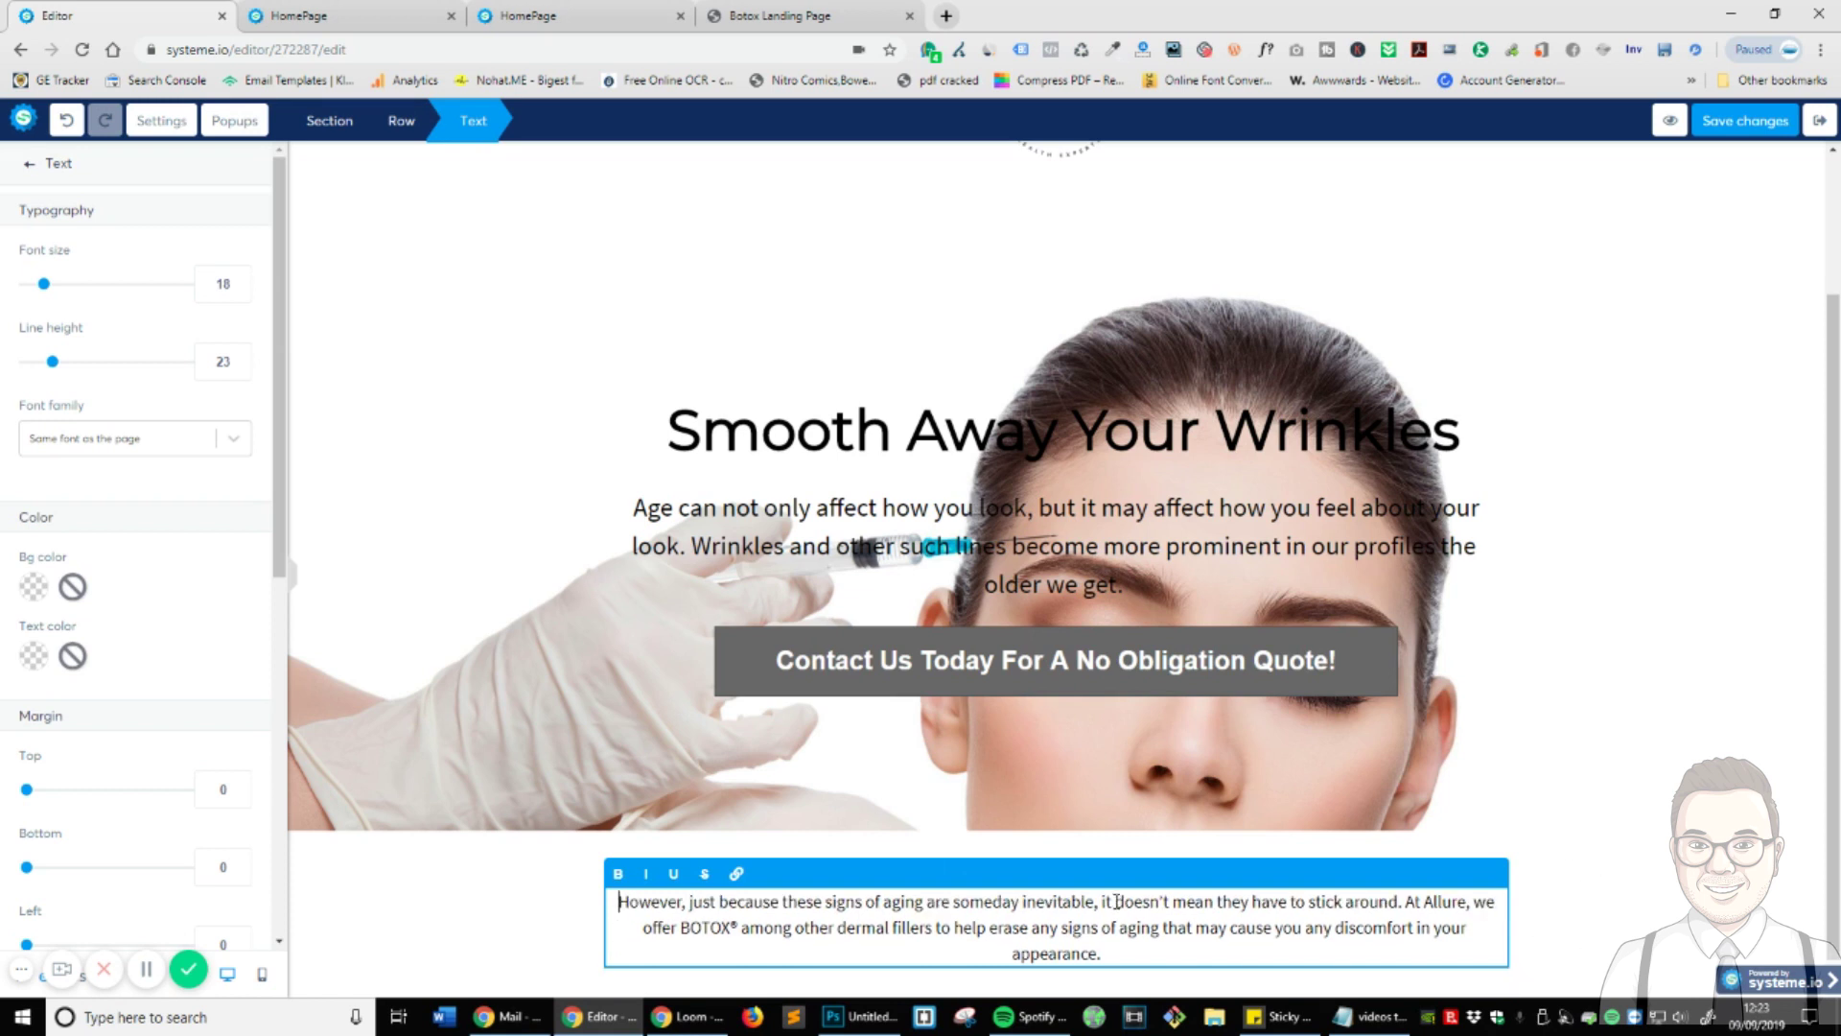
triple_click(1117, 901)
left_click_drag(40, 282, 50, 286)
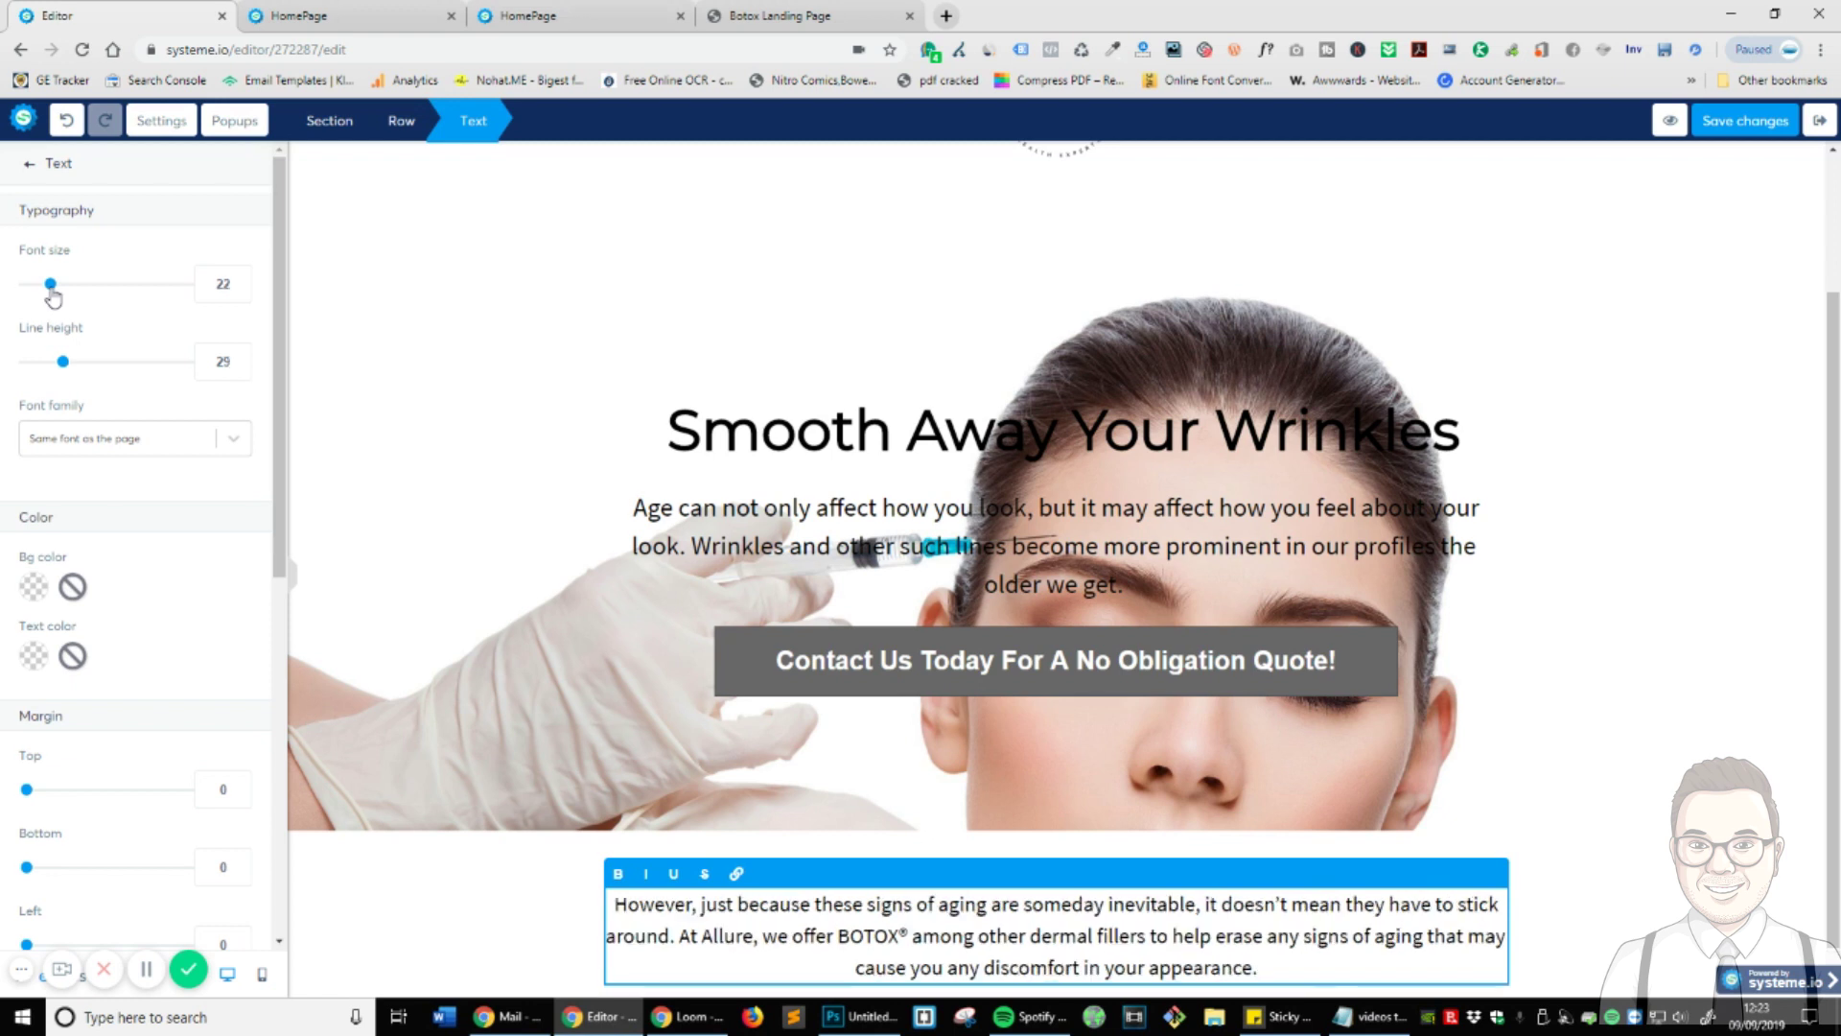
left_click(1530, 945)
scroll(1525, 940, "down", 1)
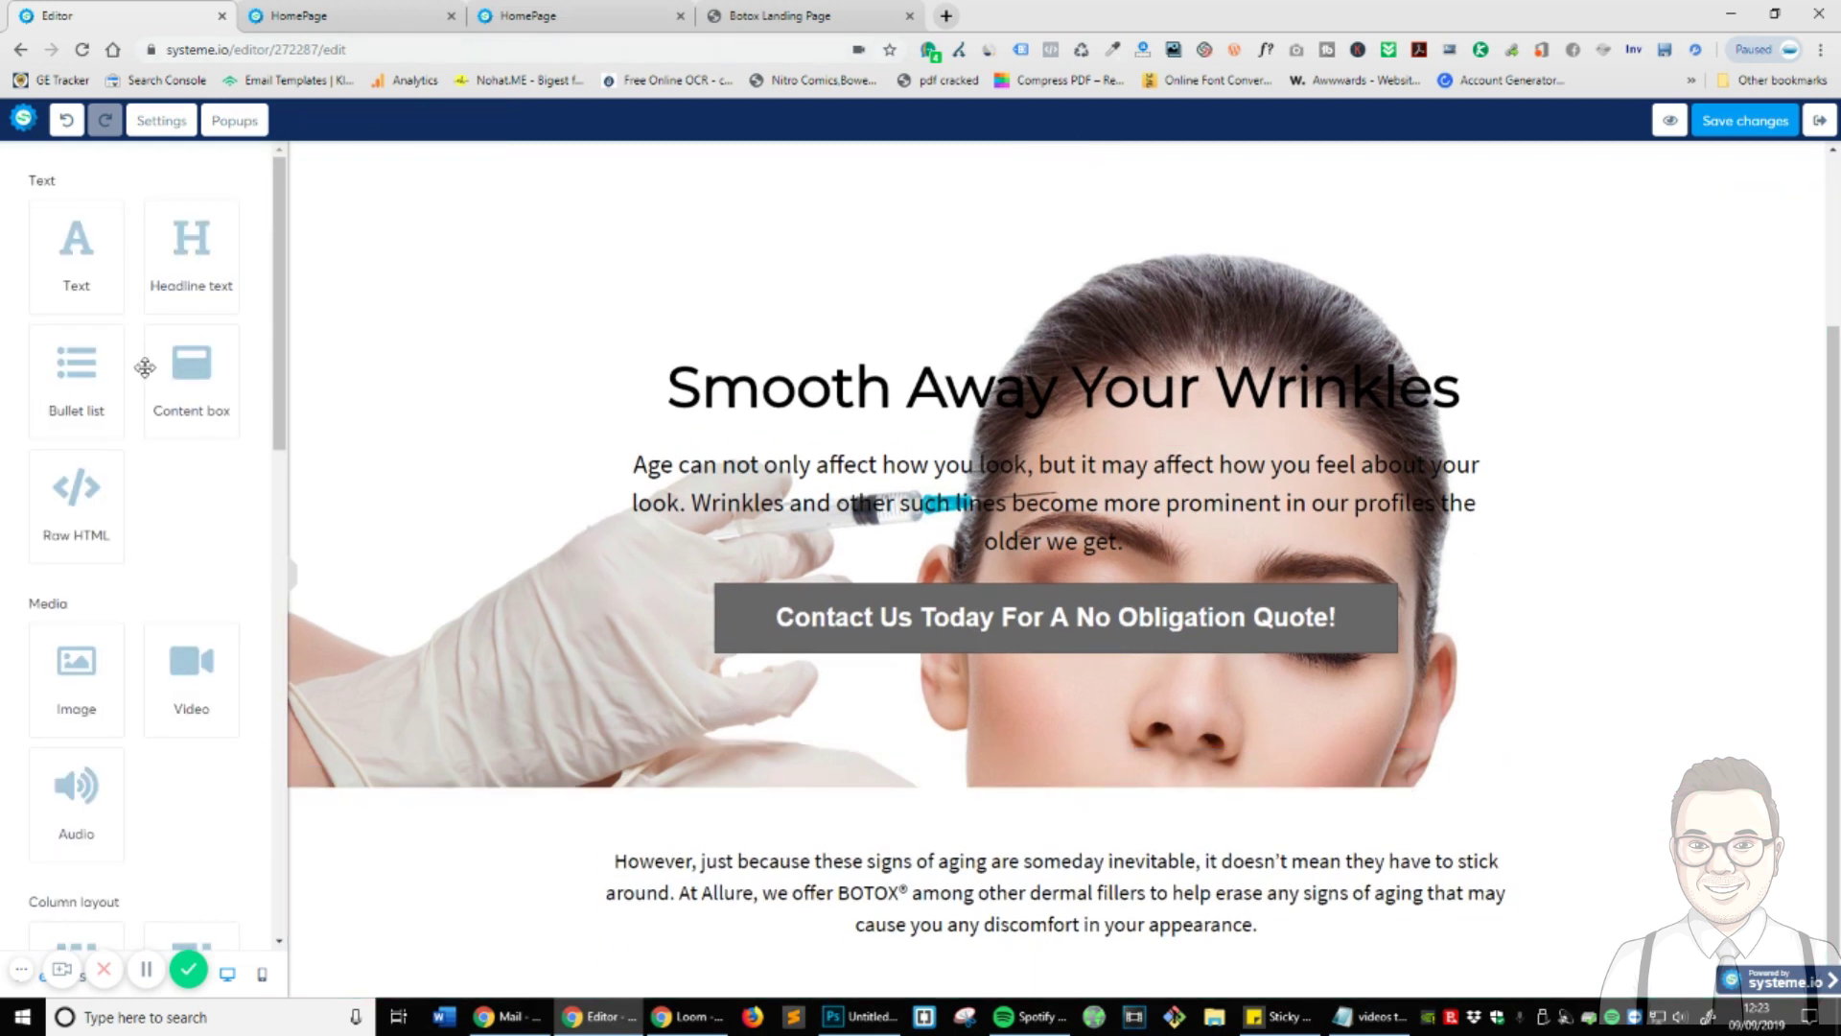
- Add a new Section below the intro and move the BOTOX paragraph into the upper section
scroll(228, 479, "down", 7)
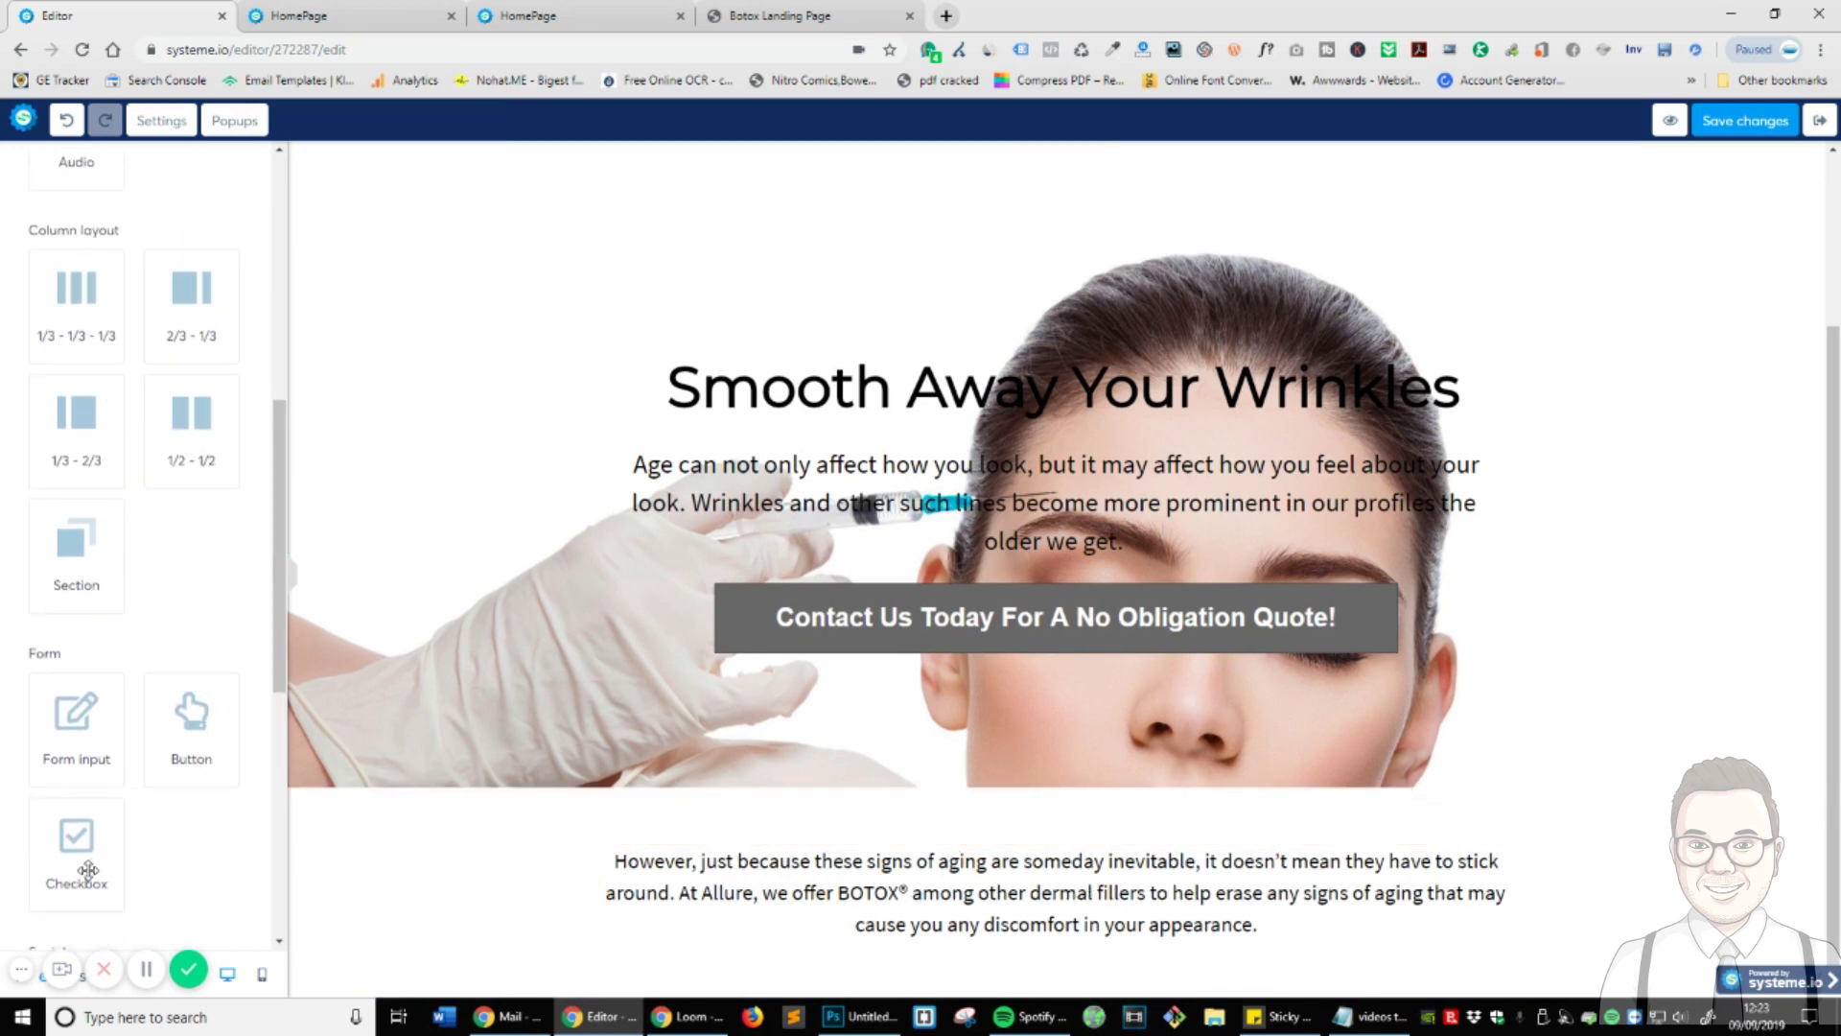
scroll(273, 696, "down", 1)
left_click_drag(101, 470, 1165, 931)
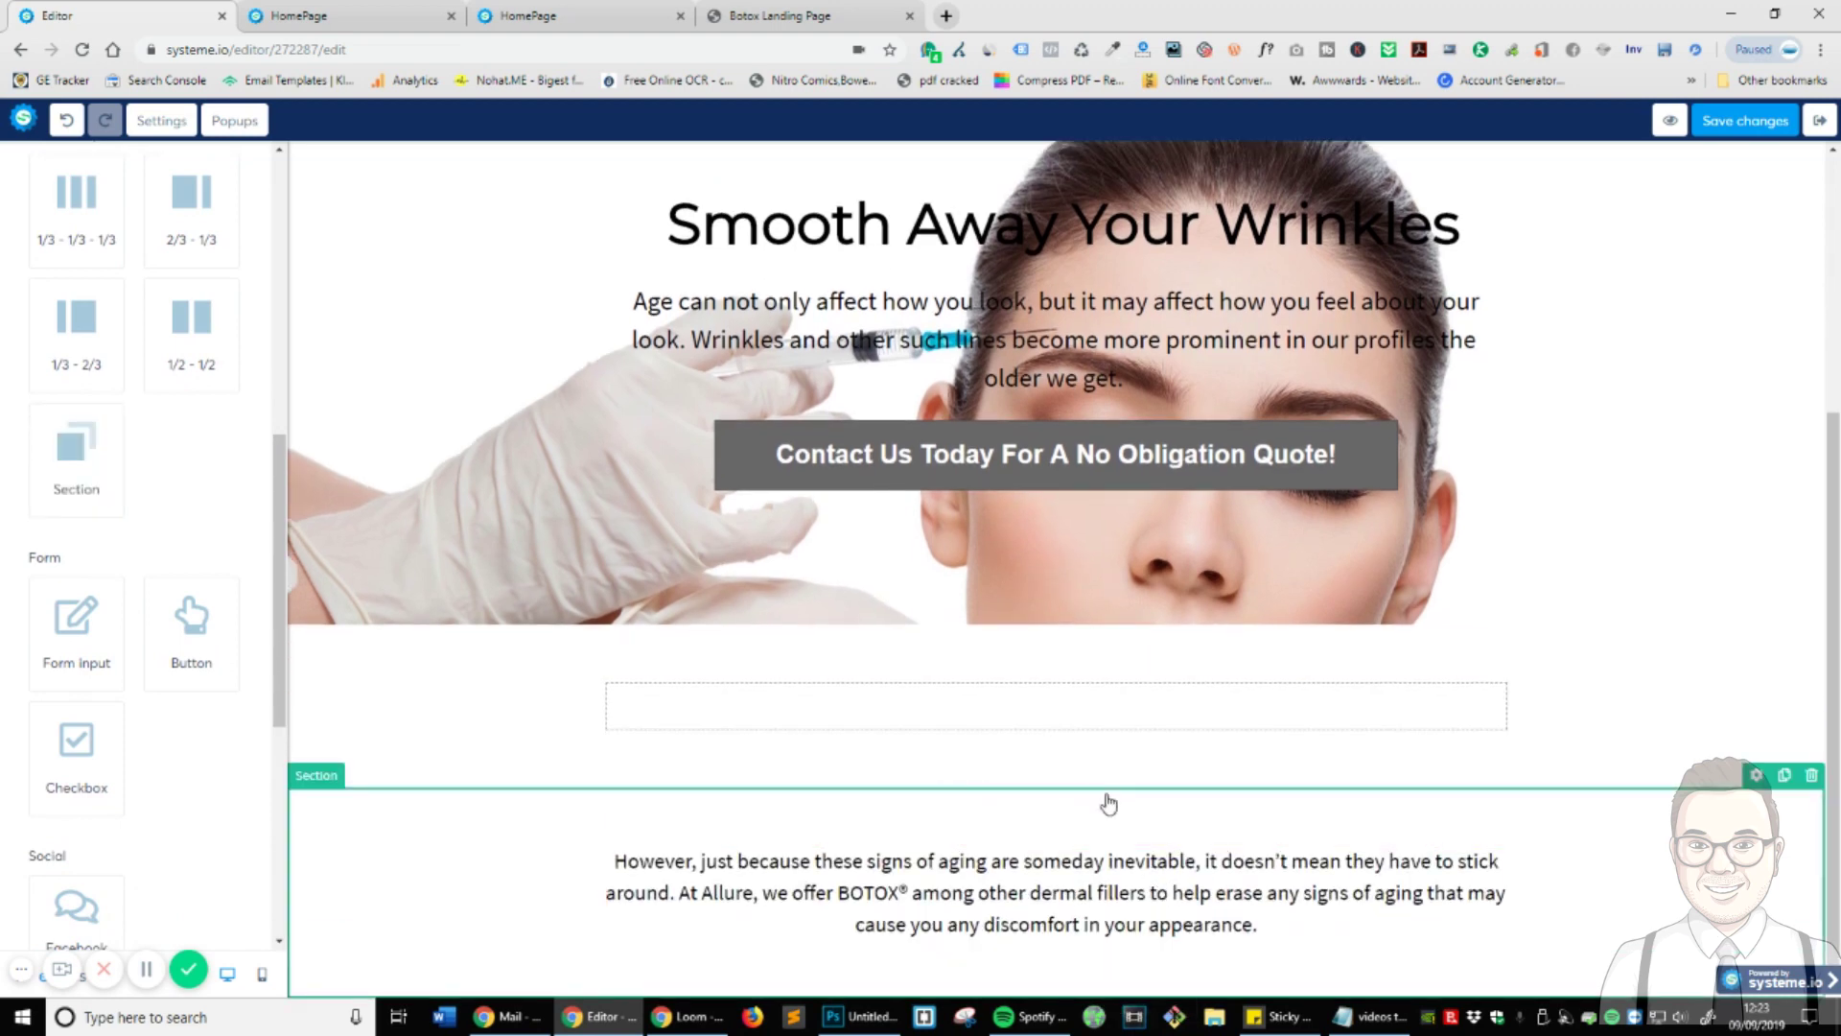
left_click_drag(1103, 802, 1104, 643)
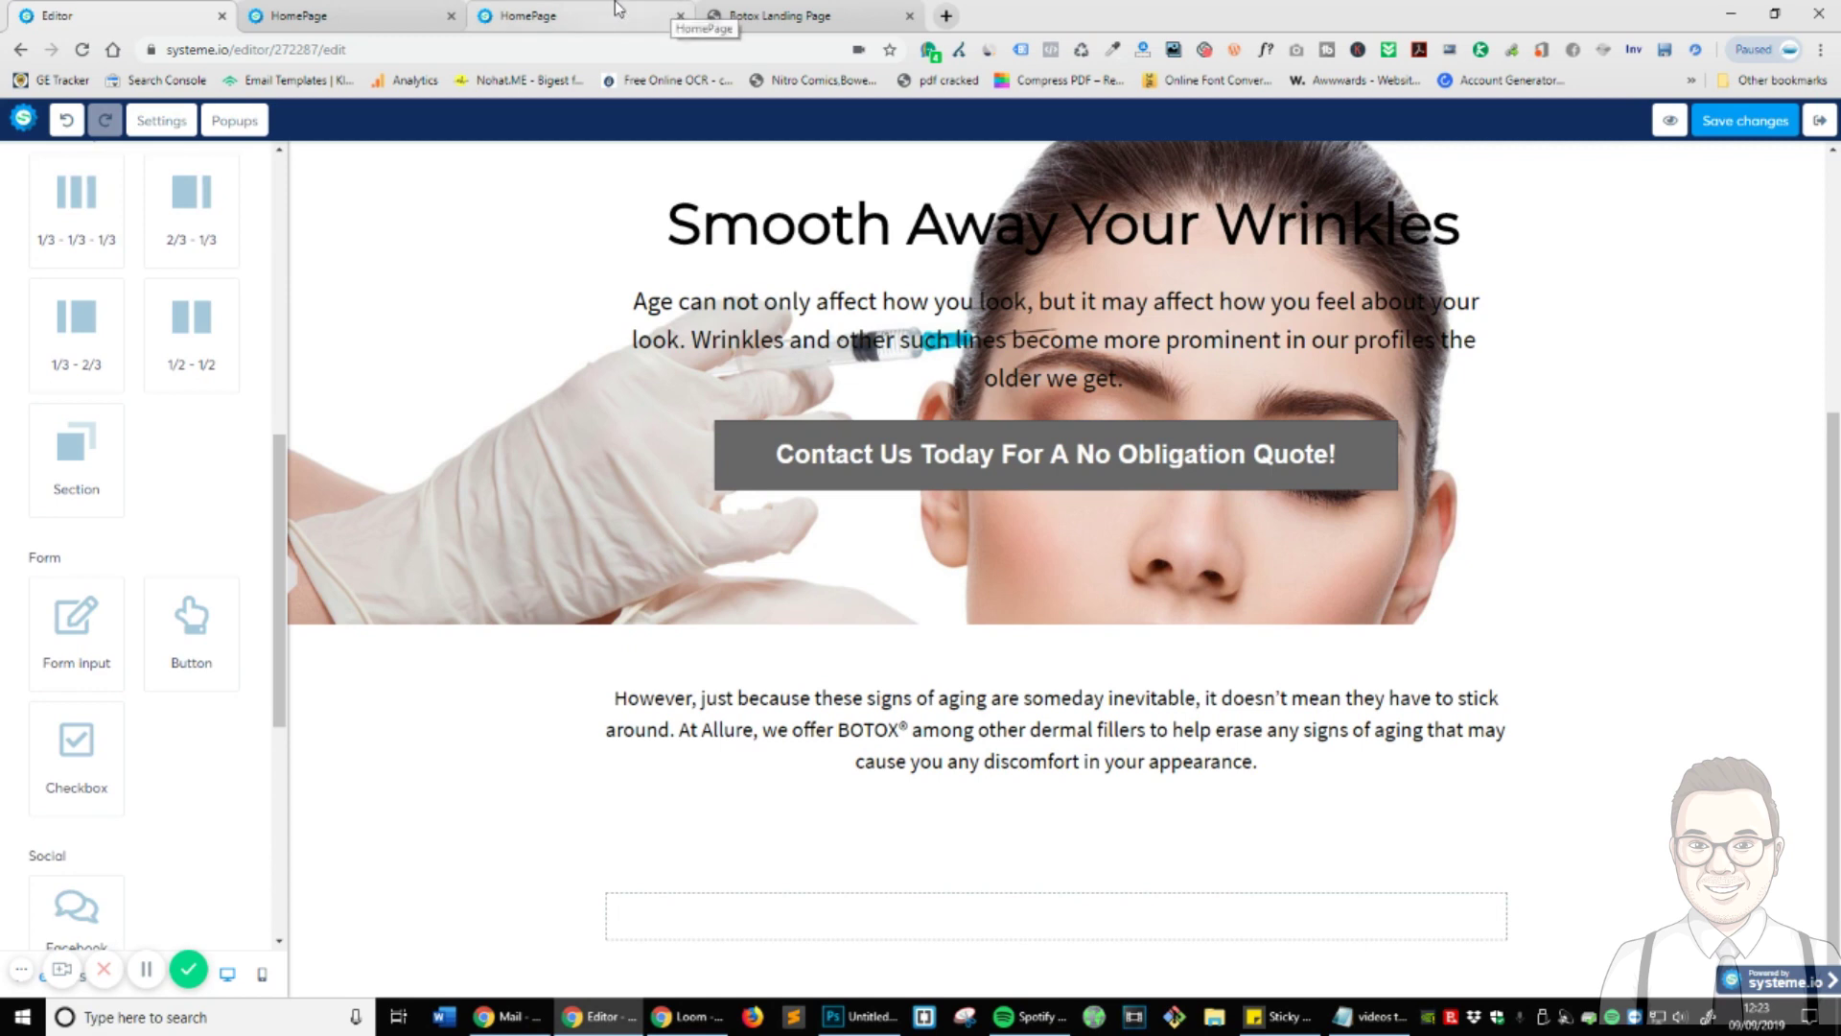
left_click(575, 15)
left_click(124, 15)
- Place a placeholder Headline element under the BOTOX paragraph and align it left
scroll(35, 531, "up", 7)
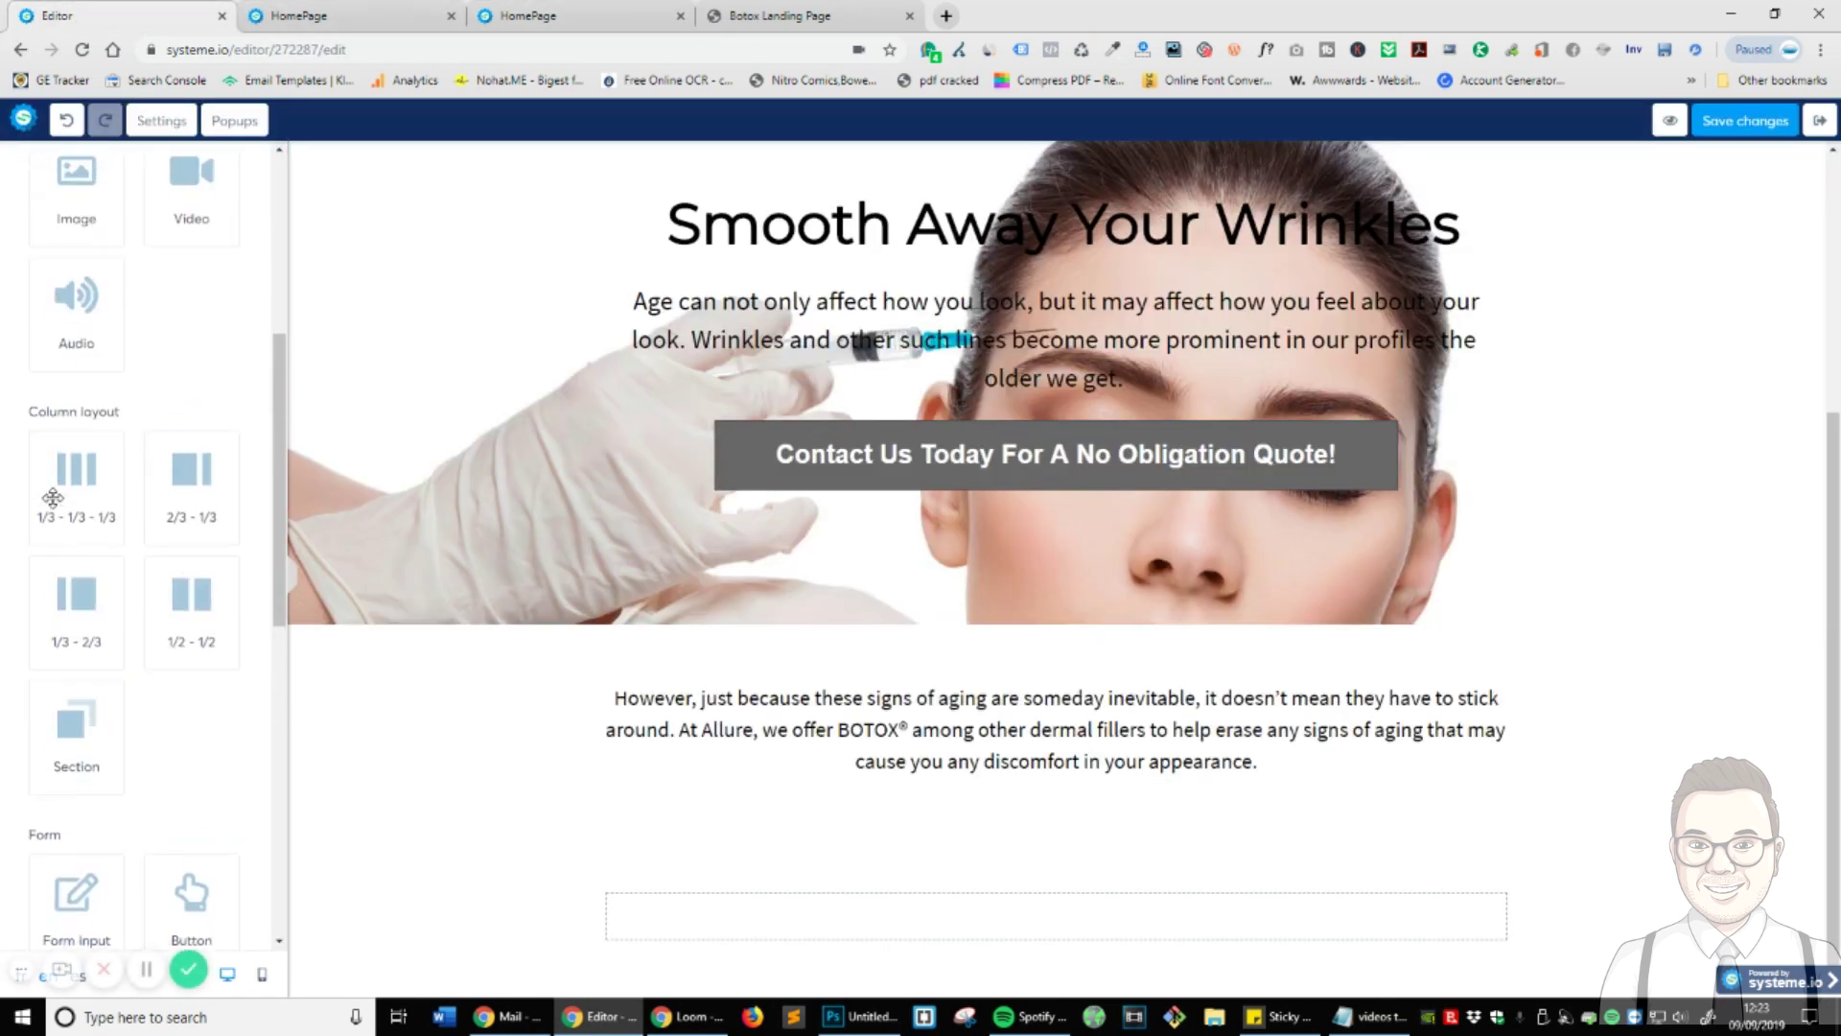
scroll(36, 530, "up", 1)
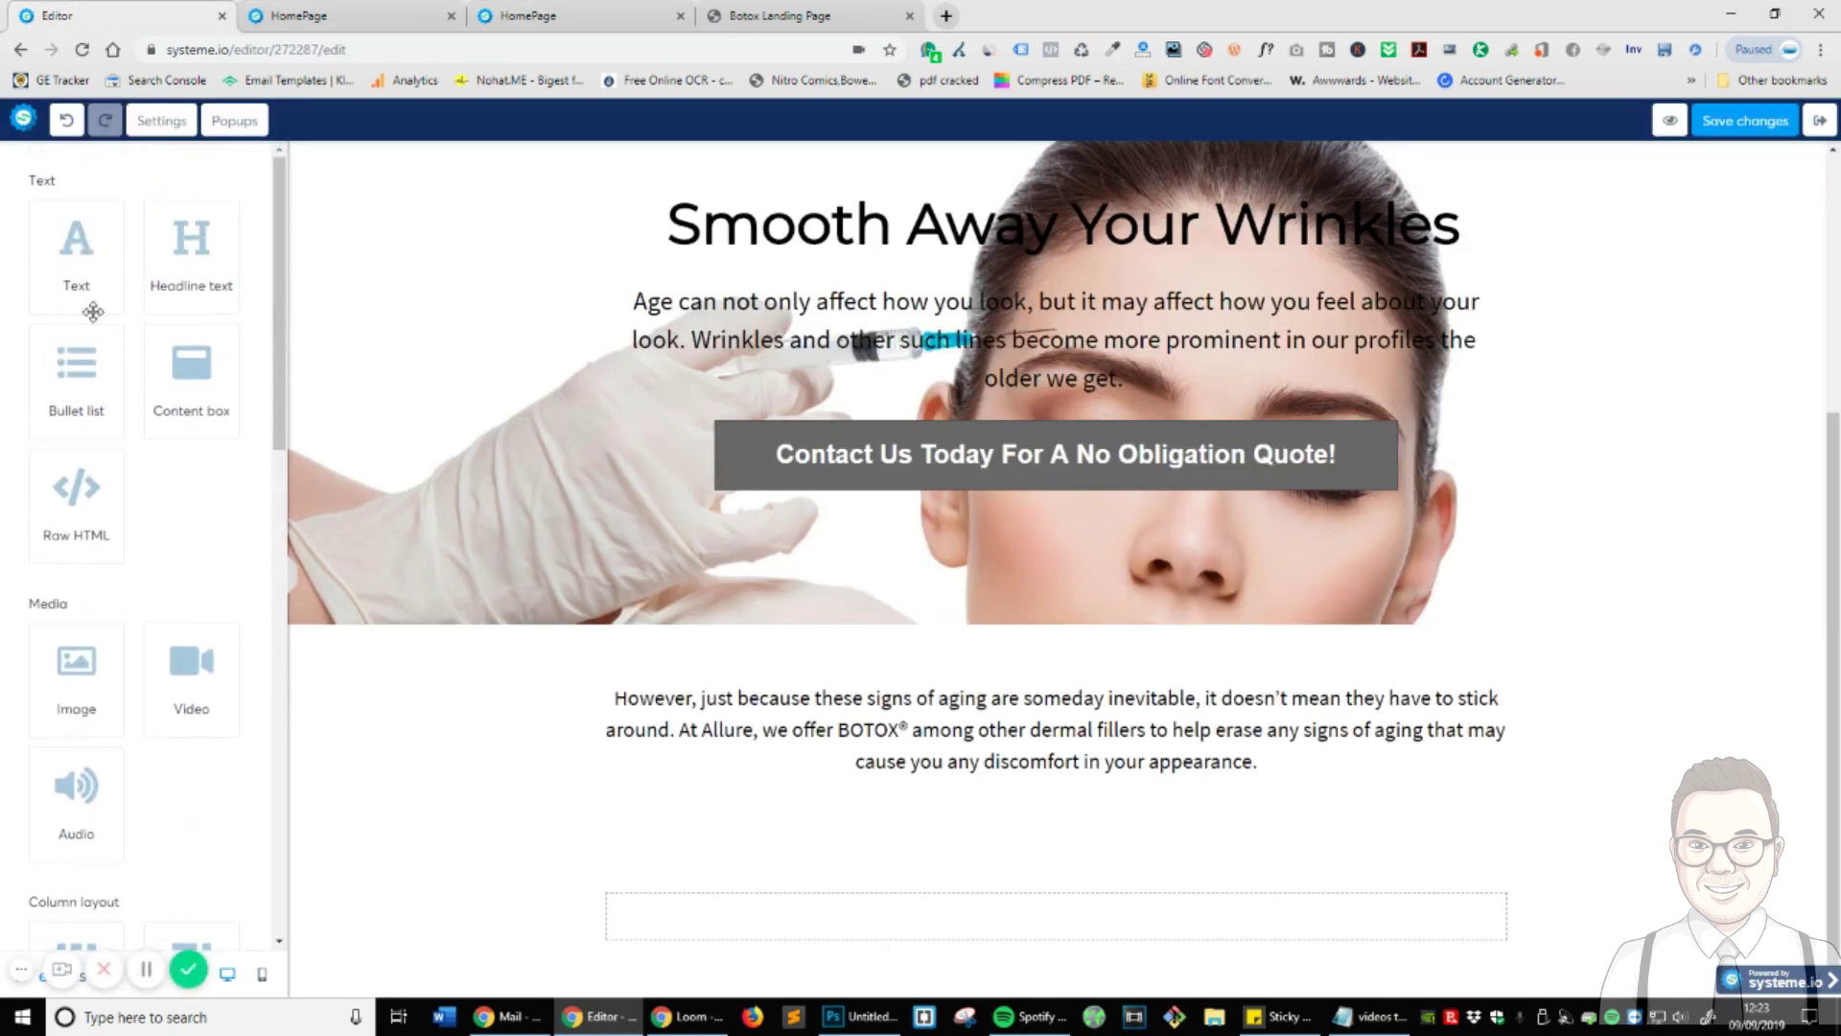
left_click_drag(193, 241, 959, 915)
scroll(1305, 908, "down", 1)
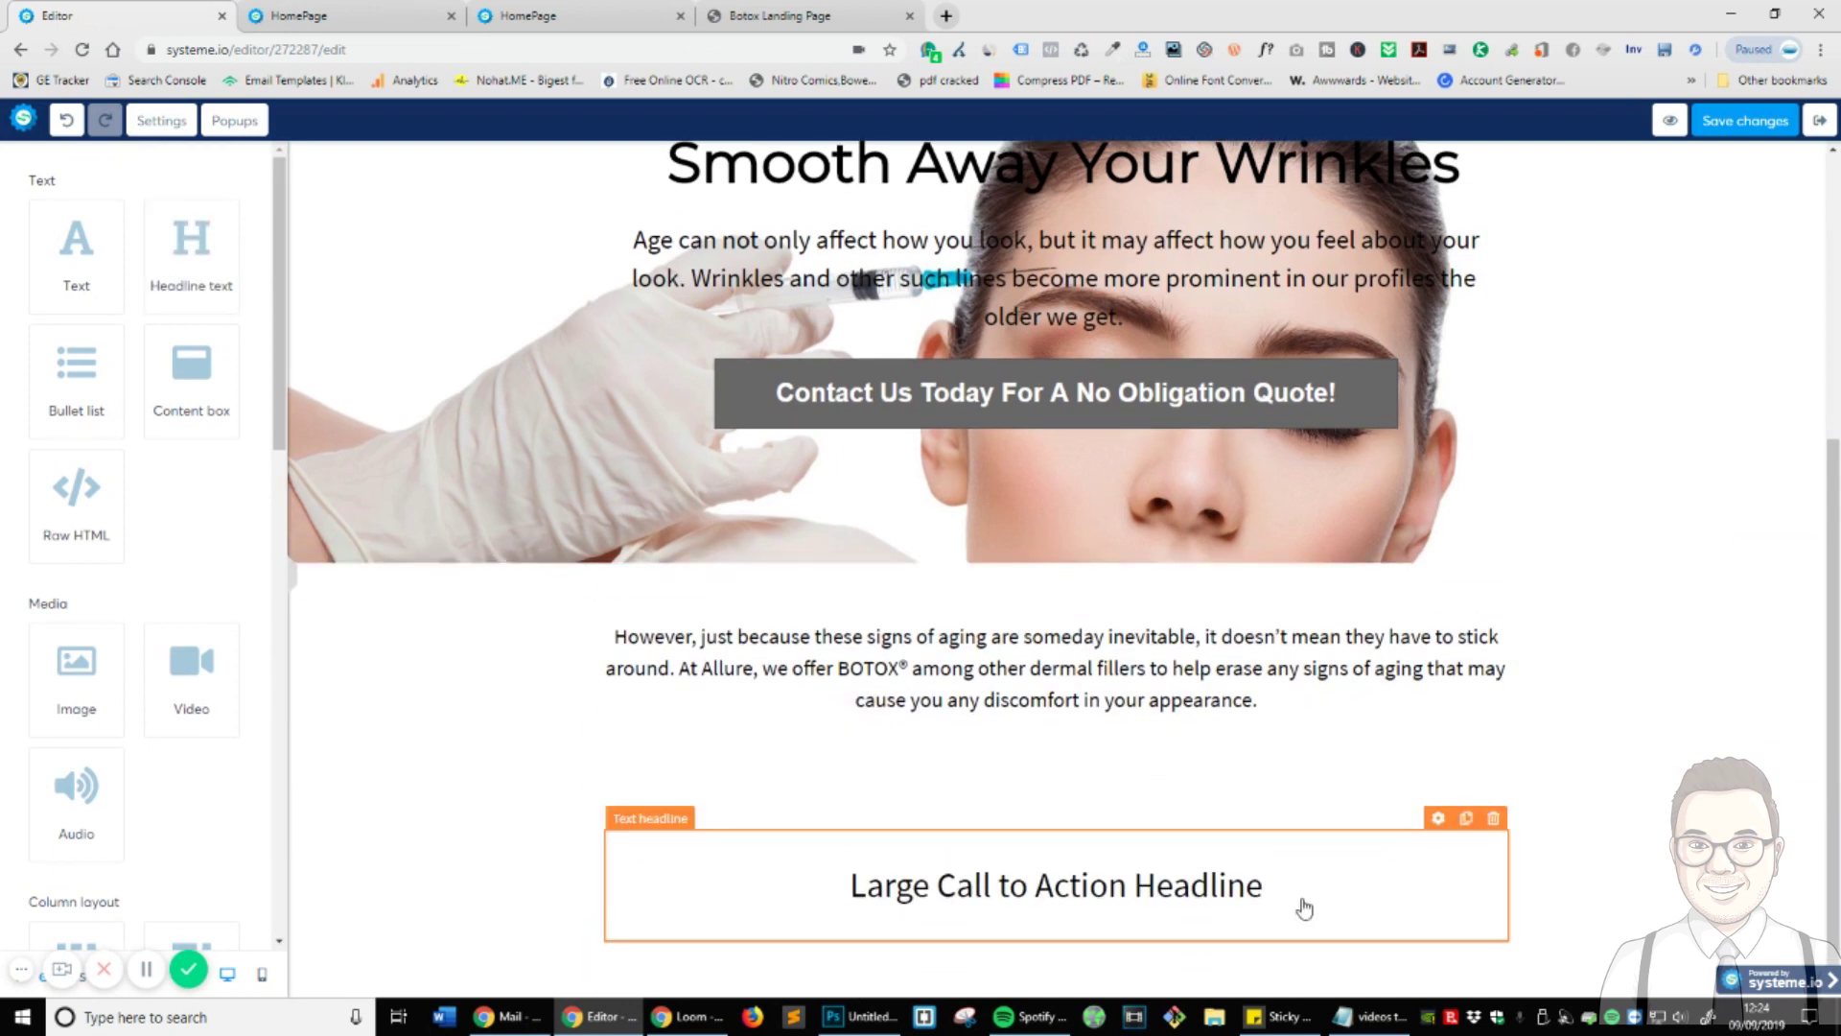
left_click(1224, 906)
scroll(123, 710, "down", 2)
scroll(123, 733, "down", 3)
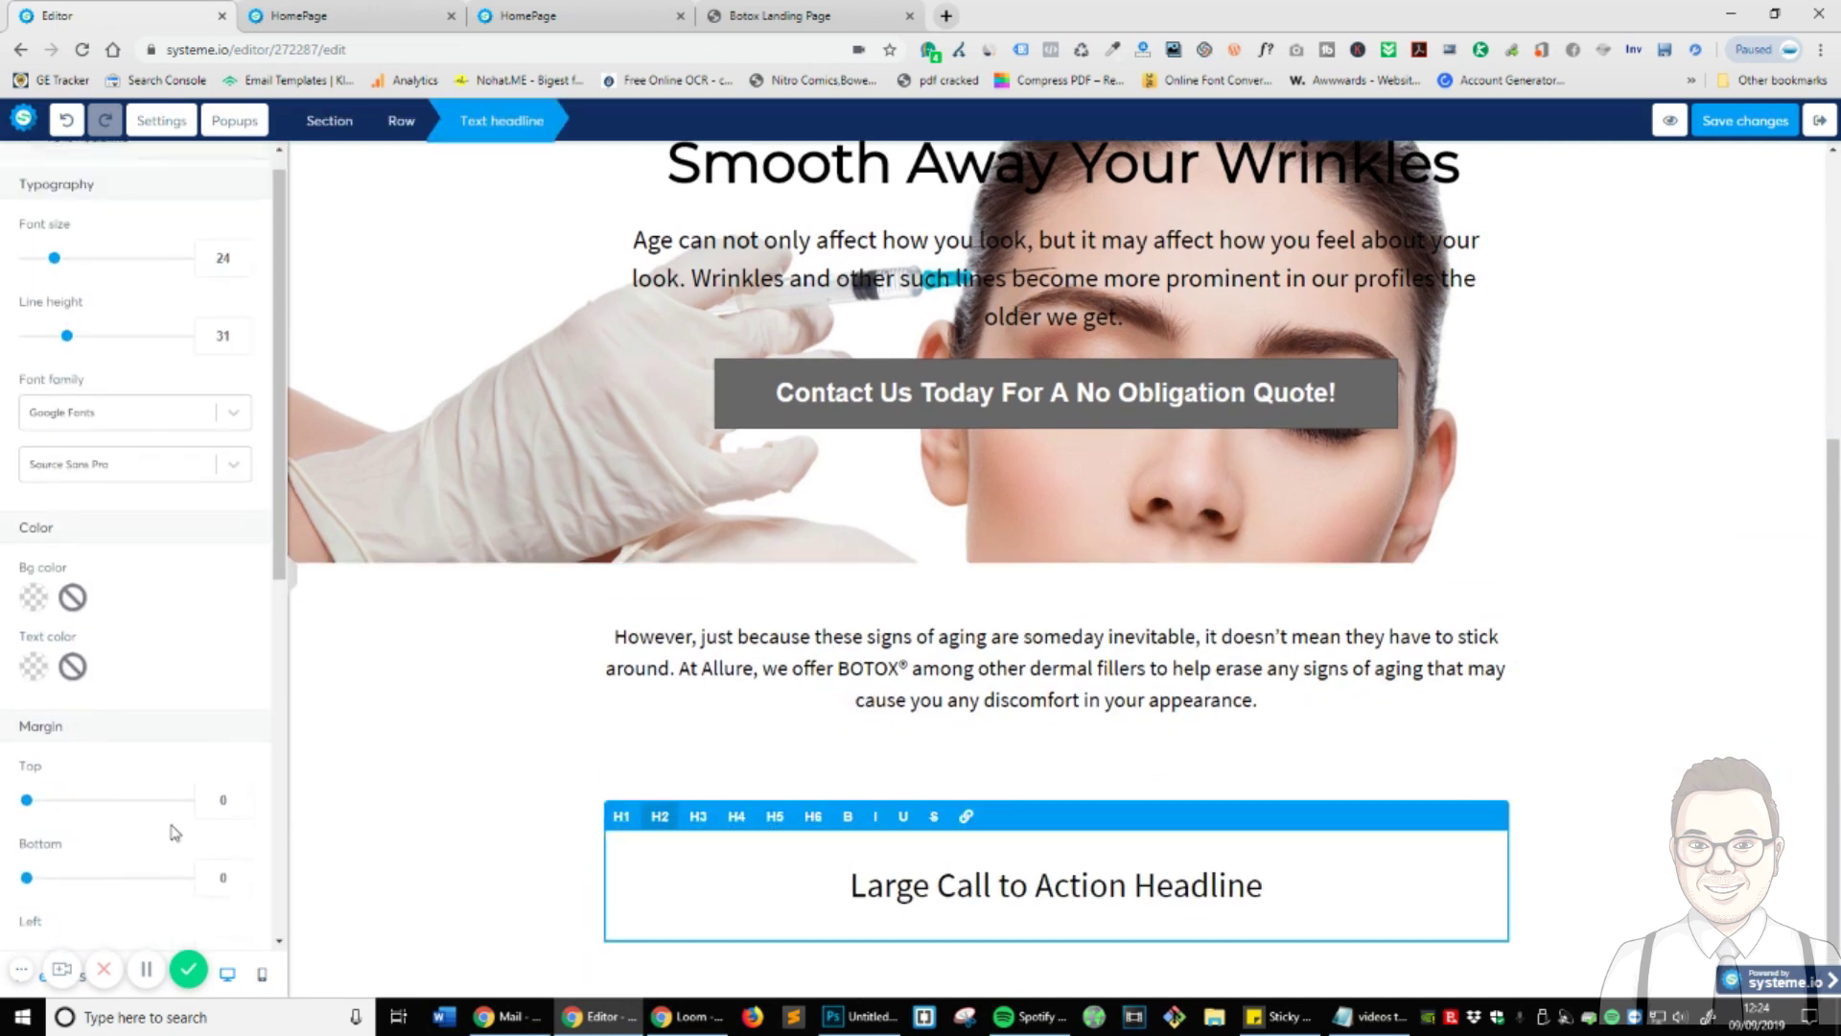
triple_click(845, 883)
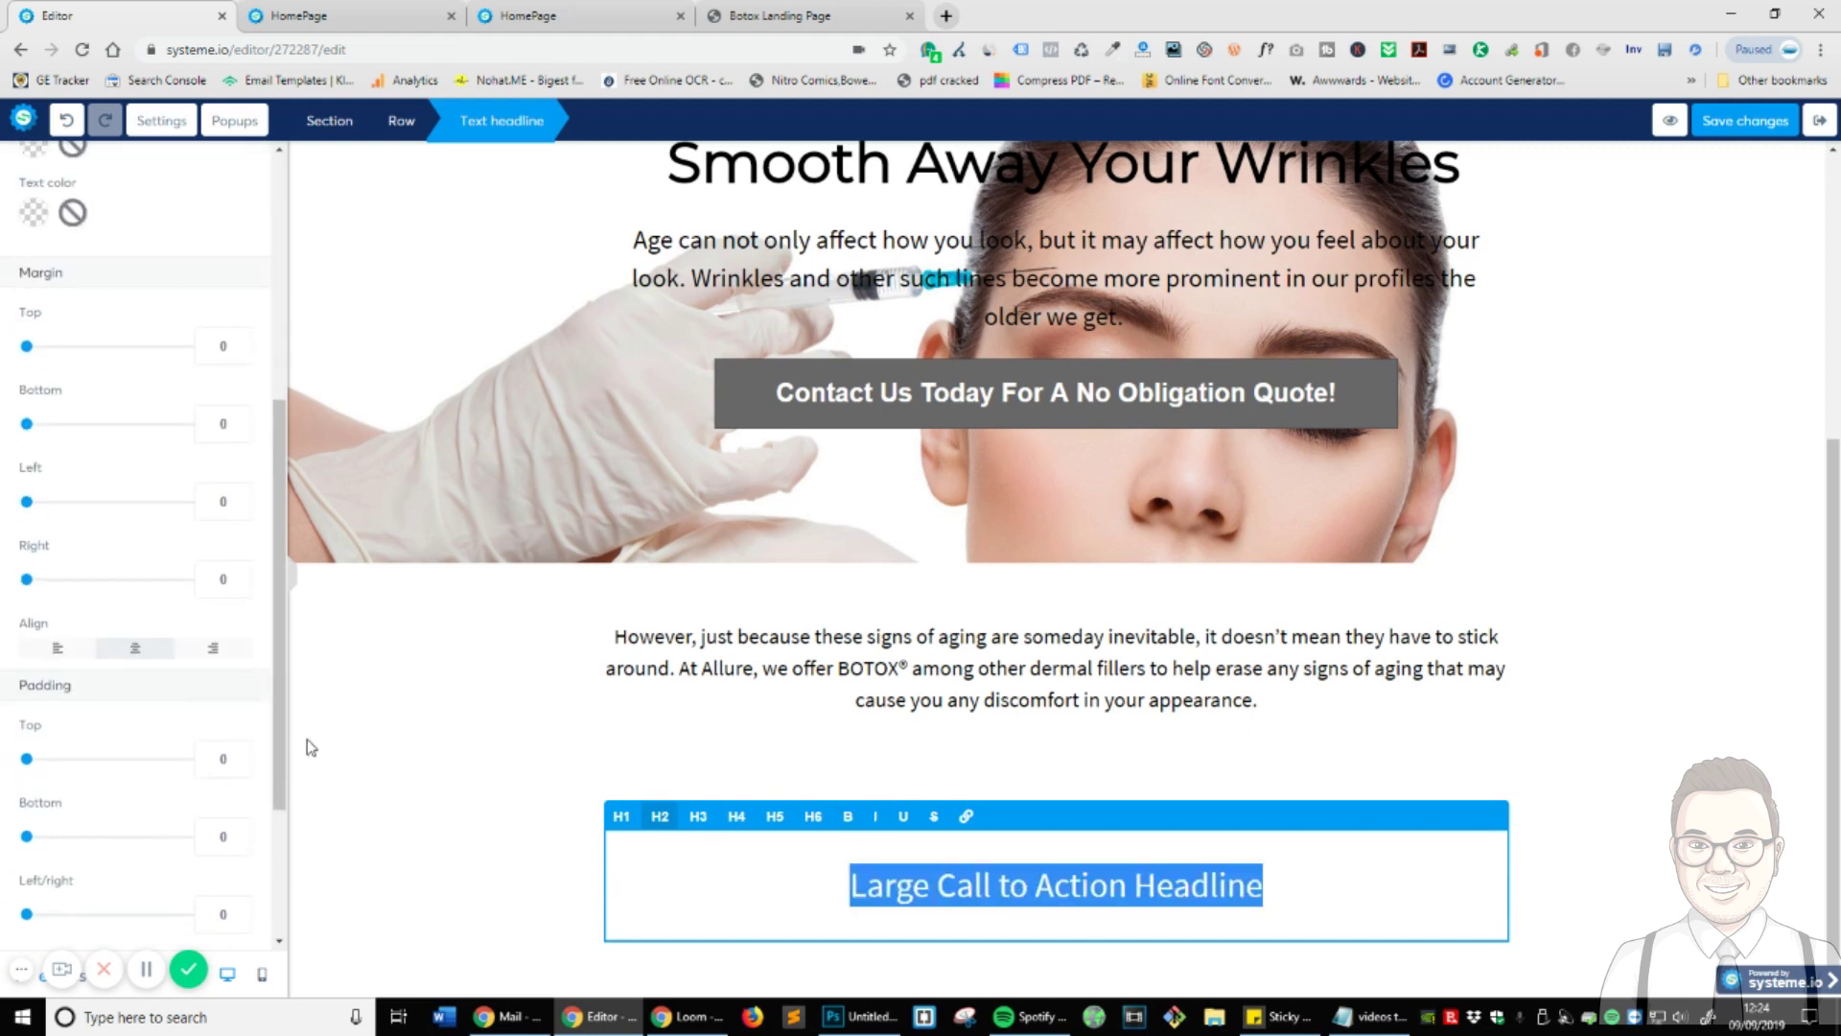
scroll(193, 564, "up", 3)
scroll(193, 562, "down", 2)
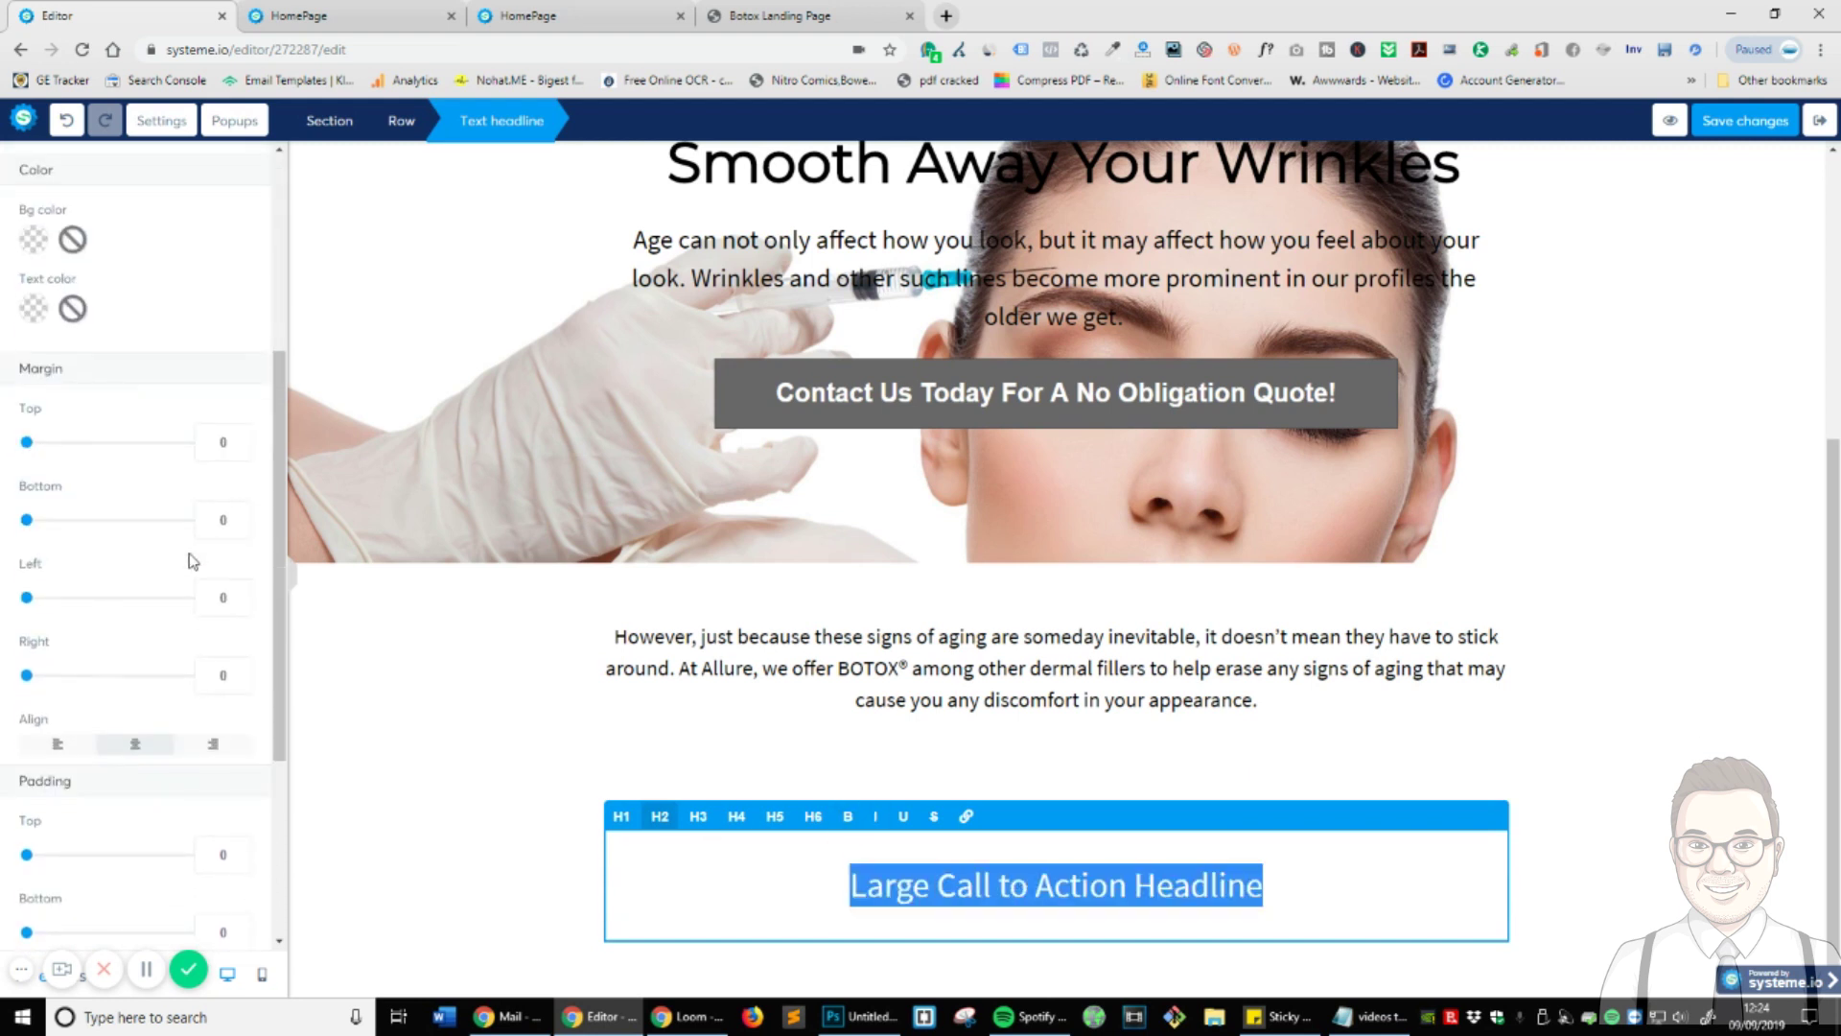
left_click(60, 746)
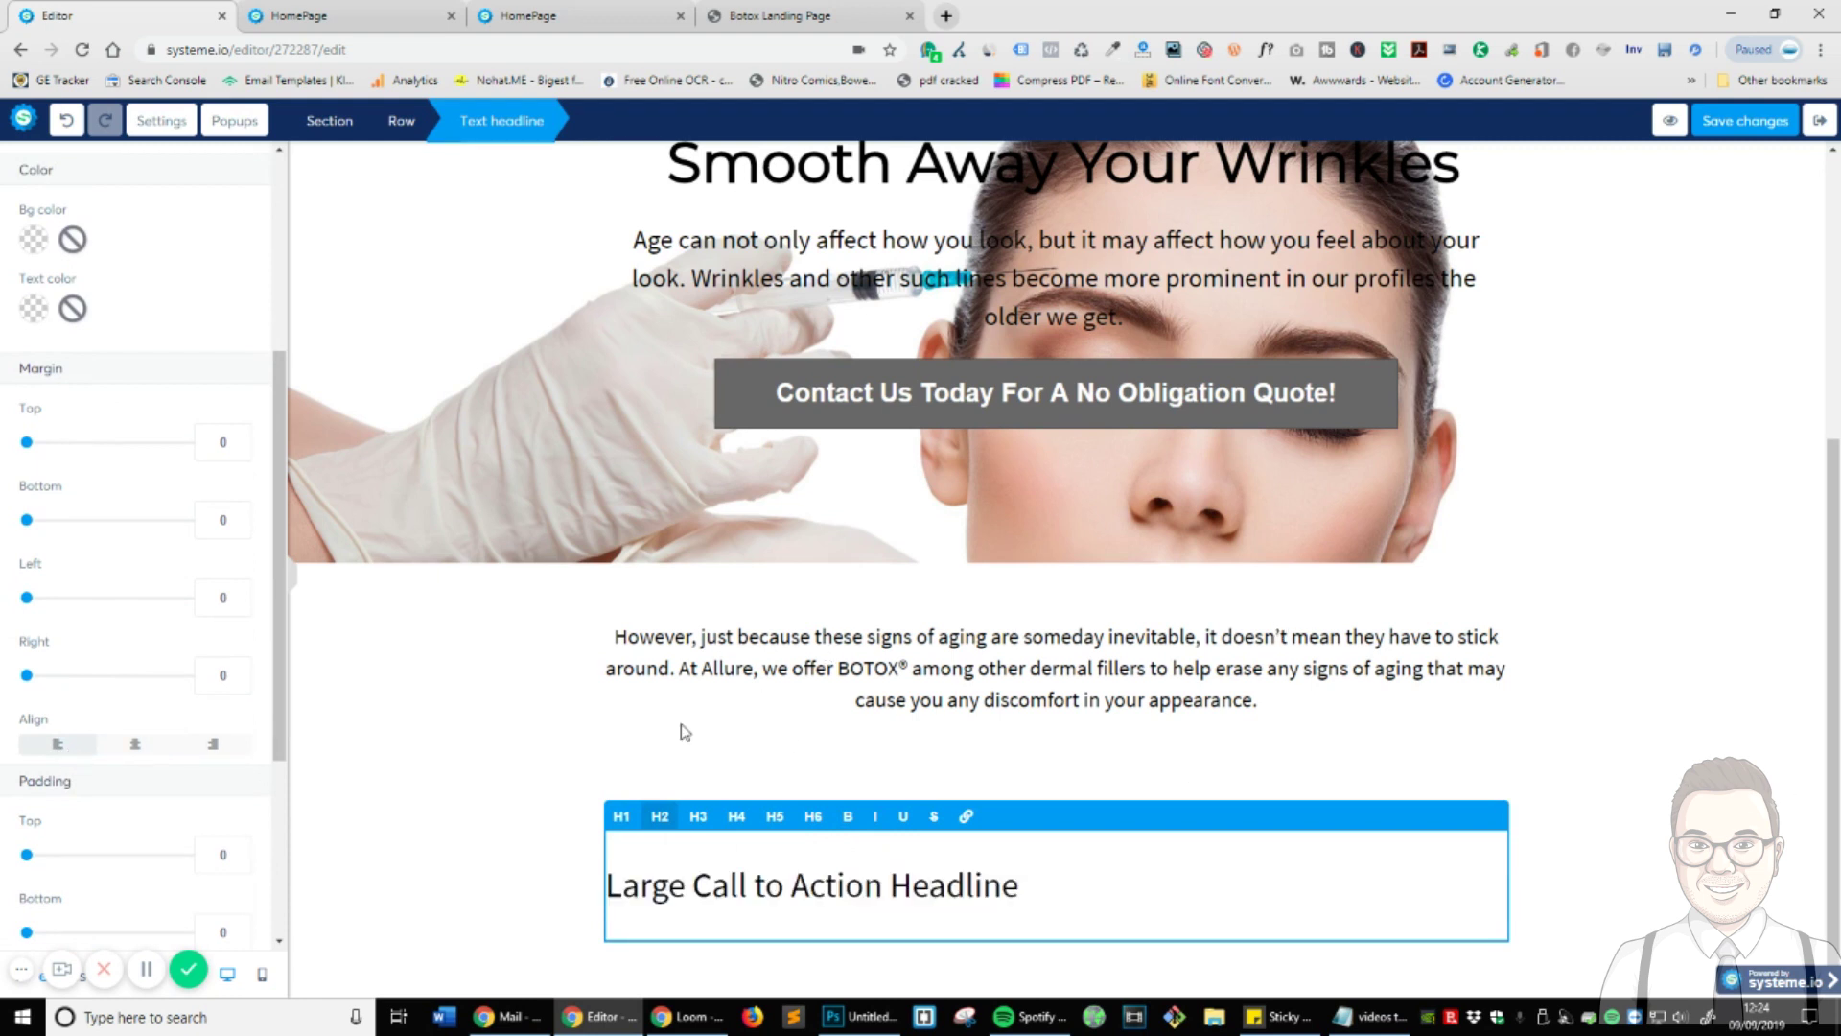
left_click(399, 763)
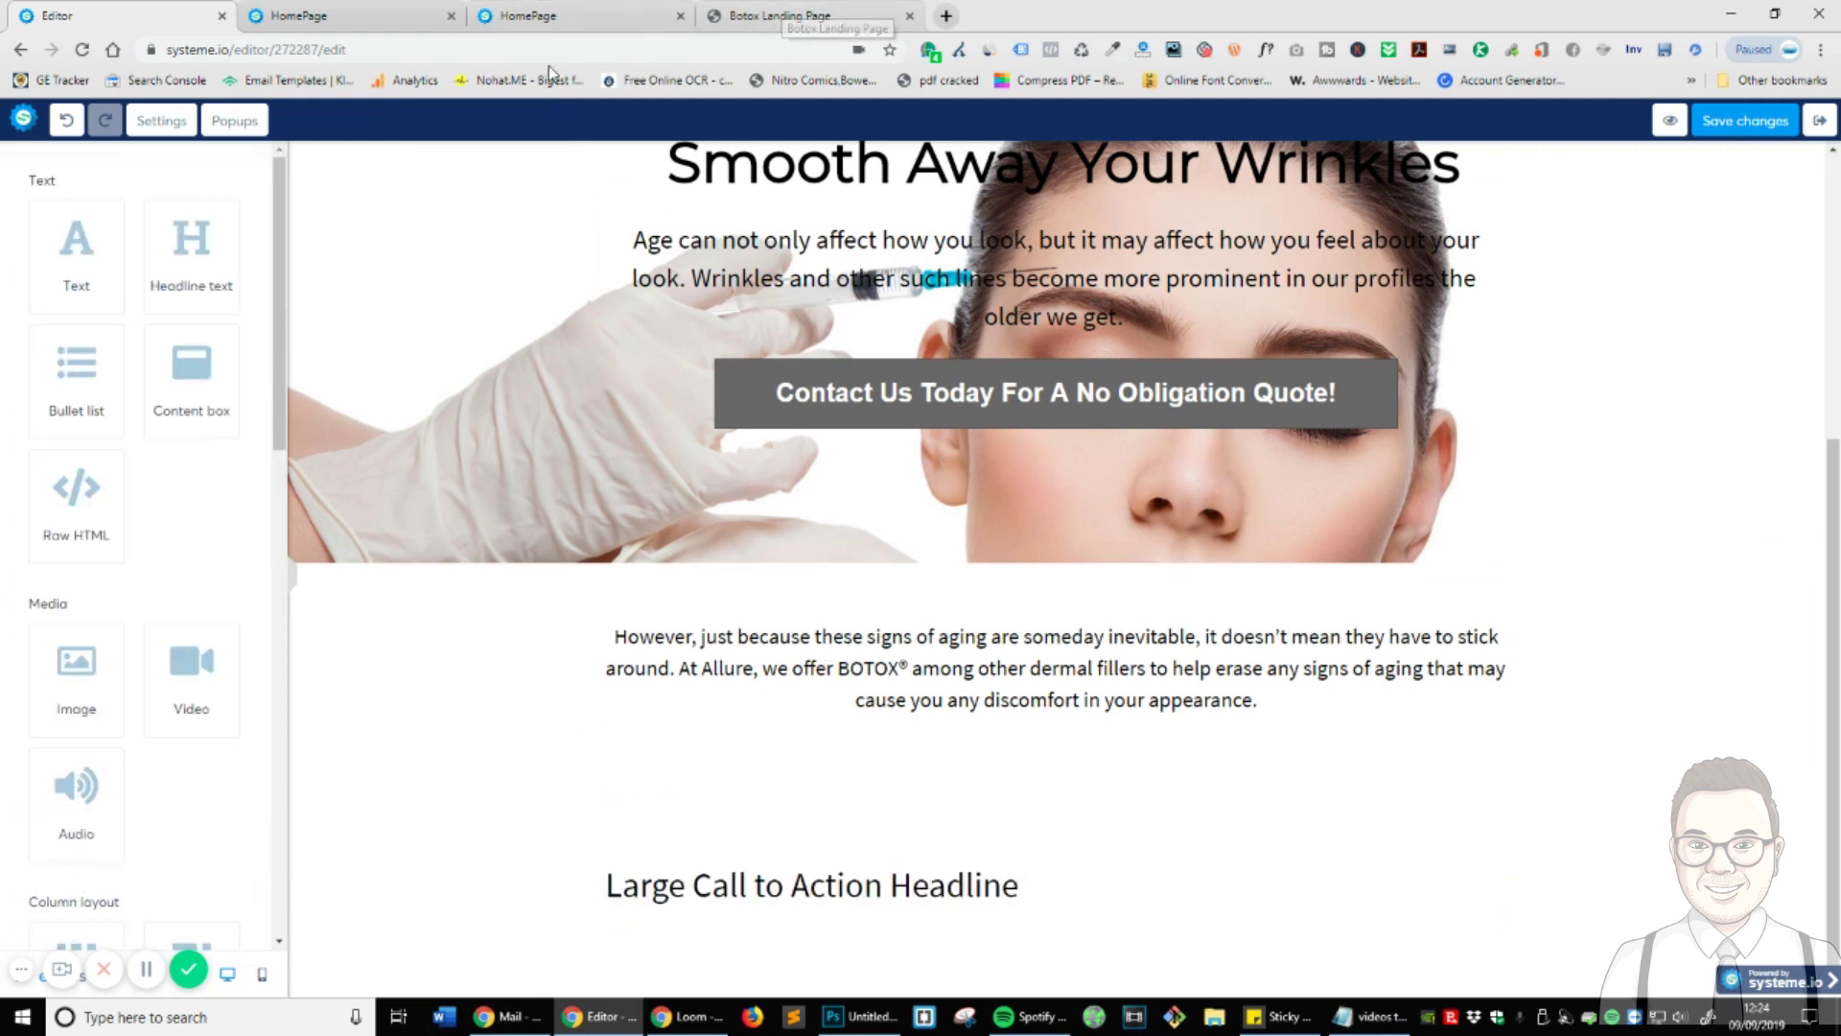
- Duplicate the intro paragraph, move the copy below the new headline, and left-align it
left_click(1026, 662)
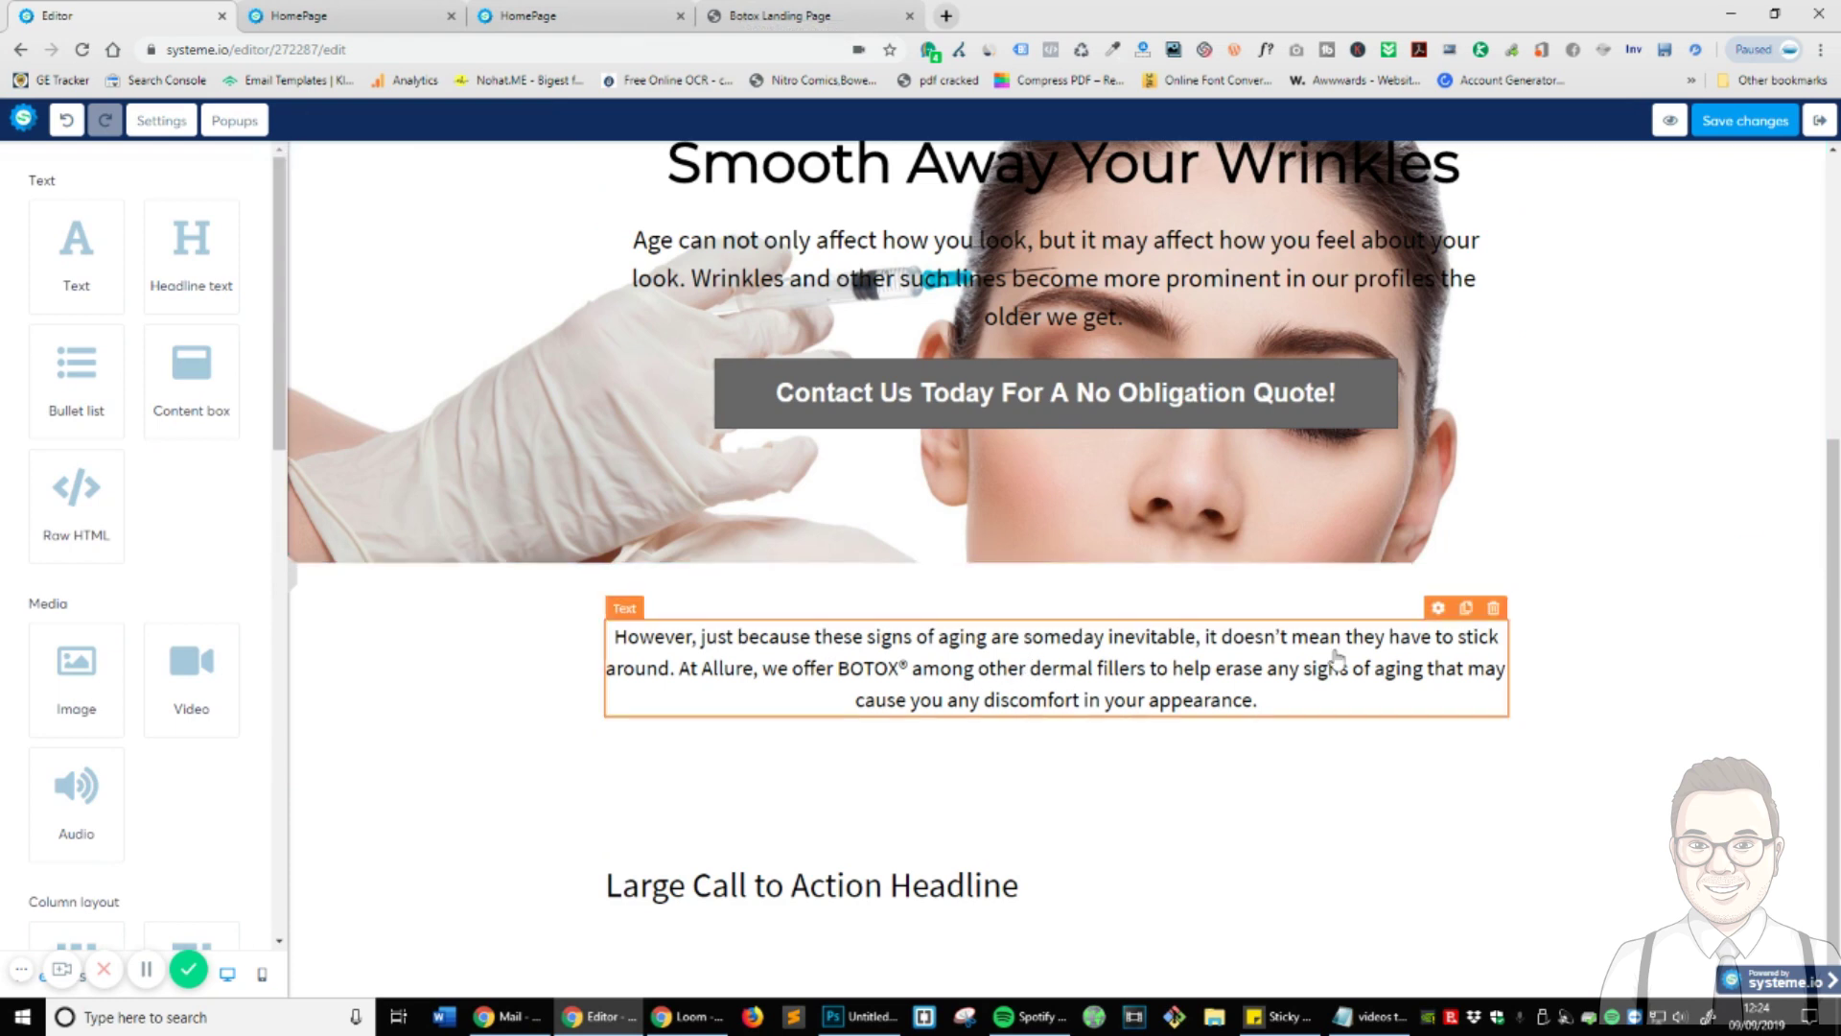
left_click(1467, 606)
scroll(1247, 585, "down", 1)
left_click_drag(1429, 638, 896, 919)
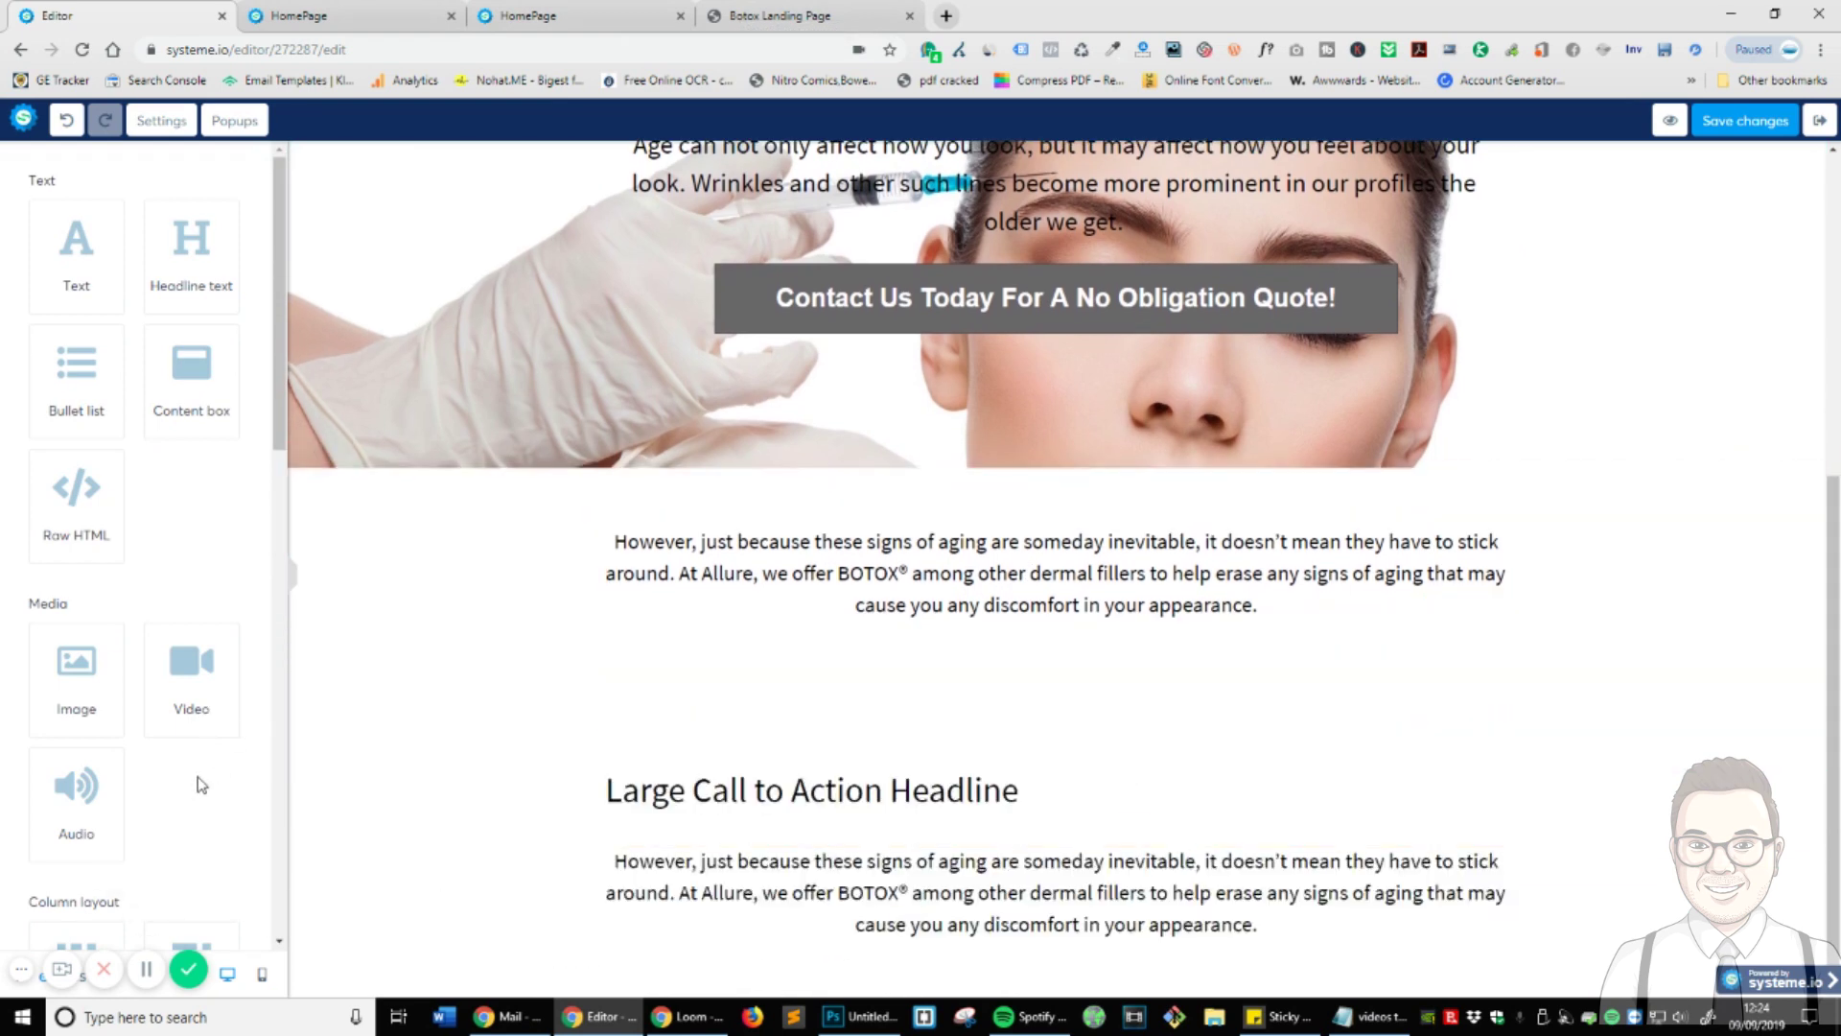
left_click(788, 847)
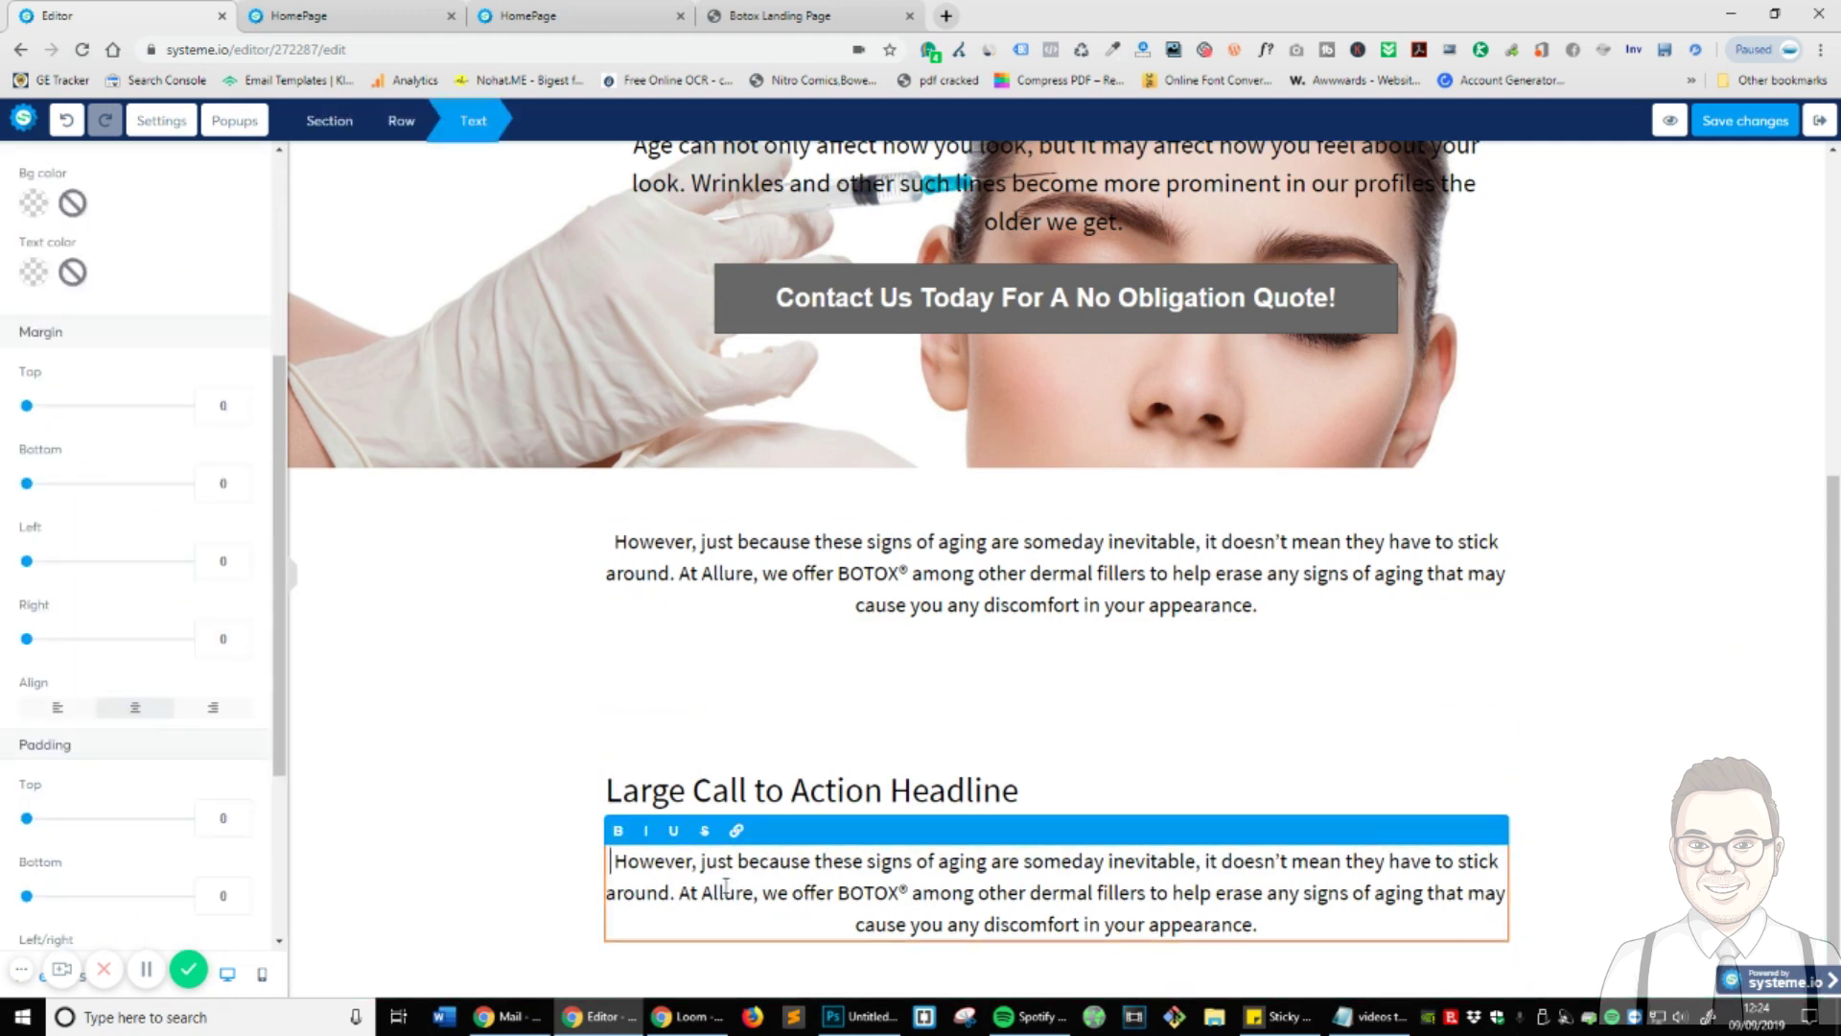
left_click(57, 711)
left_click(892, 732)
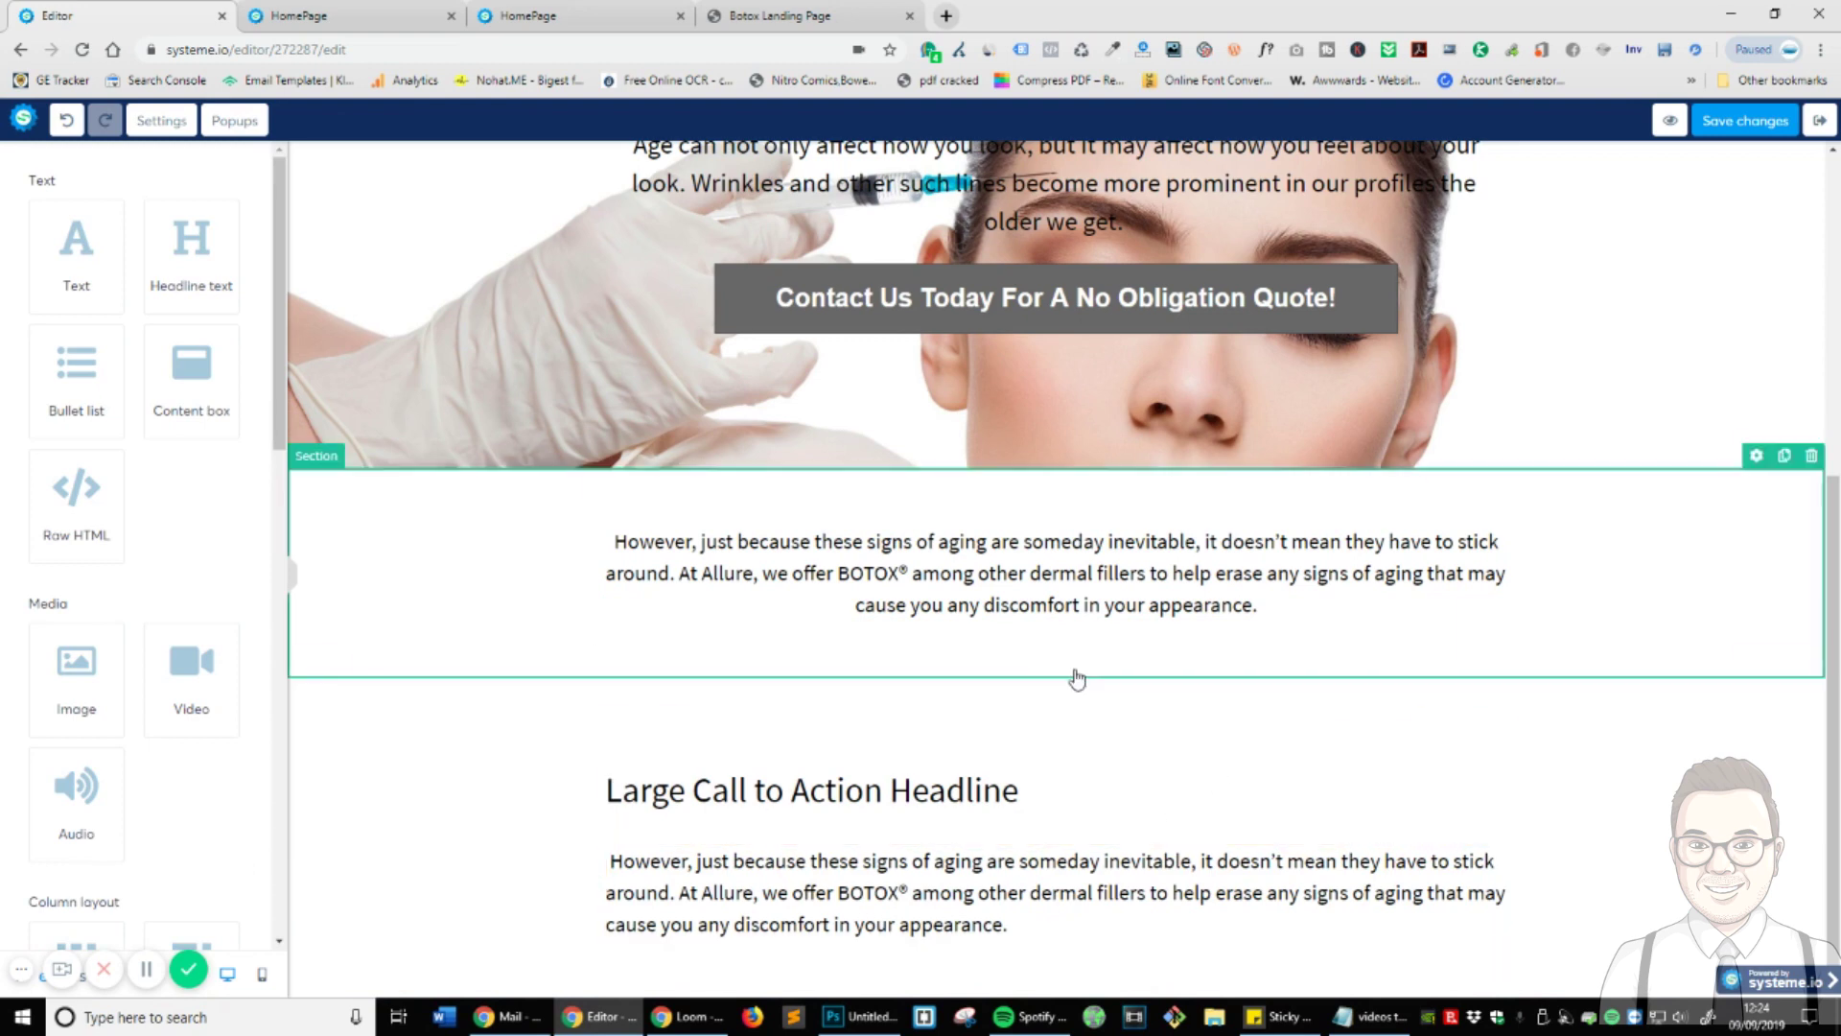
- Replace the placeholder headline with 'What Are BOTOX® and Dermal Fillers?' and set its line height to 45
scroll(960, 480, "up", 1)
scroll(912, 316, "down", 1)
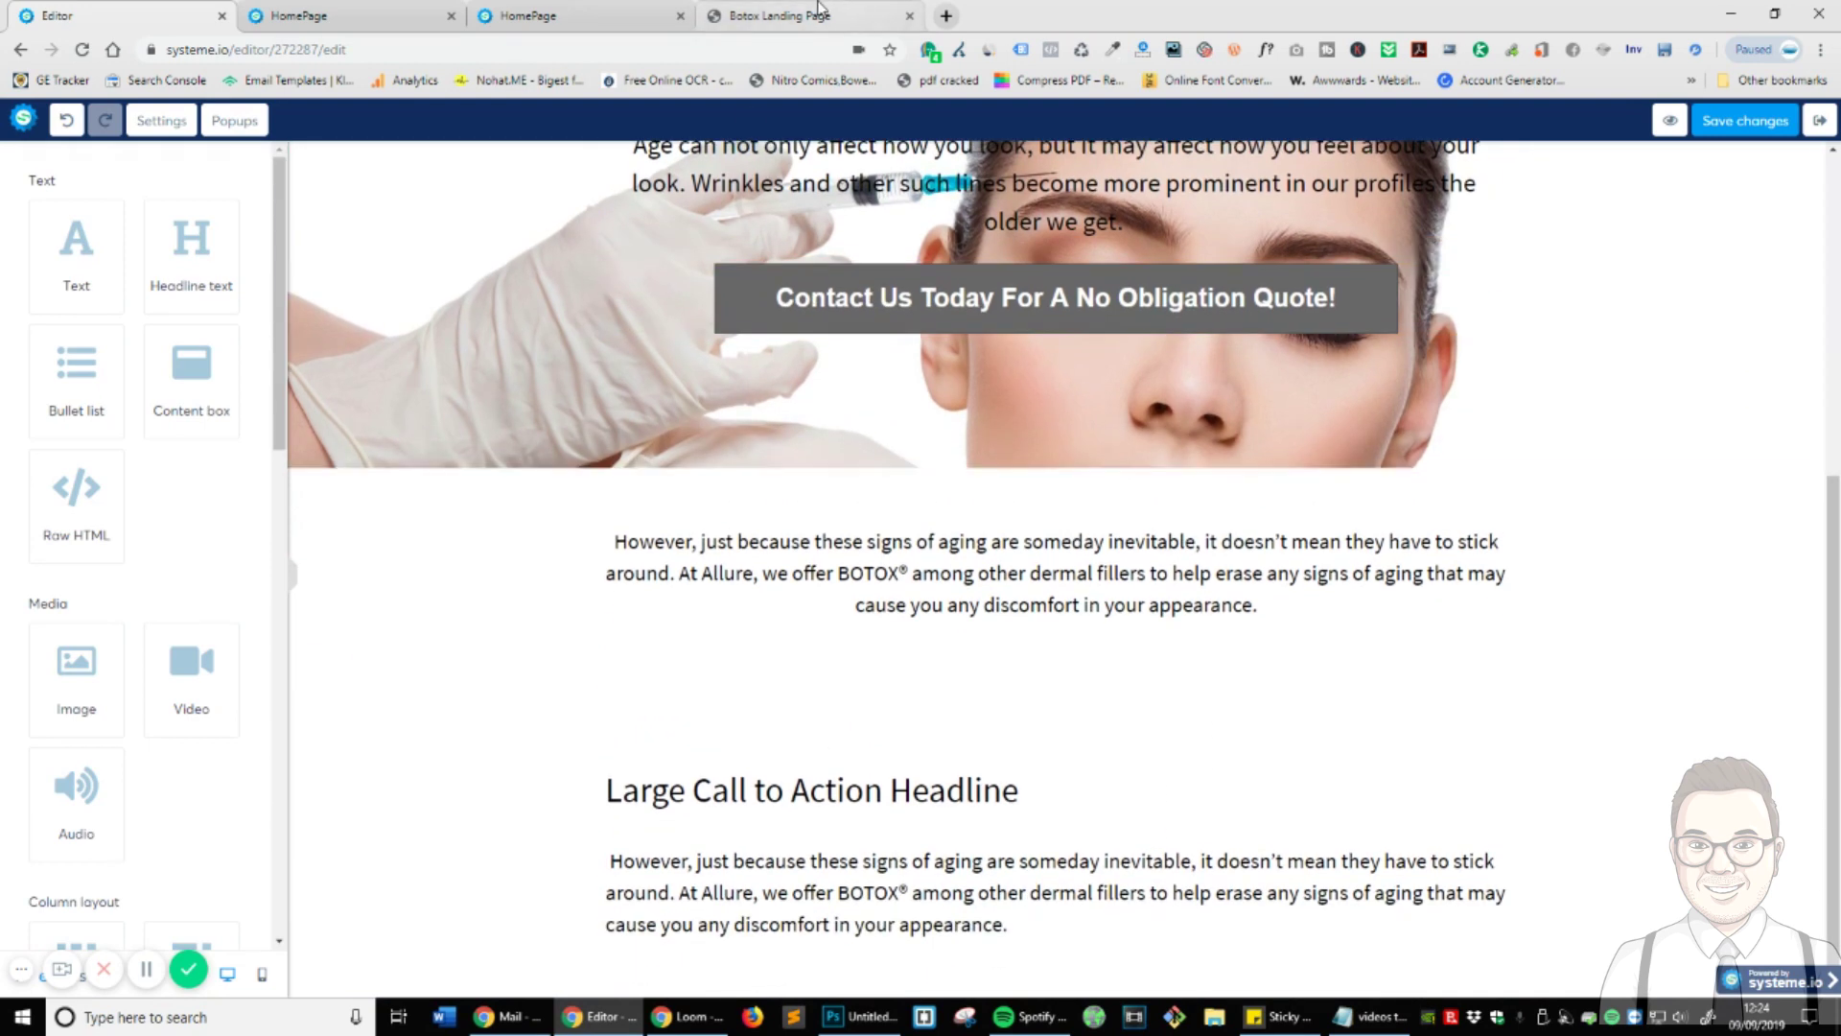
left_click(833, 17)
triple_click(668, 600)
key("ctrl+c")
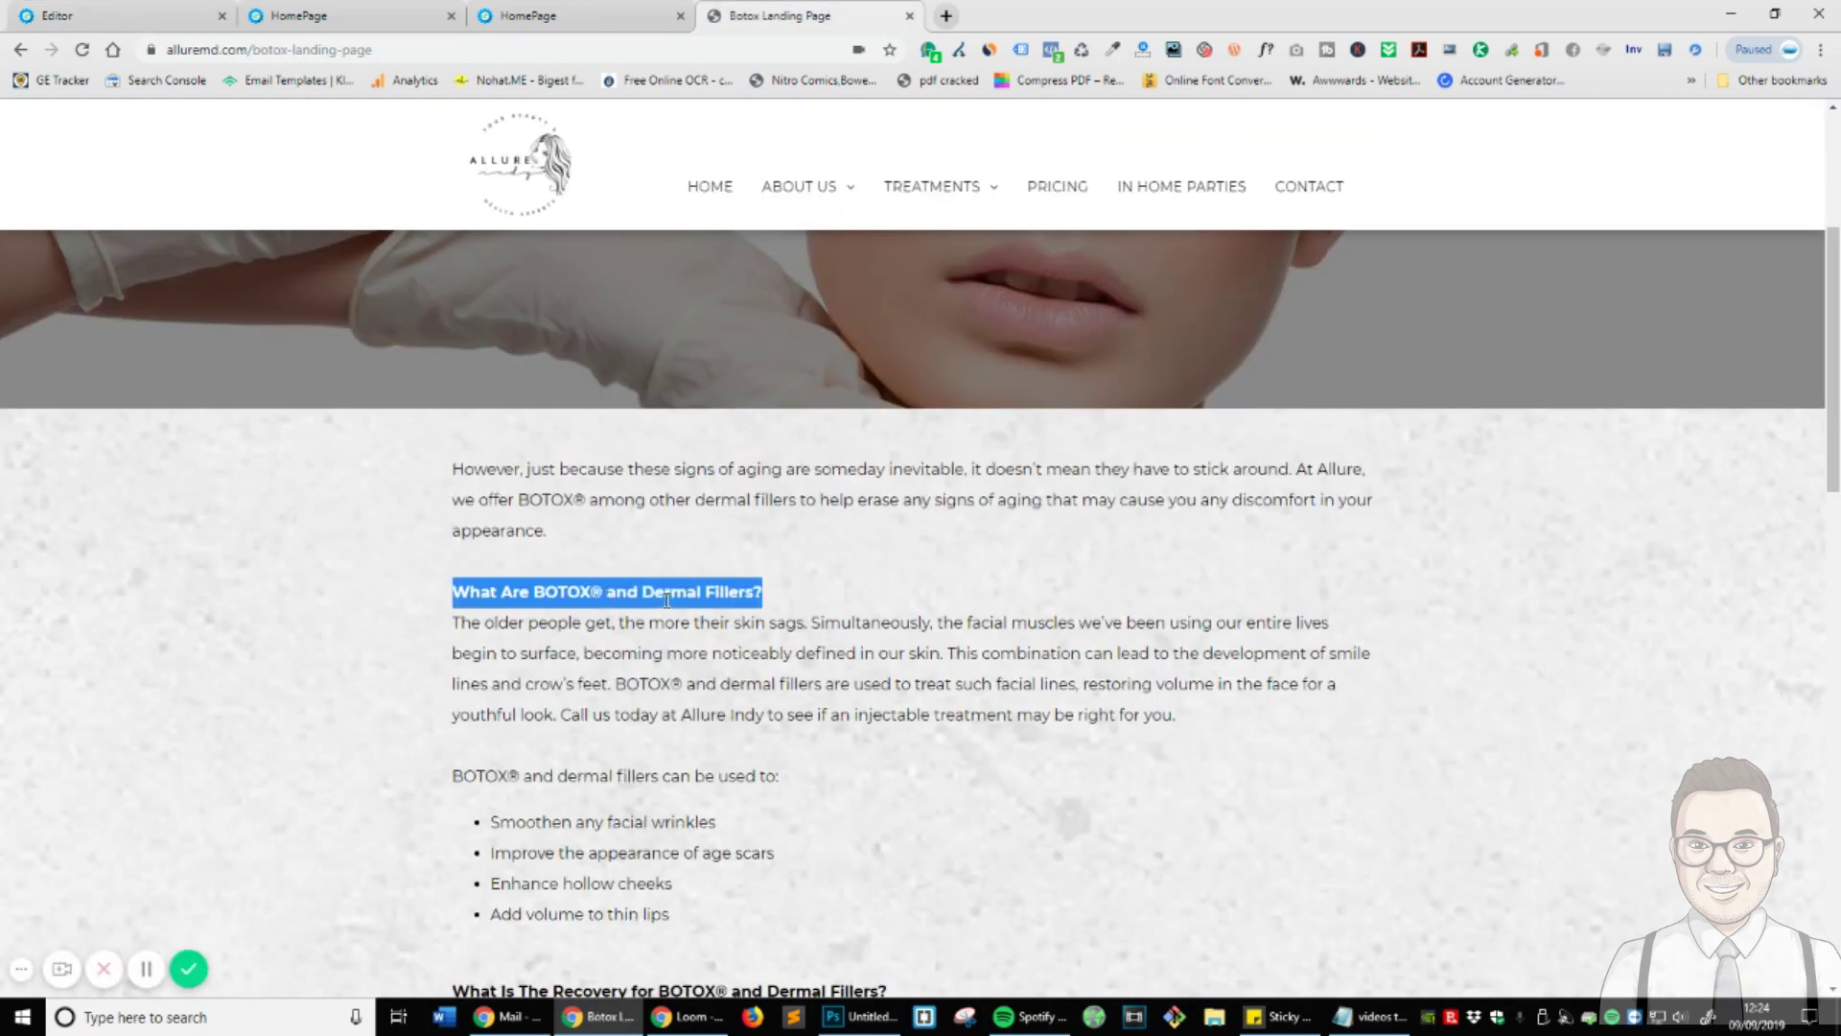
key("ctrl+1")
triple_click(811, 808)
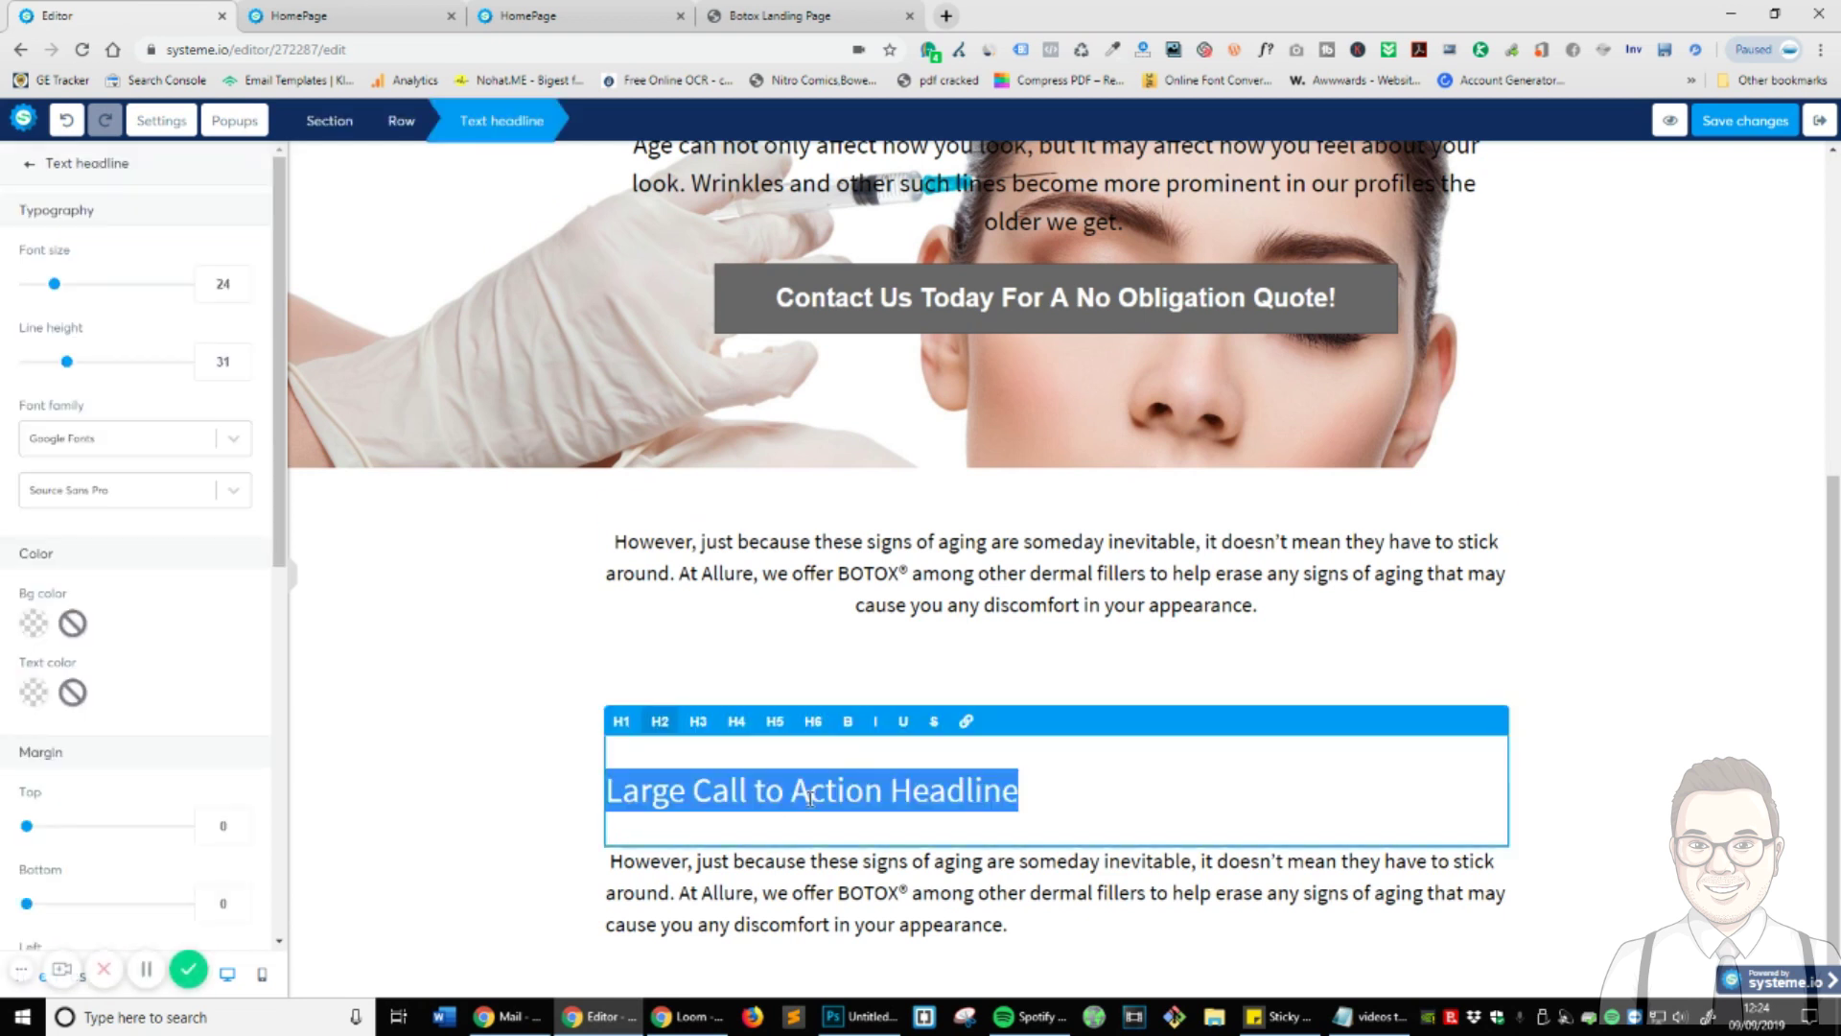
right_click(833, 801)
left_click(925, 538)
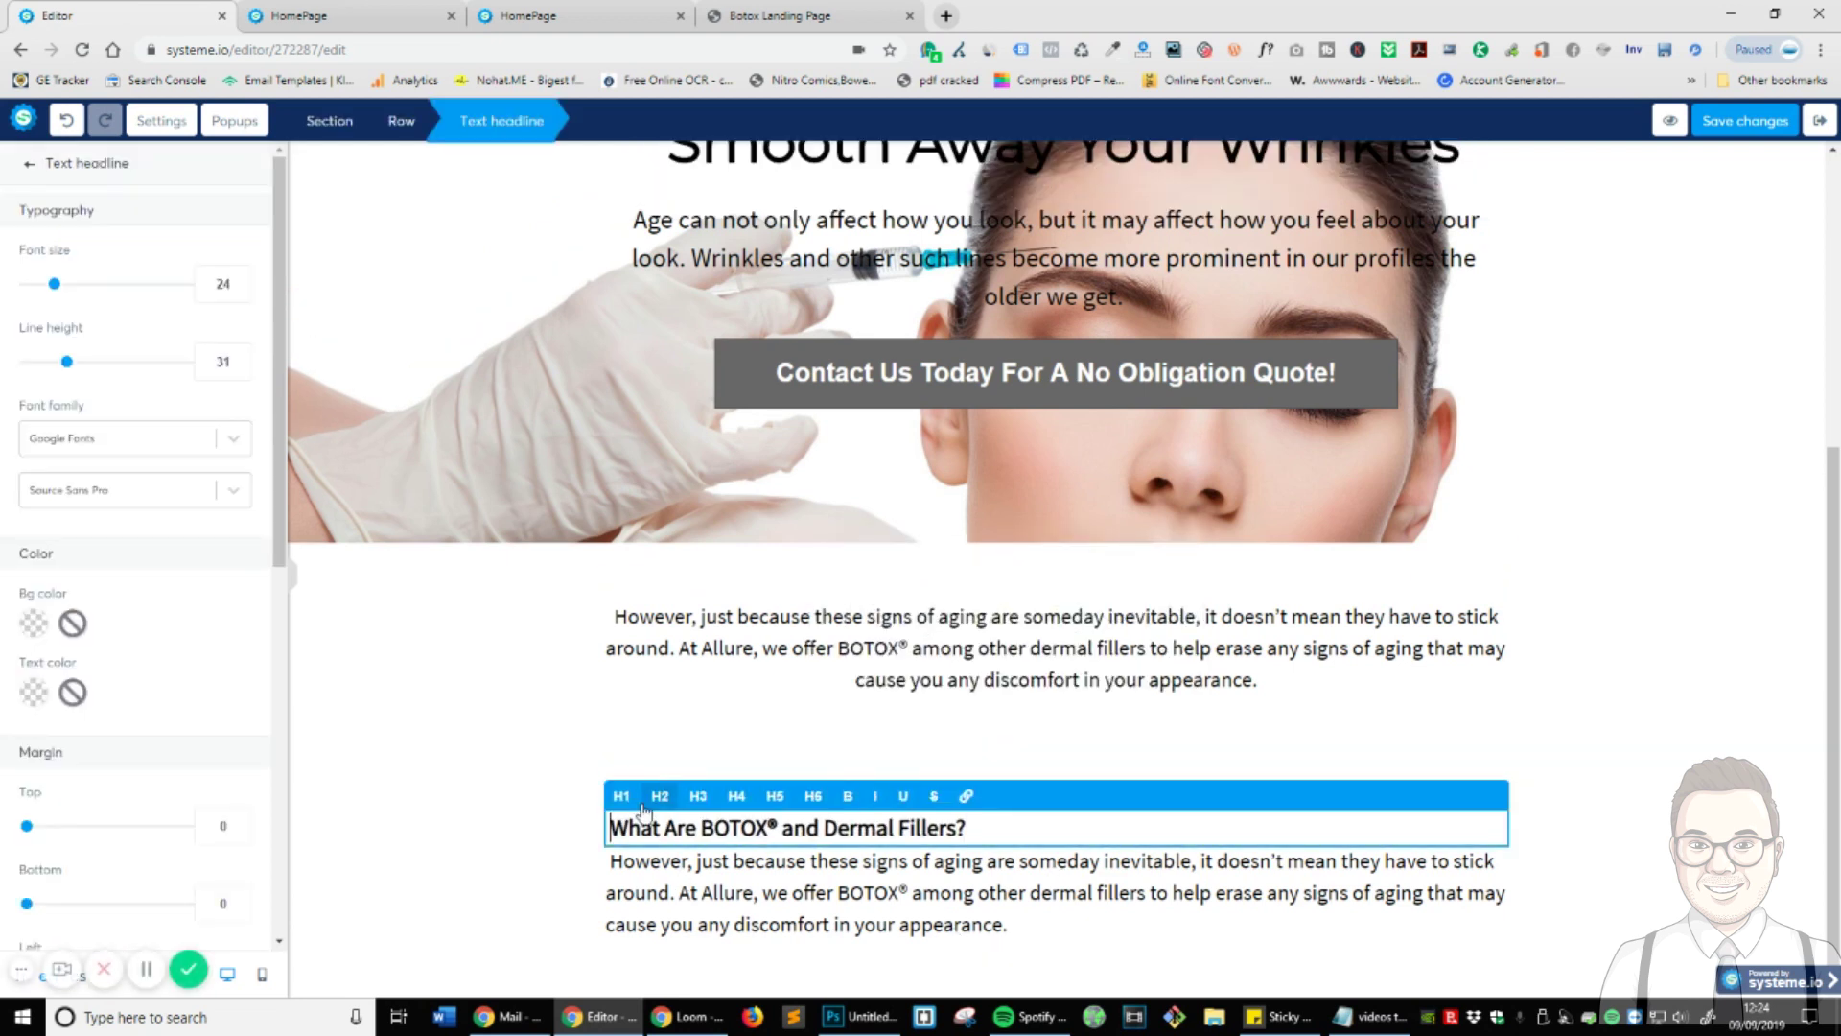
left_click(436, 823)
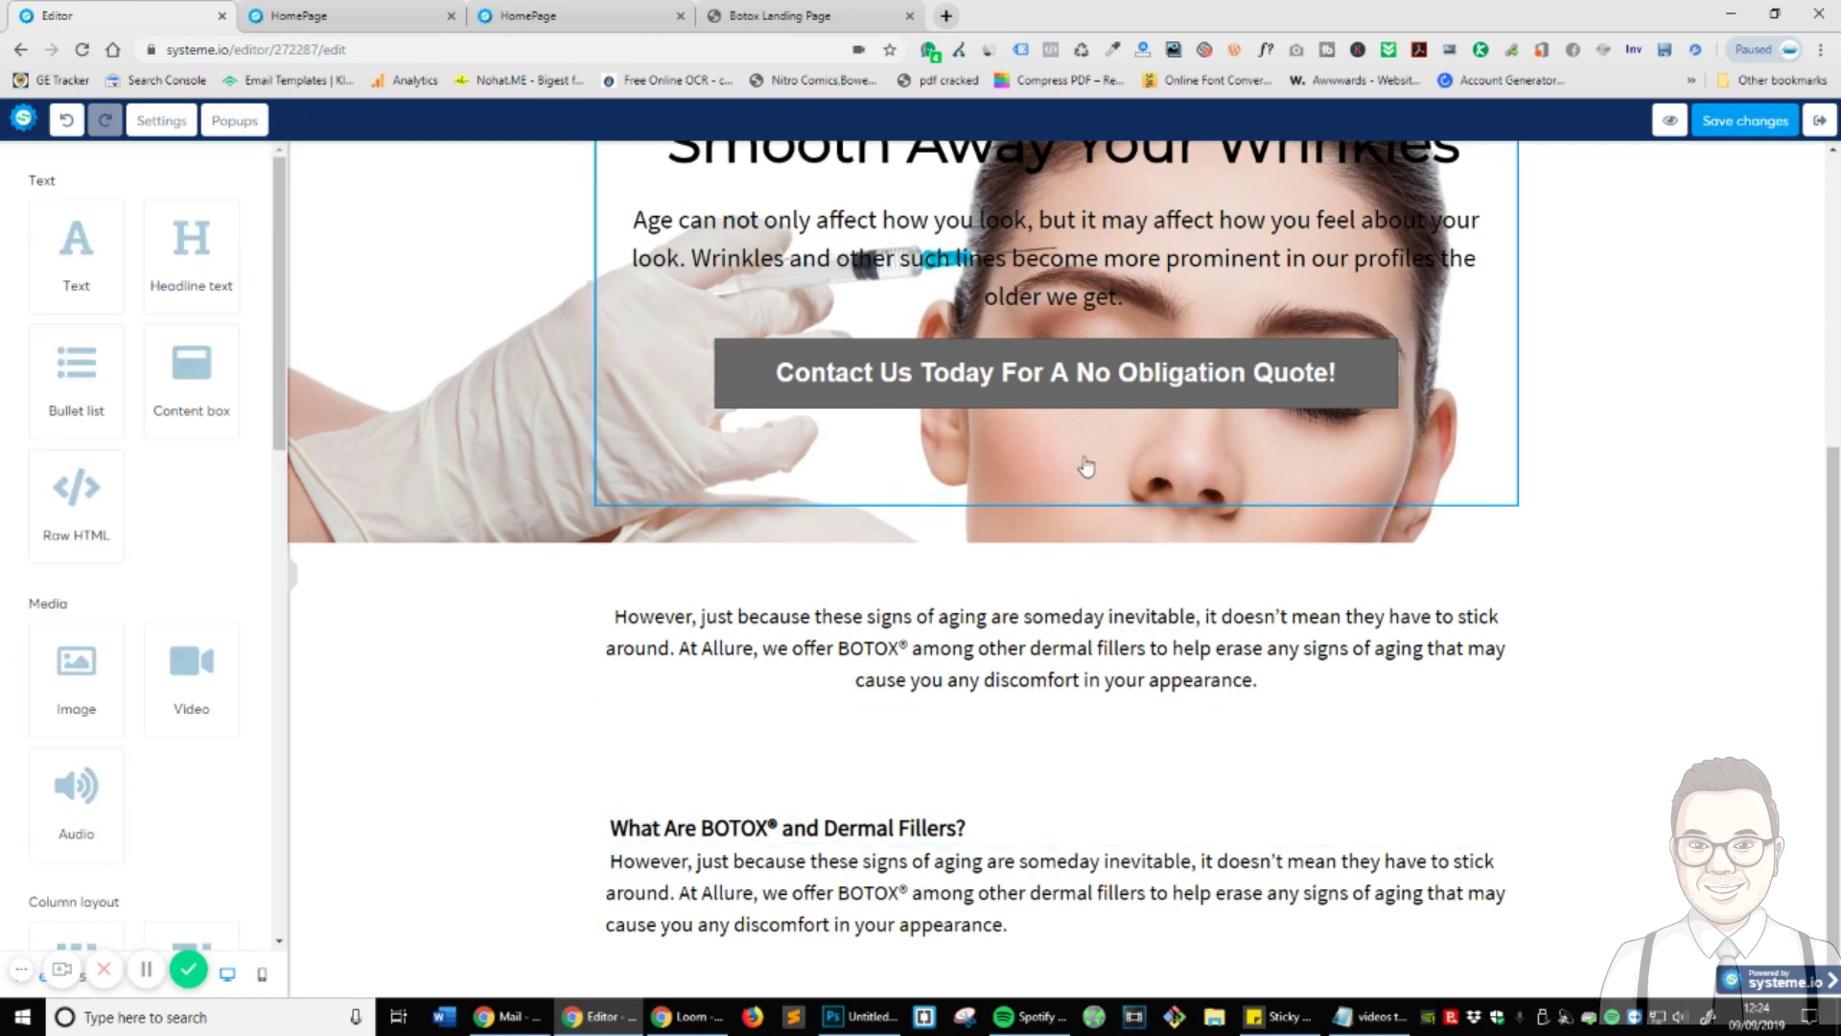
left_click(928, 837)
left_click_drag(66, 363, 95, 387)
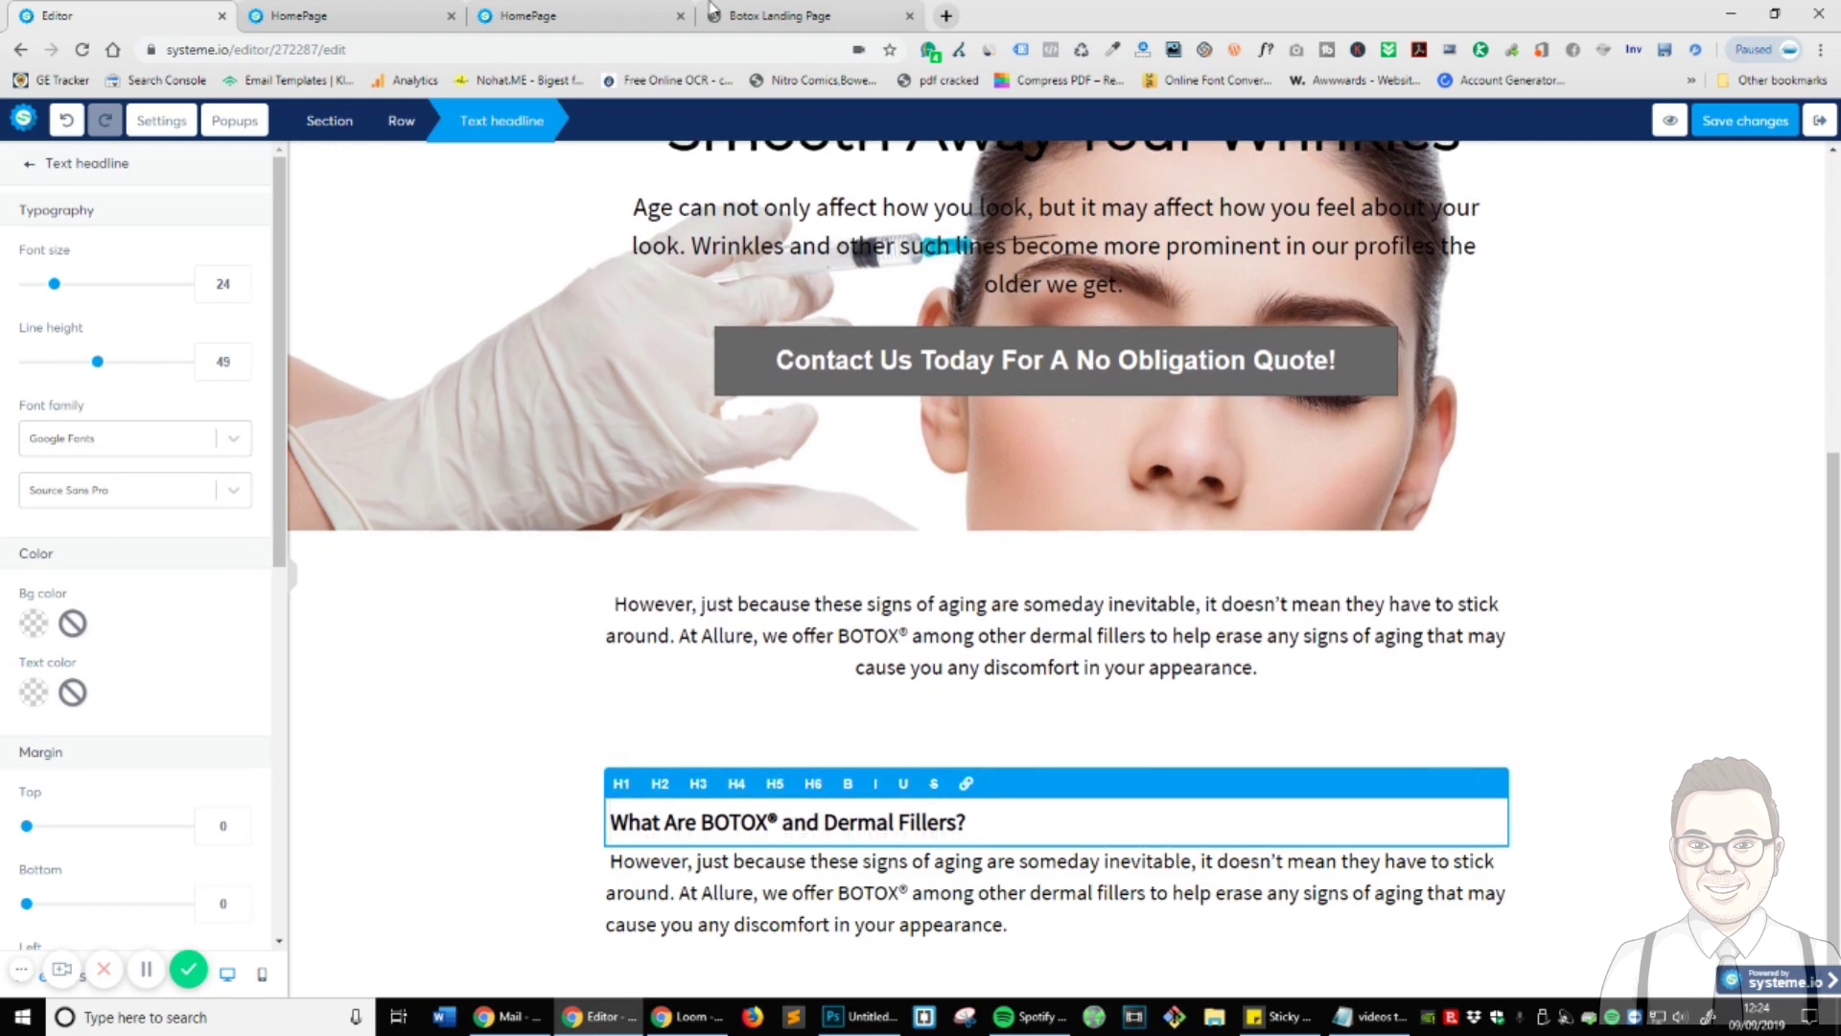
- Replace the copied paragraph with the Allure page's explanation of BOTOX® and dermal fillers
left_click(594, 15)
left_click(355, 16)
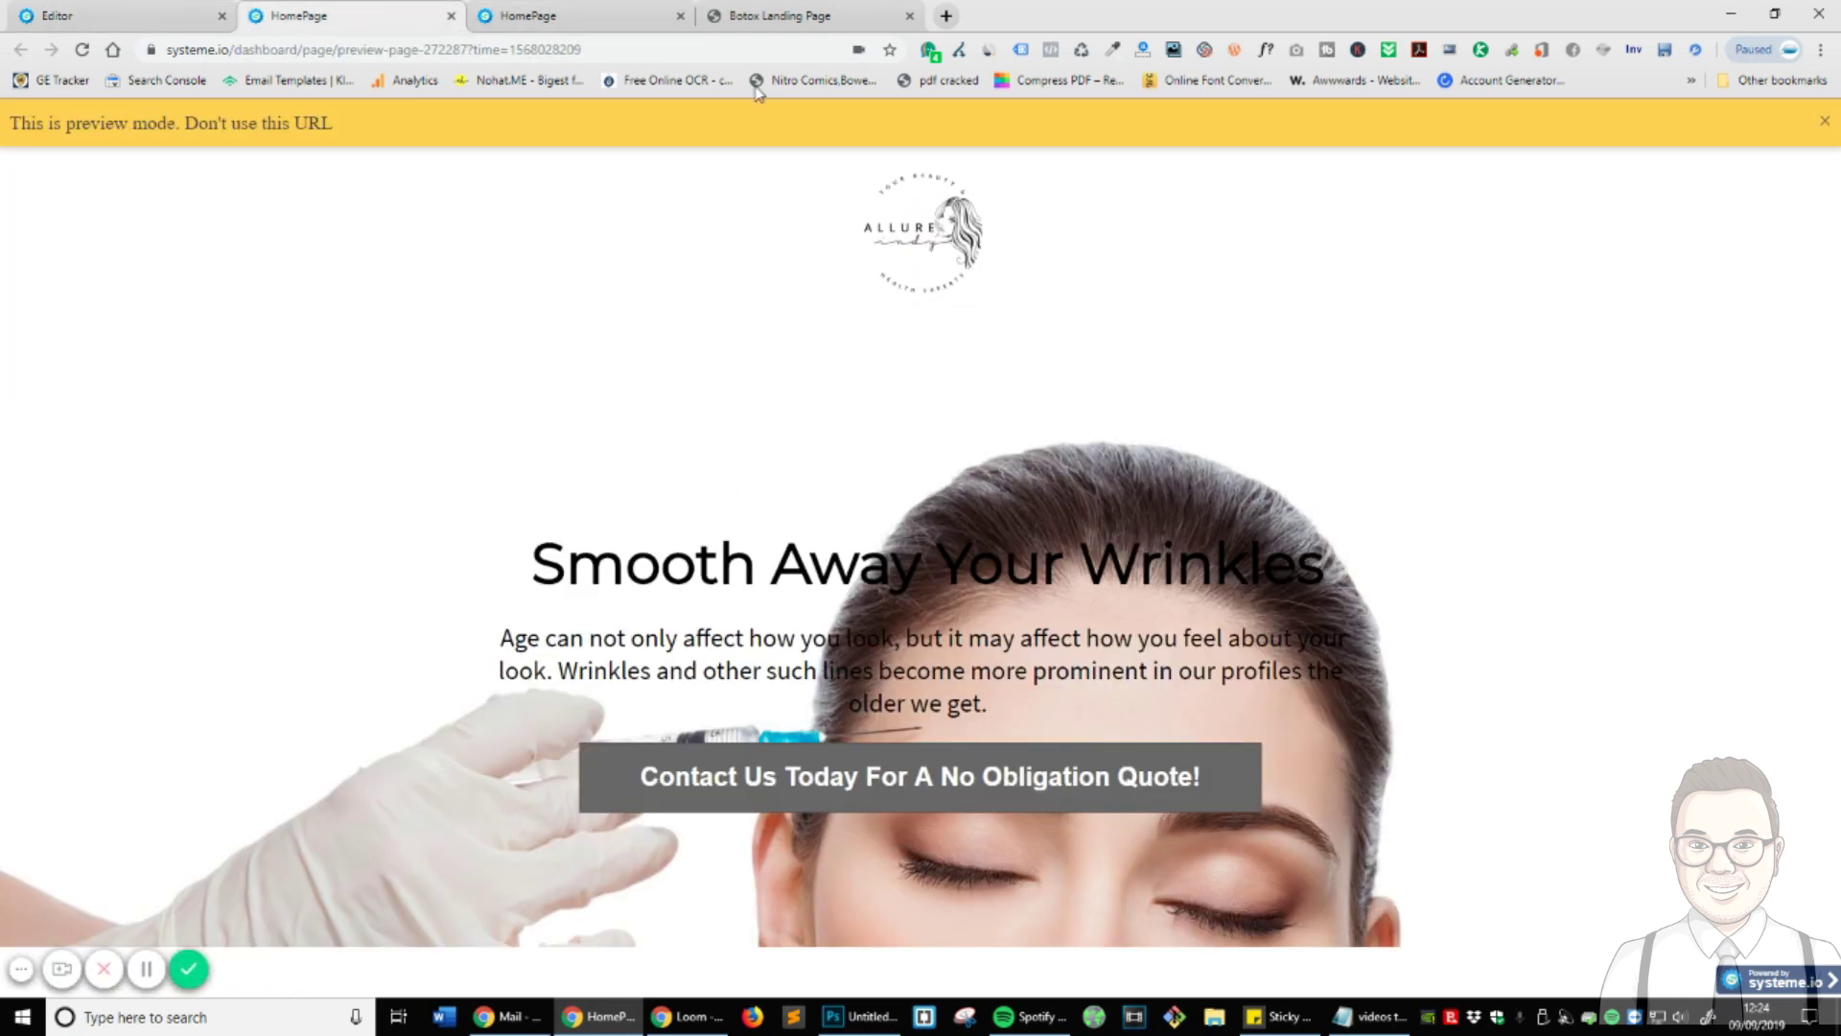
left_click(780, 15)
scroll(930, 695, "down", 2)
triple_click(606, 440)
key("ctrl+c")
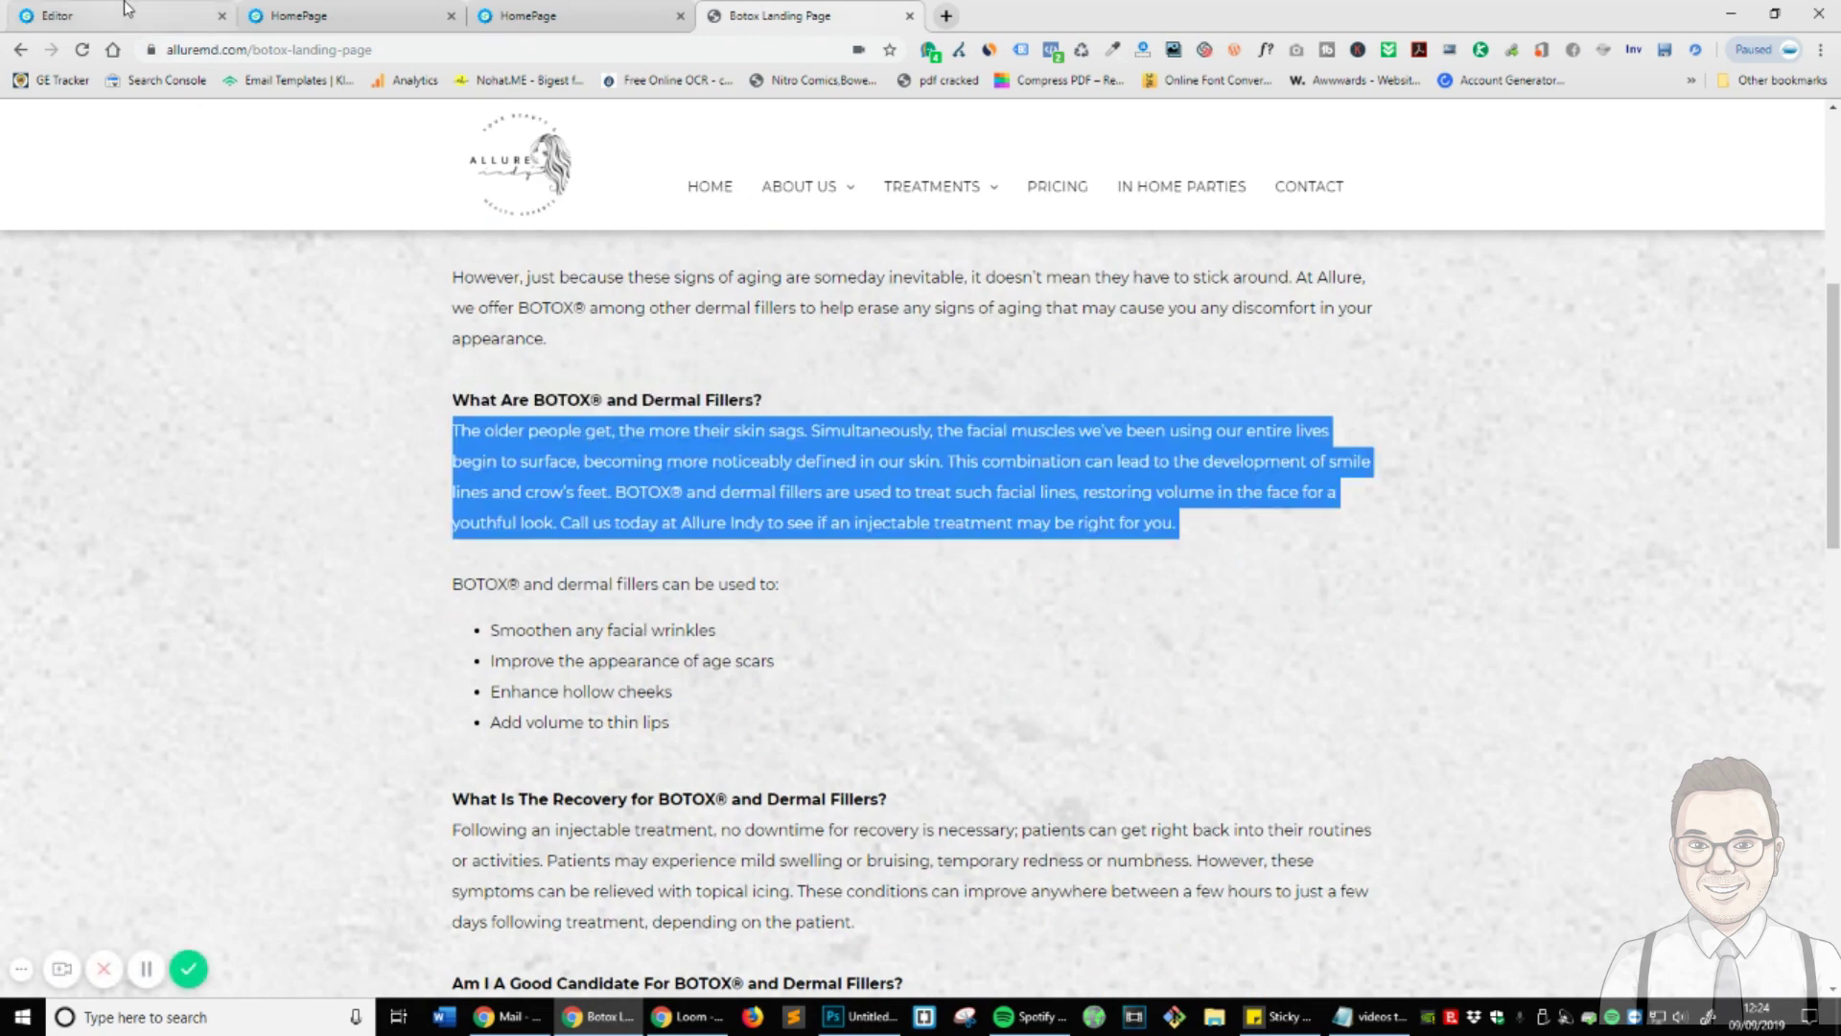
left_click(125, 9)
left_click(995, 887)
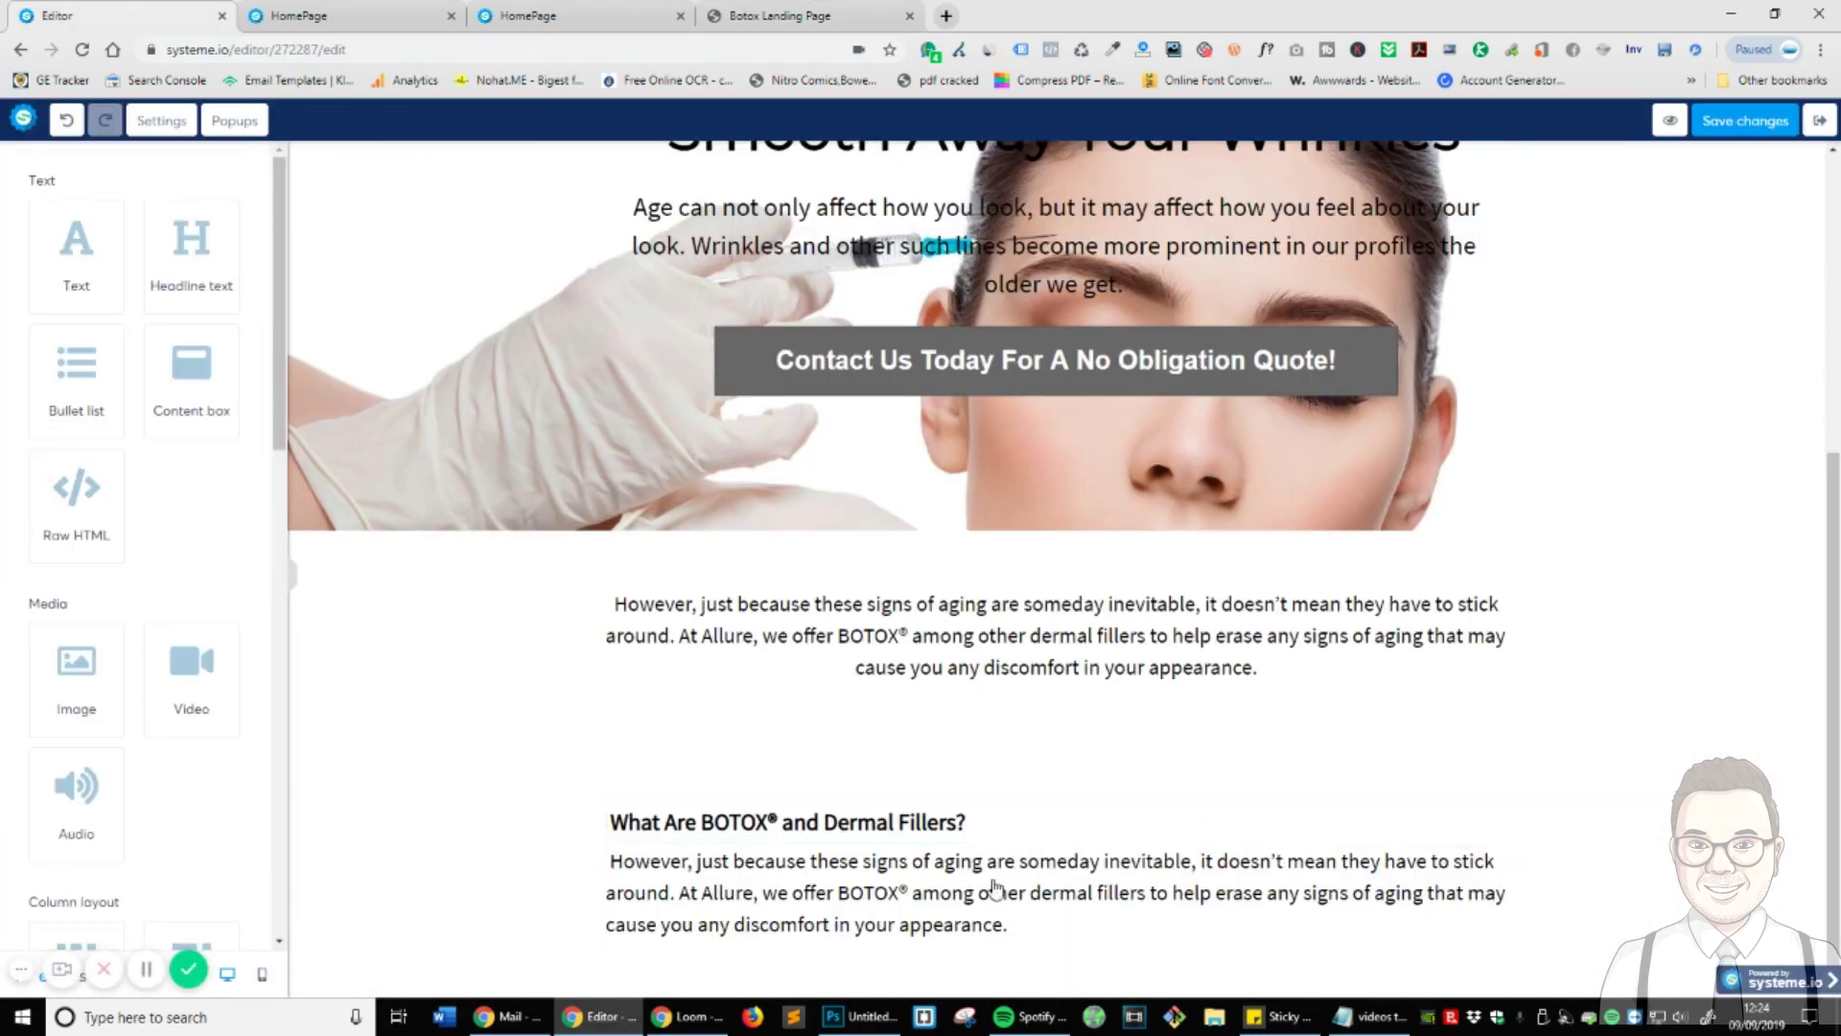
left_click(830, 890)
triple_click(831, 890)
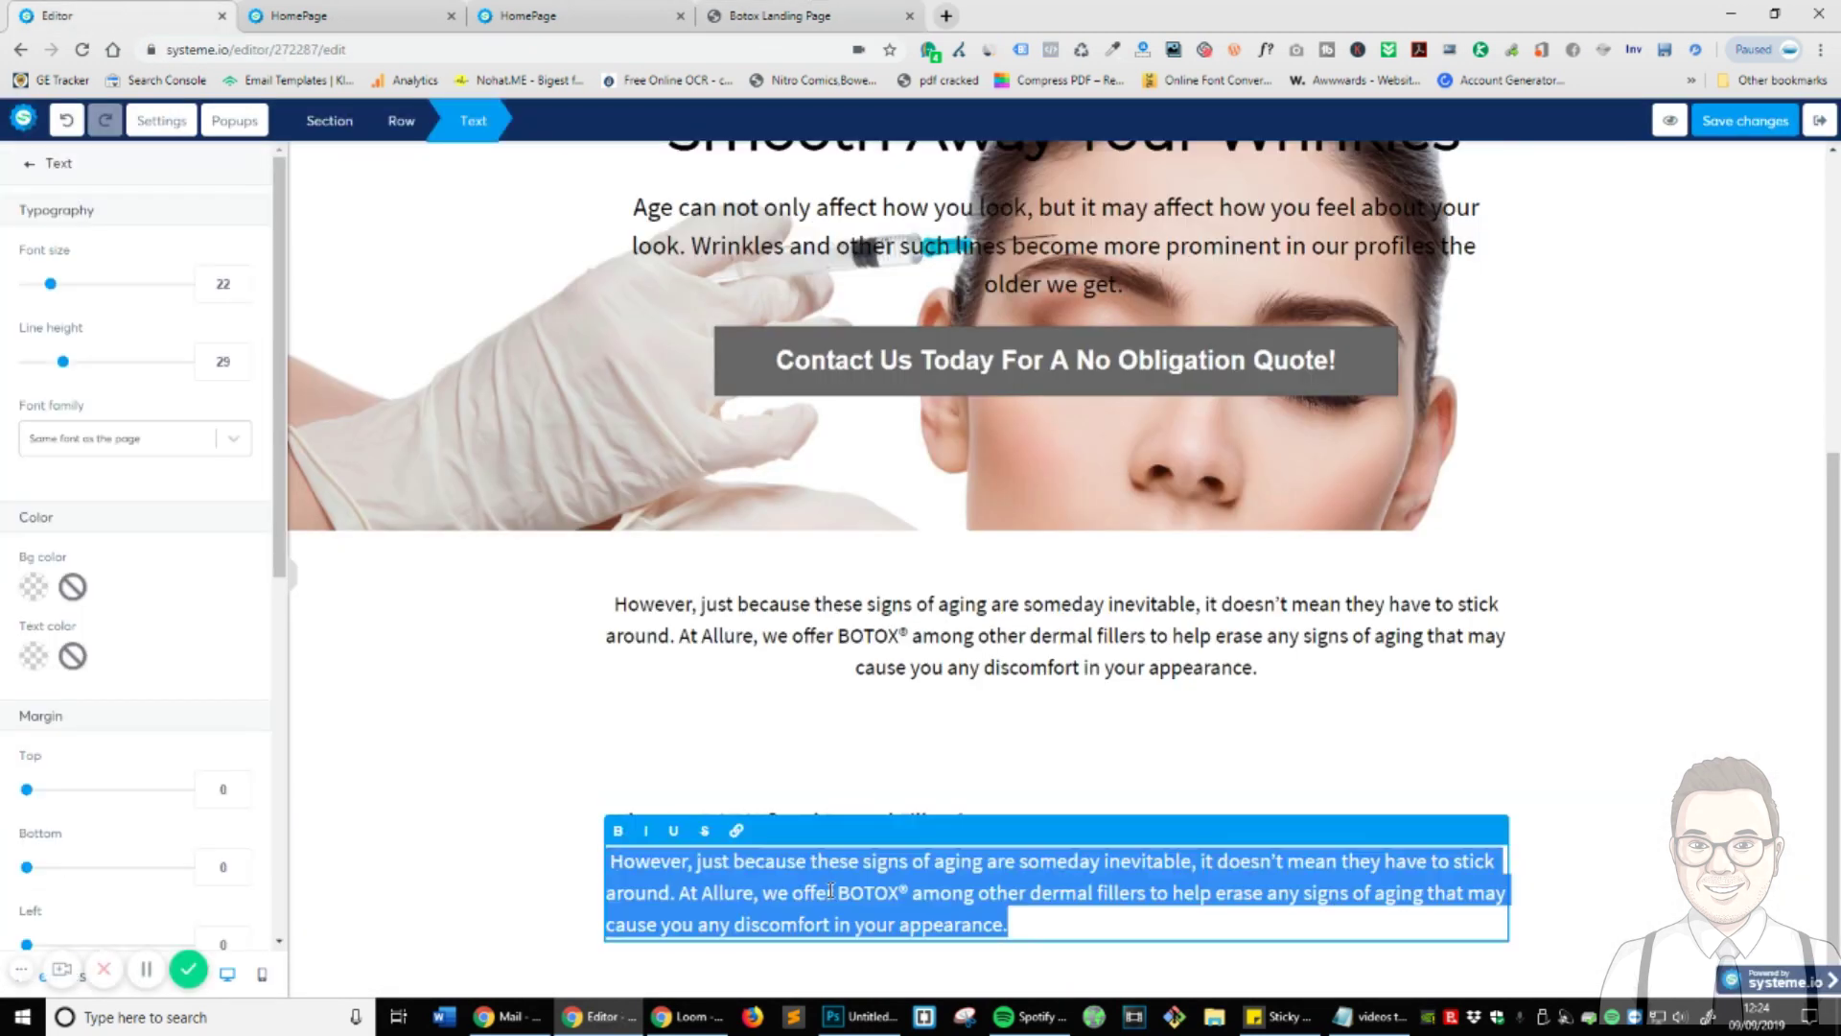
key("ctrl+v")
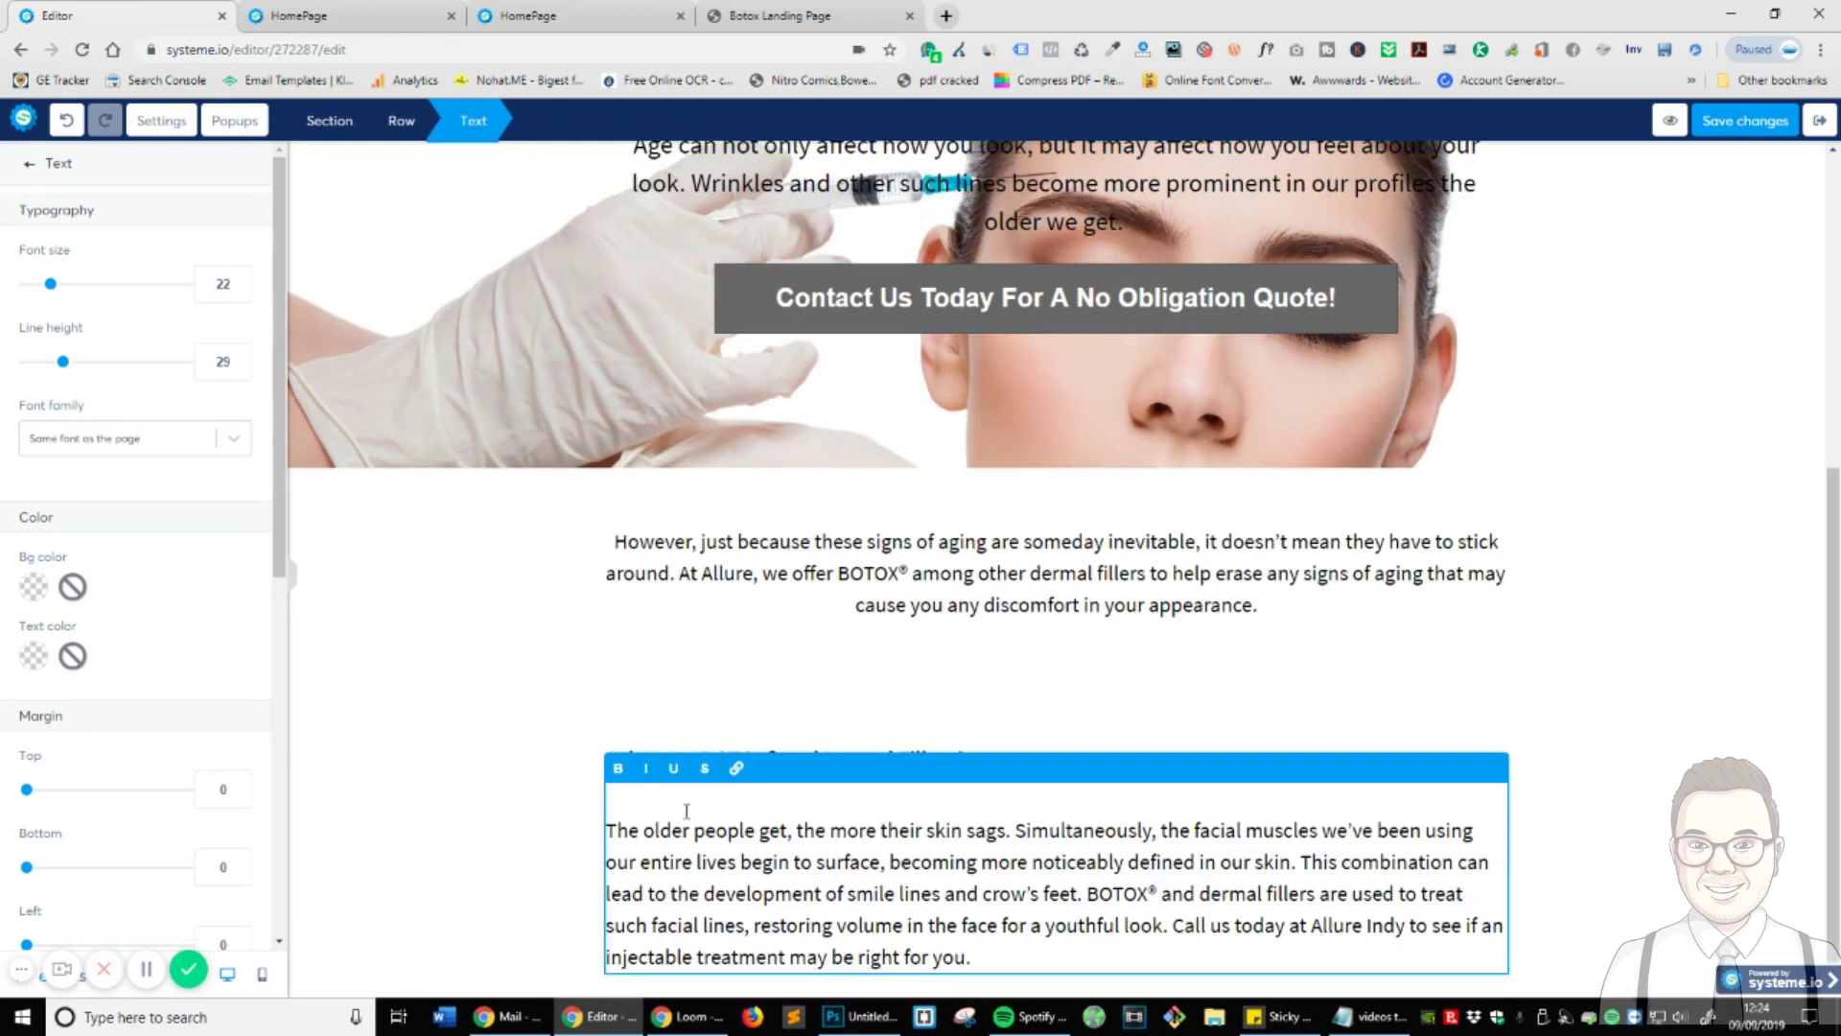
key("BackSpace")
left_click(503, 832)
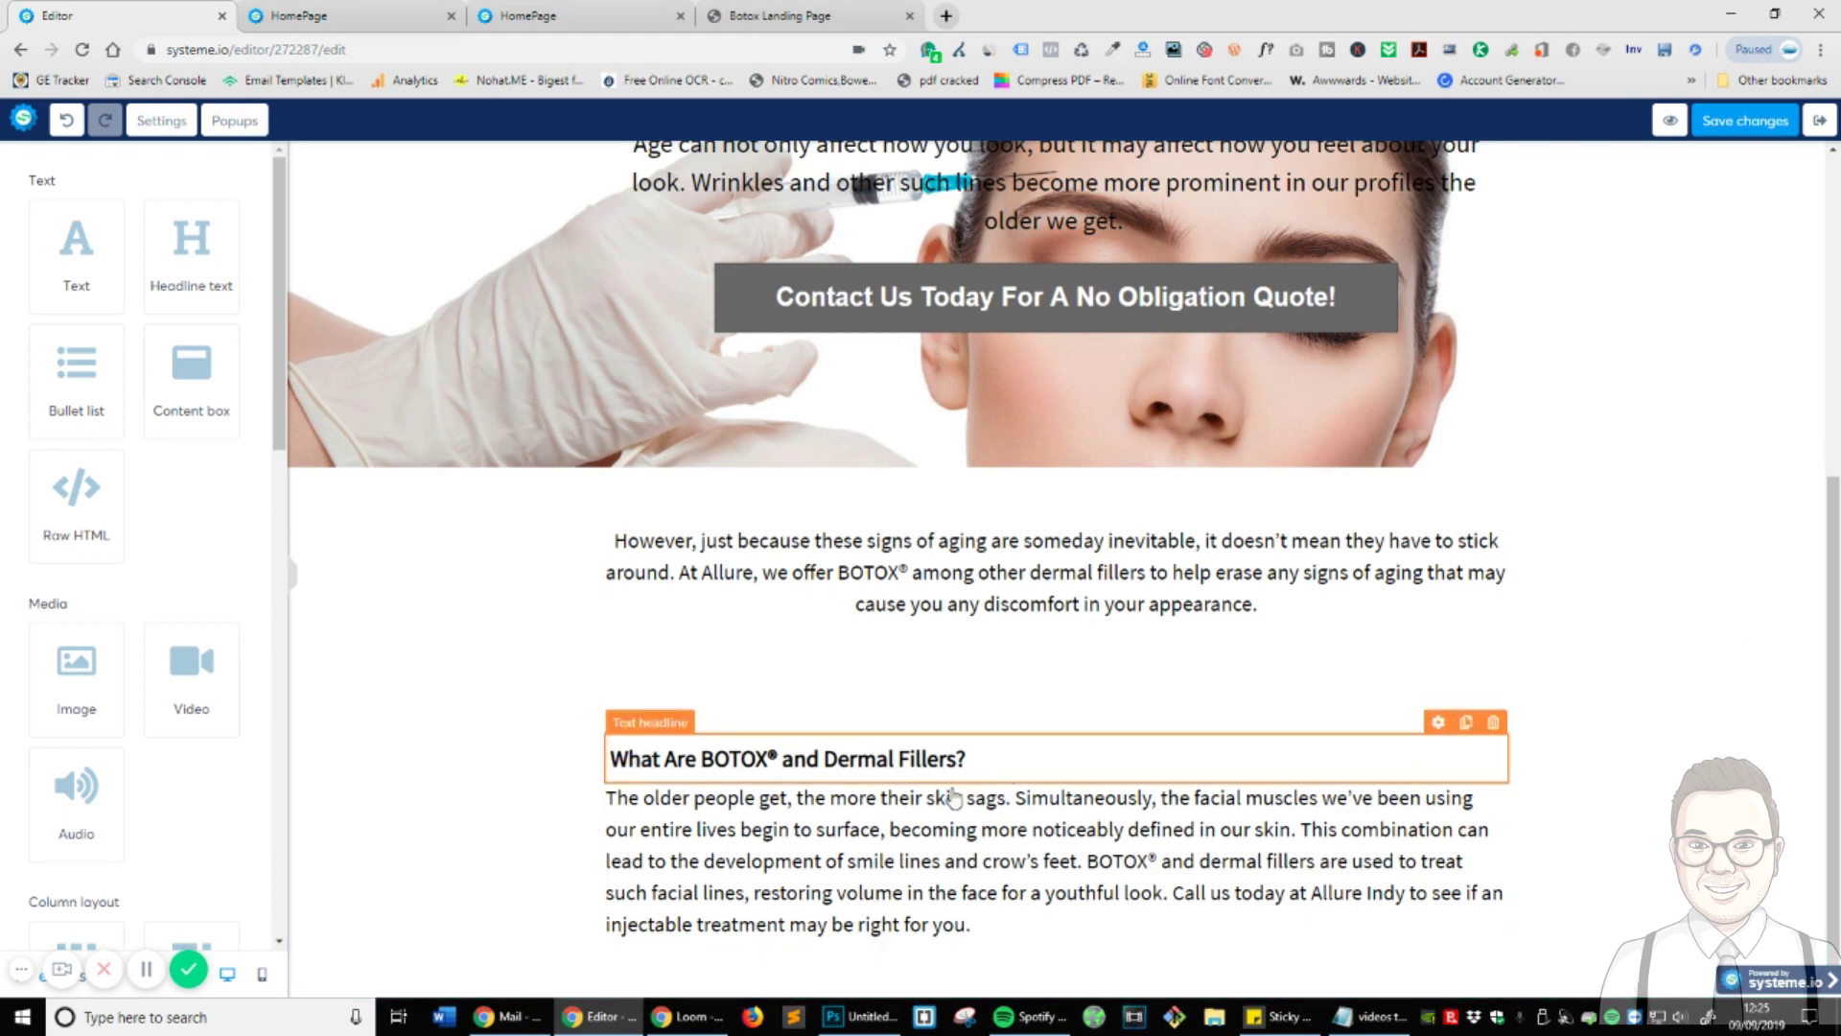
- Duplicate the BOTOX heading and paragraph, placing the second heading below the copied paragraph
left_click(1465, 723)
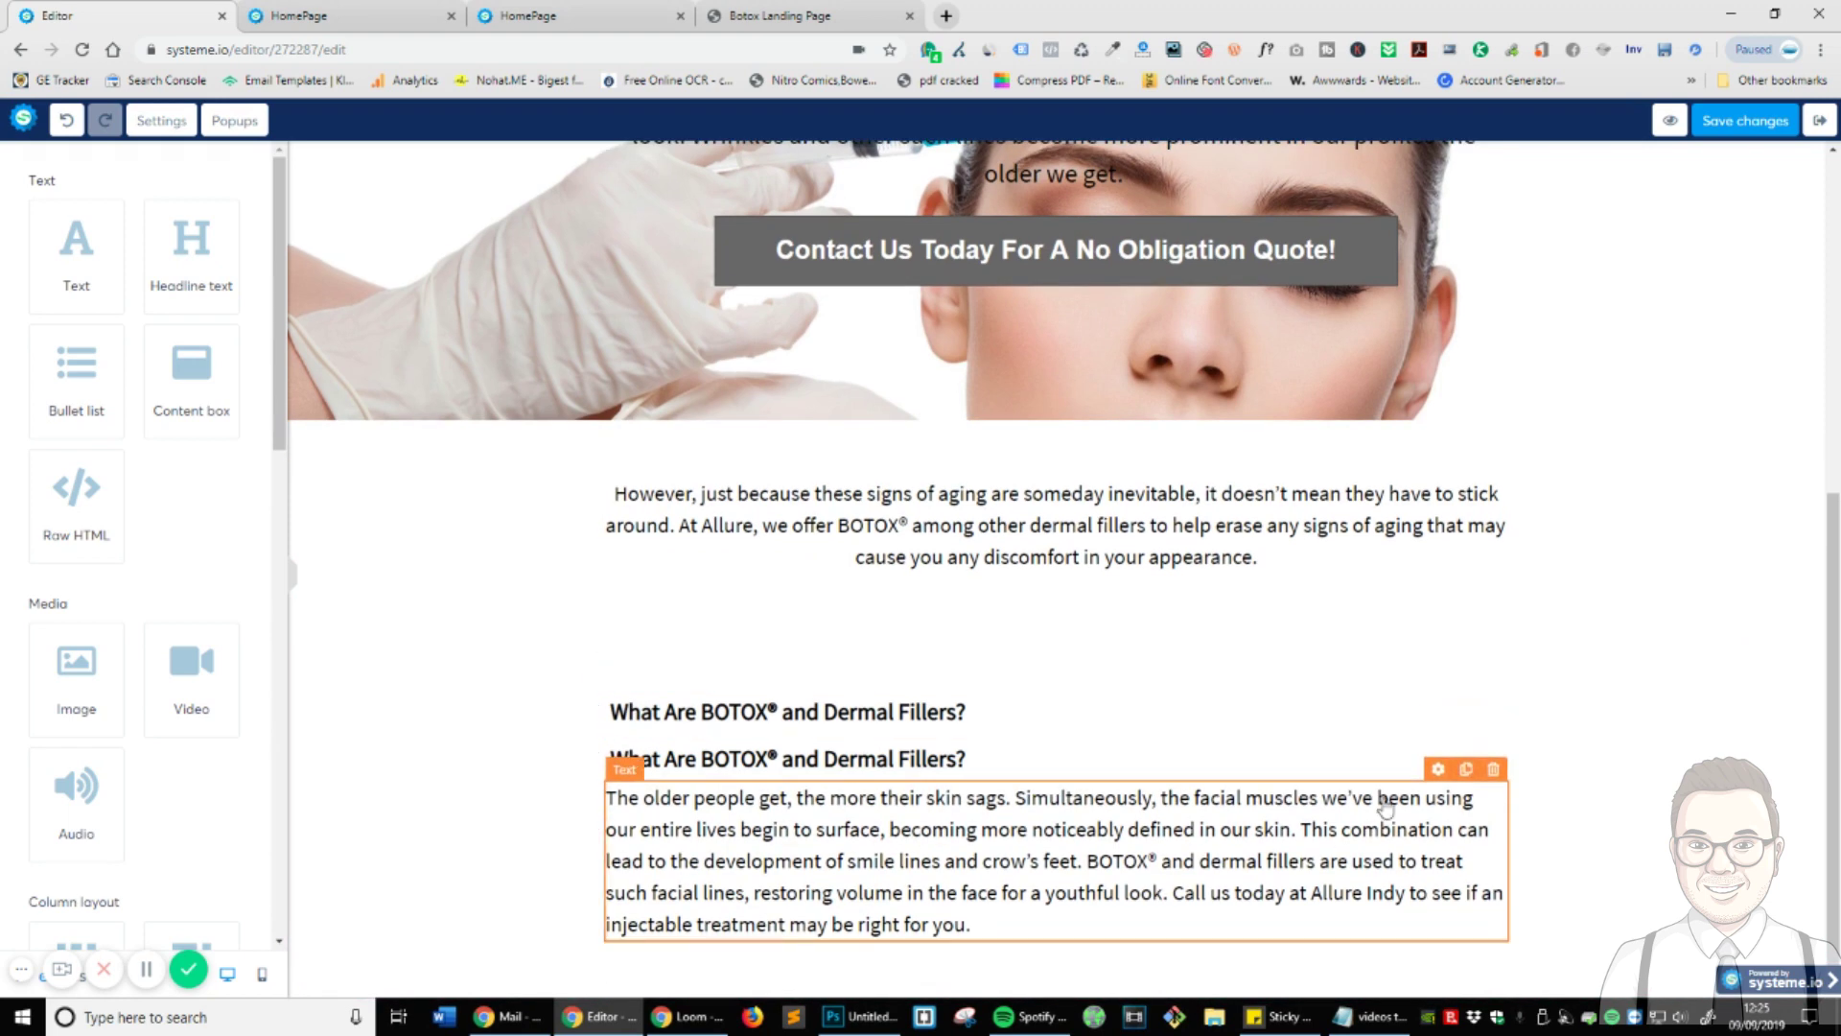
left_click(1467, 770)
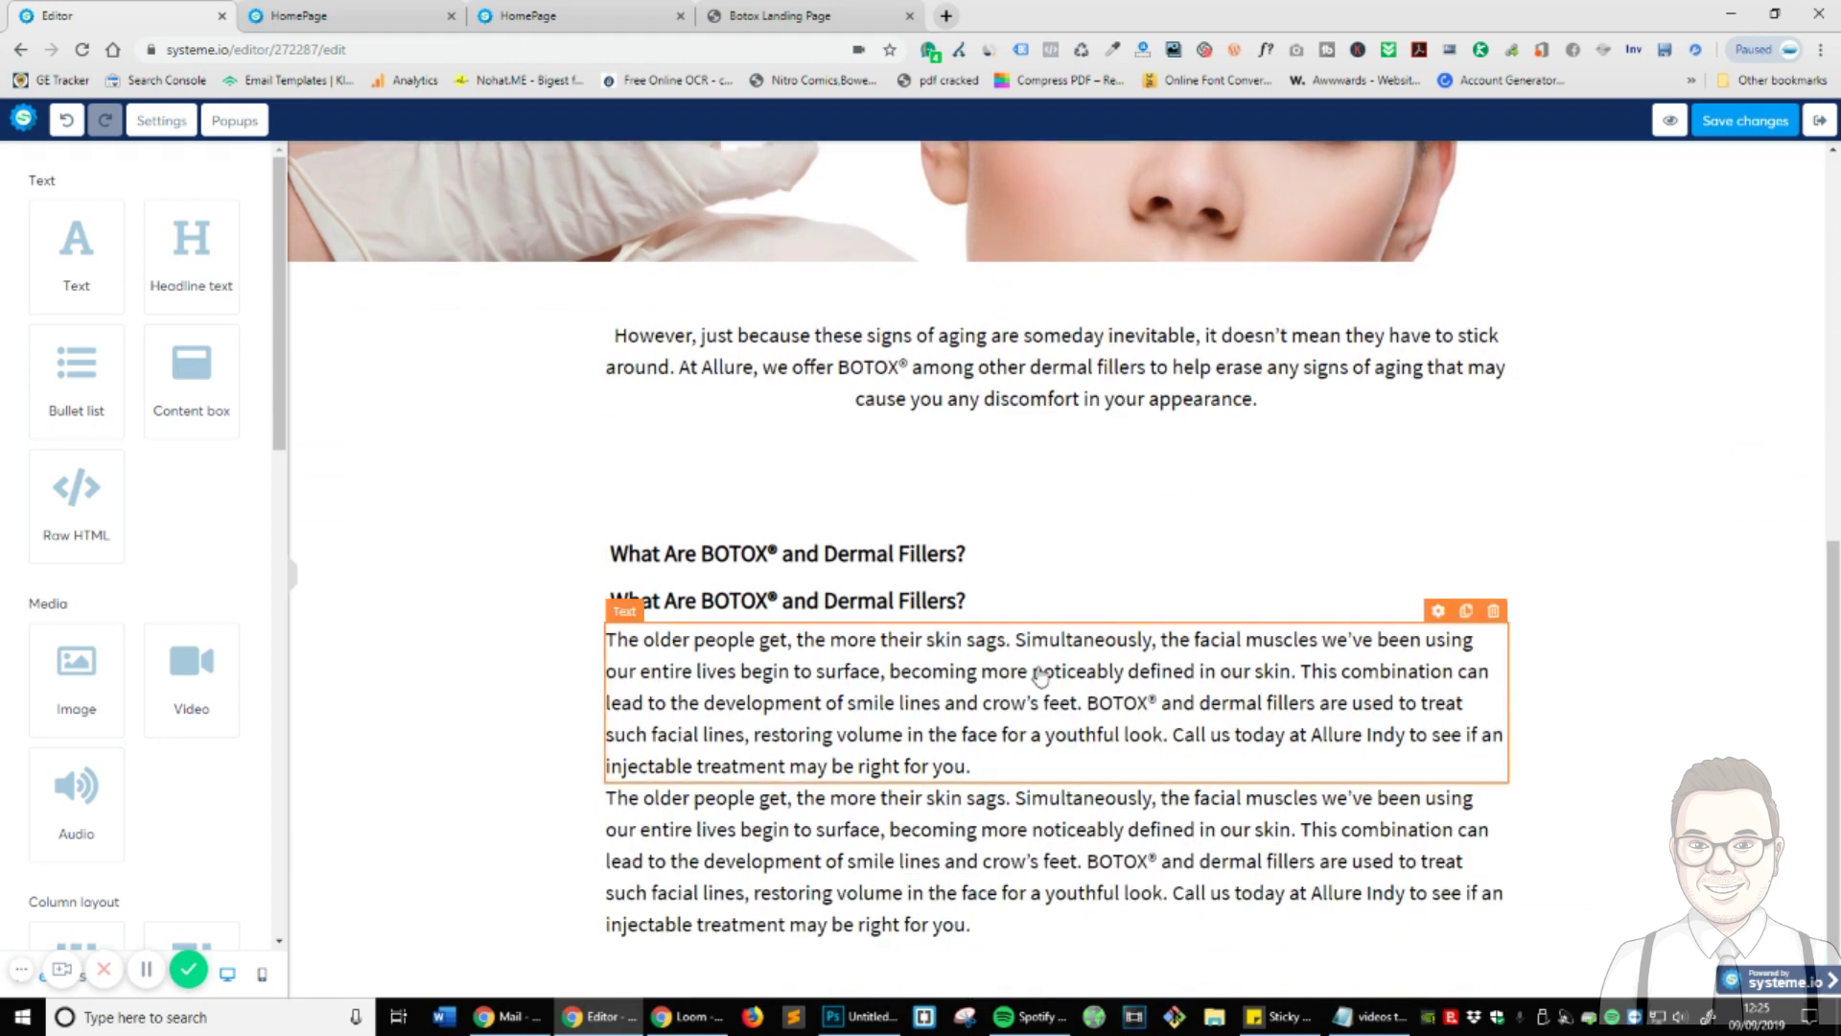
left_click_drag(1398, 601, 729, 813)
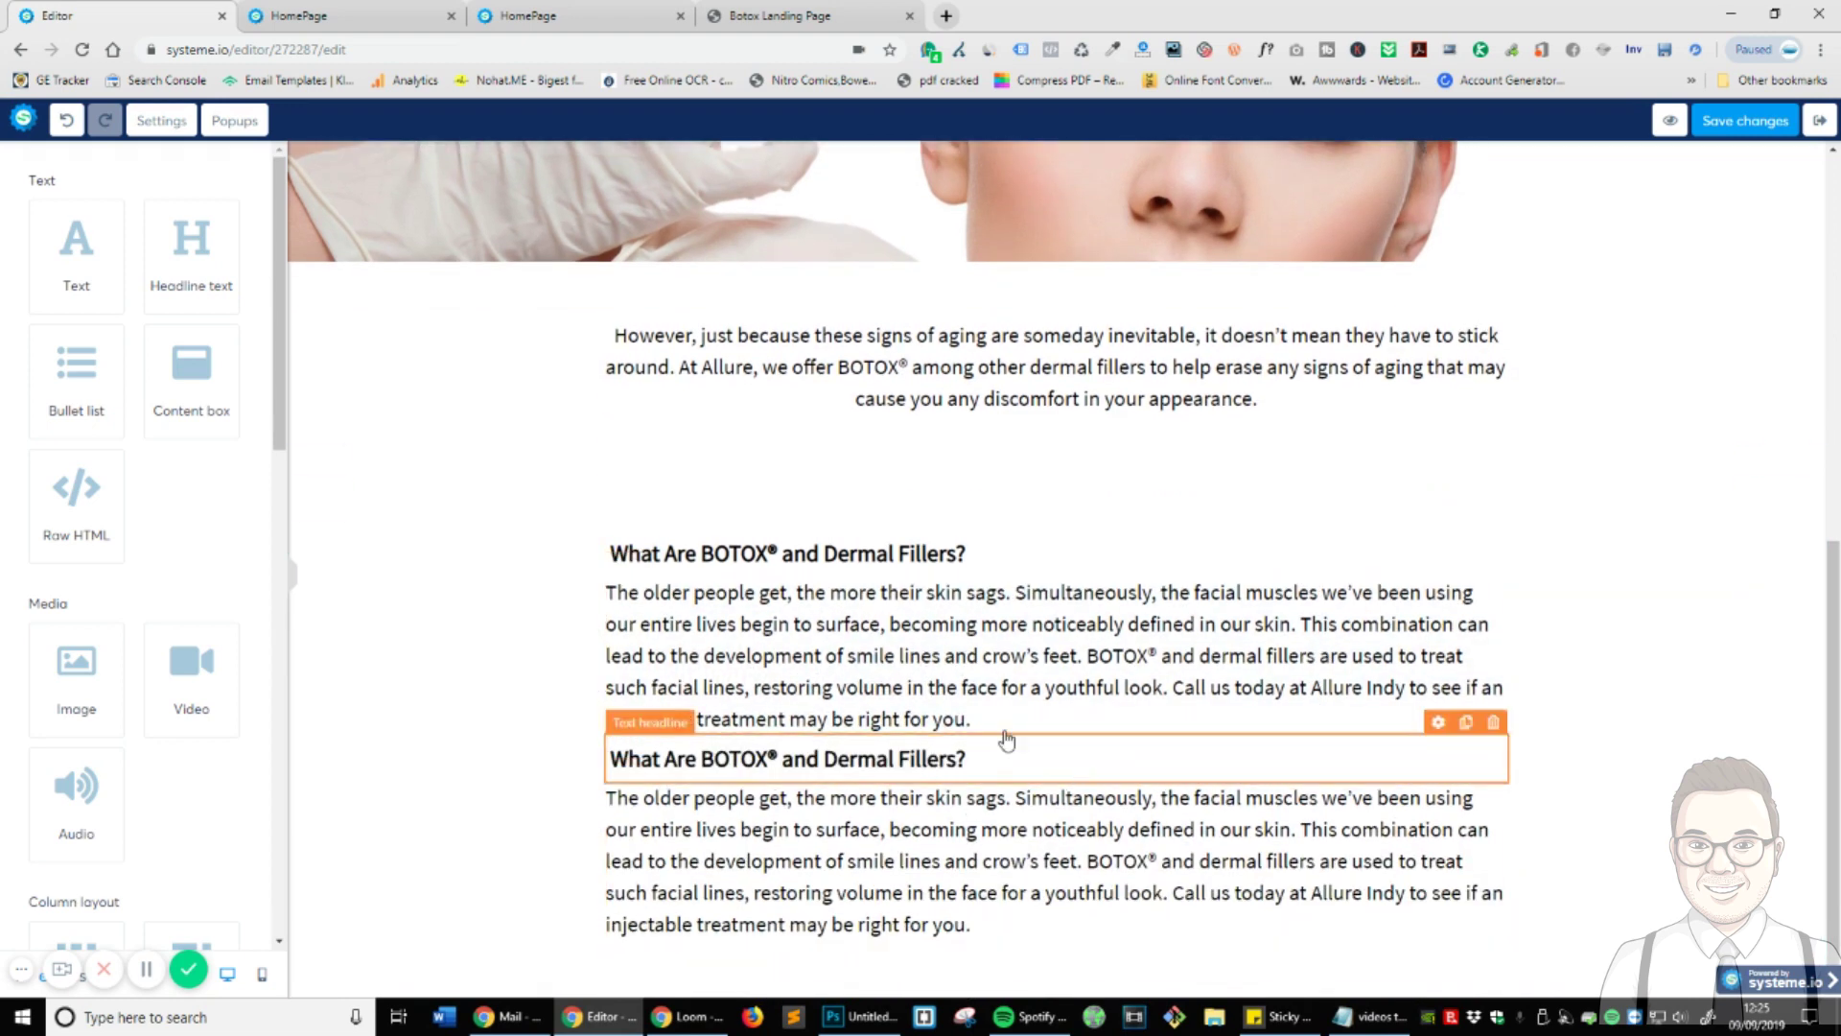
- Give the second heading a top padding of 19 and view the HomePage preview
left_click(1000, 772)
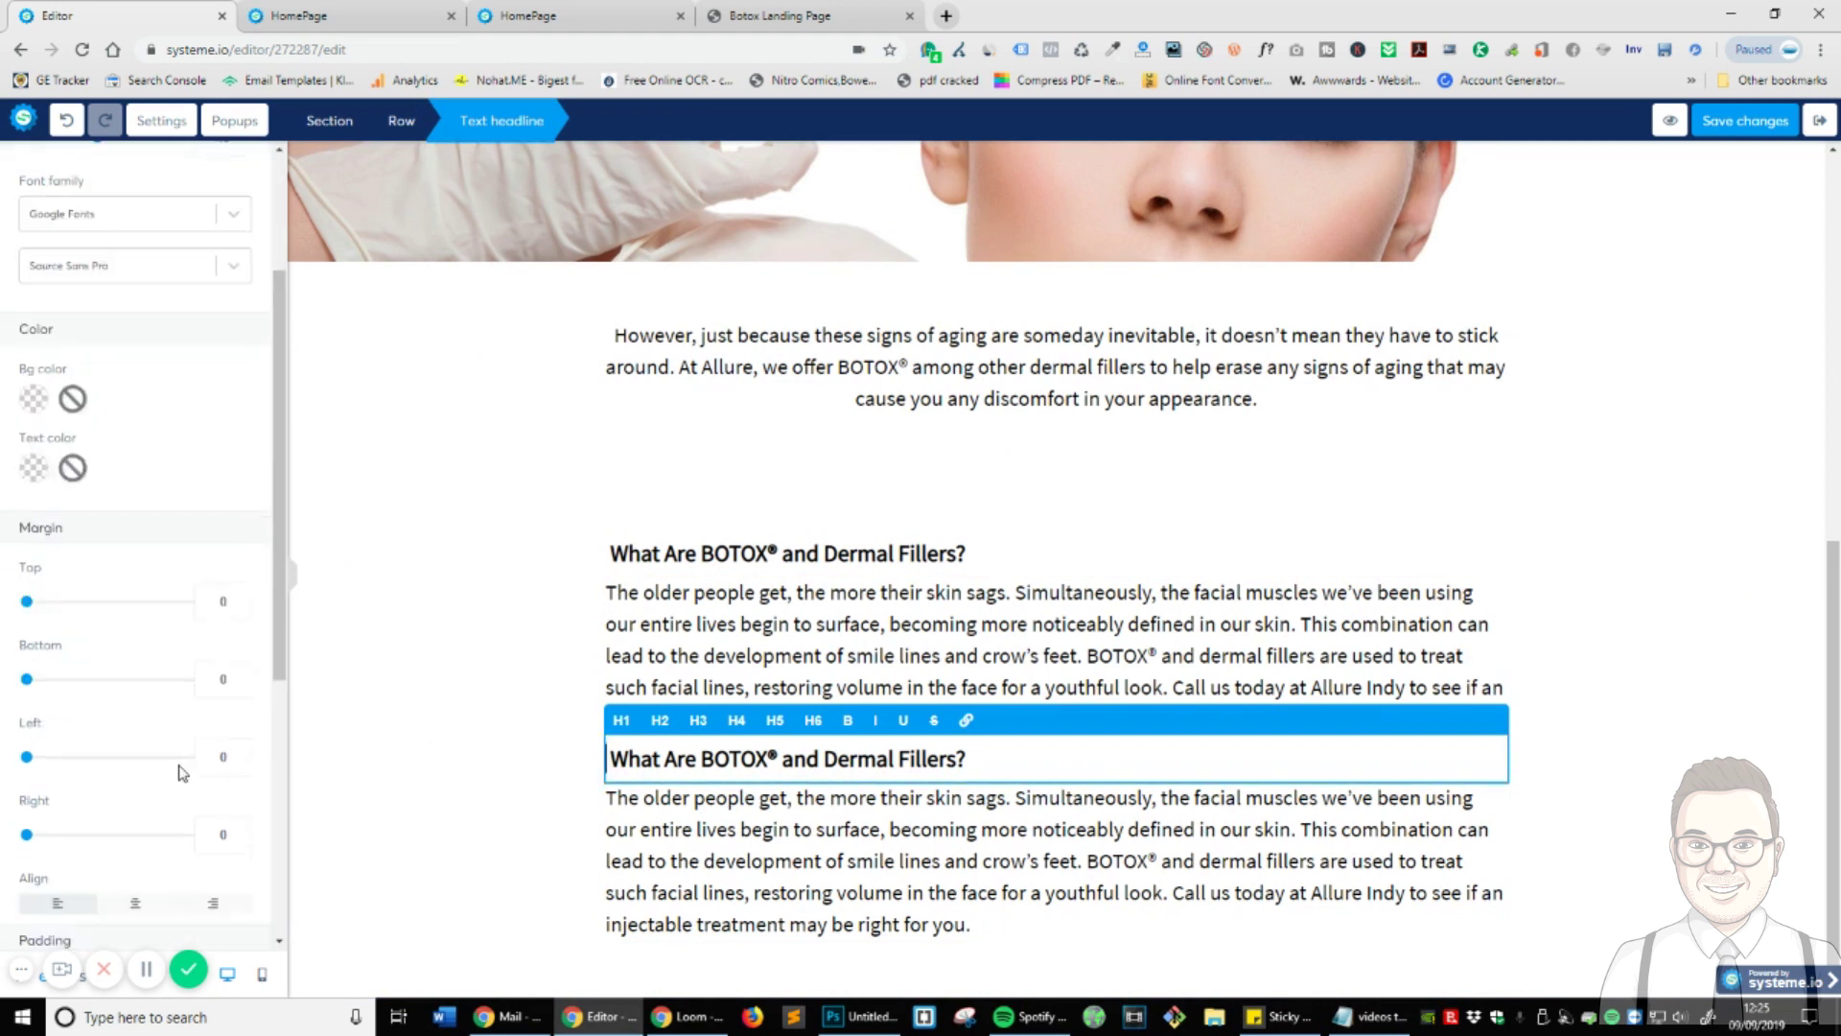
scroll(182, 773, "down", 4)
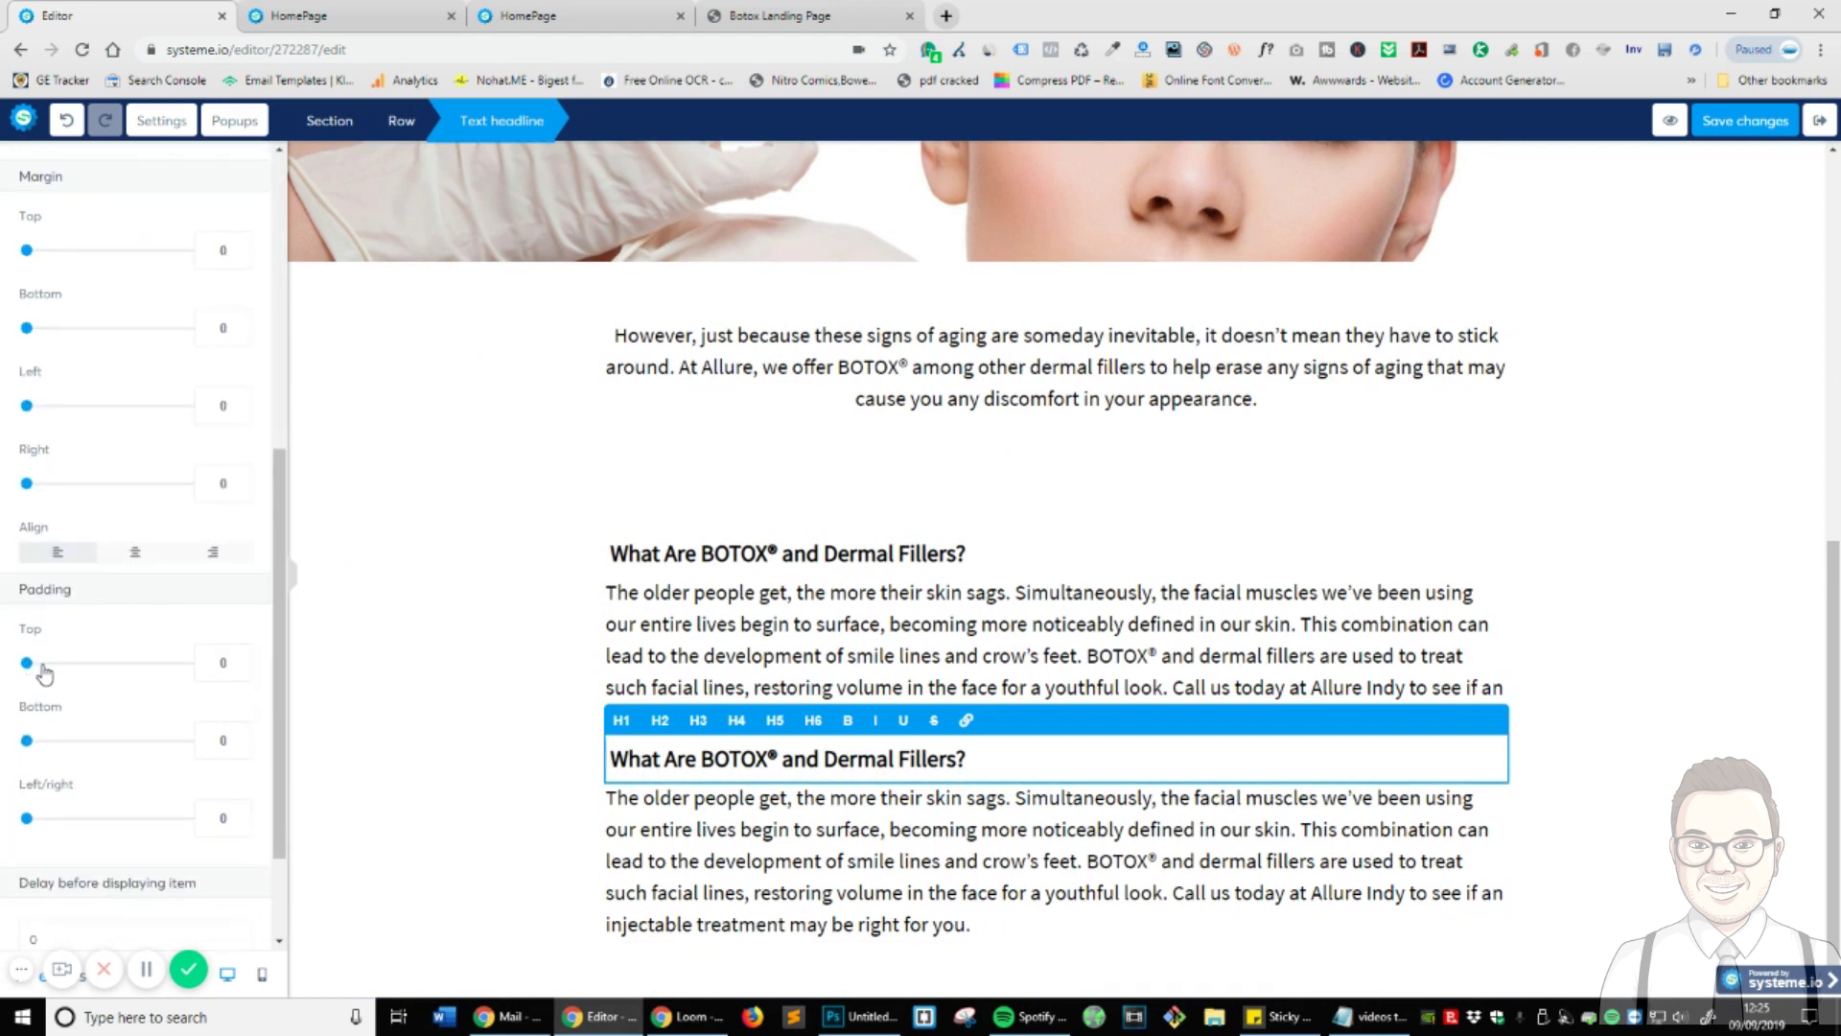
left_click_drag(43, 669, 57, 669)
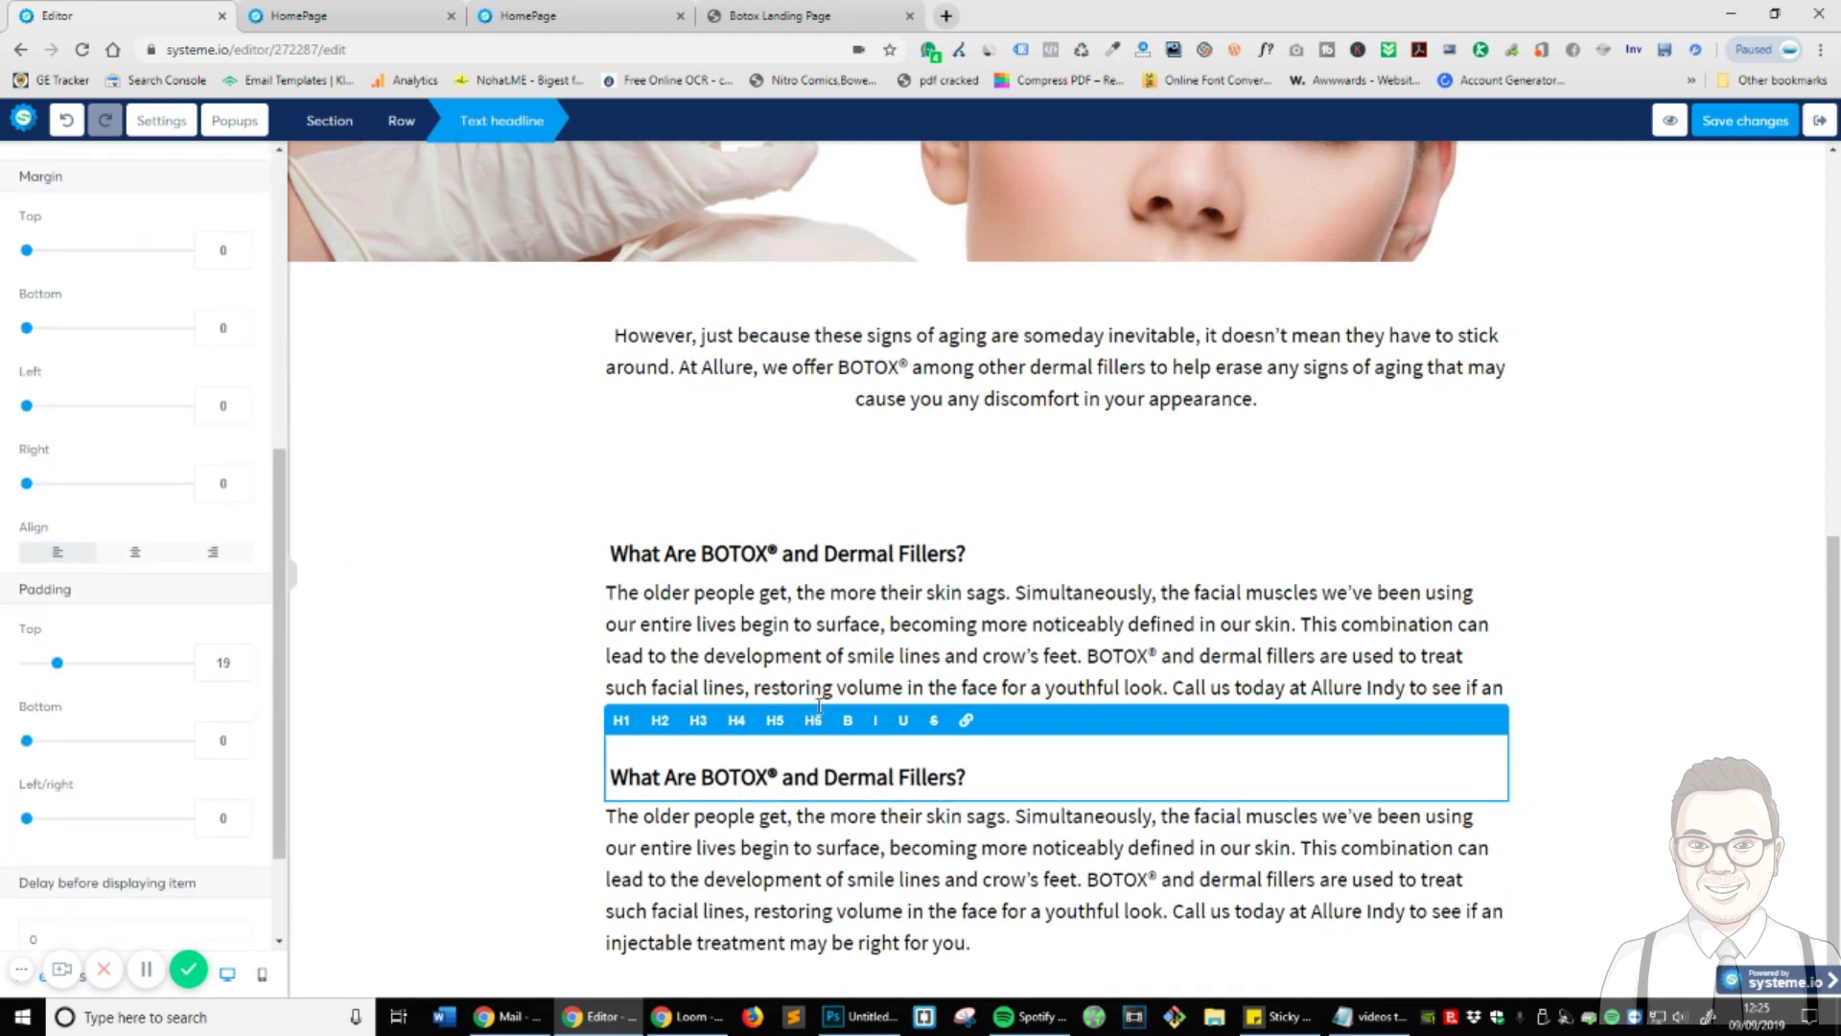
left_click(918, 904)
left_click(415, 7)
left_click(673, 7)
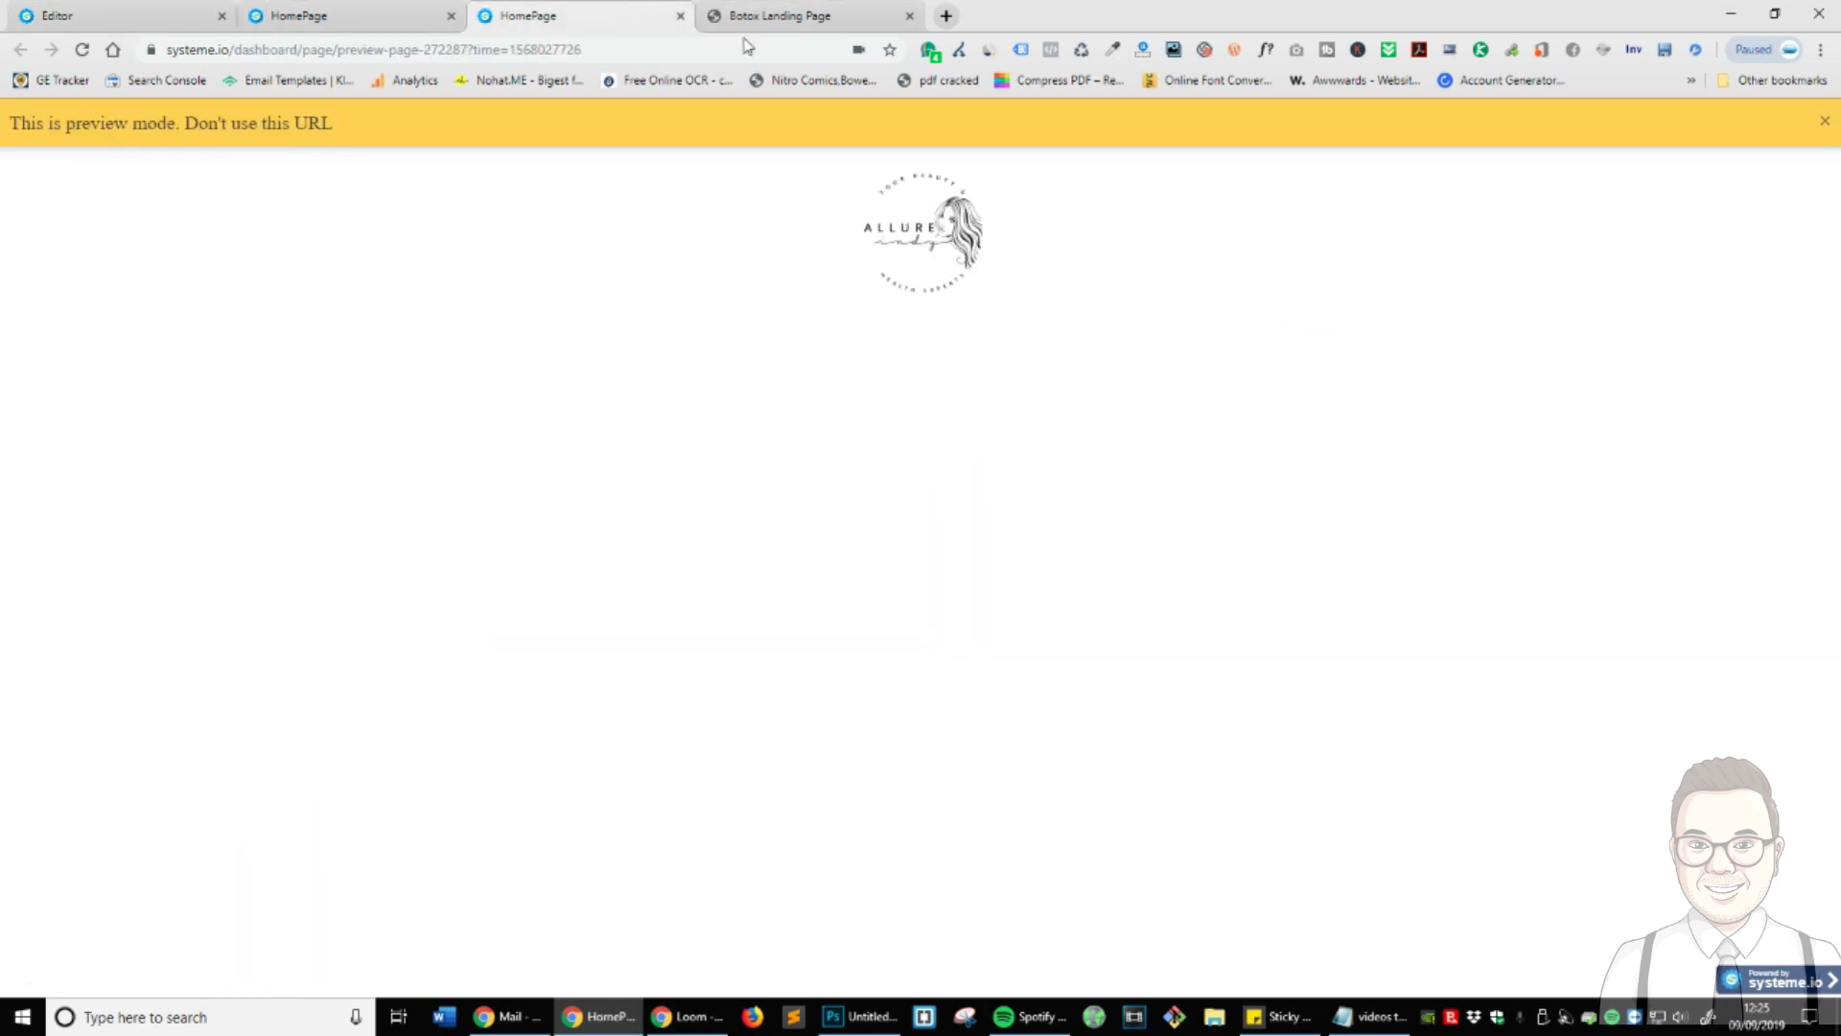
- Add the line 'BOTOX® and dermal fillers can be used to:' under the first BOTOX paragraph
left_click(756, 7)
triple_click(545, 584)
key("ctrl+c")
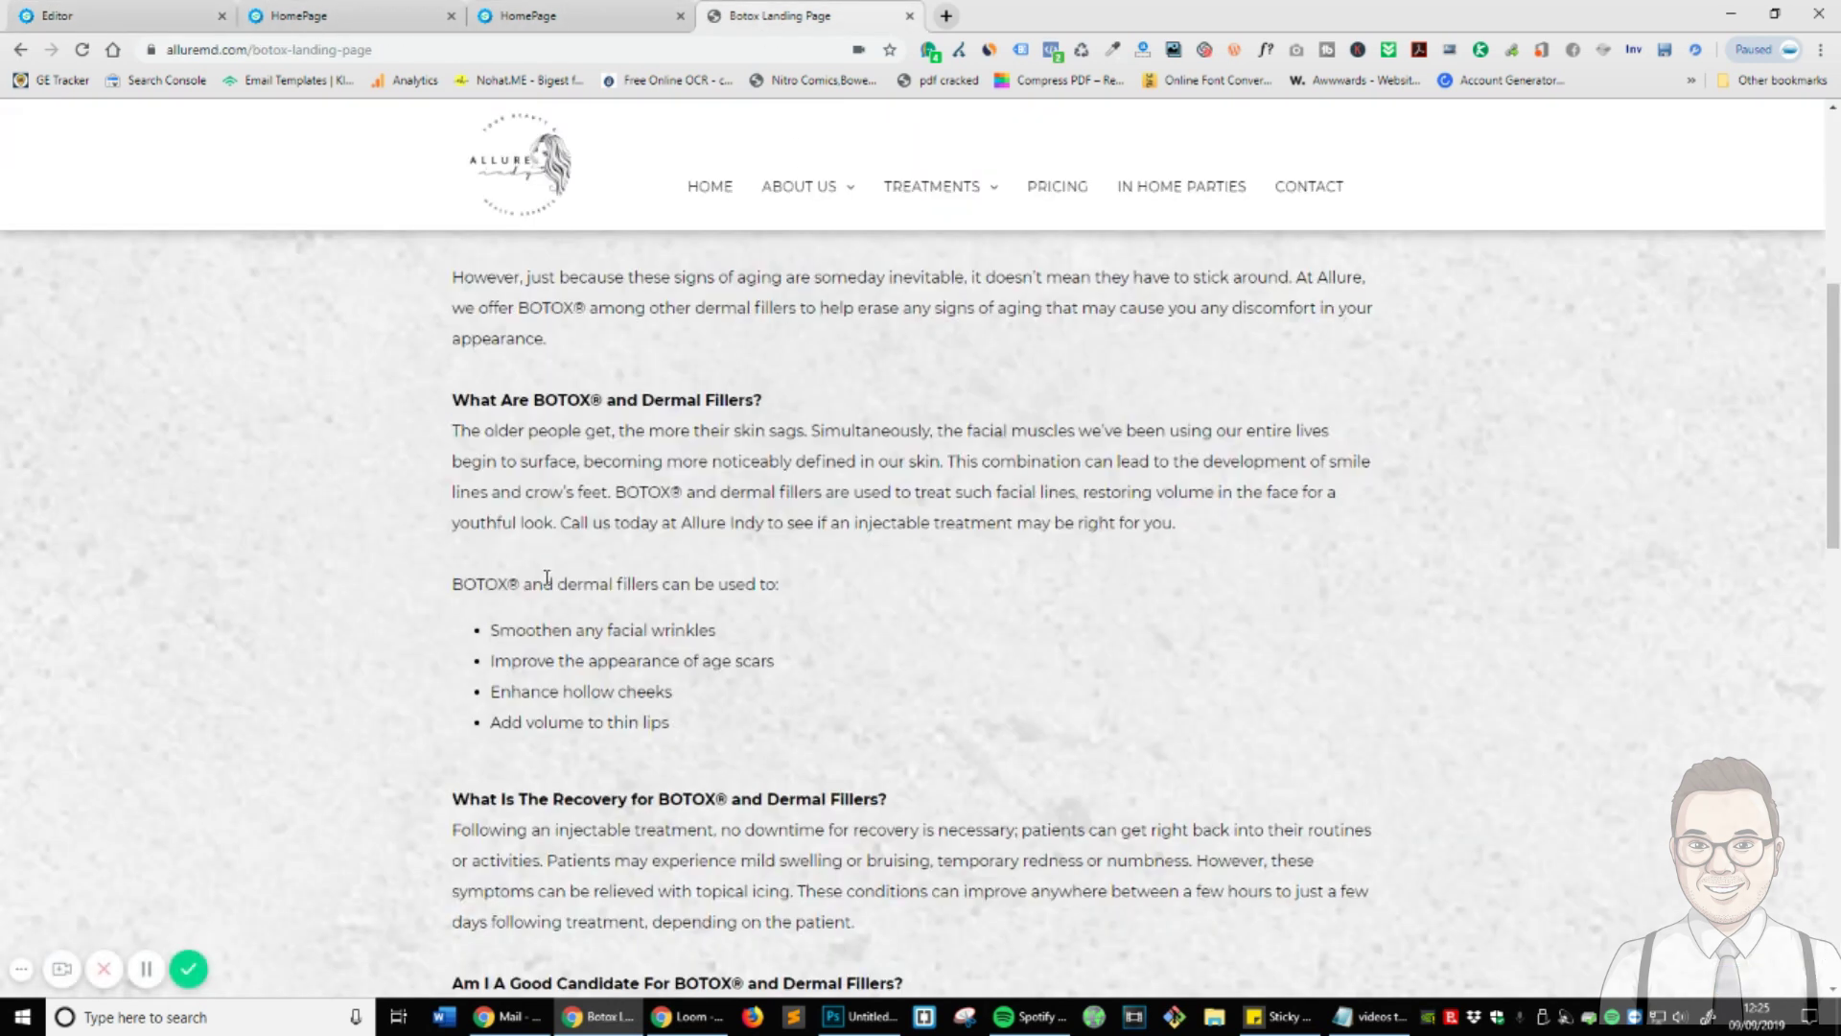
scroll(901, 576, "up", 1)
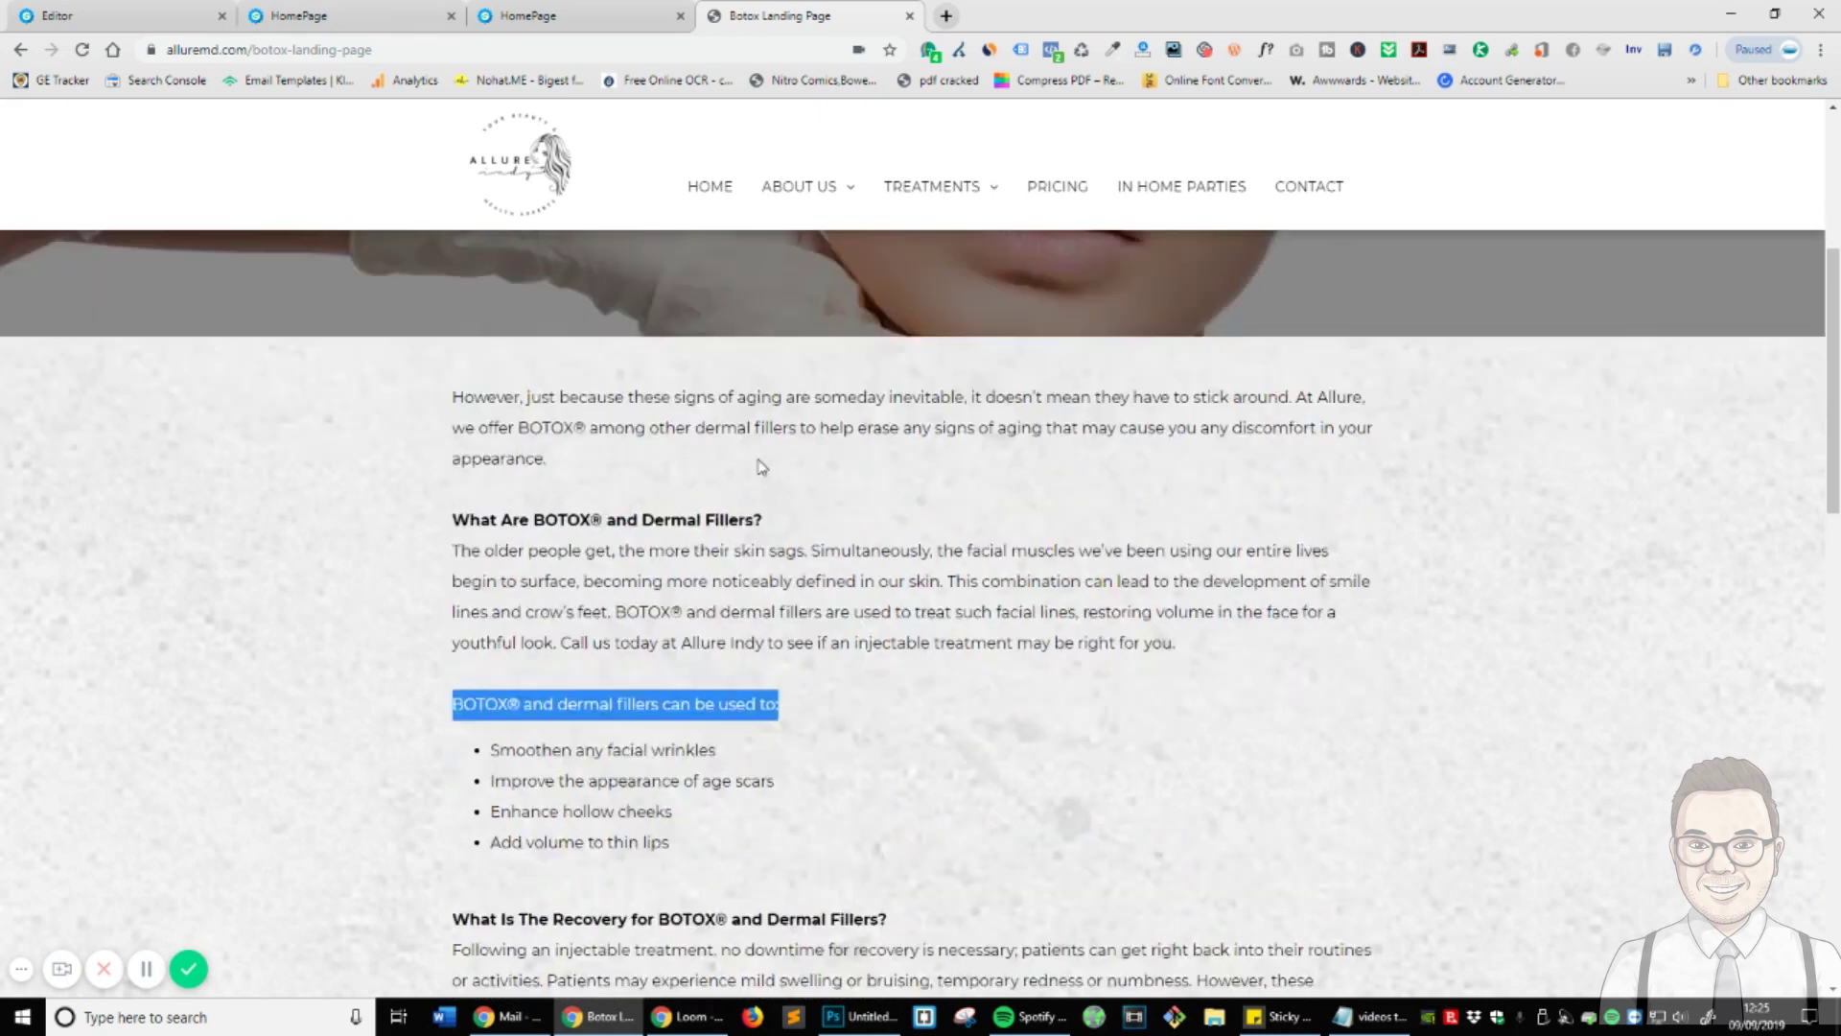
key("ctrl+1")
left_click(1051, 720)
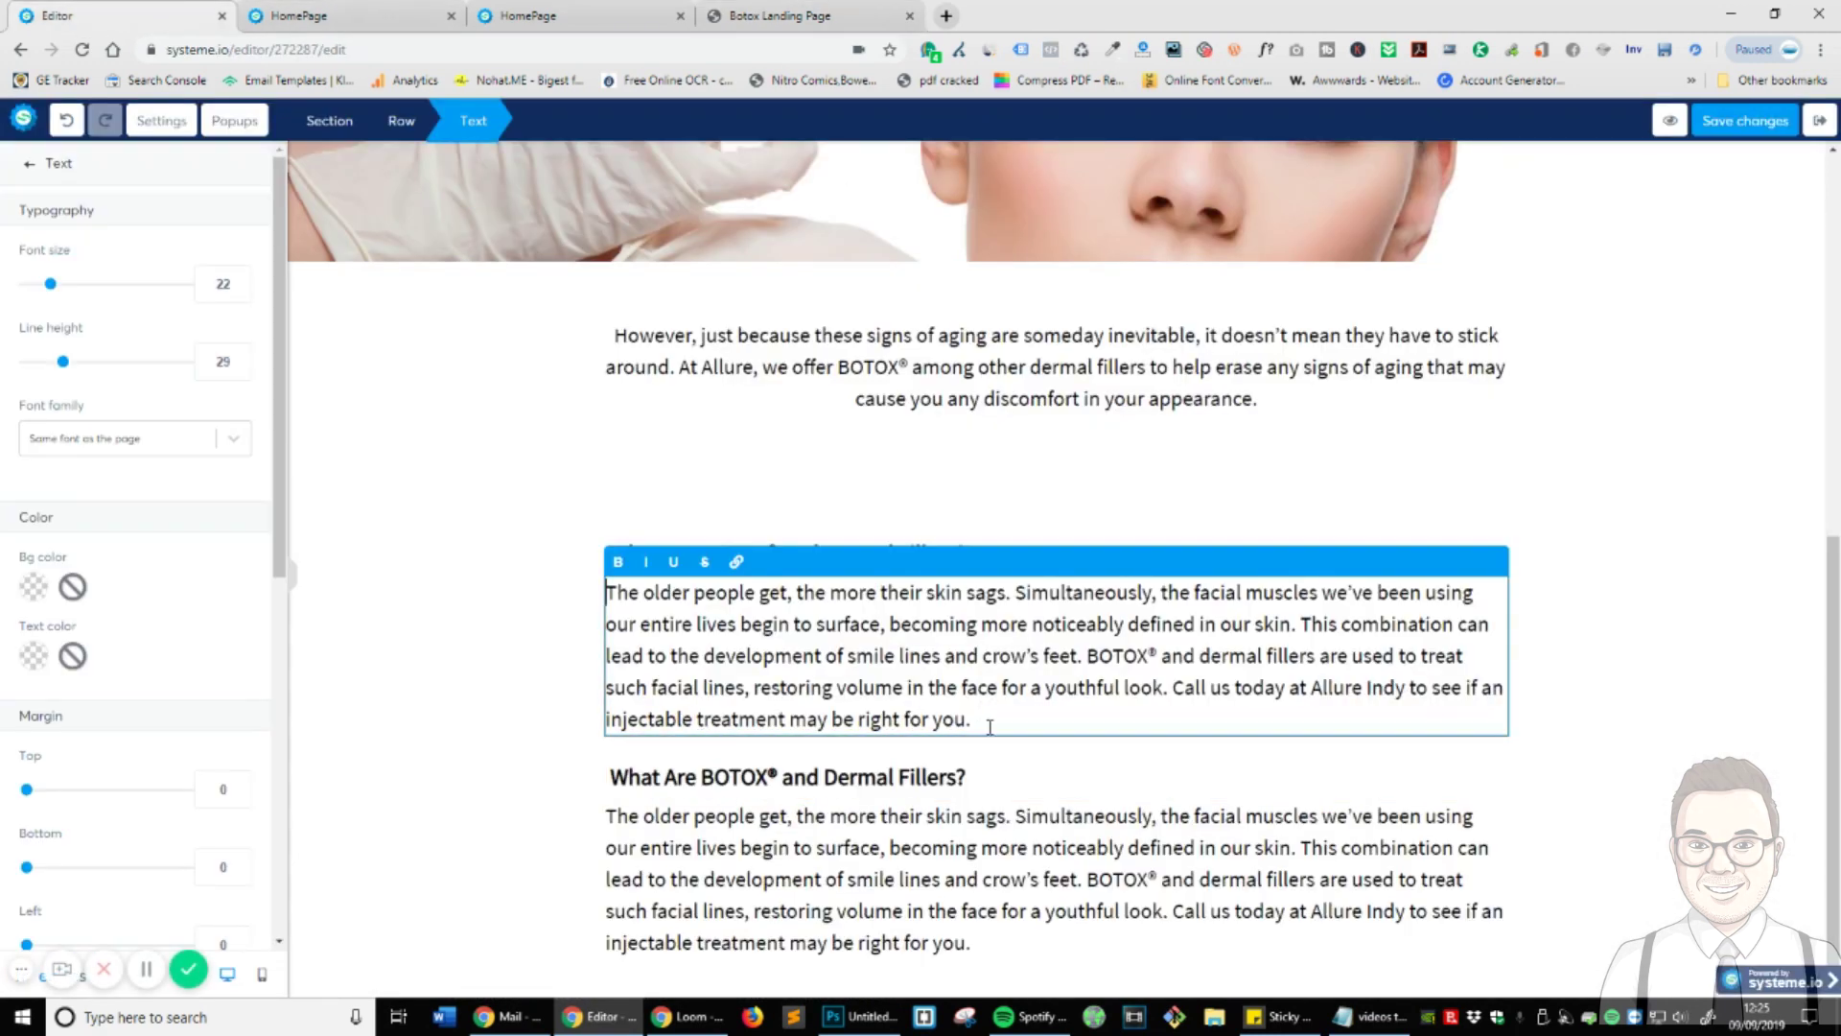
key("Return")
key("Return")
key("ctrl+v")
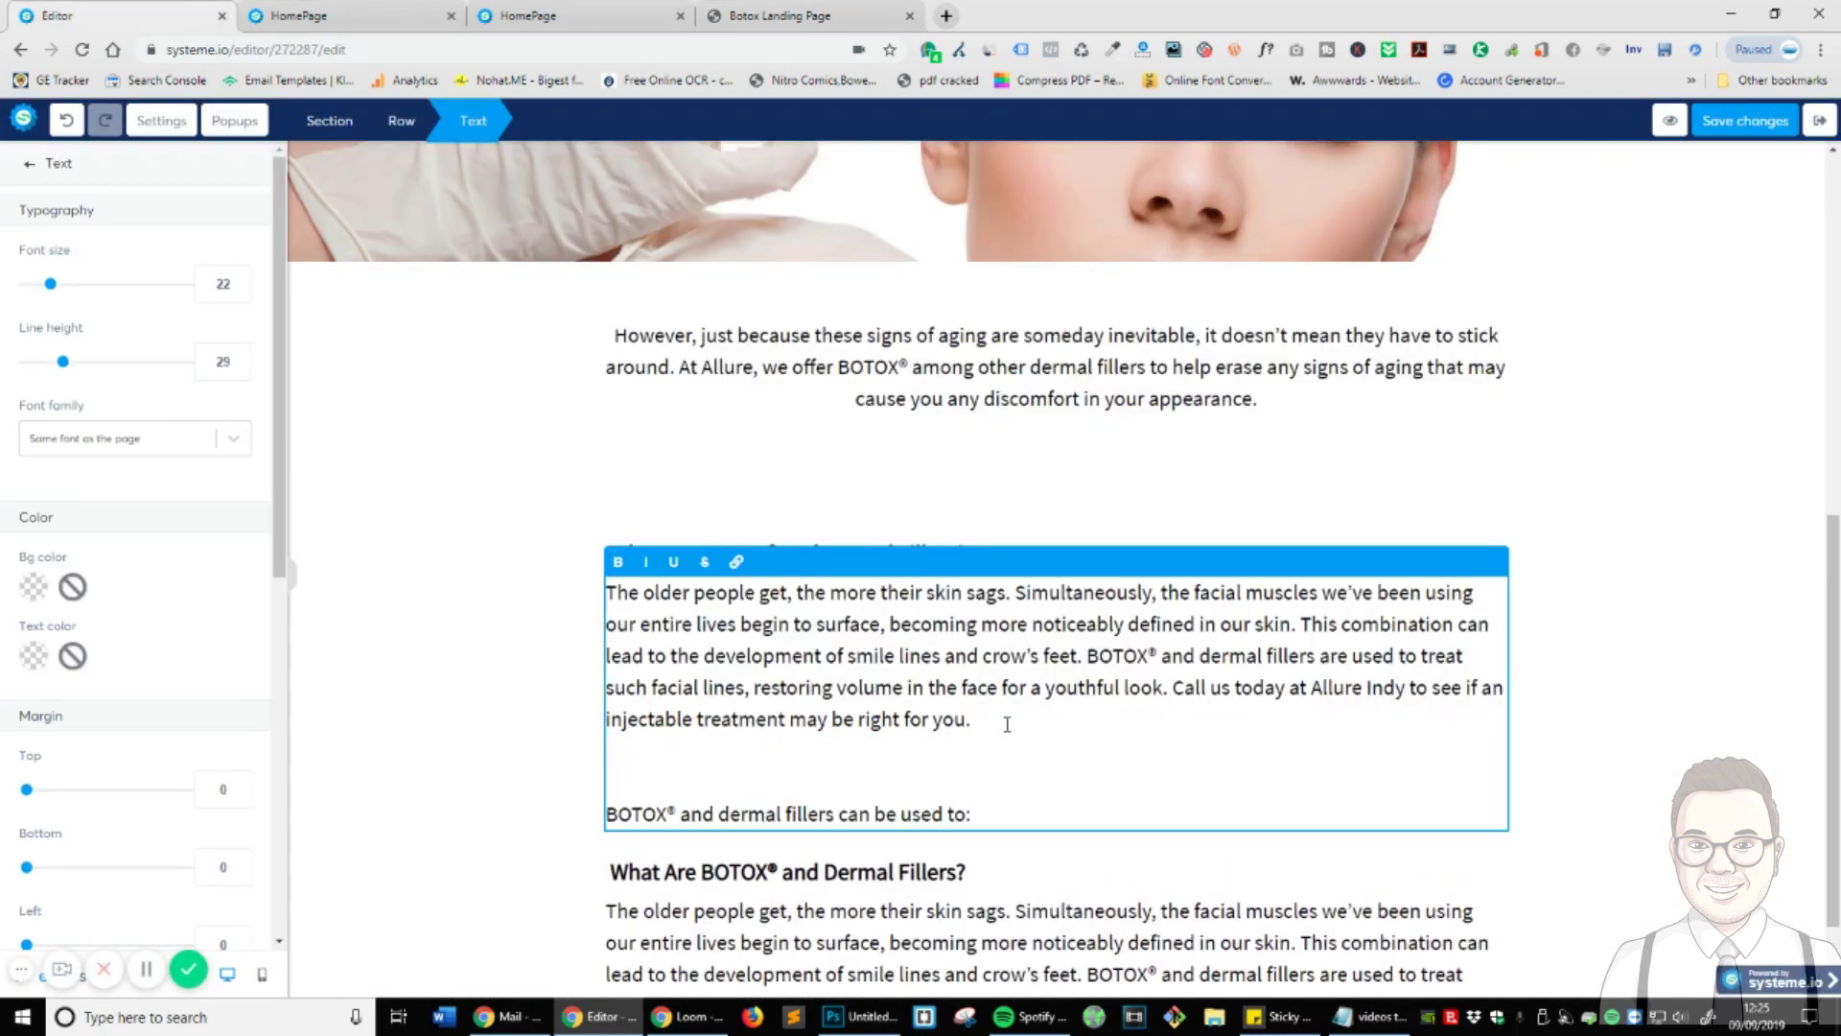
key("BackSpace")
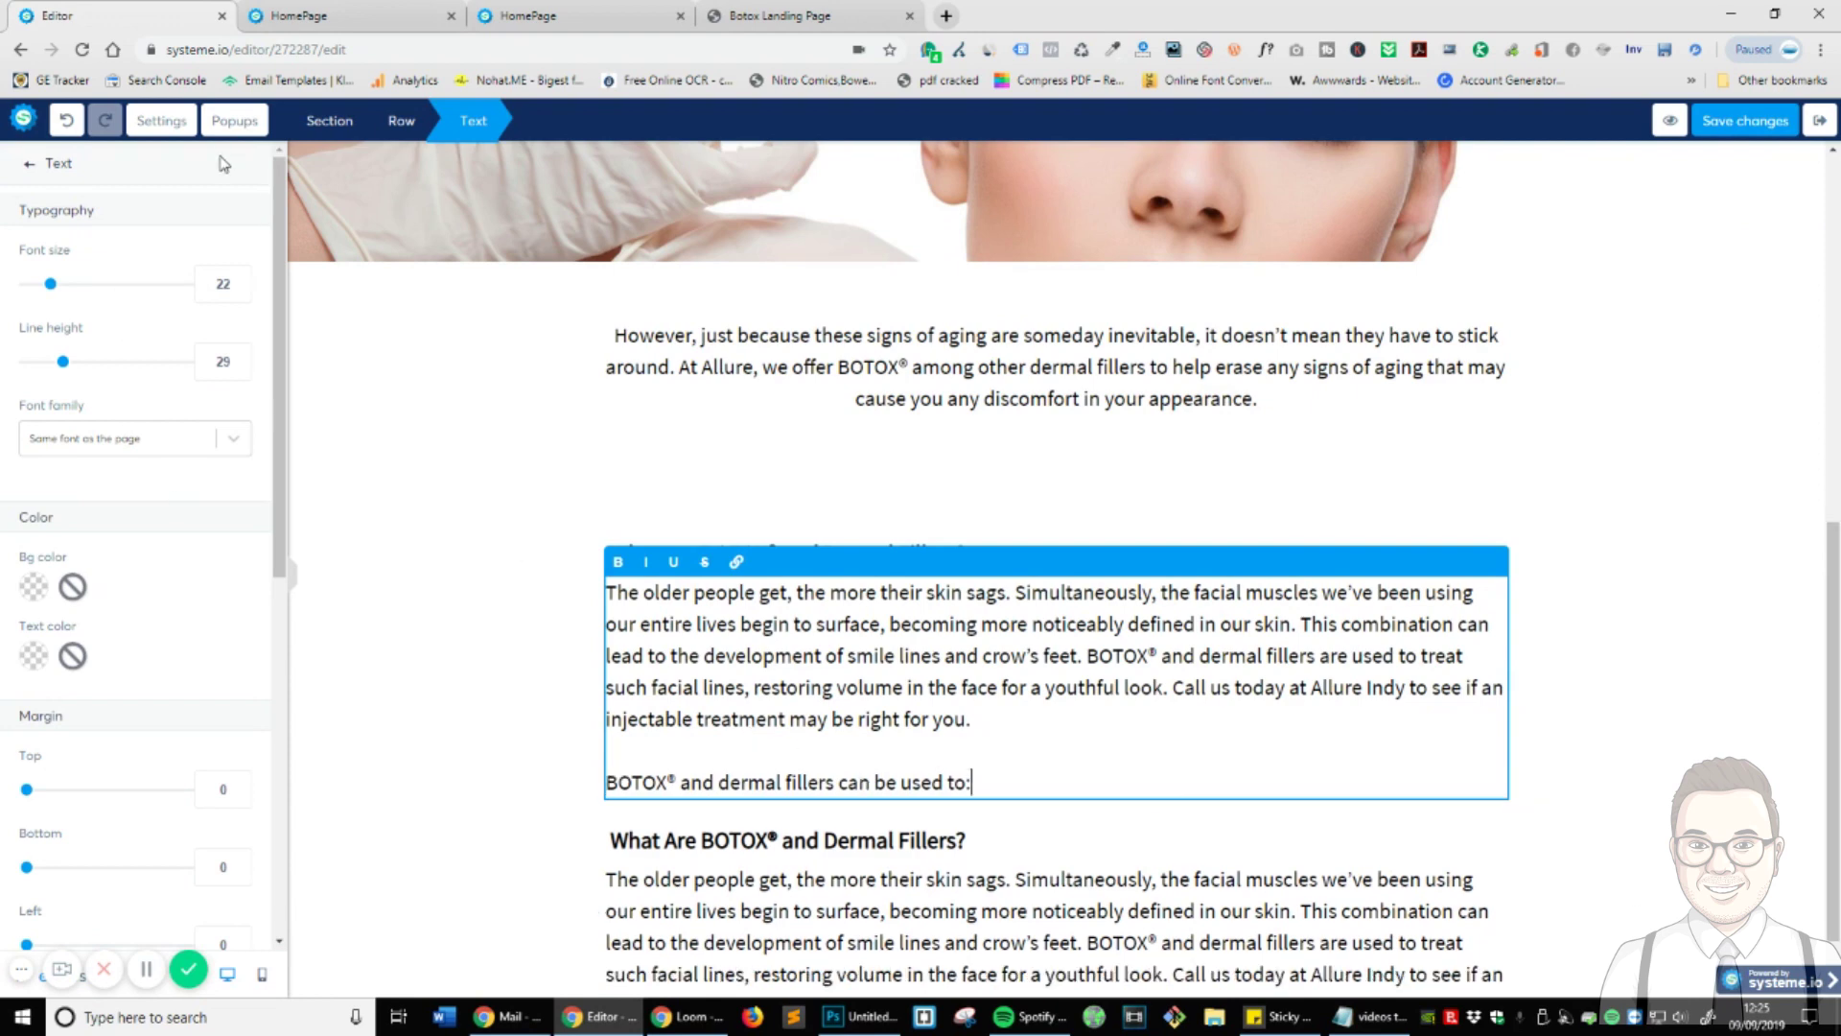
- Try adding a bullet list with 'Smoothen any facial wrinkles' as first item, then undo it
left_click(30, 164)
left_click_drag(76, 383, 875, 779)
left_click(1060, 691)
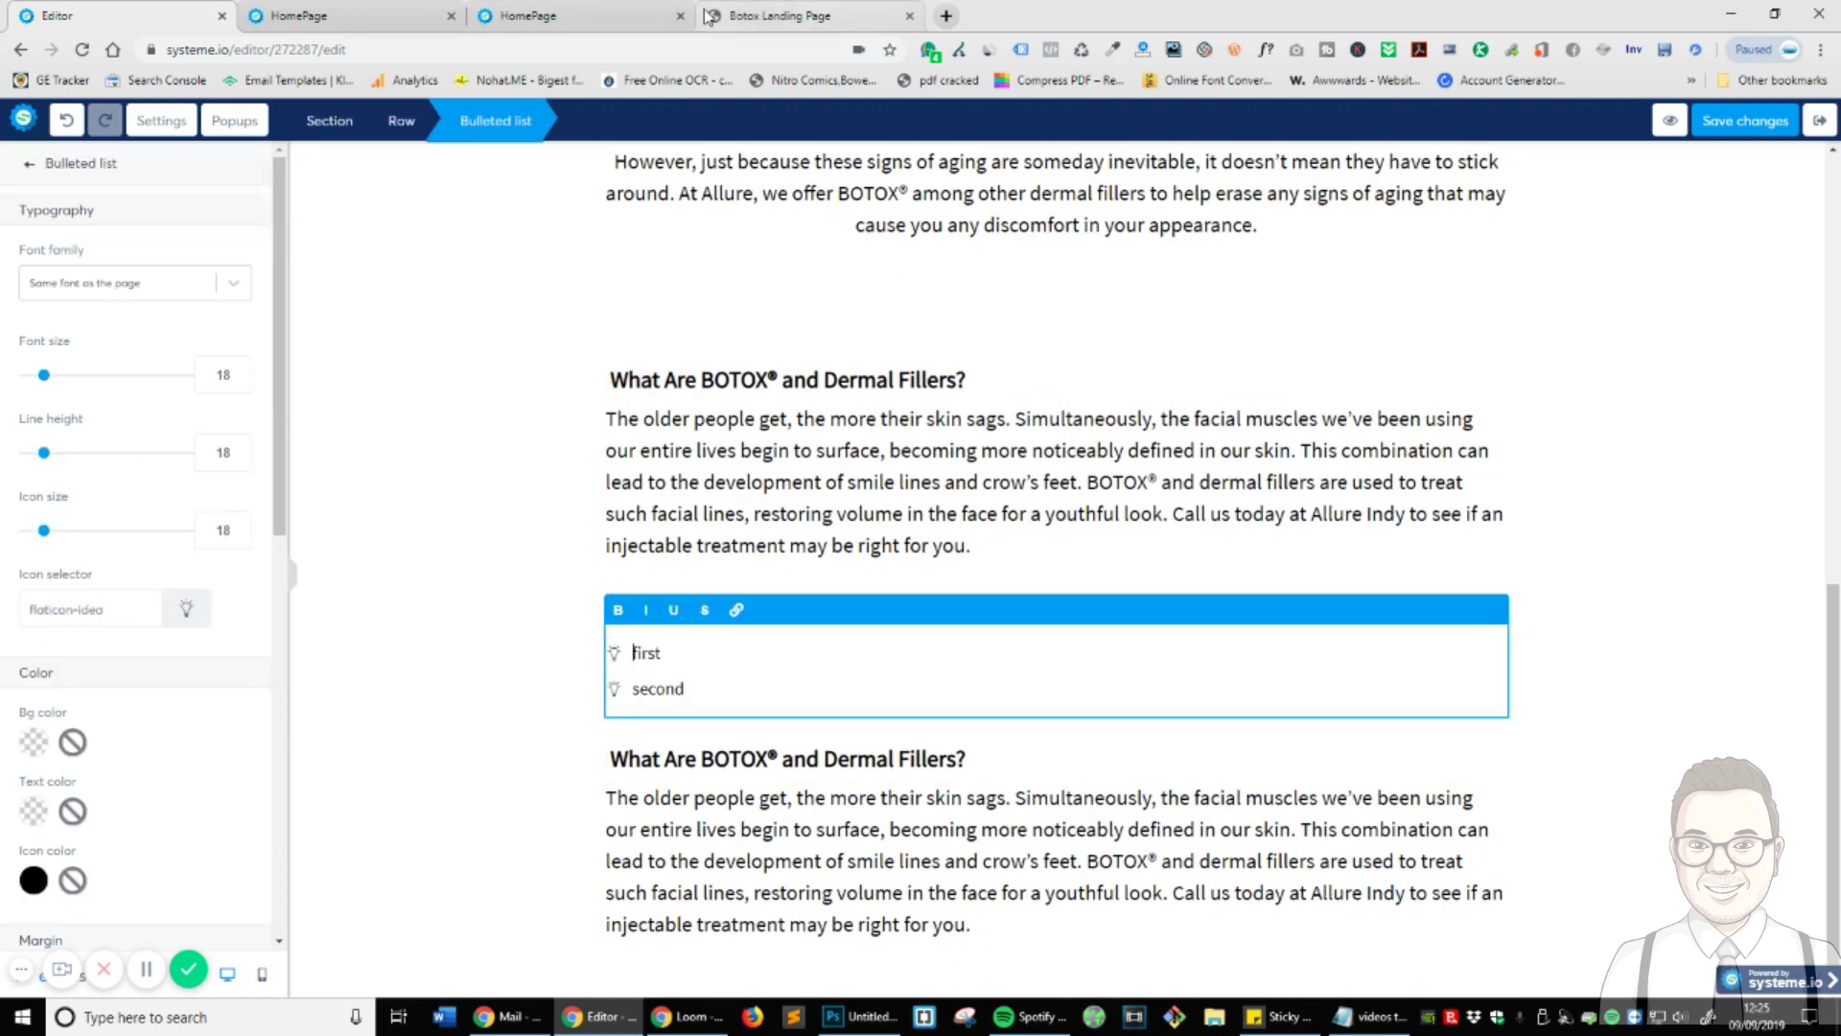
left_click(779, 15)
triple_click(595, 634)
key("ctrl+c")
key("ctrl+1")
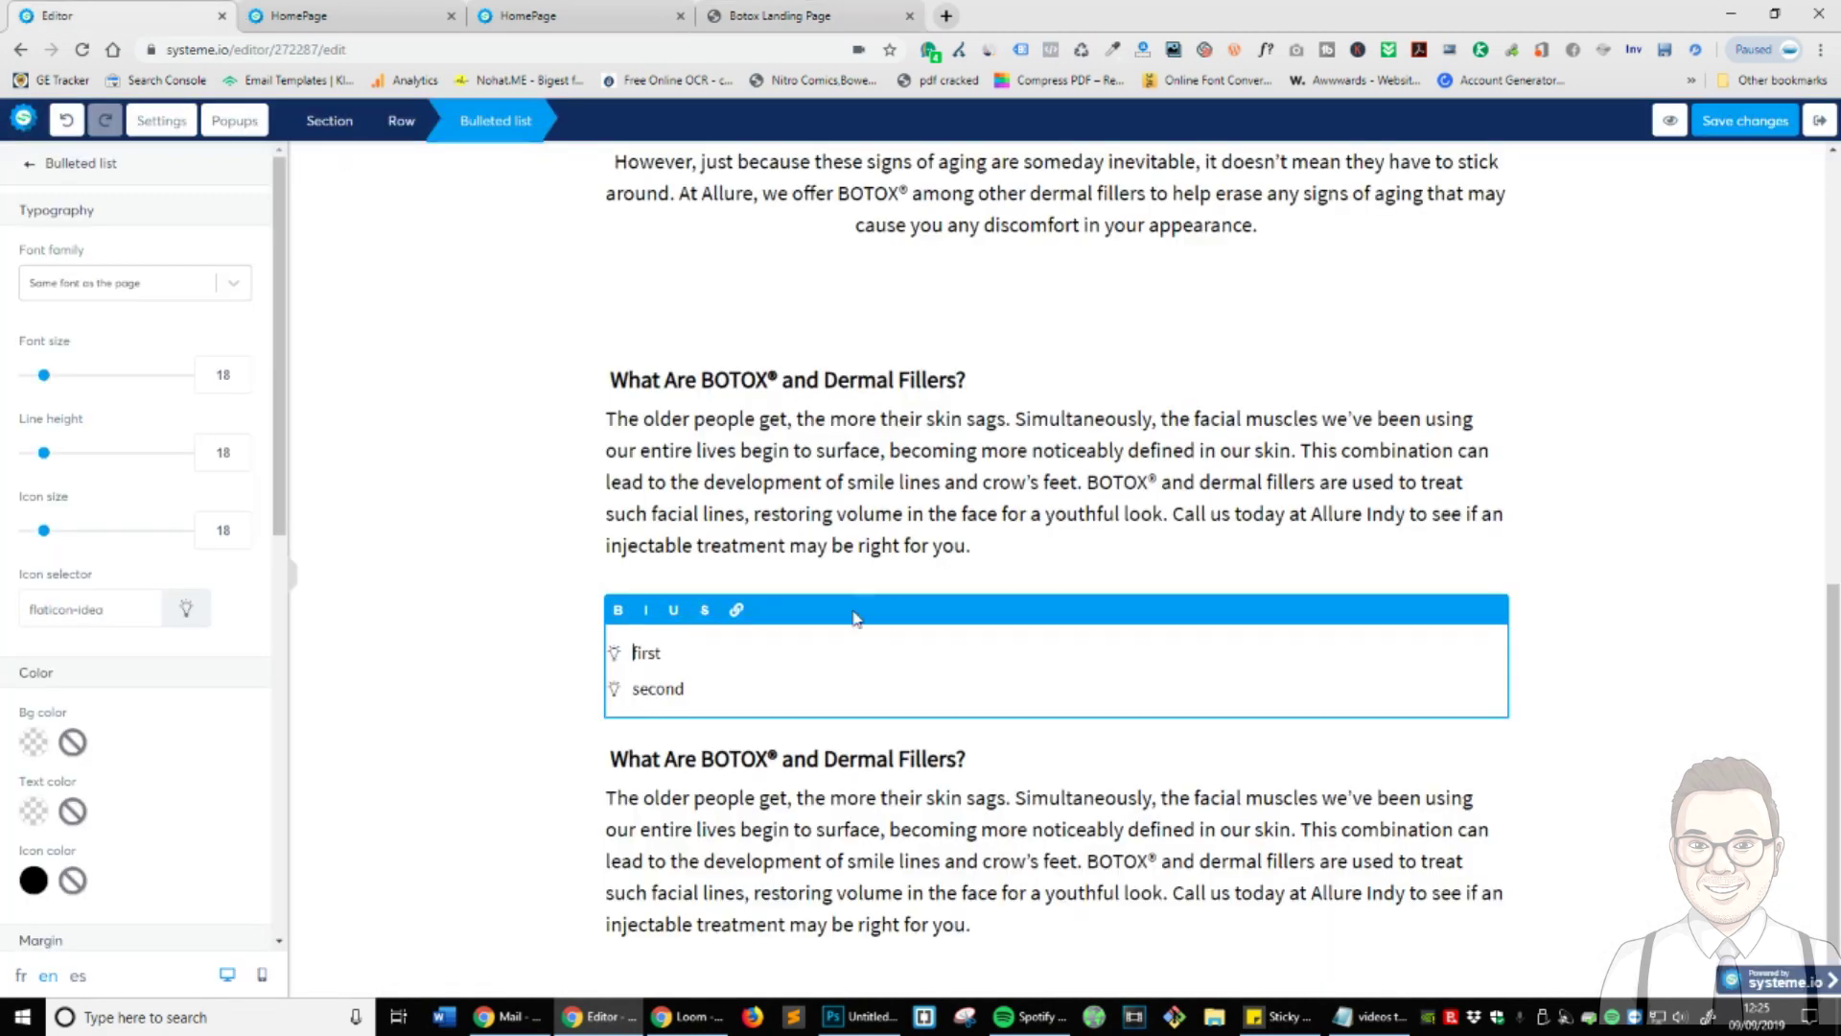
key("shift+Home")
double_click(646, 651)
key("ctrl+v")
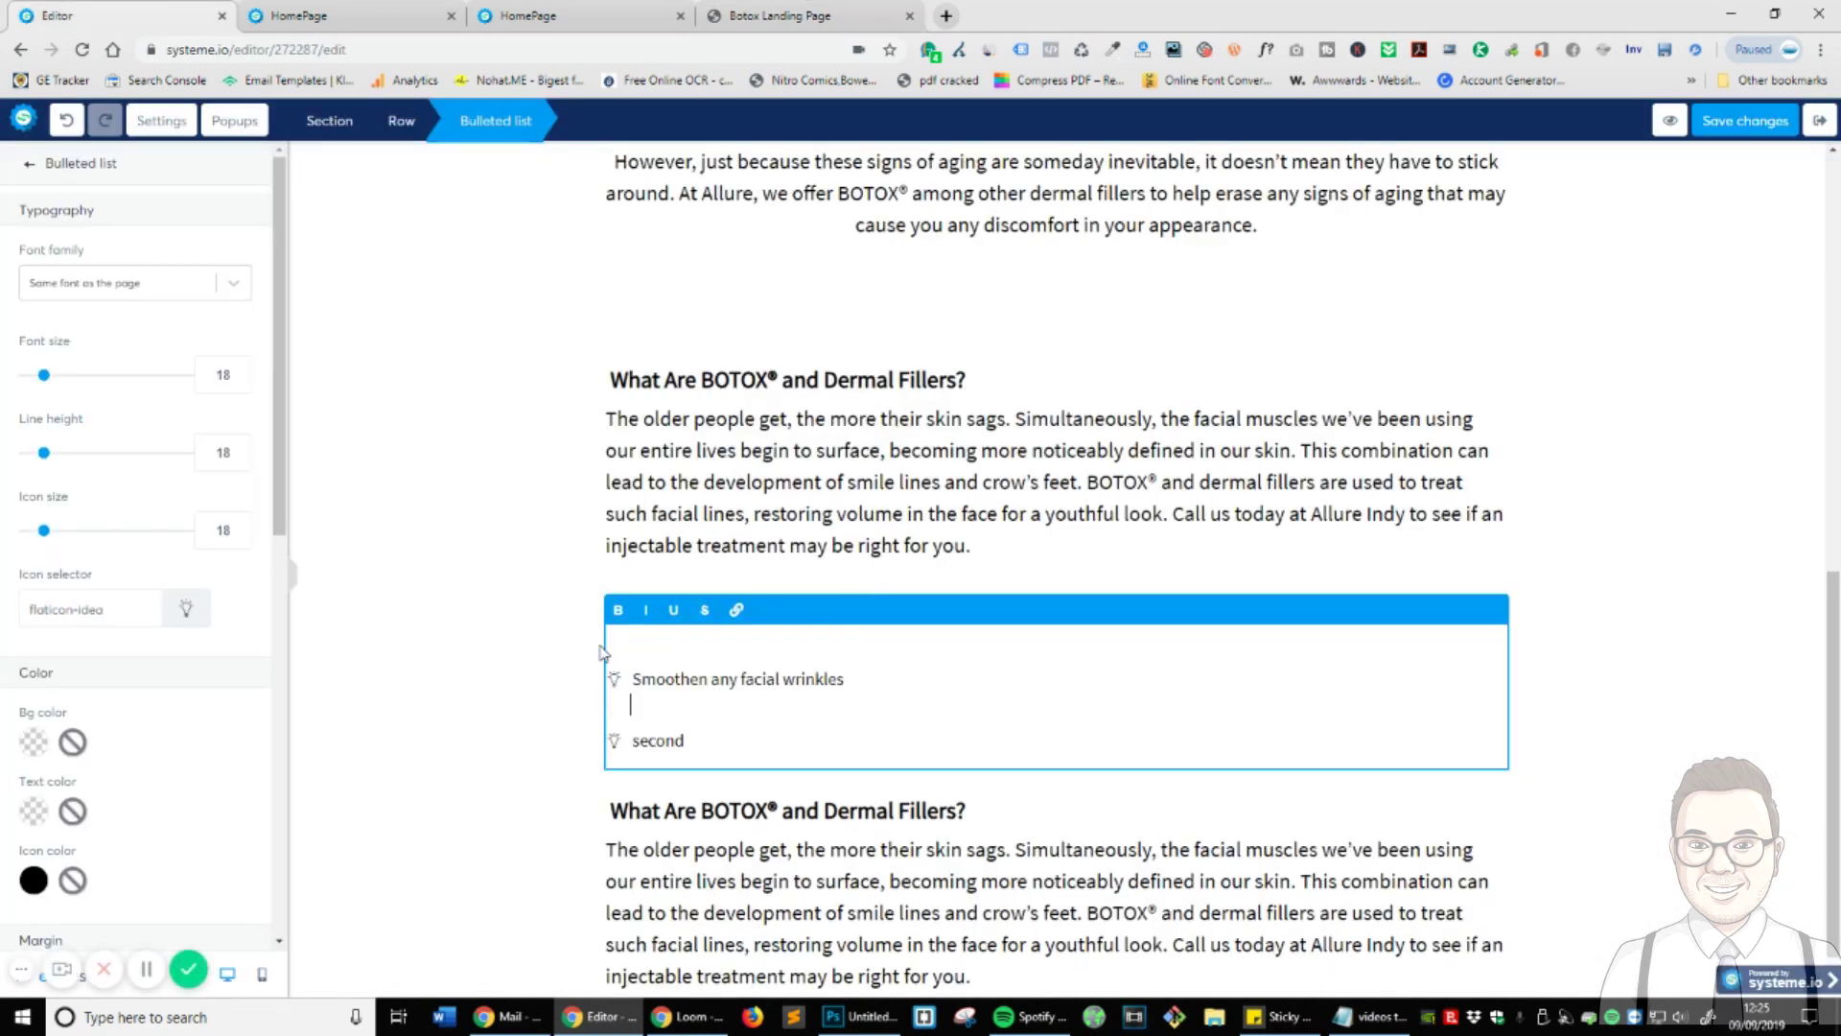
key("BackSpace")
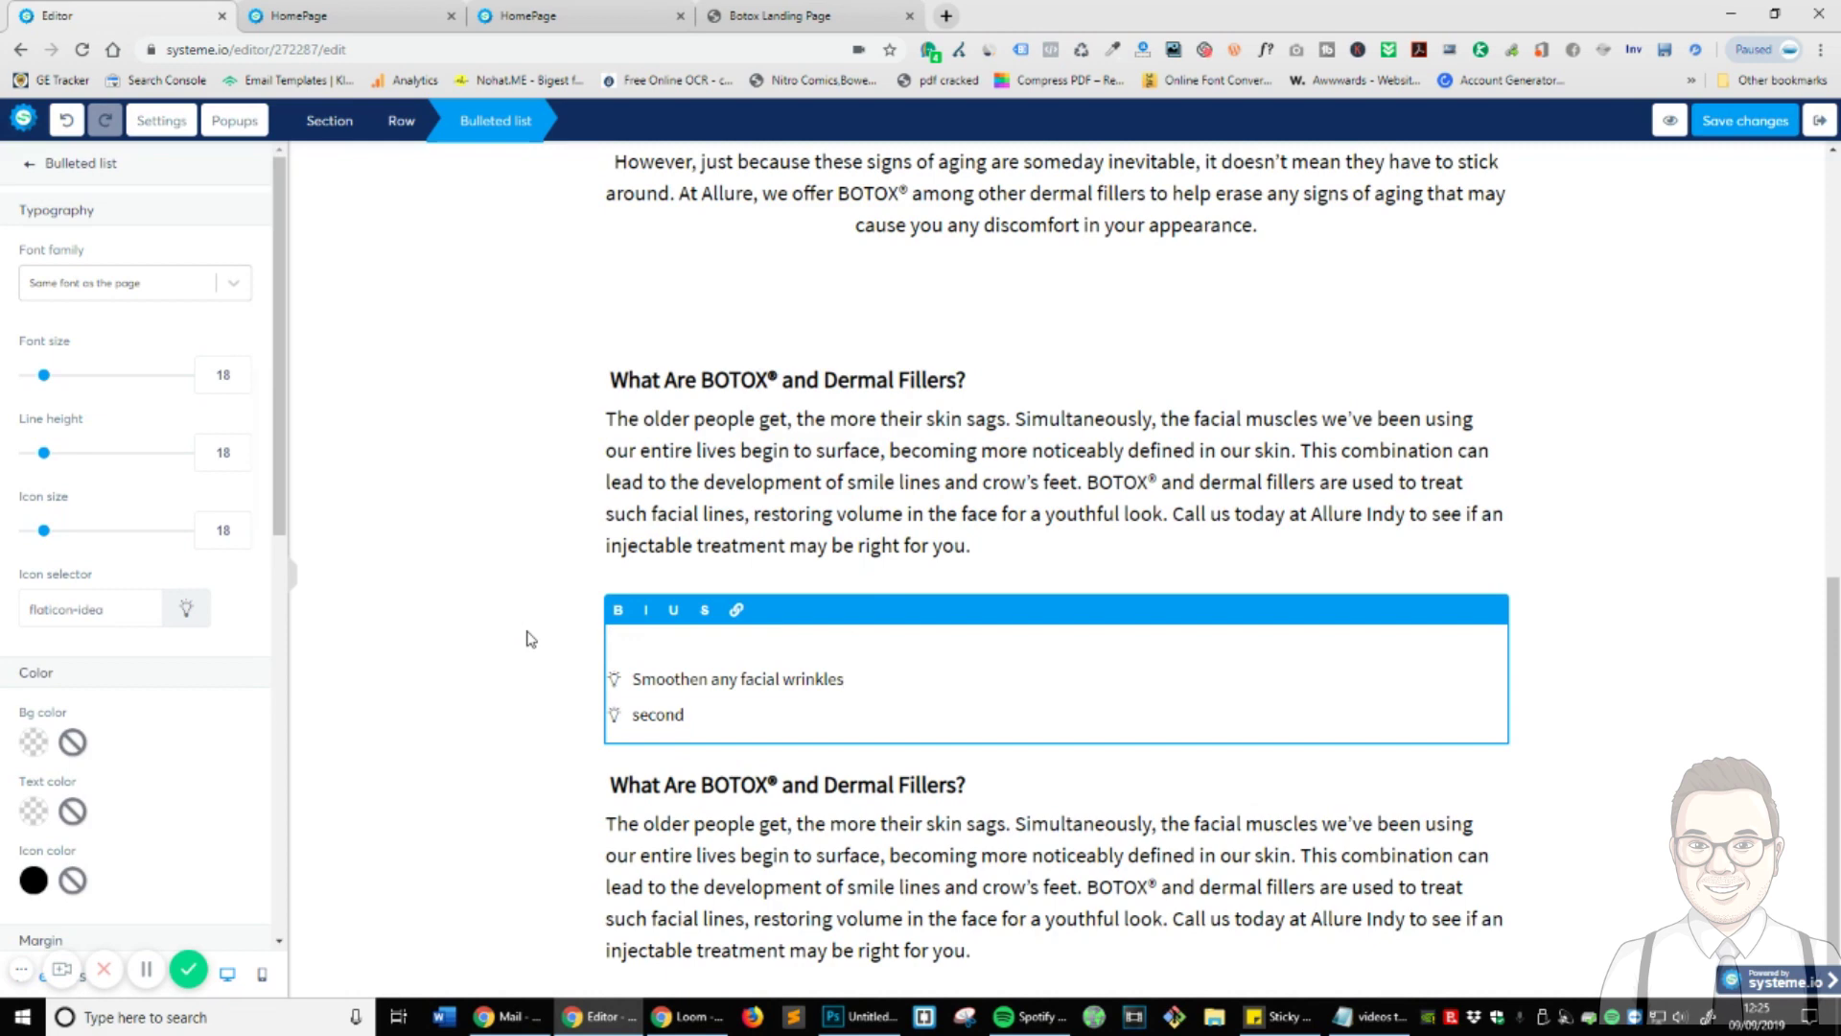
key("Delete")
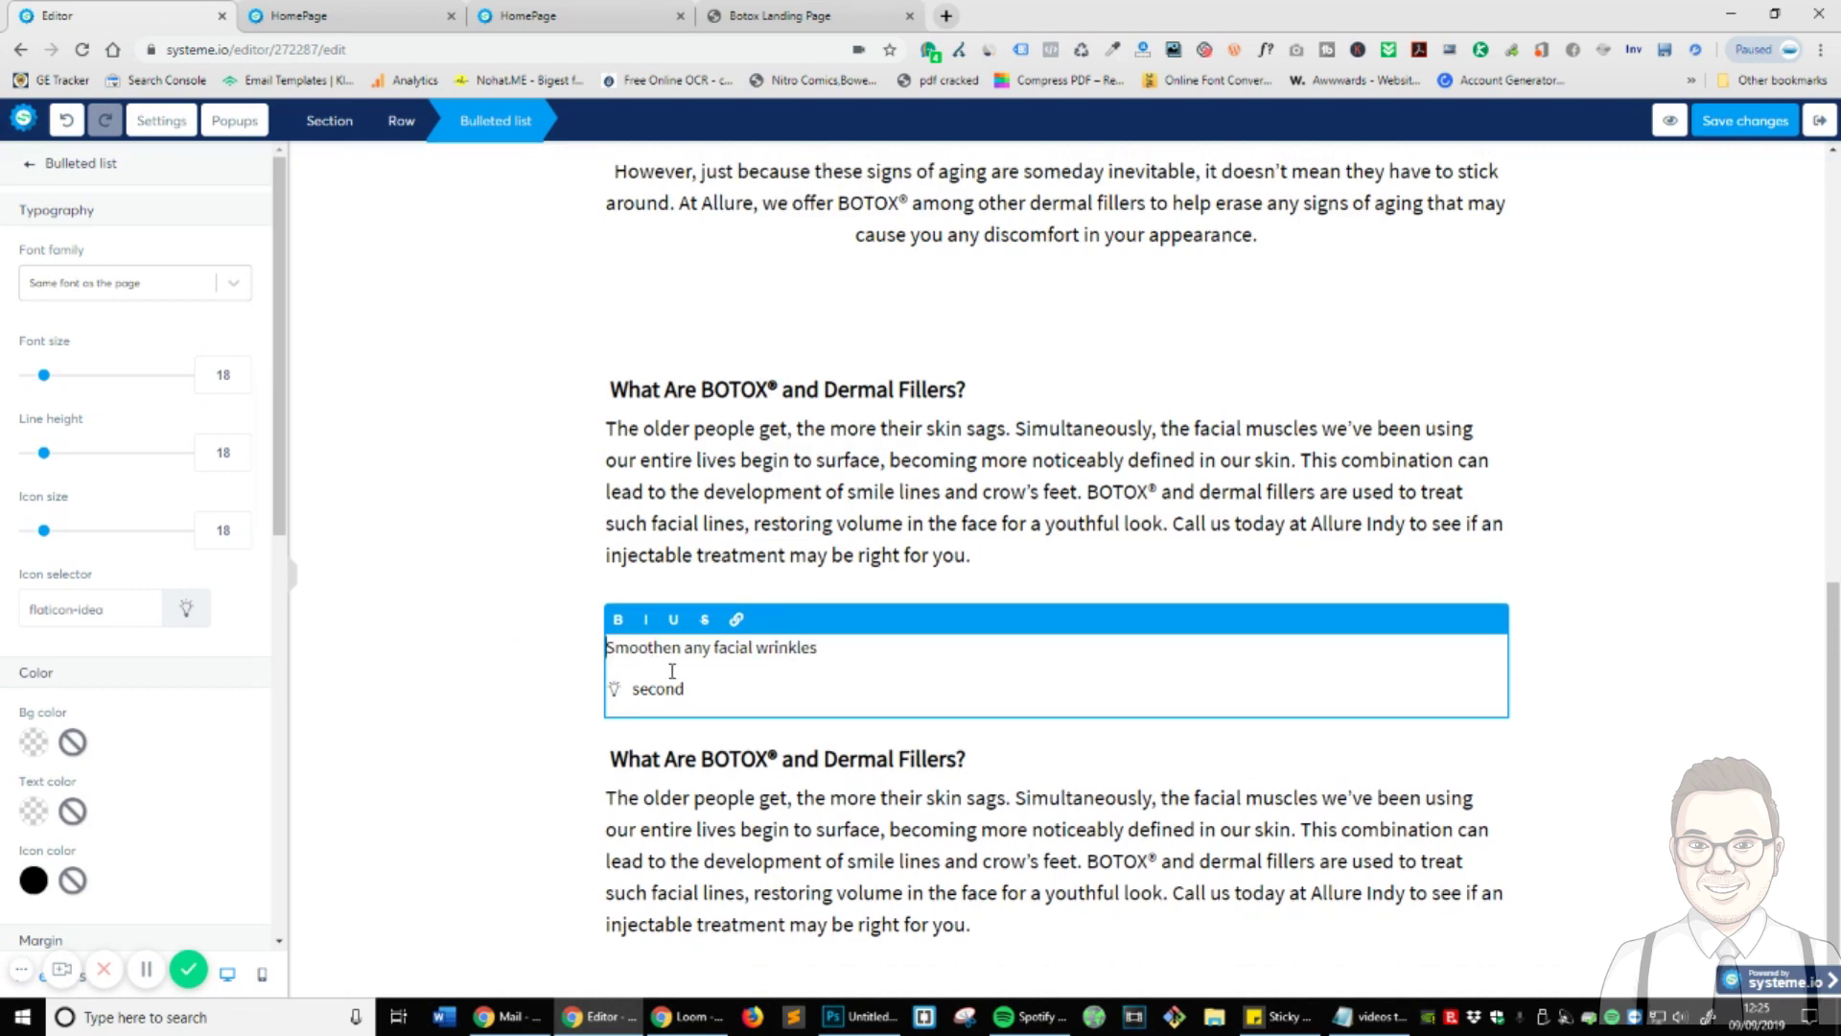
key("ctrl+z")
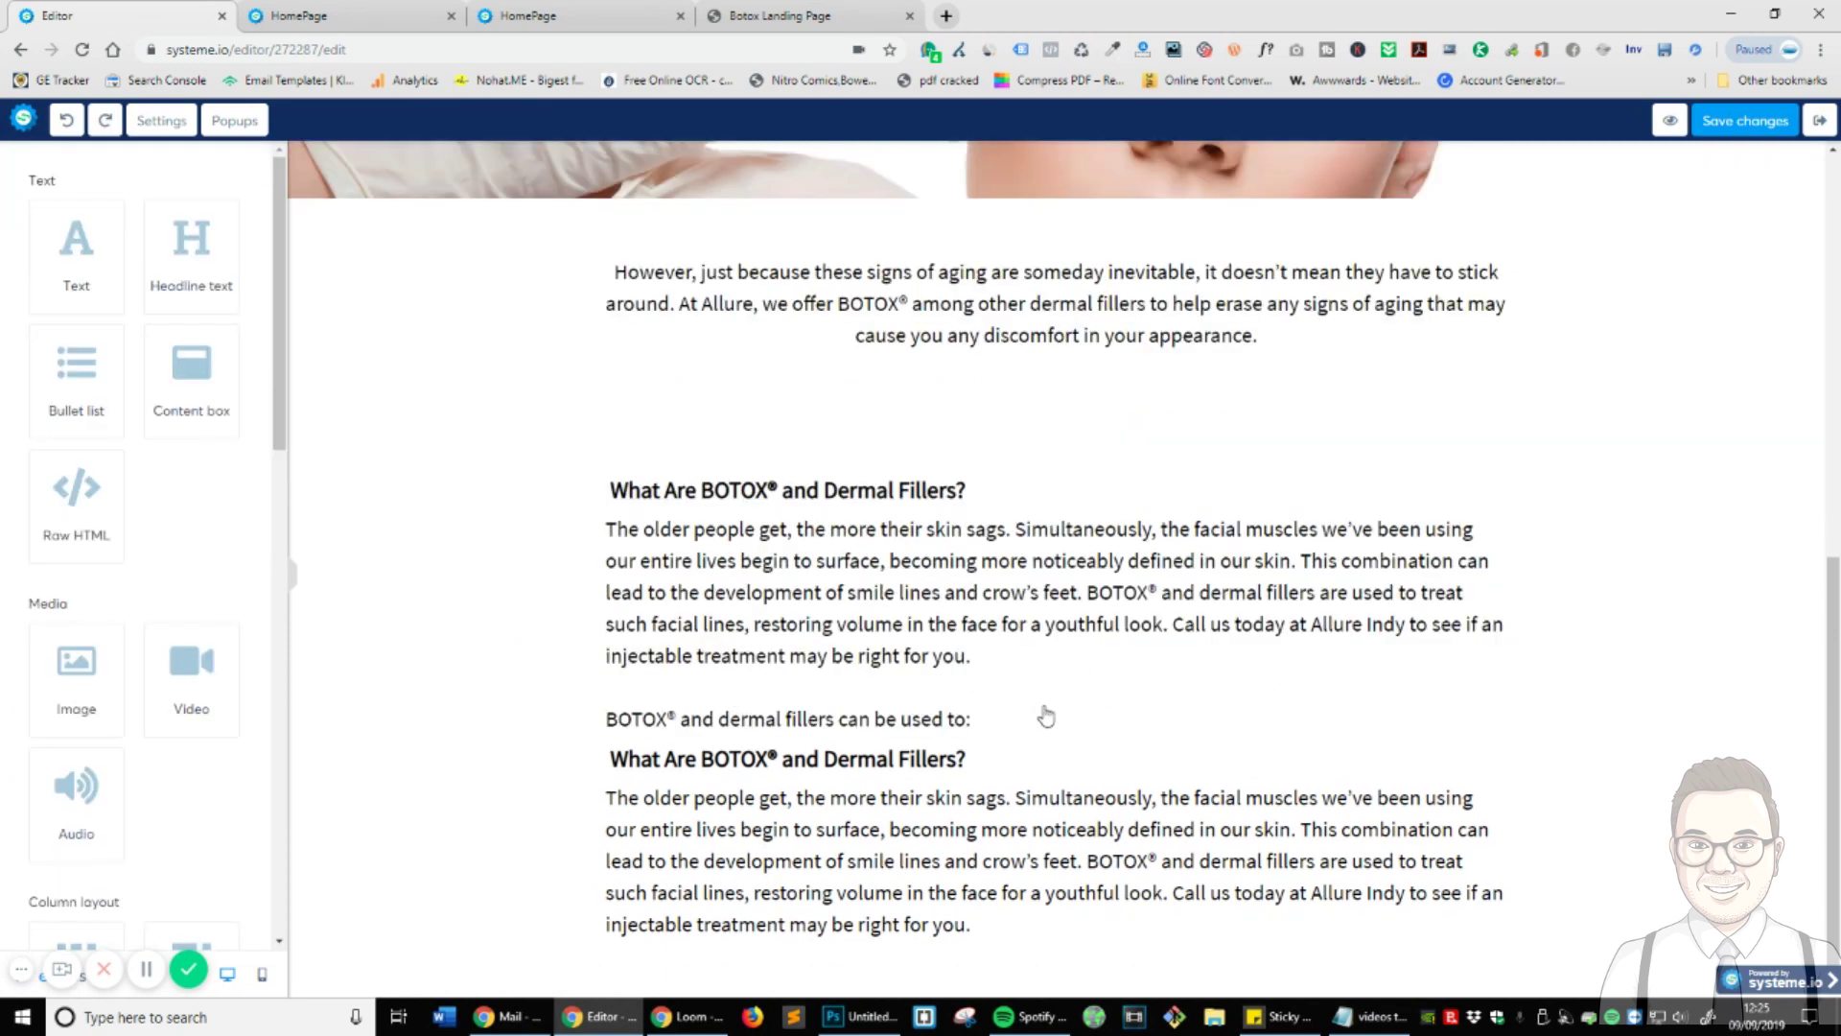
- Add a Bullet list below the lead-in line and start replacing its first placeholder item
left_click(1016, 718)
key("Return")
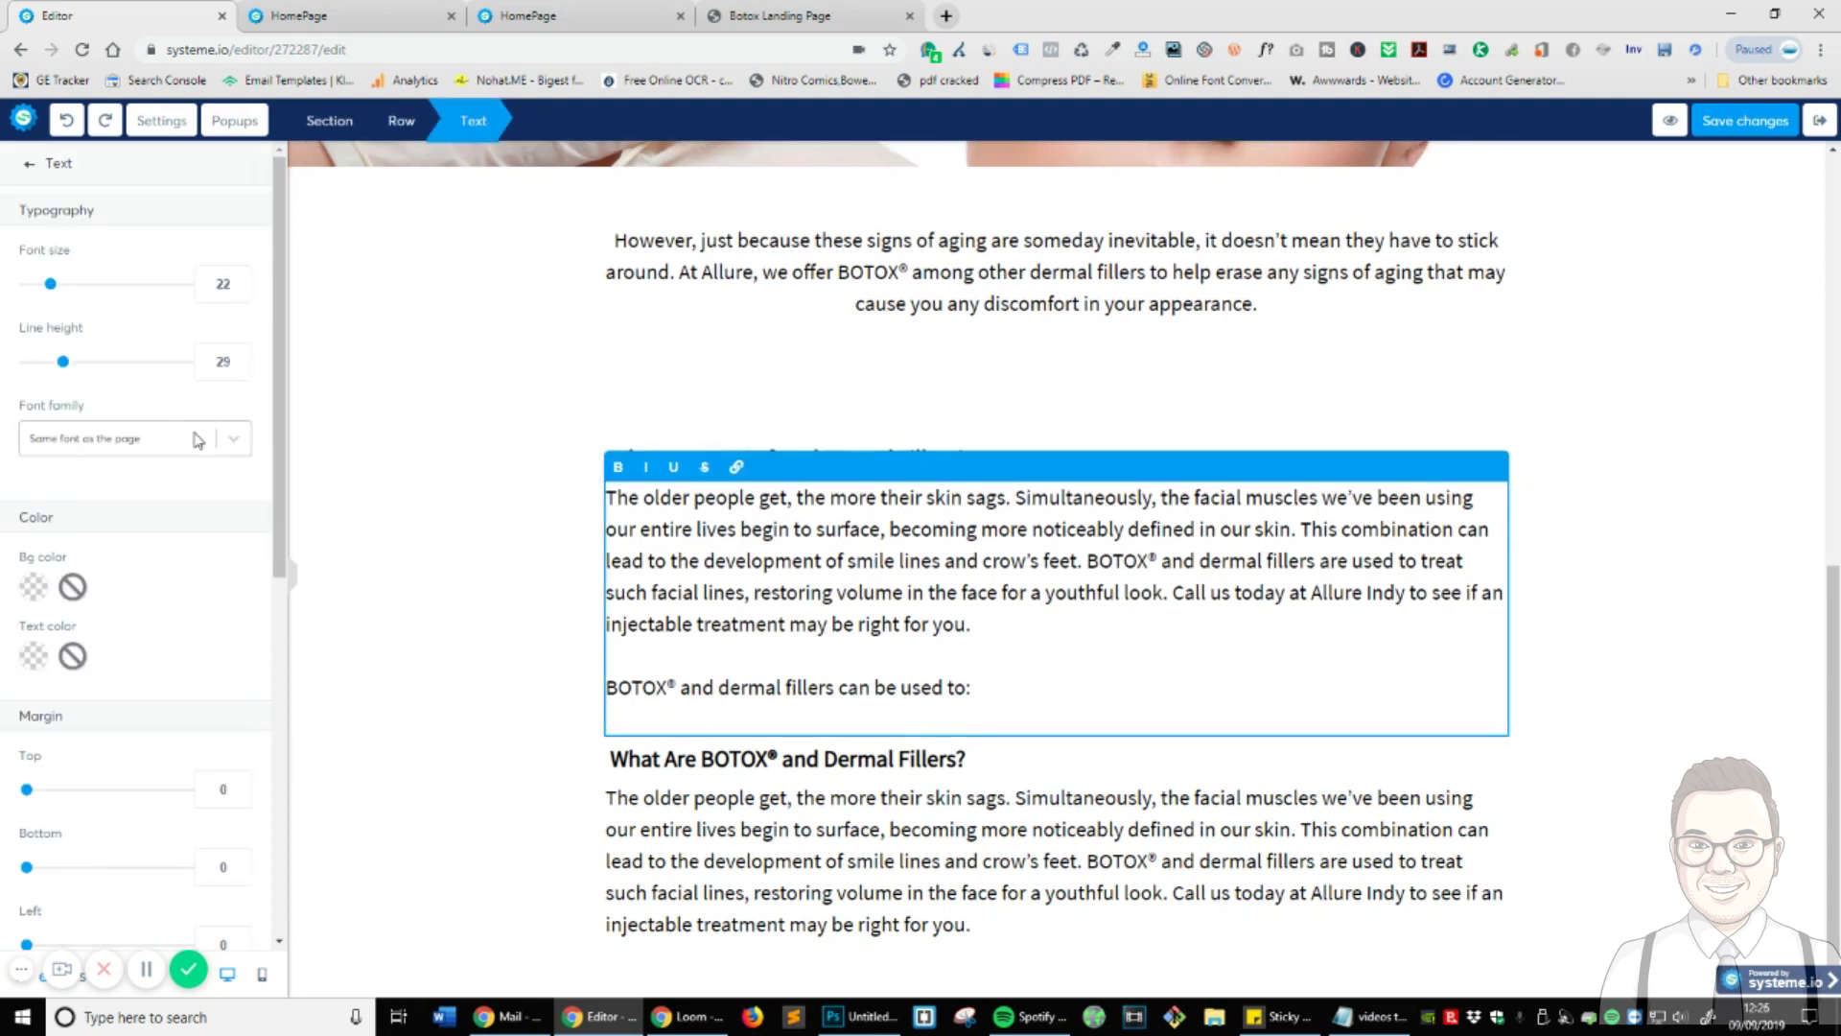
left_click(29, 164)
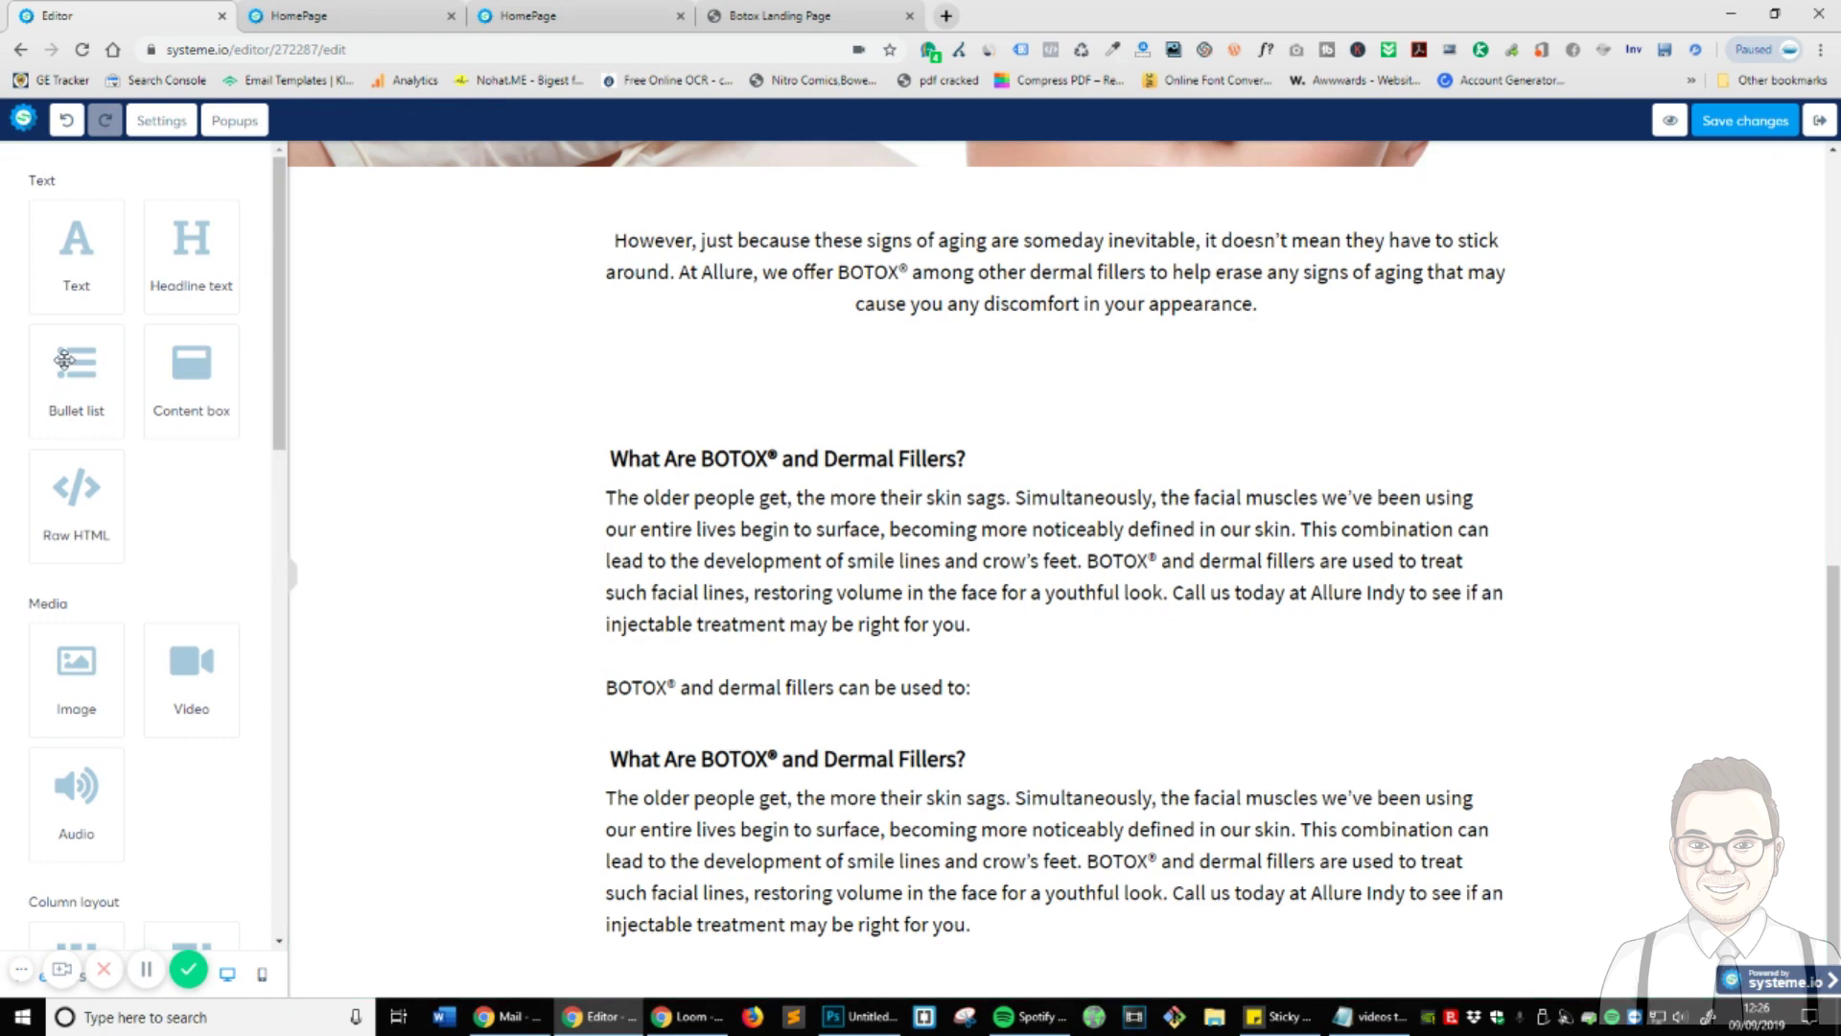
left_click_drag(92, 384, 893, 734)
double_click(657, 693)
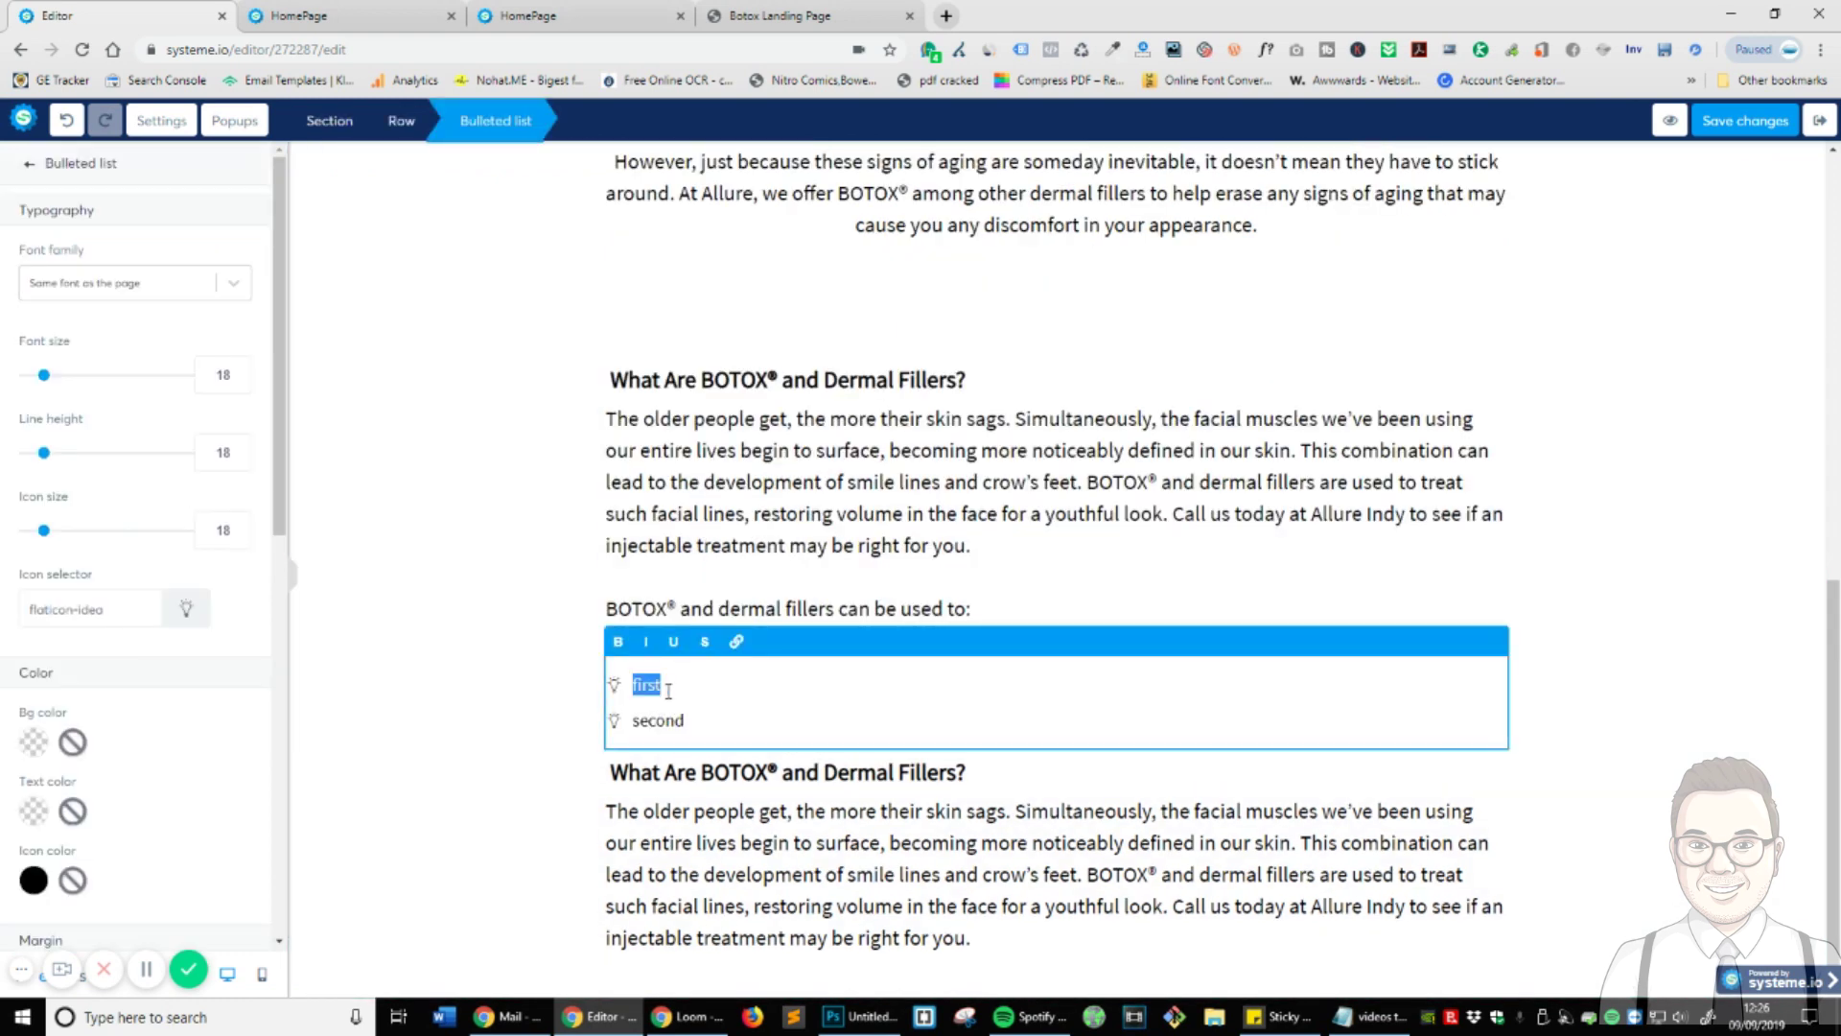
type("Best Bot")
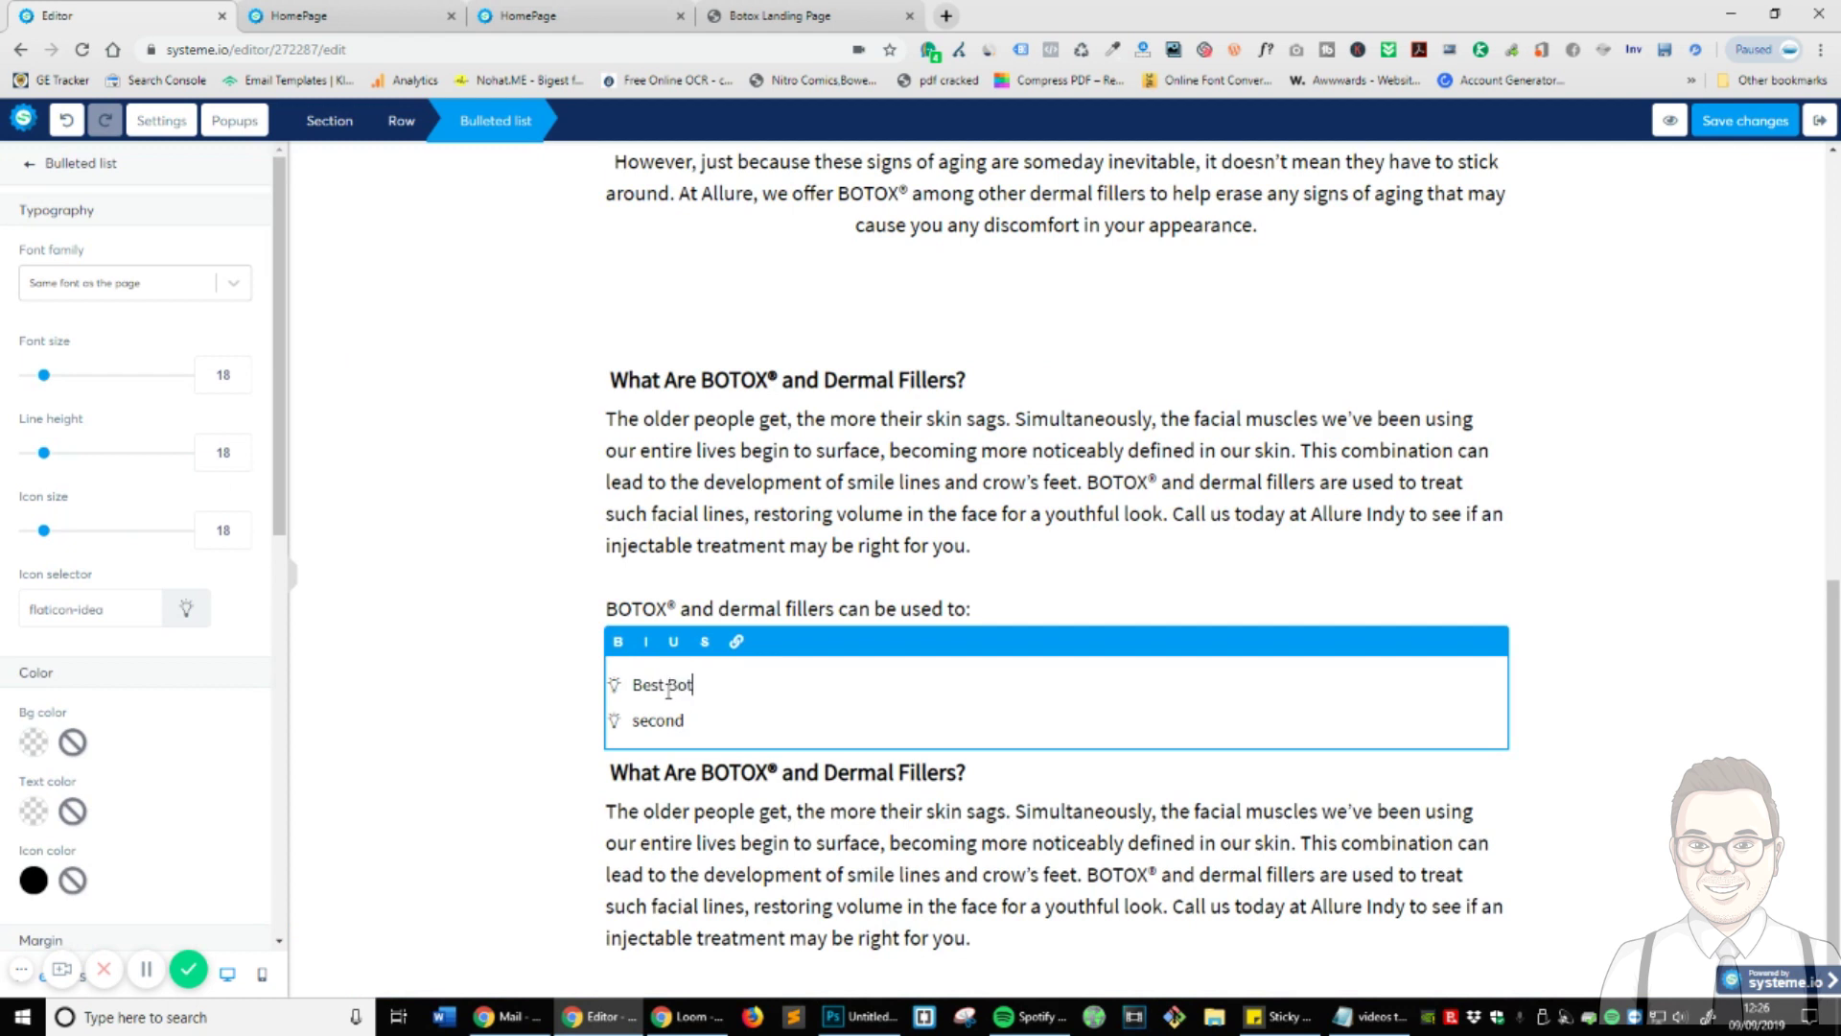
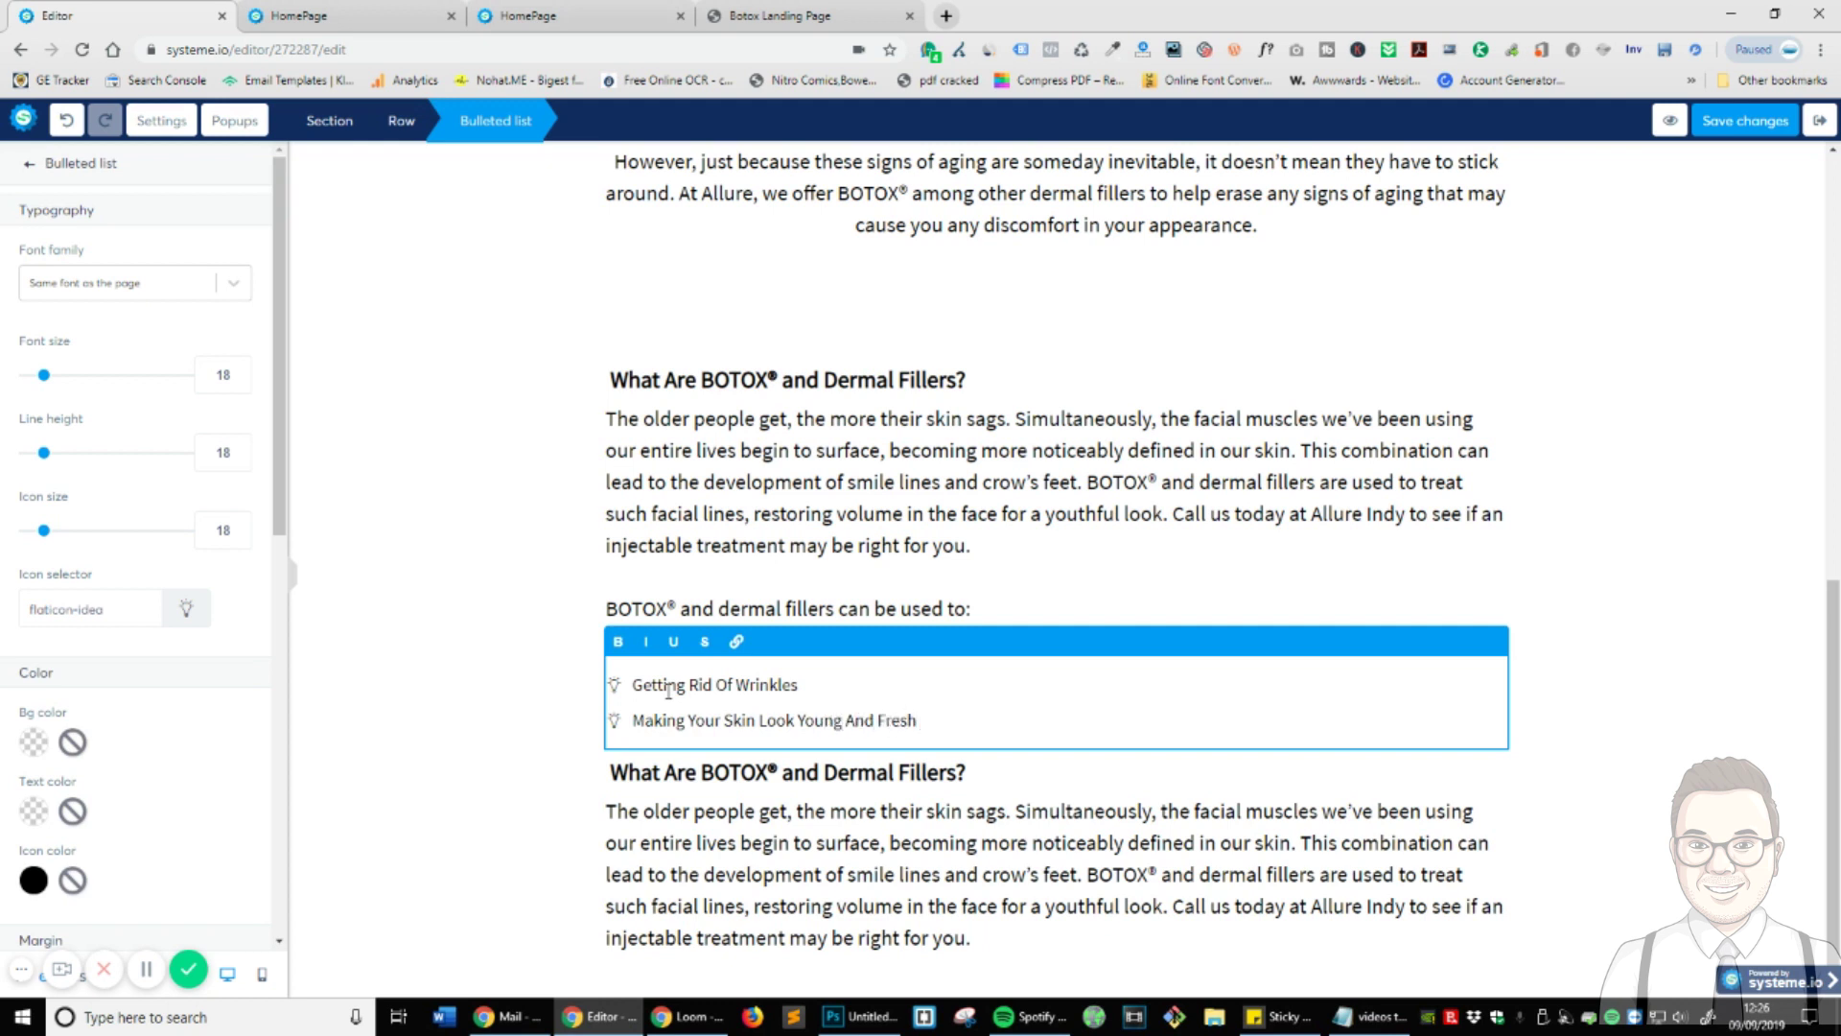
- Leave the fillers list at its two bullet items, then bring up the Botox Landing Page reference
key("Return")
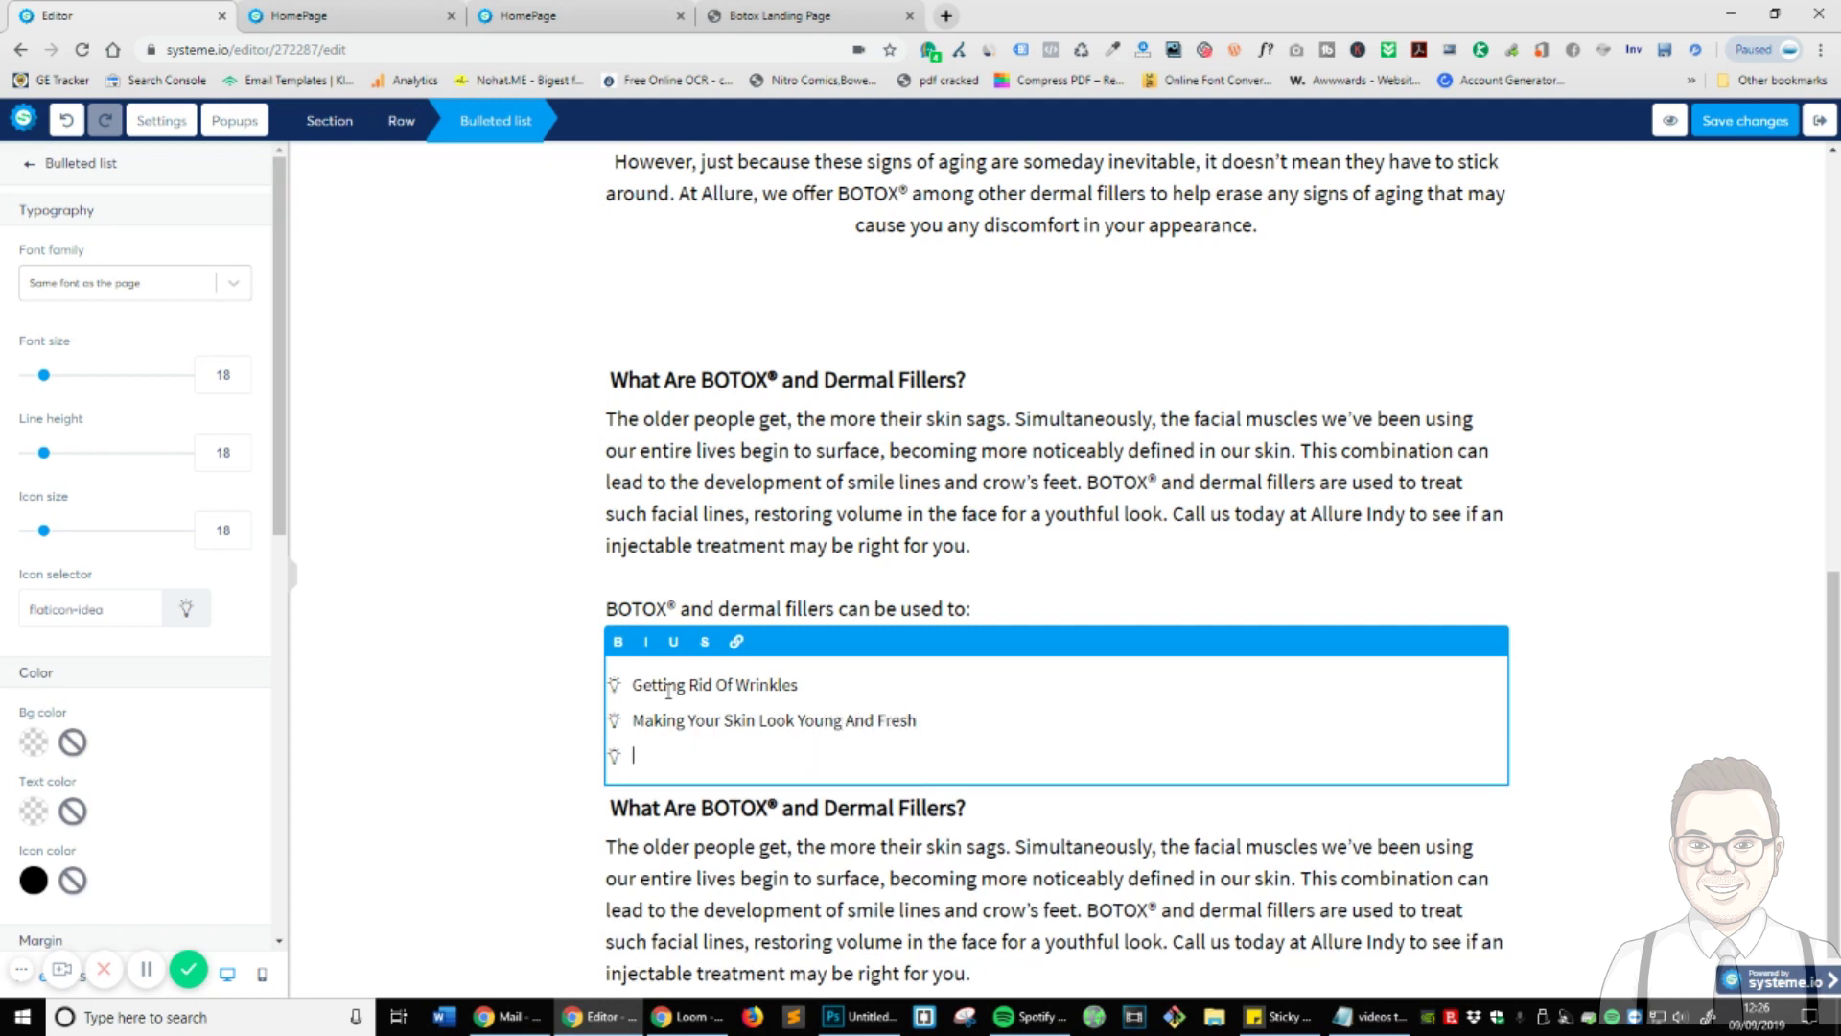
key("BackSpace")
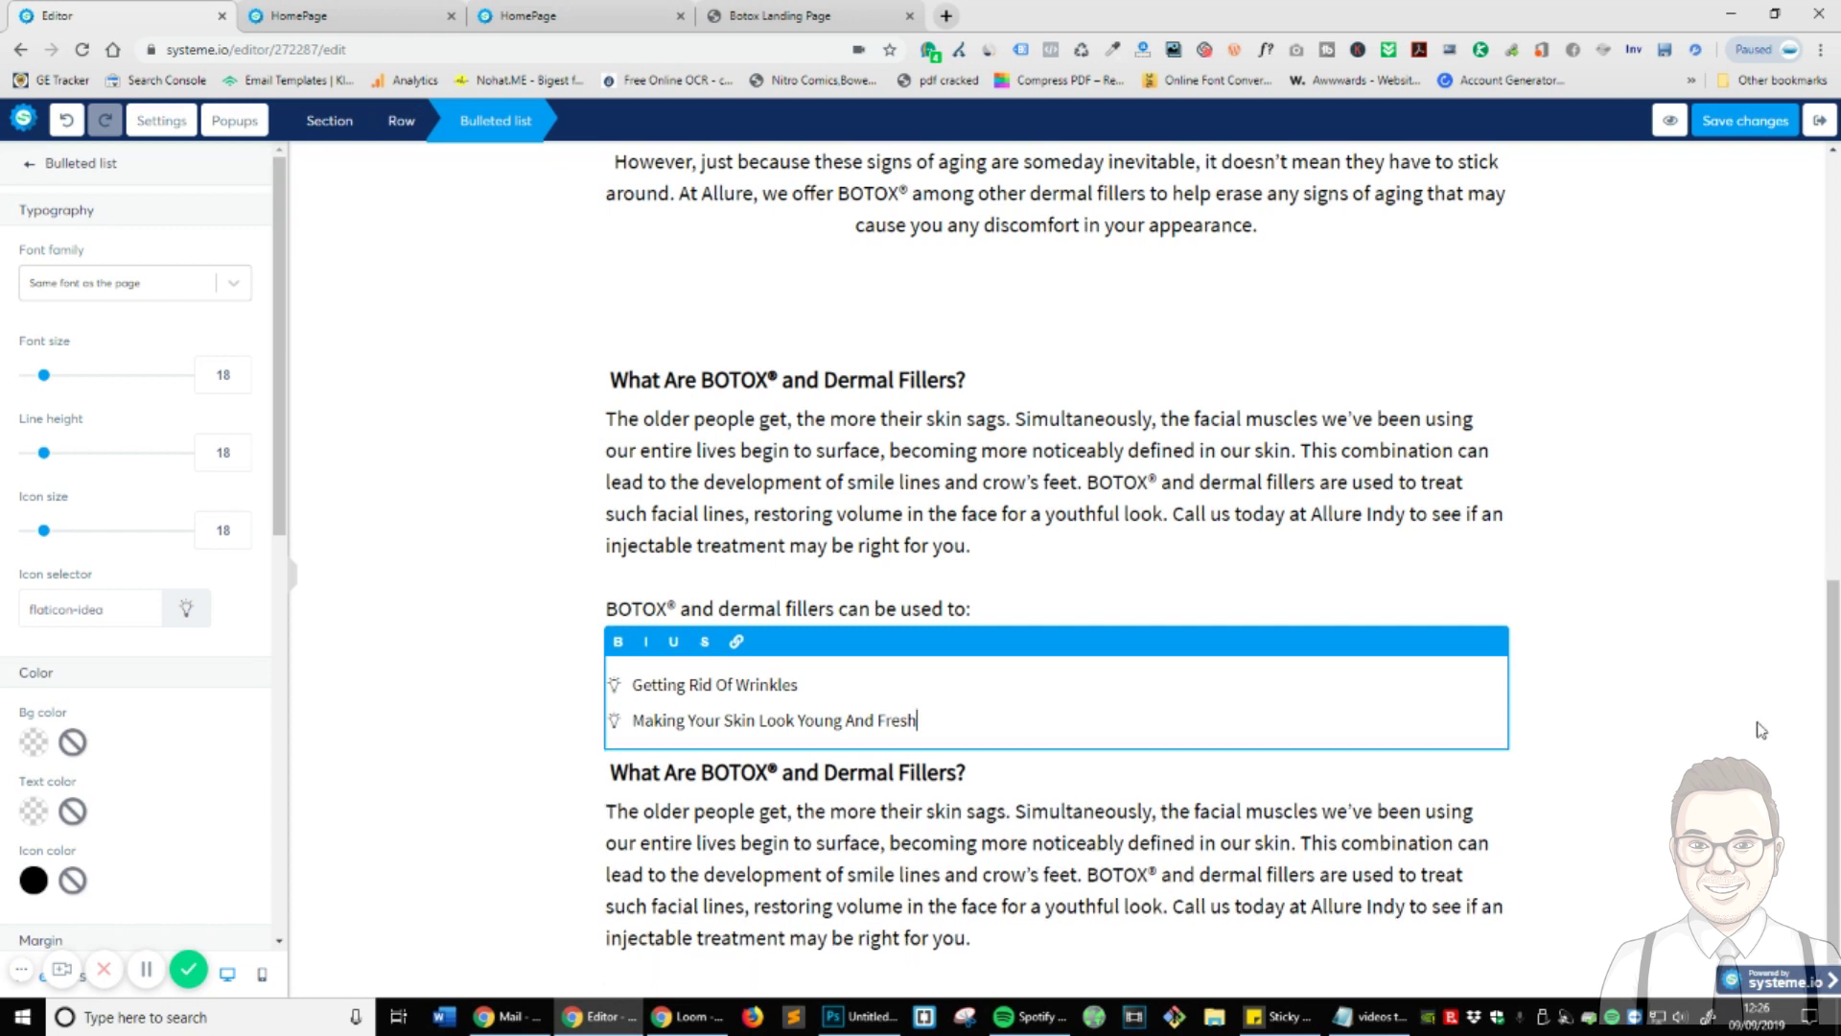
left_click(1738, 668)
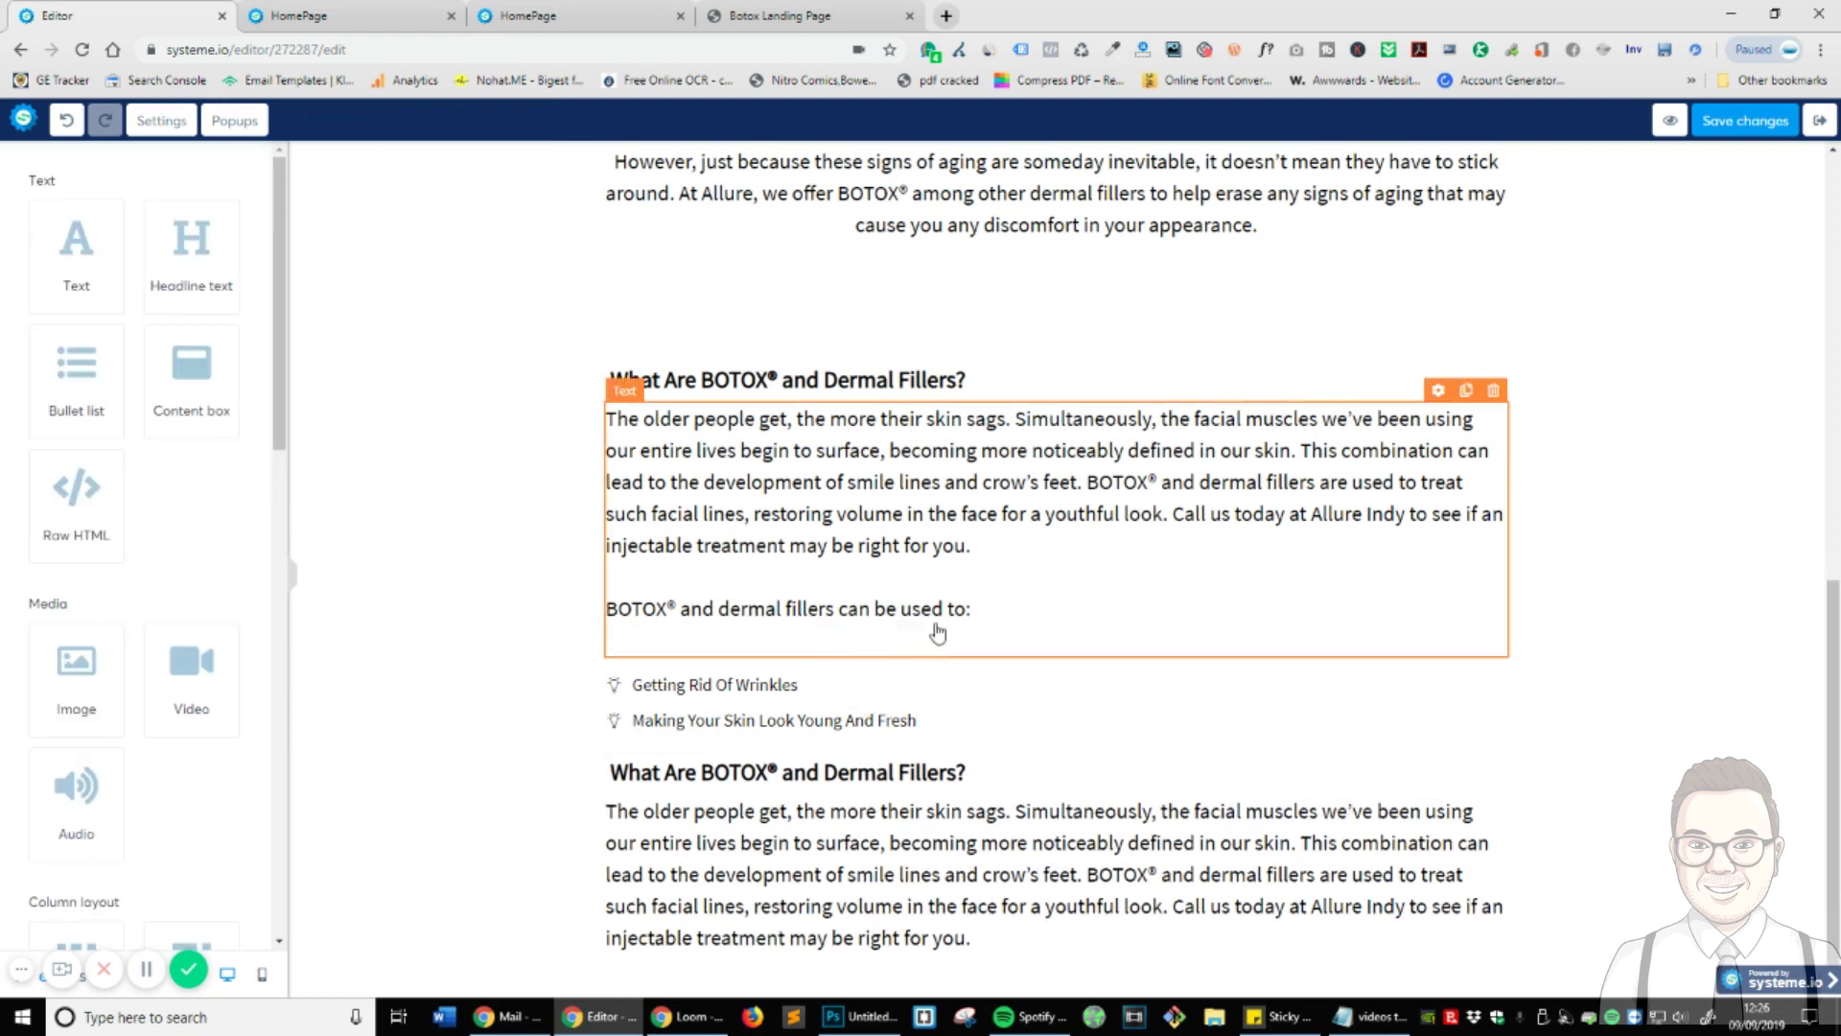
left_click(830, 608)
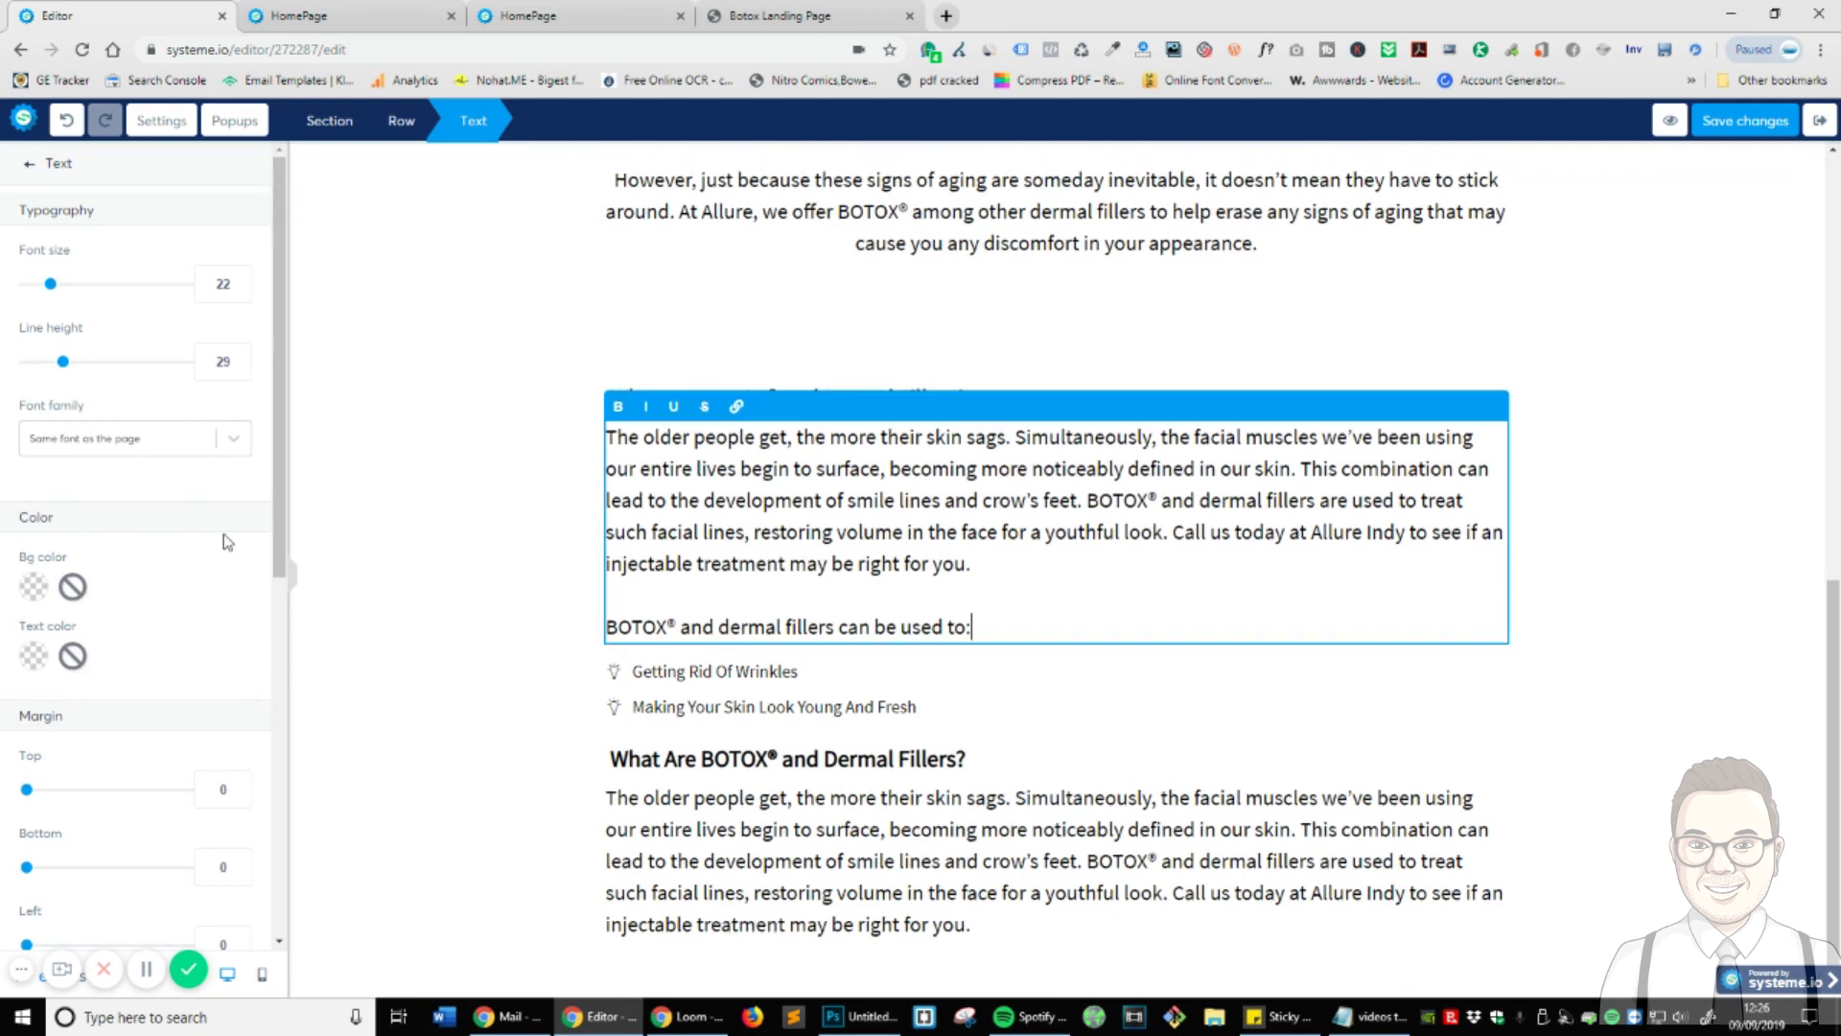
left_click(1720, 656)
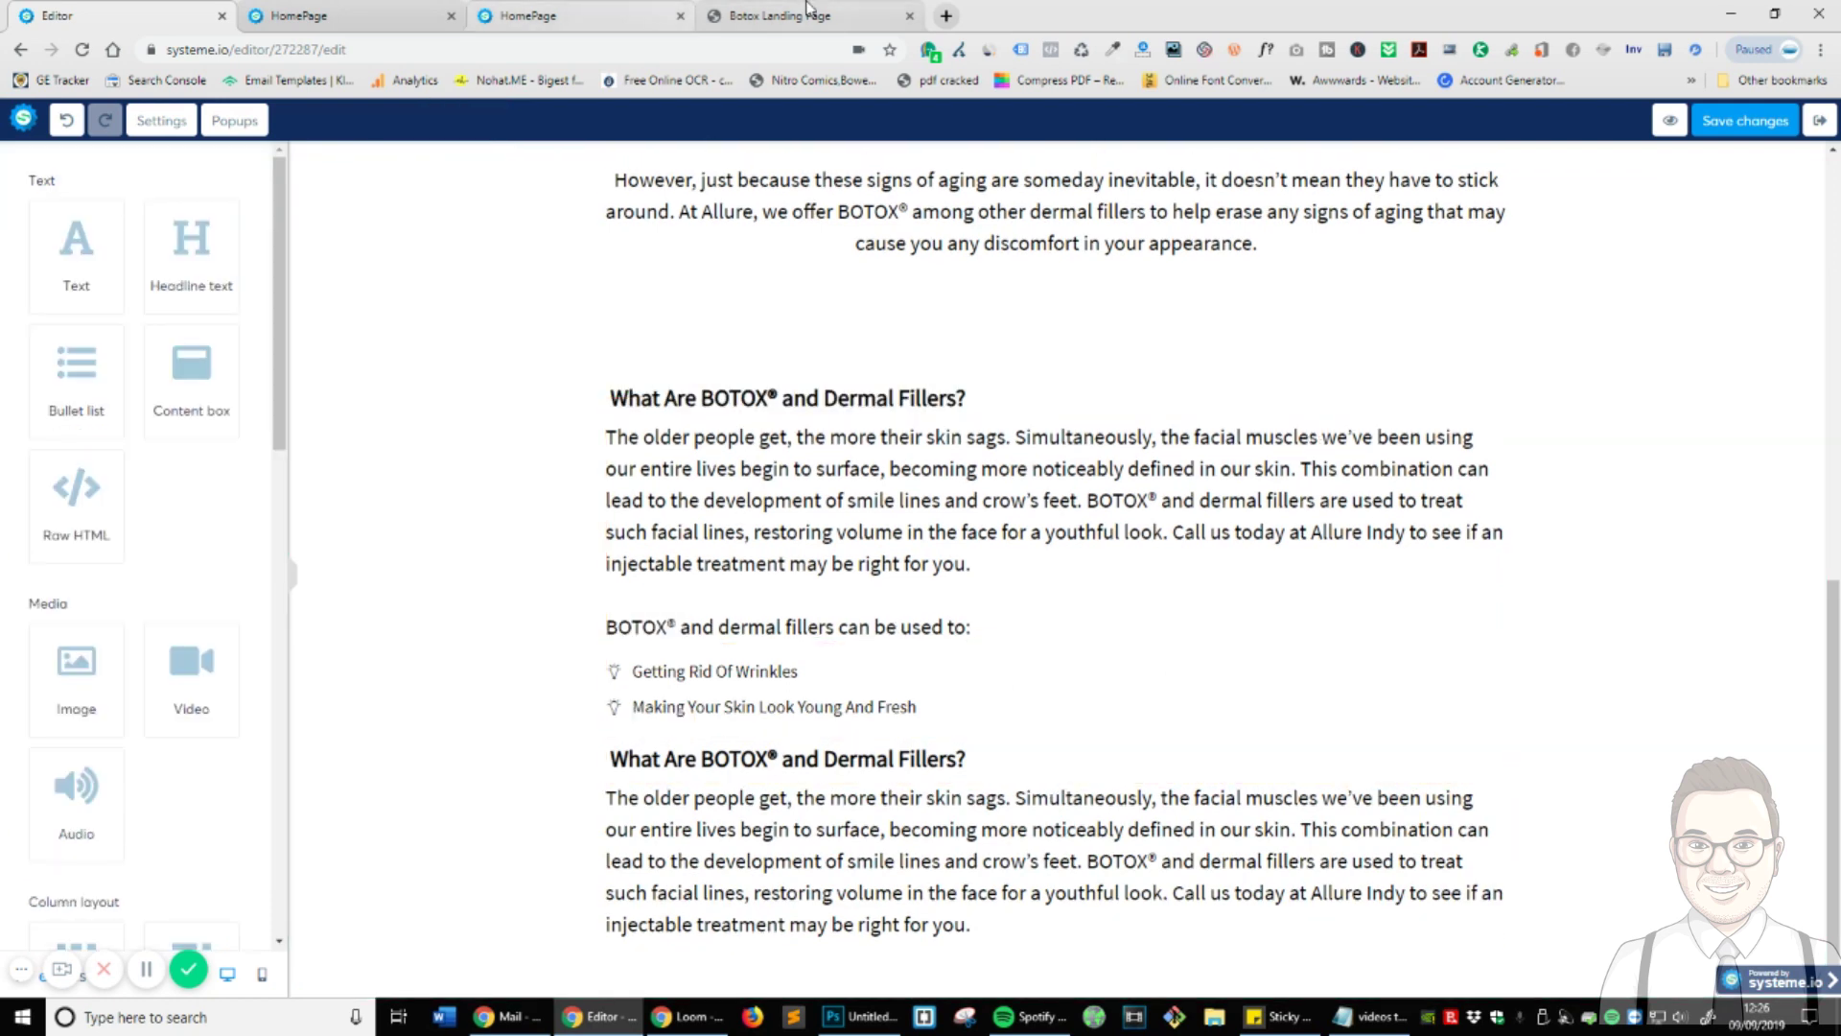
left_click(834, 17)
scroll(628, 537, "down", 3)
- Replace the second heading with 'What Is The Recovery for BOTOX® and Dermal Fillers?' from the reference
triple_click(686, 510)
key("ctrl+c")
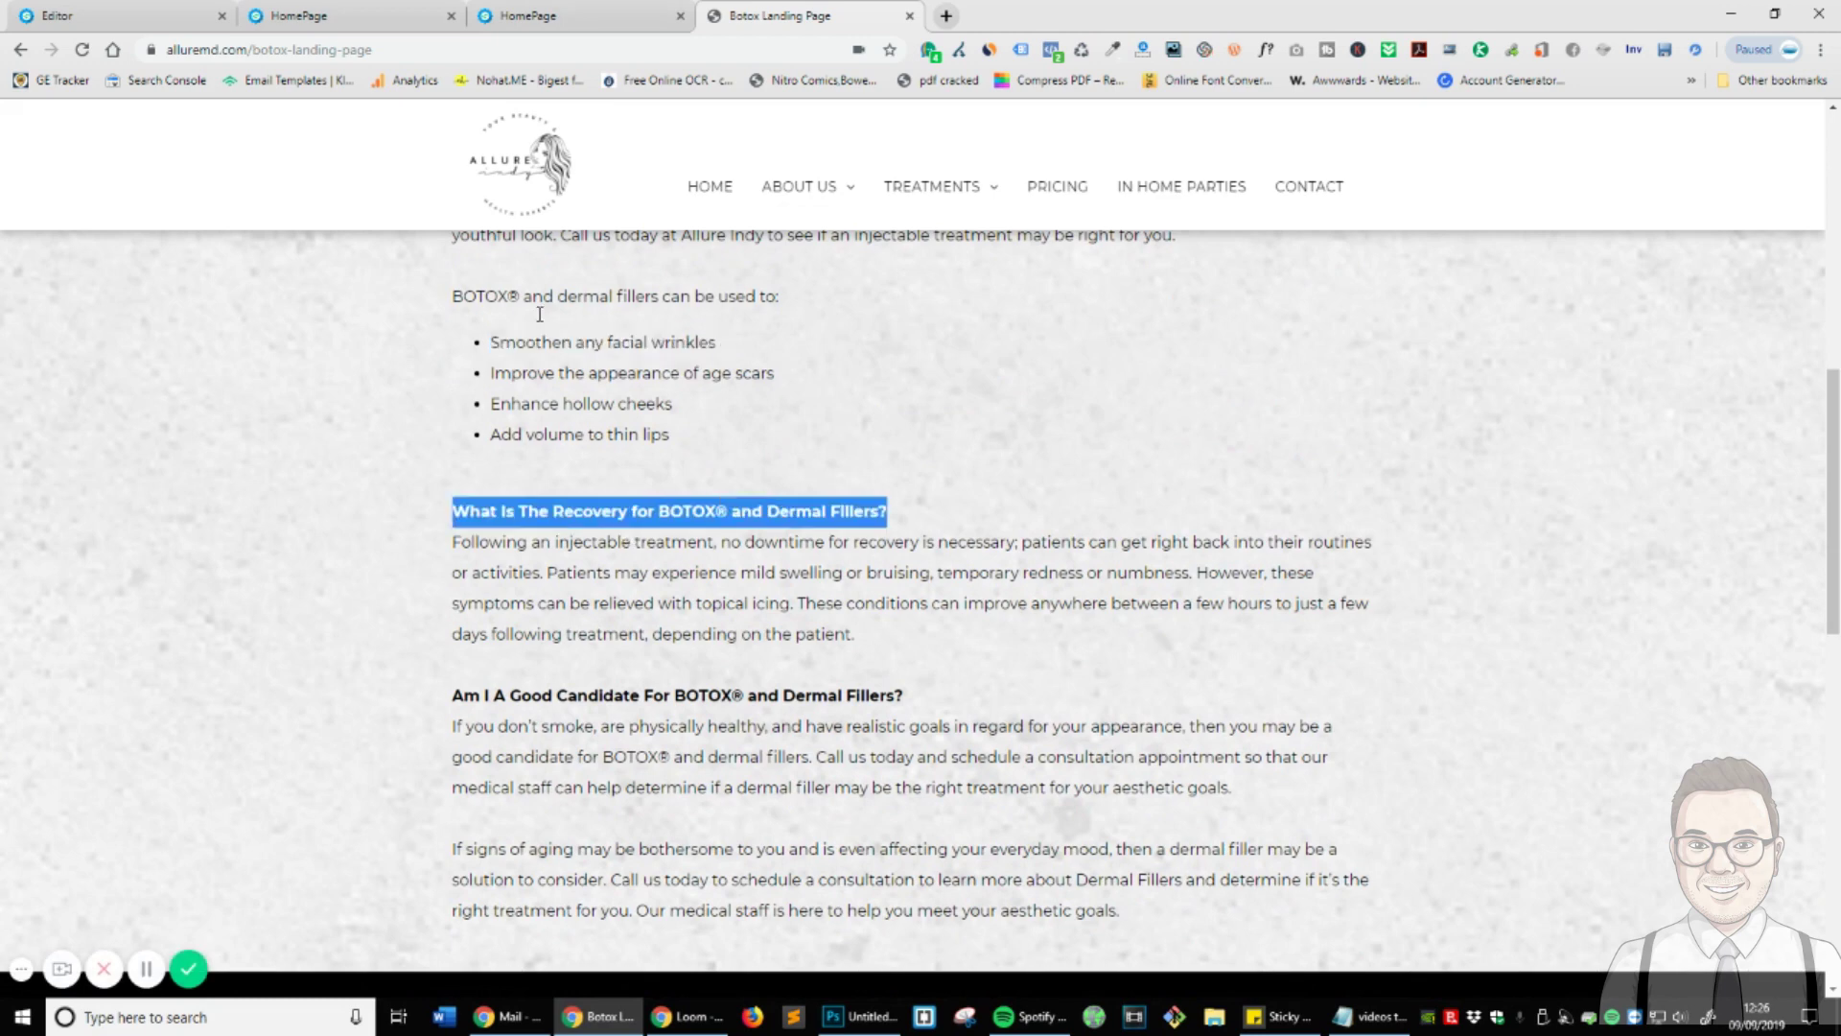
left_click(125, 15)
double_click(918, 760)
key("ctrl+a")
key("ctrl+v")
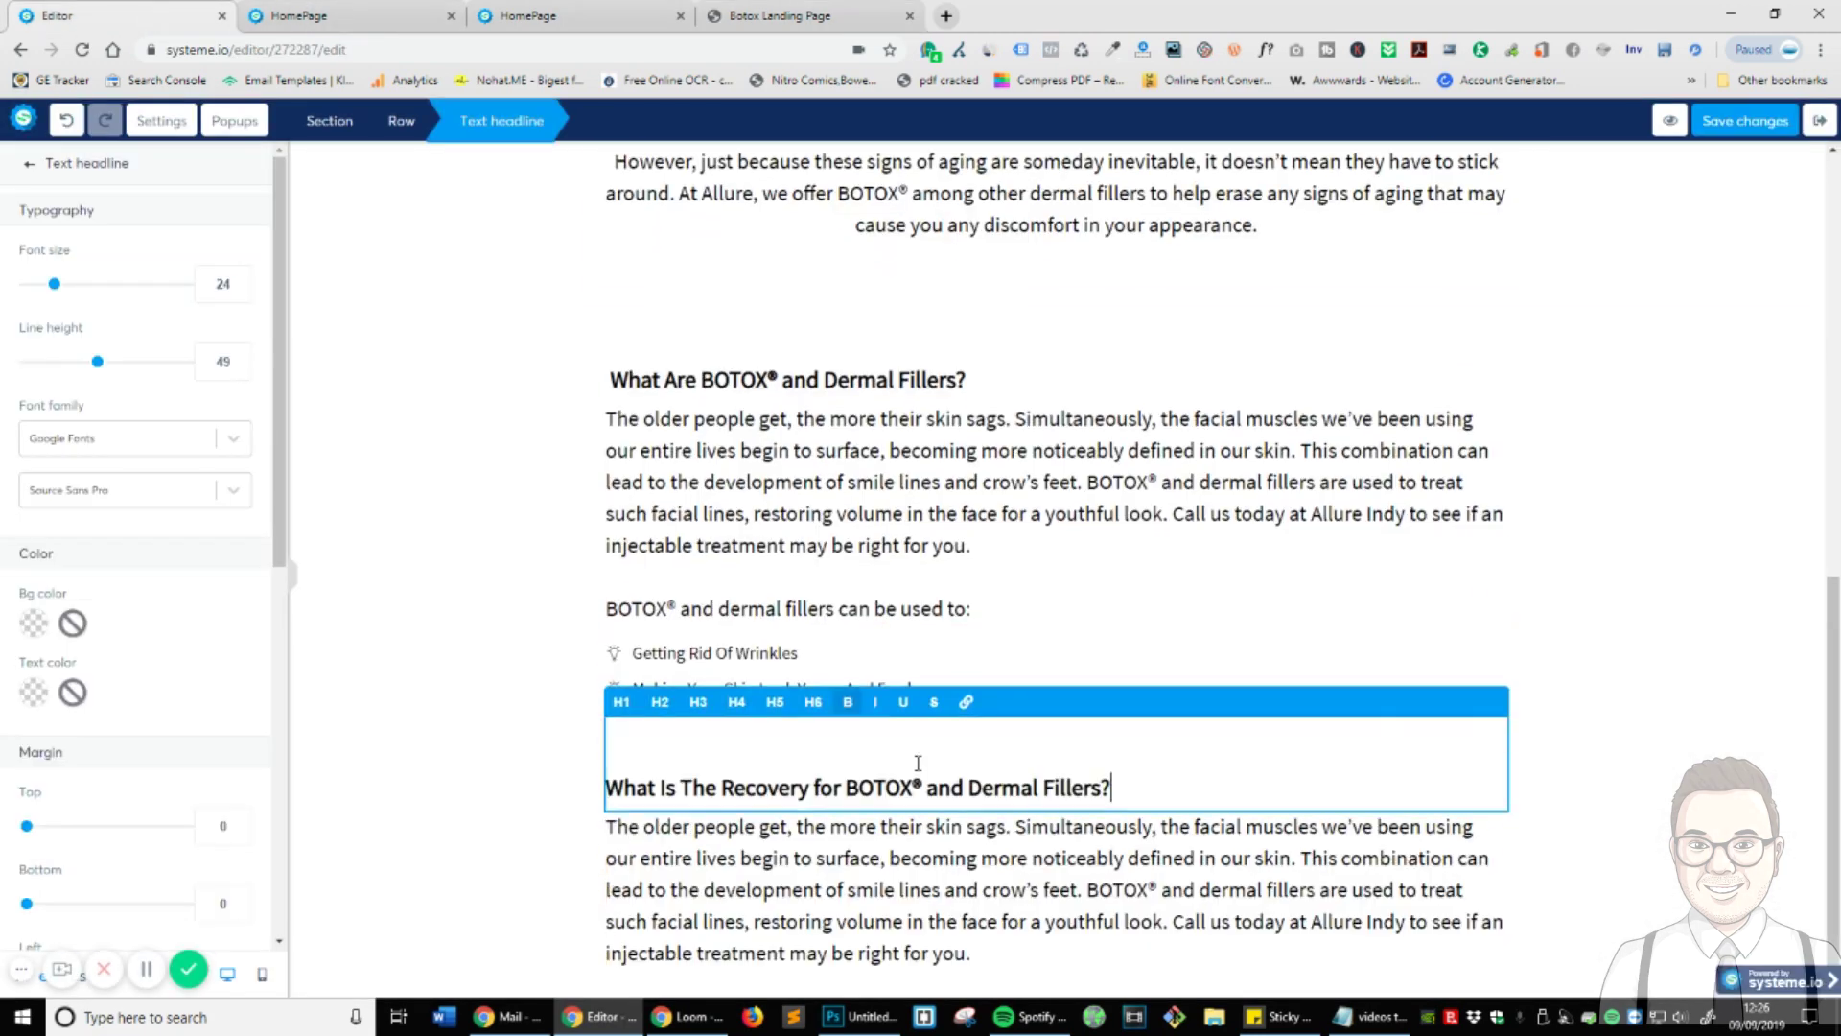
key("BackSpace")
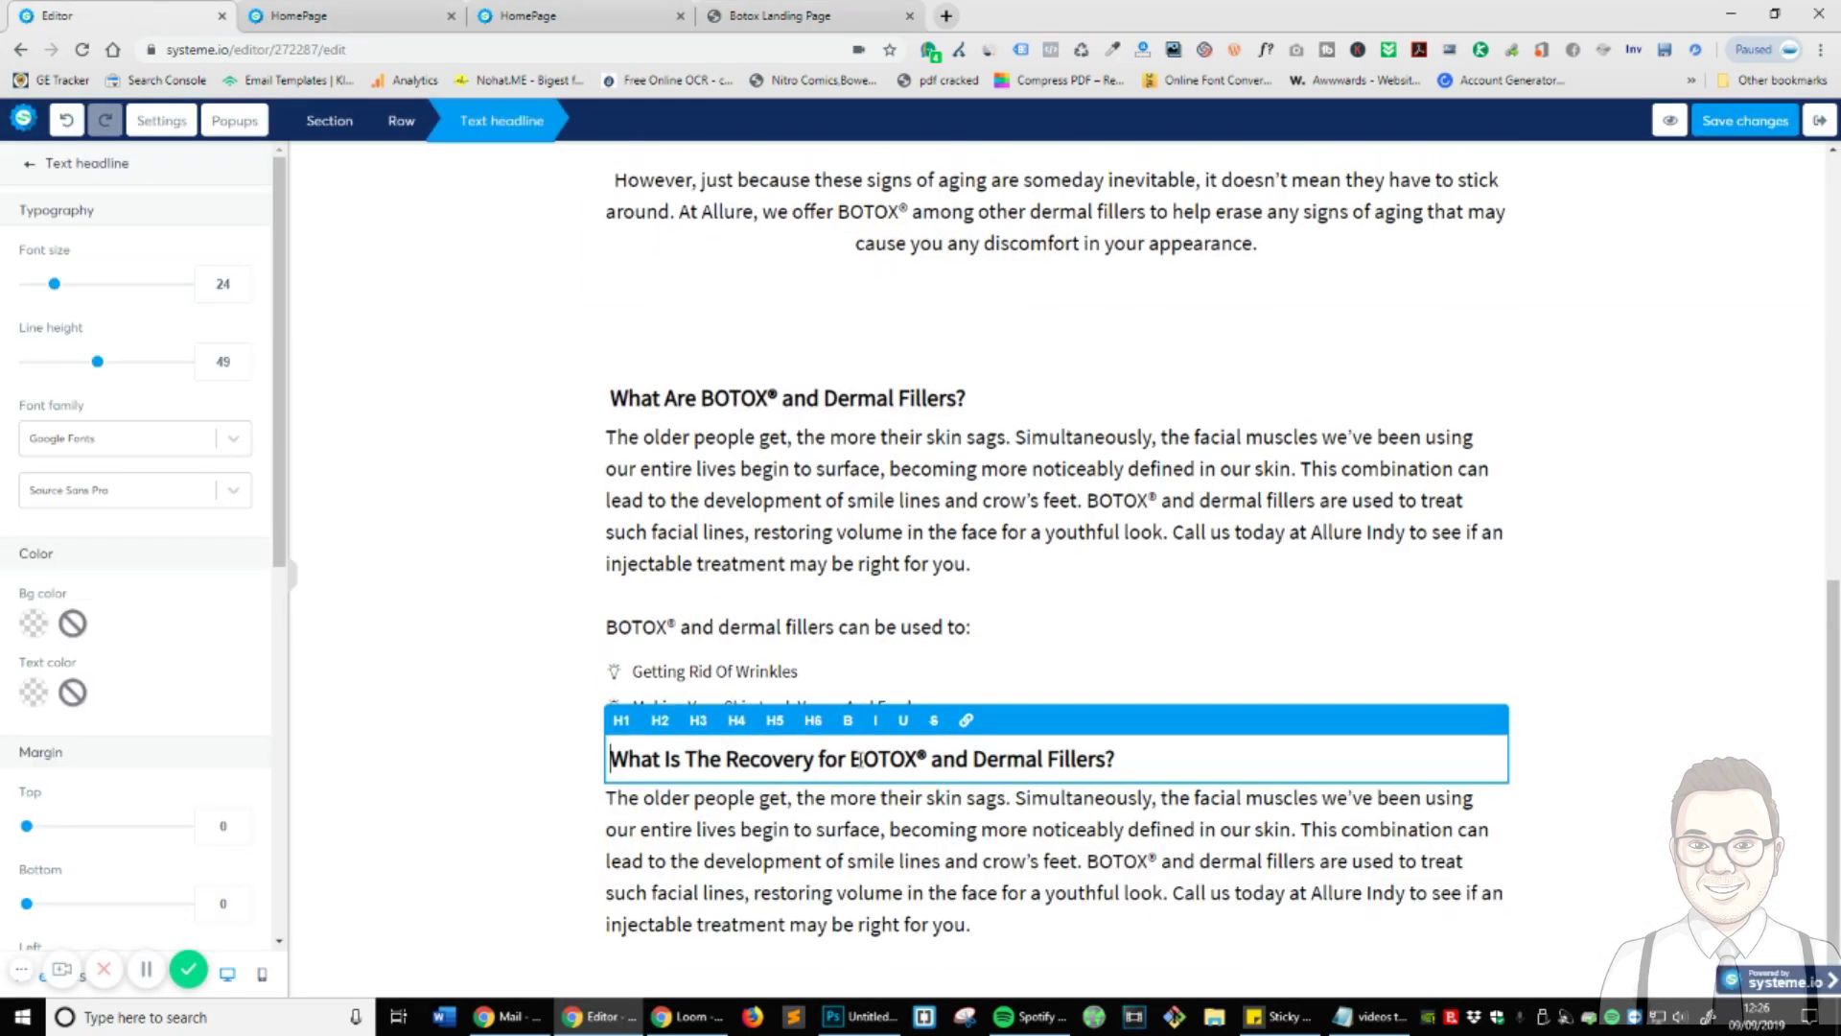
- Paste the reference's recovery-after-treatment paragraph under that heading, removing blank lines
left_click(780, 15)
triple_click(696, 573)
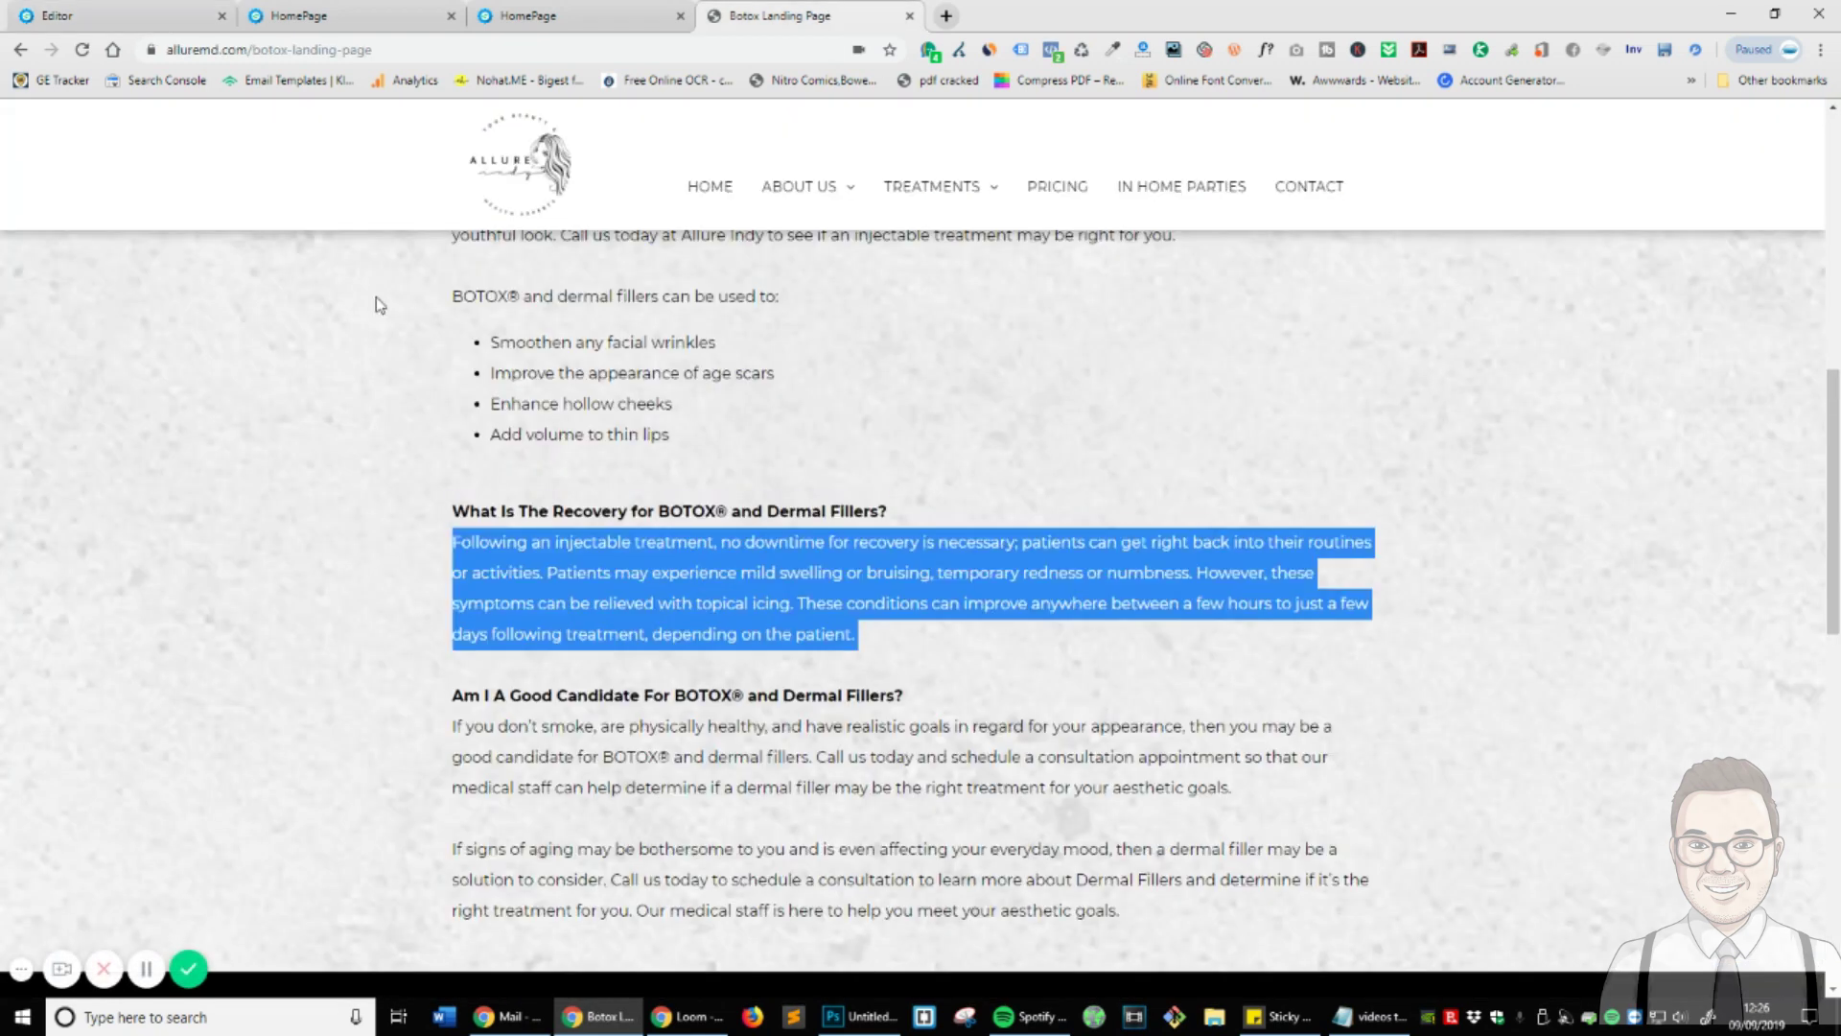
left_click(115, 19)
double_click(898, 854)
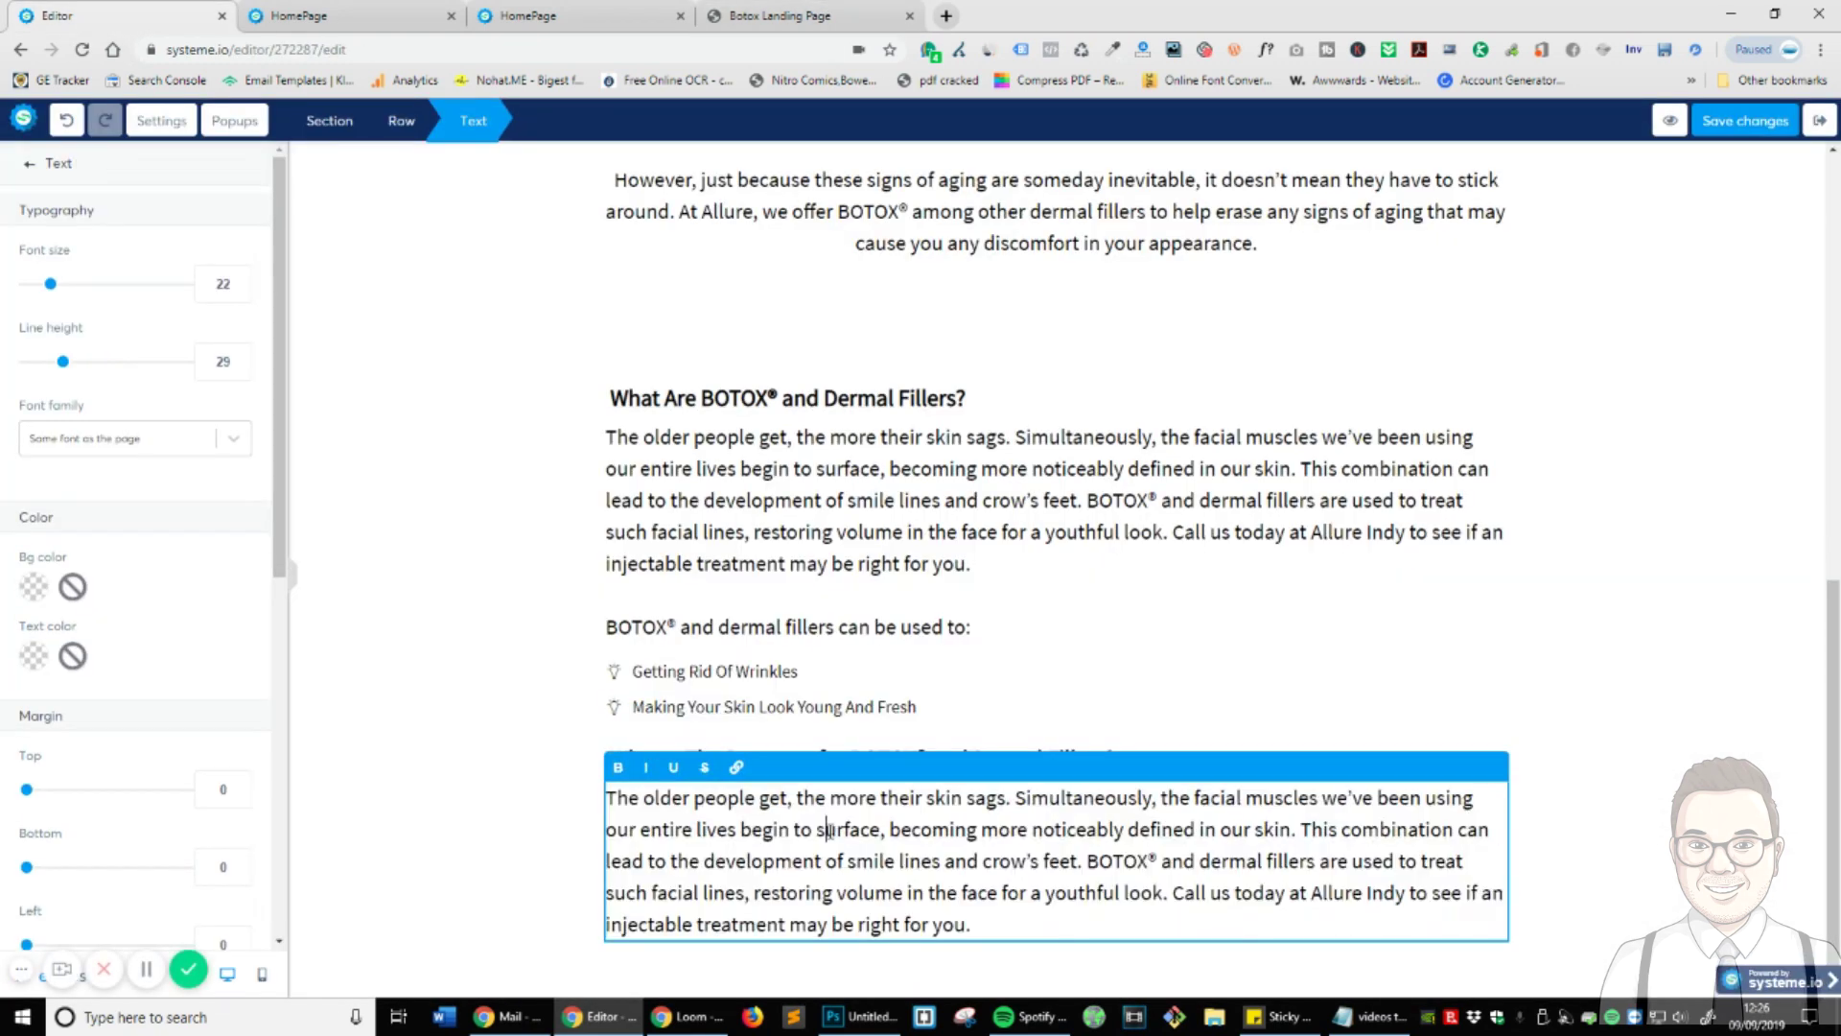
key("ctrl+a")
type("Following an injectable treatment, no downtime for recovery is necessary; patients can get right back into their routines or activities. Patients may experience mild swelling or bruising, temporary redness or numbness. However, these symptoms can be relieved with topical icing. These conditions can improve anywhere between a few hours to just a few days following treatment, depending on the patient.")
key("BackSpace")
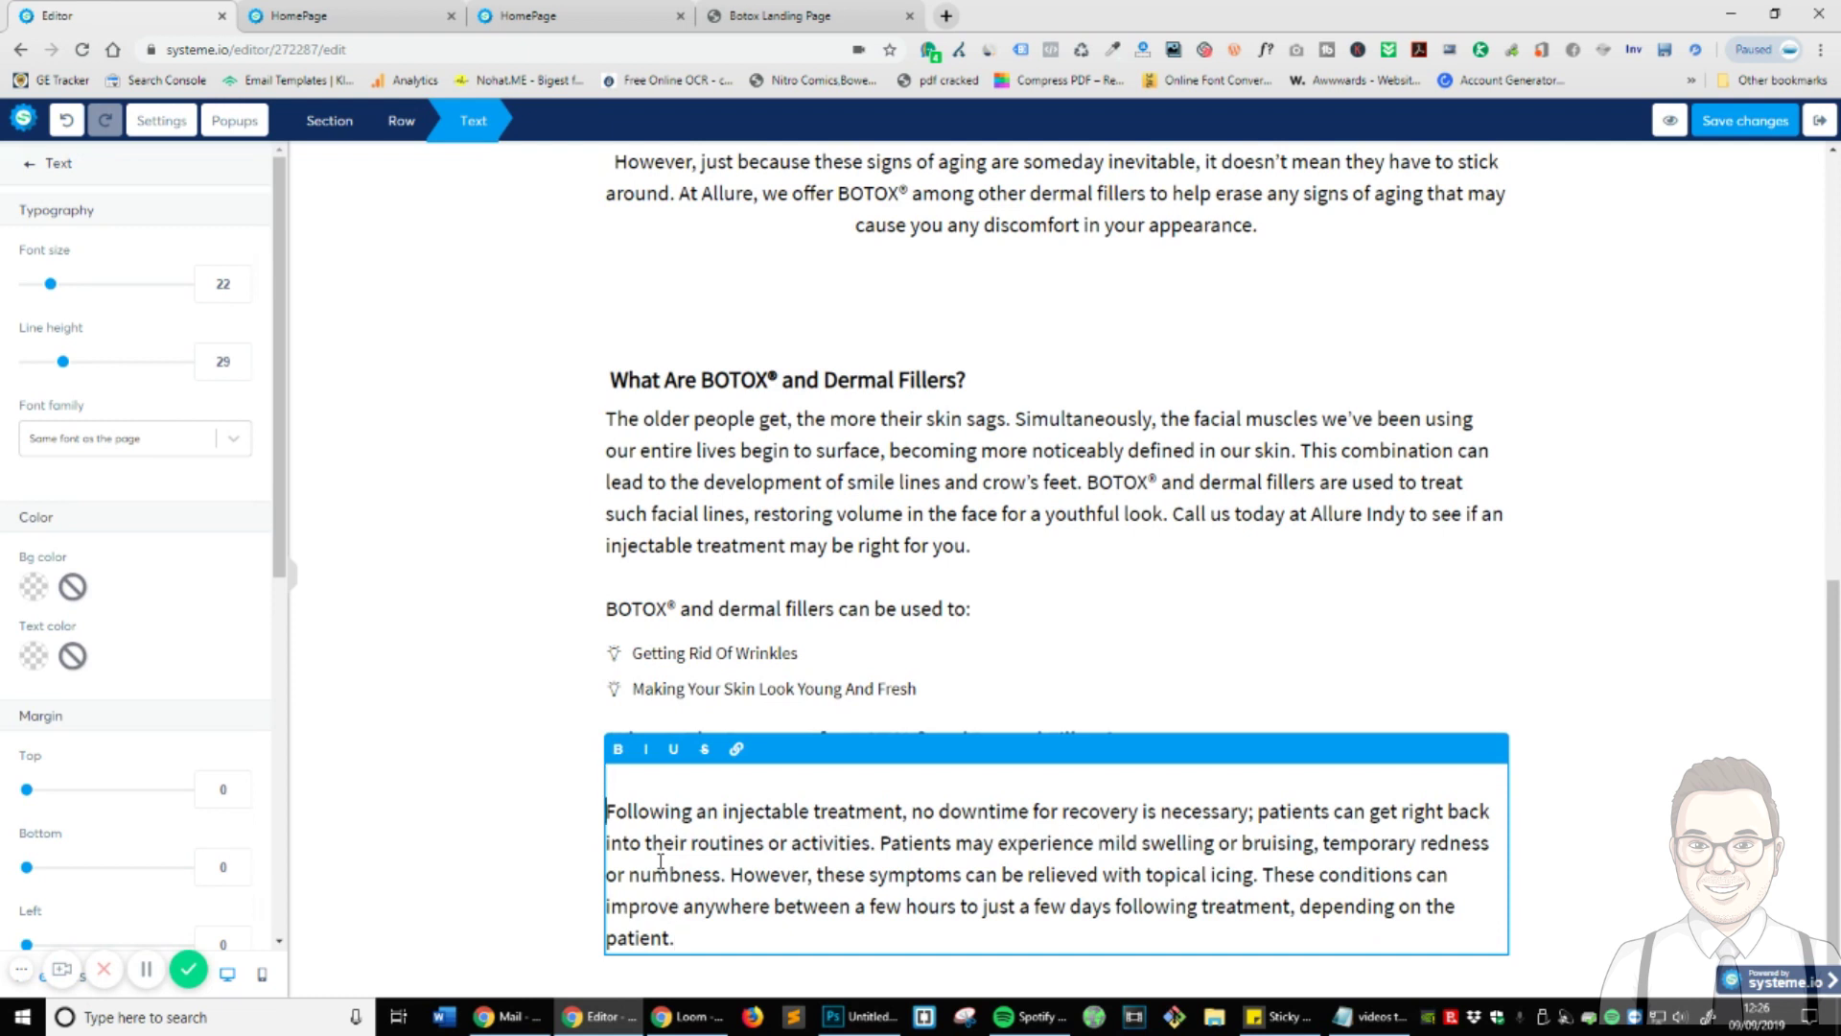
key("BackSpace")
left_click(505, 833)
double_click(615, 804)
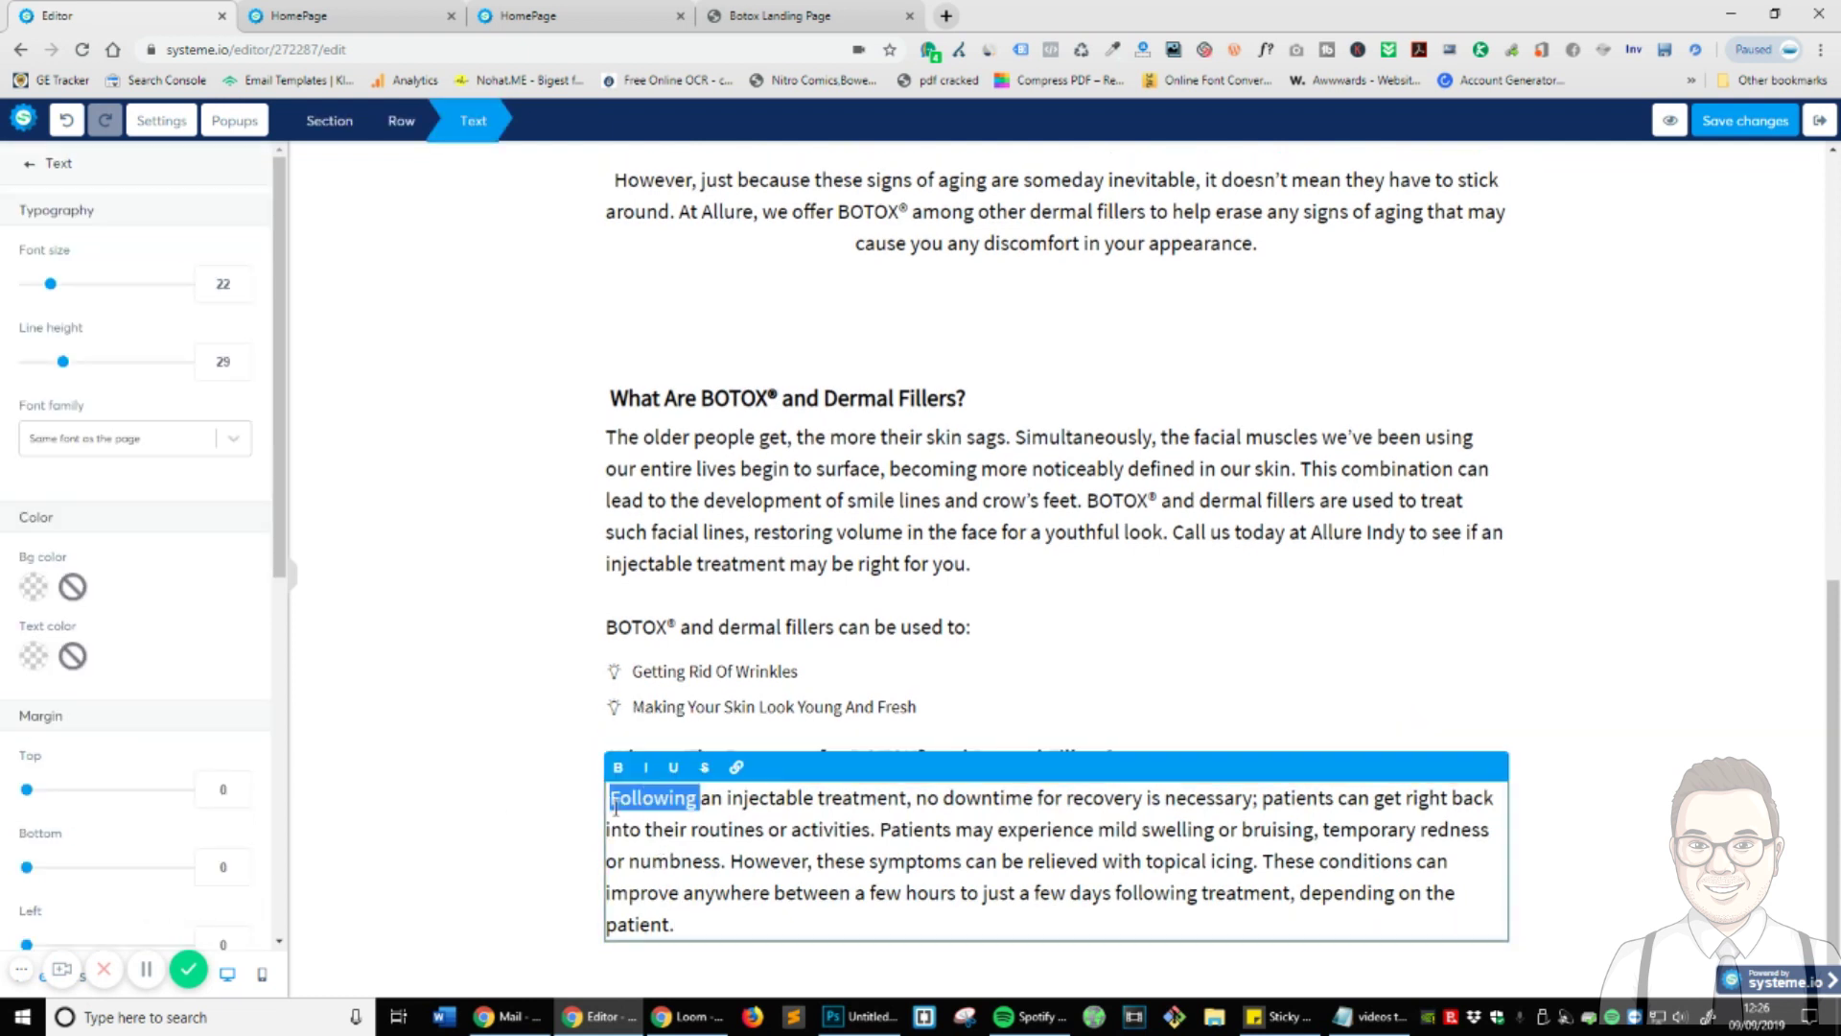
left_click(615, 803)
left_click(514, 822)
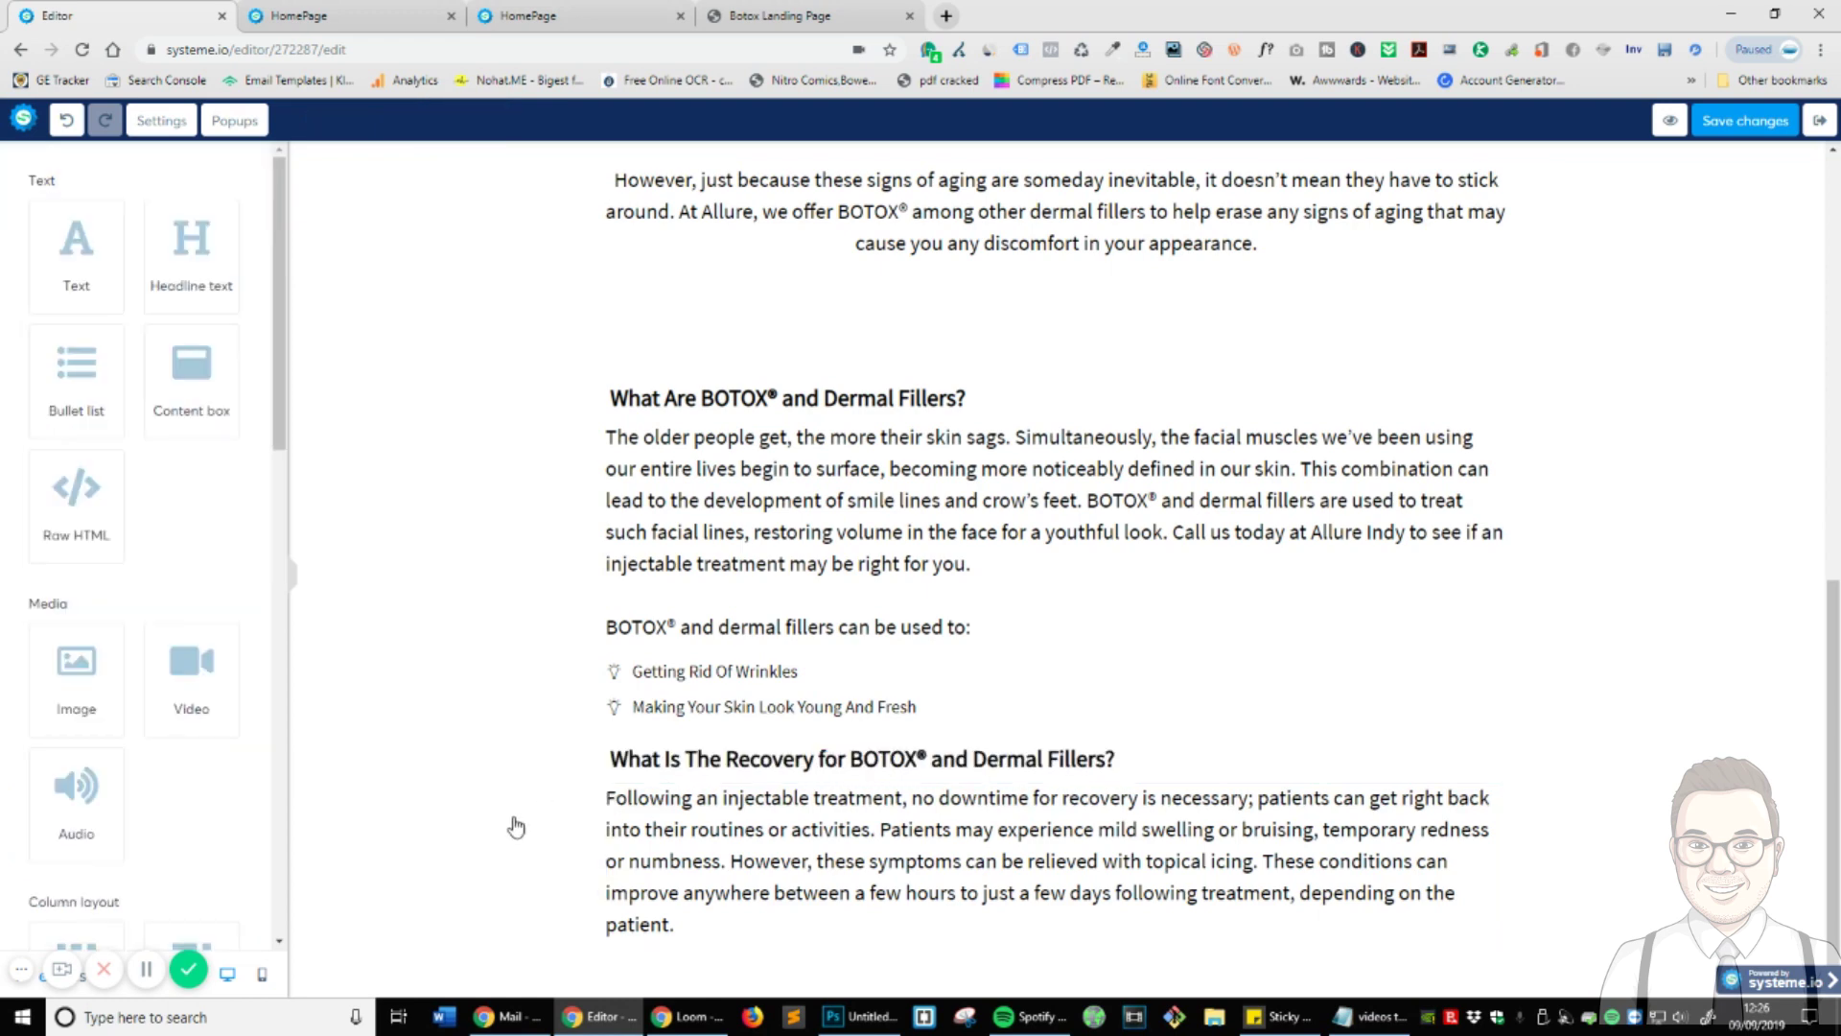
- Copy the 'Am I A Good Candidate' heading from the reference page
left_click(779, 16)
scroll(739, 518, "down", 4)
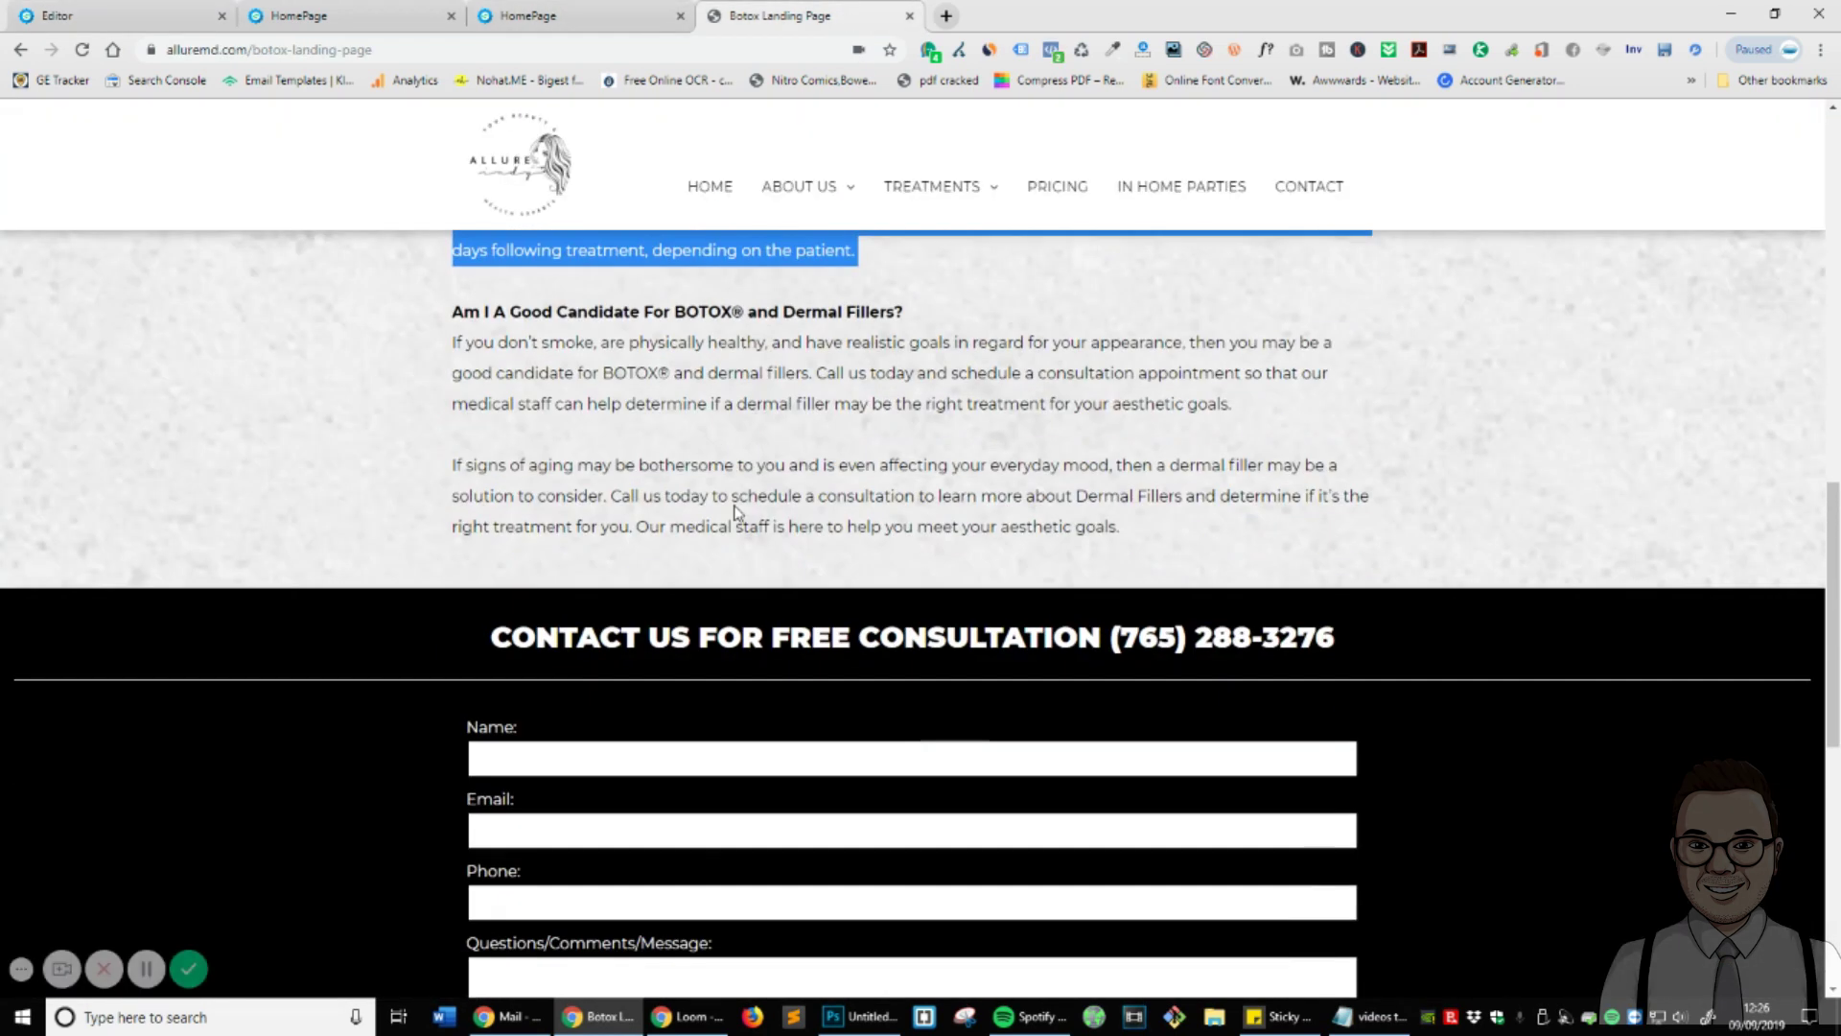
triple_click(718, 319)
key("ctrl+c")
left_click(115, 15)
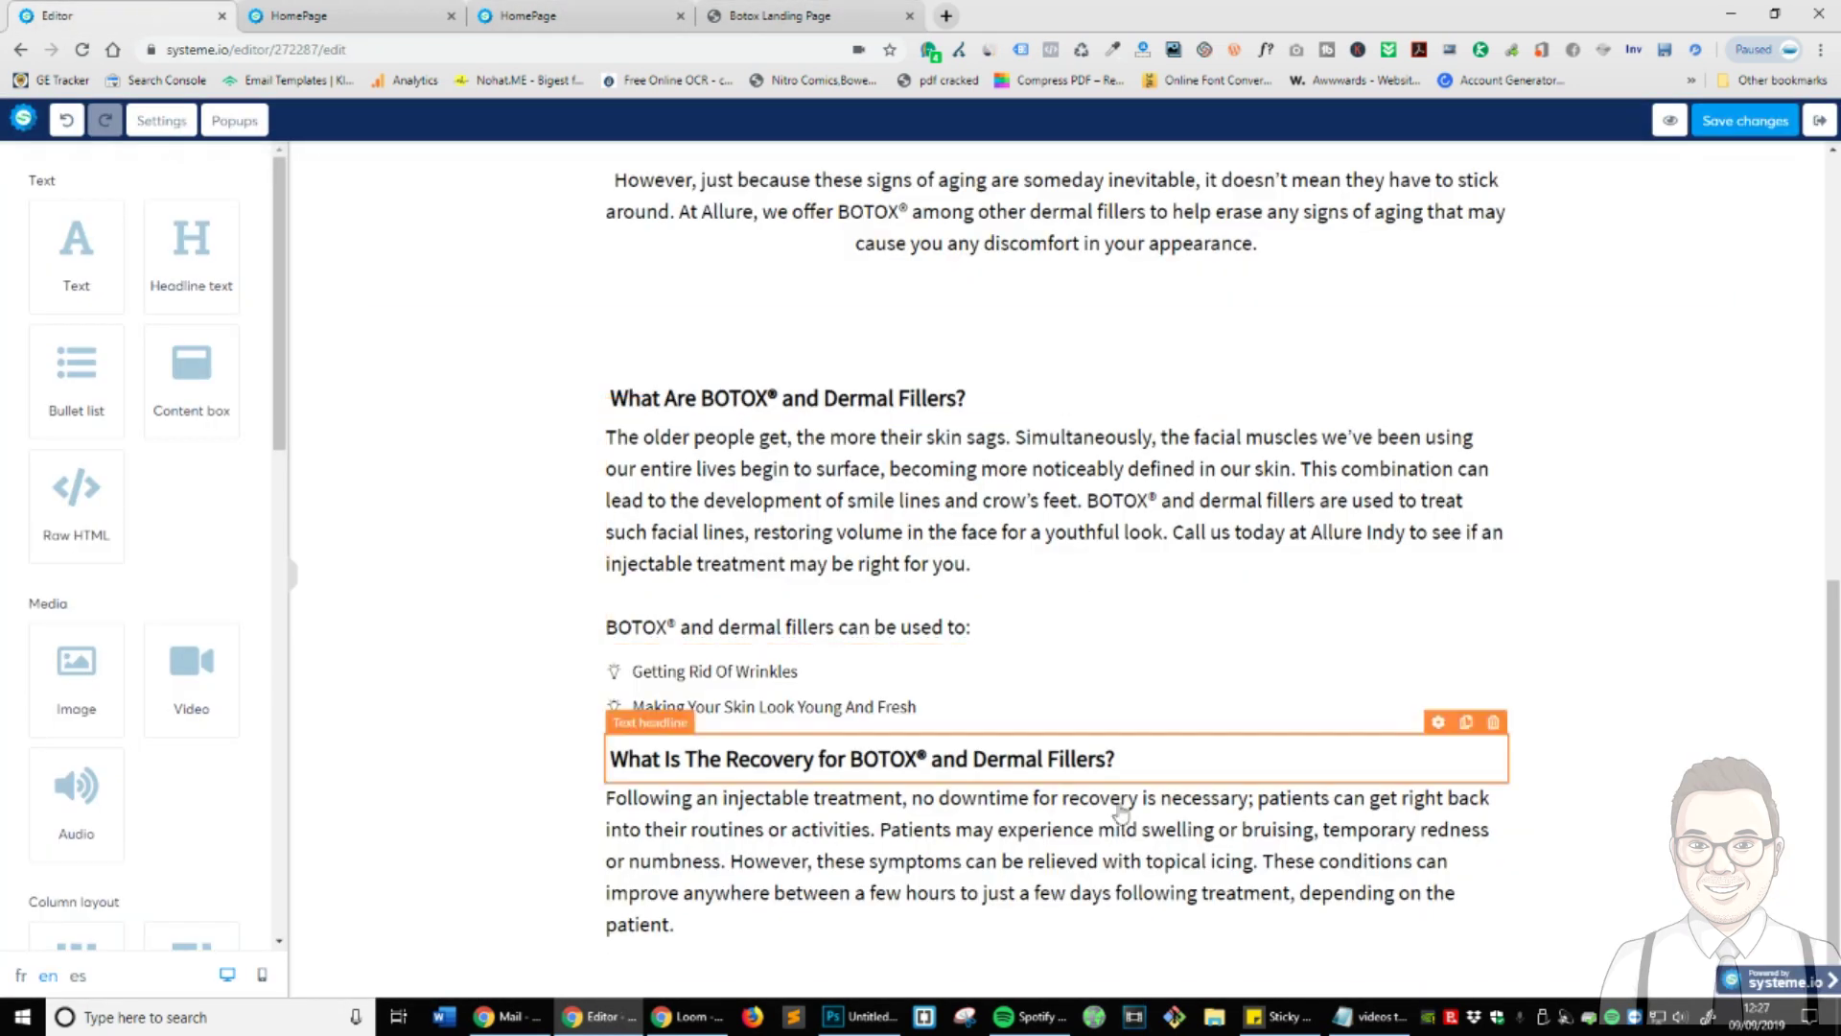
left_click(1466, 721)
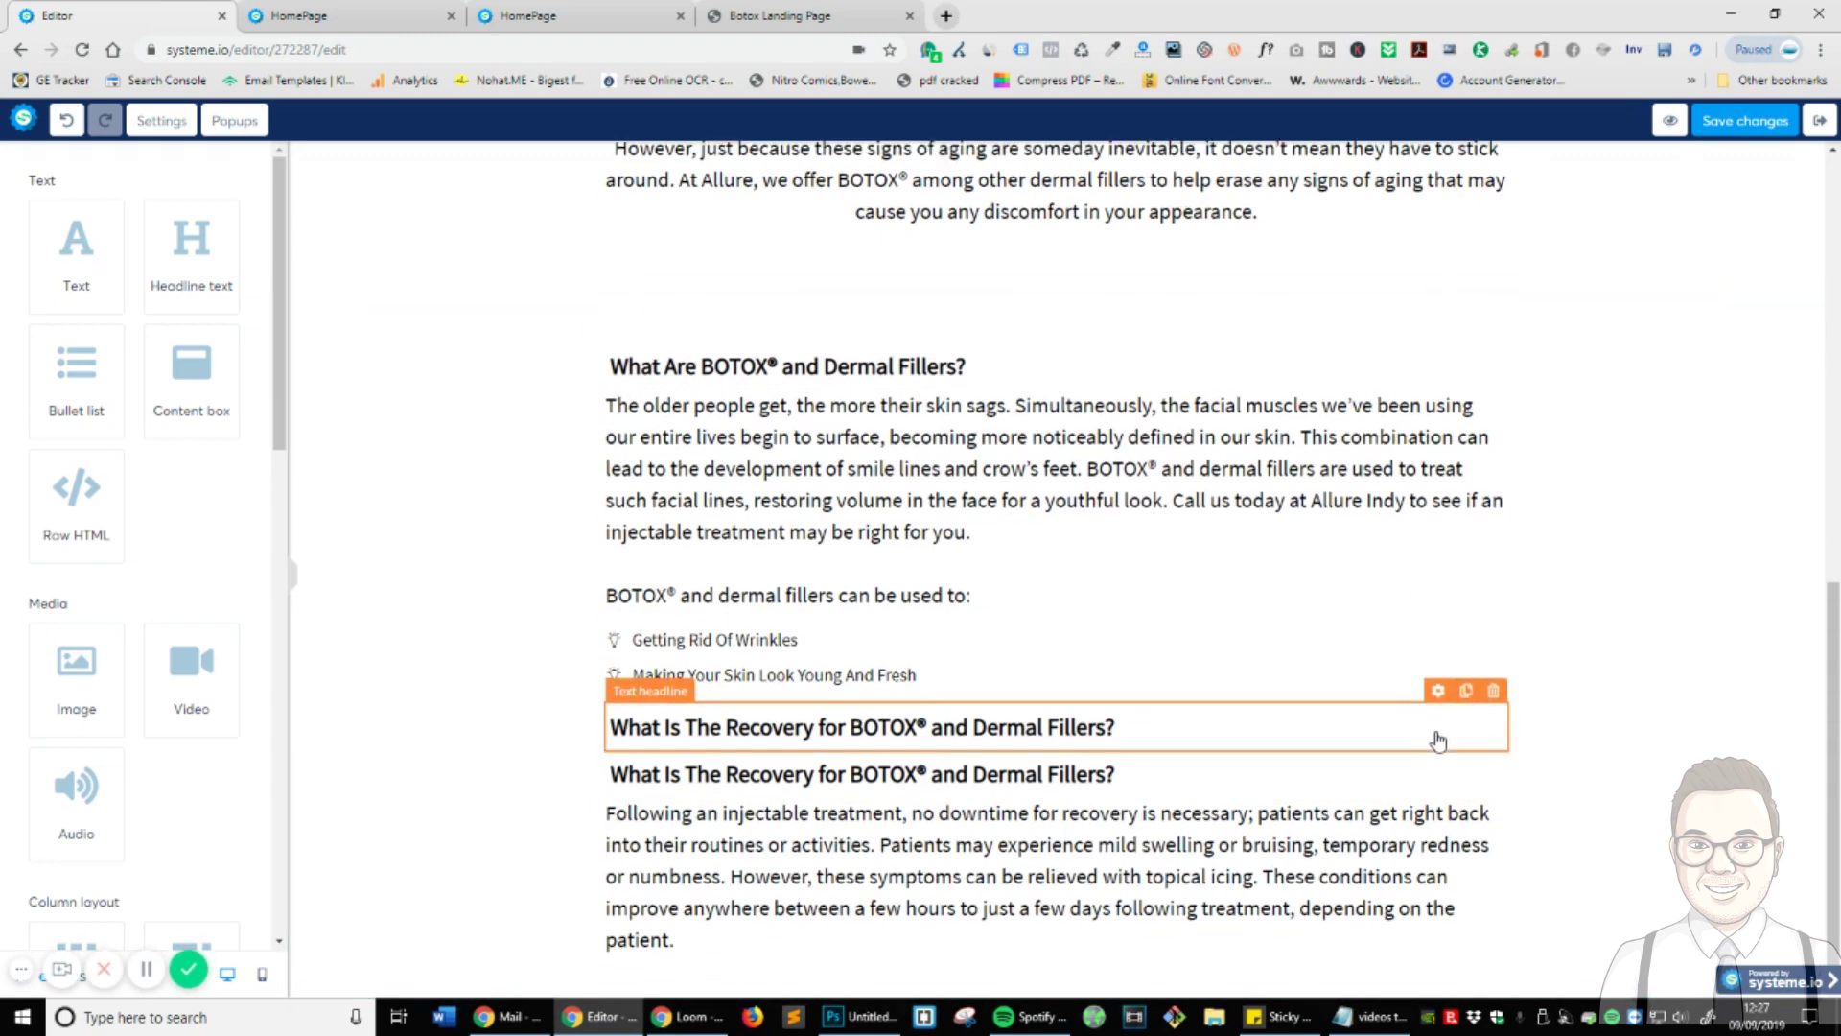
left_click_drag(1373, 772, 1268, 816)
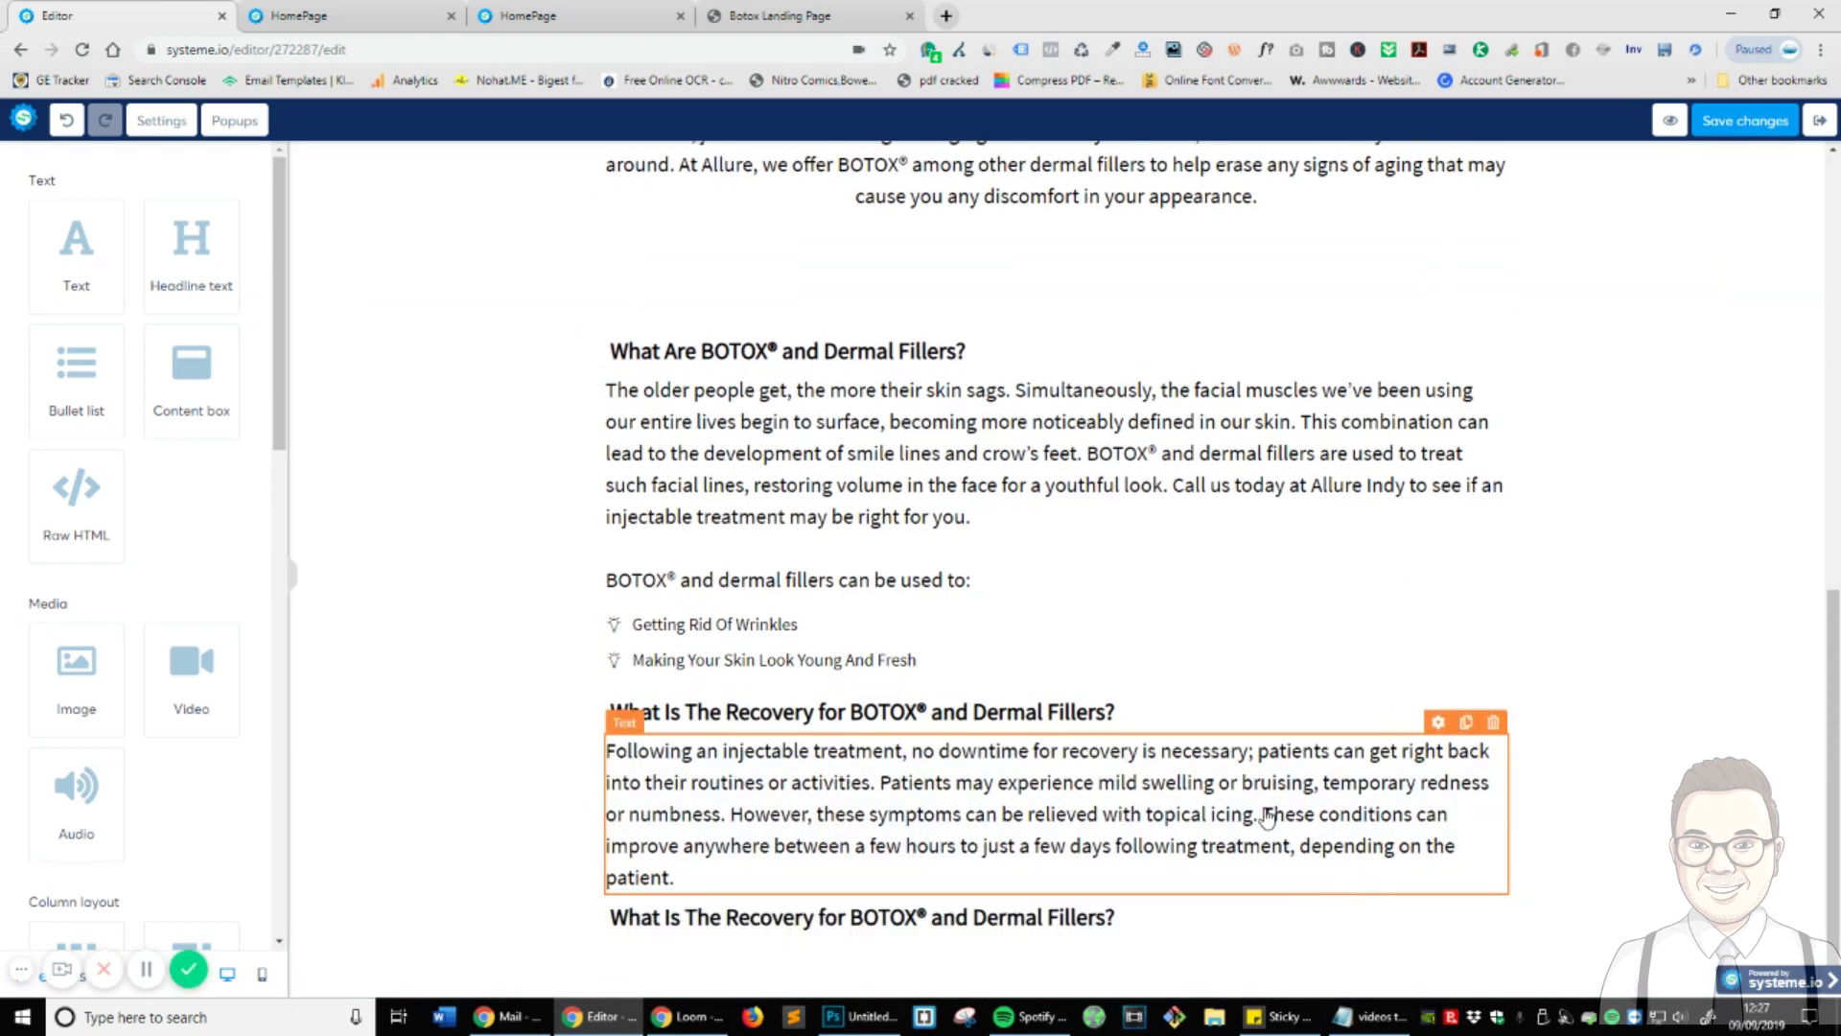
left_click(1466, 722)
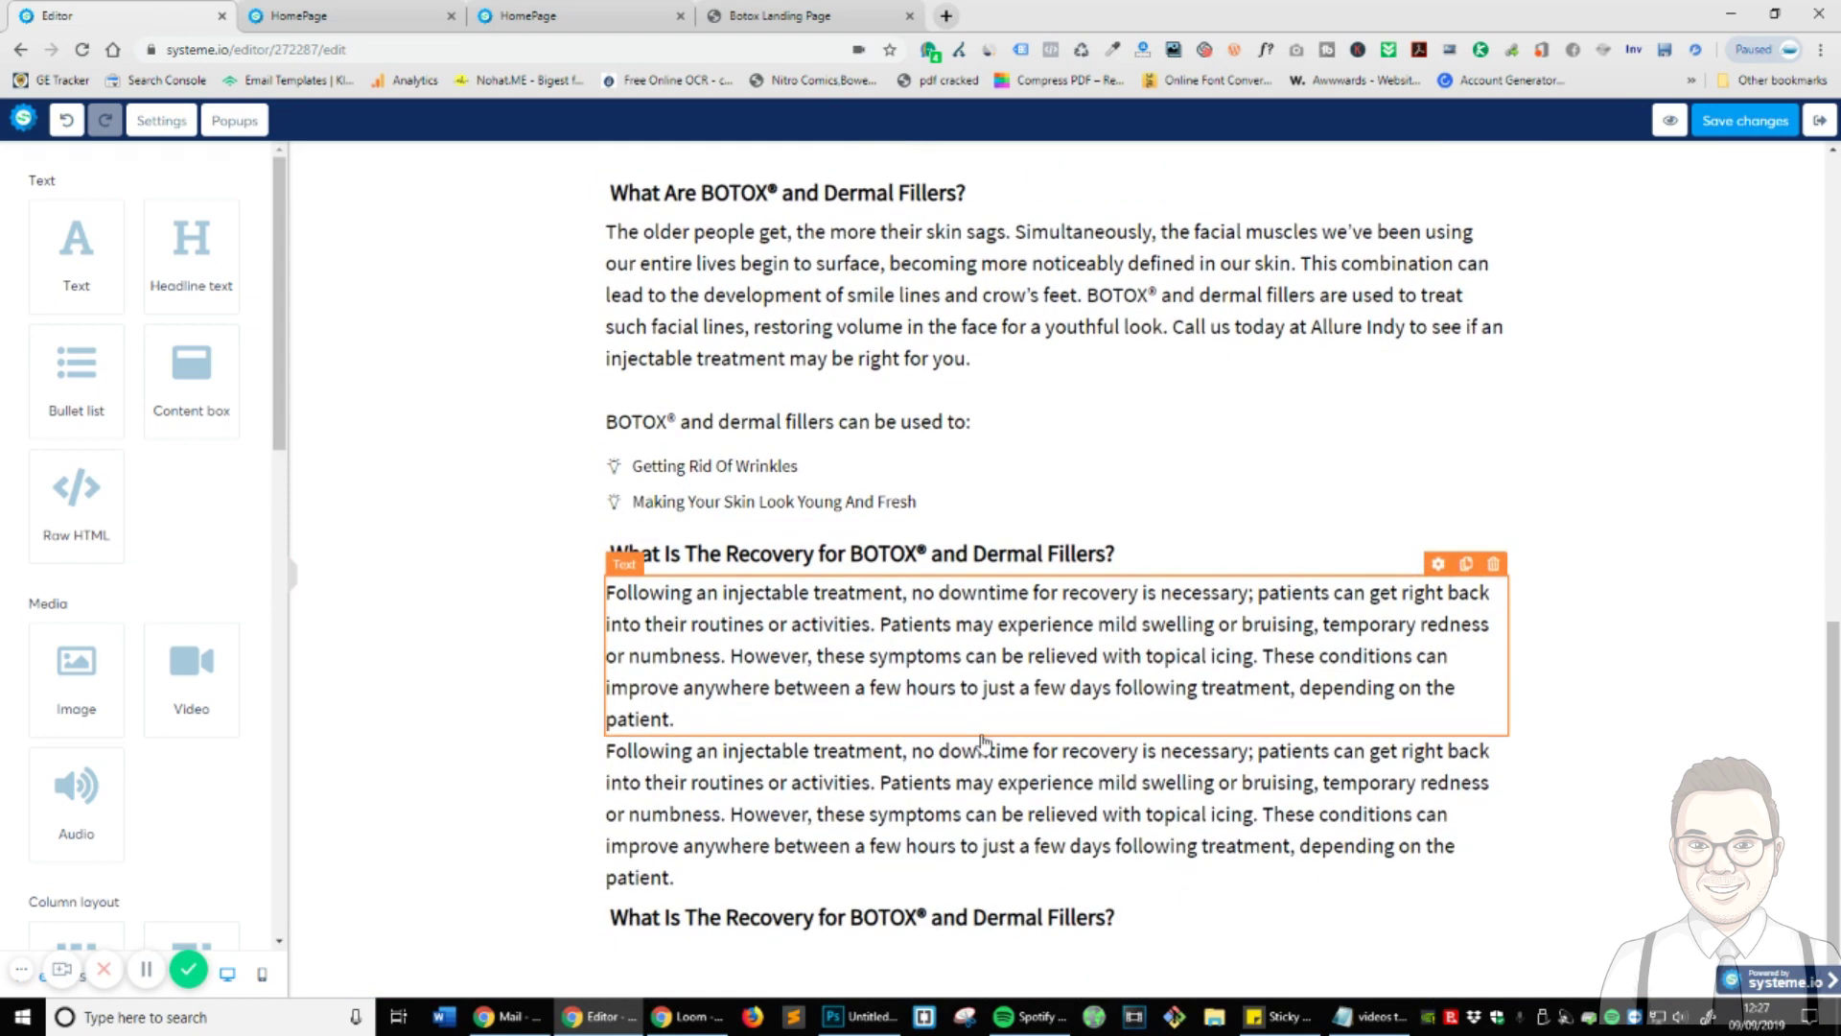
left_click_drag(804, 786, 822, 947)
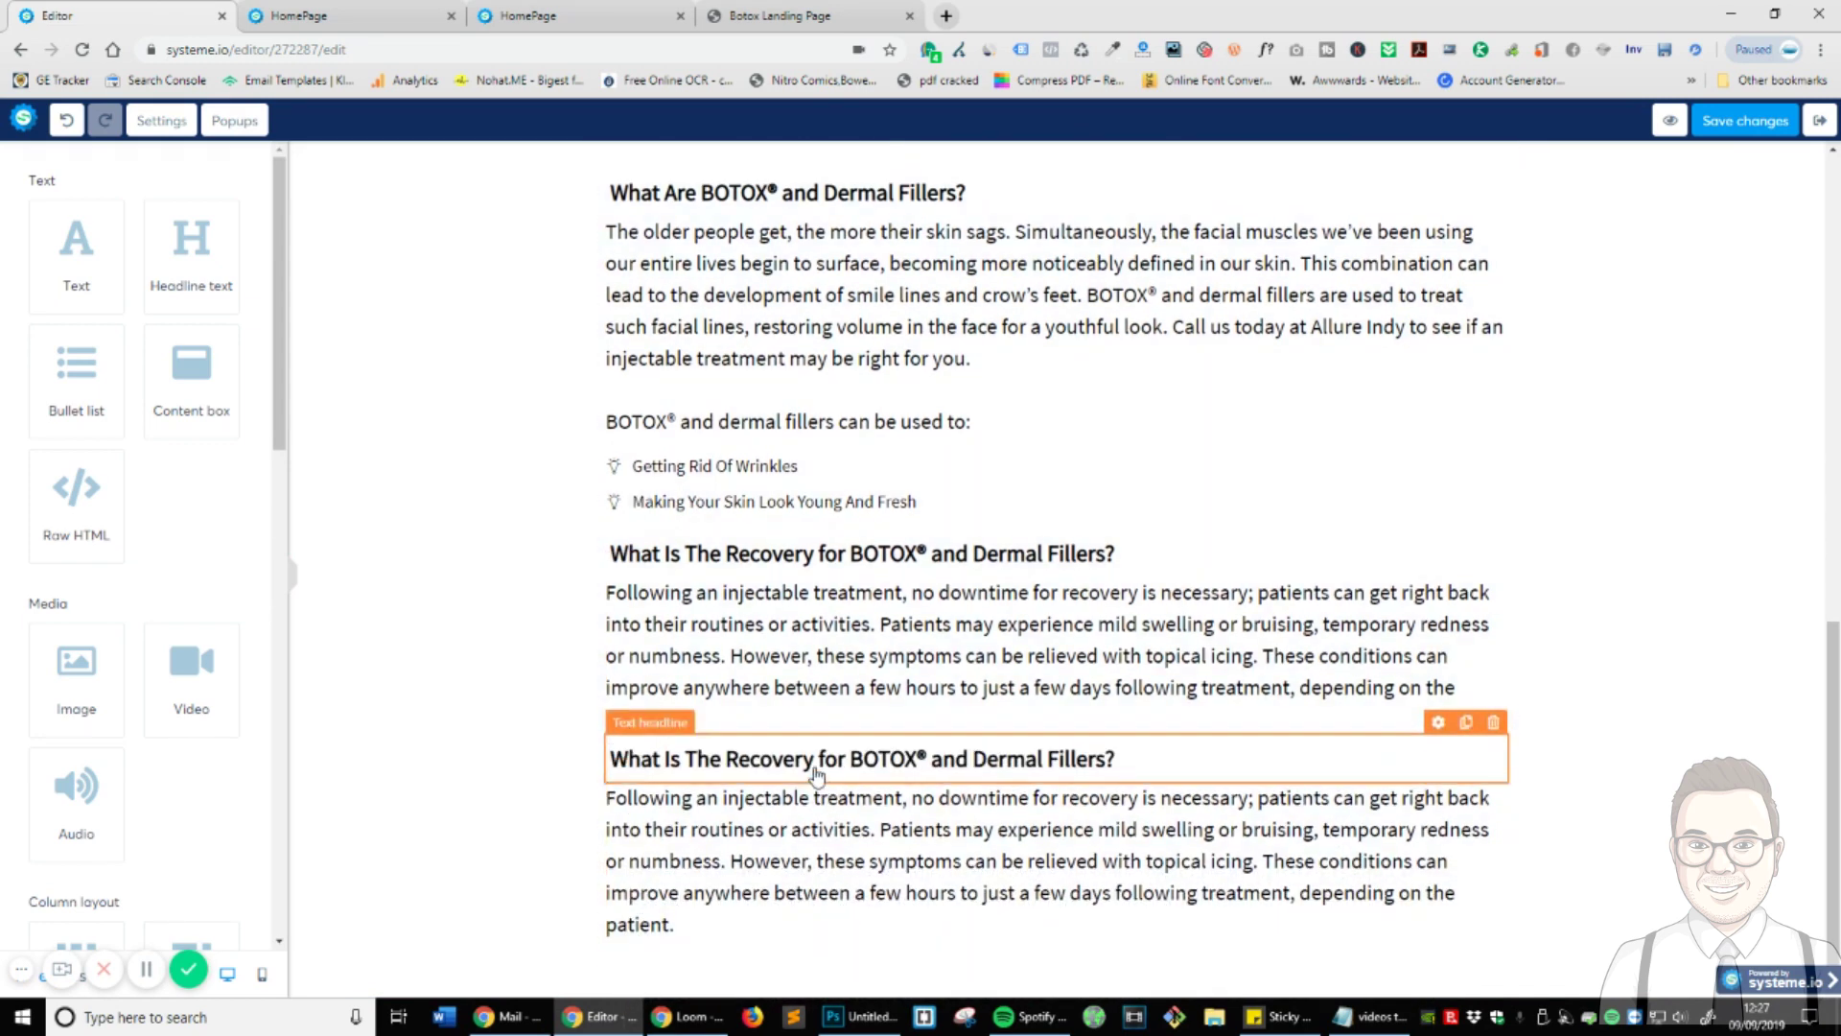
triple_click(816, 763)
key("ctrl+v")
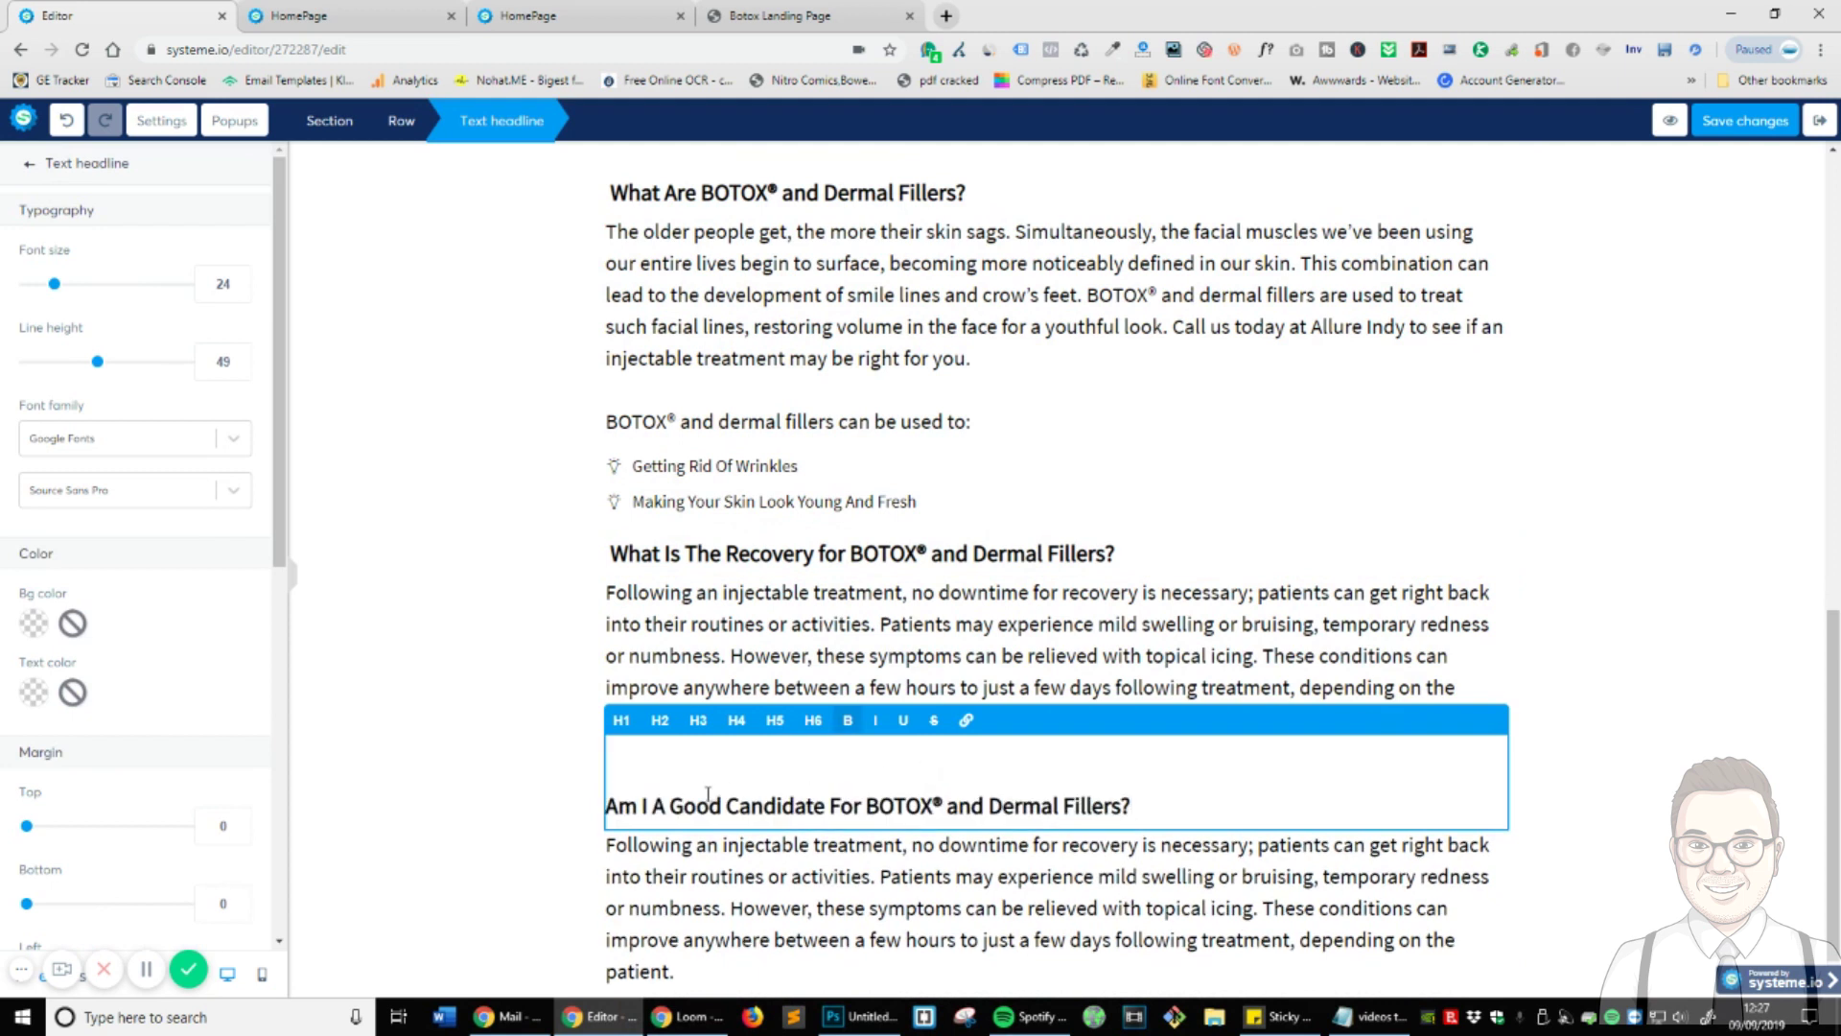
key("BackSpace")
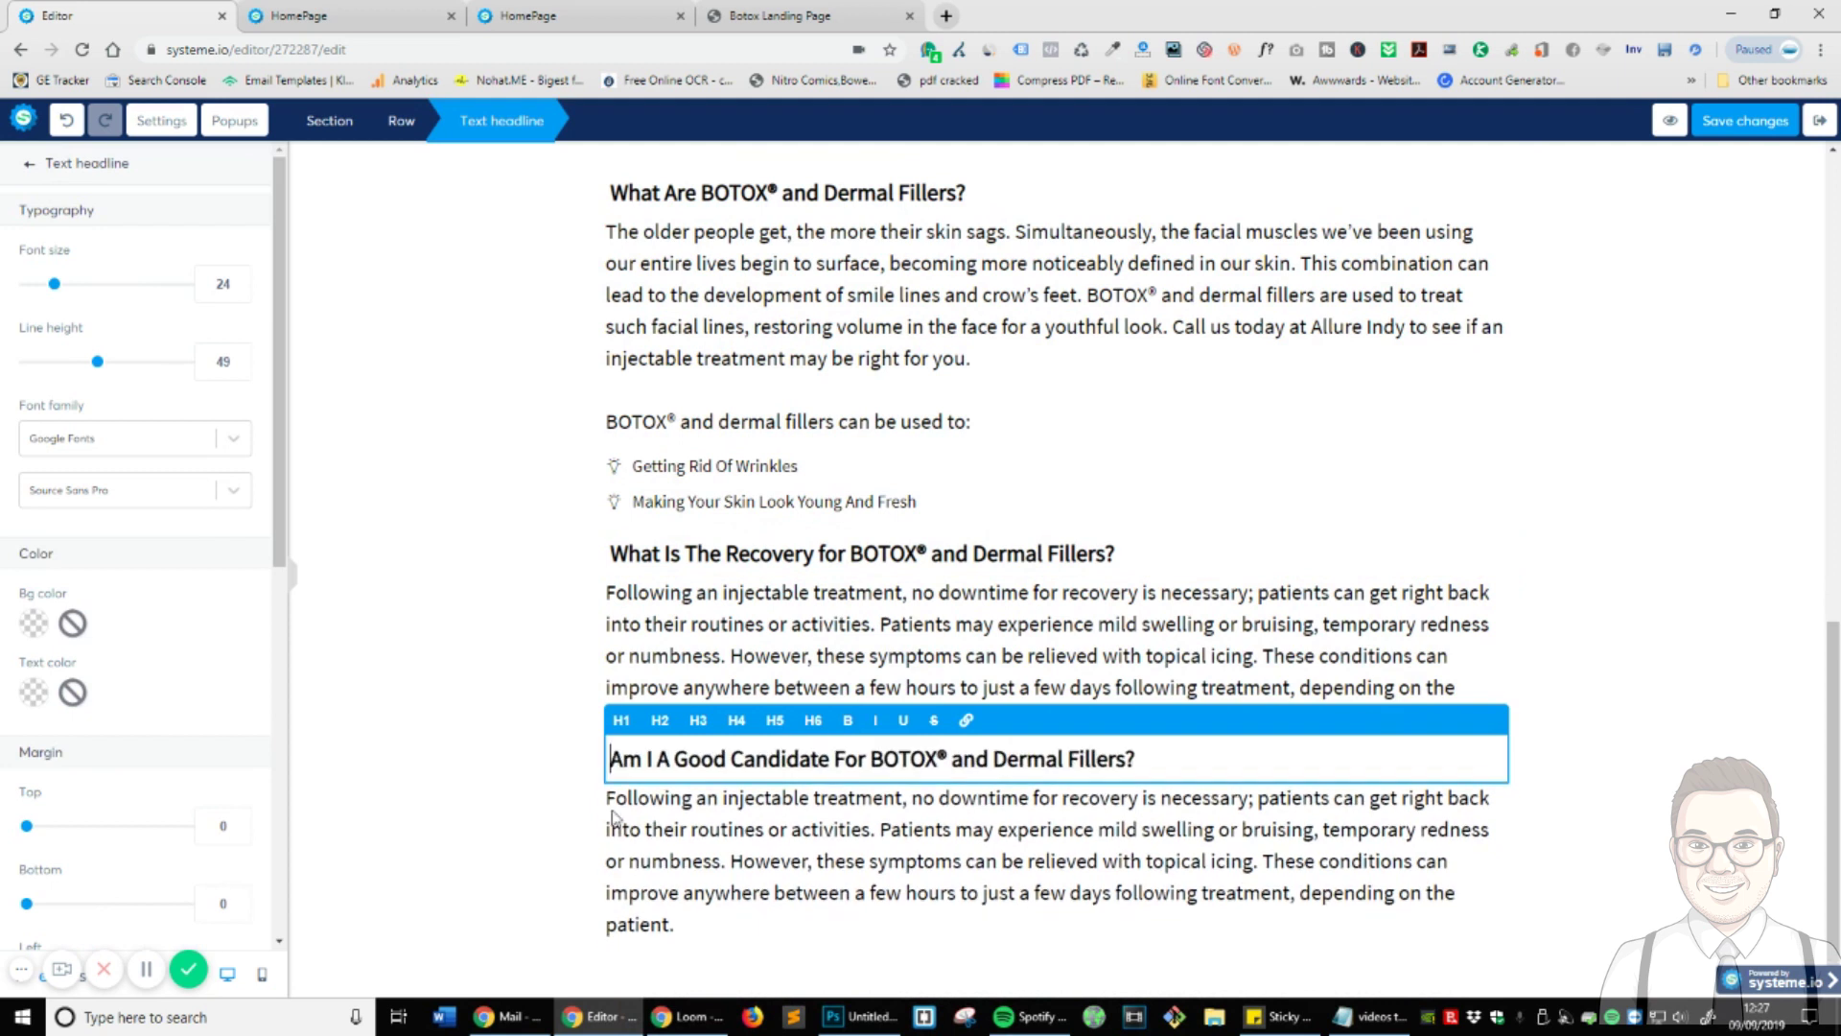
left_click(531, 726)
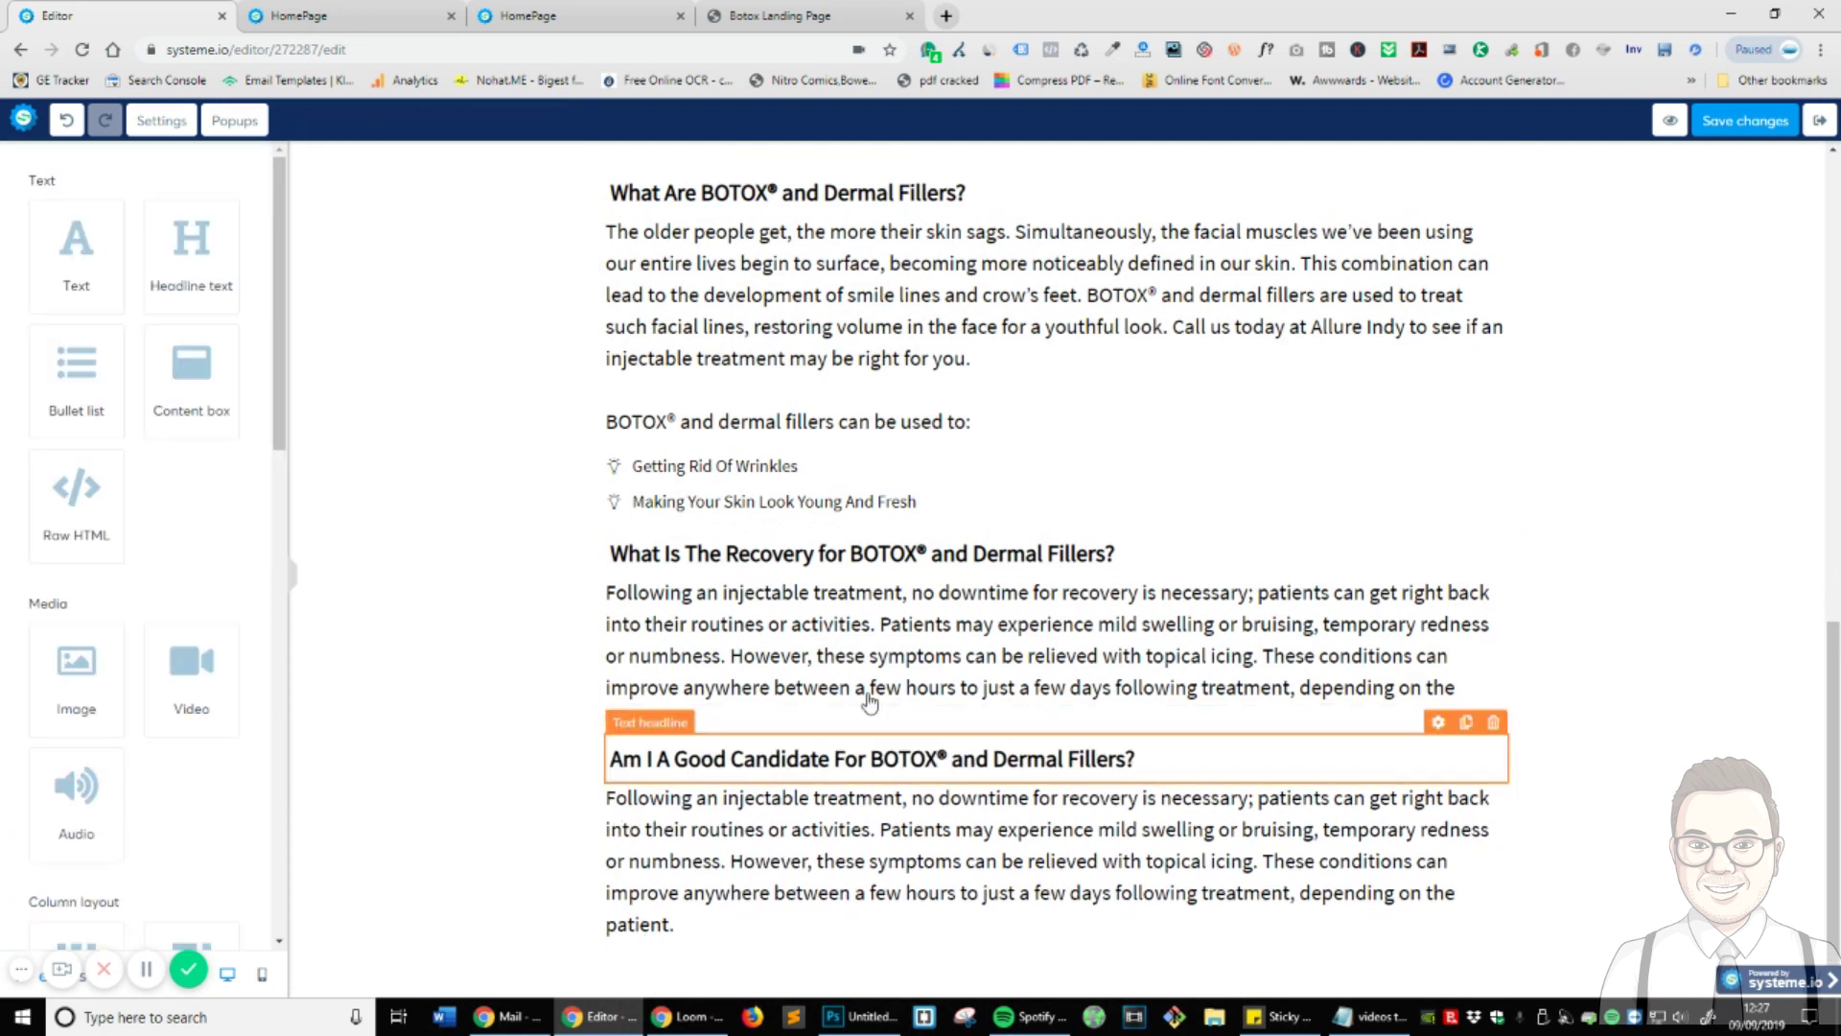
left_click(312, 13)
left_click(779, 15)
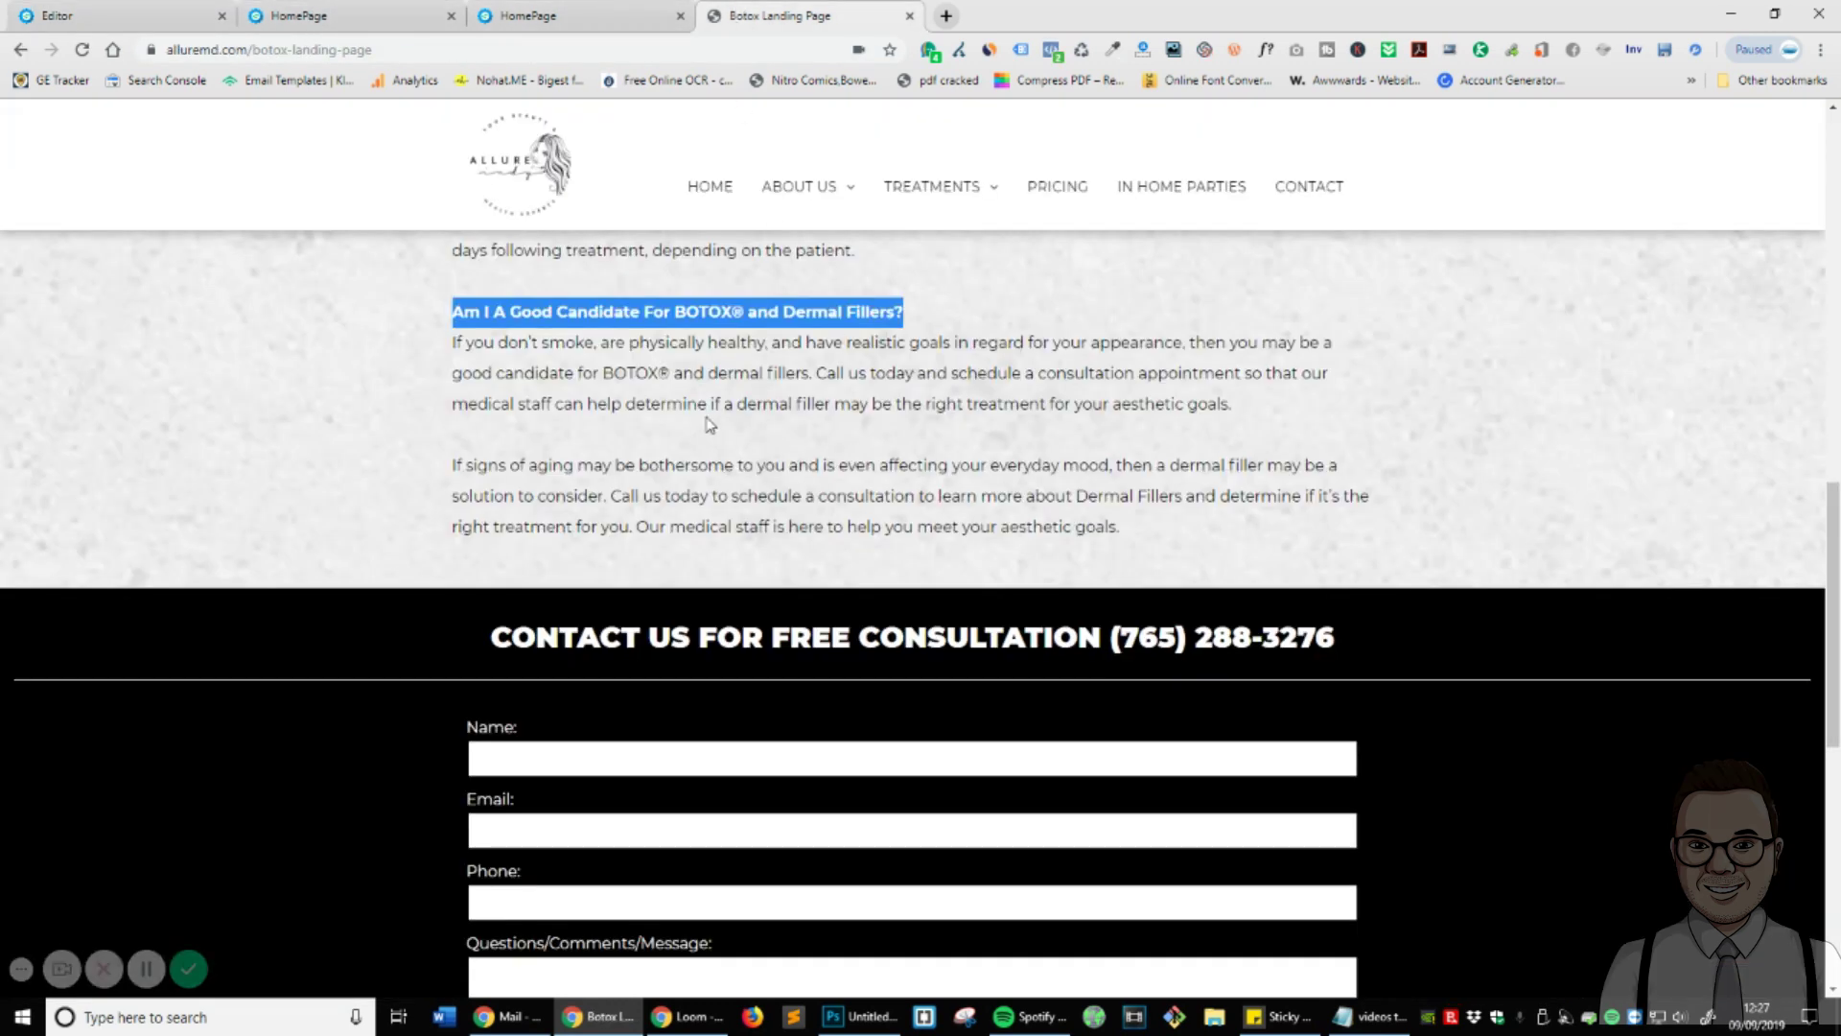
left_click_drag(454, 344, 1238, 408)
left_click_drag(1189, 537, 434, 362)
key("ctrl+c")
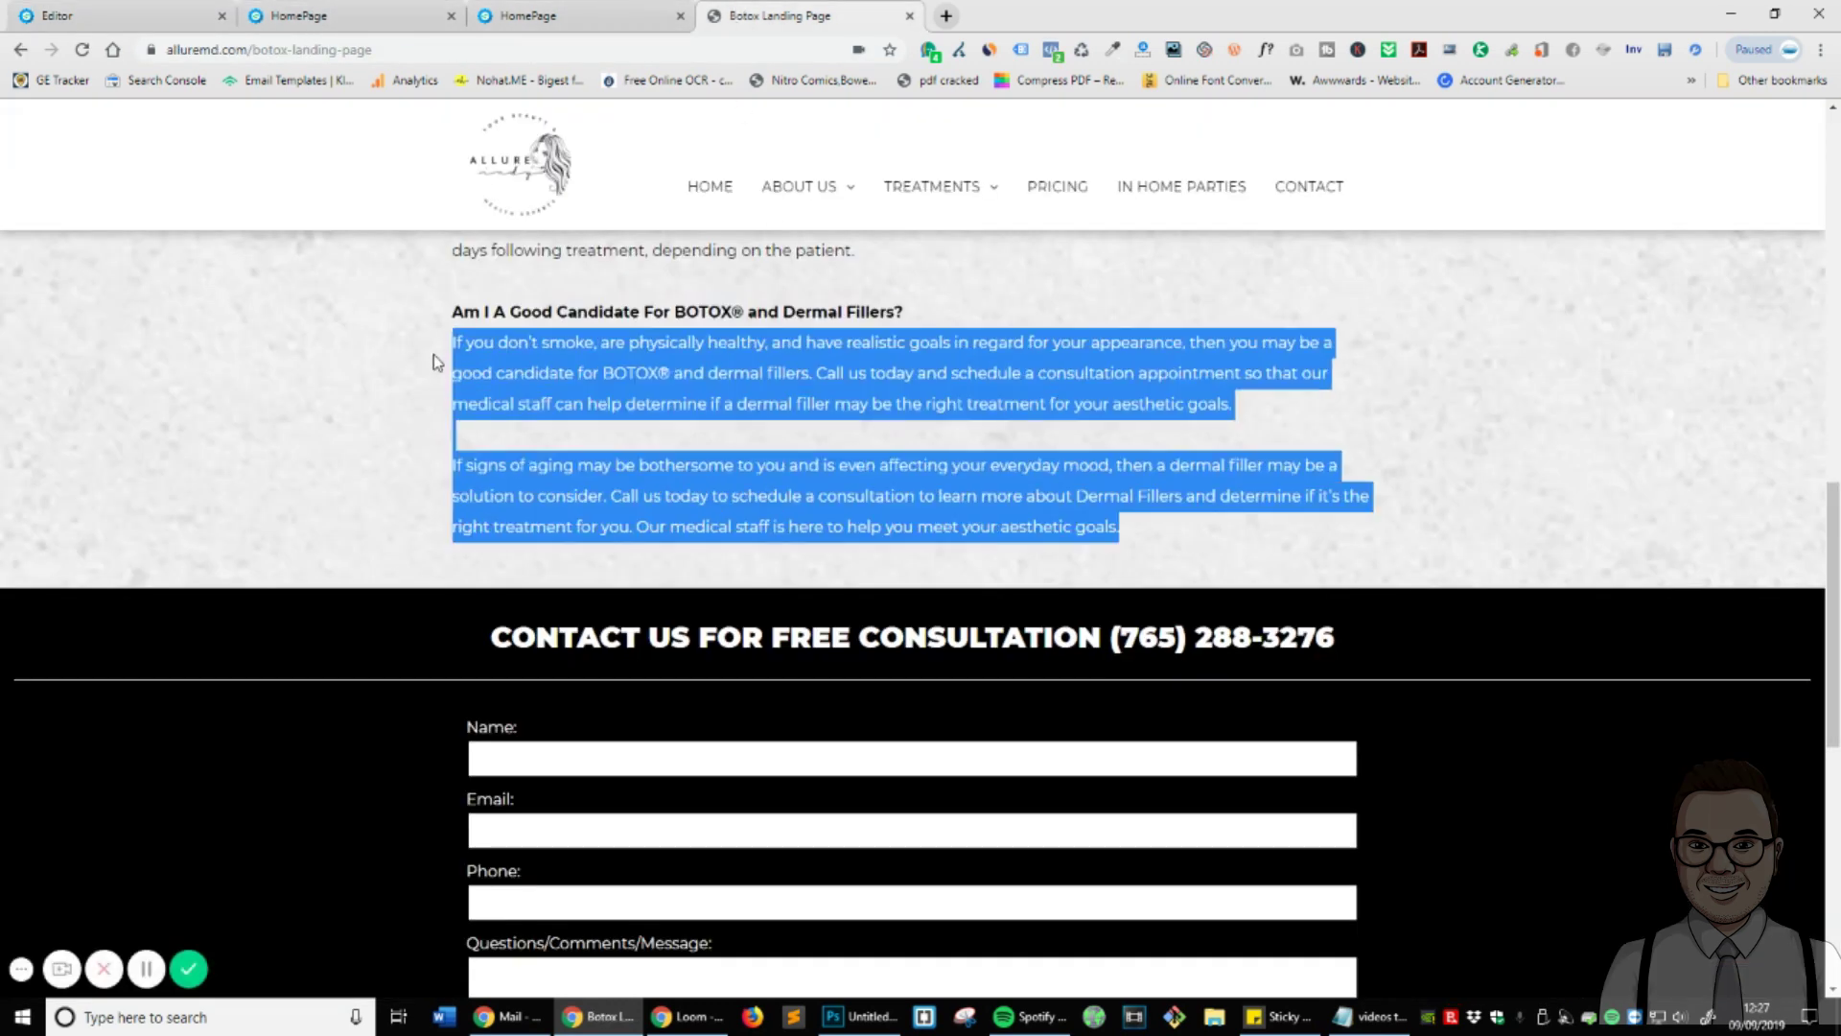
left_click(125, 15)
left_click(994, 866)
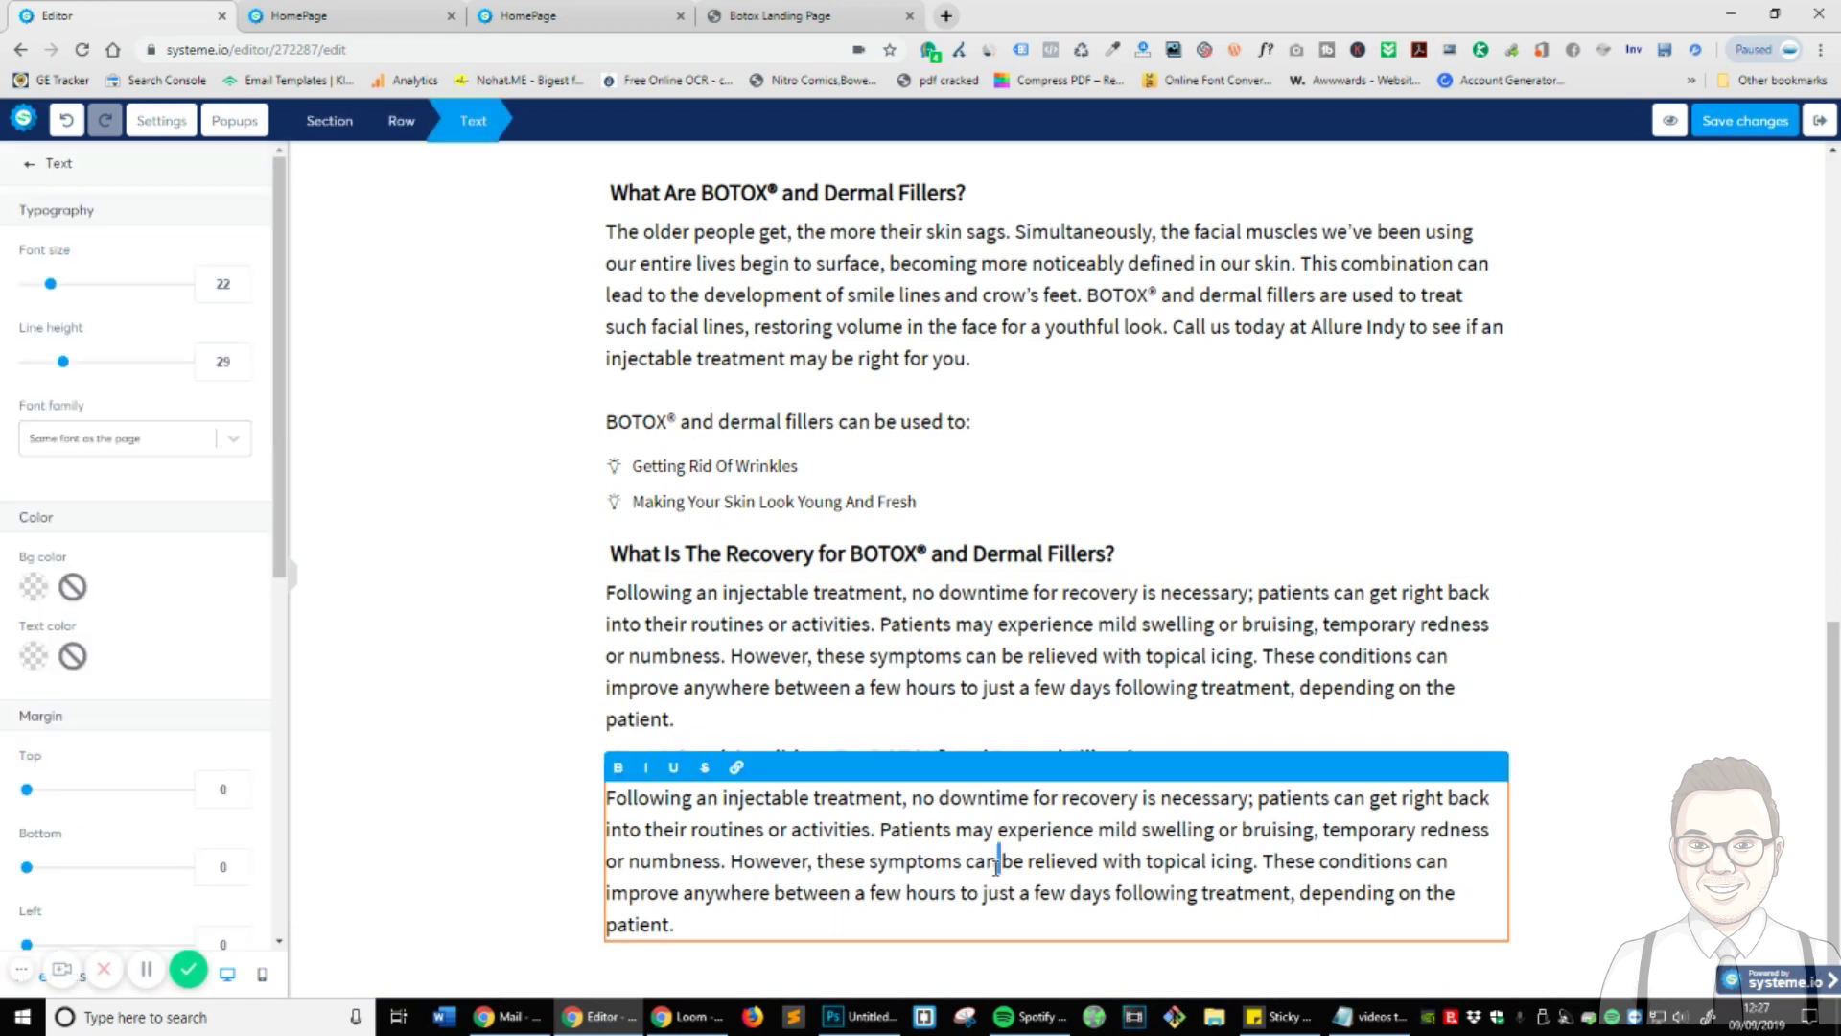
key("ctrl+a")
key("ctrl+v")
scroll(671, 816, "down", 1)
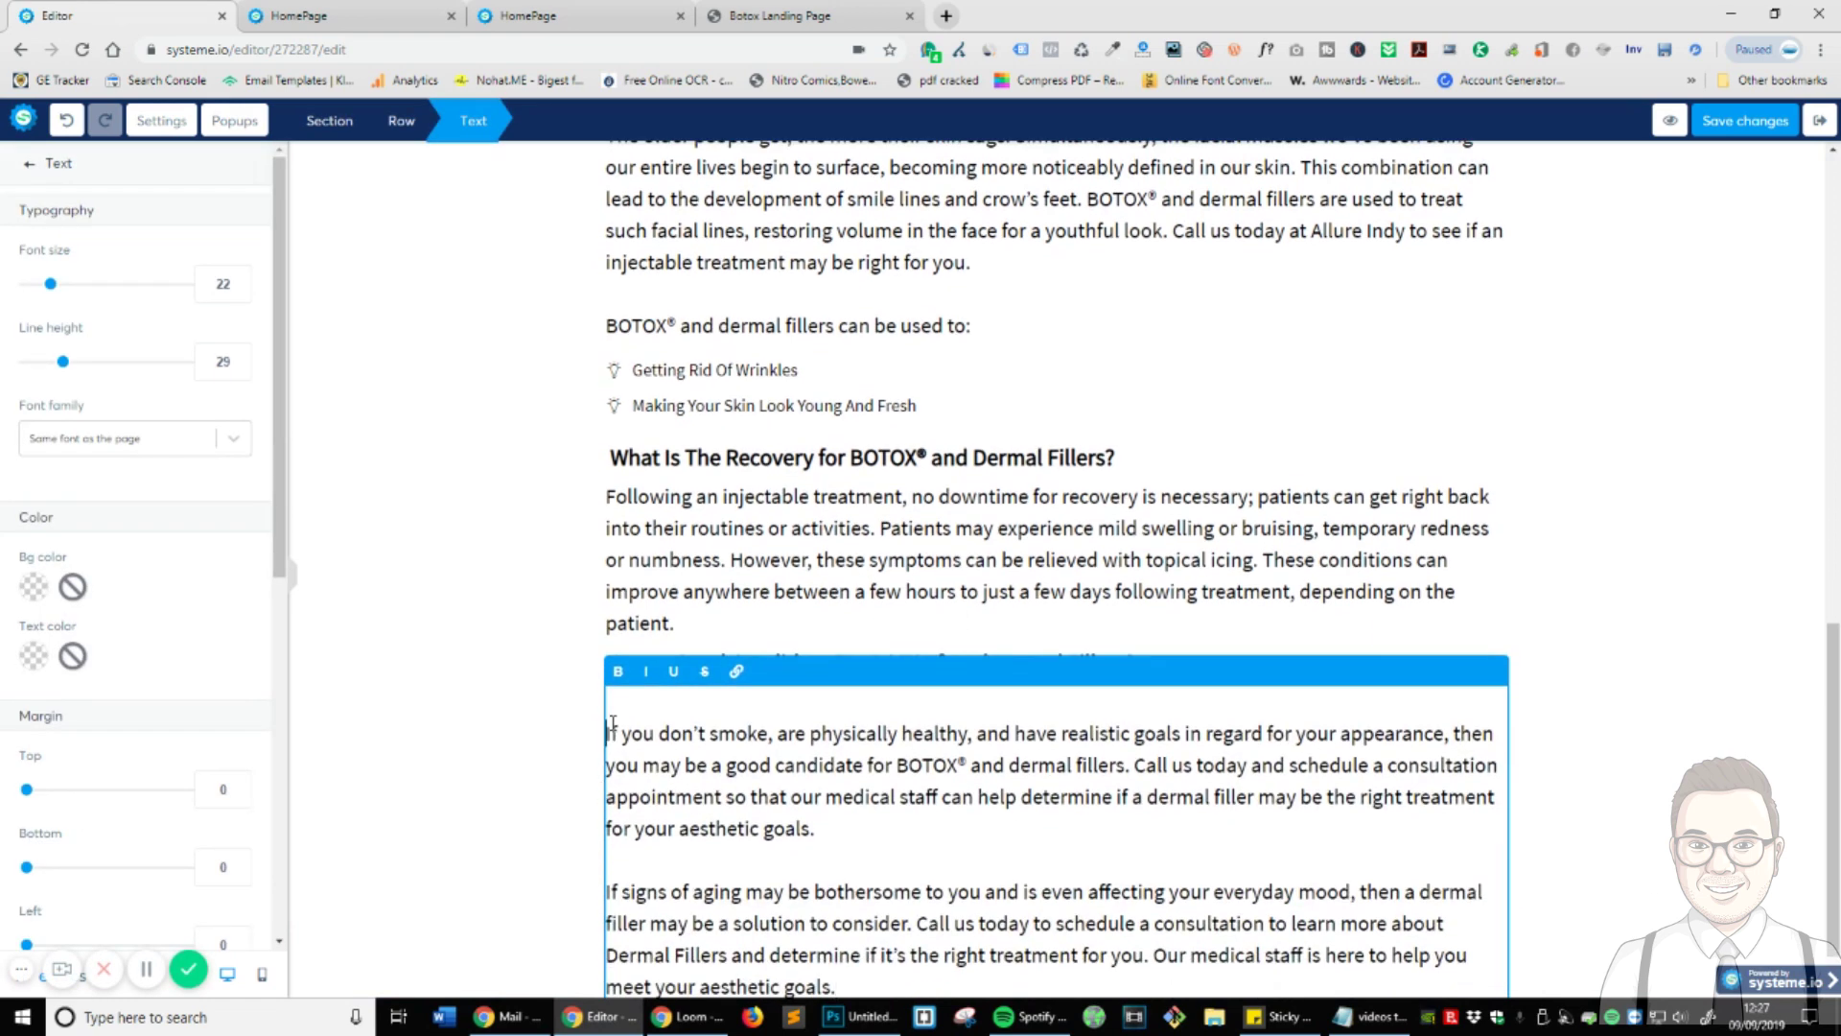
key("BackSpace")
left_click(1631, 729)
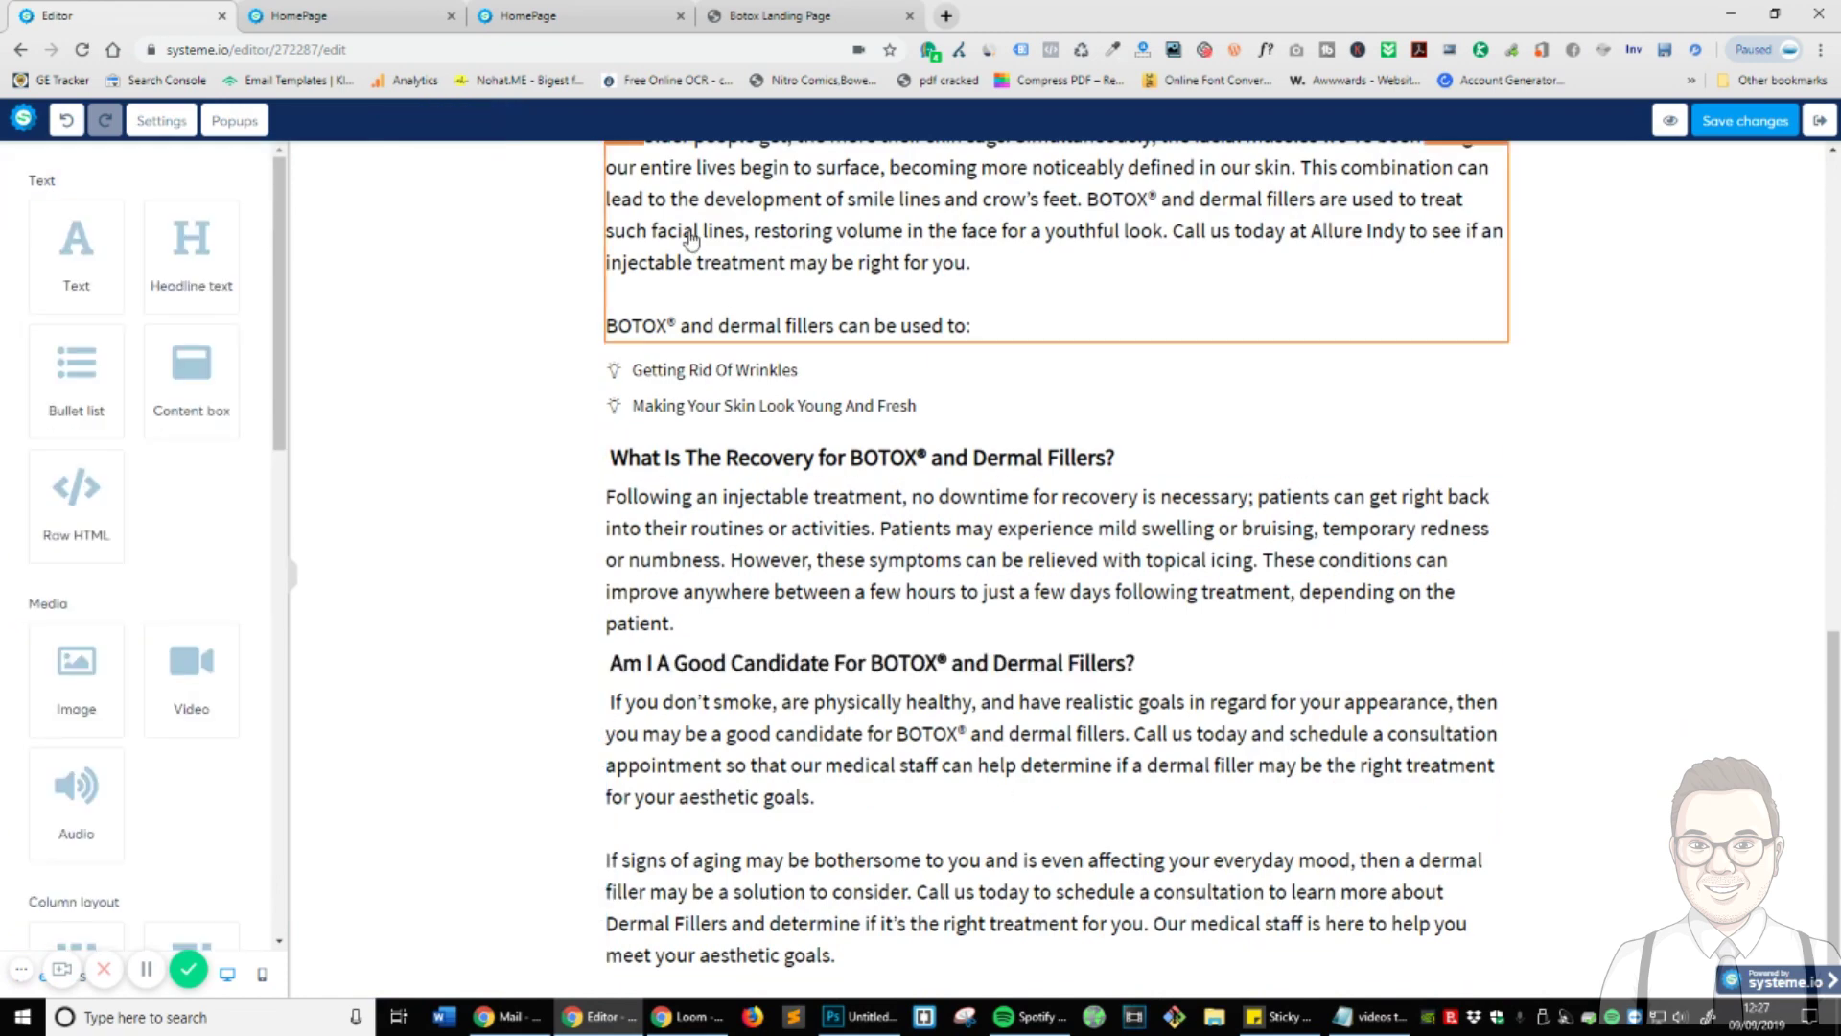
scroll(1445, 634, "up", 3)
scroll(1446, 634, "up", 5)
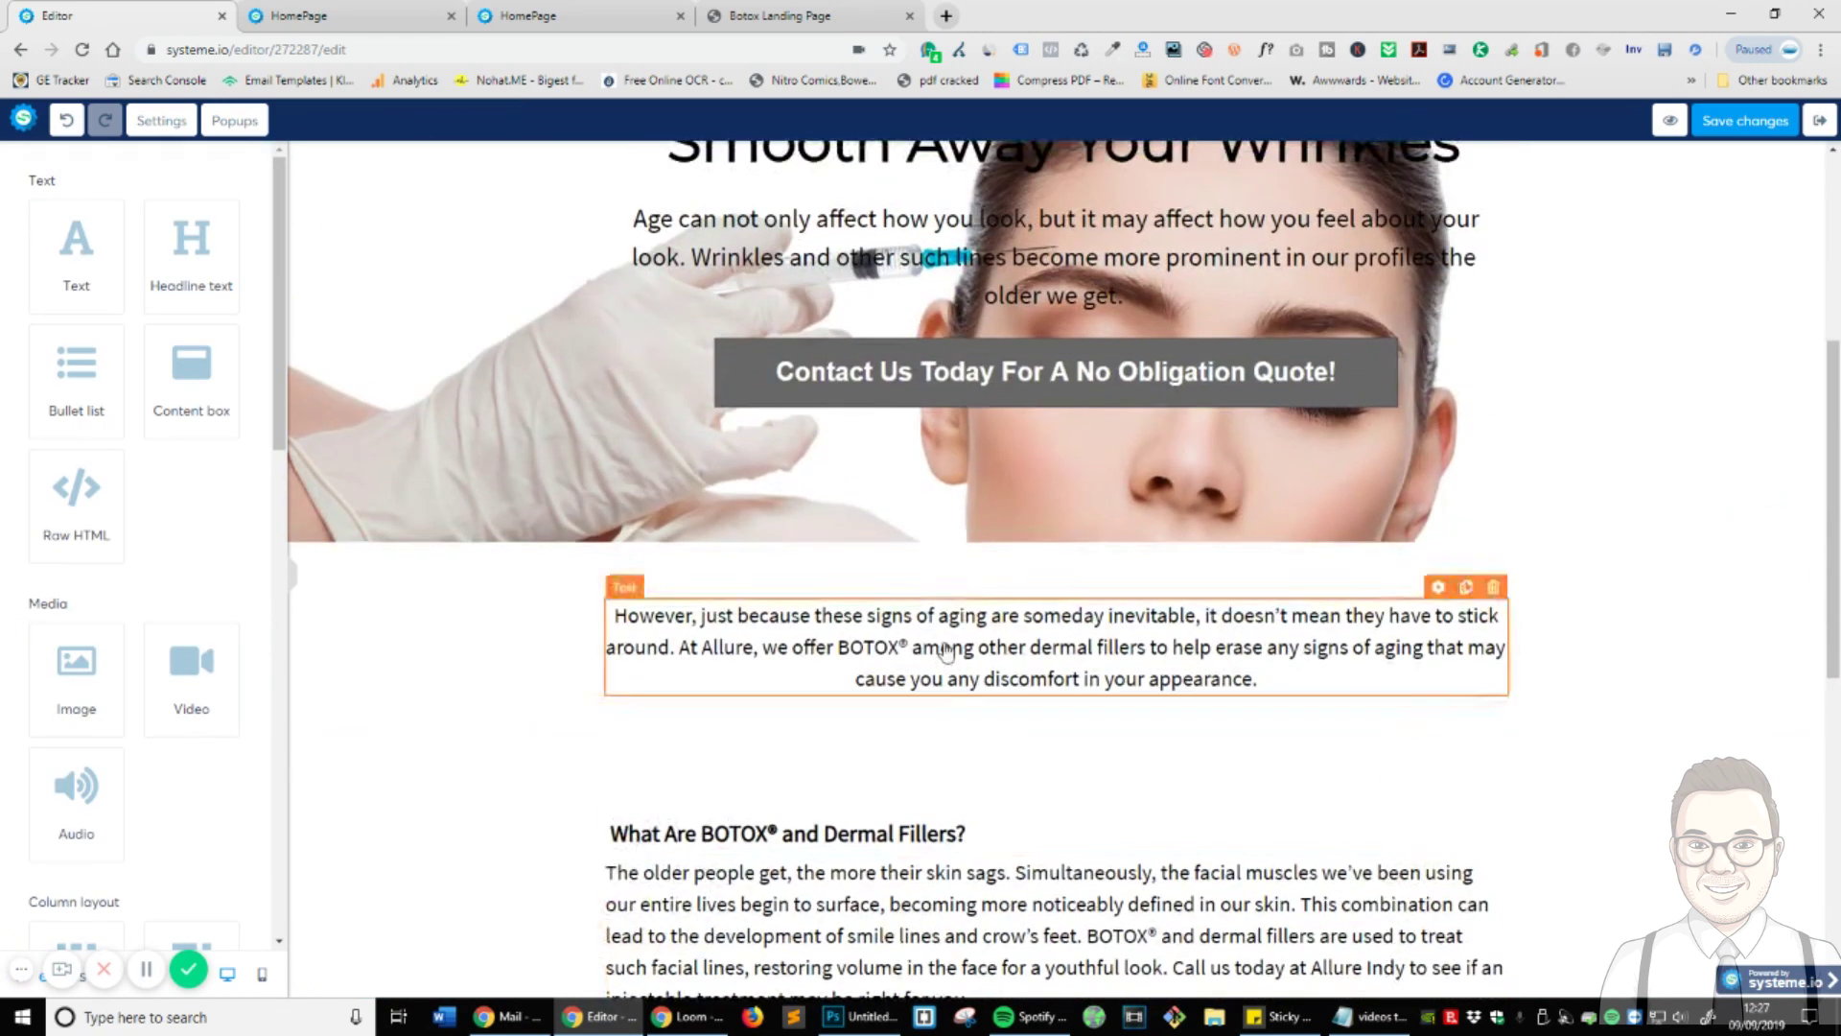
scroll(1216, 394, "down", 8)
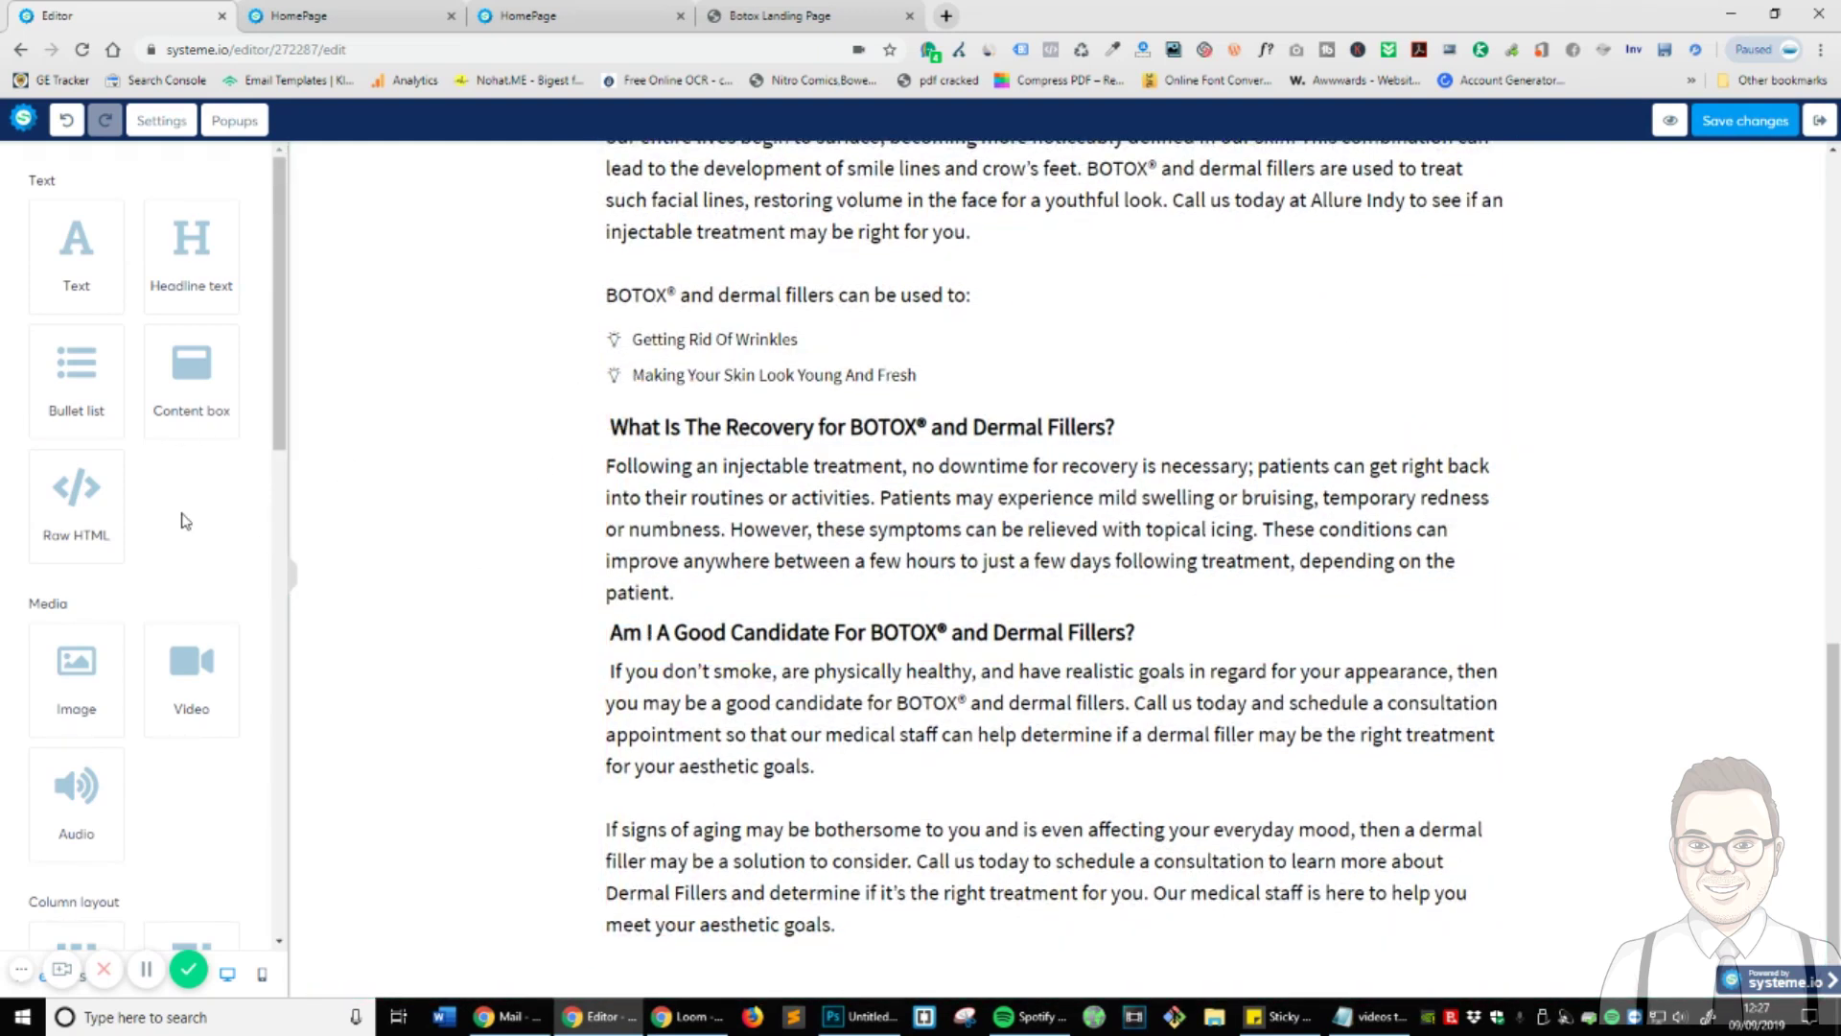
- Add top padding above the 'Am I A Good Candidate' headline
left_click(1201, 641)
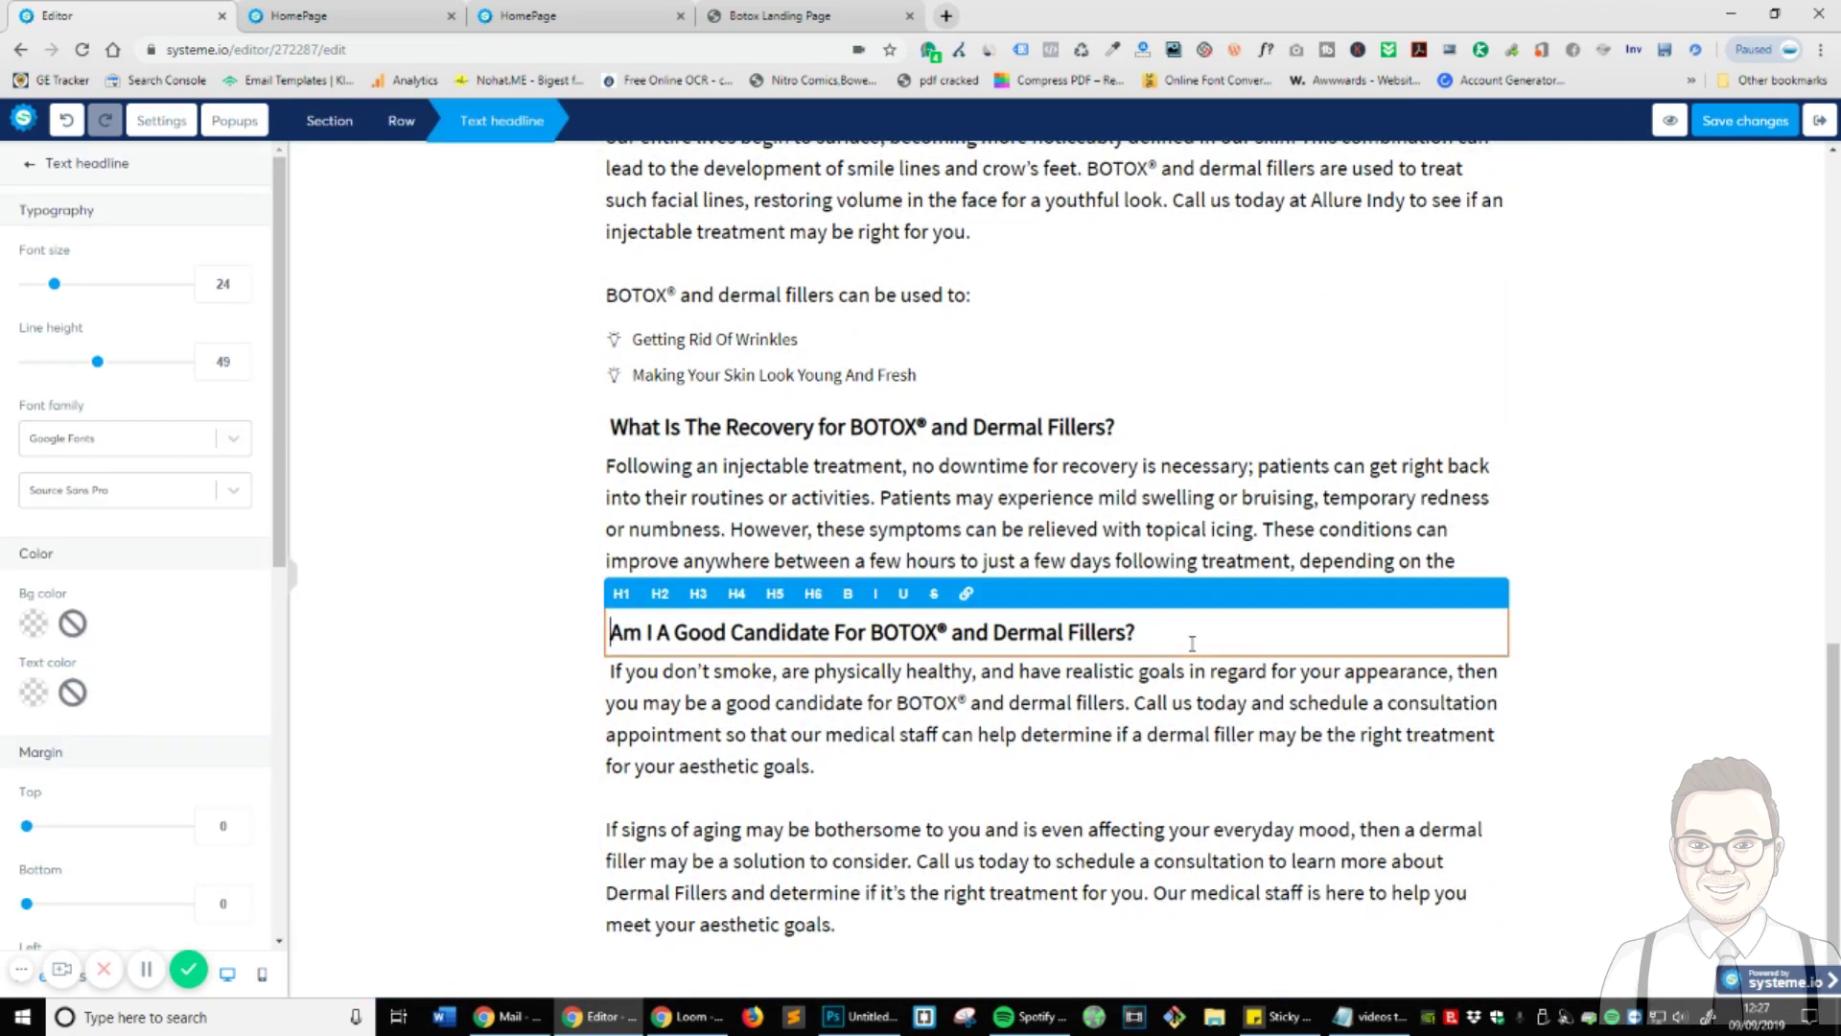
scroll(107, 611, "down", 5)
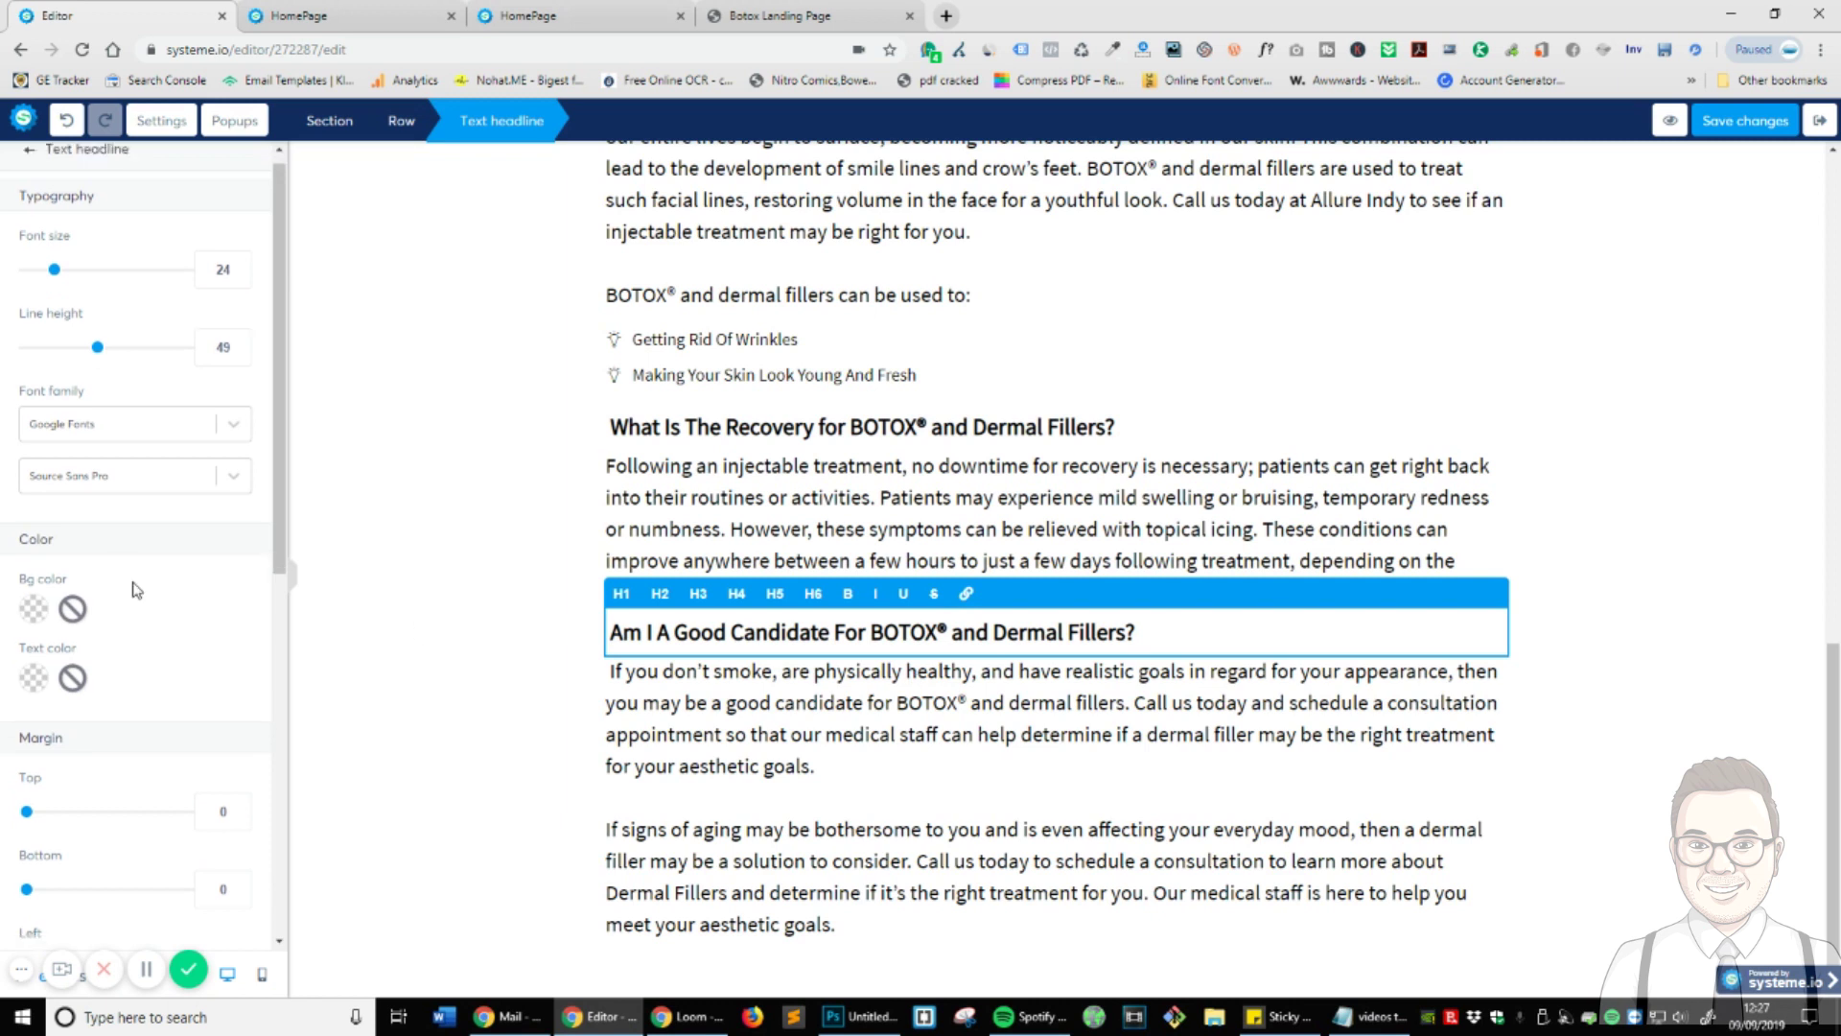
left_click_drag(26, 758, 67, 768)
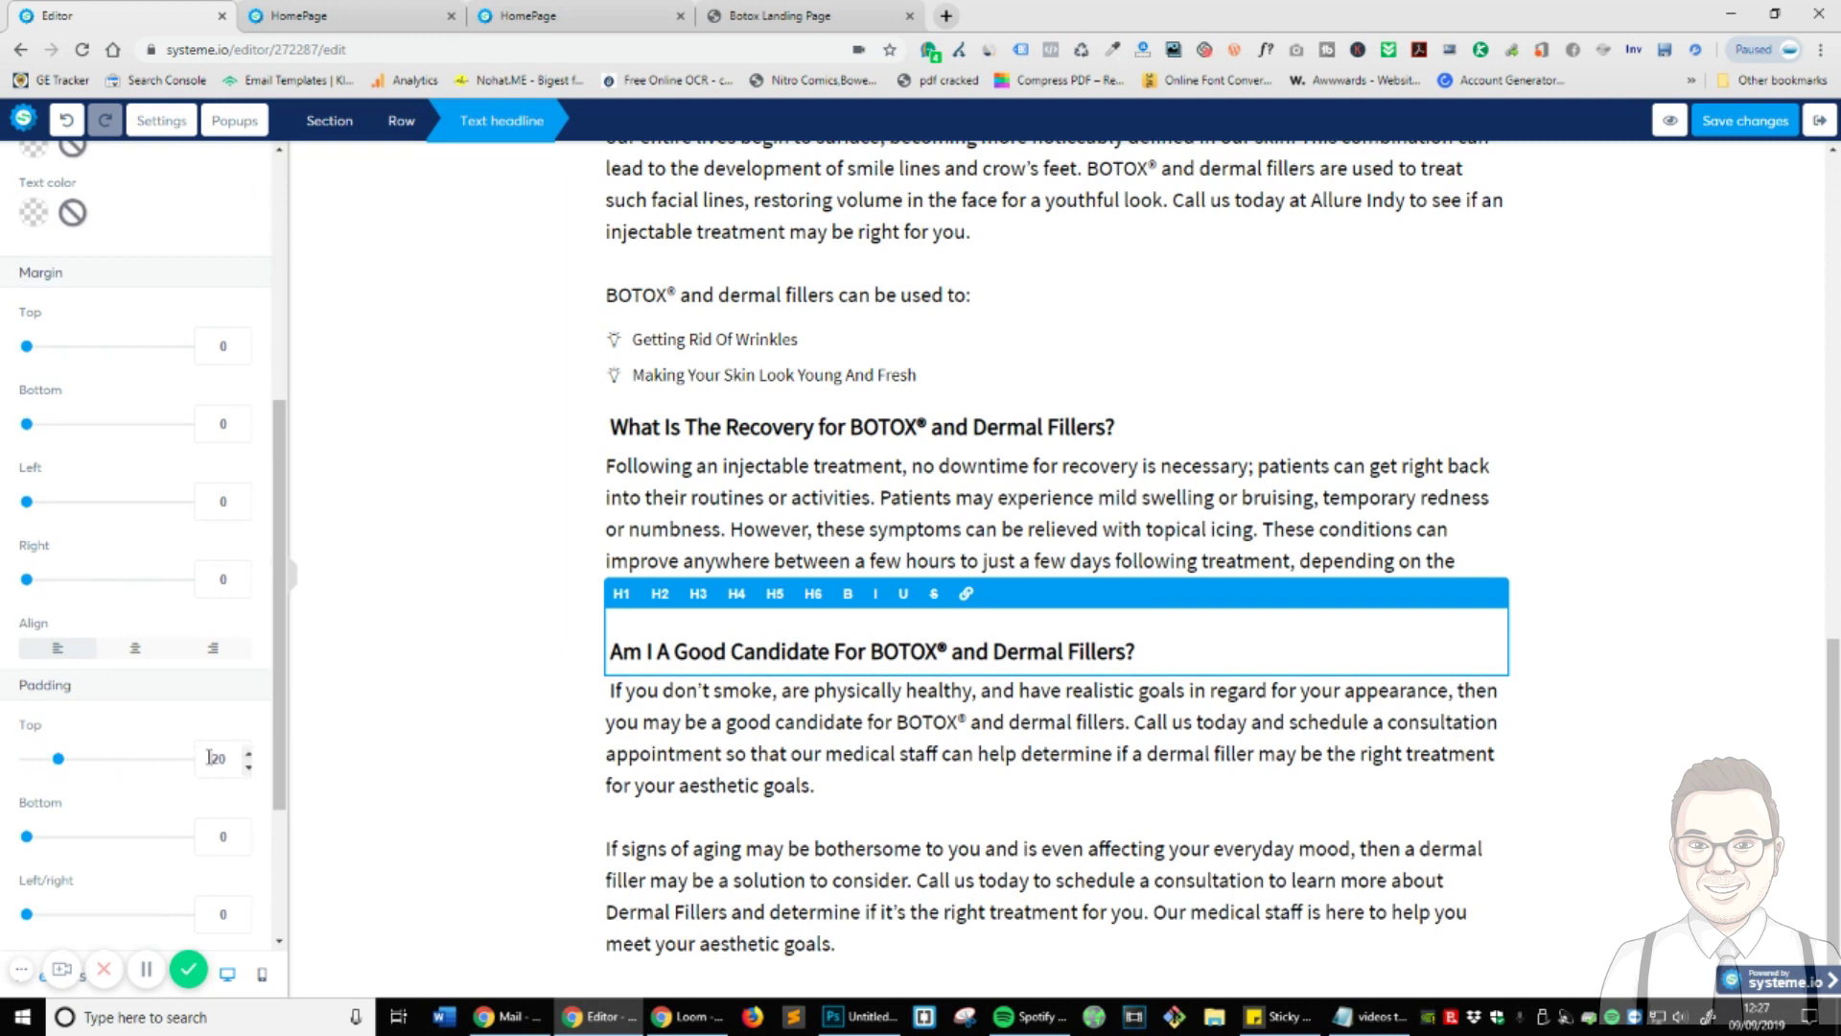
- Set the 'What Is The Recovery' headline's top padding to 20
left_click(793, 434)
left_click(789, 429)
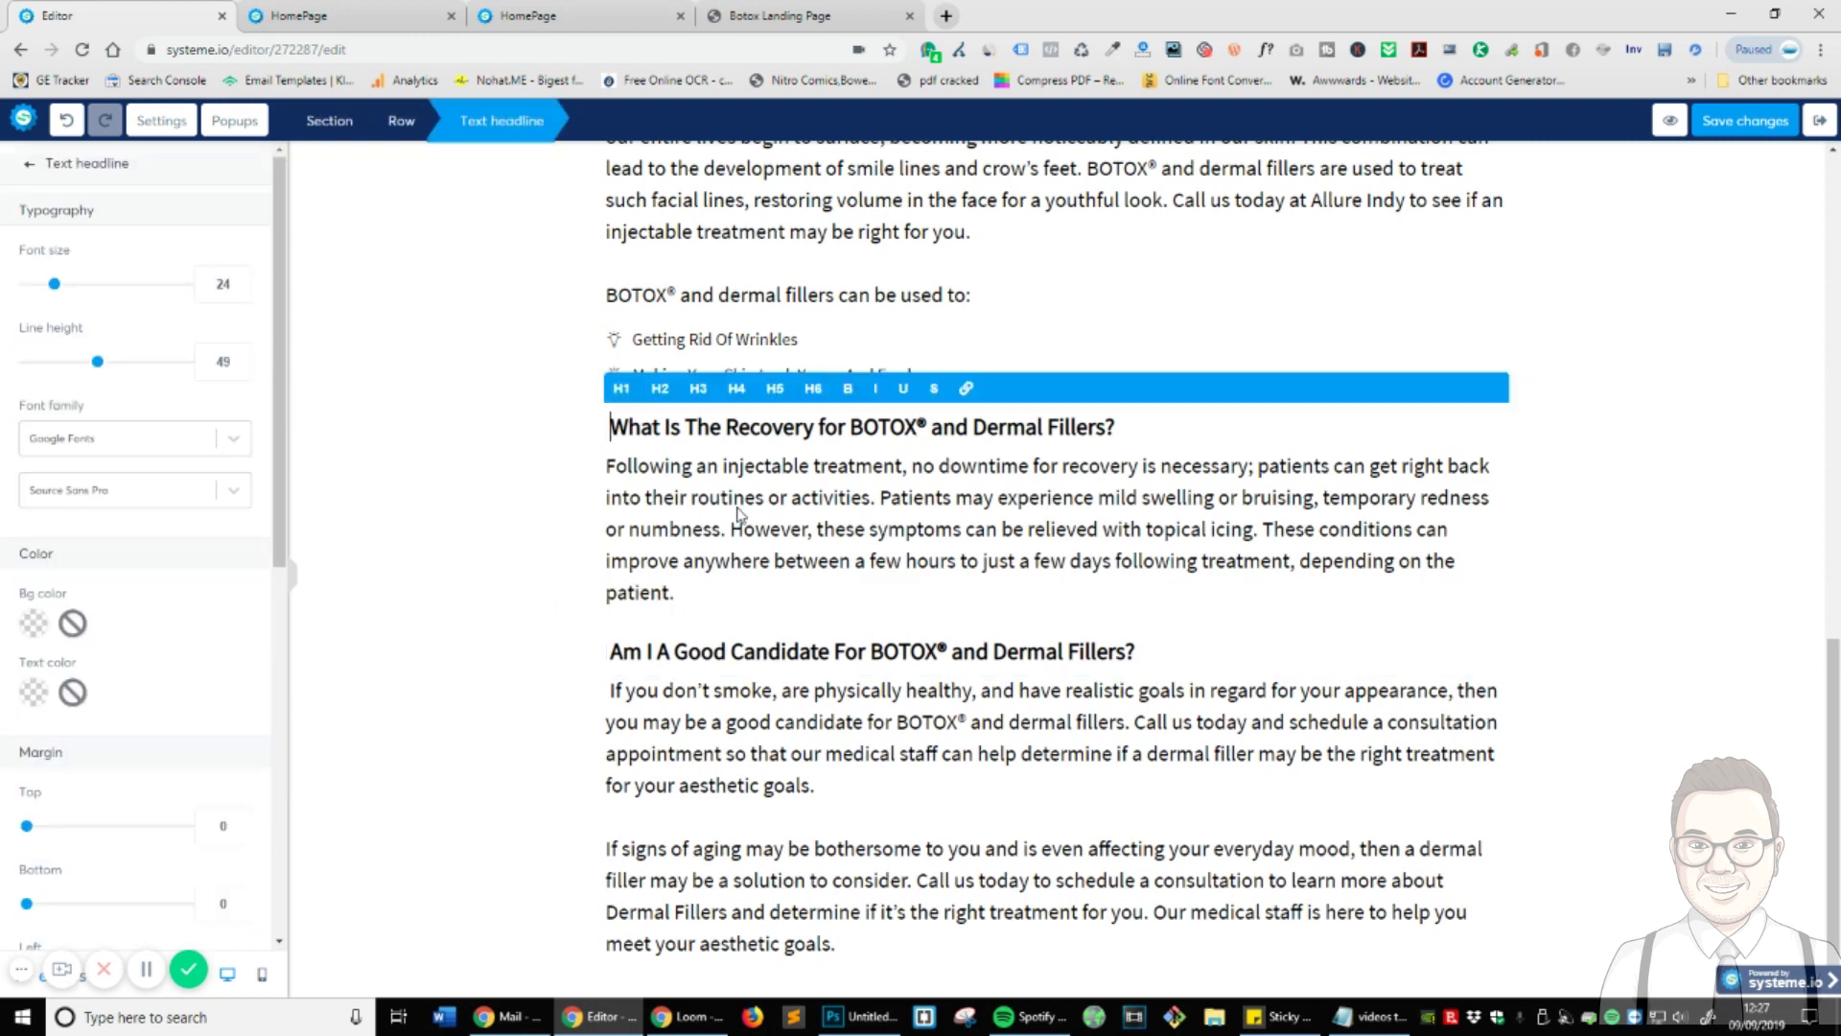
scroll(219, 830, "down", 7)
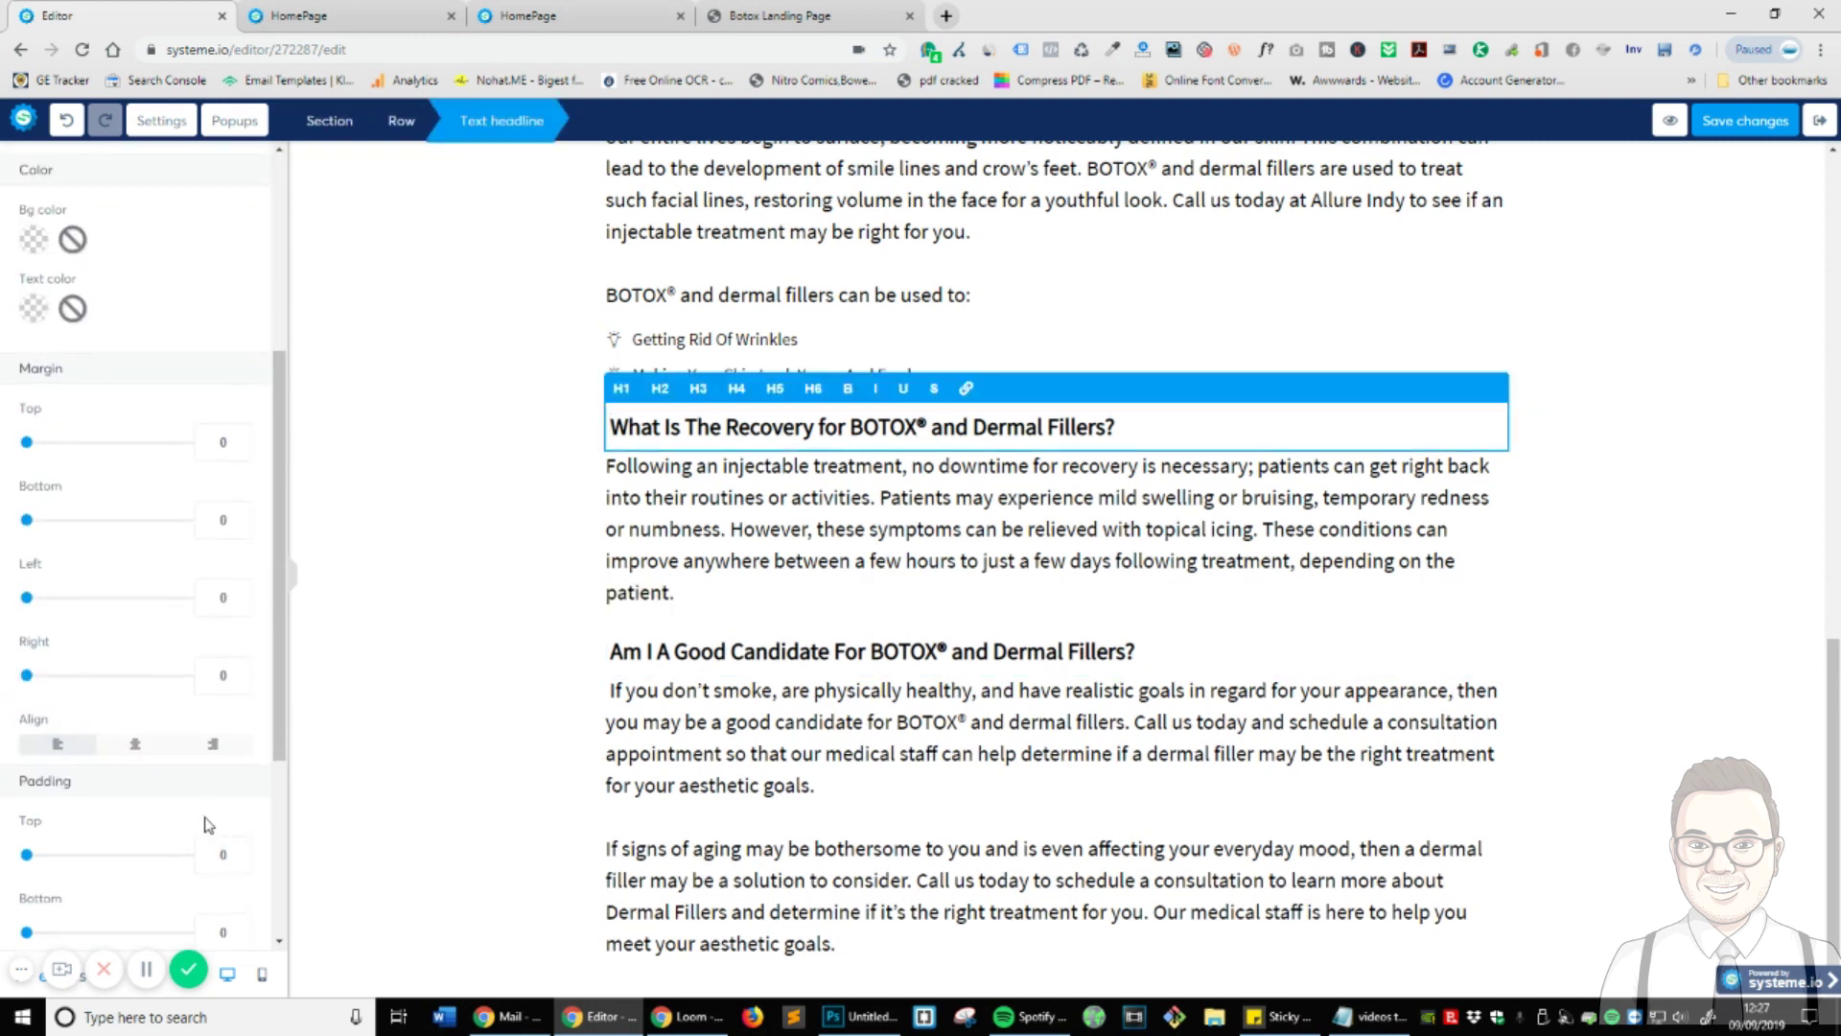
double_click(212, 557)
type("20")
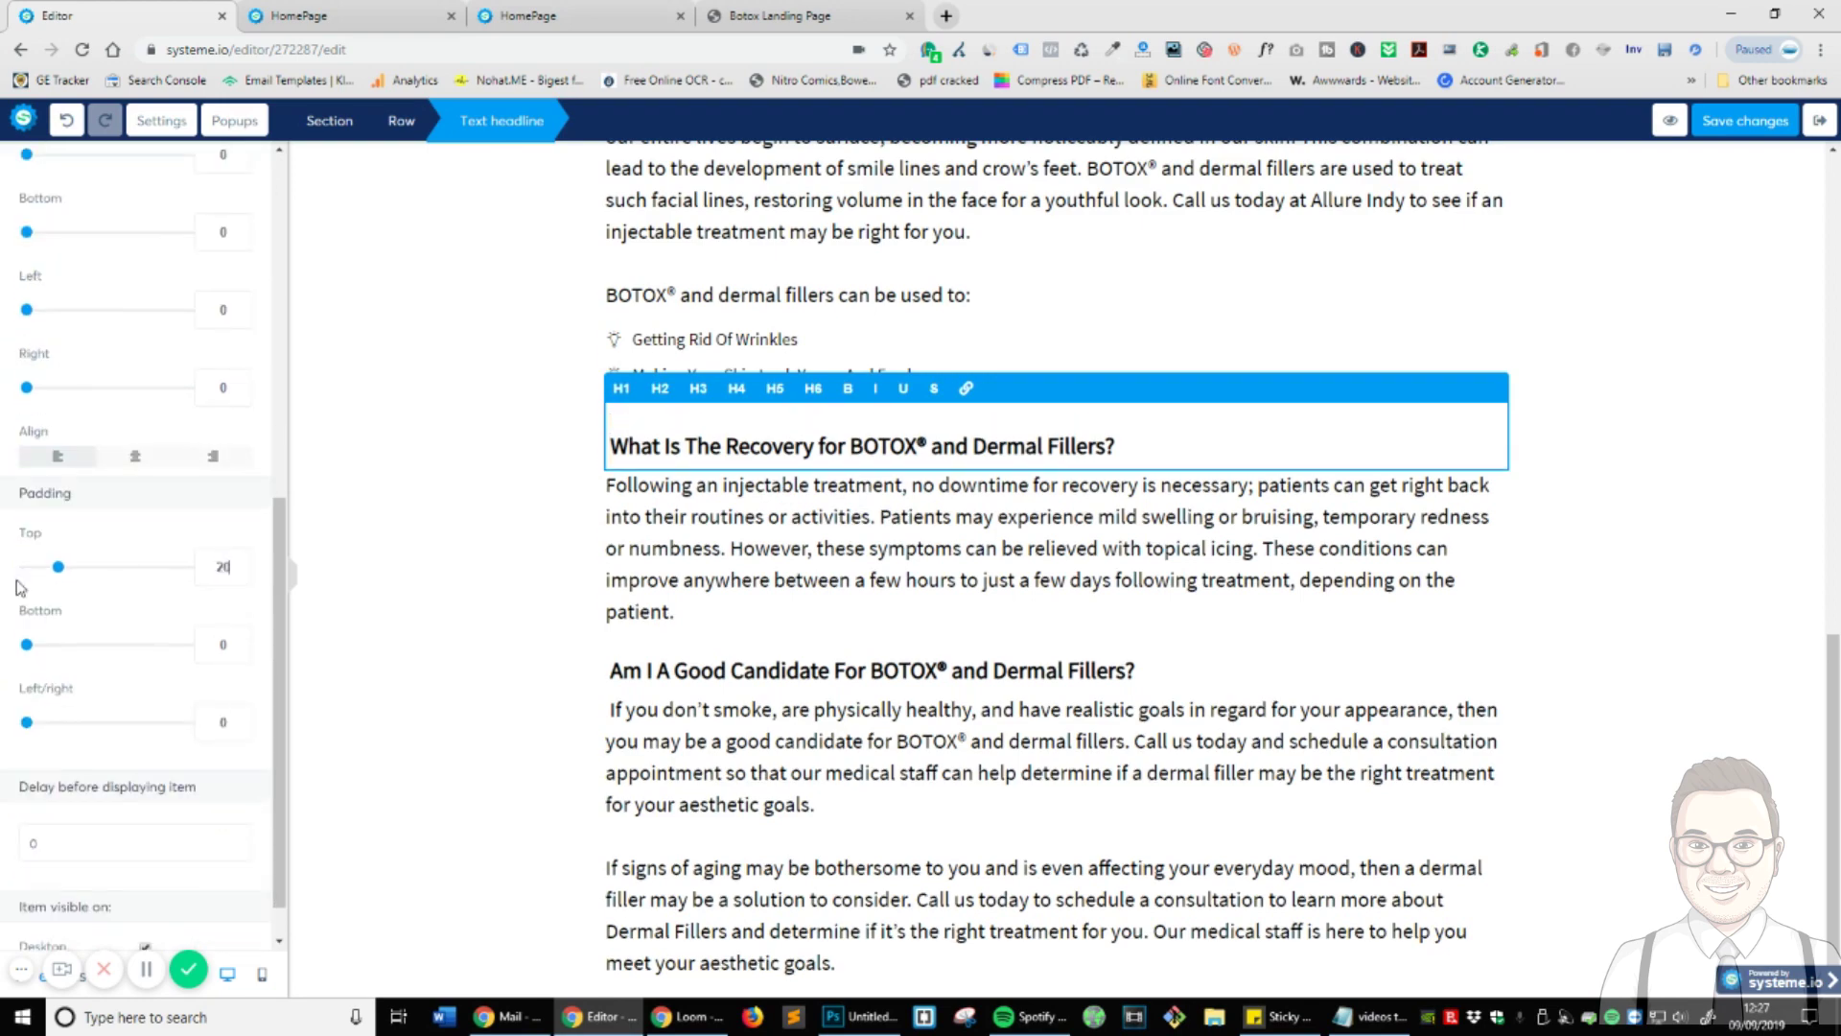
left_click(574, 634)
- Check the text section's settings and scroll through the page to review the spacing
scroll(959, 633, "up", 5)
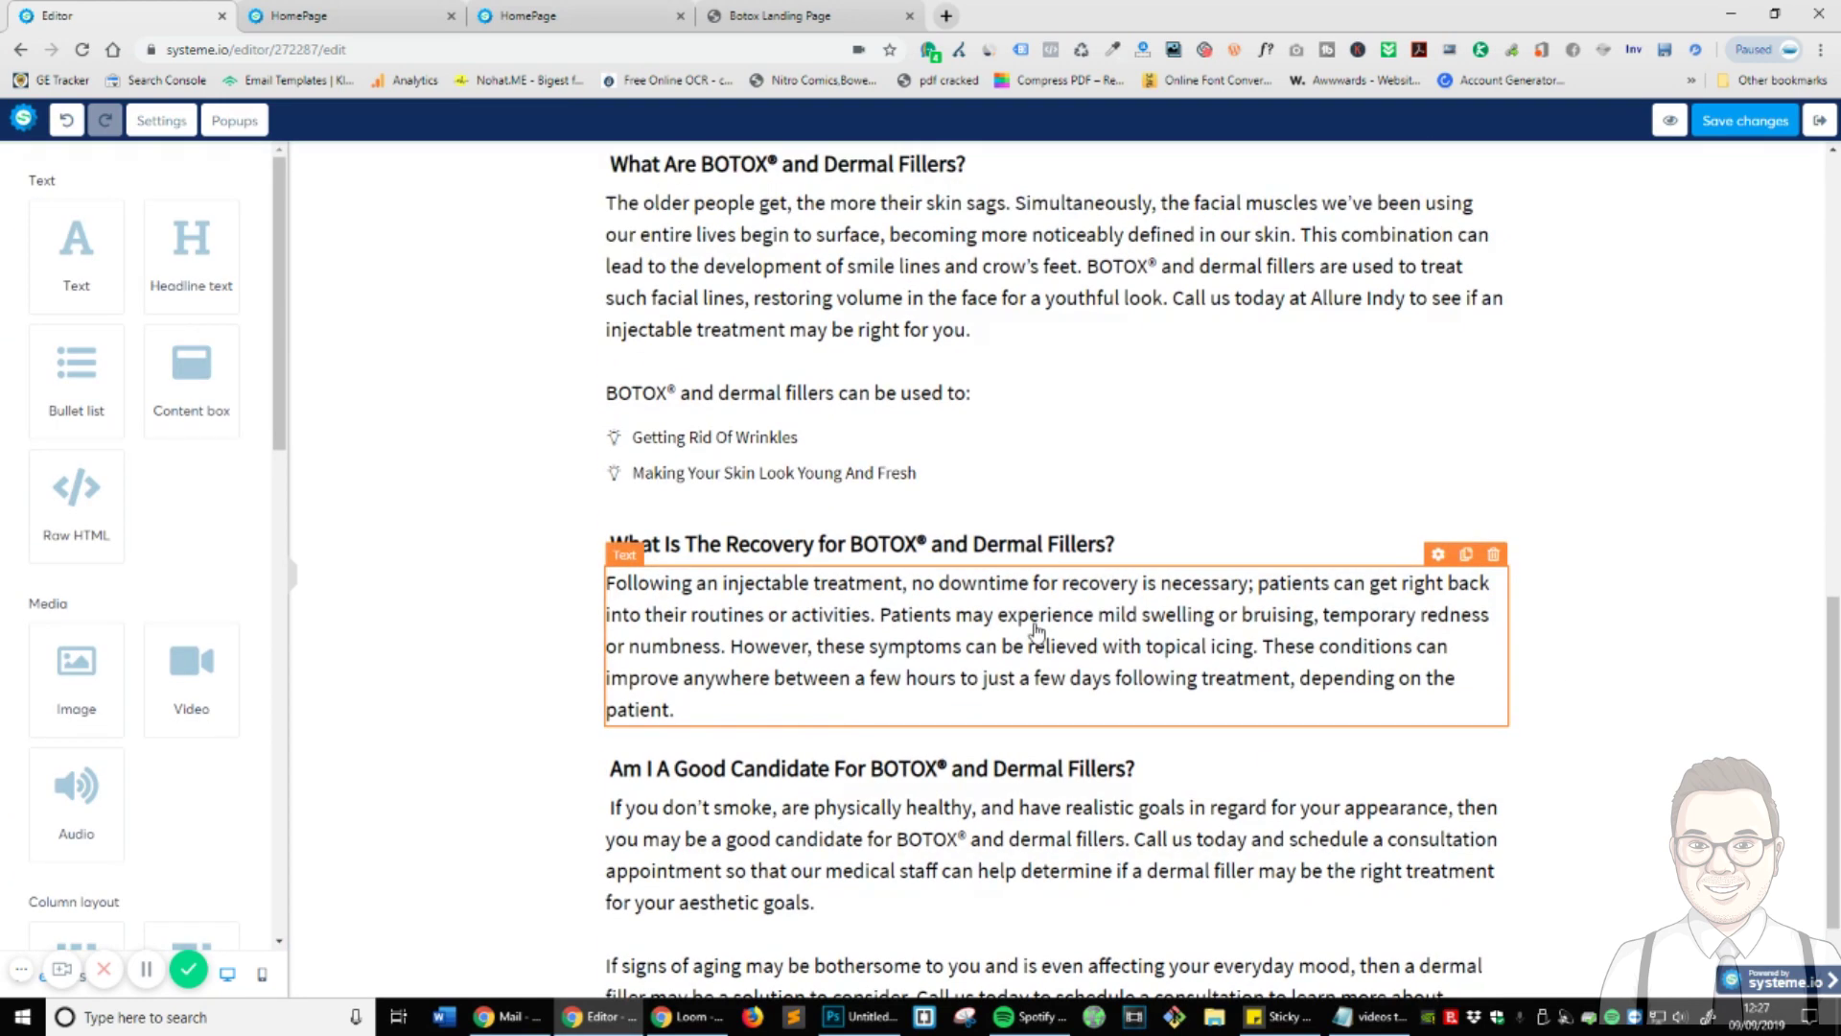
scroll(1011, 633, "down", 3)
scroll(1011, 633, "down", 3)
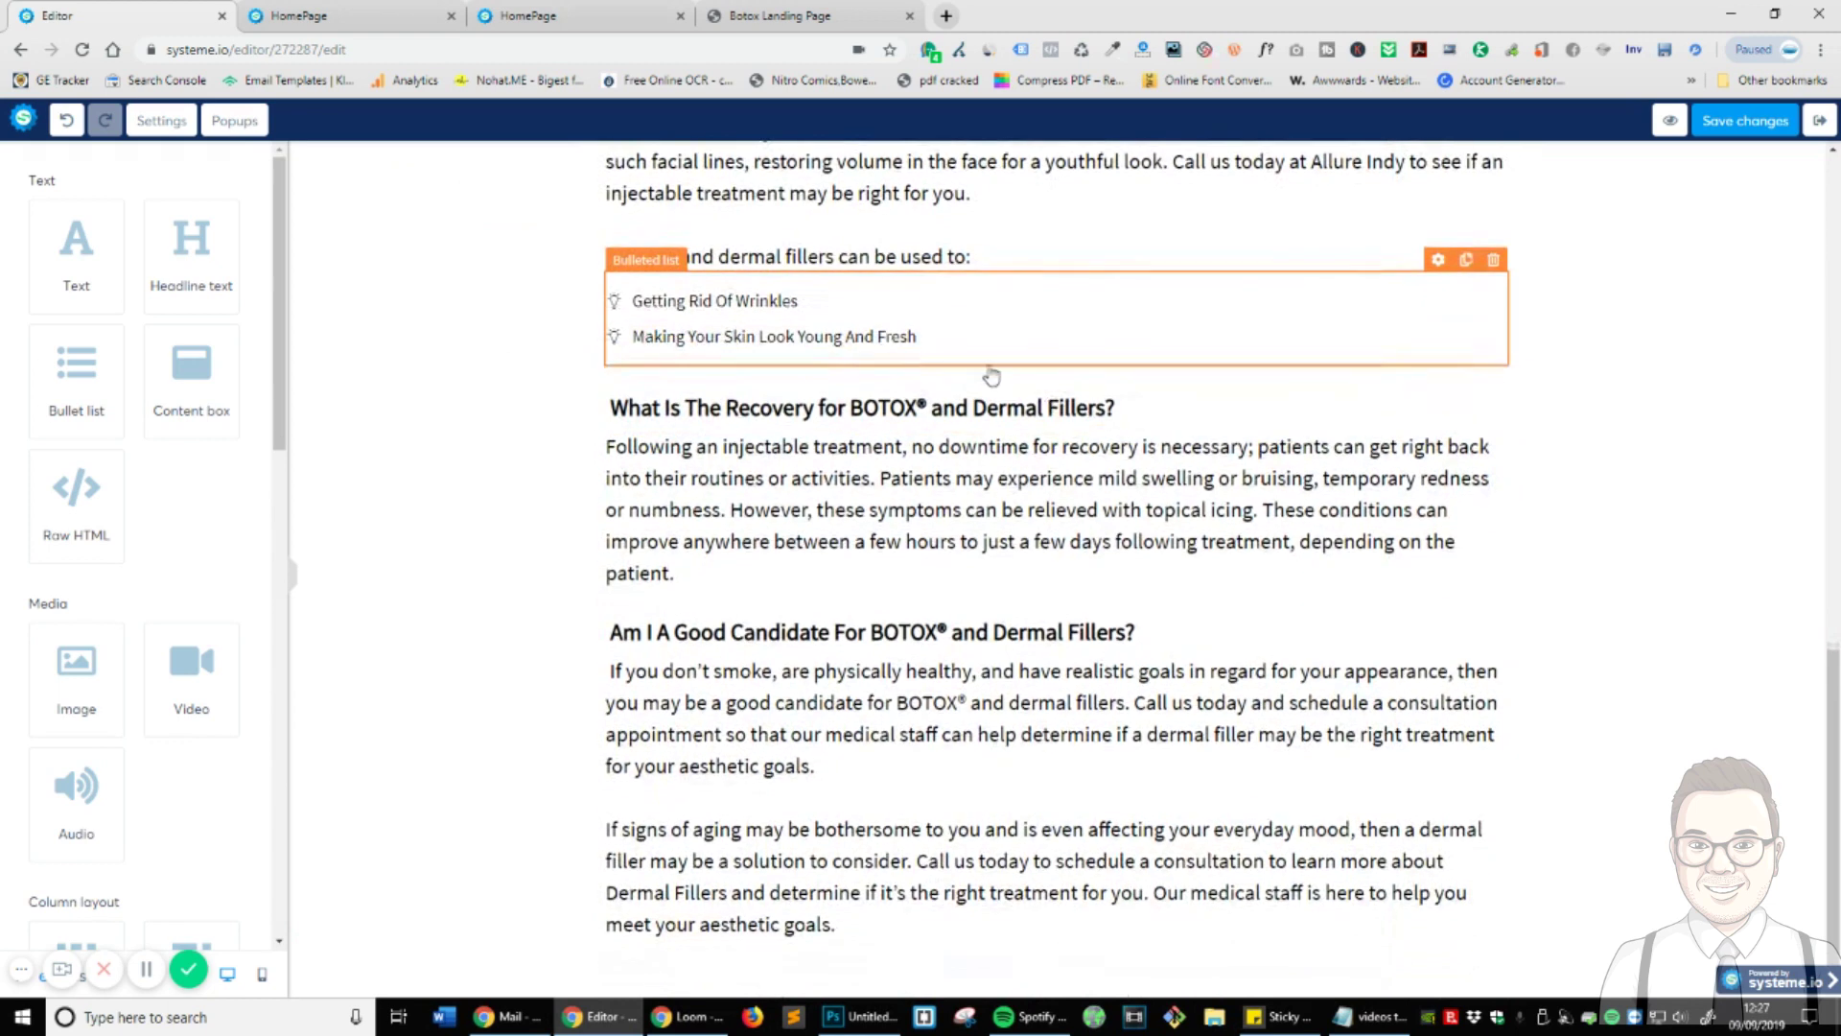
left_click(787, 598)
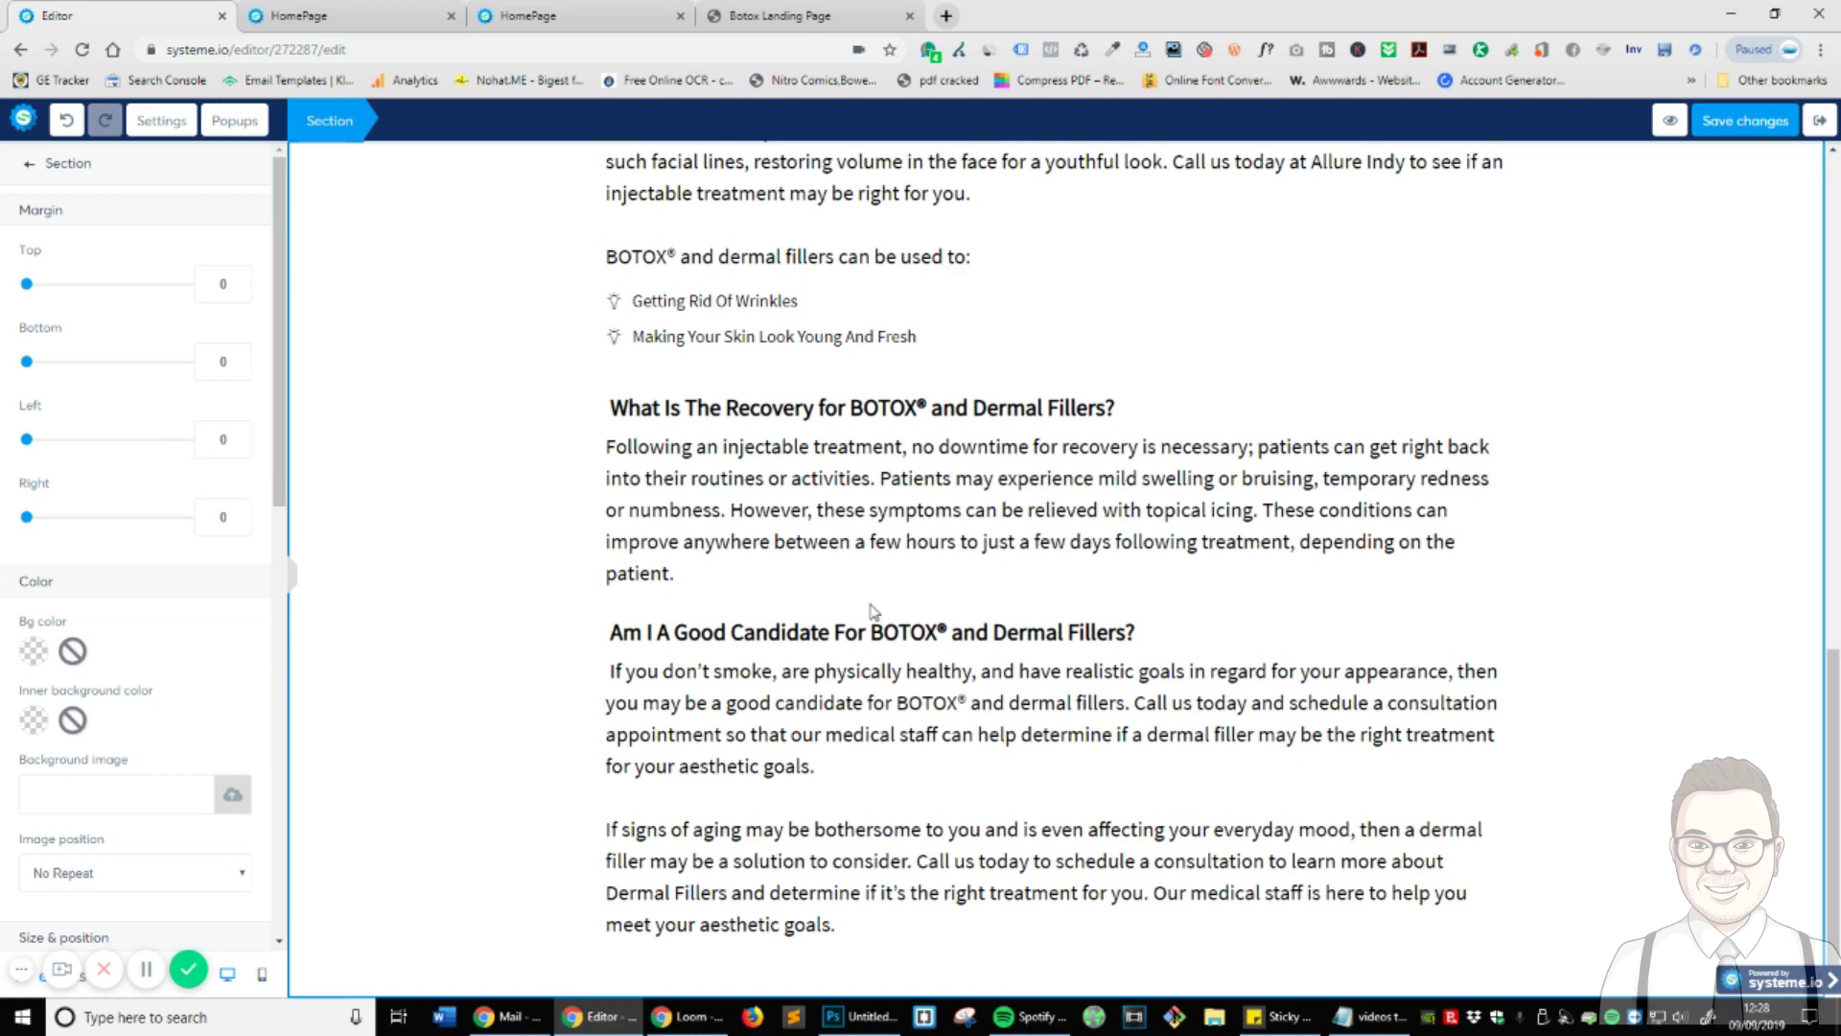
left_click(690, 531)
scroll(690, 531, "up", 6)
scroll(1041, 523, "down", 3)
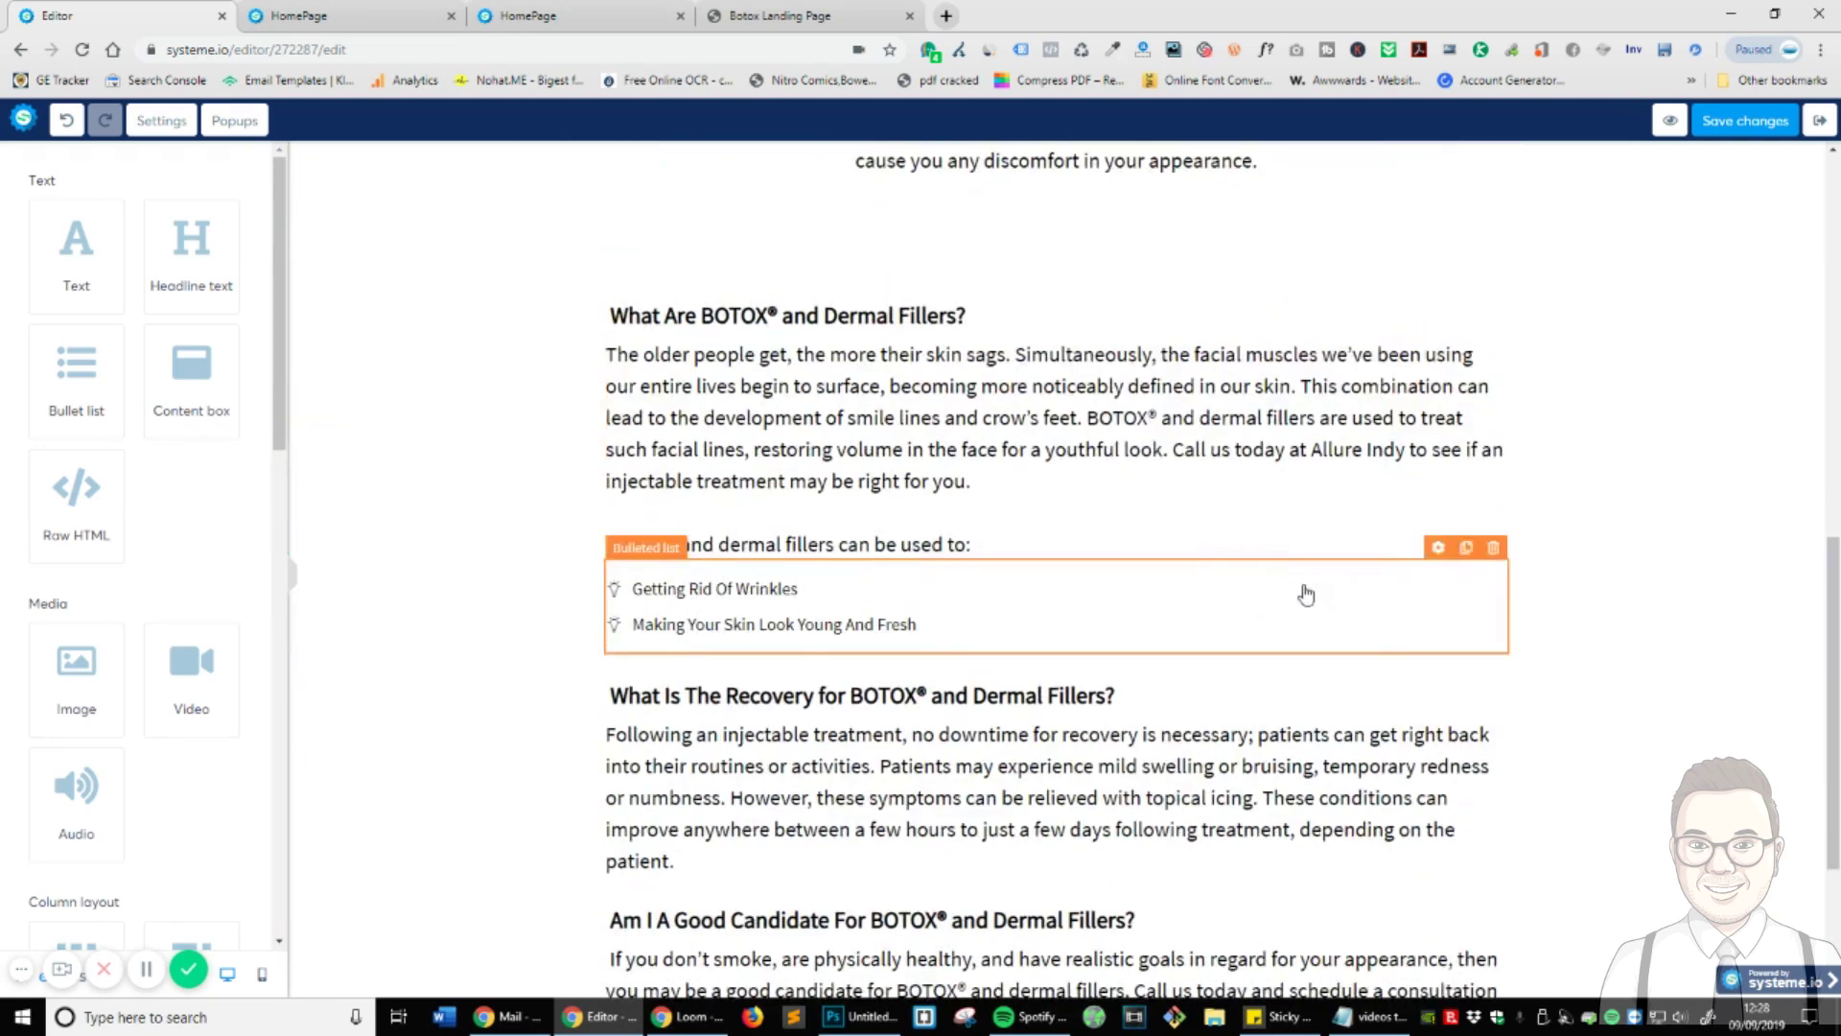
scroll(1307, 595, "down", 3)
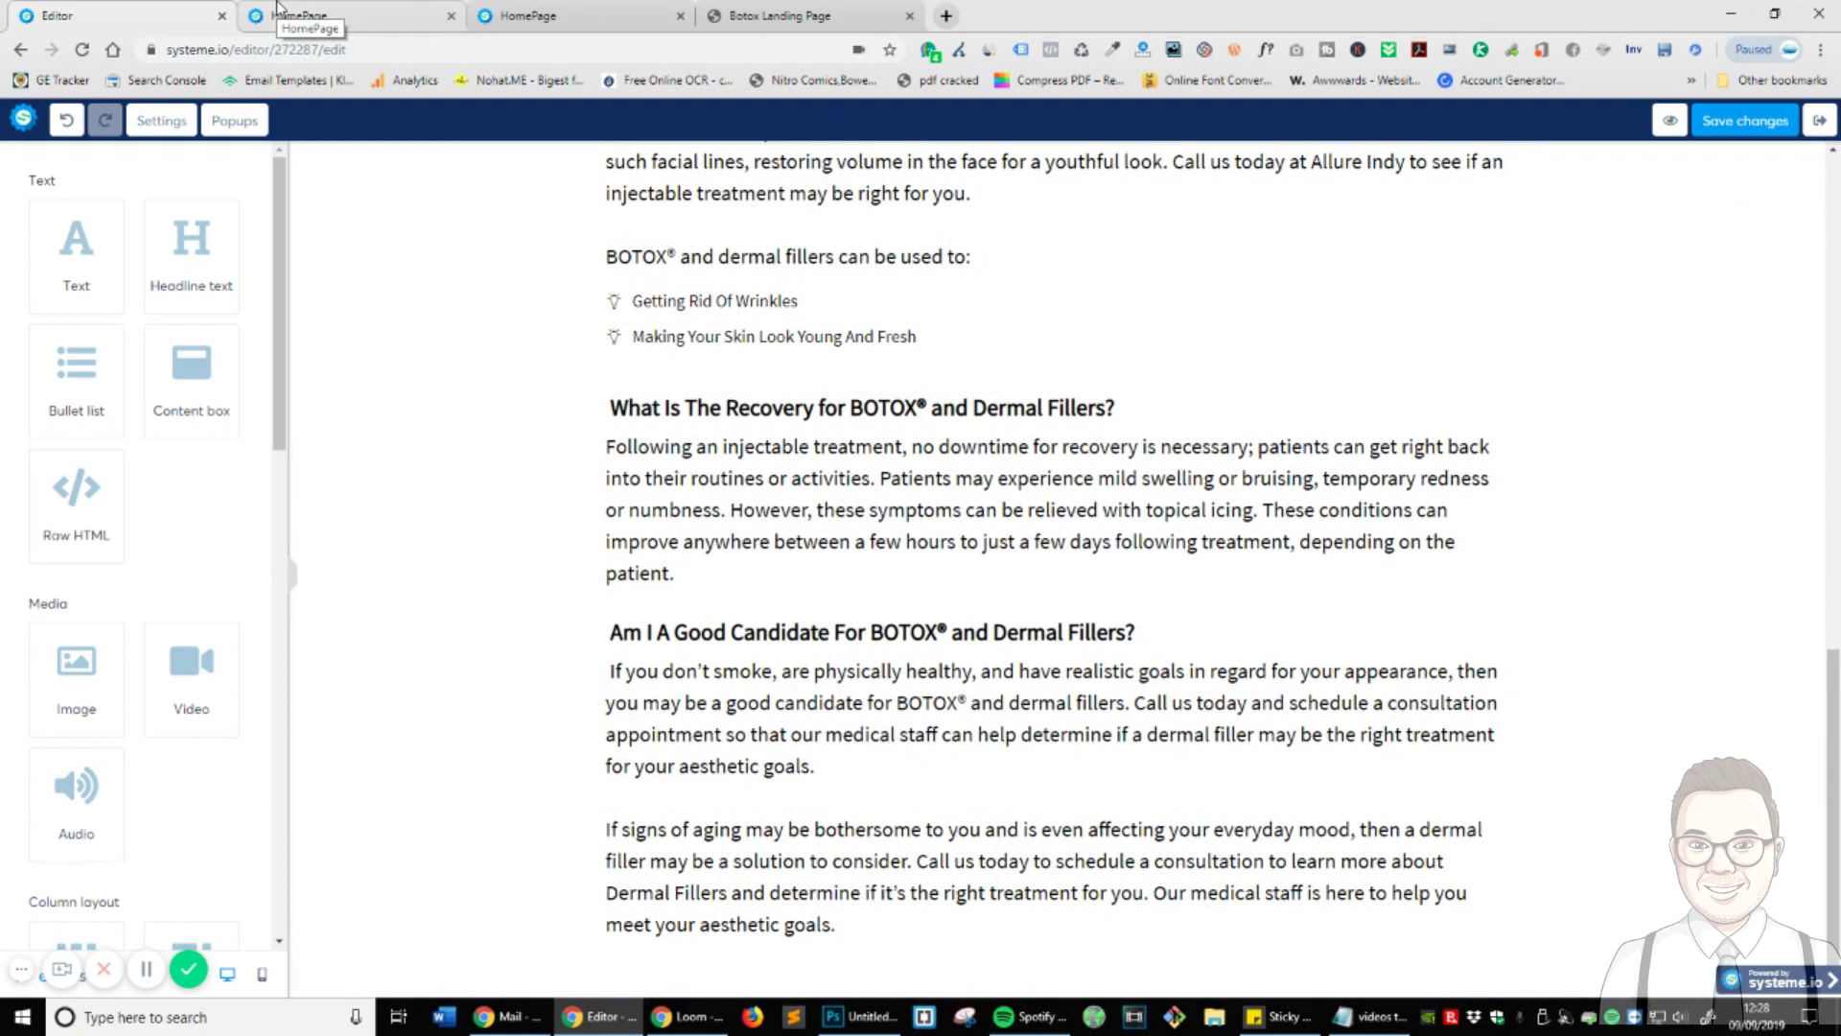
scroll(537, 691, "up", 9)
scroll(460, 618, "down", 3)
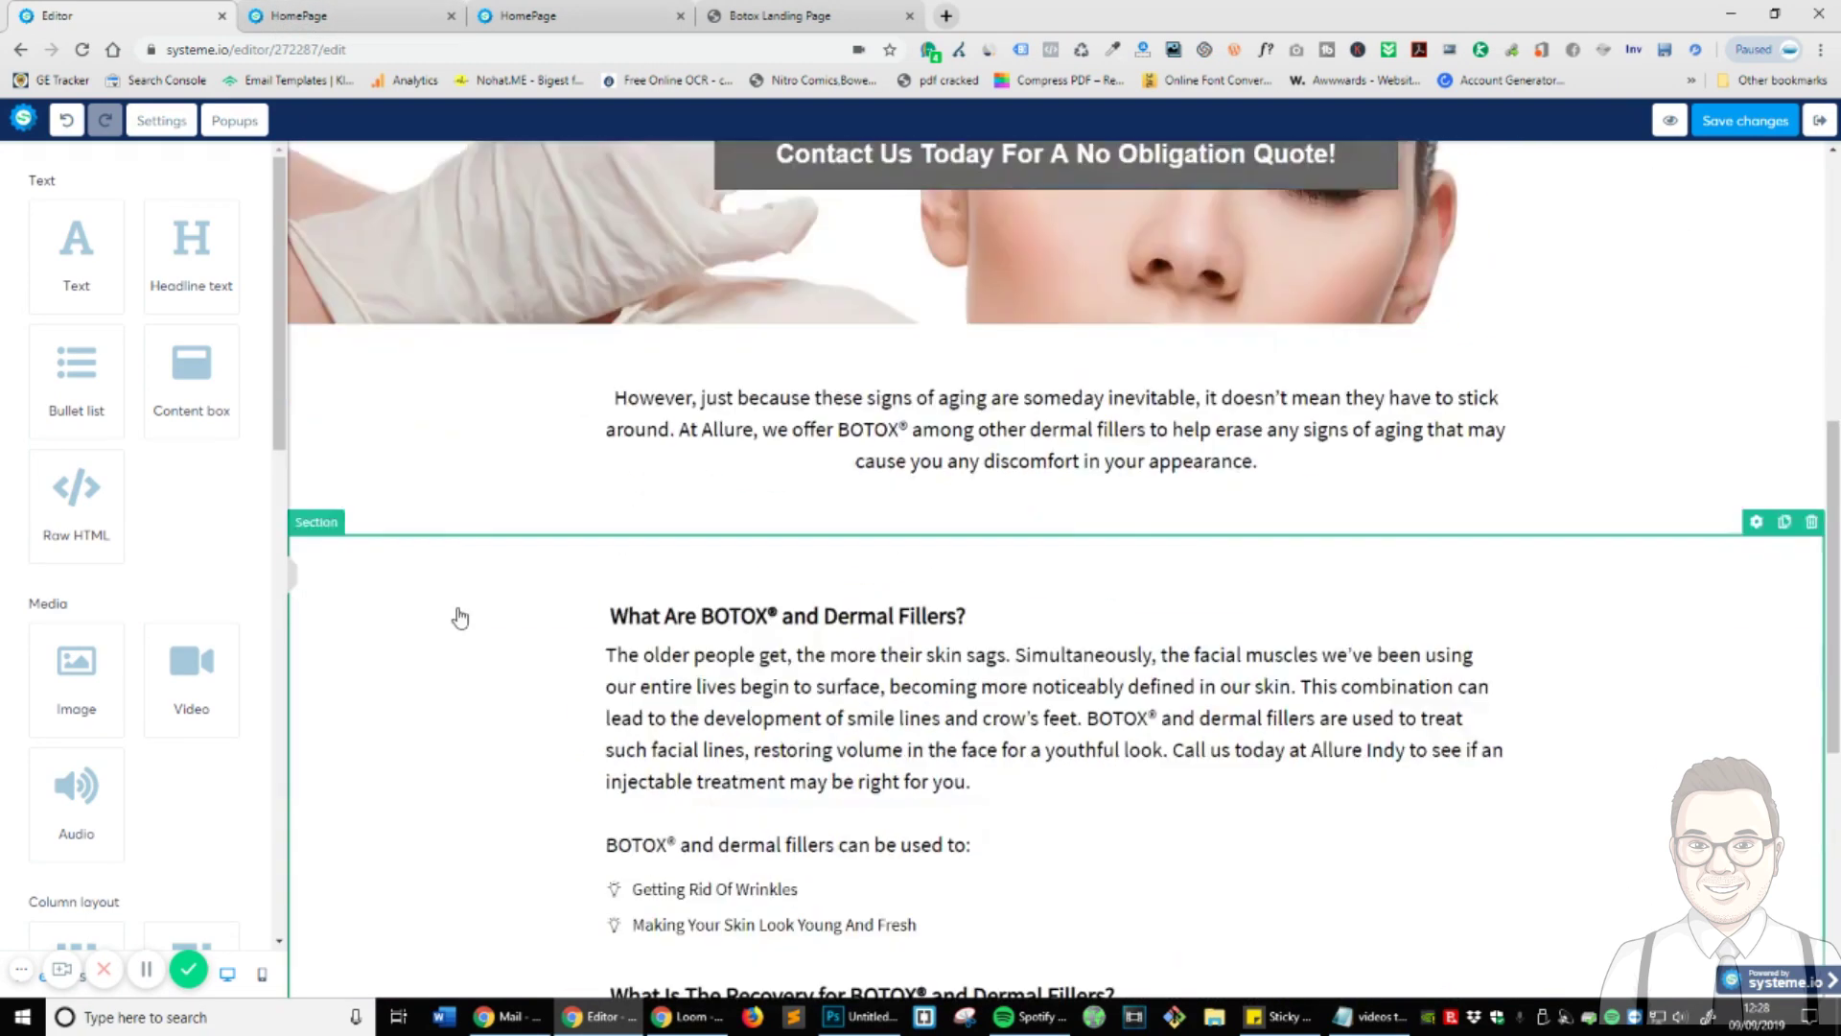
scroll(460, 618, "down", 3)
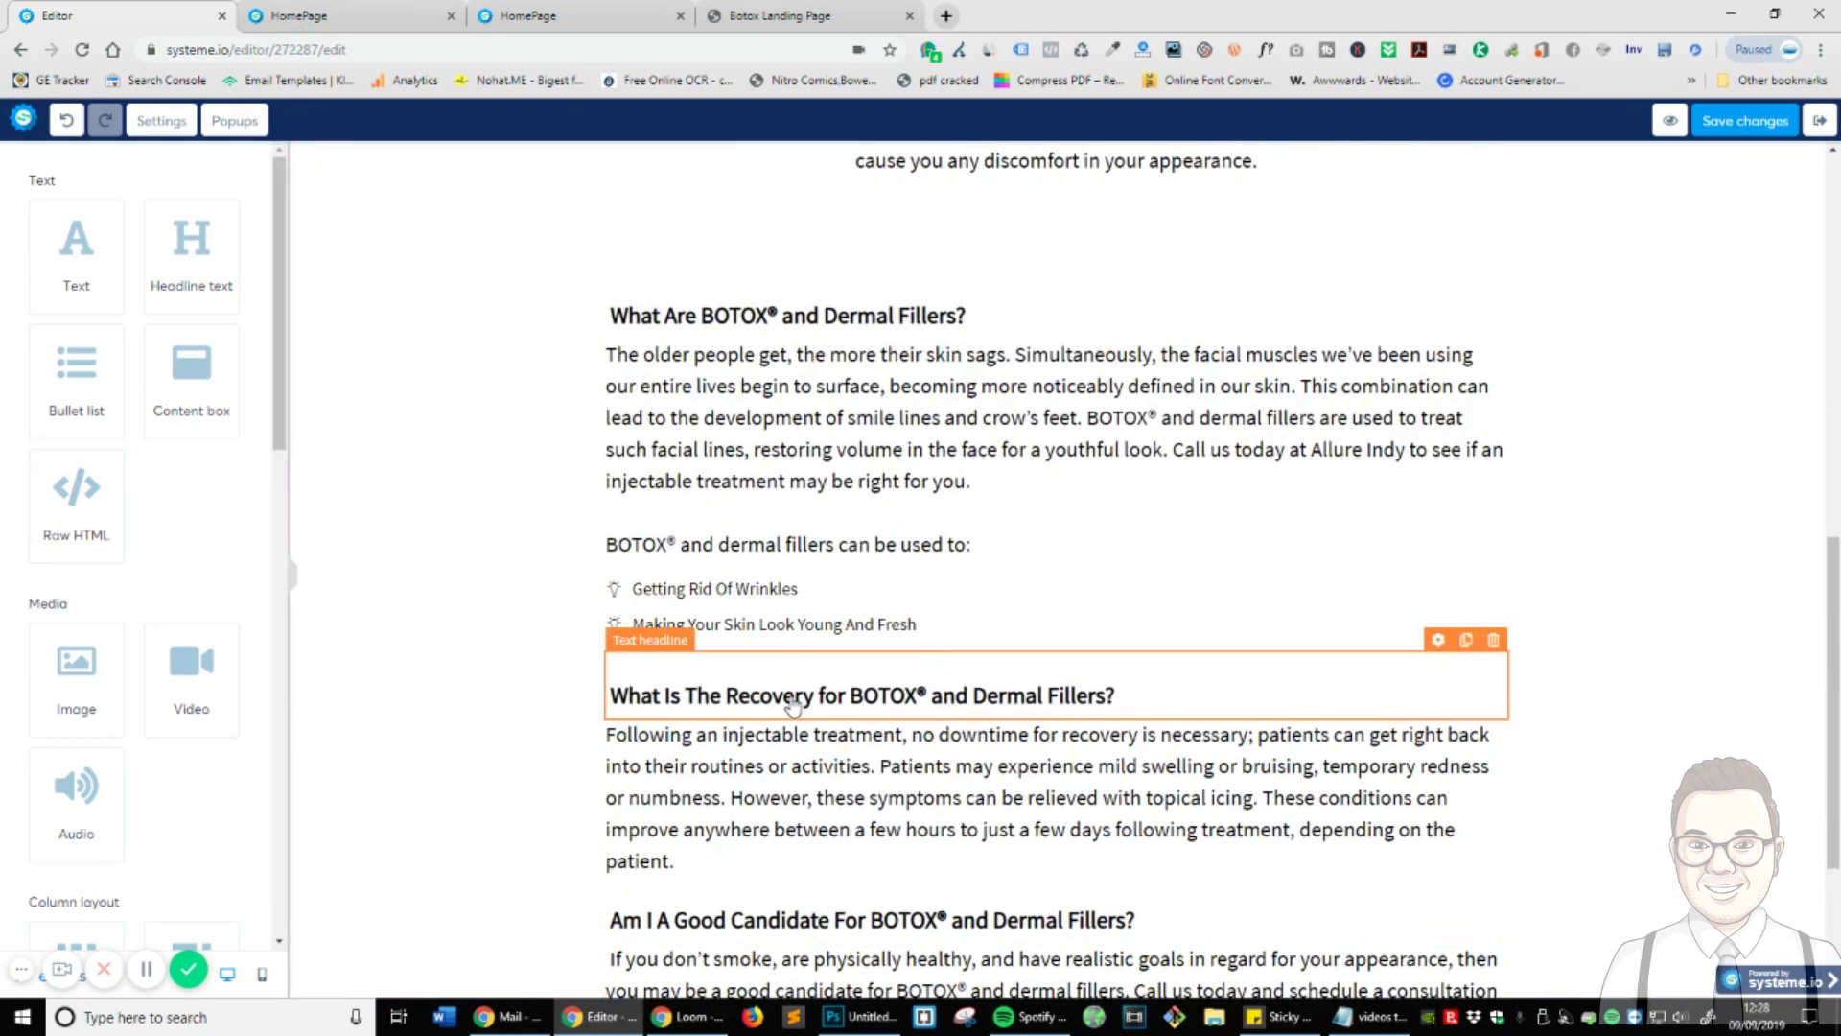
scroll(792, 708, "up", 4)
scroll(844, 539, "down", 7)
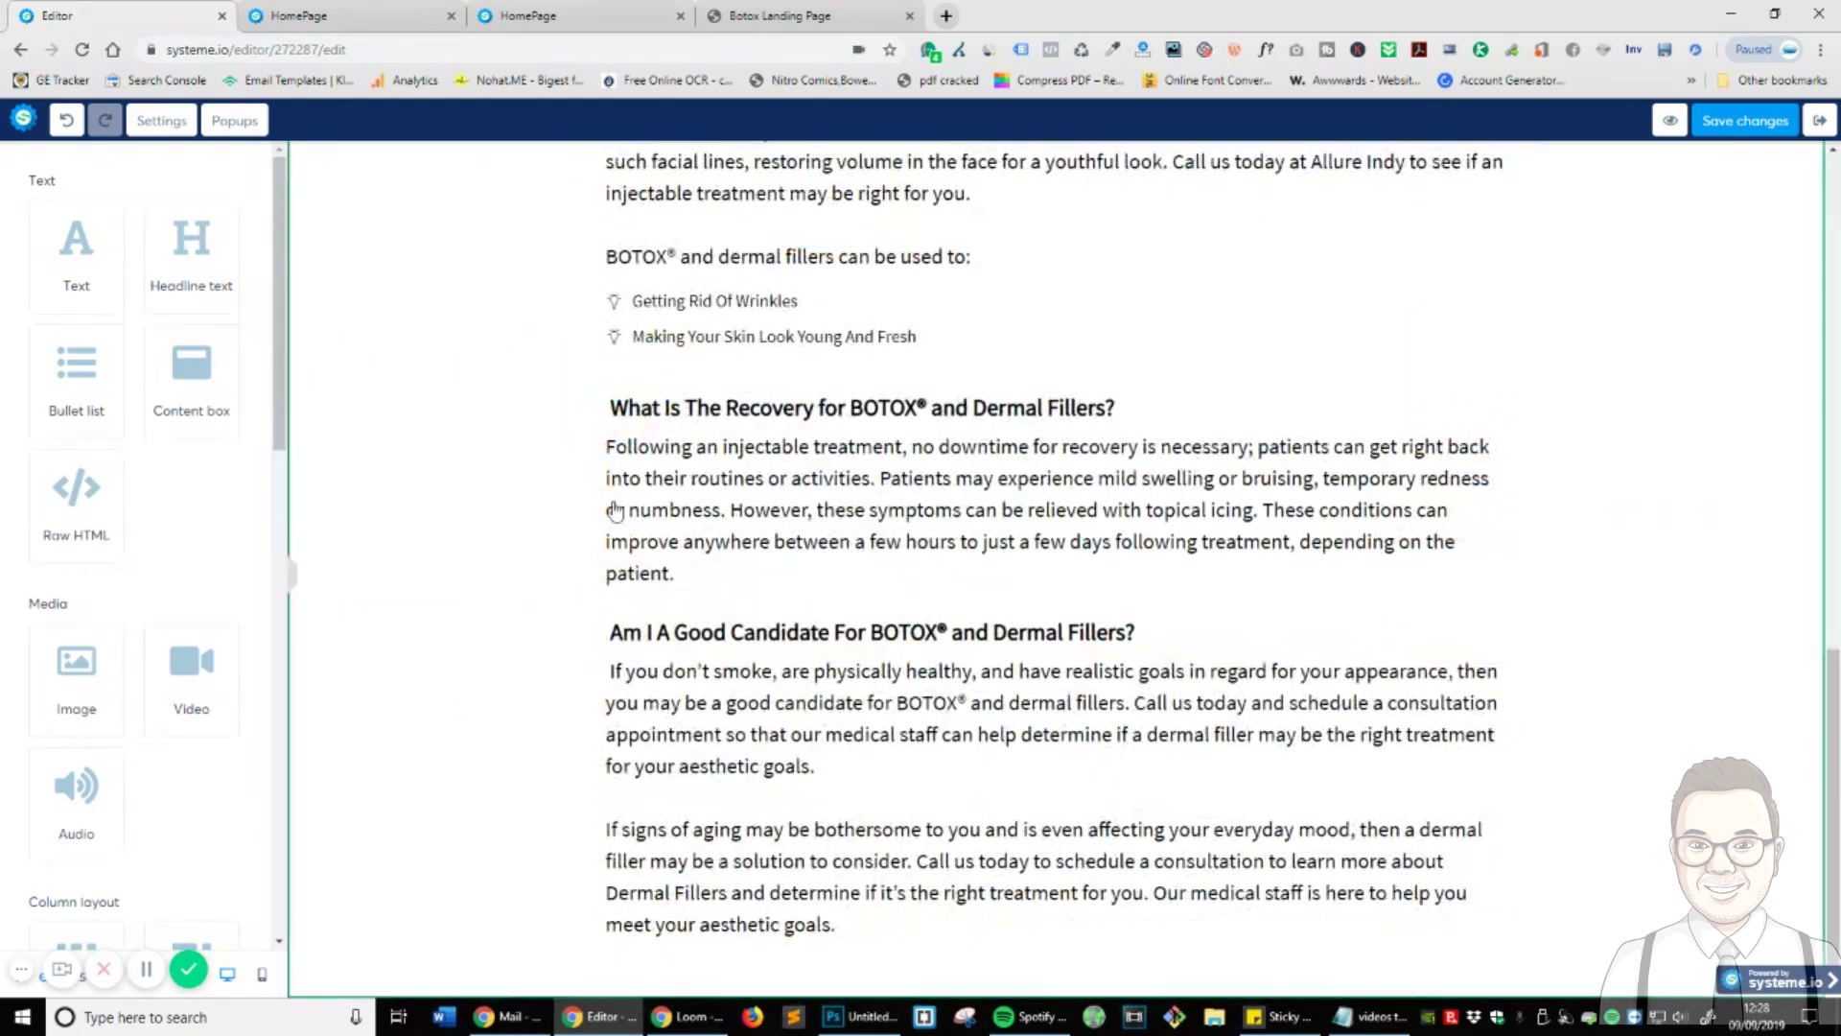
scroll(615, 509, "up", 1)
left_click(780, 15)
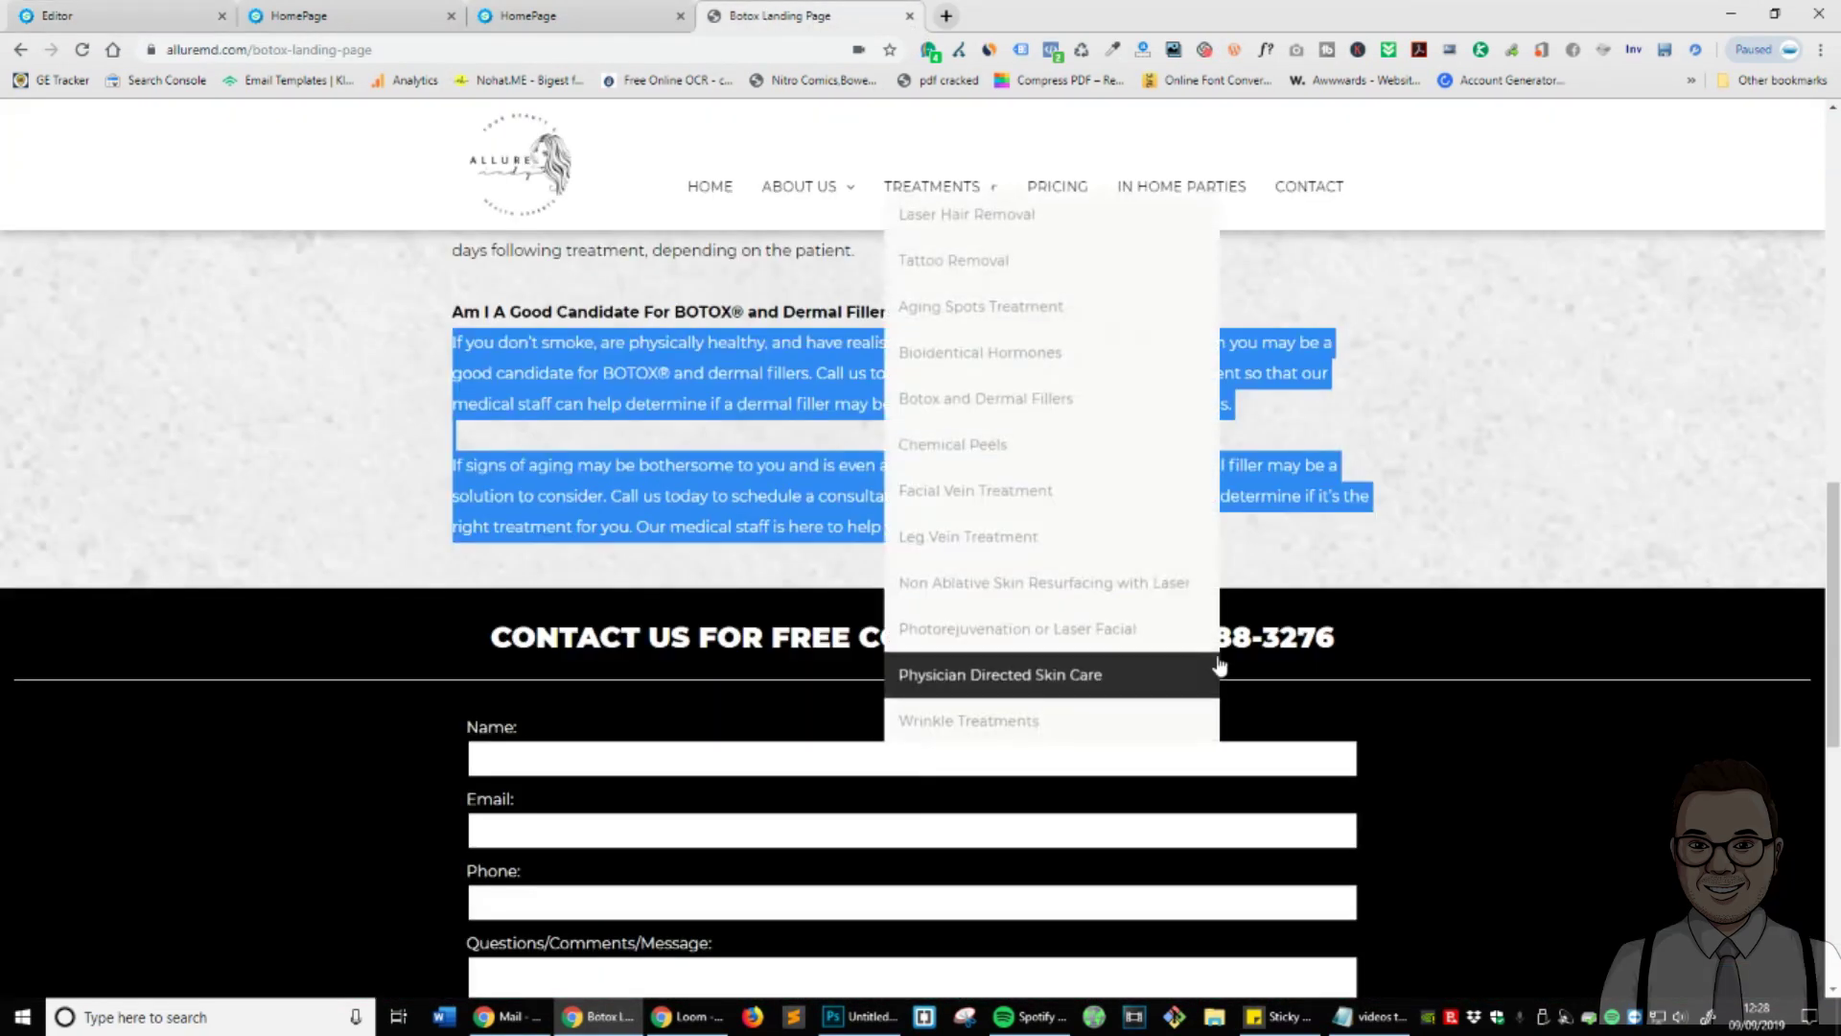
scroll(490, 646, "down", 5)
scroll(637, 583, "up", 6)
scroll(478, 488, "down", 5)
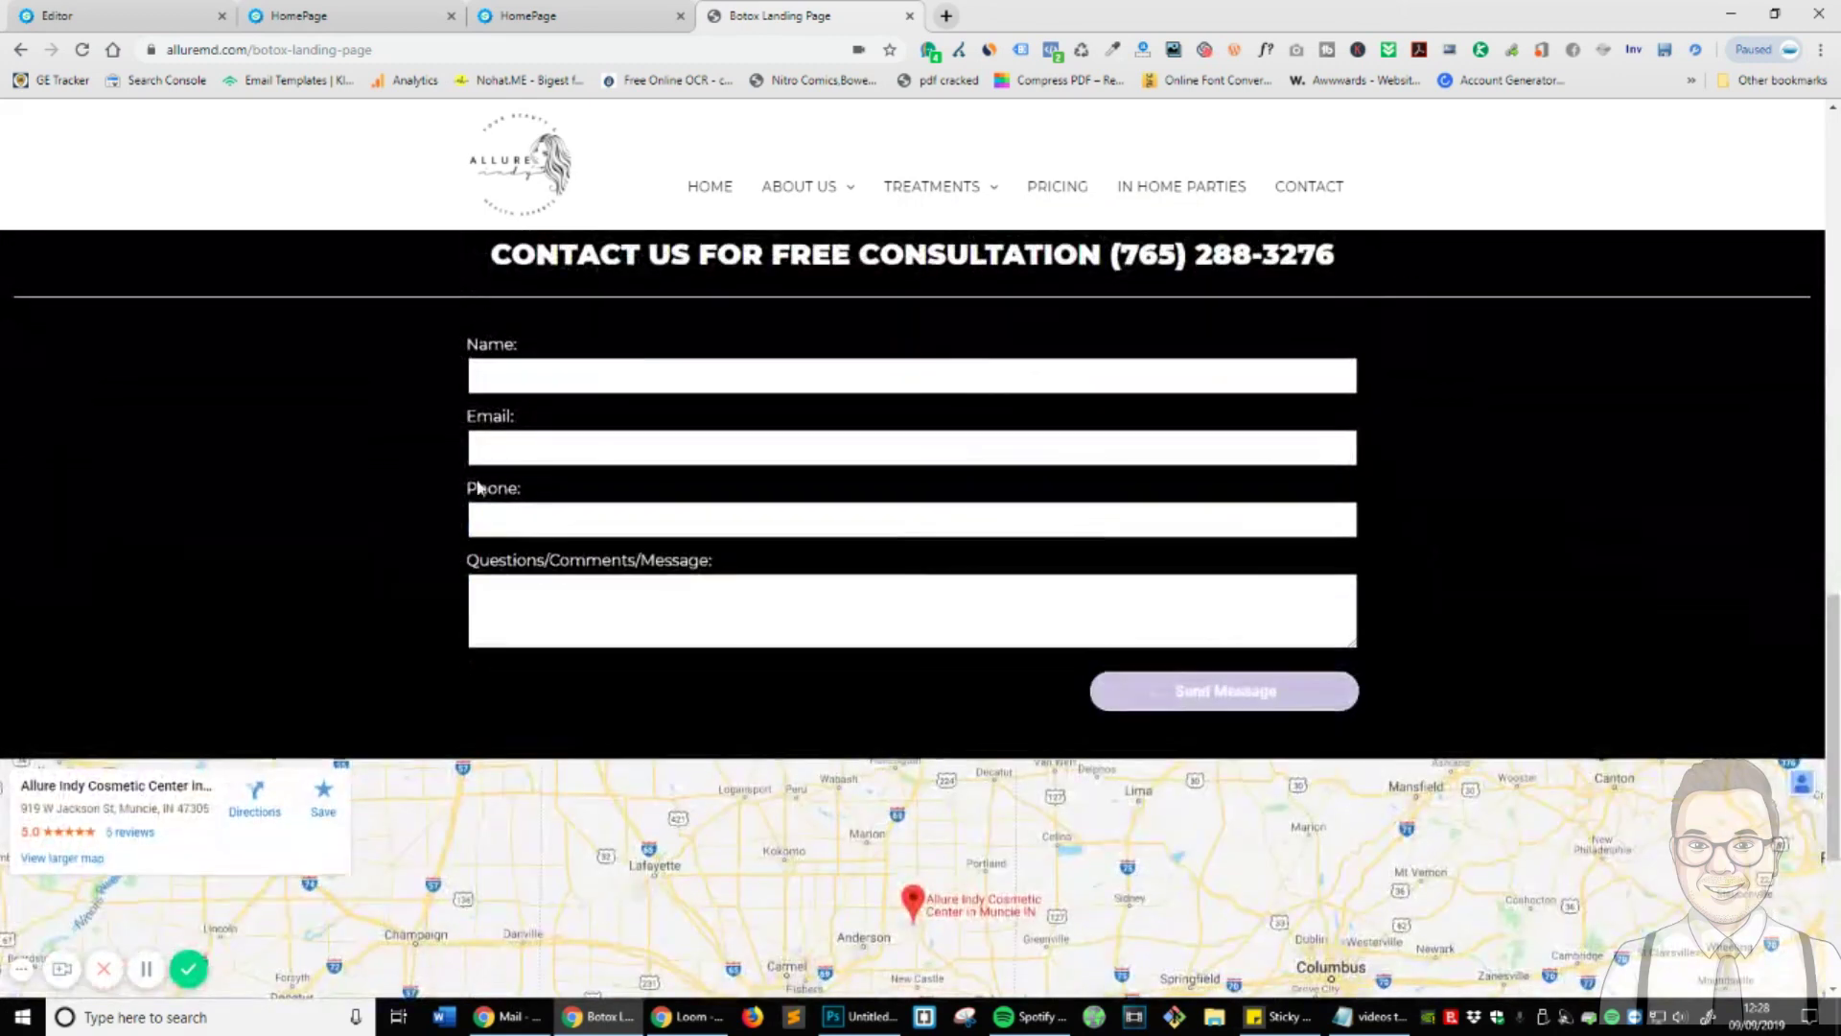
scroll(479, 487, "up", 2)
triple_click(874, 432)
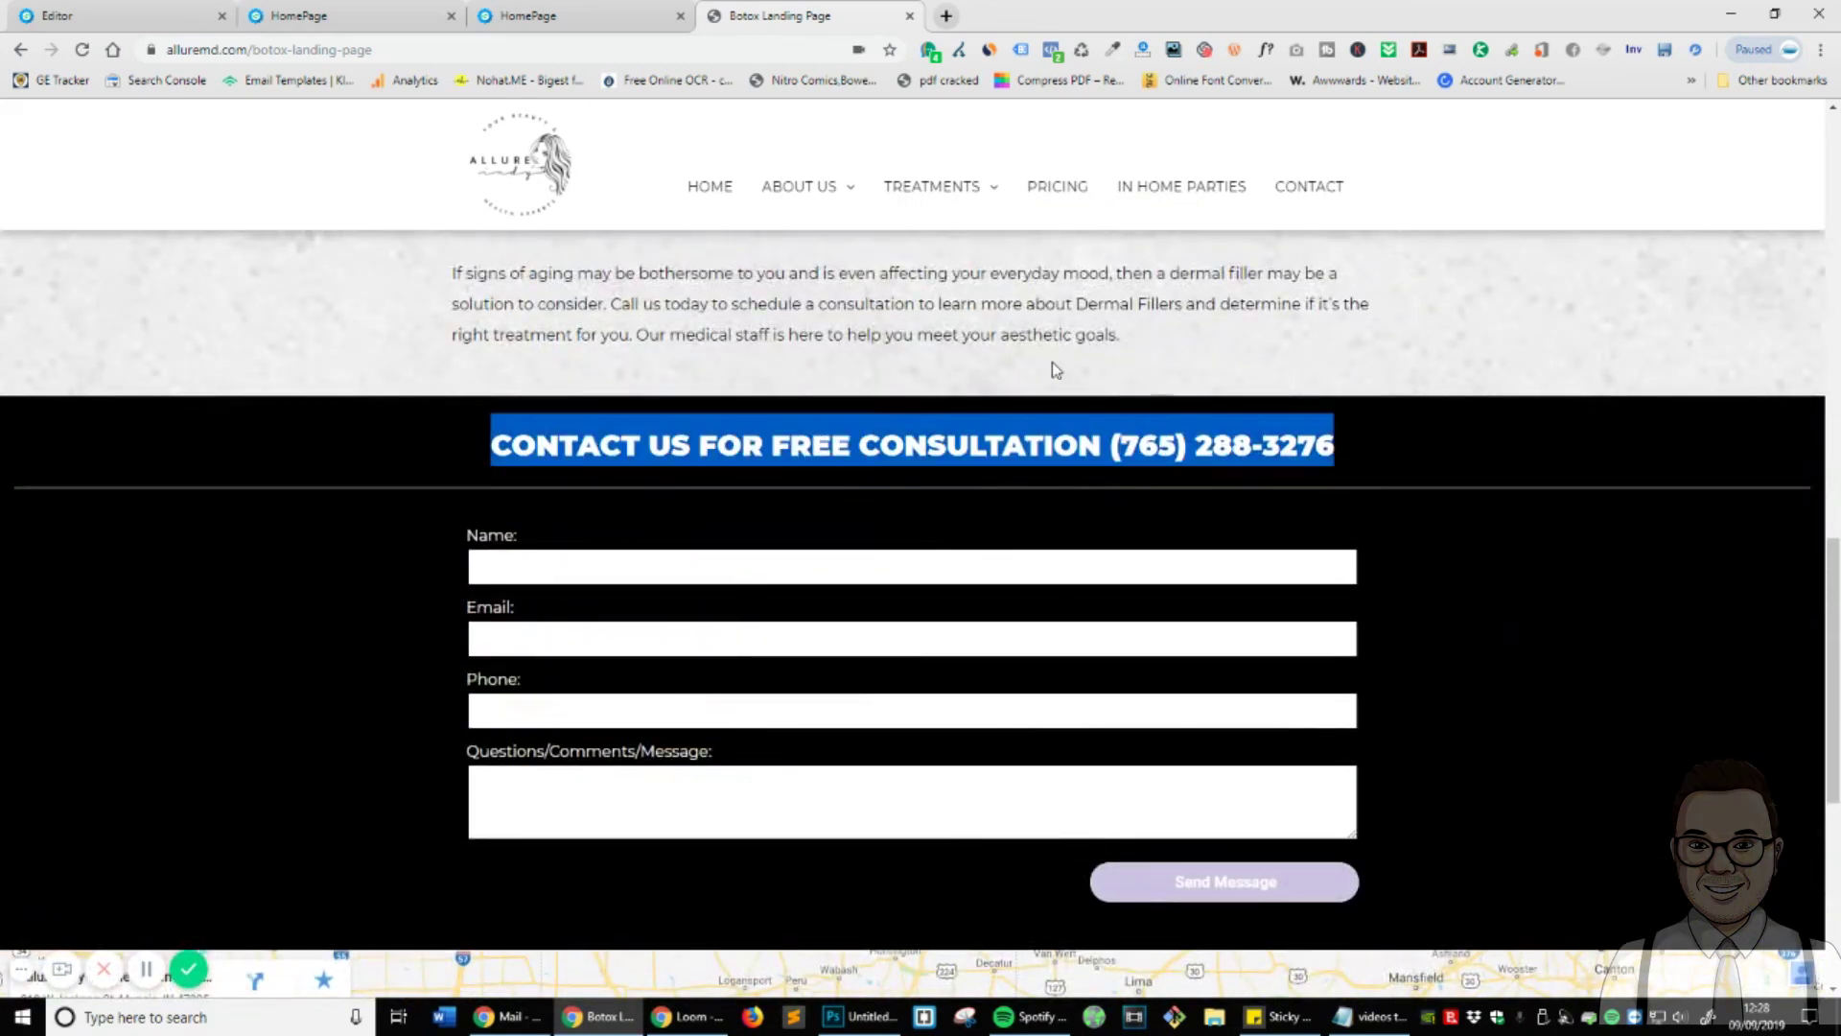
scroll(629, 633, "down", 3)
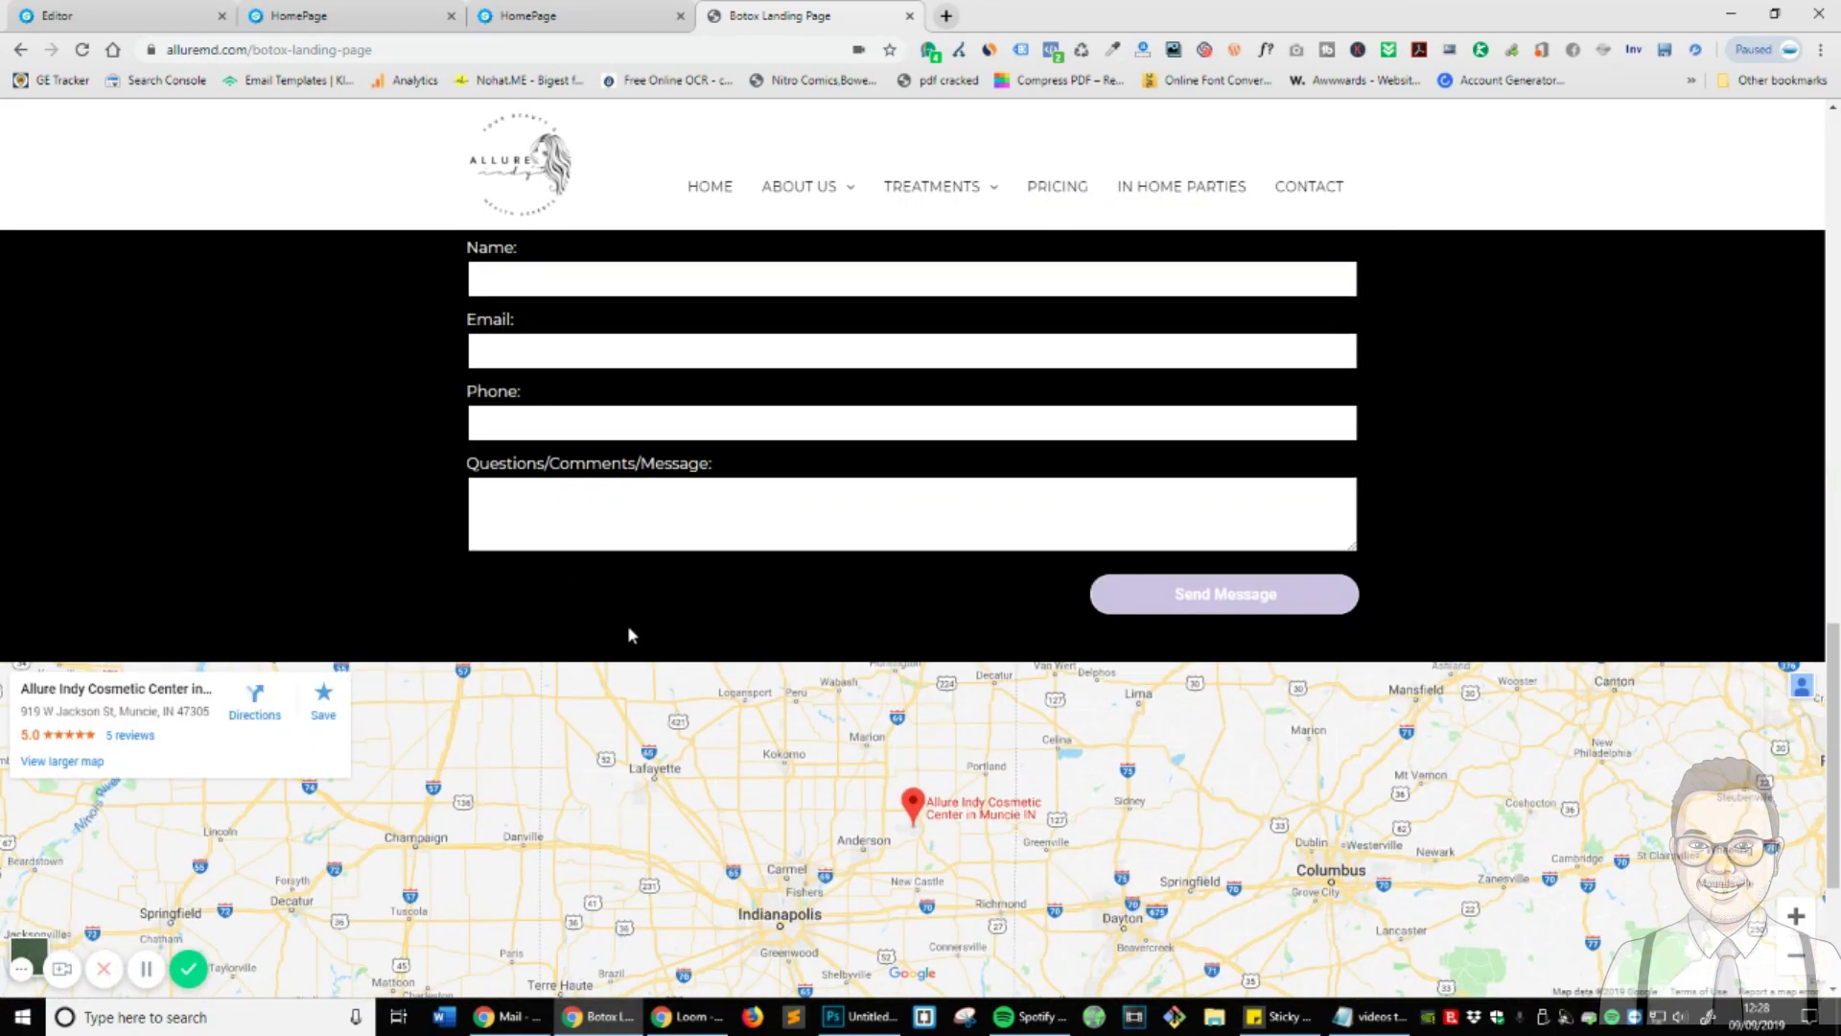
scroll(867, 672, "up", 2)
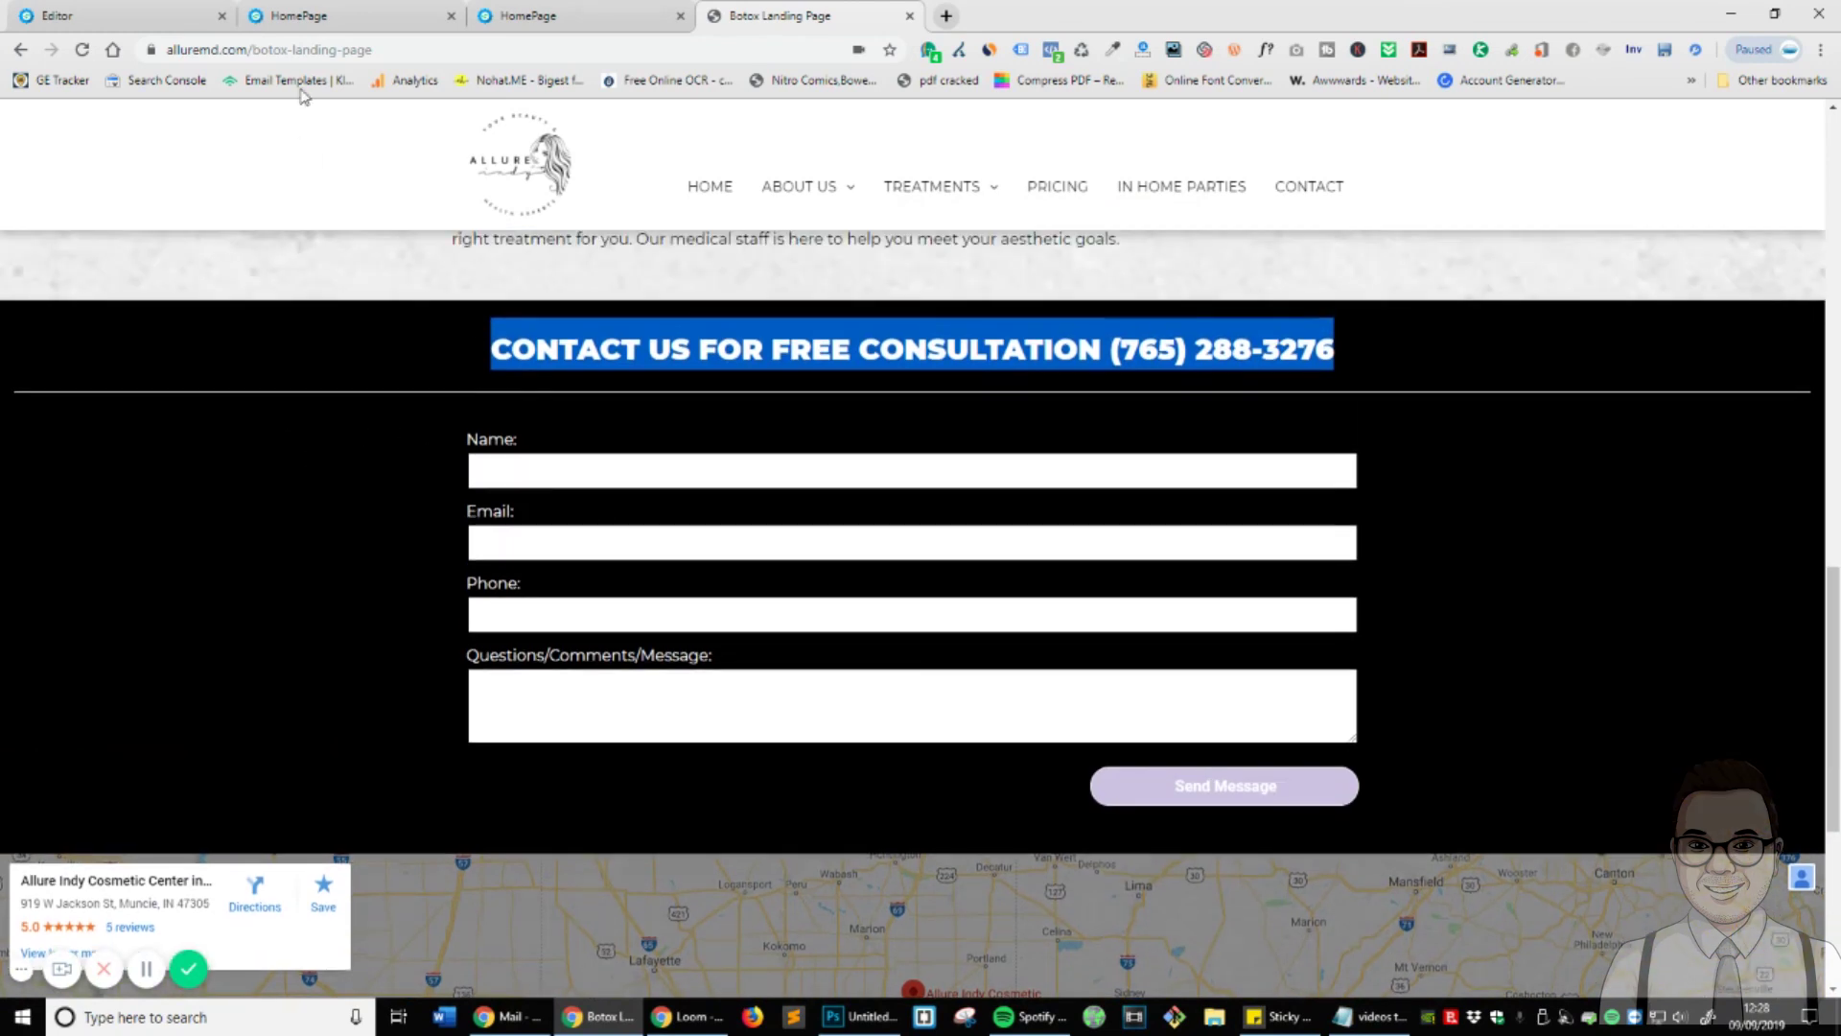
key("ctrl+1")
scroll(1060, 412, "down", 1)
scroll(136, 805, "down", 4)
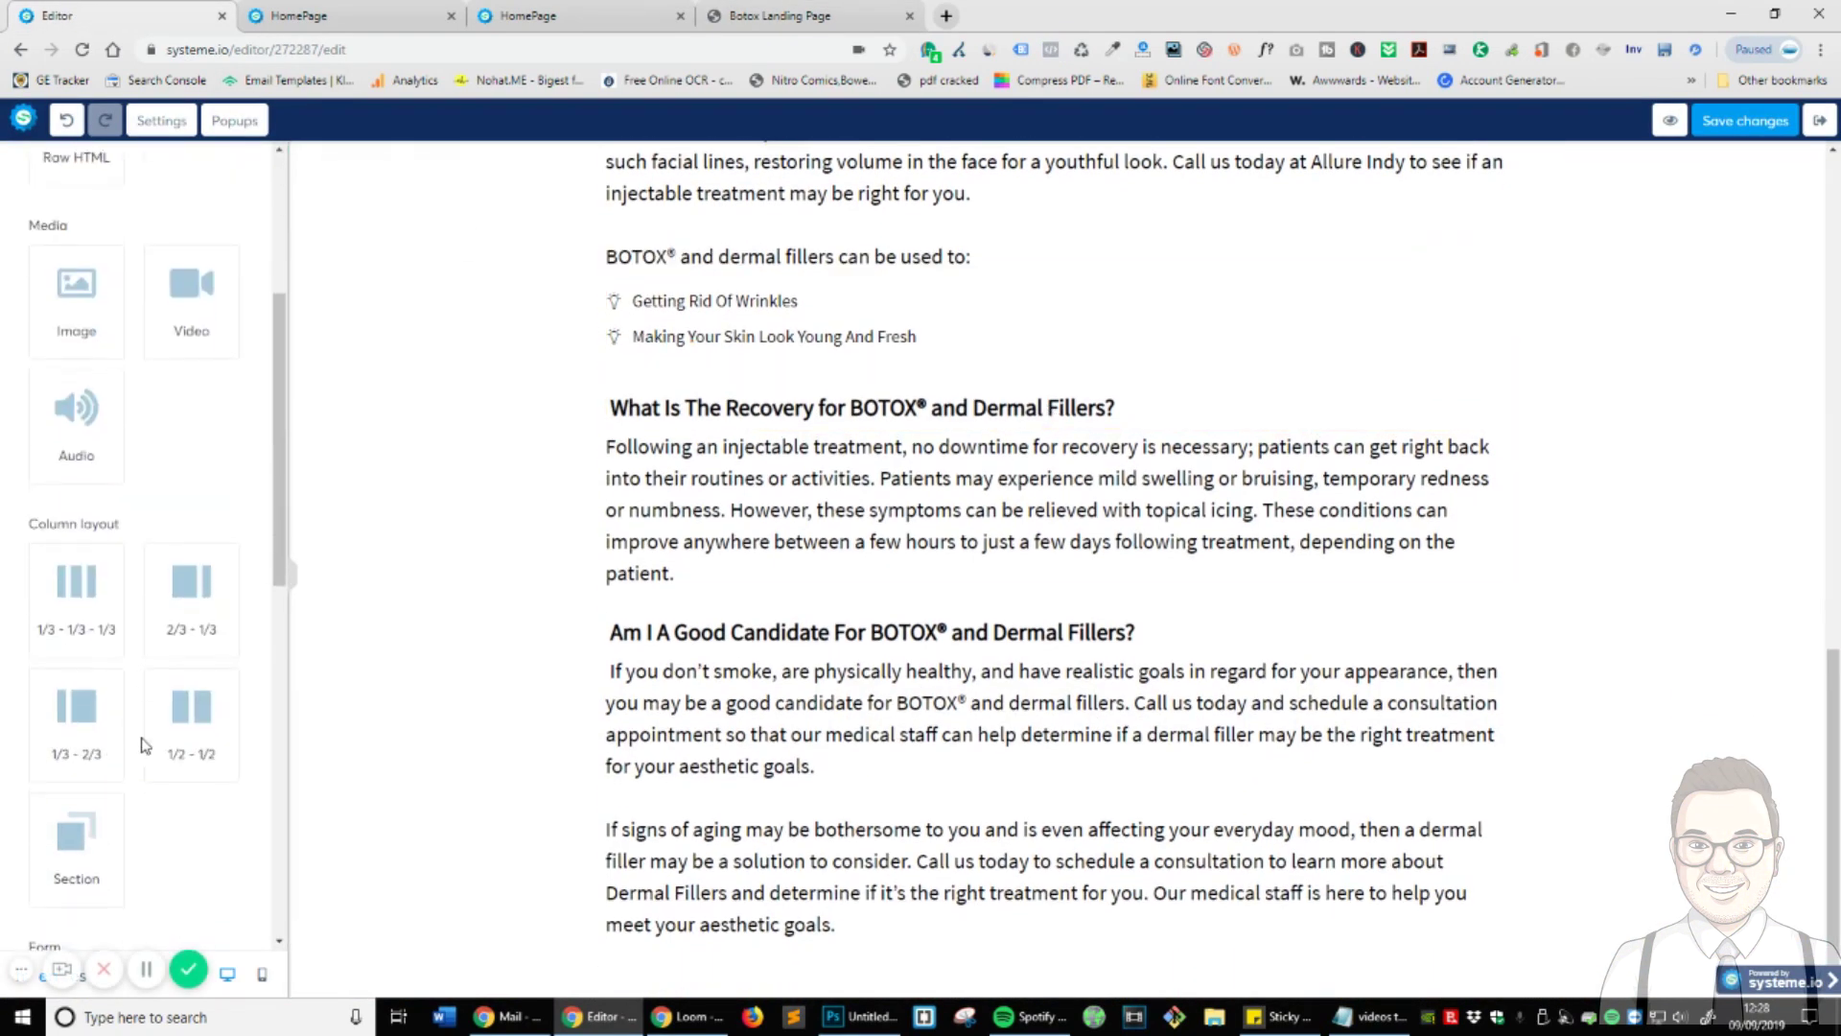
- Drop a new Section block below the last BOTOX text block
scroll(144, 745, "down", 2)
left_click_drag(76, 648, 1017, 786)
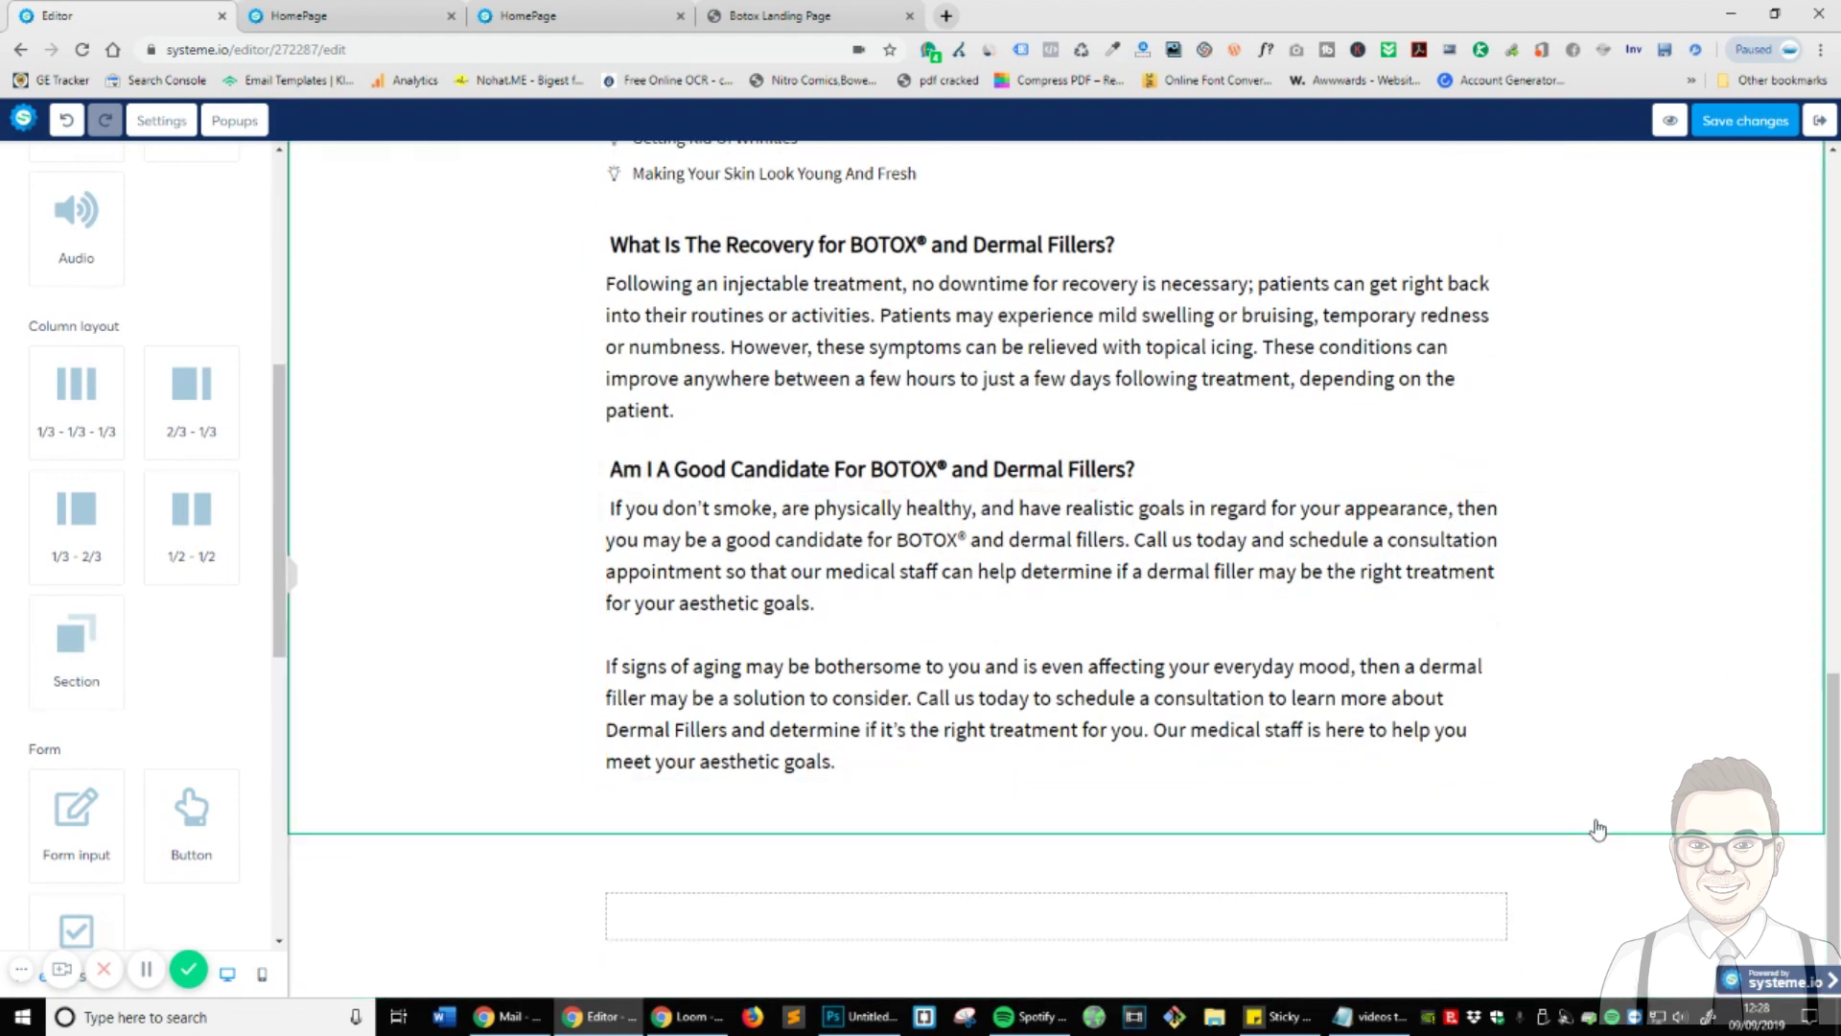
left_click(1634, 870)
- Give the new section a black (070303) background colour
scroll(124, 415, "up", 6)
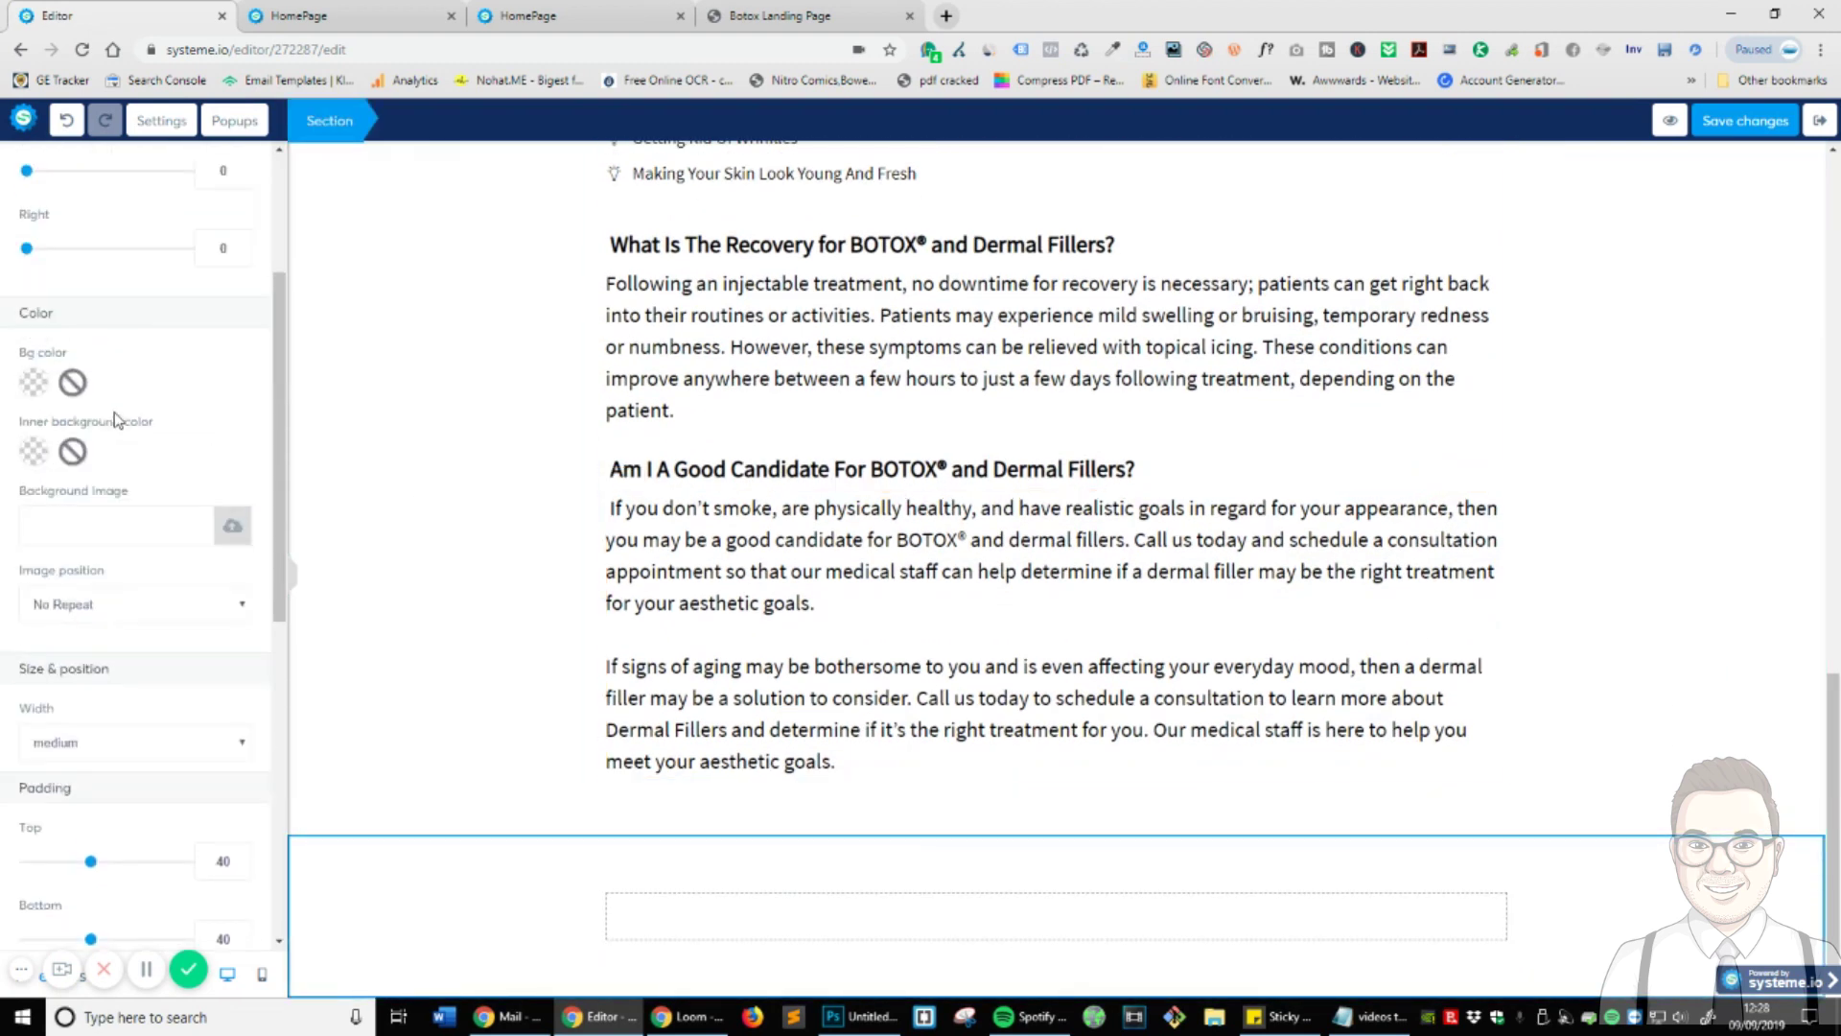
left_click(33, 653)
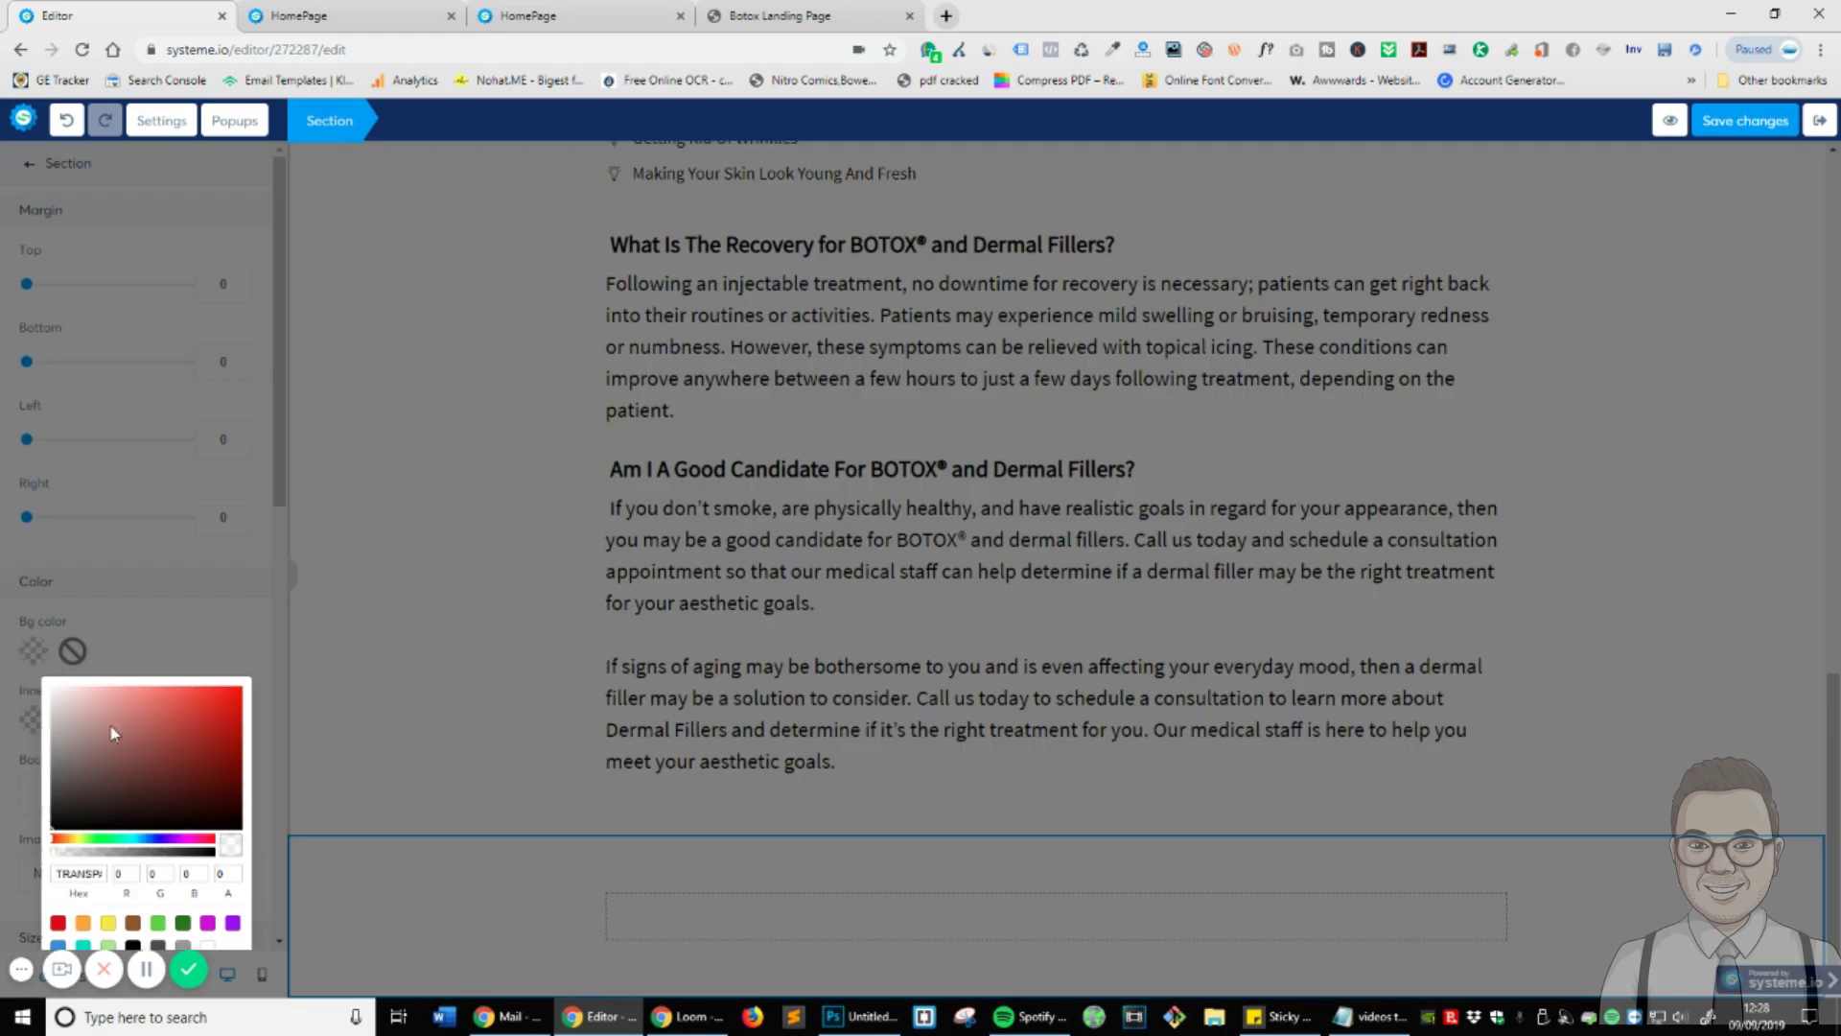
left_click(135, 632)
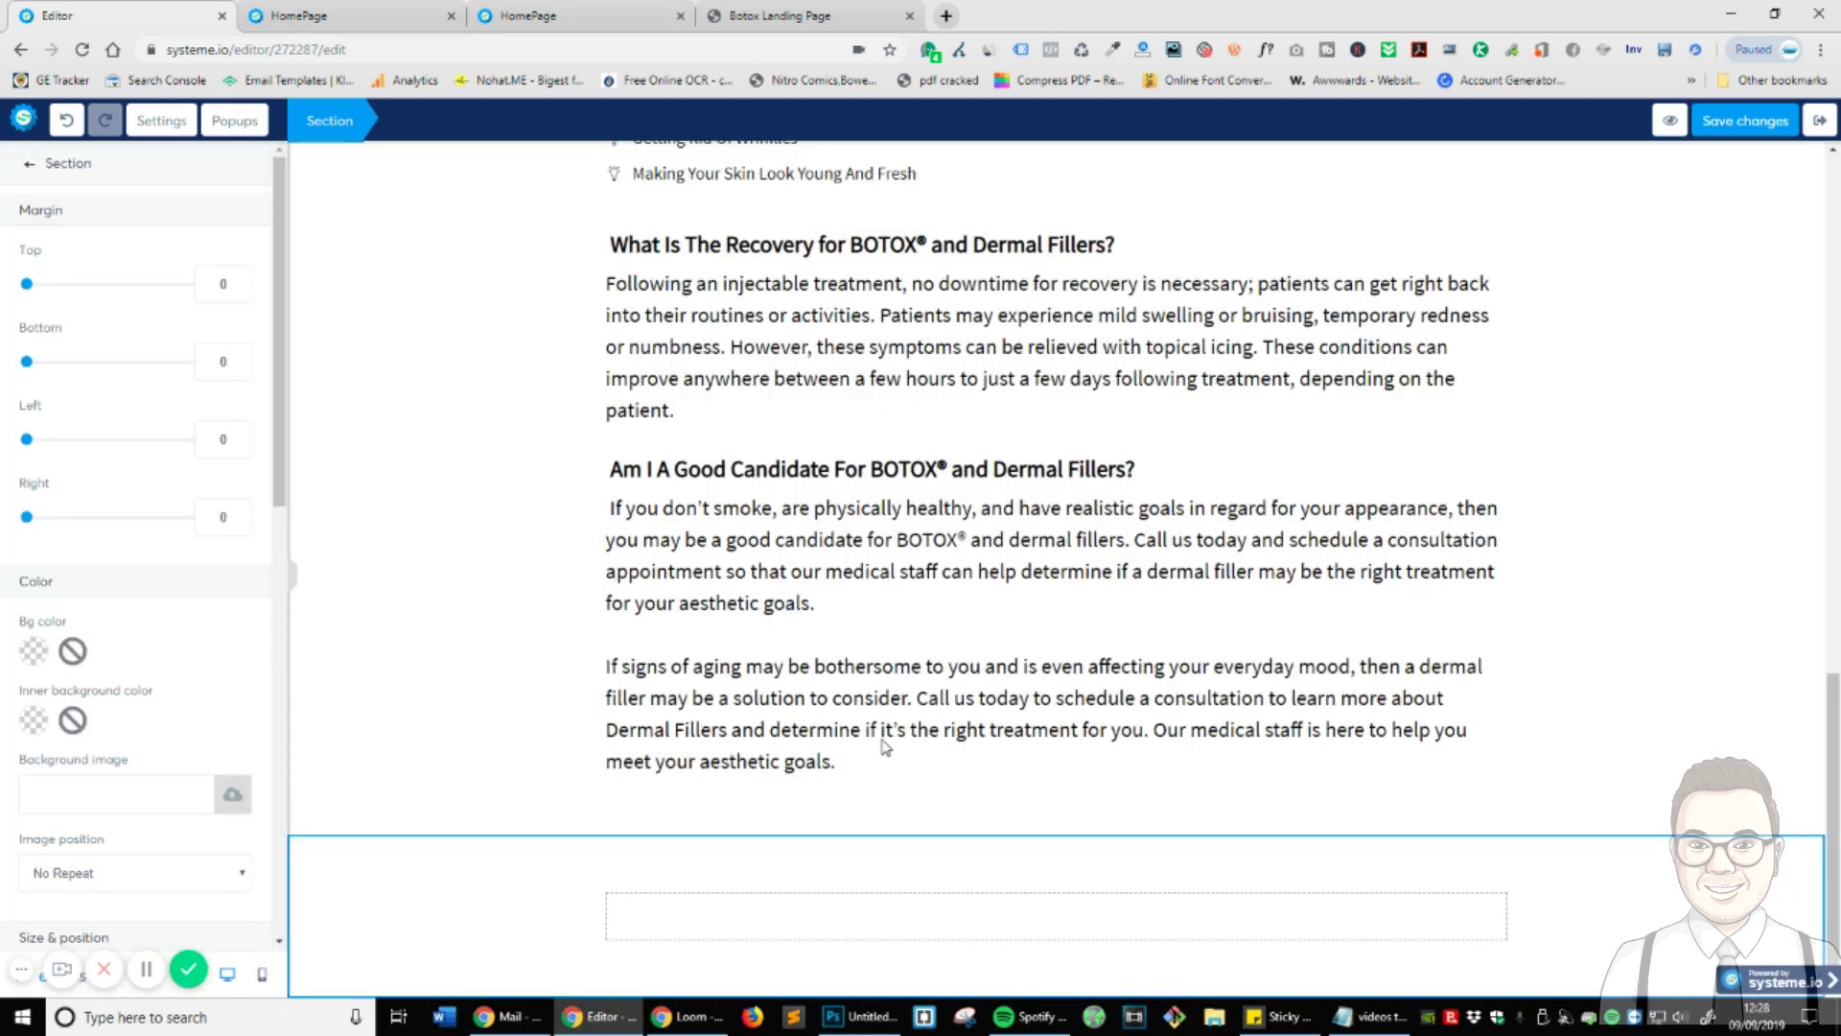
left_click(43, 656)
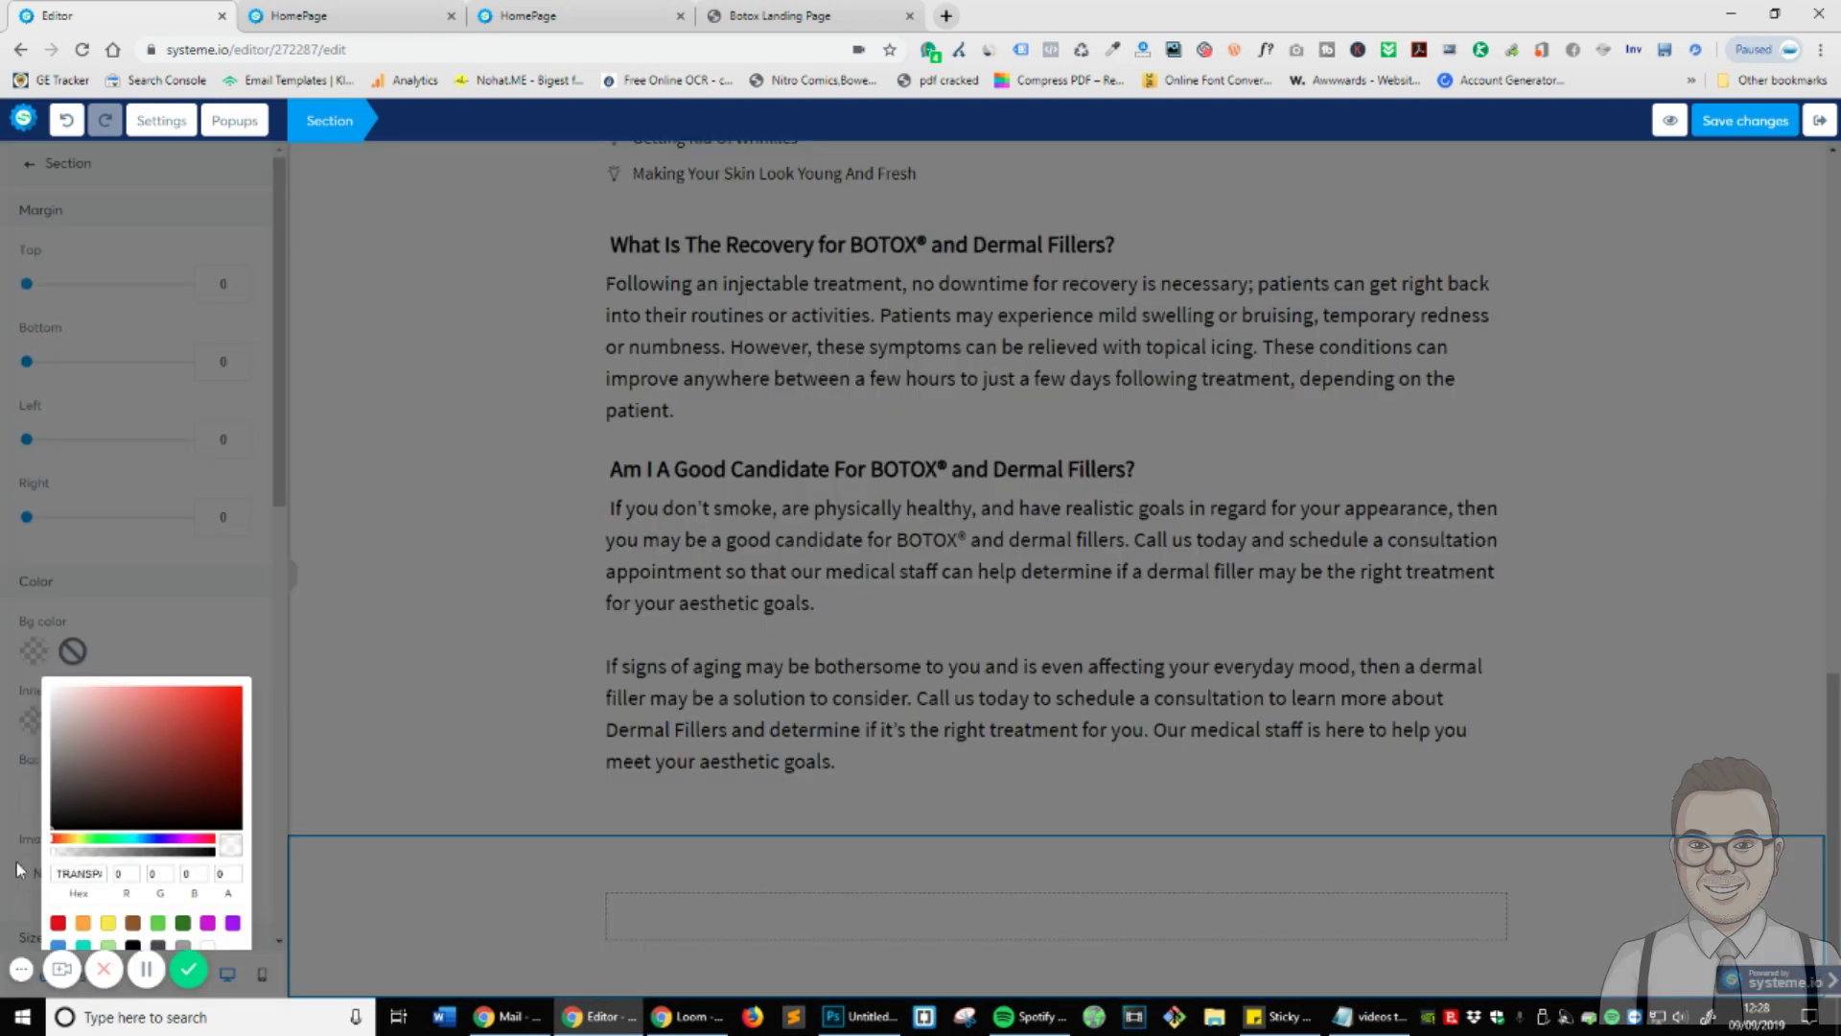
left_click(53, 828)
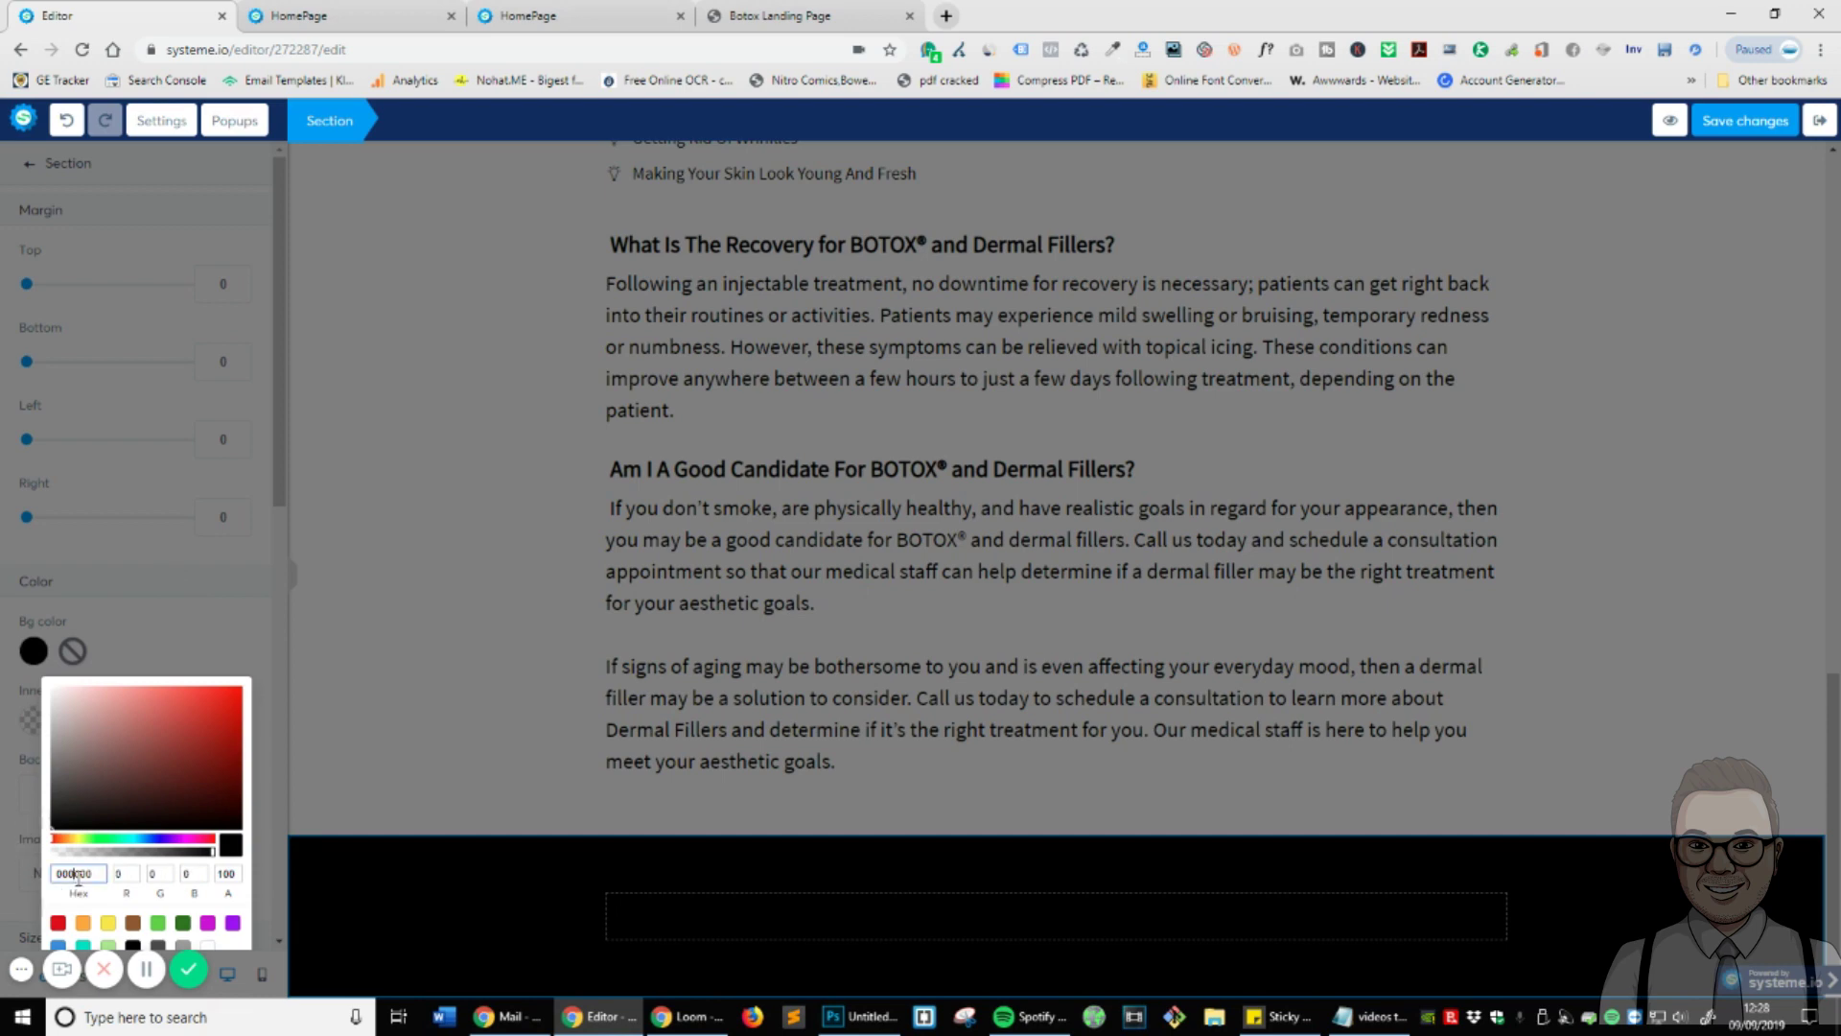
left_click(256, 610)
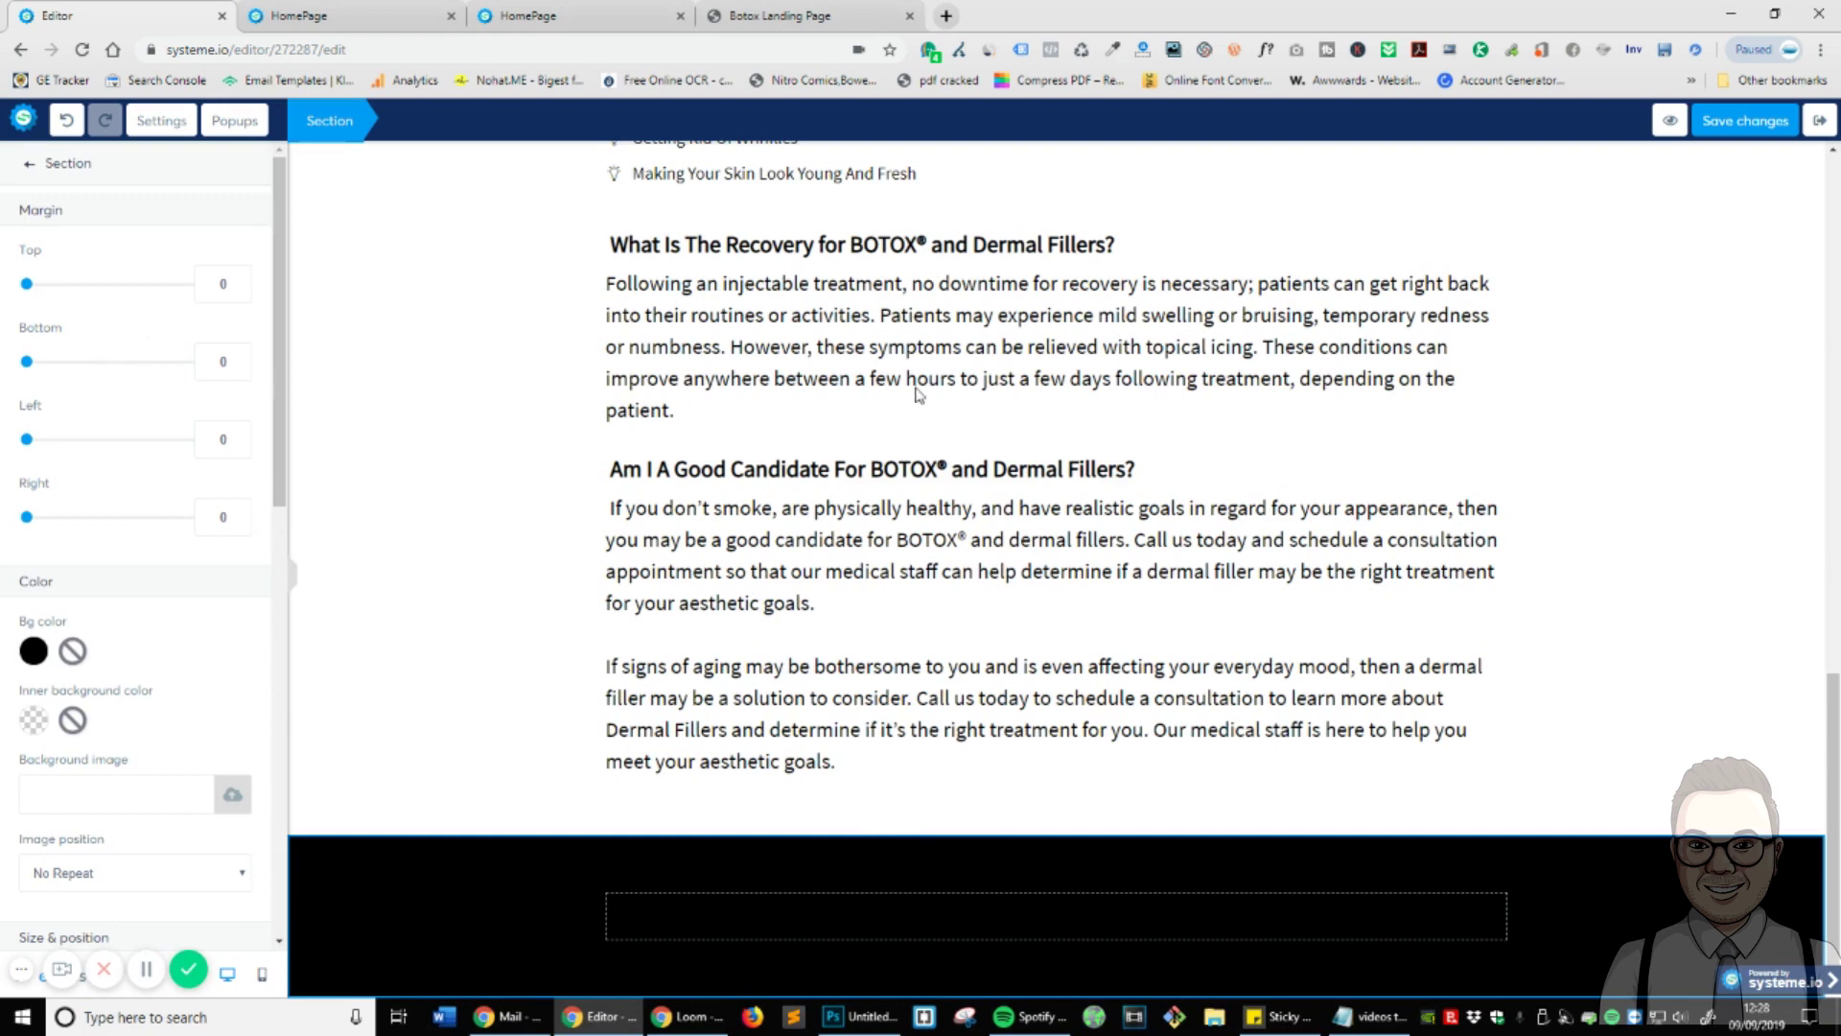
left_click(1124, 484)
scroll(1237, 537, "up", 10)
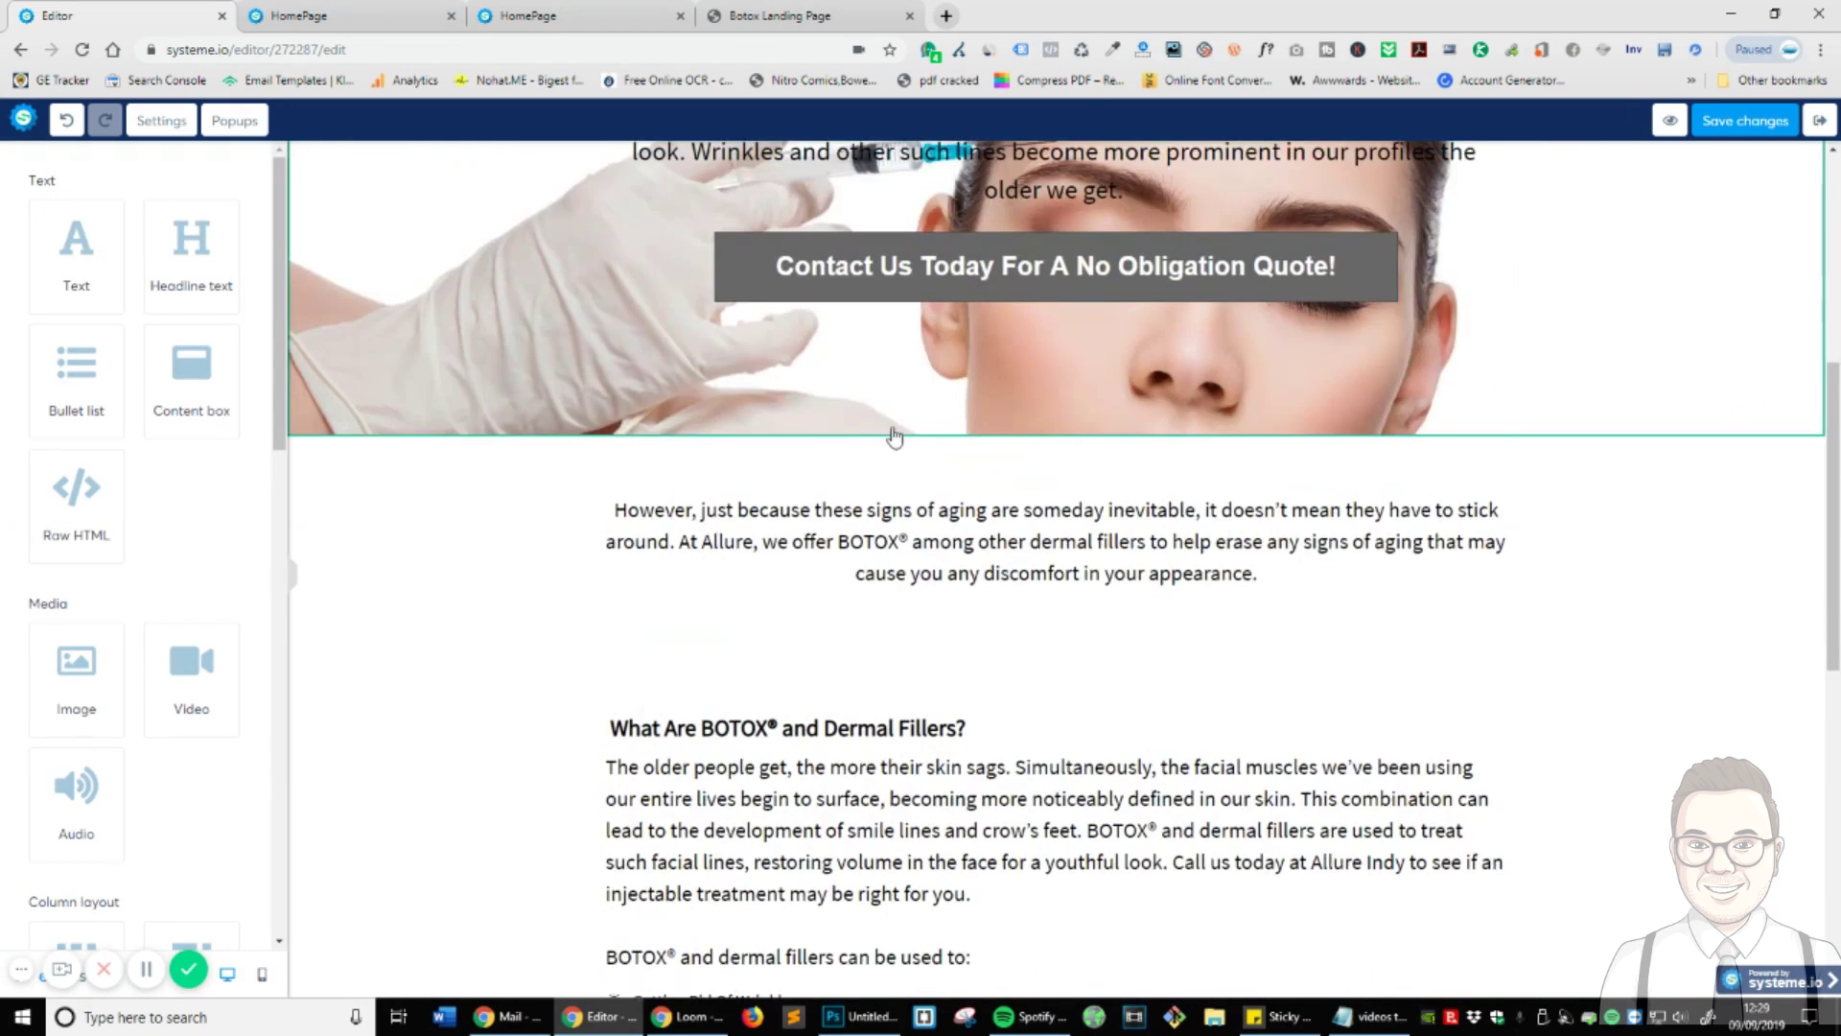
- Duplicate the 'Smooth Away Your Wrinkles' headline and place the copy in the black section's empty row
scroll(796, 468, "up", 2)
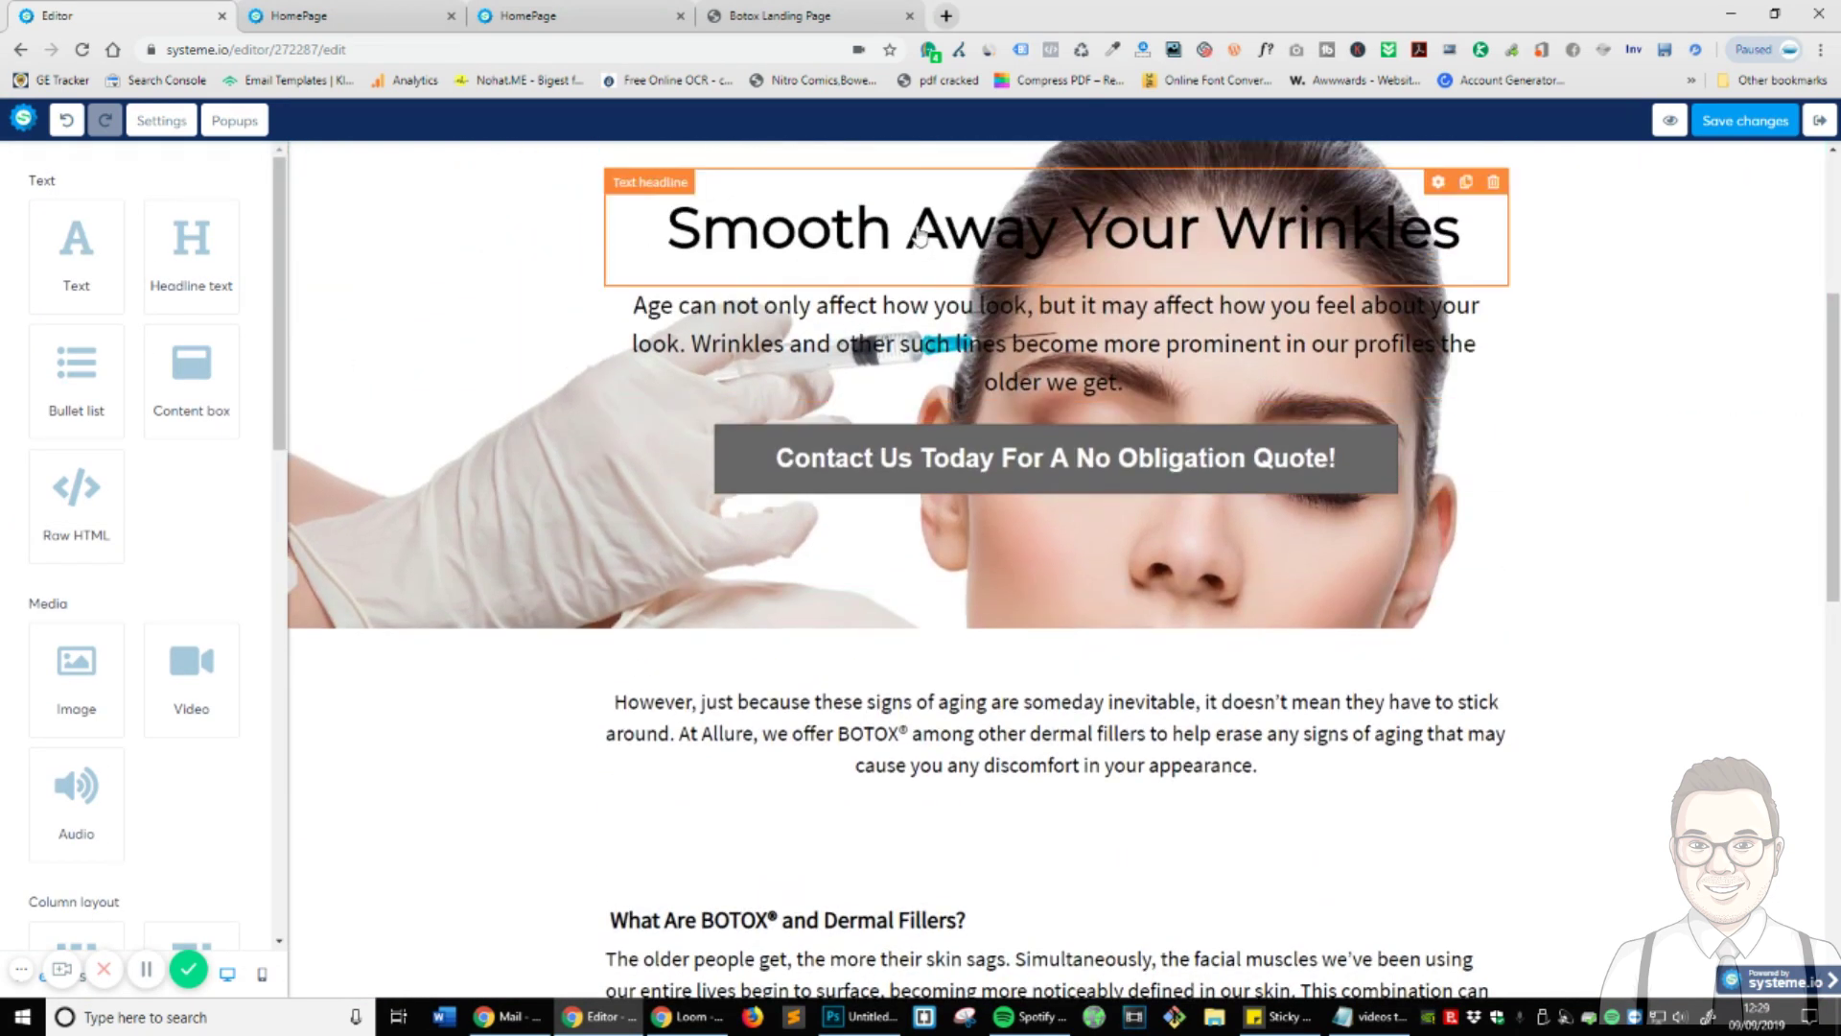
left_click(1466, 182)
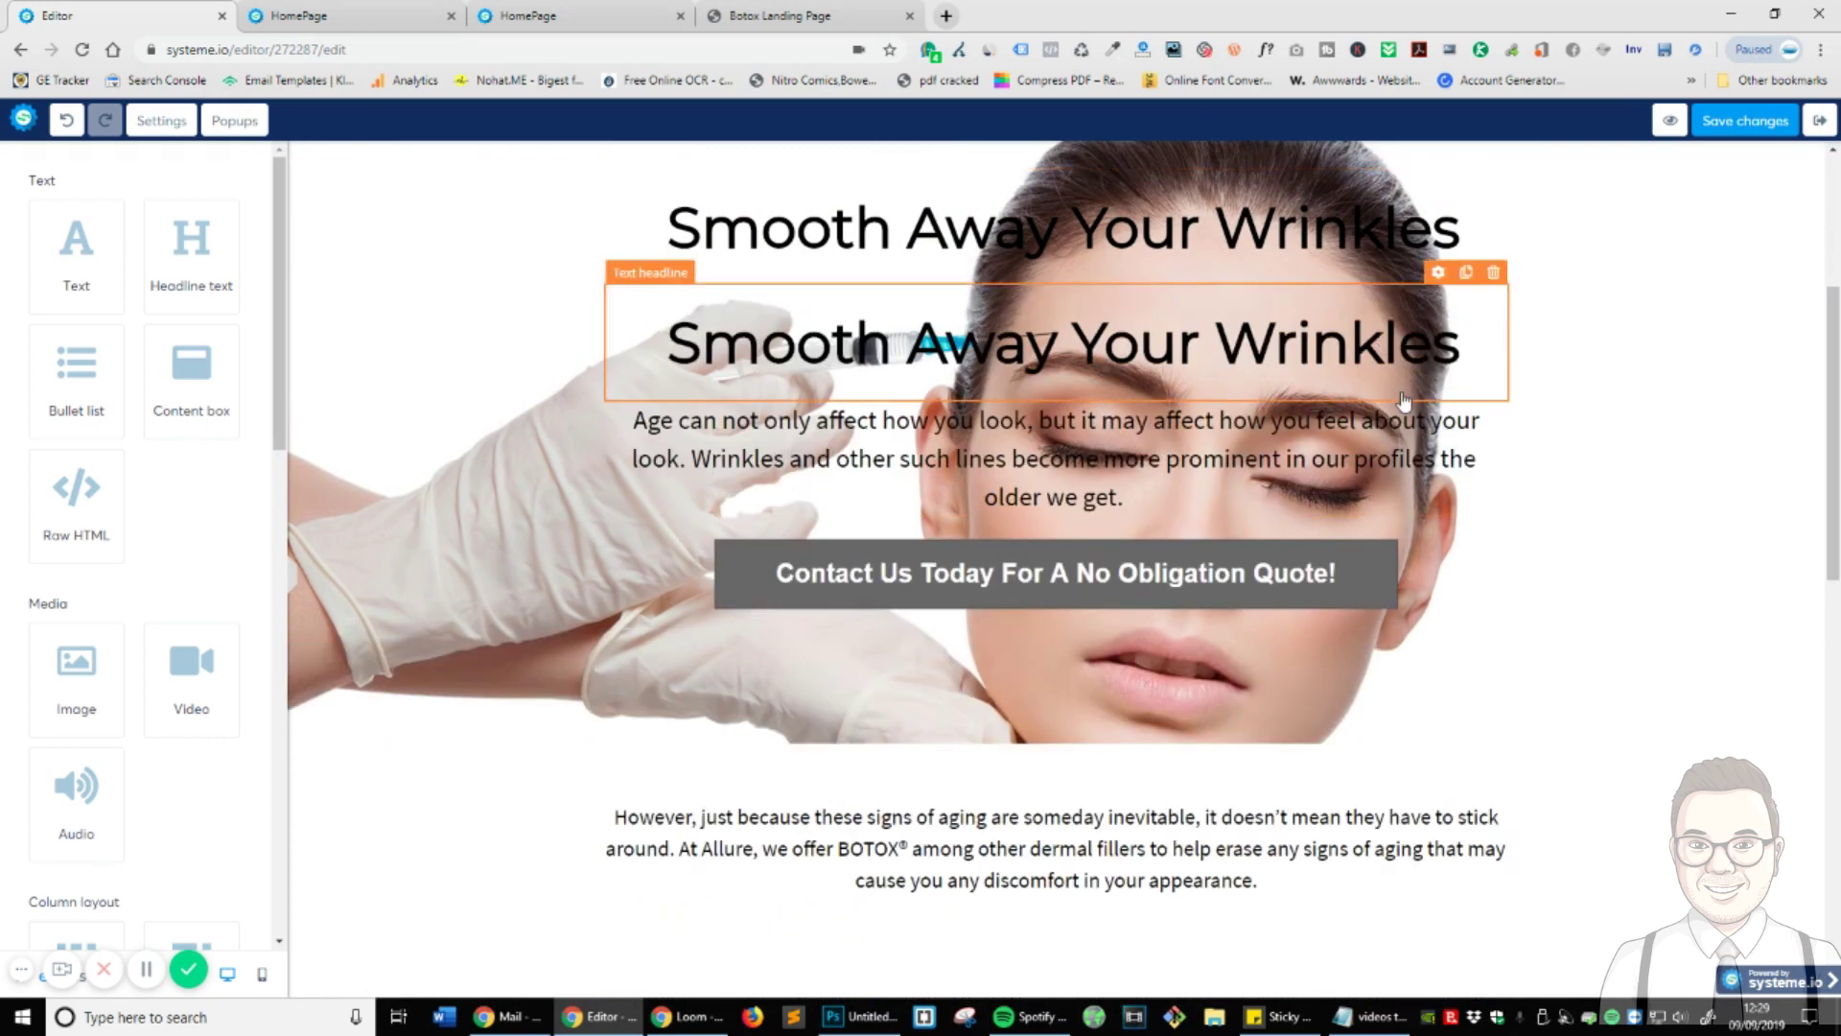
left_click_drag(1383, 343, 1560, 947)
scroll(1480, 867, "down", 9)
scroll(1472, 836, "up", 6)
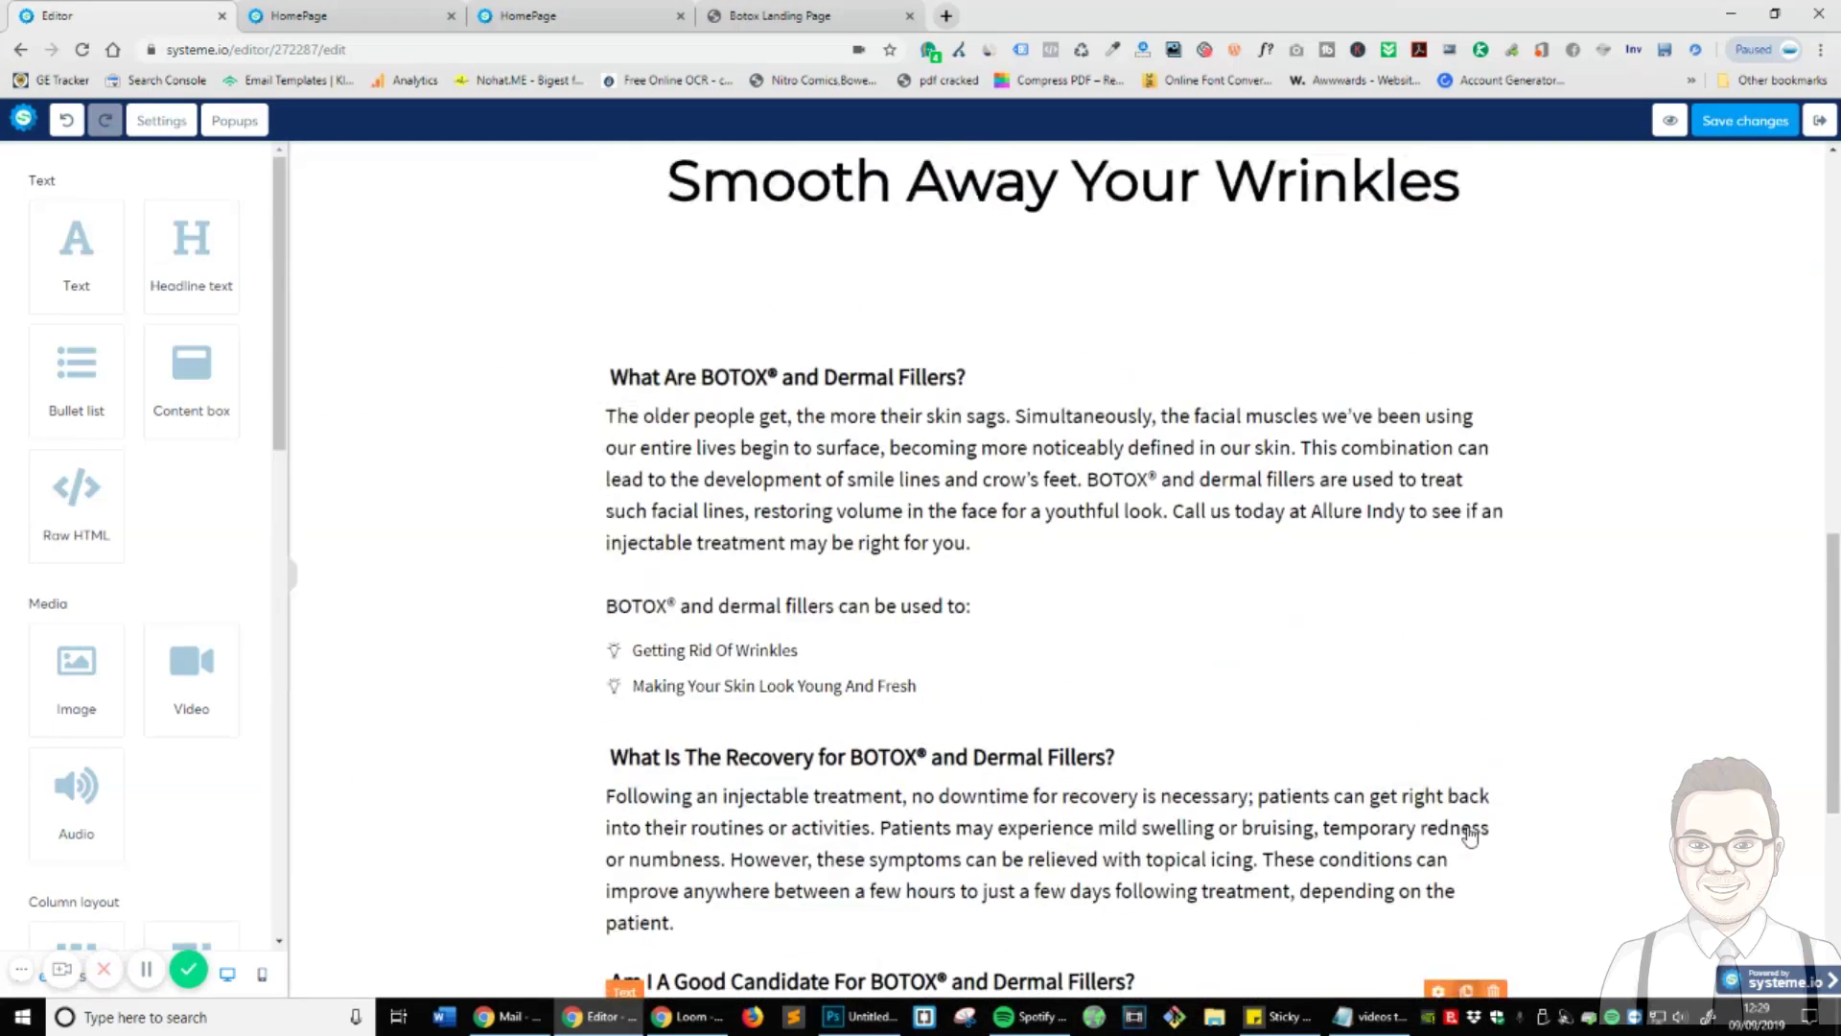
left_click_drag(1399, 765, 1381, 952)
scroll(1381, 953, "down", 10)
scroll(1150, 403, "up", 3)
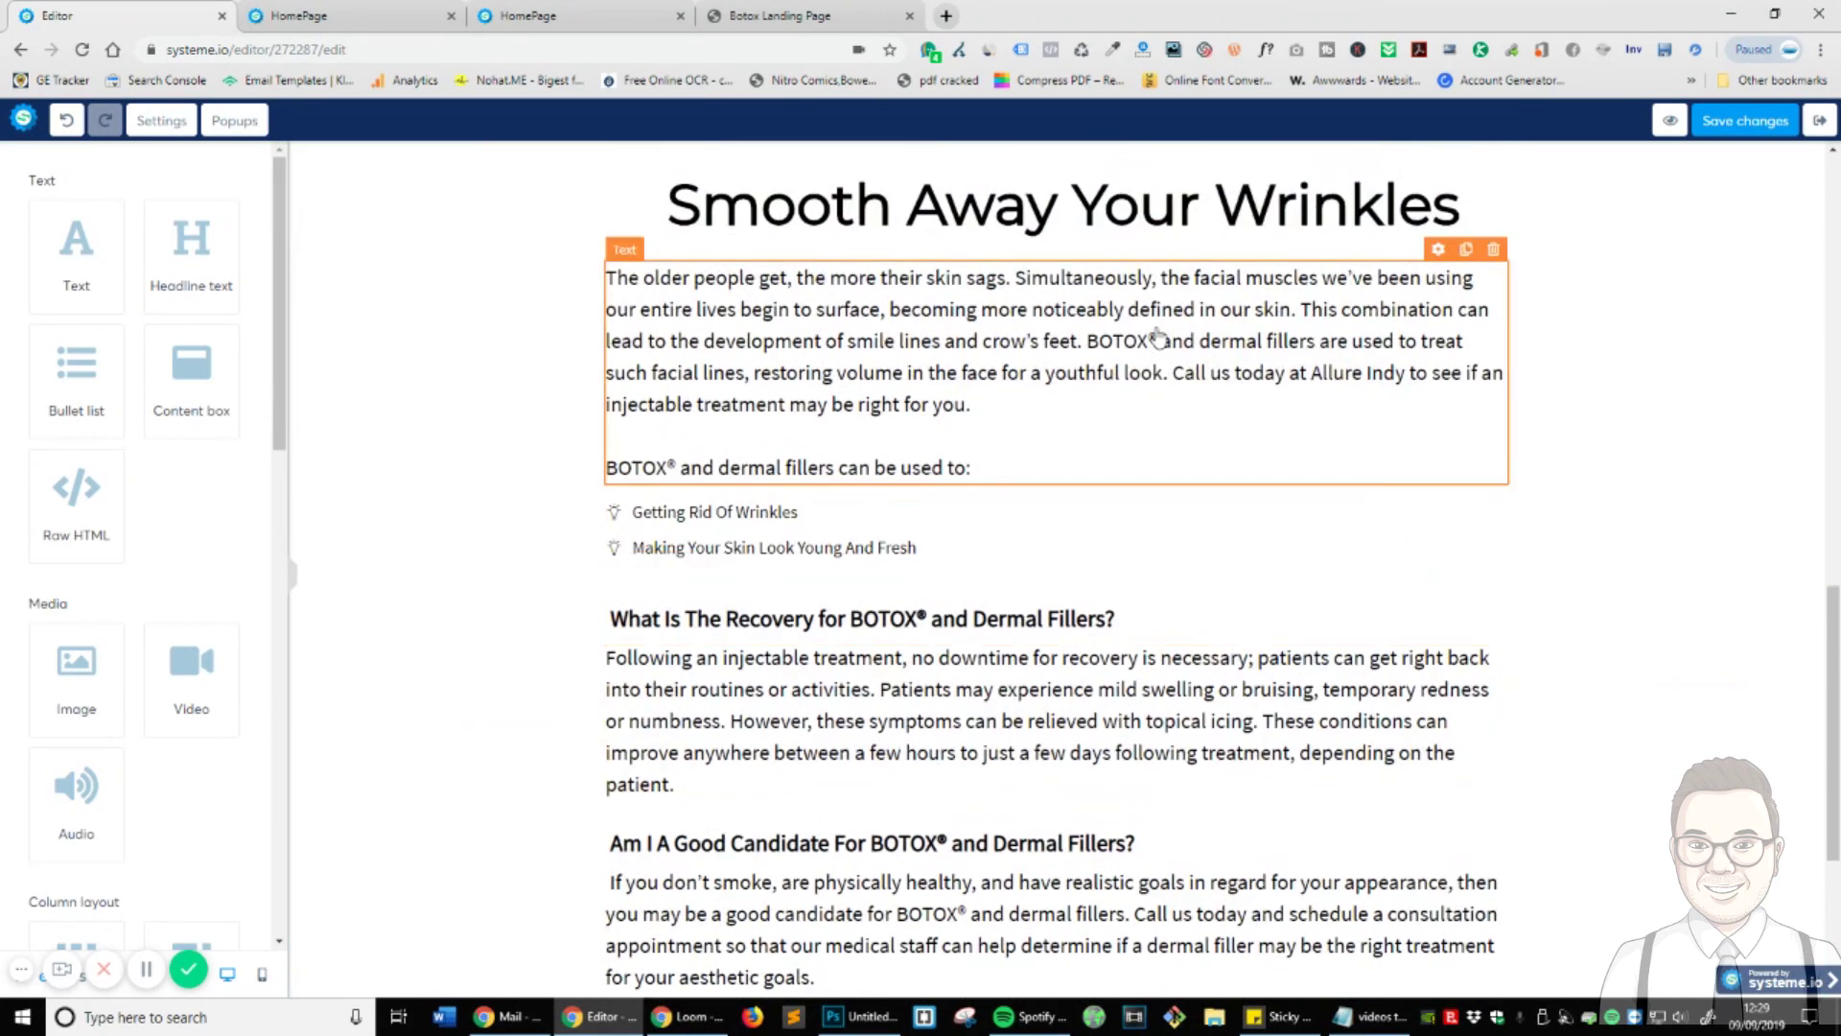
left_click_drag(1124, 178, 1603, 964)
scroll(1266, 829, "down", 5)
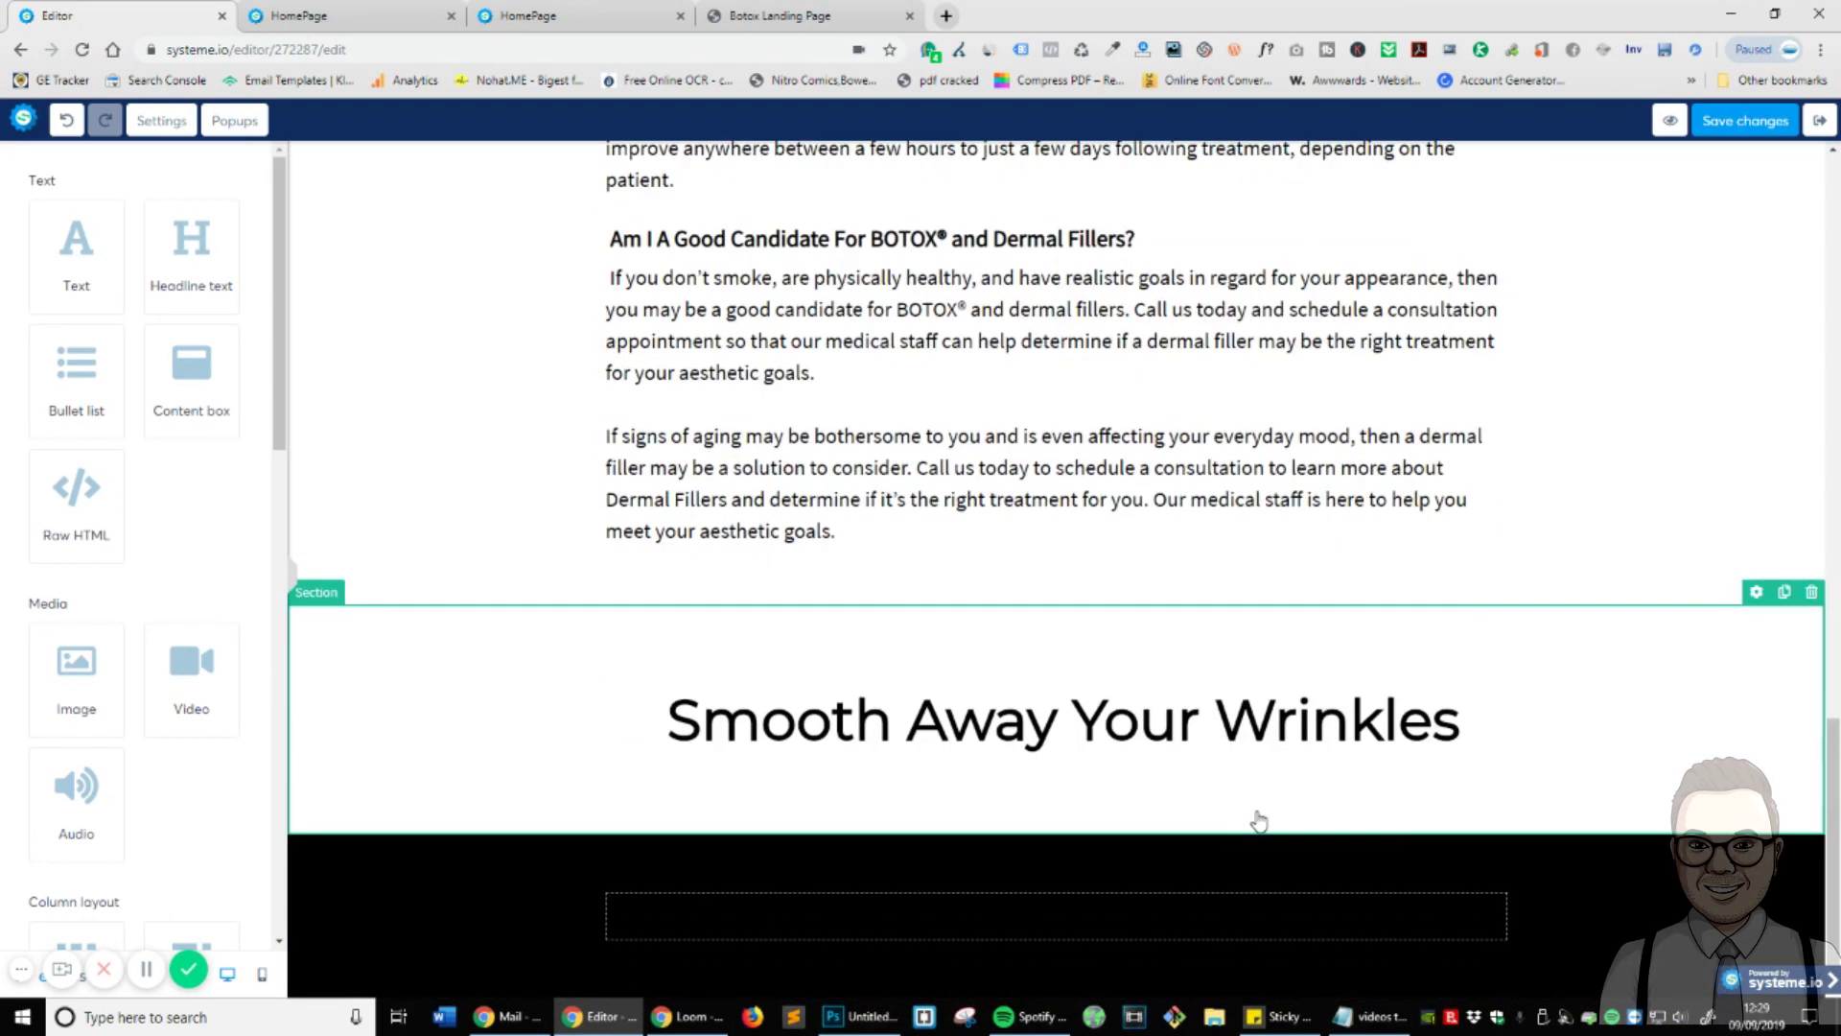
left_click_drag(1057, 743, 1124, 929)
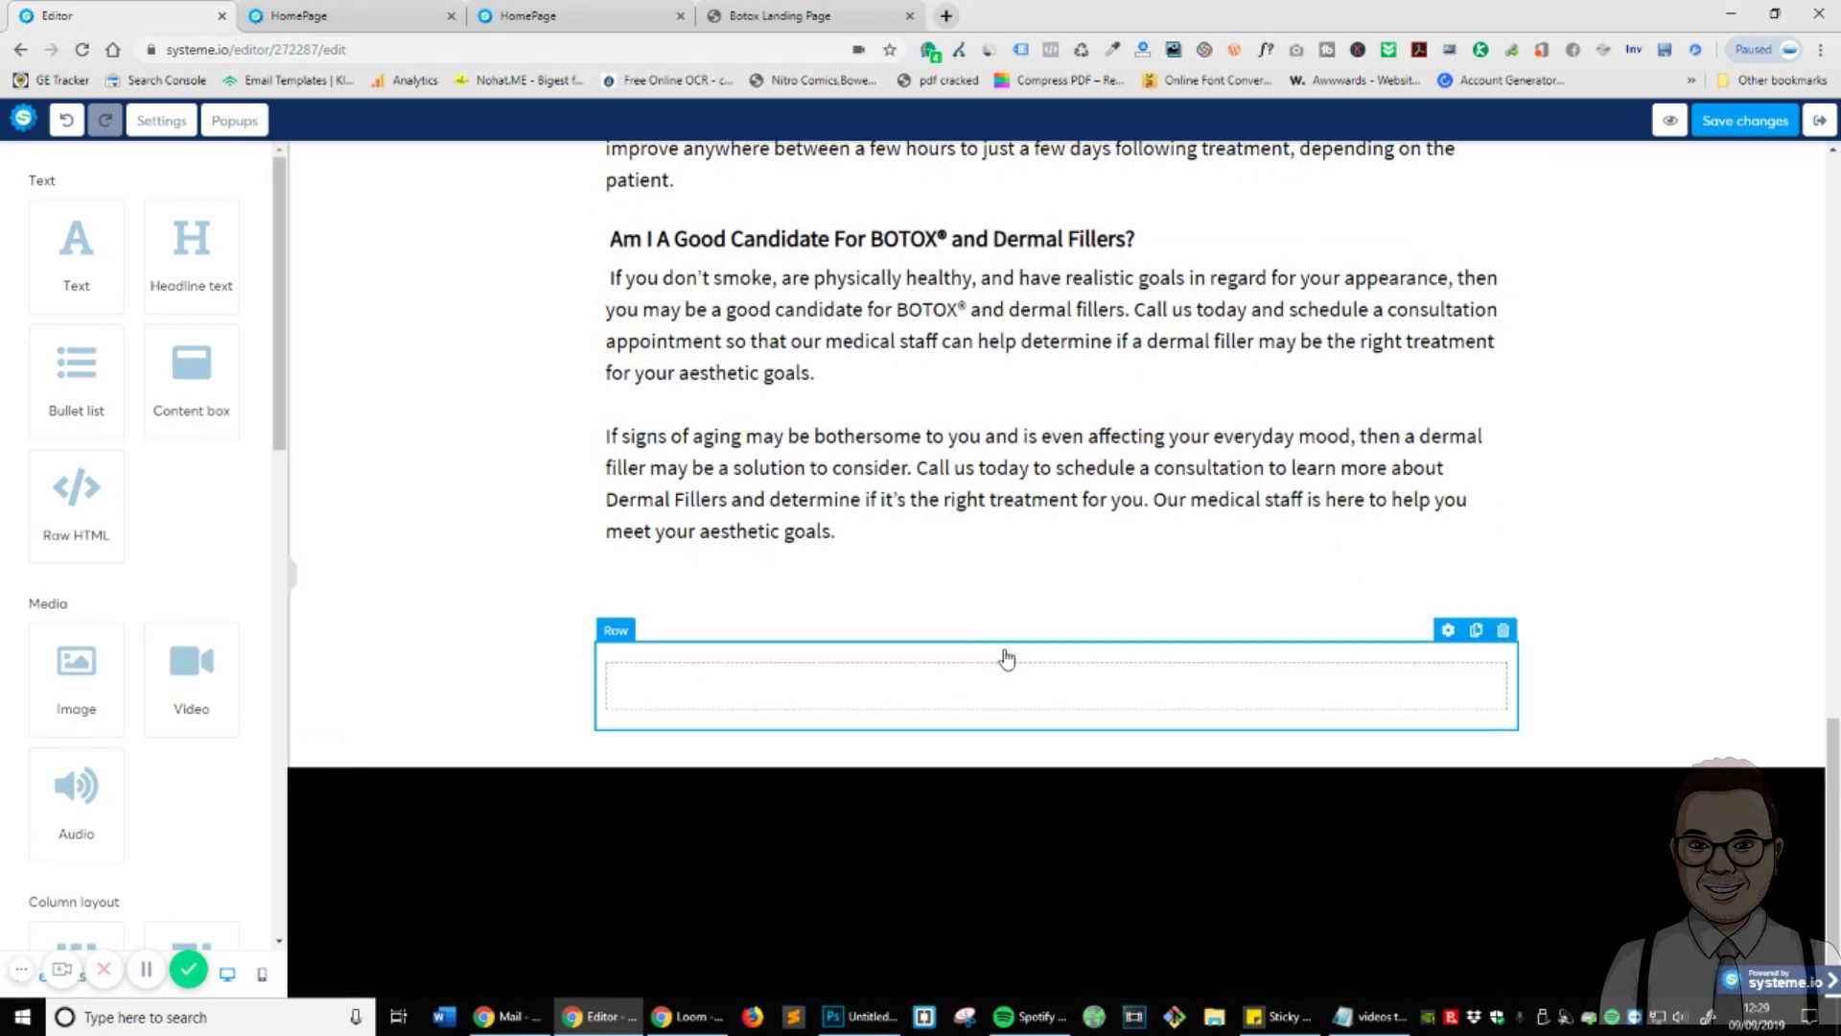
- Delete the leftover empty white section
left_click(1811, 592)
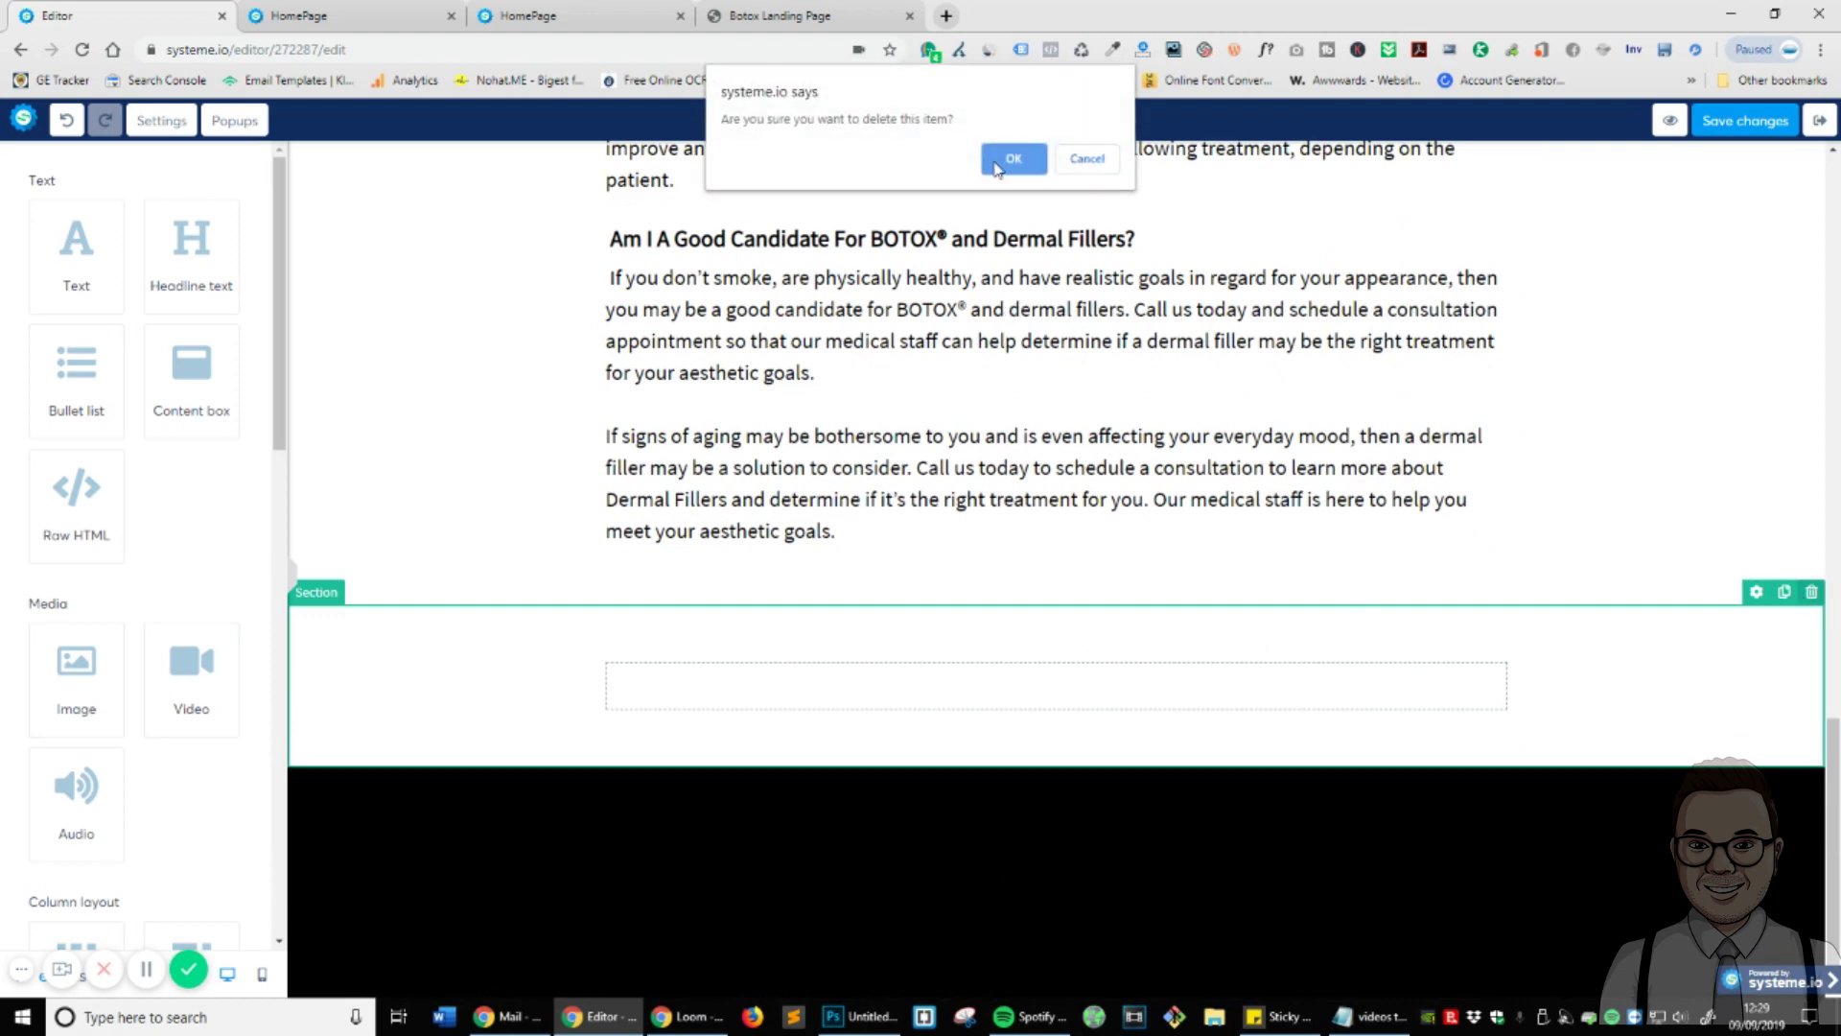
left_click(1004, 159)
left_click(1085, 879)
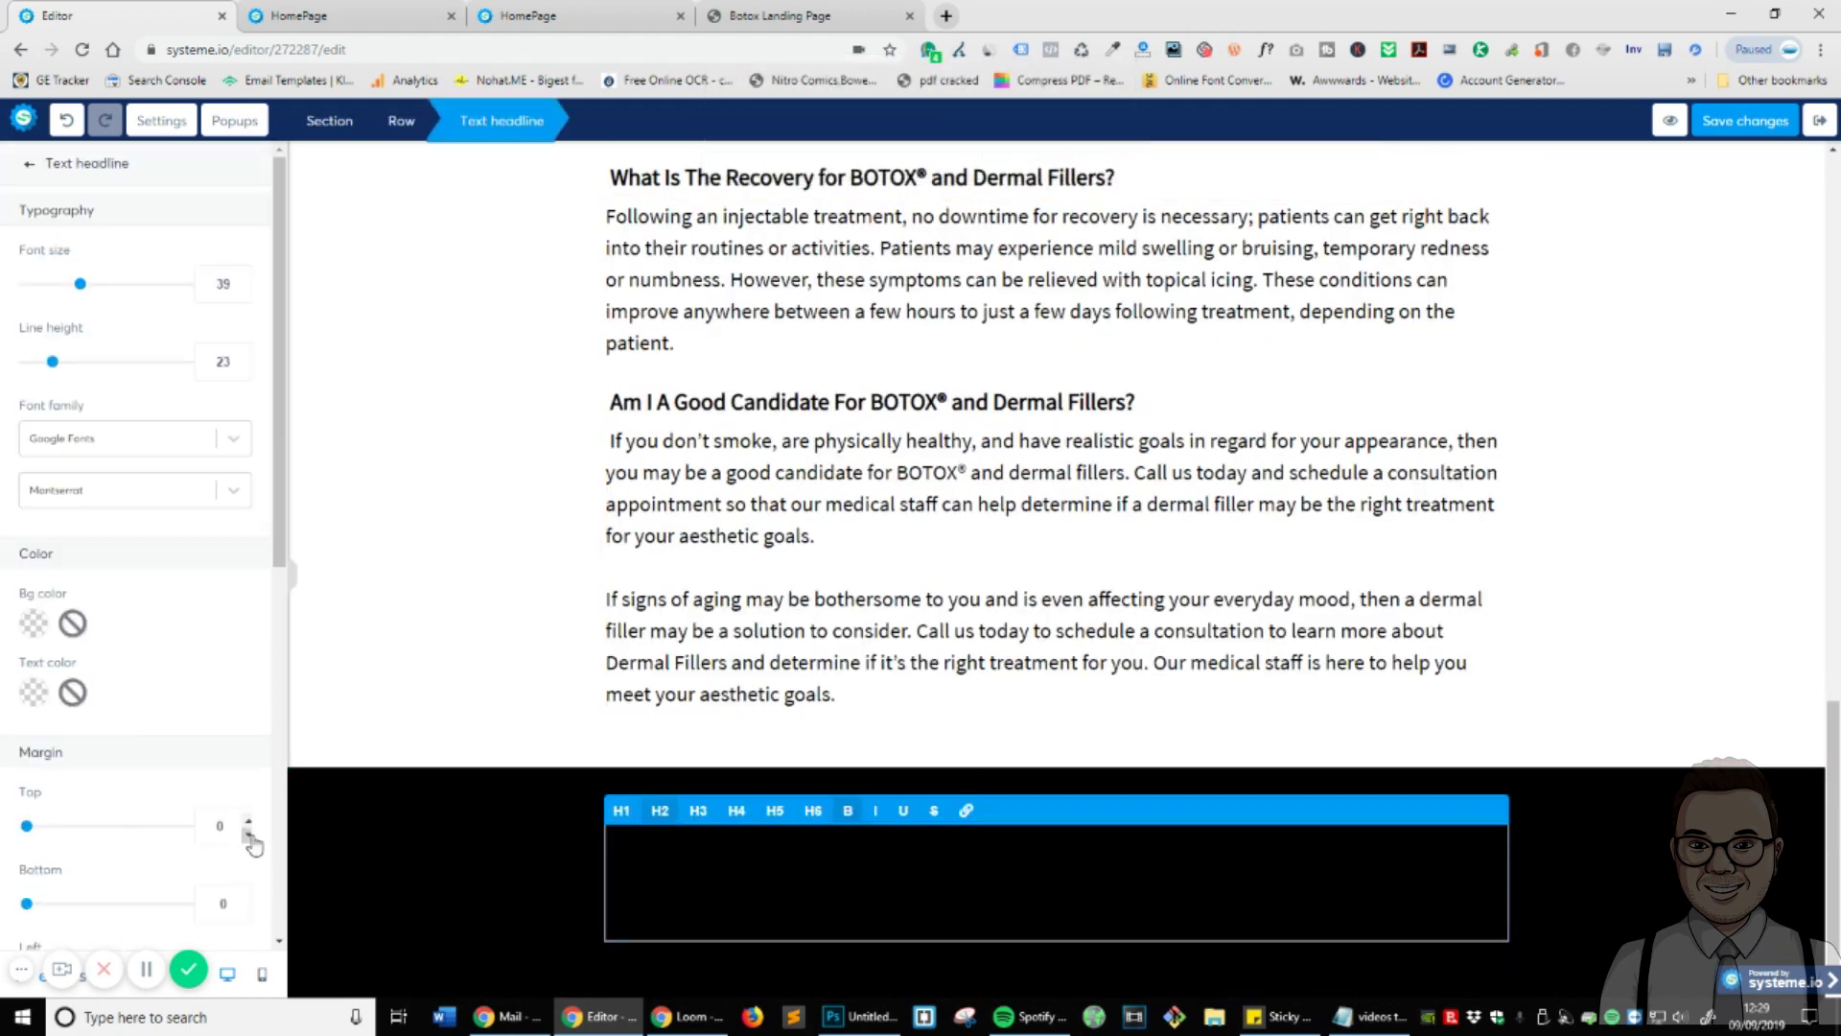
- Make the black section's headline text white
triple_click(1090, 867)
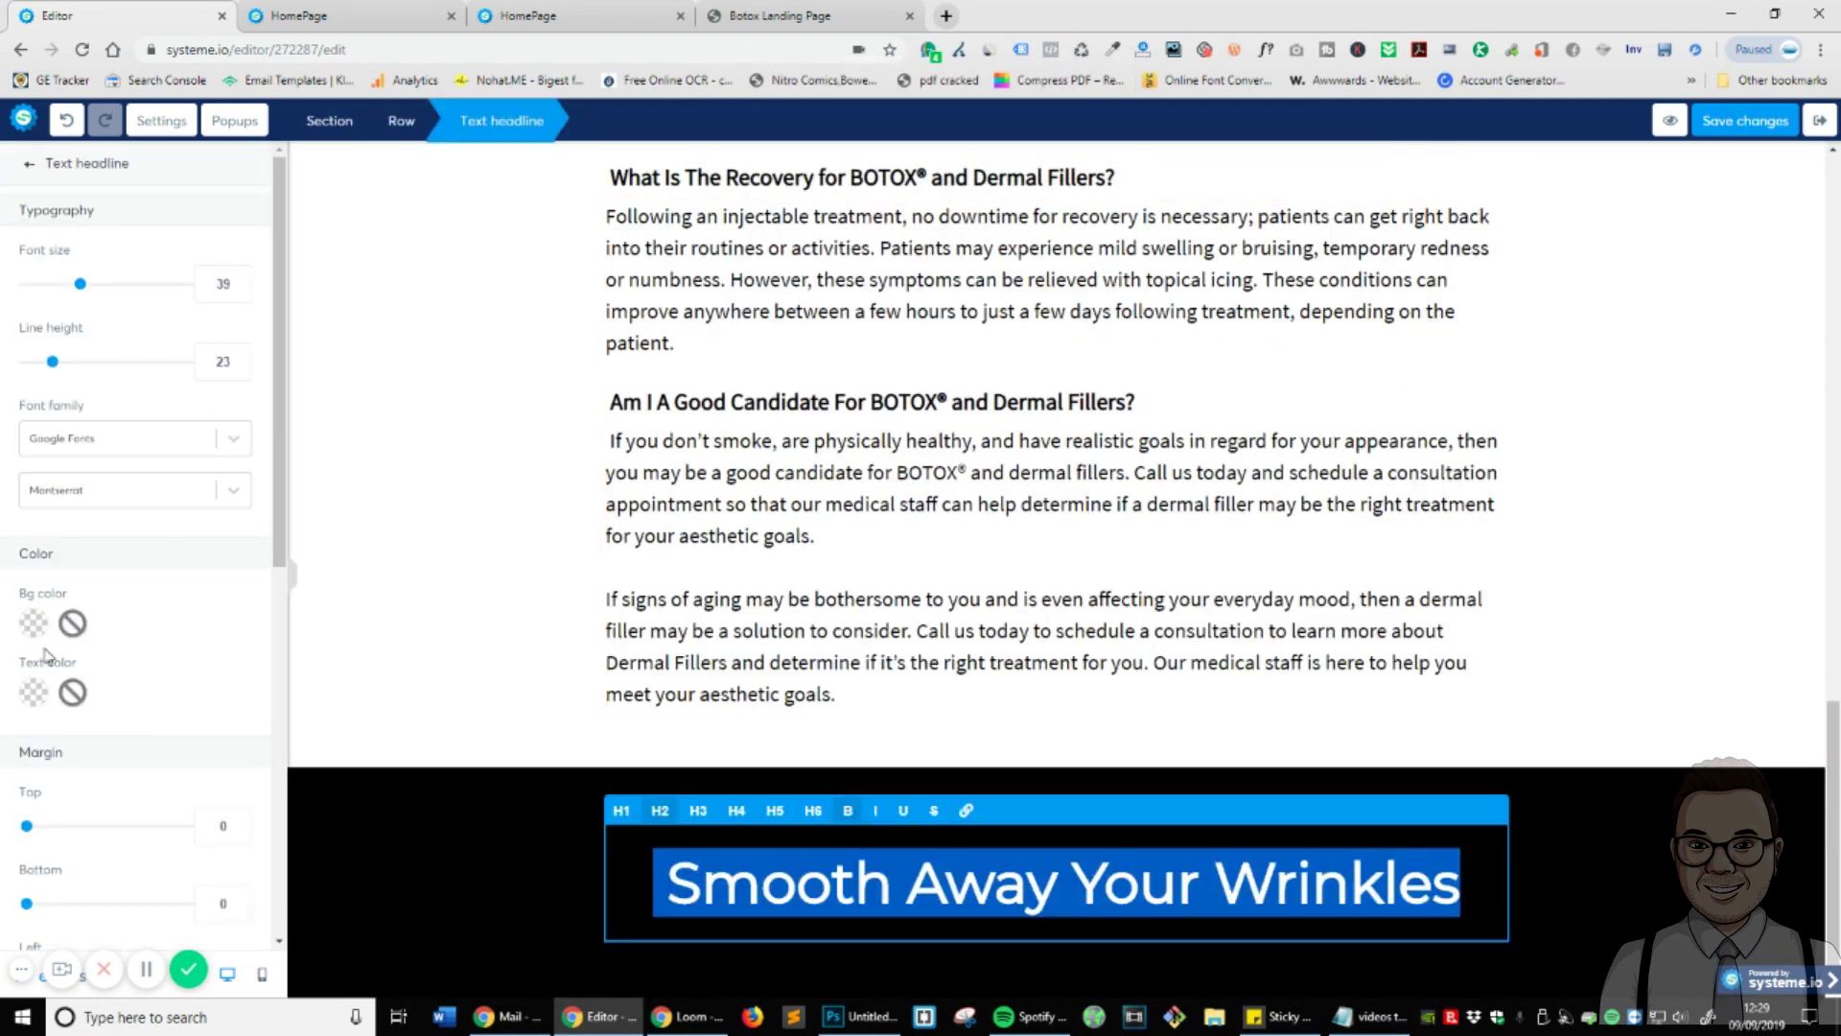
left_click(33, 693)
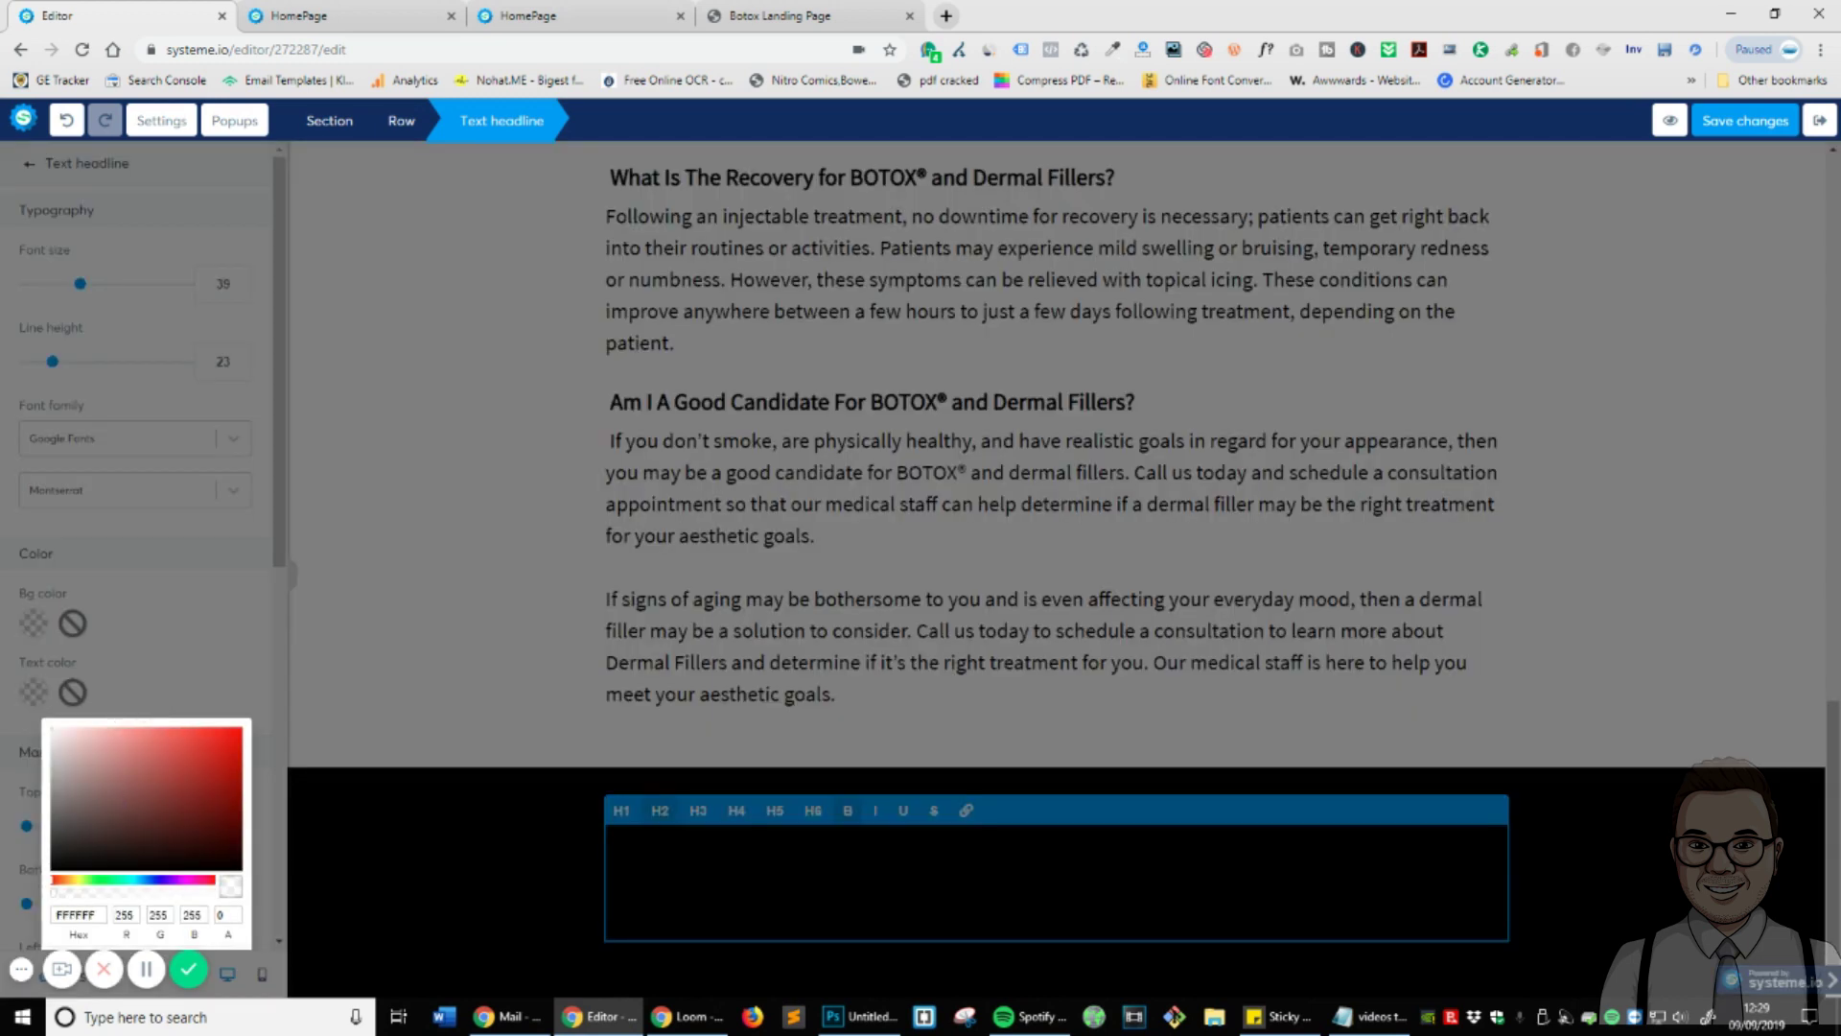
left_click(1343, 625)
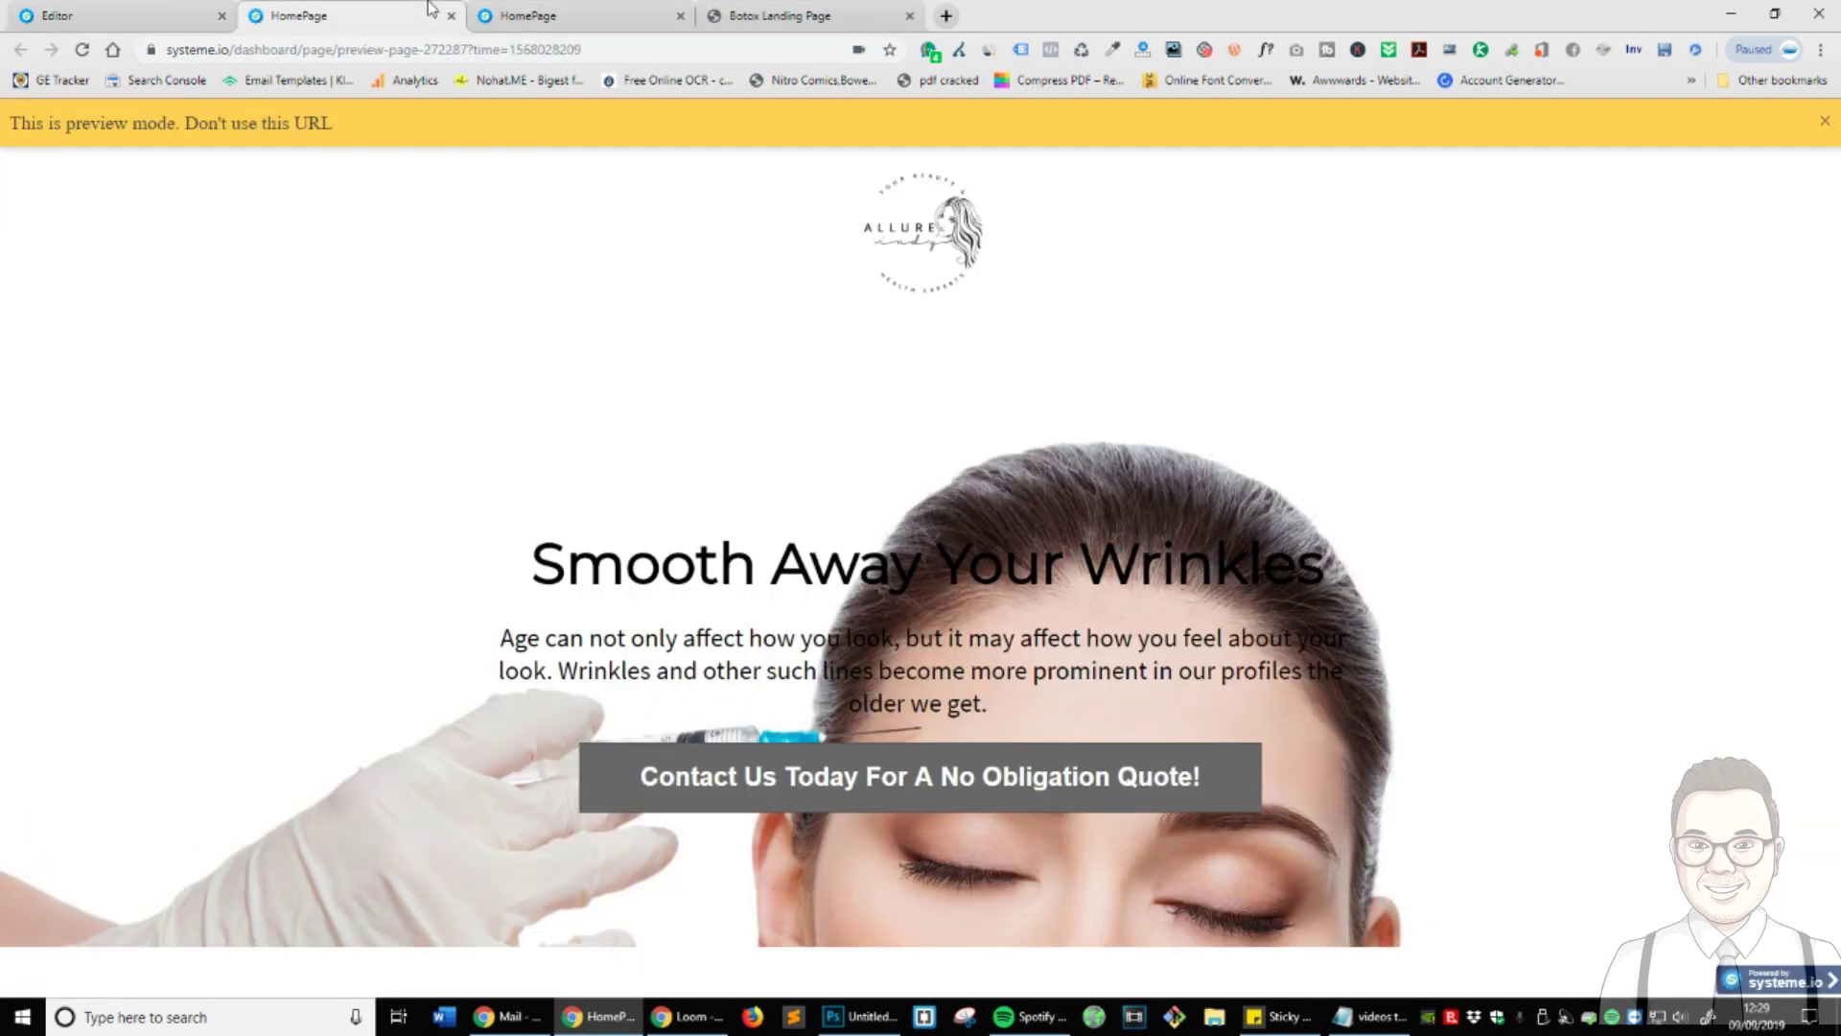
- Copy the contact consultation heading from the Botox Landing Page reference
left_click(298, 15)
left_click(780, 15)
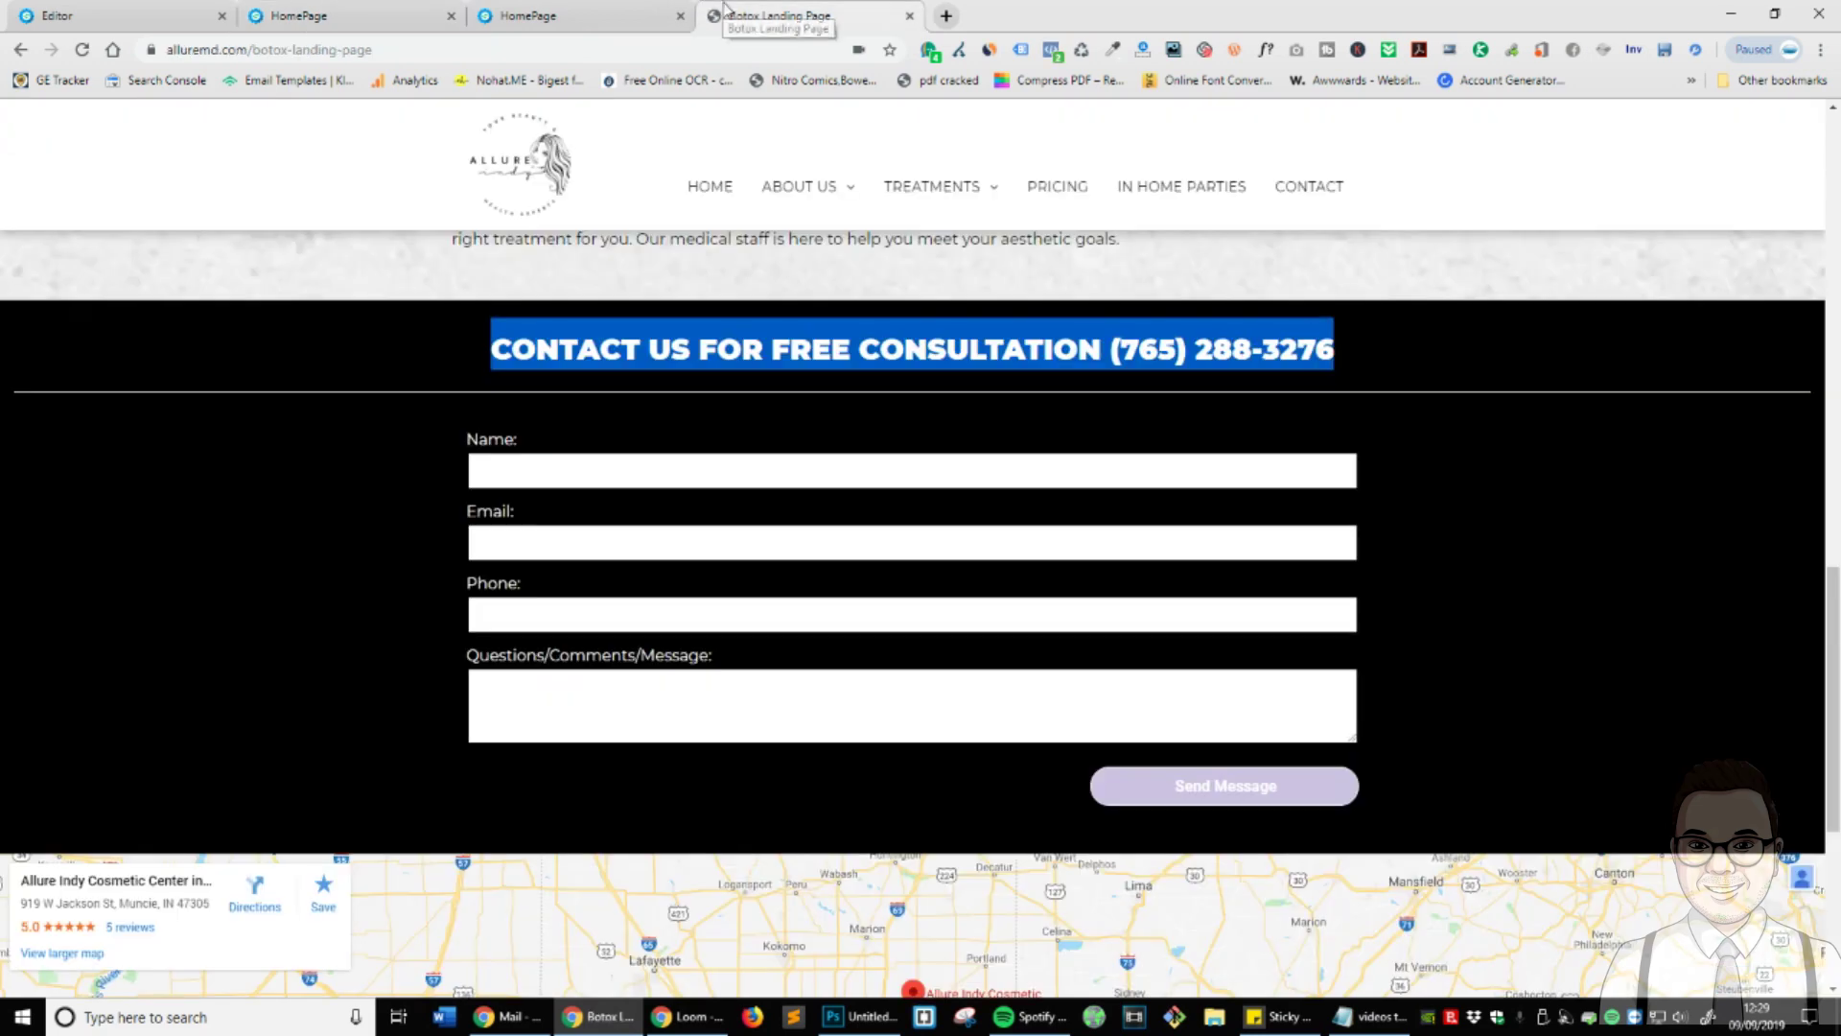
scroll(714, 384, "down", 5)
scroll(715, 288, "up", 4)
right_click(714, 266)
left_click(772, 275)
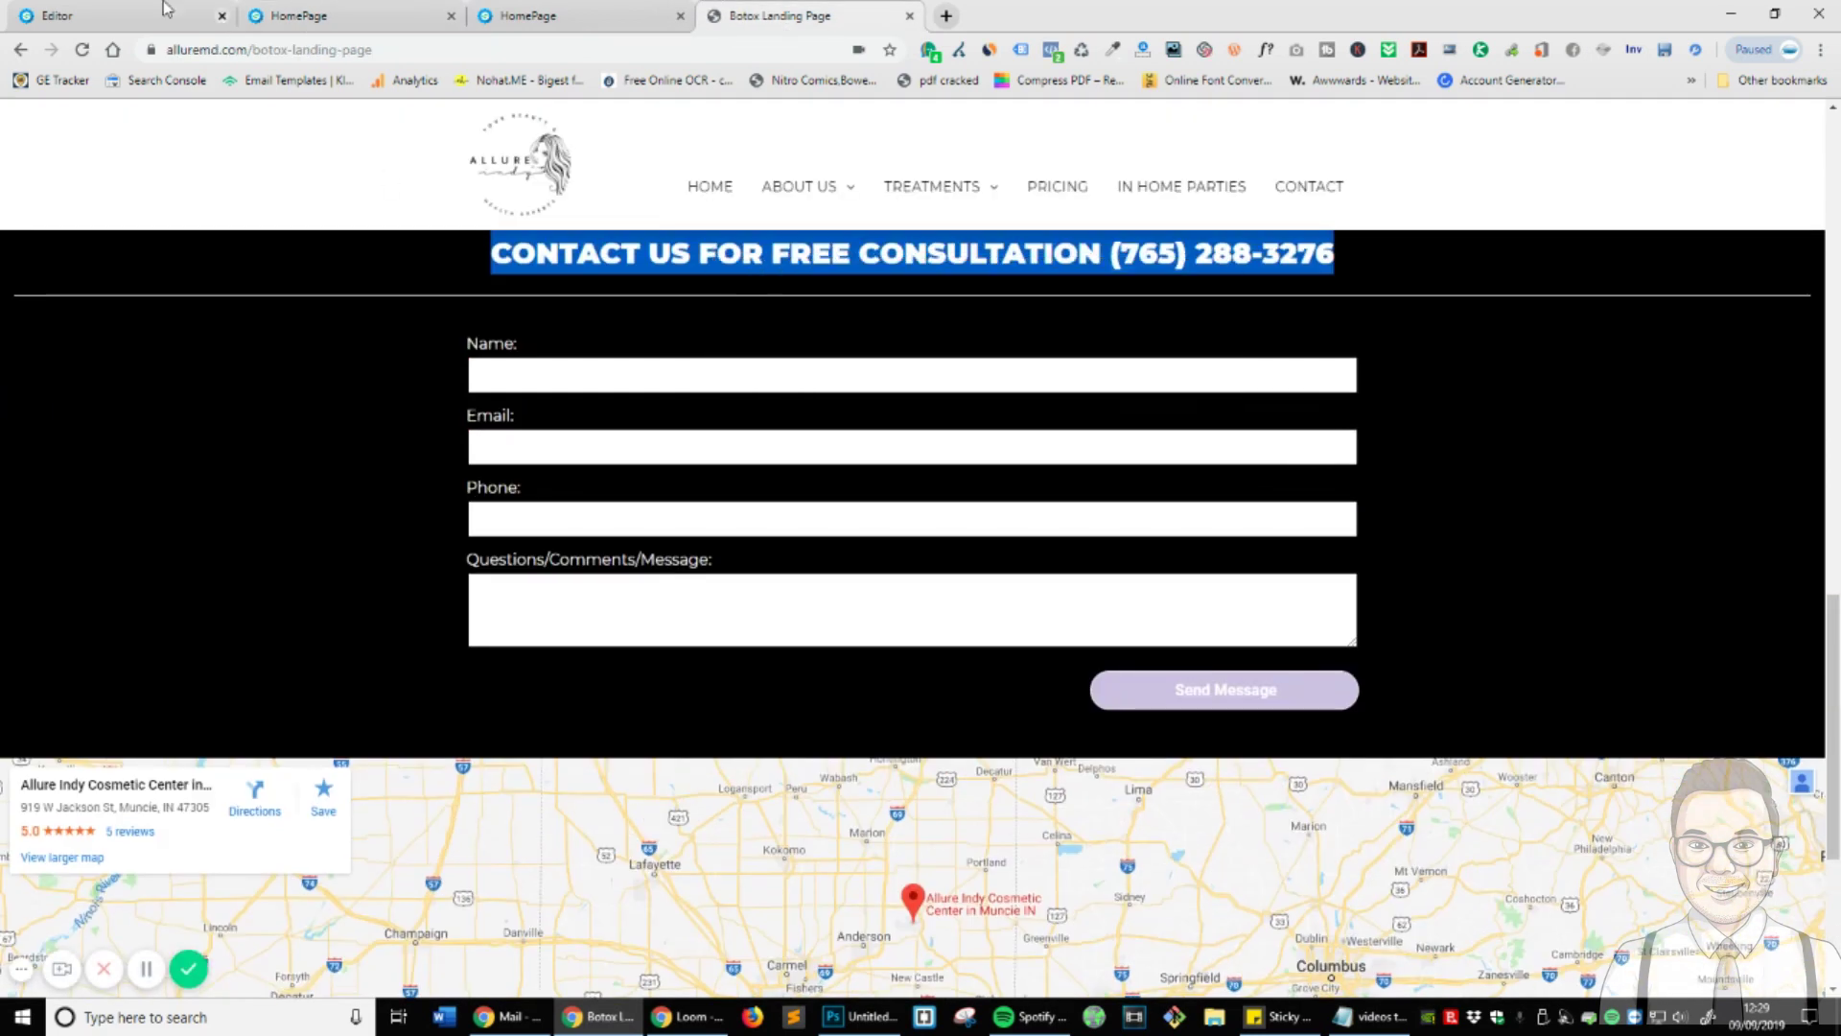
left_click(115, 16)
- Paste the contact heading into the headline in white and set line height to 66
key("Escape")
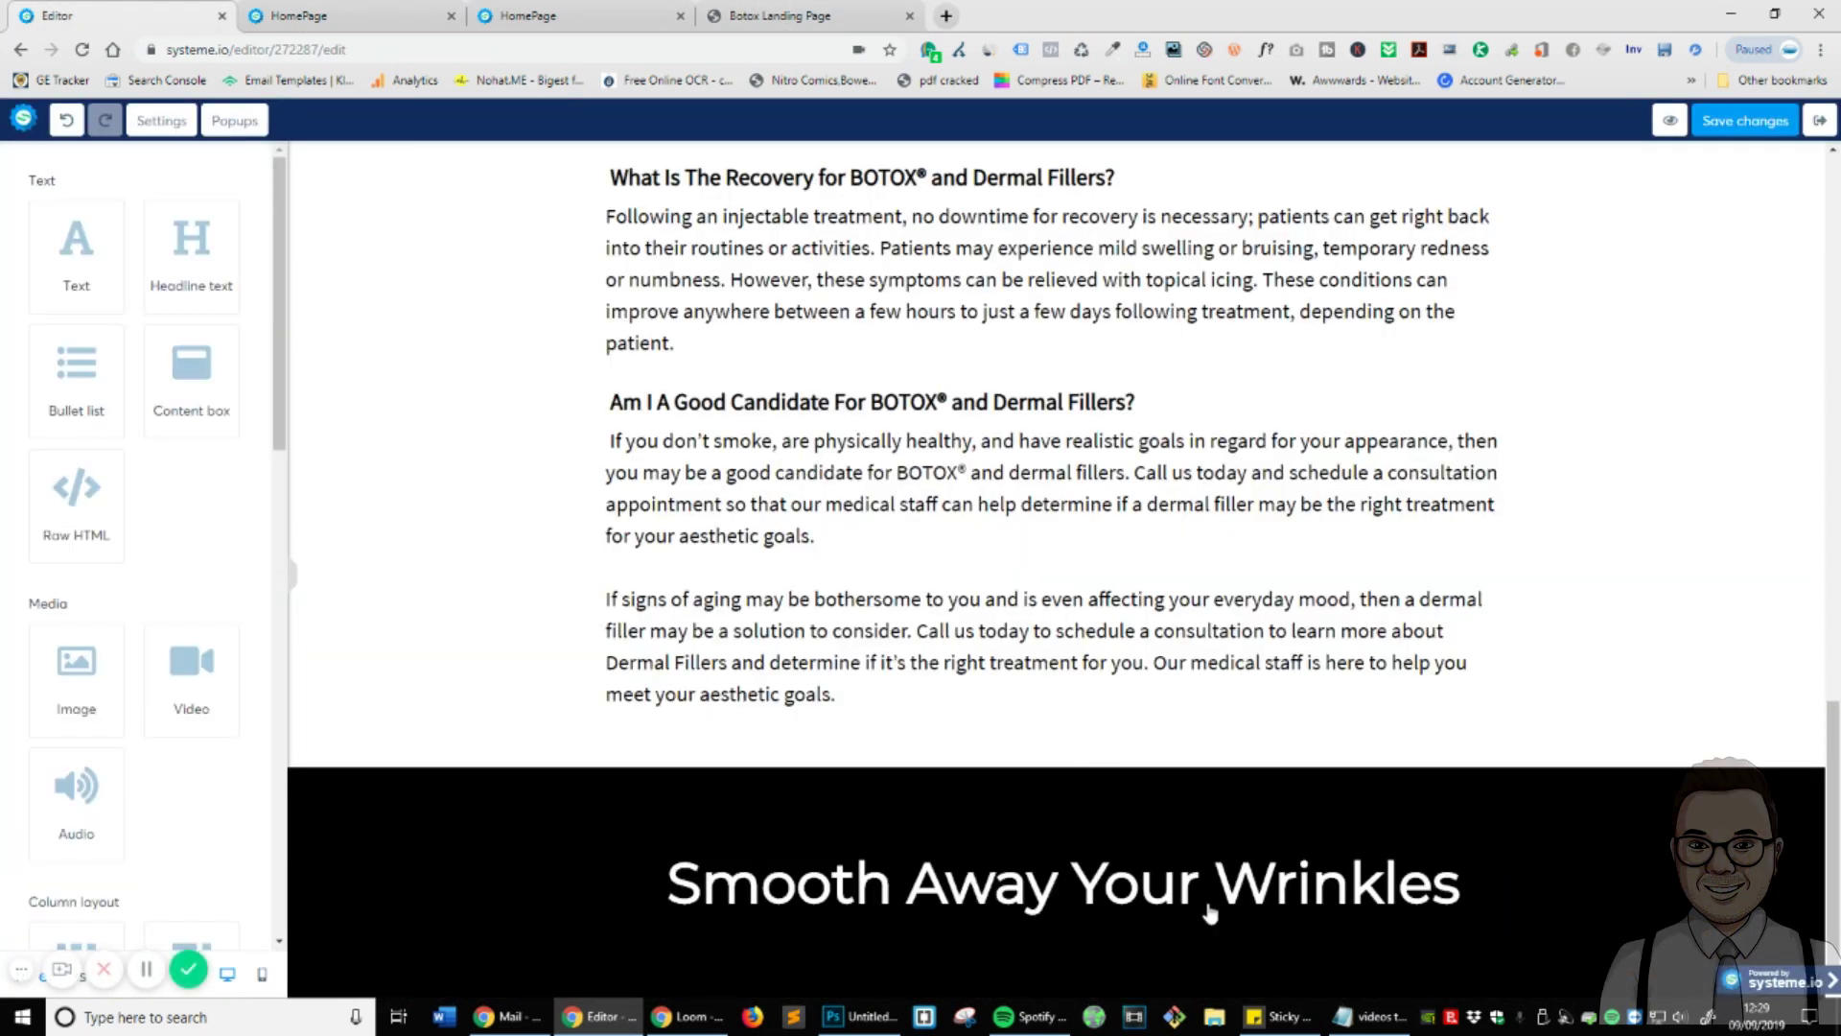
left_click(1210, 913)
triple_click(1081, 901)
key("BackSpace")
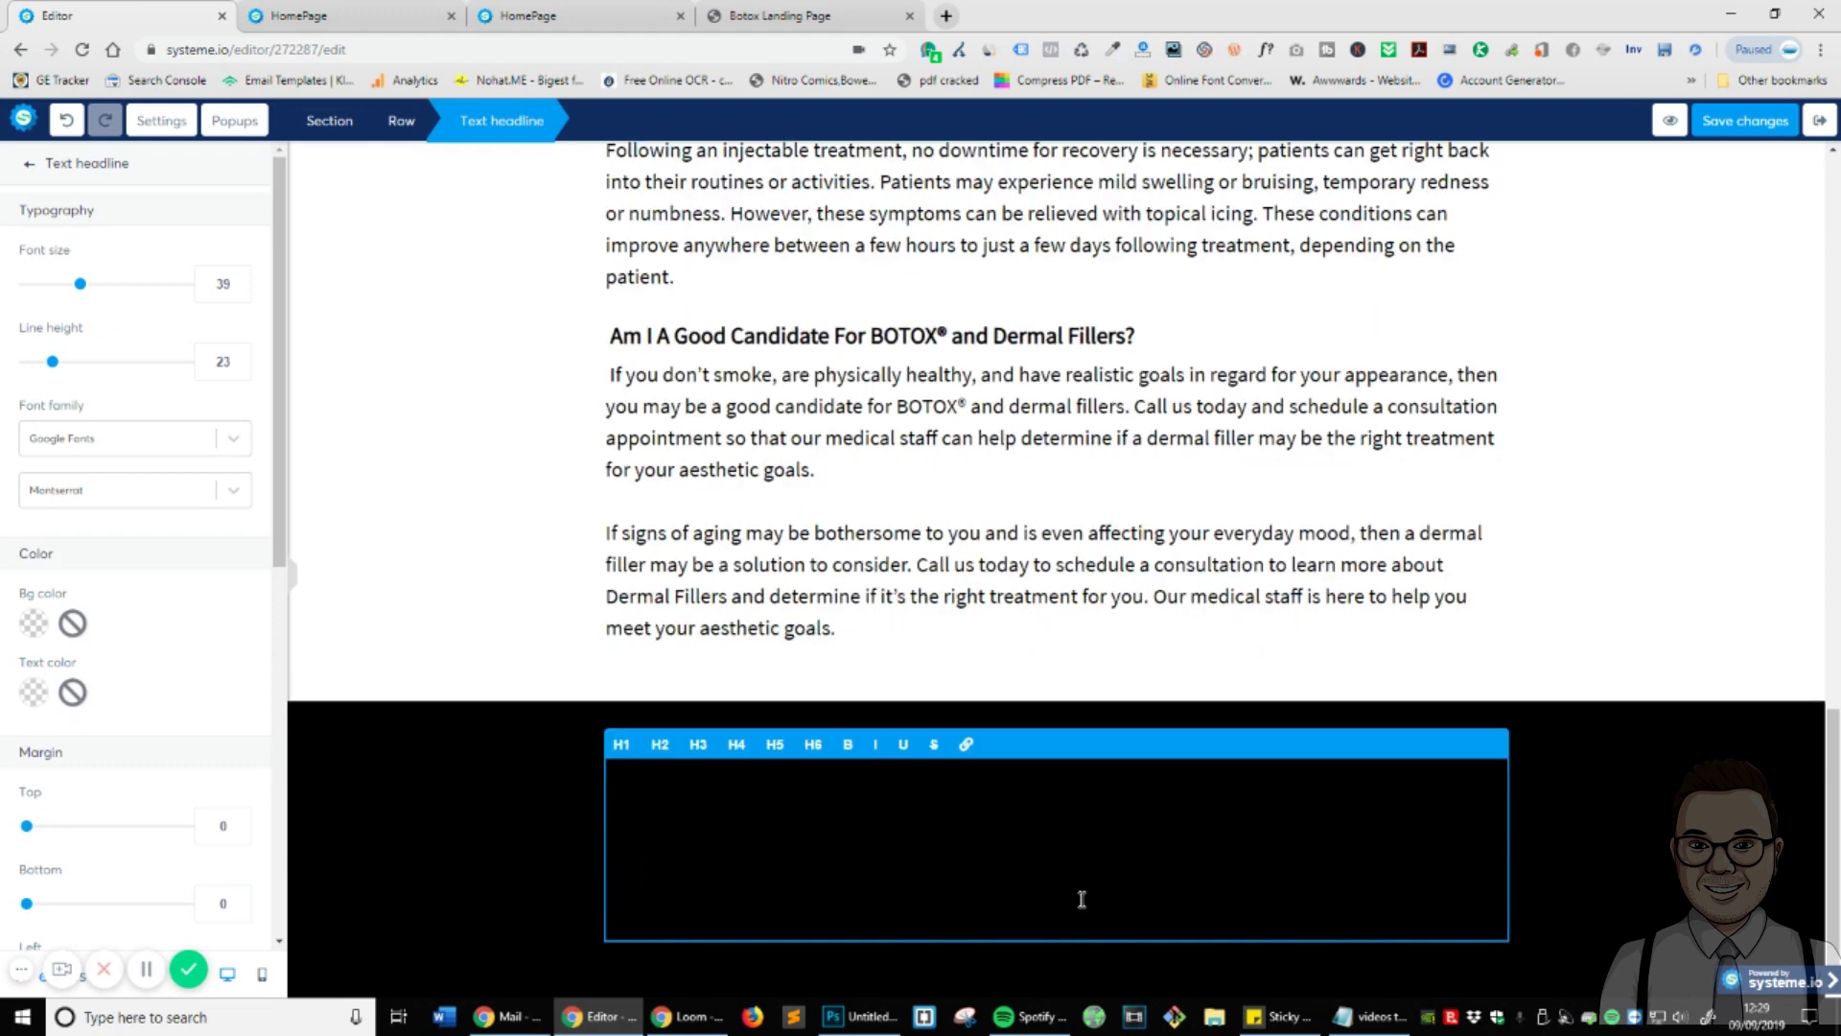
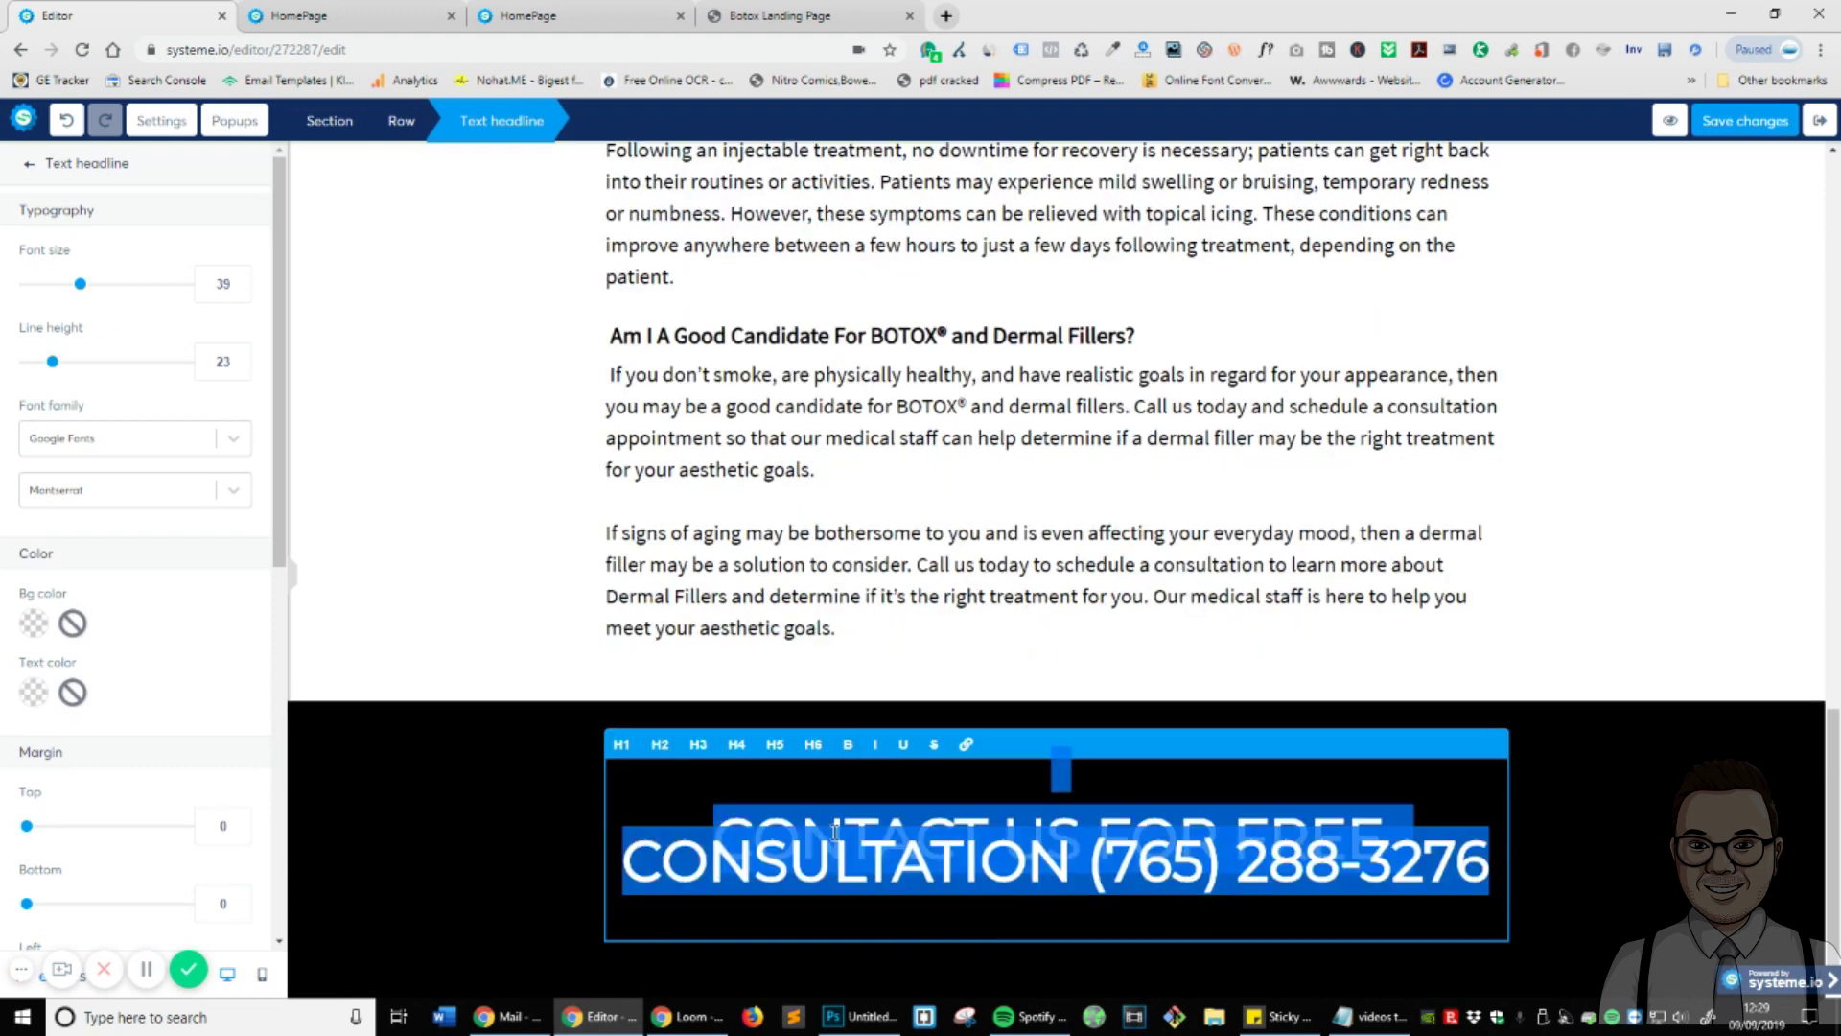
left_click(35, 693)
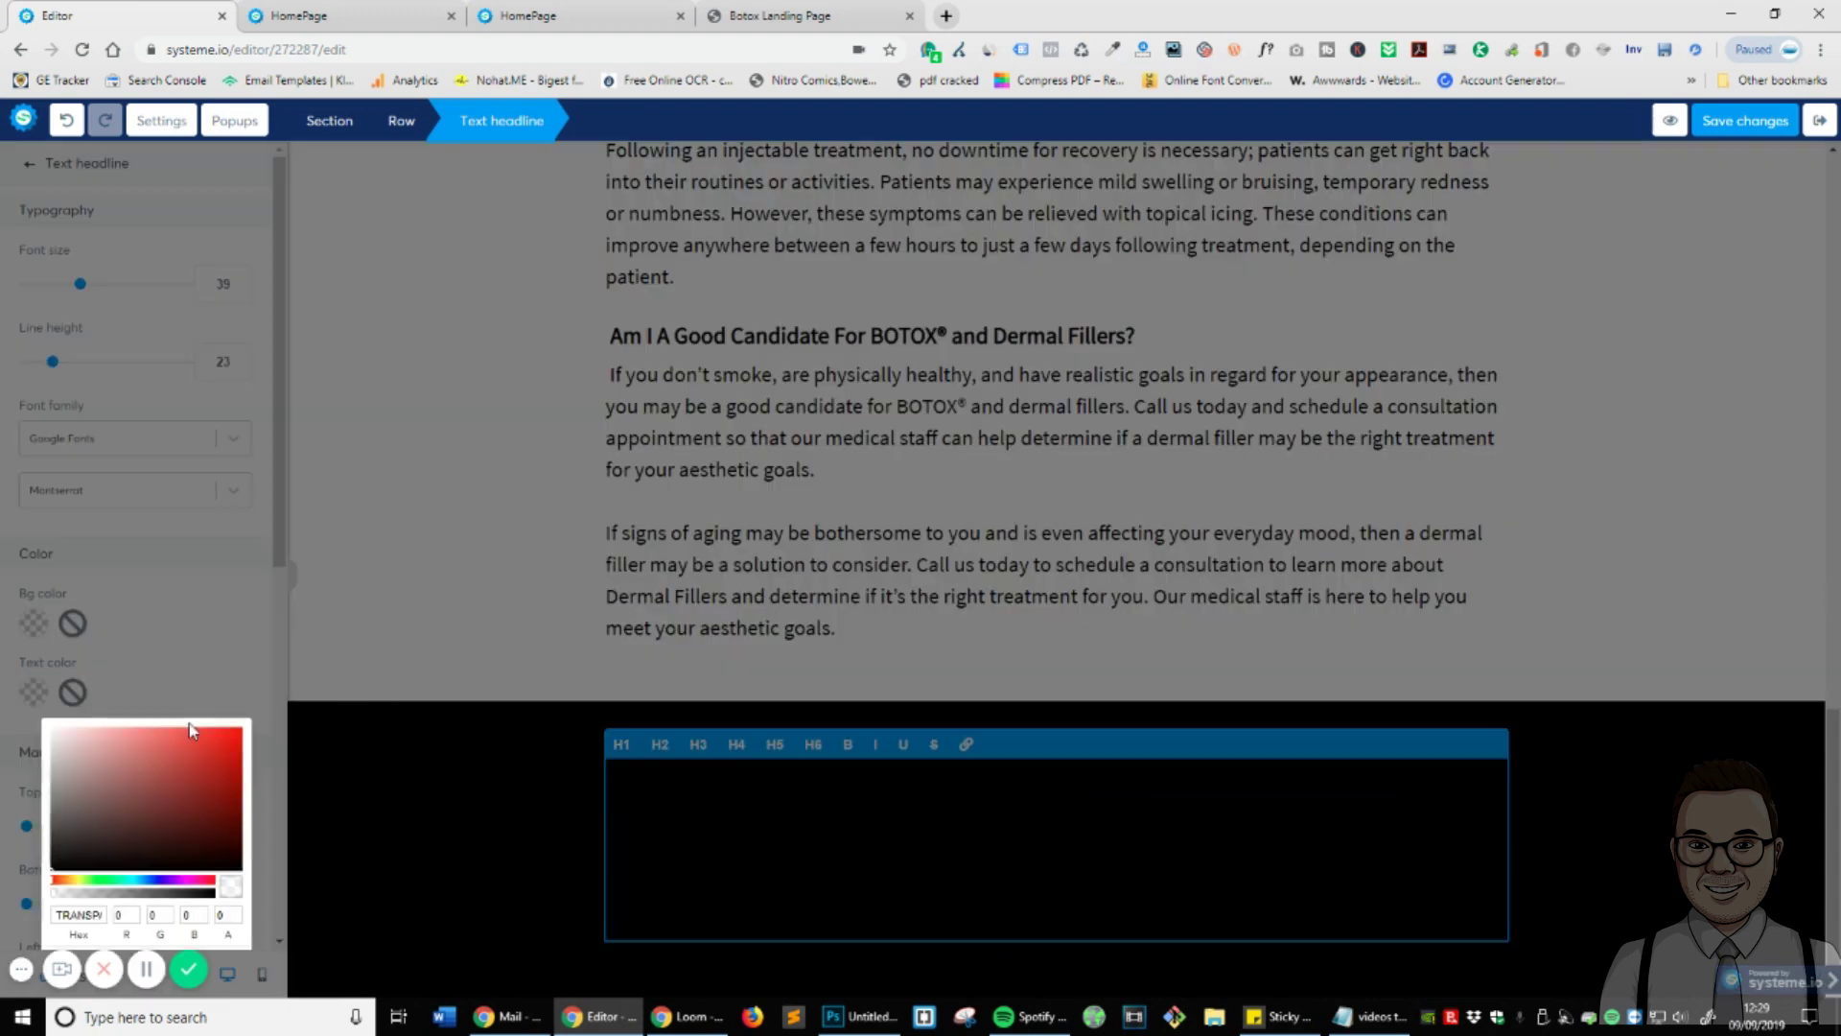
left_click(54, 728)
left_click(833, 875)
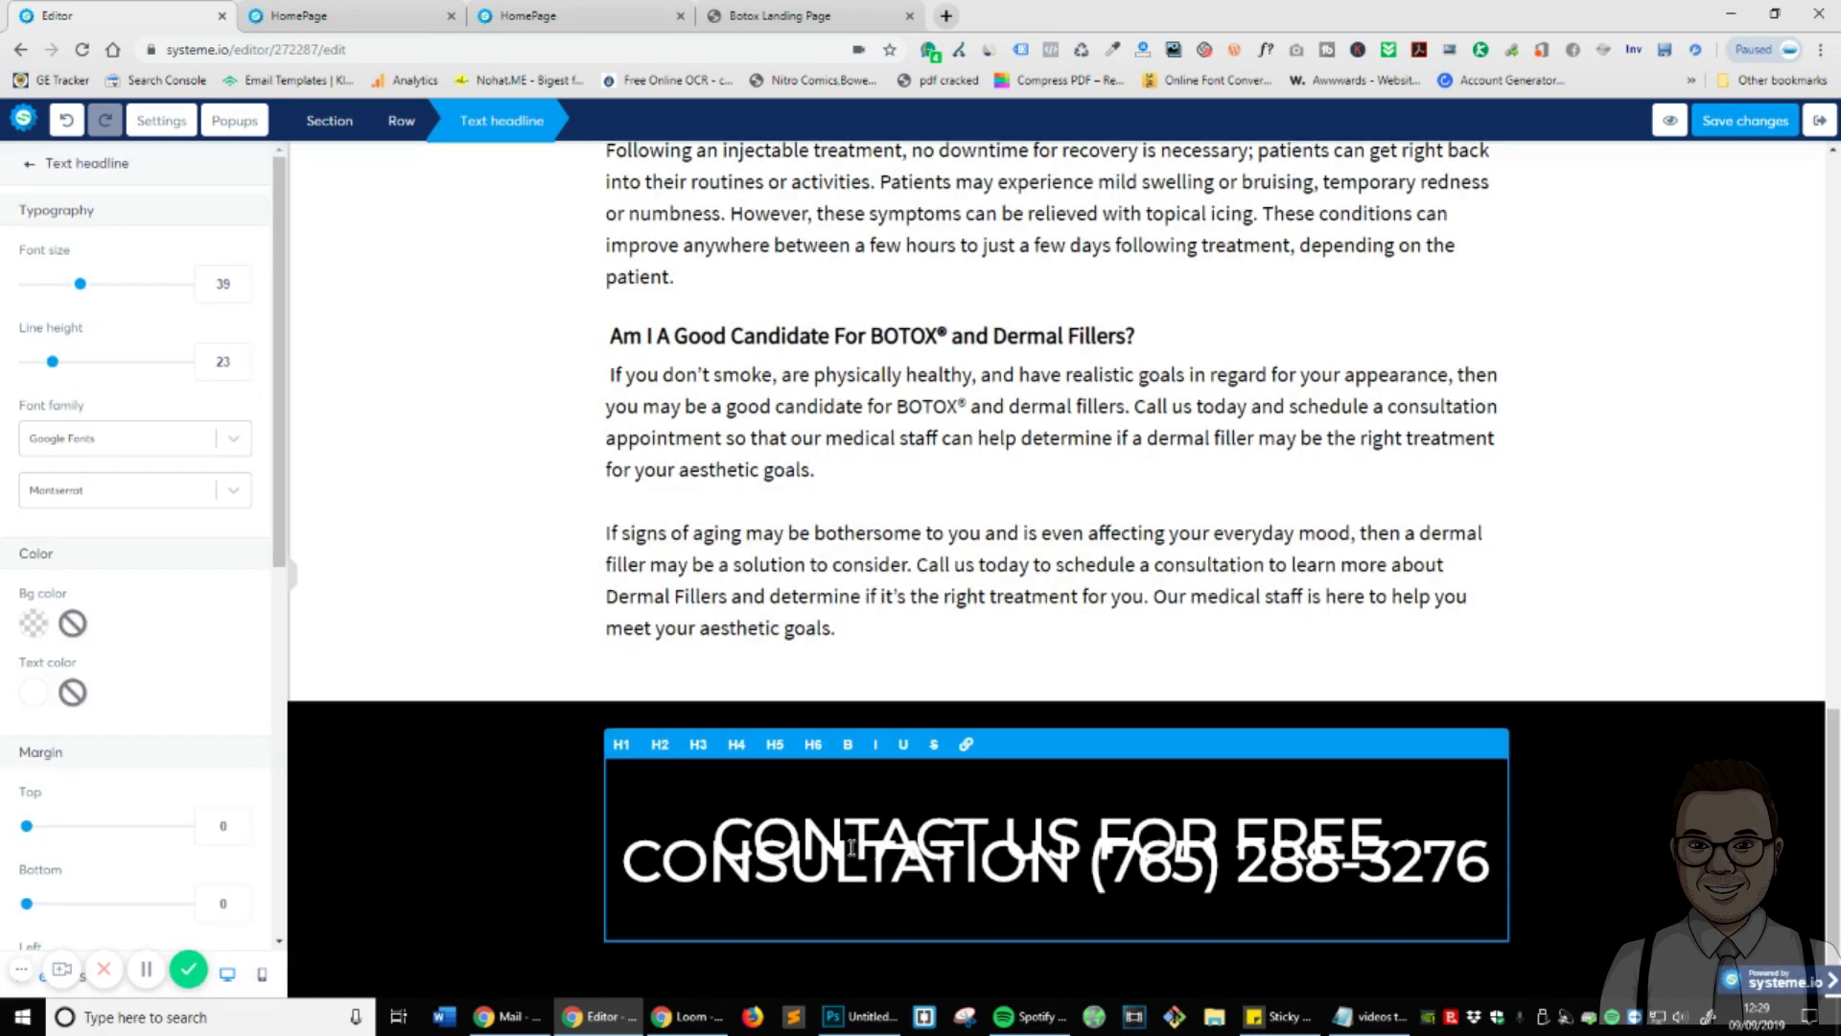
key("ctrl+a")
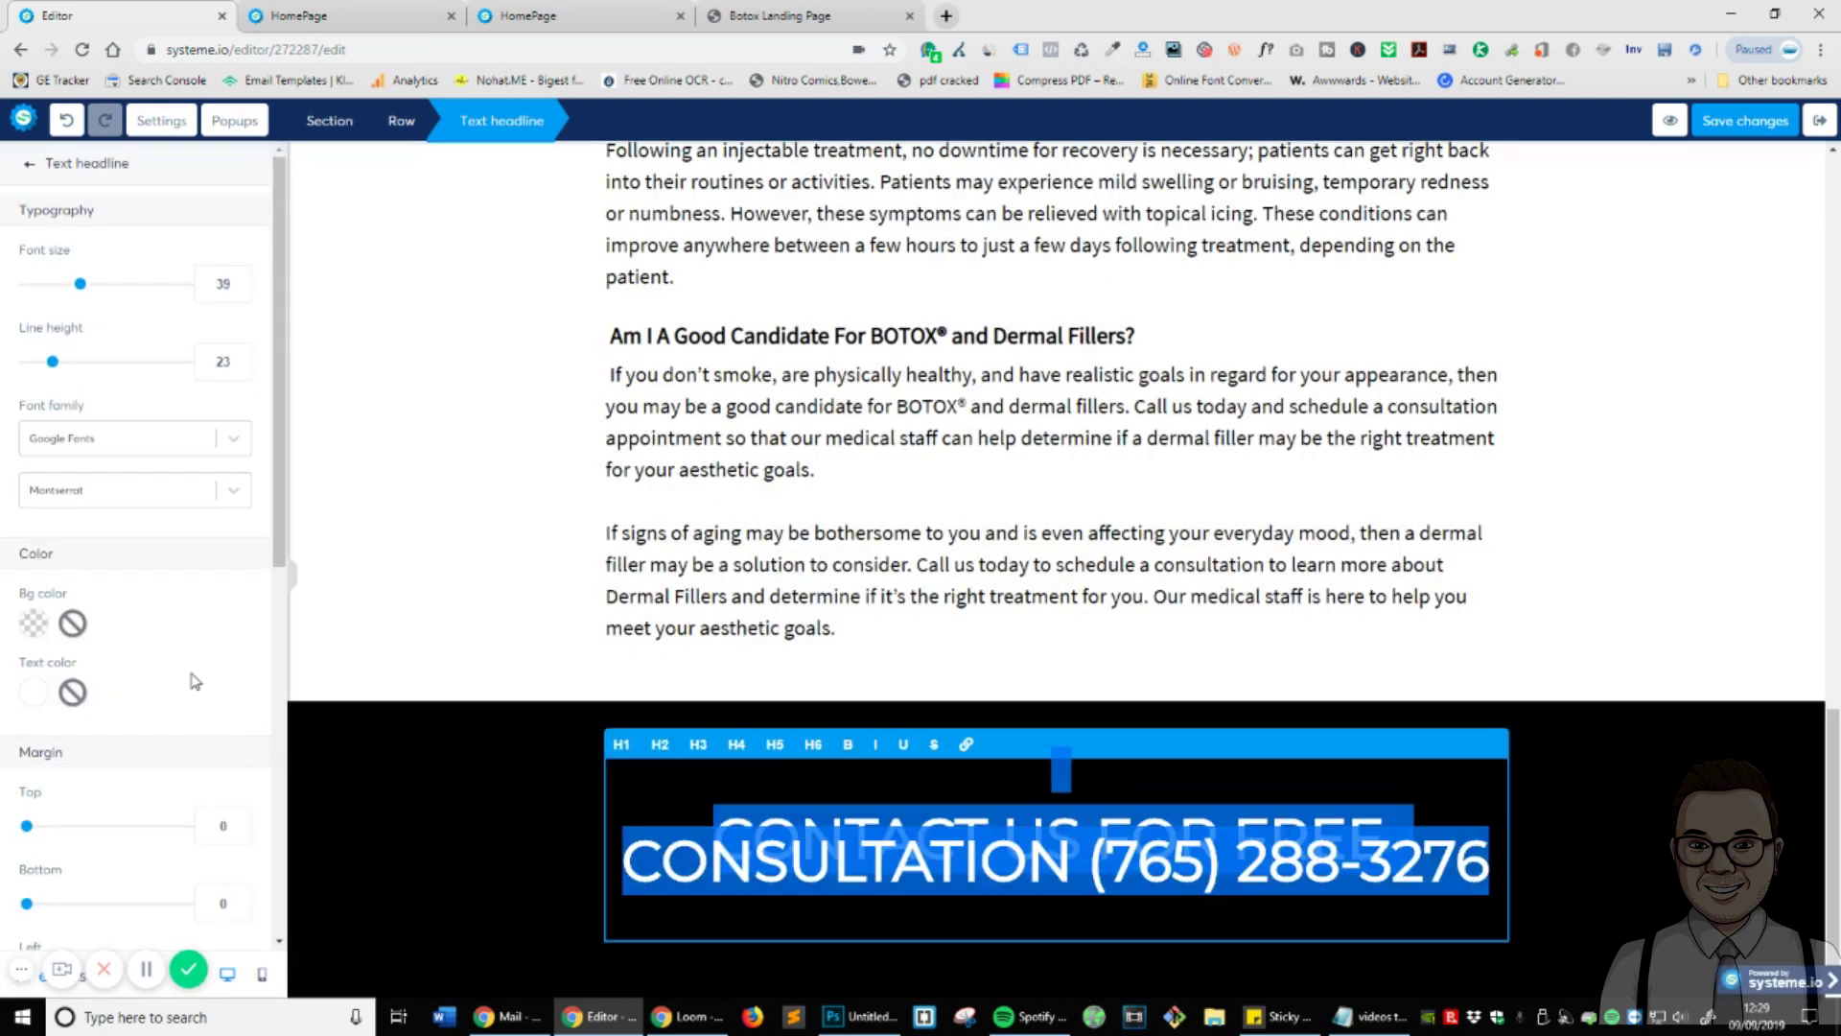
left_click_drag(64, 370, 130, 371)
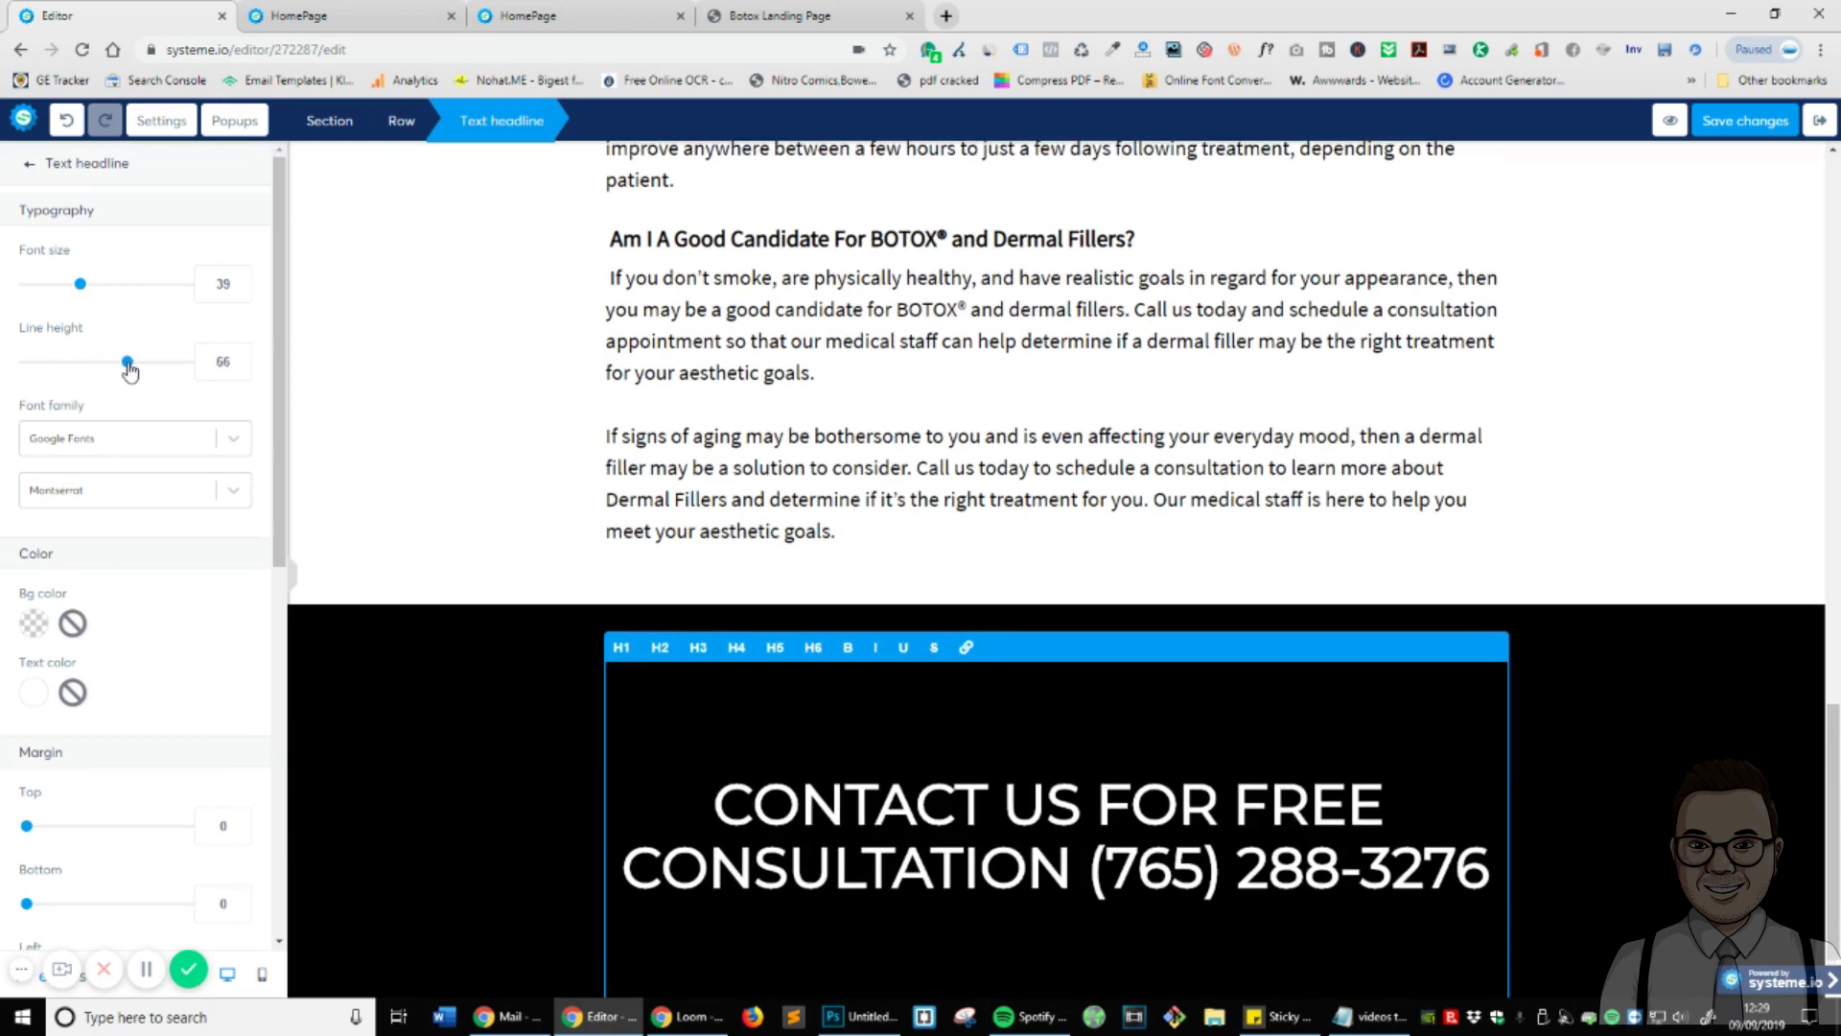
- Remove the blank line, toggle bold, then delete all the headline's text
left_click(1078, 823)
key("ctrl+a")
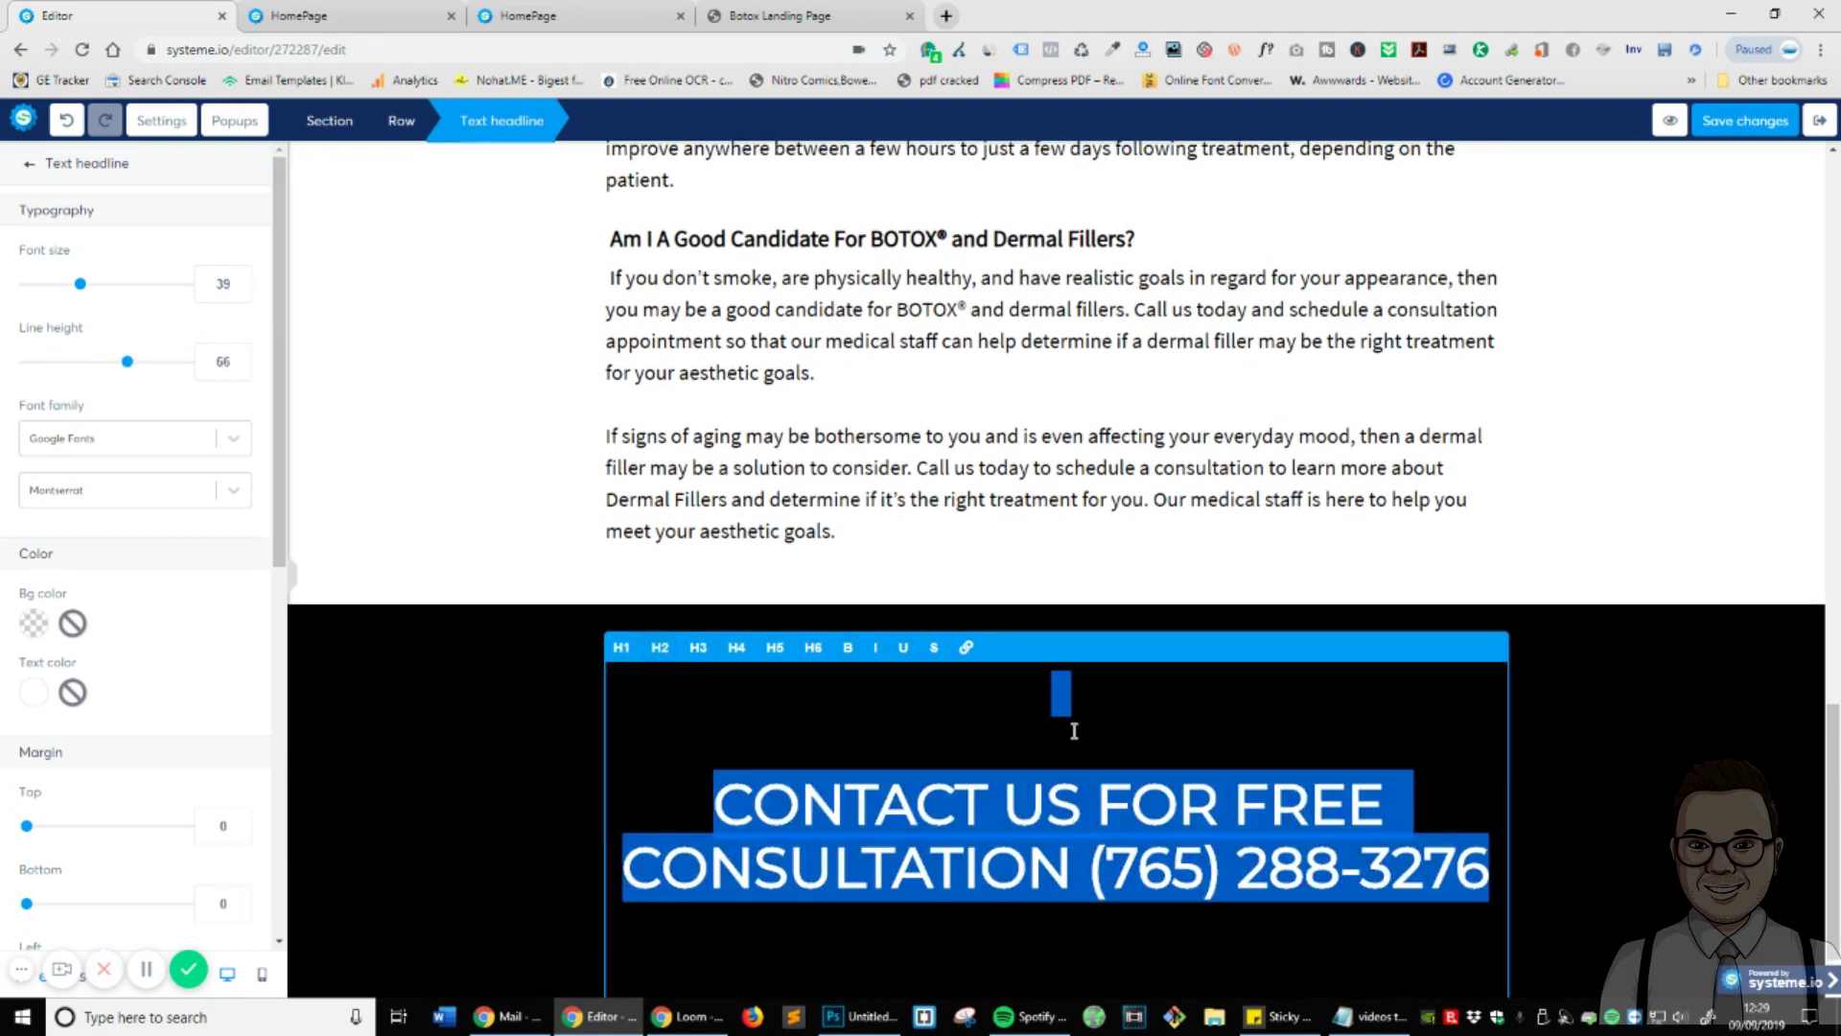
left_click(1076, 733)
left_click(712, 805)
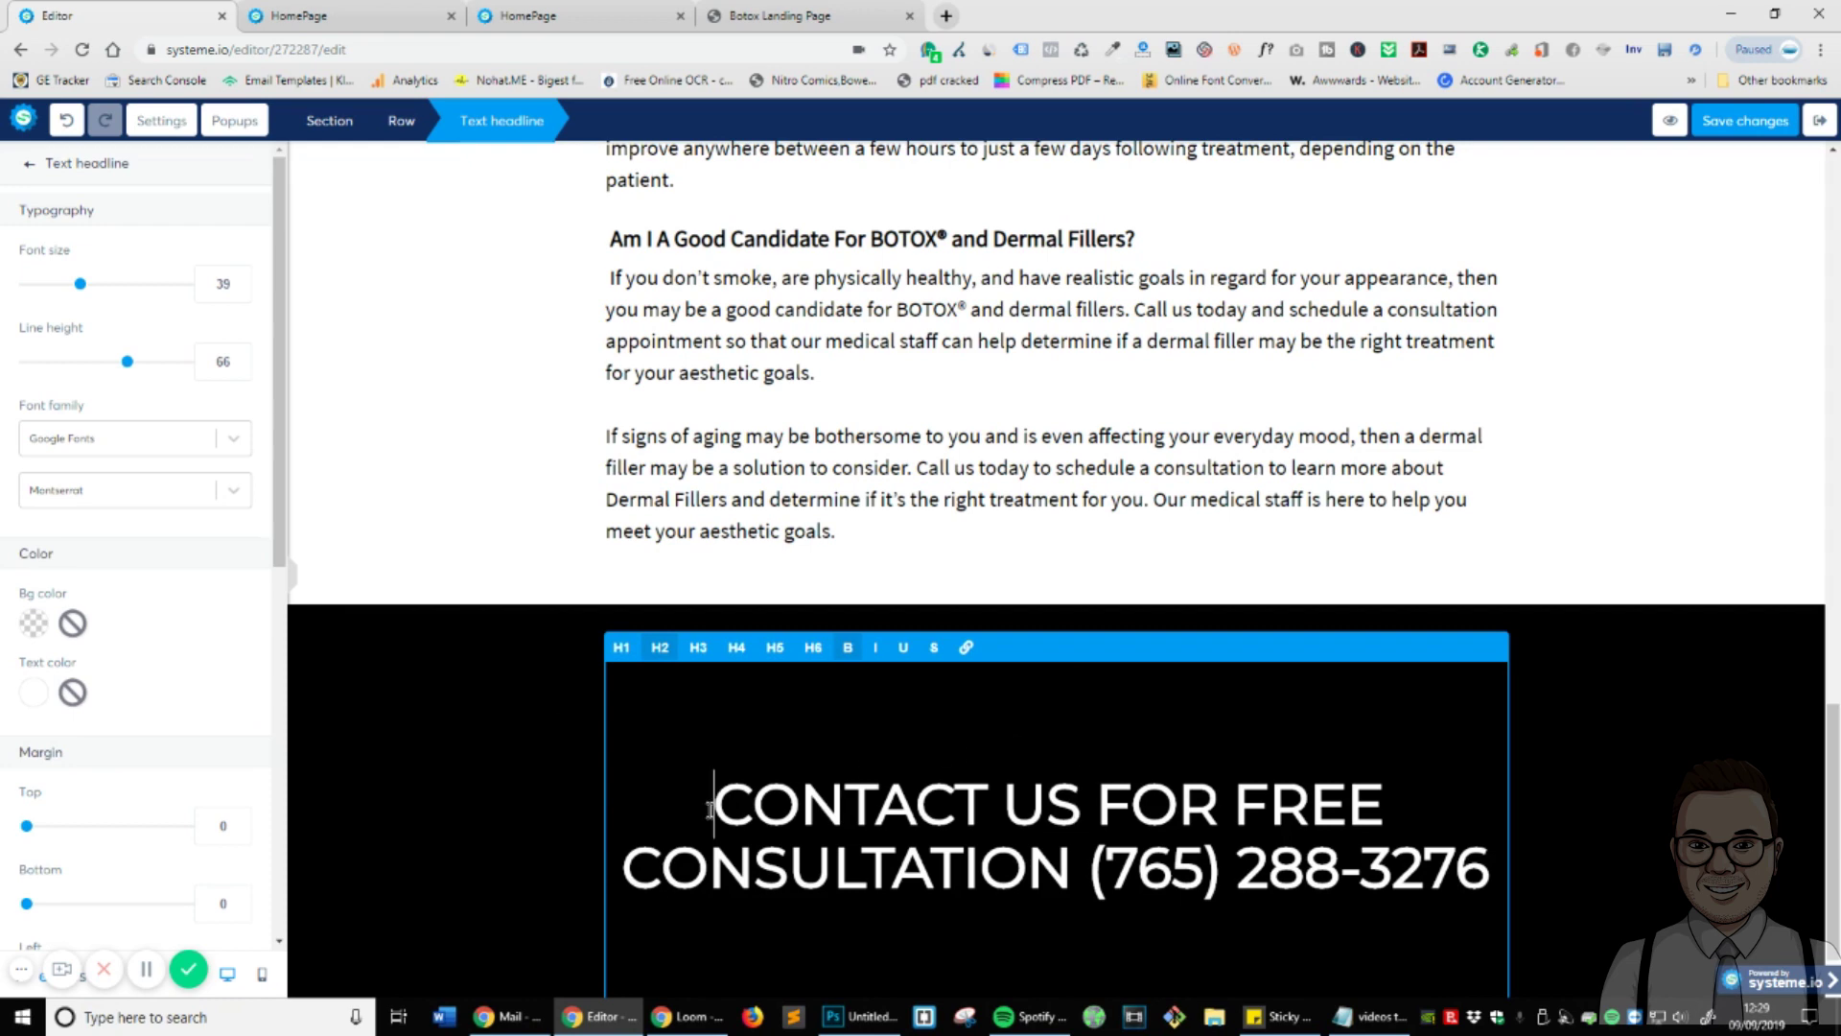
key("BackSpace")
key("ctrl+b")
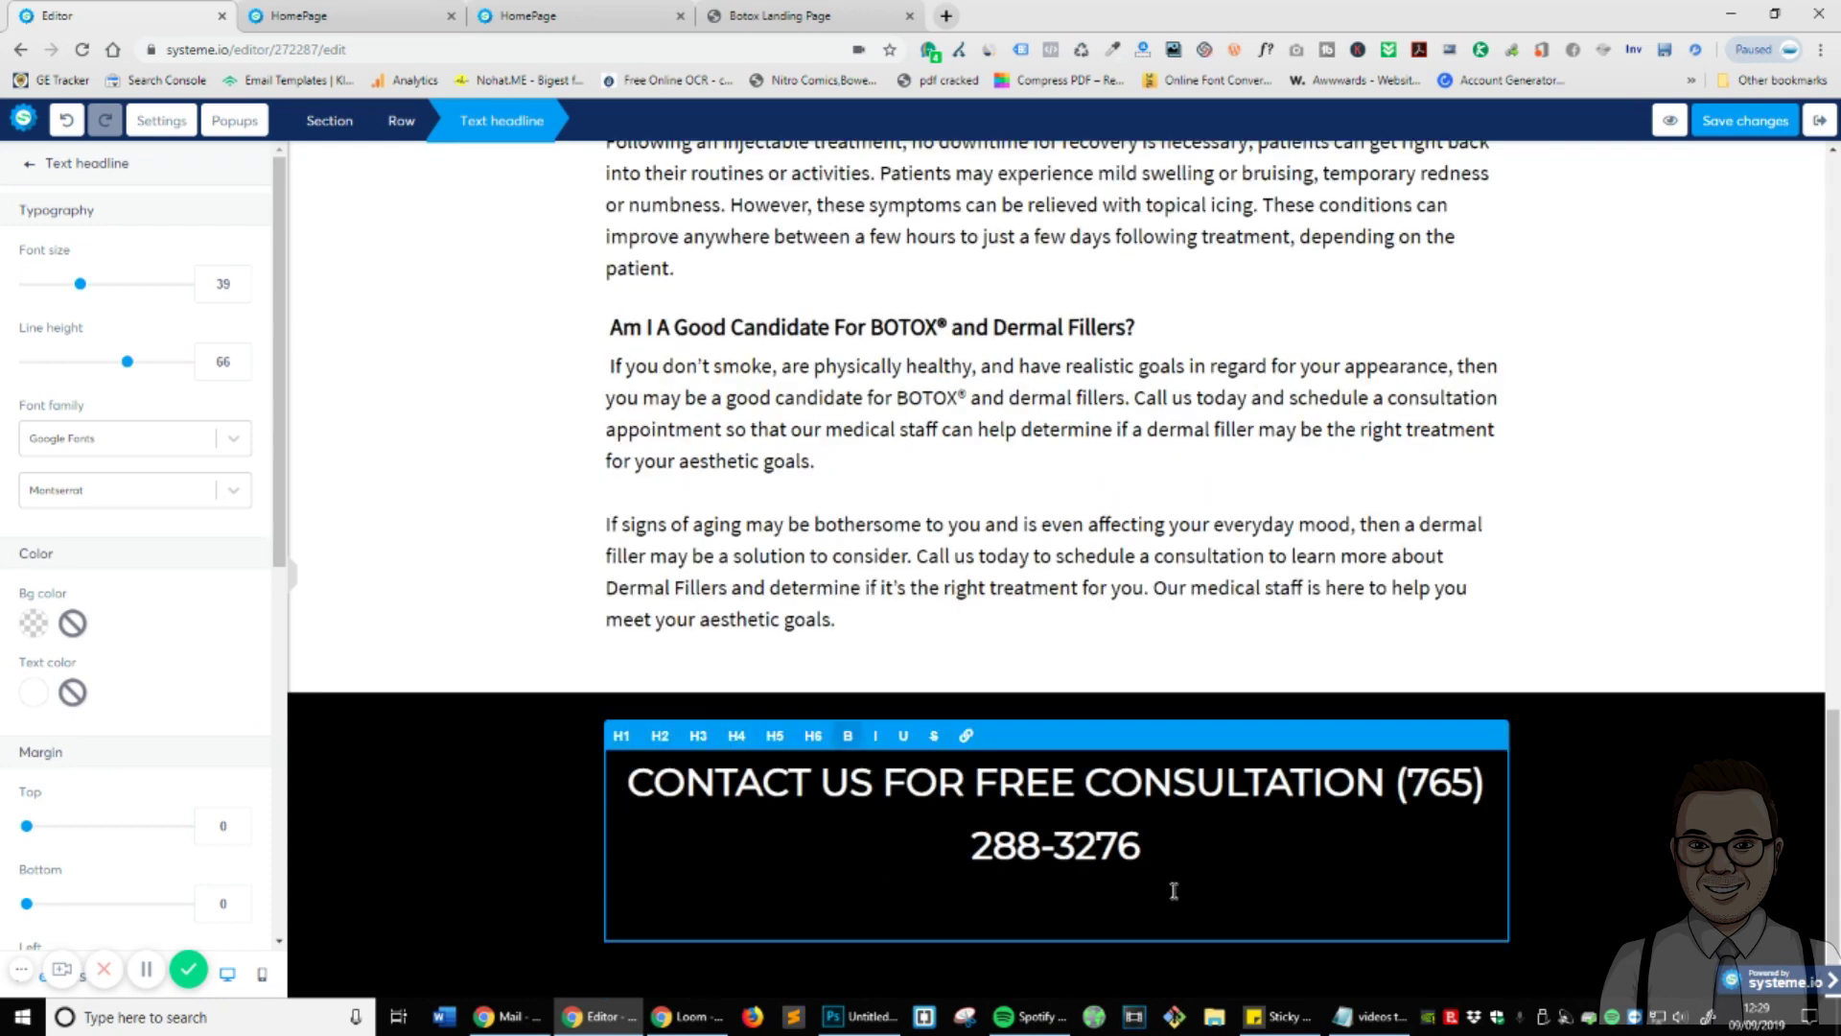
key("ctrl+a")
key("BackSpace")
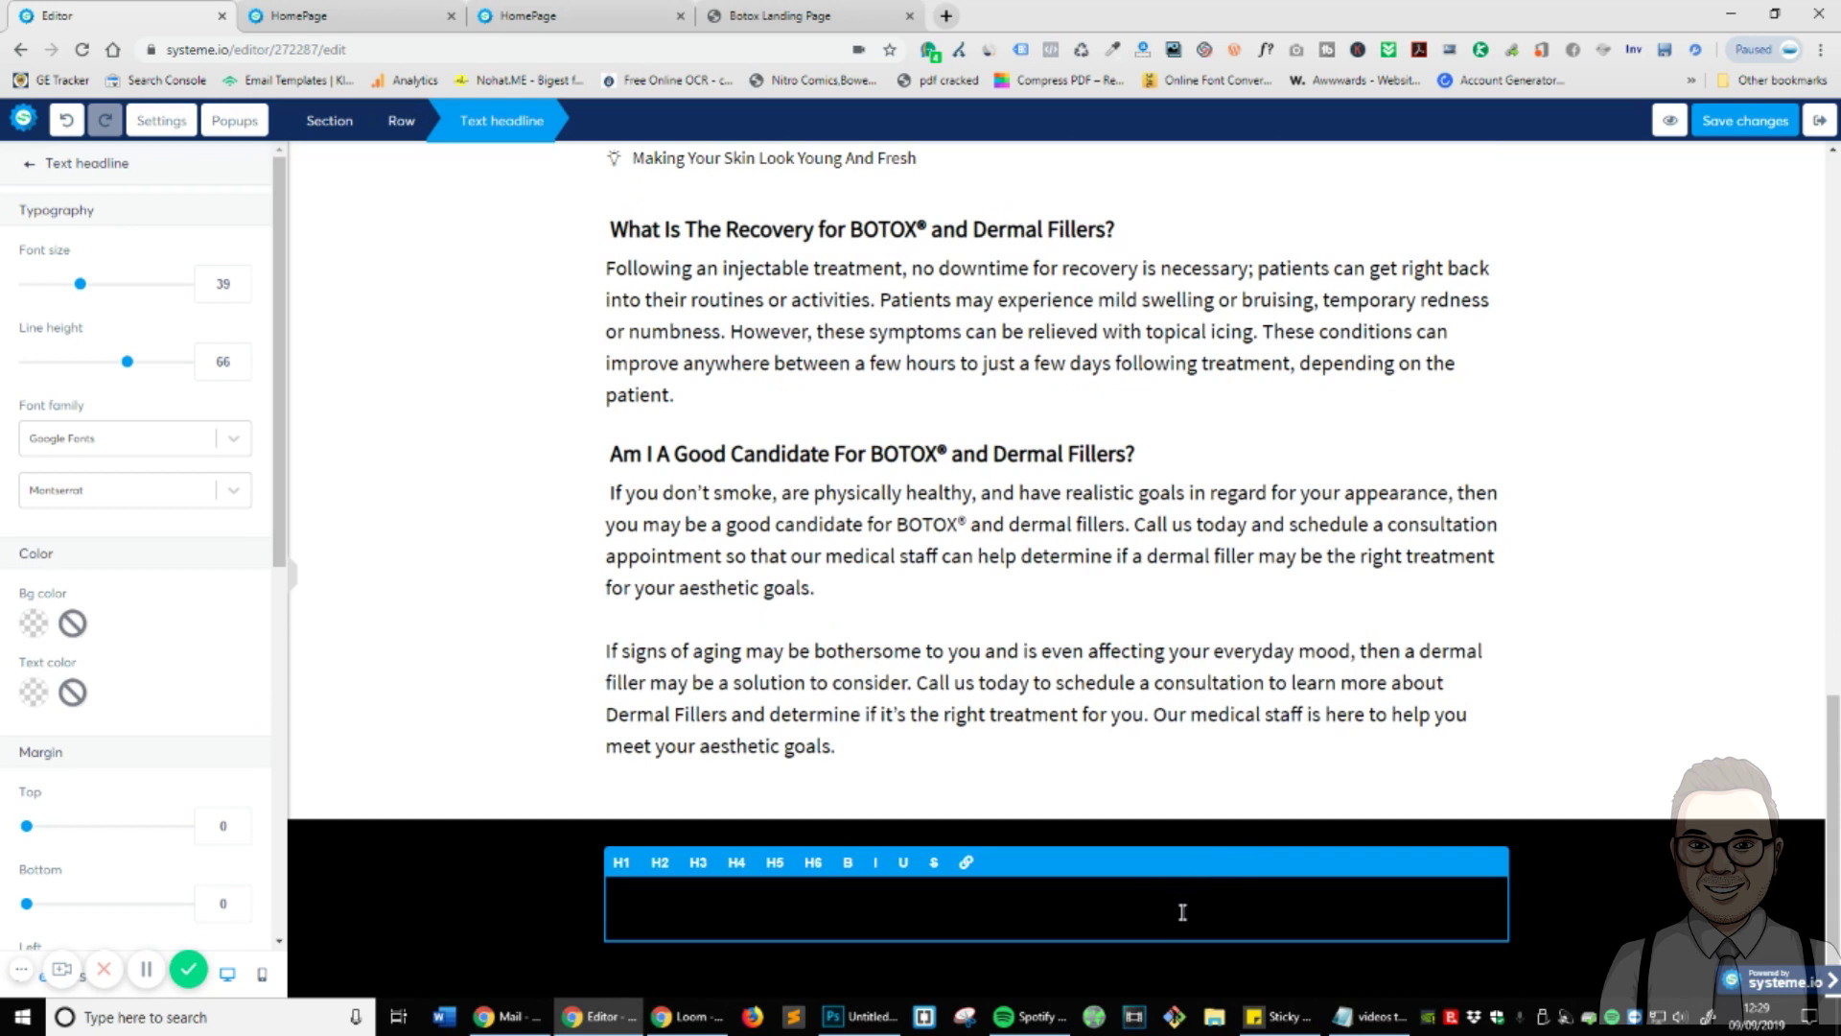
type("C")
key("BackSpace")
type("C")
key("BackSpace")
- Delete the empty headline element from the black section
left_click(1390, 964)
left_click(1493, 864)
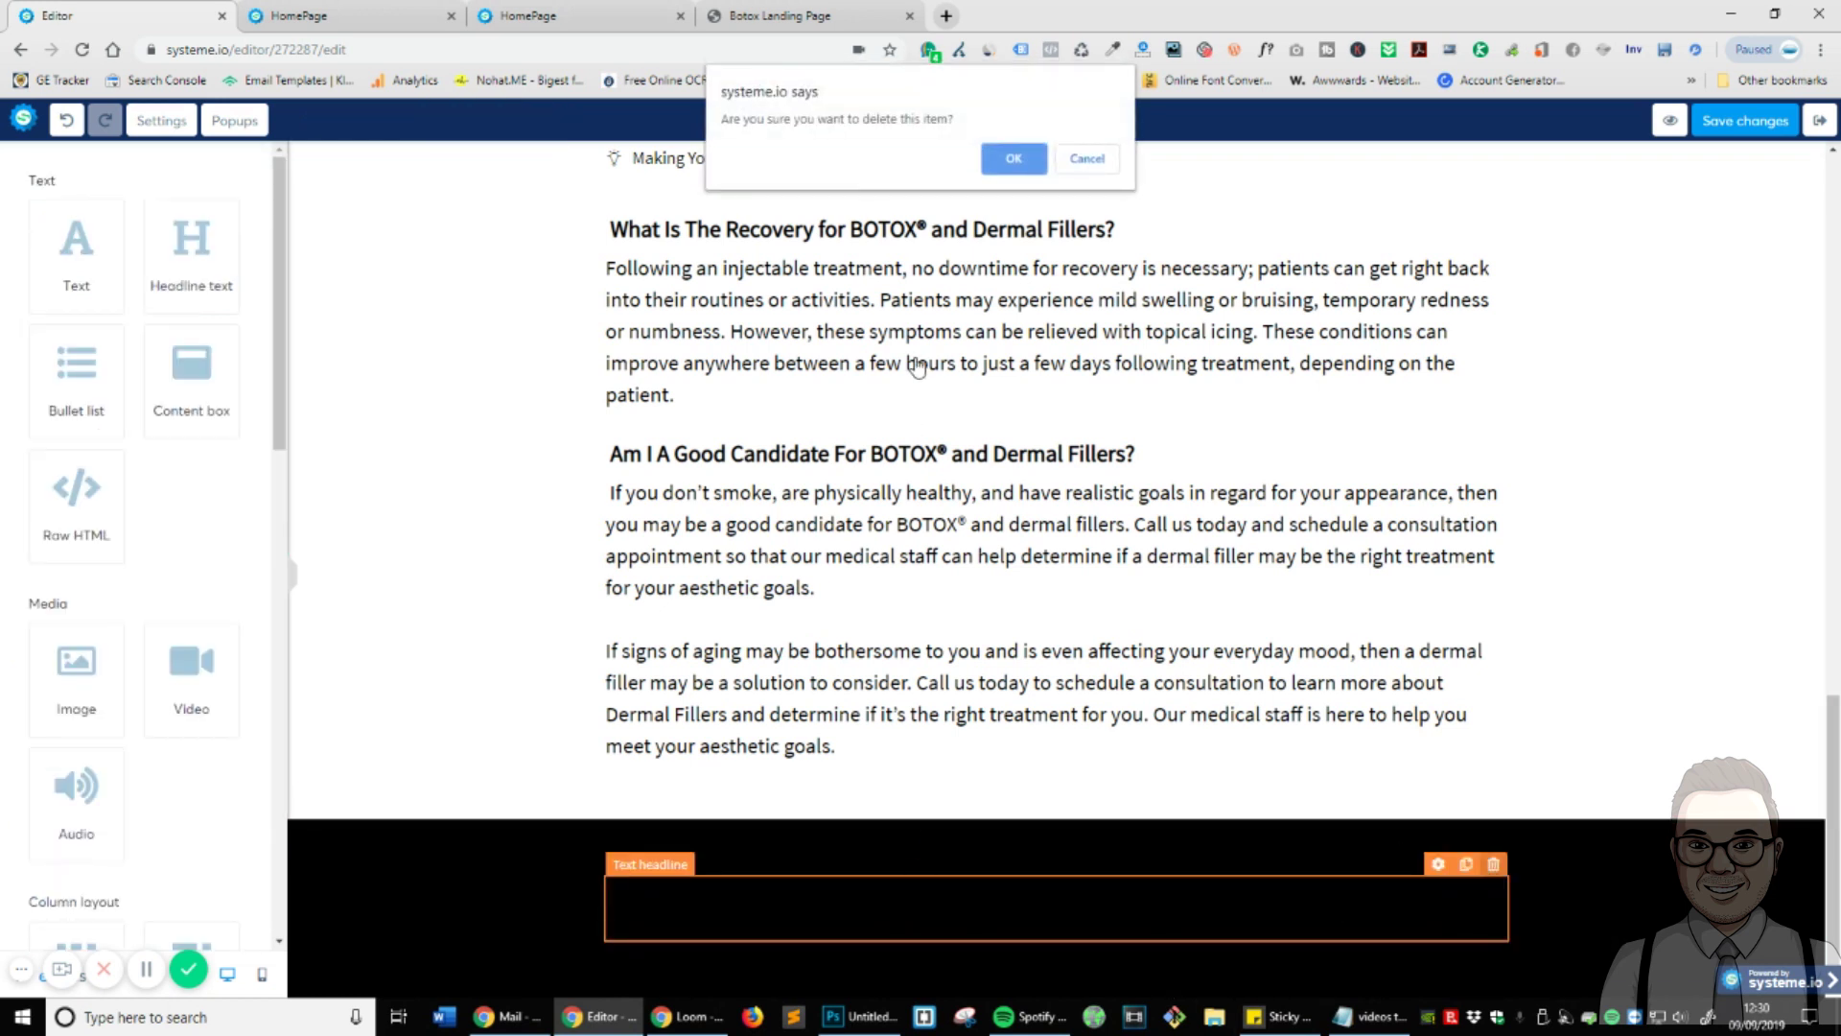
left_click(1026, 161)
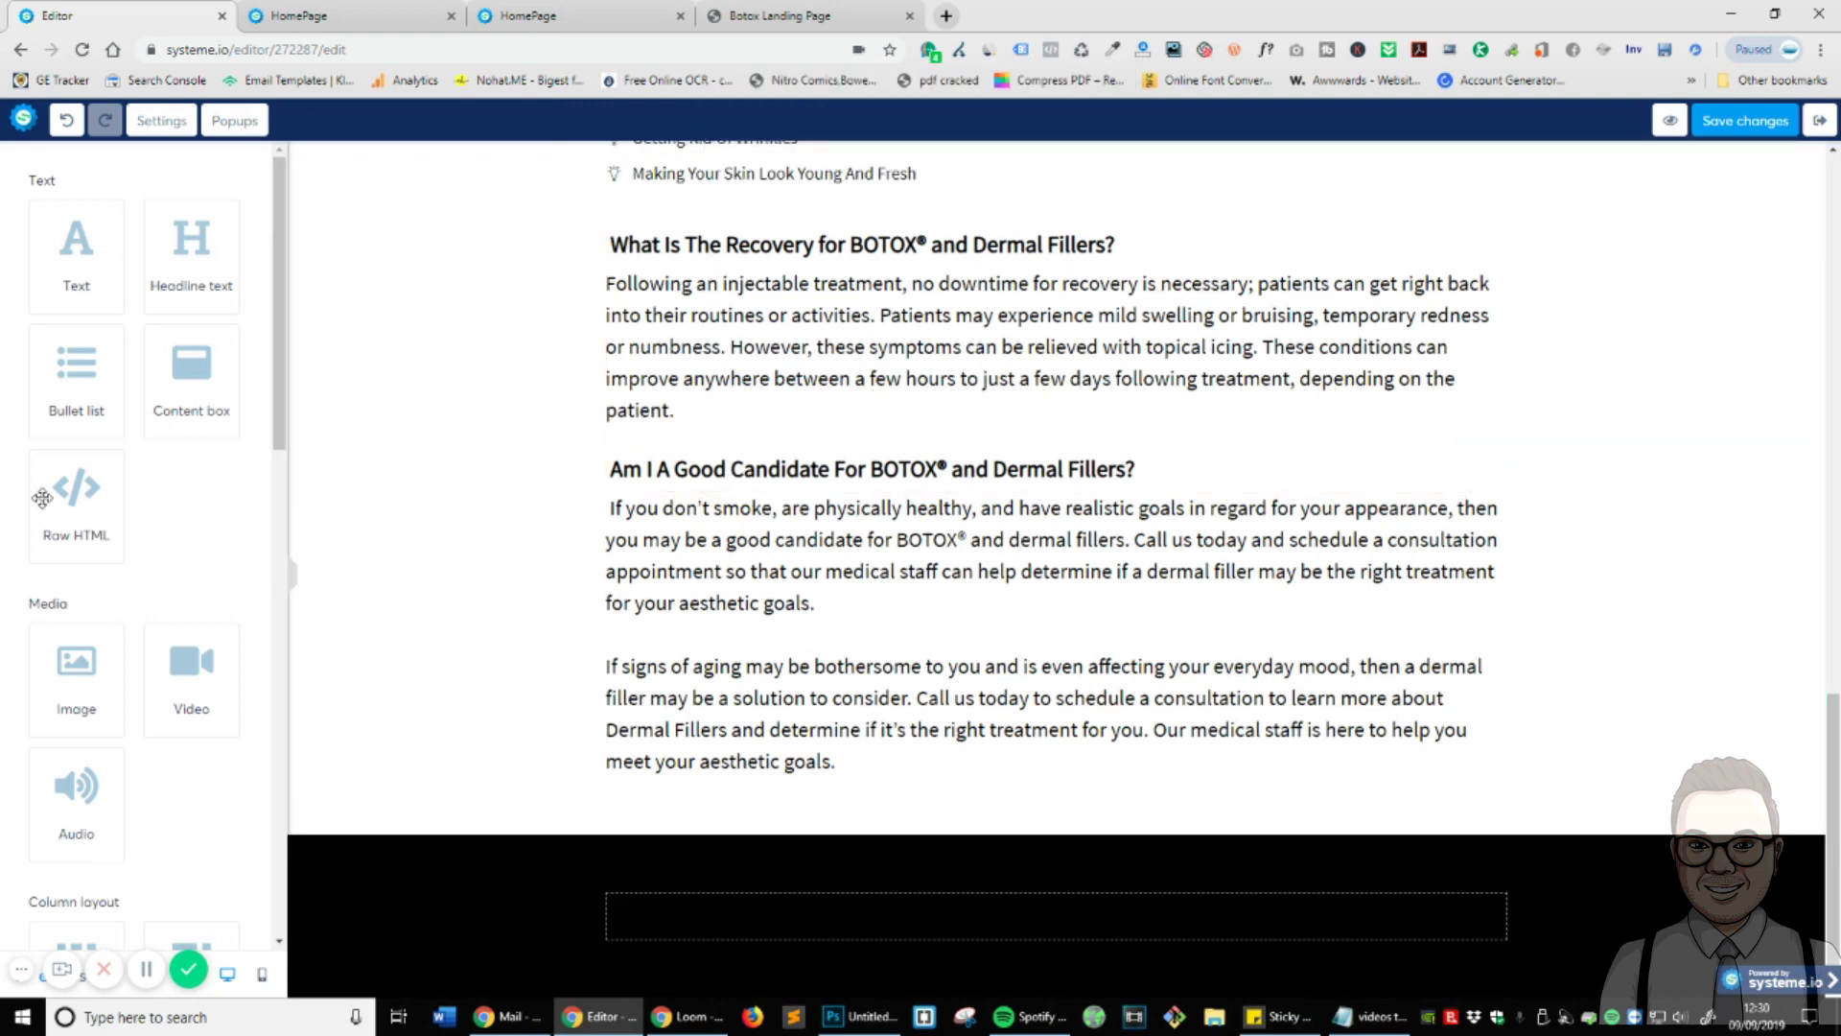
- Add a Headline element to the black section, discarding a trial text block, and clear its placeholder
left_click_drag(62, 265, 972, 918)
left_click(841, 920)
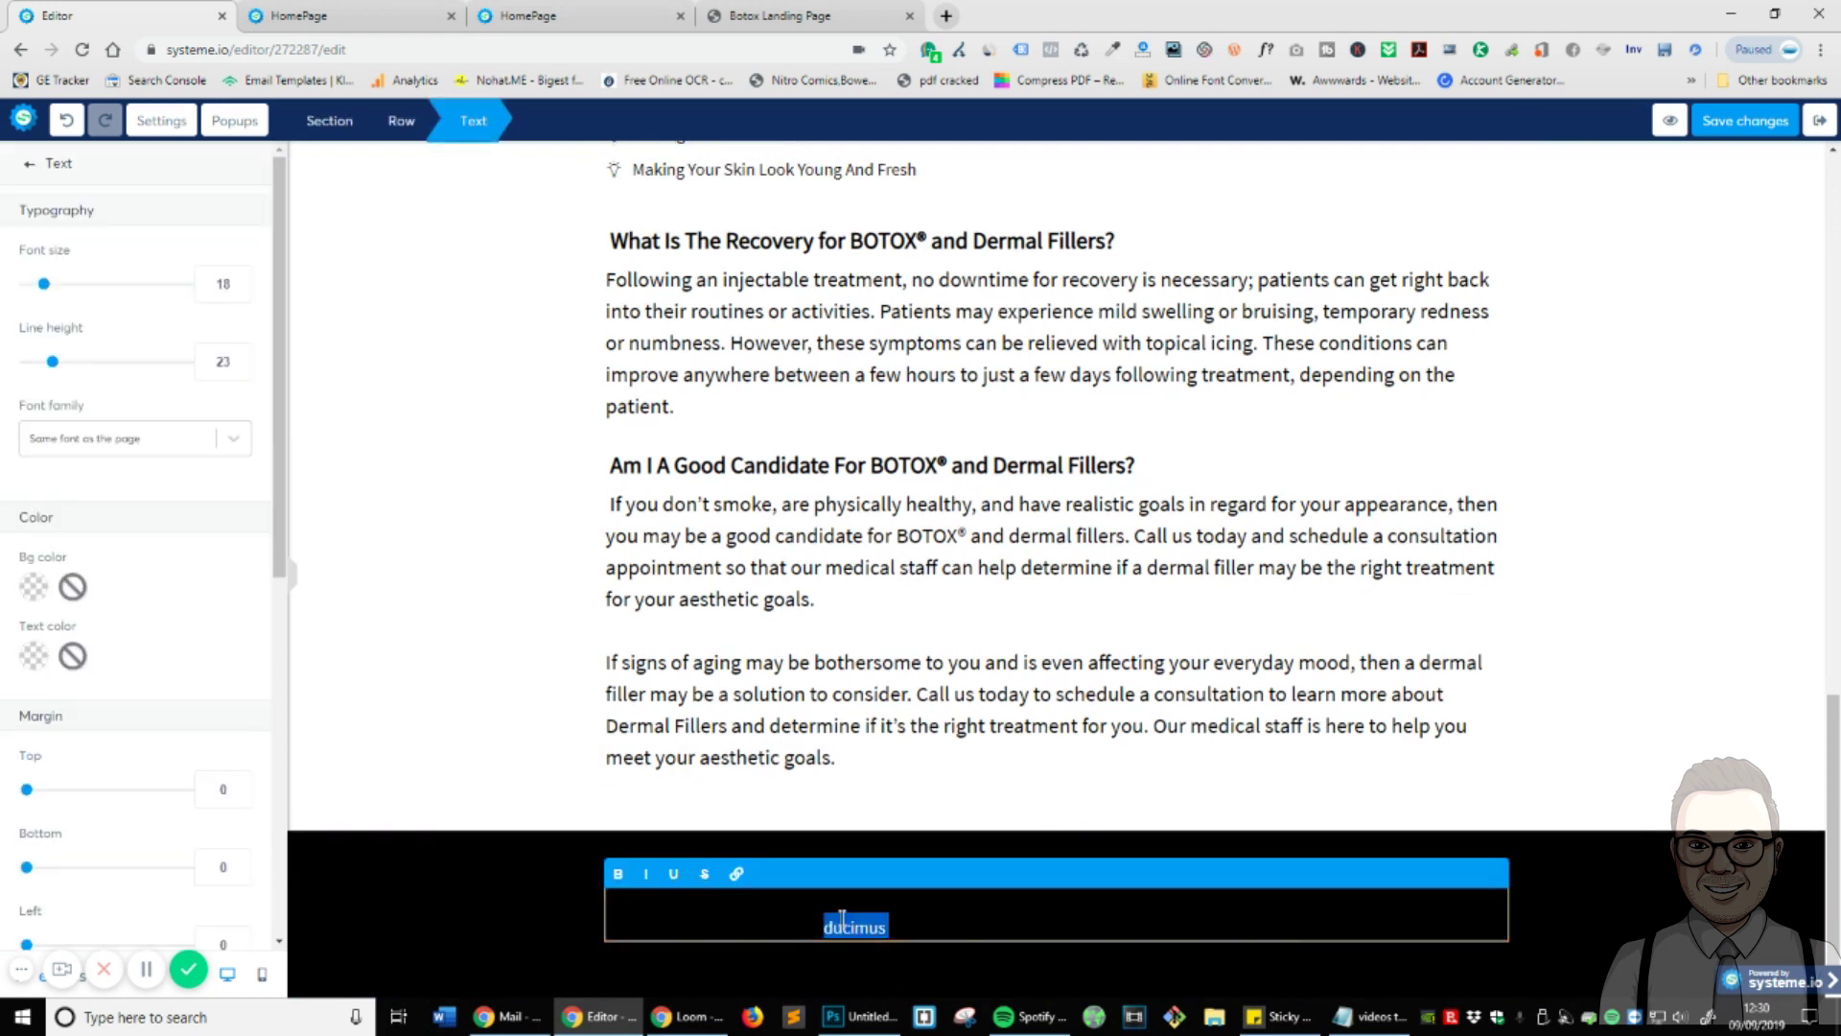
key("Delete")
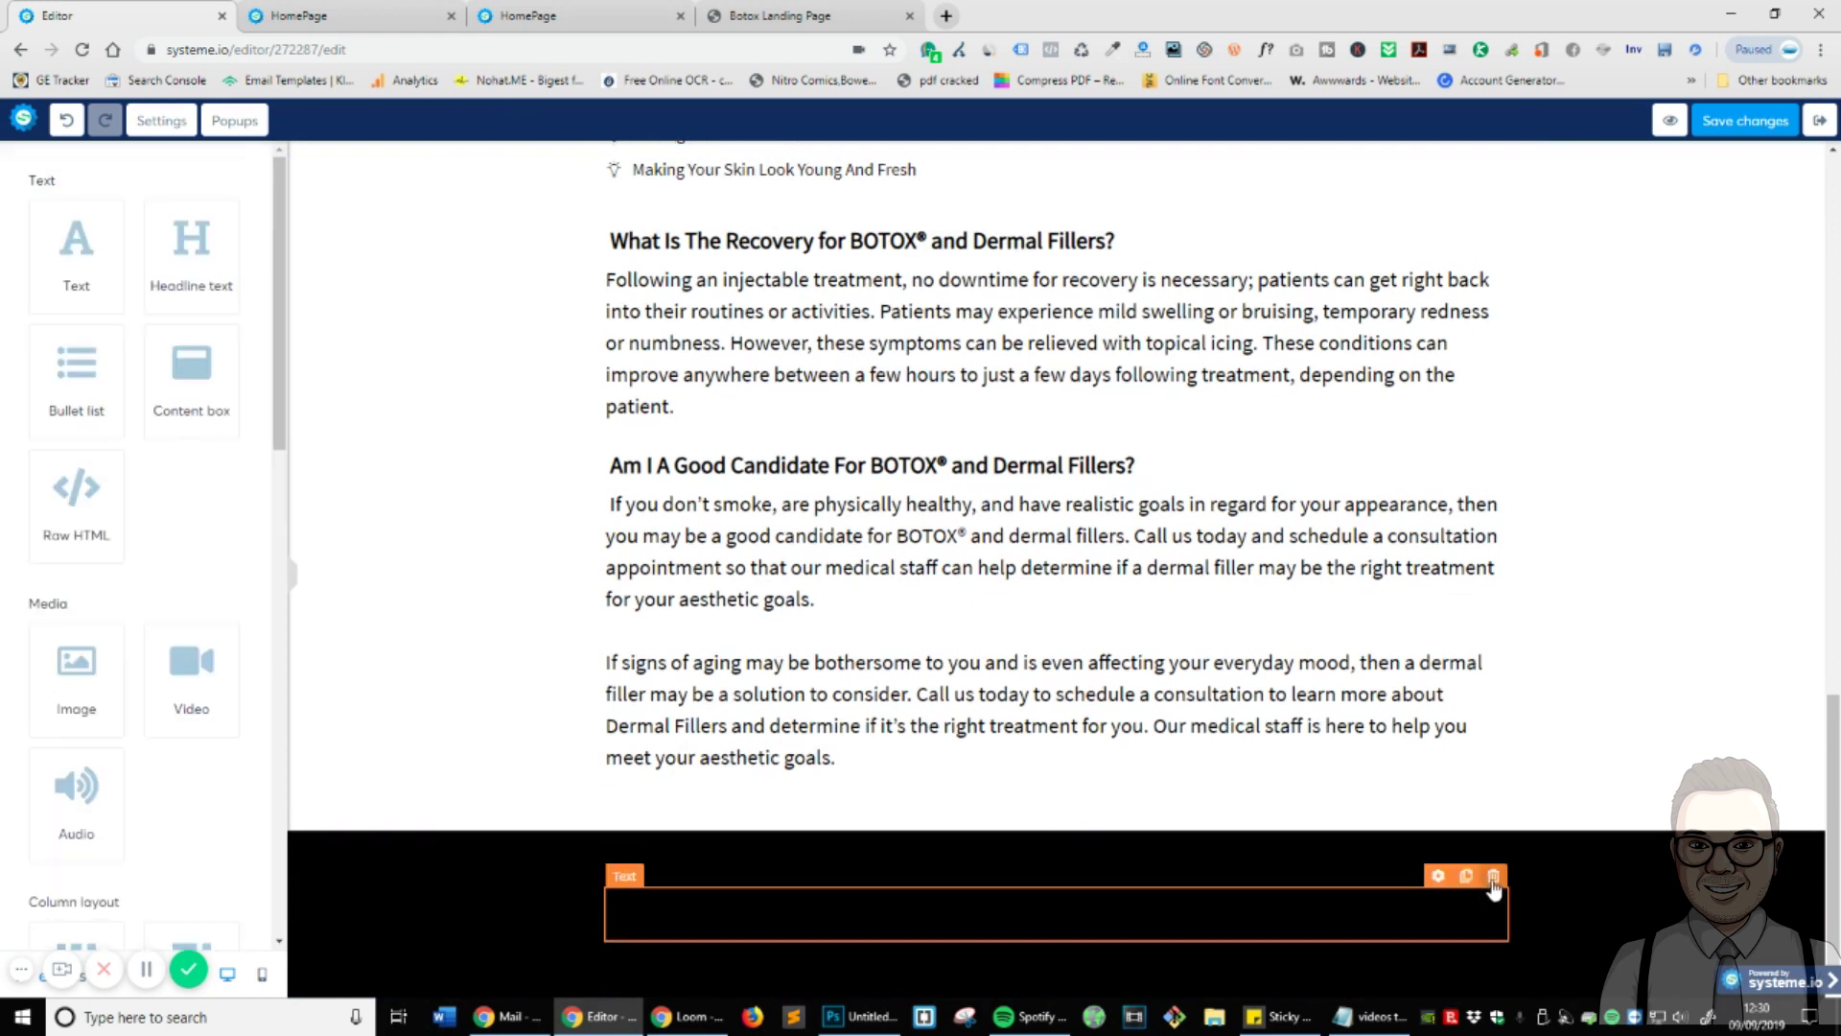
left_click(1494, 875)
left_click(1014, 160)
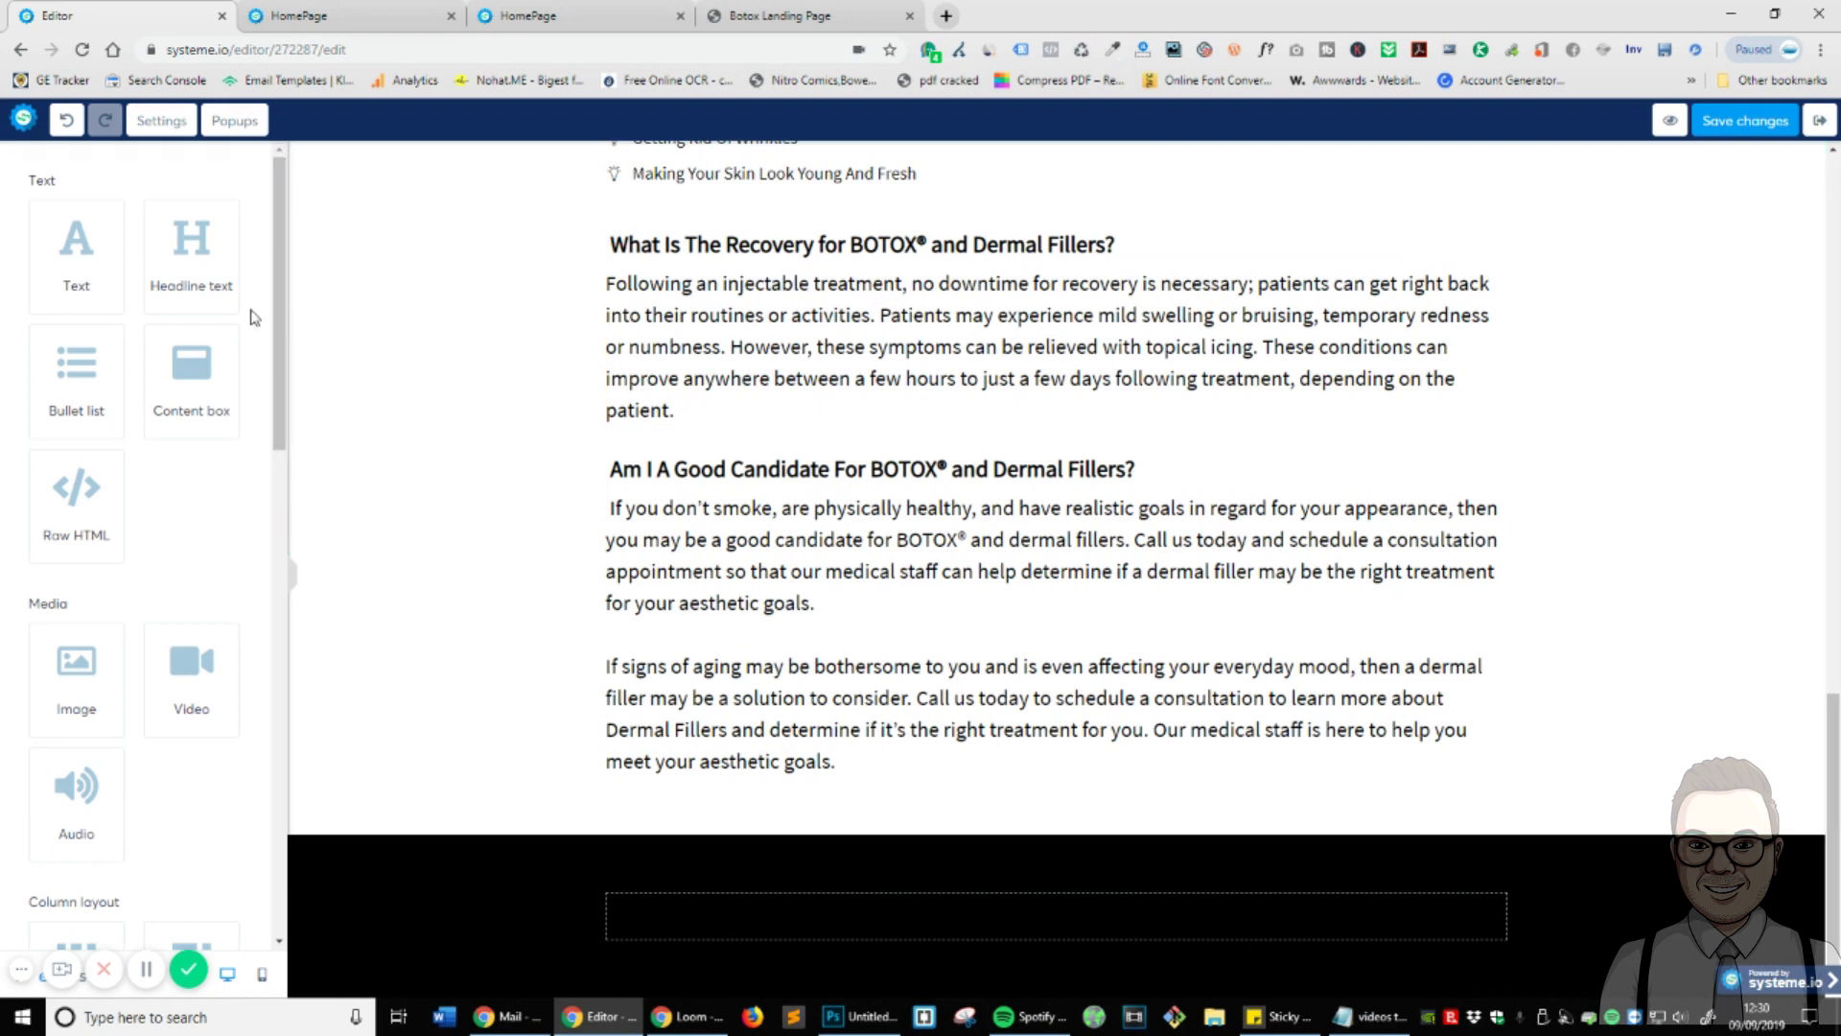
left_click_drag(203, 257, 1163, 900)
left_click(1165, 897)
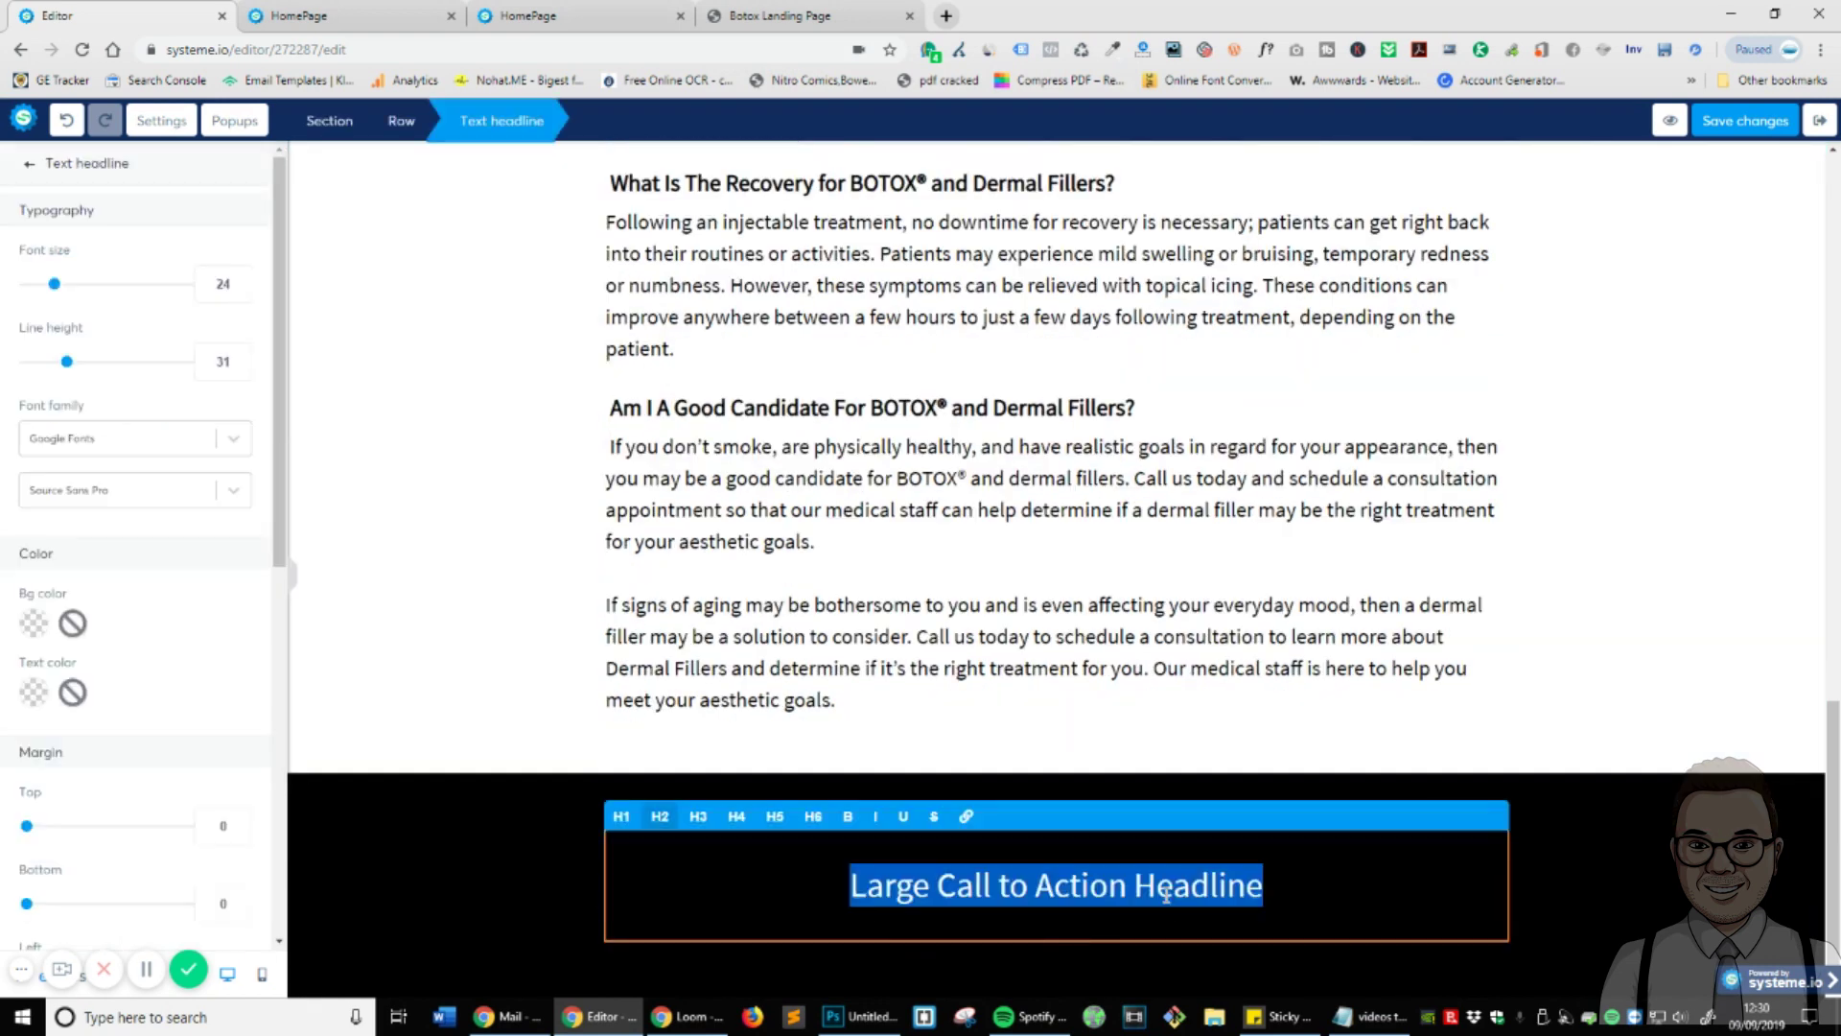
key("Delete")
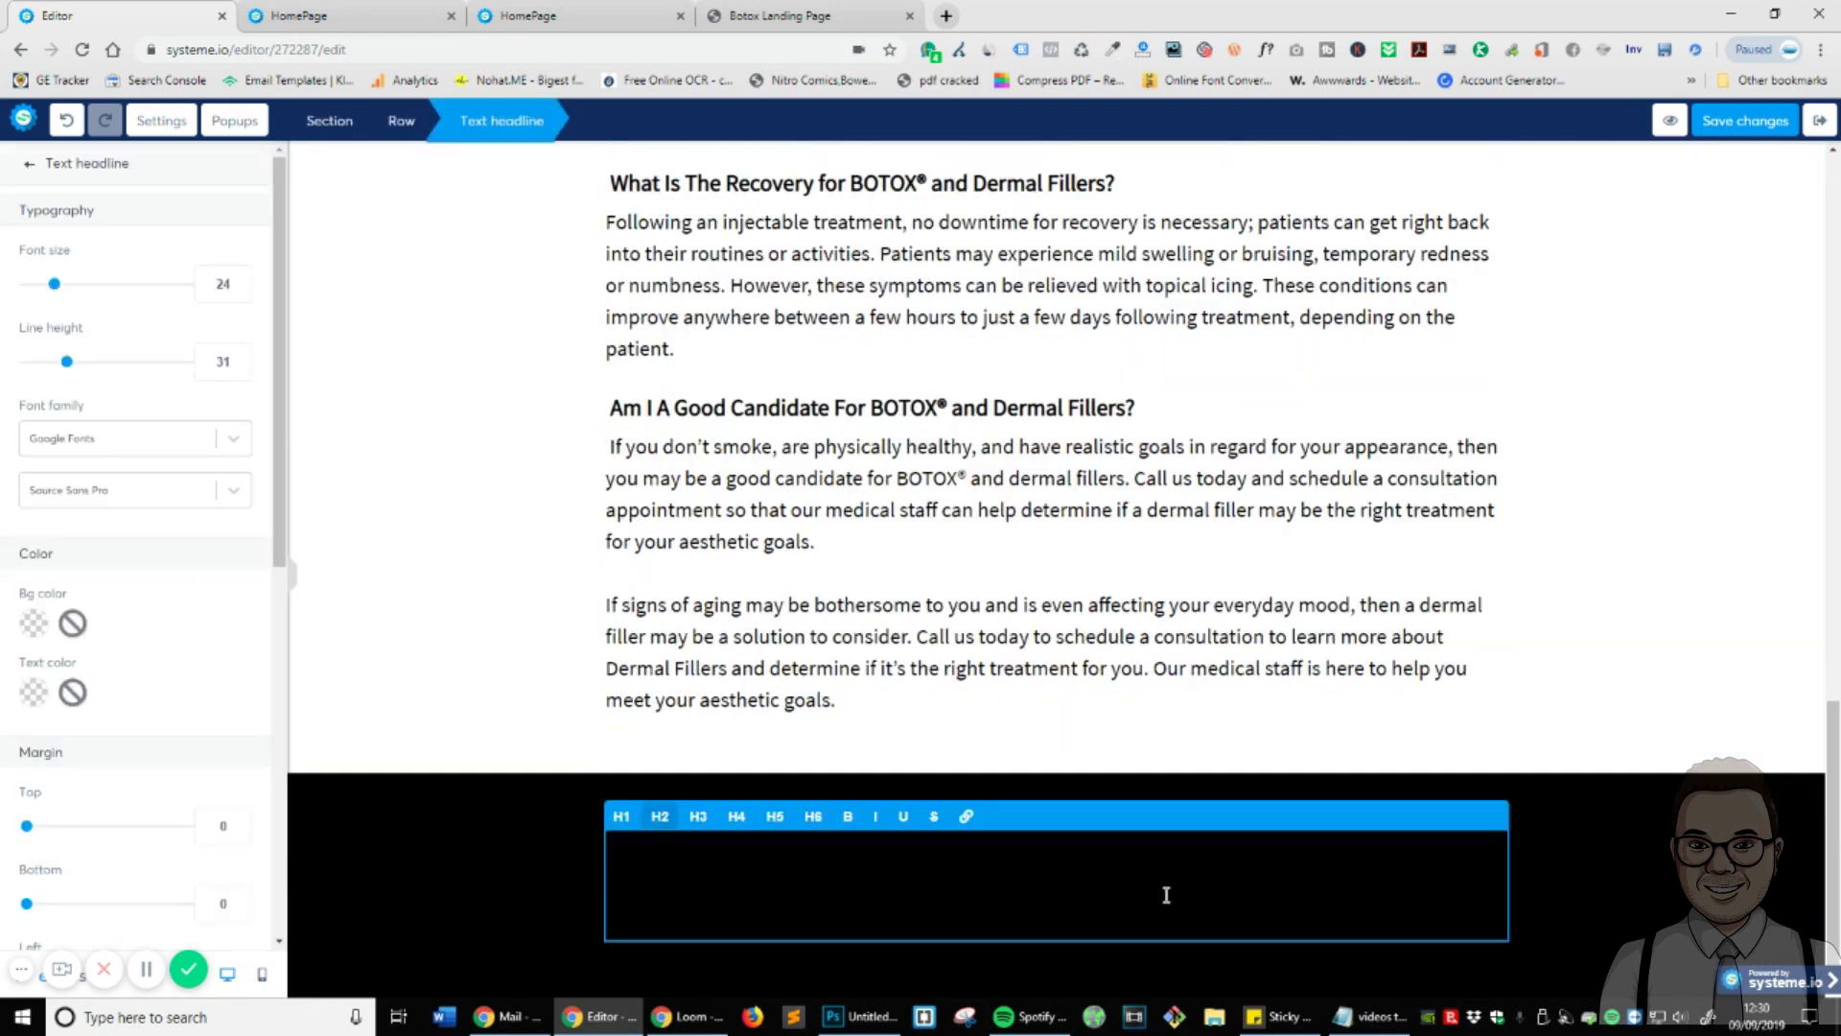
- Write 'CONTACT US FOR A FREE NO OBLGIATION QUOTE!' in white in the headline
type("CONTACT US")
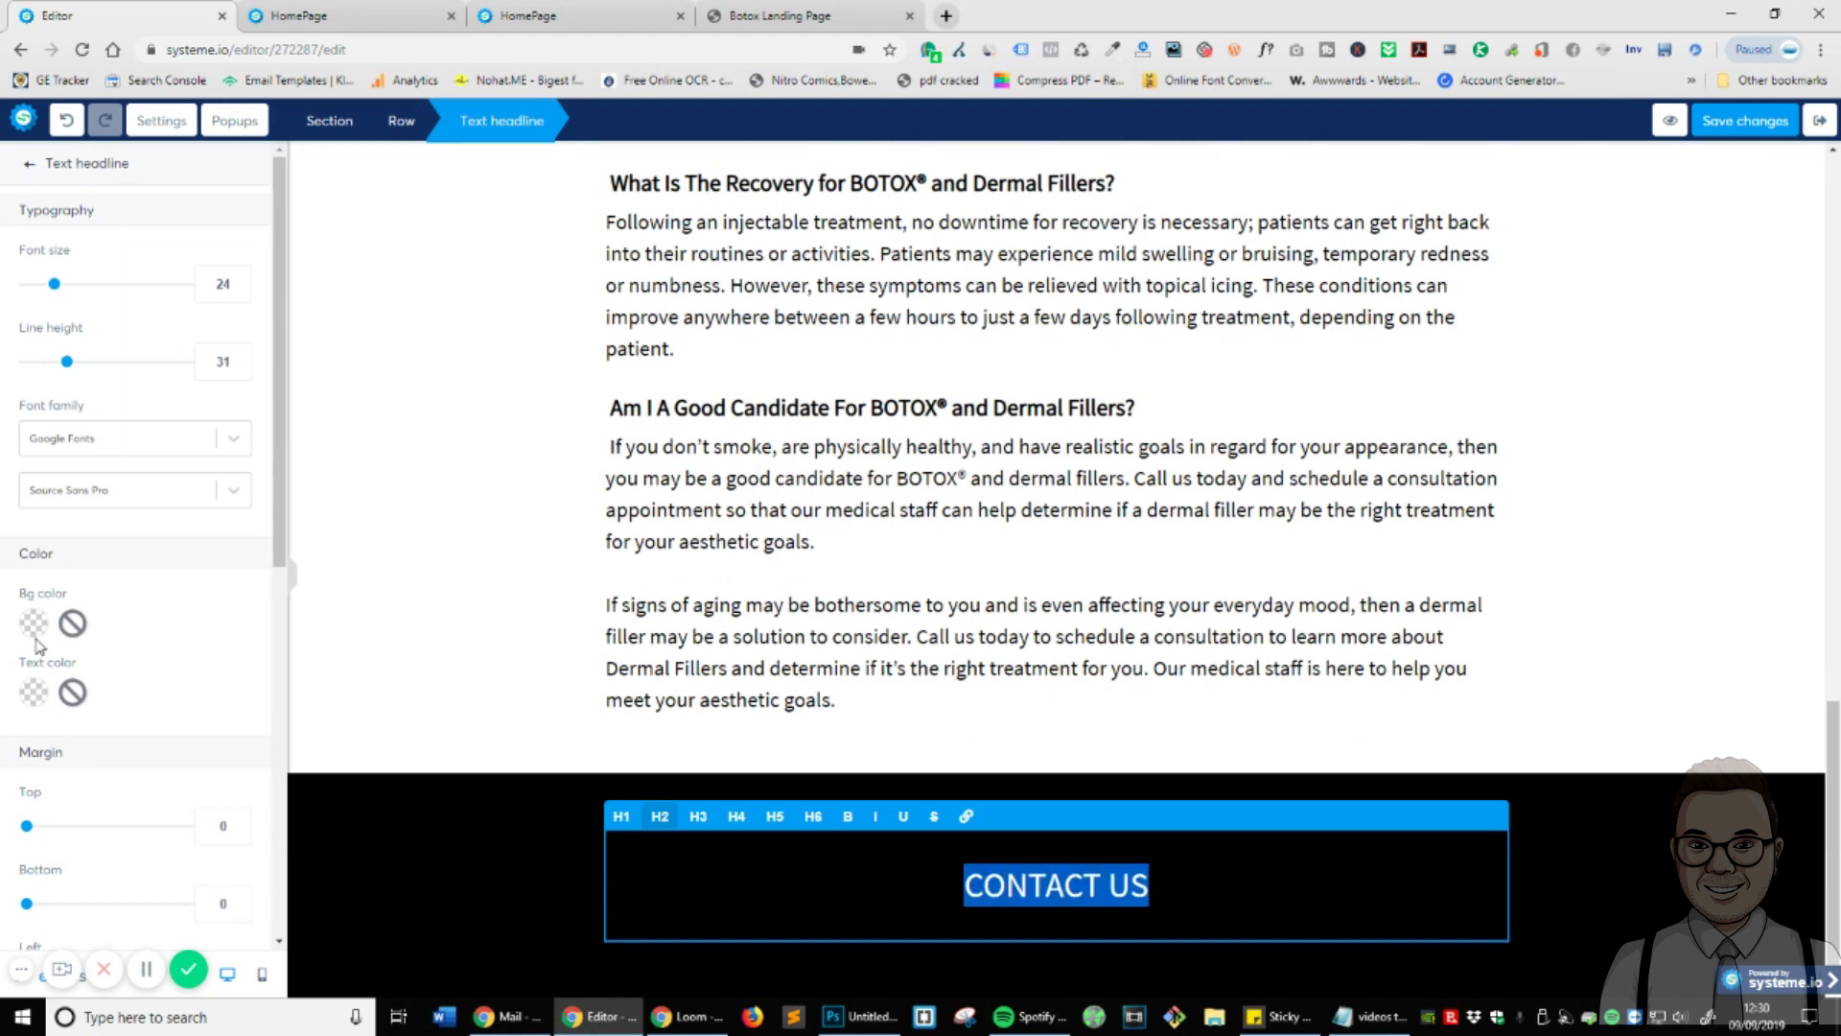
left_click(34, 693)
left_click(48, 731)
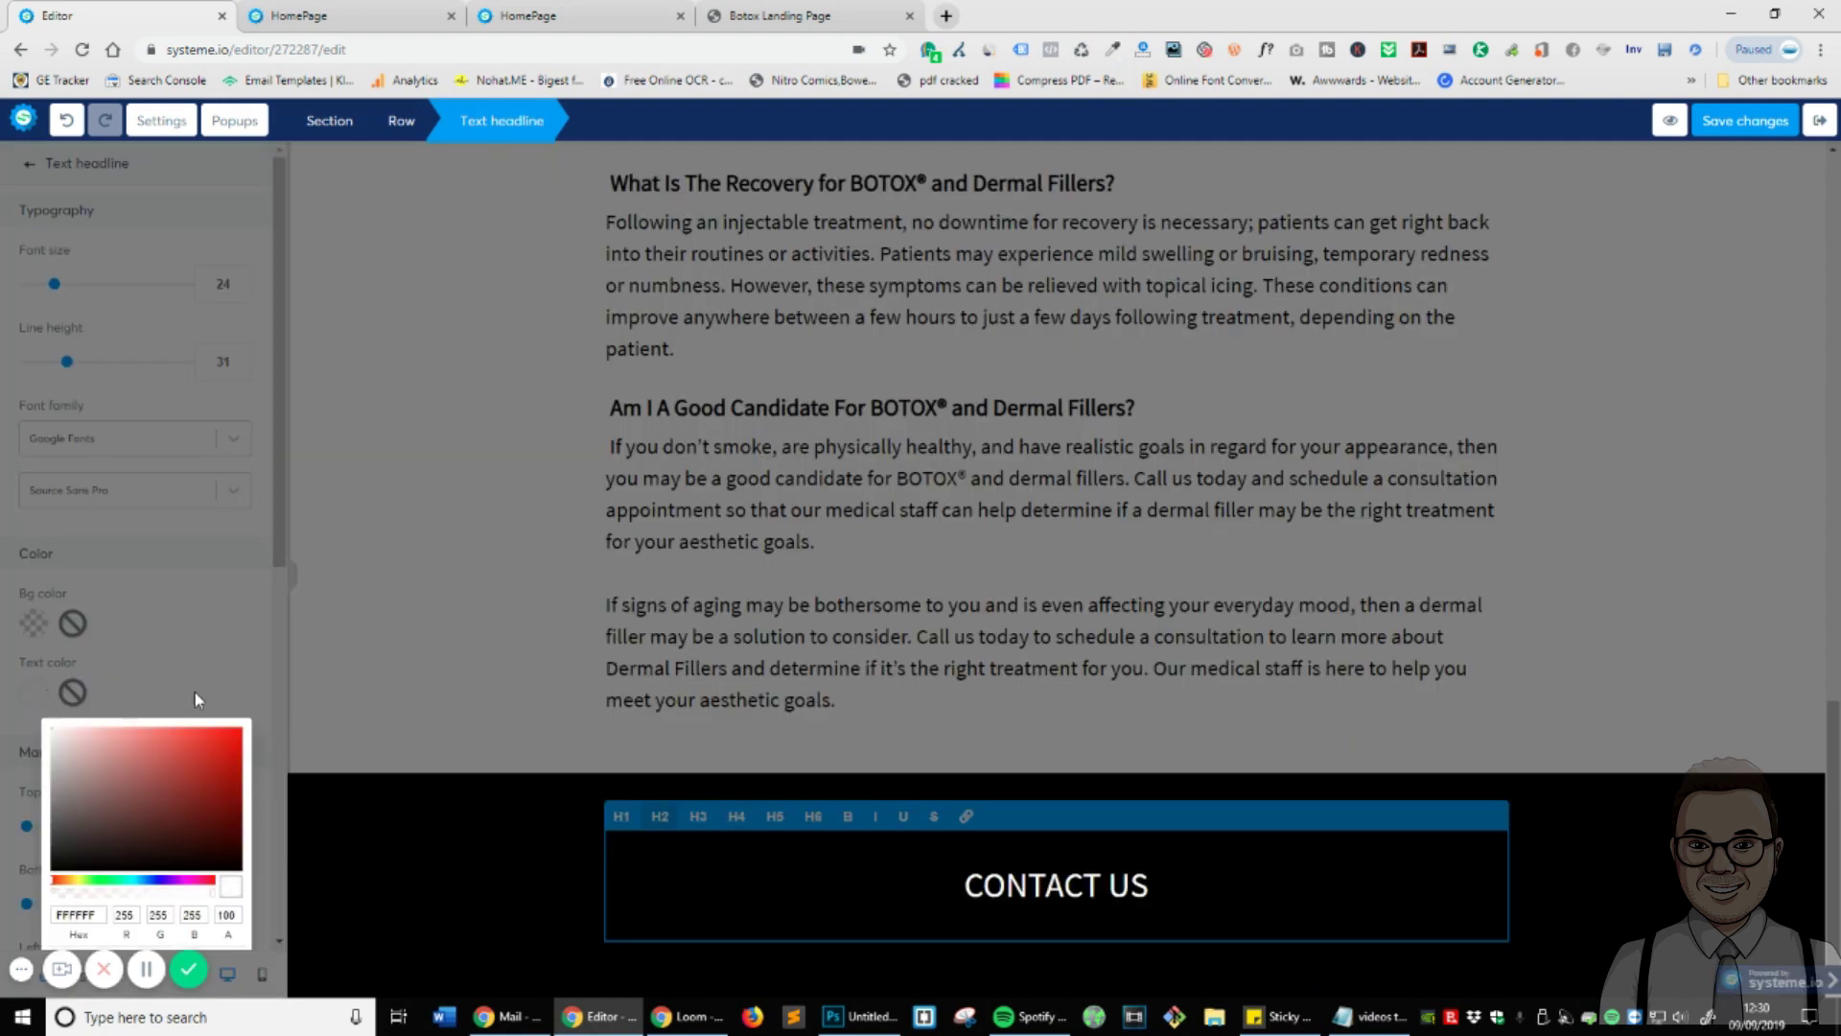
left_click(991, 902)
left_click(1193, 896)
type("F")
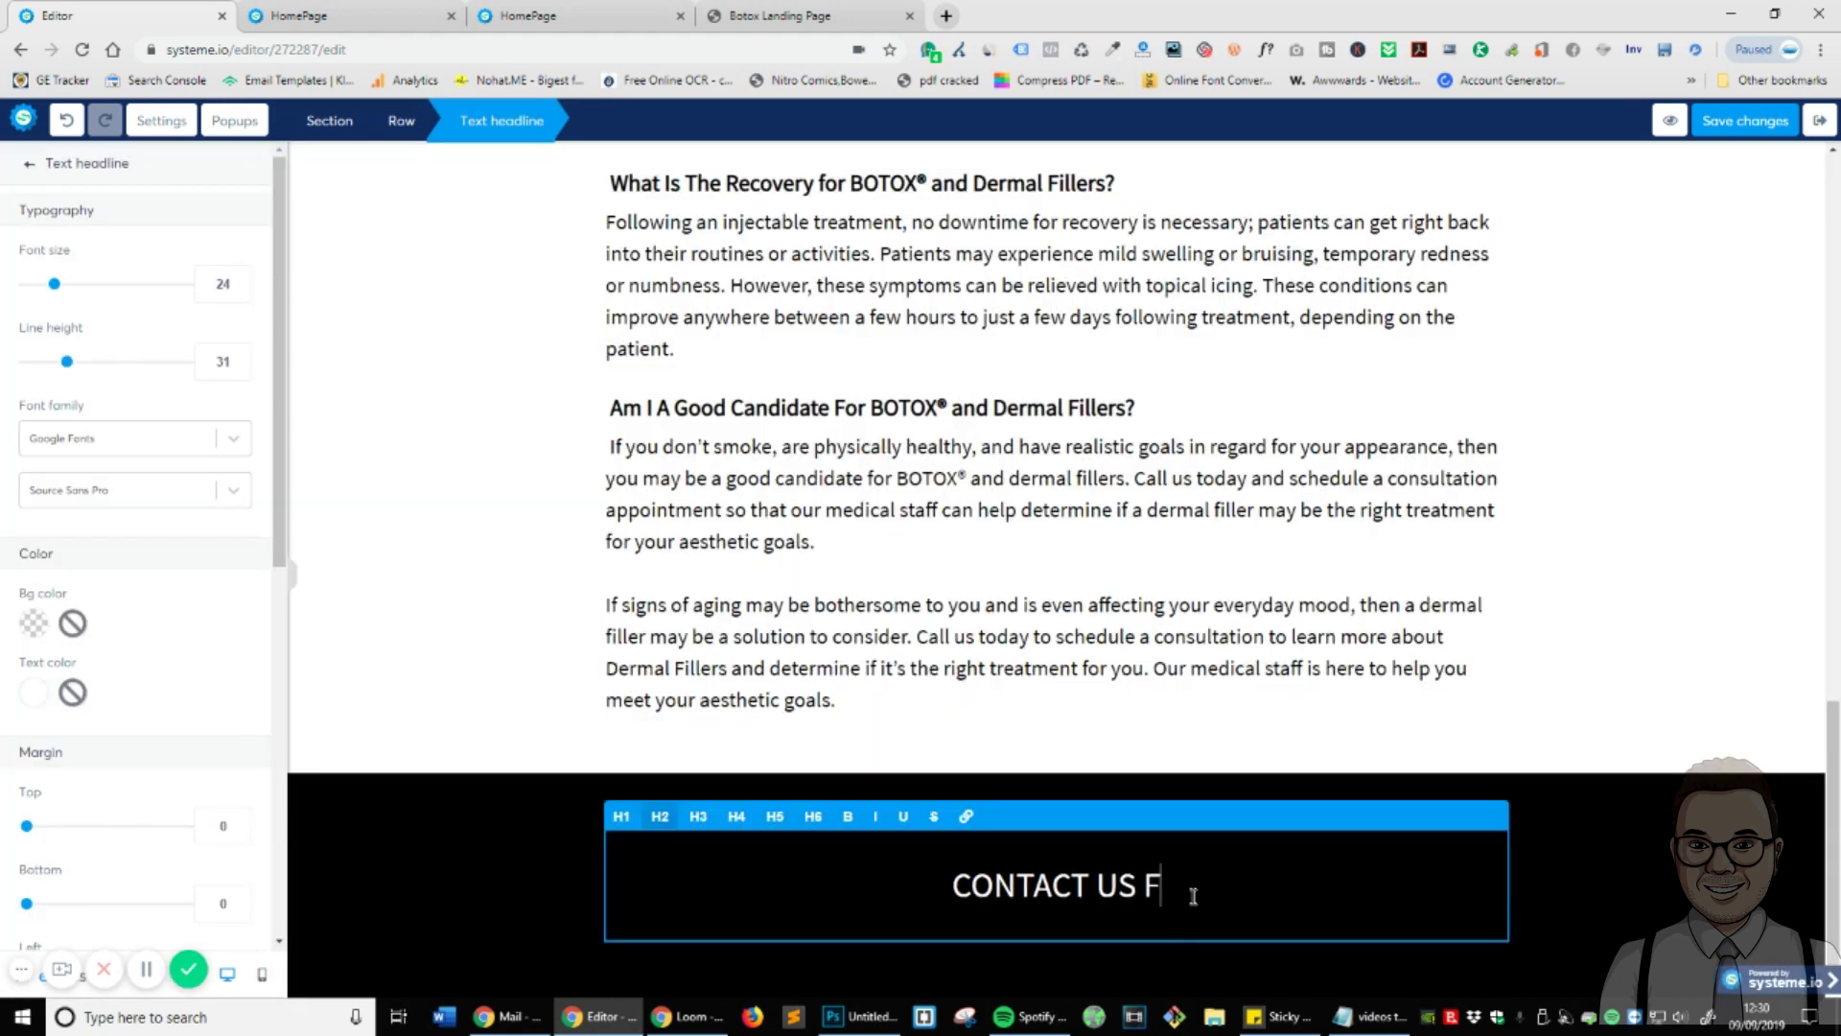
type("OR A FREE NO ")
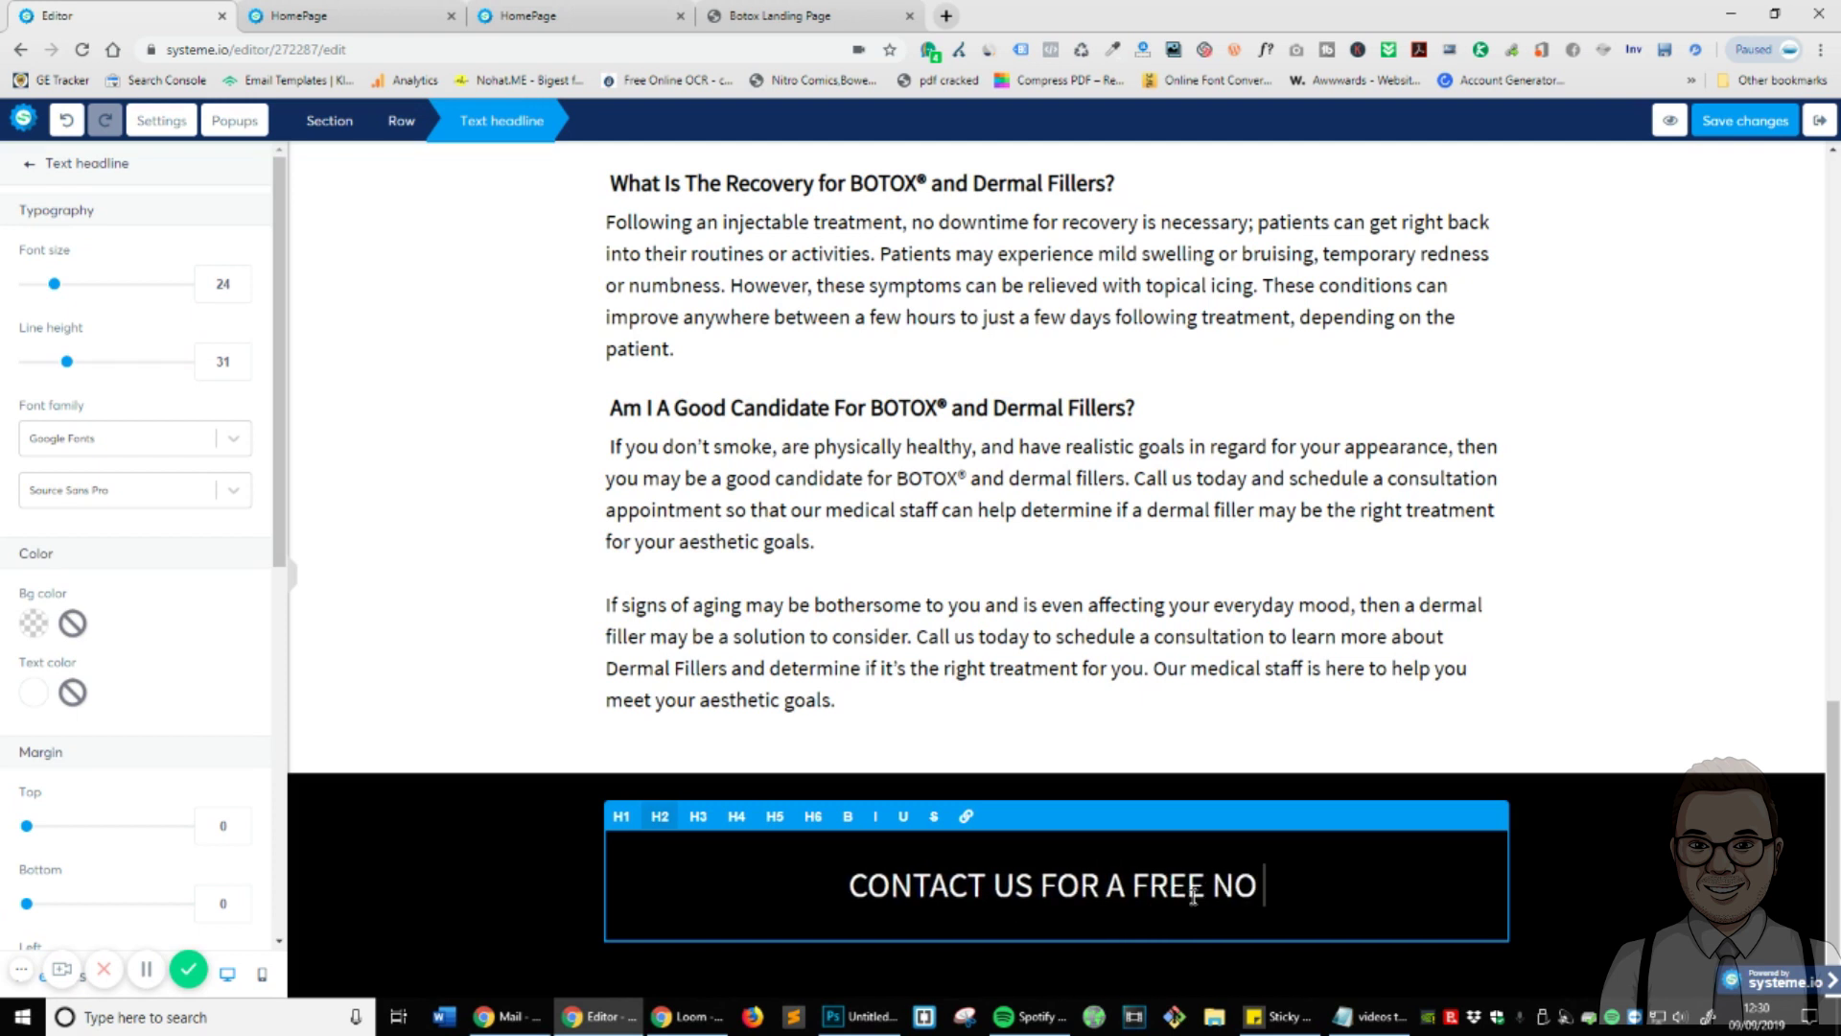
type("OBLGIATION QUOTE!")
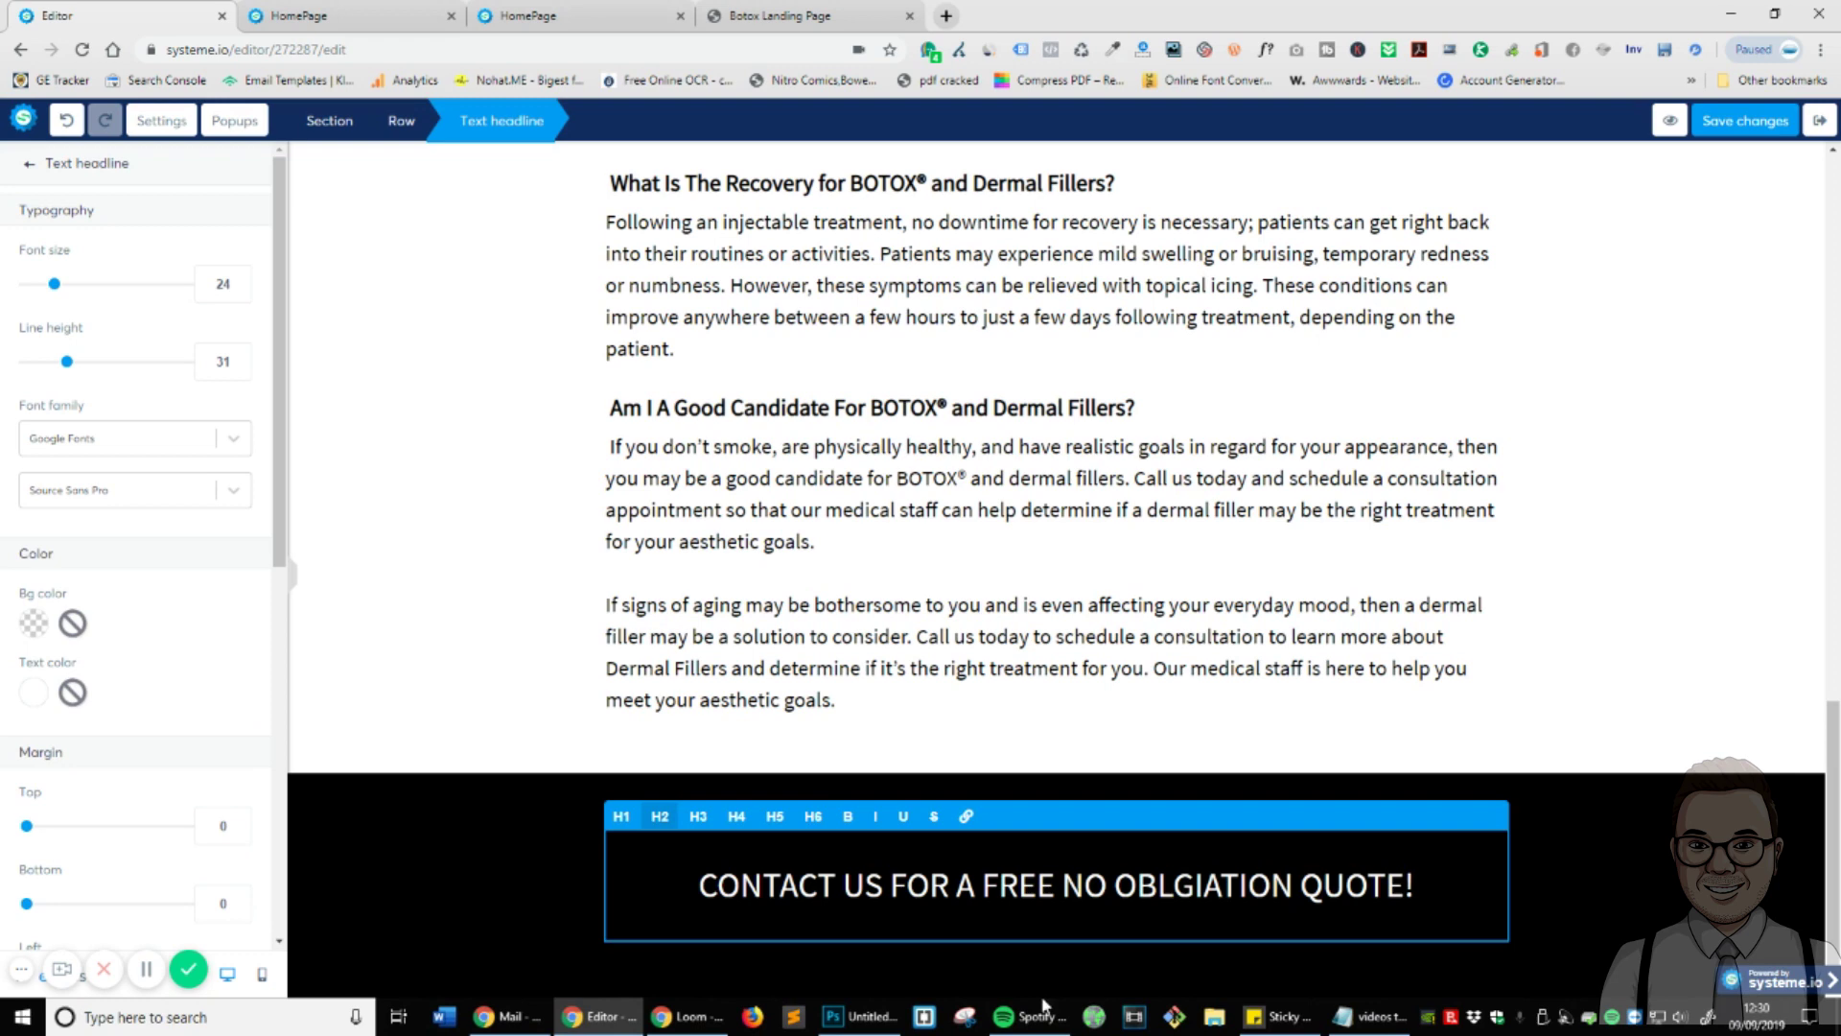
- Set the headline to font size 38 and line height 58
key("ctrl+a")
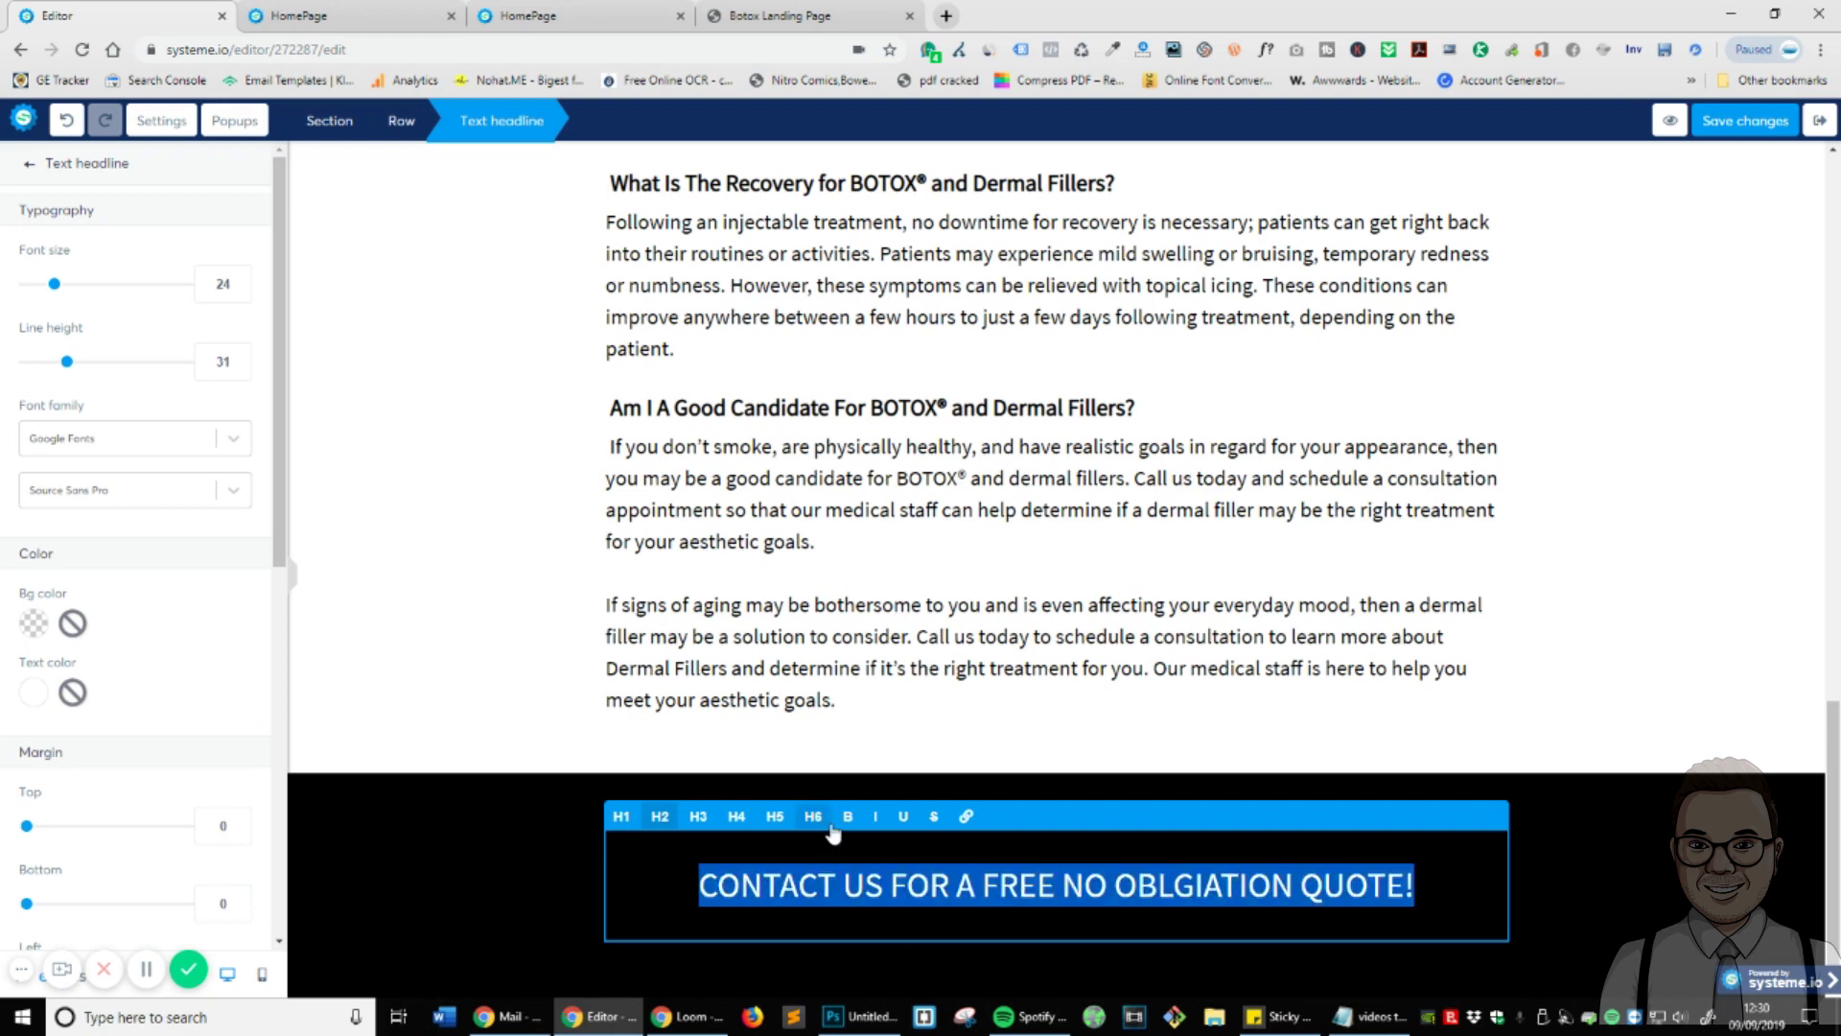
left_click_drag(53, 284, 79, 284)
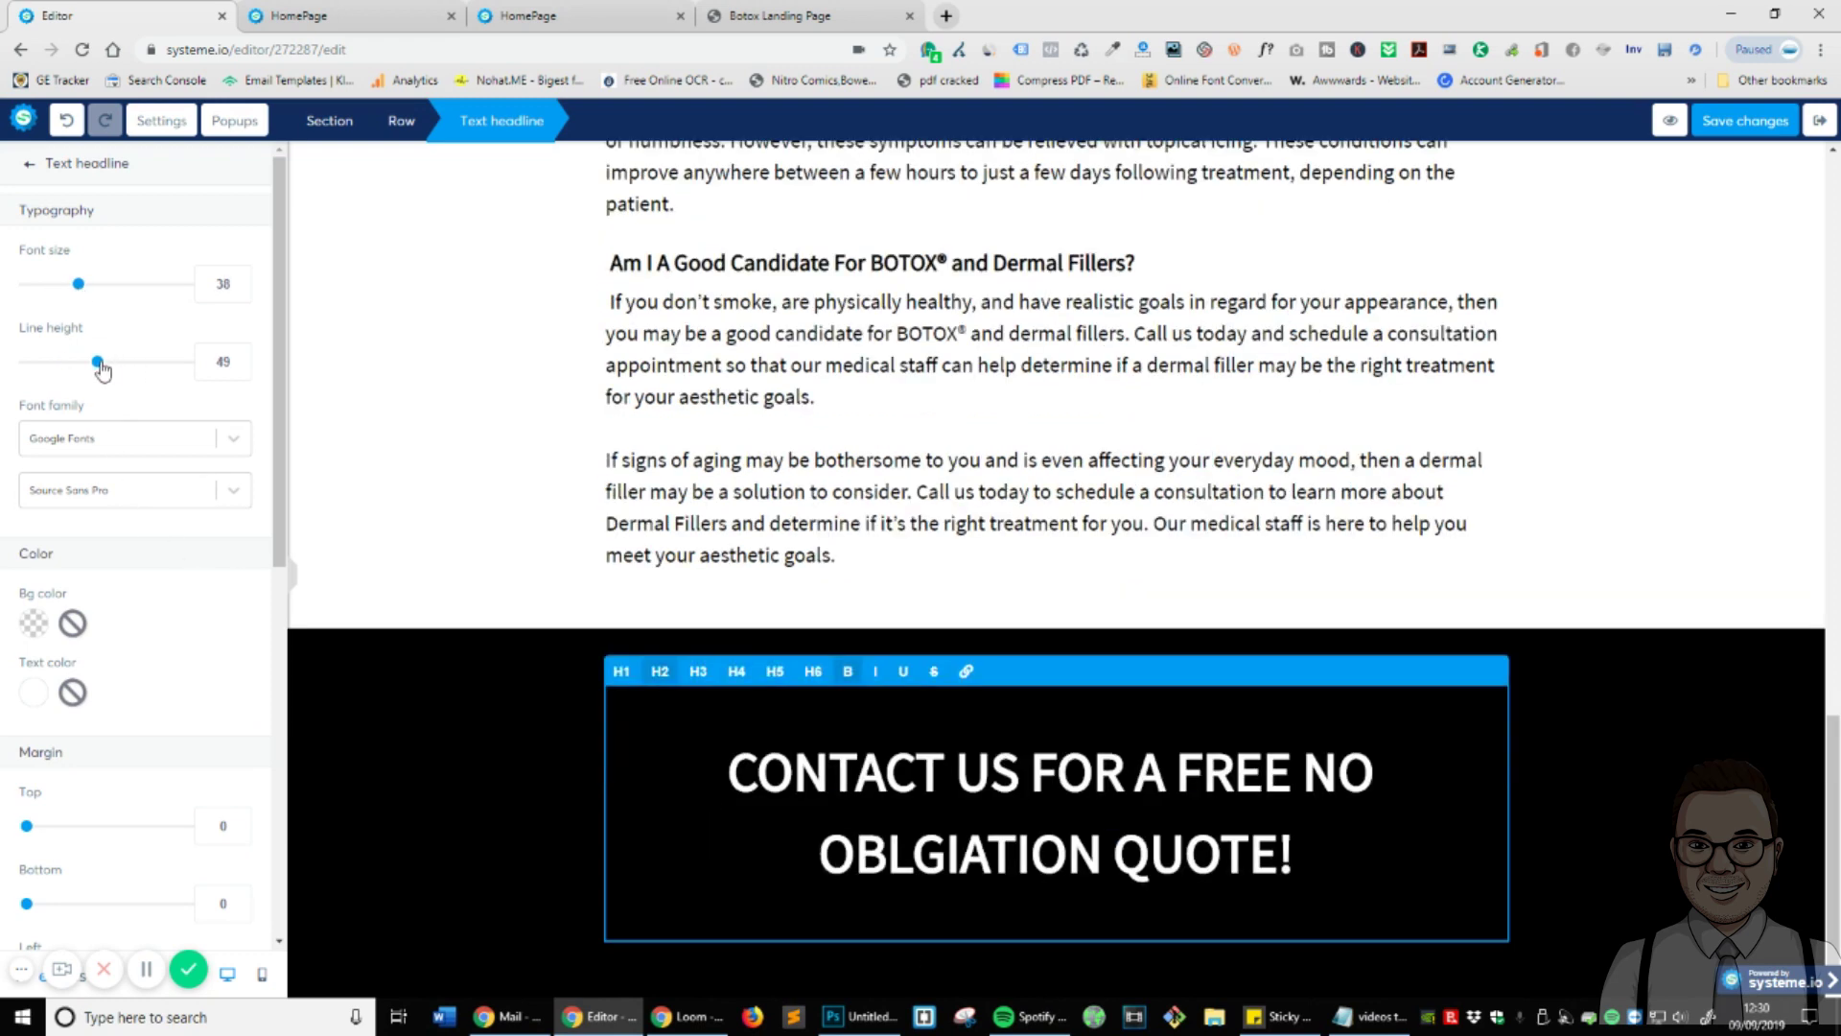
left_click_drag(97, 362, 113, 370)
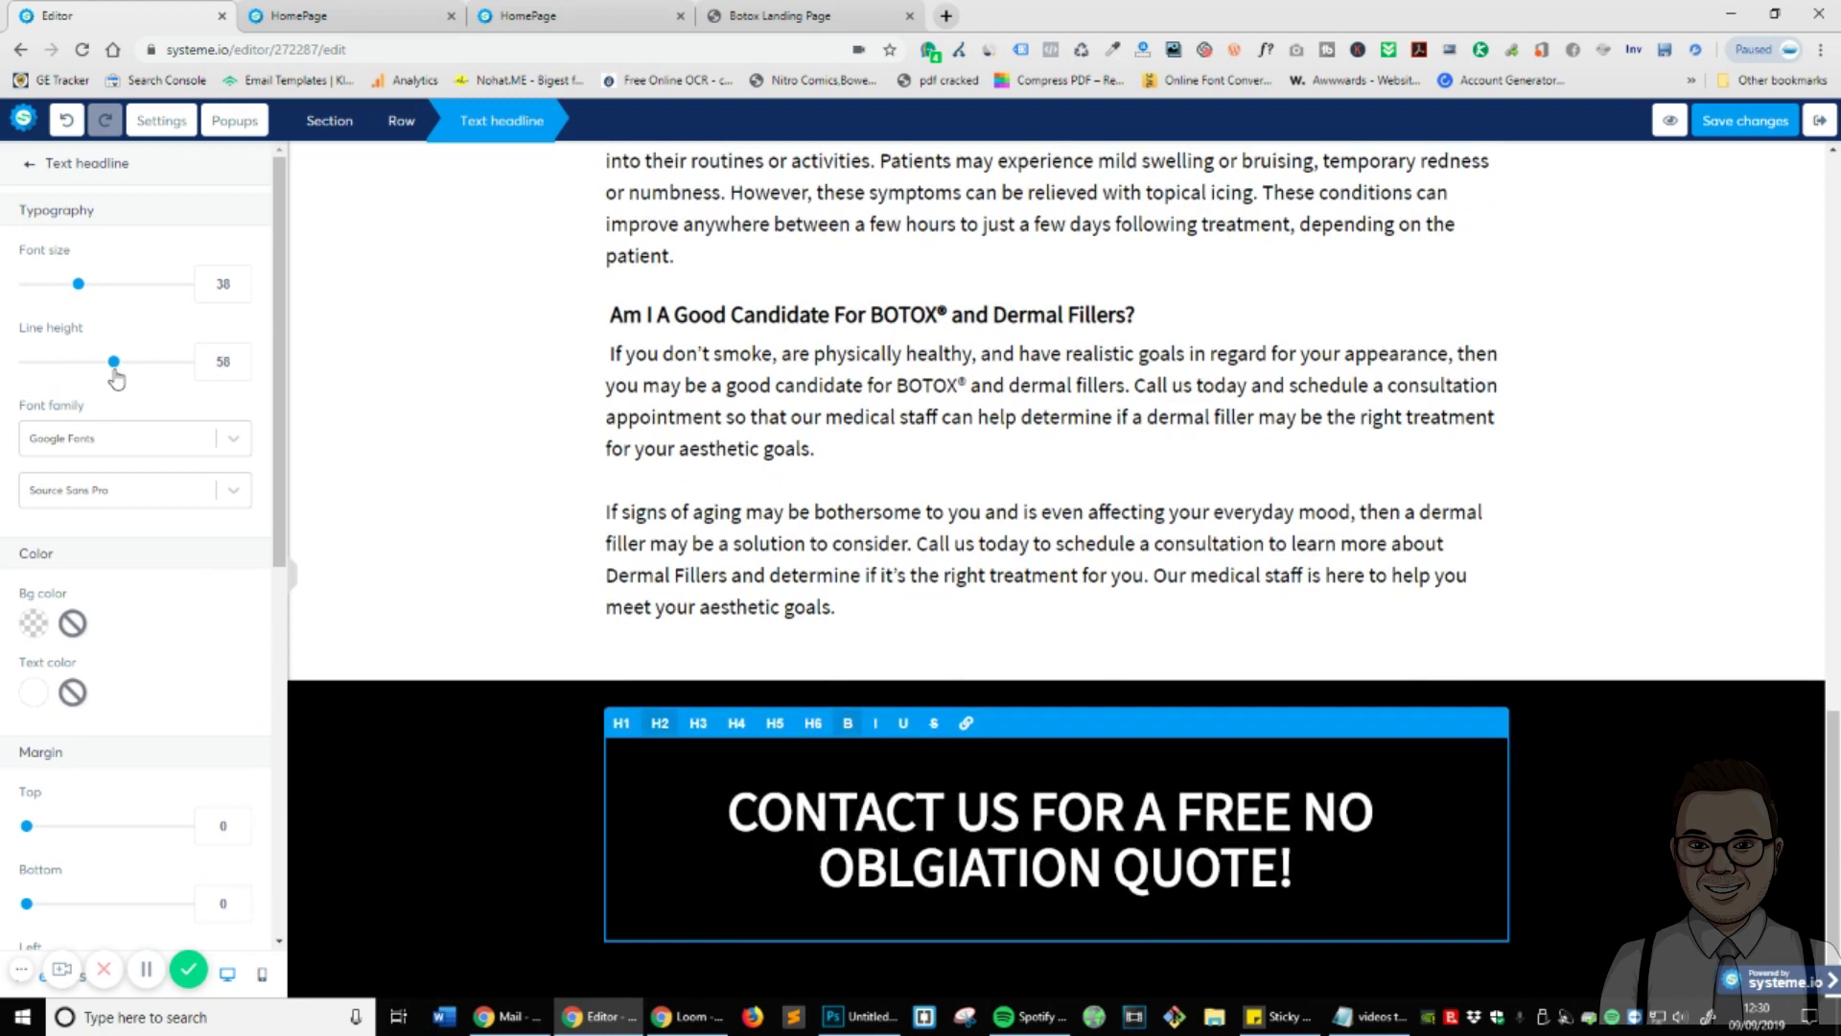
left_click(1676, 767)
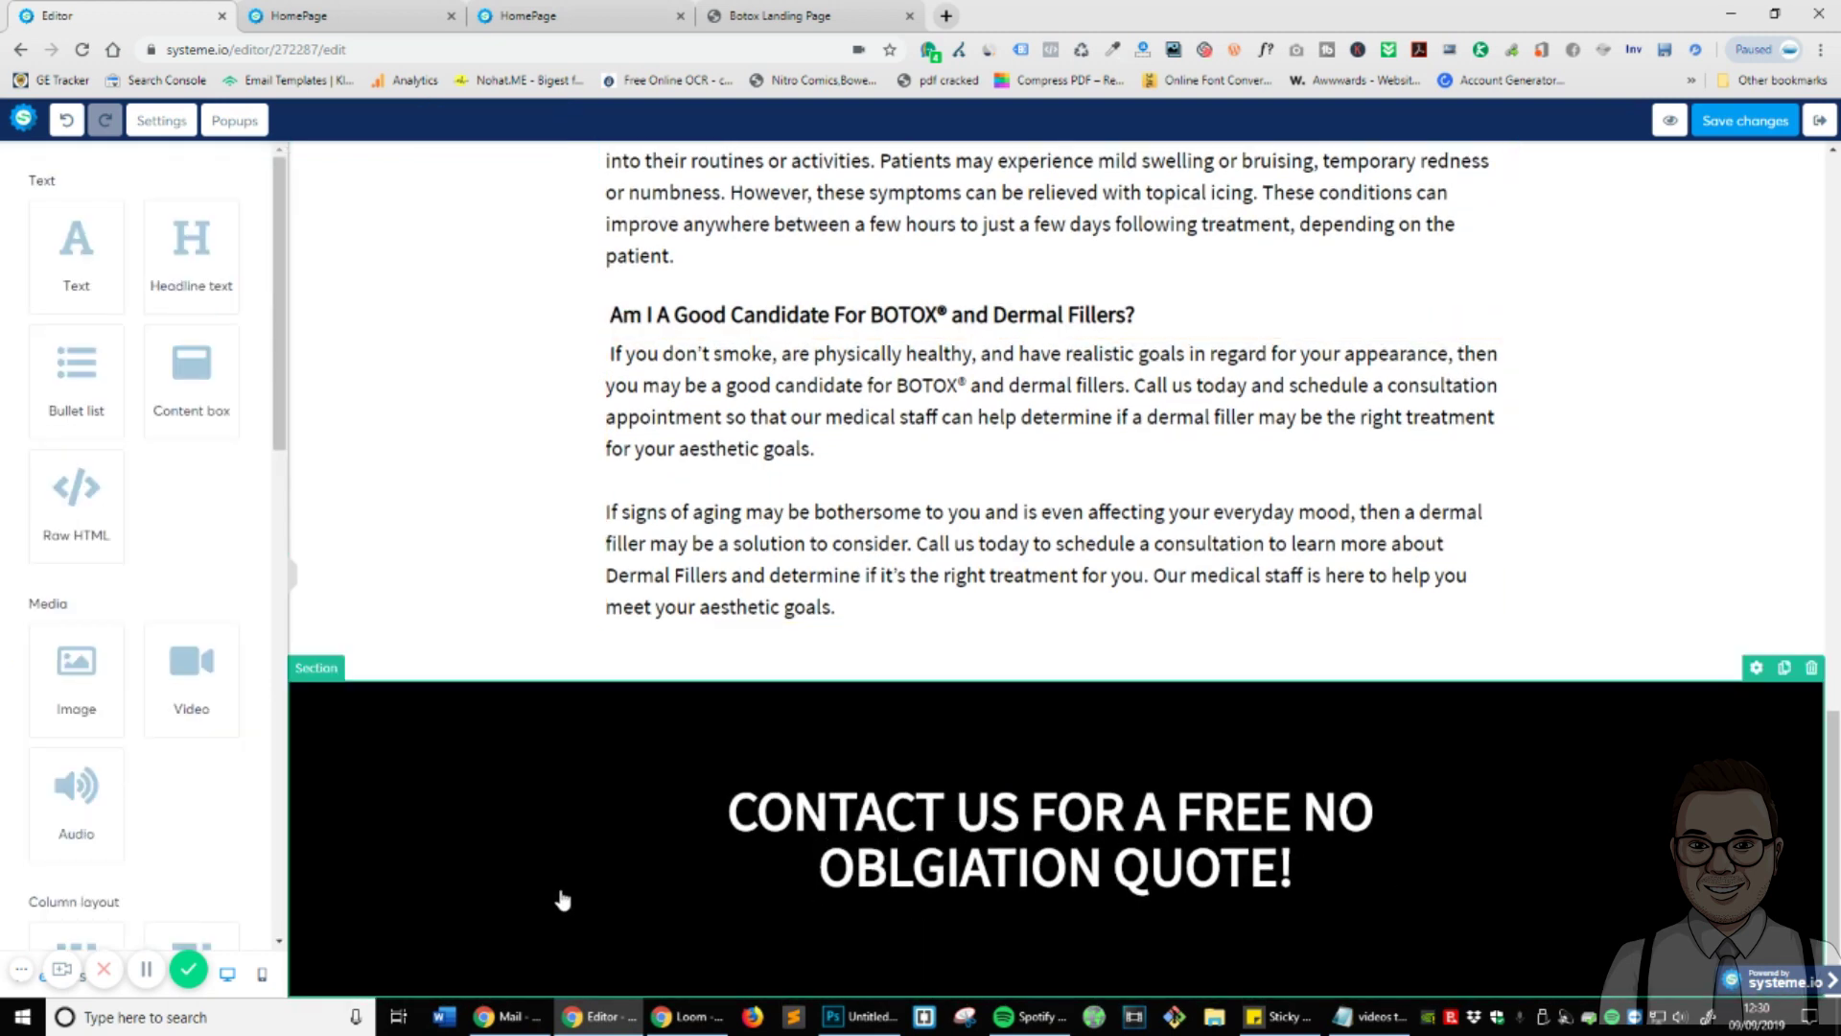
- Set the black section's padding to top 1 and bottom 0
left_click(460, 888)
scroll(94, 518, "down", 4)
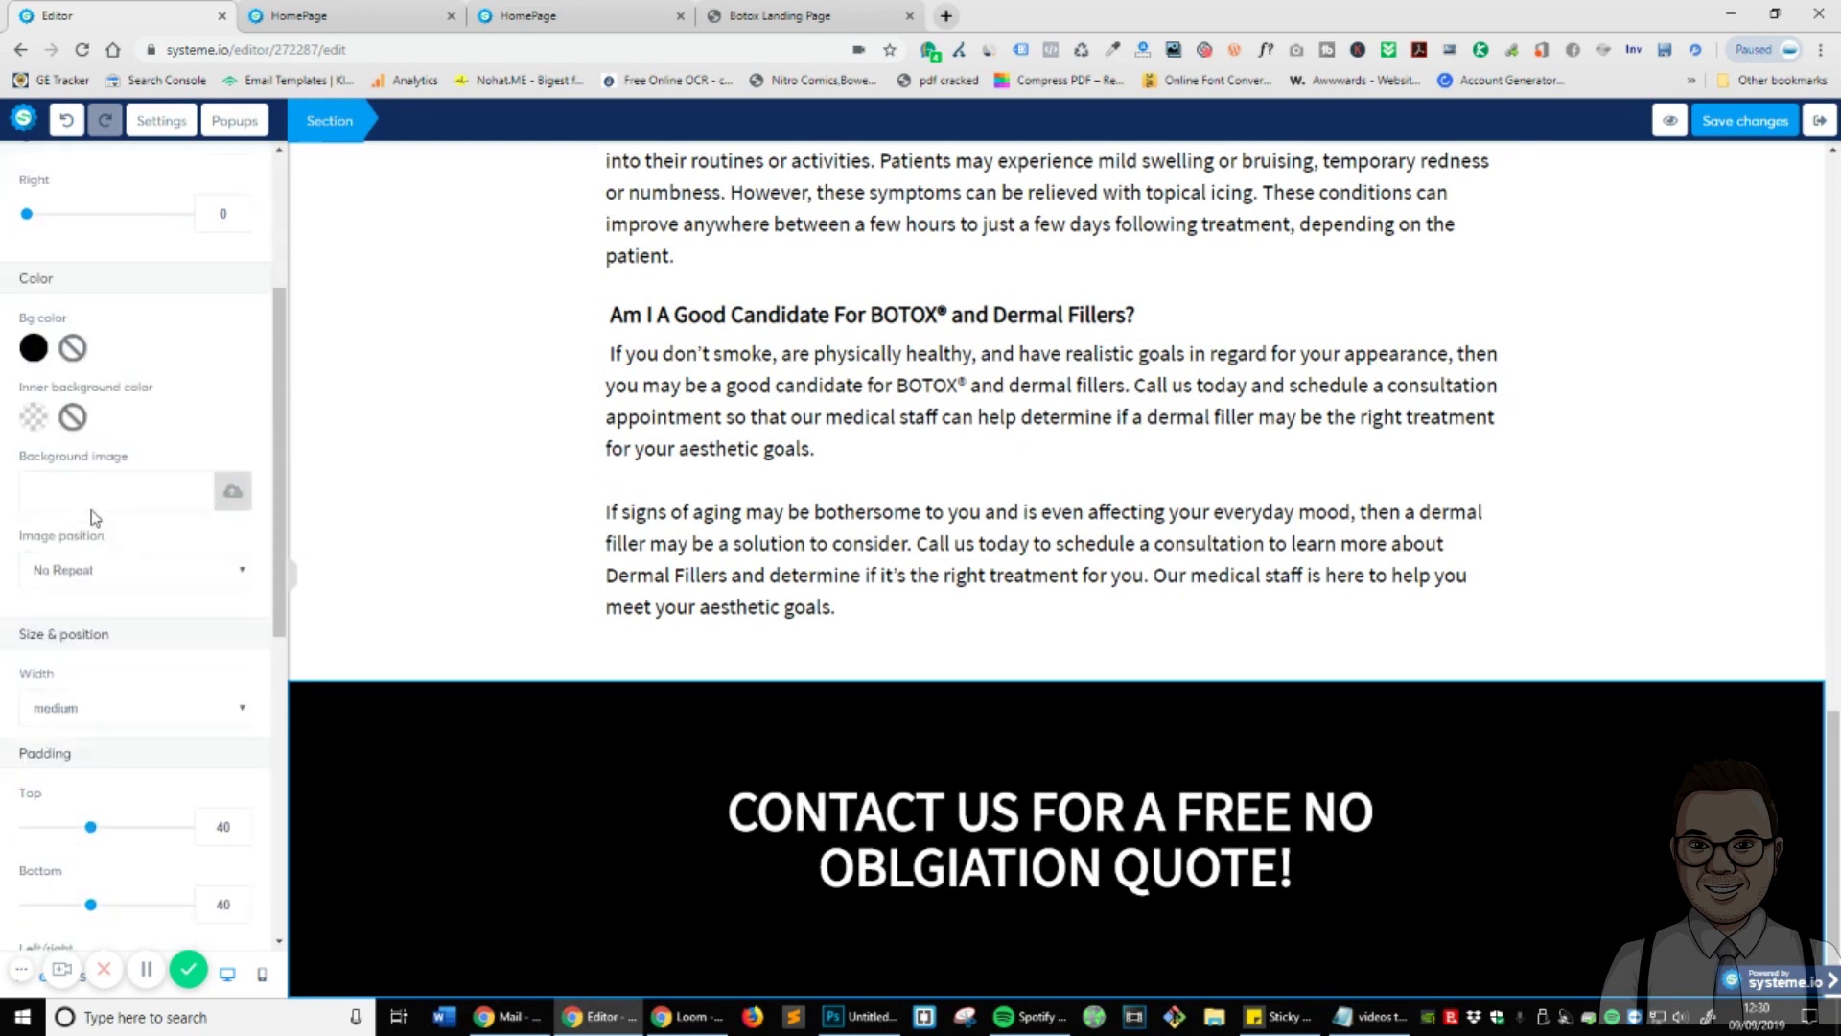
left_click_drag(90, 747, 29, 748)
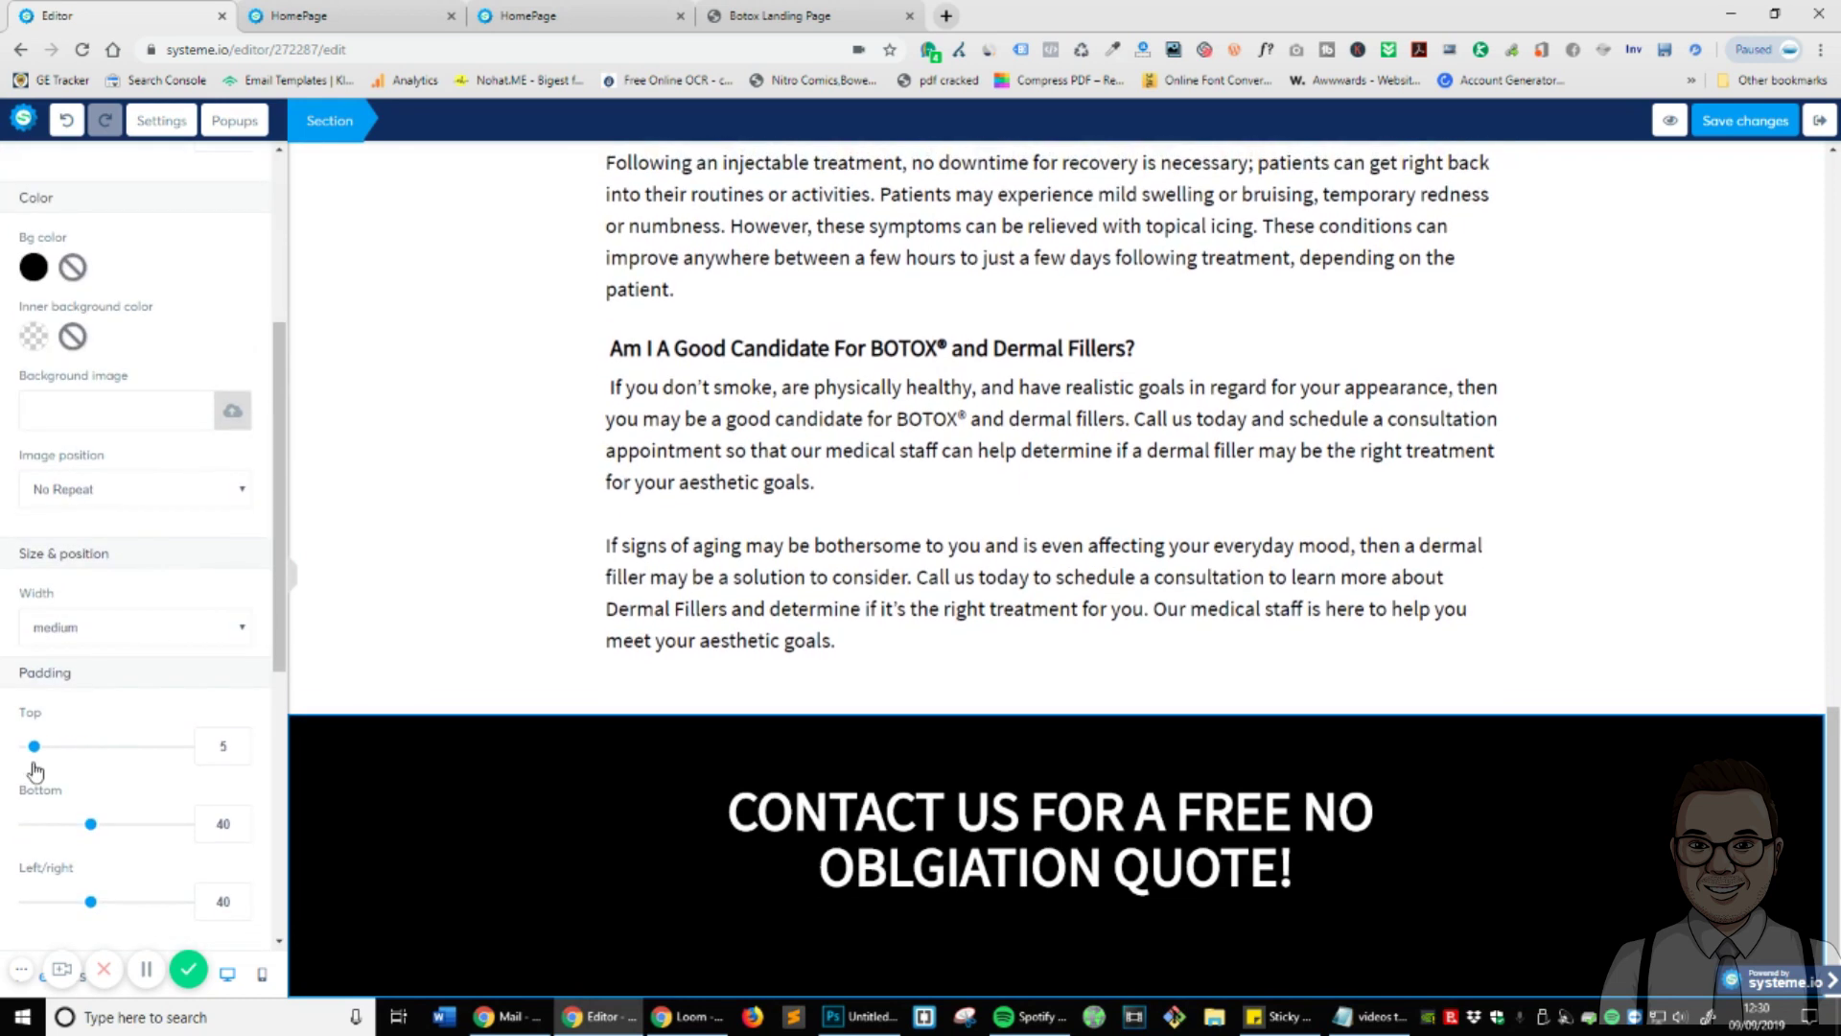
left_click_drag(93, 831, 23, 838)
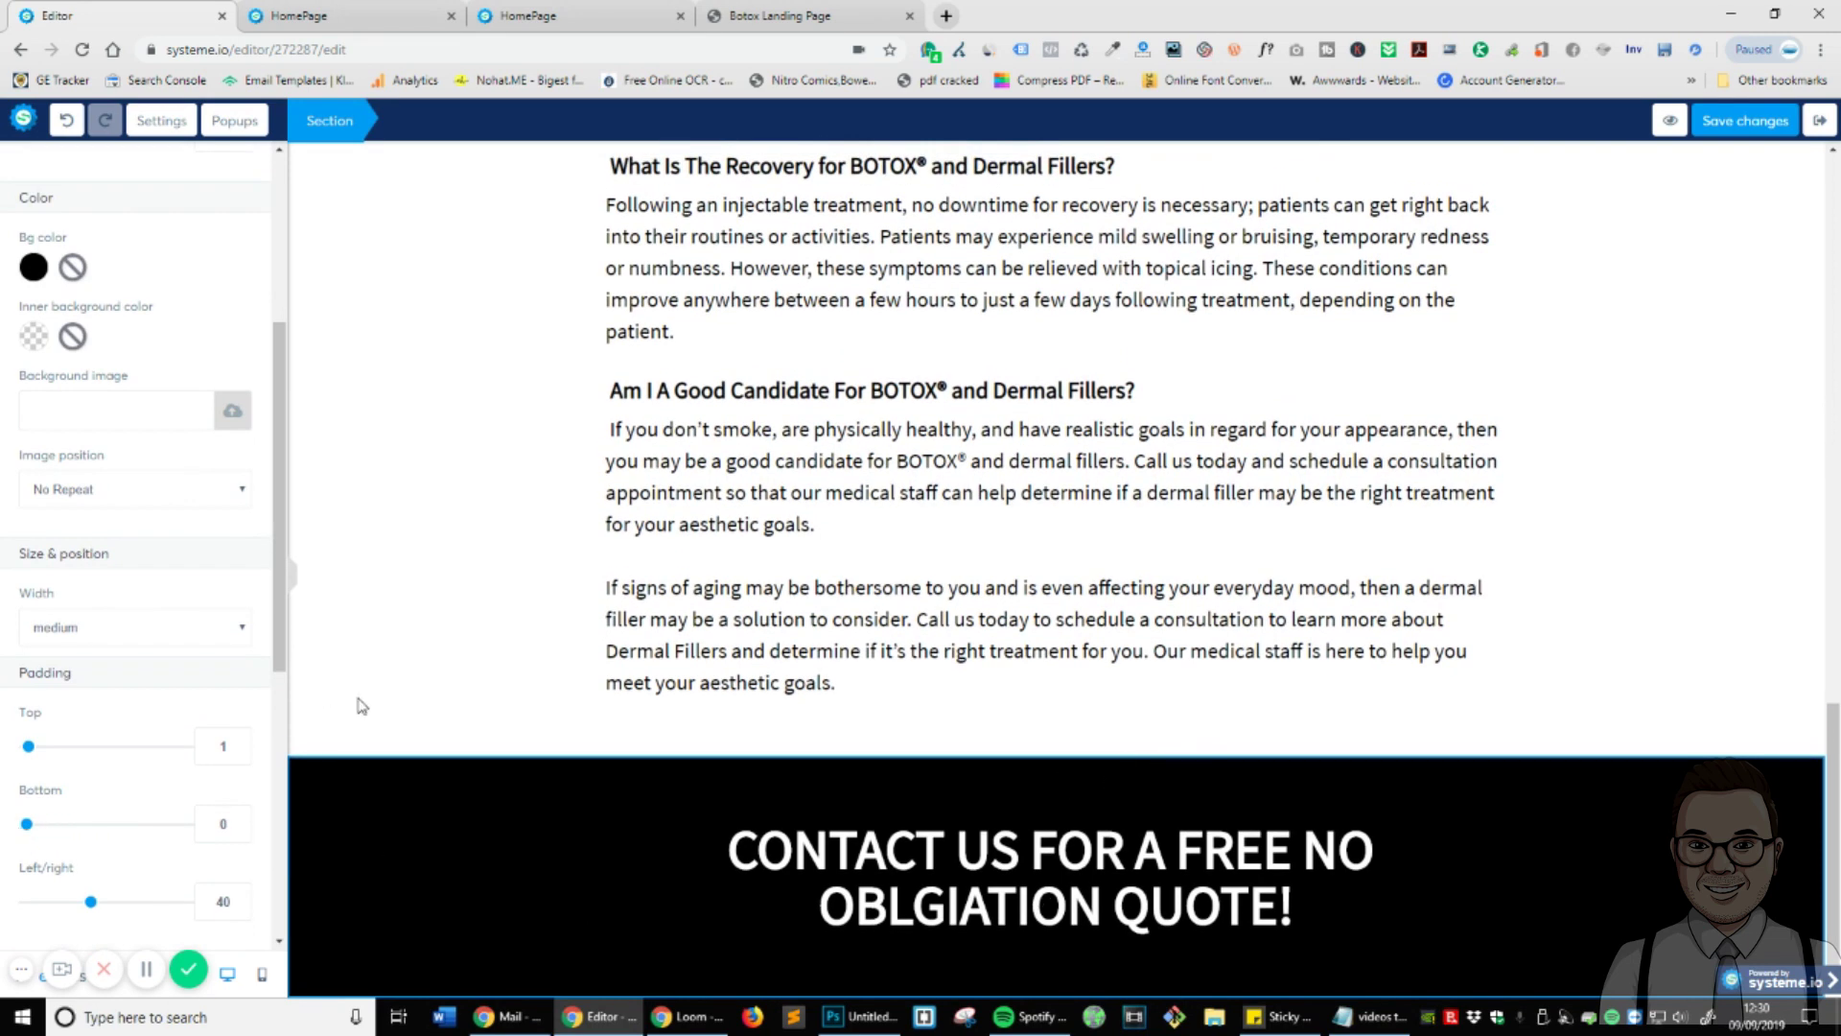
scroll(153, 240, "up", 4)
left_click(24, 177)
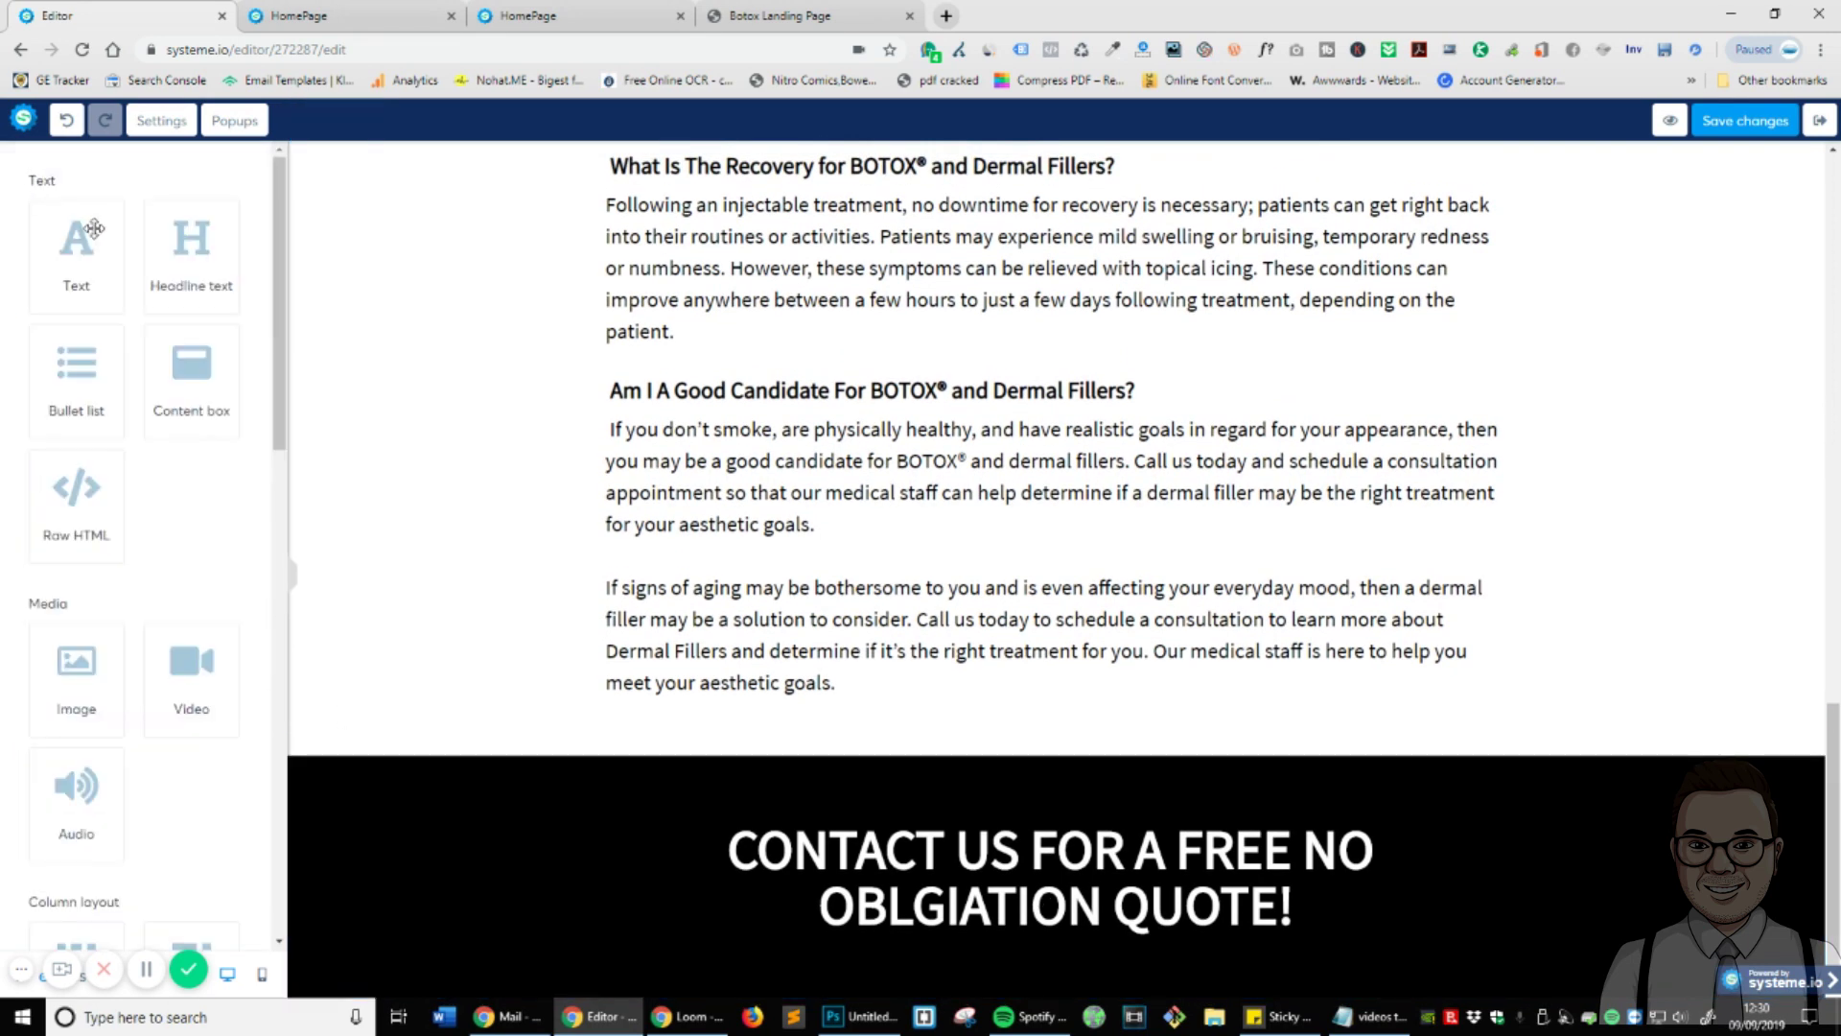
- Save the page changes
scroll(185, 487, "down", 10)
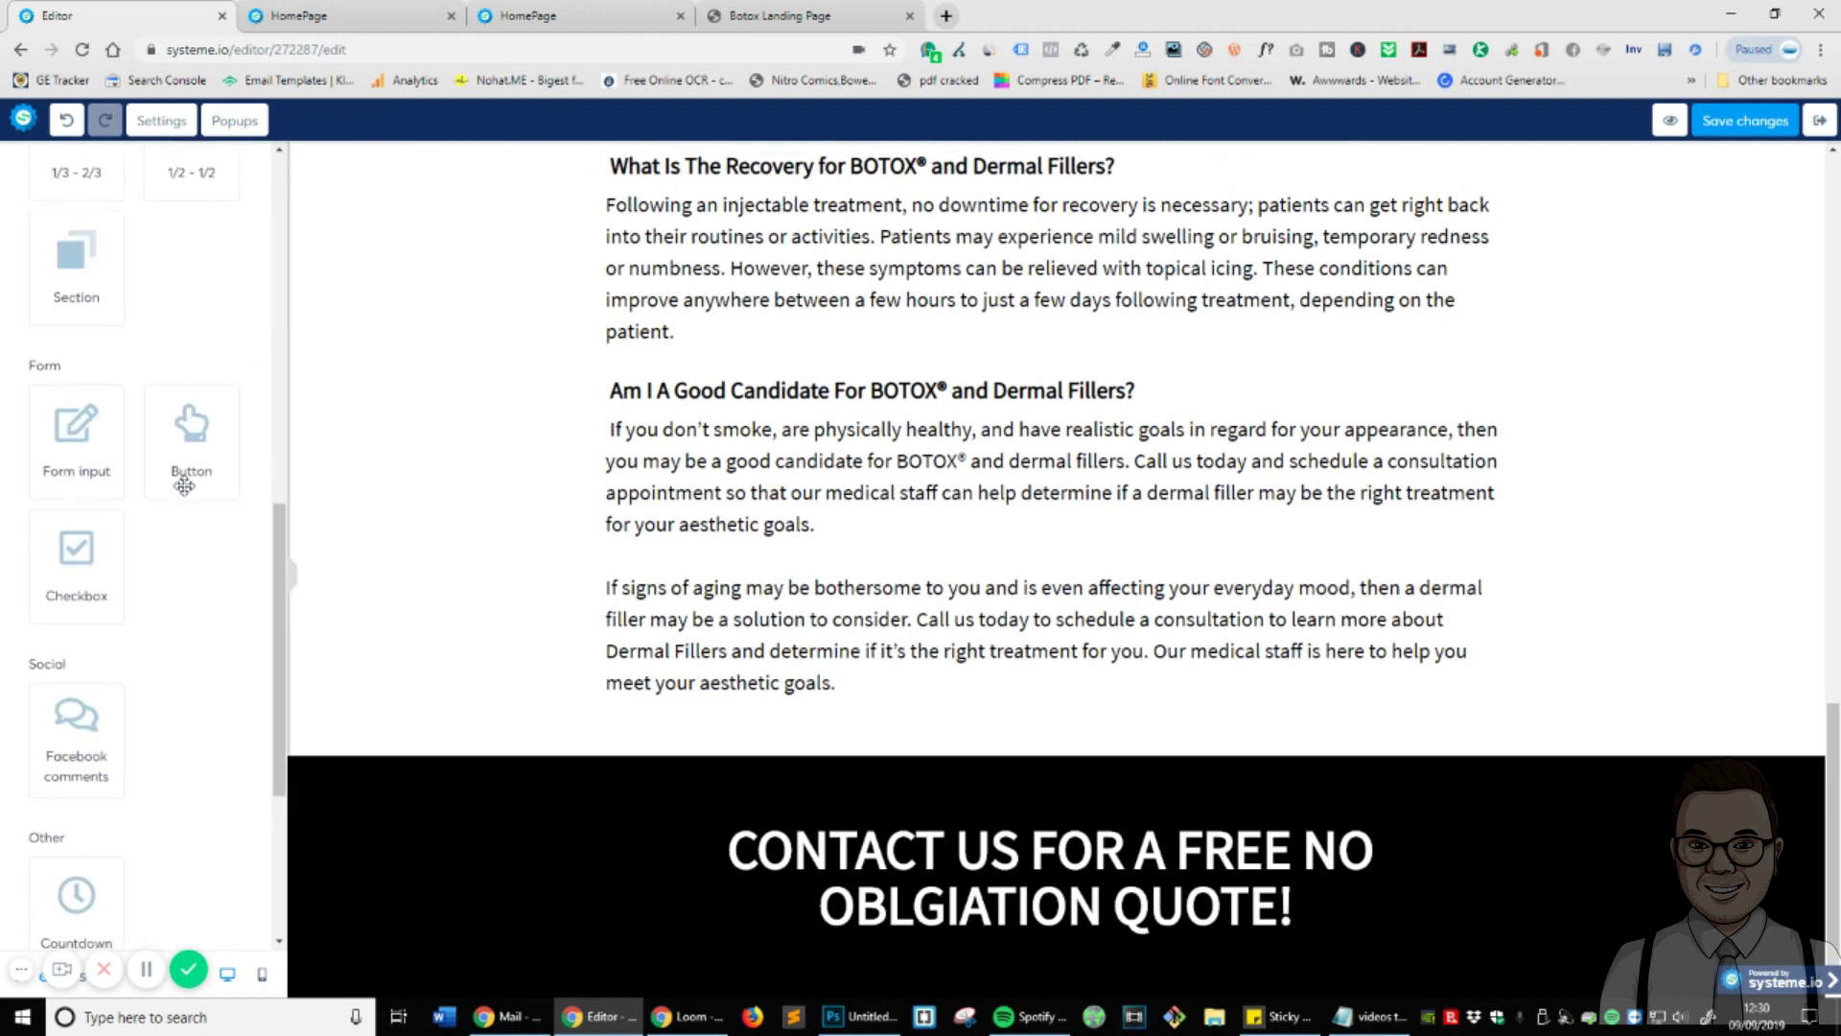
scroll(148, 758, "down", 4)
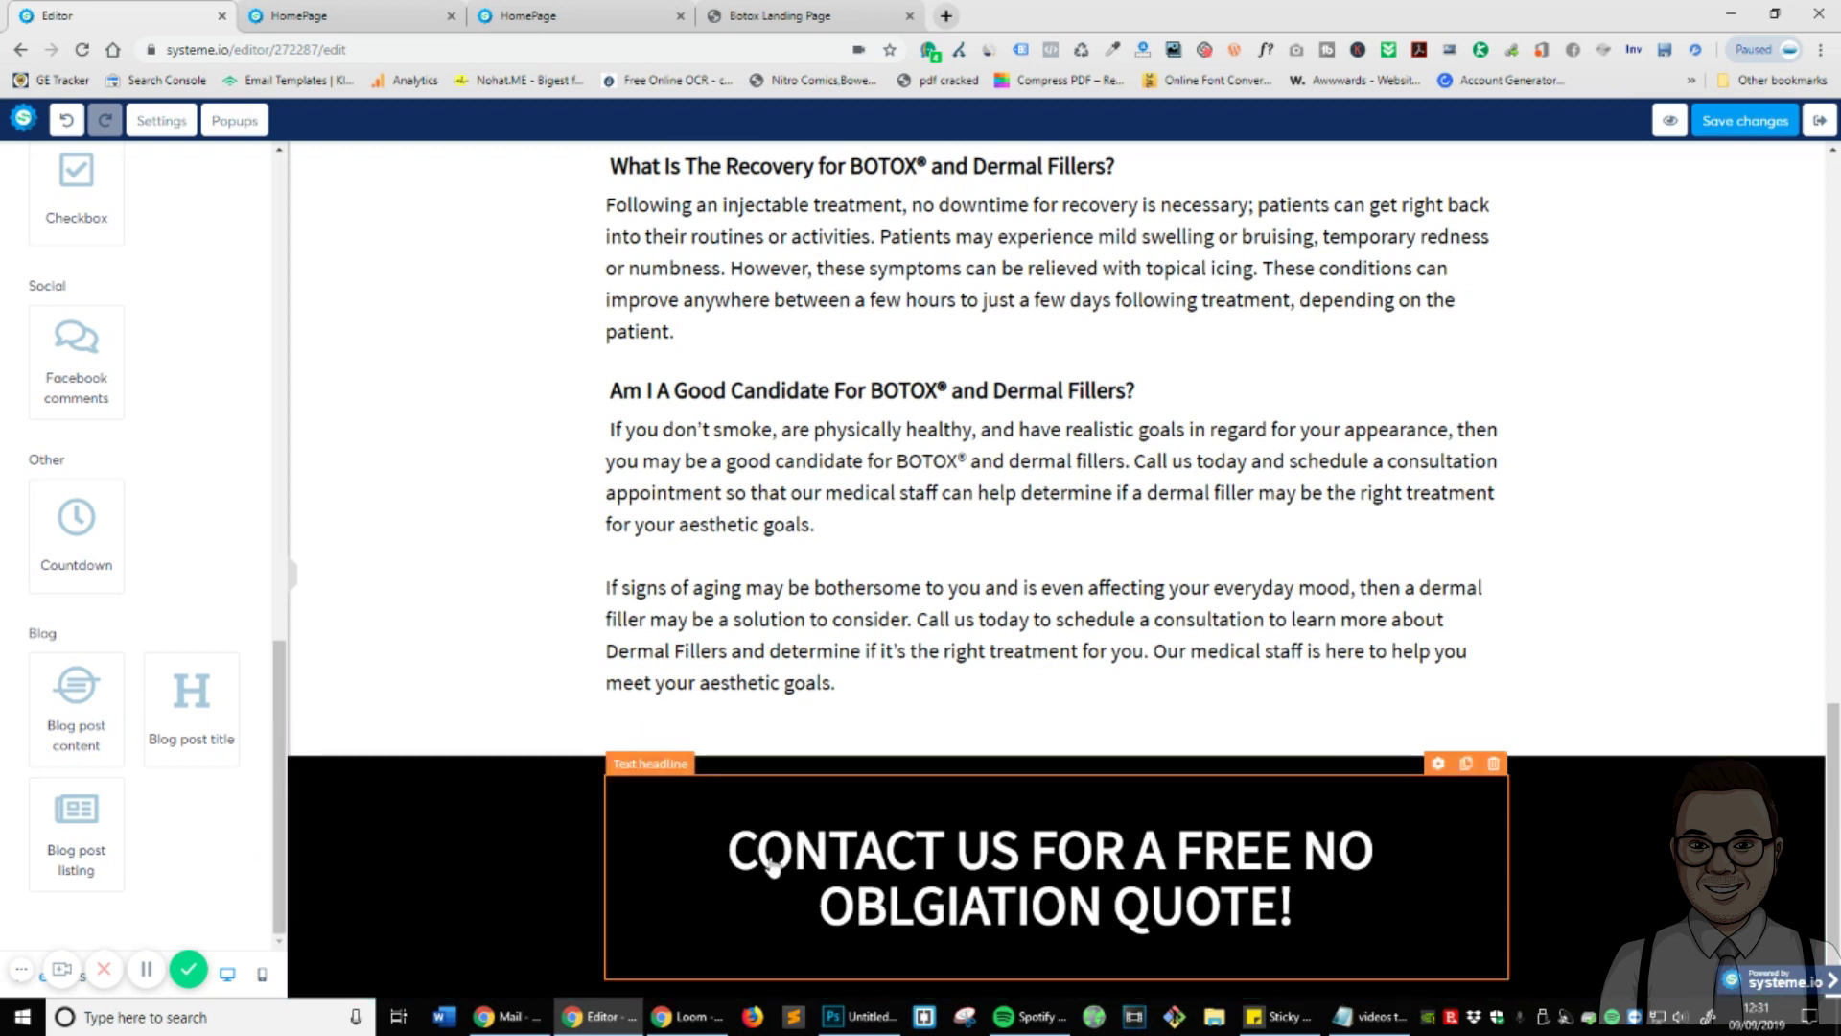
left_click(1746, 121)
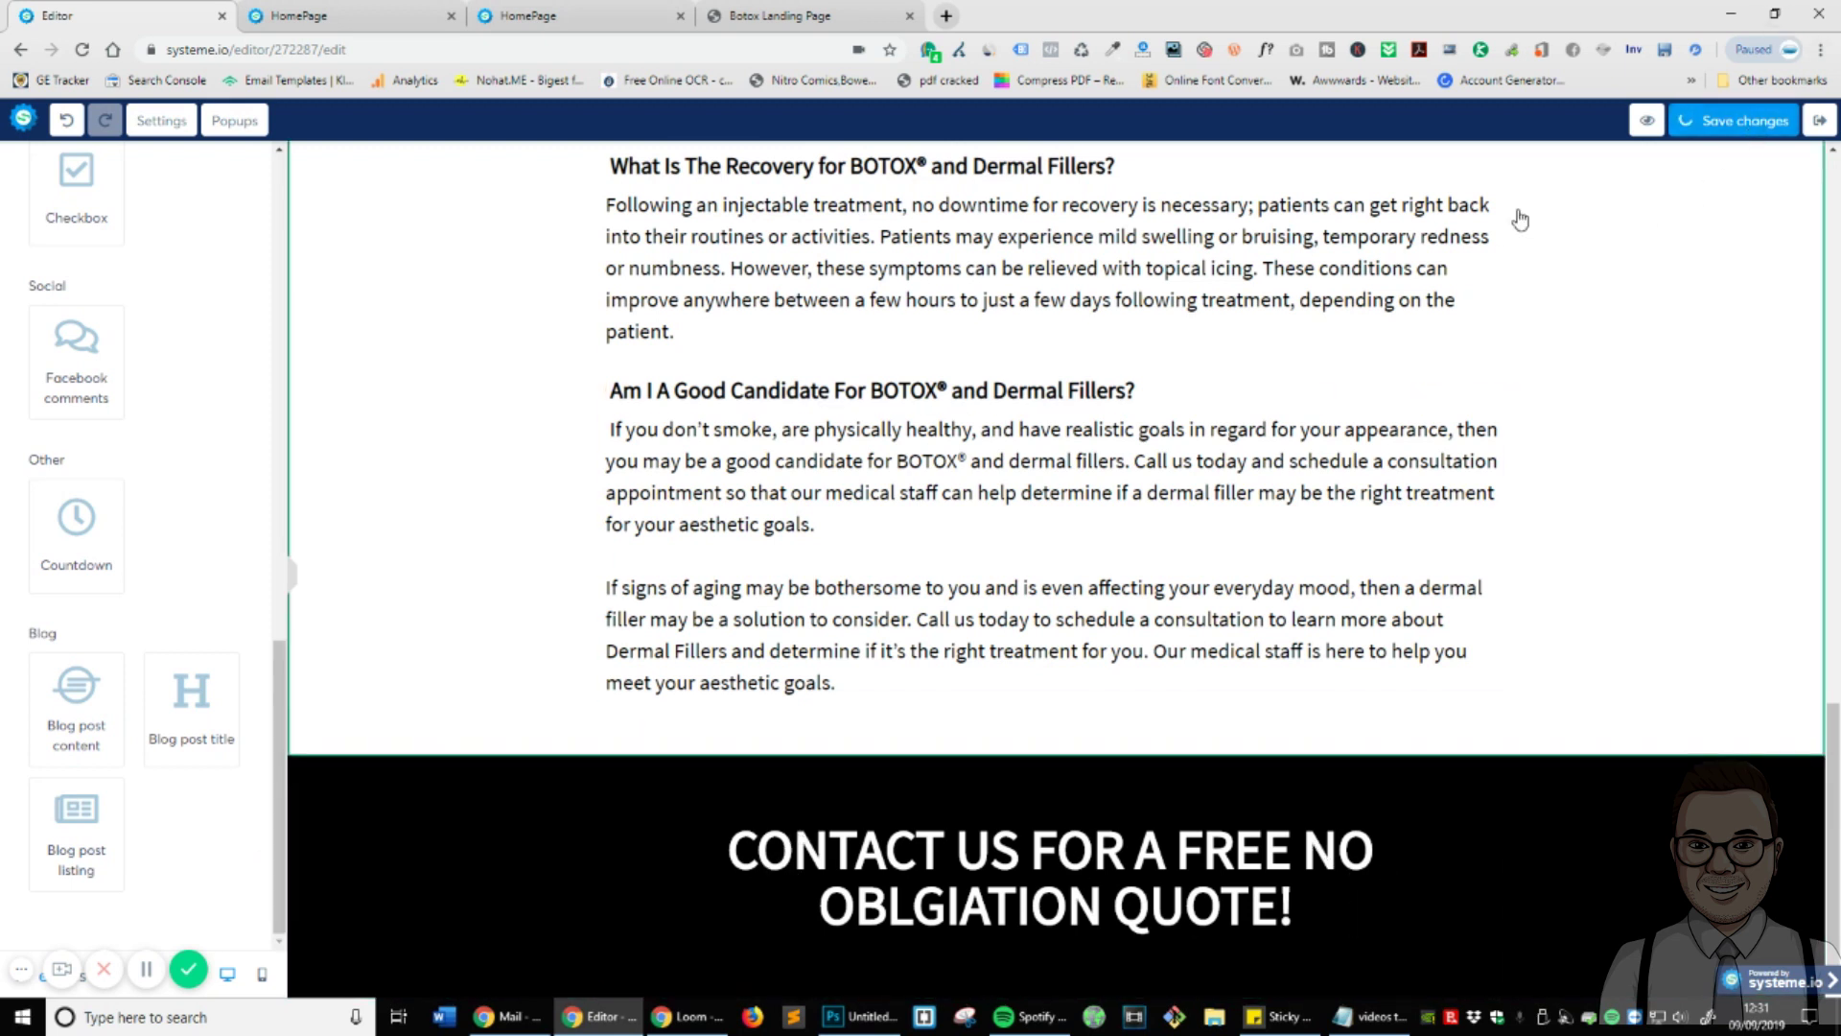
- Check the reference Botox page and close the stale HomePage preview tabs
left_click(779, 19)
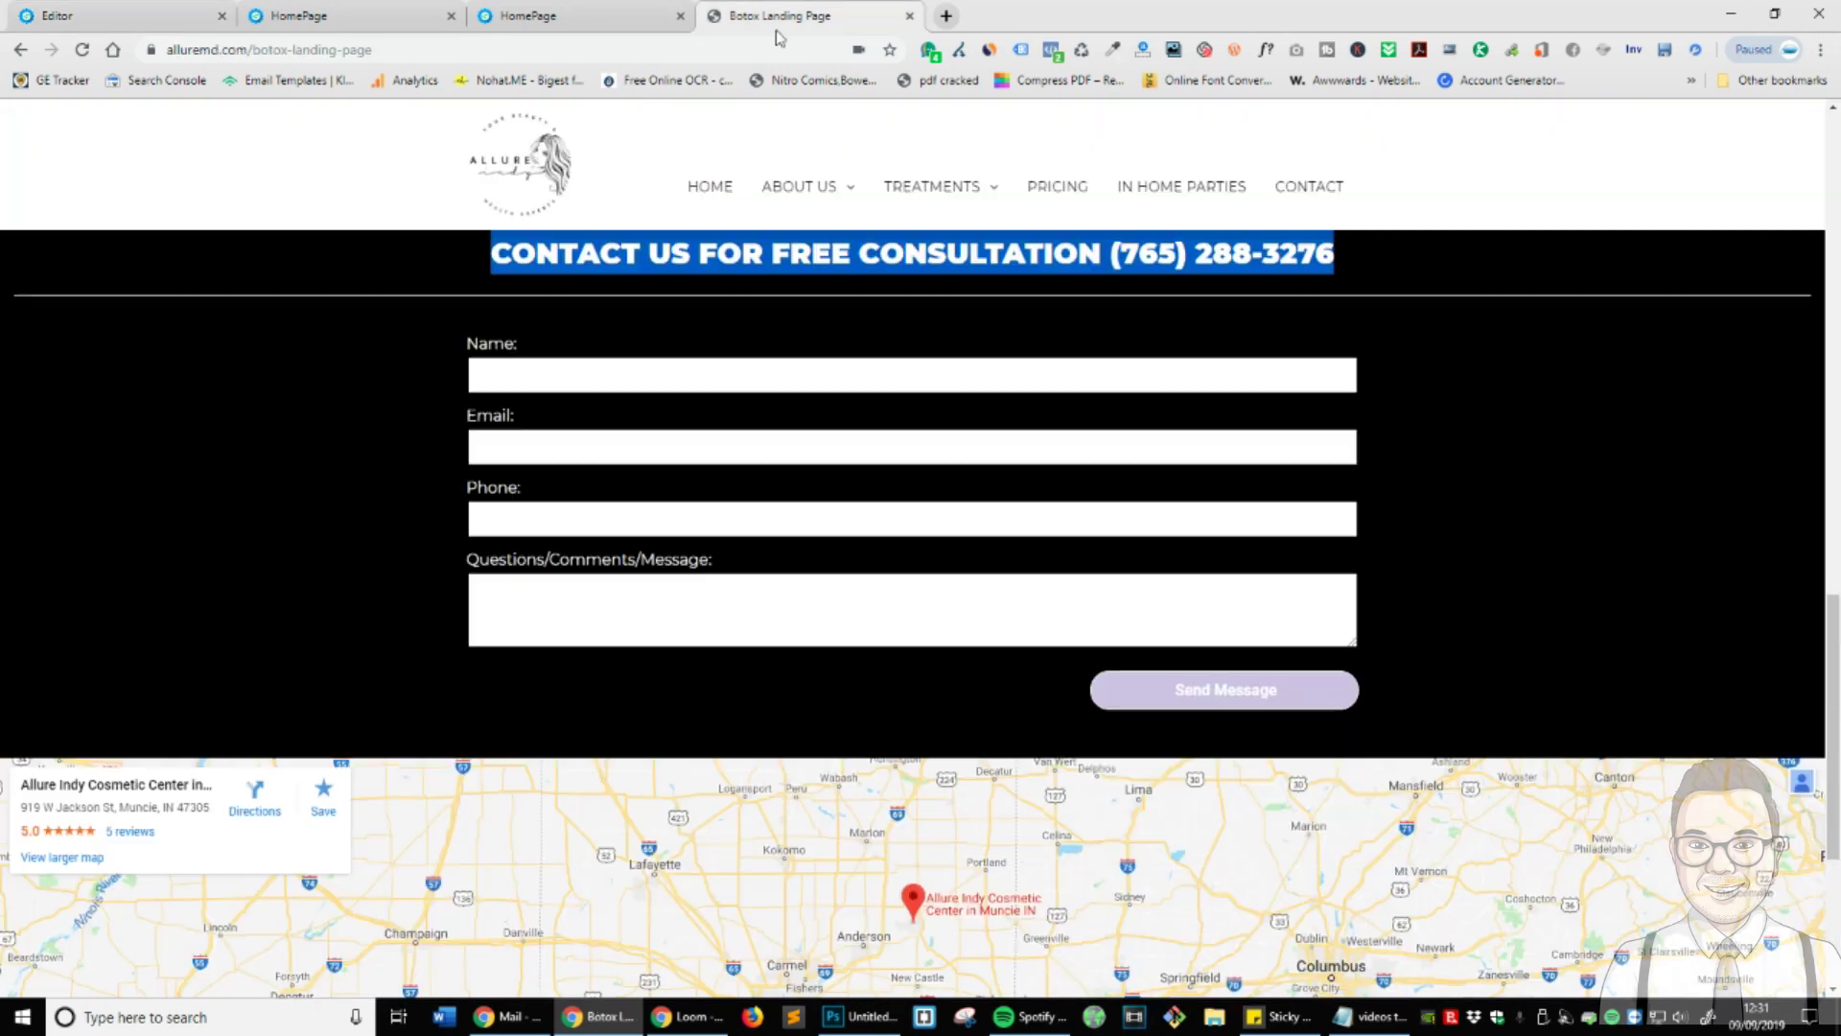
left_click(532, 15)
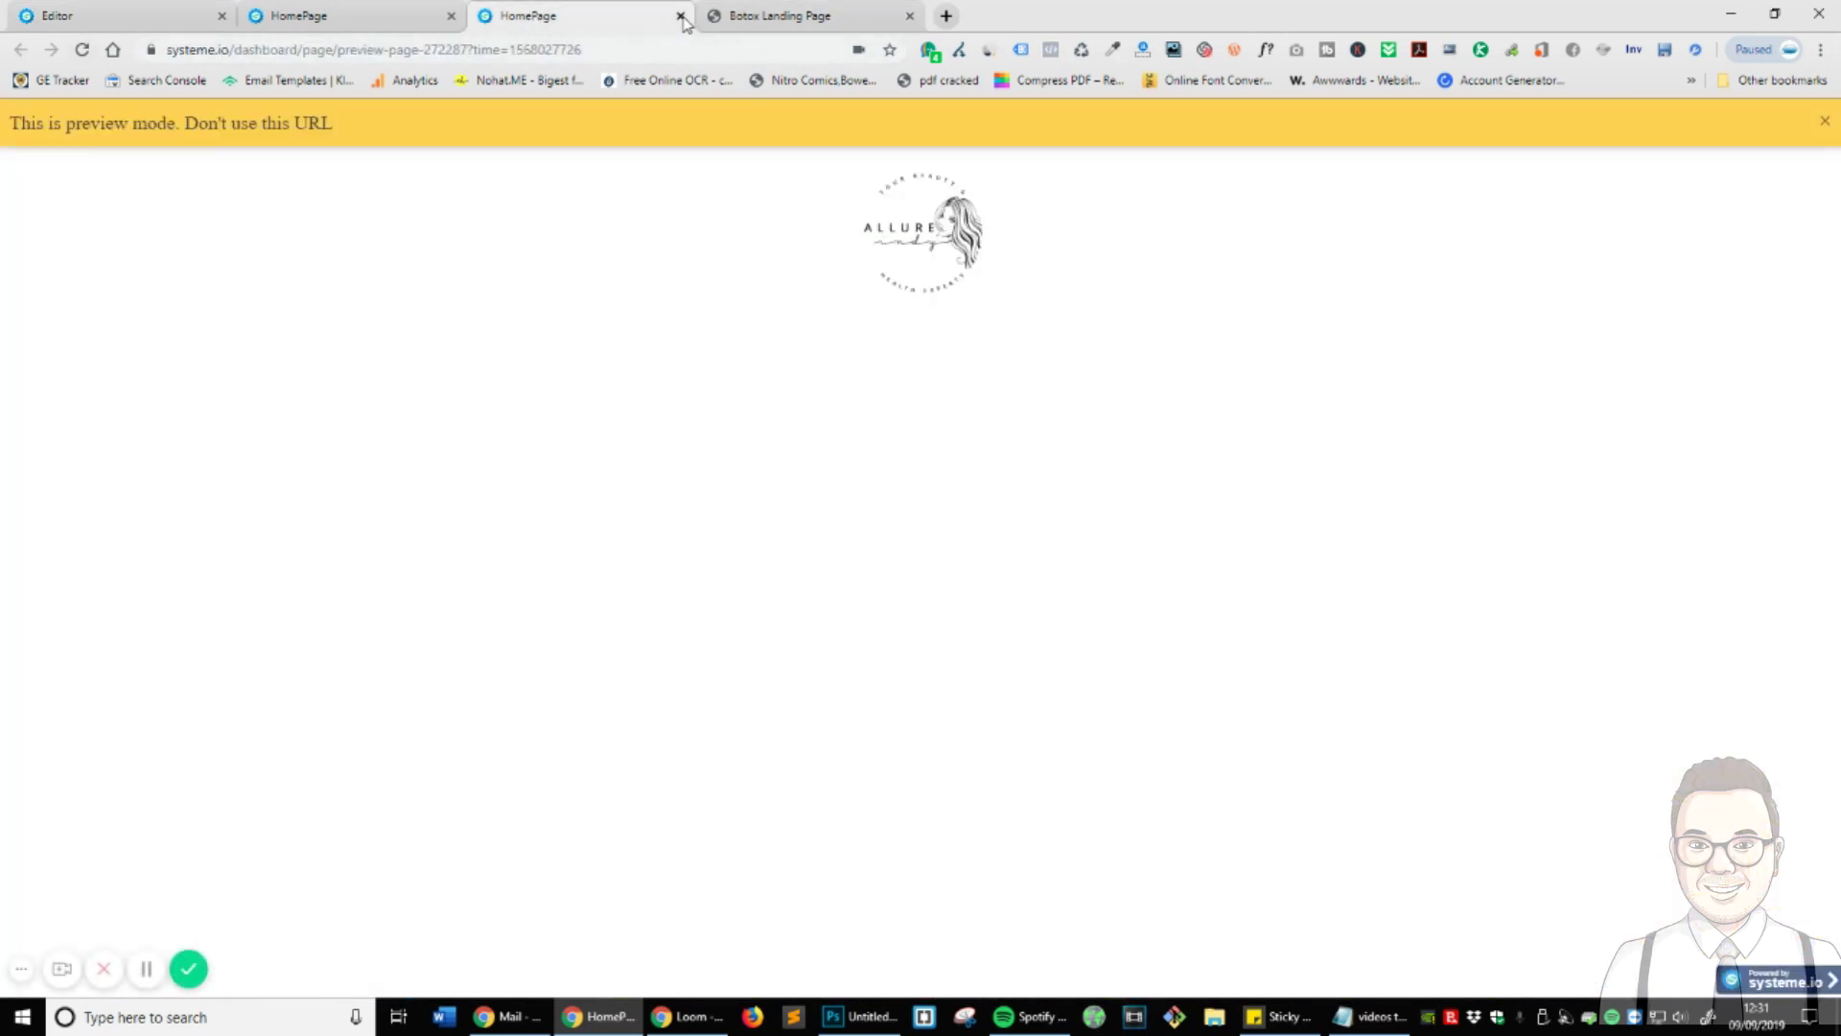
left_click(680, 16)
left_click(416, 15)
left_click(451, 16)
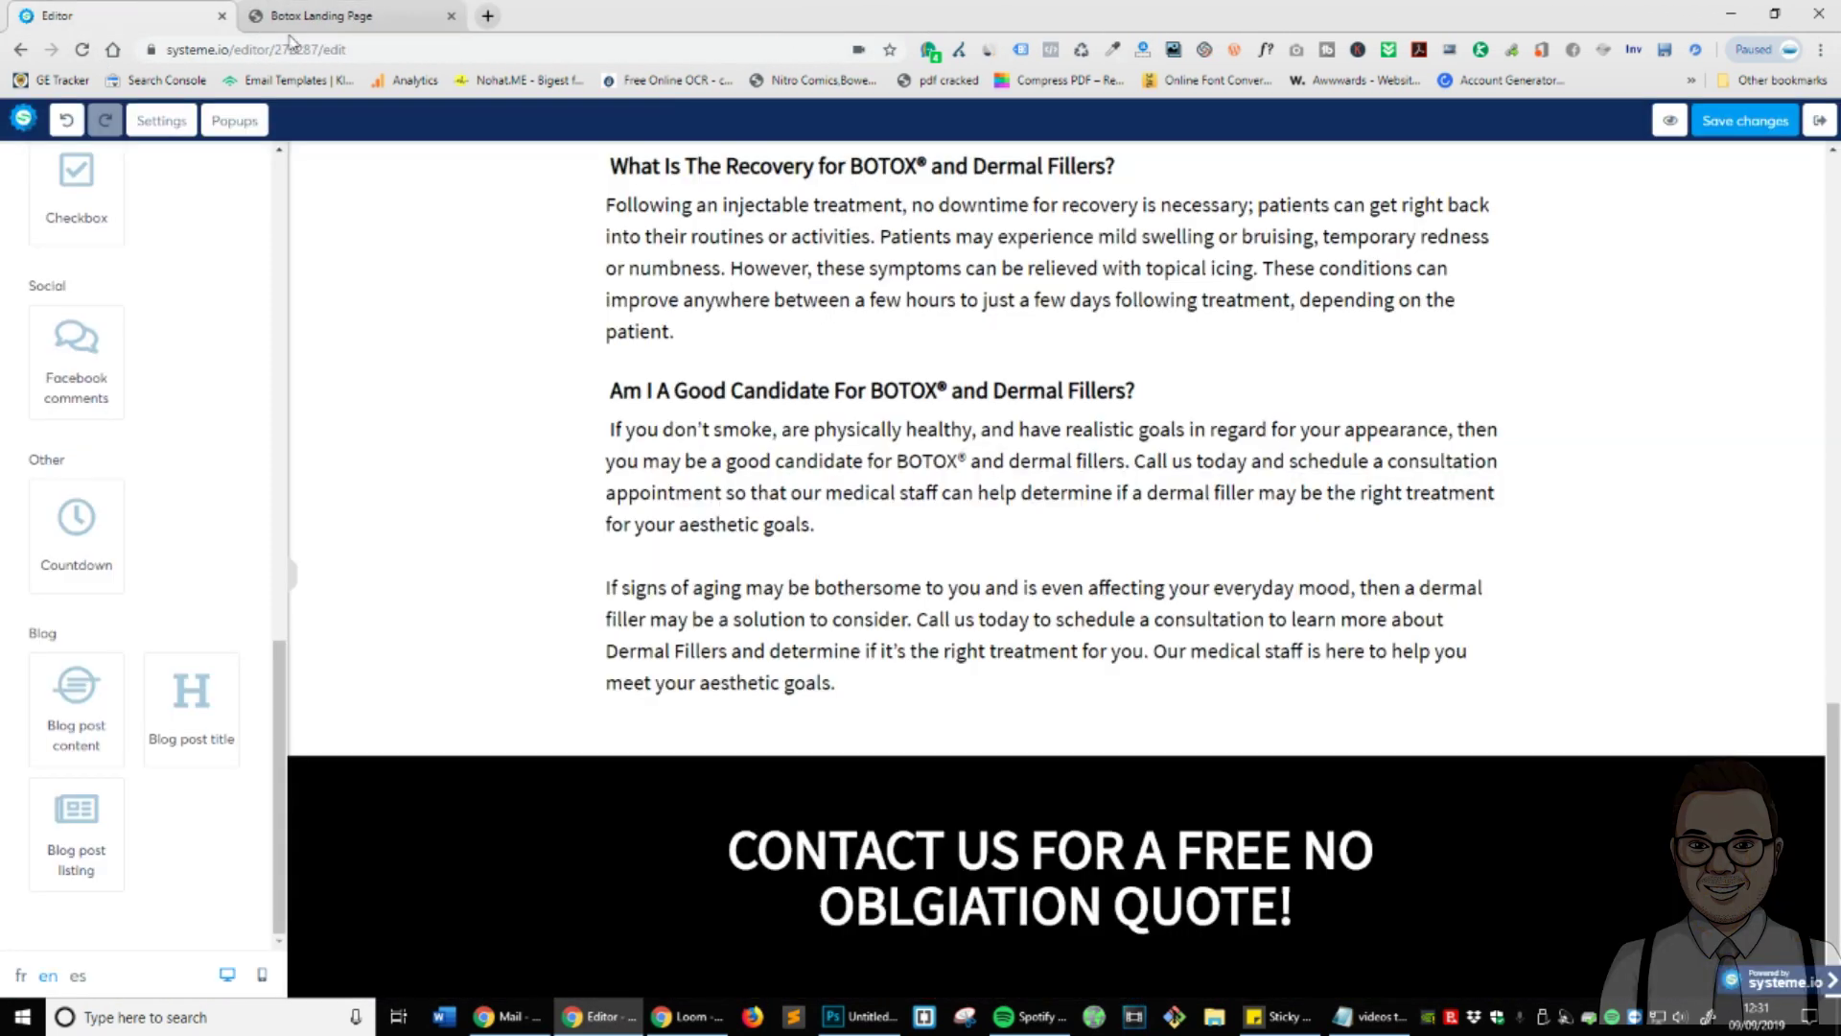
- Open a fresh preview of the saved page, scroll through it, and return to the editor
left_click(1670, 120)
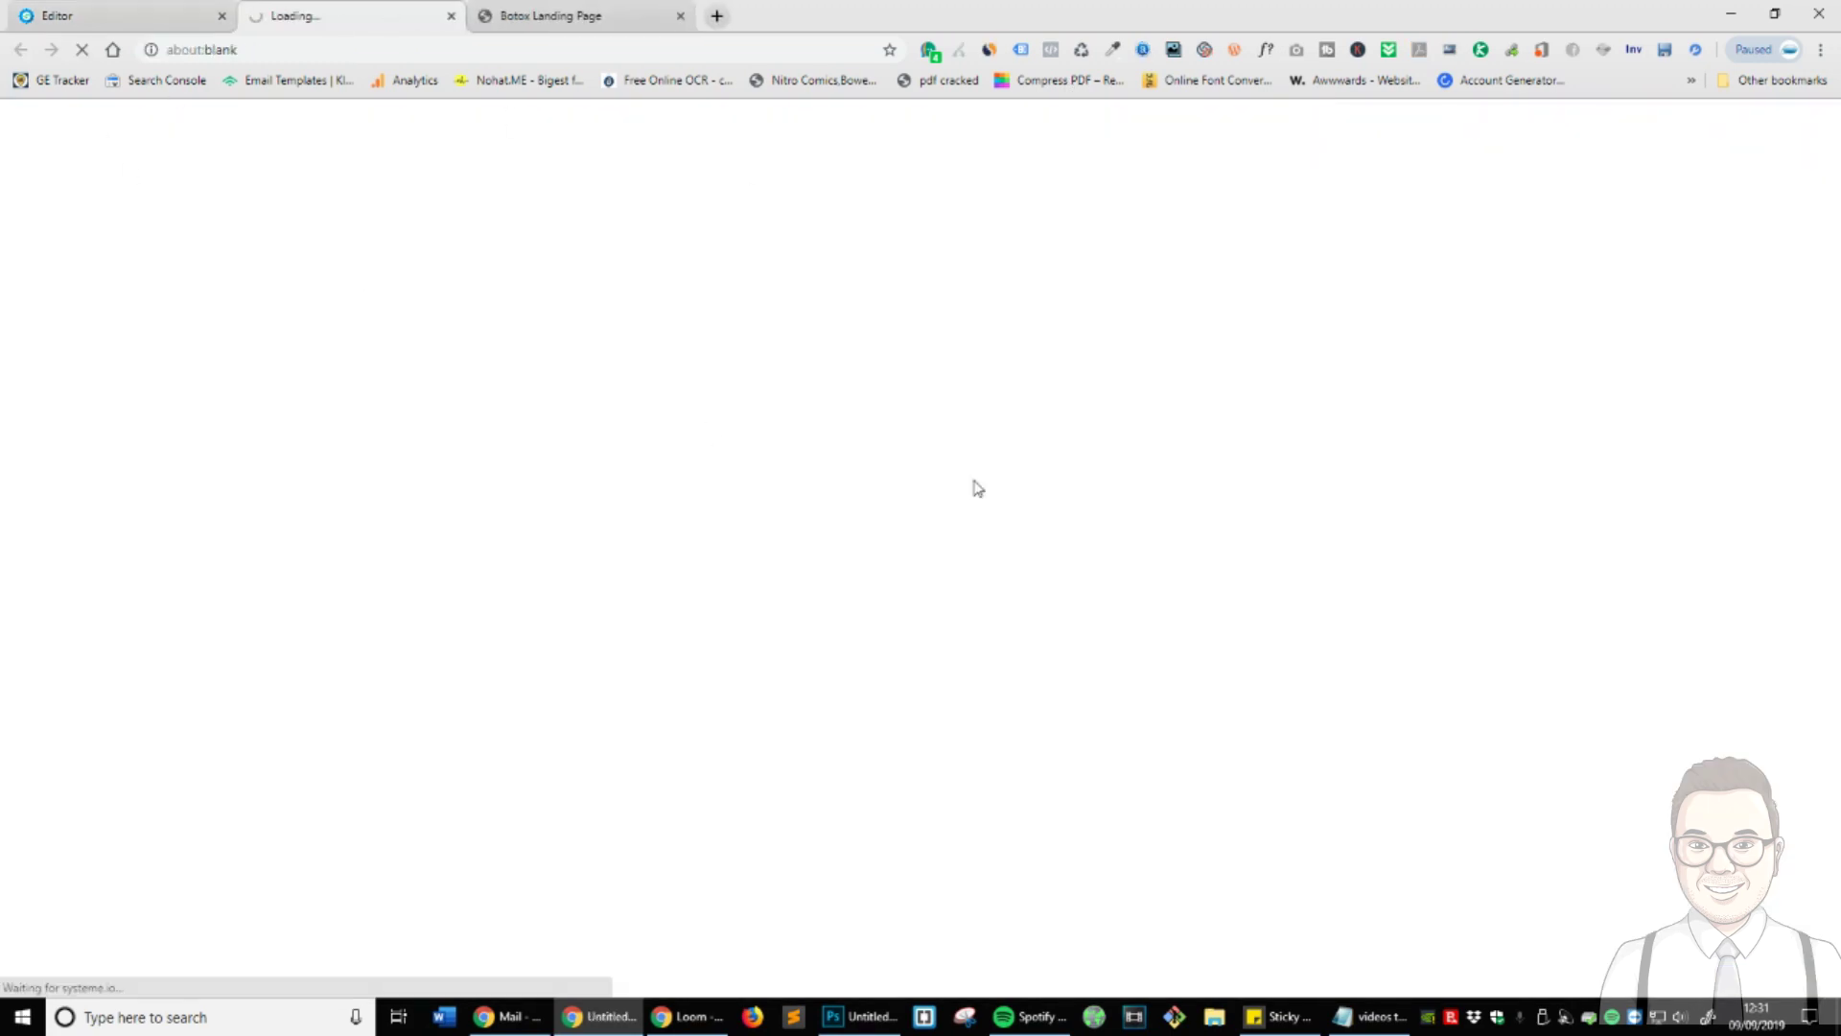
scroll(1455, 567, "down", 15)
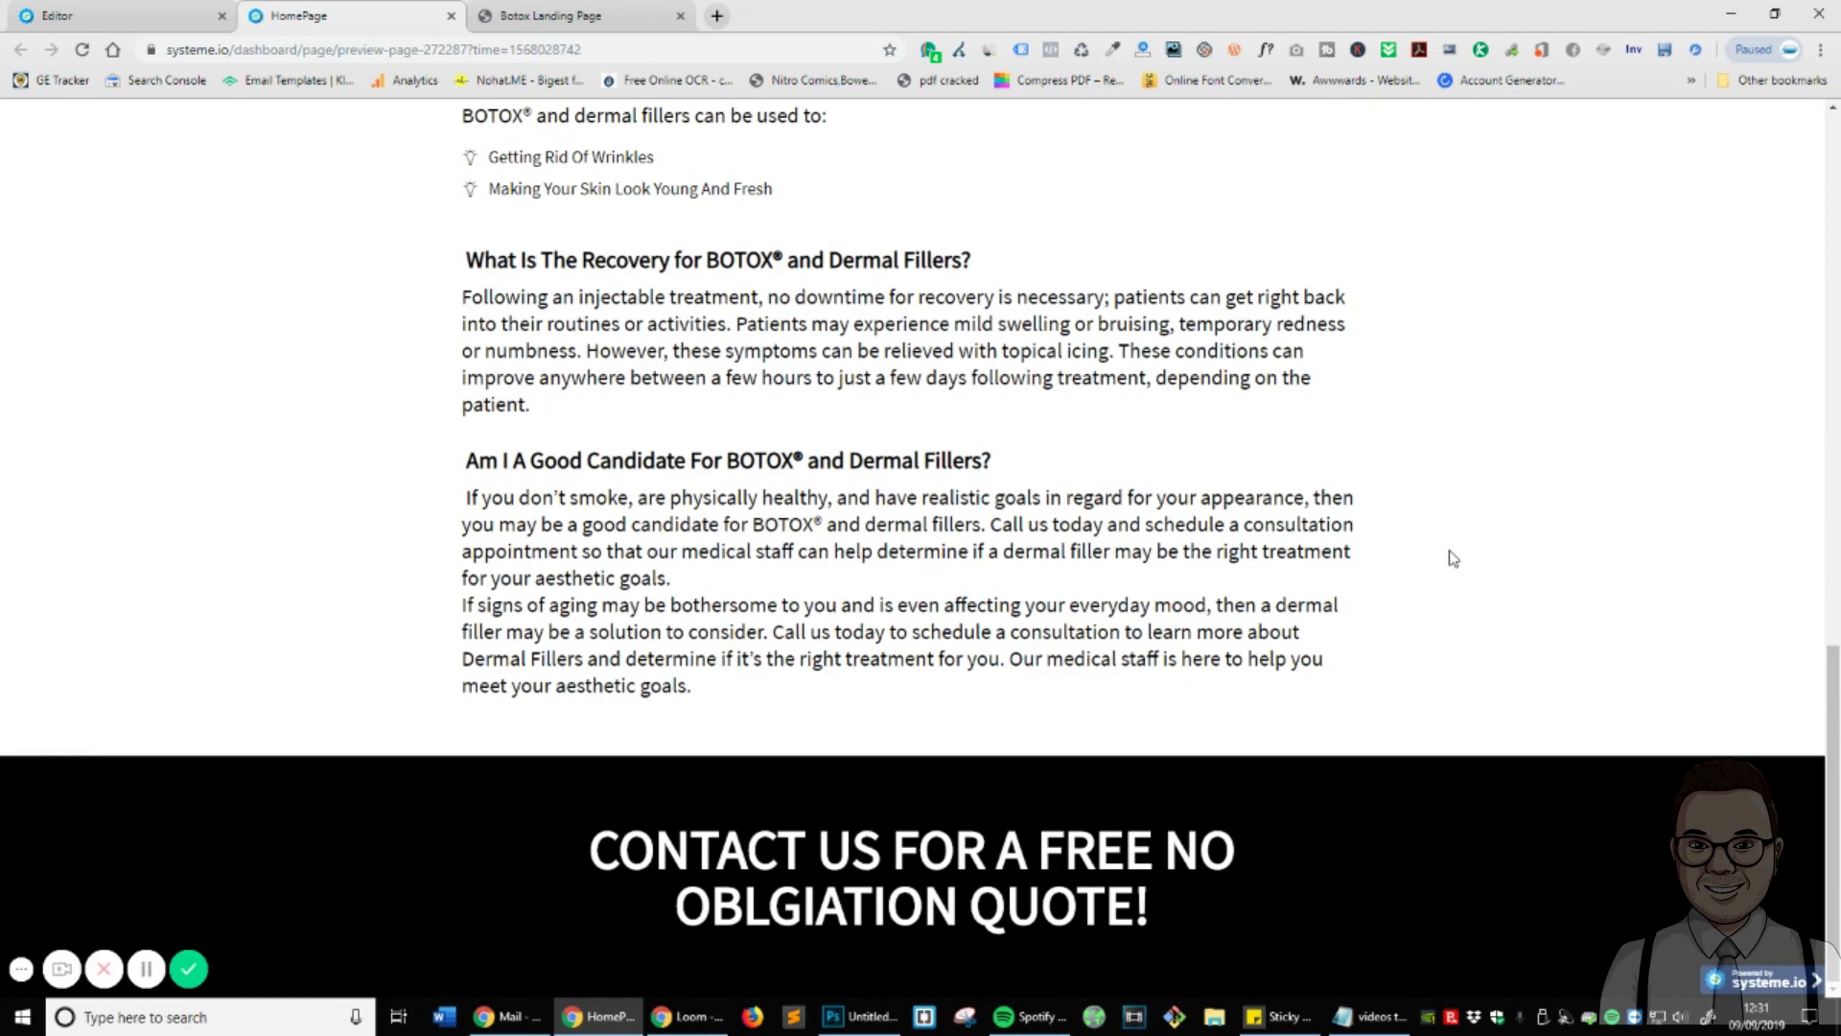
scroll(1233, 806, "up", 12)
scroll(1056, 547, "down", 5)
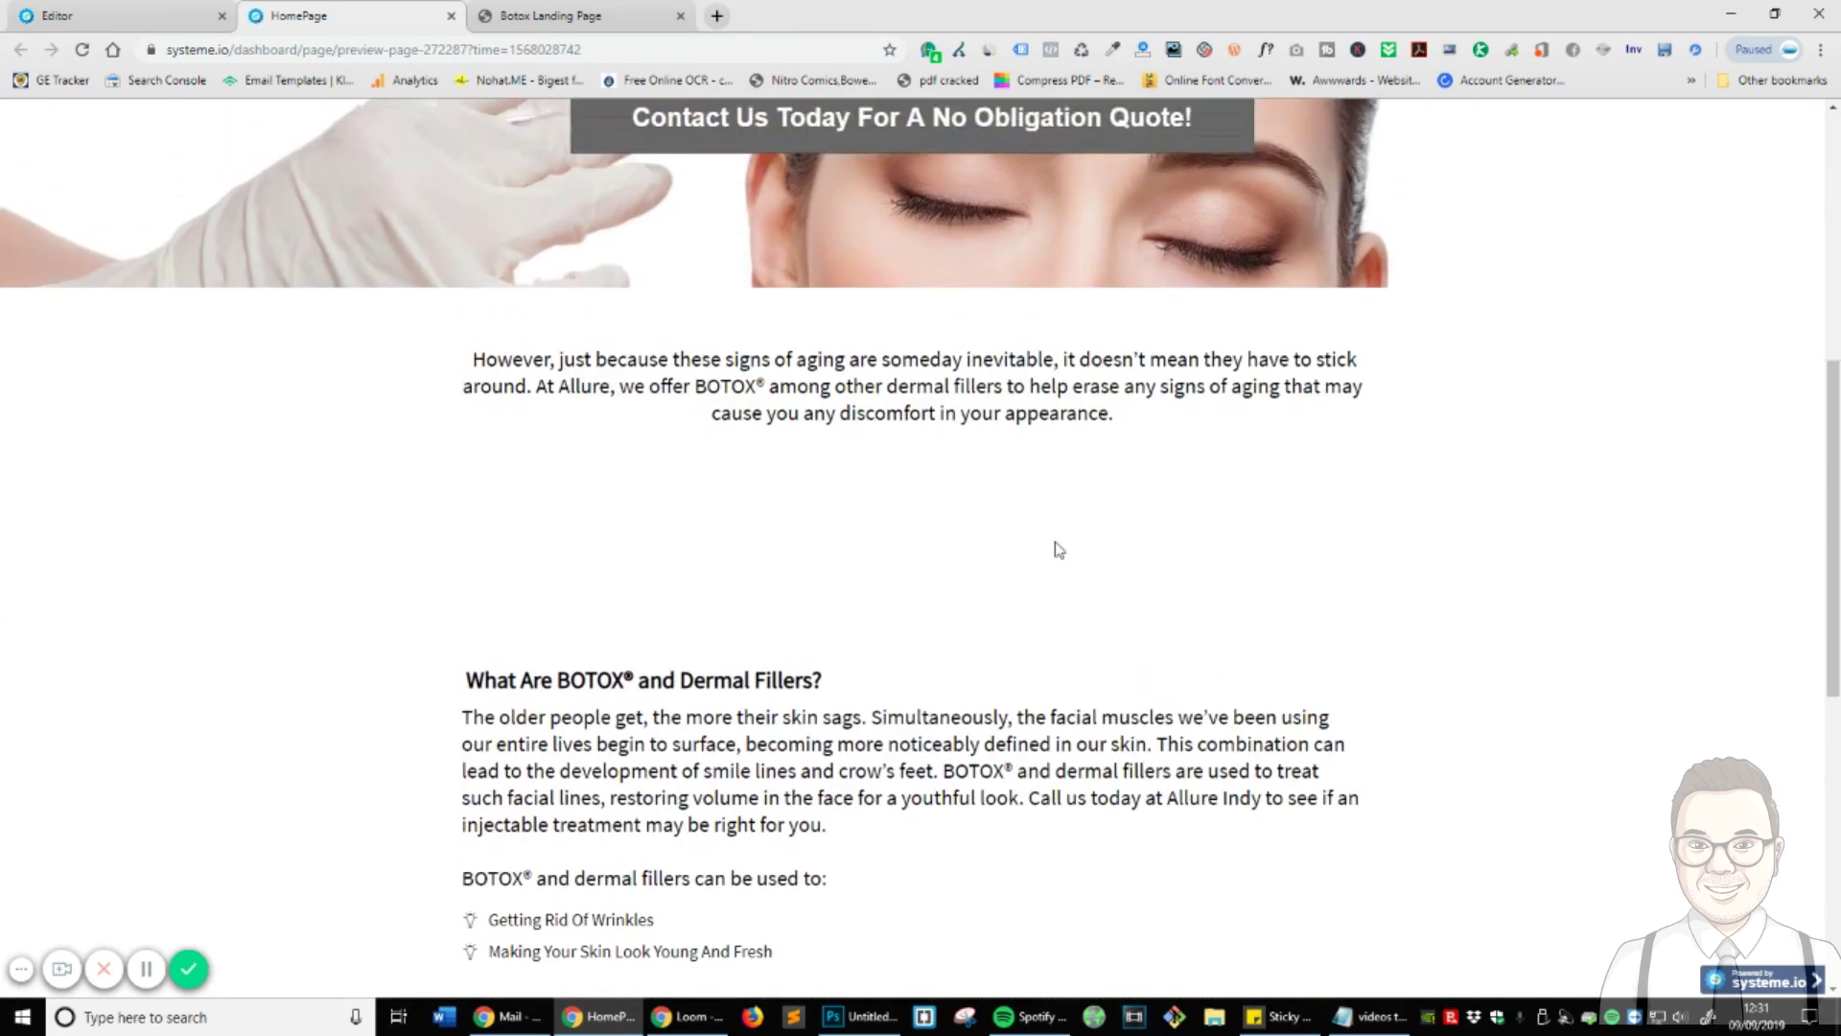
key("ctrl+shift+Tab")
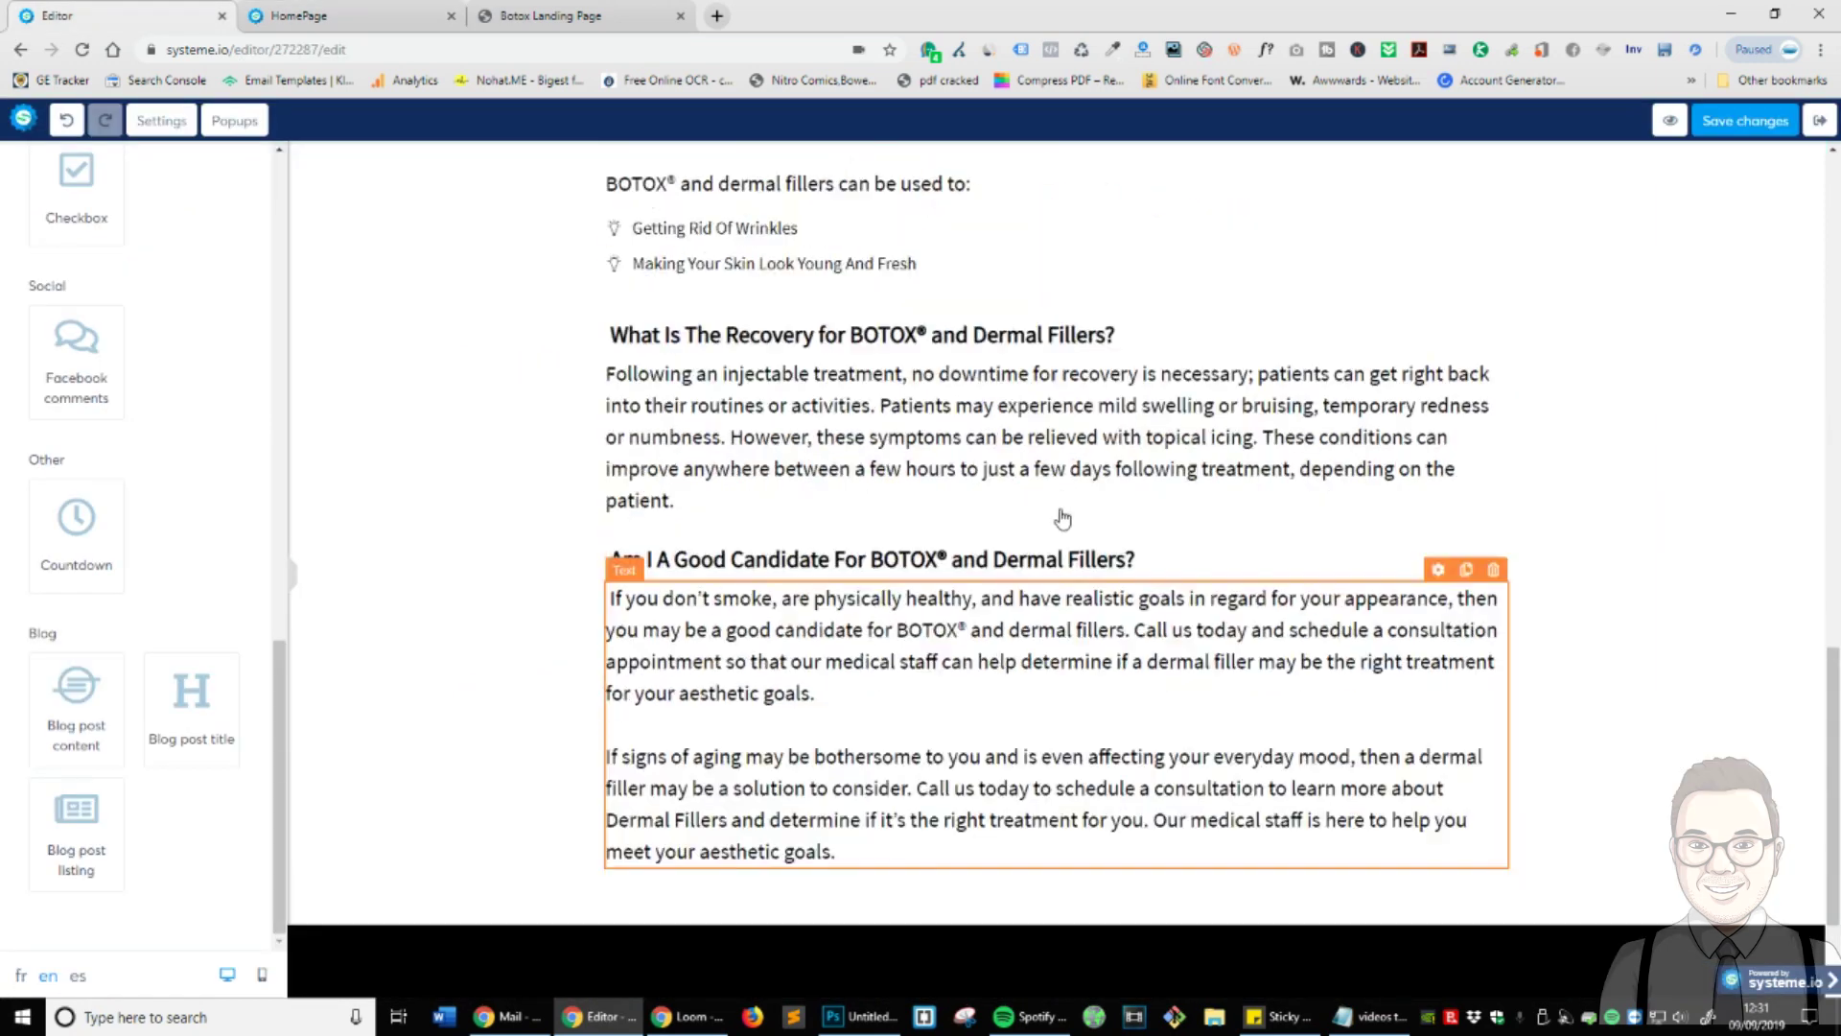
scroll(1059, 545, "up", 10)
scroll(1059, 545, "down", 6)
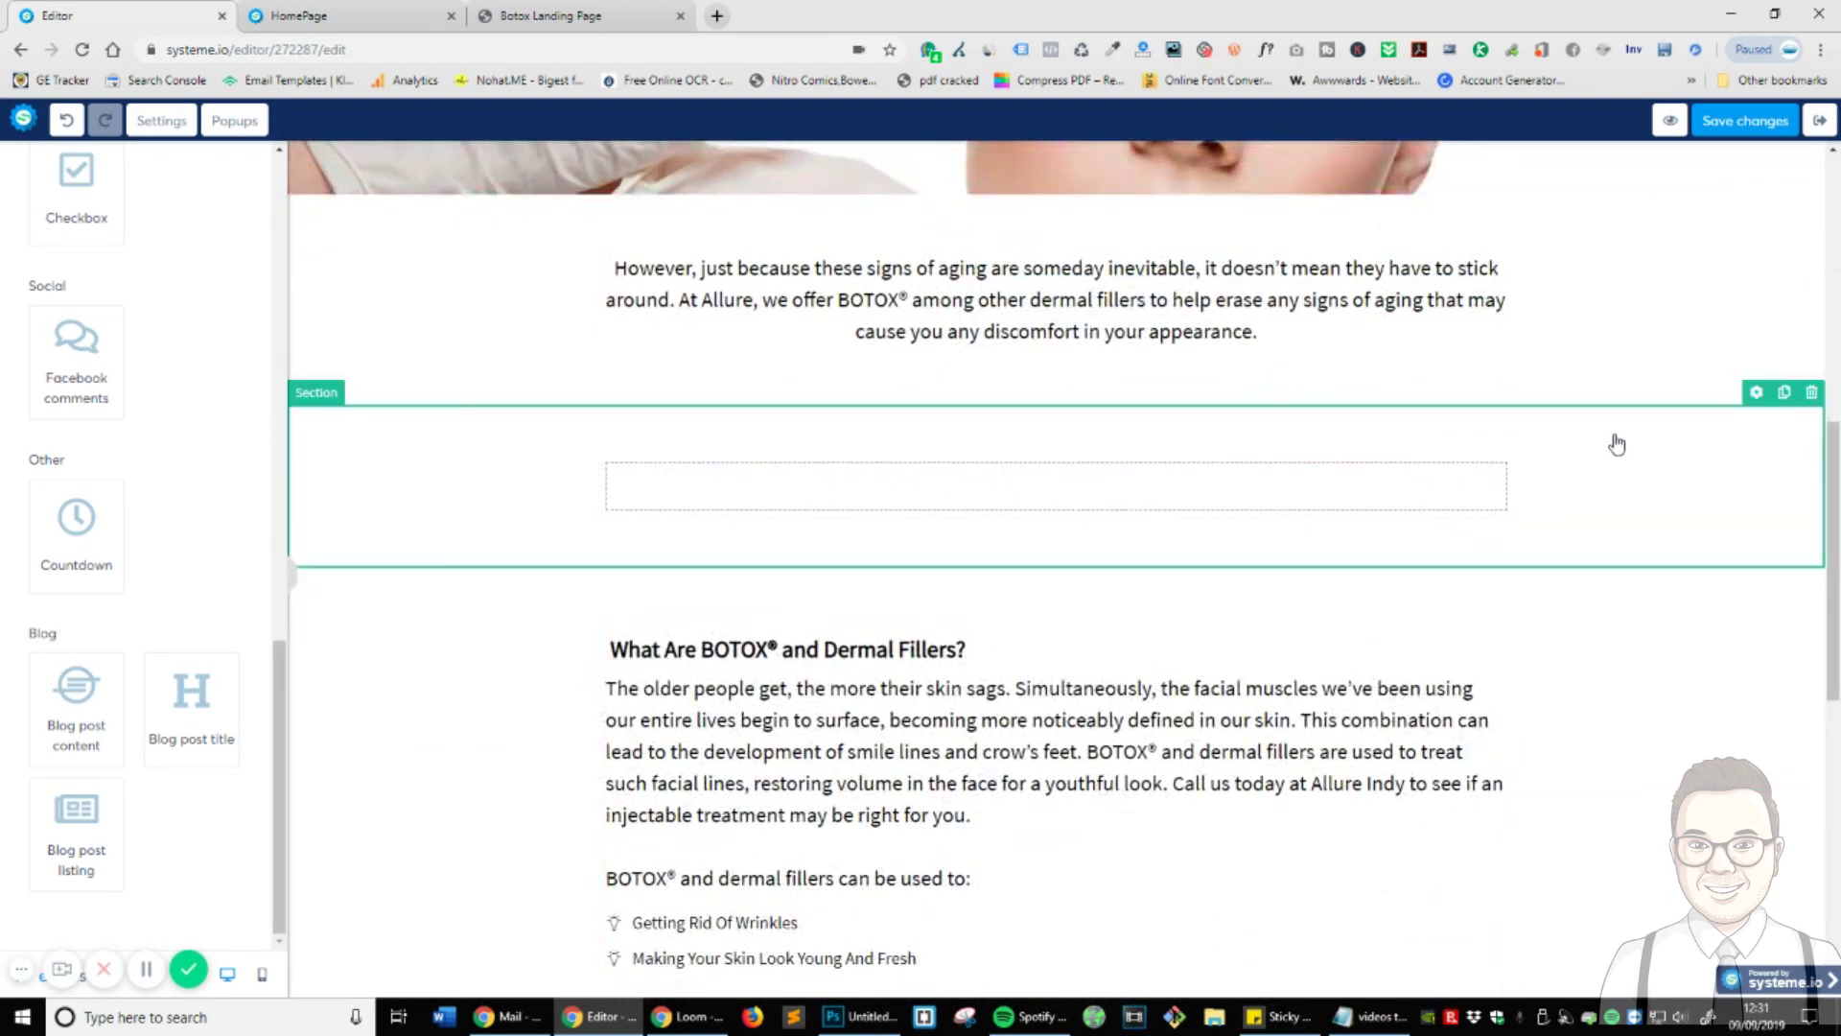
- Delete the empty section above the What Are BOTOX text
left_click(1811, 393)
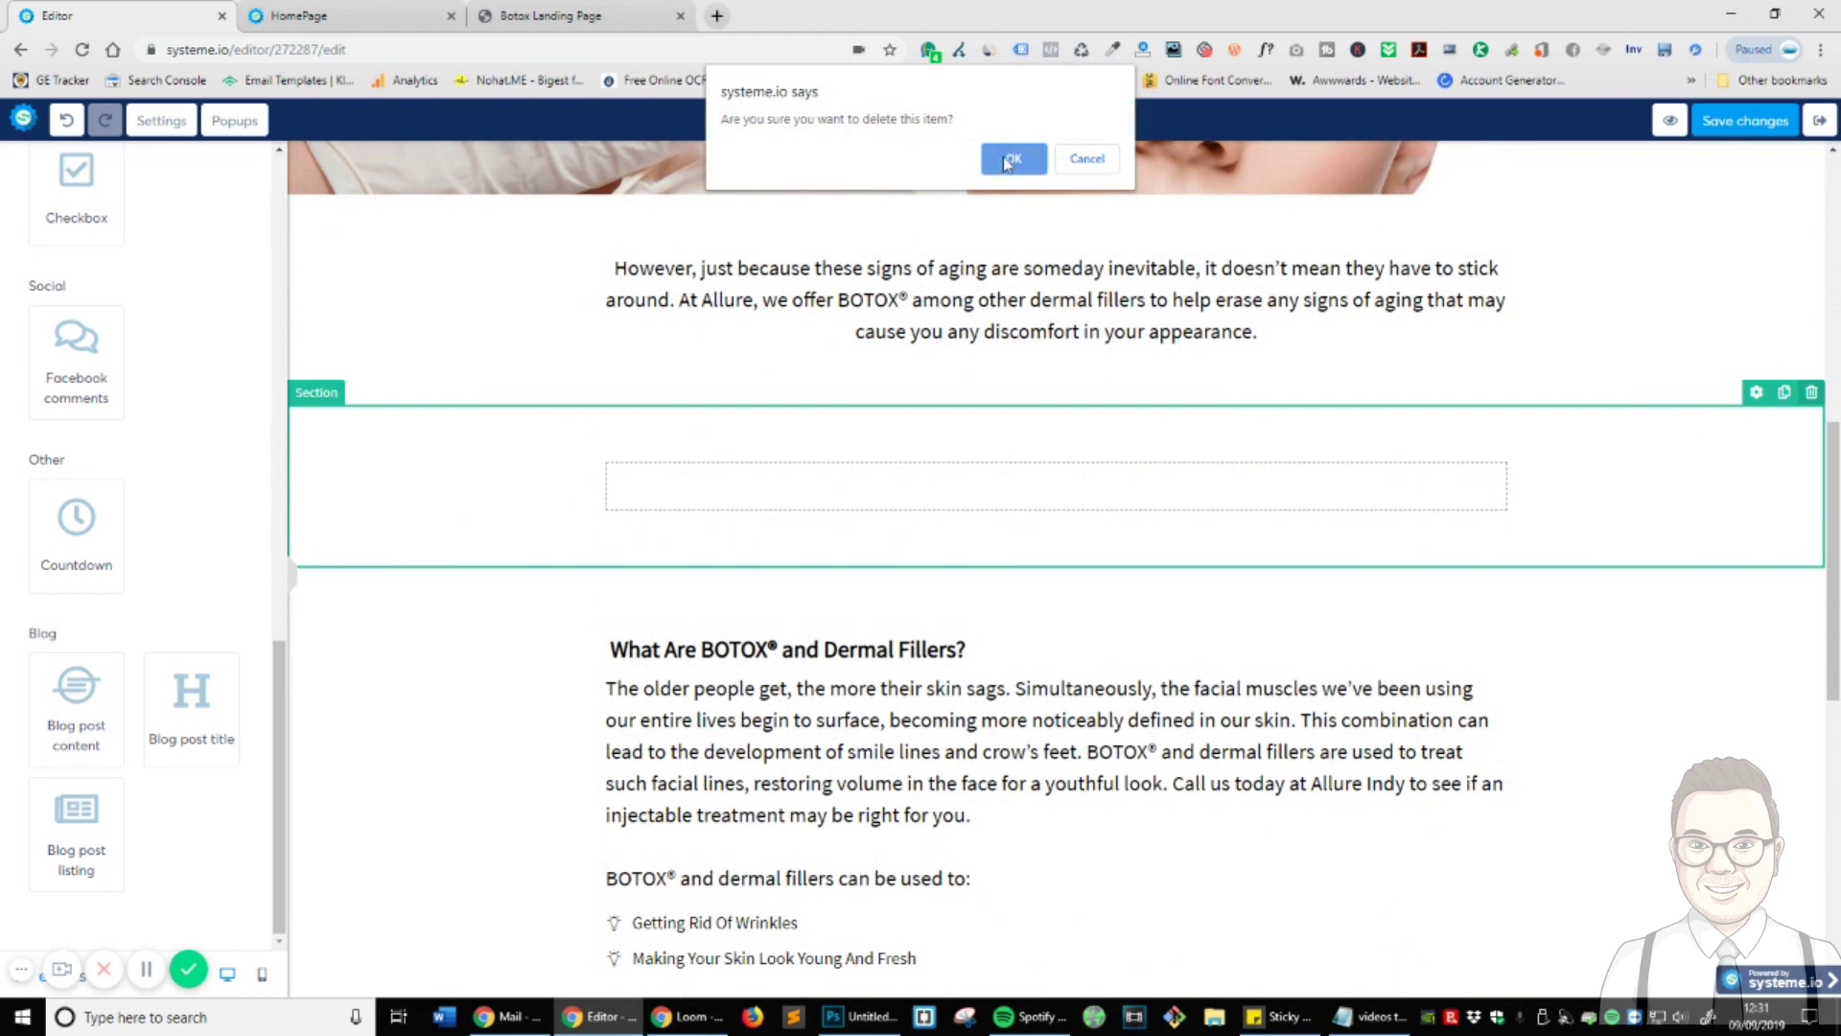
left_click(1012, 160)
scroll(1212, 361, "up", 4)
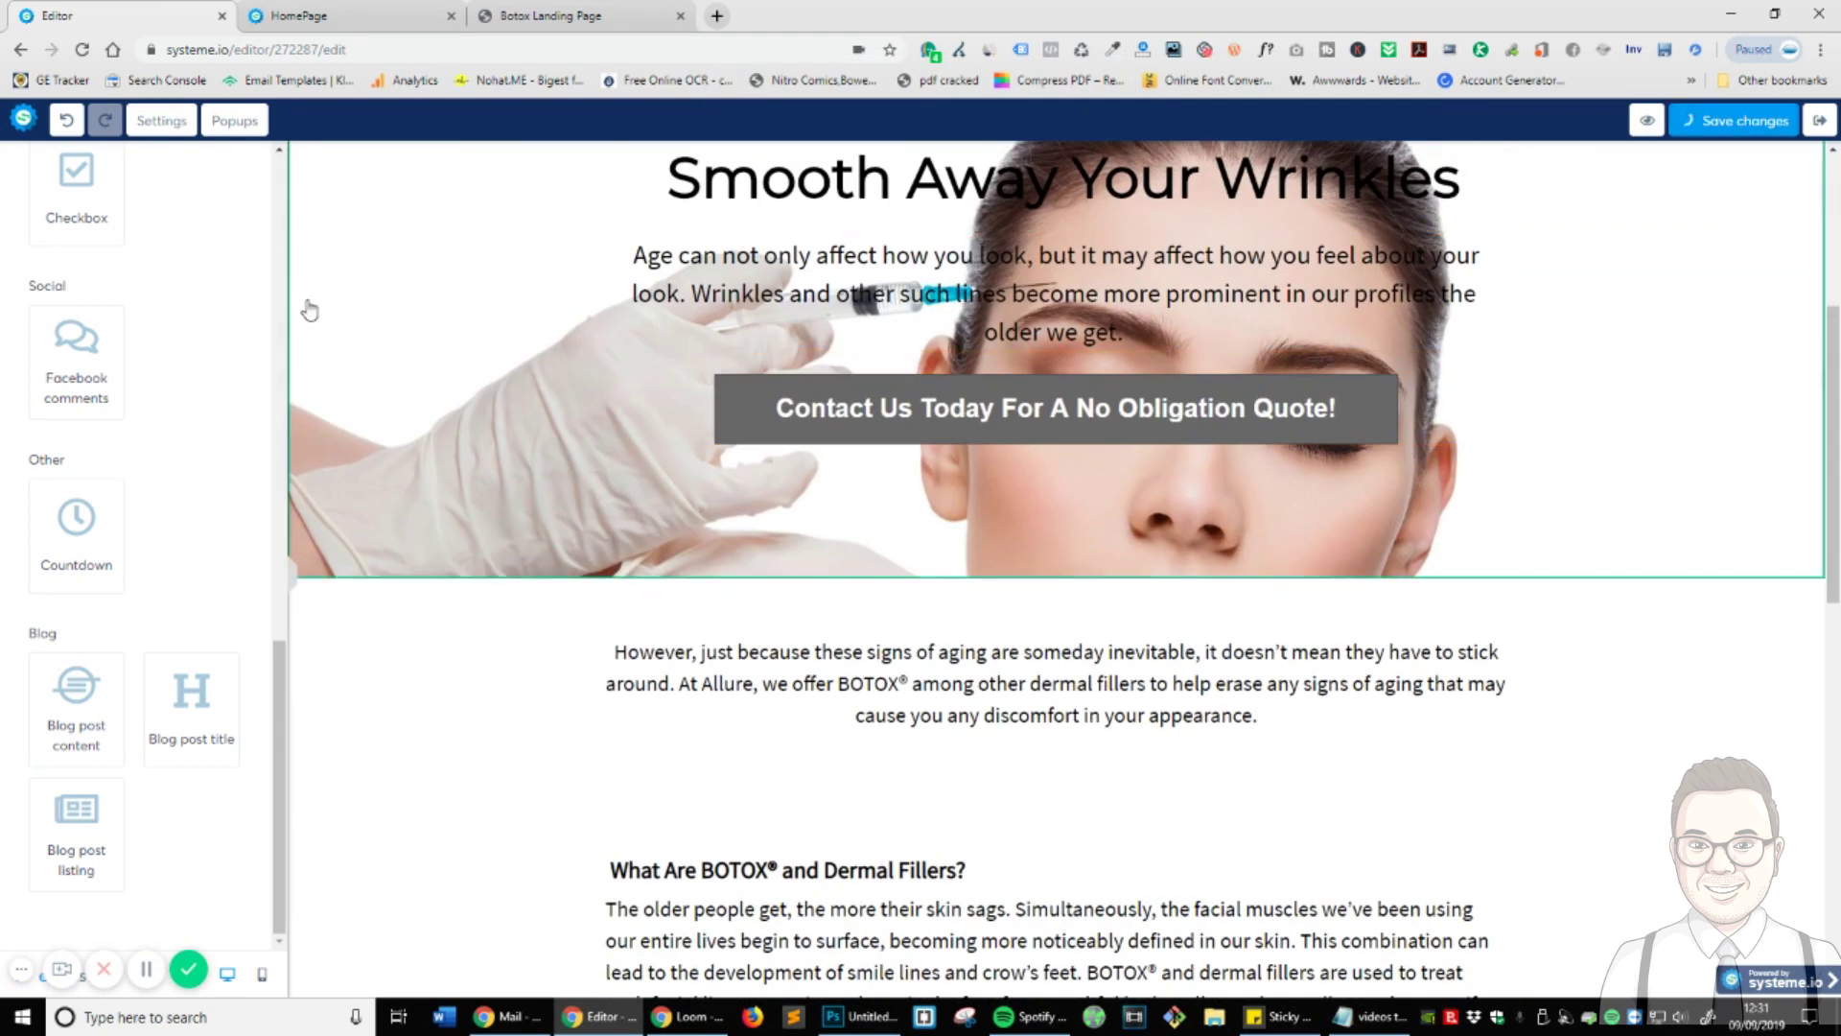
- Replace the old page preview with a fresh preview and scroll through it
left_click(321, 16)
left_click(451, 16)
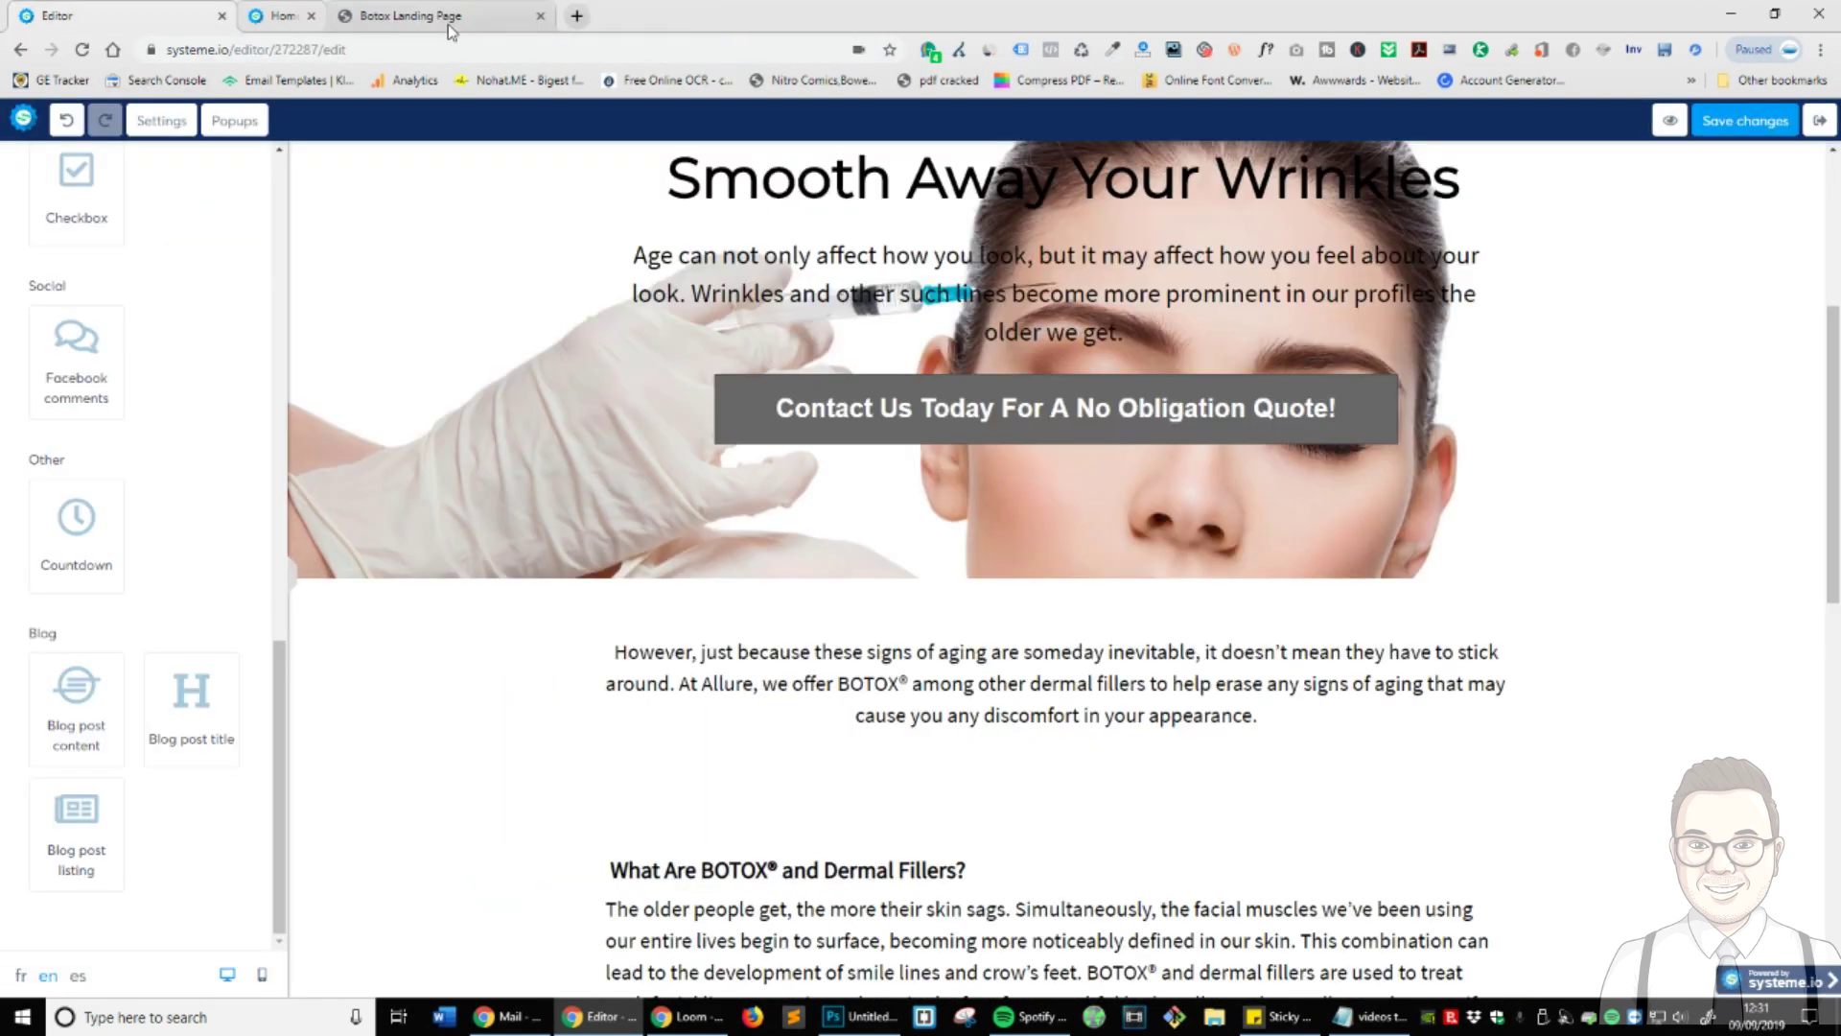
left_click(1674, 123)
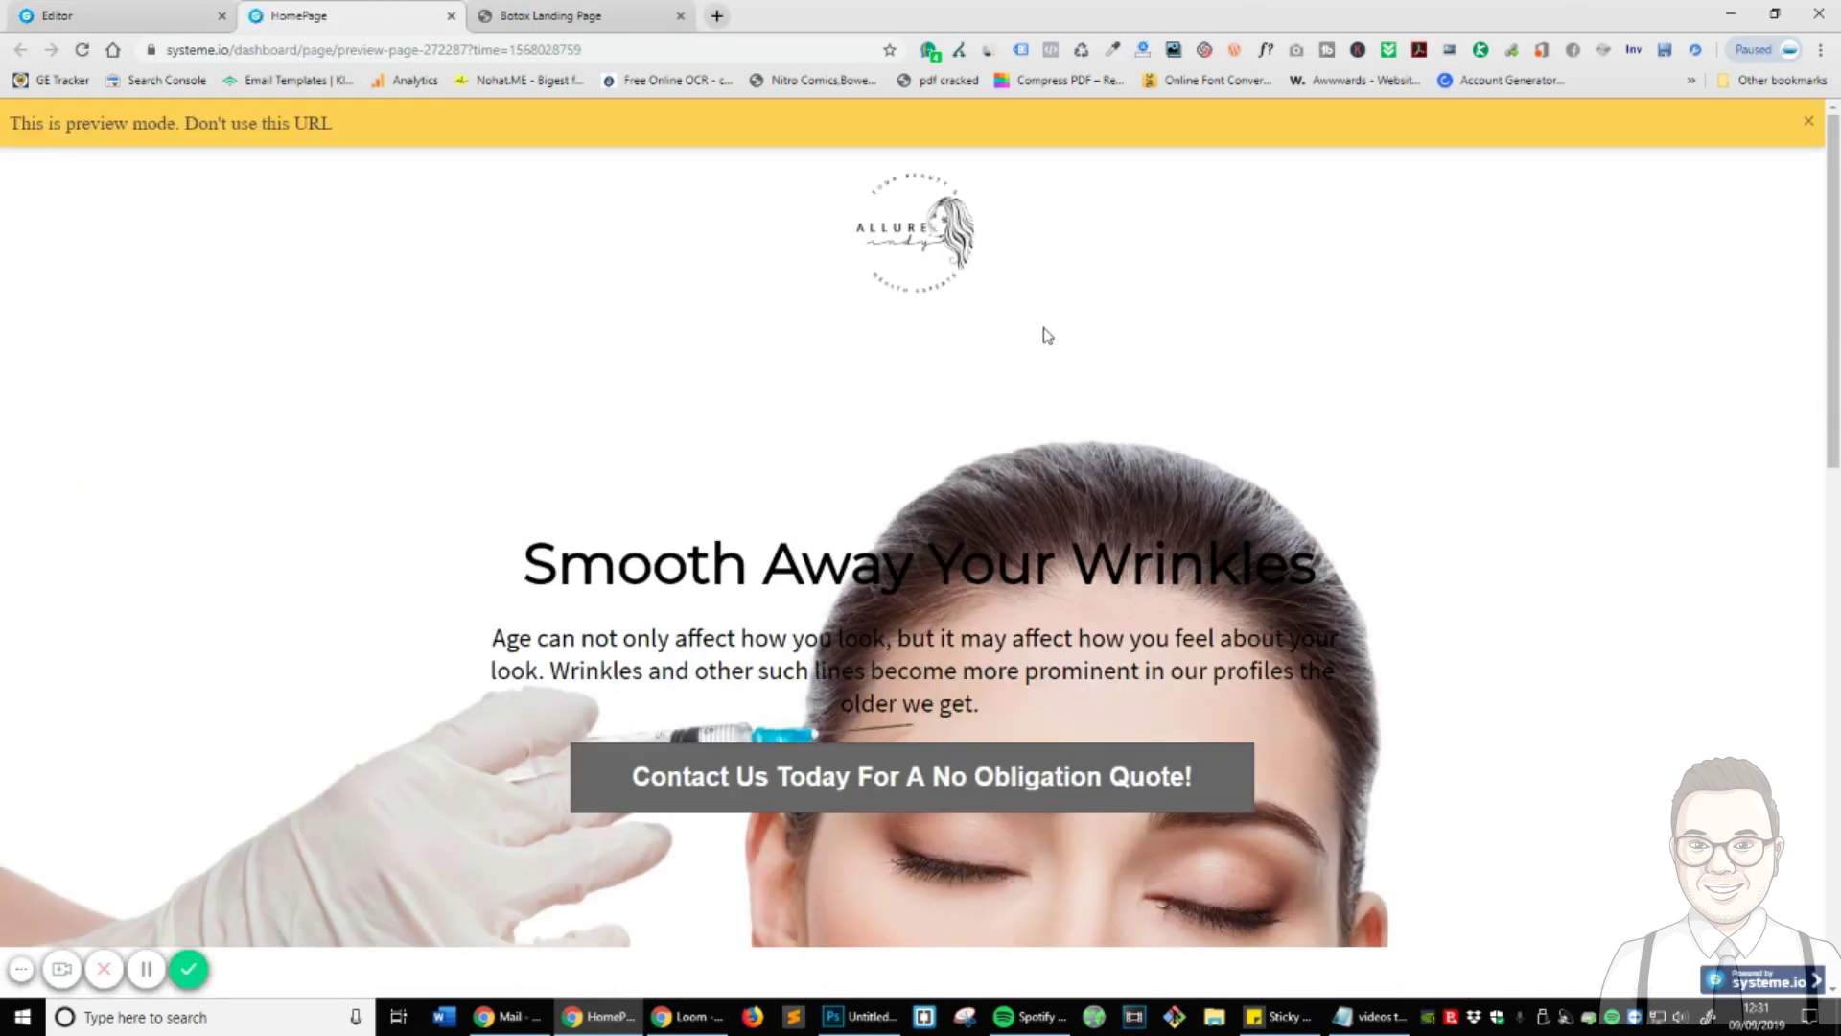
scroll(1020, 340, "down", 14)
scroll(1157, 646, "up", 7)
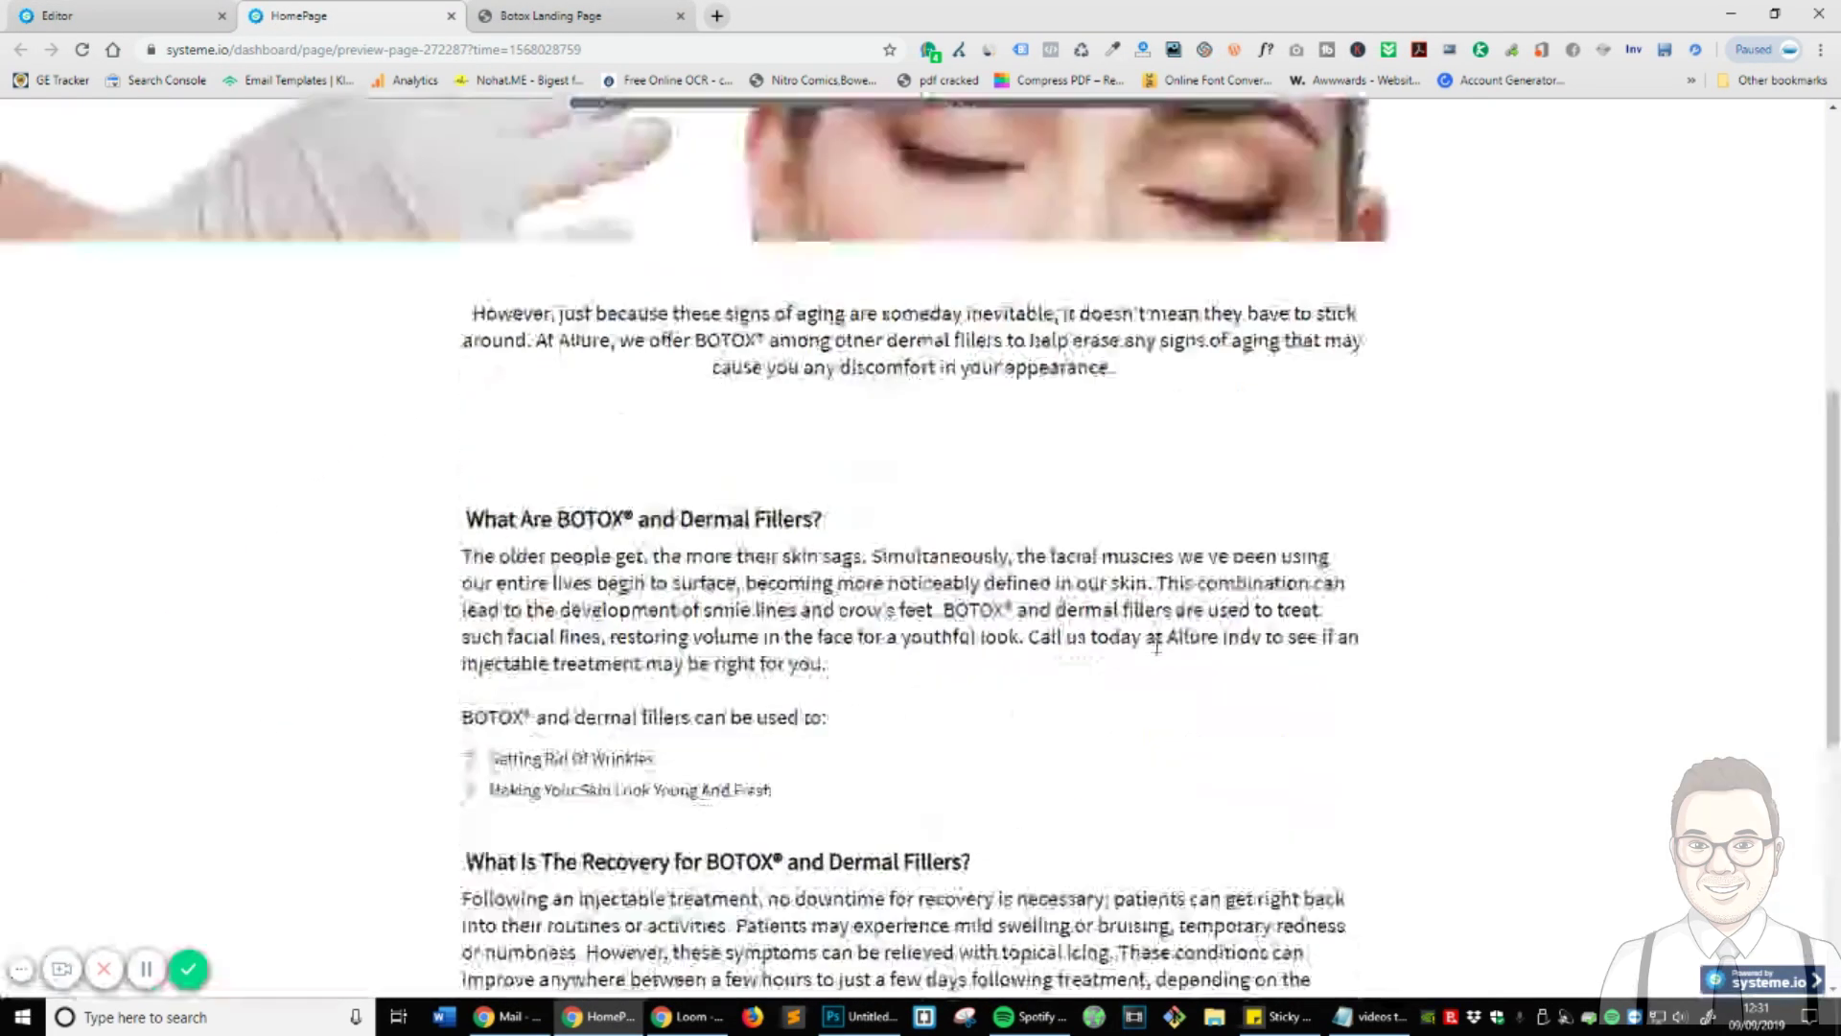
scroll(1158, 646, "up", 7)
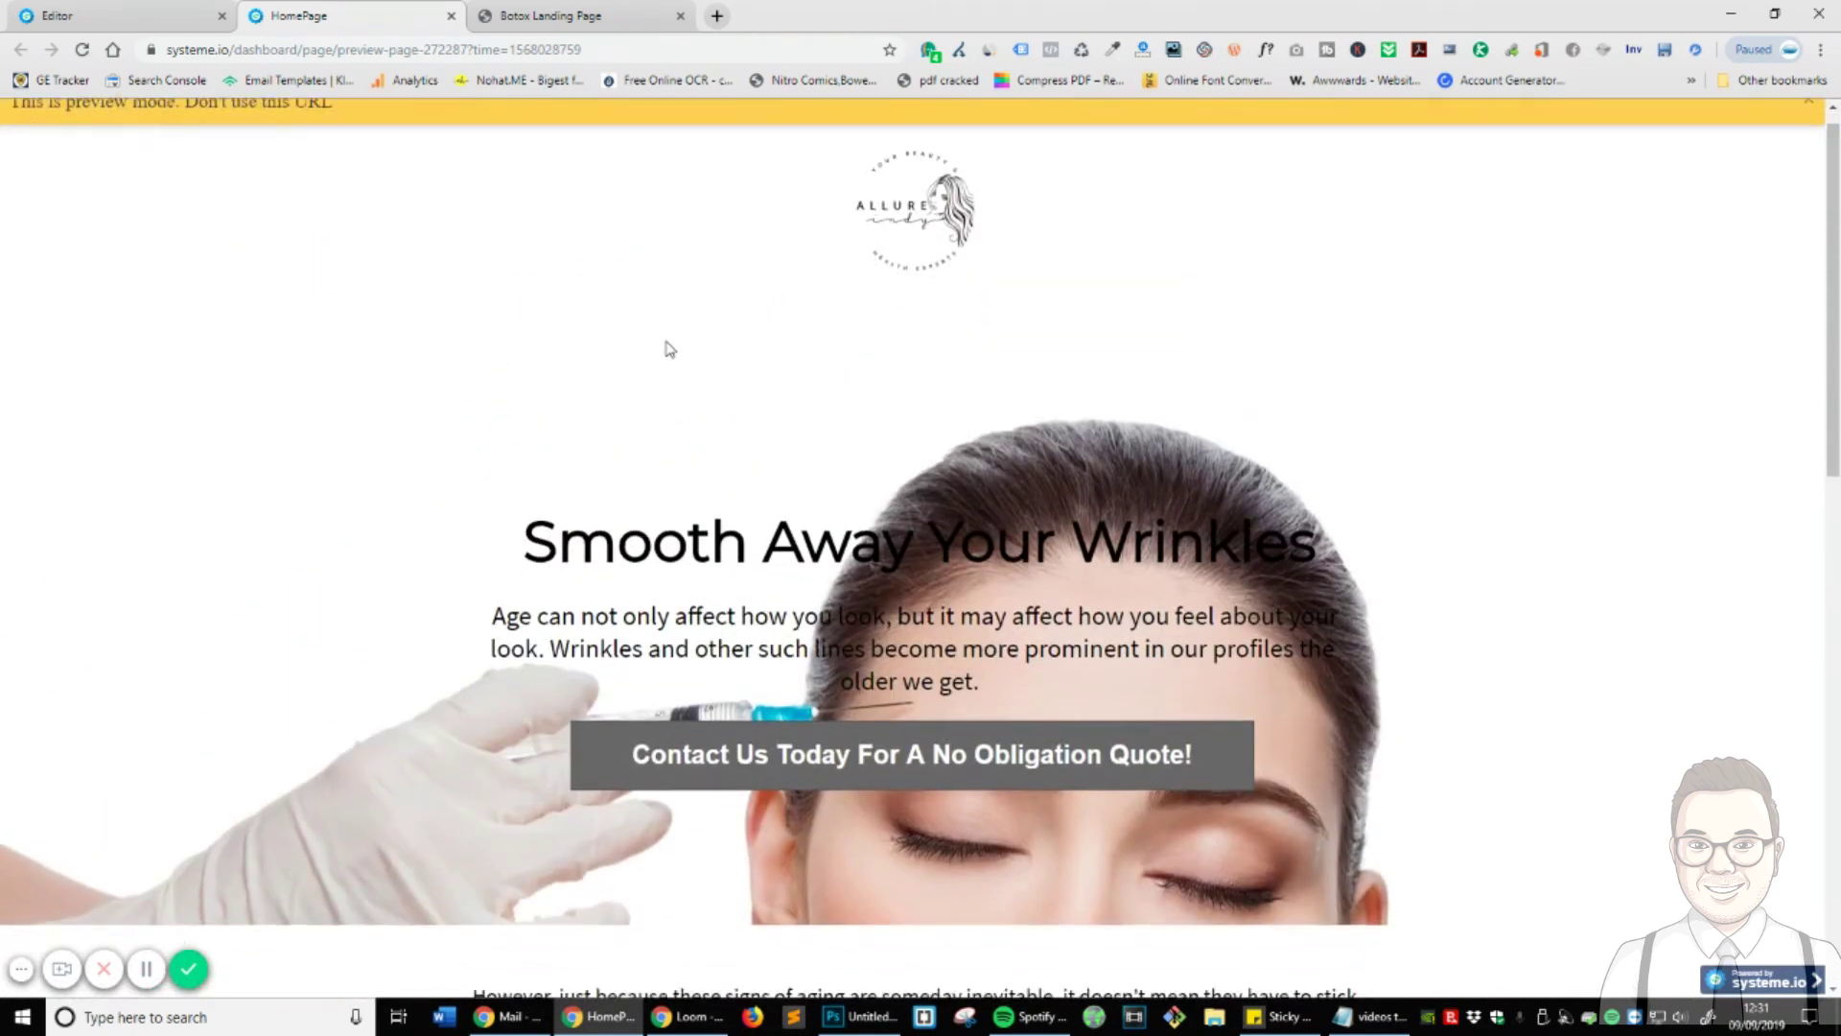
scroll(669, 348, "down", 3)
- Compare the preview with the reference site's contact form, then return to the editor
left_click(595, 14)
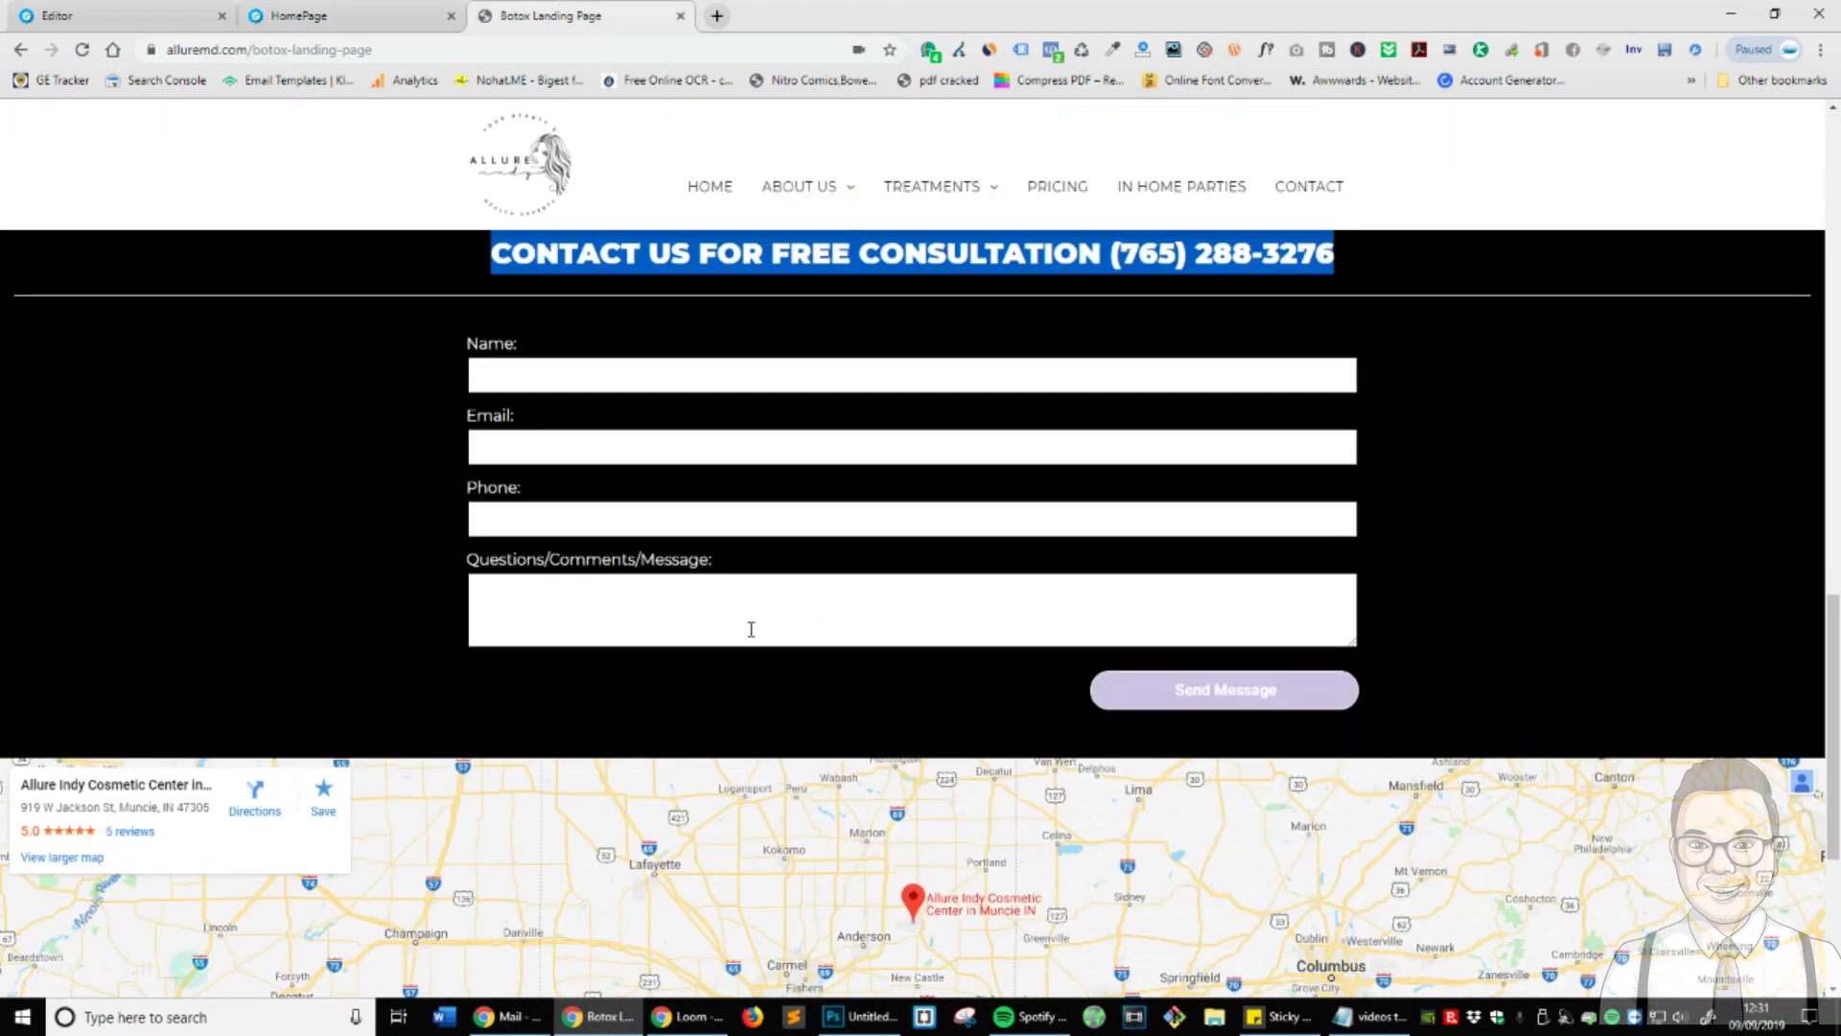
scroll(751, 629, "down", 3)
left_click(345, 15)
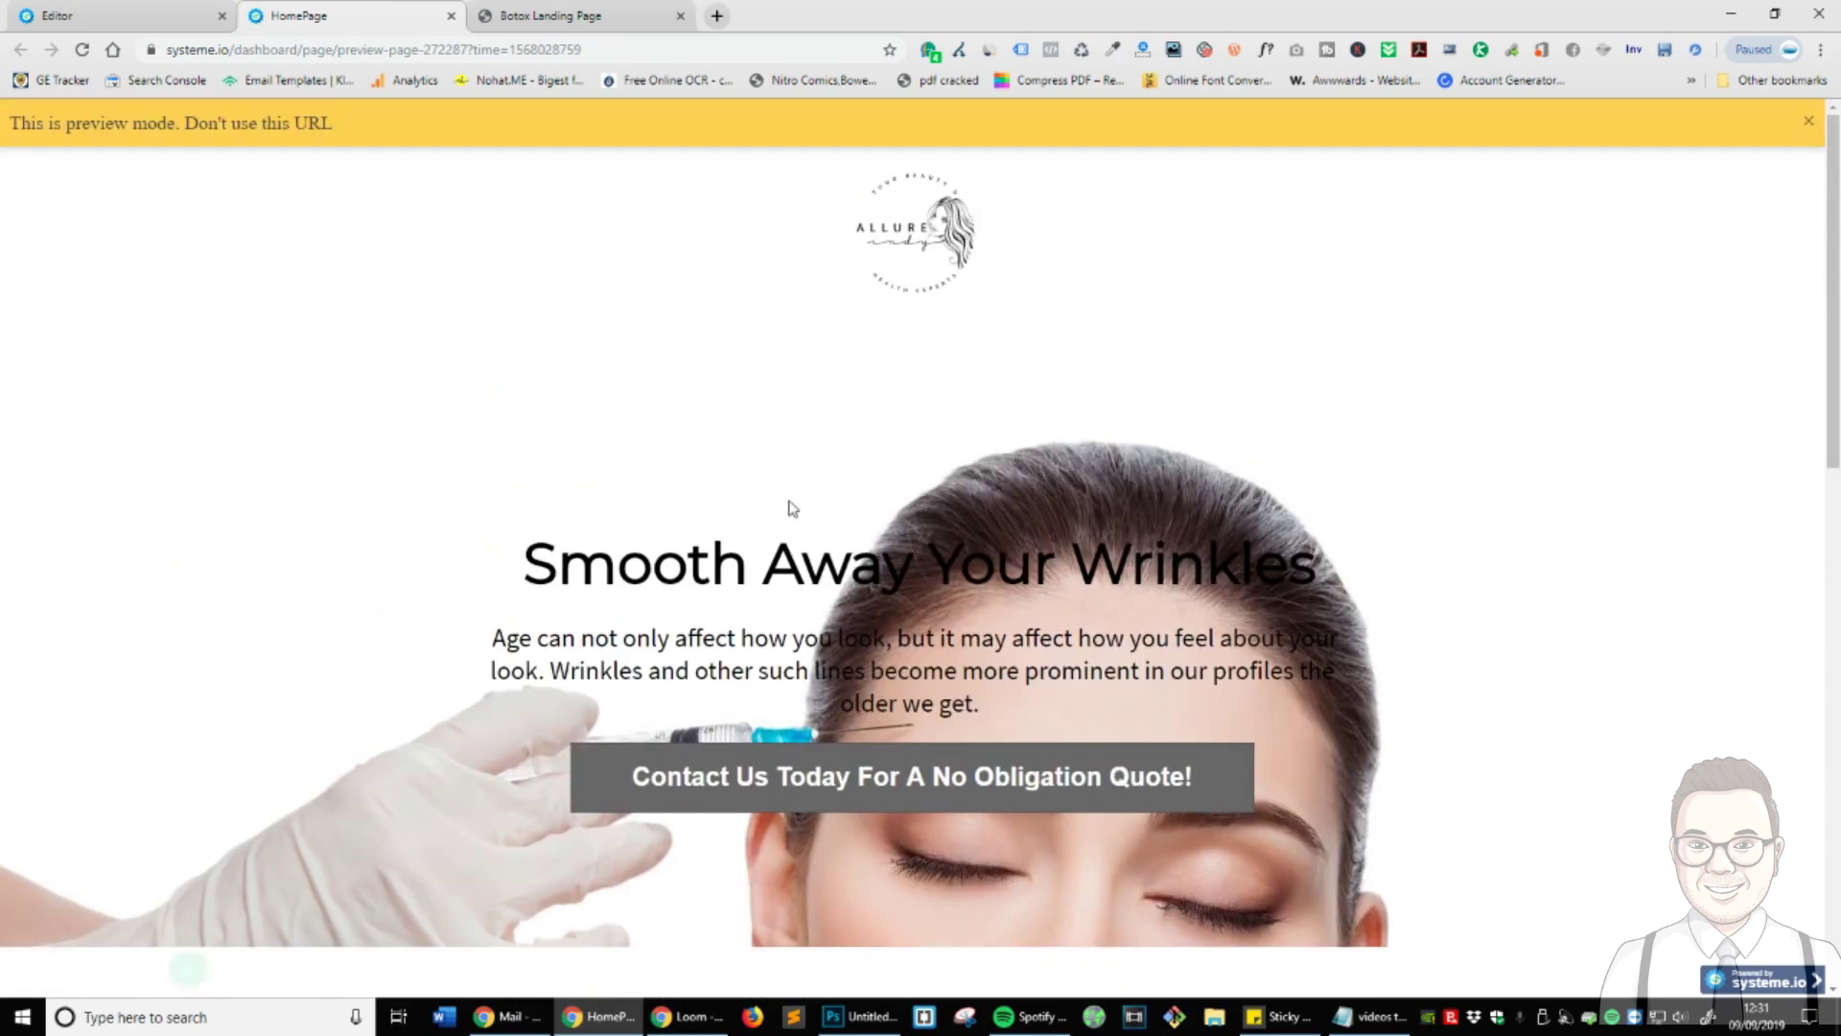
scroll(1170, 669, "down", 10)
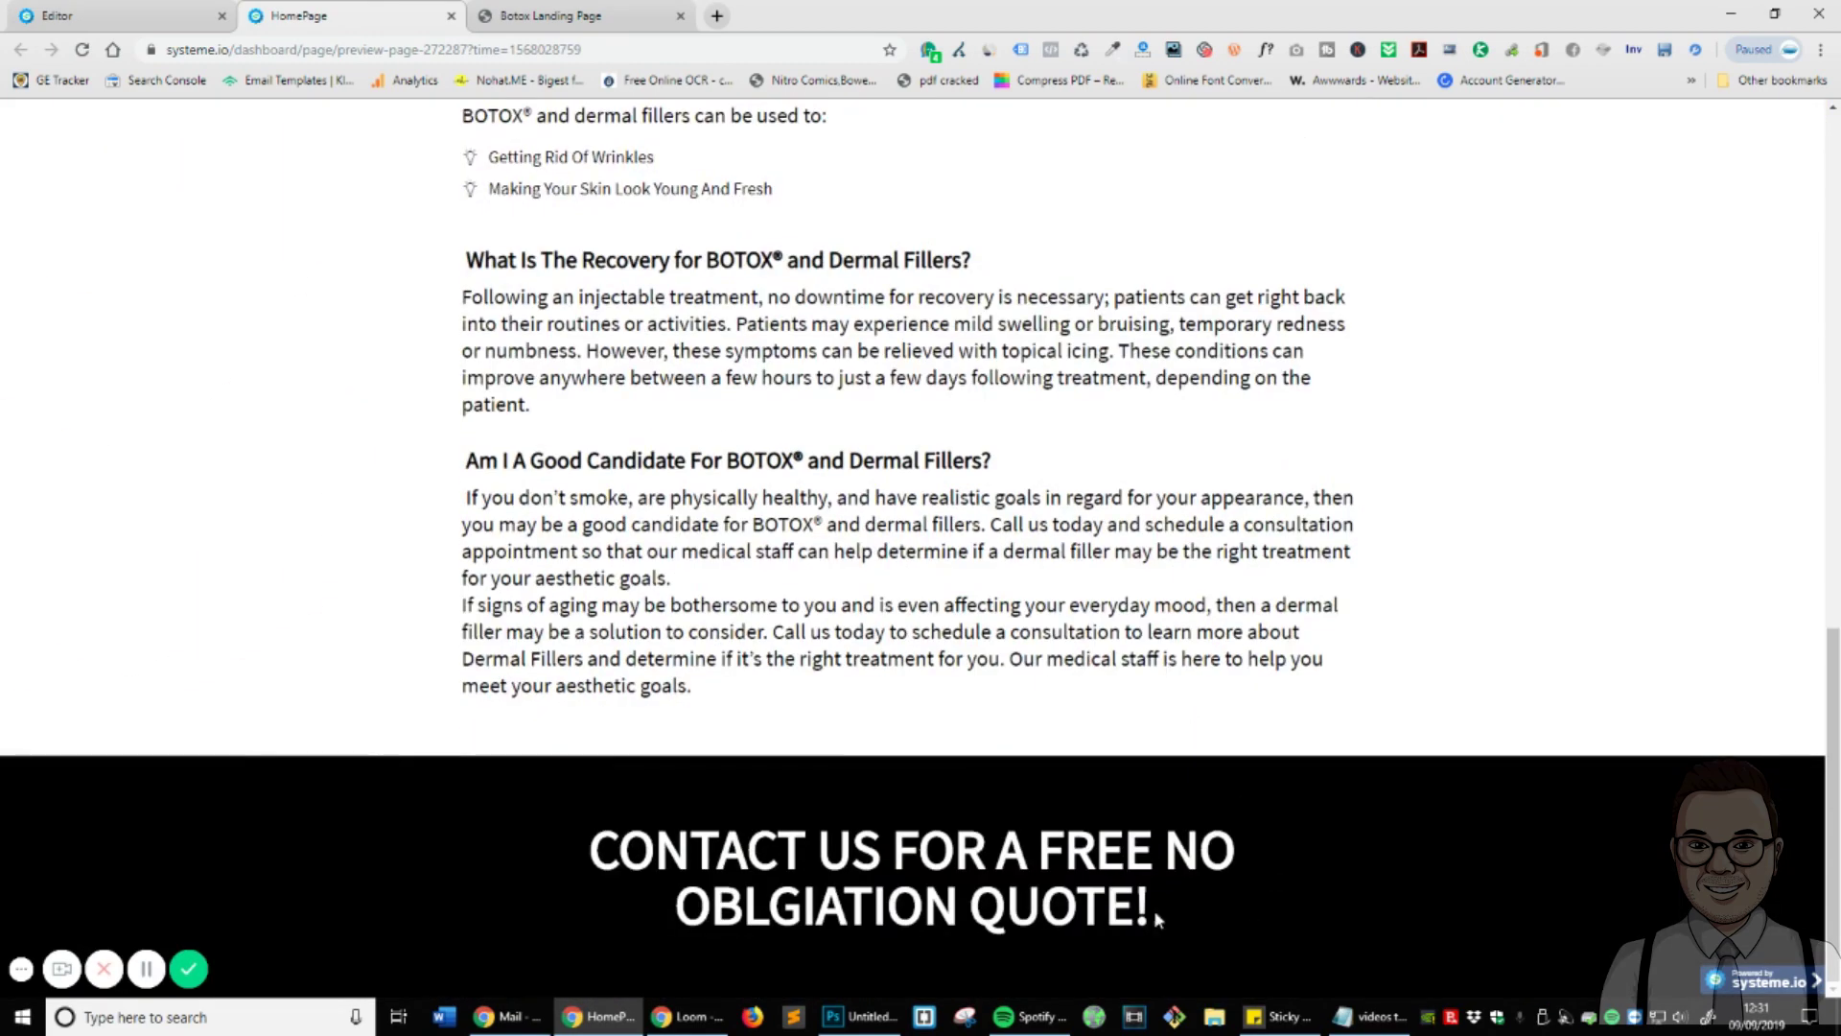
left_click(135, 11)
scroll(1101, 752, "down", 10)
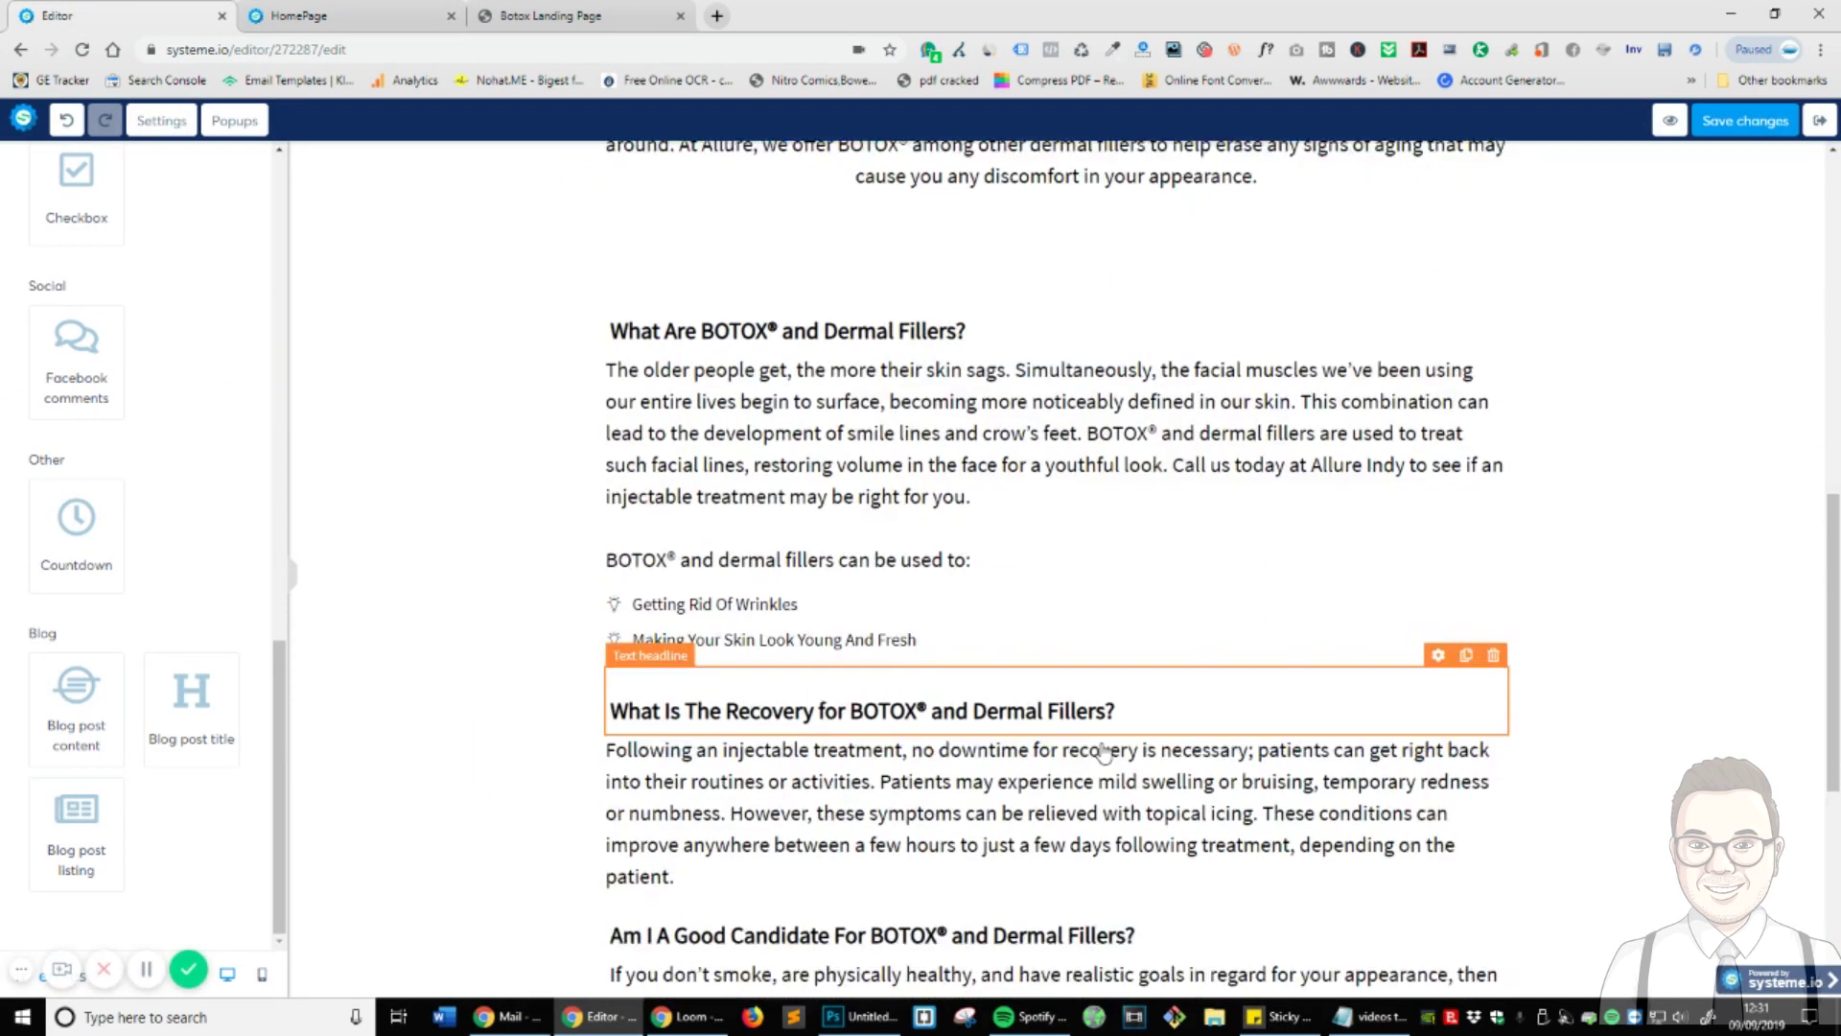
- Add a form input under the contact headline and make it a First name field
scroll(122, 399, "up", 5)
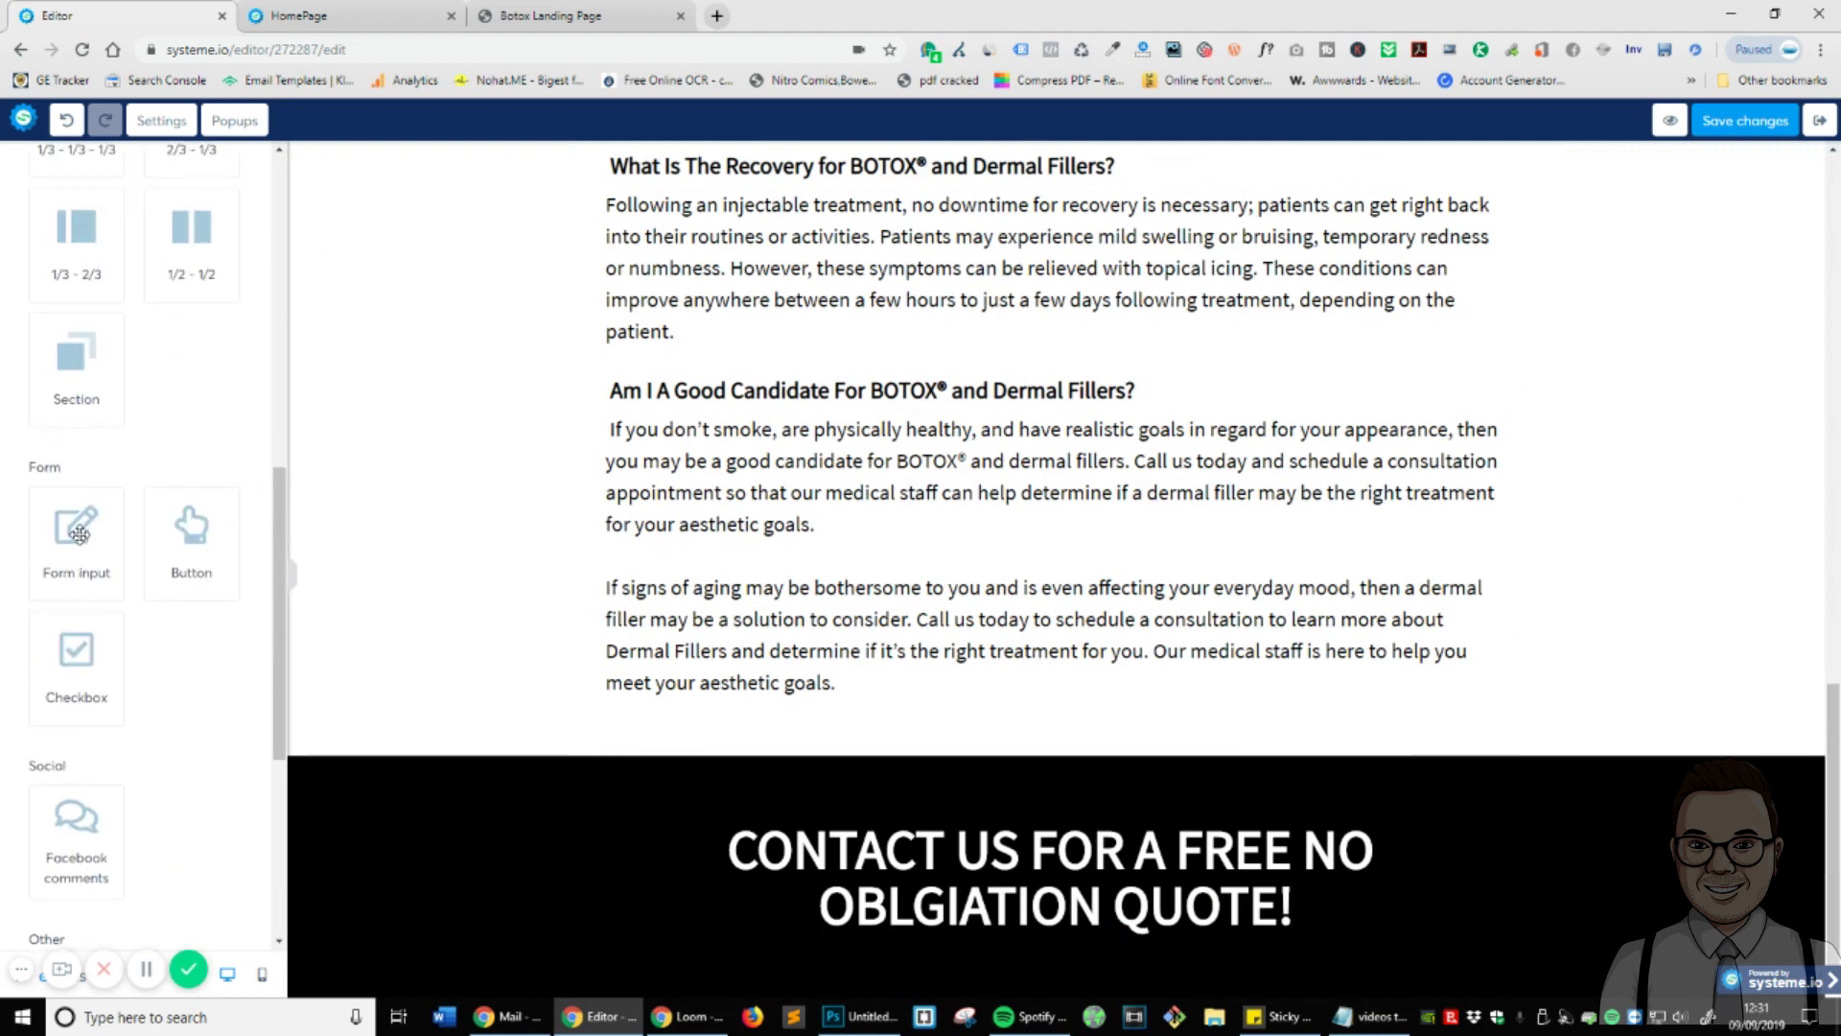
left_click_drag(79, 533, 987, 904)
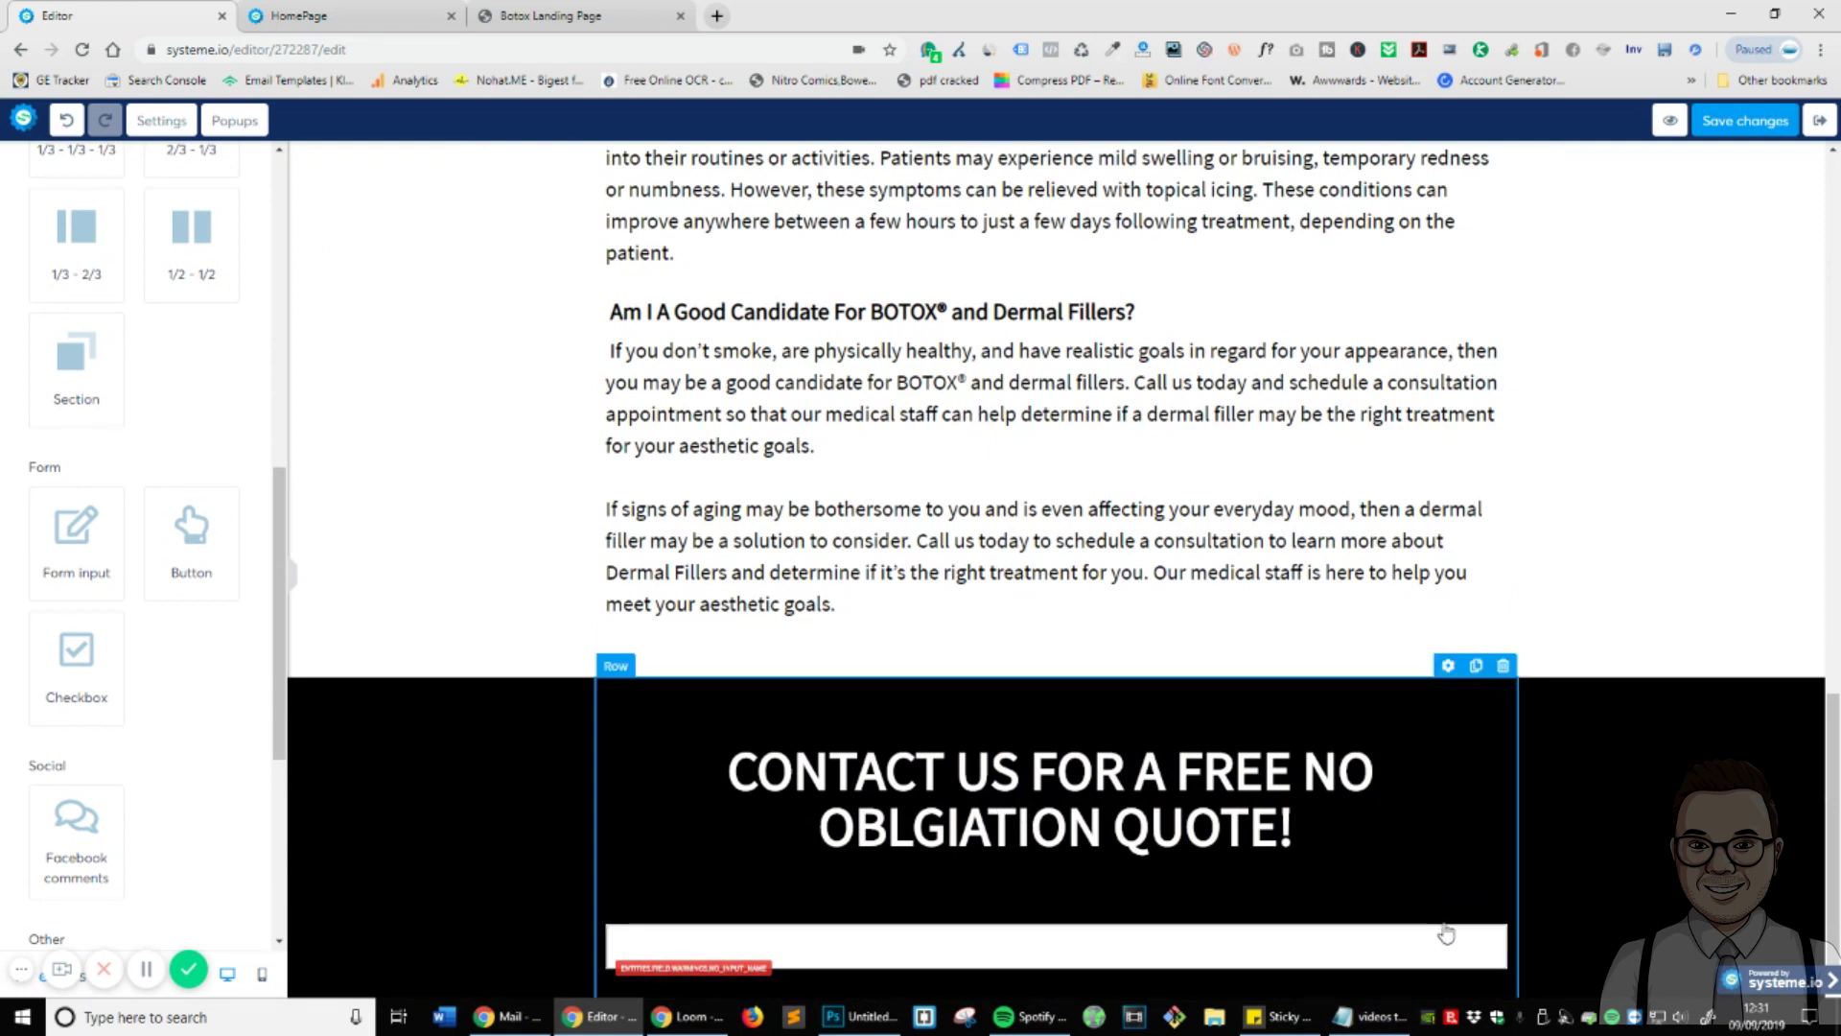
left_click(1438, 912)
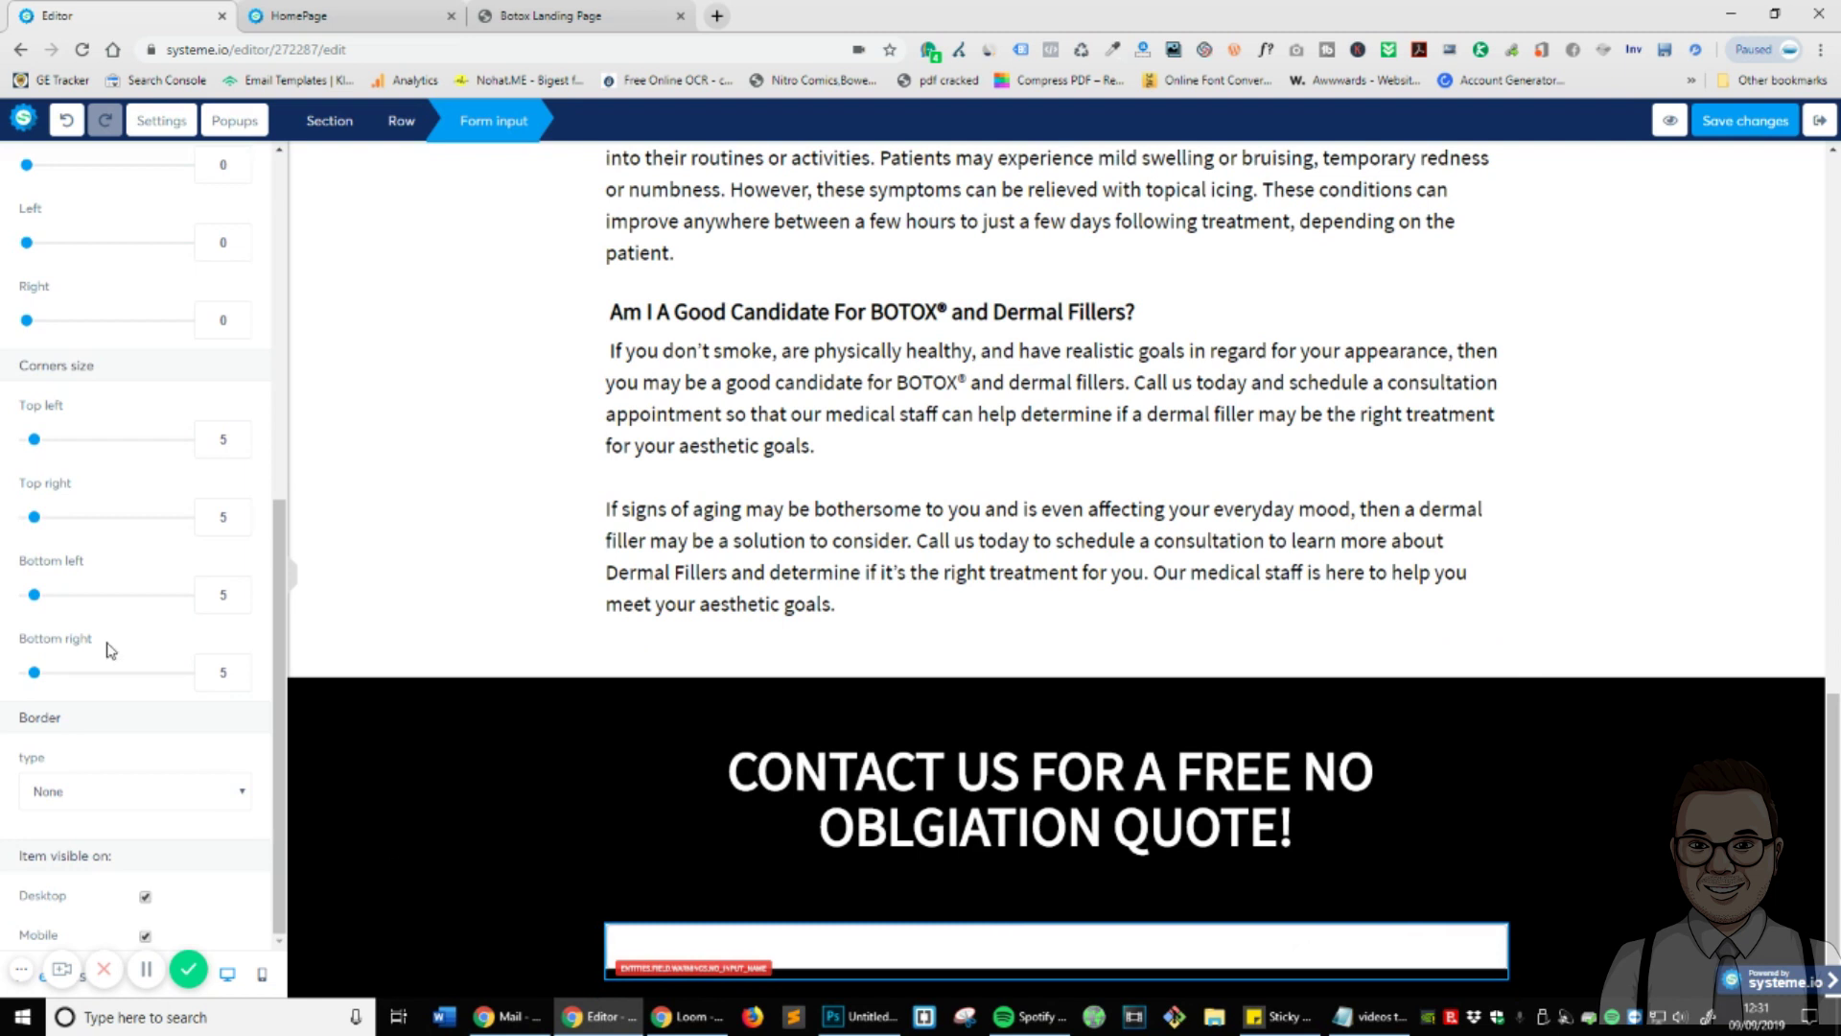
scroll(102, 628, "up", 5)
left_click(133, 242)
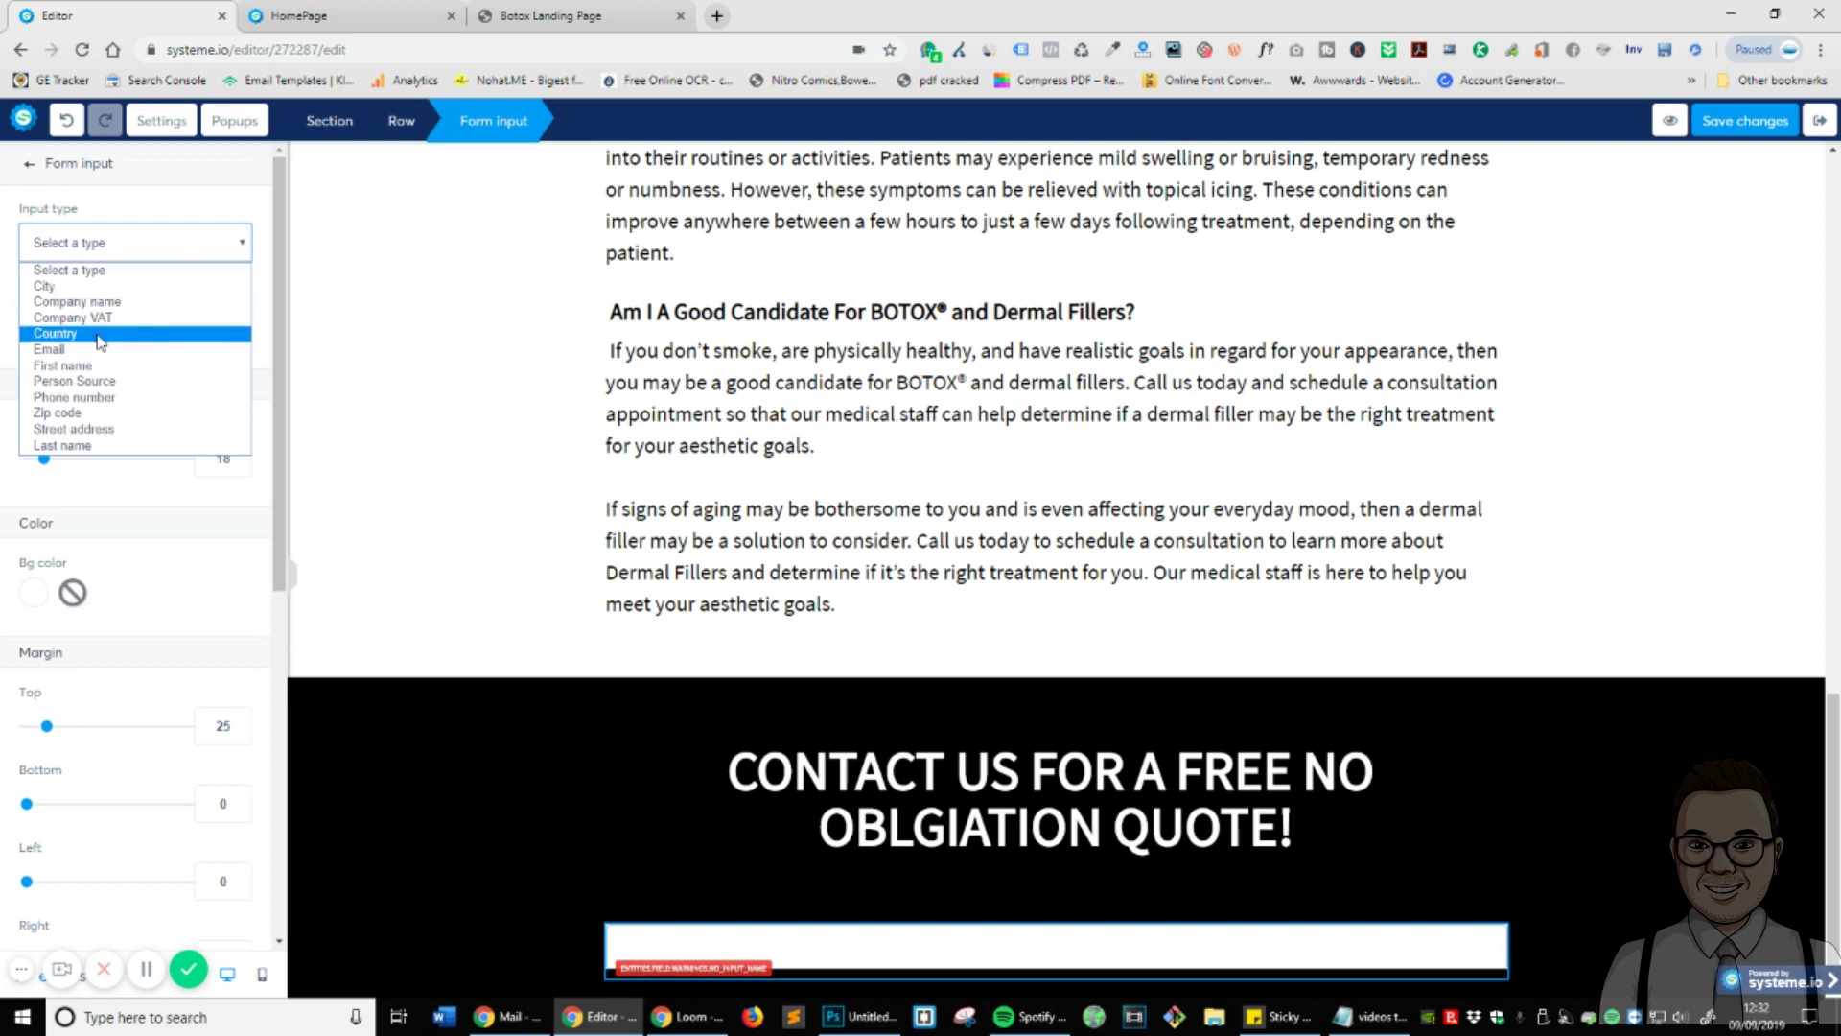
left_click(77, 366)
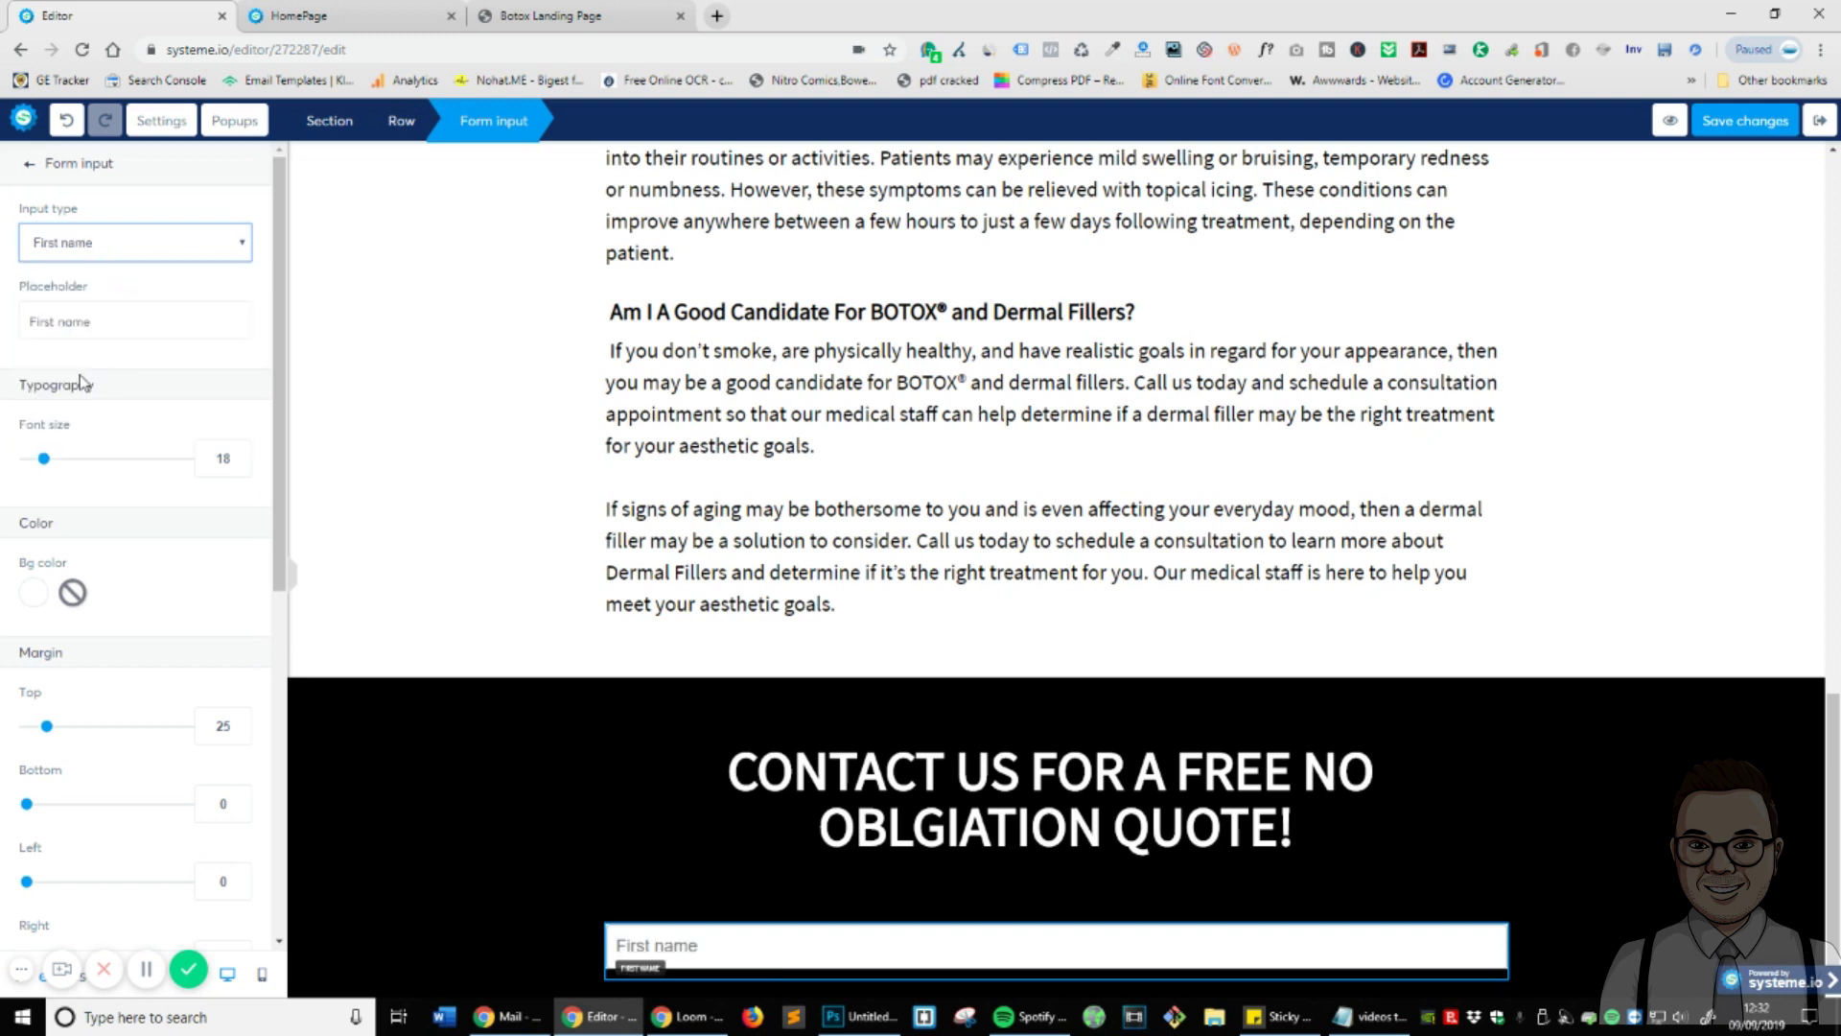
- Change the name field's placeholder to 'Enter Your Name Here...'
double_click(84, 321)
left_click(129, 324)
key("ctrl+a")
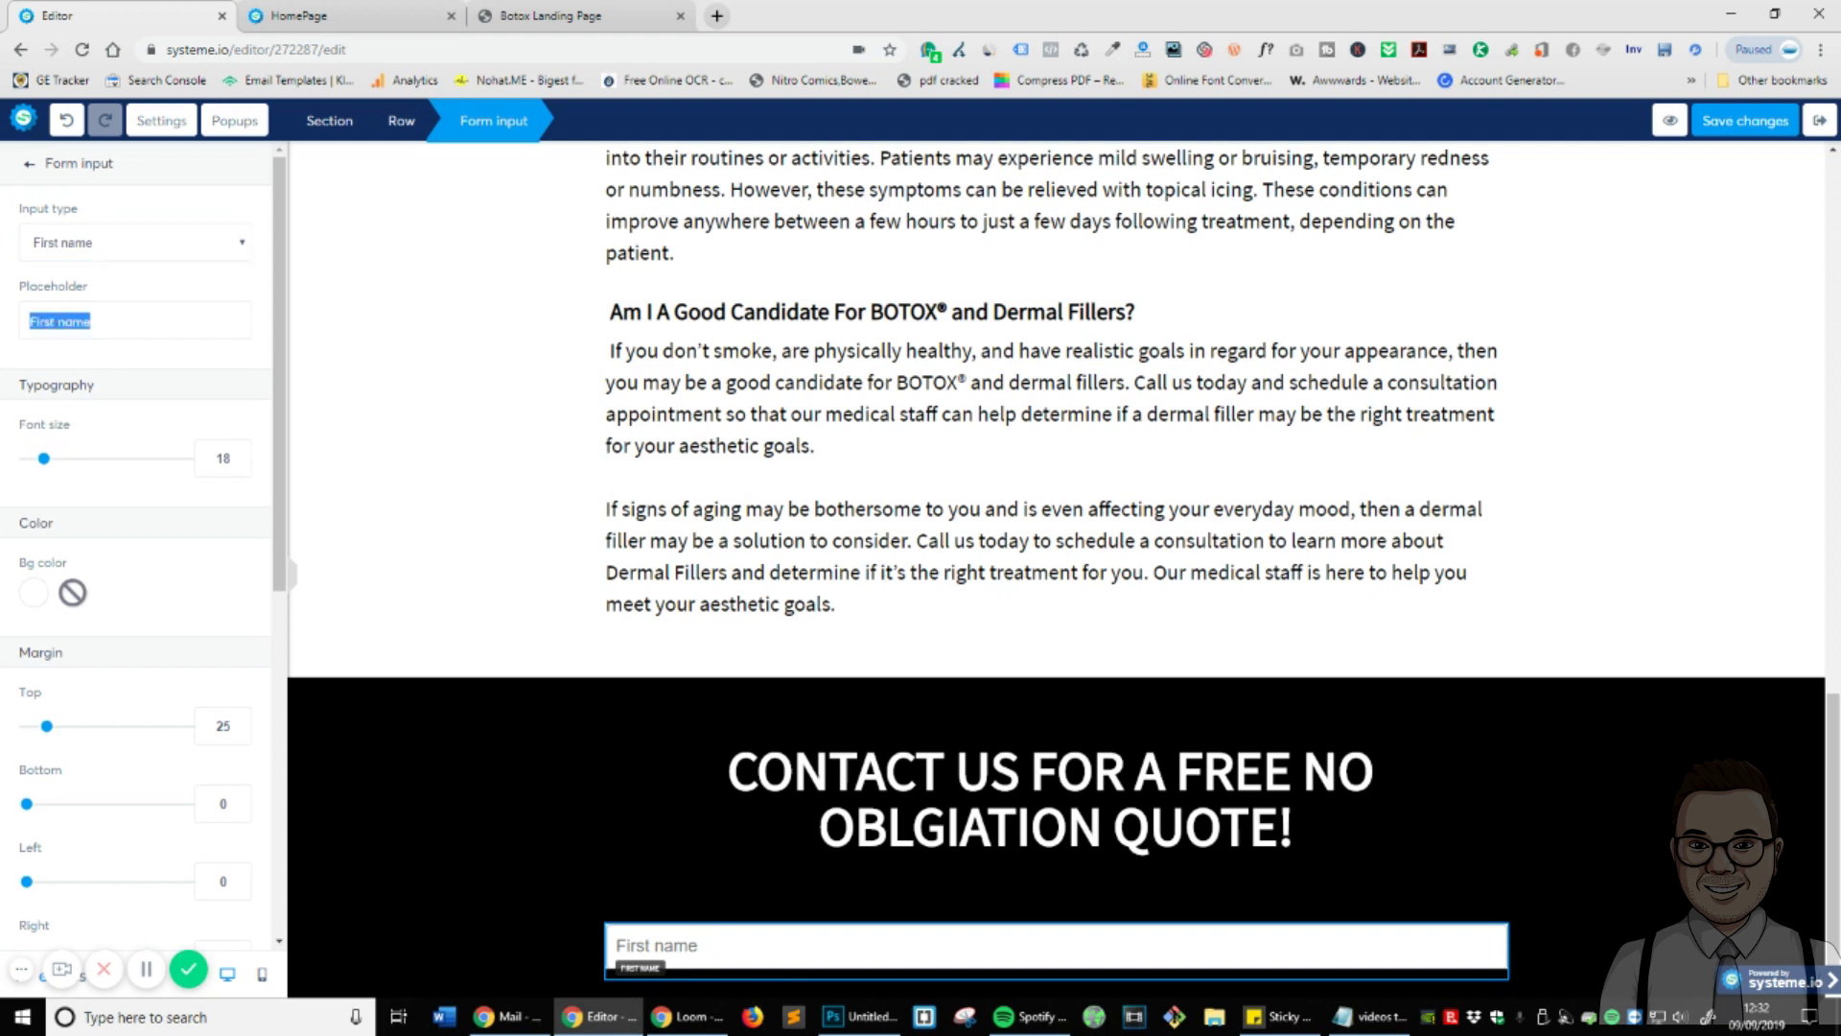
type("eNTER yO")
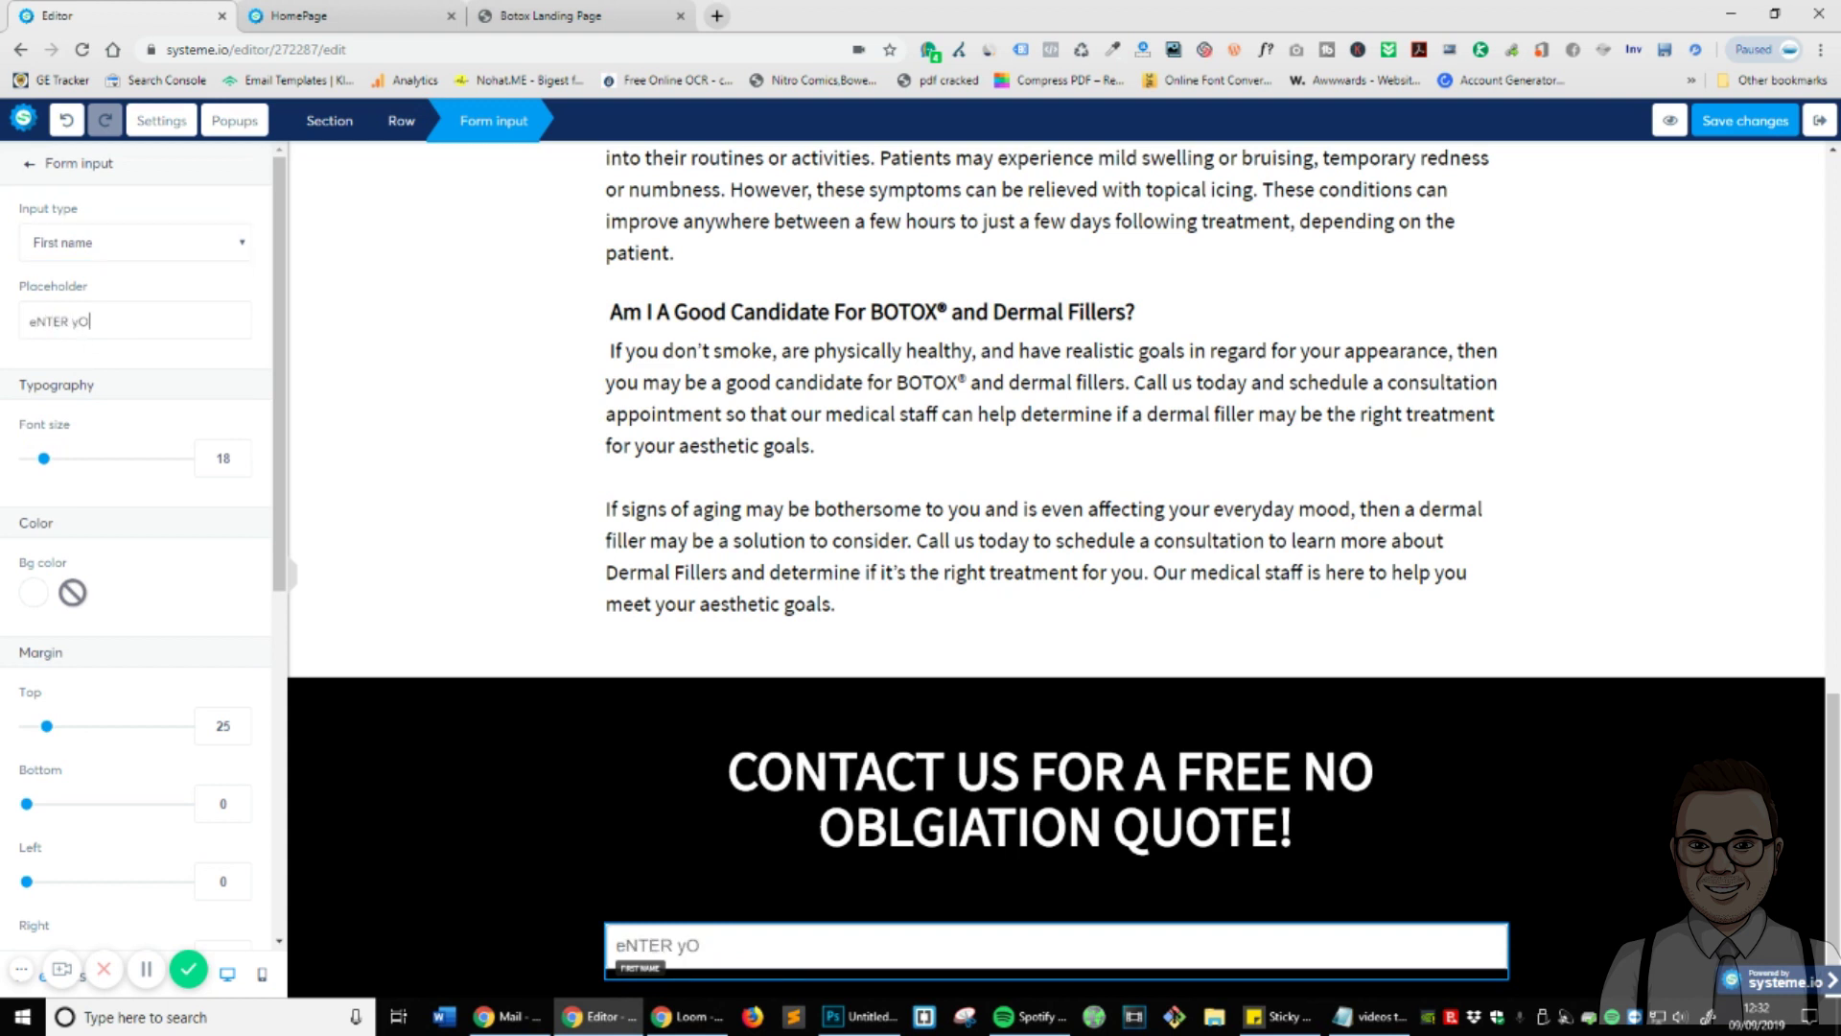
type("U")
key("ctrl+a")
type("EntewrYour Na")
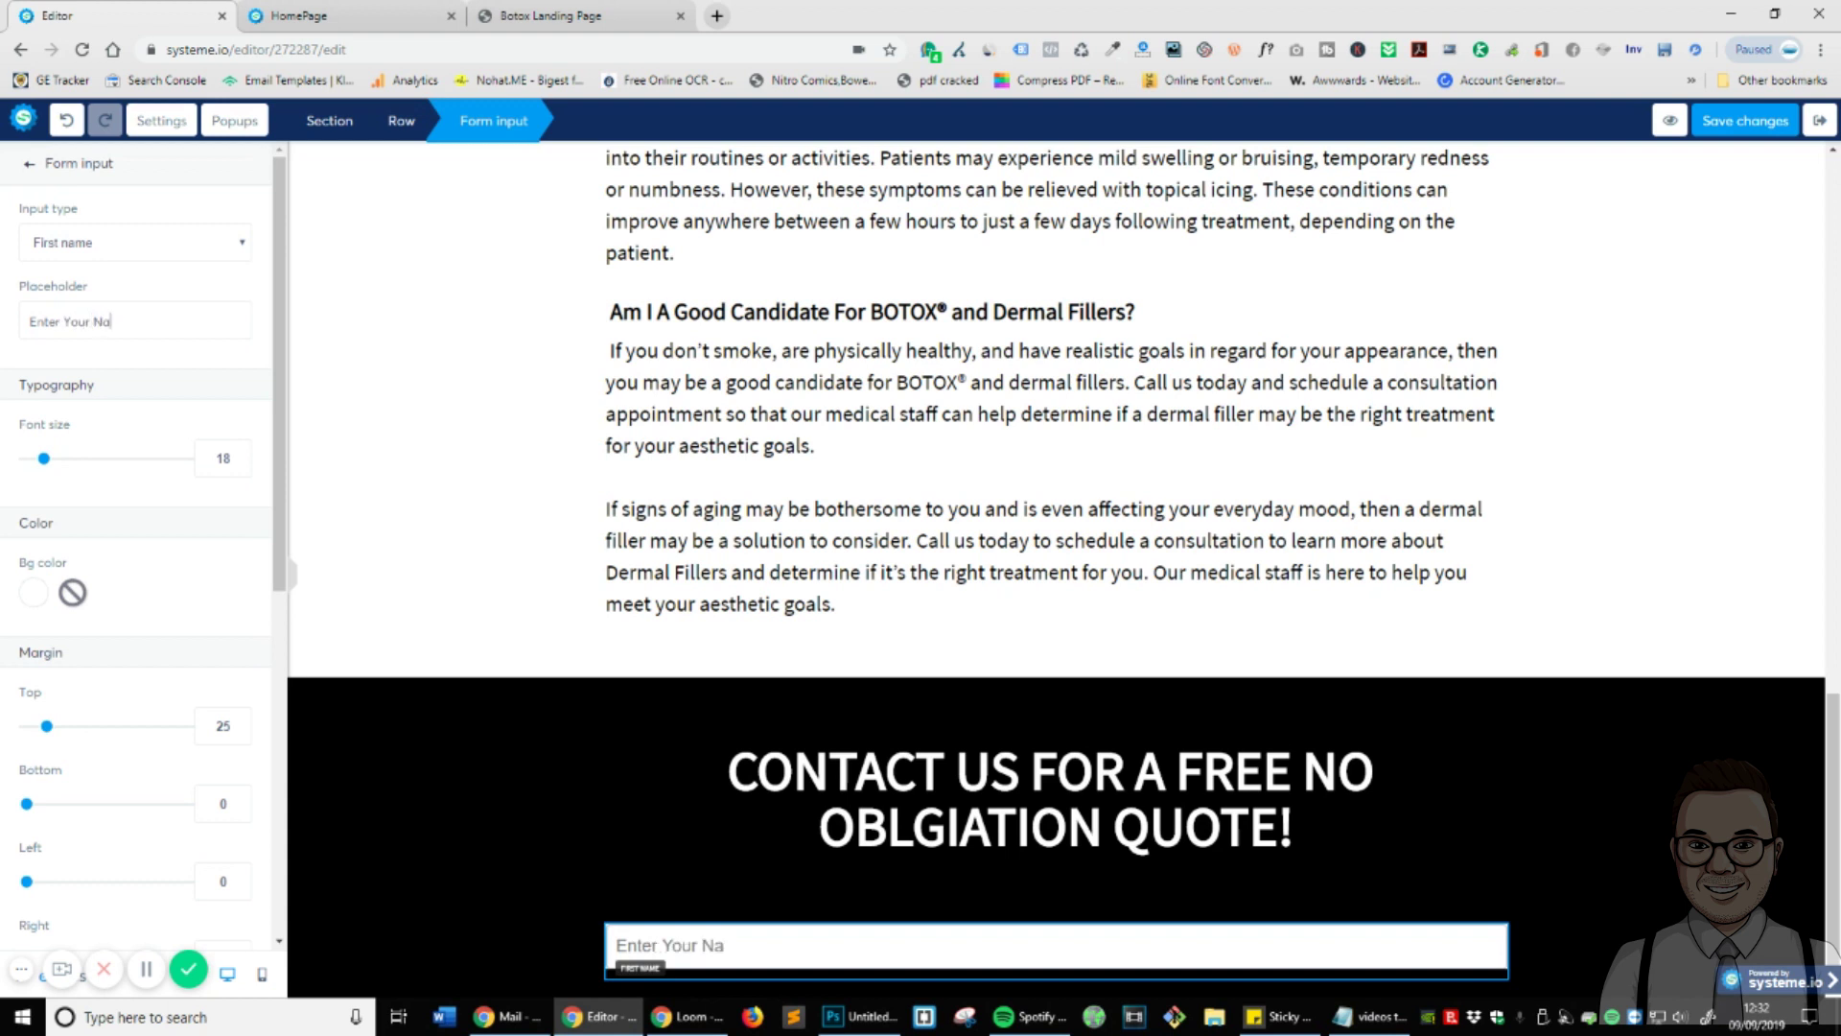
type("me Here...")
- Set the name field's top-left corner radius to 0
scroll(230, 422, "down", 2)
scroll(72, 336, "up", 1)
scroll(62, 355, "down", 4)
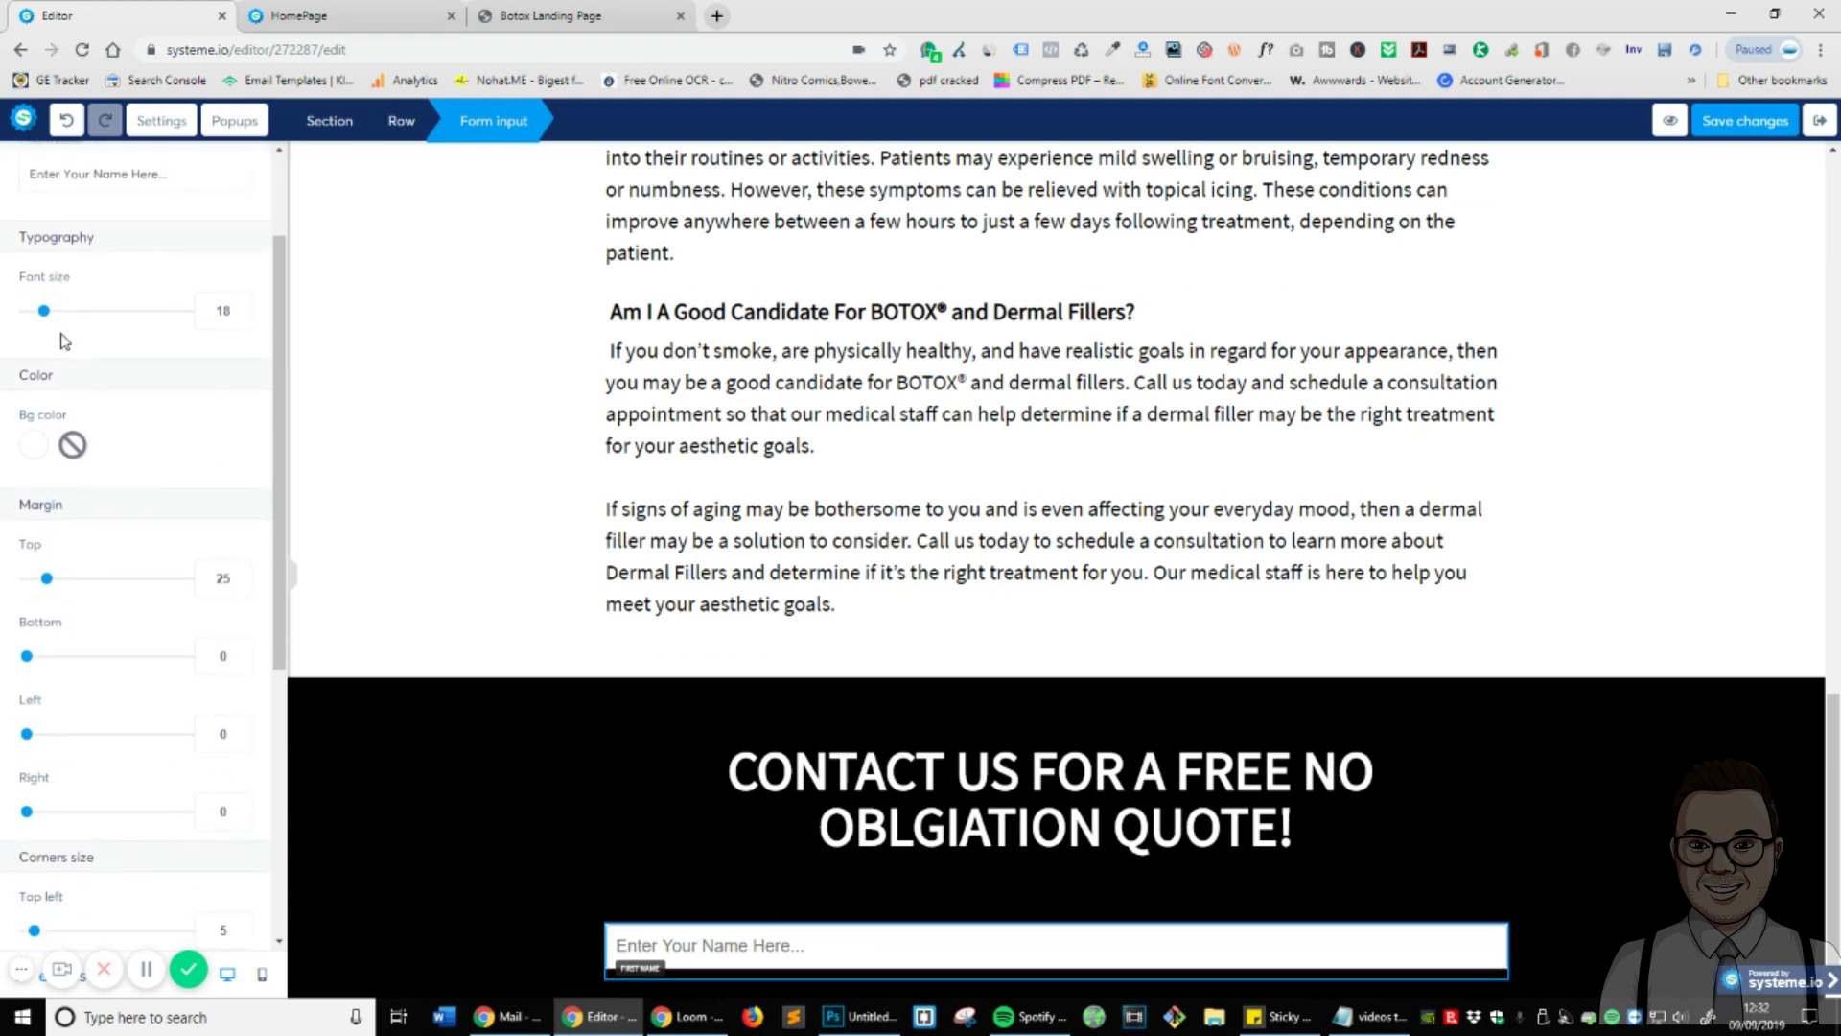
scroll(115, 514, "down", 2)
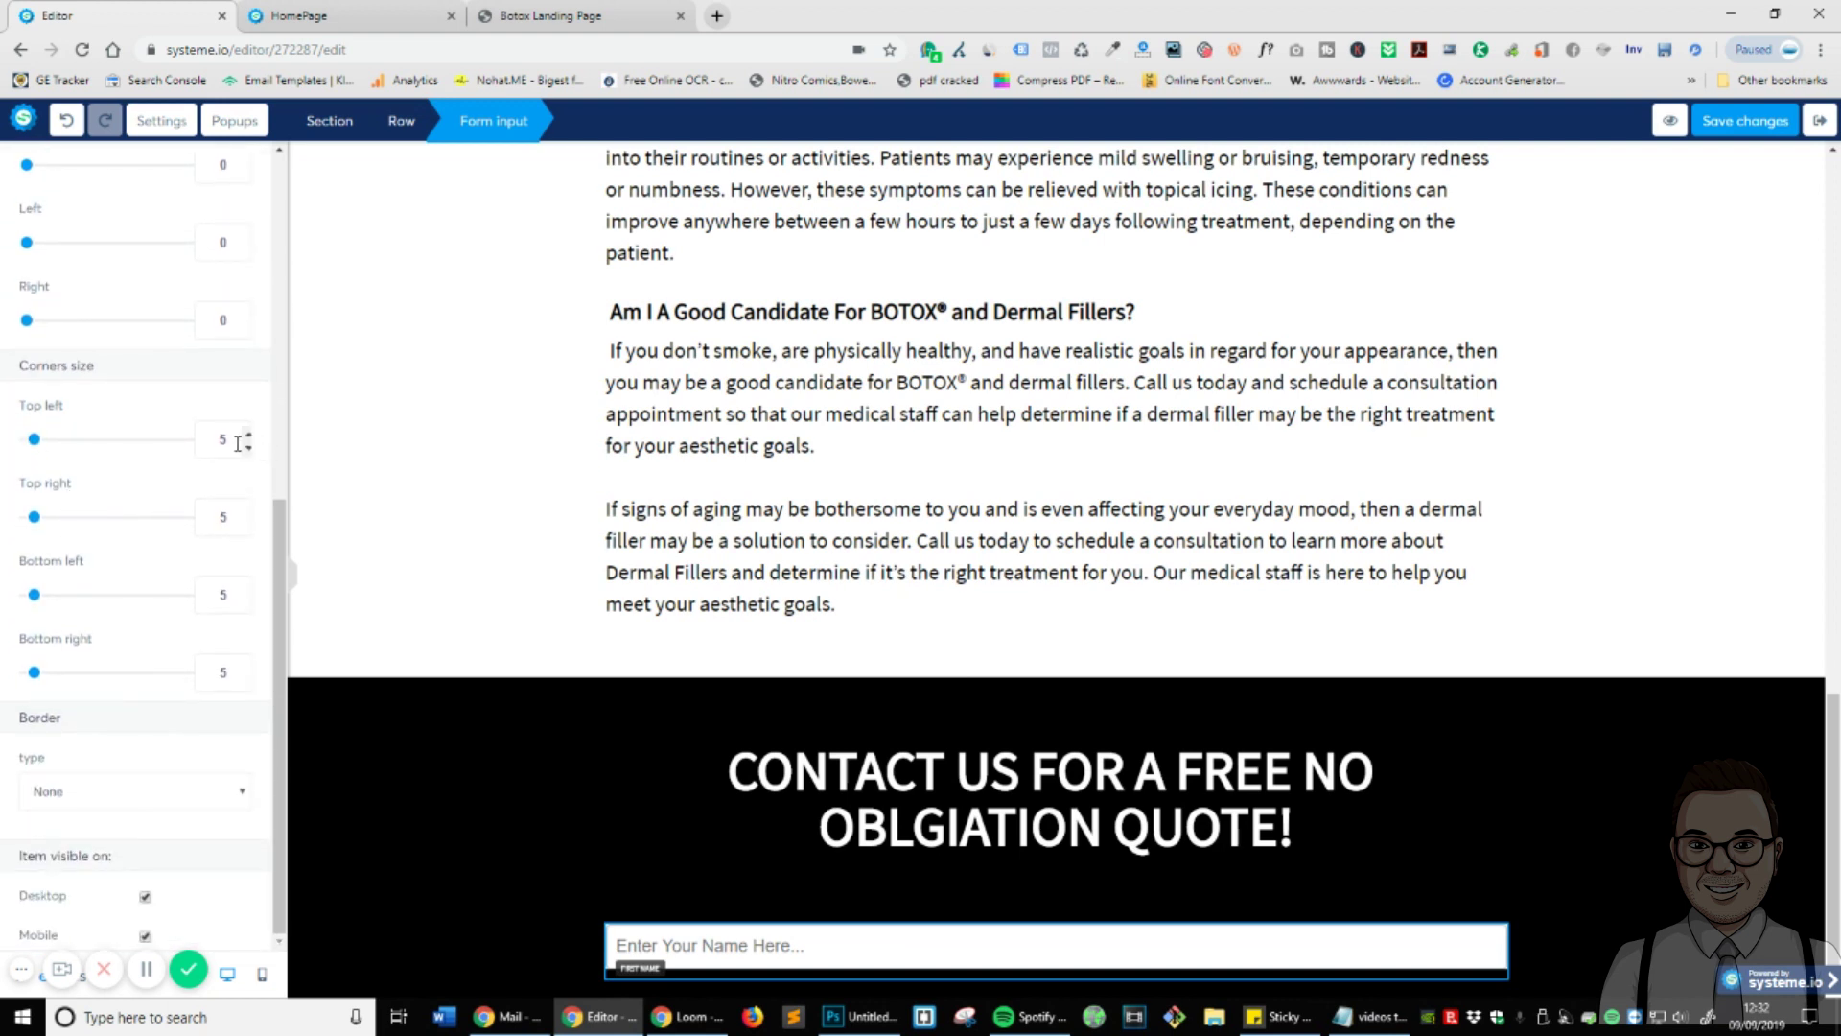
left_click_drag(238, 441, 212, 443)
left_click(29, 441)
scroll(177, 641, "up", 5)
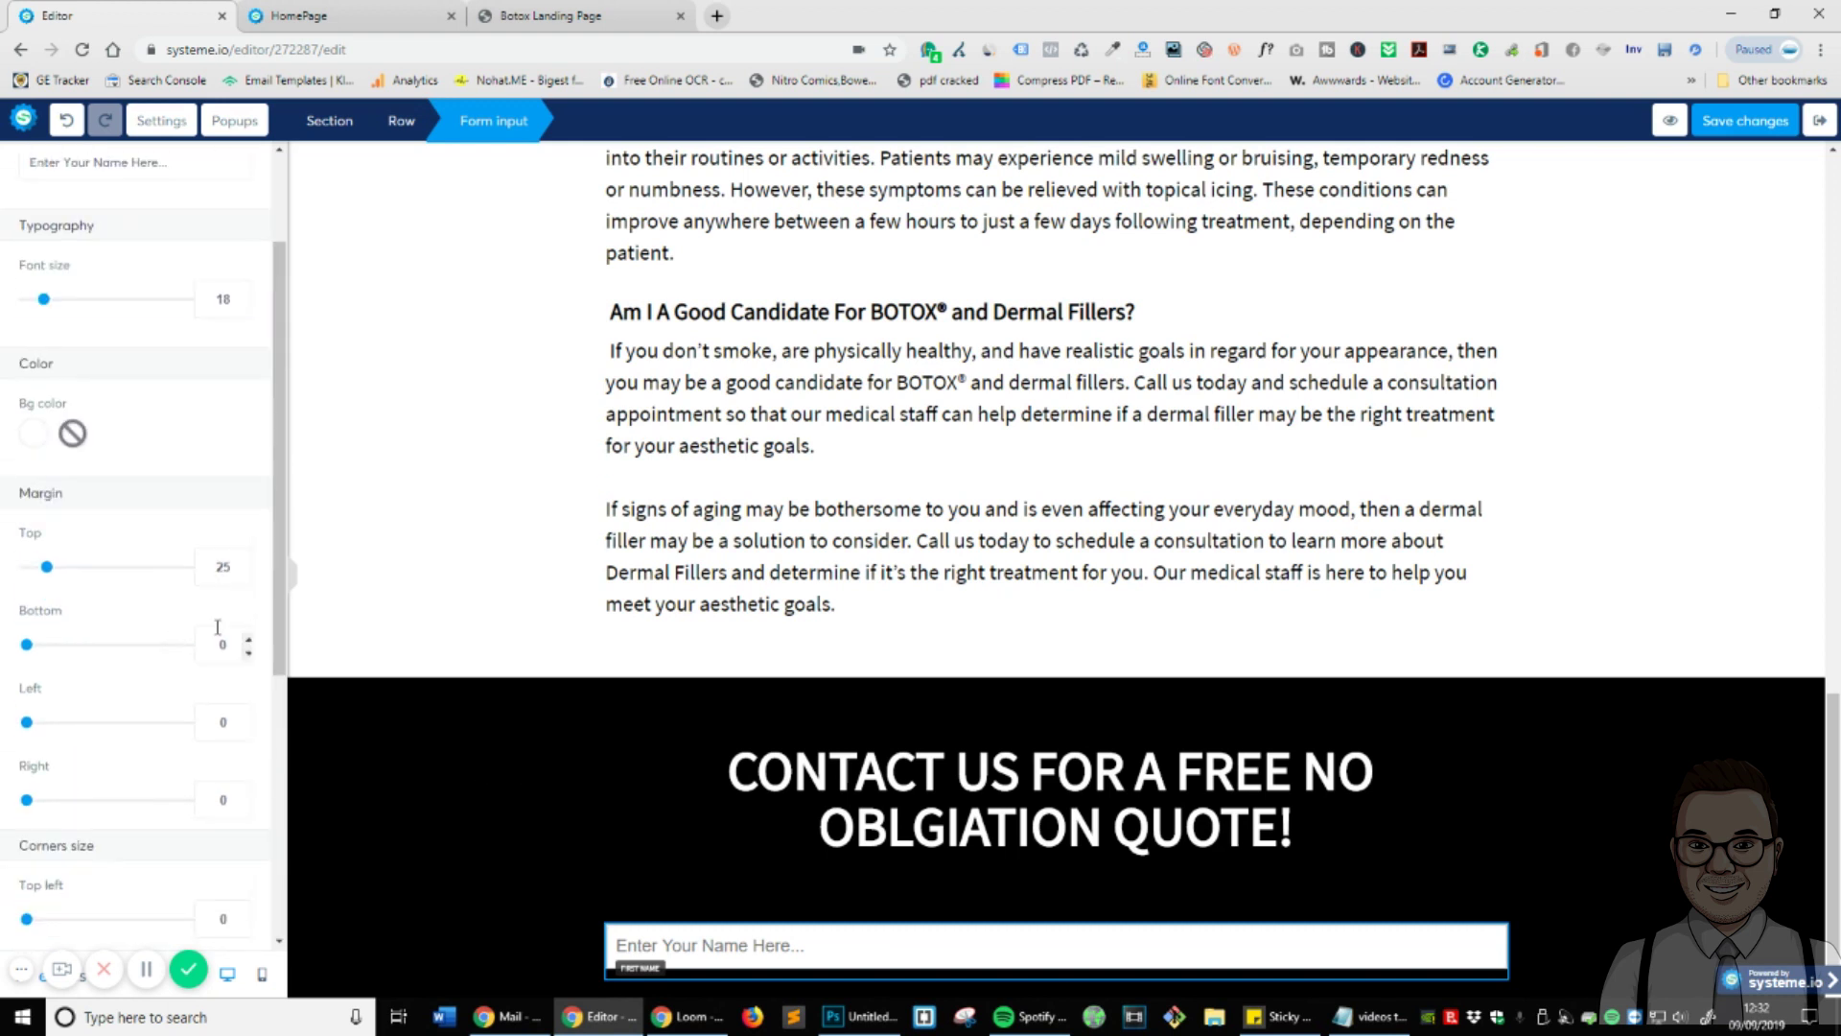
scroll(274, 861, "up", 2)
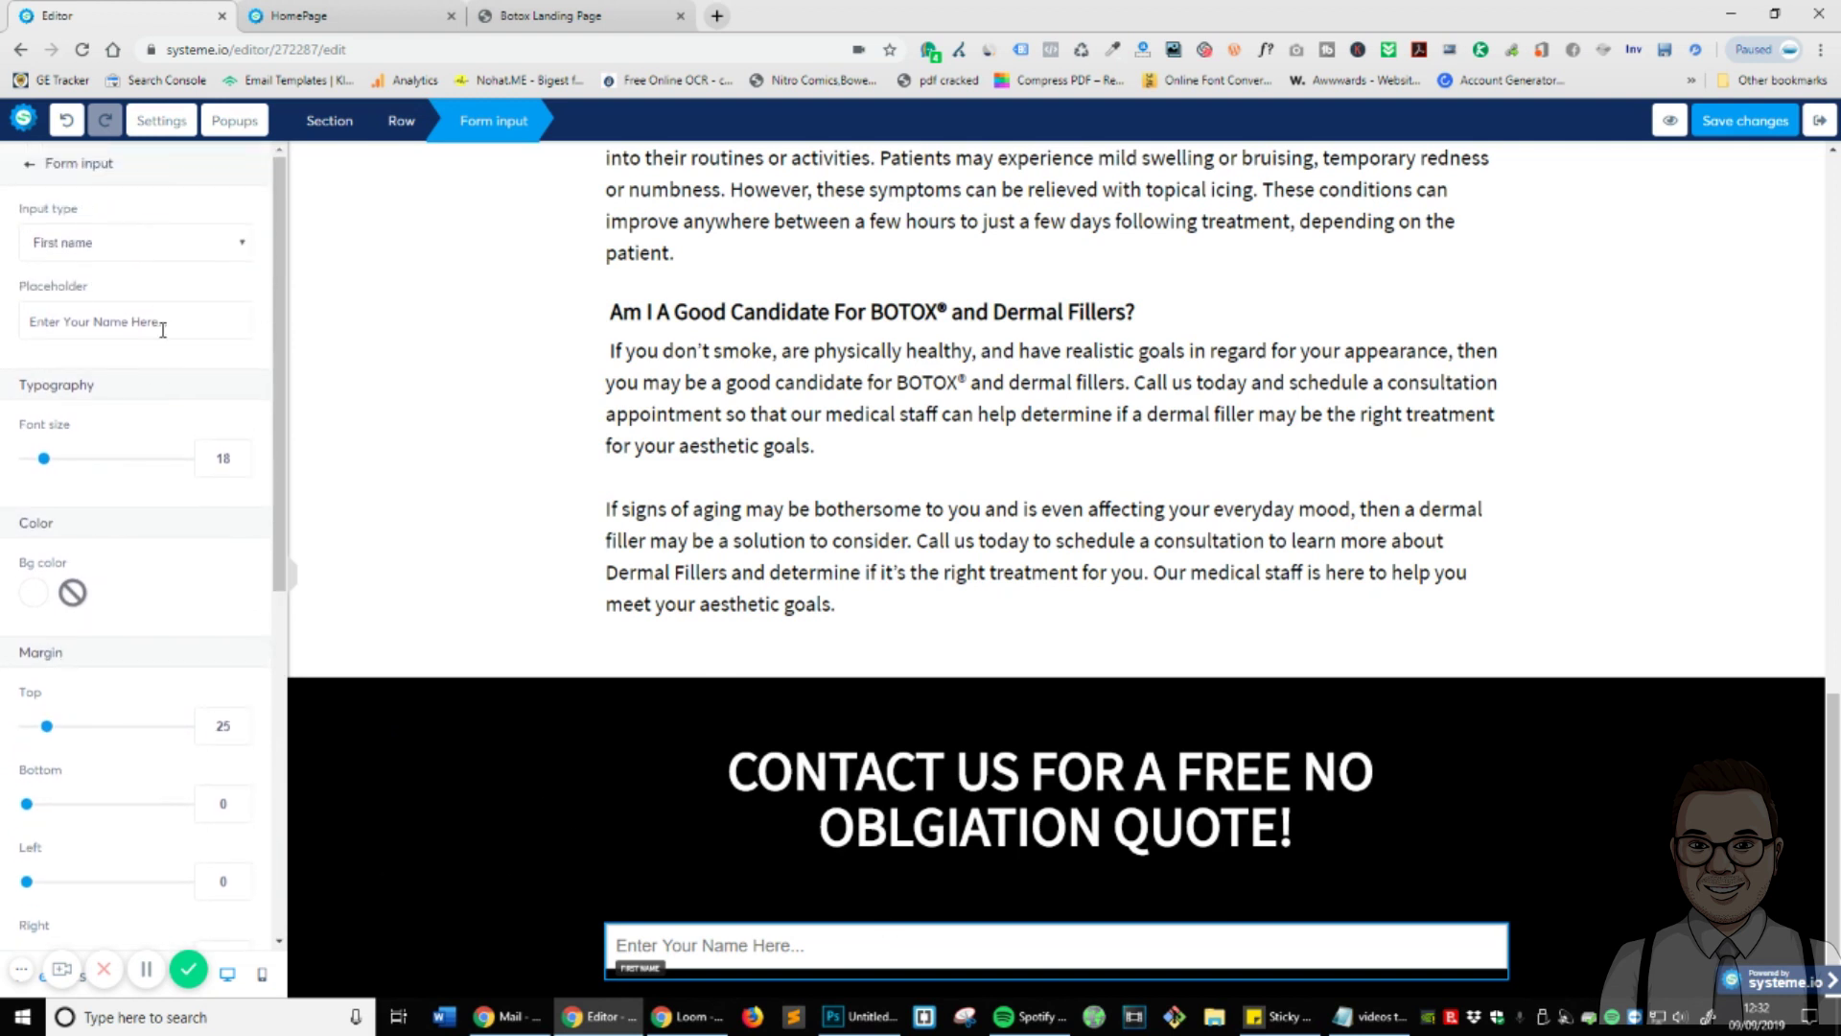
left_click(1185, 896)
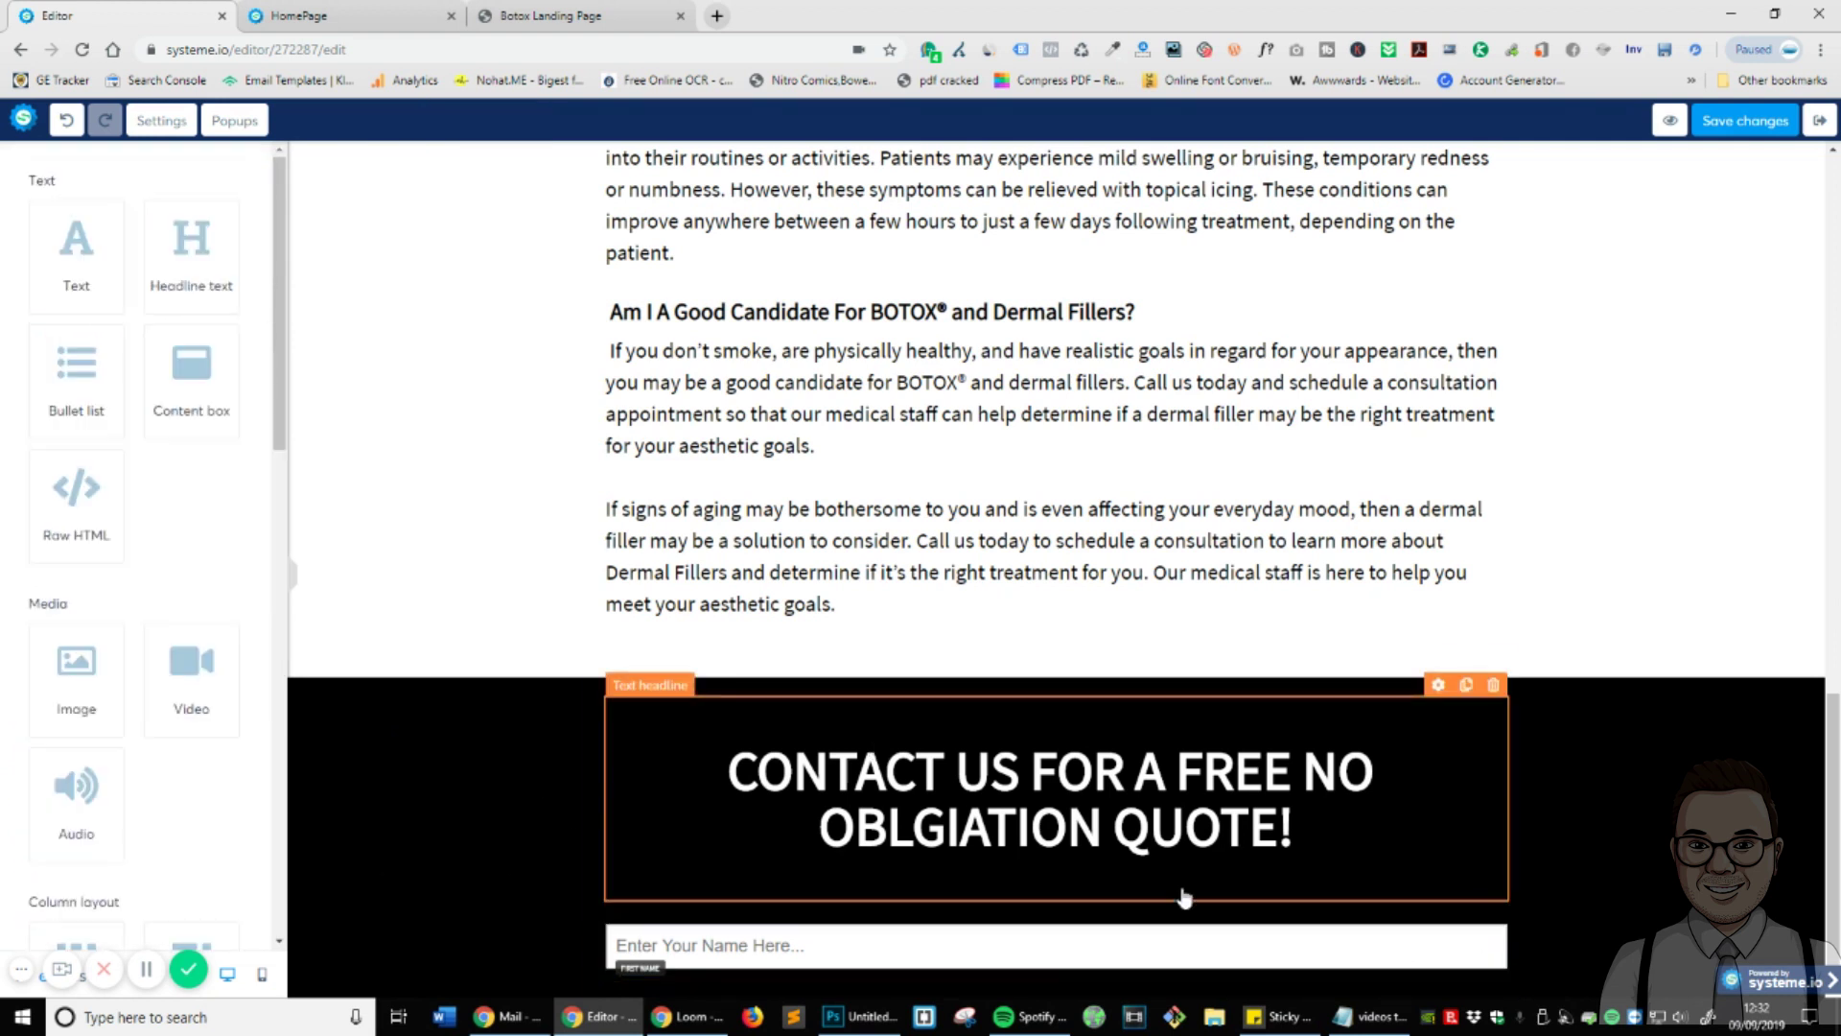
- Duplicate the name field as an Email input with placeholder 'Your Email Address'
left_click(1465, 913)
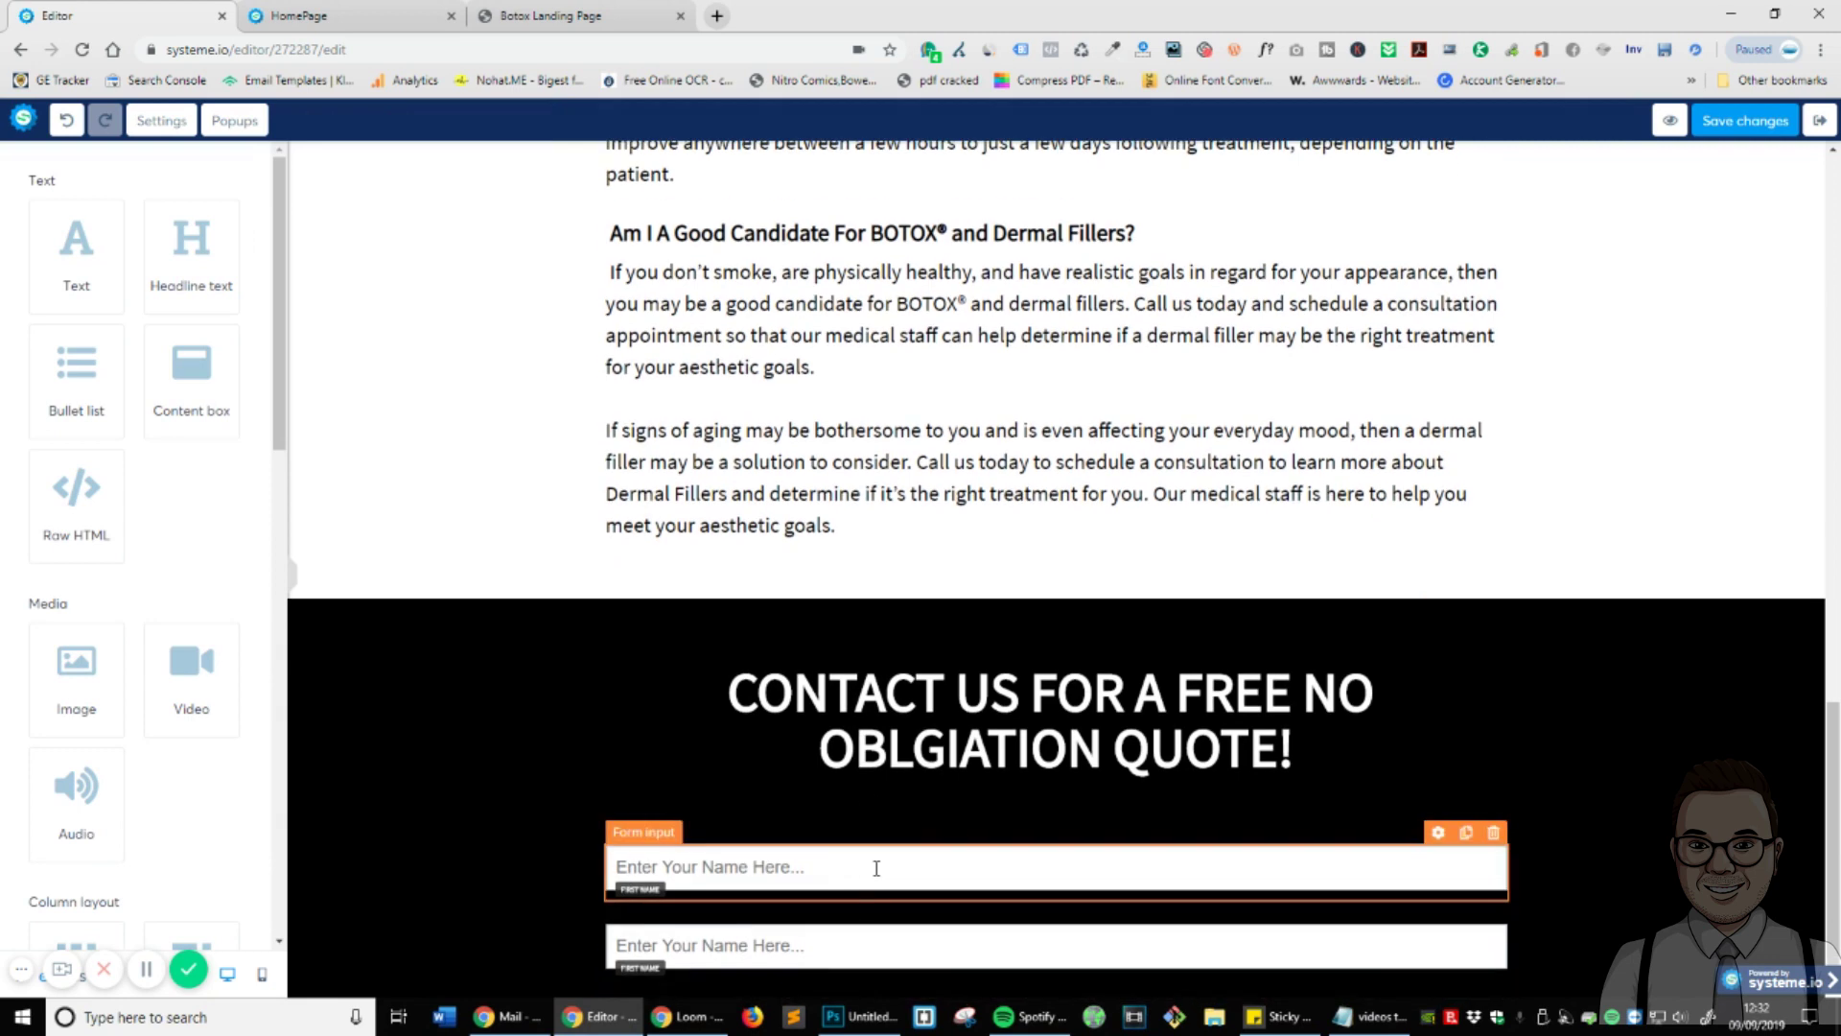
left_click(1439, 933)
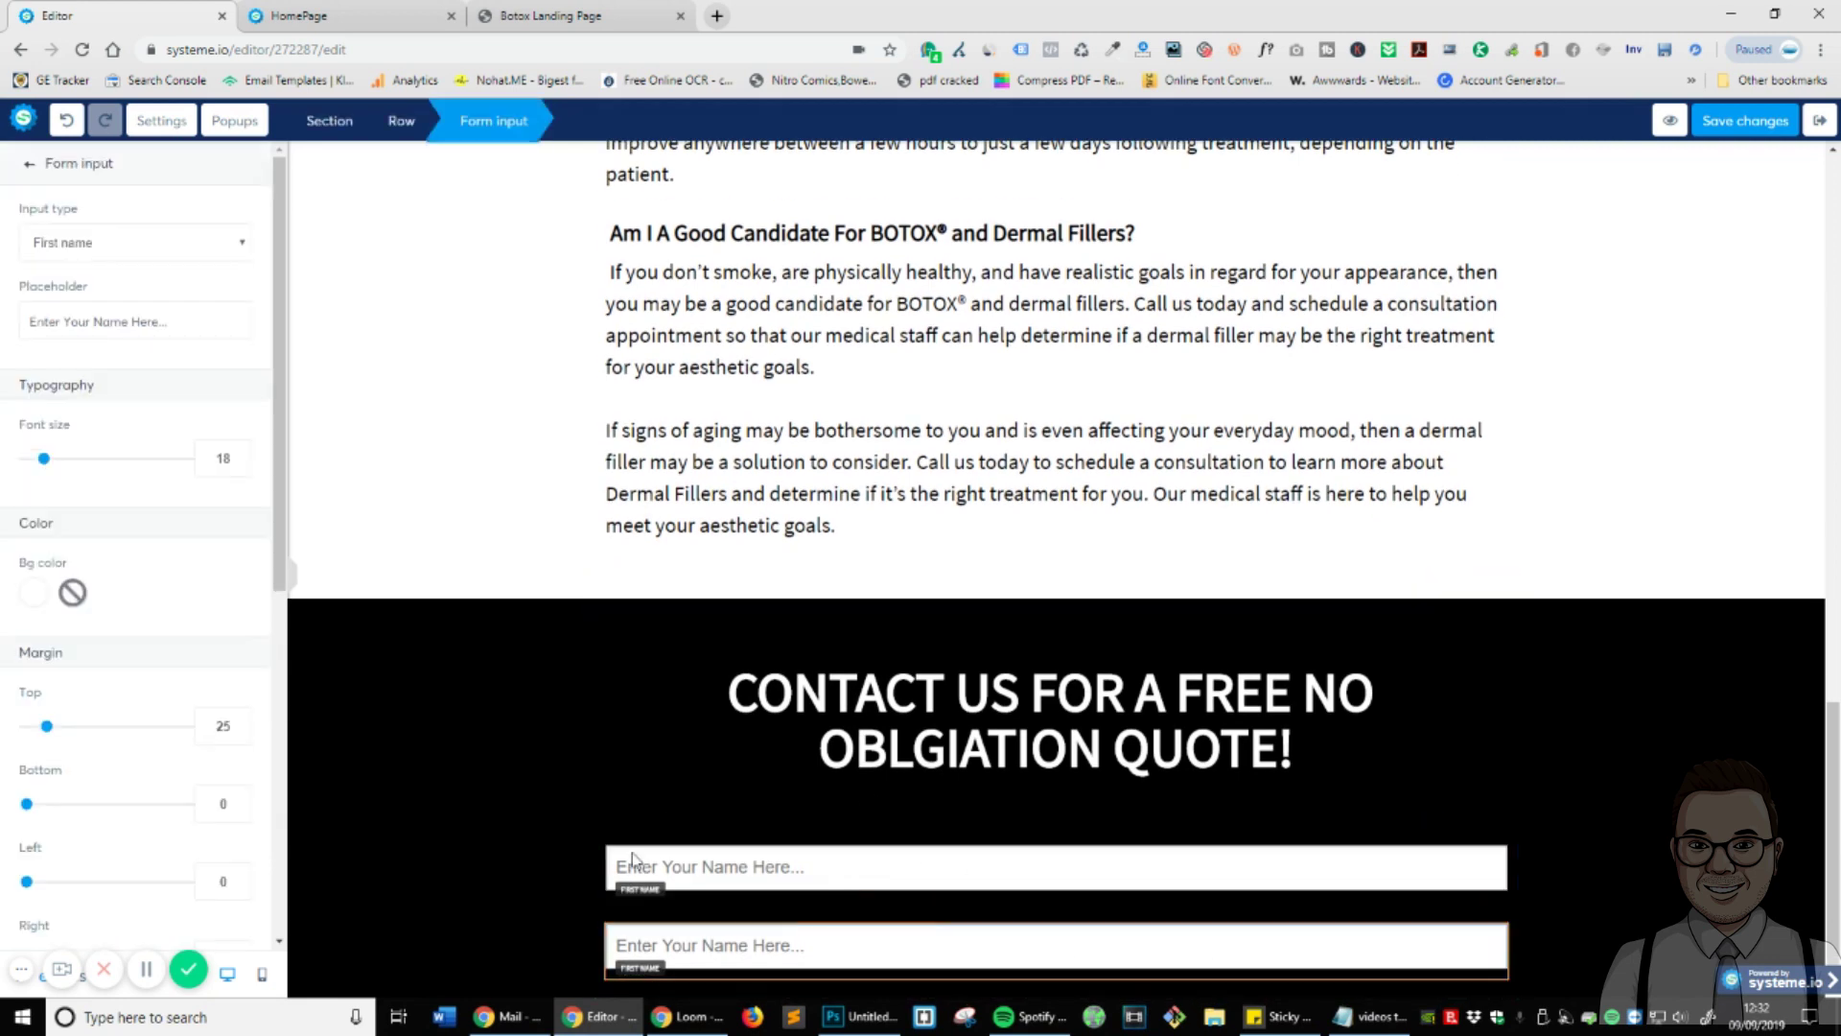
left_click(91, 240)
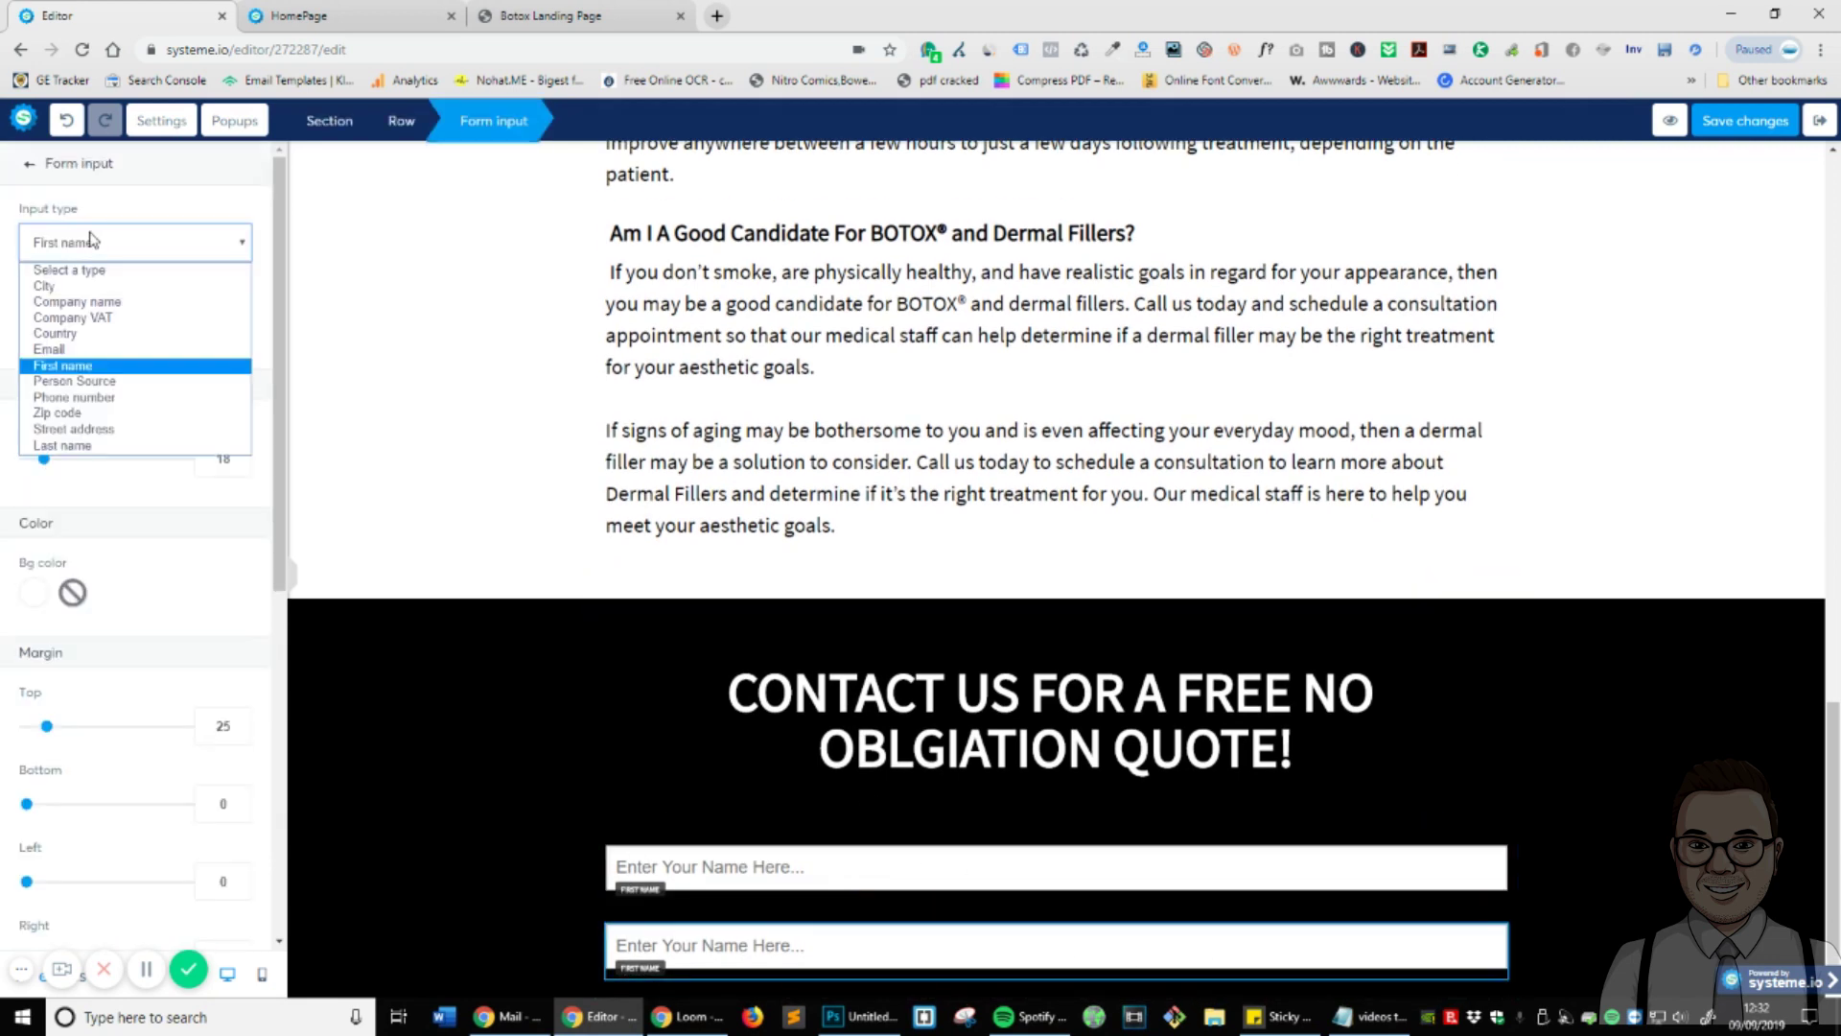
left_click(85, 349)
double_click(106, 319)
type("Your")
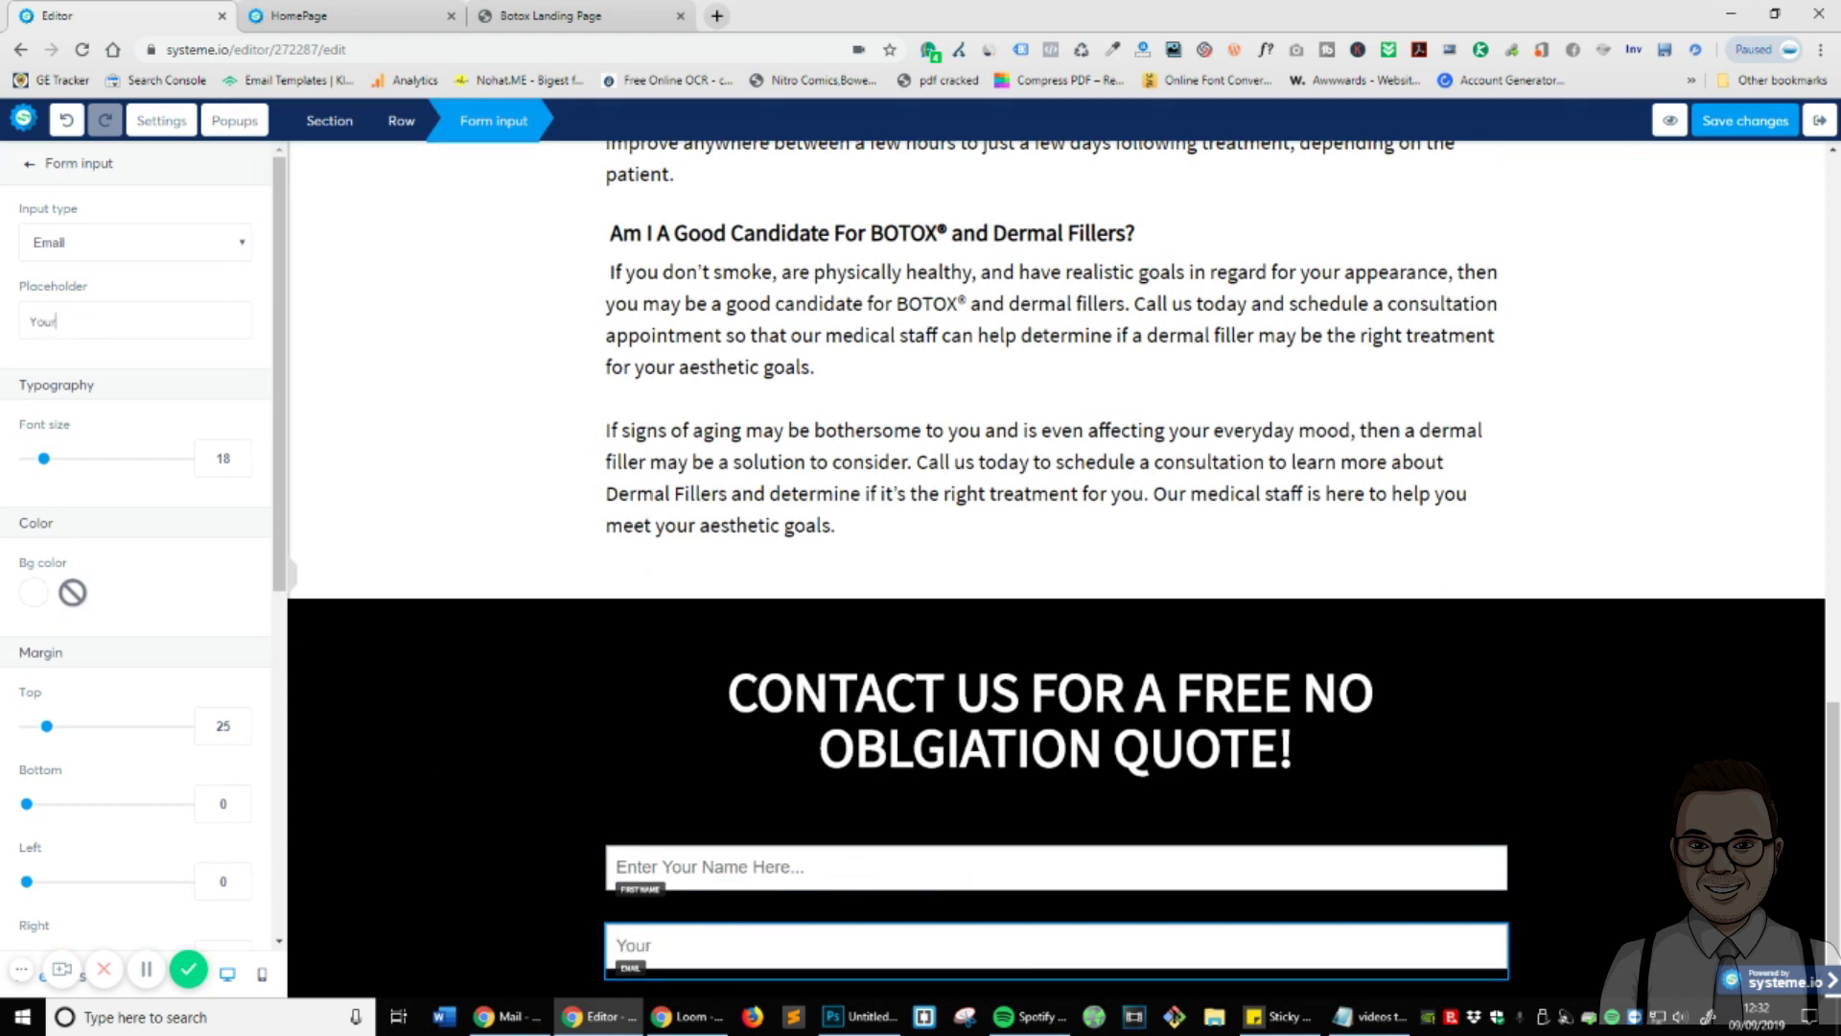
type(" Email Address Here...")
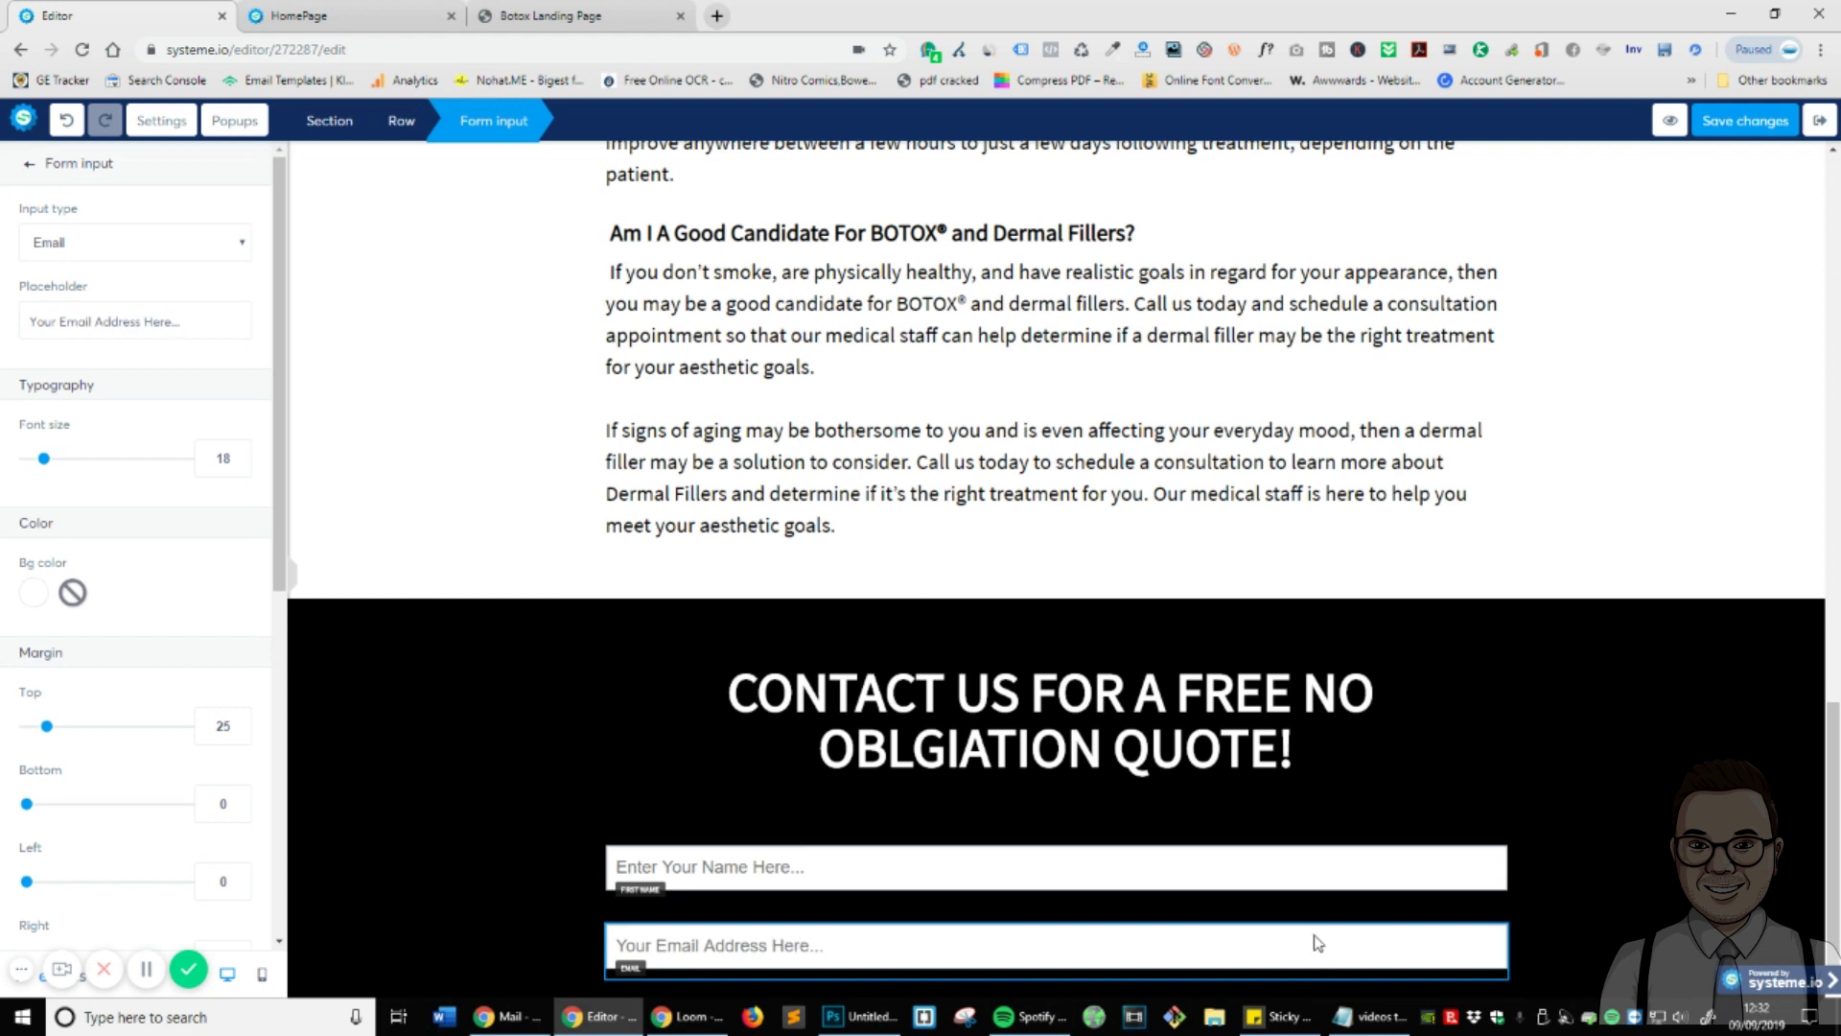
key("Escape")
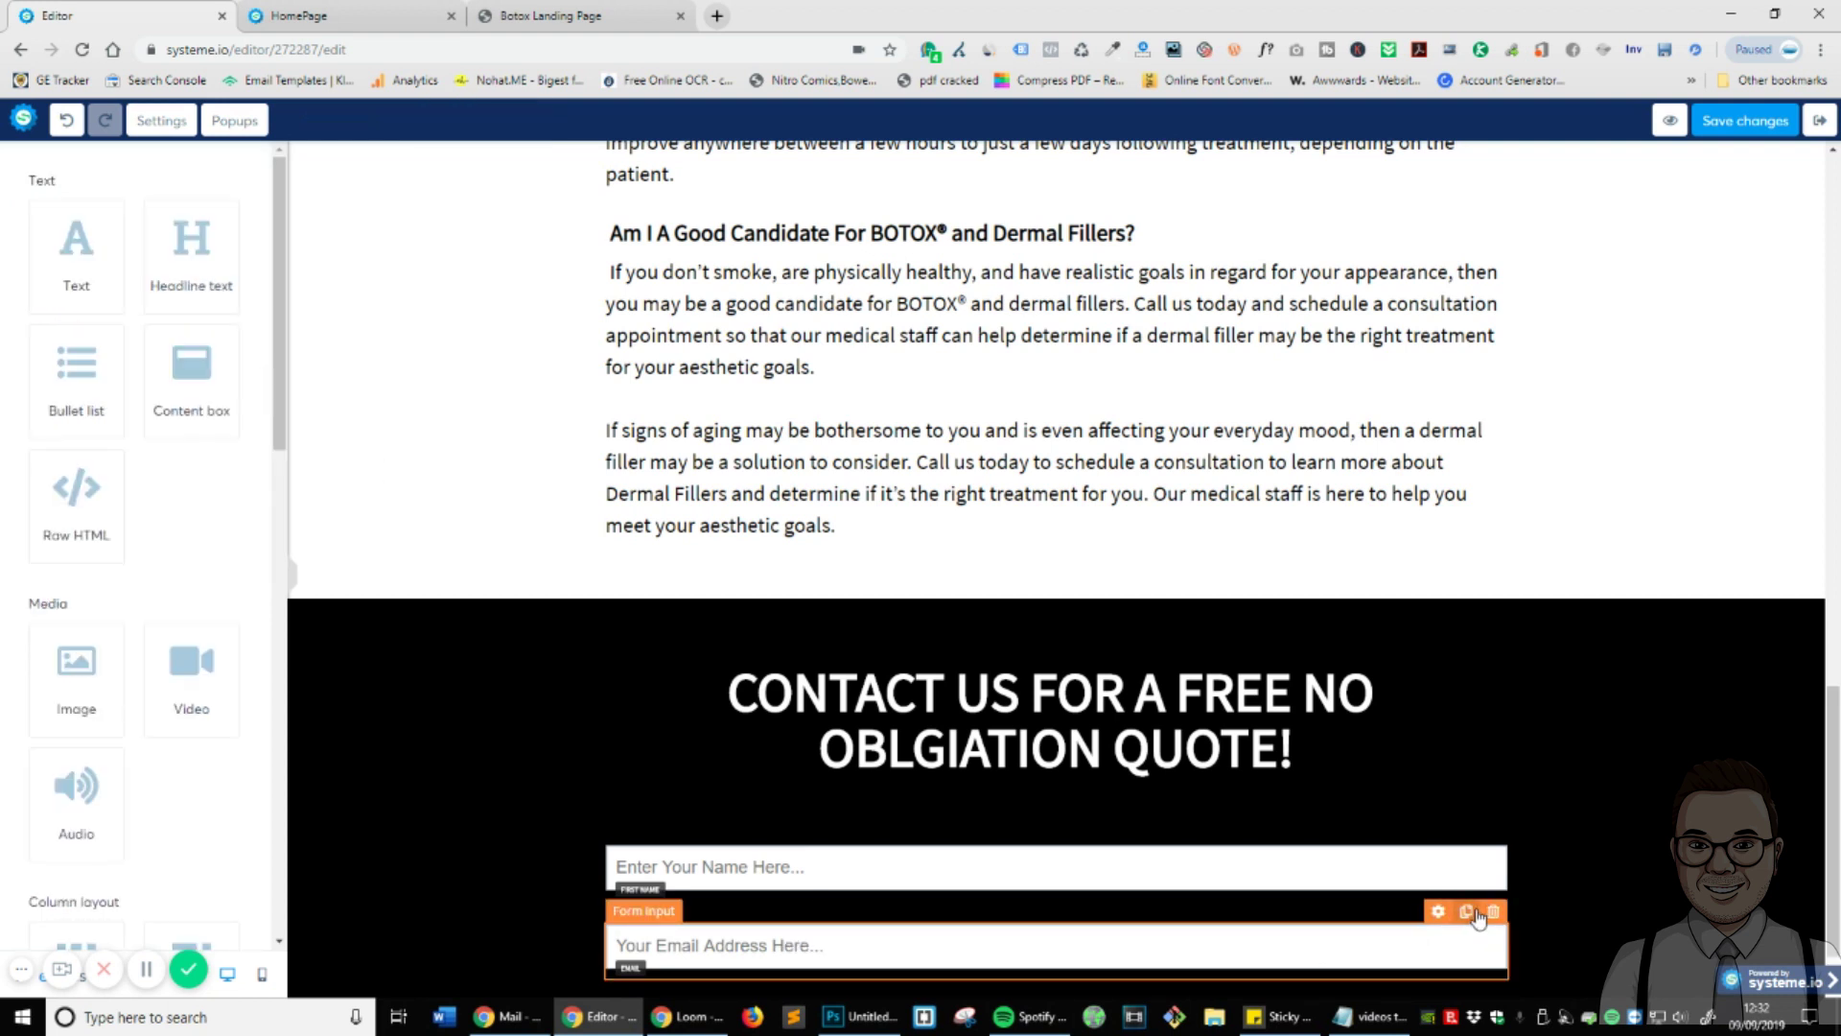
- Duplicate it as a Phone number input with placeholder 'Enter Your Phone Number Here...'
left_click(1469, 912)
left_click(1438, 911)
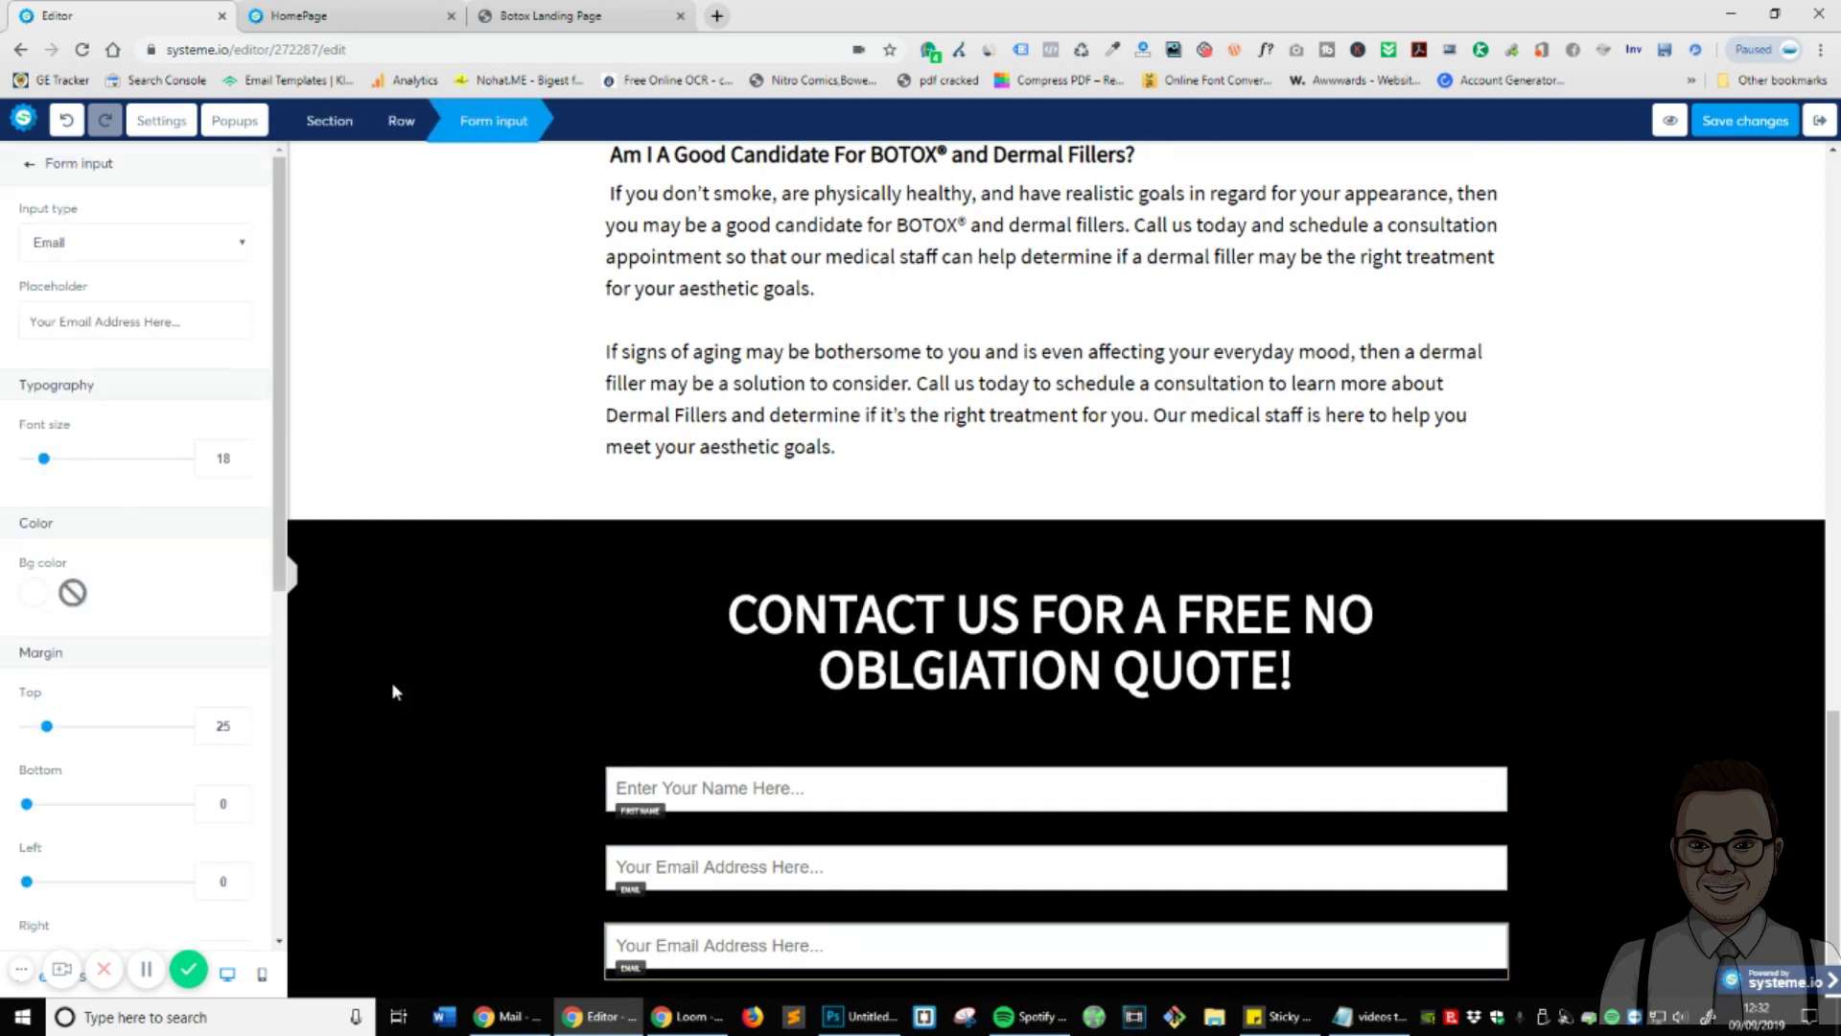
left_click(139, 244)
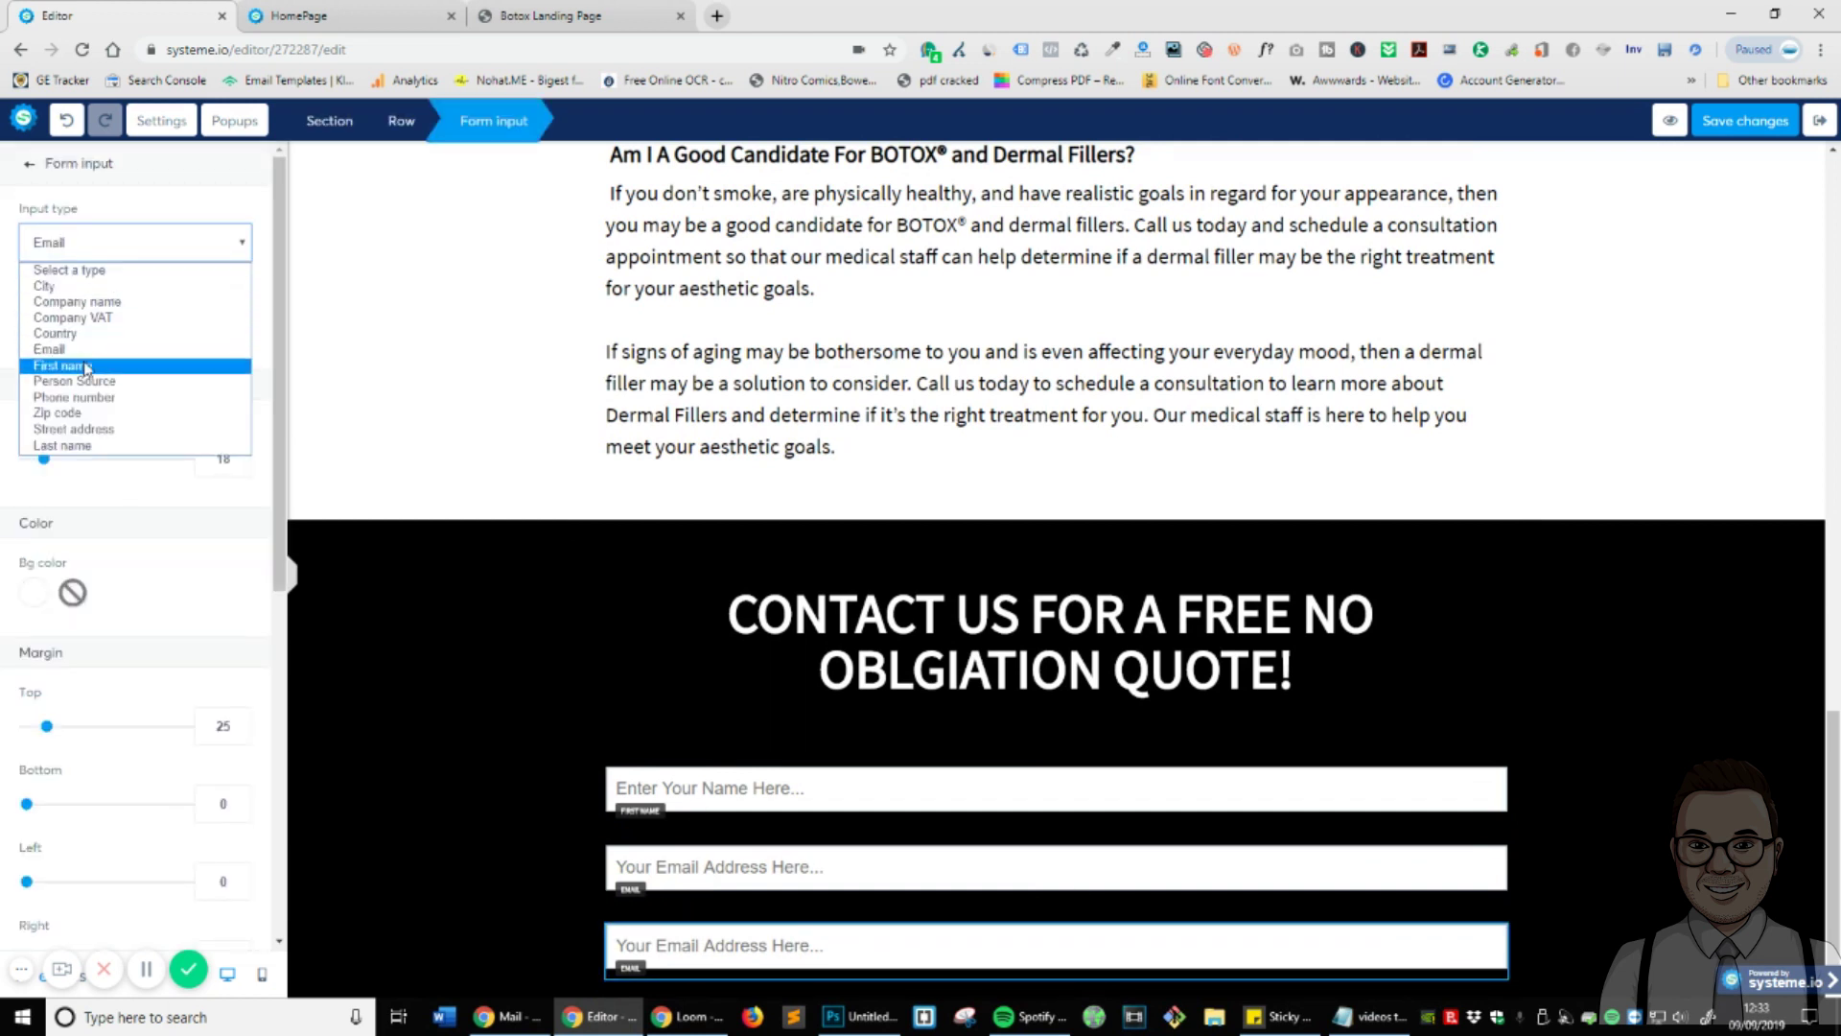
left_click(77, 397)
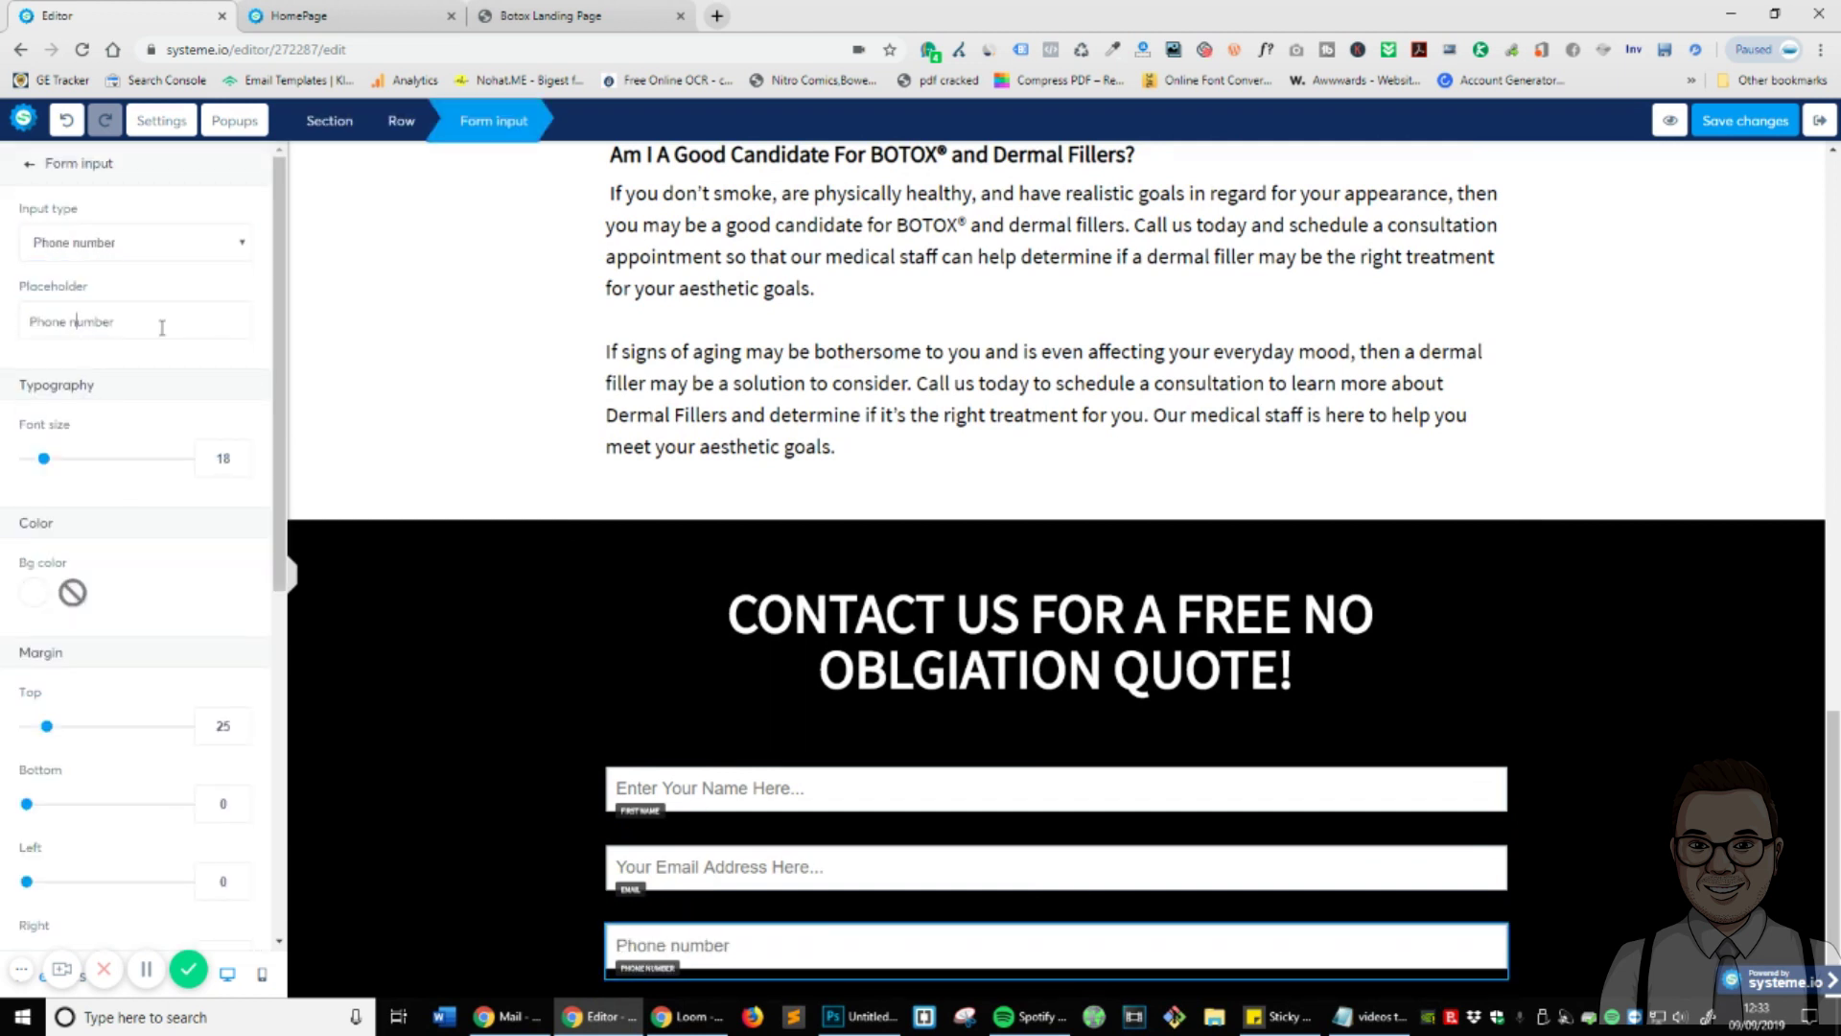
left_click(28, 321)
type("Enter Your")
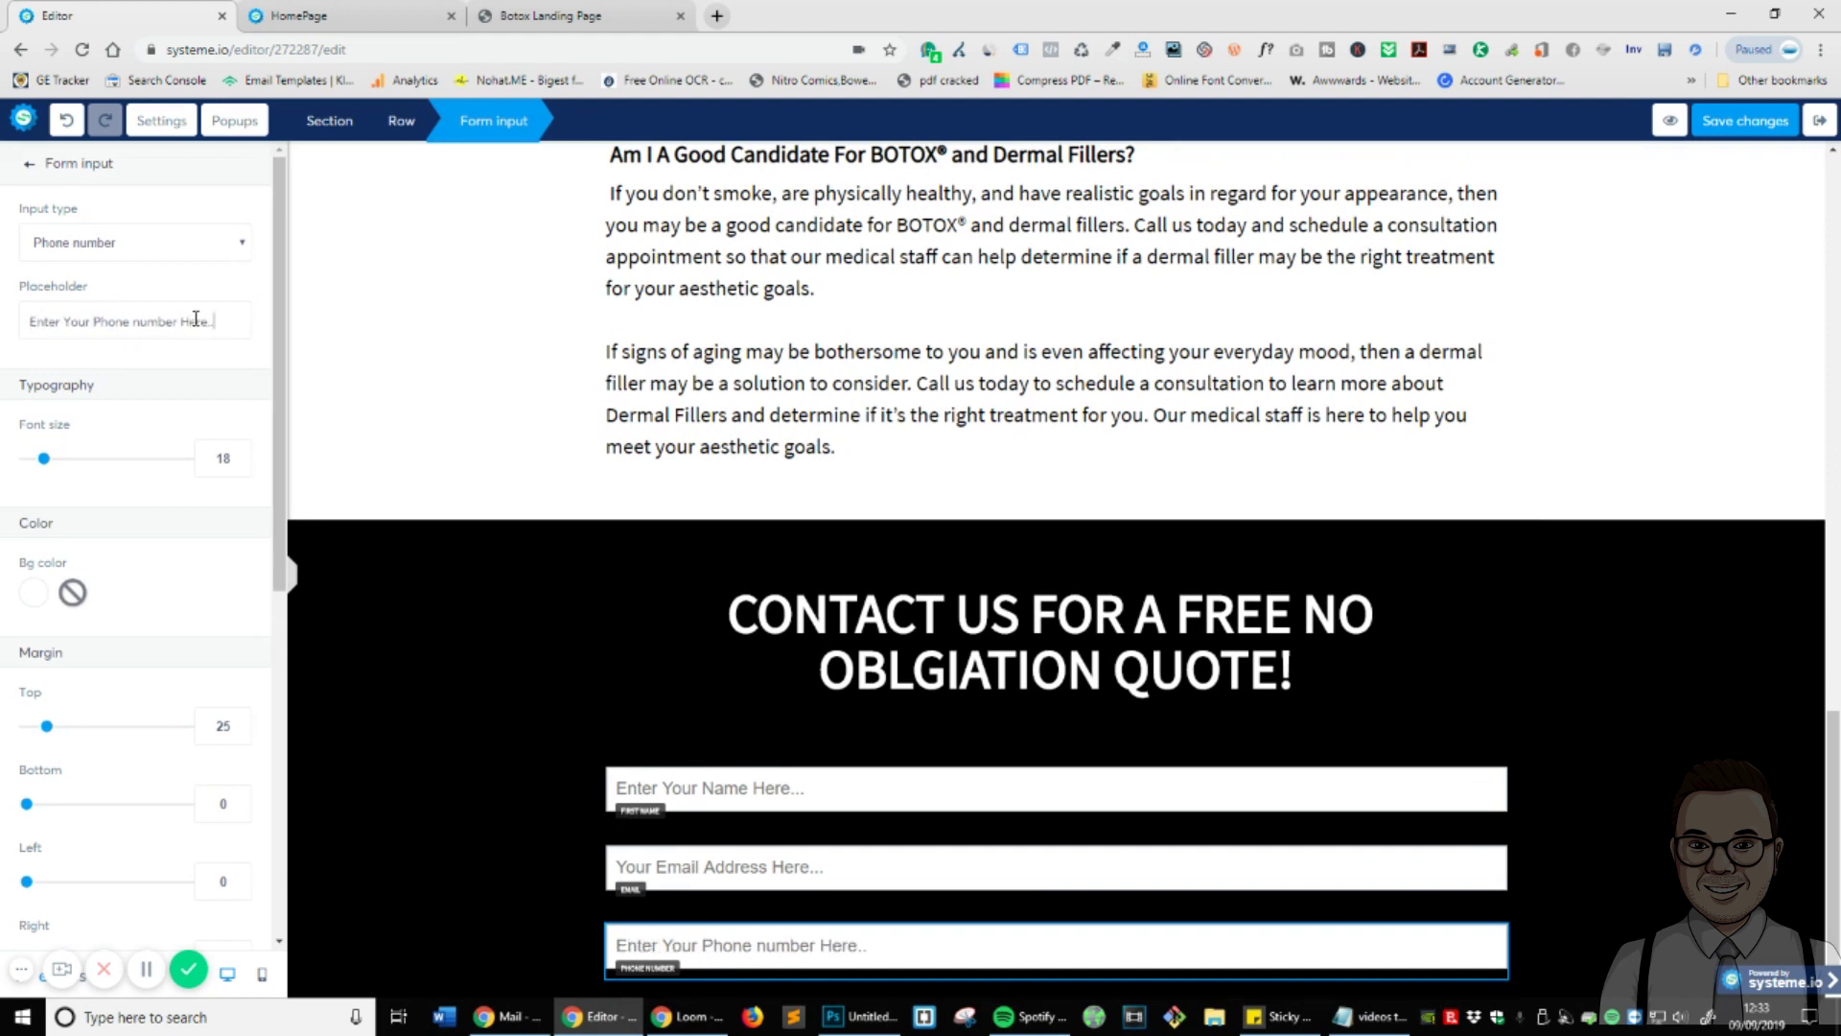
key("BackSpace")
type("N")
- Duplicate the phone field as a Person Source input with placeholder 'How Did You Find Us?'
left_click(1692, 941)
left_click(1467, 912)
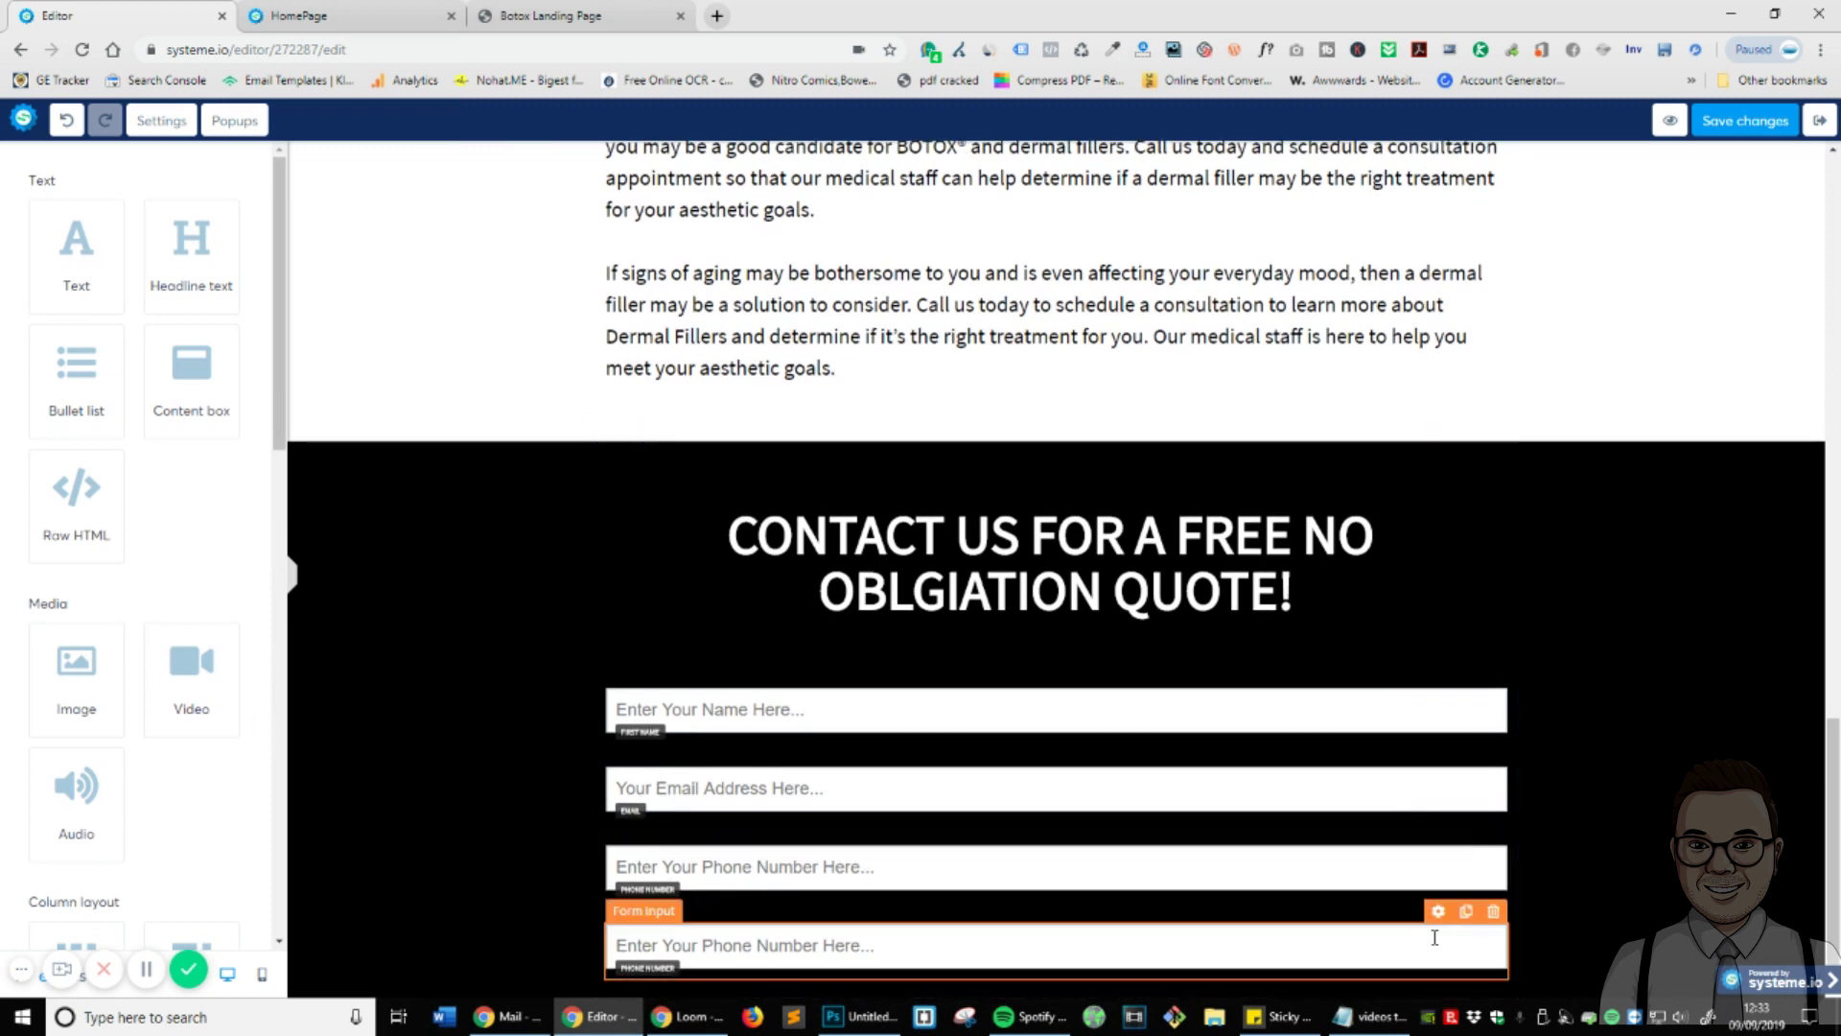
left_click(1439, 928)
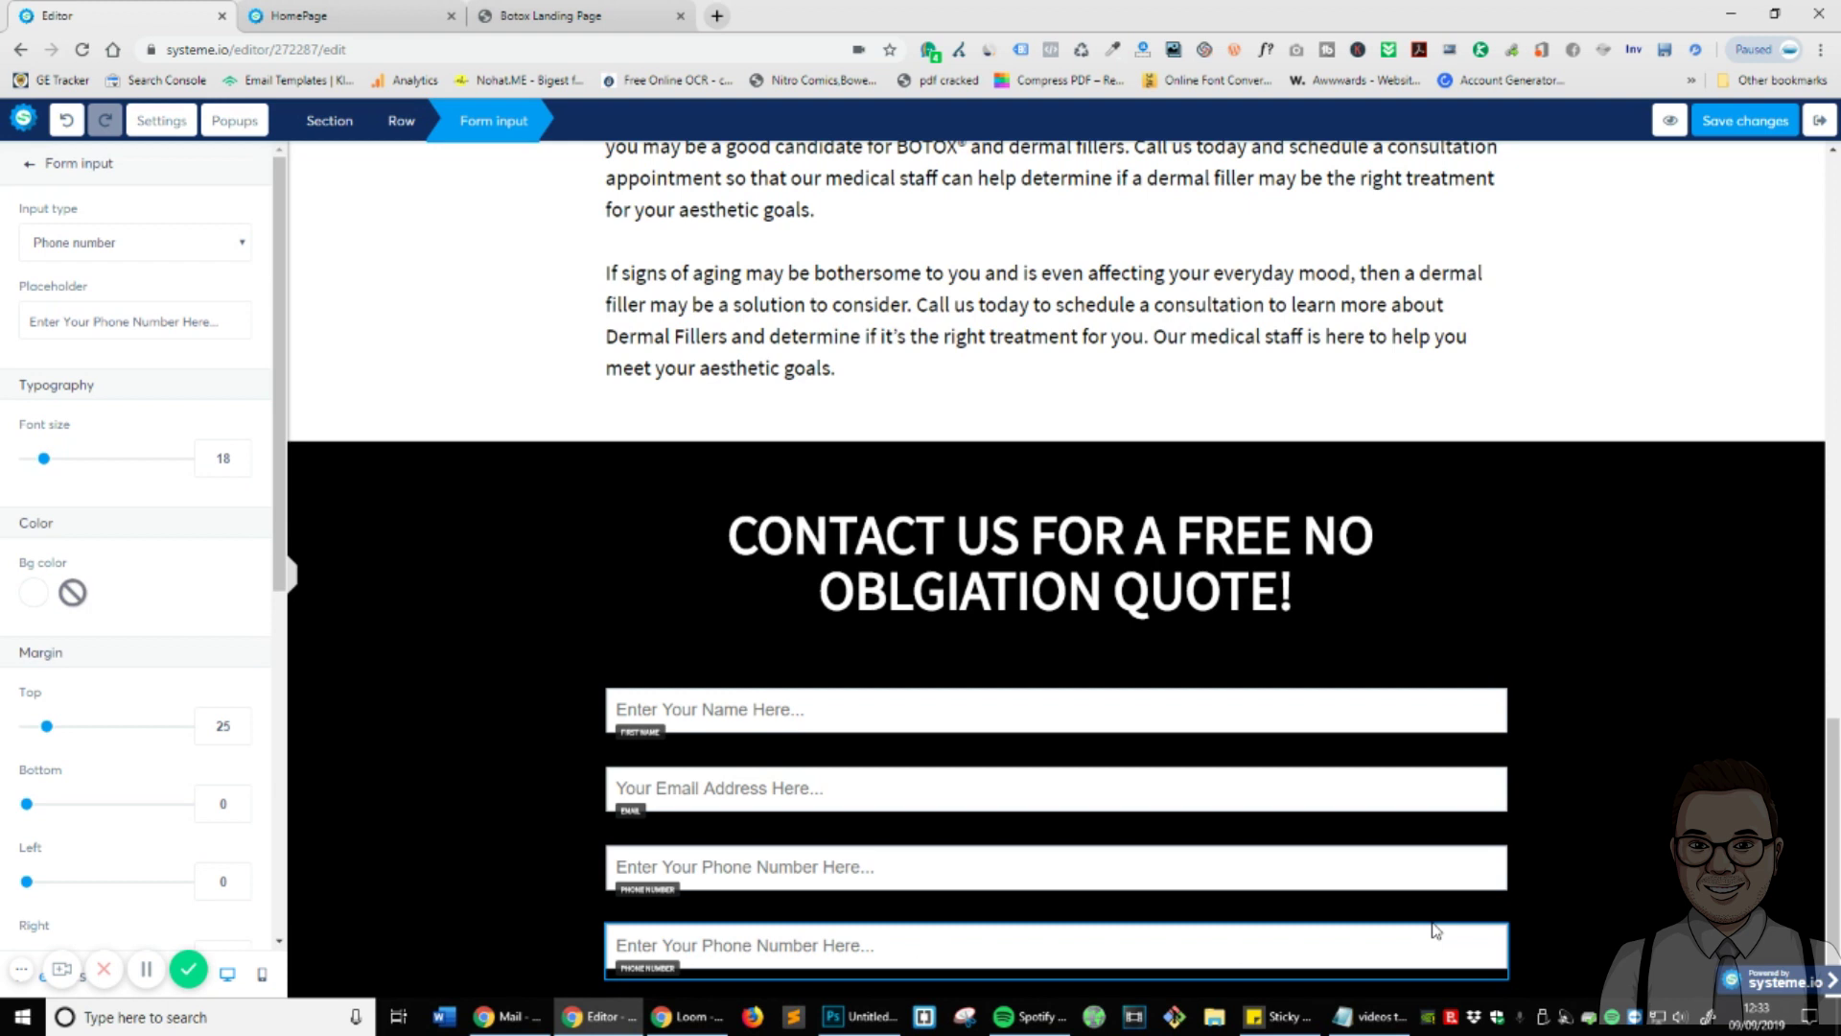
left_click(126, 246)
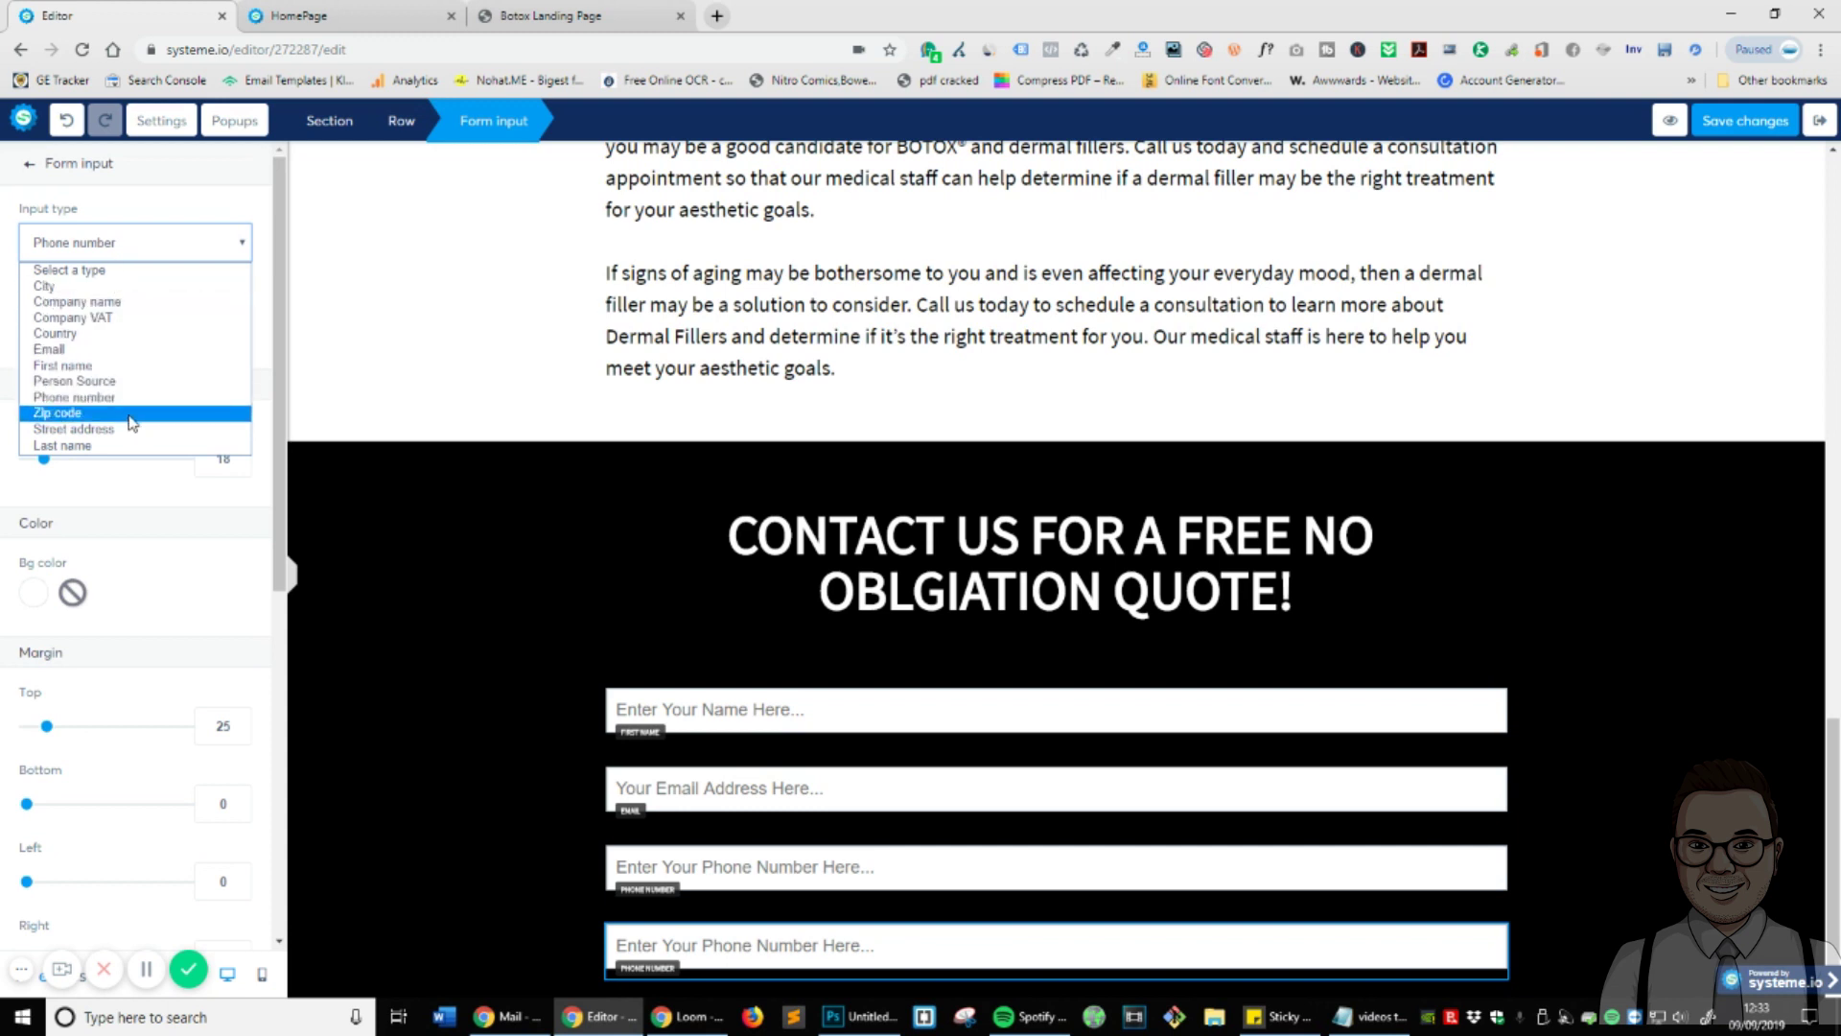
left_click(110, 381)
triple_click(112, 308)
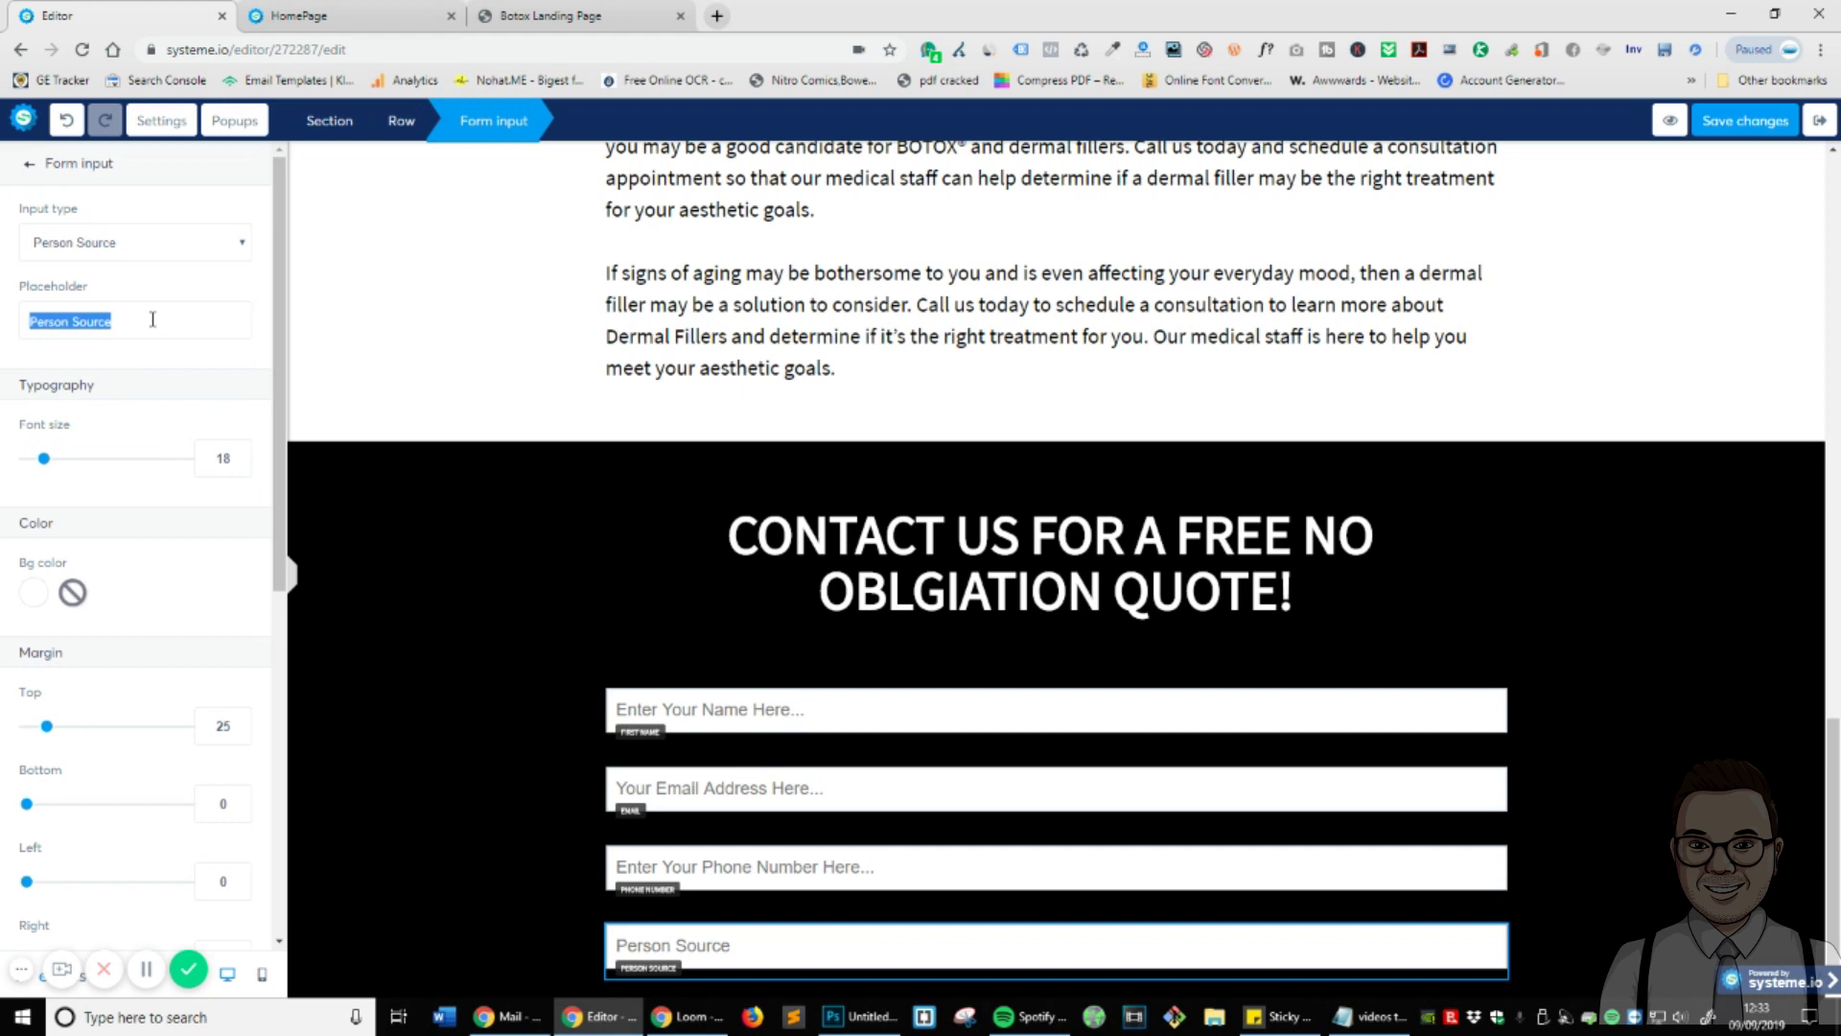
type("How Di")
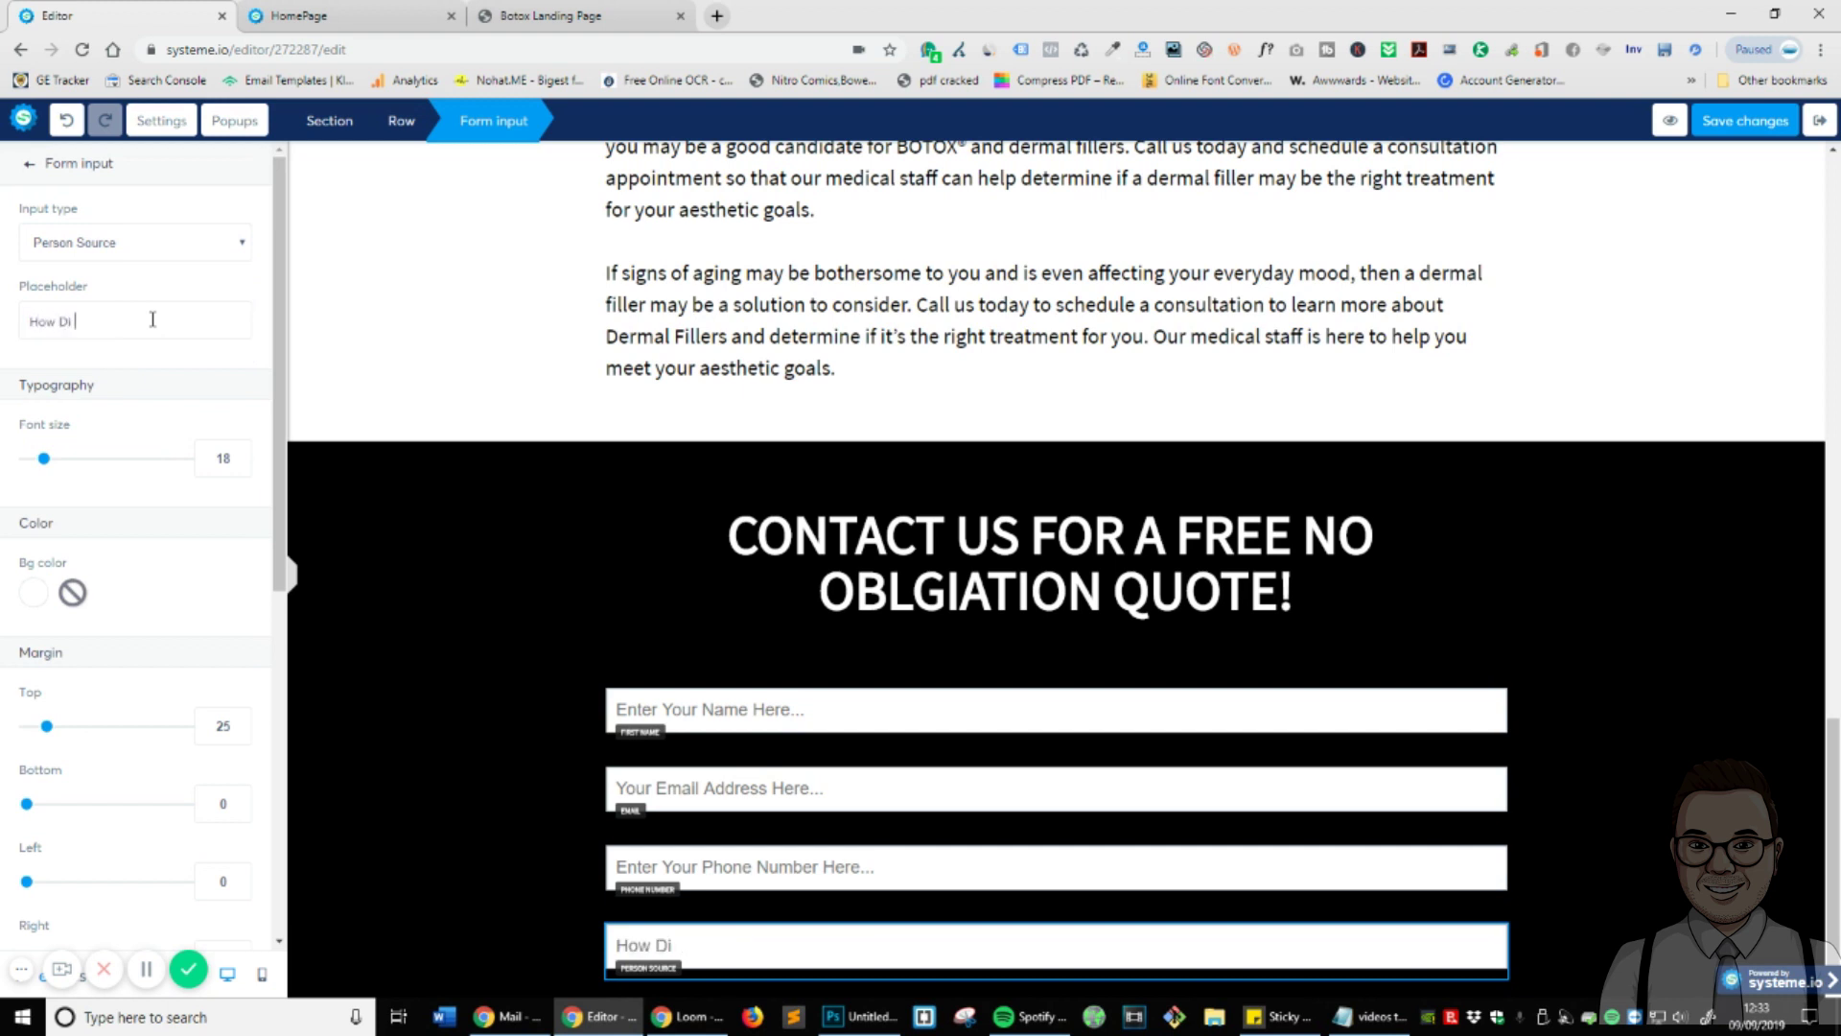
type("d You Find Us?")
scroll(276, 767, "down", 7)
left_click(1568, 820)
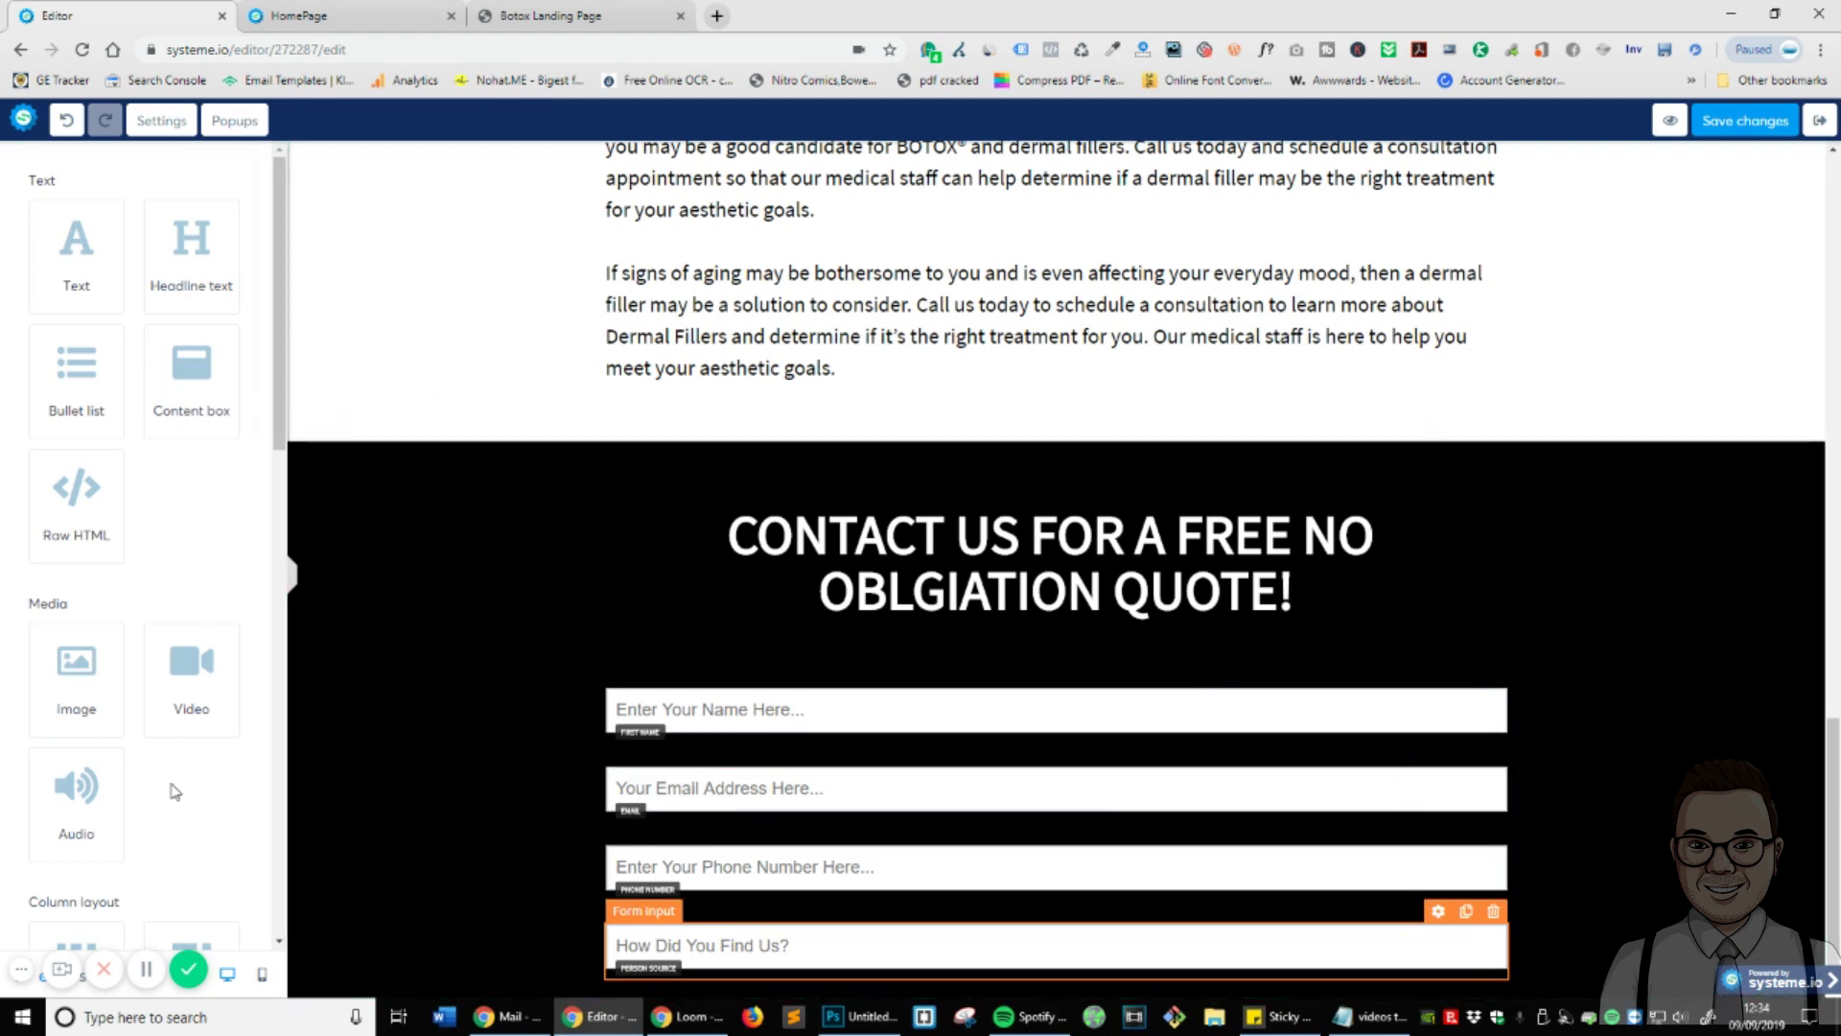
- Place a Button element directly beneath the four contact fields
scroll(193, 748, "down", 5)
scroll(190, 564, "down", 3)
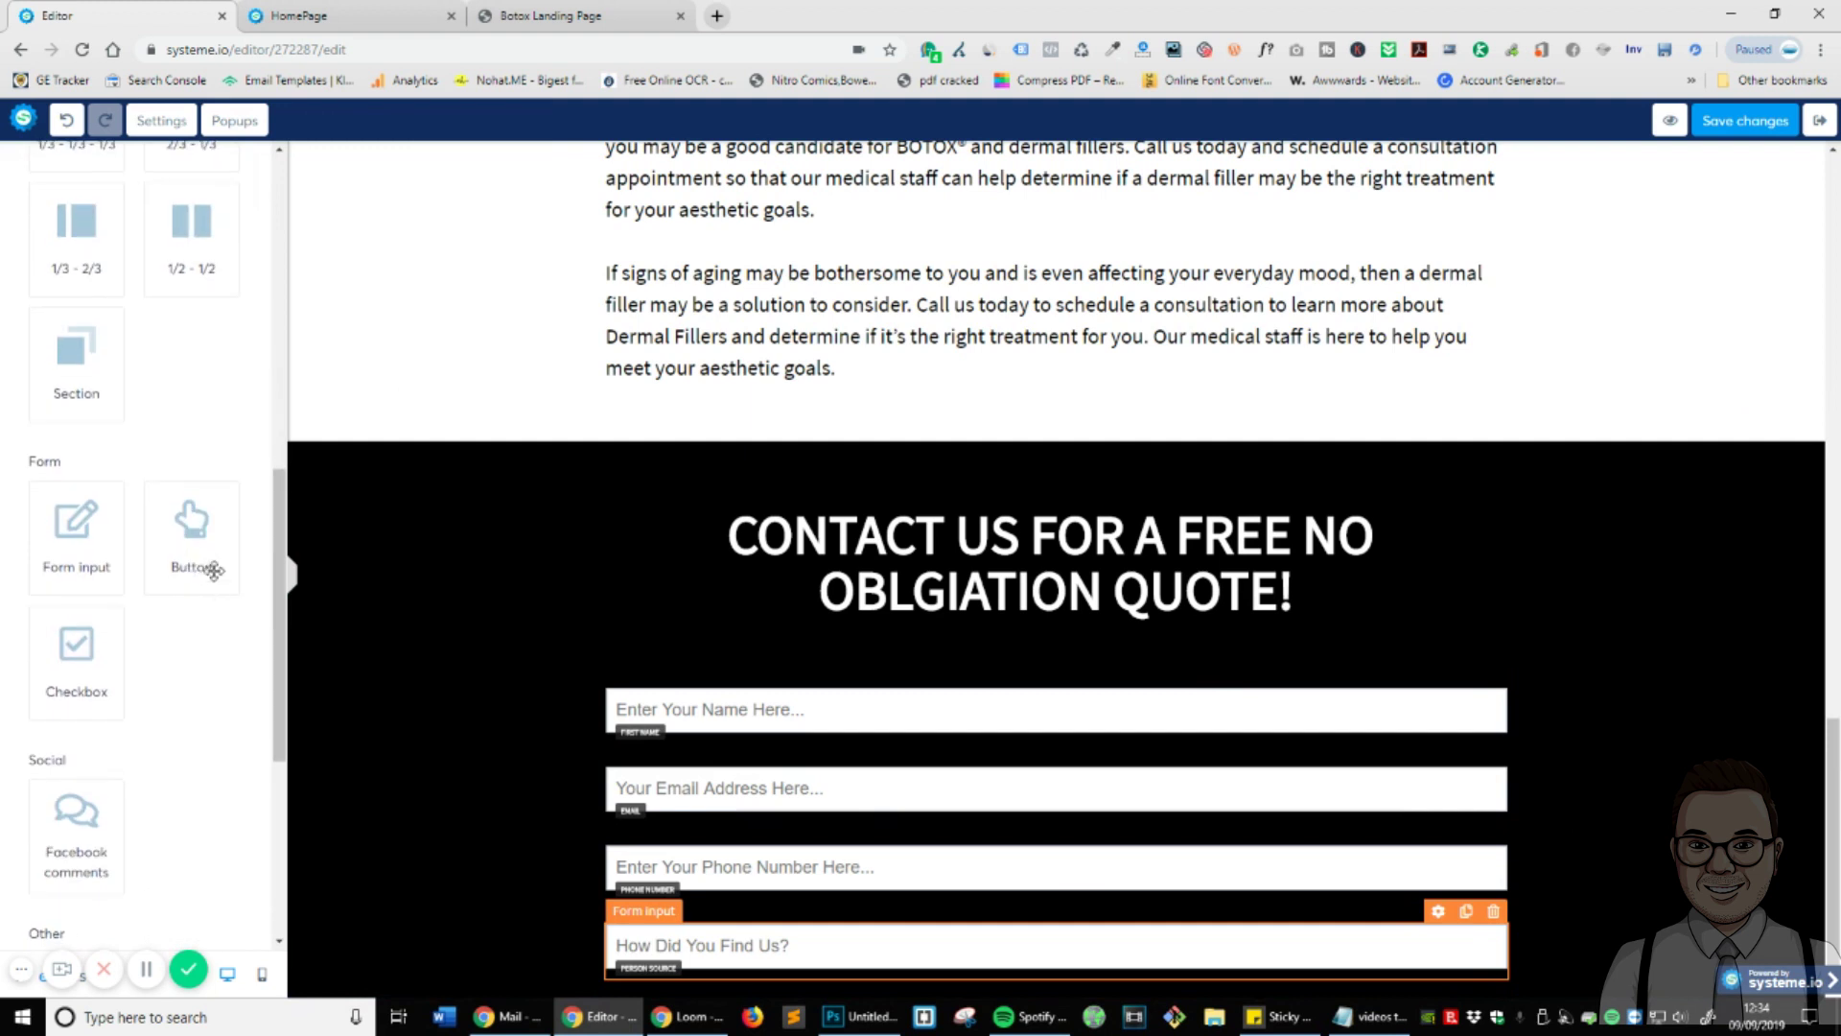
left_click_drag(201, 539, 1094, 992)
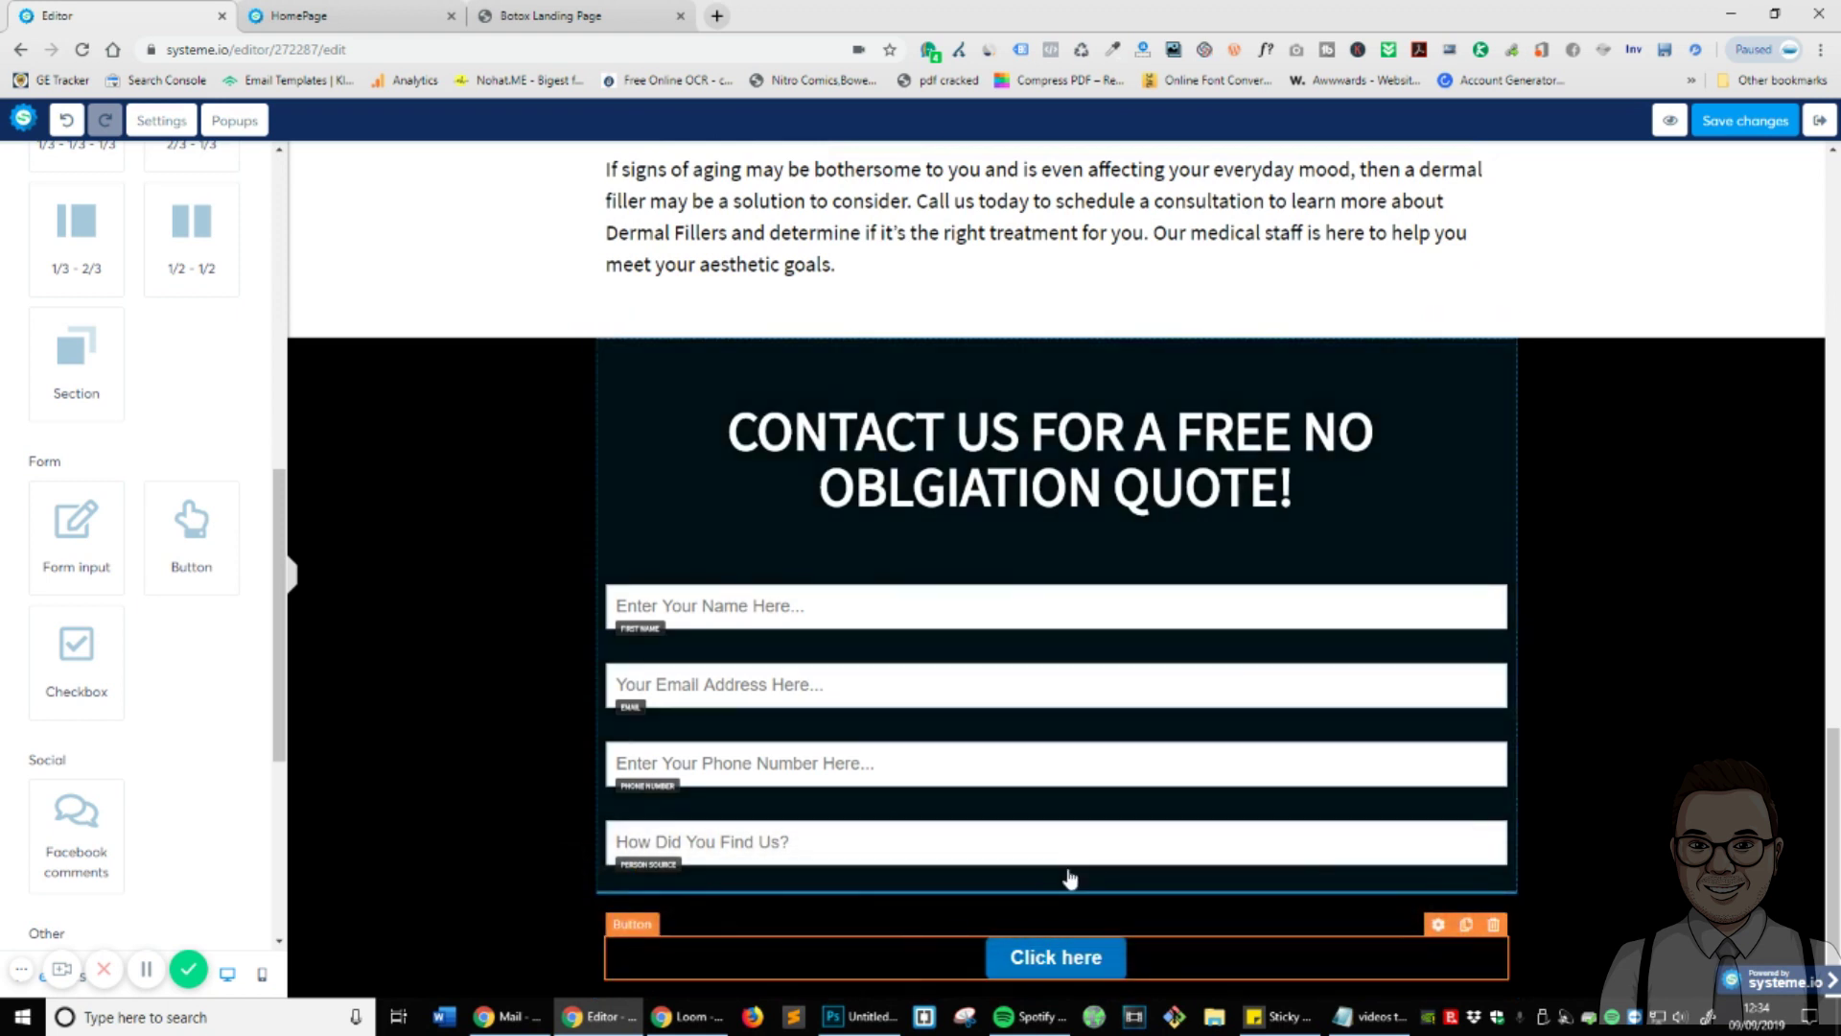
left_click_drag(1164, 929, 1422, 933)
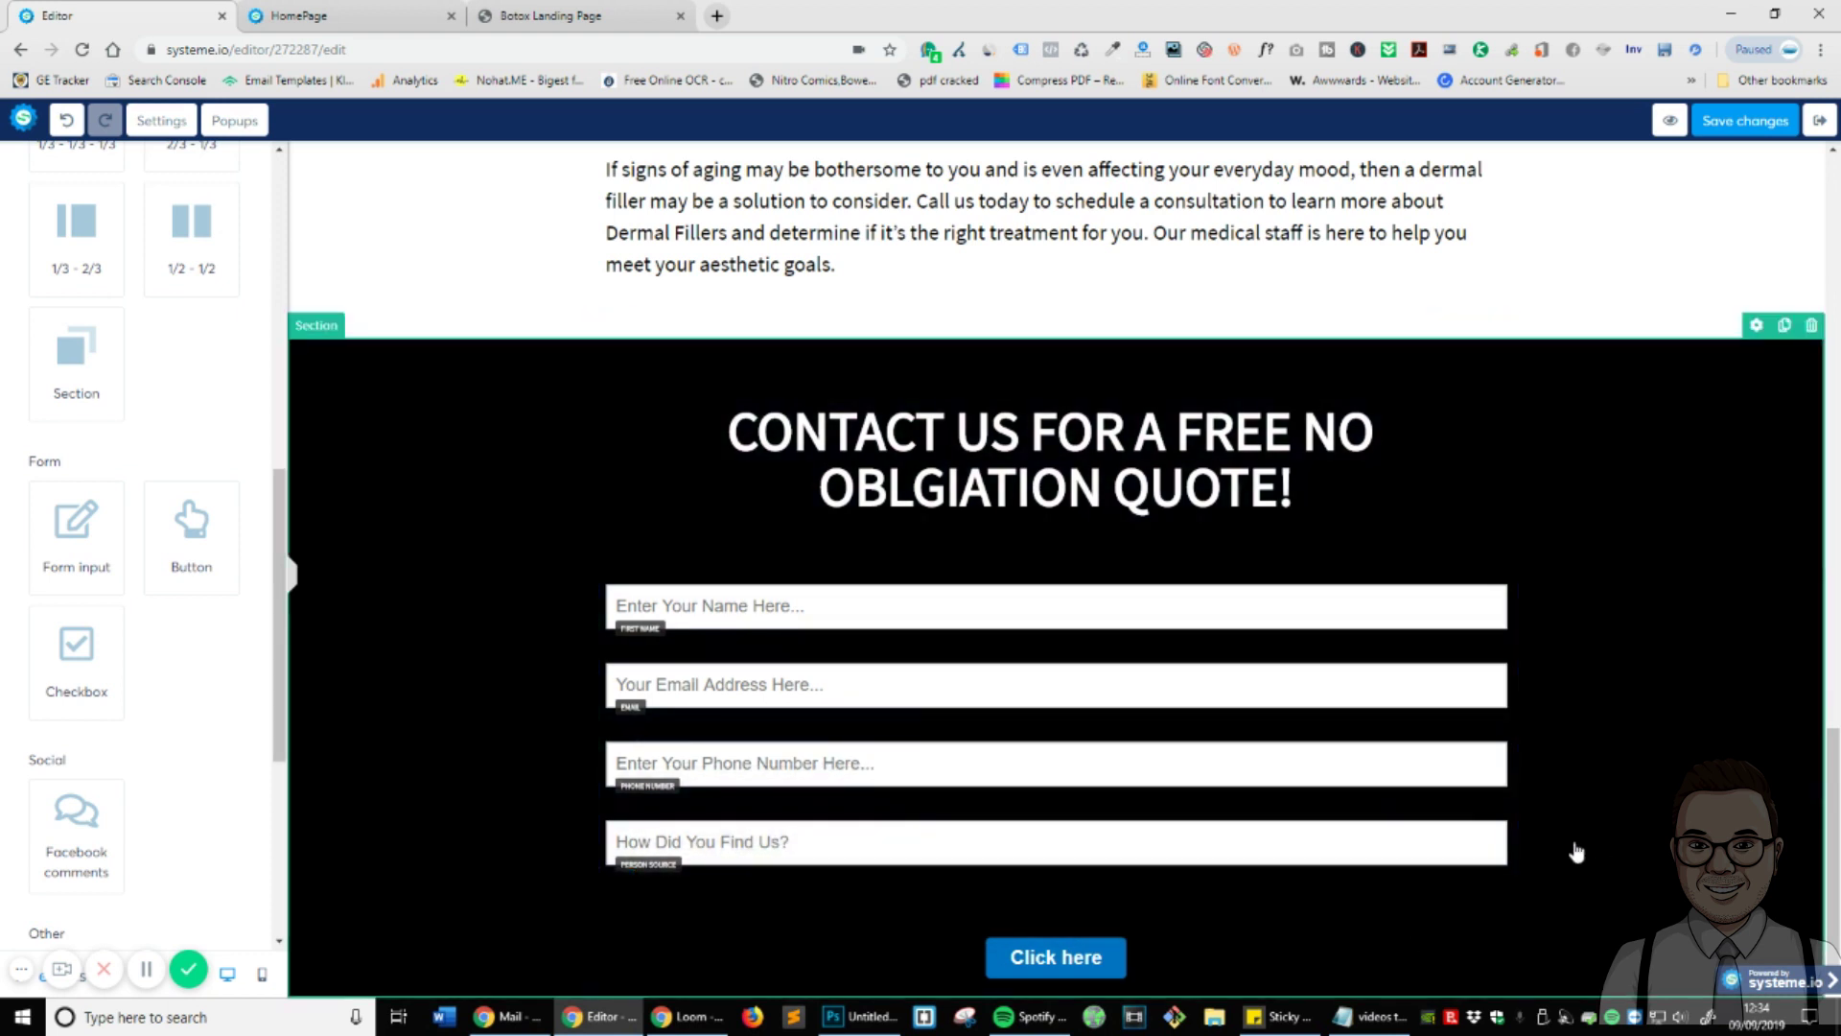
- Keep the button's action as Send form, redirecting To the next step
left_click(1192, 971)
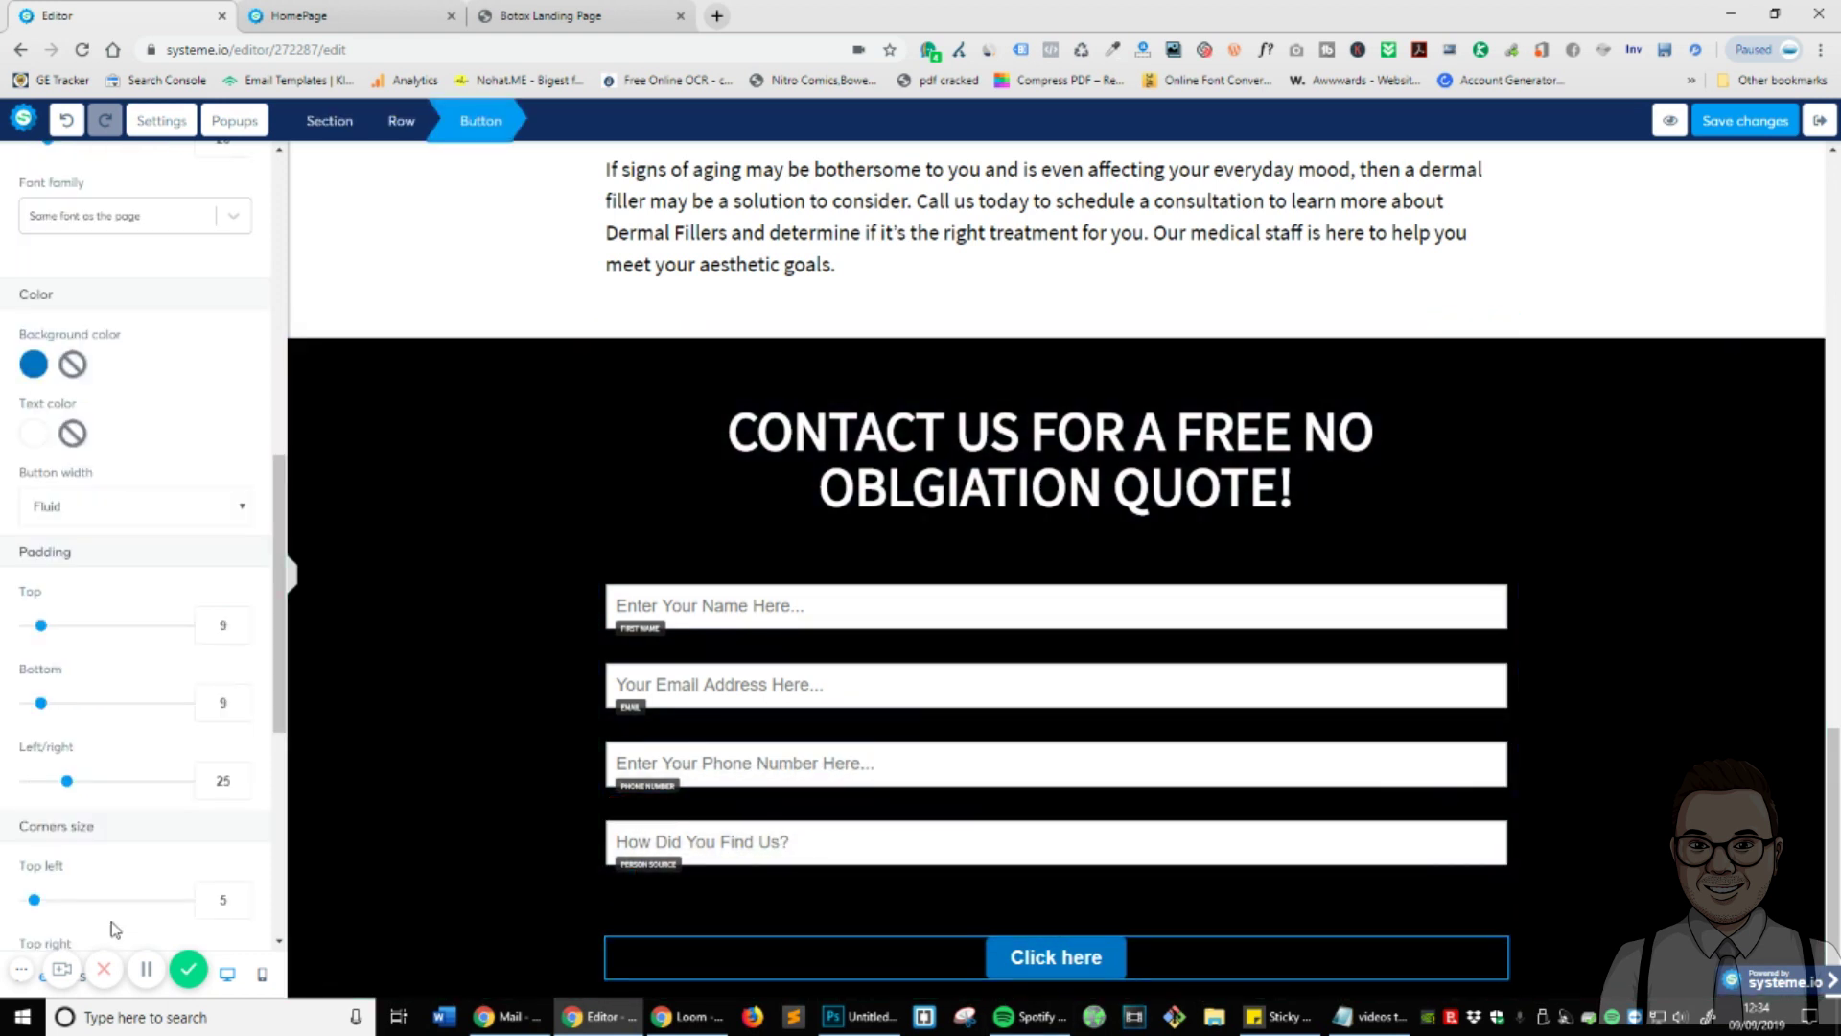
scroll(144, 383, "up", 10)
left_click(83, 242)
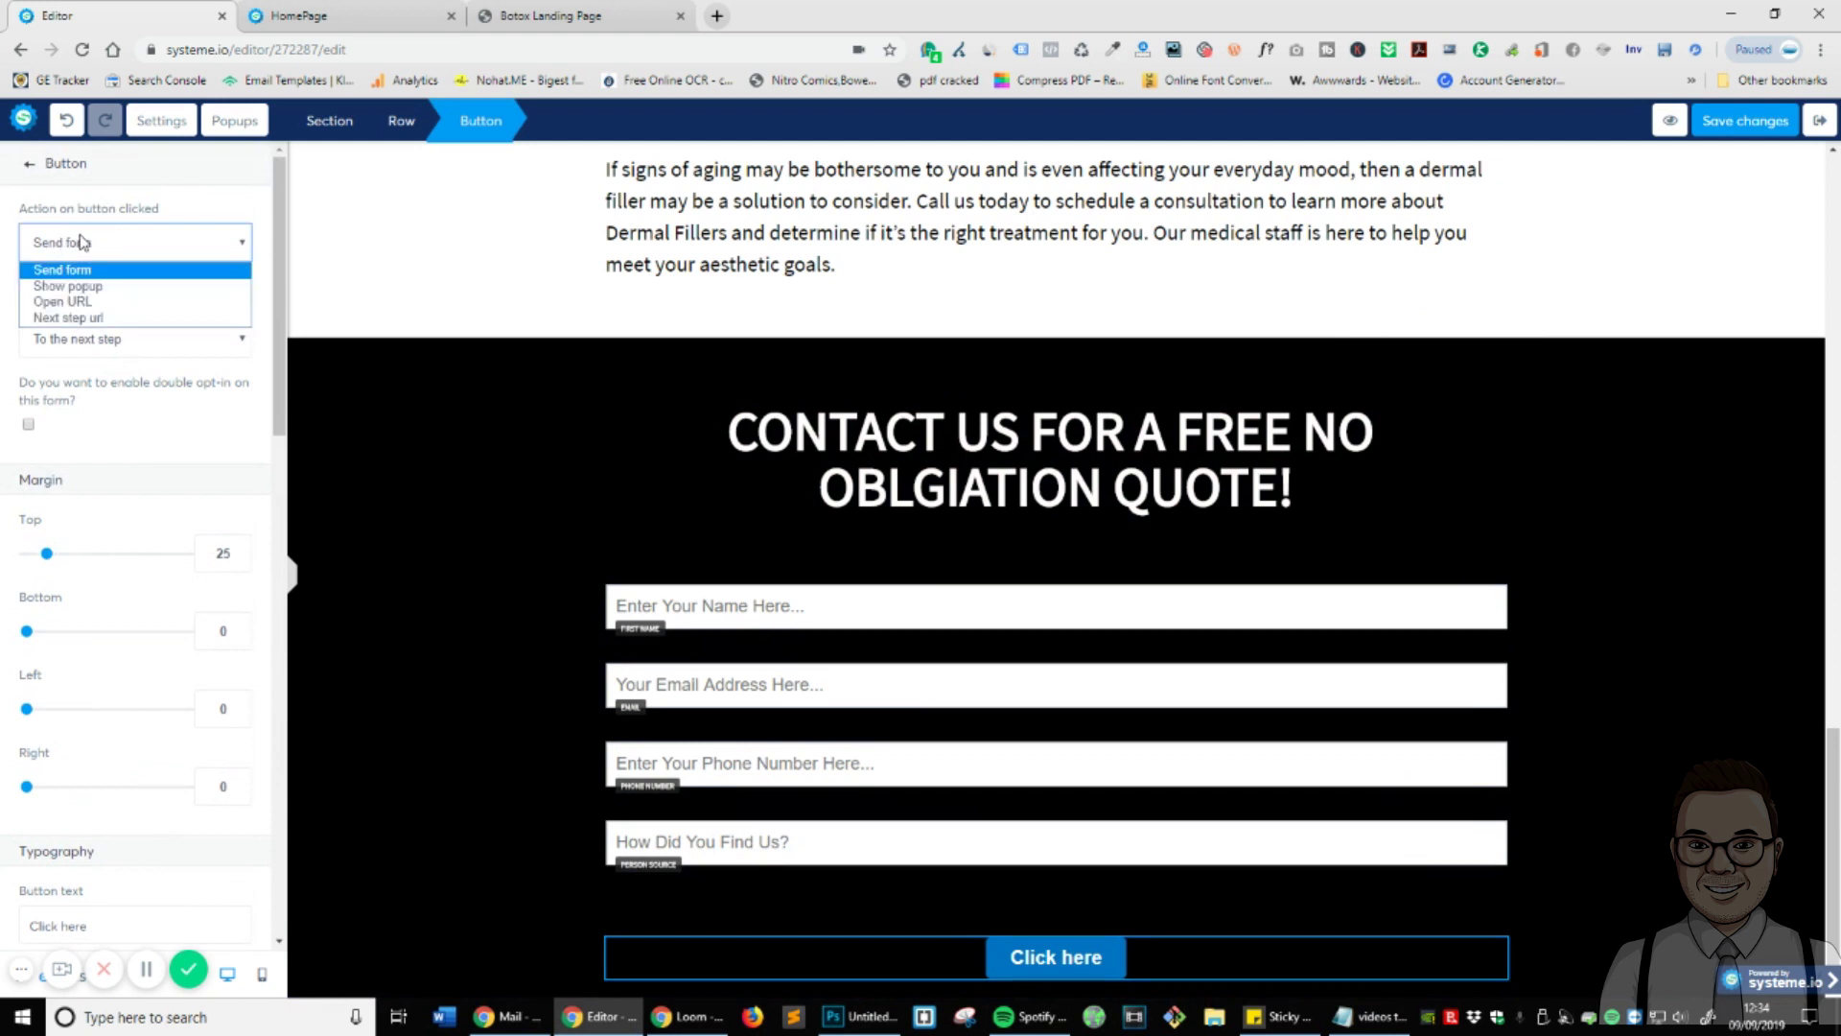
left_click(156, 244)
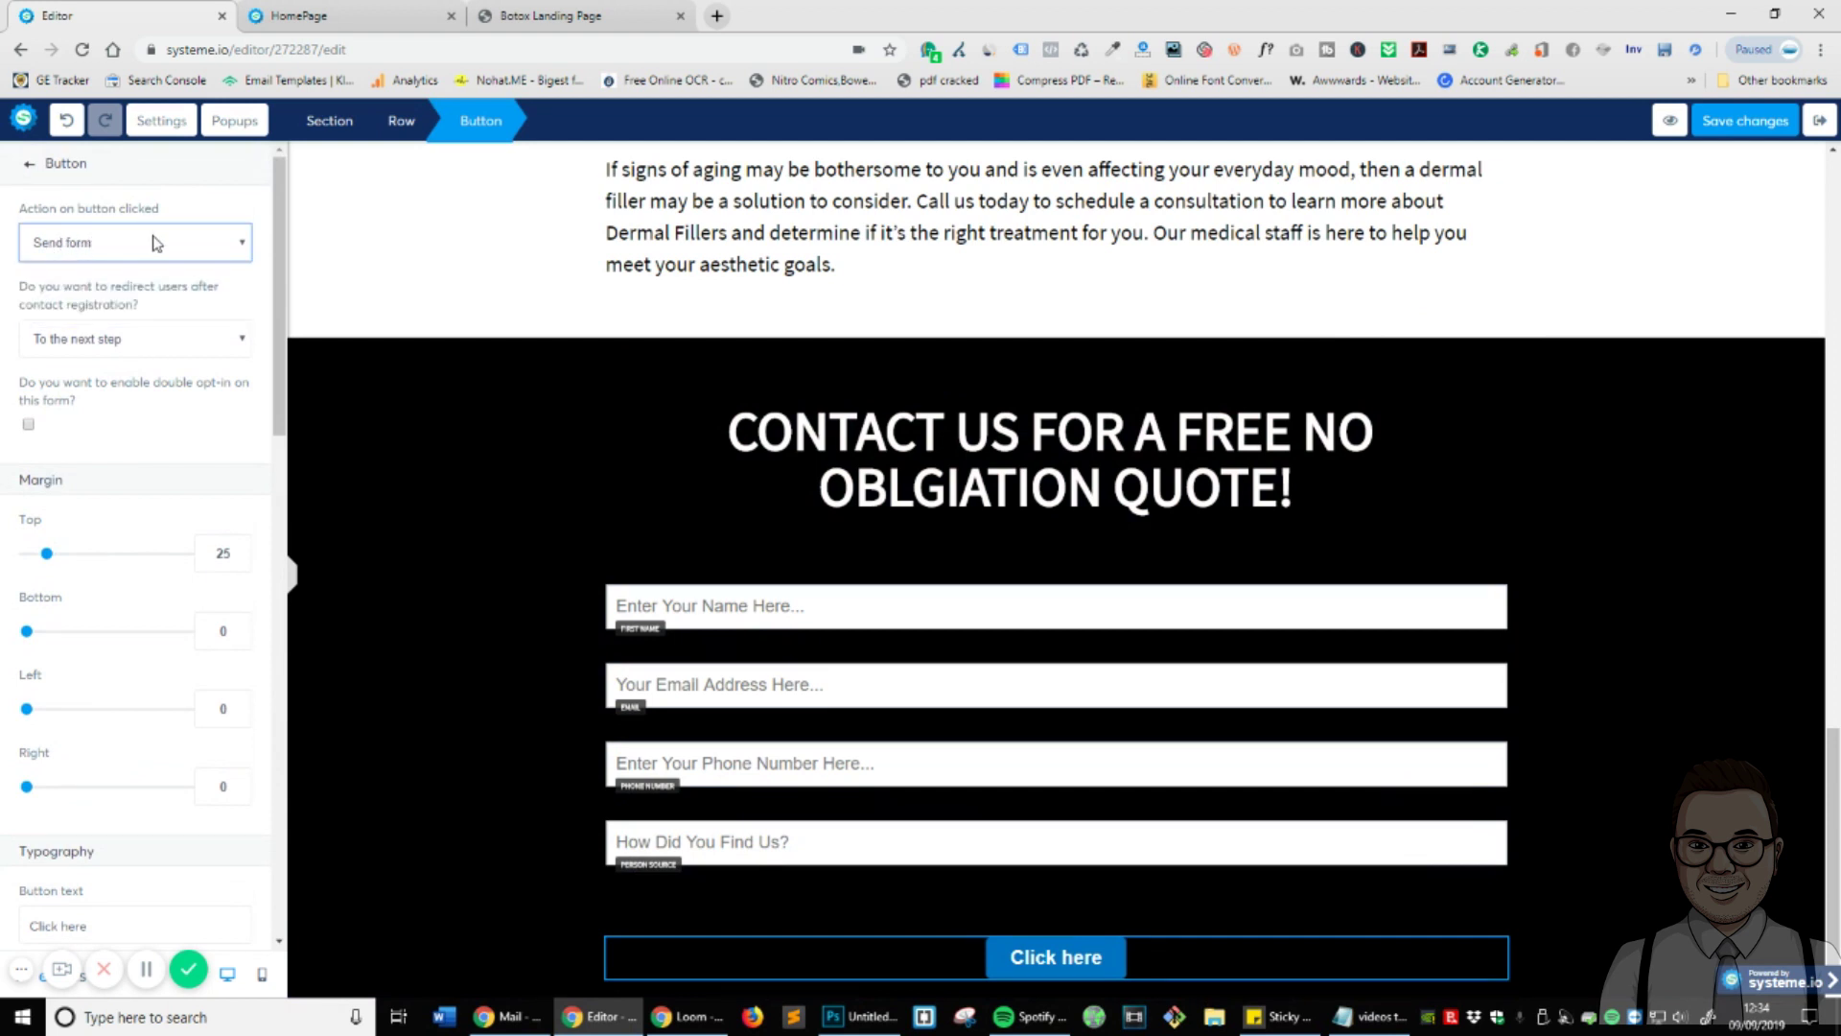
left_click(180, 342)
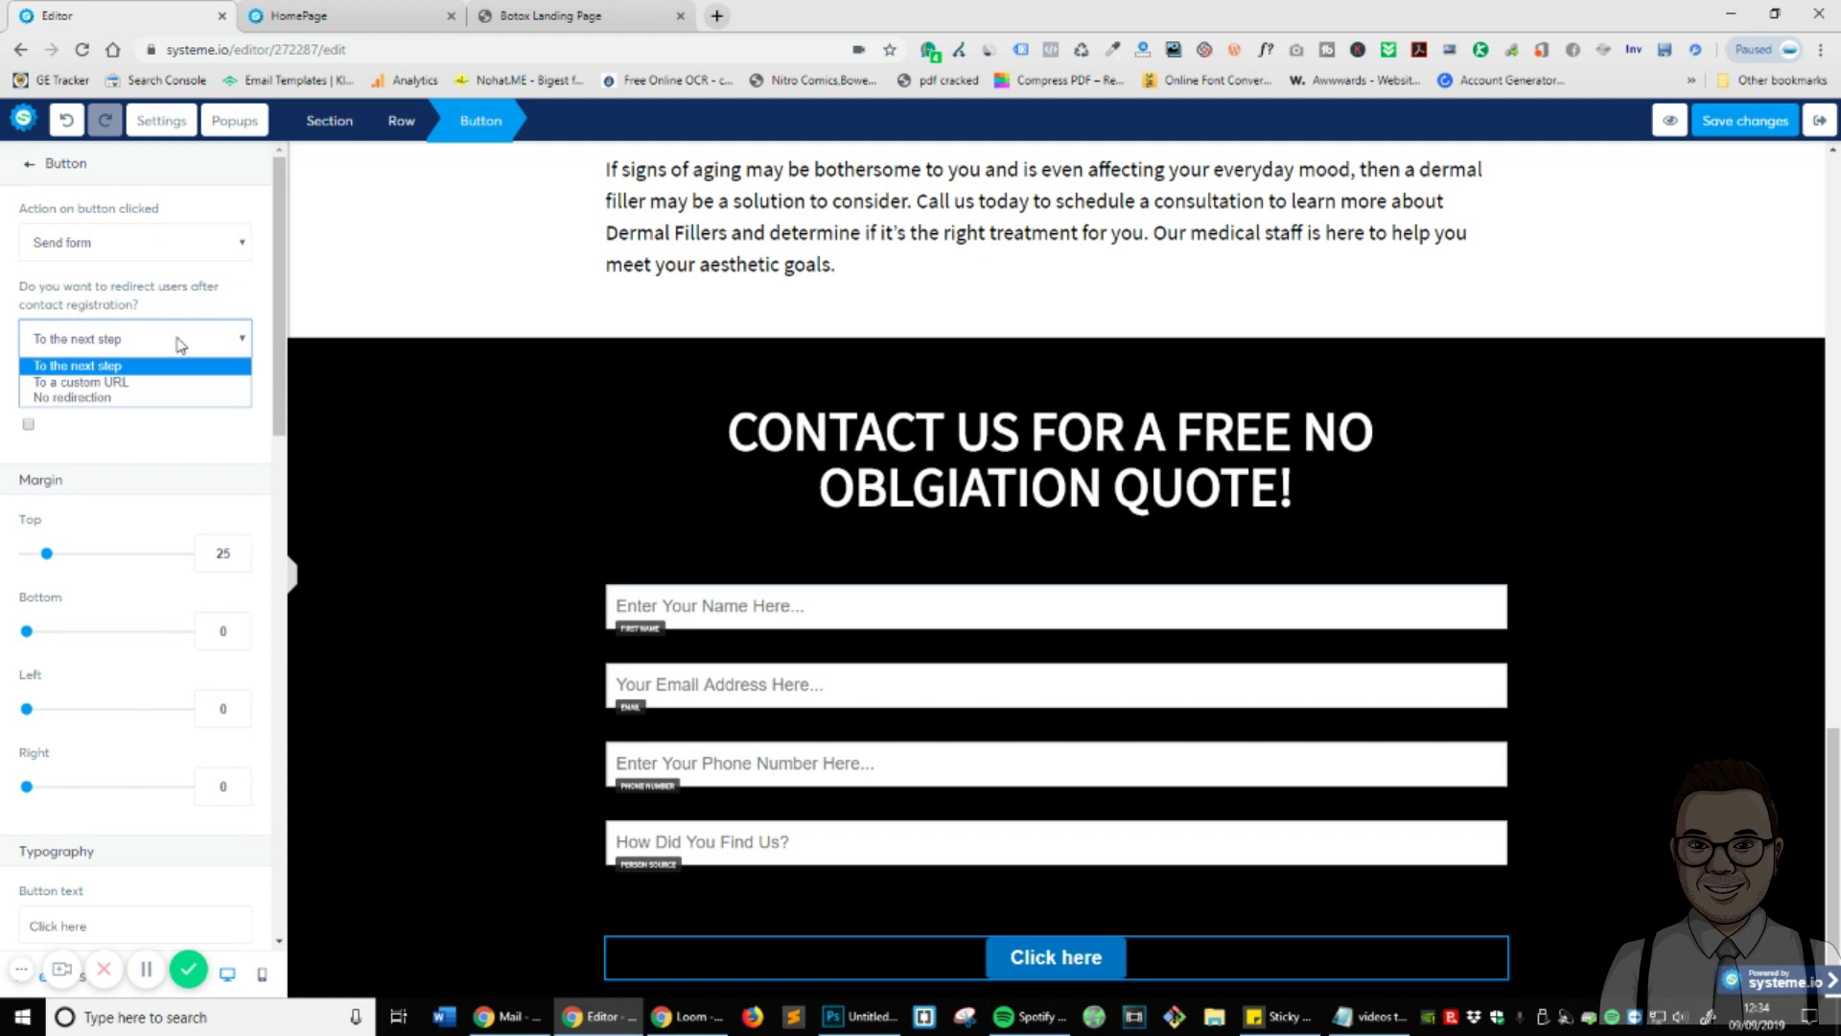
left_click(189, 319)
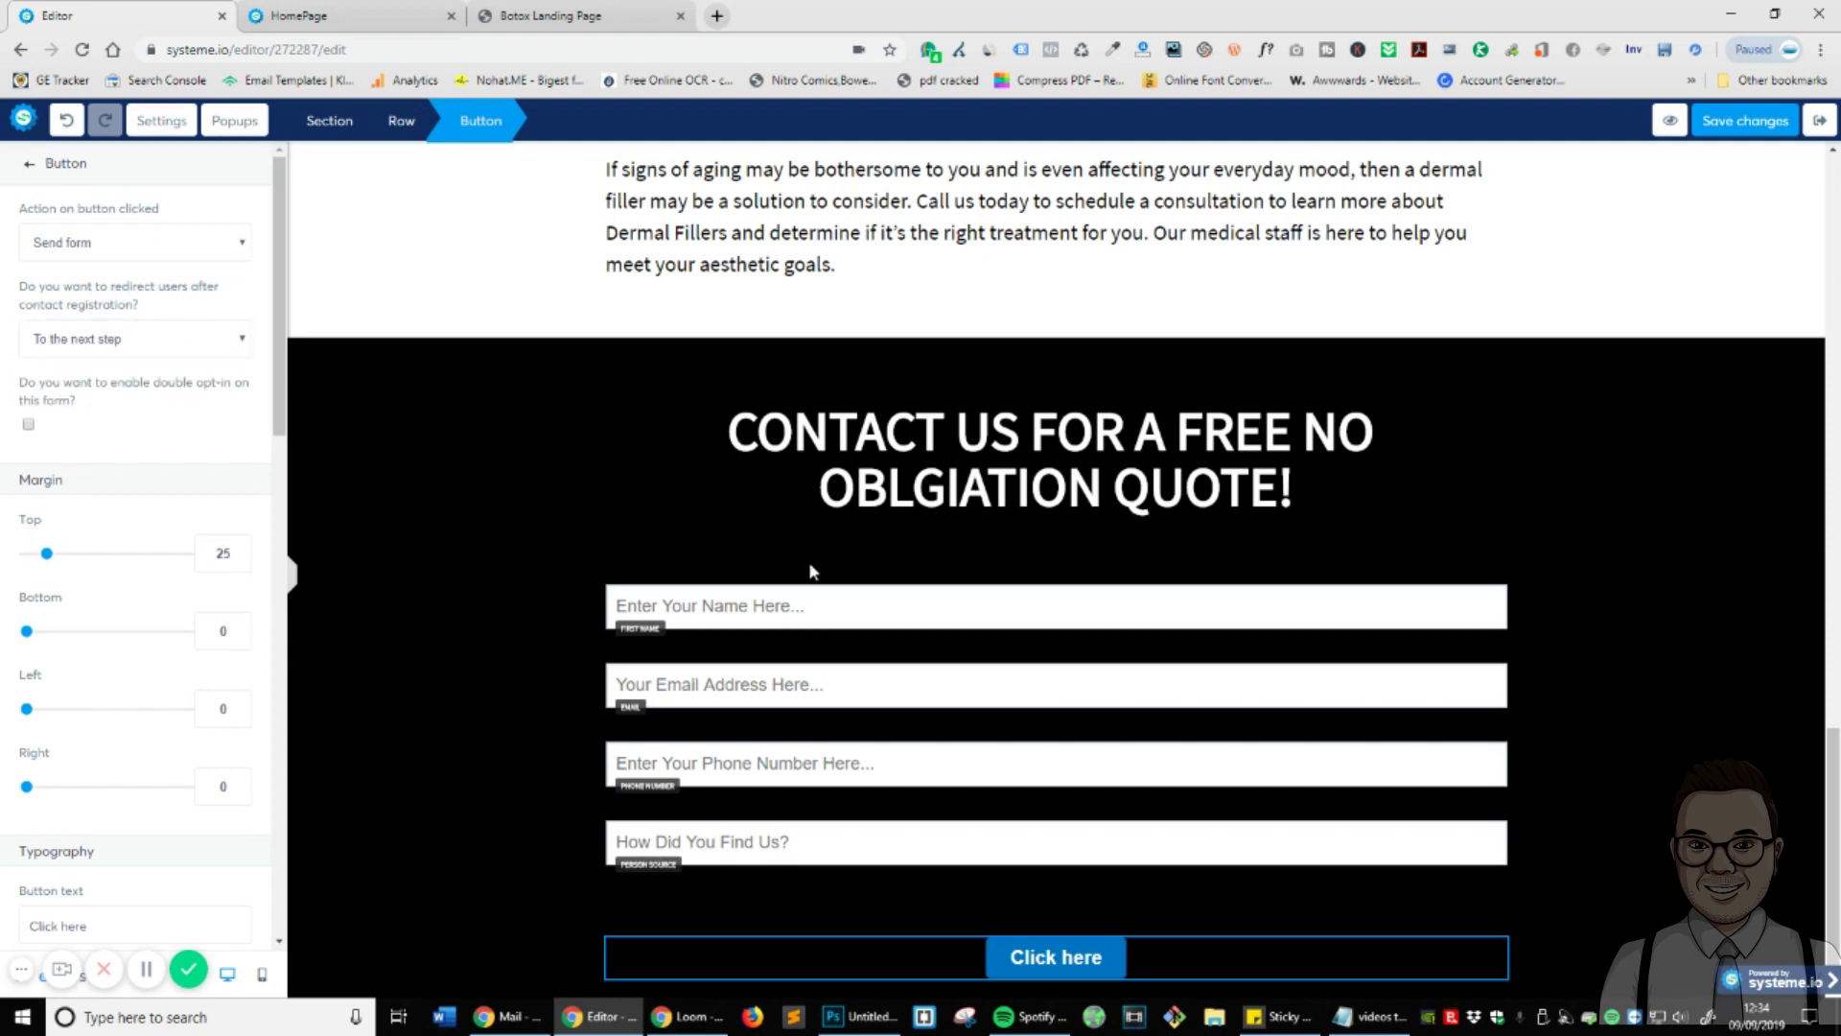
left_click(1116, 900)
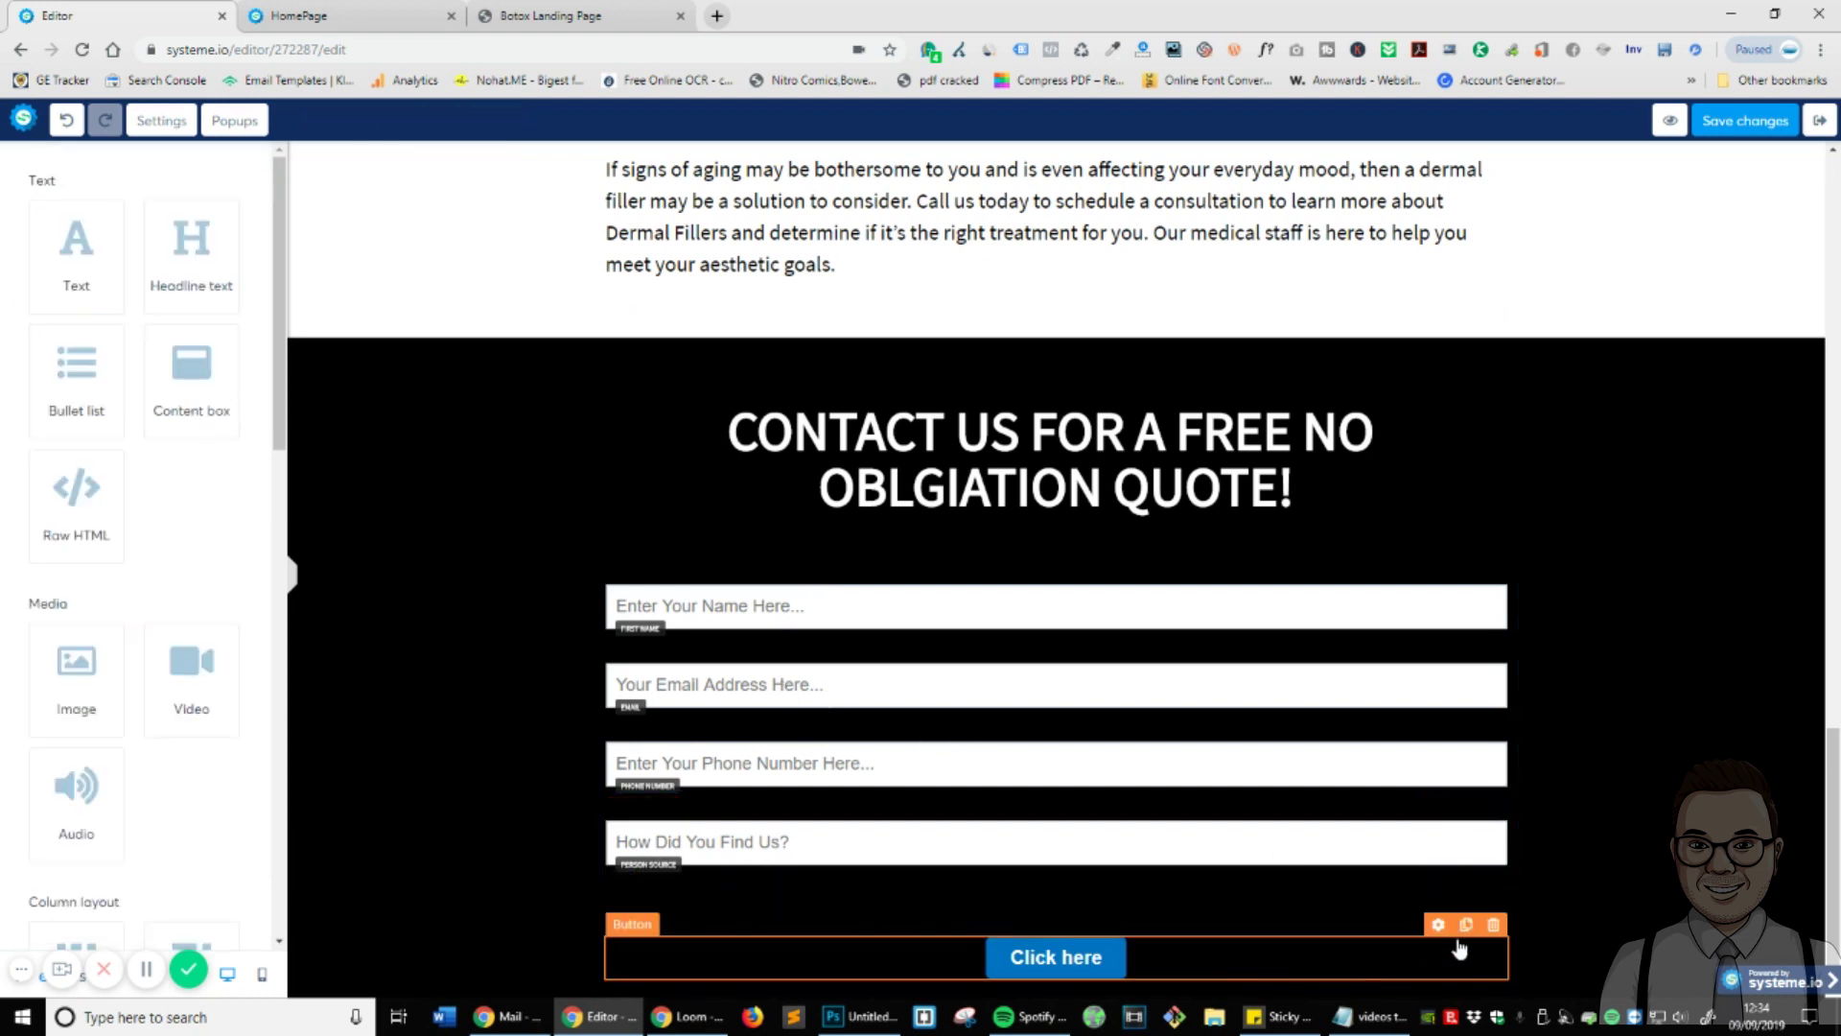
left_click_drag(1427, 948, 1156, 884)
left_click(1306, 971)
scroll(81, 393, "down", 8)
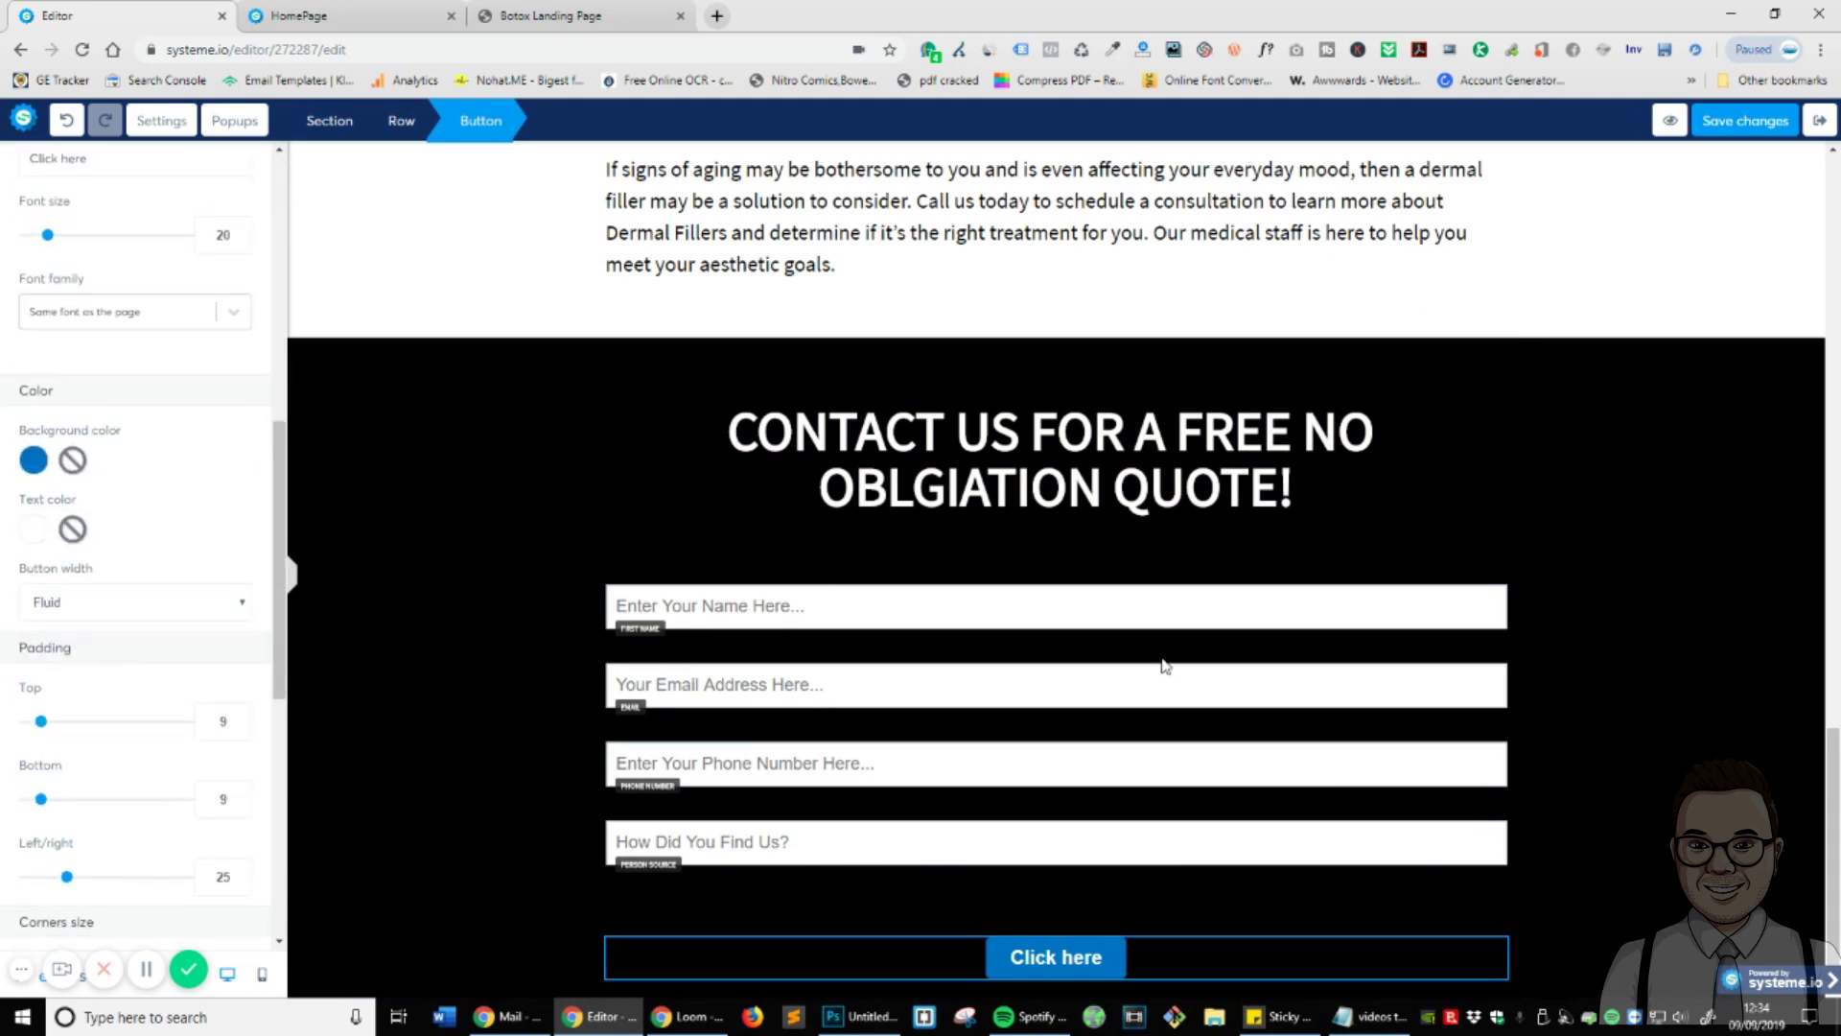
left_click(1799, 613)
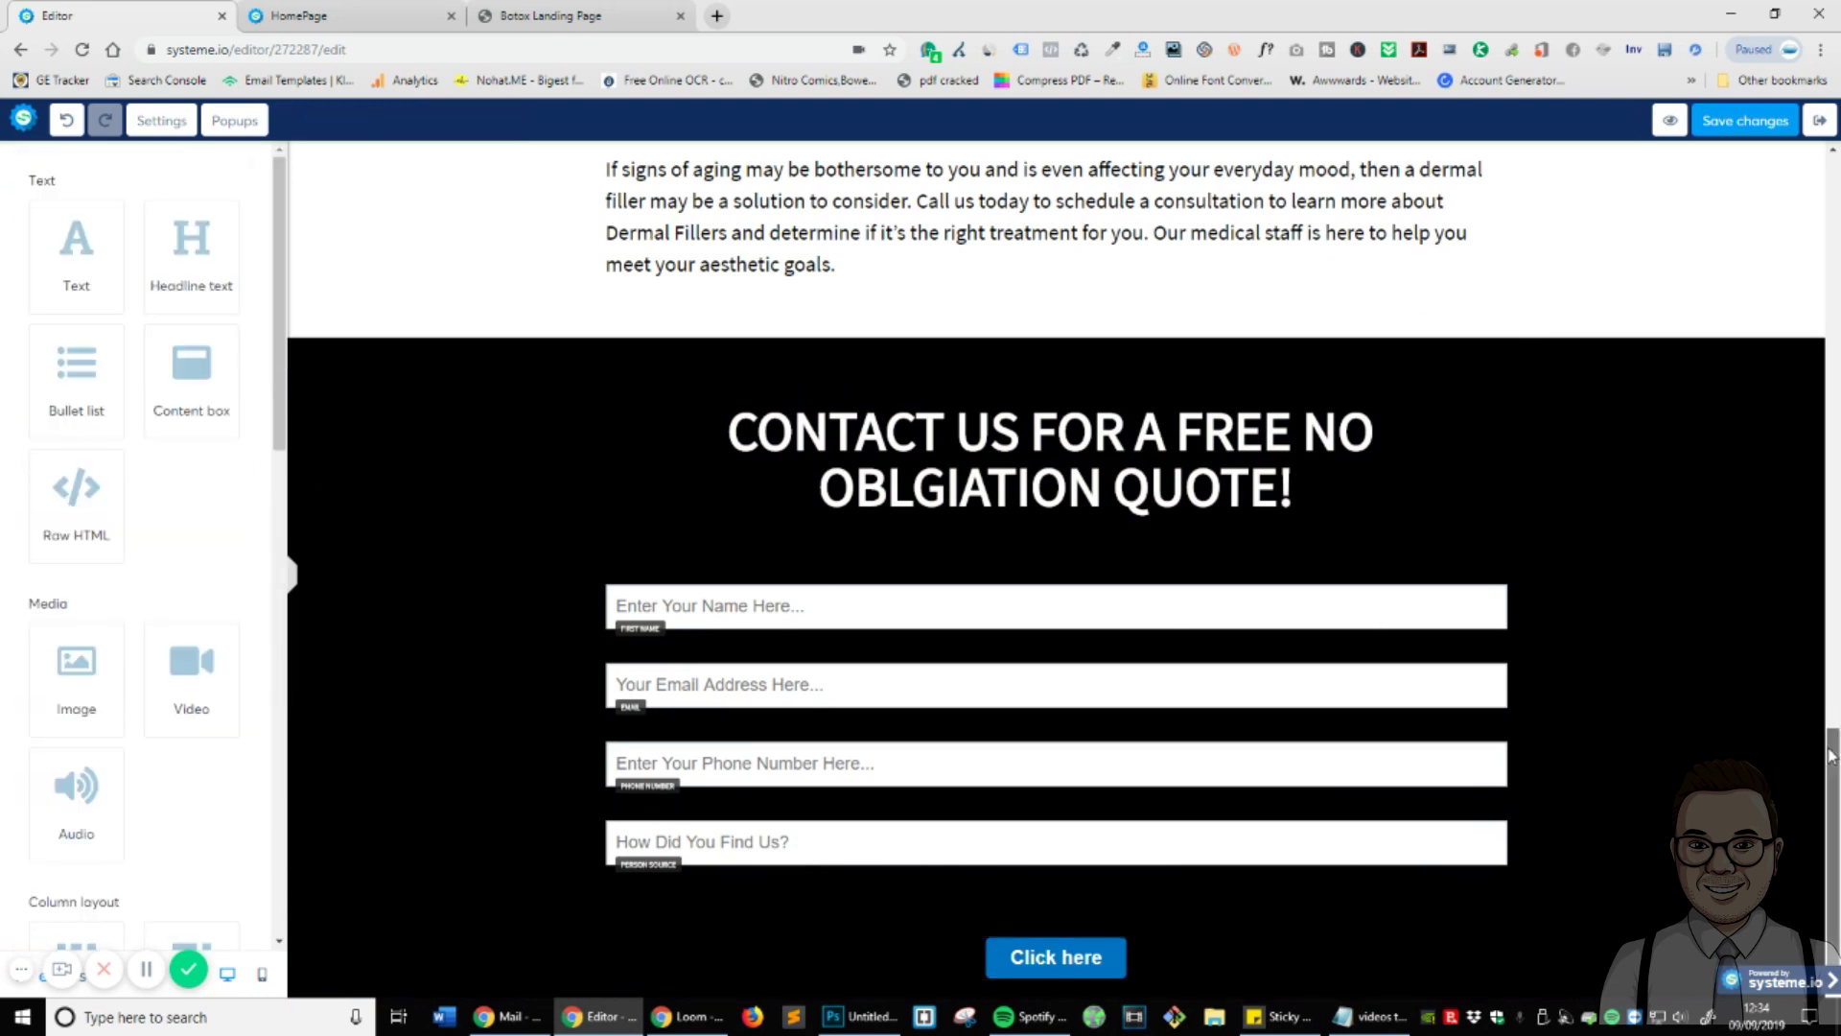
scroll(1804, 671, "up", 15)
left_click(1381, 591)
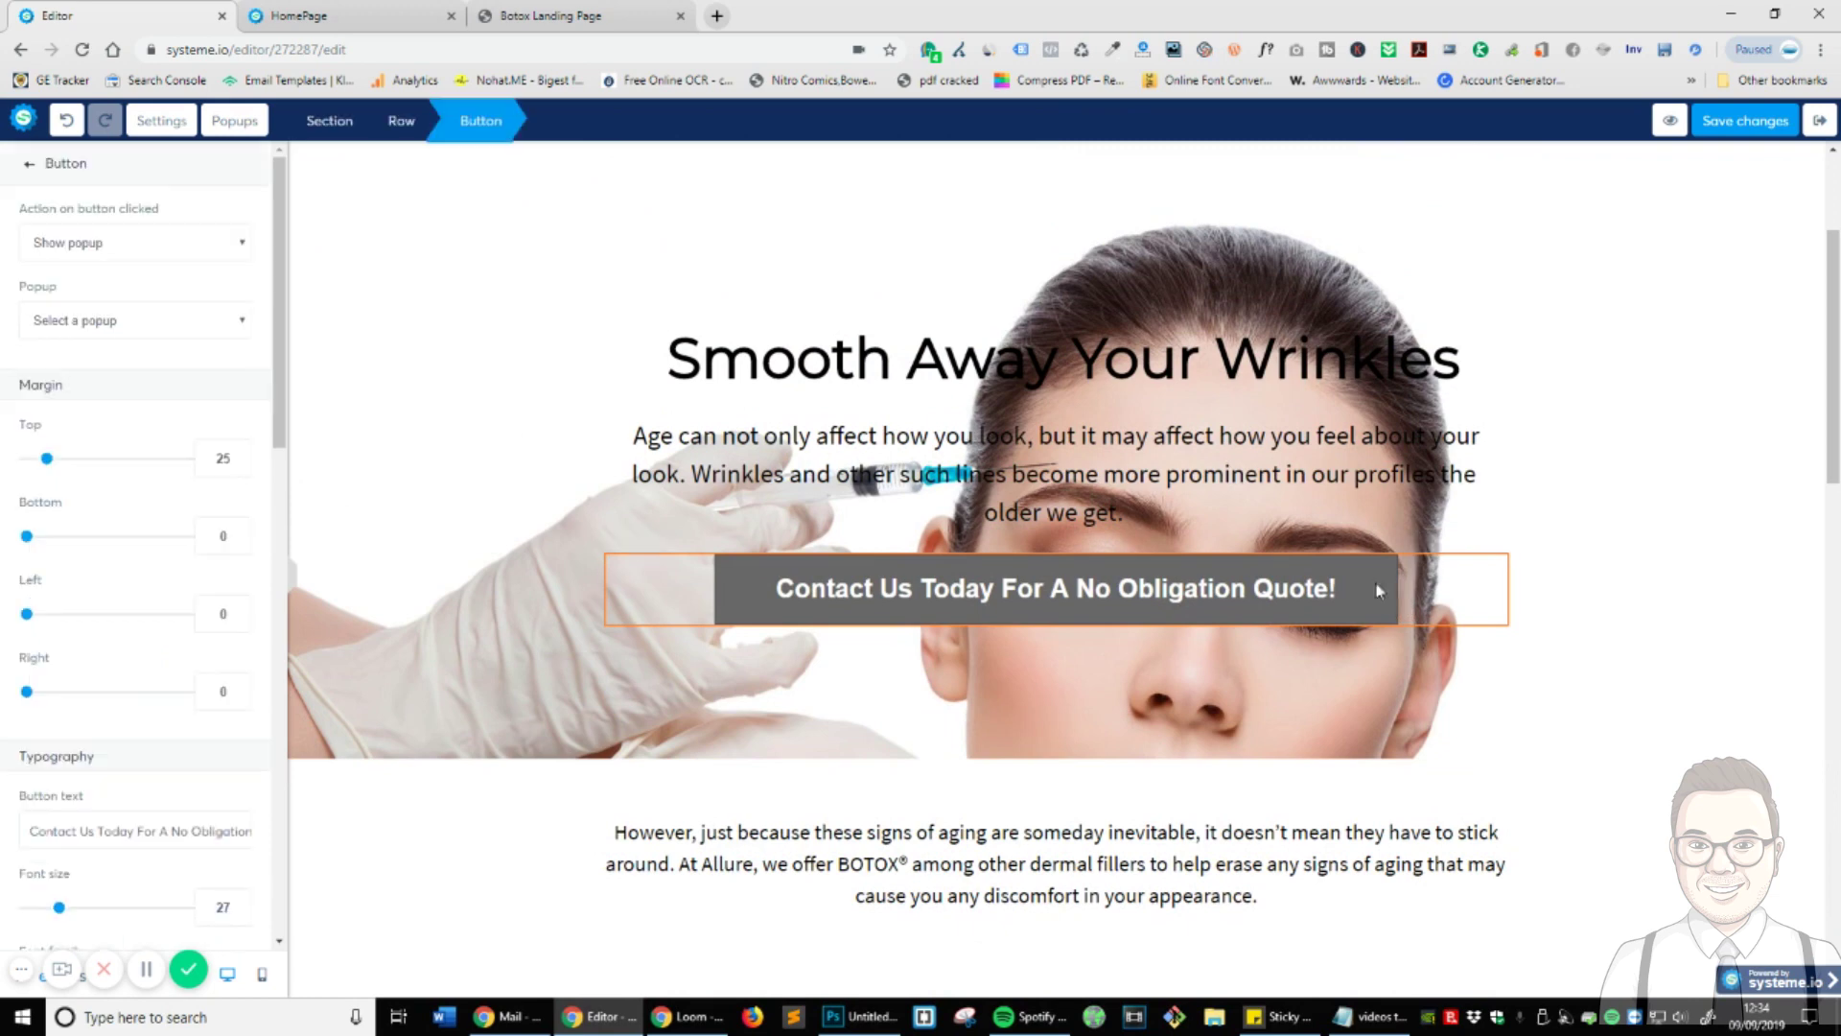
scroll(34, 314, "down", 8)
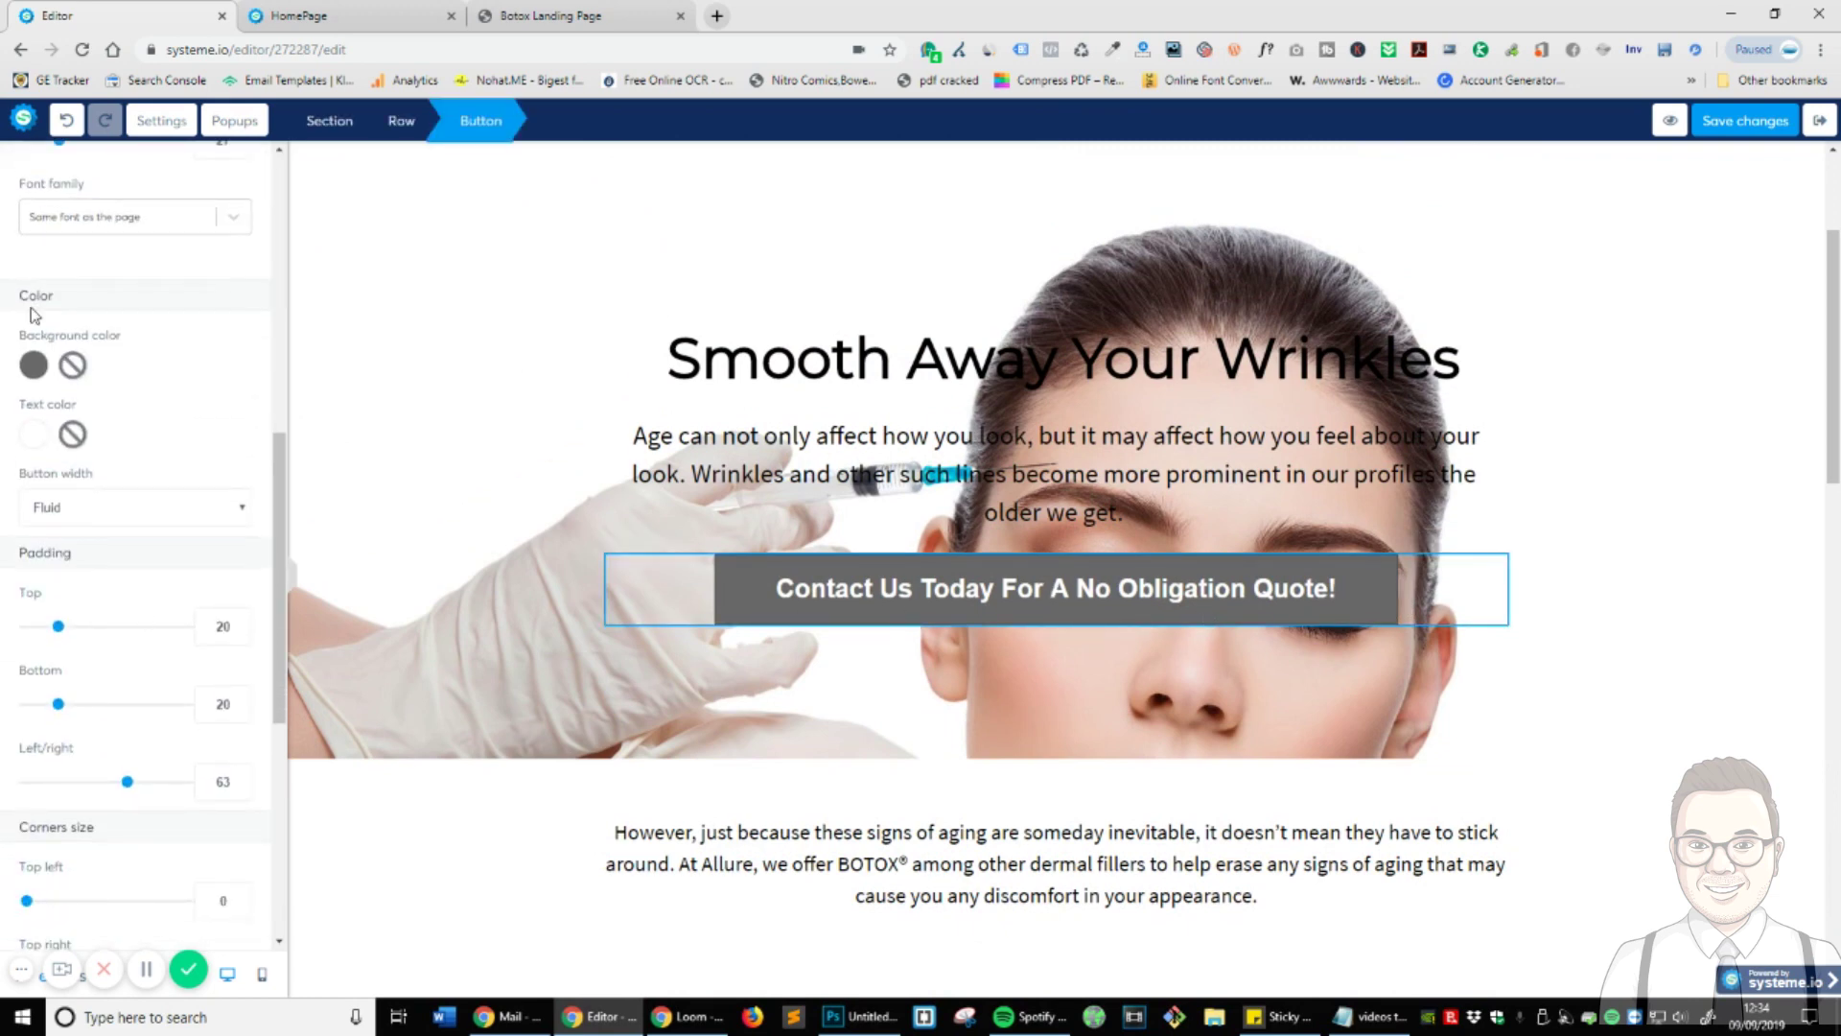
left_click(34, 363)
double_click(100, 587)
key("ctrl+c")
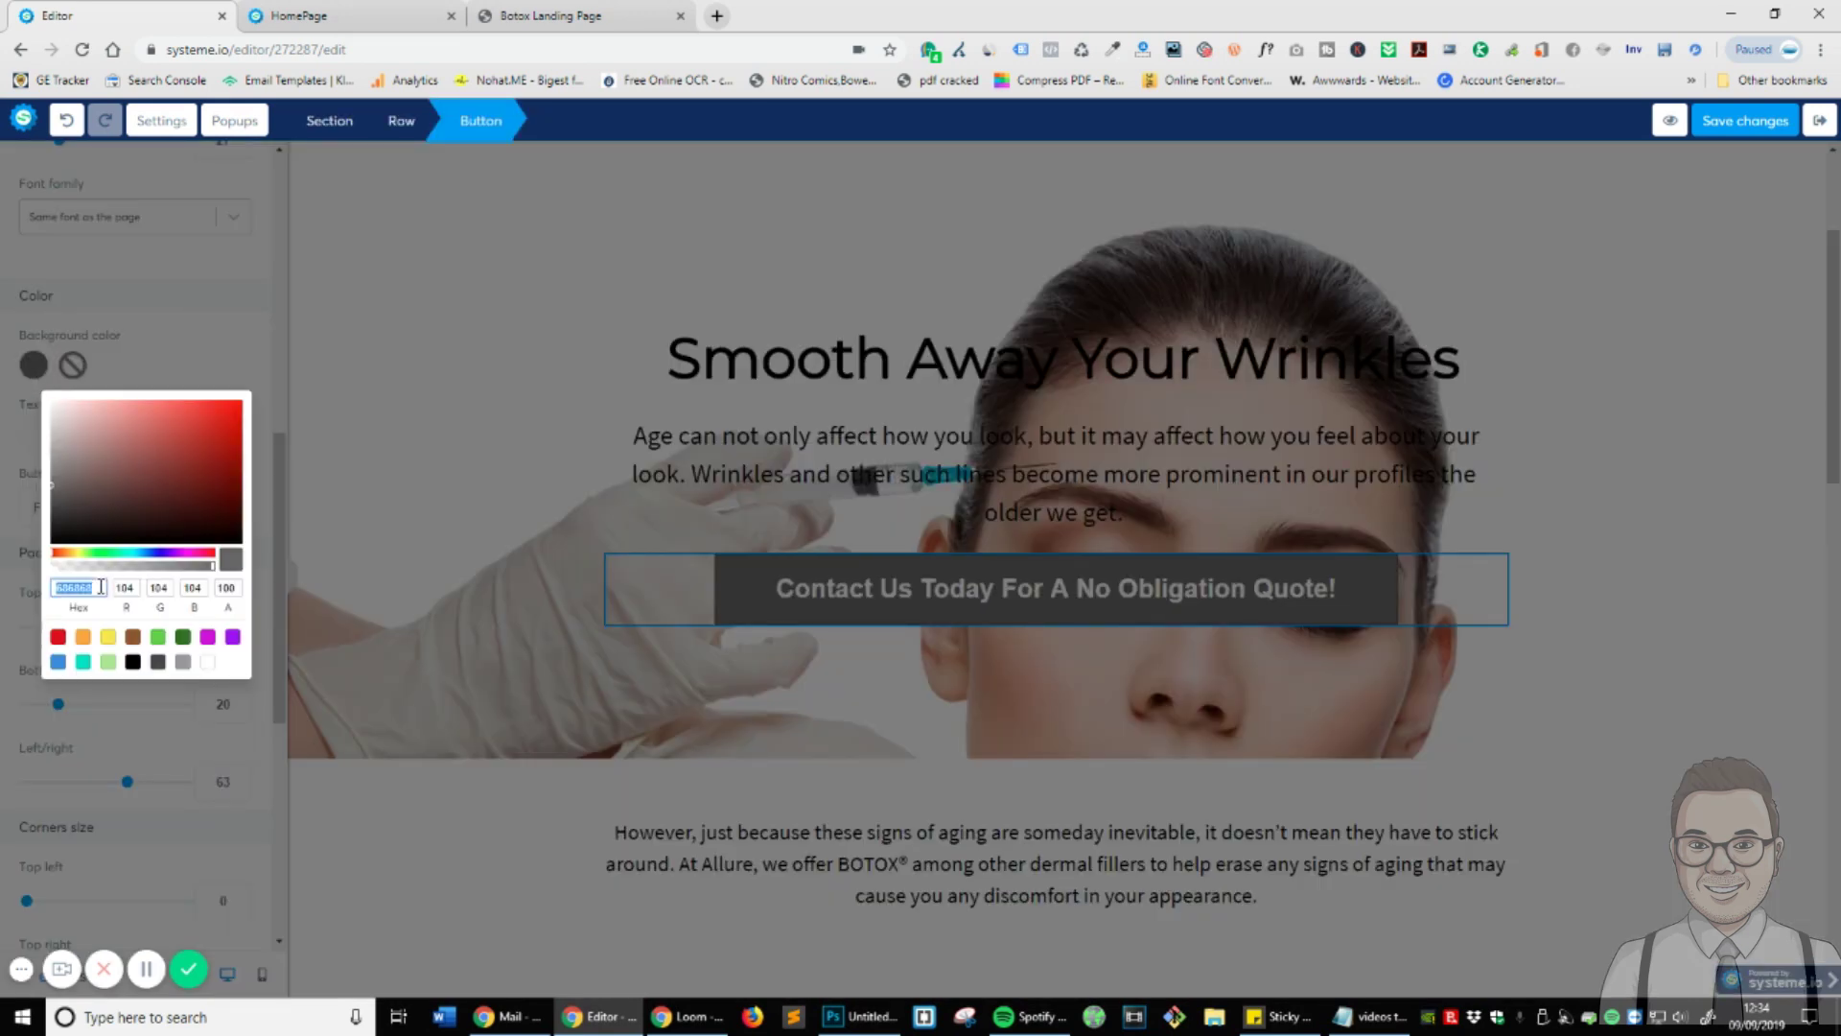
left_click(240, 338)
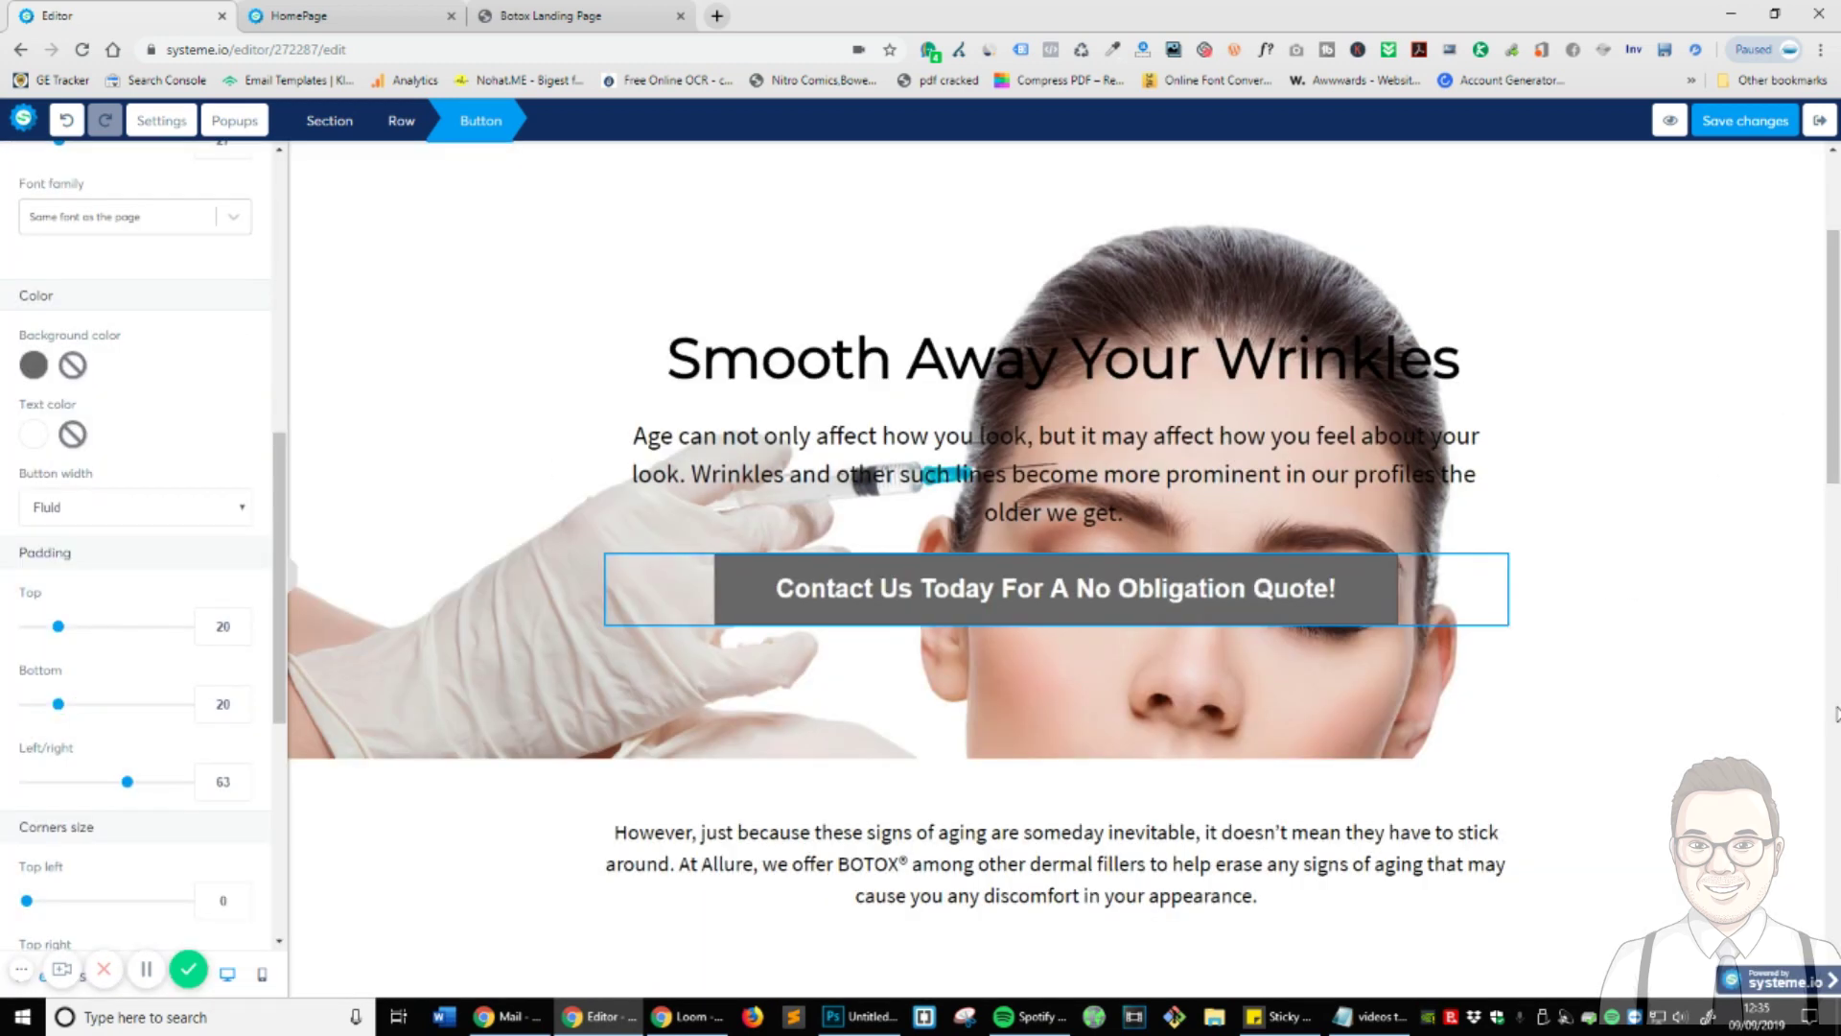
left_click(1837, 714)
left_click(1837, 715)
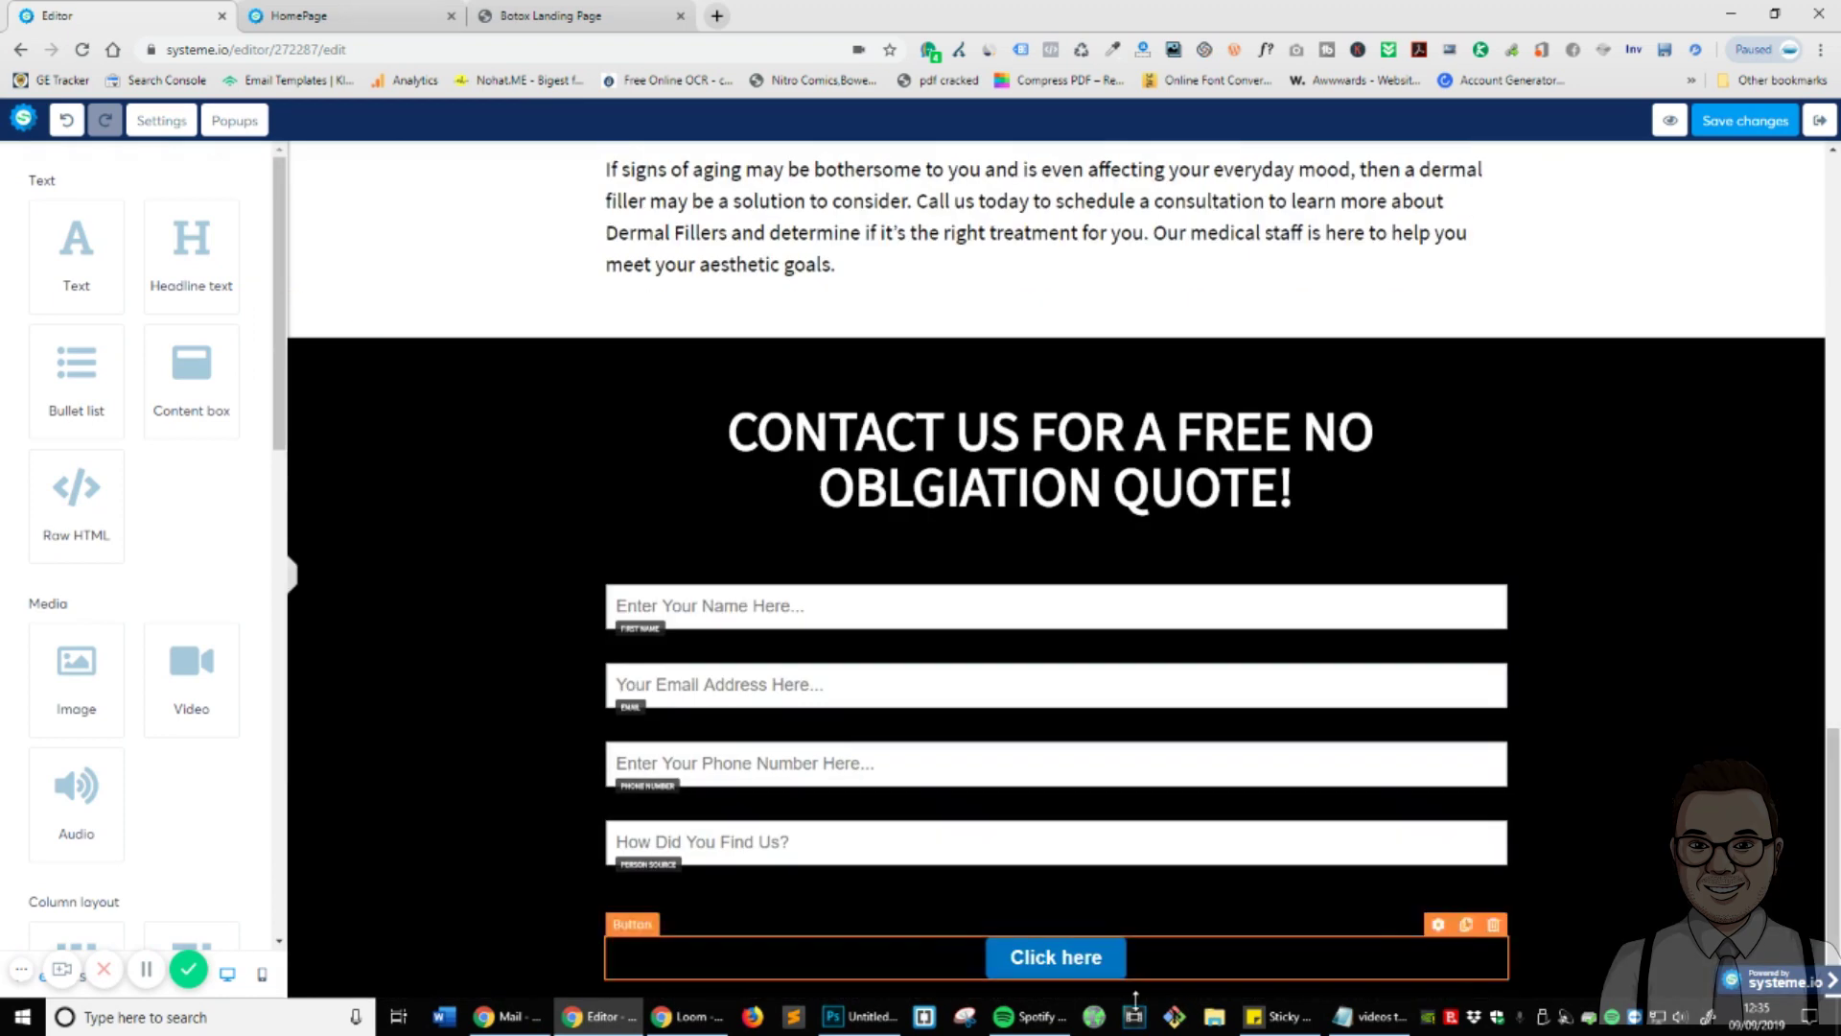
- Make the submit button's background grey #686868
left_click(1180, 968)
scroll(152, 584, "down", 5)
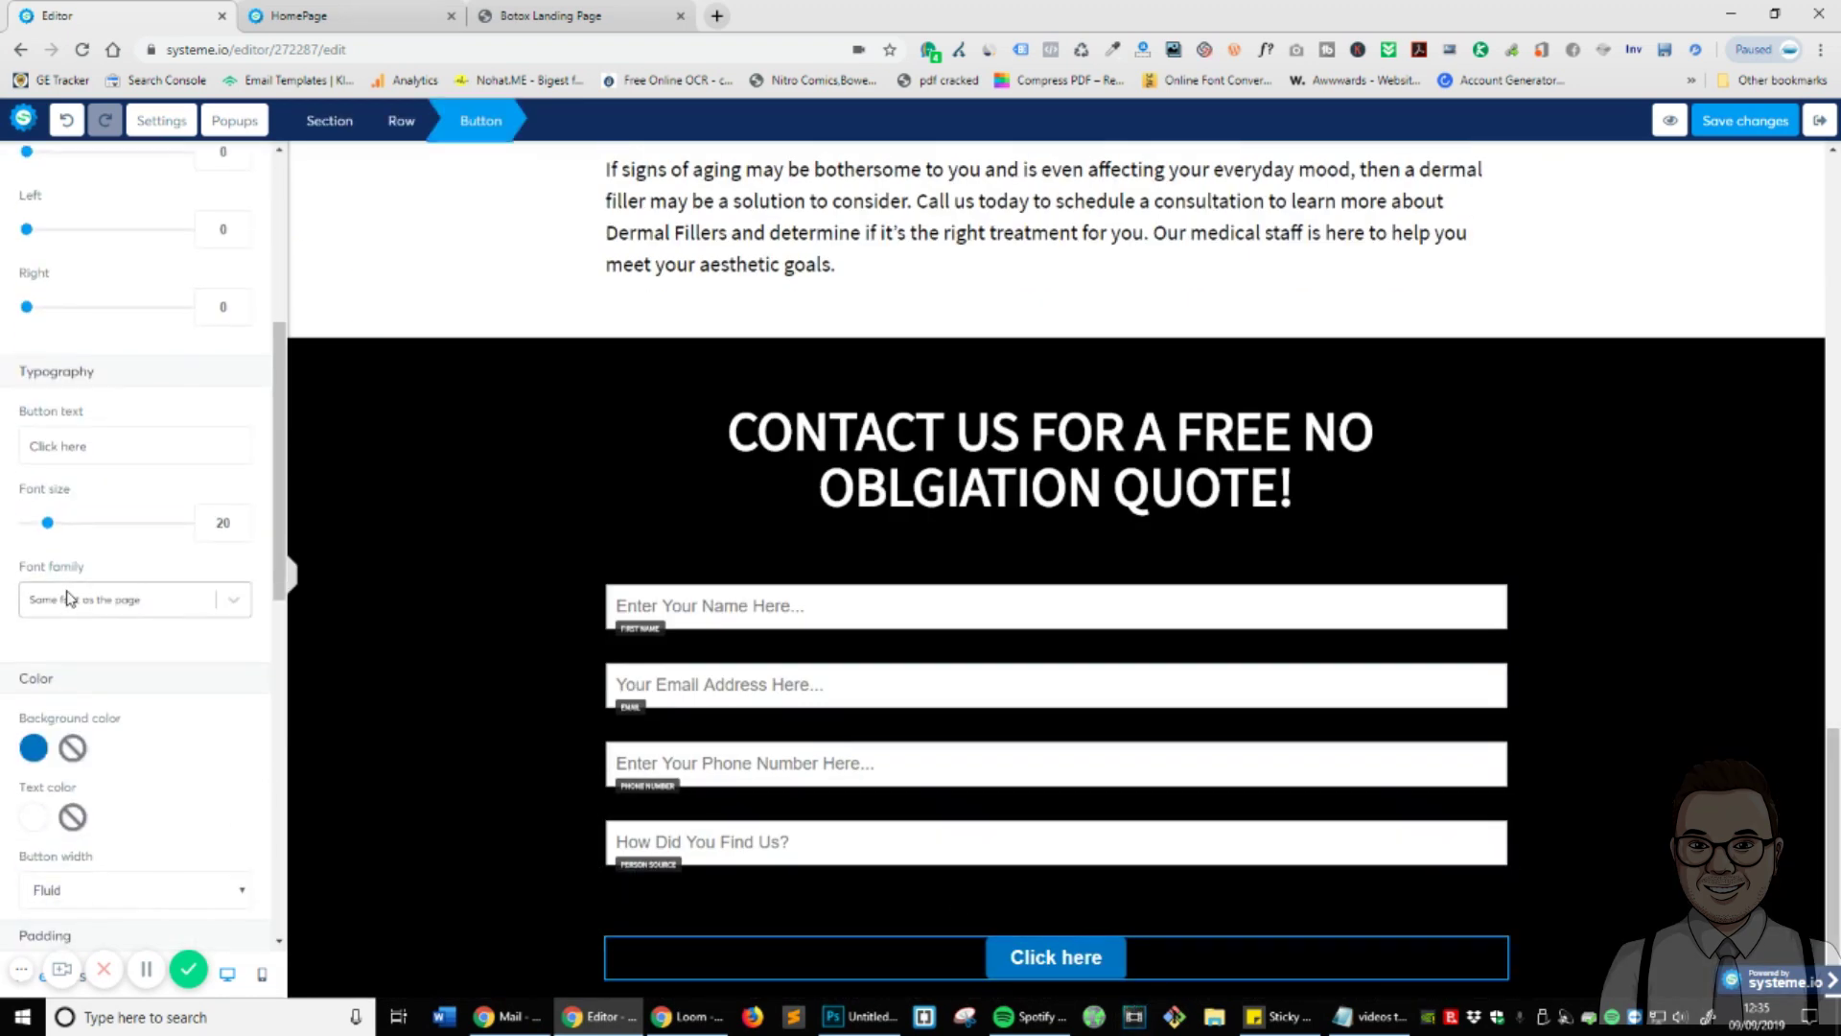
left_click(36, 748)
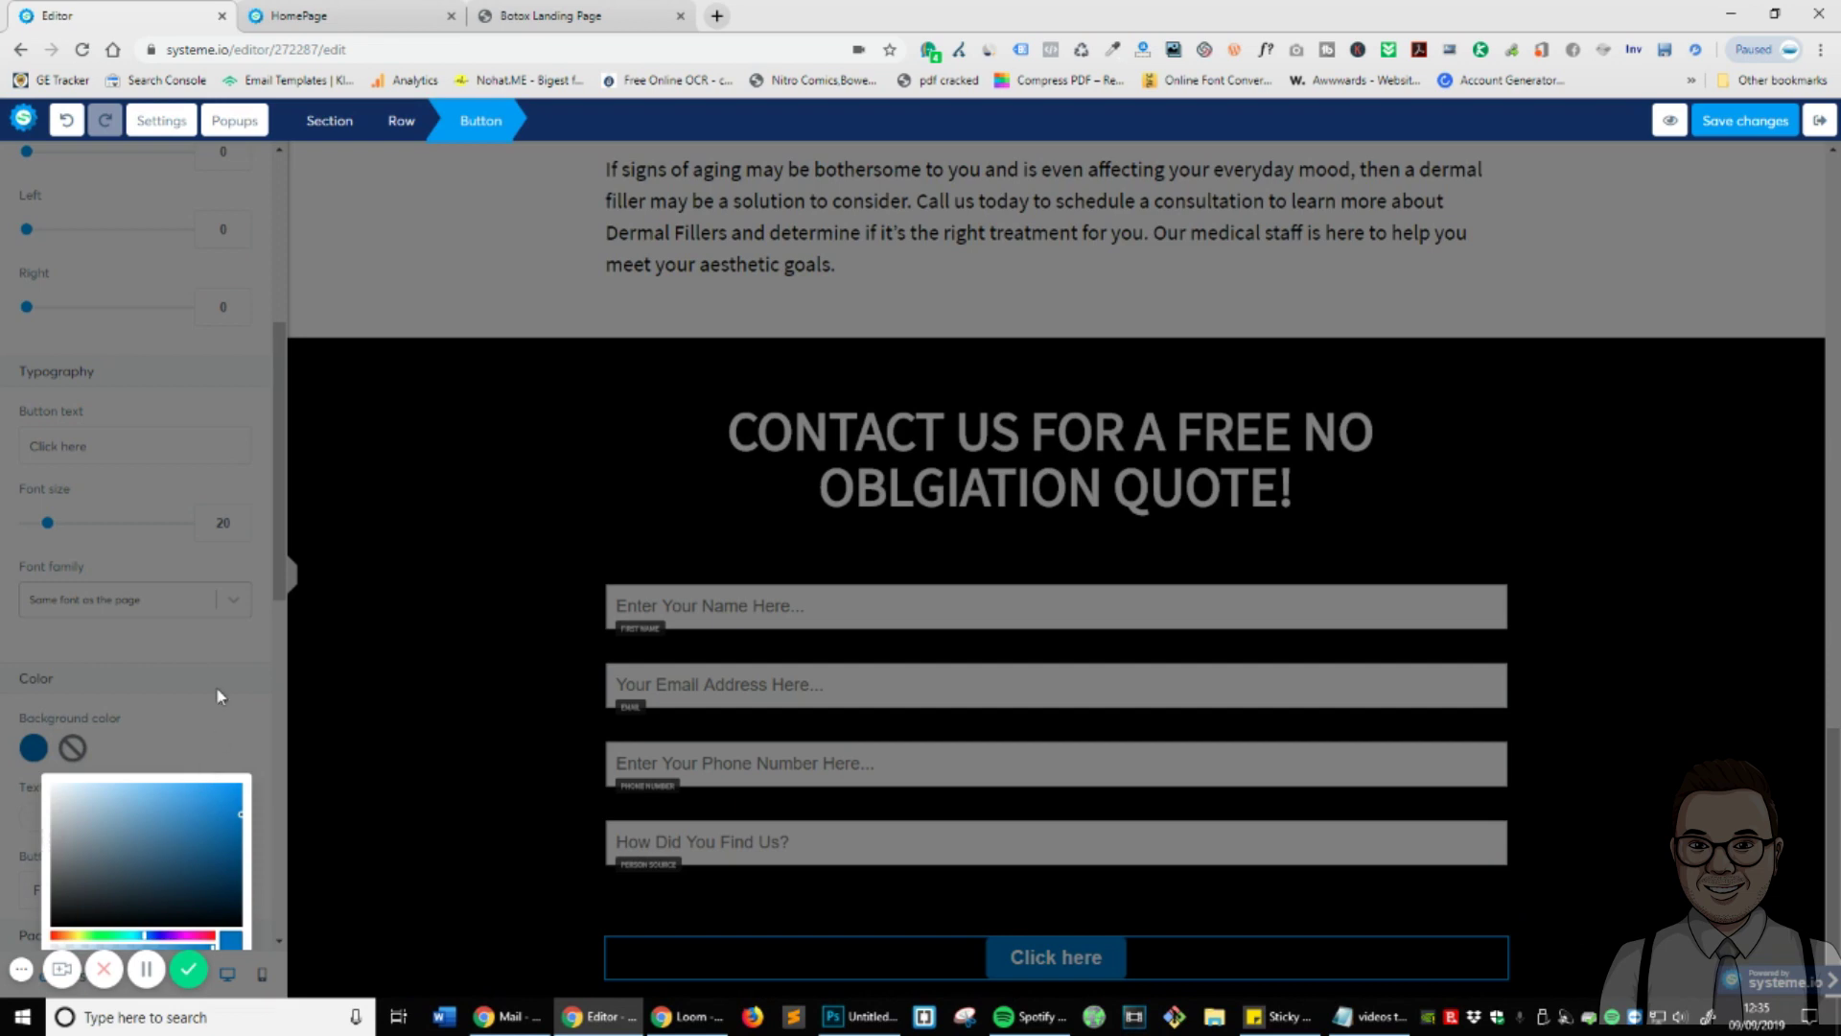
left_click(227, 654)
scroll(240, 686, "down", 6)
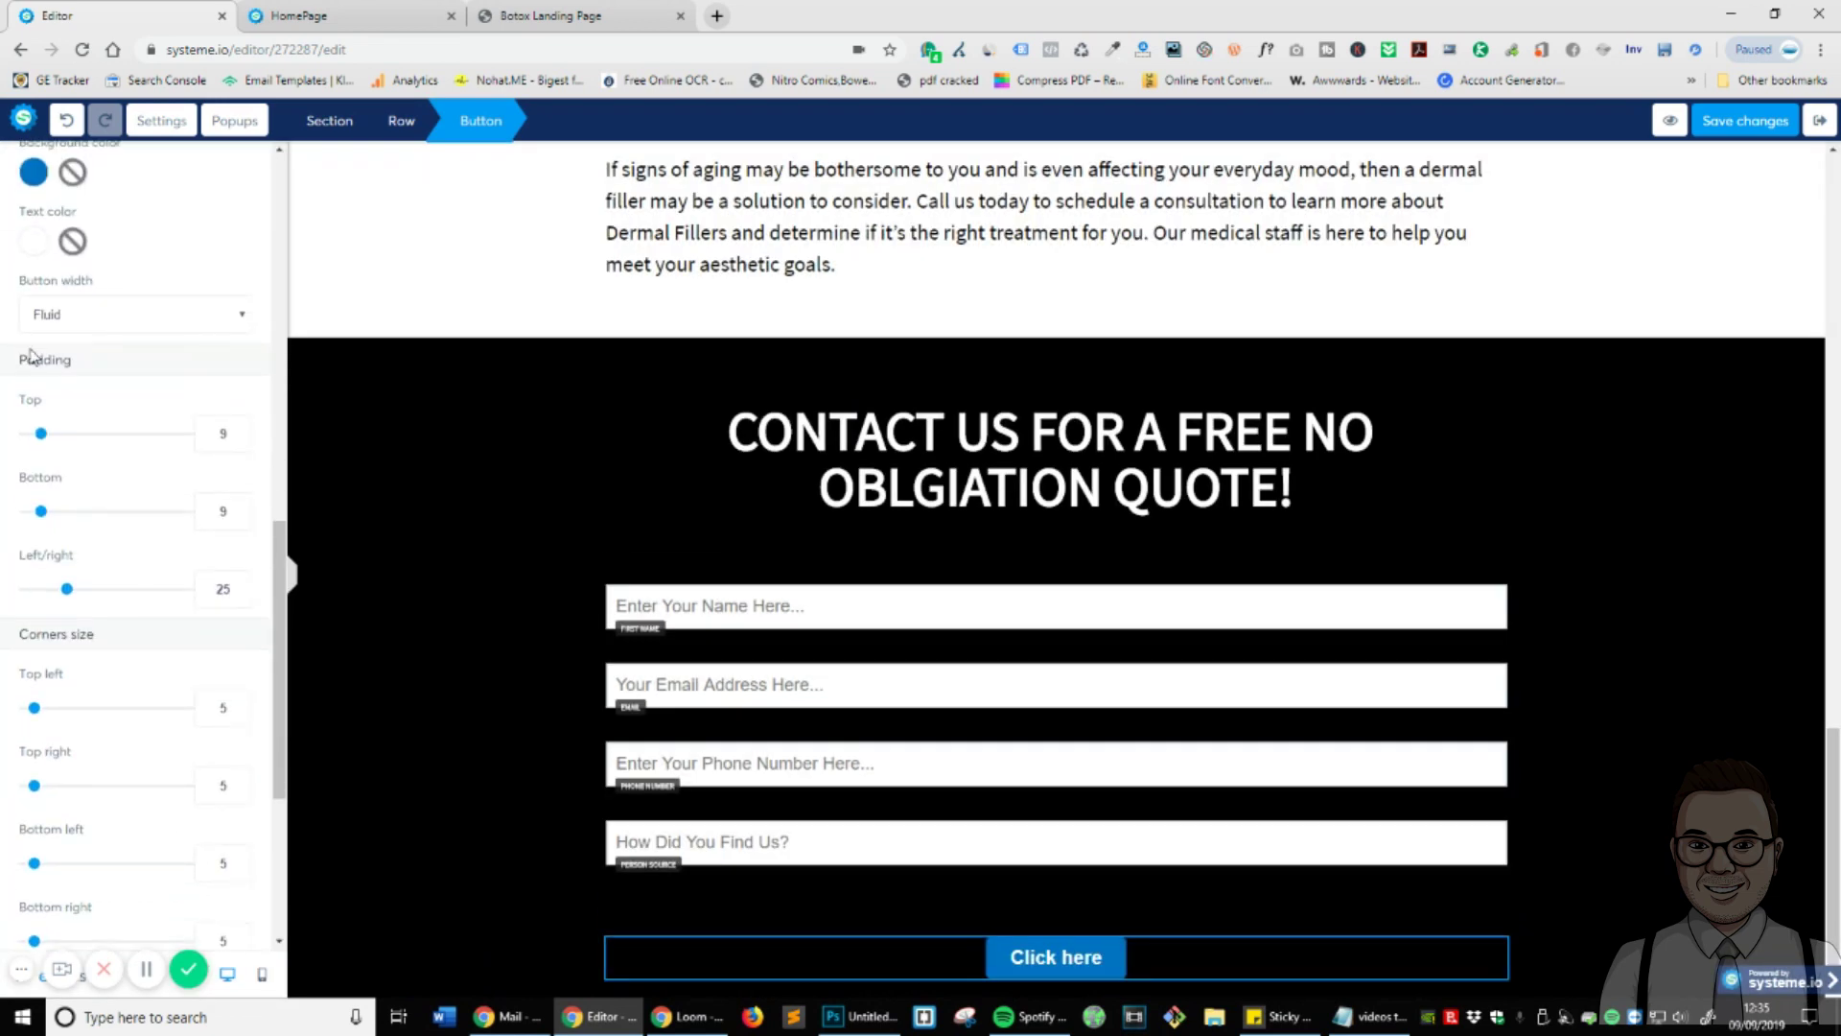
left_click(35, 172)
double_click(77, 395)
key("ctrl+v")
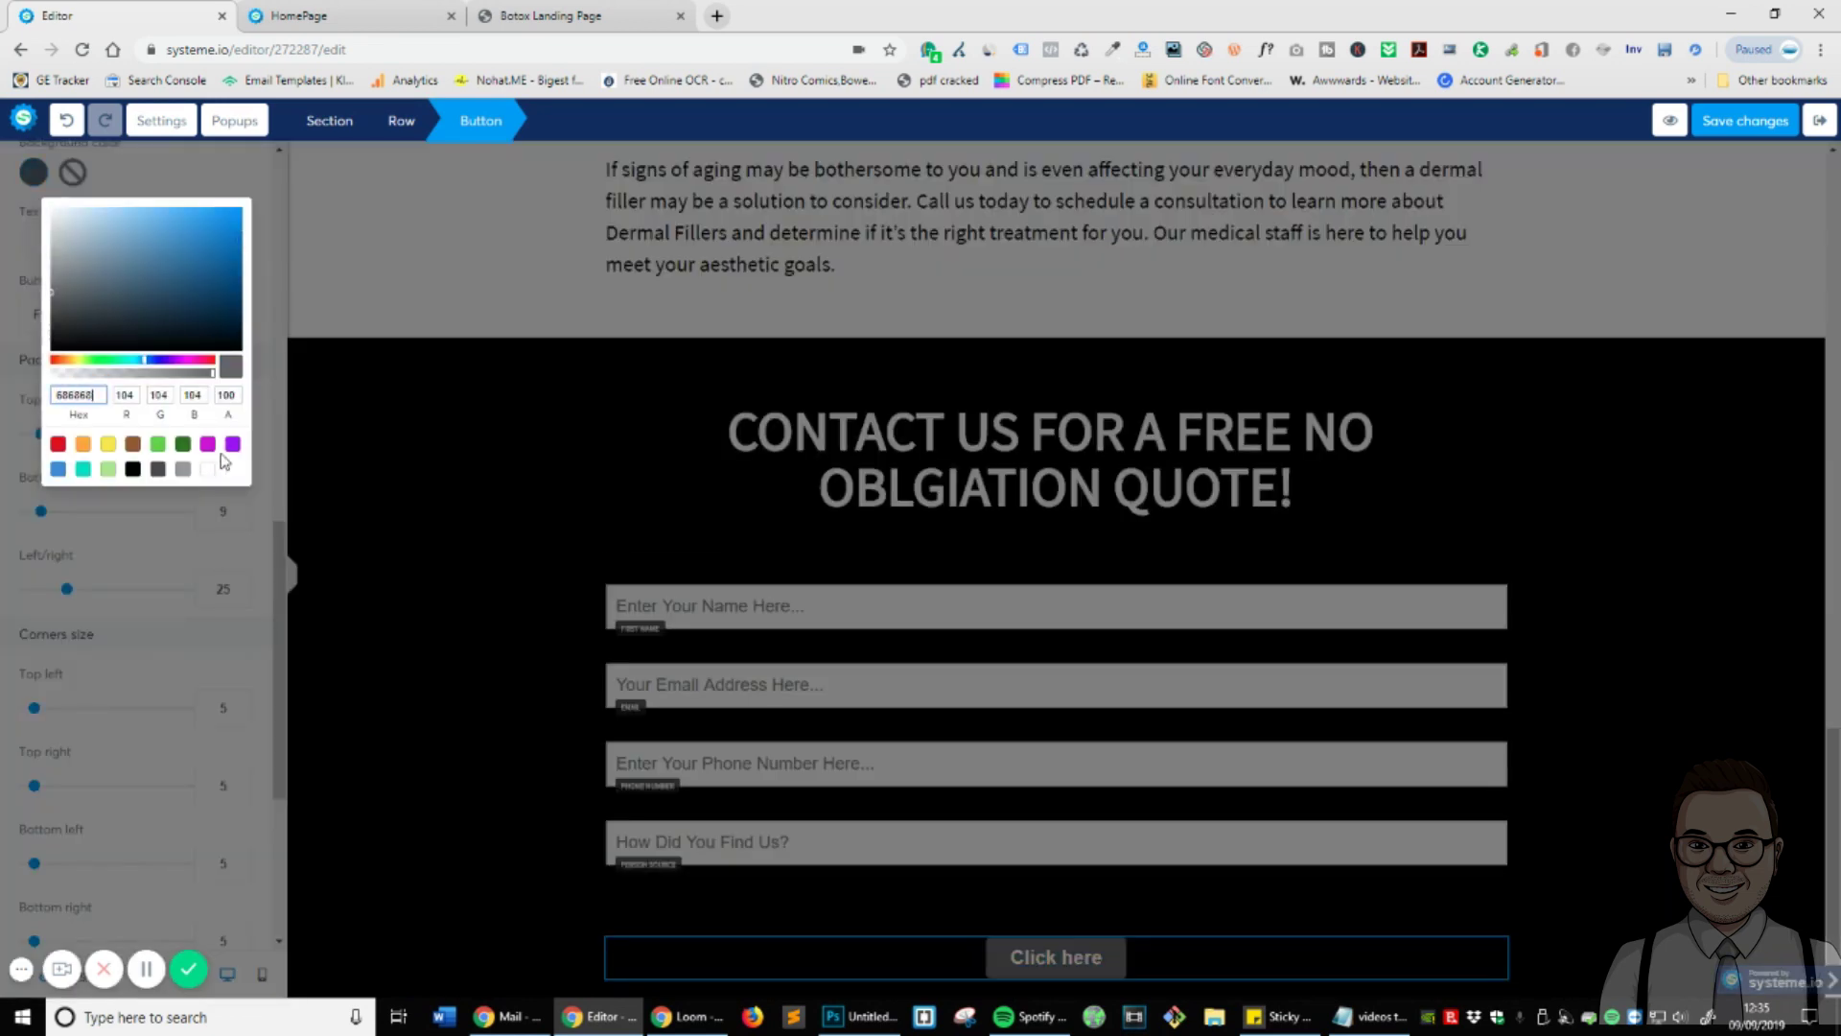
left_click(262, 410)
- Change the button label to 'Please contact me with a quote'
scroll(133, 455, "up", 8)
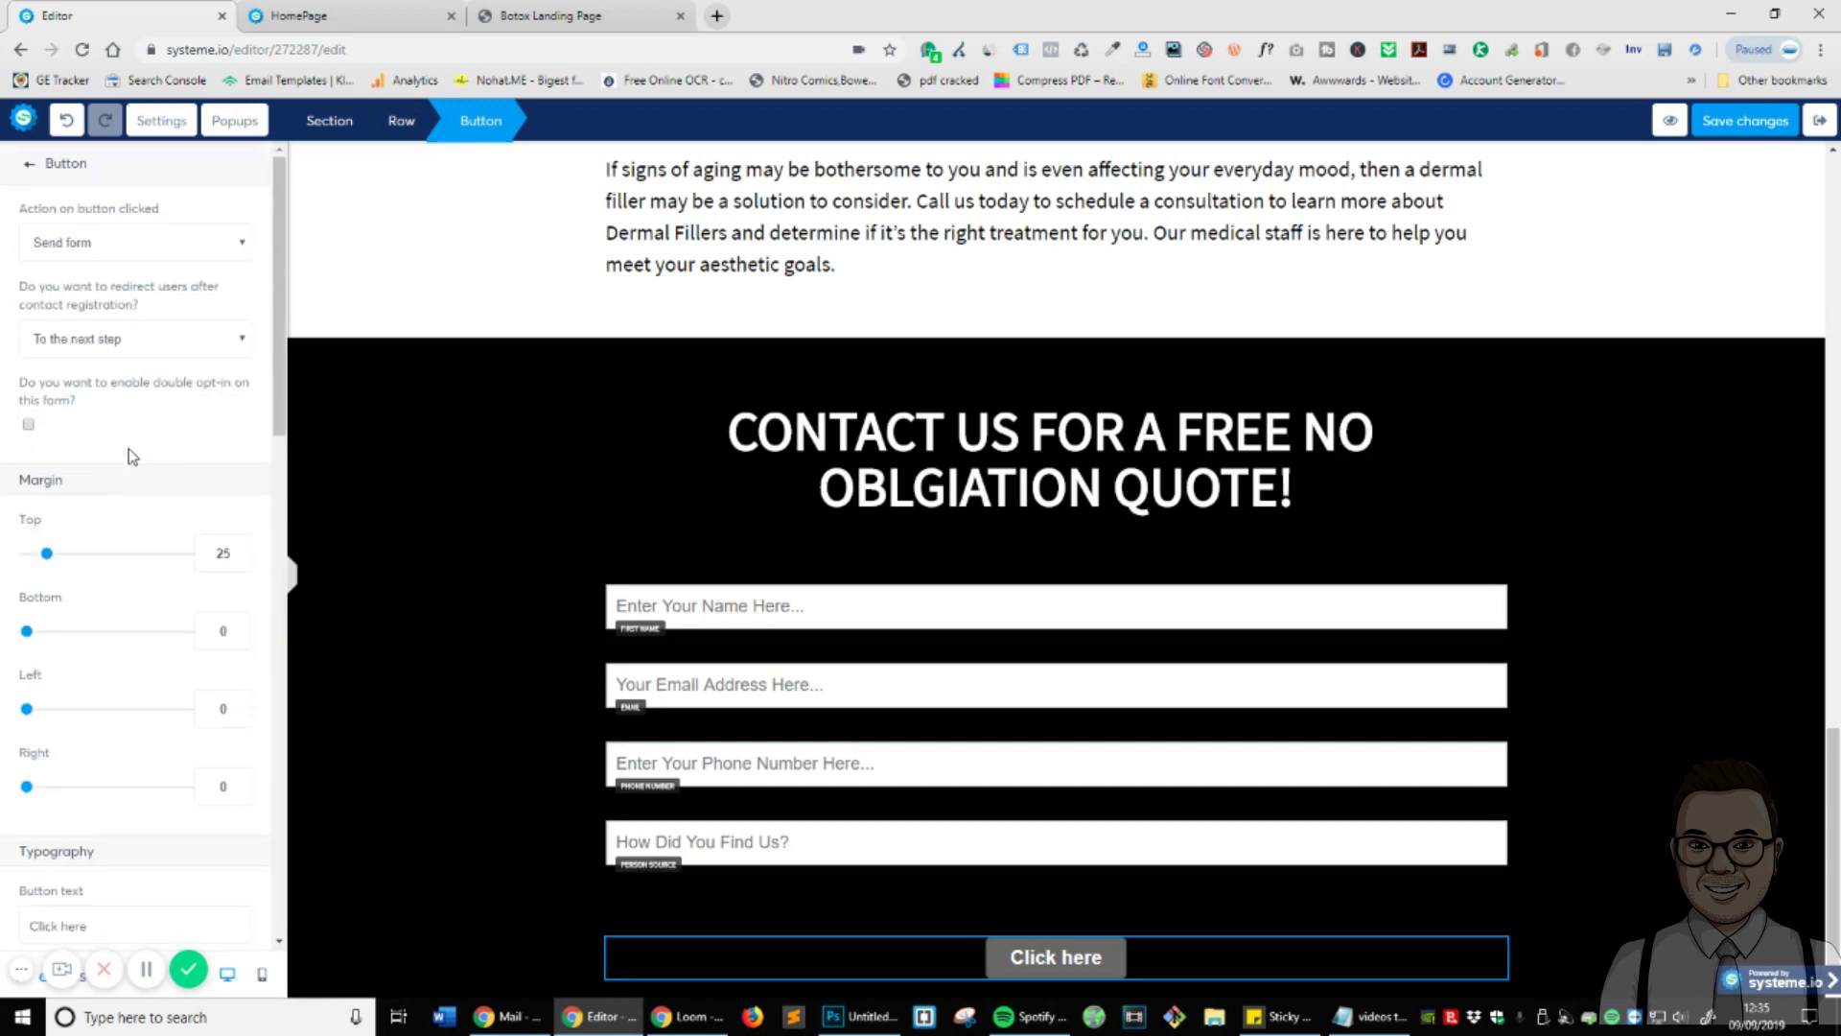
scroll(135, 402, "down", 5)
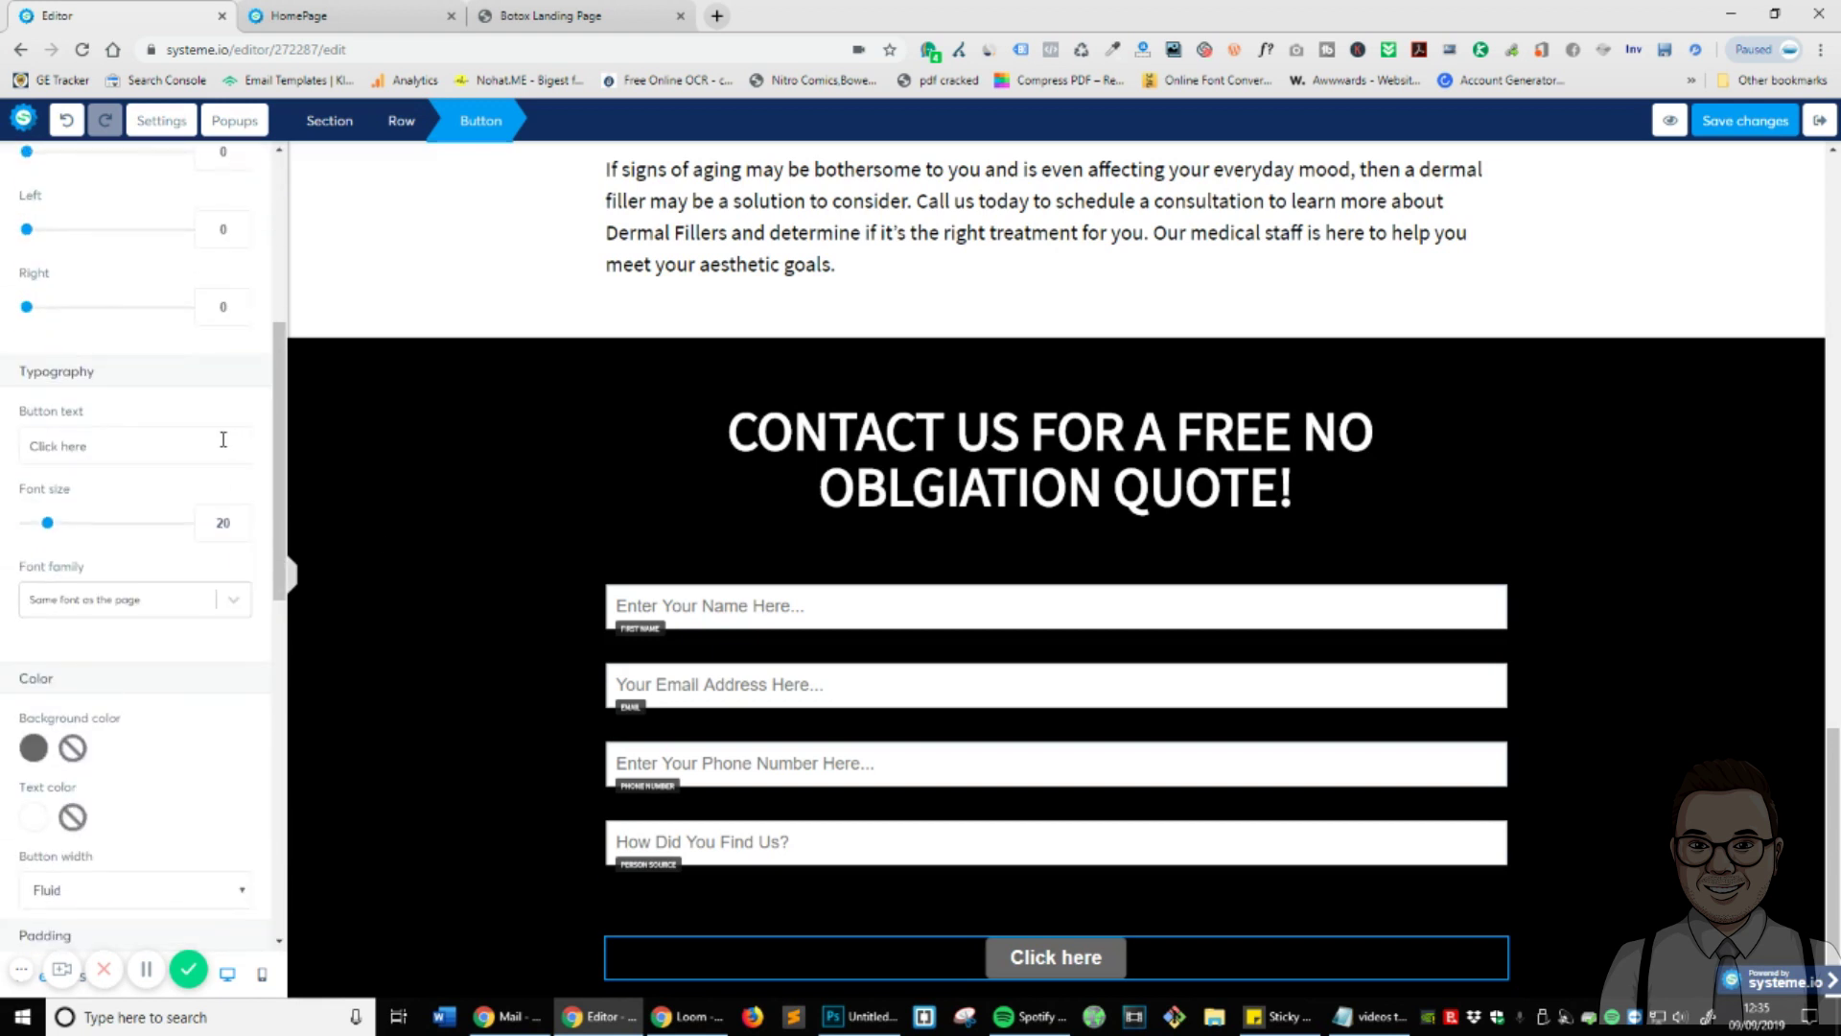
triple_click(160, 439)
left_click(160, 438)
key("ctrl+a")
type("Please cont")
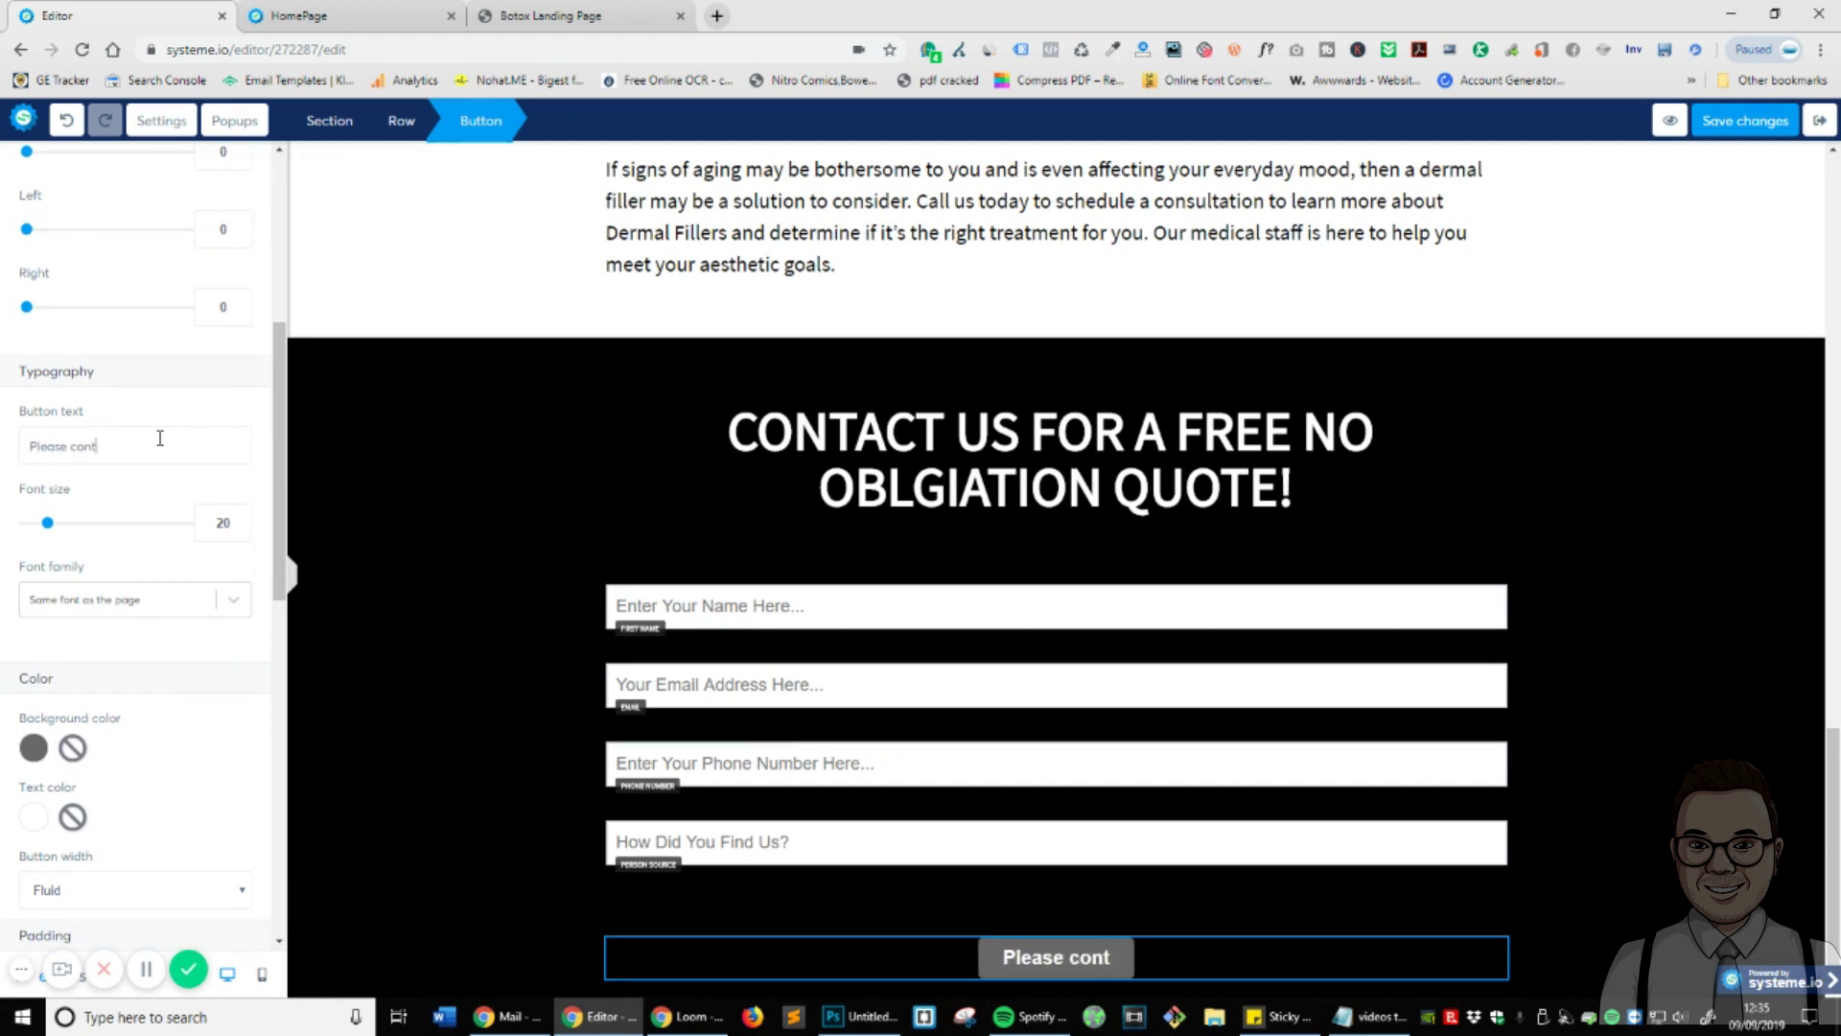
type("act me with a qu")
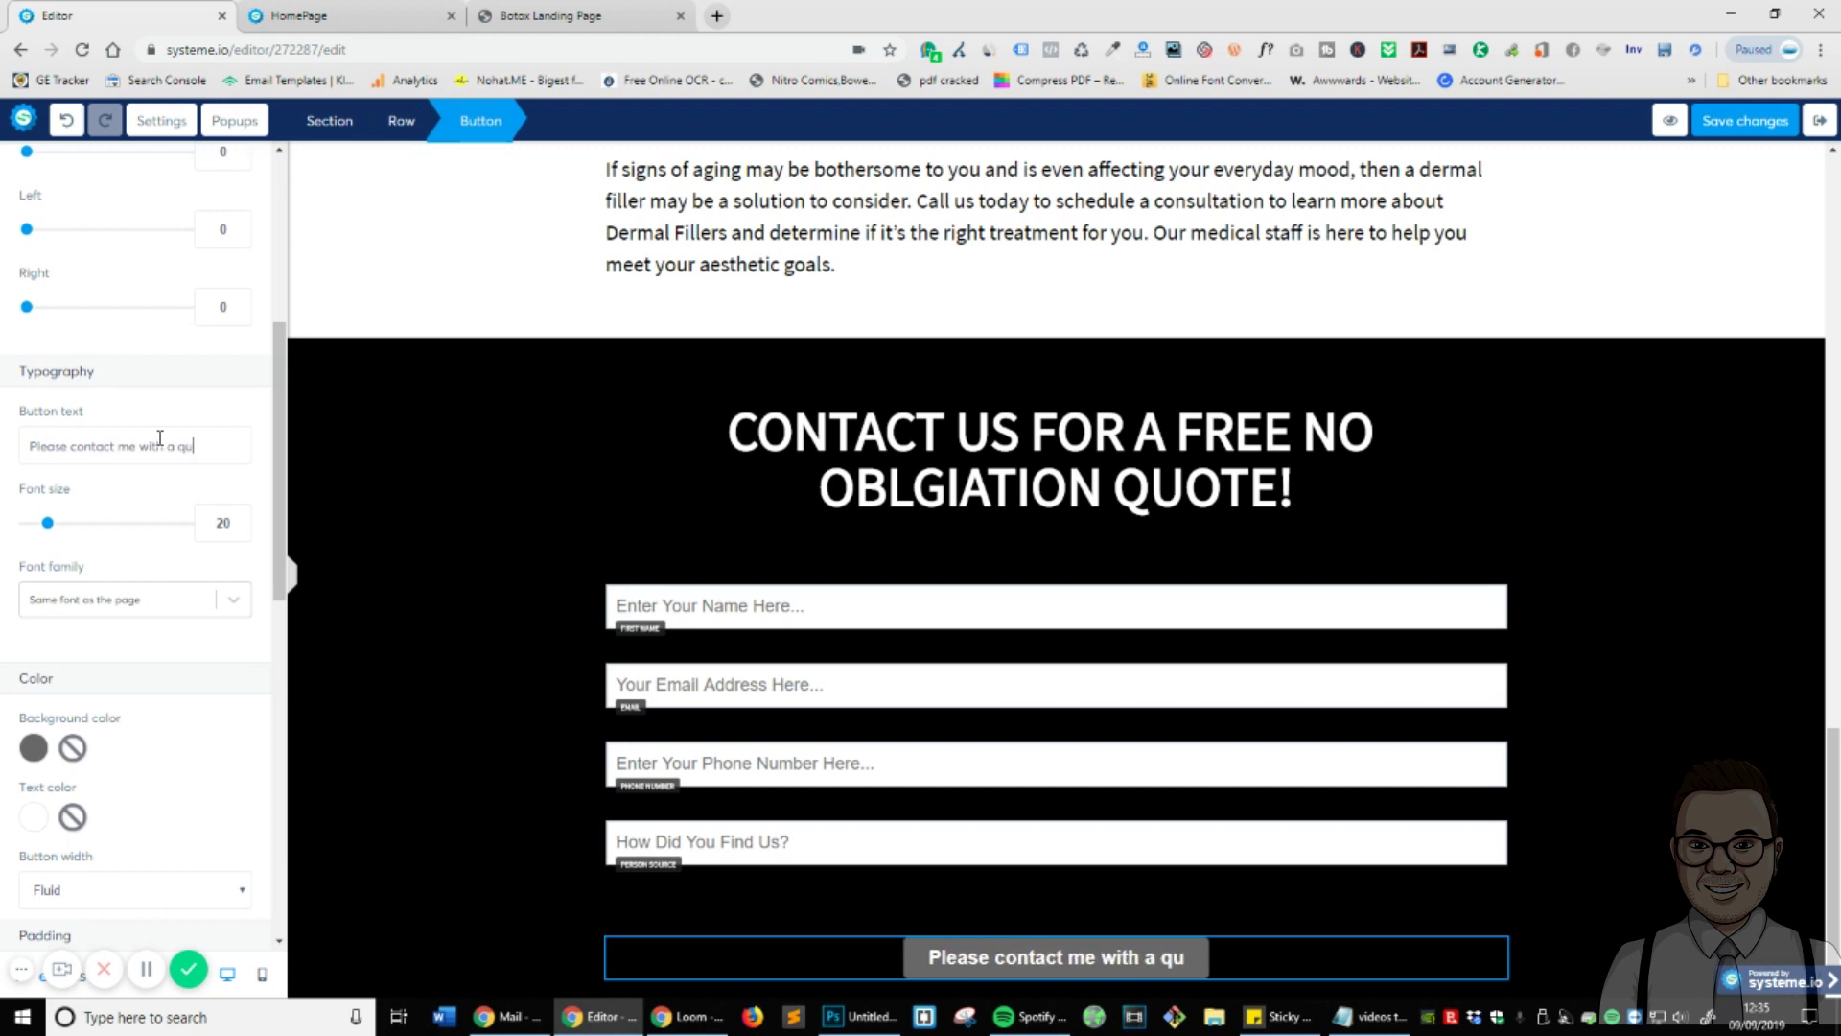
type("ote")
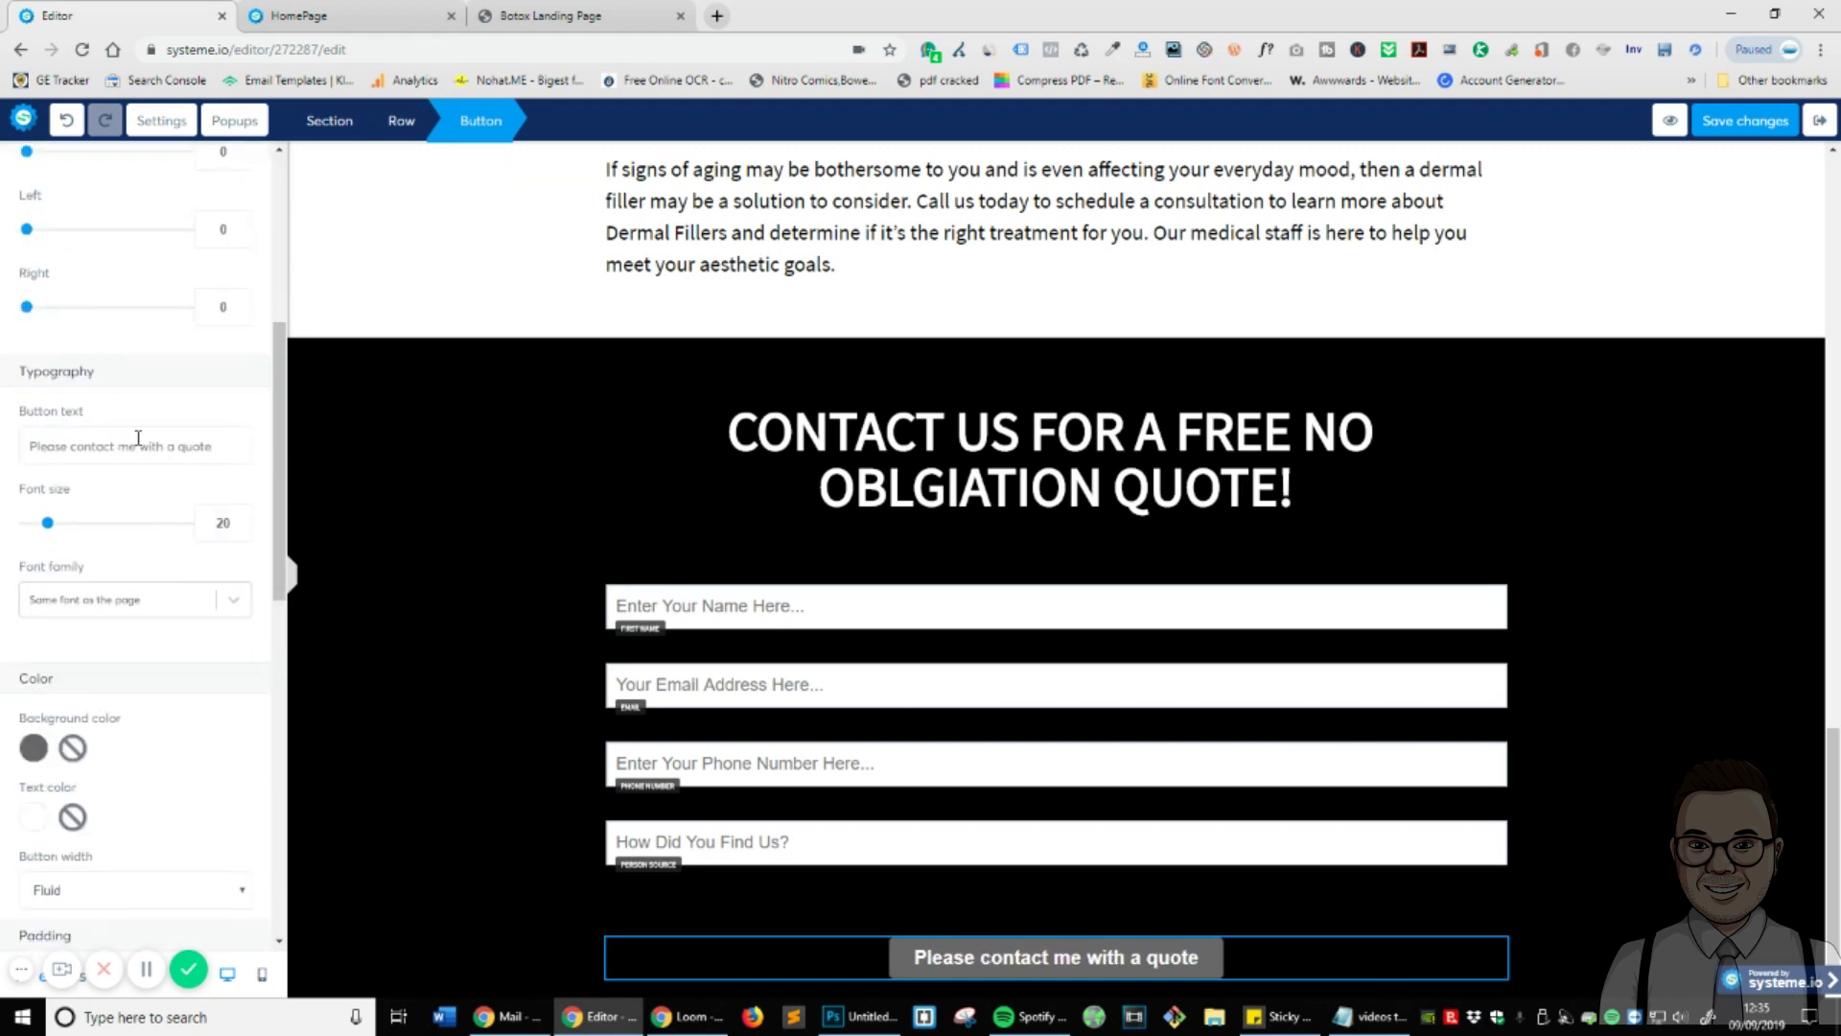
- Set the button width to Fill Width
scroll(171, 511, "down", 2)
left_click(63, 693)
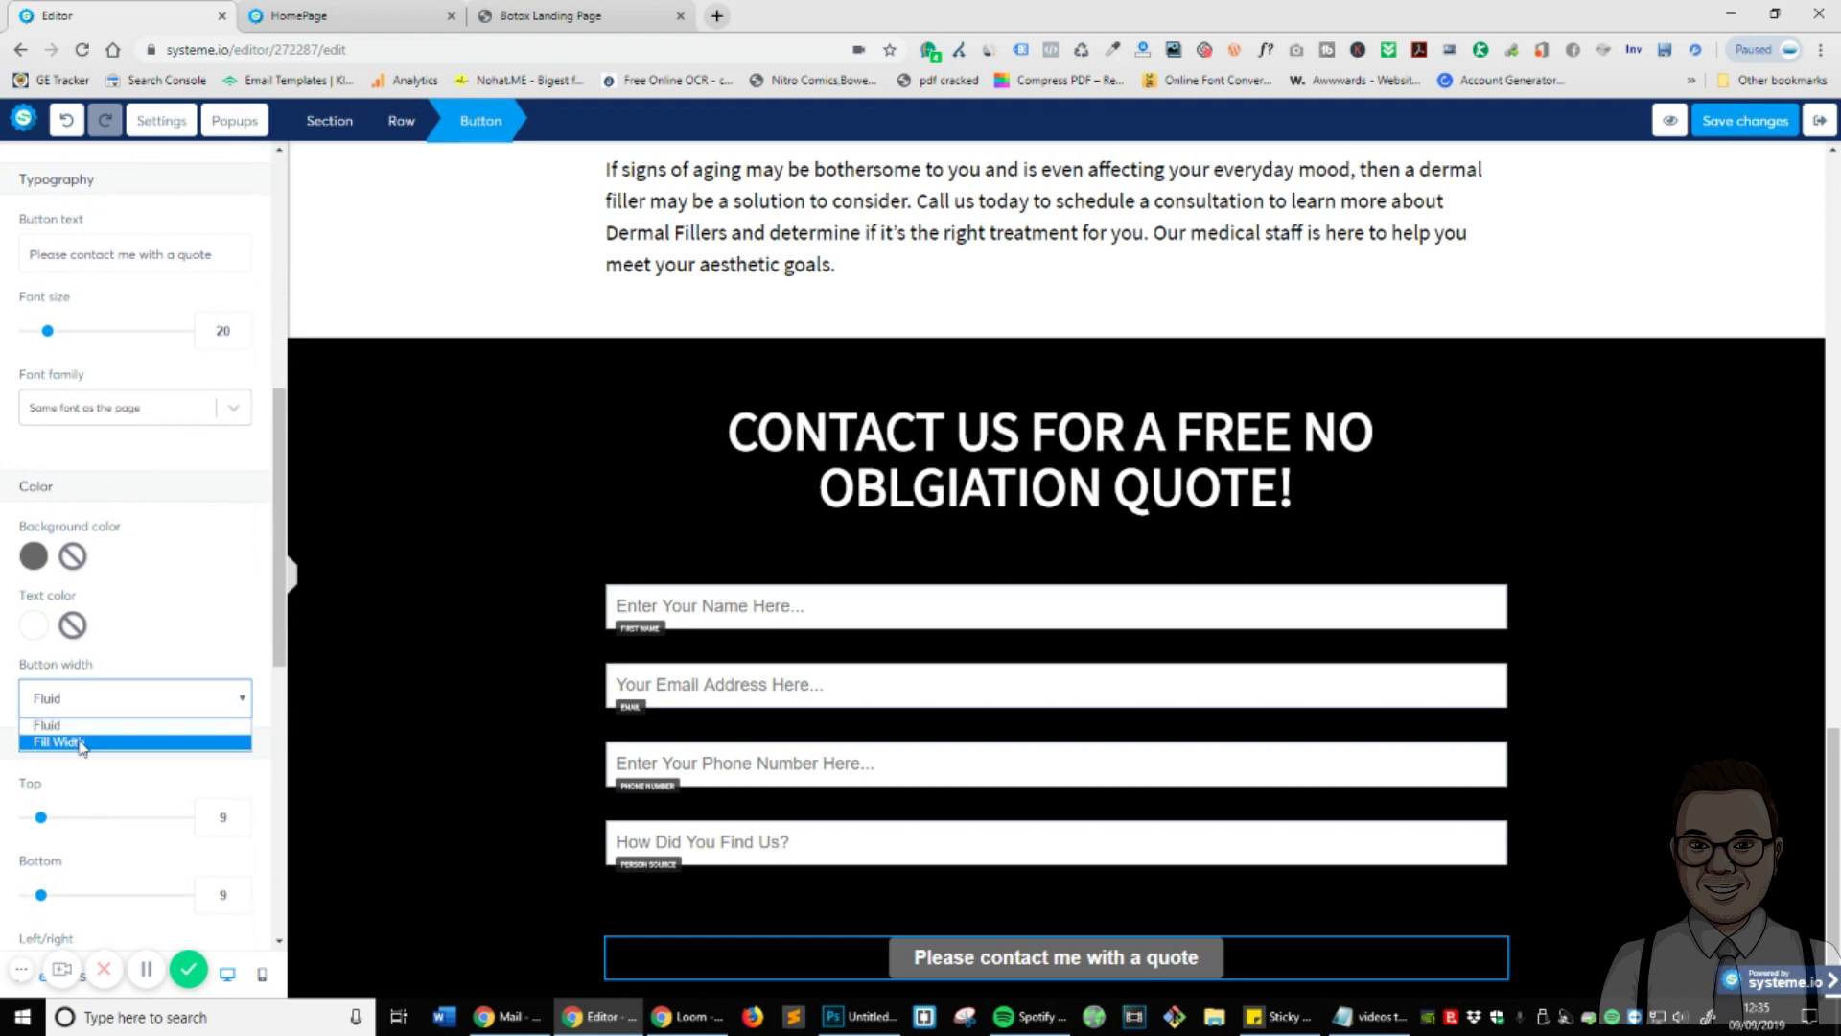
left_click(82, 743)
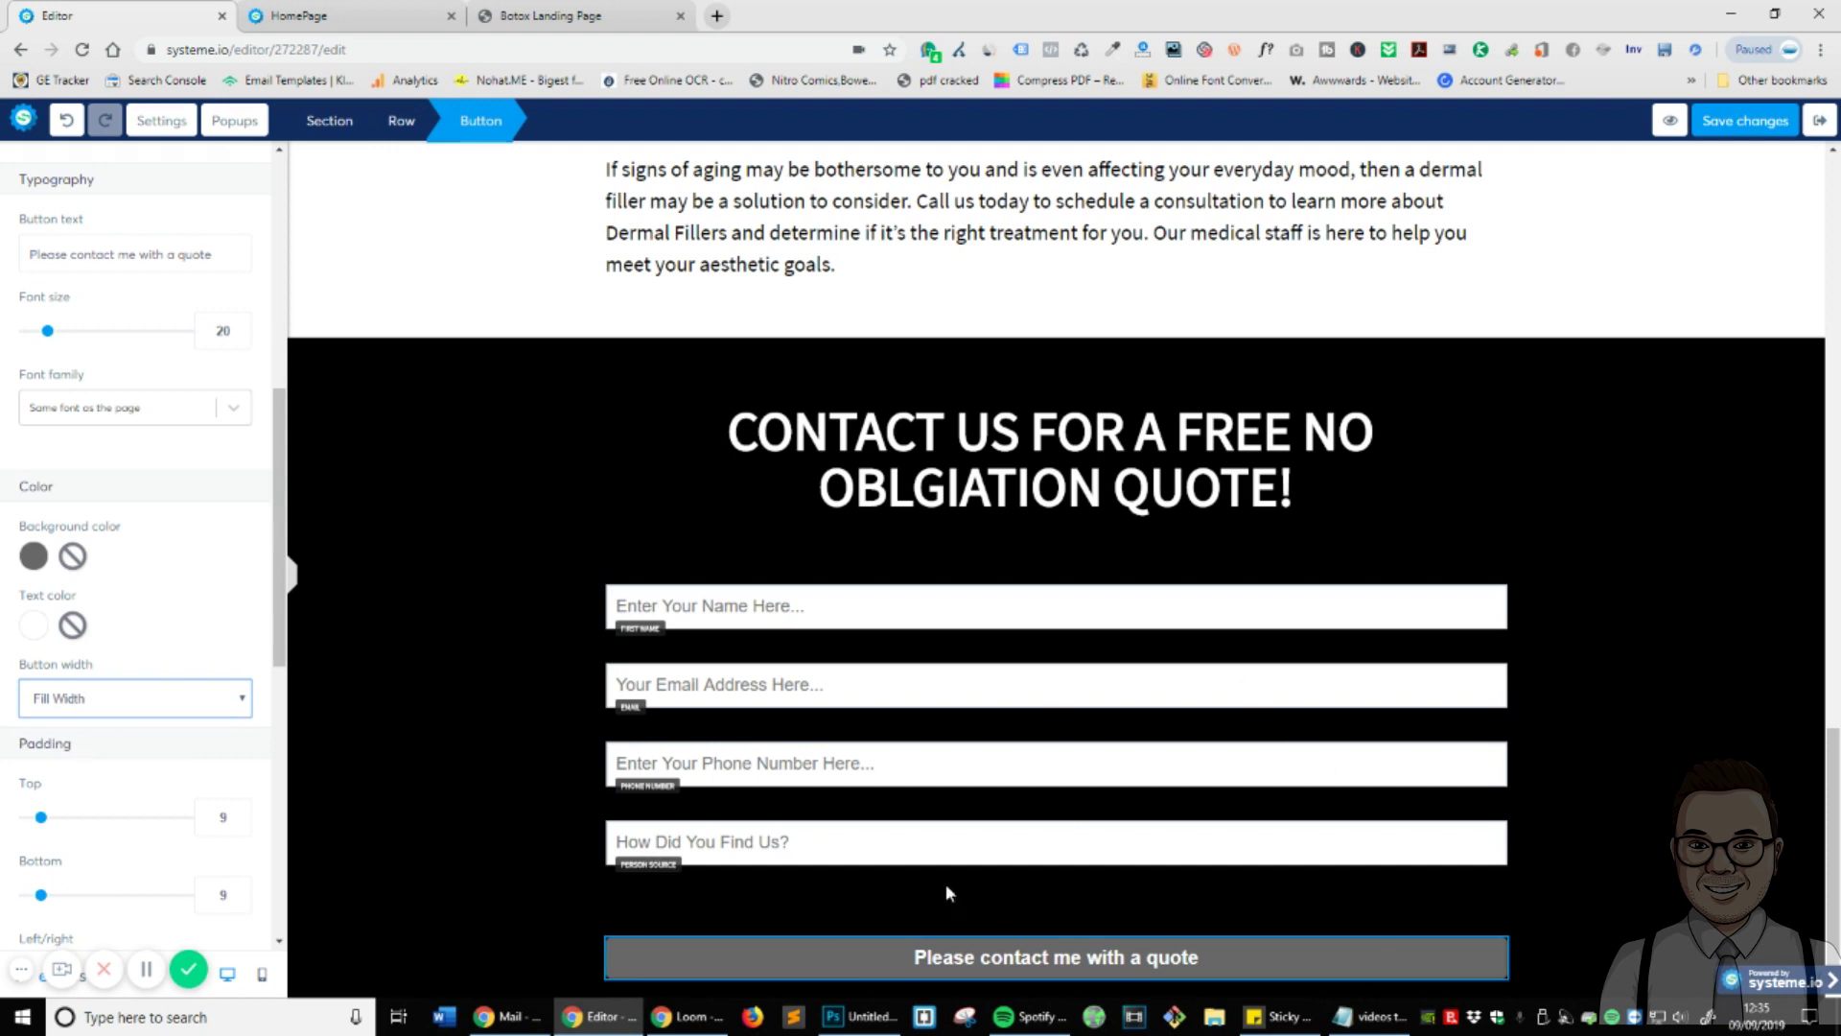
left_click(531, 711)
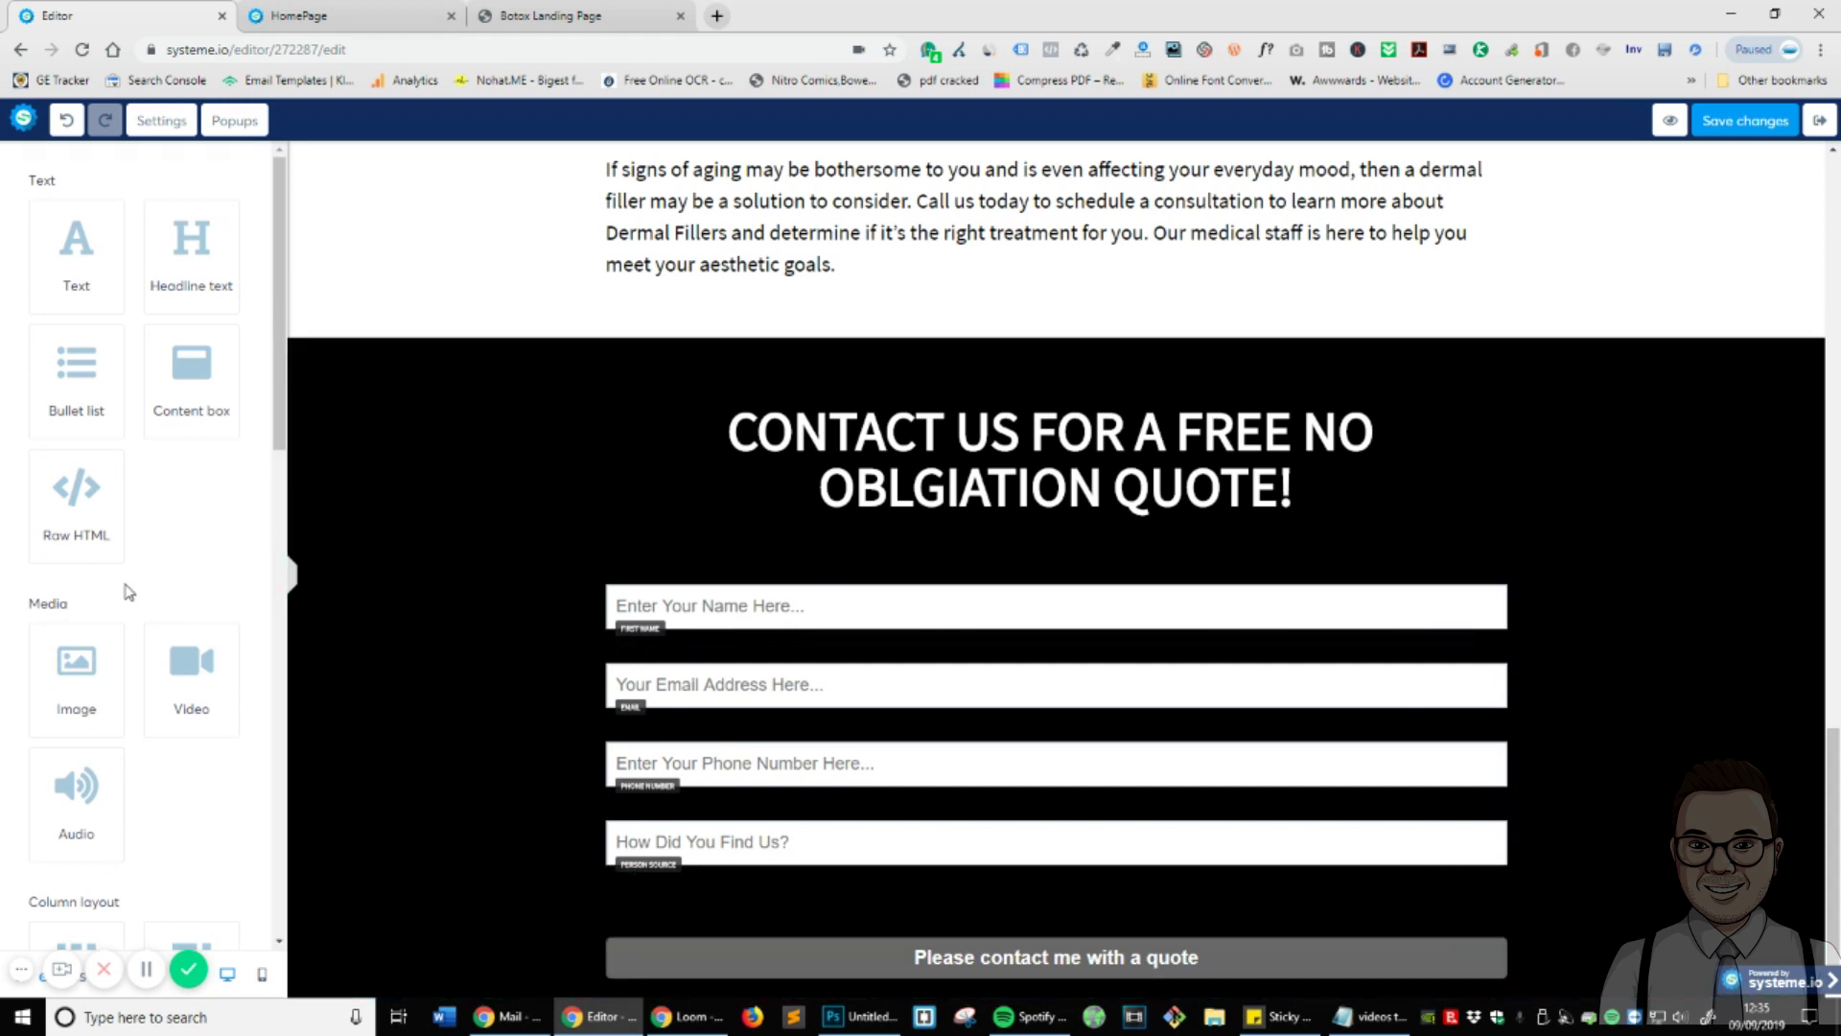
- Set the button's top padding to 25, adjust side padding, and font size to 25
left_click(924, 954)
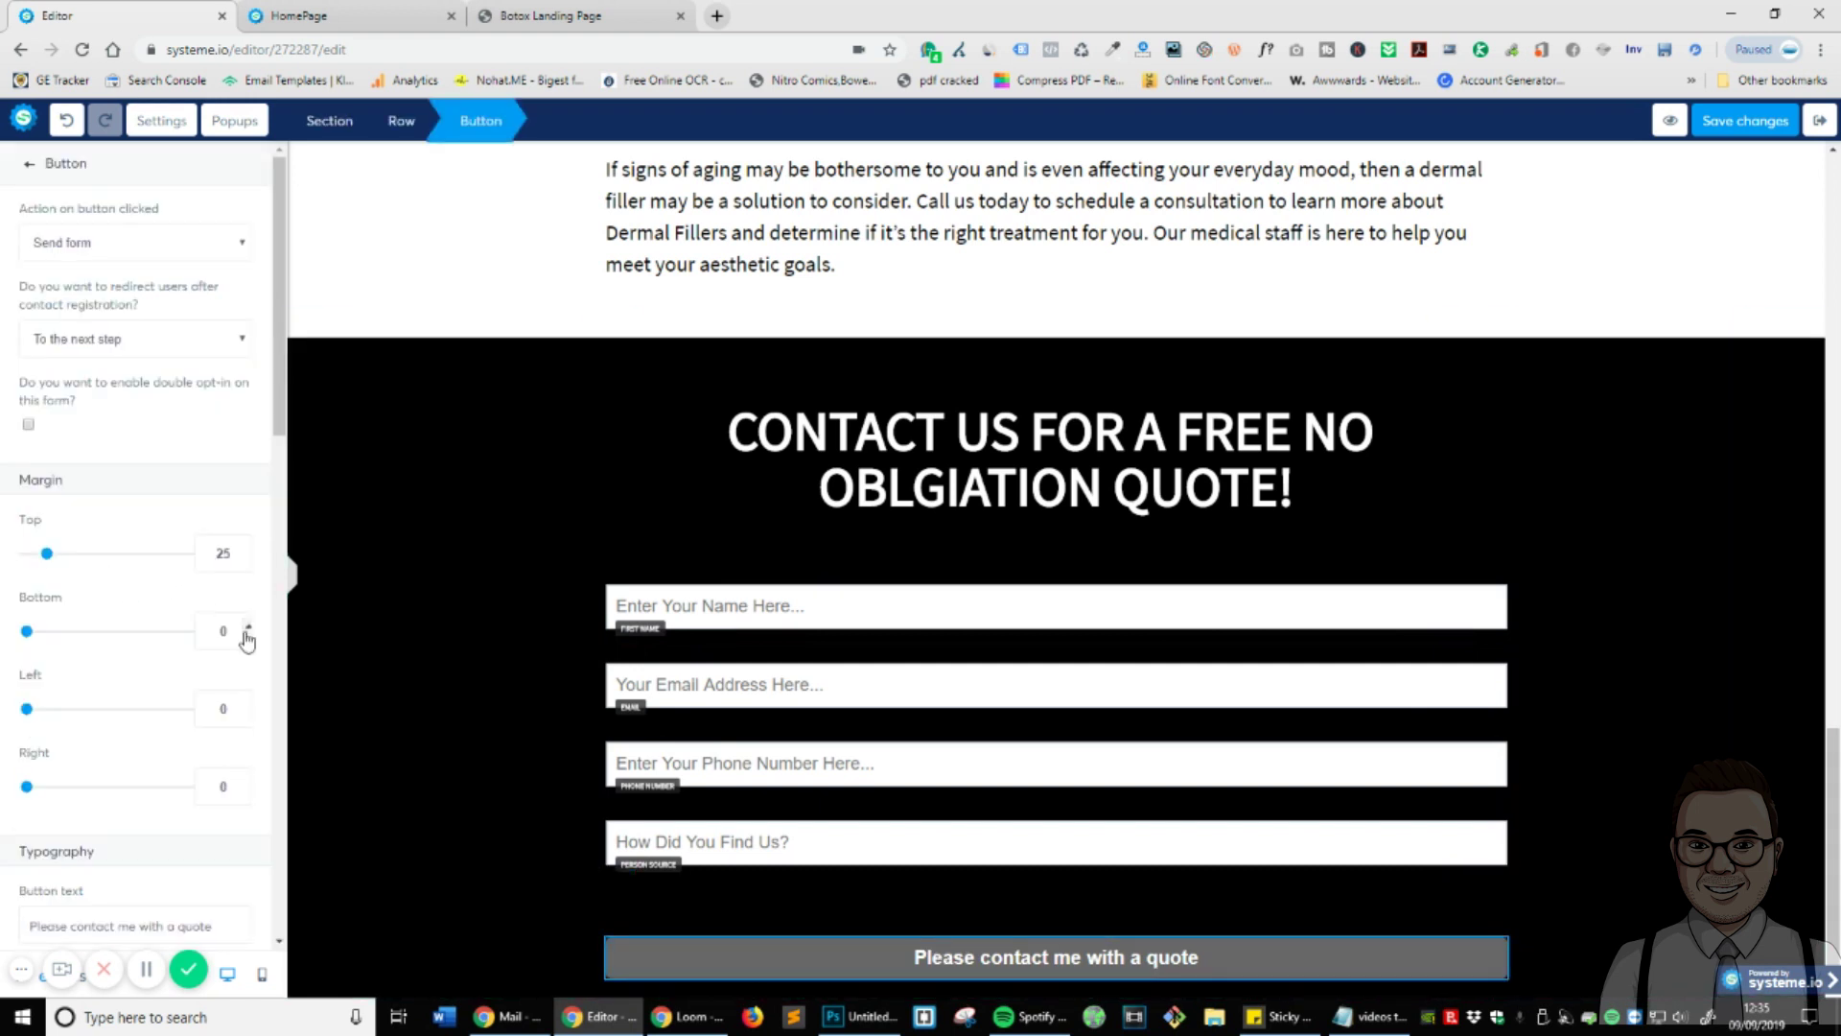
scroll(167, 624, "down", 5)
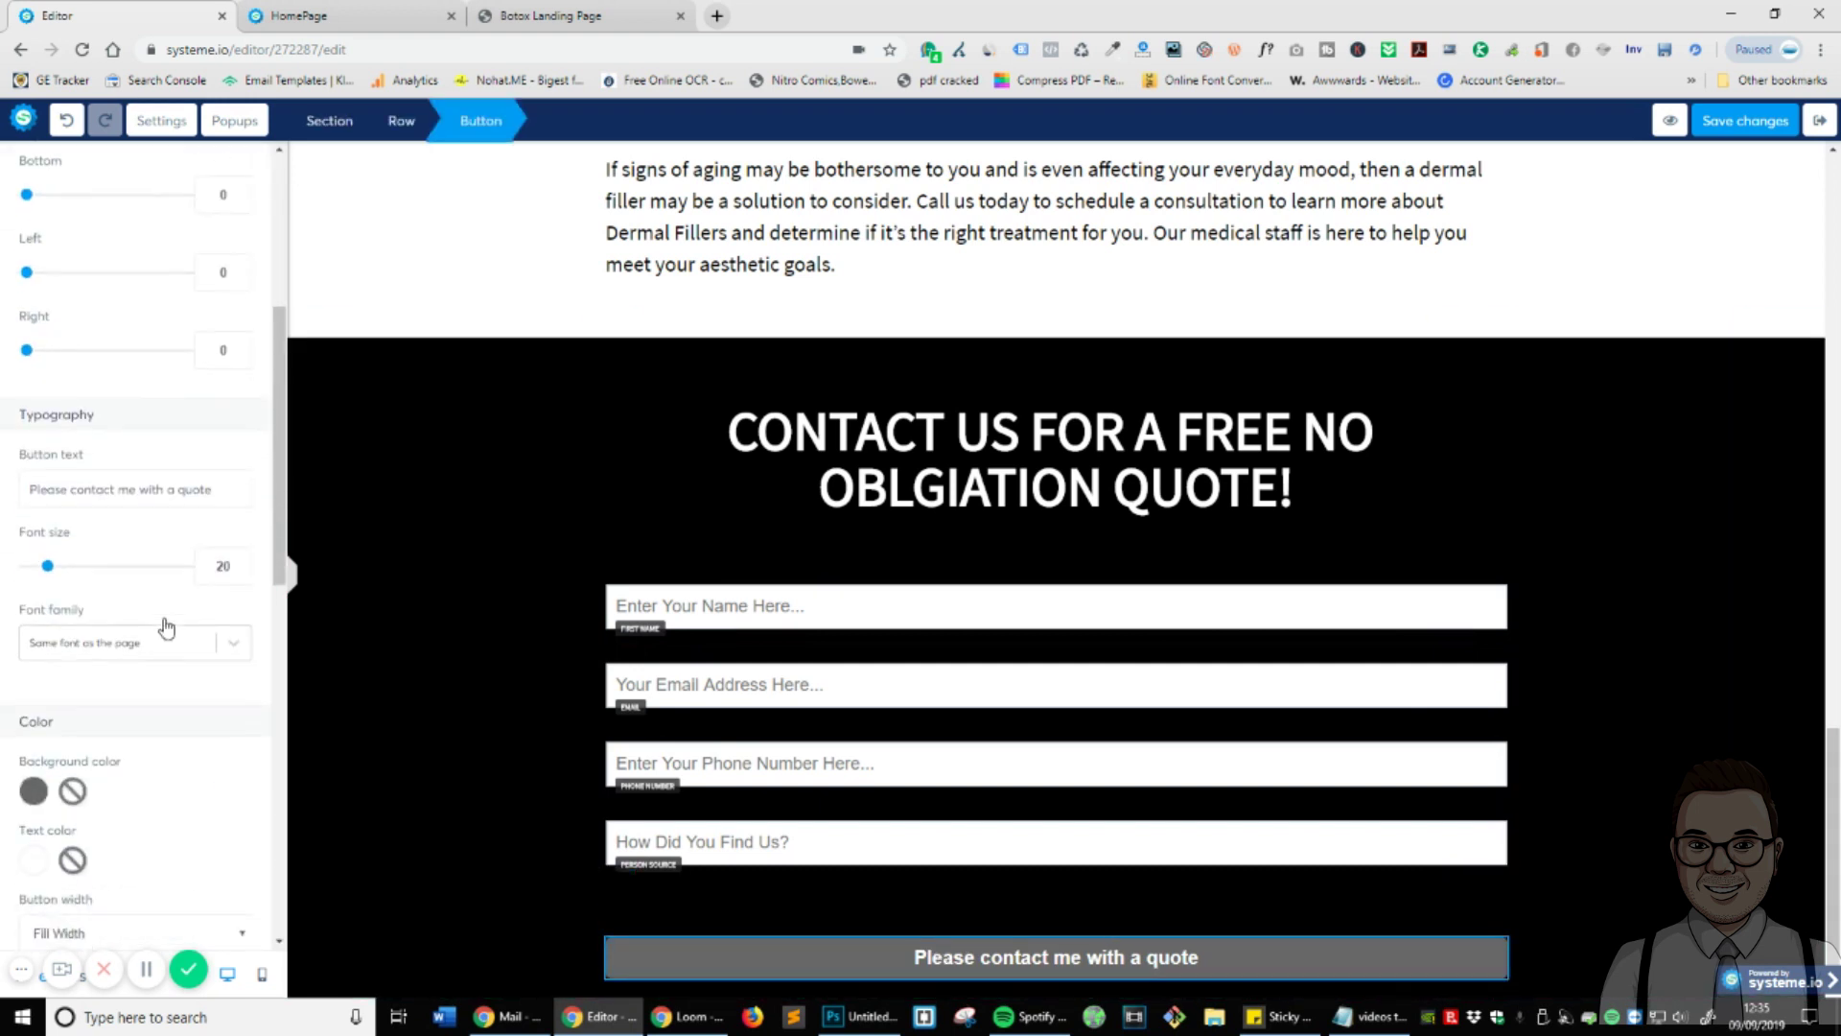
scroll(165, 624, "down", 5)
double_click(221, 526)
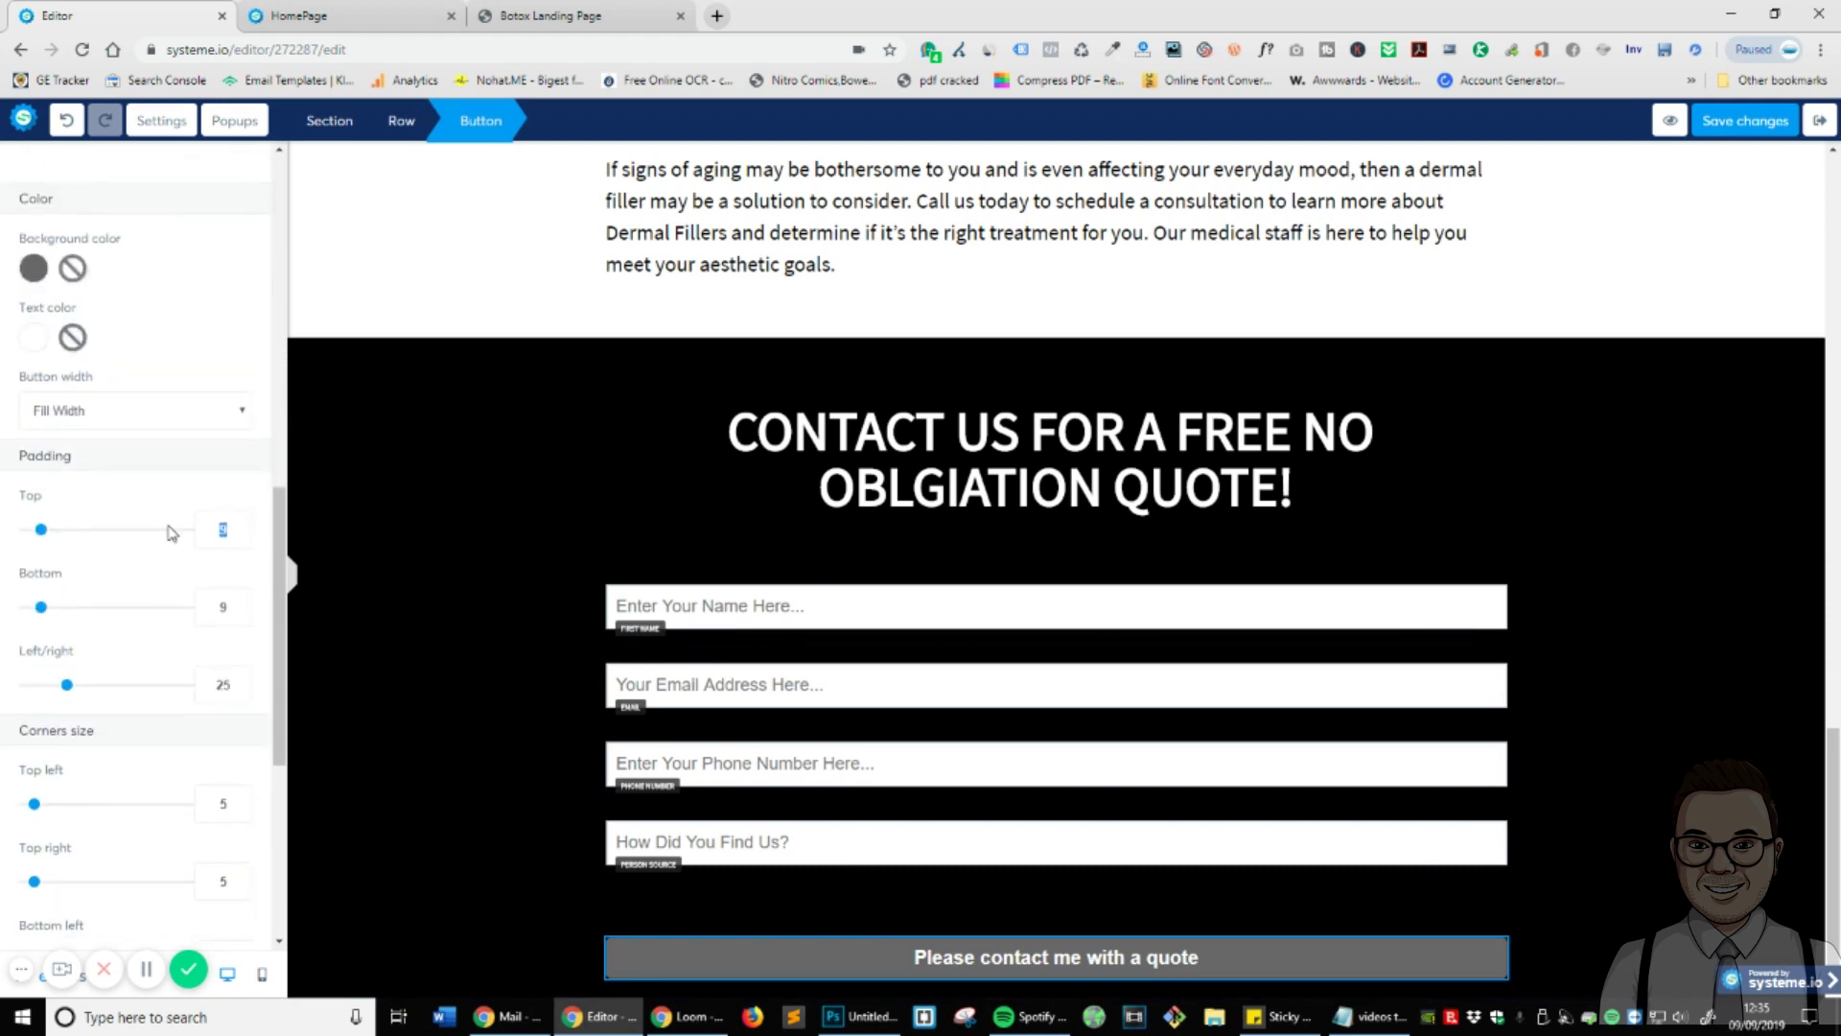
type("50")
key("BackSpace")
key("BackSpace")
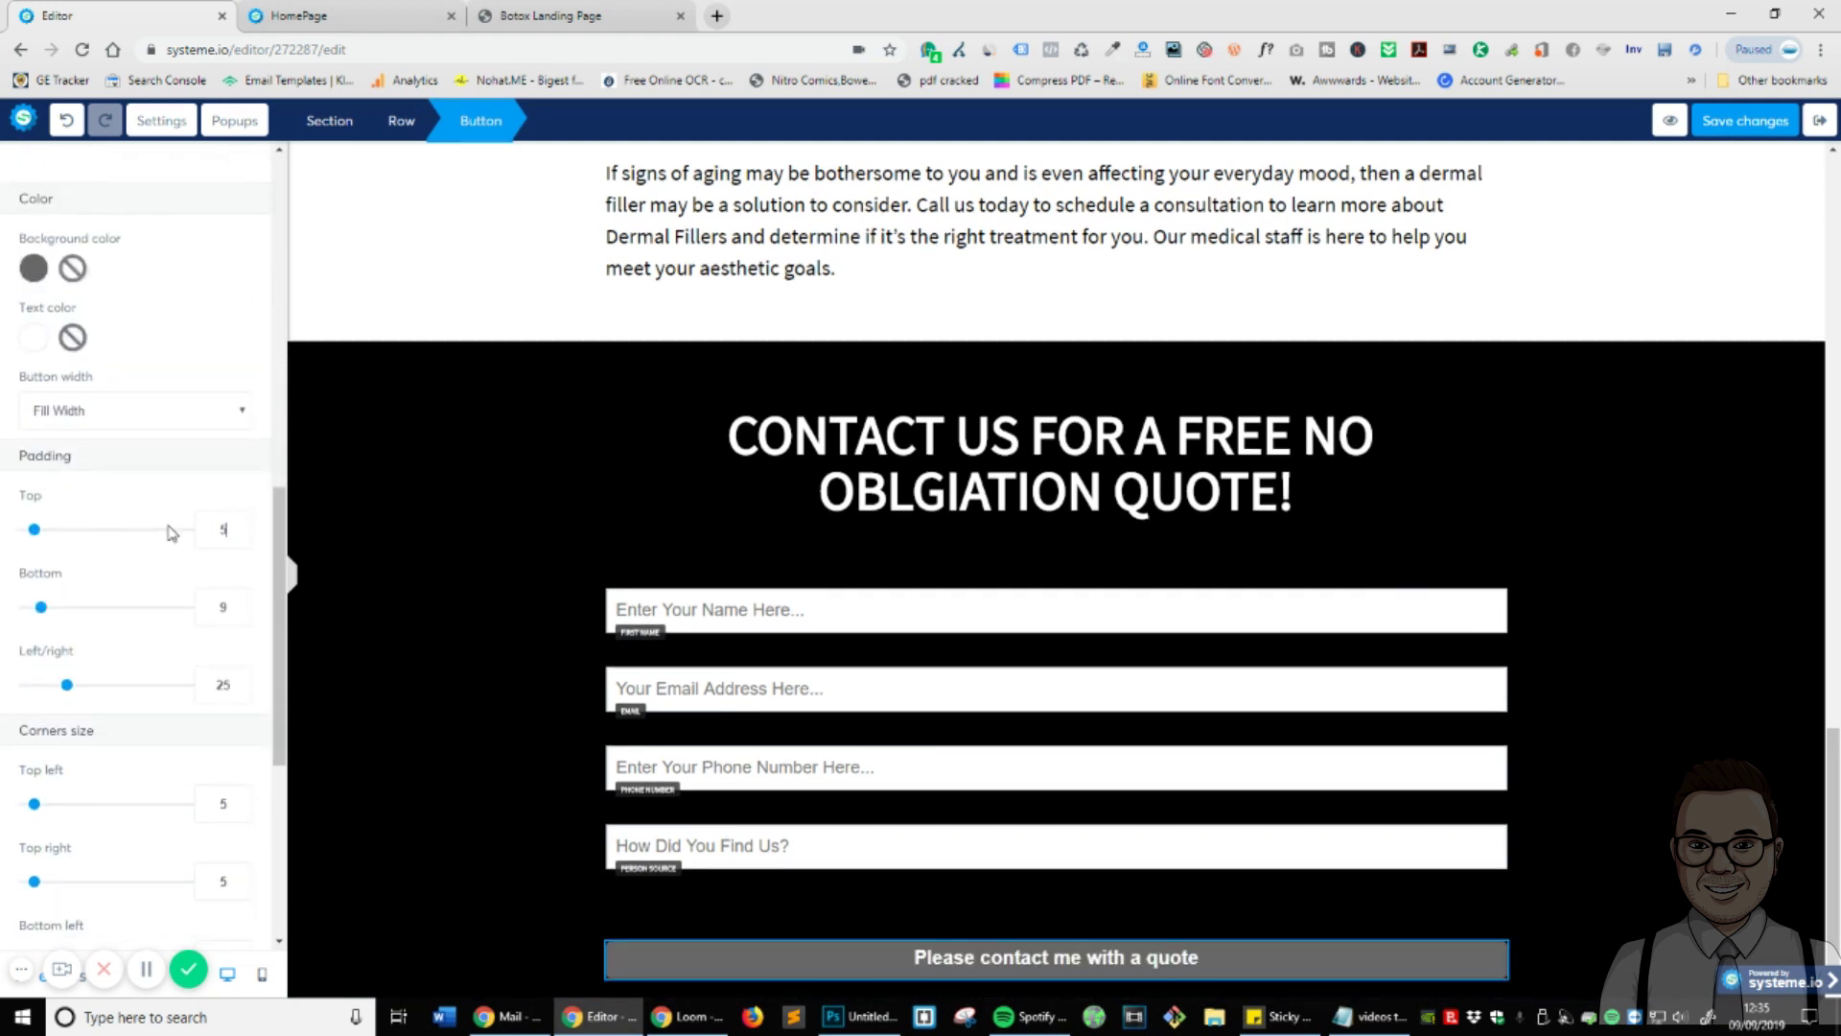
type("25")
left_click_drag(240, 680, 43, 686)
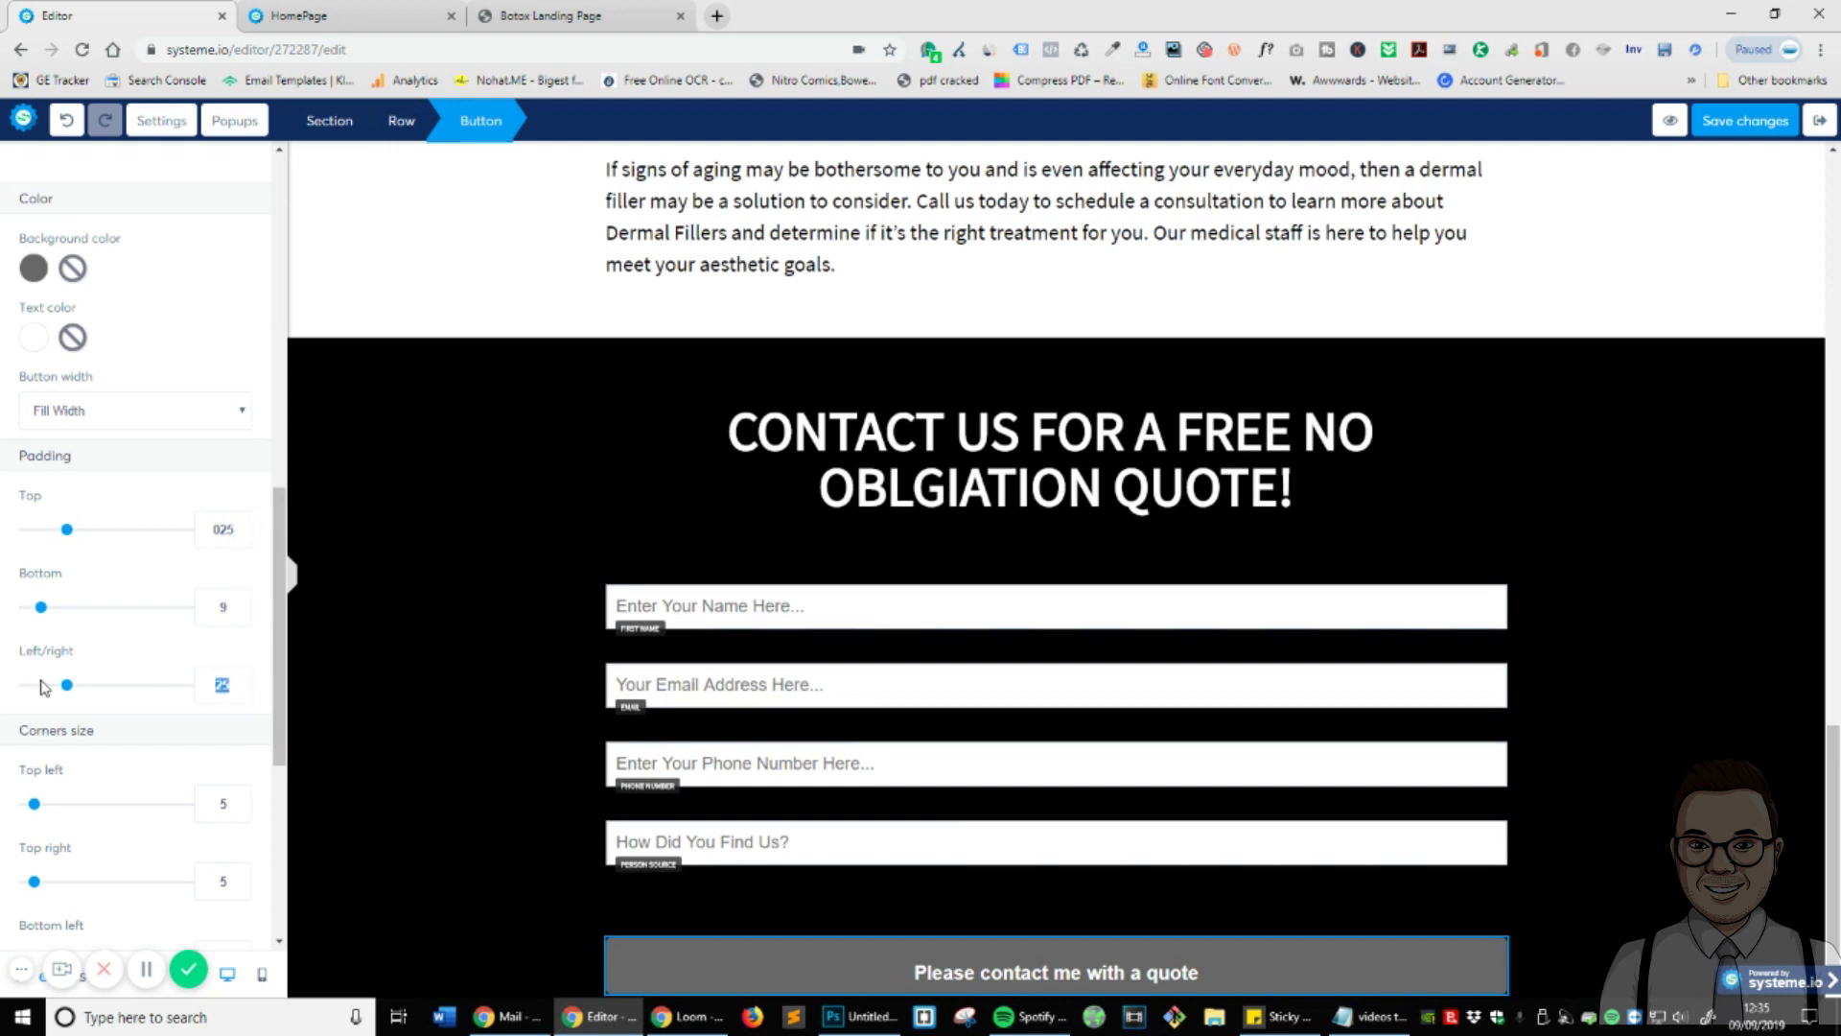
type("2")
scroll(59, 619, "up", 6)
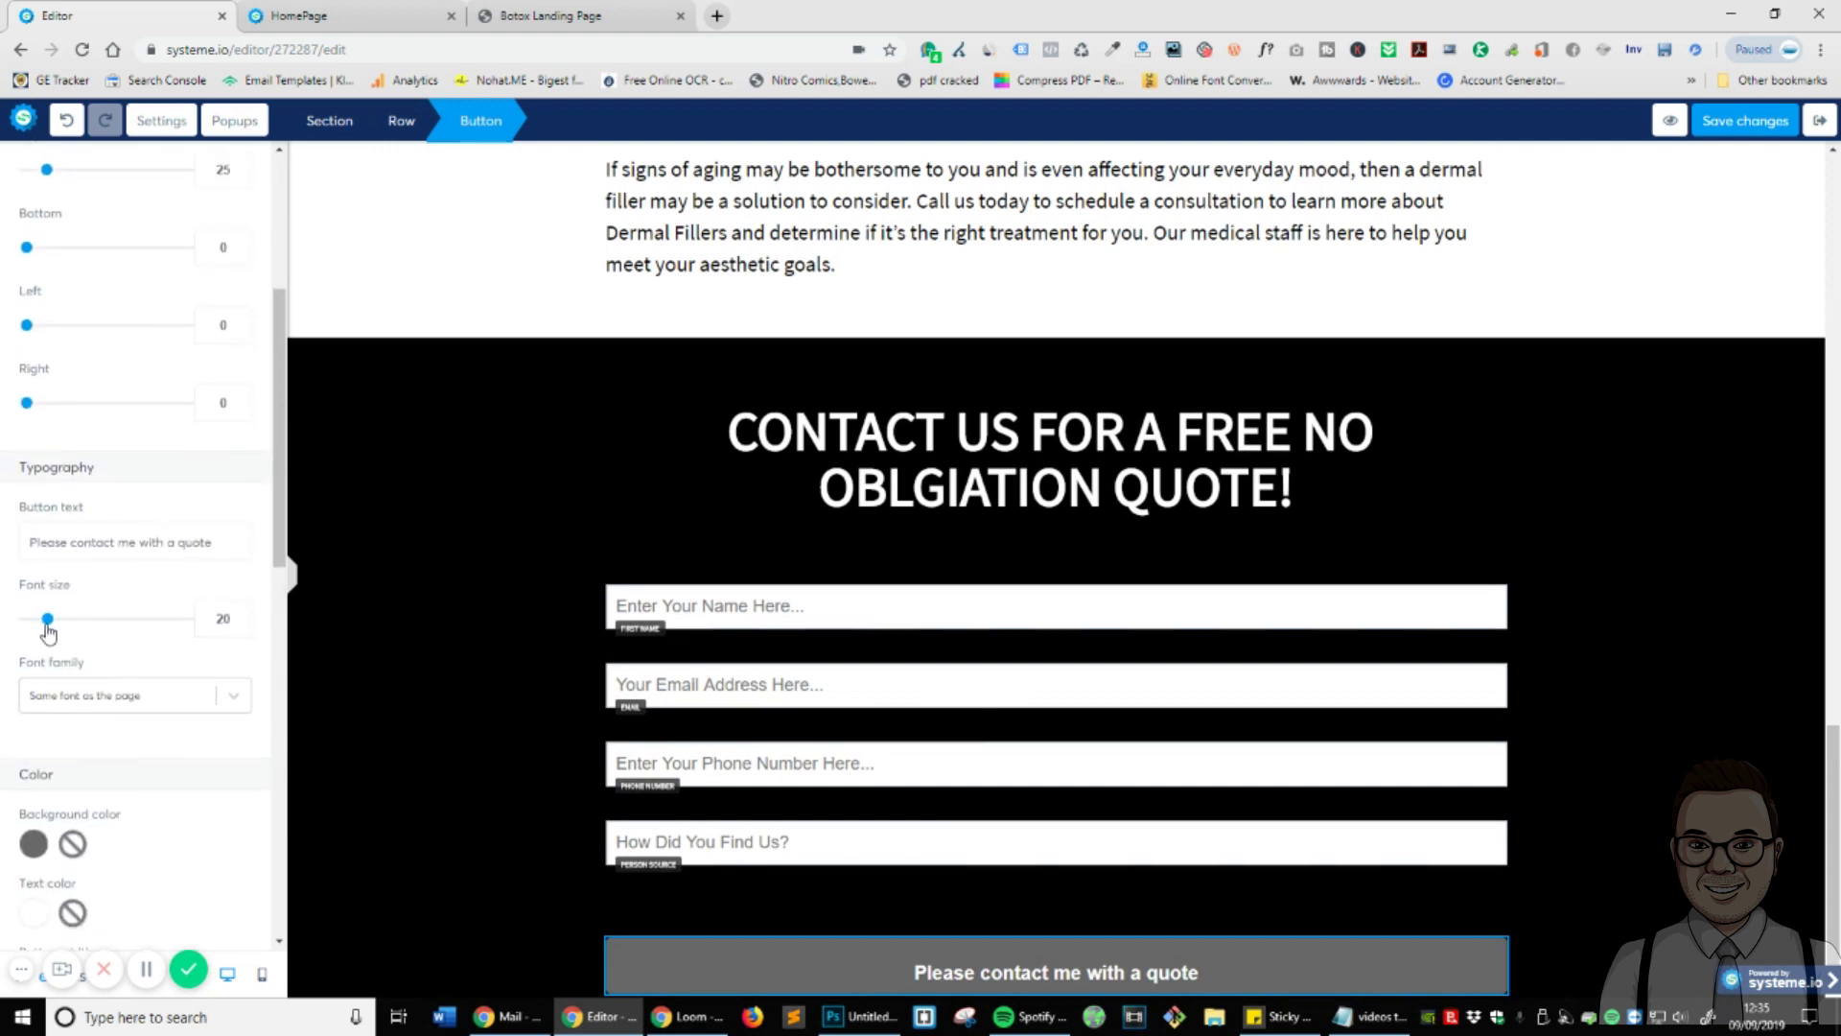
left_click_drag(47, 628, 56, 631)
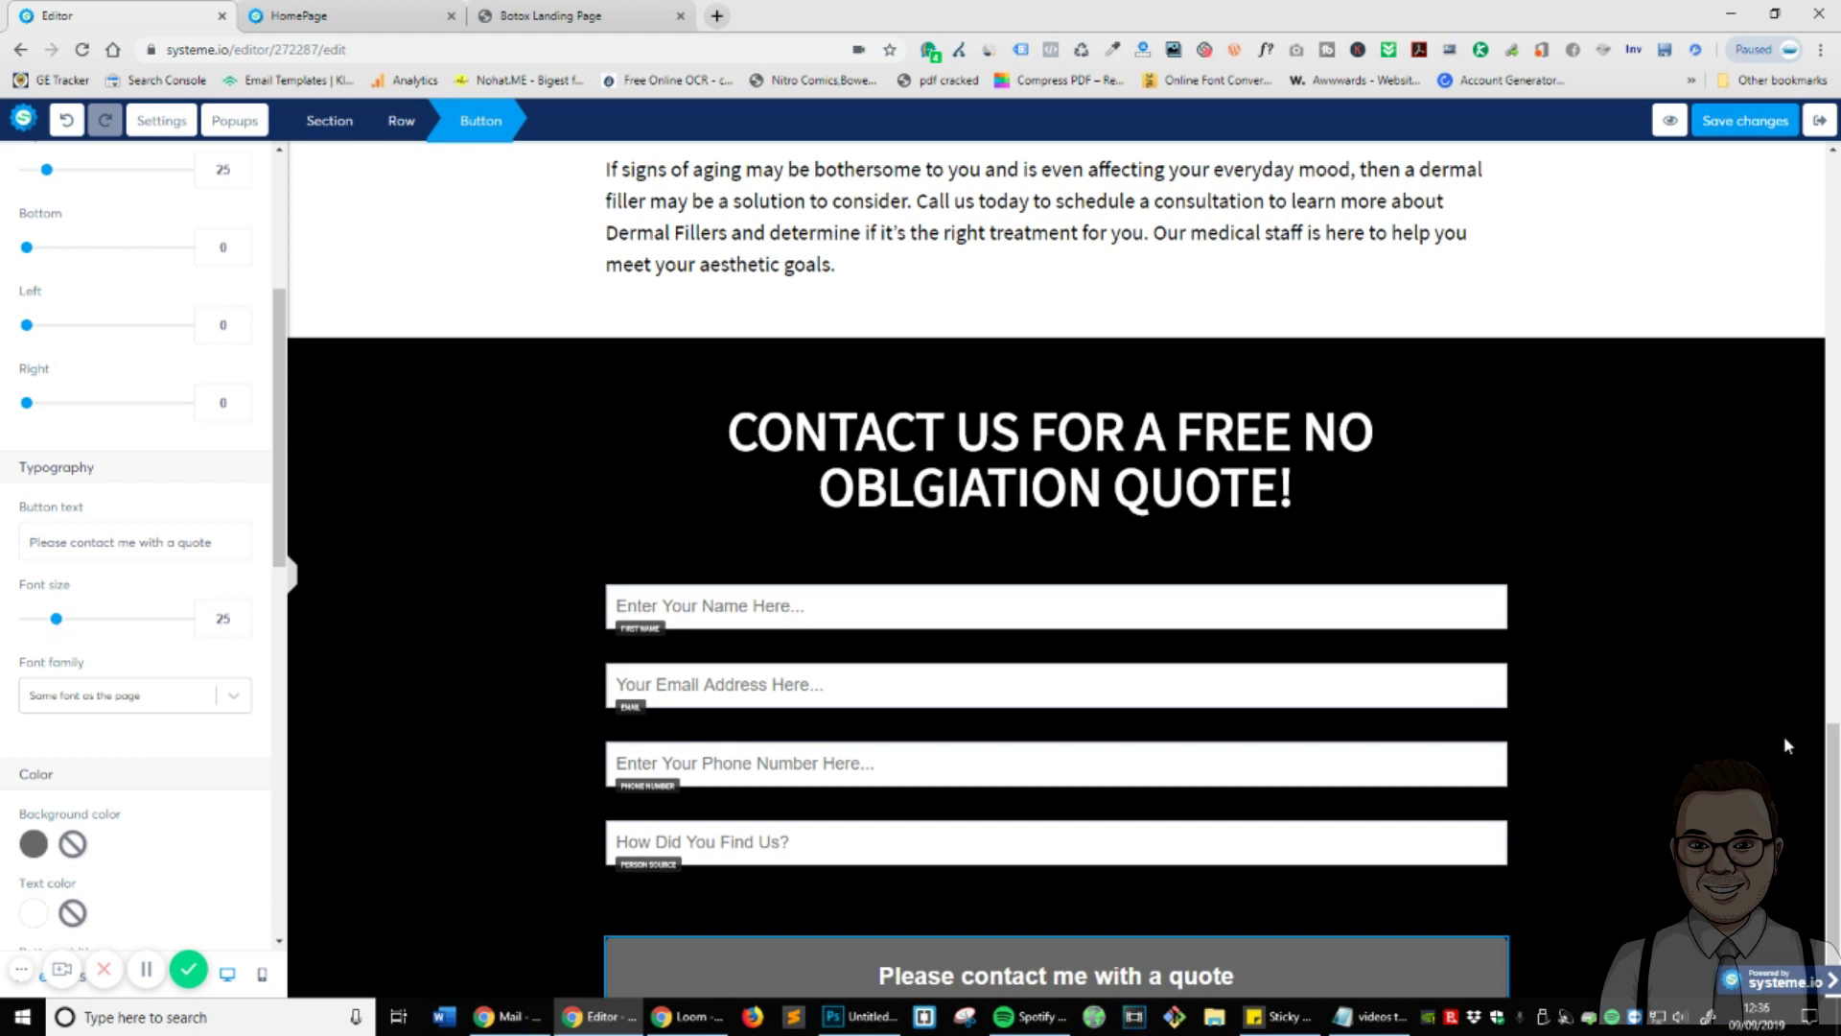
- Set the submit button's bottom padding to 25
left_click(1788, 747)
scroll(1682, 673, "down", 2)
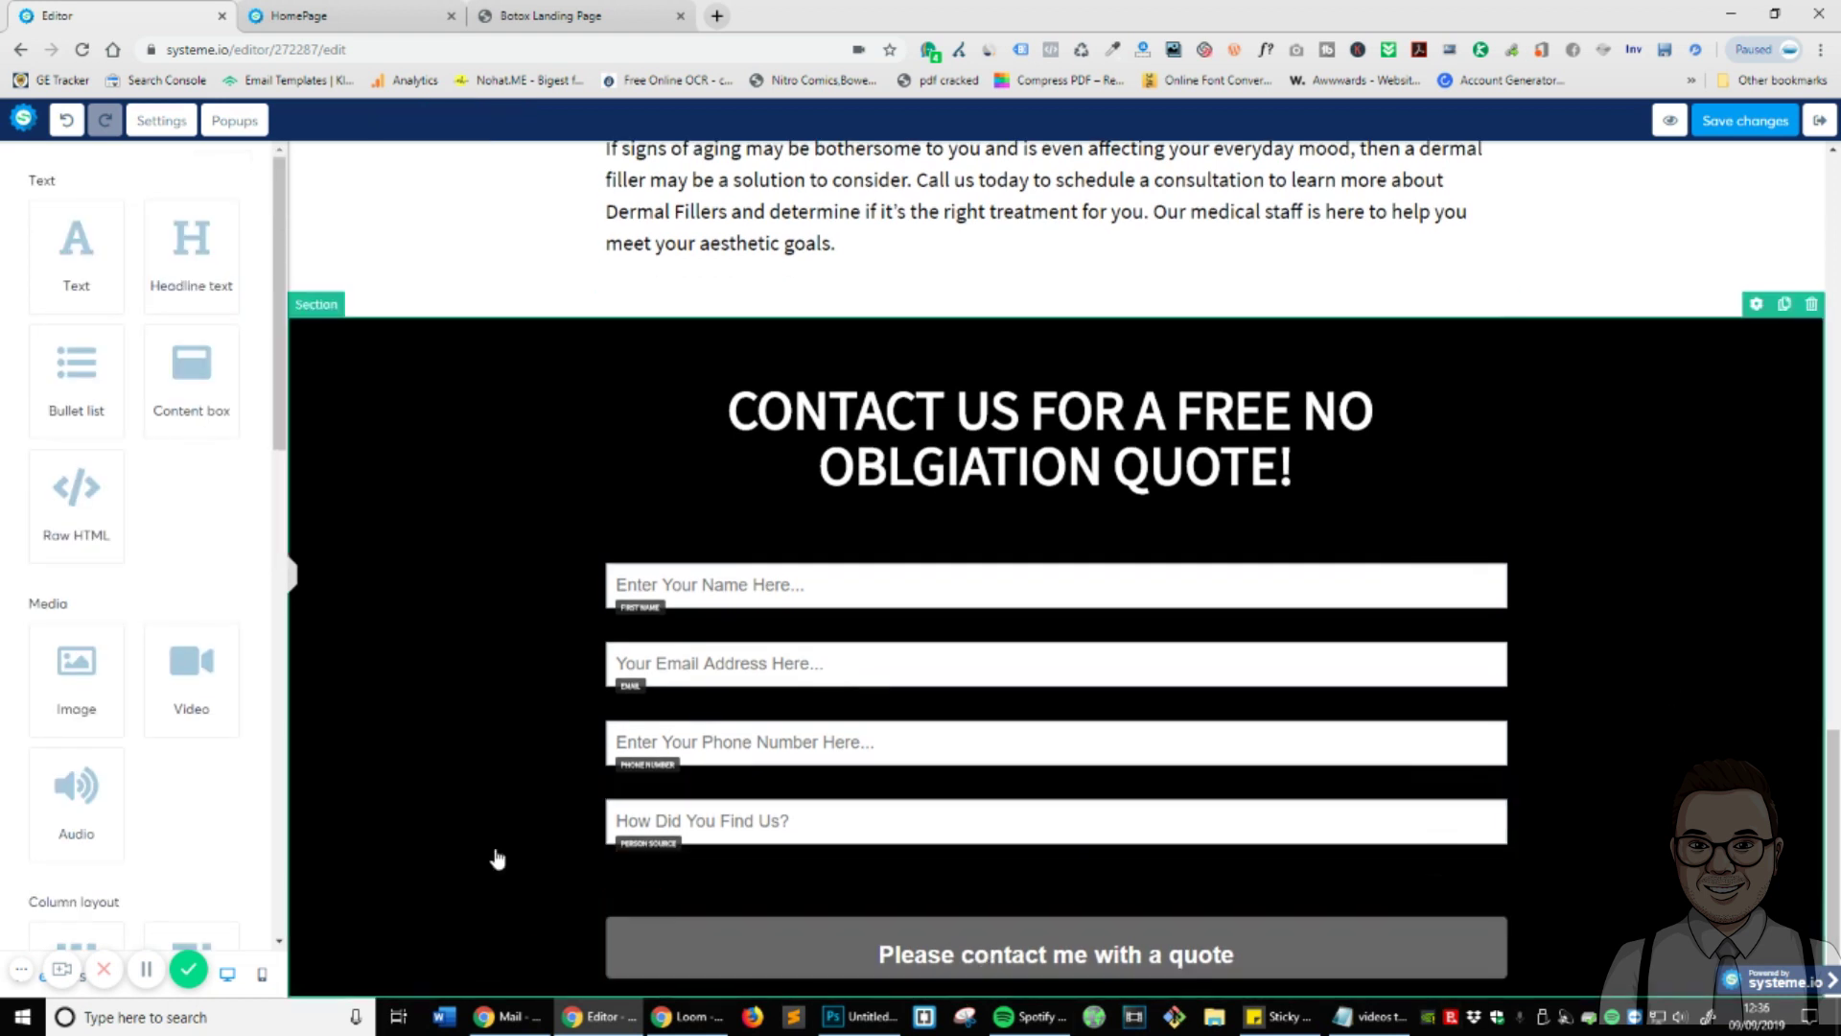
left_click(633, 936)
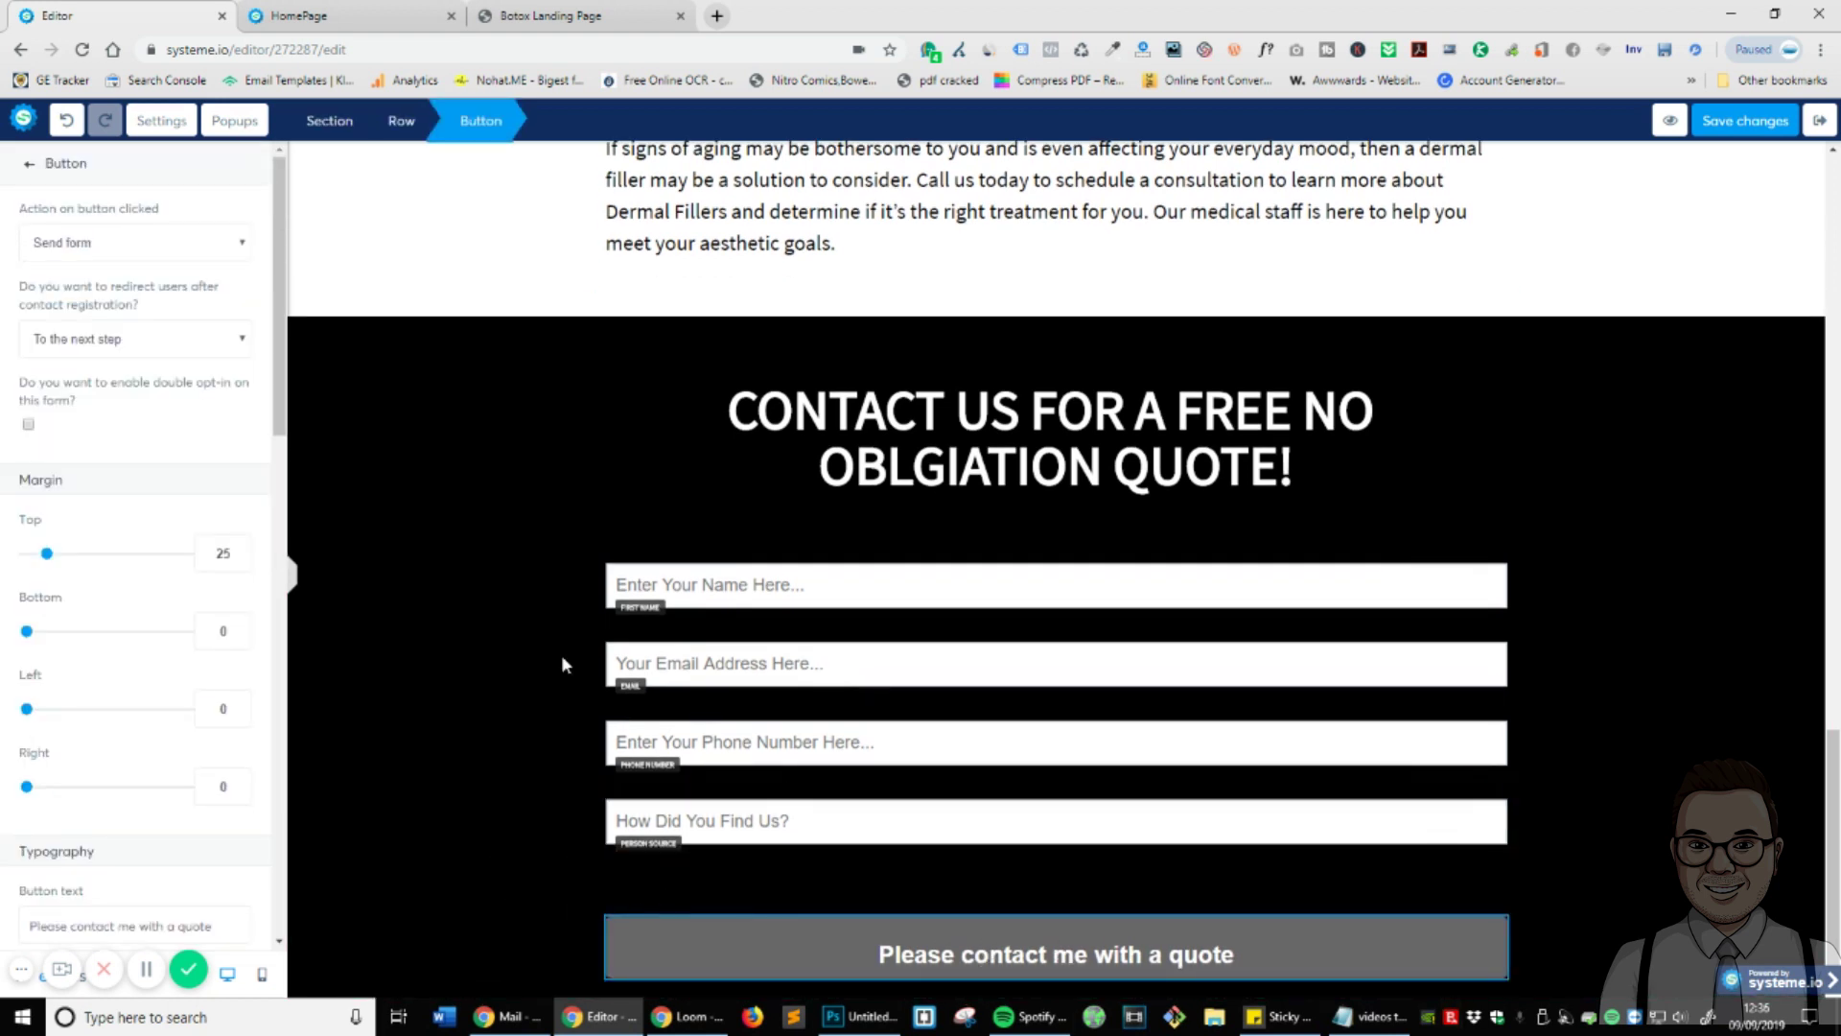
left_click(1246, 961)
left_click(1004, 965)
scroll(39, 623, "down", 15)
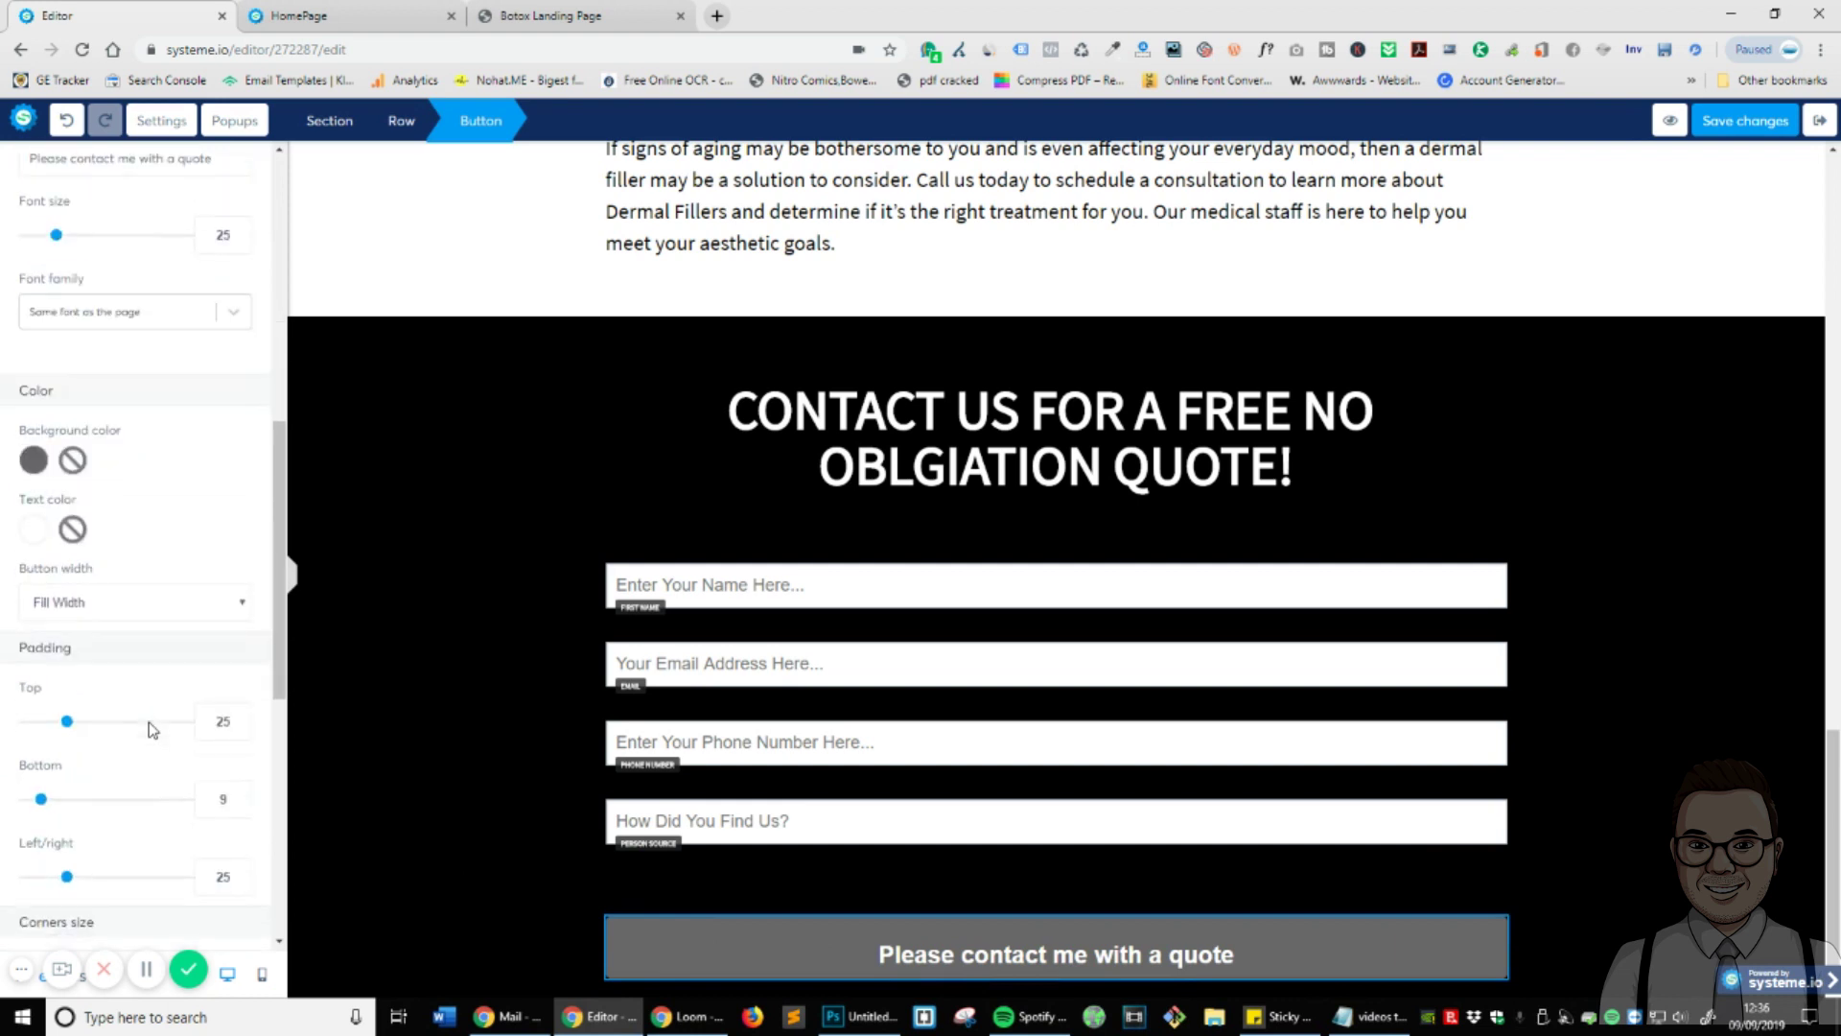
double_click(246, 414)
type("25")
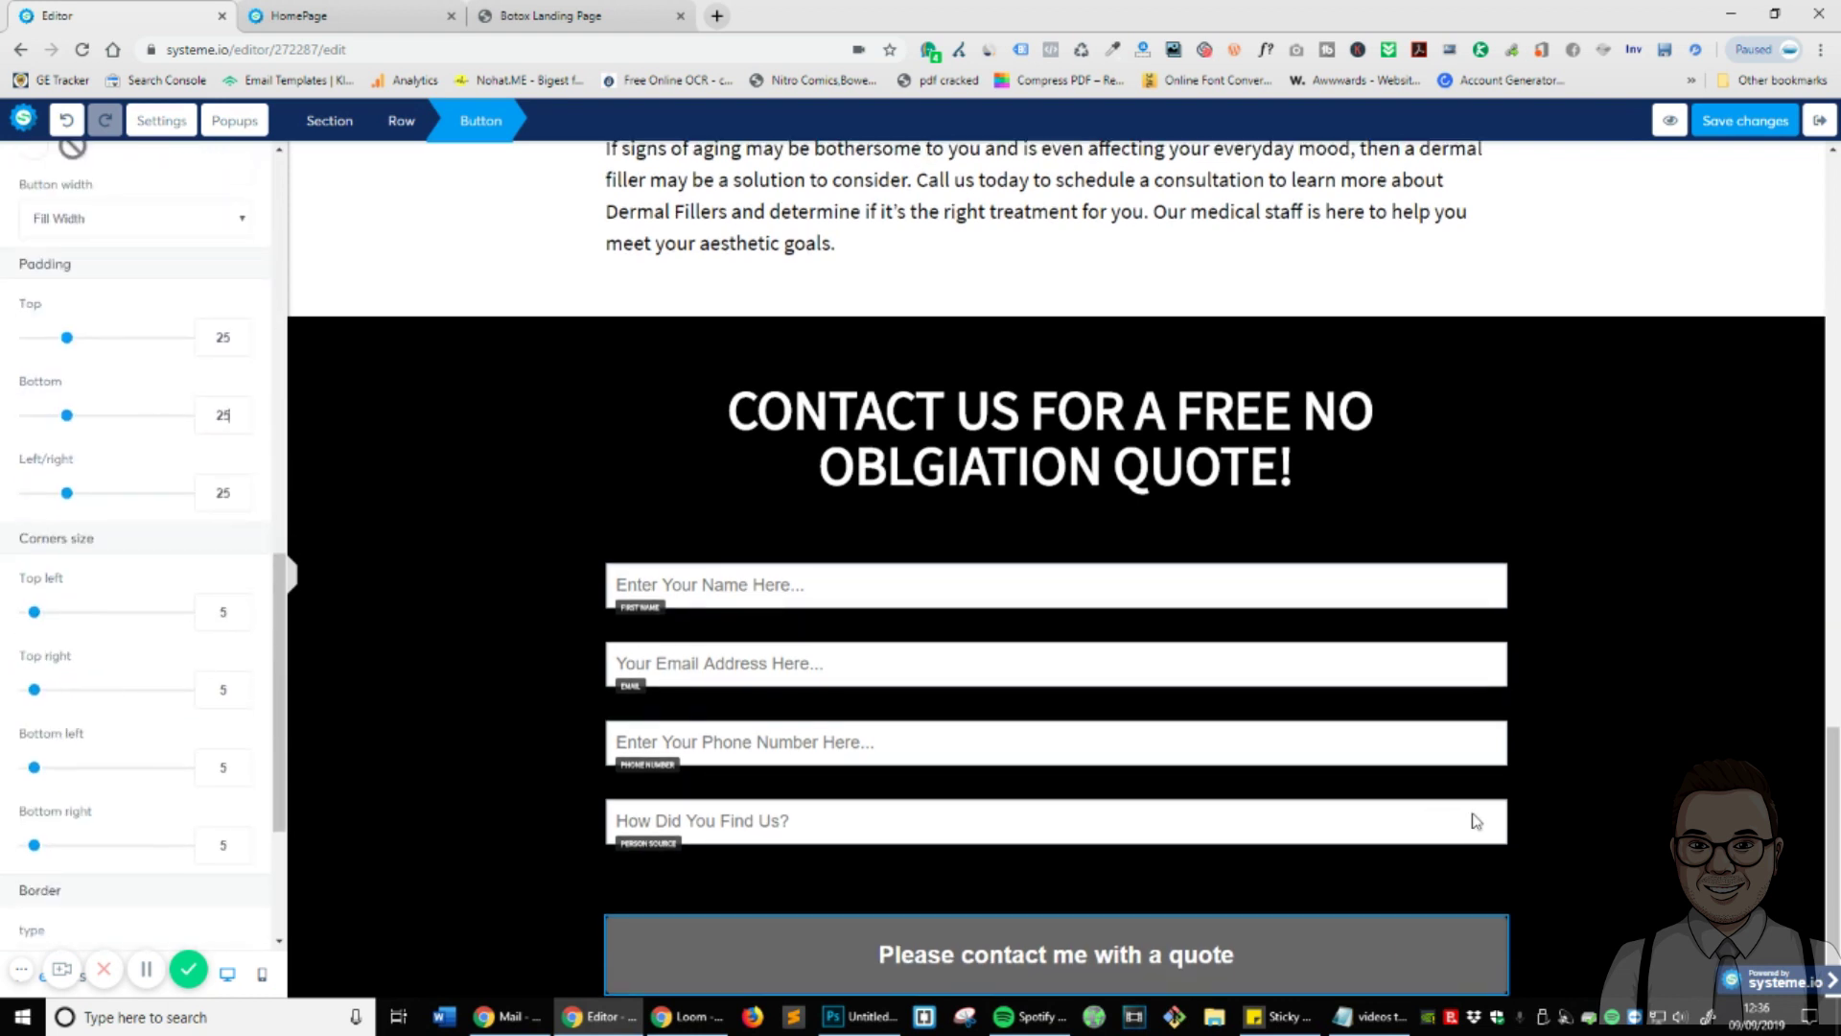
left_click(1607, 823)
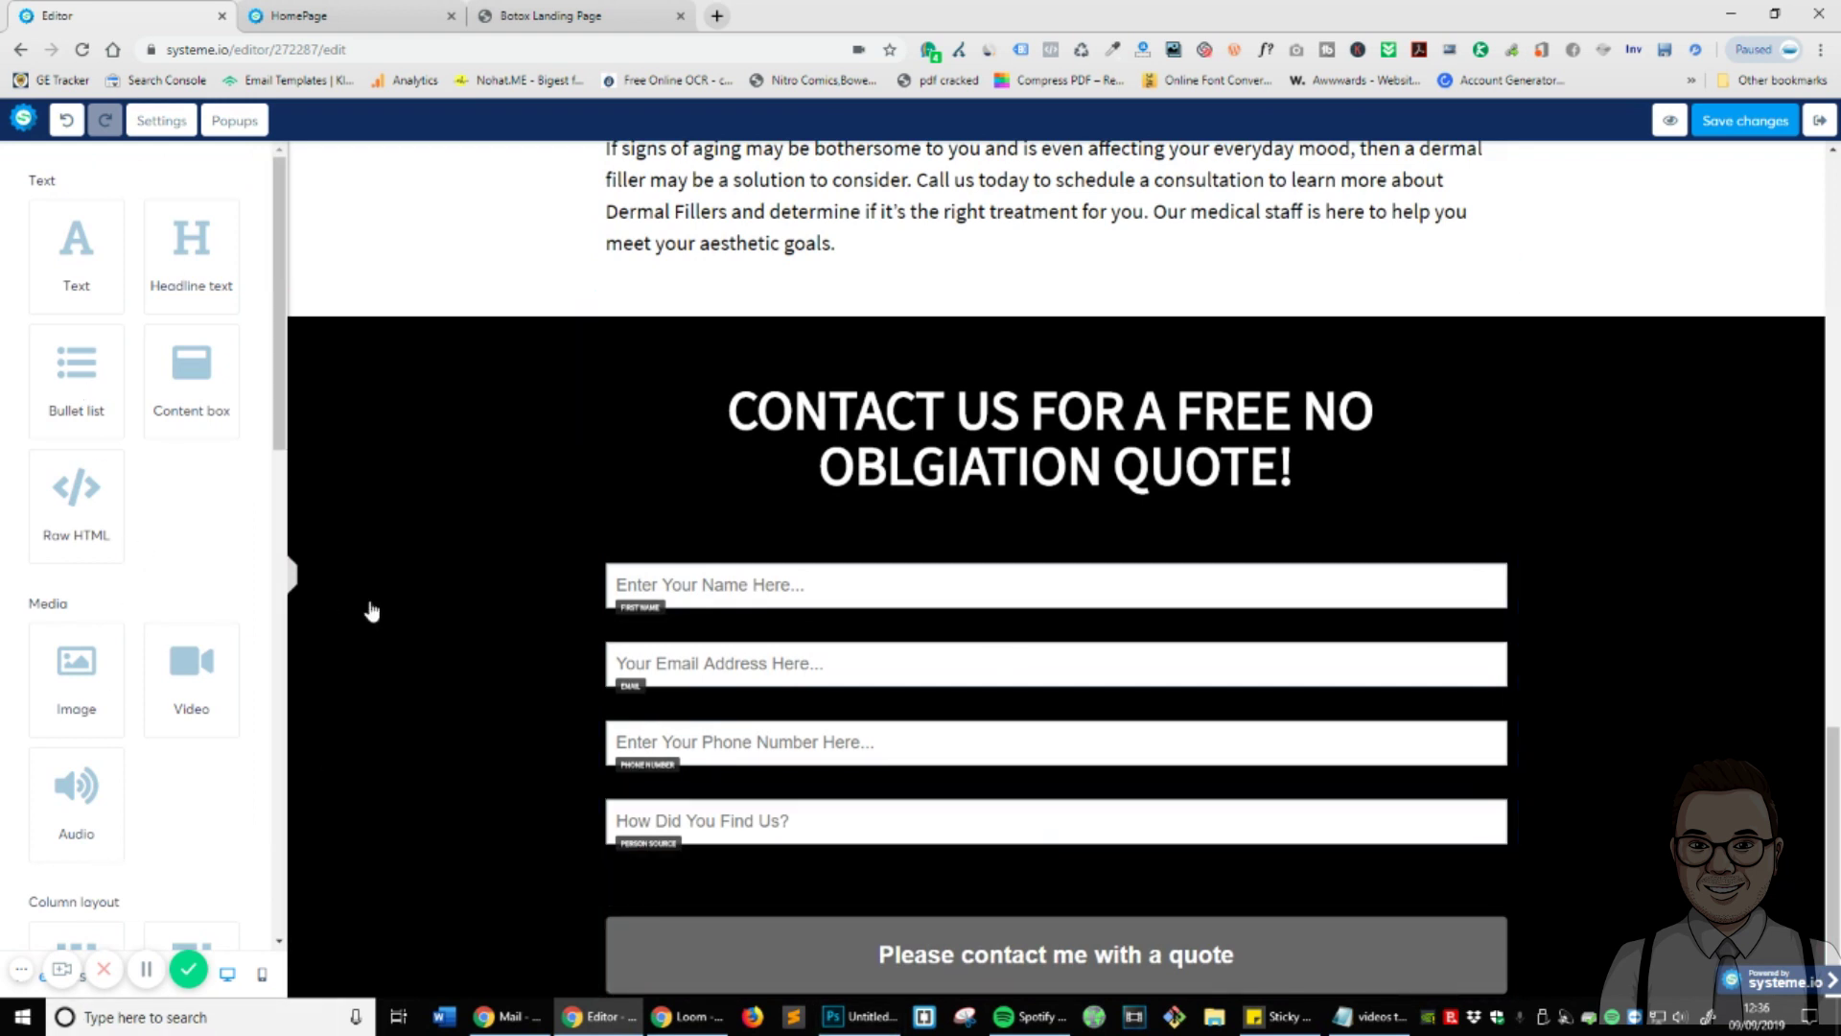
- Set the button row's top padding to 0 and clear its bottom padding
left_click(1449, 862)
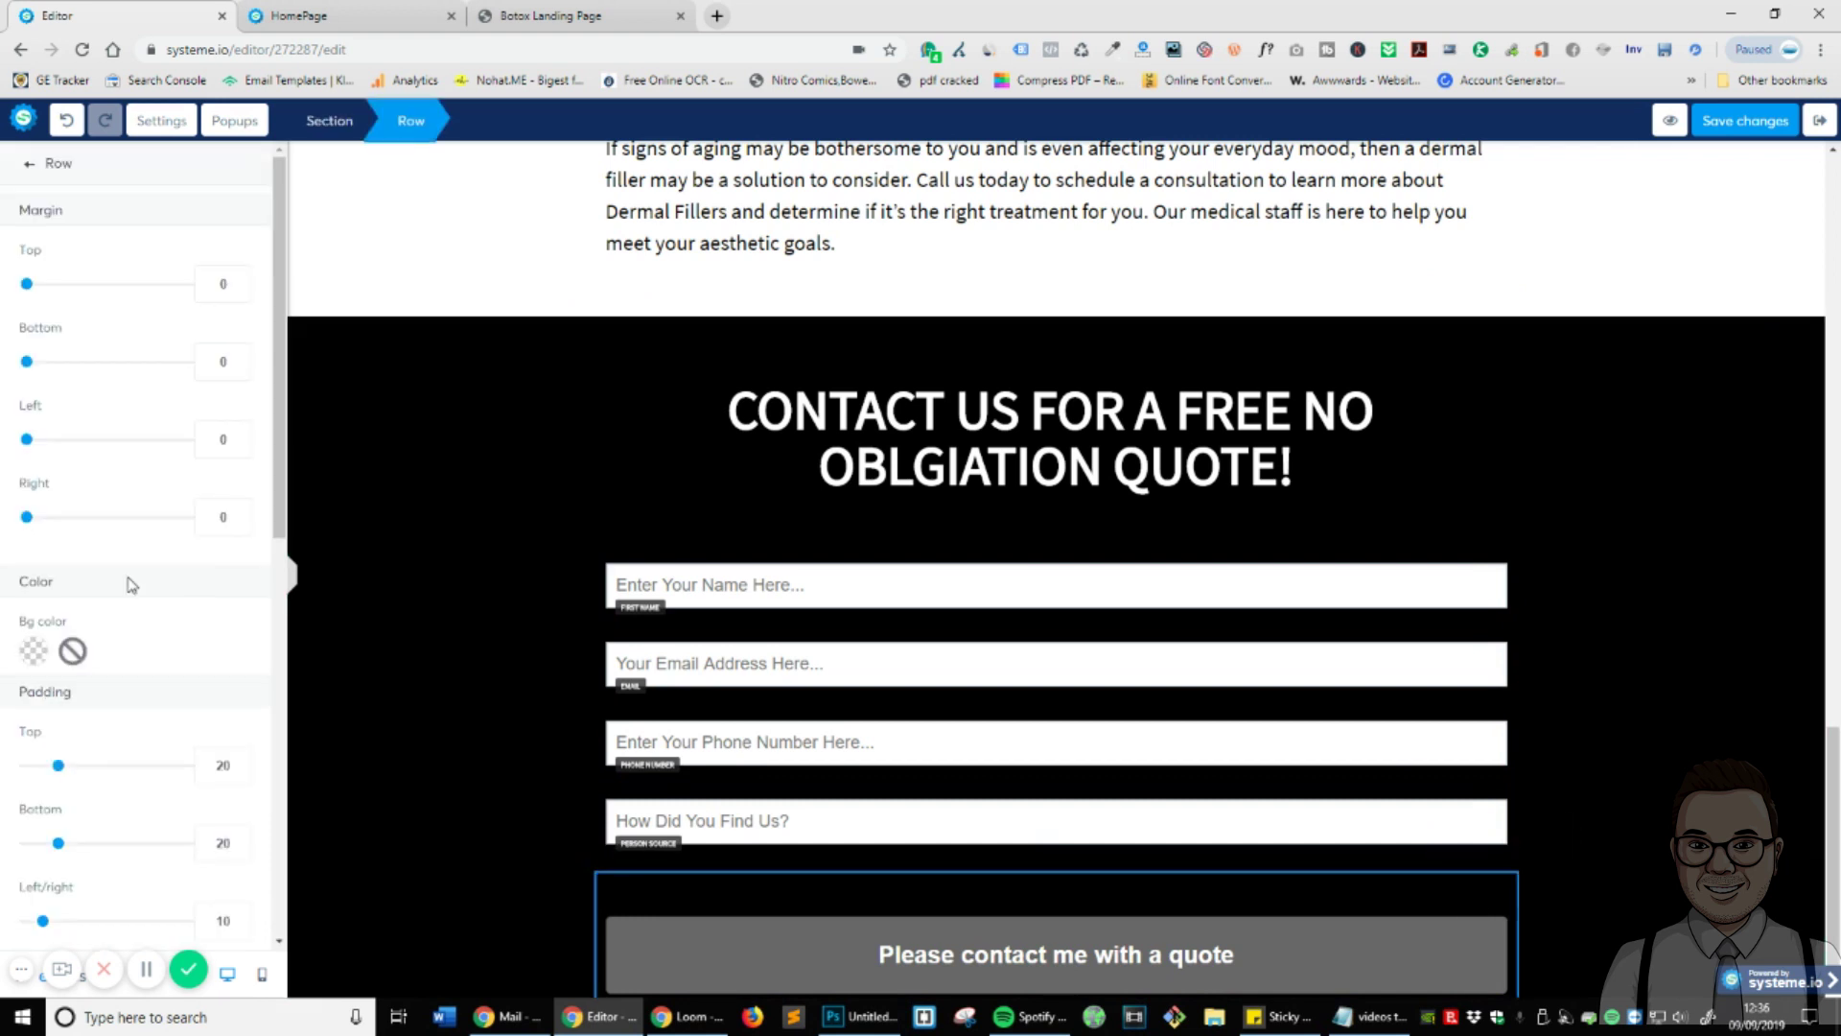
scroll(122, 509, "down", 3)
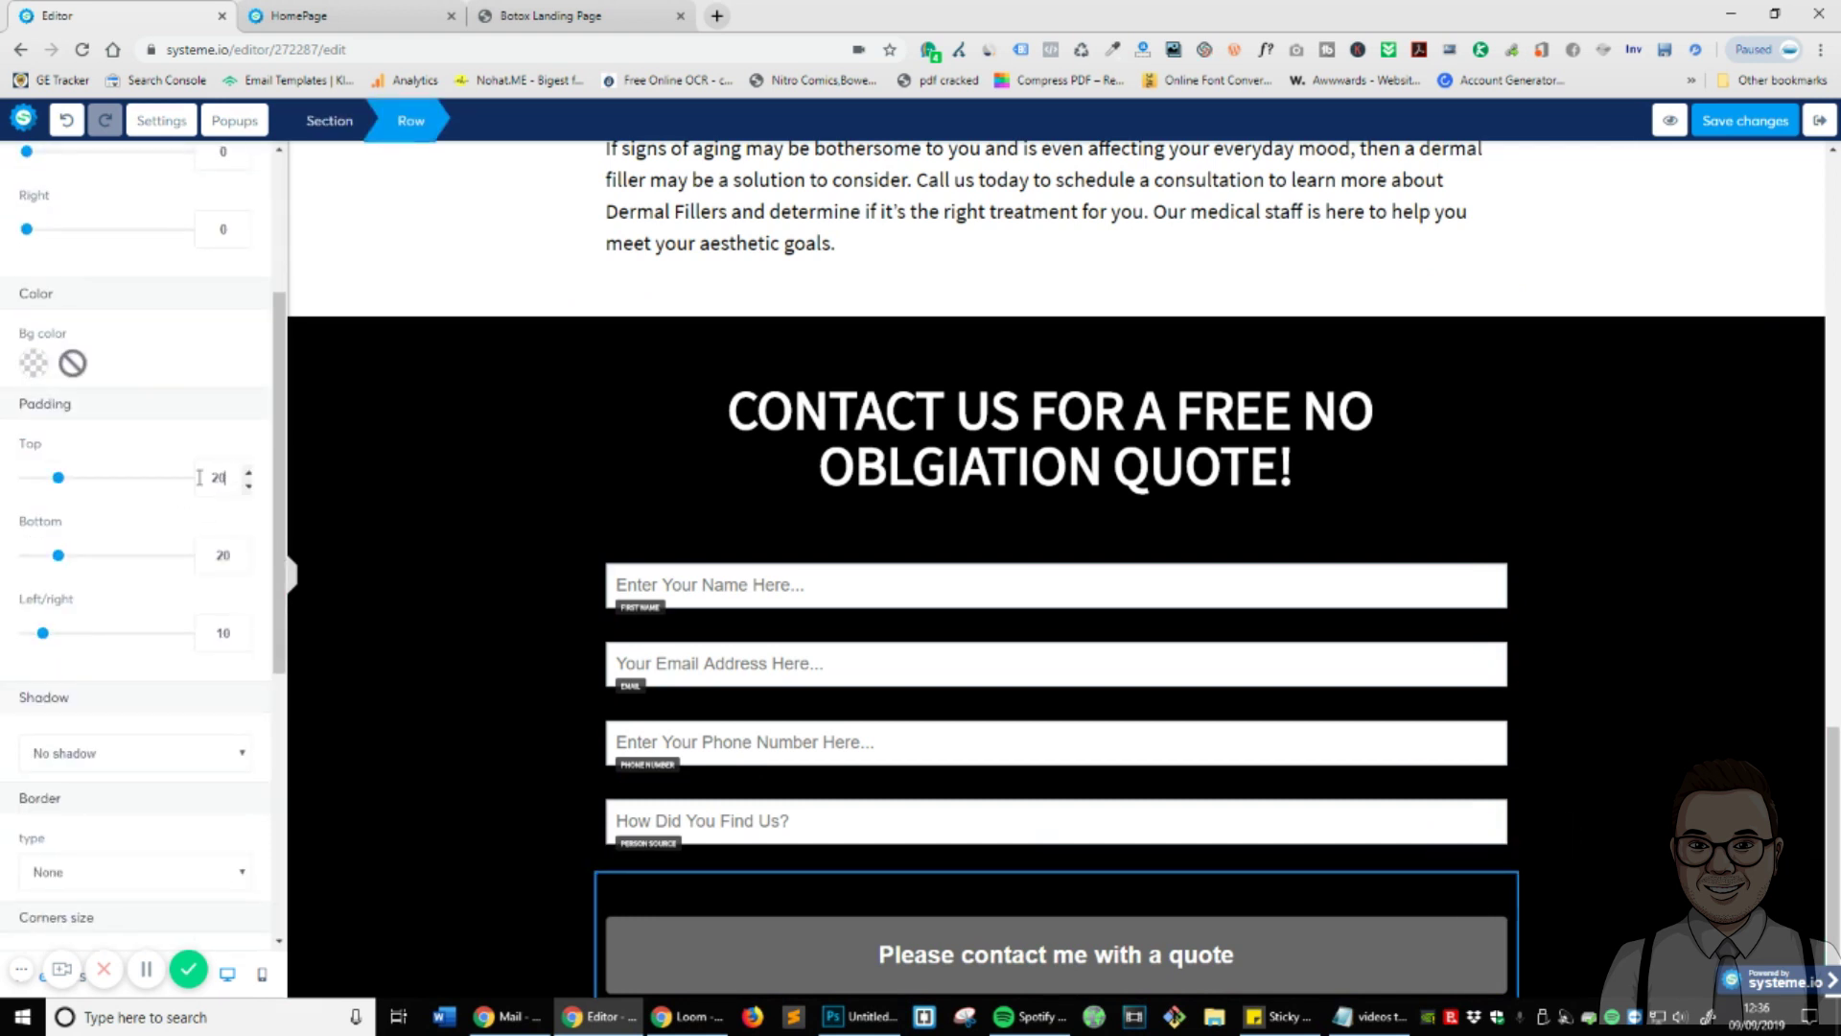
key("BackSpace")
key("BackSpace")
type("0")
double_click(218, 556)
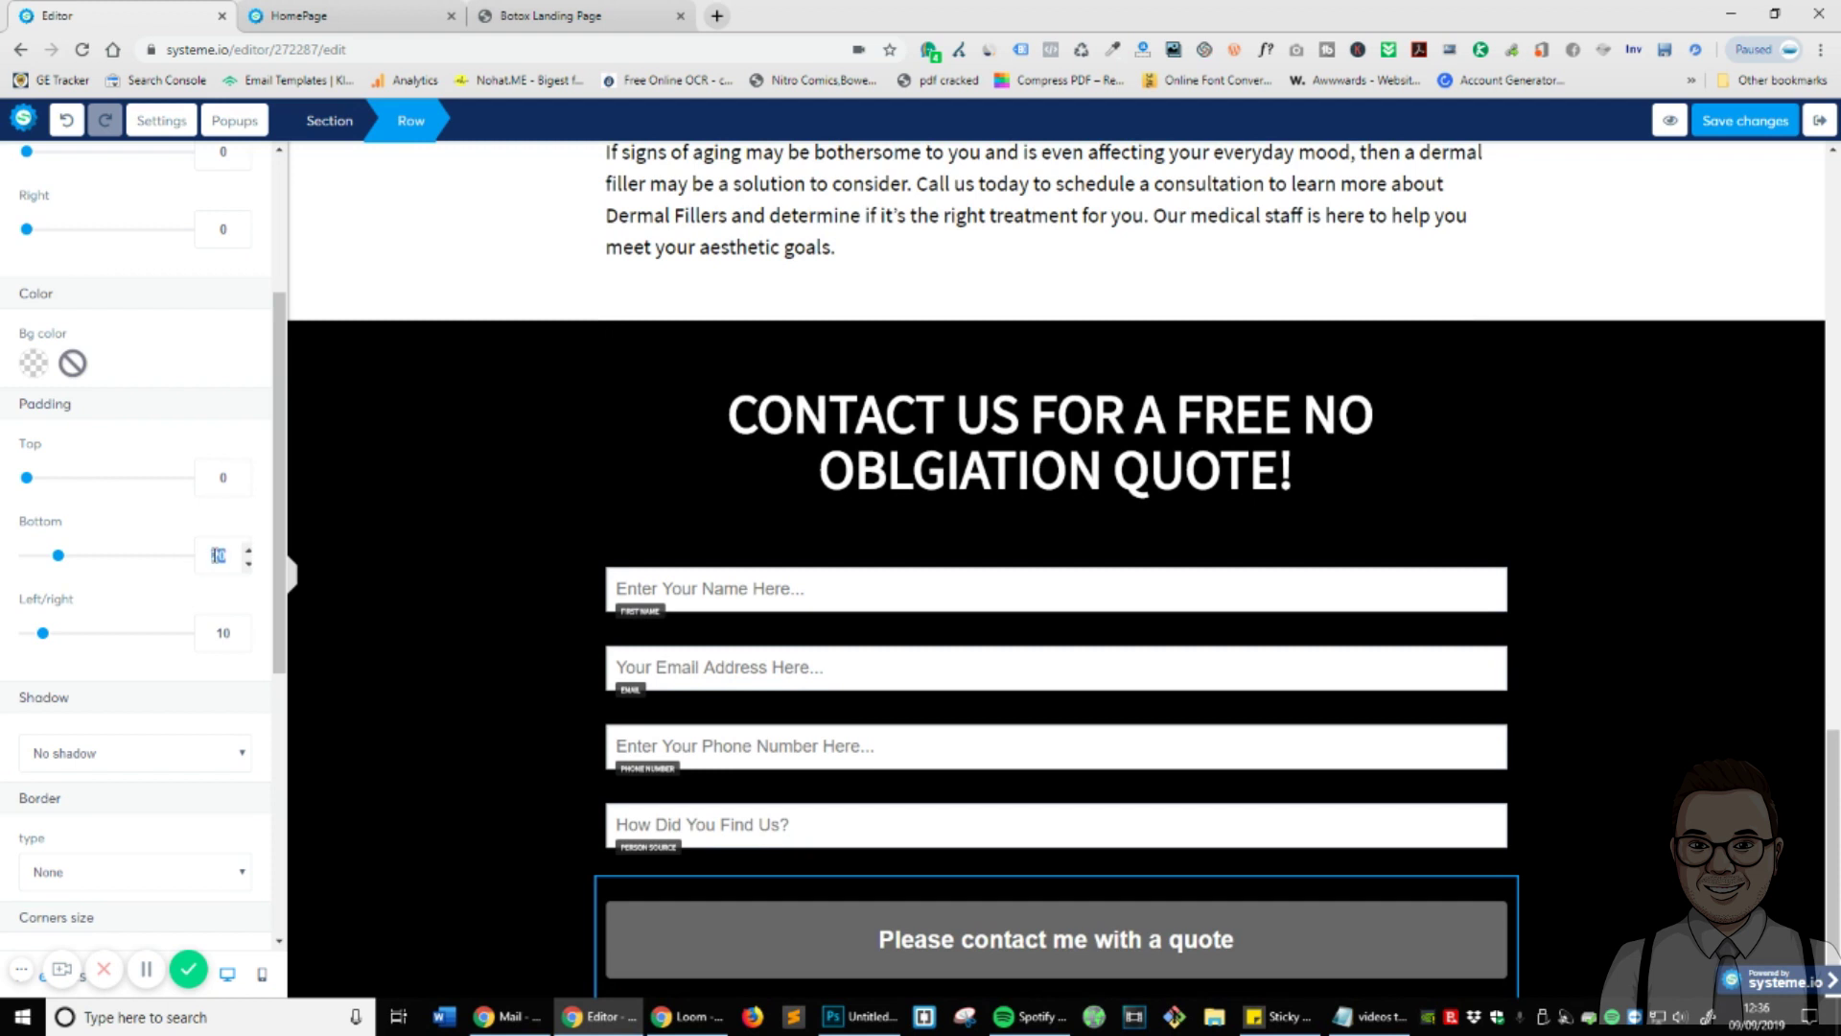
key("BackSpace")
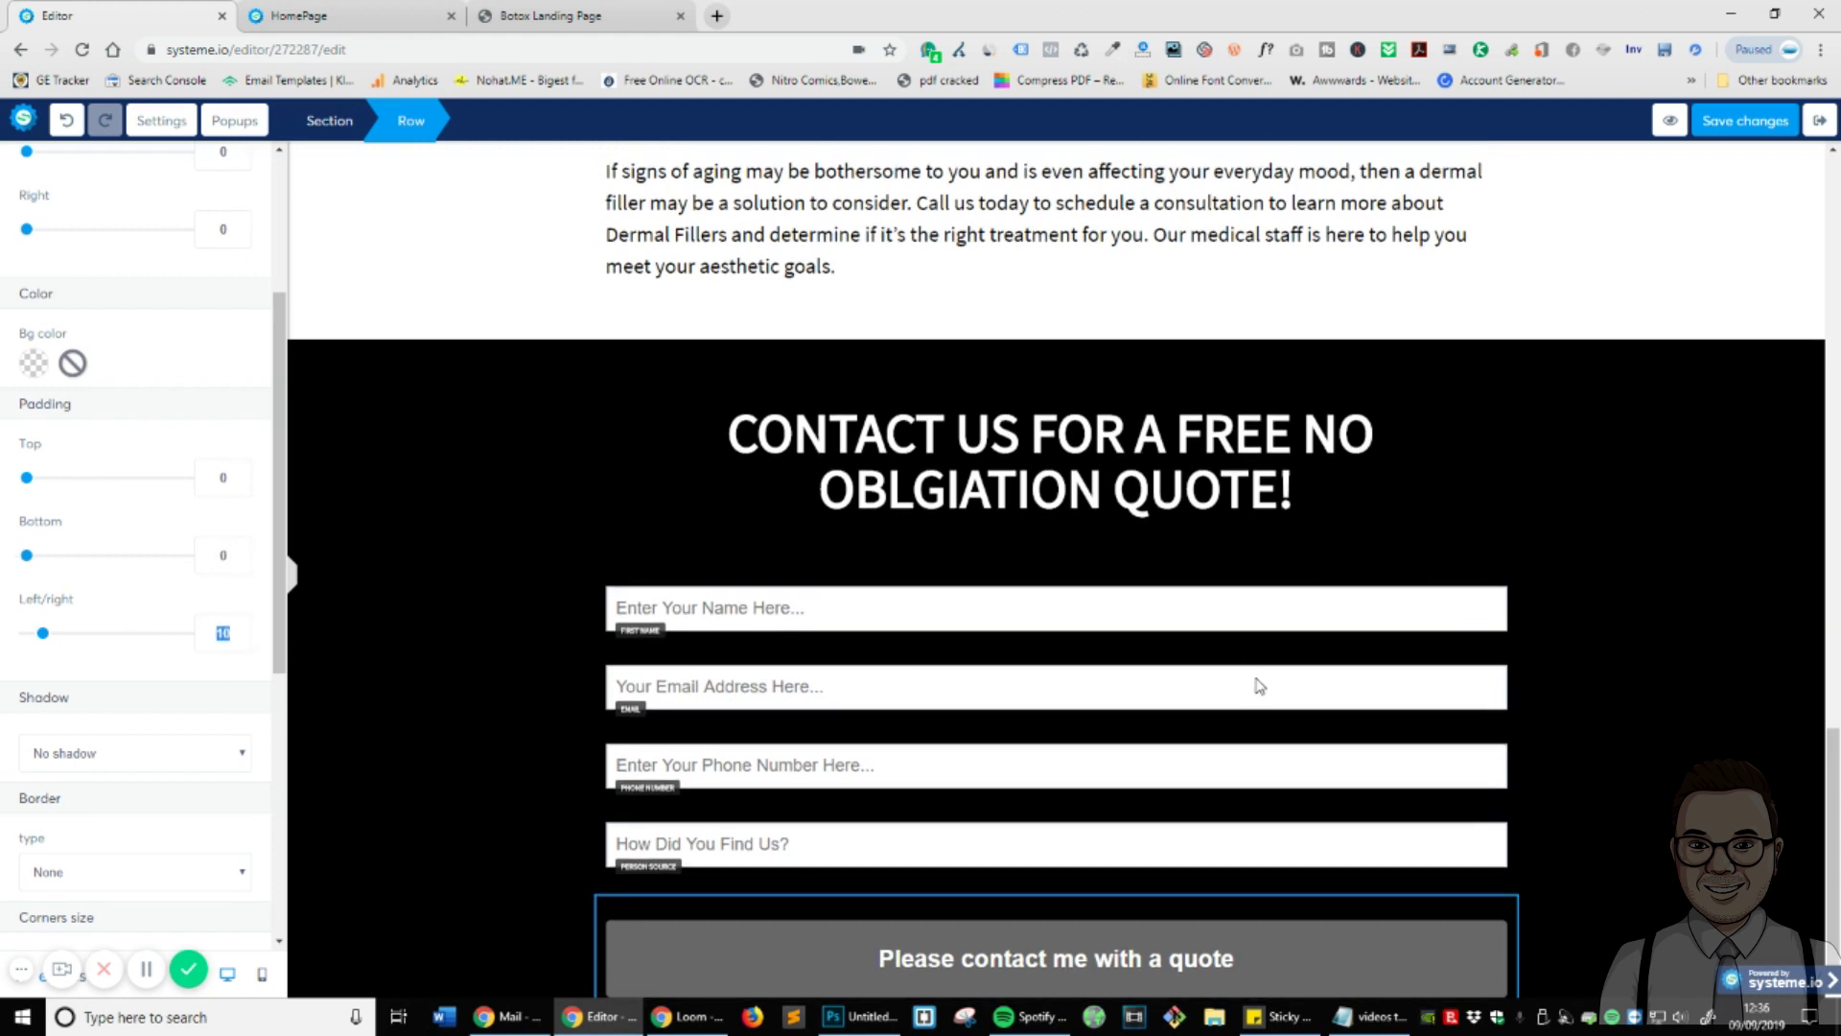
left_click(1565, 627)
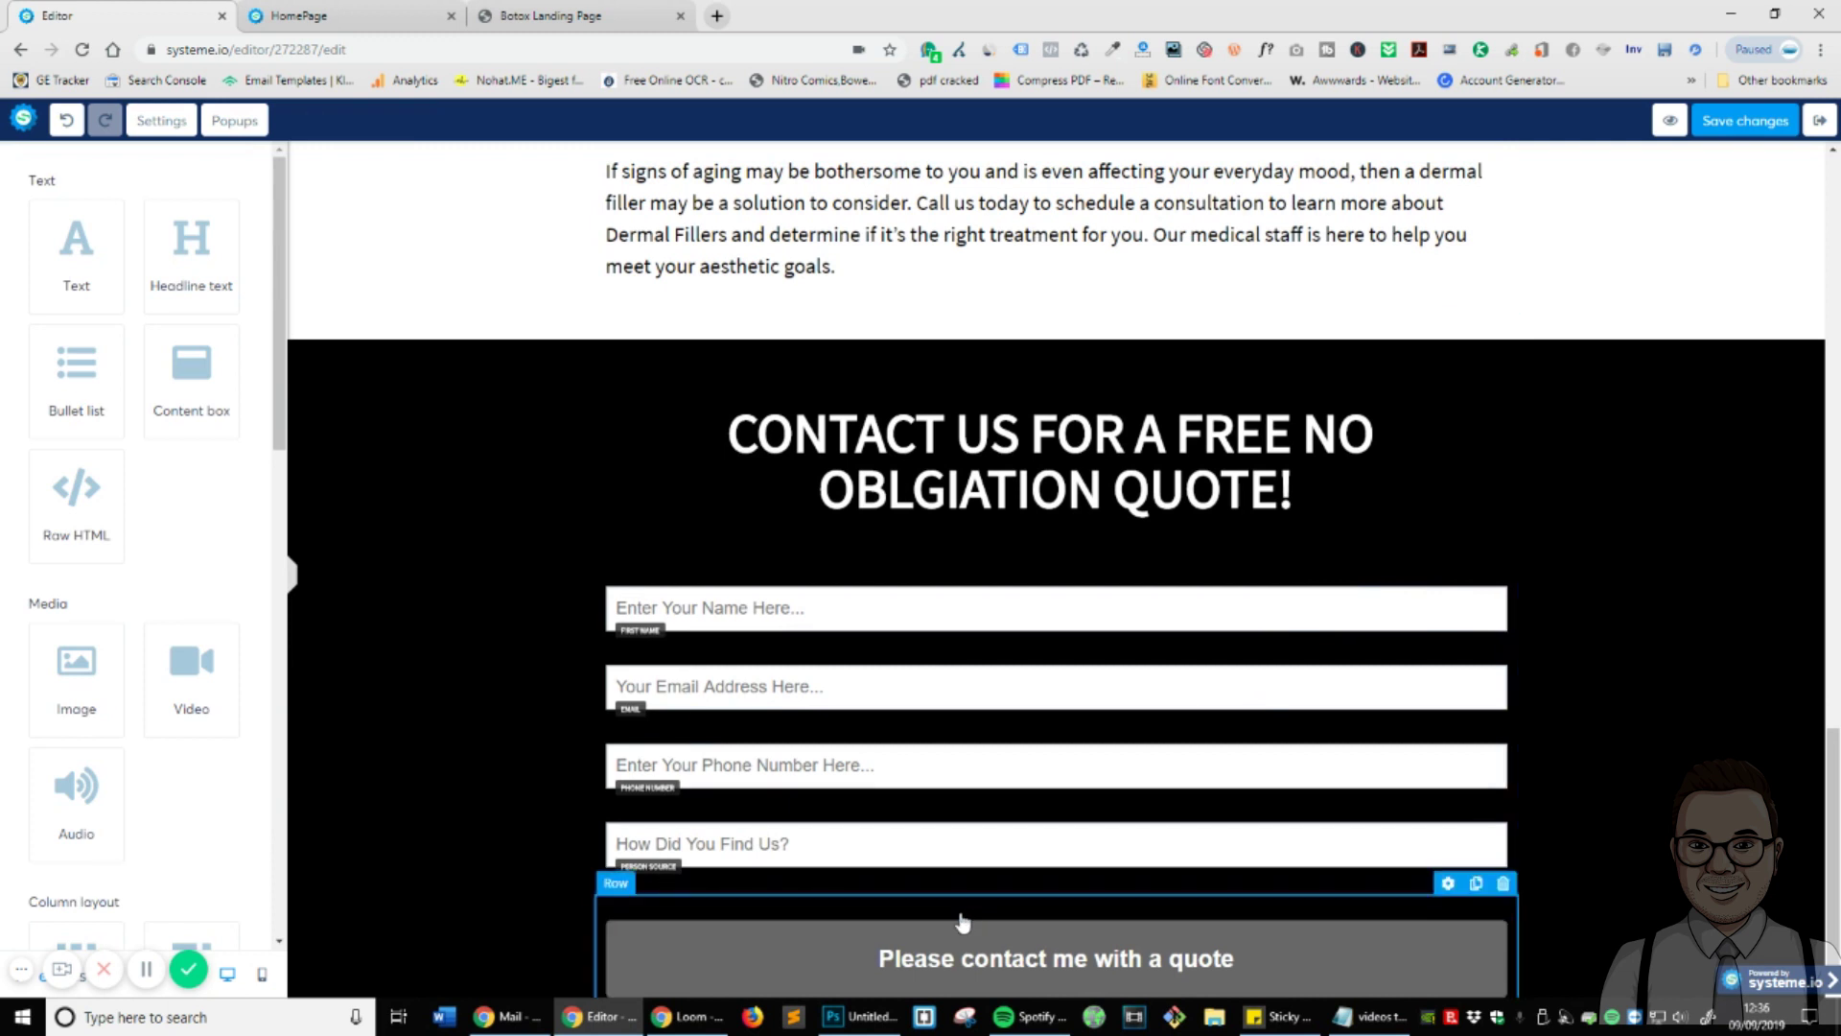
- Set the form row's bottom padding to 0, then bring up the live Botox Landing Page
left_click(1225, 896)
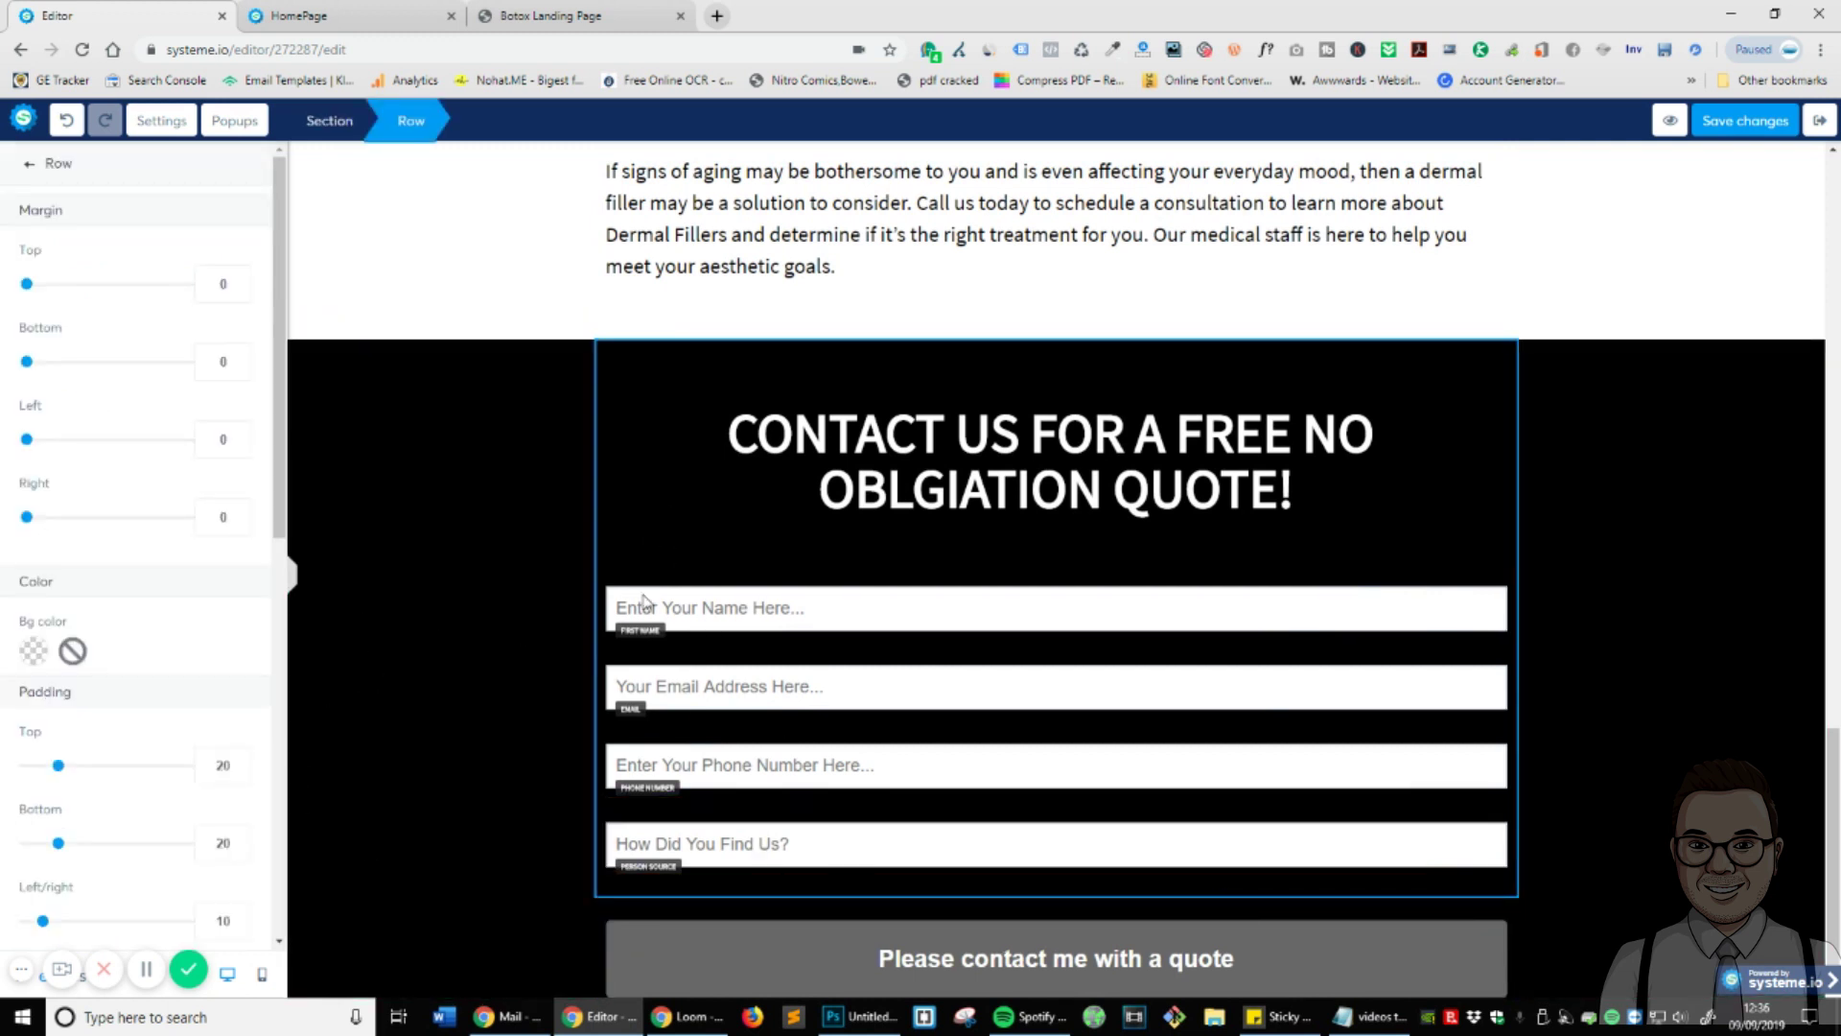
left_click(611, 351)
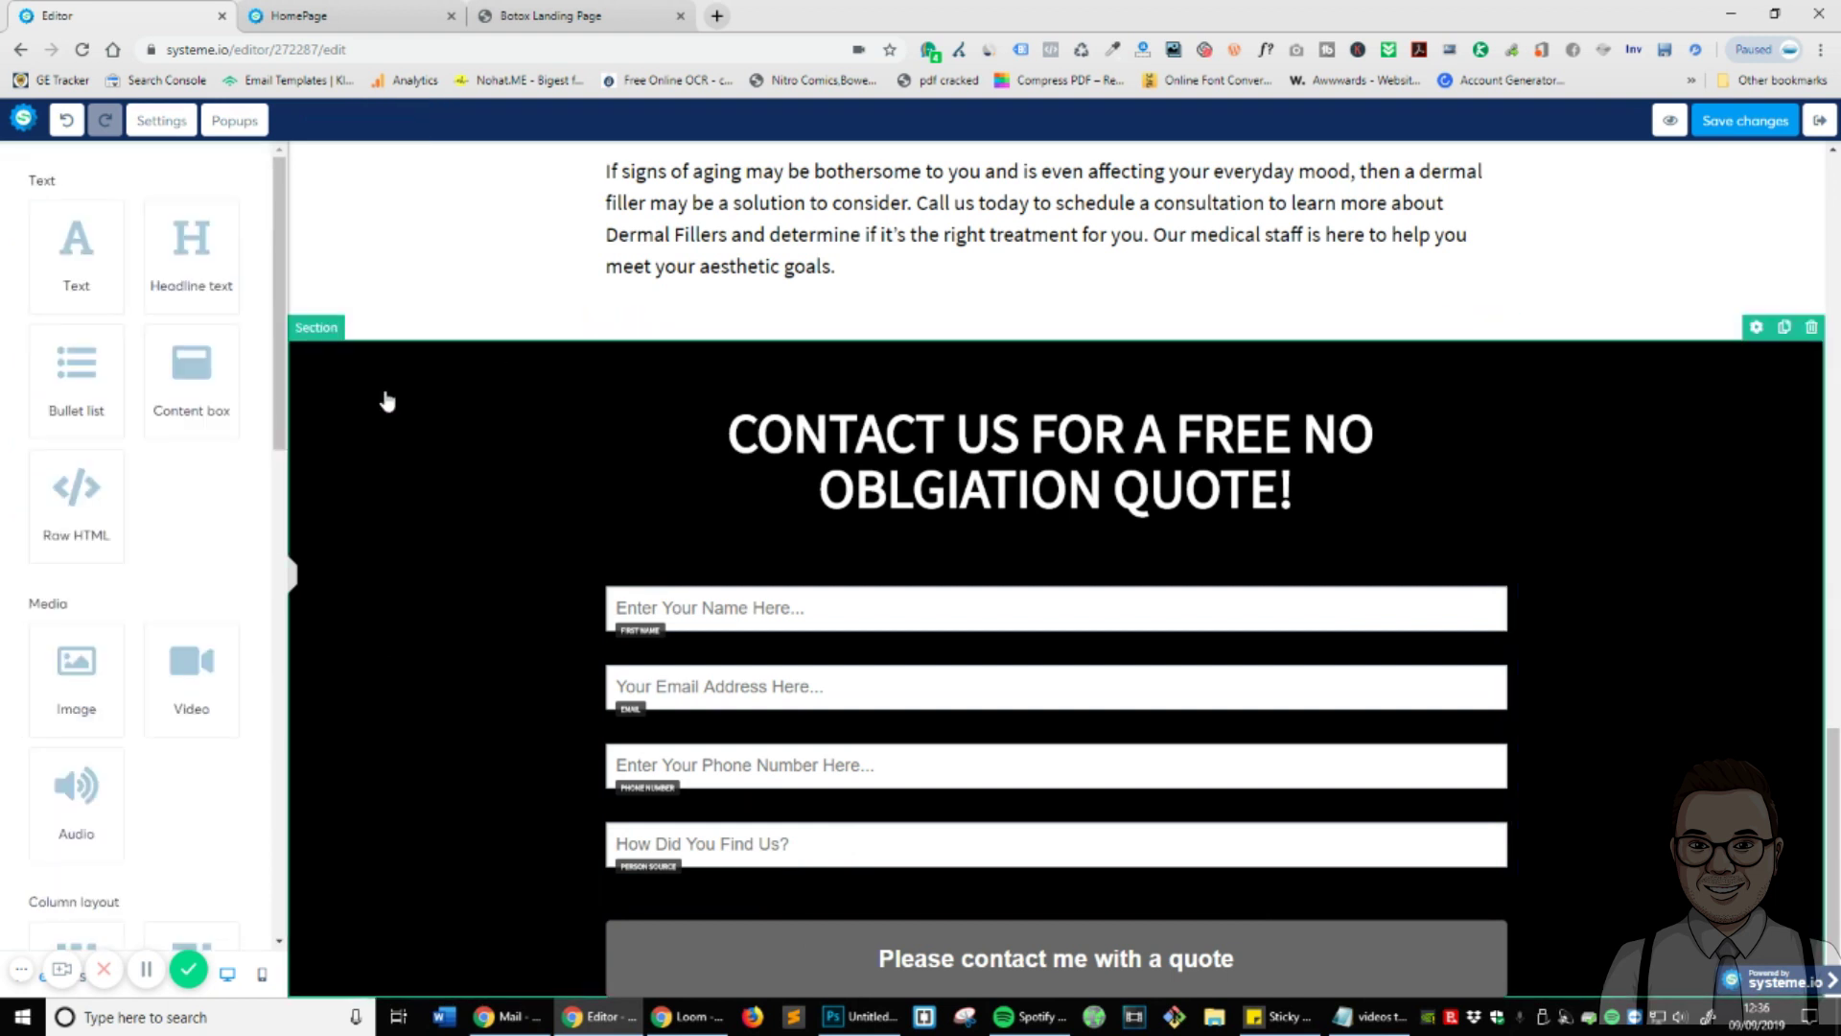
left_click(602, 456)
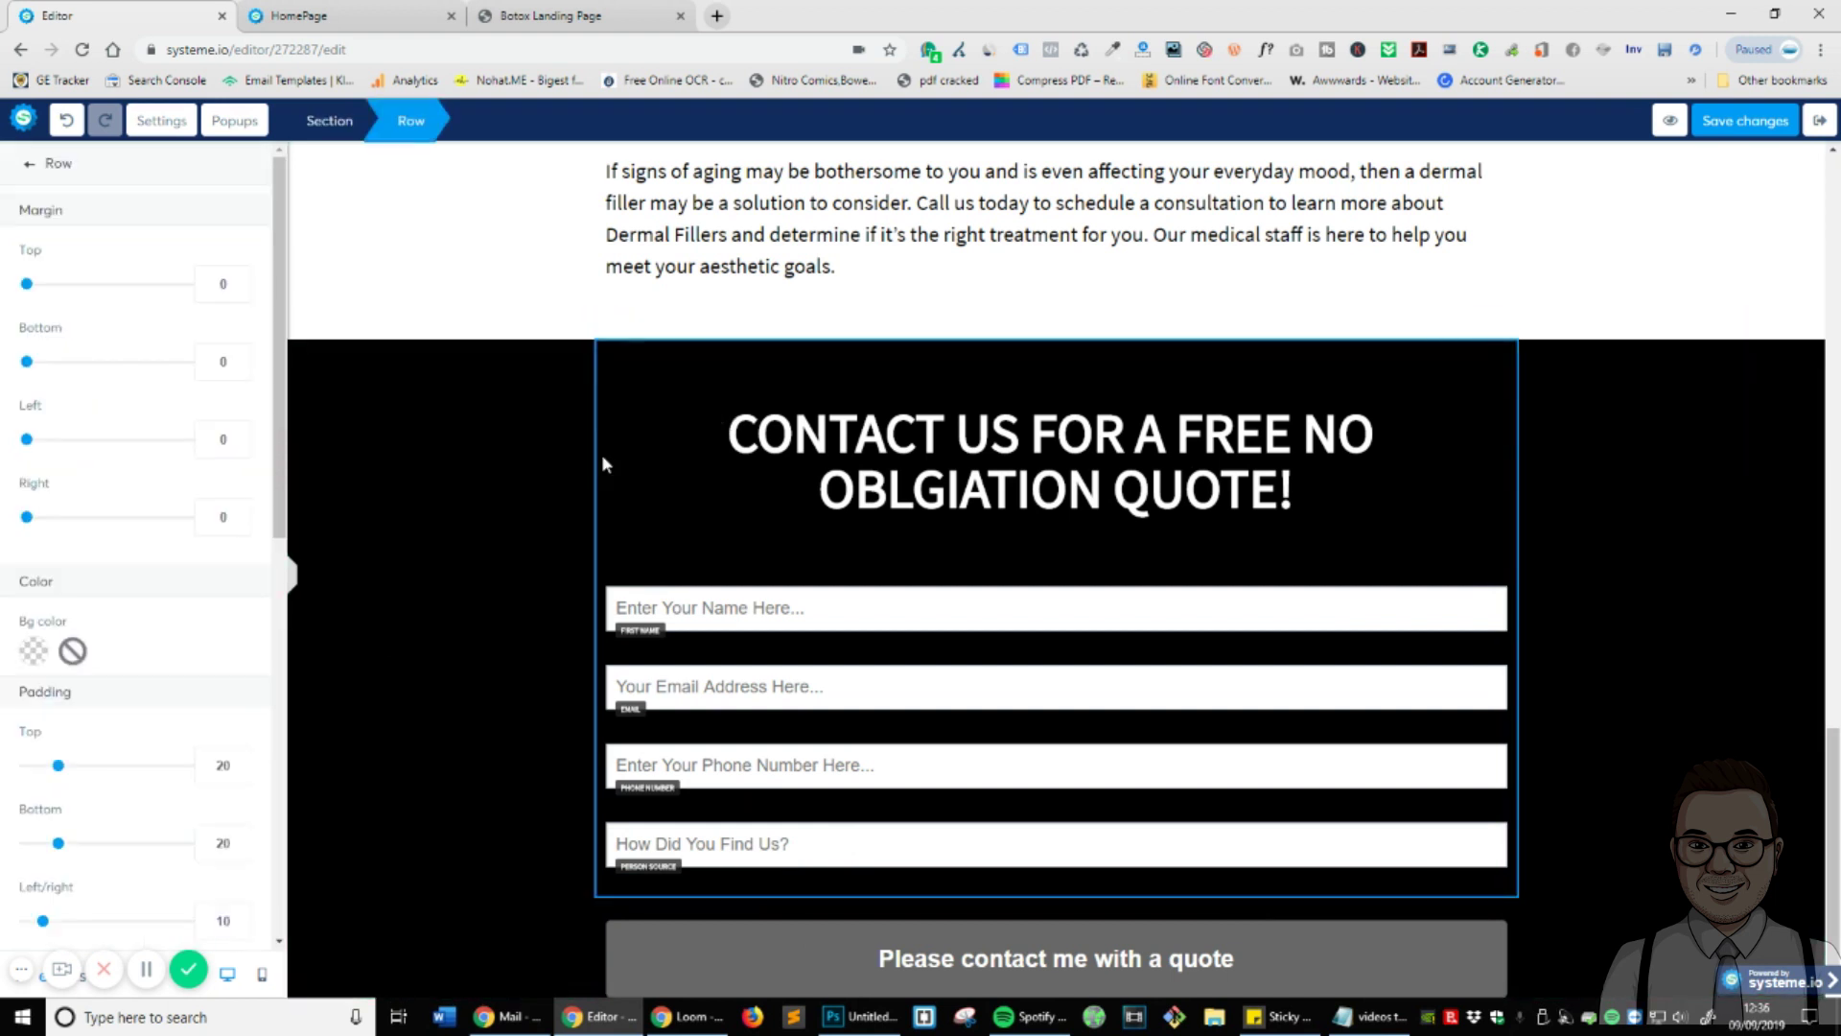
scroll(167, 645, "down", 3)
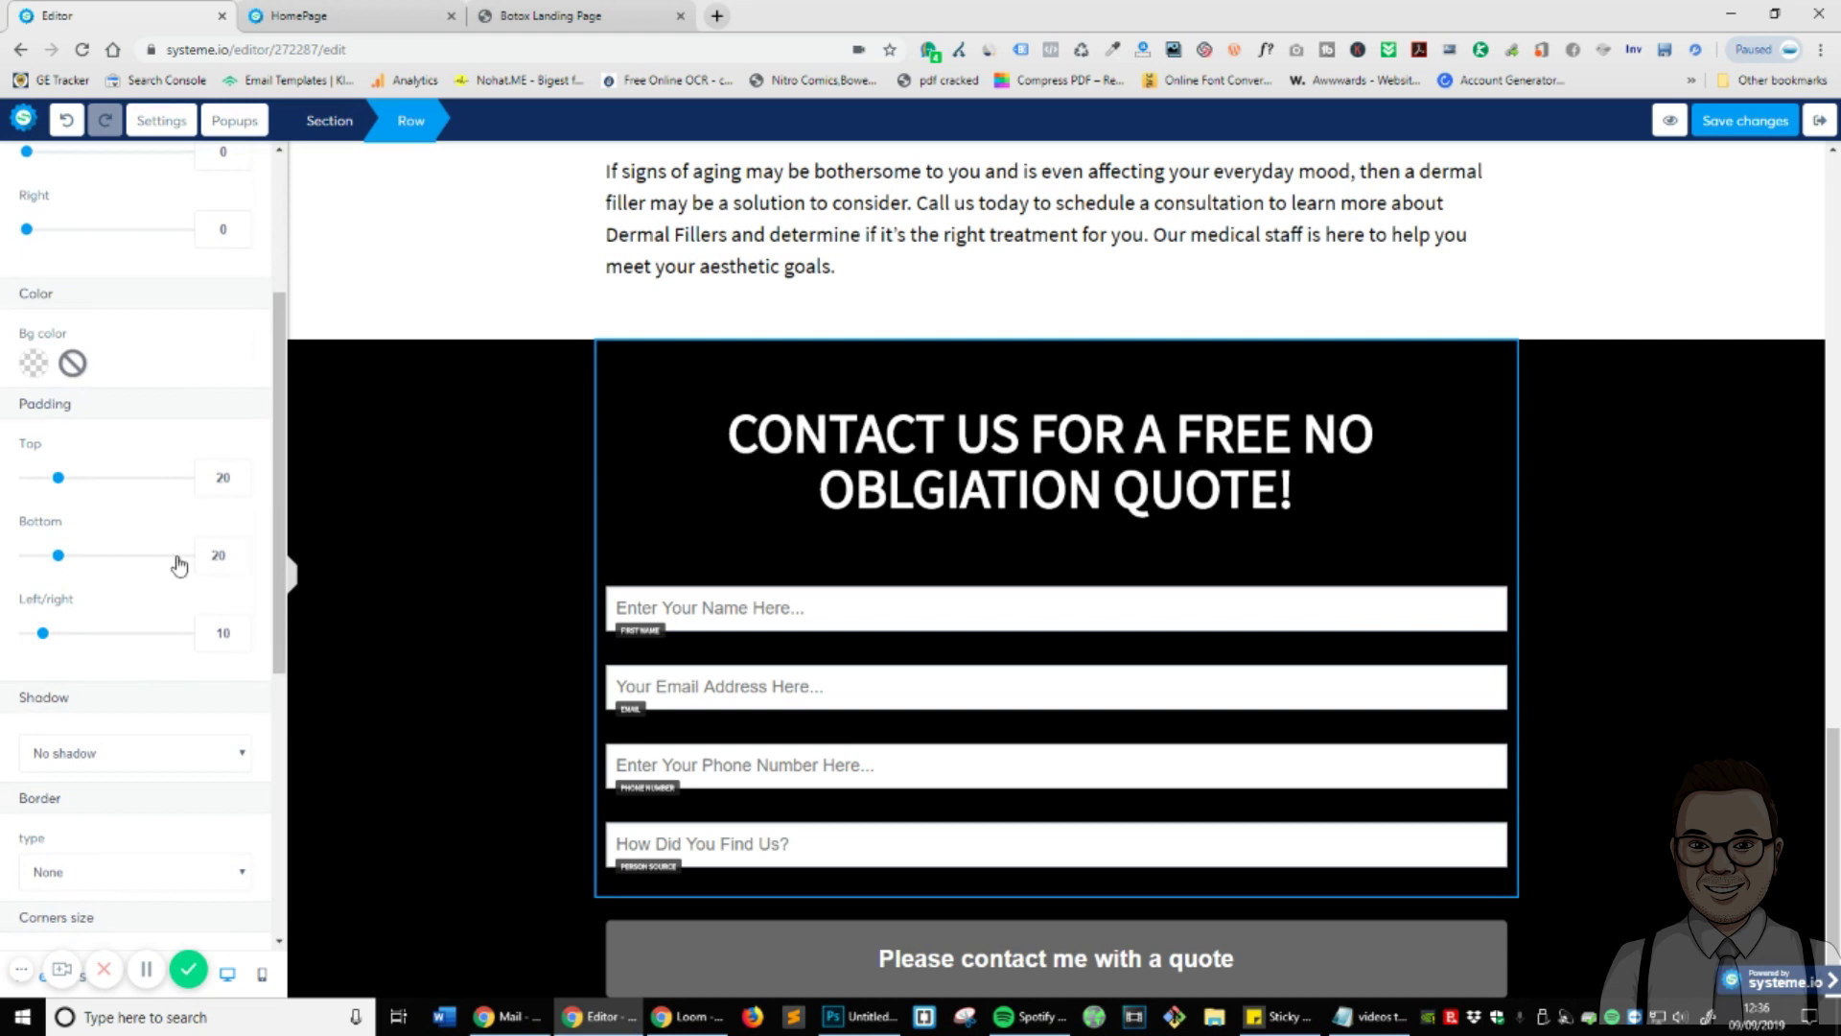
double_click(219, 555)
type("0")
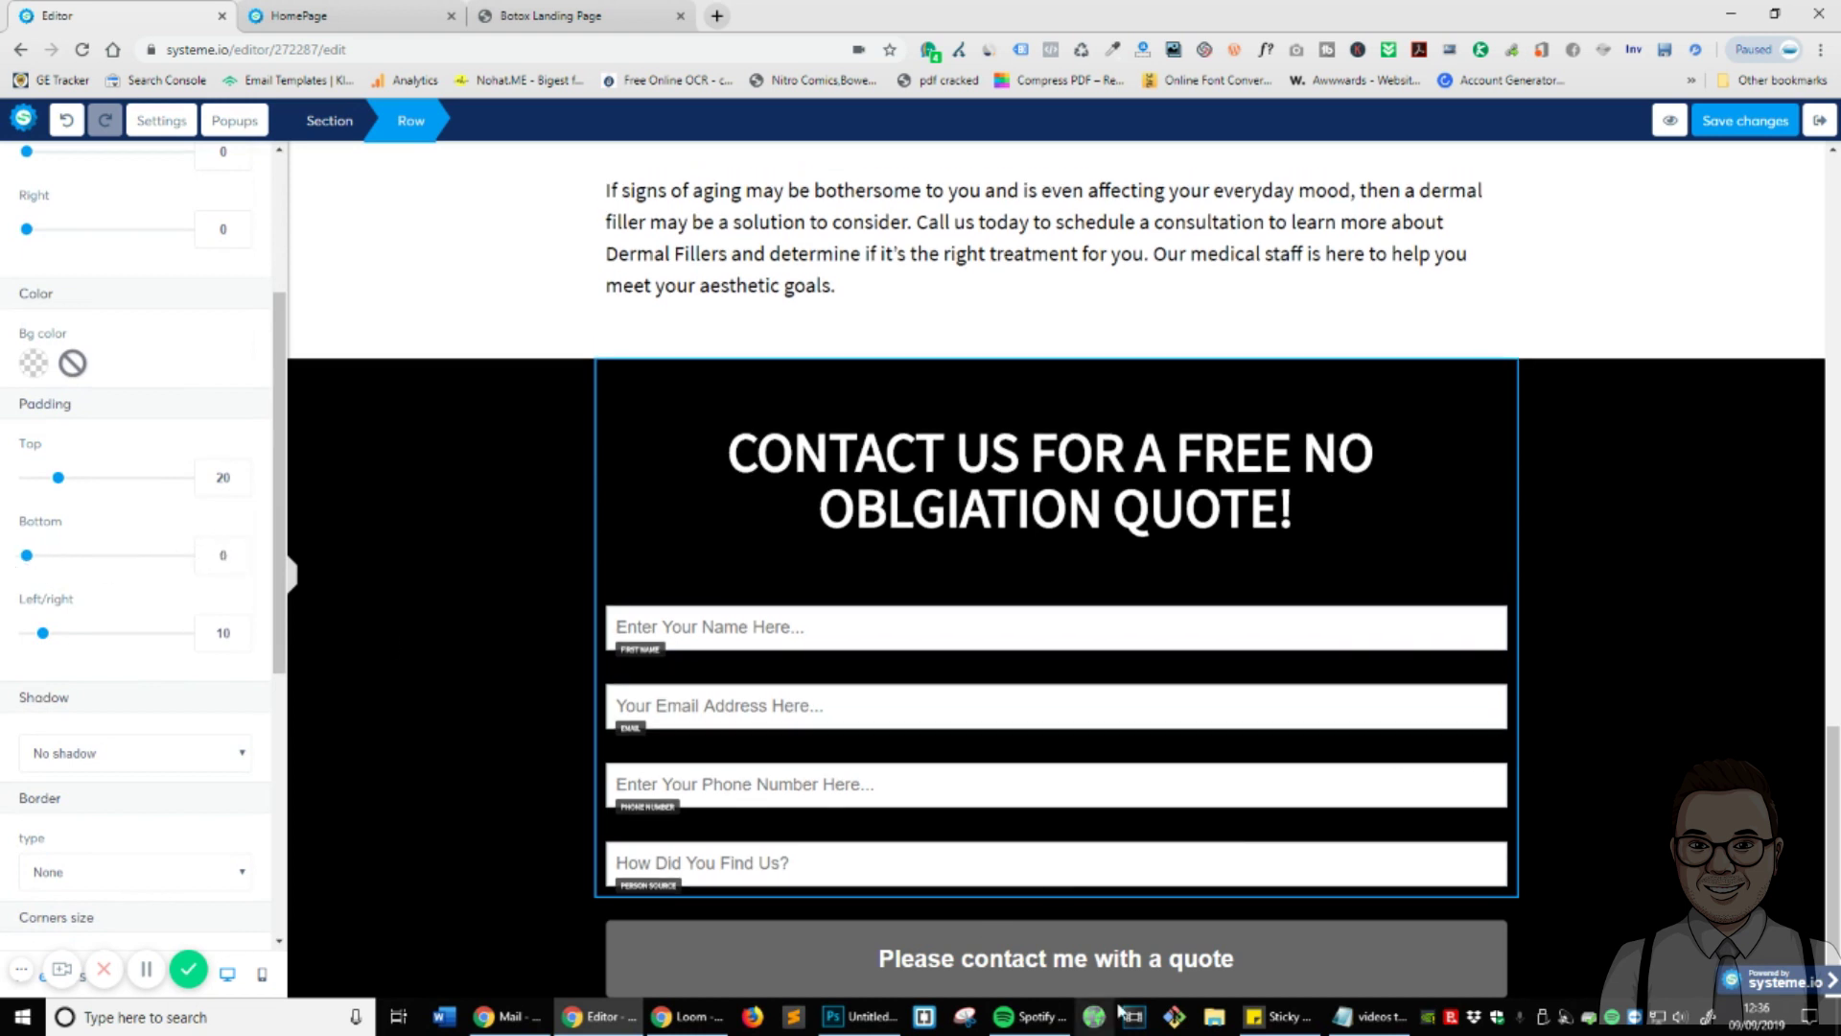
key("Escape")
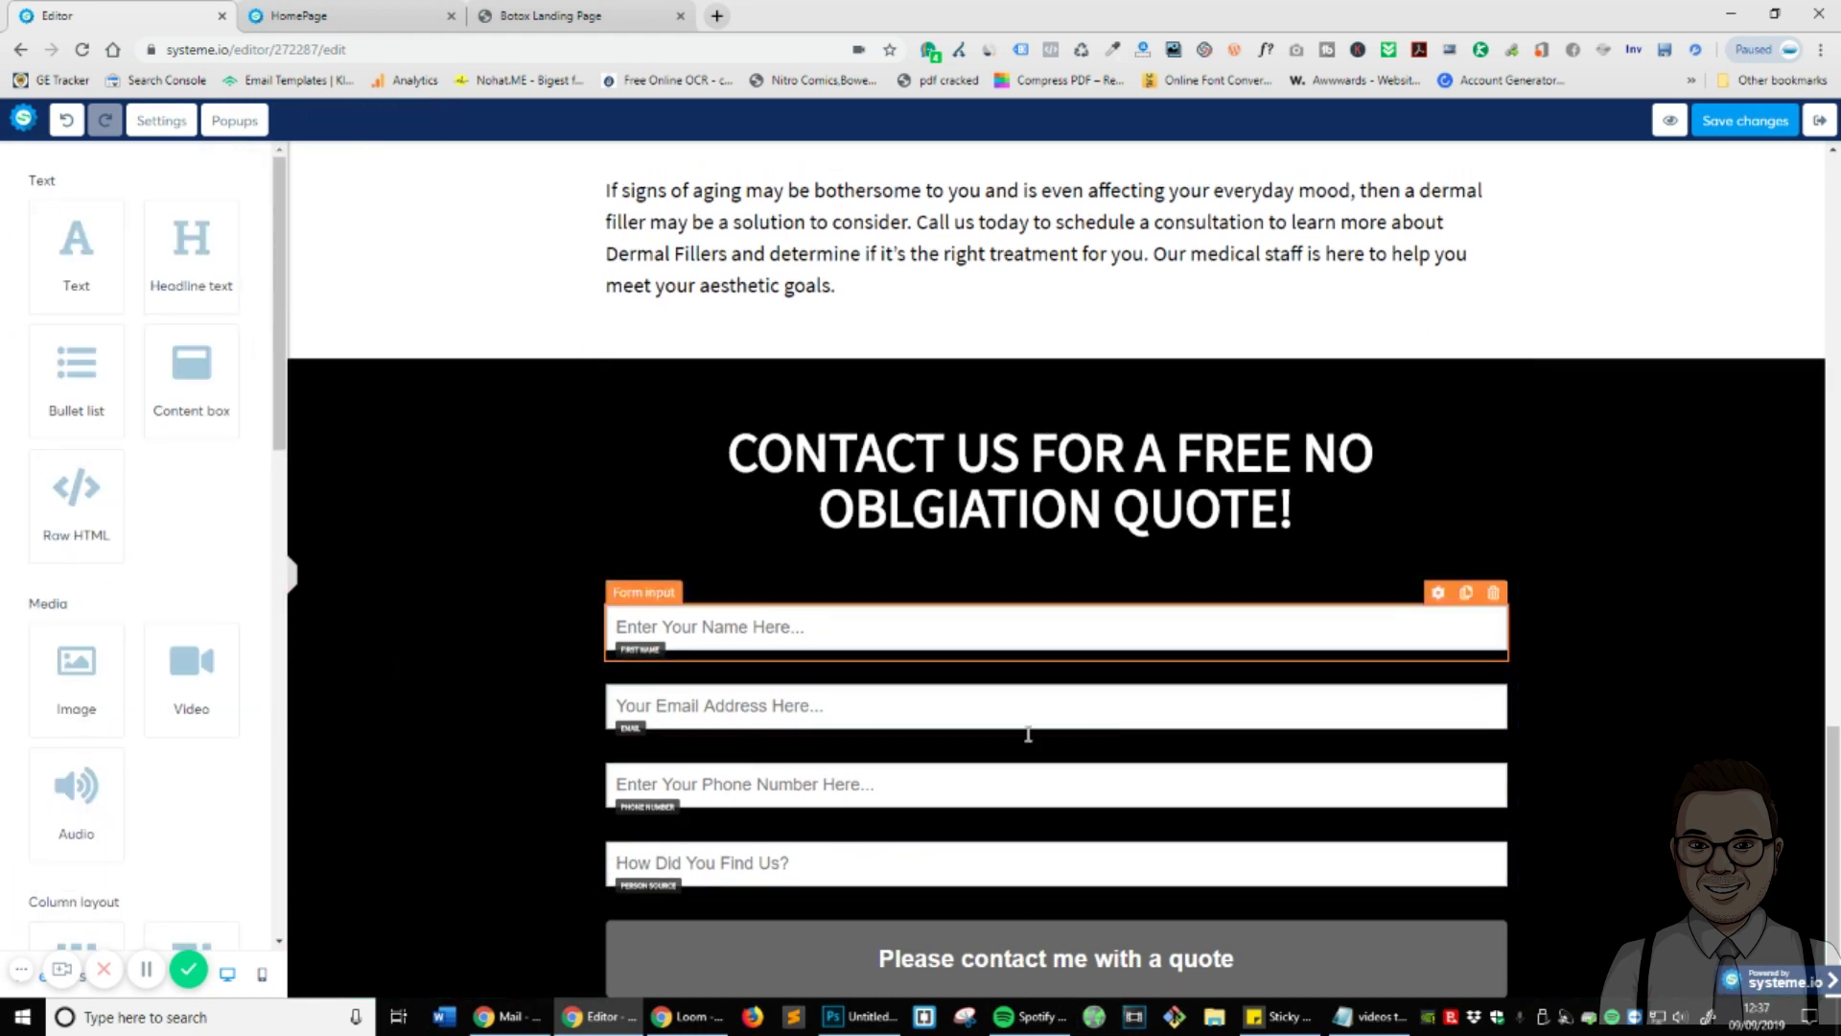
scroll(720, 646, "up", 1)
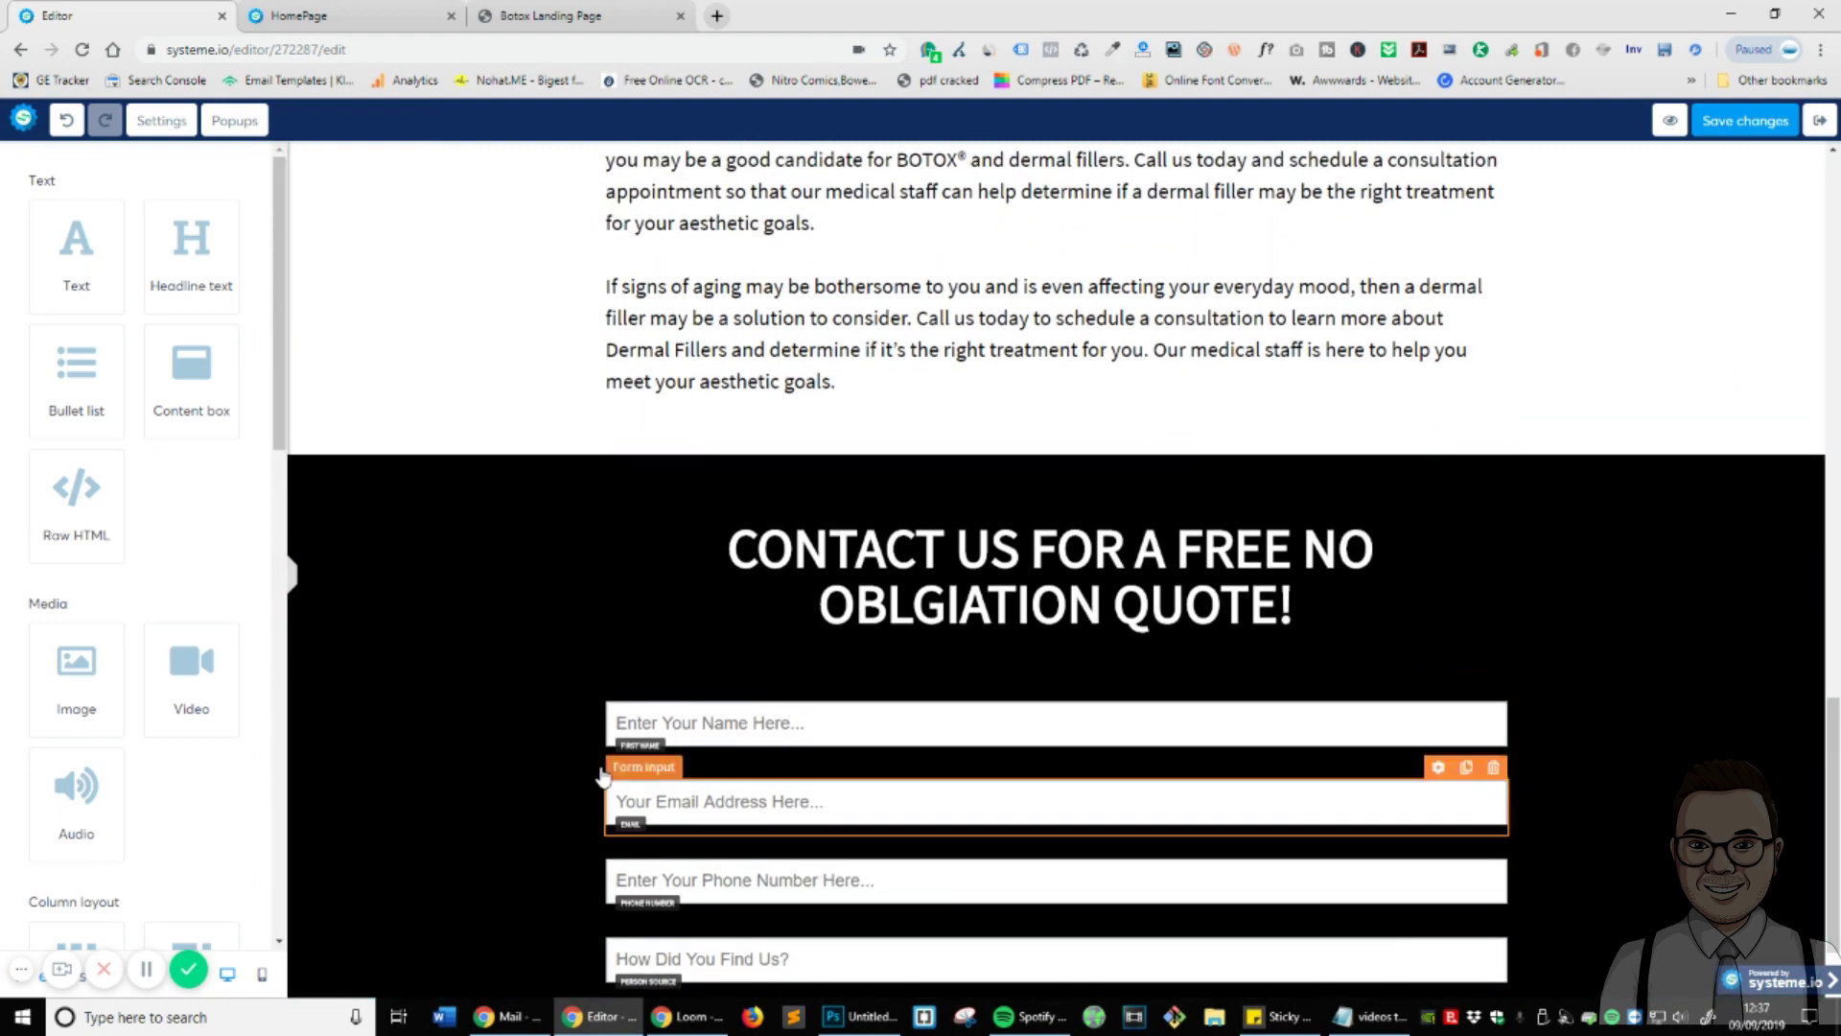
scroll(1188, 646, "up", 3)
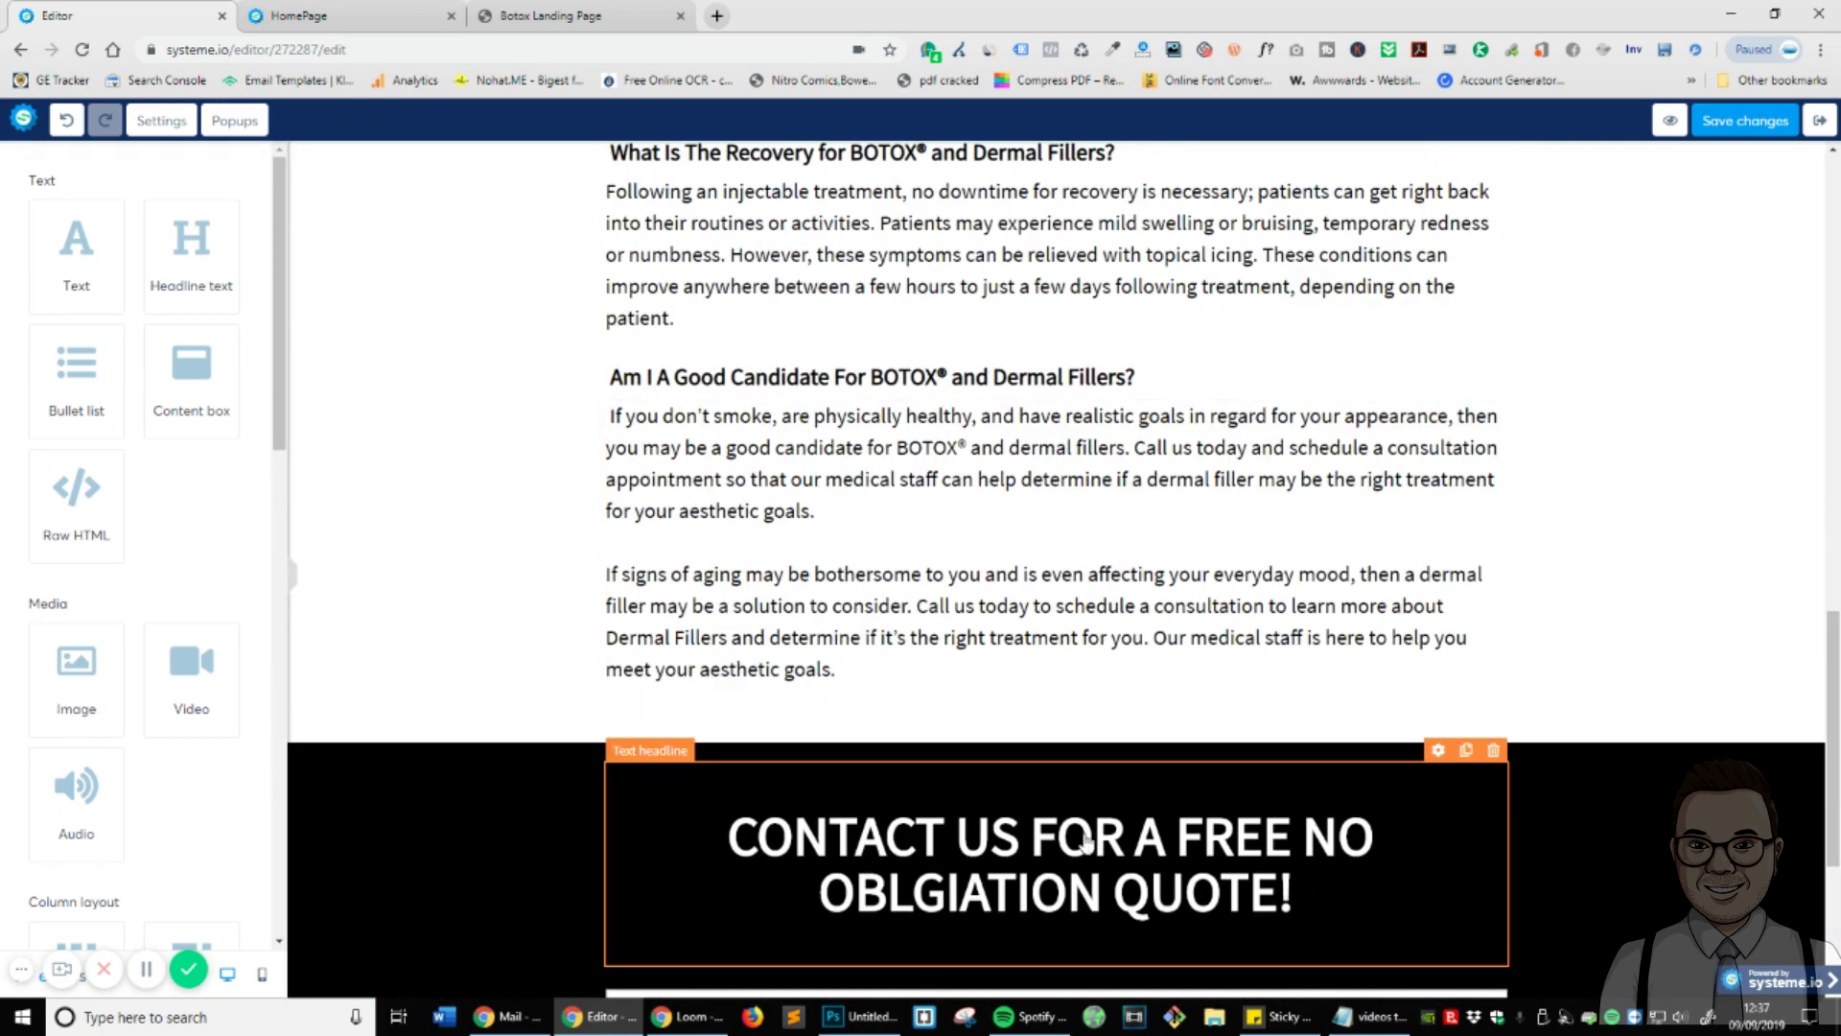
scroll(1348, 796, "down", 4)
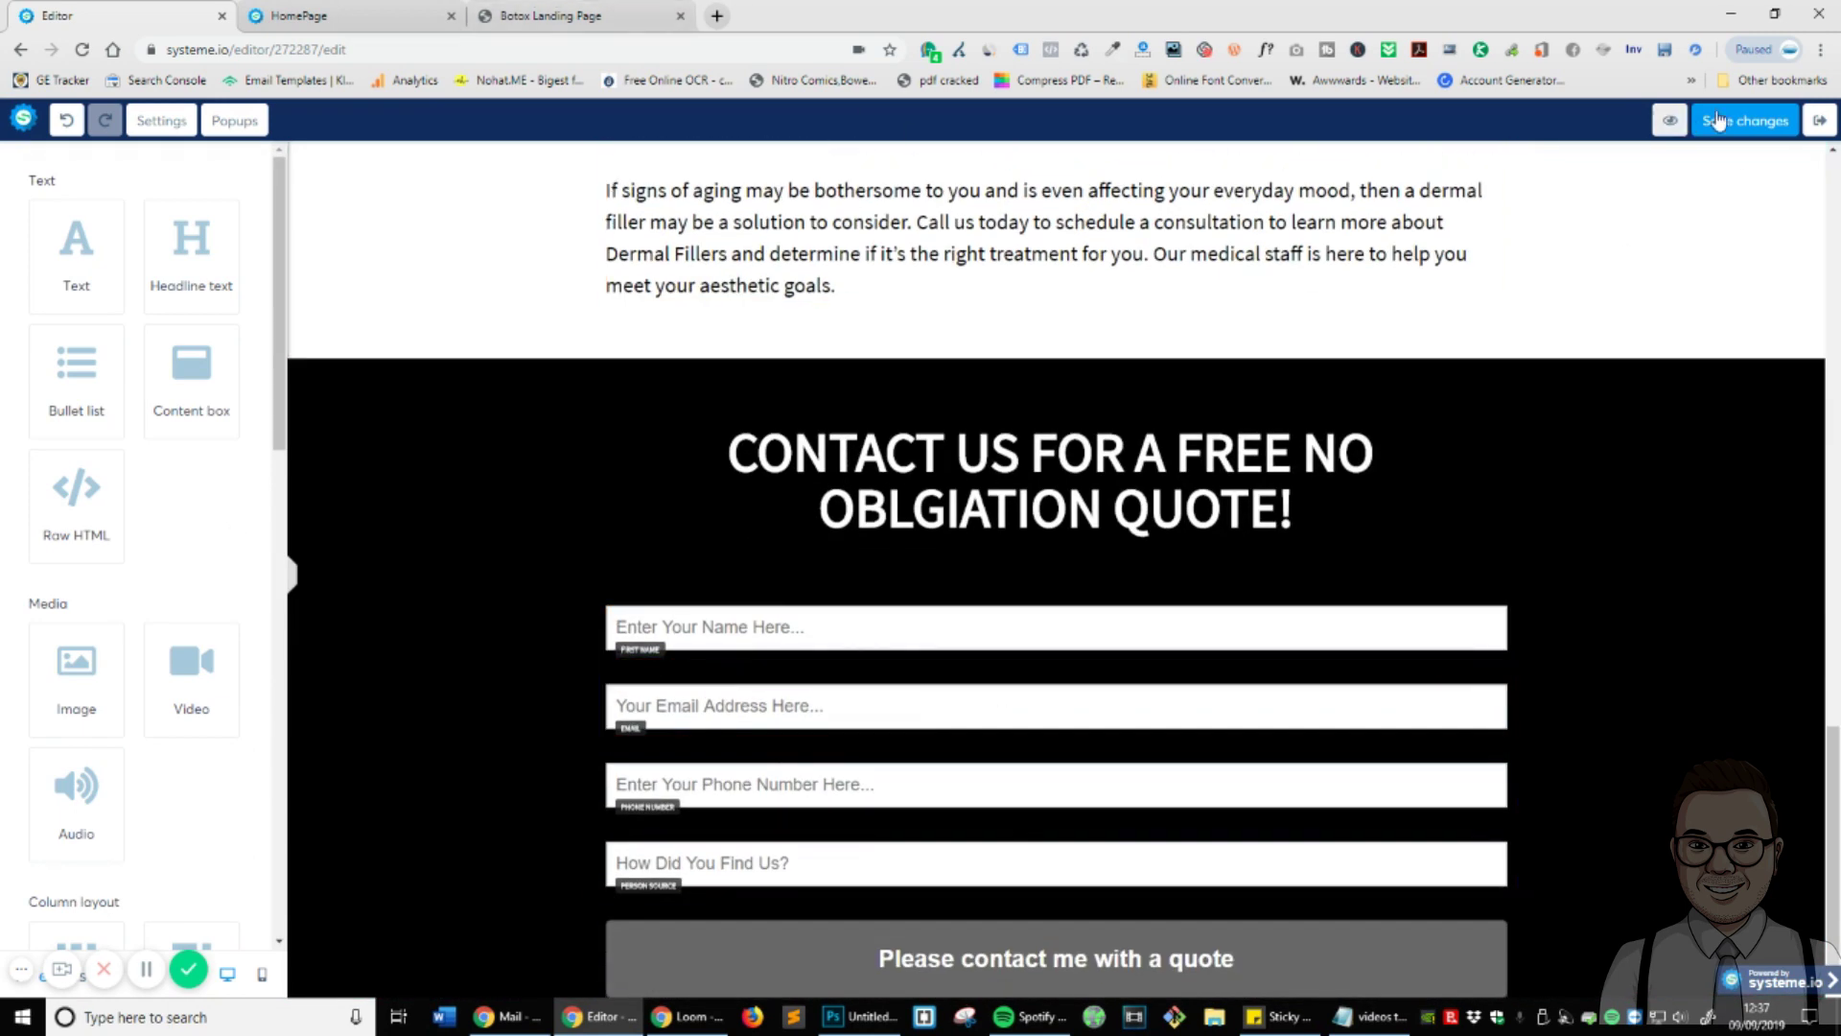
left_click(672, 10)
- Review the live page's footer Contact Info and Business Hours, then go back to the editor
scroll(1079, 748, "down", 1)
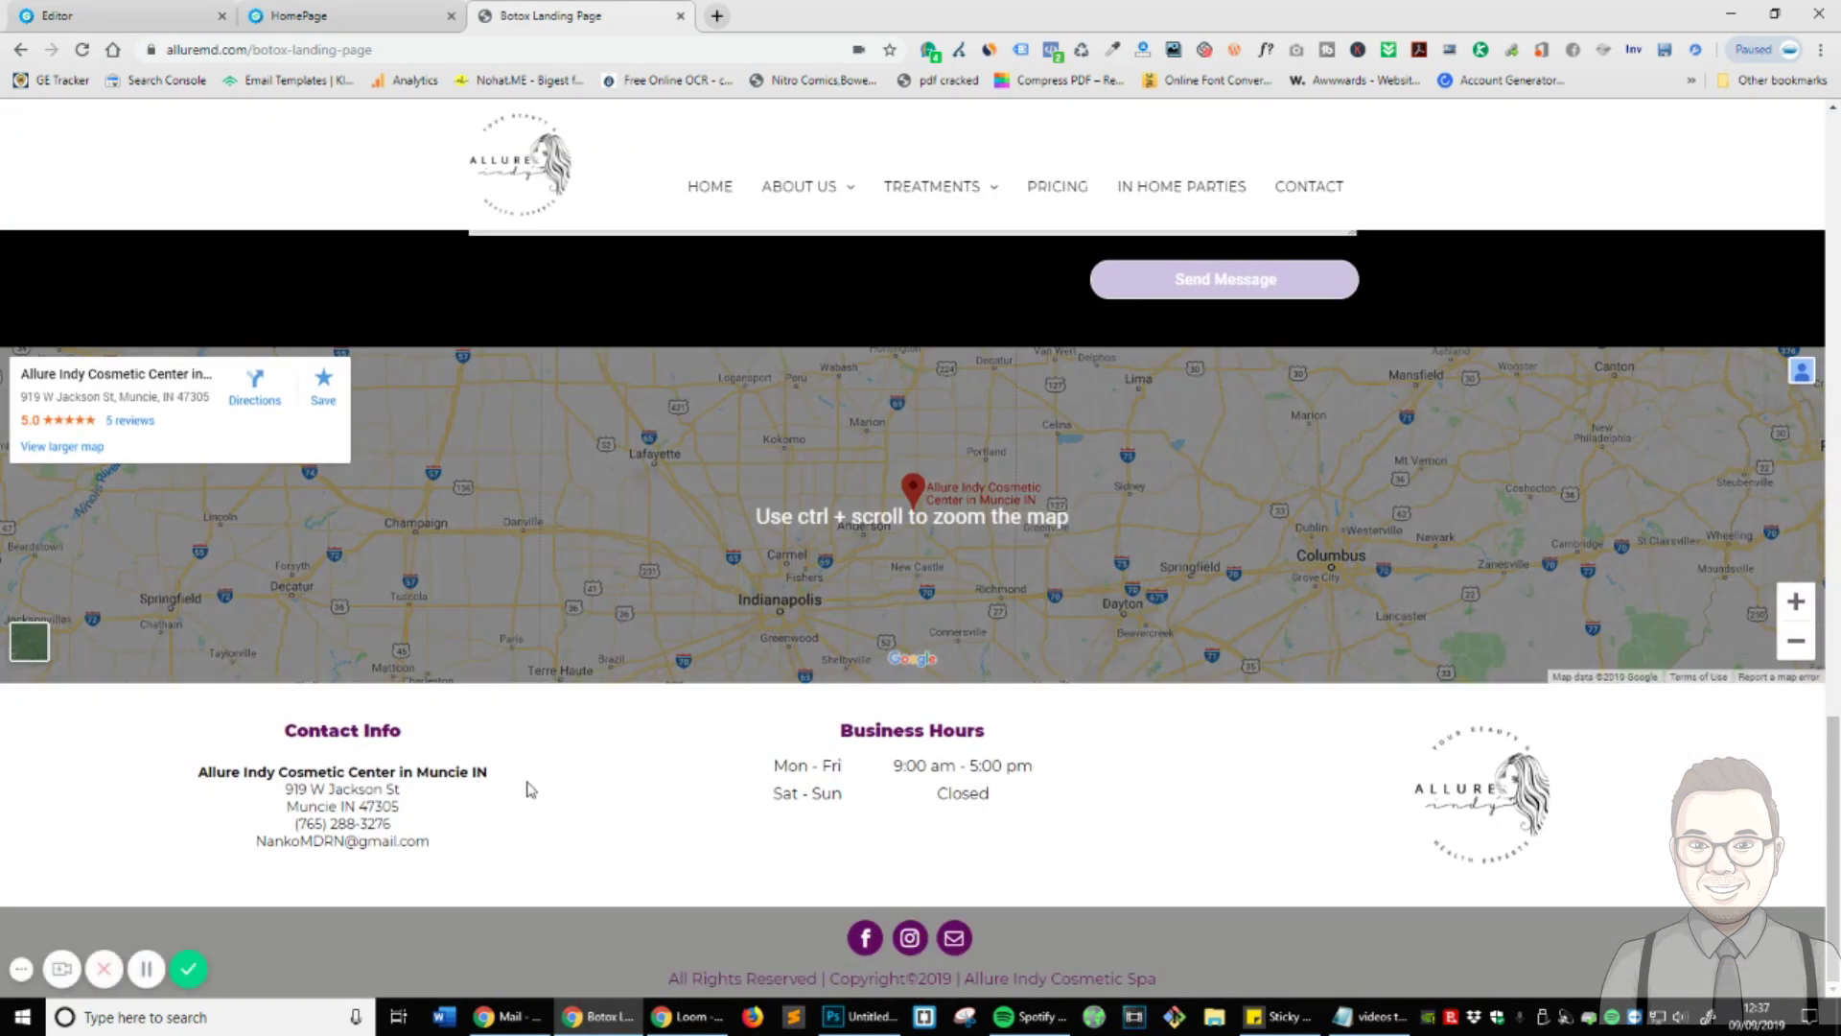
triple_click(230, 775)
left_click(1159, 813)
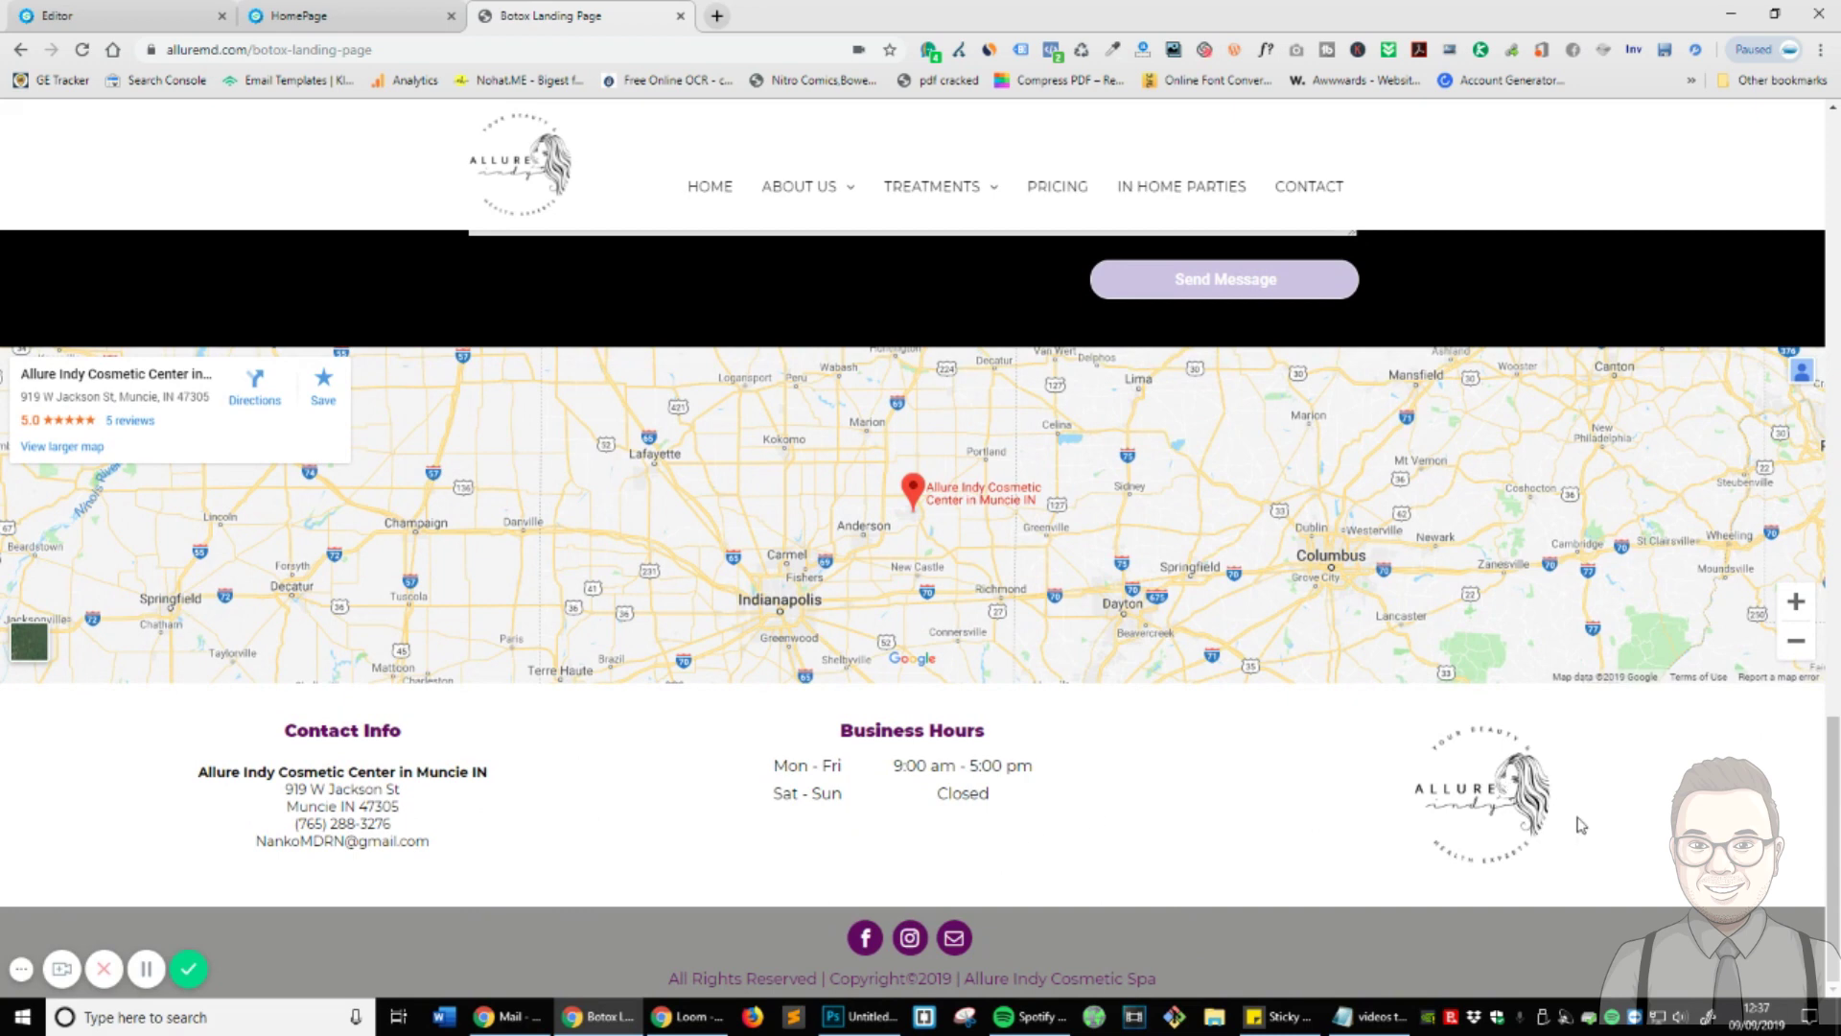
left_click(38, 12)
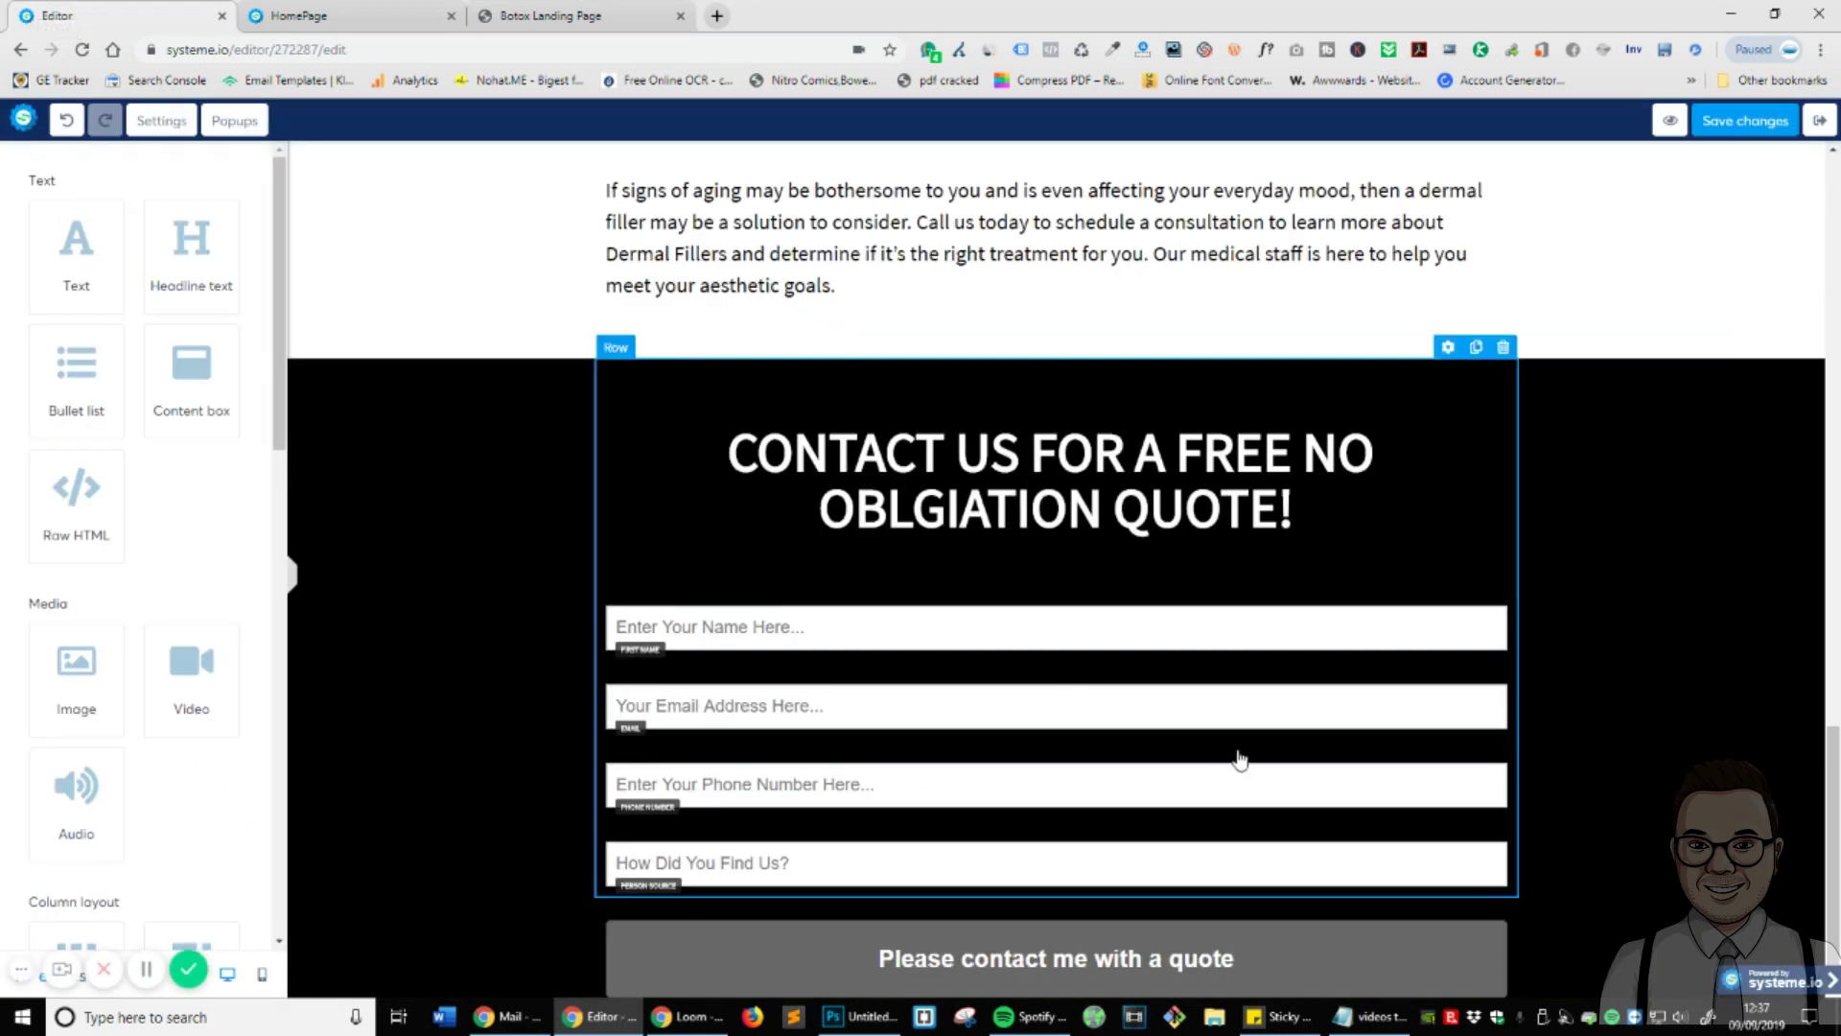
- Add a 1/3-1/3-1/3 row below the contact form, keeping the quote button under the form fields
scroll(189, 596, "down", 6)
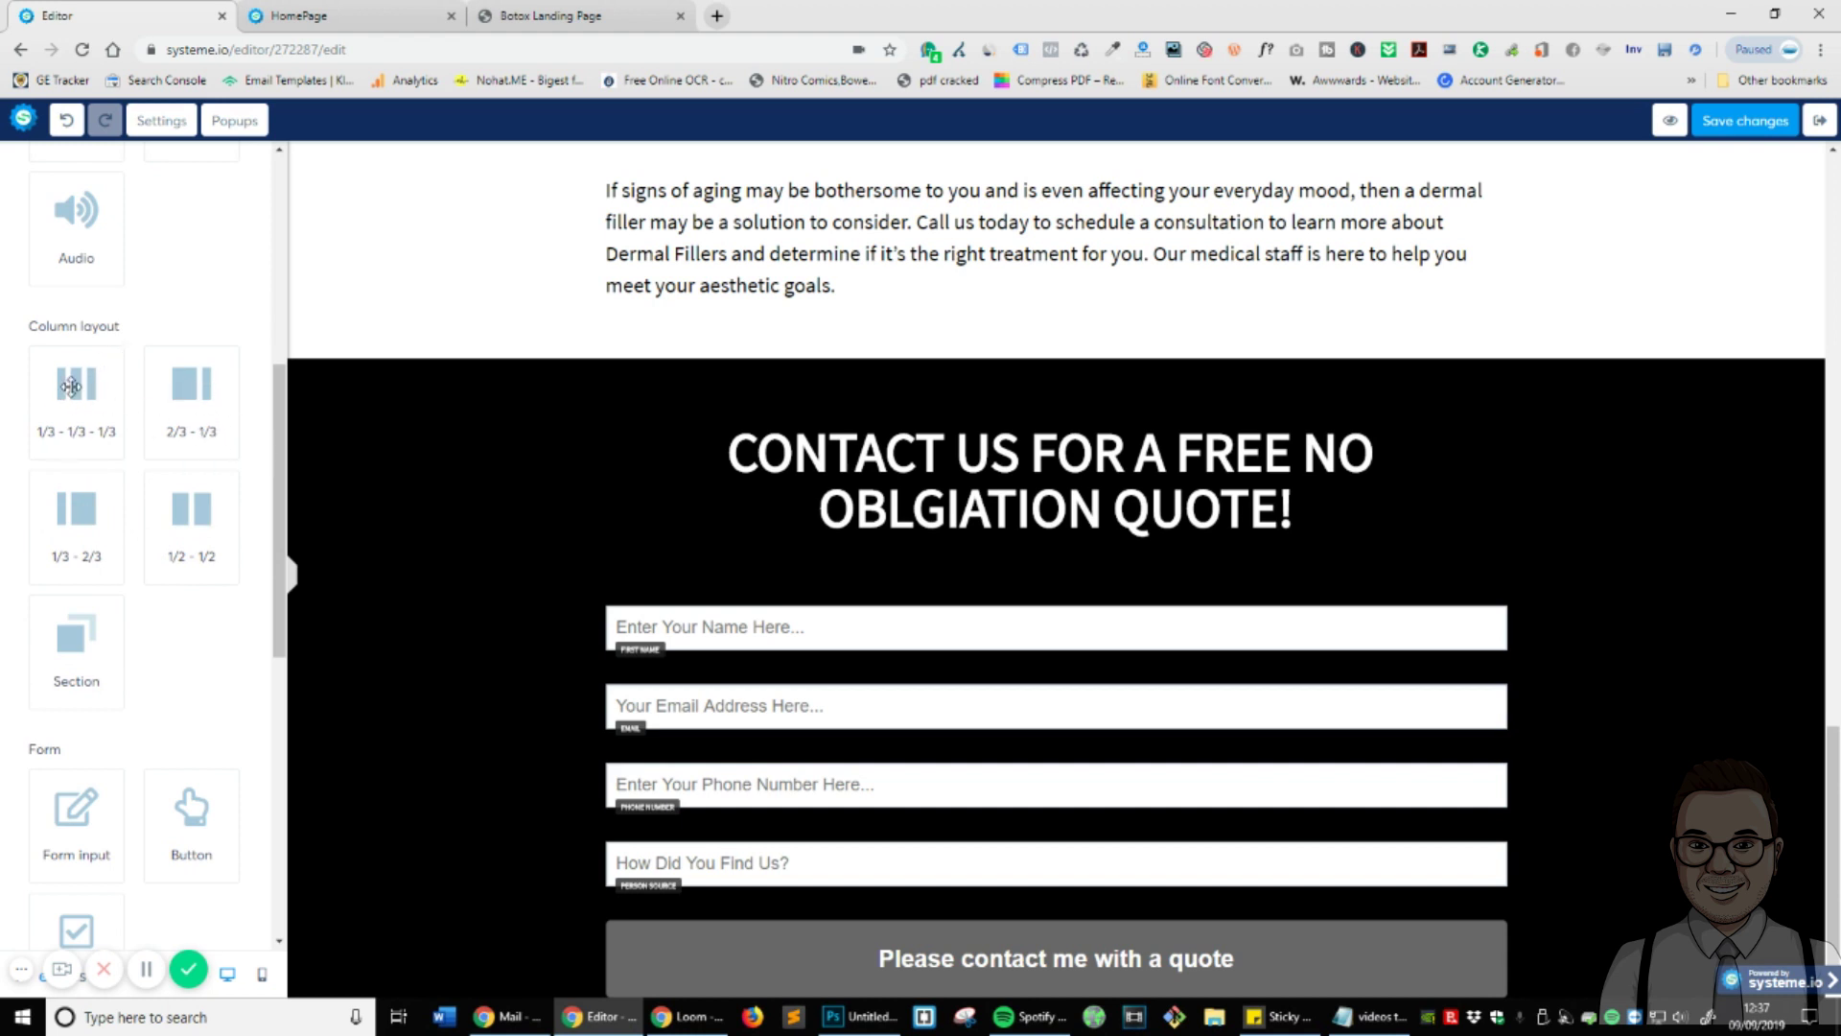
left_click_drag(50, 399, 1032, 985)
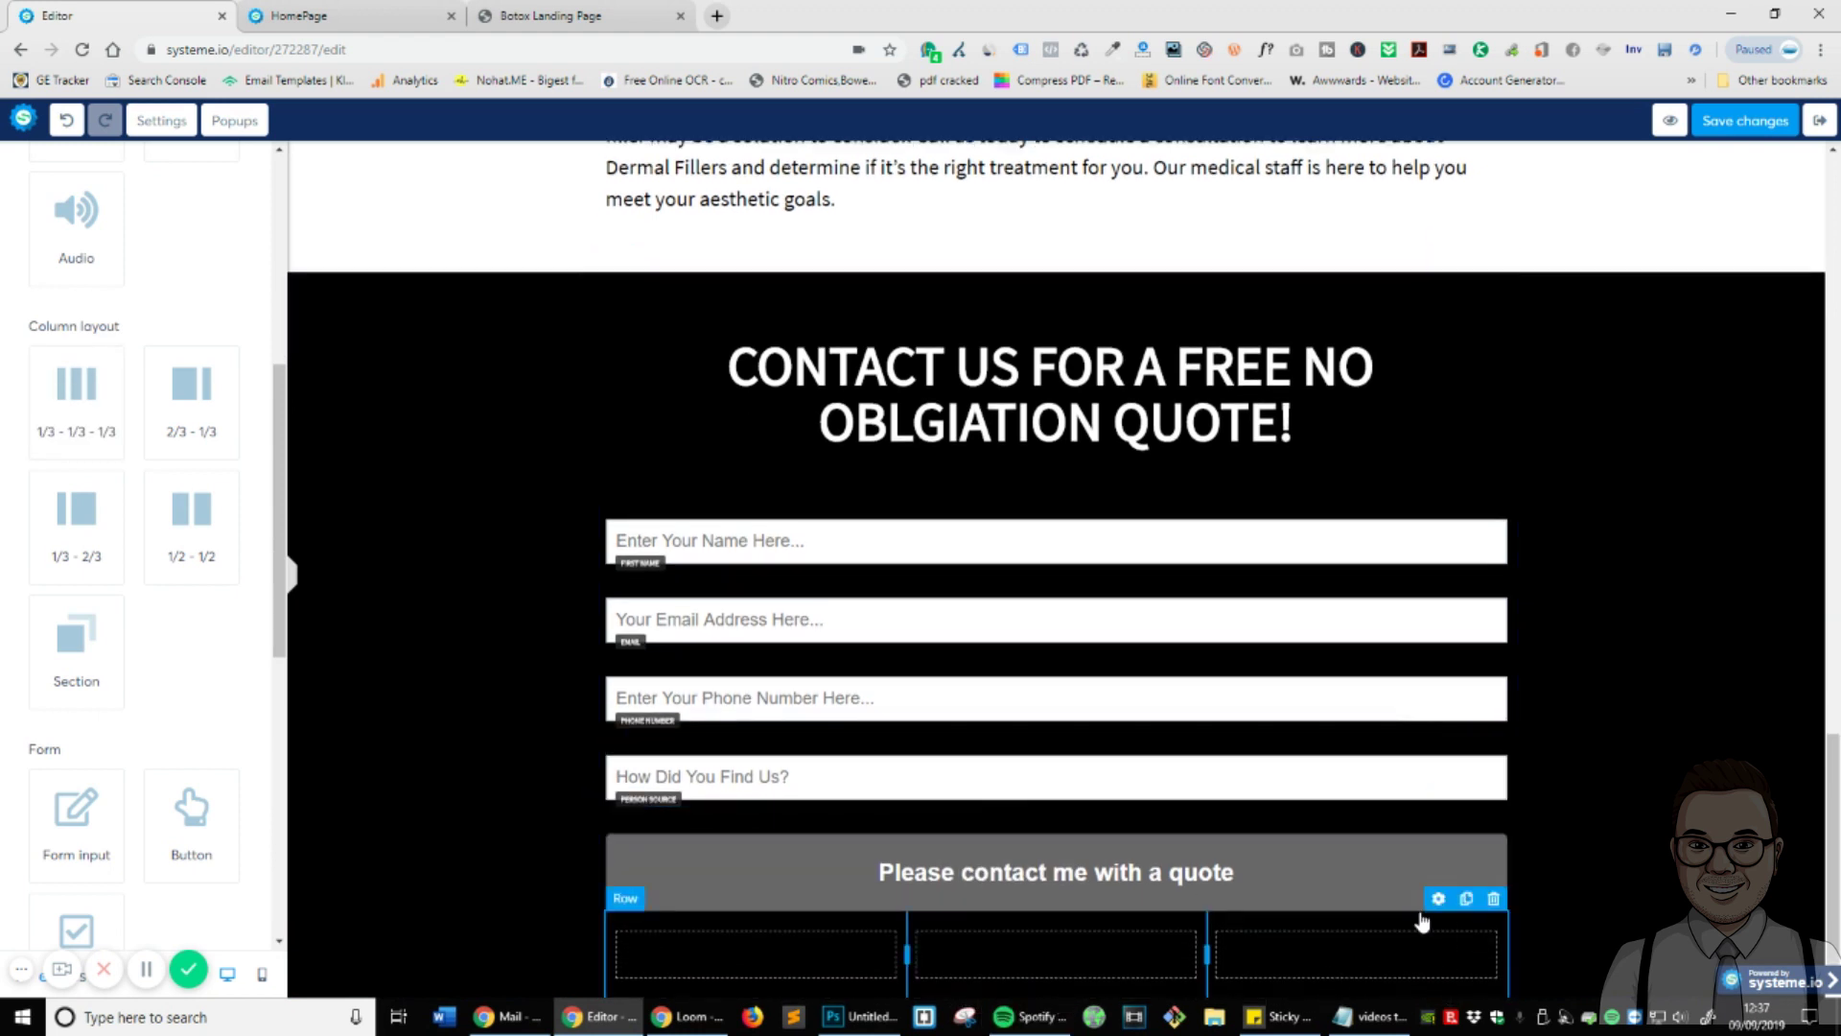
left_click_drag(1442, 907, 1456, 1002)
left_click_drag(1438, 899, 1501, 993)
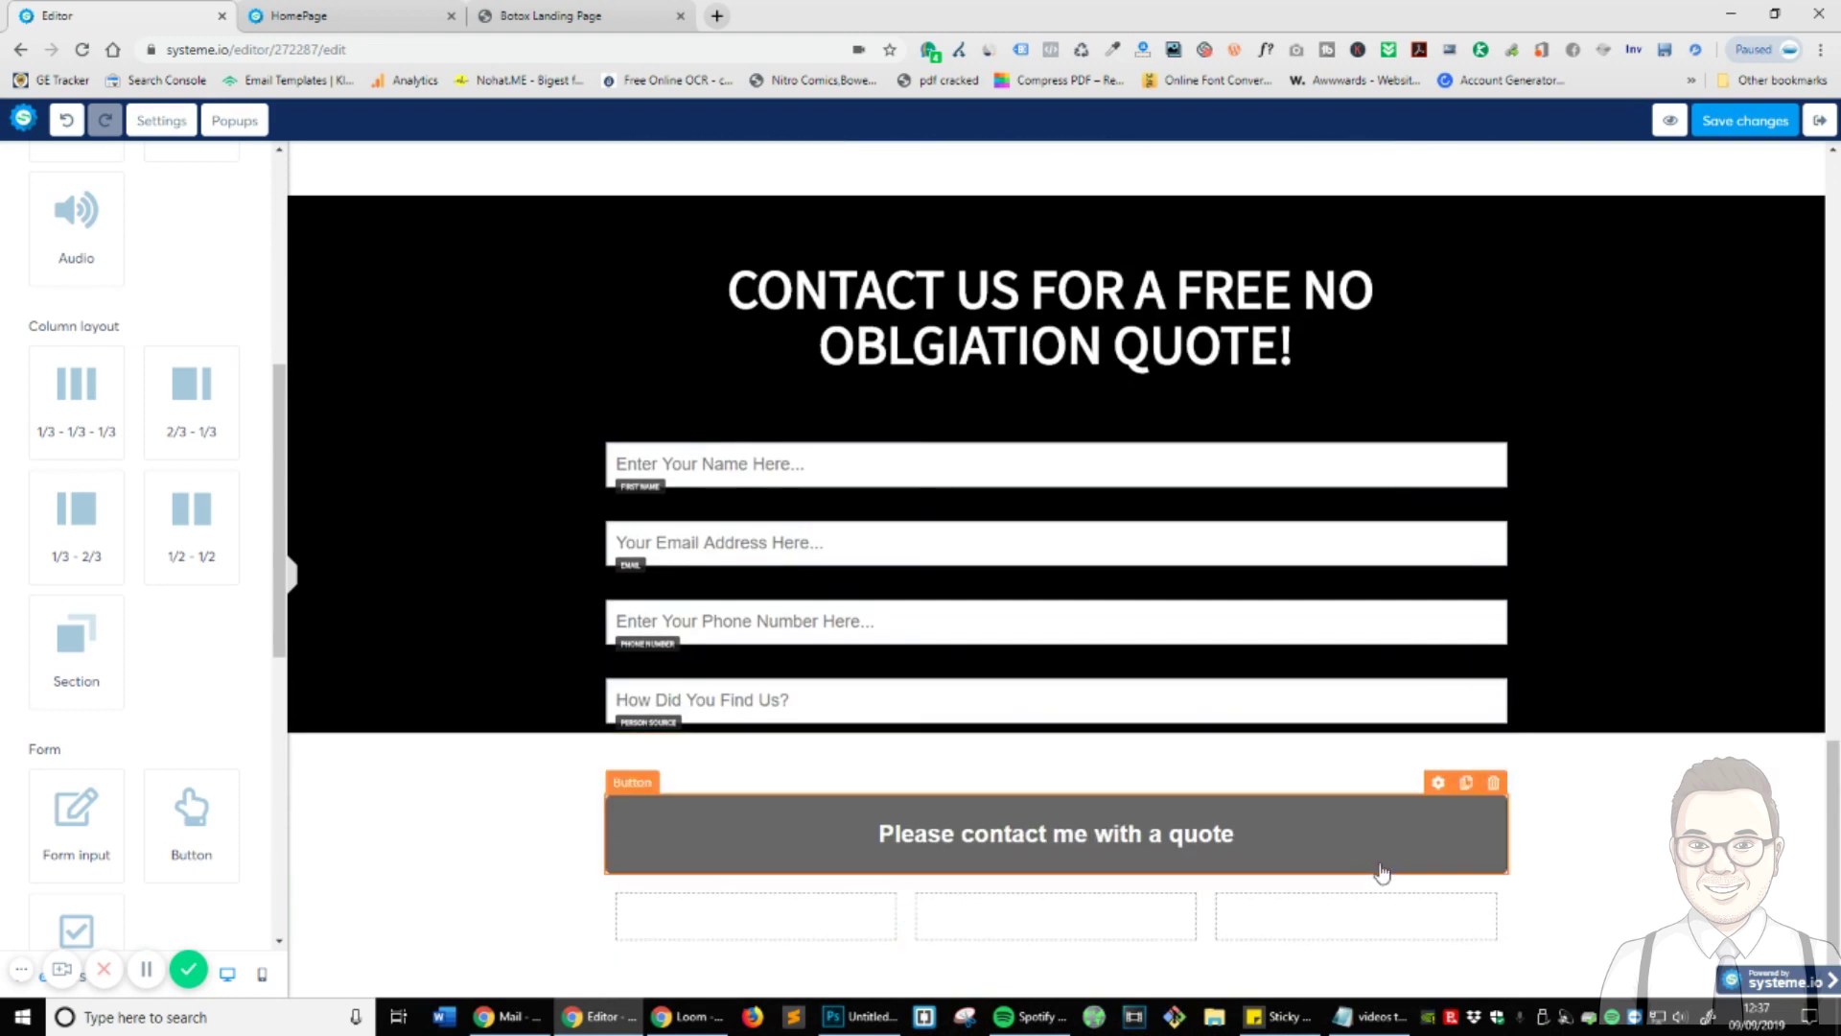
left_click_drag(1417, 814, 1266, 678)
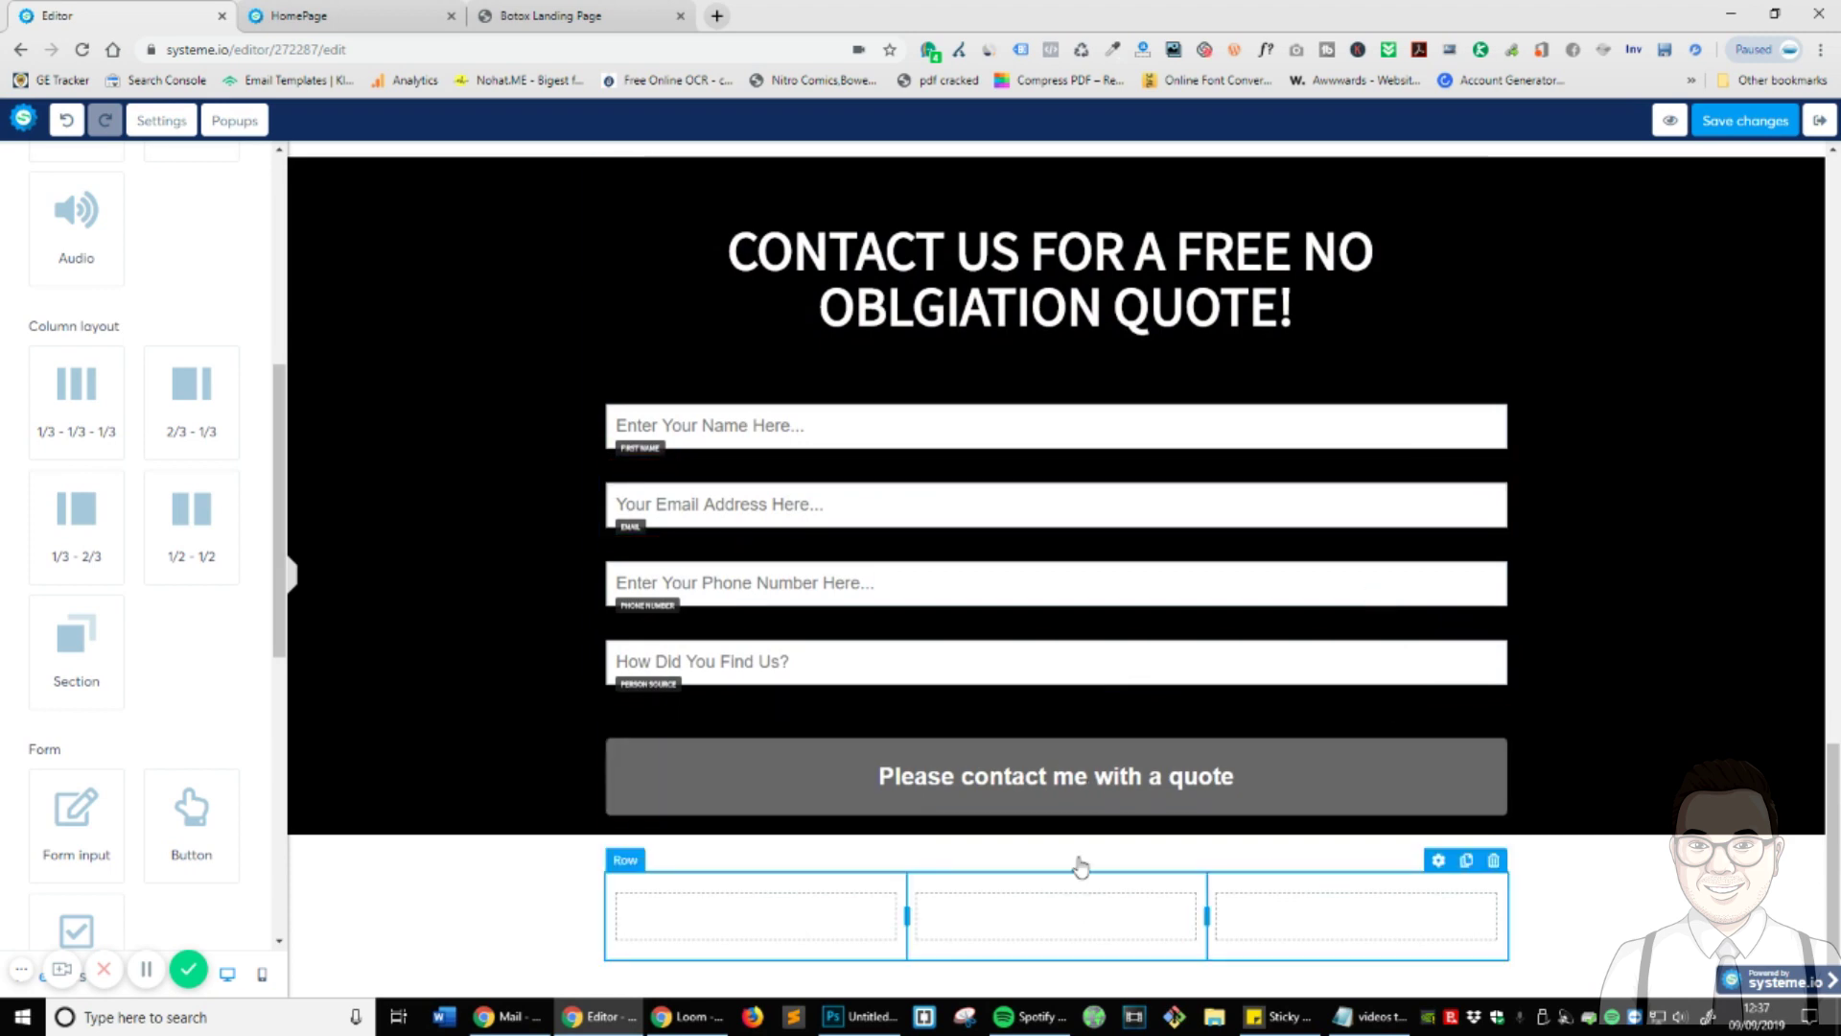
scroll(776, 785, "up", 5)
scroll(777, 785, "up", 2)
scroll(834, 834, "down", 8)
left_click(297, 15)
left_click(552, 16)
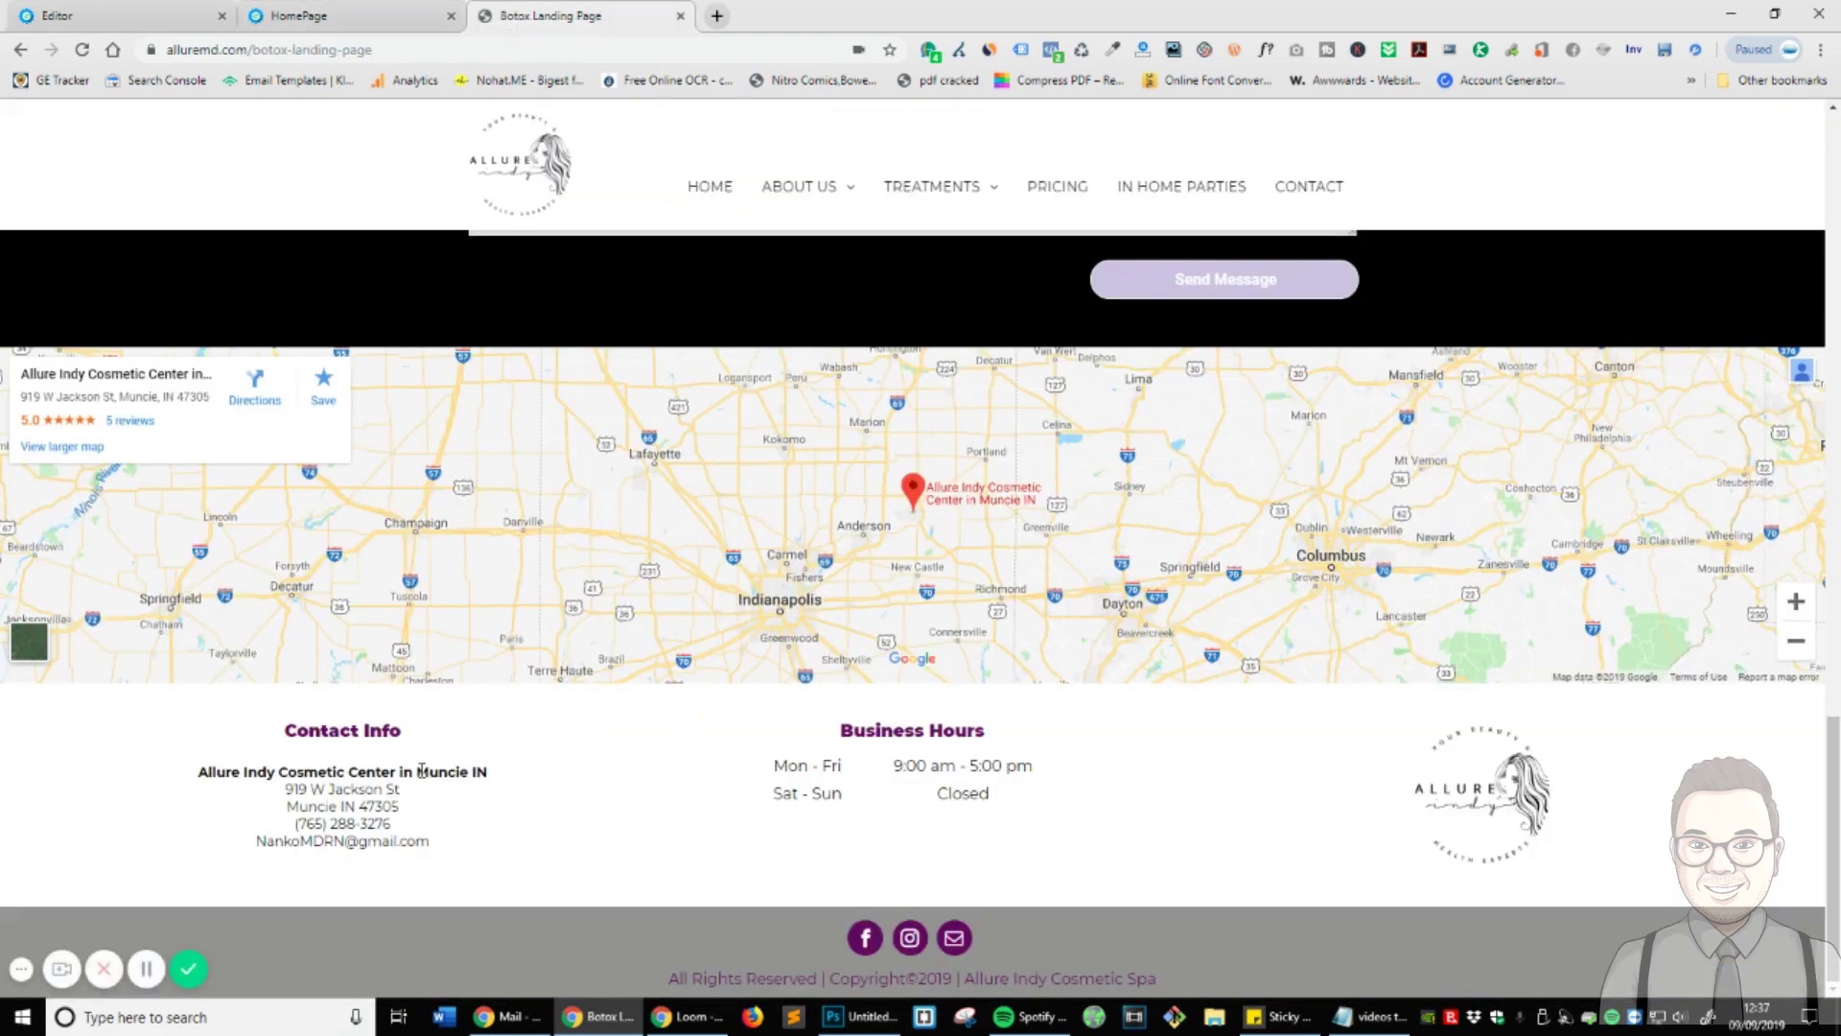
double_click(786, 793)
left_click(523, 834)
left_click(41, 12)
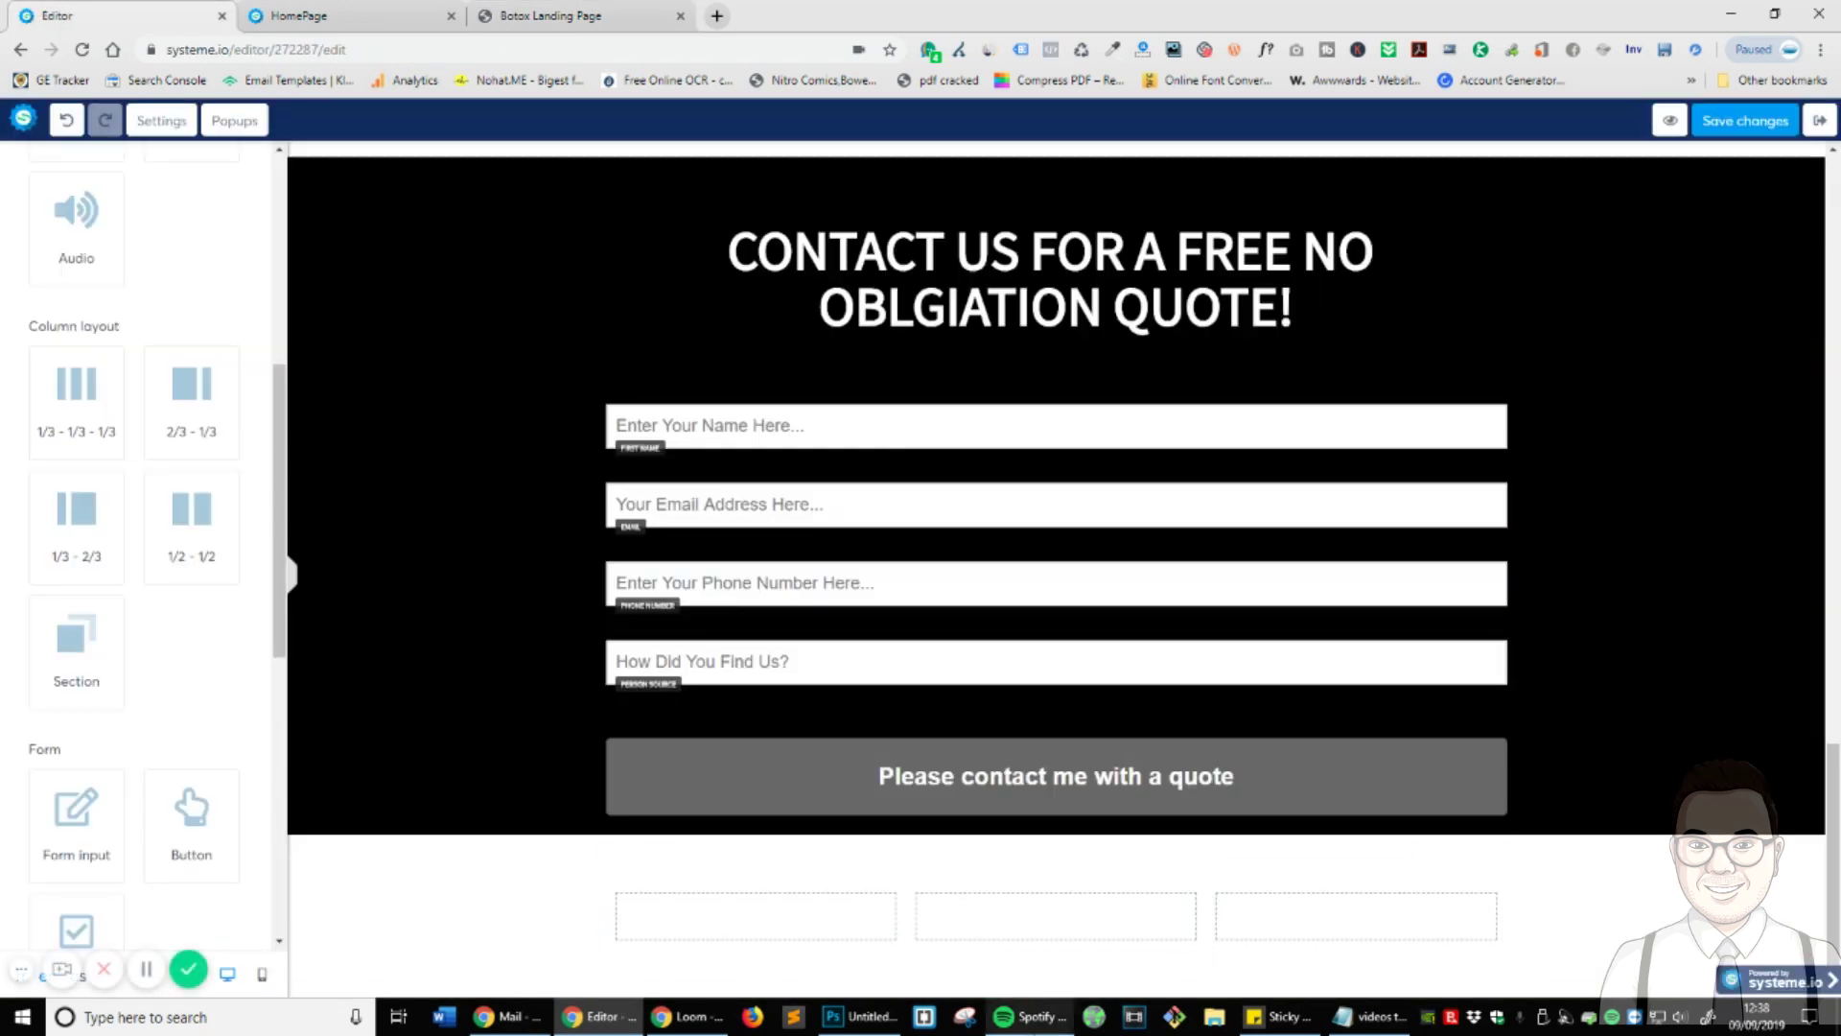
- Duplicate the 'Am I A Good Candidate For BOTOX® and Dermal Fillers?' headline into the row's first column
left_click(1439, 861)
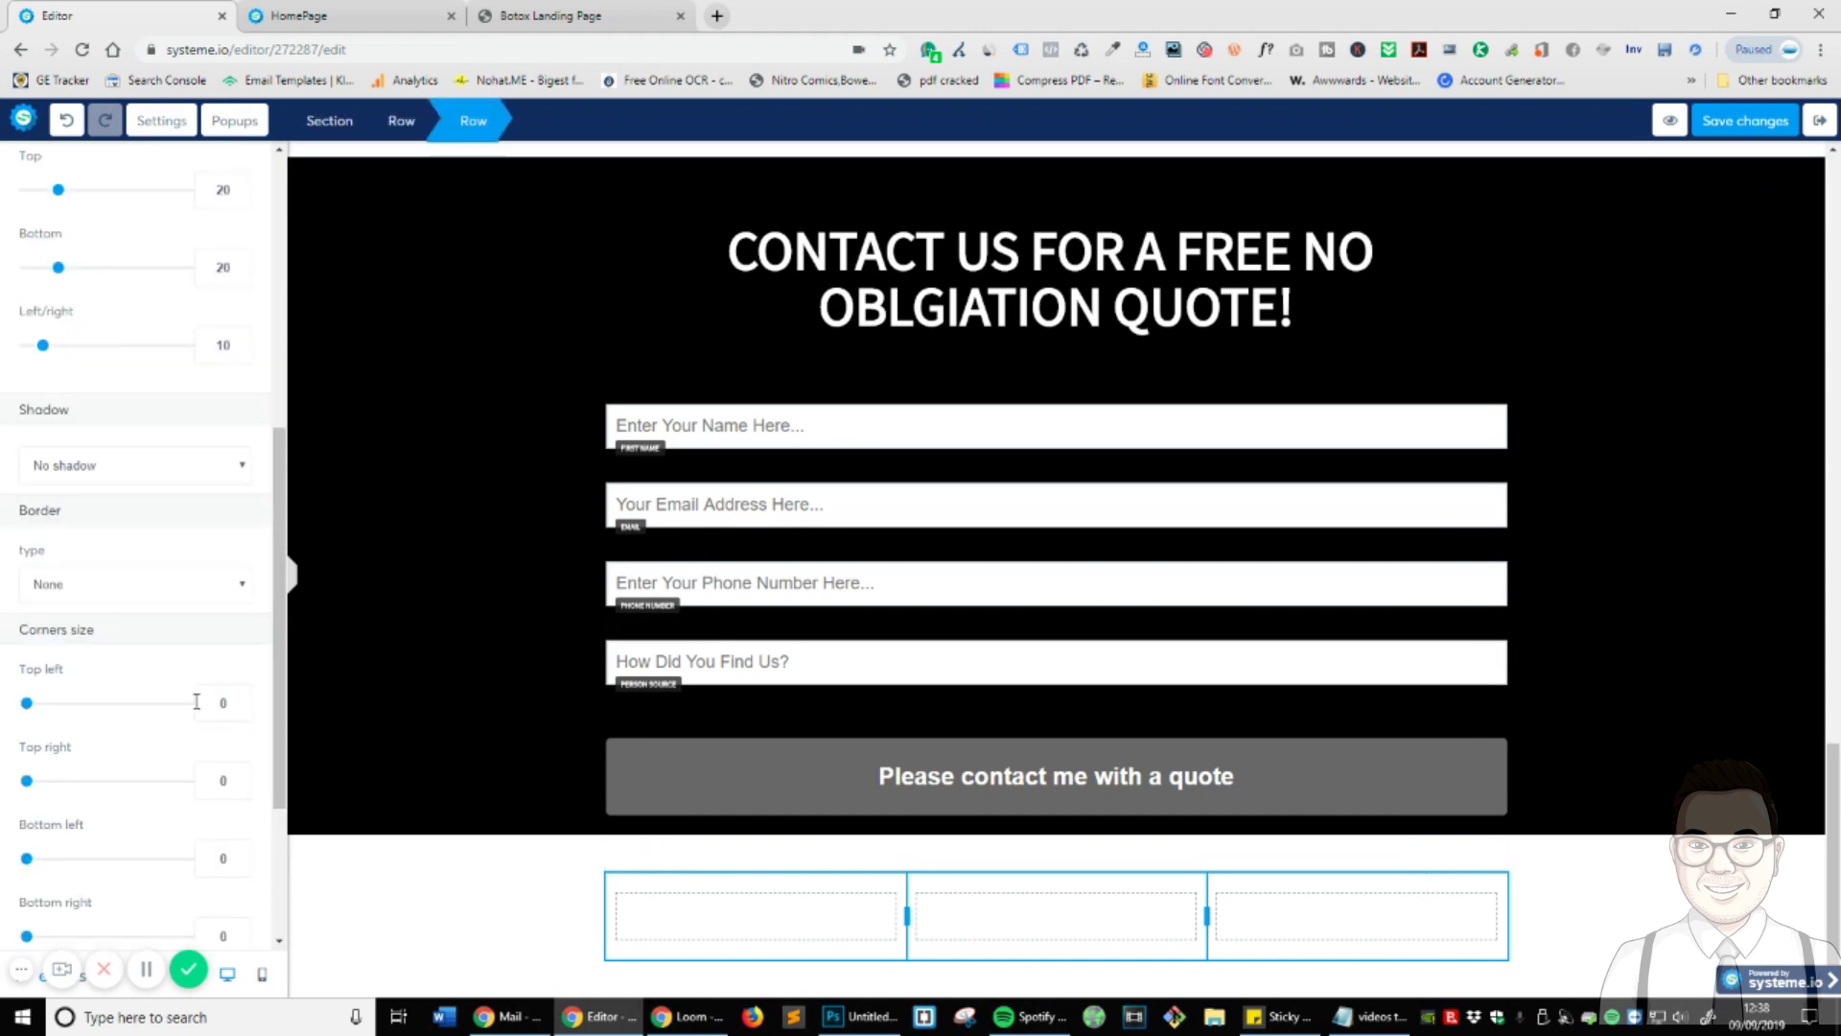
scroll(1596, 506, "up", 13)
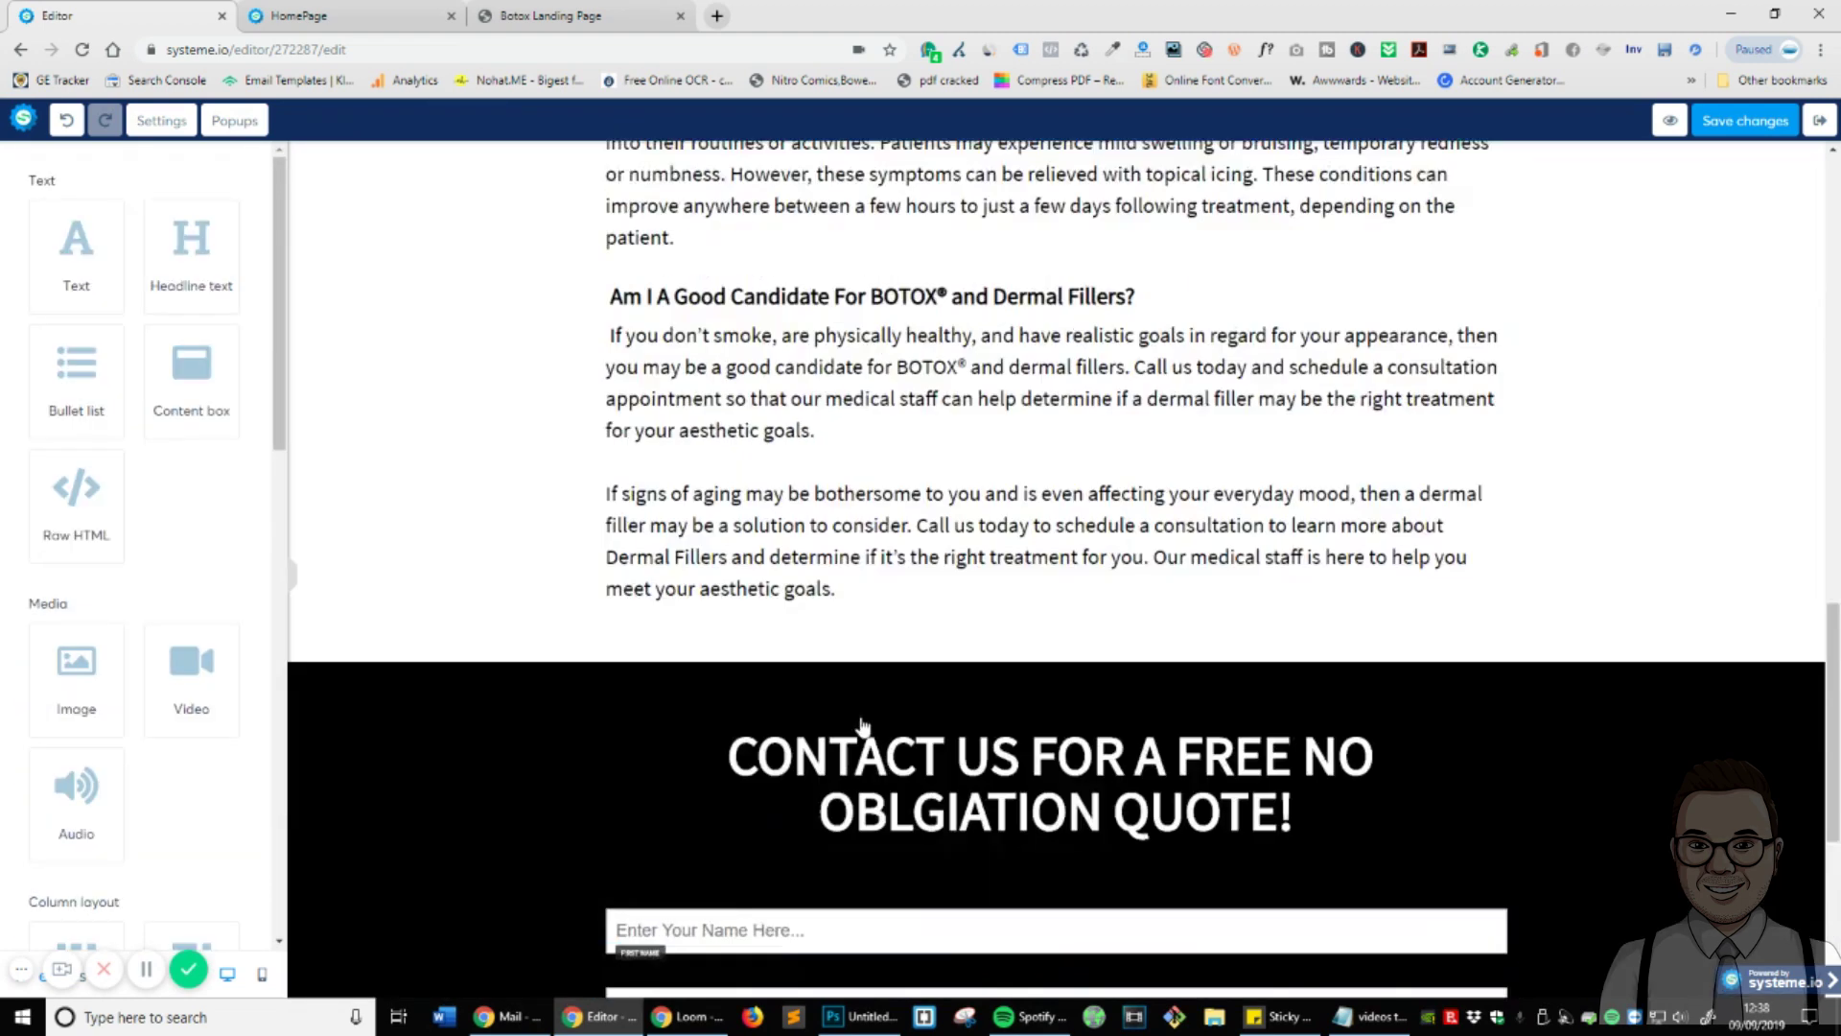
scroll(1384, 384, "down", 7)
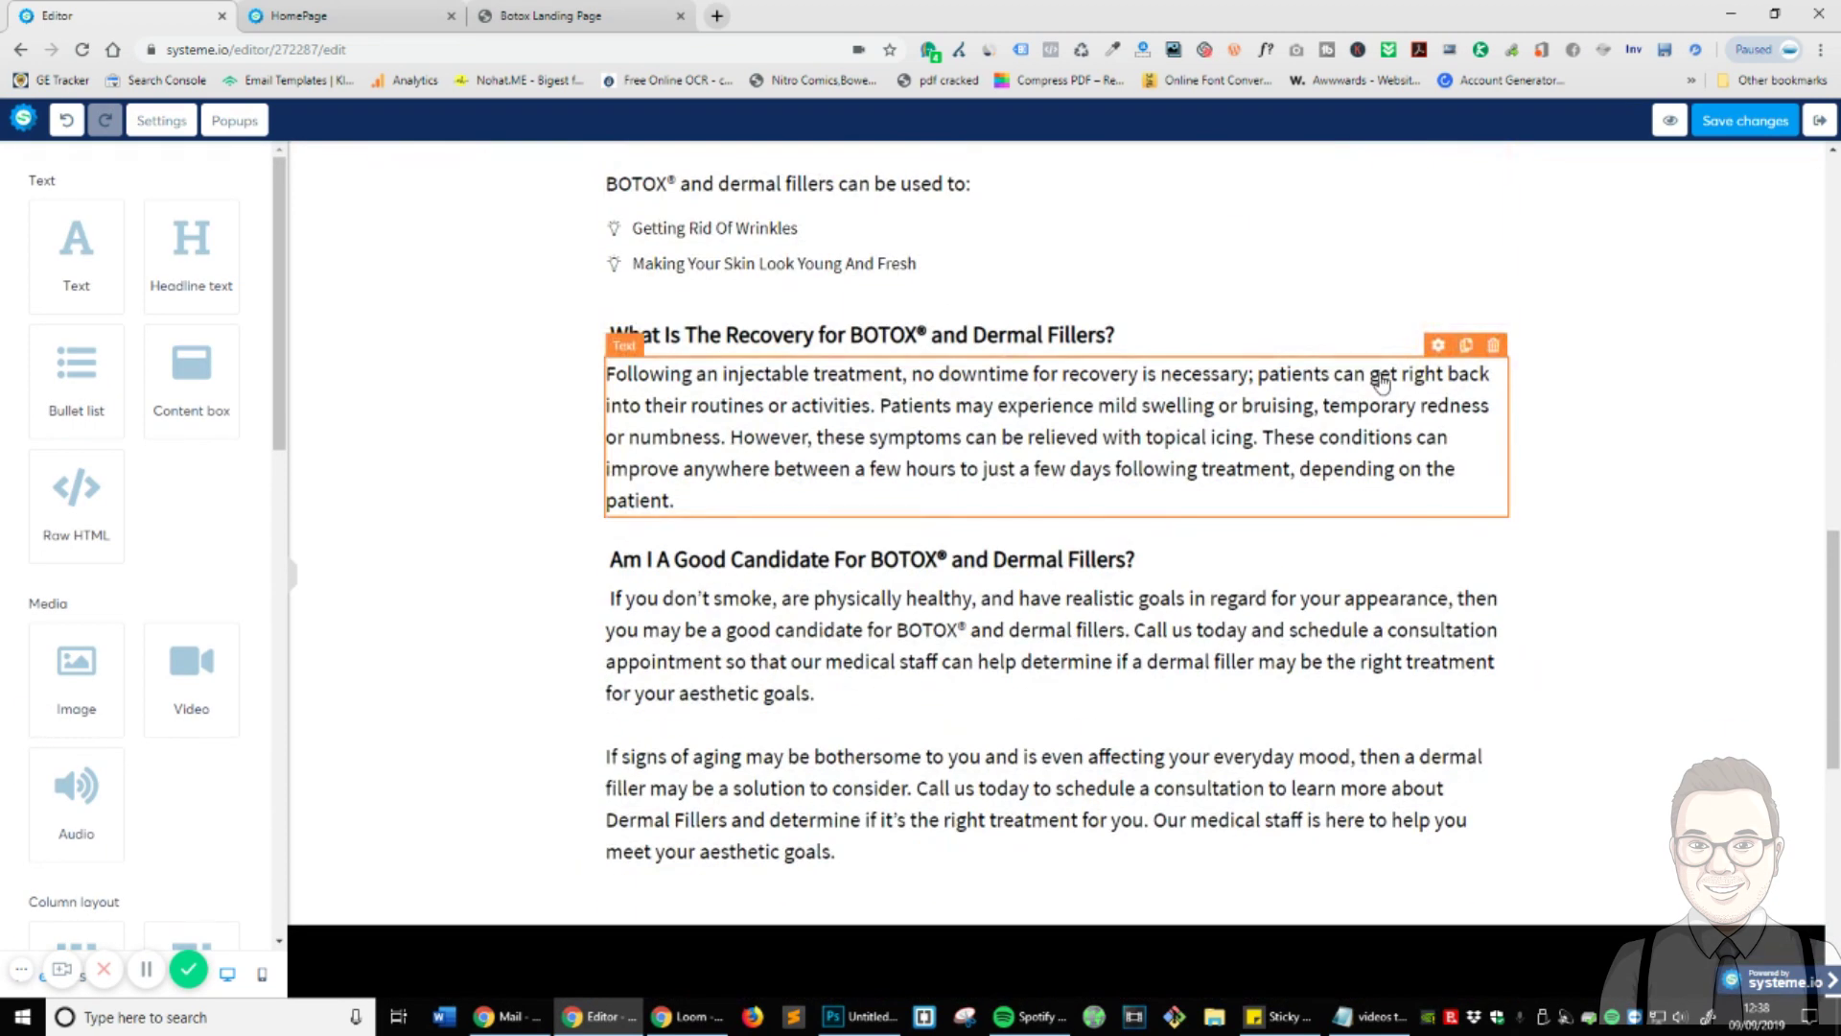
left_click(1466, 217)
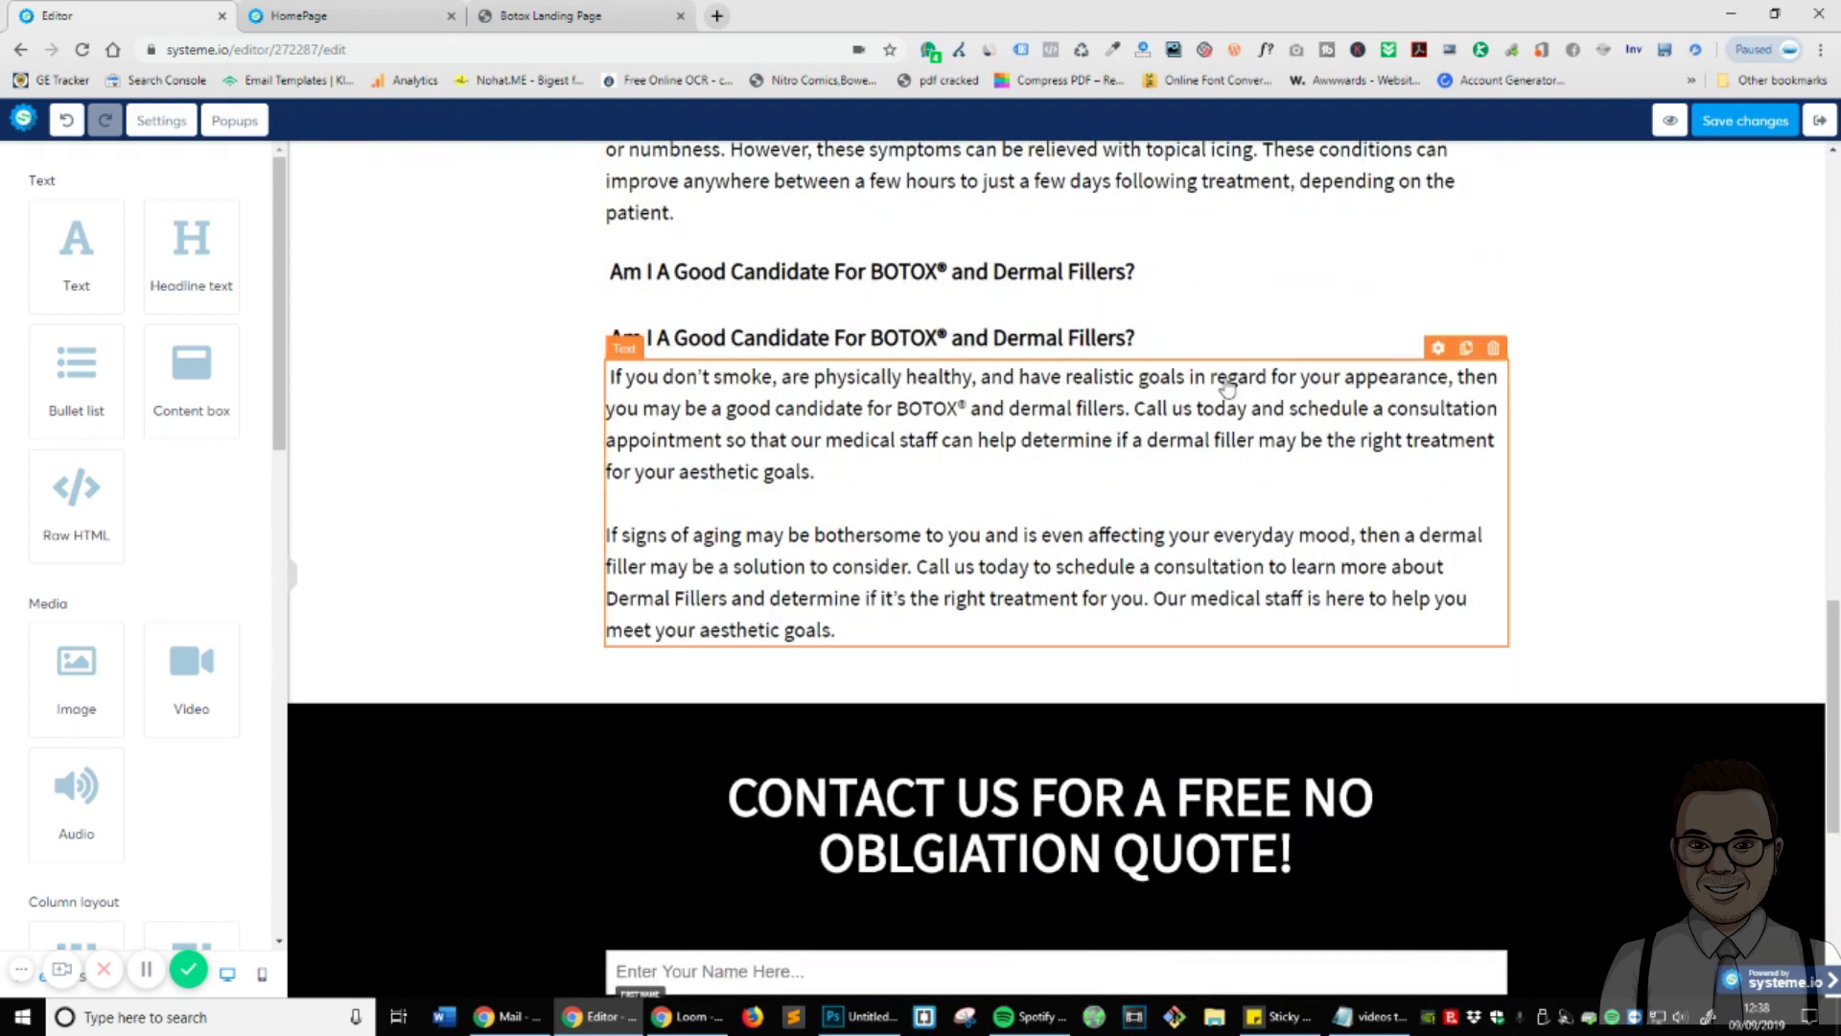
scroll(1448, 269, "down", 5)
scroll(1443, 273, "up", 4)
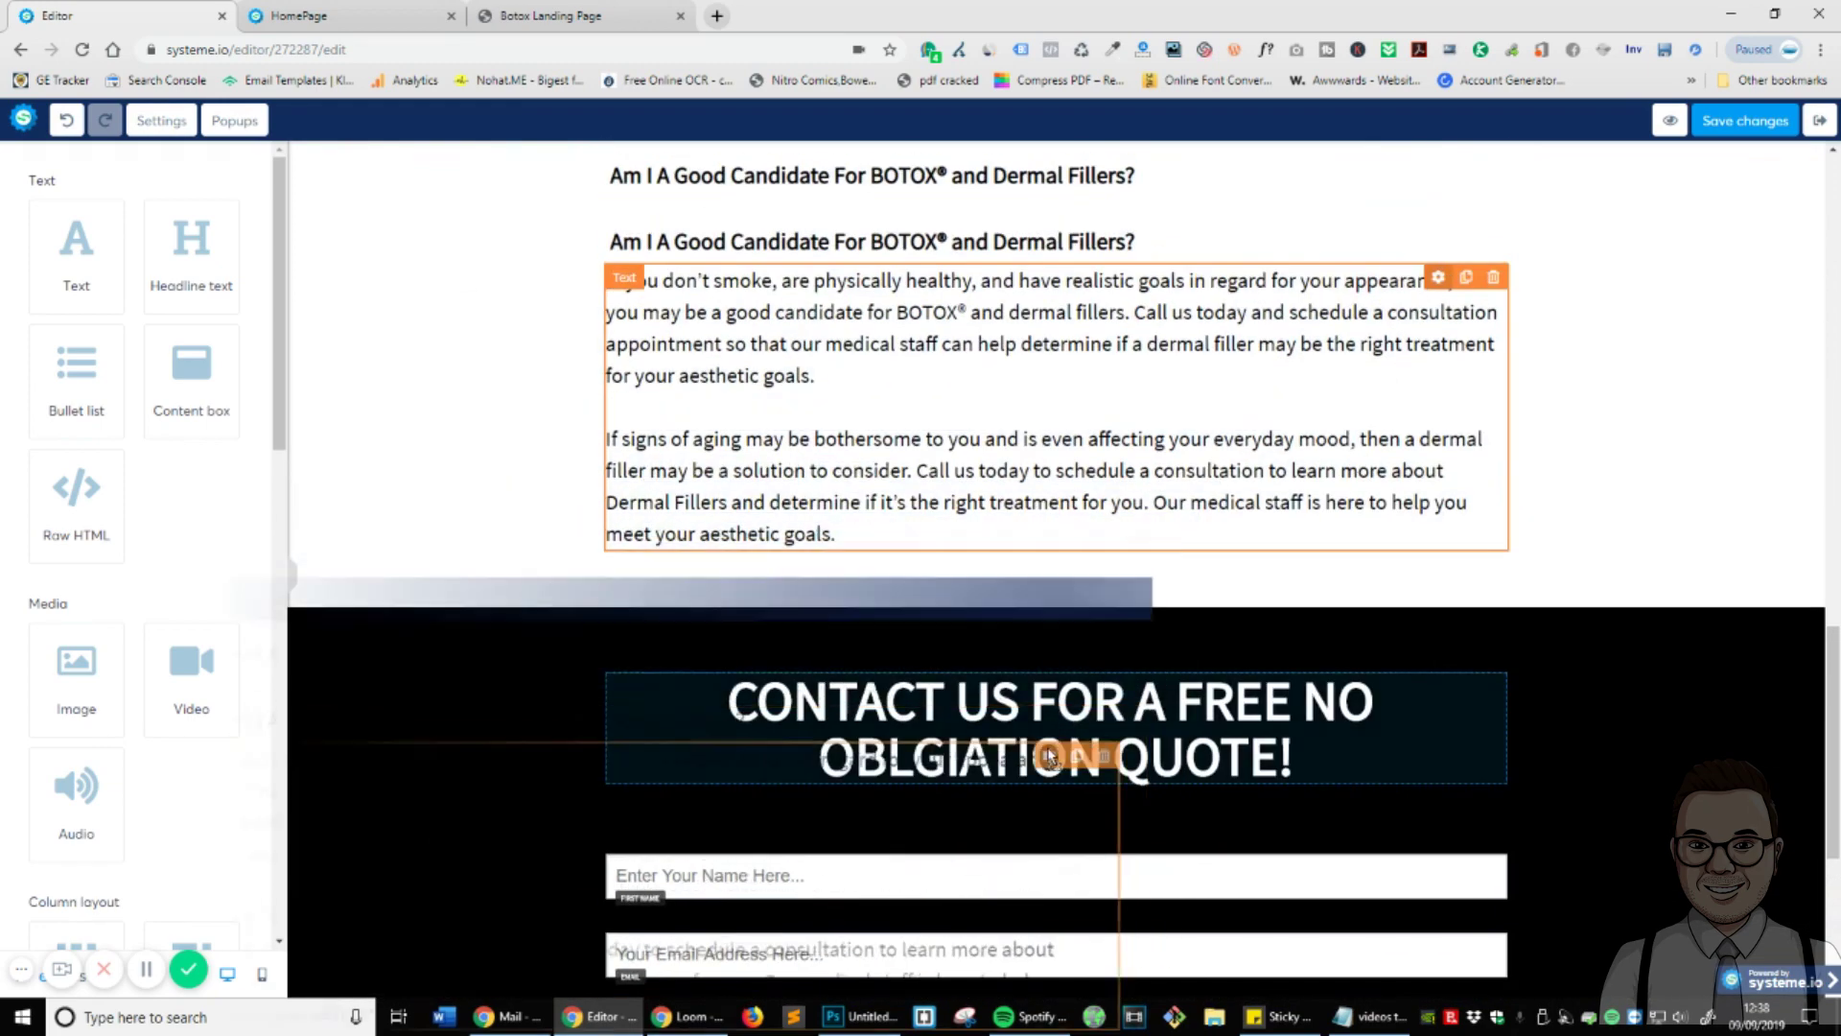
scroll(1512, 485, "up", 15)
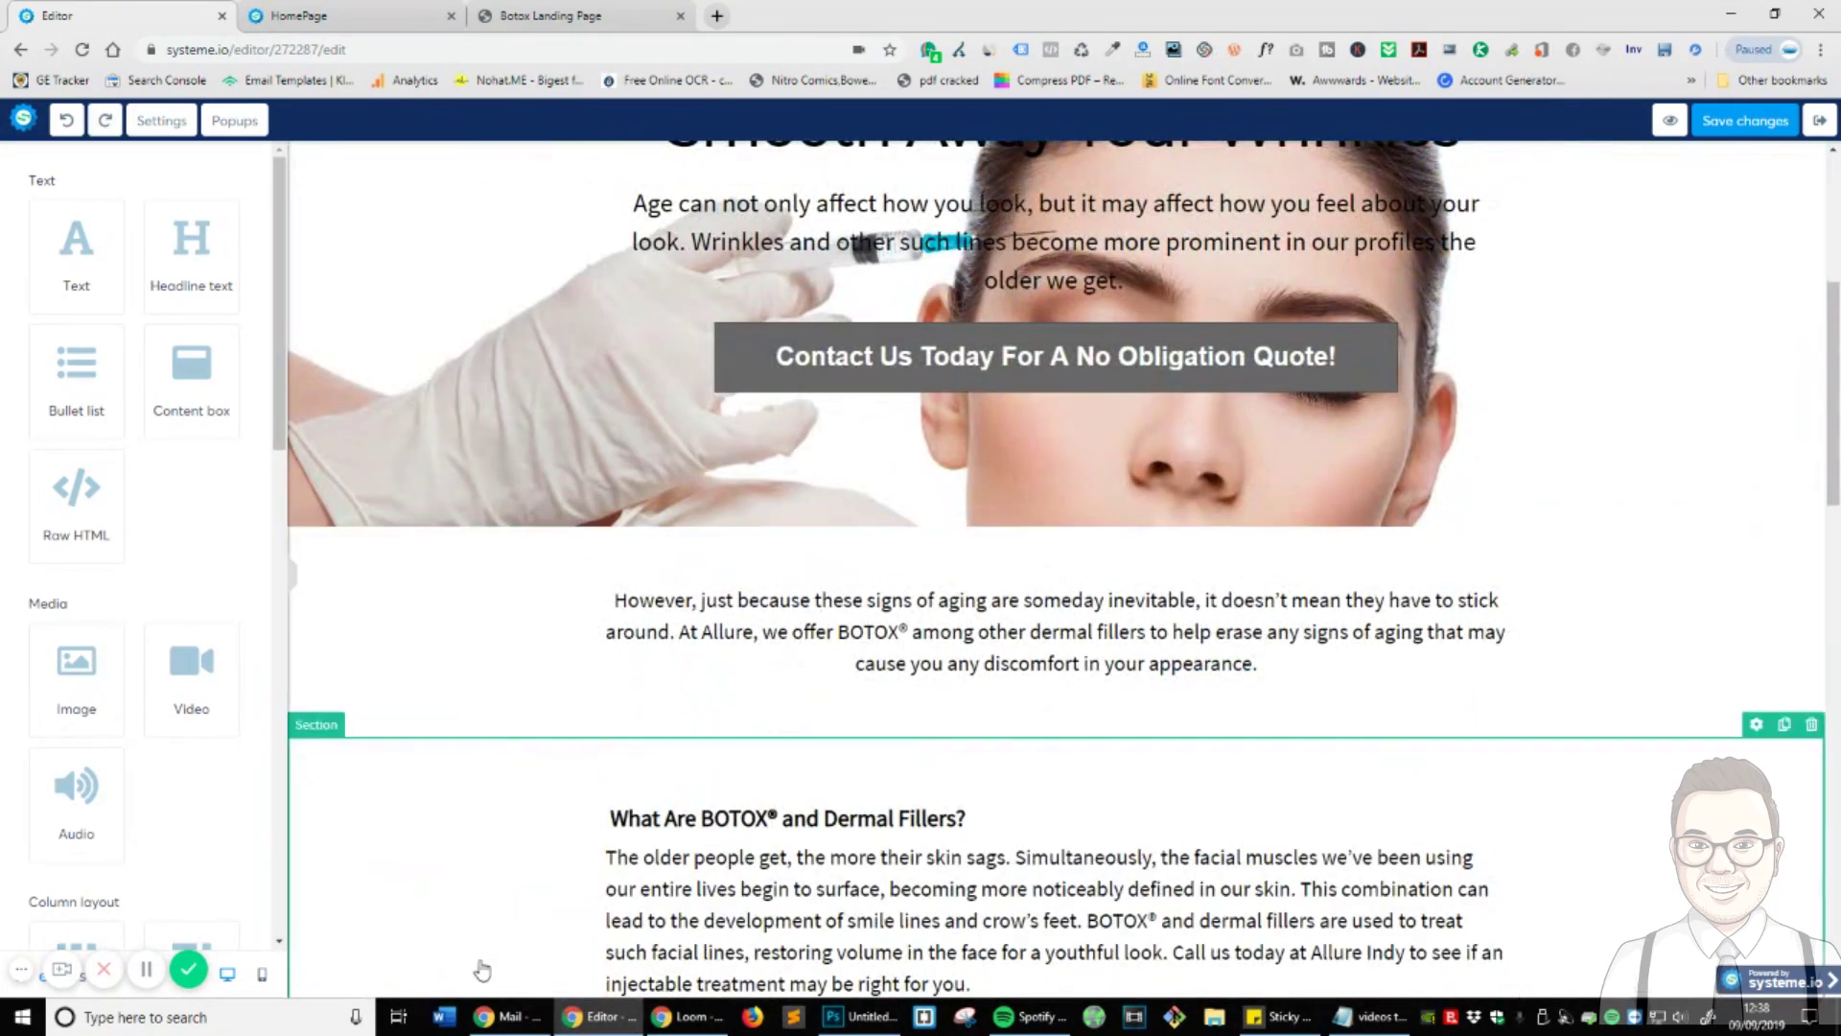
left_click(149, 974)
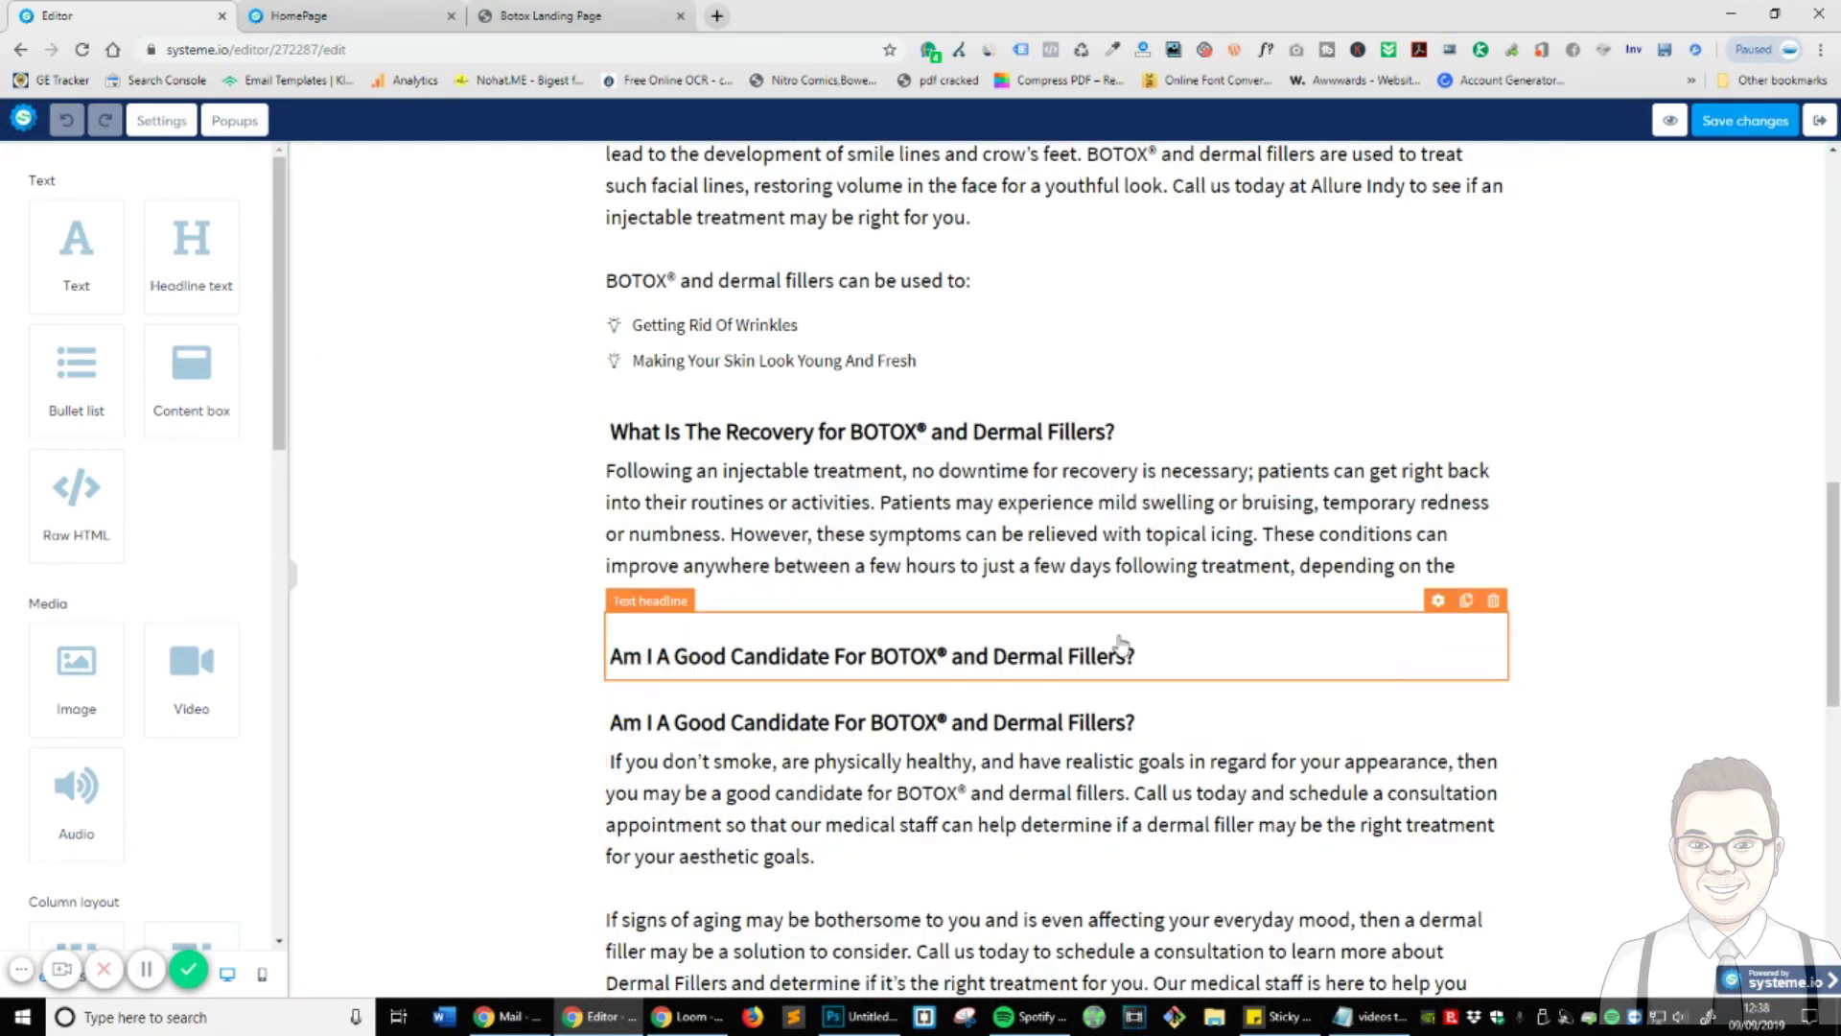
left_click_drag(1118, 645, 1409, 924)
scroll(1227, 782, "down", 5)
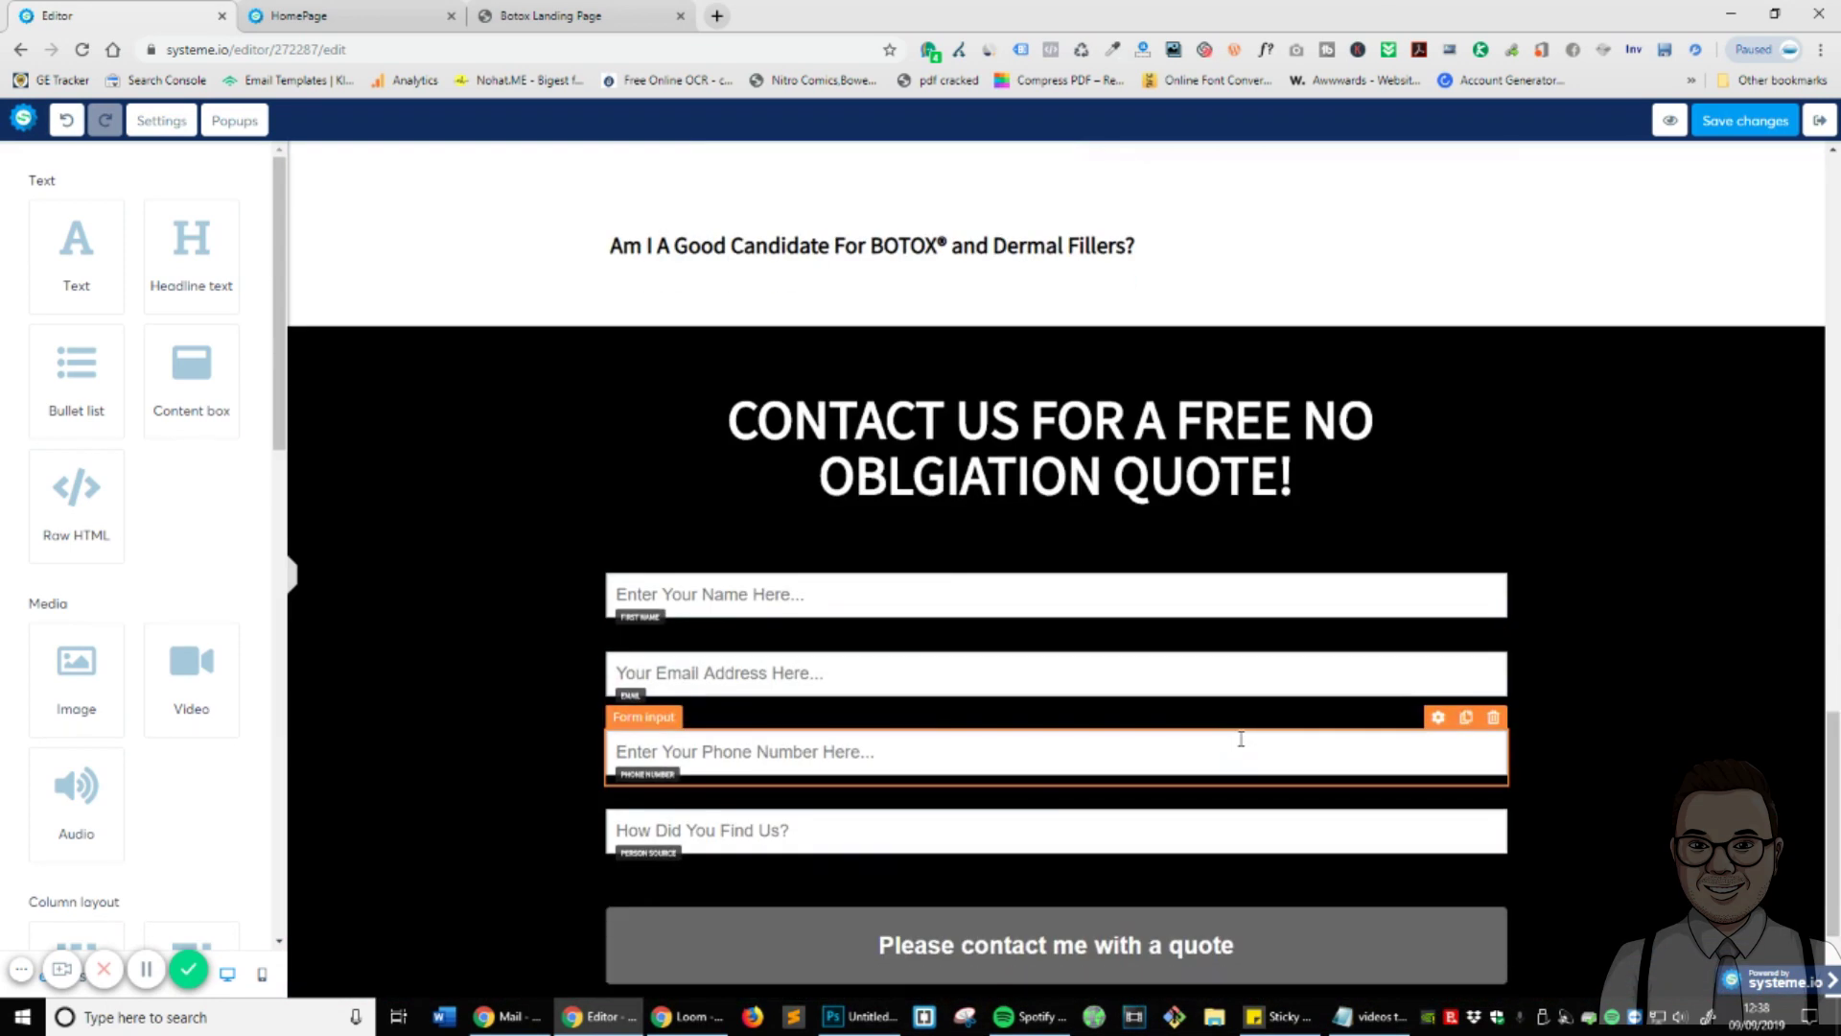
left_click_drag(1143, 251, 1245, 982)
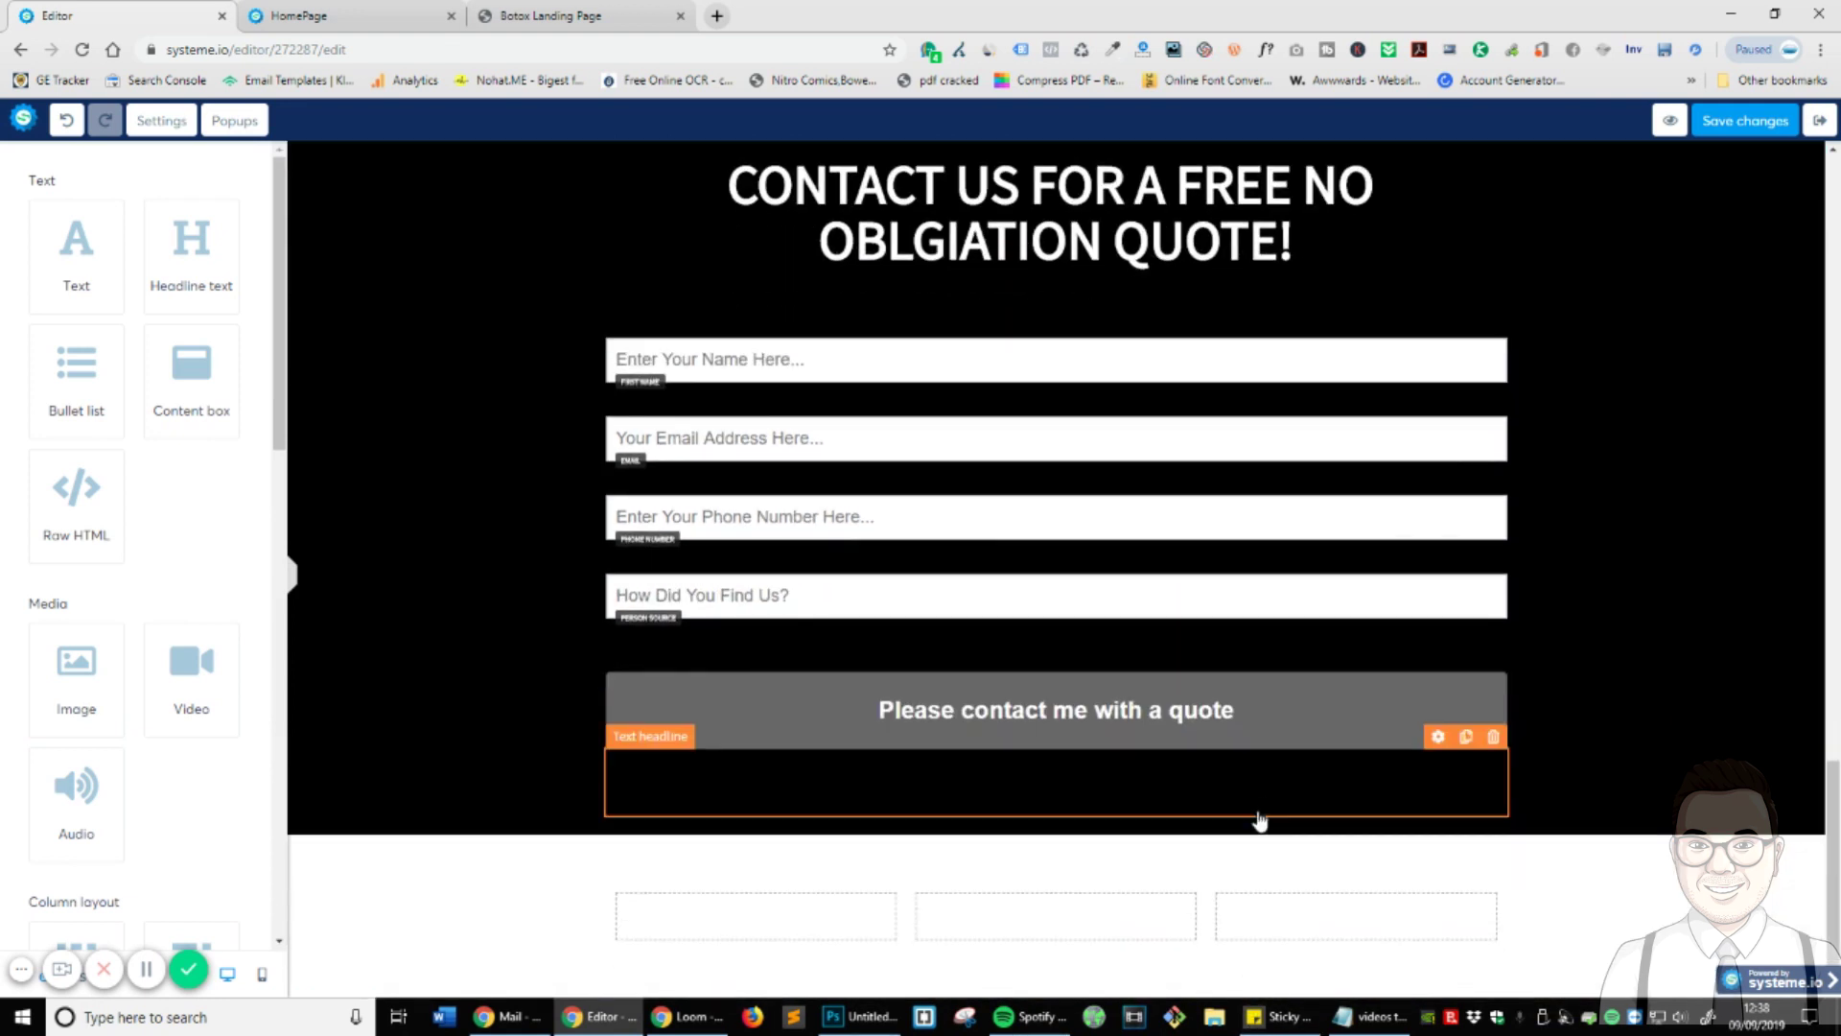
left_click_drag(1259, 822, 744, 940)
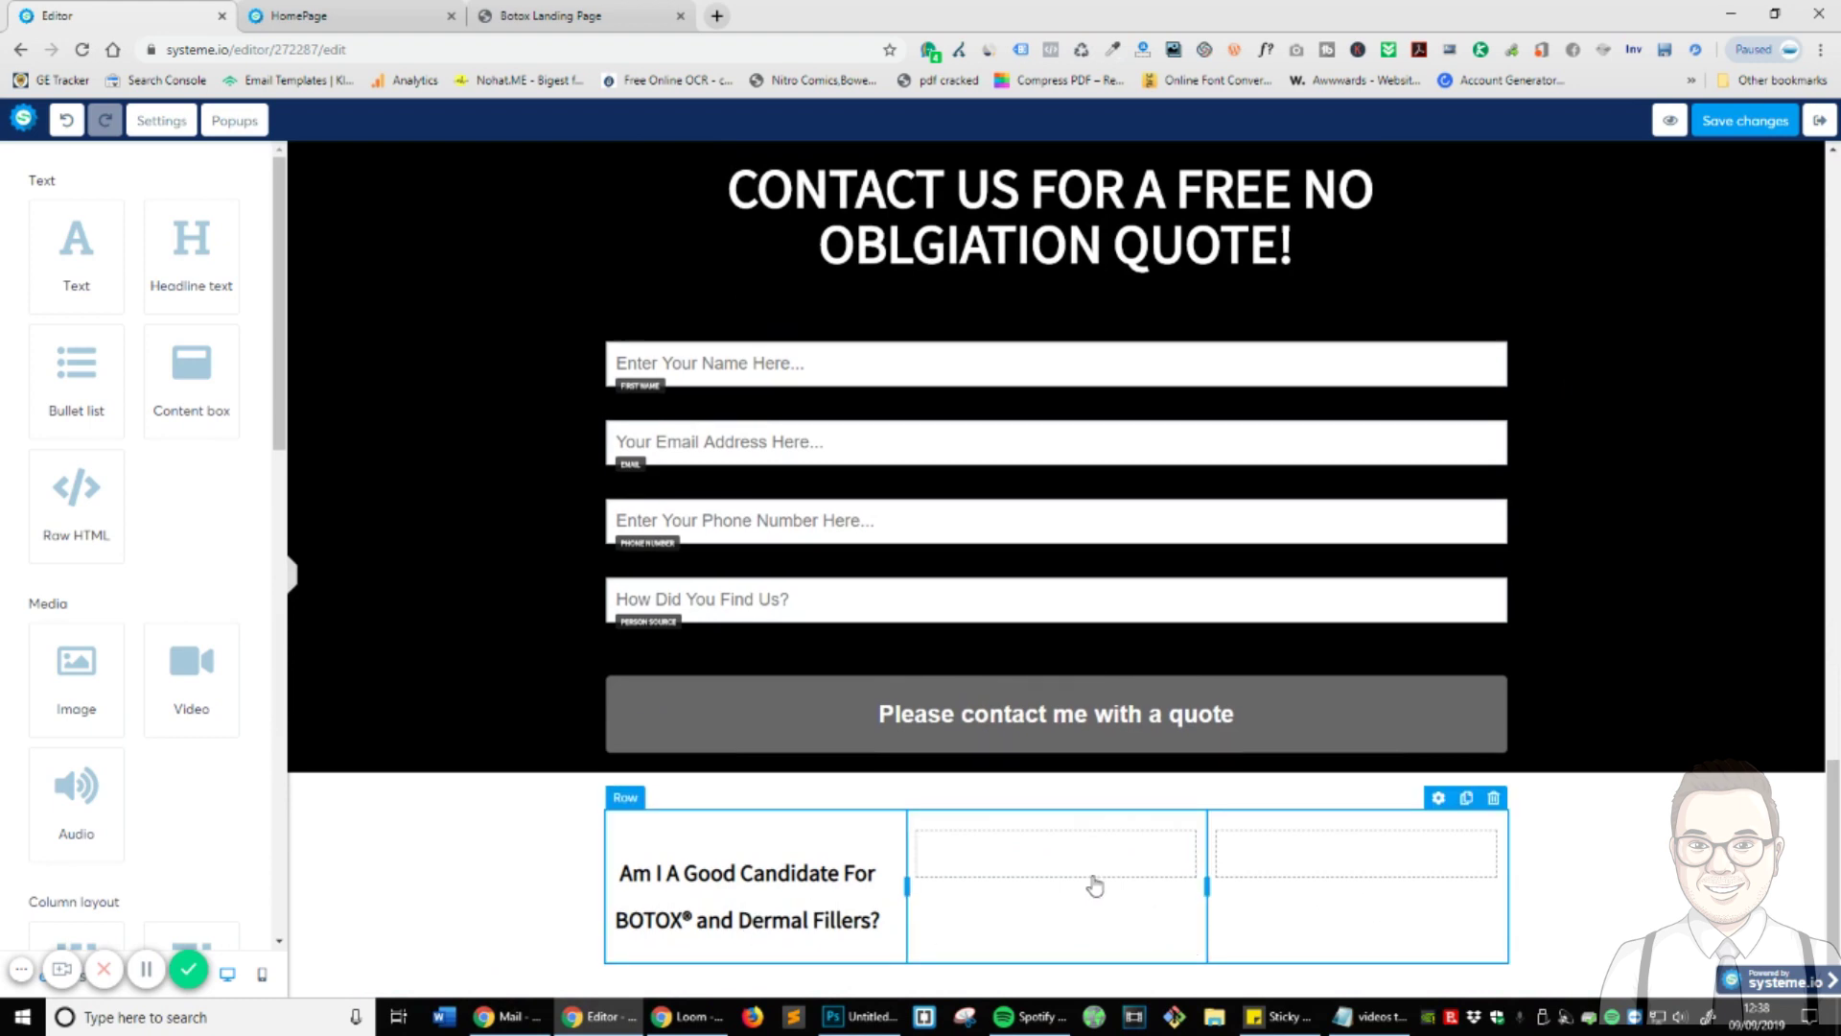
- Delete the leftover empty section and confirm
scroll(1094, 884, "up", 10)
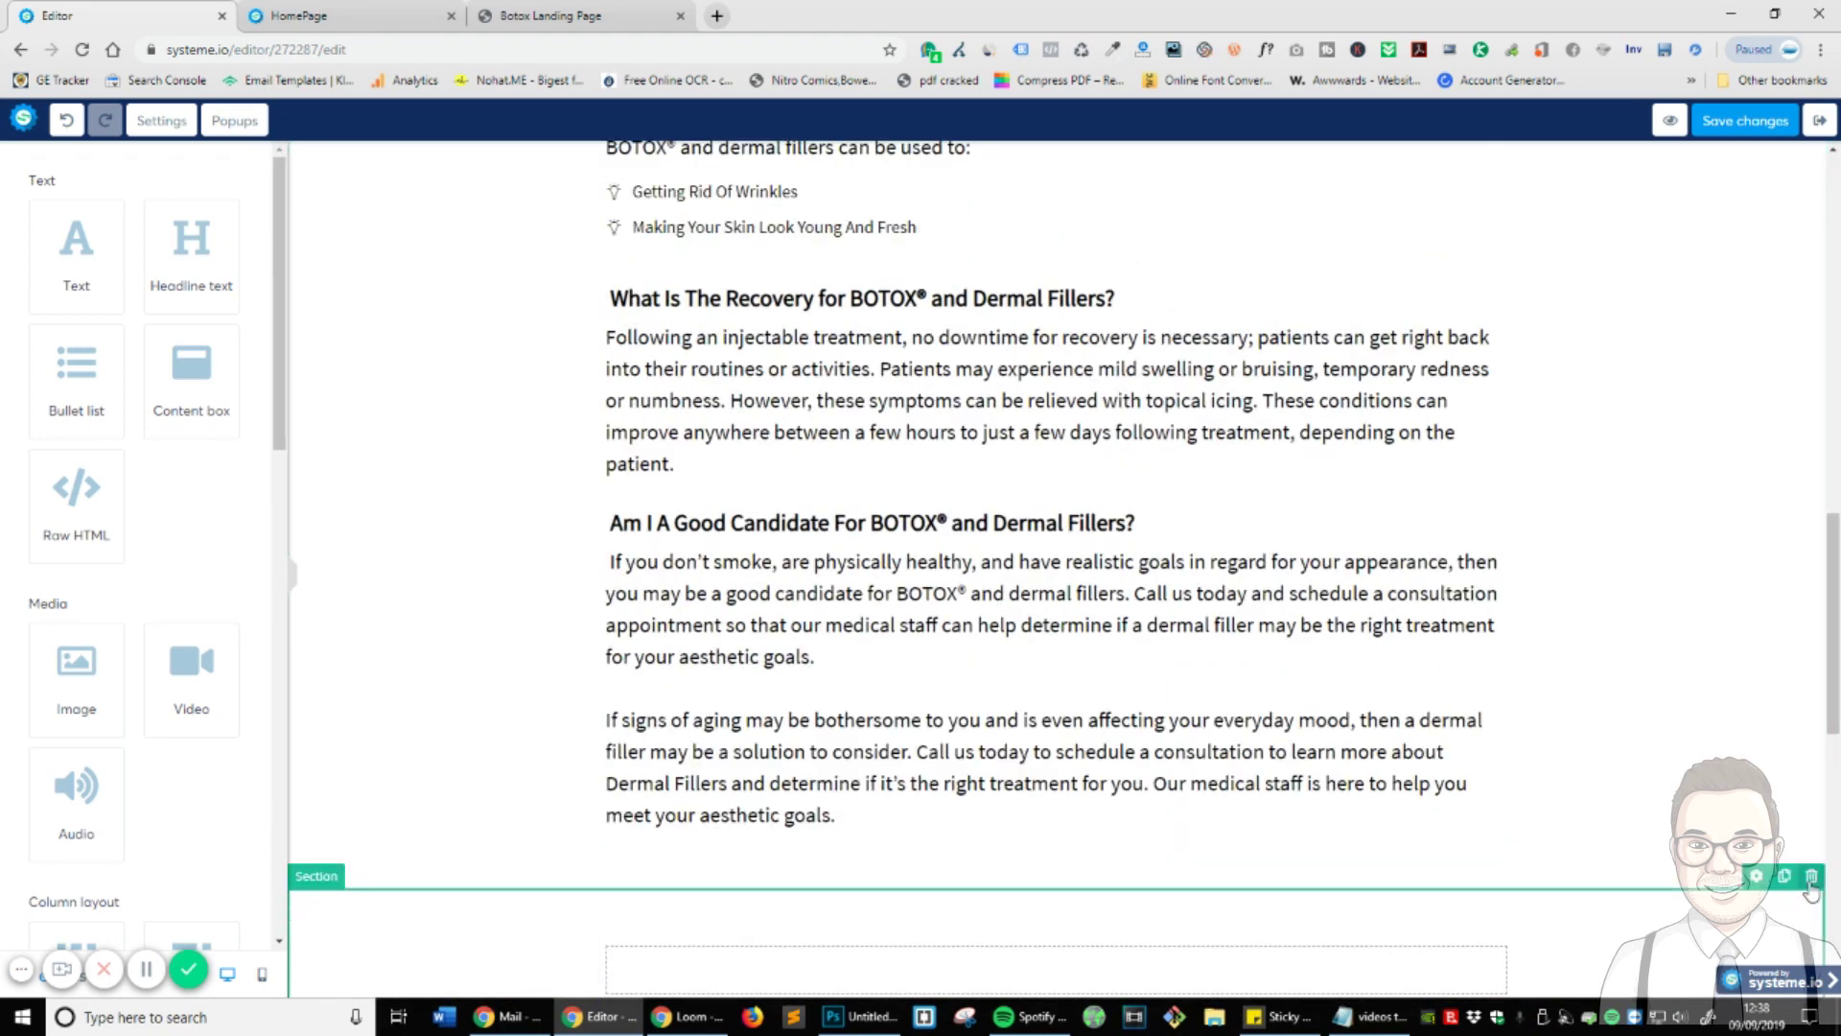
left_click(1811, 876)
left_click(993, 159)
scroll(1151, 743, "down", 5)
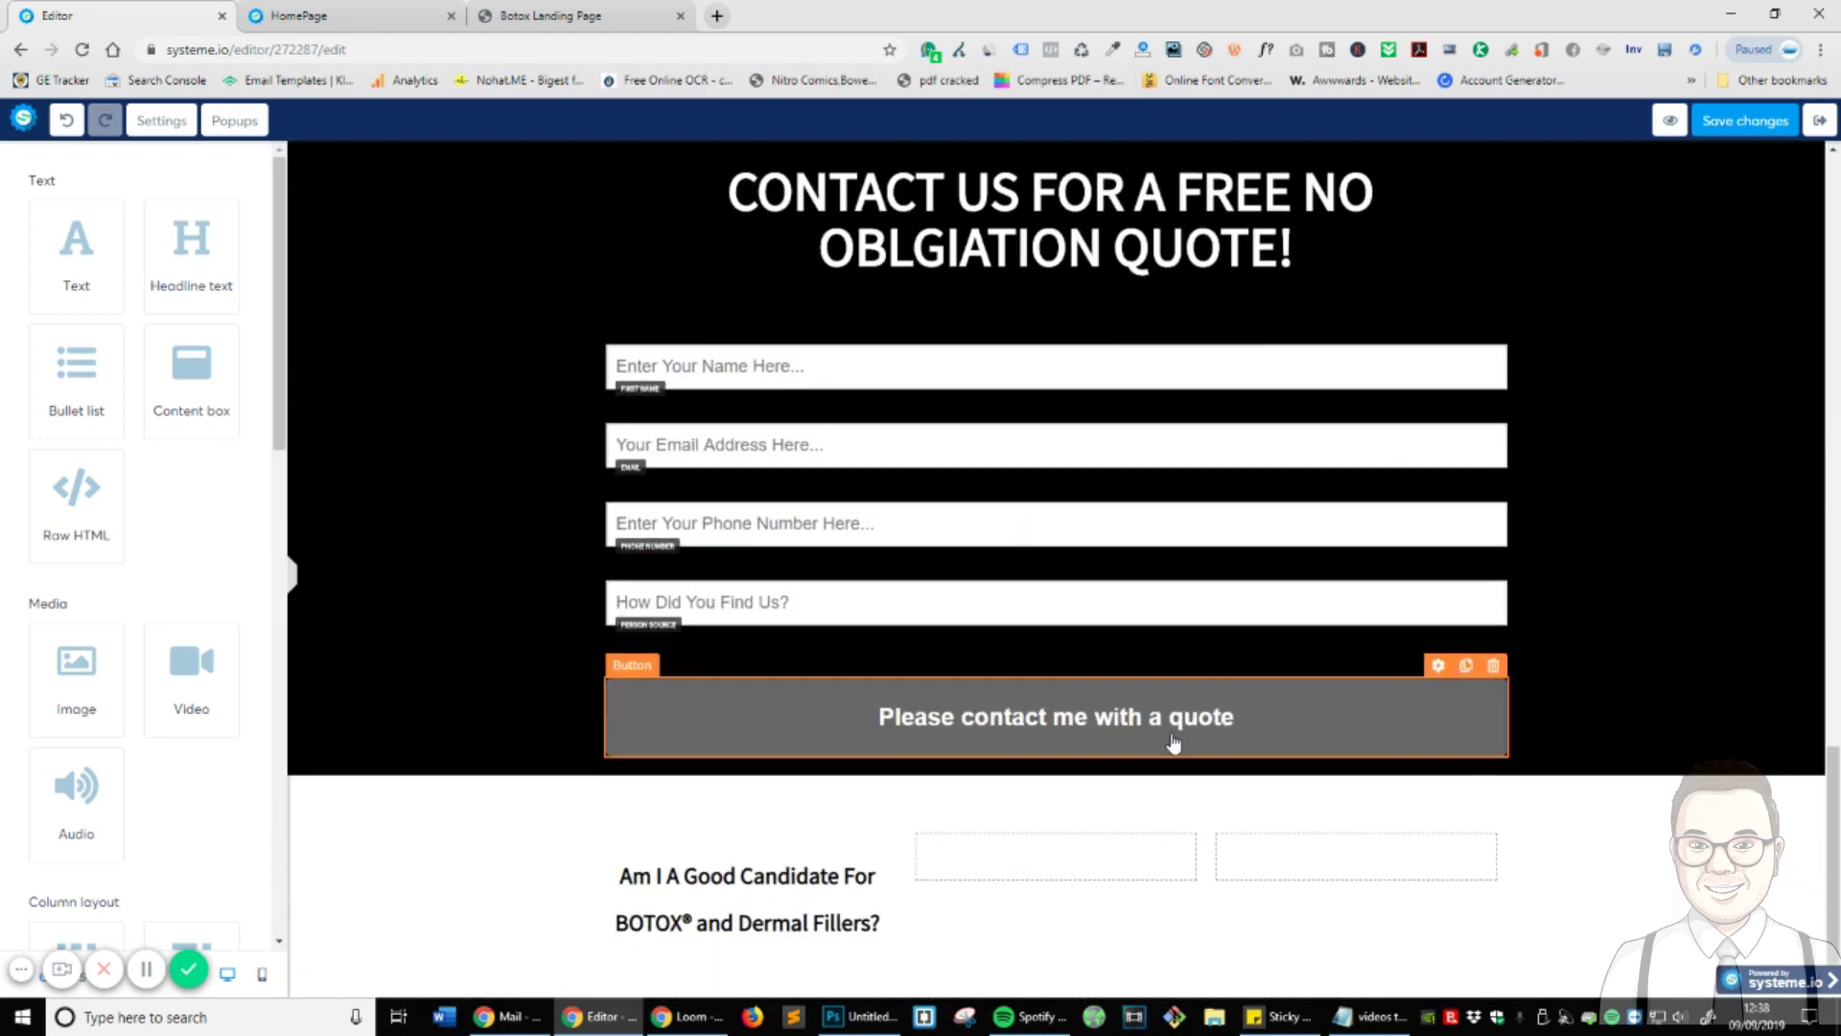
- Set the first column headline's font size to 20
left_click(783, 904)
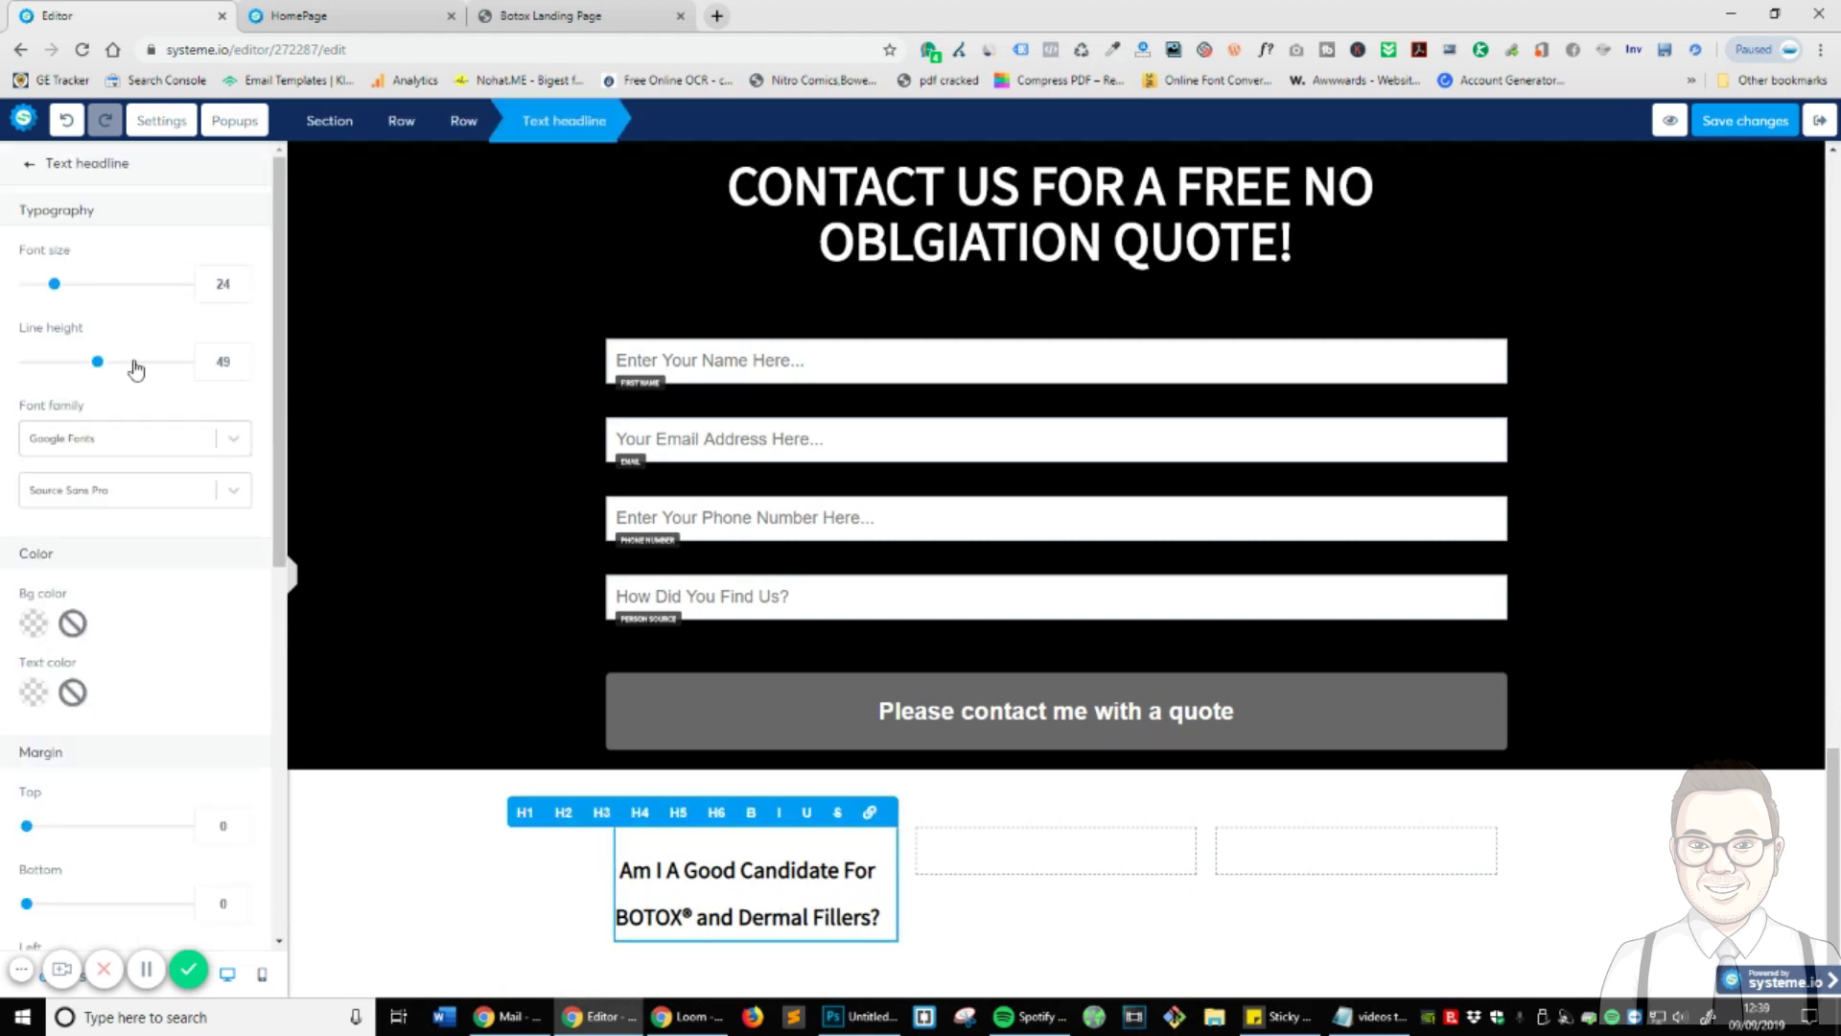
left_click_drag(54, 286, 43, 293)
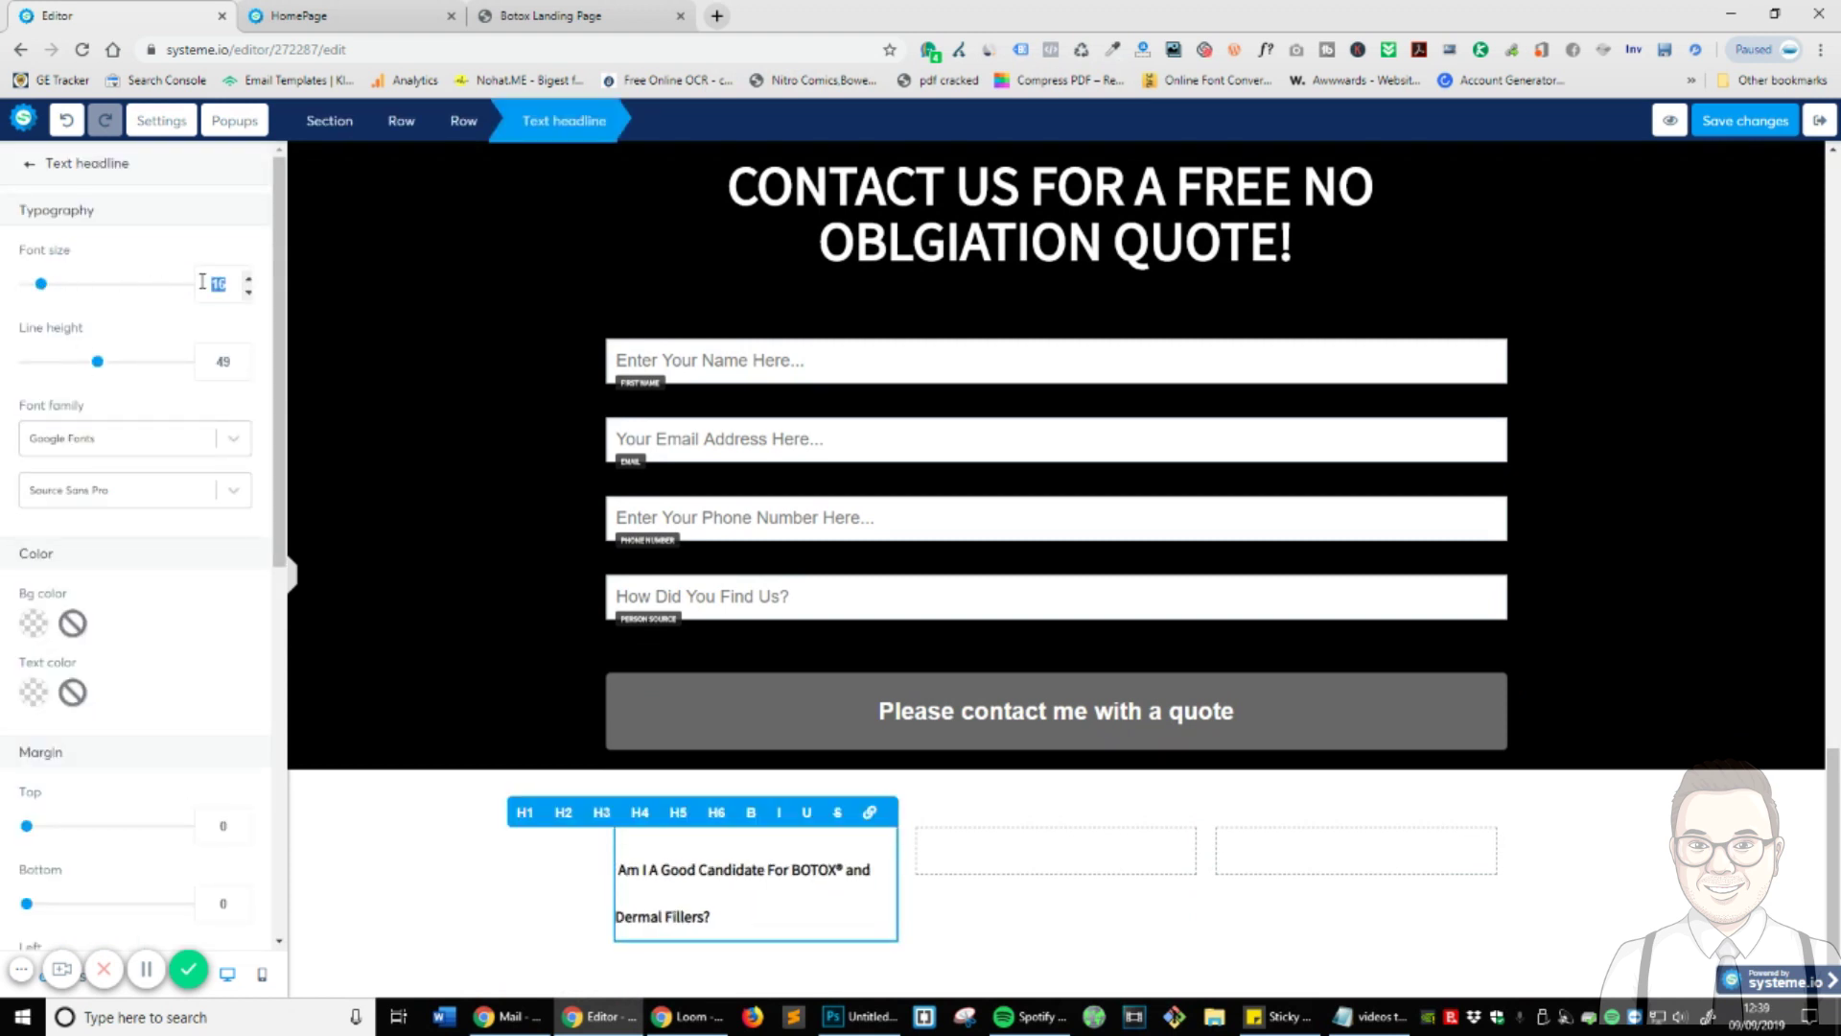
type("20")
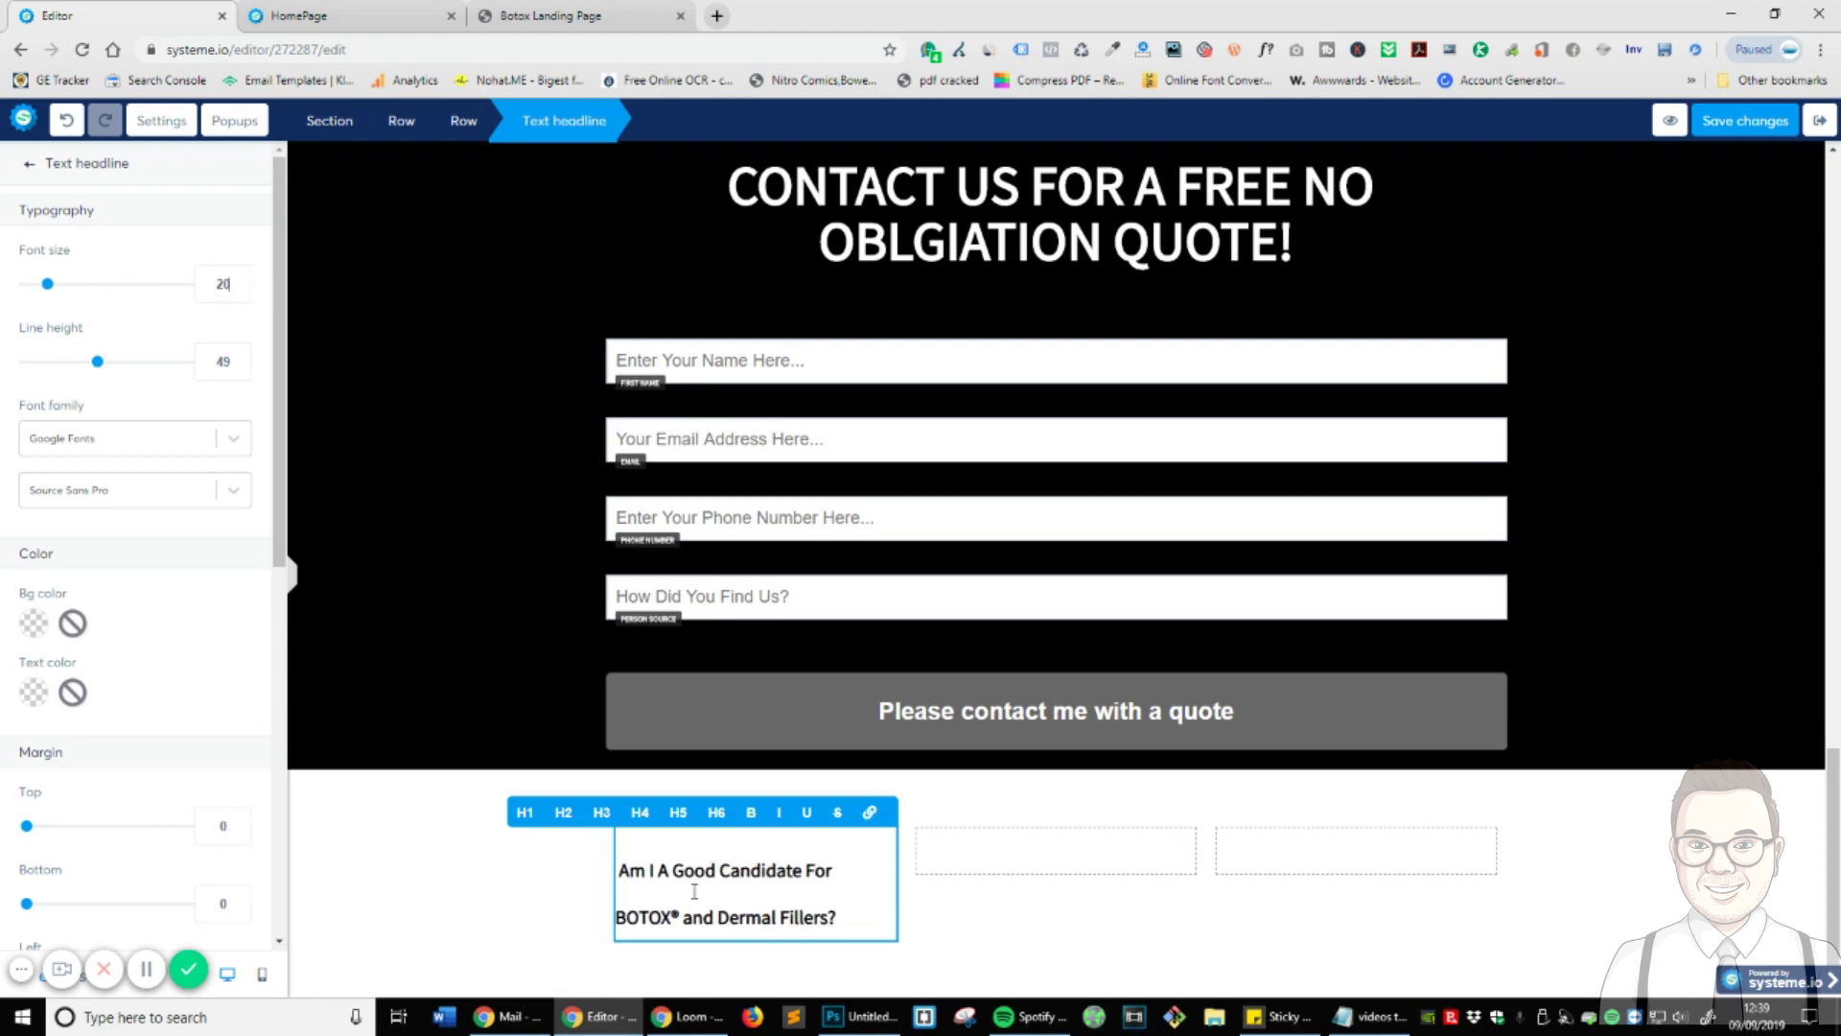
left_click(552, 15)
left_click(192, 17)
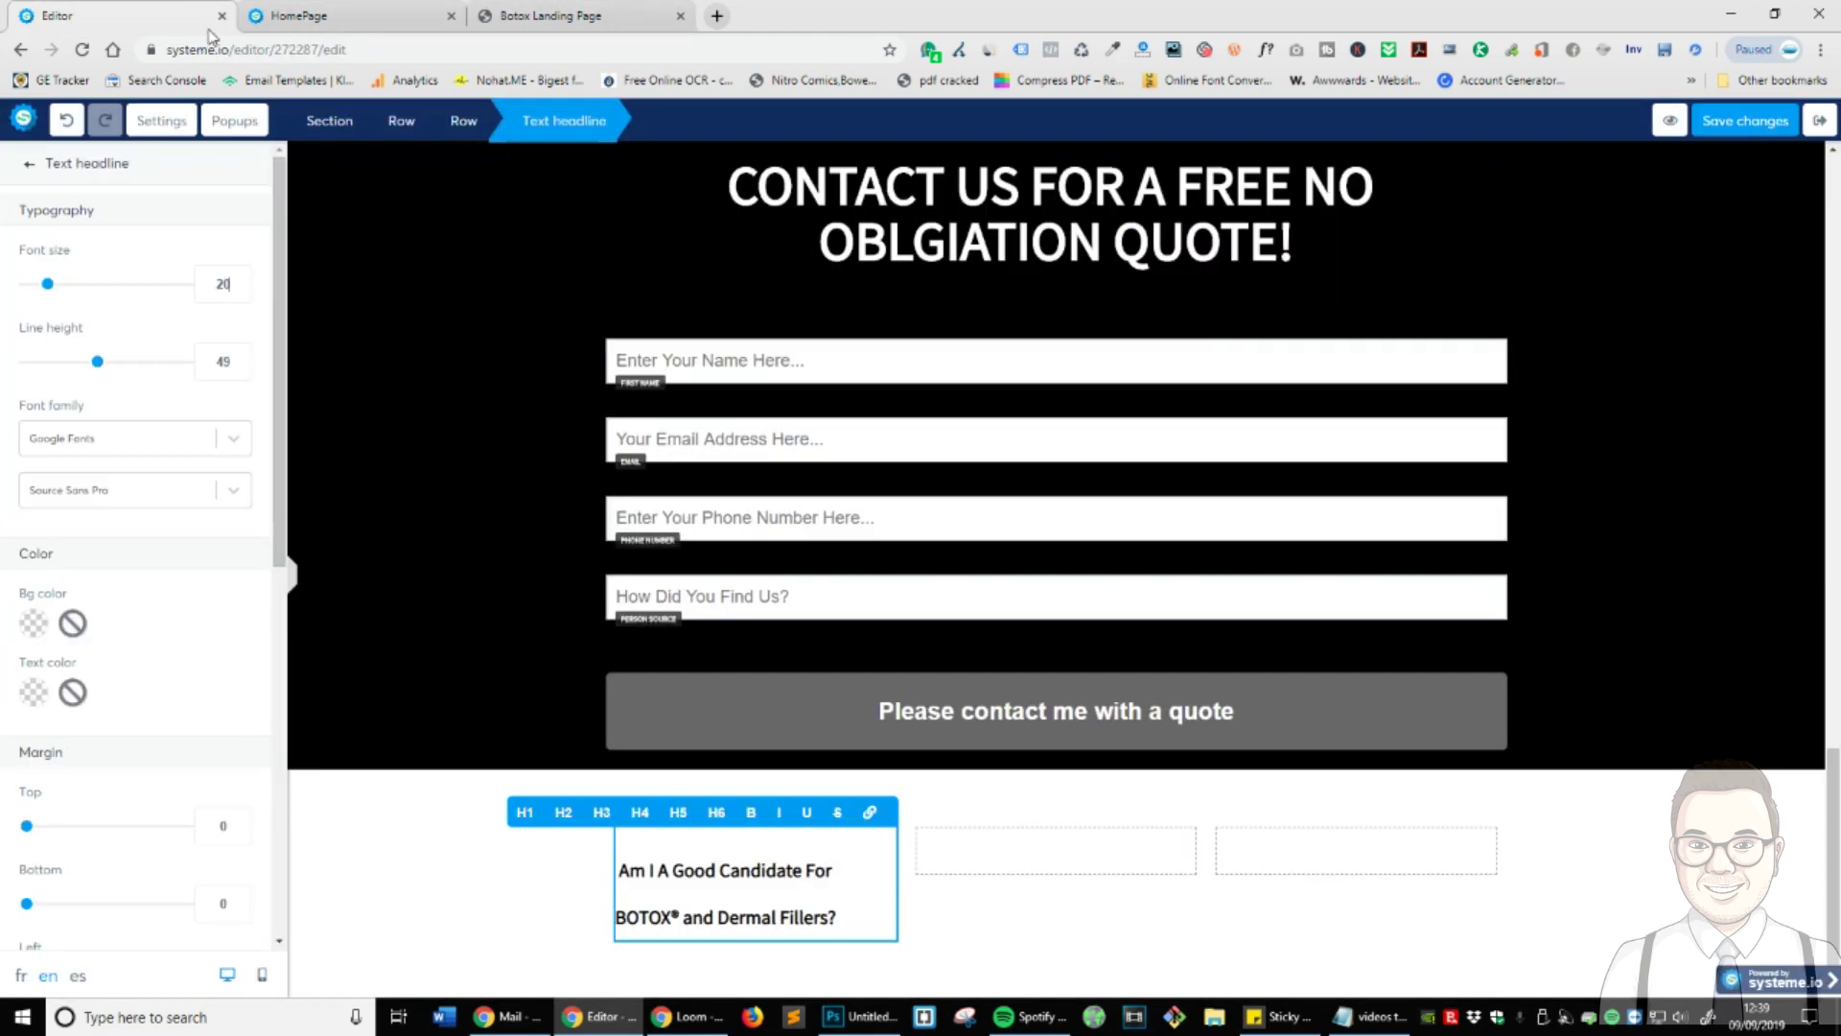
- Erase all the Contact Info headline's text
double_click(786, 870)
key("ctrl+a")
type("Co")
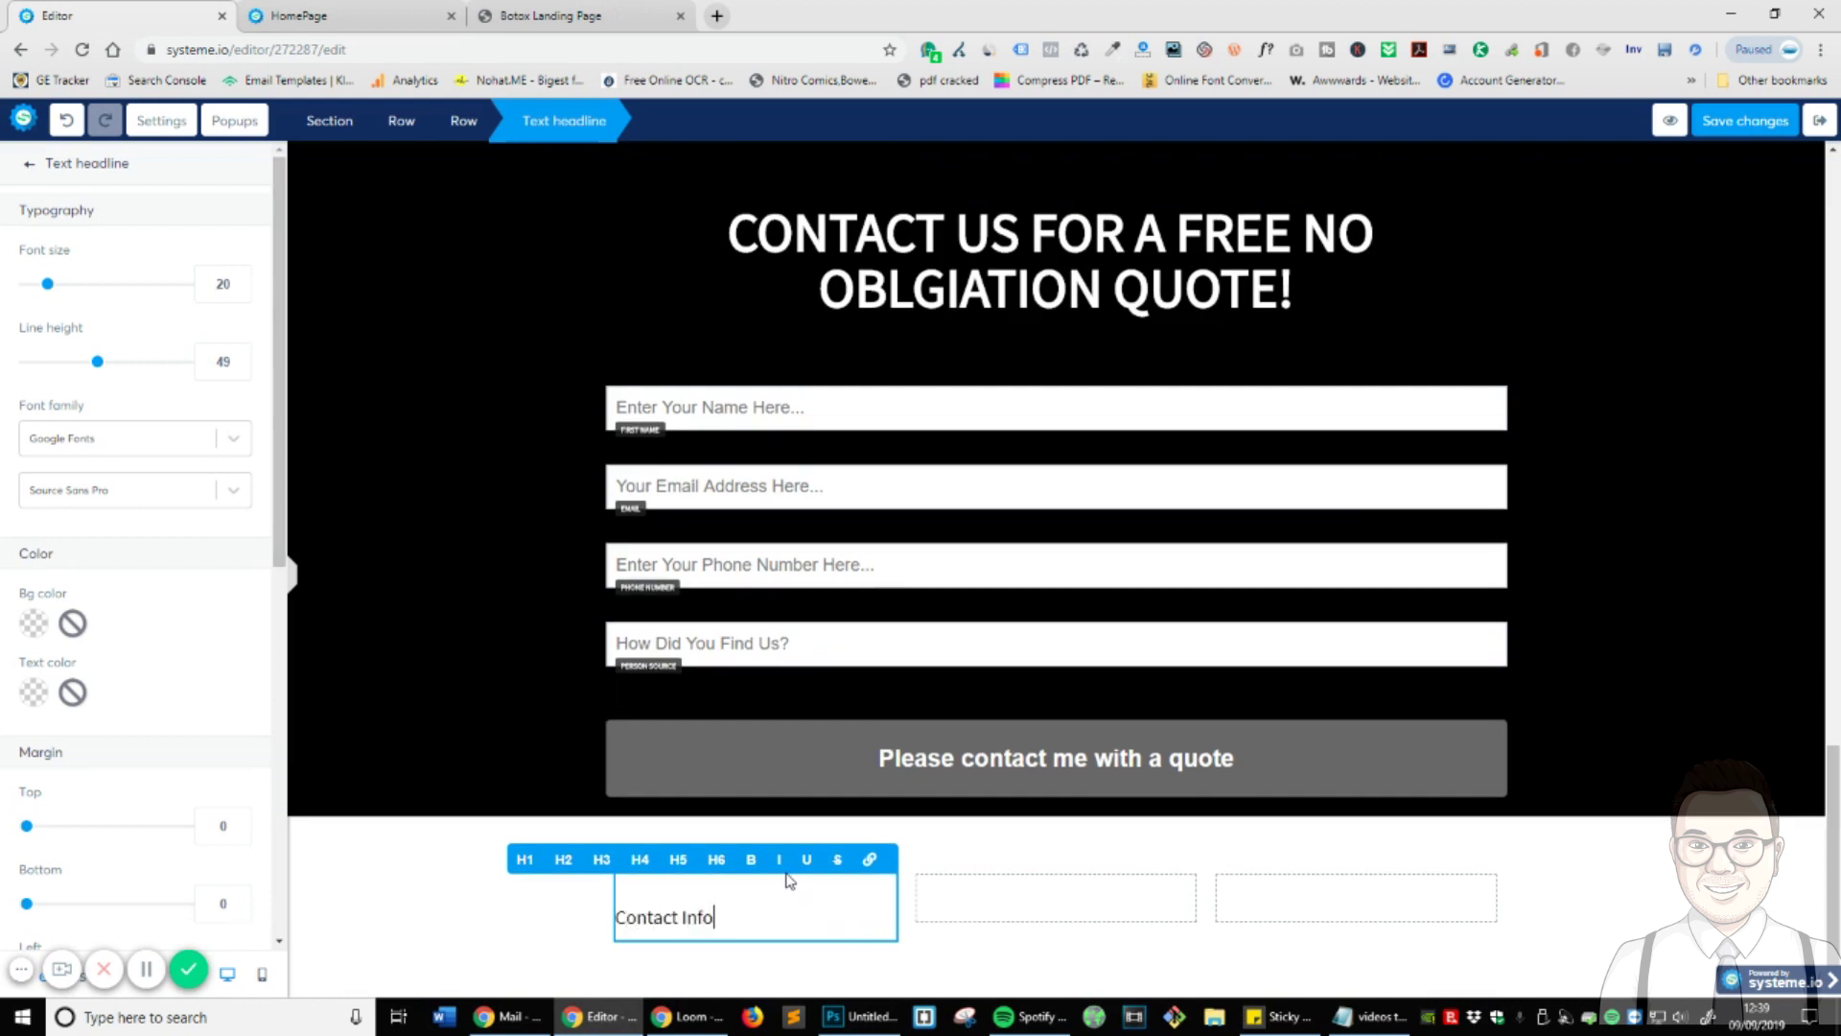
key("ctrl+a")
left_click(637, 863)
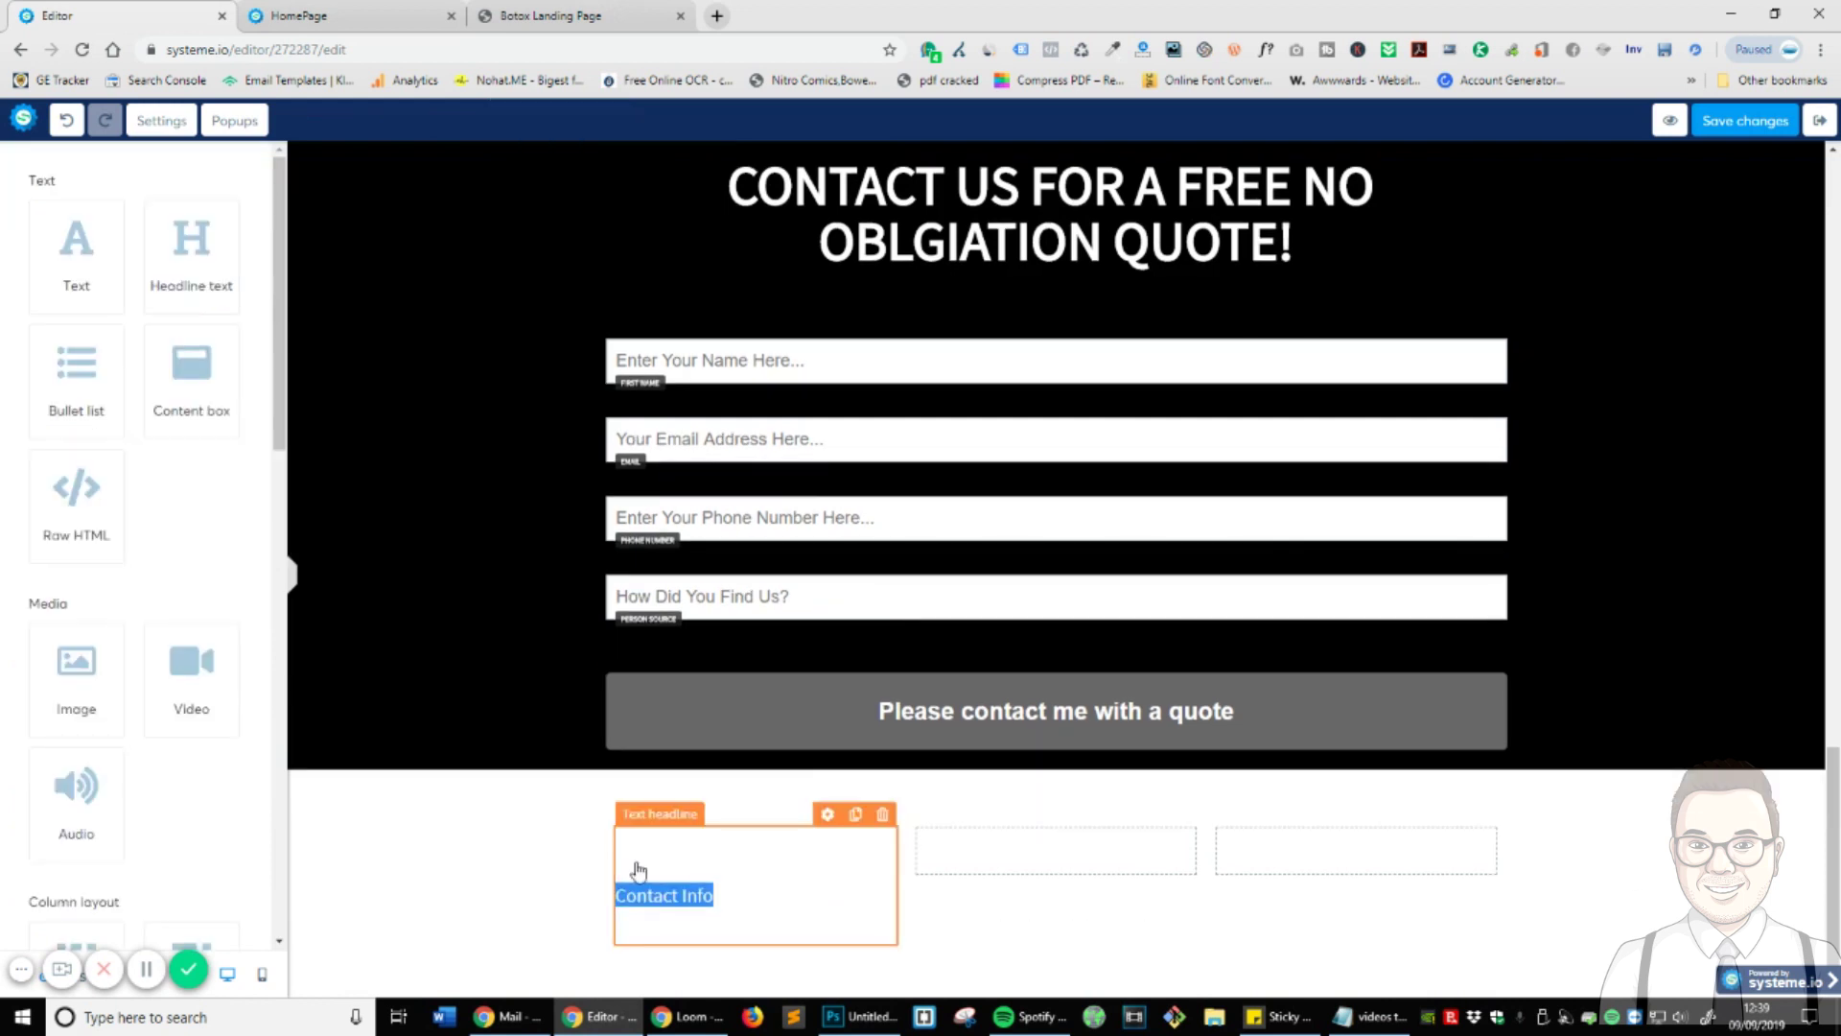
left_click(643, 813)
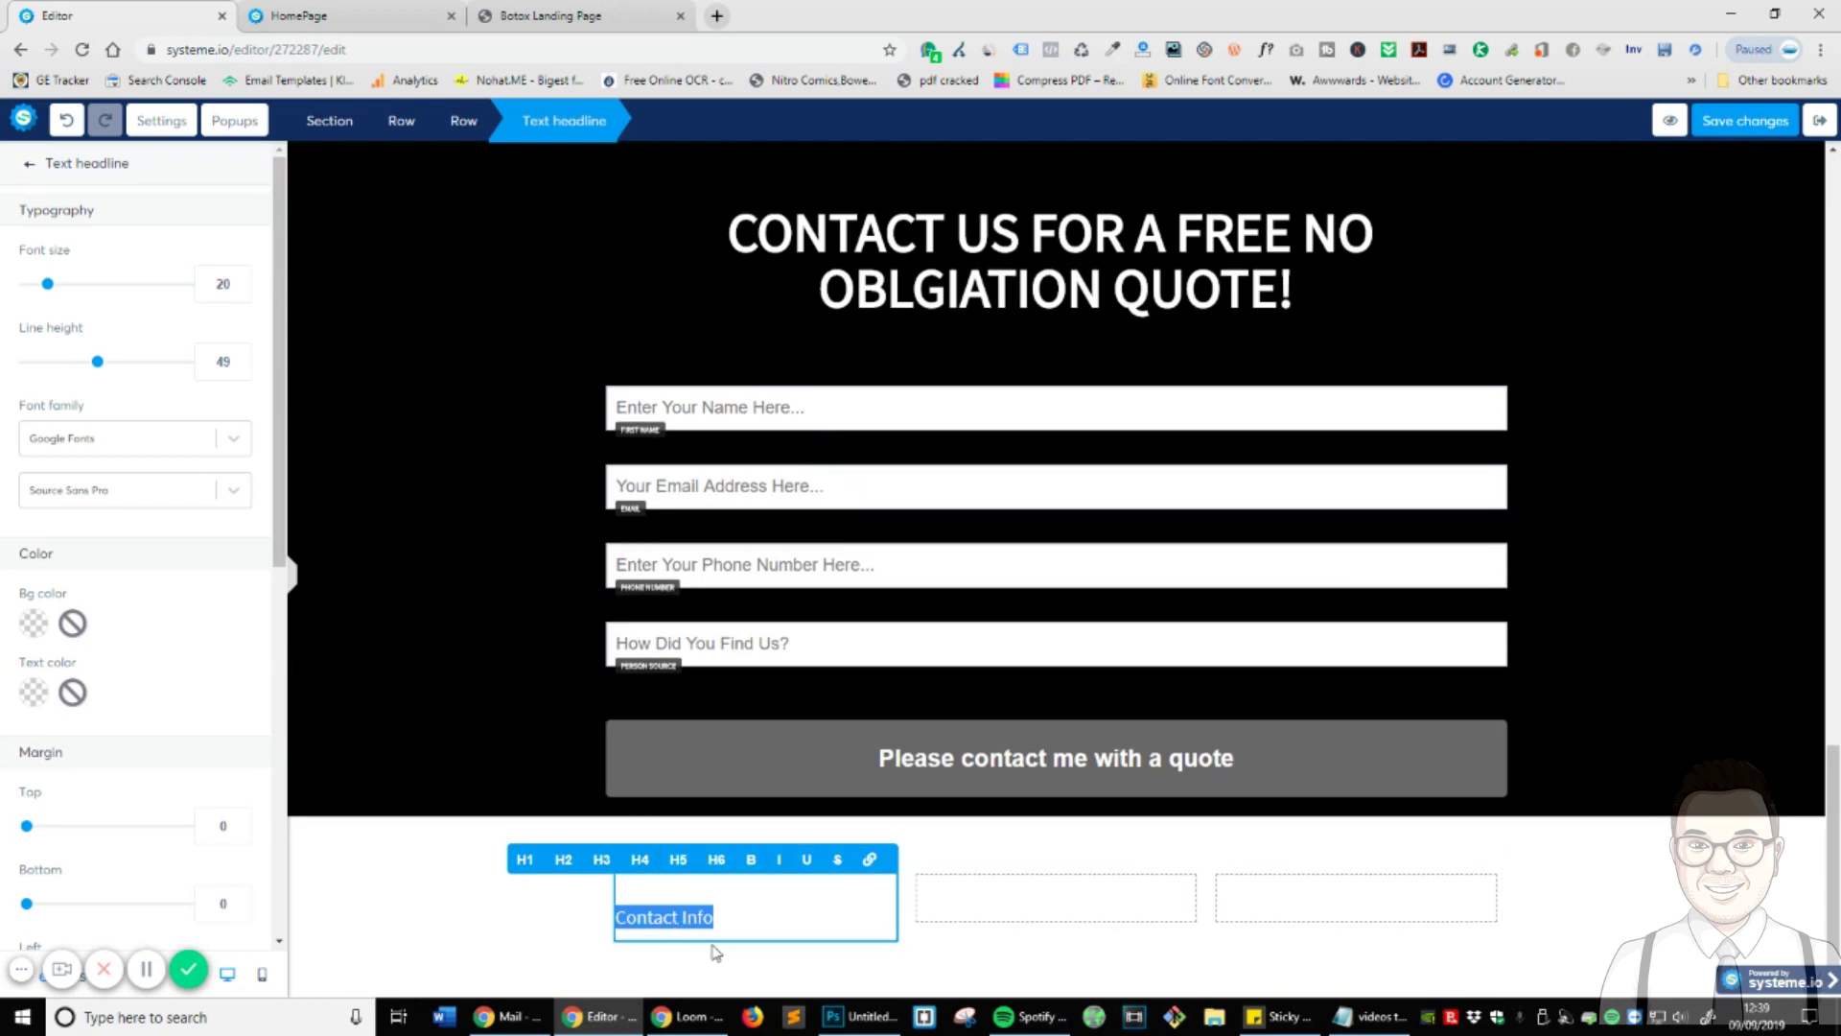
left_click(713, 945)
left_click(743, 921)
key("ctrl+a")
left_click(644, 862)
left_click(712, 944)
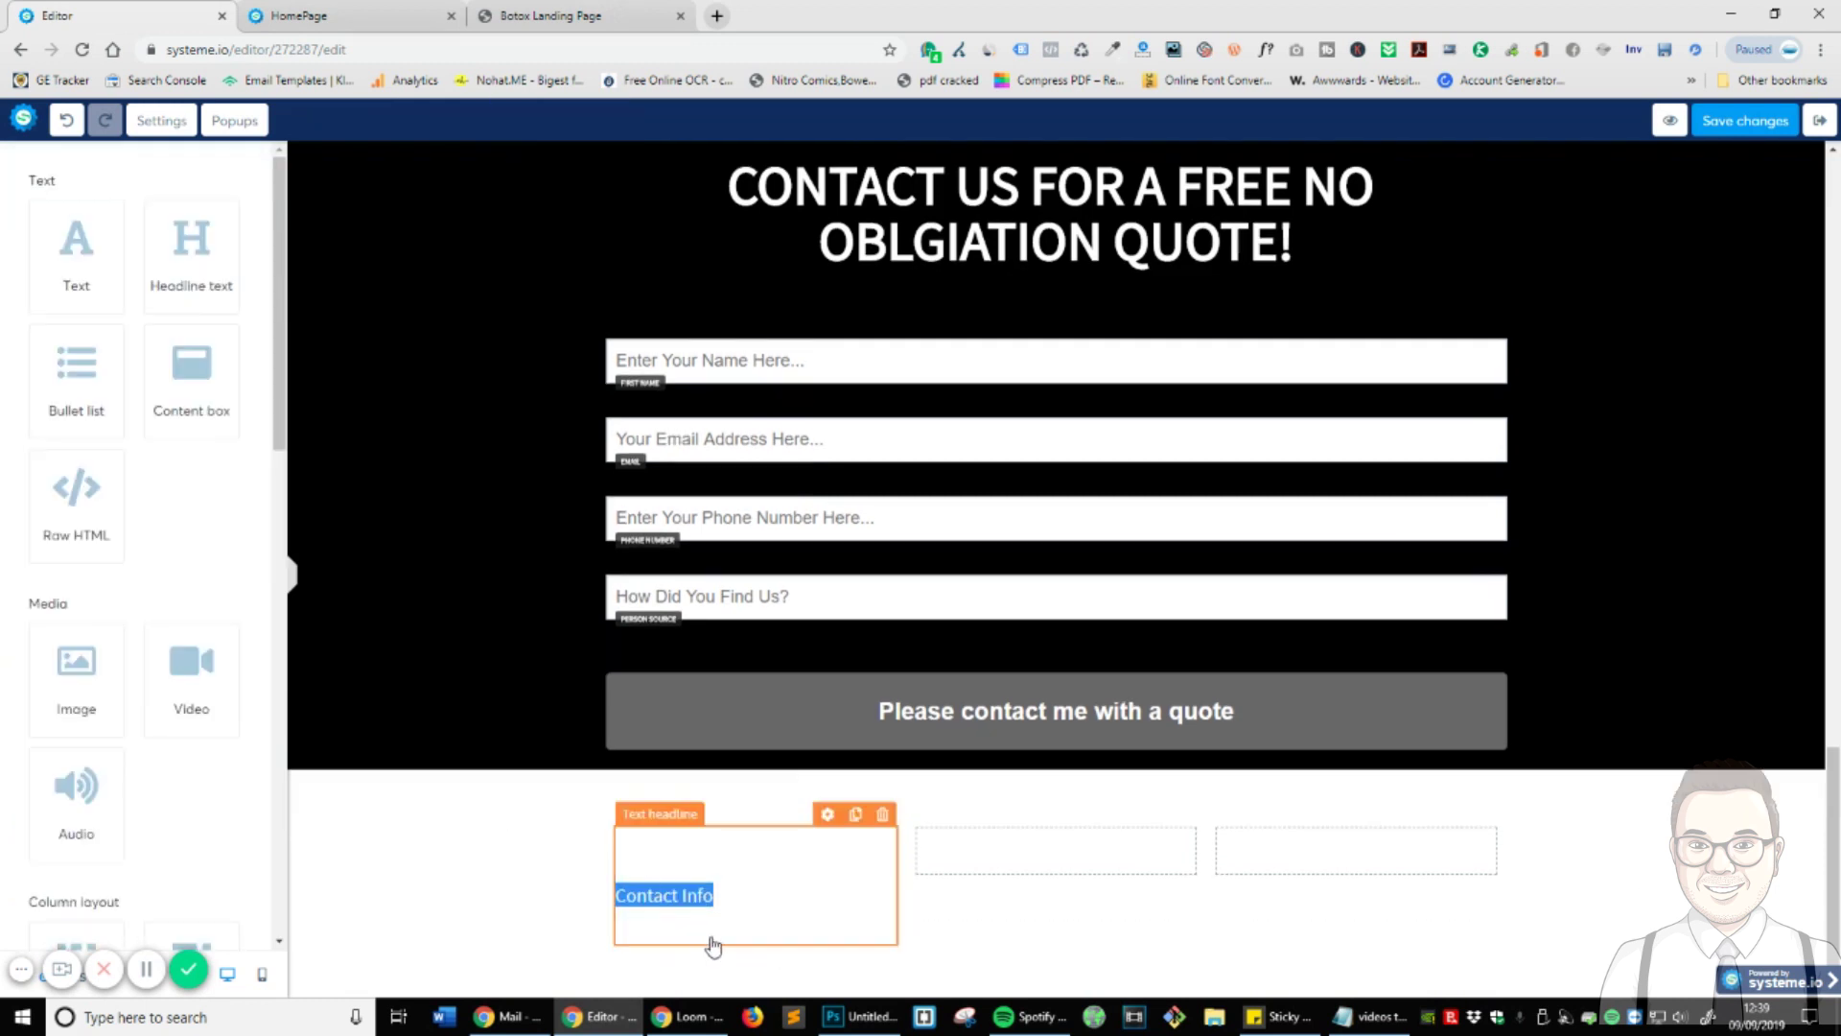
left_click(741, 932)
key("BackSpace")
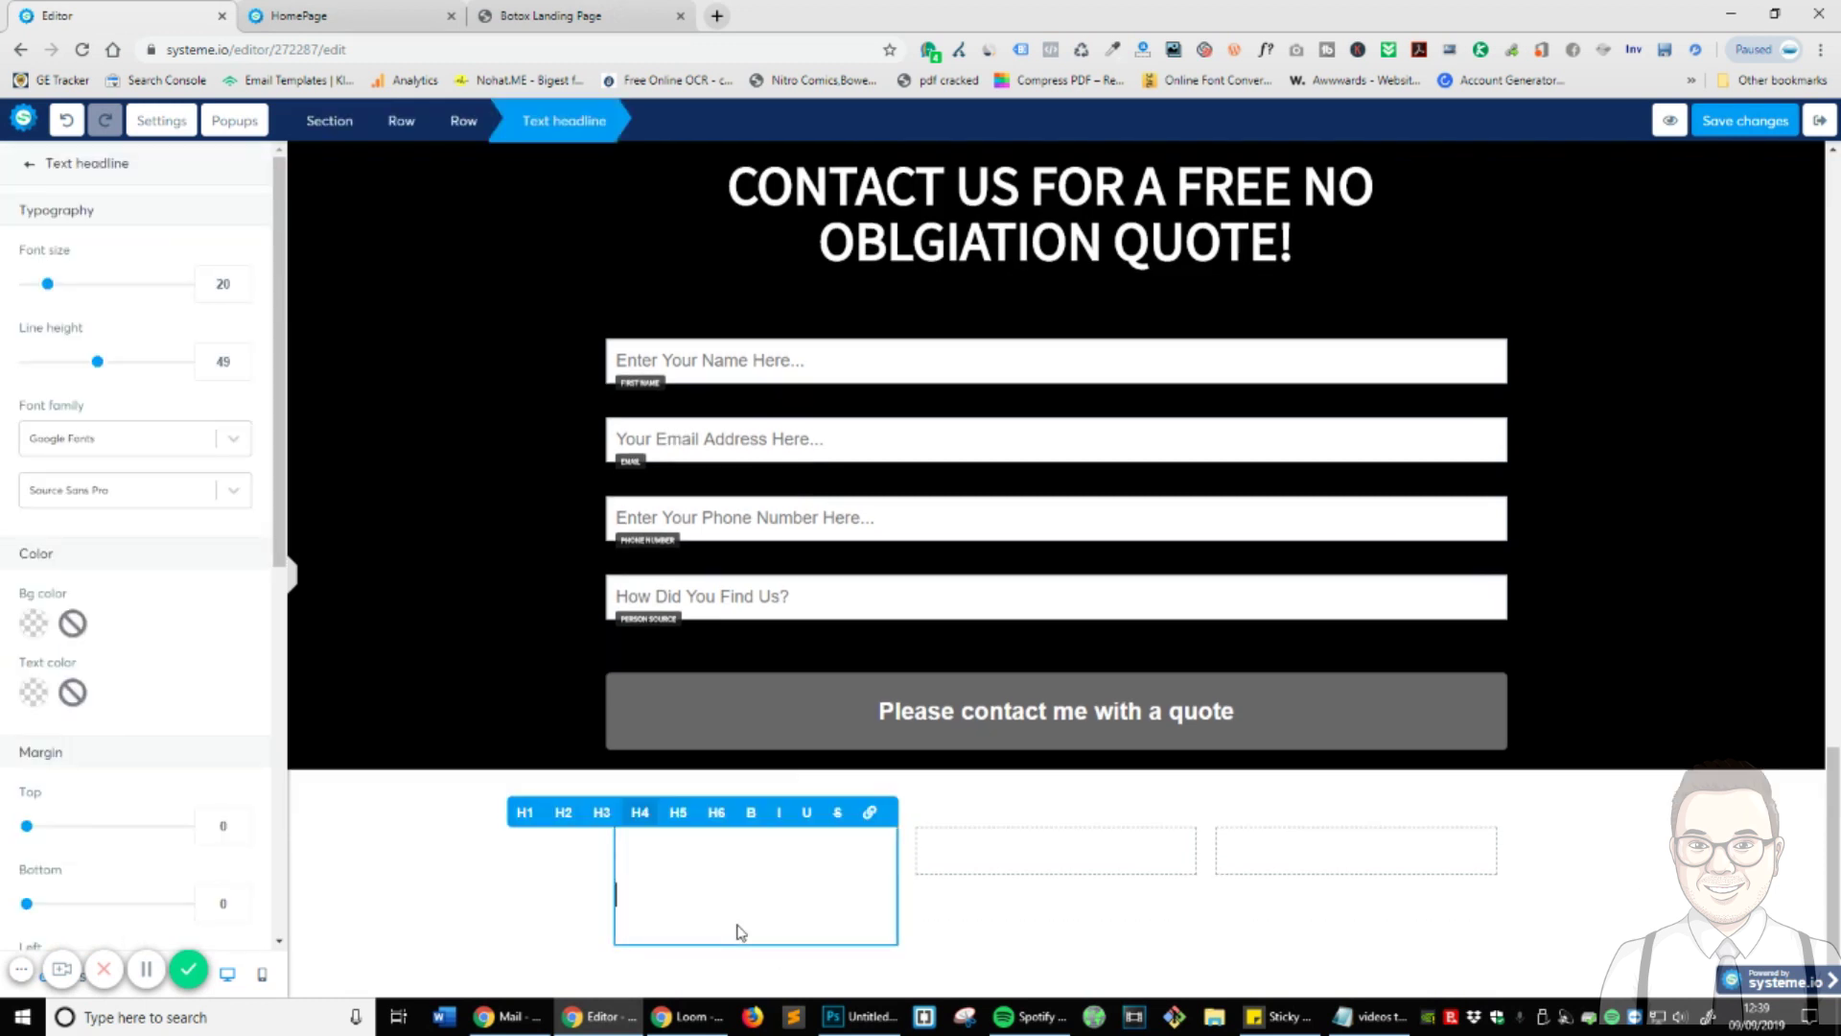
- Delete the empty headline element and confirm with OK
left_click(956, 957)
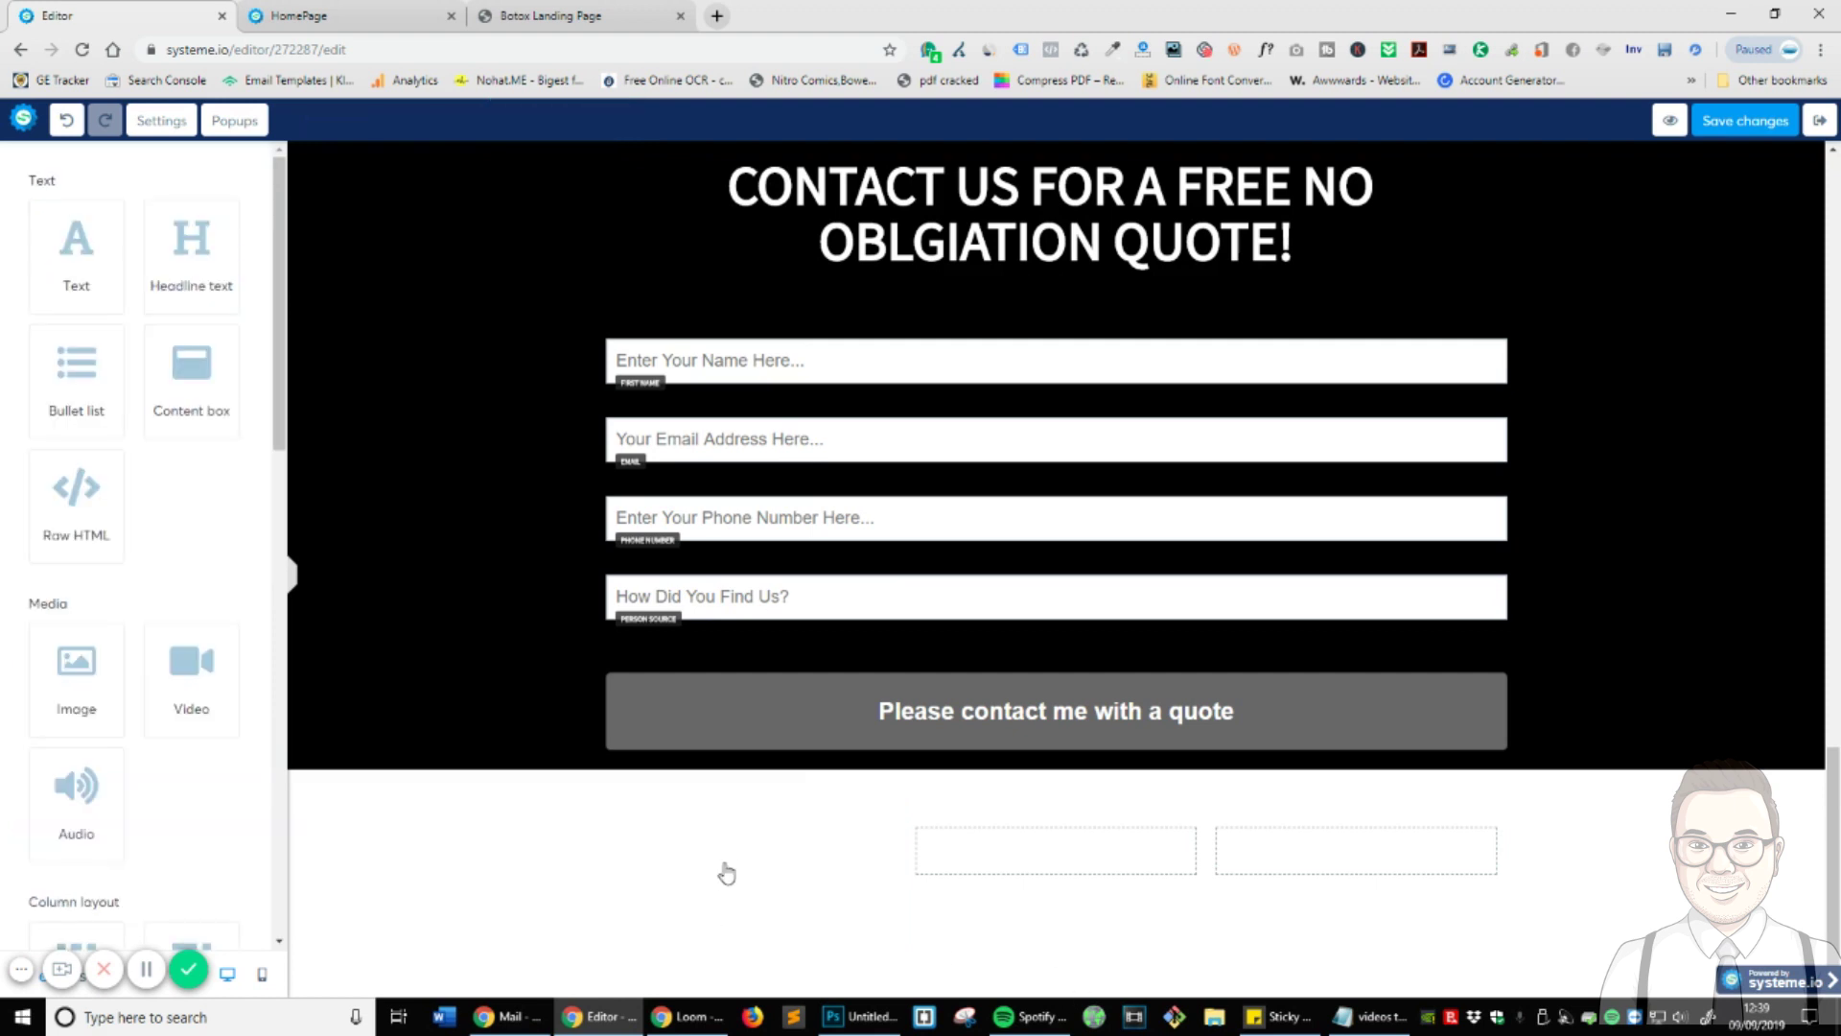
left_click(727, 869)
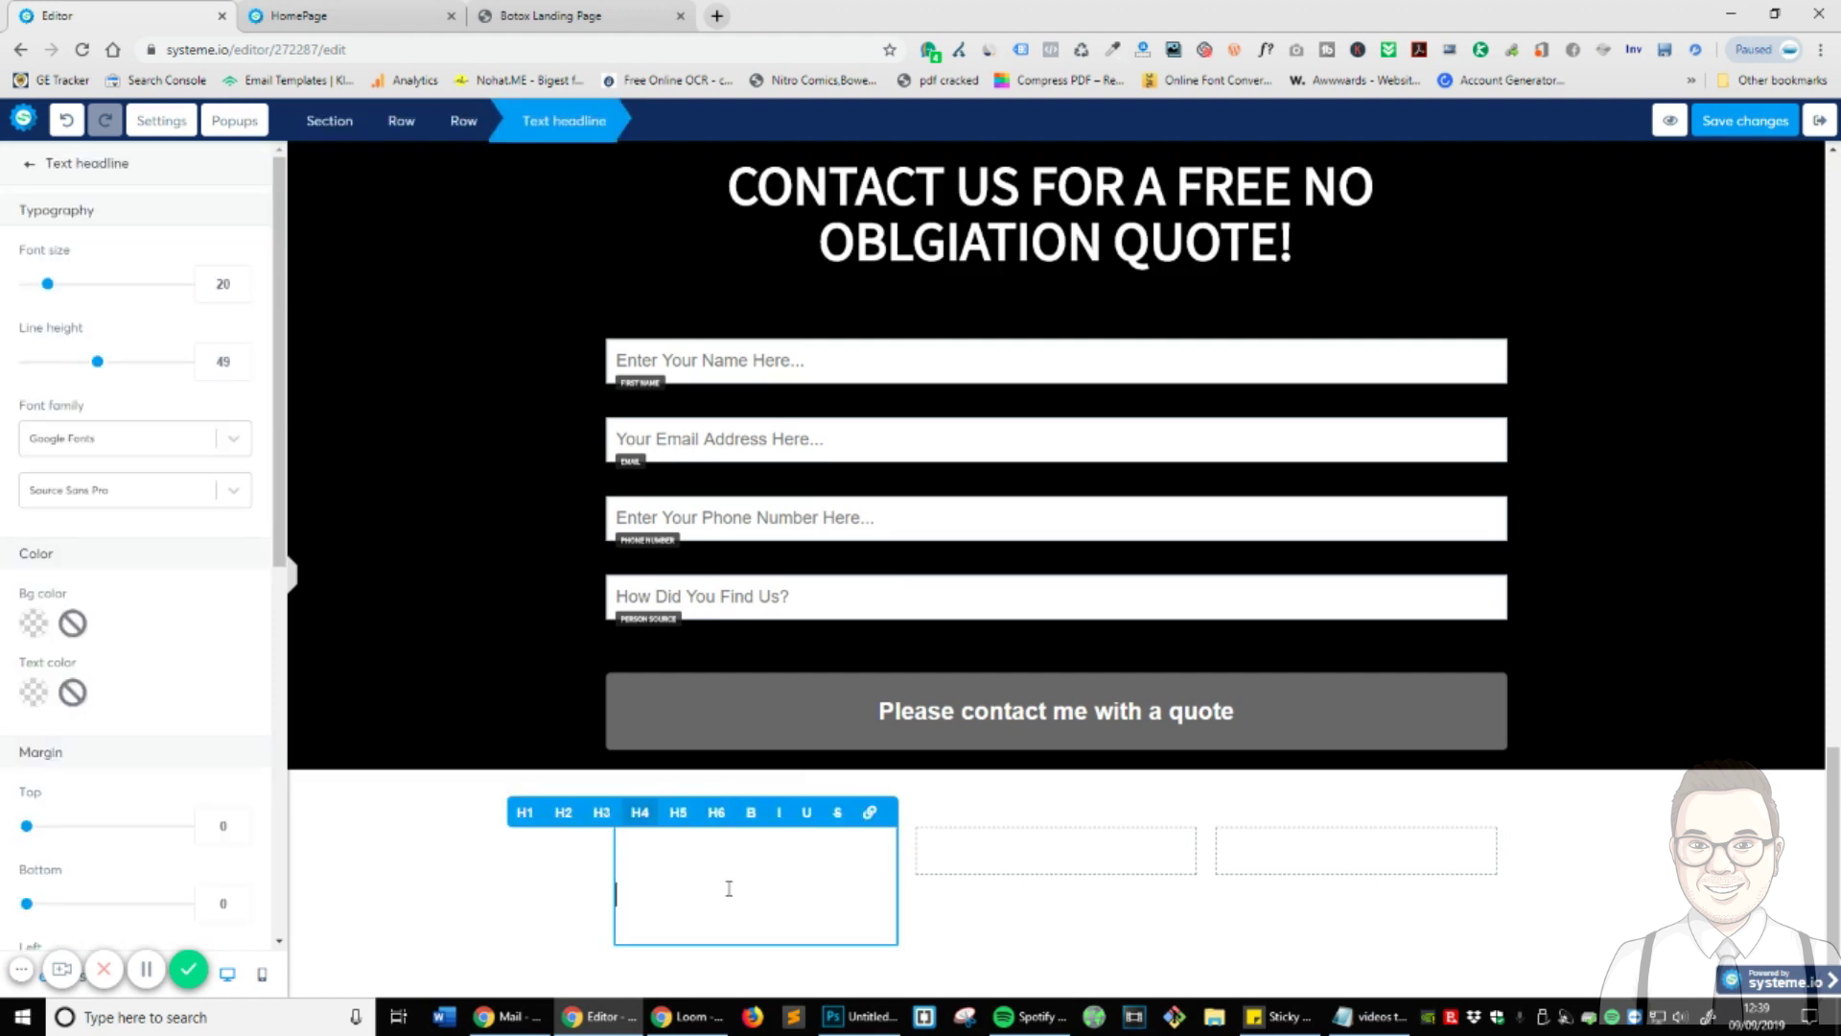
left_click(921, 846)
mouse_move(843, 896)
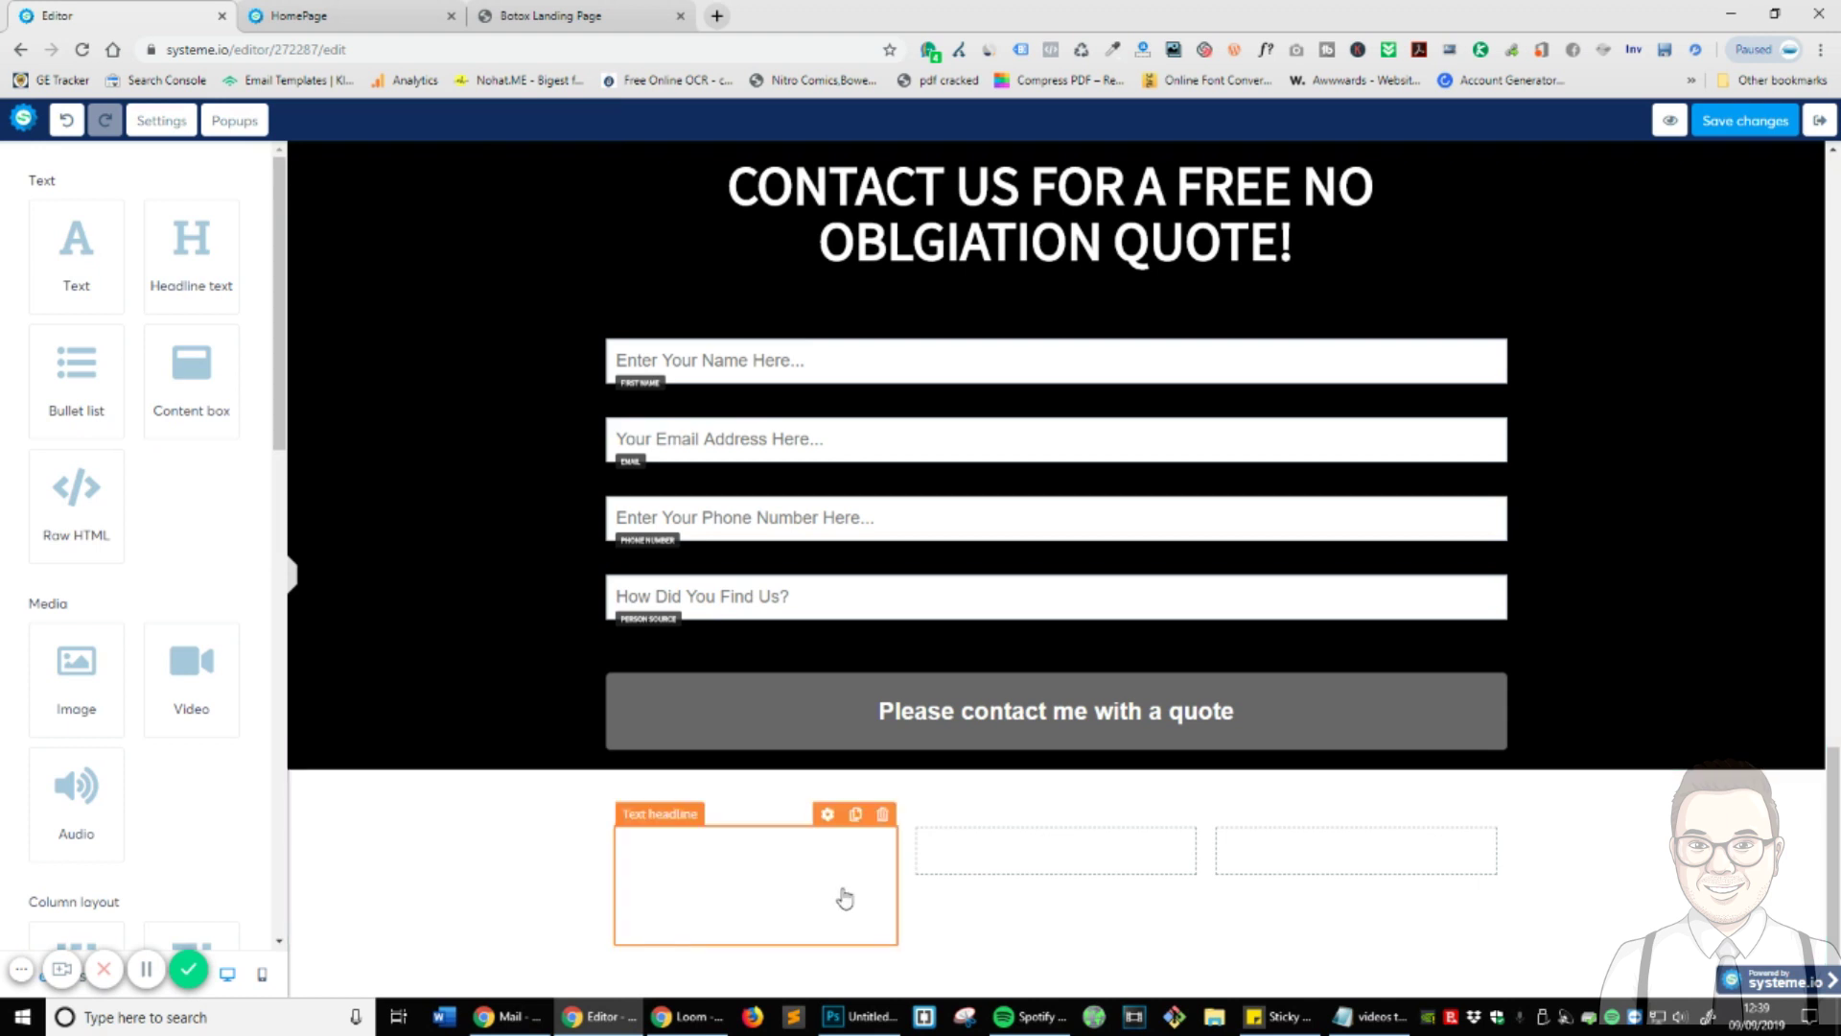
left_click(882, 813)
left_click(988, 159)
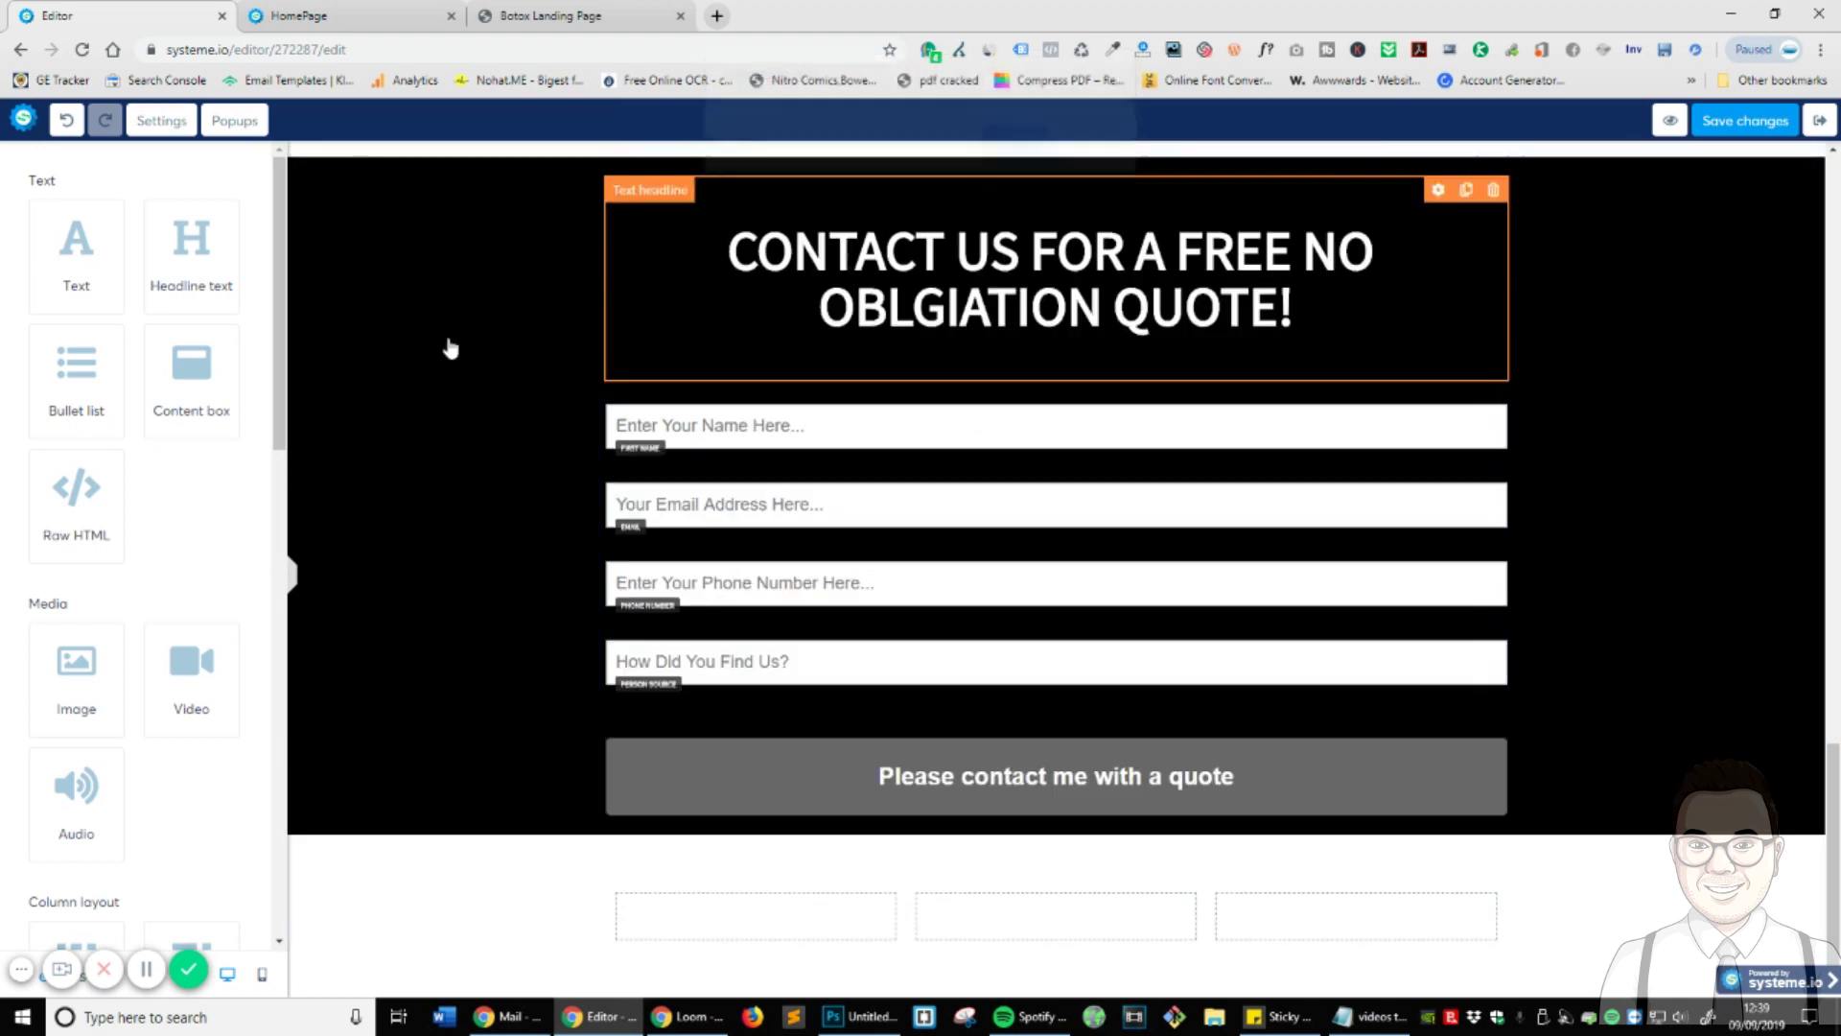
- Add a Text block and a Headline block above it in the first column
left_click_drag(84, 265, 755, 916)
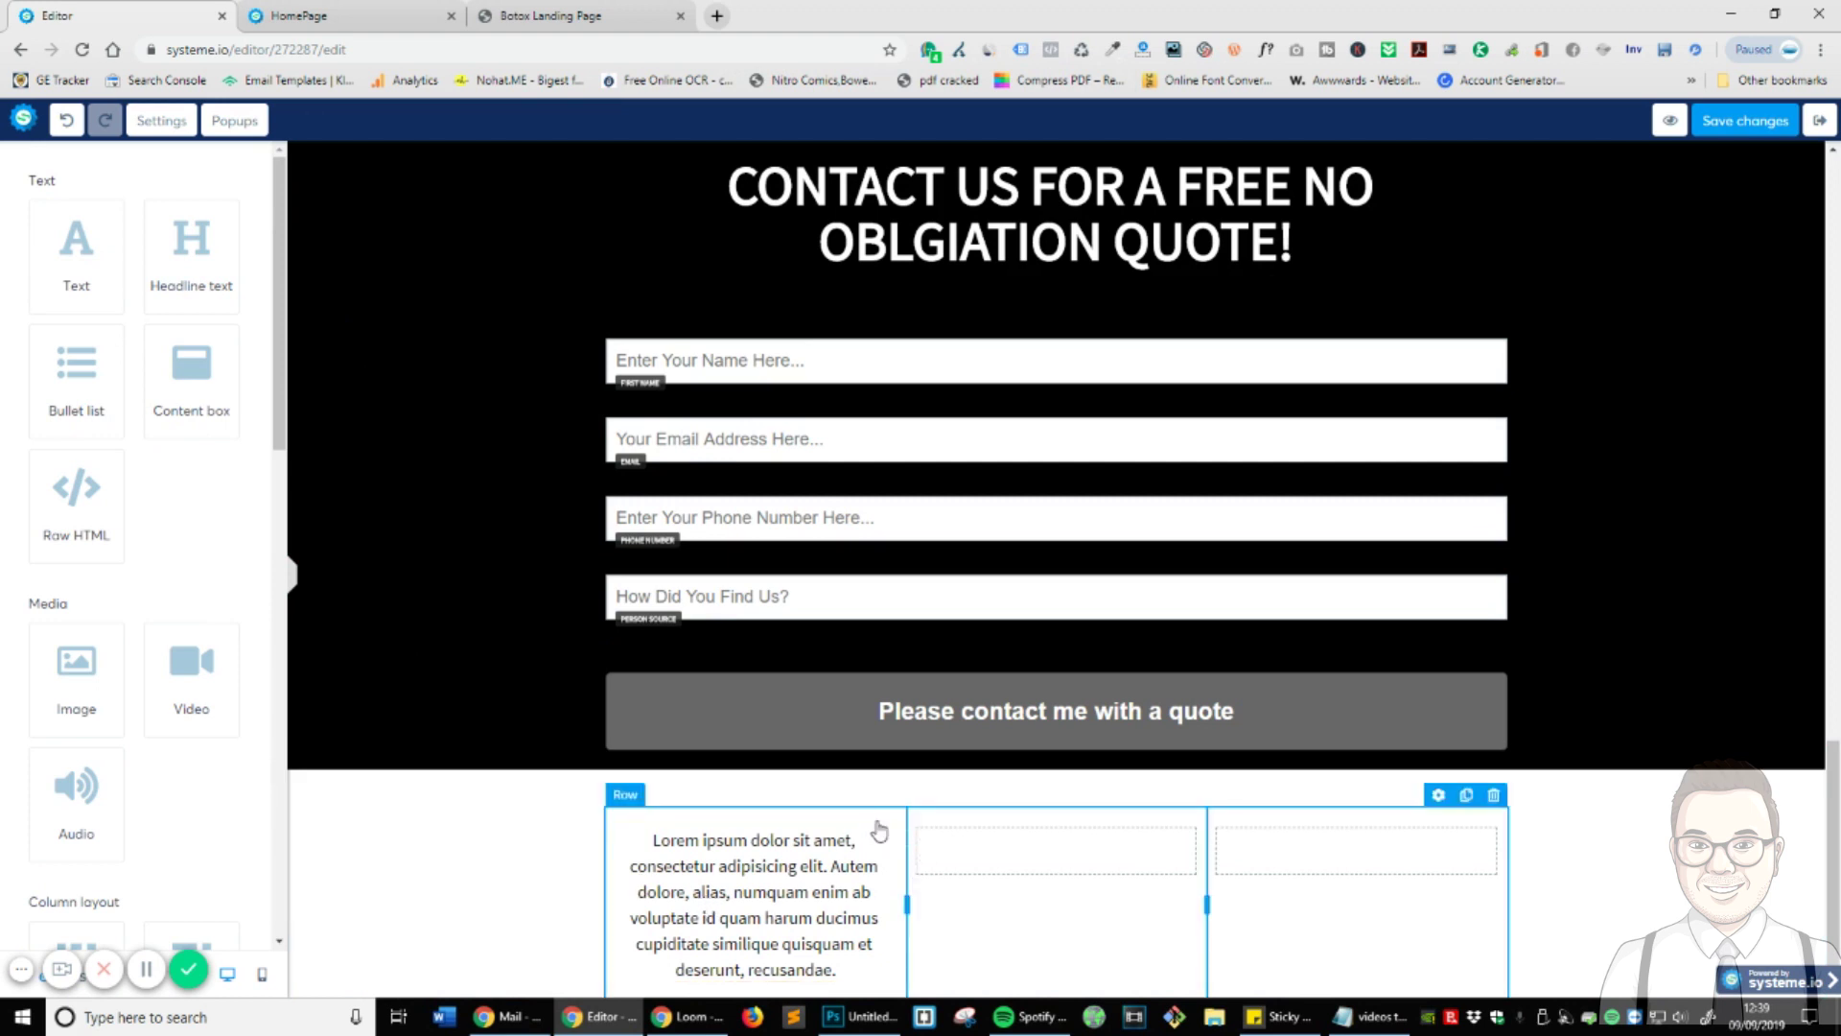
left_click_drag(204, 271, 773, 844)
scroll(671, 854, "down", 2)
- Change the headline text to bold 'Contact Us'
left_click(788, 726)
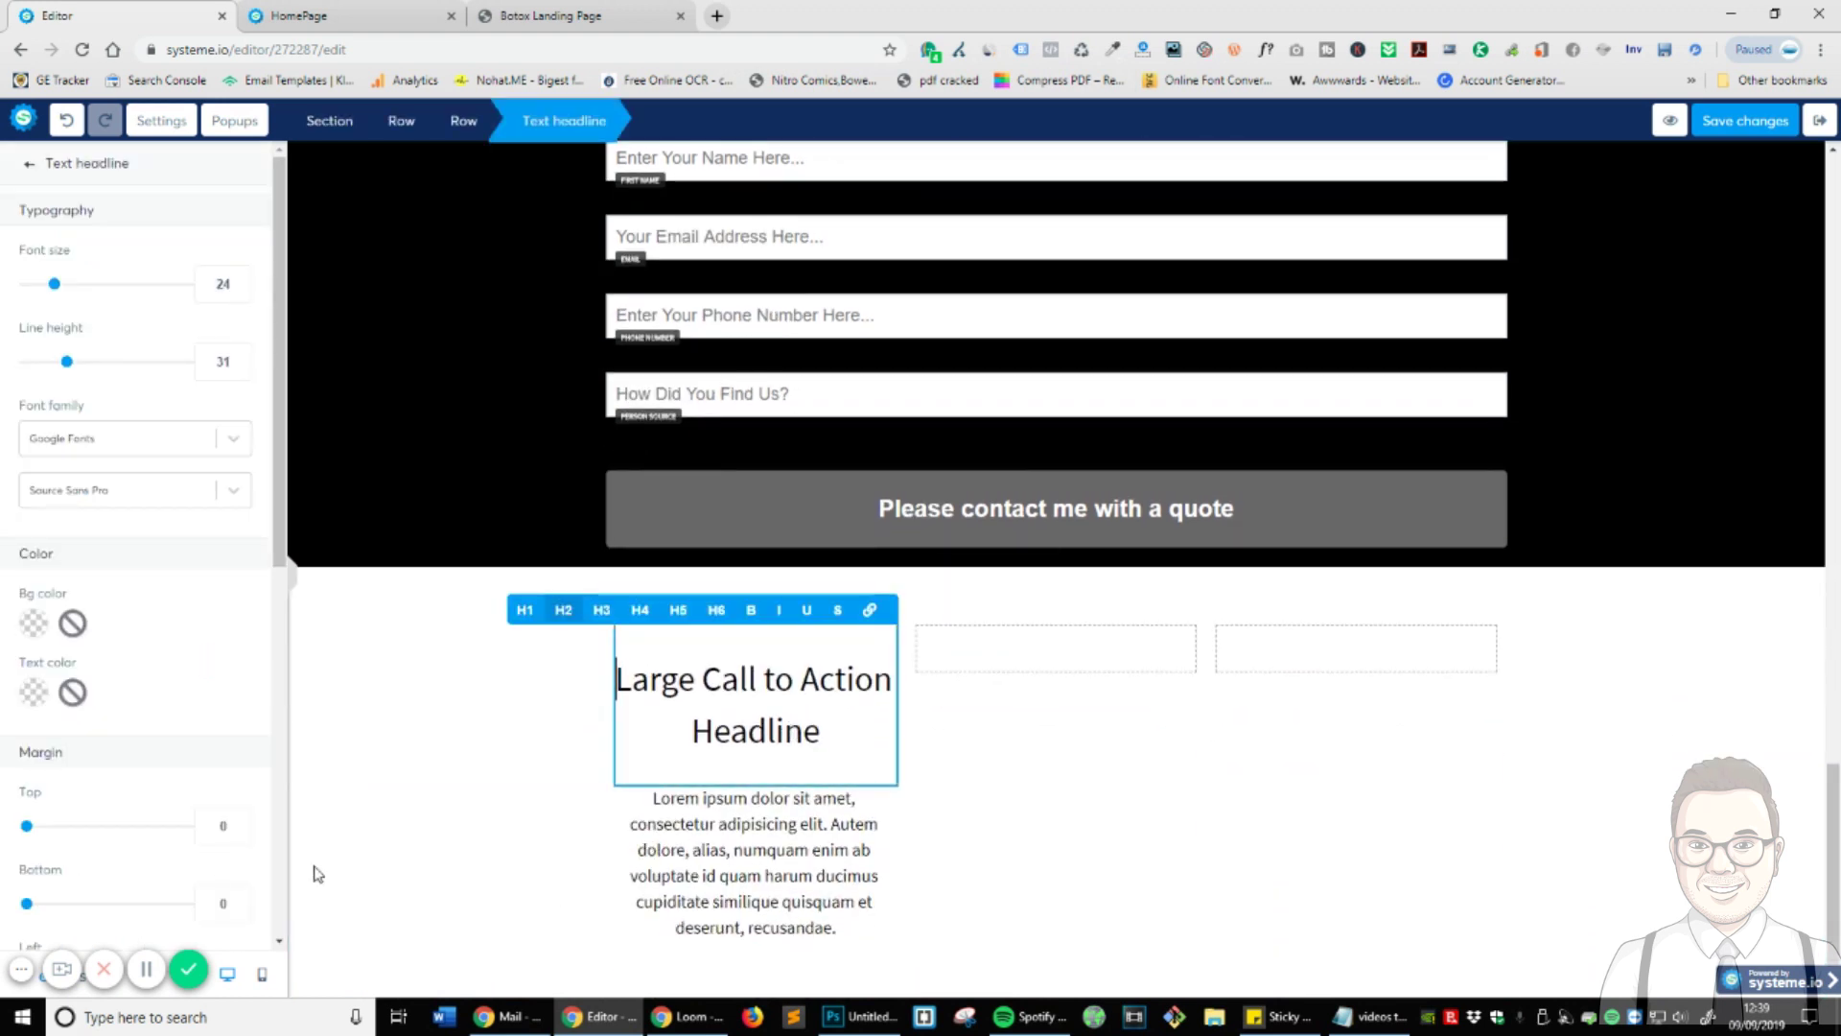
key("ctrl+a")
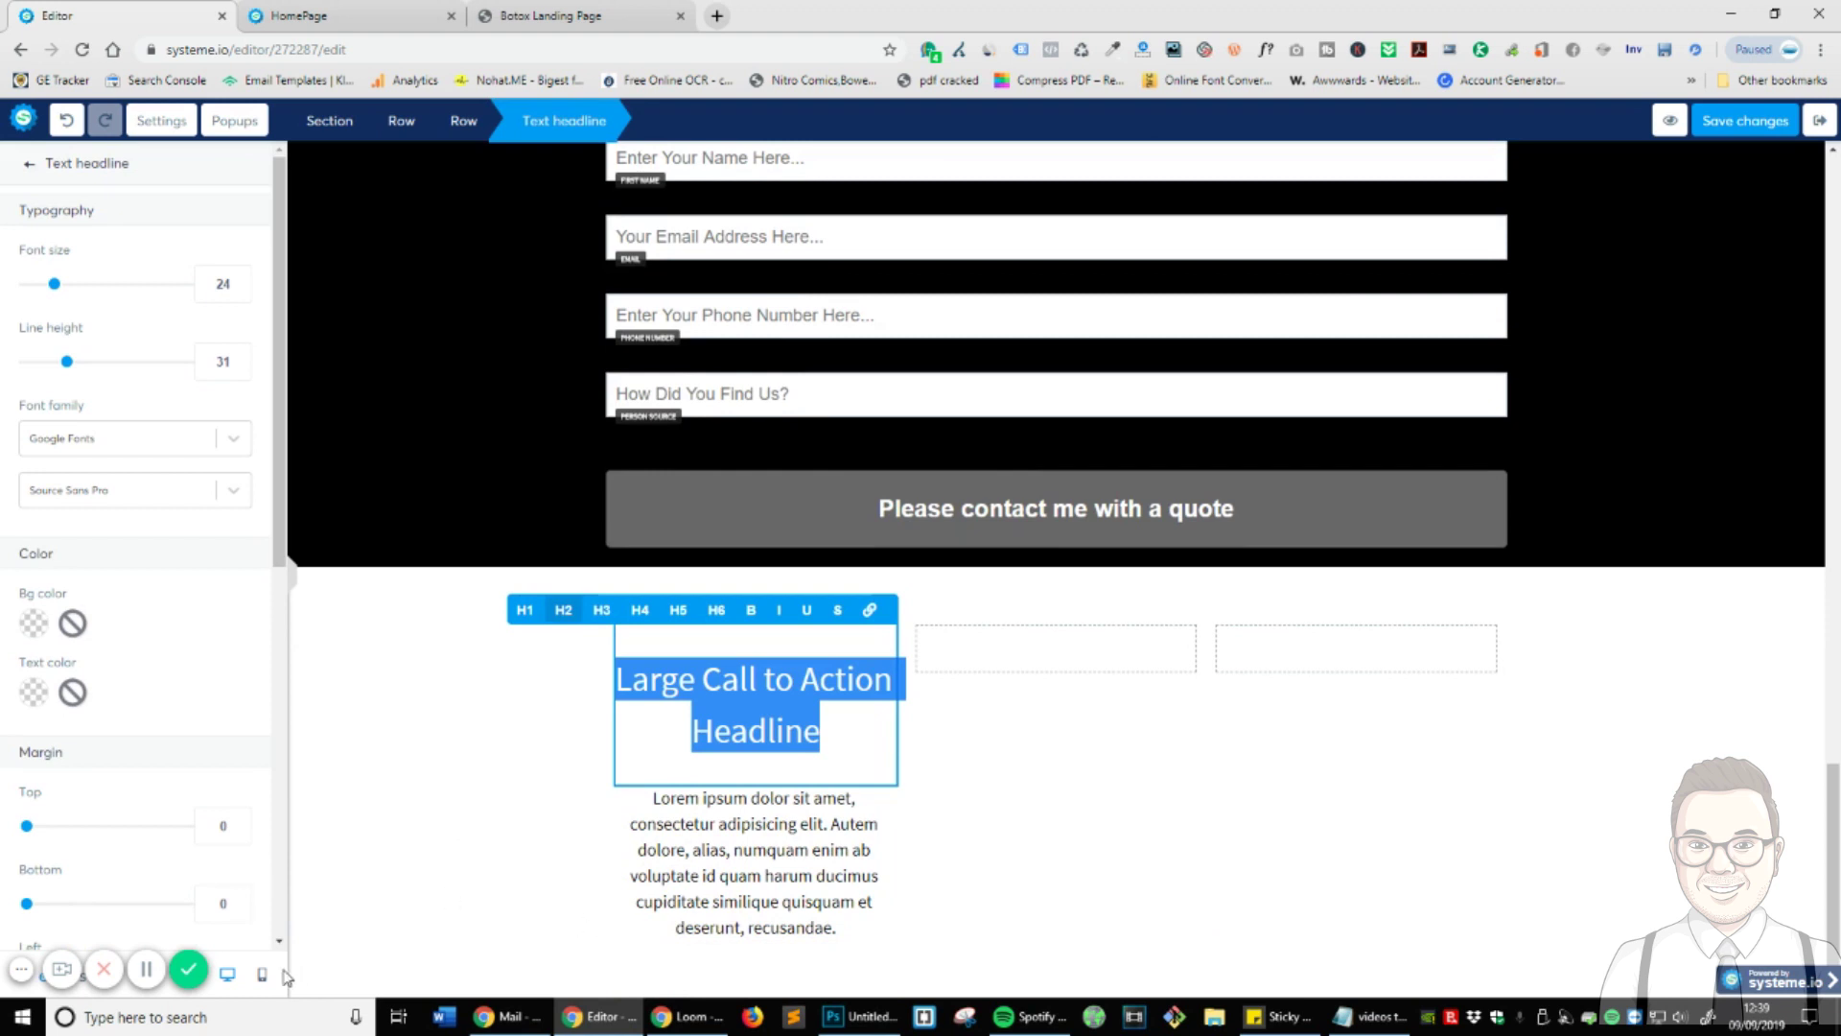
left_click(146, 969)
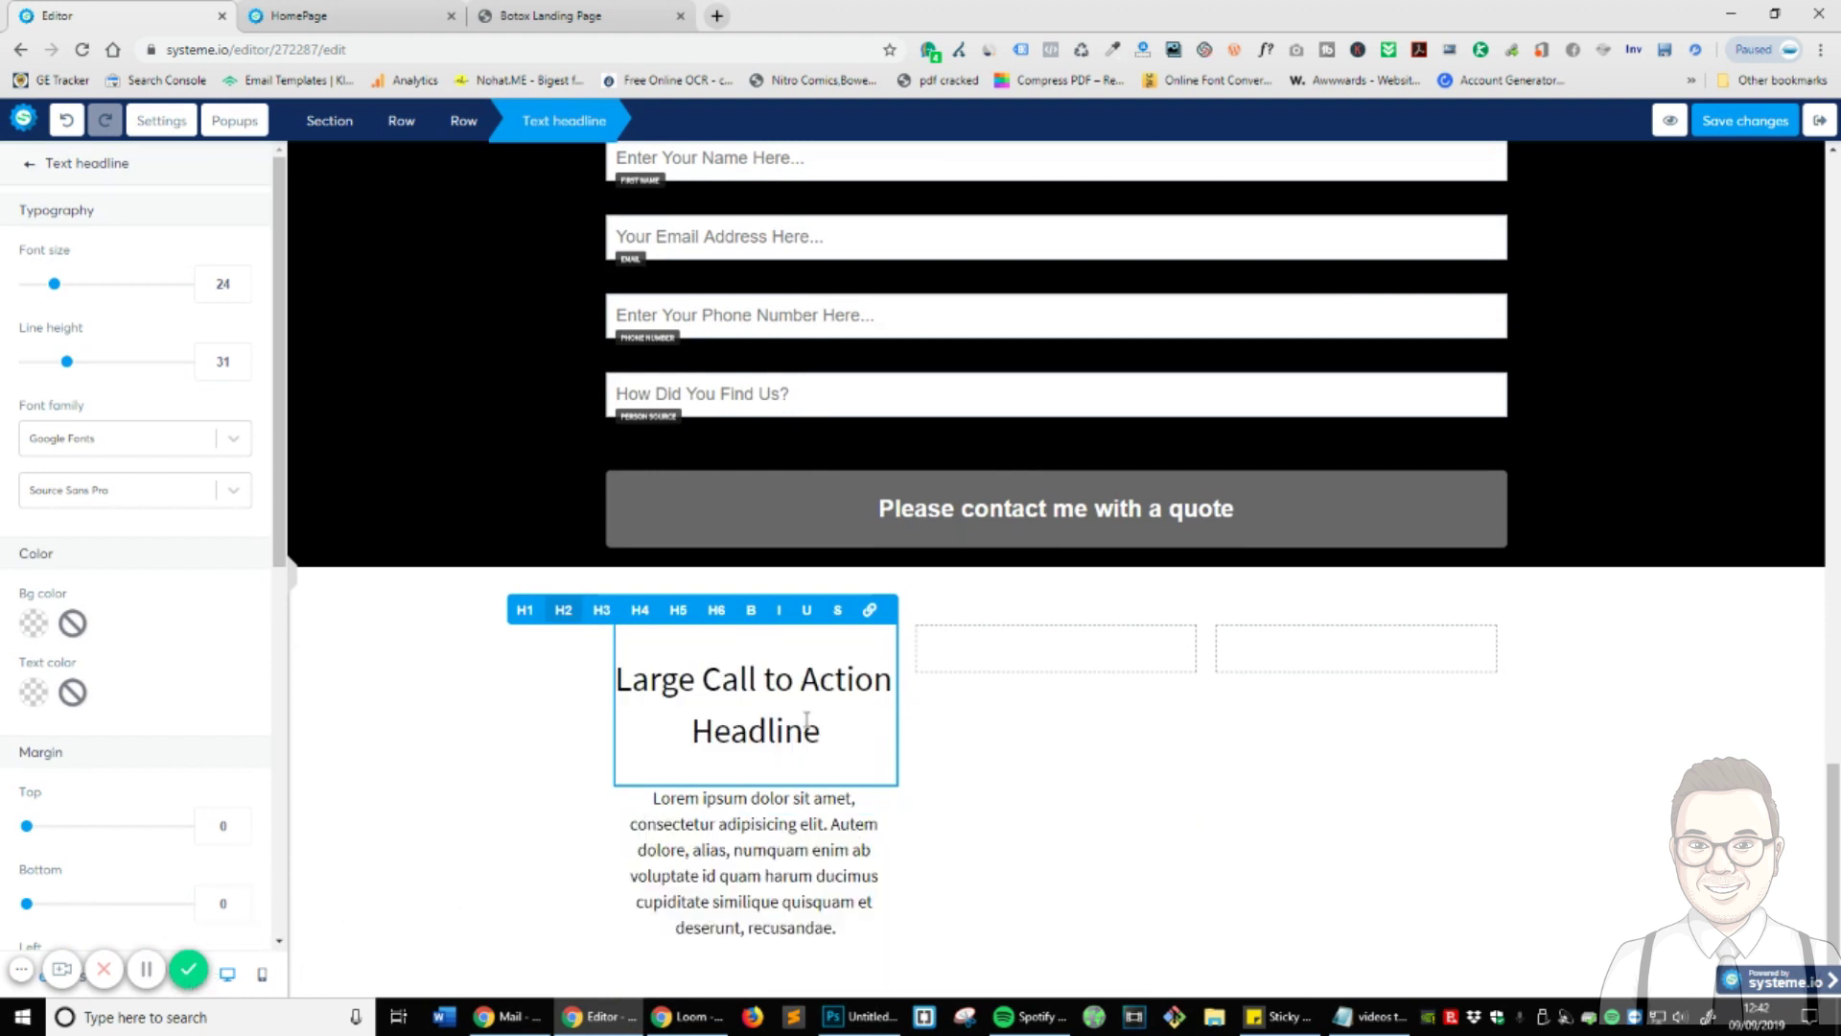
left_click(790, 686)
key("ctrl+a")
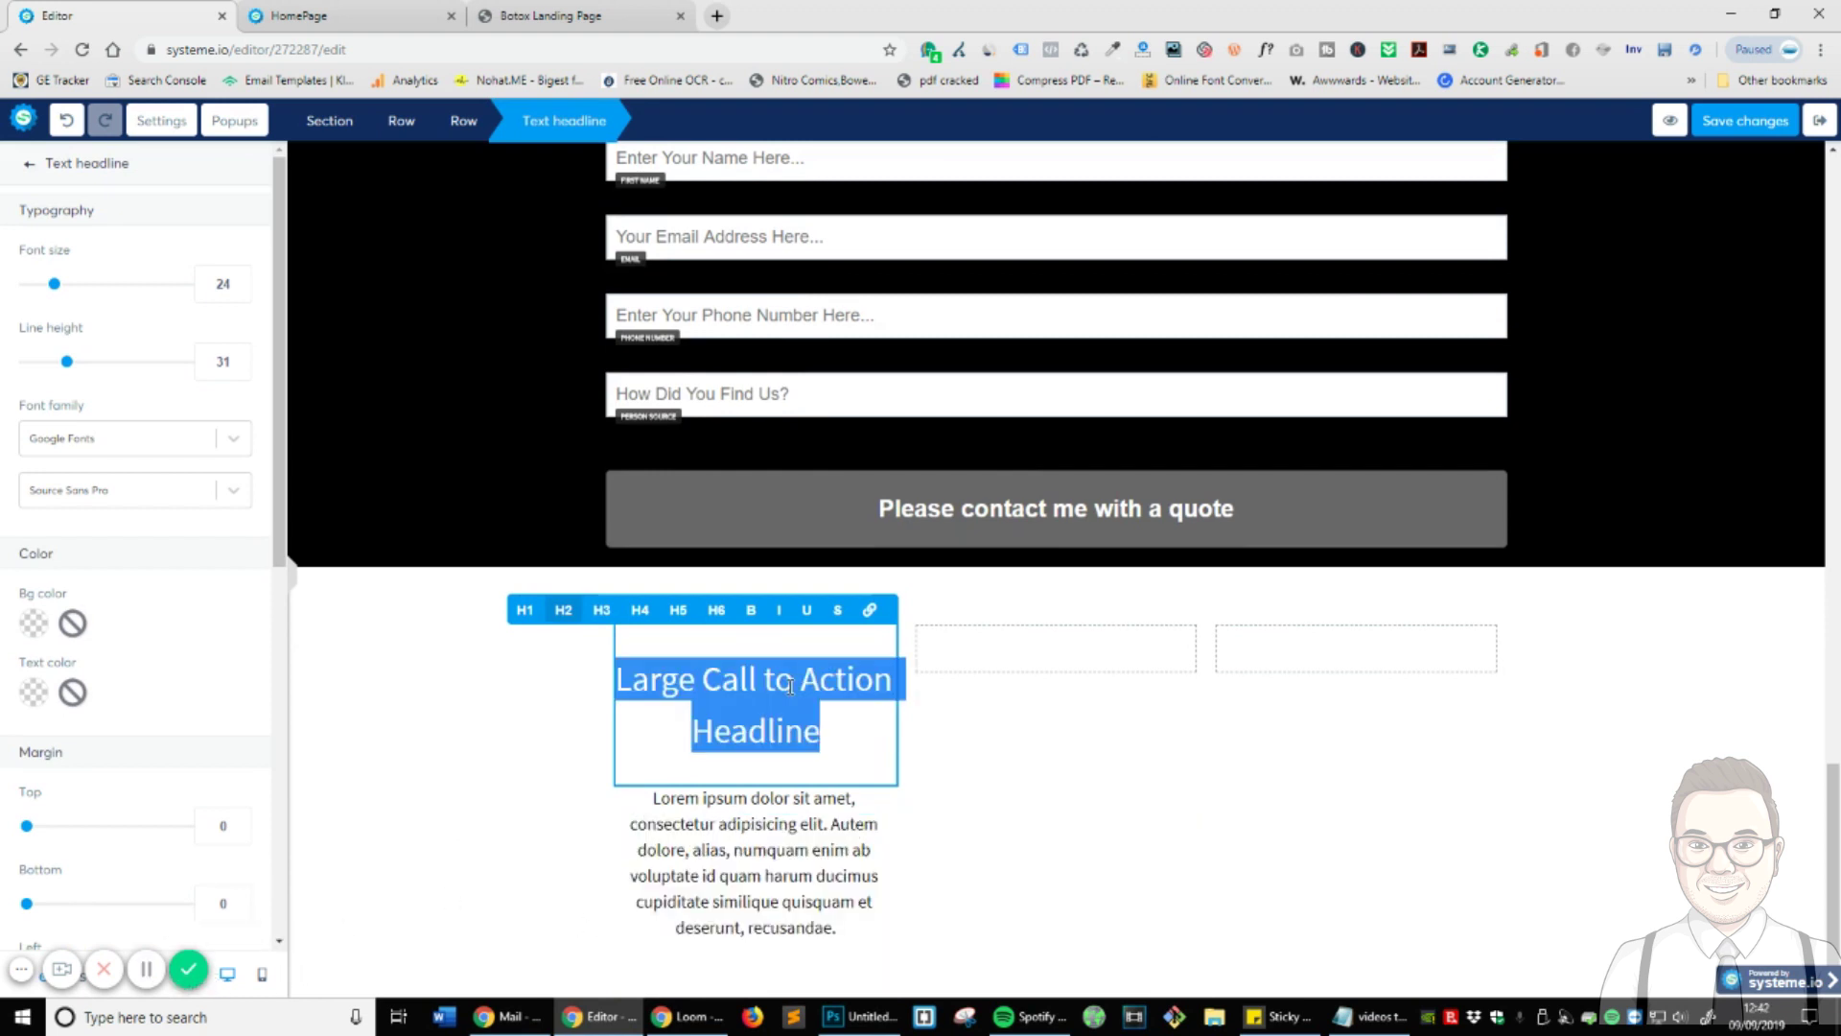
type("Contact Us")
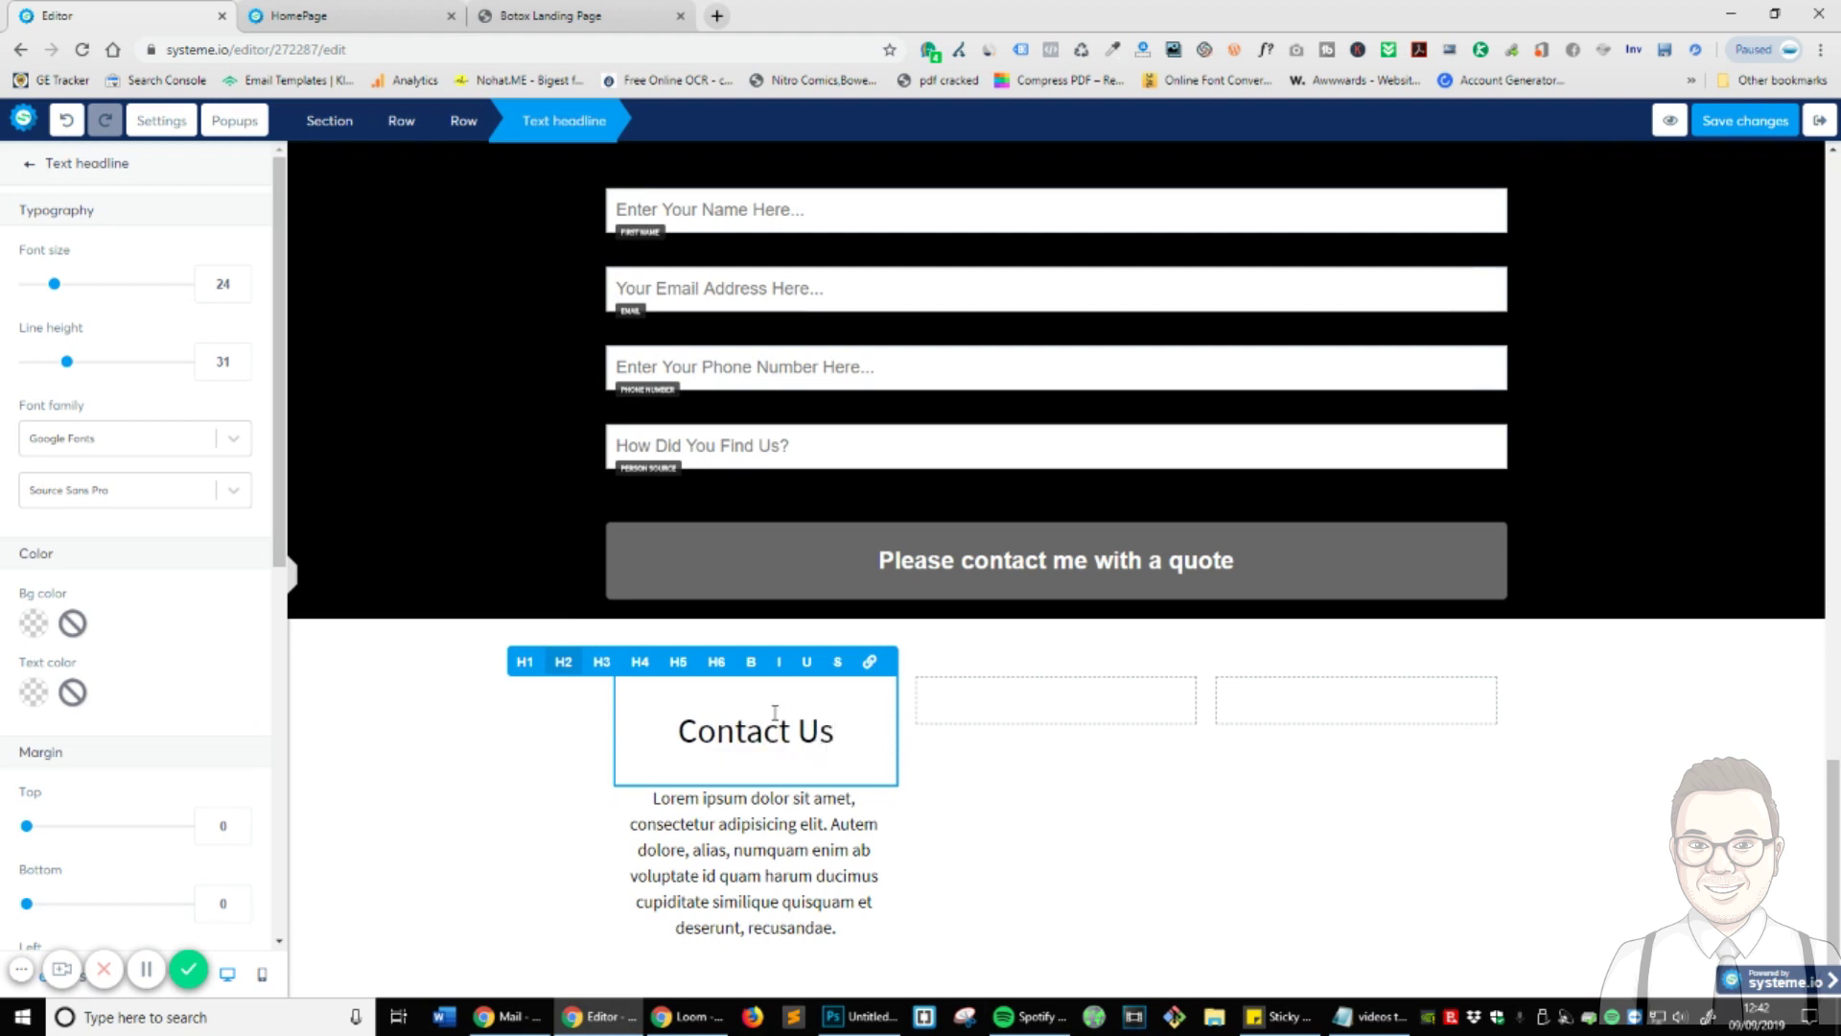
key("ctrl+a")
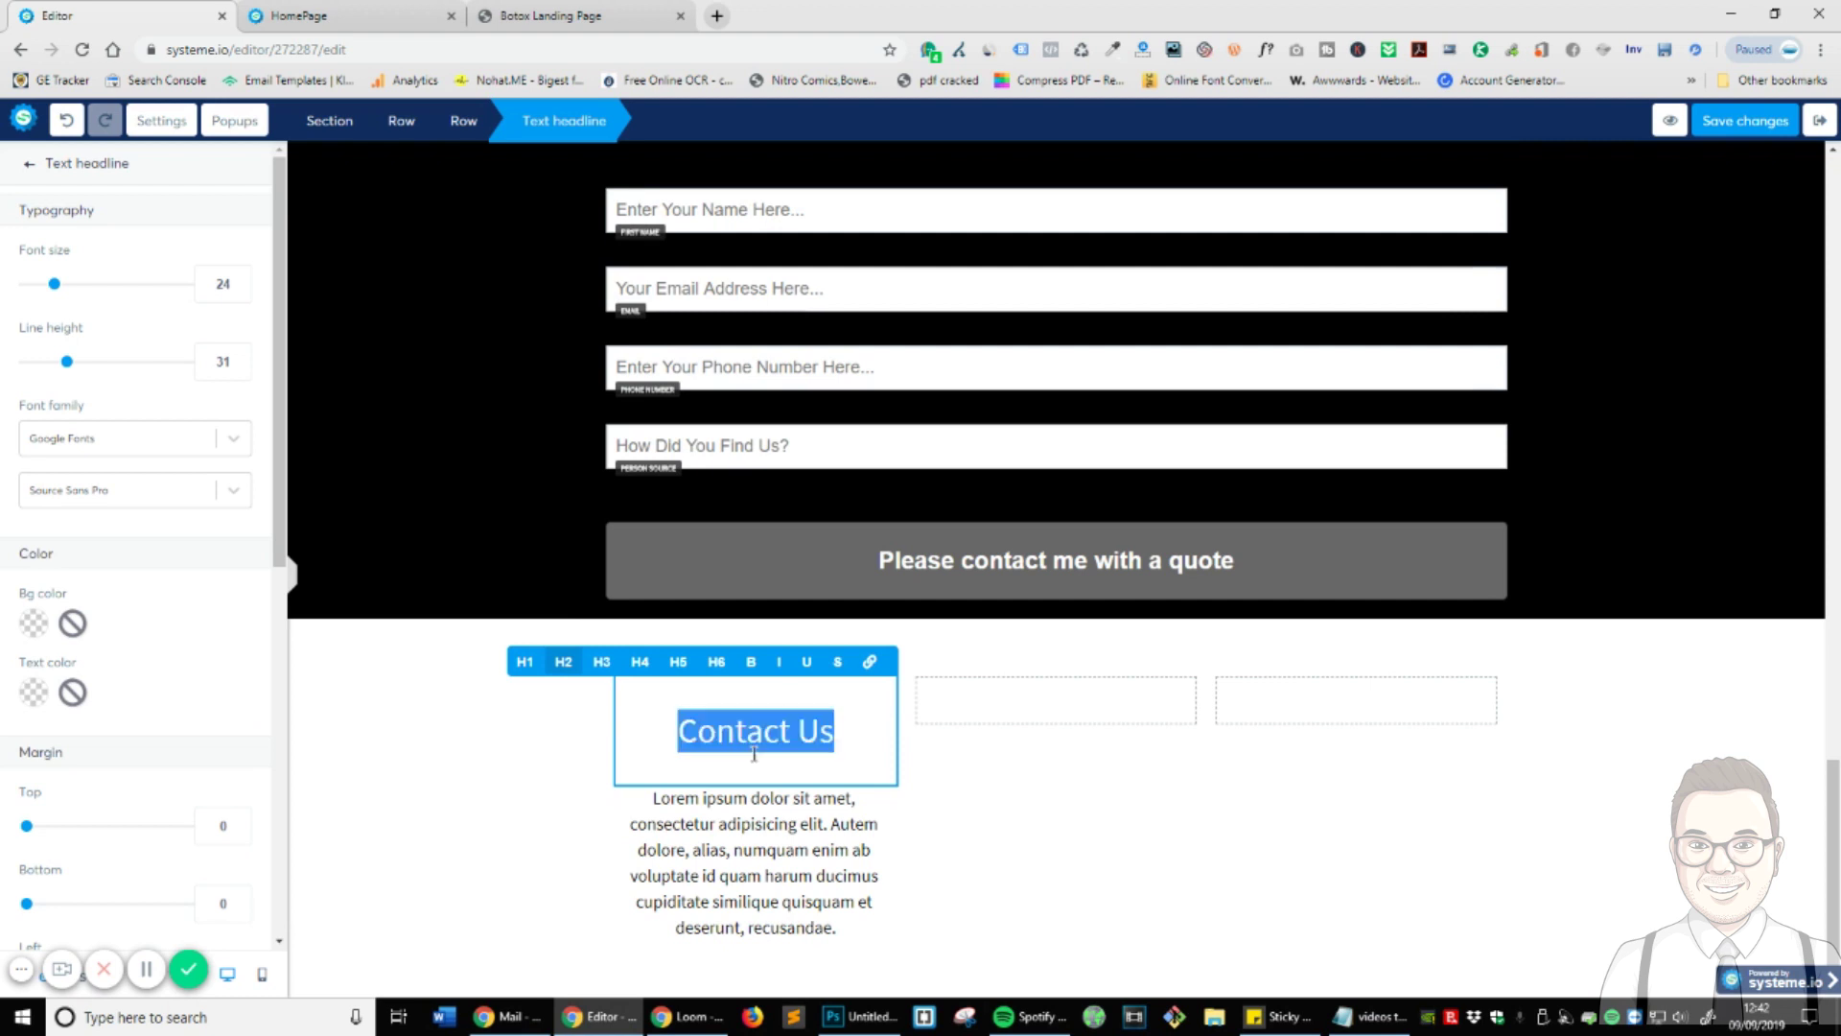
left_click(751, 662)
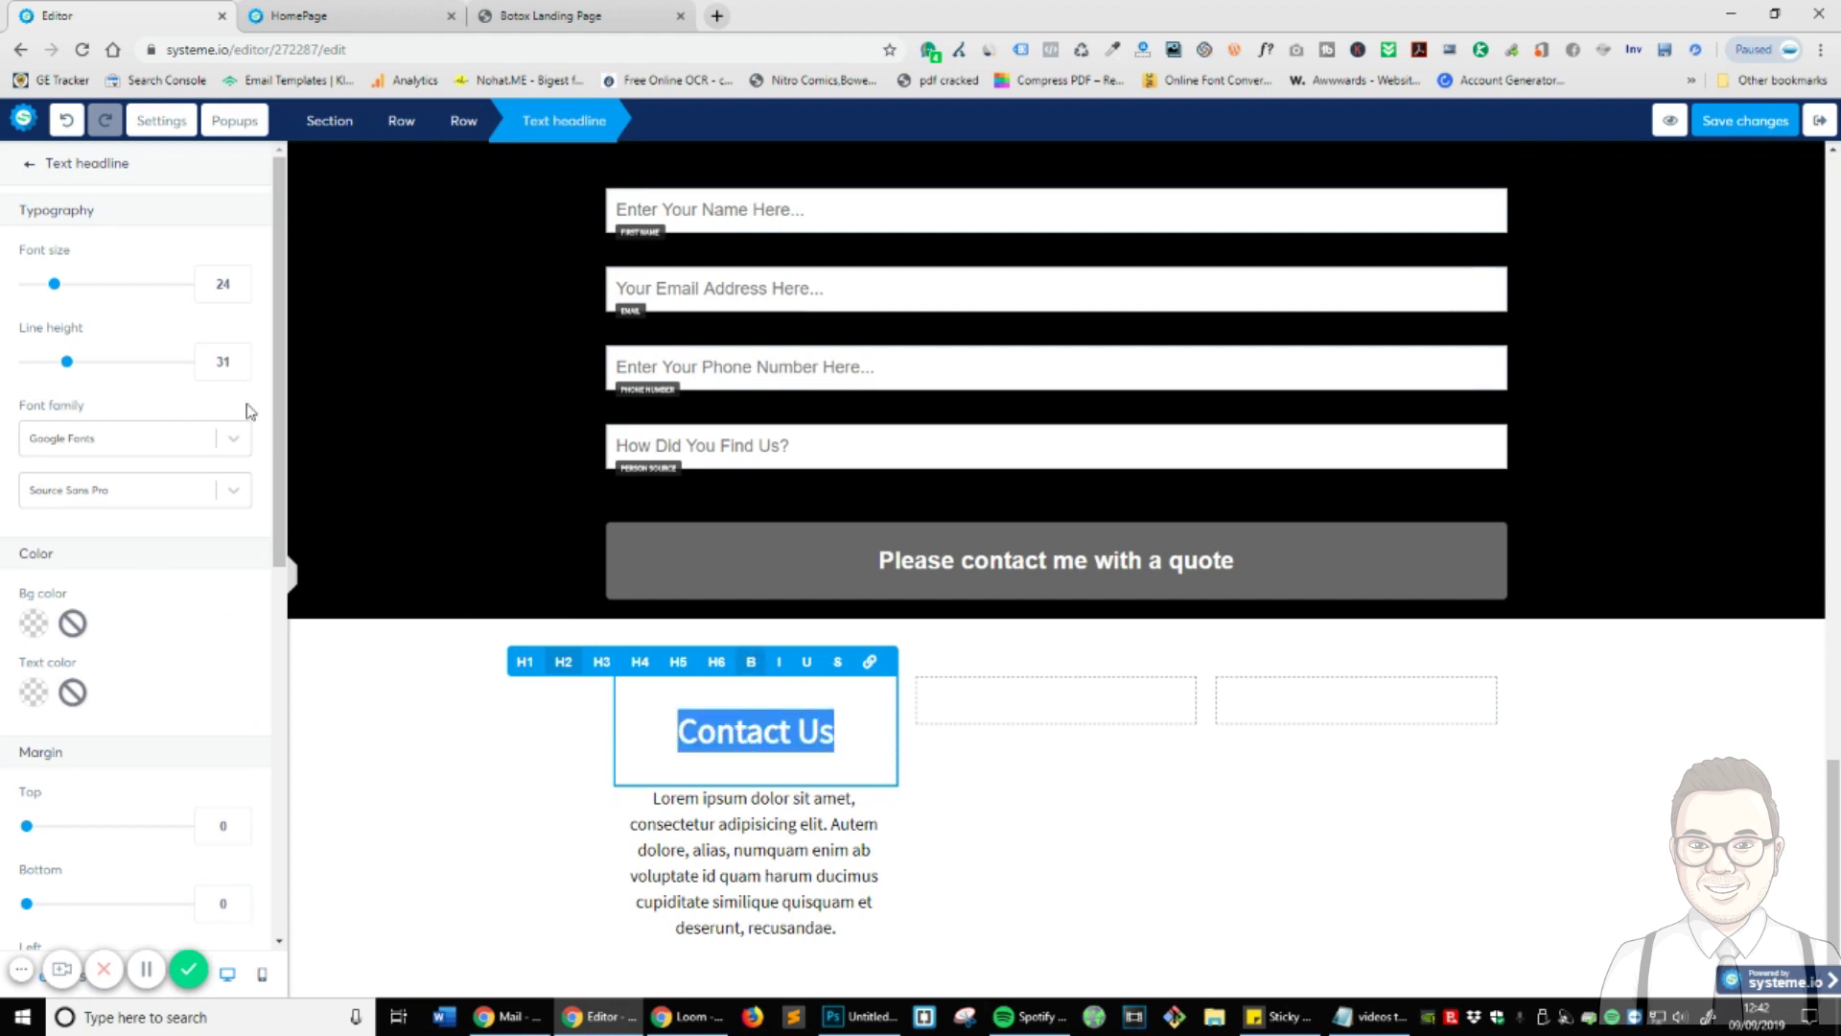
- Give the Contact Us headline a smaller heading level, font size 20 and line height 8
left_click(633, 662)
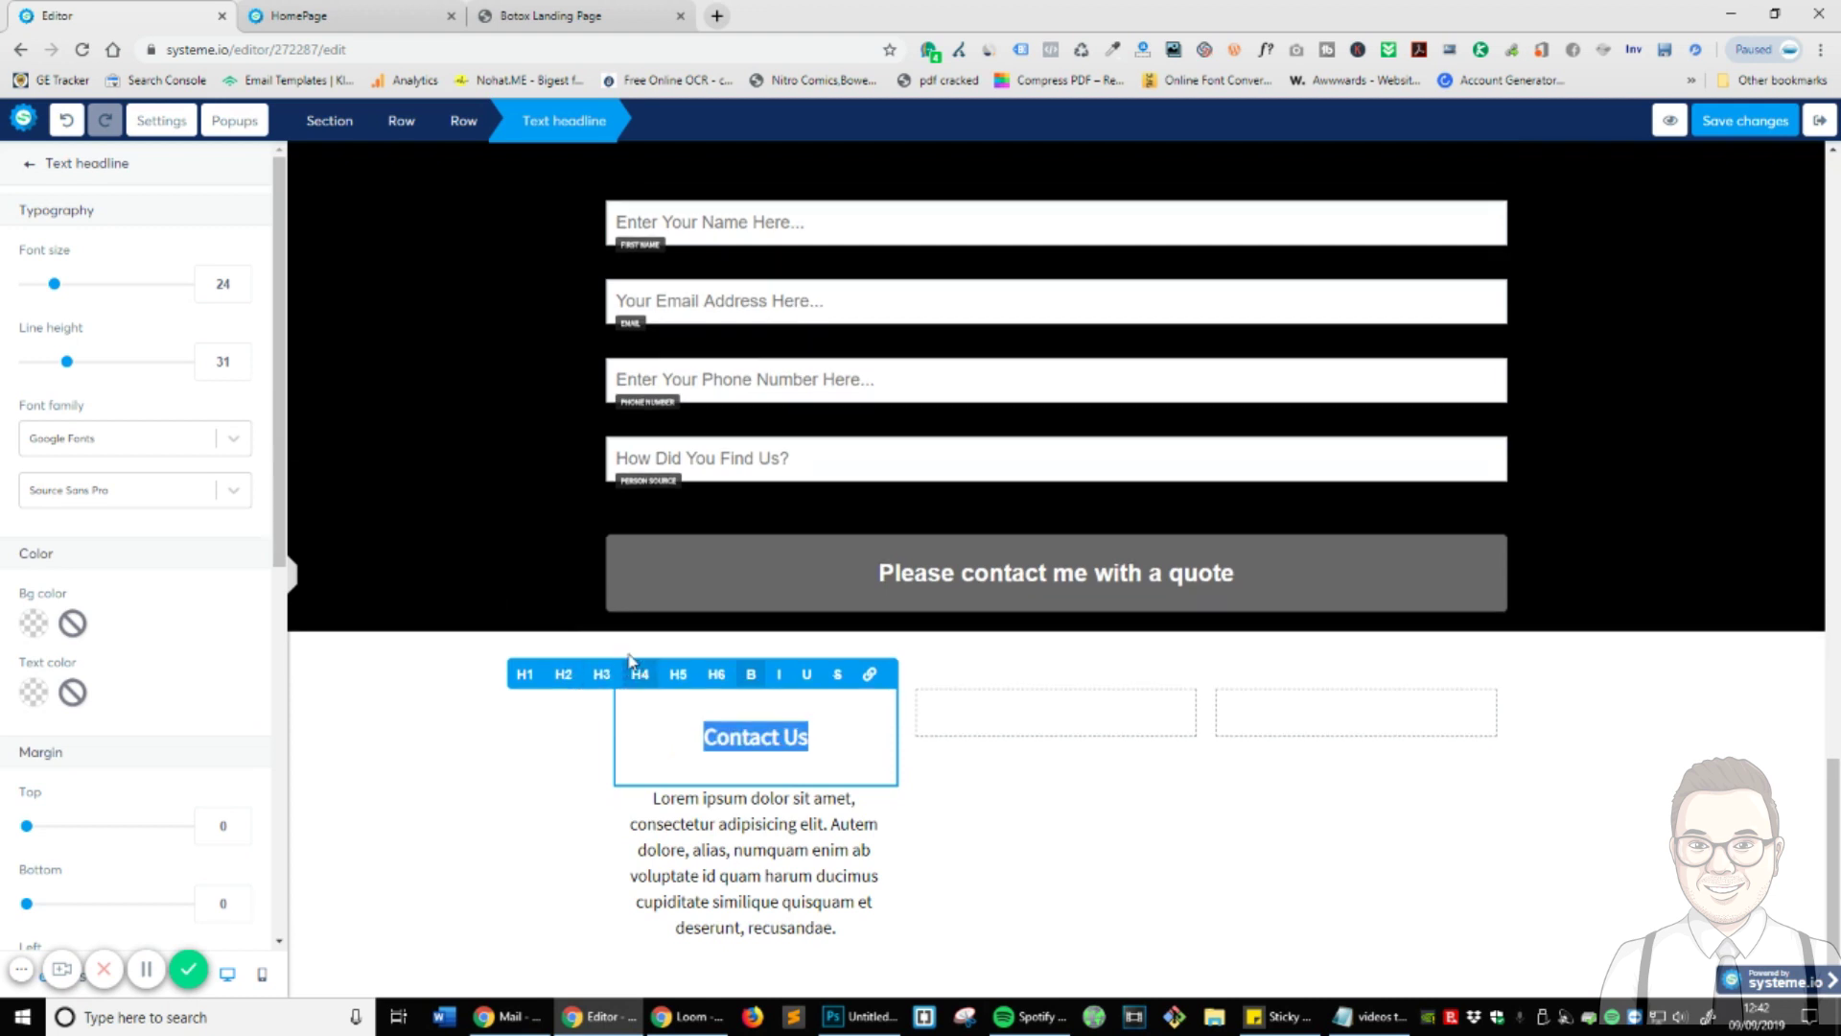
left_click_drag(56, 288, 38, 288)
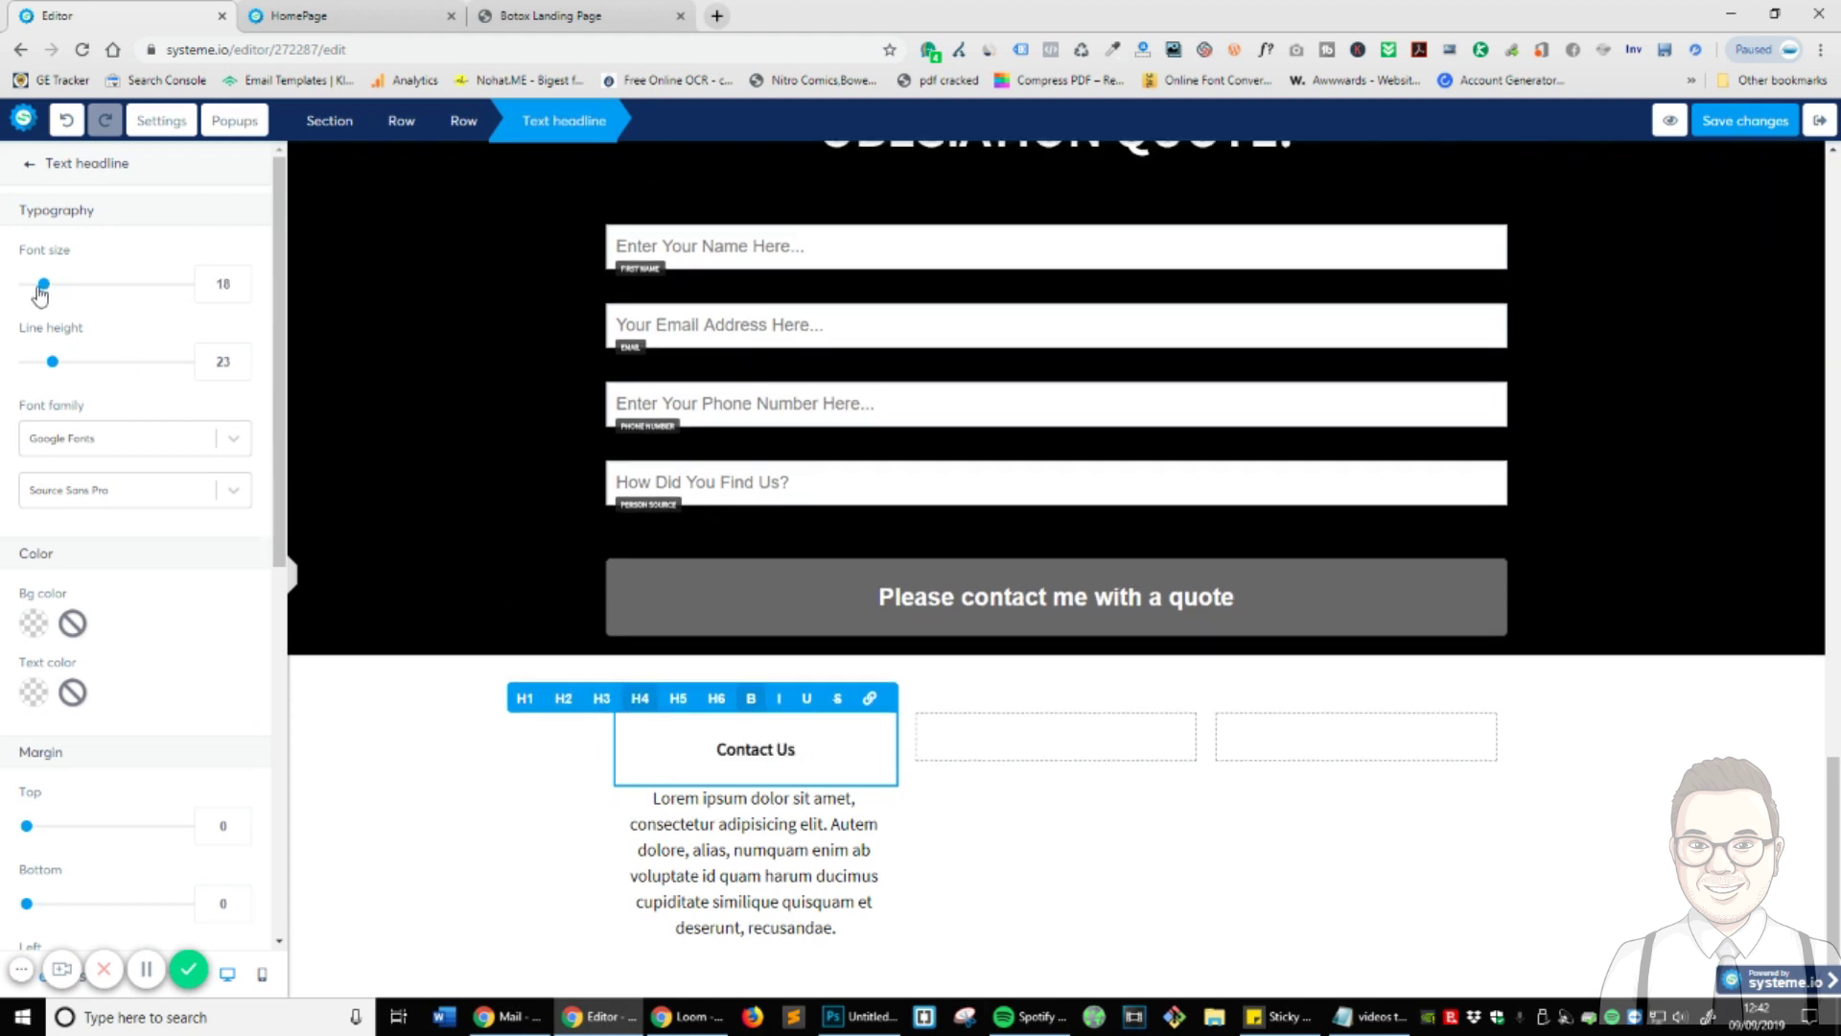
double_click(226, 286)
type("18")
left_click(246, 281)
left_click(245, 280)
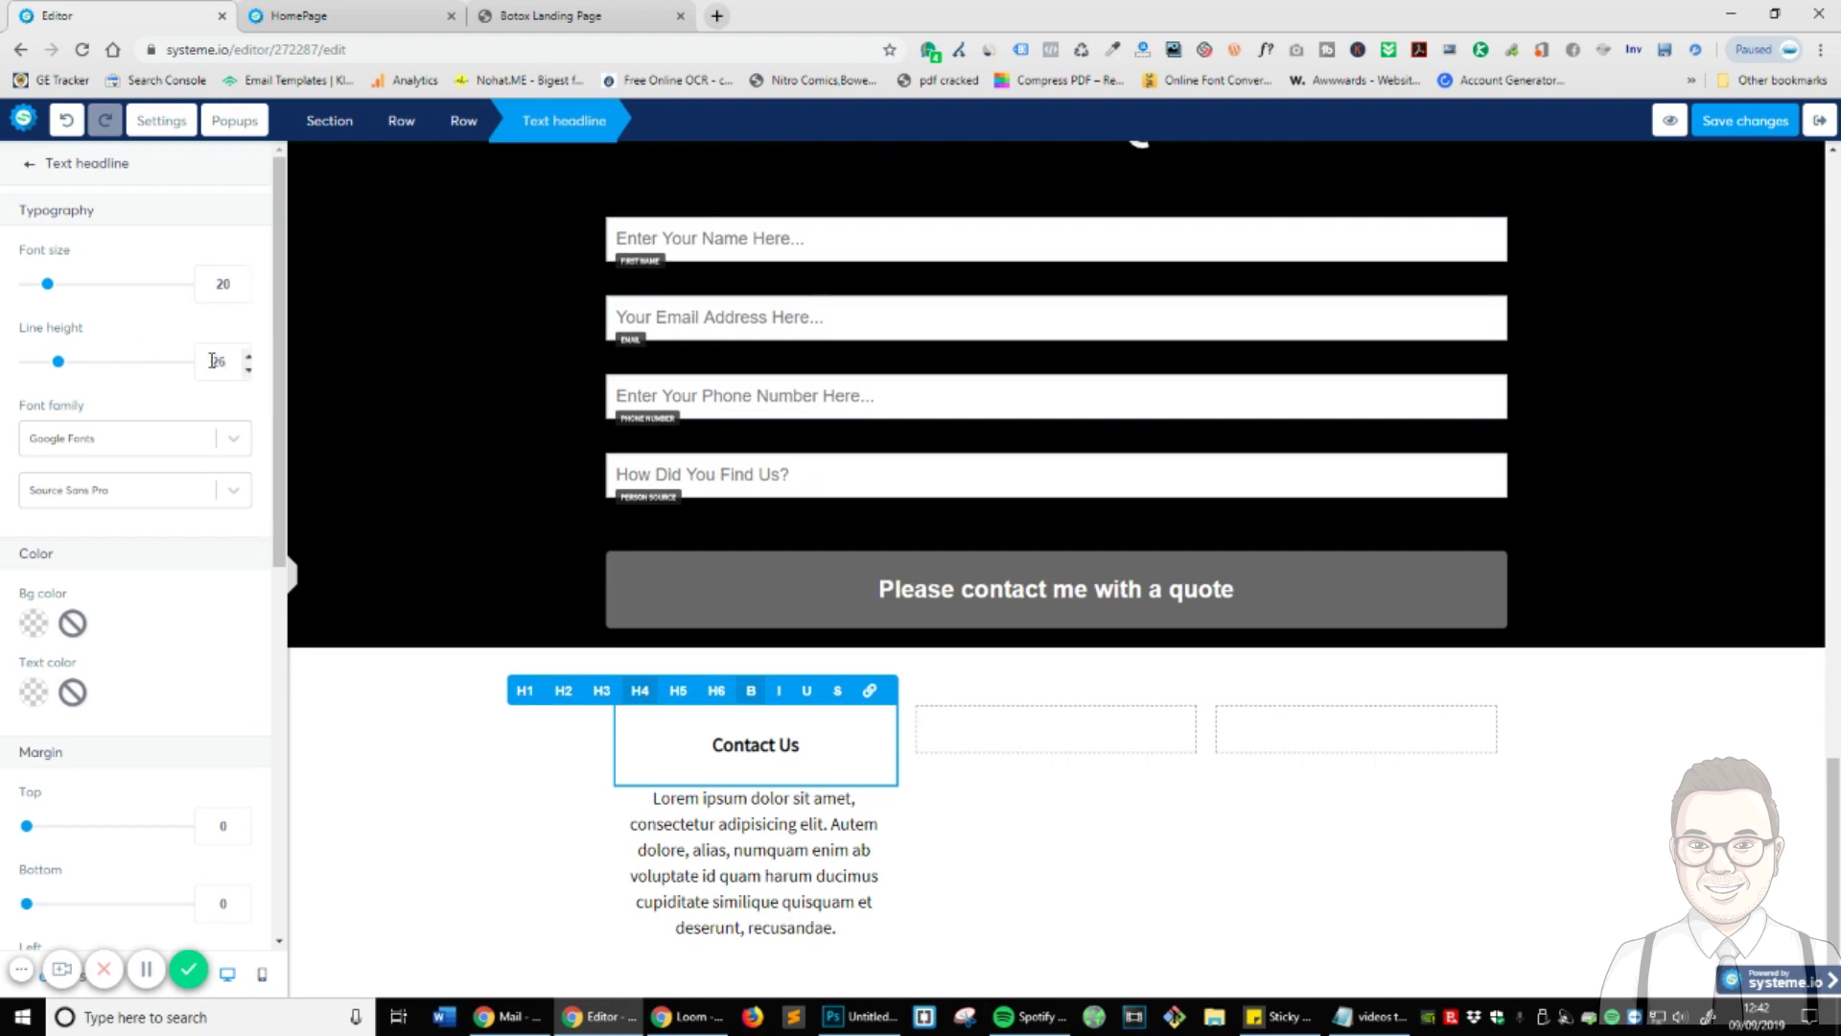
double_click(212, 361)
type("20")
double_click(227, 365)
left_click_drag(59, 364, 19, 384)
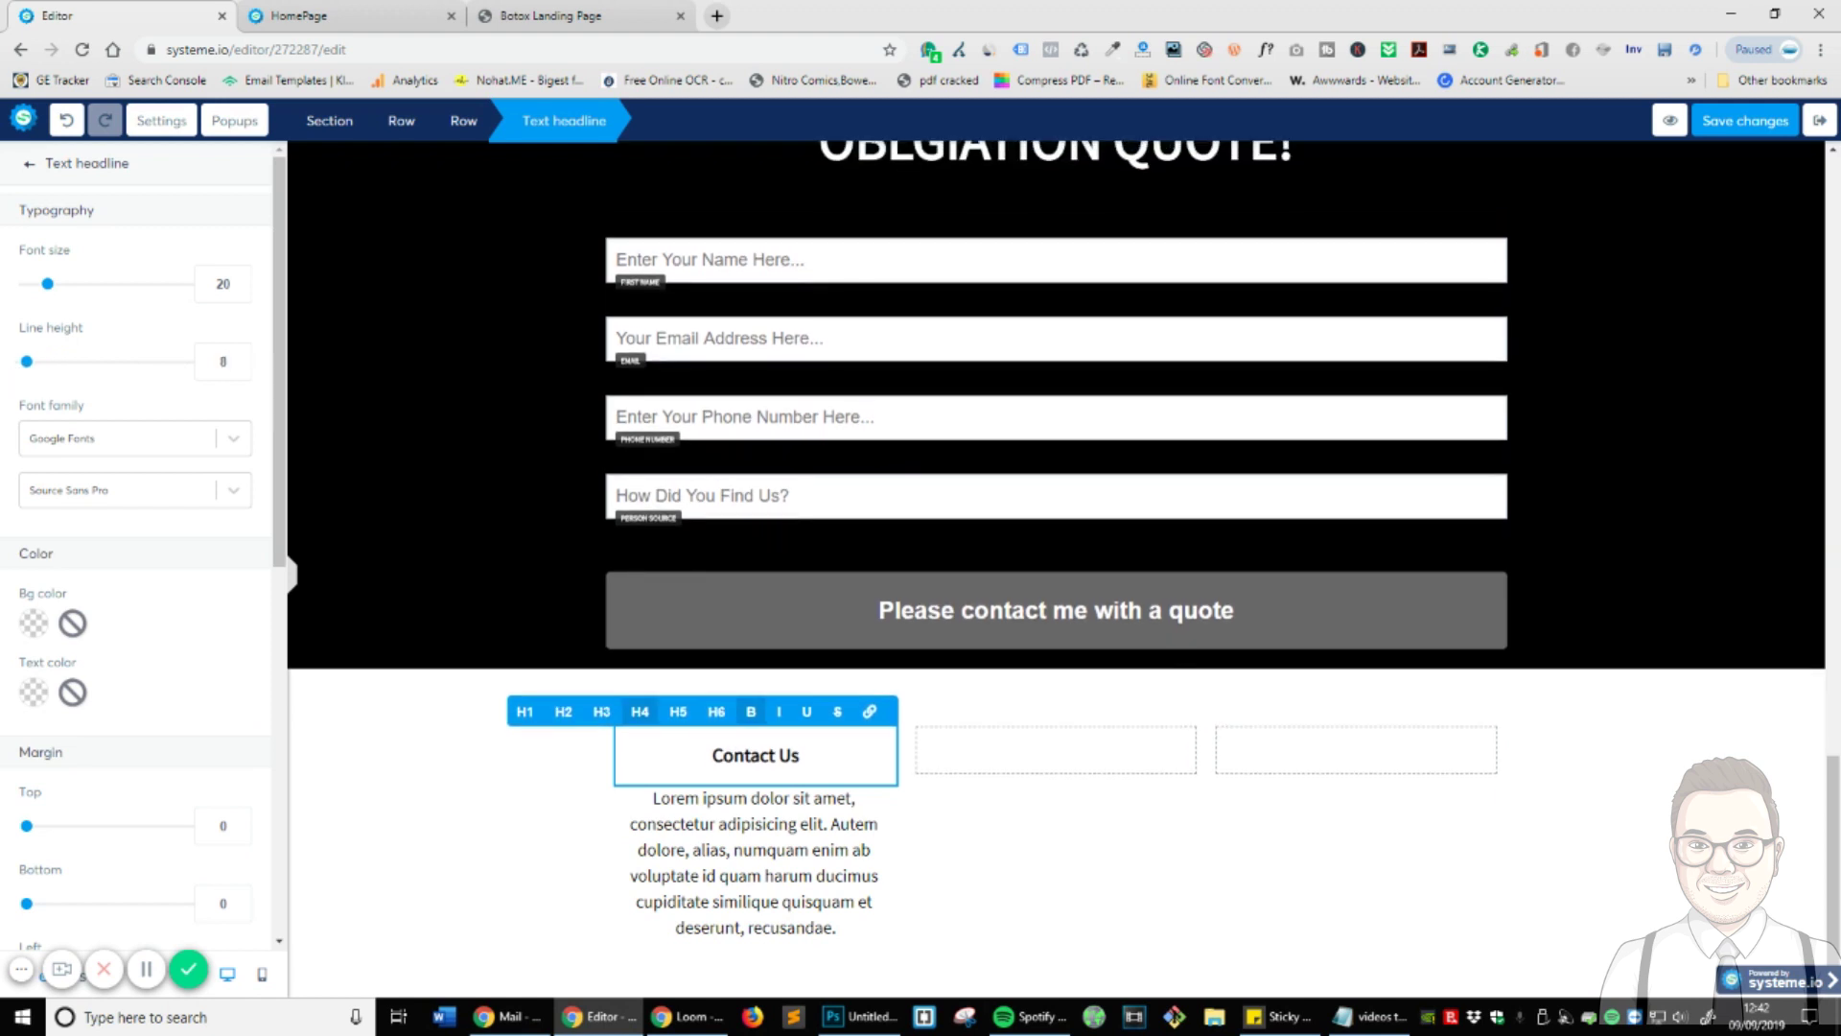
- Reselect the Contact Us headline and check its spacing in the column
scroll(153, 623, "down", 7)
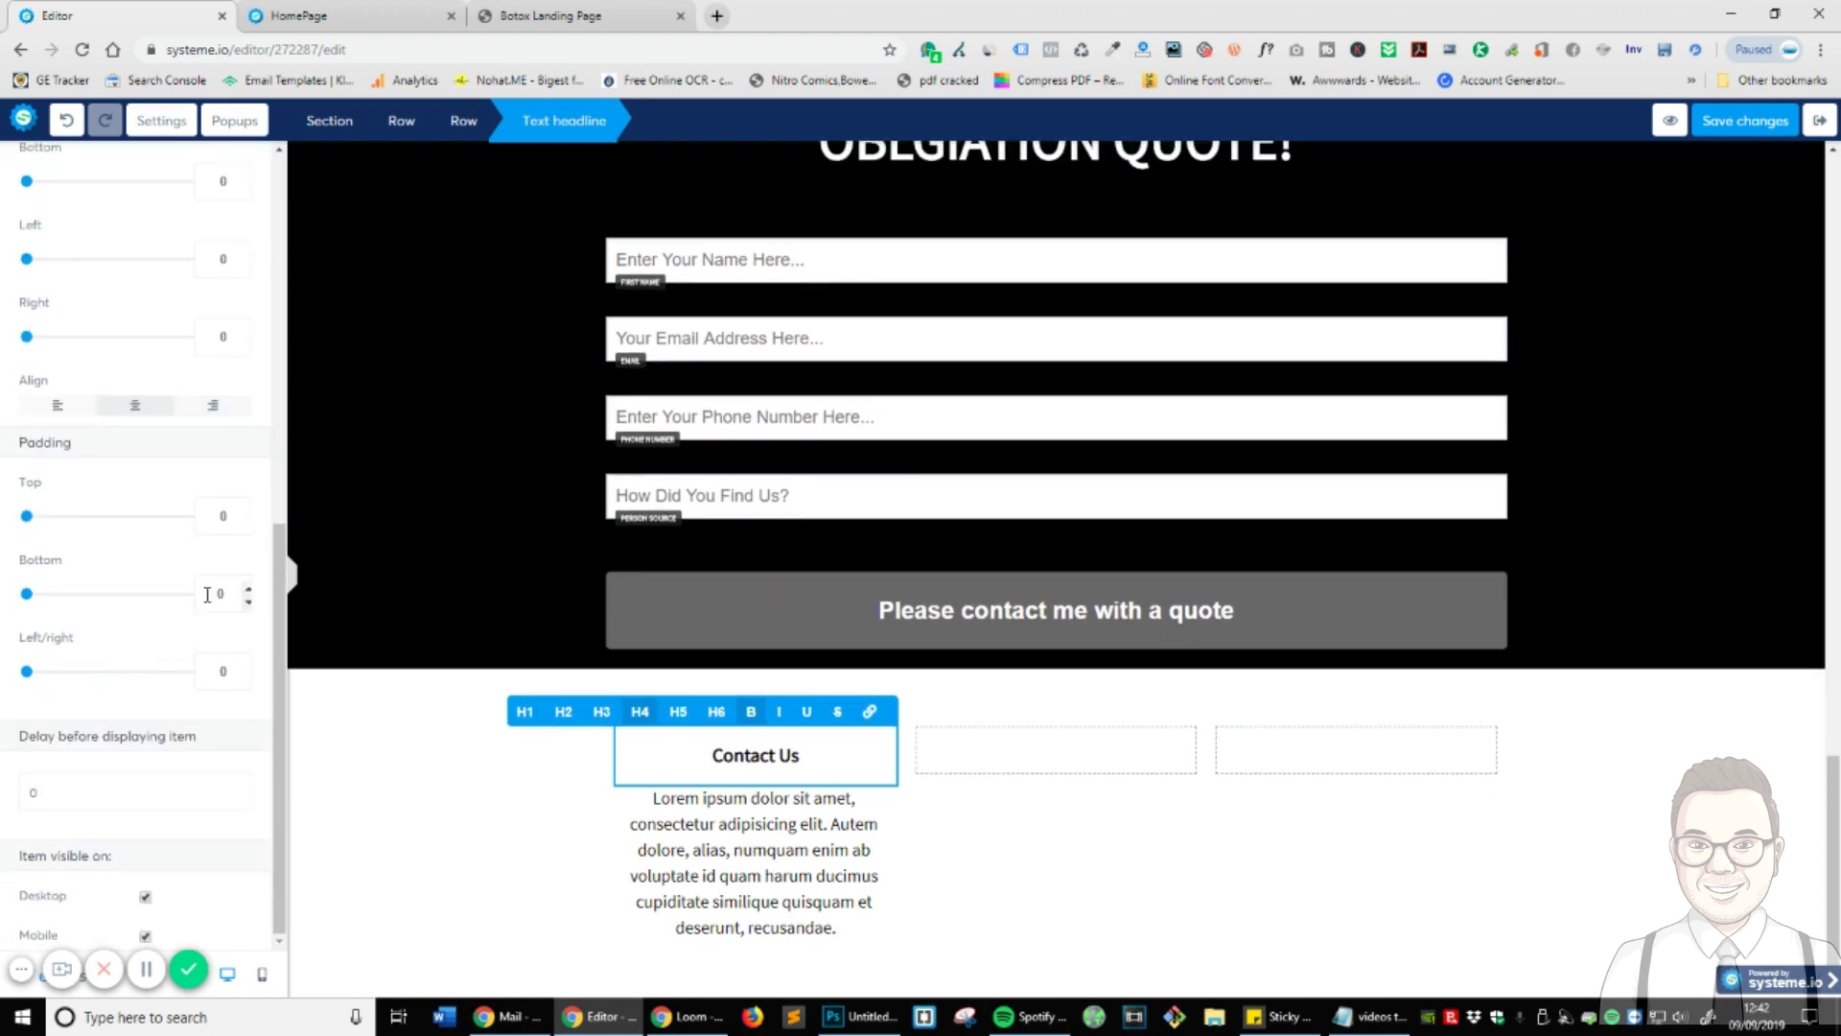
left_click(902, 868)
triple_click(720, 755)
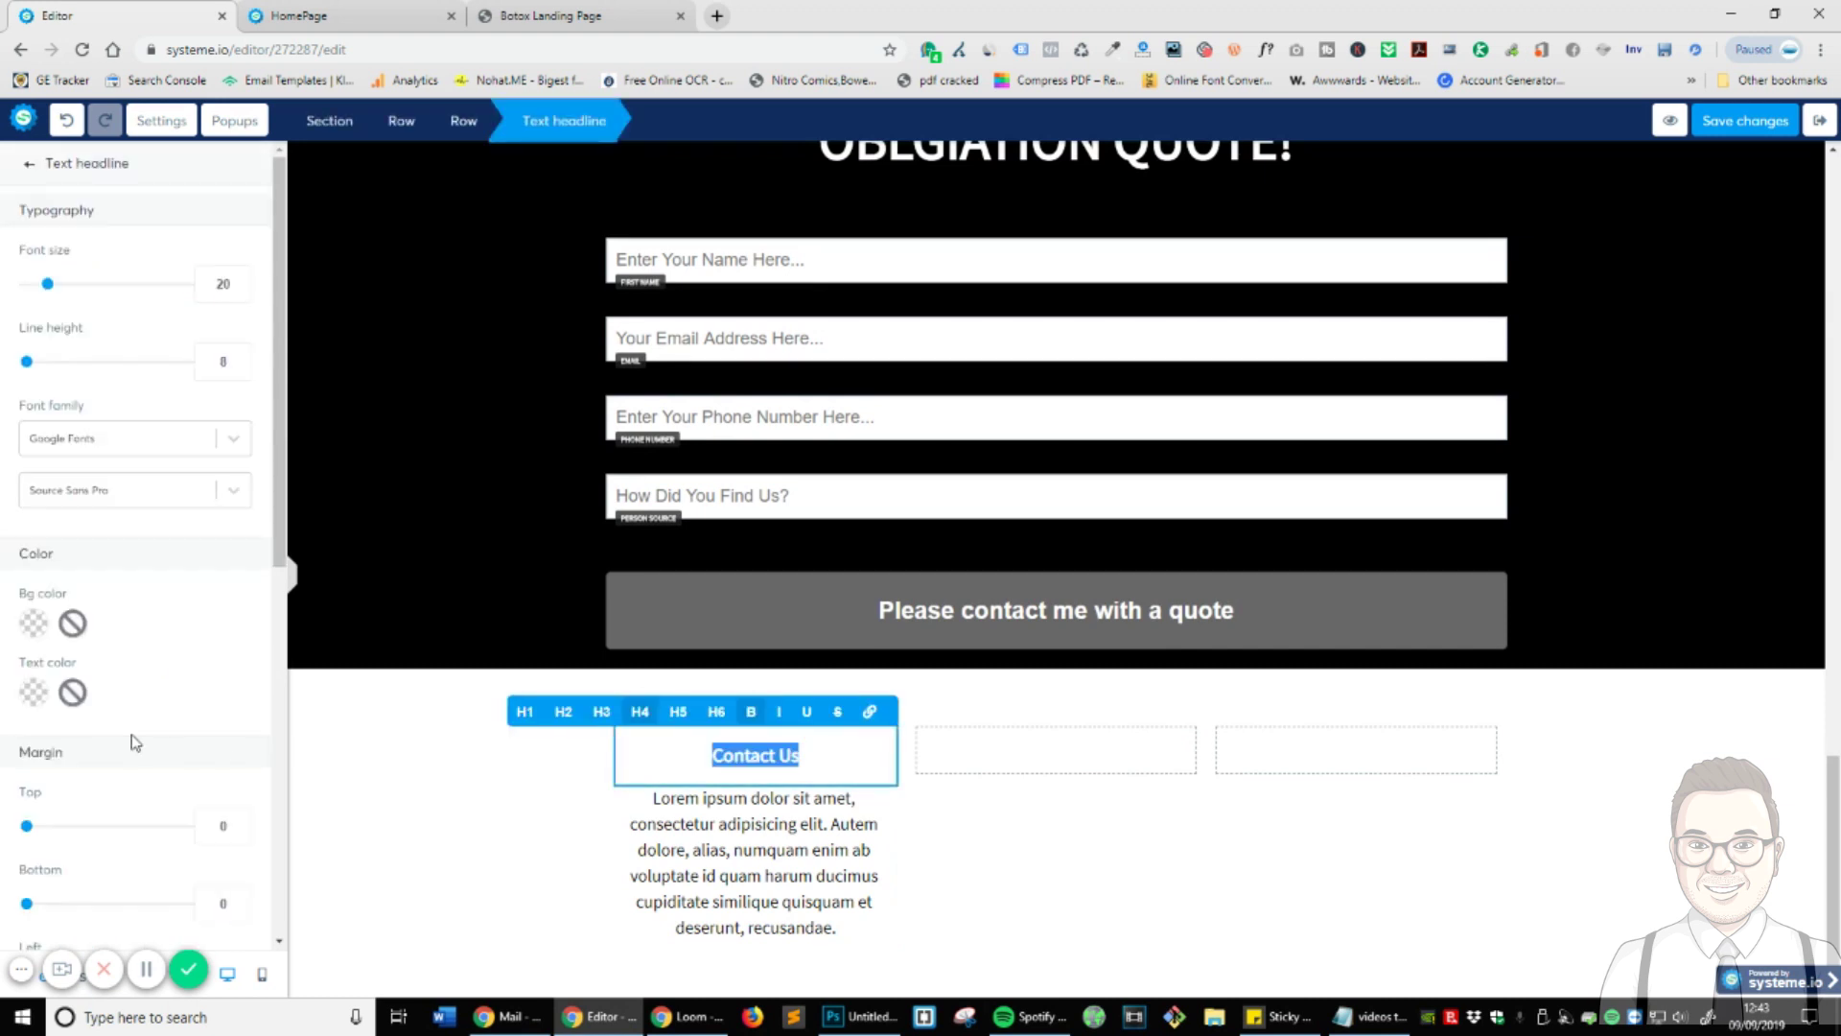
scroll(115, 662, "down", 7)
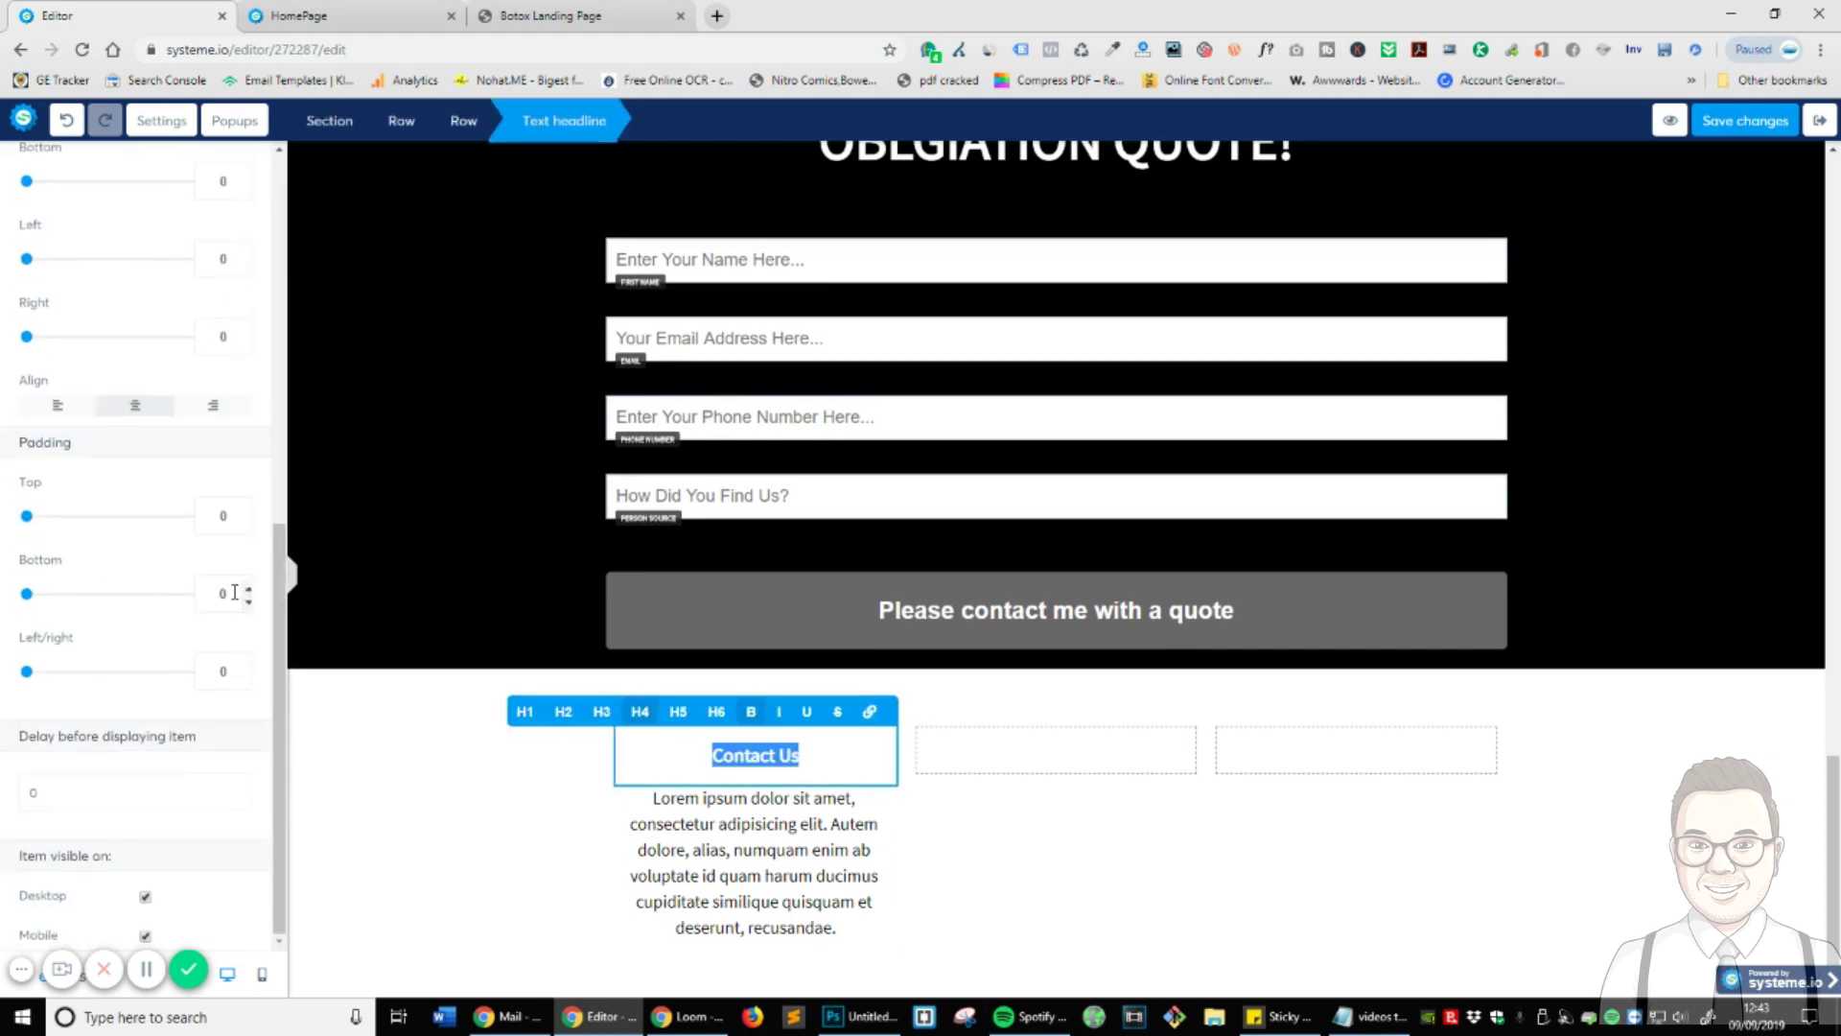
scroll(234, 593, "up", 3)
scroll(540, 763, "up", 1)
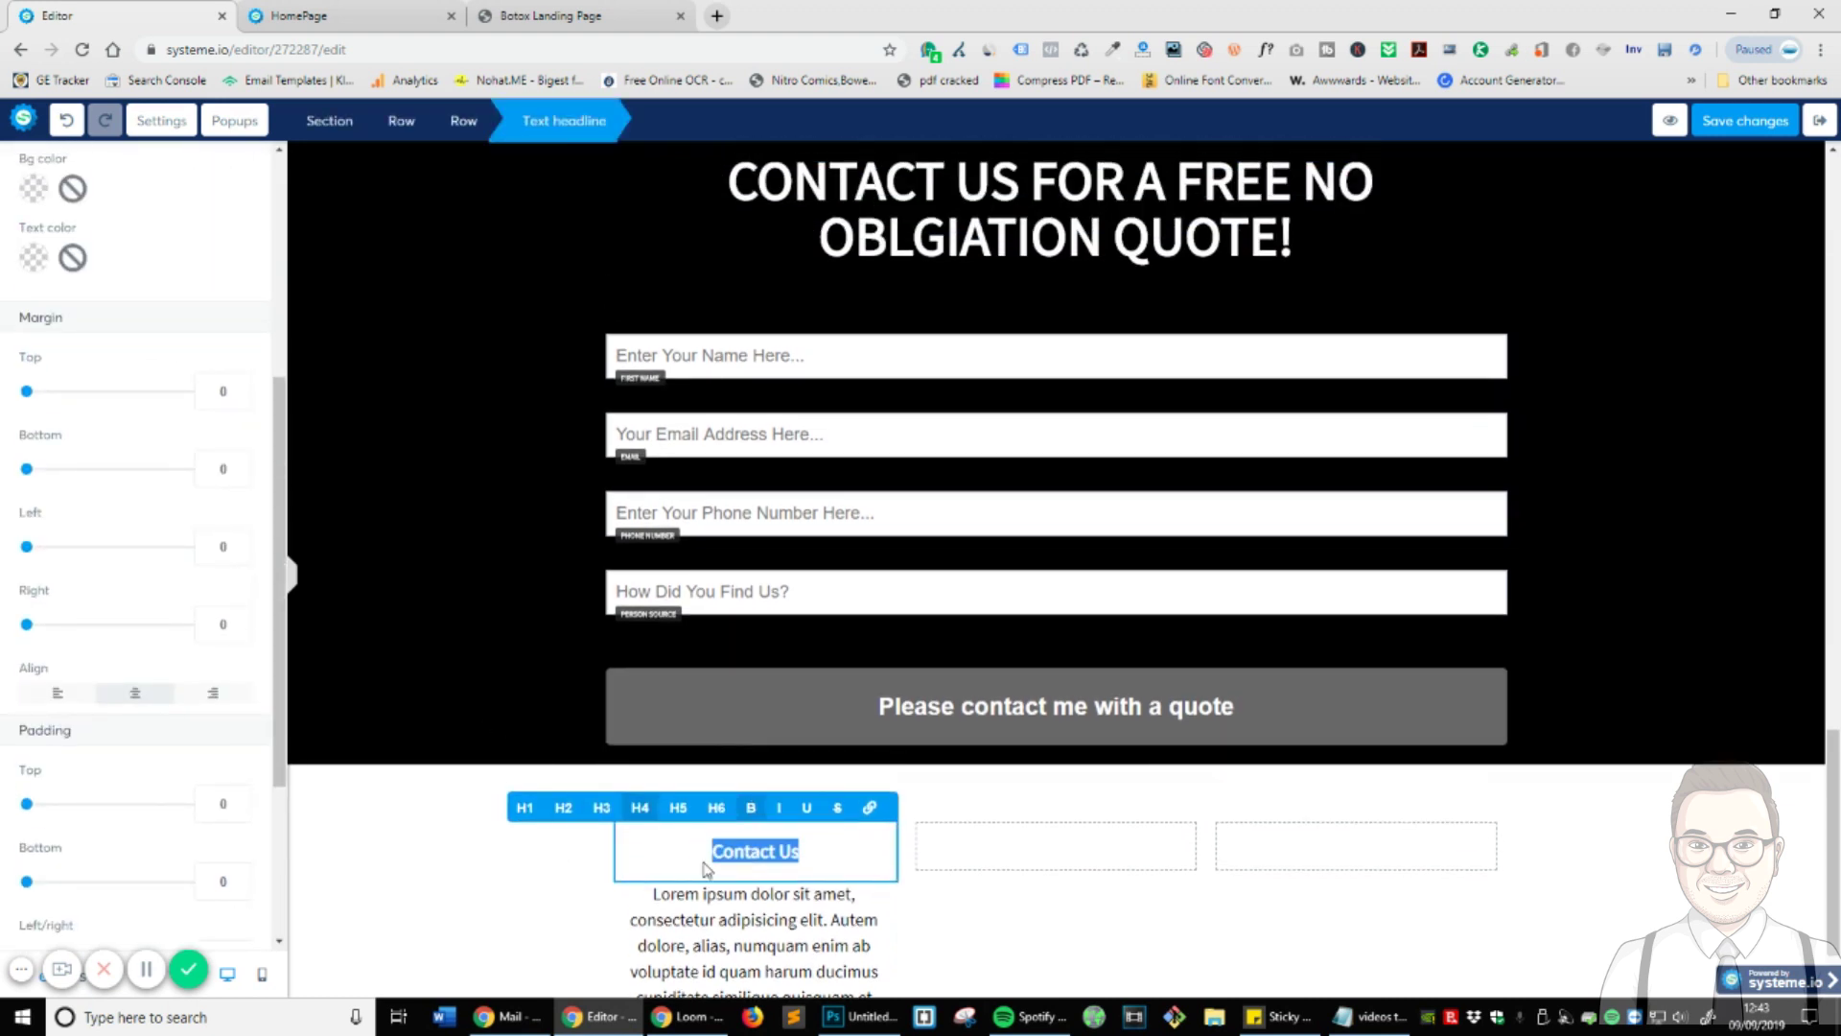
scroll(959, 844, "down", 1)
left_click(1019, 856)
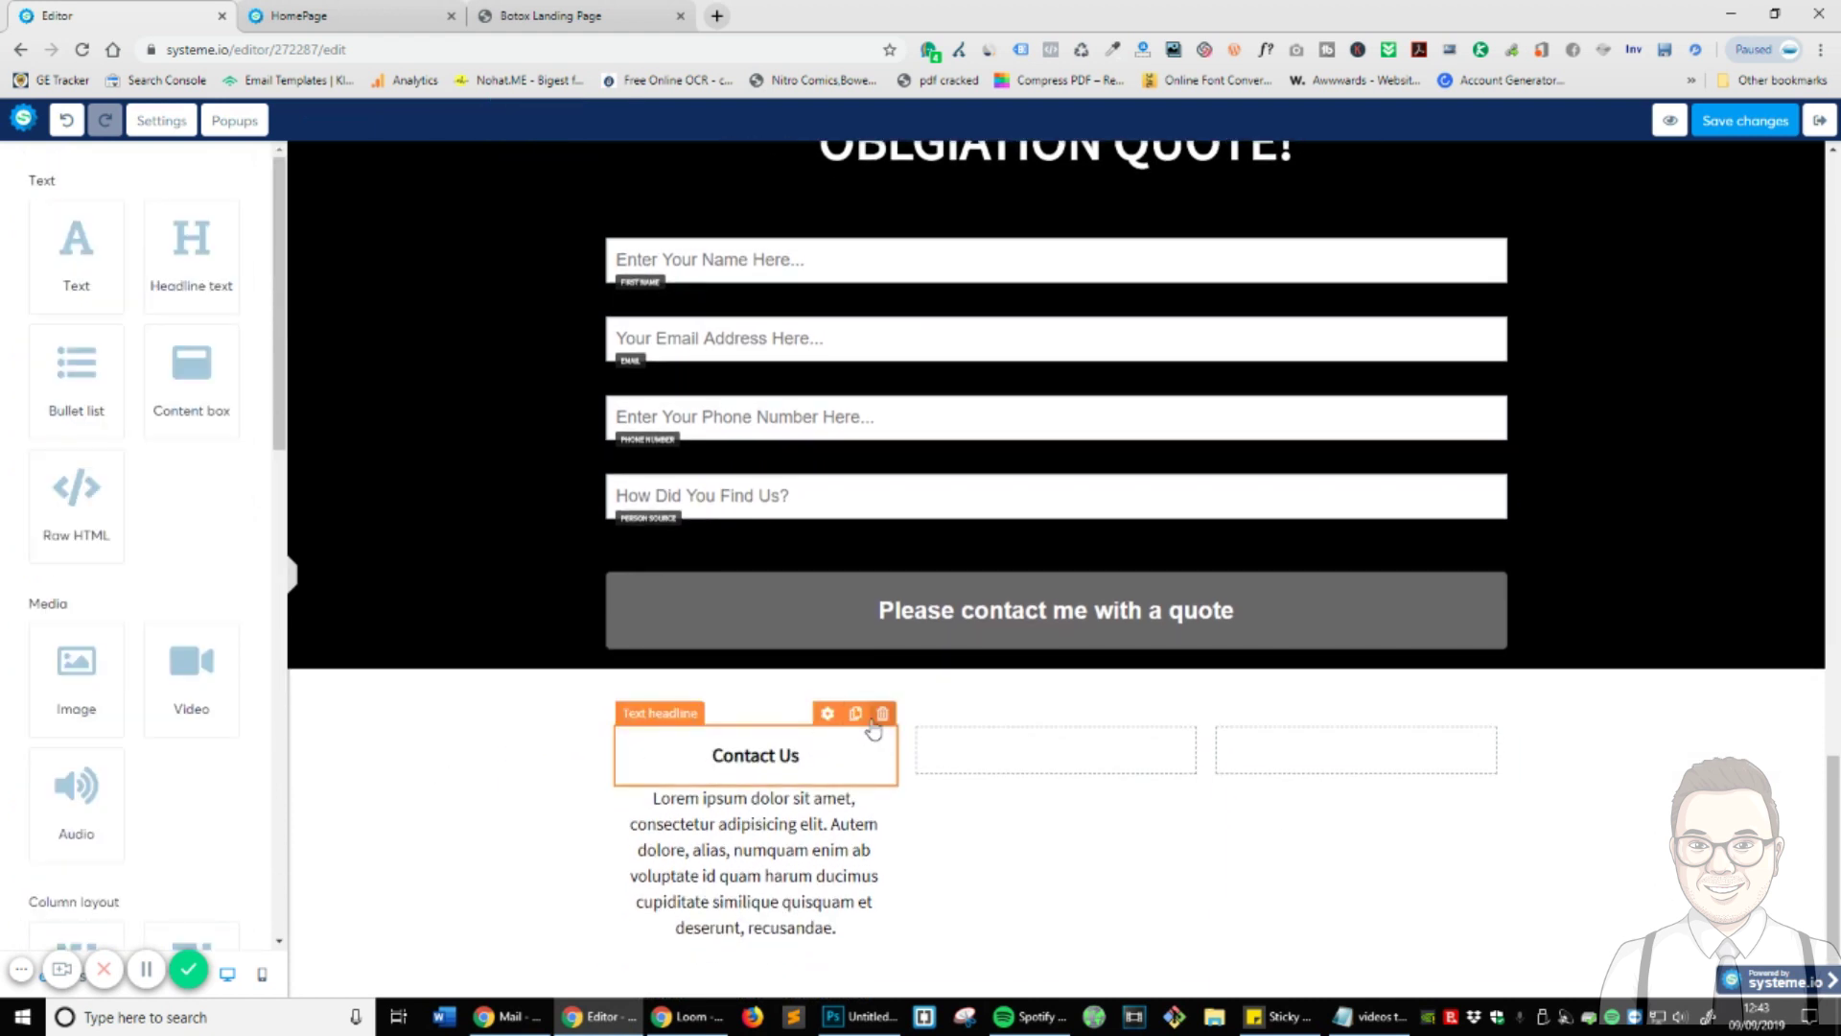
- Delete the Contact Us headline and retype the Lorem ipsum paragraph as 'Contact Us'
left_click(882, 713)
left_click(1012, 141)
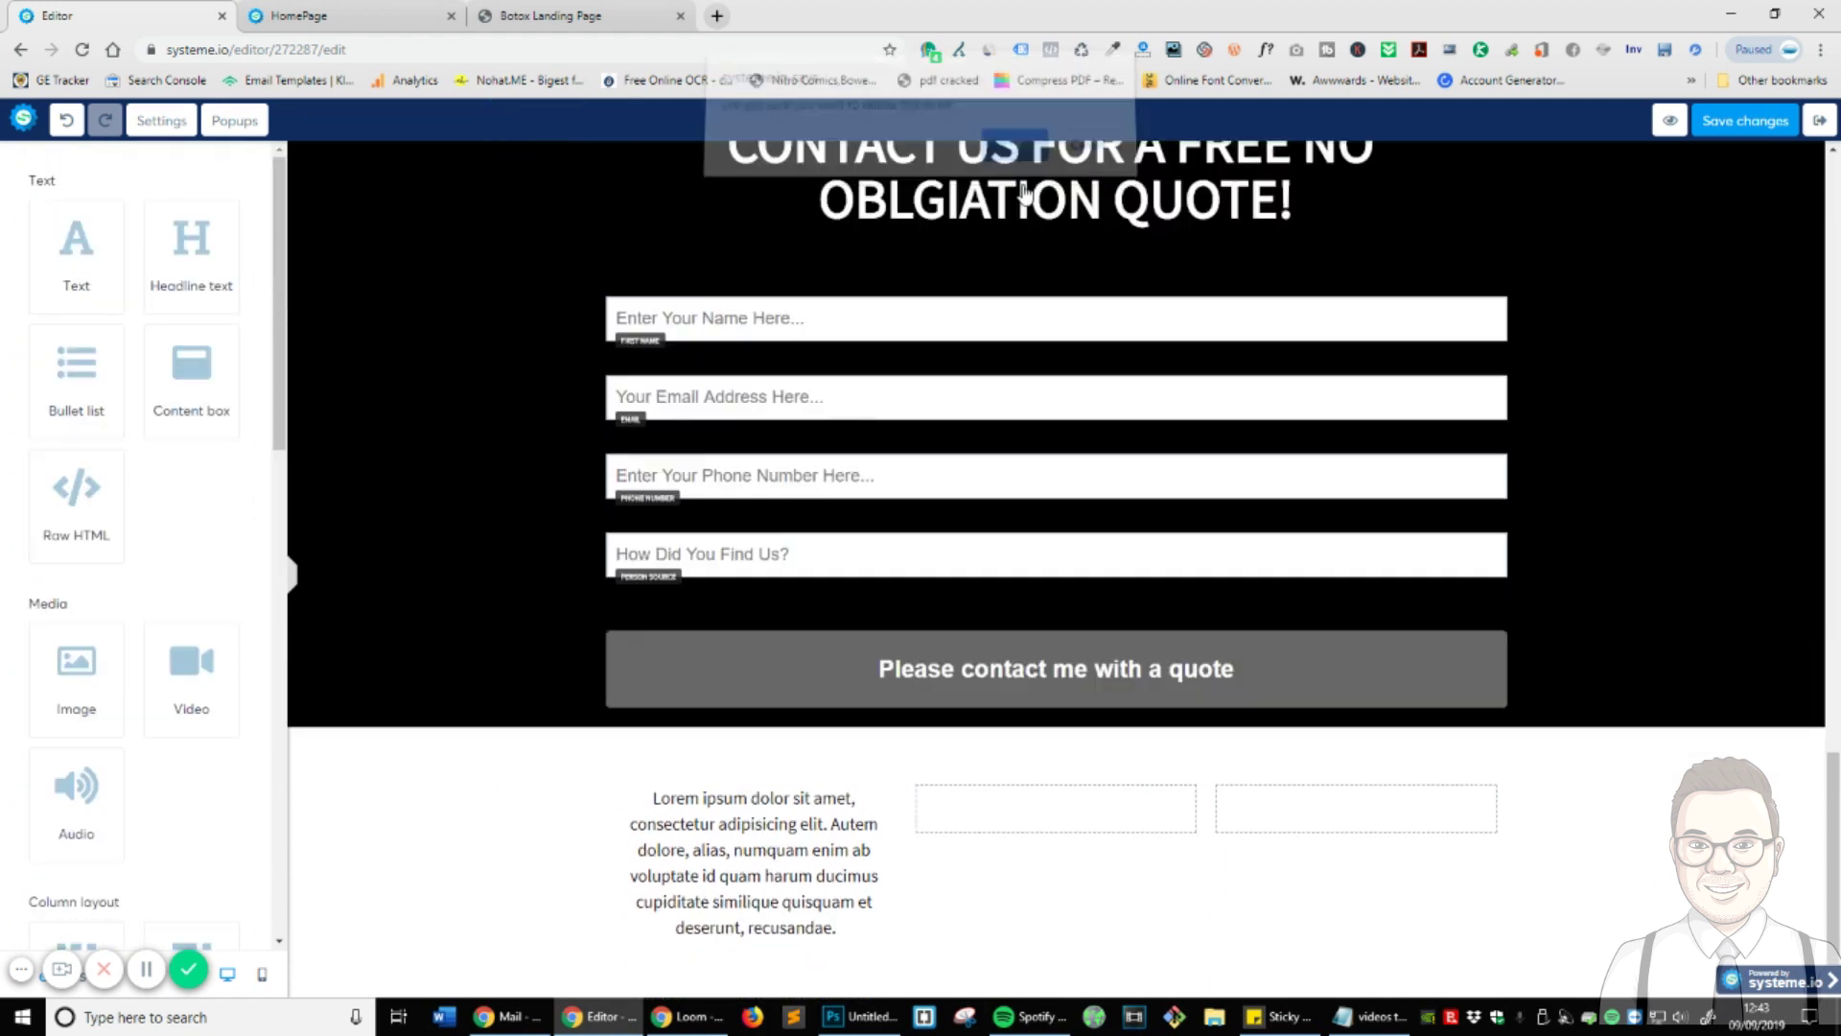
left_click(748, 809)
triple_click(731, 870)
type("Co")
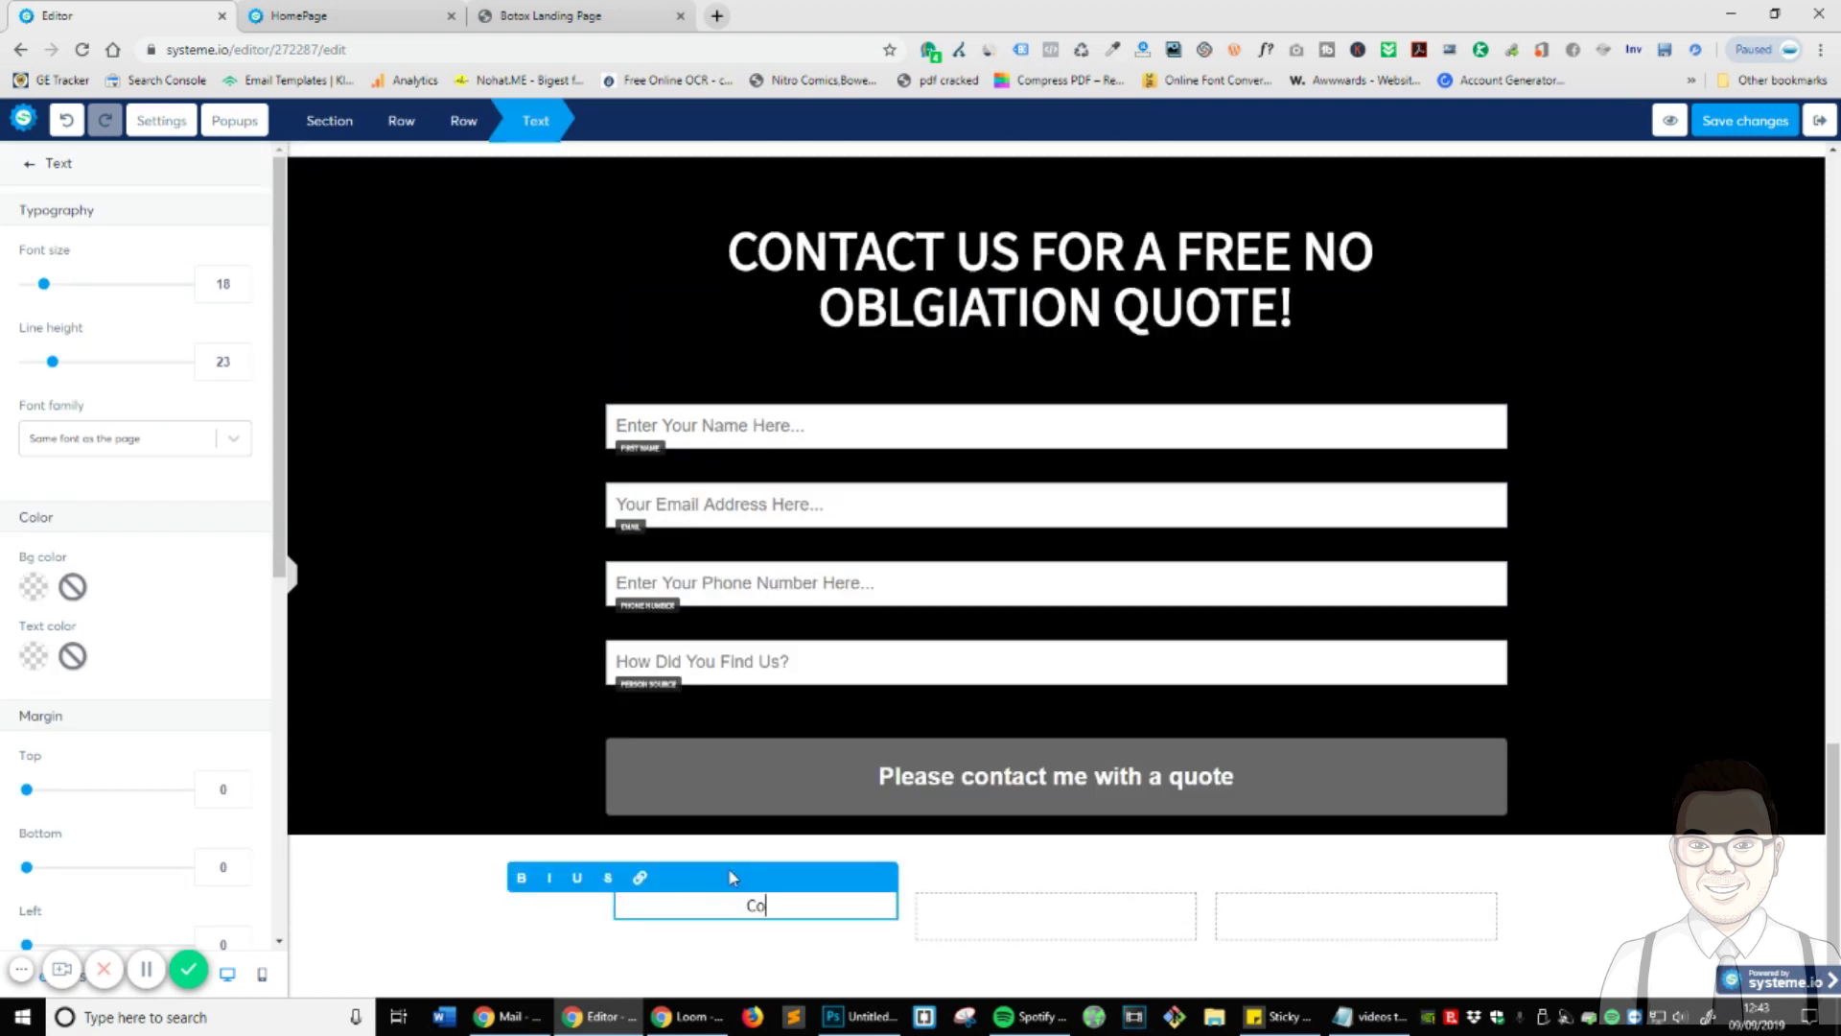
type("ntact Us")
- Make the Contact Us text bold at font size 25
triple_click(859, 918)
left_click(522, 878)
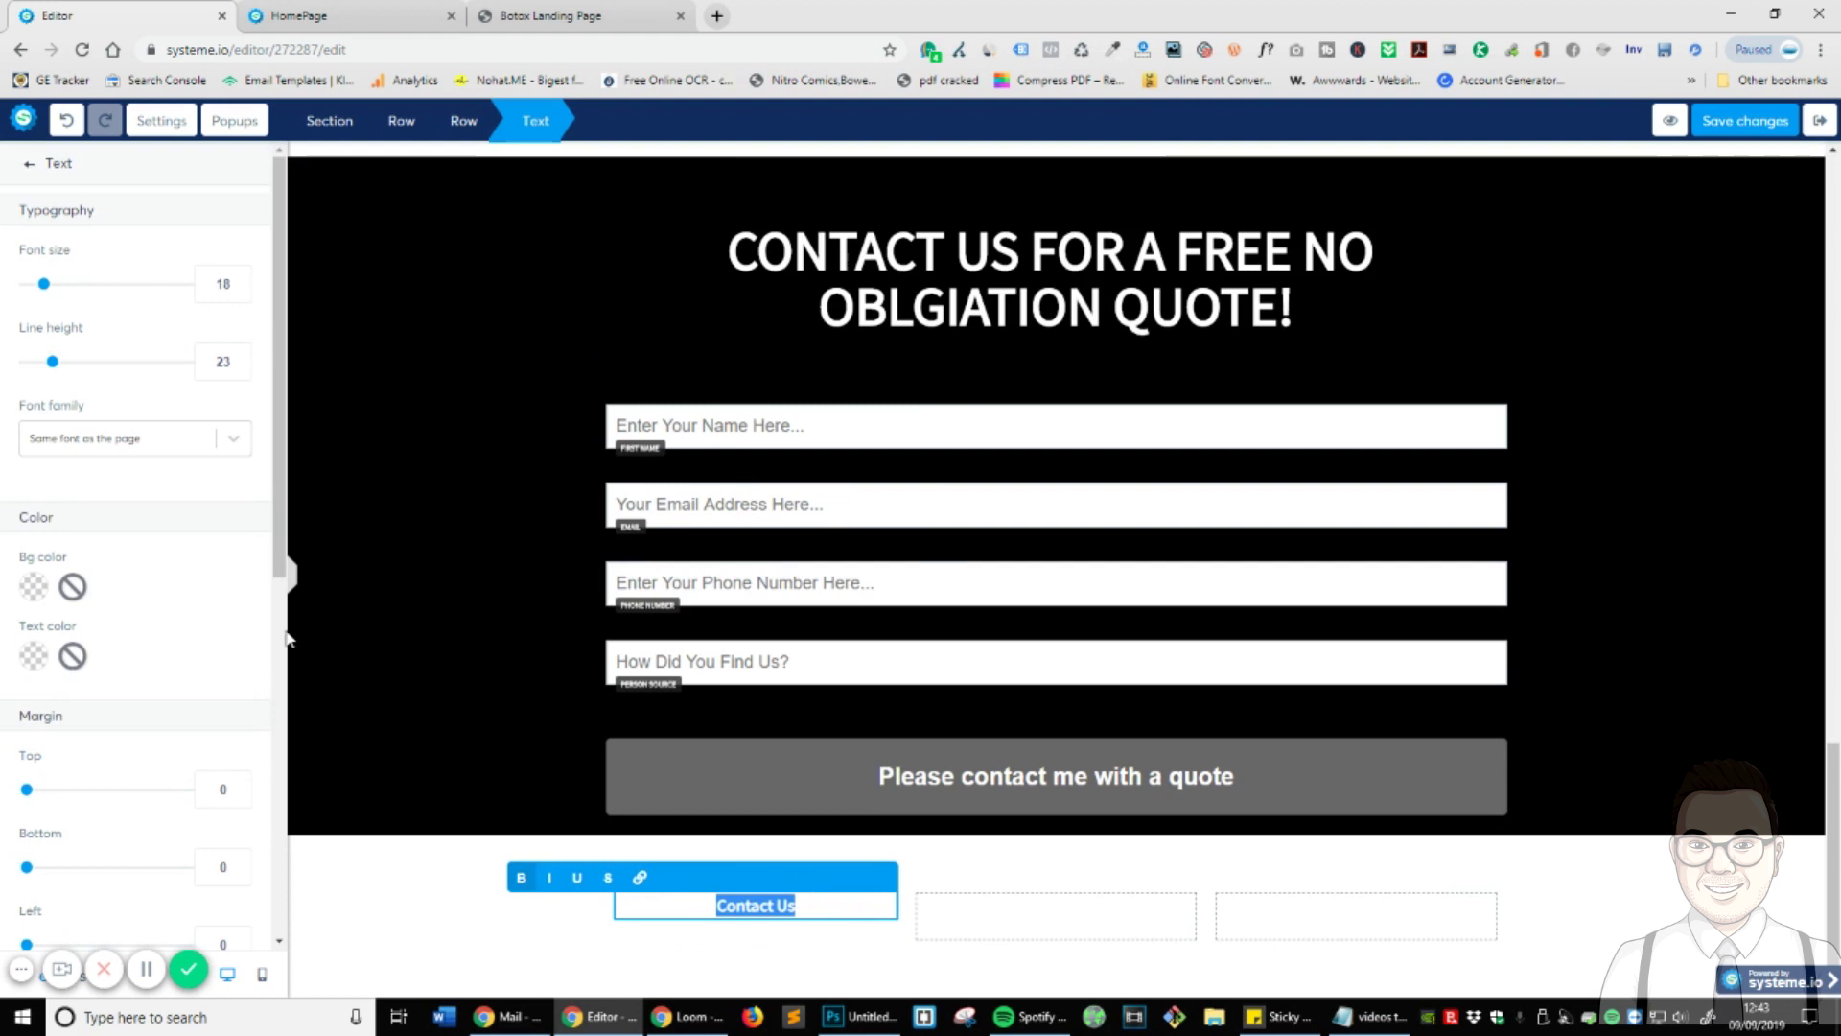
left_click(194, 751)
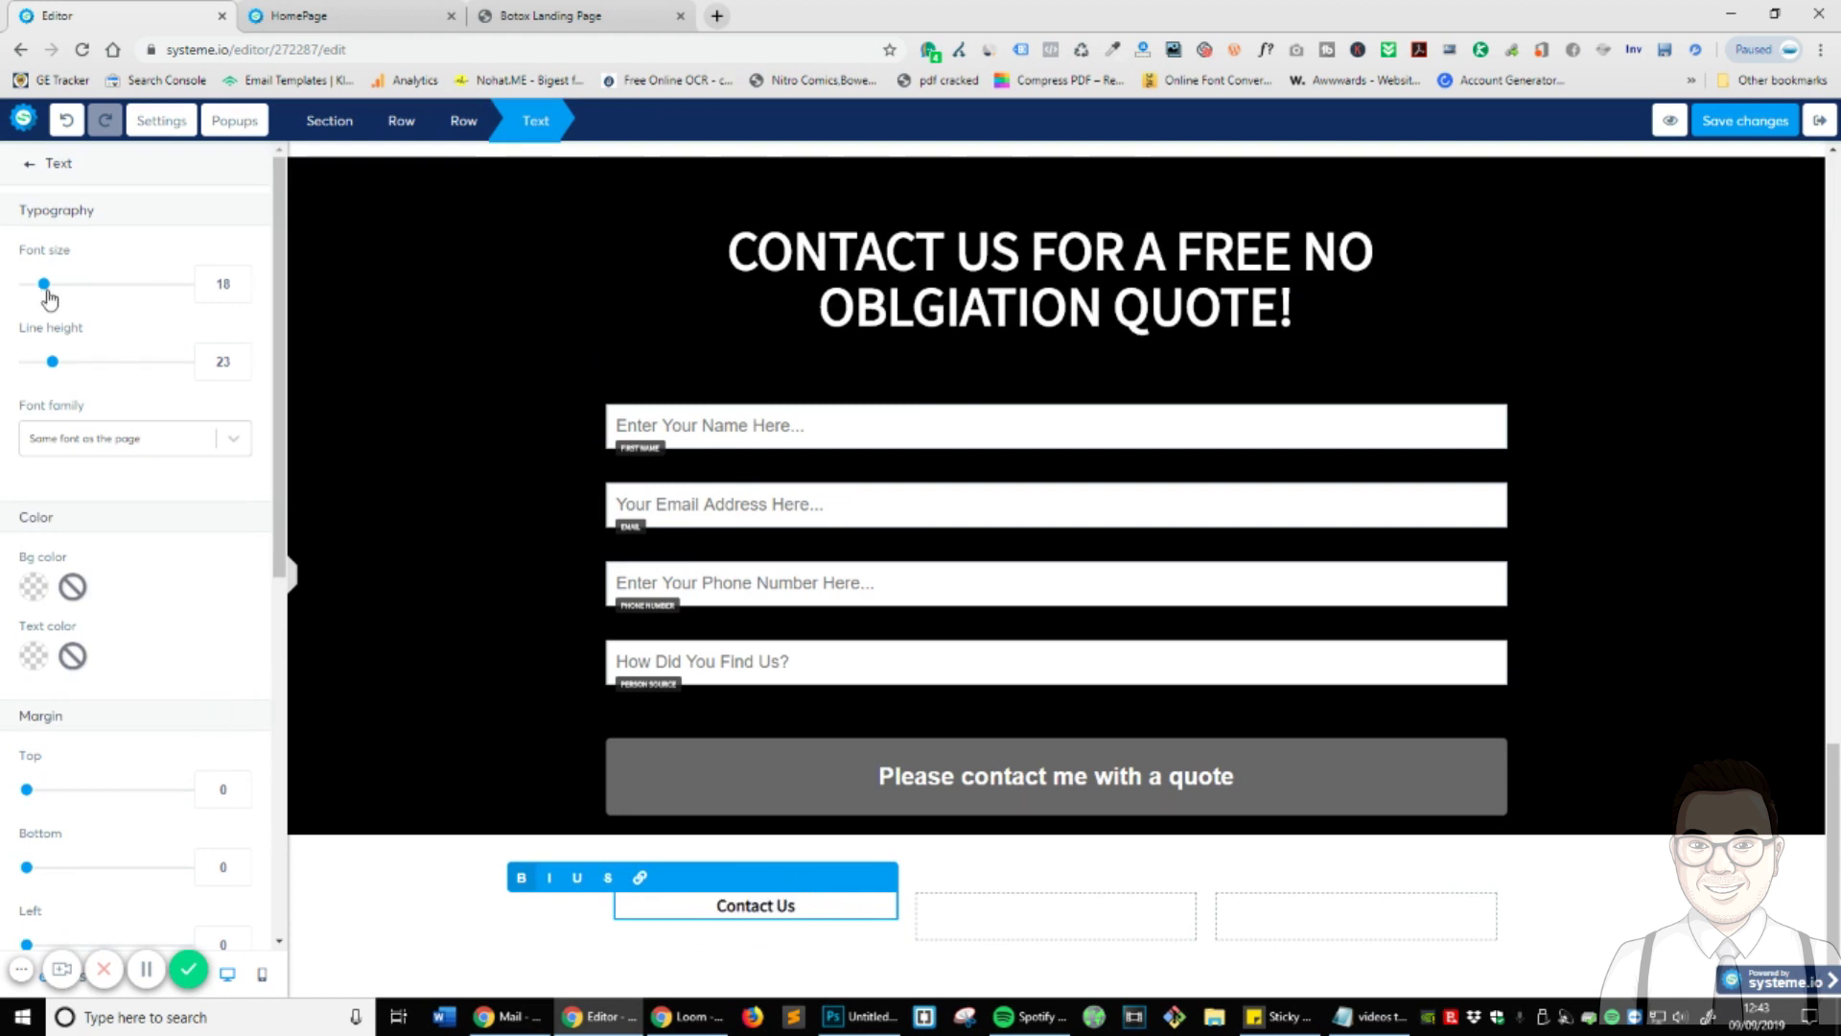
left_click_drag(48, 295, 56, 298)
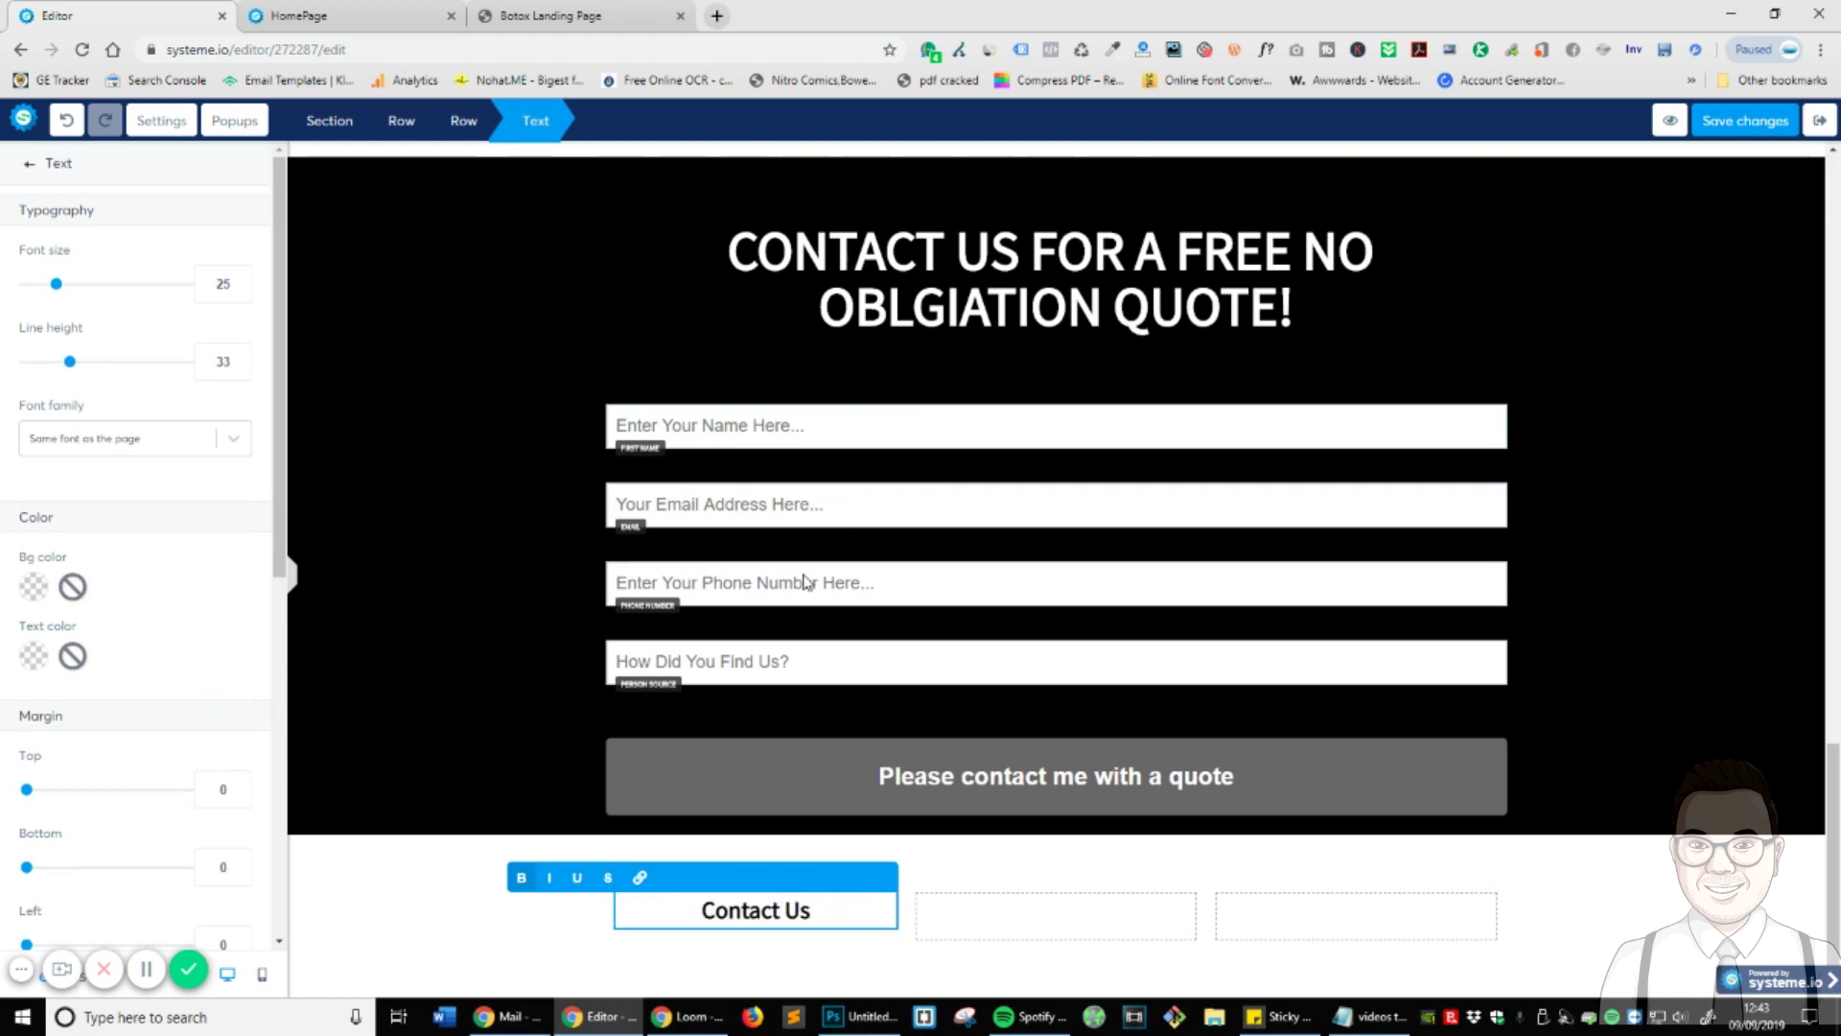
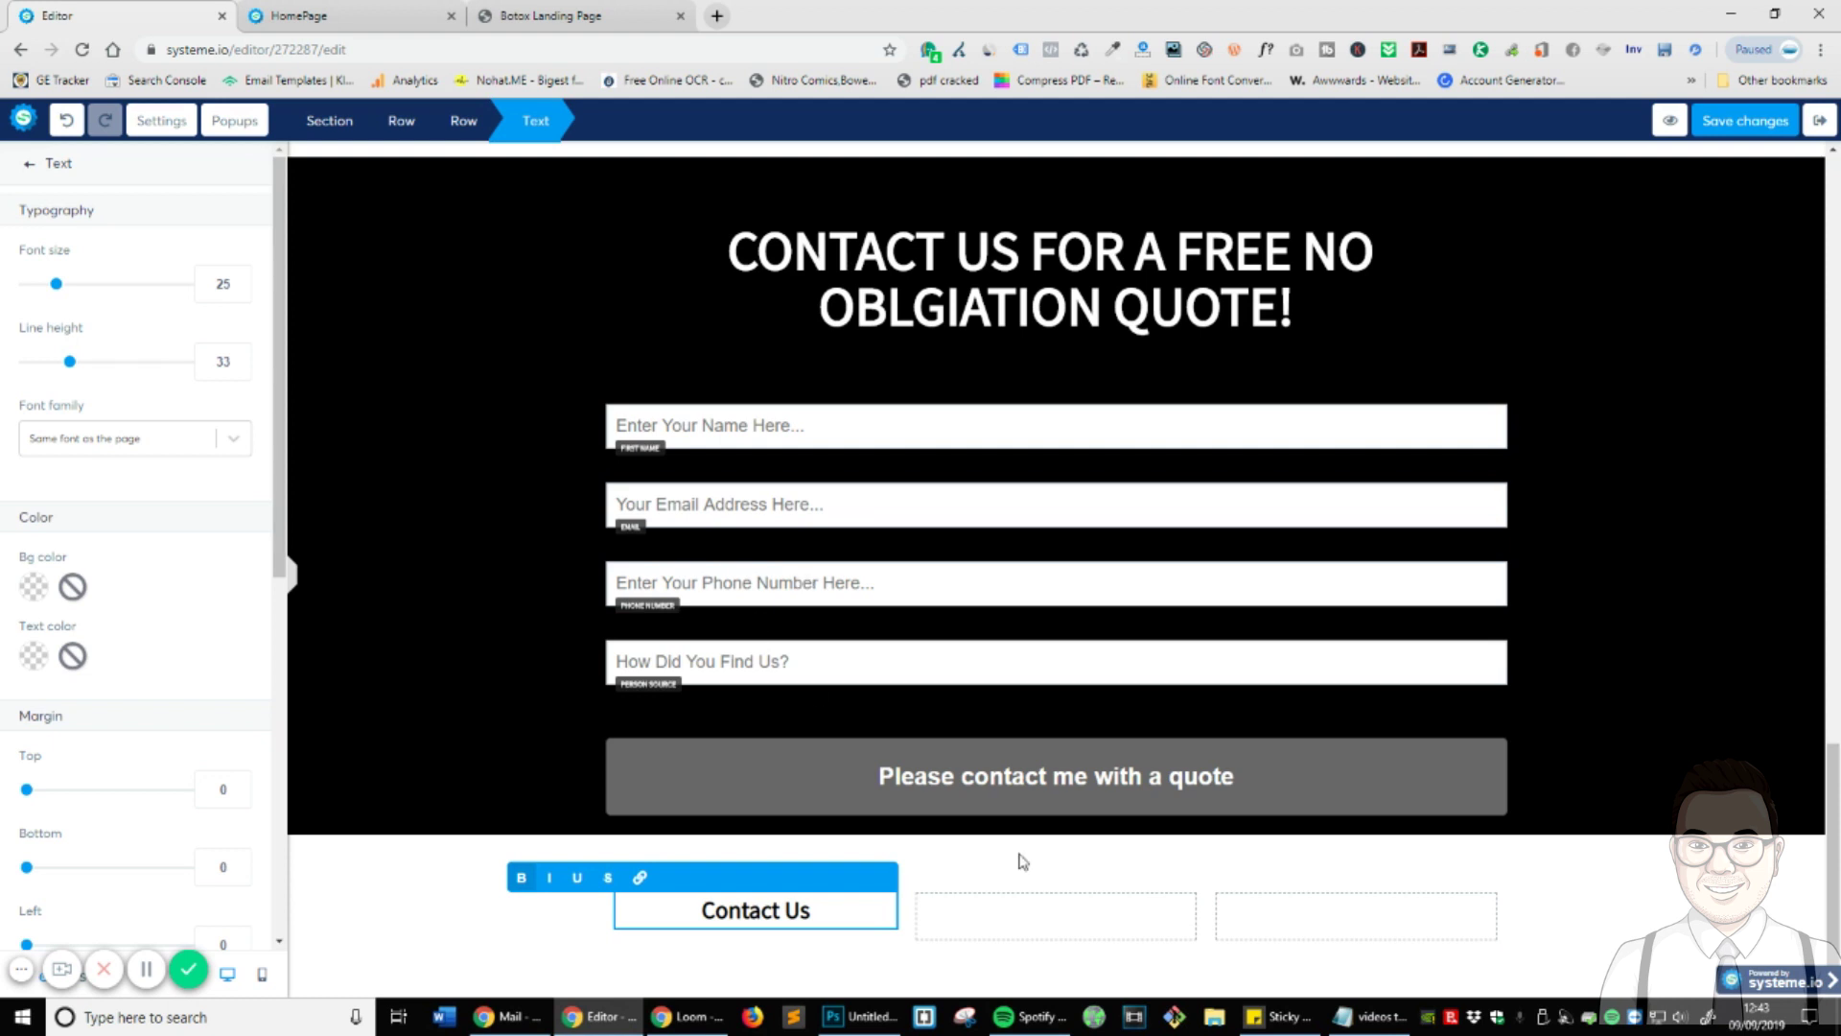
- Finish the Contact Us heading and drop a placeholder Text block beneath it
left_click(1628, 906)
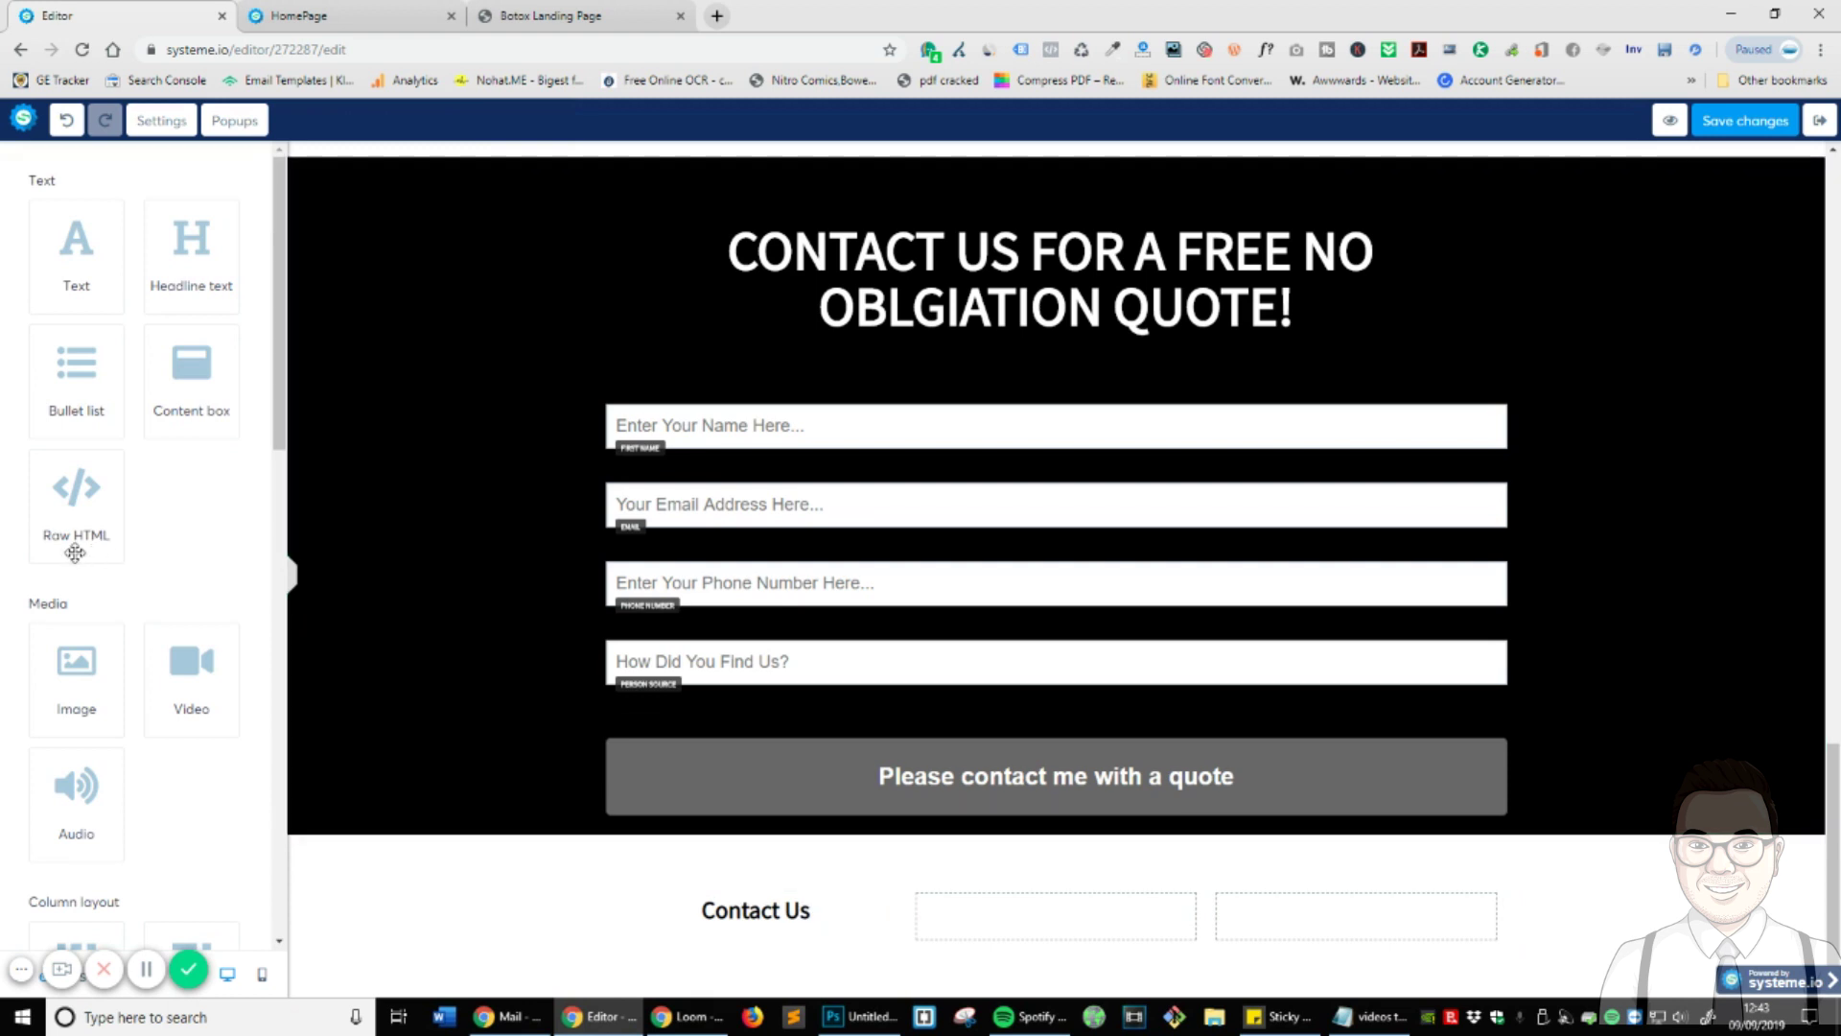
scroll(75, 553, "down", 10)
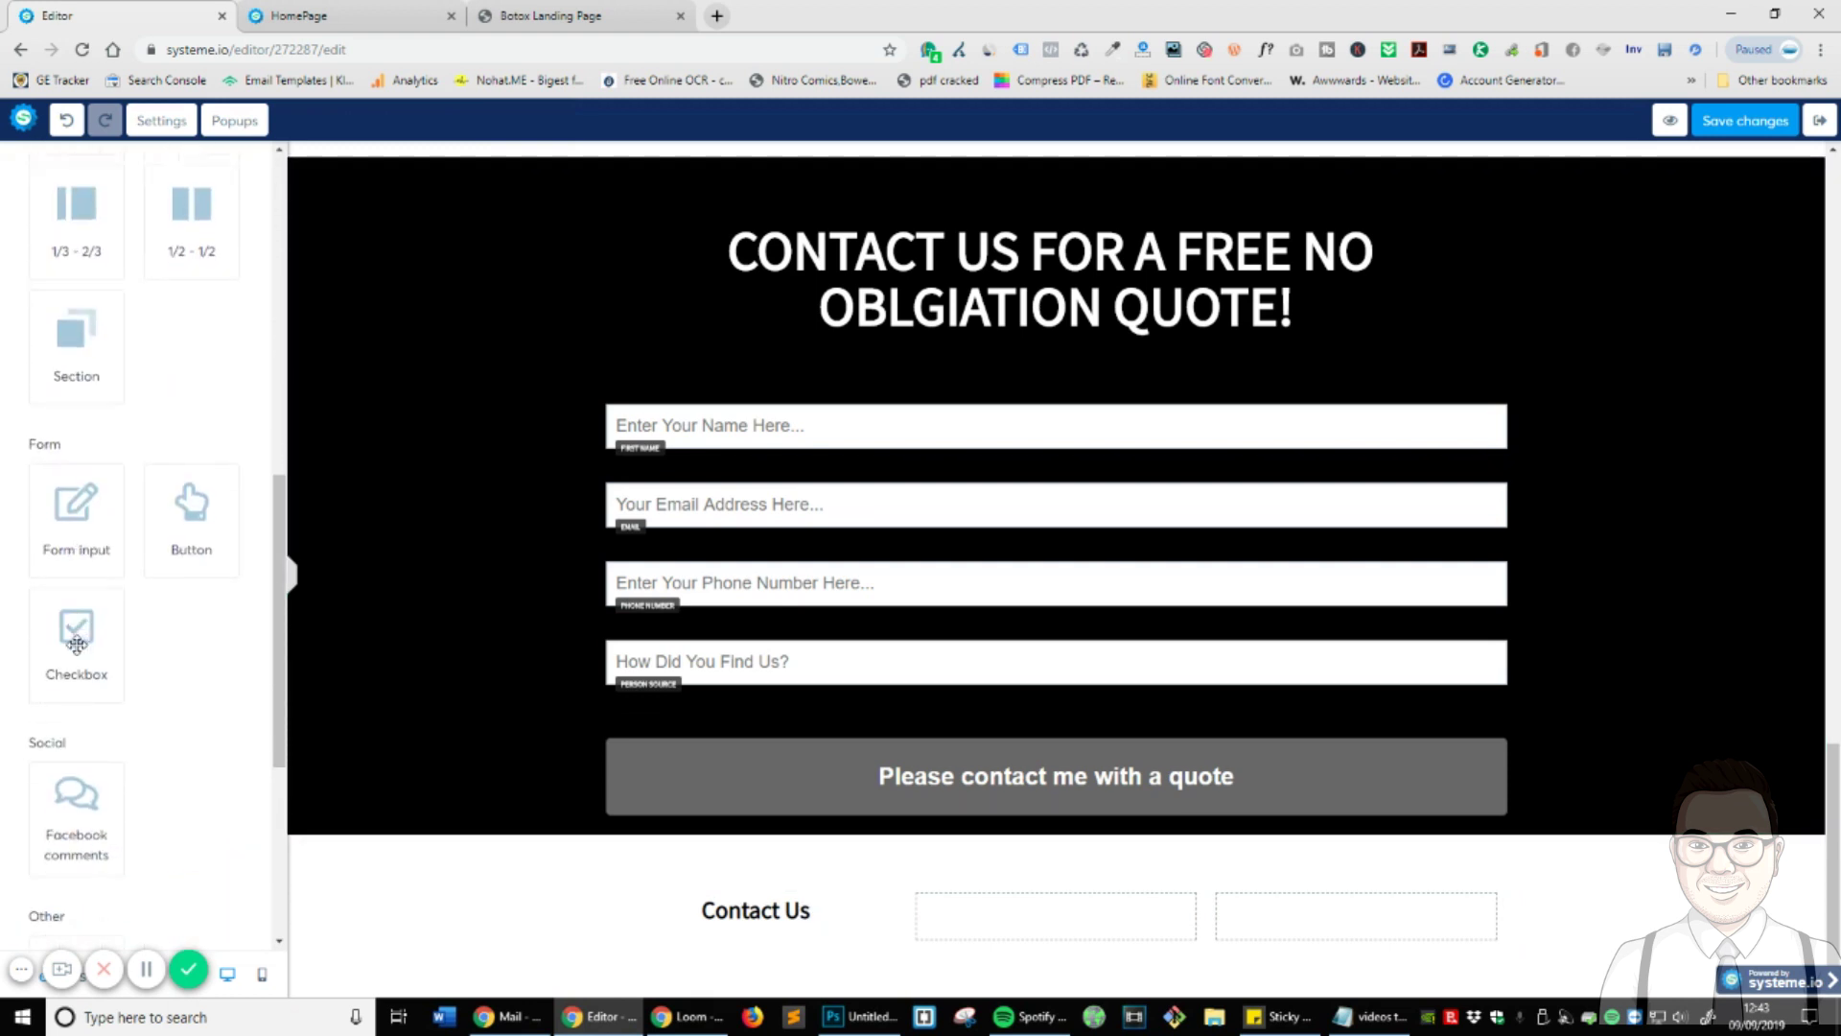
scroll(76, 644, "down", 3)
scroll(80, 642, "up", 12)
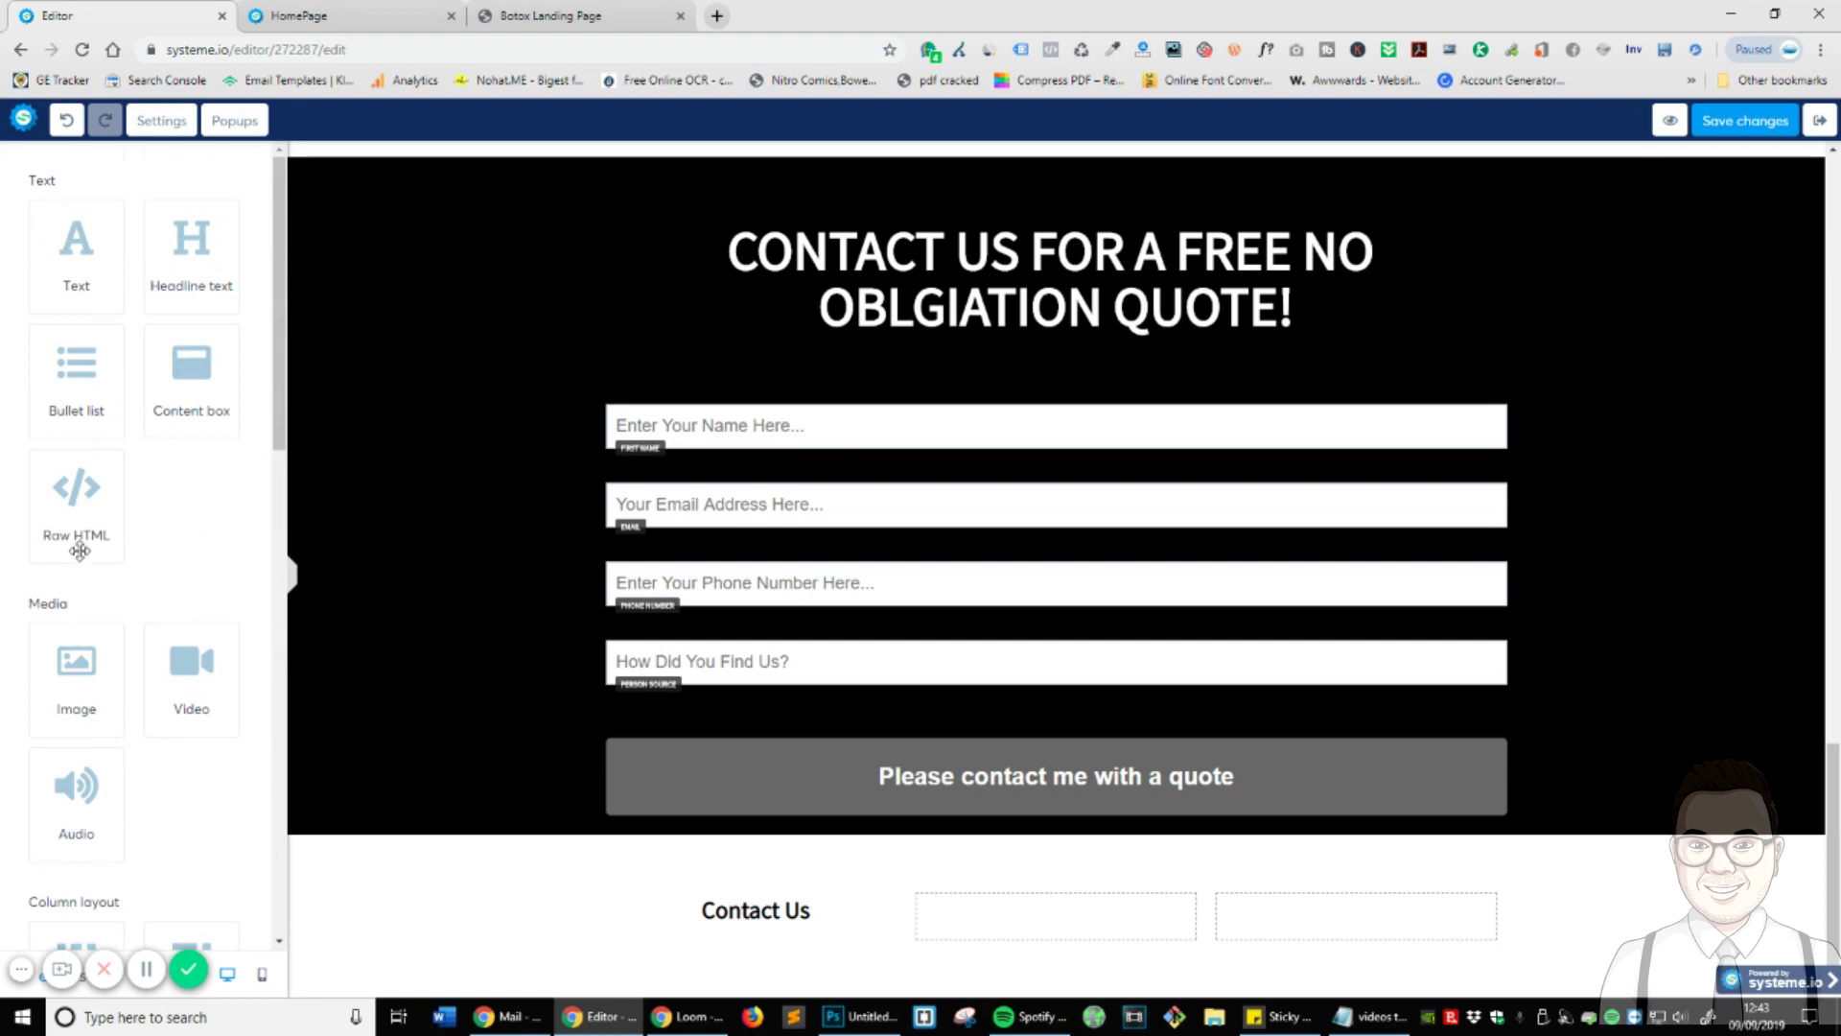
left_click_drag(64, 276, 201, 584)
left_click(479, 12)
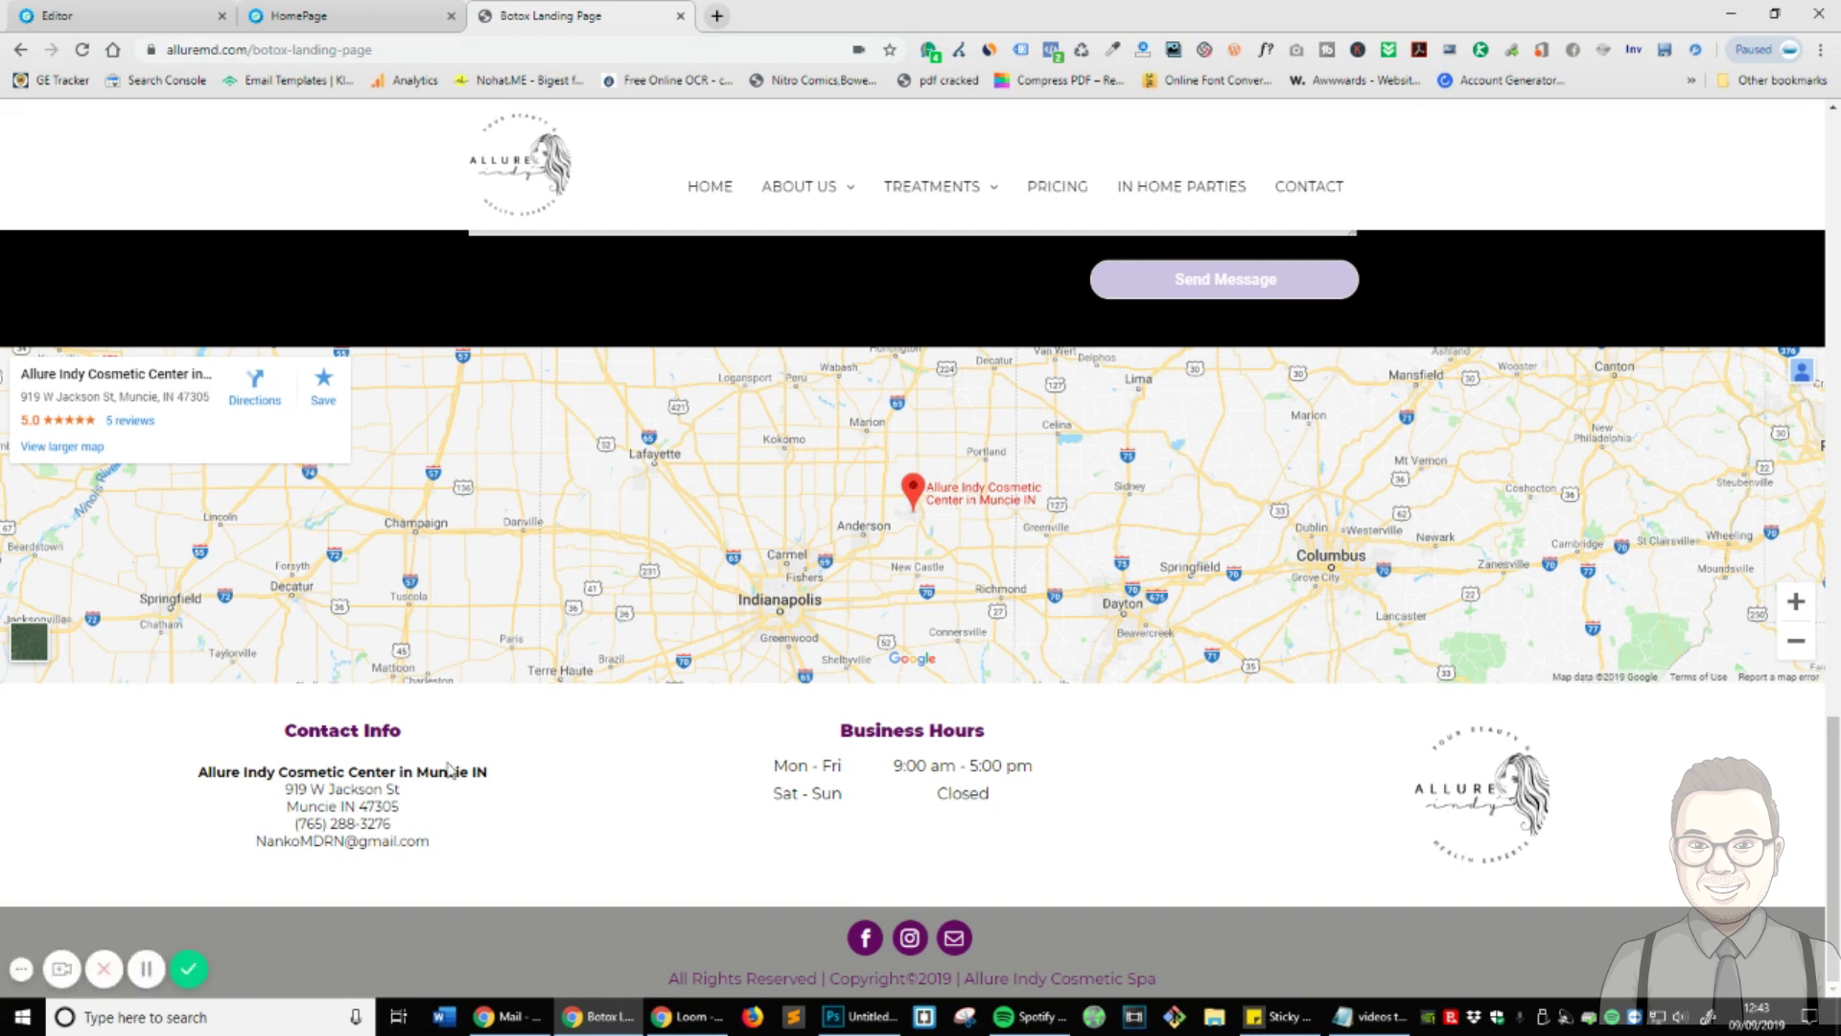
left_click(108, 9)
left_click_drag(71, 254, 786, 925)
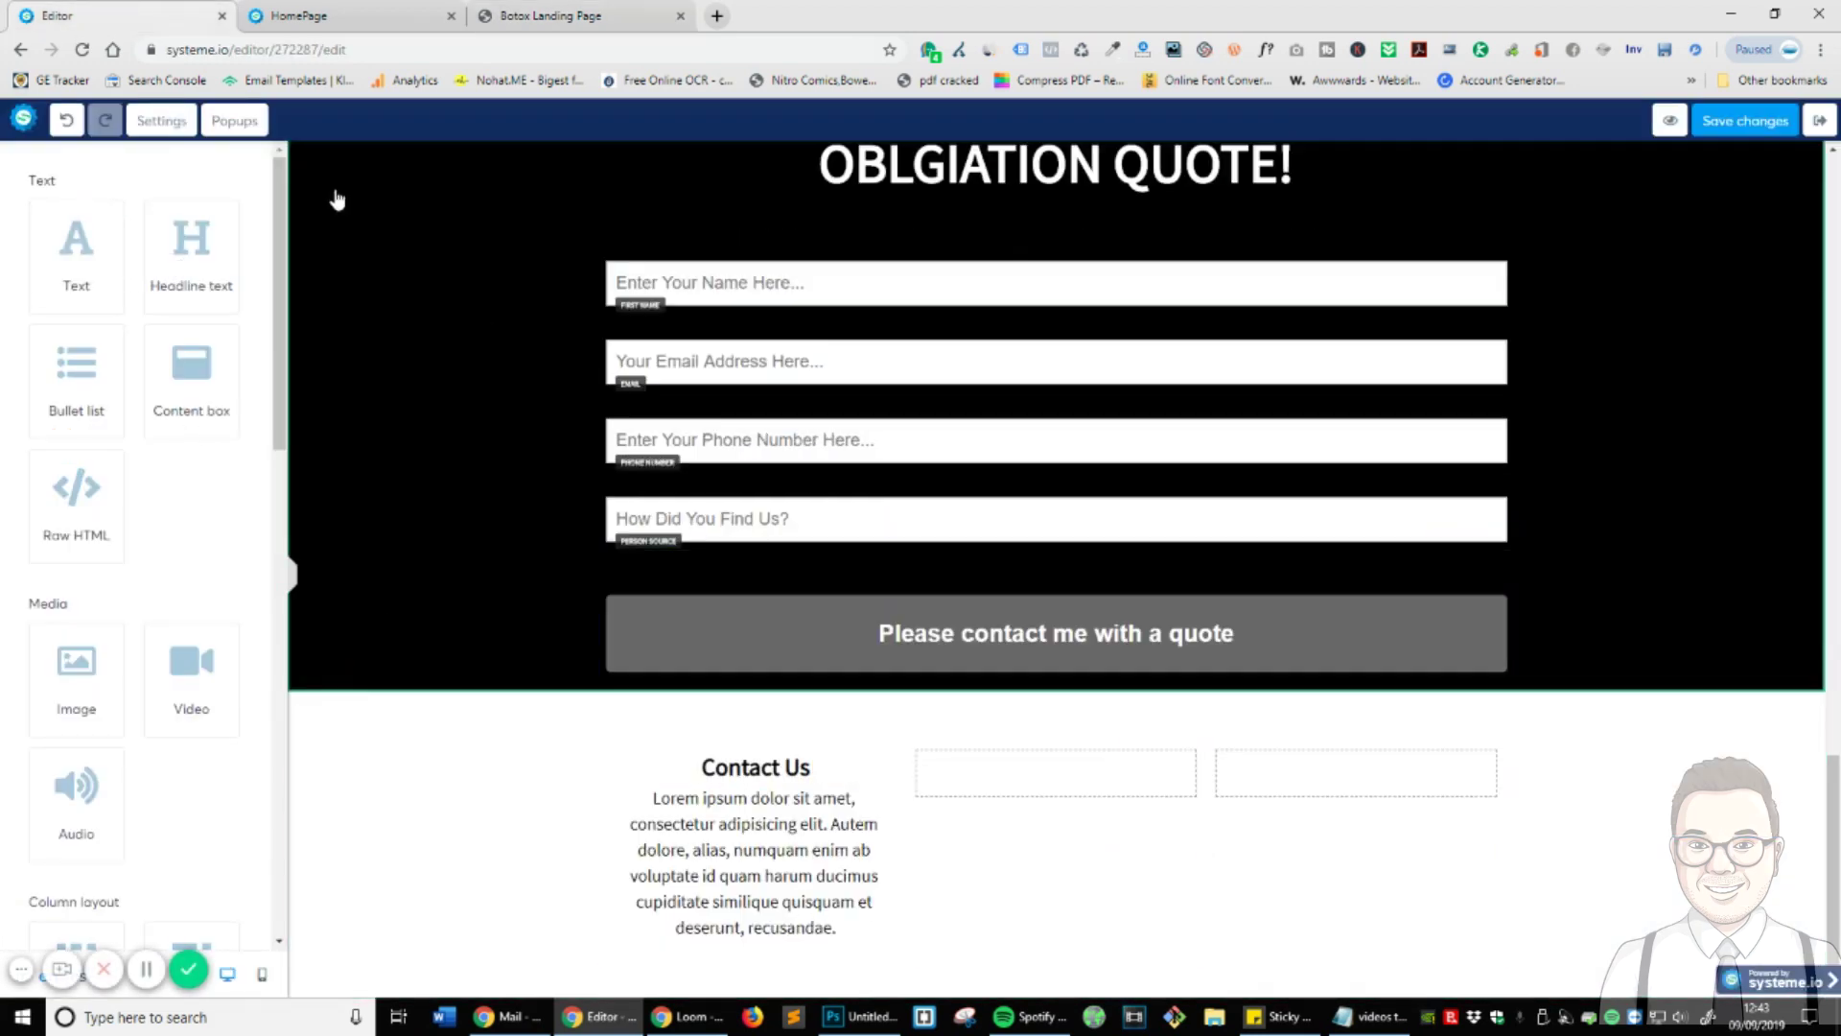
- Select the clinic's address and phone lines on the live Botox Landing Page
left_click(347, 11)
left_click(552, 16)
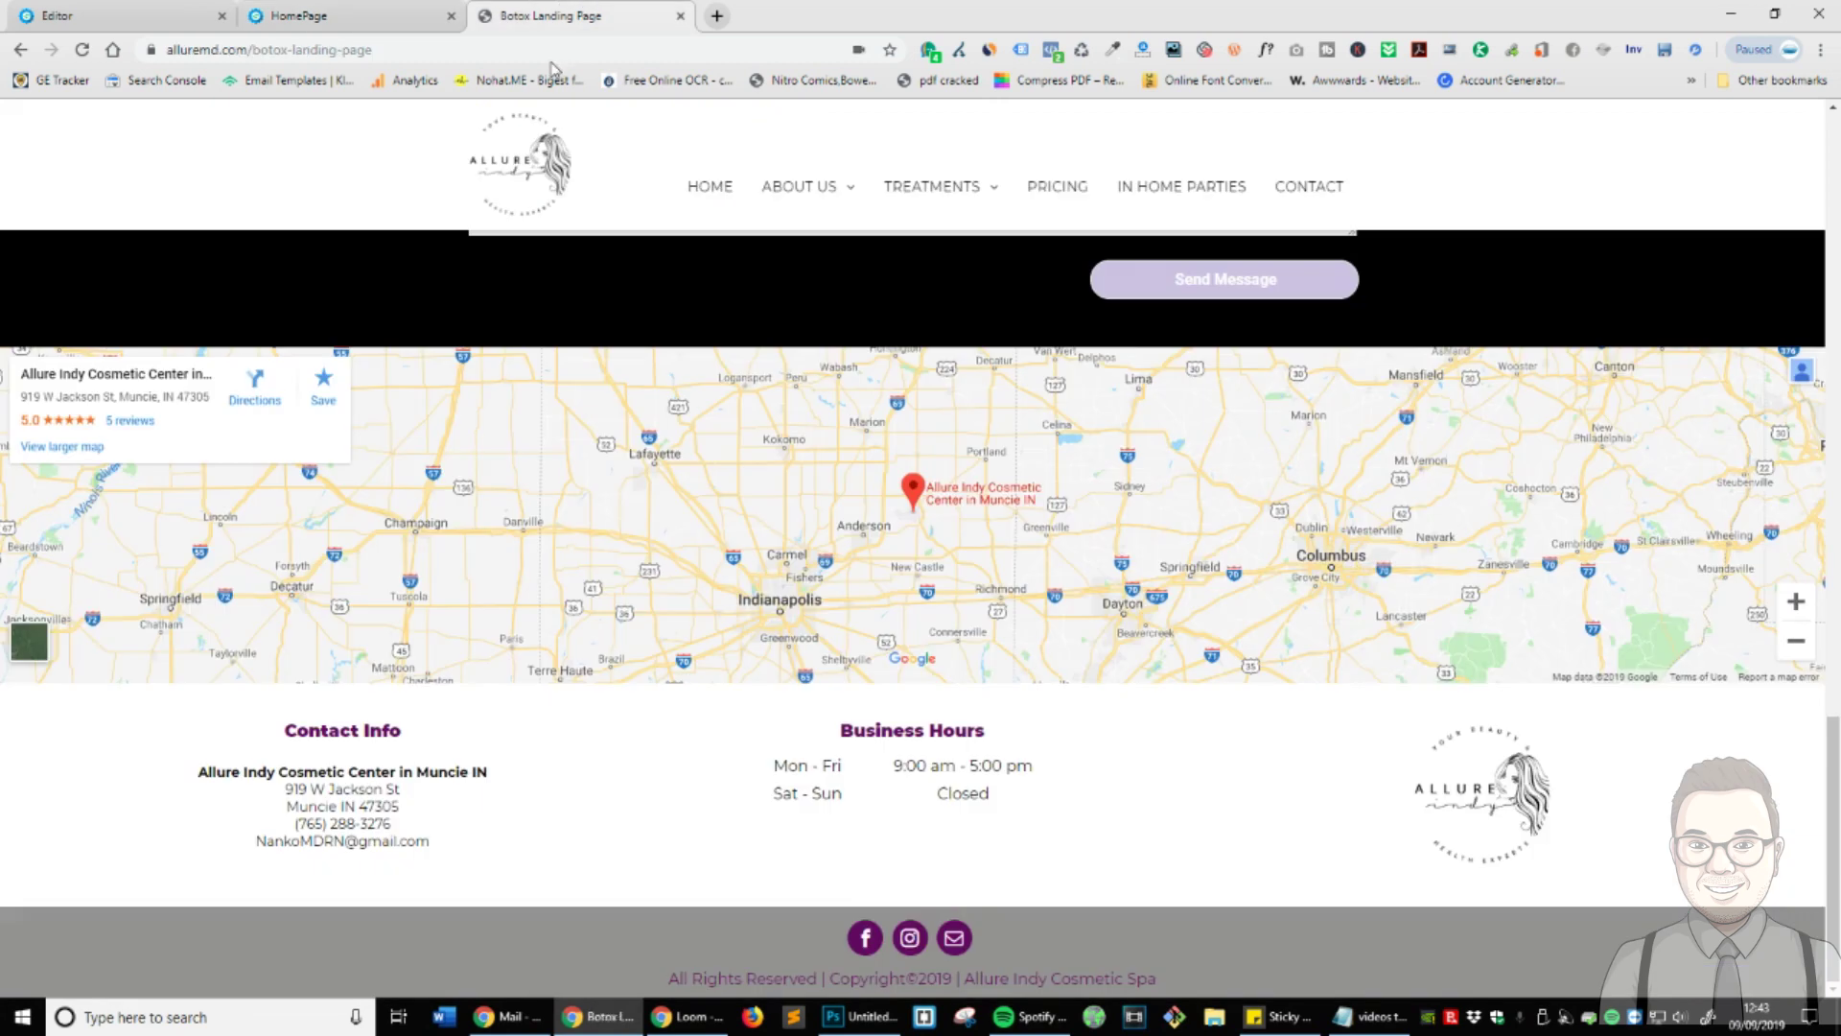
left_click(323, 831)
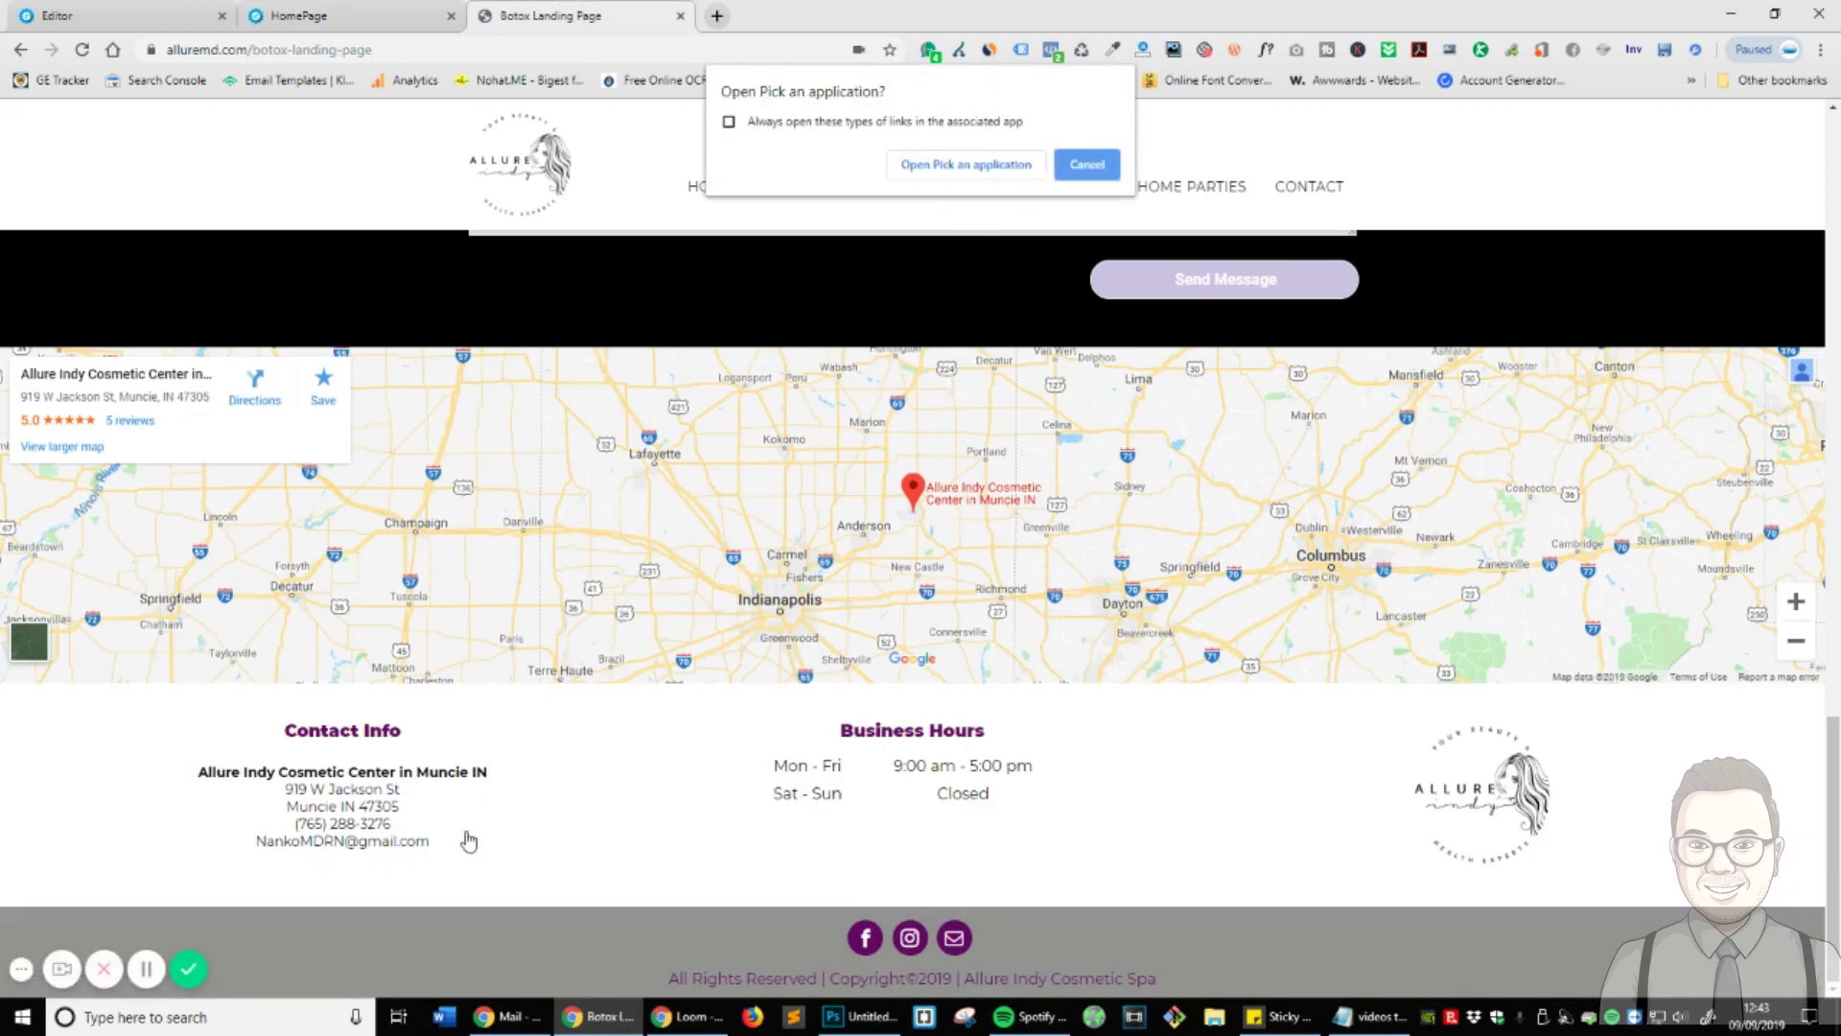
key("Escape")
left_click_drag(470, 831, 180, 770)
key("ctrl+c")
- Paste the clinic's contact details over the placeholder, join the IN line, and bold Allure Indy Cosmetic Center
left_click(96, 15)
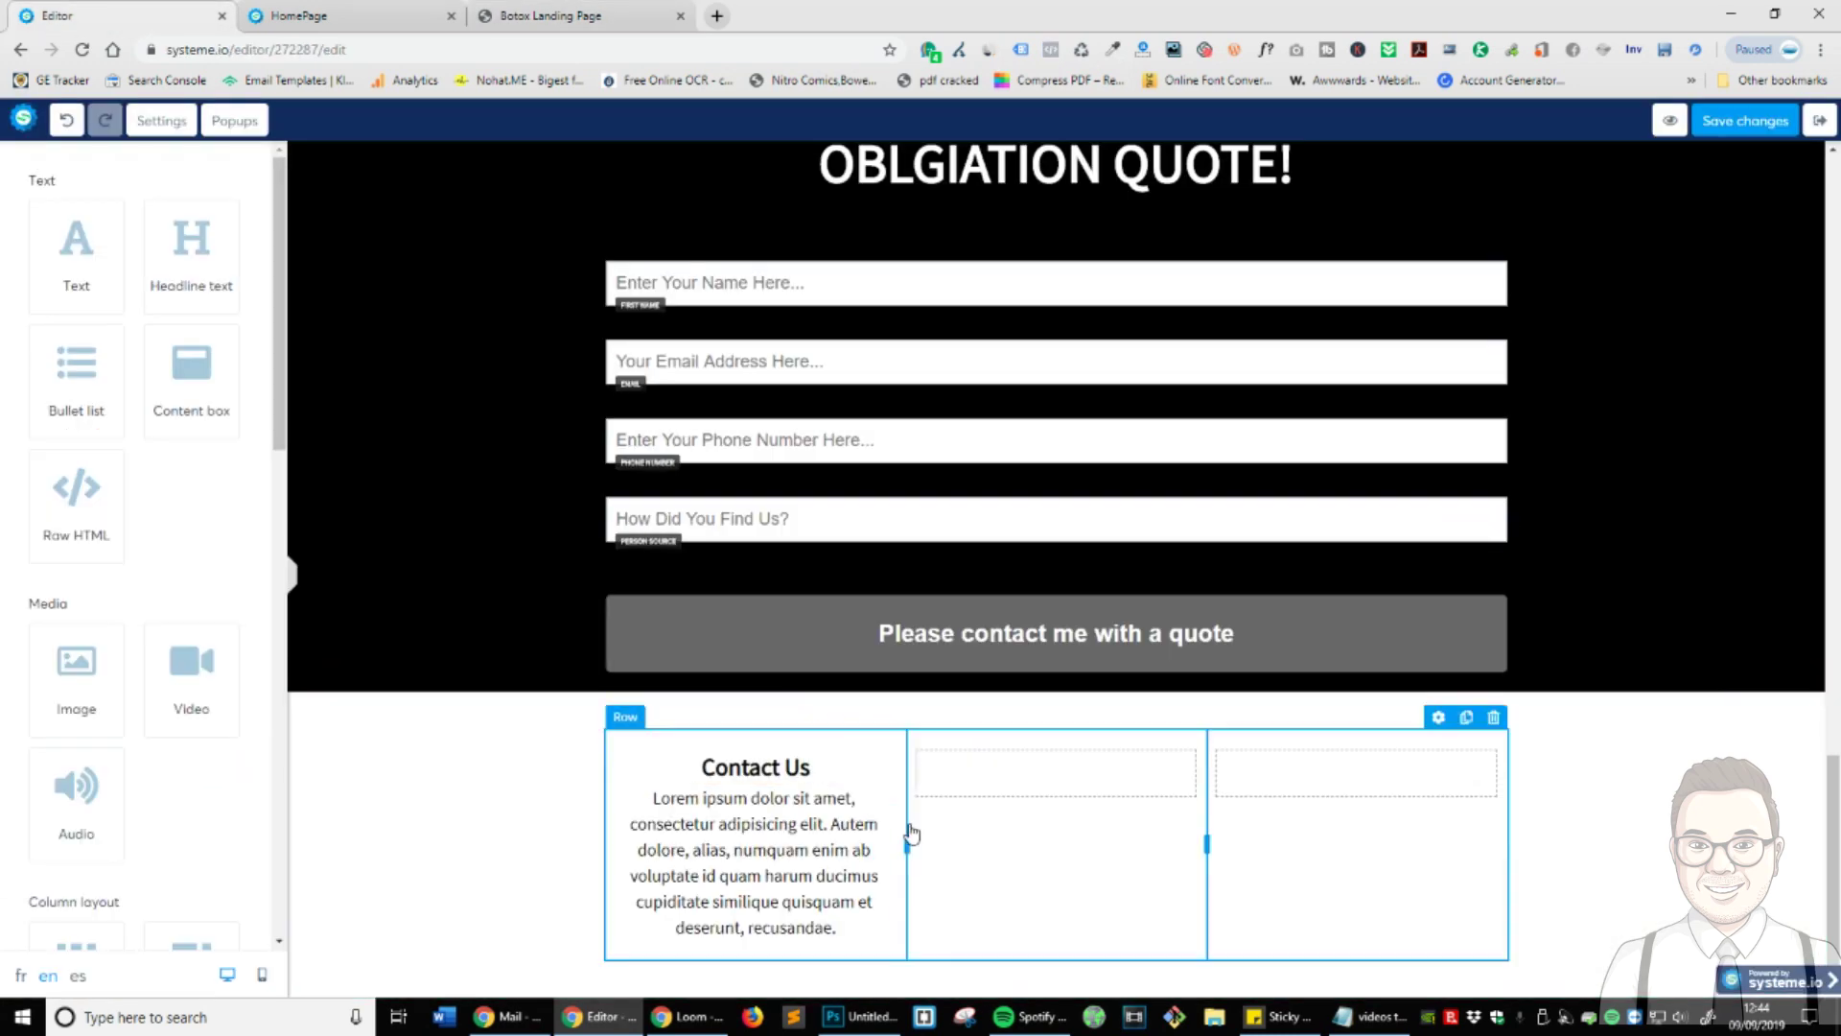
double_click(815, 901)
key("ctrl+a")
right_click(800, 842)
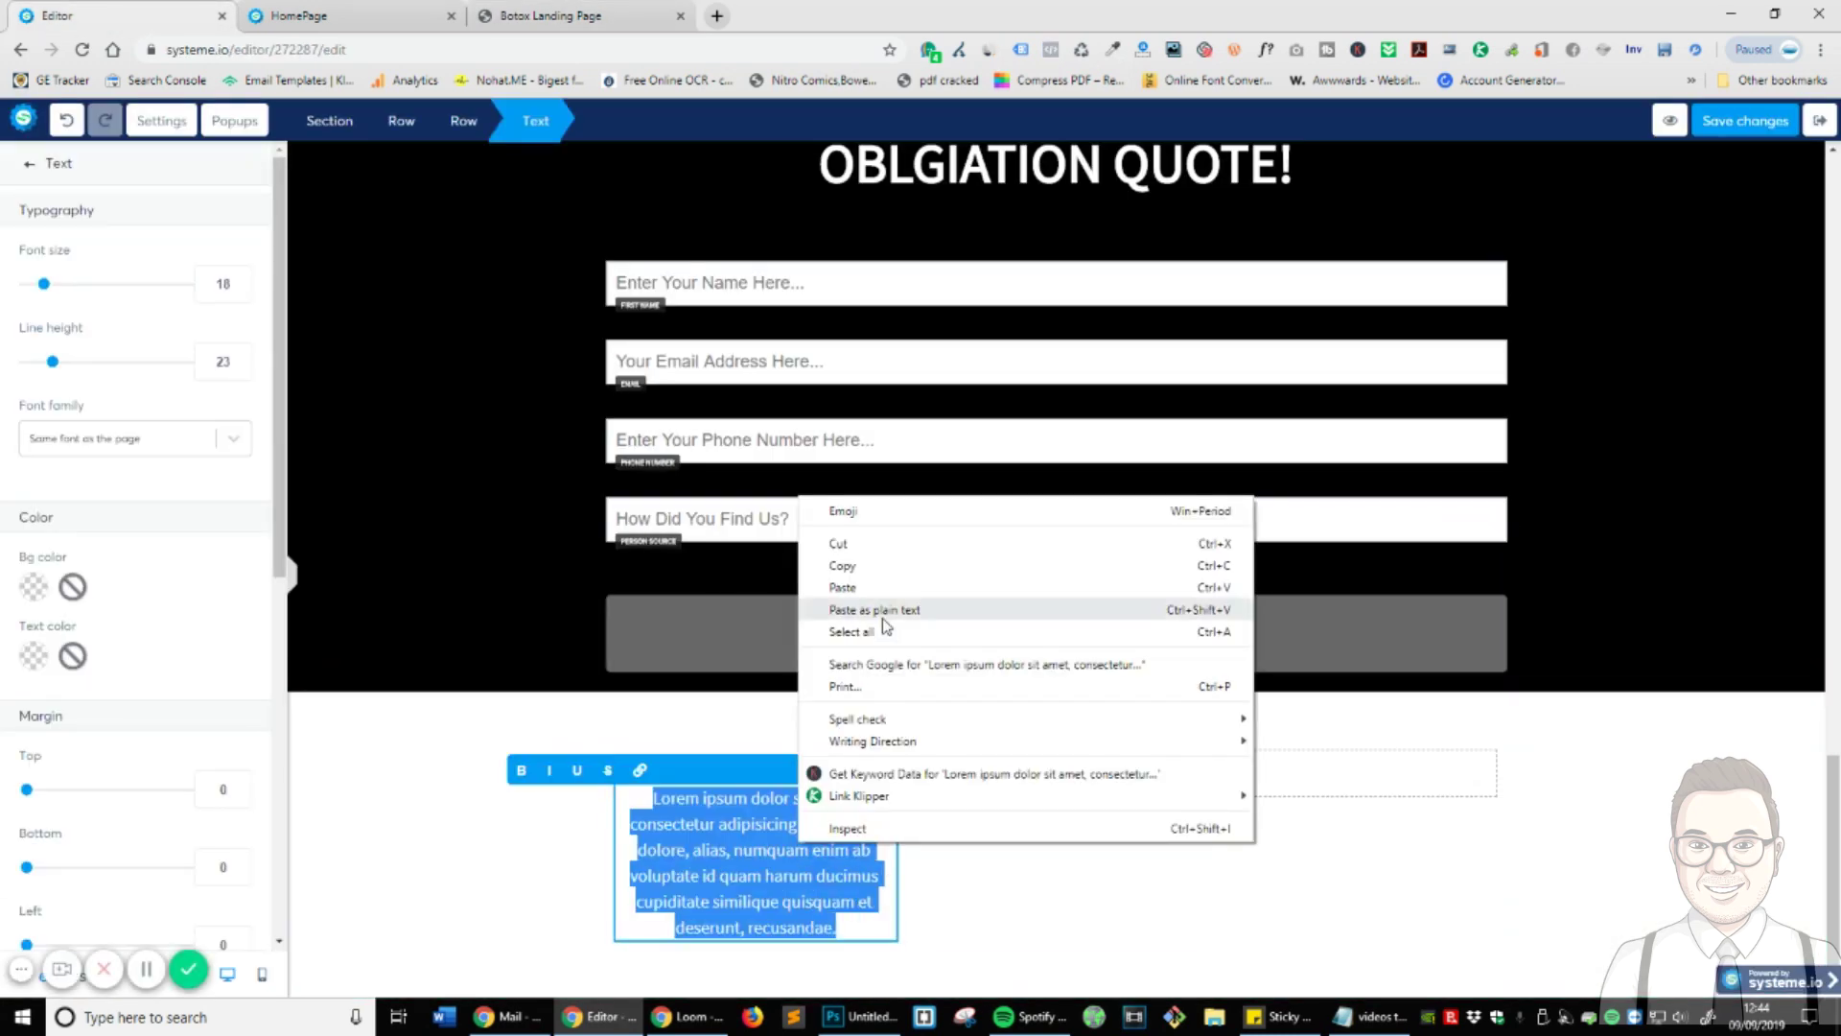
left_click(868, 609)
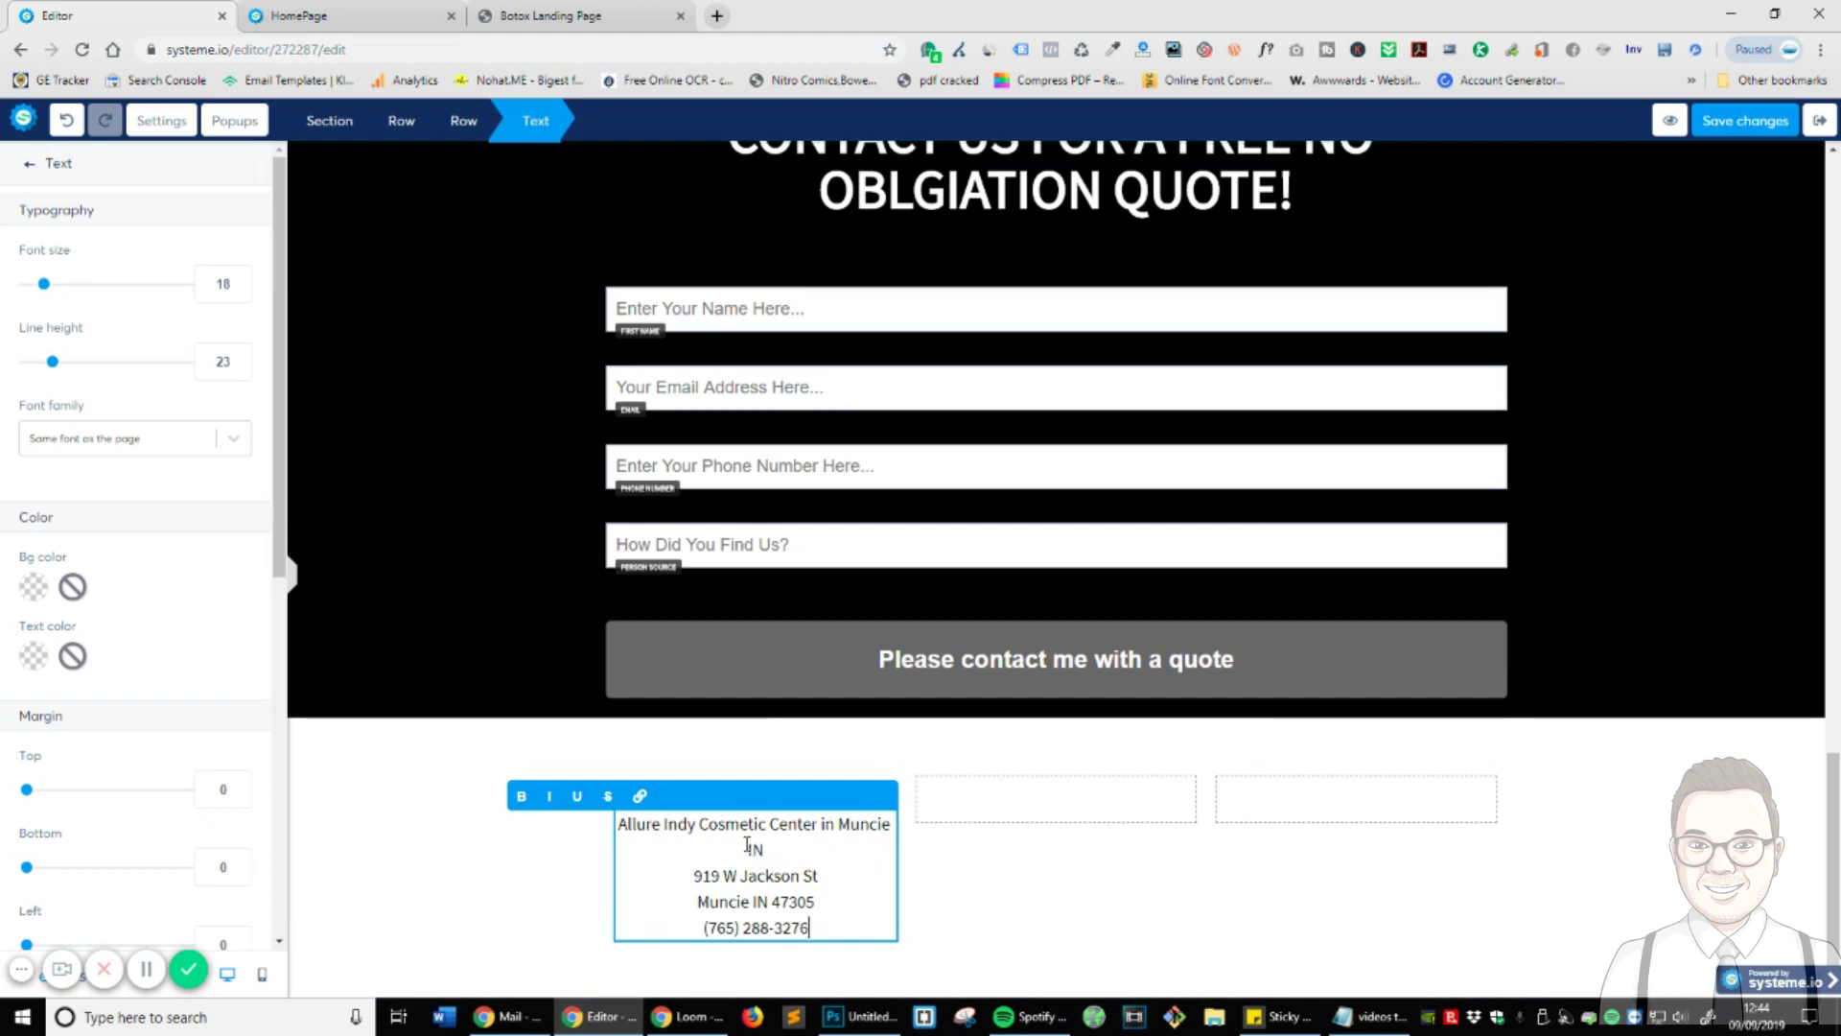
left_click(696, 876)
key("BackSpace")
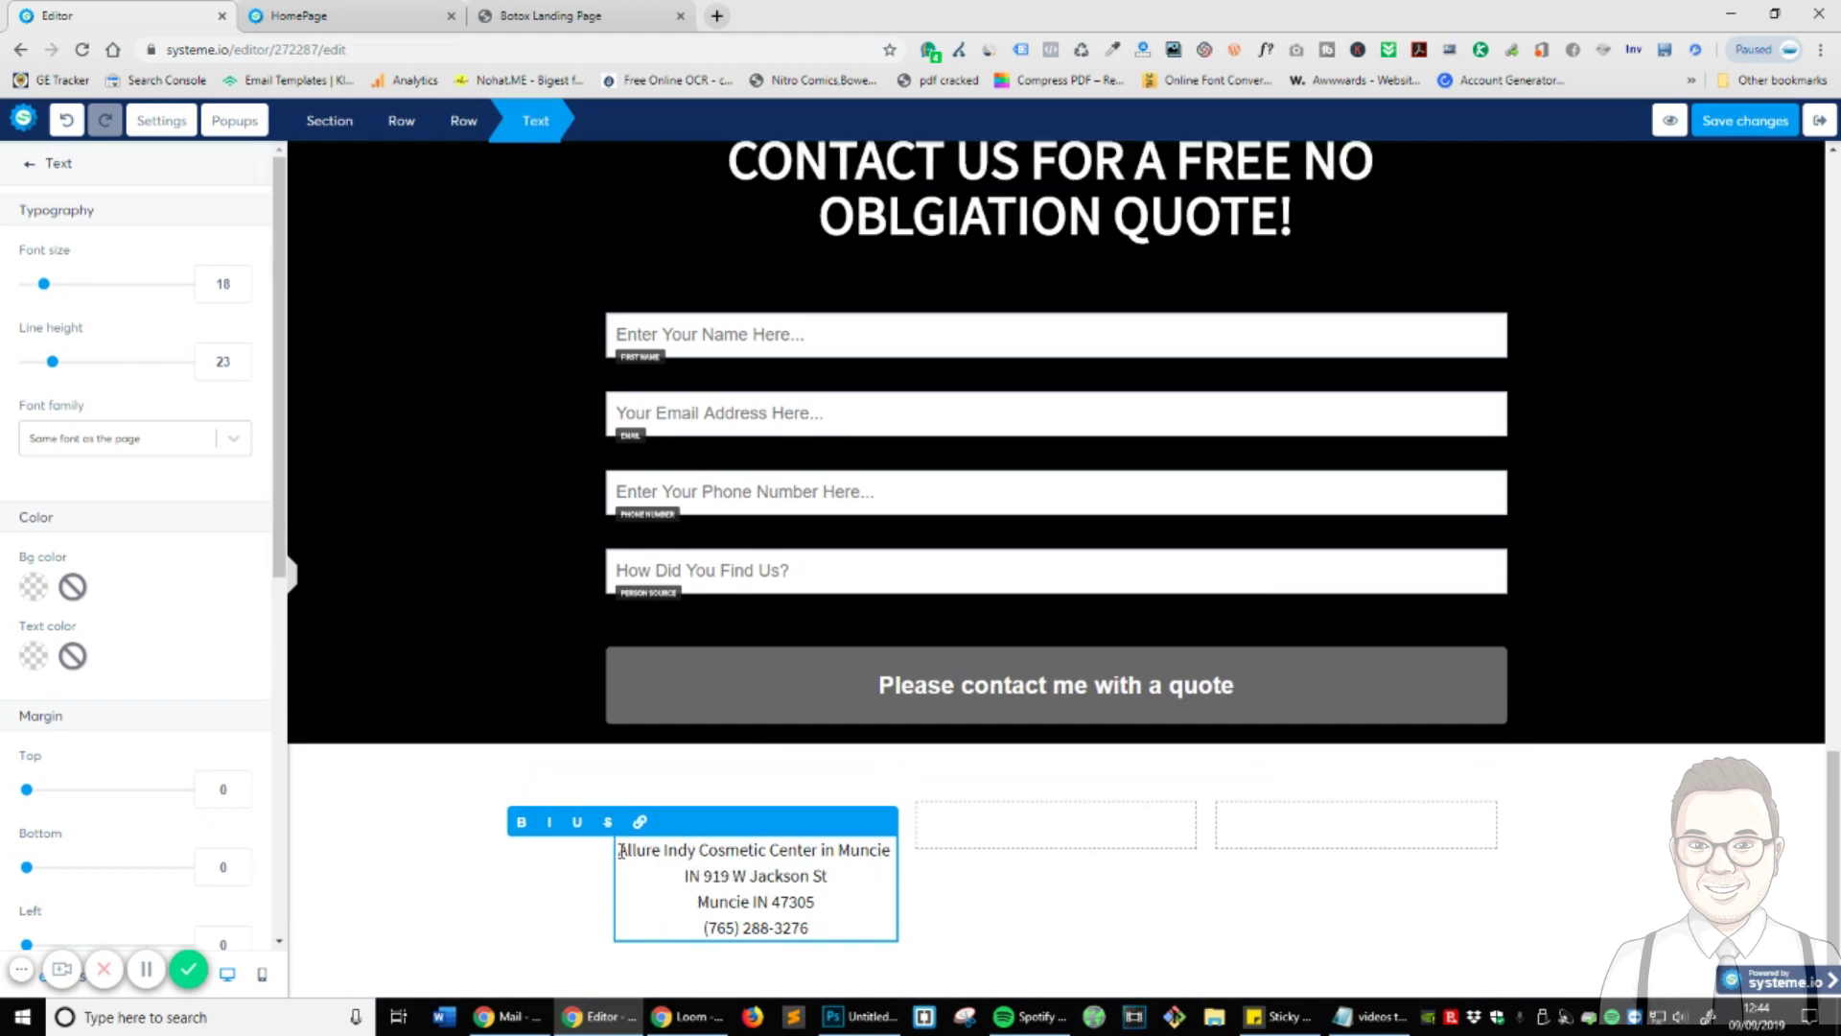
left_click_drag(622, 851, 809, 851)
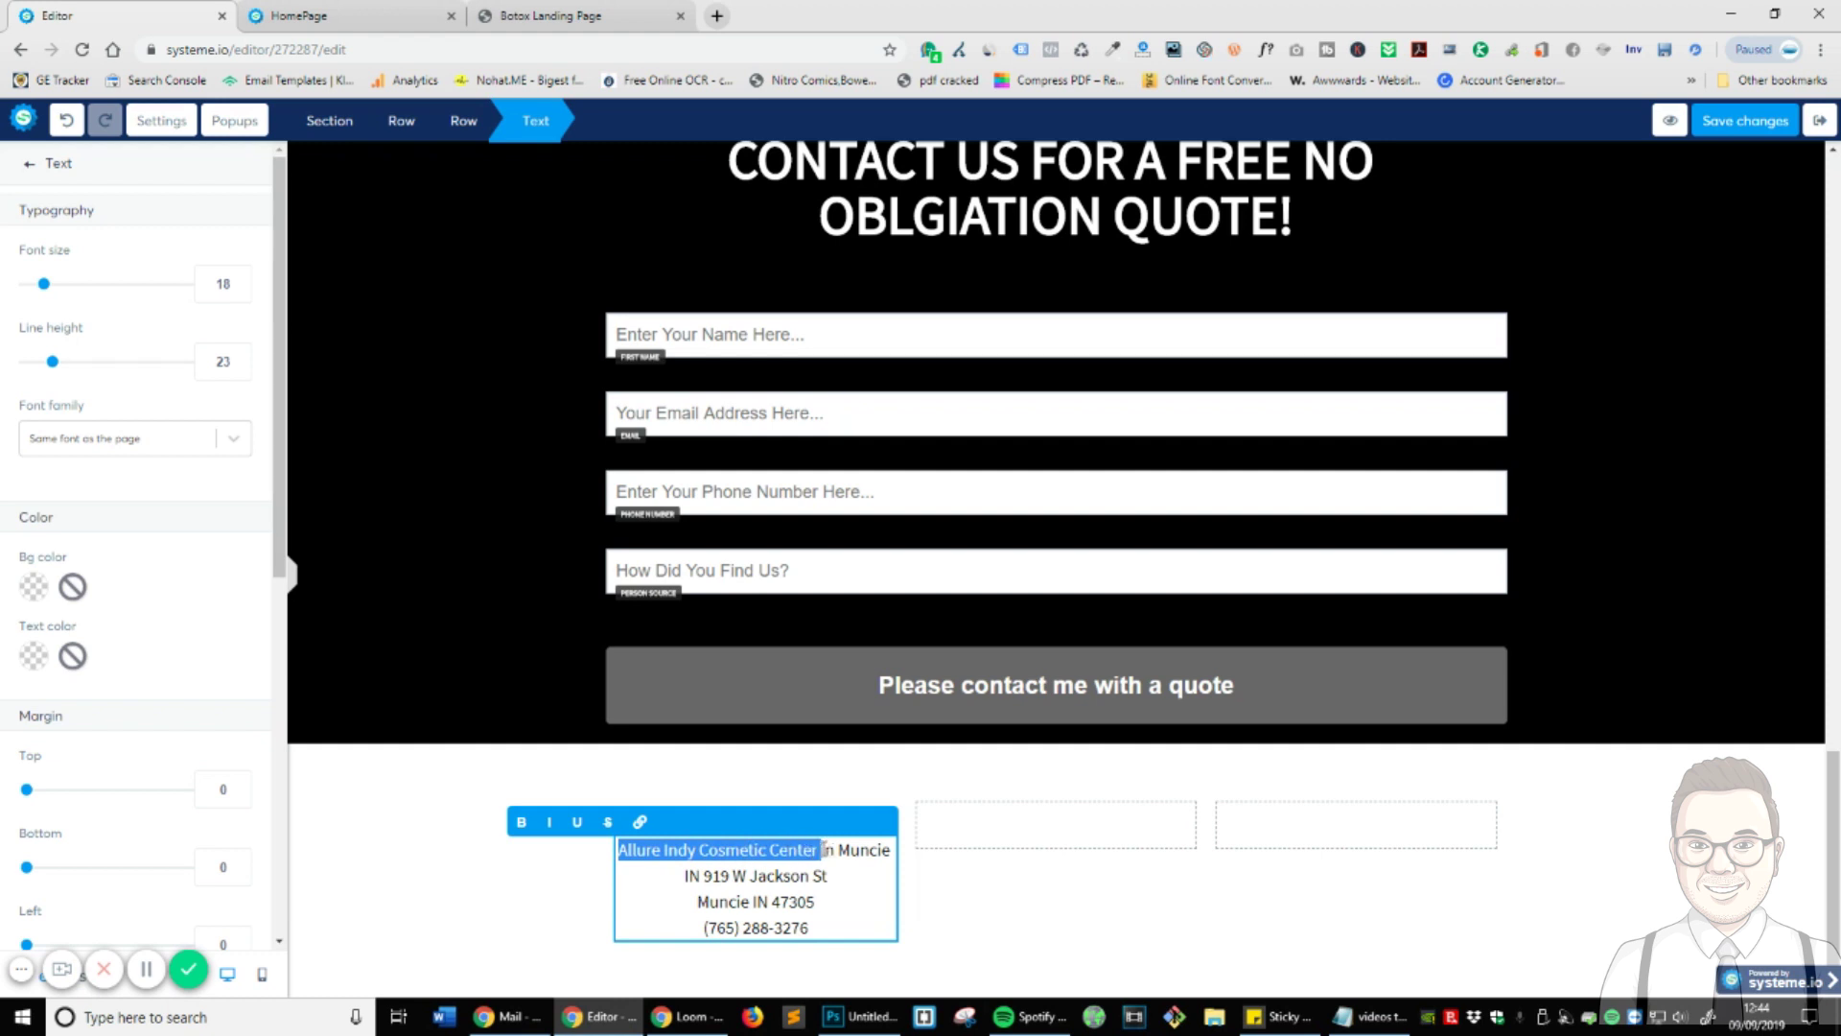
left_click(523, 823)
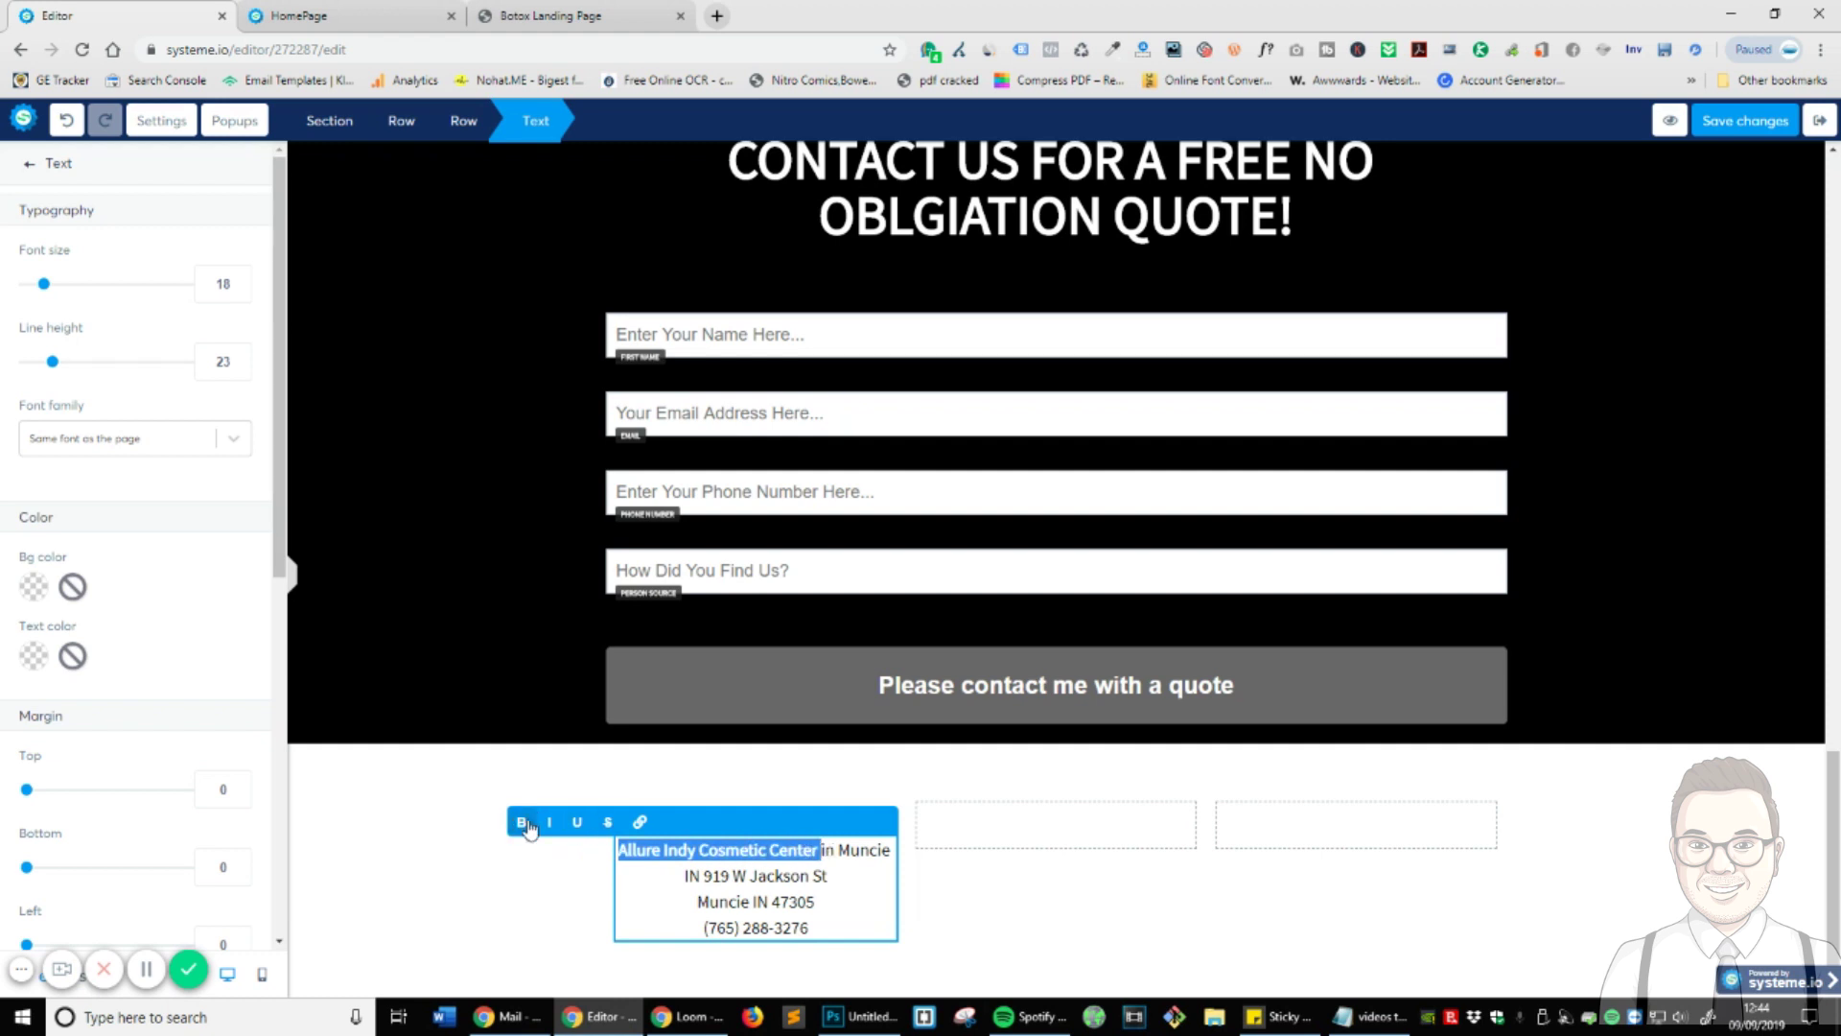
left_click(1082, 959)
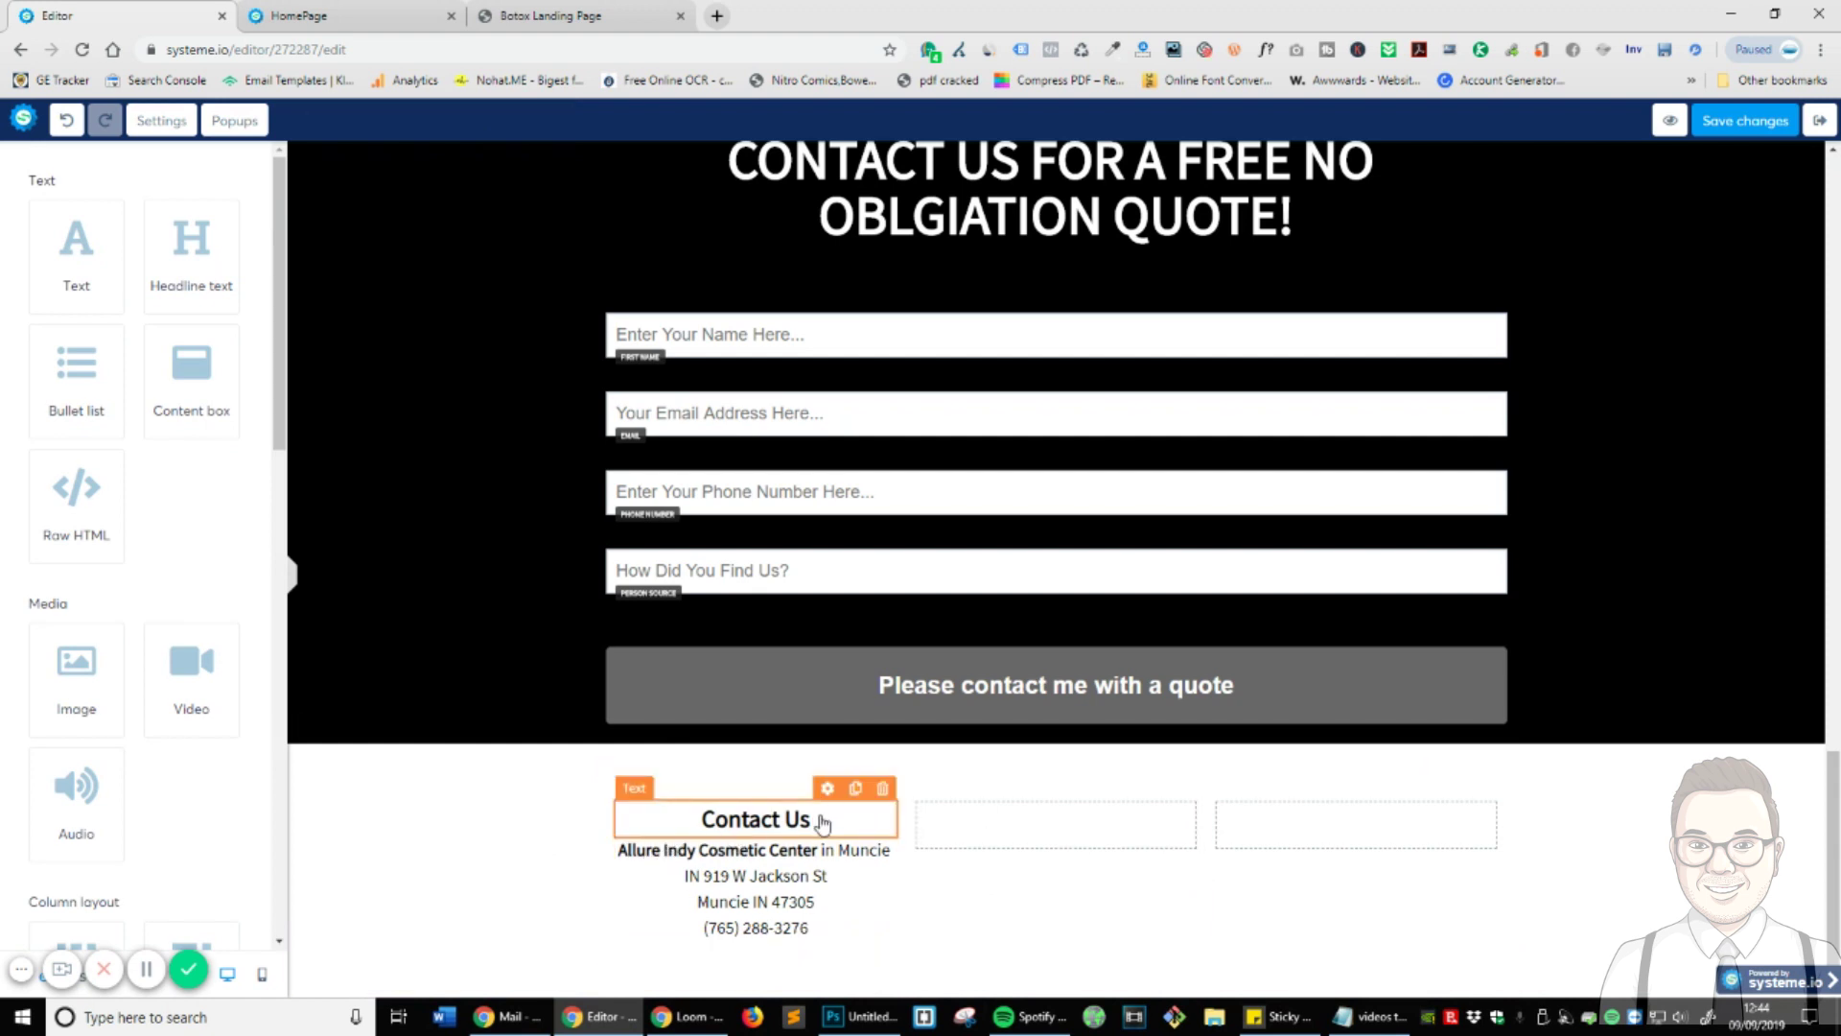
- Left-align the Contact Us heading and all four address lines
triple_click(821, 823)
scroll(113, 854, "down", 7)
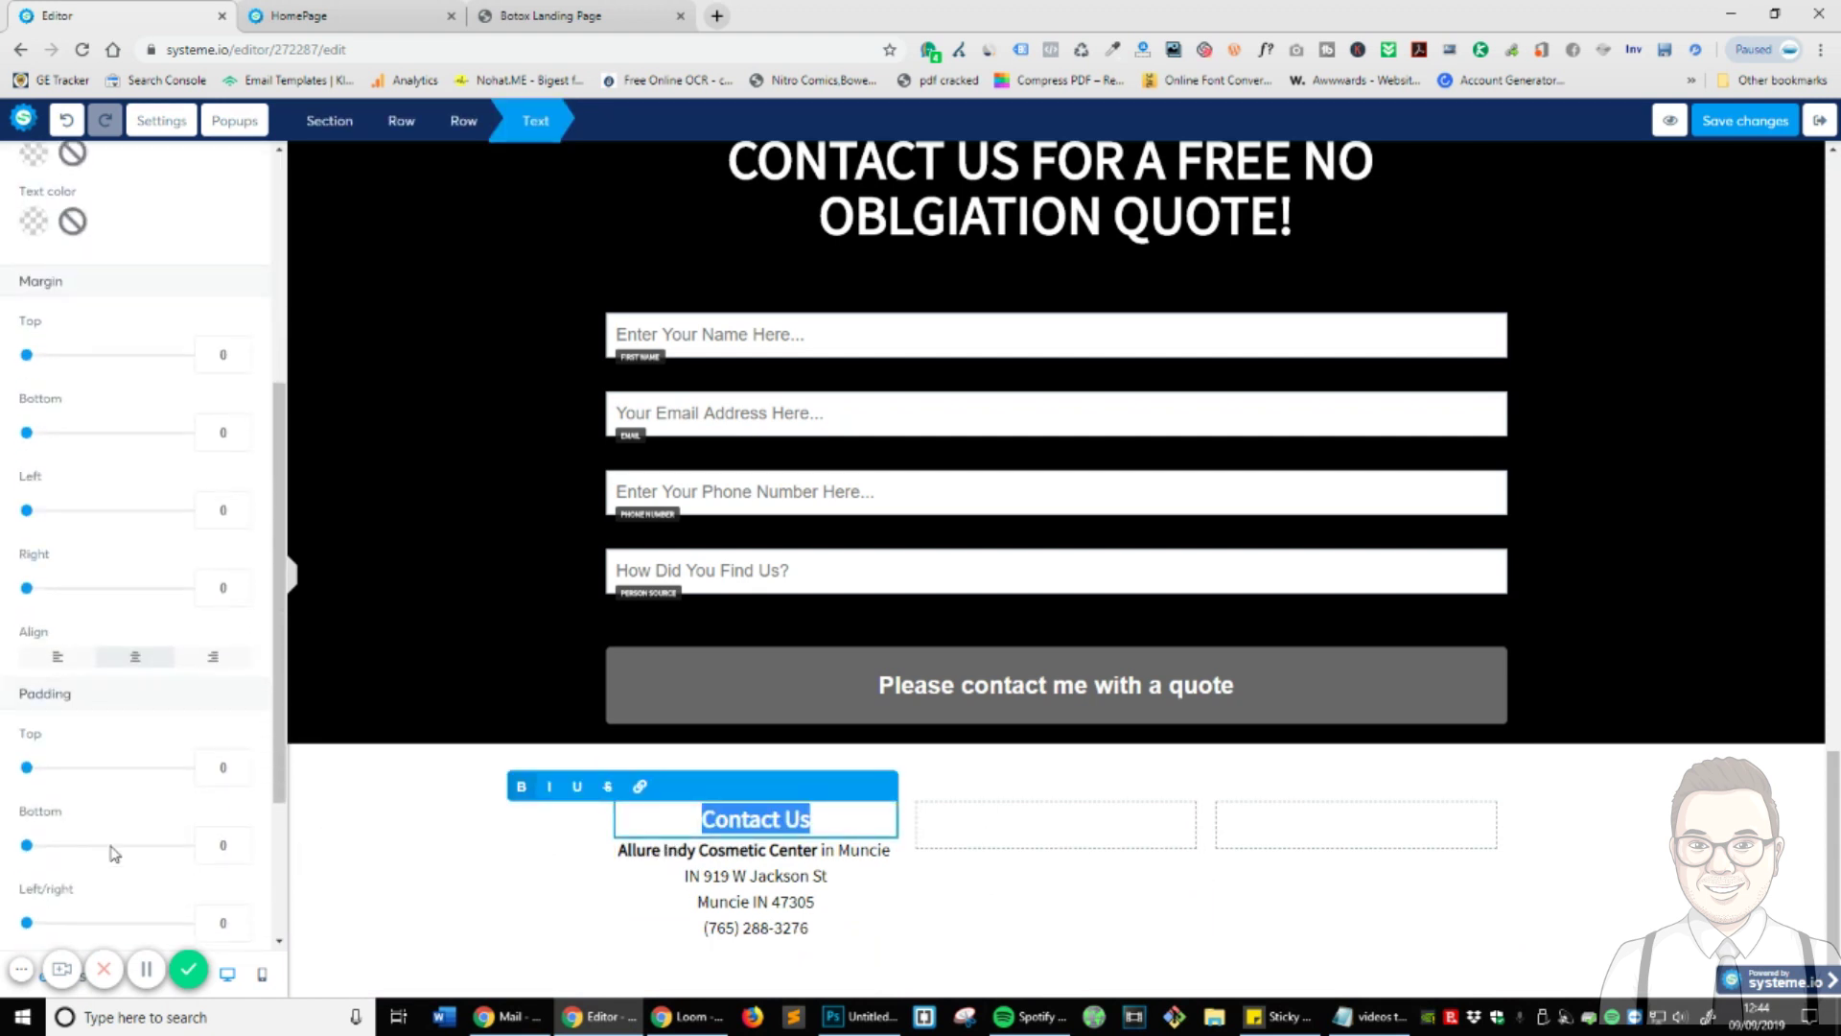
left_click(57, 405)
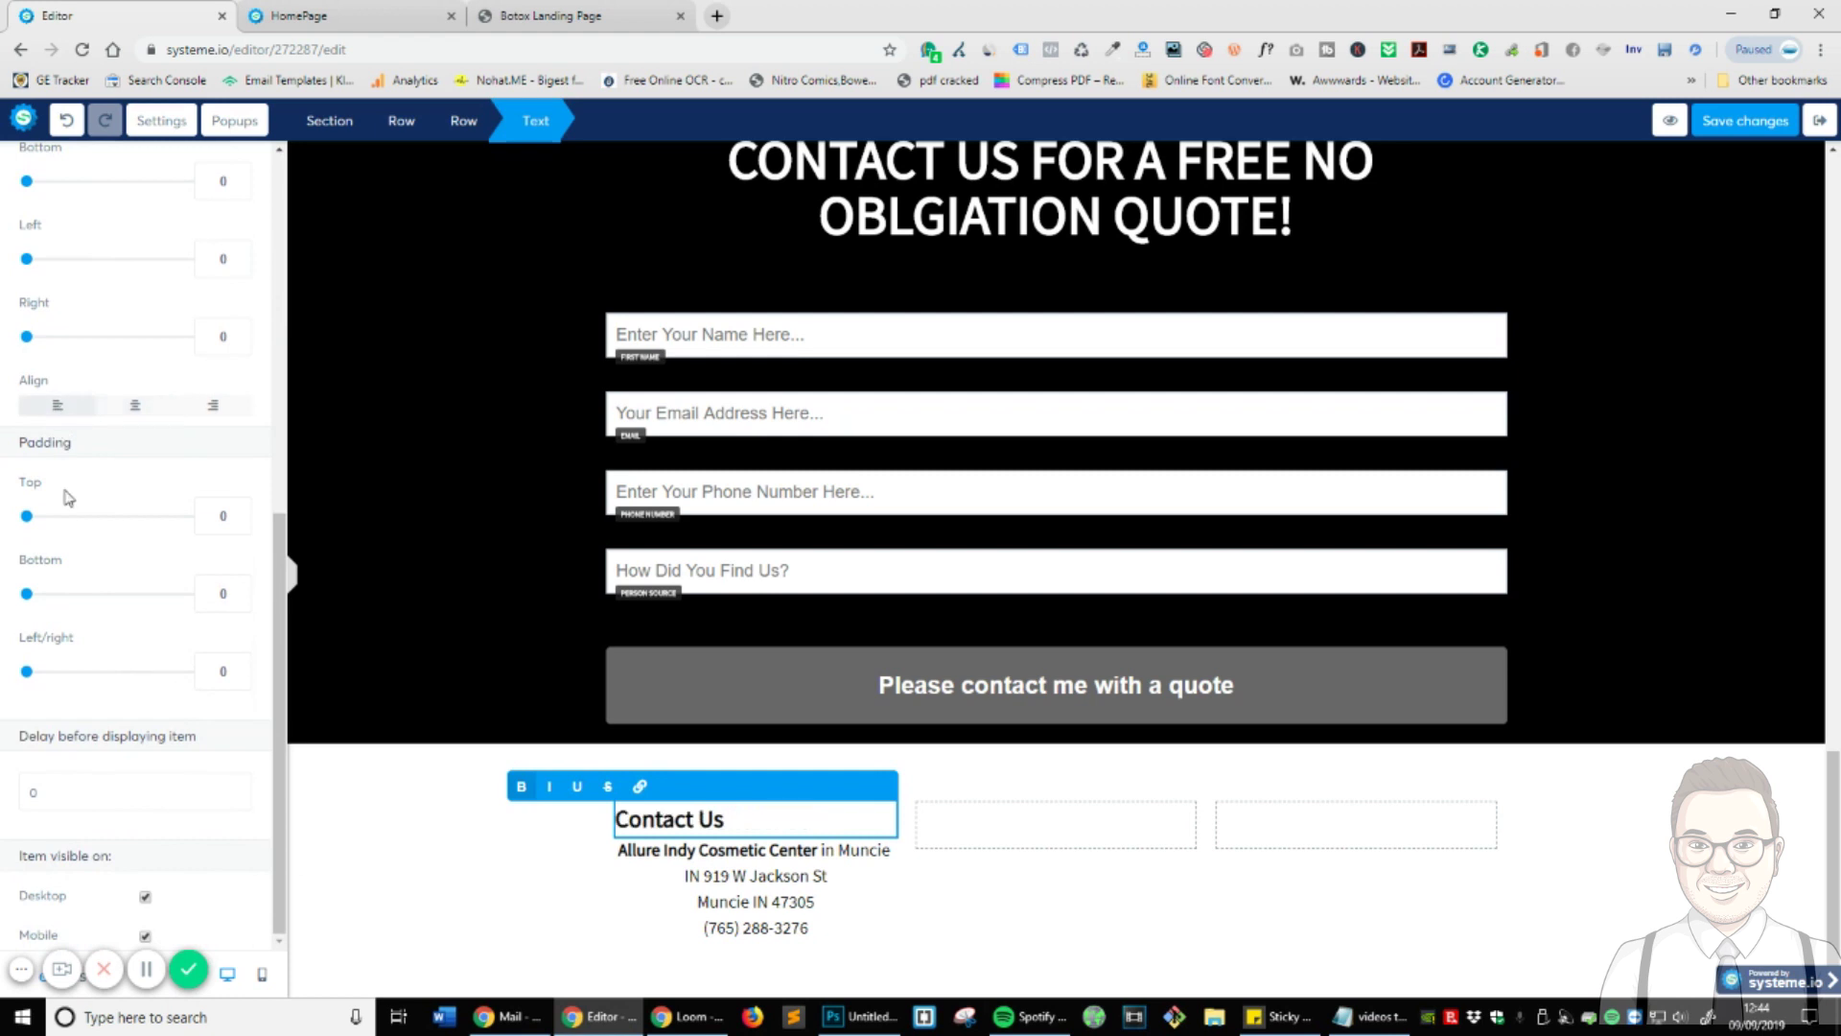
left_click(801, 880)
double_click(729, 928)
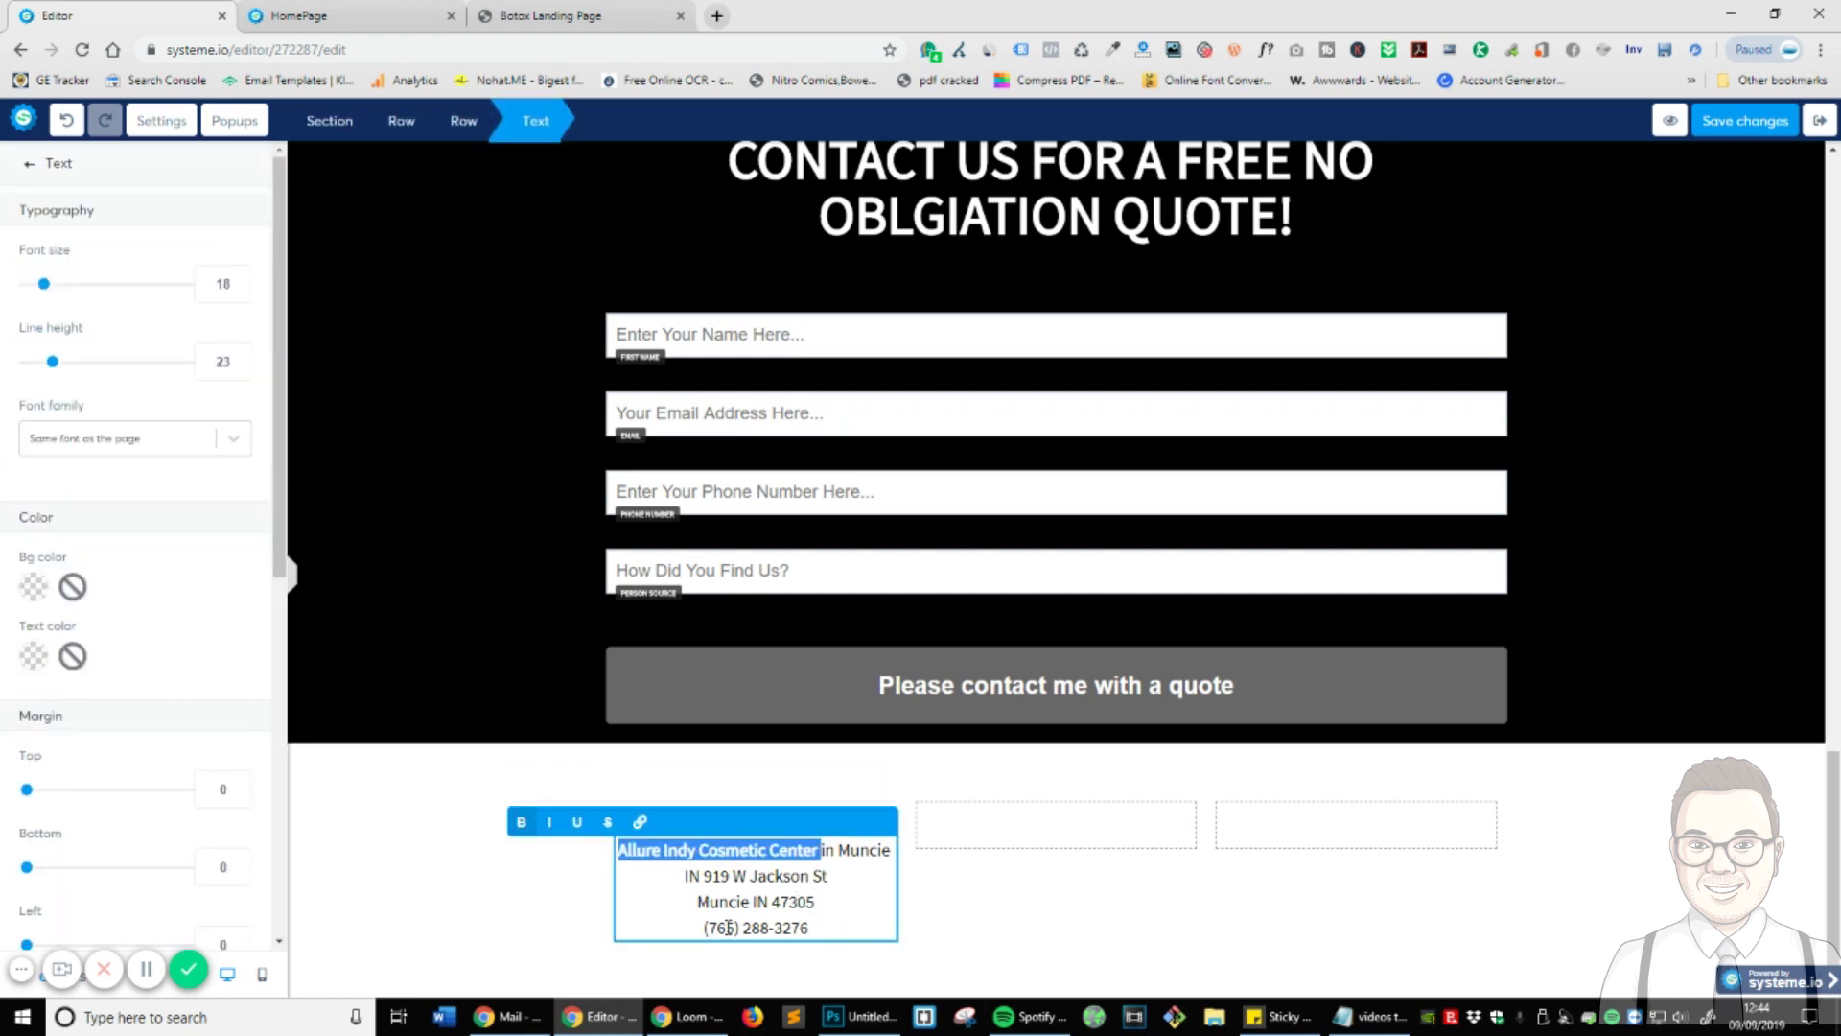
key("ctrl+a")
scroll(116, 676, "down", 5)
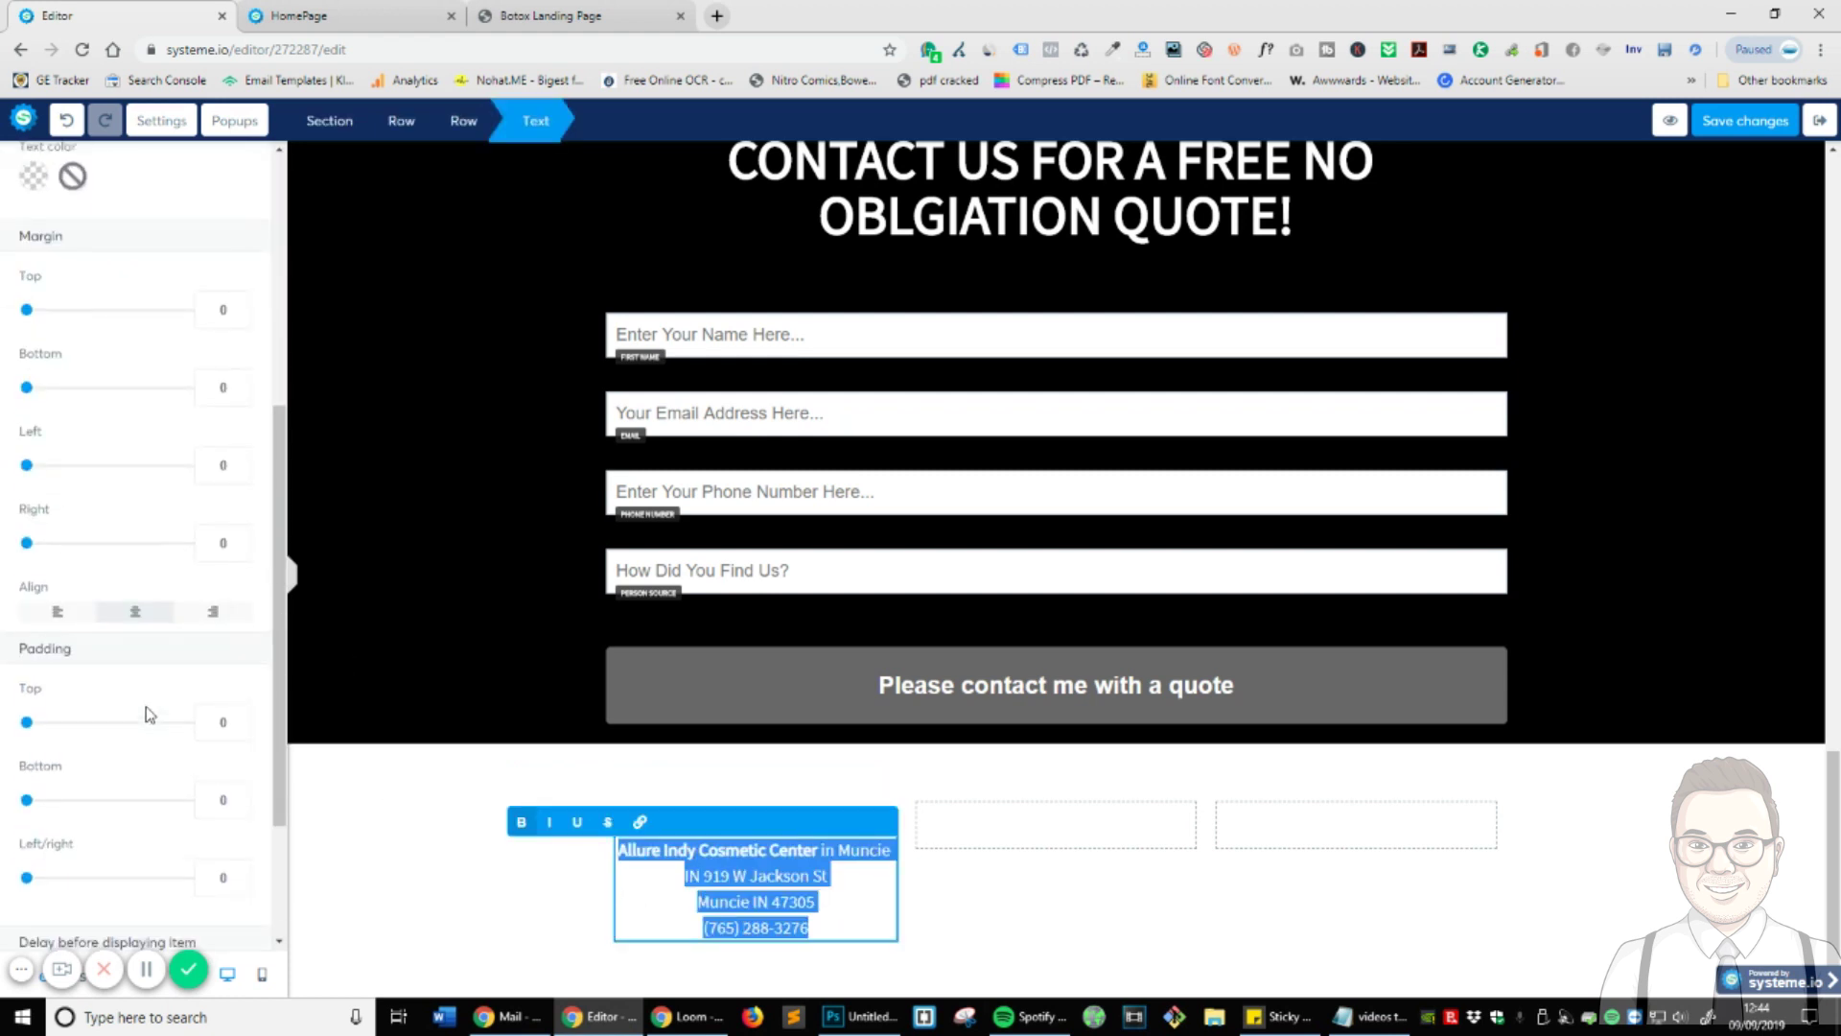
left_click(85, 615)
left_click(1158, 891)
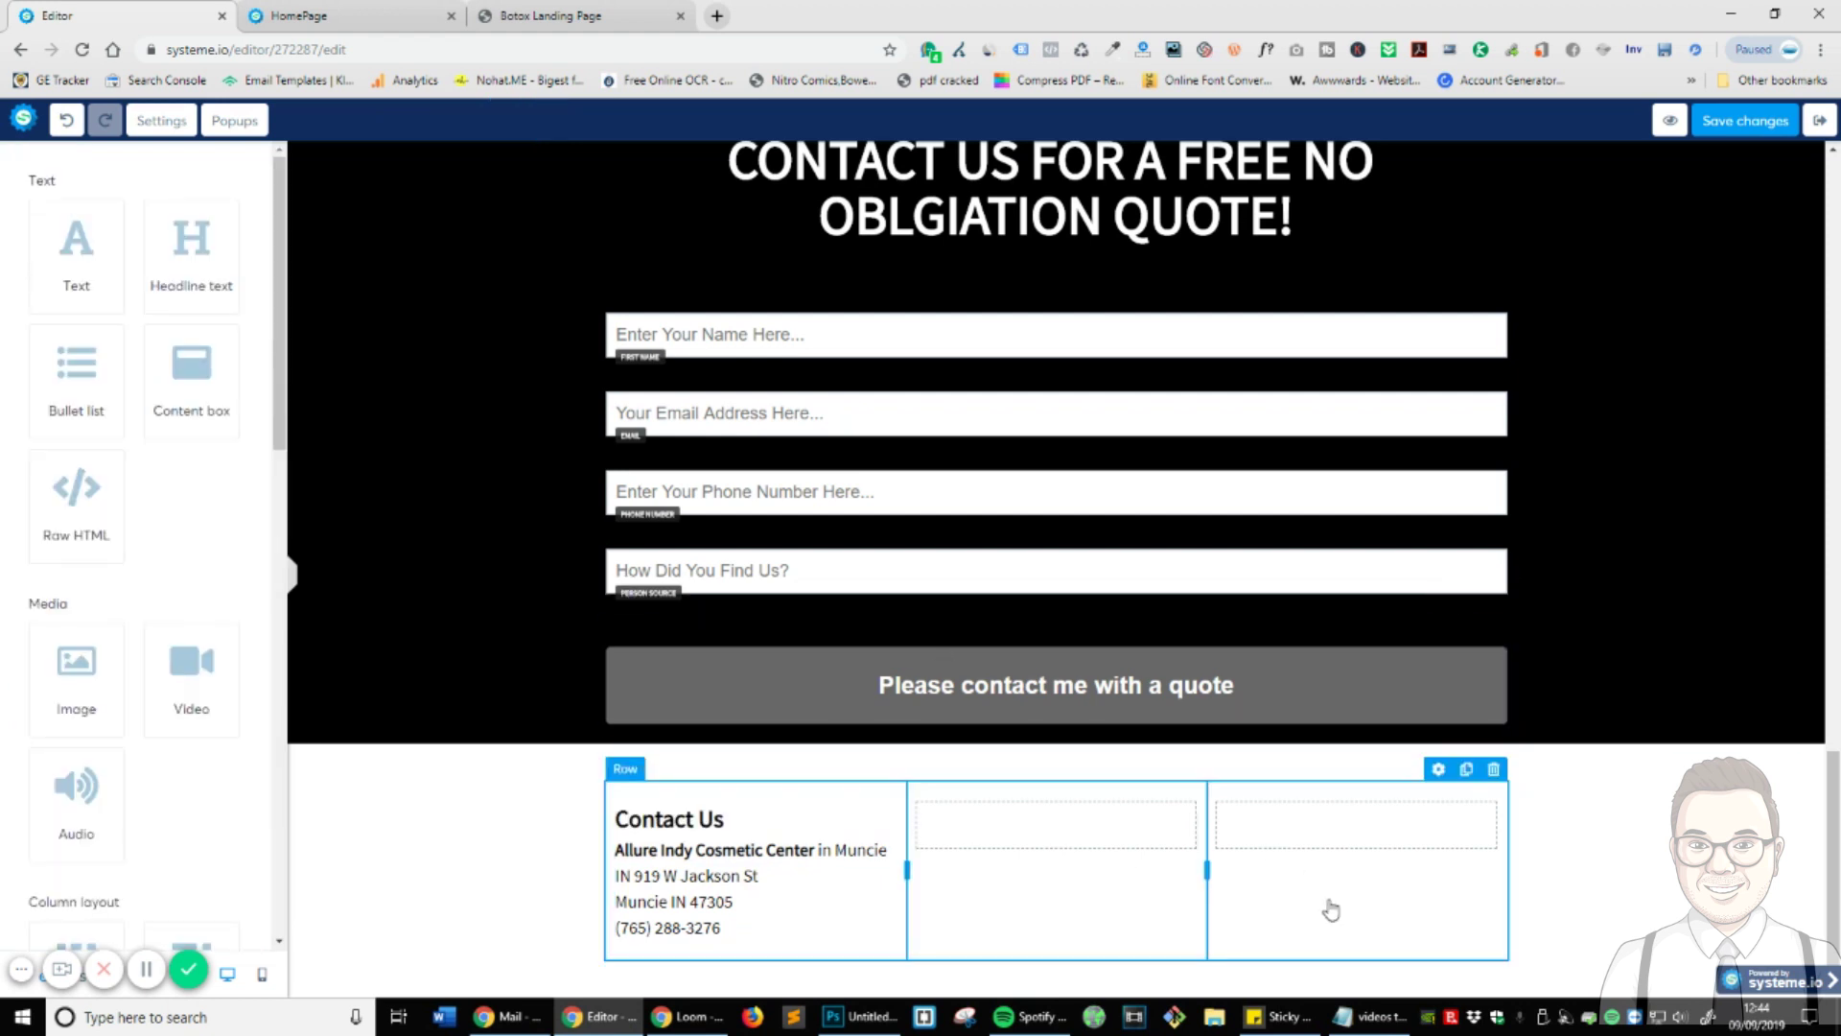
left_click(902, 871)
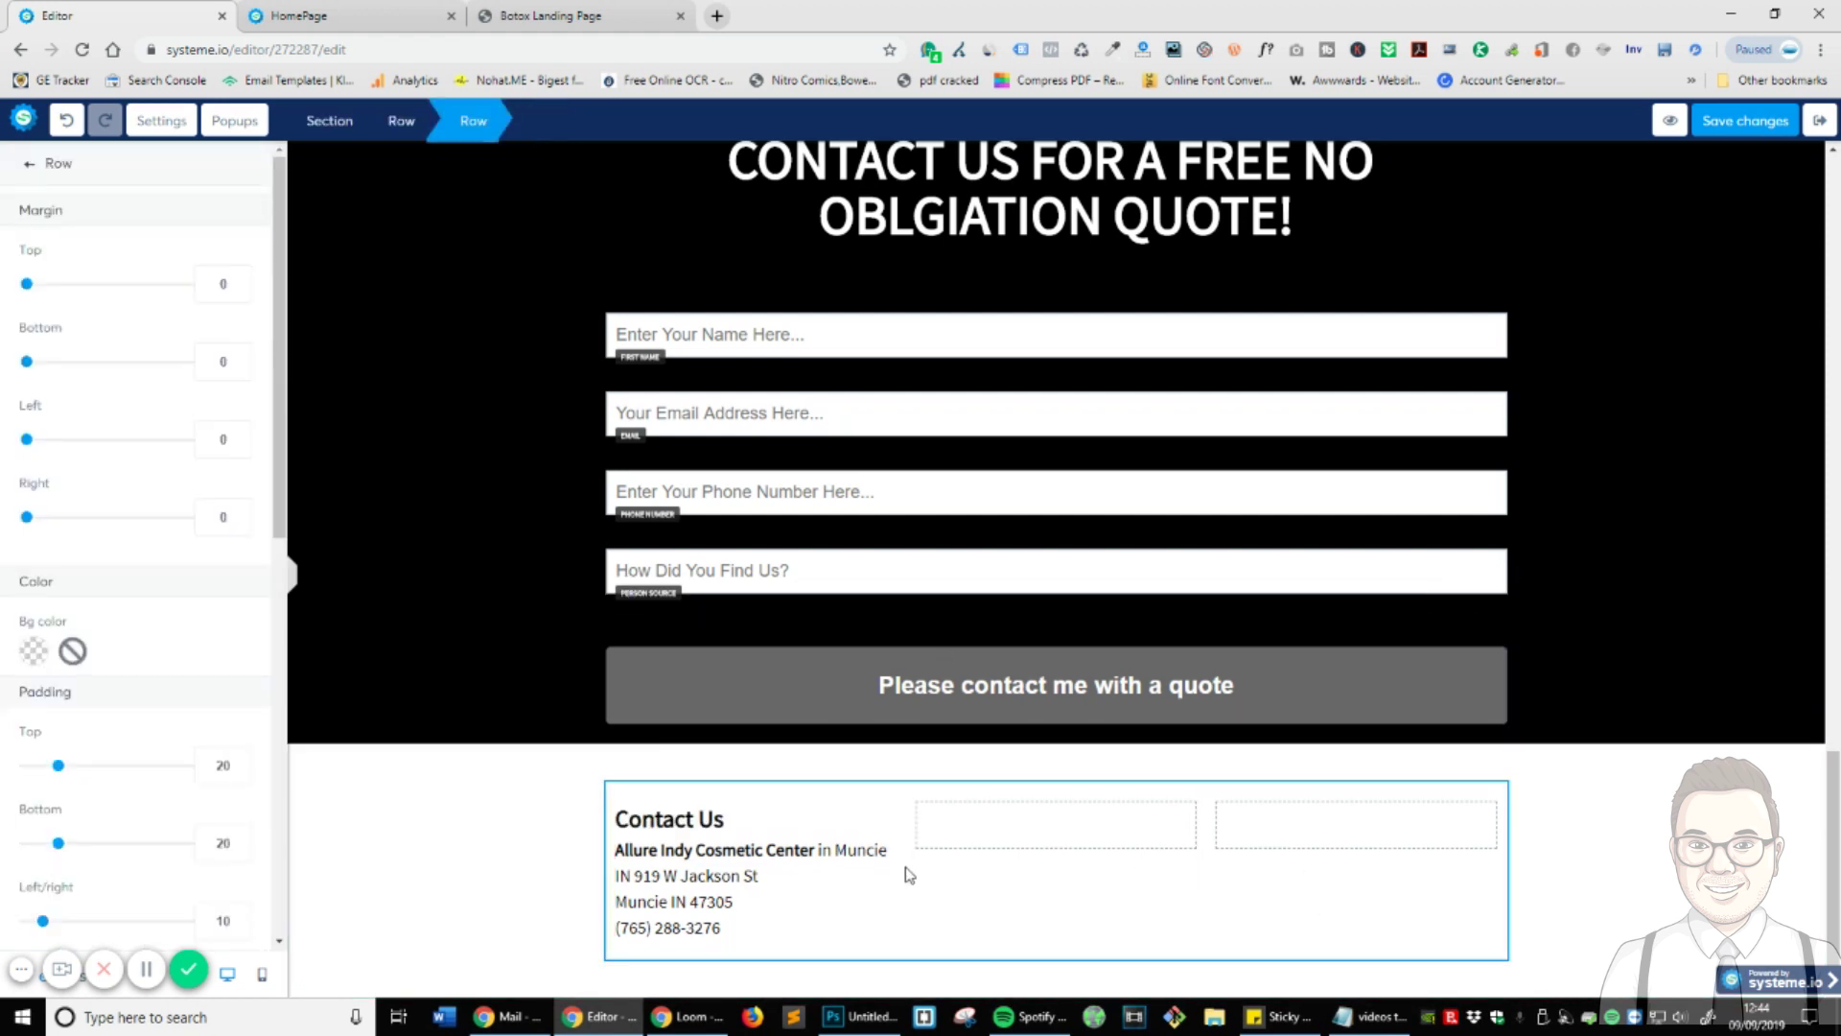
left_click(896, 872)
left_click_drag(921, 872, 856, 872)
key("ctrl+z")
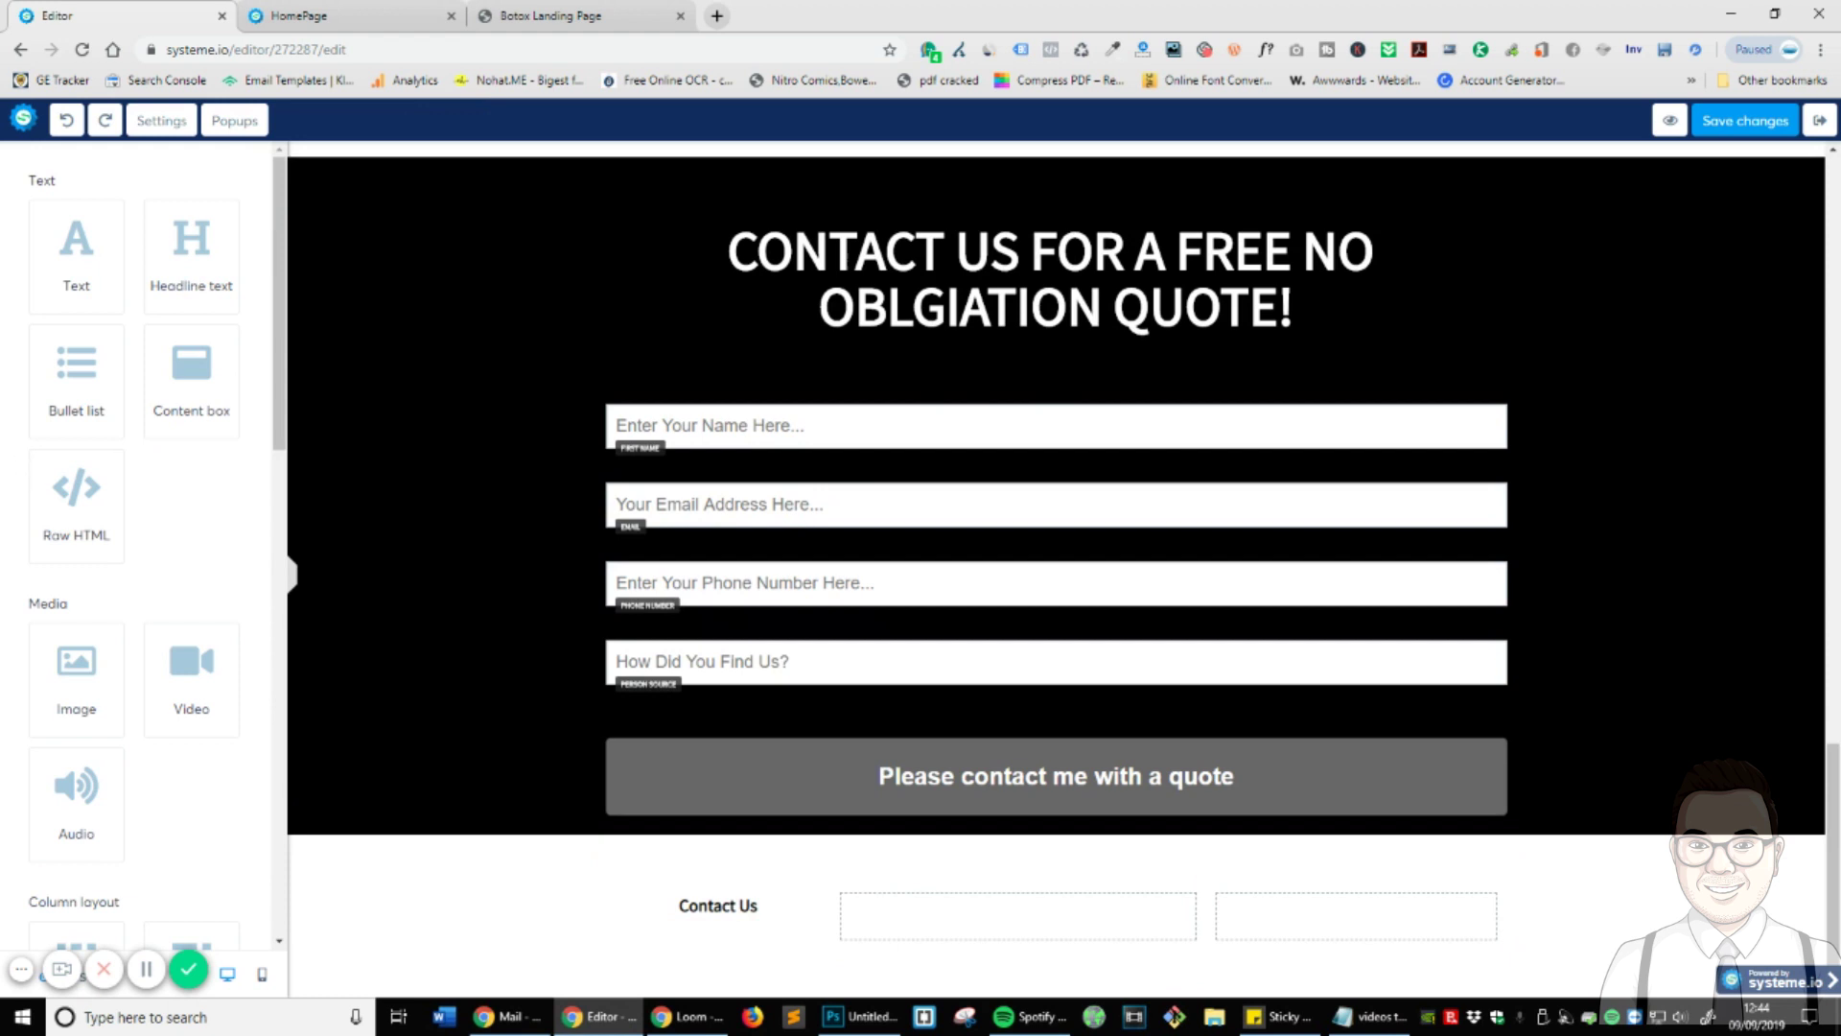
left_click(105, 120)
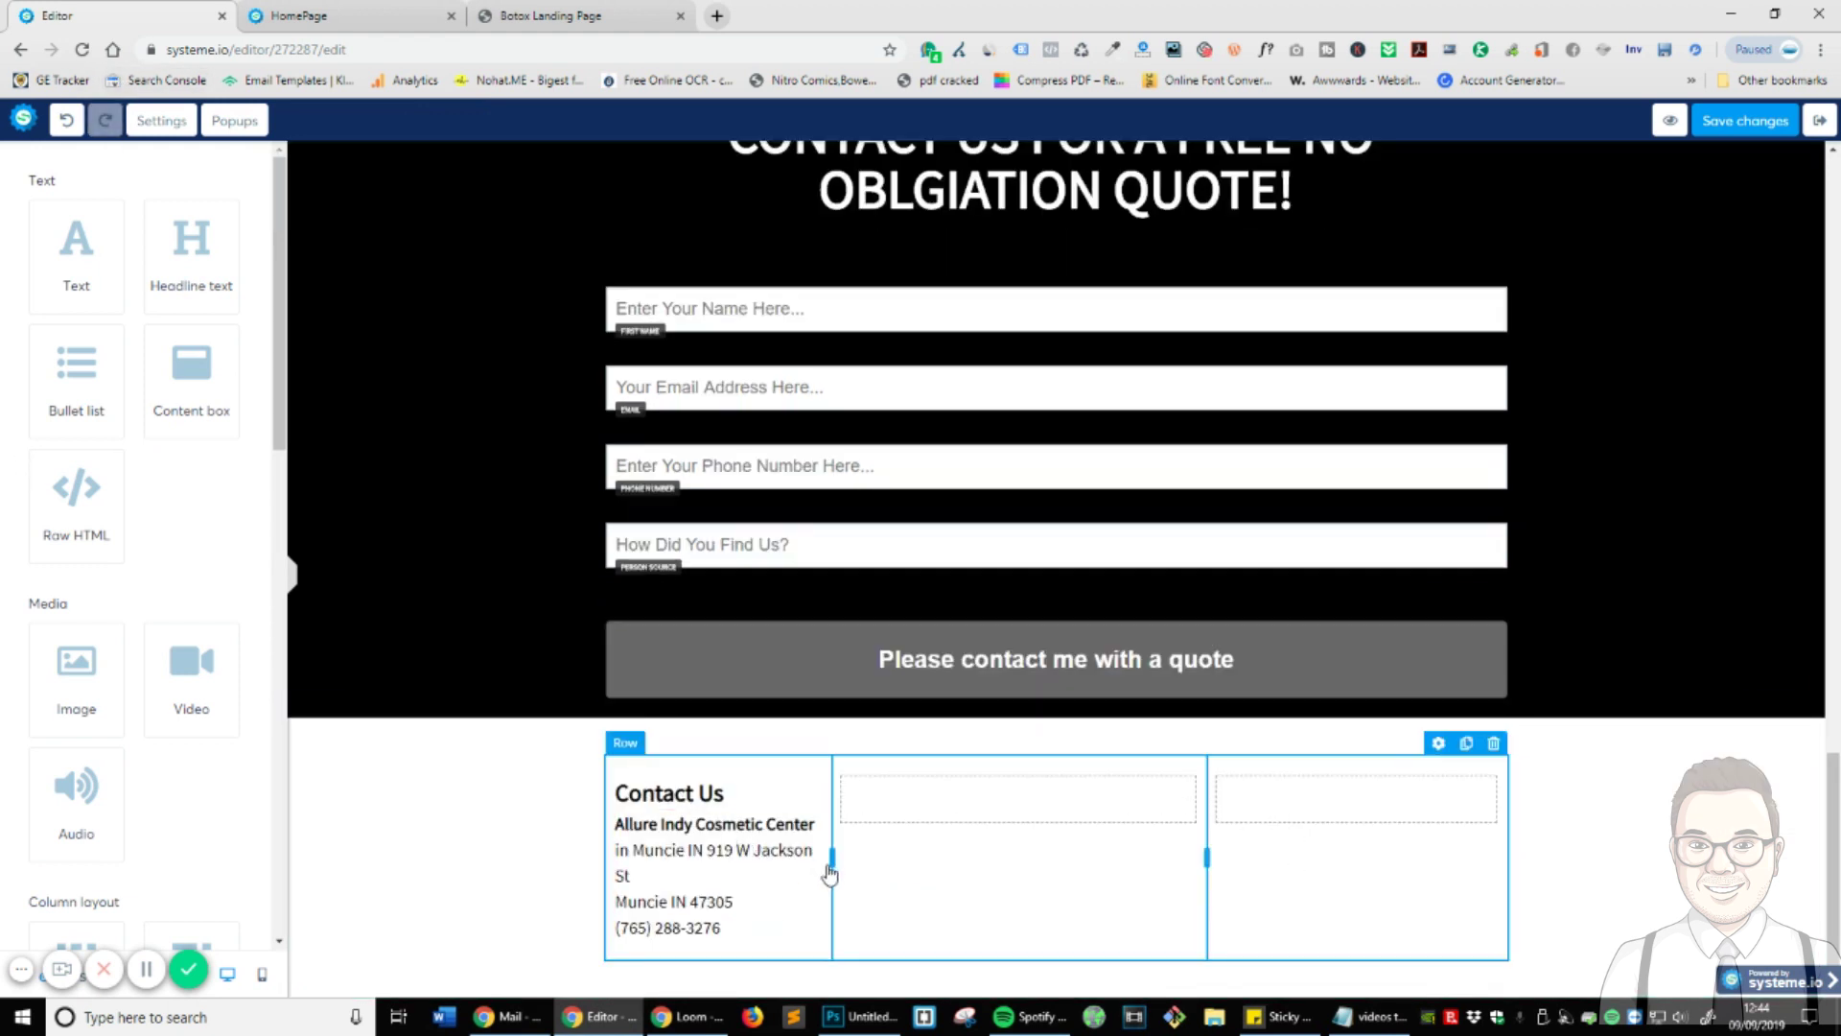
left_click(866, 873)
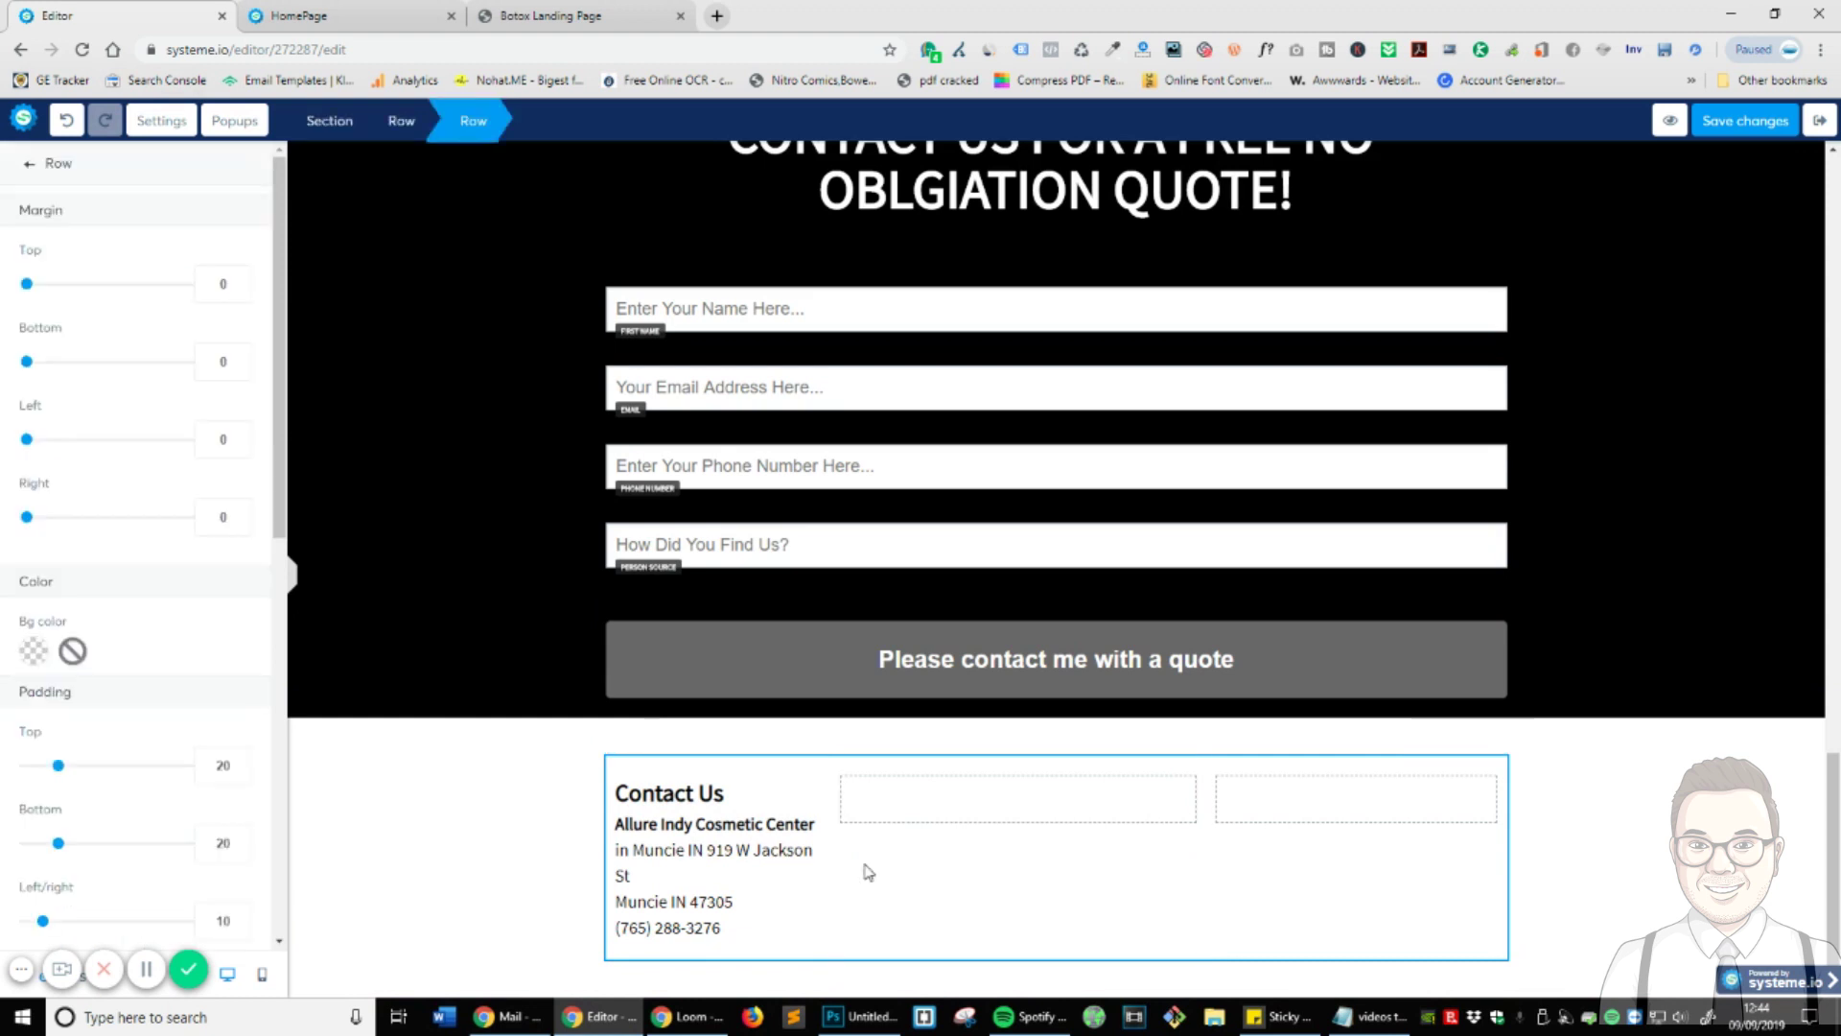
key("Escape")
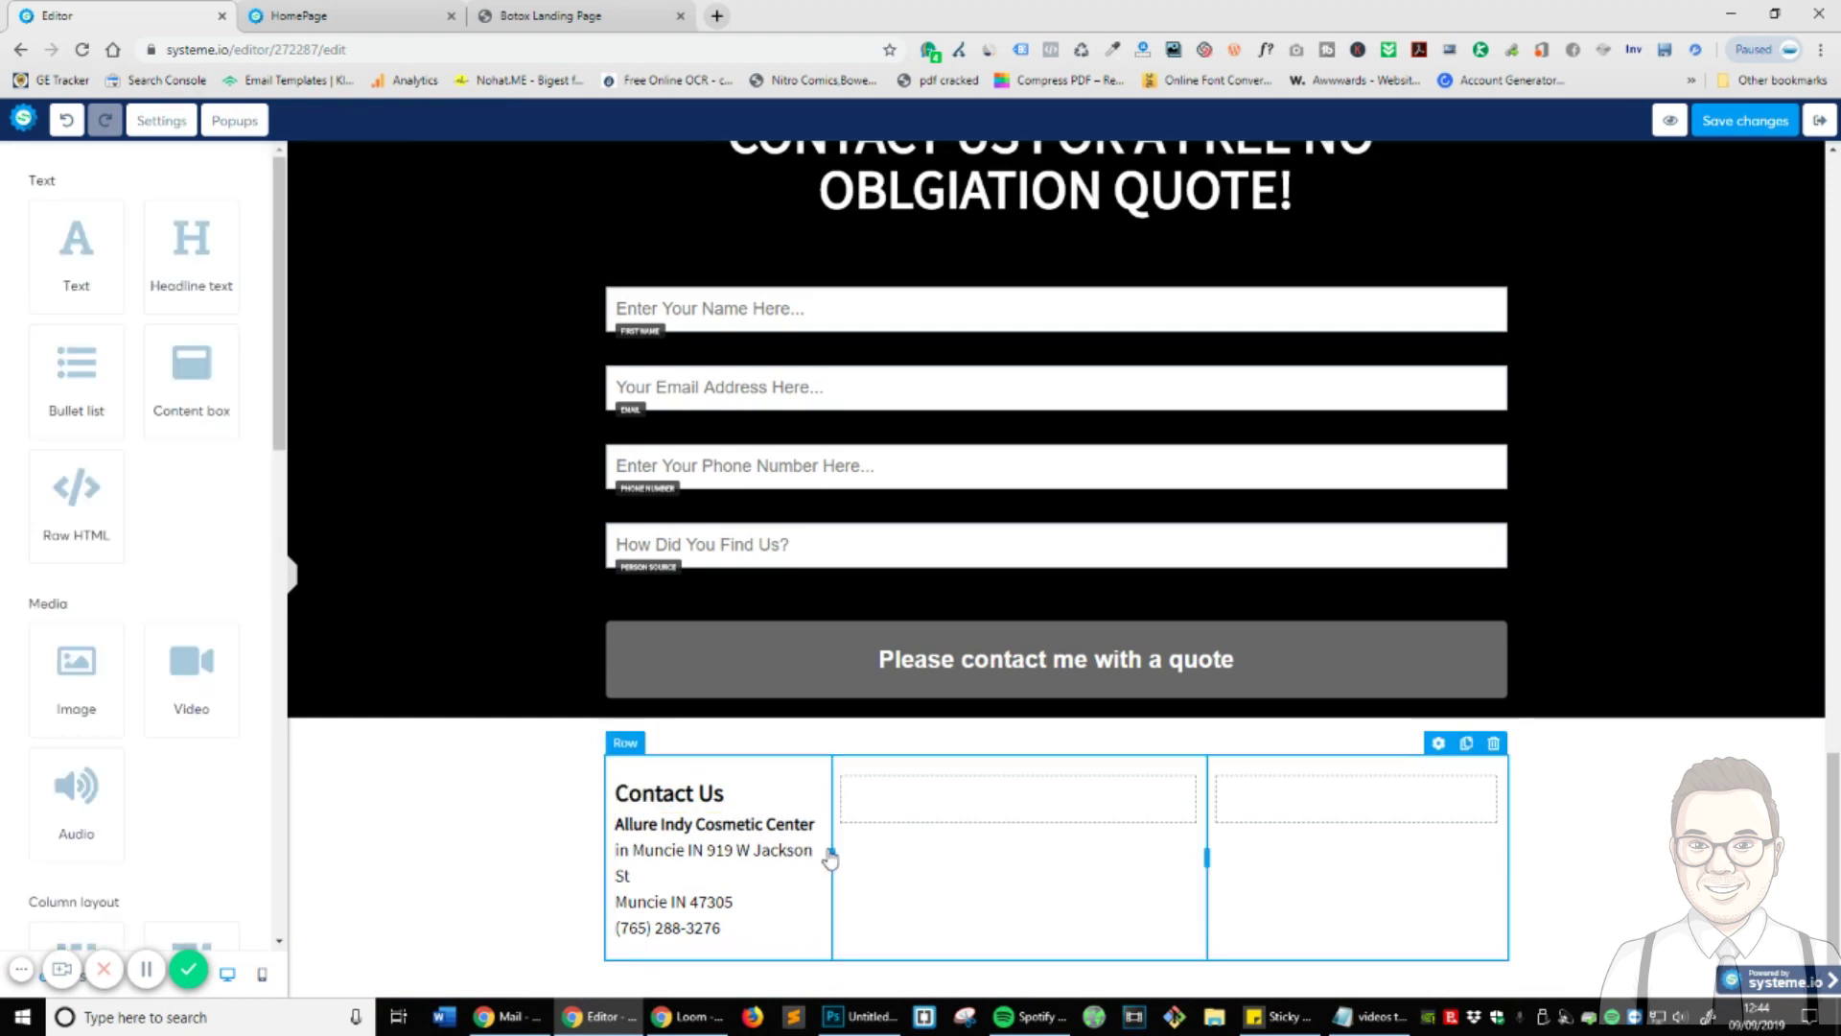
scroll(861, 856, "up", 1)
left_click(861, 856)
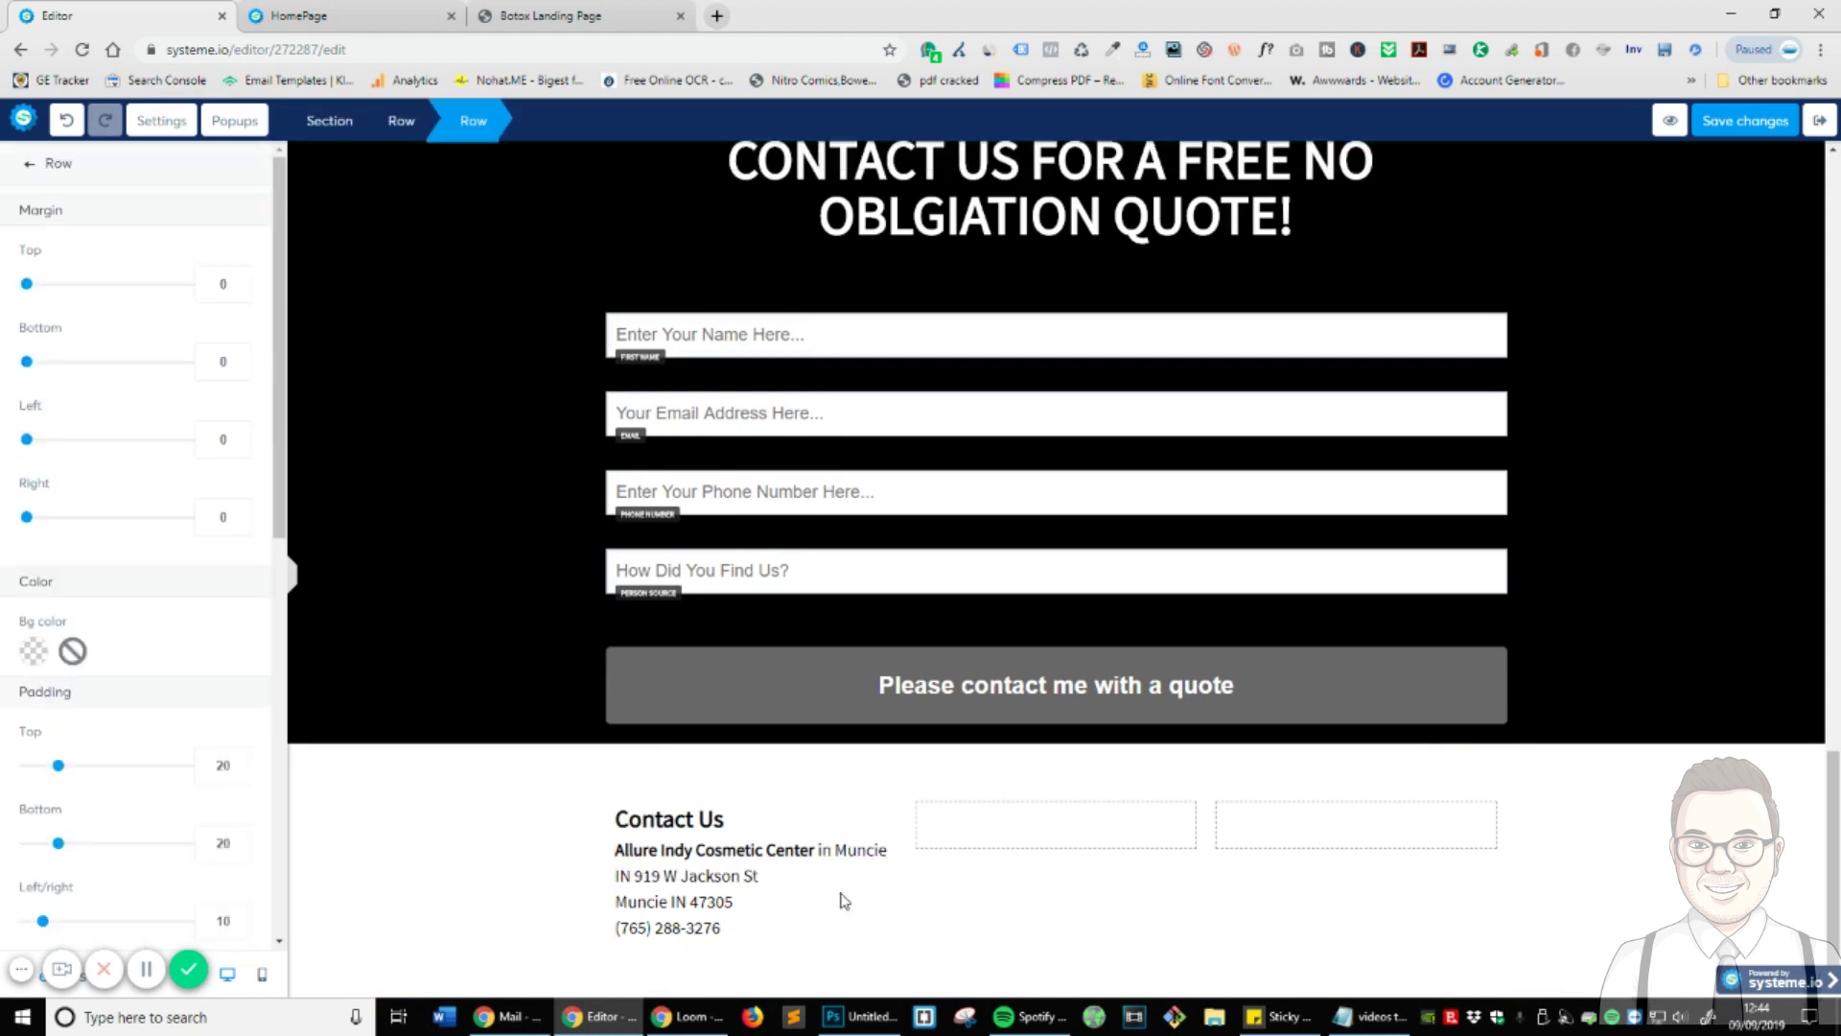
key("Escape")
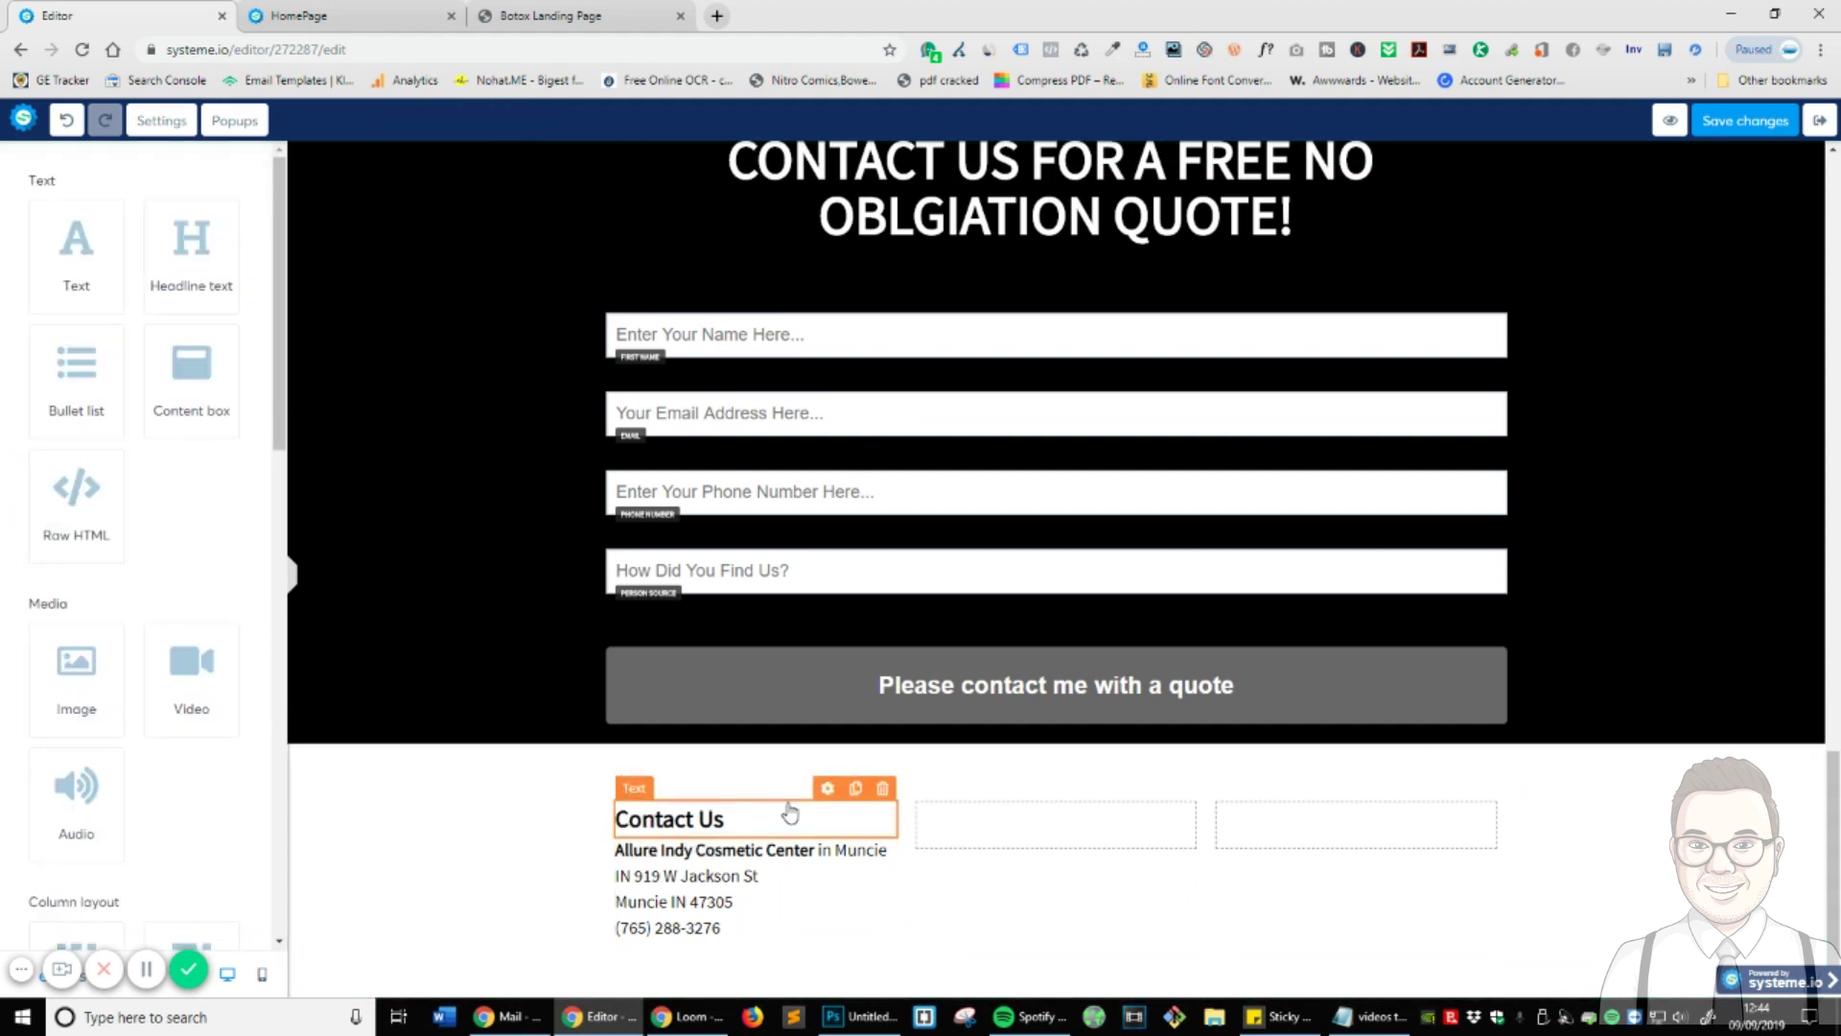
- Duplicate the Contact Us heading and address block into the middle column
left_click(857, 795)
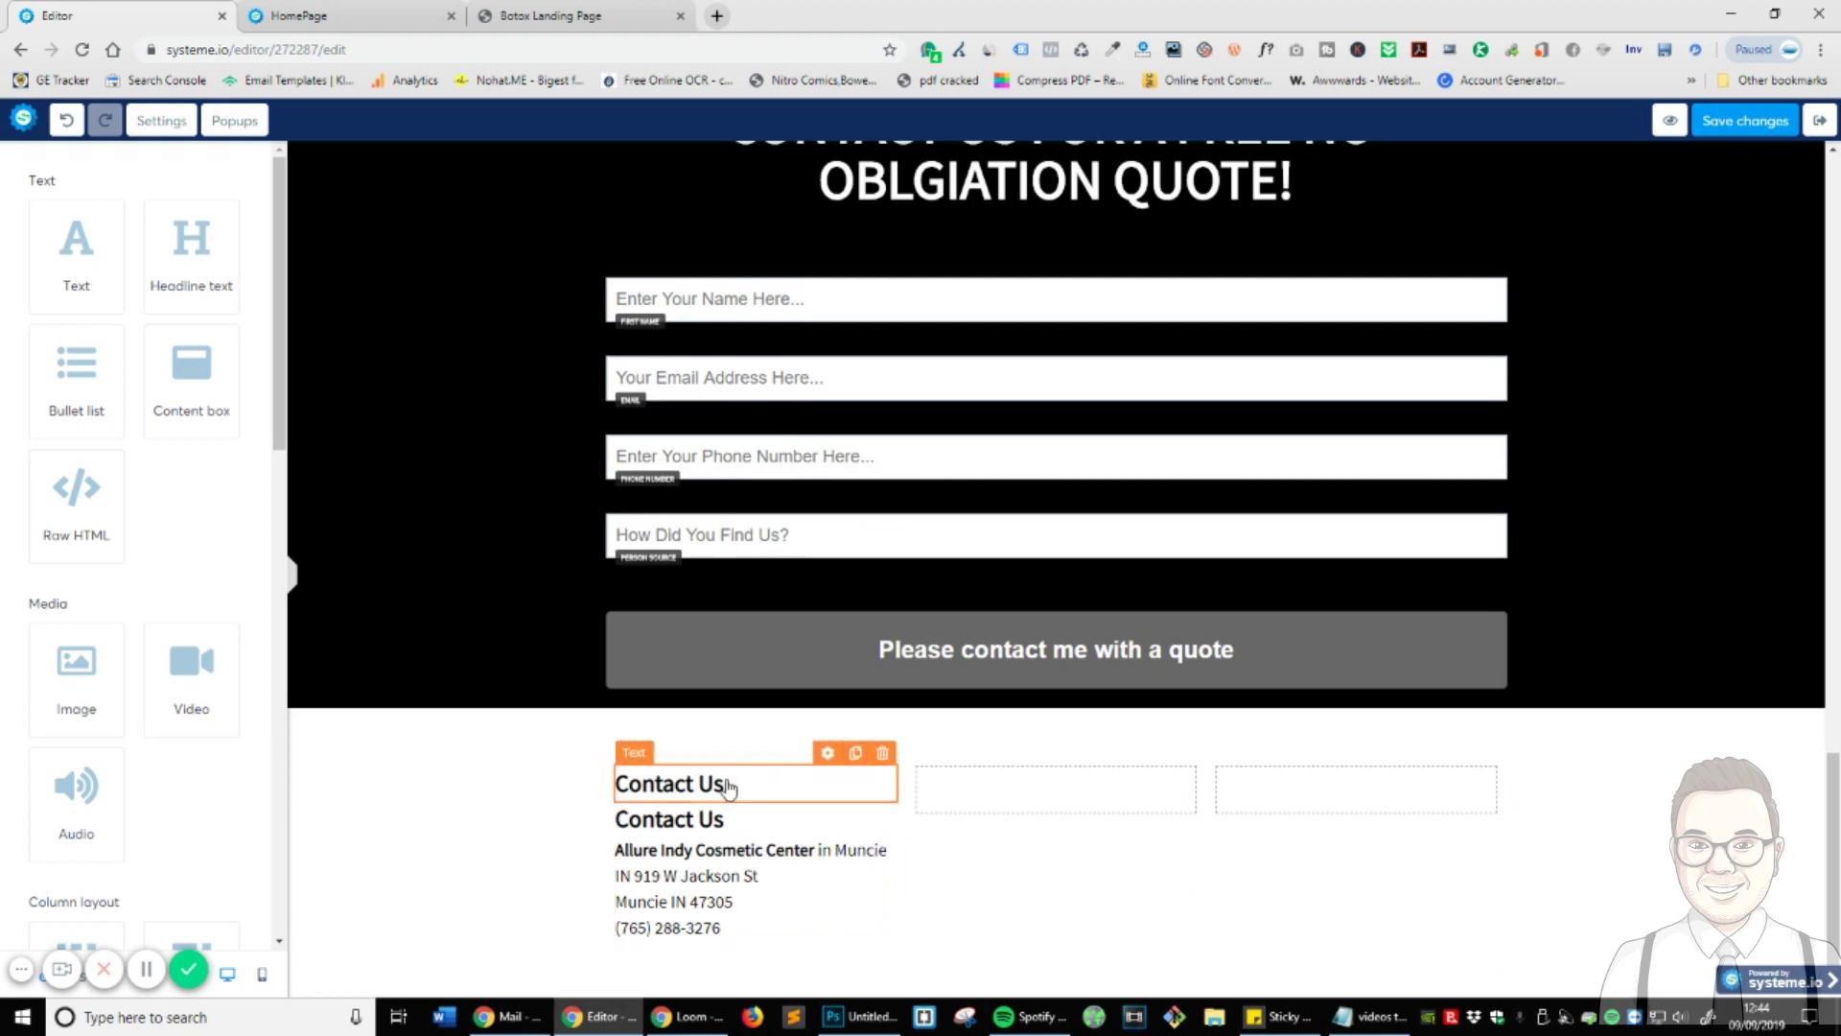
left_click_drag(729, 788, 969, 820)
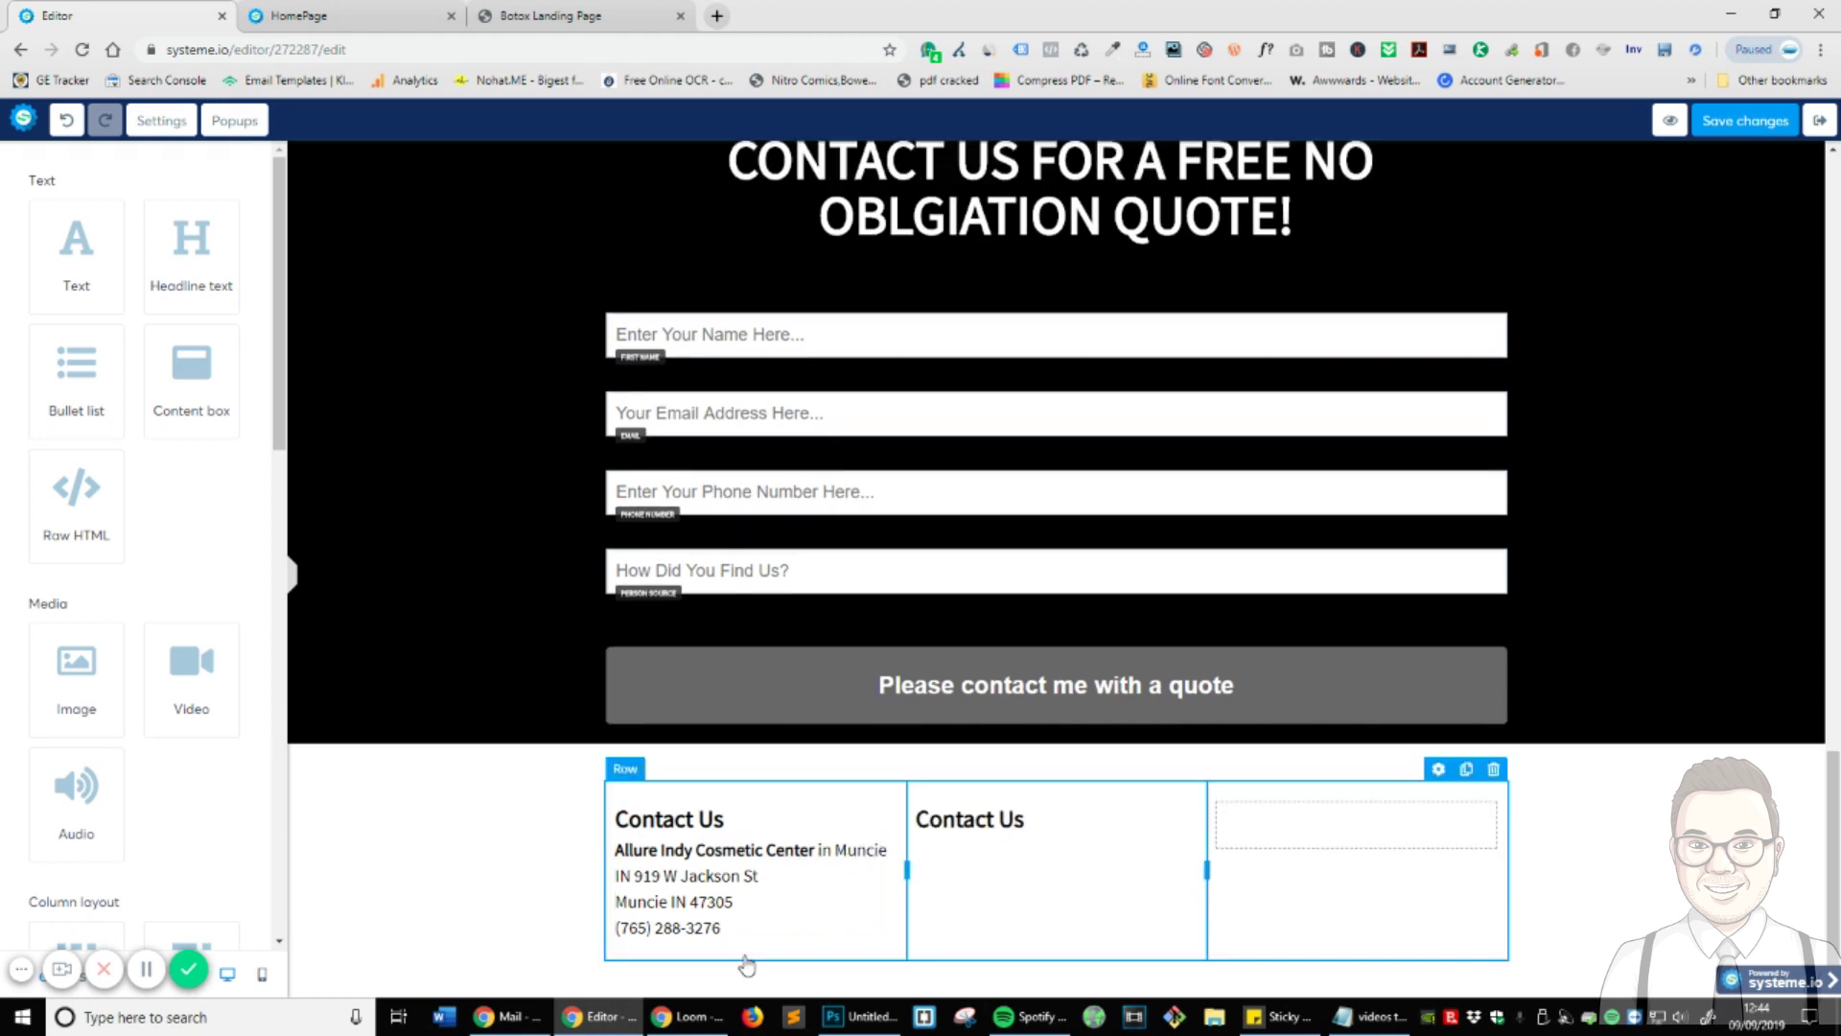
left_click(855, 821)
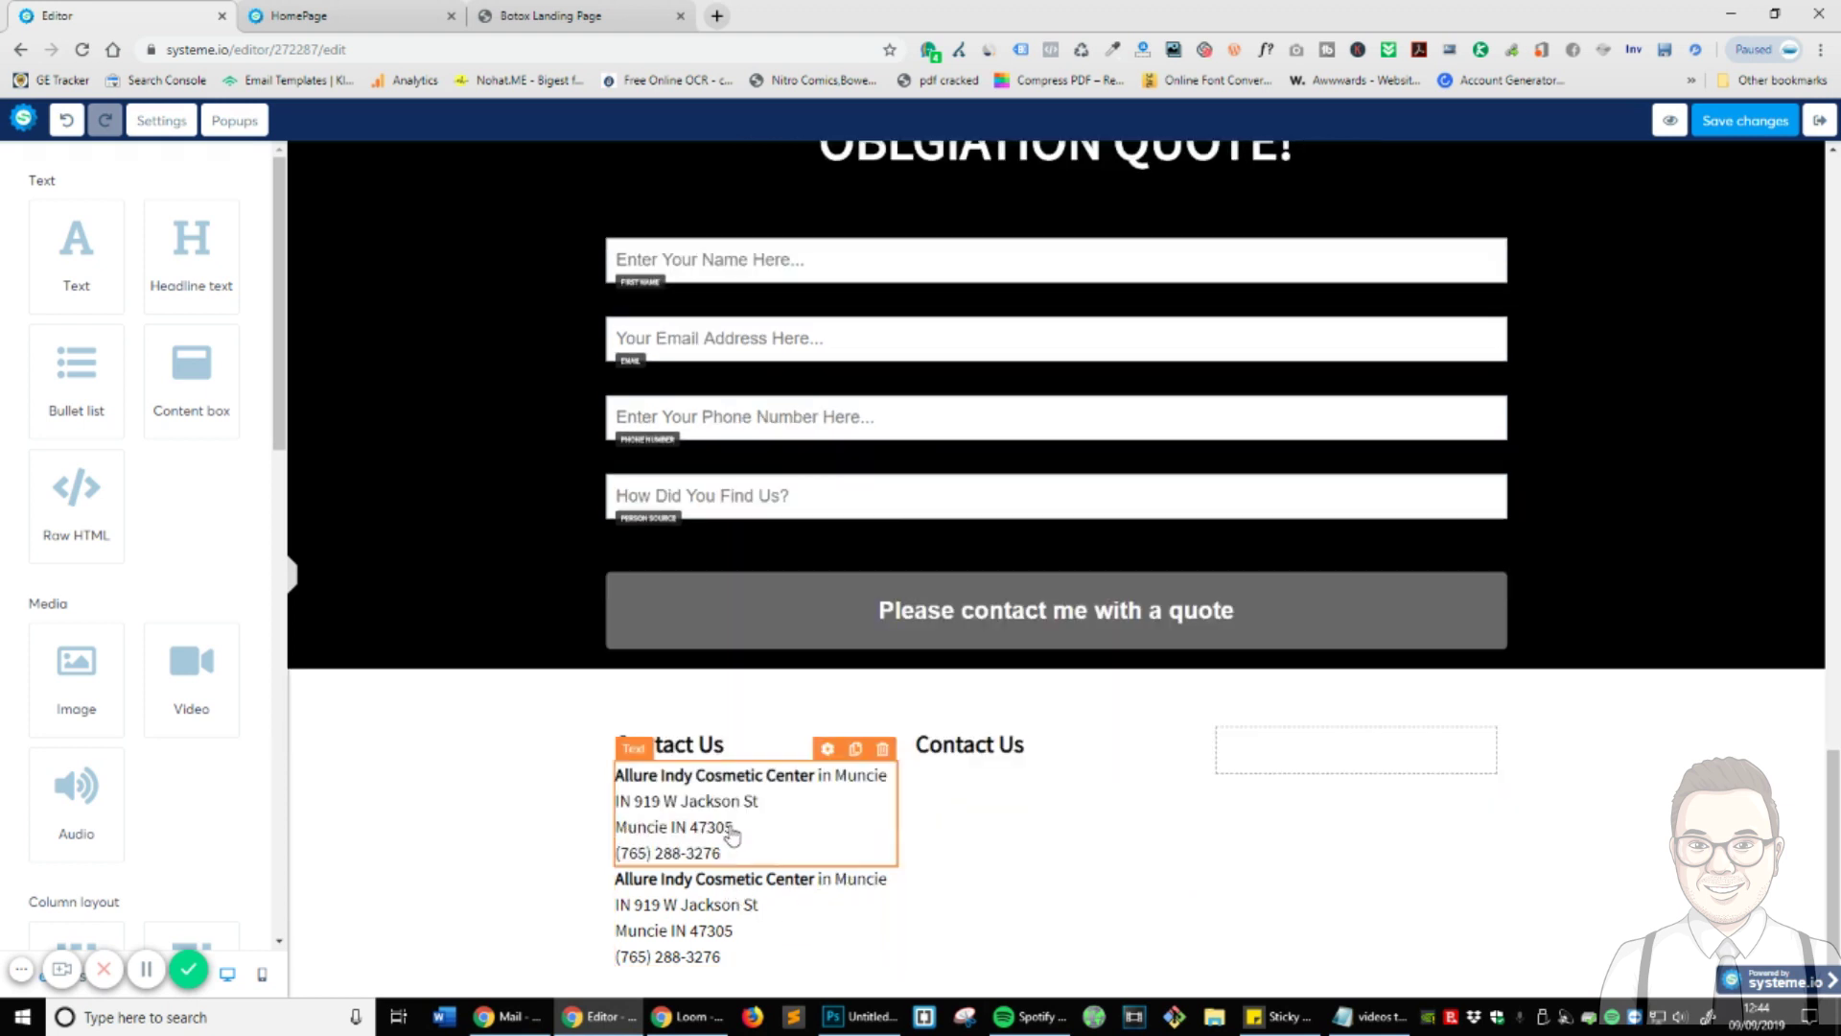
left_click_drag(729, 831, 969, 758)
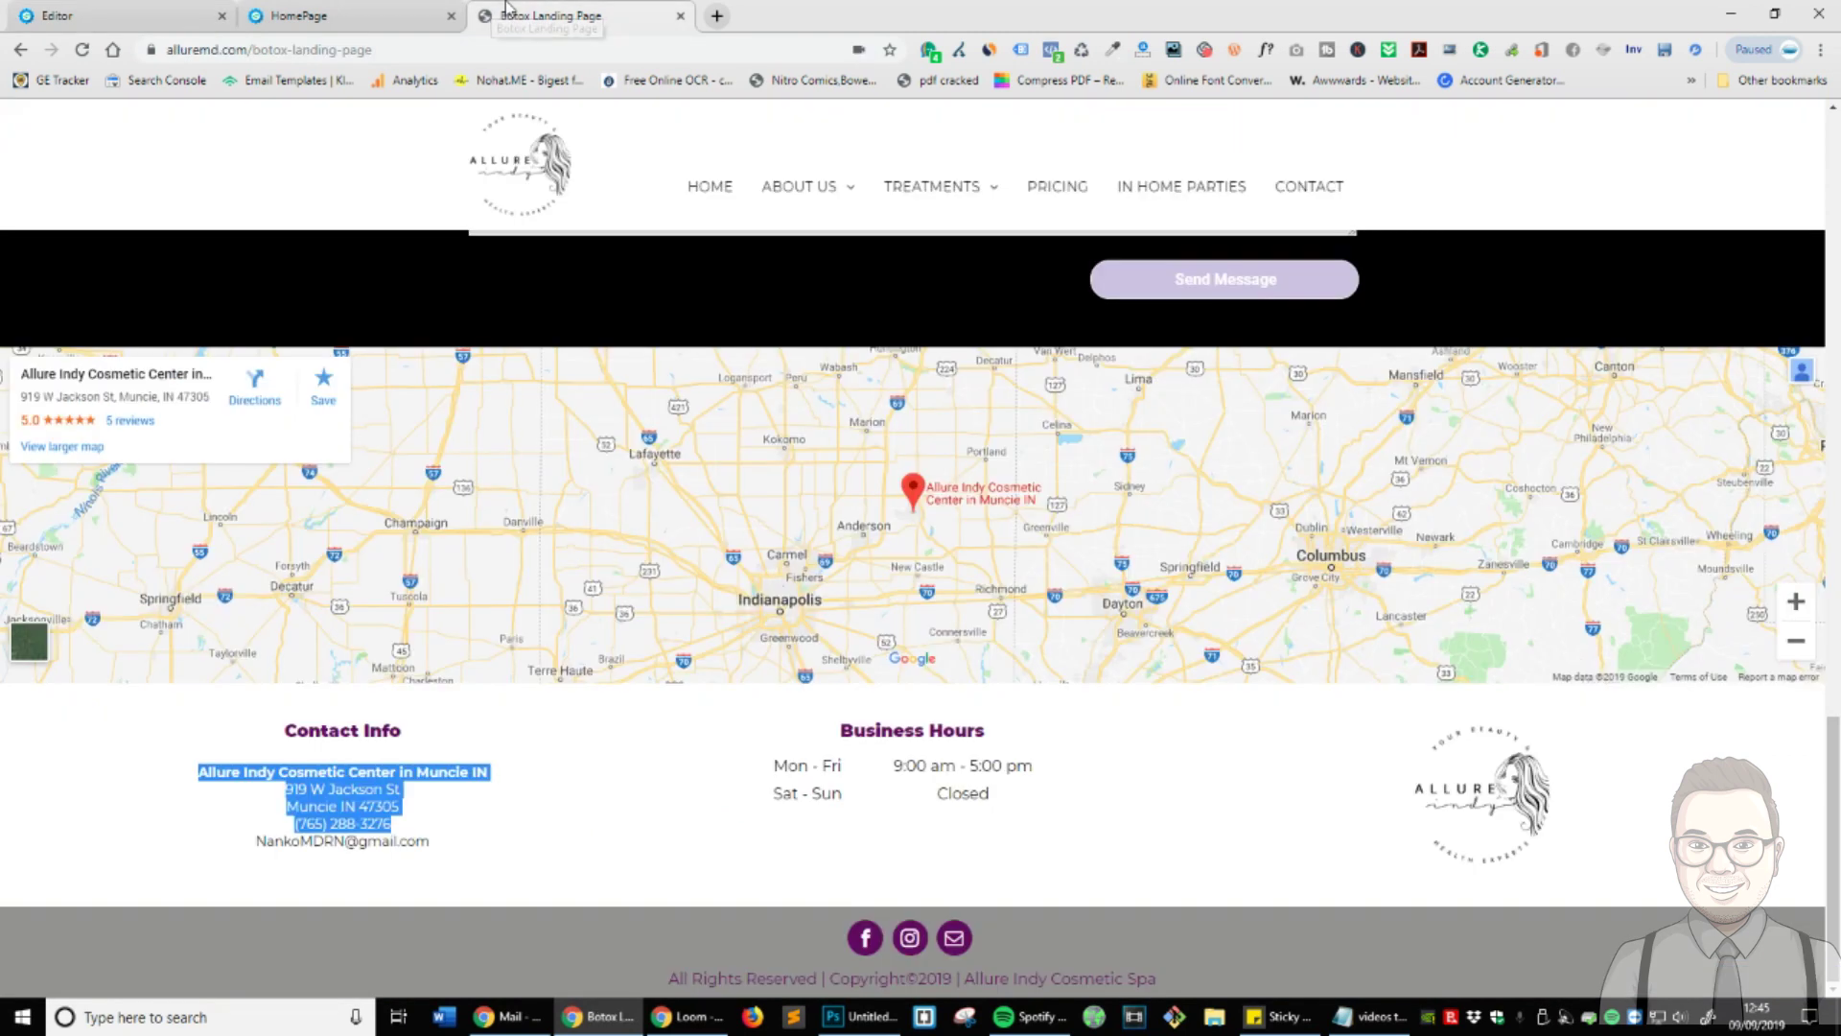
left_click(551, 16)
left_click(184, 9)
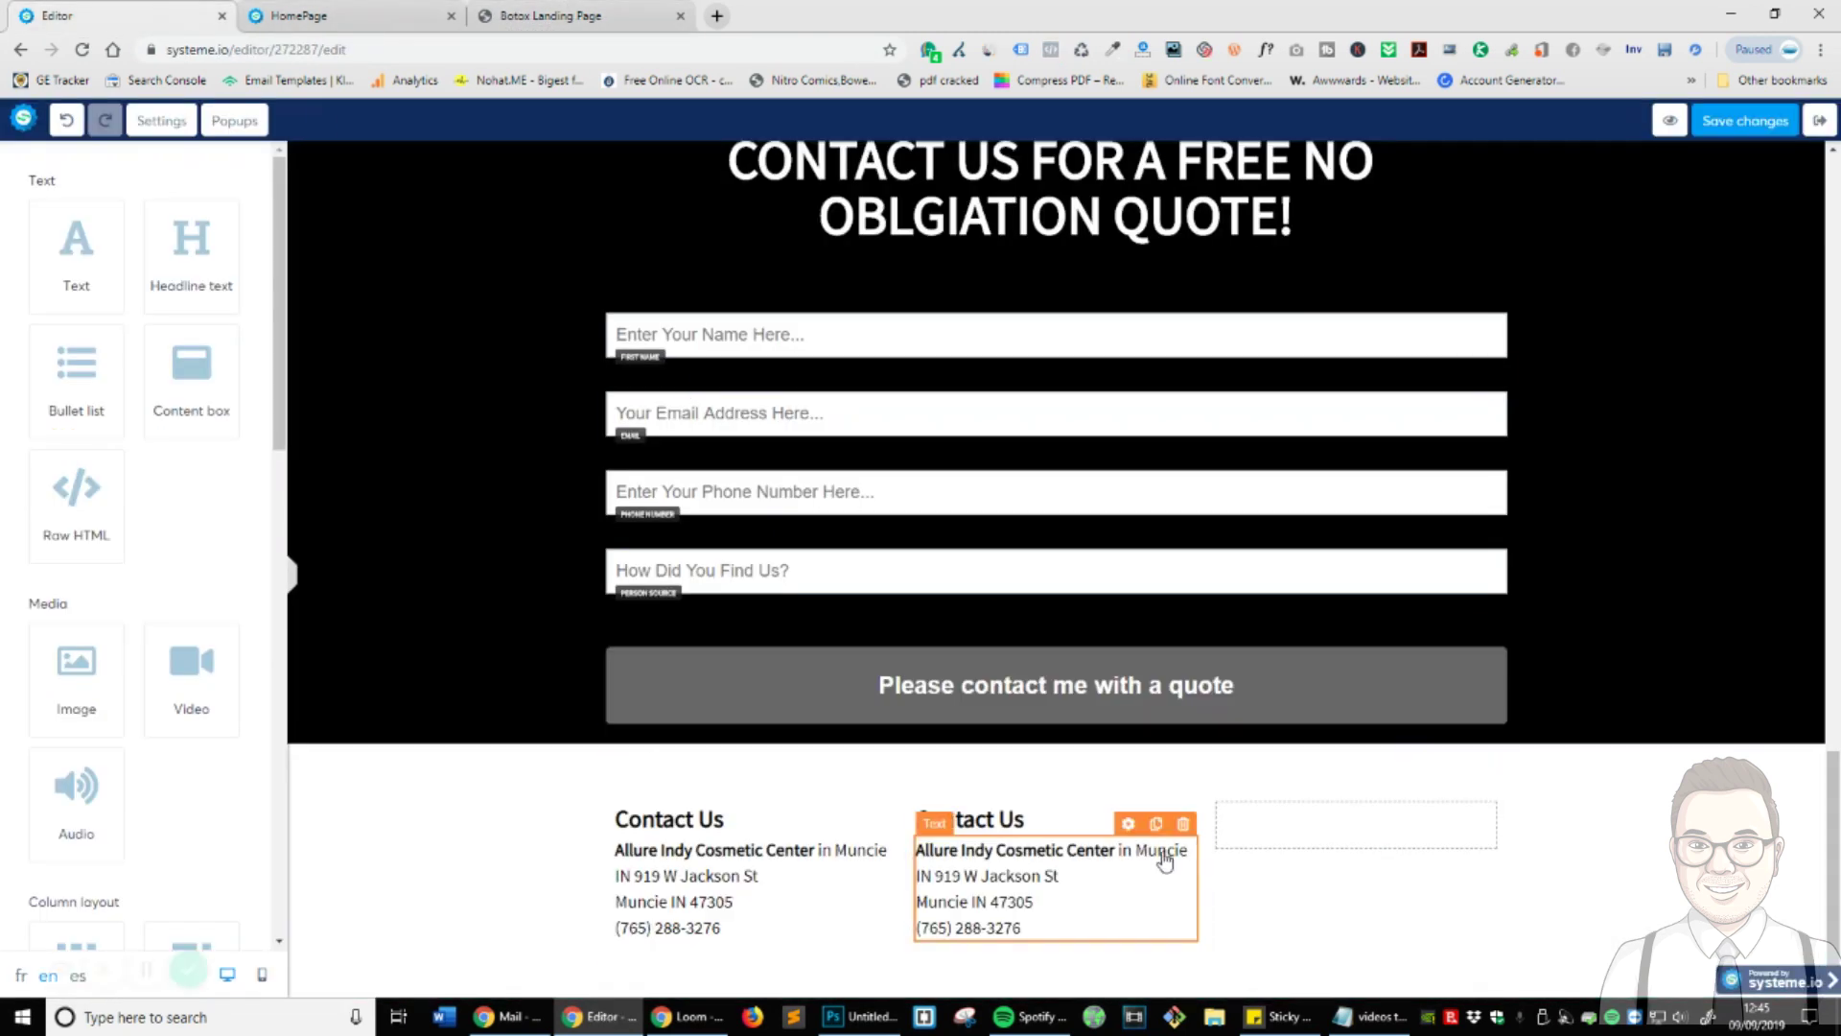
- Retitle the middle column's heading to 'Business Hours'
left_click(1059, 824)
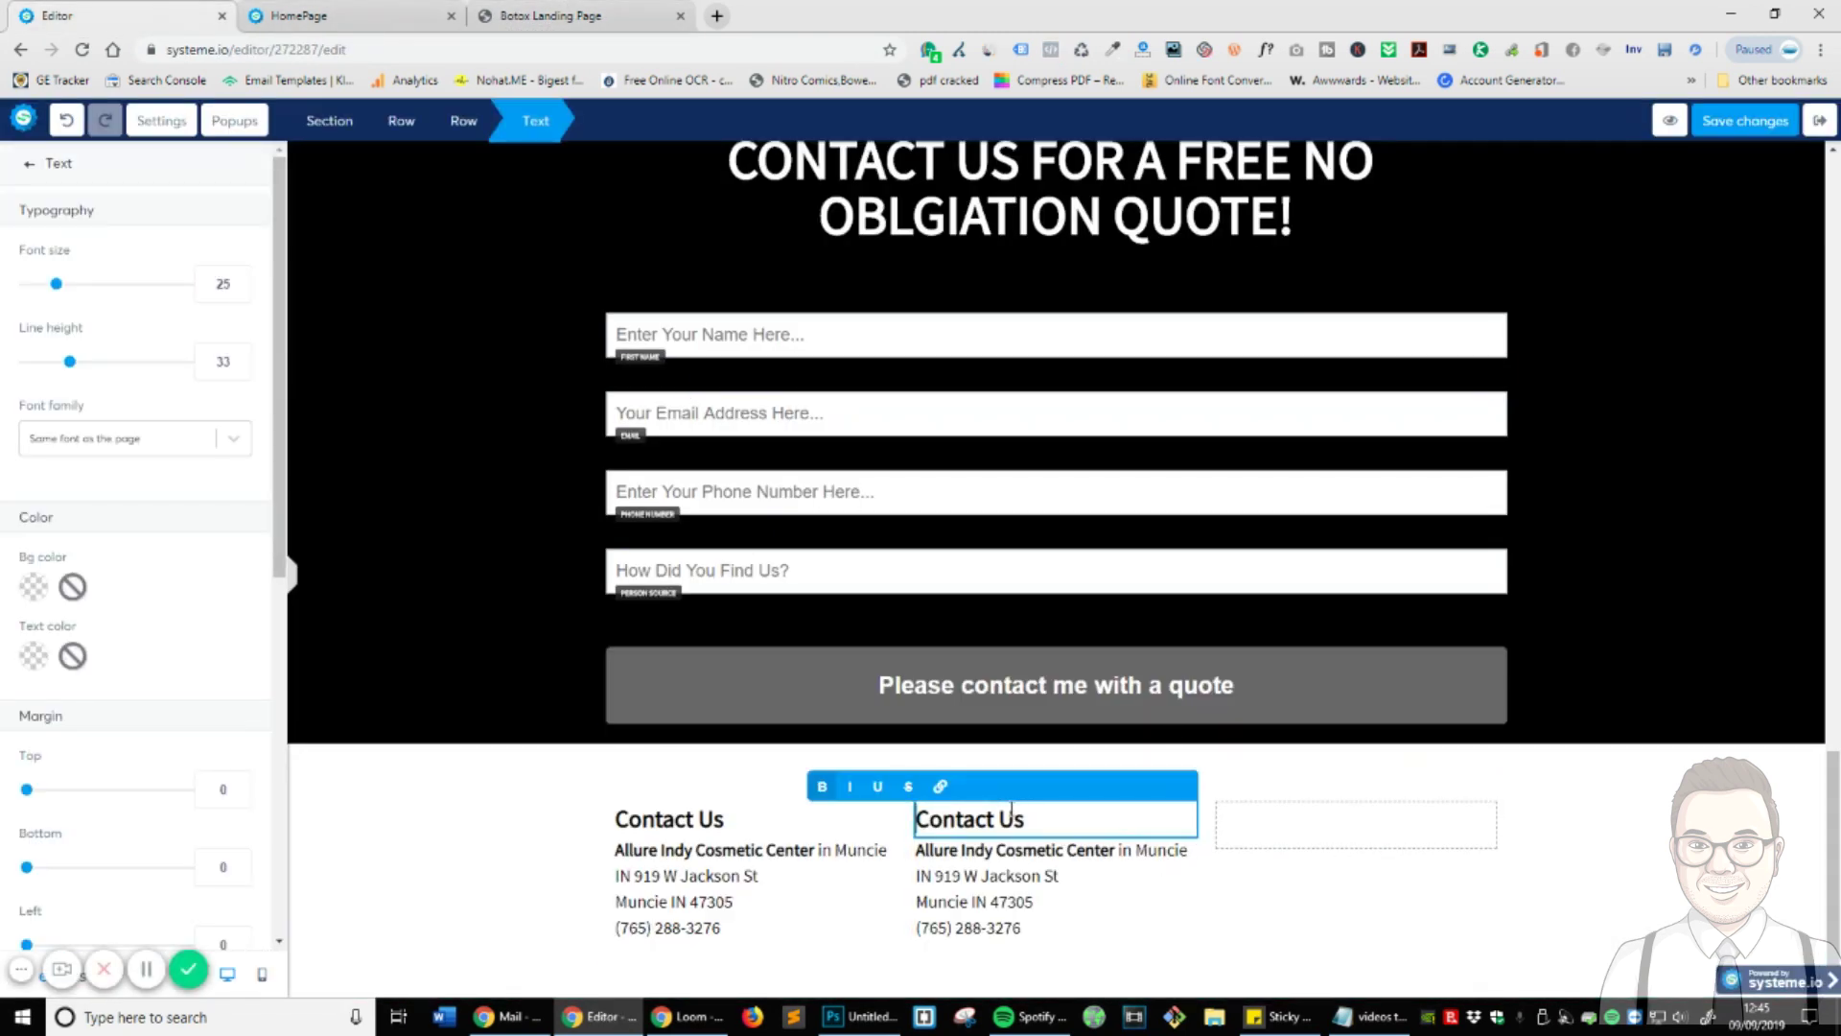
key("ctrl+shift+Left")
key("ctrl+shift+Left")
type("Business Hours")
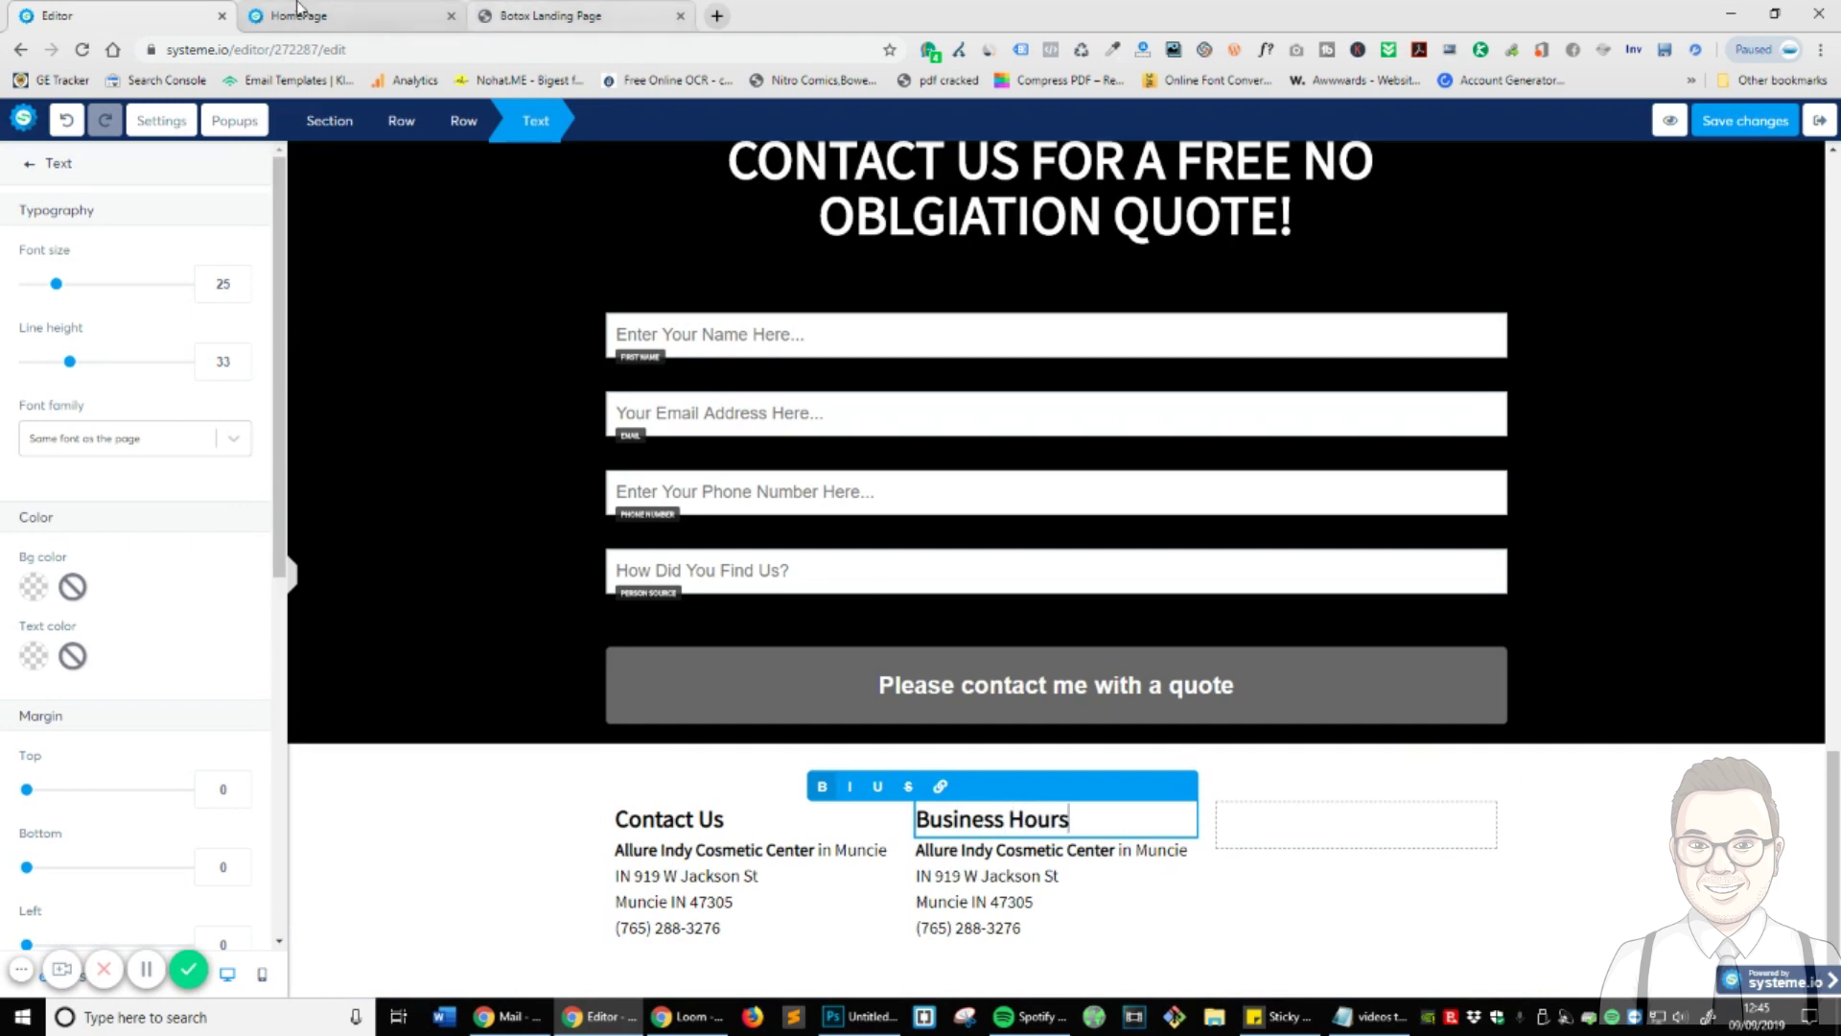
left_click(551, 15)
- Copy both business hours rows from the live Botox Landing Page
scroll(940, 604, "down", 10)
left_click(952, 775)
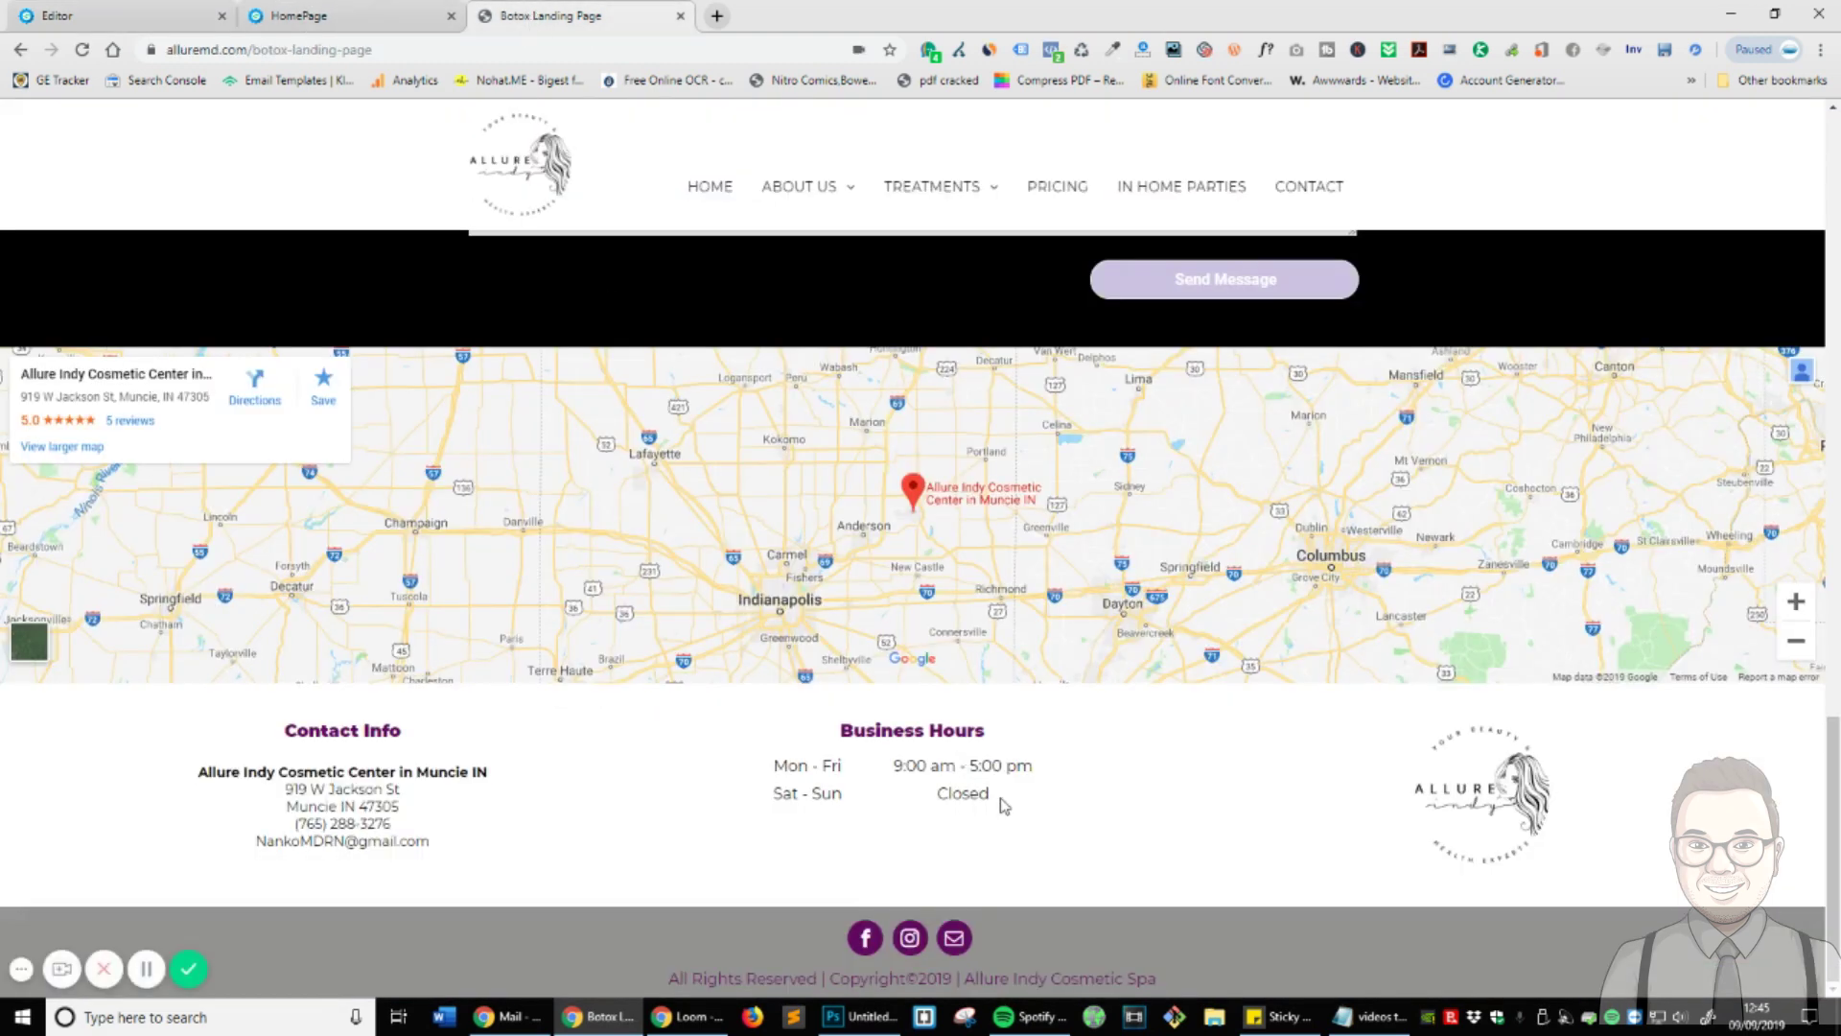
left_click_drag(1040, 806, 772, 768)
left_click(940, 822)
mouse_move(924, 802)
left_mouse_down()
mouse_move(1045, 810)
mouse_move(772, 762)
mouse_move(924, 801)
left_mouse_up()
left_click_drag(1045, 810, 766, 785)
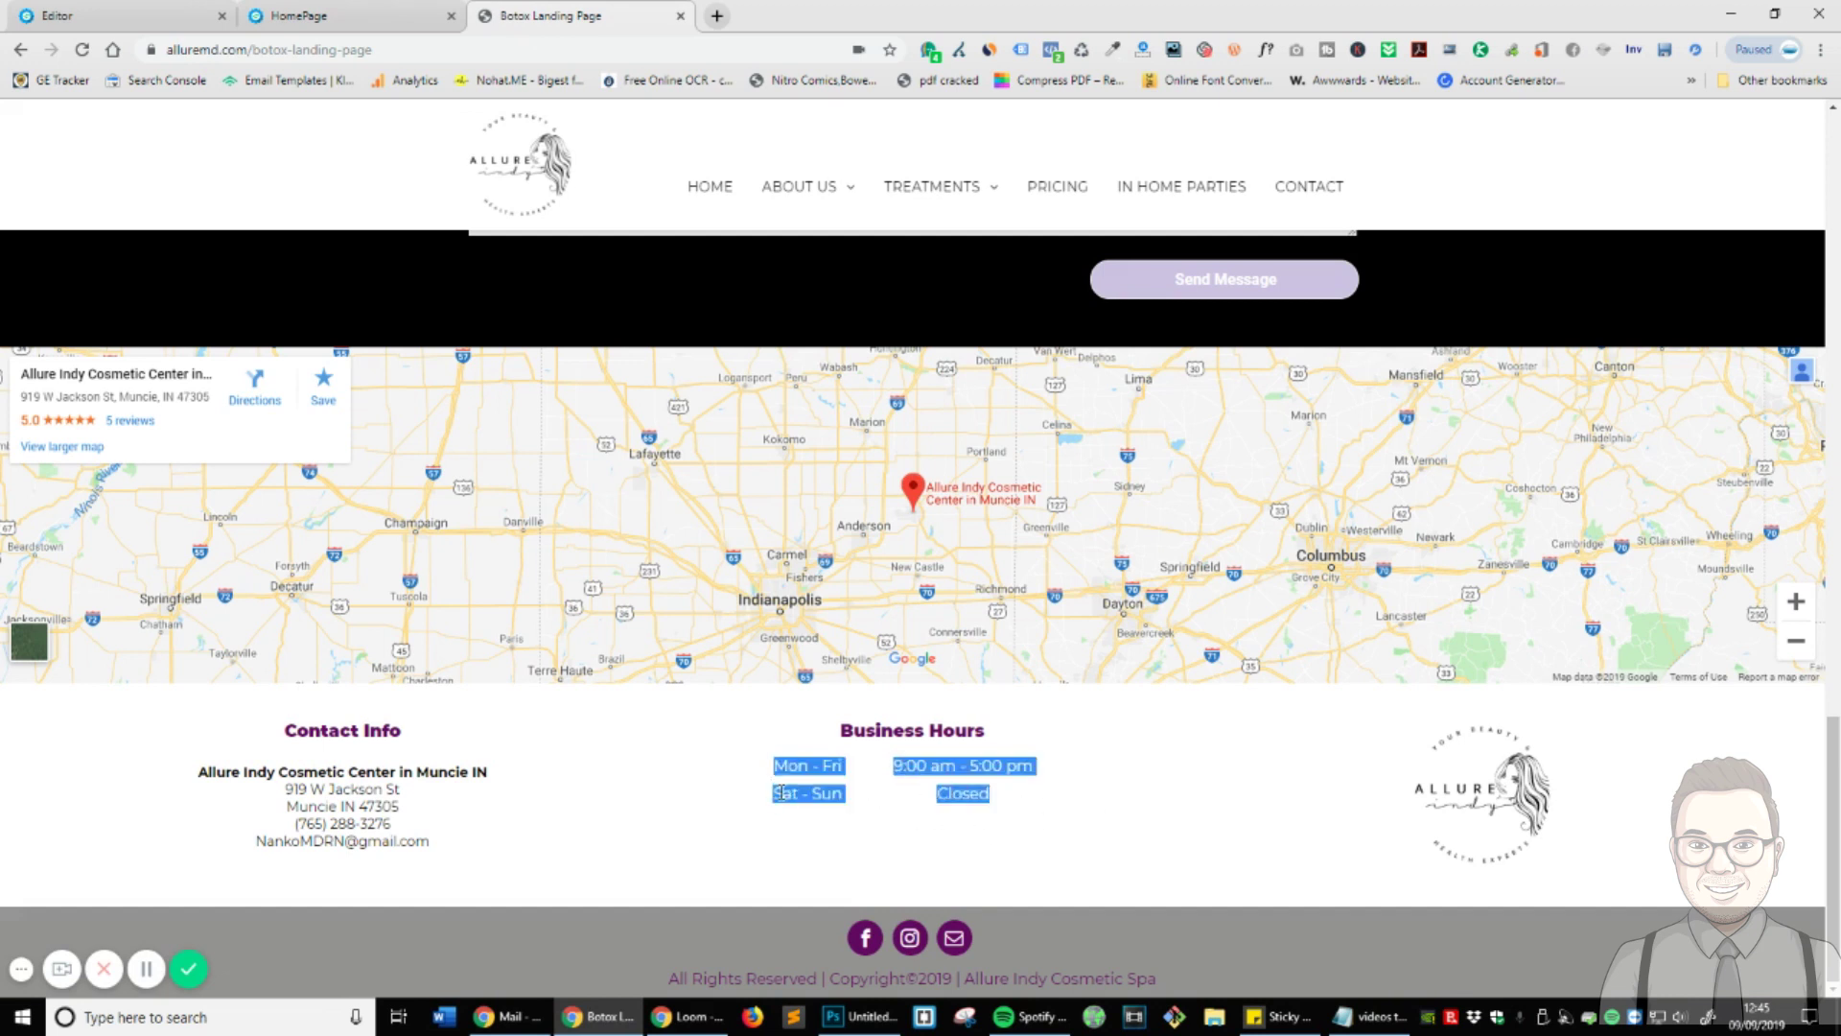
left_click(105, 12)
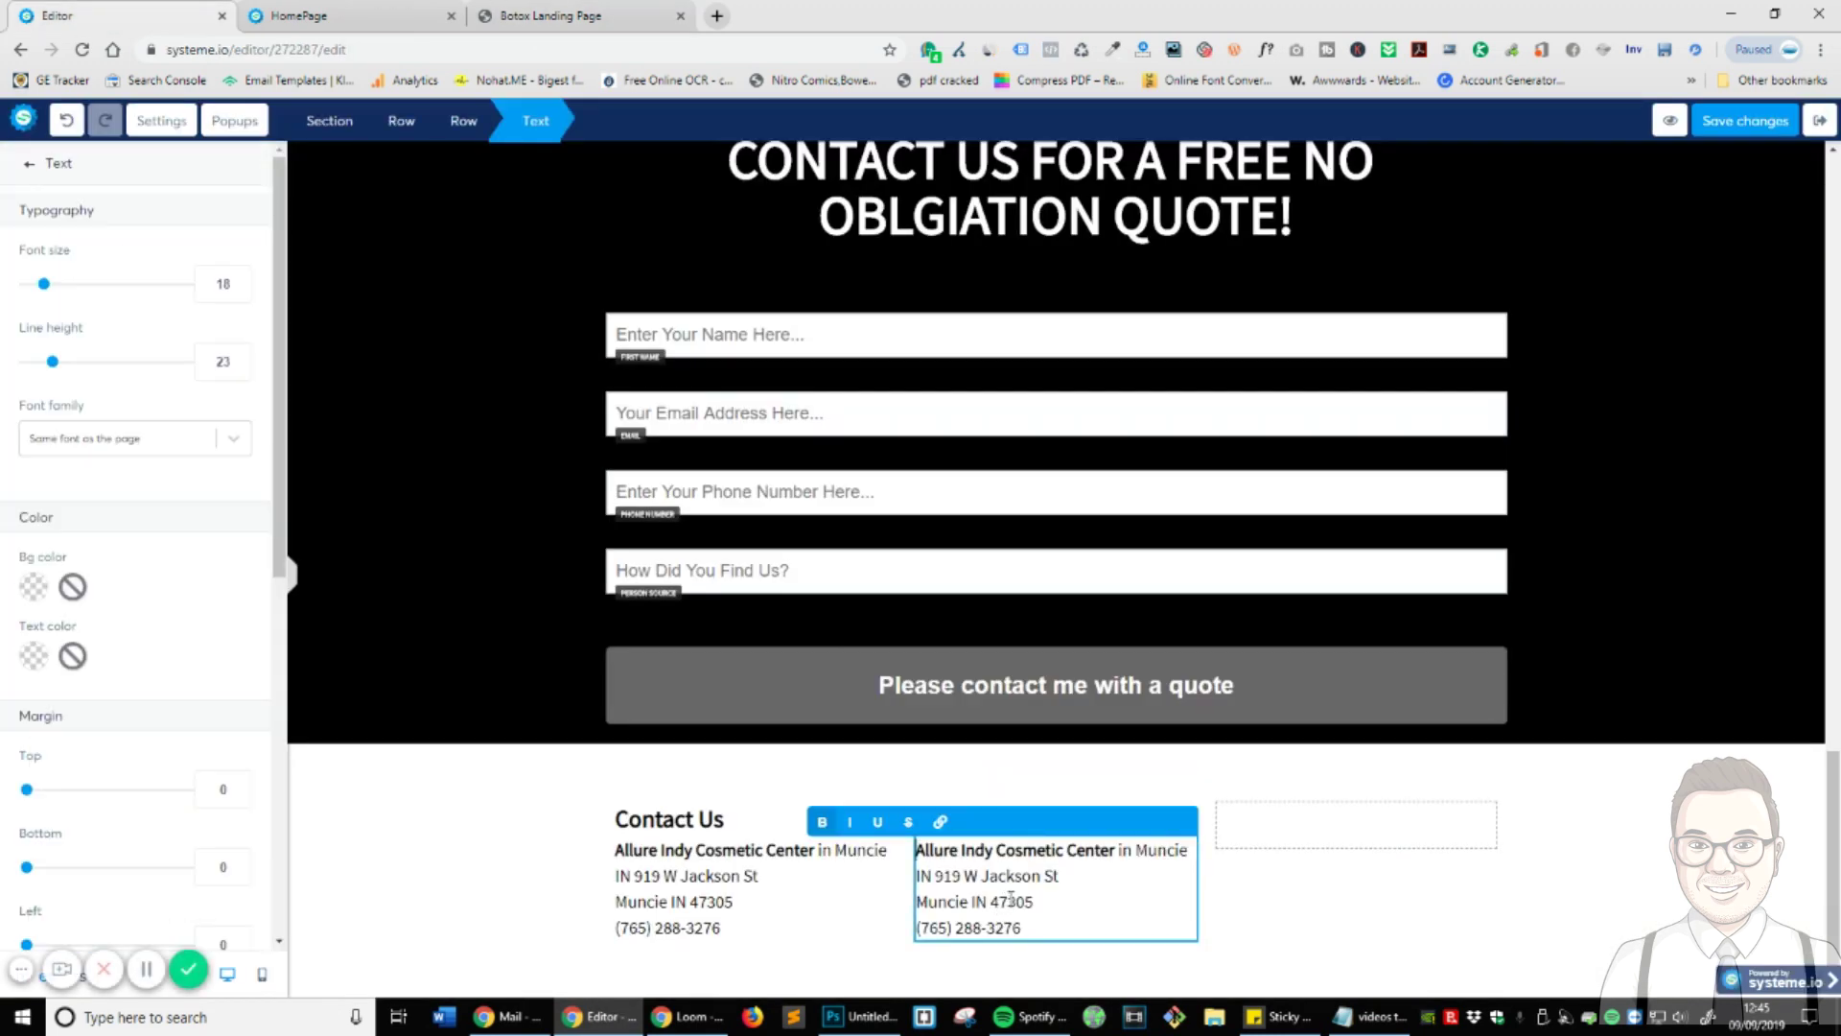
- Paste the hours as plain text over the middle address, putting 9:00 am - 5:00 pm on its own line
triple_click(1012, 902)
key("ctrl+a")
right_click(1012, 902)
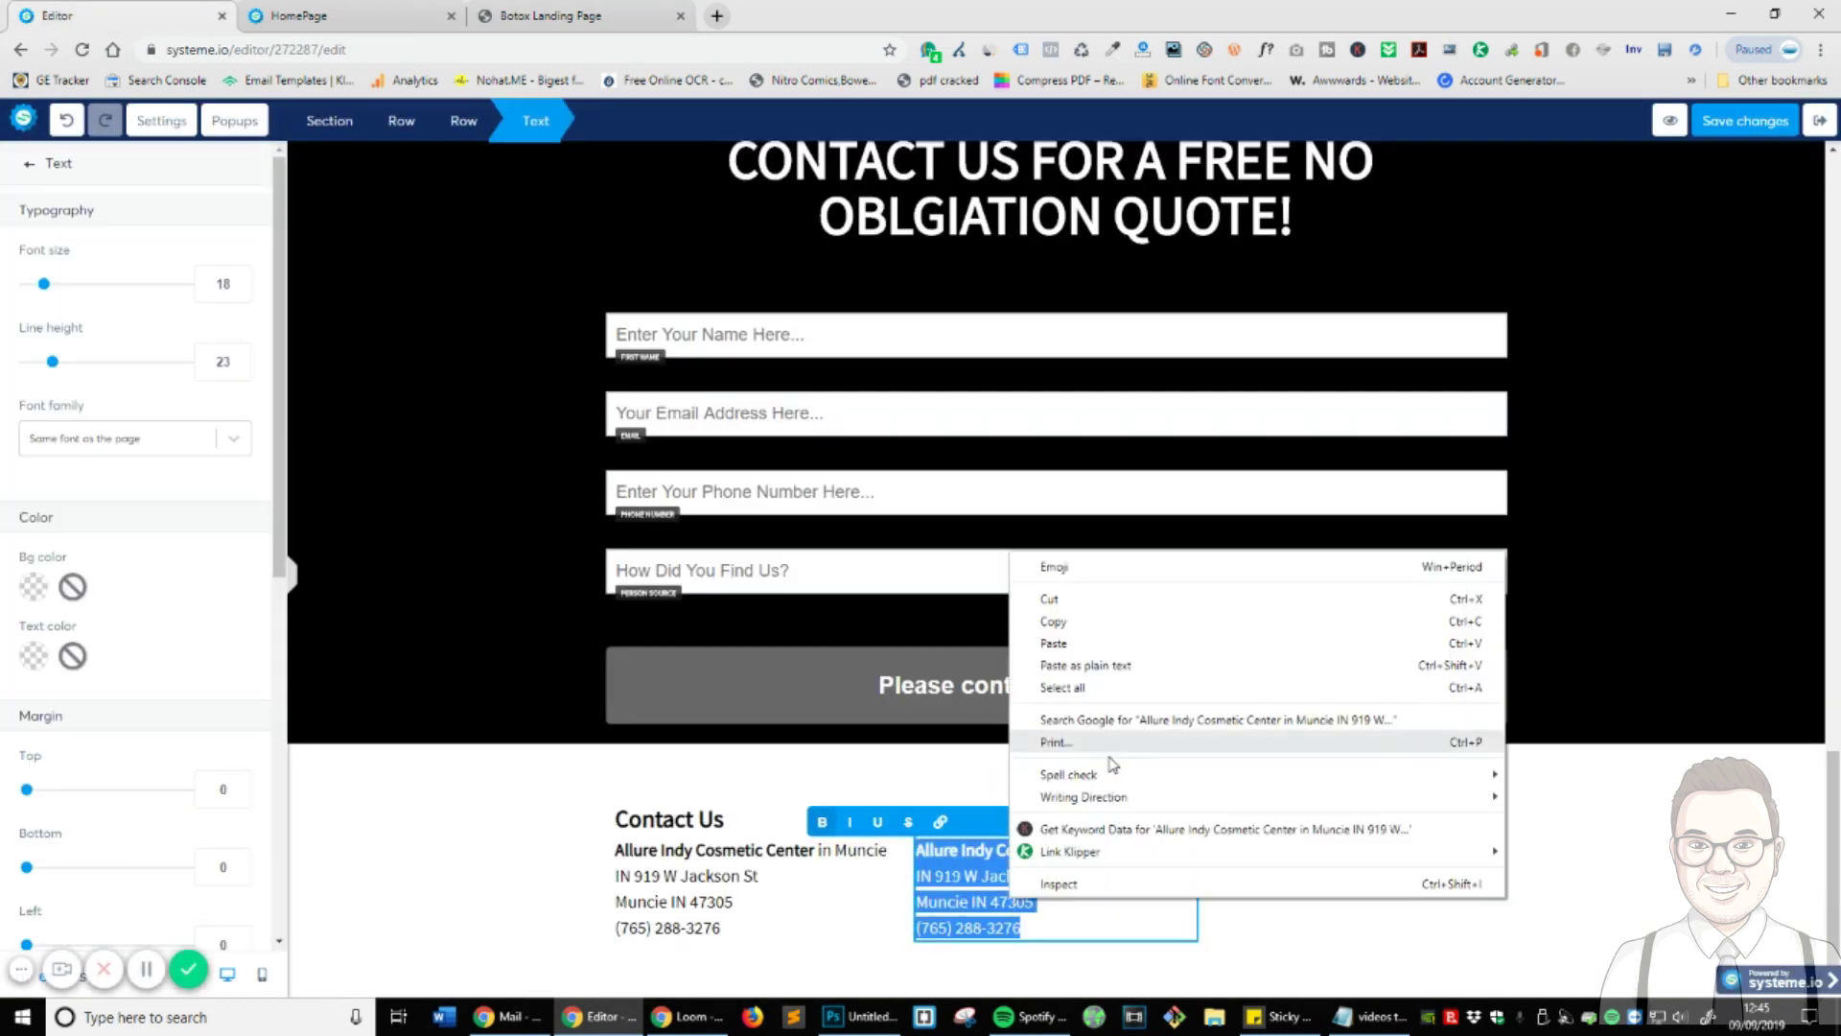
left_click(1103, 672)
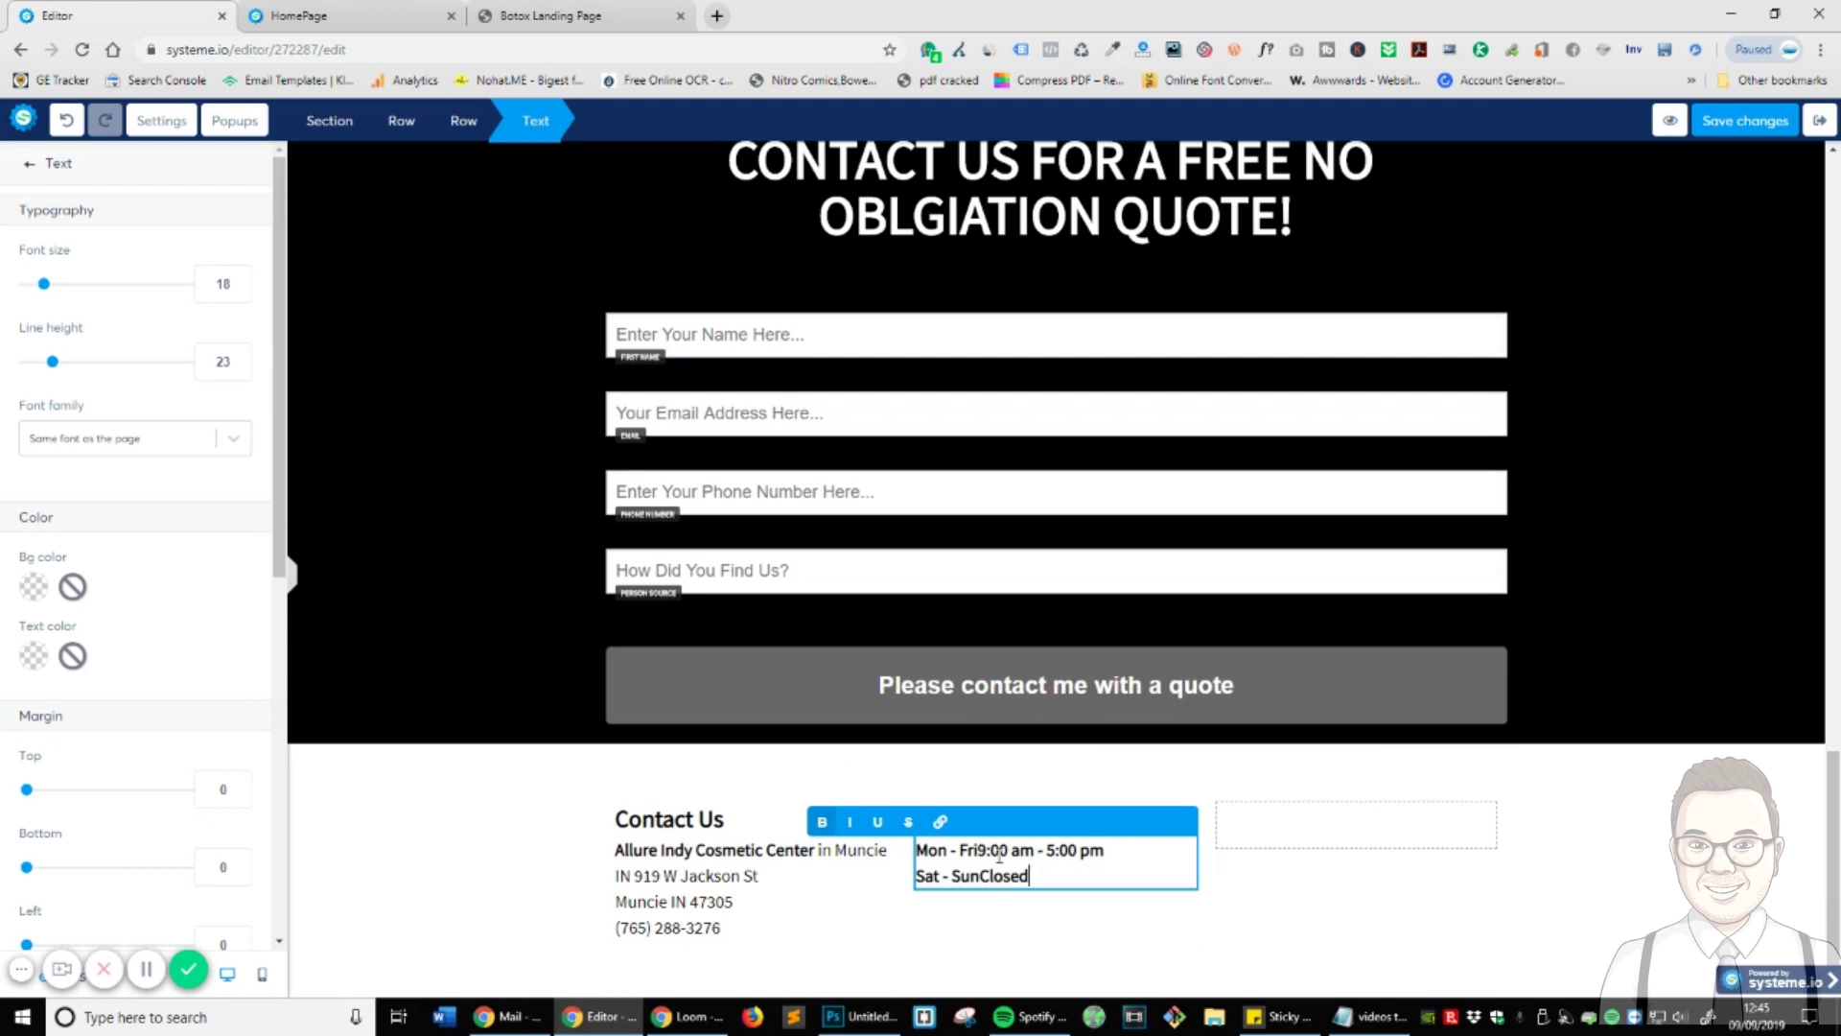
key("Return")
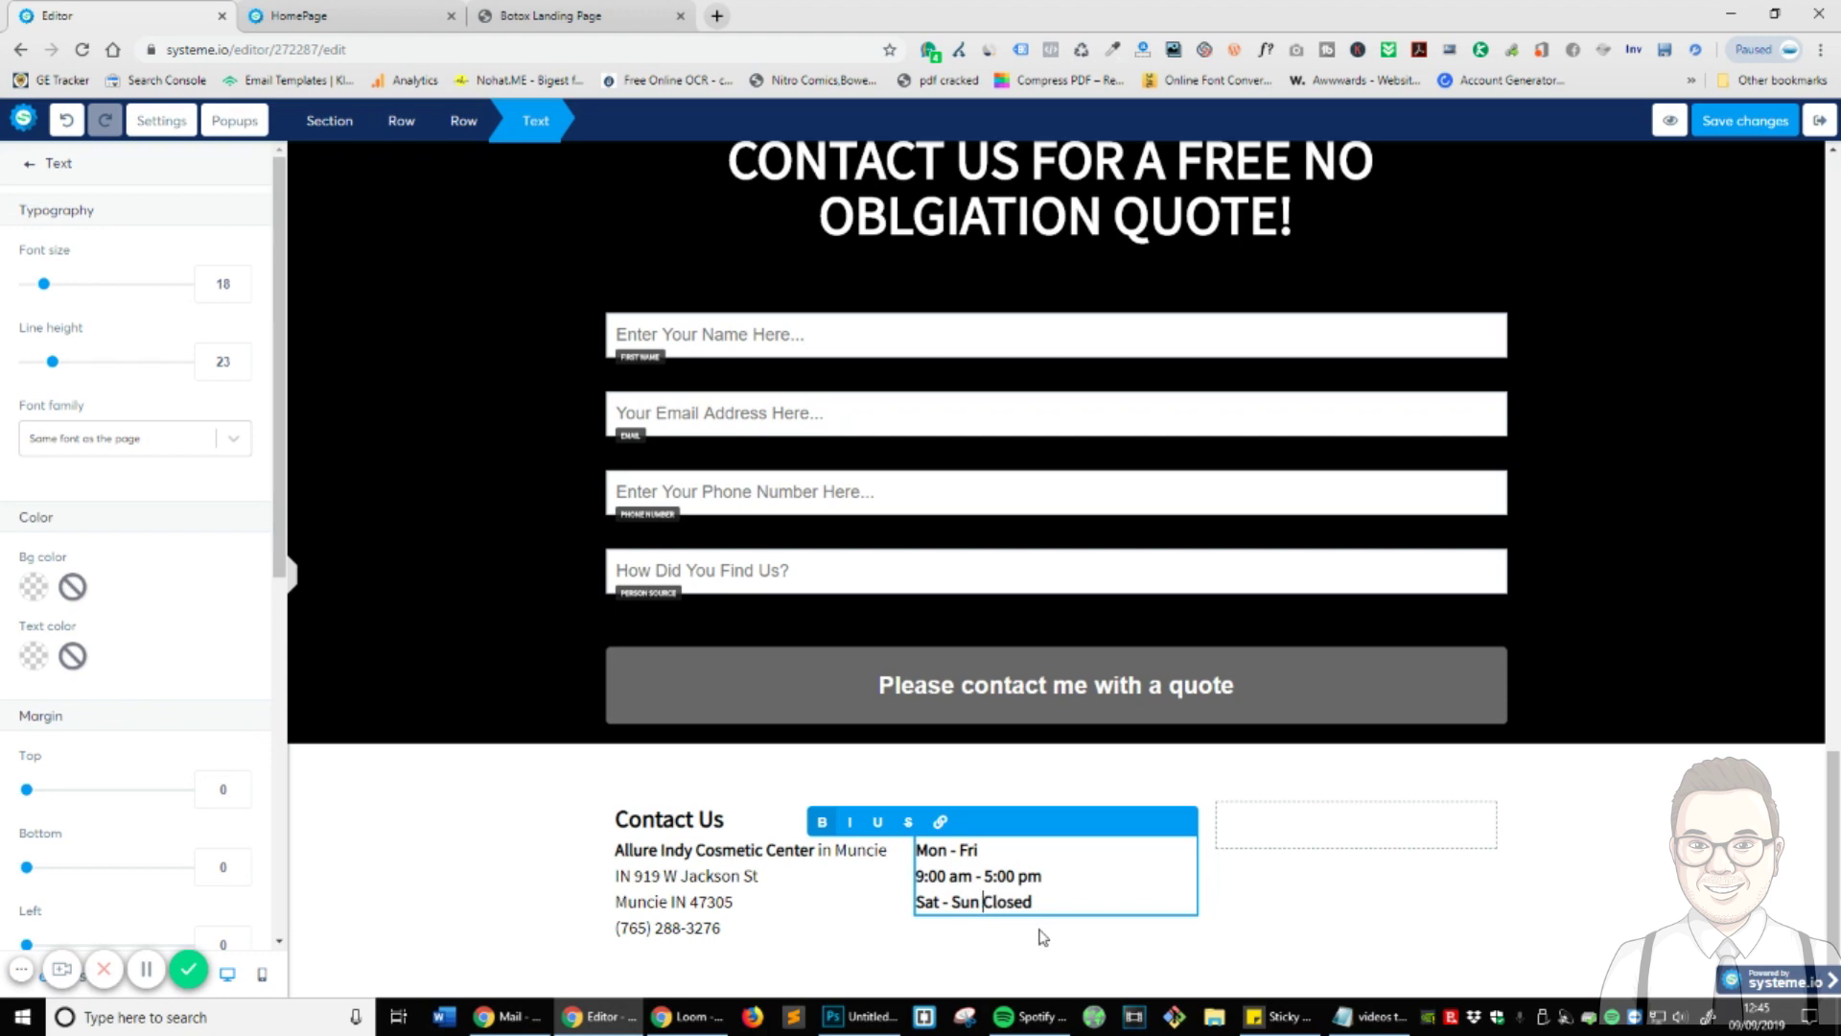
left_click(648, 9)
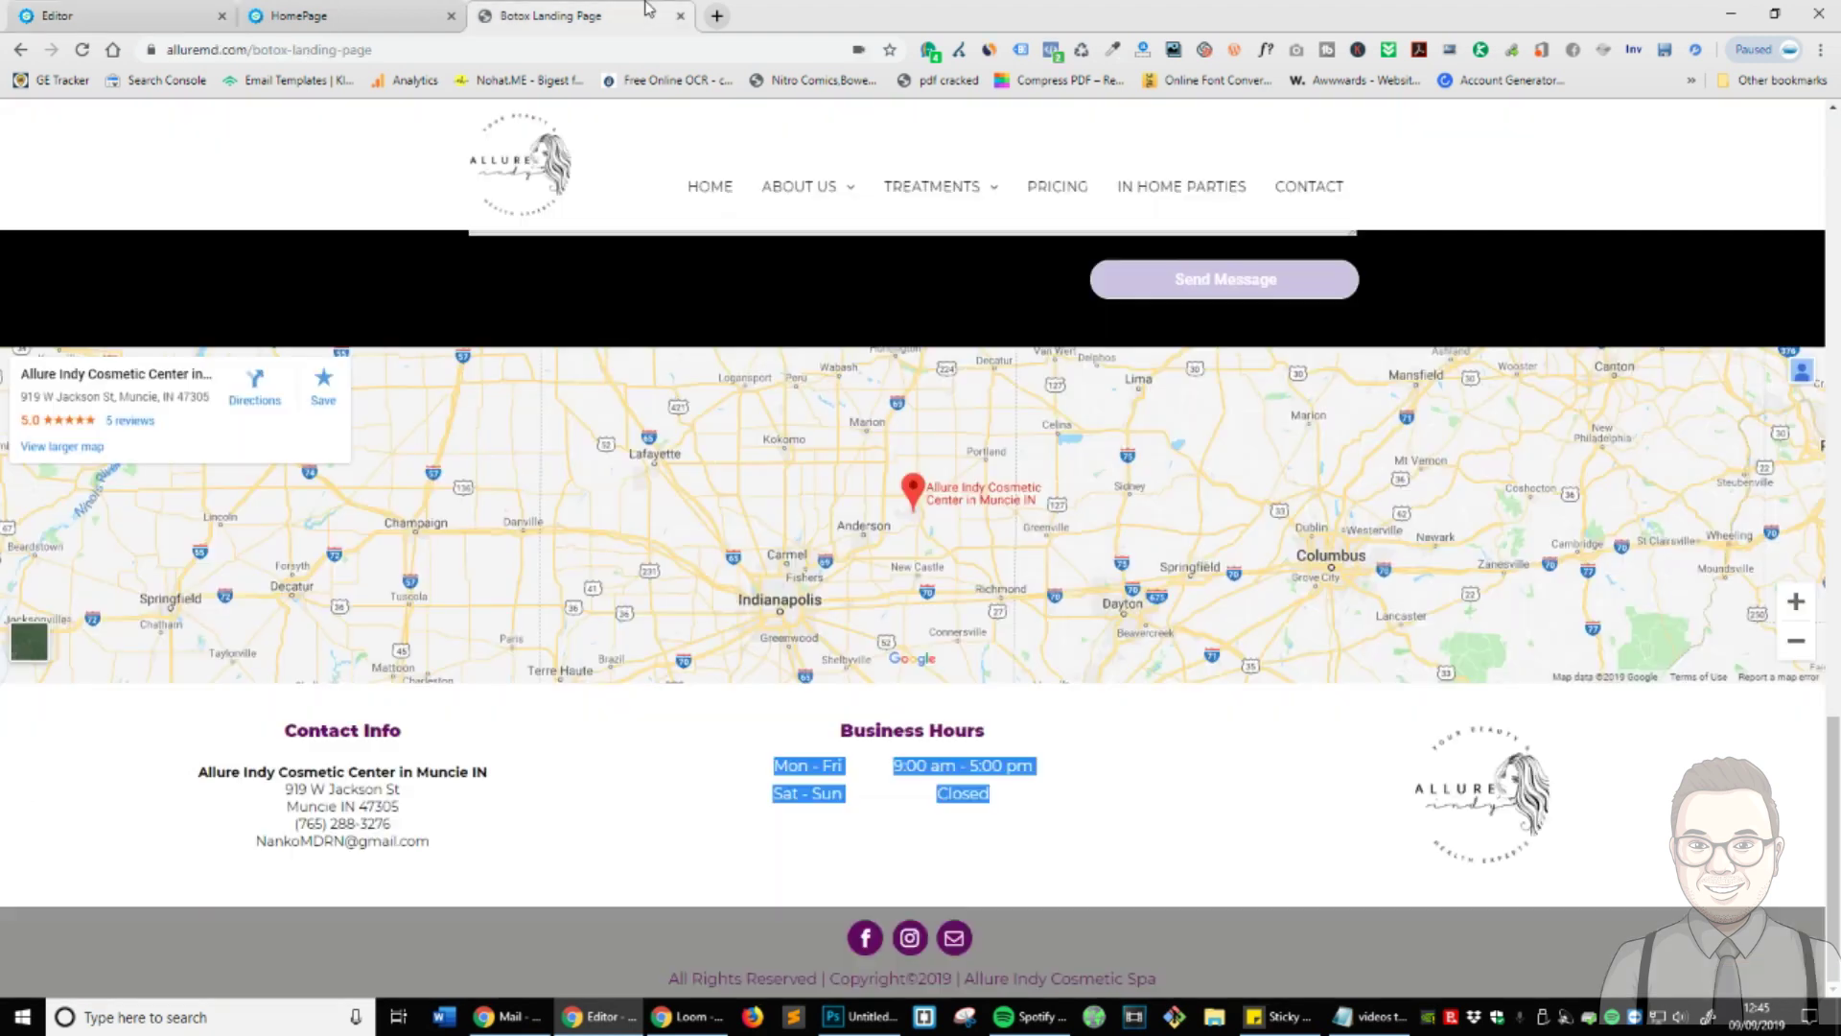
left_click(116, 15)
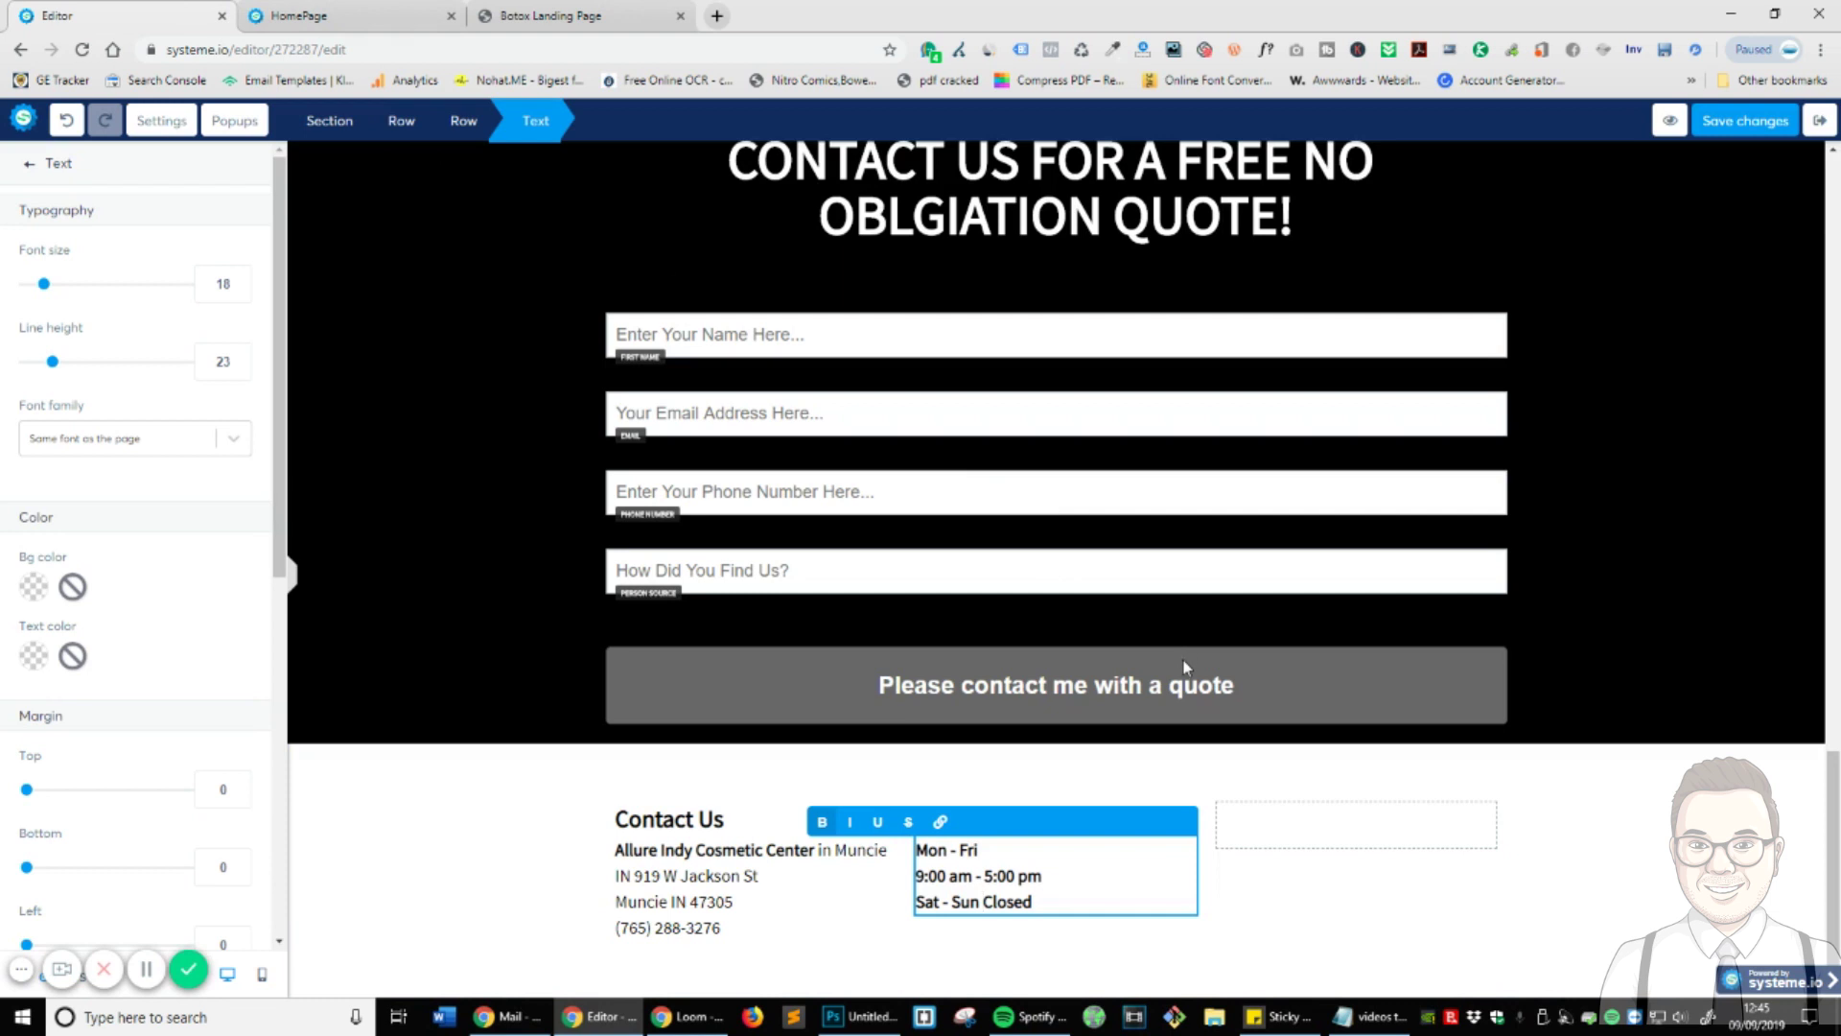
left_click(1558, 906)
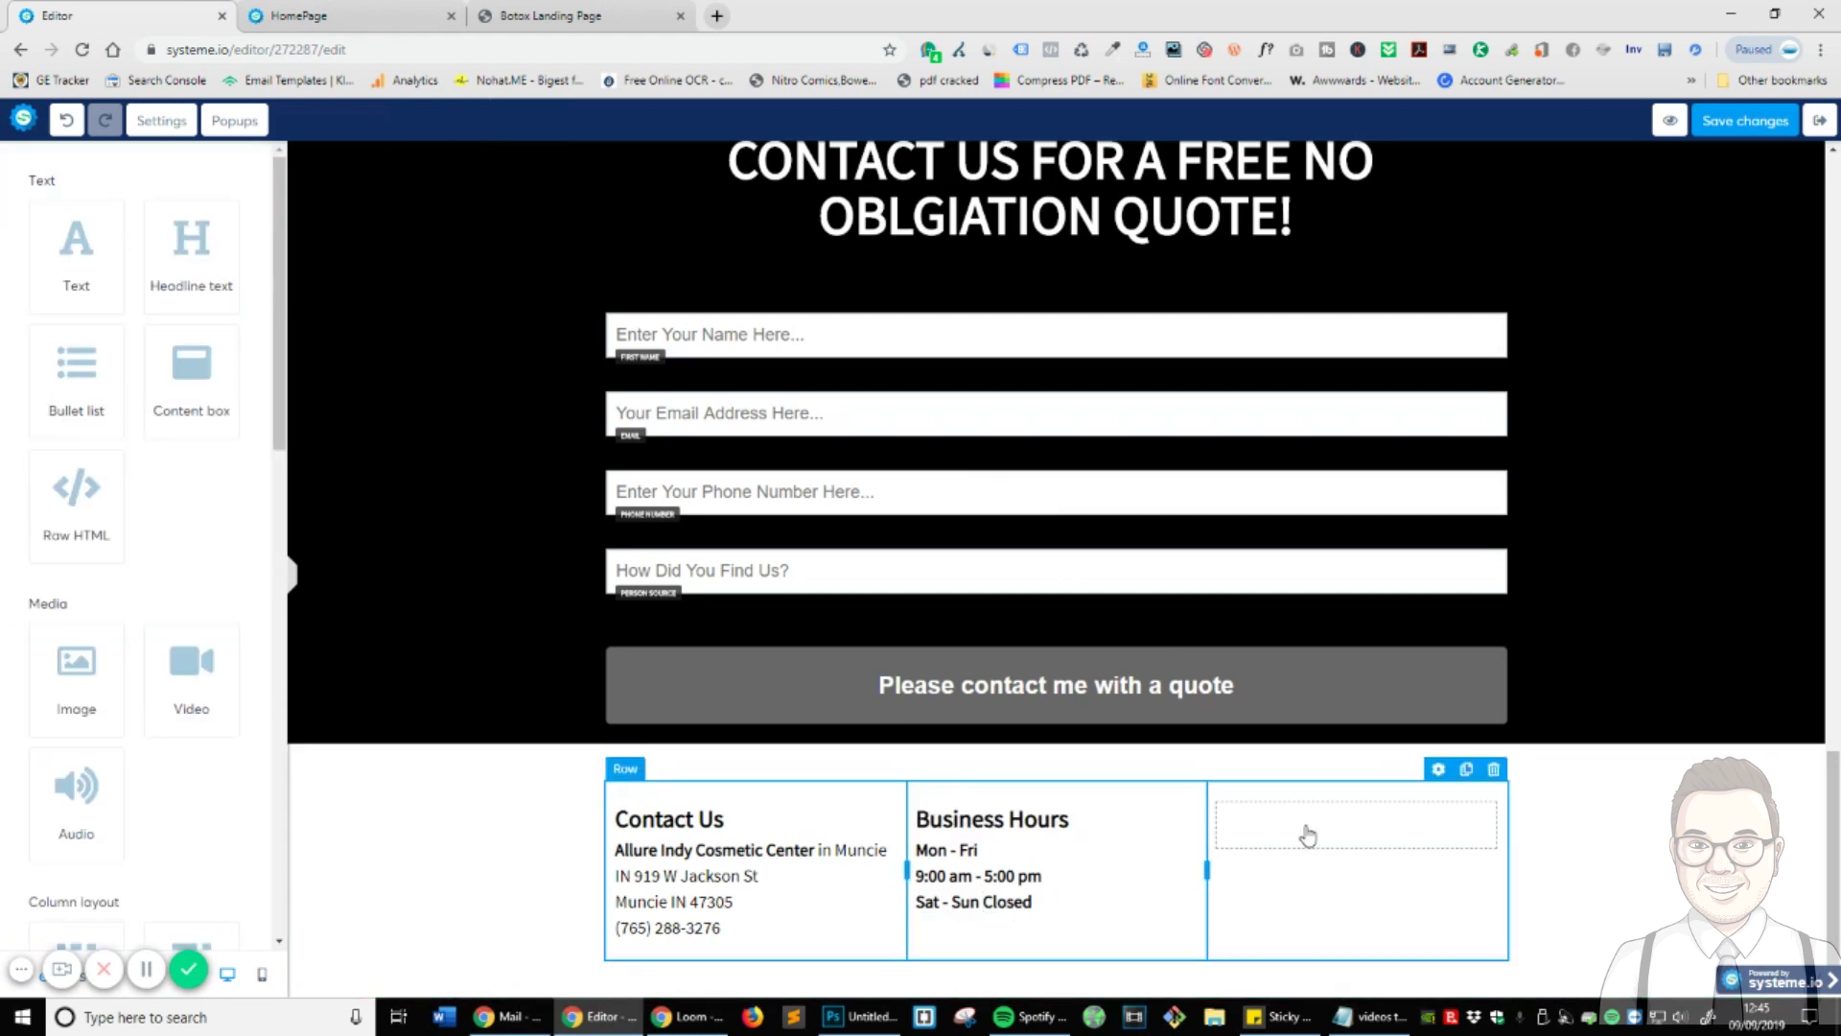
triple_click(1005, 879)
key("ctrl+a")
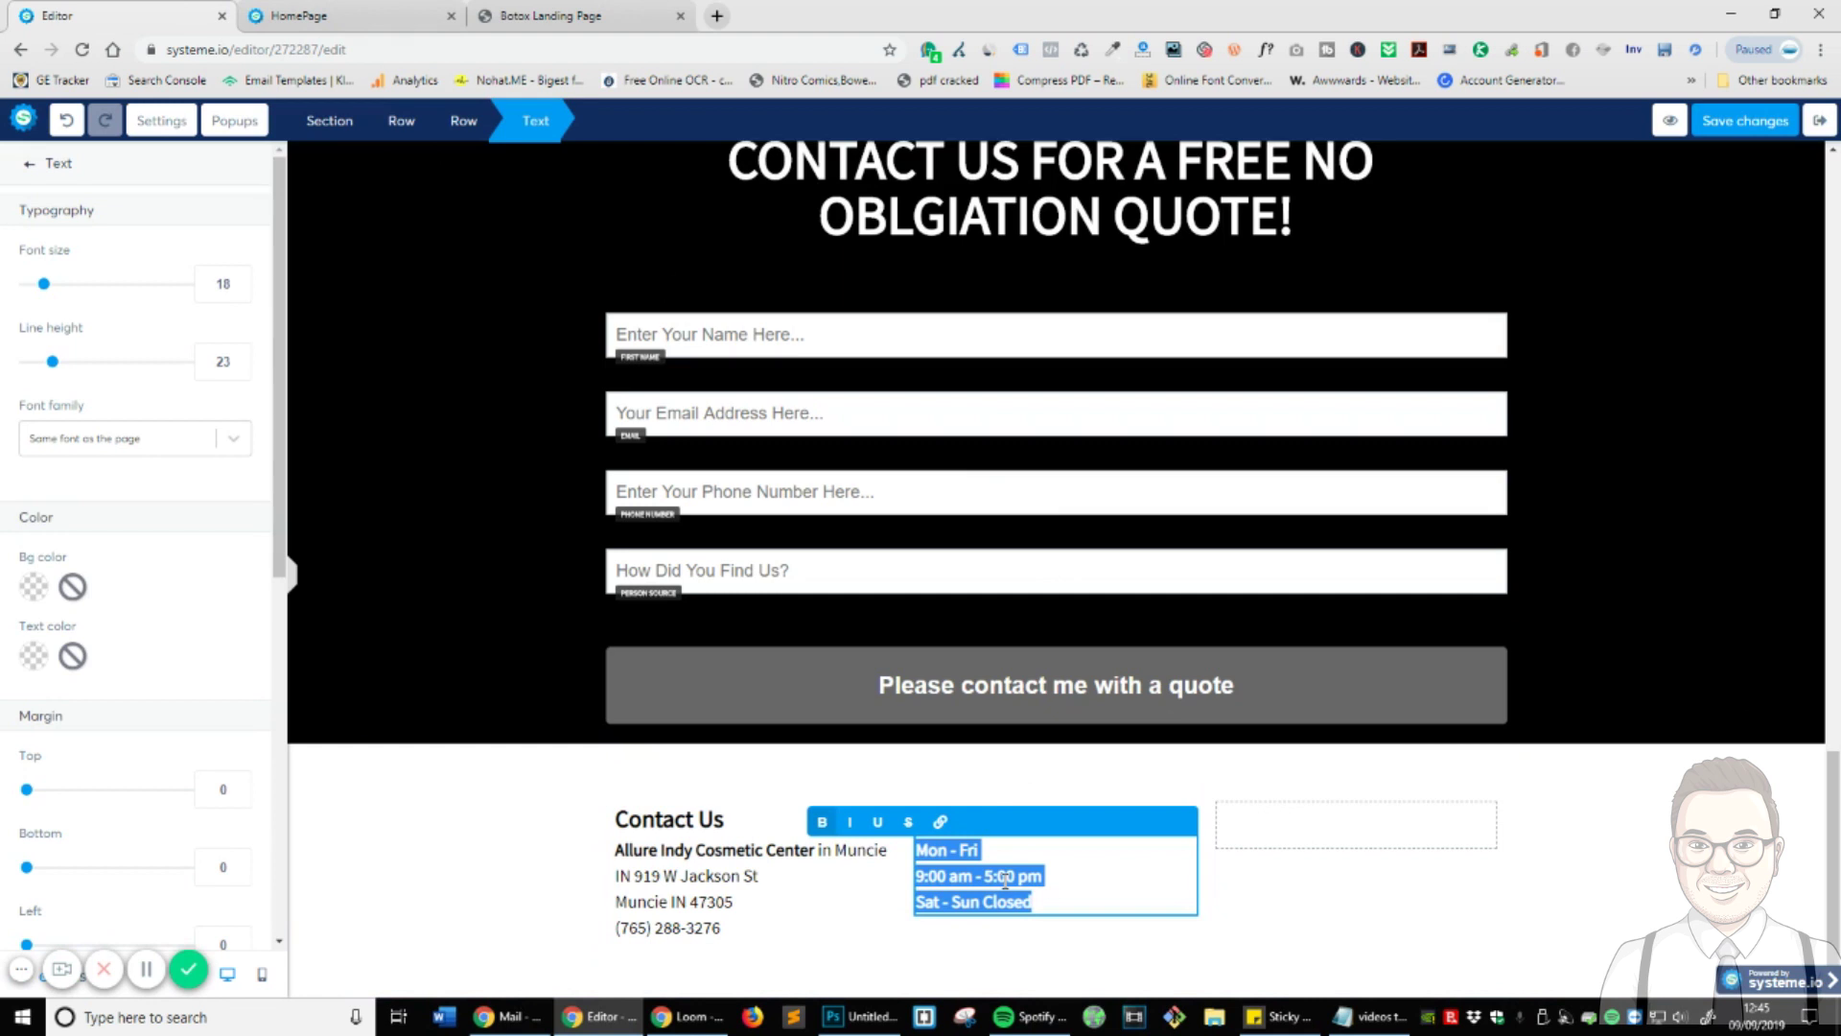
left_click(1397, 937)
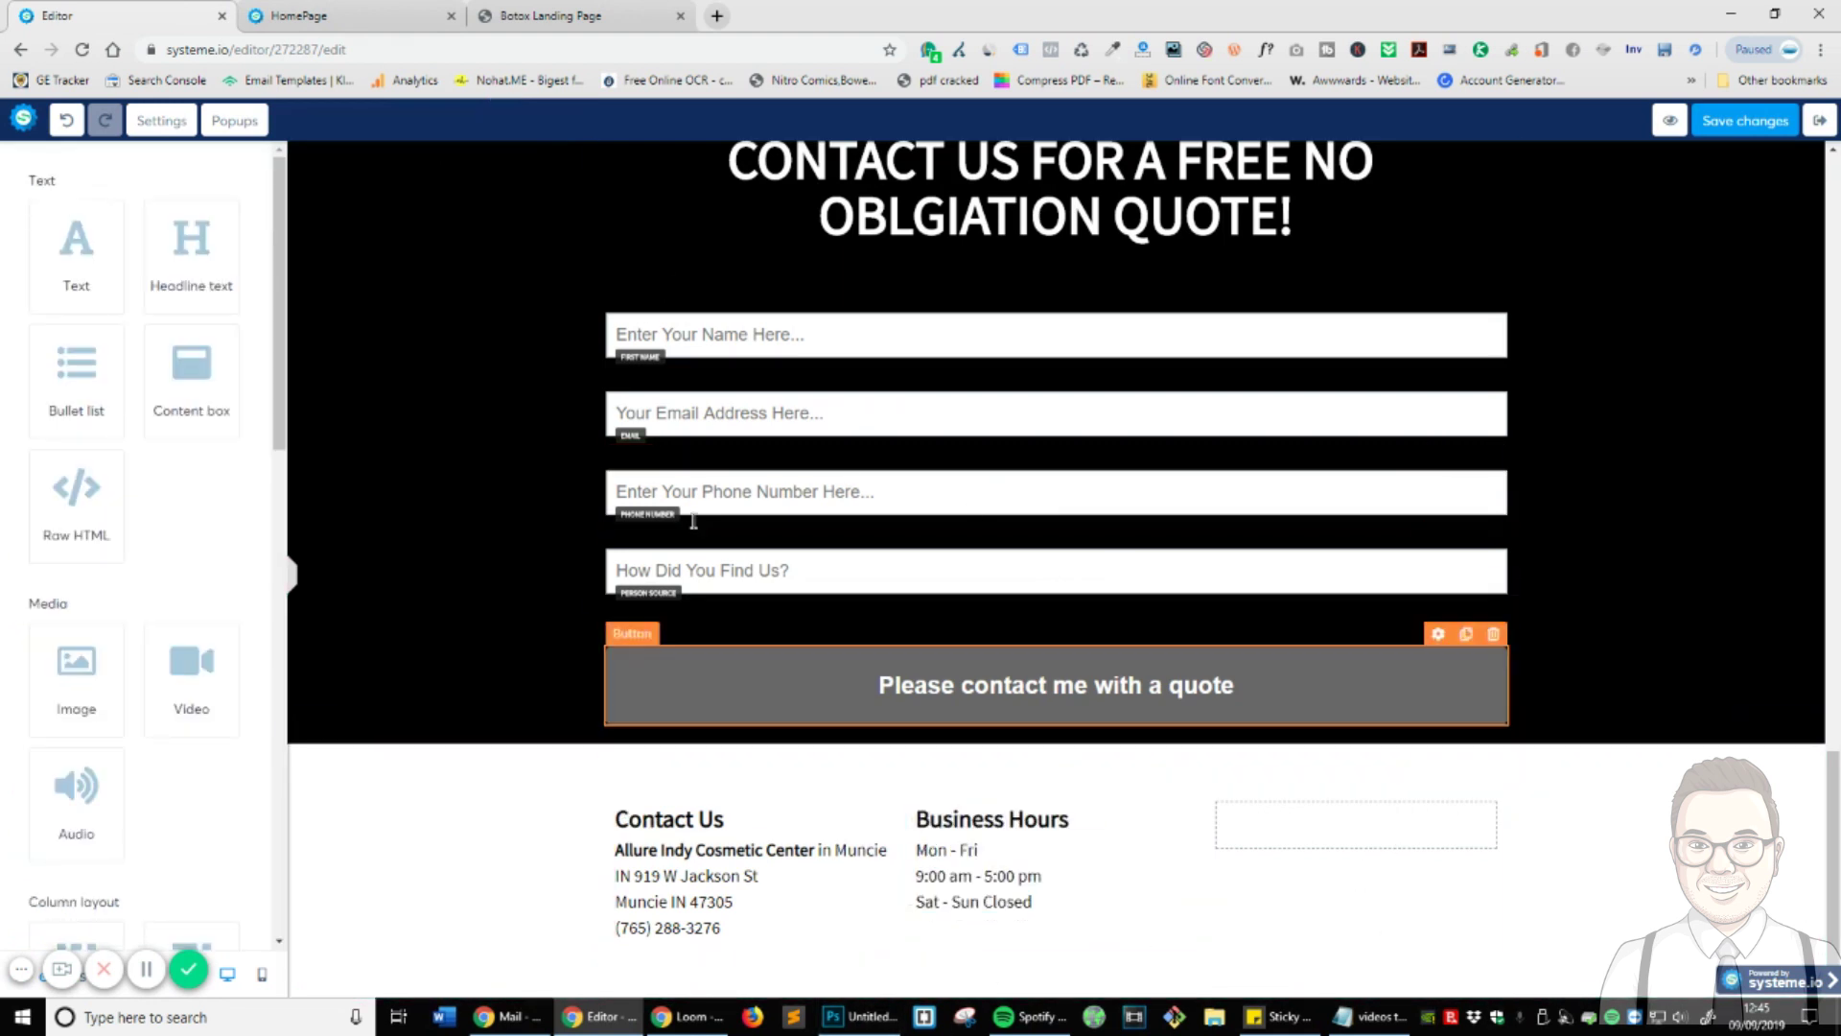
- Add an Image element to the third column and insert the iStock-495037992.jpg photo
left_click_drag(67, 720, 1309, 844)
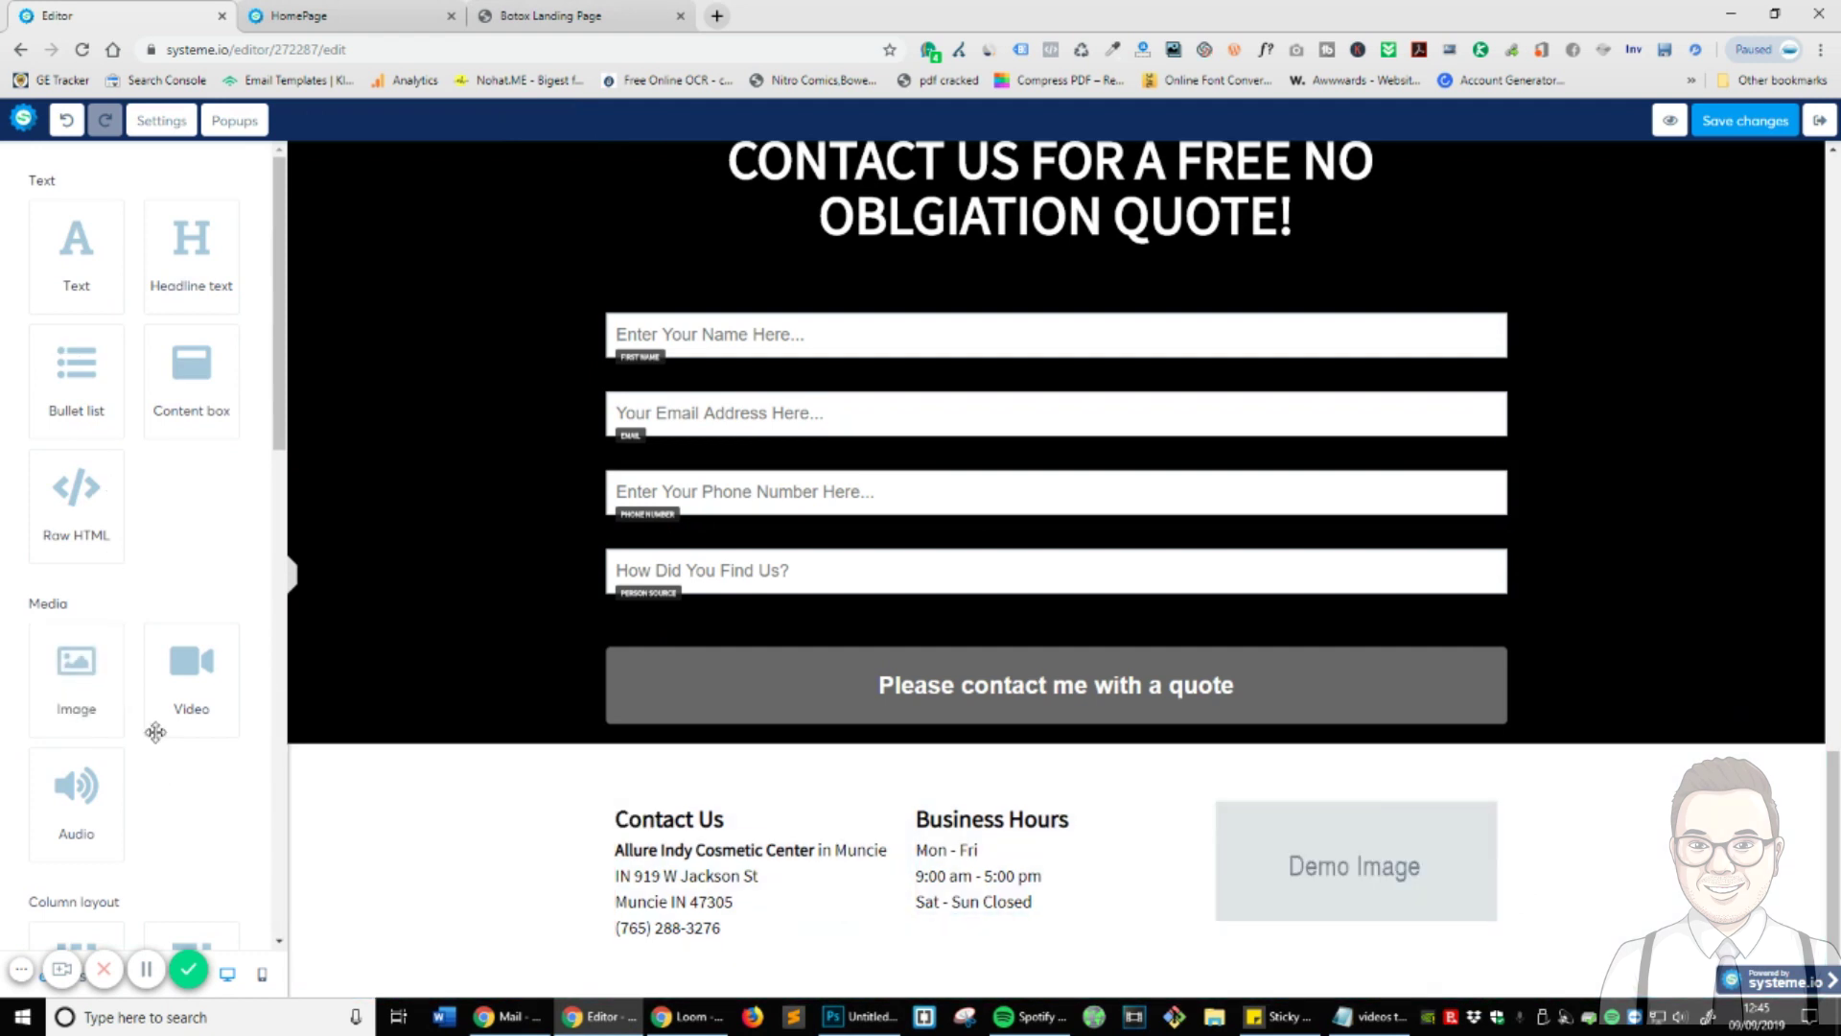
scroll(195, 746, "down", 5)
scroll(194, 746, "down", 10)
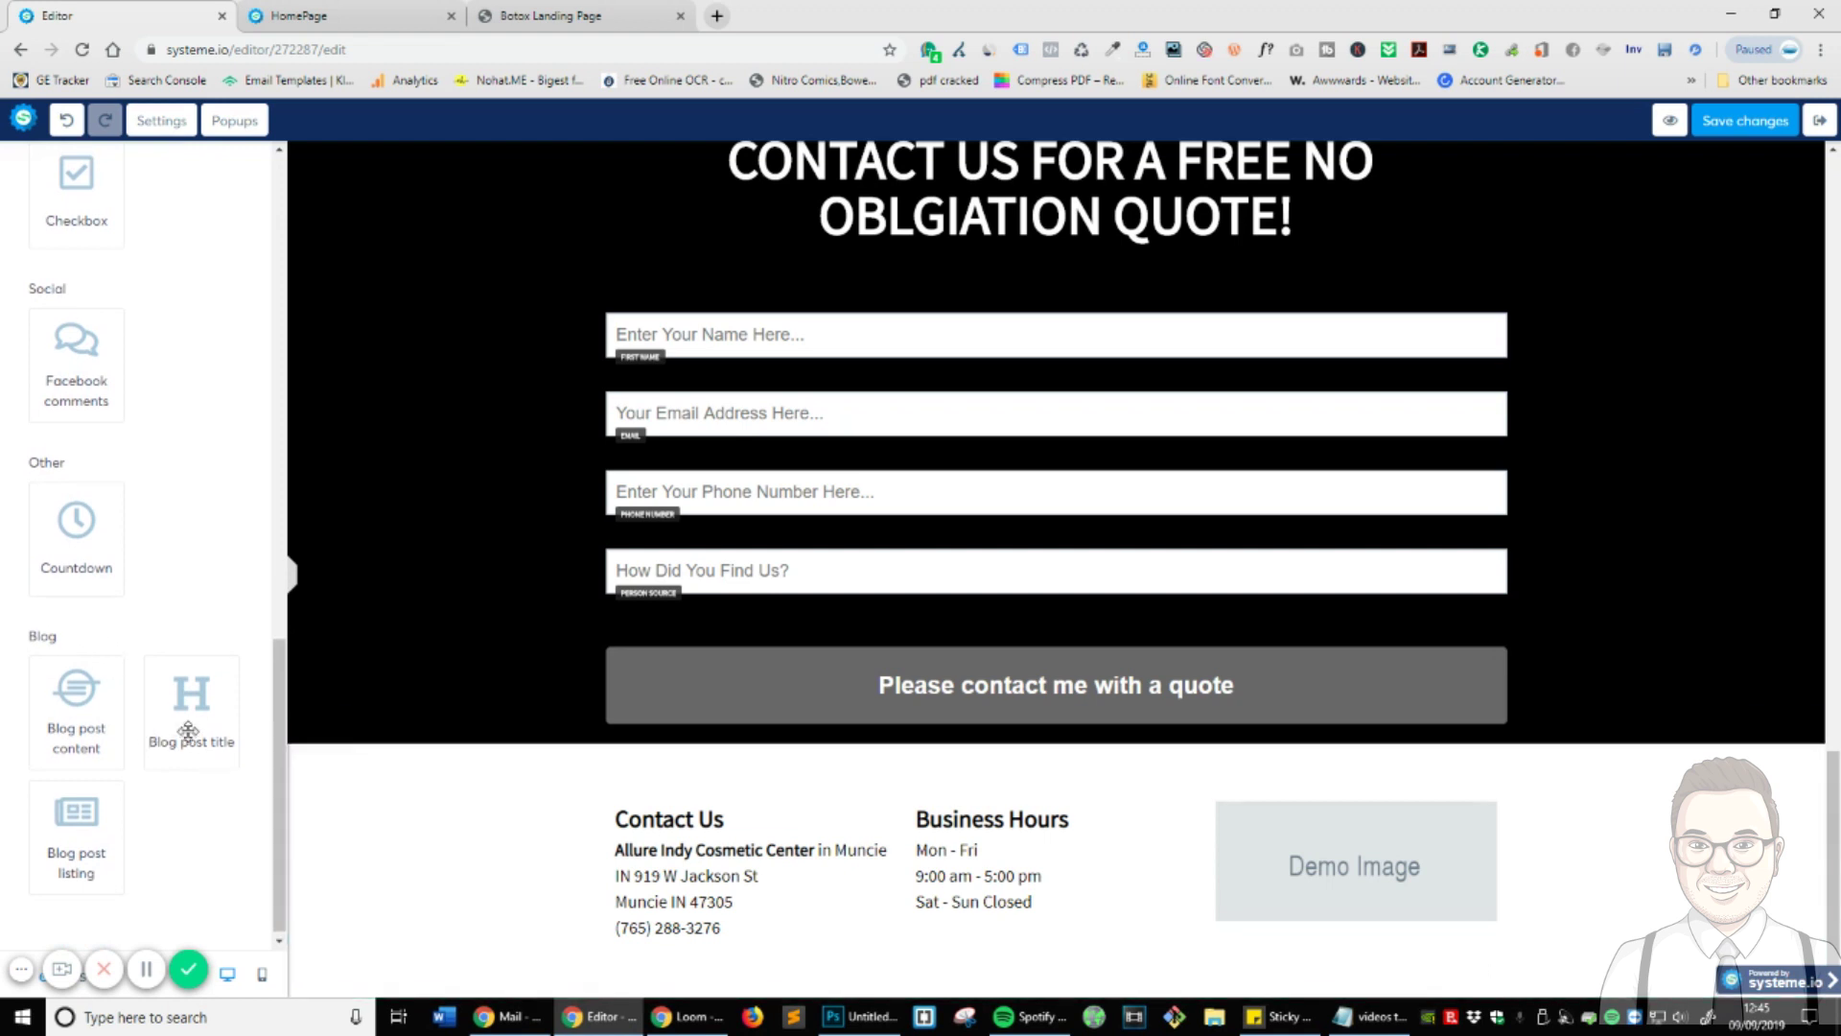
scroll(185, 734, "up", 4)
scroll(175, 741, "up", 8)
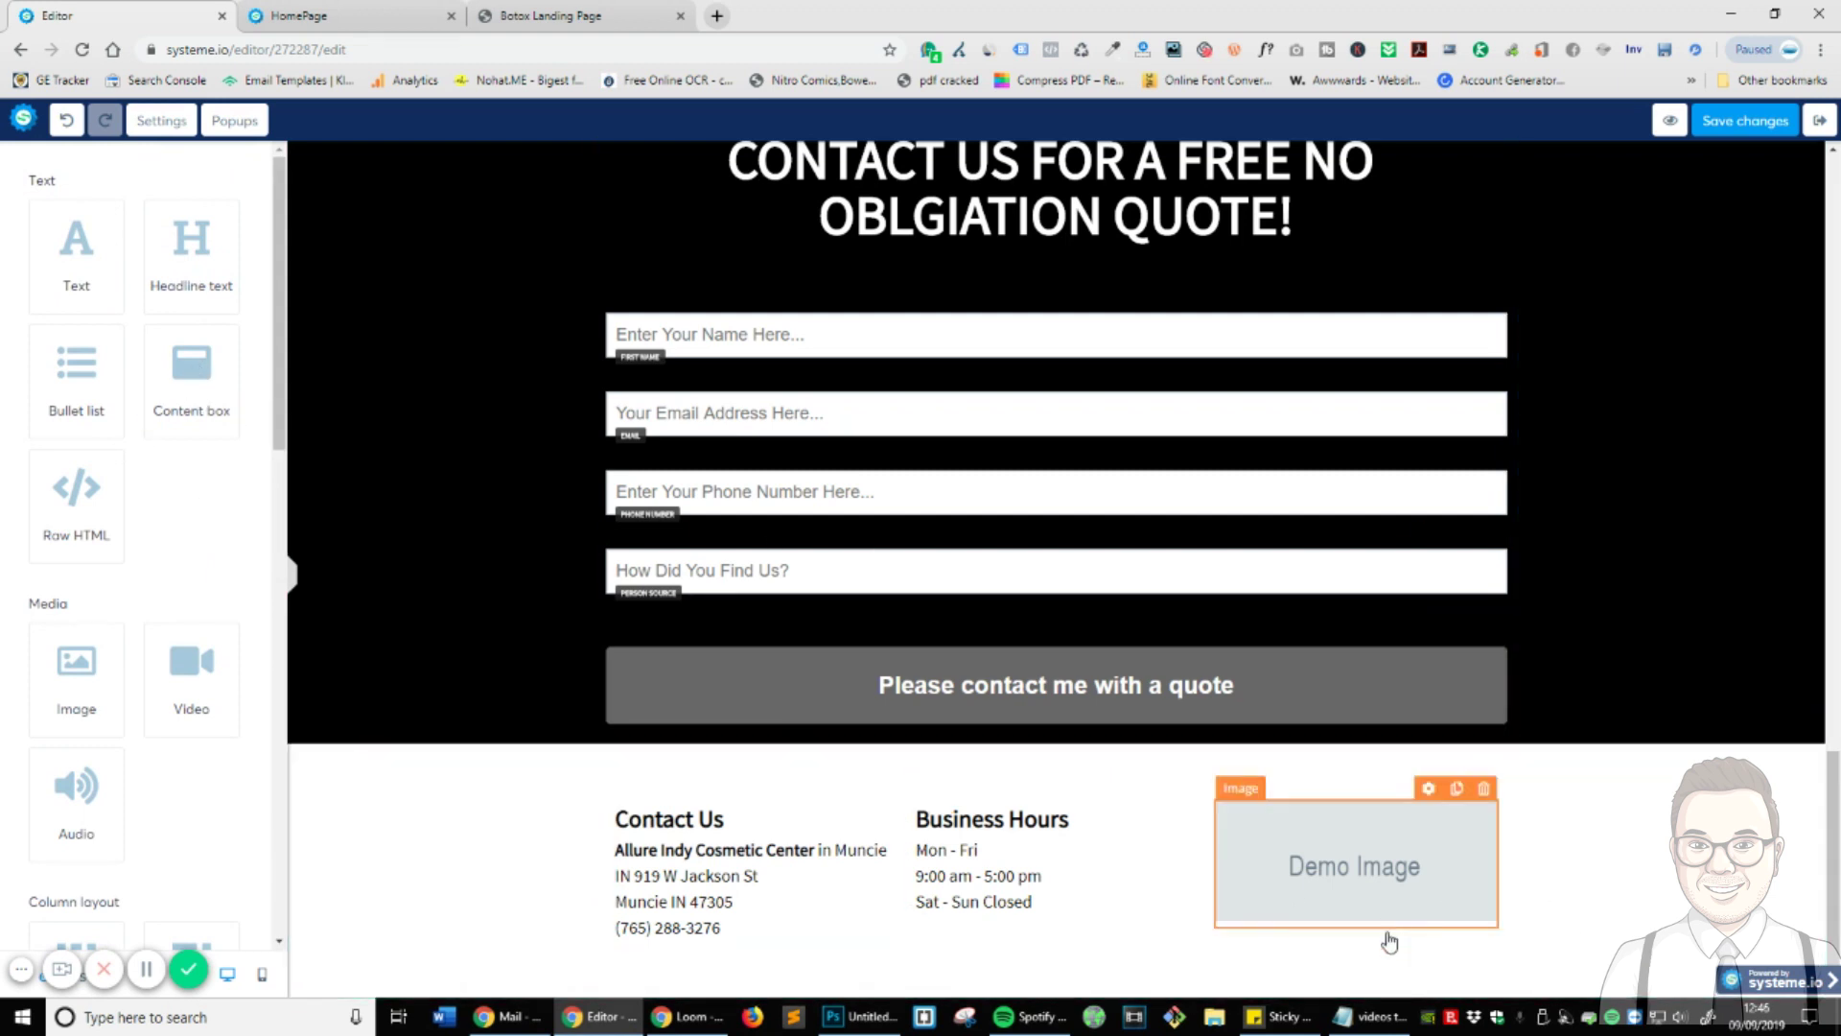
left_click(1450, 895)
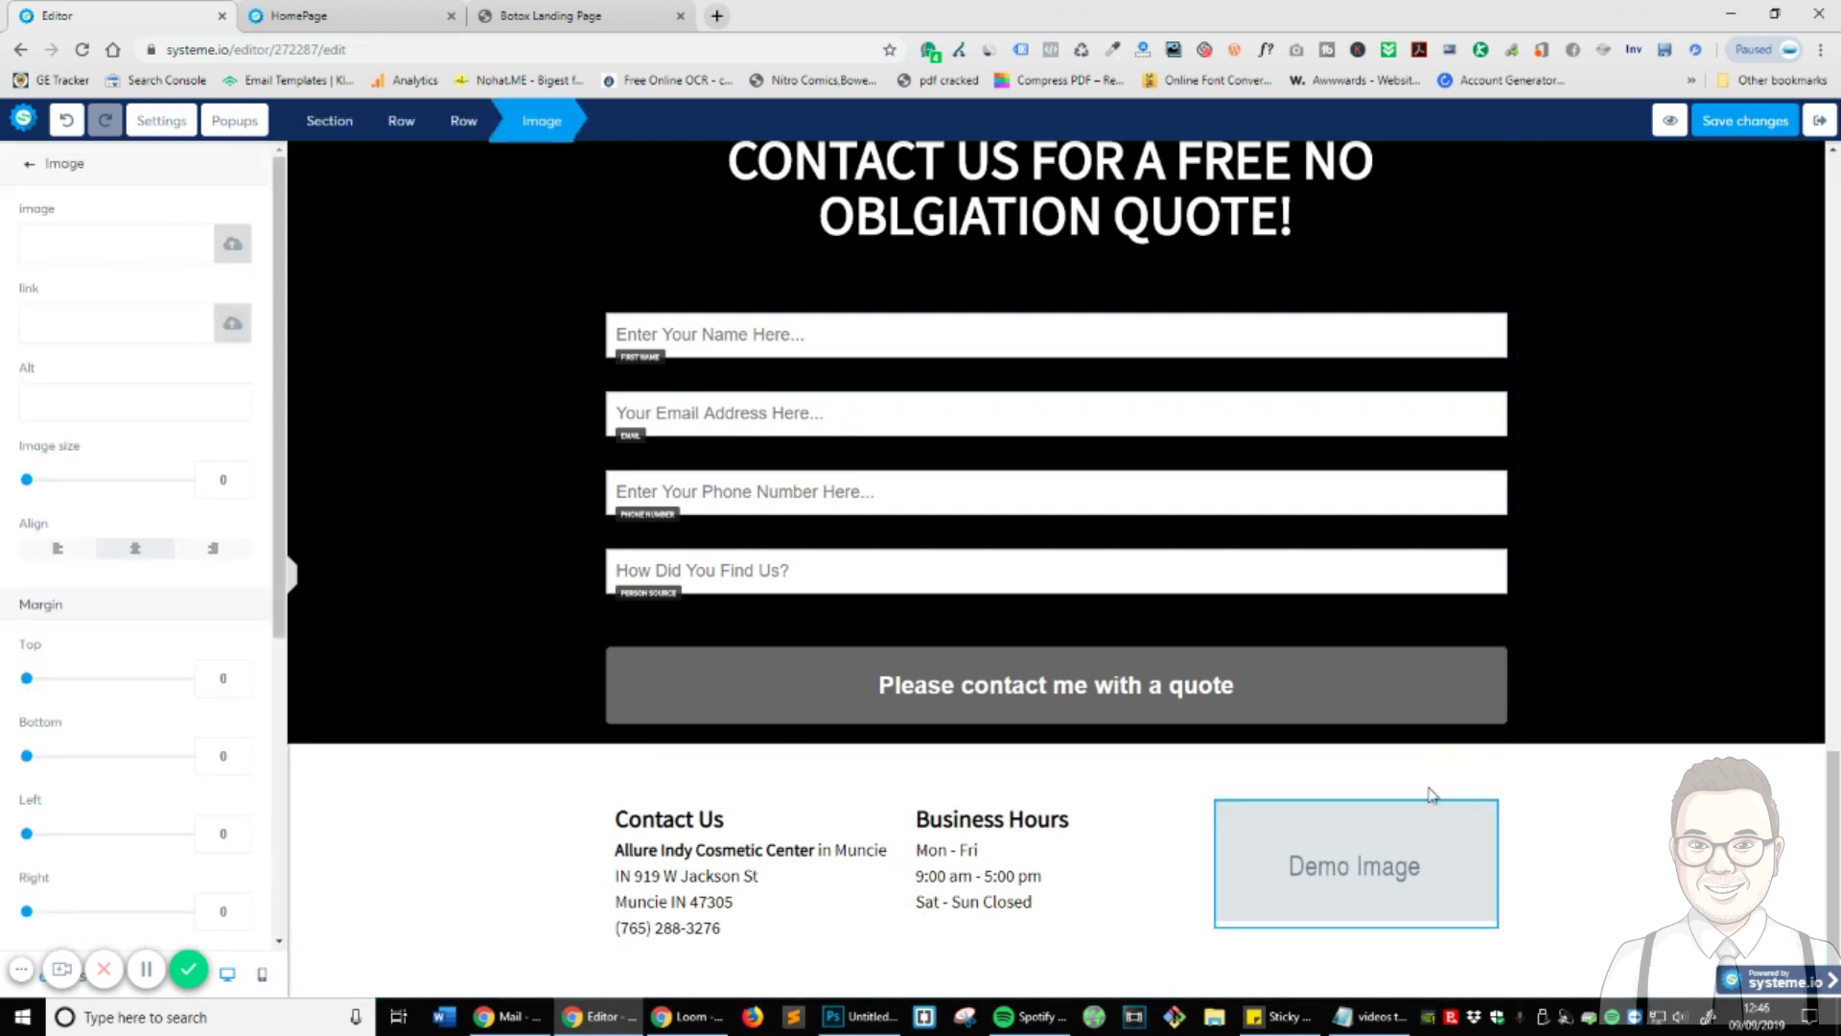
left_click(1399, 837)
left_click(1287, 899)
left_click(232, 252)
left_click(921, 343)
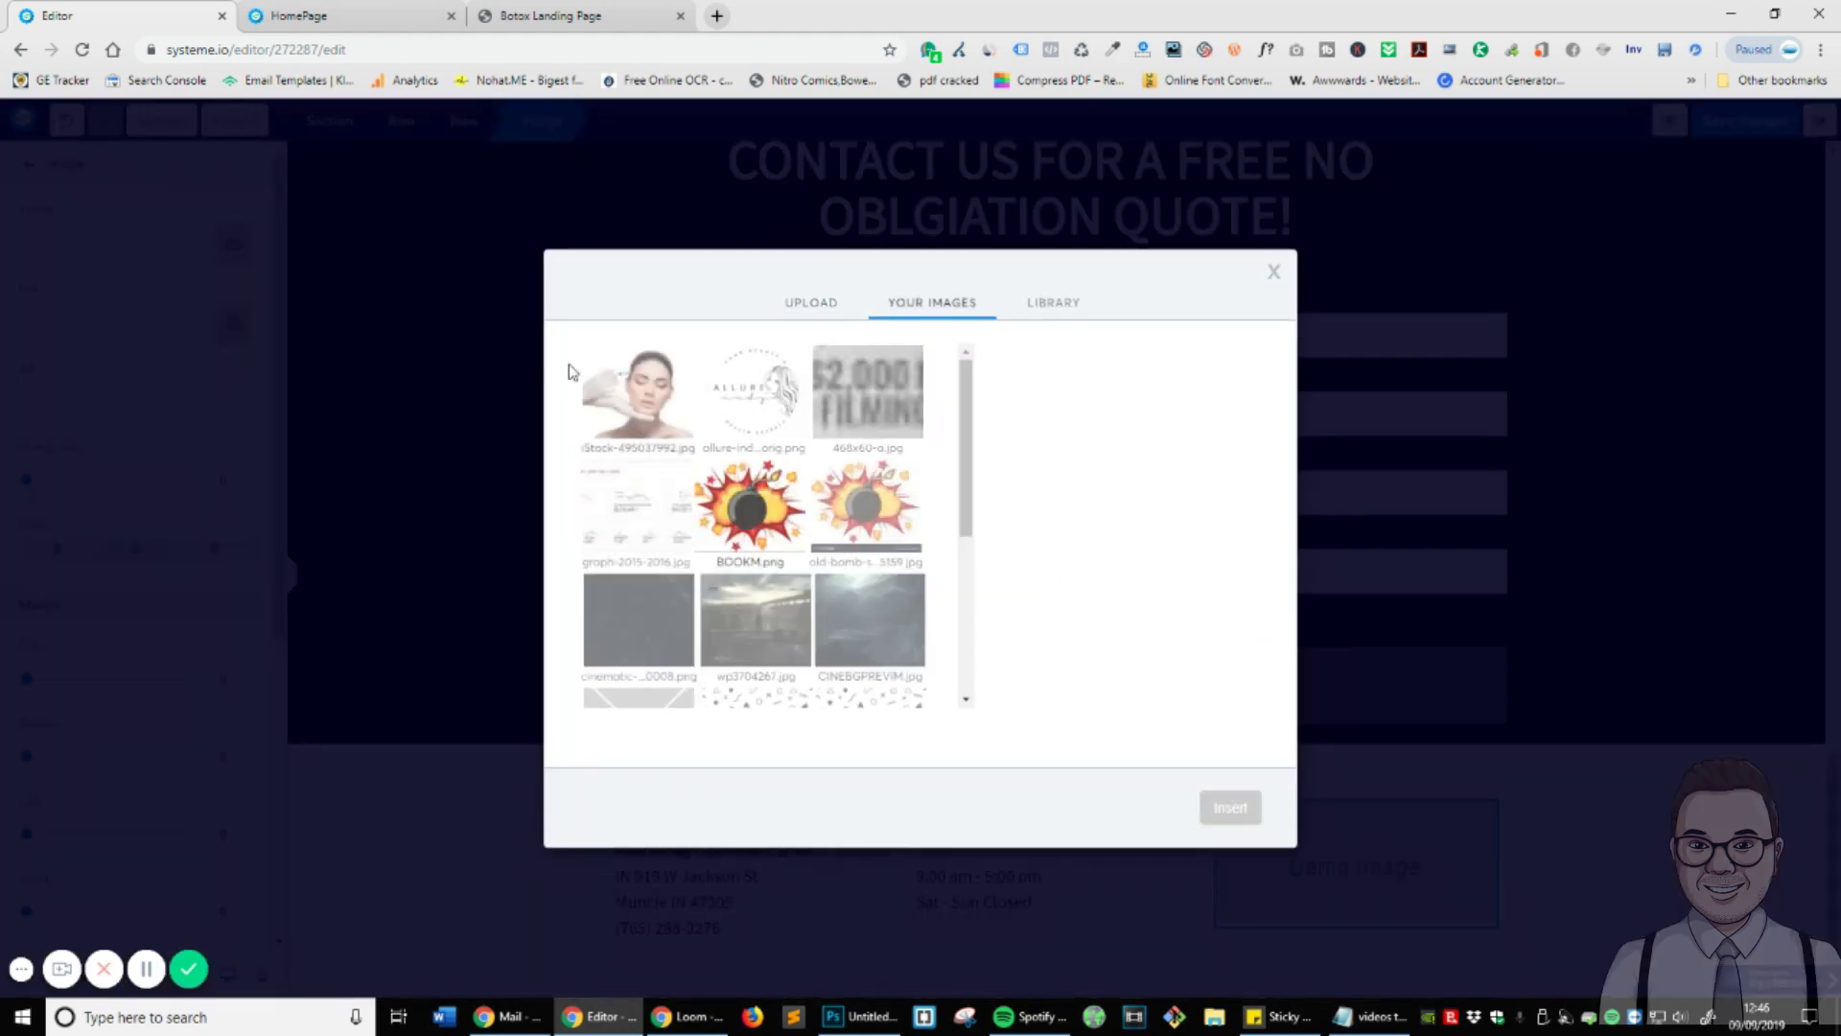
left_click(638, 393)
left_click(1213, 804)
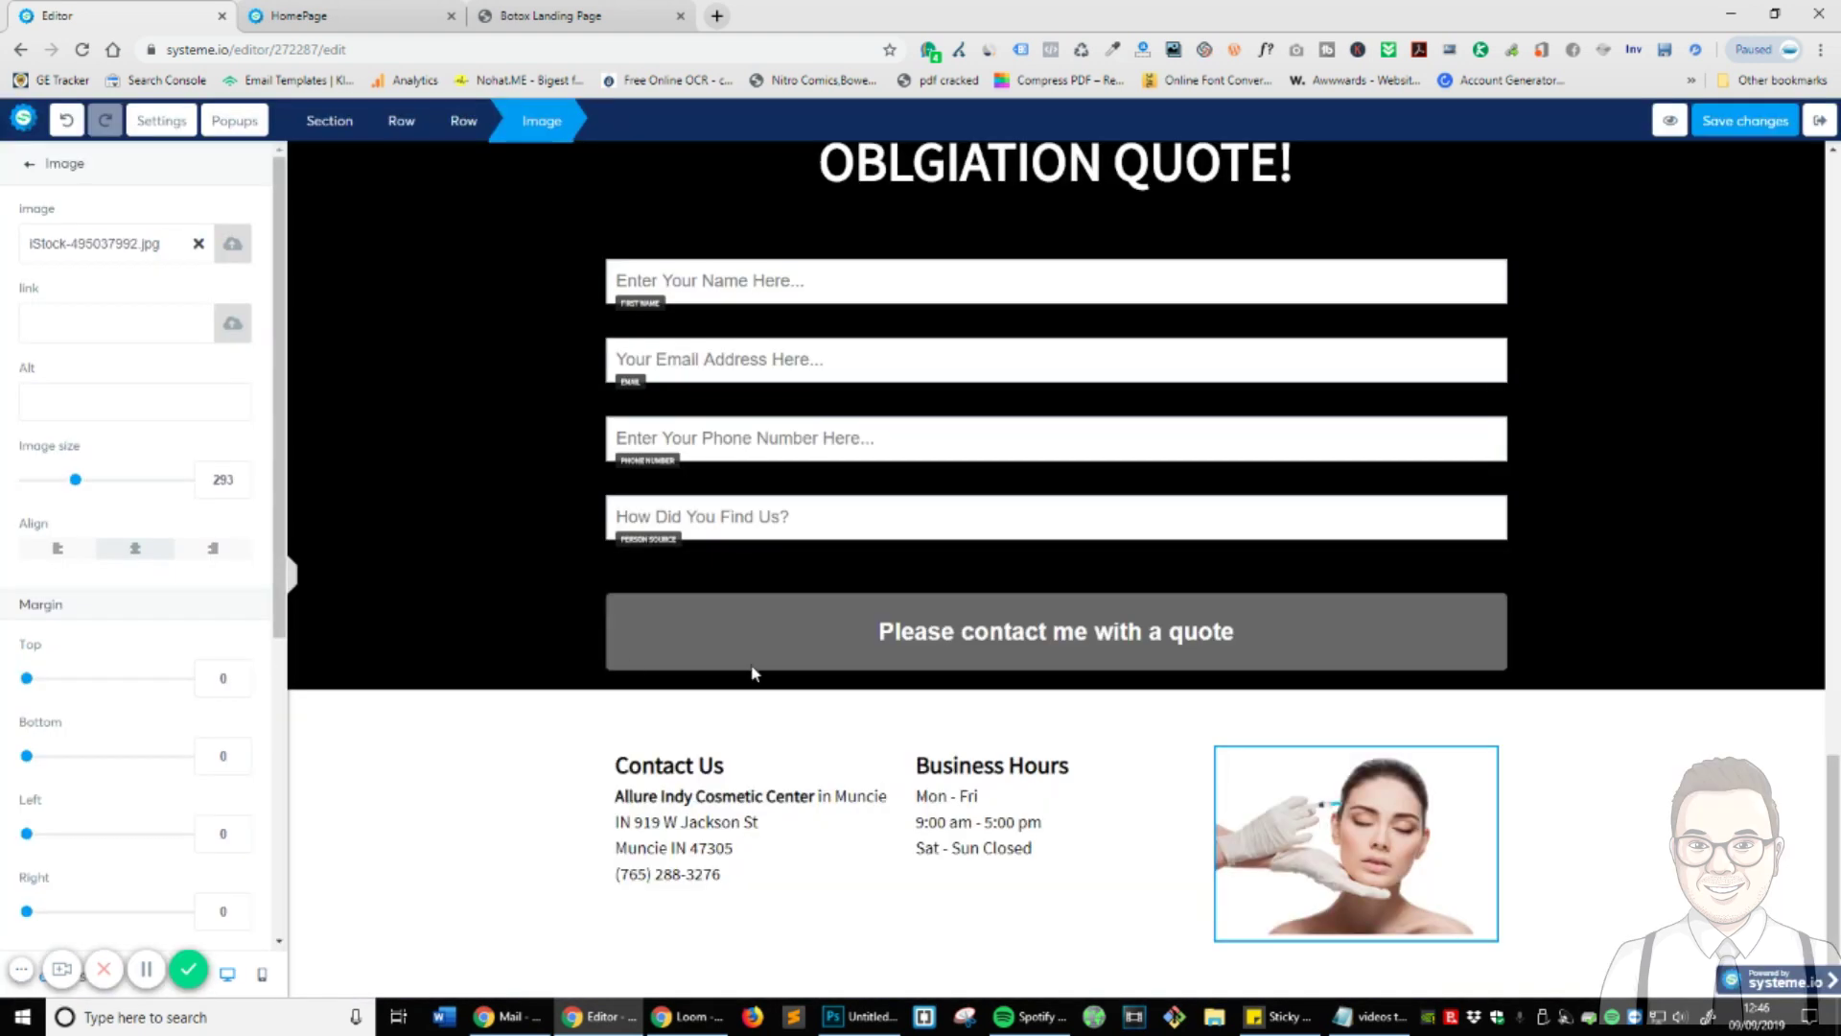
- Replace that photo with the Allure logo from Your Images
left_click(1324, 857)
left_click(199, 246)
left_click(233, 247)
left_click(930, 341)
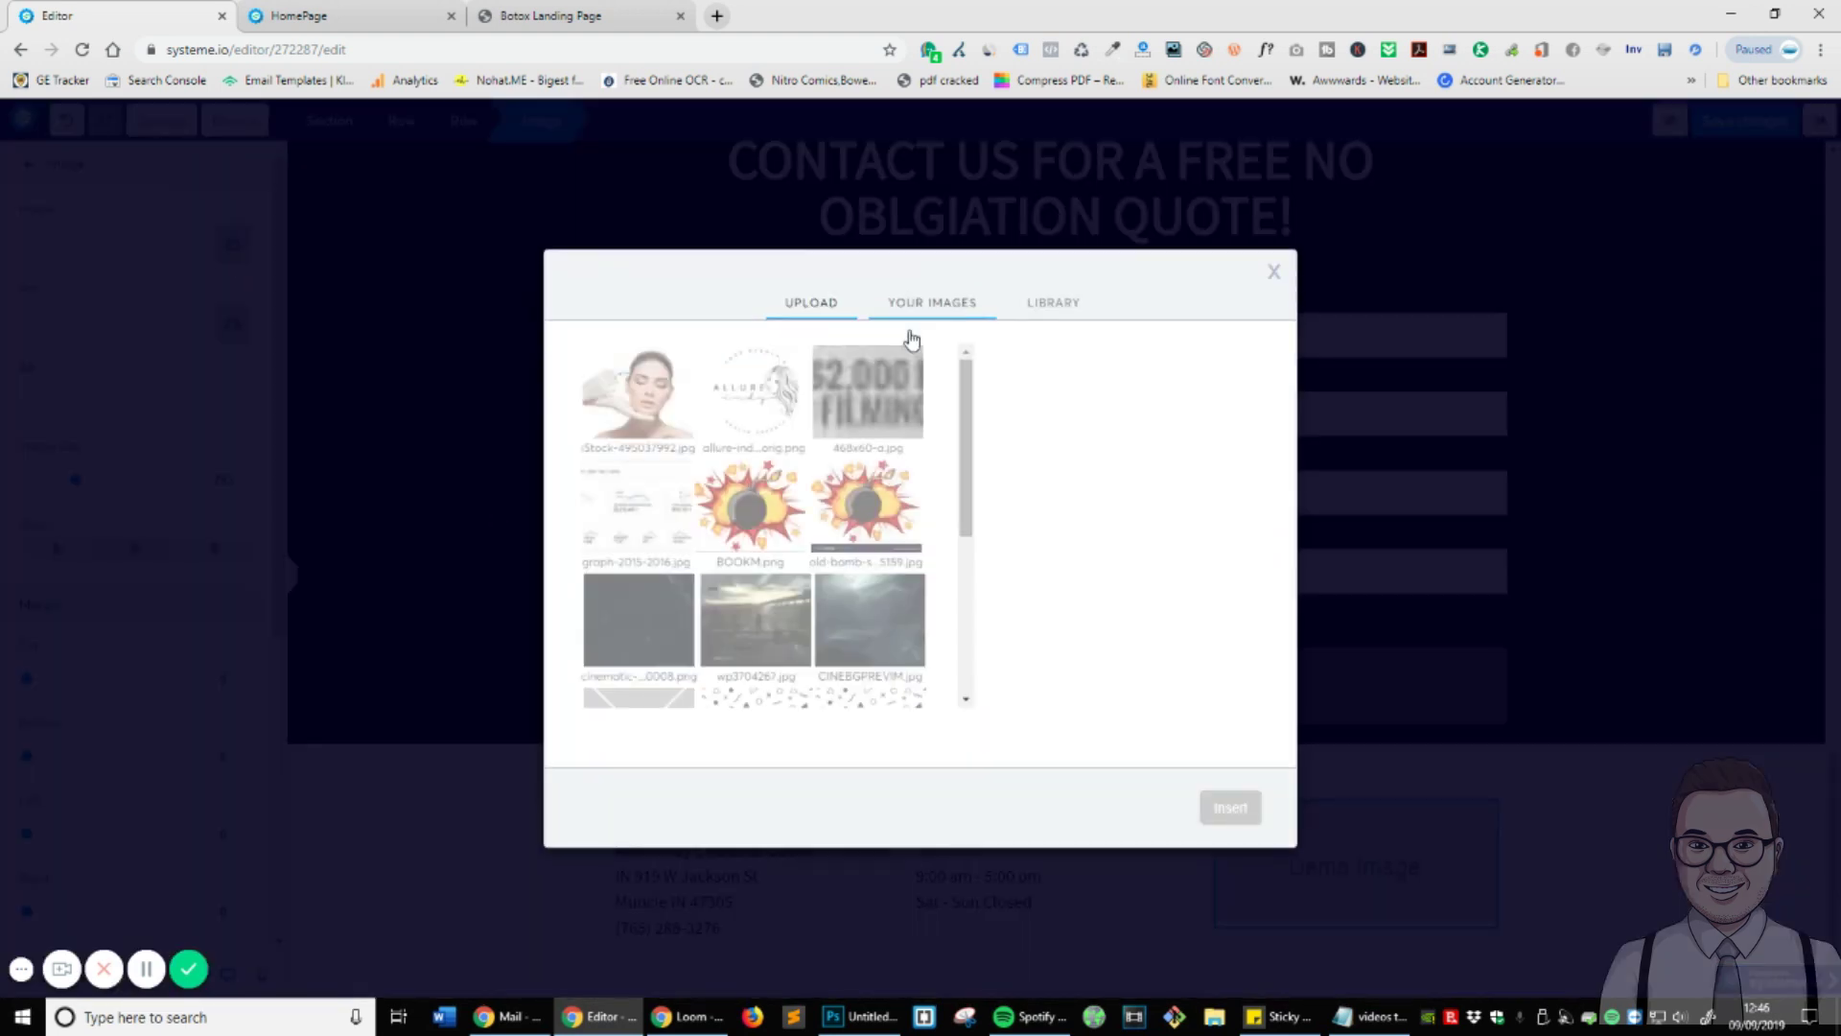
left_click(779, 396)
left_click(1233, 806)
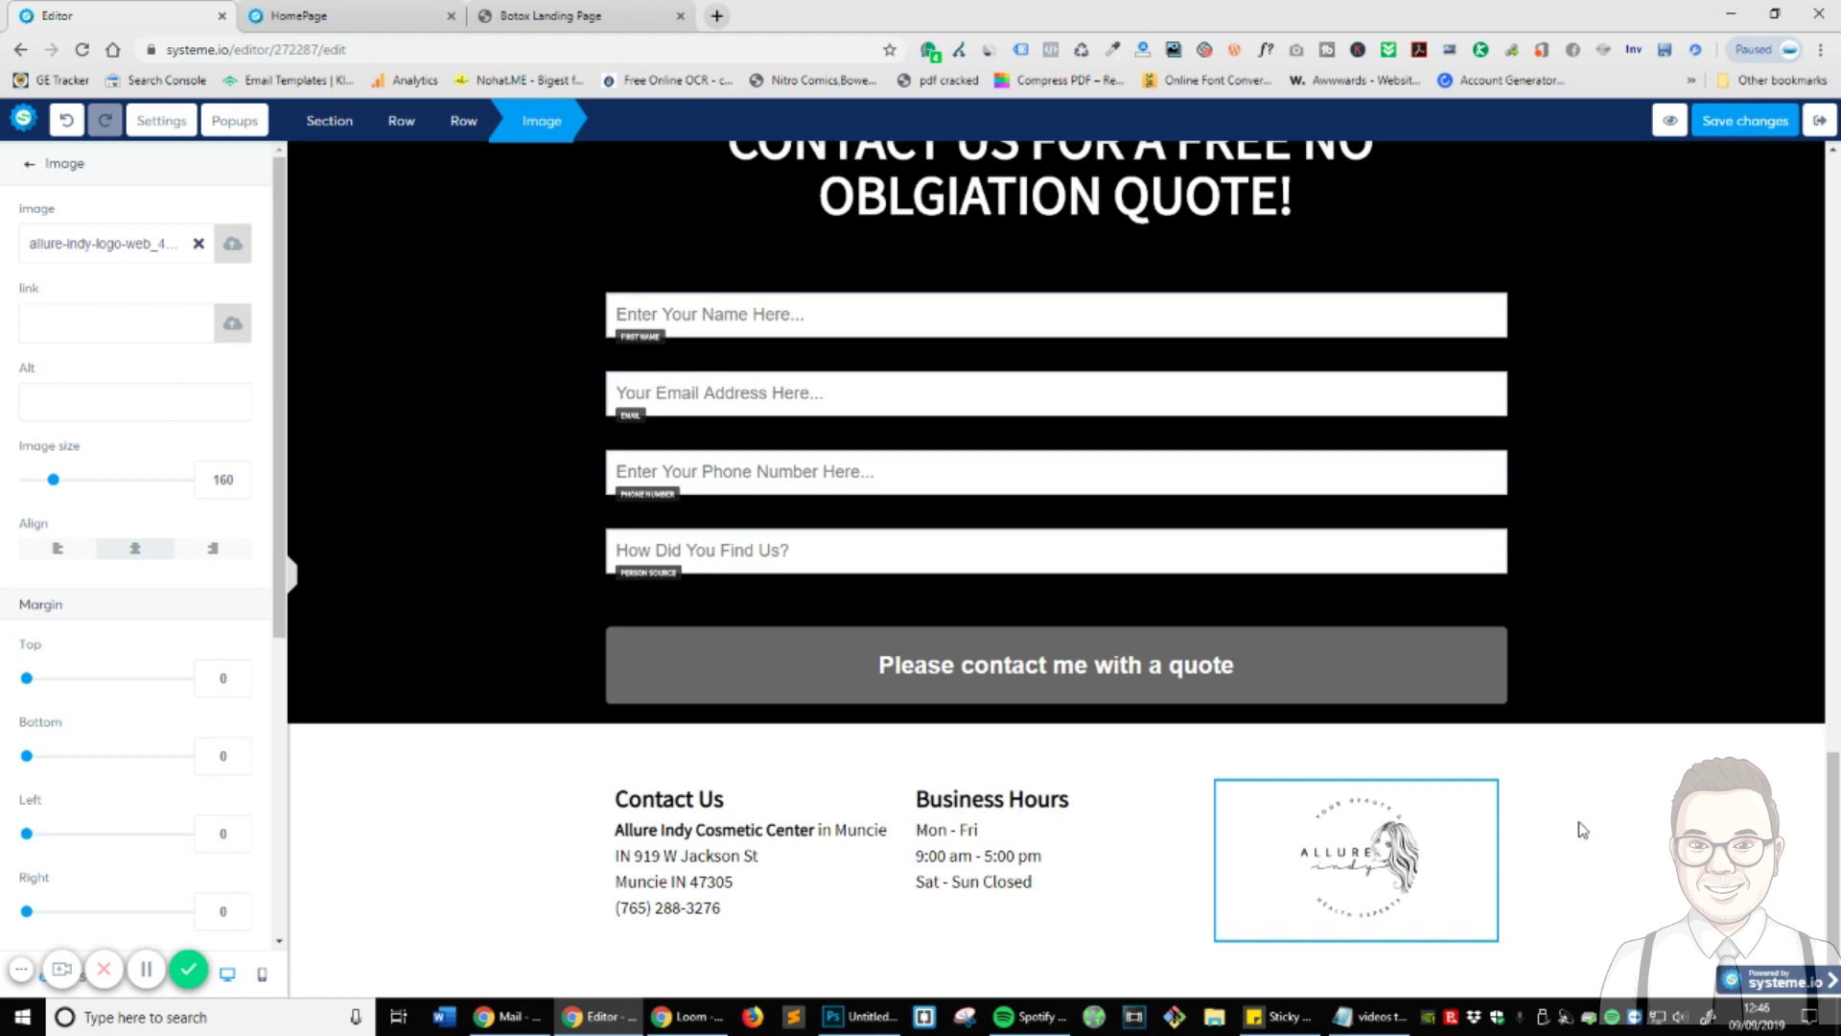
left_click(1022, 916)
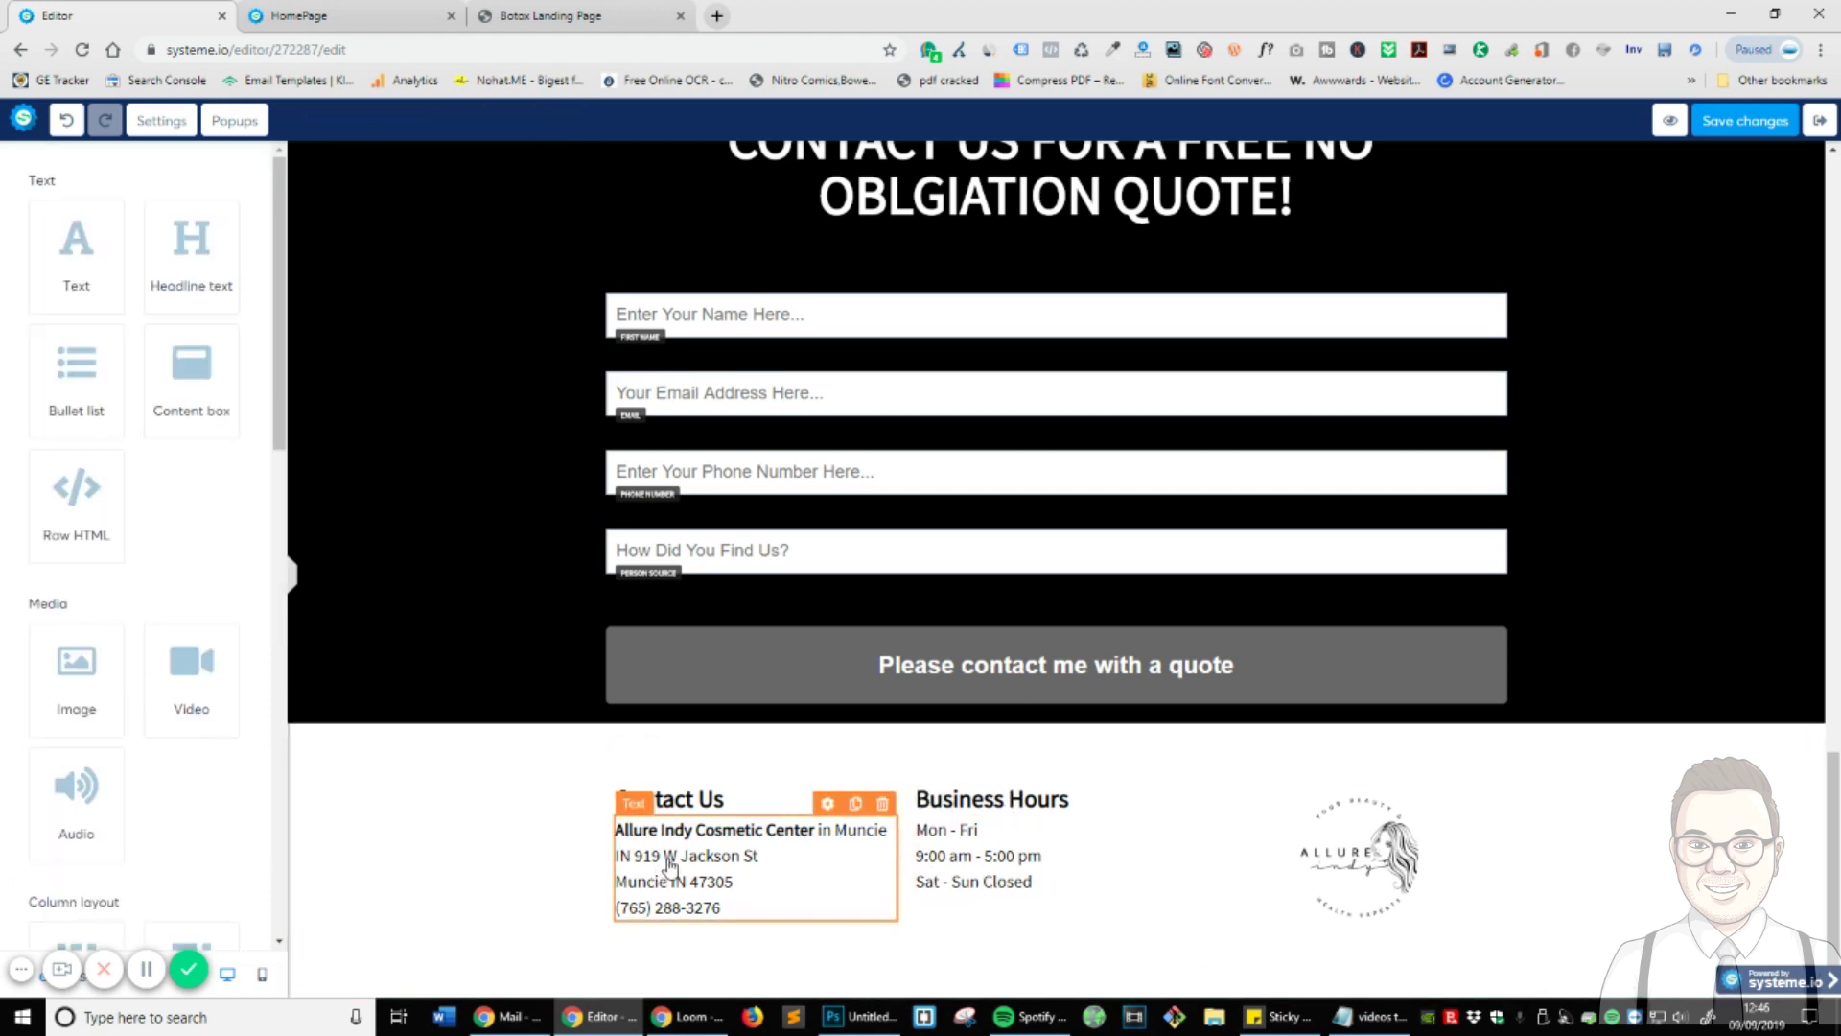
- Inspect the contact row's settings and widen the Contact Us column
scroll(825, 911, "up", 2)
scroll(824, 911, "down", 1)
scroll(825, 911, "down", 1)
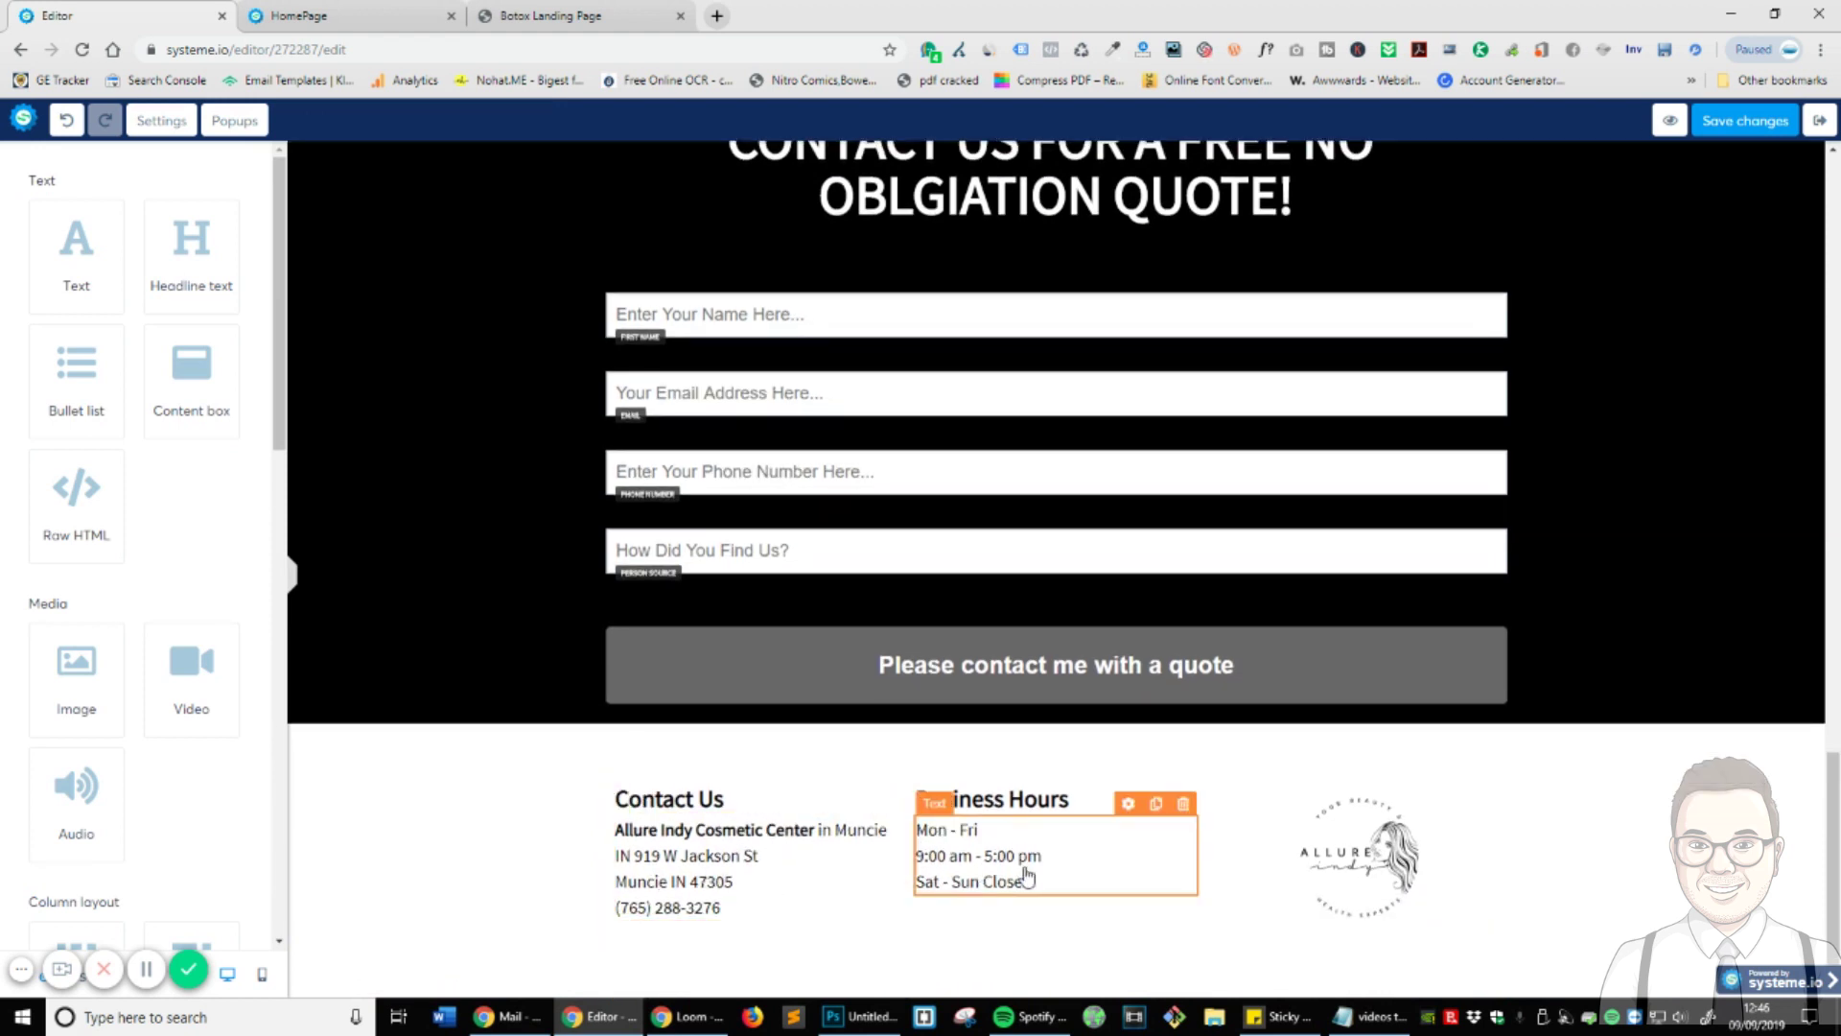
left_click(944, 786)
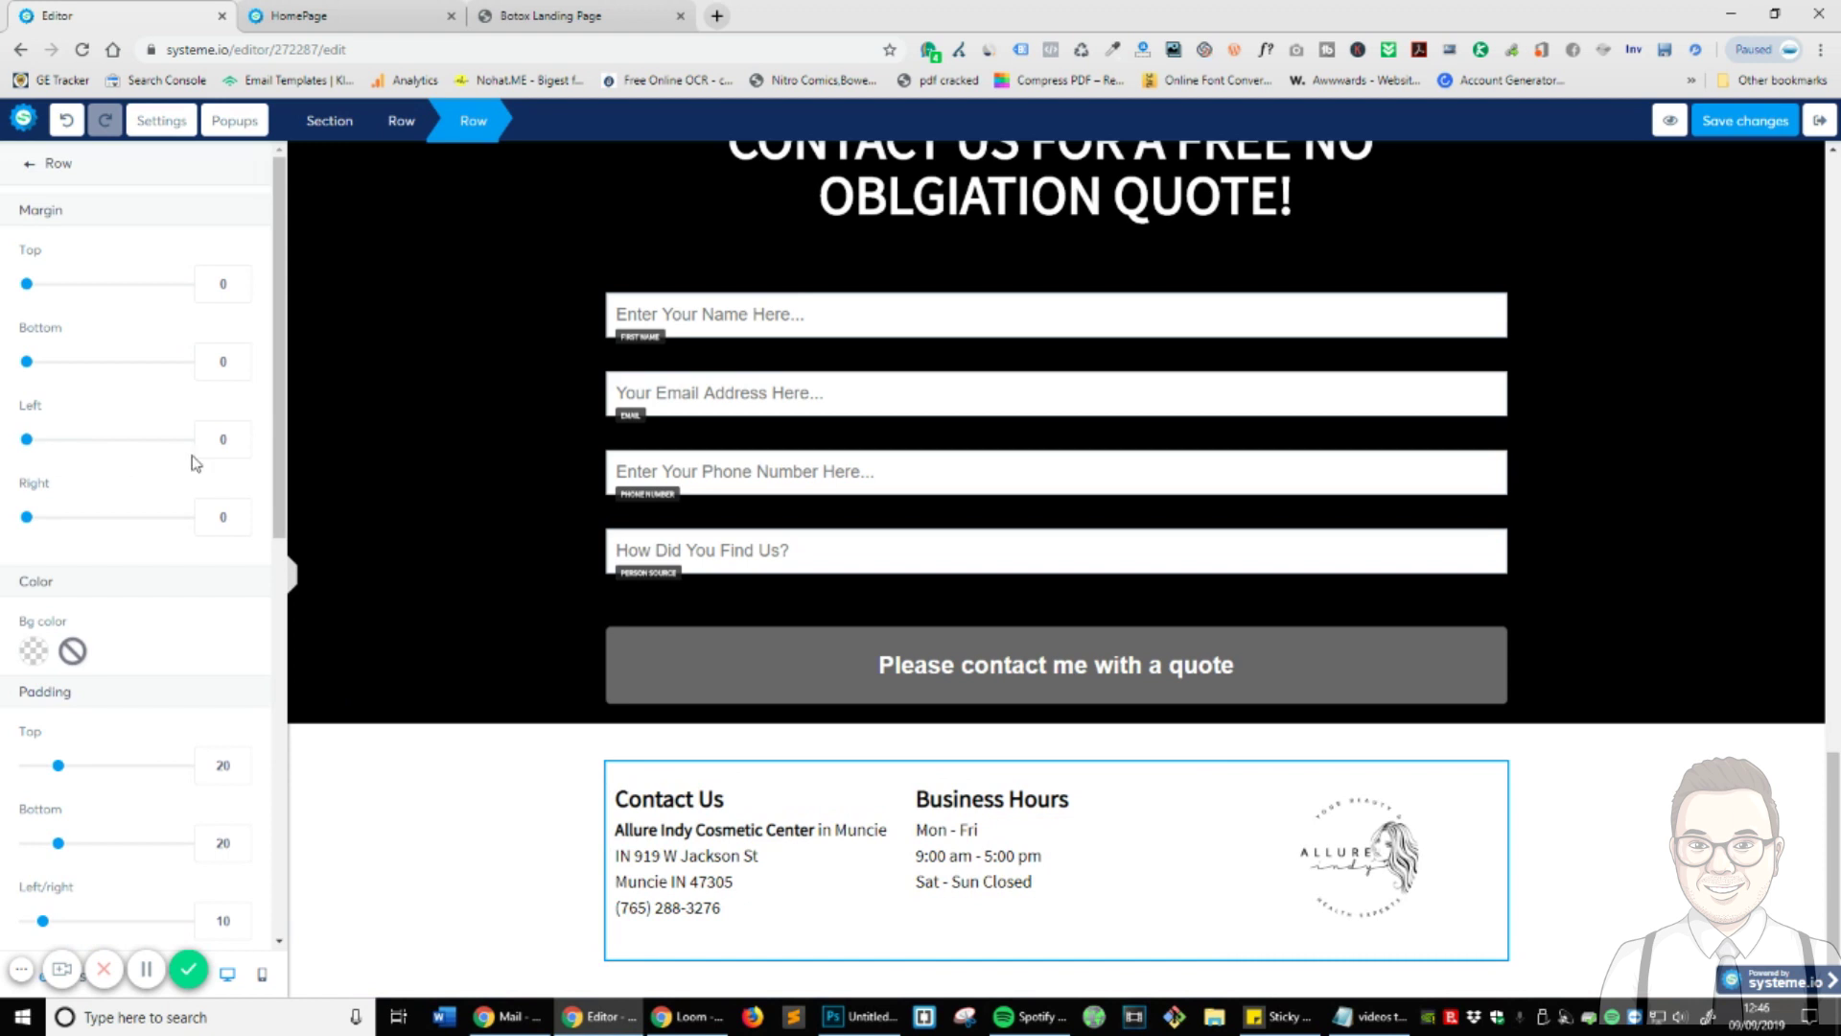
scroll(105, 853, "down", 5)
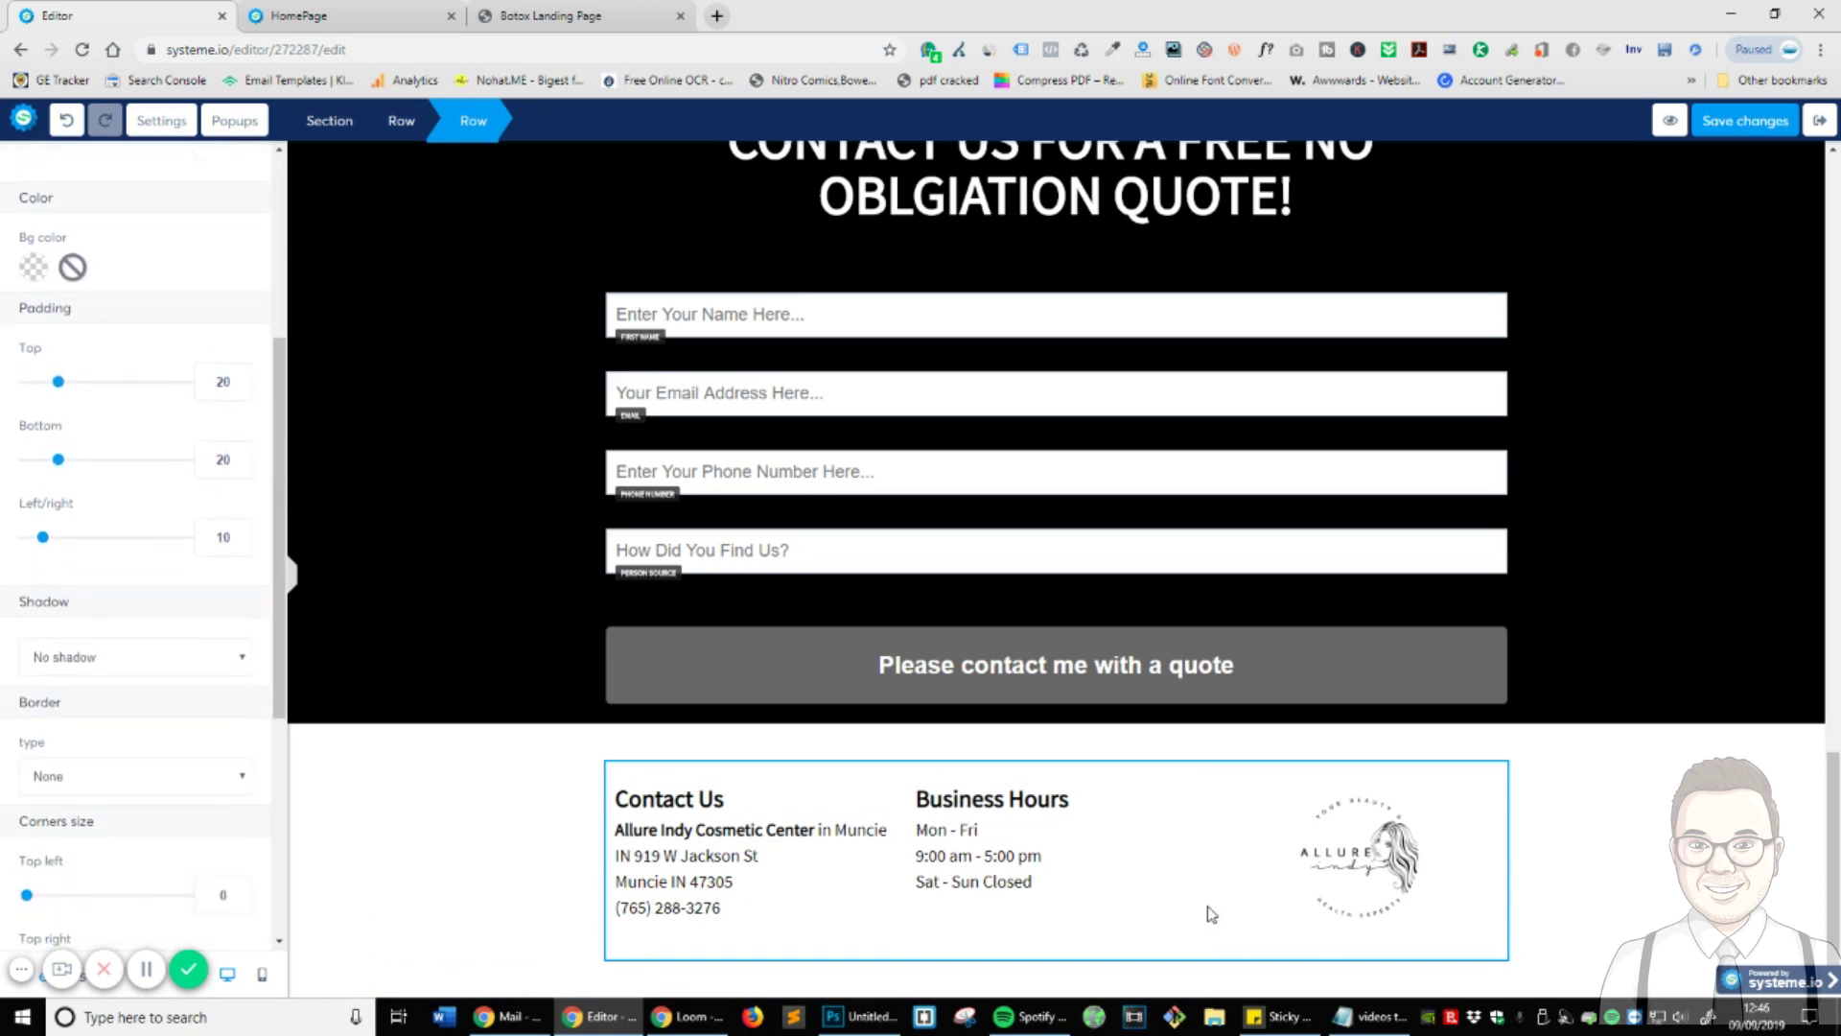
key("Escape")
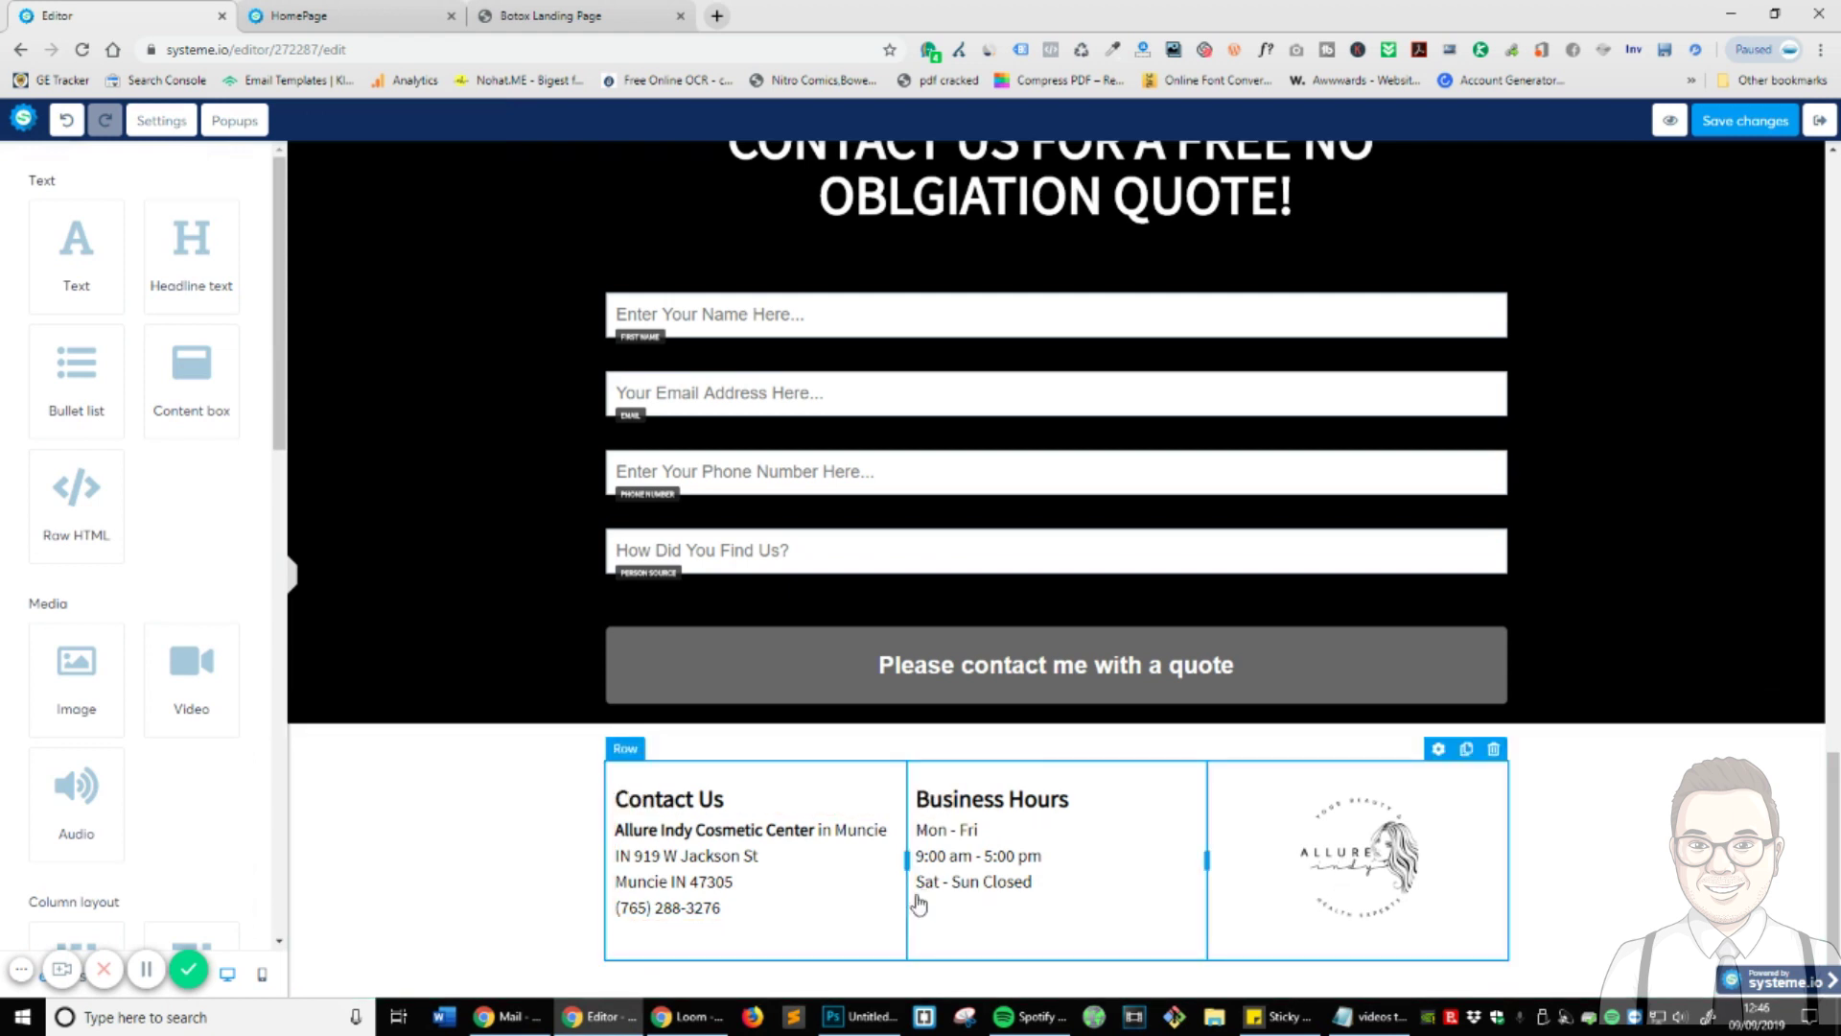
left_click_drag(906, 859, 988, 864)
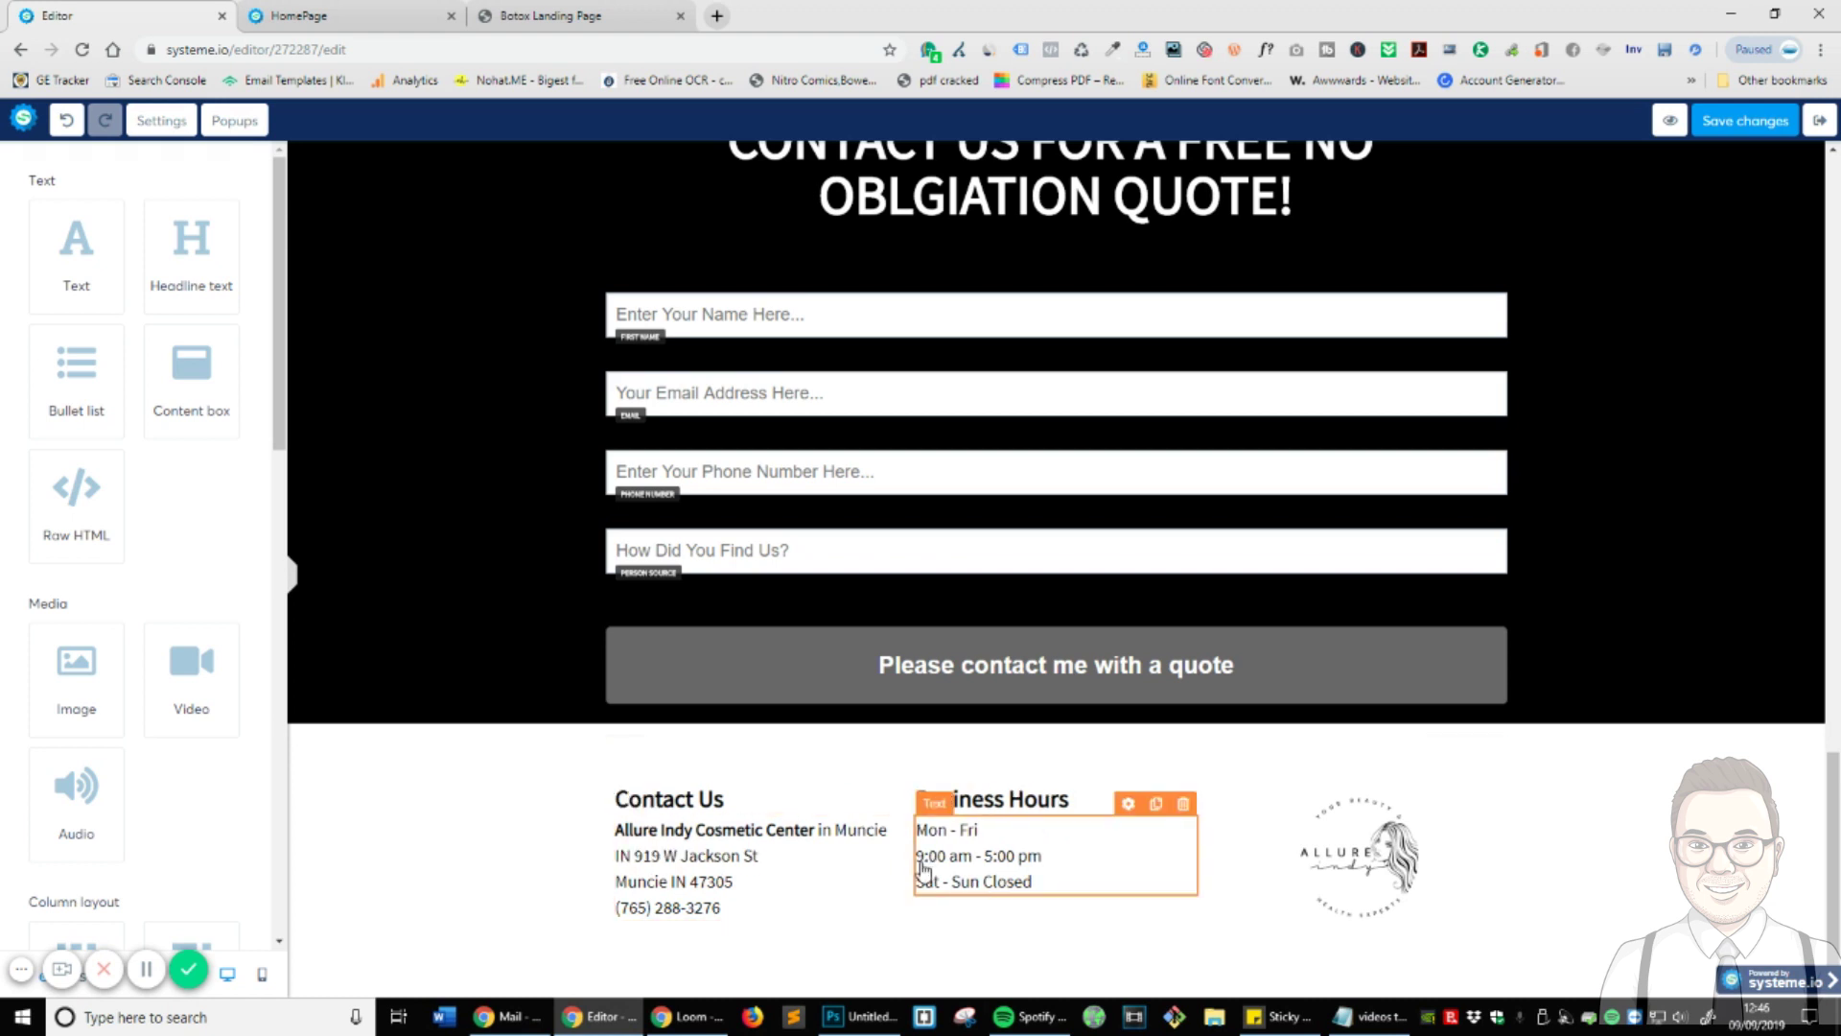
left_click(1156, 897)
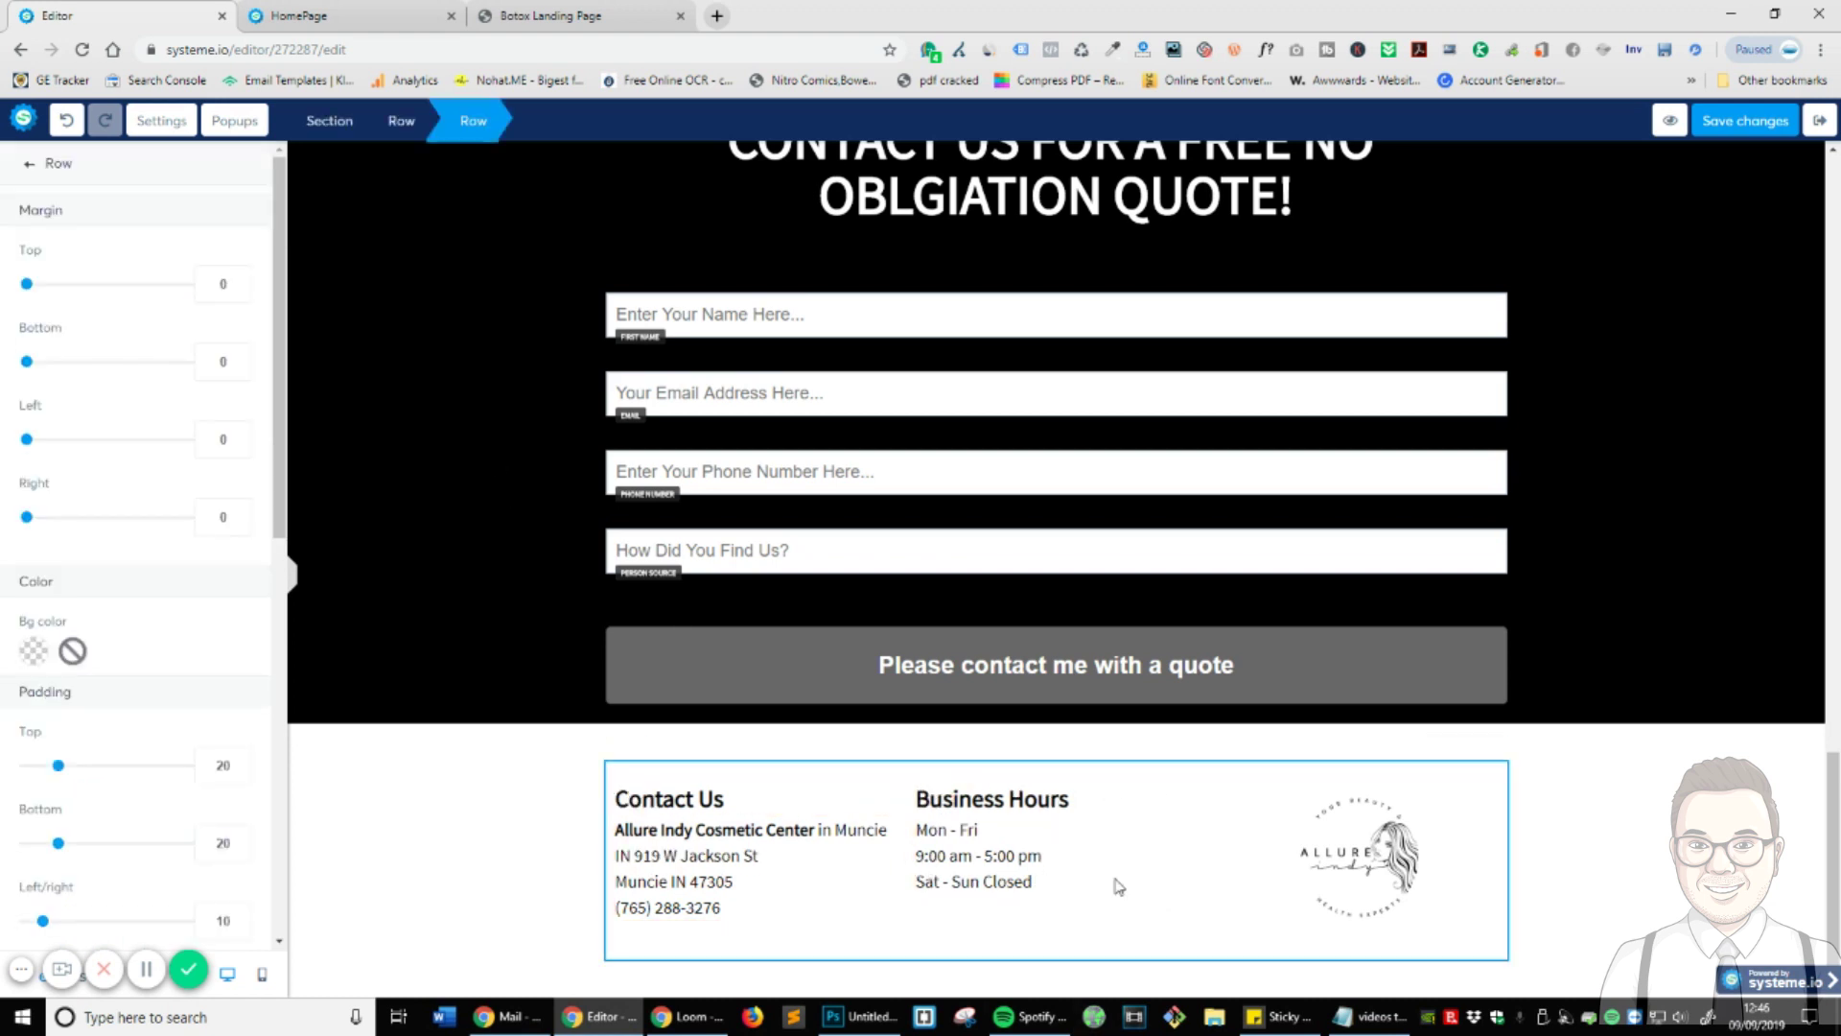
left_click(1077, 940)
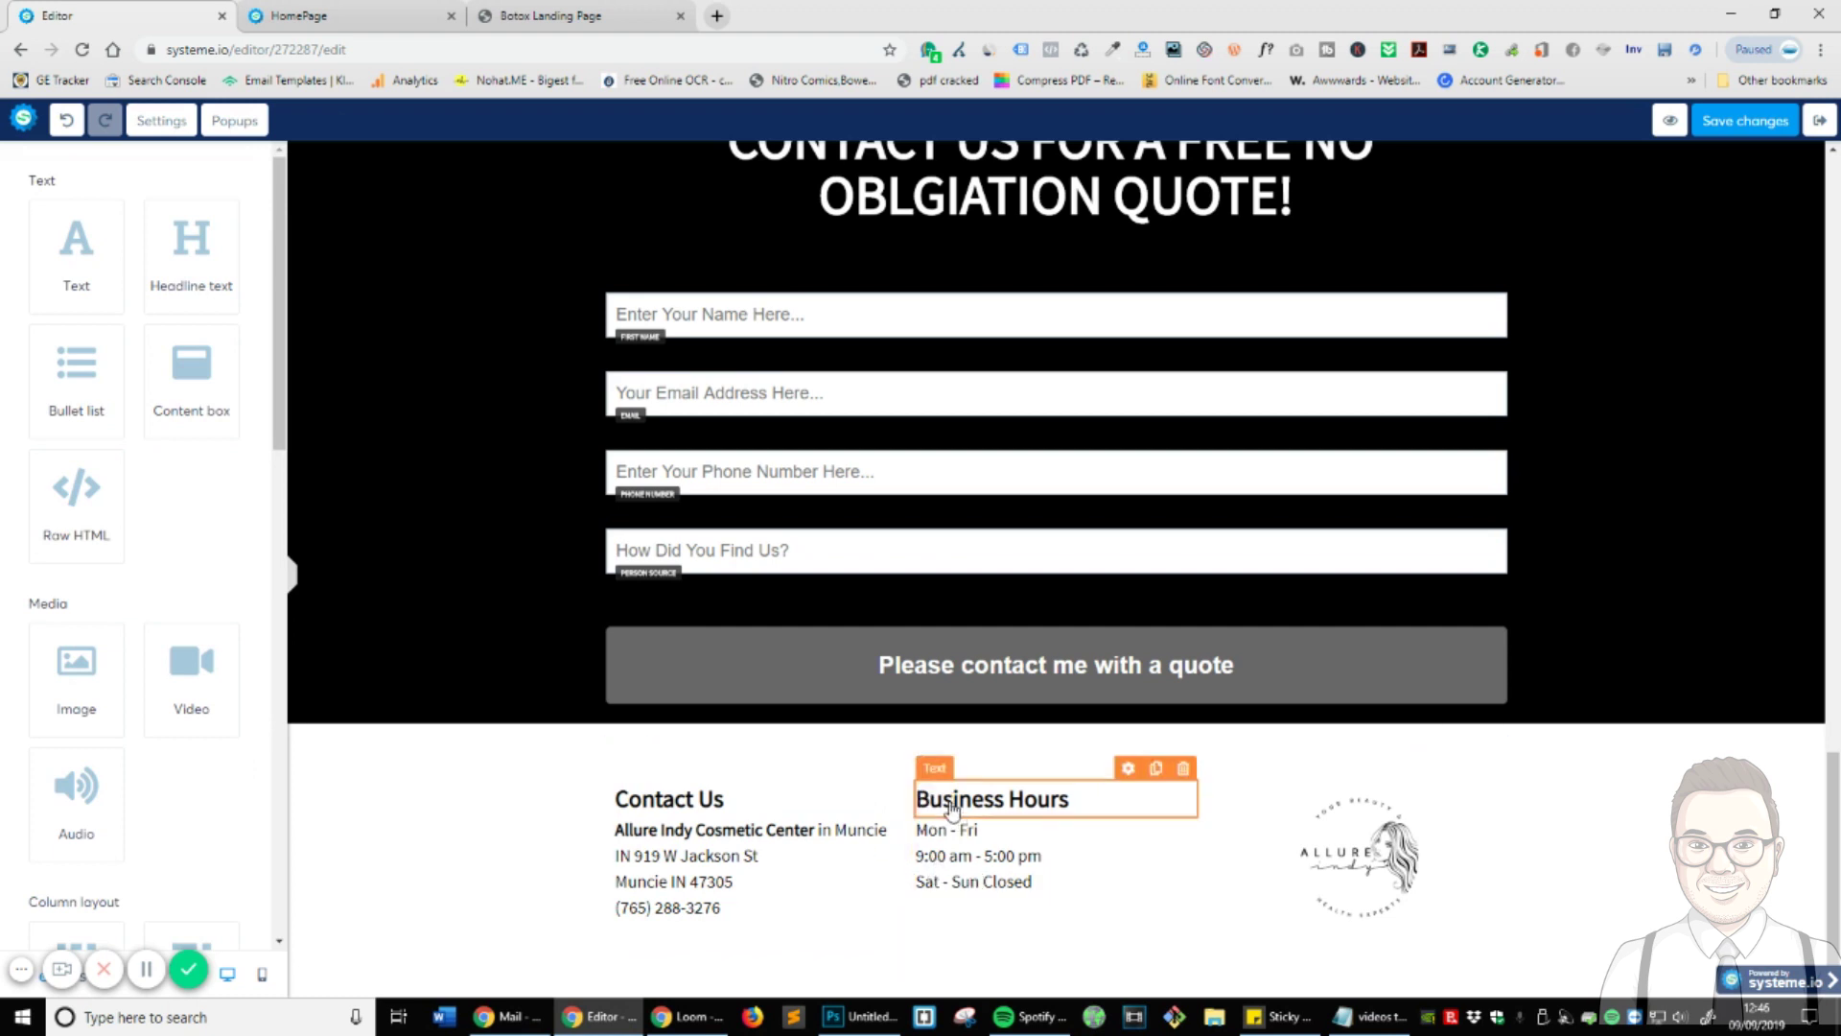
- Give the Business Hours heading and its hours text left/right padding of 20
left_click(1117, 804)
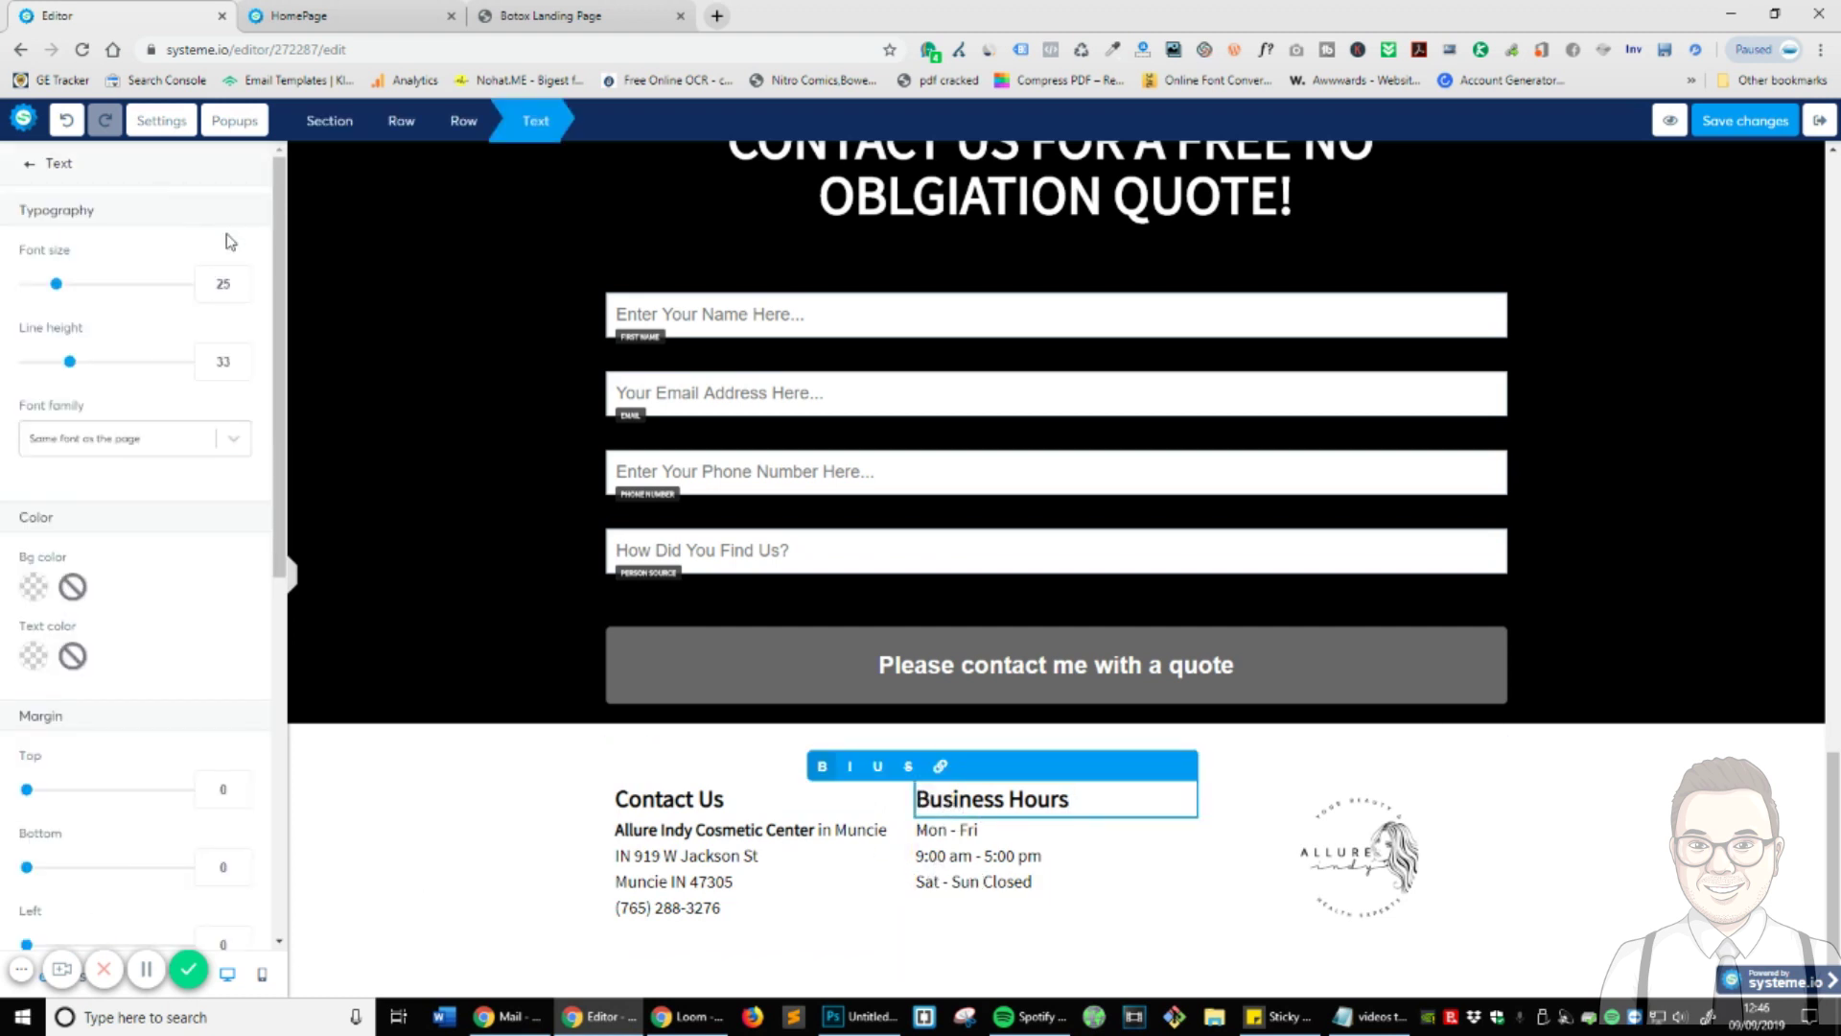
scroll(130, 726, "down", 6)
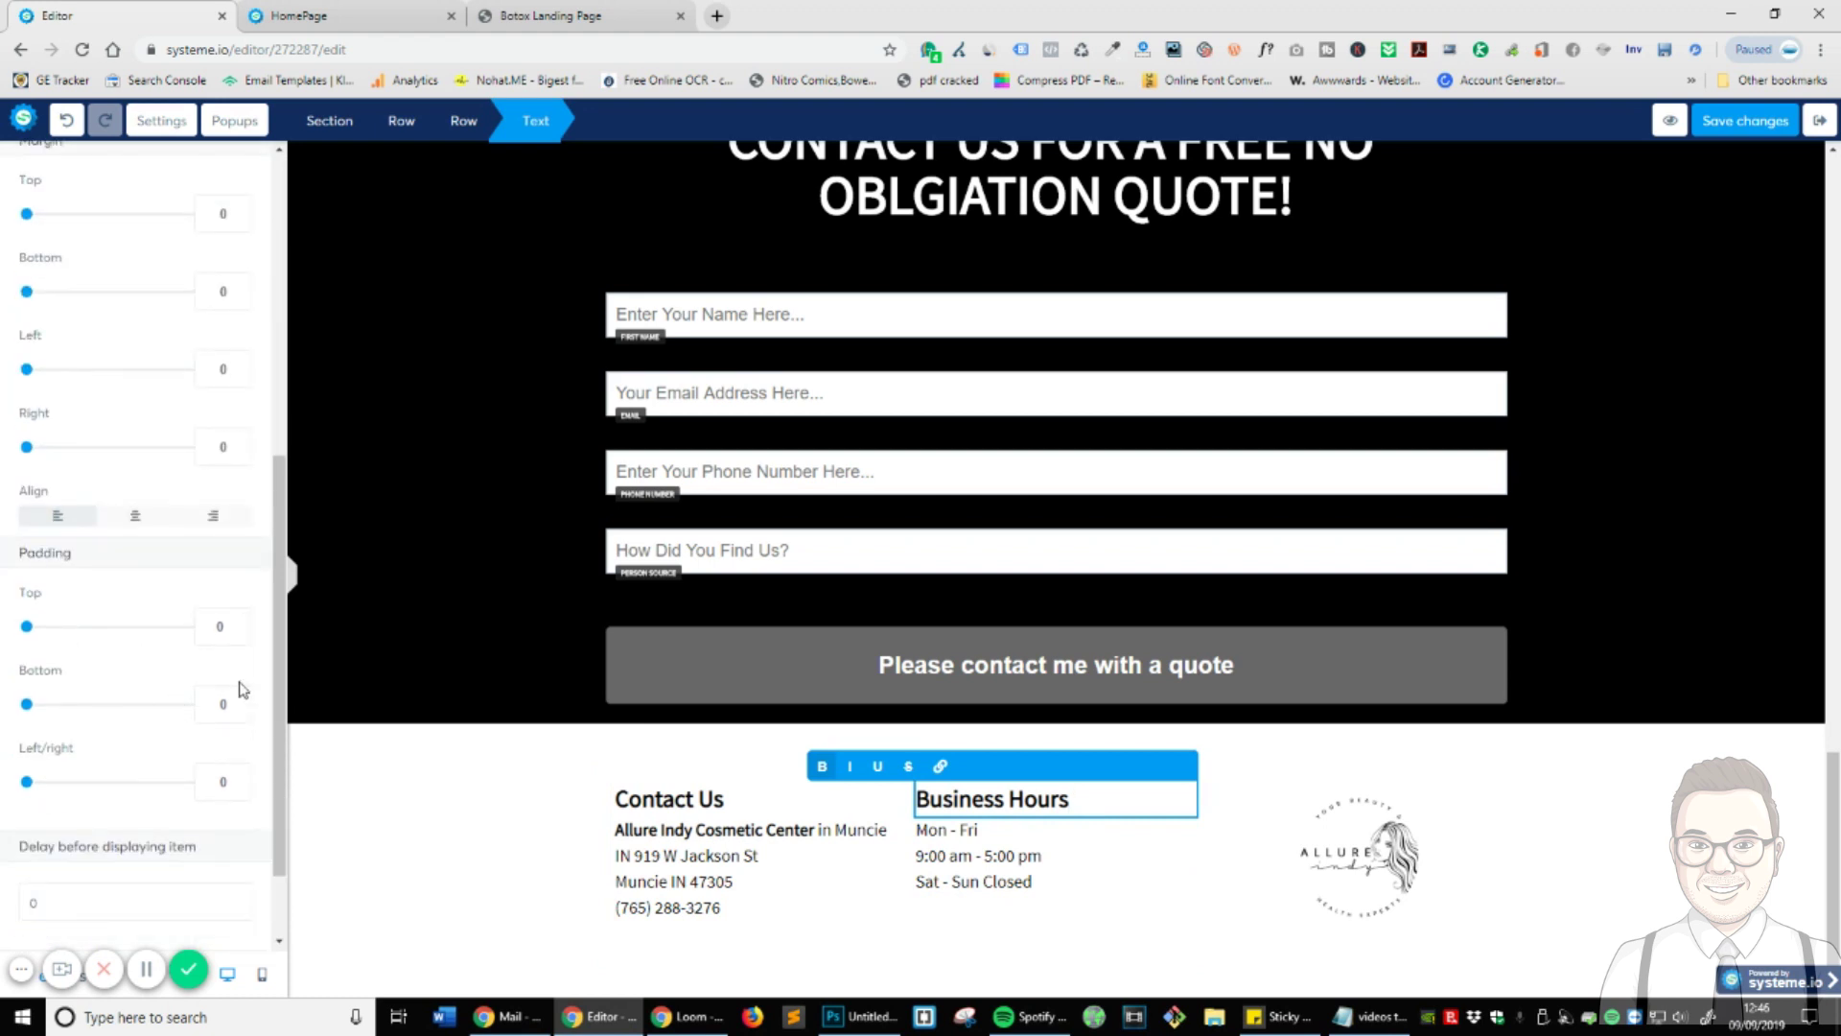
double_click(227, 779)
type("20")
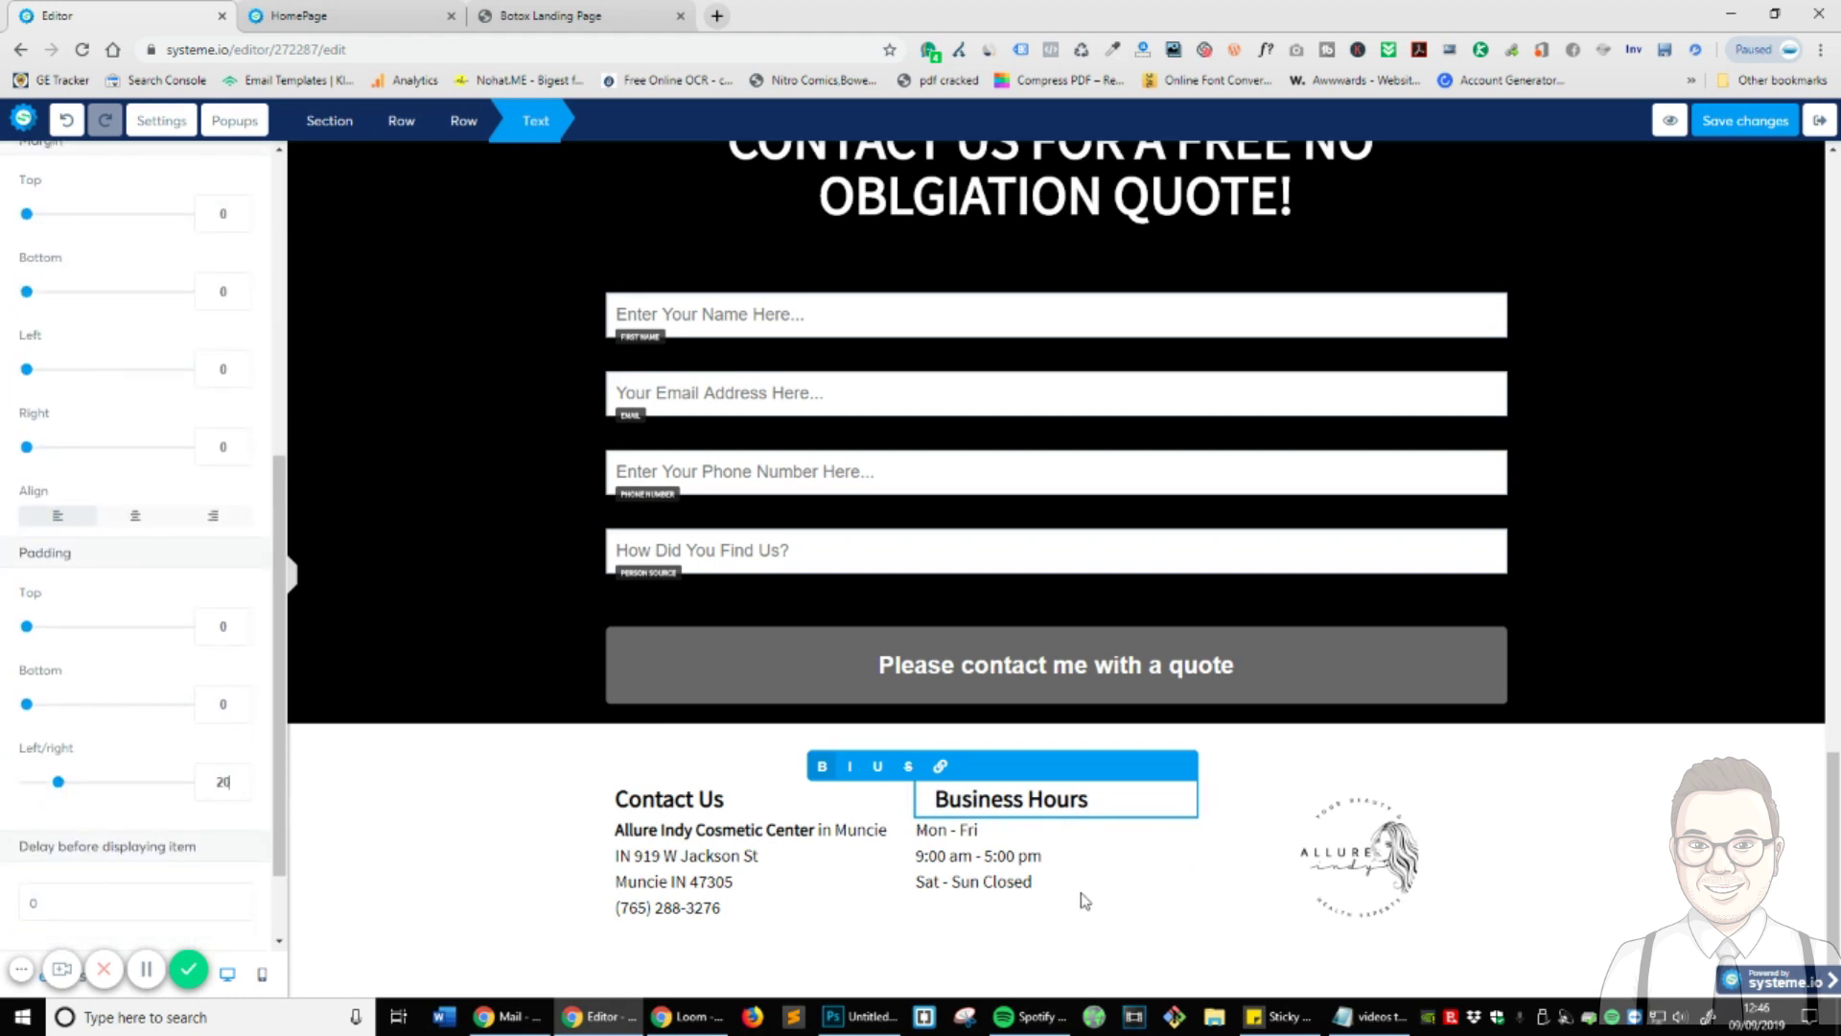
left_click(1084, 901)
left_click_drag(1036, 883, 916, 828)
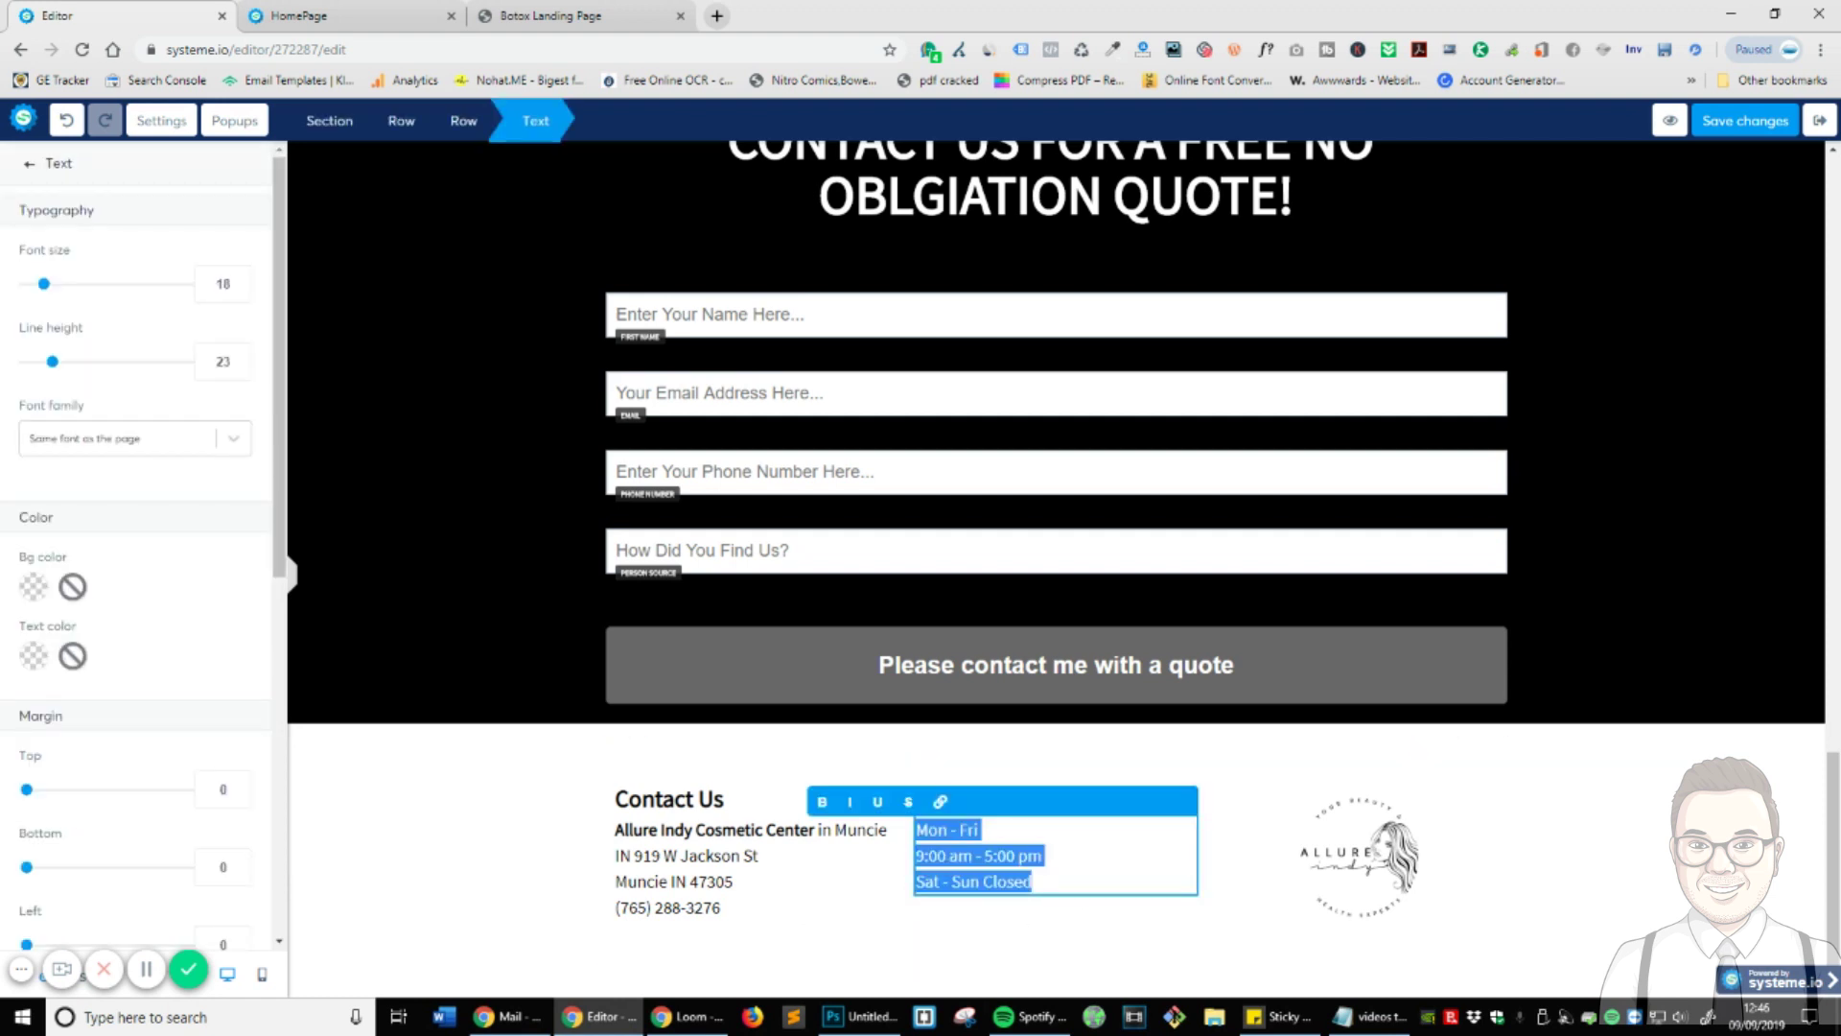
scroll(188, 691, "down", 6)
left_click(26, 784)
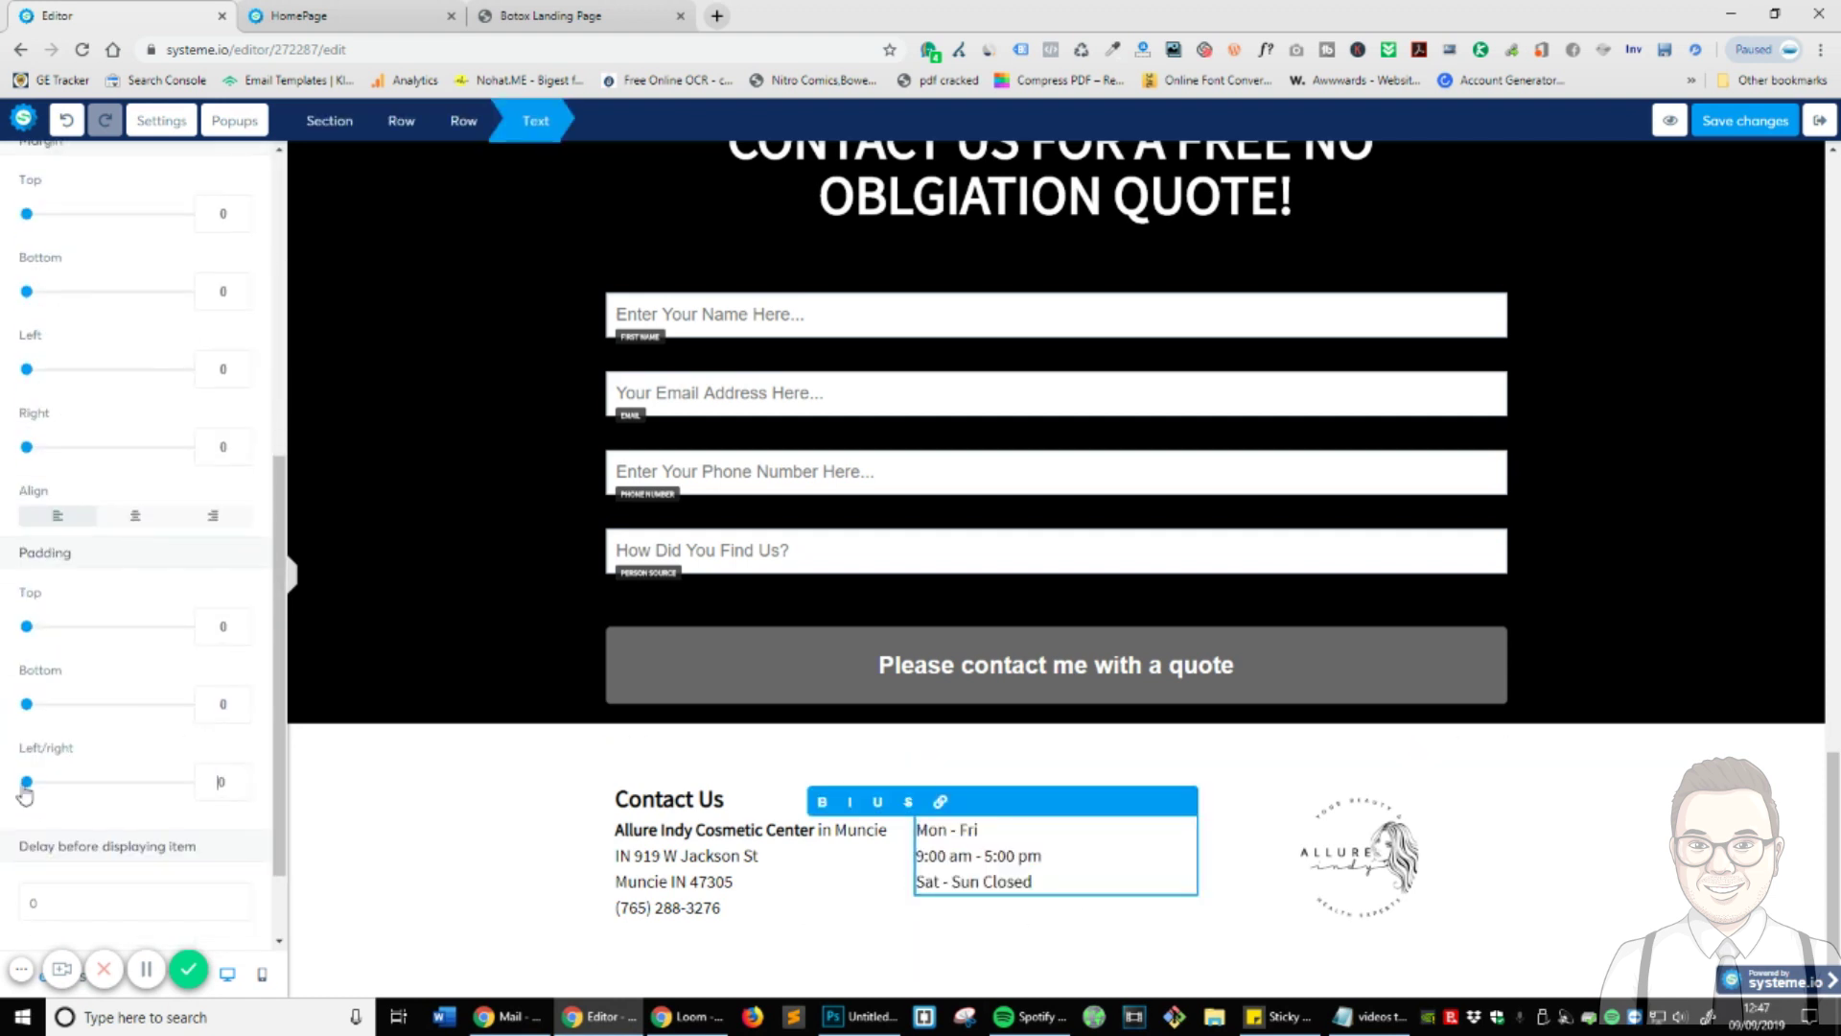
left_click_drag(26, 783, 57, 782)
left_click(1598, 895)
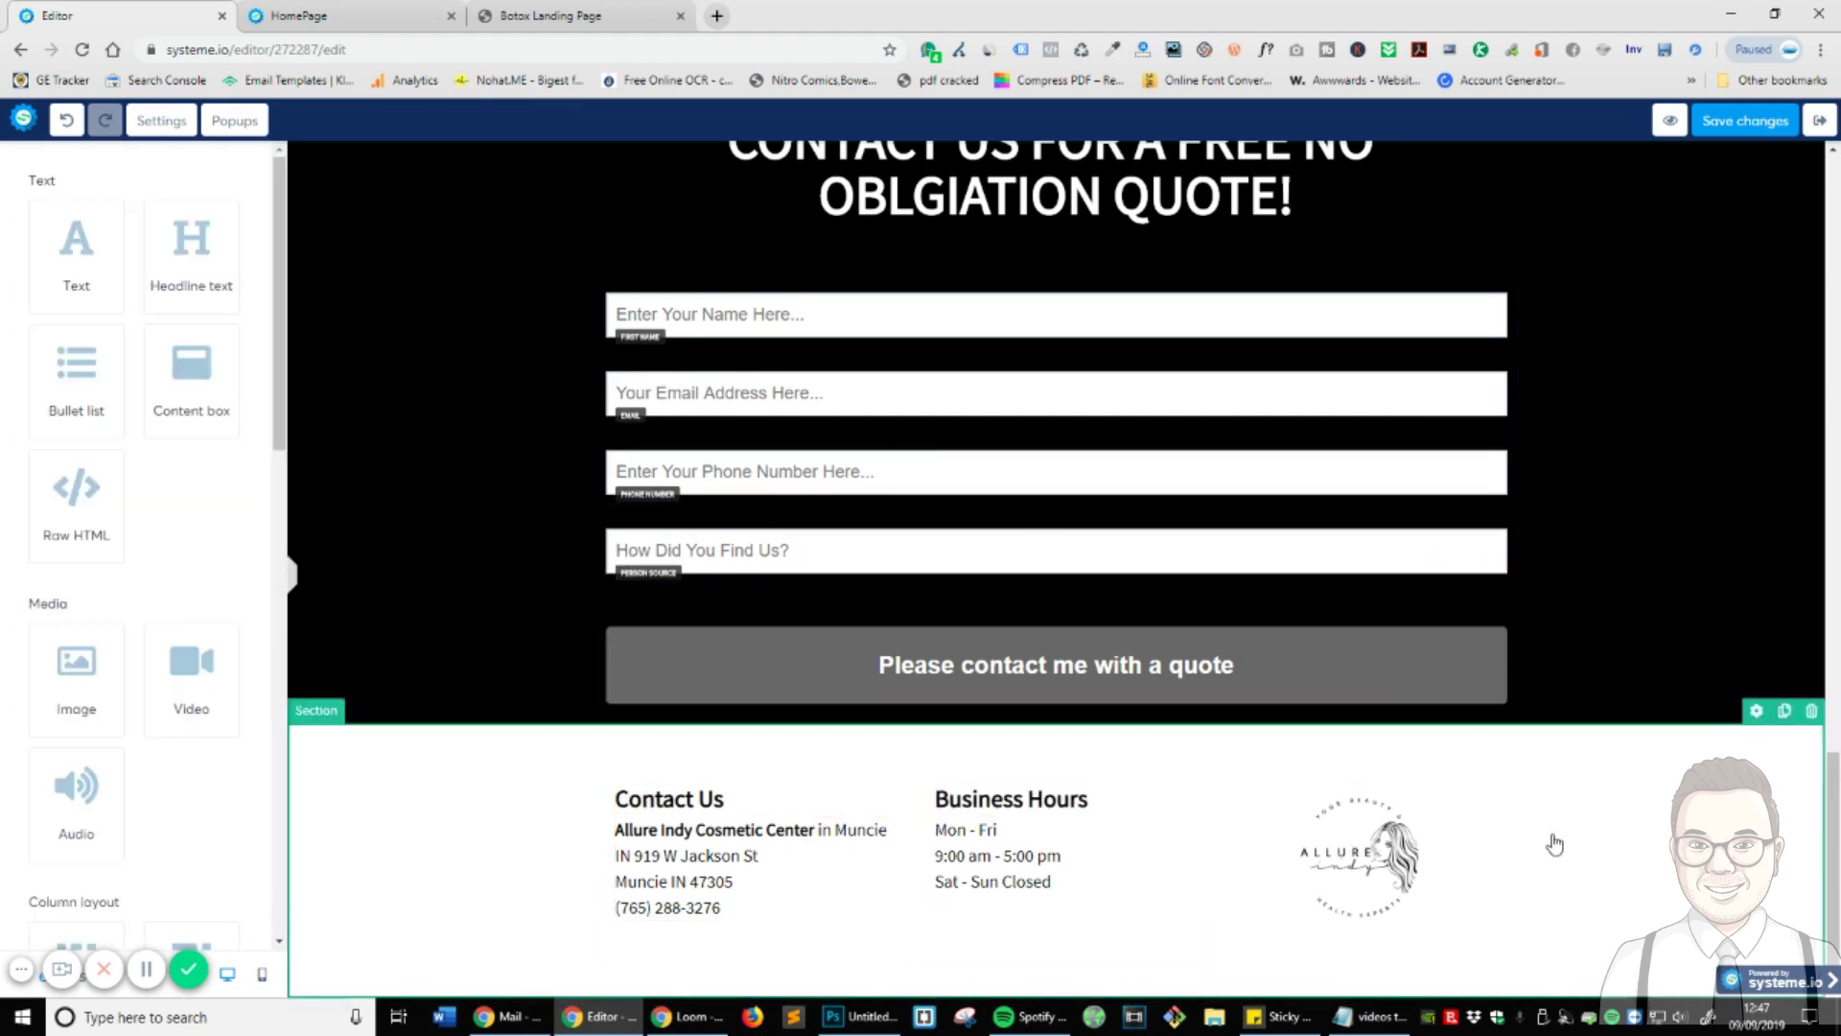
- Save the page changes and reload the live Botox page and preview tabs
left_click(1734, 121)
scroll(1291, 624, "up", 2)
scroll(1327, 679, "up", 3)
left_click(511, 19)
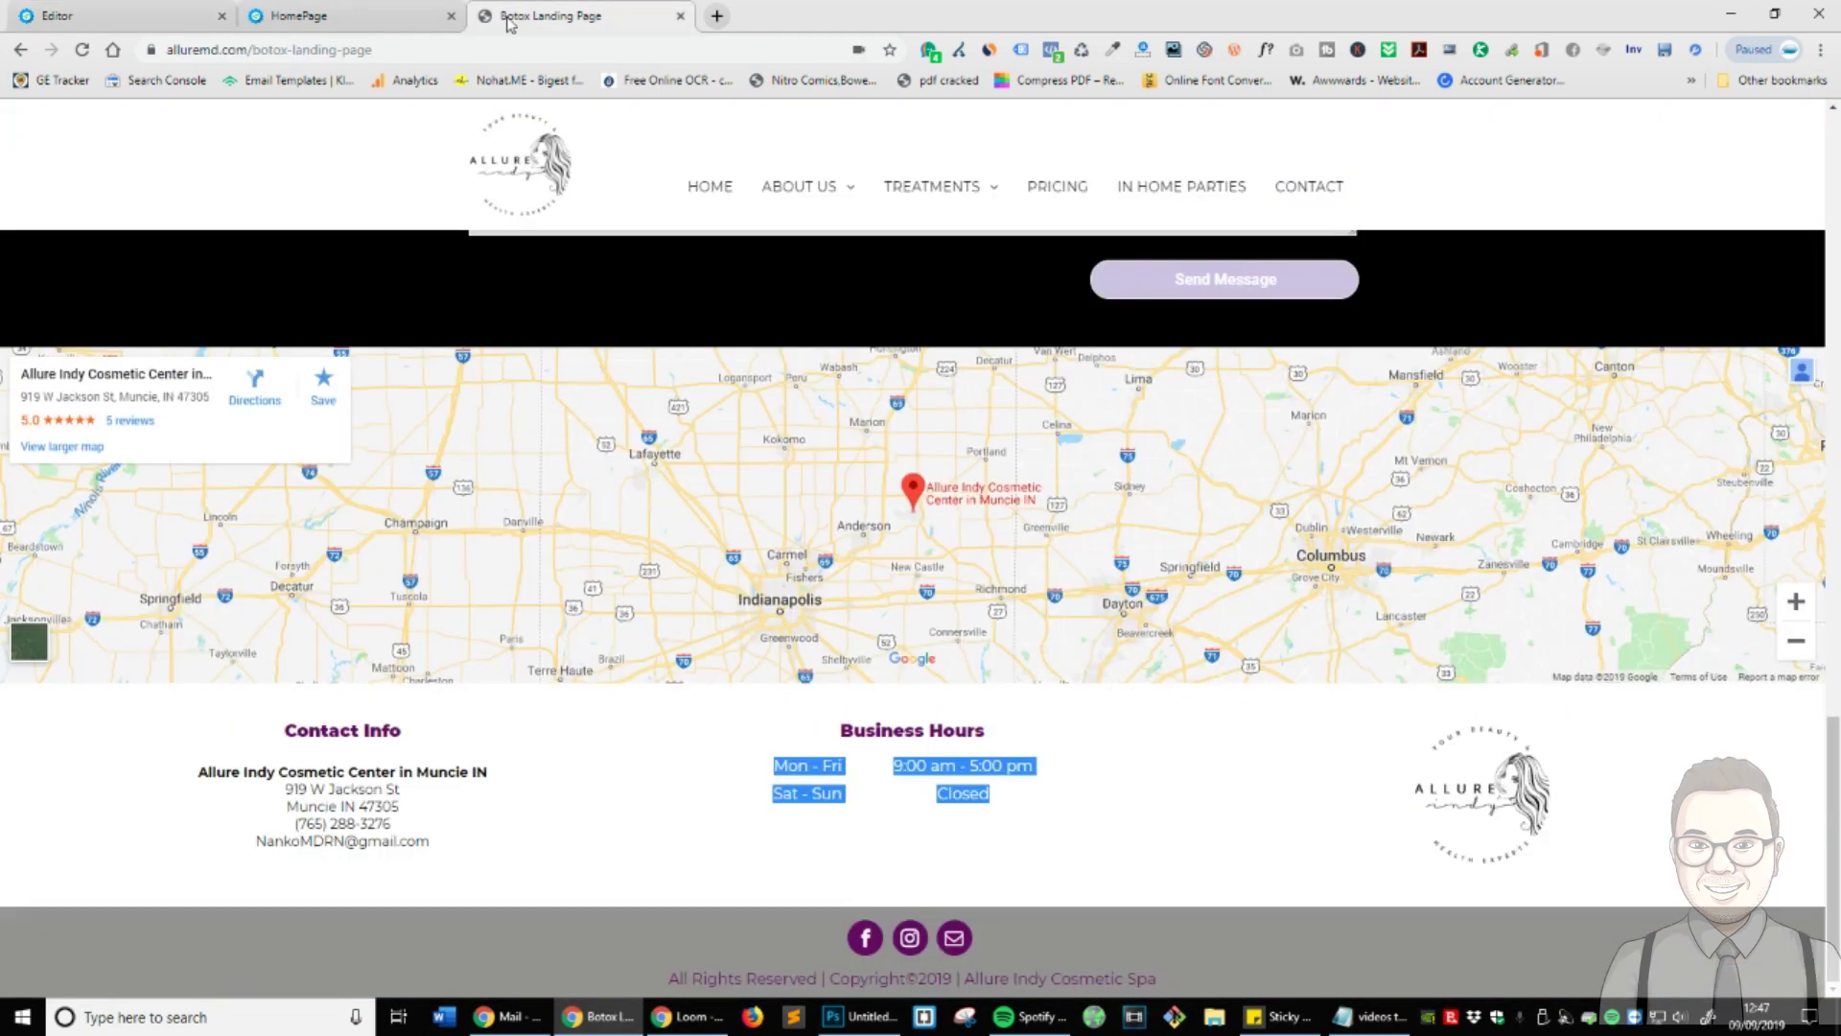
left_click(81, 49)
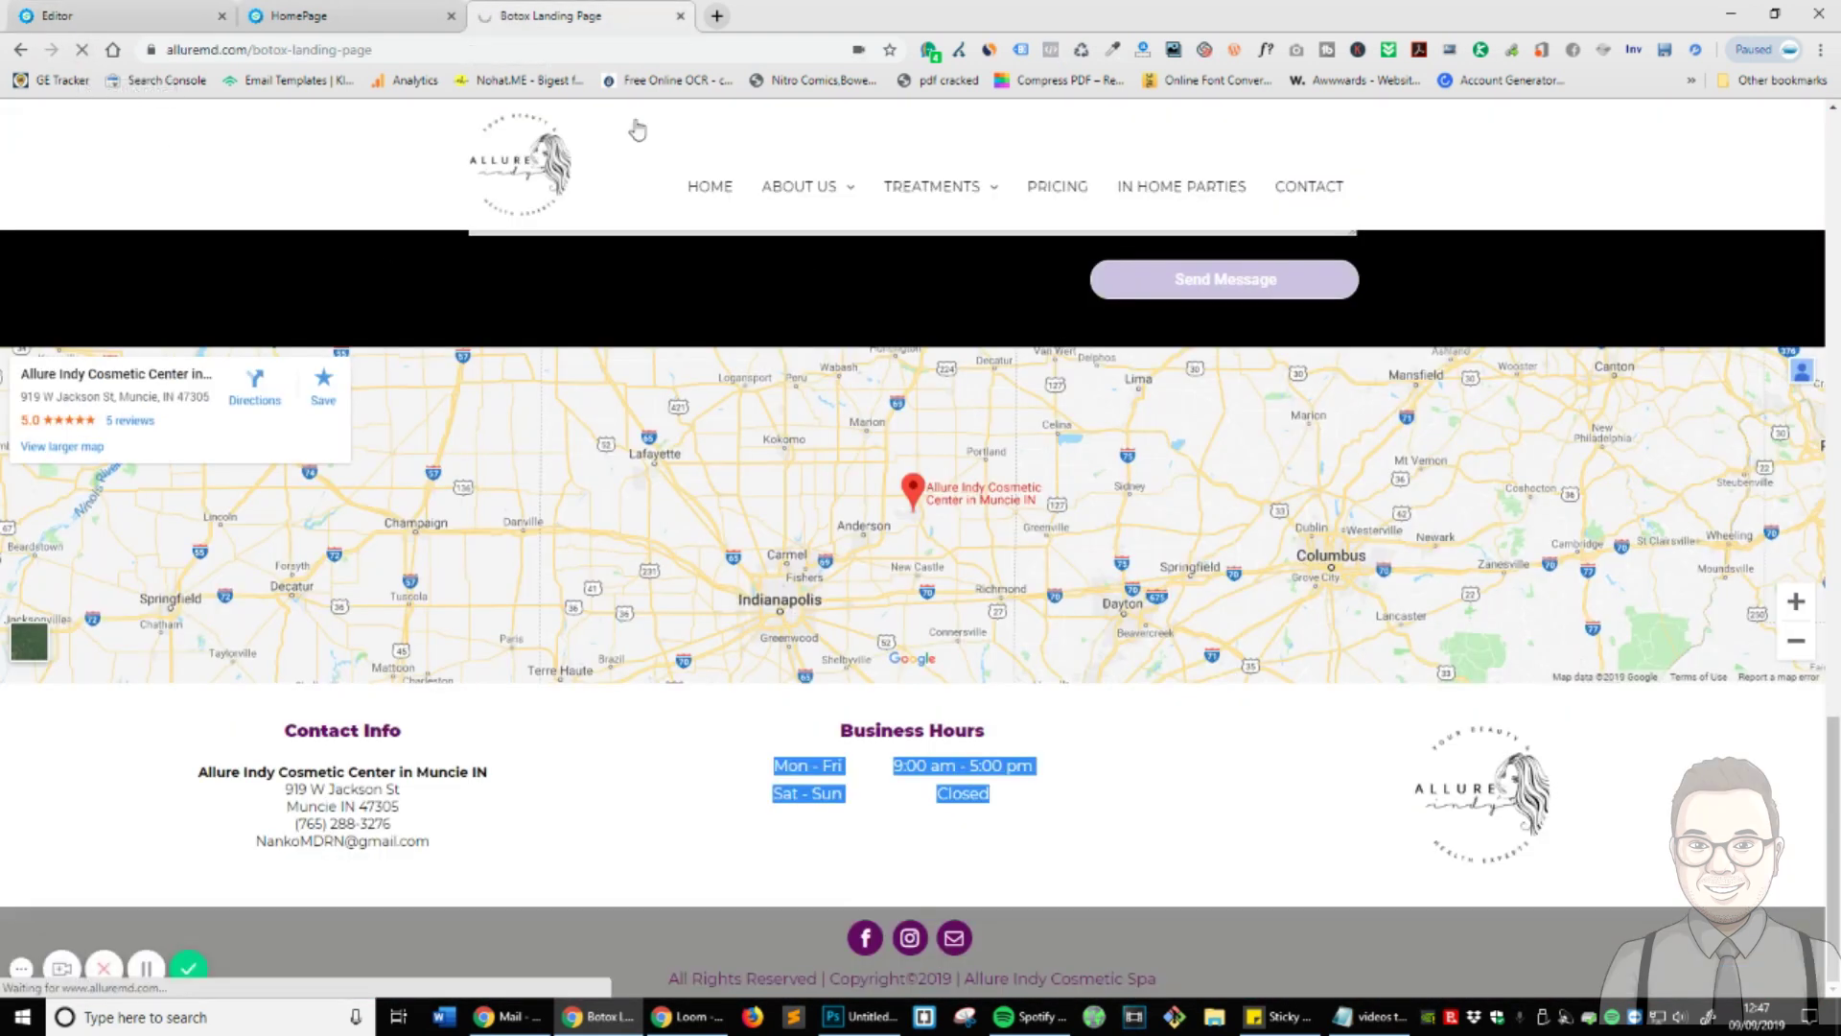
left_click(316, 18)
key("F5")
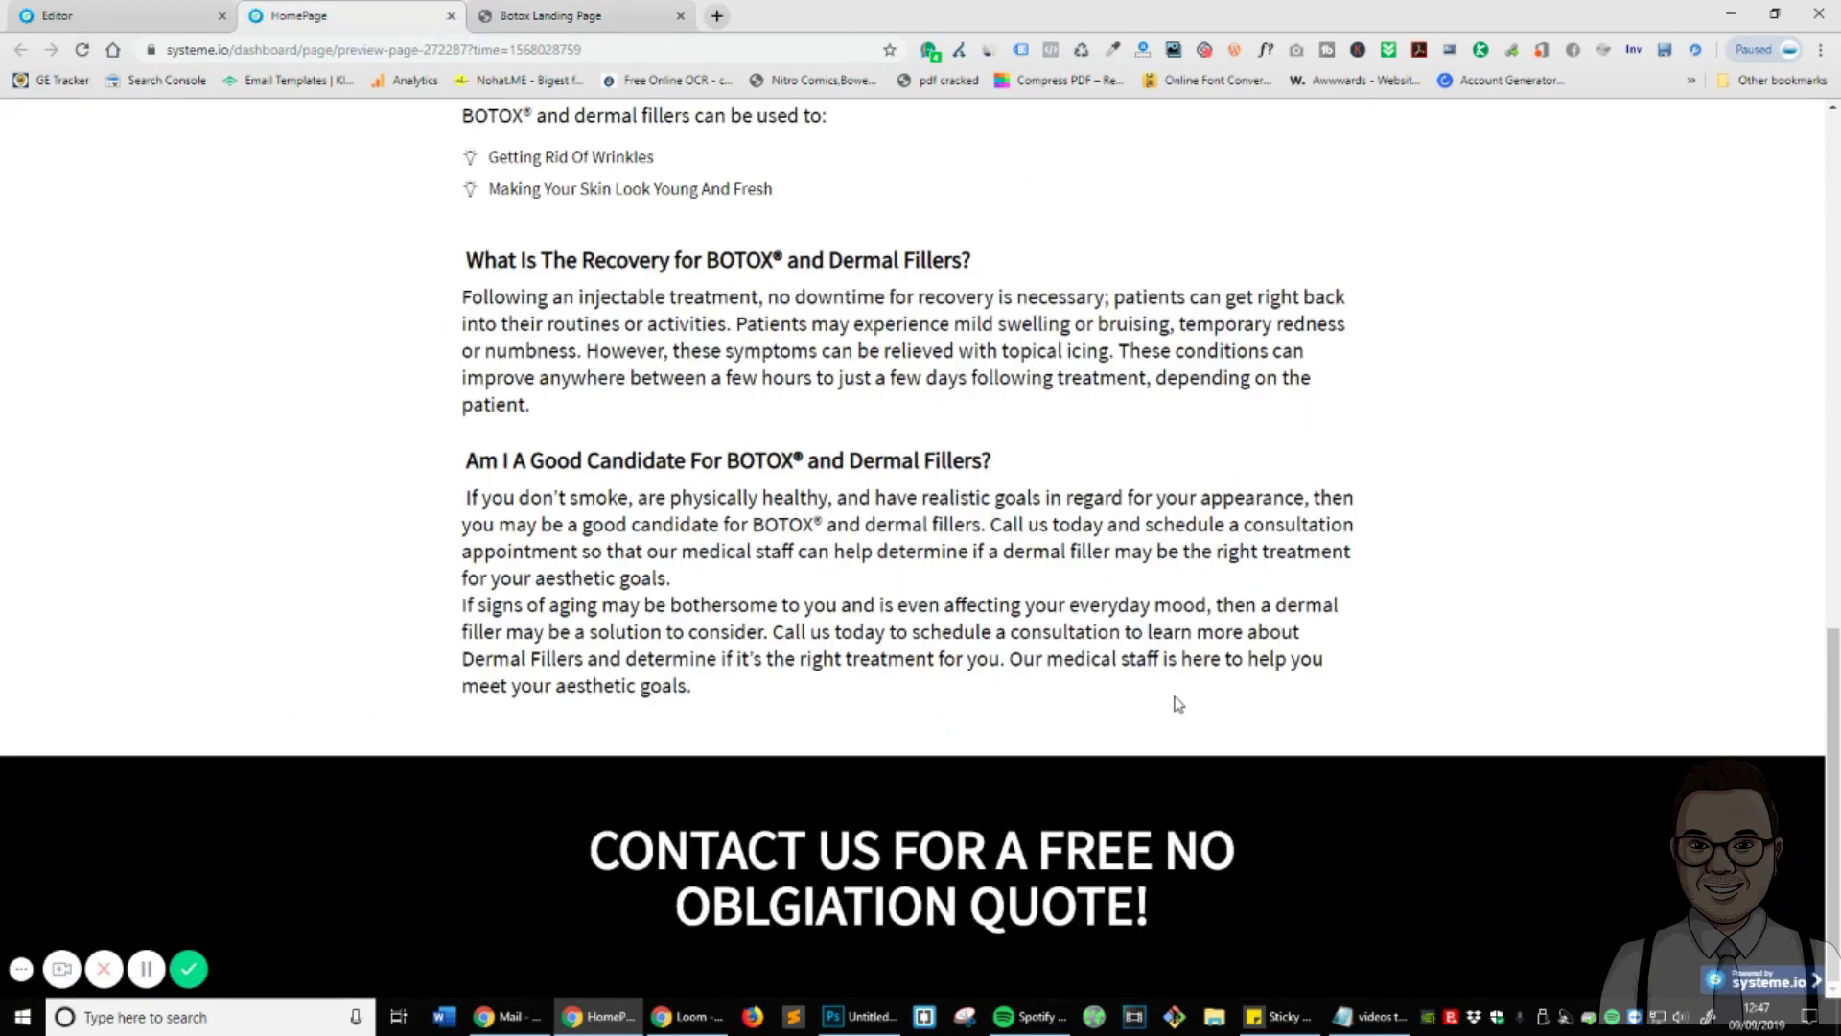
- Open a fresh page preview, close the outdated one, review the footer, and return to the editor
left_click(105, 15)
left_click(1669, 121)
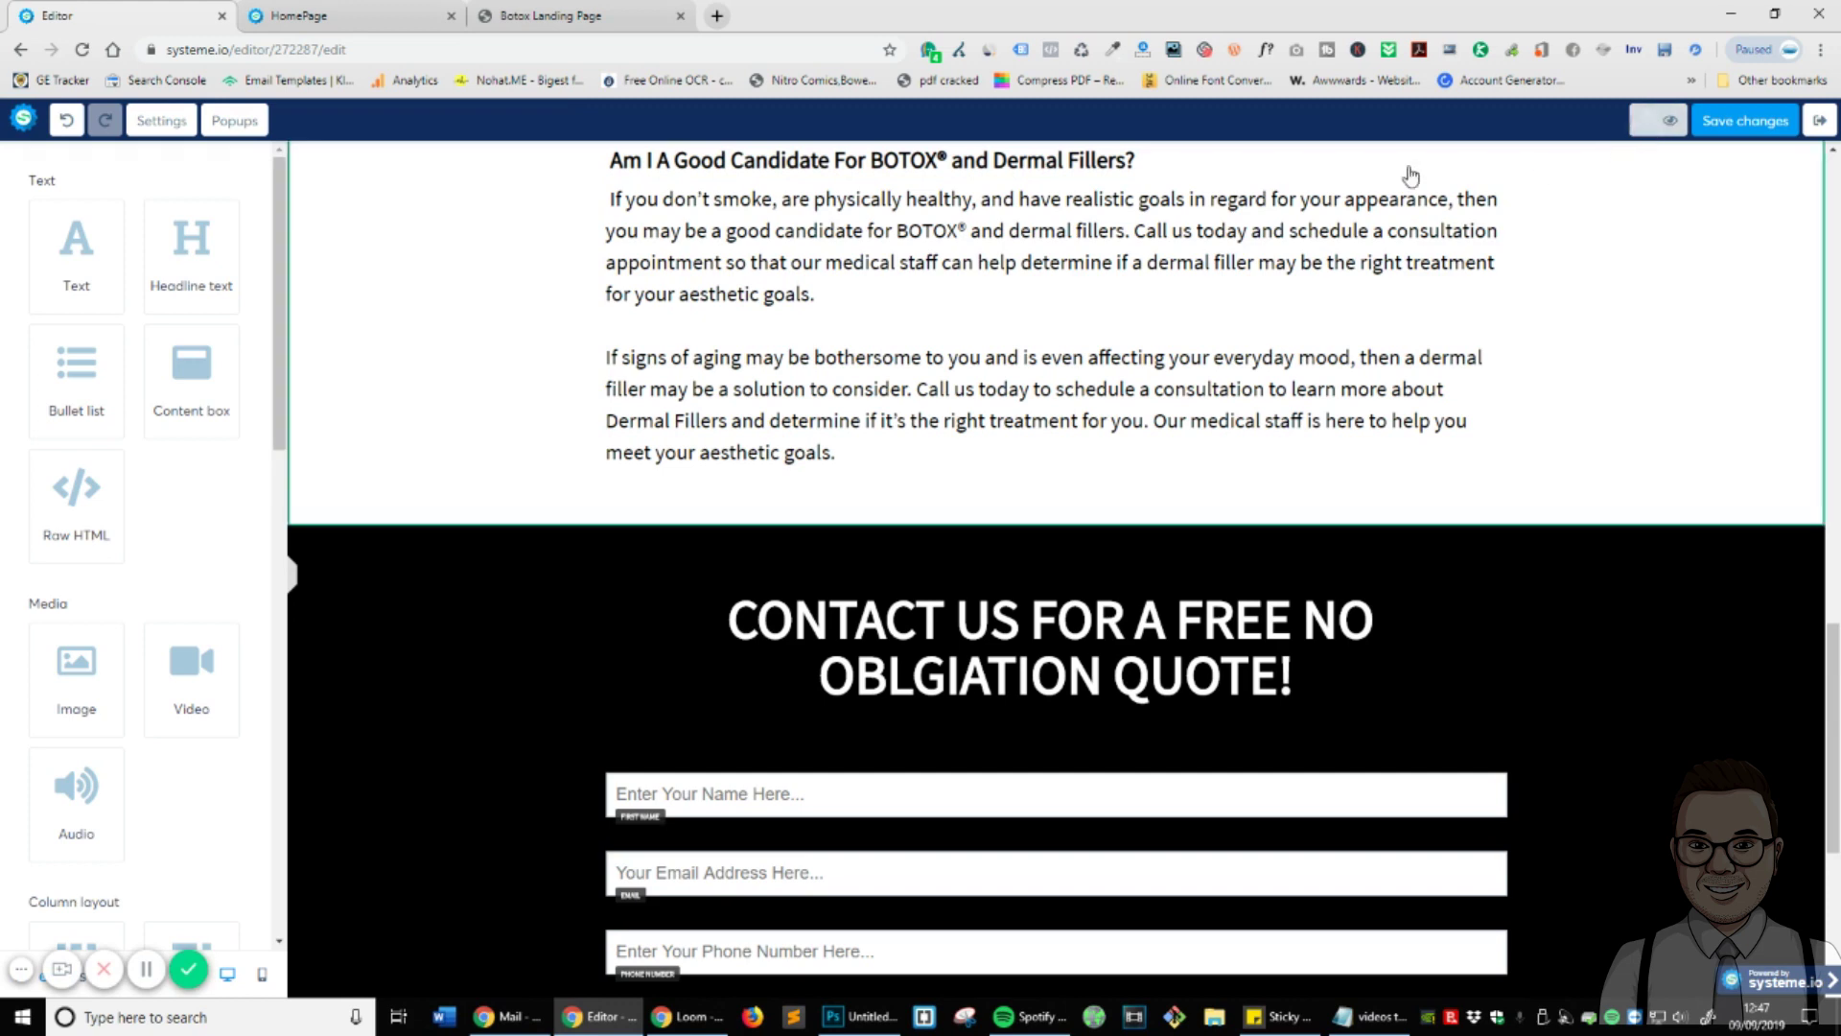
left_click(681, 15)
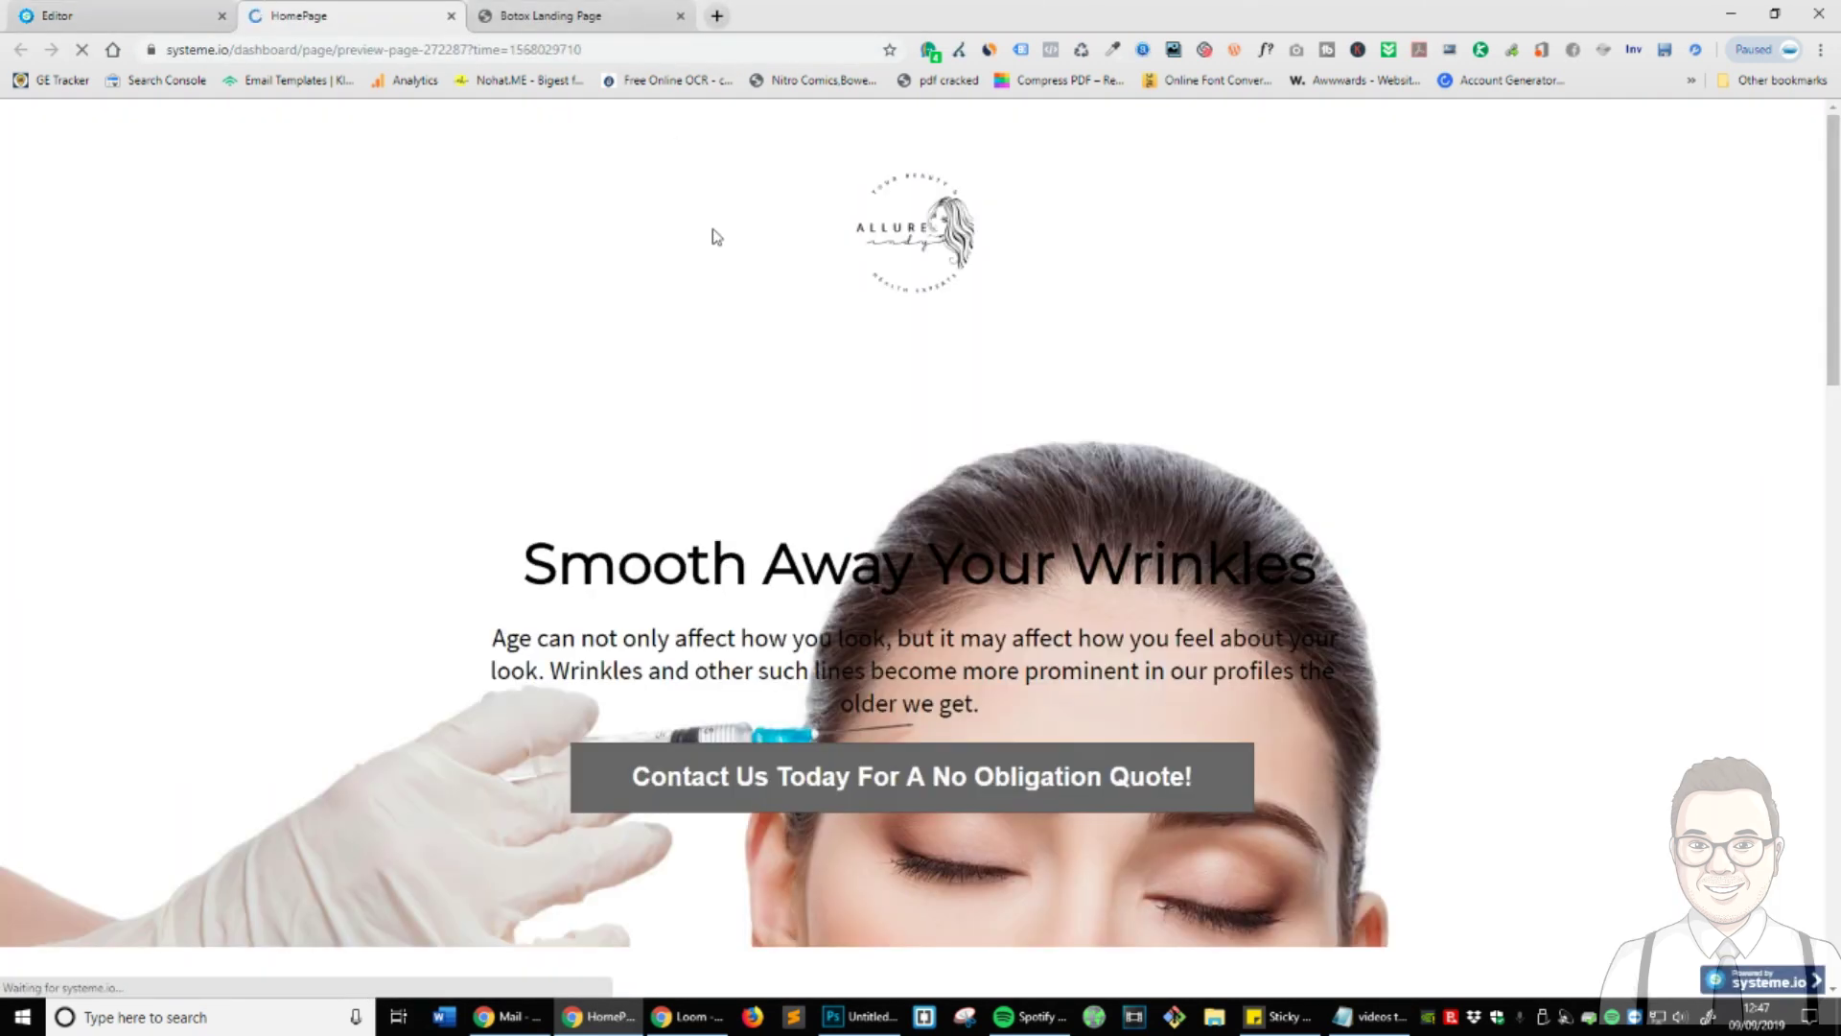
scroll(980, 782, "down", 20)
scroll(981, 782, "down", 2)
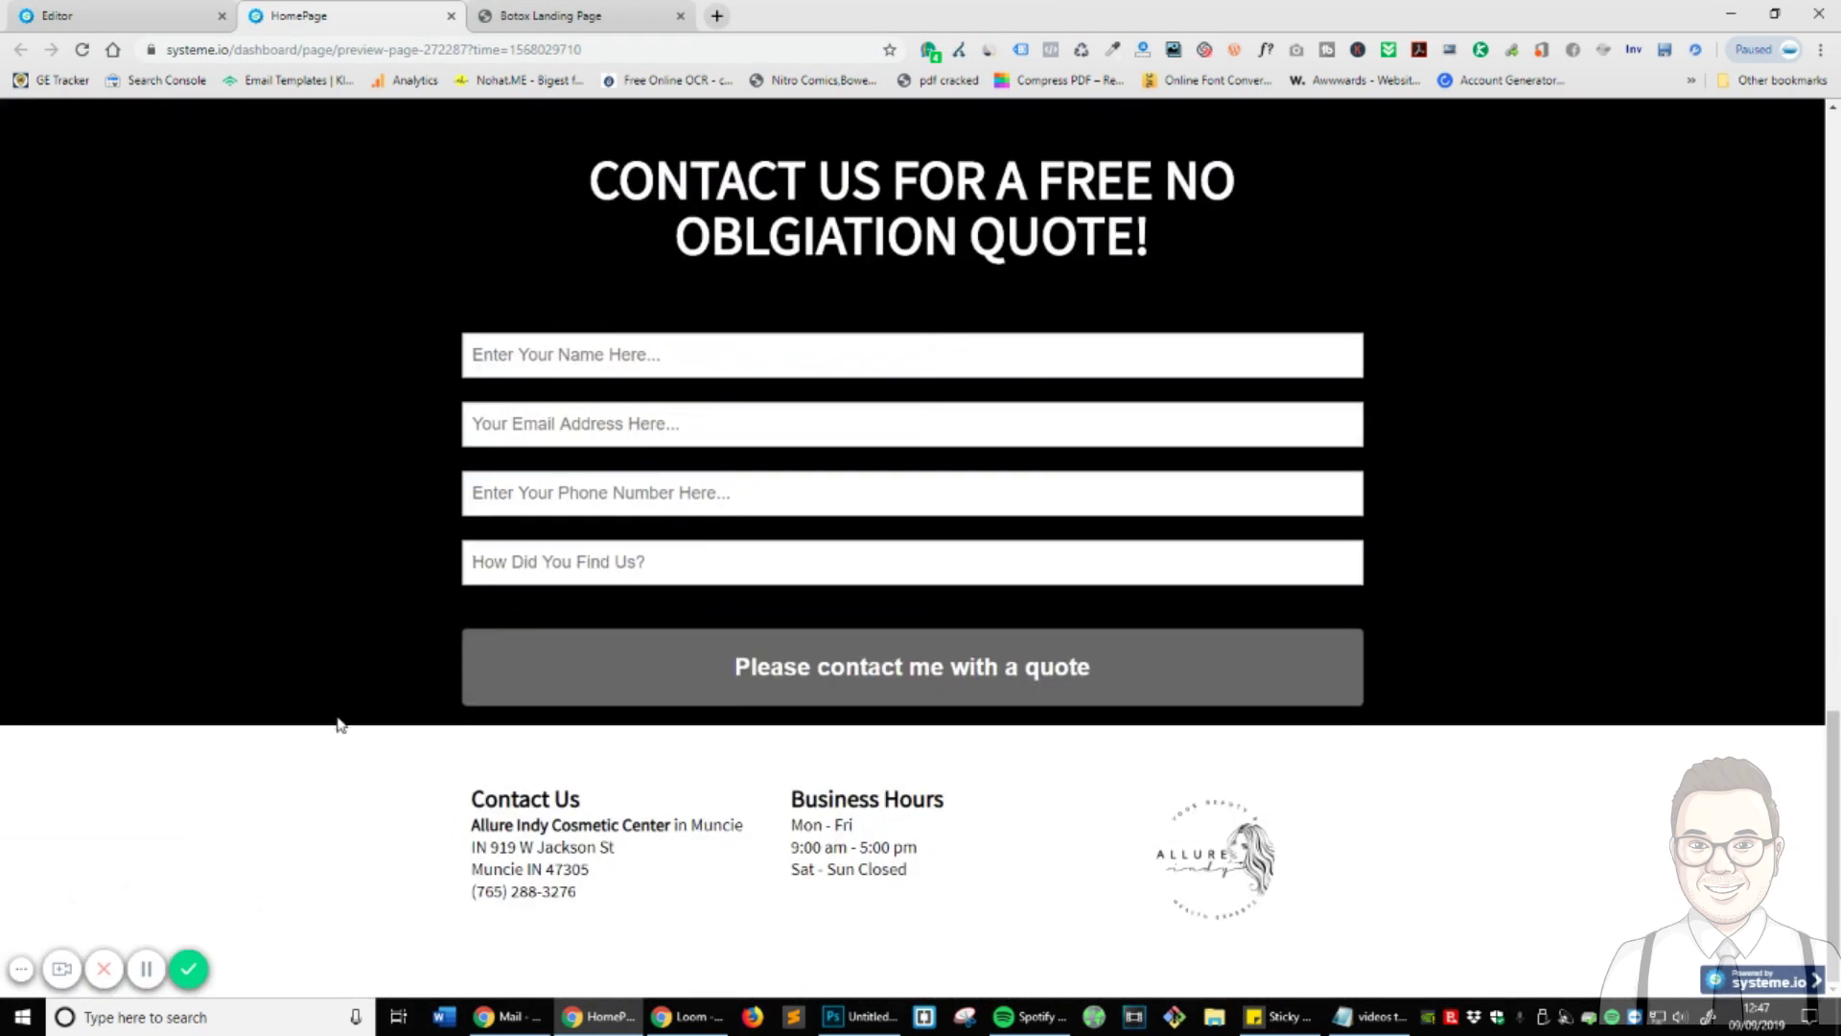
scroll(1013, 857, "up", 1)
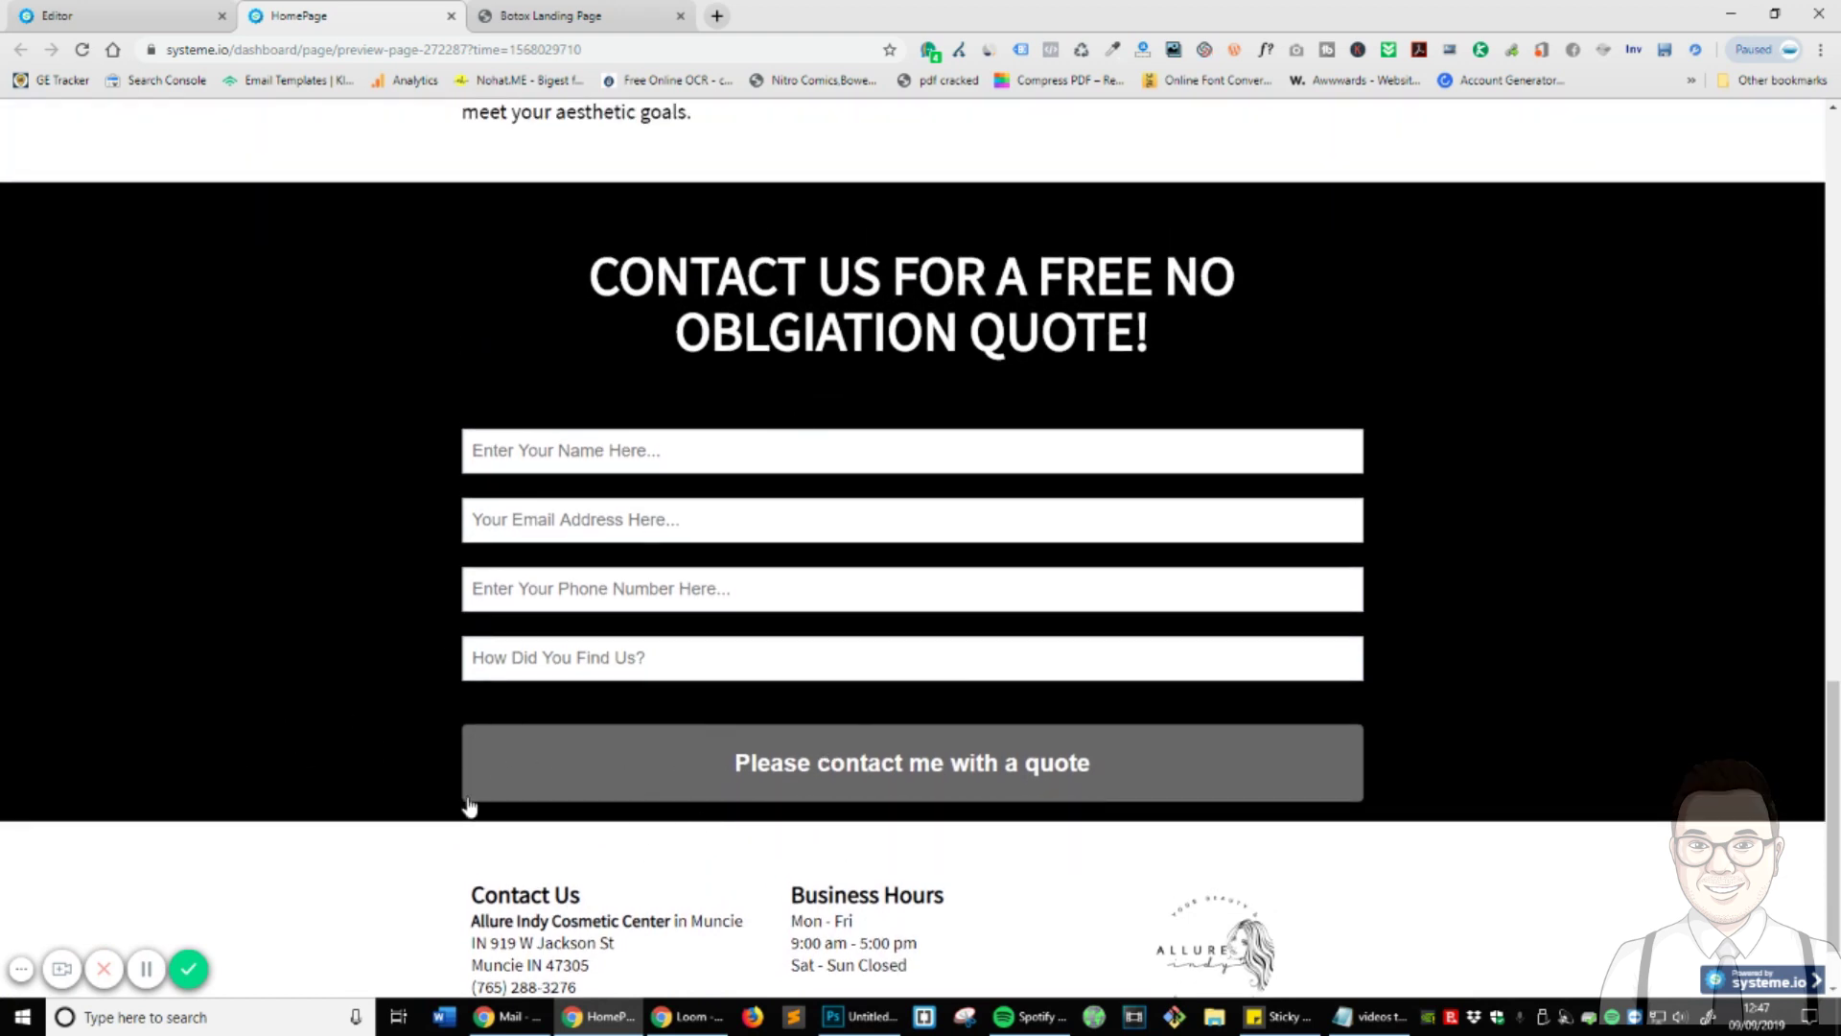
left_click(96, 15)
scroll(1081, 678, "down", 5)
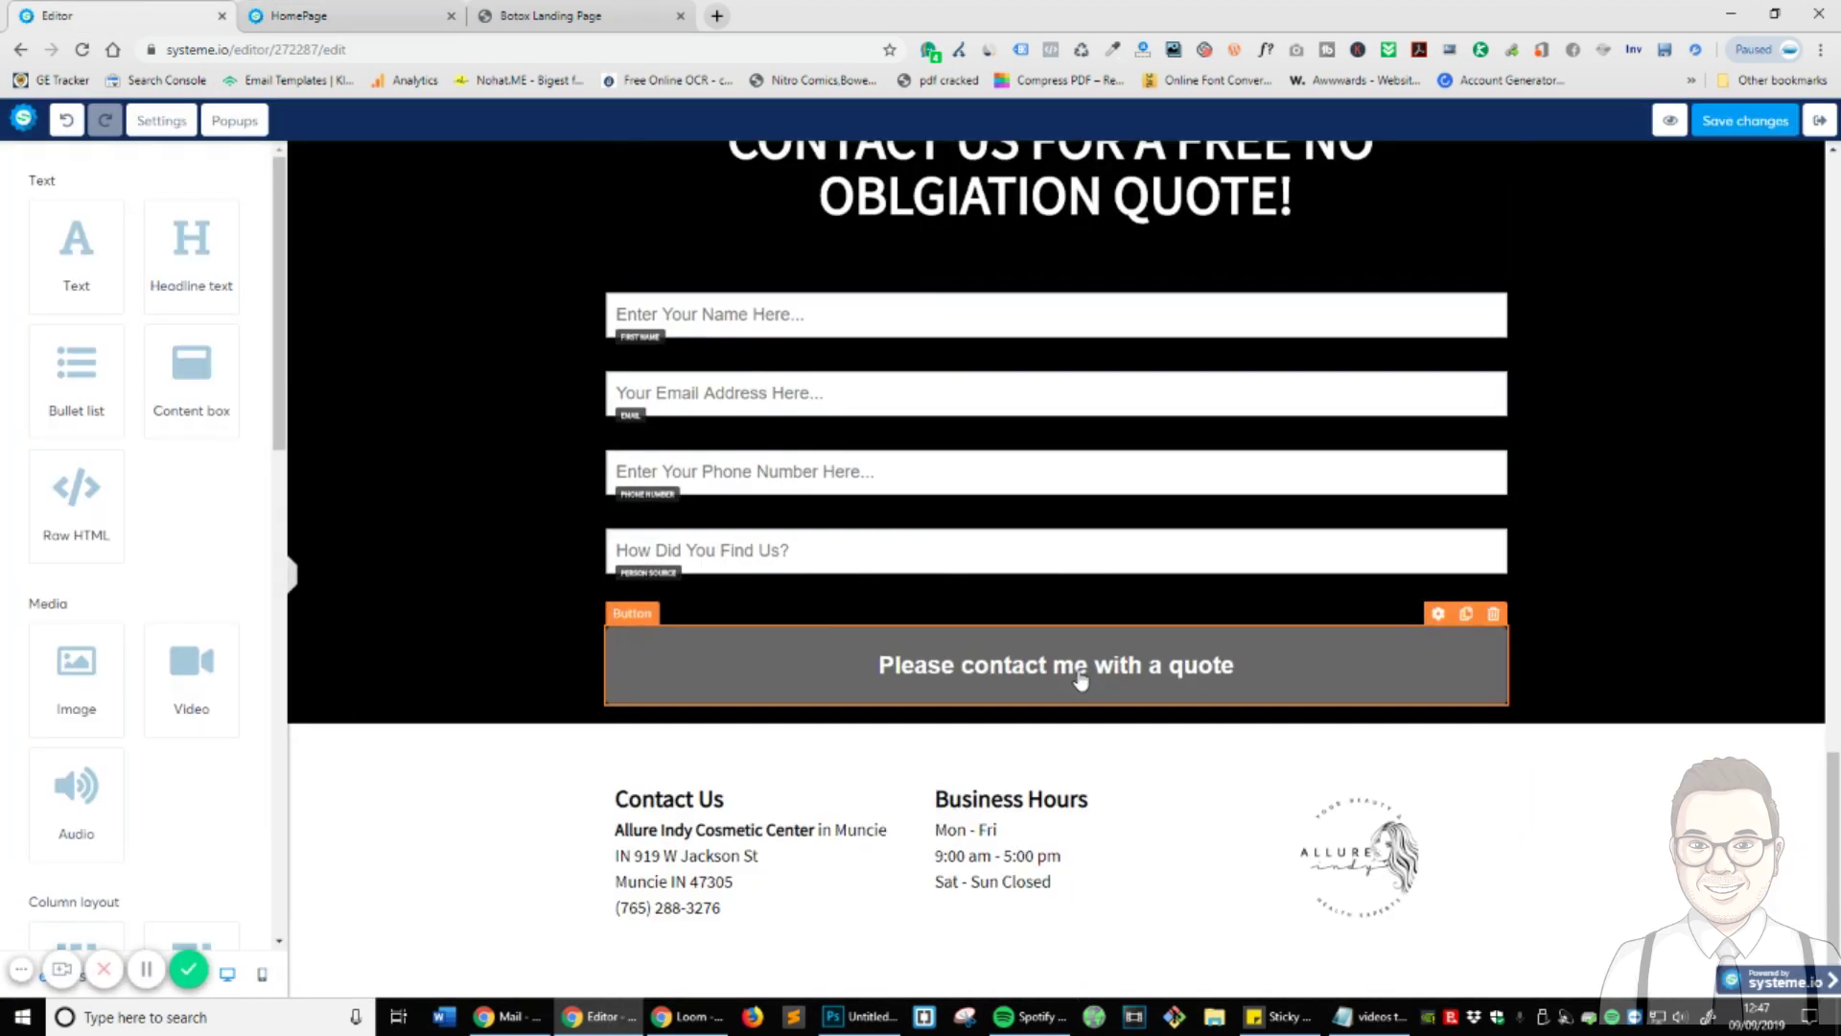
- Set the black quote-form section's bottom padding to 26, then view the live Botox Landing Page
left_click(538, 650)
scroll(117, 645, "down", 6)
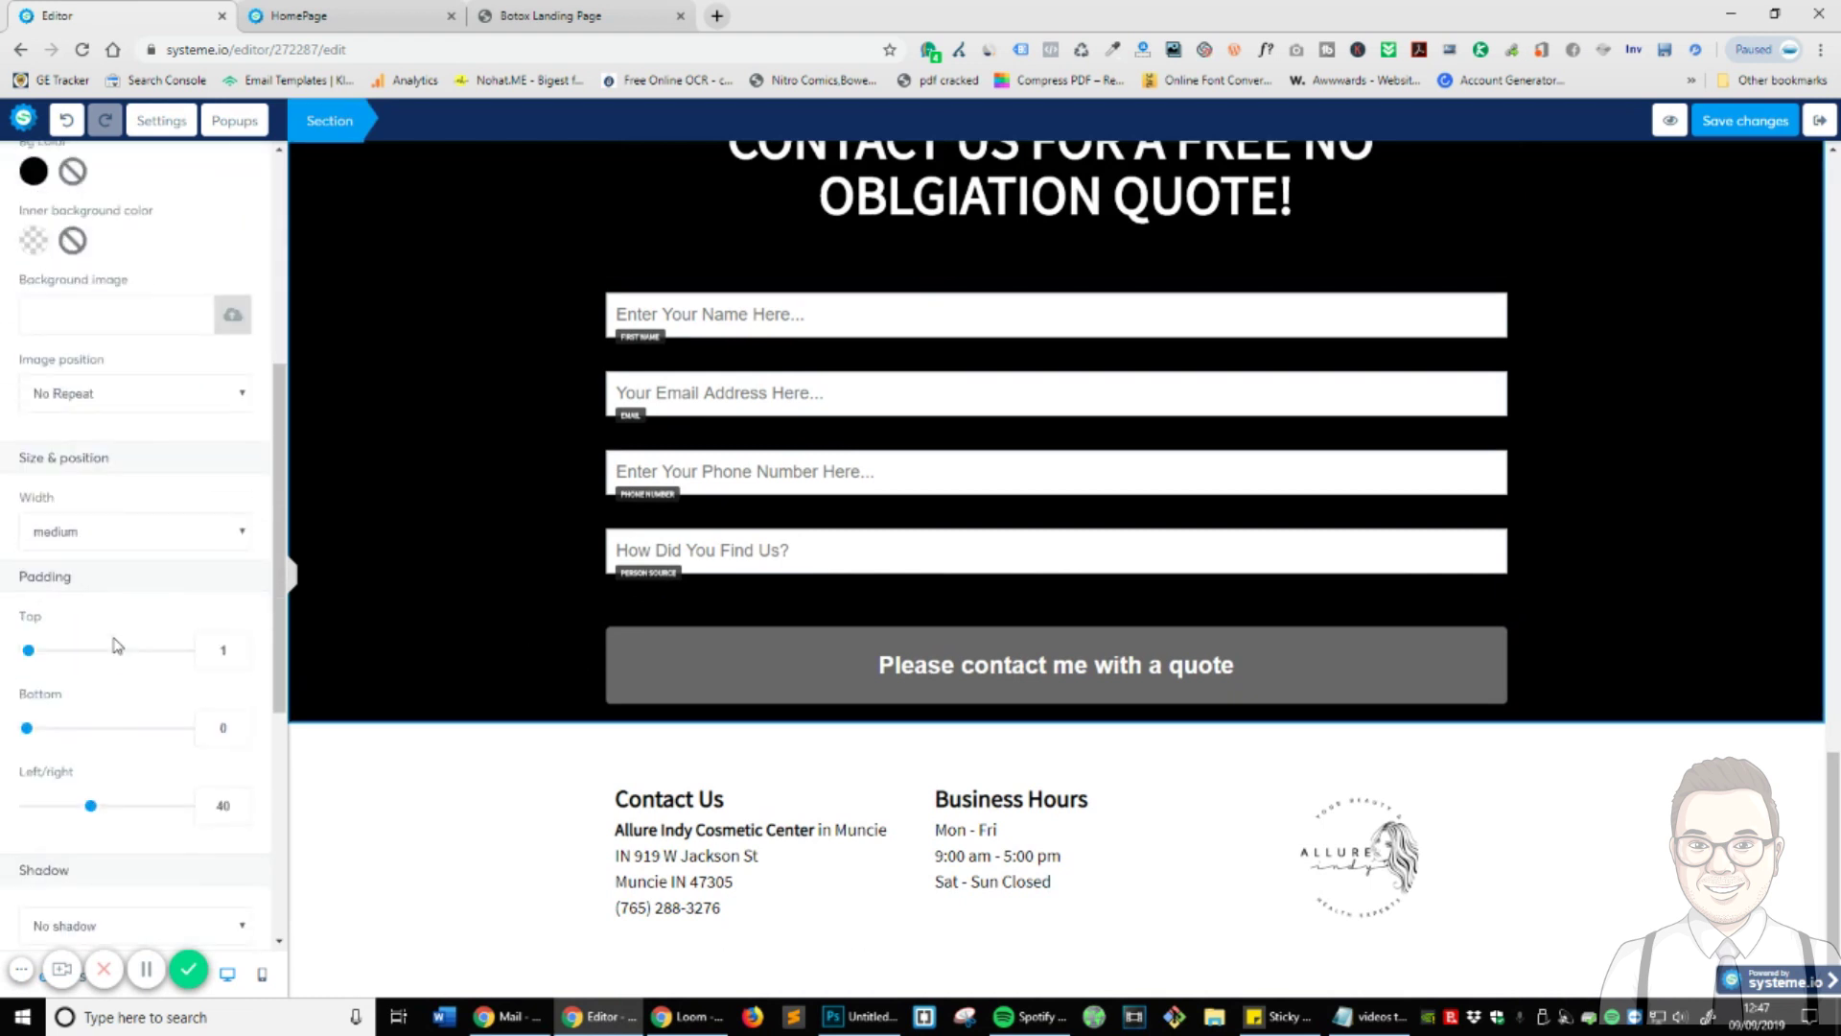
left_click_drag(29, 634, 69, 641)
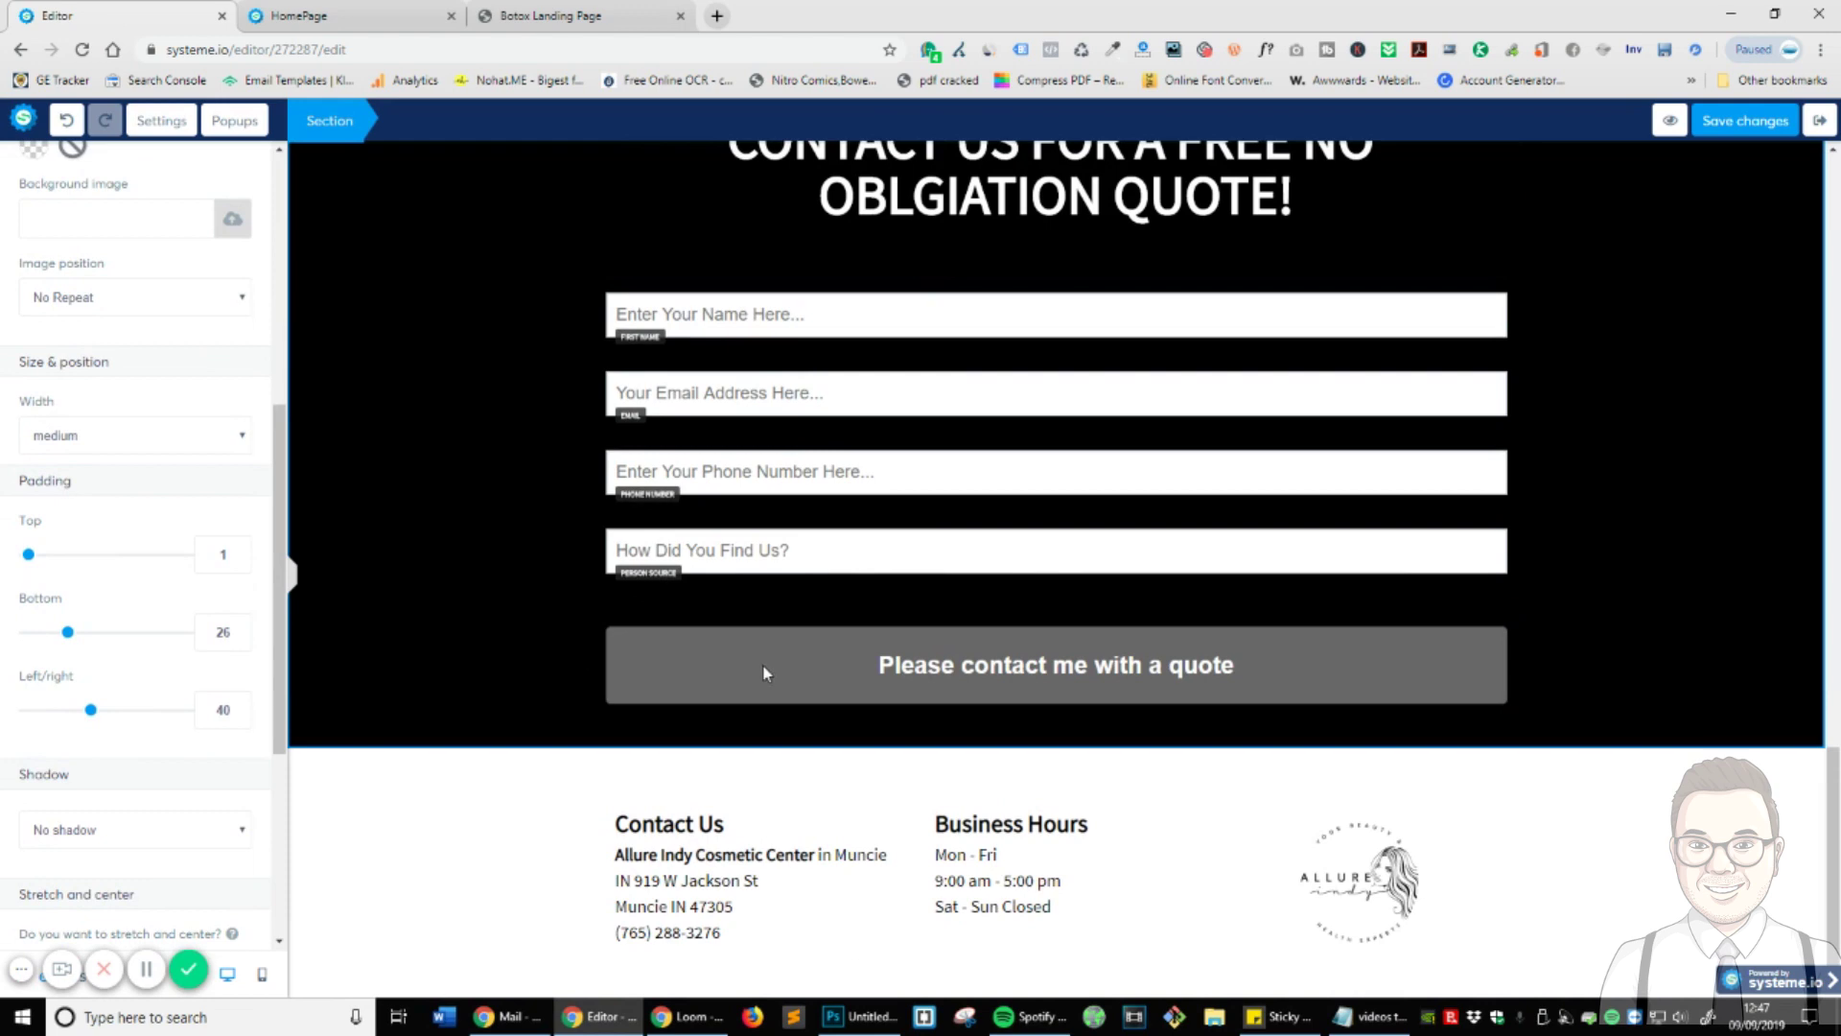
left_click(1561, 867)
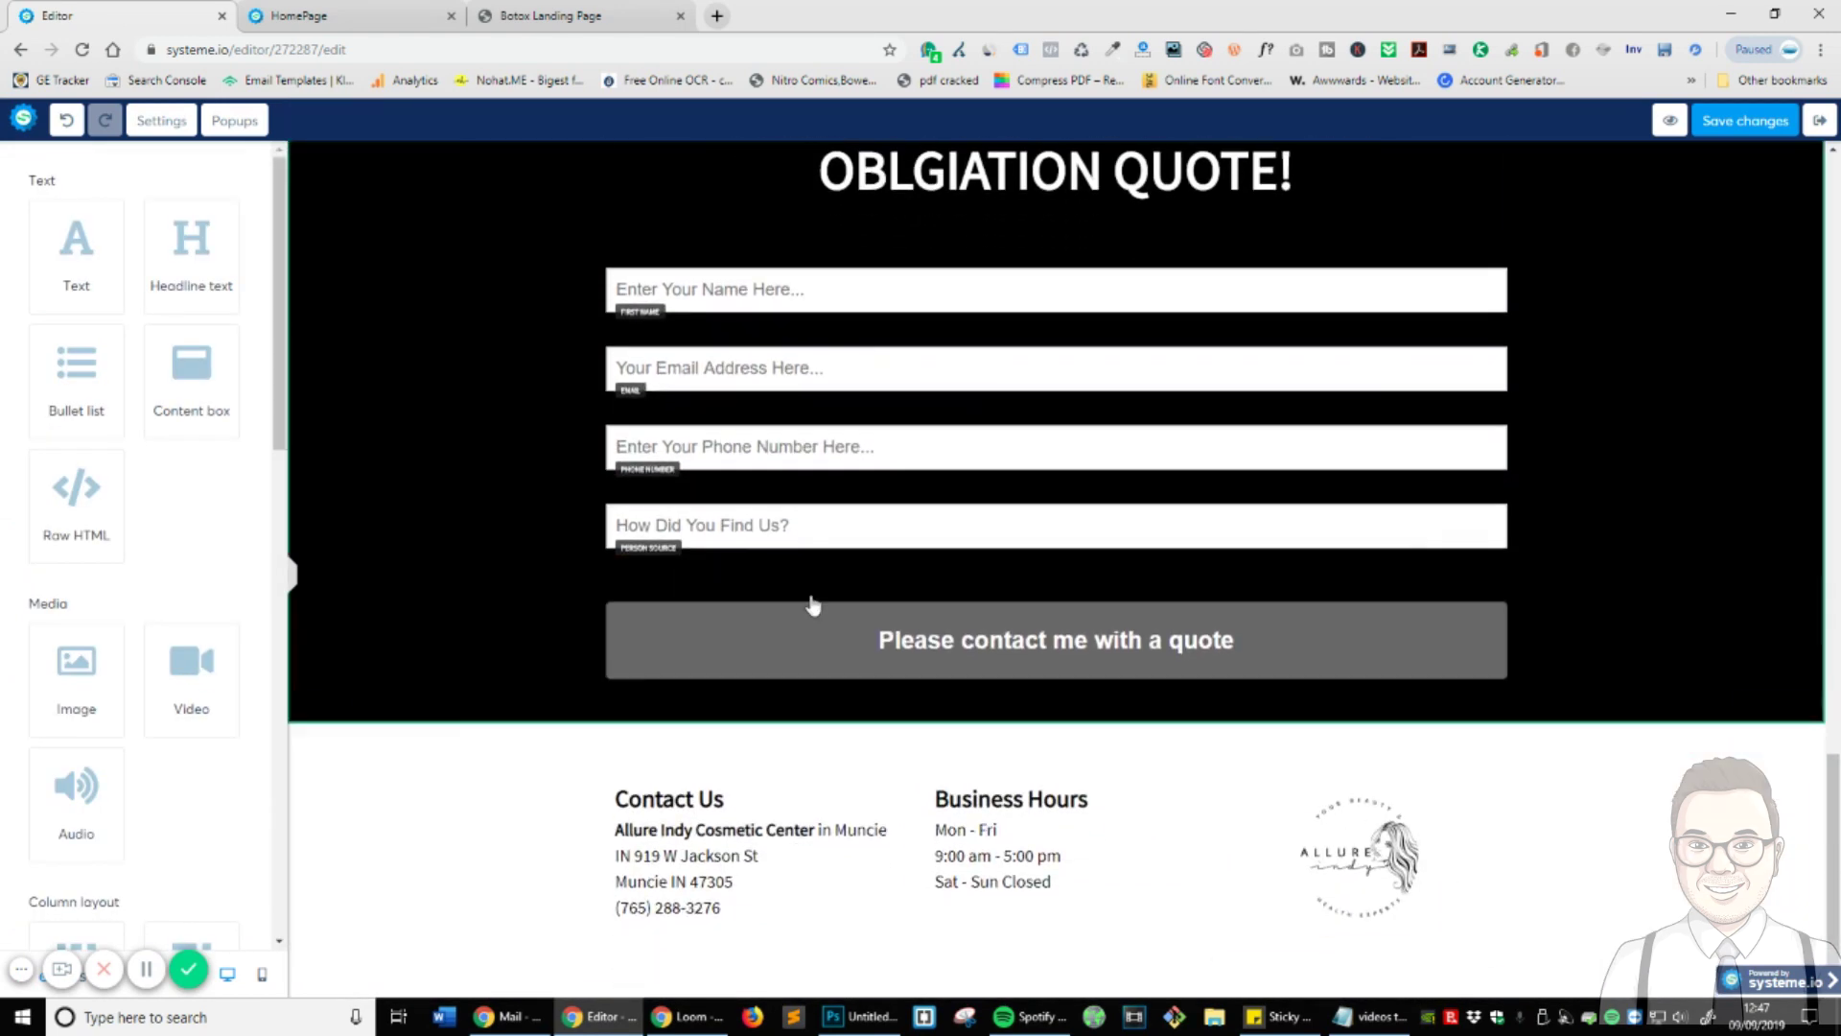
left_click(576, 15)
scroll(1085, 573, "down", 3)
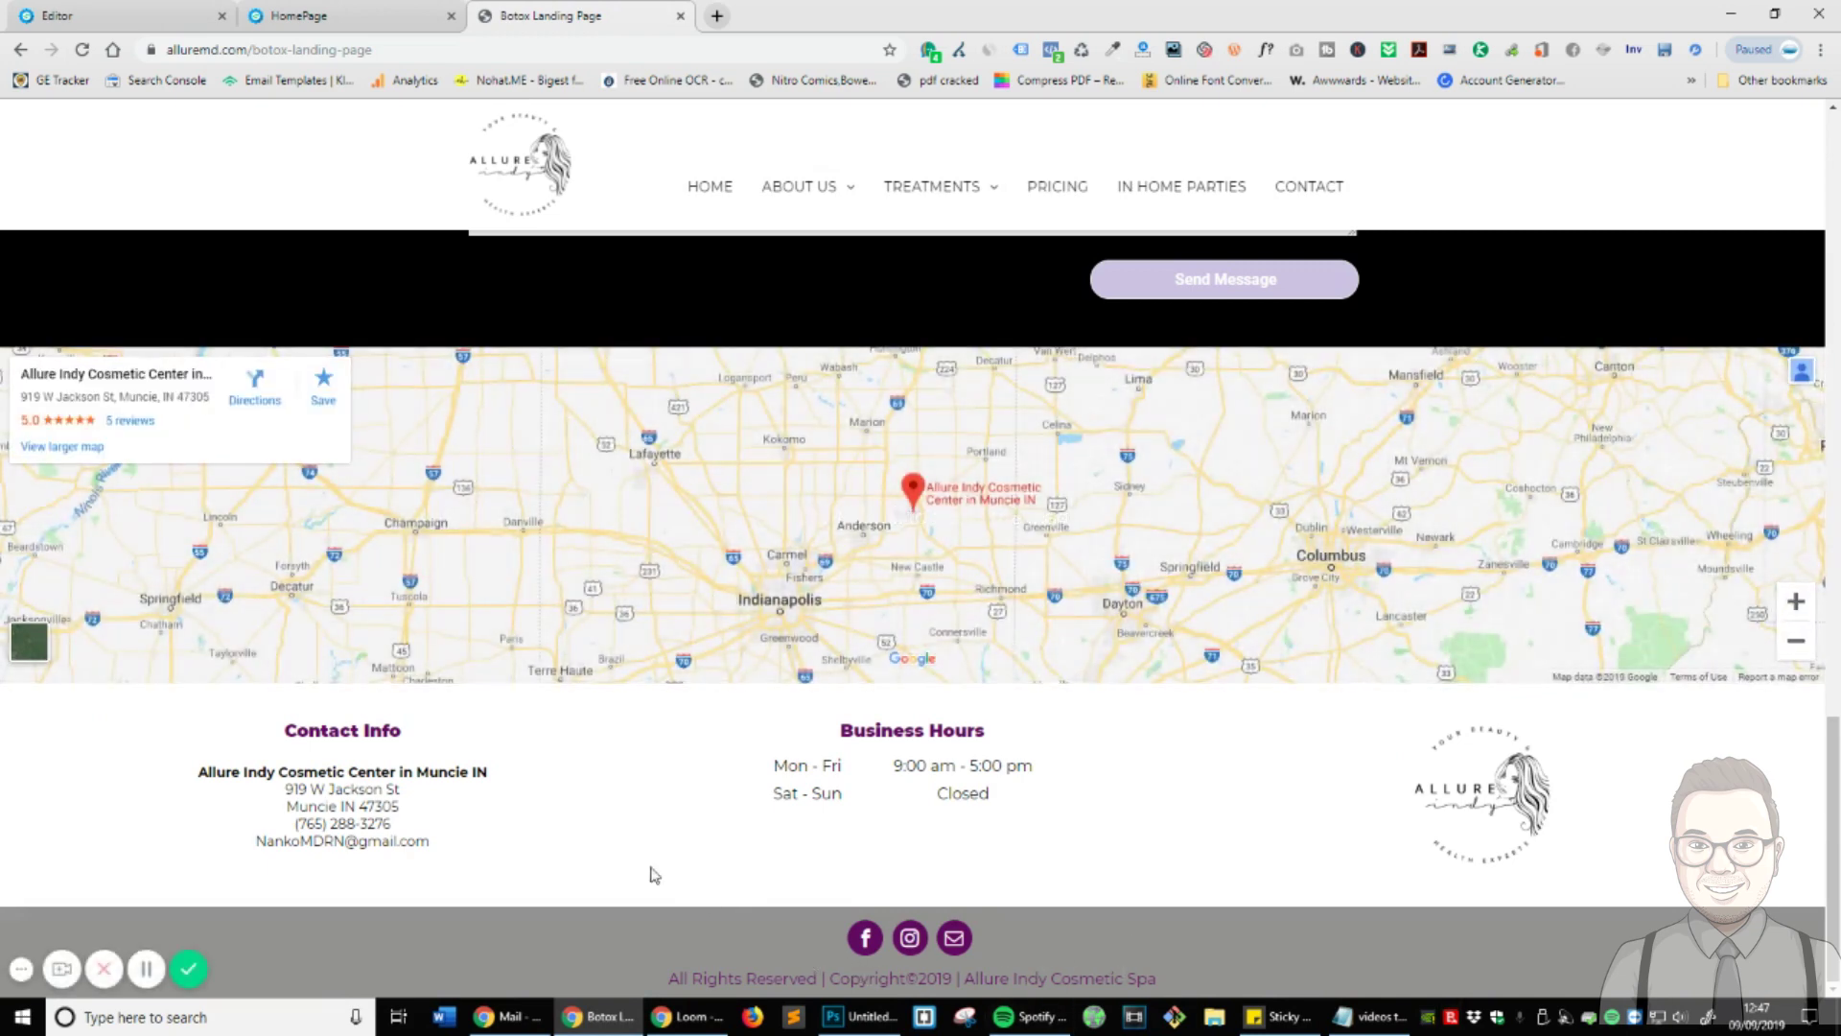
- Add a new empty section below the Contact Us footer row and select it
left_click(96, 14)
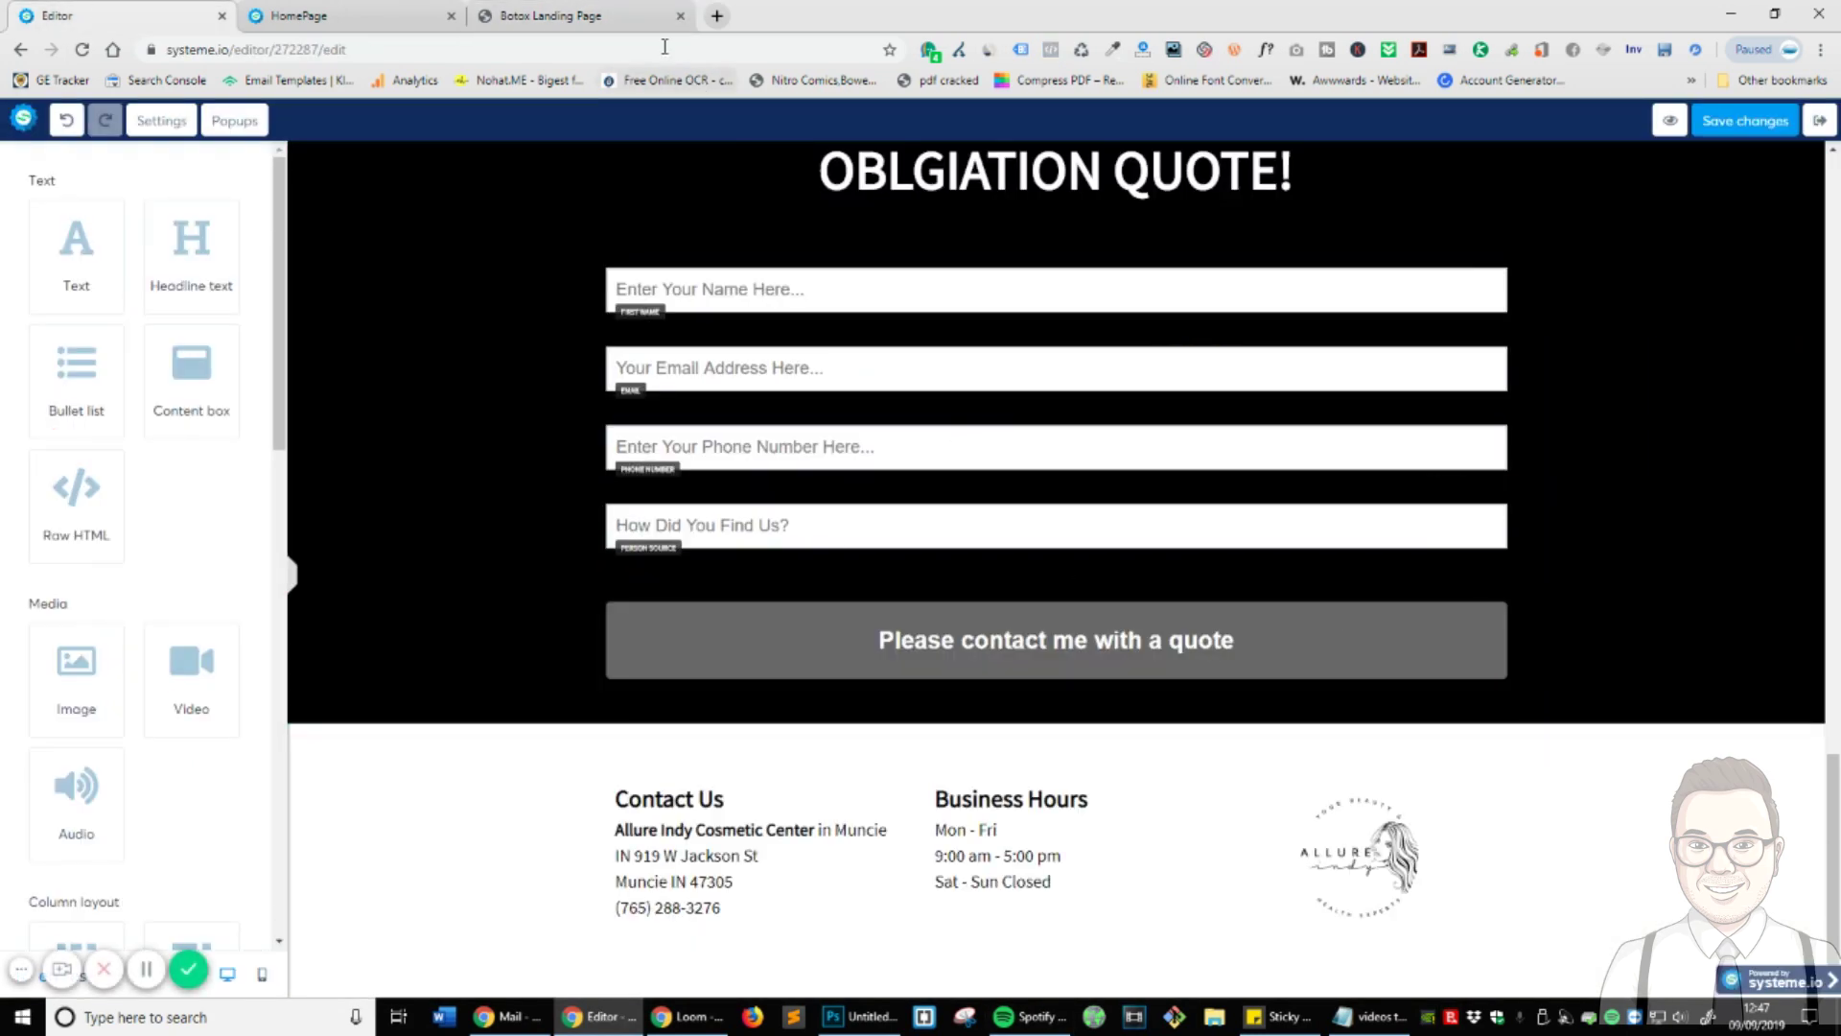
key("ctrl+shift+Tab")
left_click(115, 15)
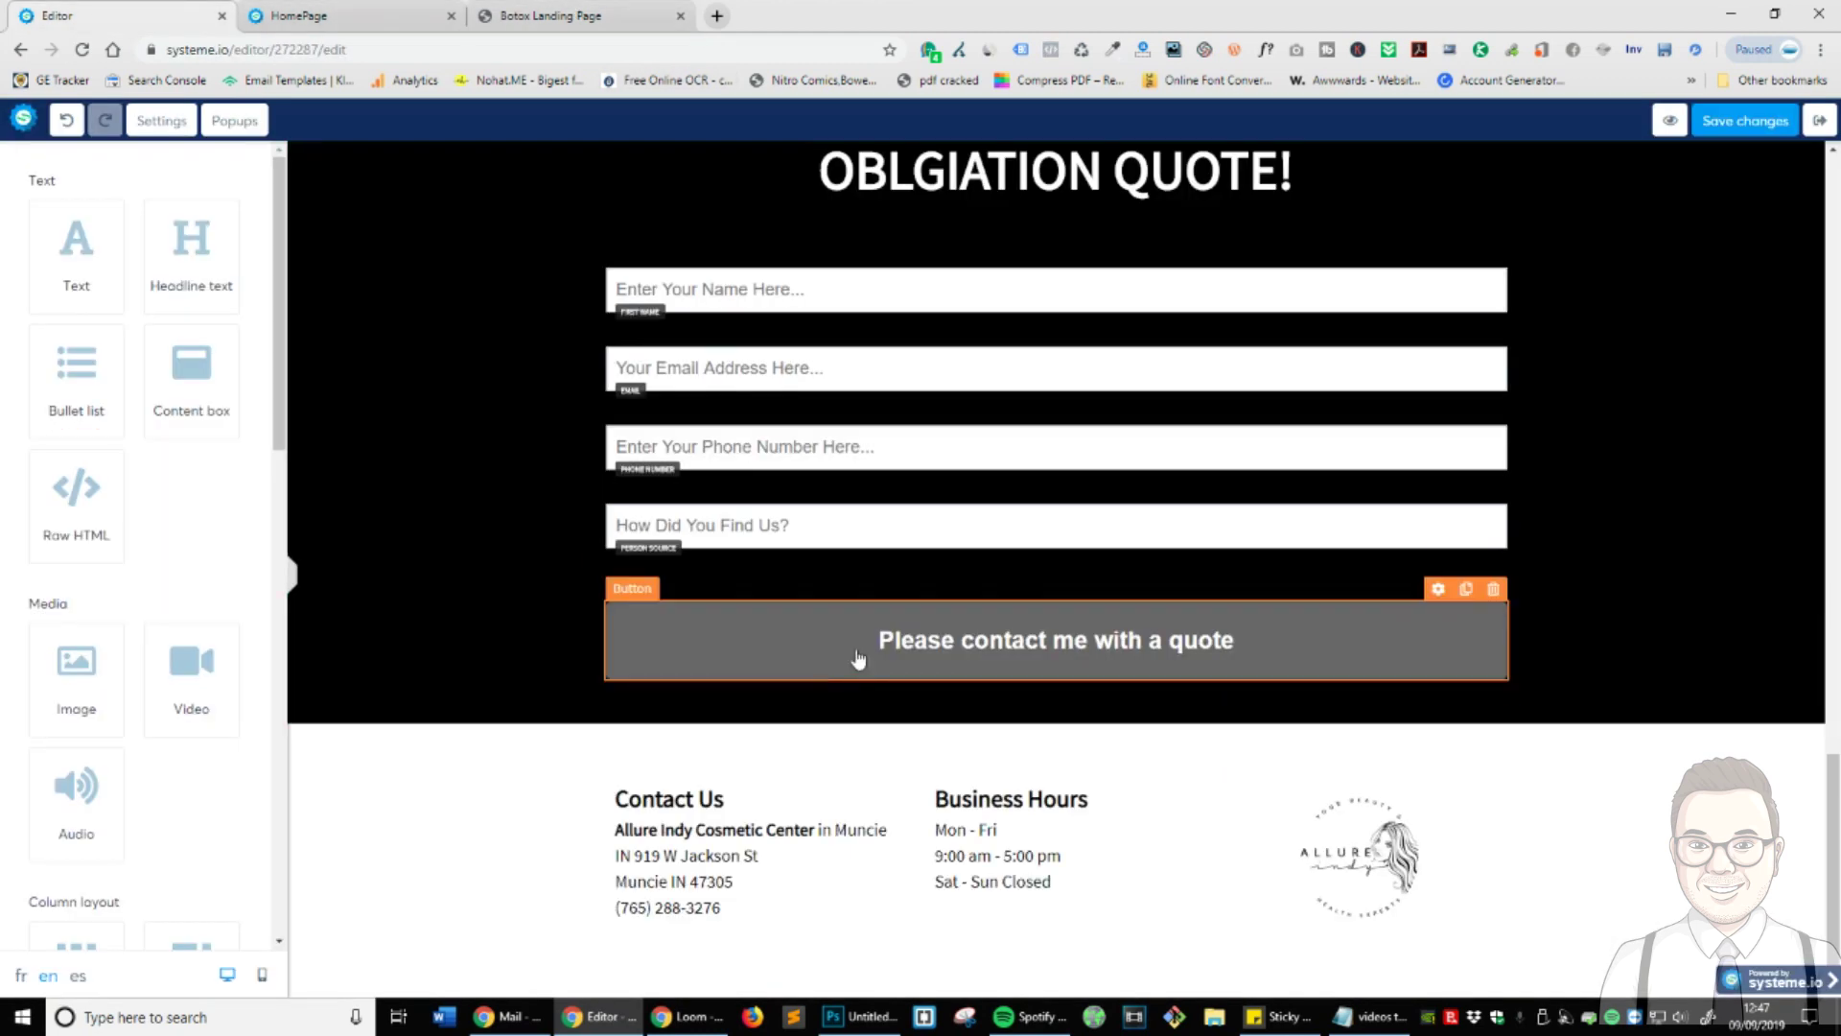
scroll(159, 569, "down", 10)
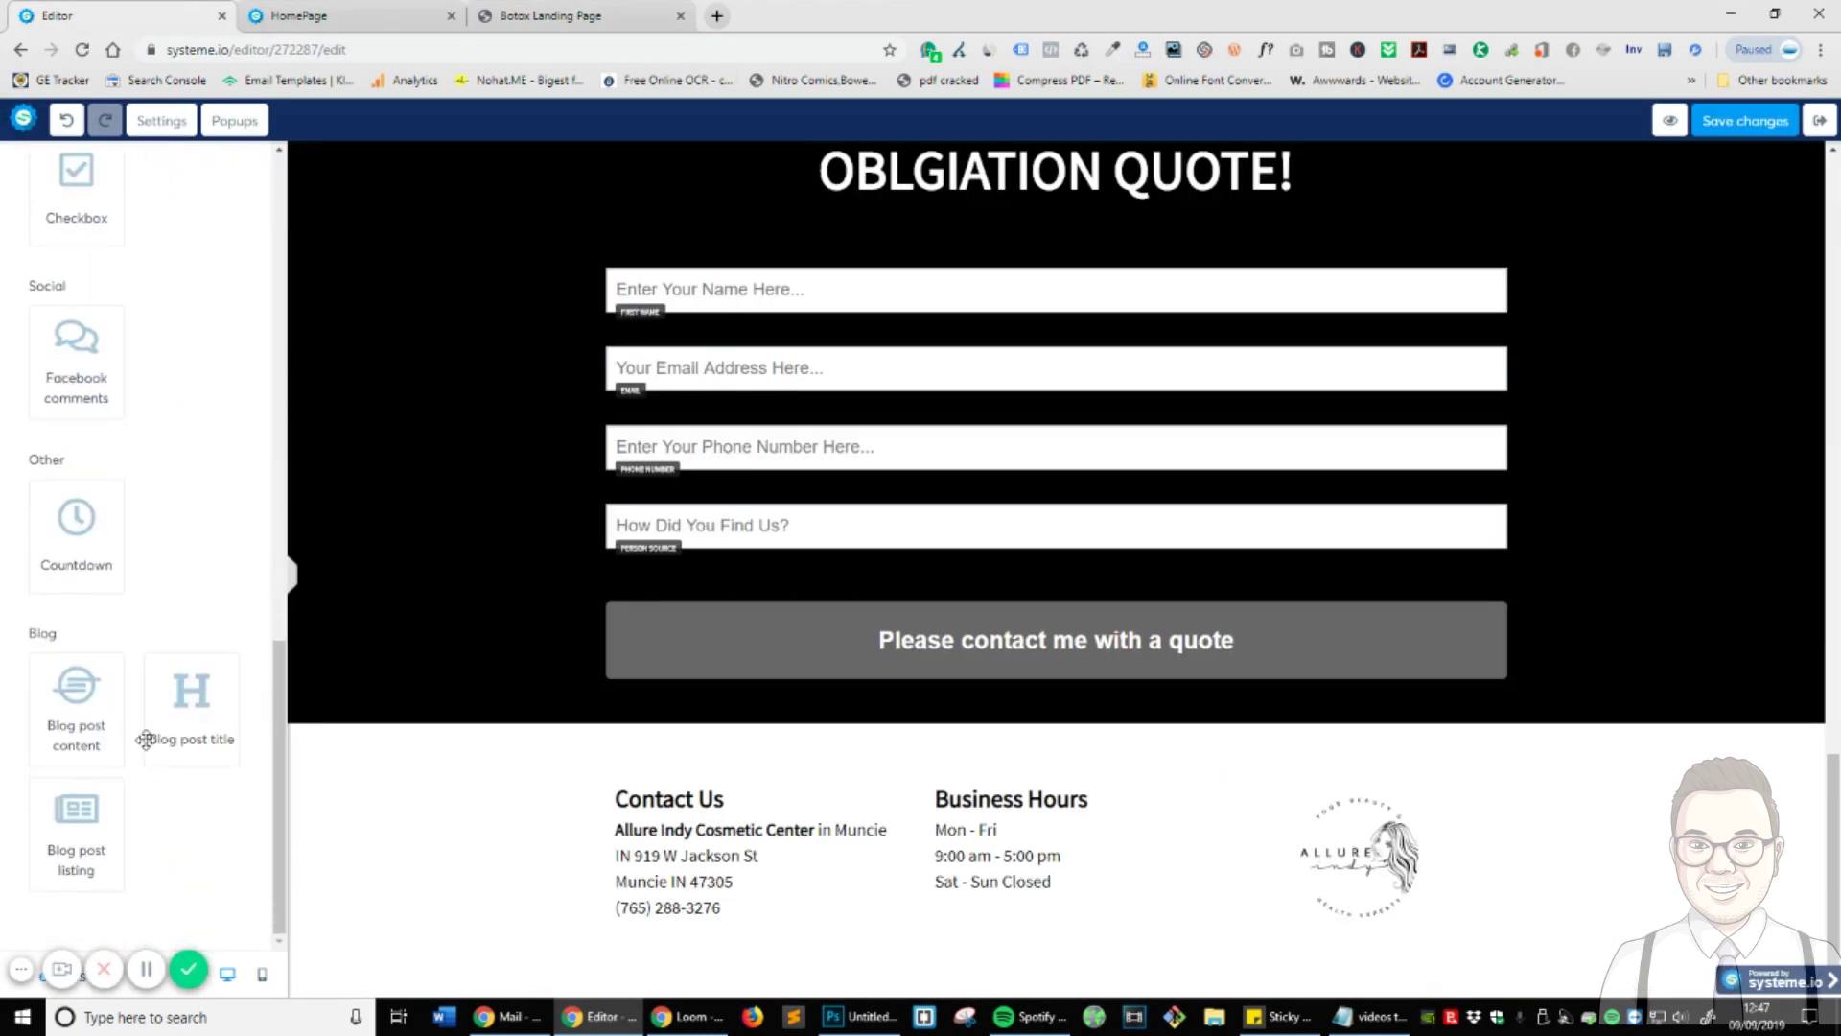
scroll(113, 467, "up", 1)
scroll(113, 467, "up", 5)
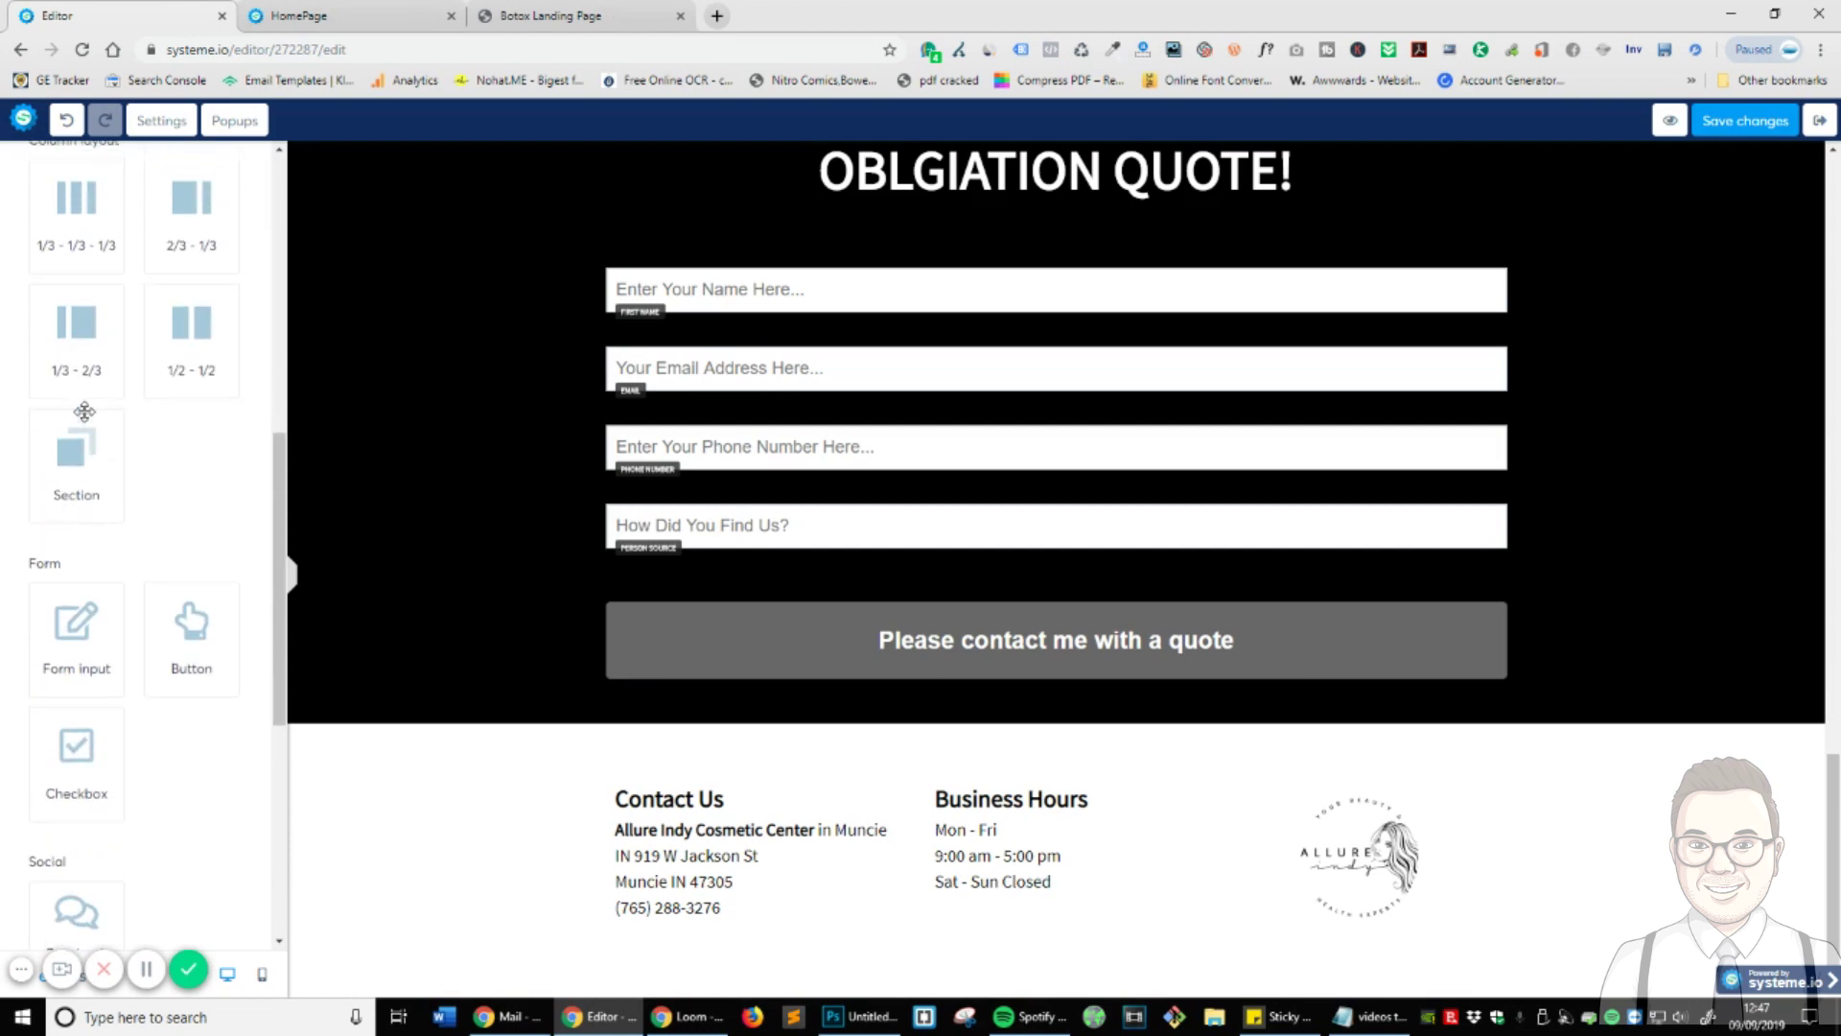
left_click_drag(86, 465, 1132, 978)
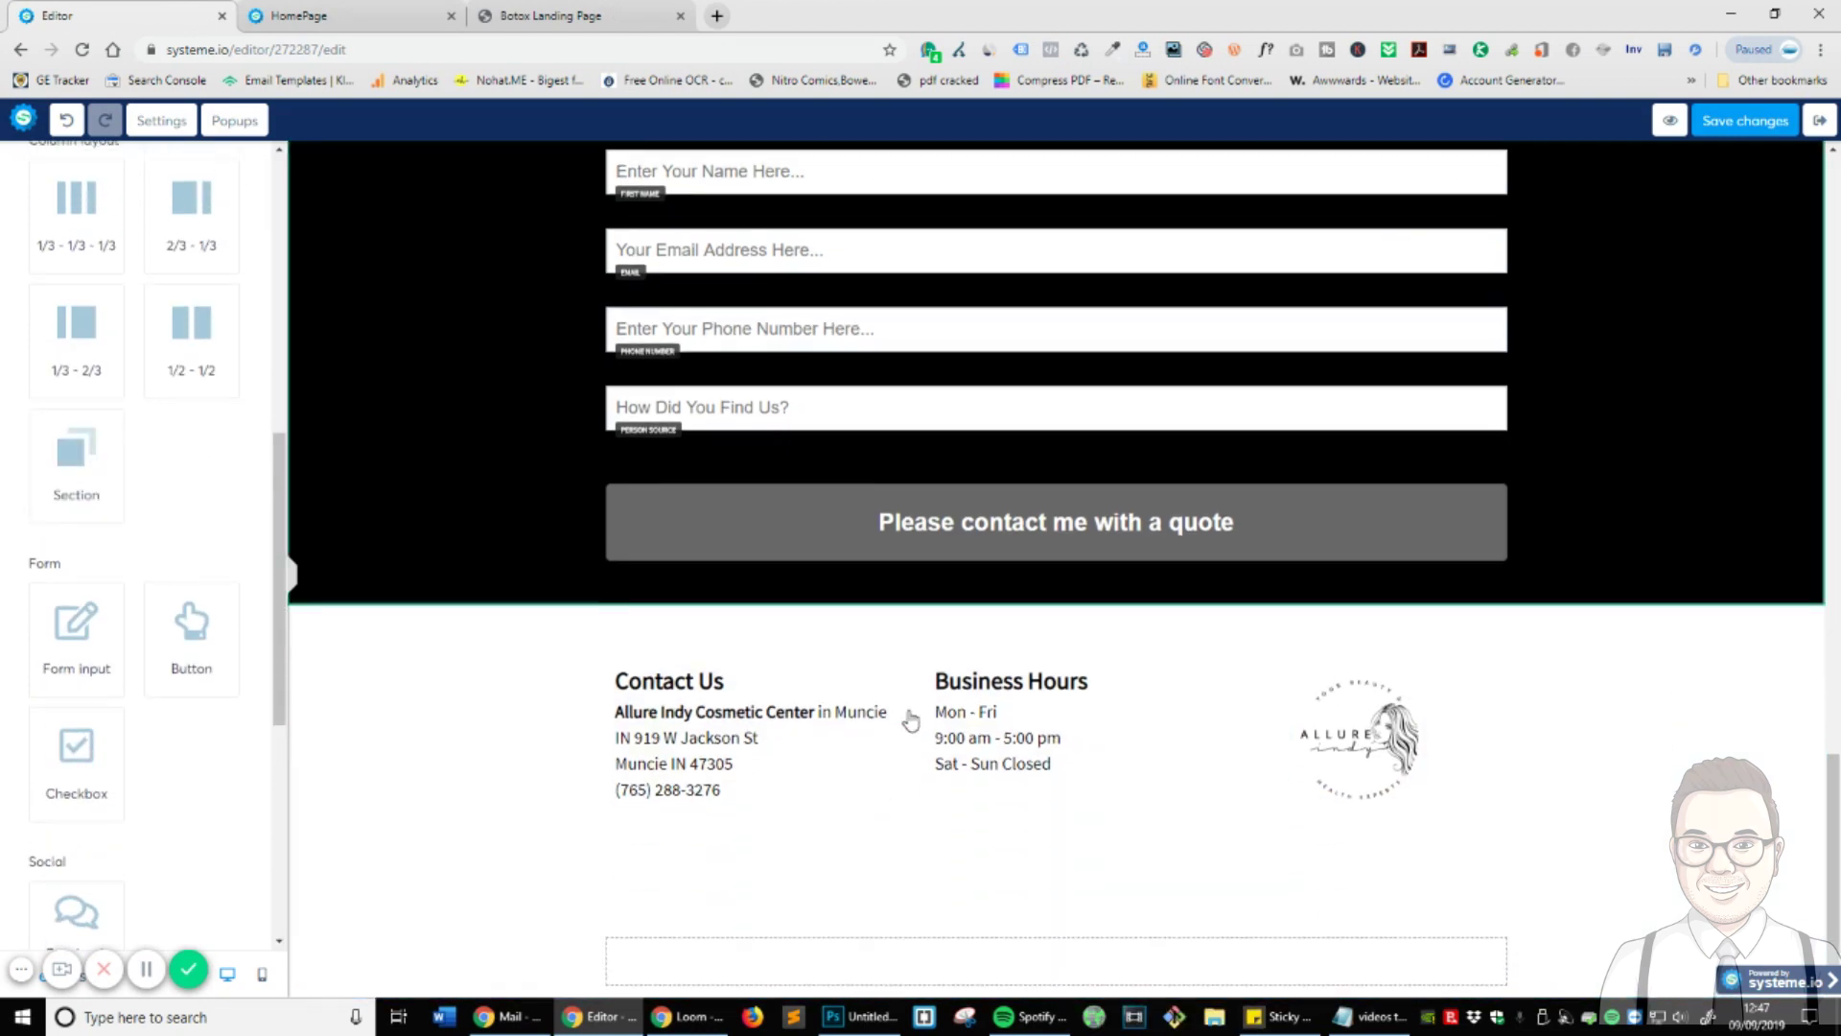
scroll(768, 921, "up", 15)
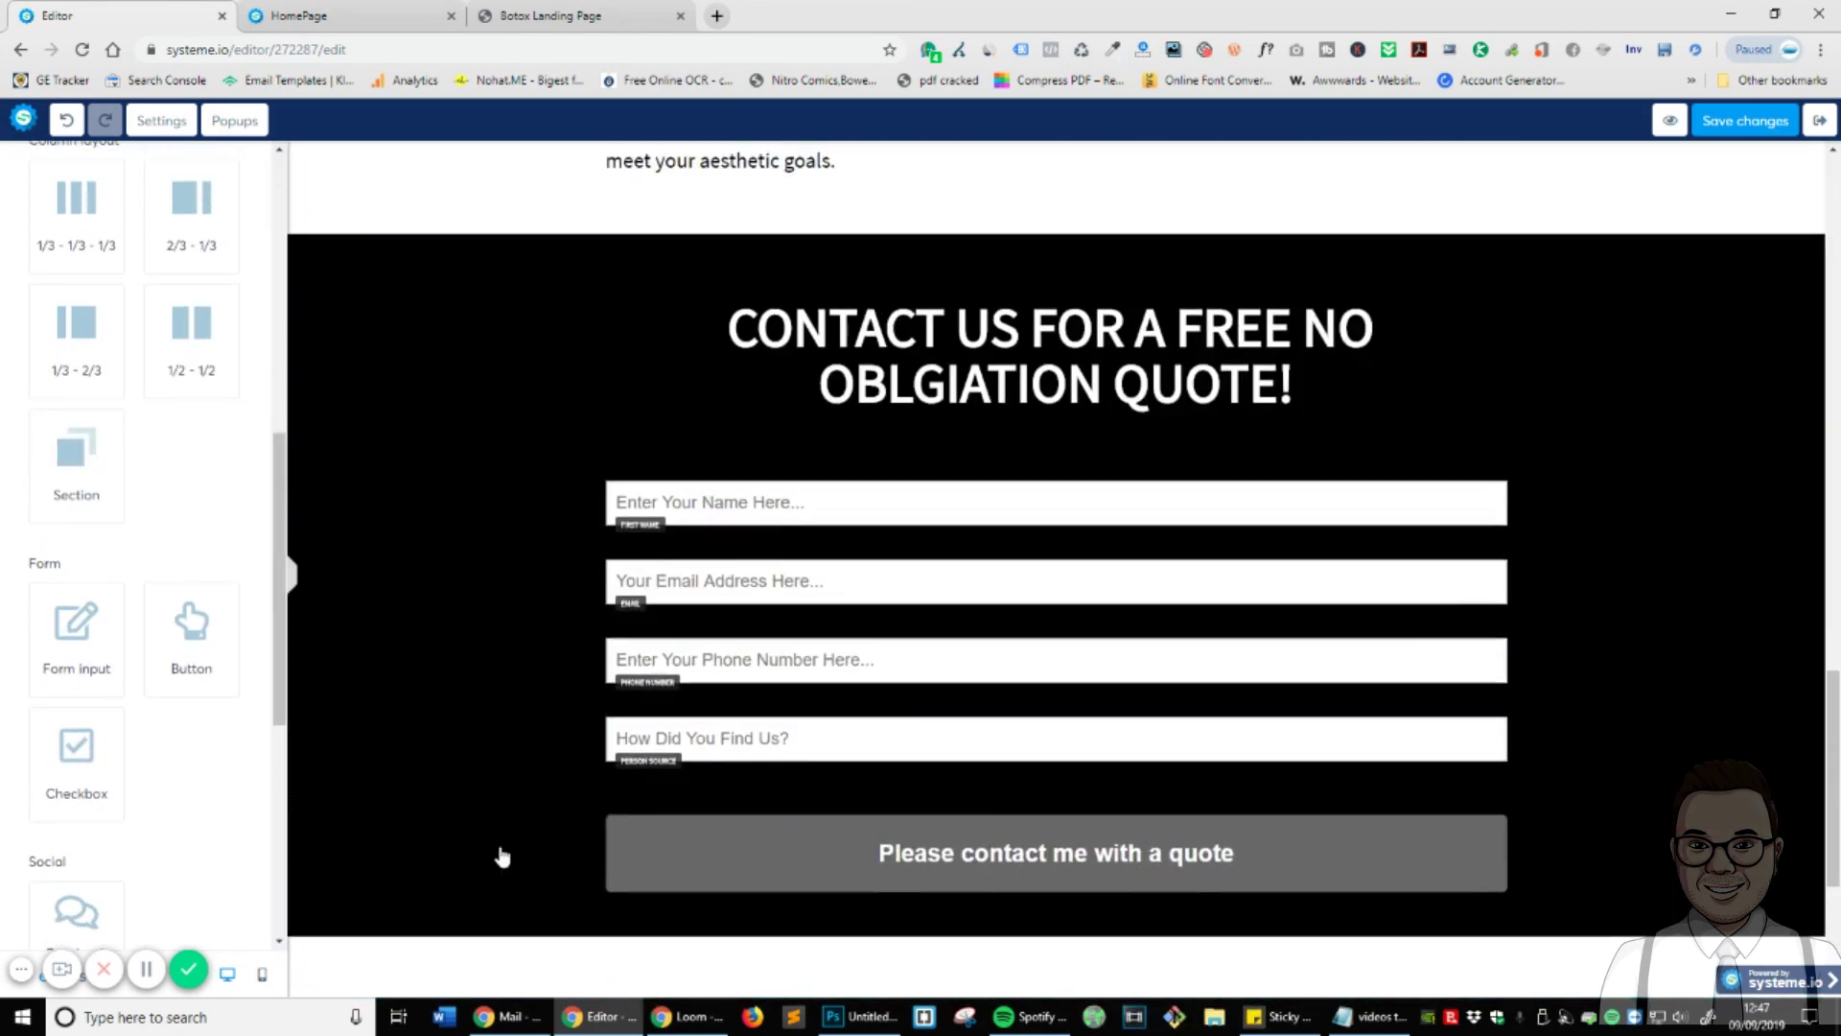
scroll(788, 997, "down", 15)
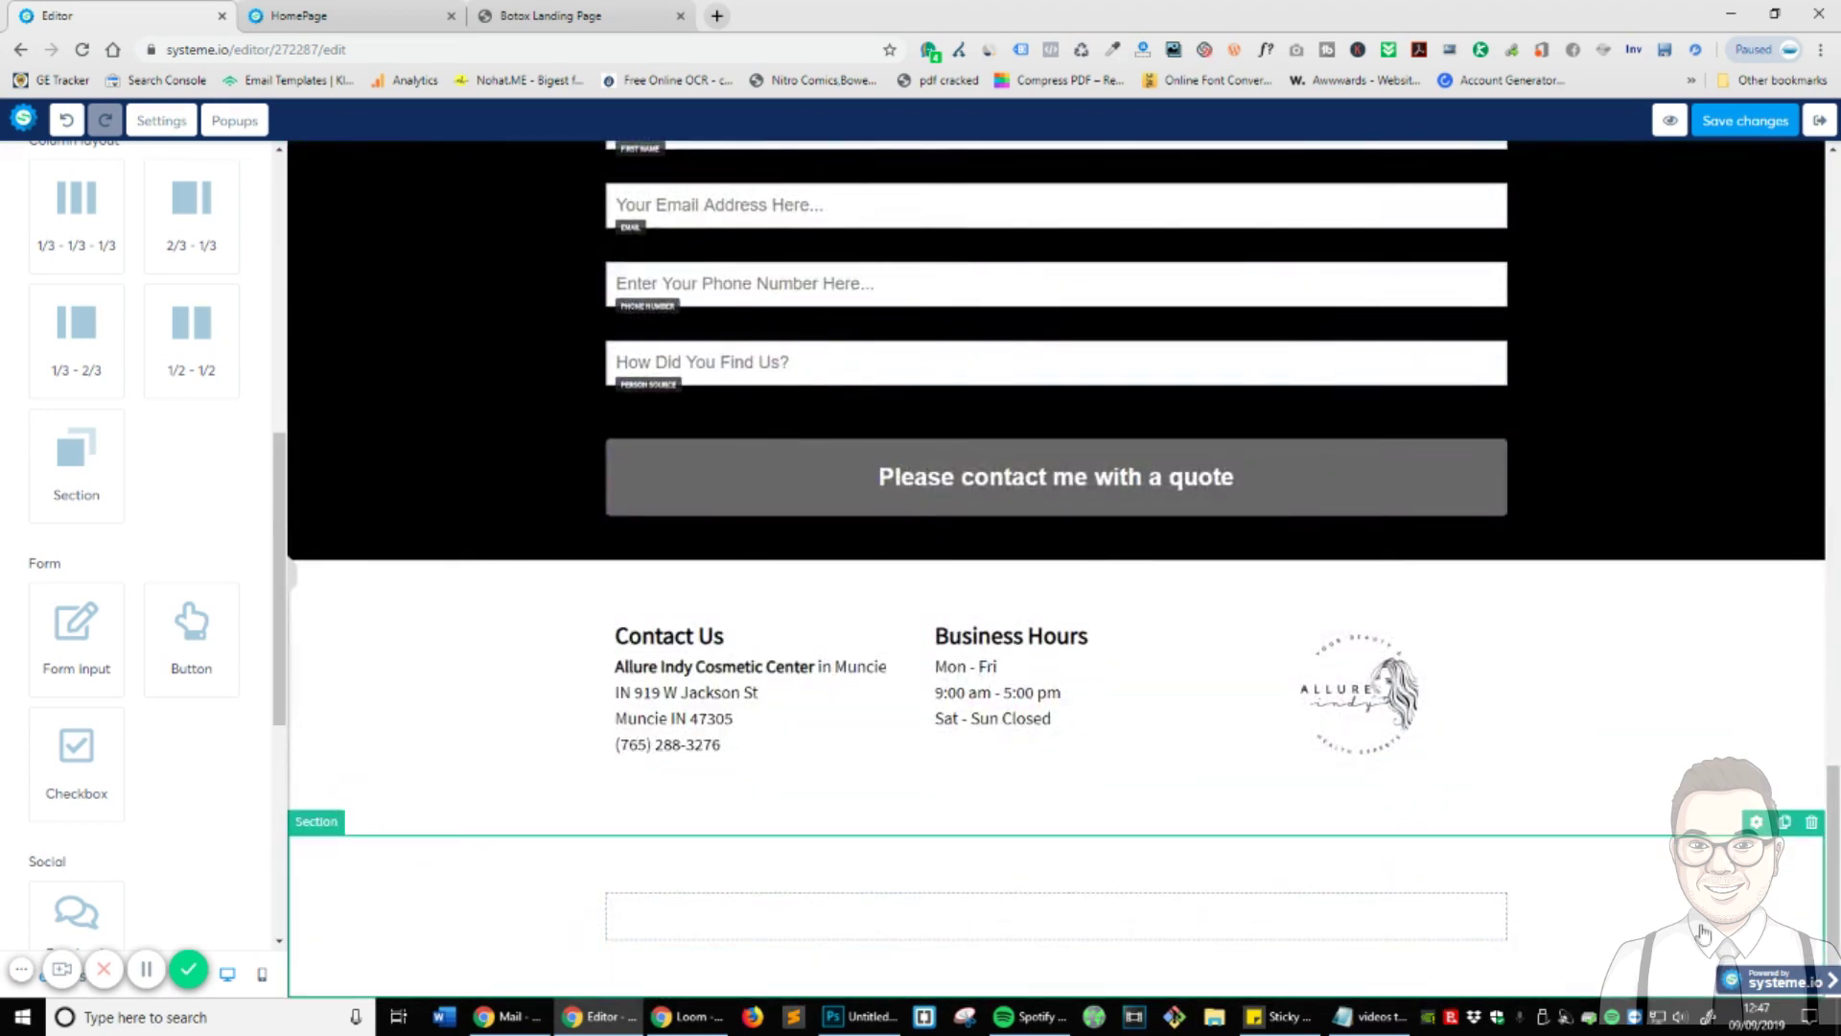
left_click(1703, 932)
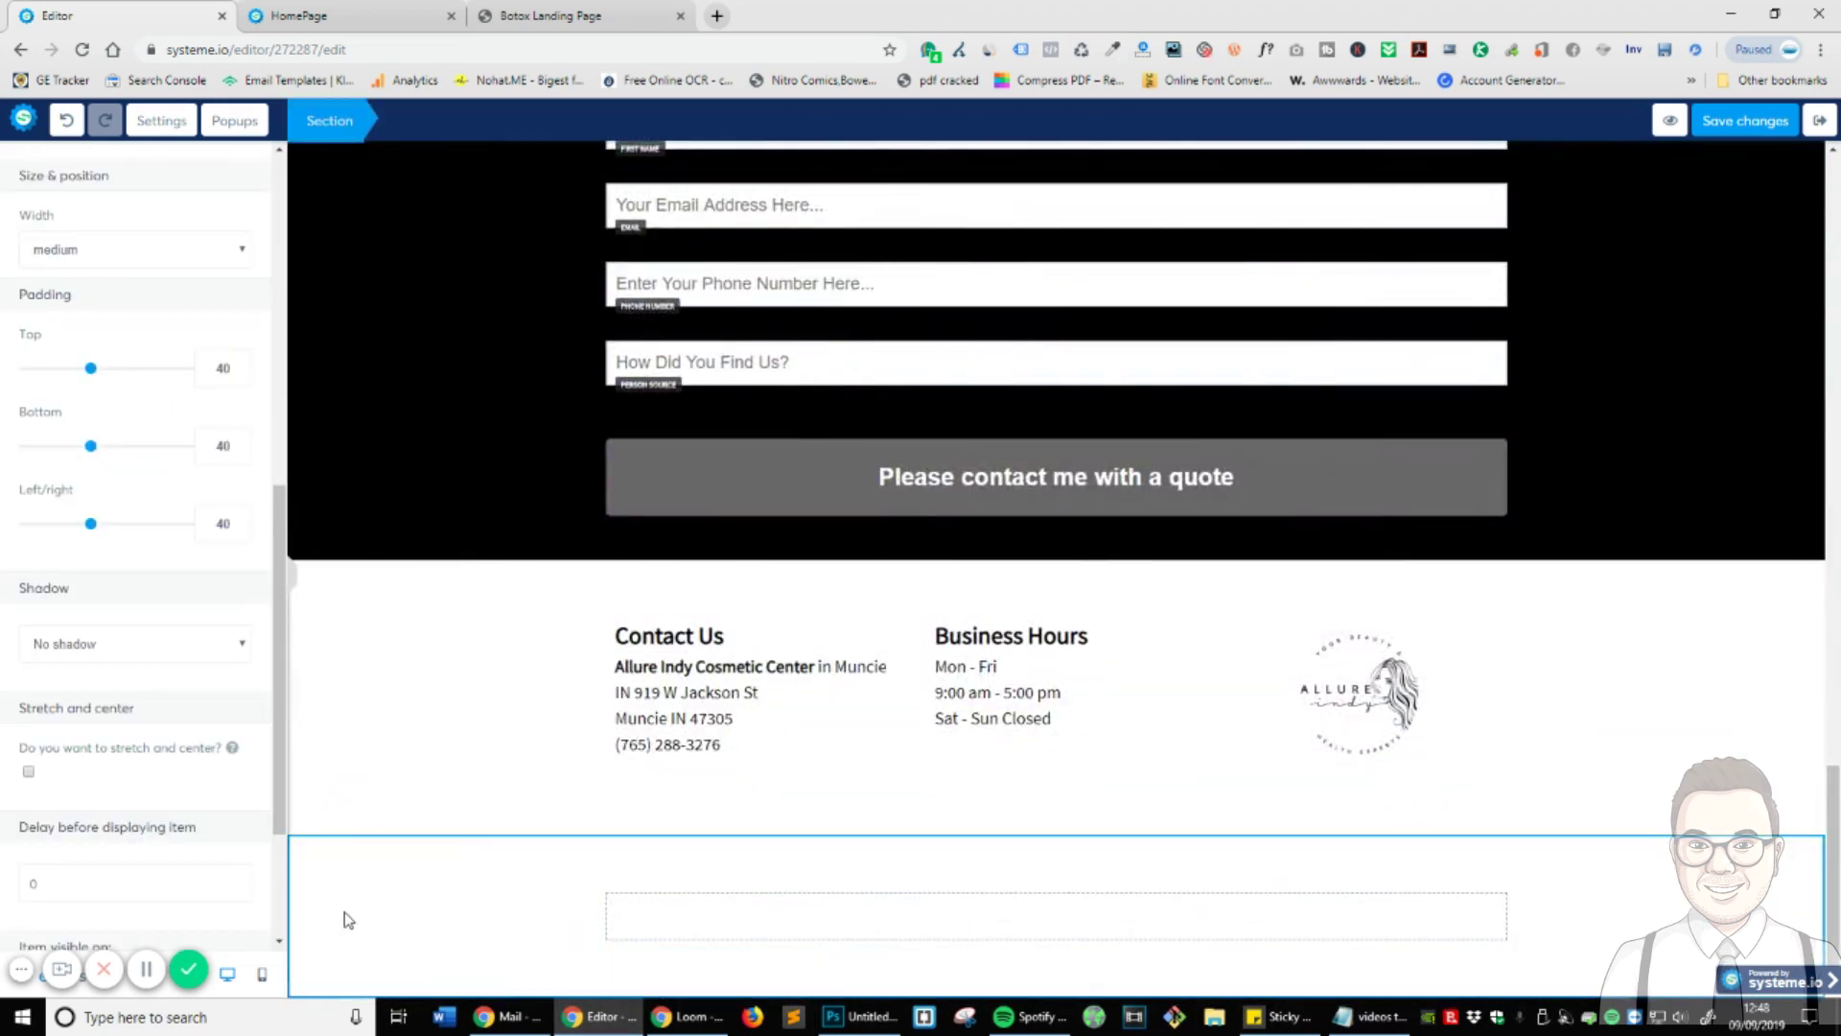
- Give the bottom section a light grey F5F5F5 background
scroll(154, 431, "up", 7)
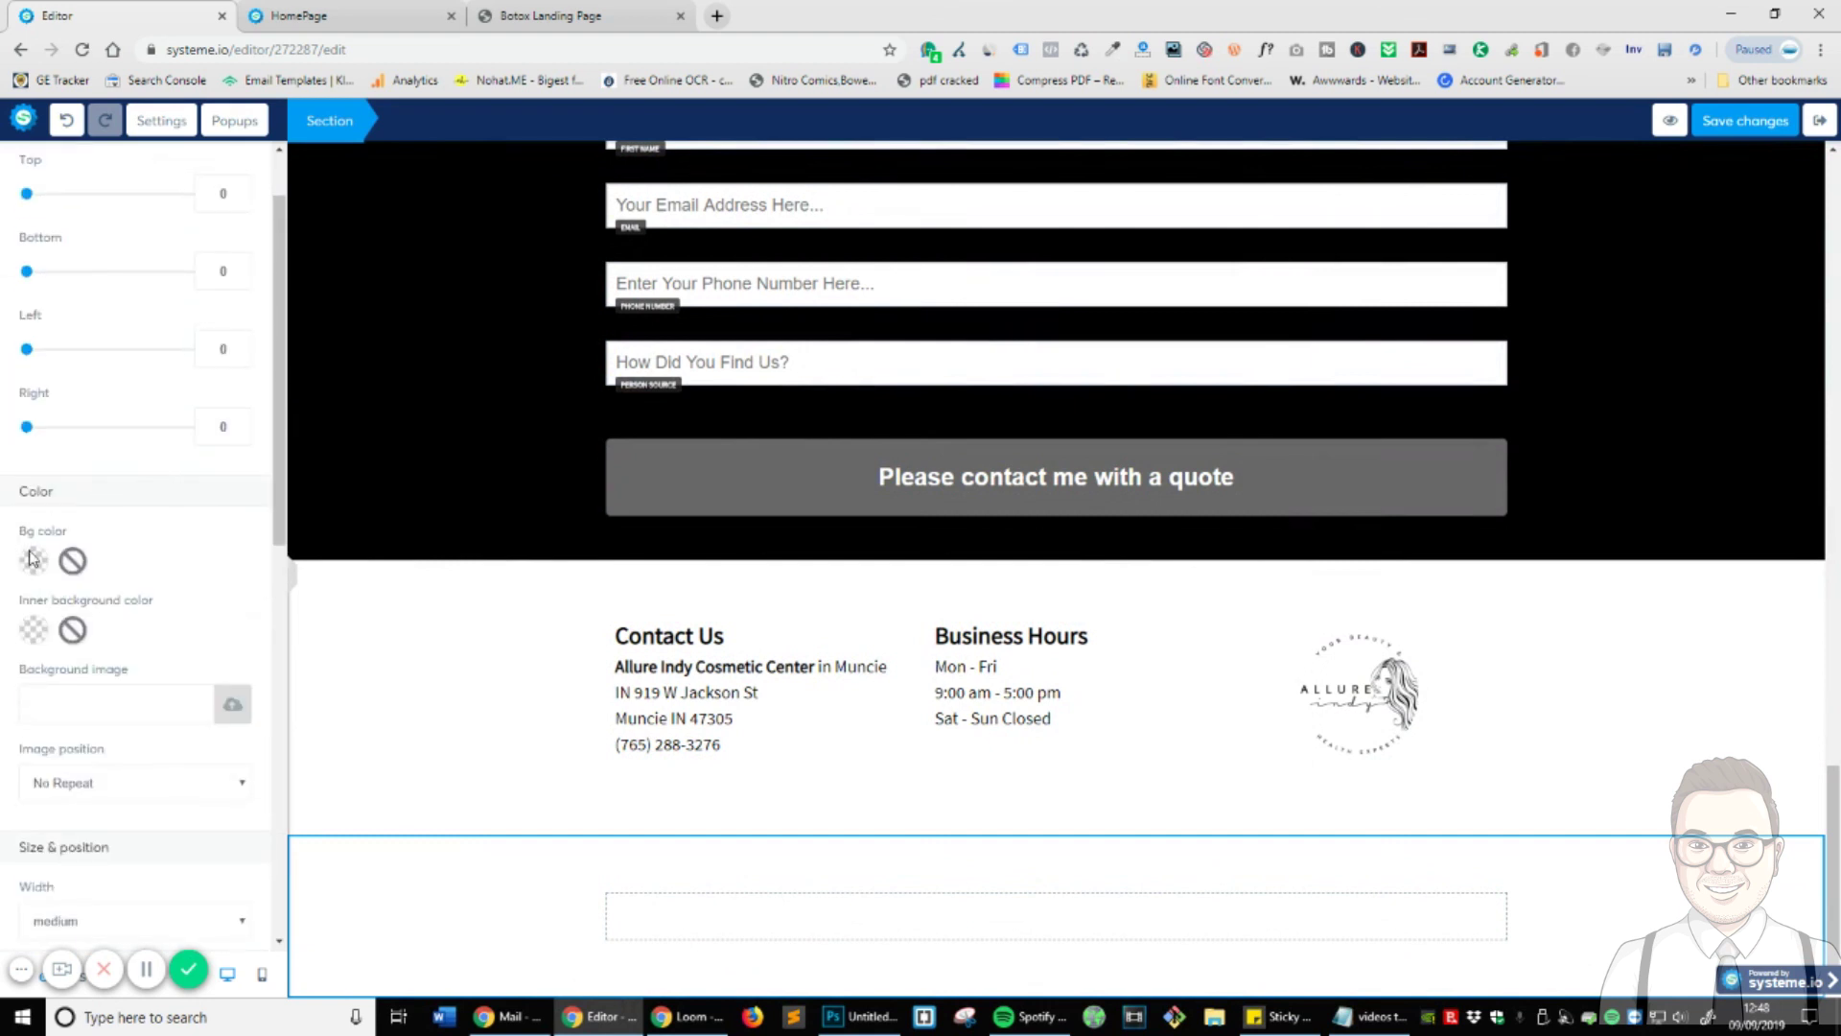
left_click(32, 560)
left_click_drag(52, 611, 43, 619)
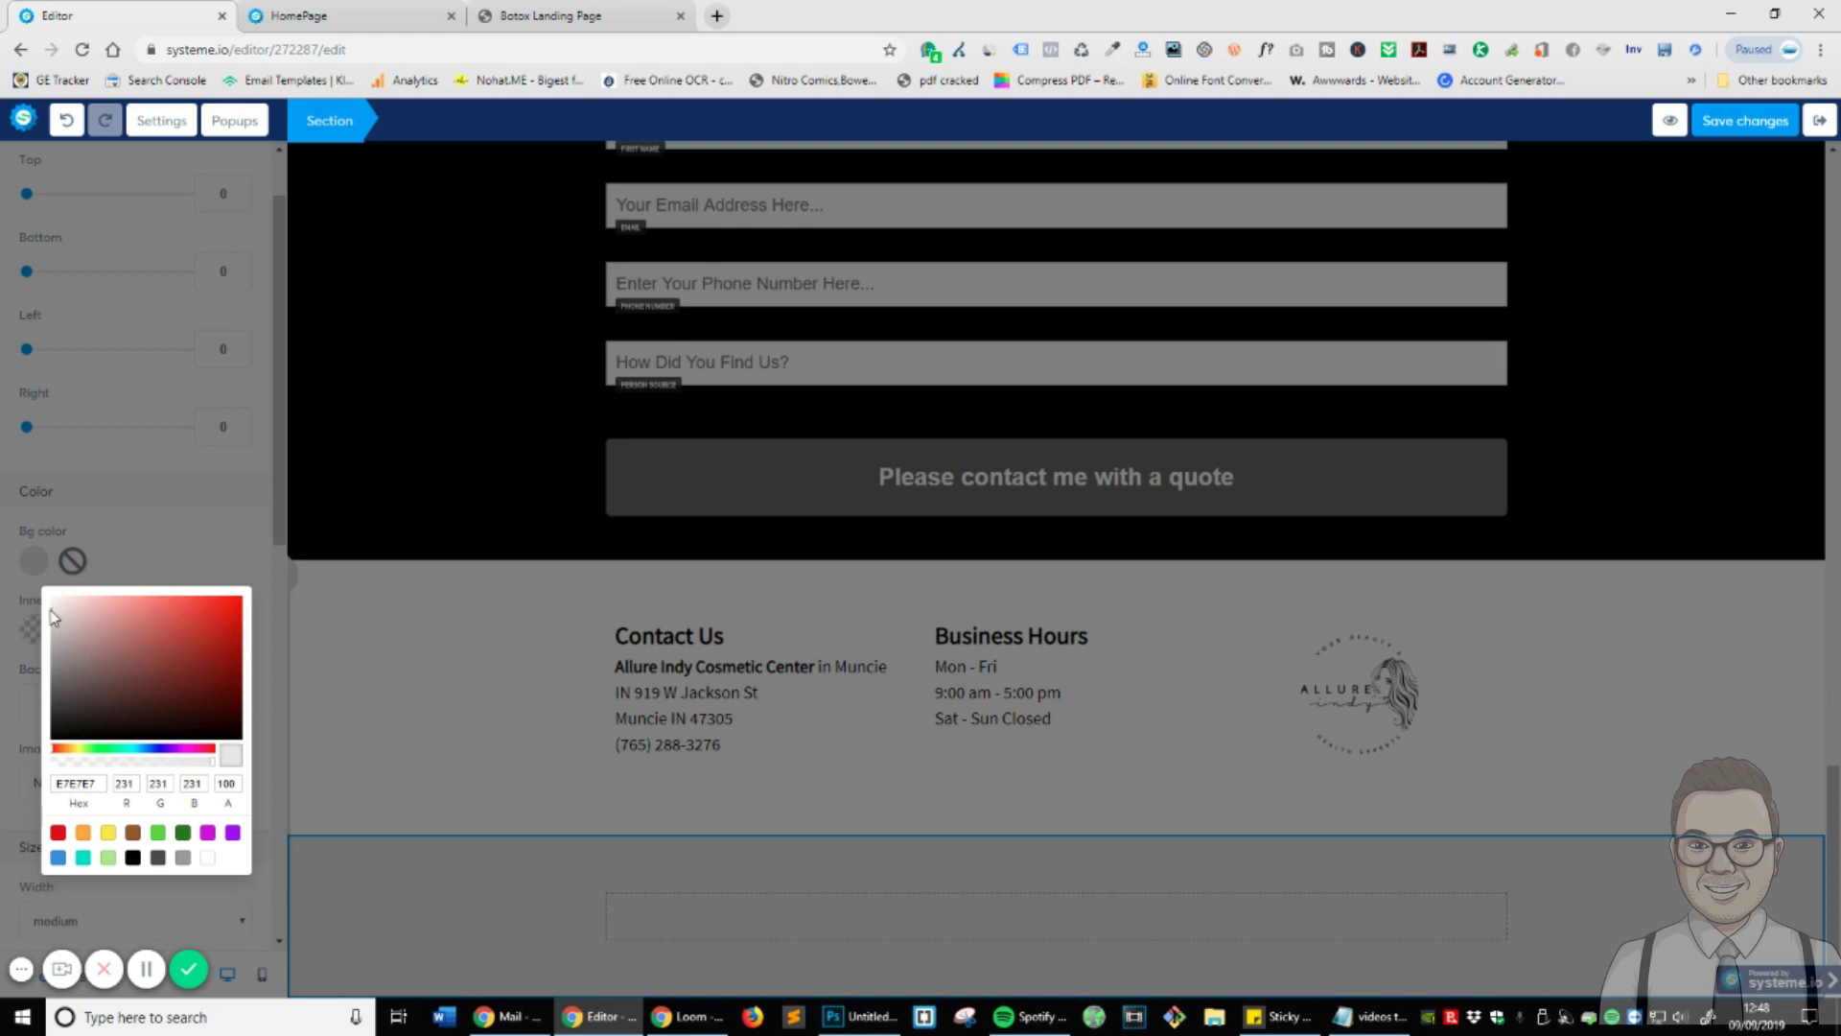
left_click(53, 602)
left_click(169, 535)
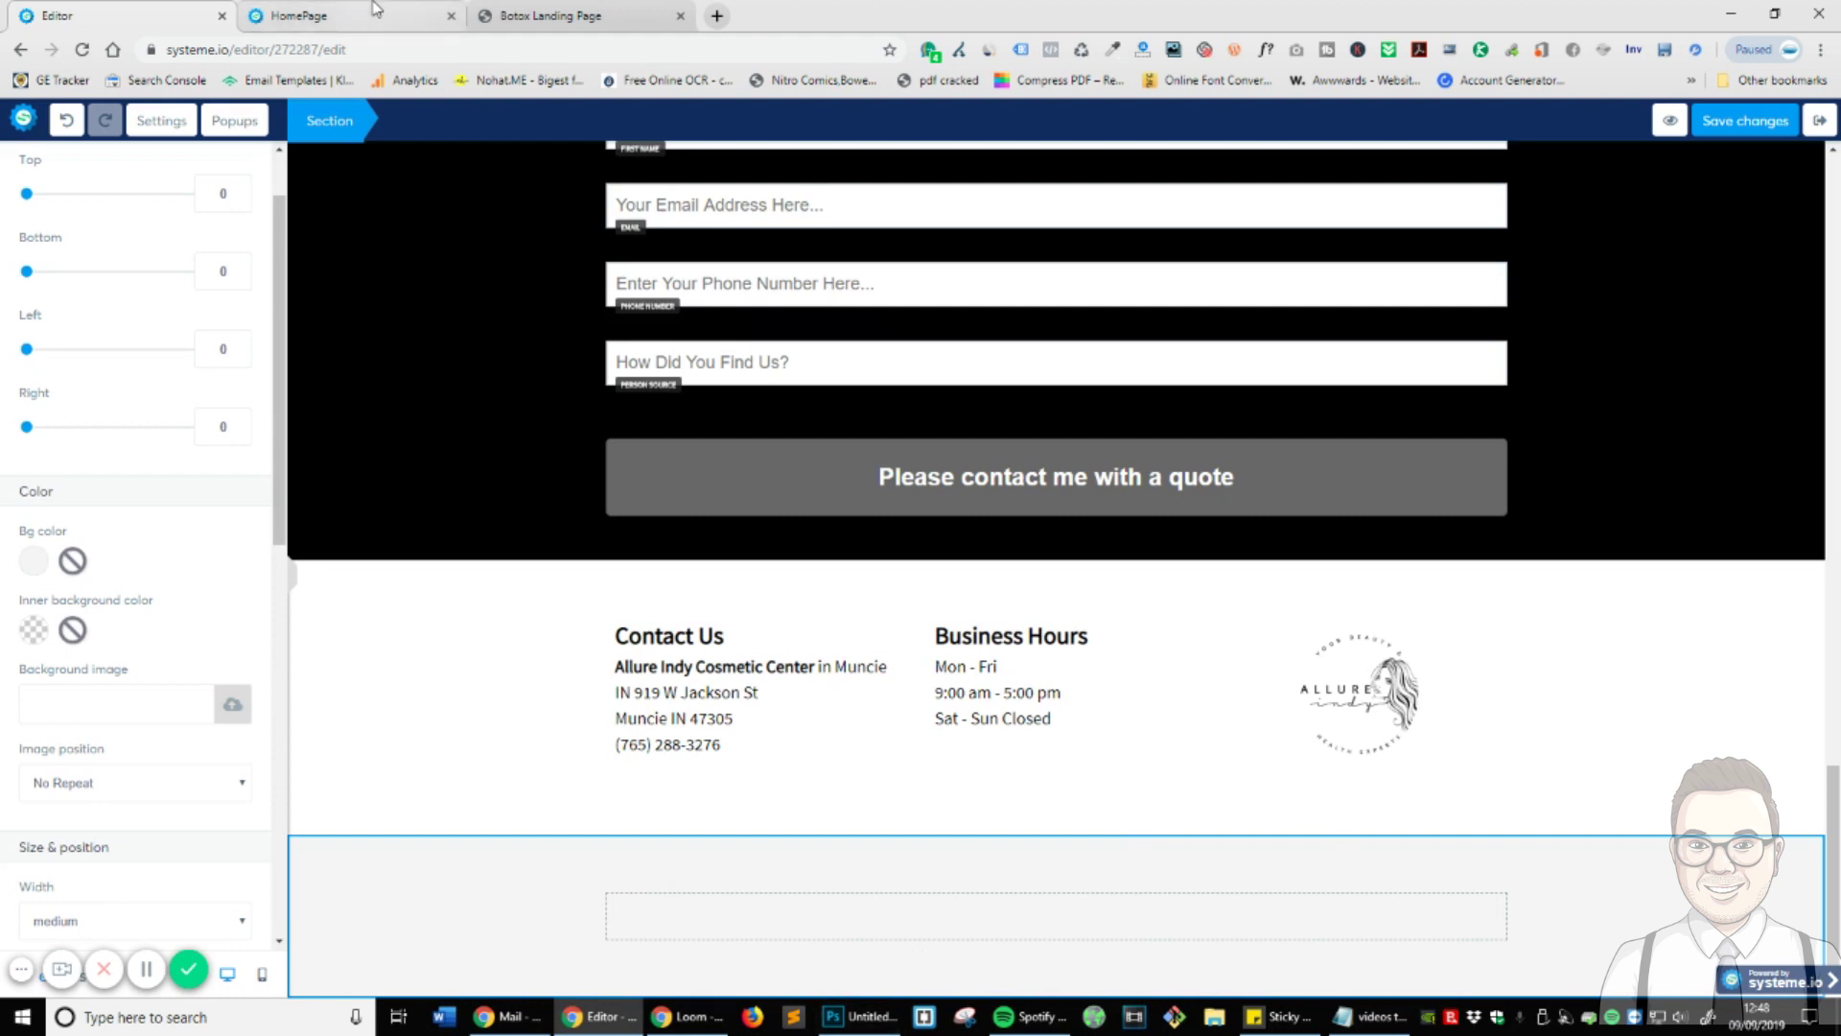
- Return to the list of page elements
scroll(173, 168, "up", 1)
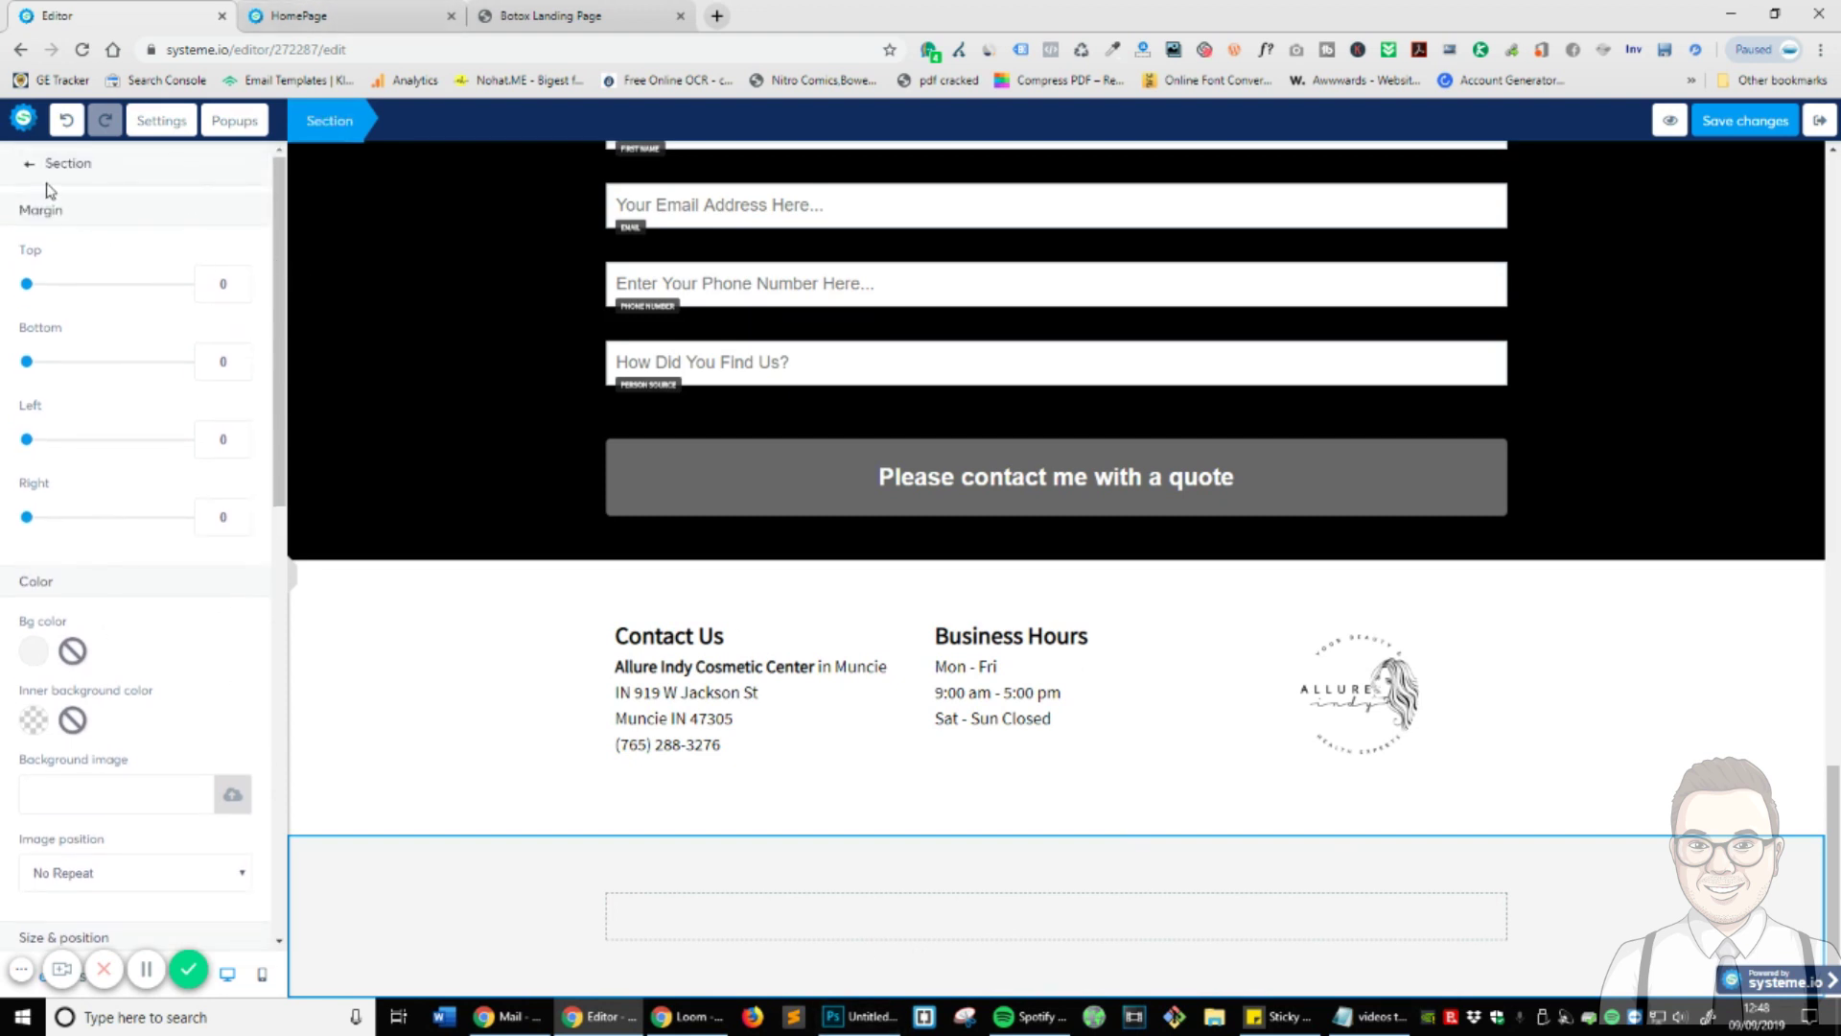
left_click(29, 164)
scroll(99, 412, "down", 12)
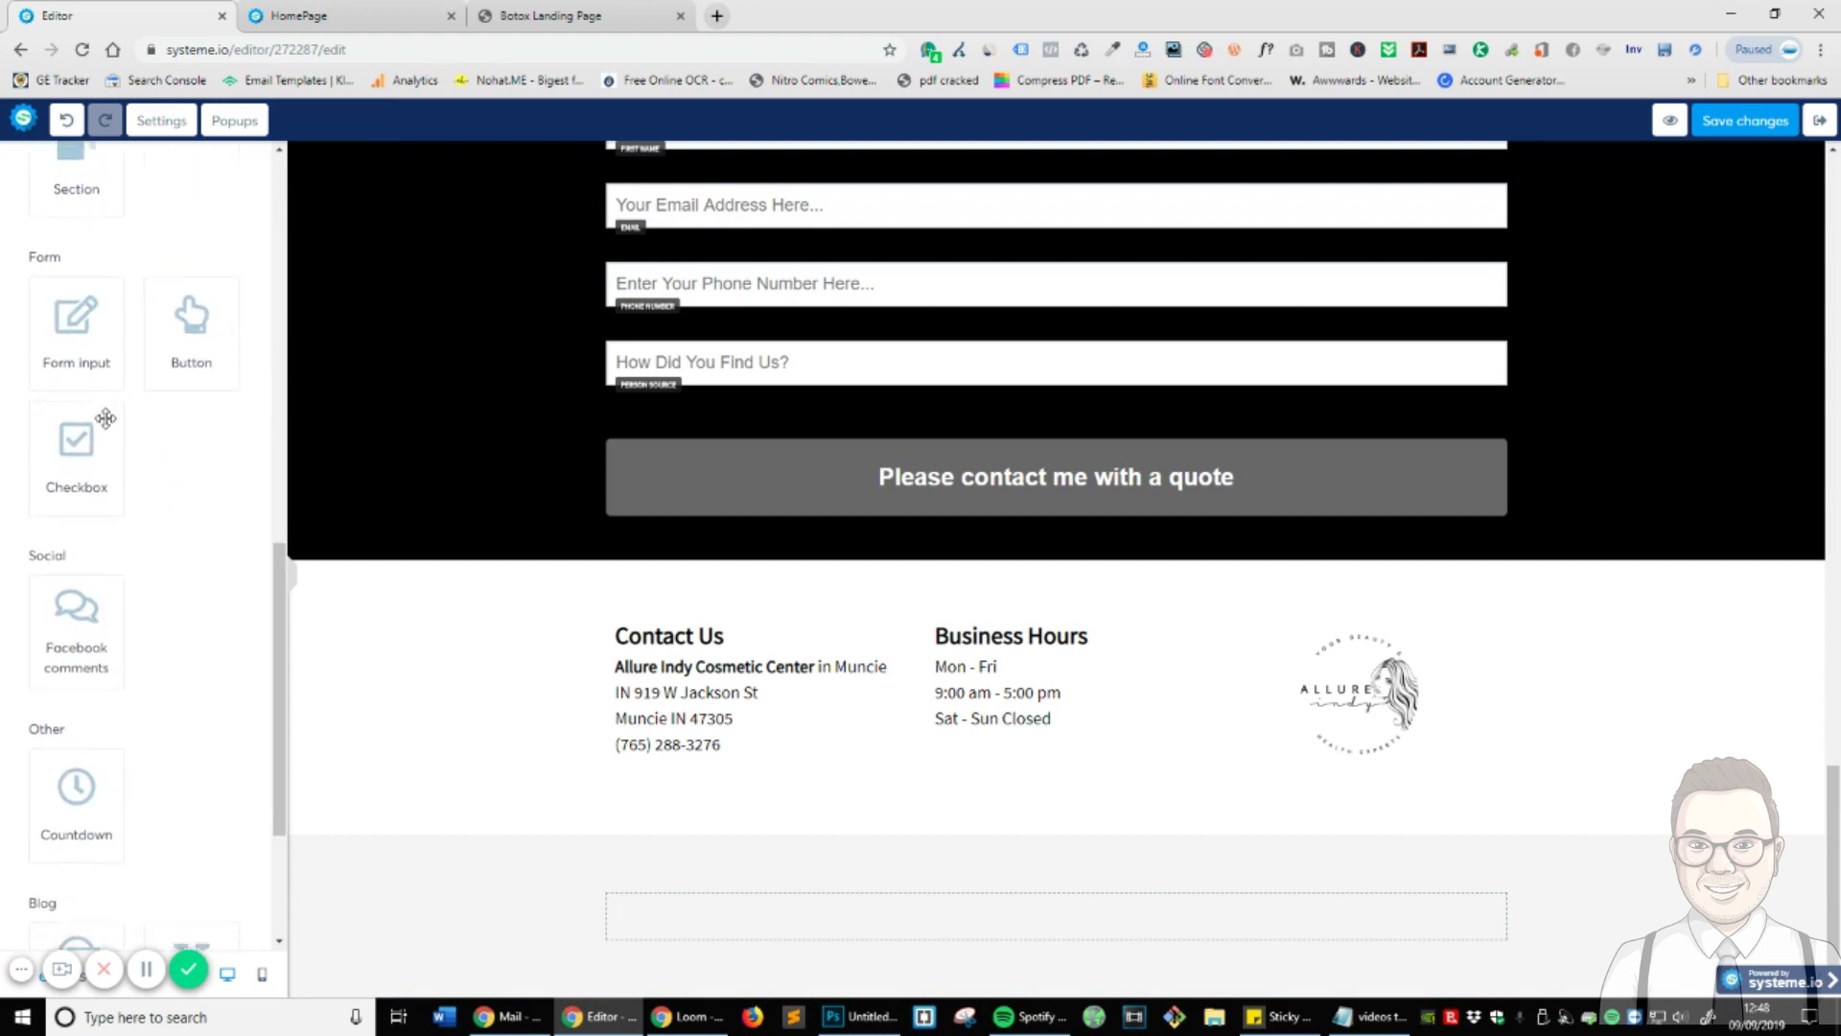
scroll(104, 419, "down", 3)
scroll(104, 418, "up", 12)
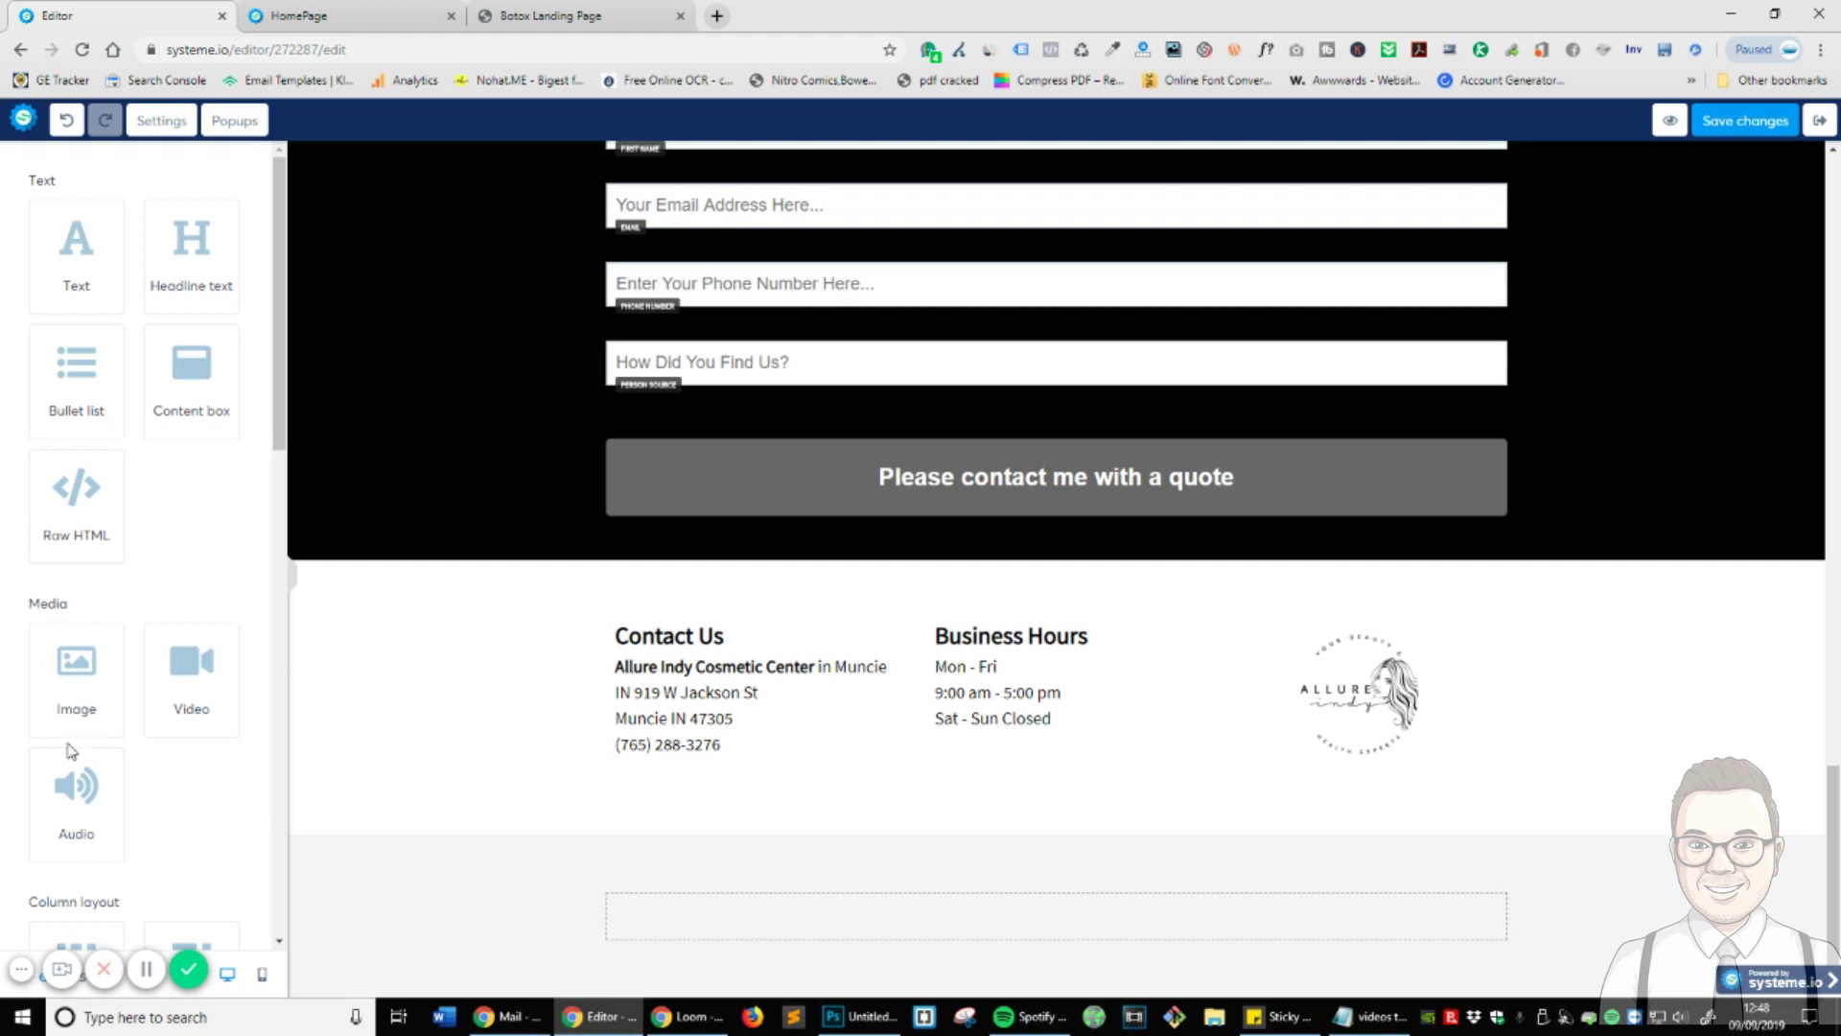
scroll(144, 695, "down", 5)
scroll(197, 824, "up", 5)
- Add a text block to the bottom section reading 'Like Us On Facebook | Like Us On Instagram'
left_click_drag(96, 254, 1093, 916)
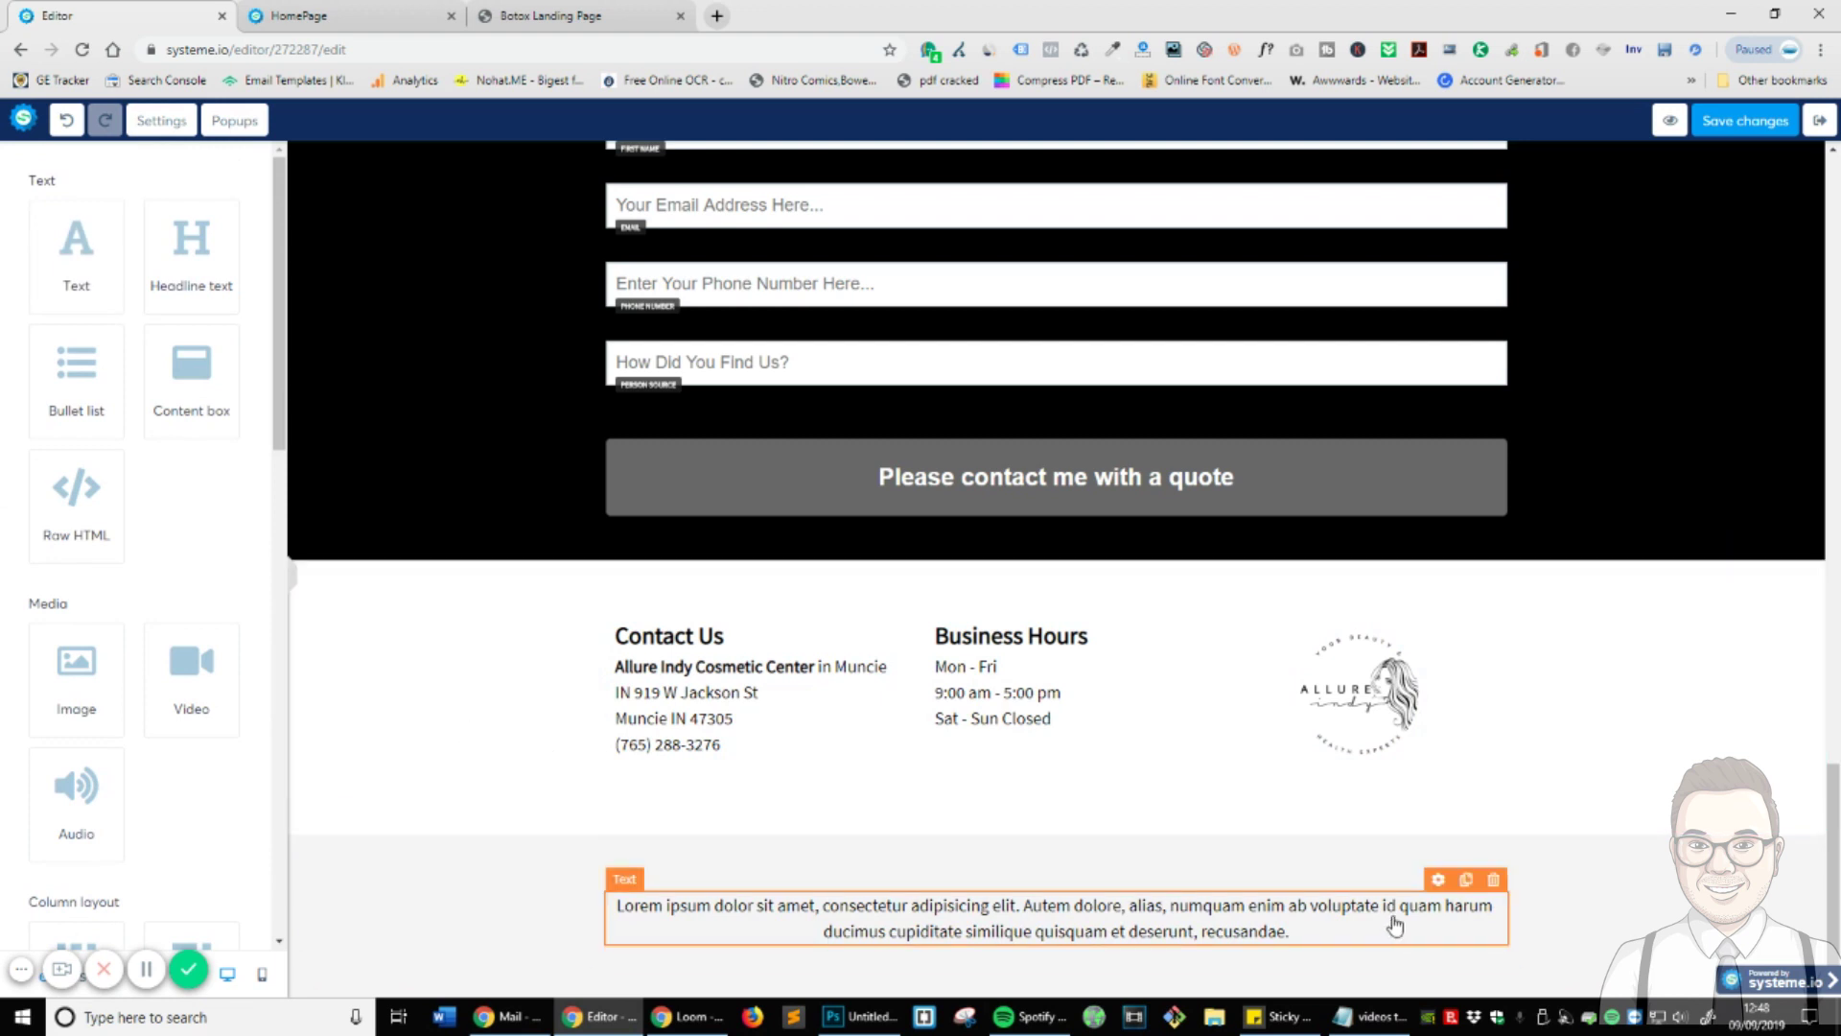
left_click(1458, 936)
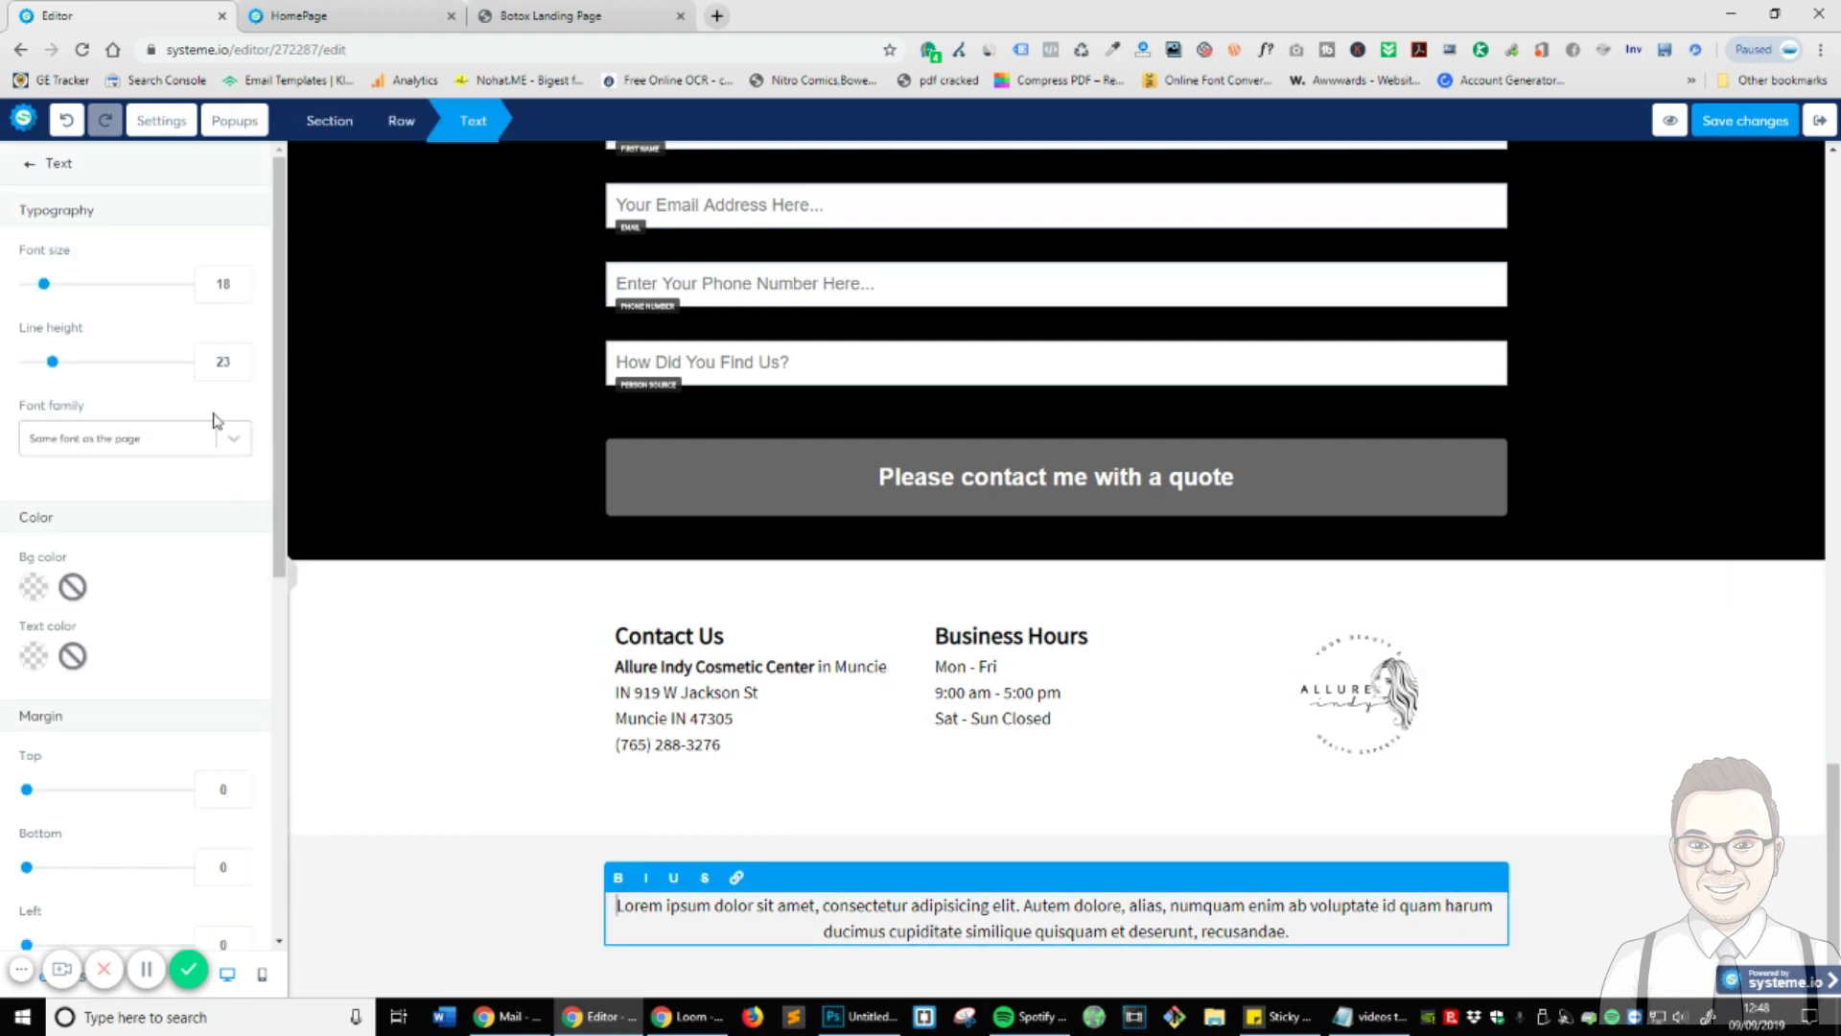
scroll(208, 642, "down", 5)
scroll(208, 642, "up", 5)
key("ctrl+a")
type("Like")
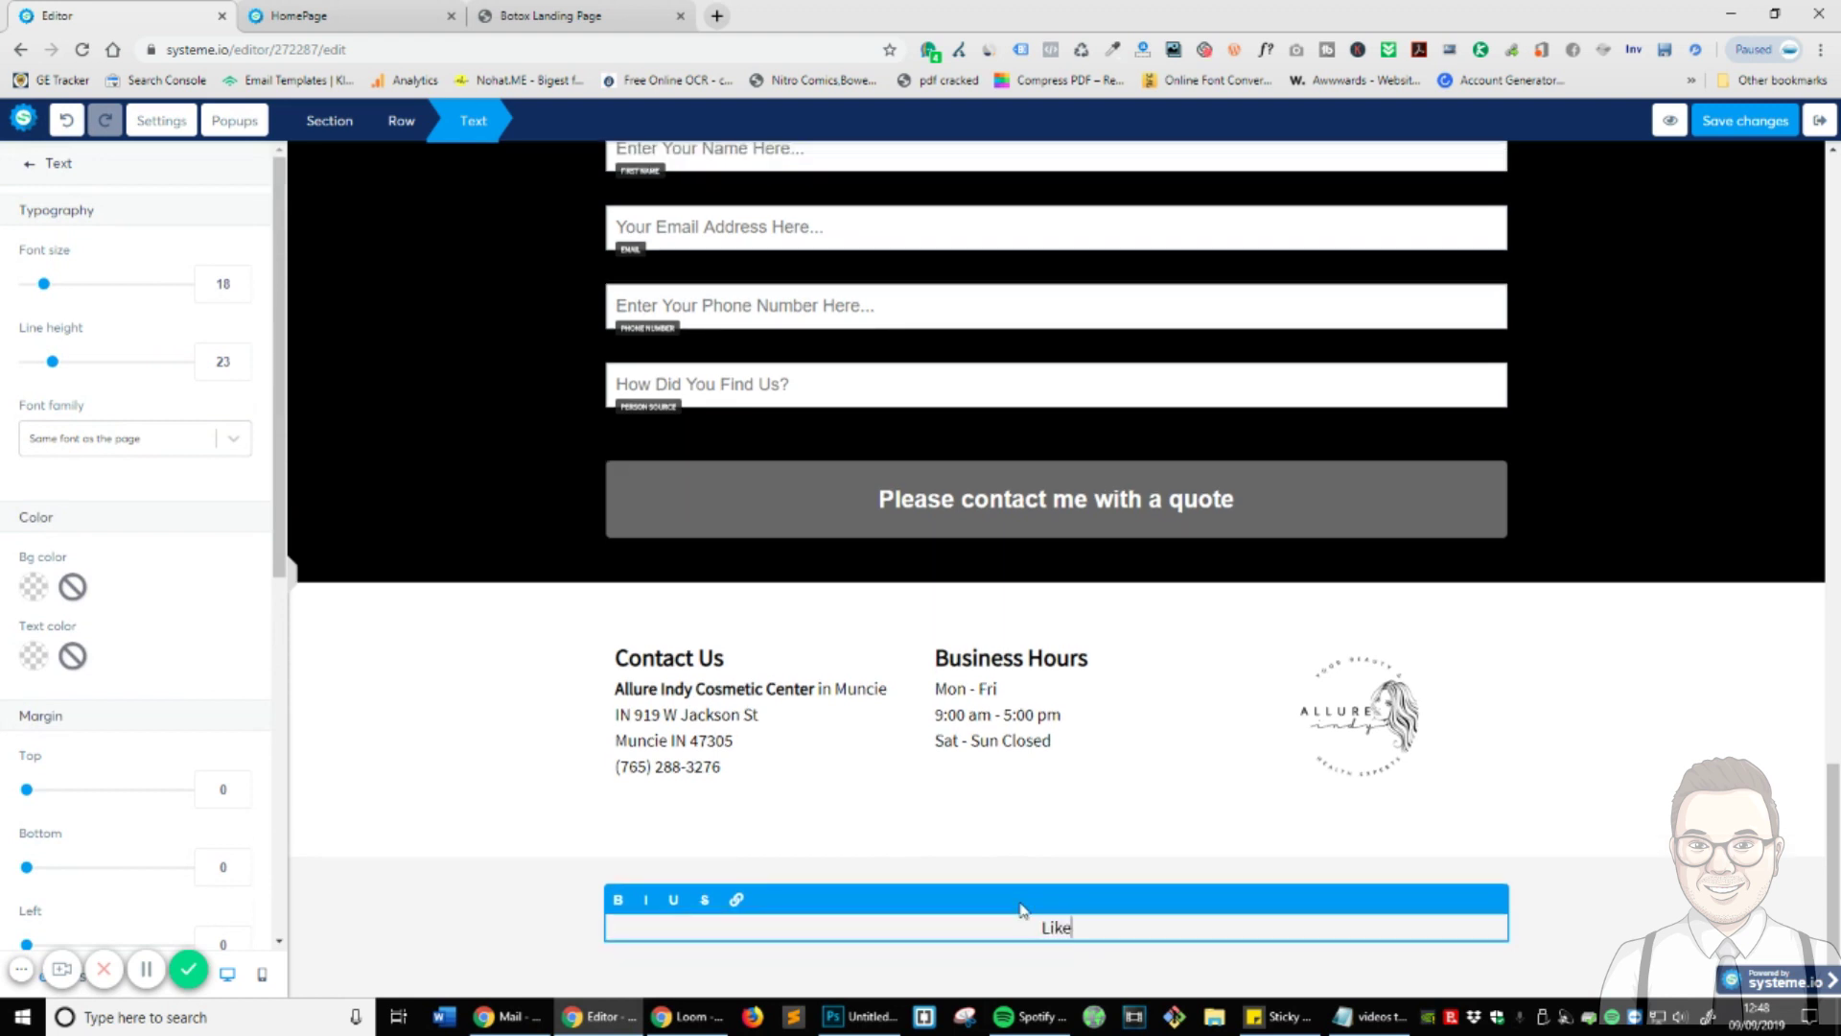
type(" Us On Facebook | Like Us On I")
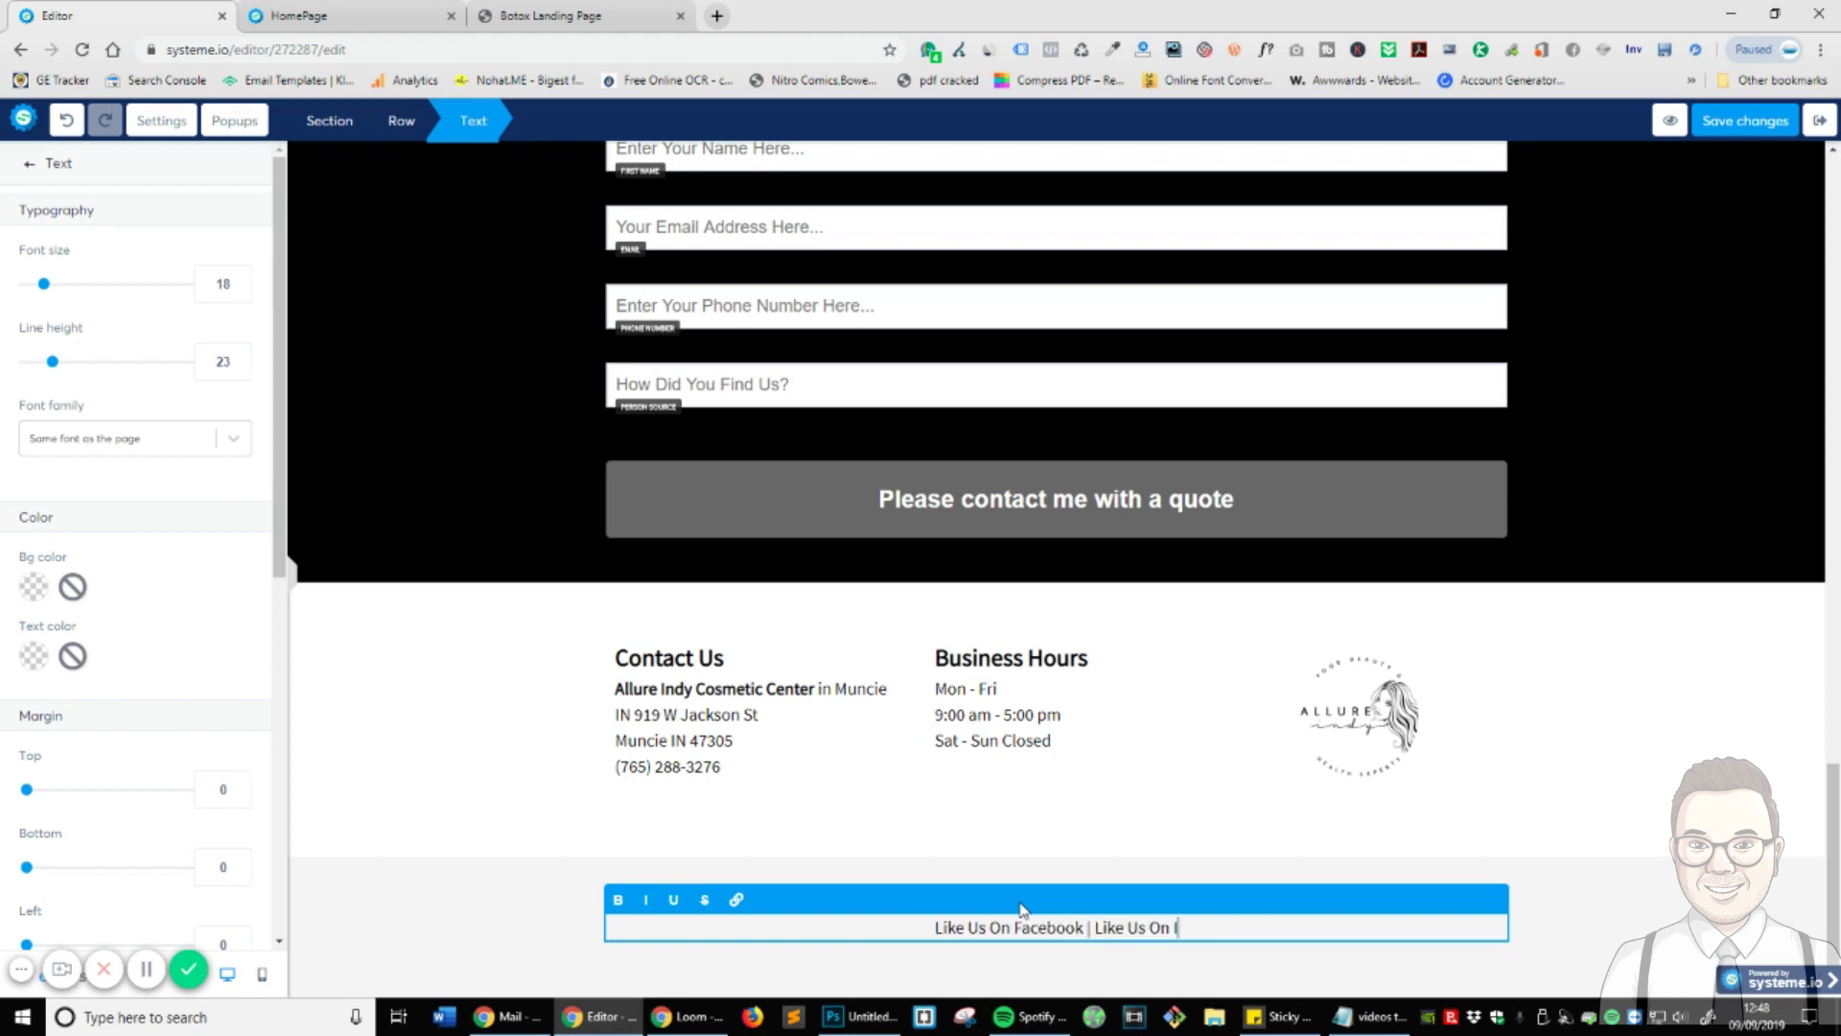
type("nstagra,")
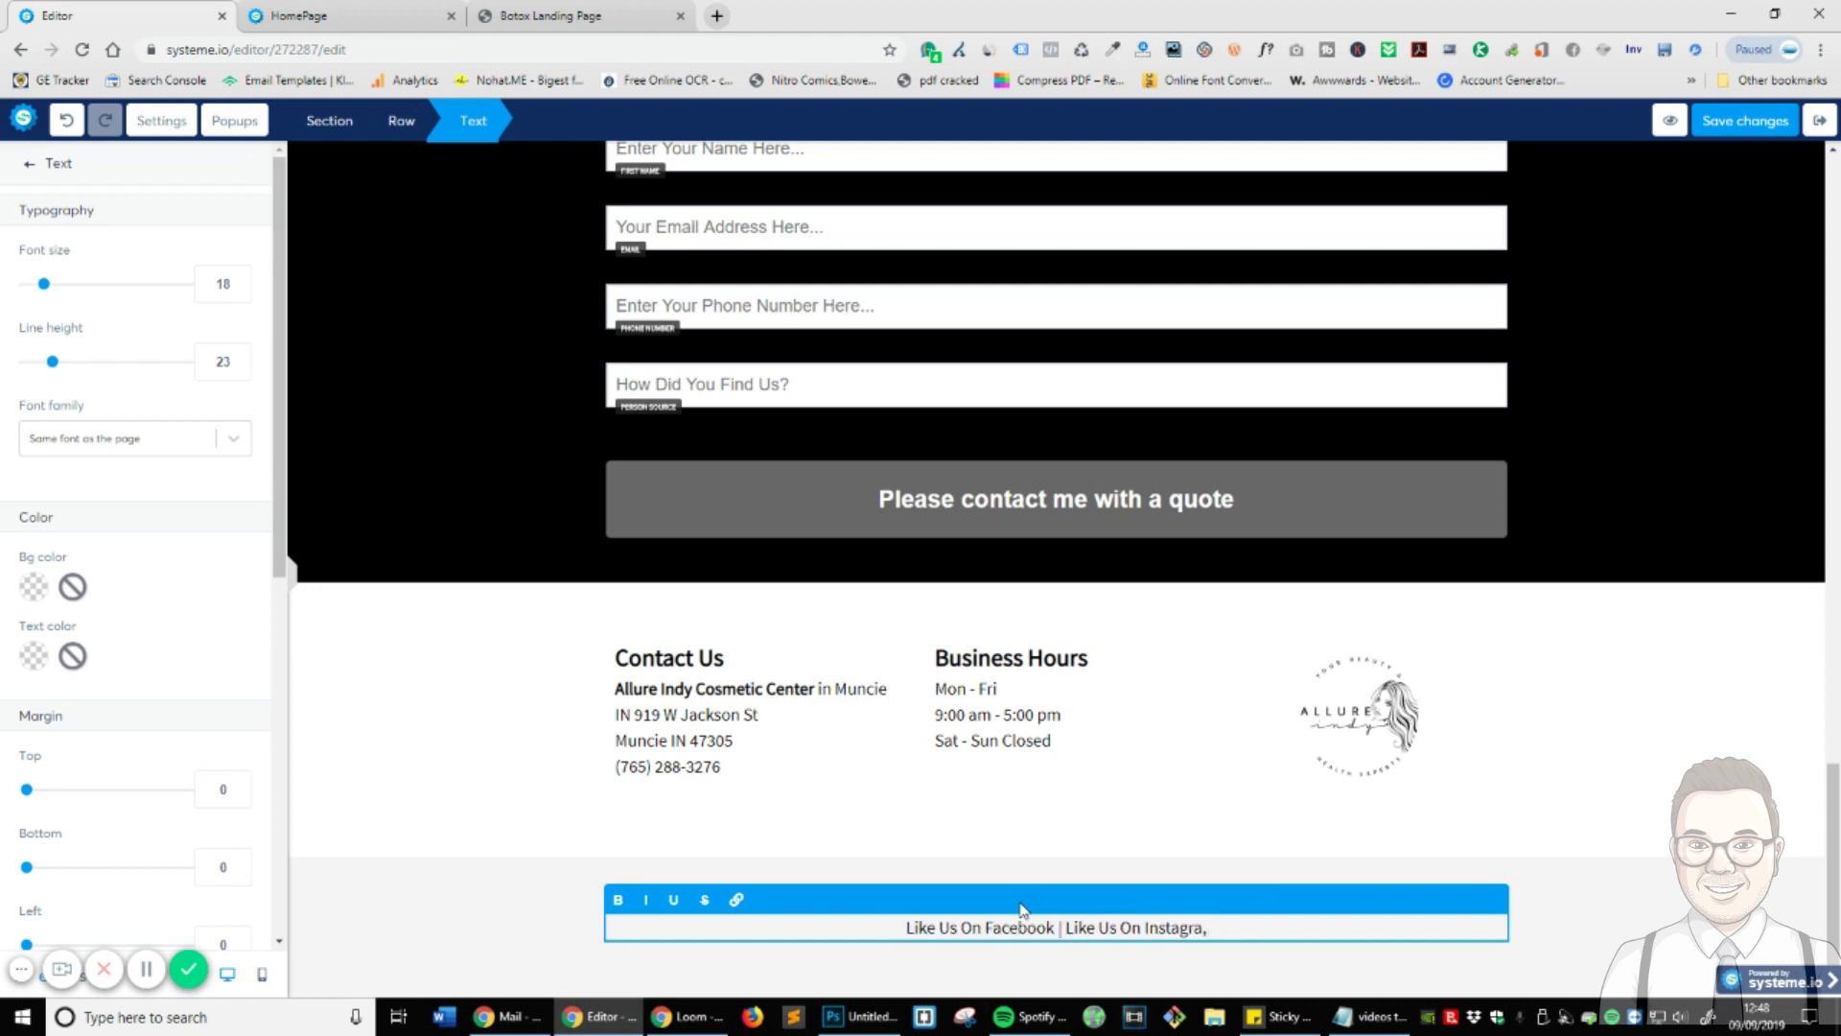
key("BackSpace")
type("m")
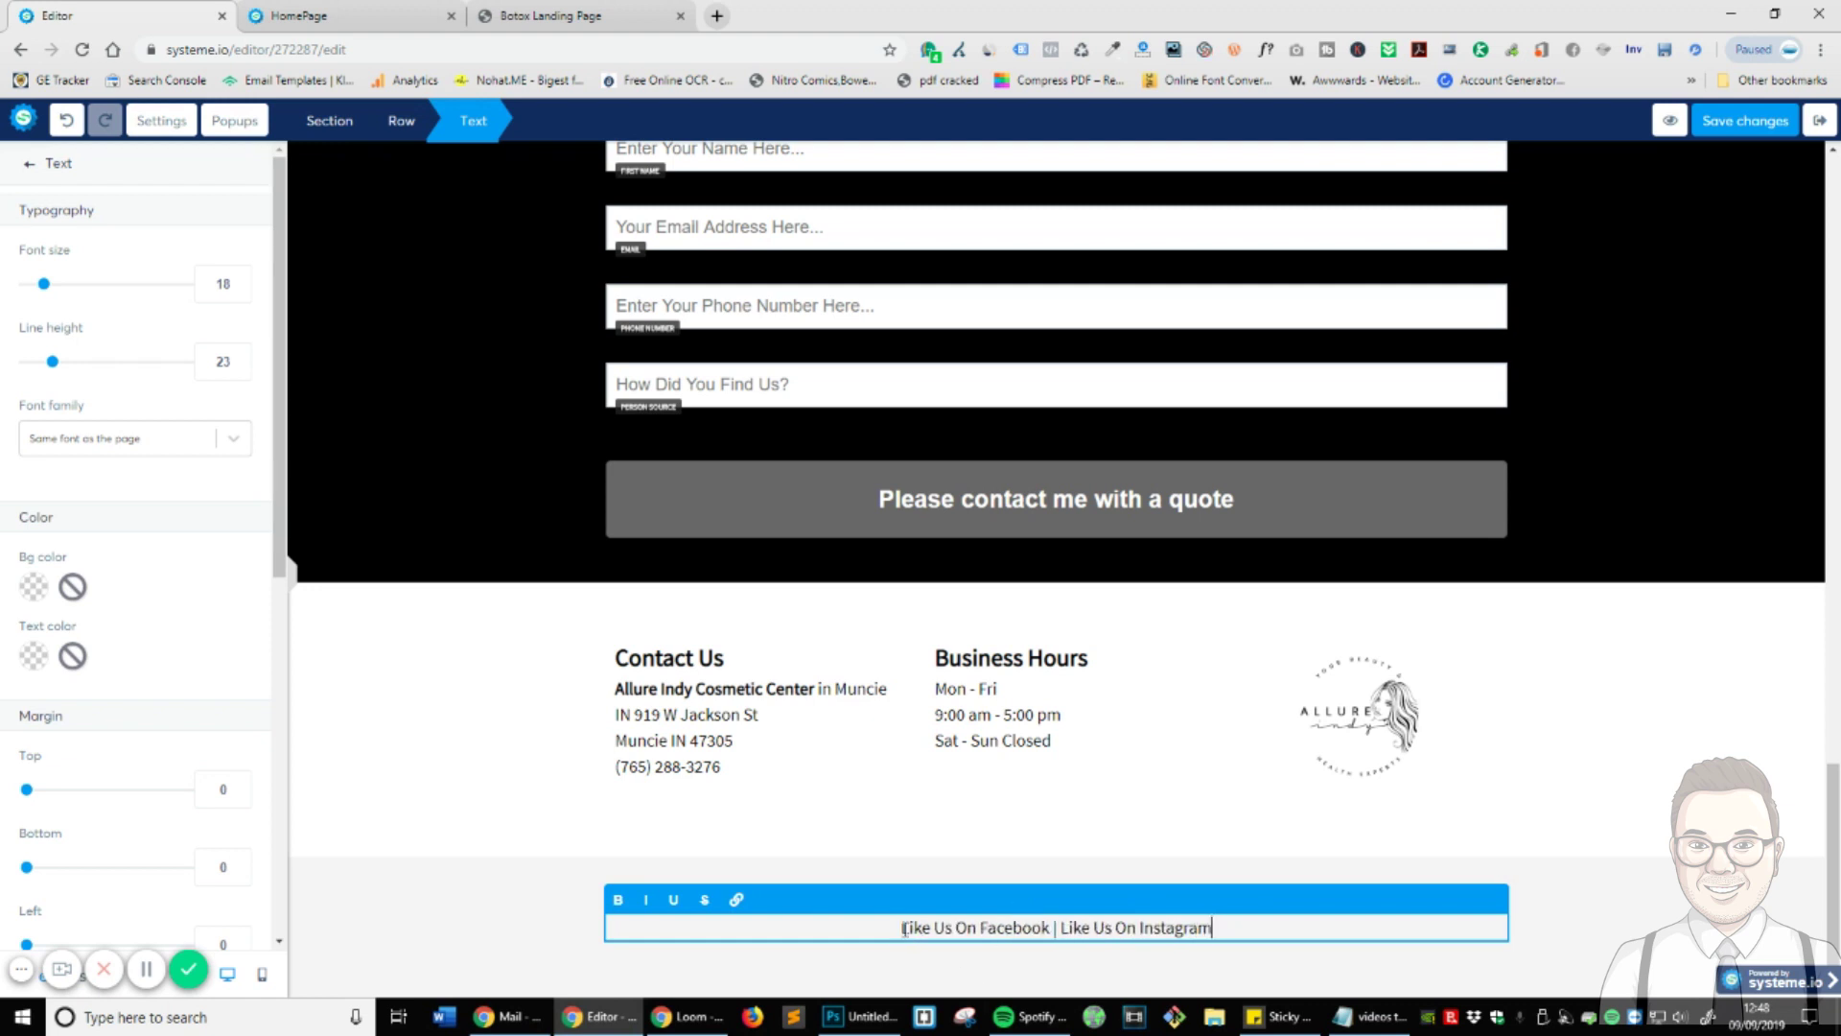
- Link the words 'Like Us On Facebook' to facebook.com
left_click_drag(904, 928, 1045, 928)
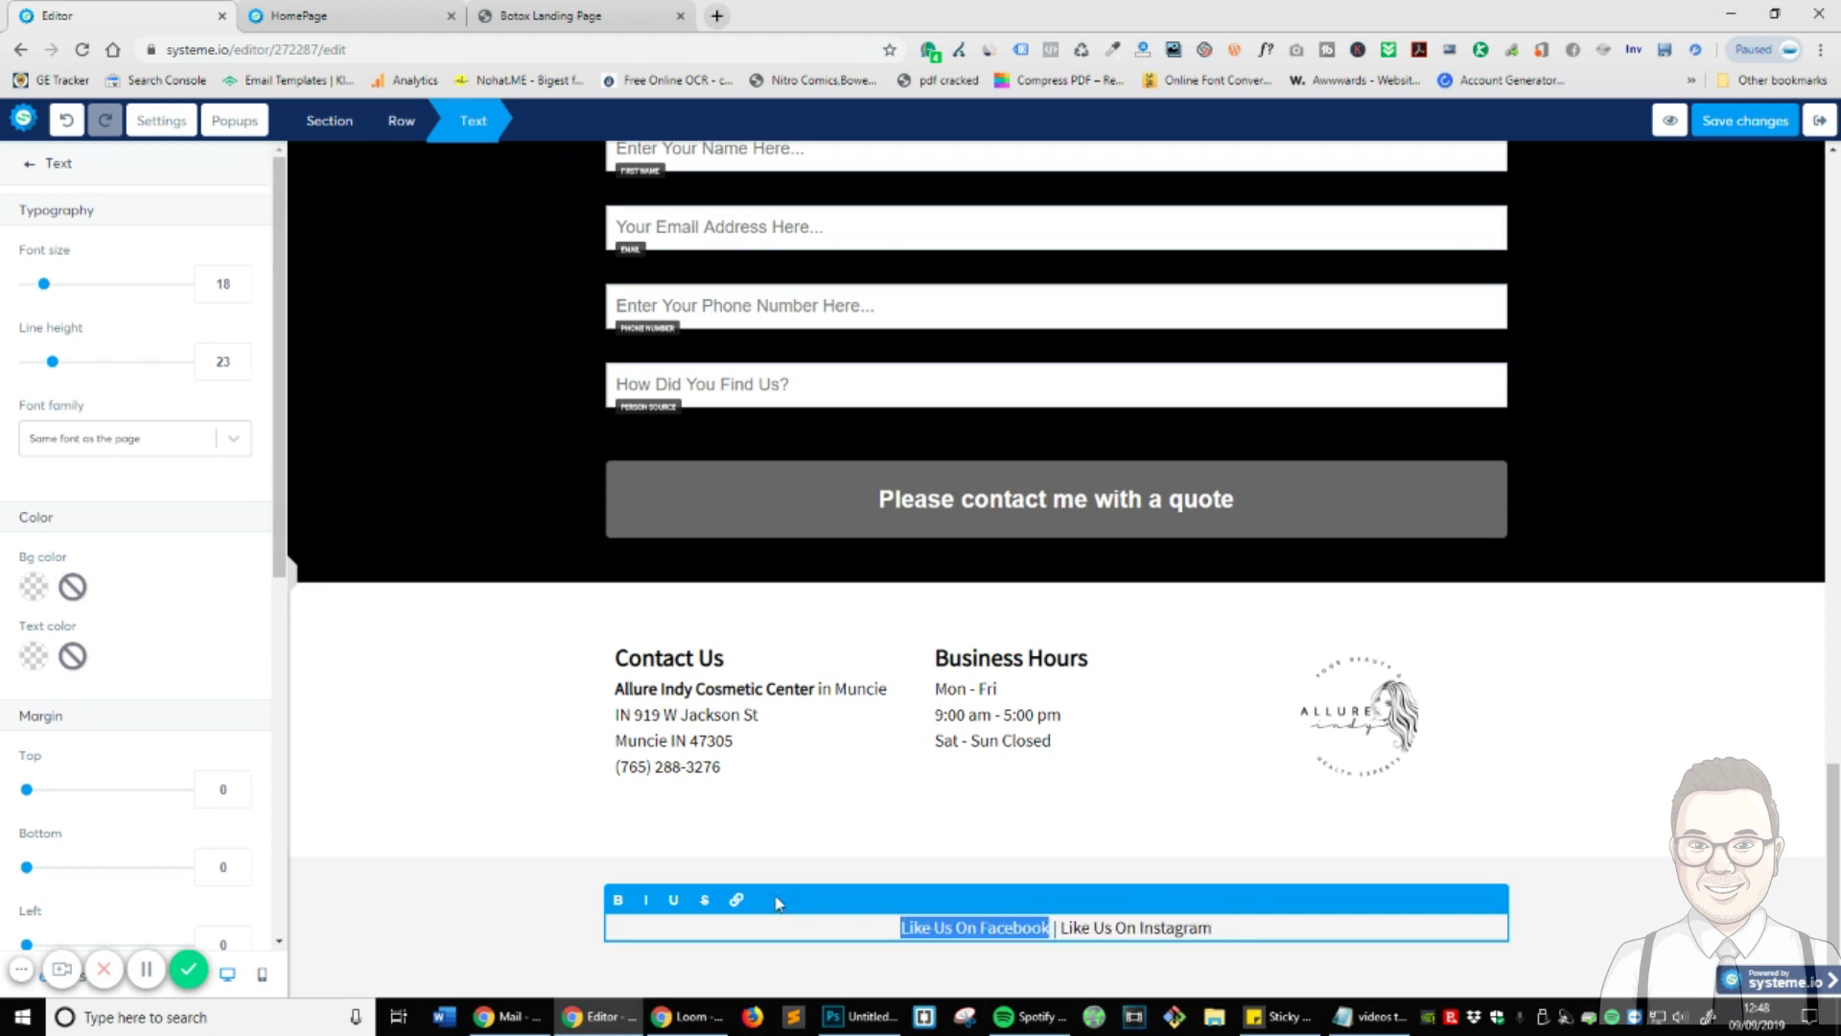
left_click(737, 899)
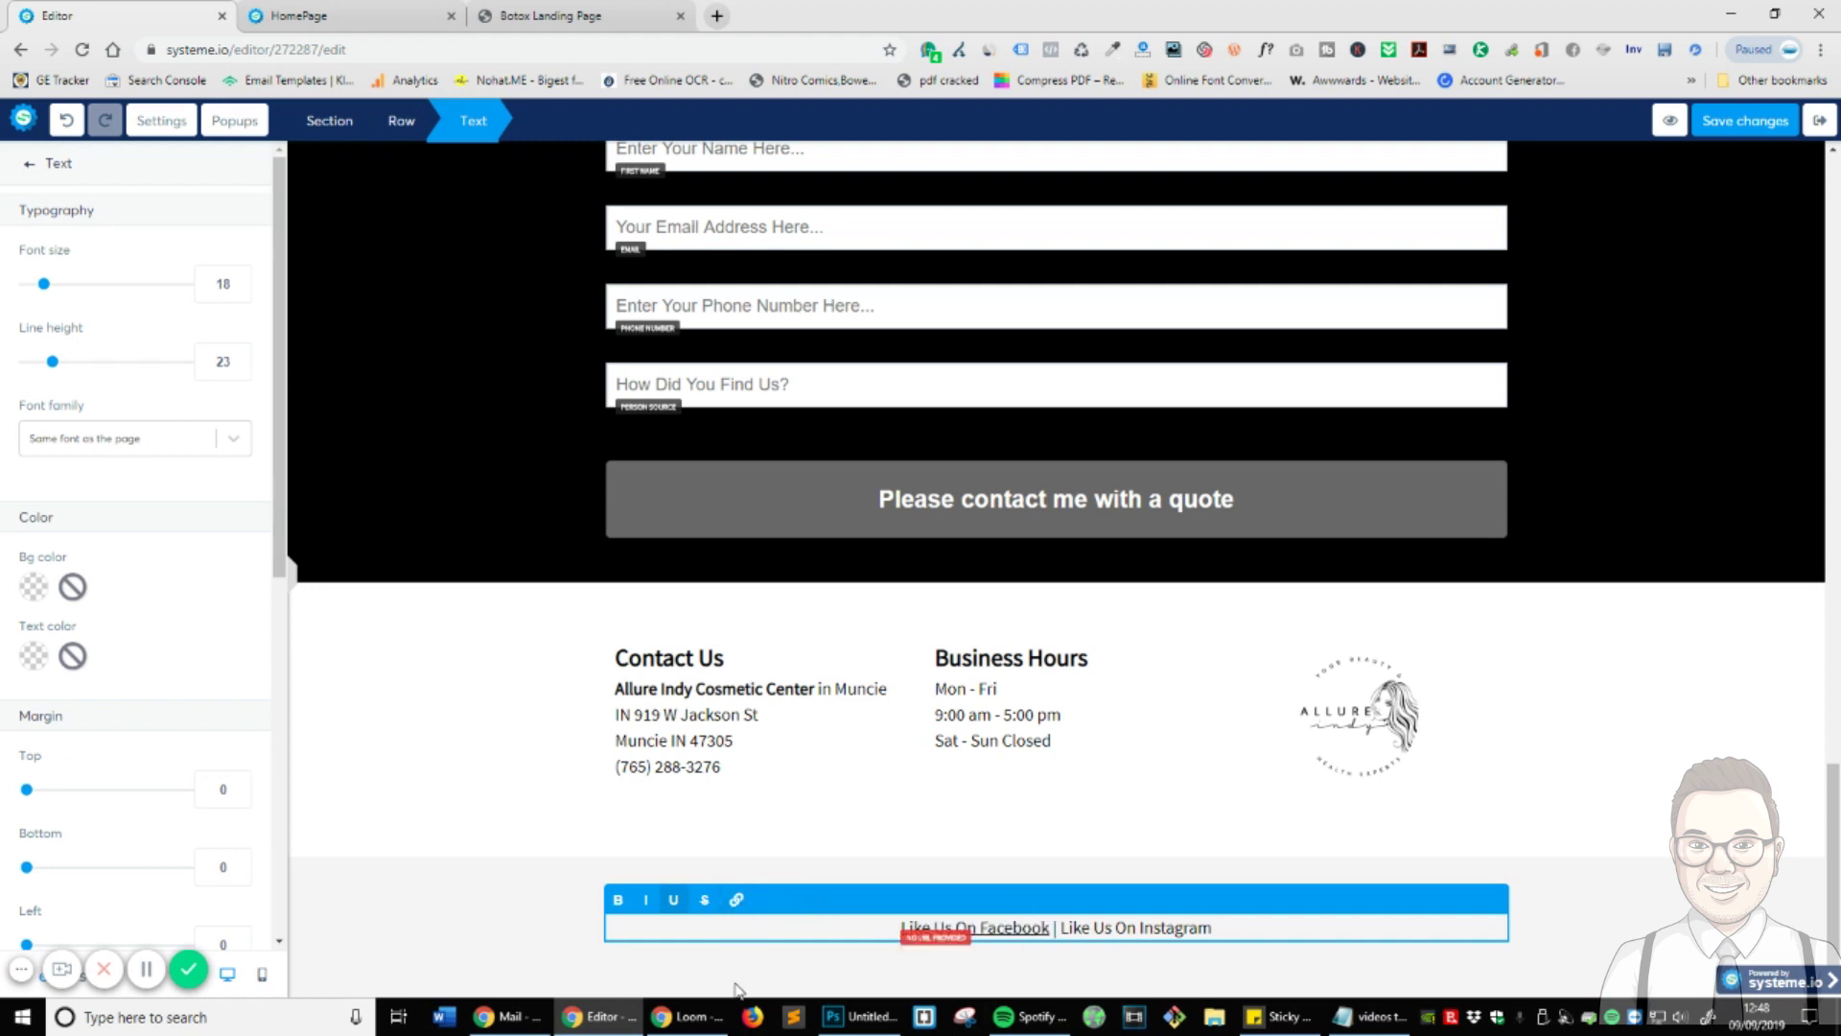
left_click(943, 944)
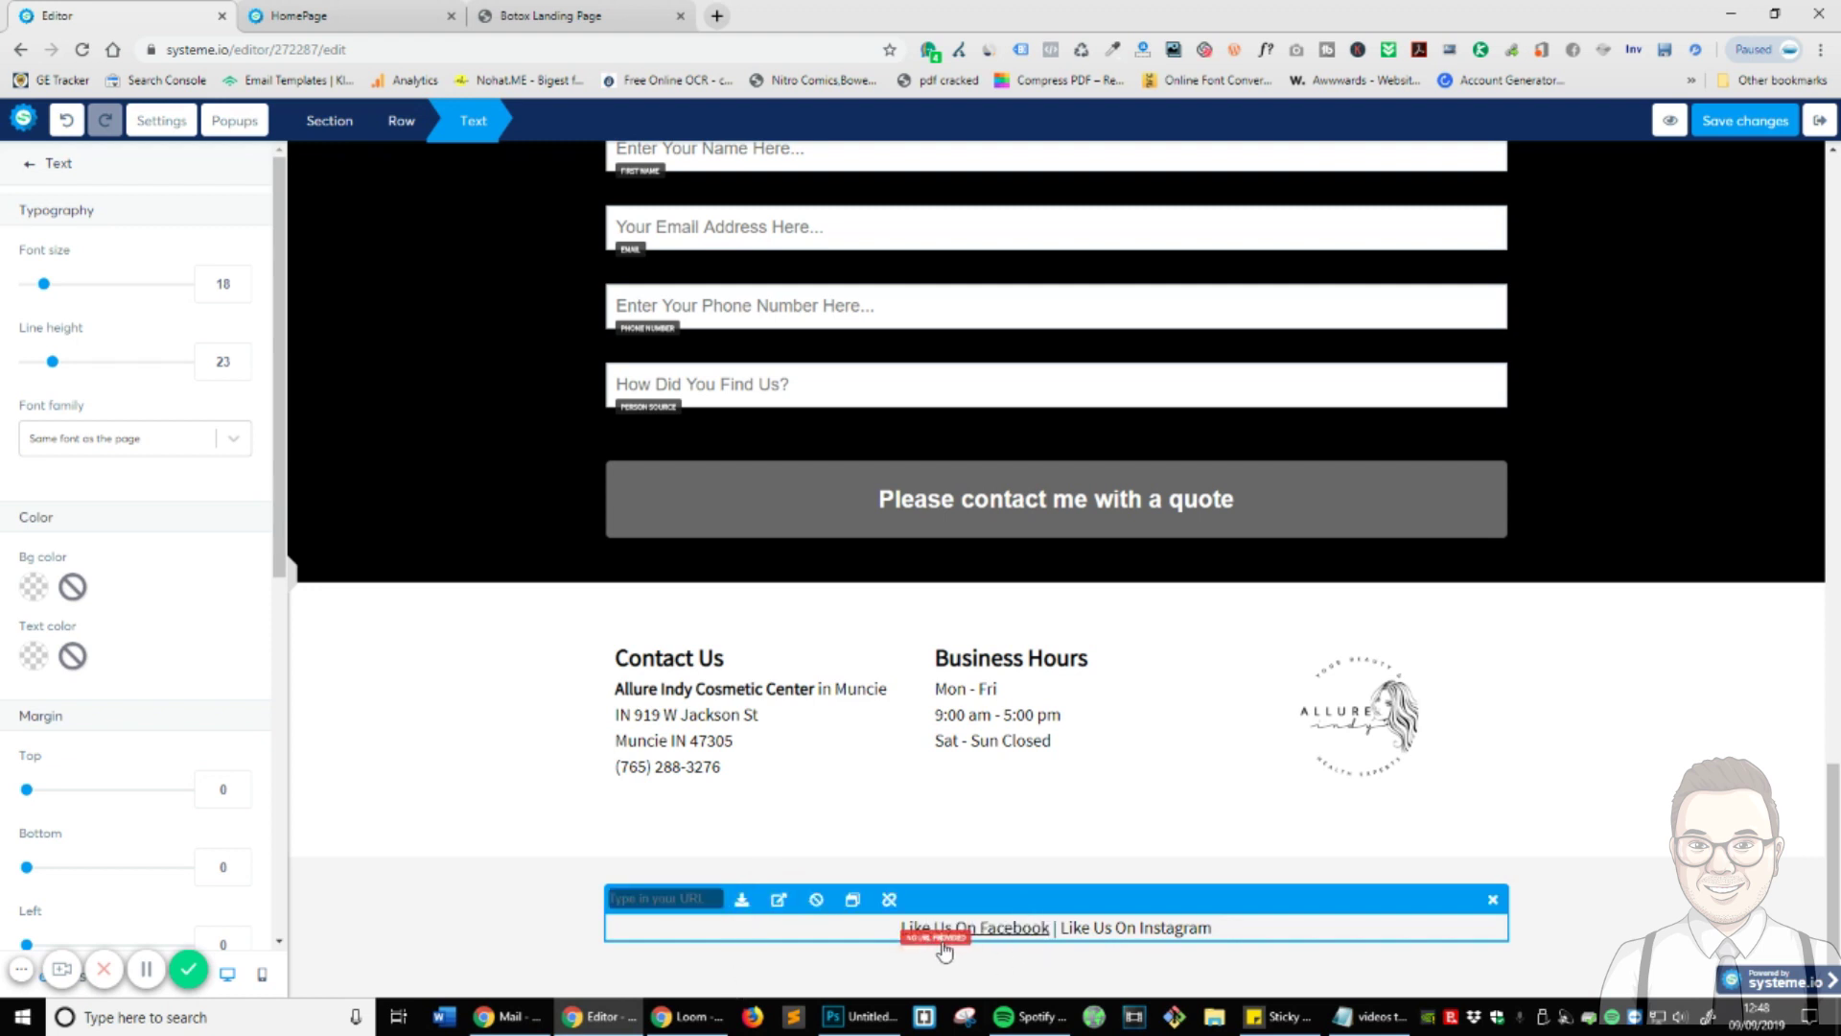
left_click(775, 906)
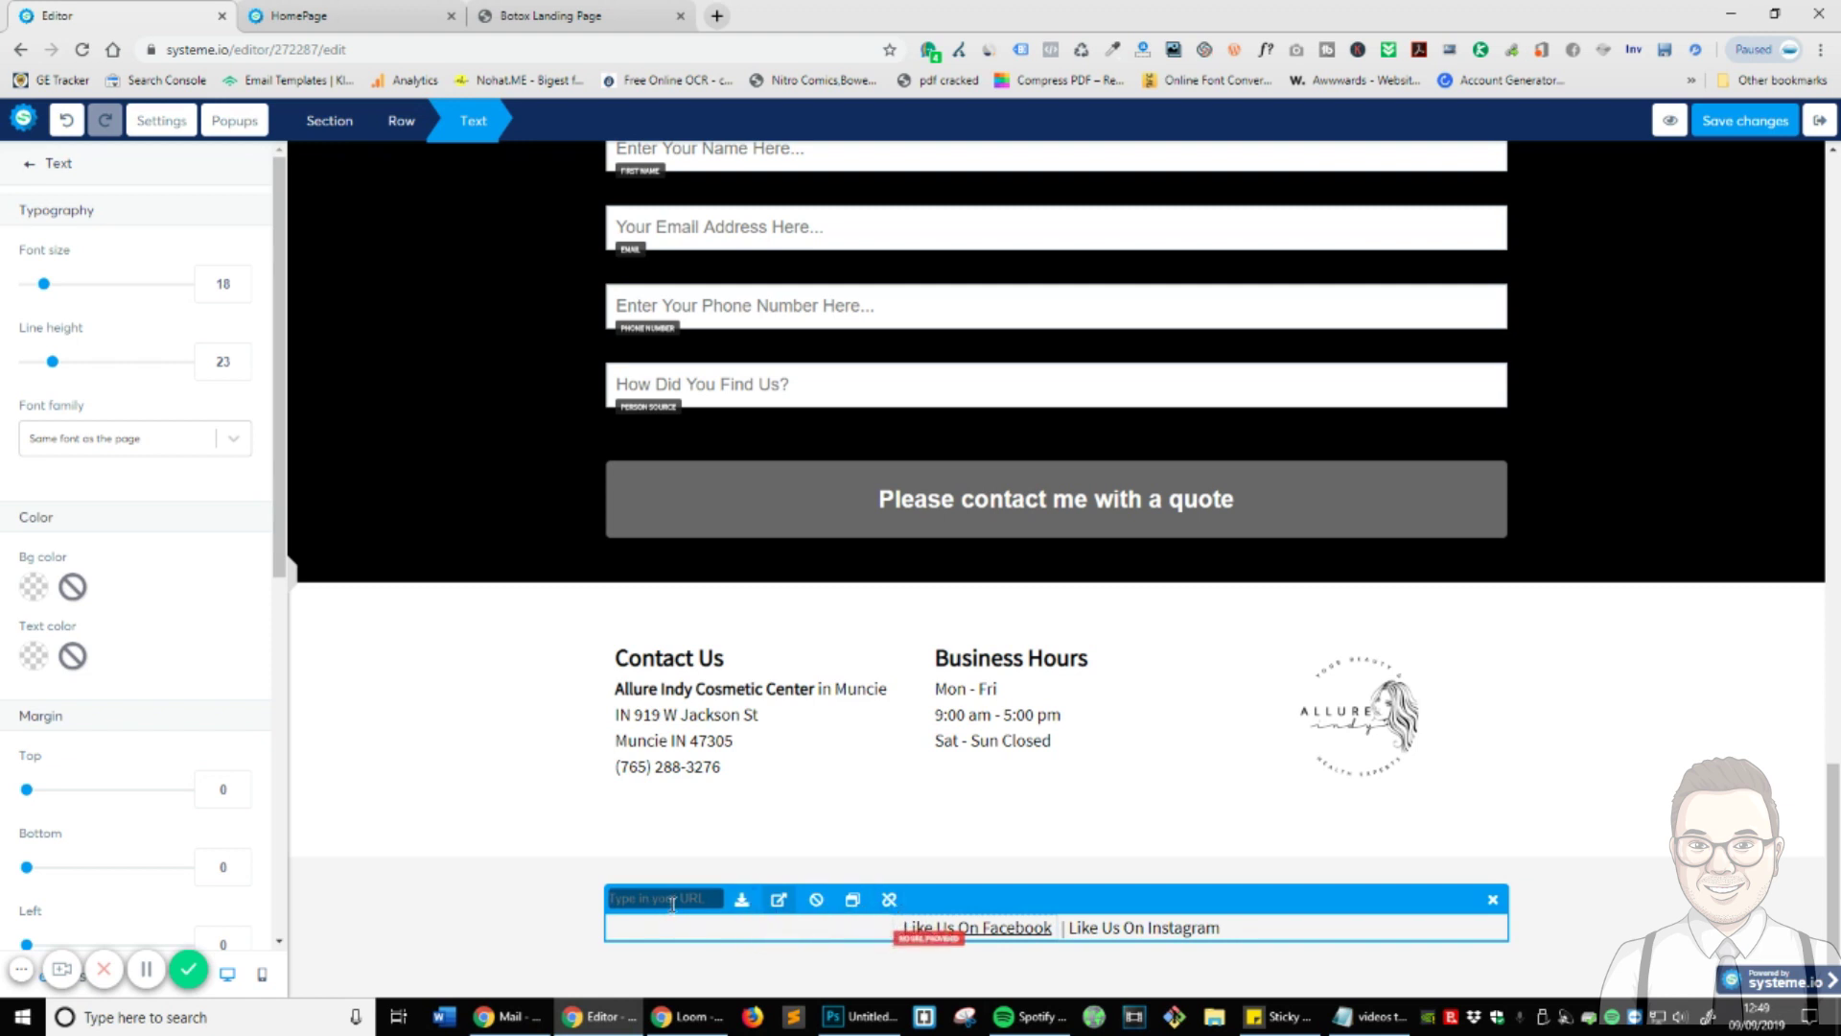
type("fa")
key("BackSpace")
key("BackSpace")
type("htt")
left_click(721, 969)
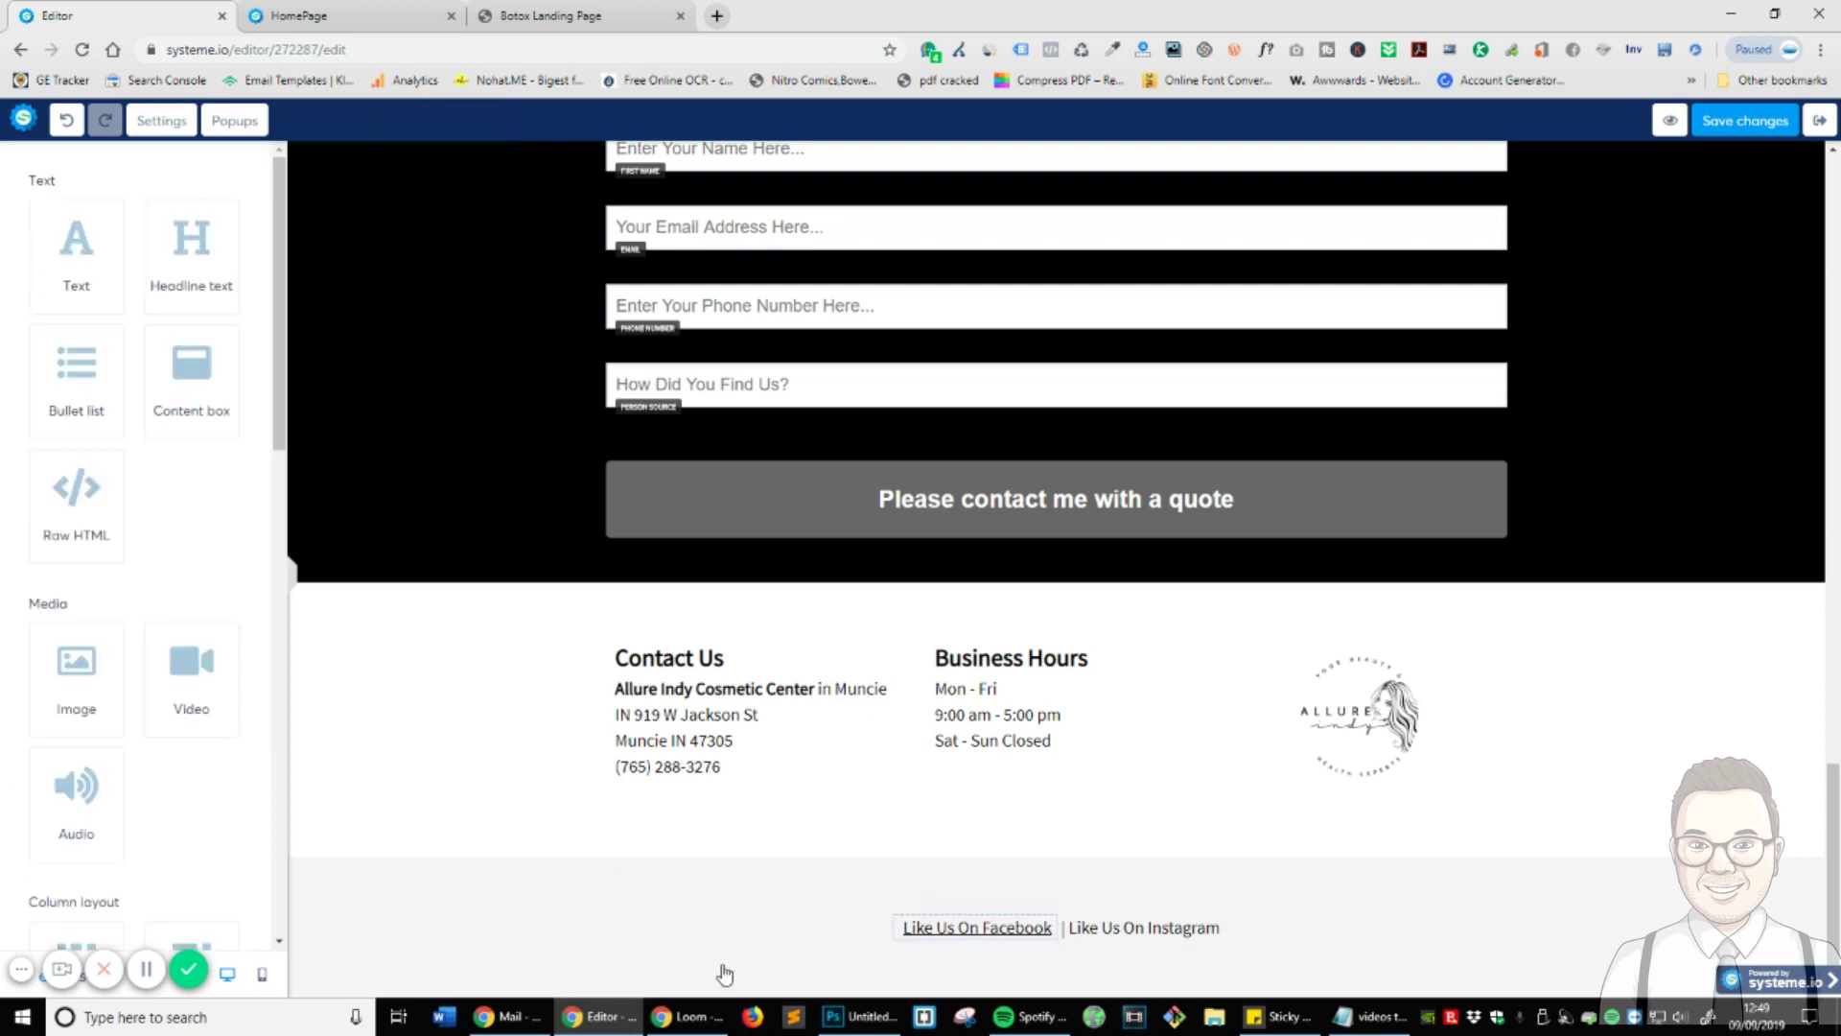
- Reselect the 'Like Us On Instagram' words in the footer text, then deselect and finish editing
left_click(1126, 936)
left_click_drag(1071, 929, 1281, 929)
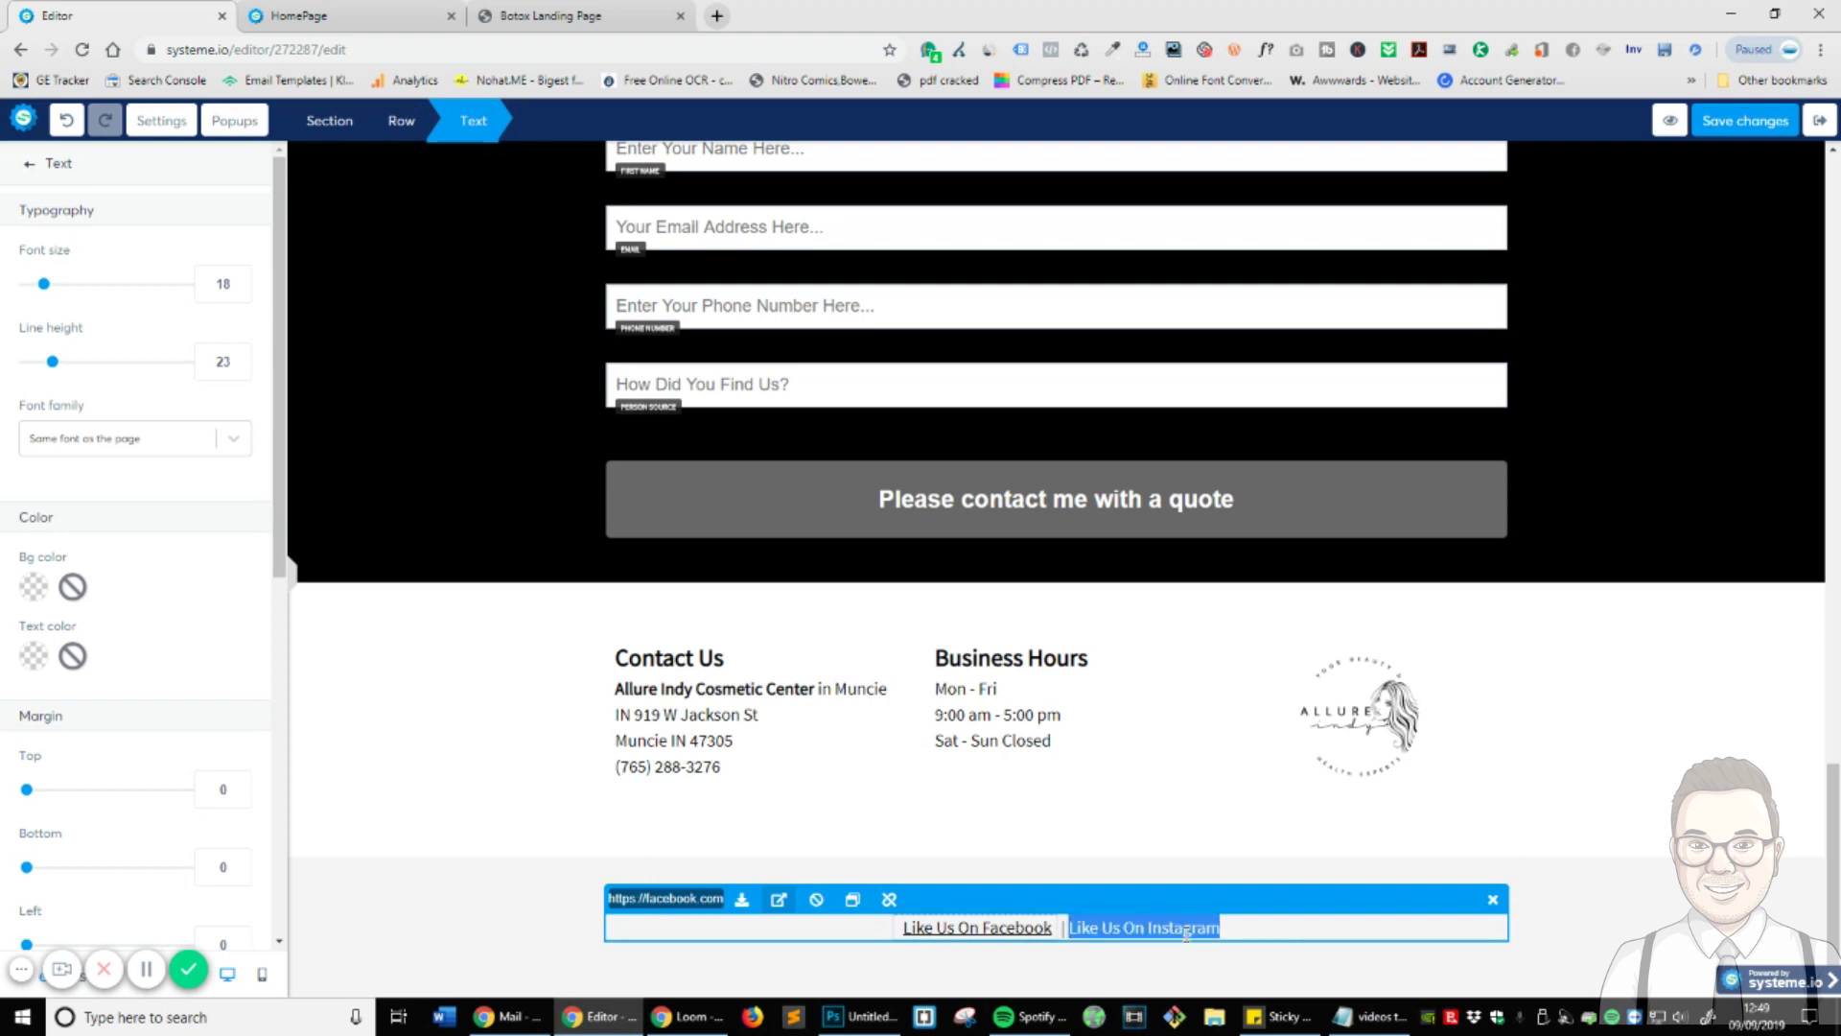
left_click(1260, 1012)
left_click(1784, 914)
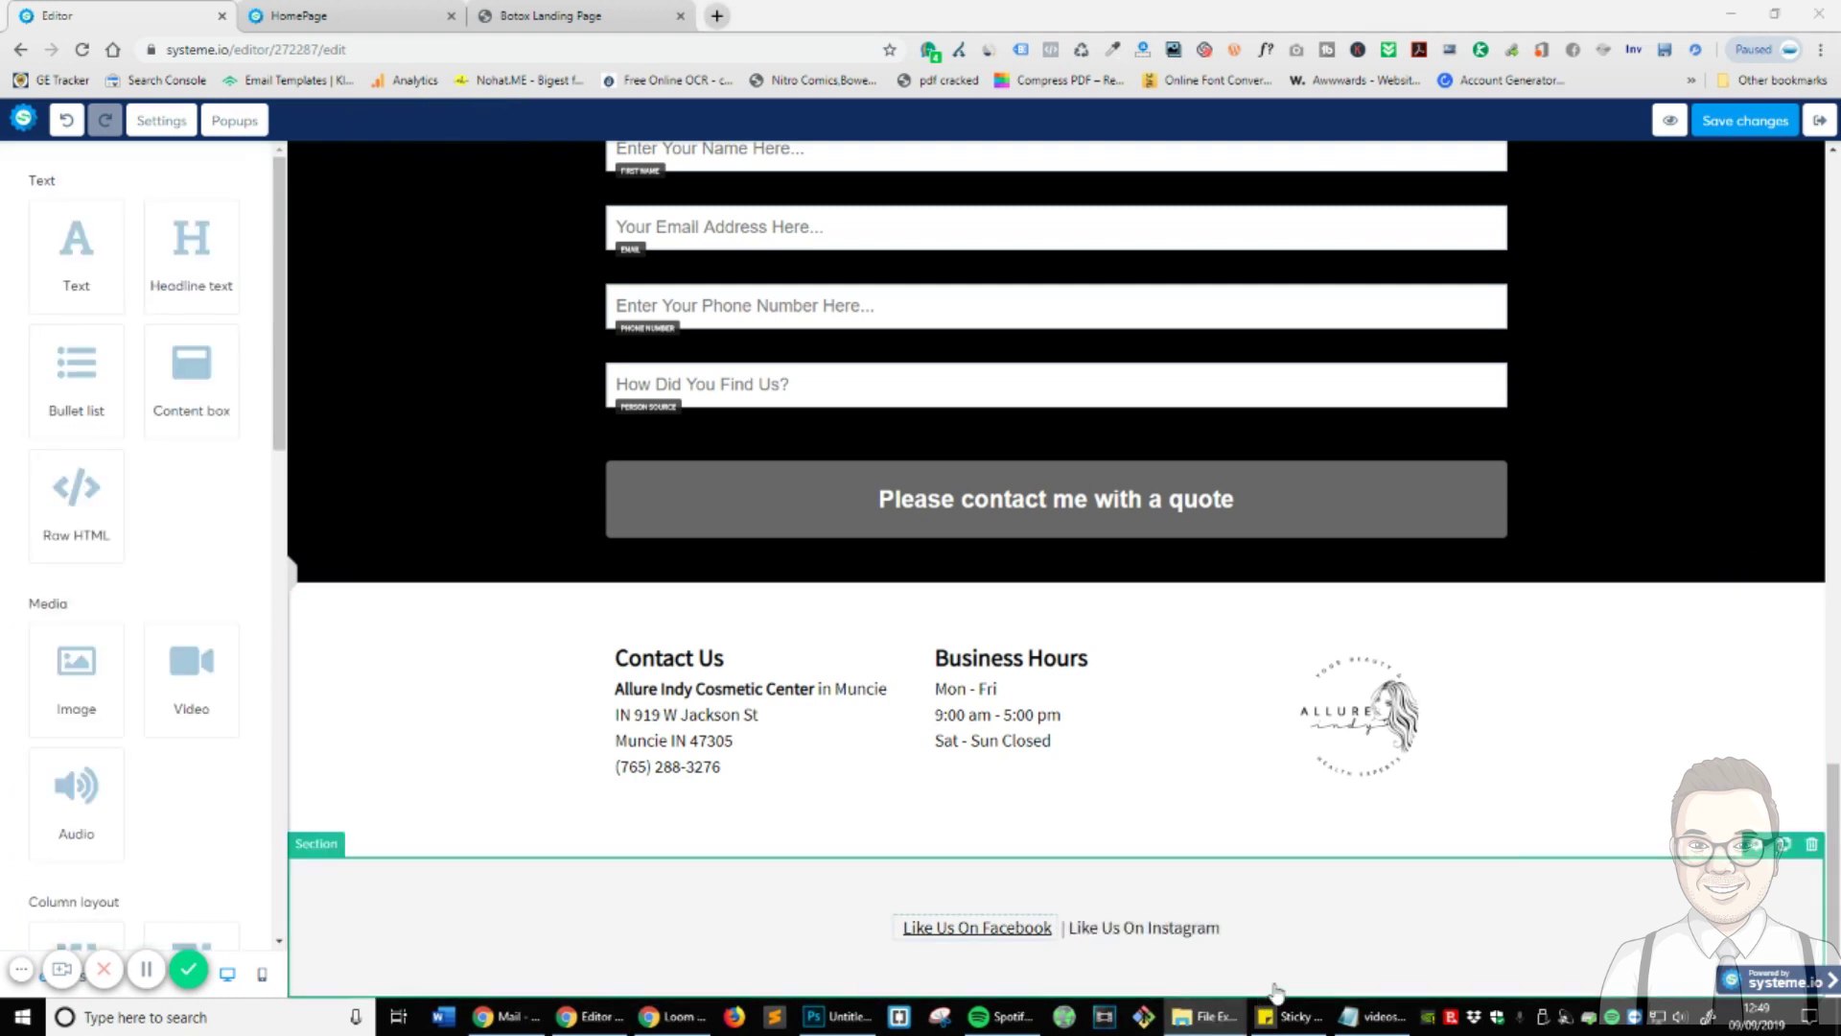
left_click(1236, 946)
left_click_drag(1241, 925, 1073, 932)
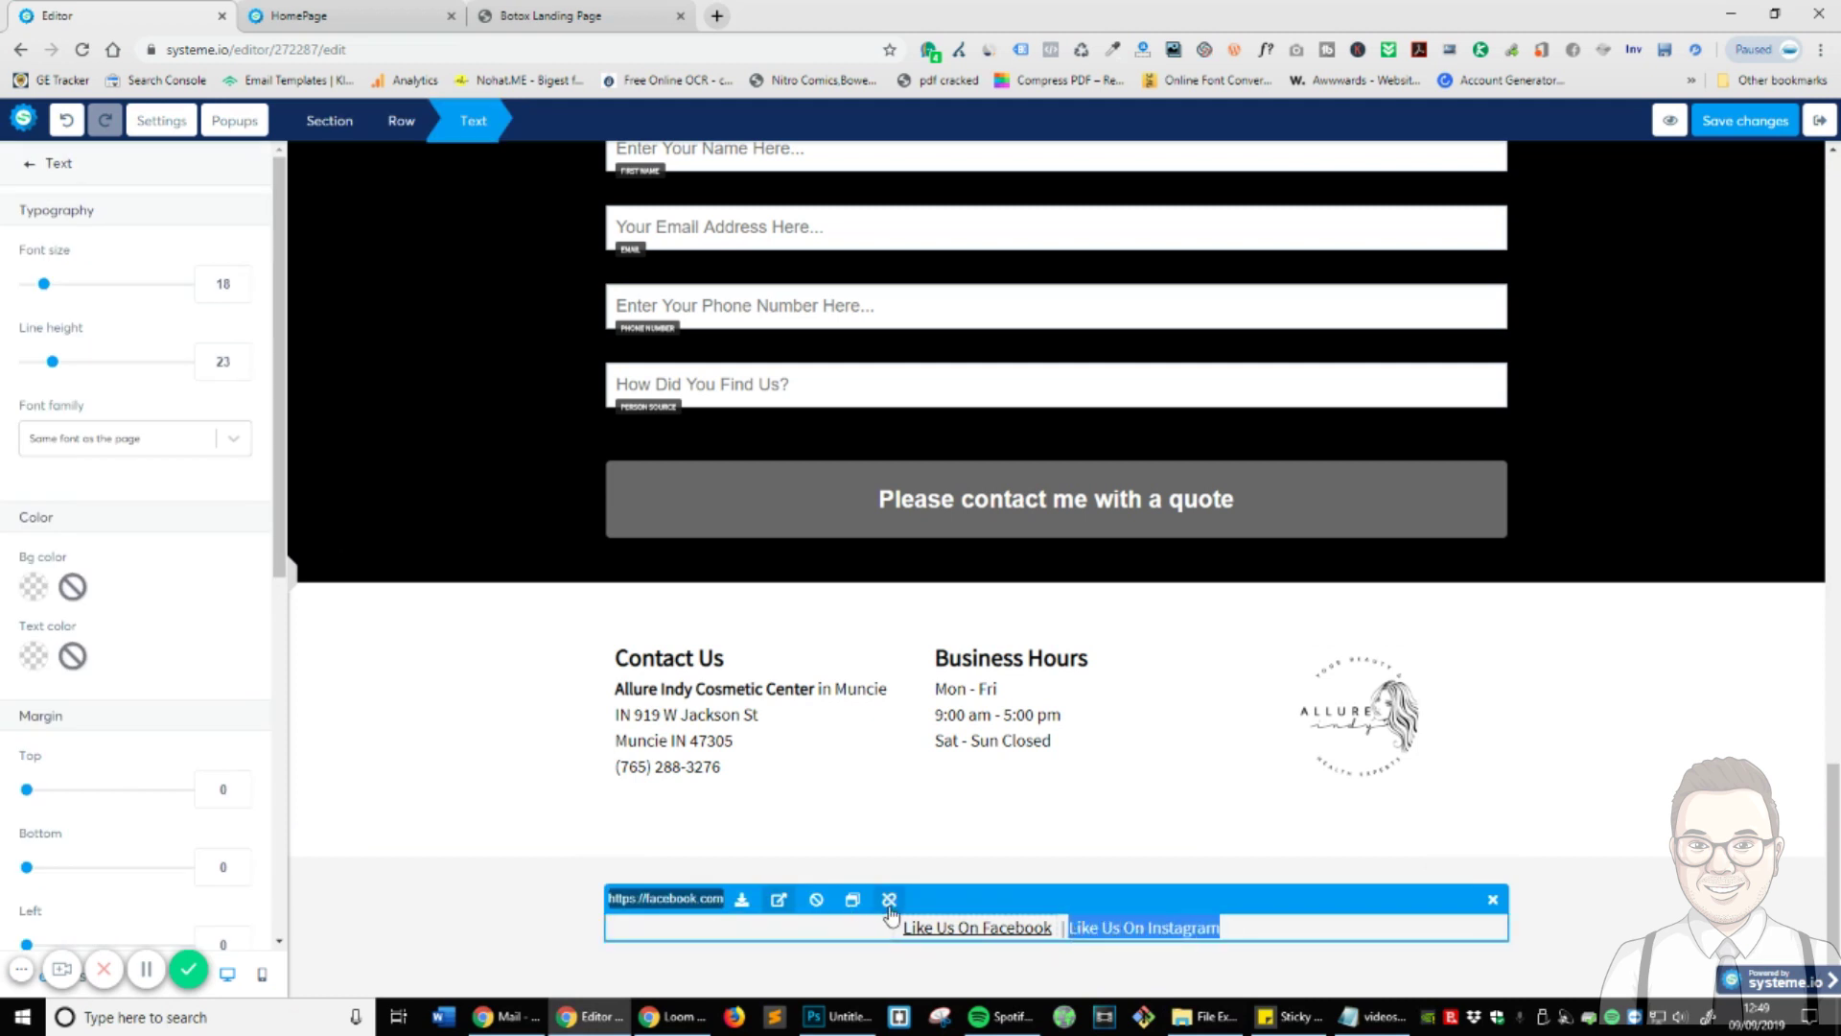
left_click(1403, 960)
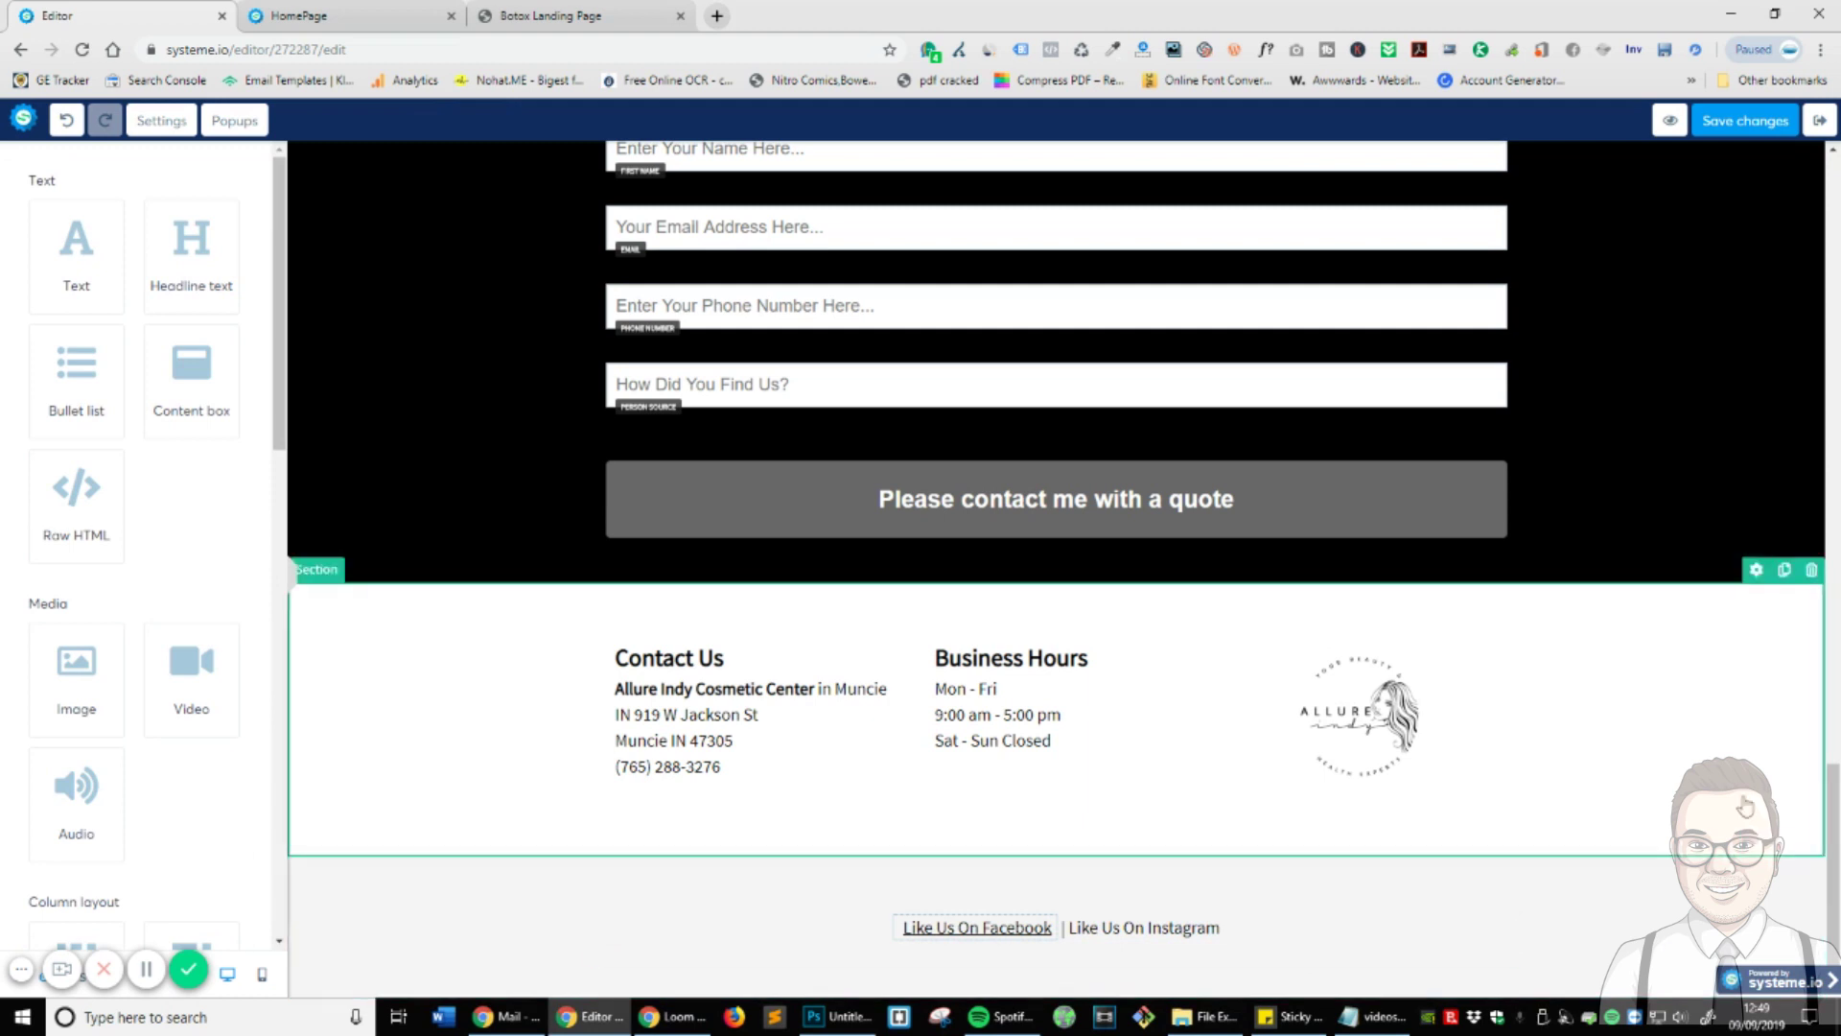
left_click(1148, 928)
left_click(1234, 971)
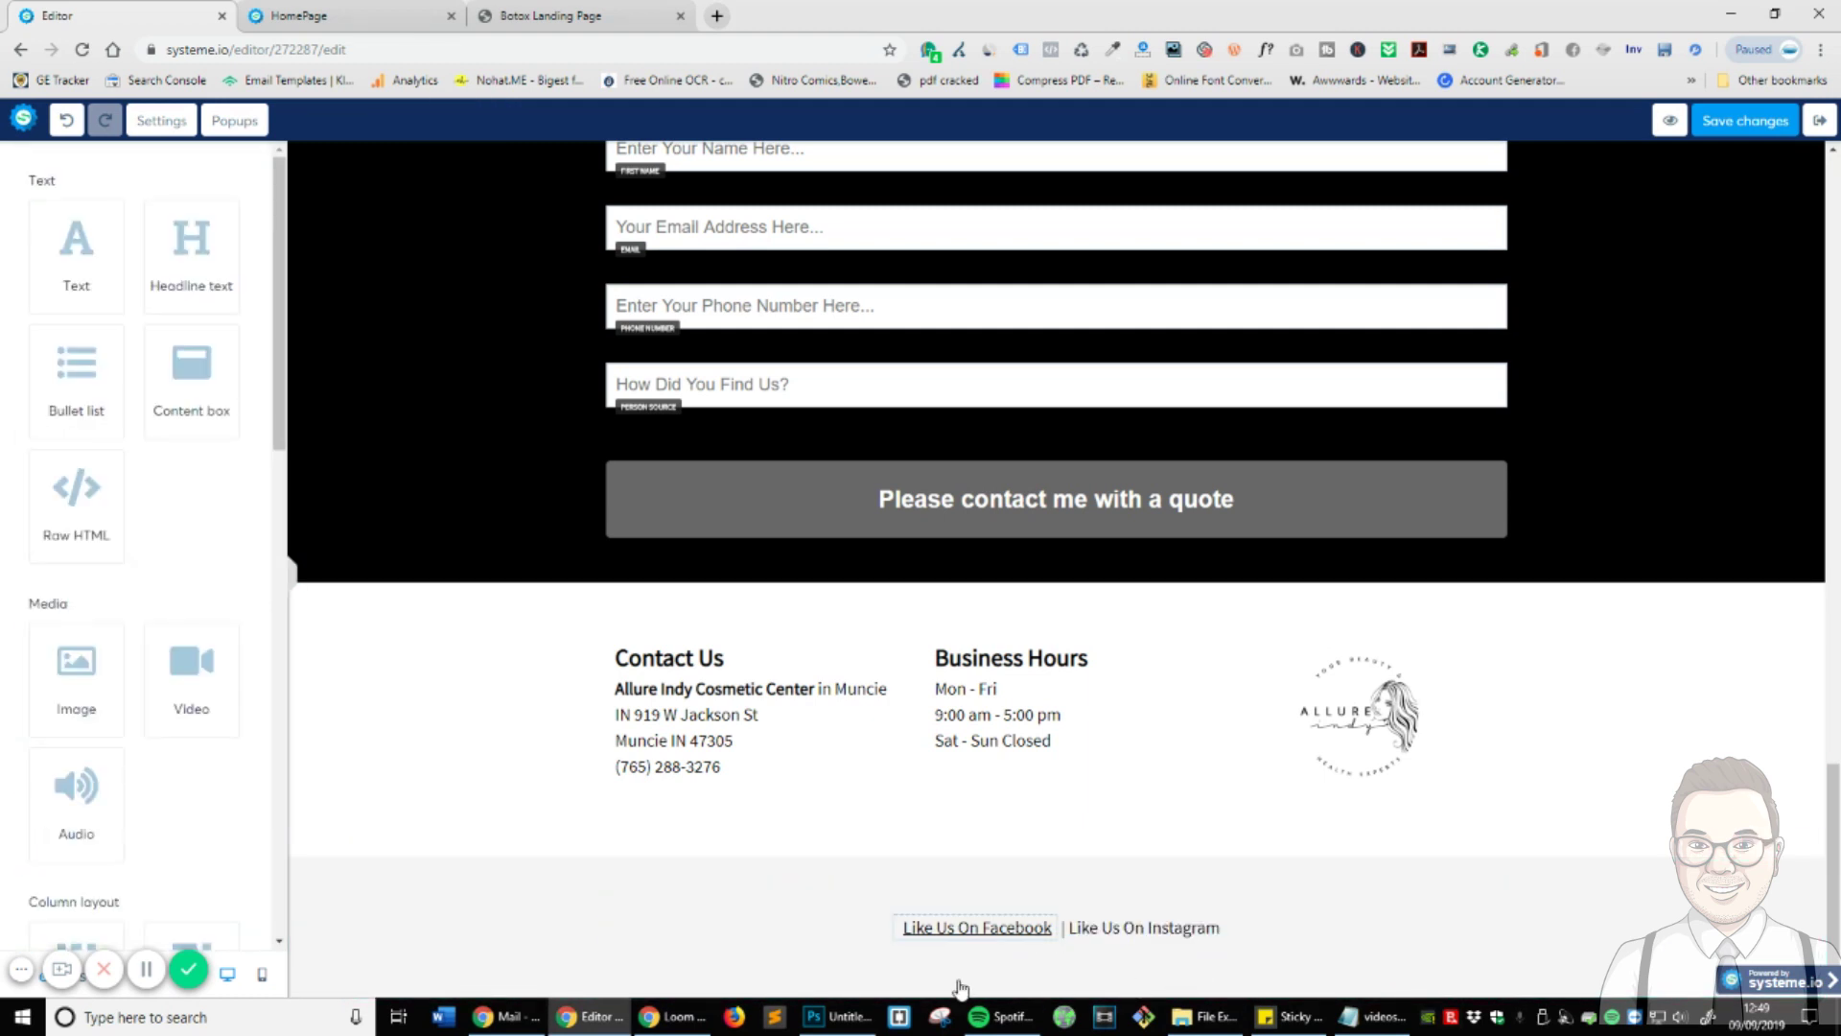
left_click(1114, 928)
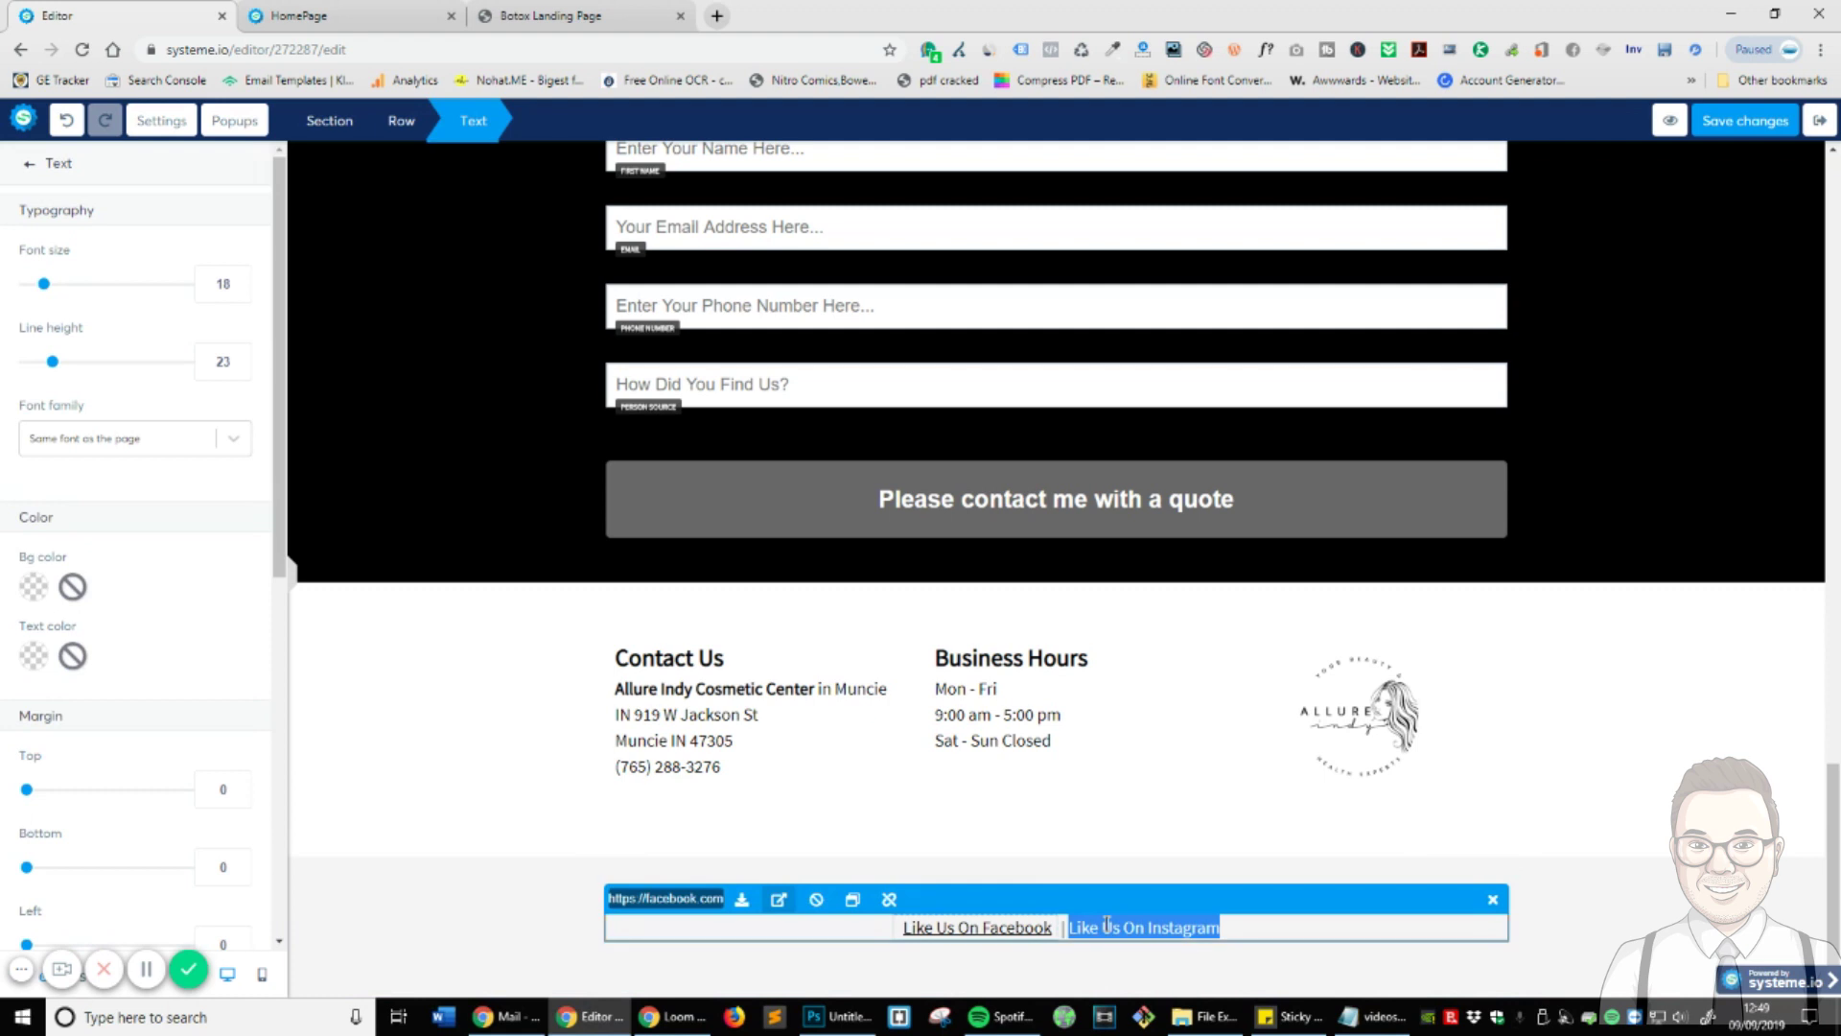
left_click(1317, 934)
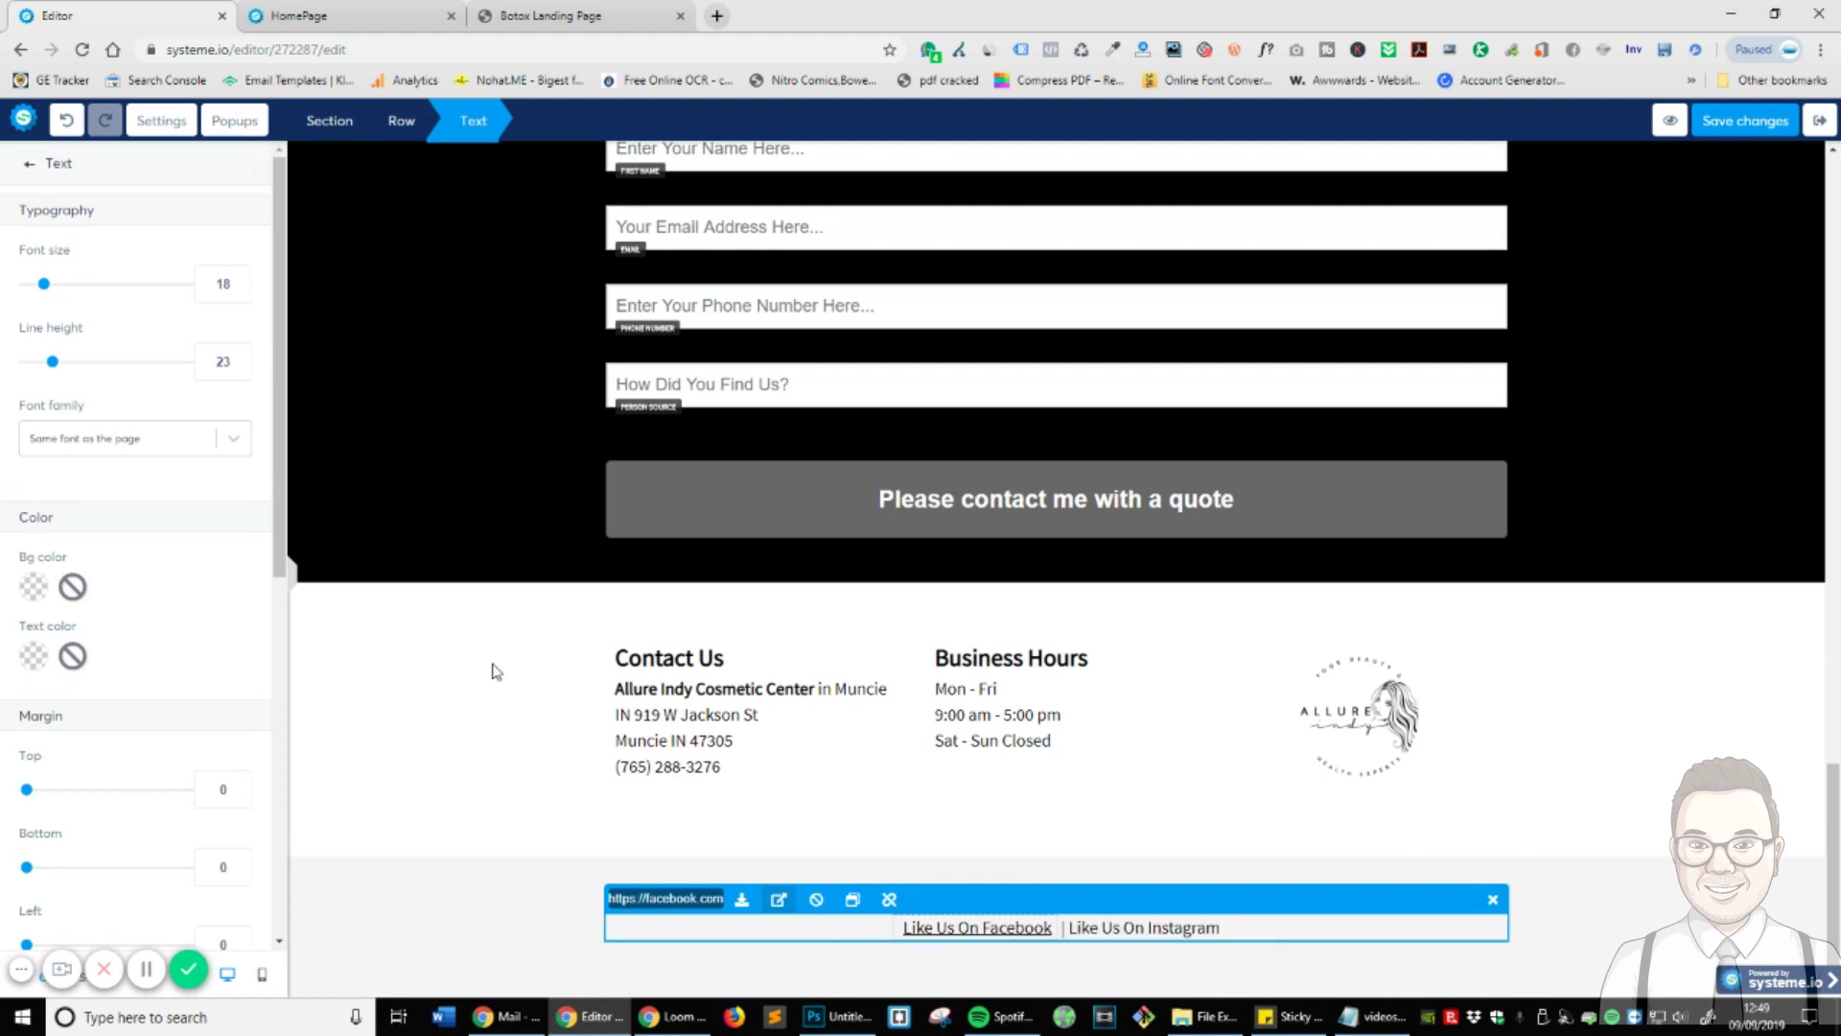
left_click(959, 849)
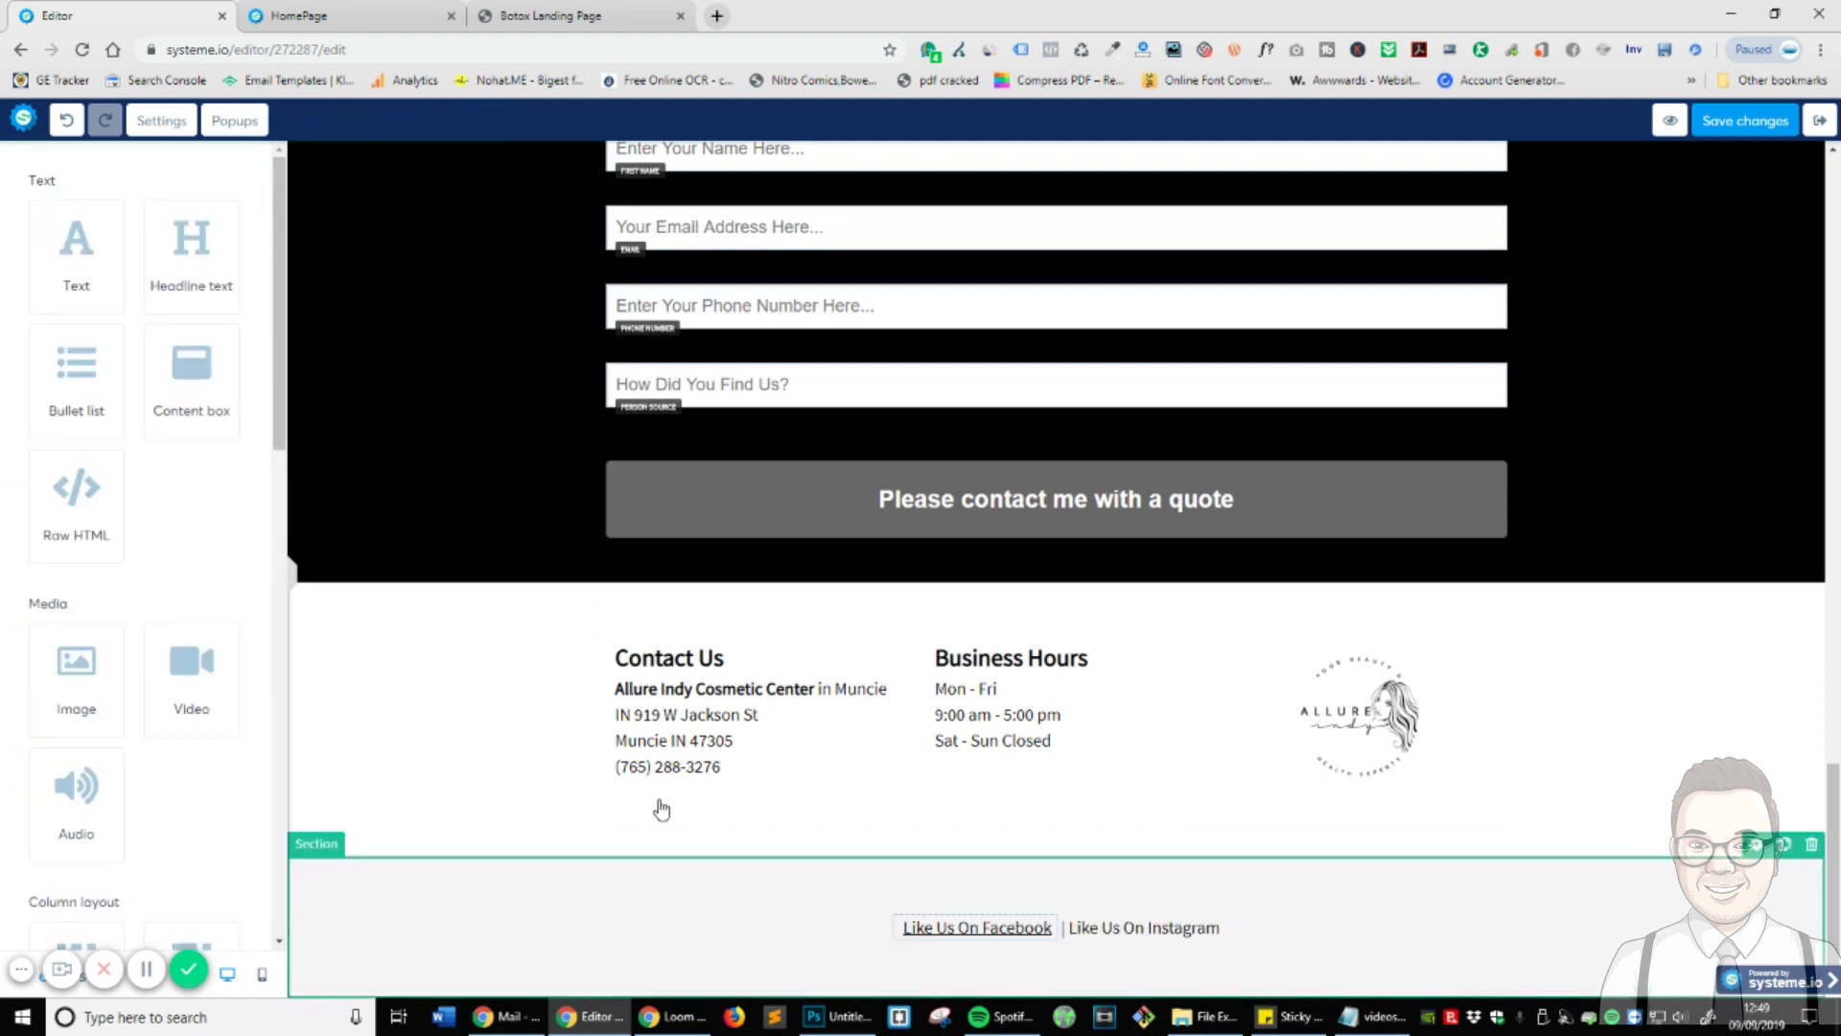
scroll(403, 537, "up", 1)
scroll(208, 576, "down", 5)
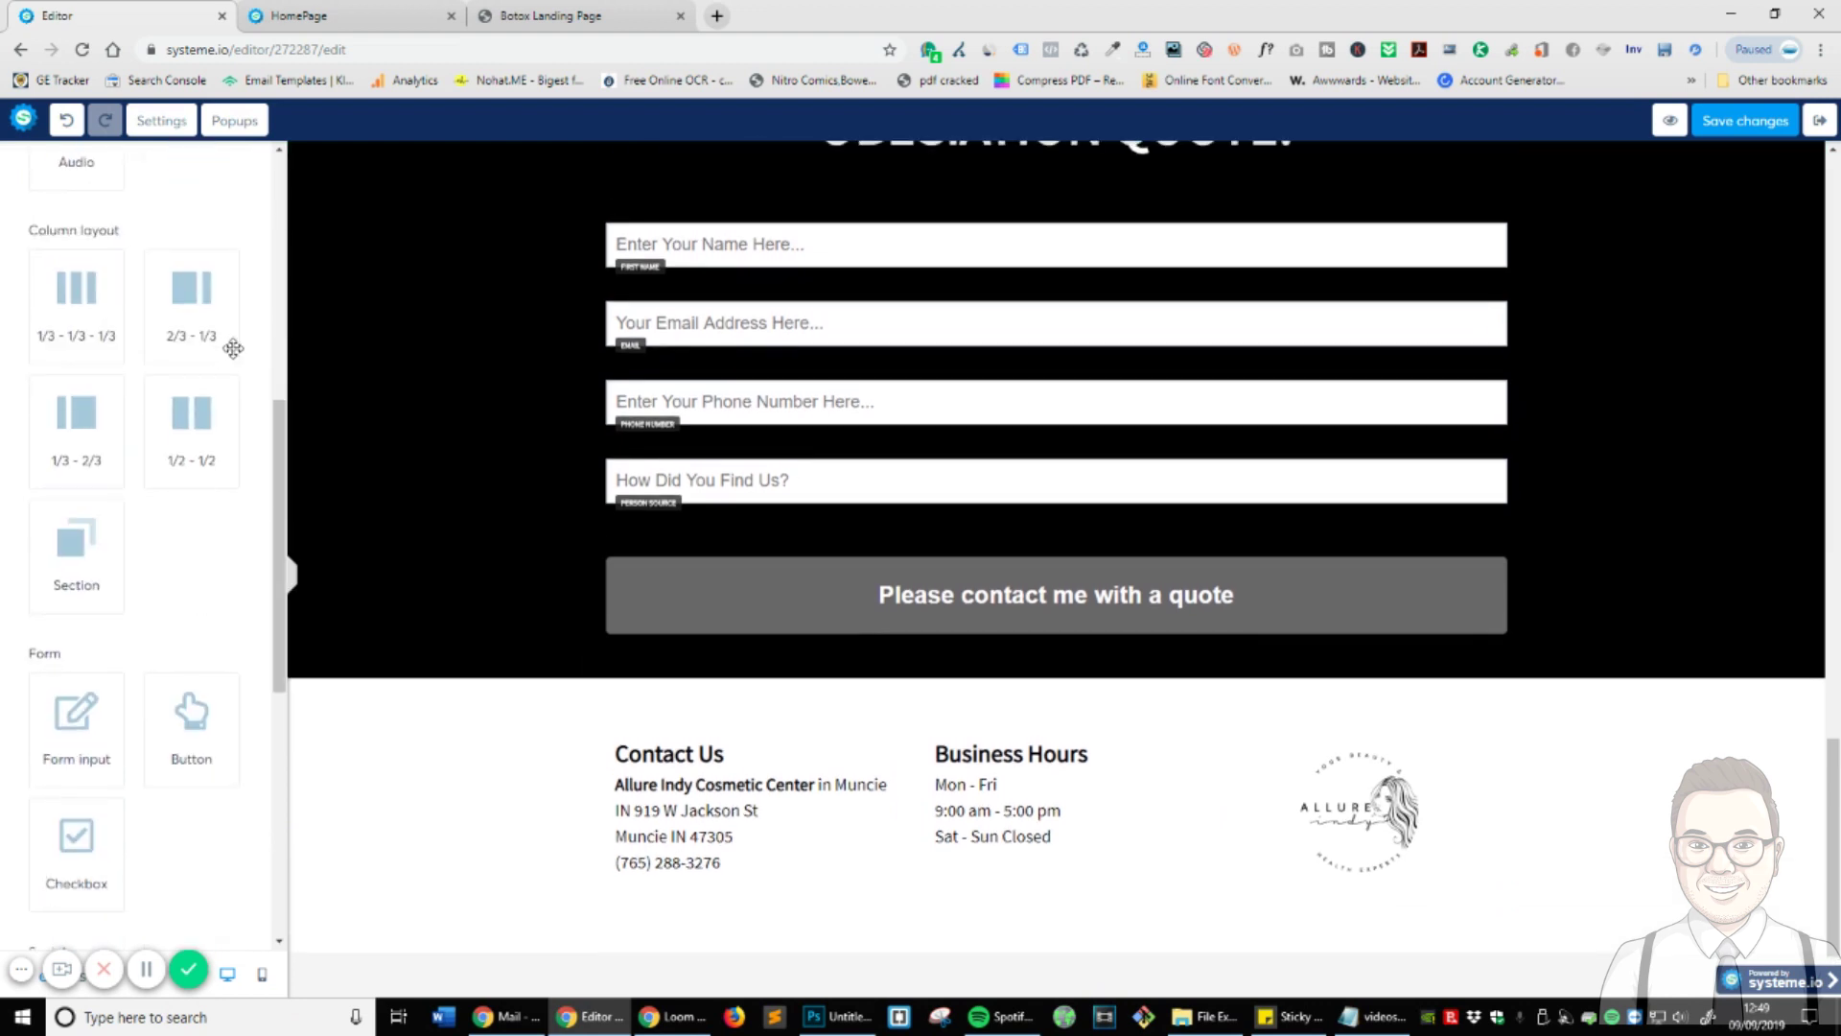
- Add a two-column row to the footer and move the social links text into the left column
left_click_drag(181, 408, 1065, 944)
scroll(1010, 732, "down", 3)
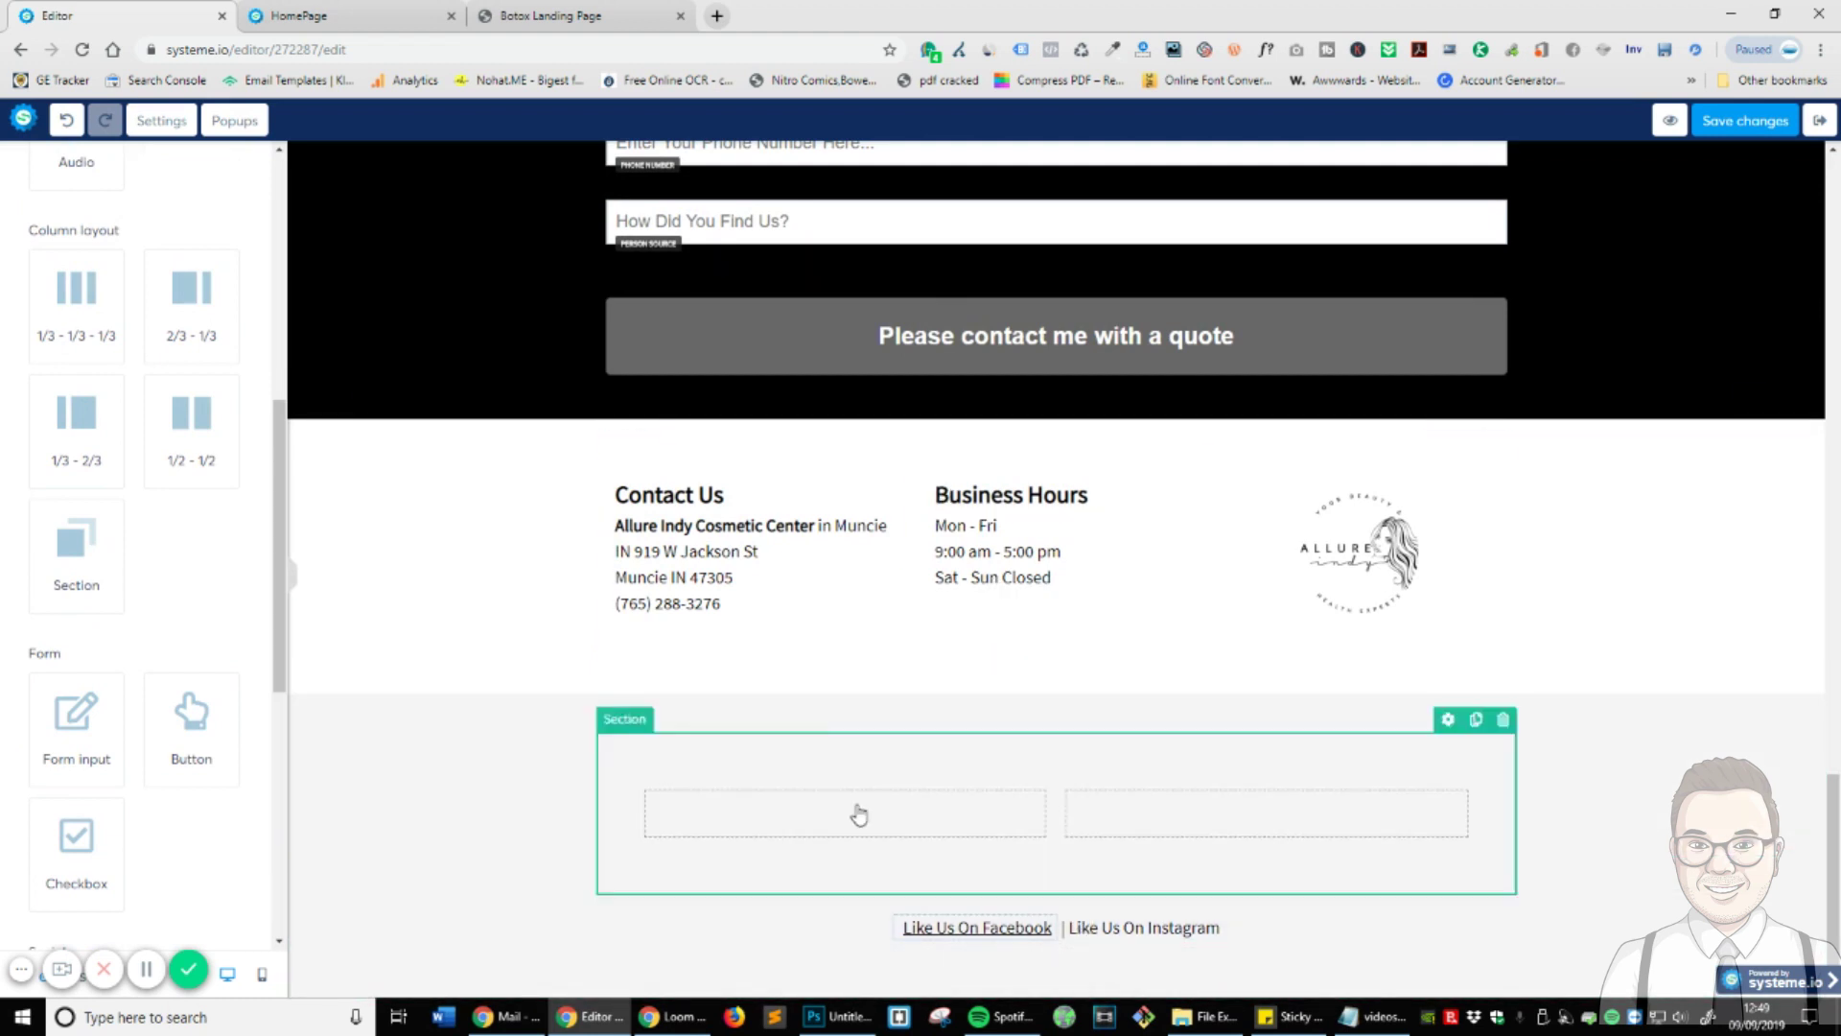
left_click_drag(1336, 939, 1199, 829)
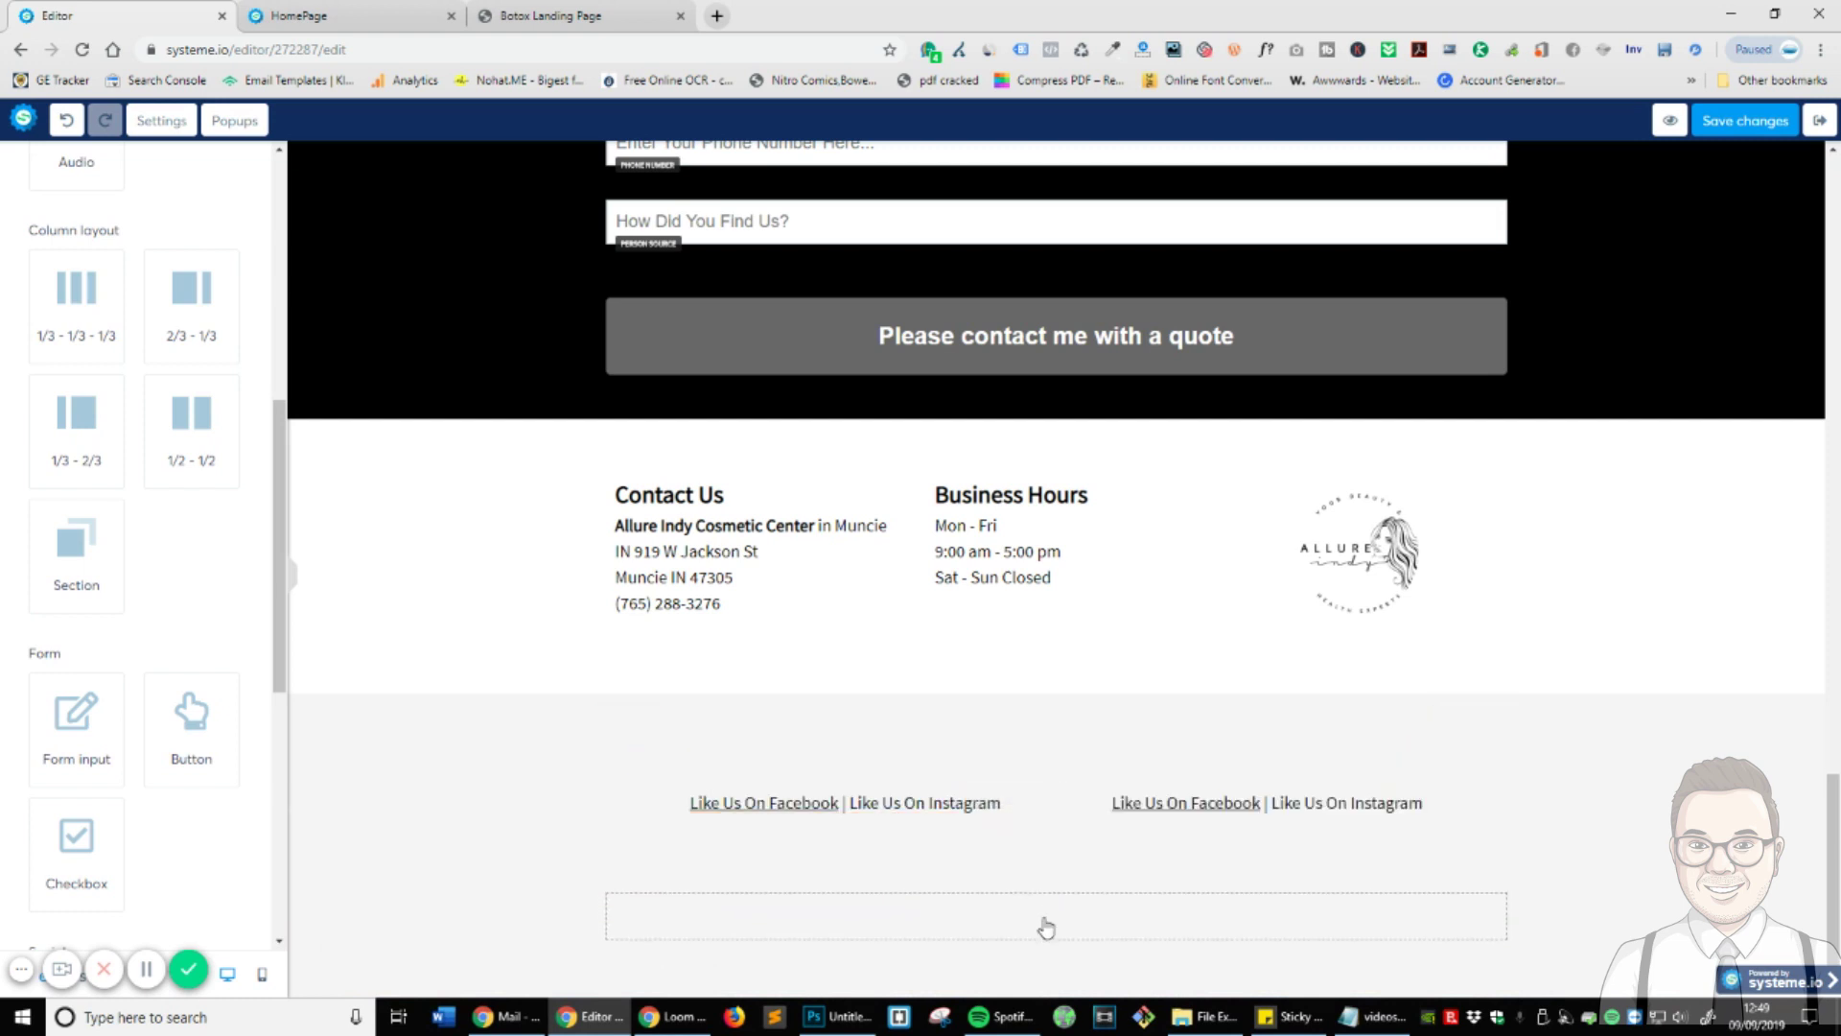
- Trim the two copies to 'Like Us On Instagram' and 'Like Us On Facebook'
left_click(1352, 806)
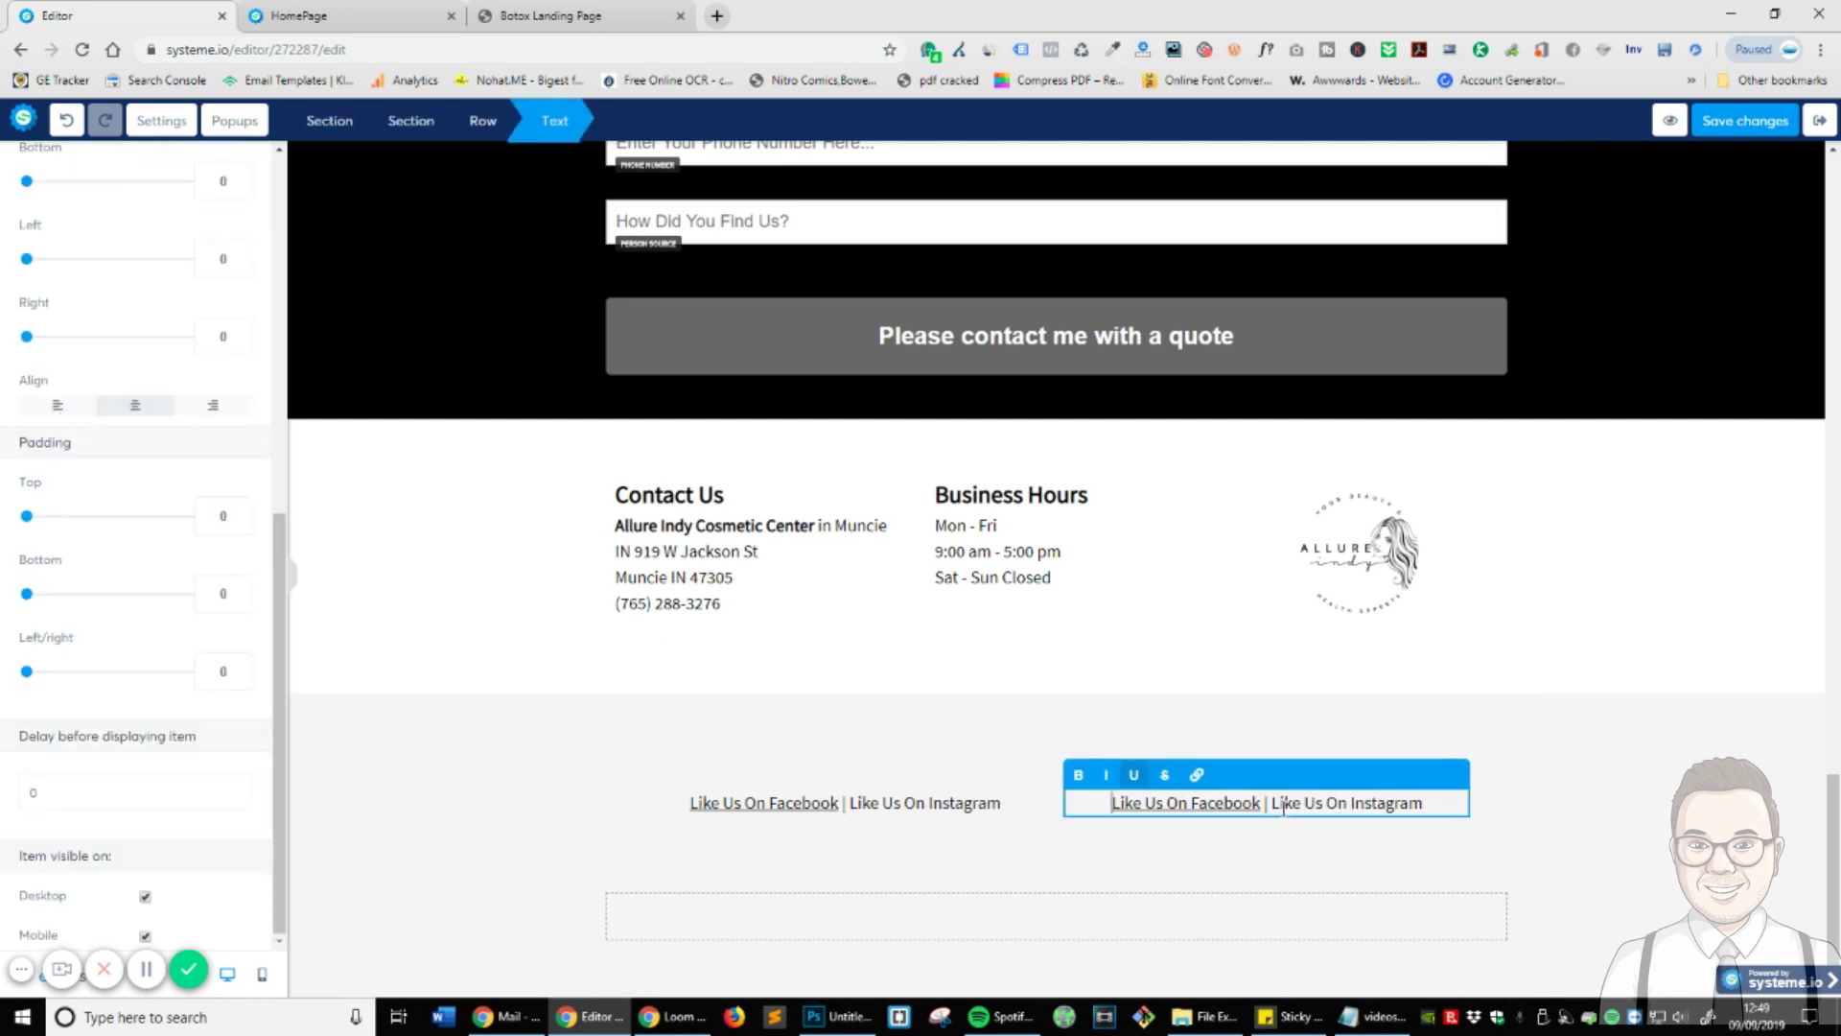
left_click_drag(1278, 806, 966, 813)
key("BackSpace")
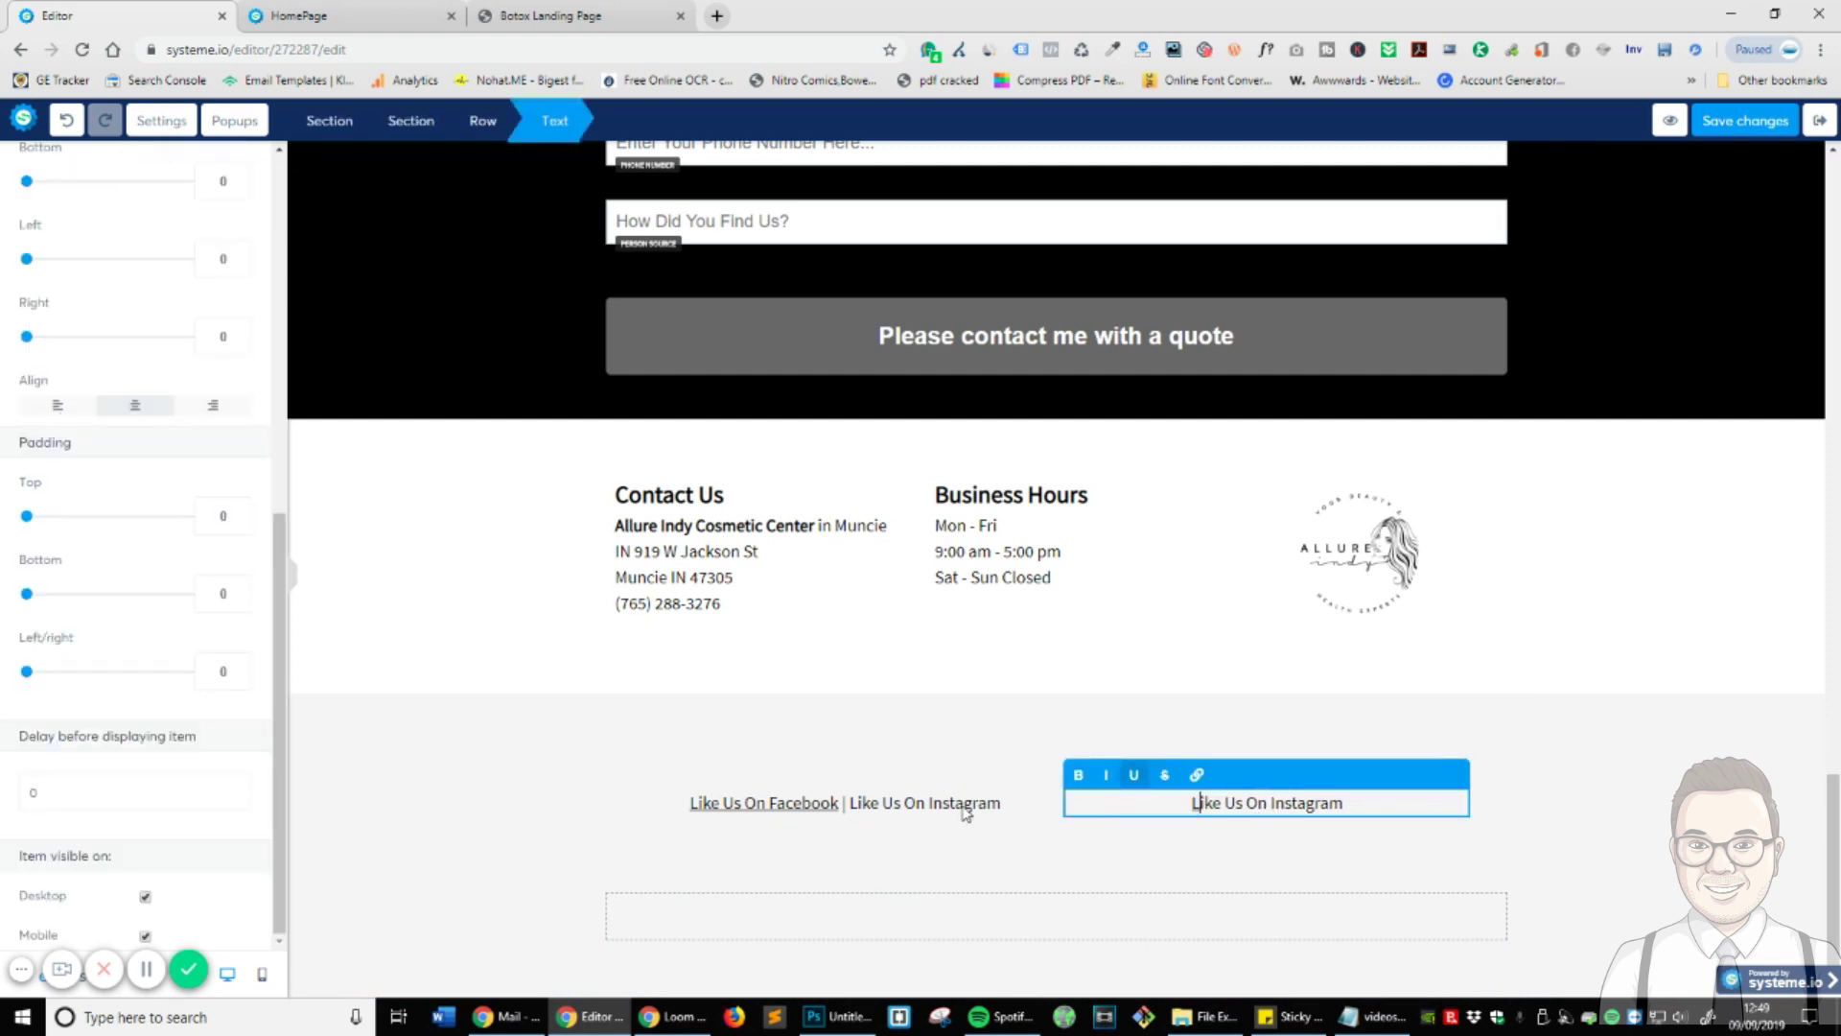
left_click(1000, 849)
left_click(863, 806)
left_click_drag(841, 804, 1266, 822)
key("BackSpace")
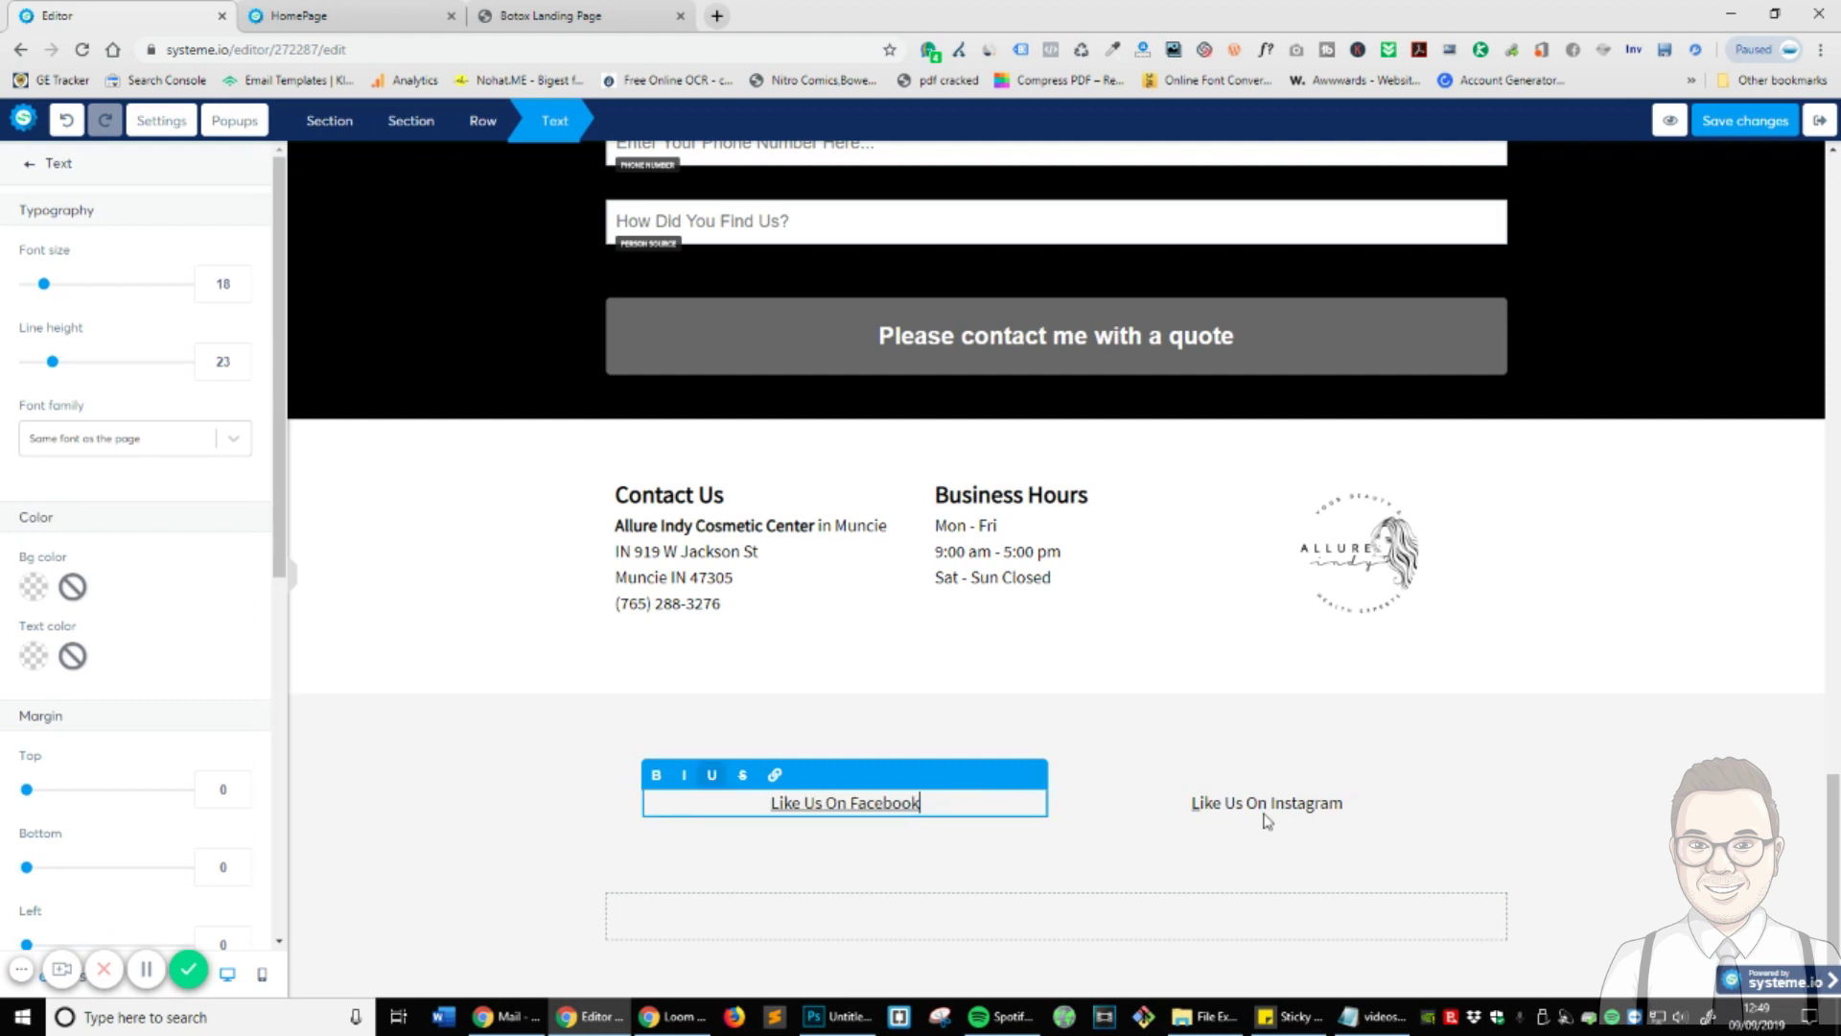
left_click(1213, 852)
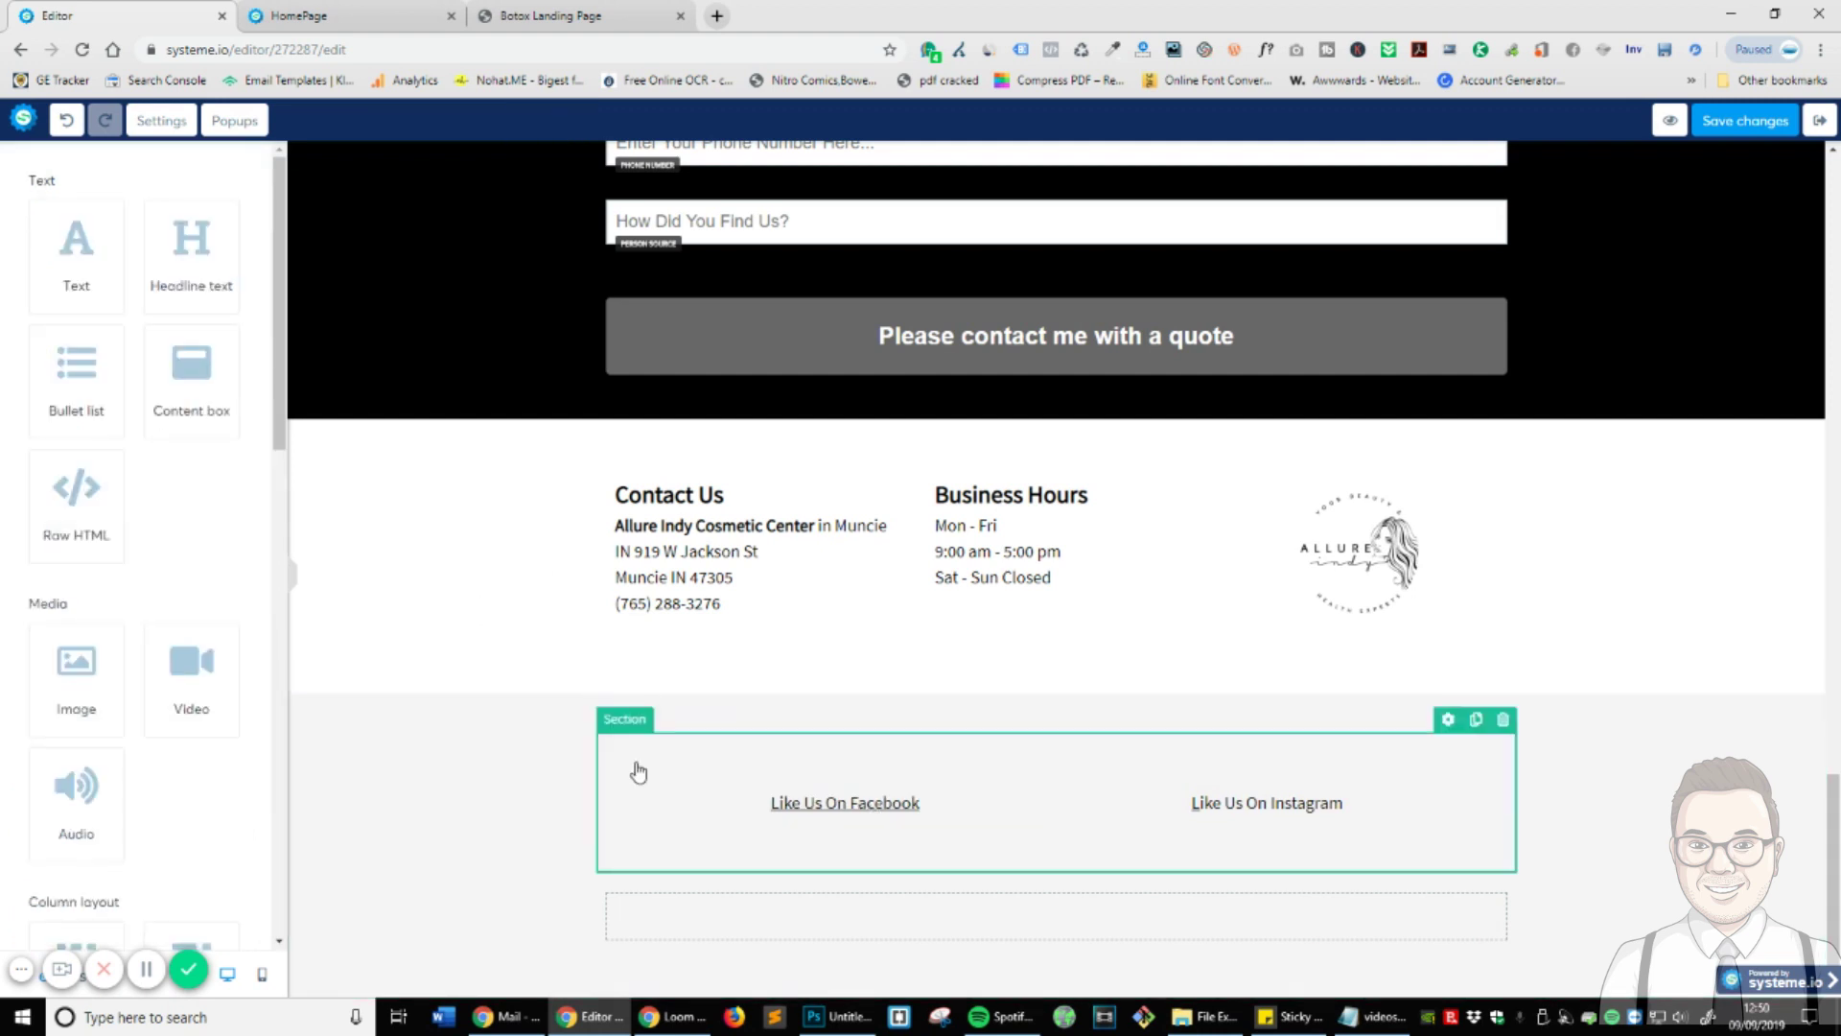
- Set the footer section's side, bottom and top padding to 0
left_click(670, 767)
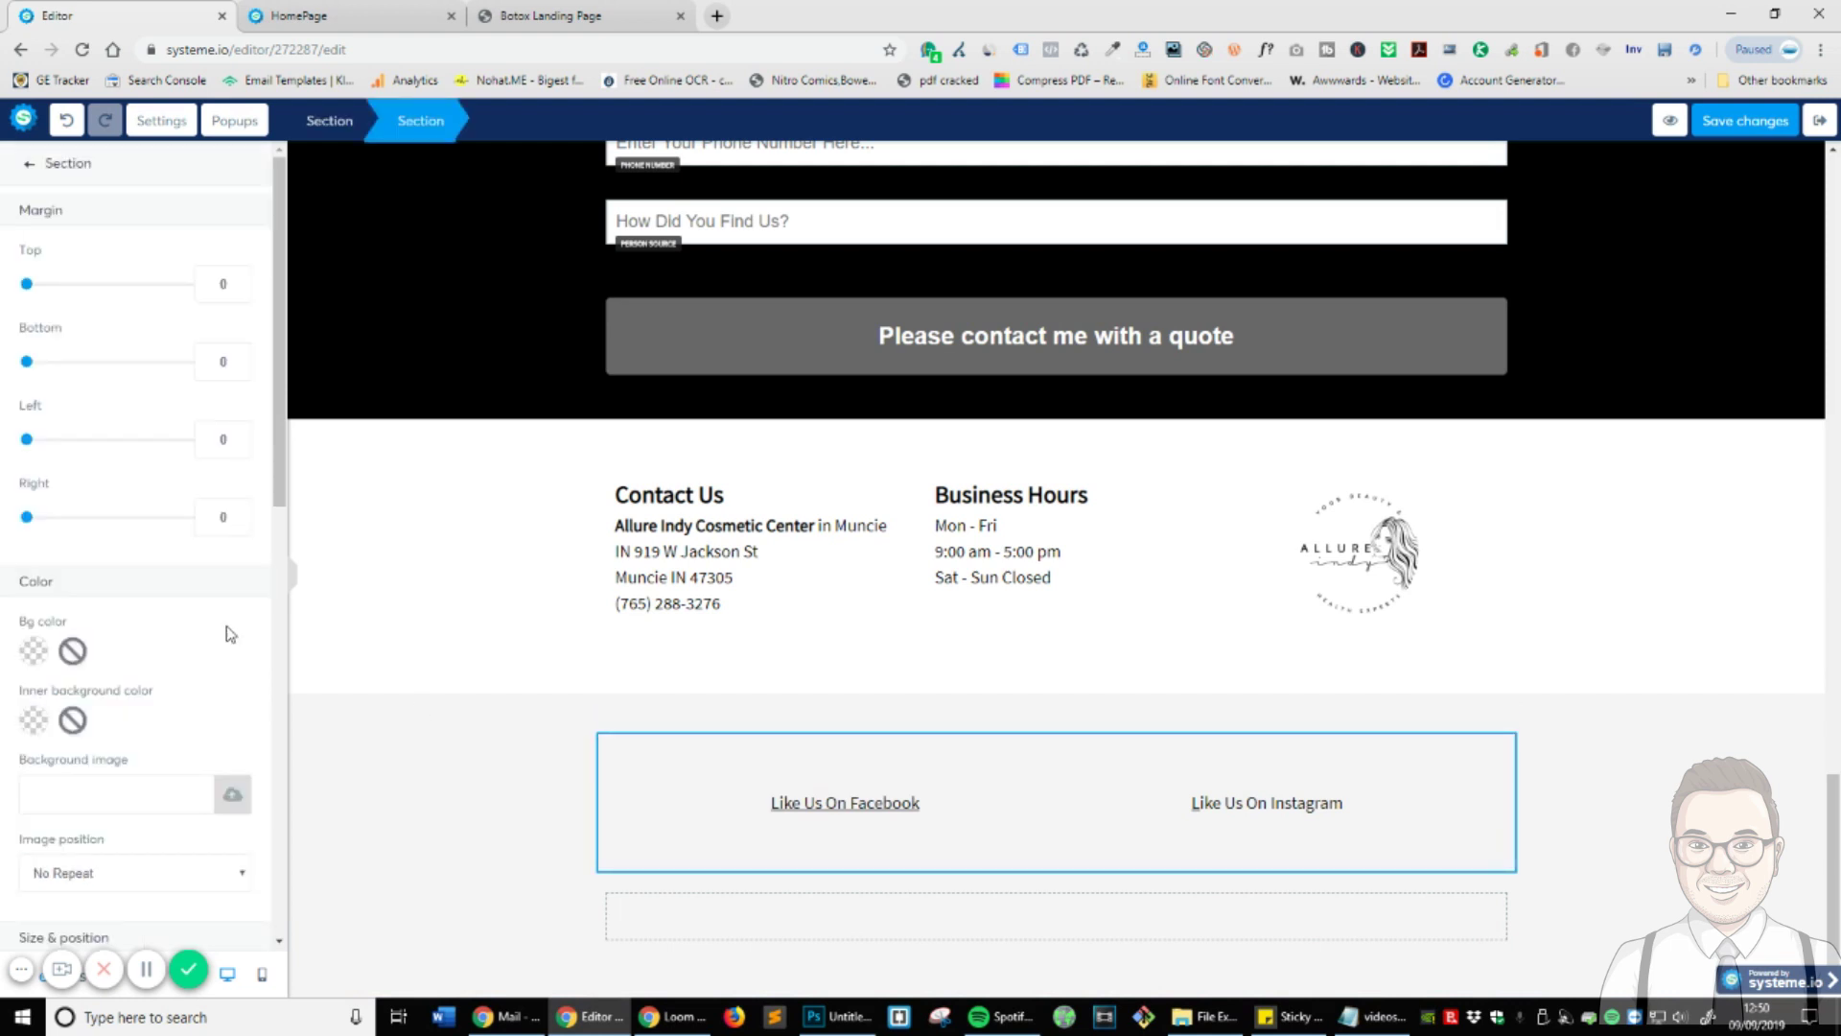
scroll(215, 634, "down", 5)
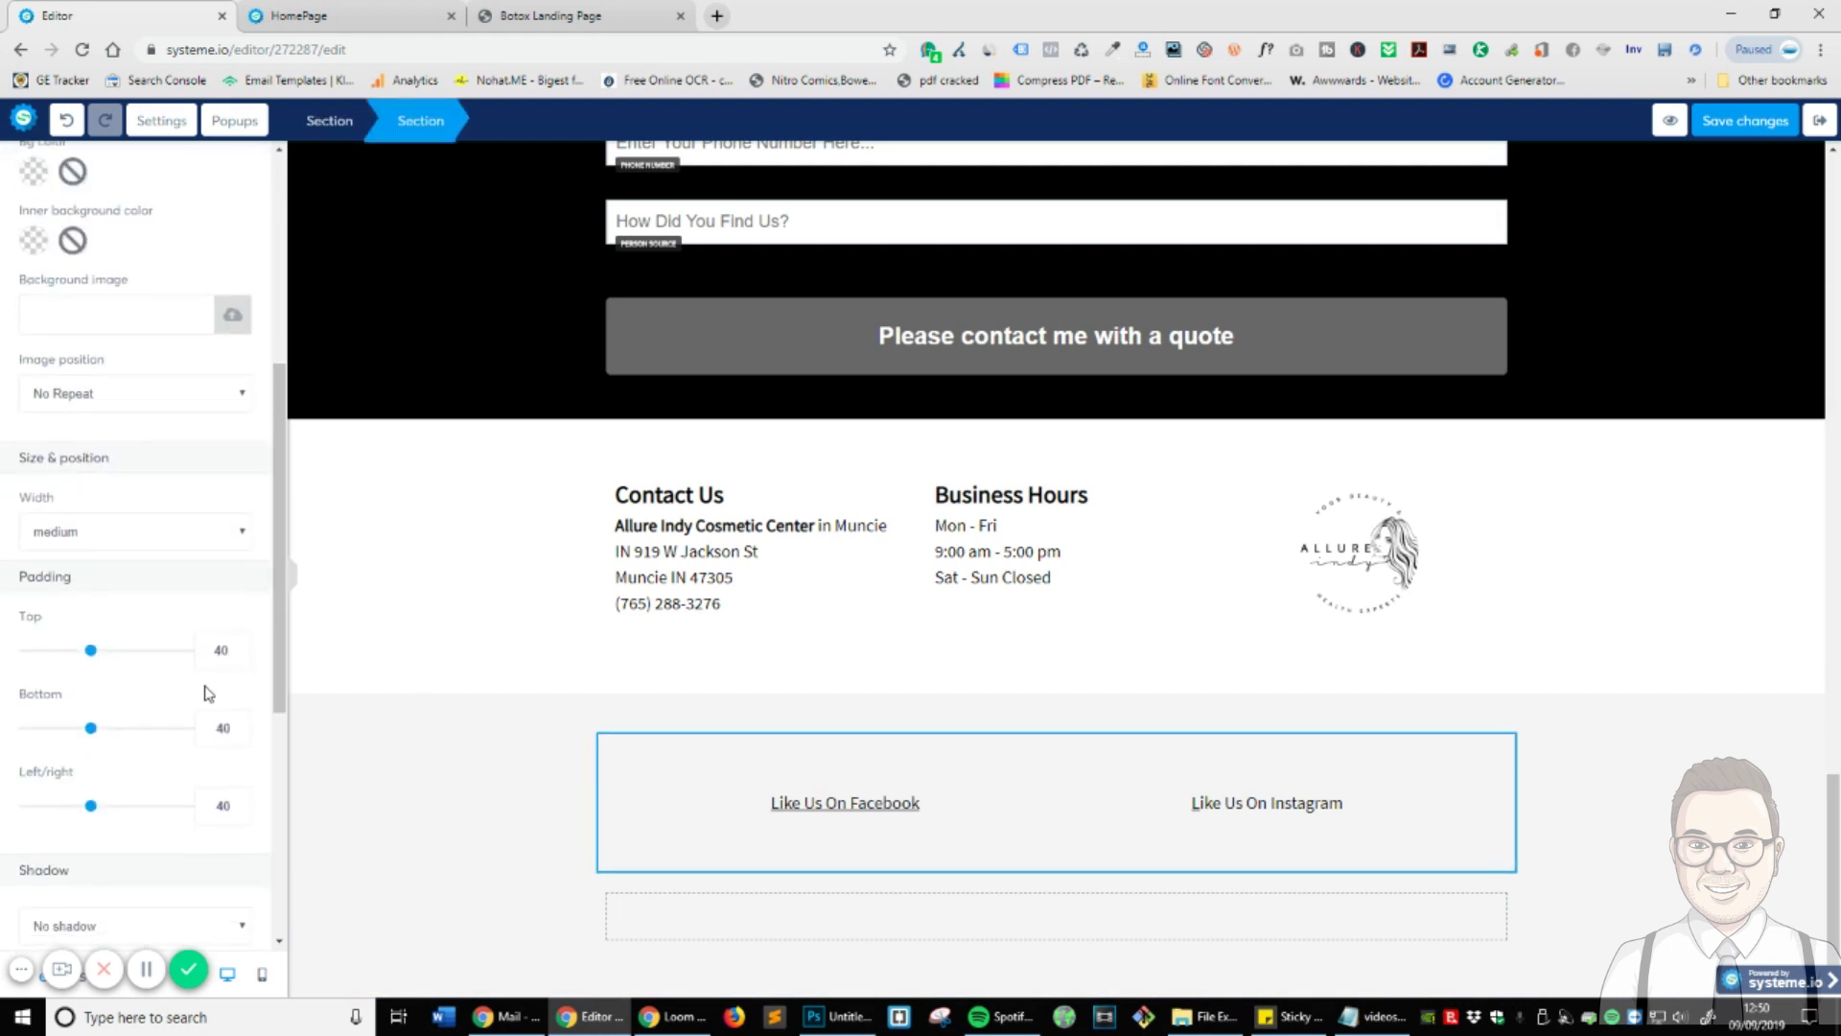
scroll(208, 694, "down", 5)
scroll(57, 652, "up", 3)
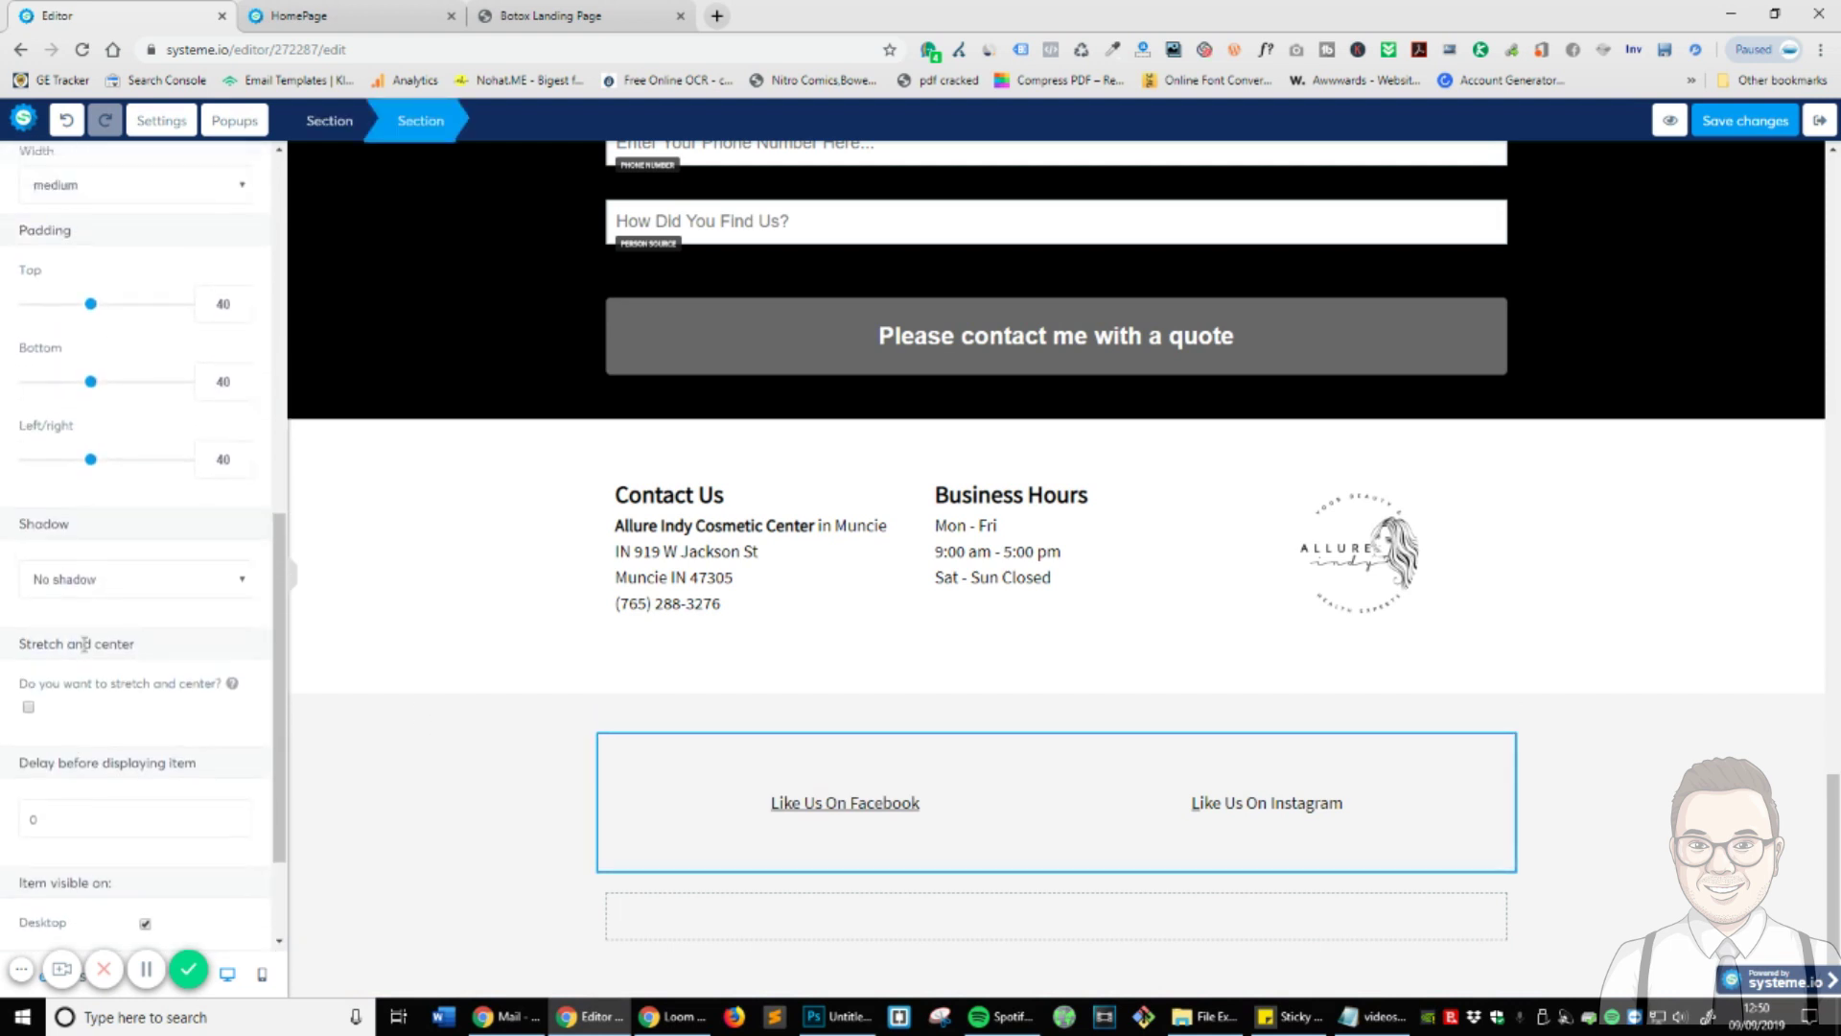
left_click_drag(90, 583, 24, 583)
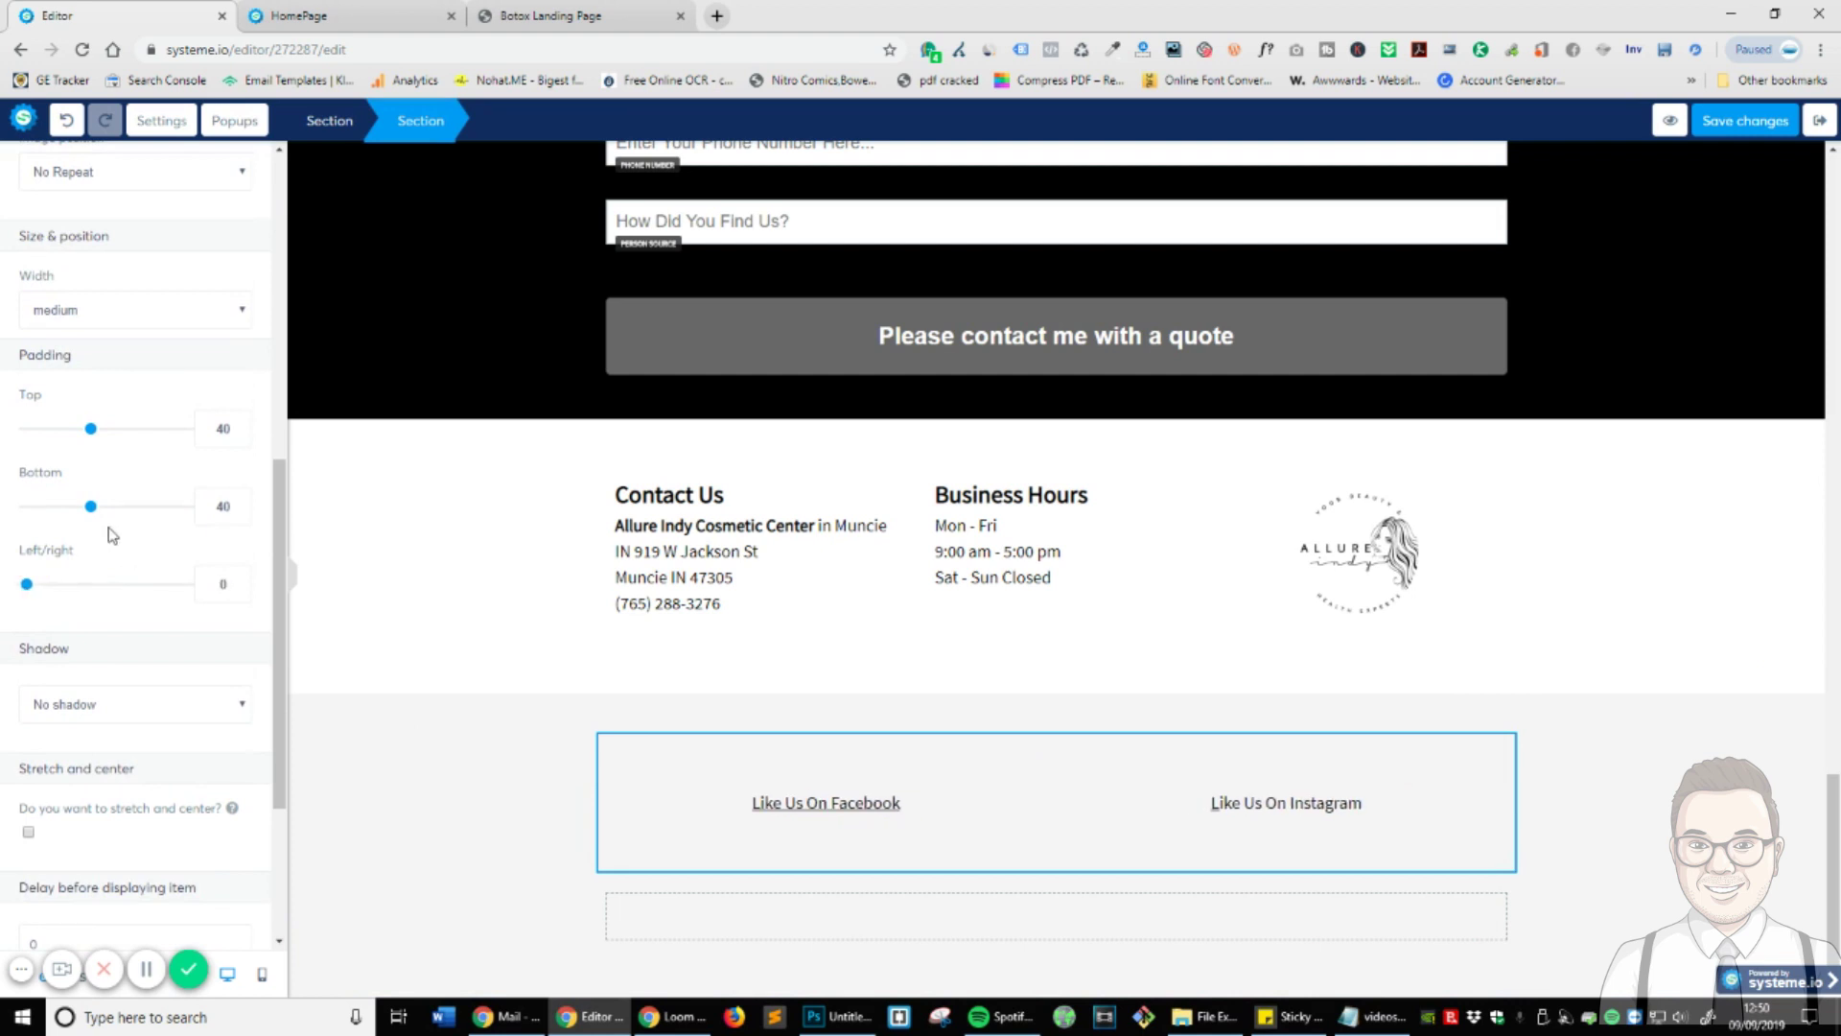
left_click_drag(77, 506, 25, 506)
left_click_drag(90, 429, 26, 429)
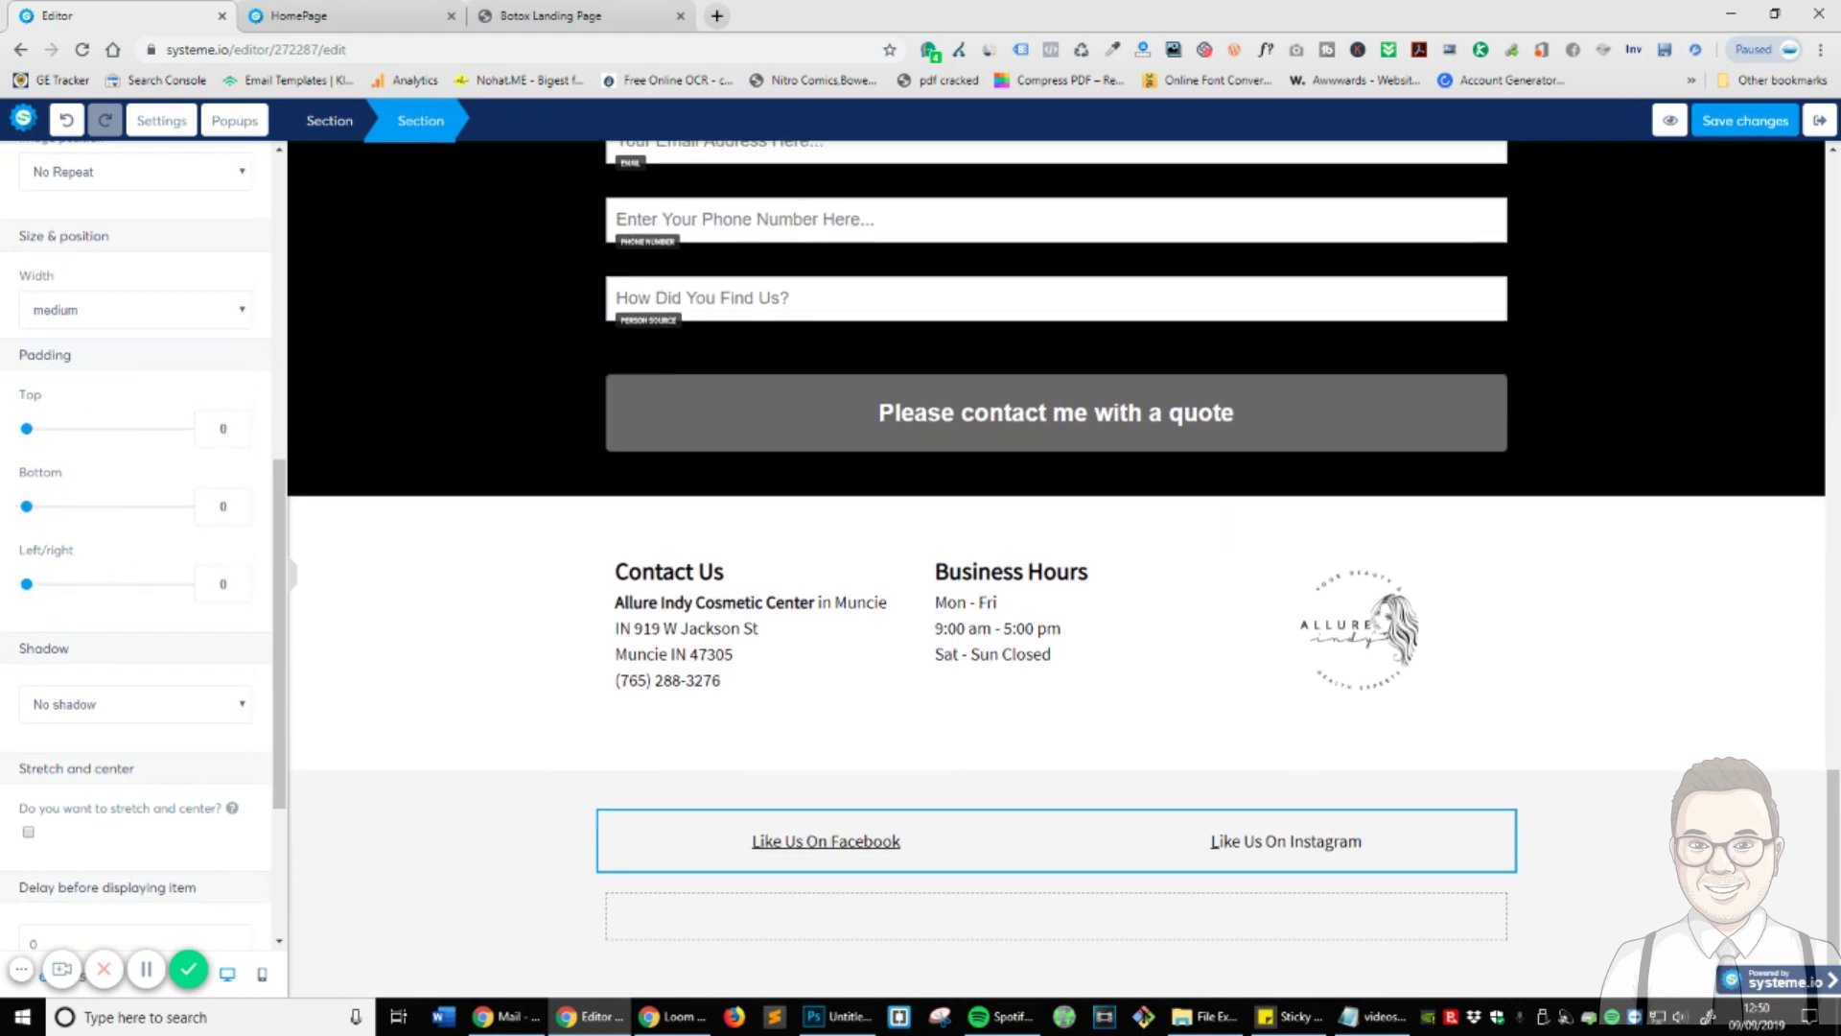
left_click(1238, 888)
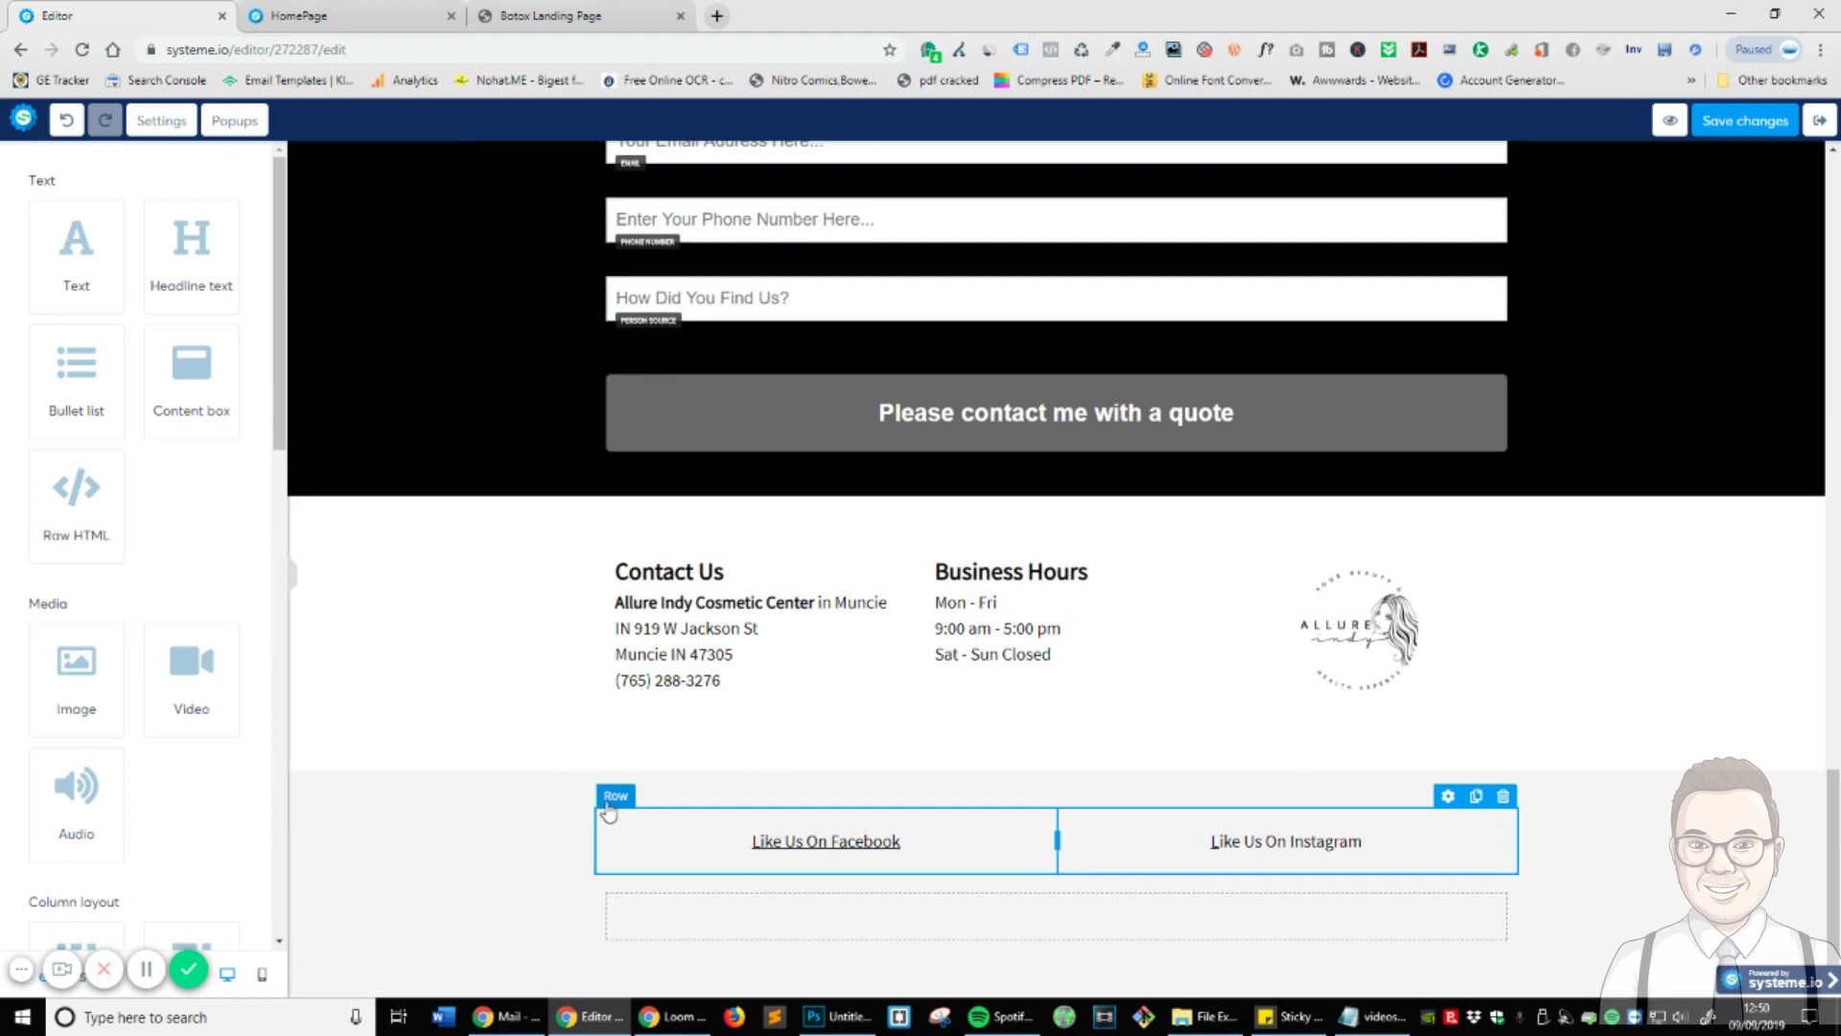
- Set the social-links row's top, bottom and side padding to 0
left_click(1450, 807)
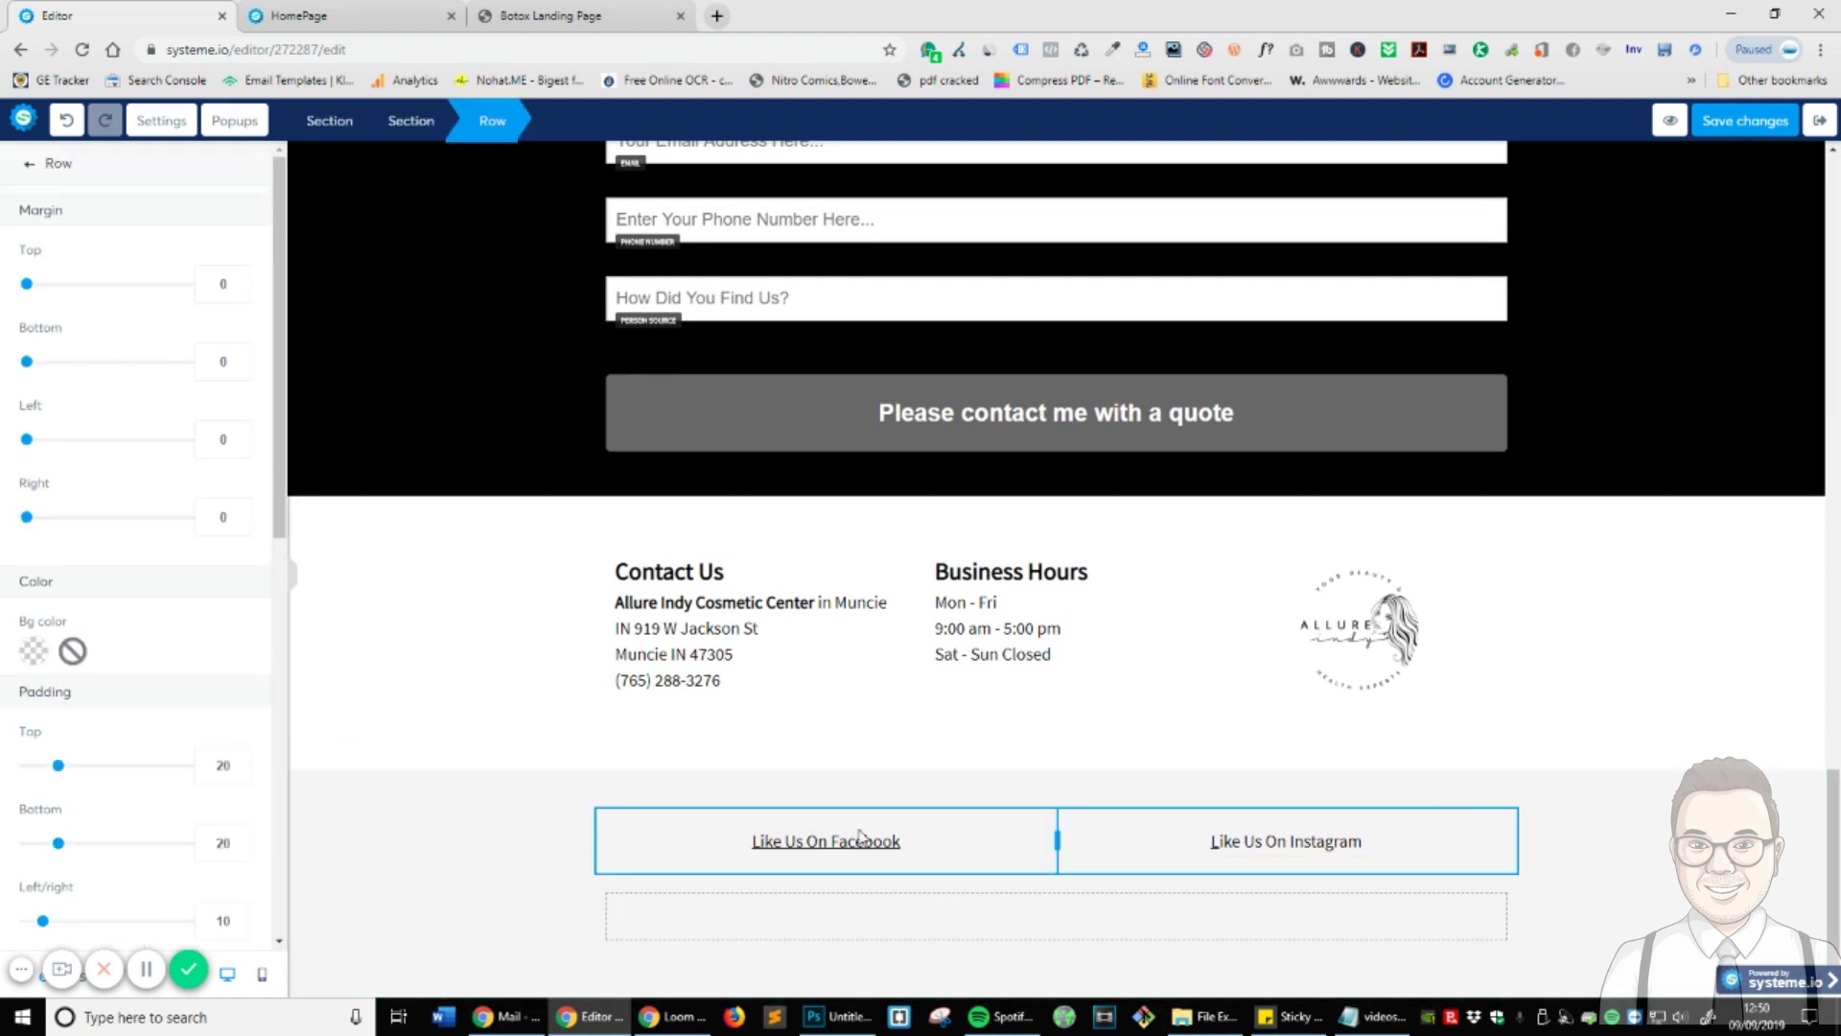
scroll(161, 645, "down", 3)
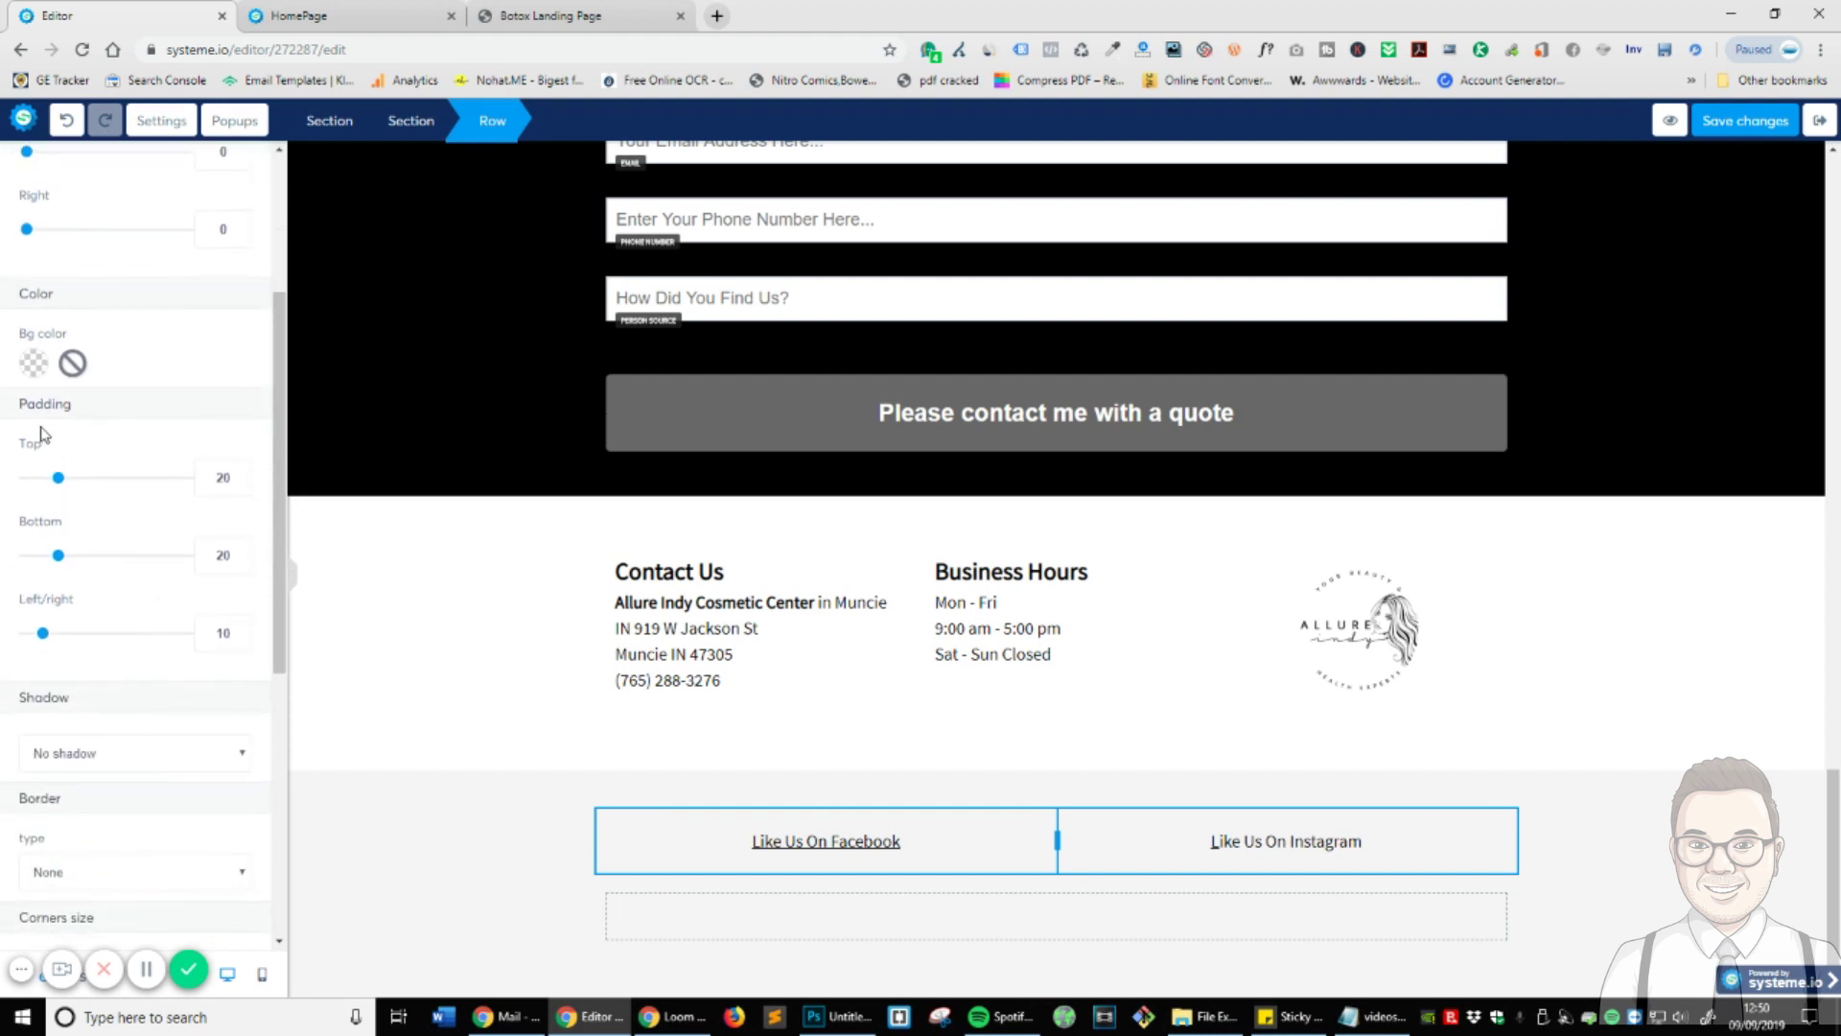
left_click_drag(55, 485, 26, 478)
left_click_drag(58, 556, 26, 555)
left_click_drag(43, 637, 26, 633)
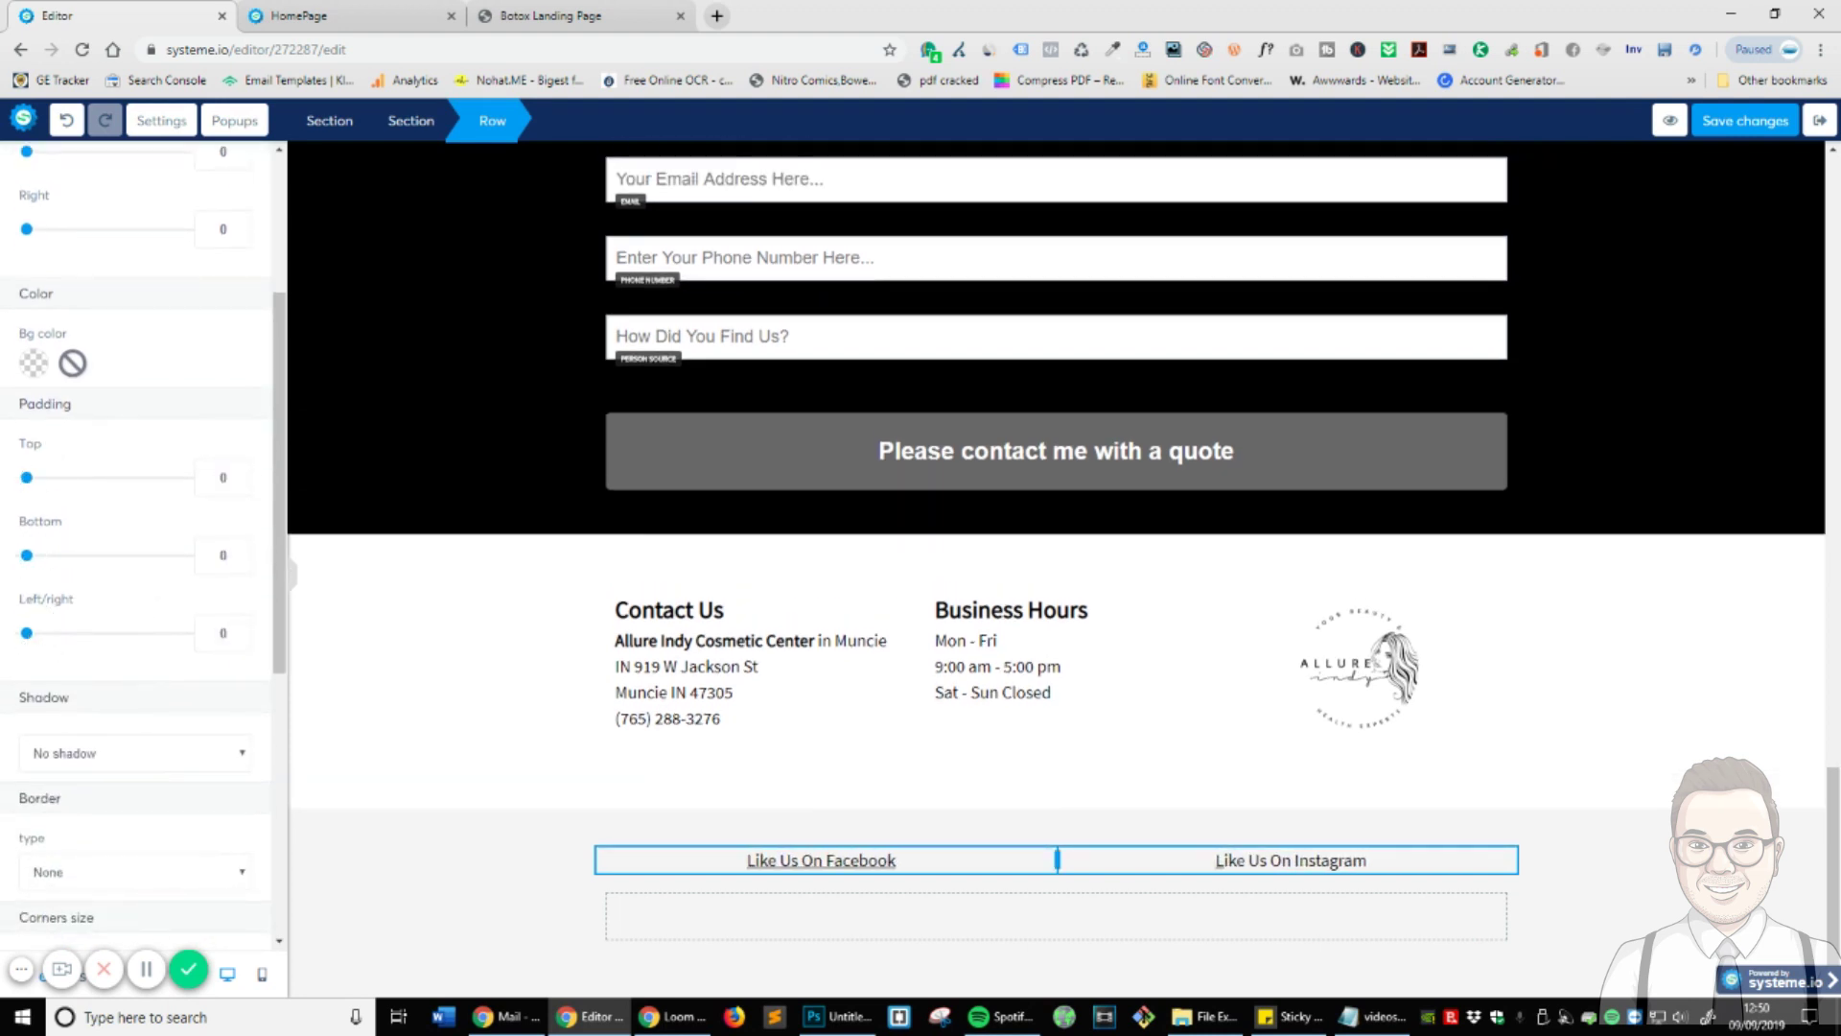
left_click(147, 971)
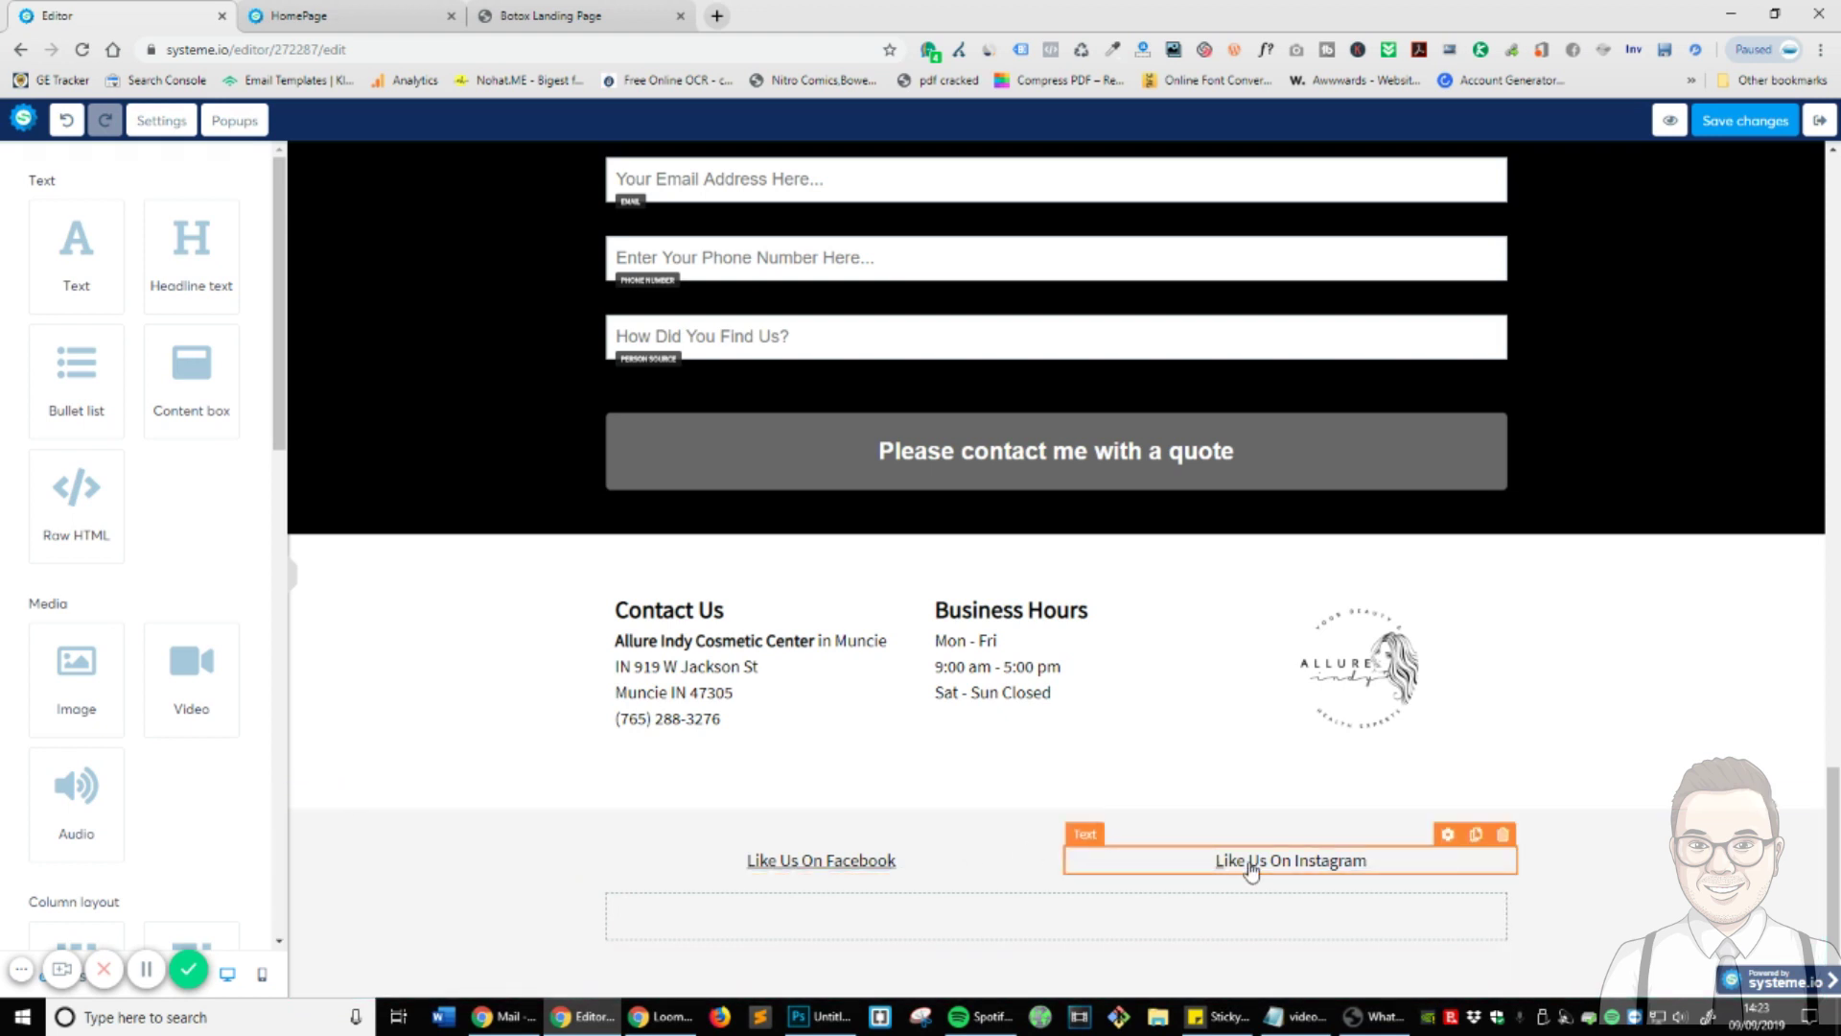
left_click(1438, 865)
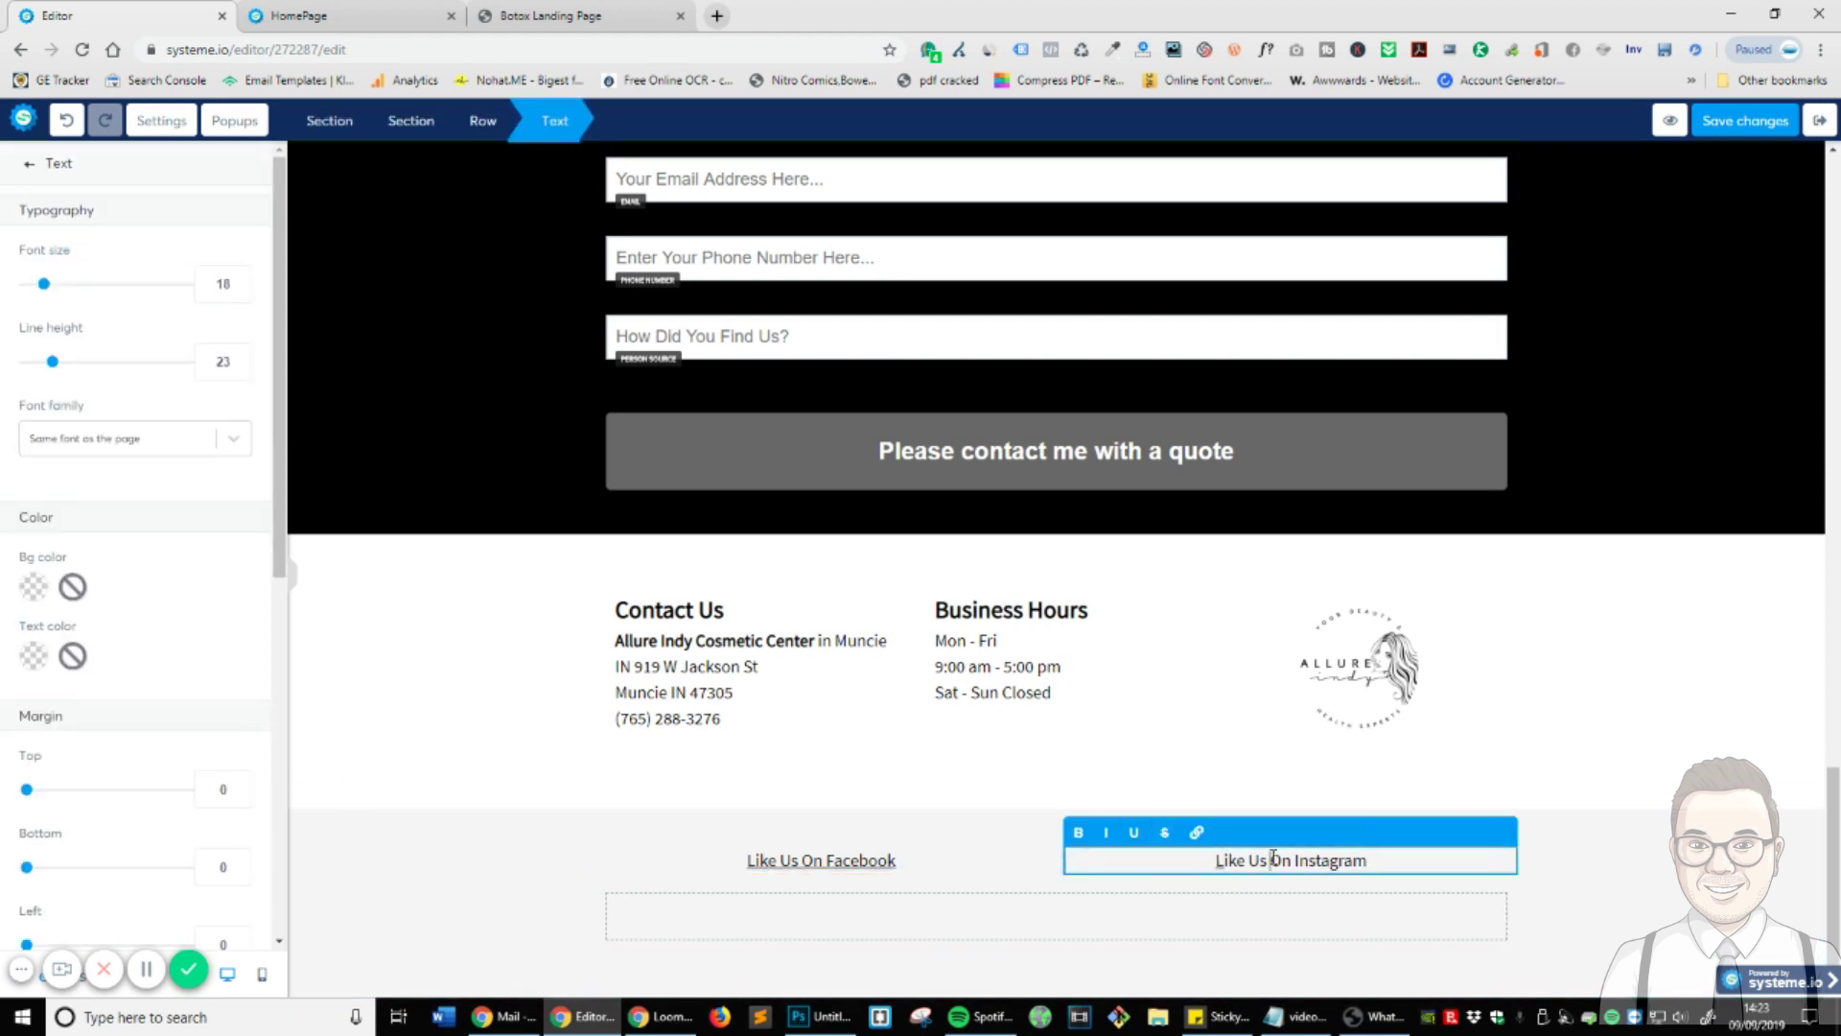
- Left-align the Instagram text and right-align the Facebook text
key("ctrl+a")
scroll(179, 744, "down", 7)
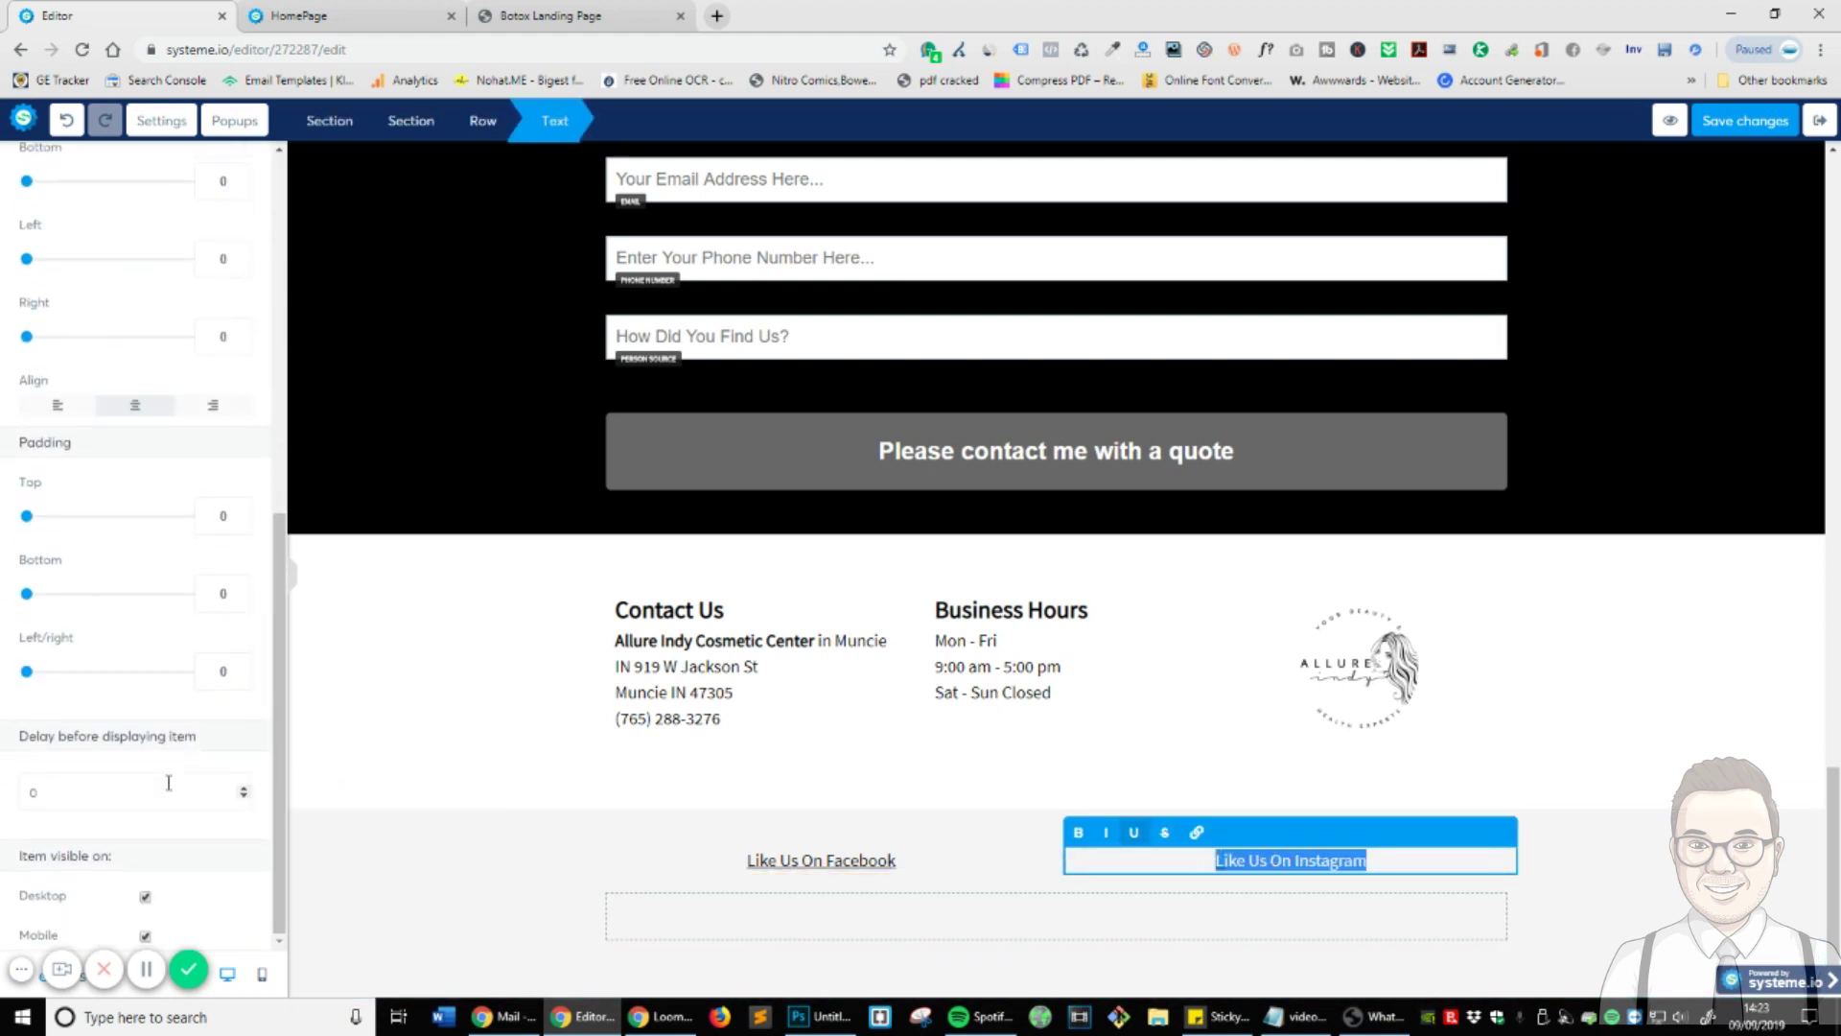
left_click(53, 406)
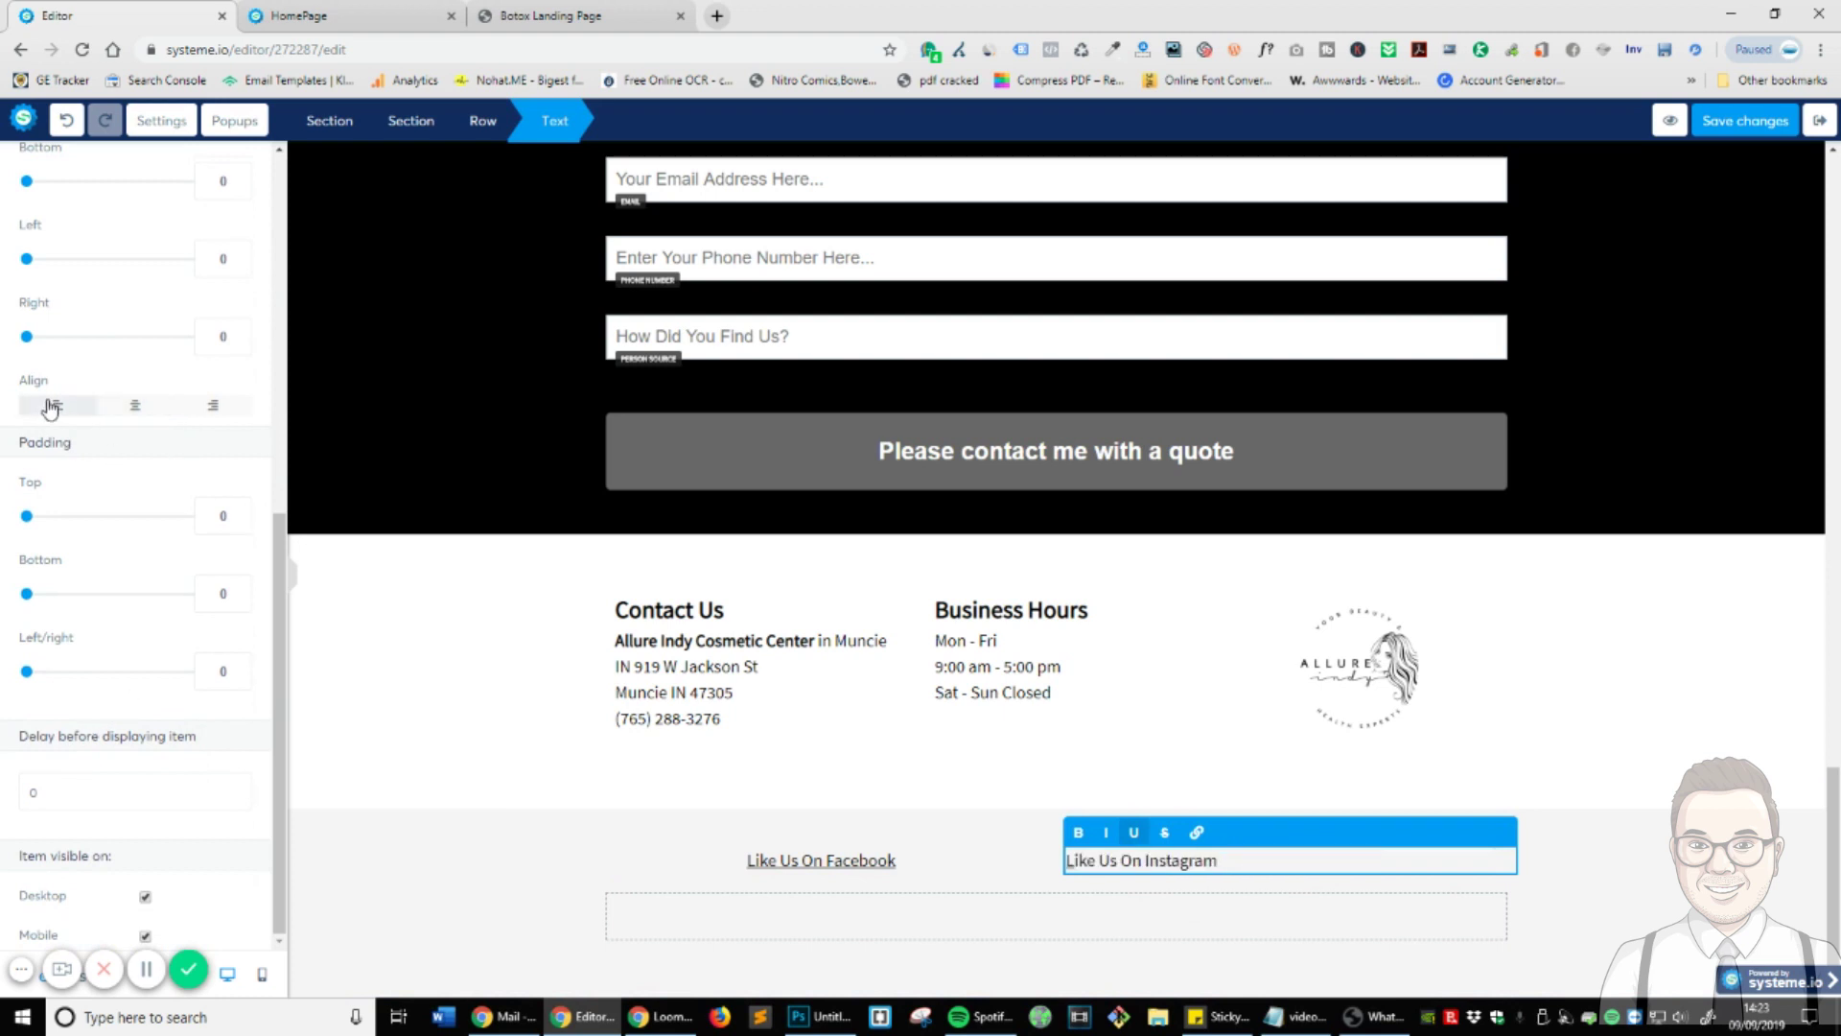
left_click(976, 863)
left_click(953, 861)
key("ctrl+a")
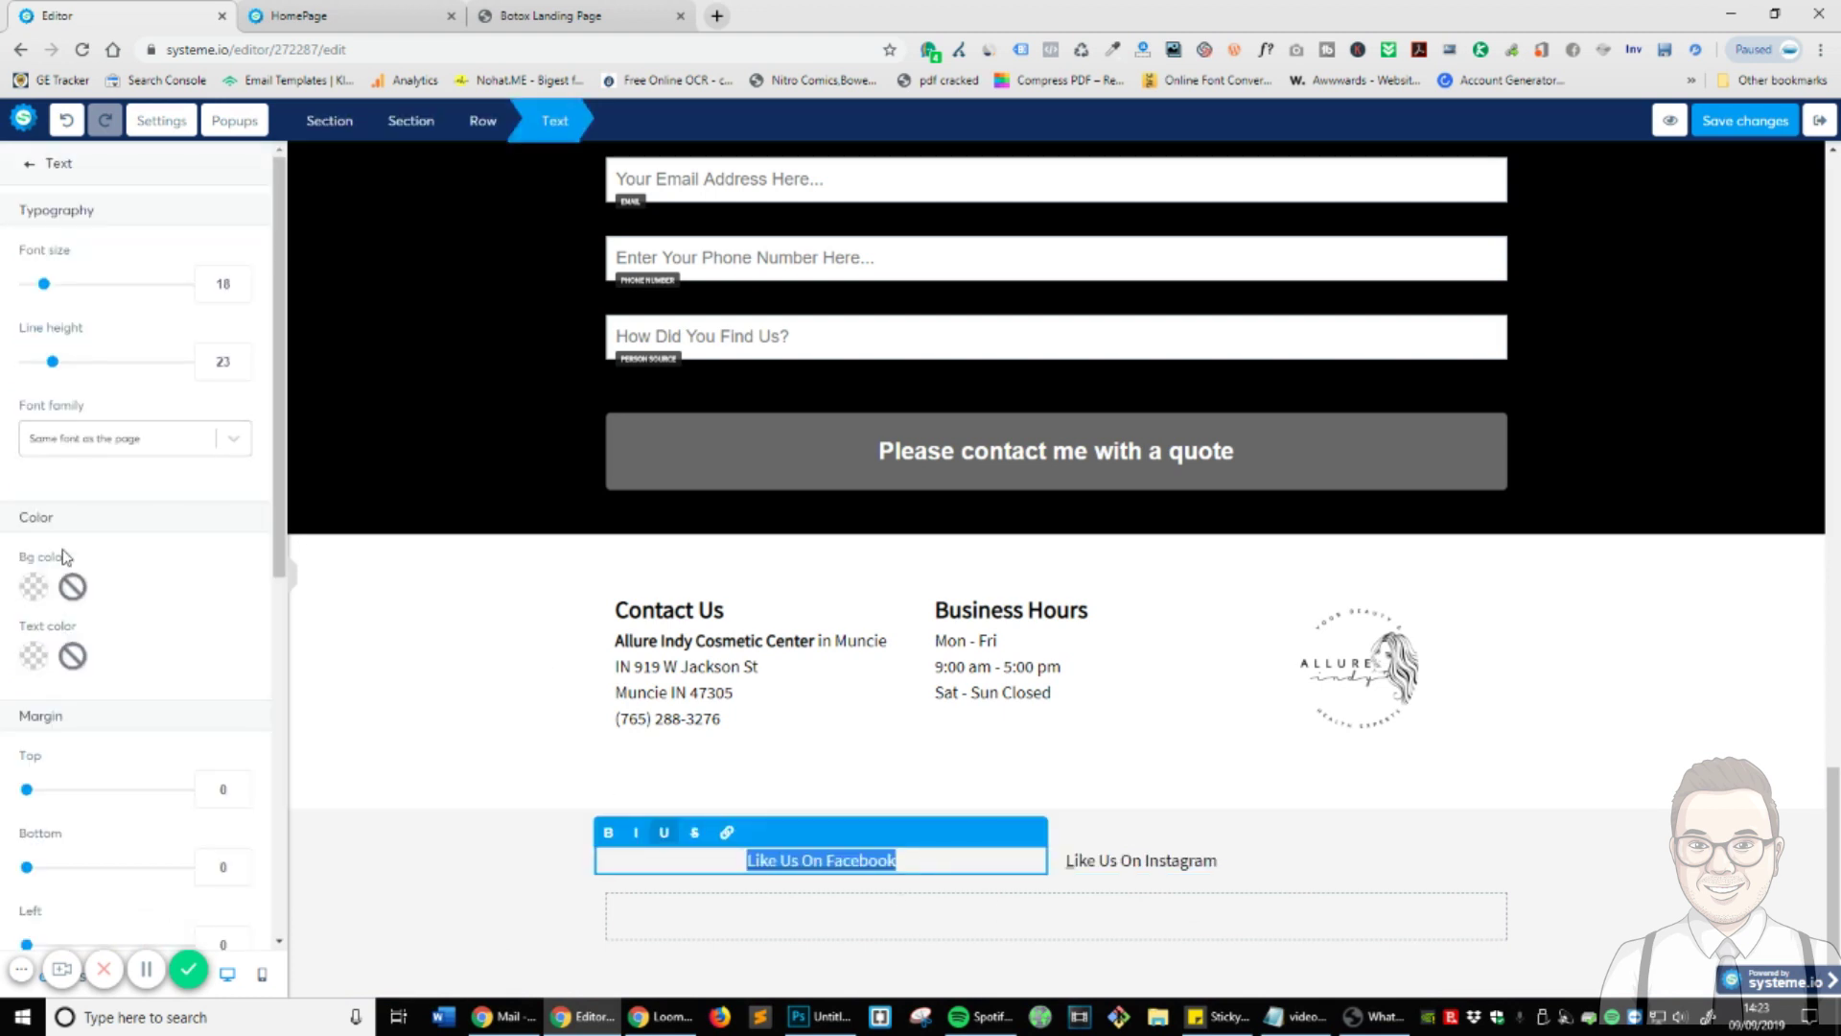
scroll(64, 558, "down", 7)
left_click(213, 406)
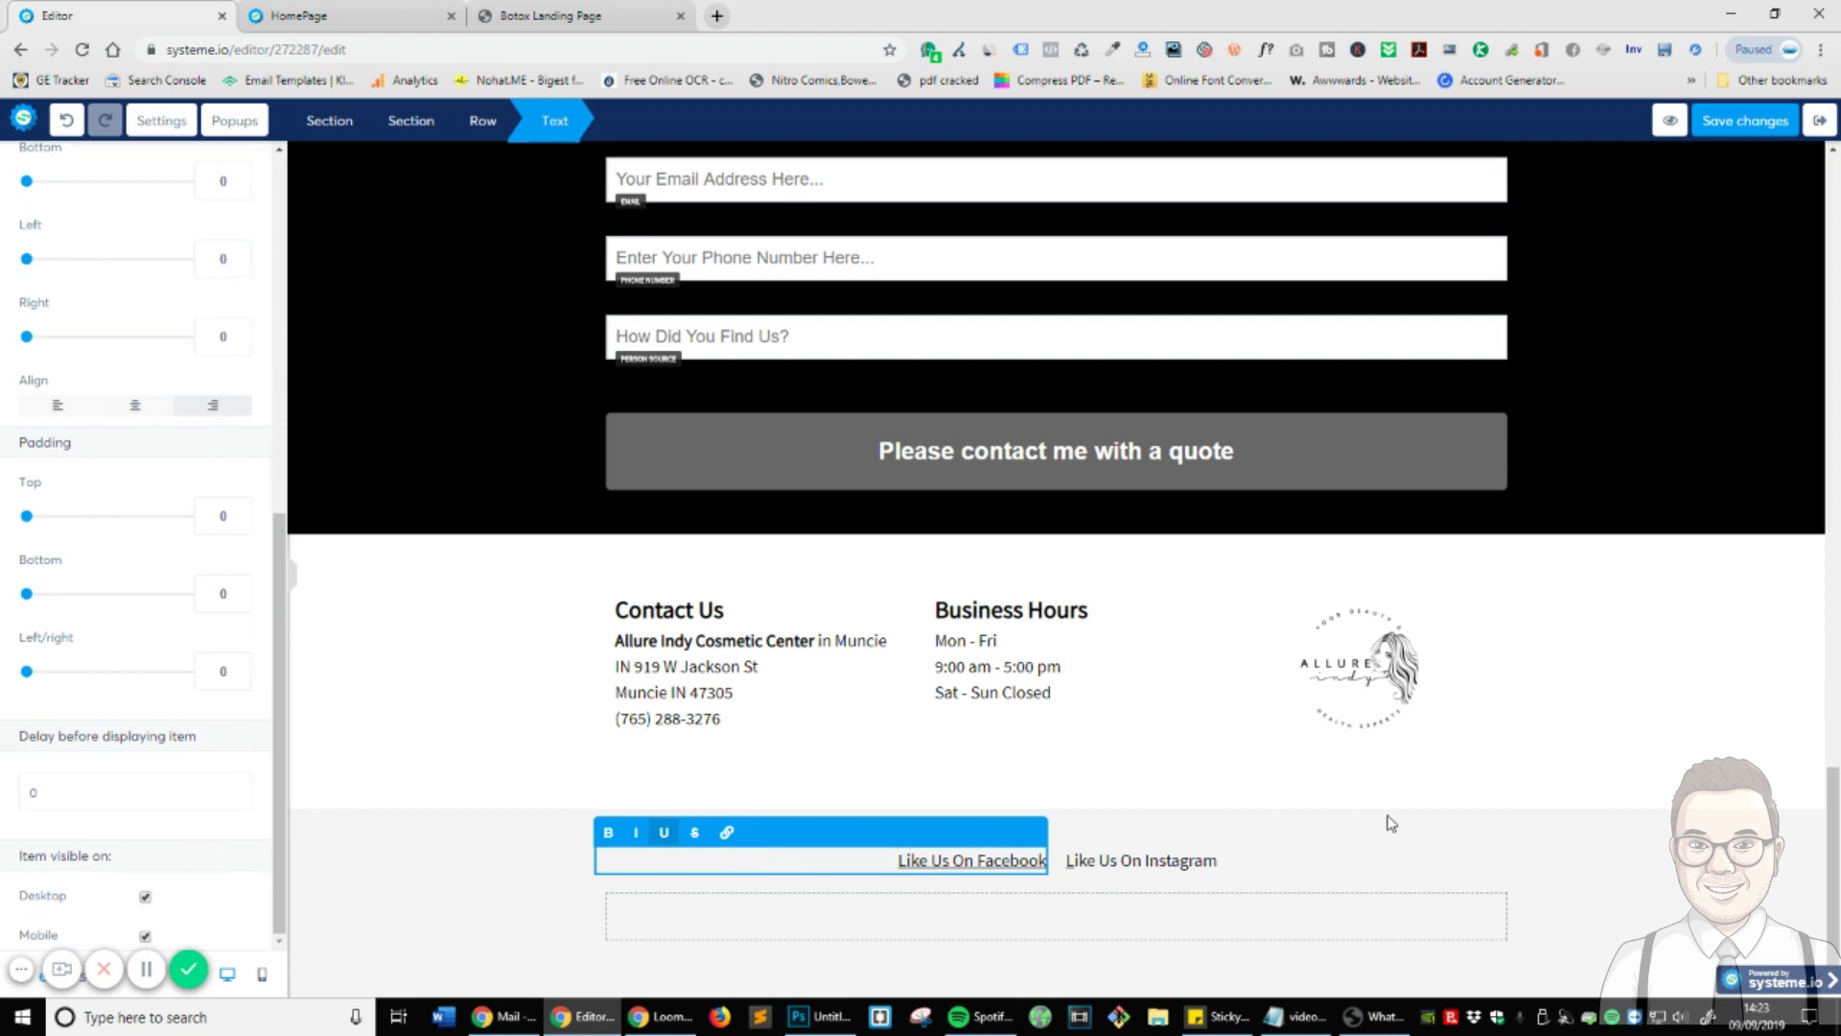
left_click(770, 884)
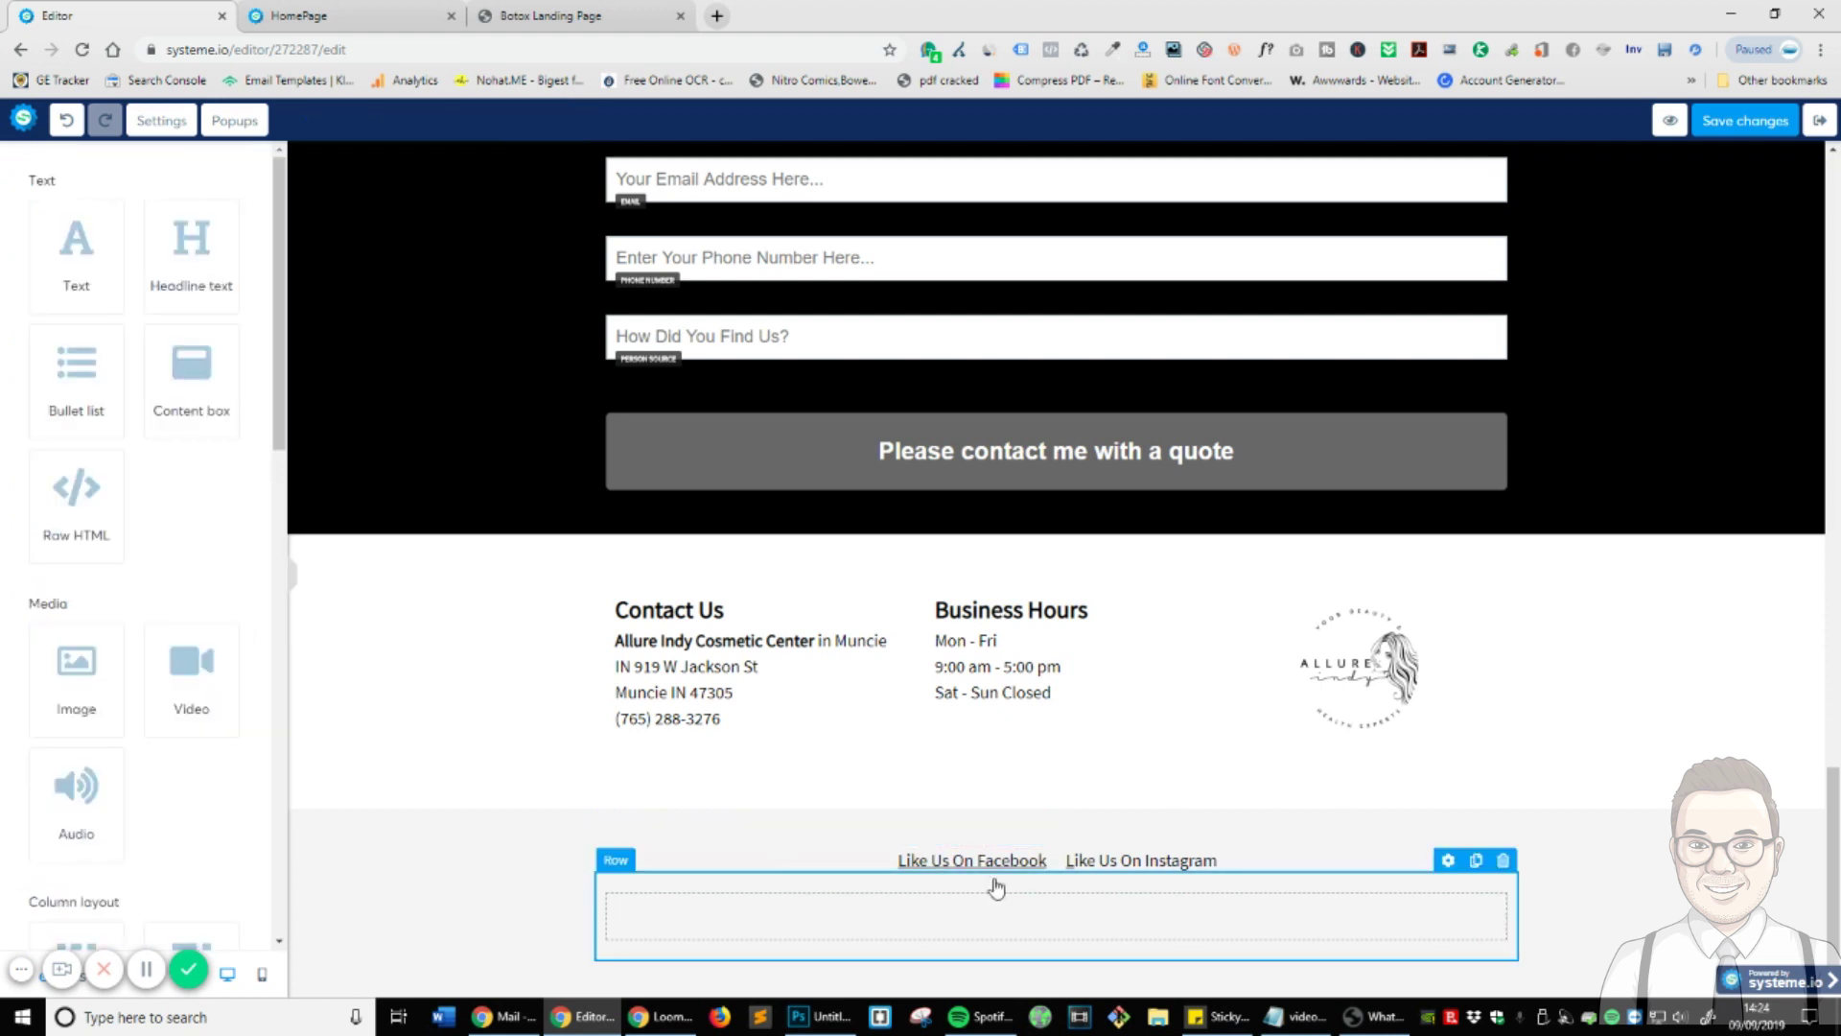
left_click(1184, 866)
key("ctrl+a")
left_click(1185, 864)
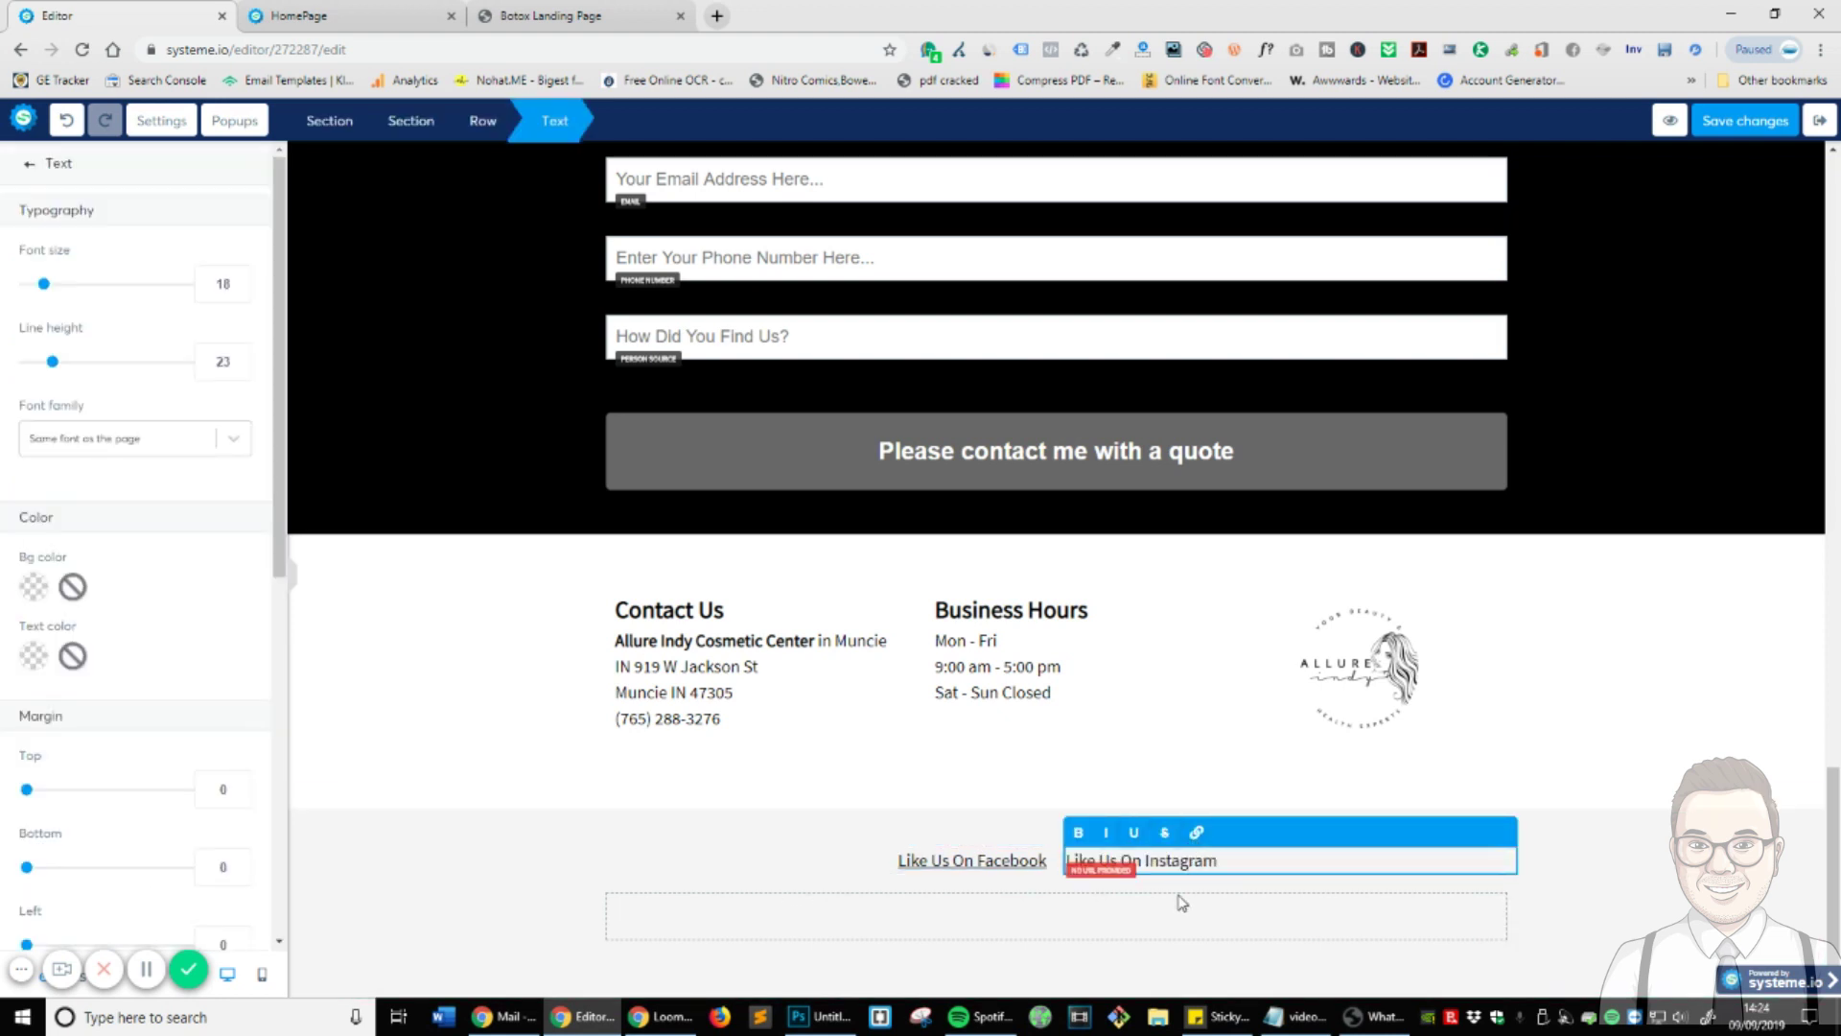
key("ctrl+k")
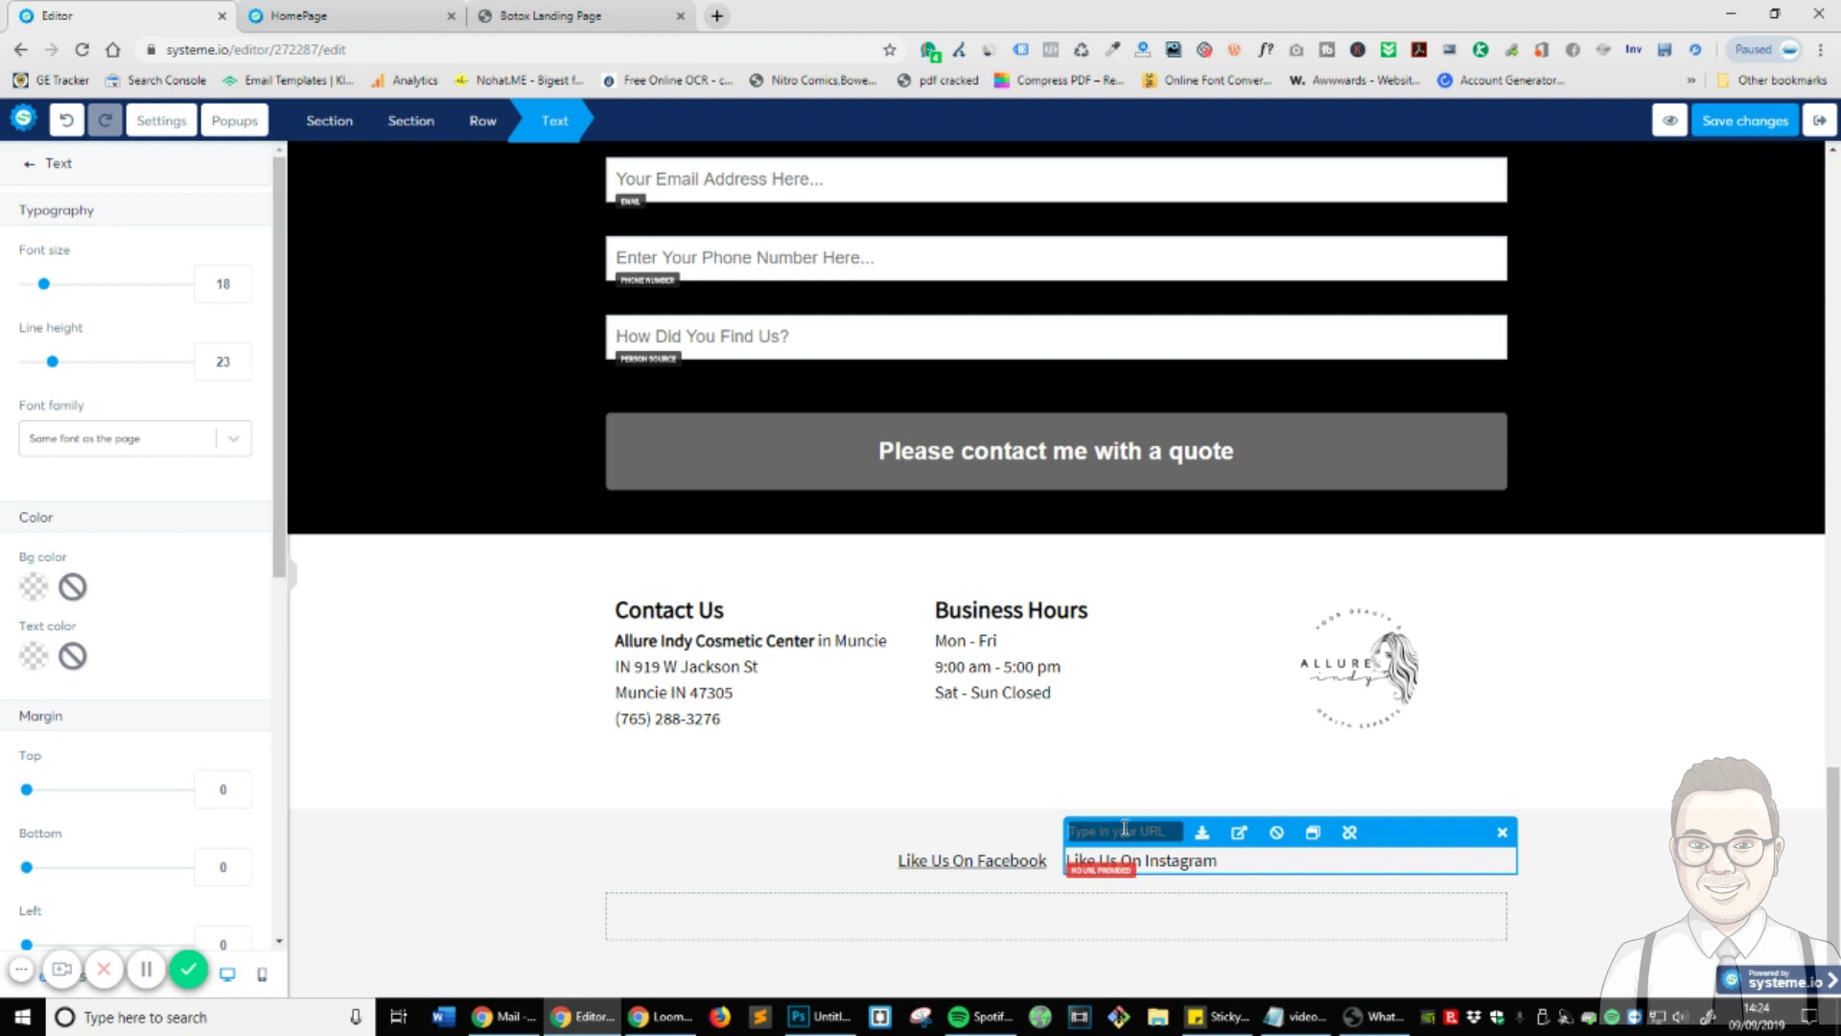
type("#")
type("https://")
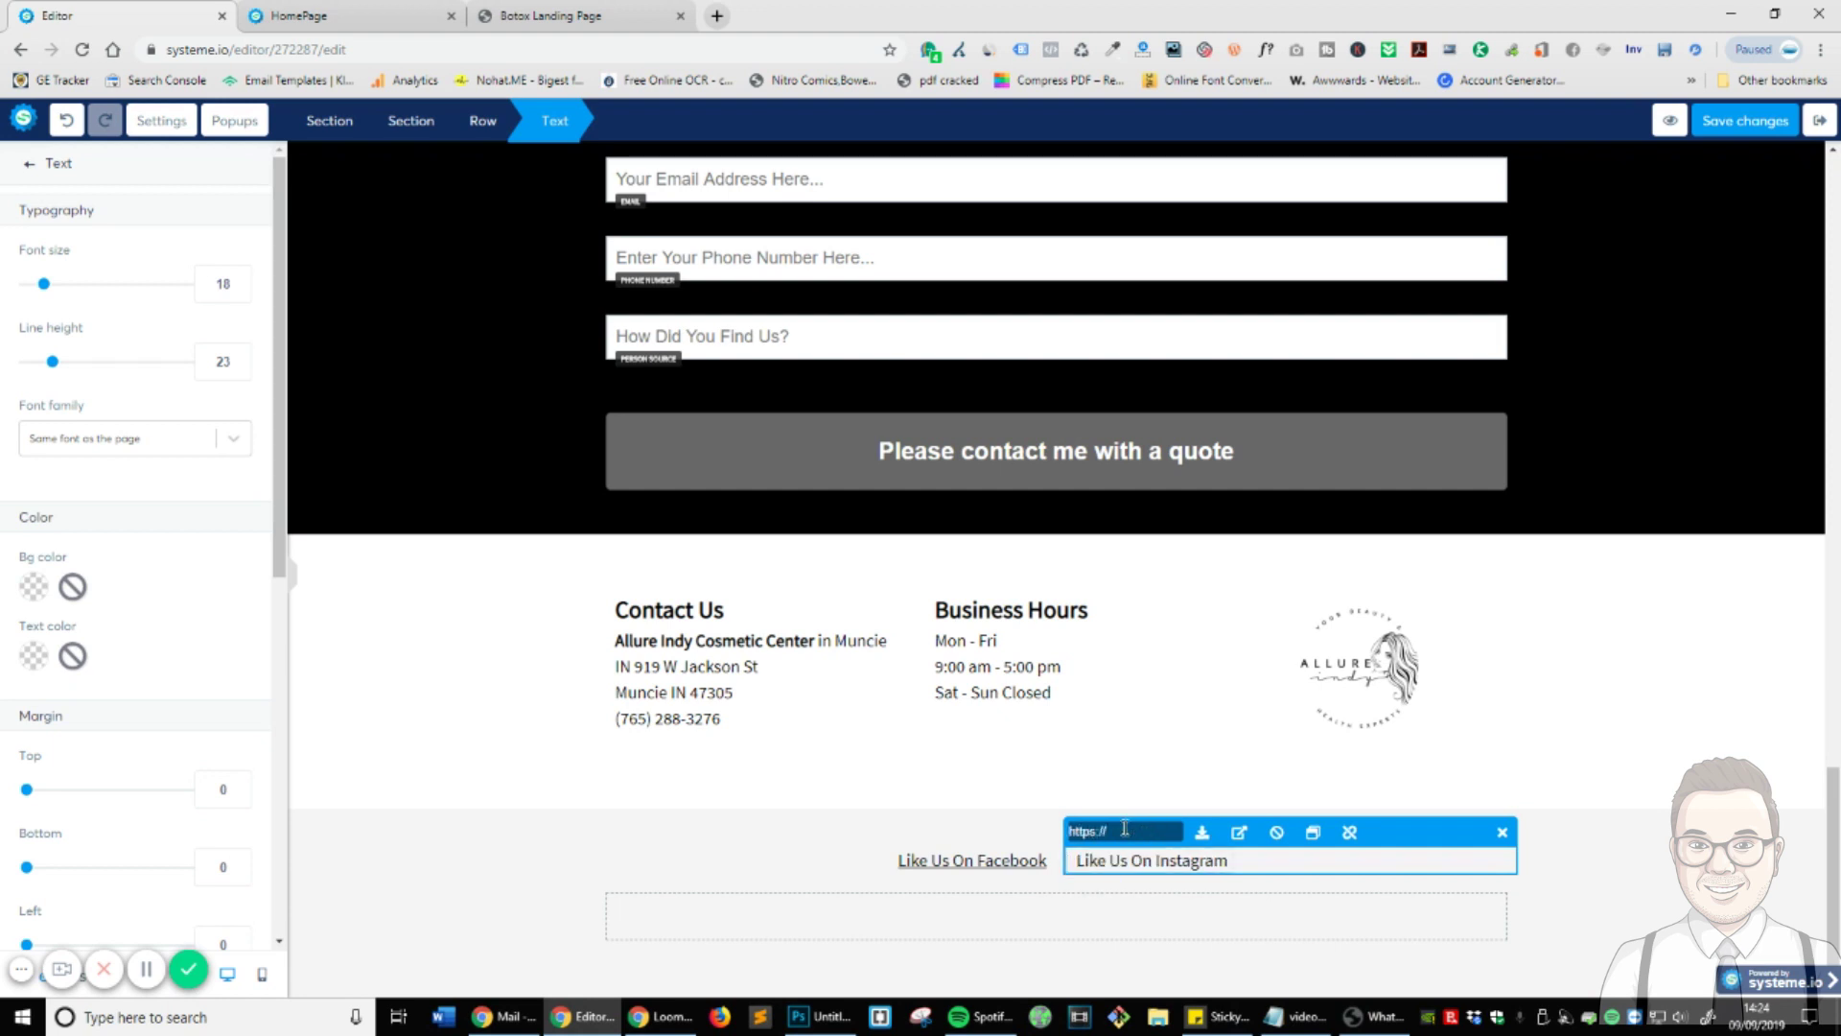
type("instagram.com")
left_click(1664, 856)
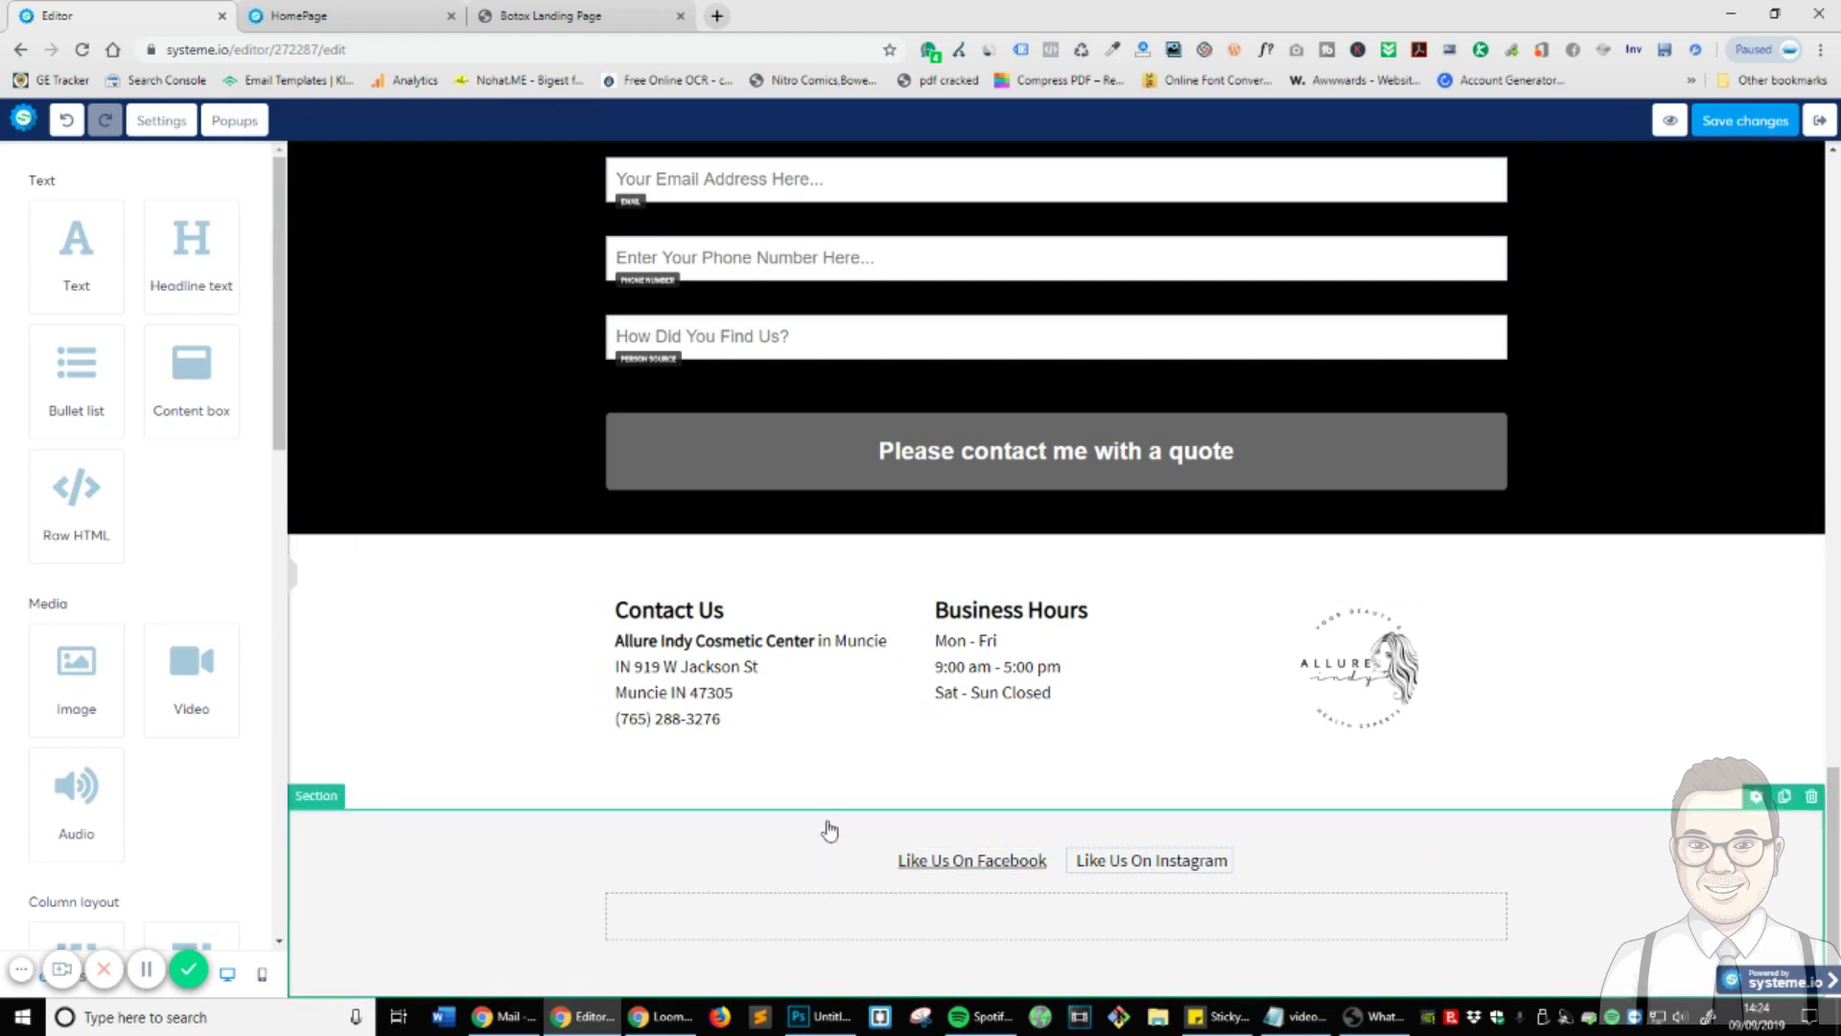
left_click(552, 16)
scroll(902, 518, "down", 1)
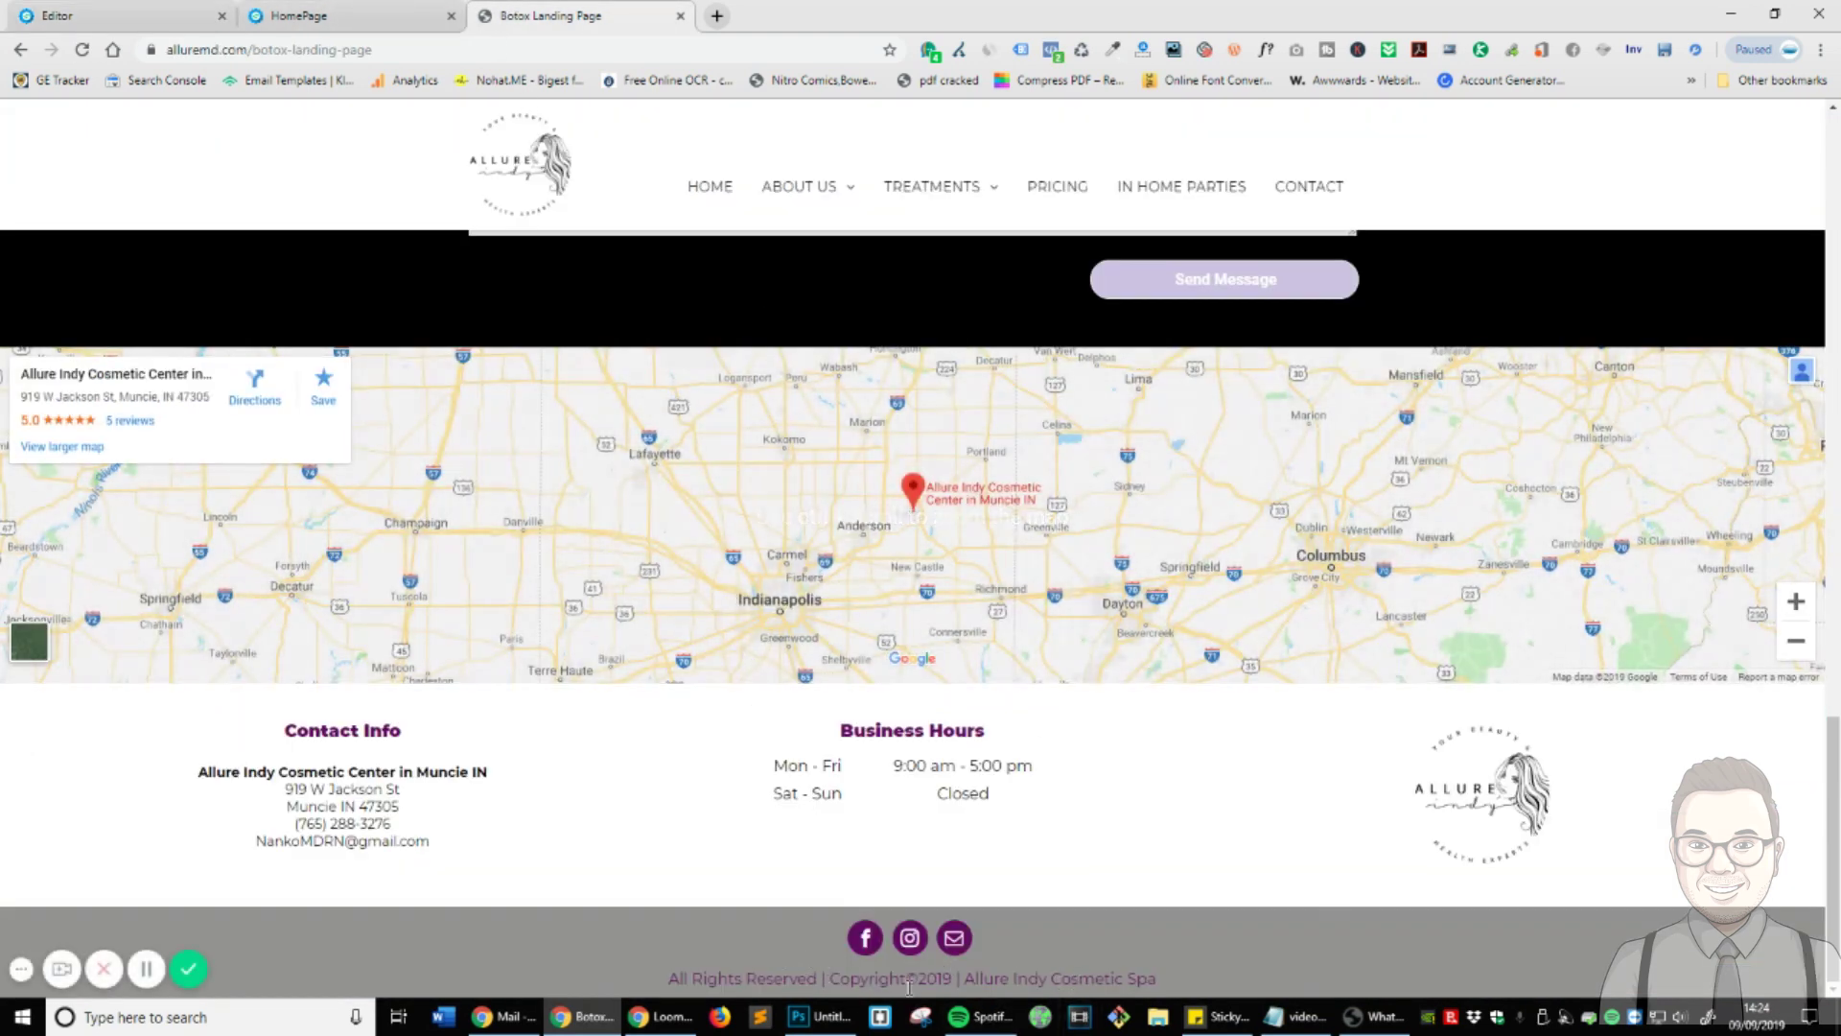
left_click(120, 15)
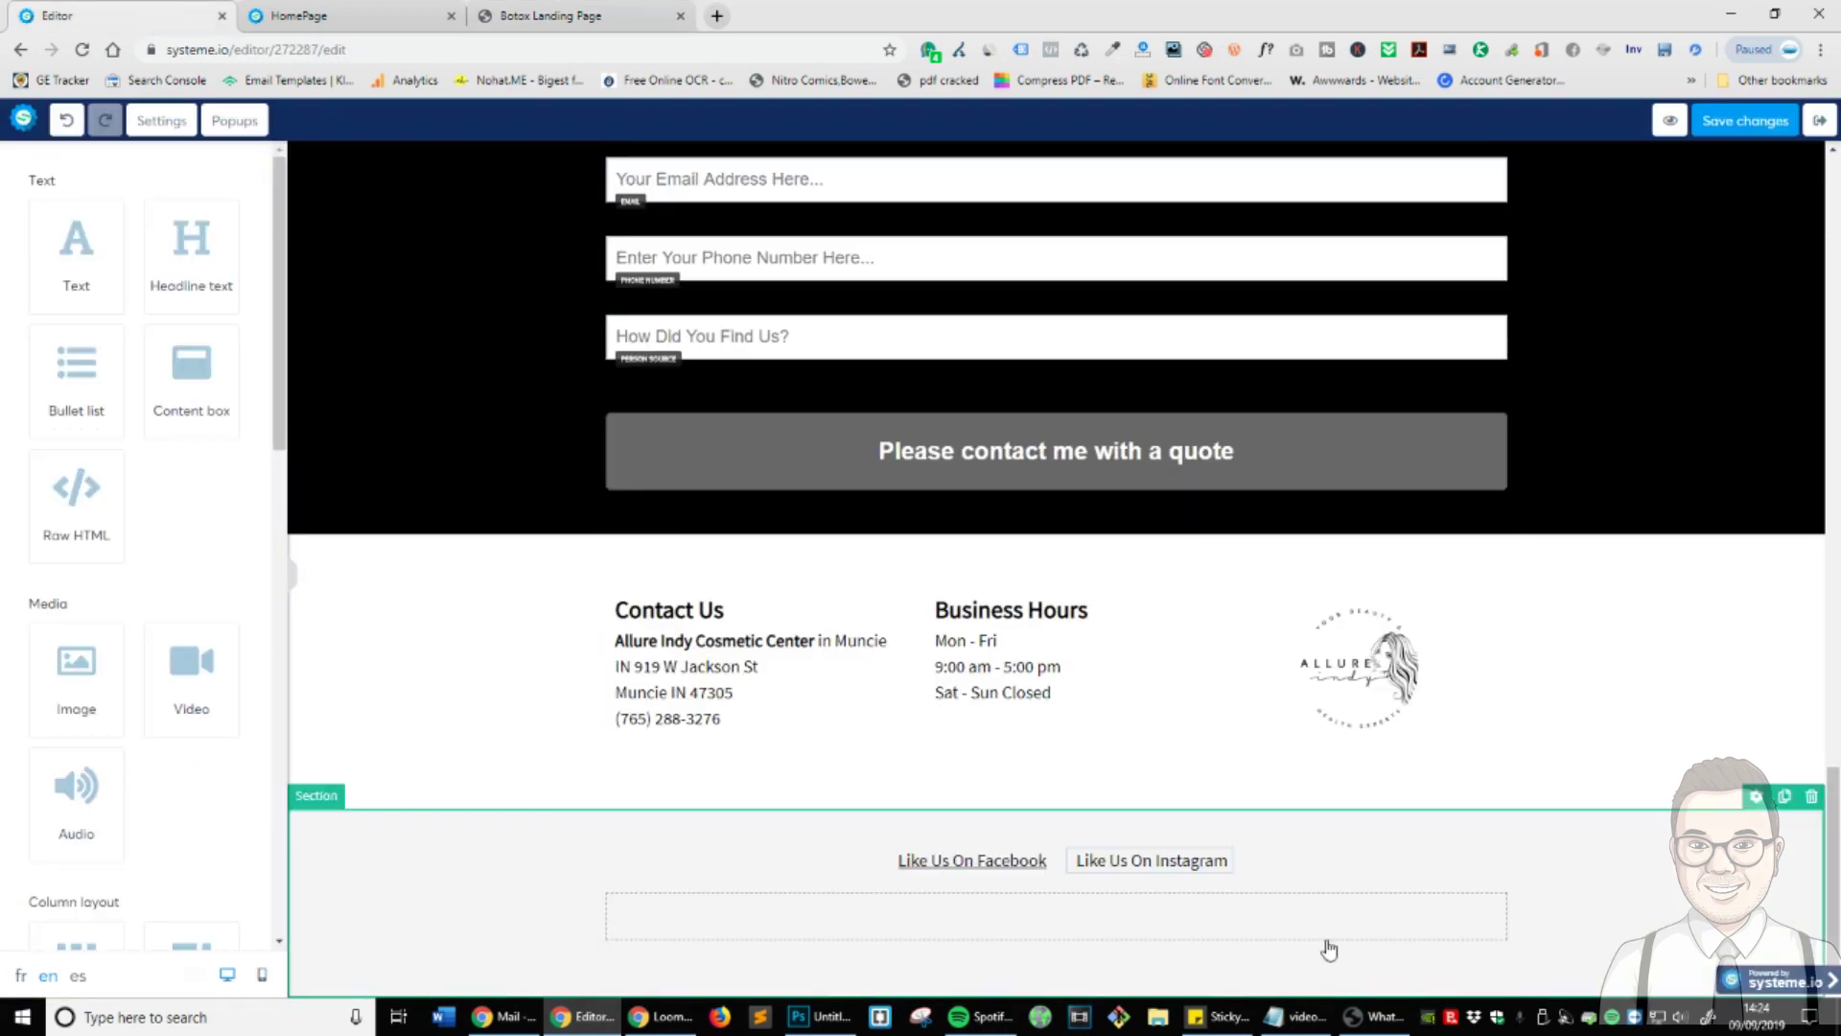
left_click(1676, 909)
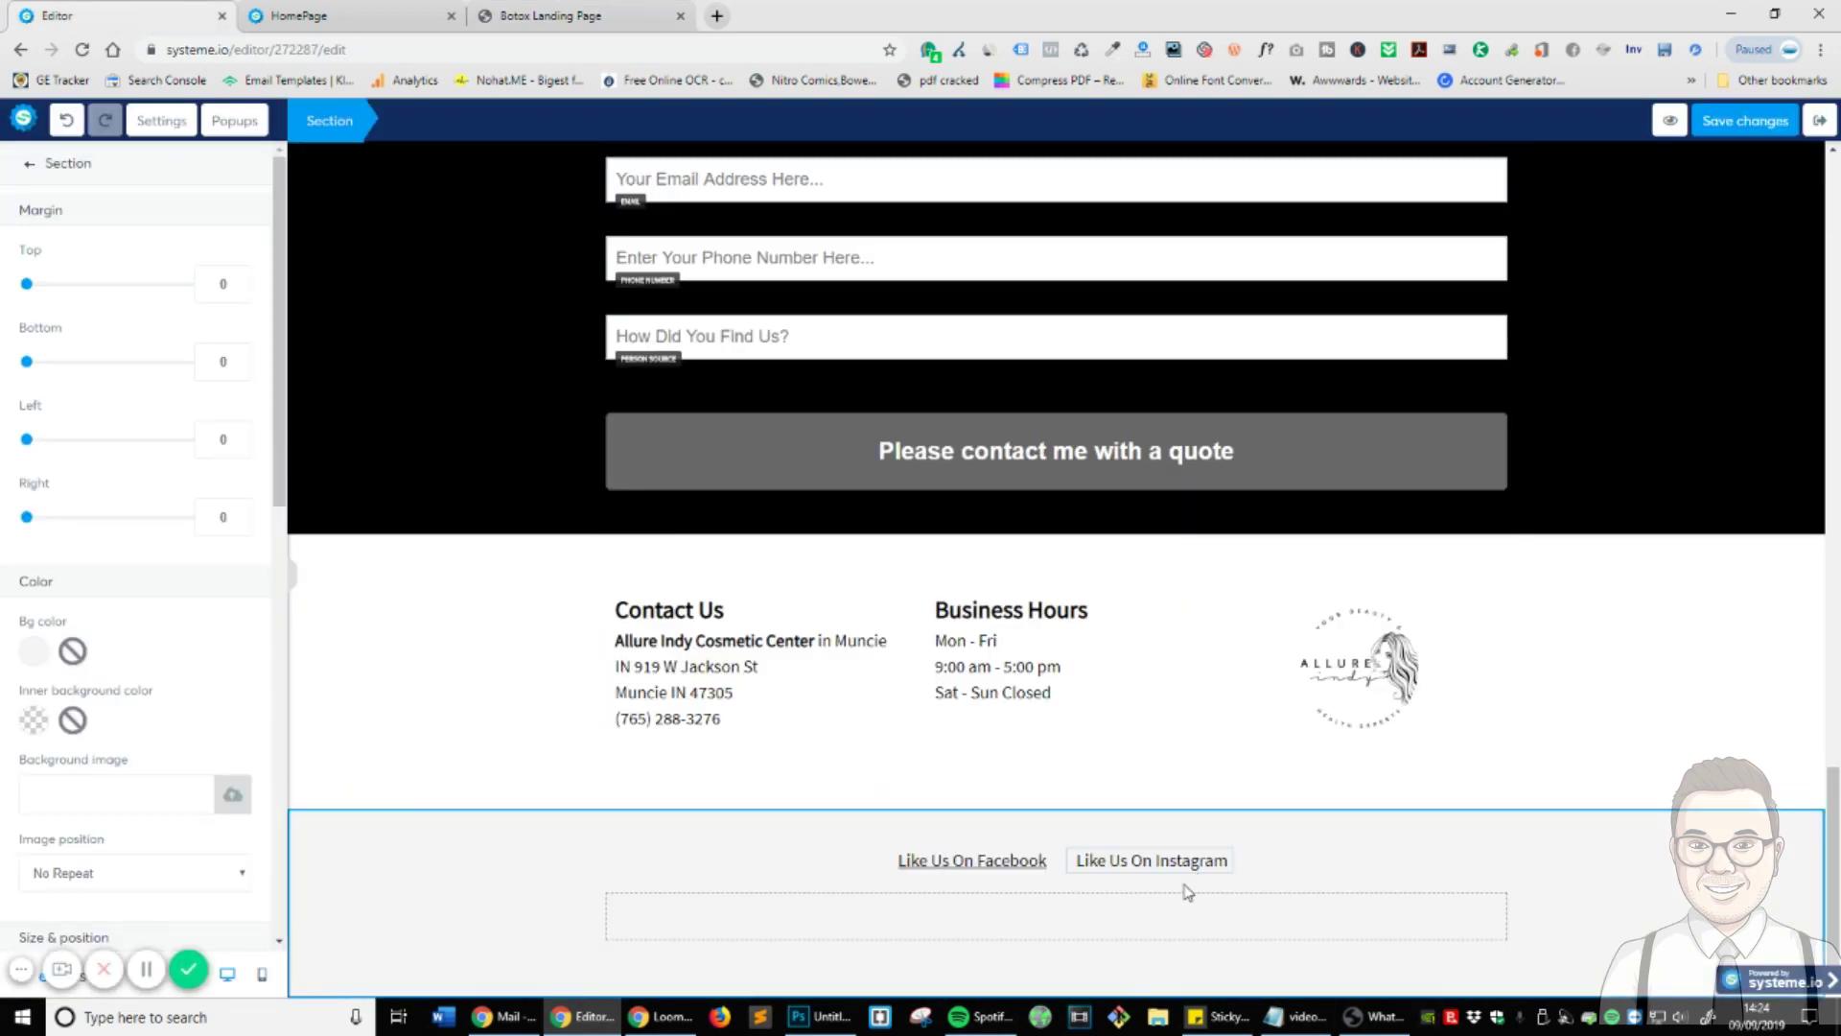
left_click(30, 169)
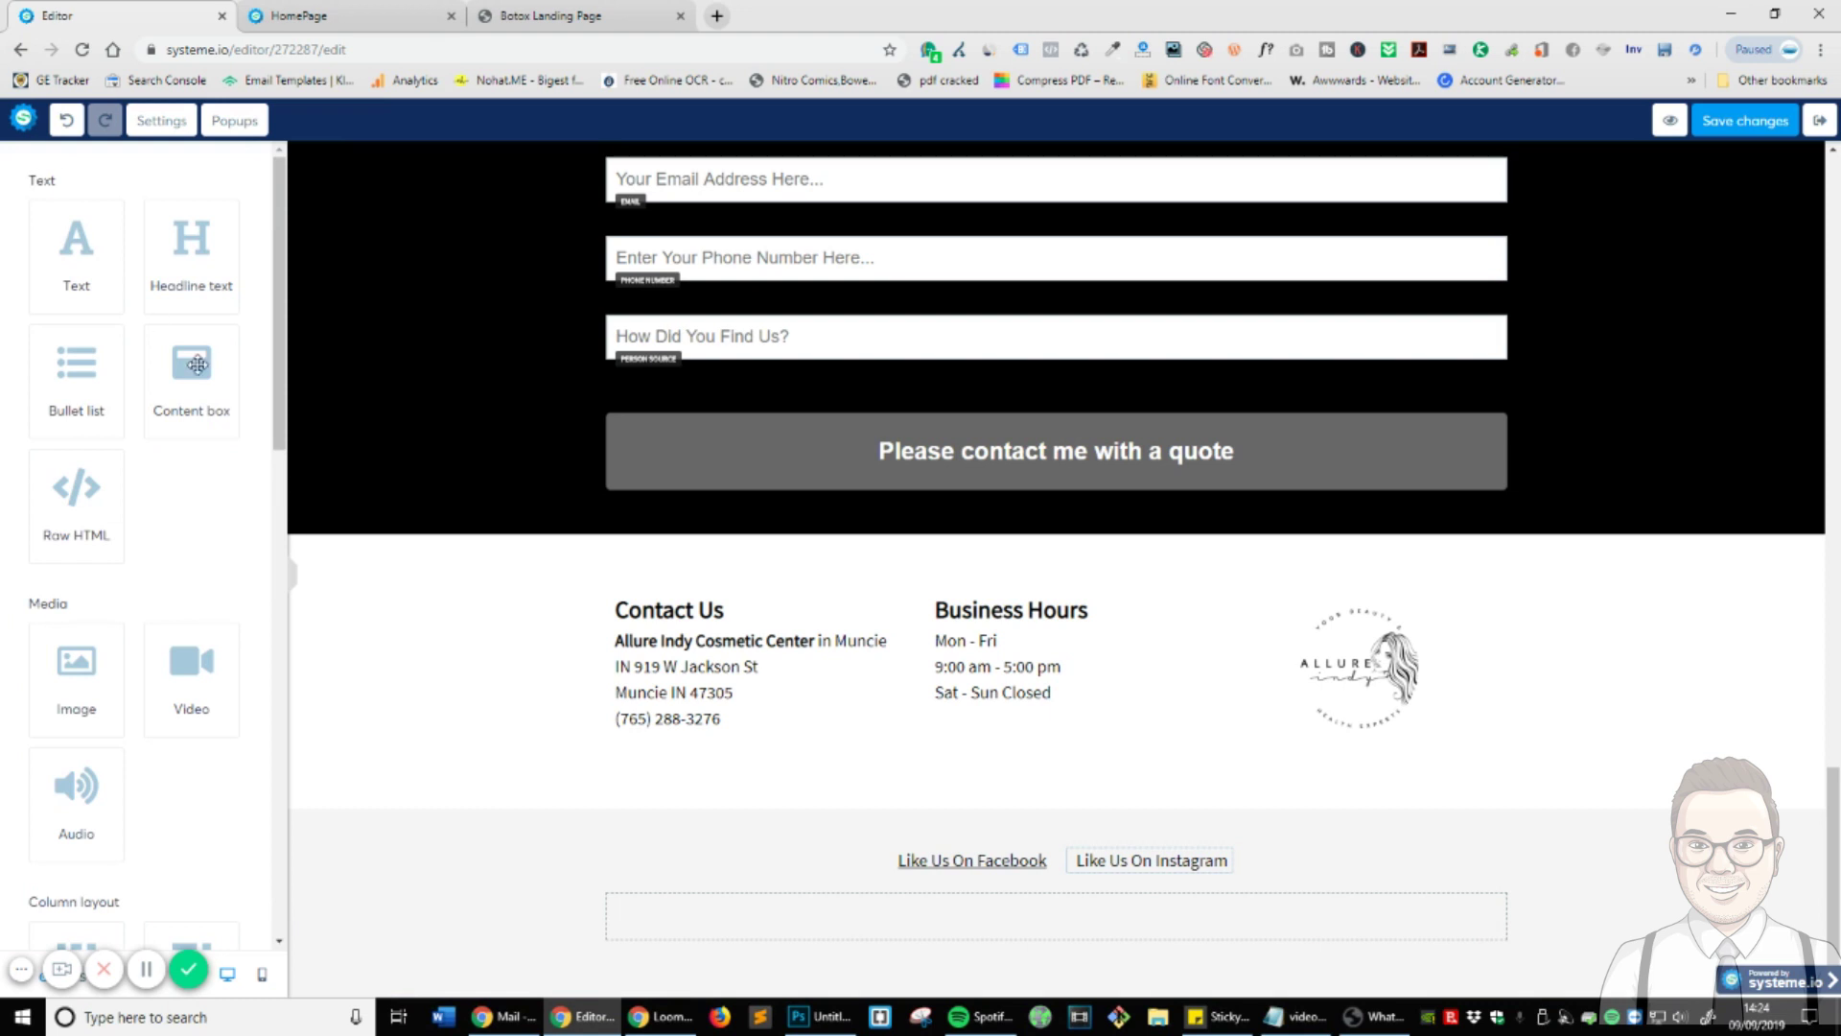
- Add a text block below the social links reading 'All Rights Reserved &copy; Fresh Skin Botox Treatment'
left_click_drag(92, 262, 1105, 904)
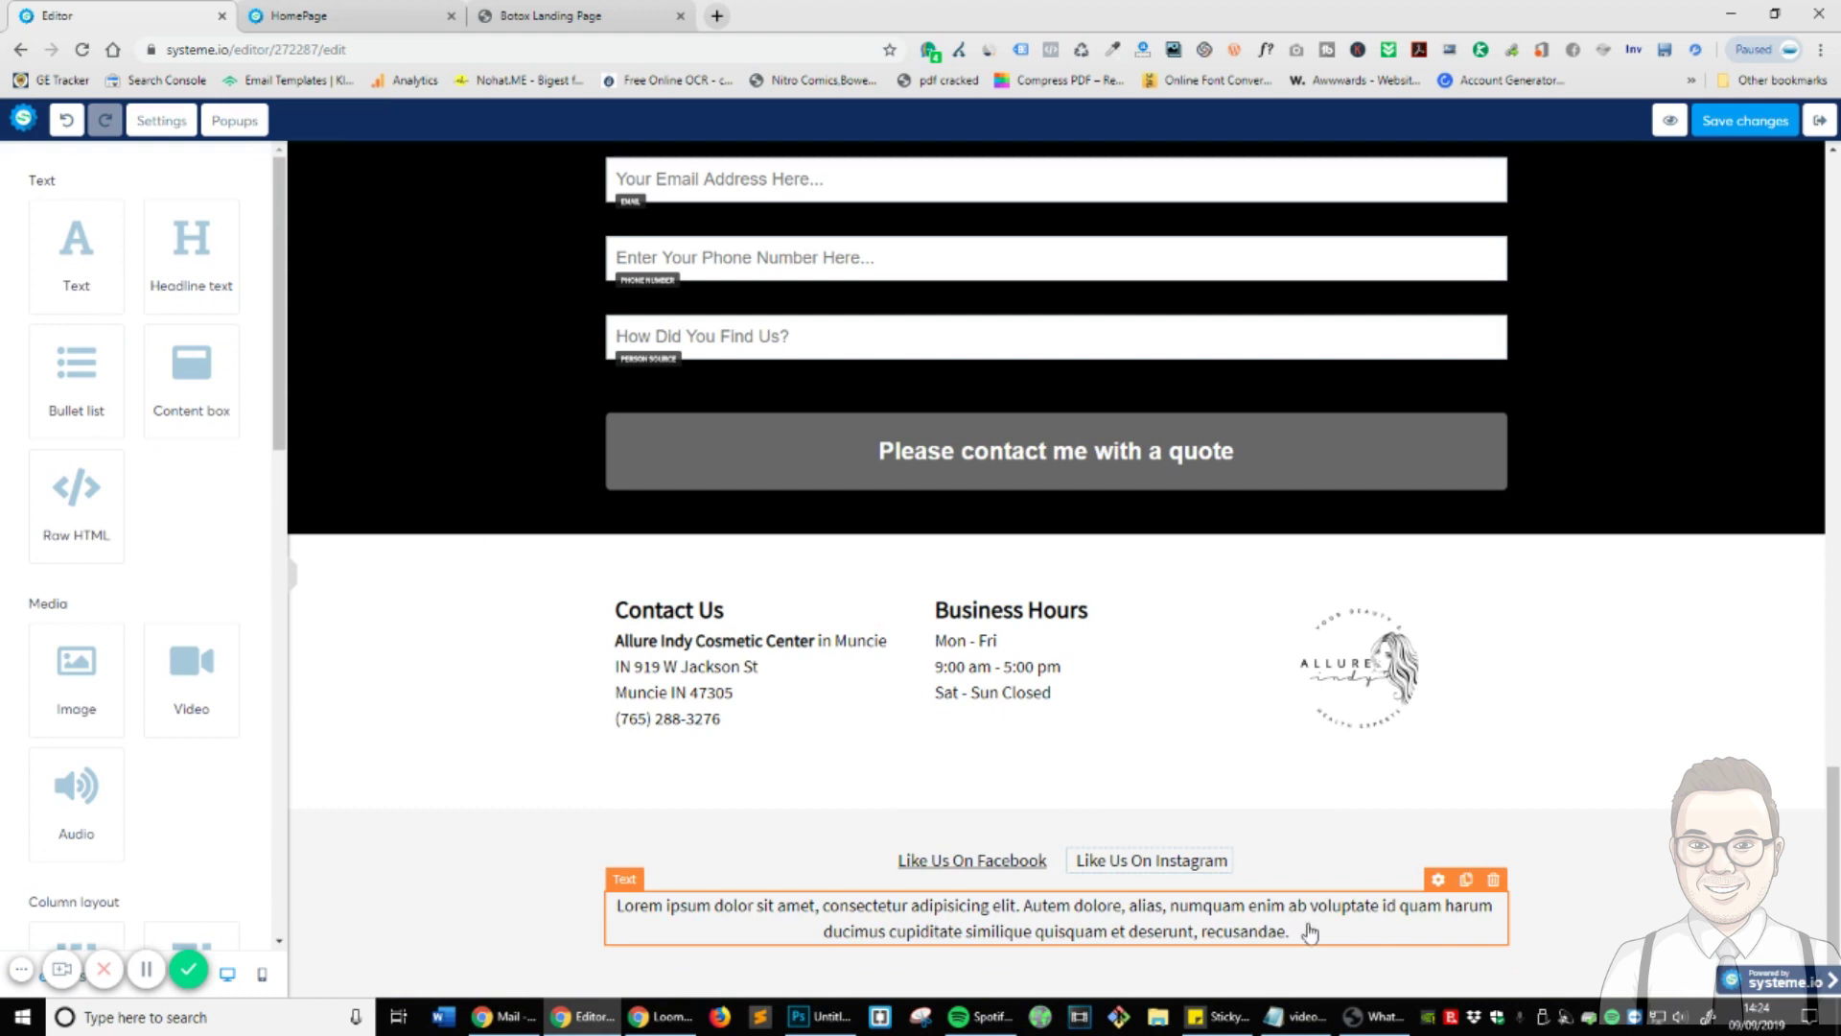
double_click(1355, 929)
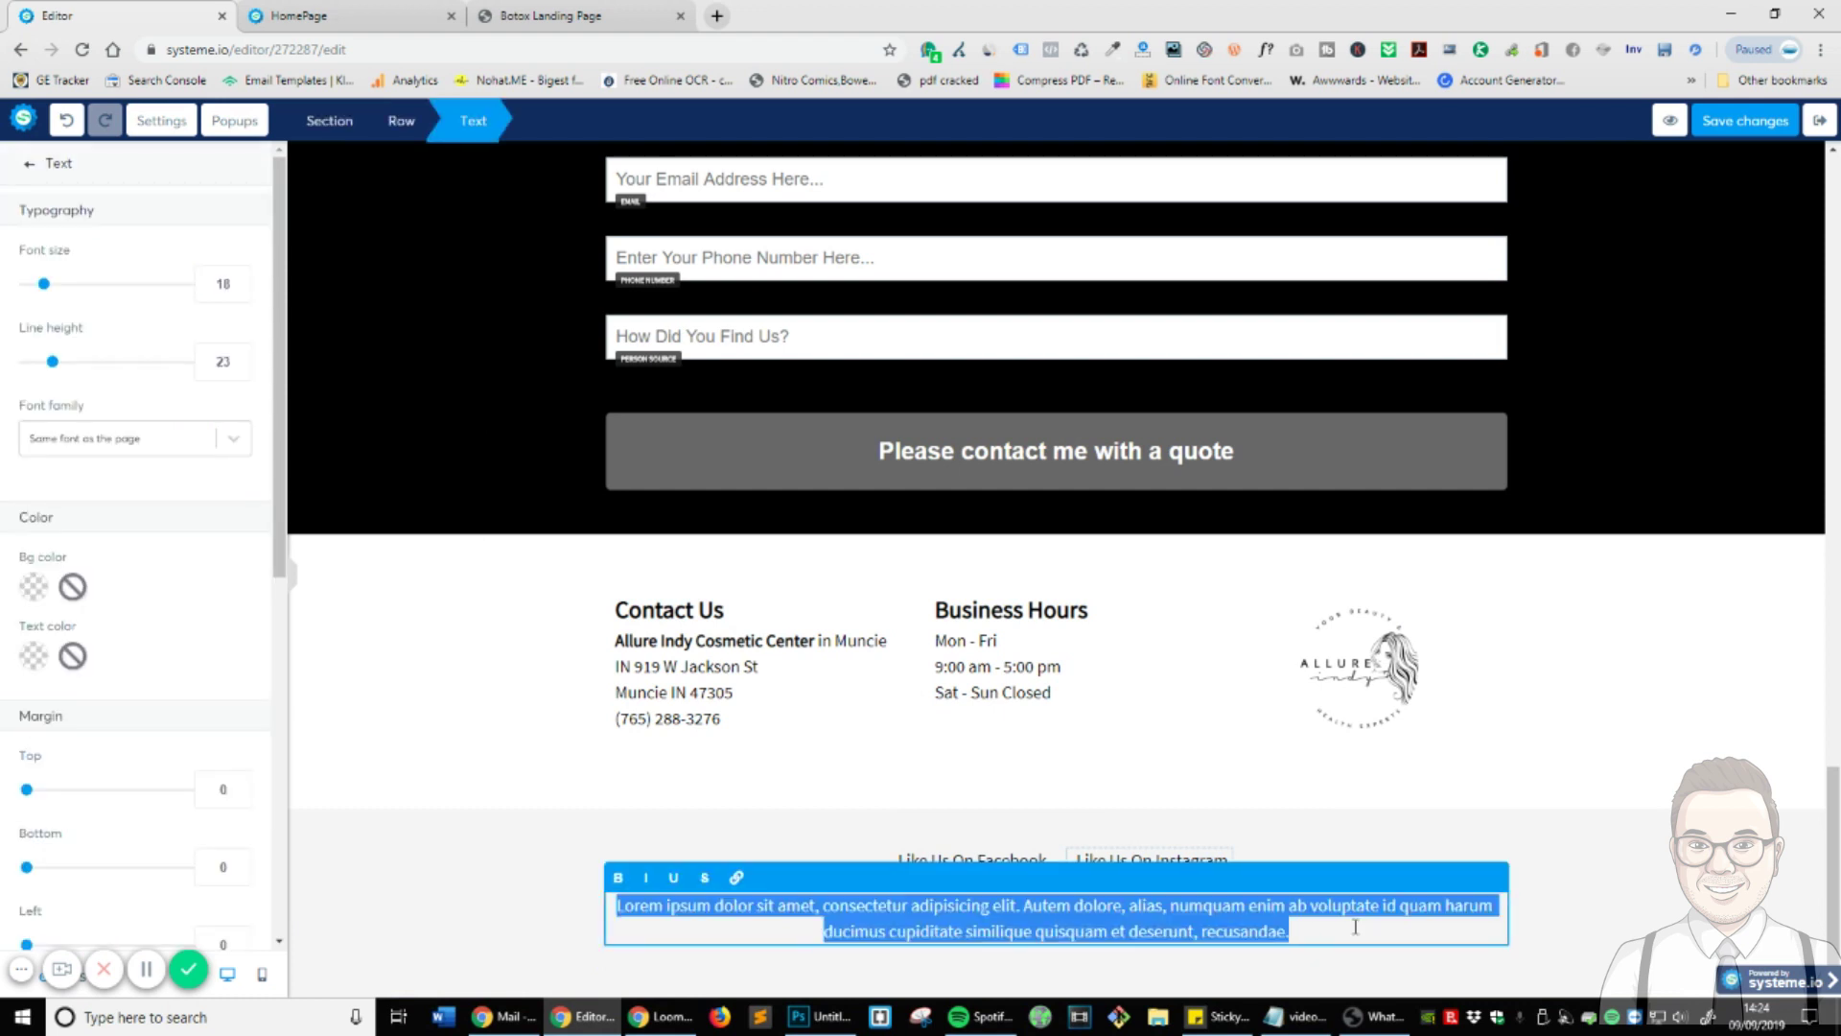
type("All")
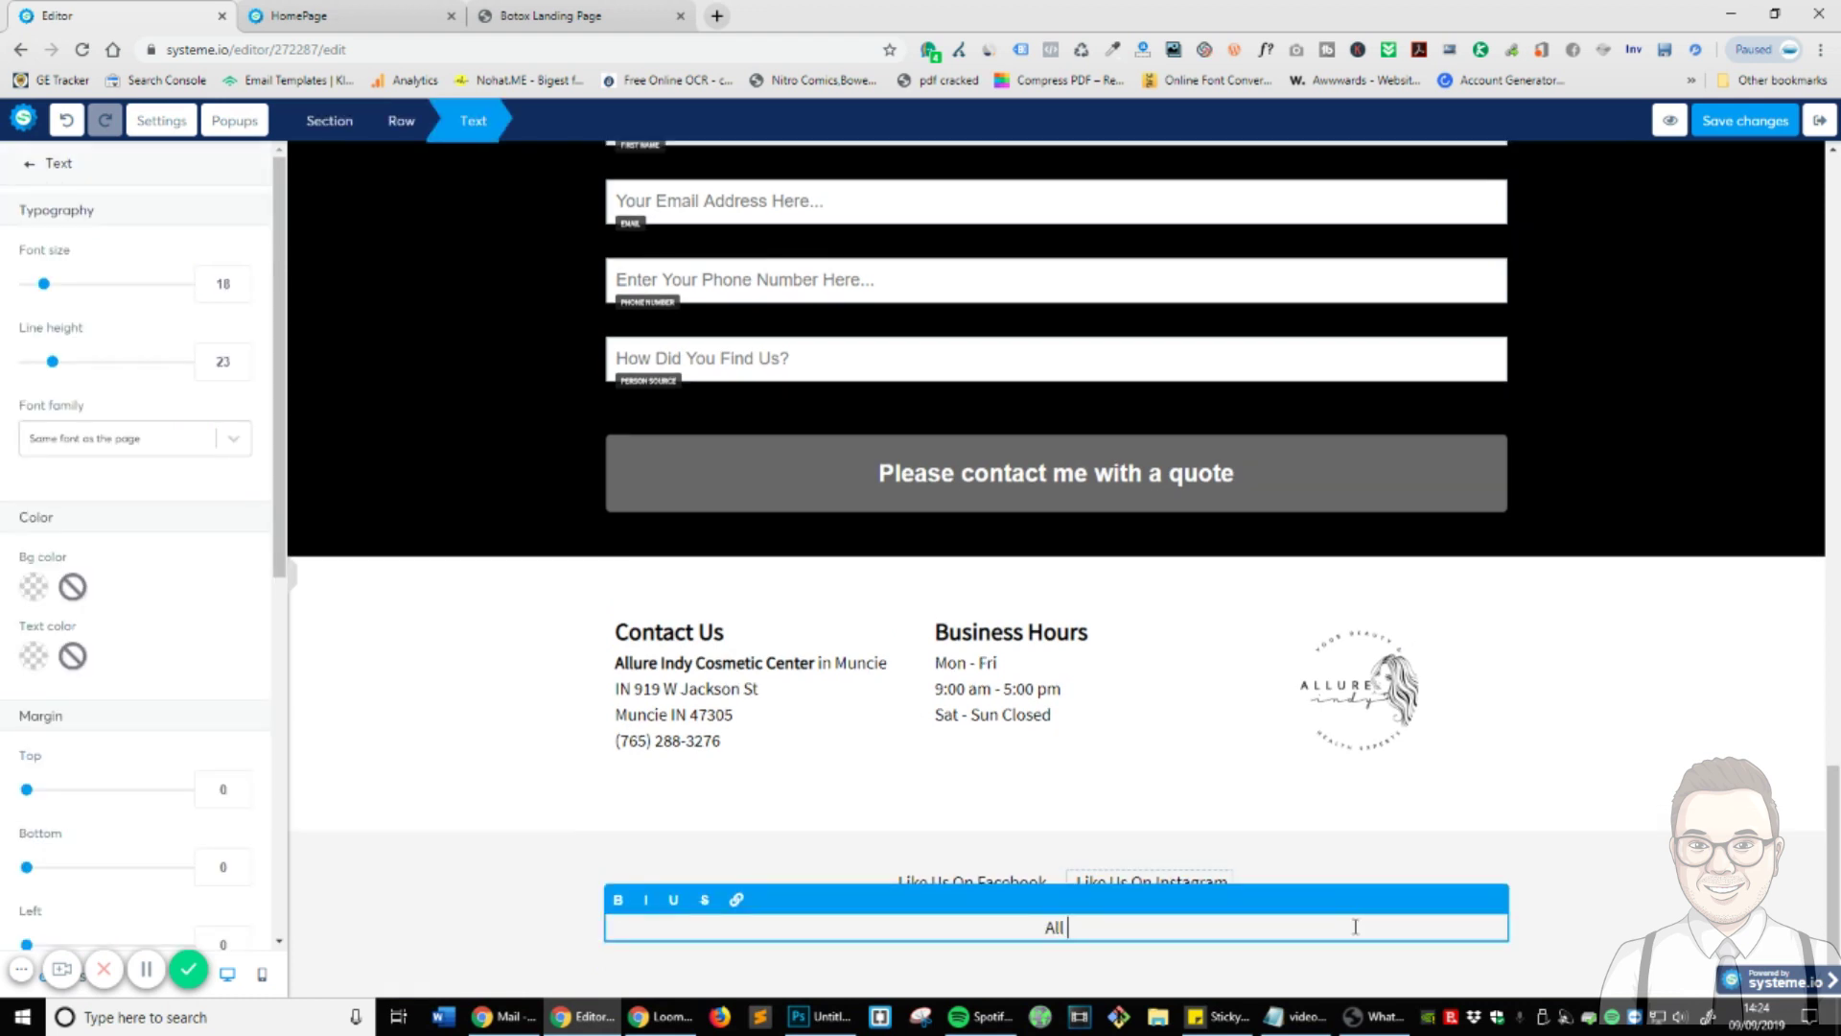
type(" Rights Reserved - S")
key("BackSpace")
type("Fresh ")
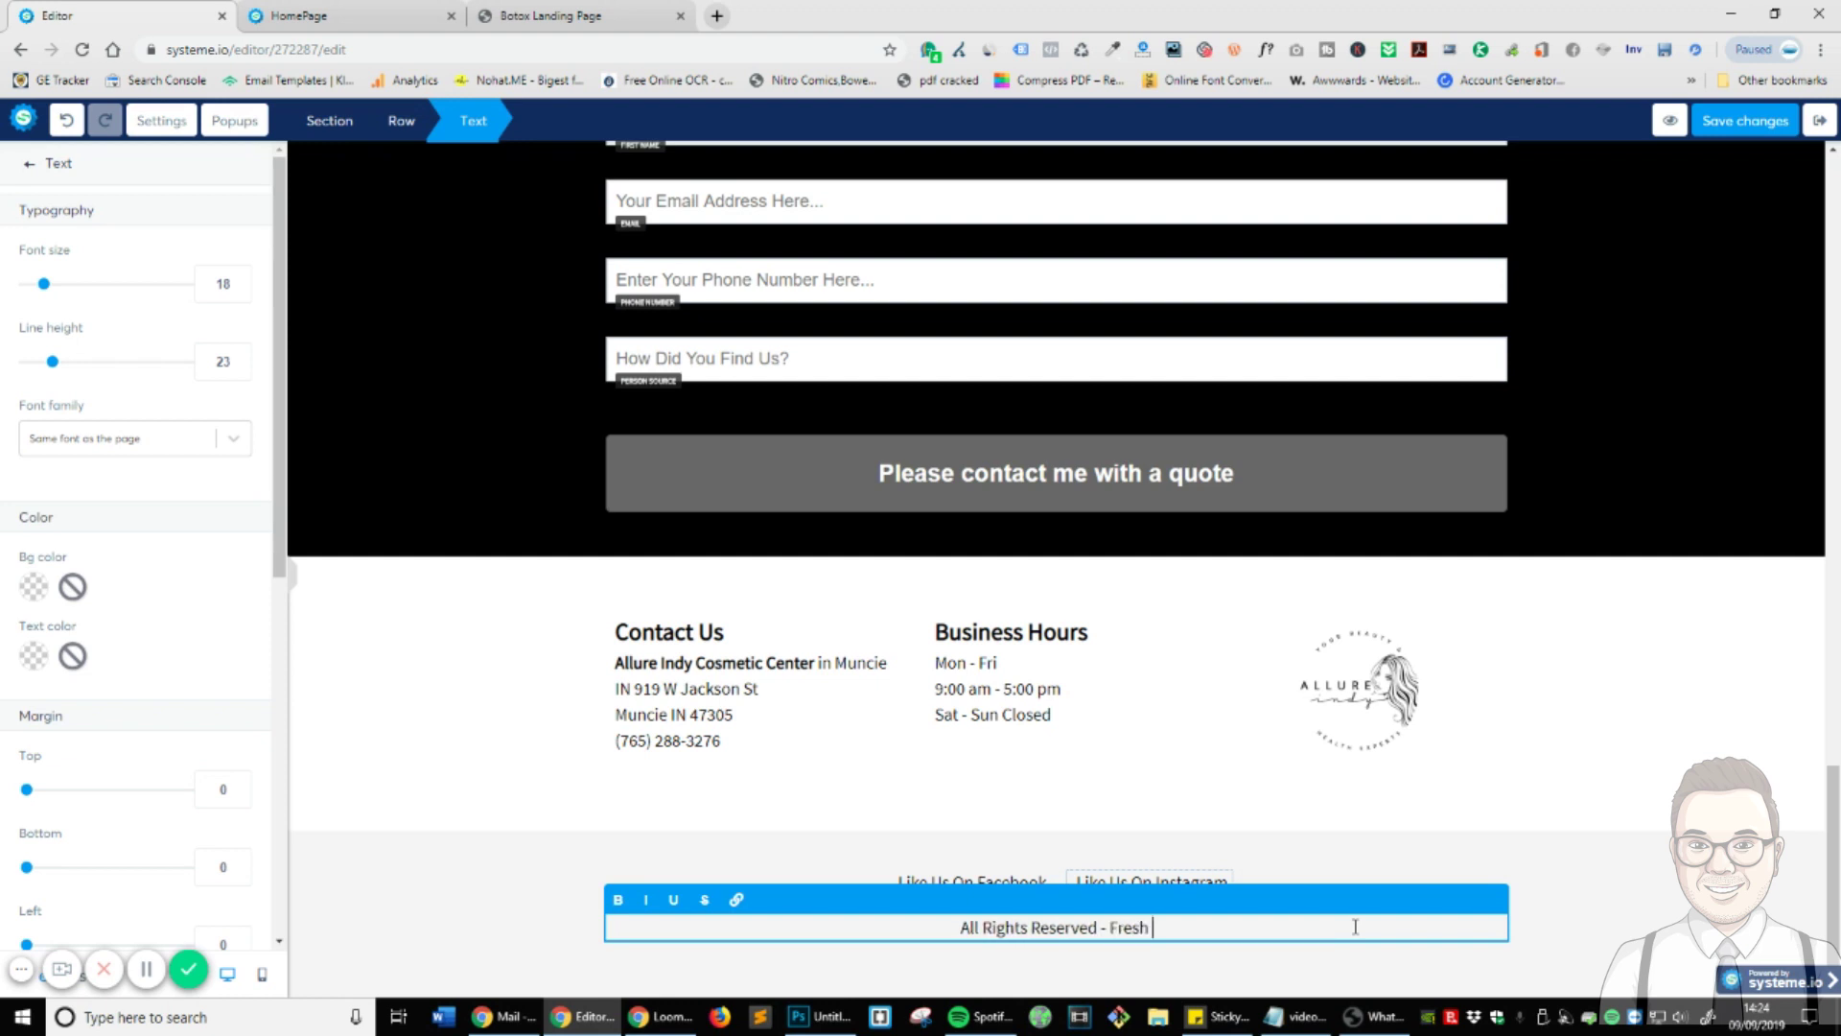
type("Skin Boto")
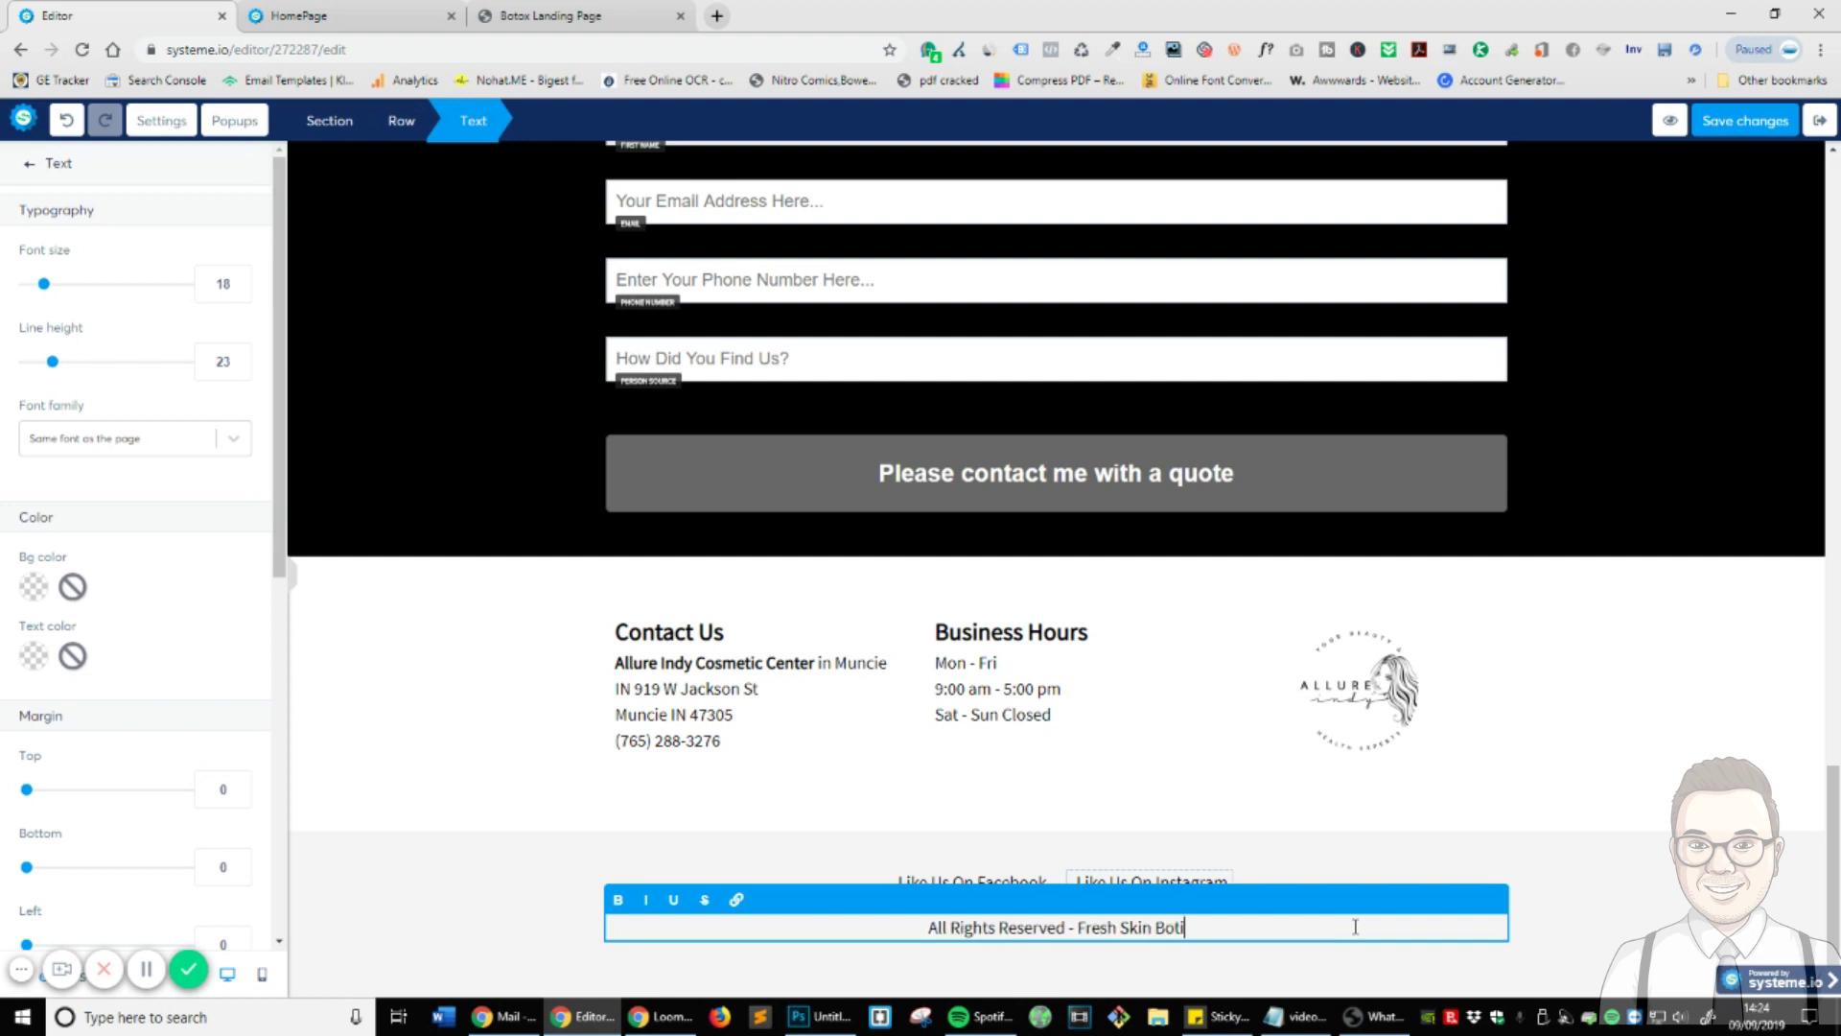
type("x TR")
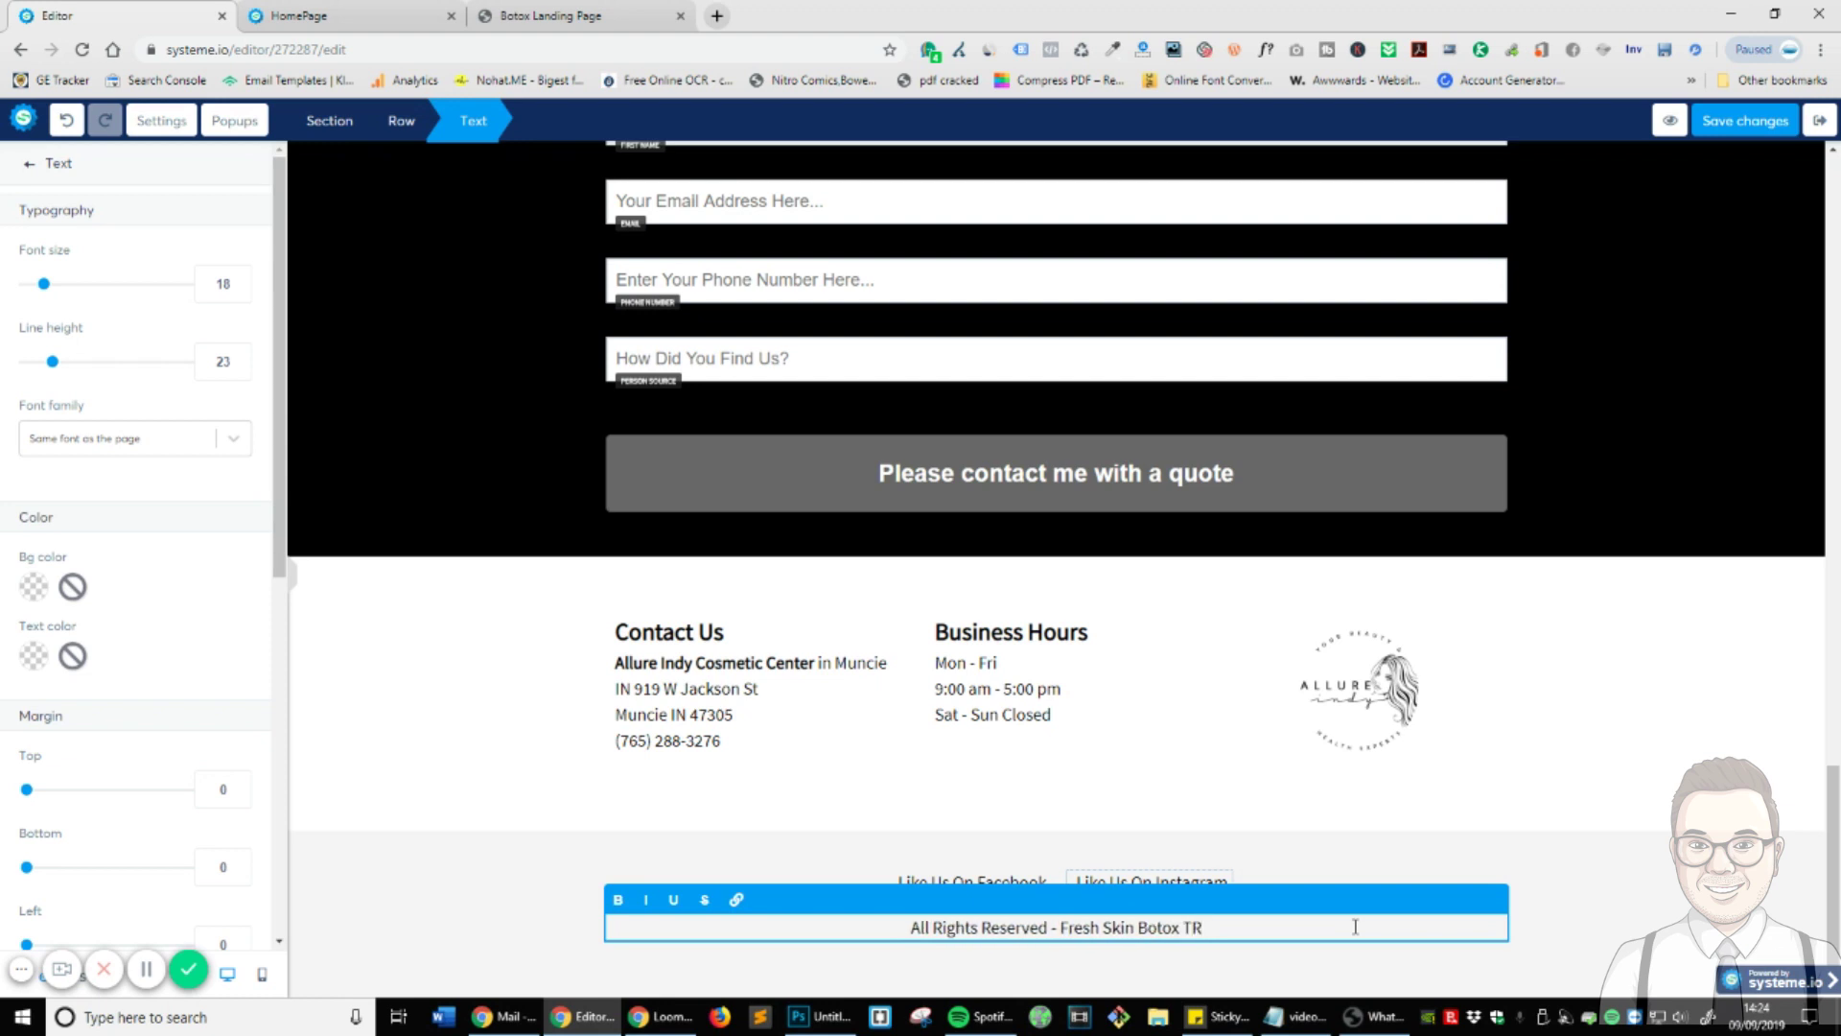
key("BackSpace")
type("reatment")
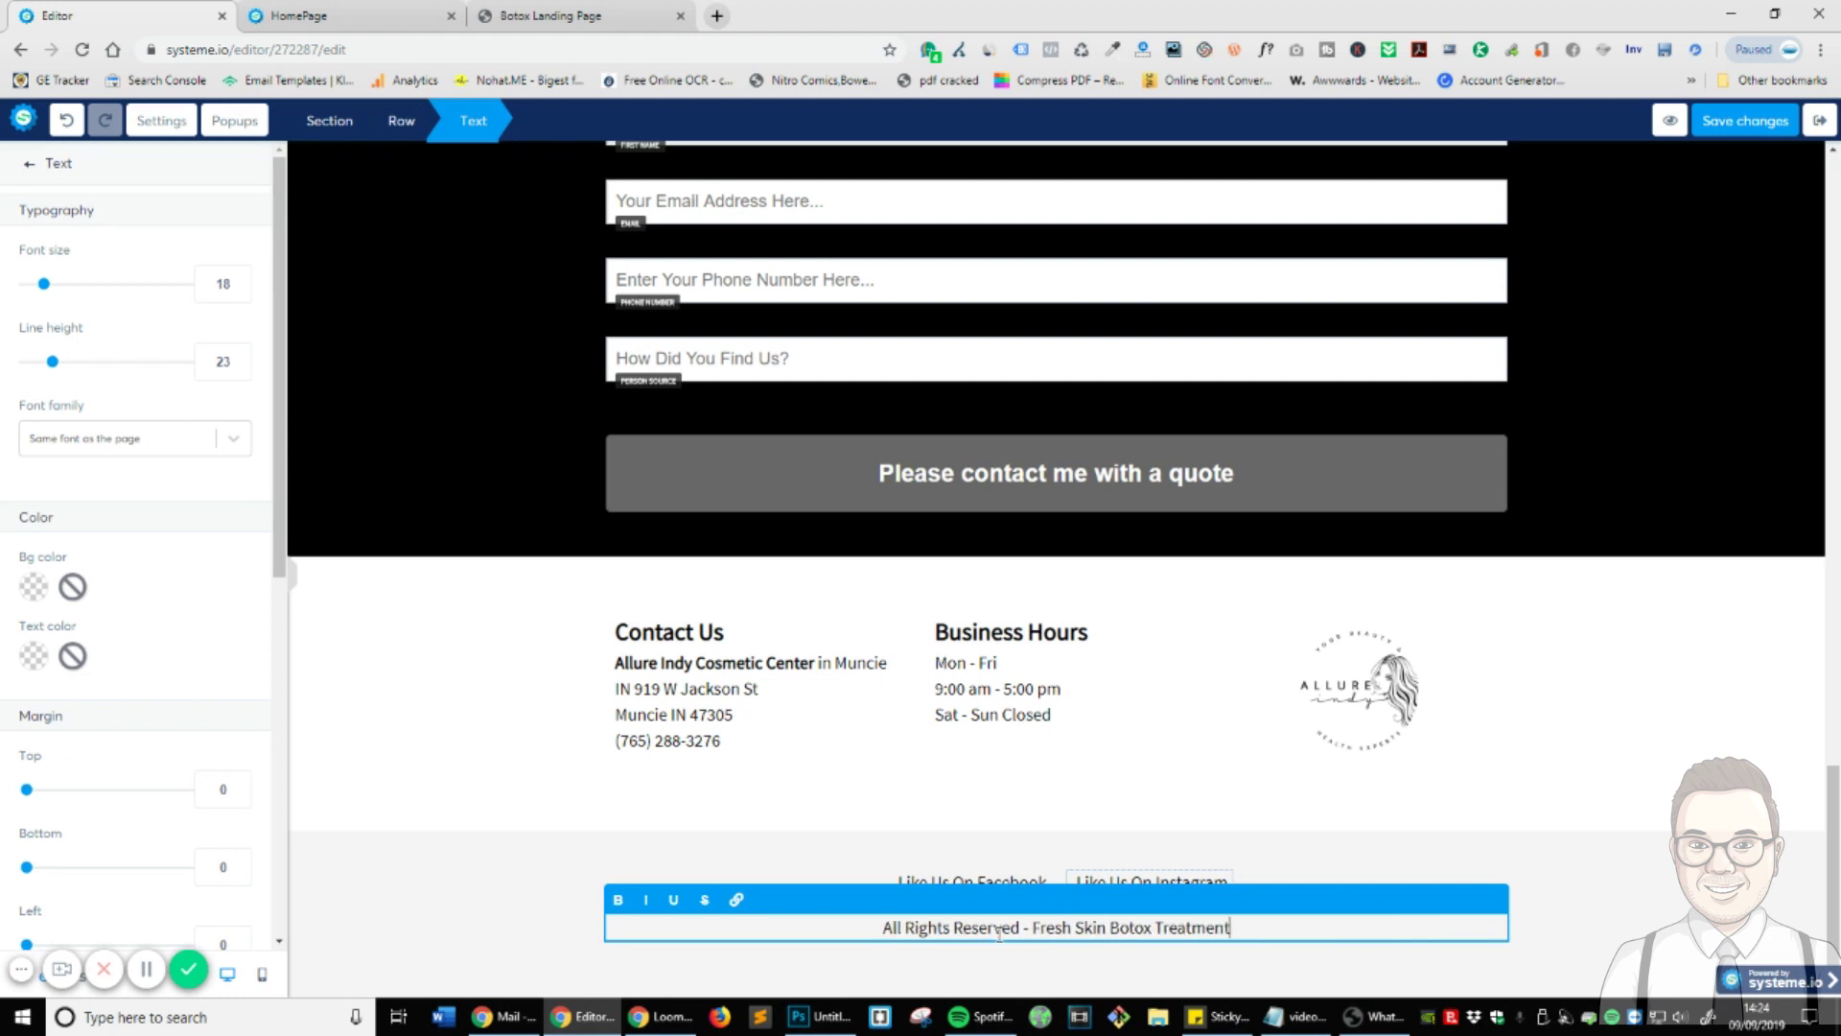
key("BackSpace")
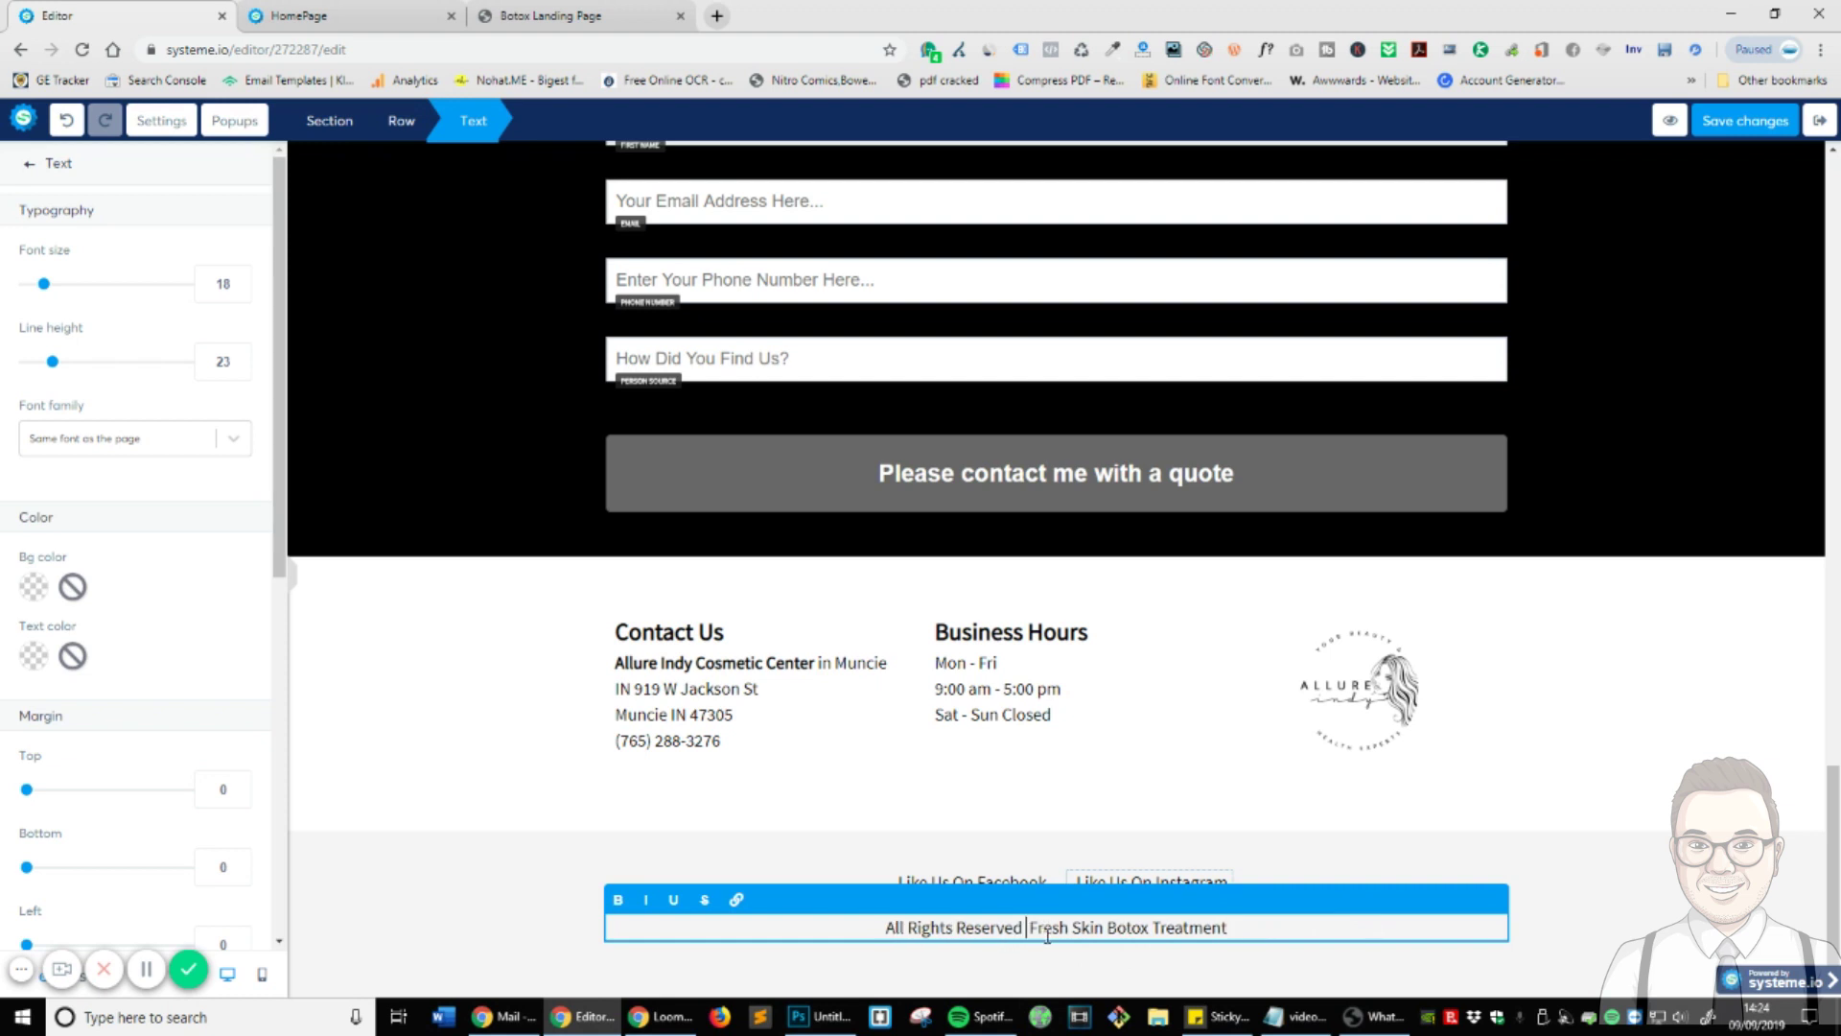
type("& ")
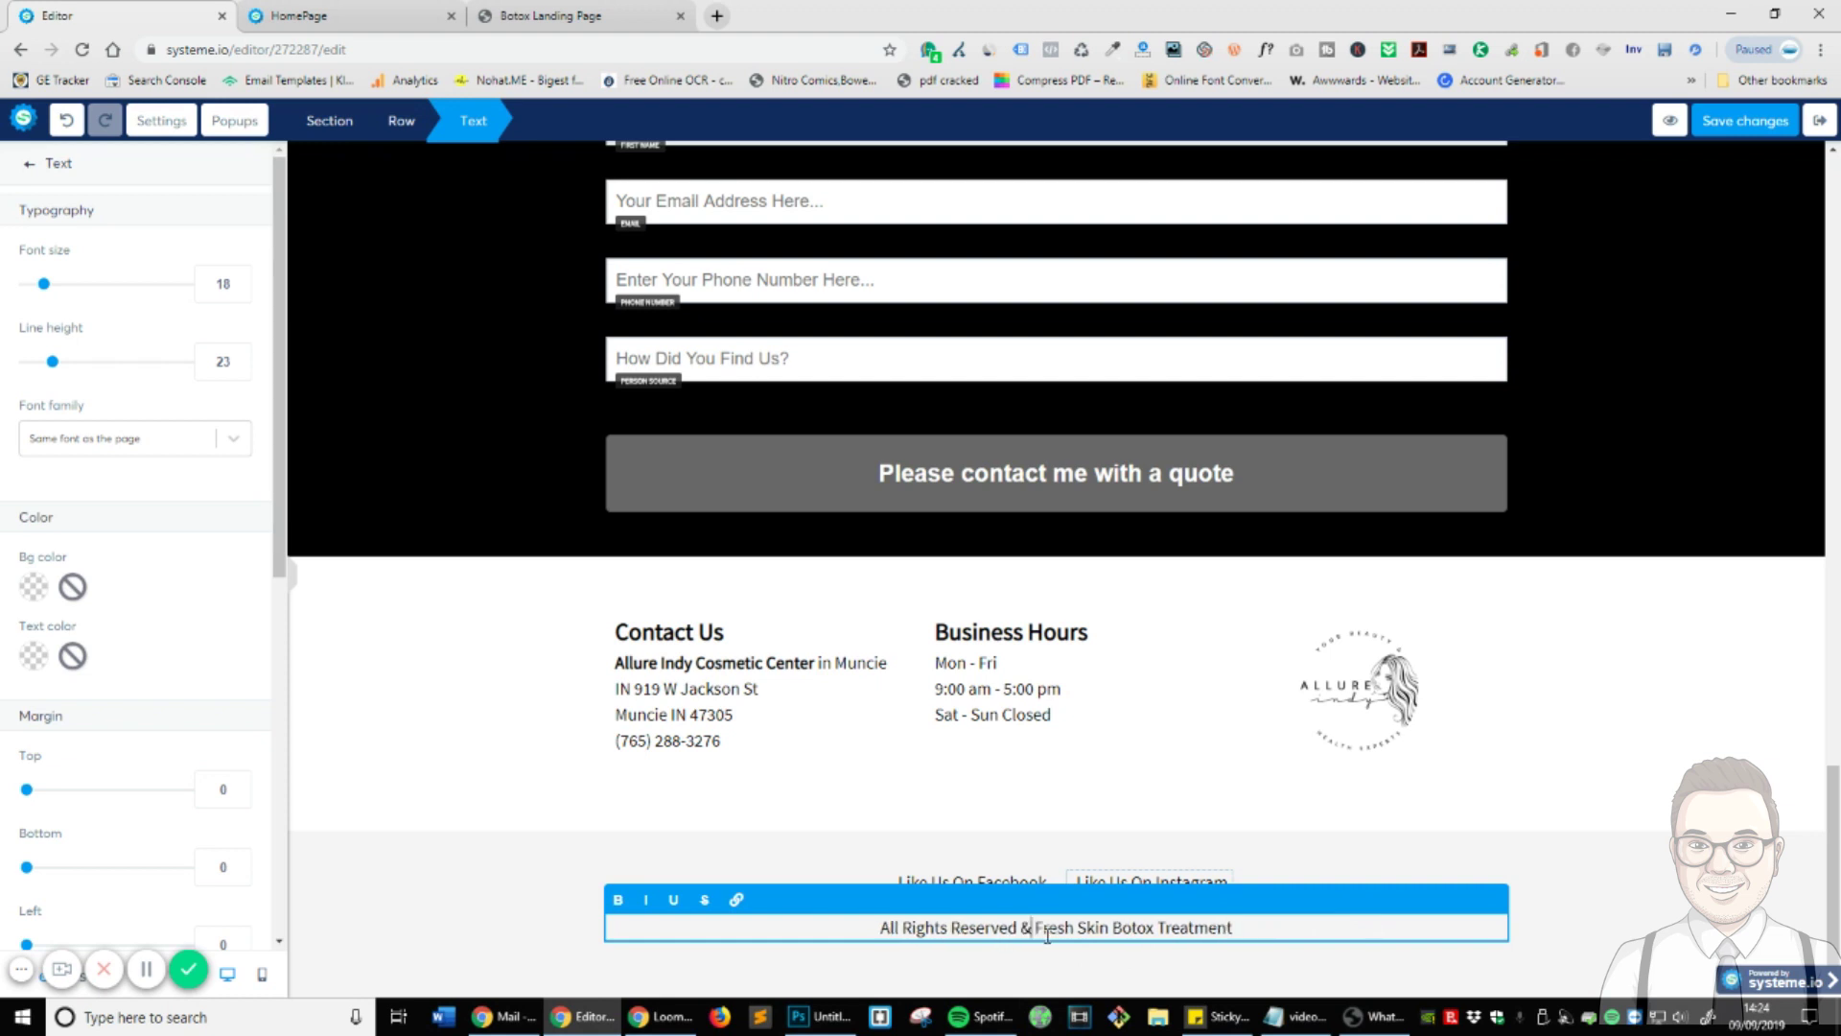
type("copy;")
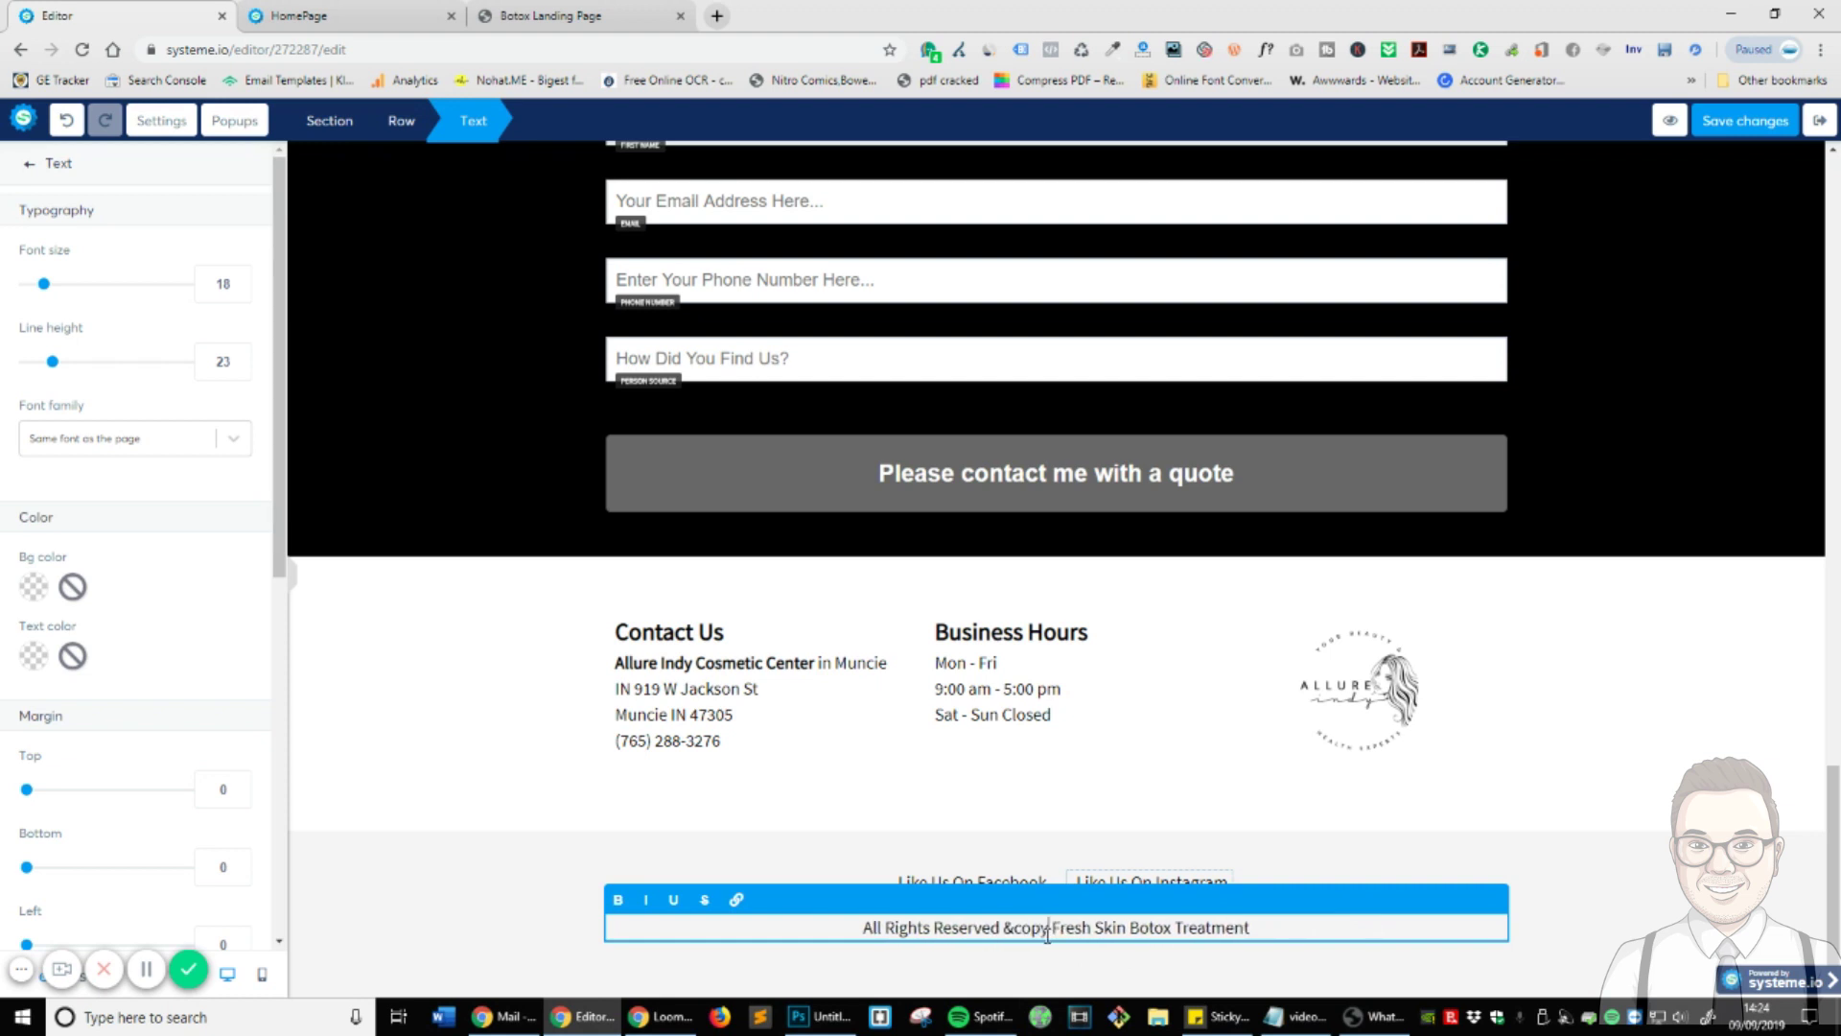
key("Delete")
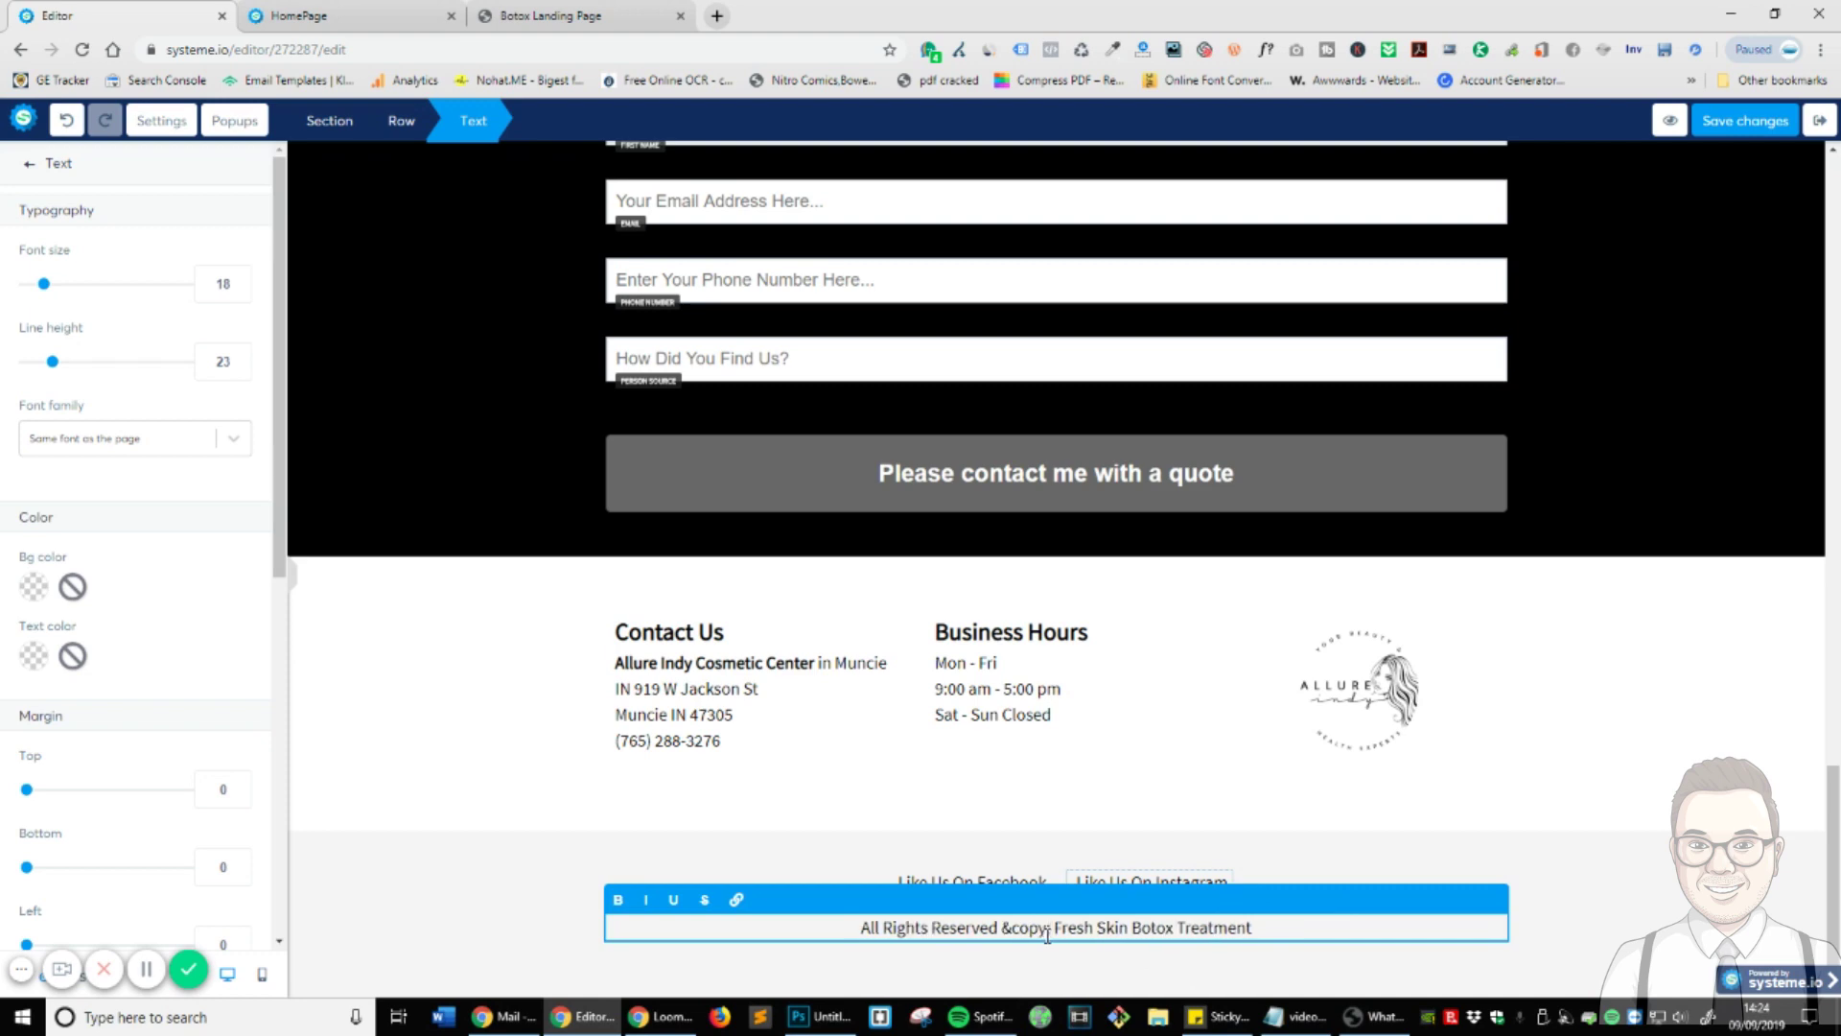
- Search for 'copyright symbol' in a new tab and open the fsymbols result
left_click(709, 13)
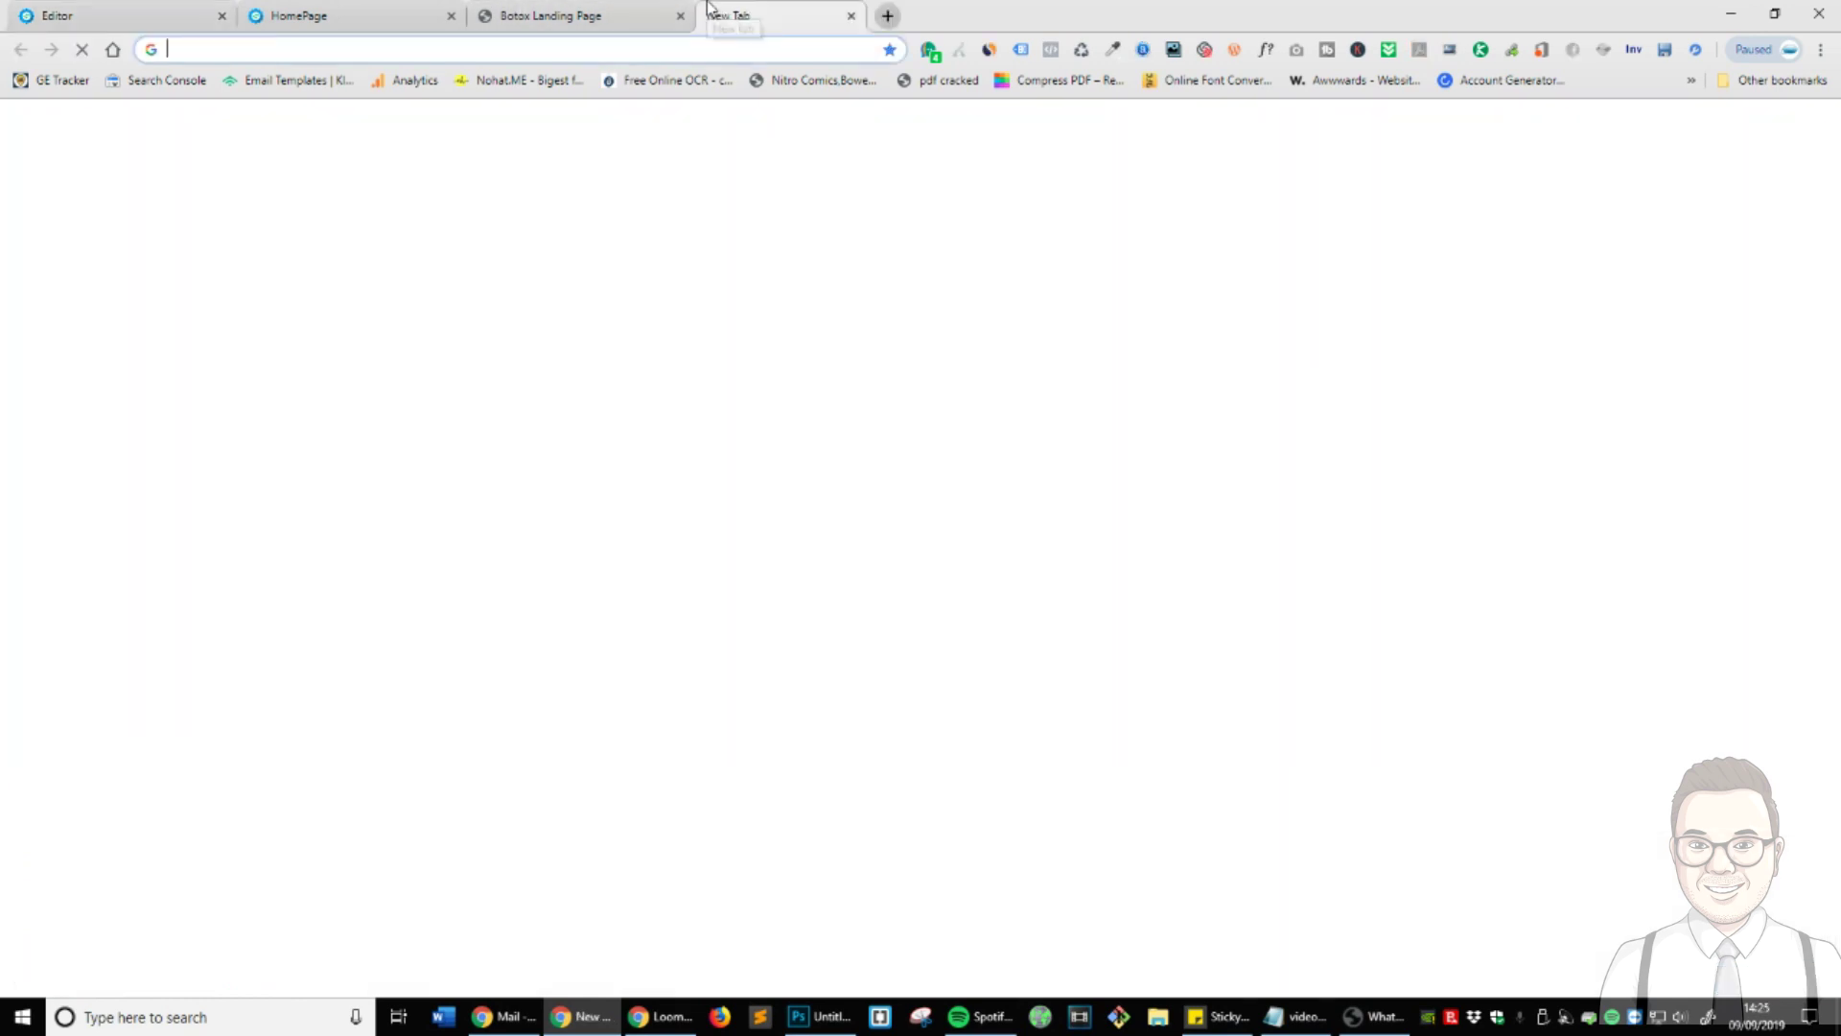
type("copyright")
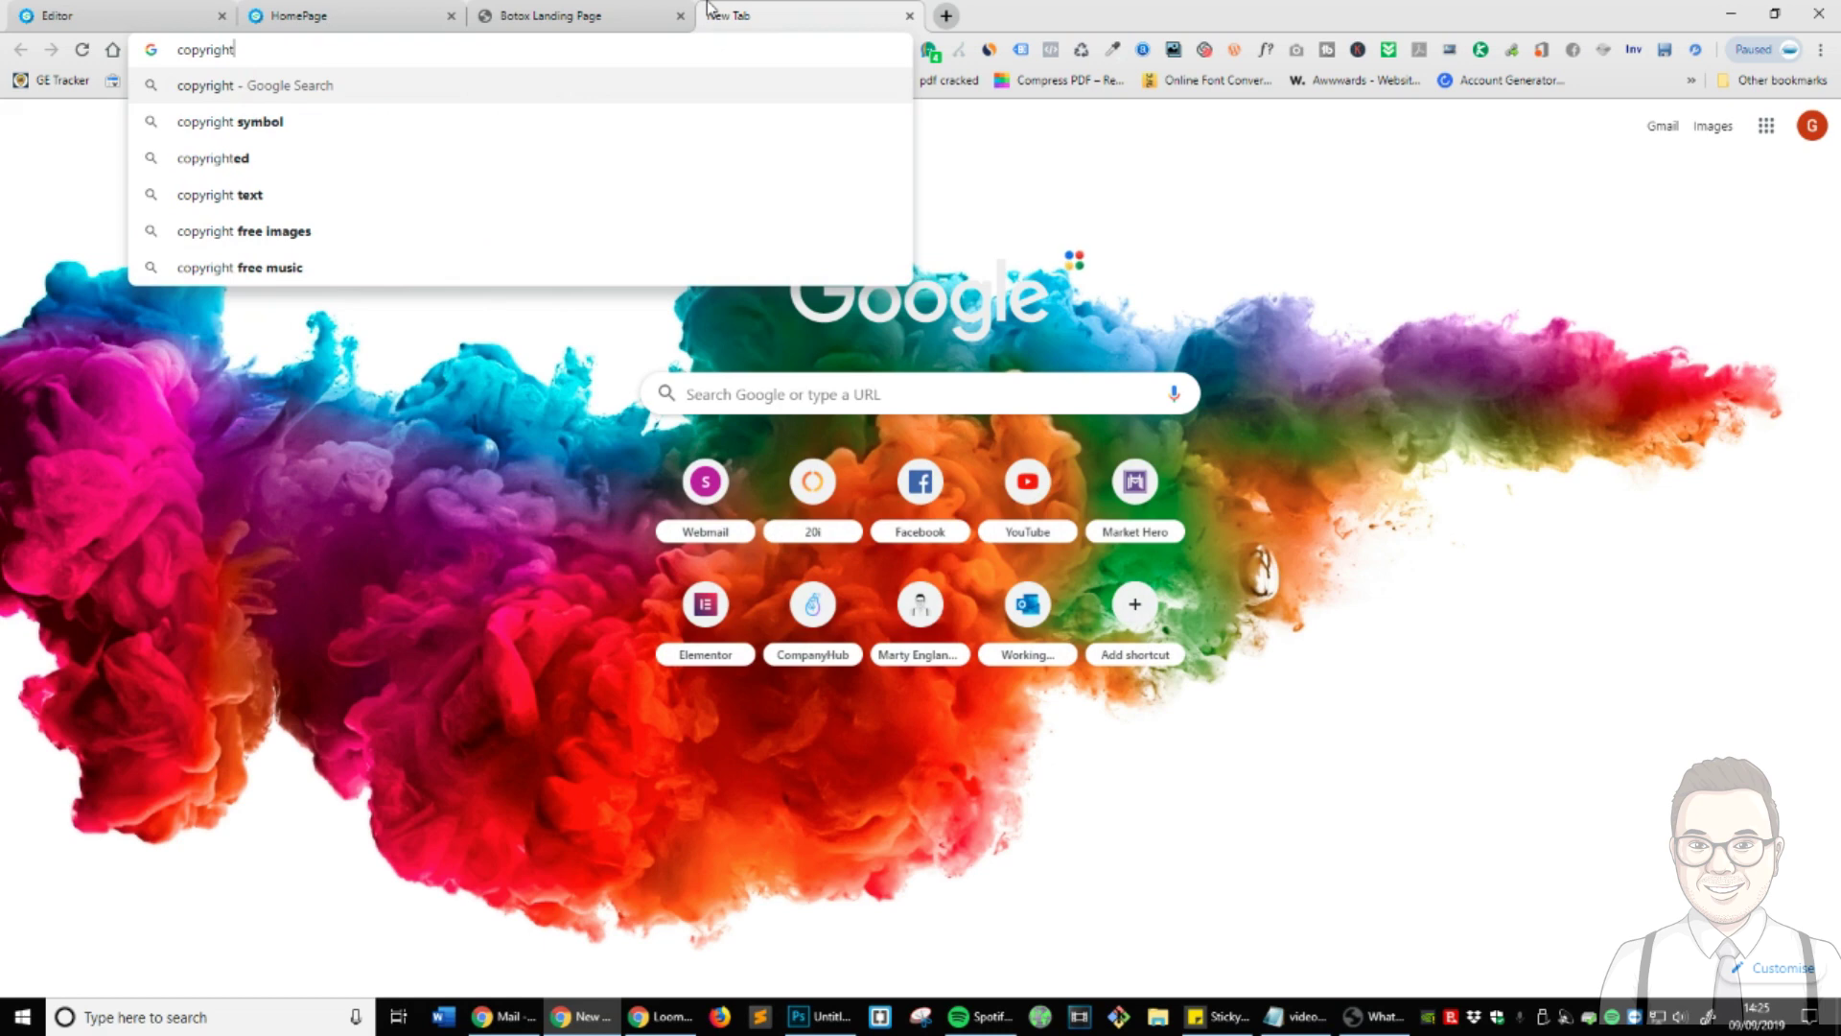
type(" symbol")
key("Return")
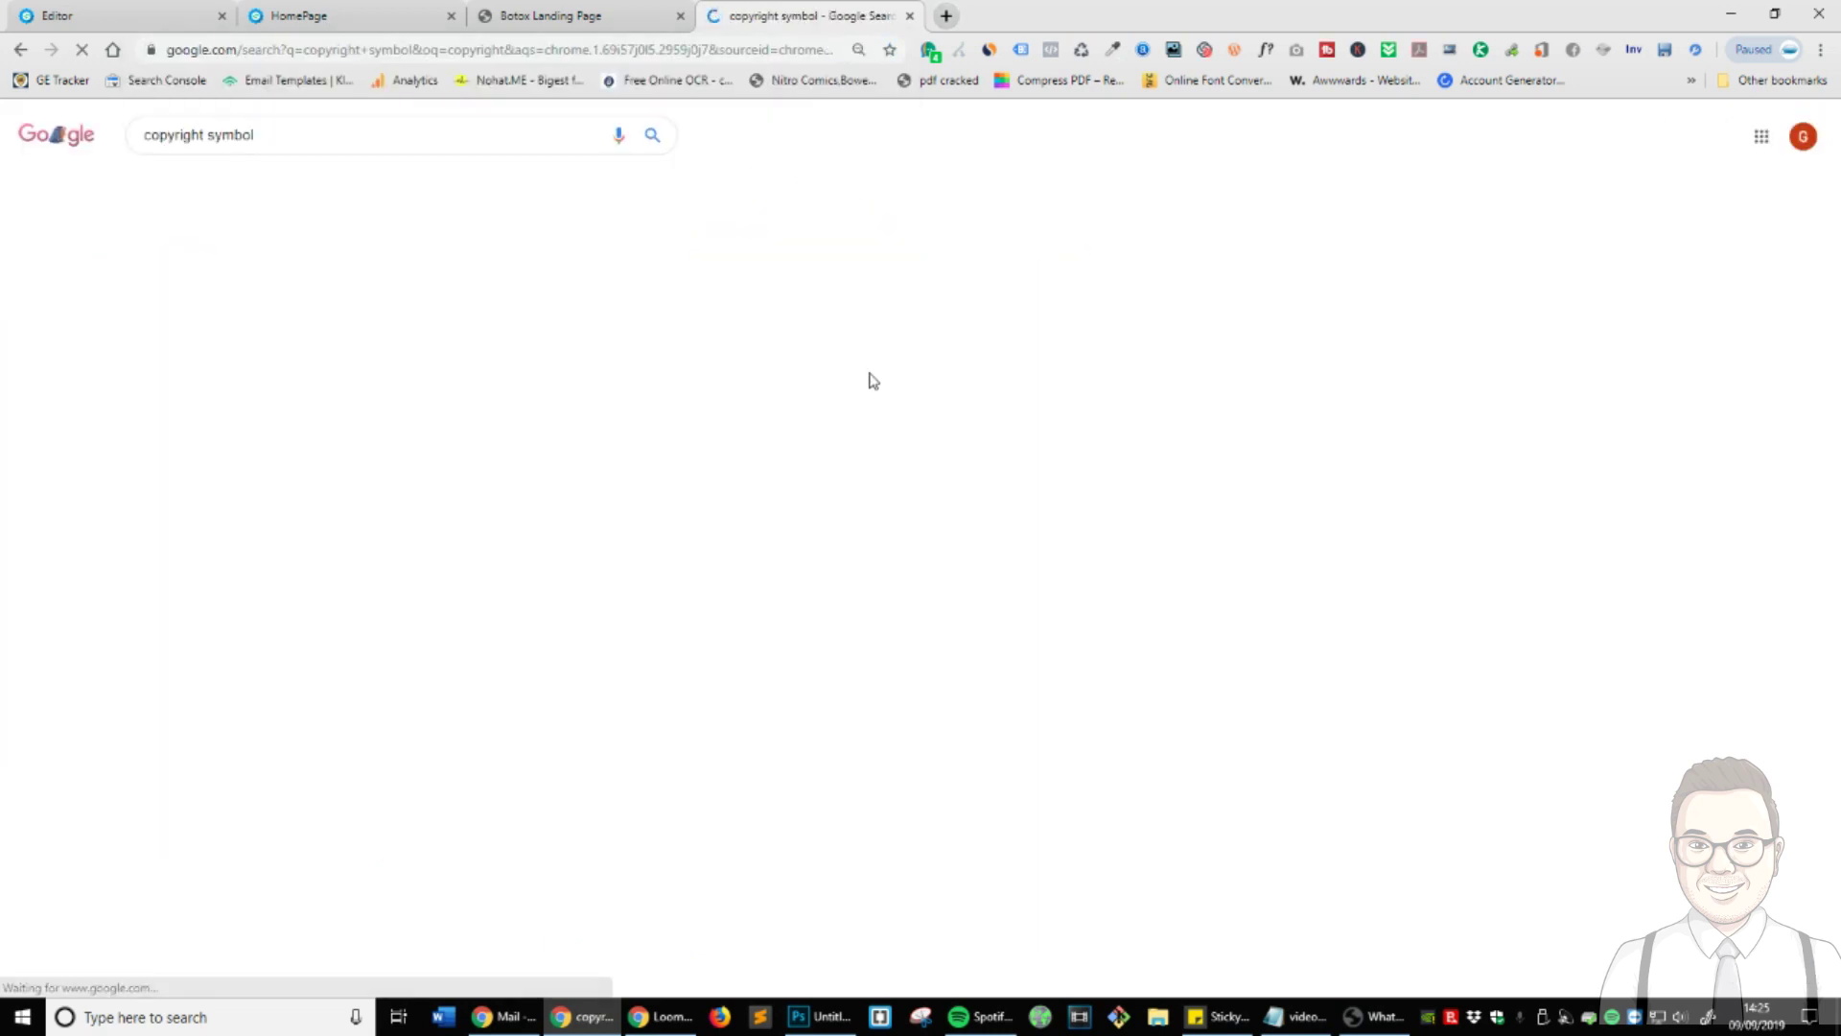
left_click(242, 412)
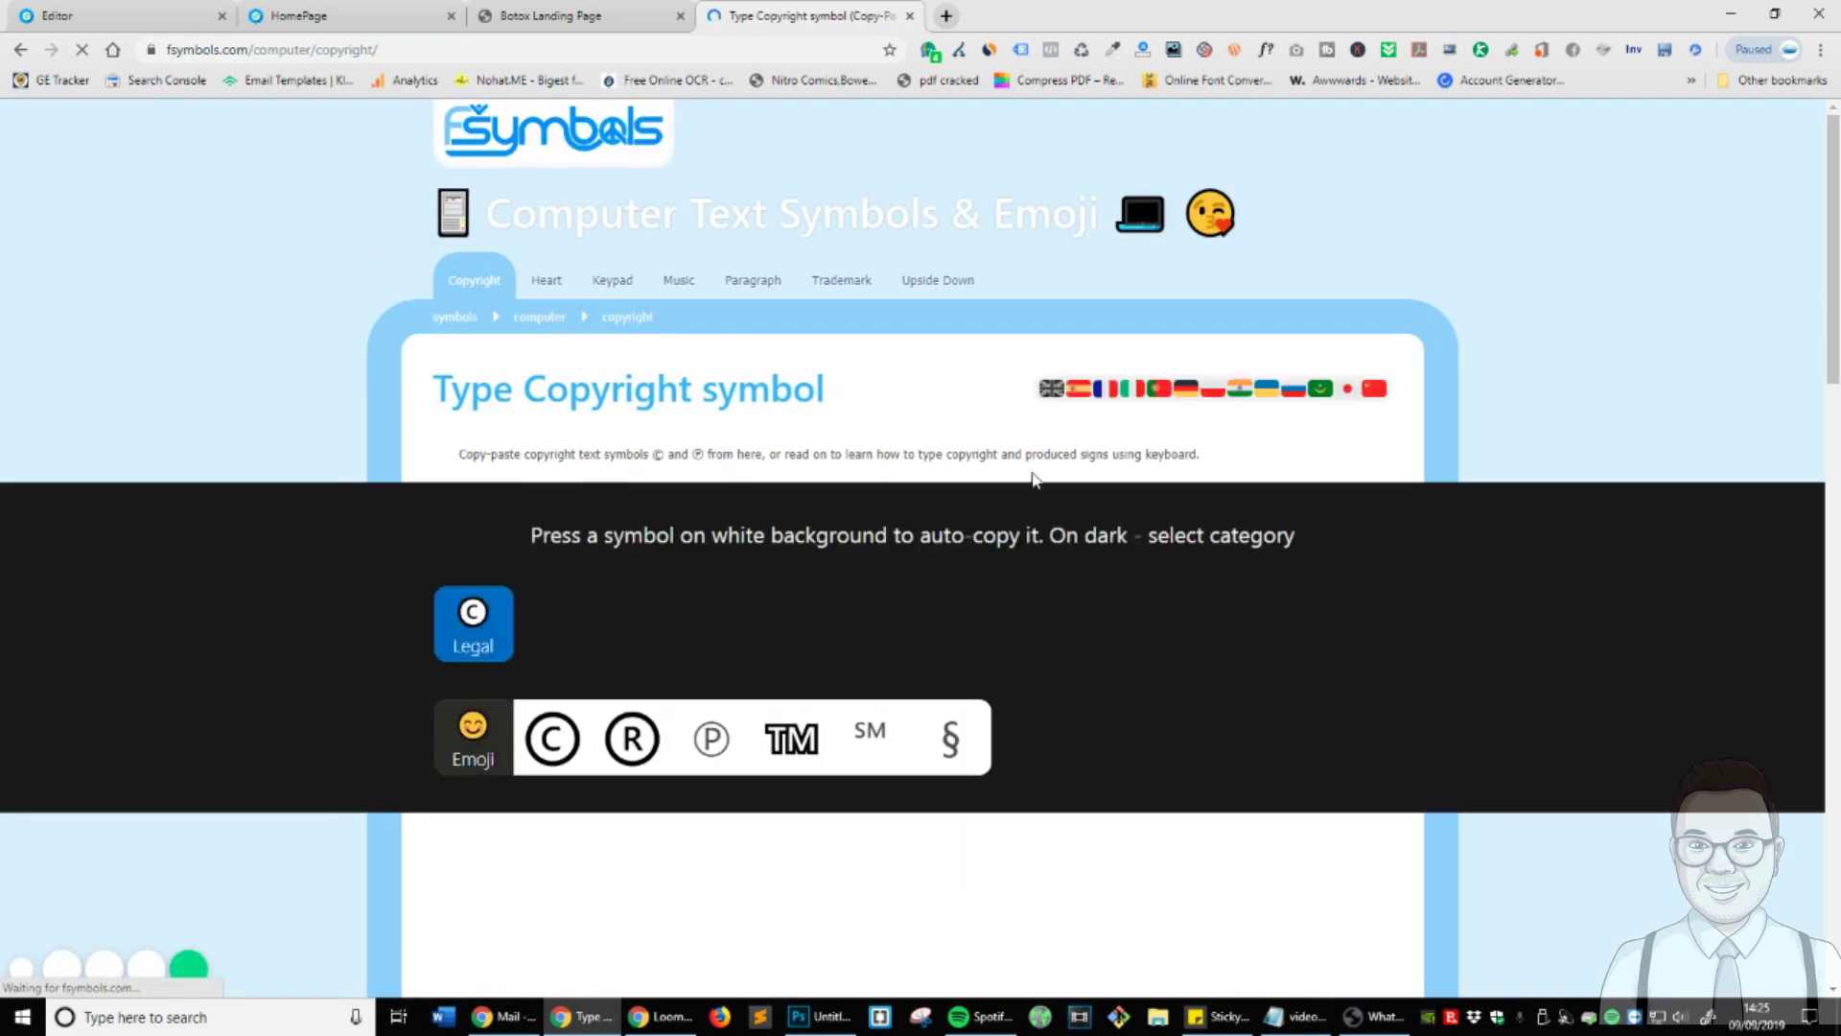
- Copy the © copyright sign from the fsymbols page to the clipboard
scroll(589, 362, "down", 4)
left_click(589, 363)
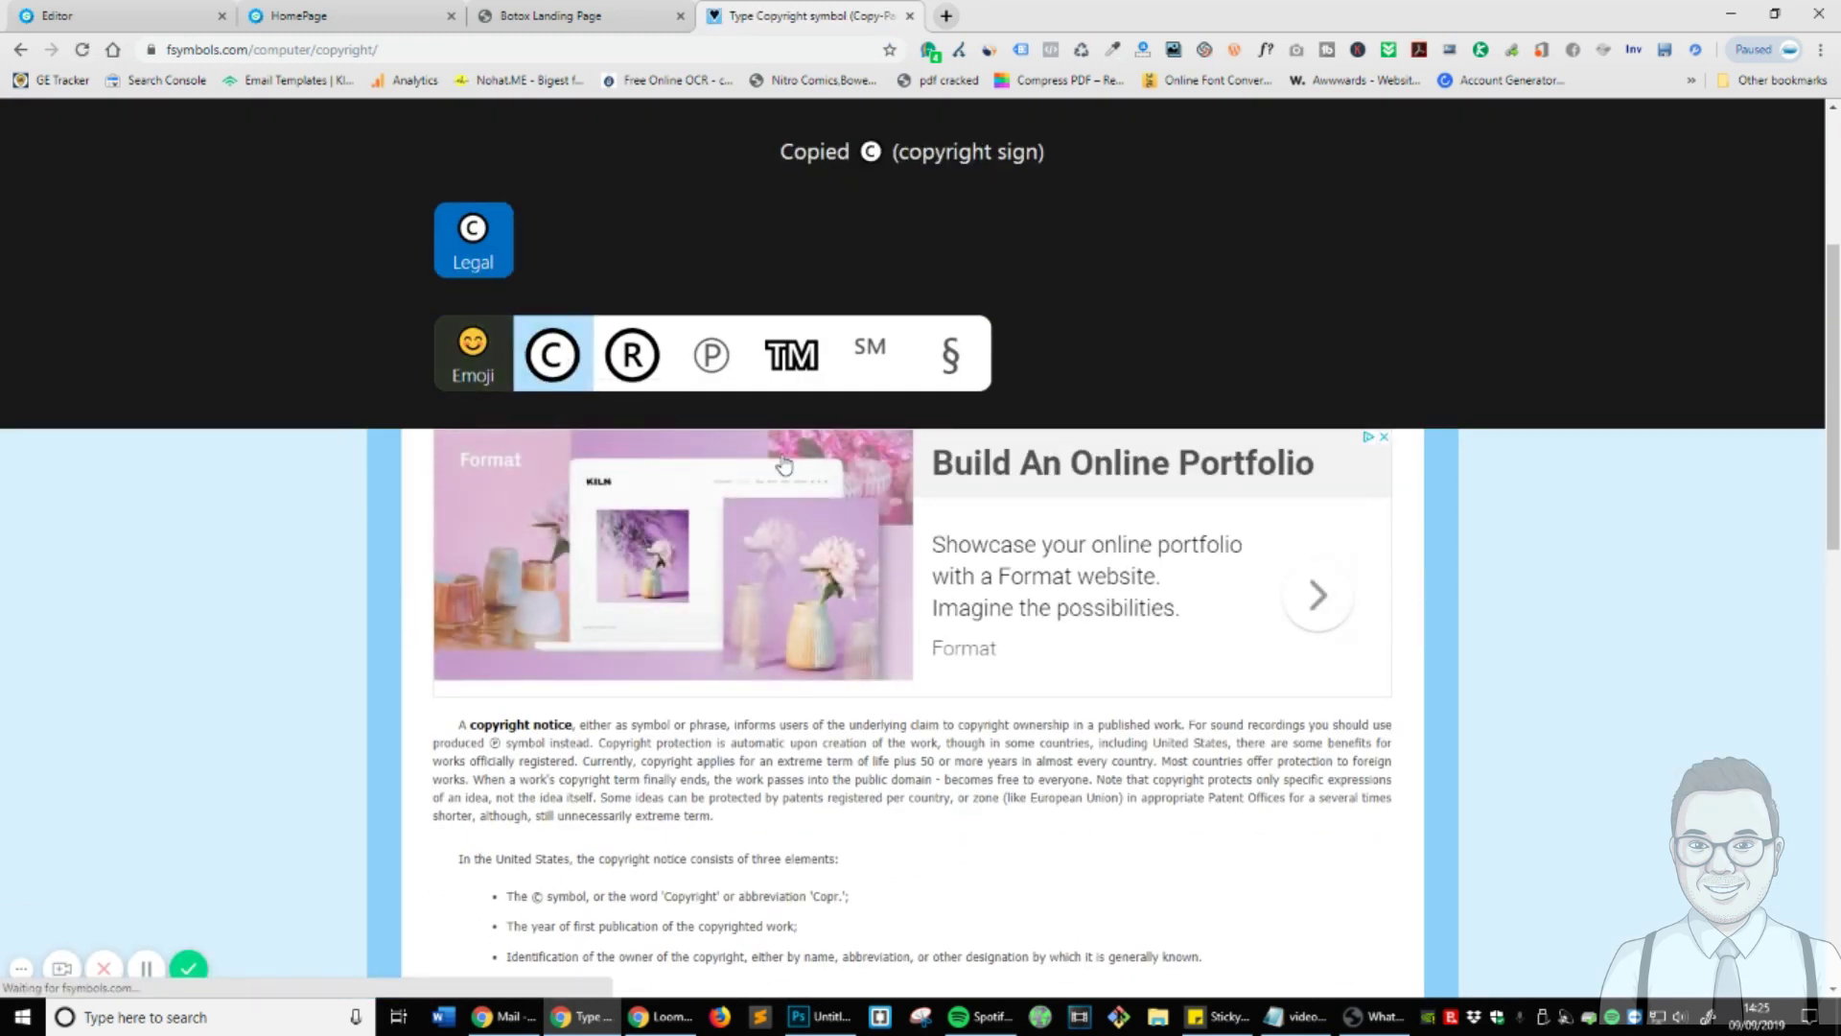
left_click(640, 370)
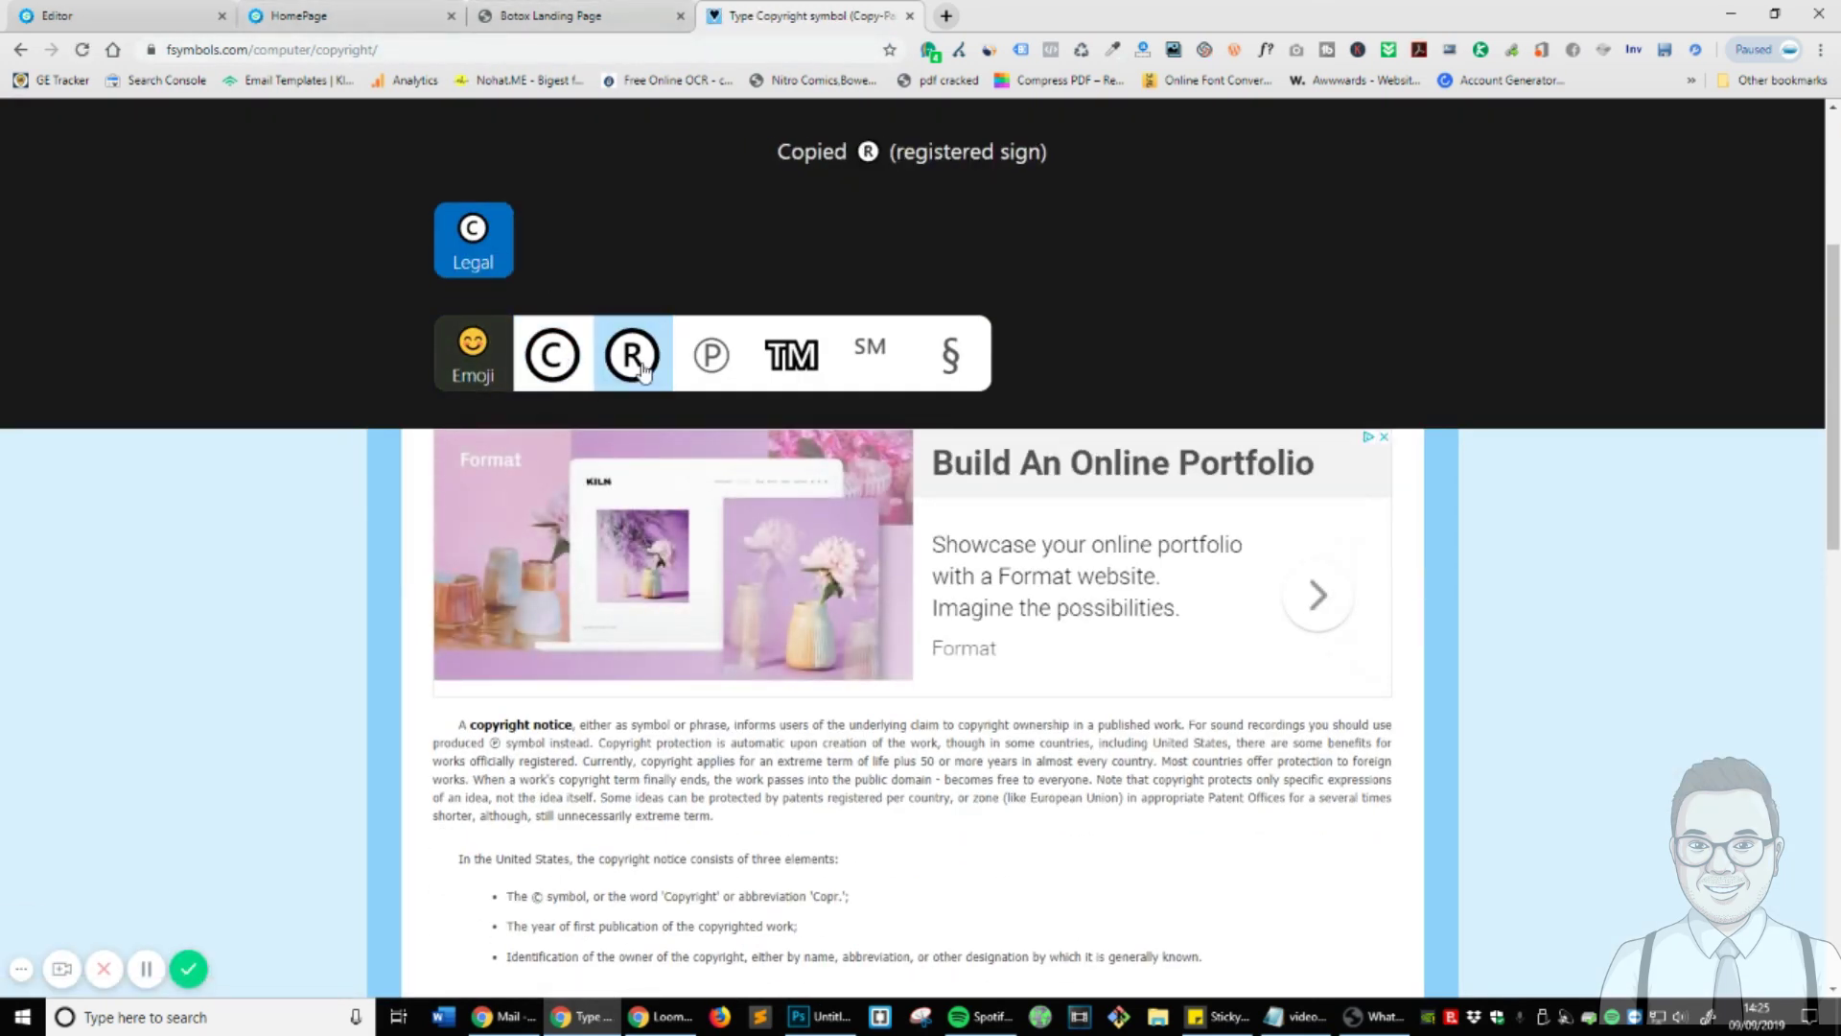
left_click(580, 370)
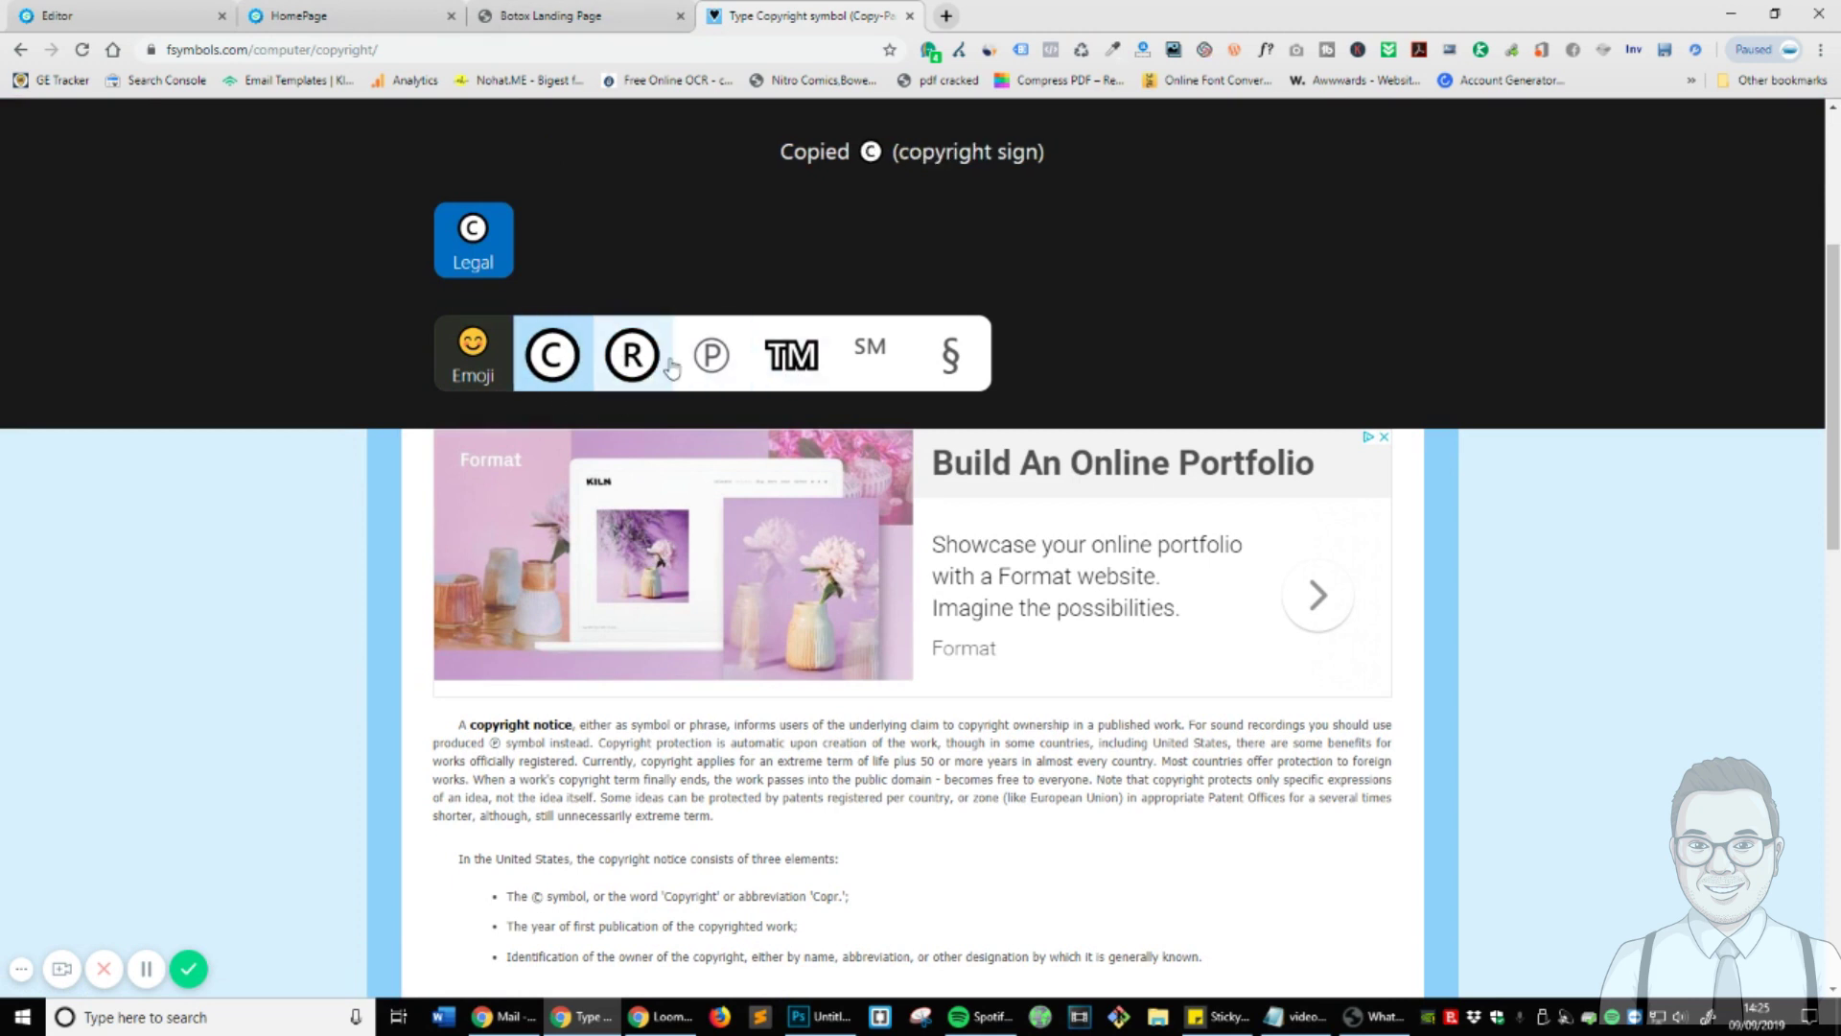
left_click(625, 363)
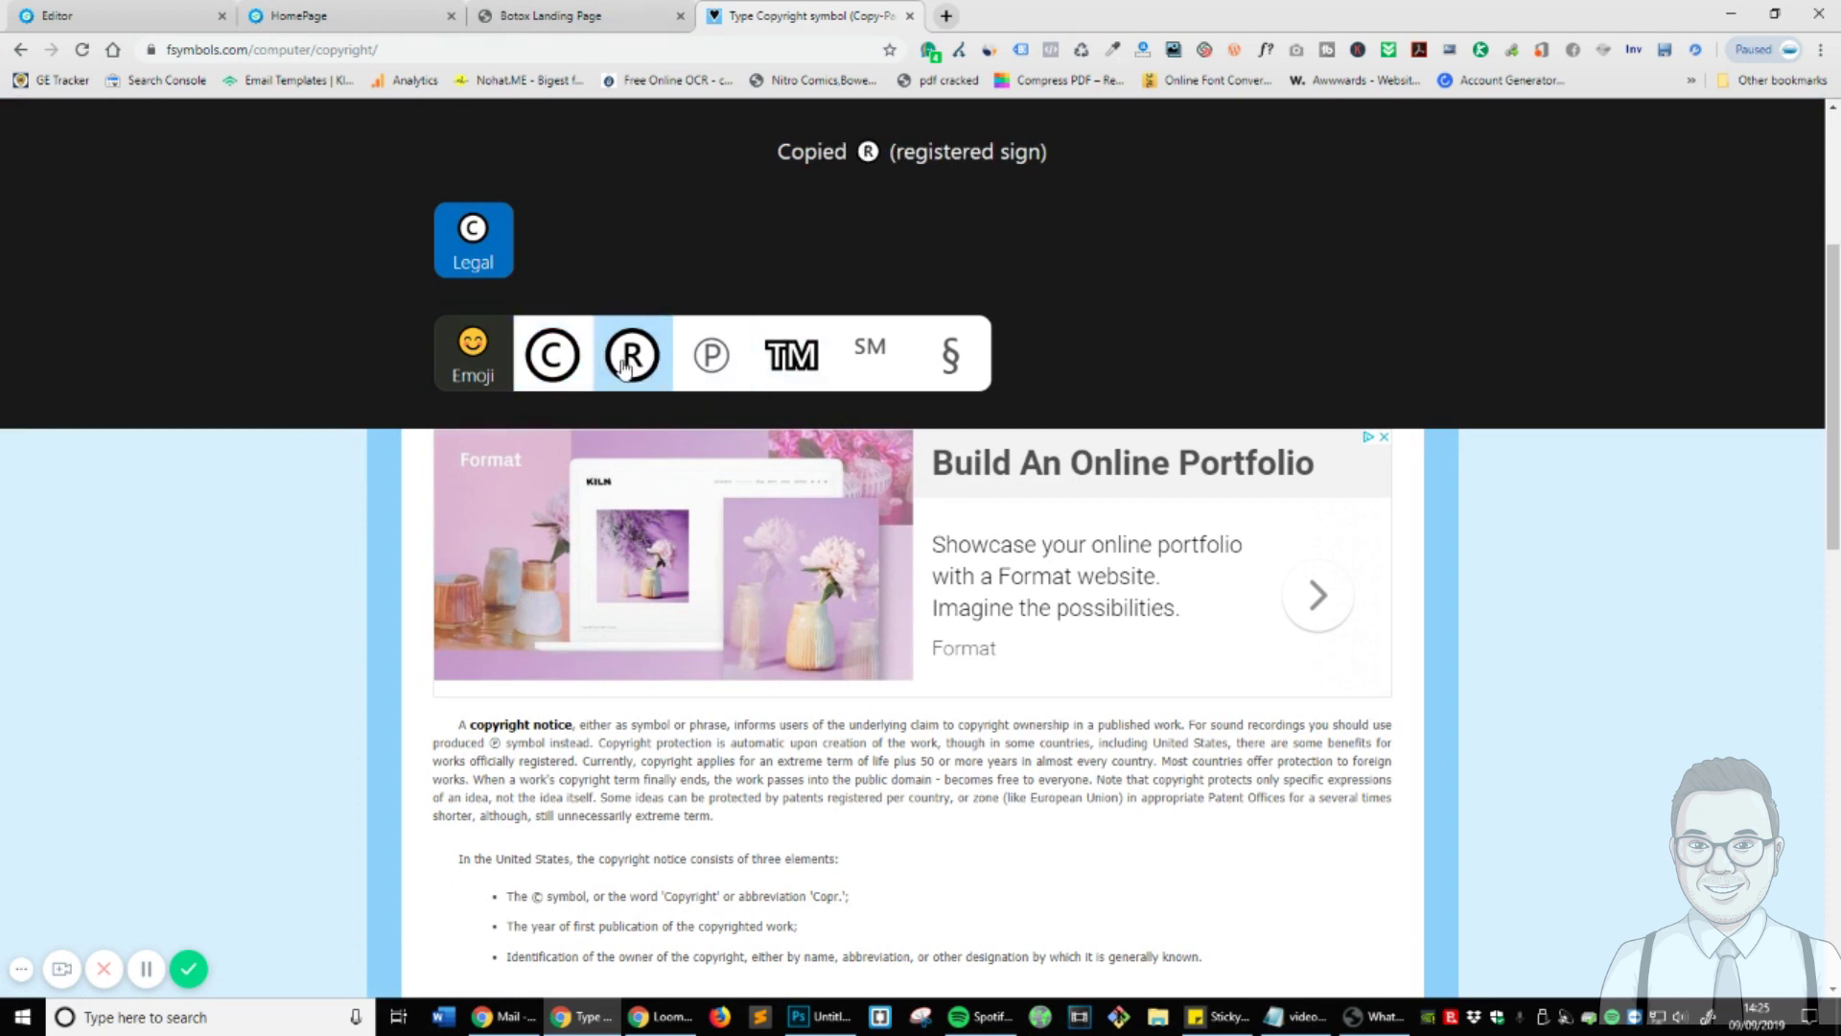
left_click(573, 374)
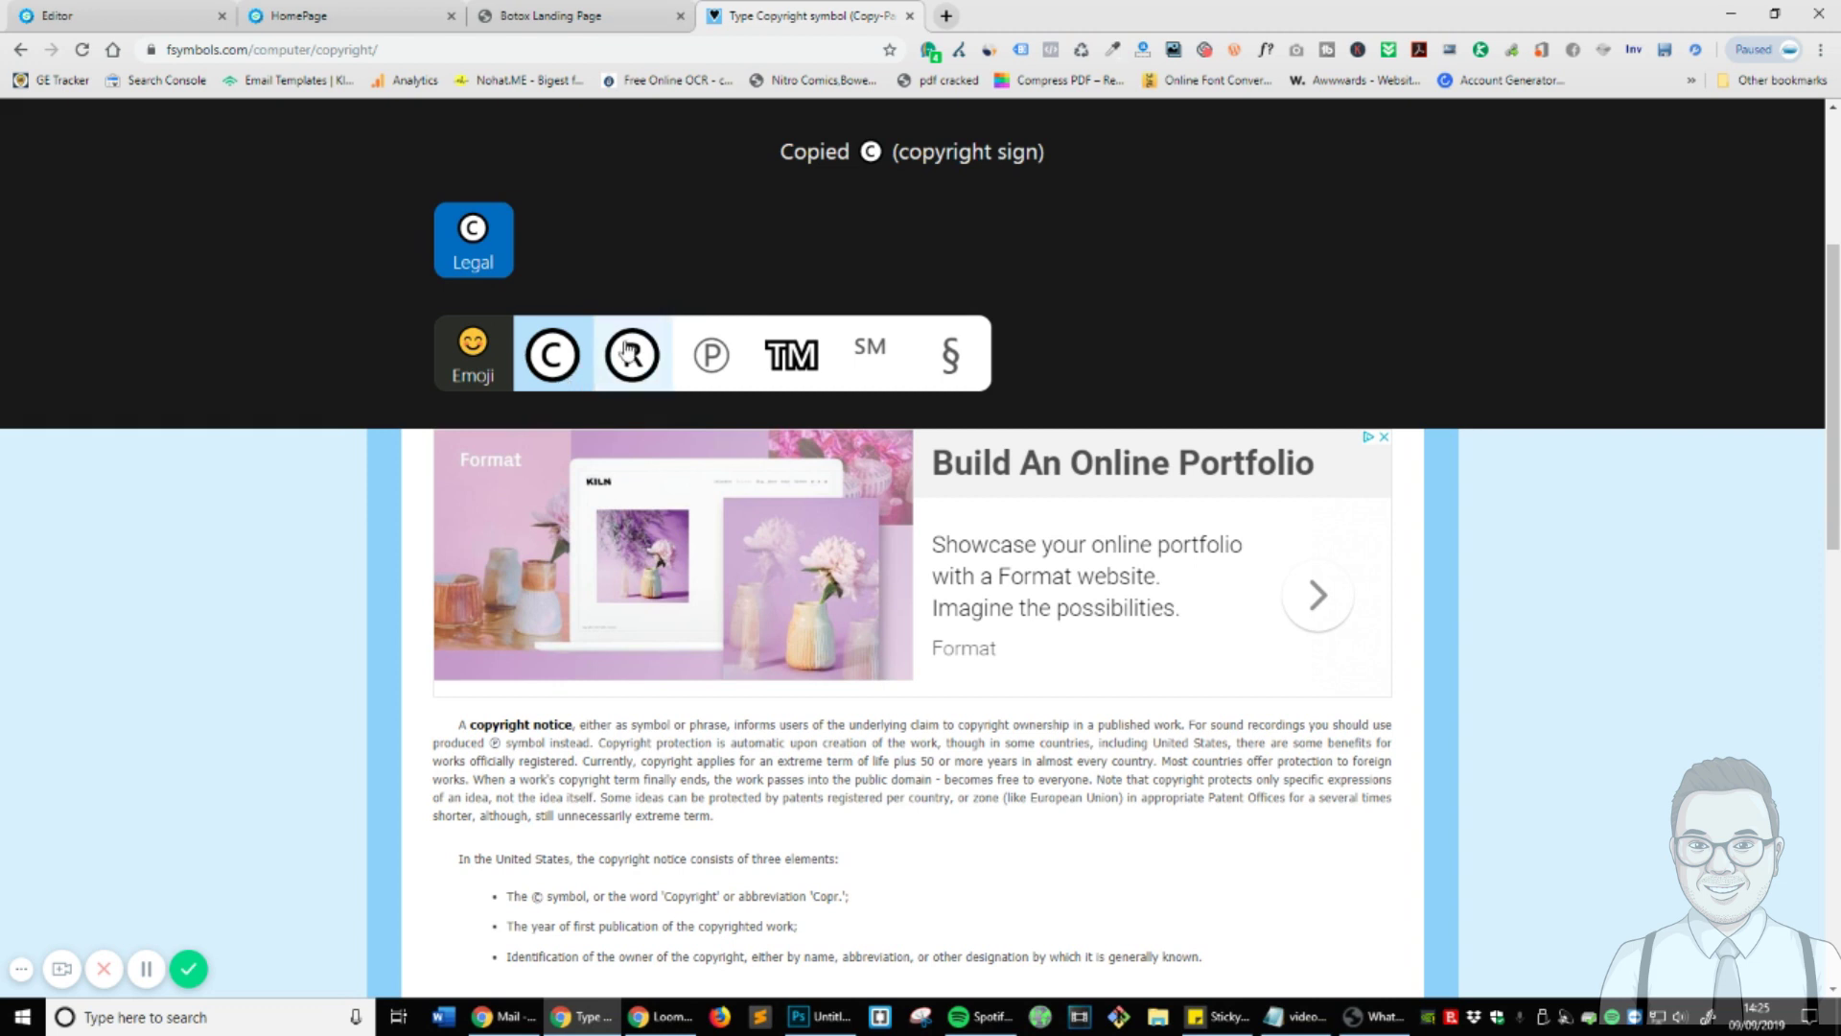
- Paste a real © over '&copy;' and bold 'Fresh Skin Botox Treatment' in the footer
left_click(163, 15)
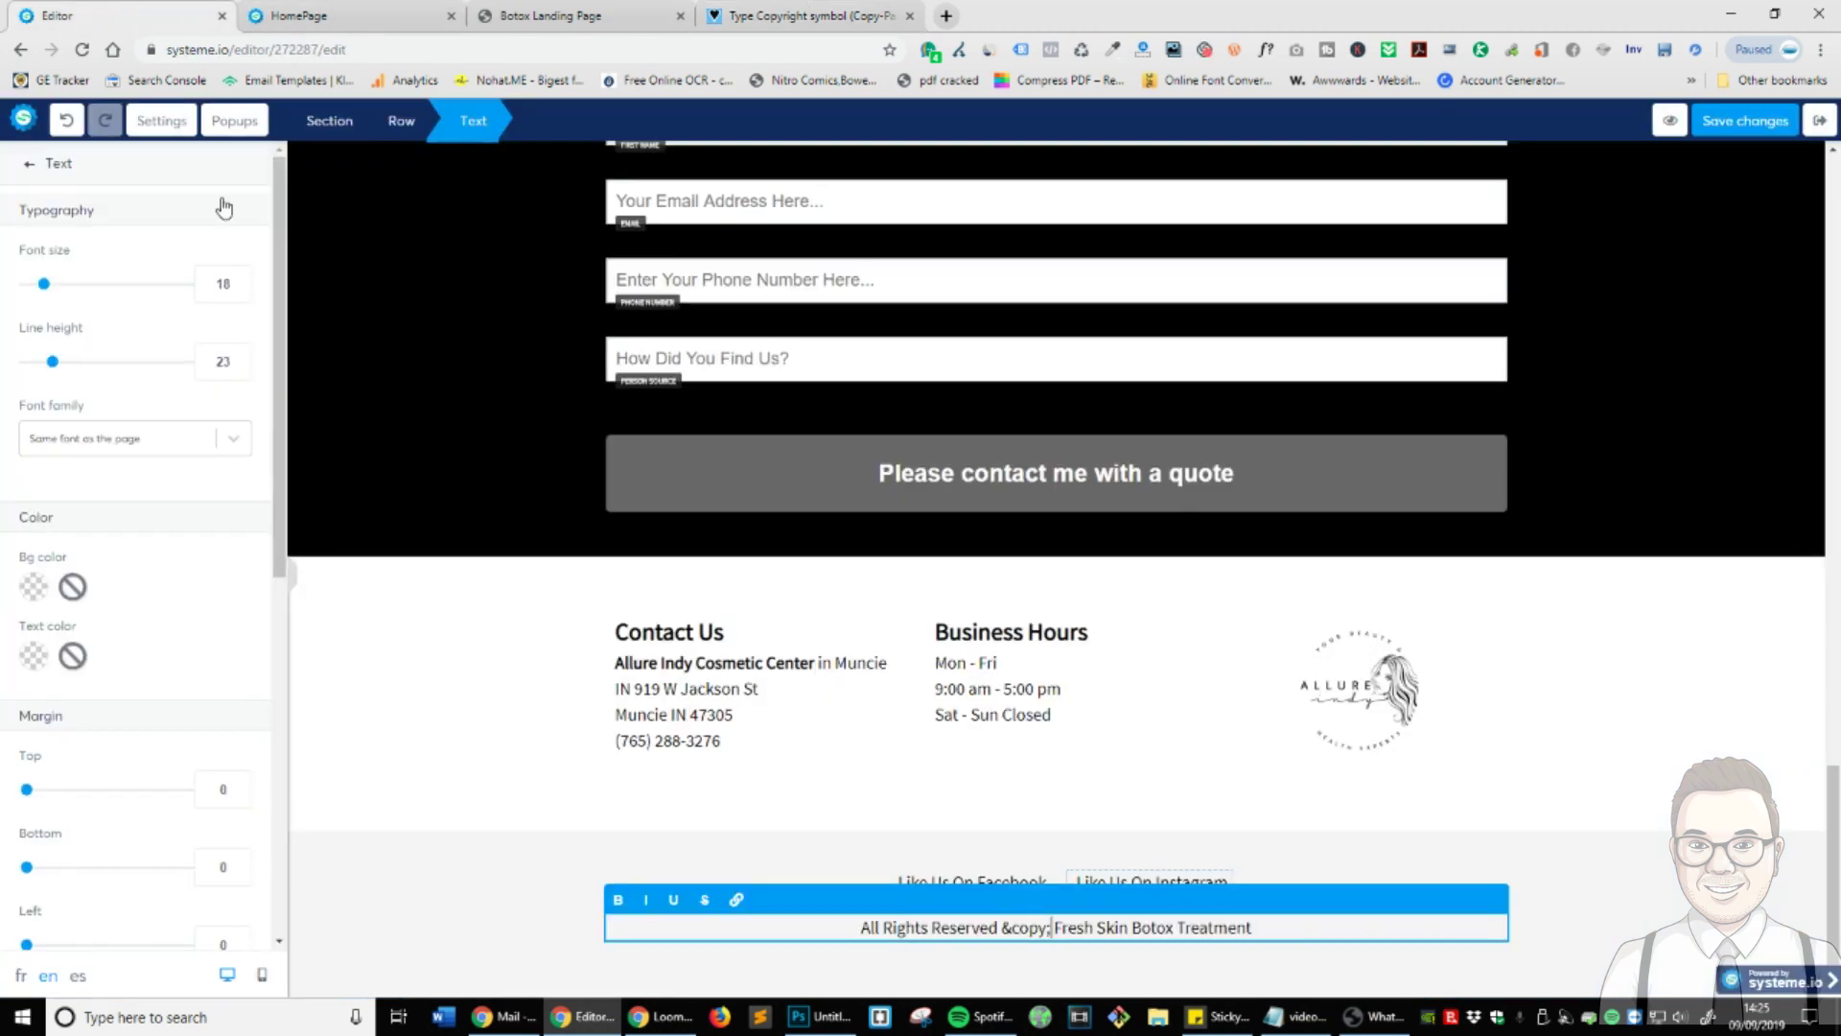
left_click_drag(1053, 930, 1018, 932)
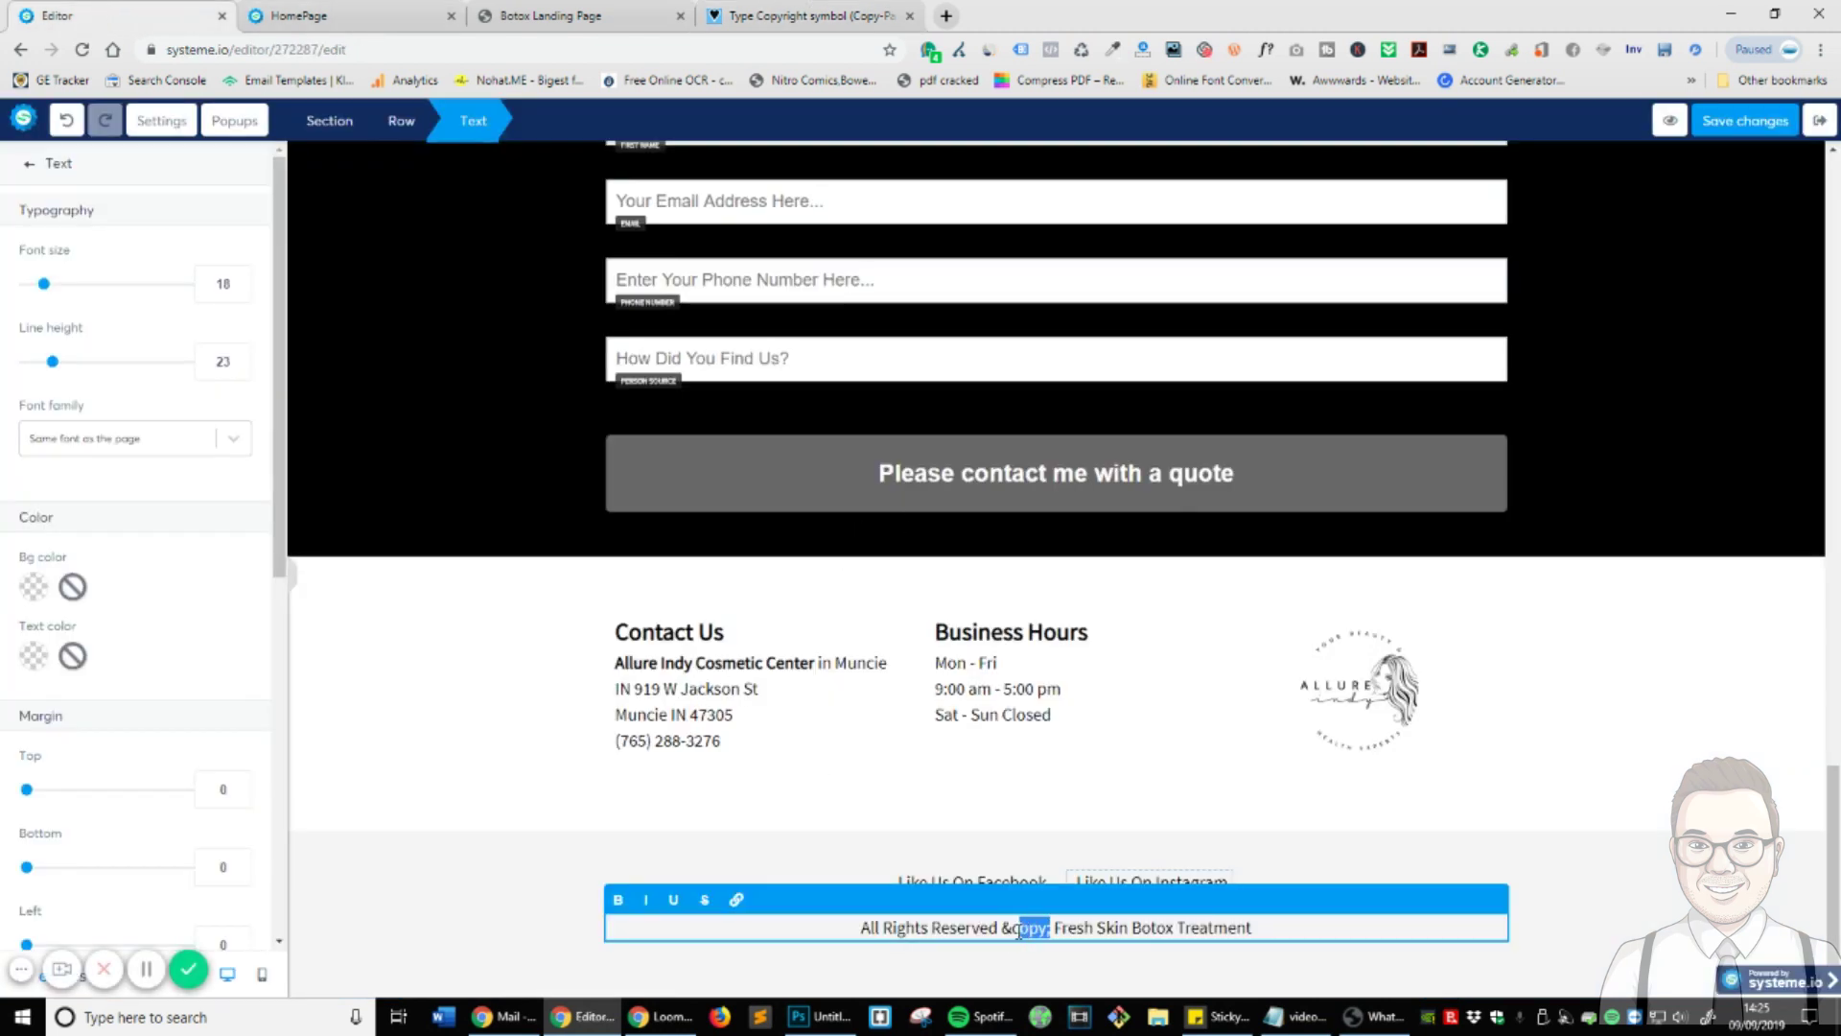
key("ctrl+v")
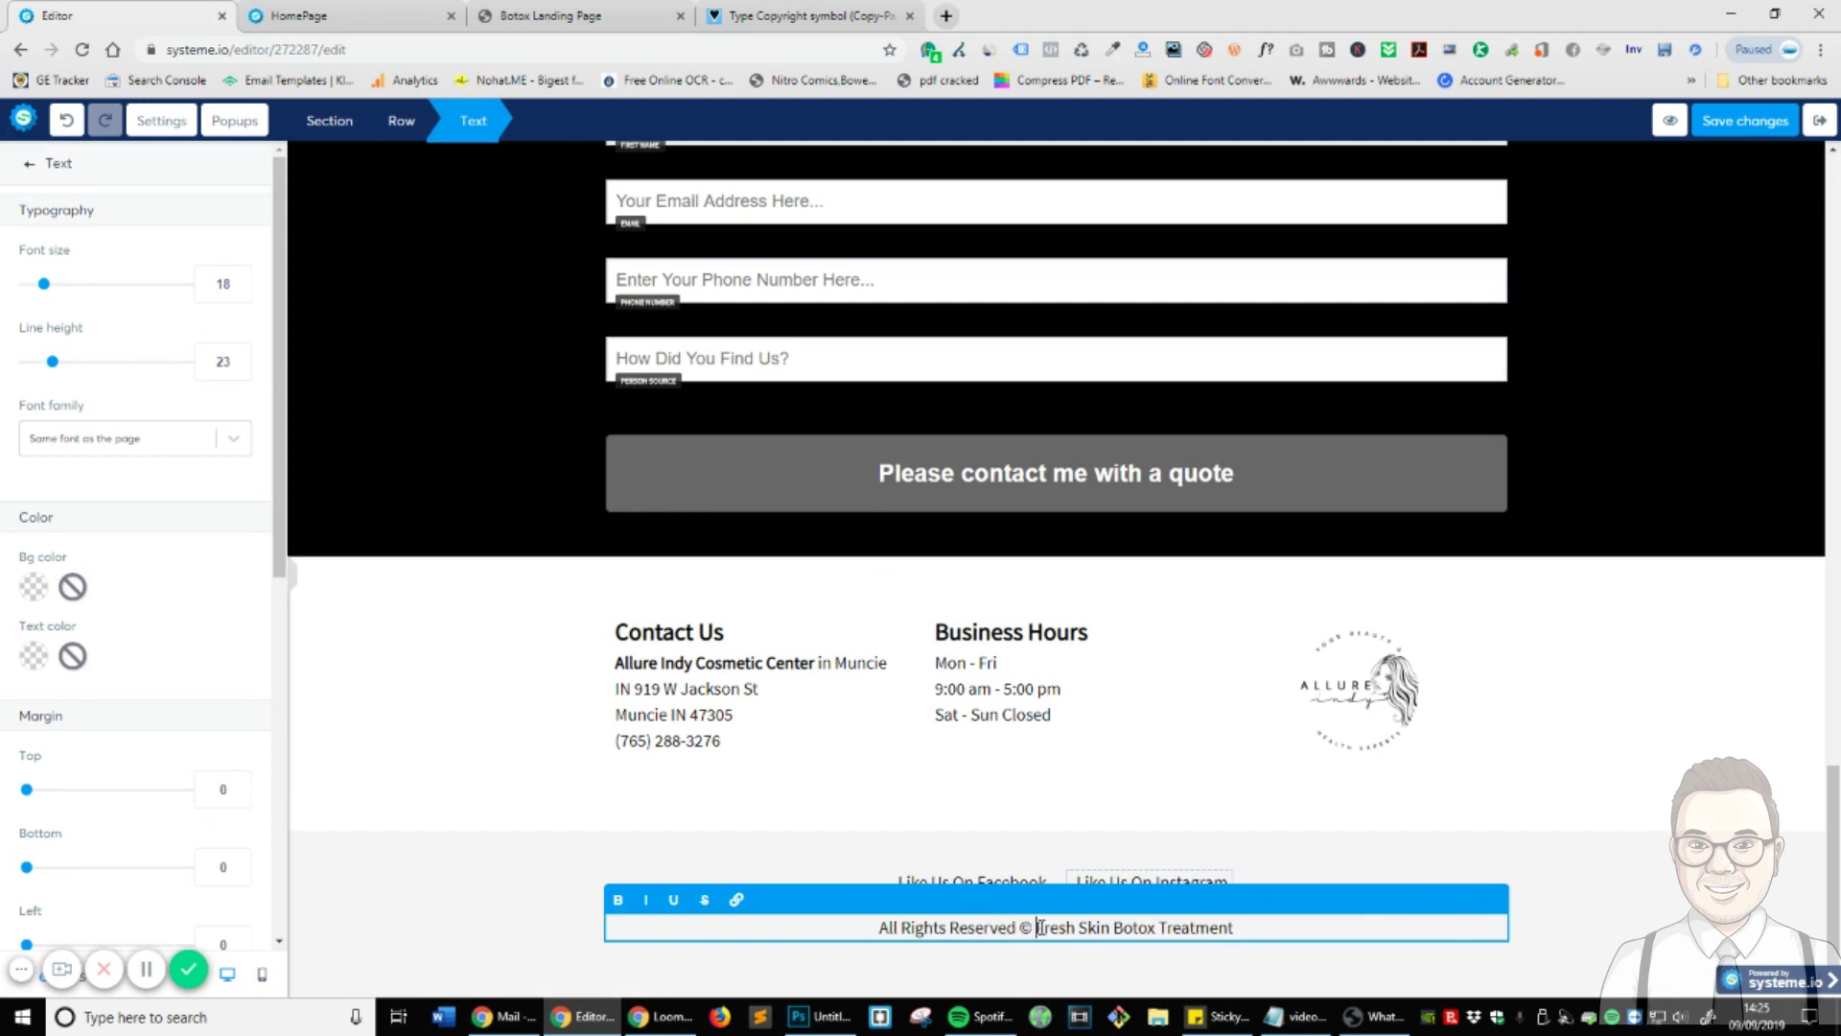
left_click_drag(1039, 927, 1250, 924)
left_click(618, 900)
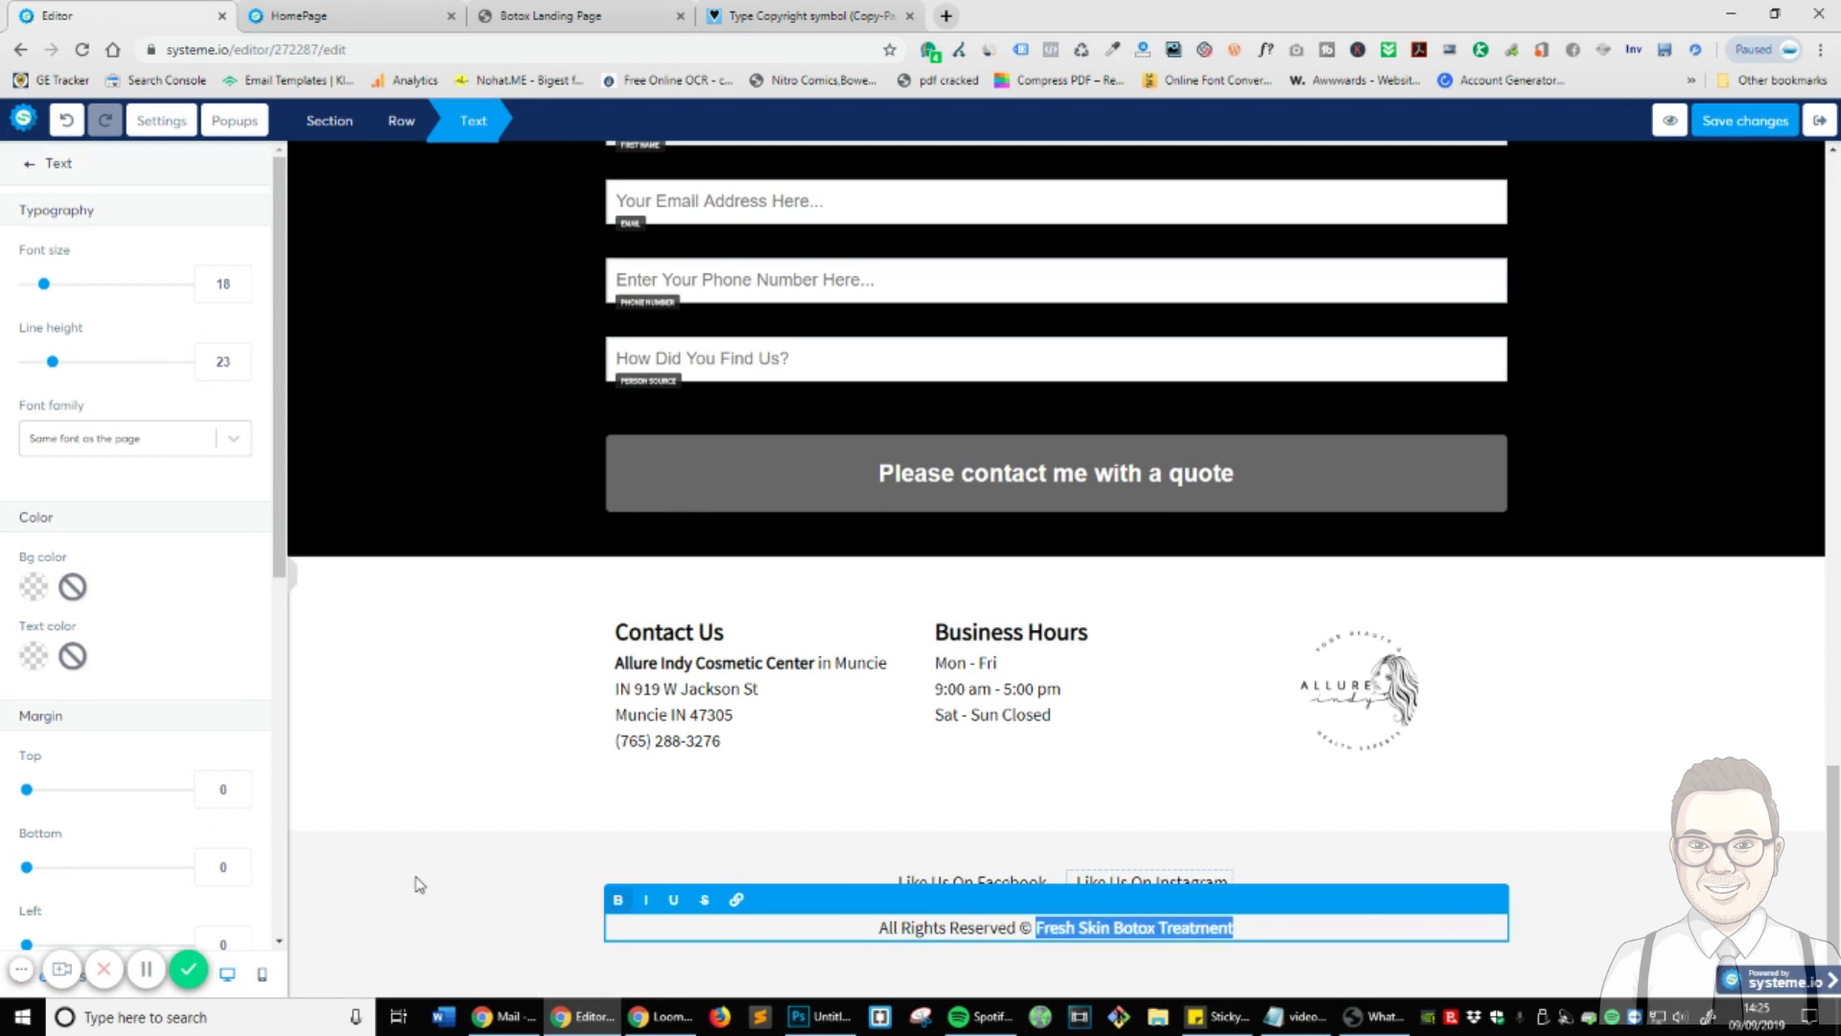
left_click(415, 880)
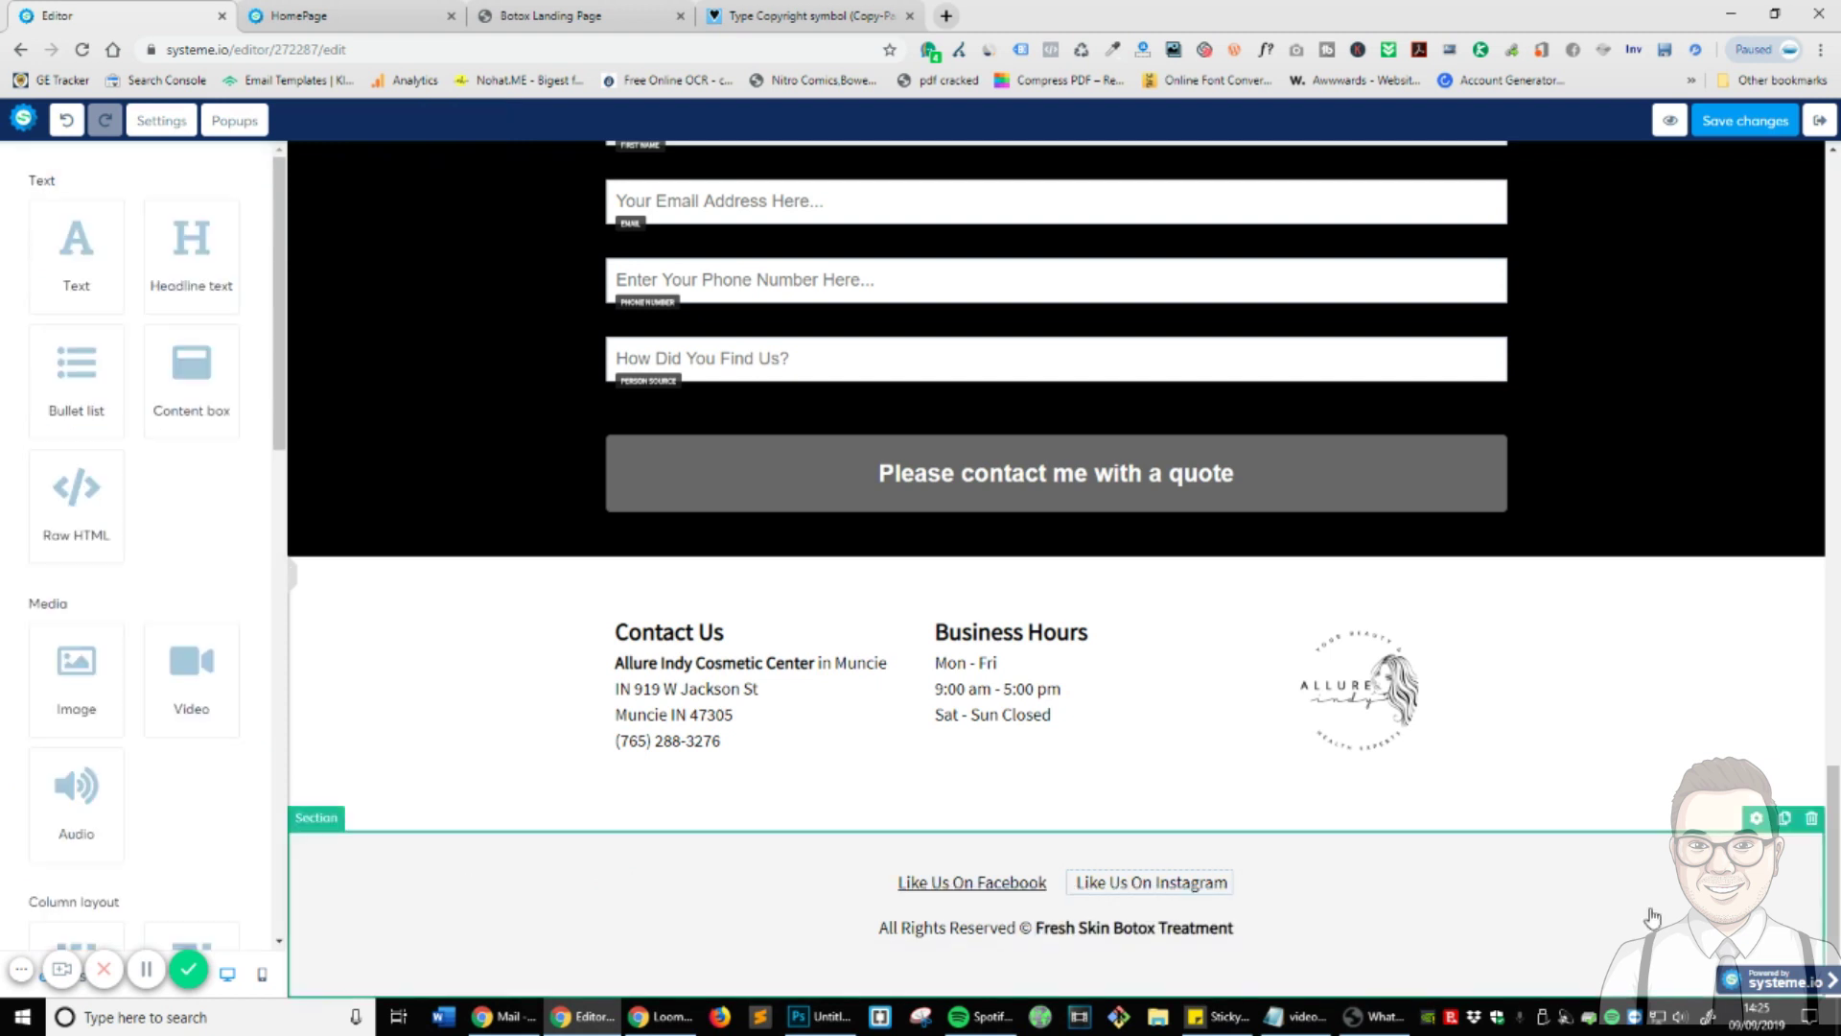
- Set the copyright footer section's top and bottom padding to 20
left_click(356, 922)
scroll(115, 523, "down", 4)
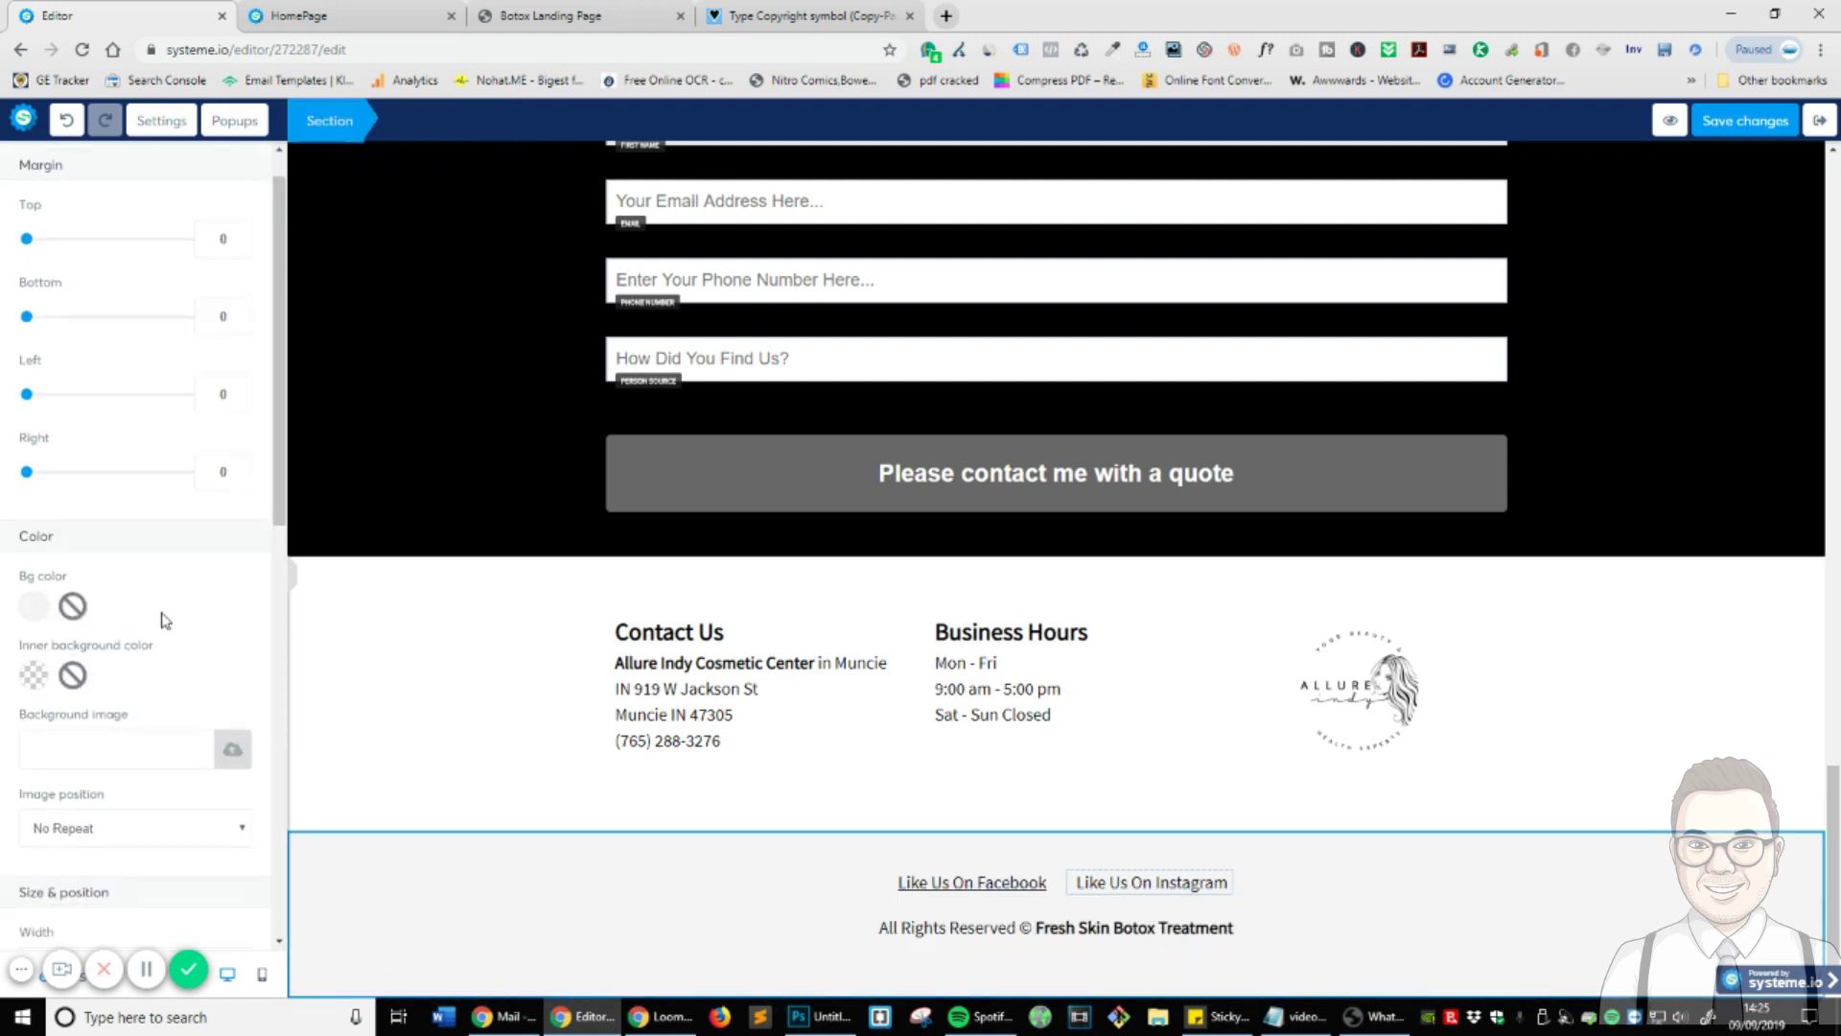
left_click_drag(228, 748, 124, 754)
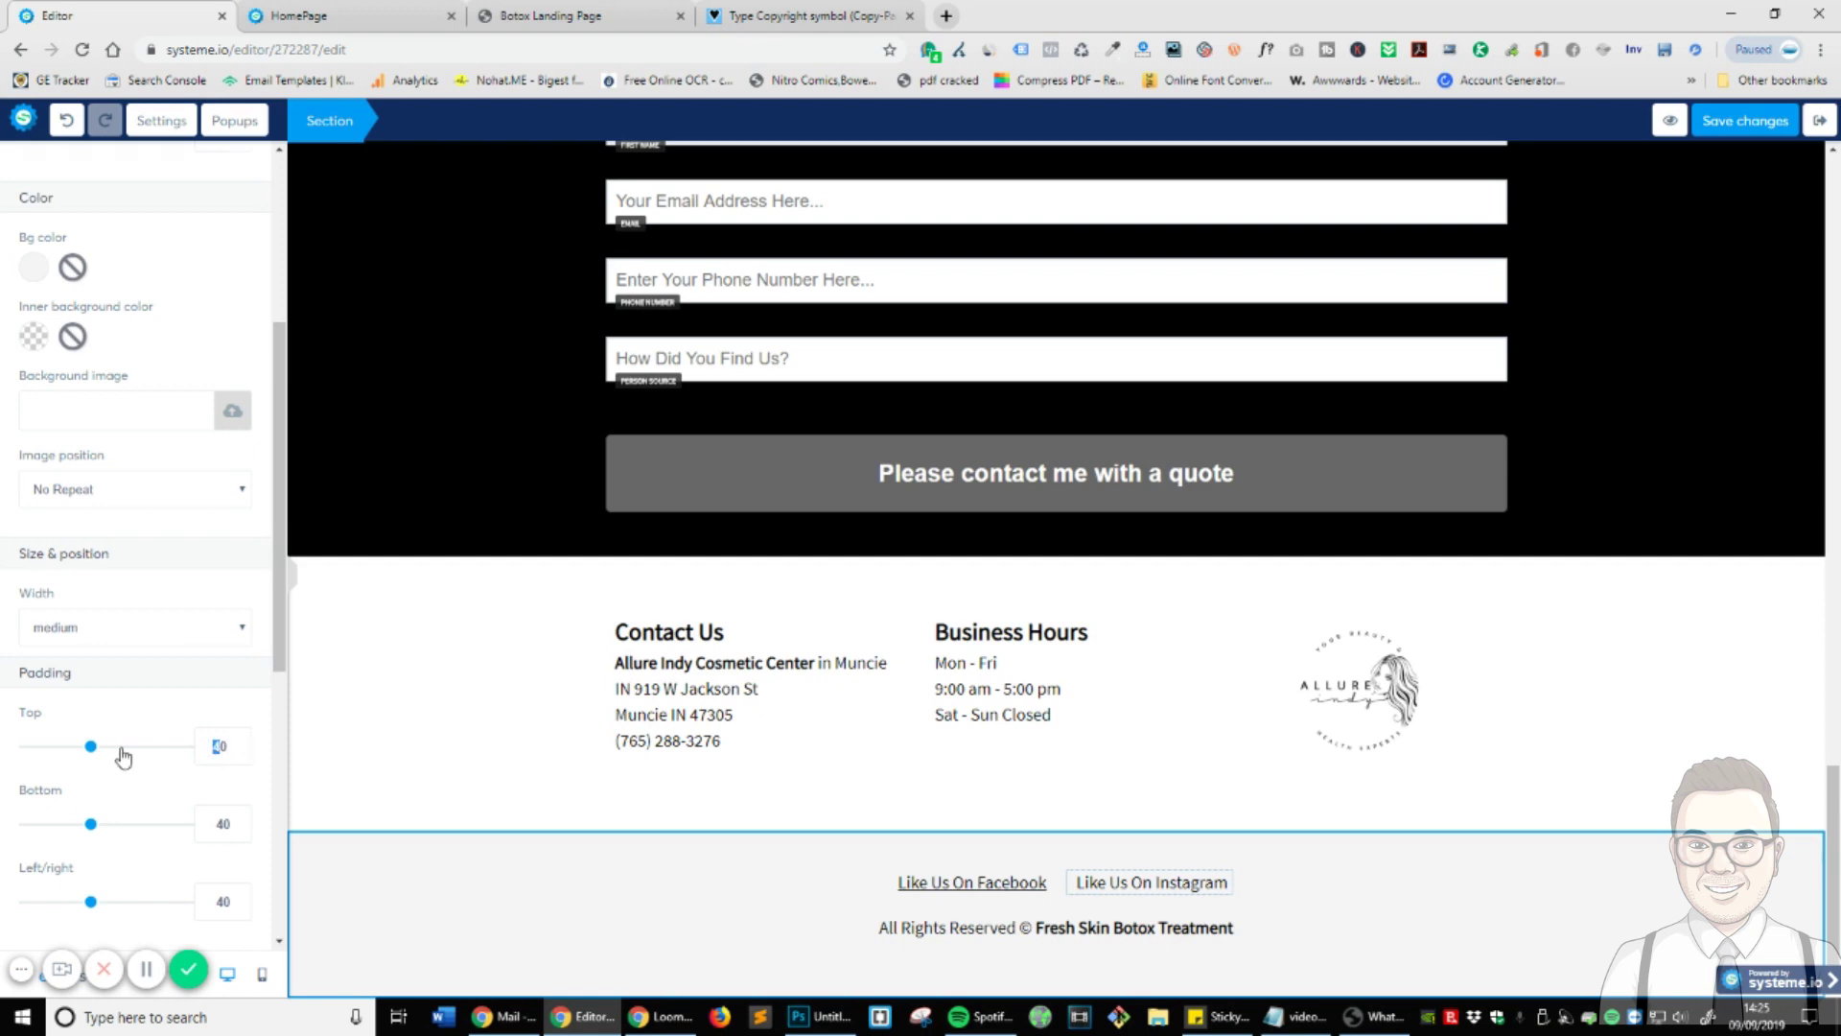
type("20")
left_click_drag(220, 831, 180, 838)
type("20")
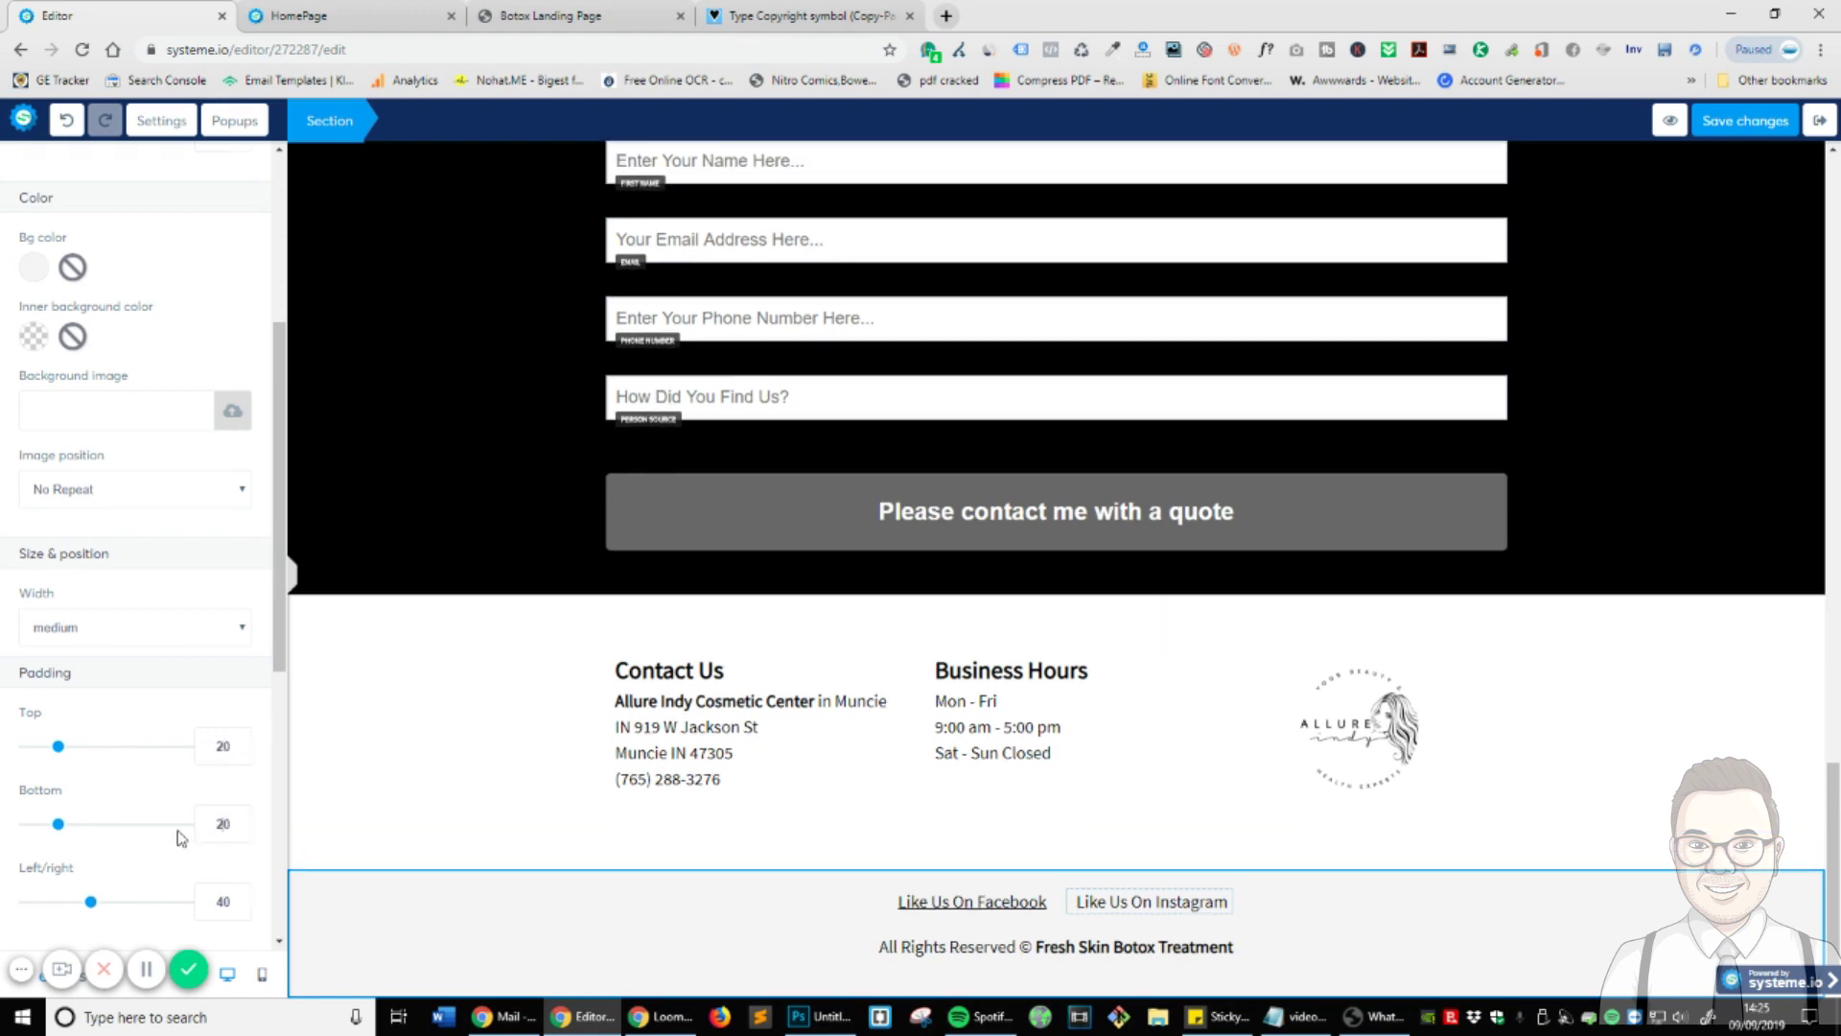
left_click(1583, 786)
scroll(1234, 888, "up", 20)
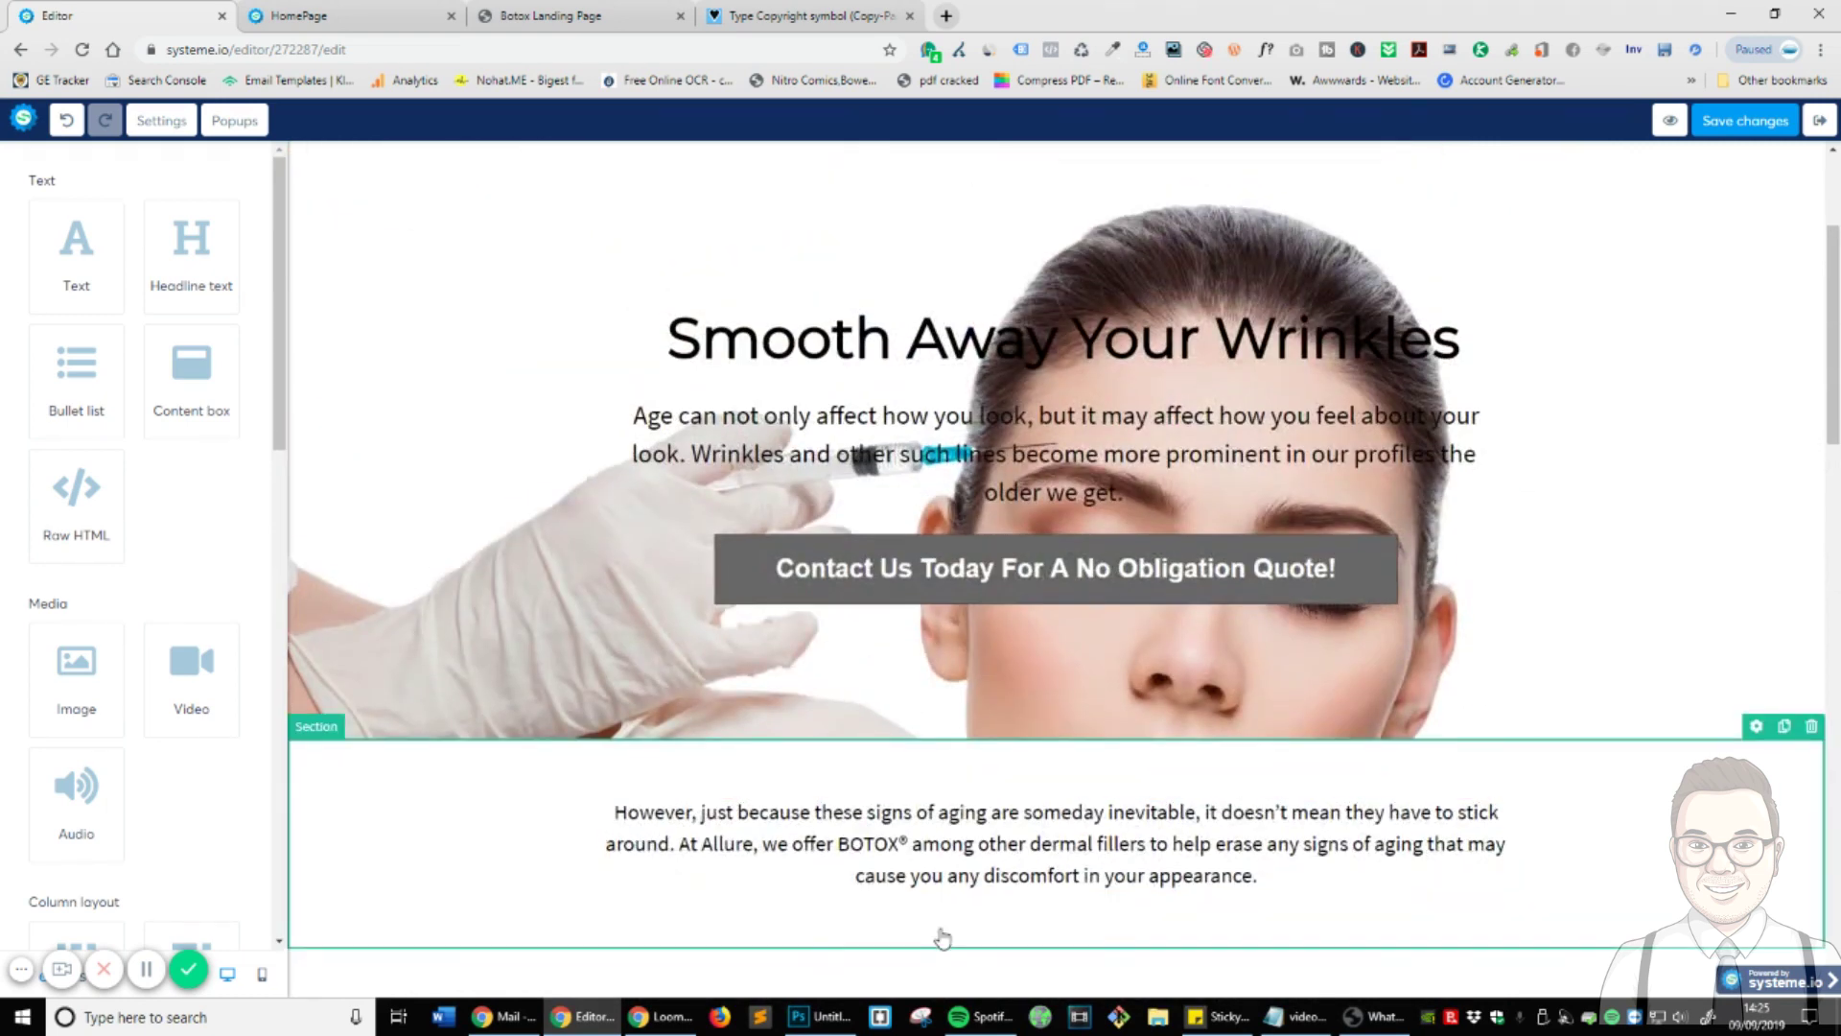
scroll(941, 937, "down", 1)
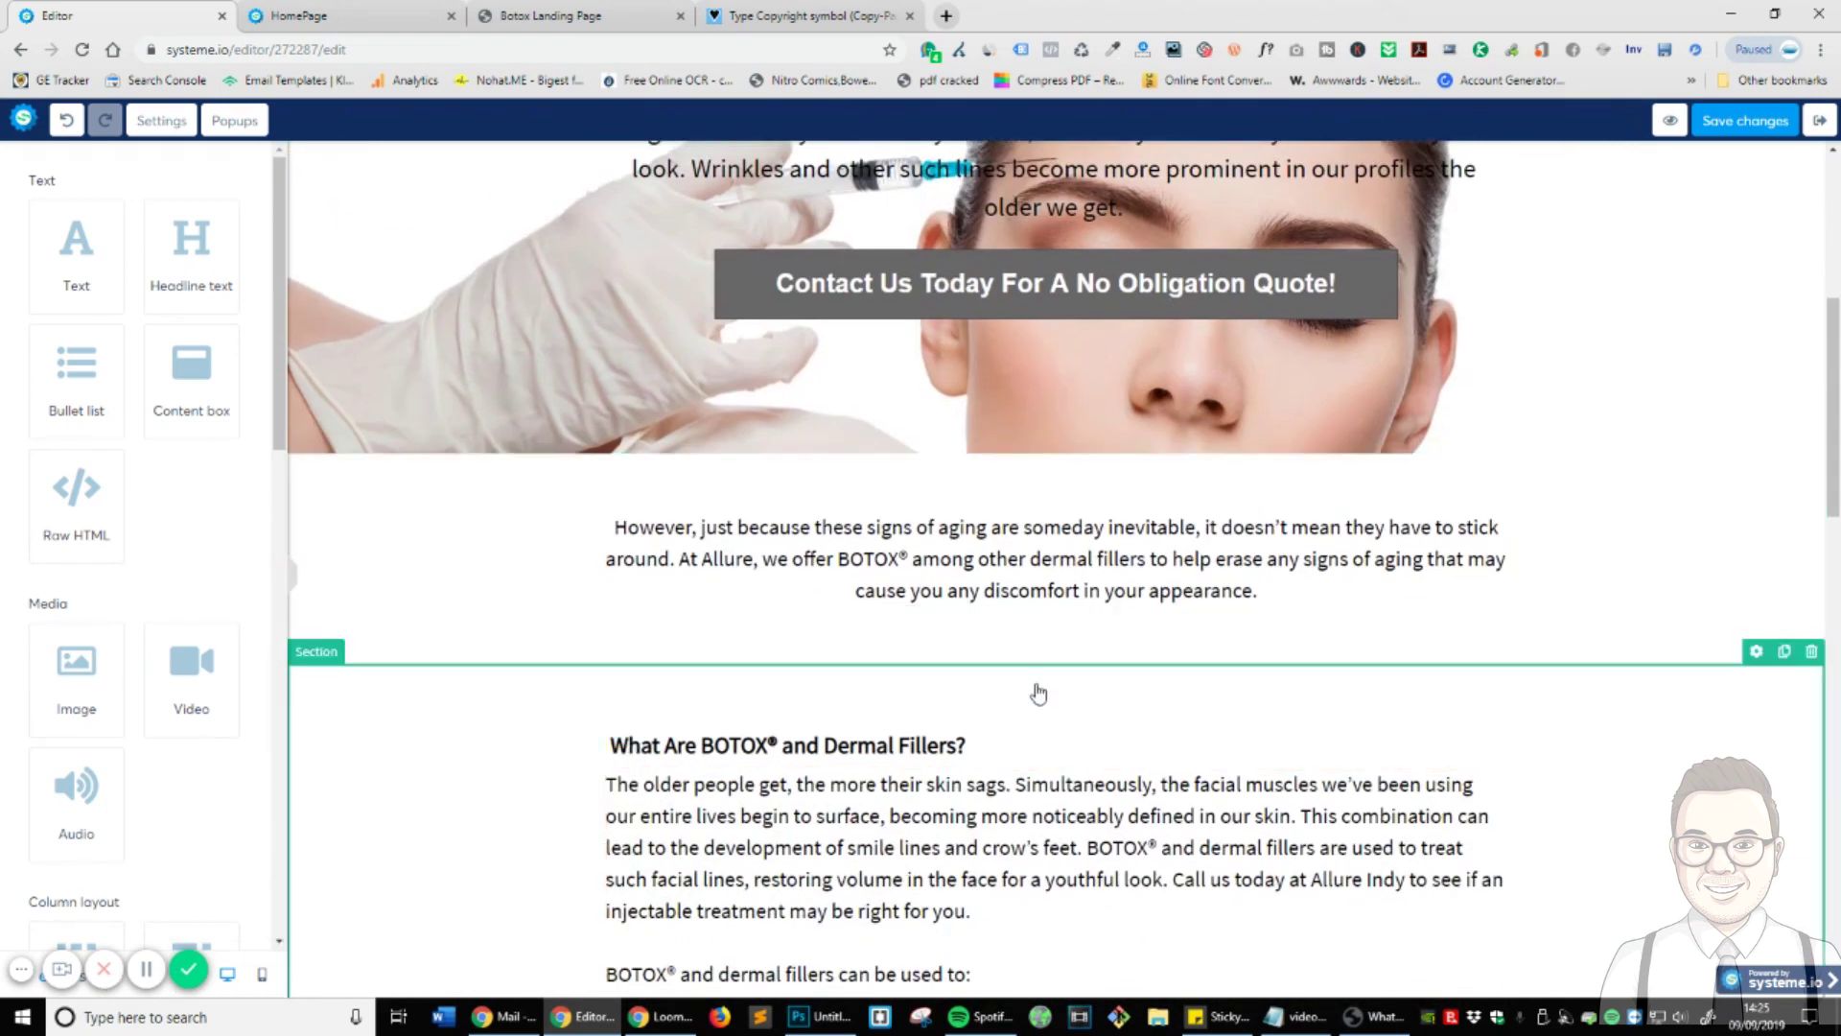
scroll(626, 715, "down", 3)
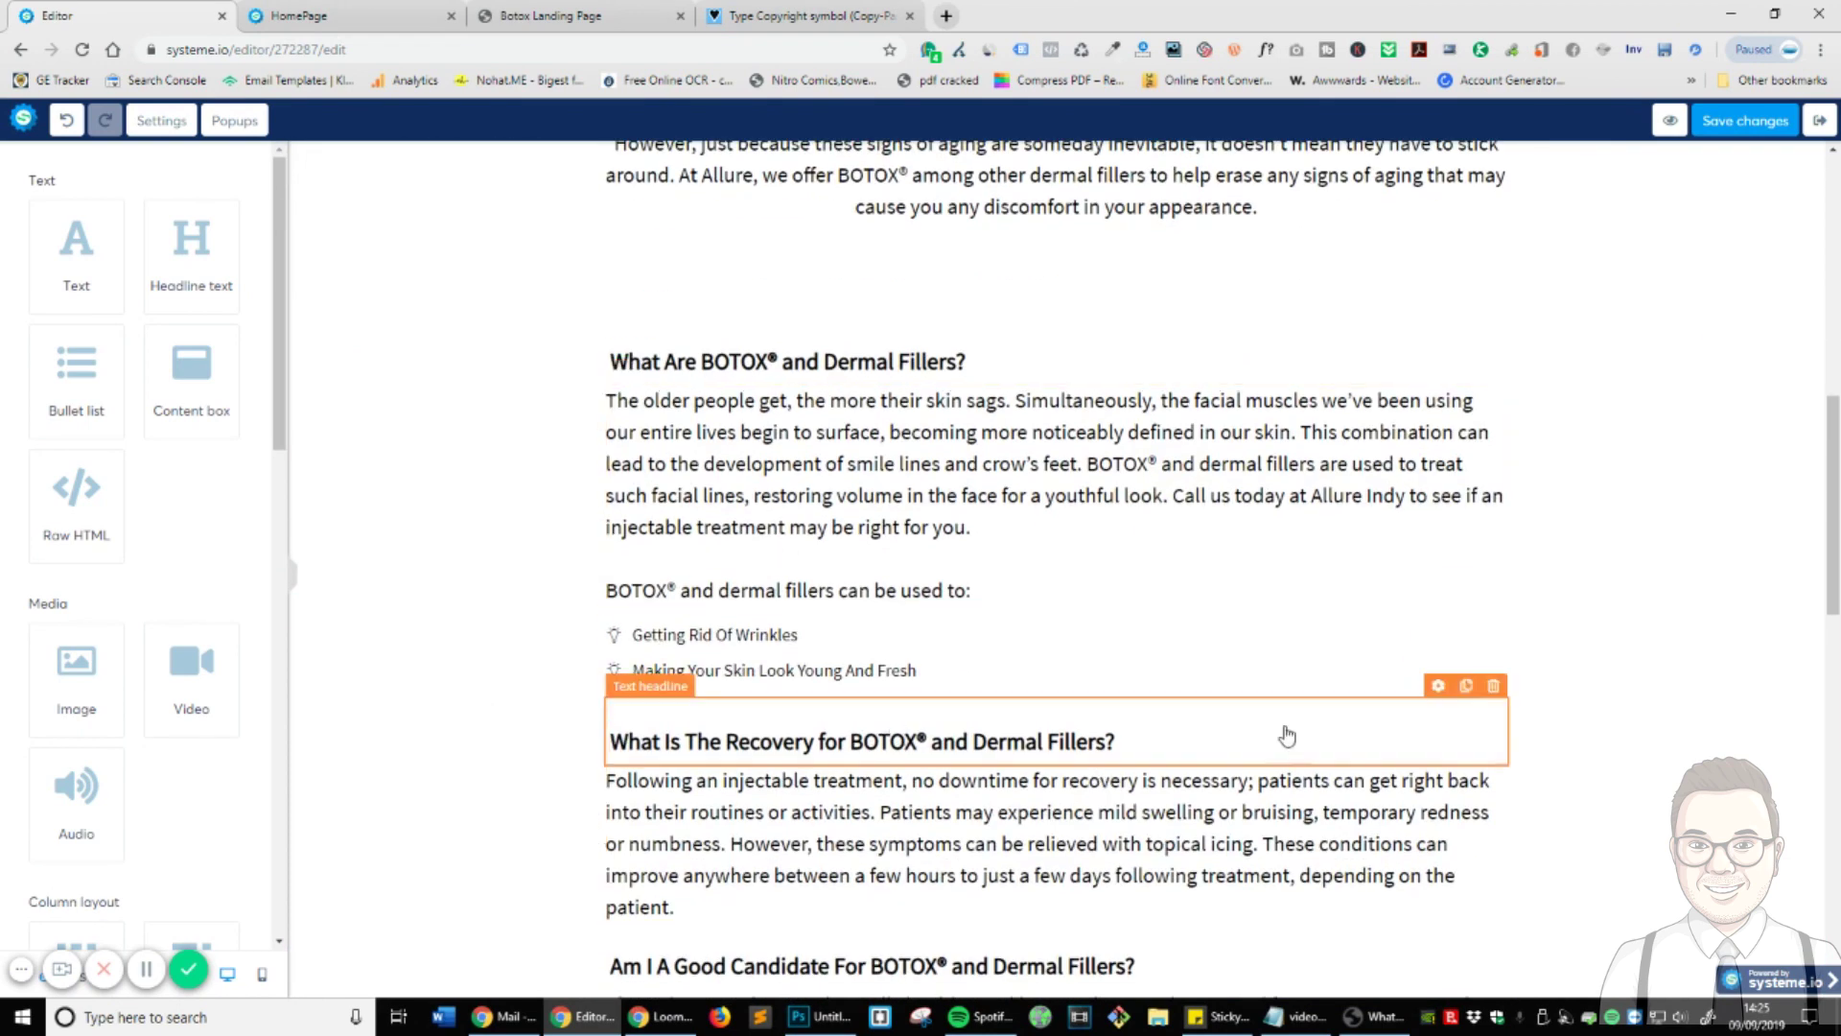
scroll(1286, 732, "up", 4)
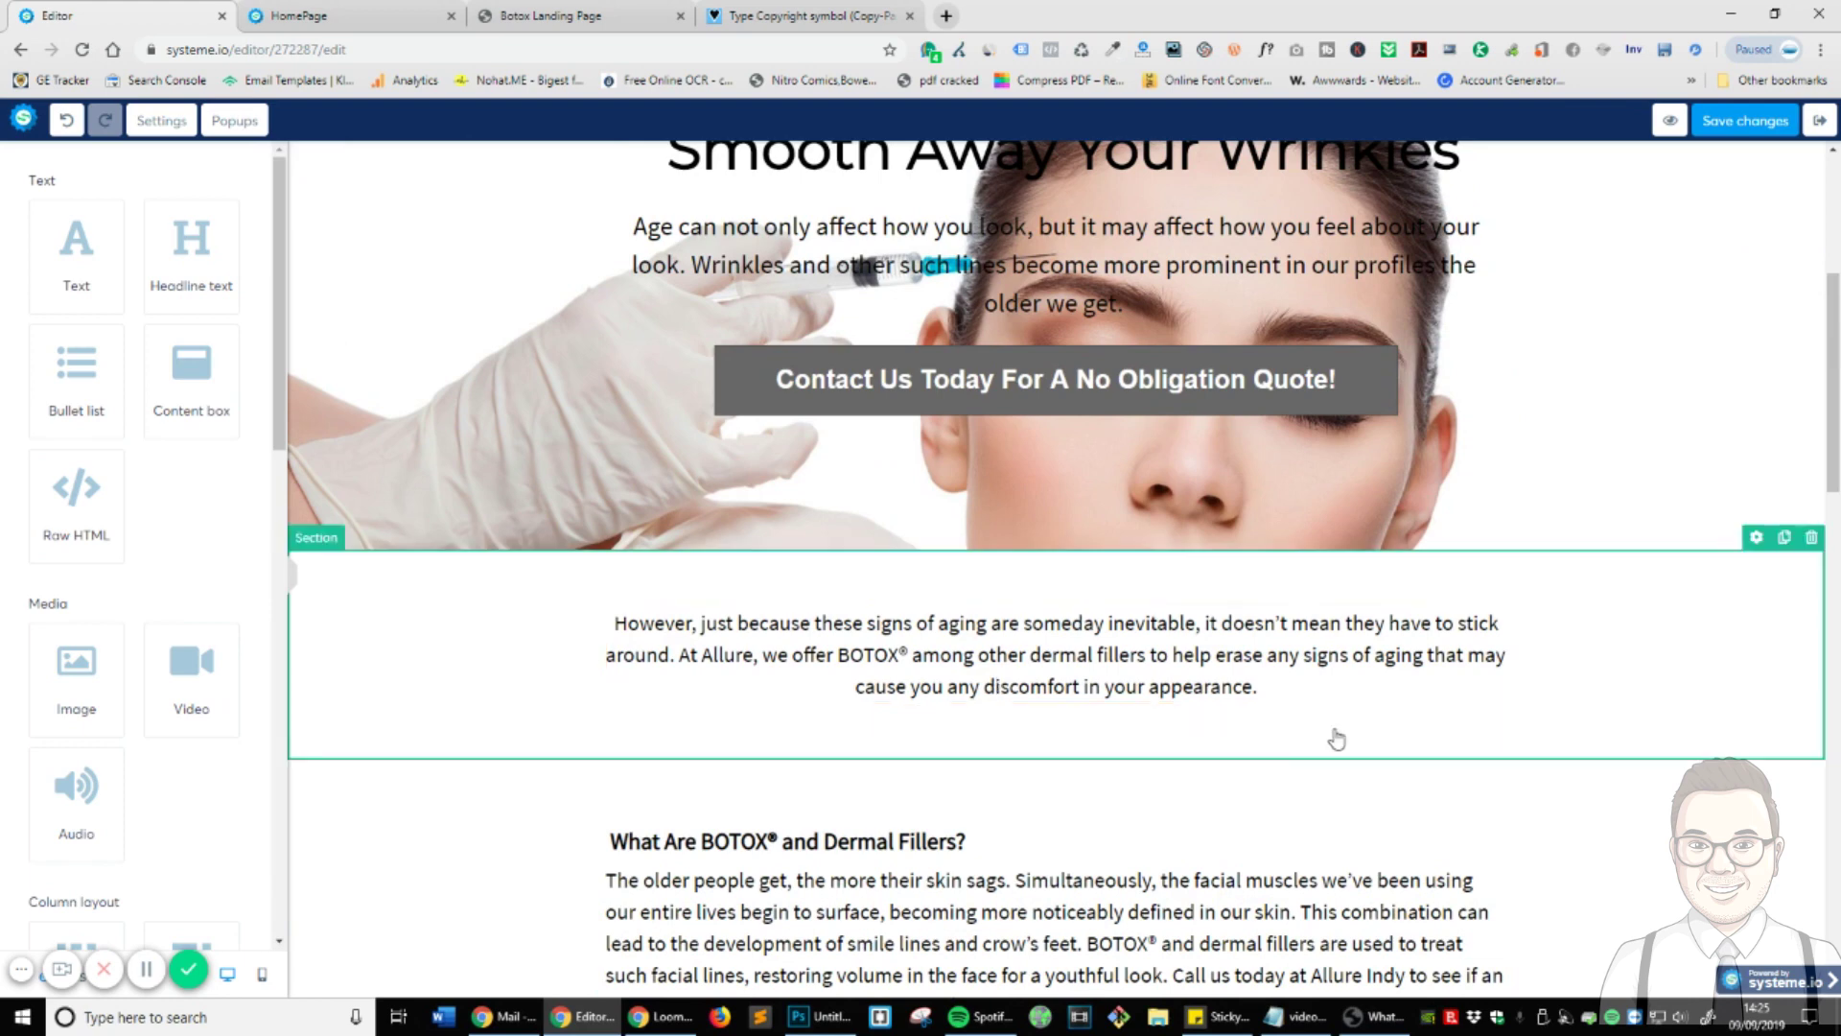
scroll(1337, 740, "down", 5)
scroll(1342, 734, "up", 3)
left_click(1364, 537)
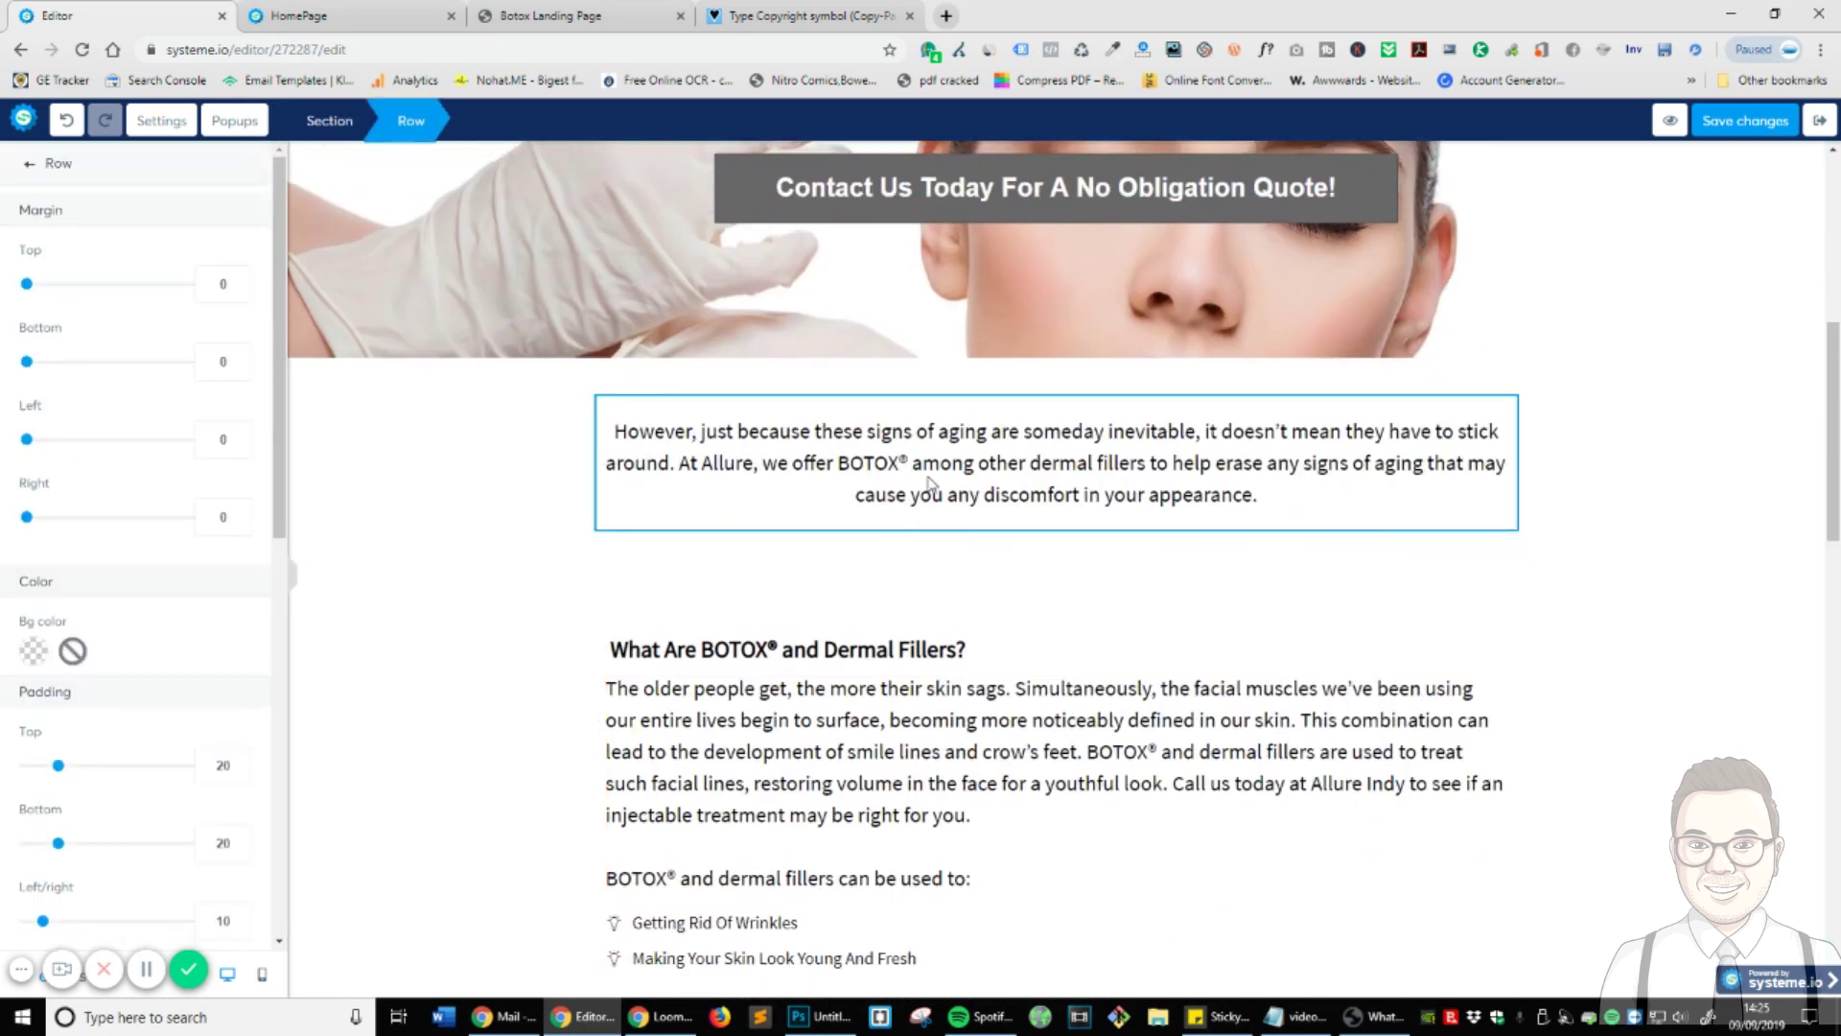
triple_click(618, 431)
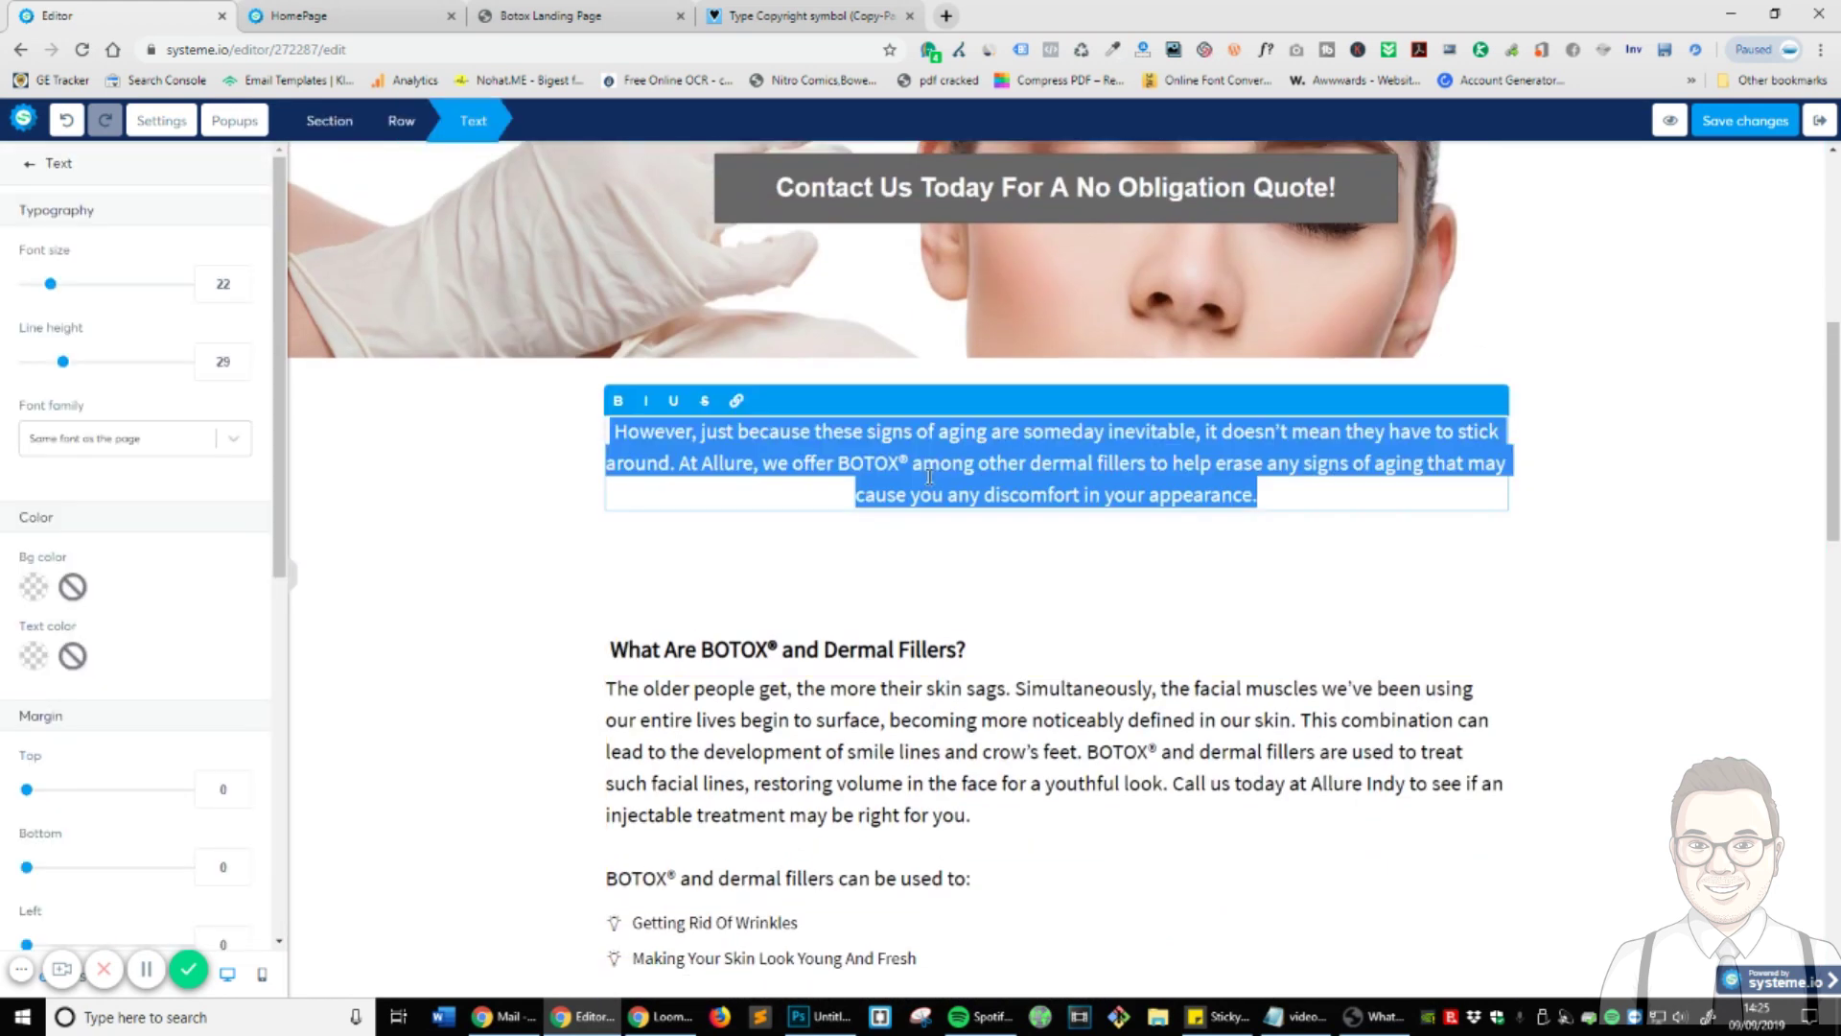
left_click(484, 467)
scroll(921, 553, "up", 6)
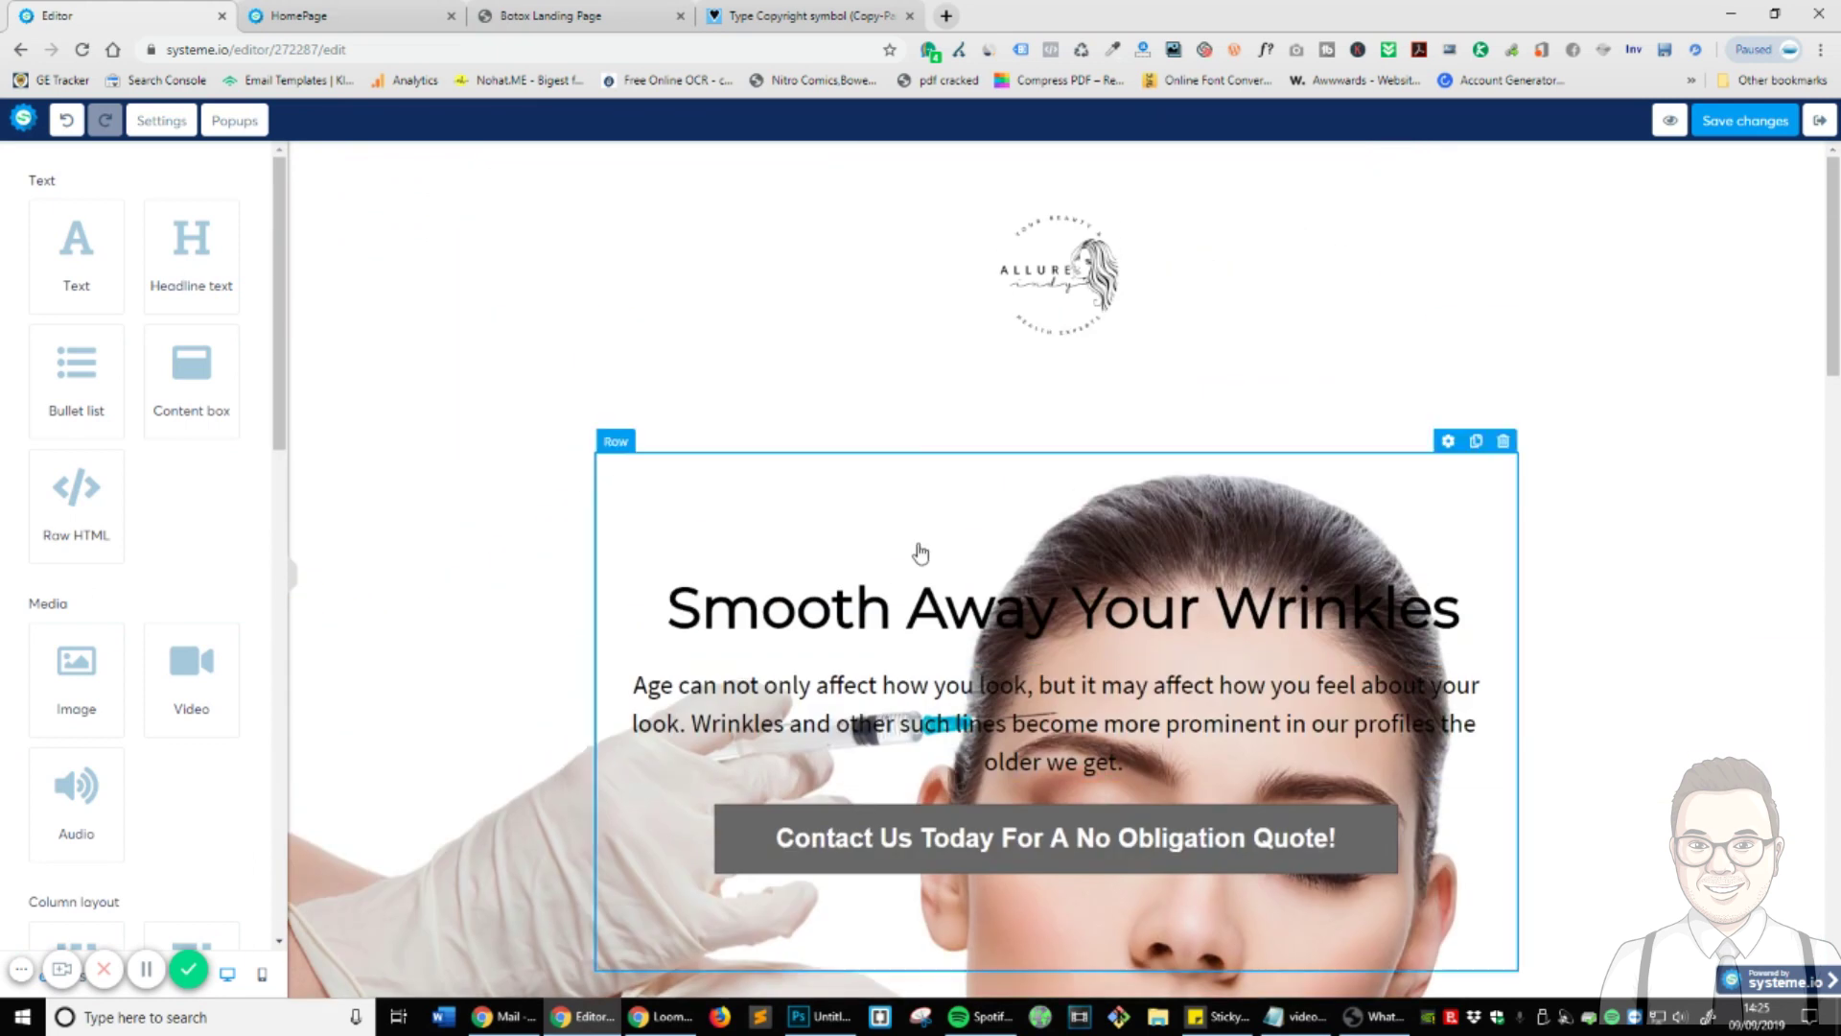
scroll(863, 614, "down", 2)
left_click(423, 494)
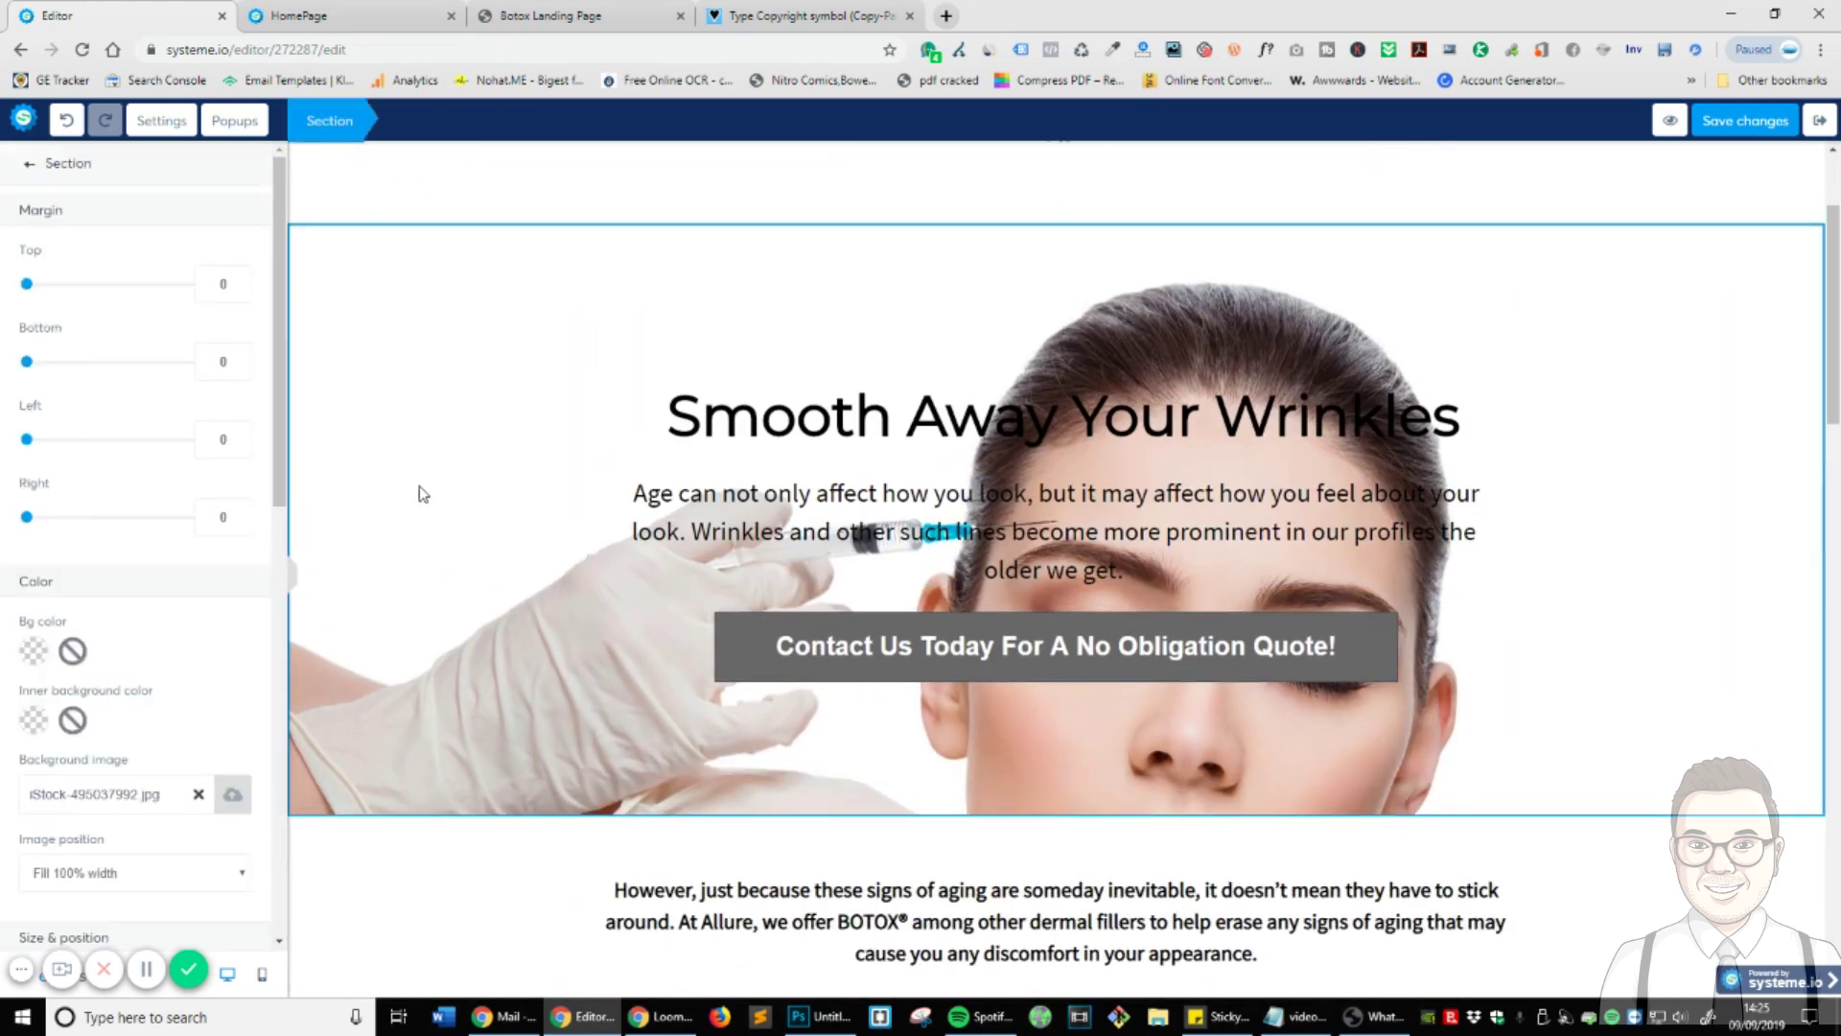
left_click(1502, 569)
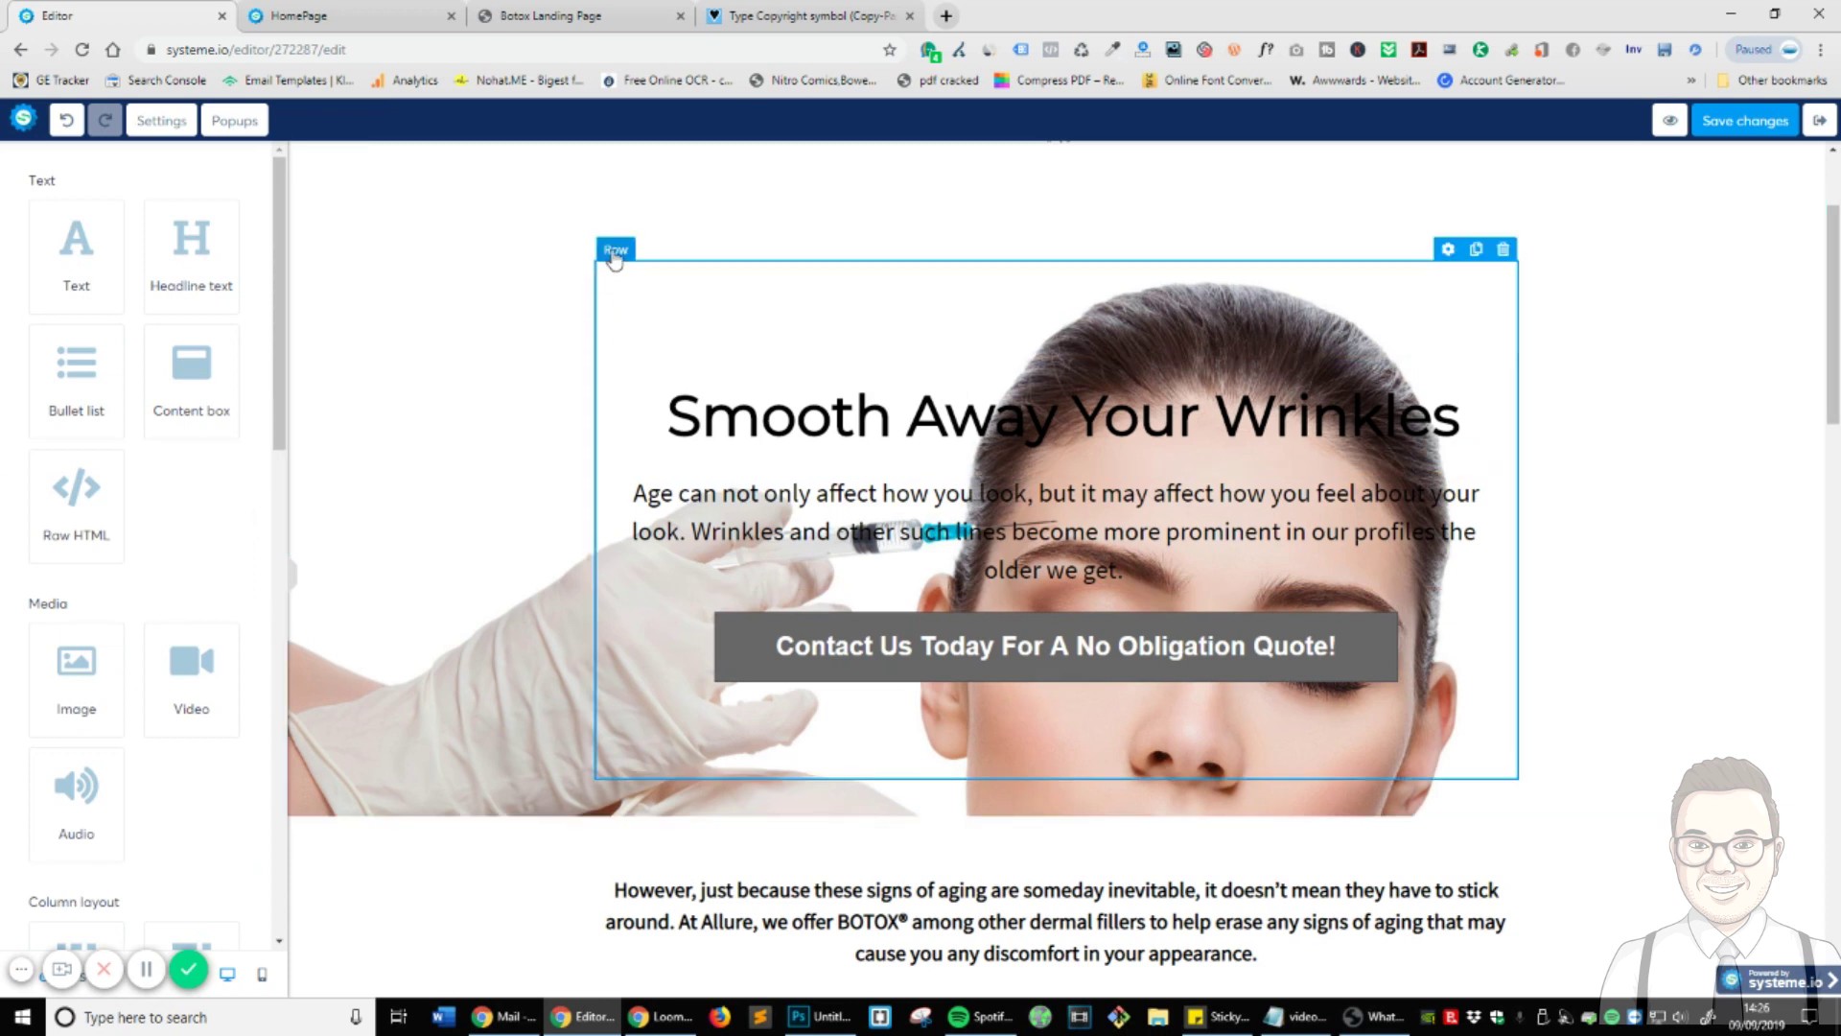
- Give the hero row a black background lowered to about 7 opacity
left_click(1448, 250)
left_click(32, 652)
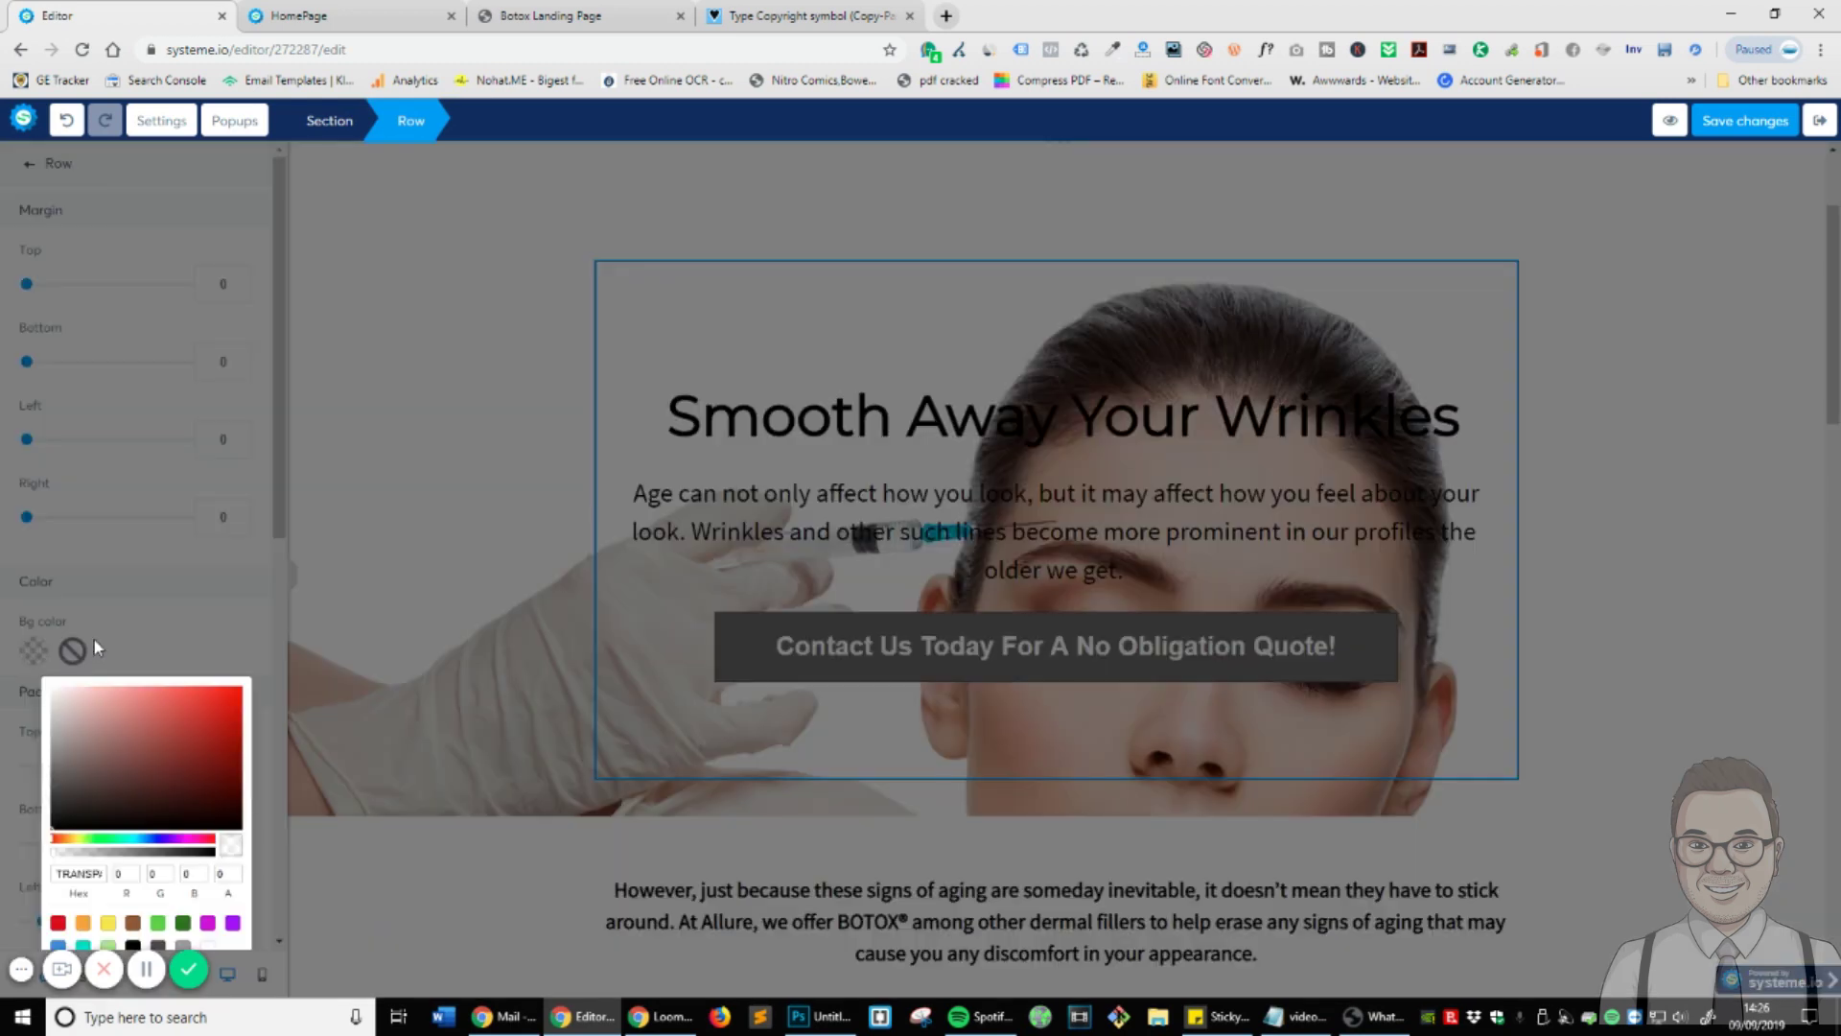
left_click(53, 827)
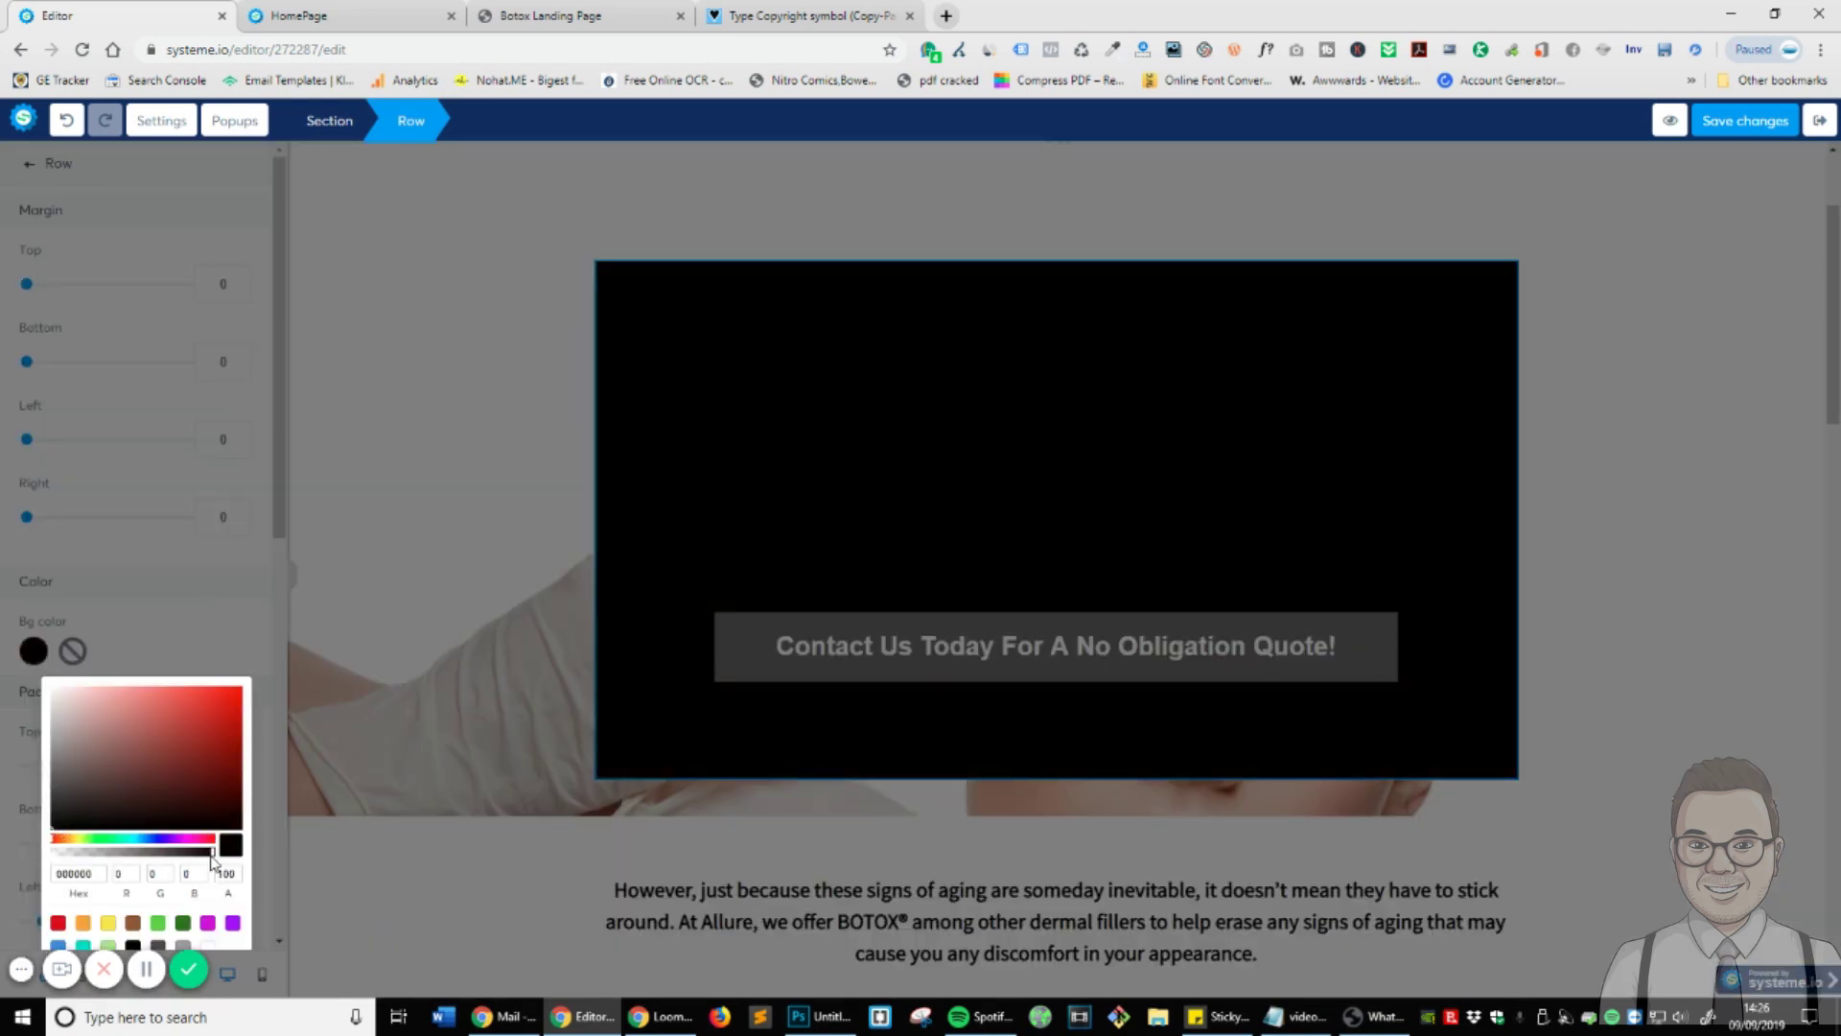
left_click_drag(212, 853, 79, 866)
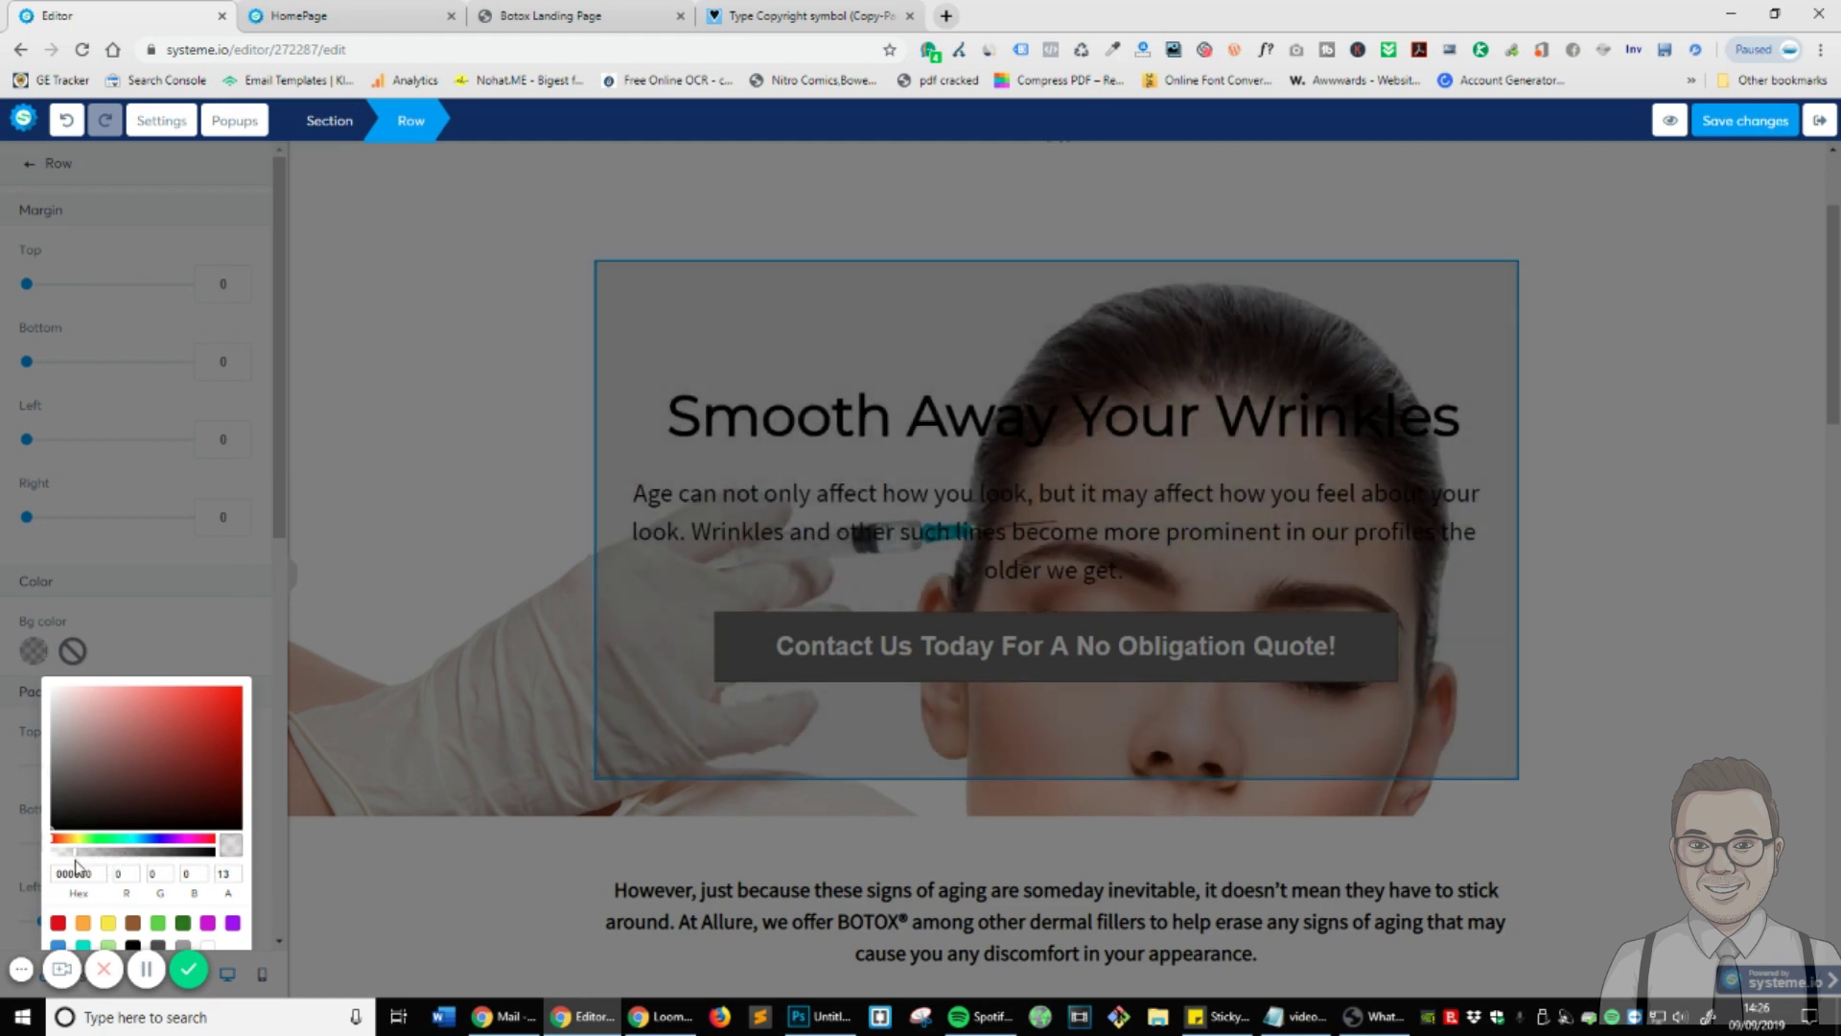
left_click_drag(76, 866, 66, 866)
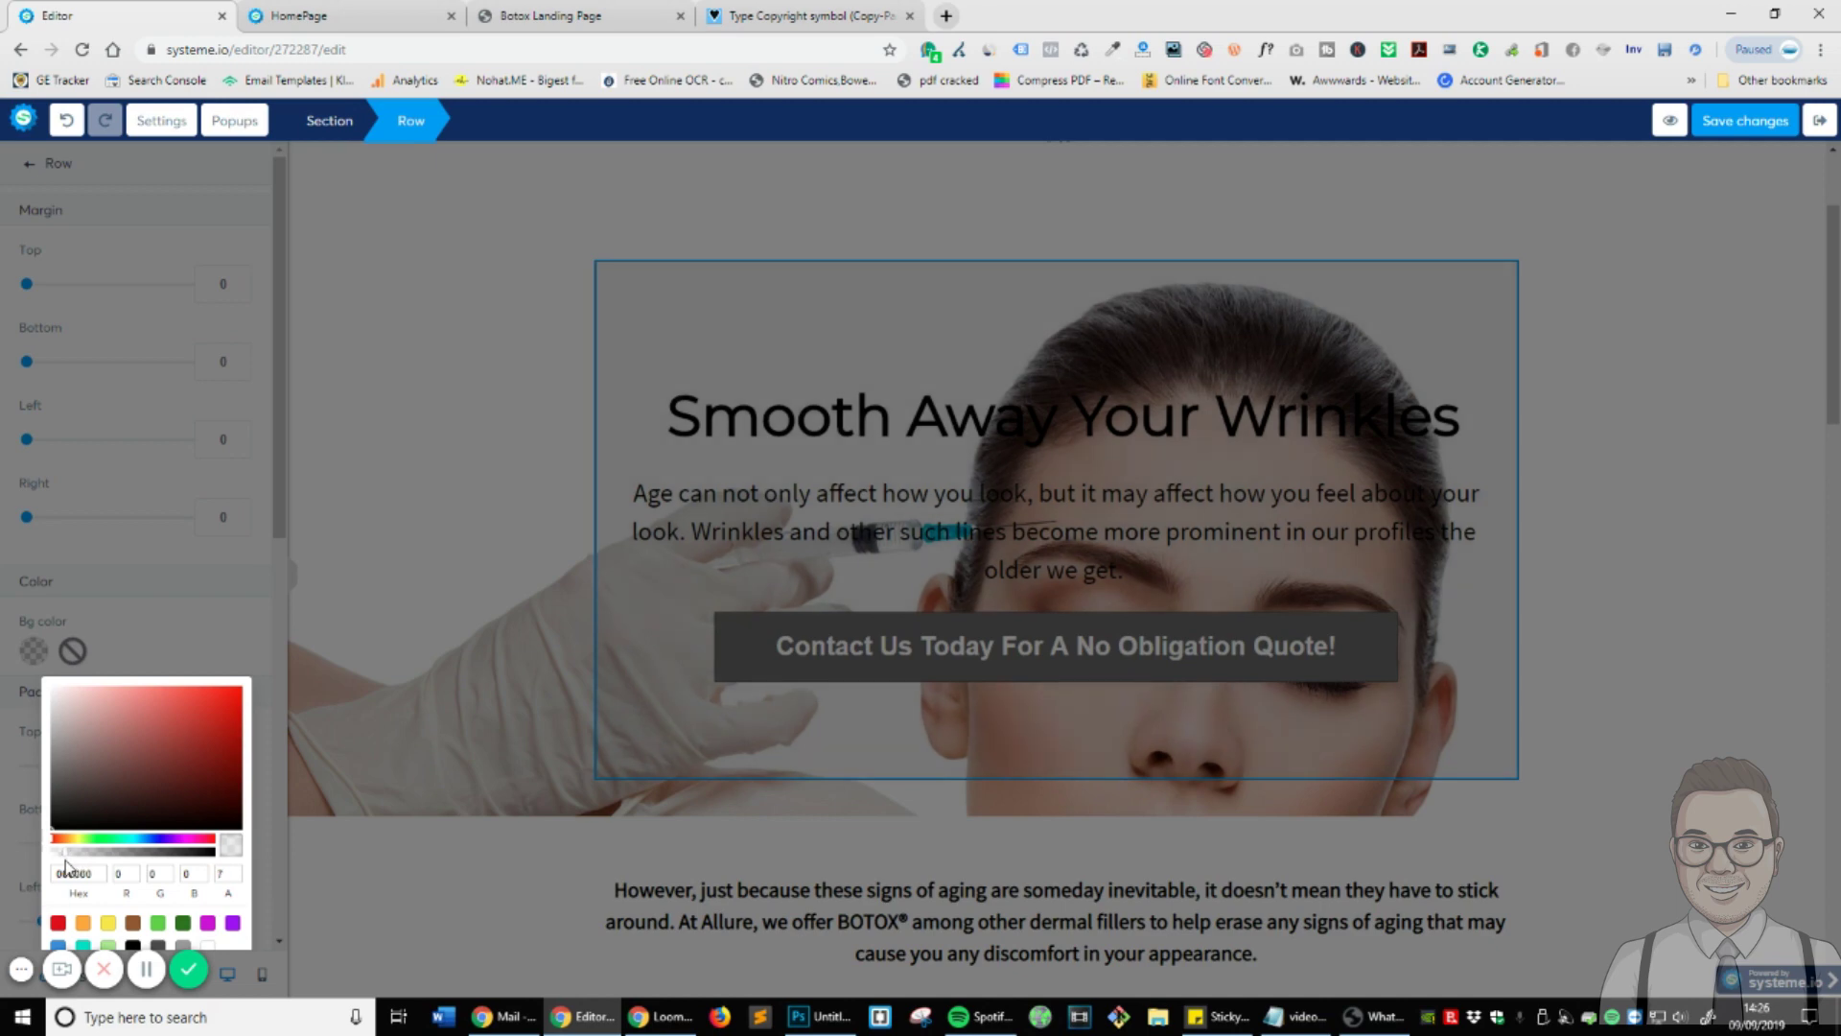
left_click(217, 625)
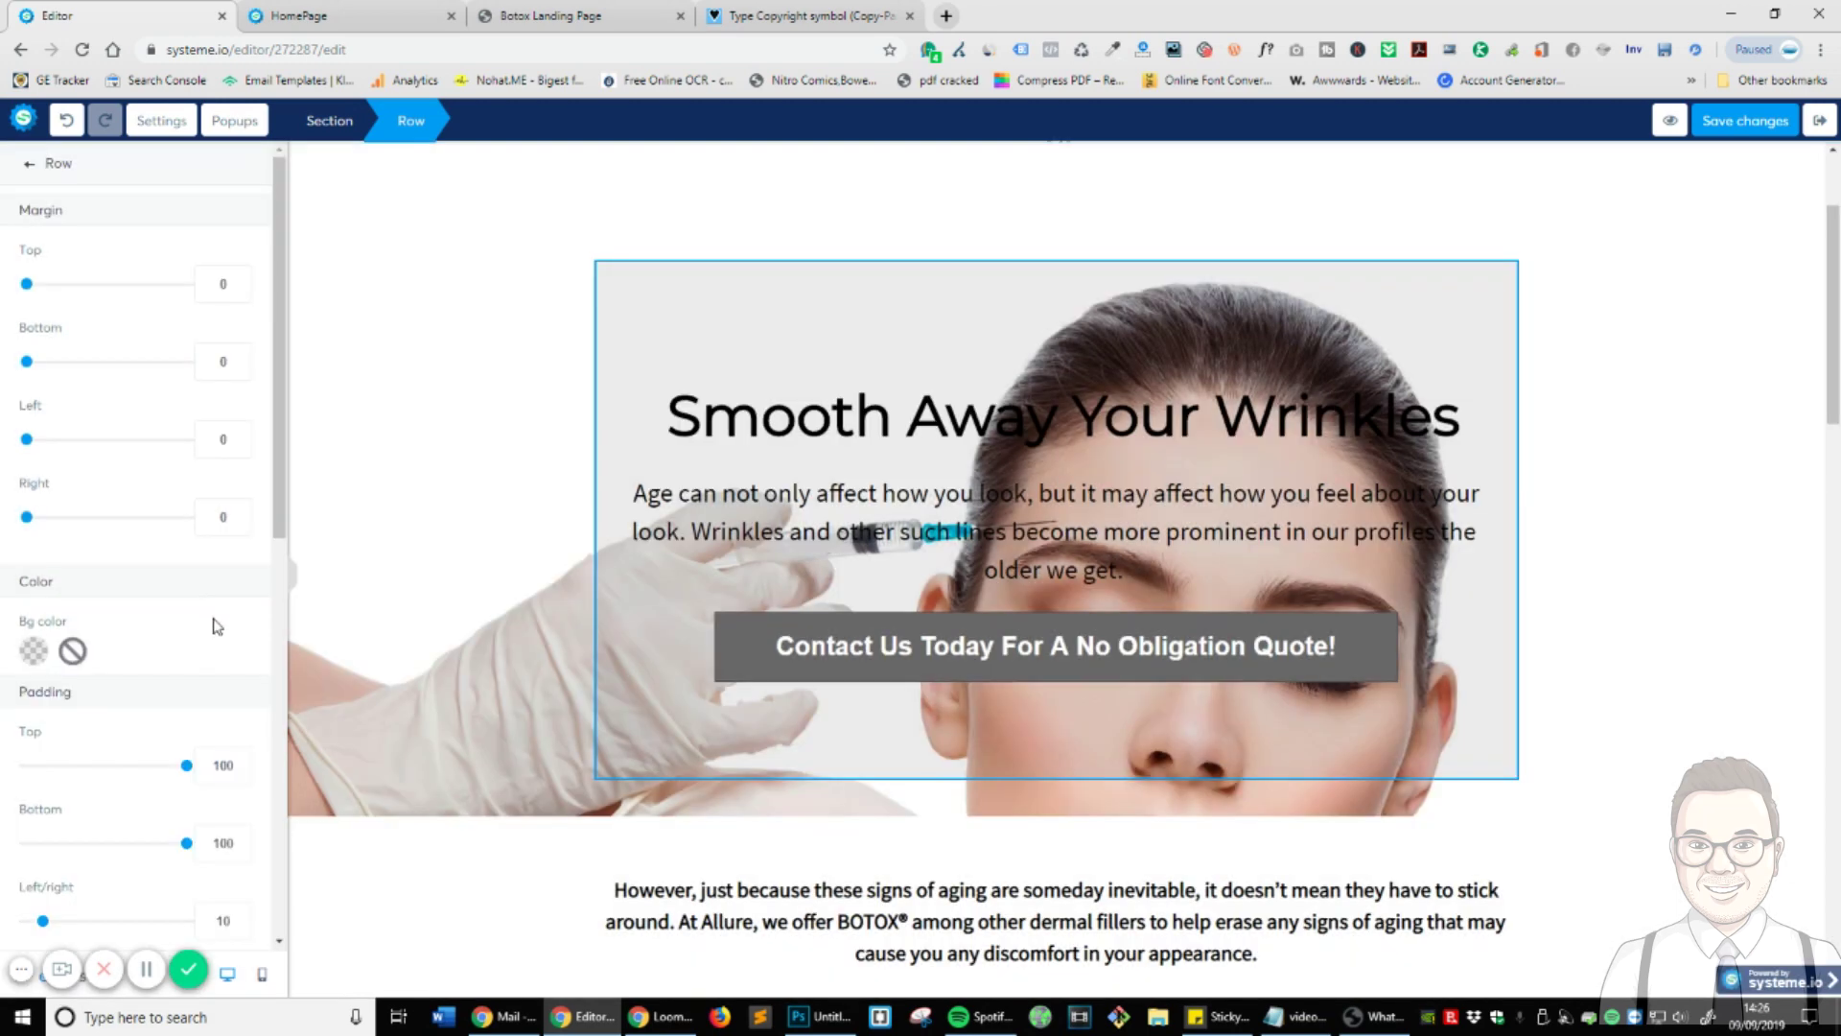
scroll(192, 720, "down", 10)
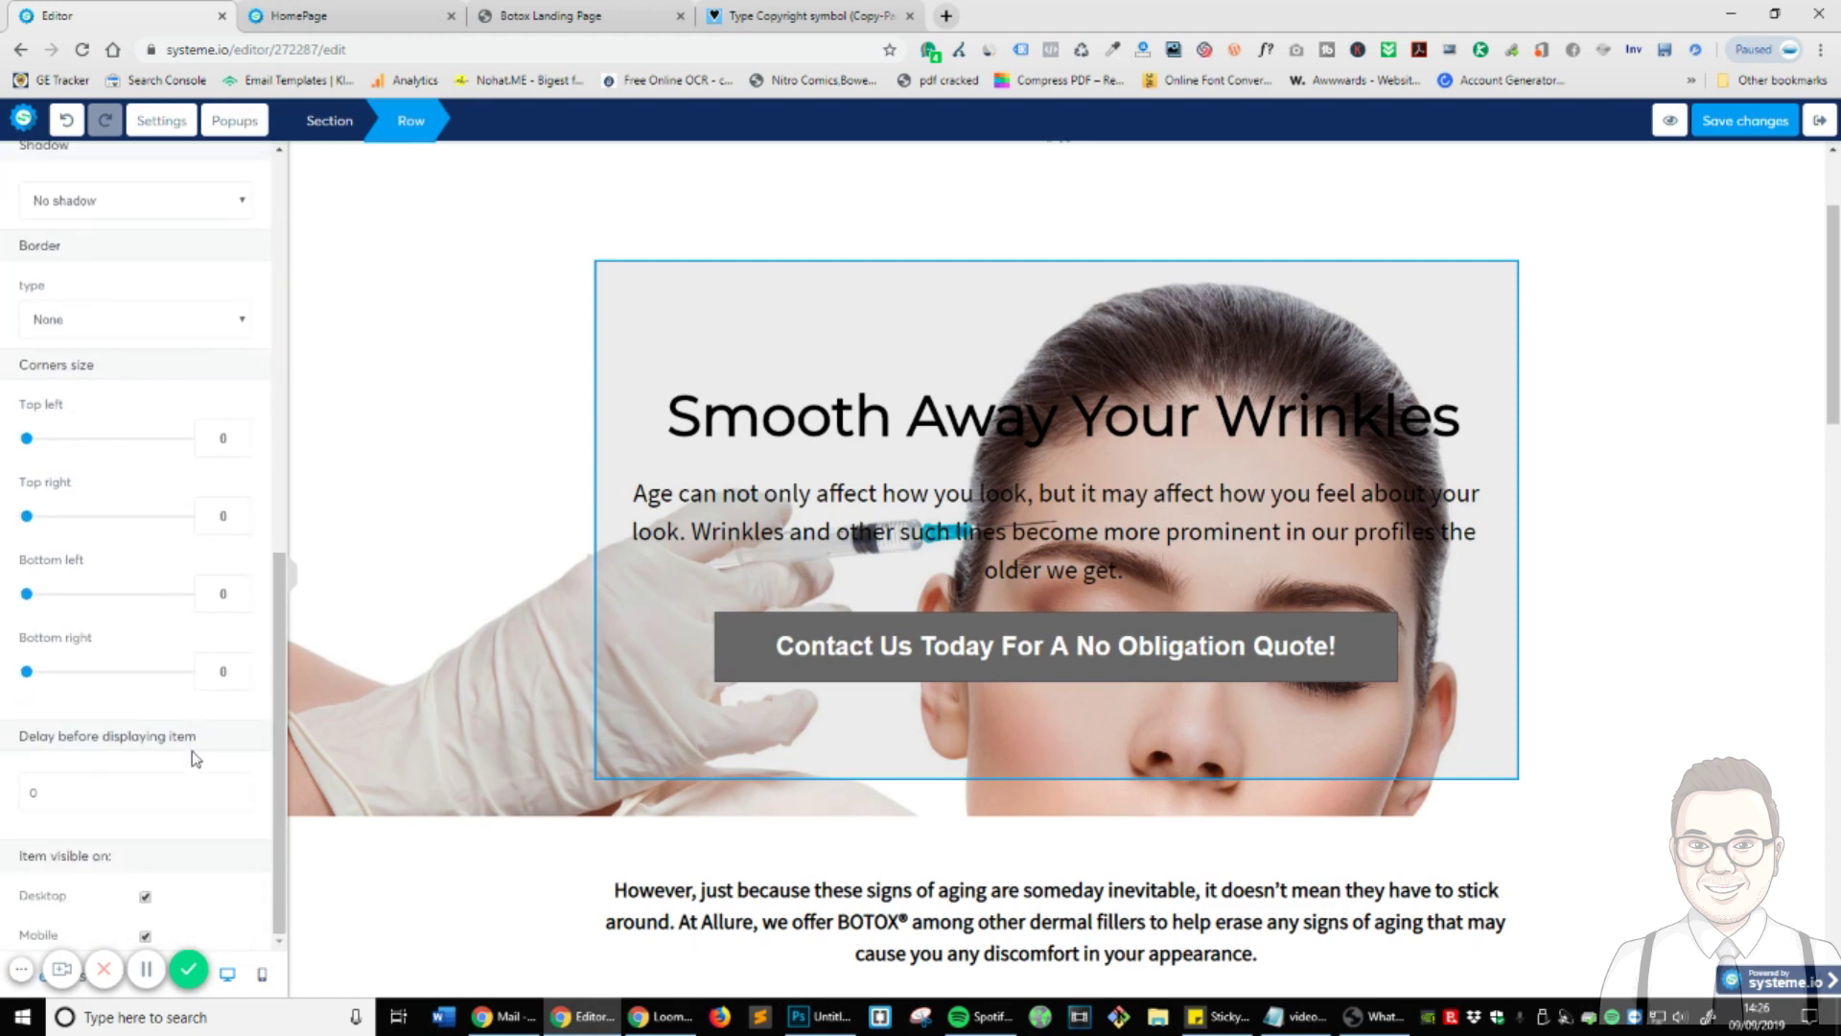
scroll(196, 760, "up", 5)
left_click(481, 268)
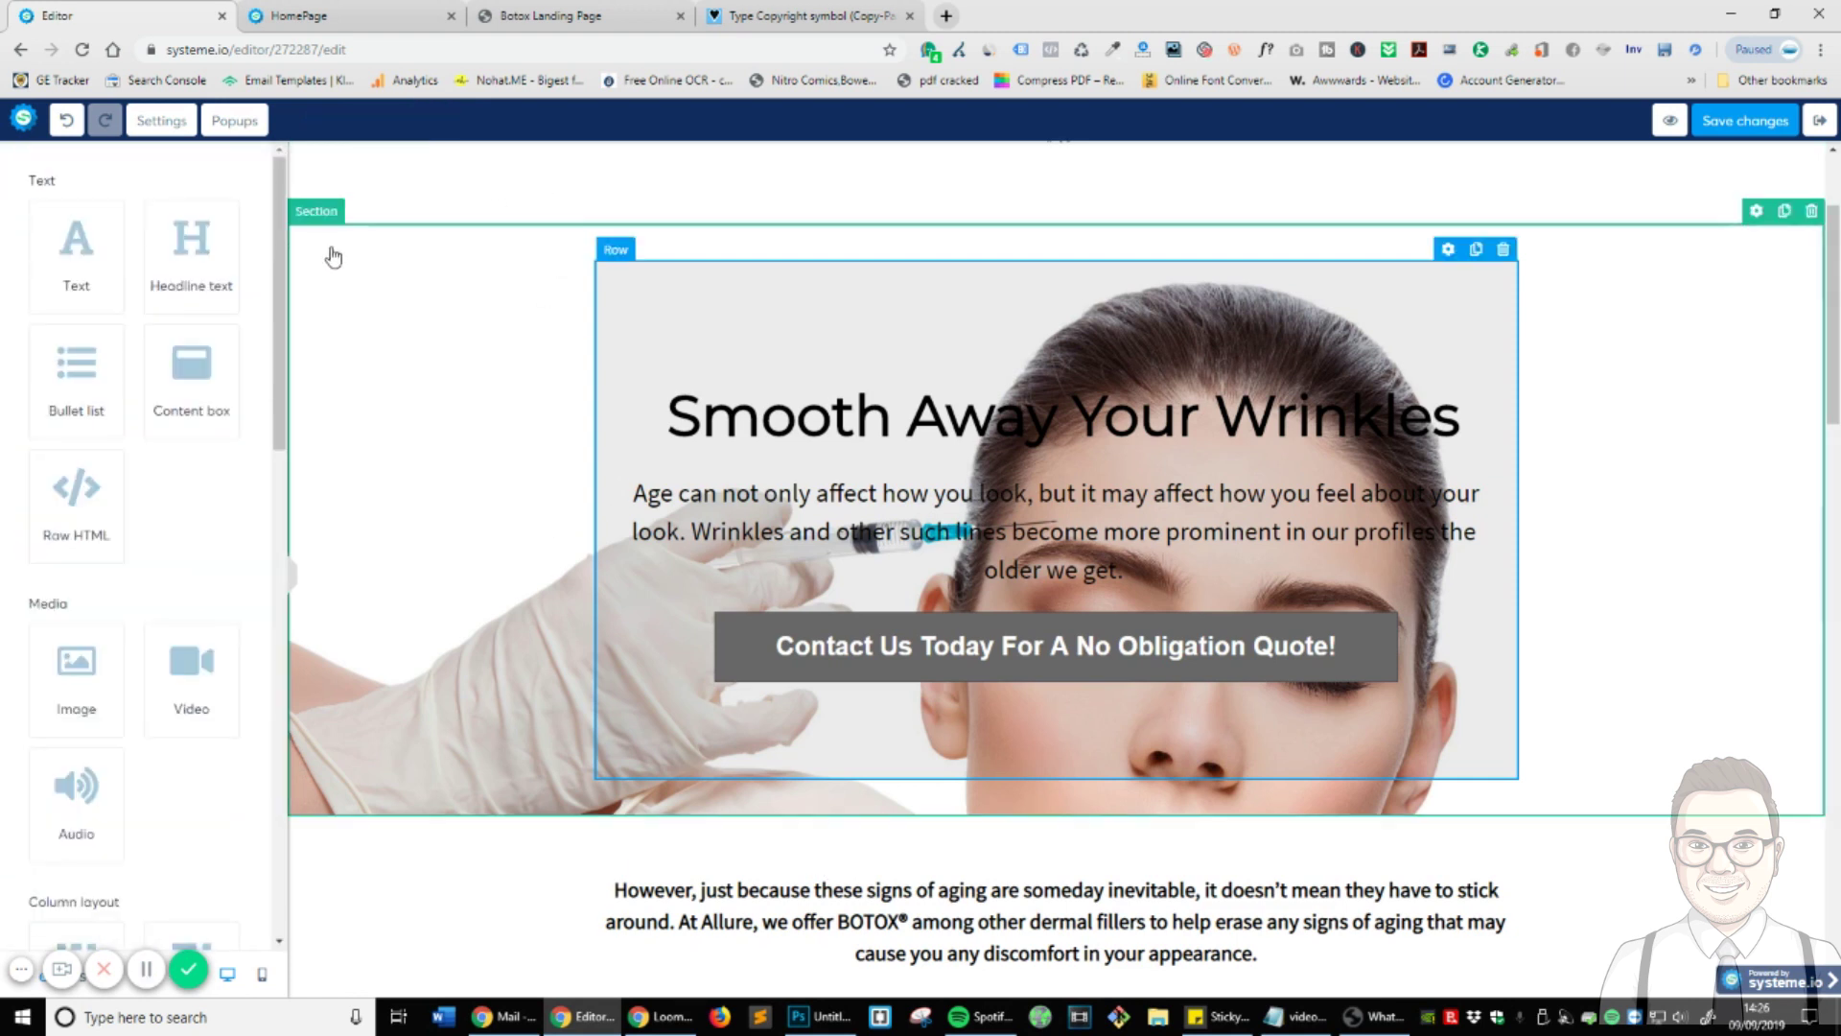
- Try the wide and medium widths, then set the hero section's width to full page
left_click(1760, 235)
scroll(134, 479, "down", 5)
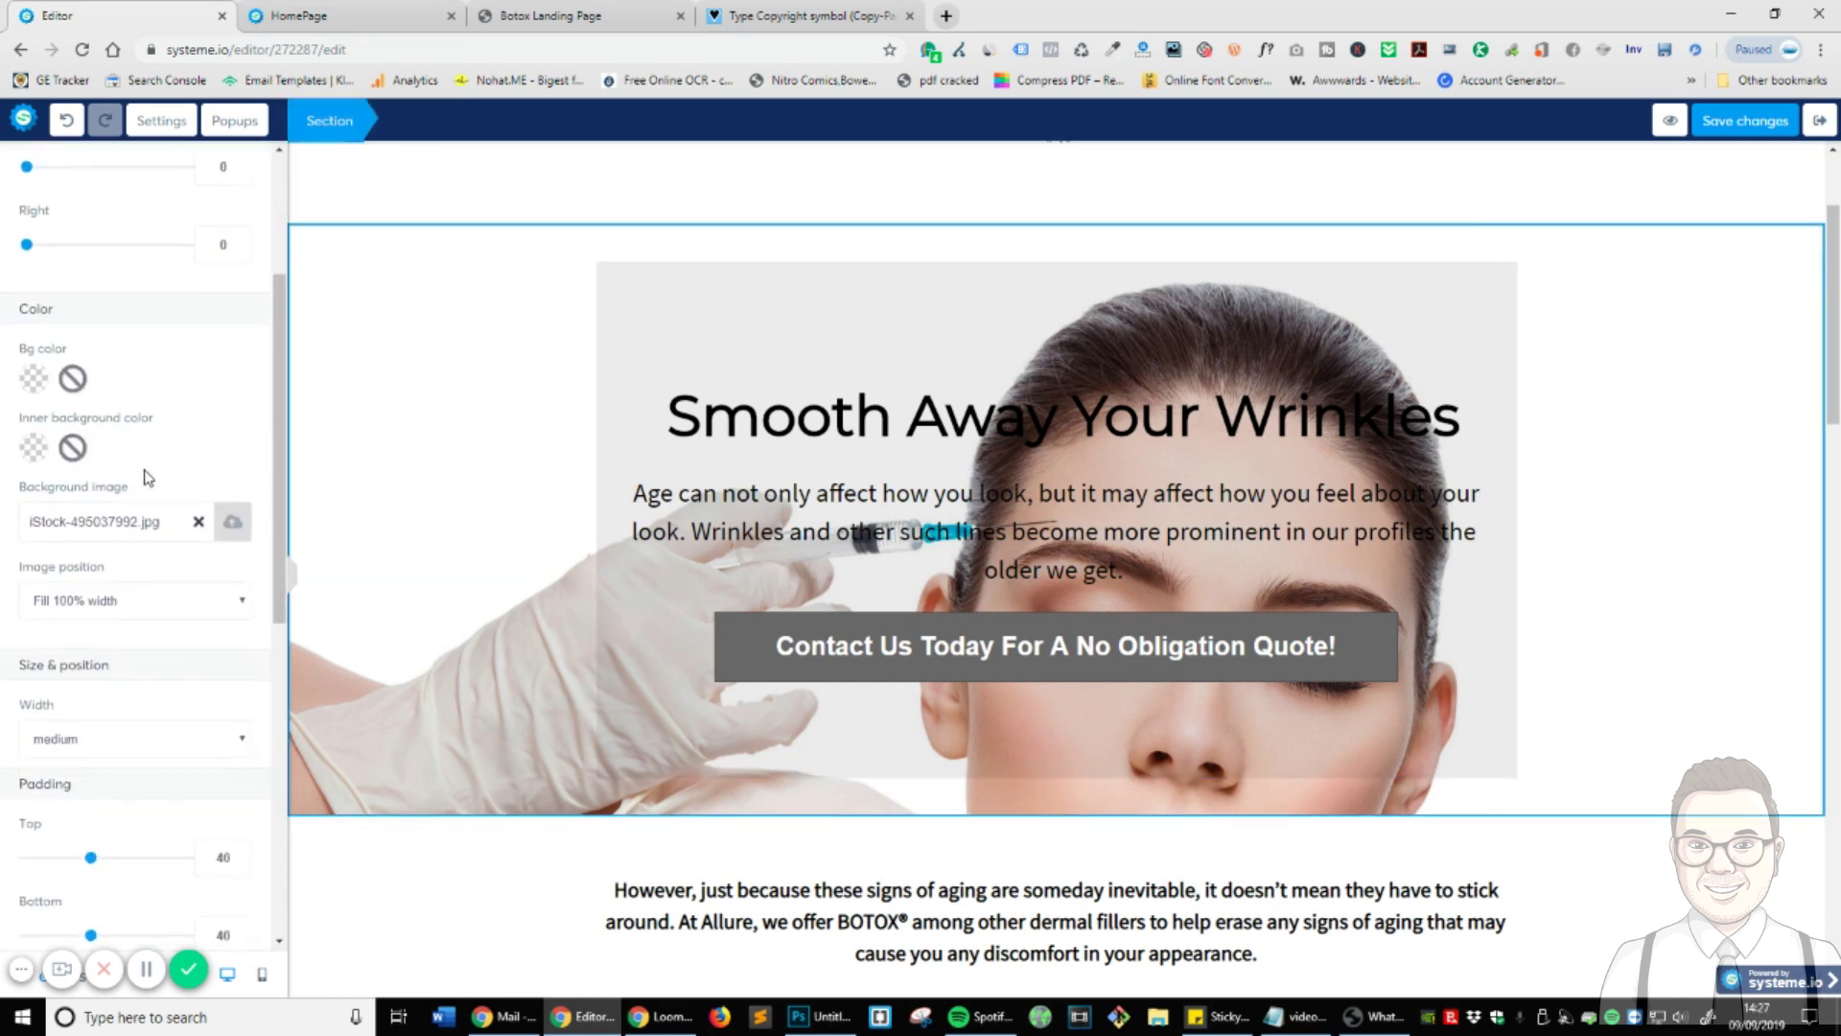
left_click(63, 533)
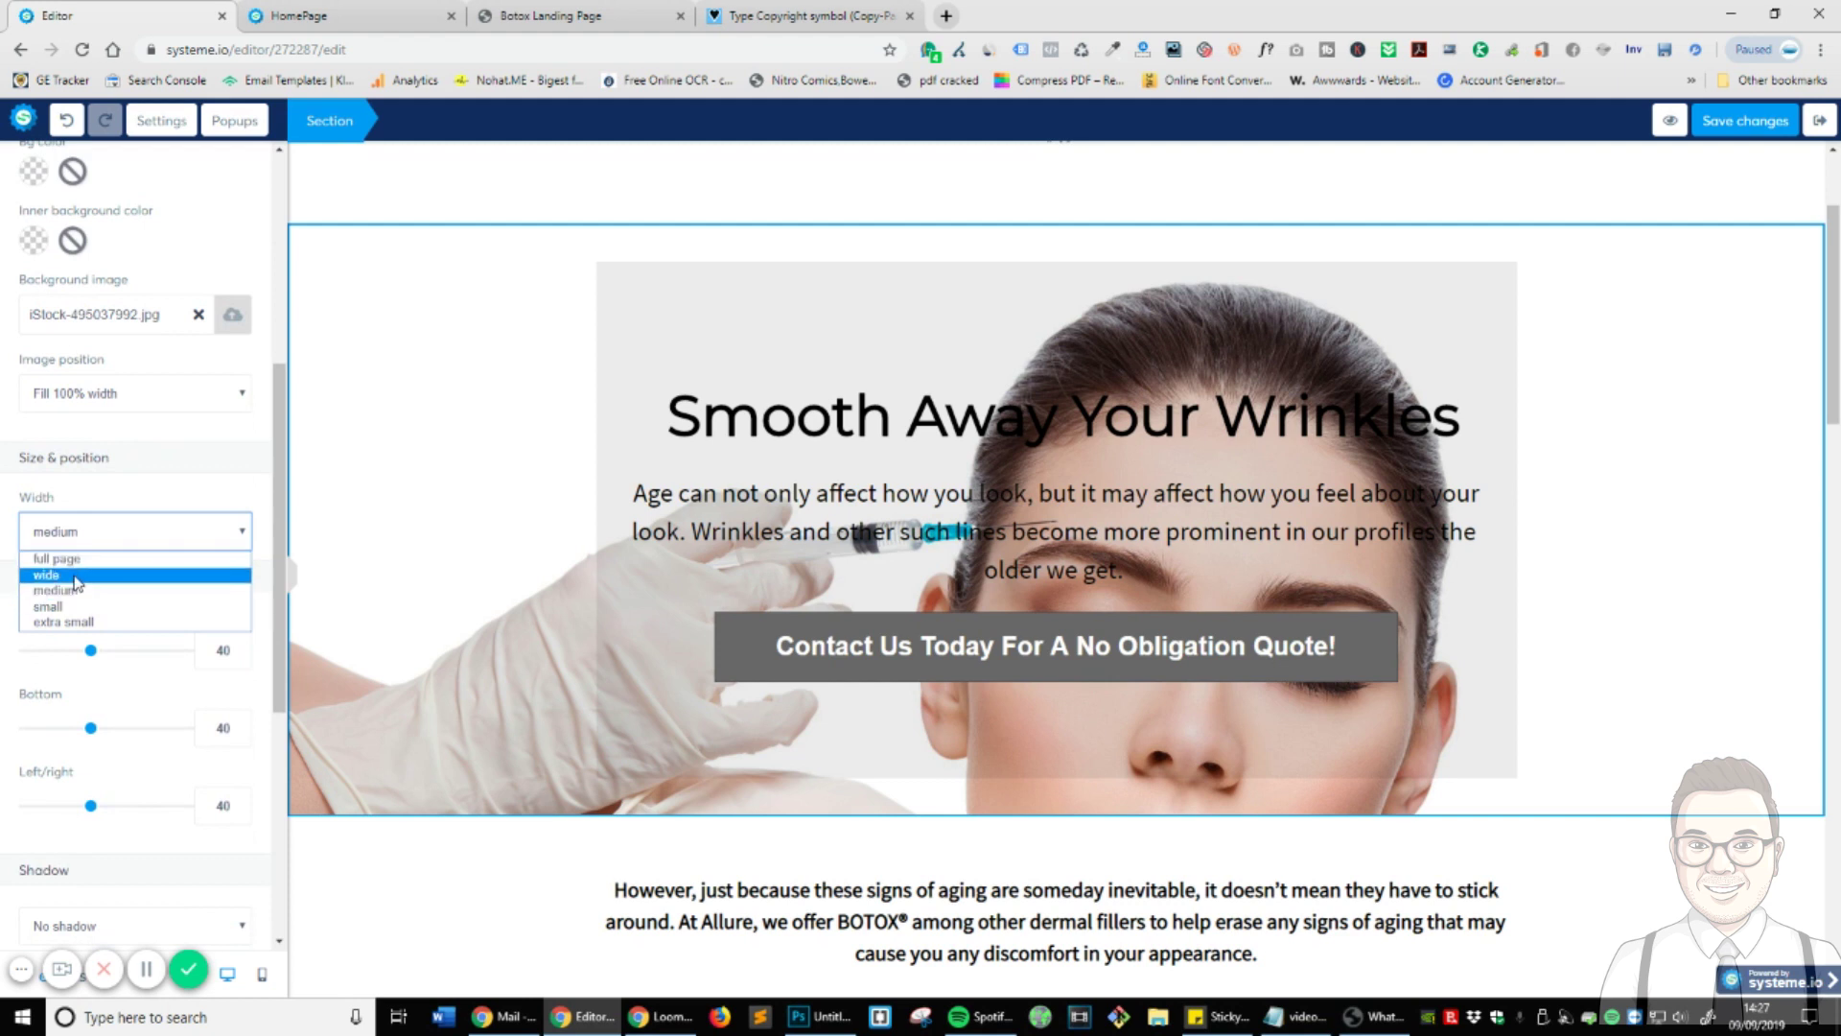
left_click(75, 575)
left_click(94, 535)
left_click(74, 559)
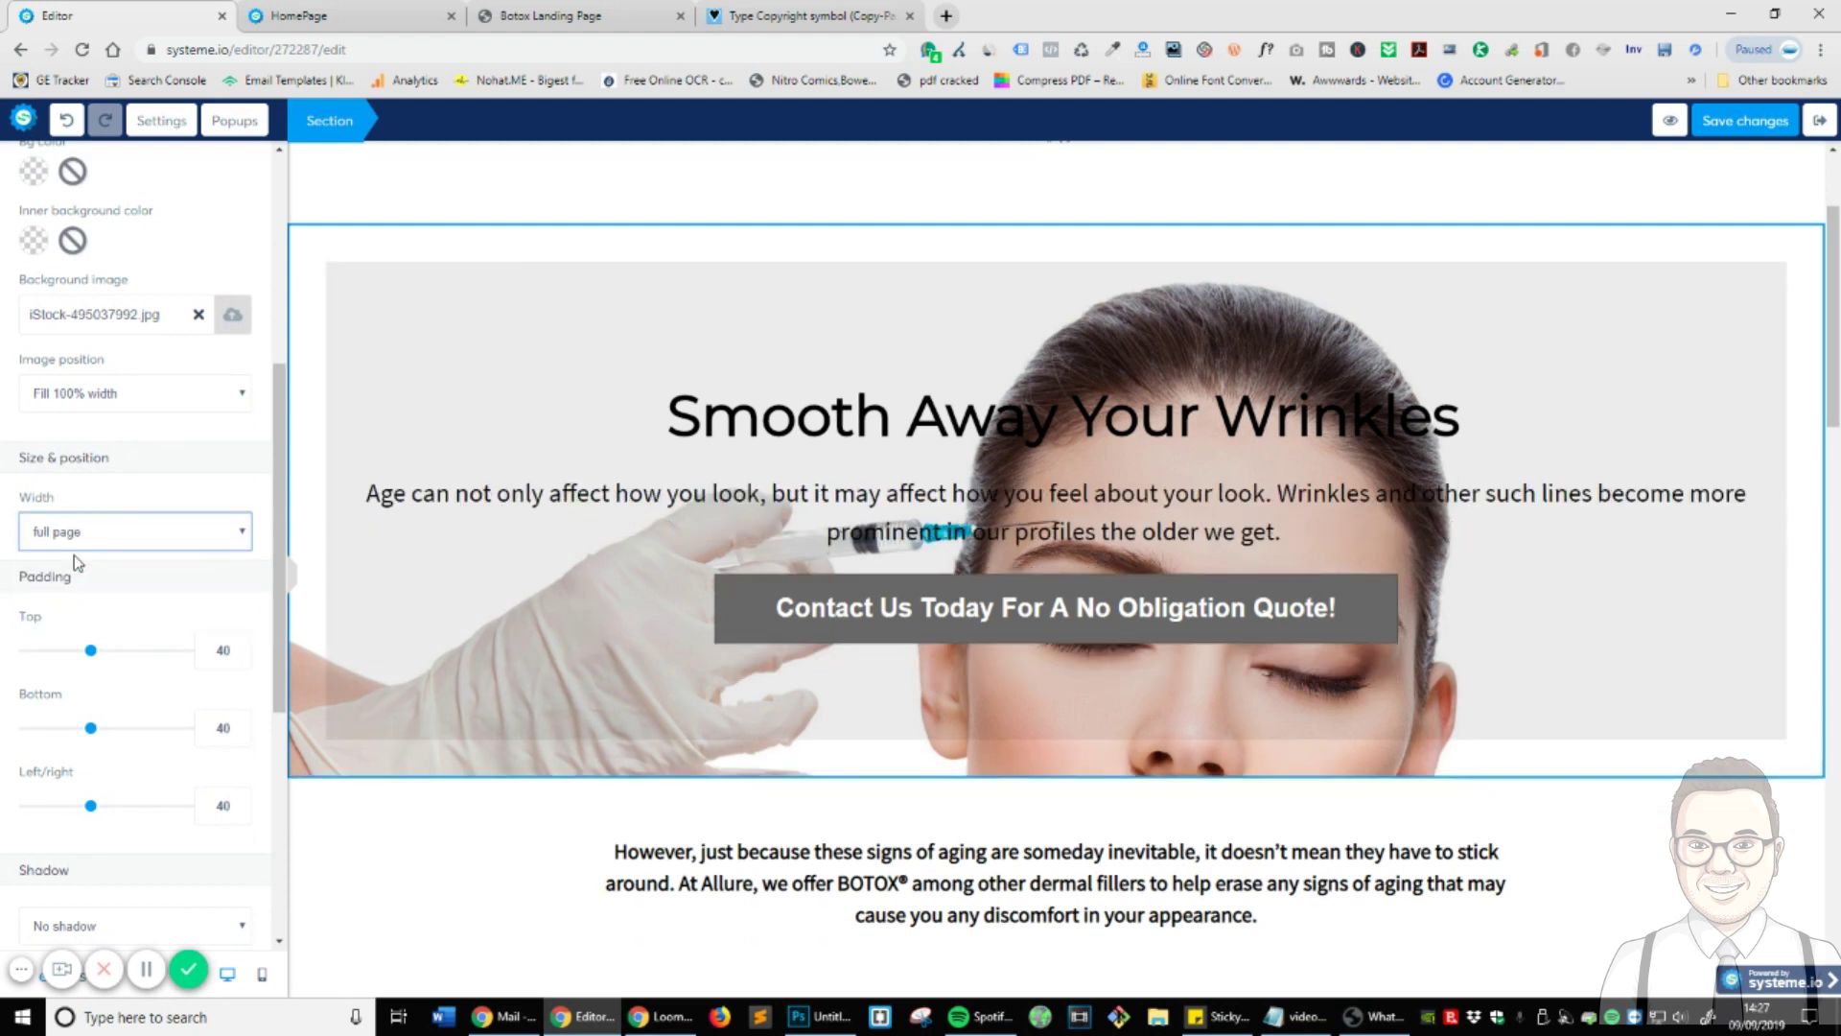
left_click(165, 533)
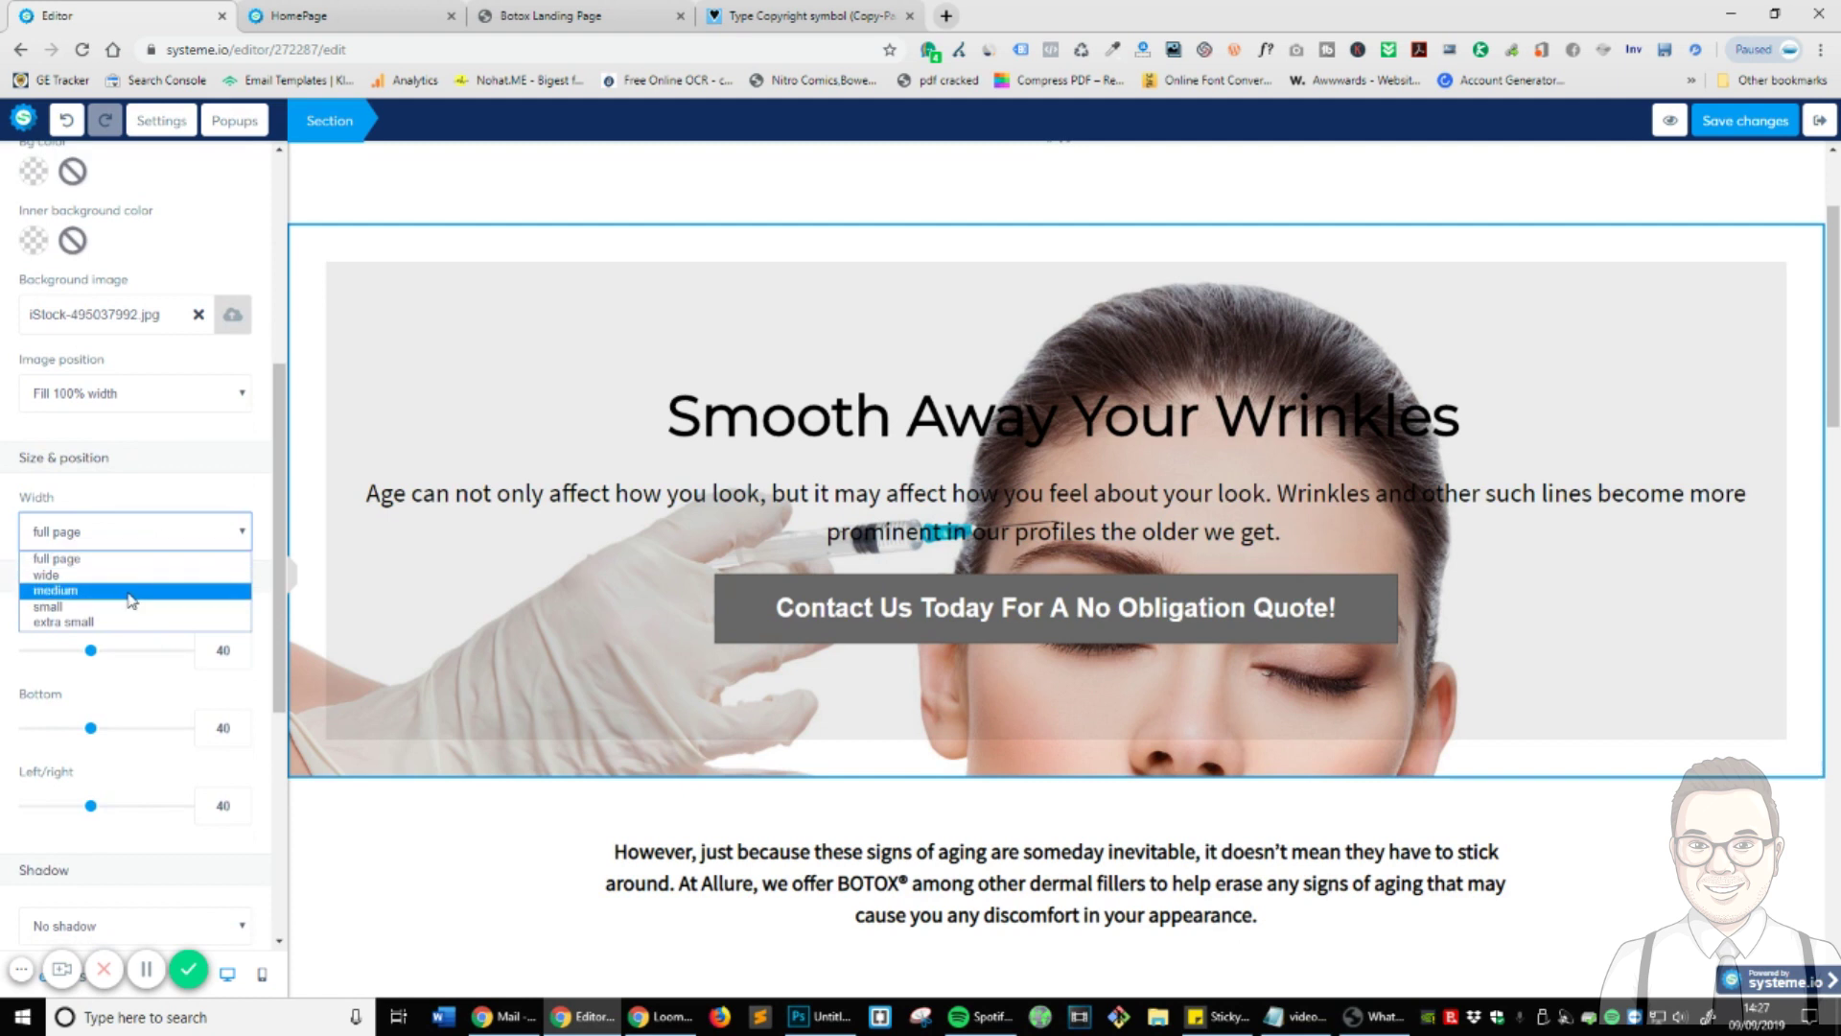
left_click(131, 590)
left_click(142, 530)
left_click(122, 560)
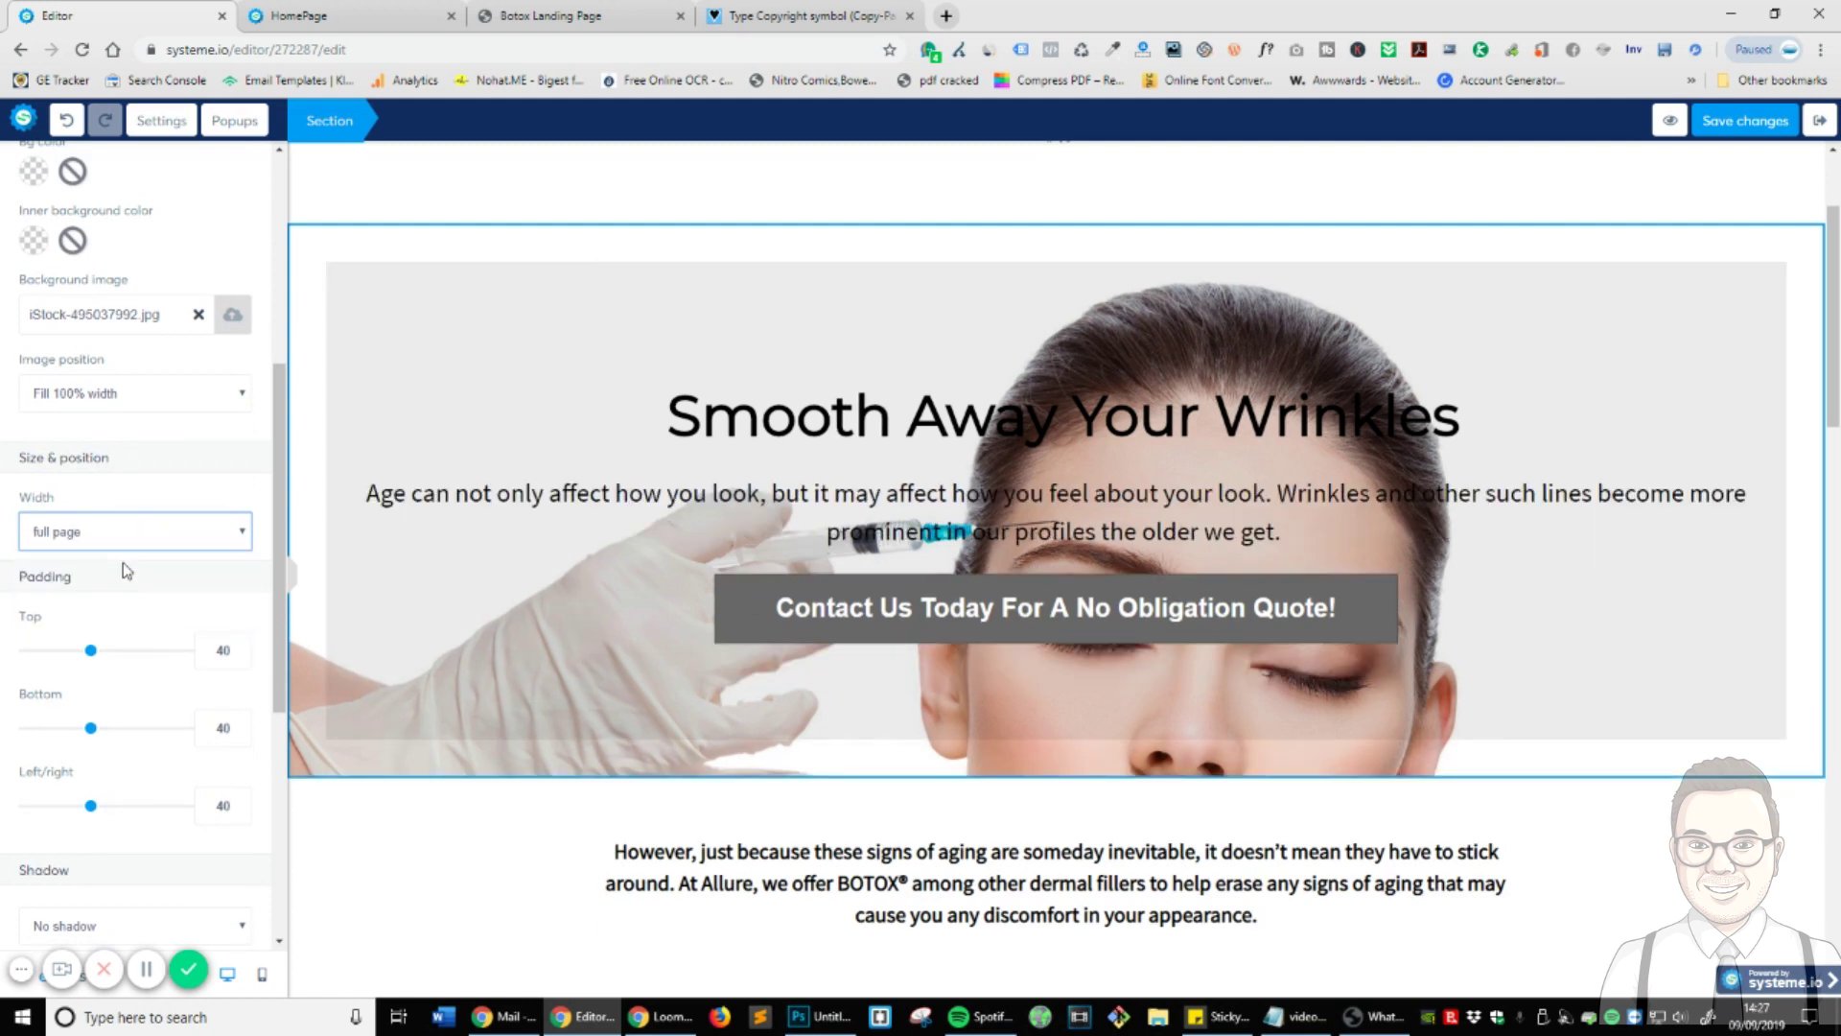
left_click(134, 533)
left_click(117, 575)
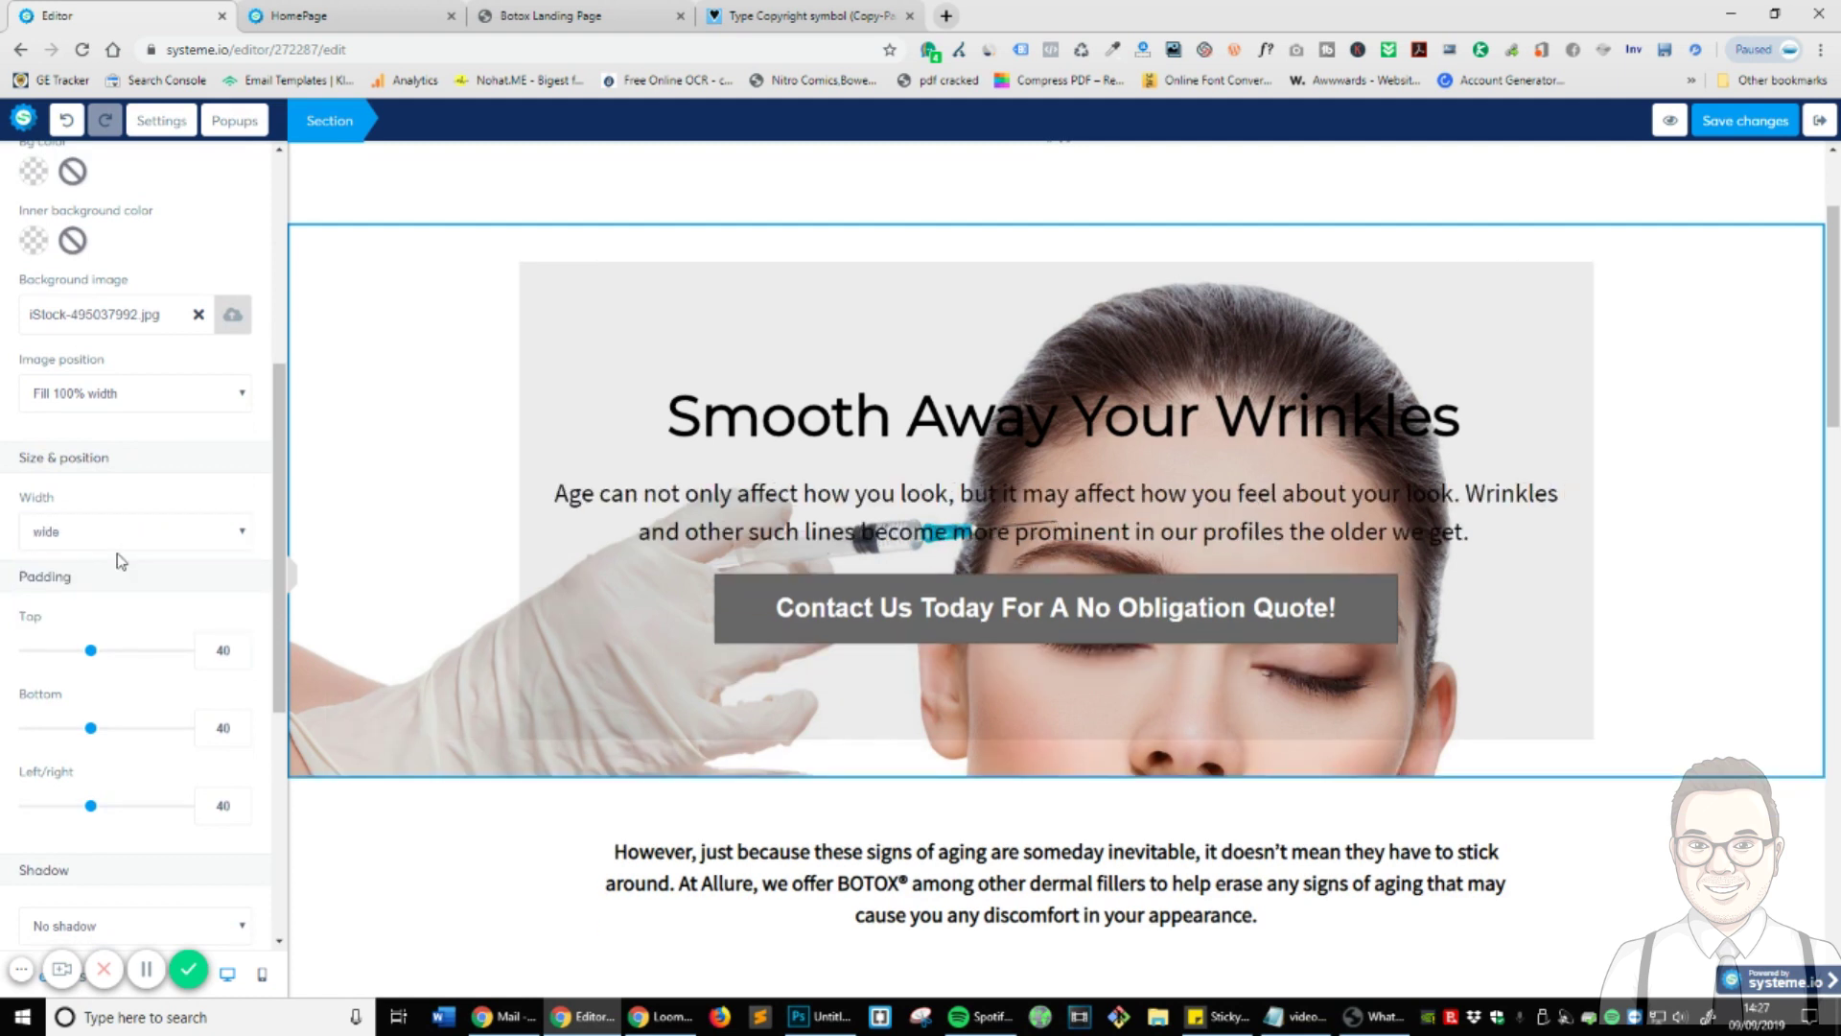
left_click(121, 543)
left_click(121, 560)
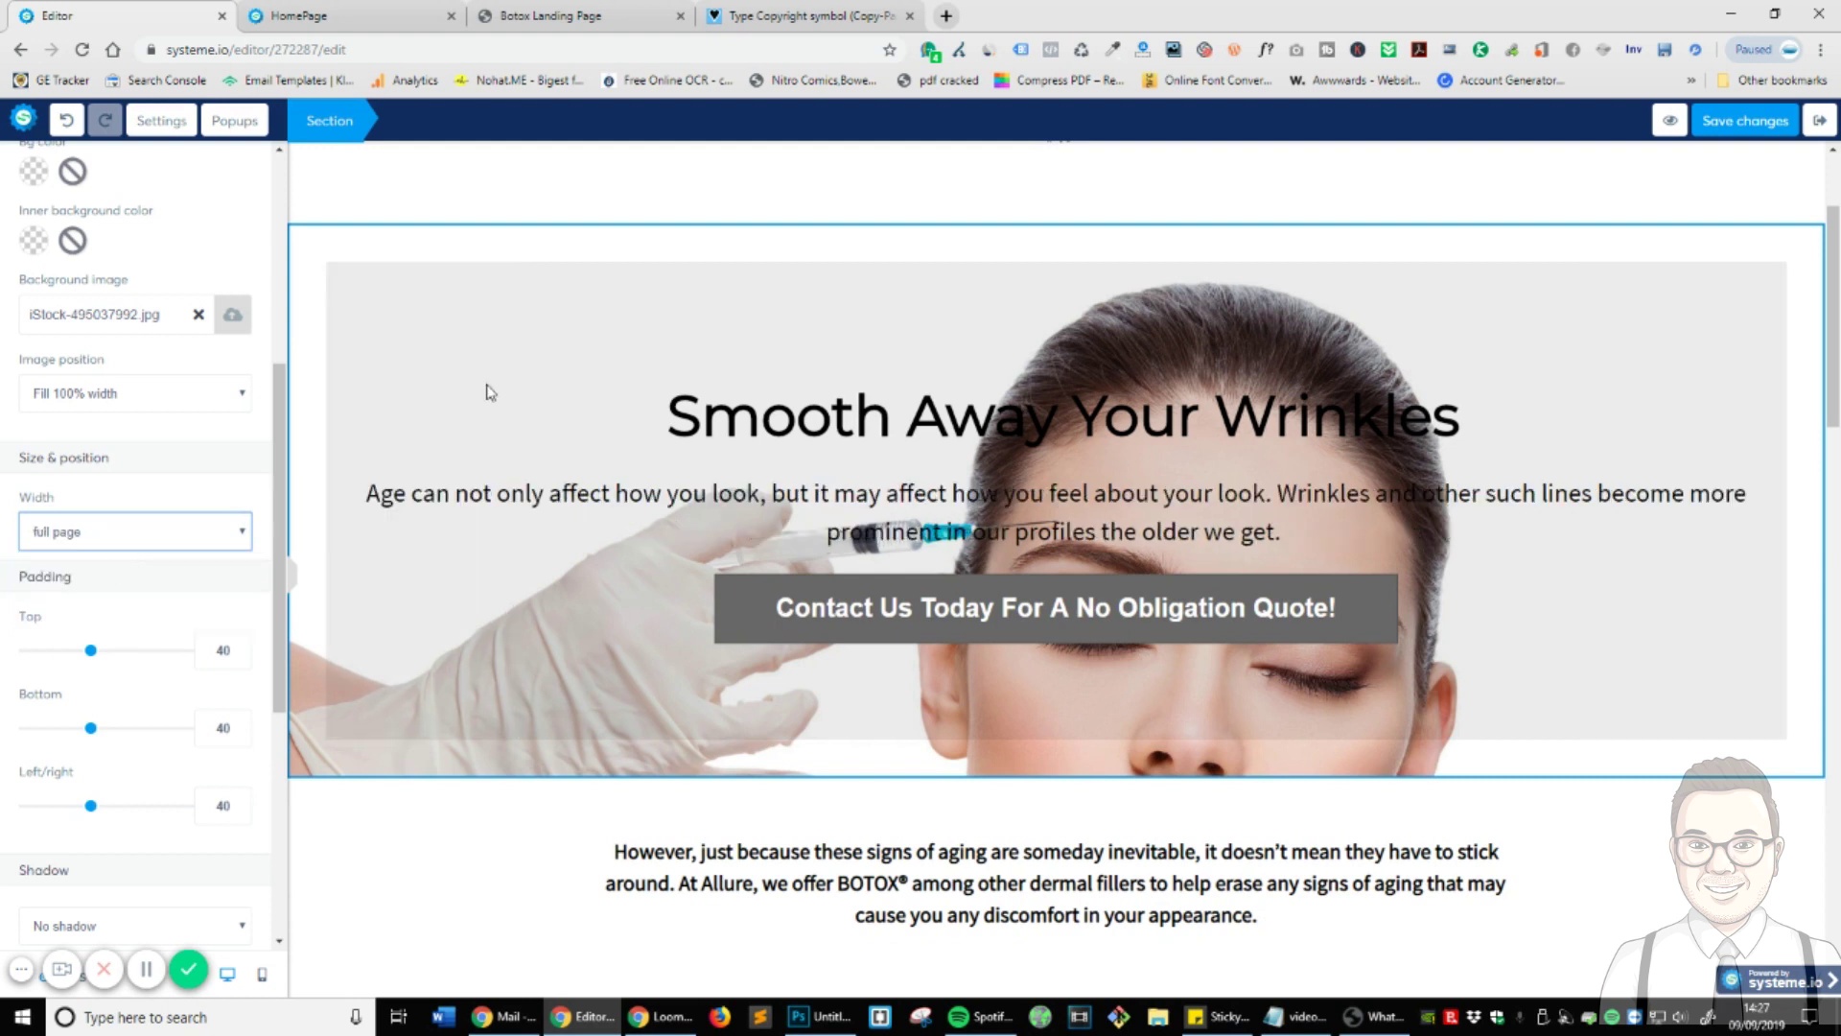
- Set the section's top, bottom and left/right padding all to 0
scroll(174, 448, "down", 3)
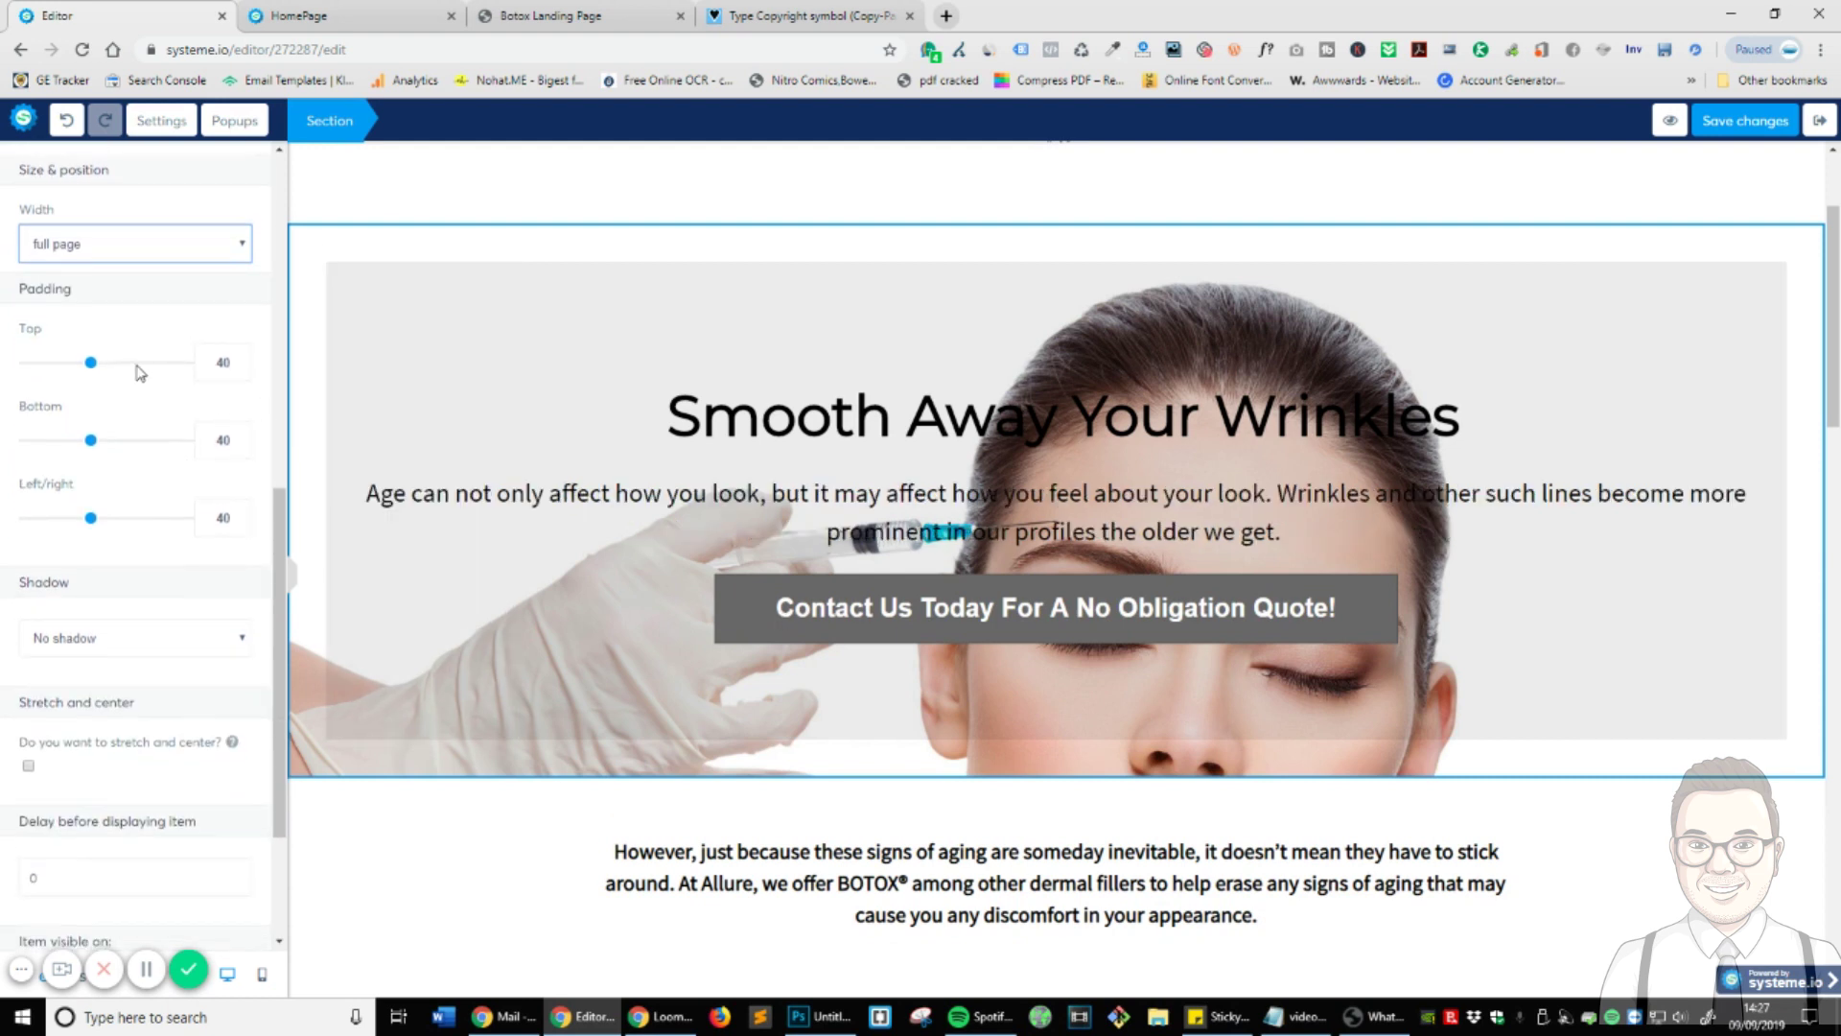
left_click_drag(91, 364, 27, 363)
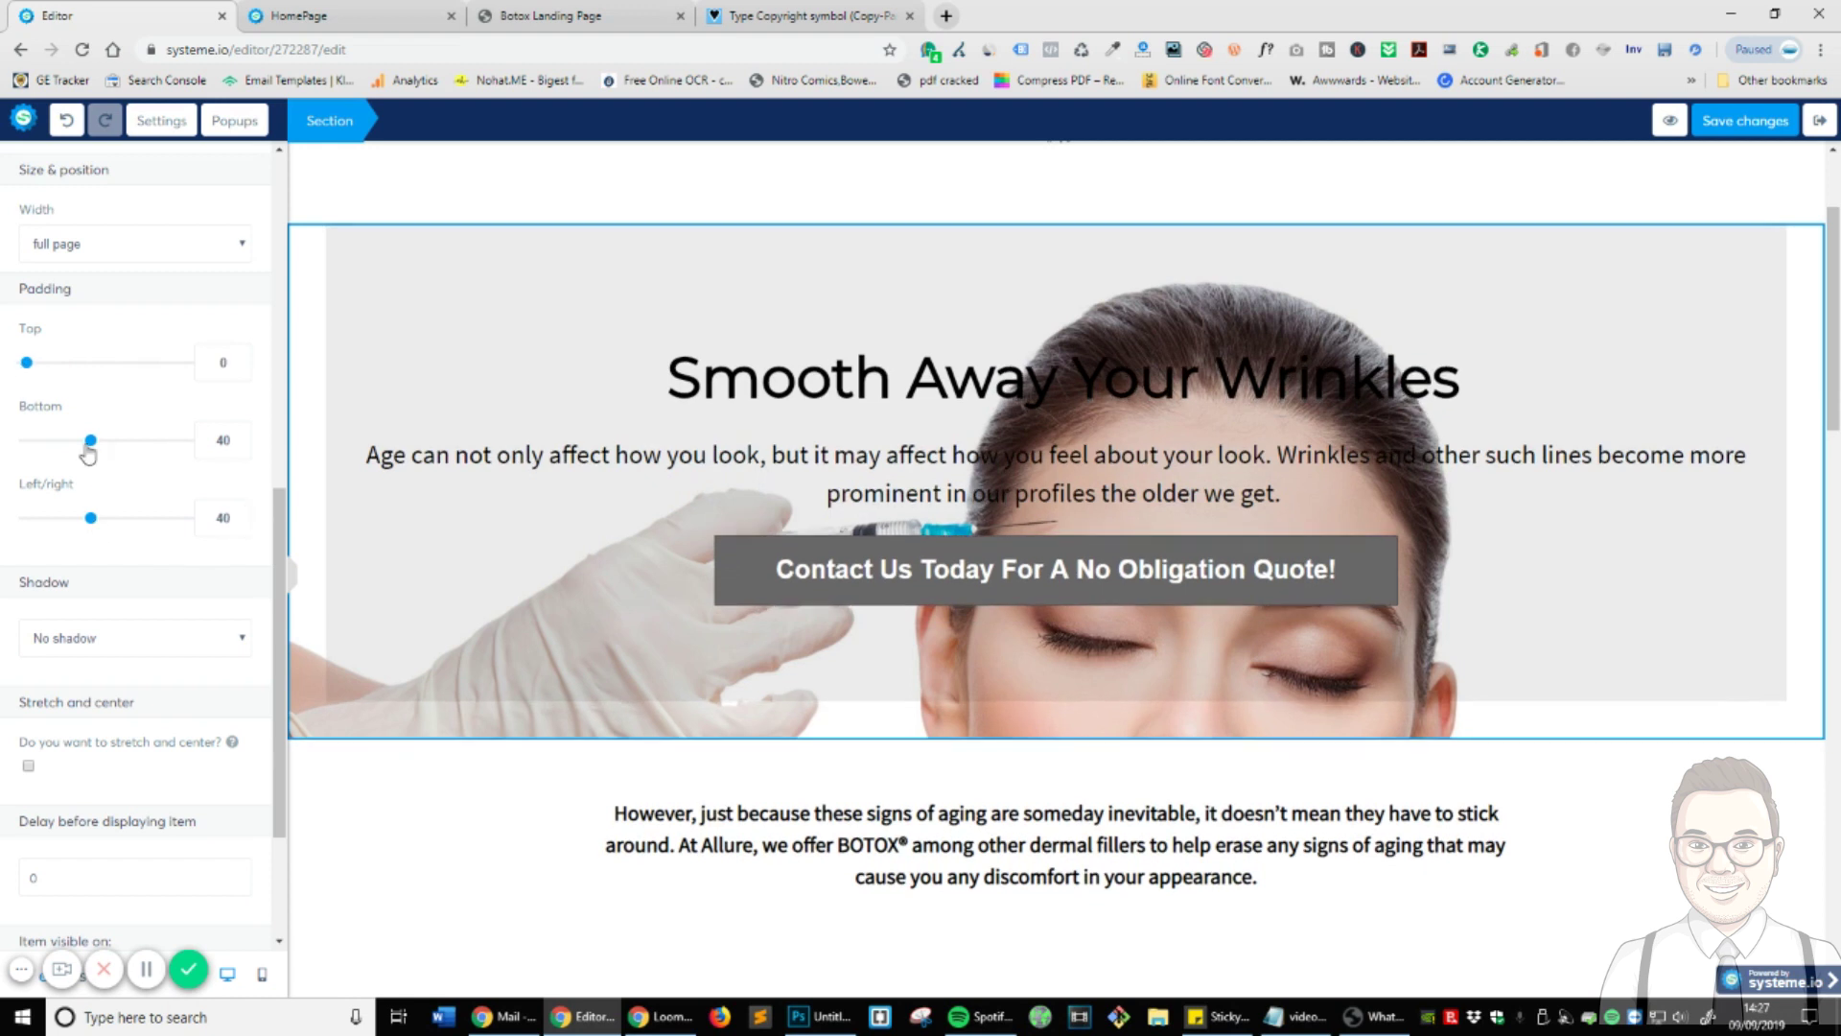
left_click_drag(88, 446, 27, 441)
left_click_drag(87, 522, 27, 518)
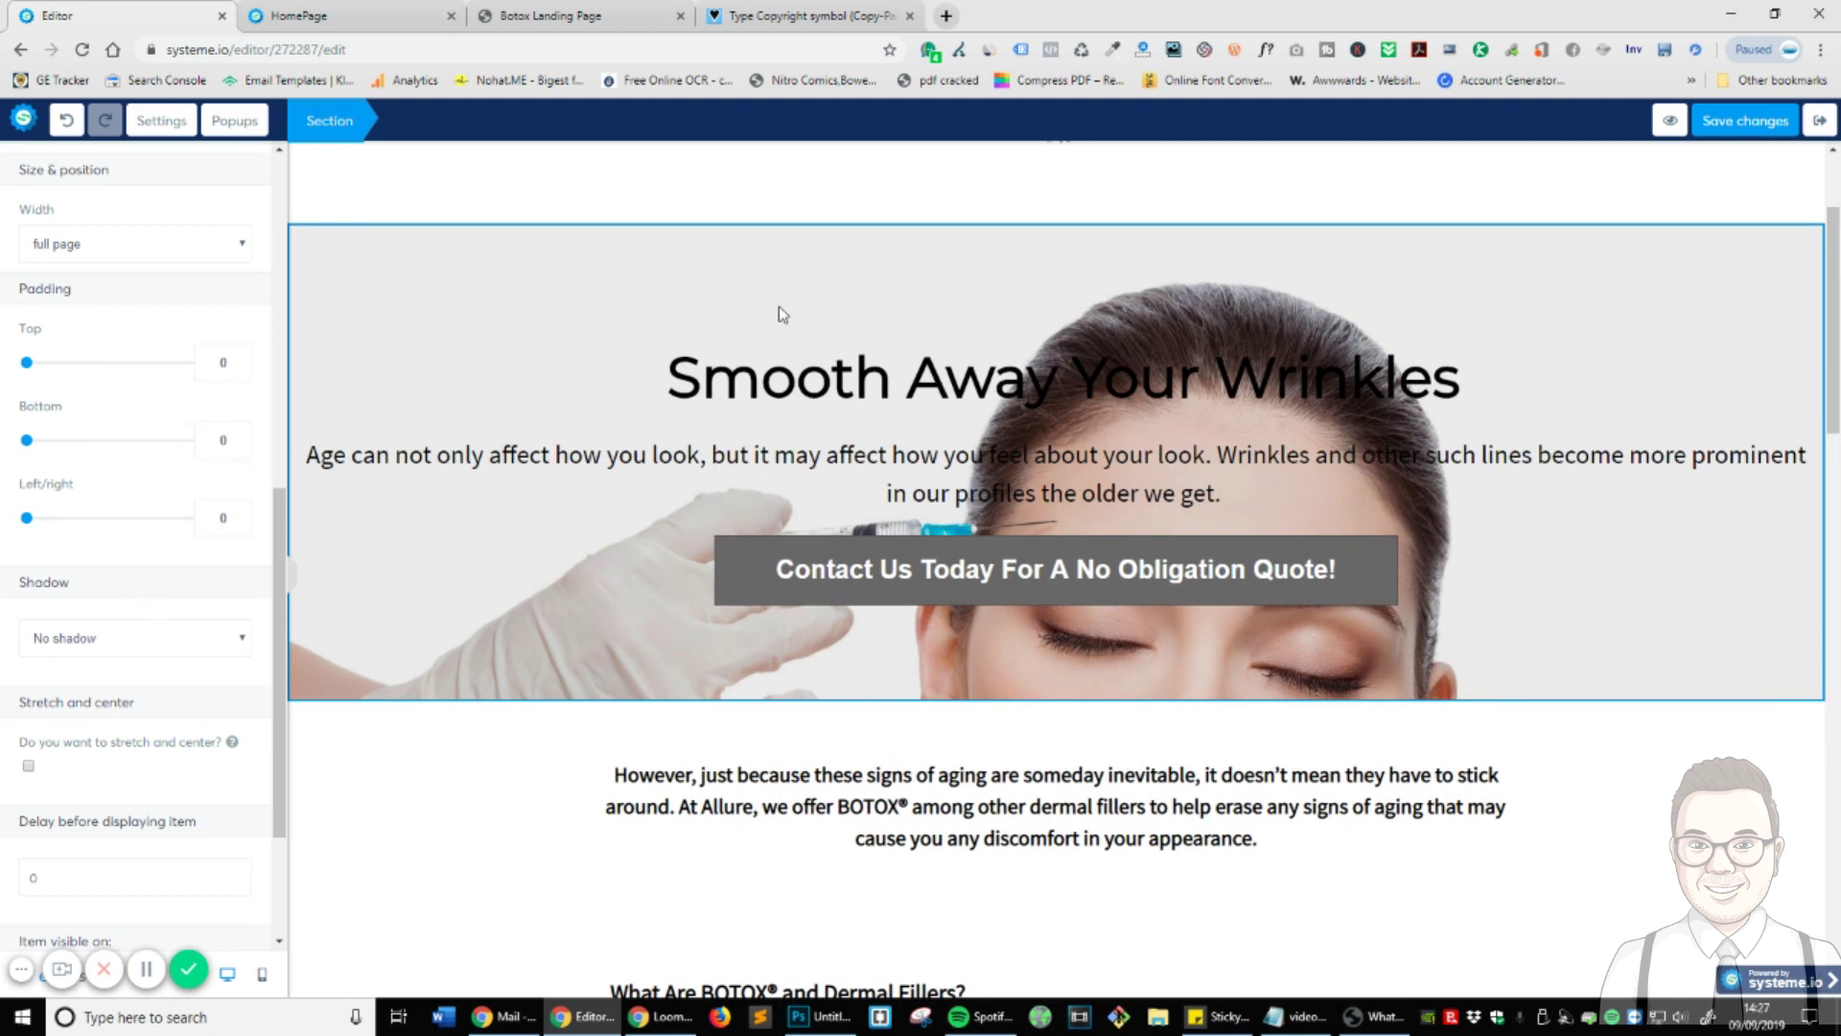
key("Escape")
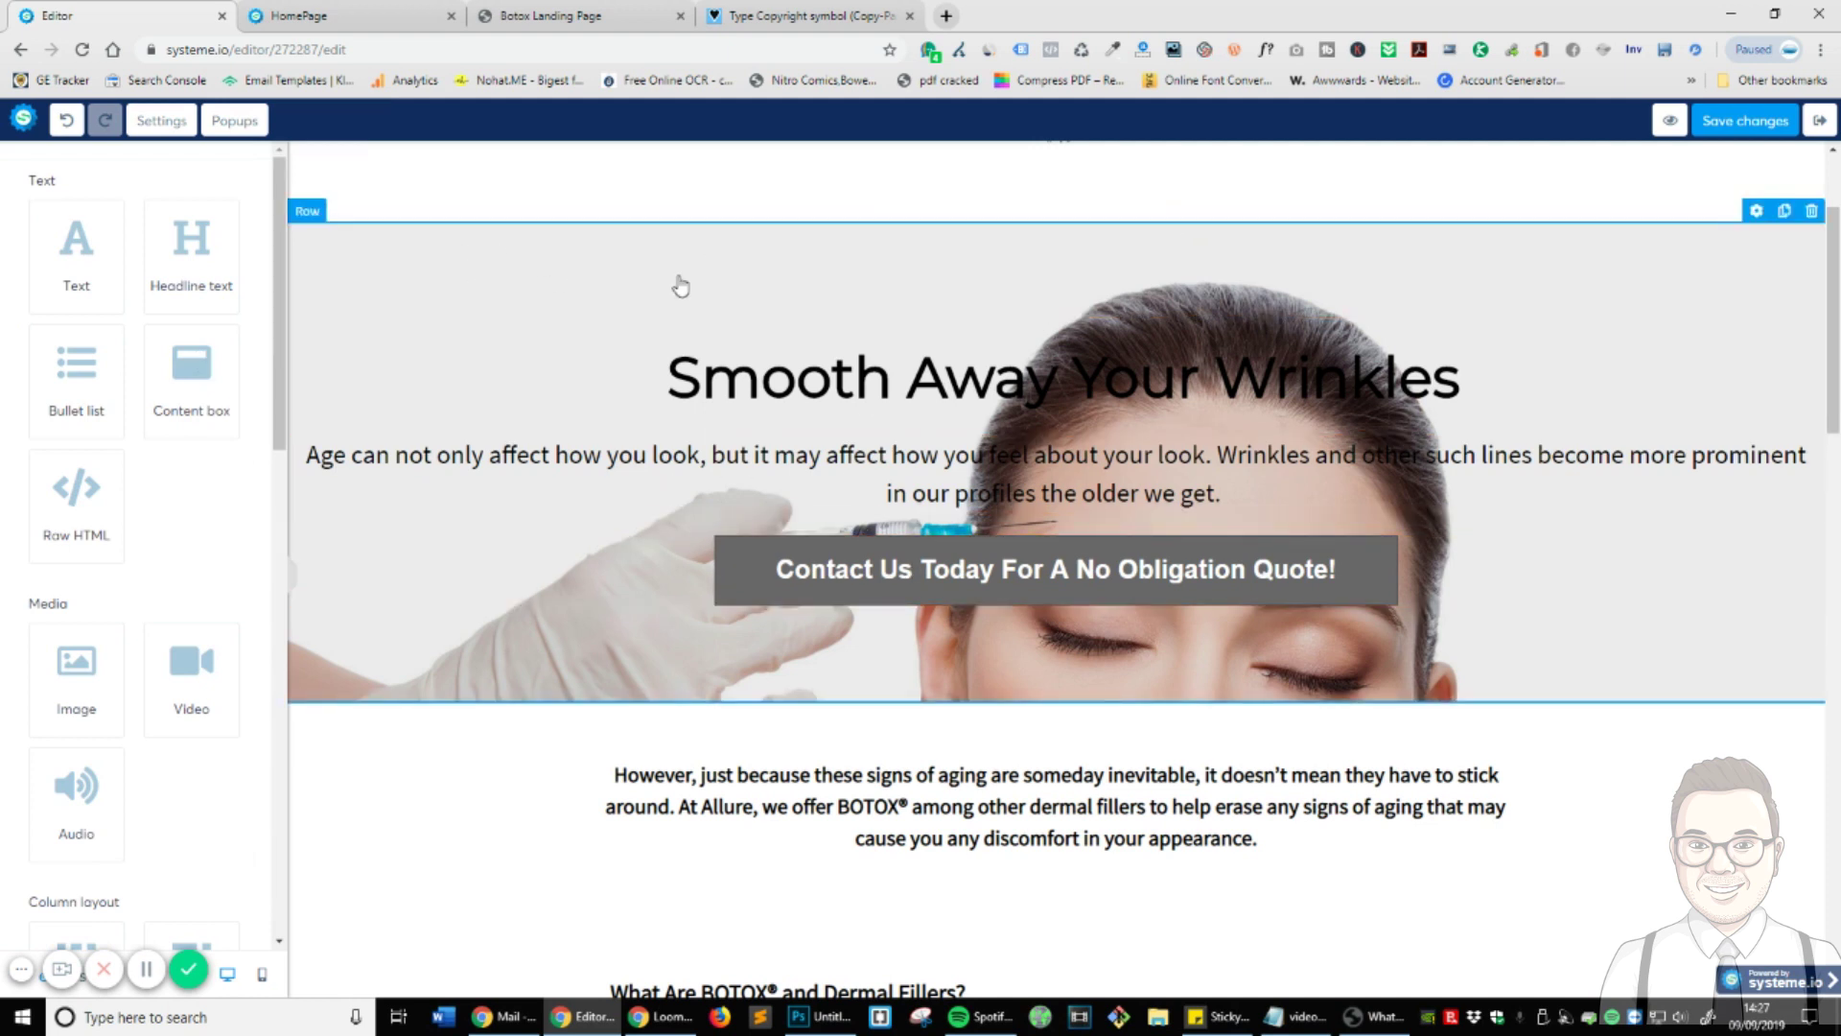
left_click(1757, 212)
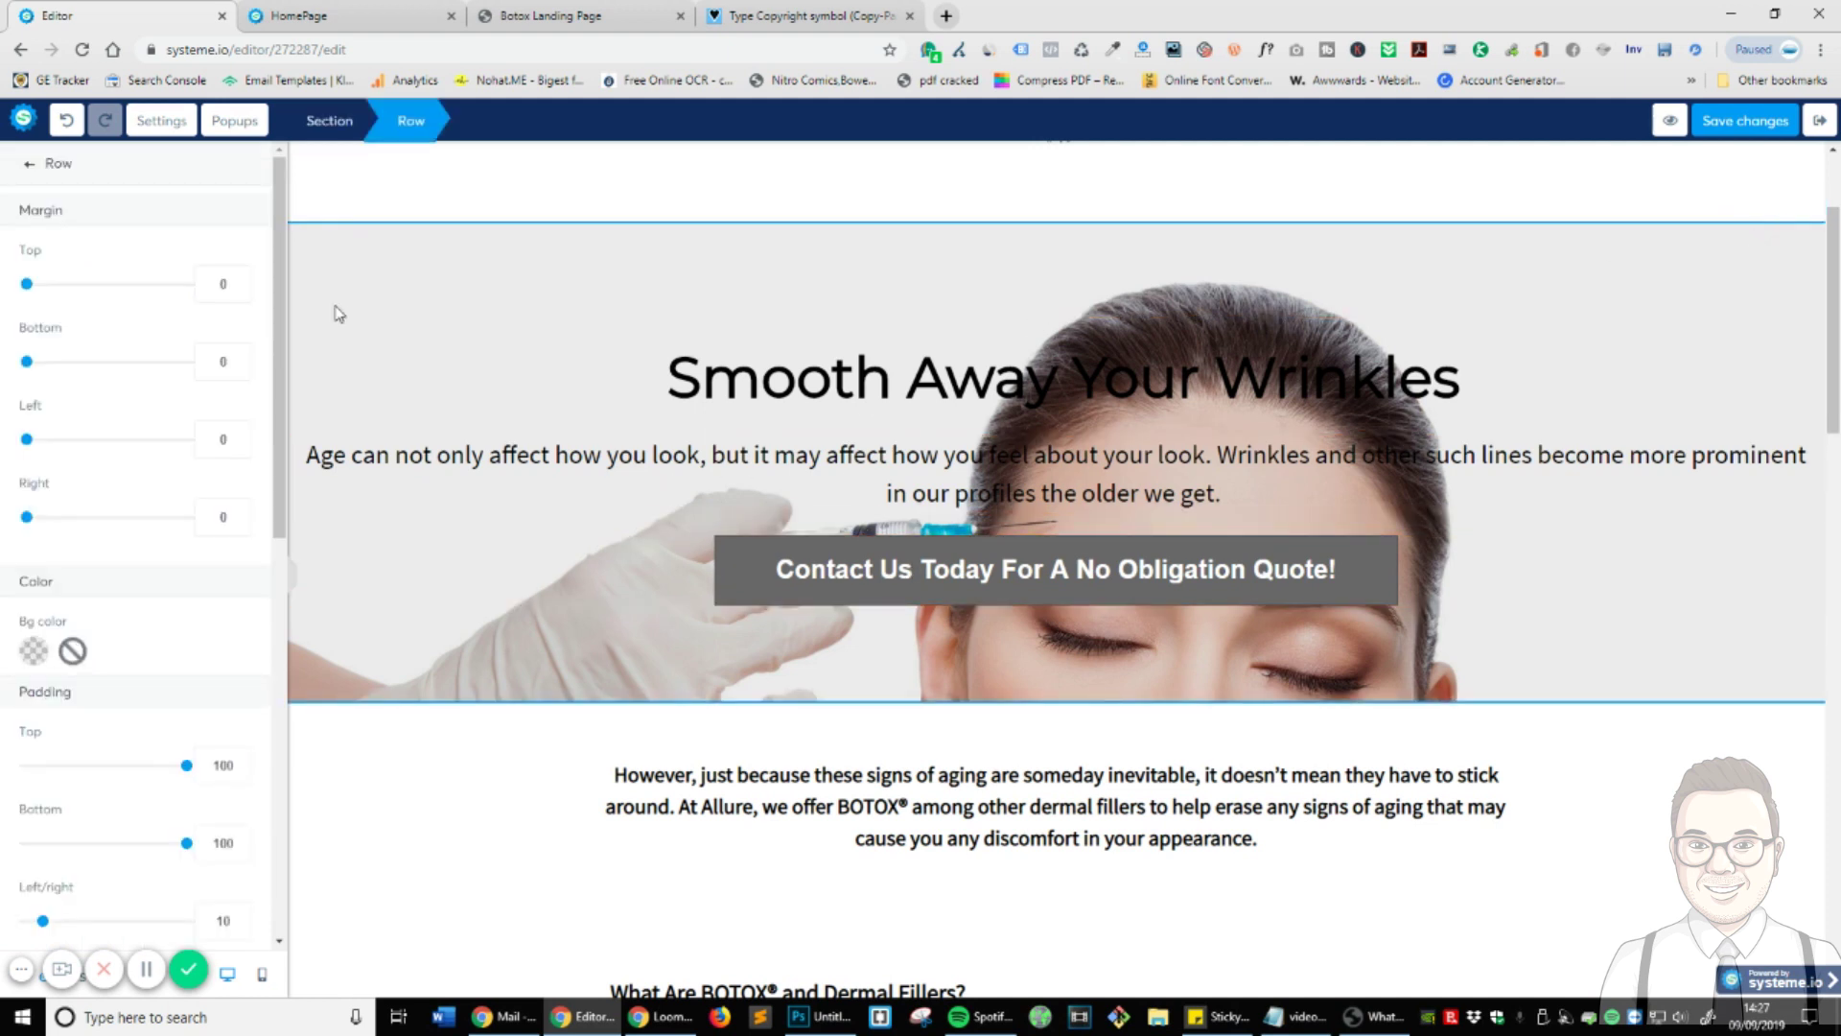
scroll(132, 620, "down", 3)
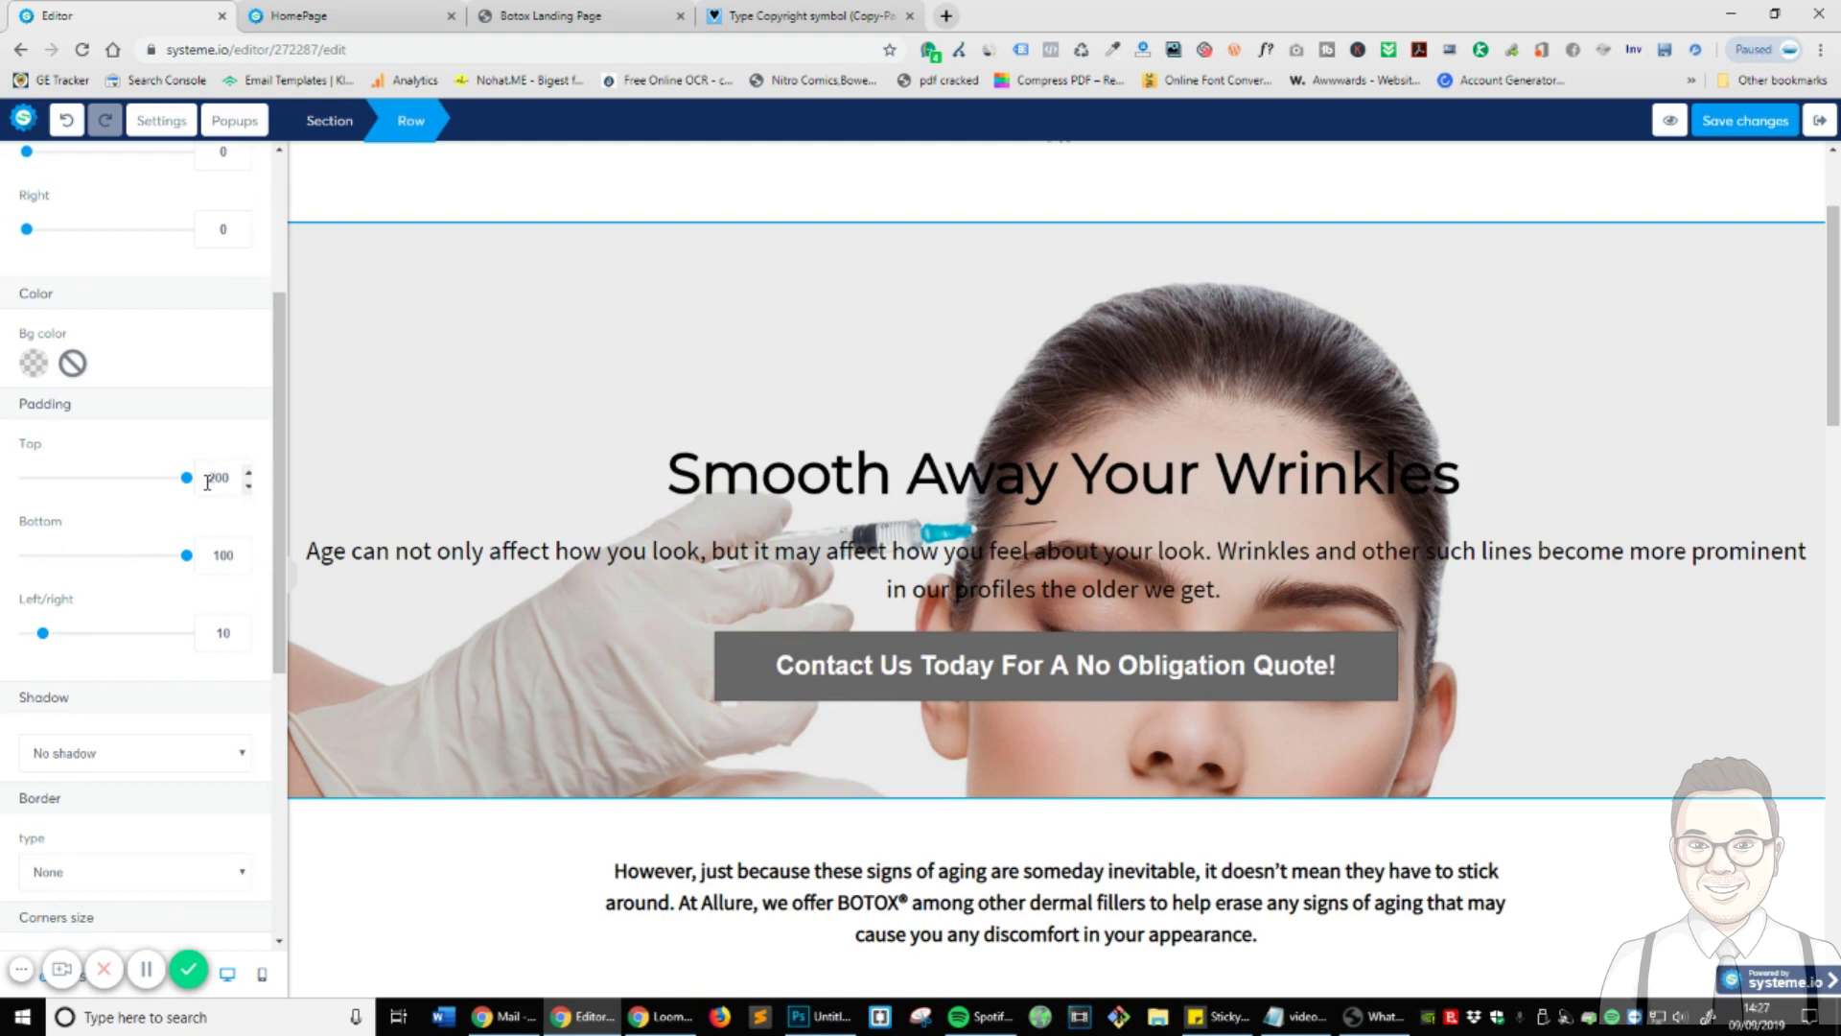
left_click_drag(216, 564, 186, 570)
type("2")
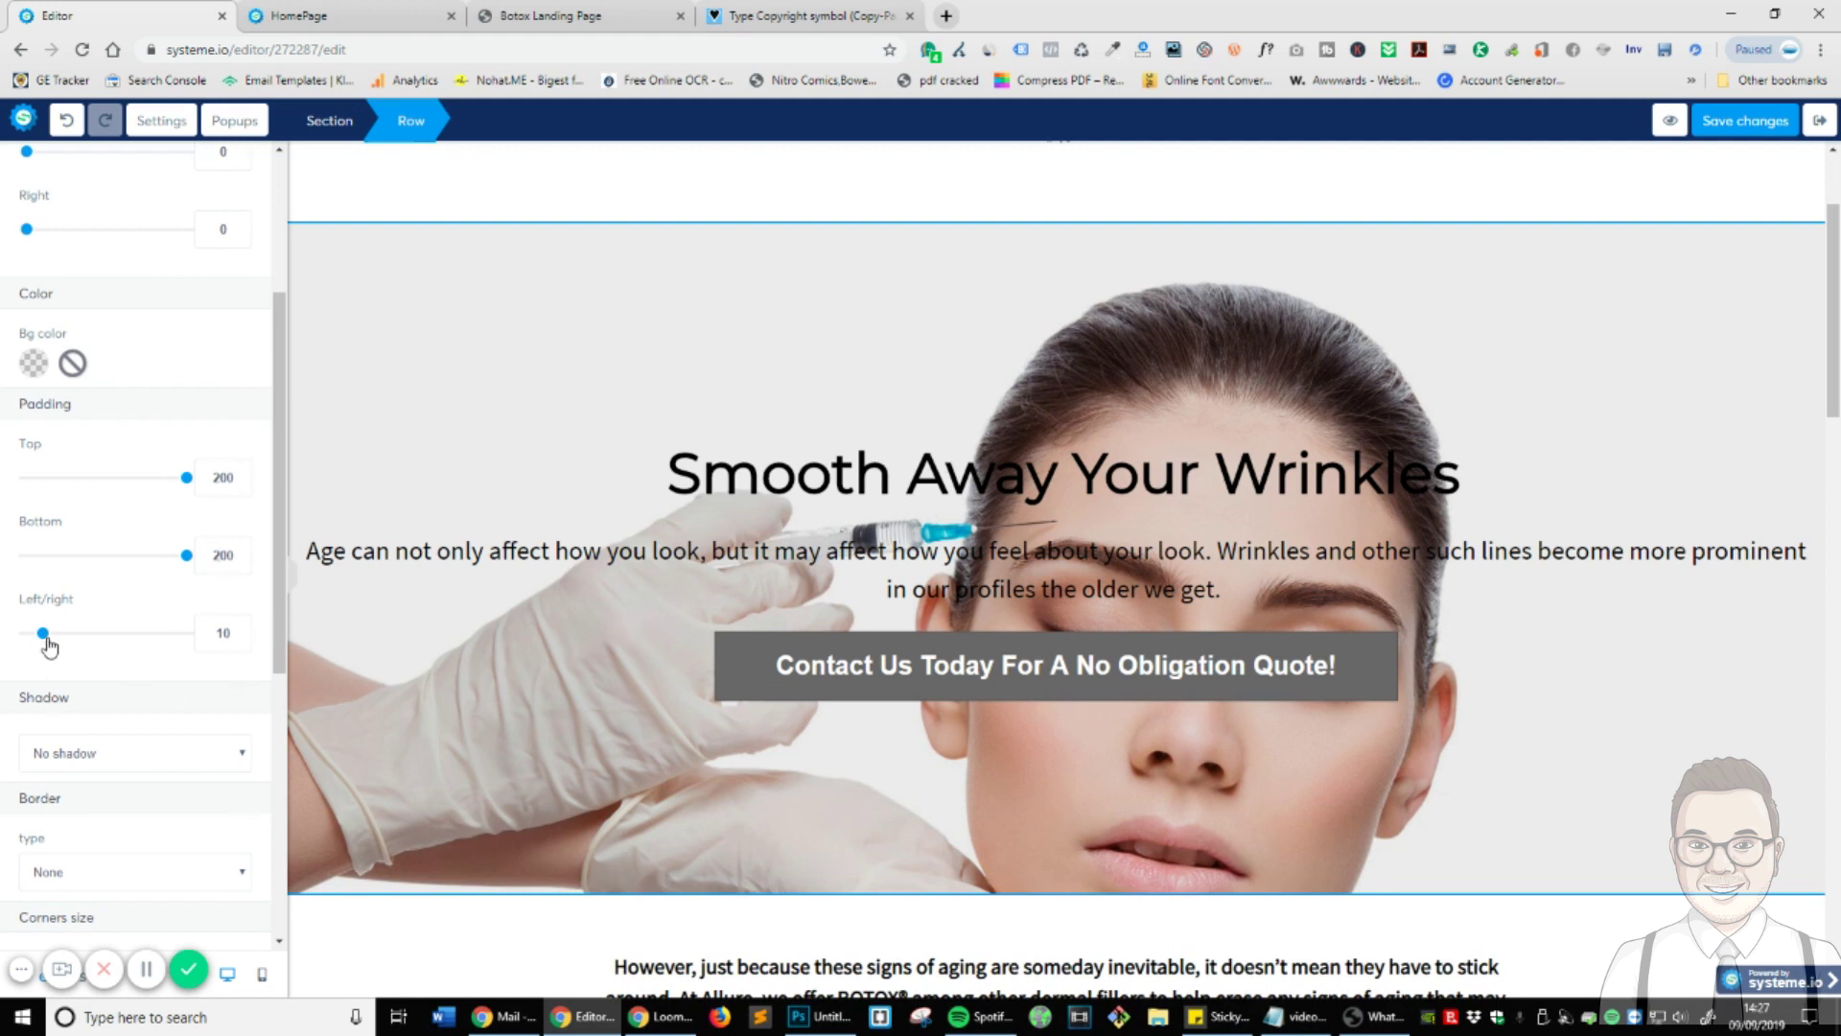
left_click_drag(43, 635, 181, 654)
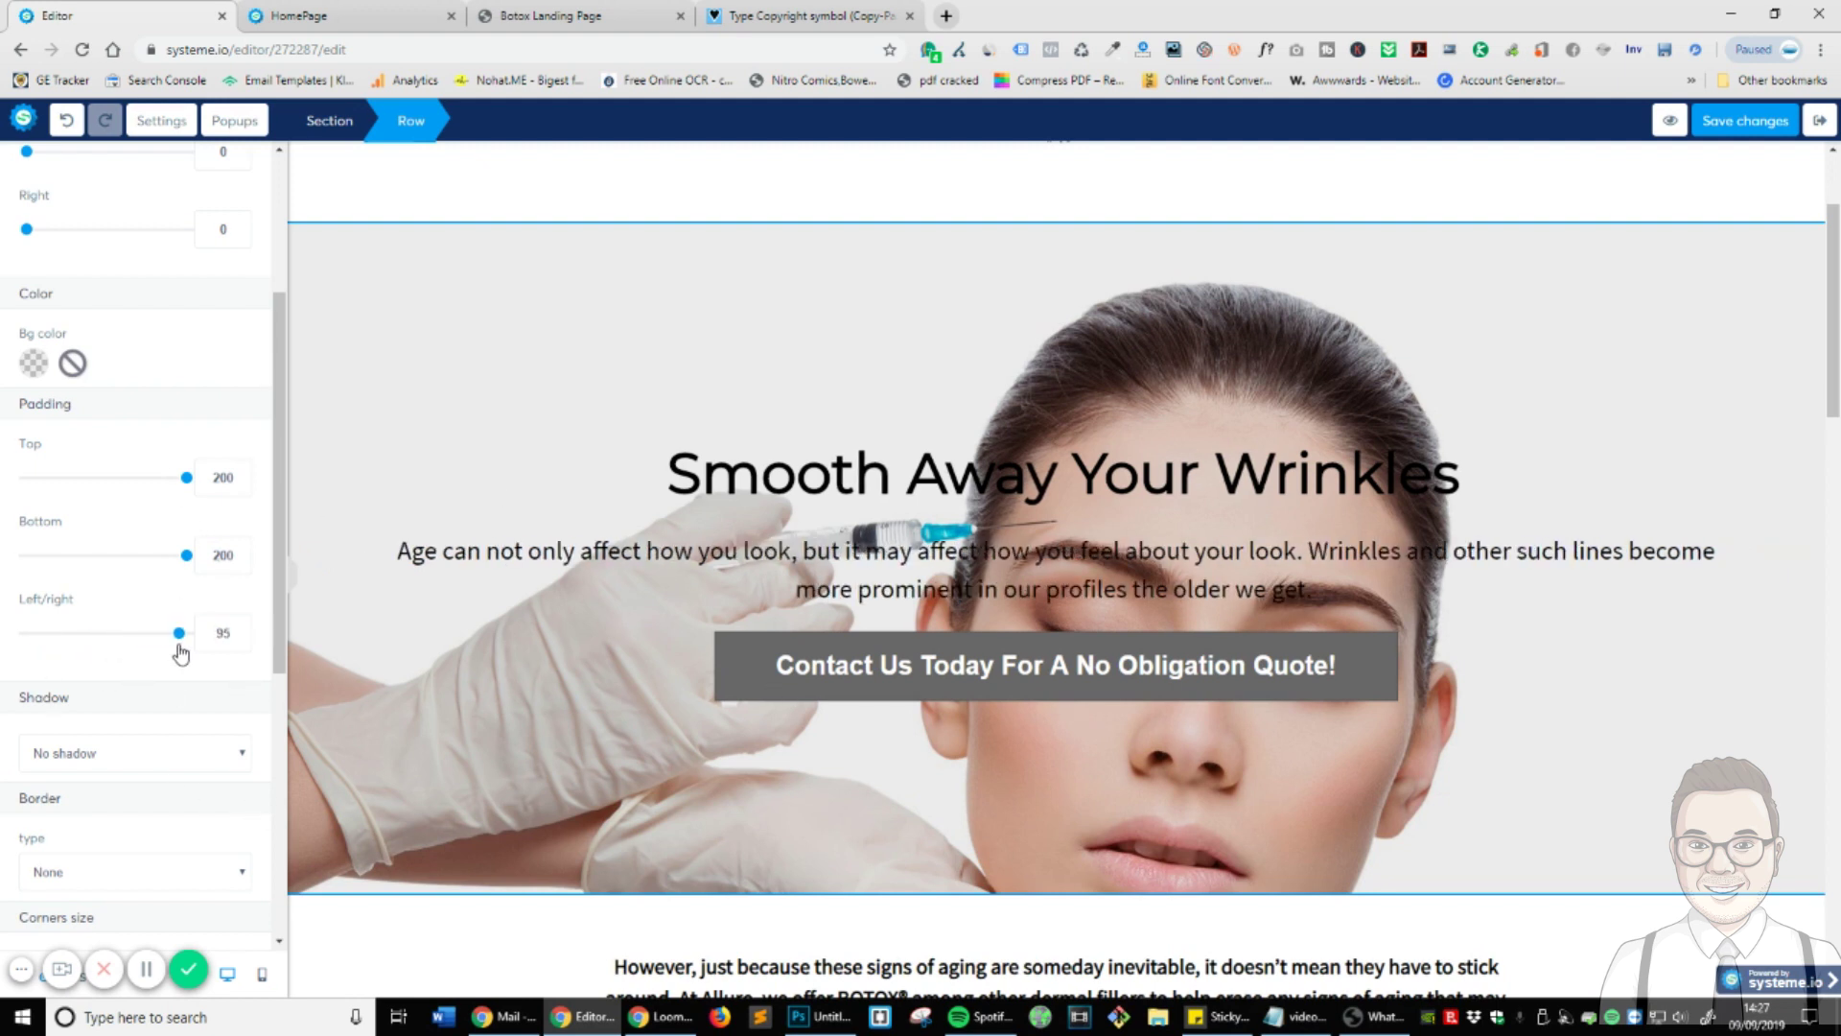
type("200")
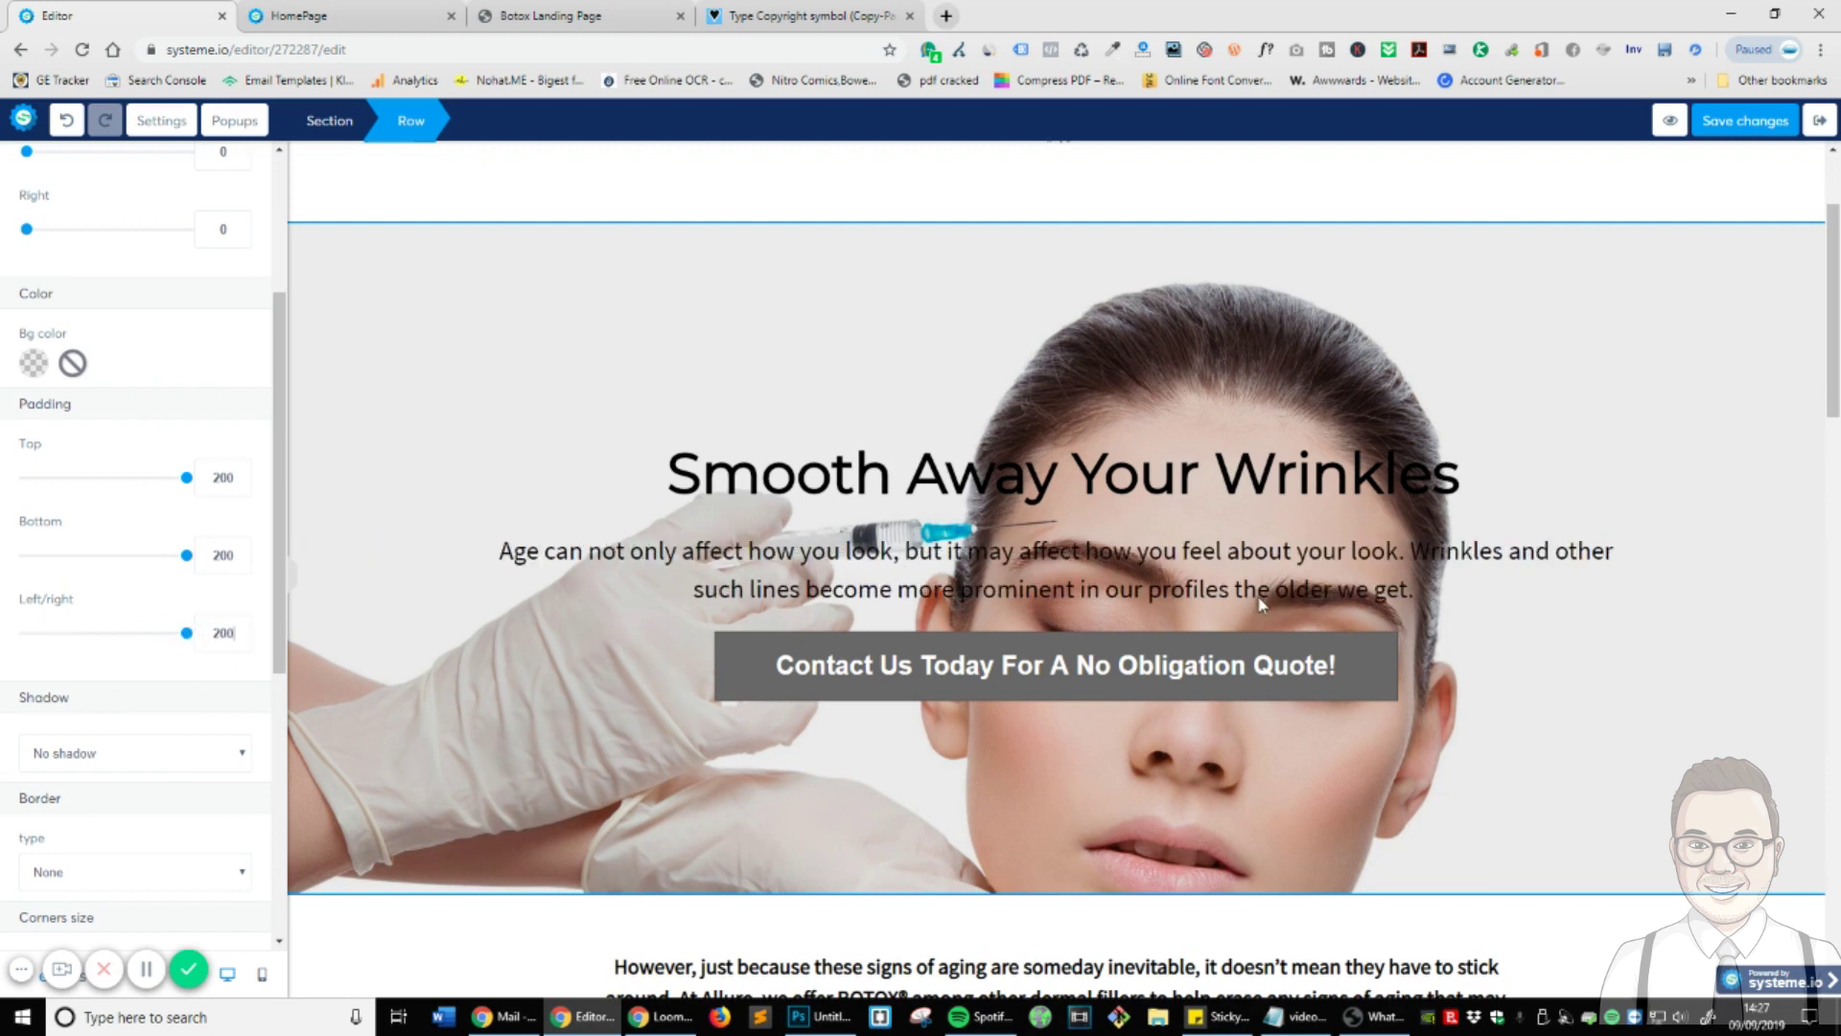
left_click(1374, 627)
scroll(1465, 526, "down", 1)
scroll(986, 758, "up", 3)
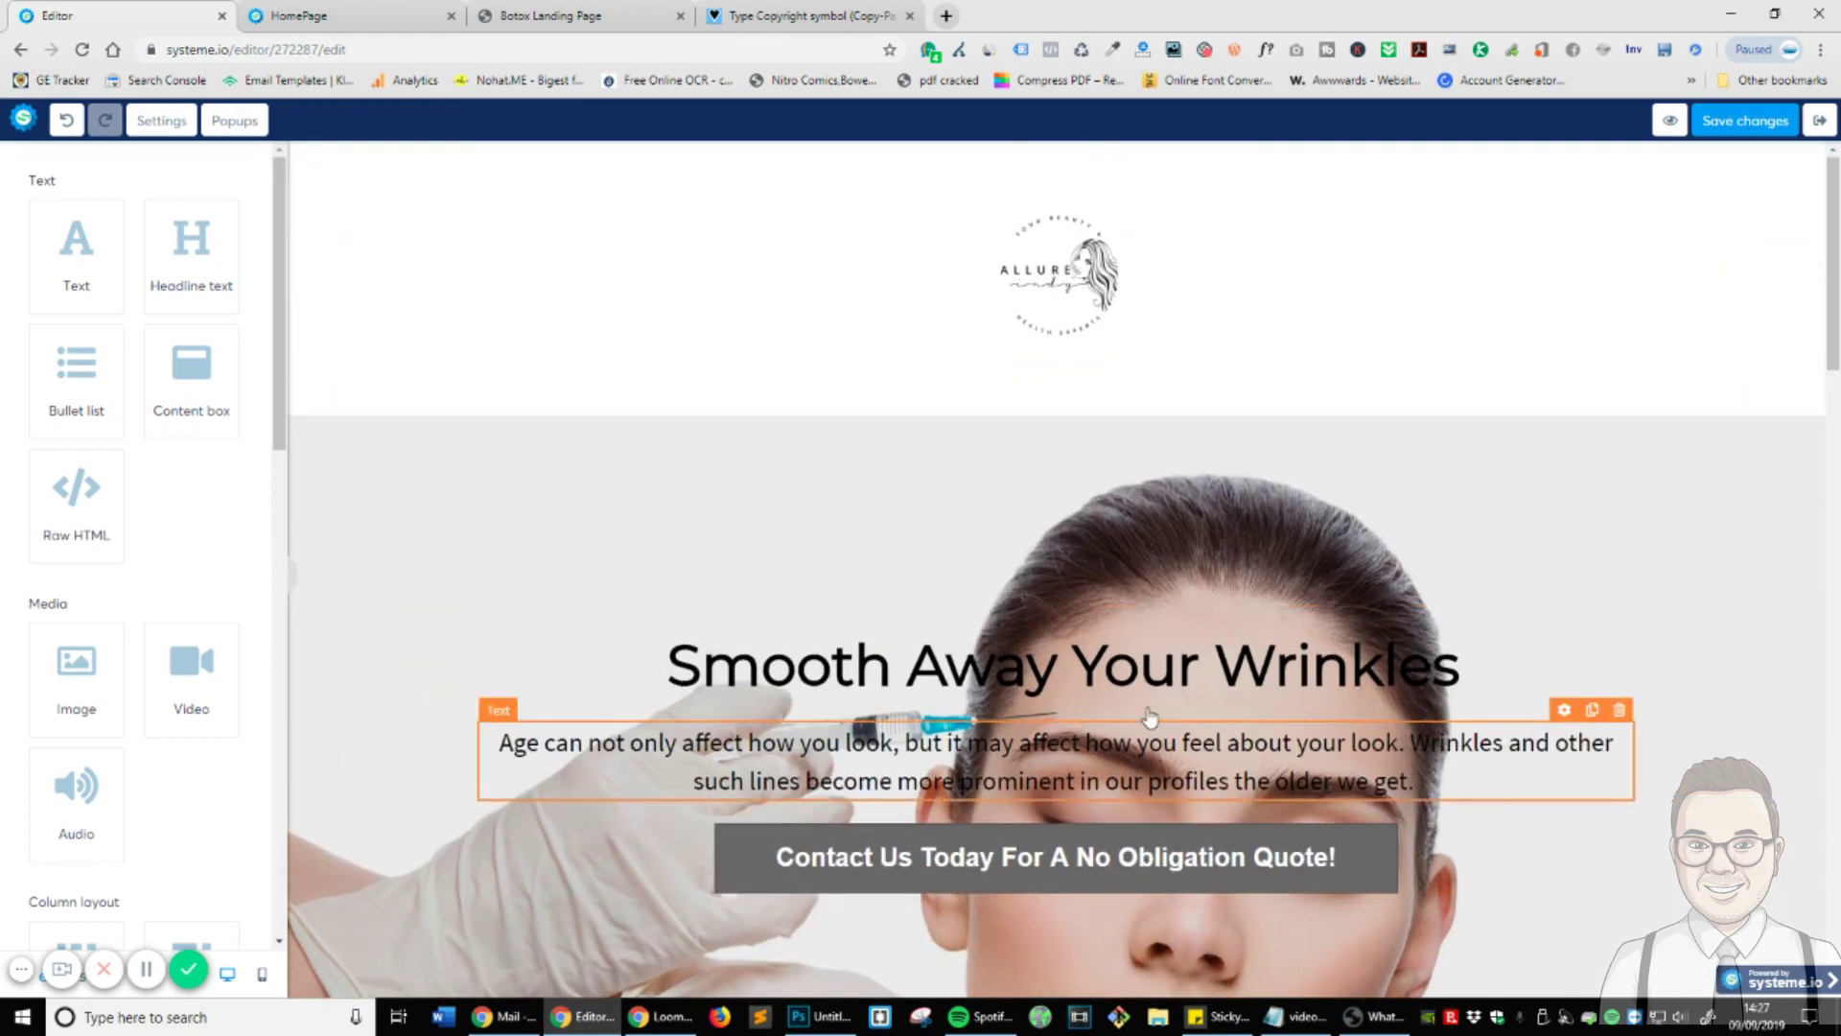
scroll(1090, 863, "down", 4)
scroll(1397, 924, "up", 4)
scroll(1246, 844, "down", 4)
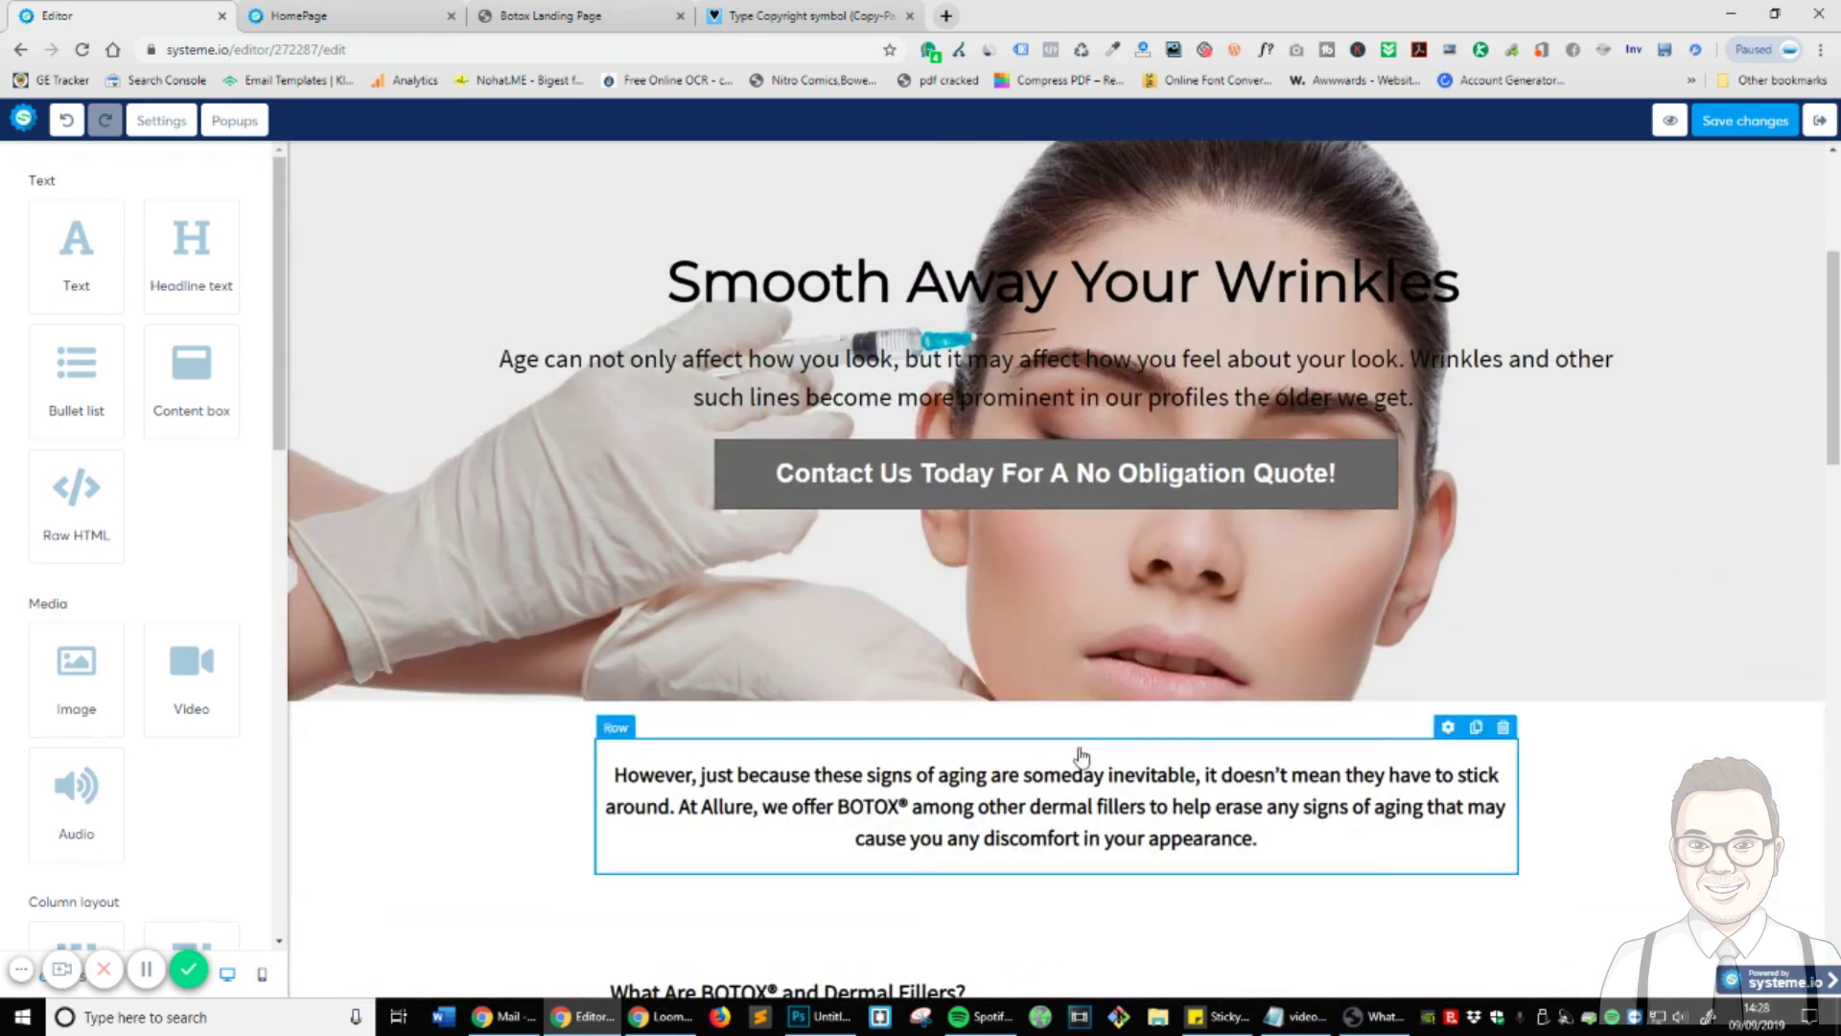
scroll(1077, 757, "up", 3)
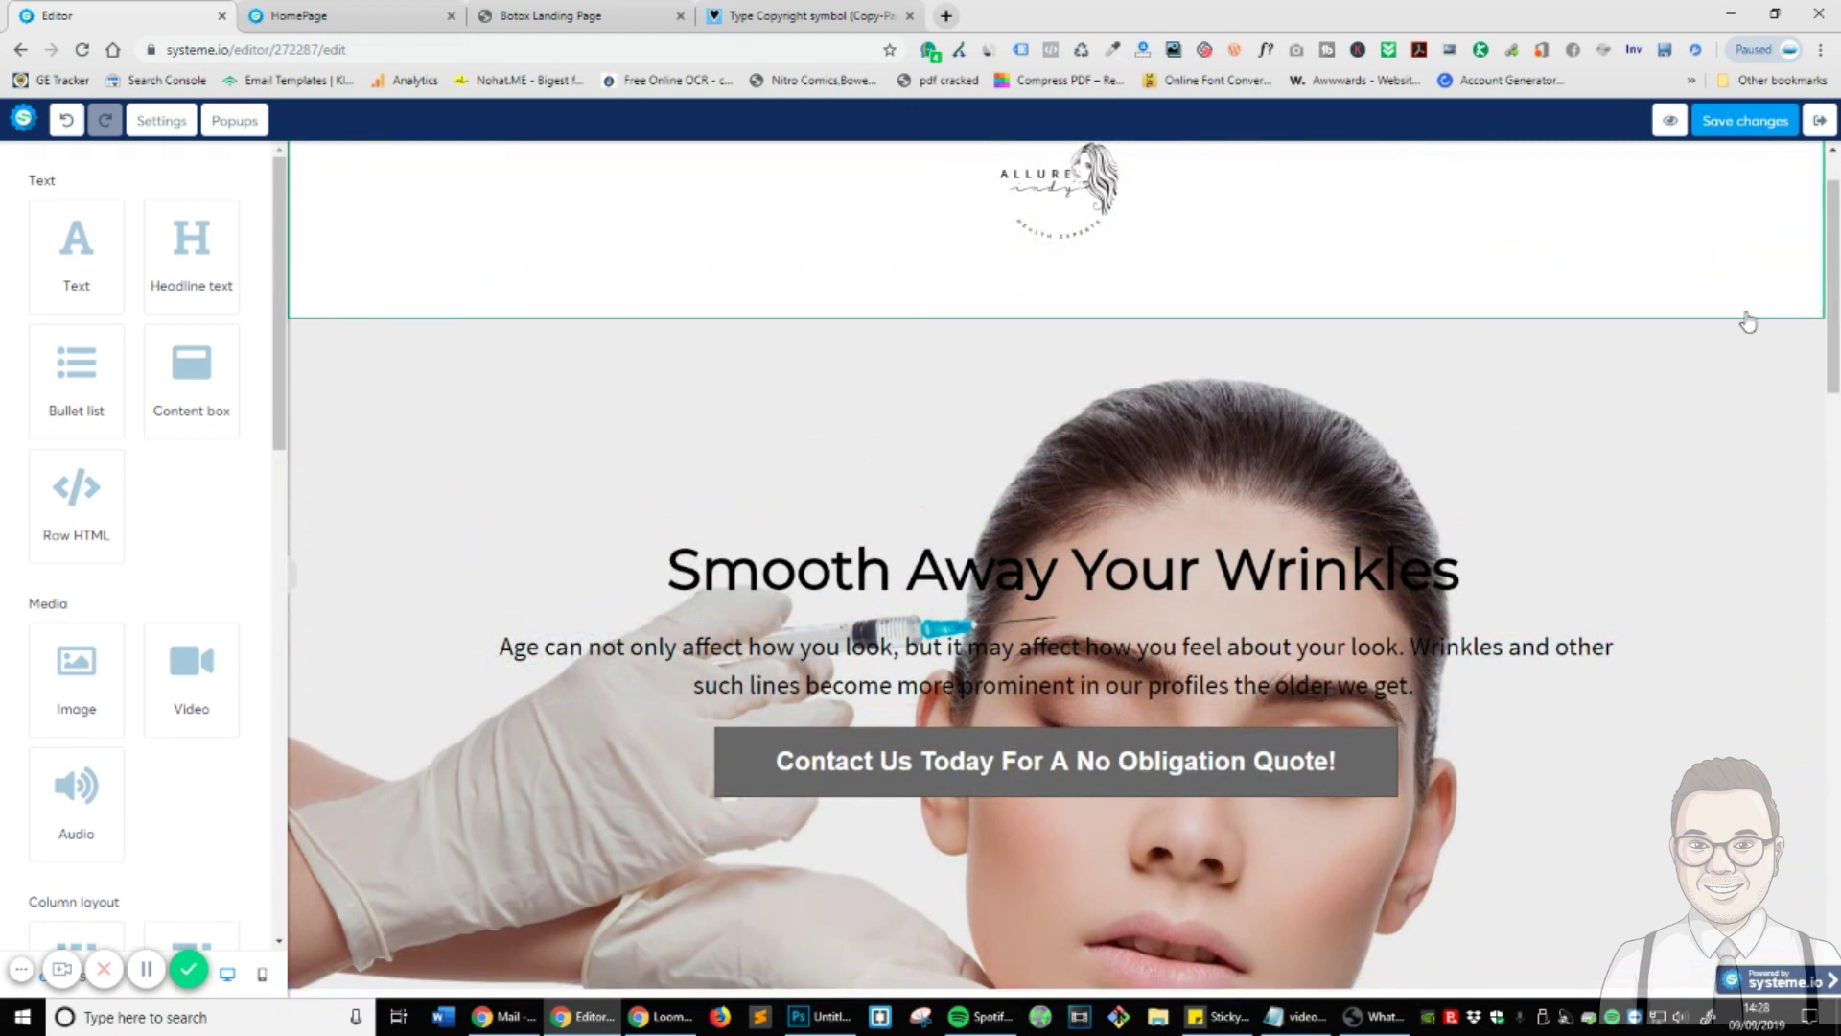
scroll(711, 669, "down", 3)
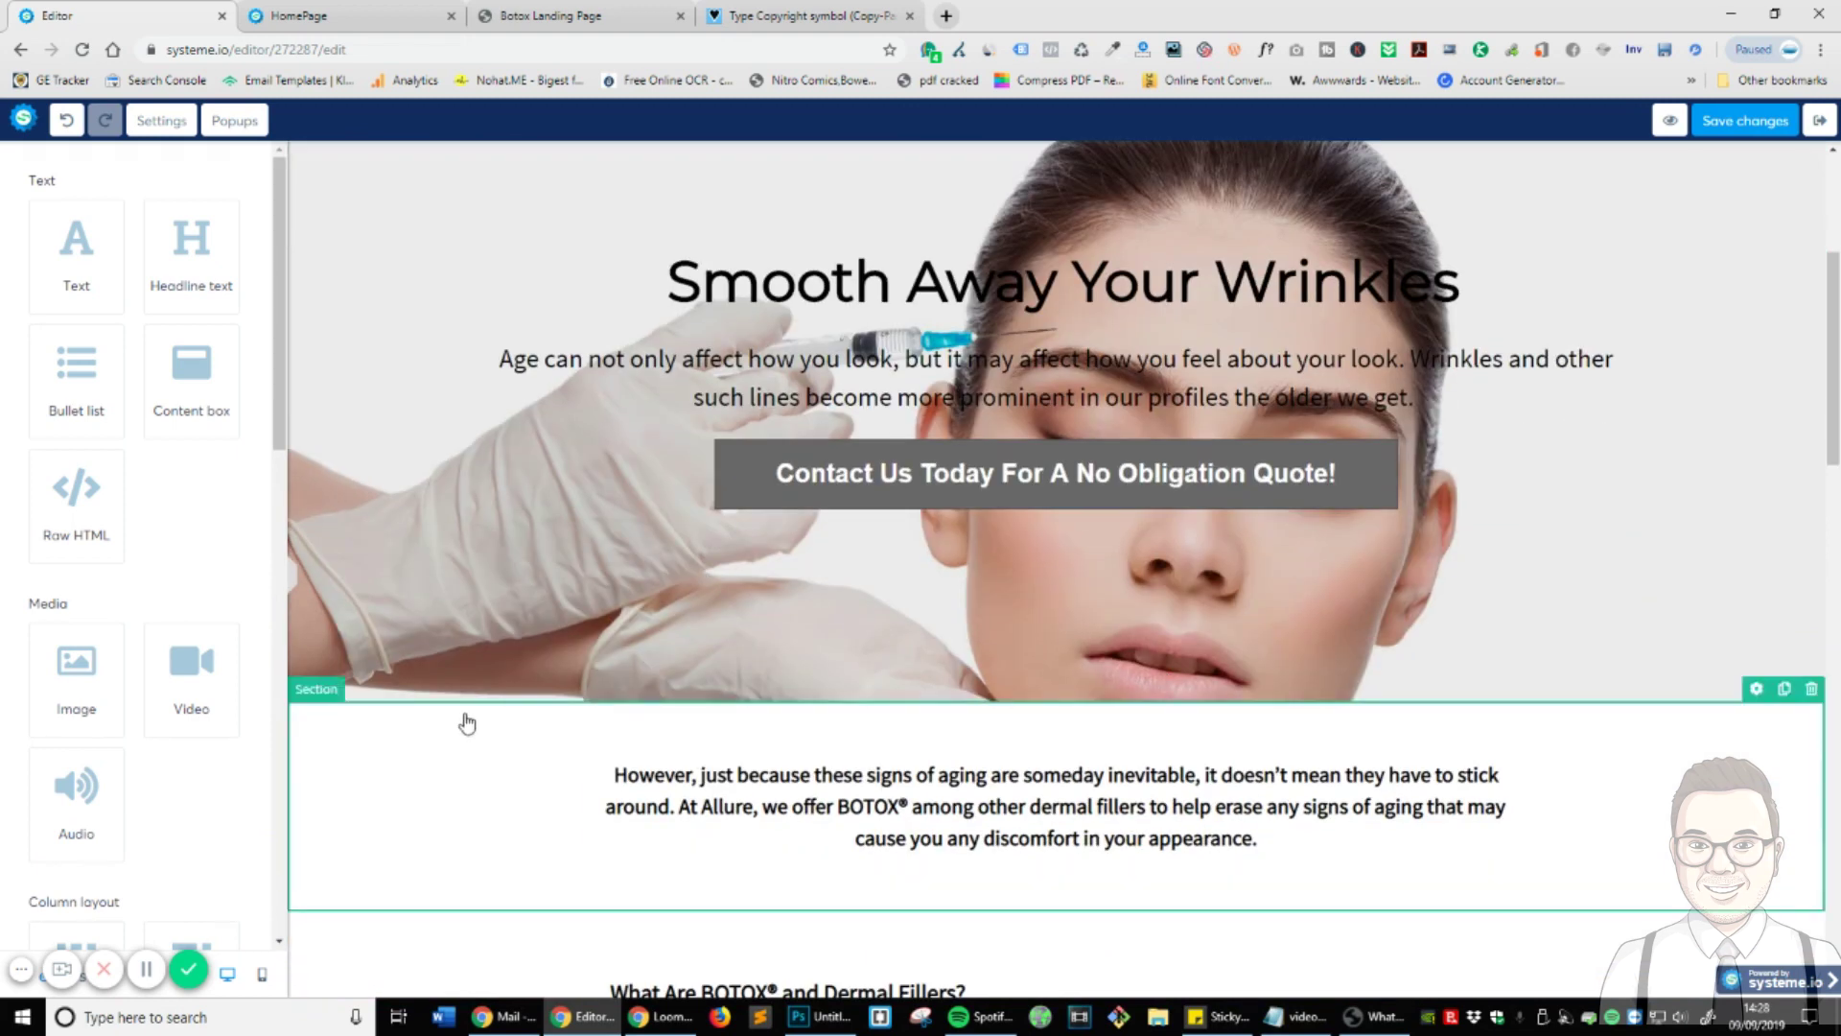
left_click(474, 652)
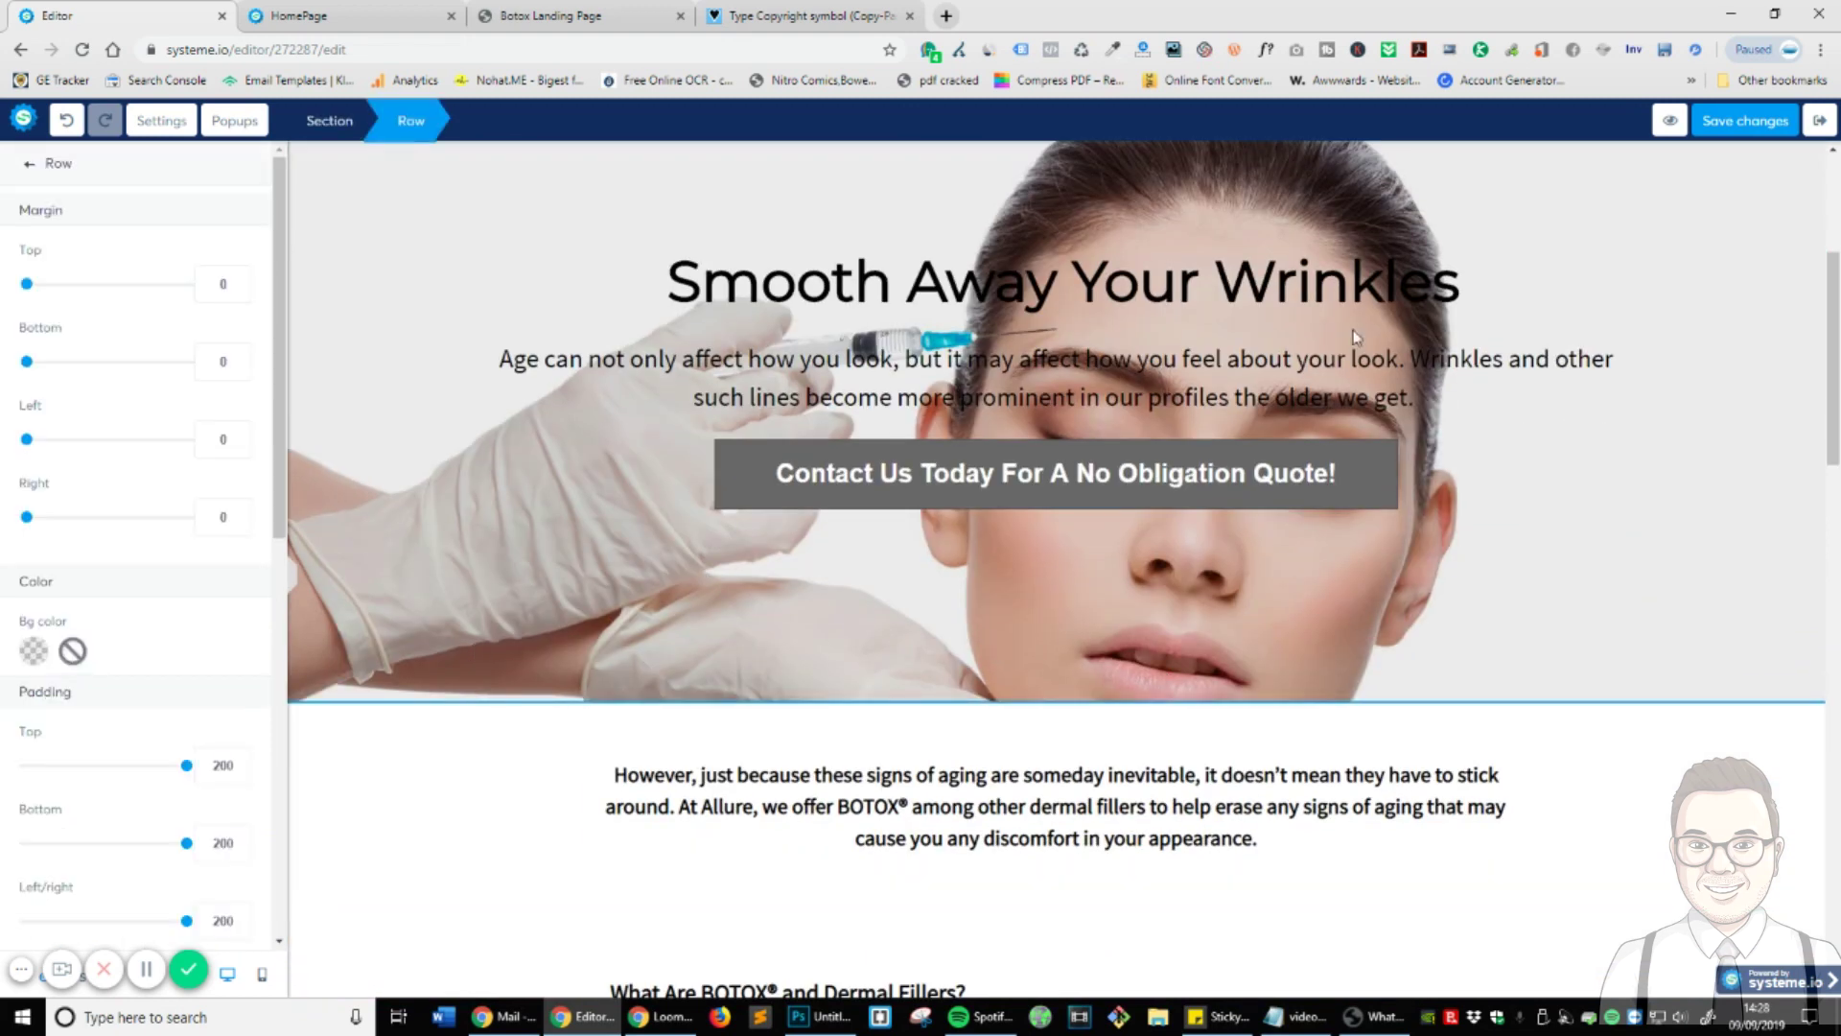
key("Escape")
scroll(1472, 526, "up", 2)
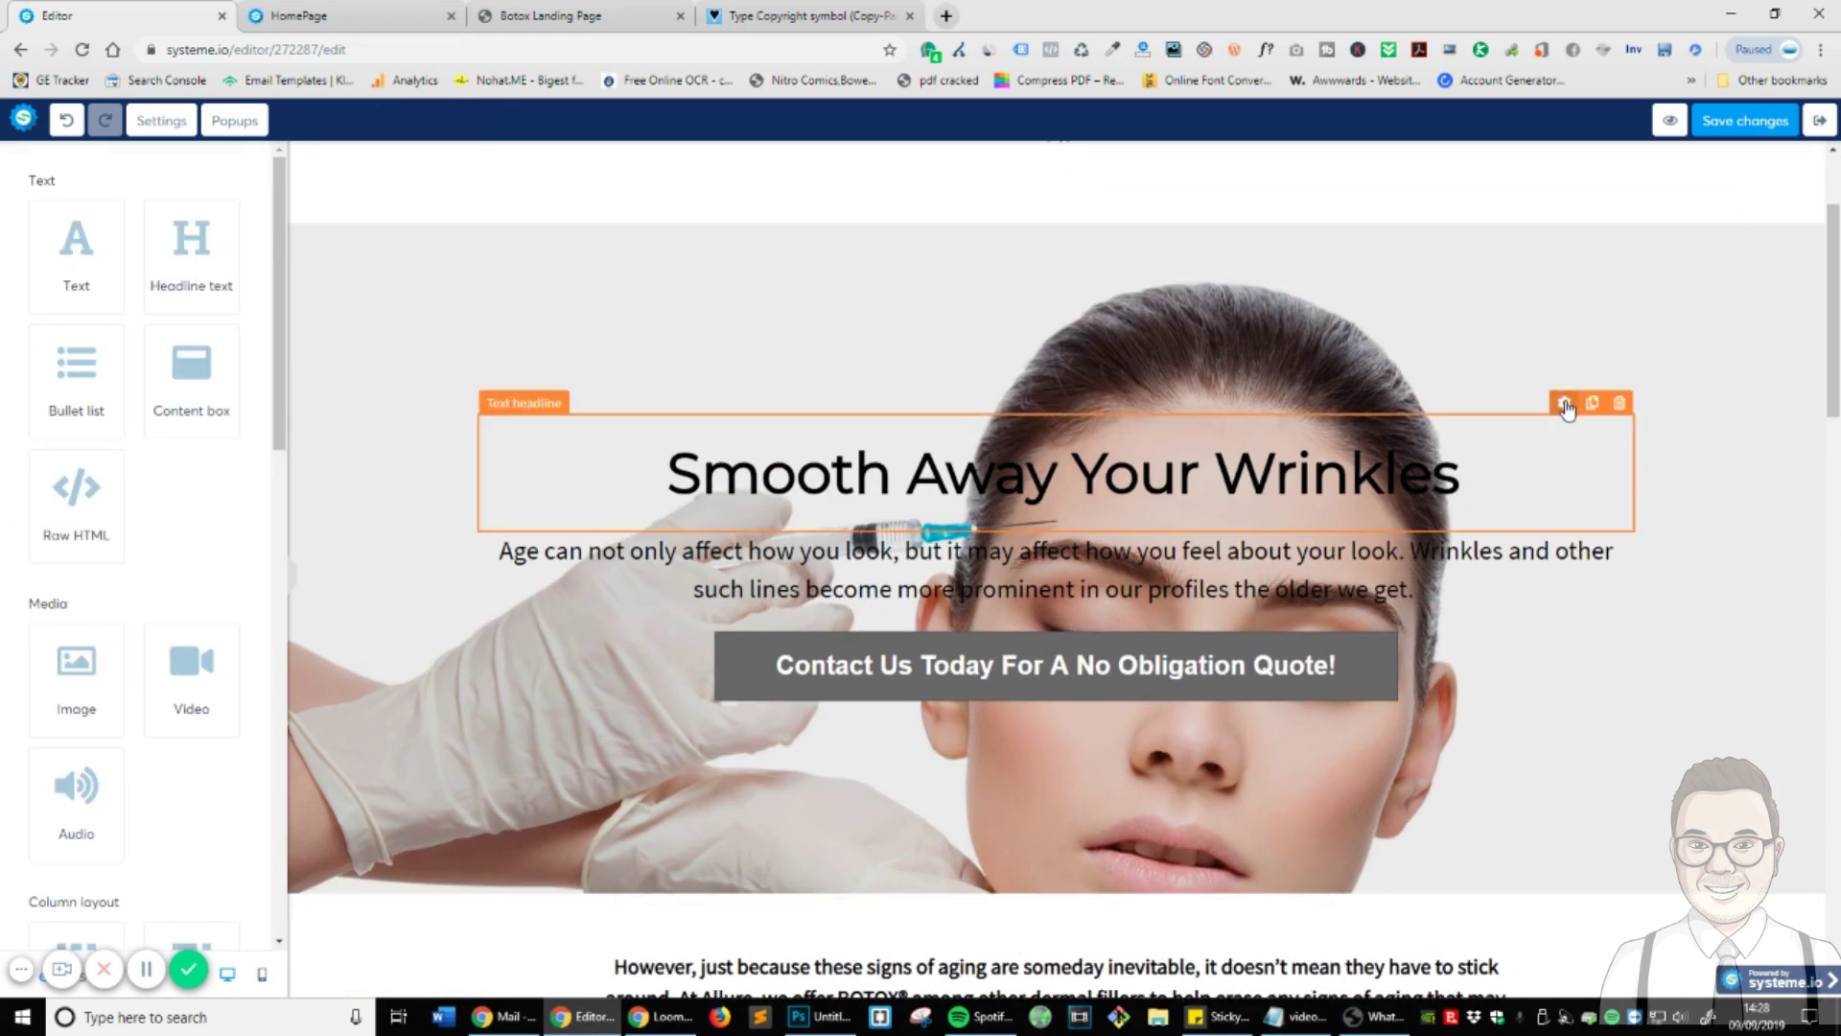
- Select the 'Smooth Away Your Wrinkles' headline text and look at its text colour choices
left_click(1387, 485)
left_click(628, 438)
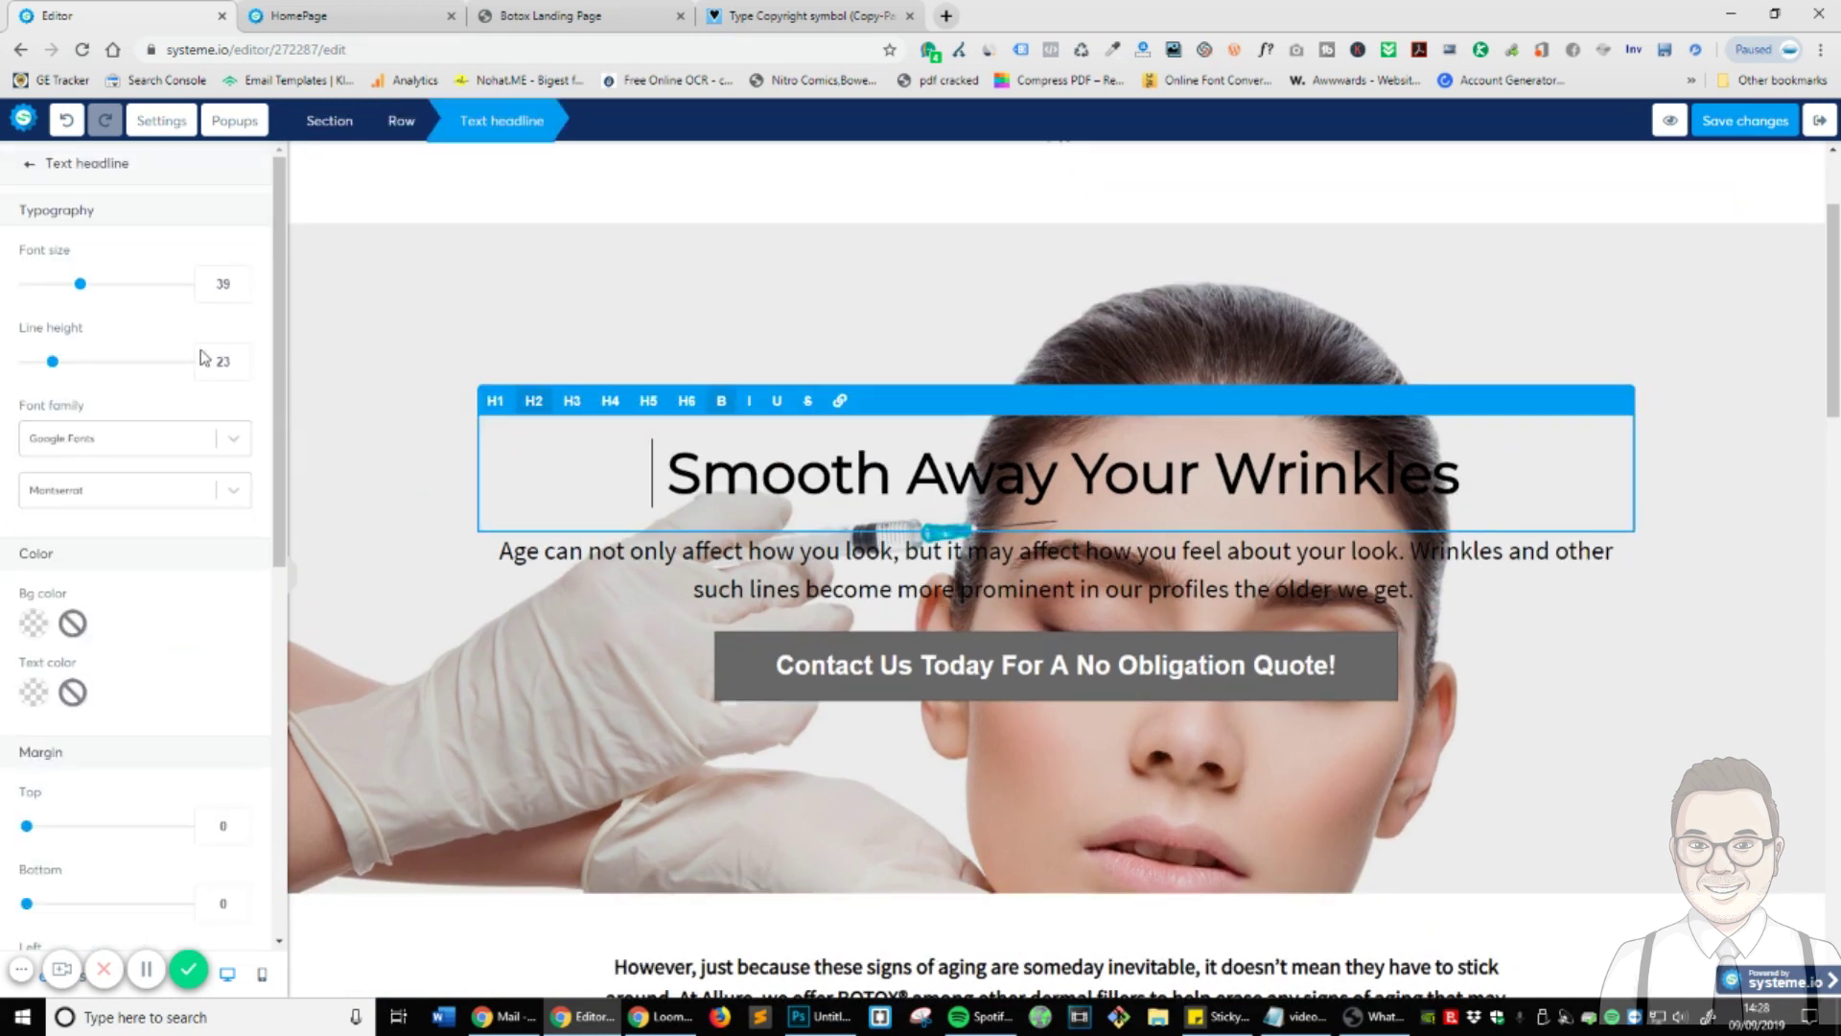
triple_click(987, 458)
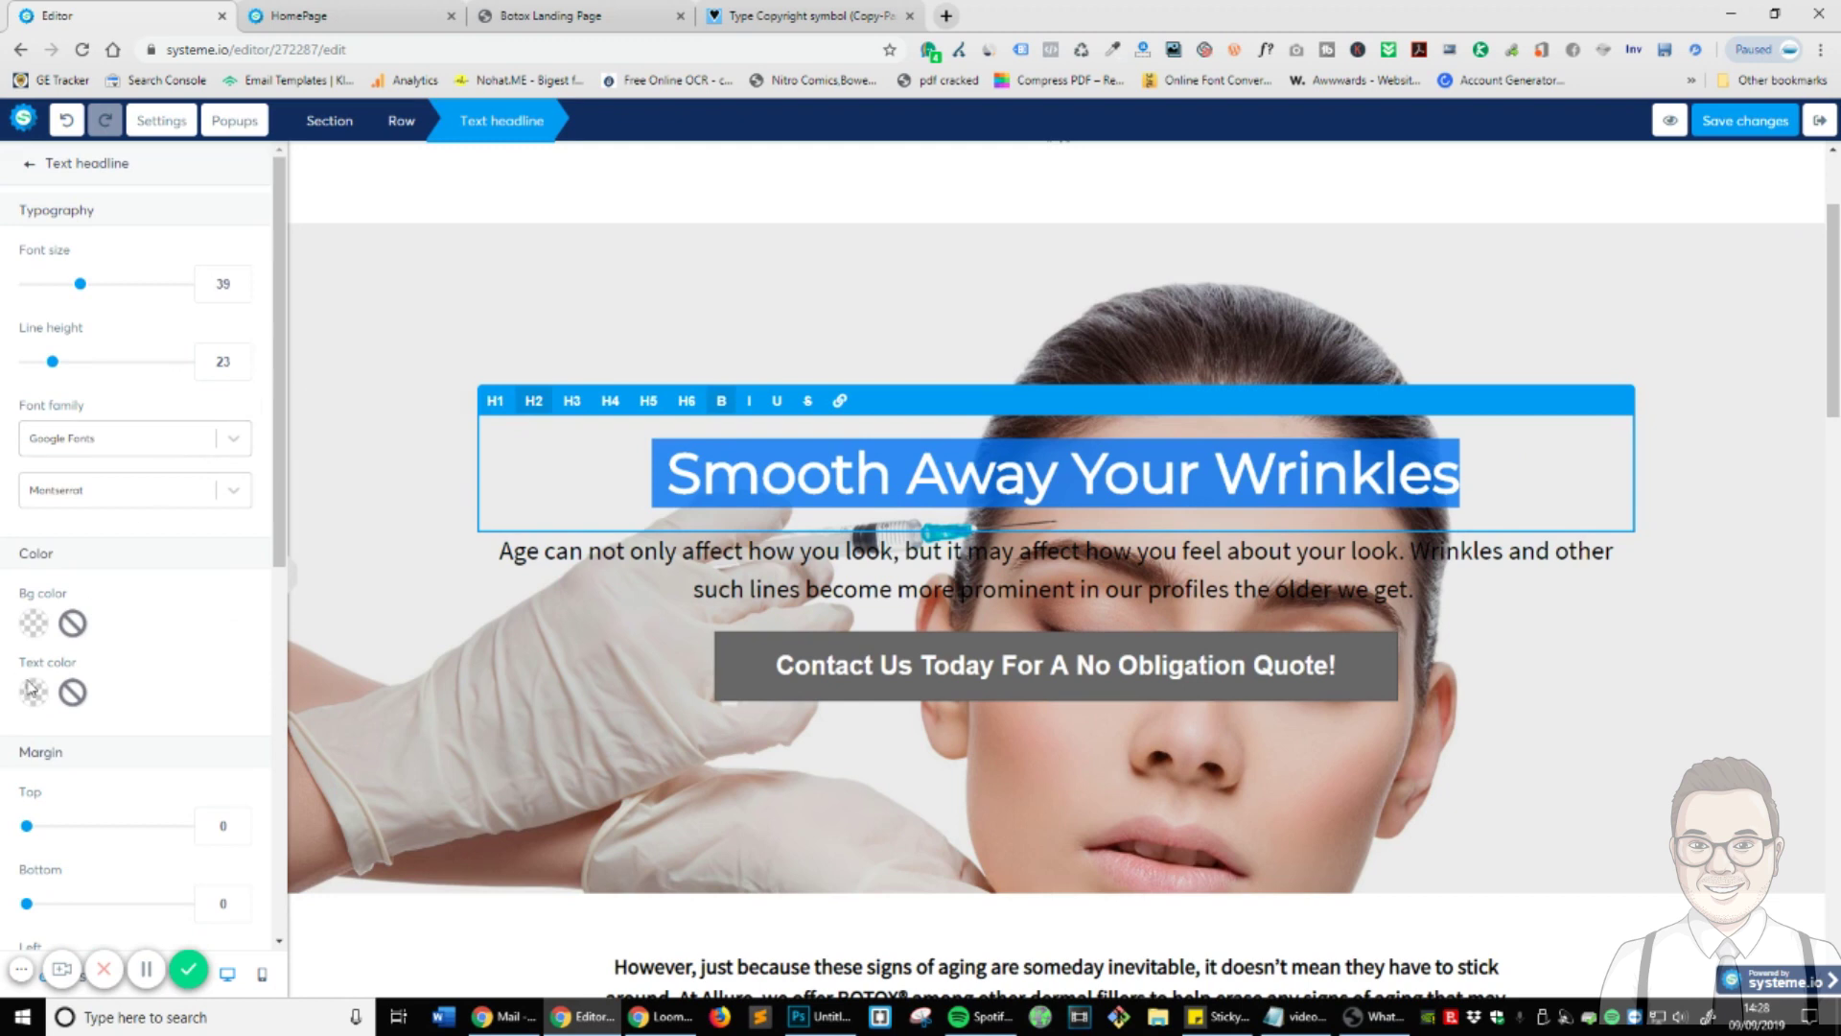
left_click(76, 691)
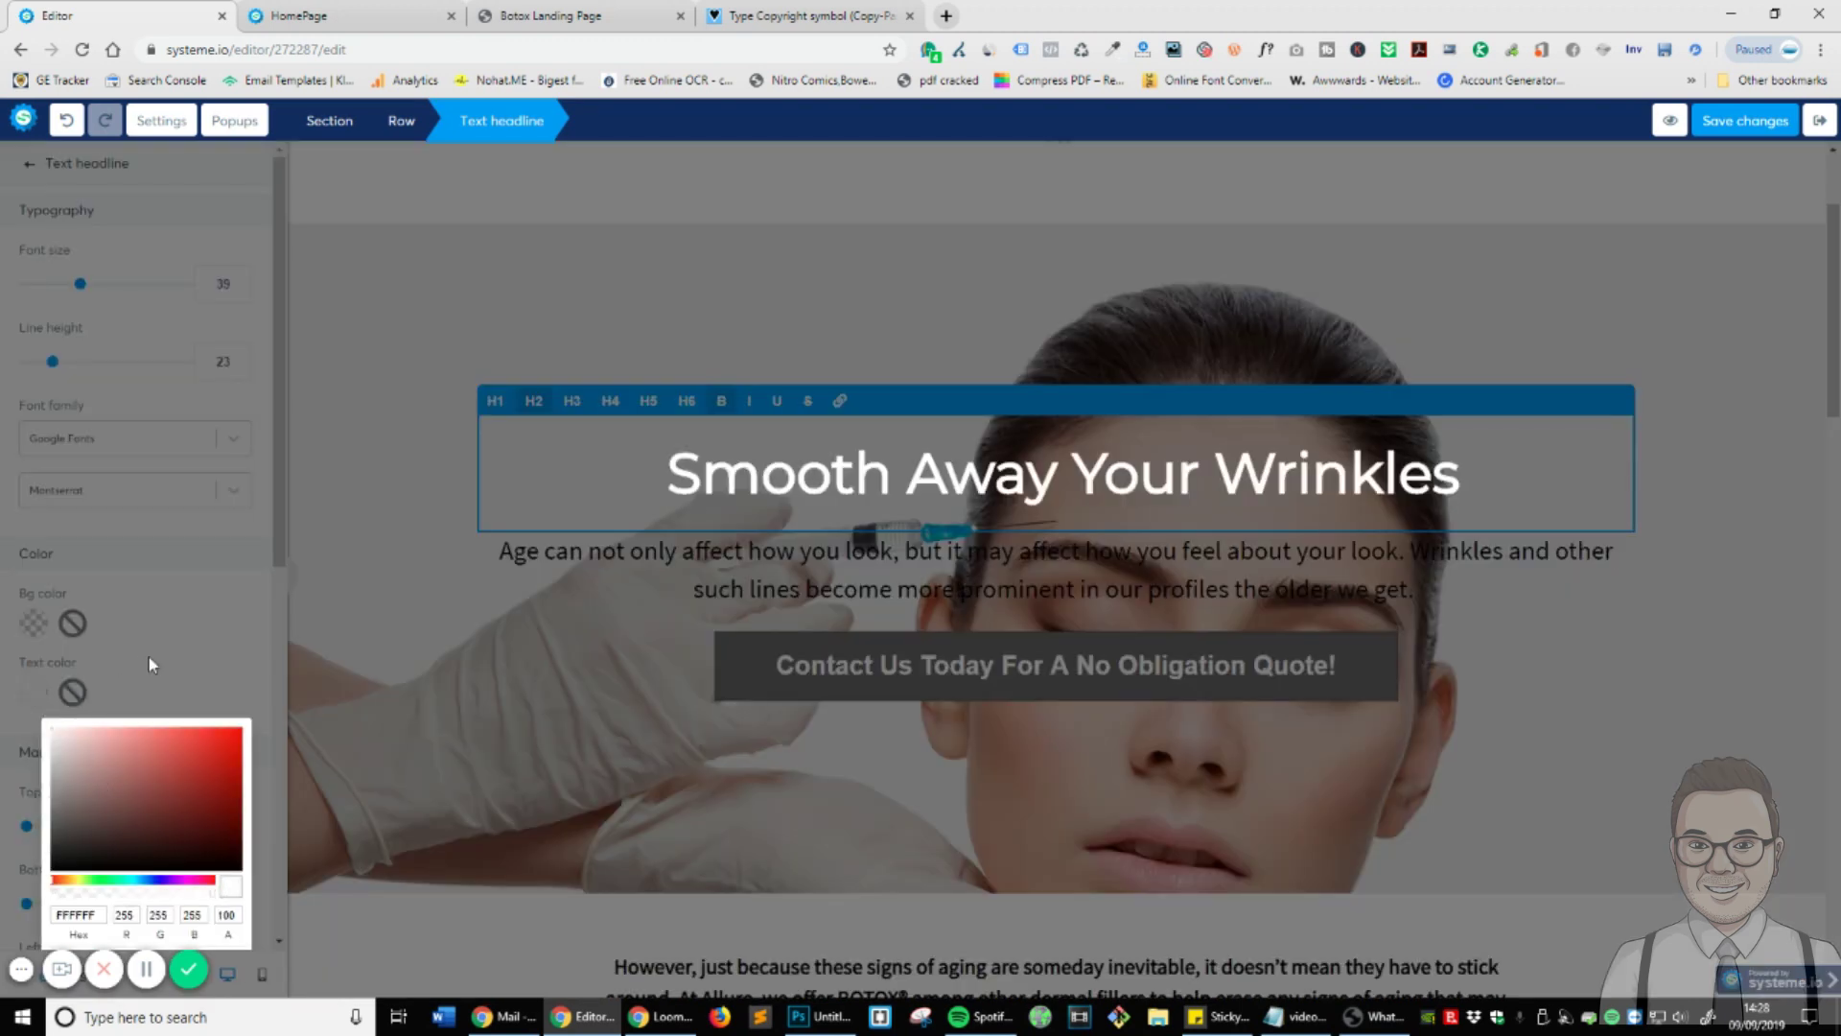
left_click(1262, 707)
left_click(1545, 630)
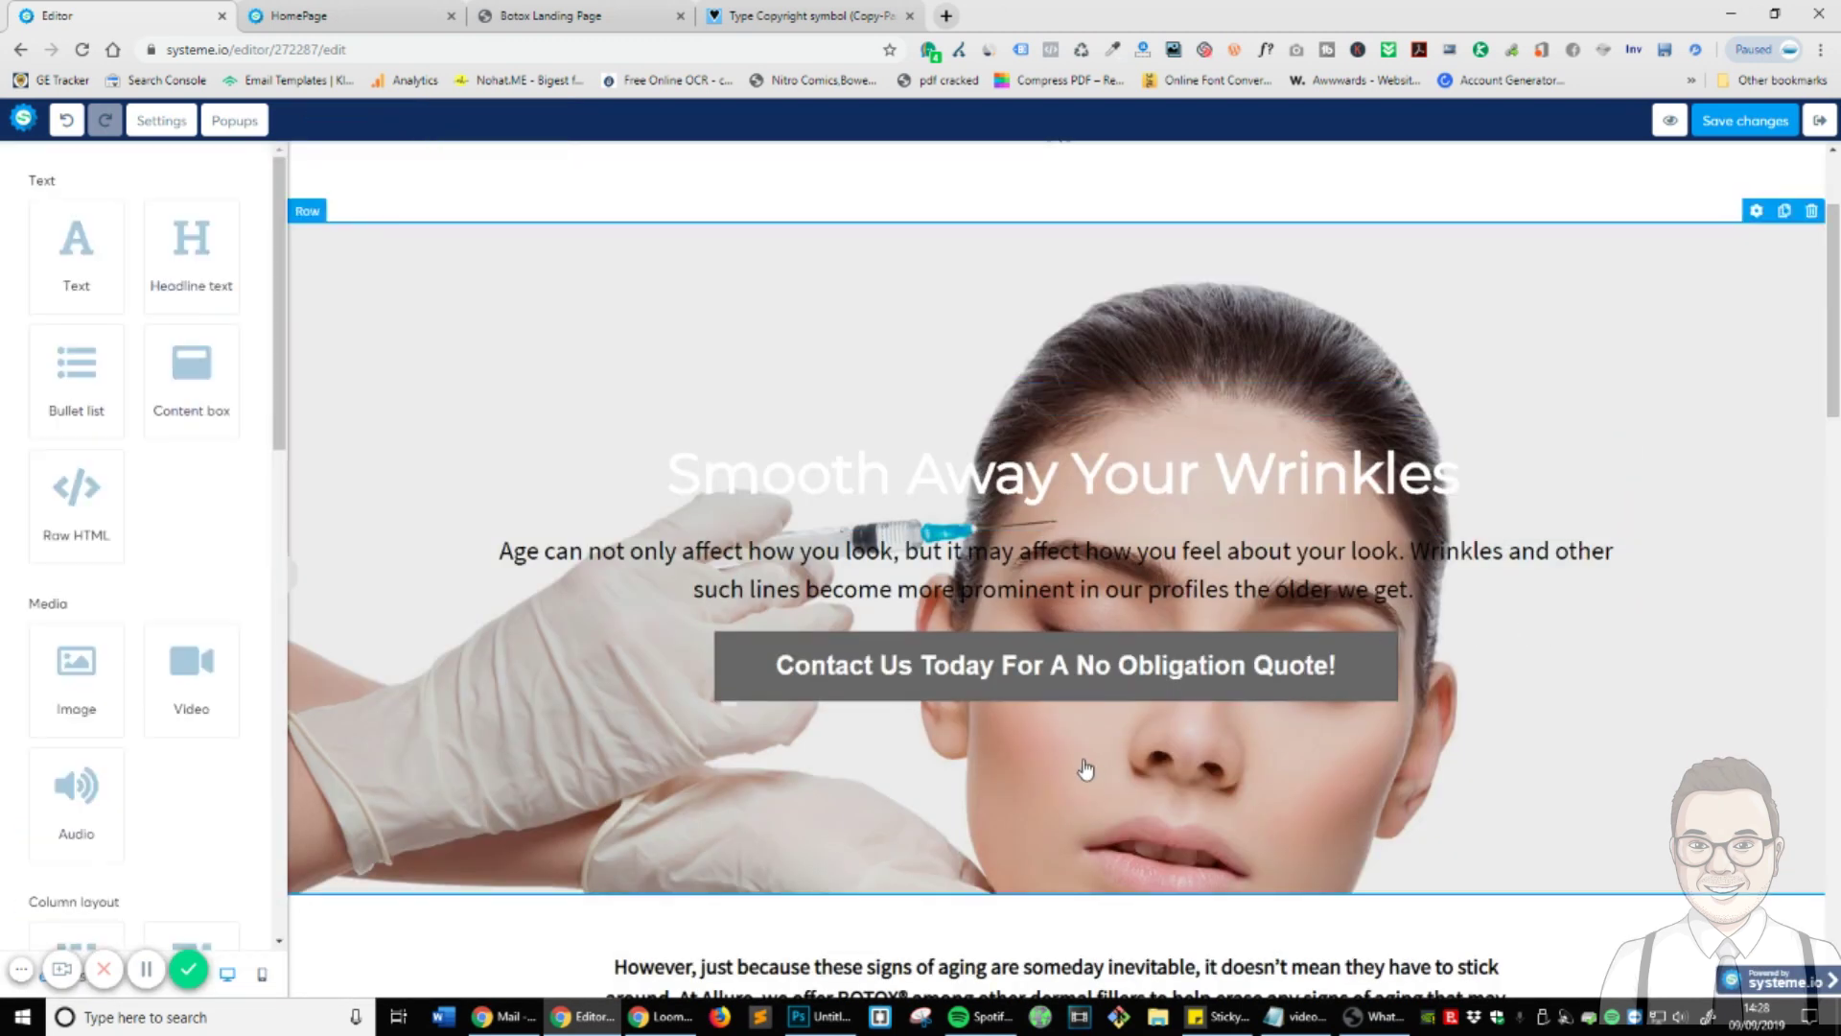
triple_click(1032, 489)
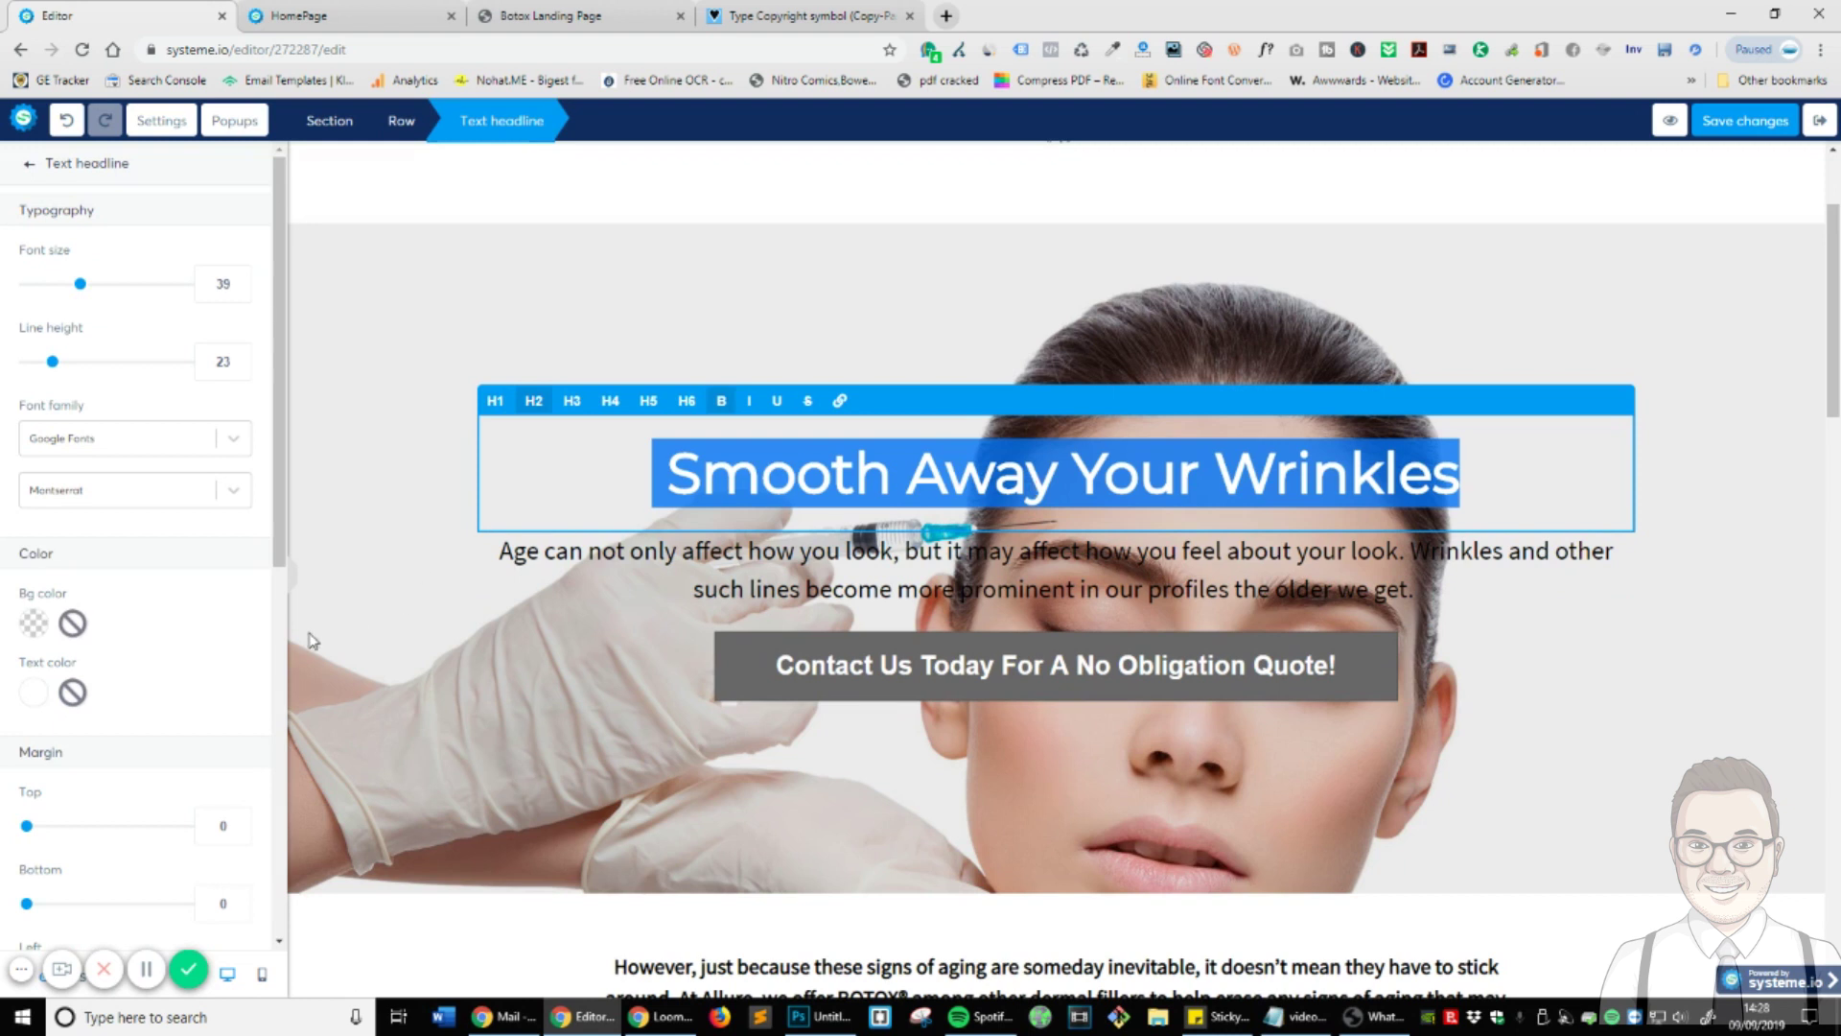
left_click(1104, 339)
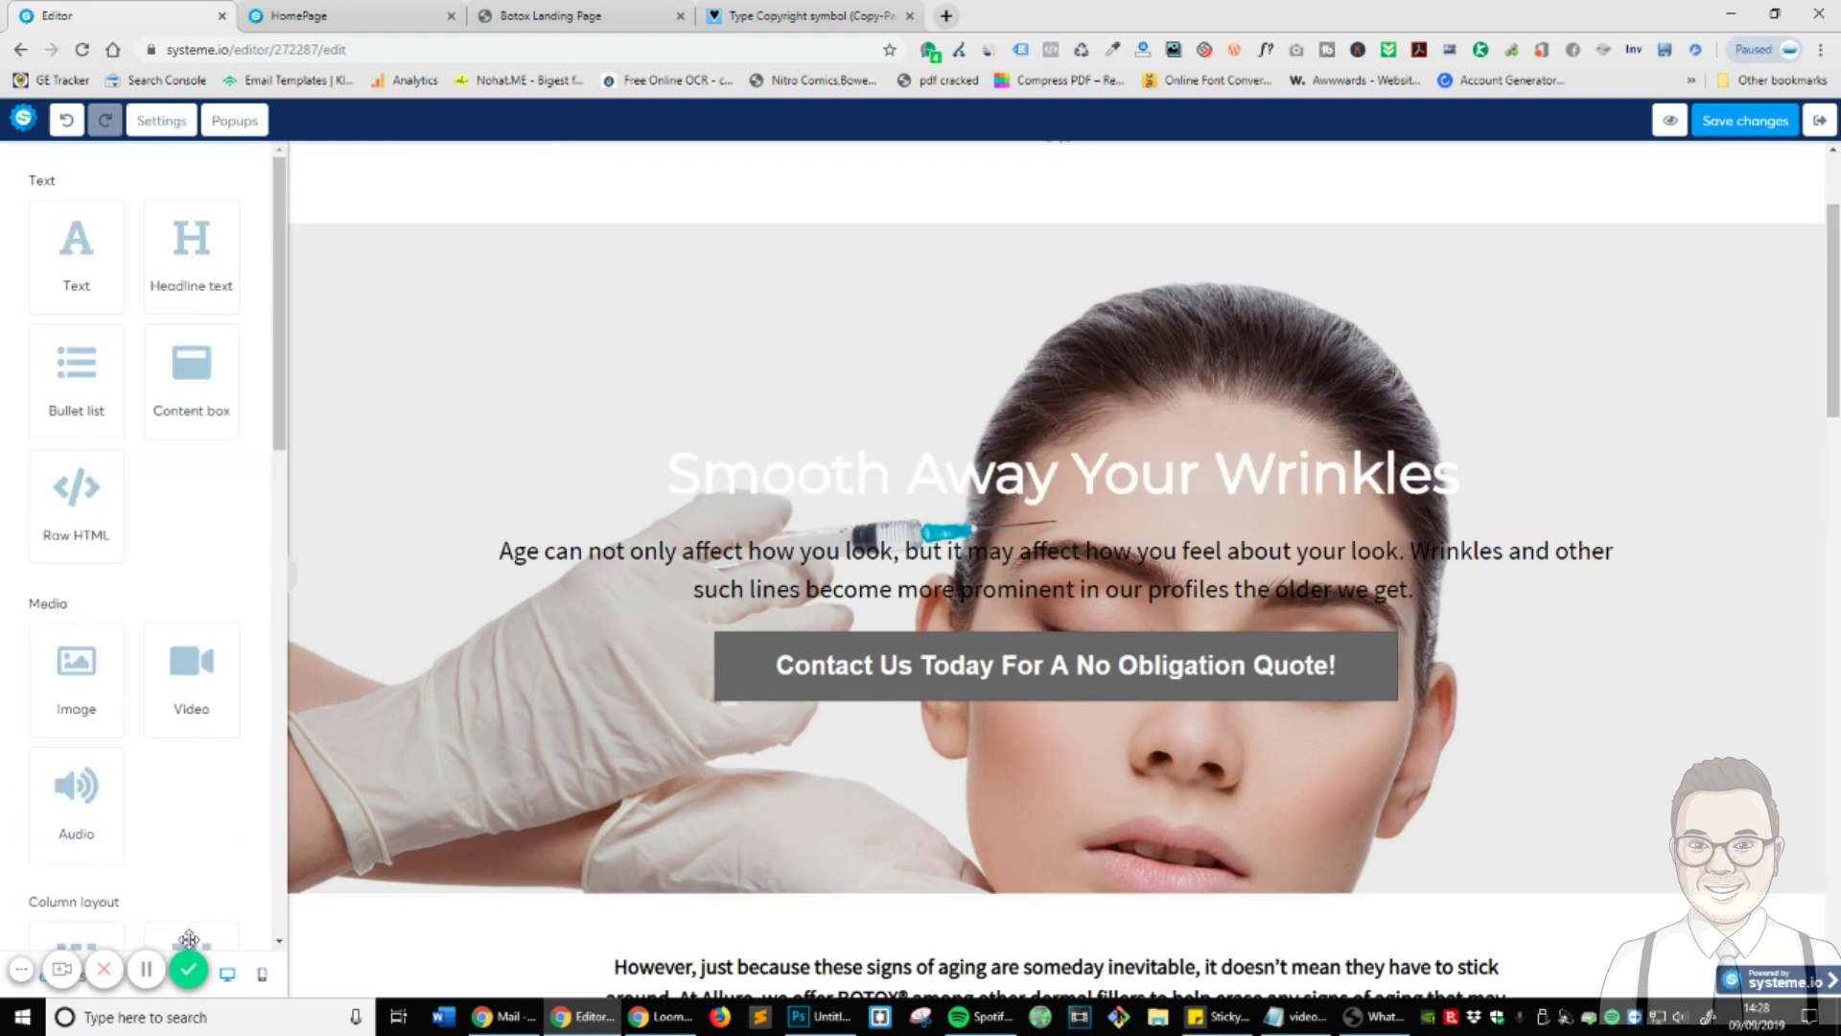
- Reselect the whole headline and set its text colour to black
left_click(760, 480)
triple_click(822, 474)
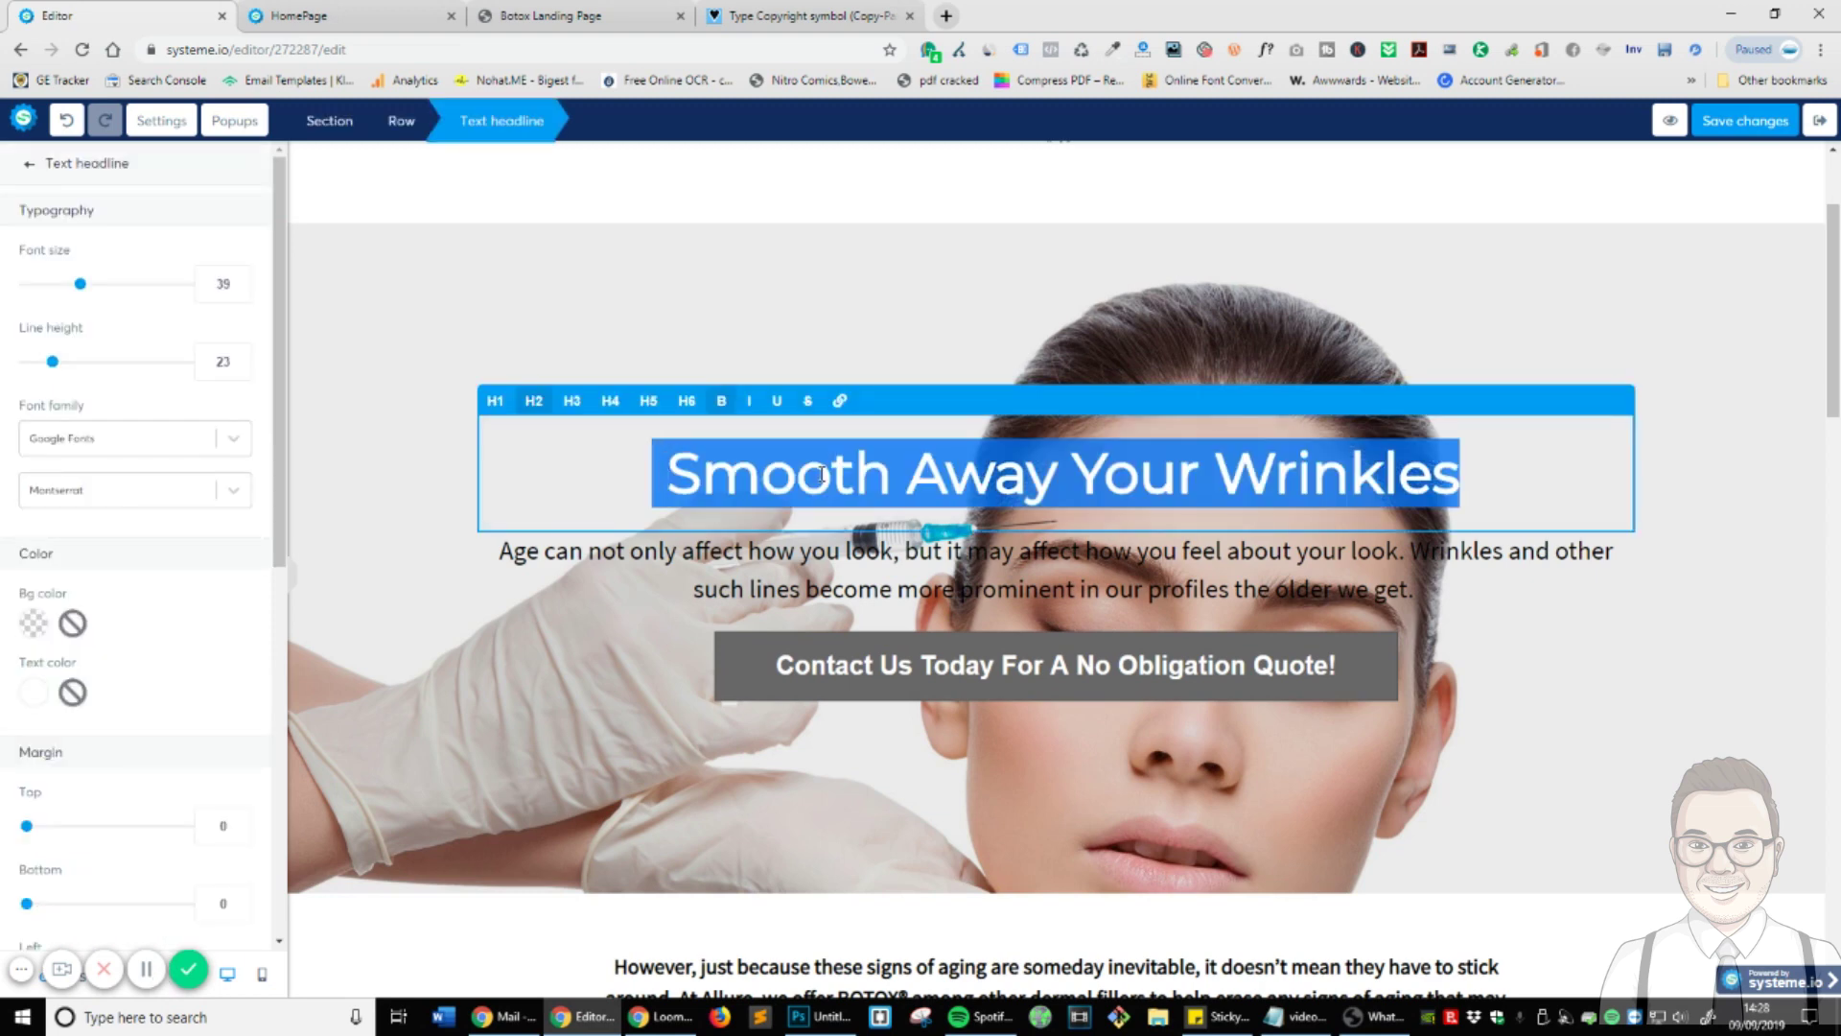
left_click(34, 691)
left_click(61, 844)
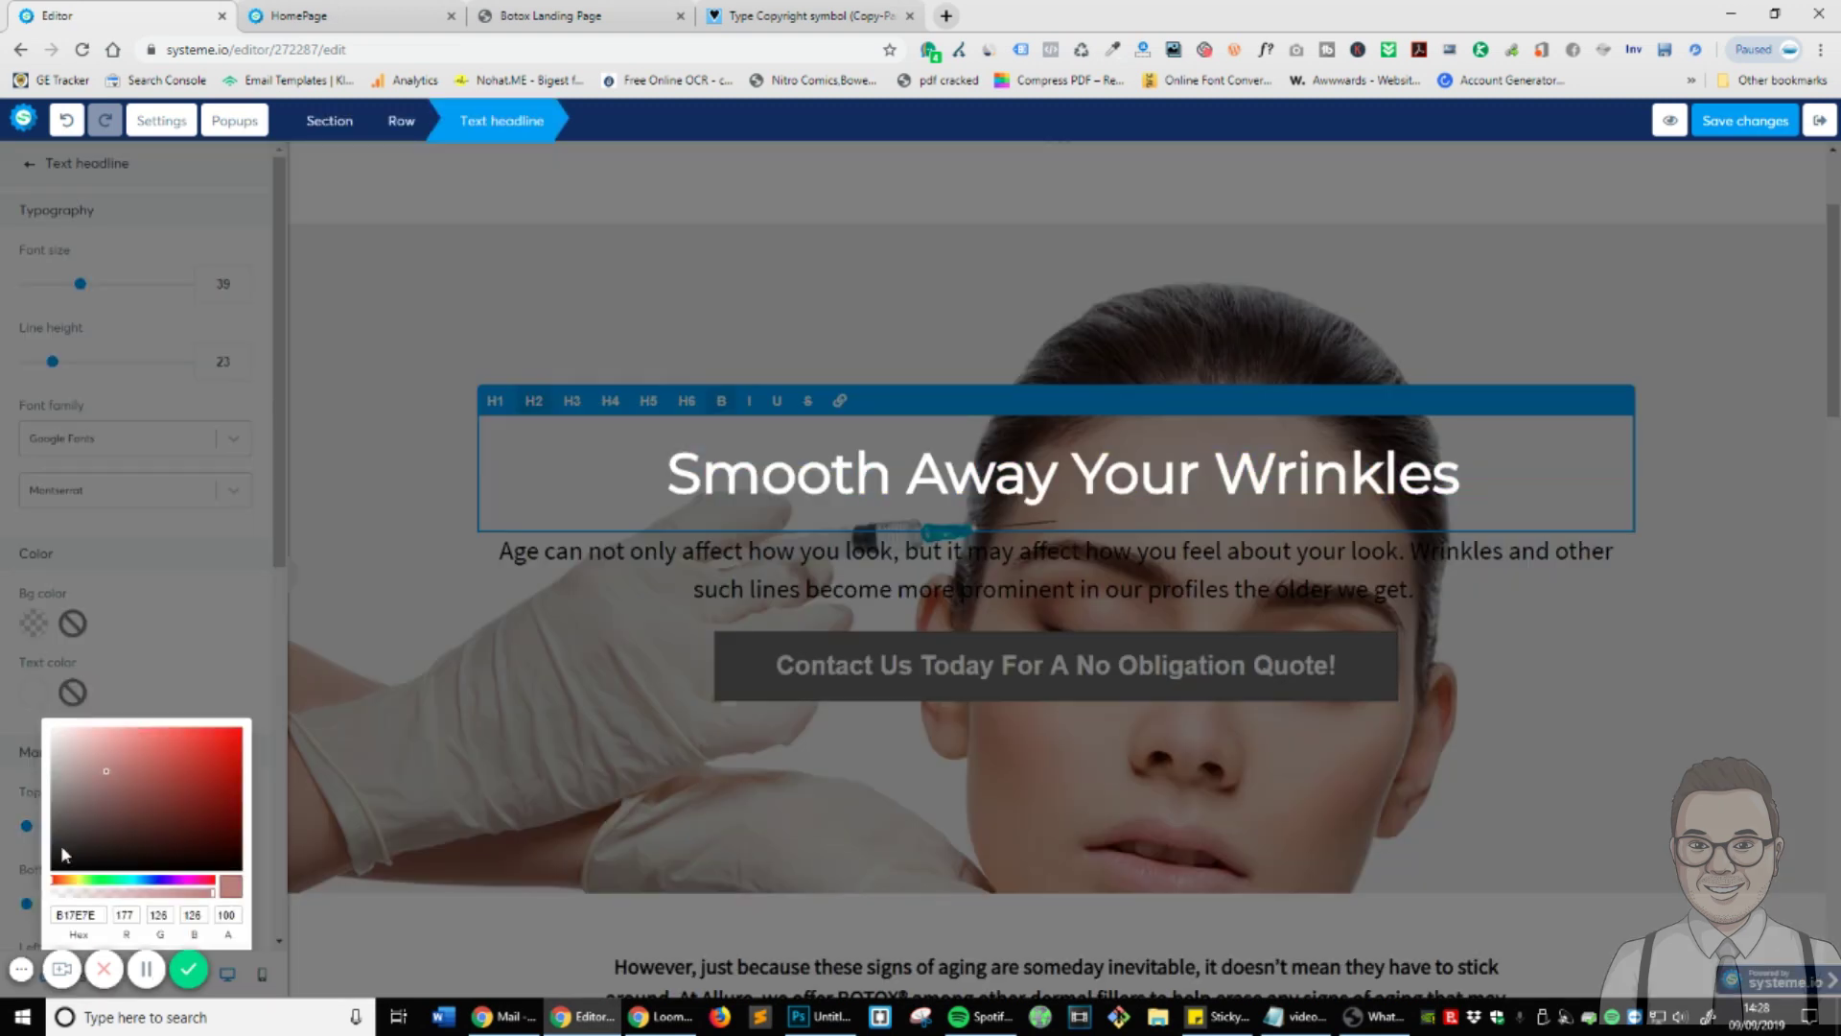
left_click(746, 464)
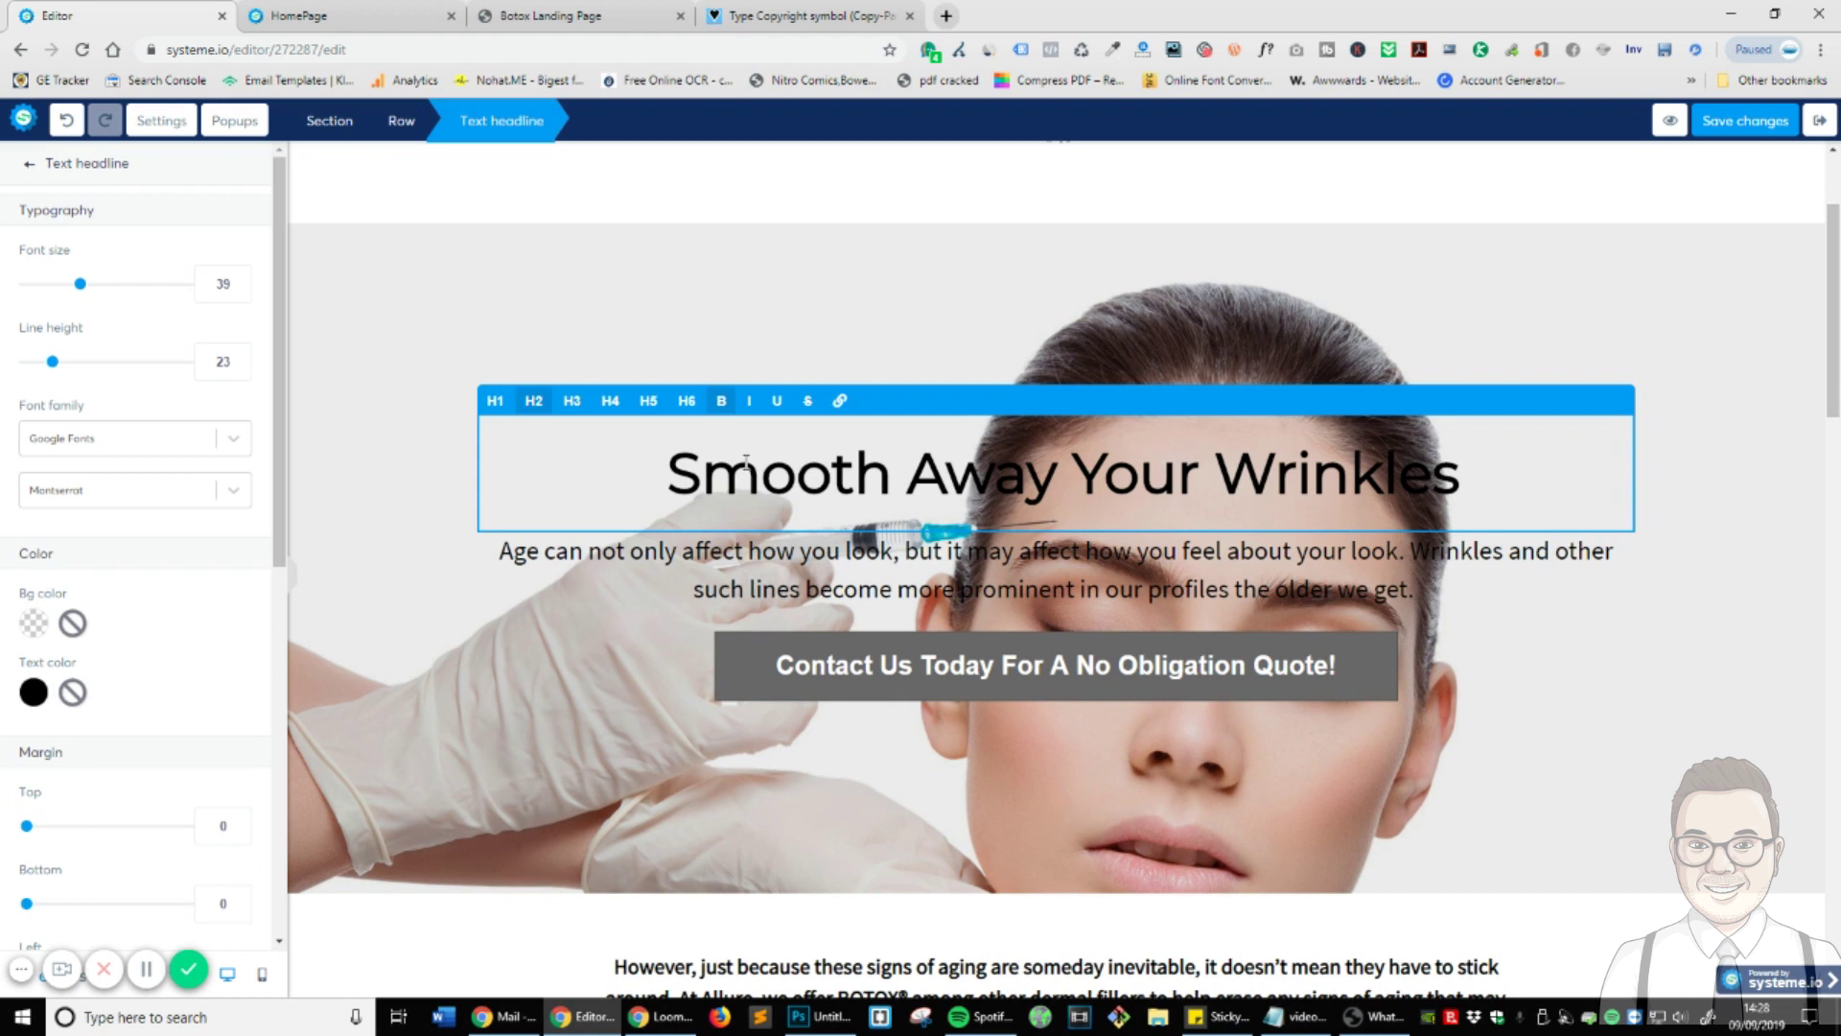
left_click(355, 266)
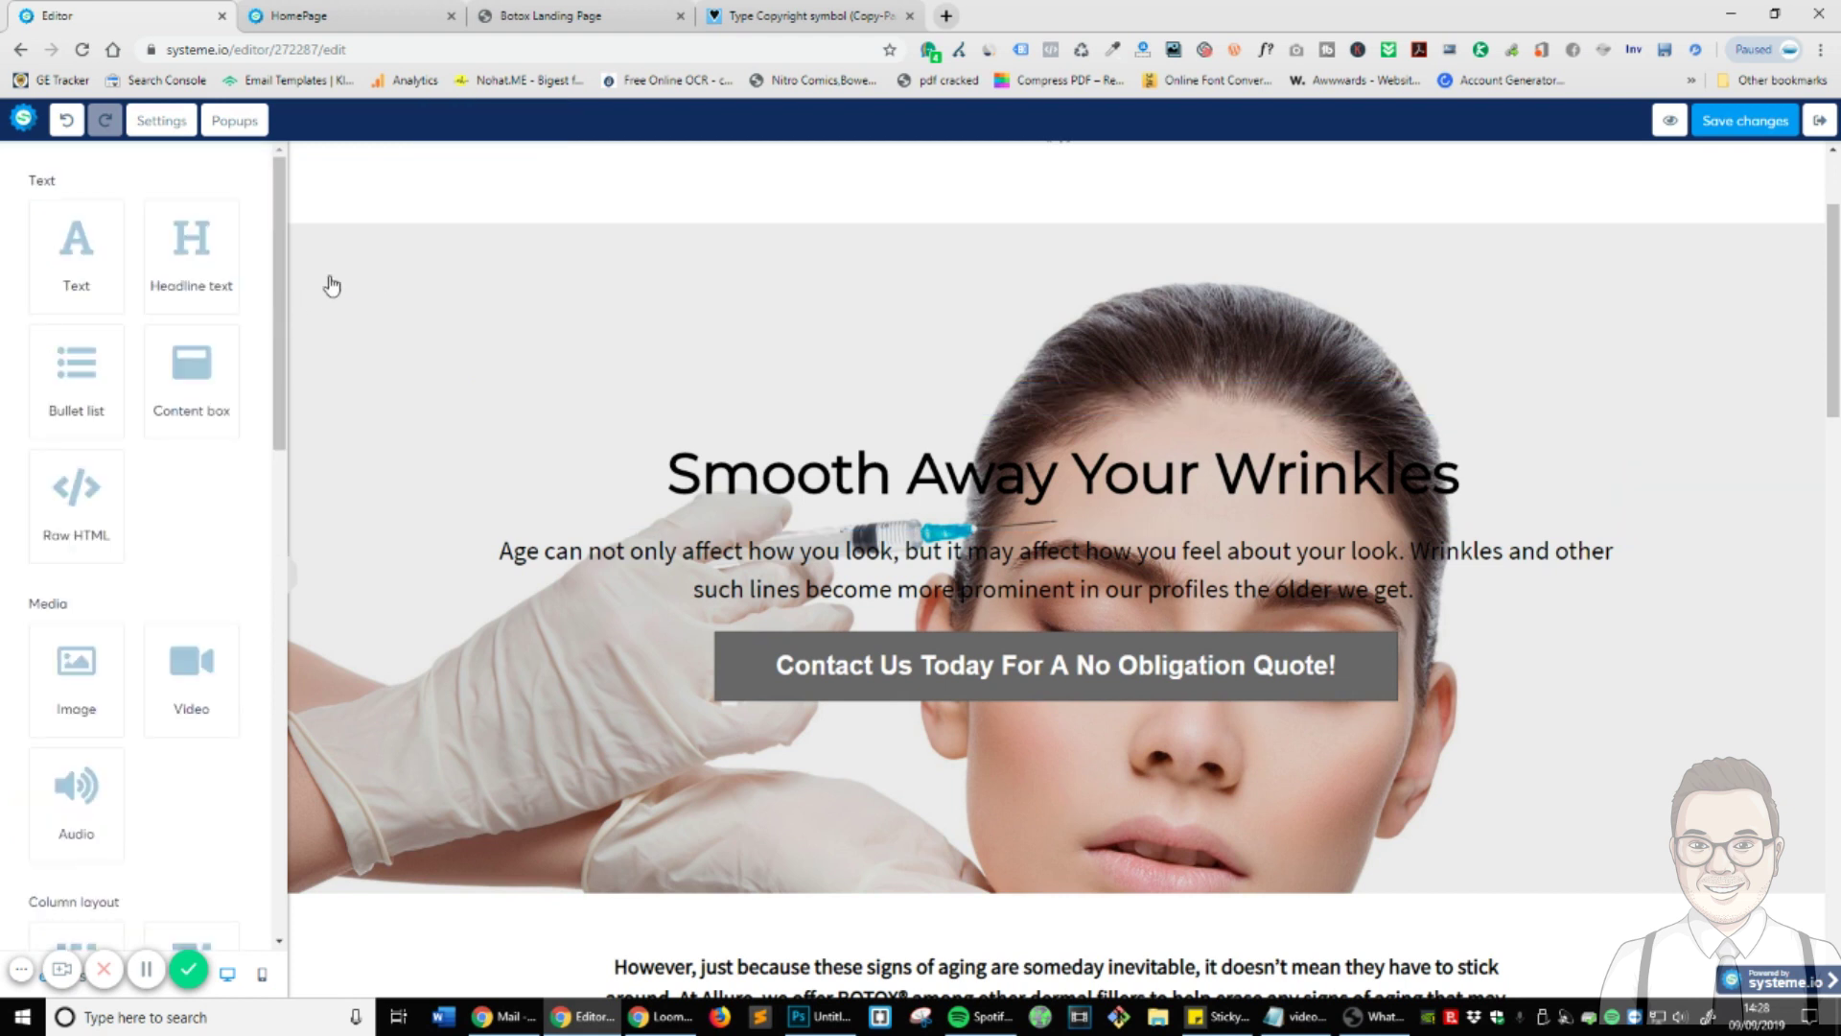
- Inset the hero row with a left margin of 51 and a right margin of 46
left_click(1788, 273)
left_click_drag(26, 447, 67, 445)
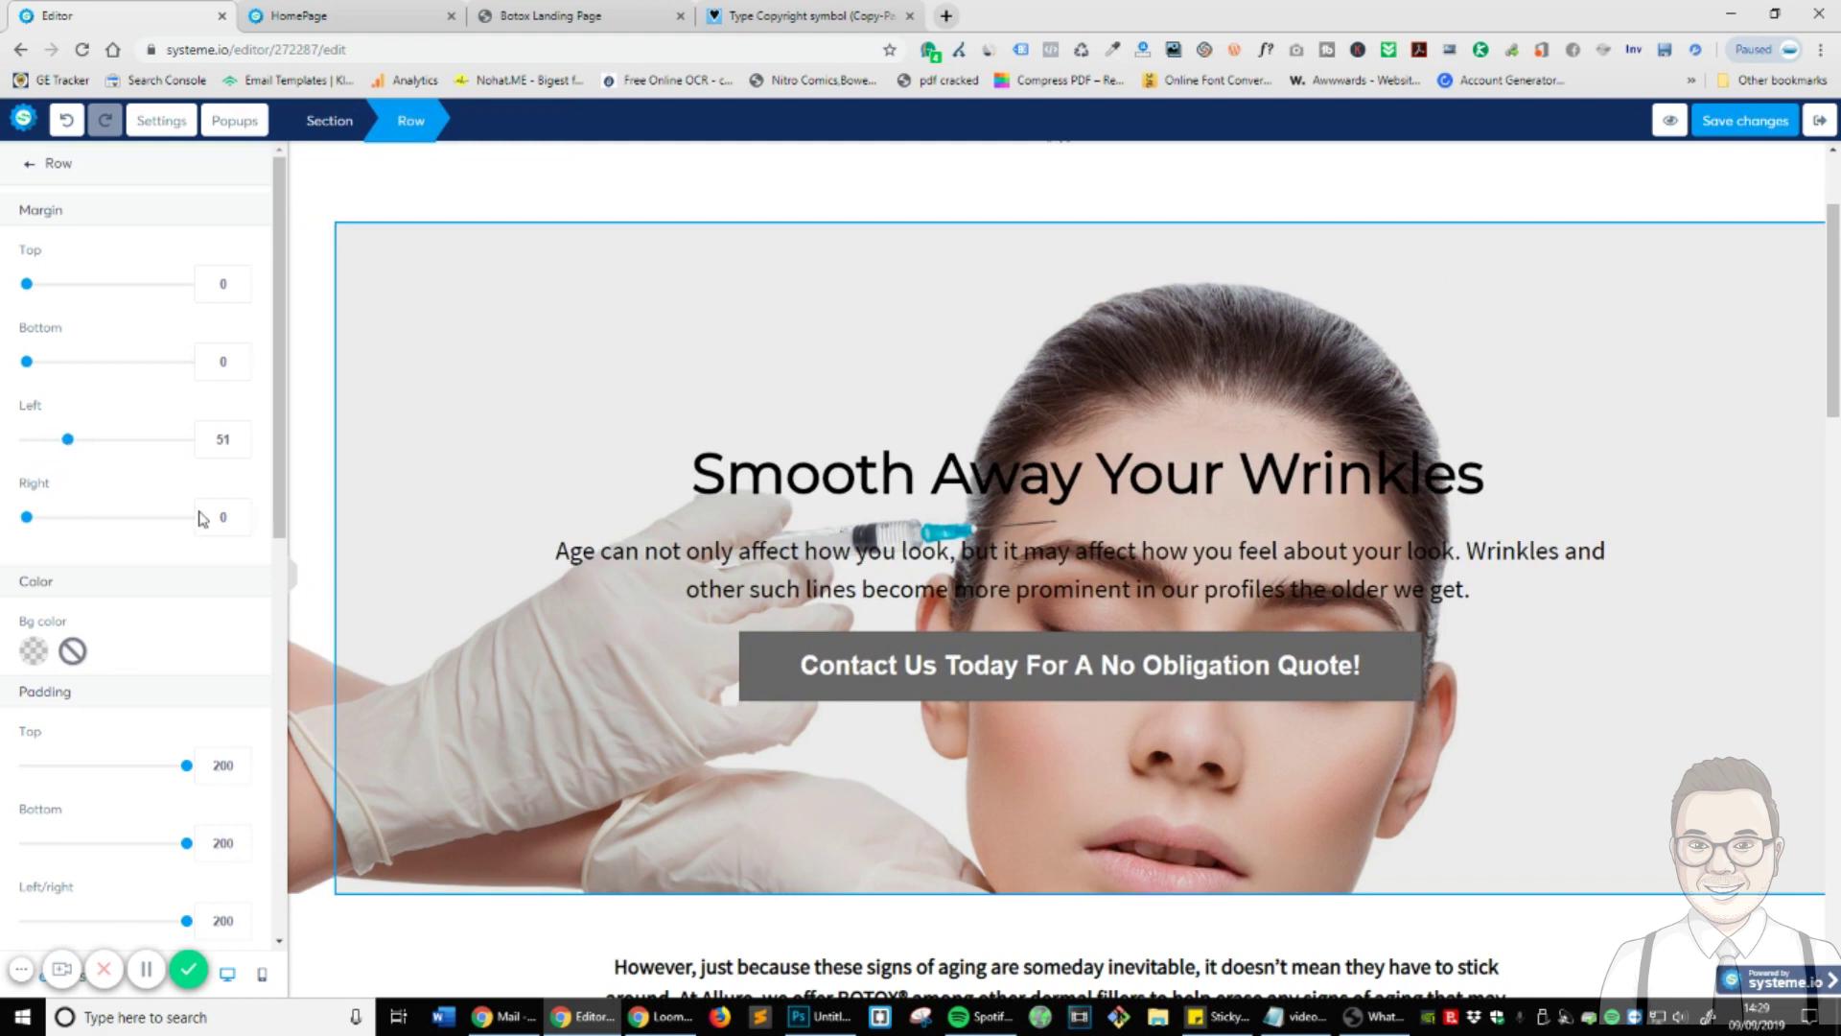
left_click(317, 475)
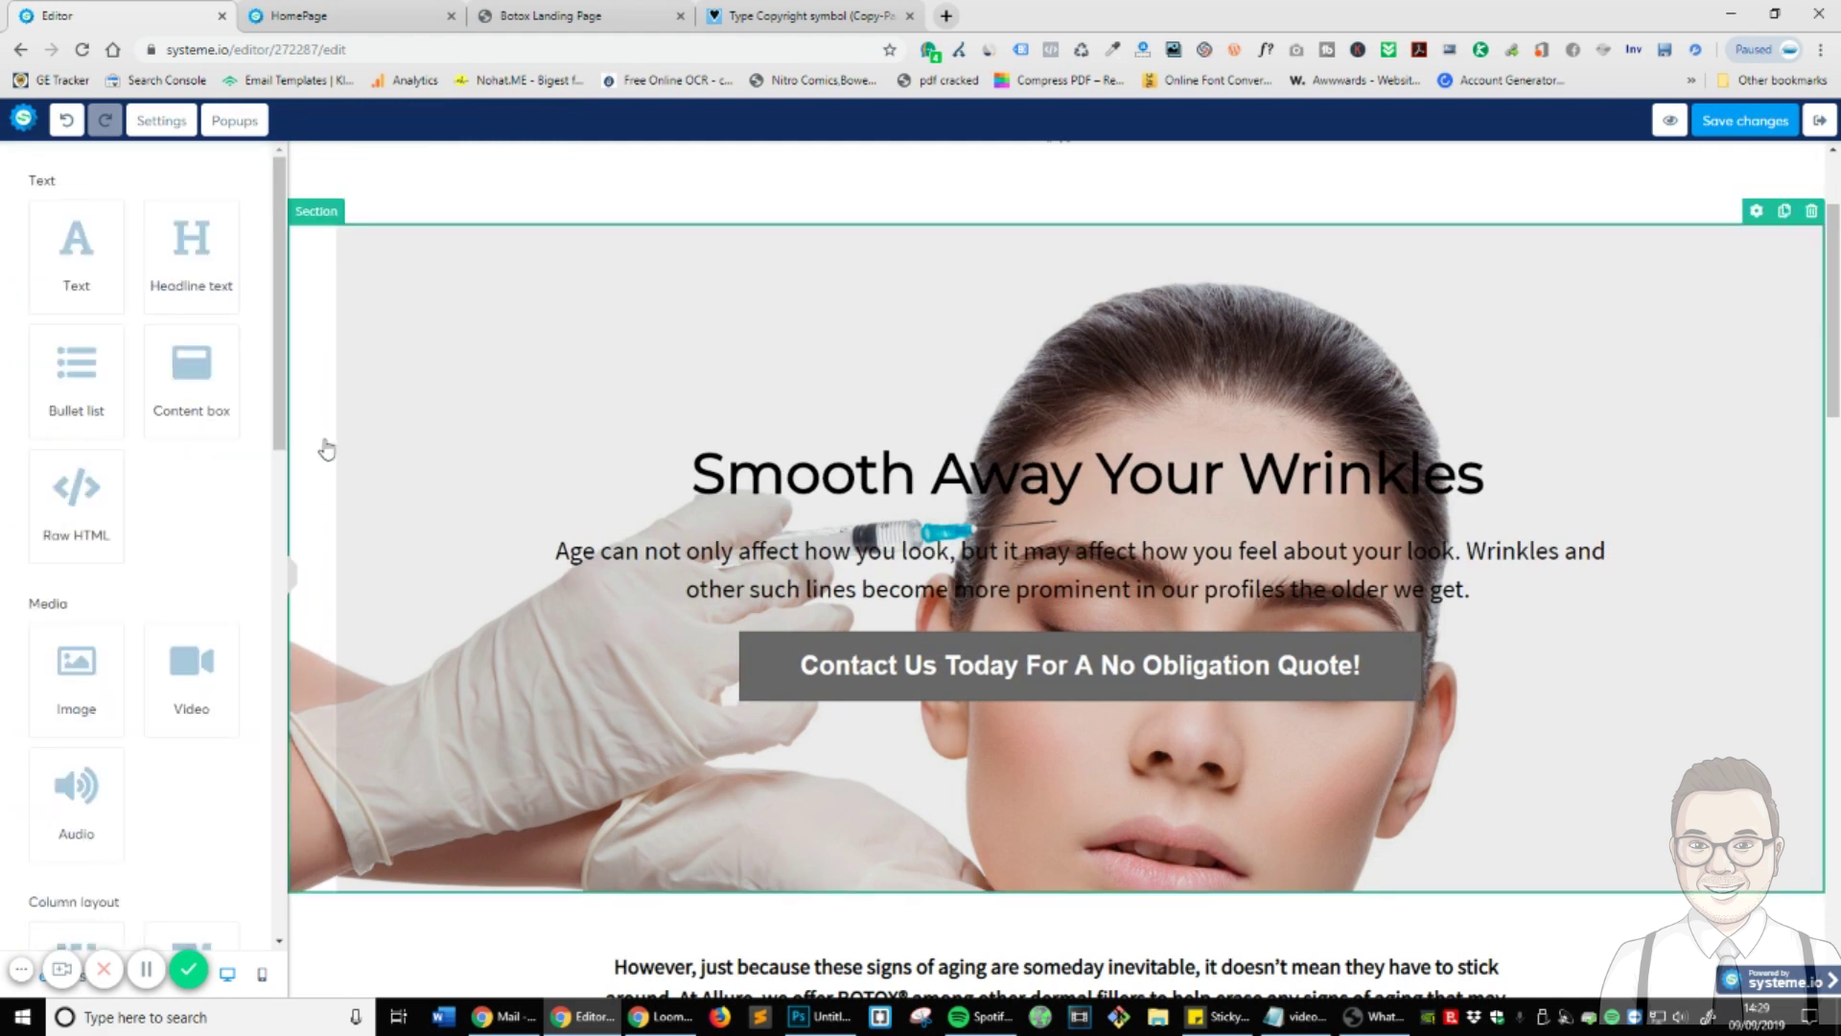
double_click(321, 223)
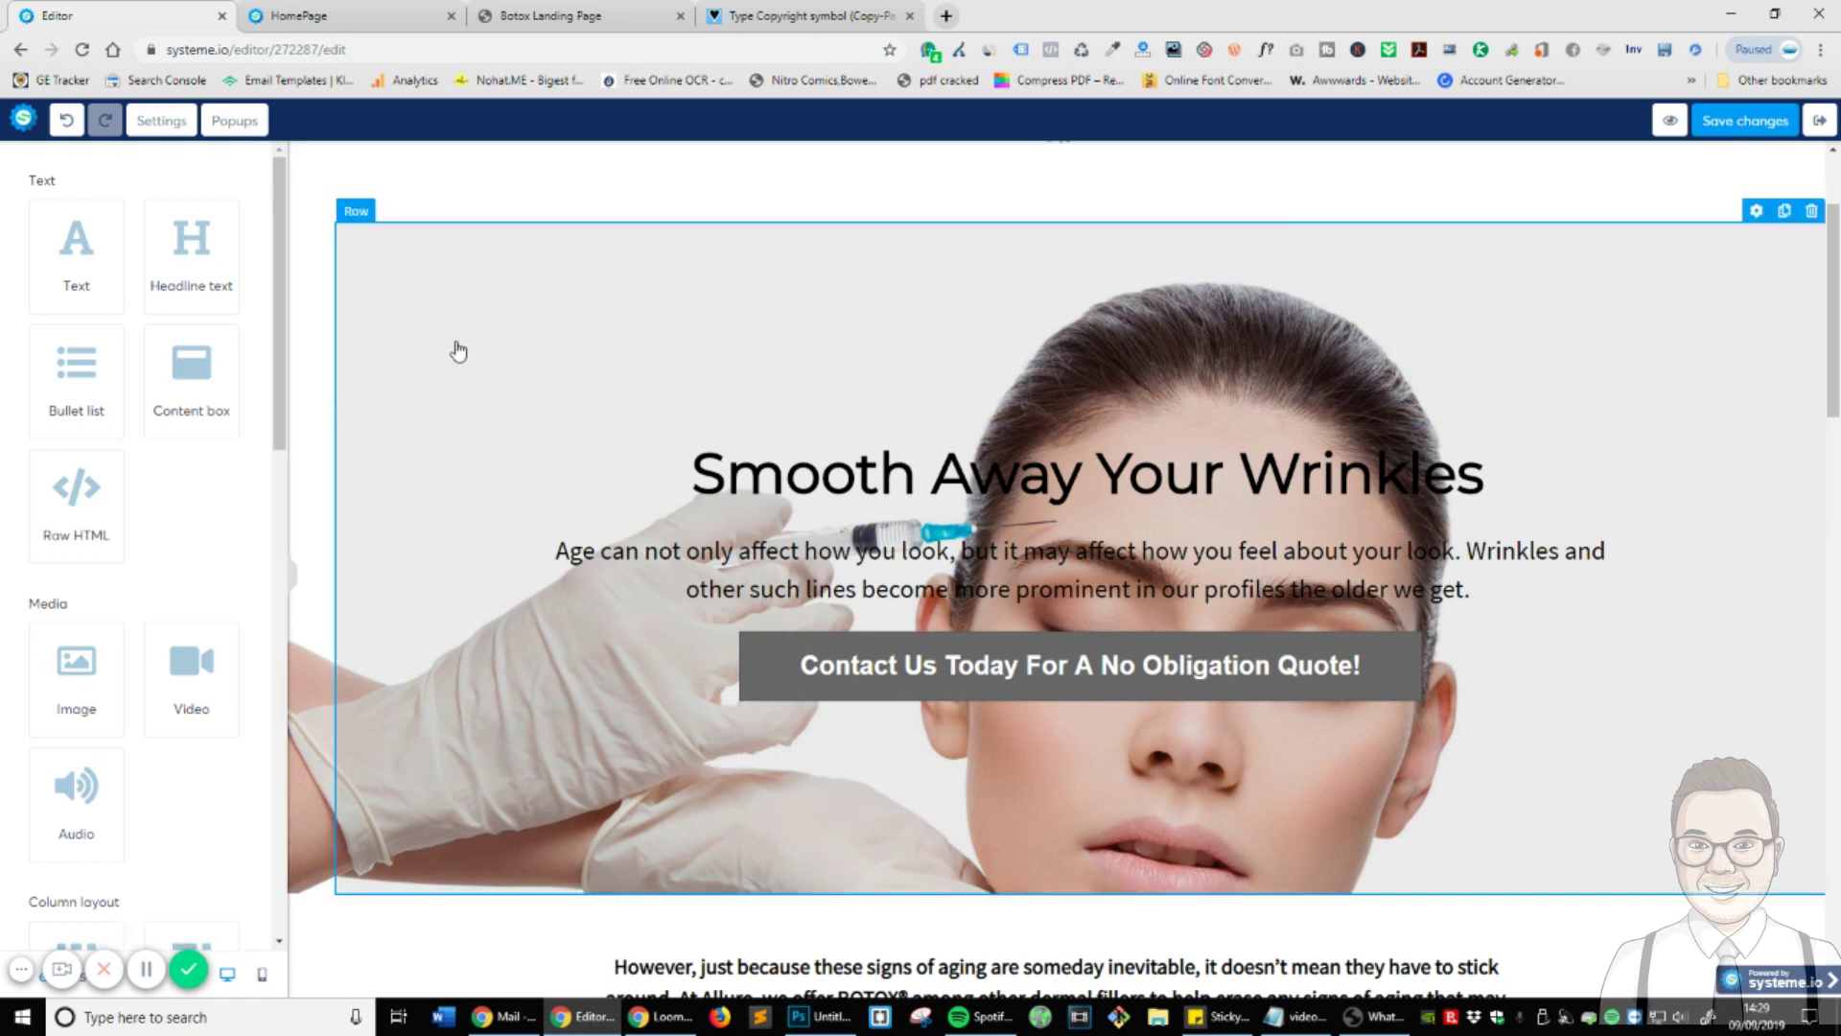
left_click(1756, 211)
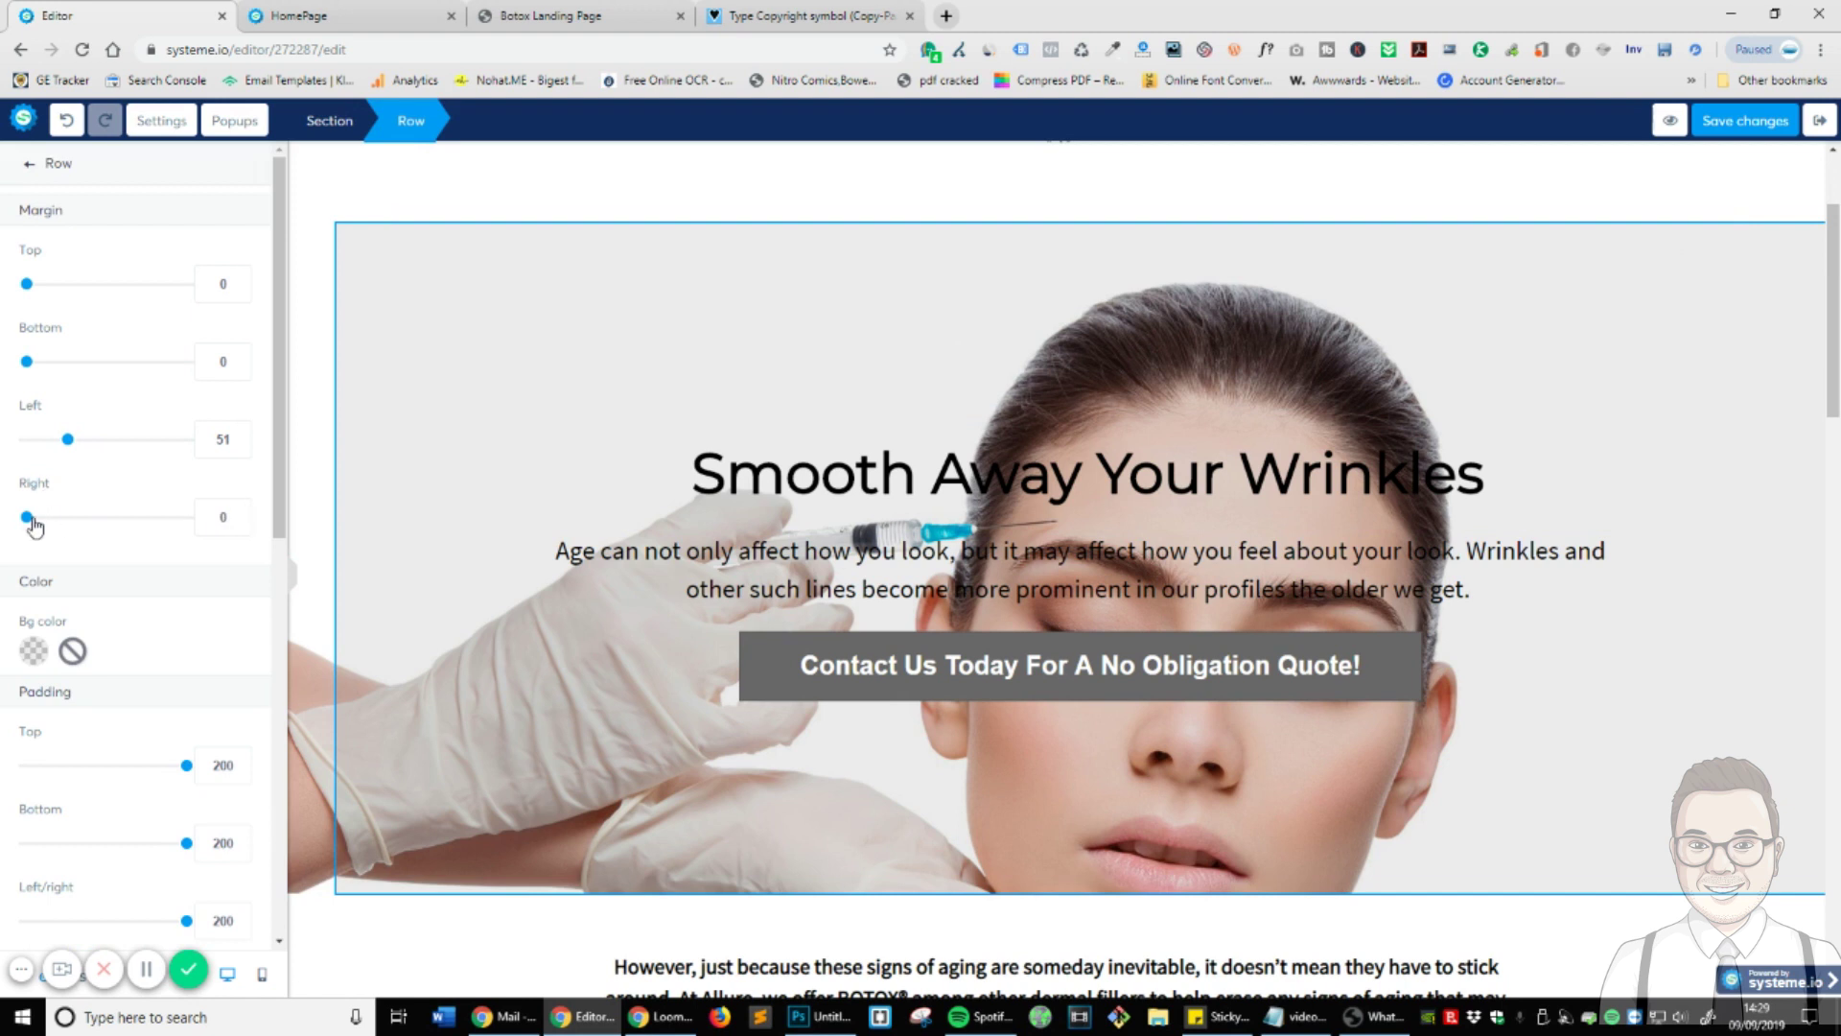
left_click_drag(35, 526, 64, 522)
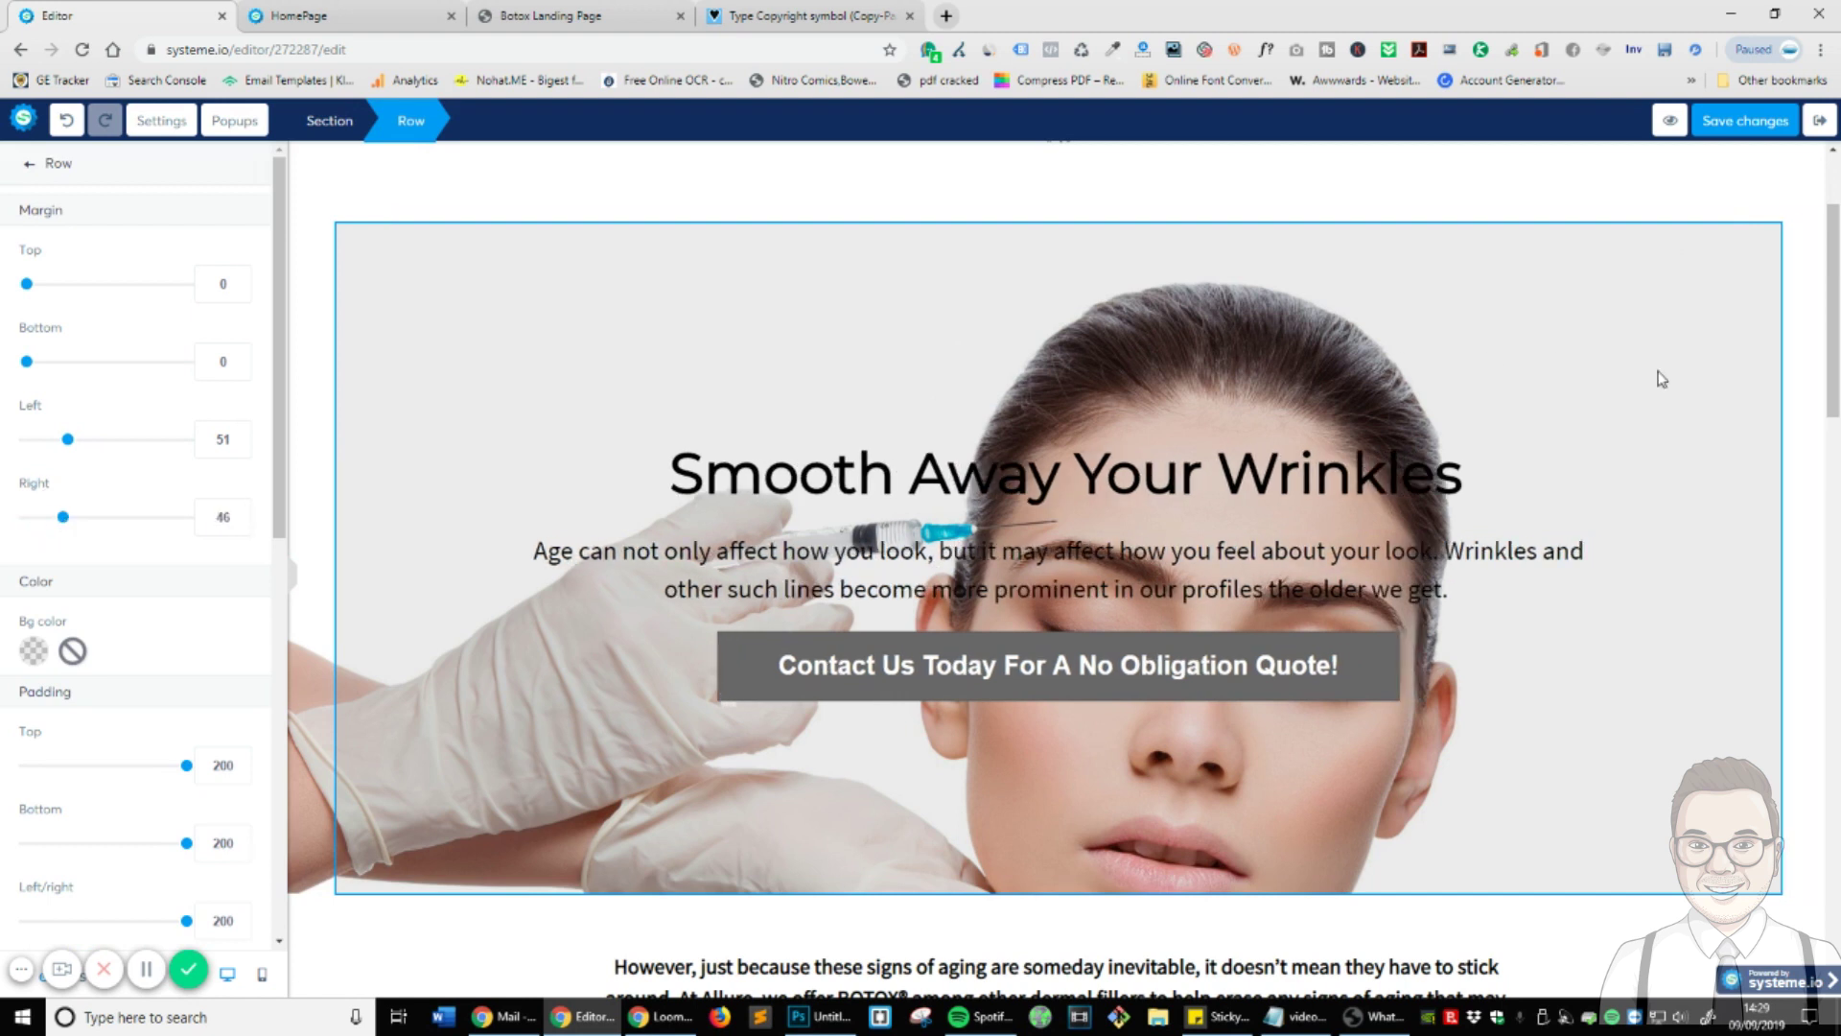
left_click(1808, 345)
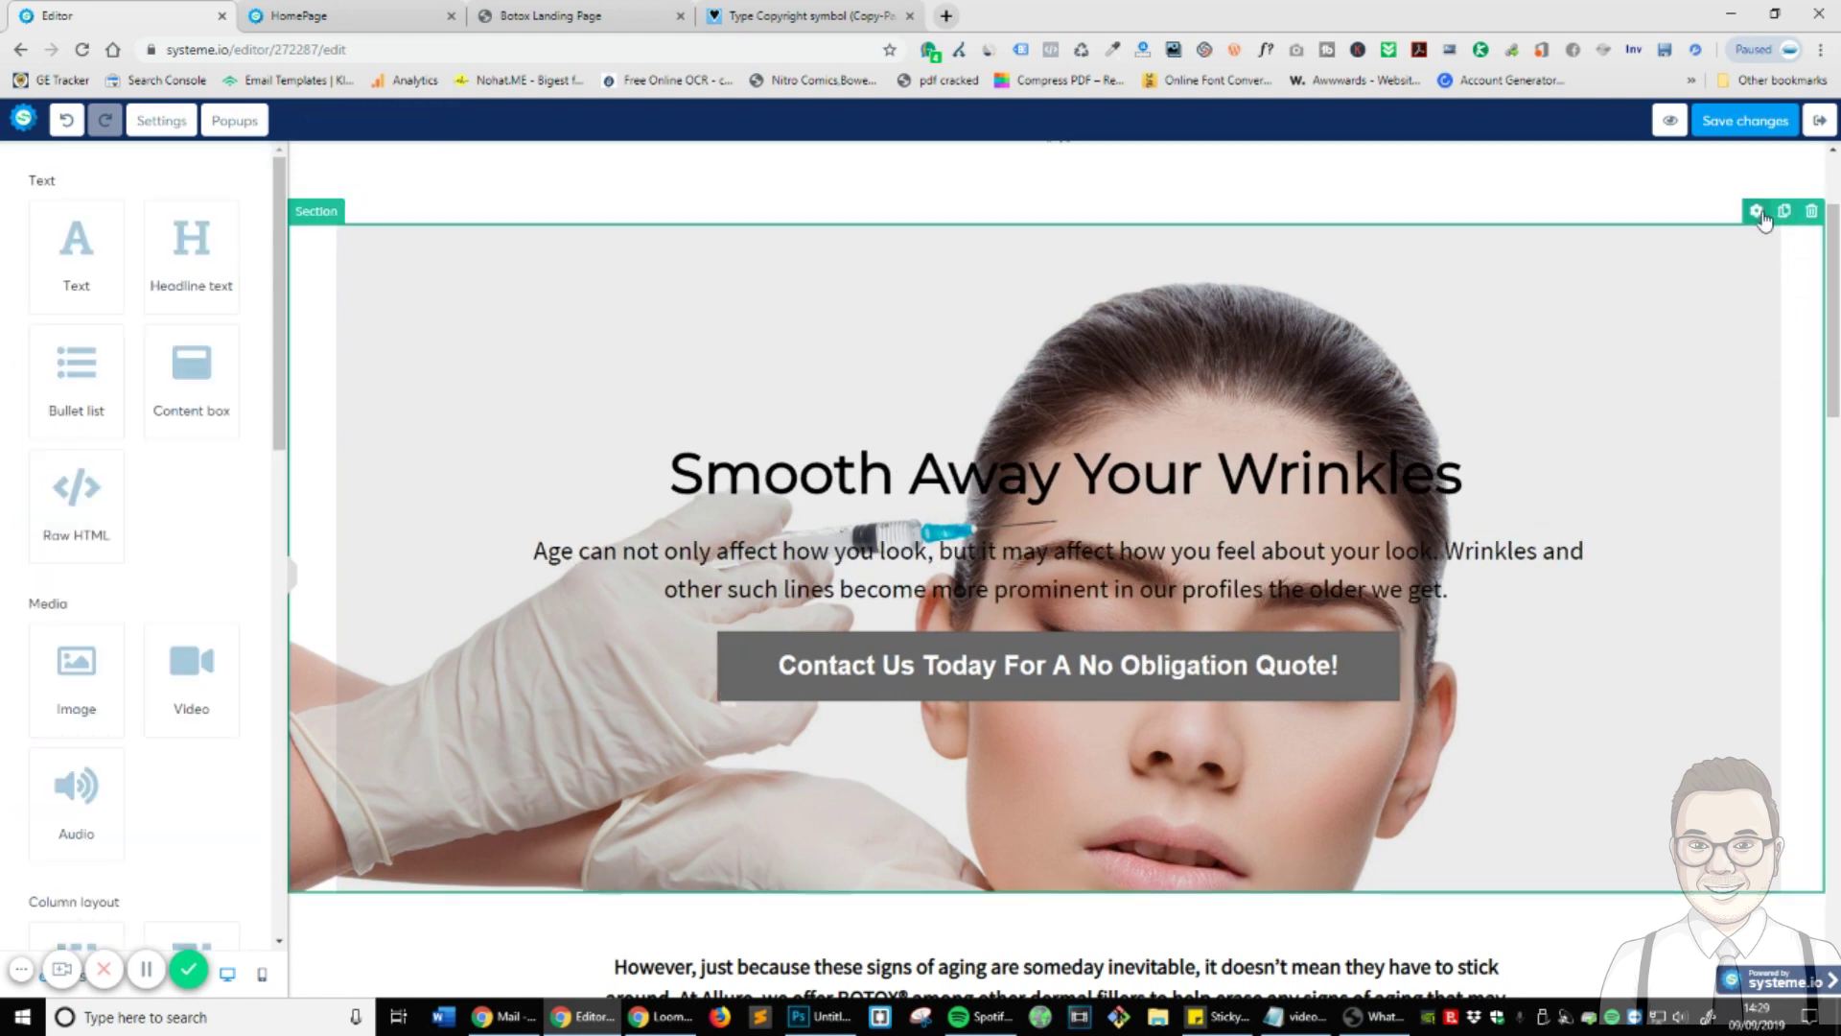
left_click(1758, 212)
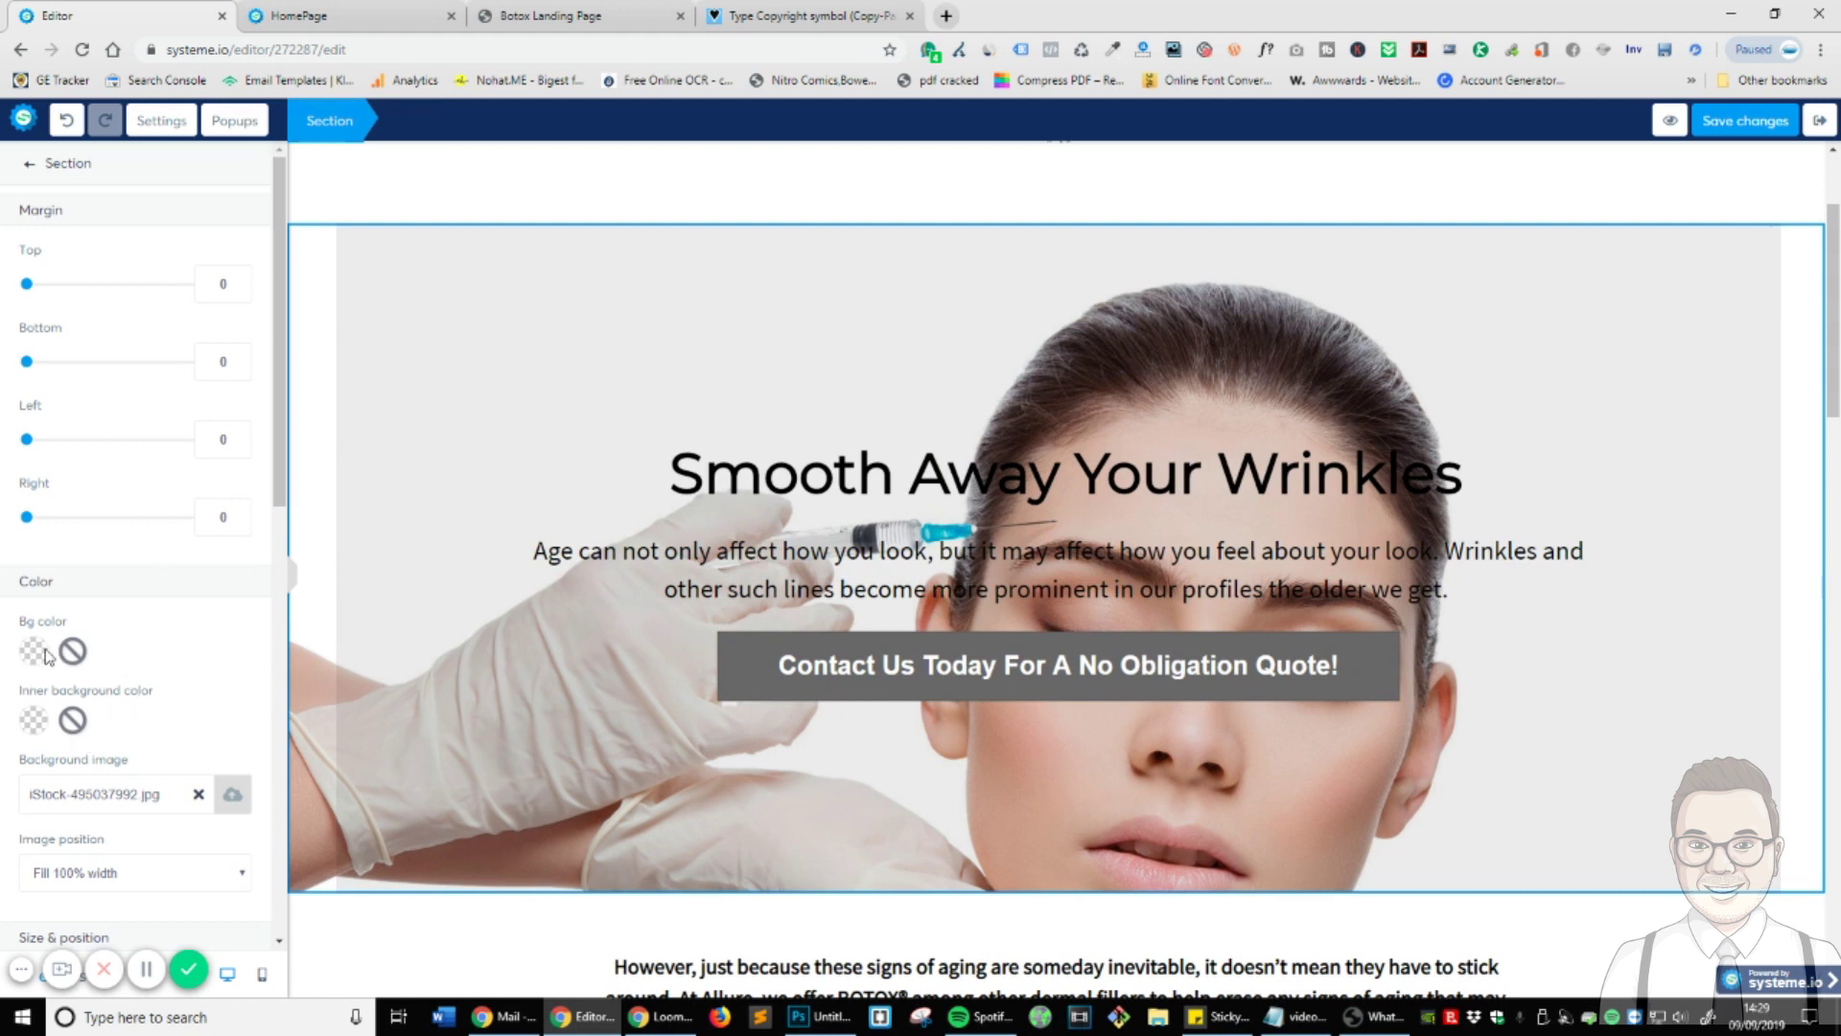
scroll(230, 655, "down", 2)
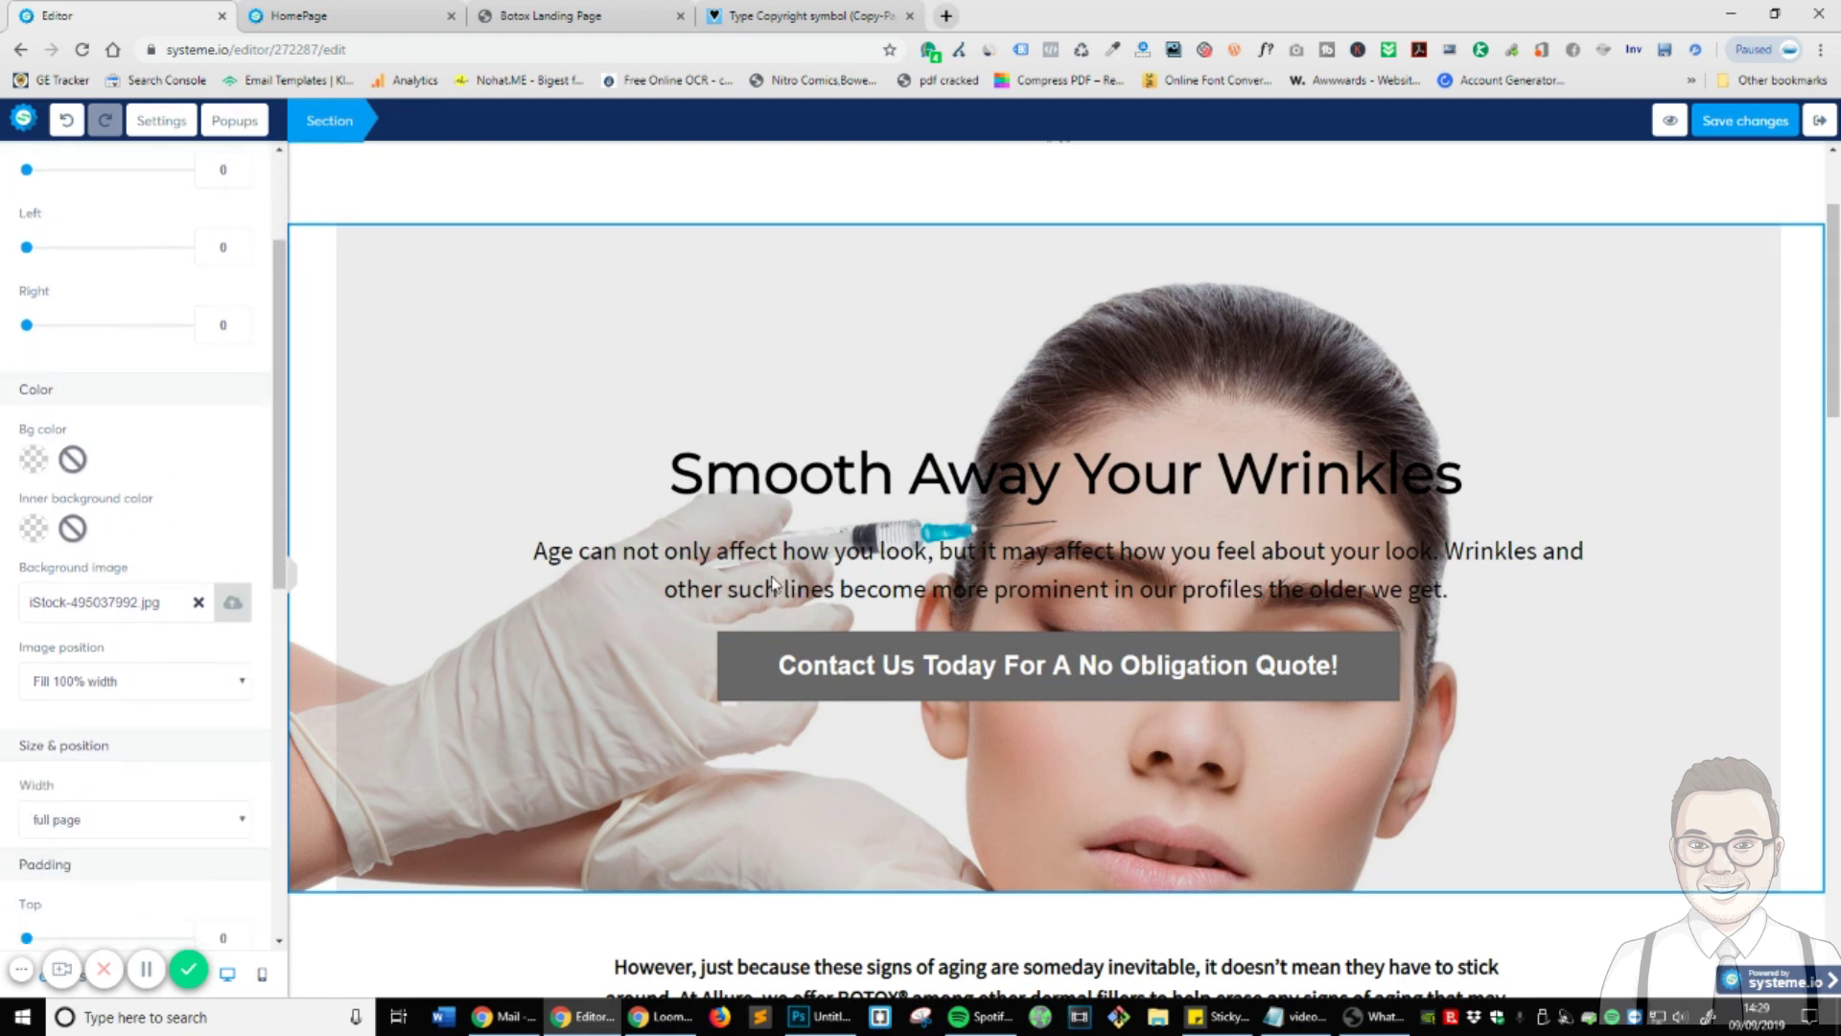
left_click(469, 455)
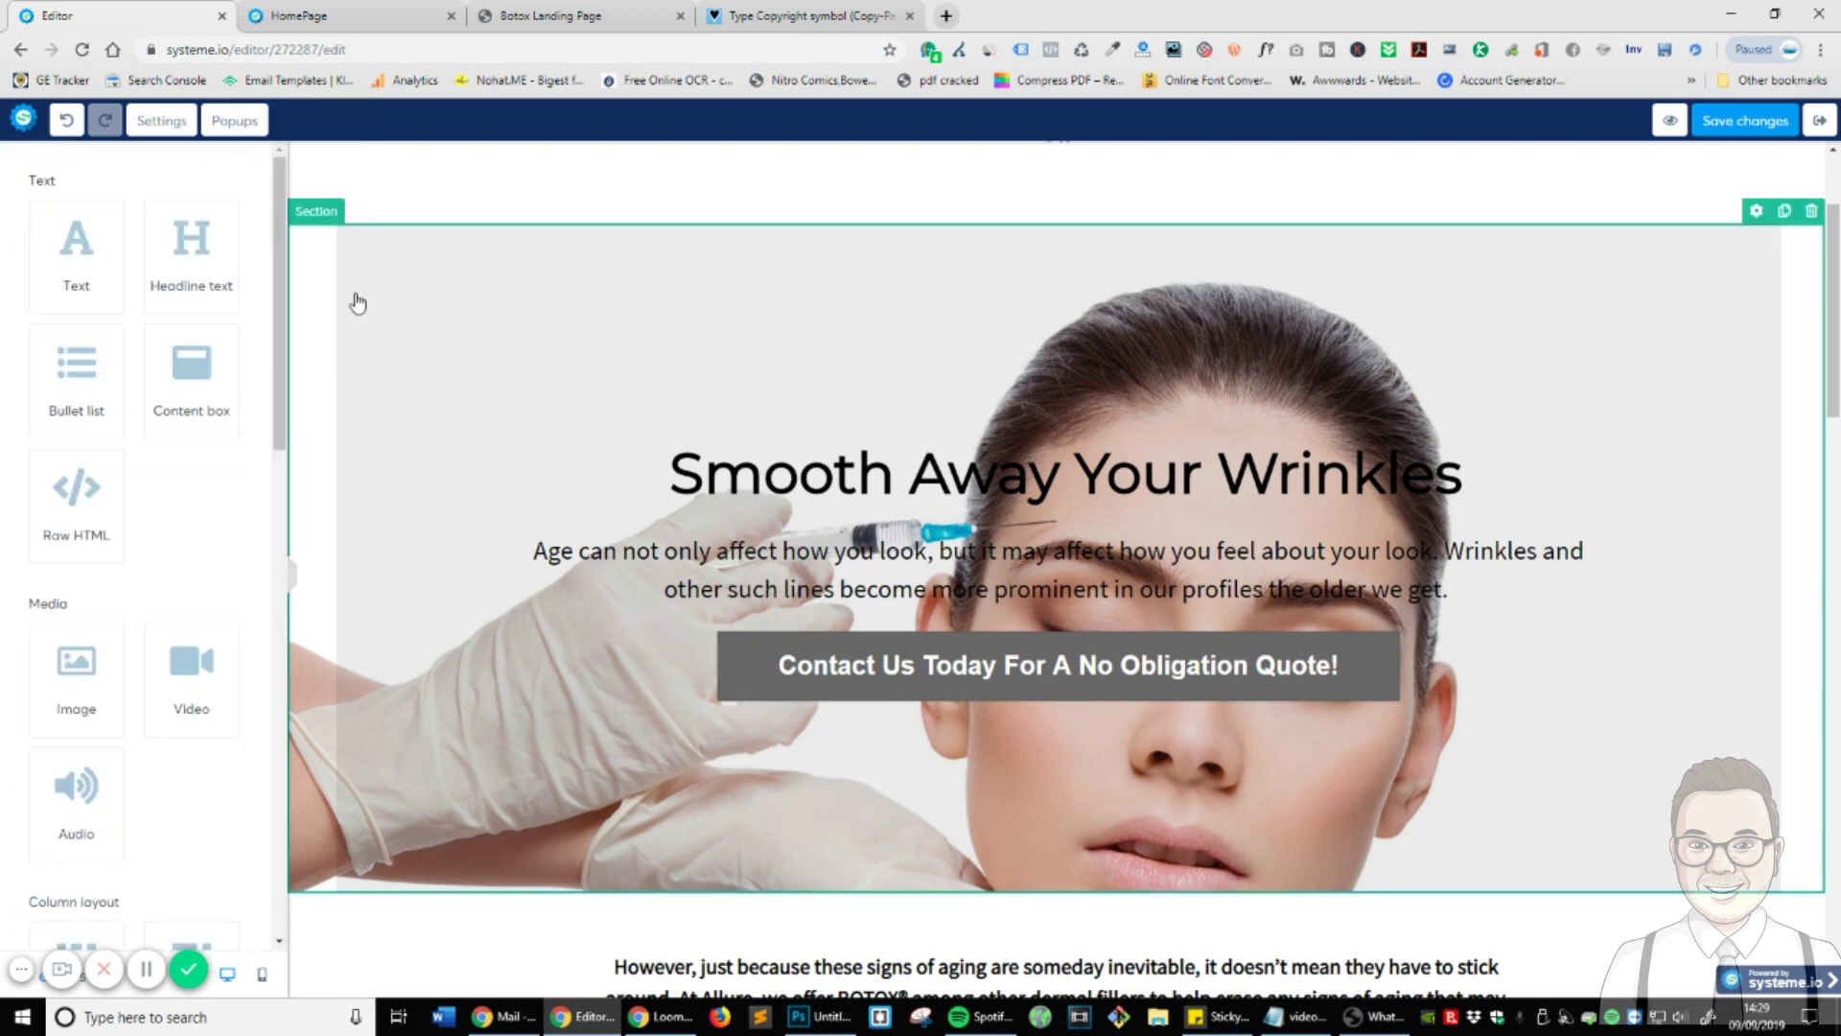
- Raise the opacity of the hero row's background colour, checking the reference Botox Landing Page
left_click(444, 347)
left_click(38, 654)
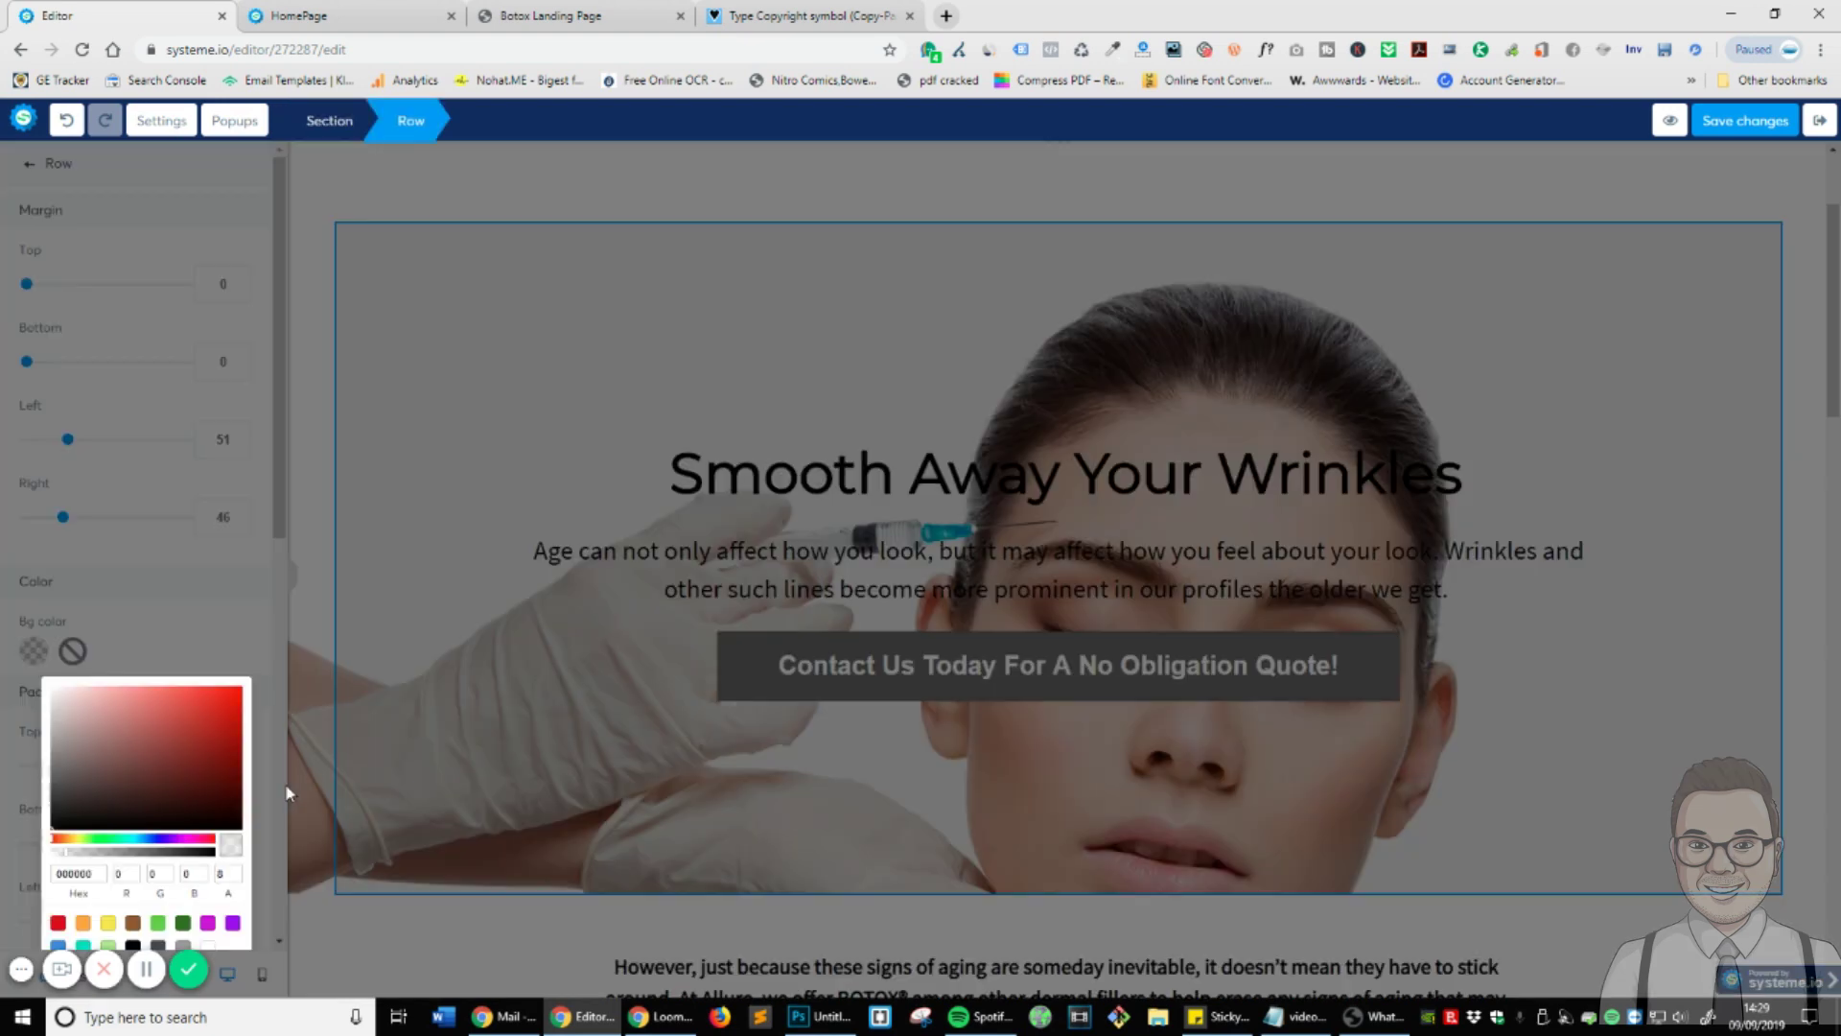
left_click_drag(65, 857, 93, 860)
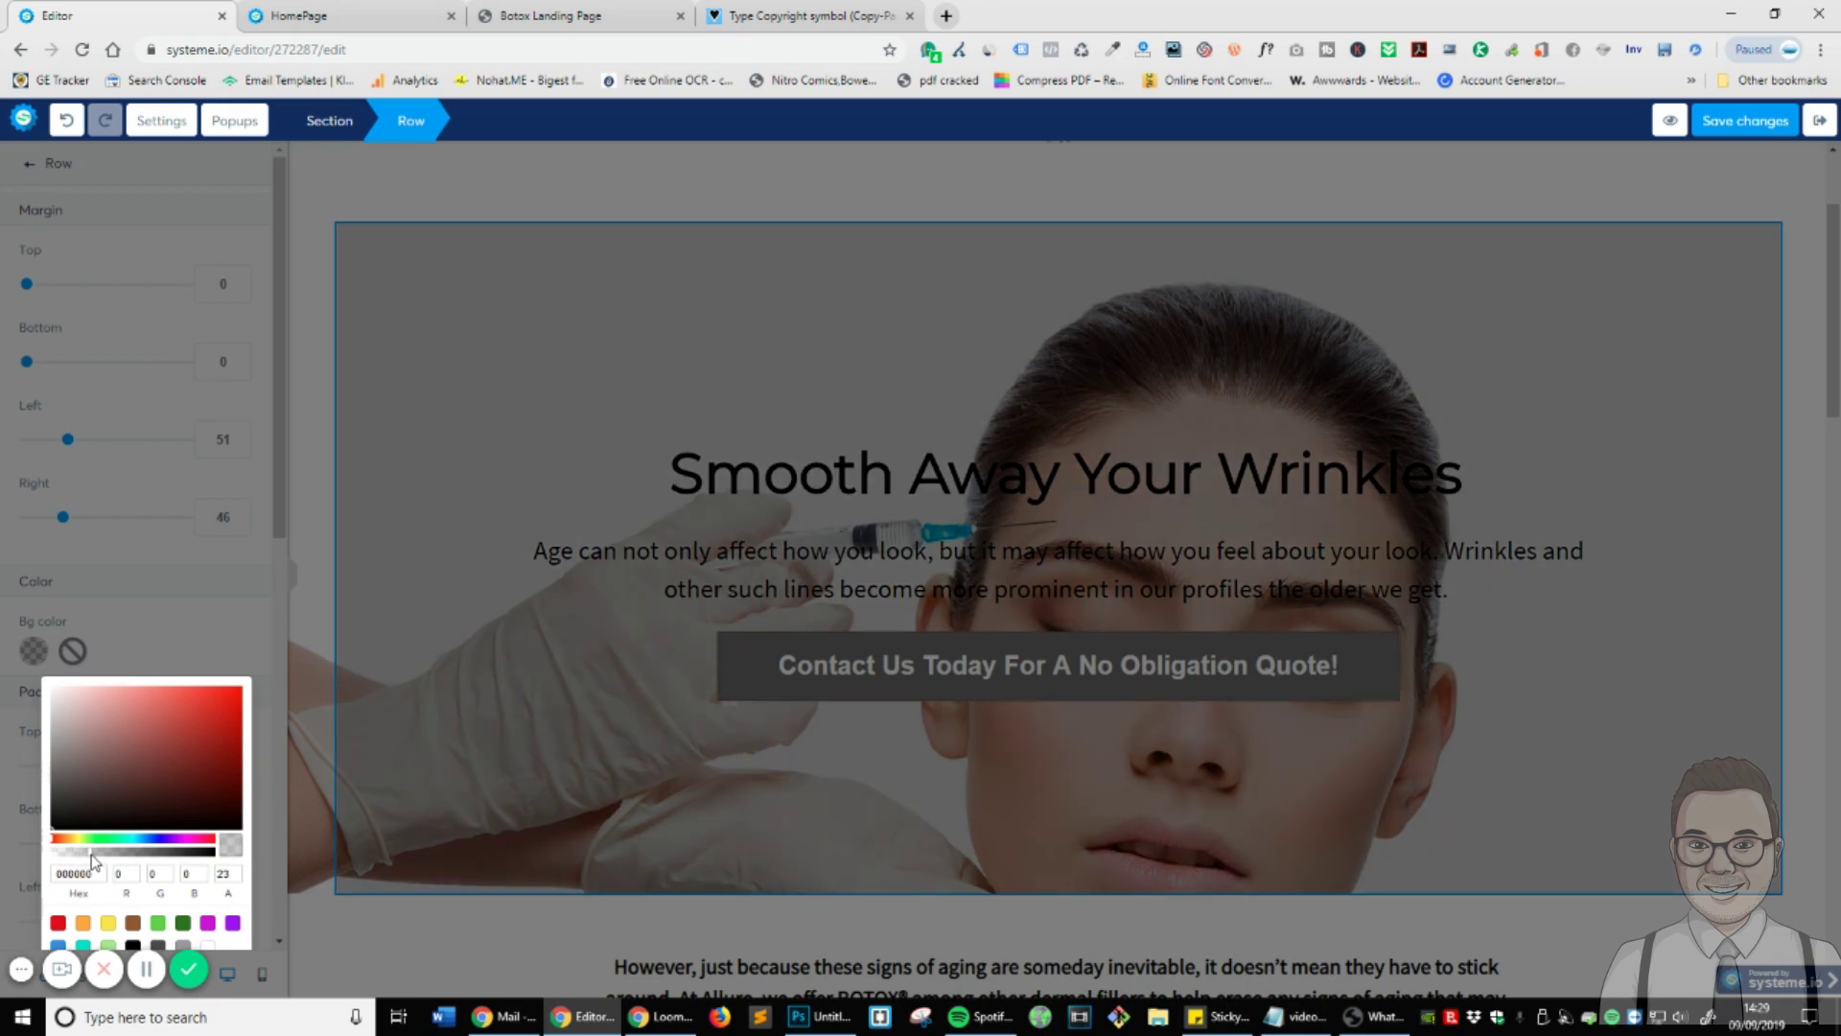
left_click(552, 15)
scroll(689, 654, "up", 15)
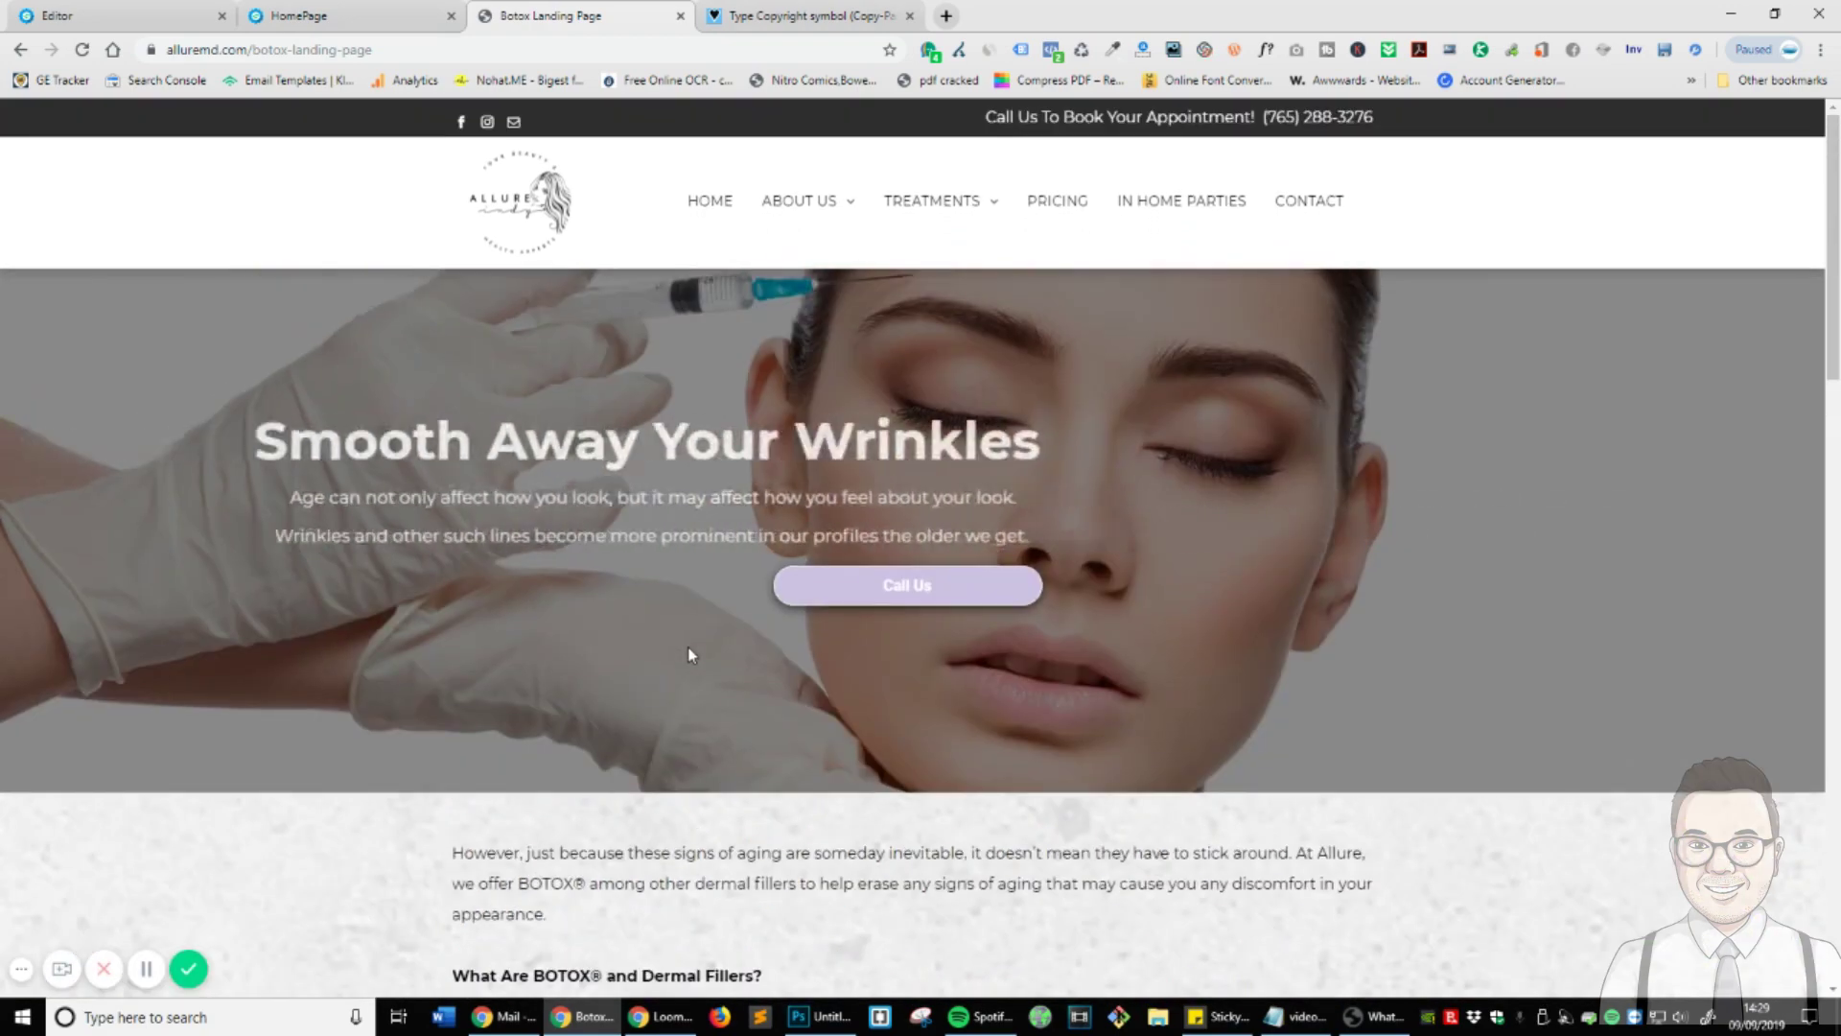
left_click(97, 11)
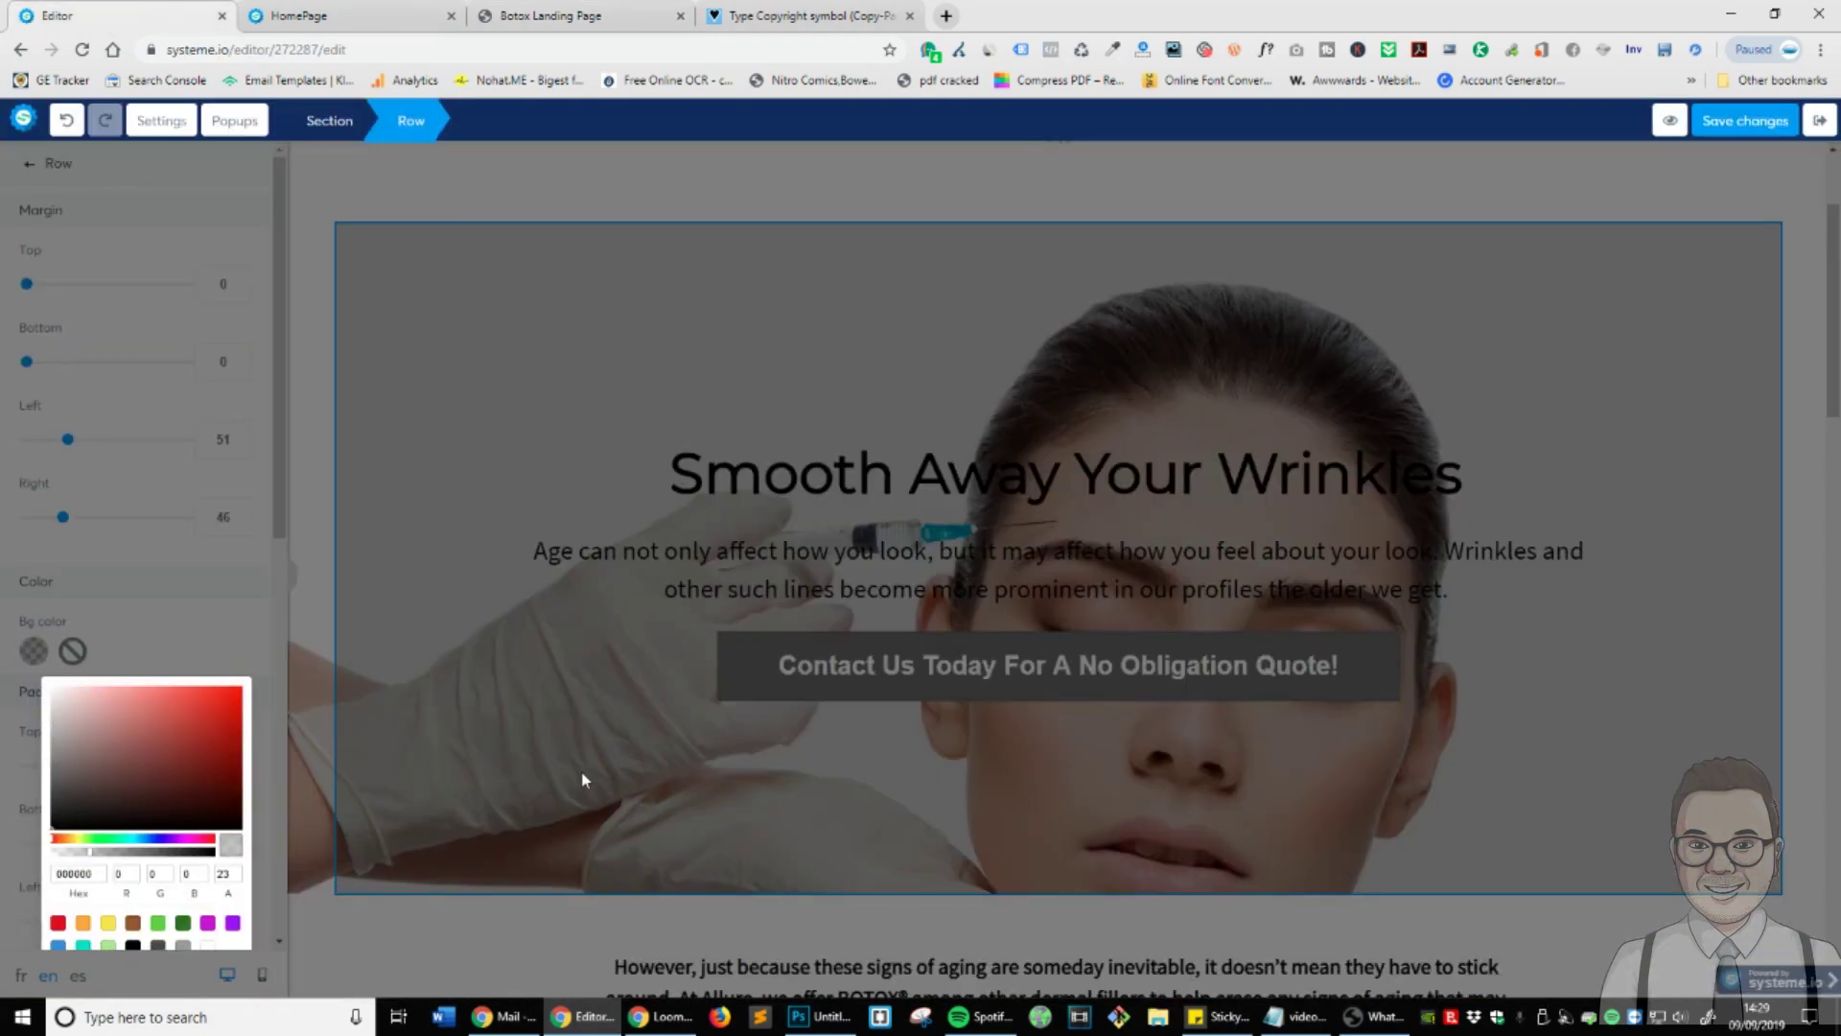
- Change the row overlay to white FFFFFF at about 61 alpha
left_click(132, 841)
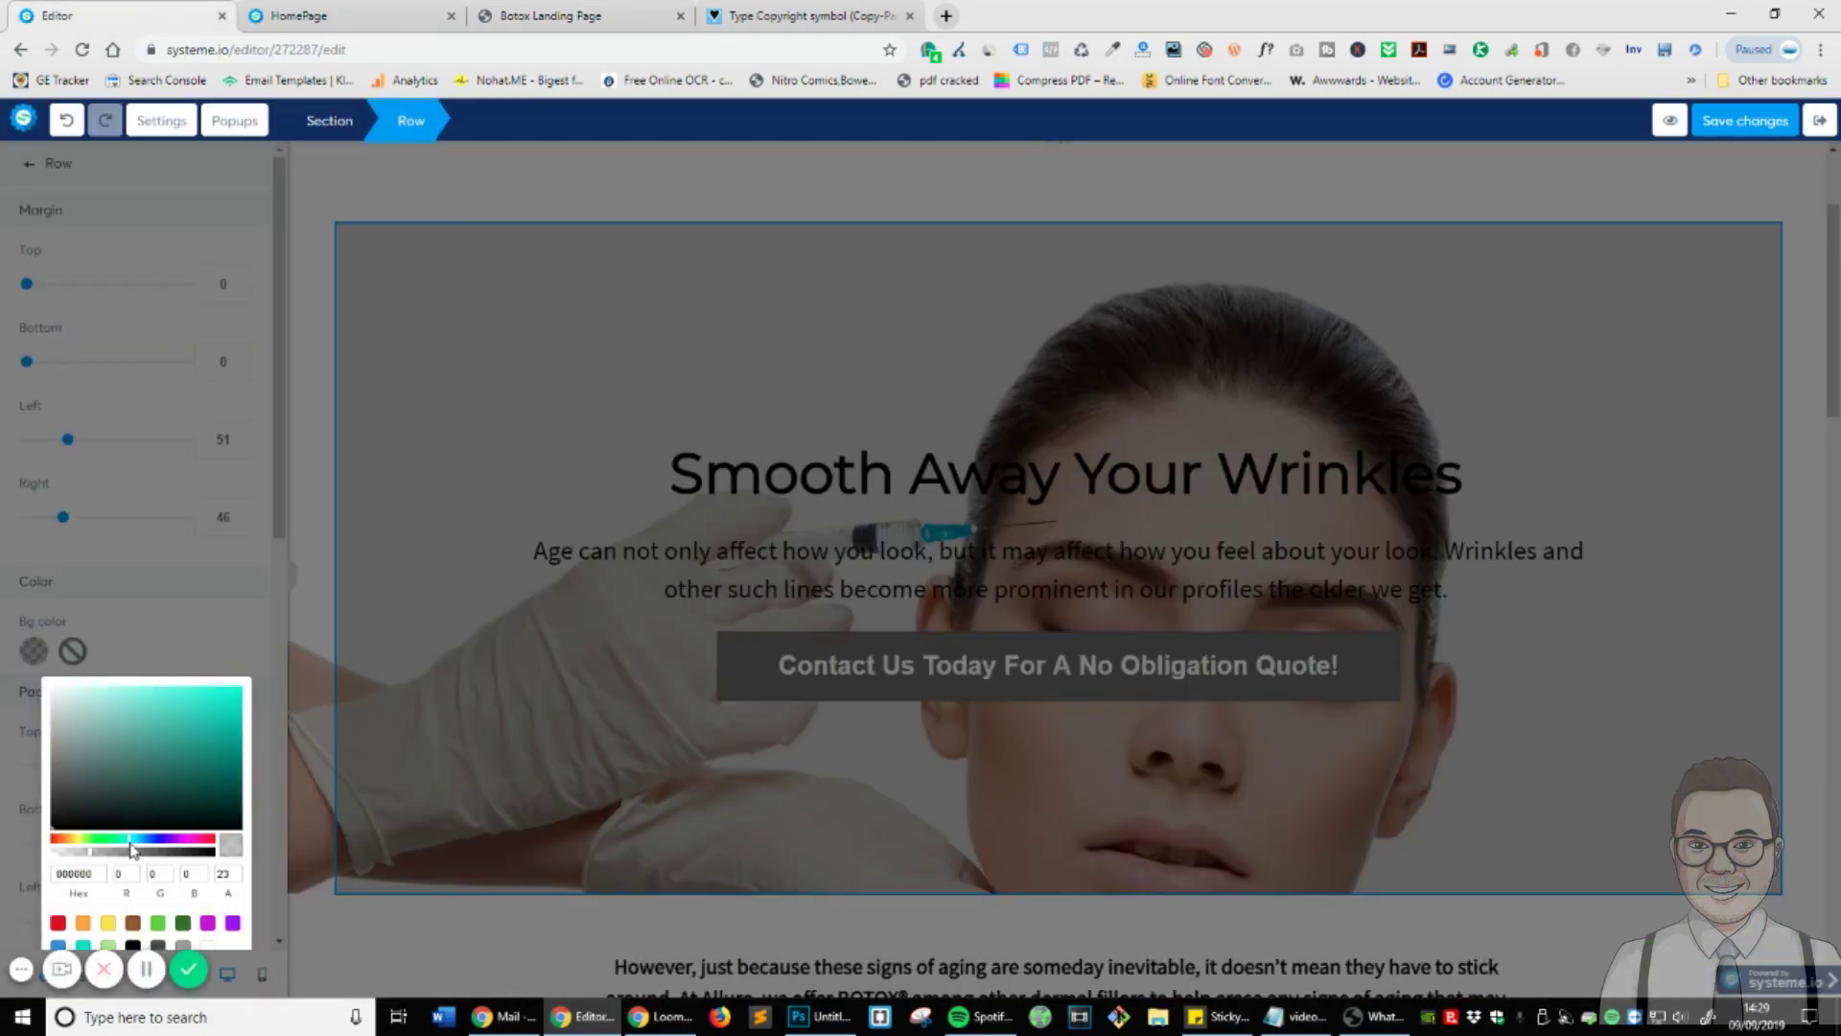
left_click_drag(88, 775, 22, 658)
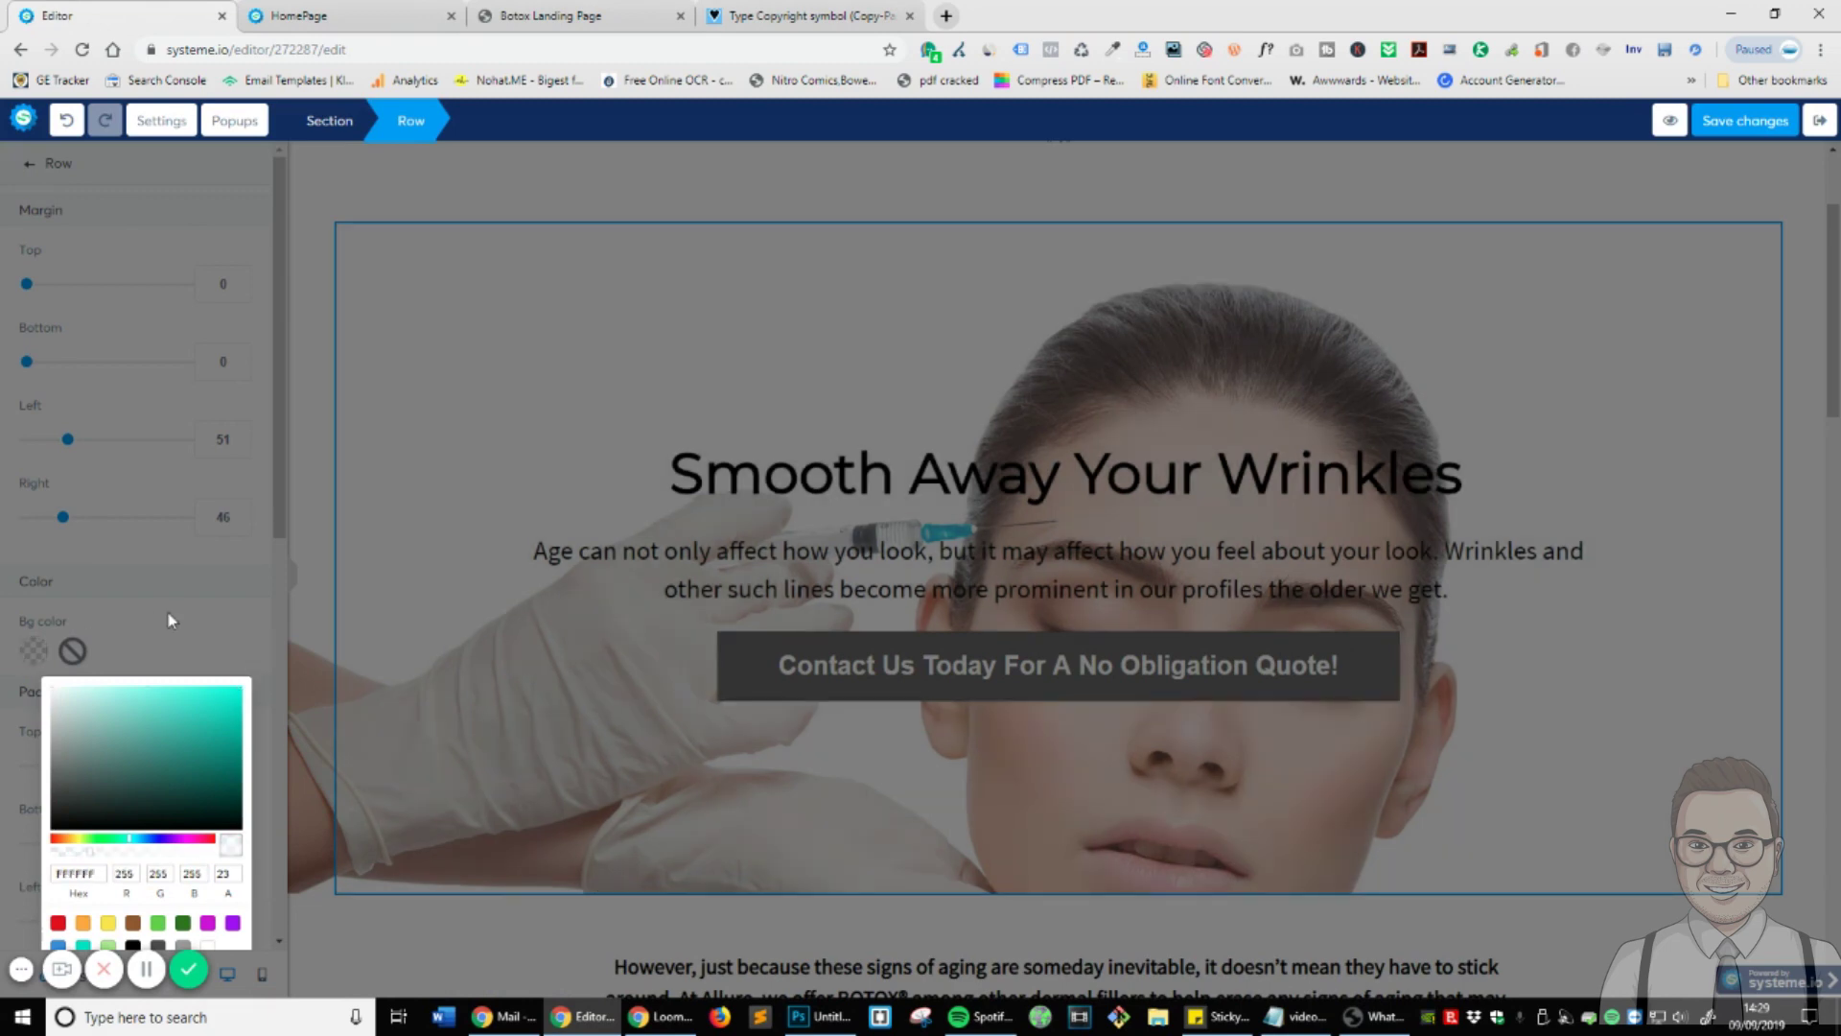
left_click(176, 639)
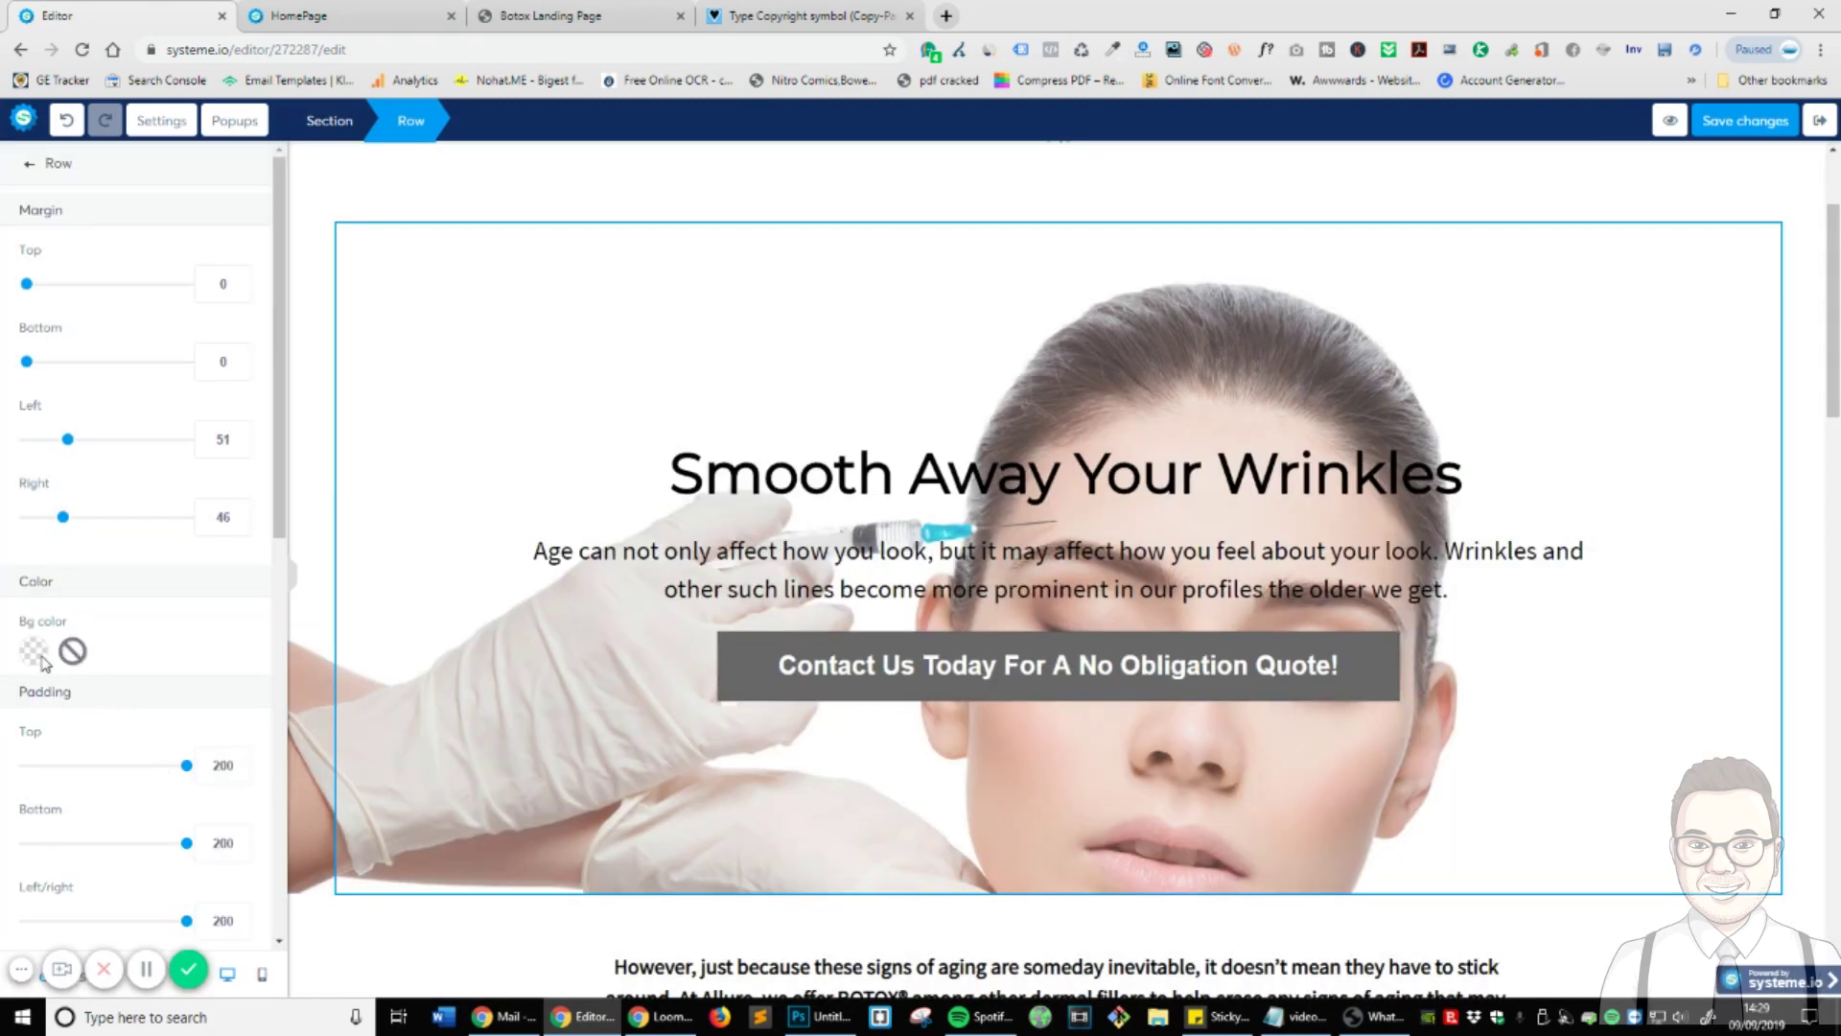
left_click(38, 654)
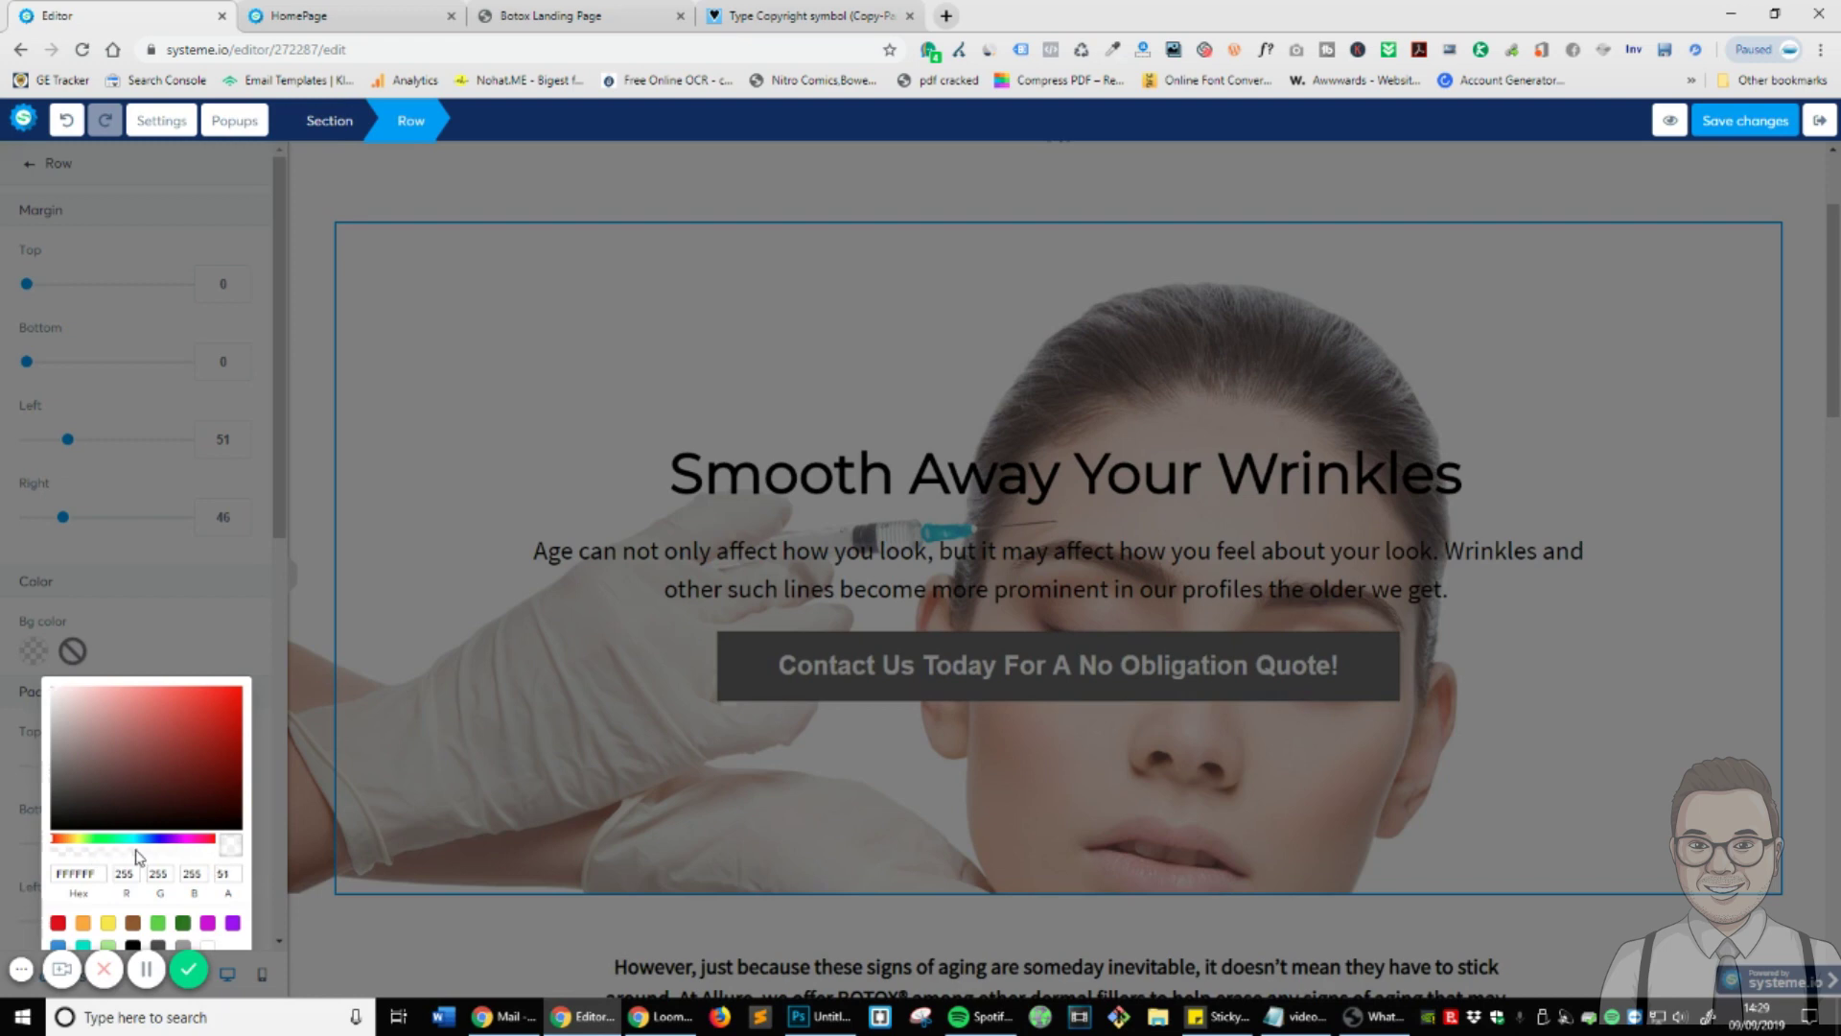
left_click_drag(147, 852, 151, 851)
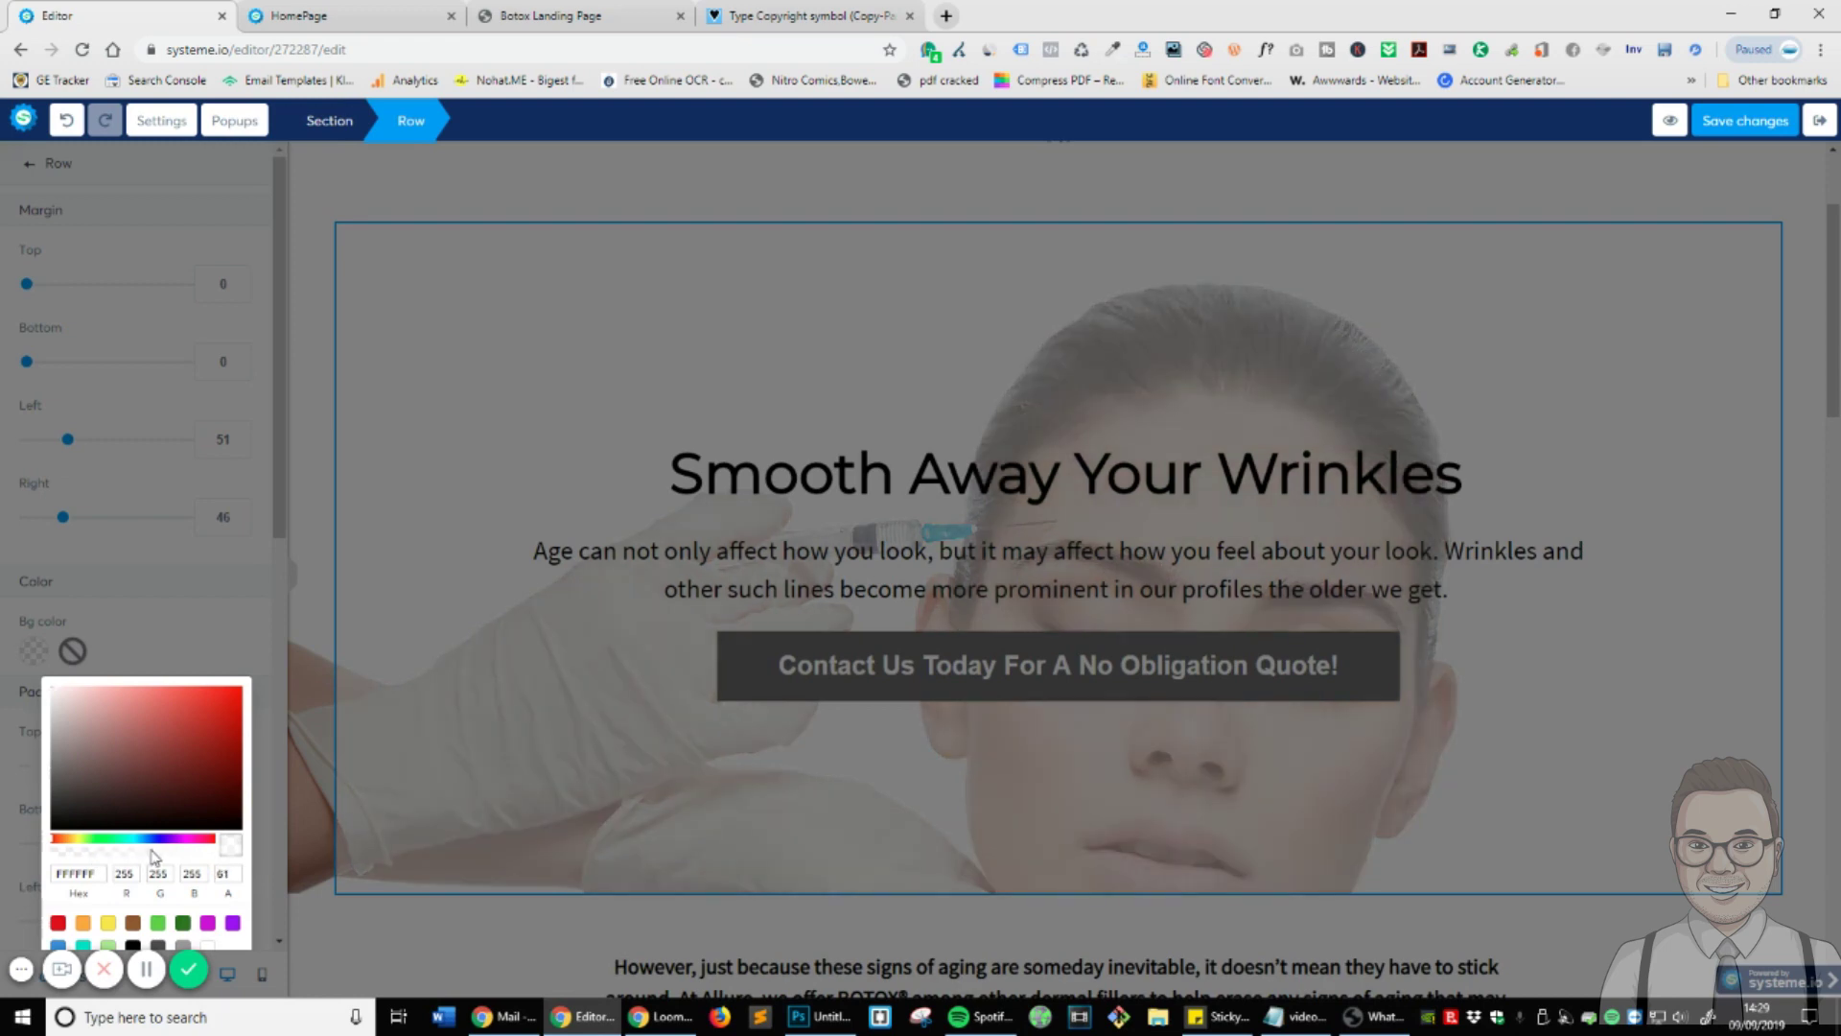
left_click(164, 640)
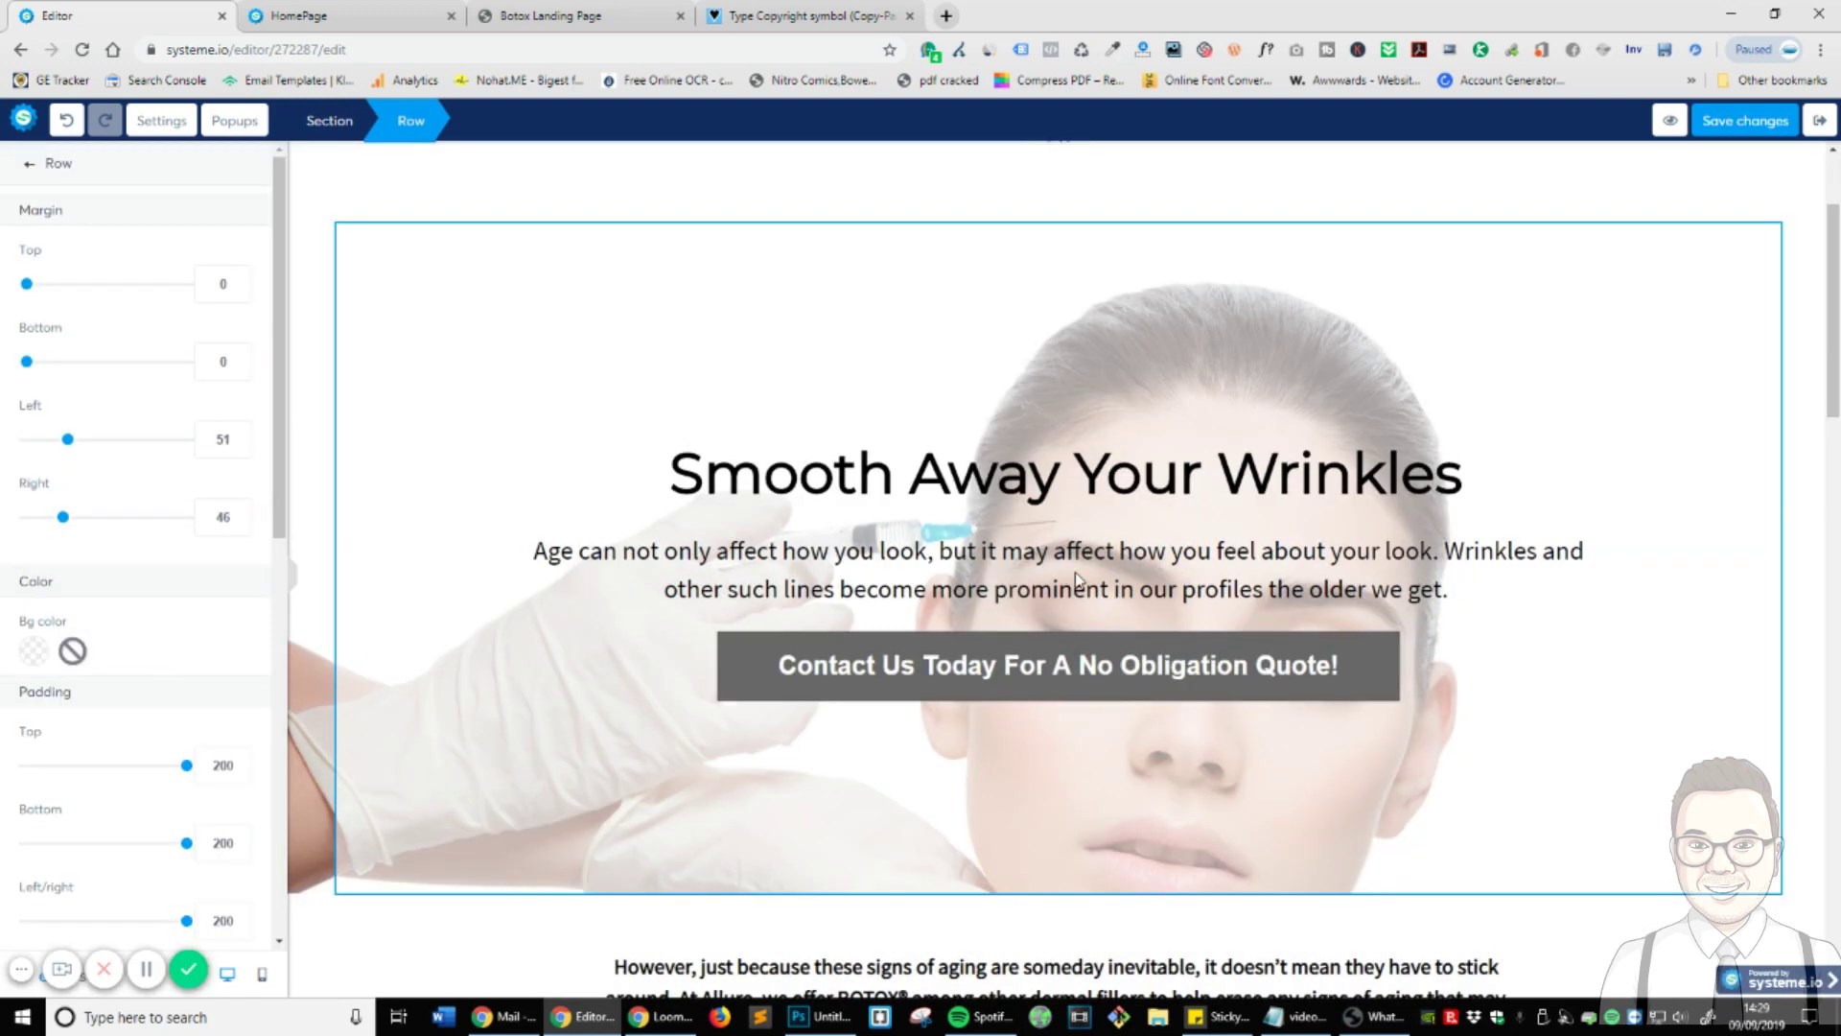
left_click(327, 321)
left_click(1765, 223)
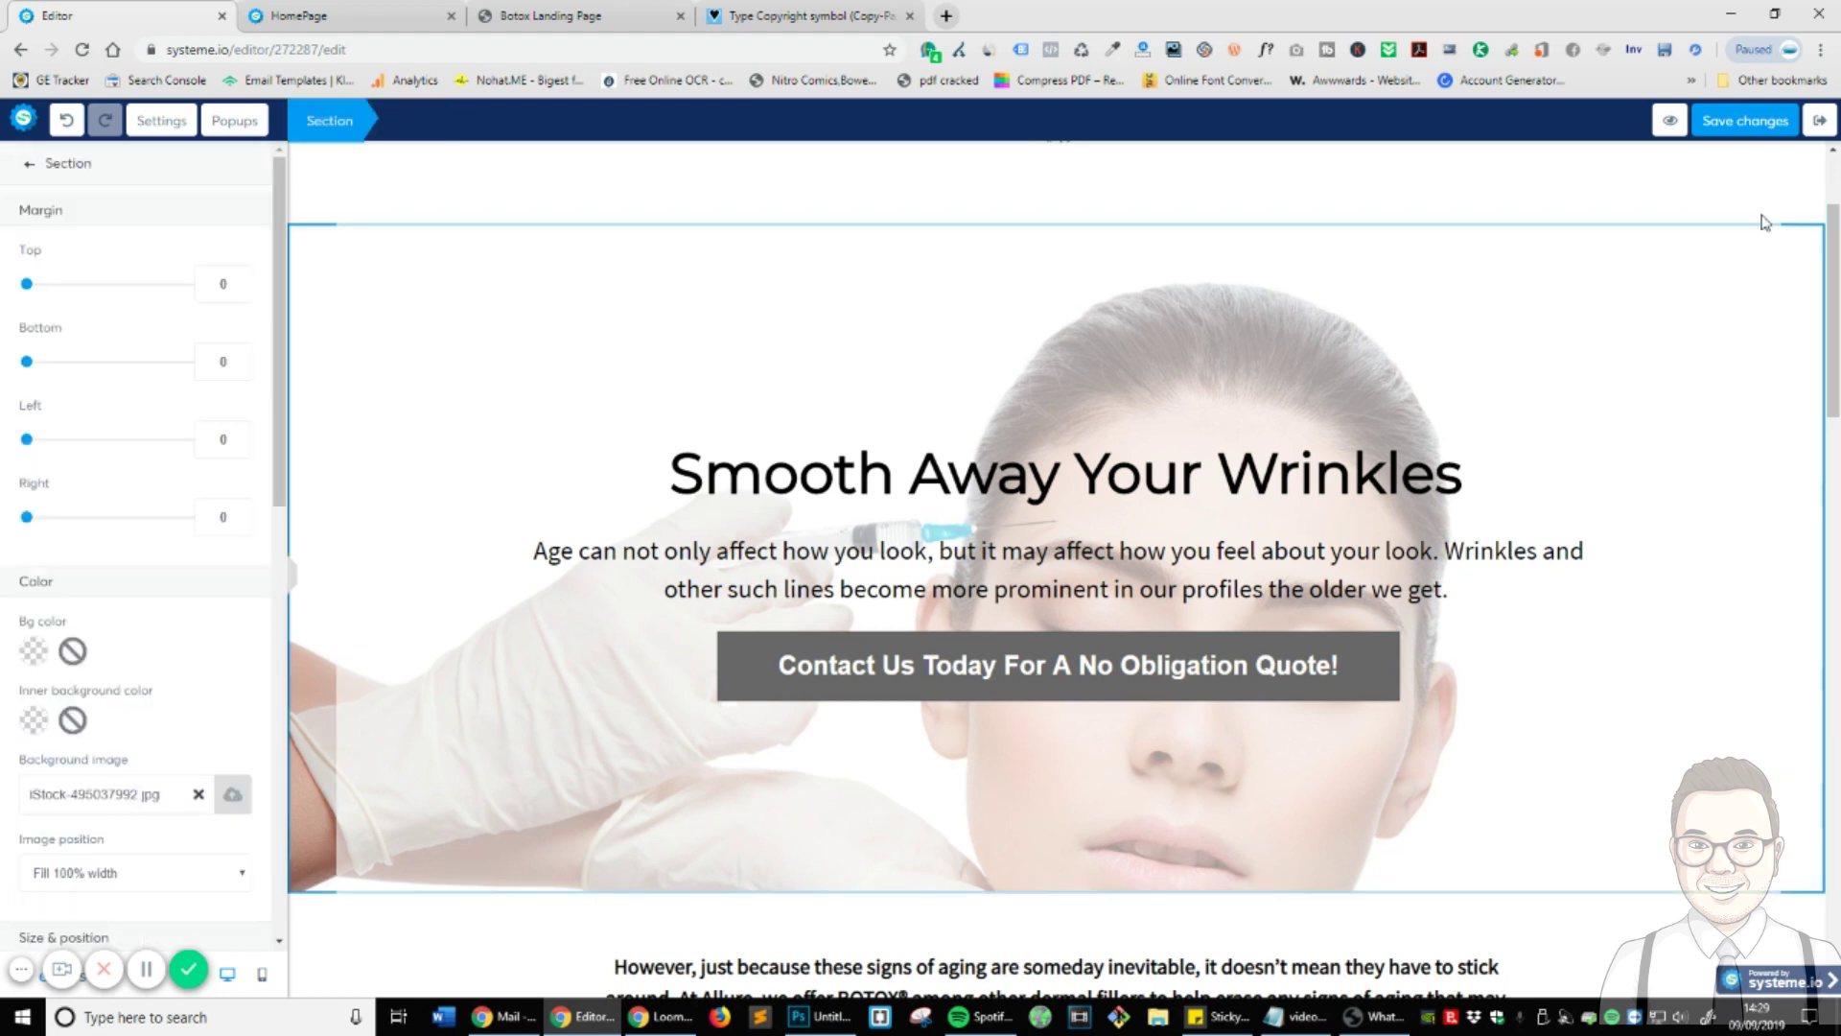
- Try fill, fixed and no-repeat image positions, then set the section background image to Center
scroll(174, 615, "down", 3)
left_click(204, 597)
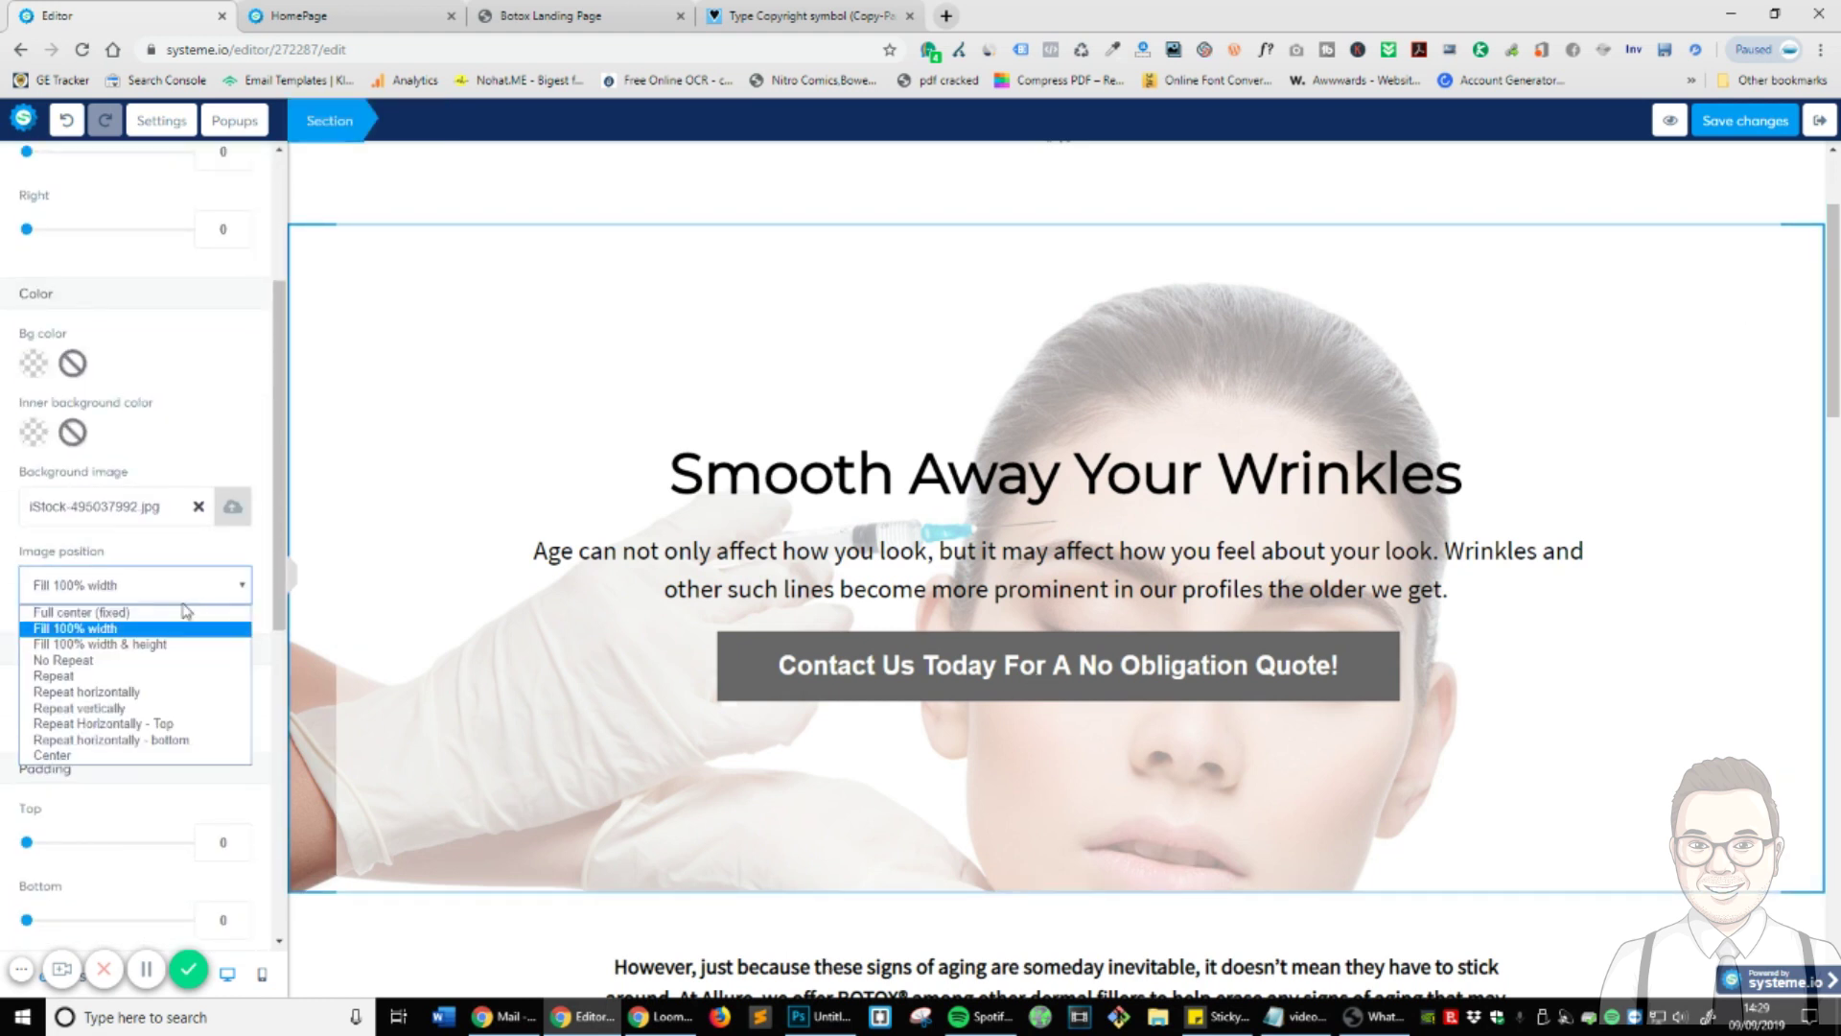
left_click(143, 625)
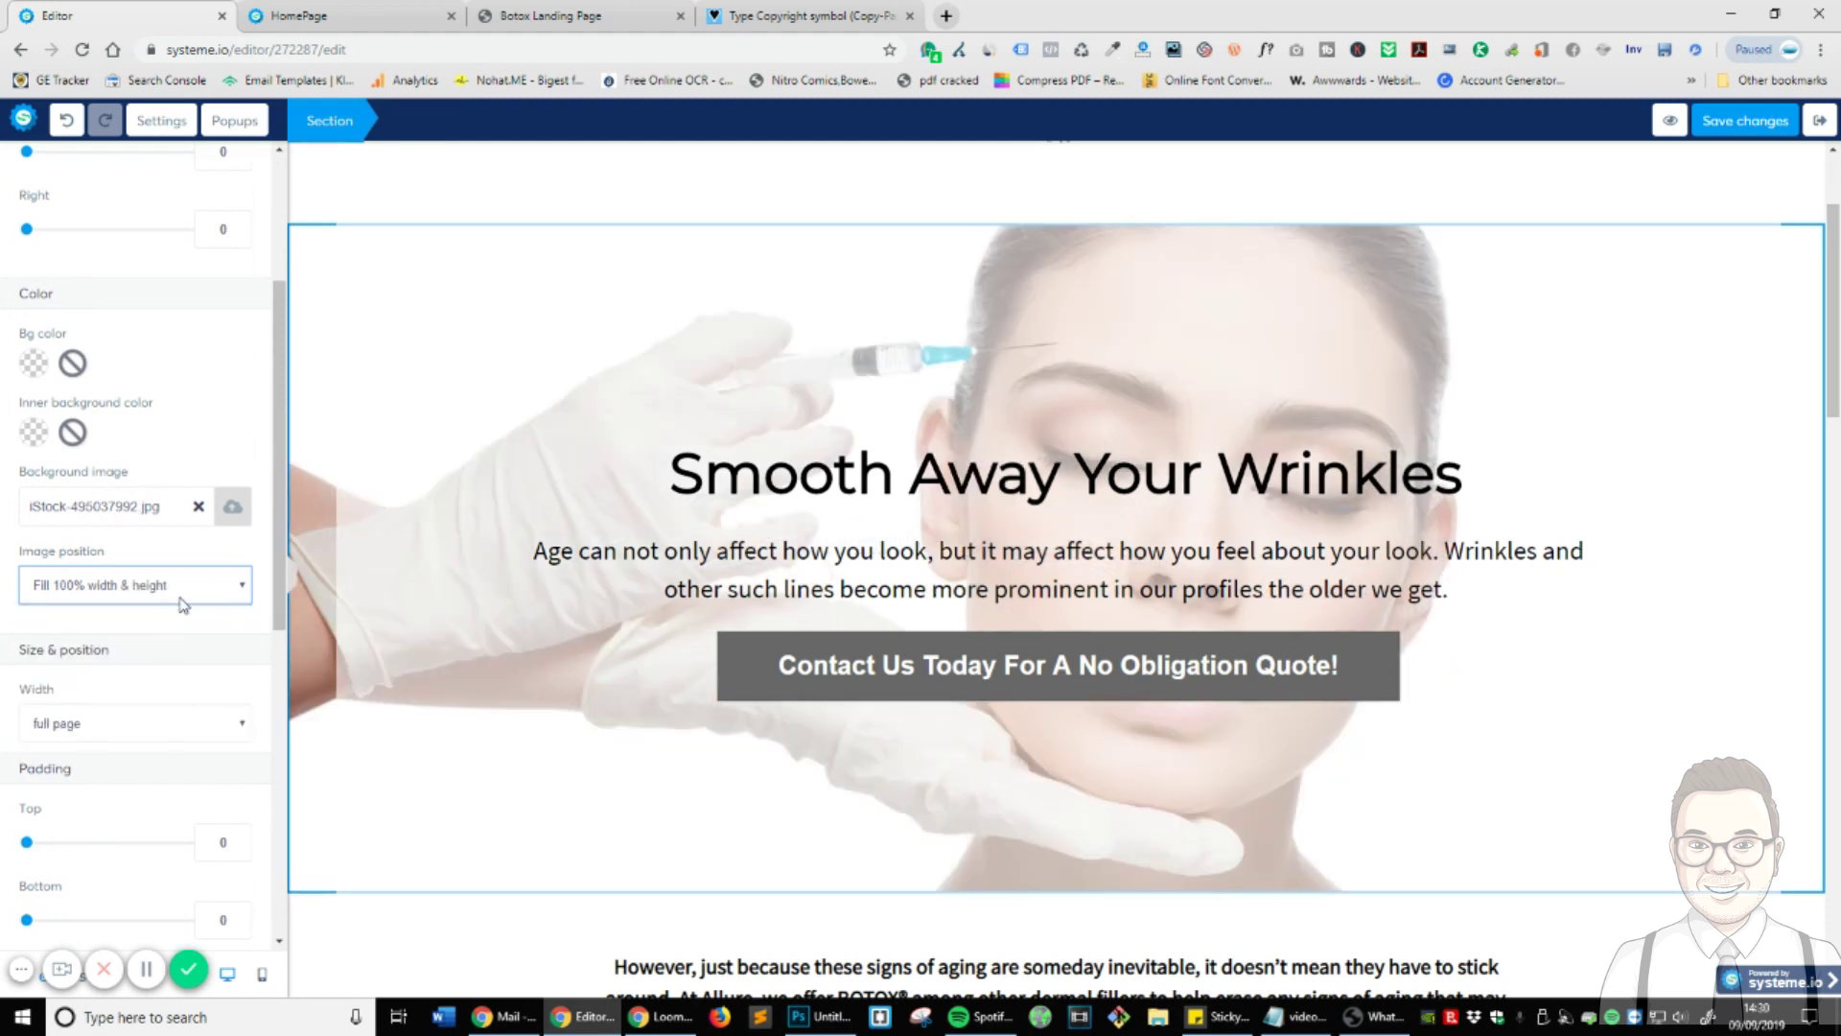
left_click(183, 601)
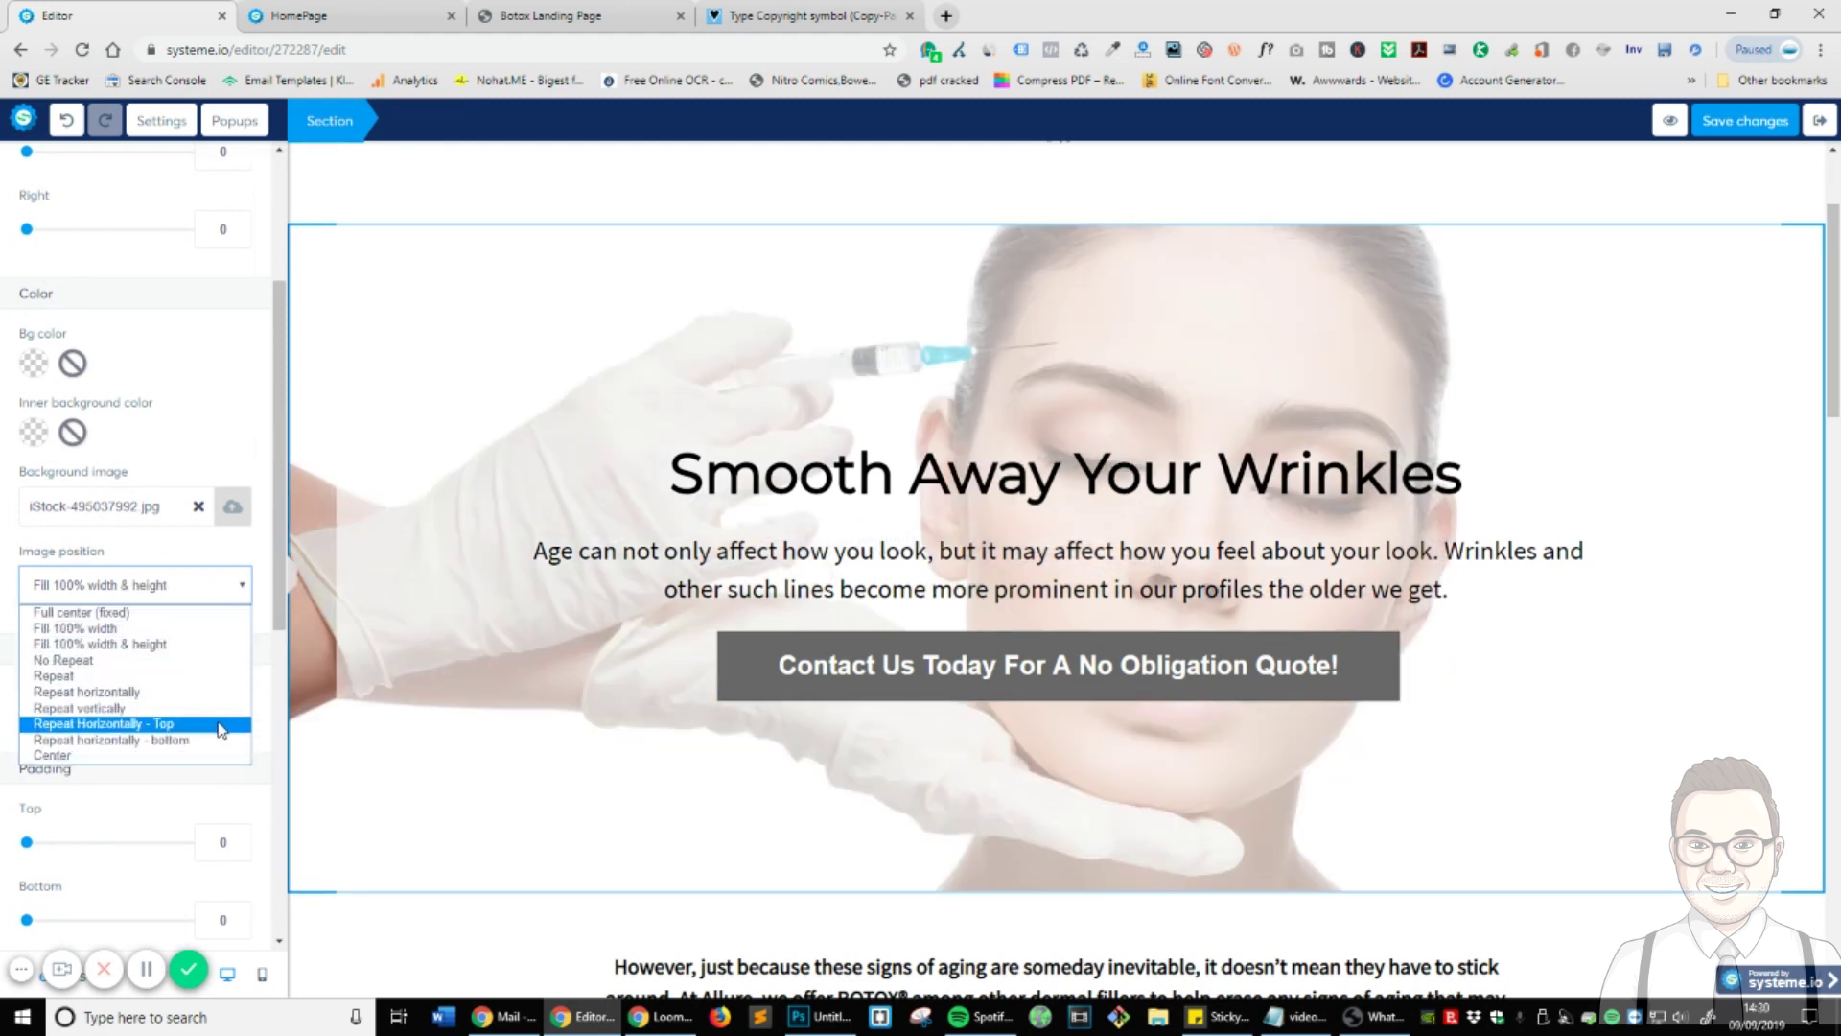
left_click(137, 612)
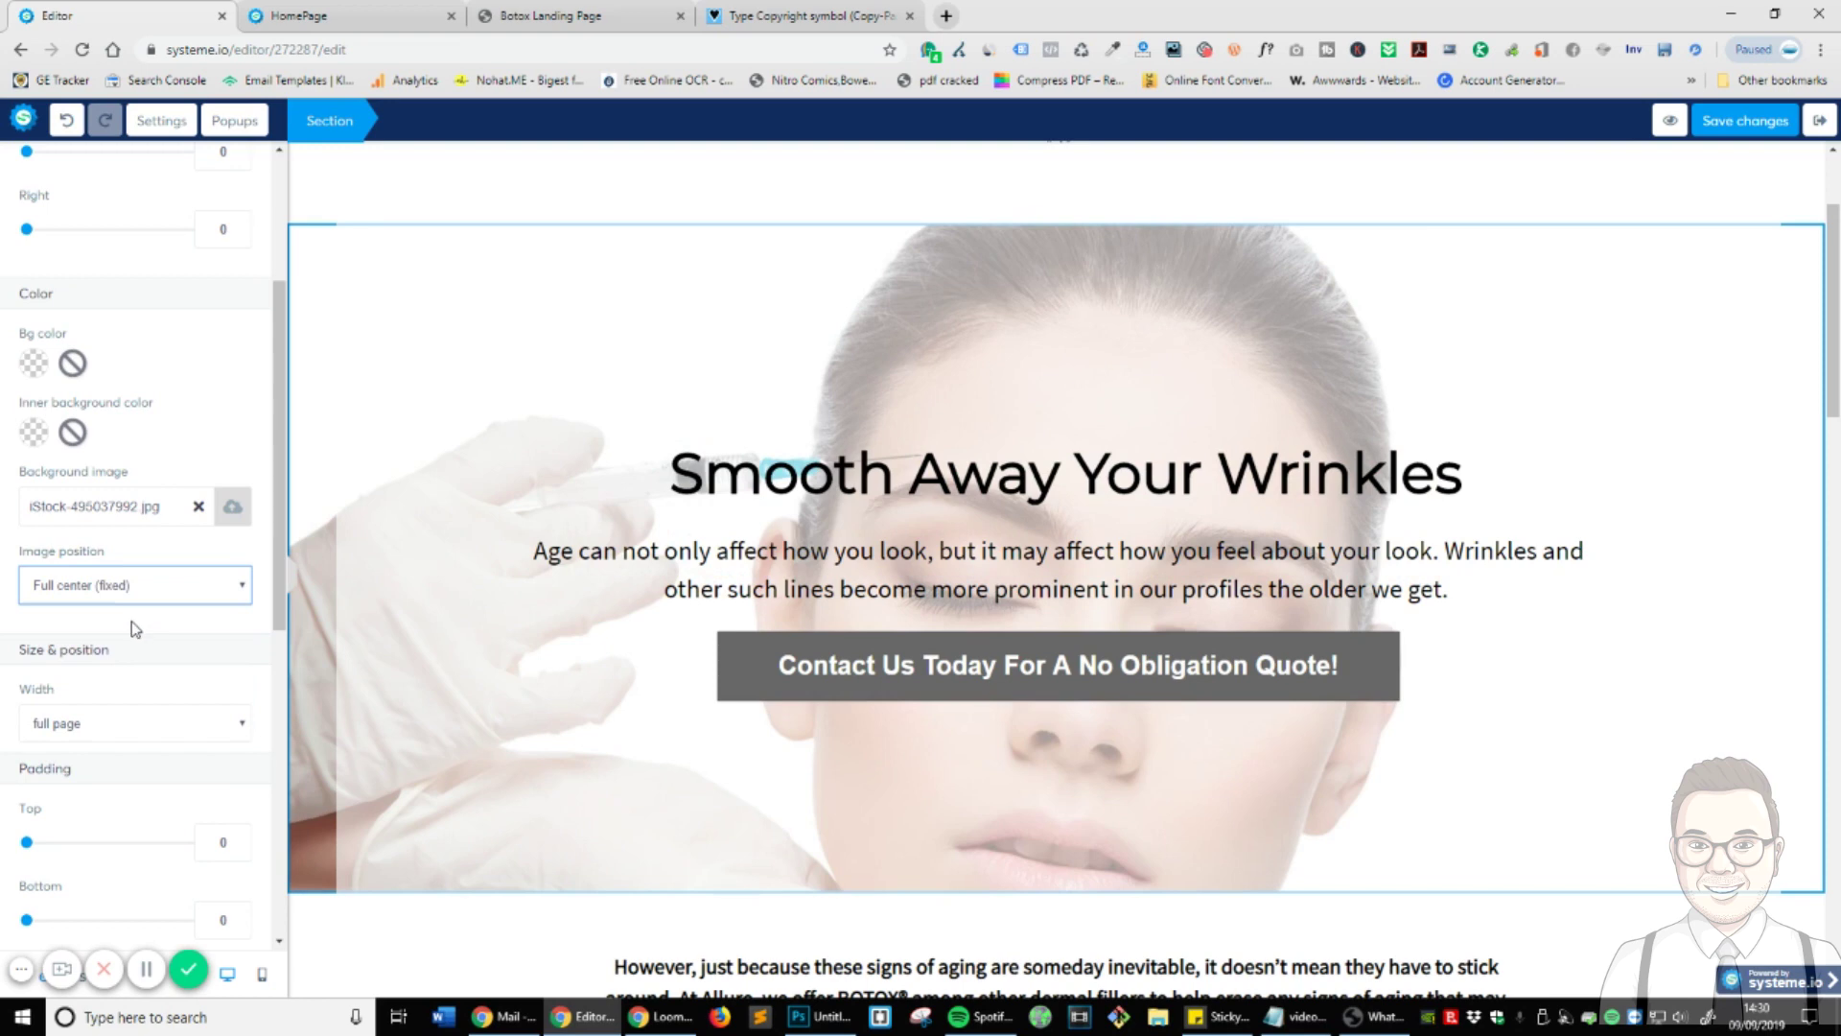
left_click(149, 594)
left_click(145, 667)
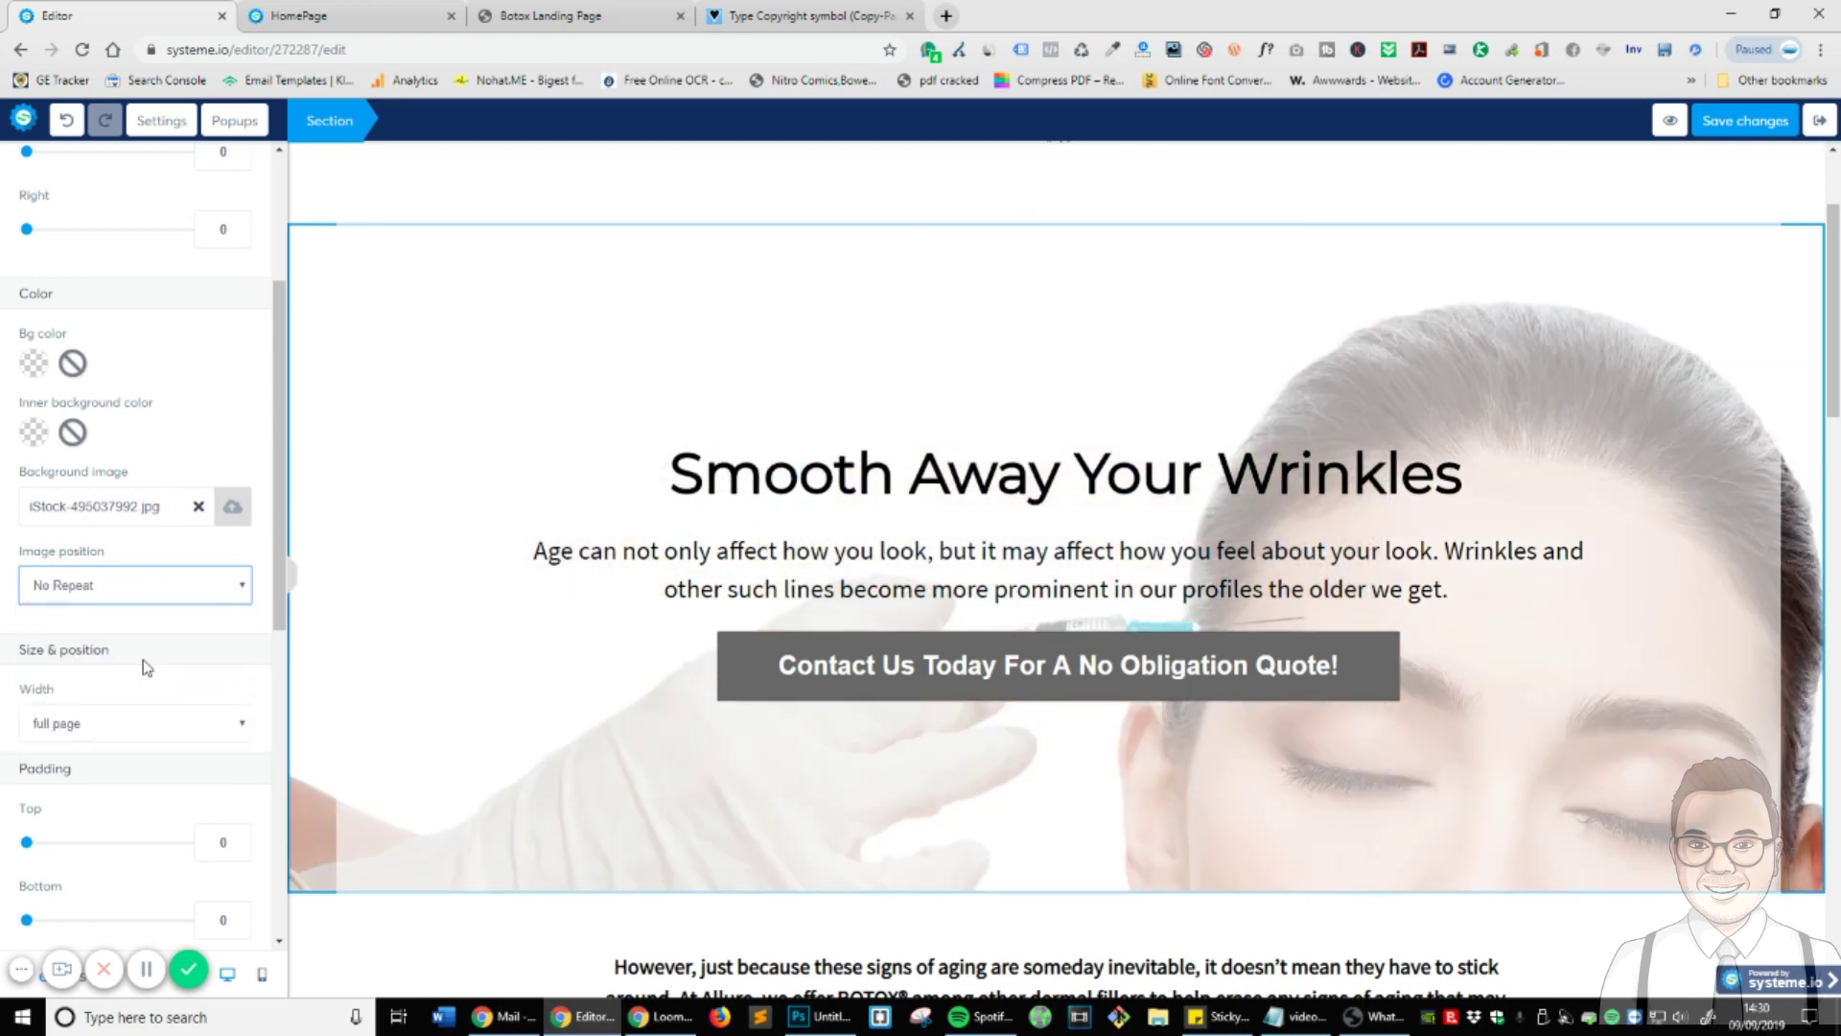
left_click(144, 587)
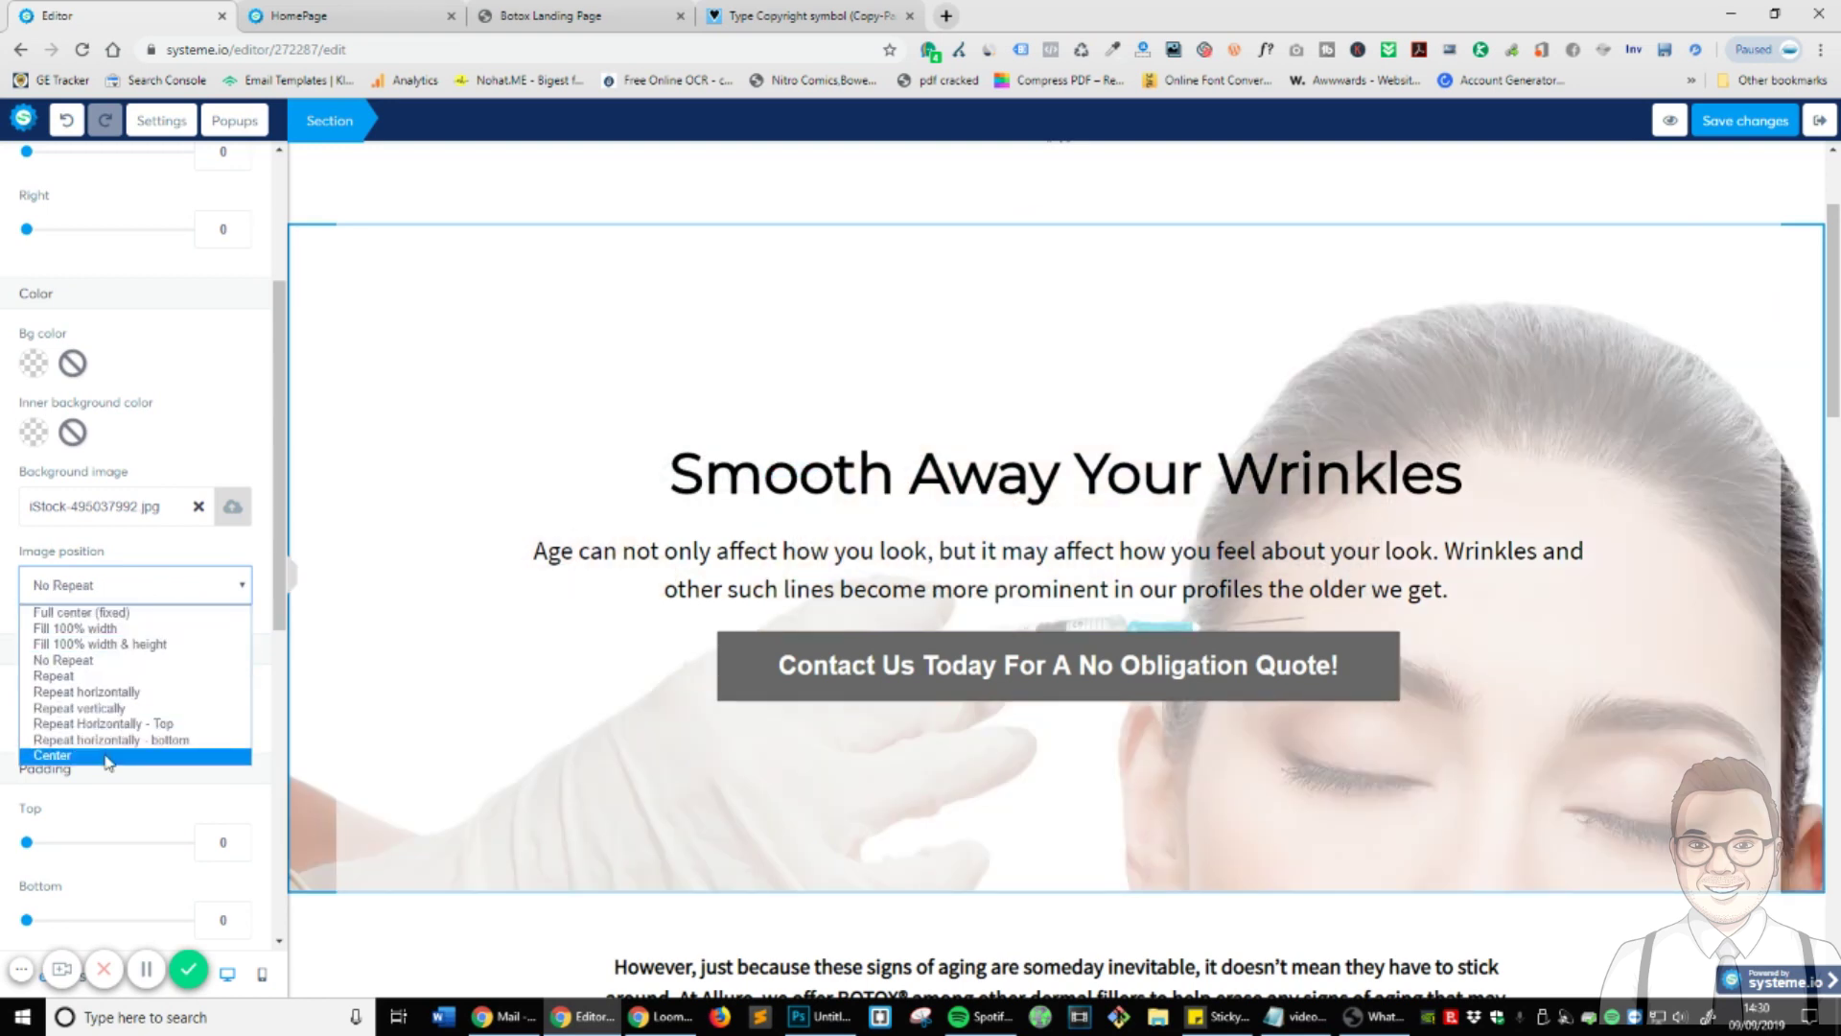
left_click(108, 754)
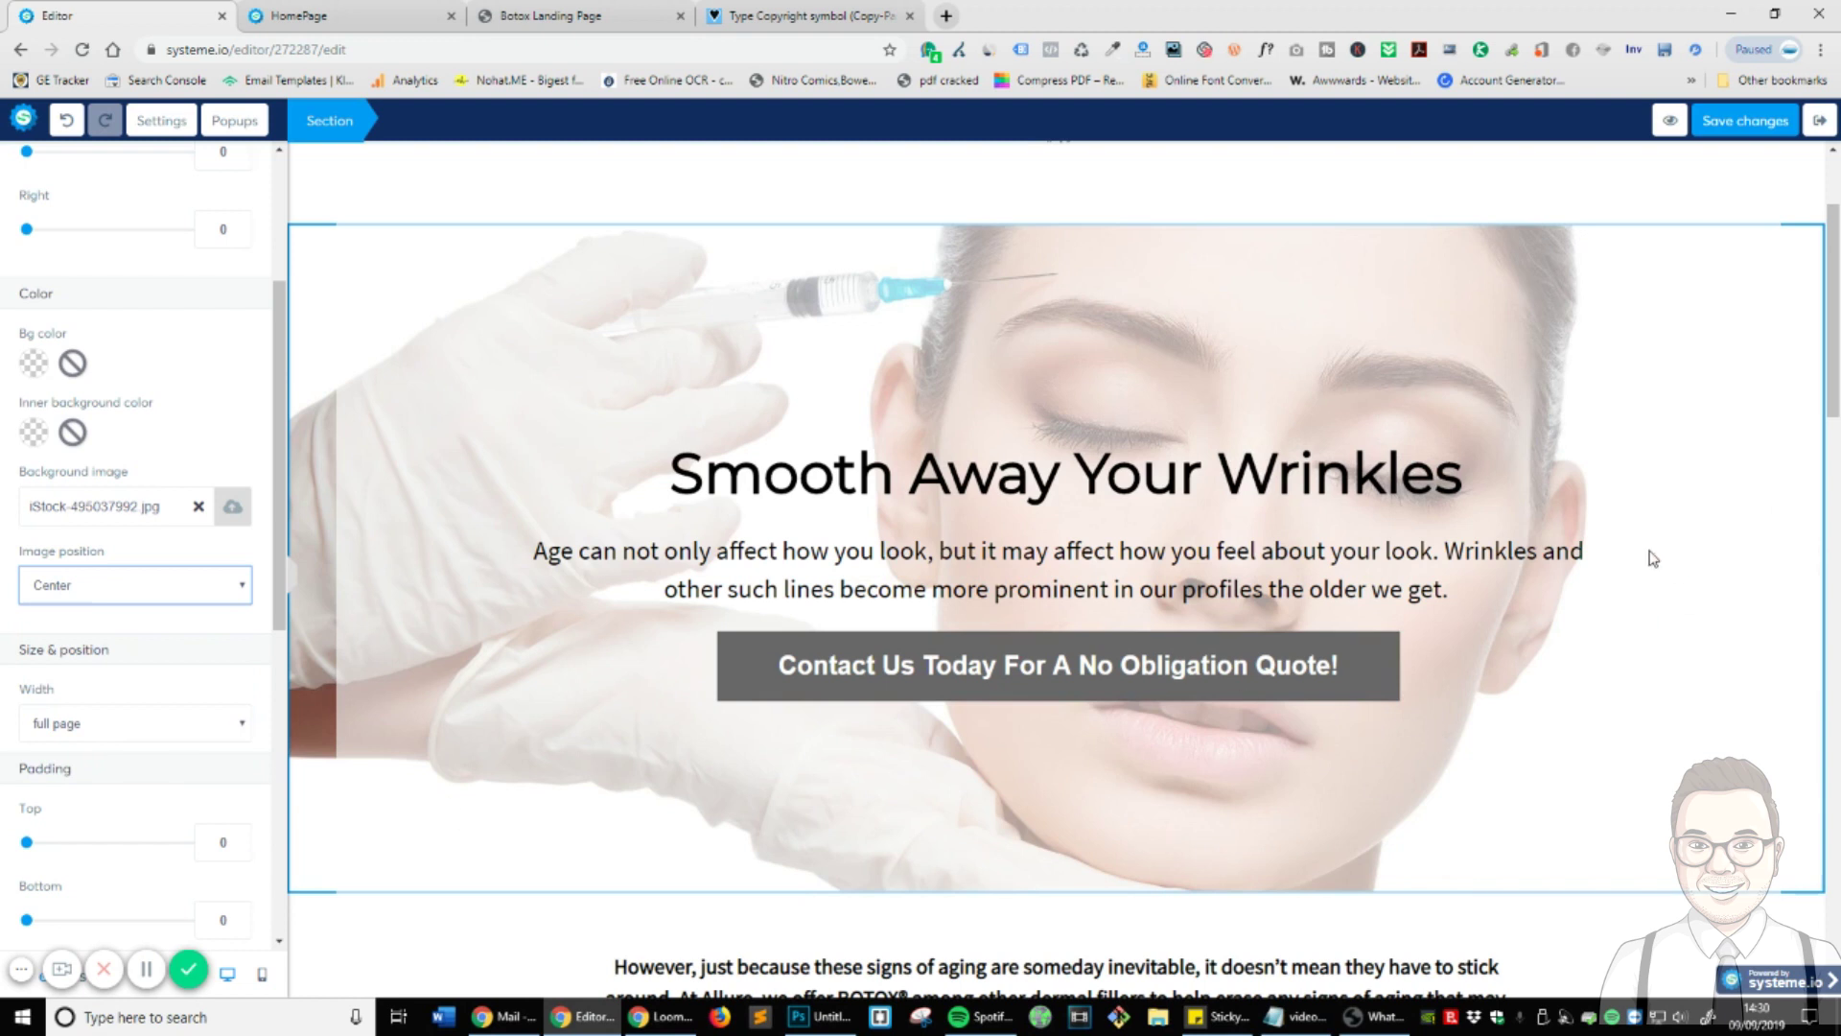
left_click(527, 748)
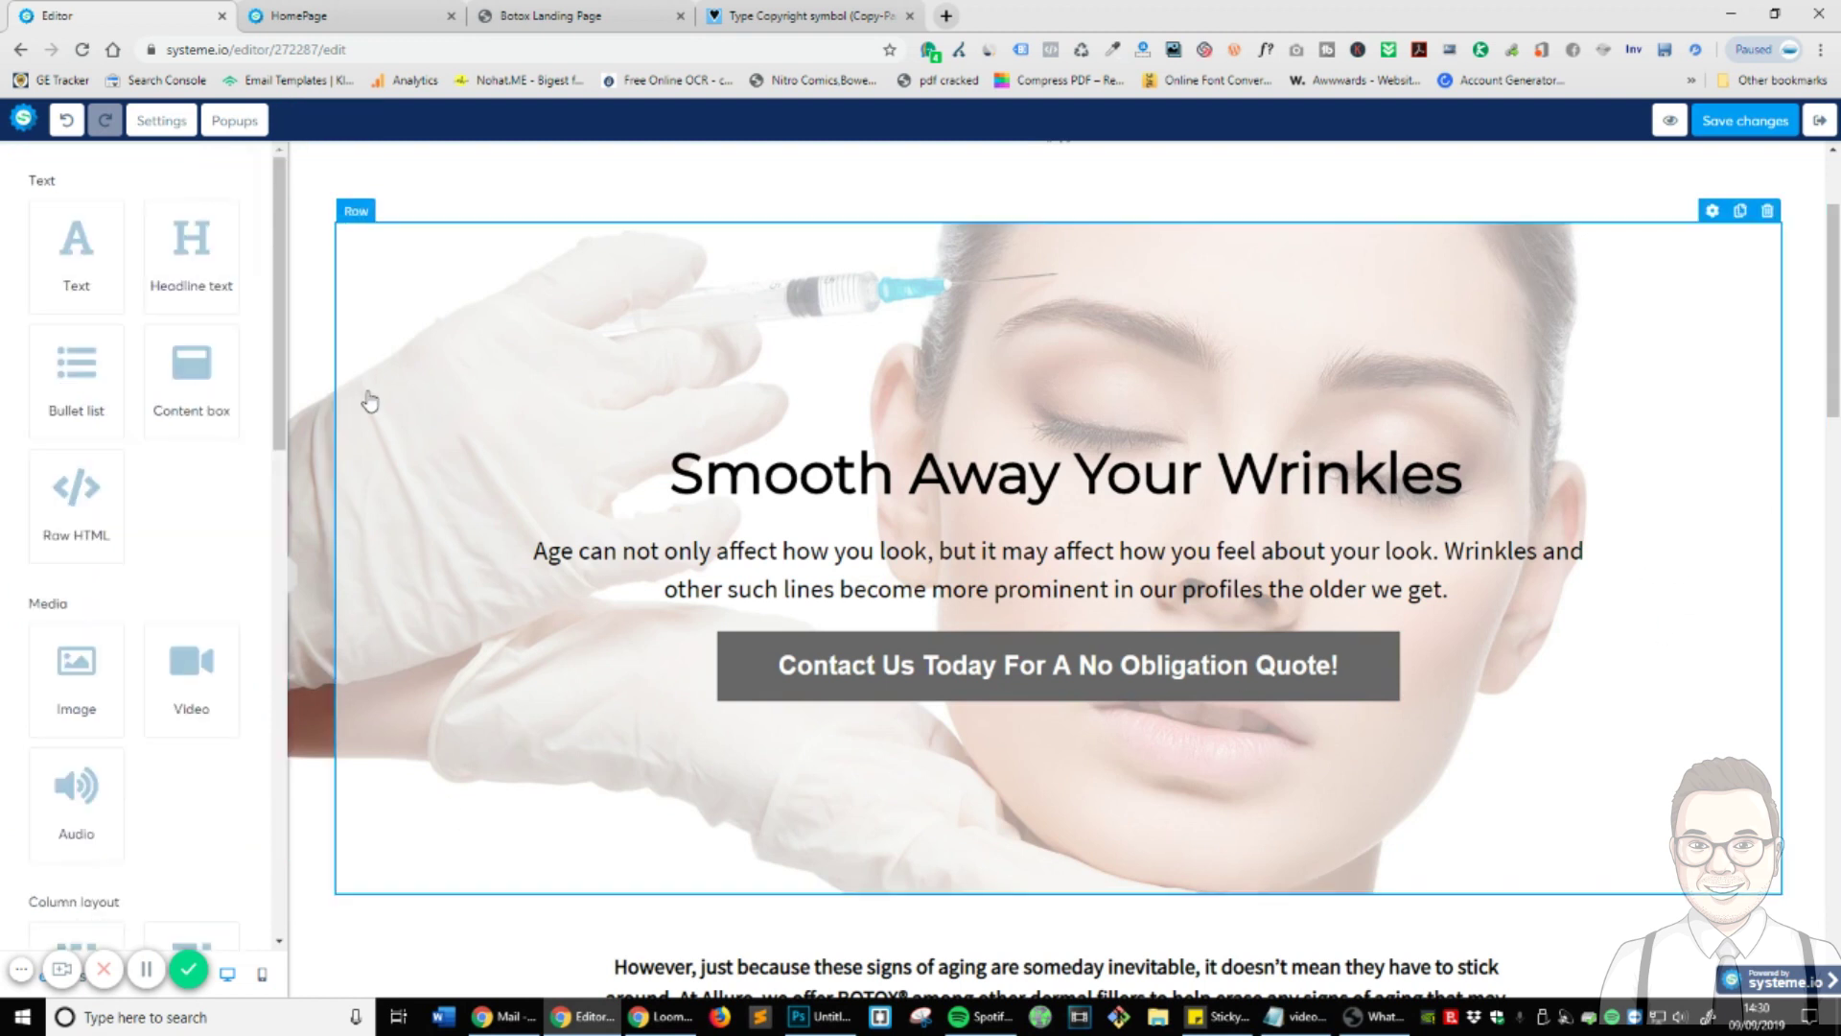
- Drag the hero row's left margin from 51 and right margin from 46 to 0
left_click(1712, 210)
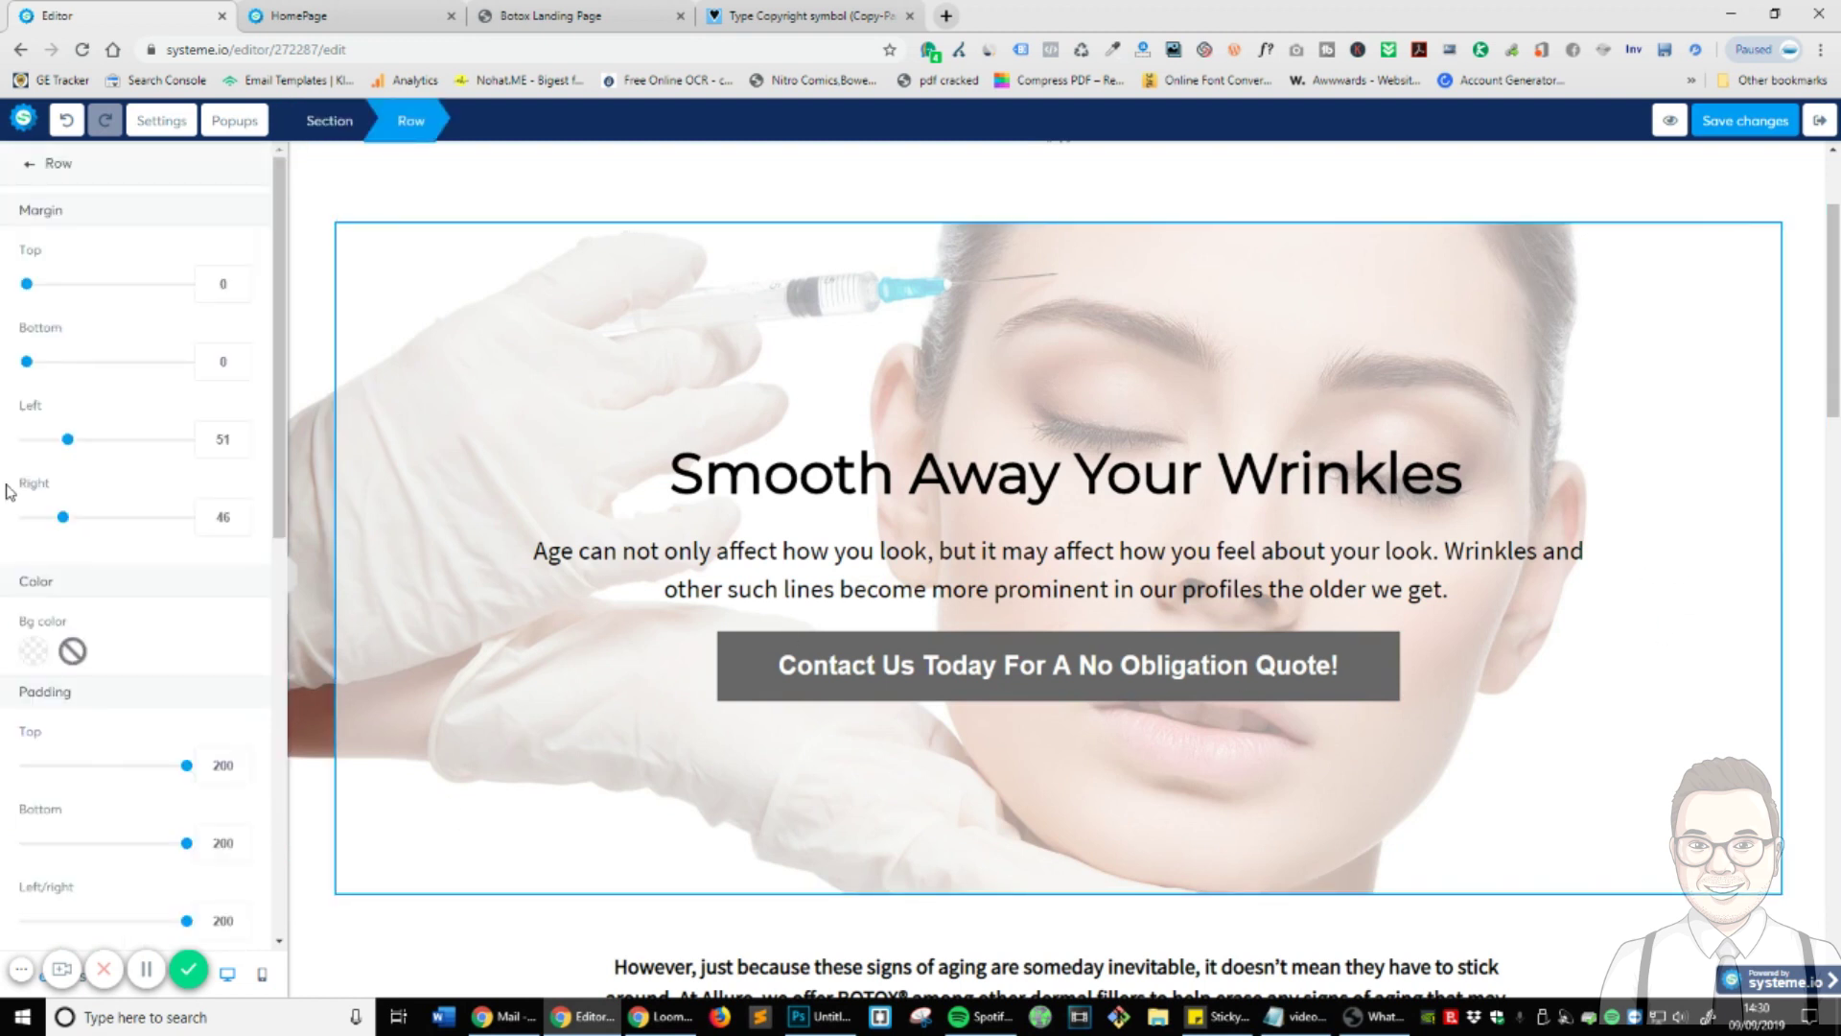
left_click_drag(65, 443, 26, 442)
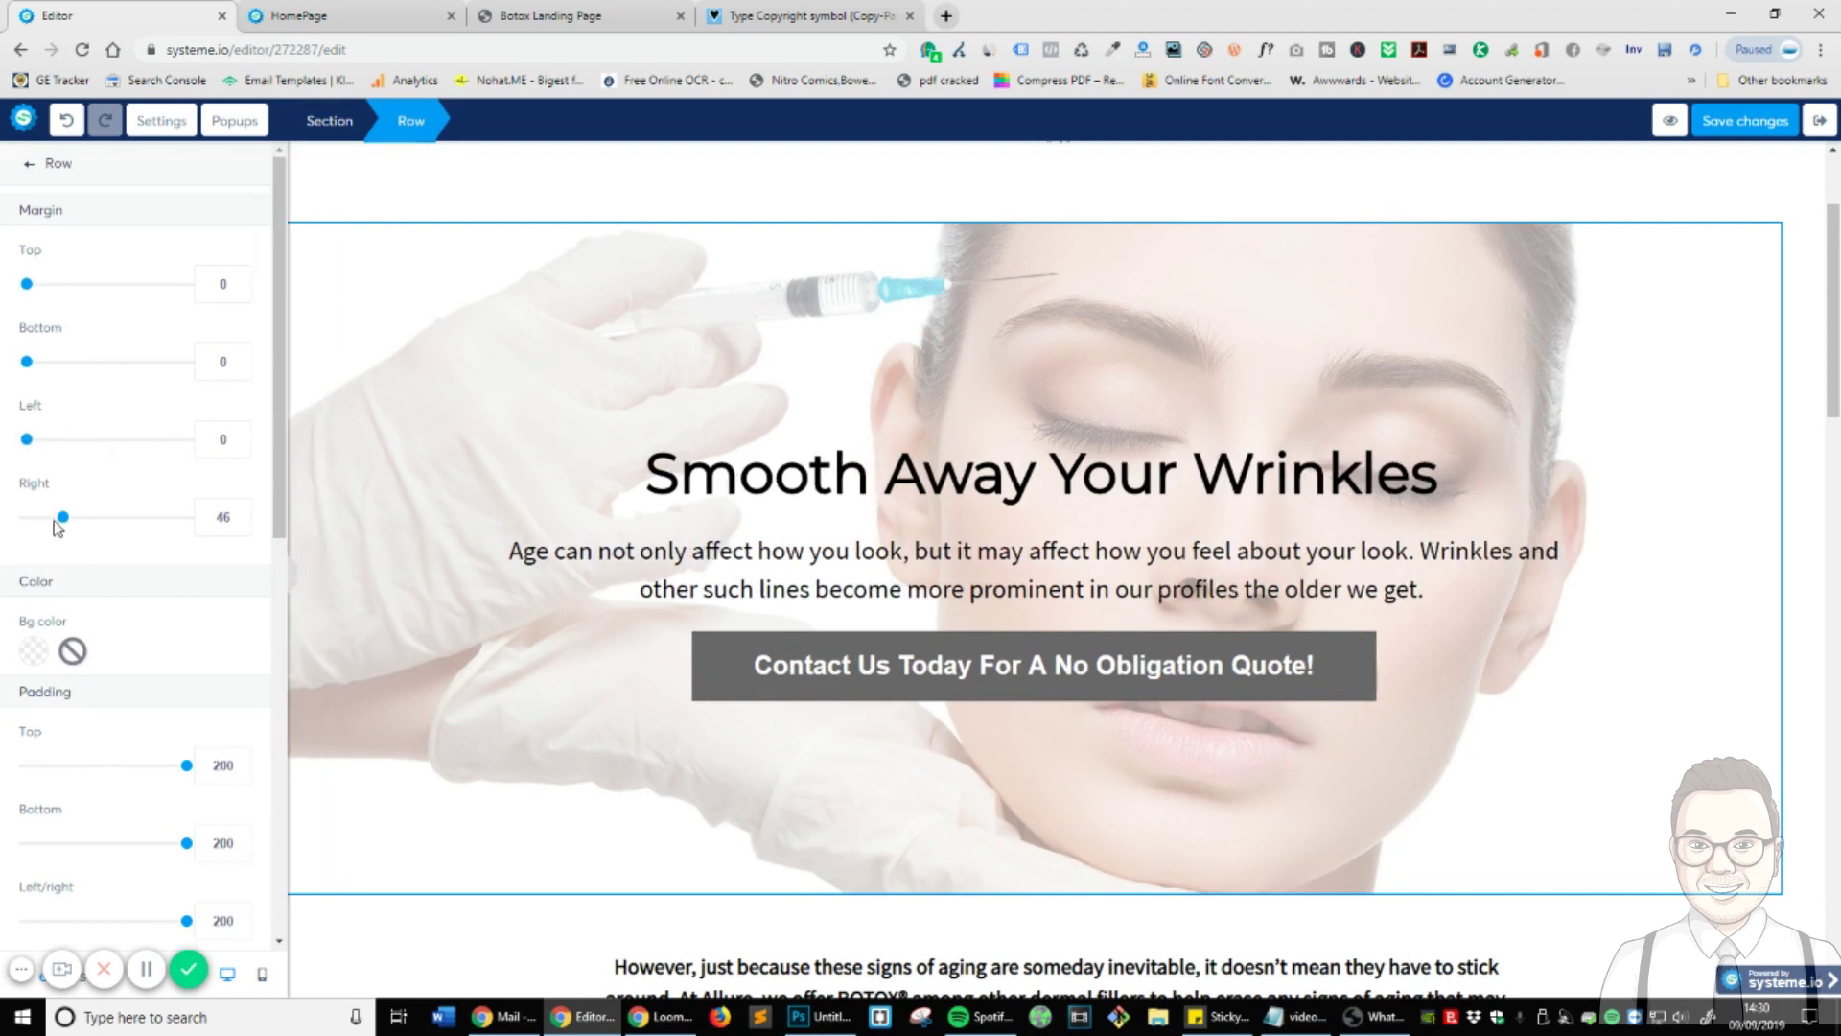
left_click_drag(58, 519, 26, 518)
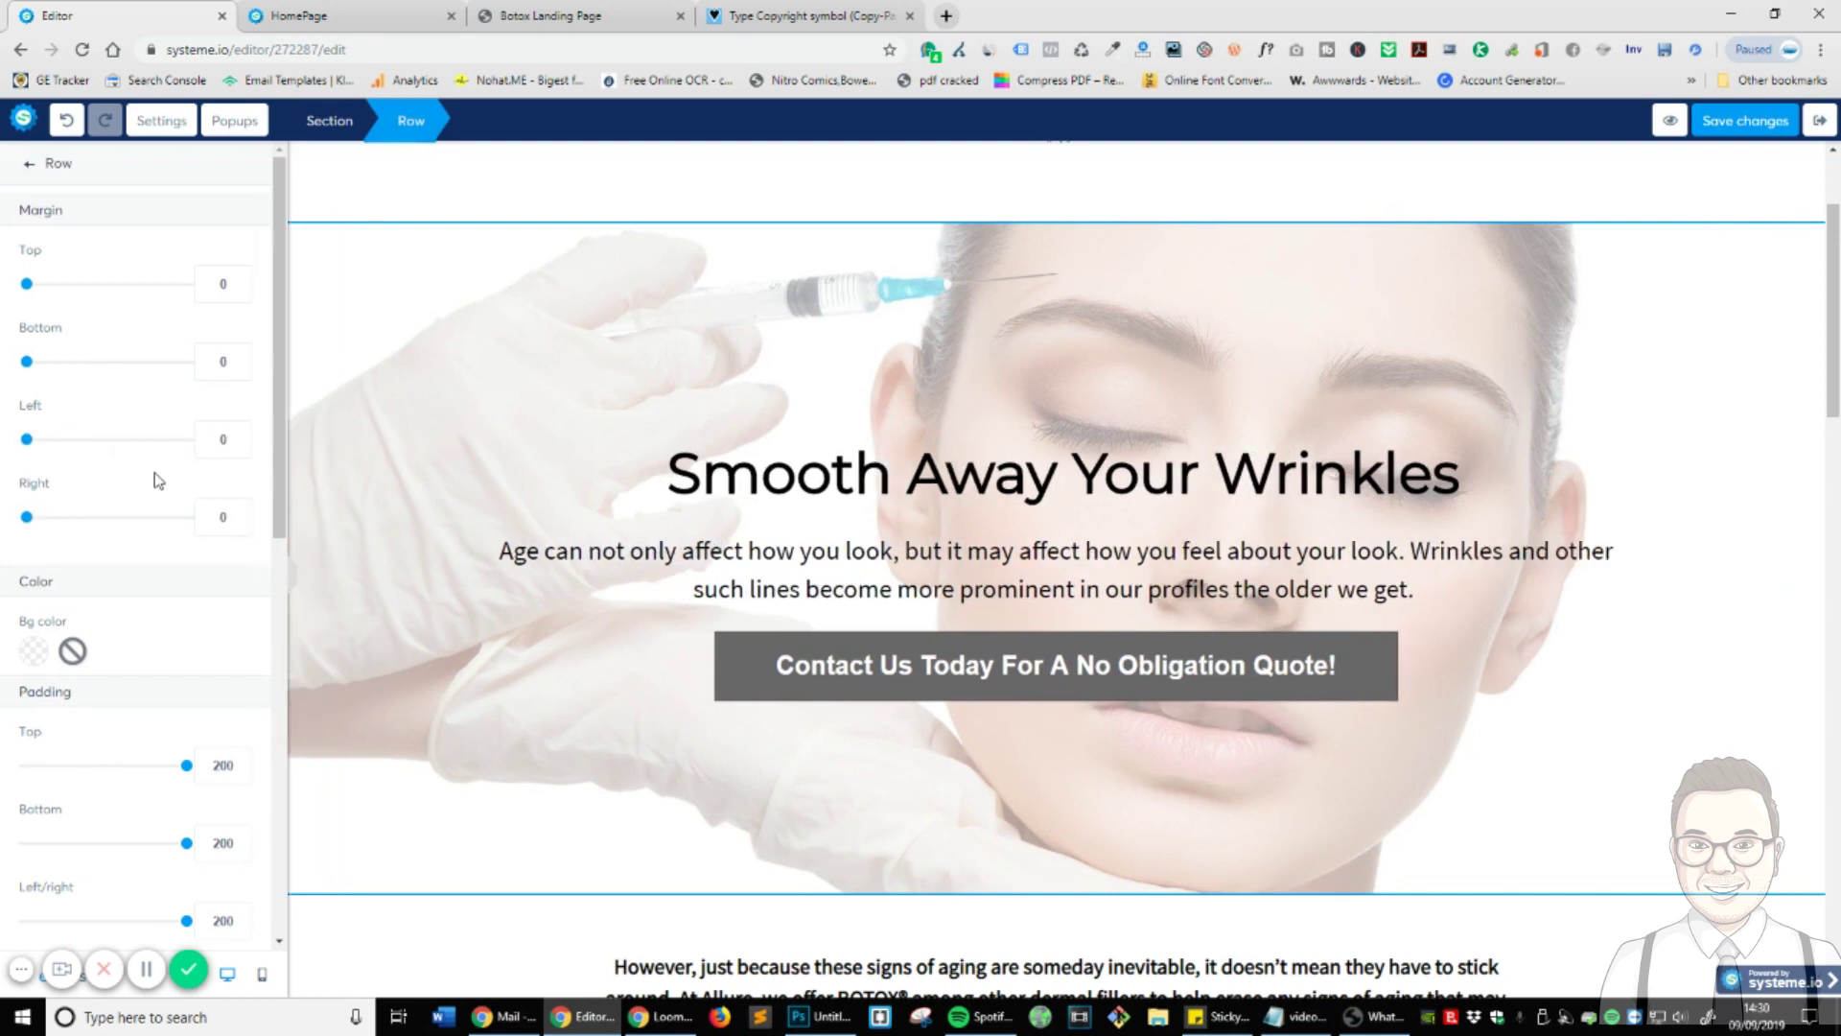
left_click(1374, 848)
scroll(855, 678, "down", 4)
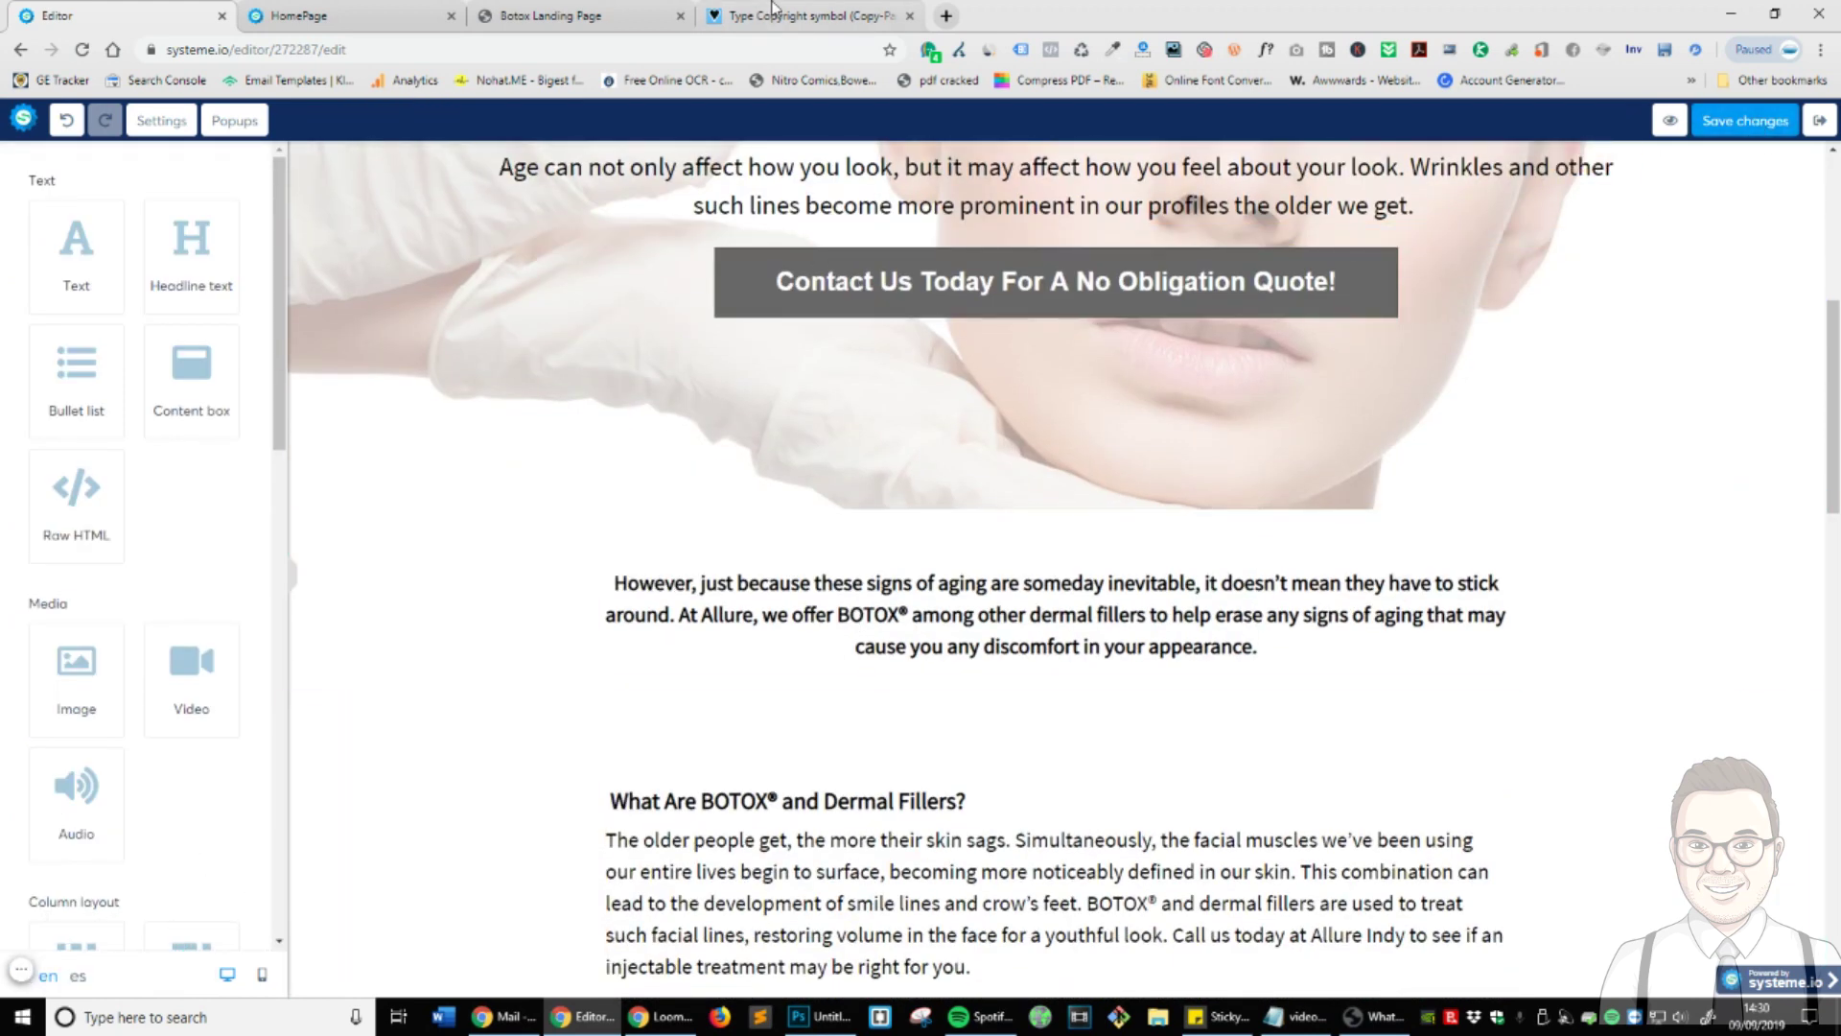
- Compare against the live Botox Landing Page and close the outdated HomePage preview tab
left_click(551, 15)
left_click(81, 49)
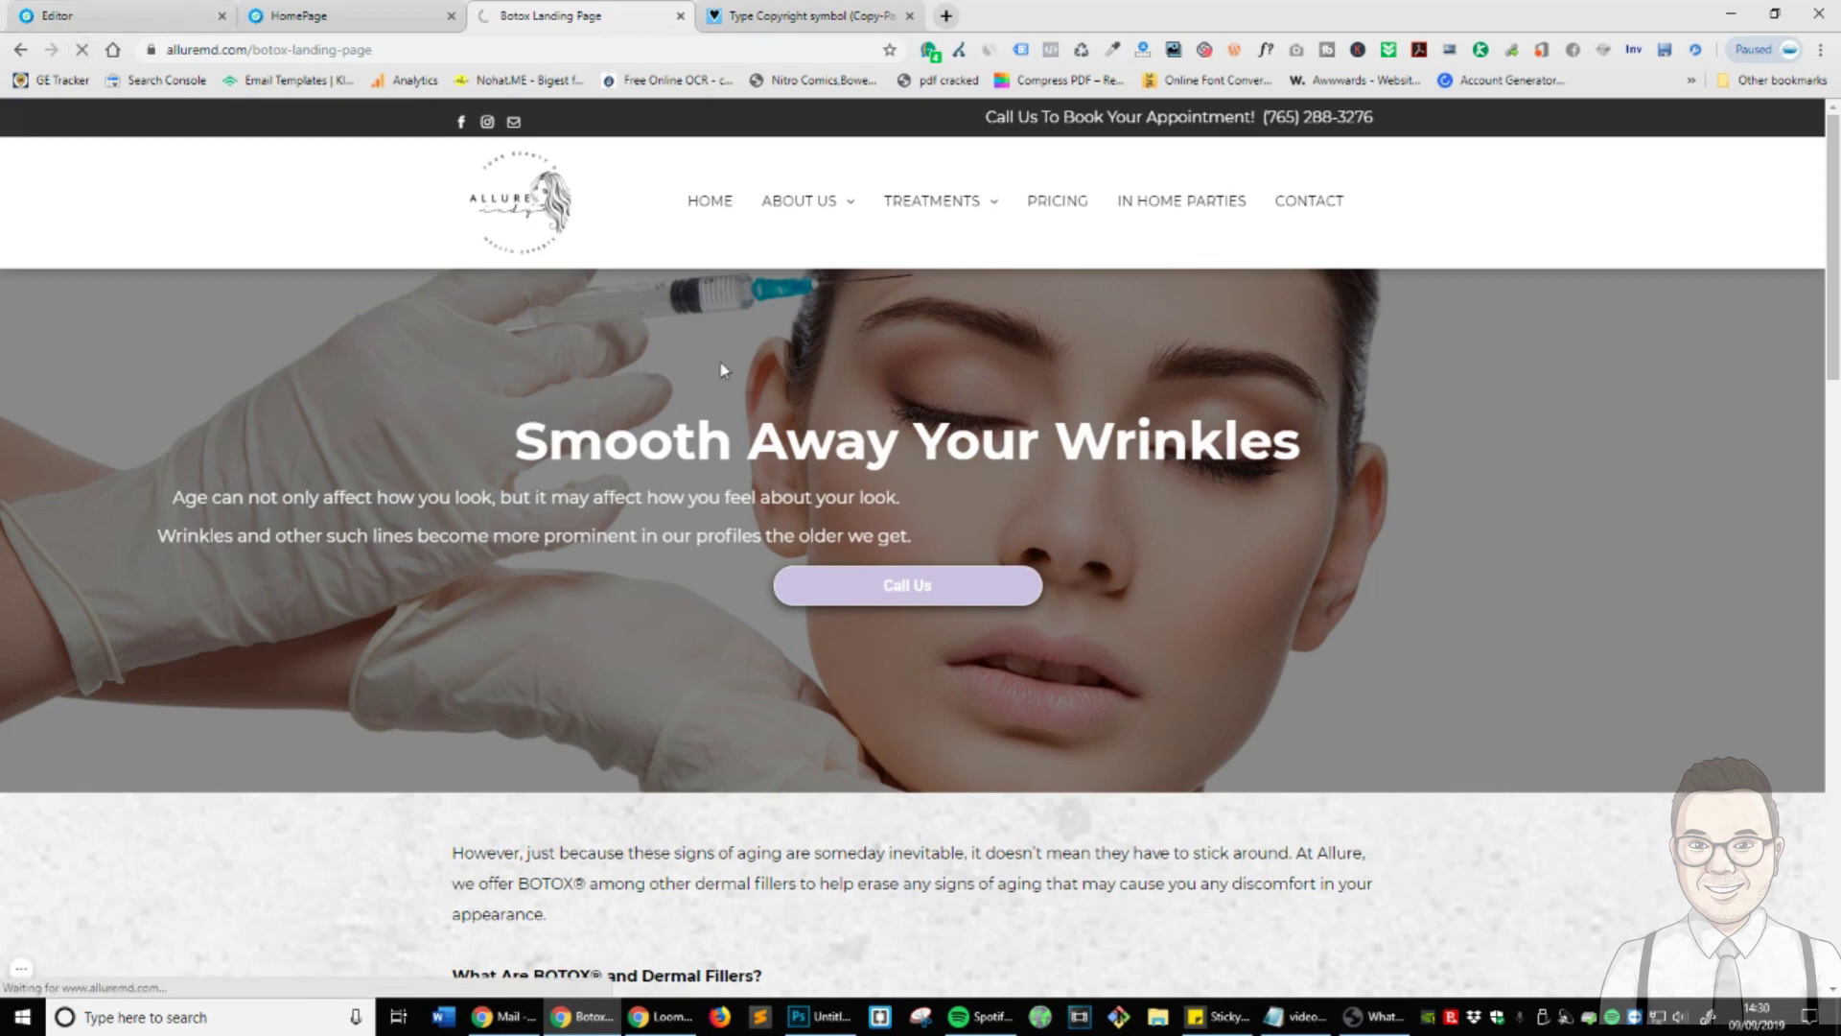
left_click(753, 14)
left_click(440, 17)
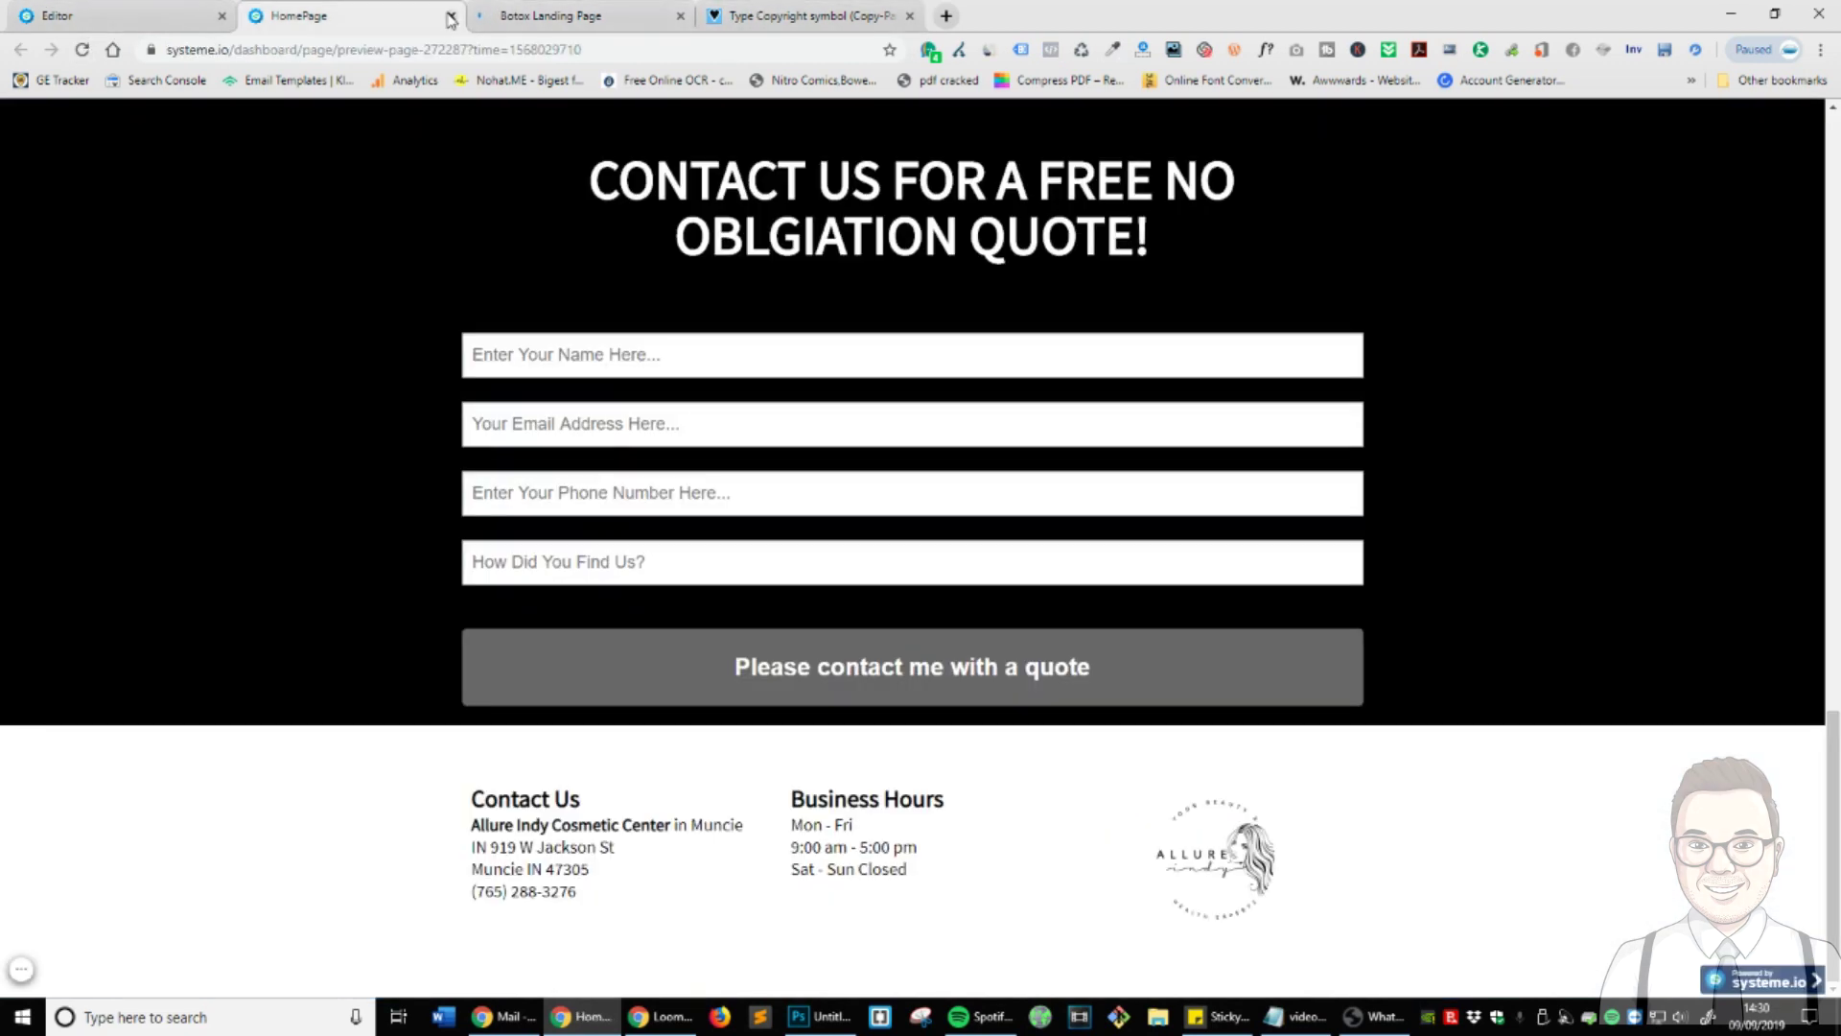
left_click(449, 17)
- Reopen the HomePage in the editor and launch a fresh preview, dismissing its notice
left_click(1815, 123)
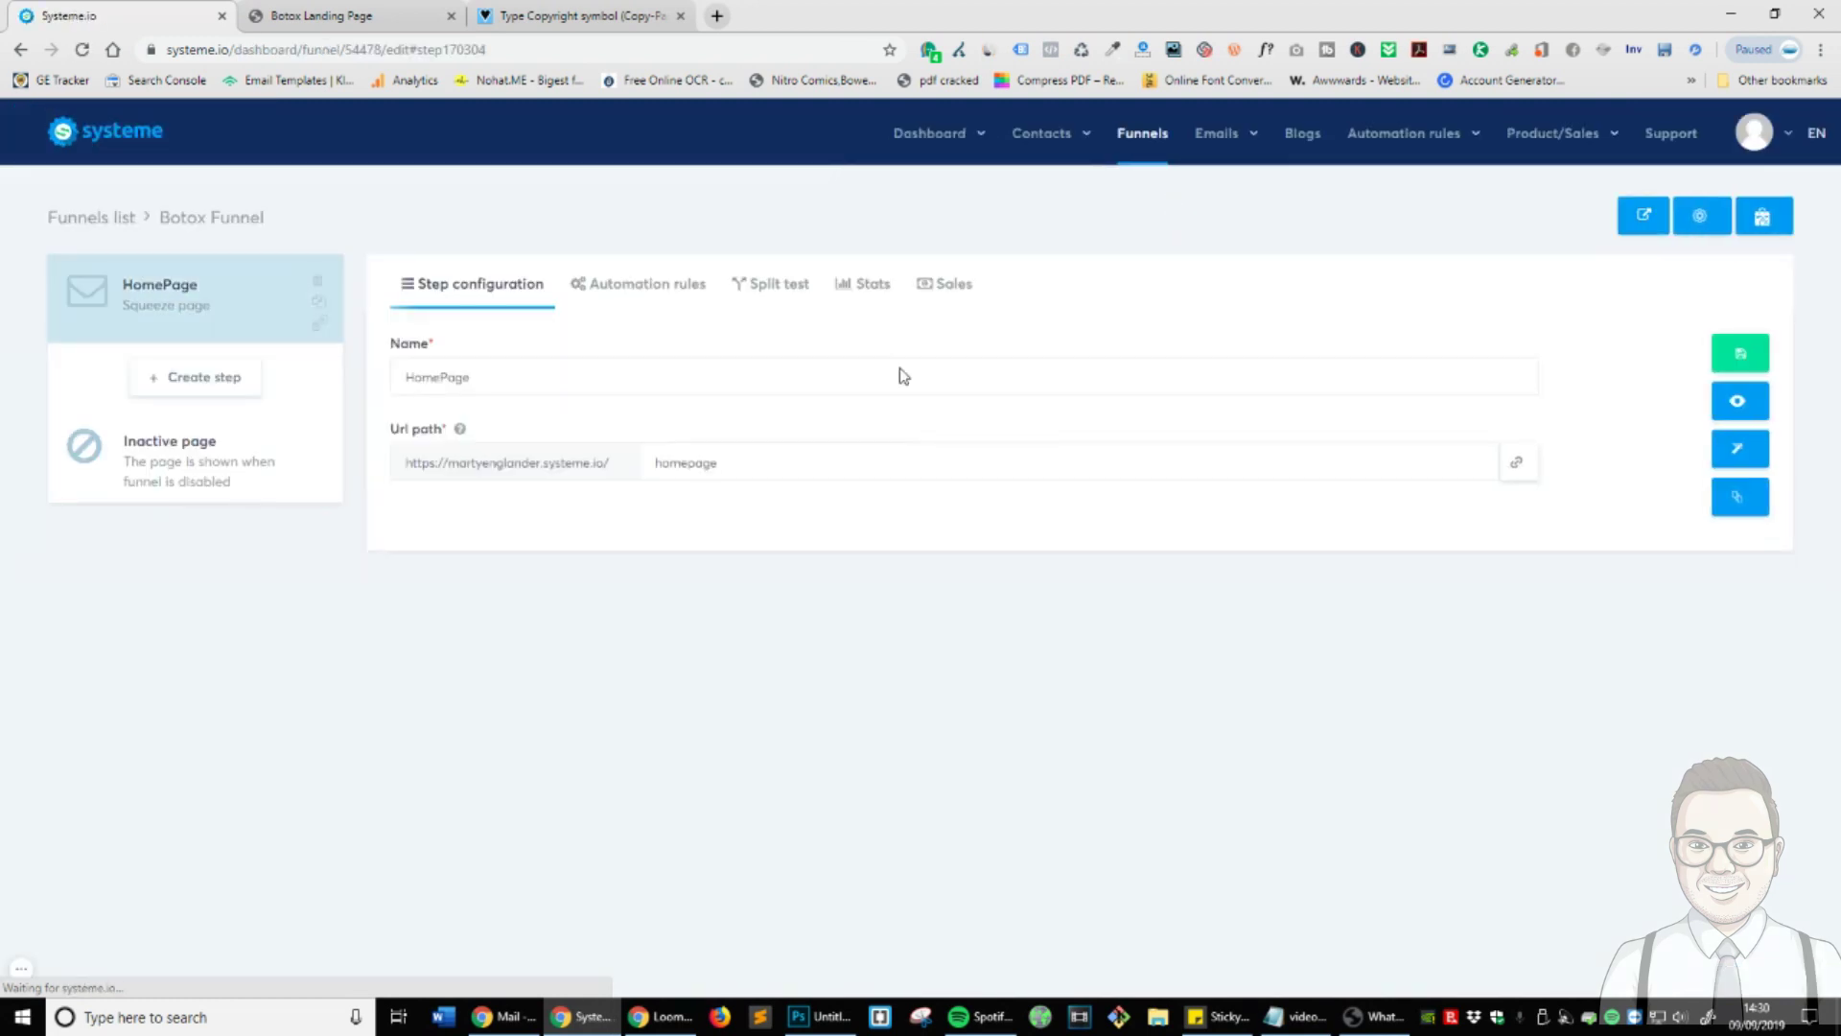
left_click(1740, 448)
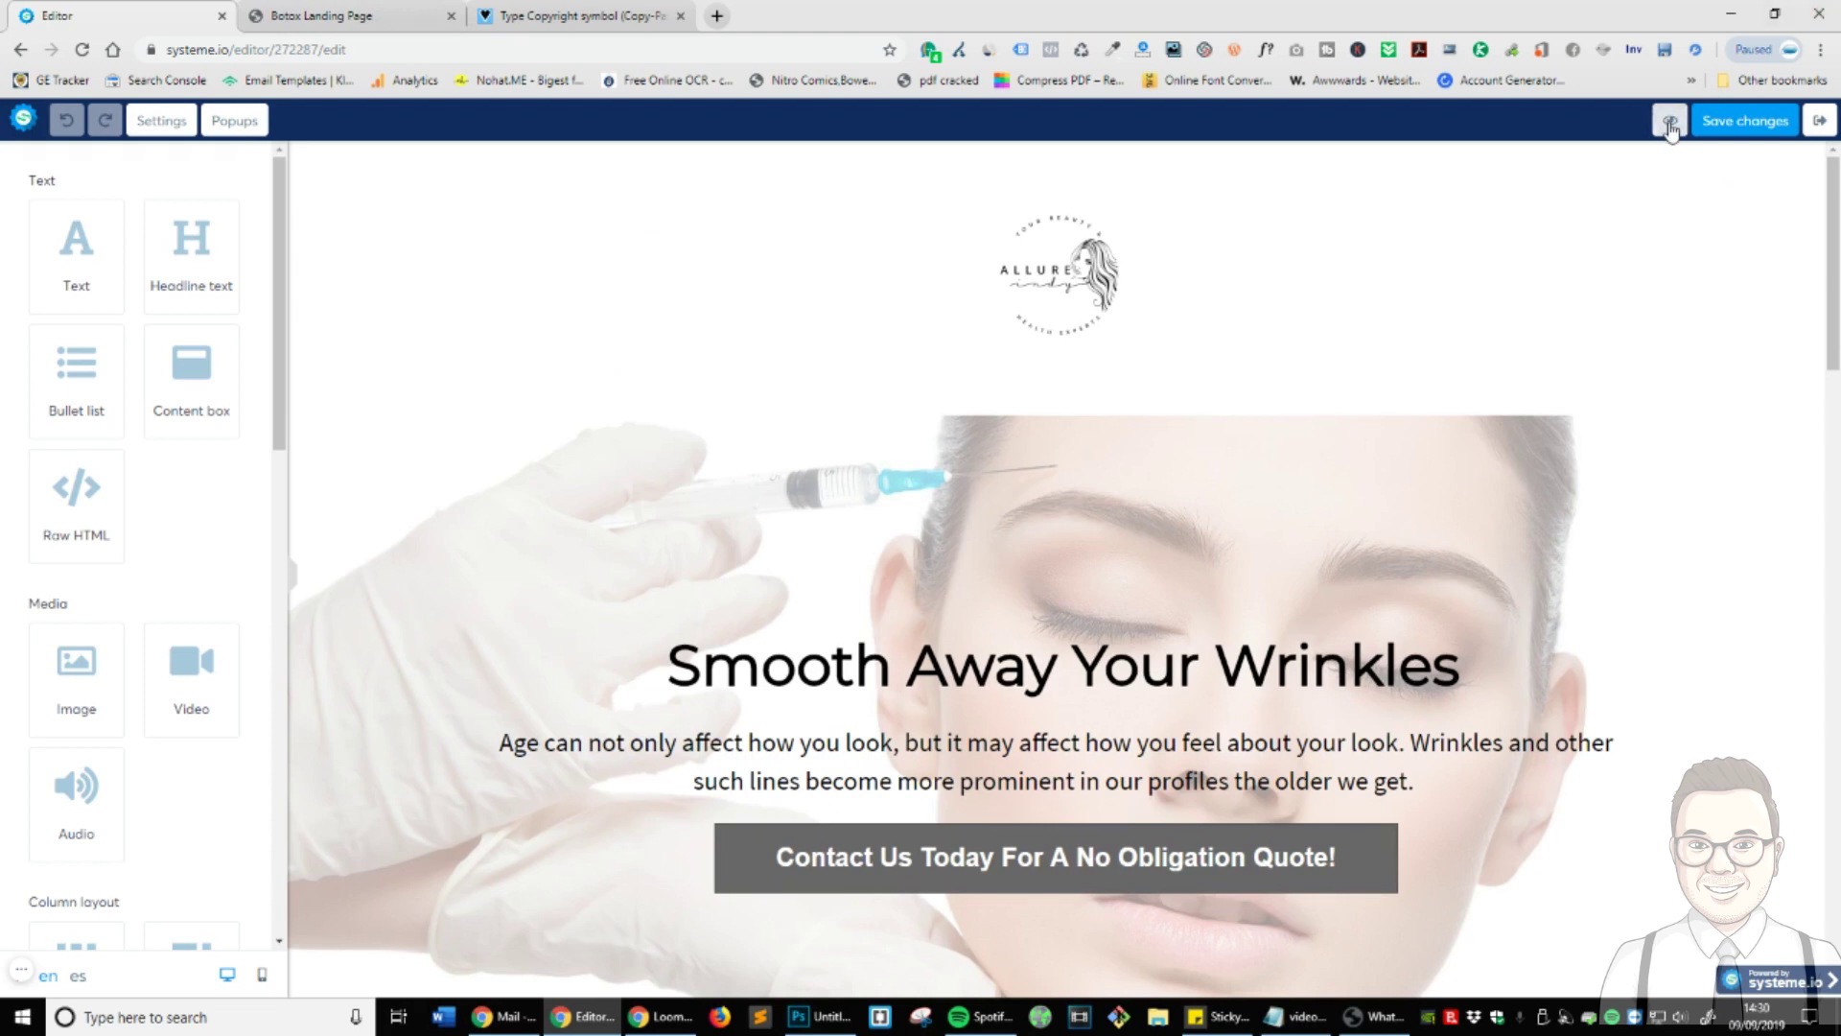
left_click(1669, 119)
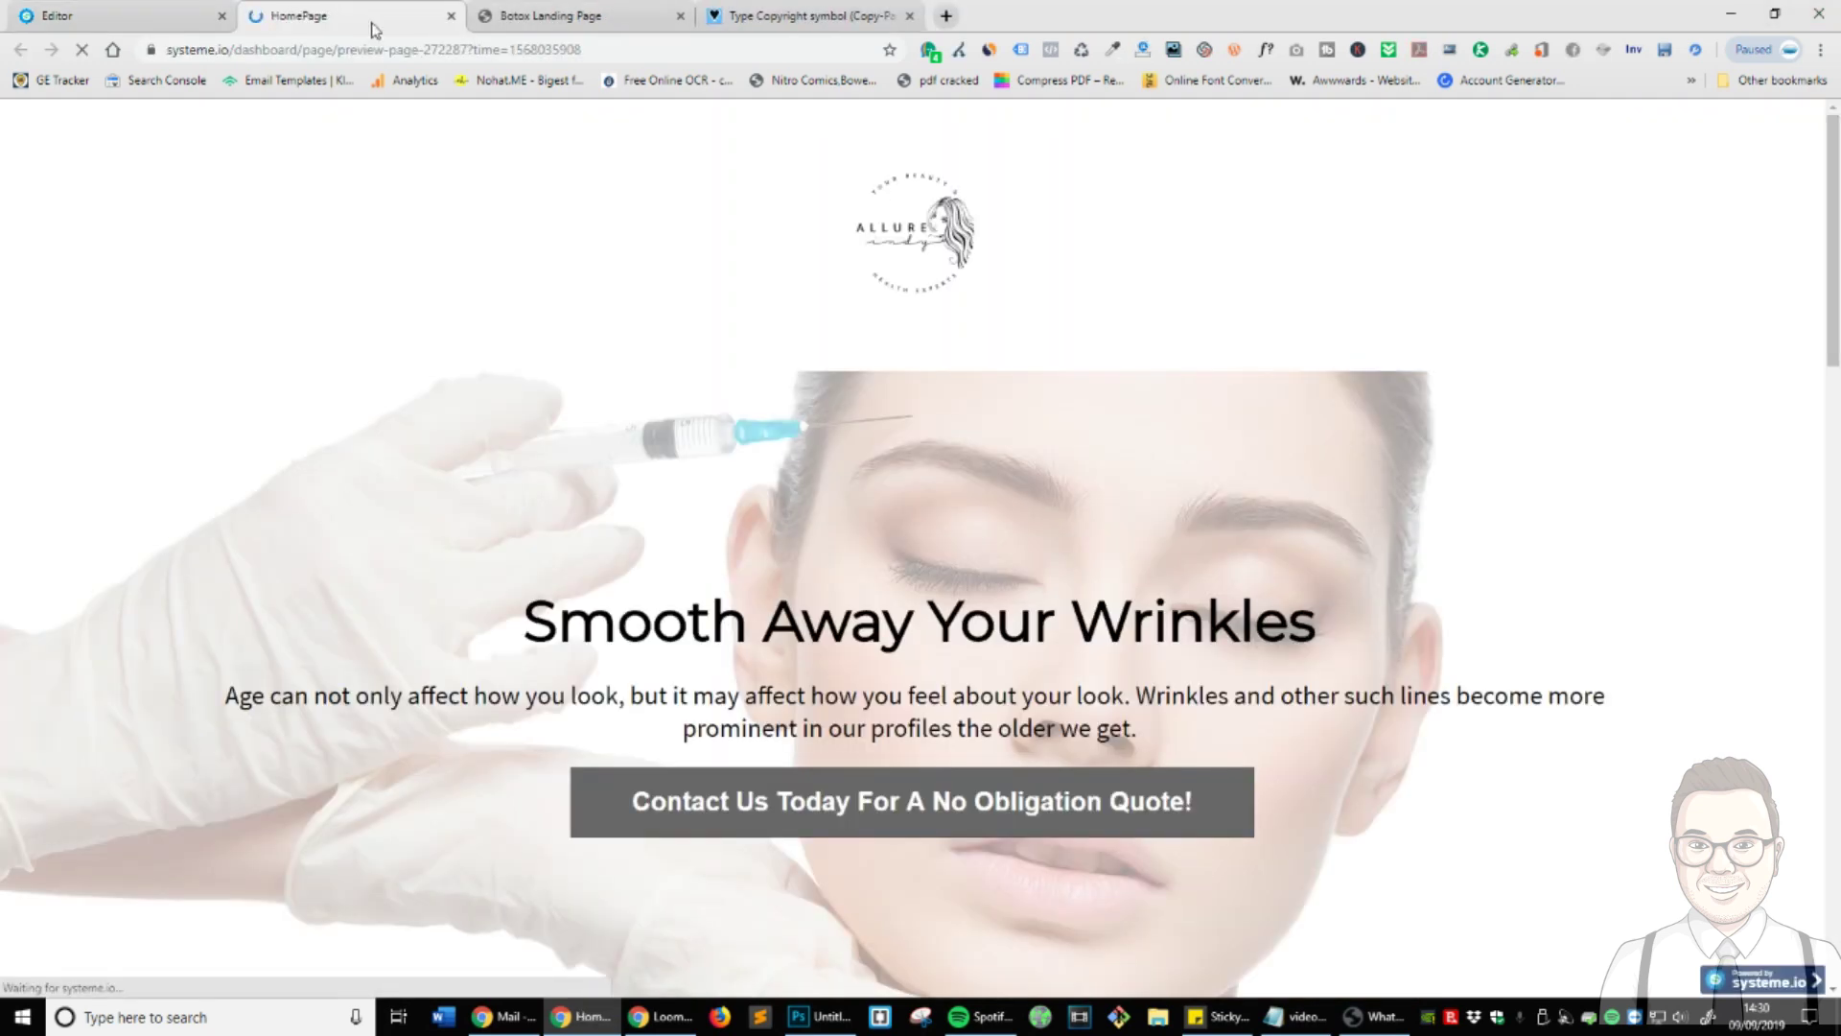
scroll(1056, 464, "down", 6)
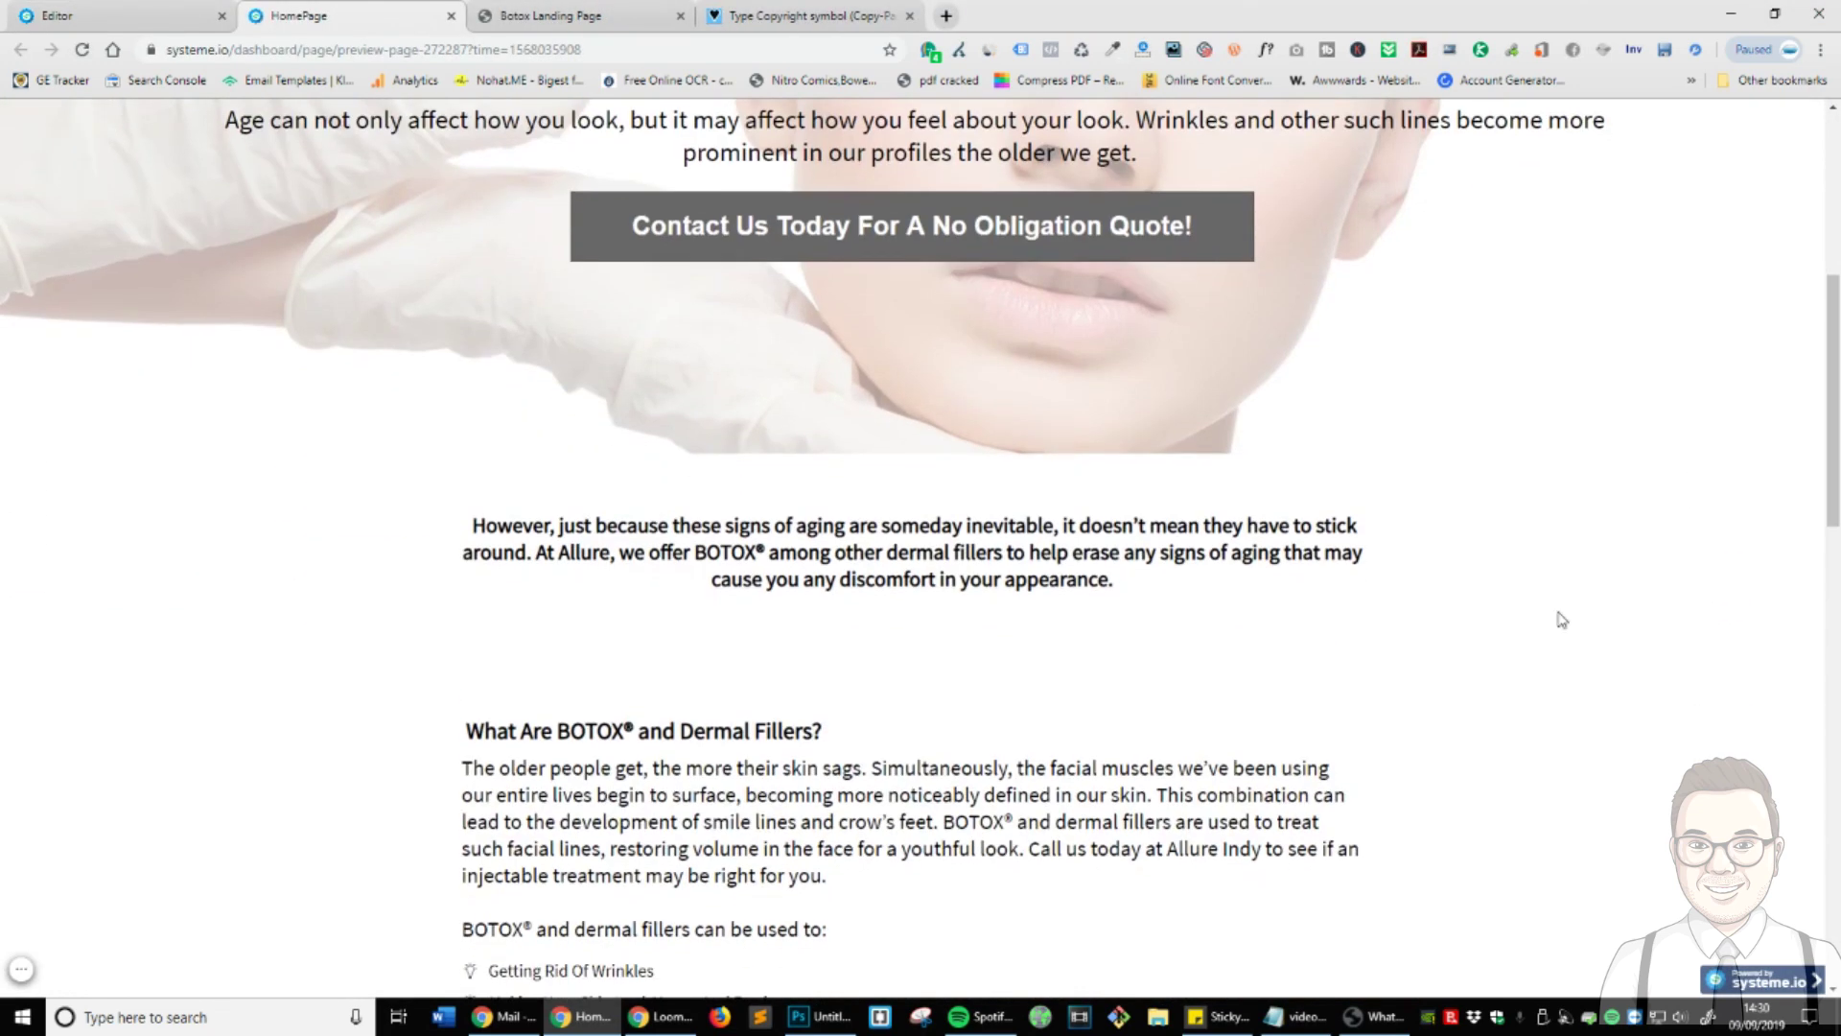
scroll(1557, 617, "up", 6)
left_click(1809, 120)
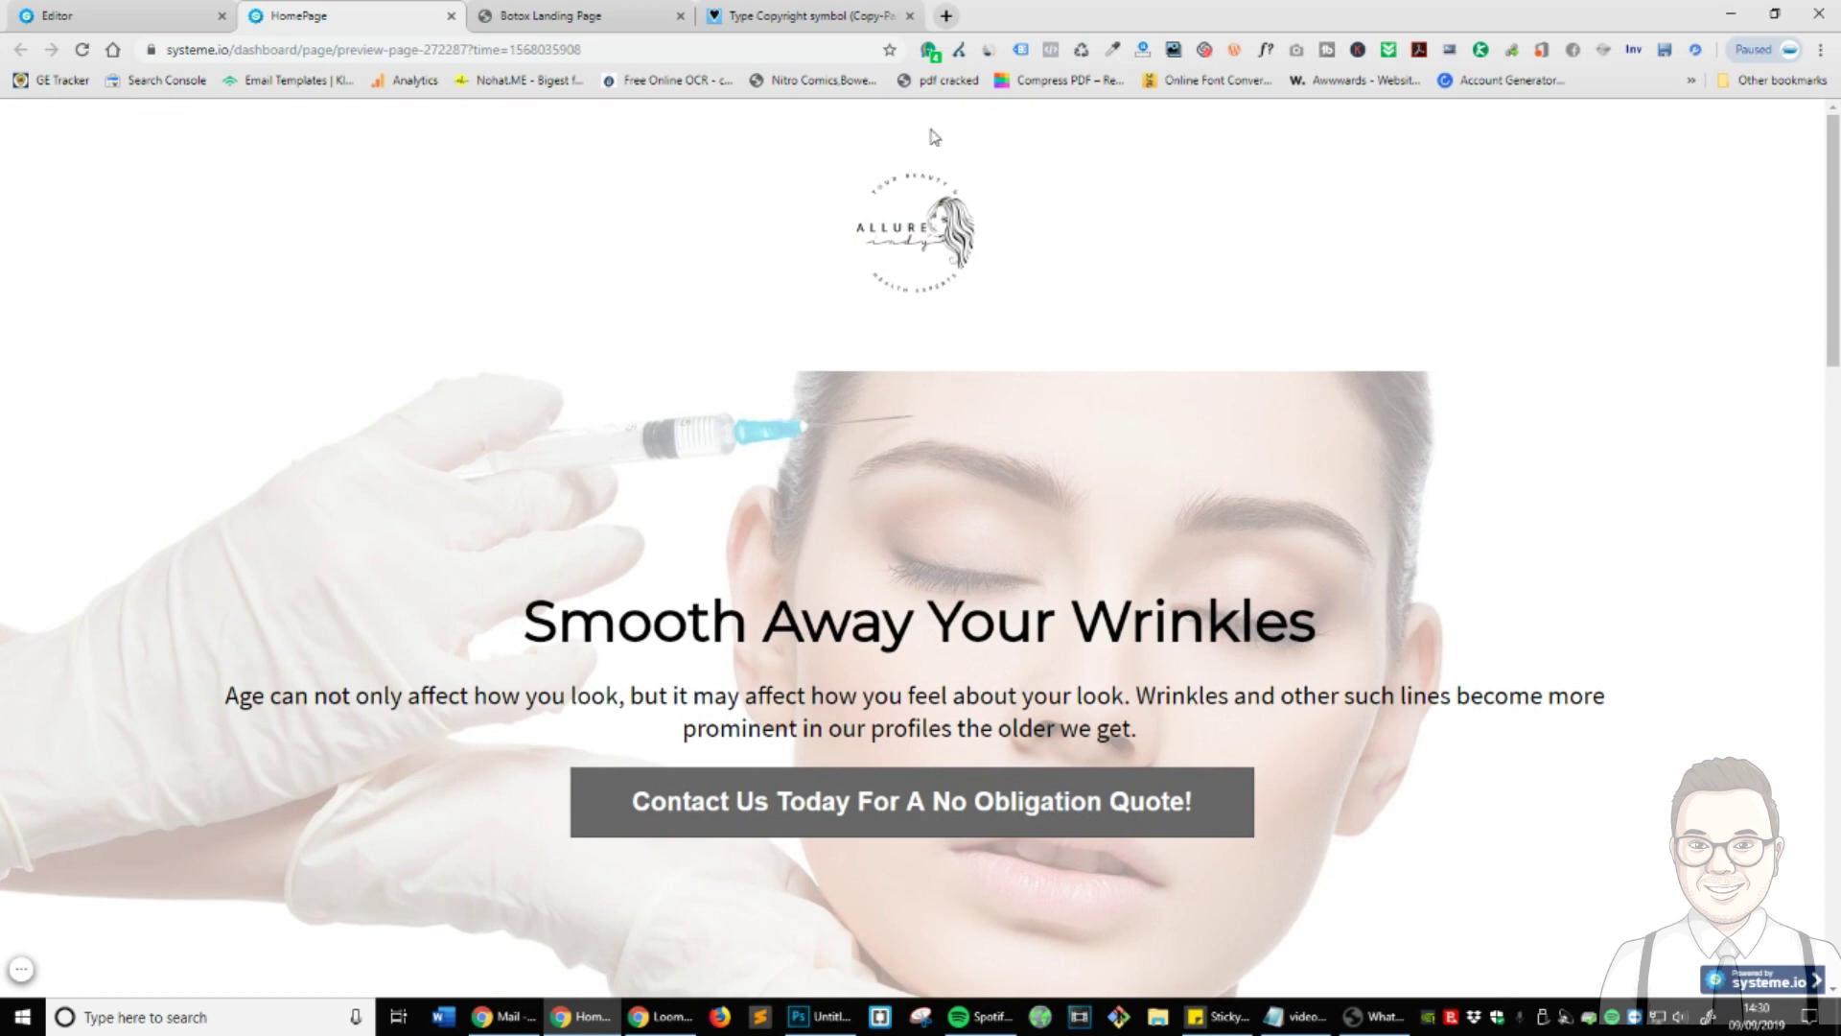
- Scroll through the refreshed HomePage preview, then return to the page editor
scroll(1386, 537, "down", 15)
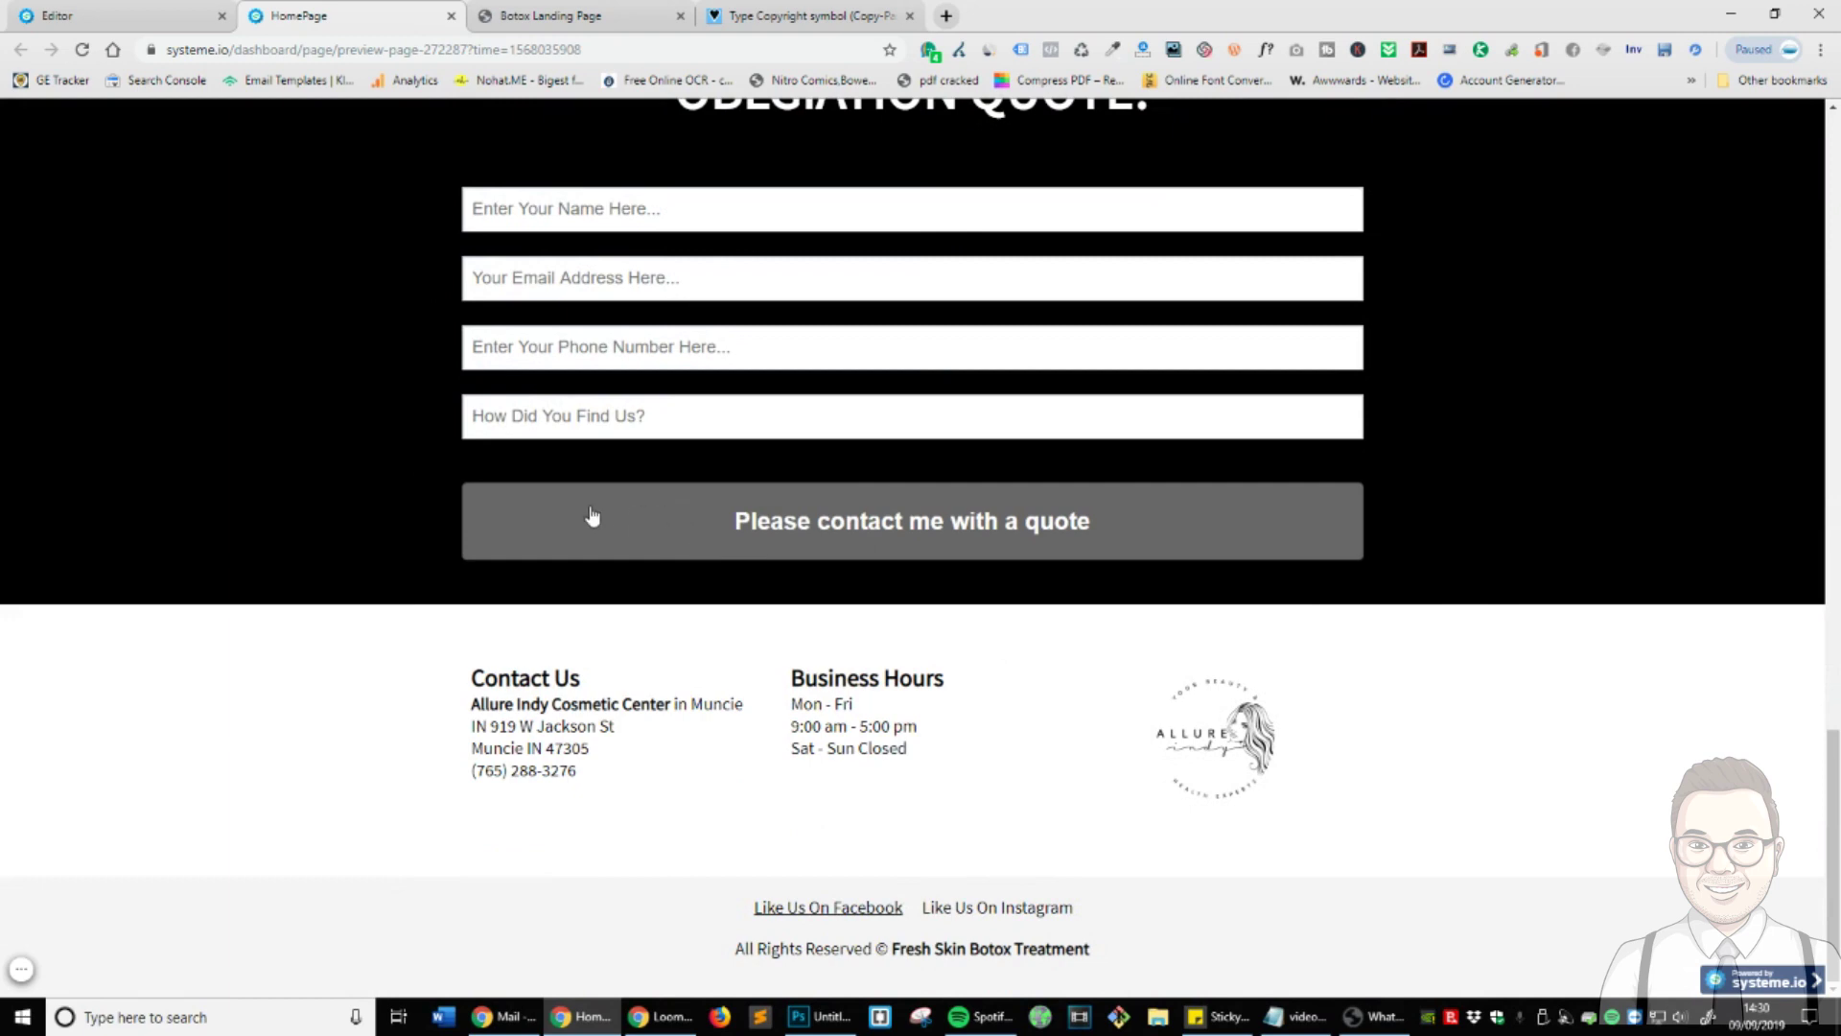
scroll(592, 516, "up", 15)
key("ctrl+Page_Up")
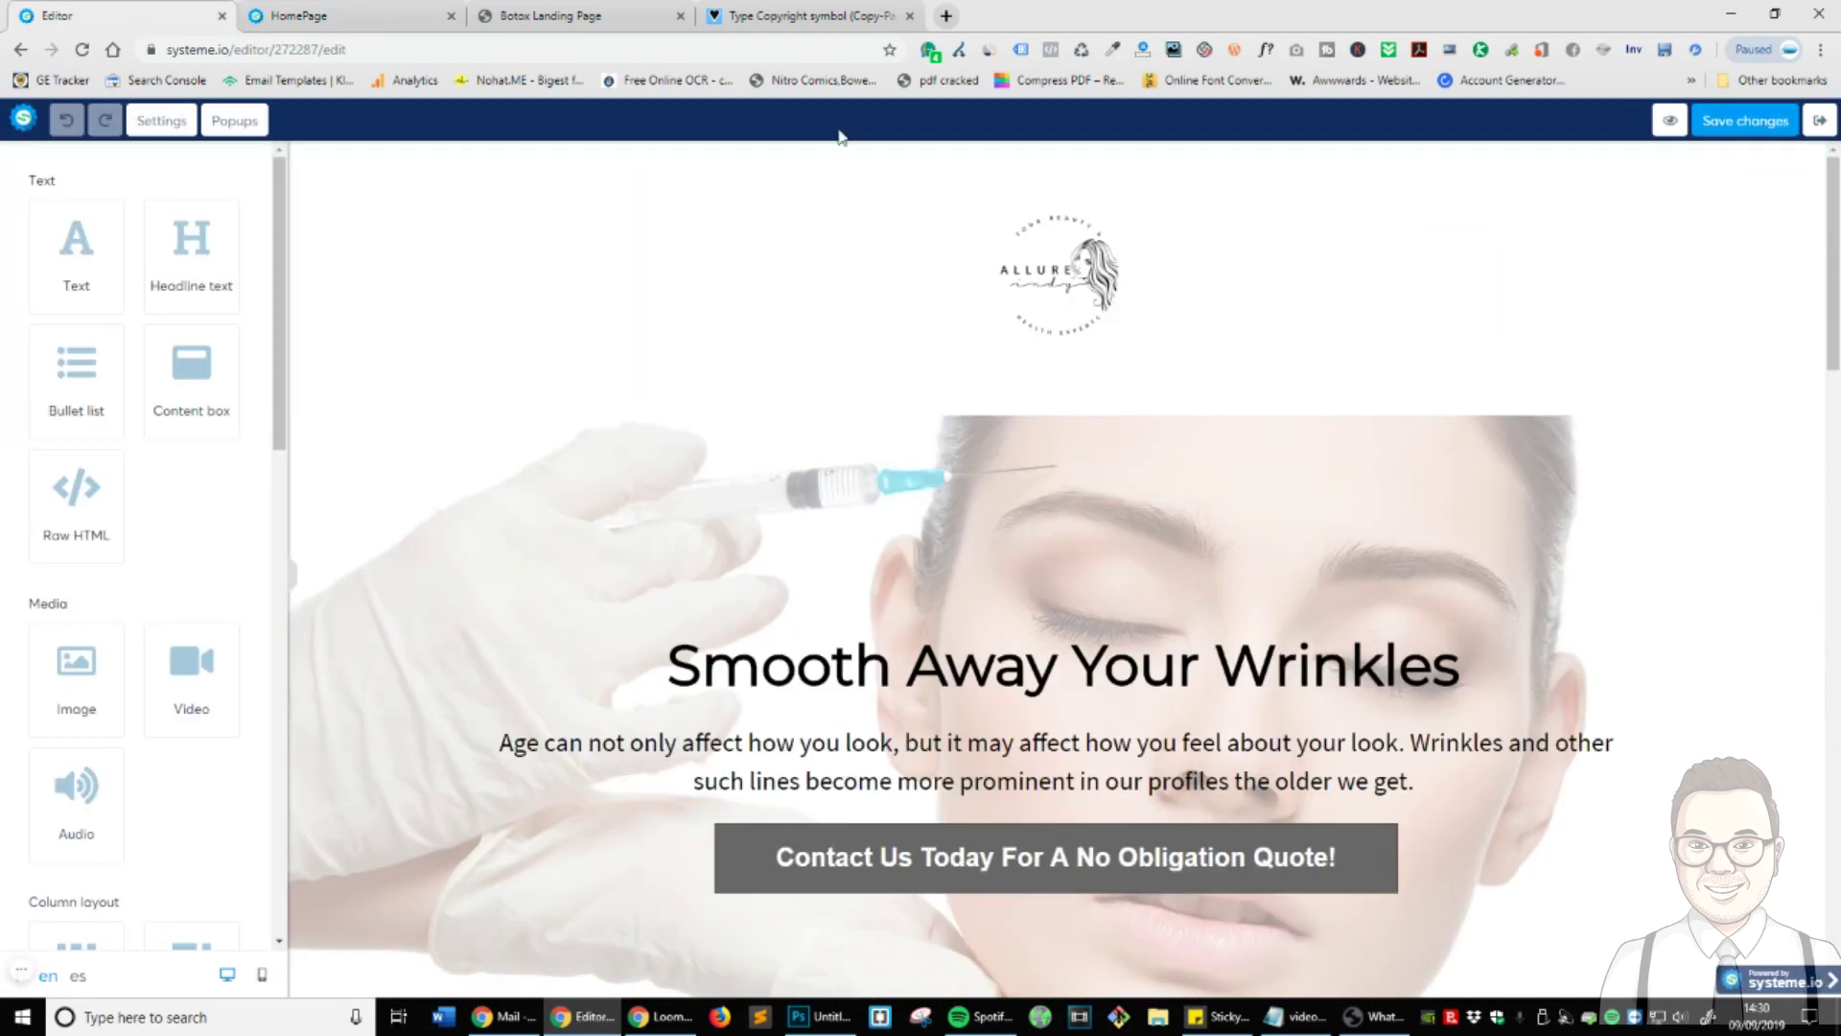
- Add a 1/2 - 1/2 two-column layout at the very top of the page
scroll(241, 530, "down", 10)
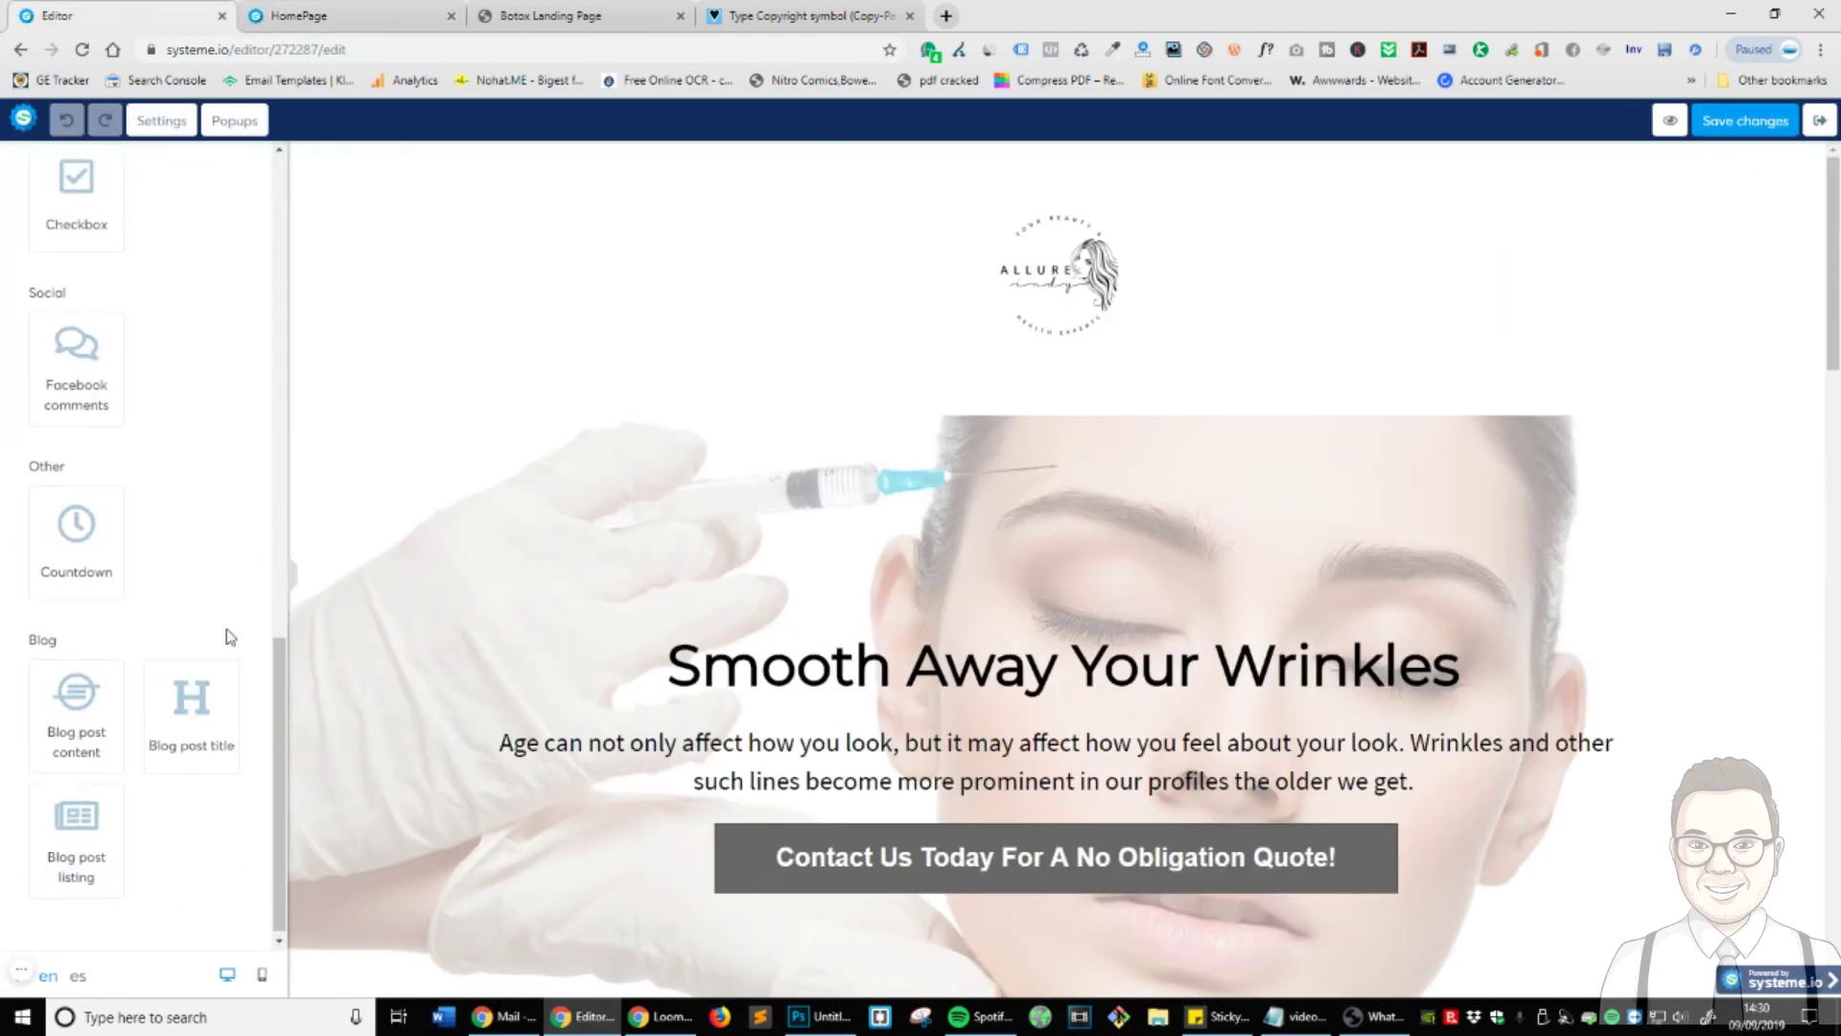
scroll(192, 710, "up", 8)
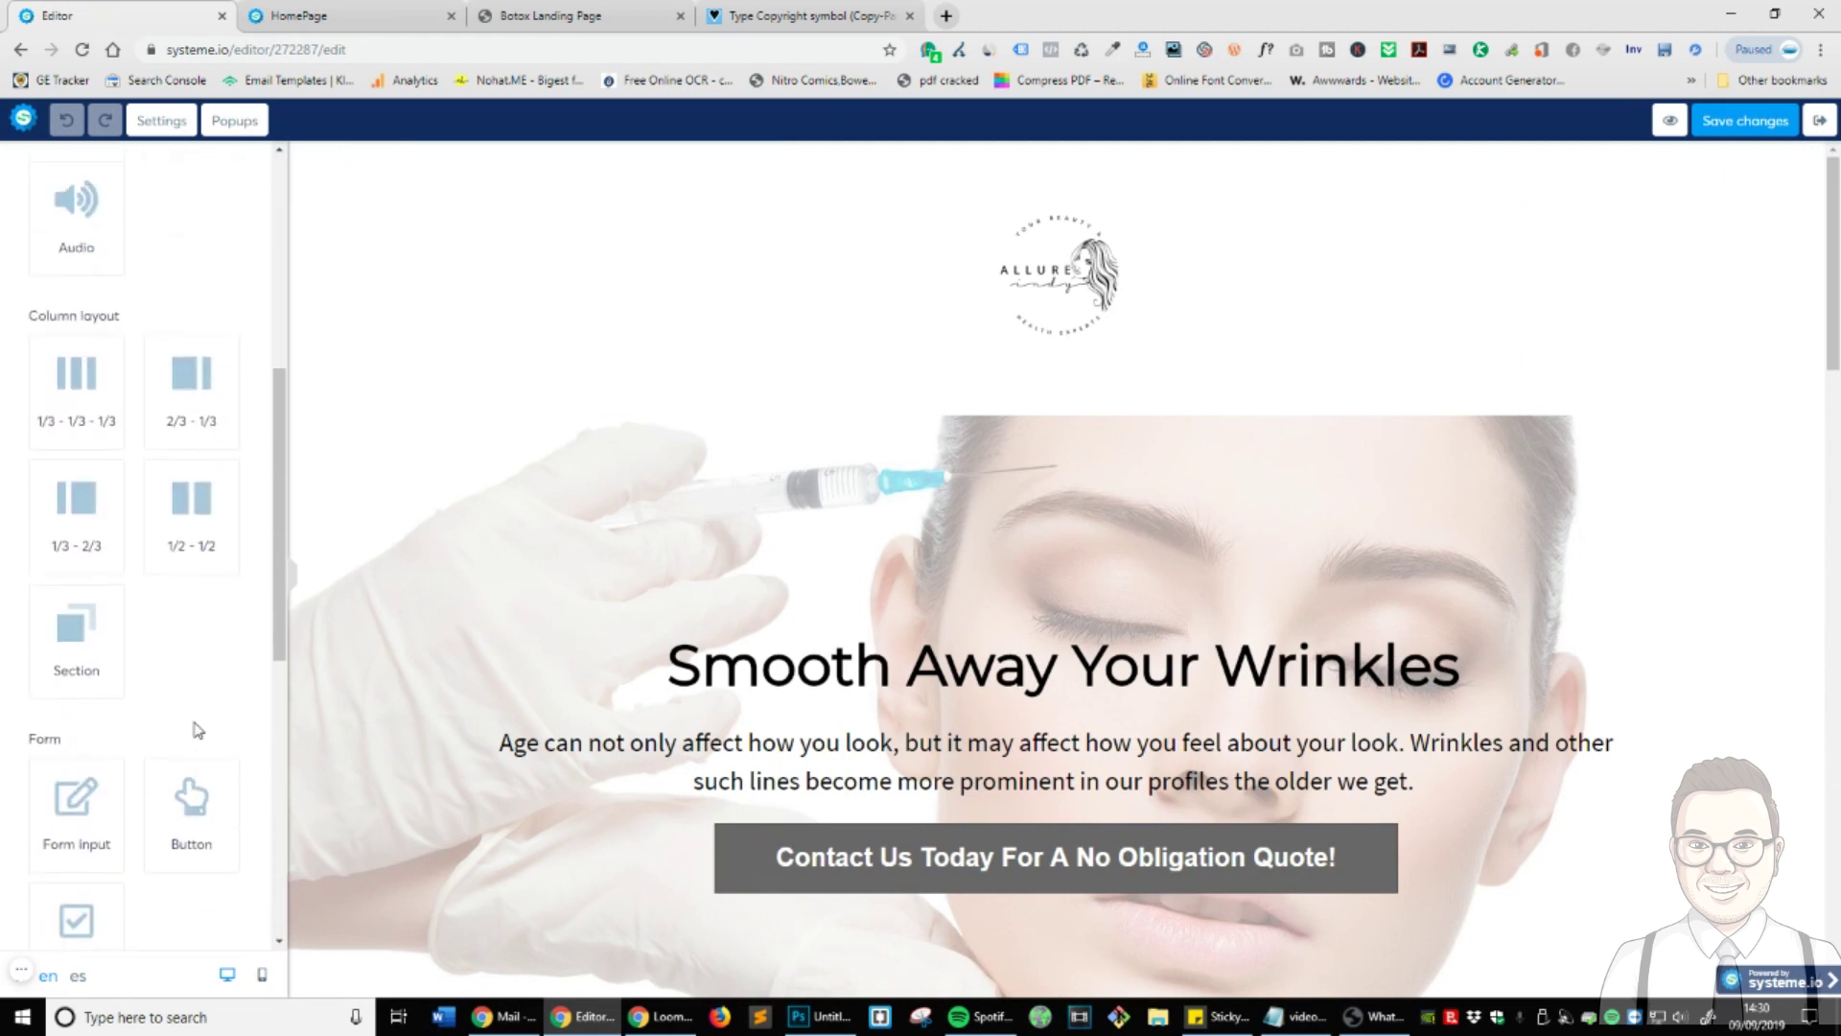
scroll(194, 729, "up", 2)
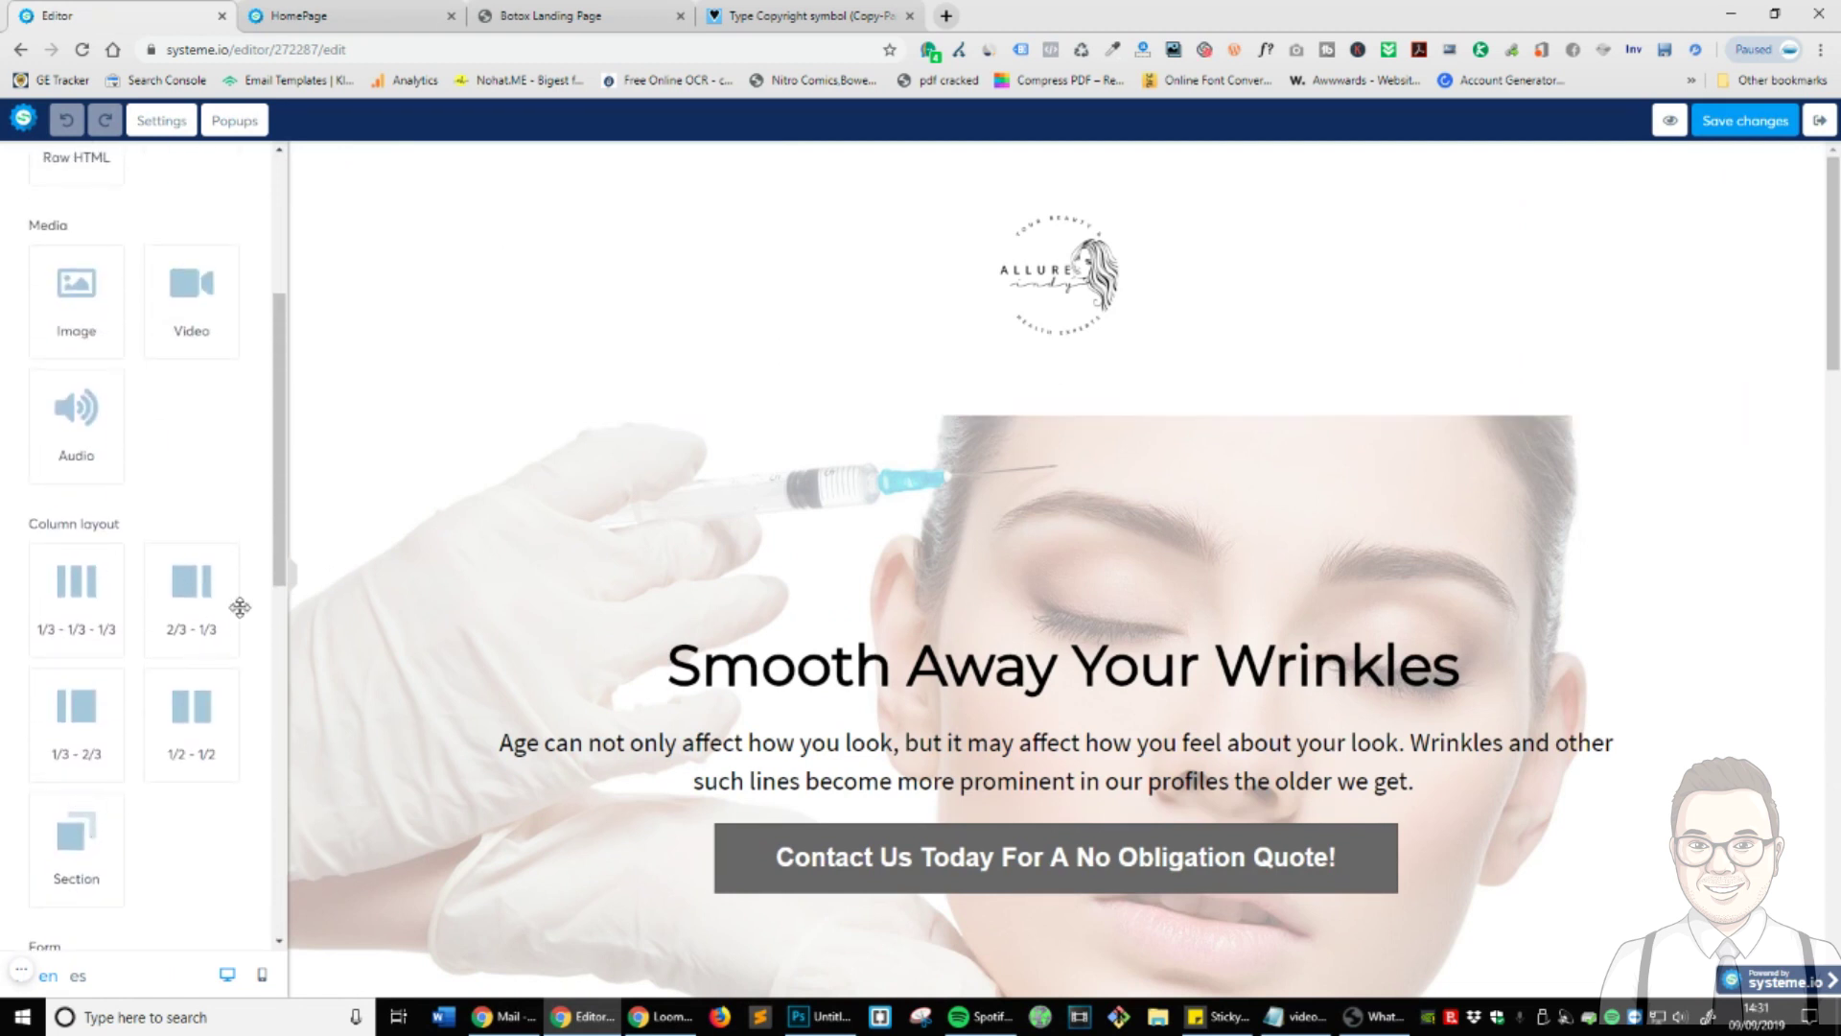
left_click_drag(190, 711, 1122, 161)
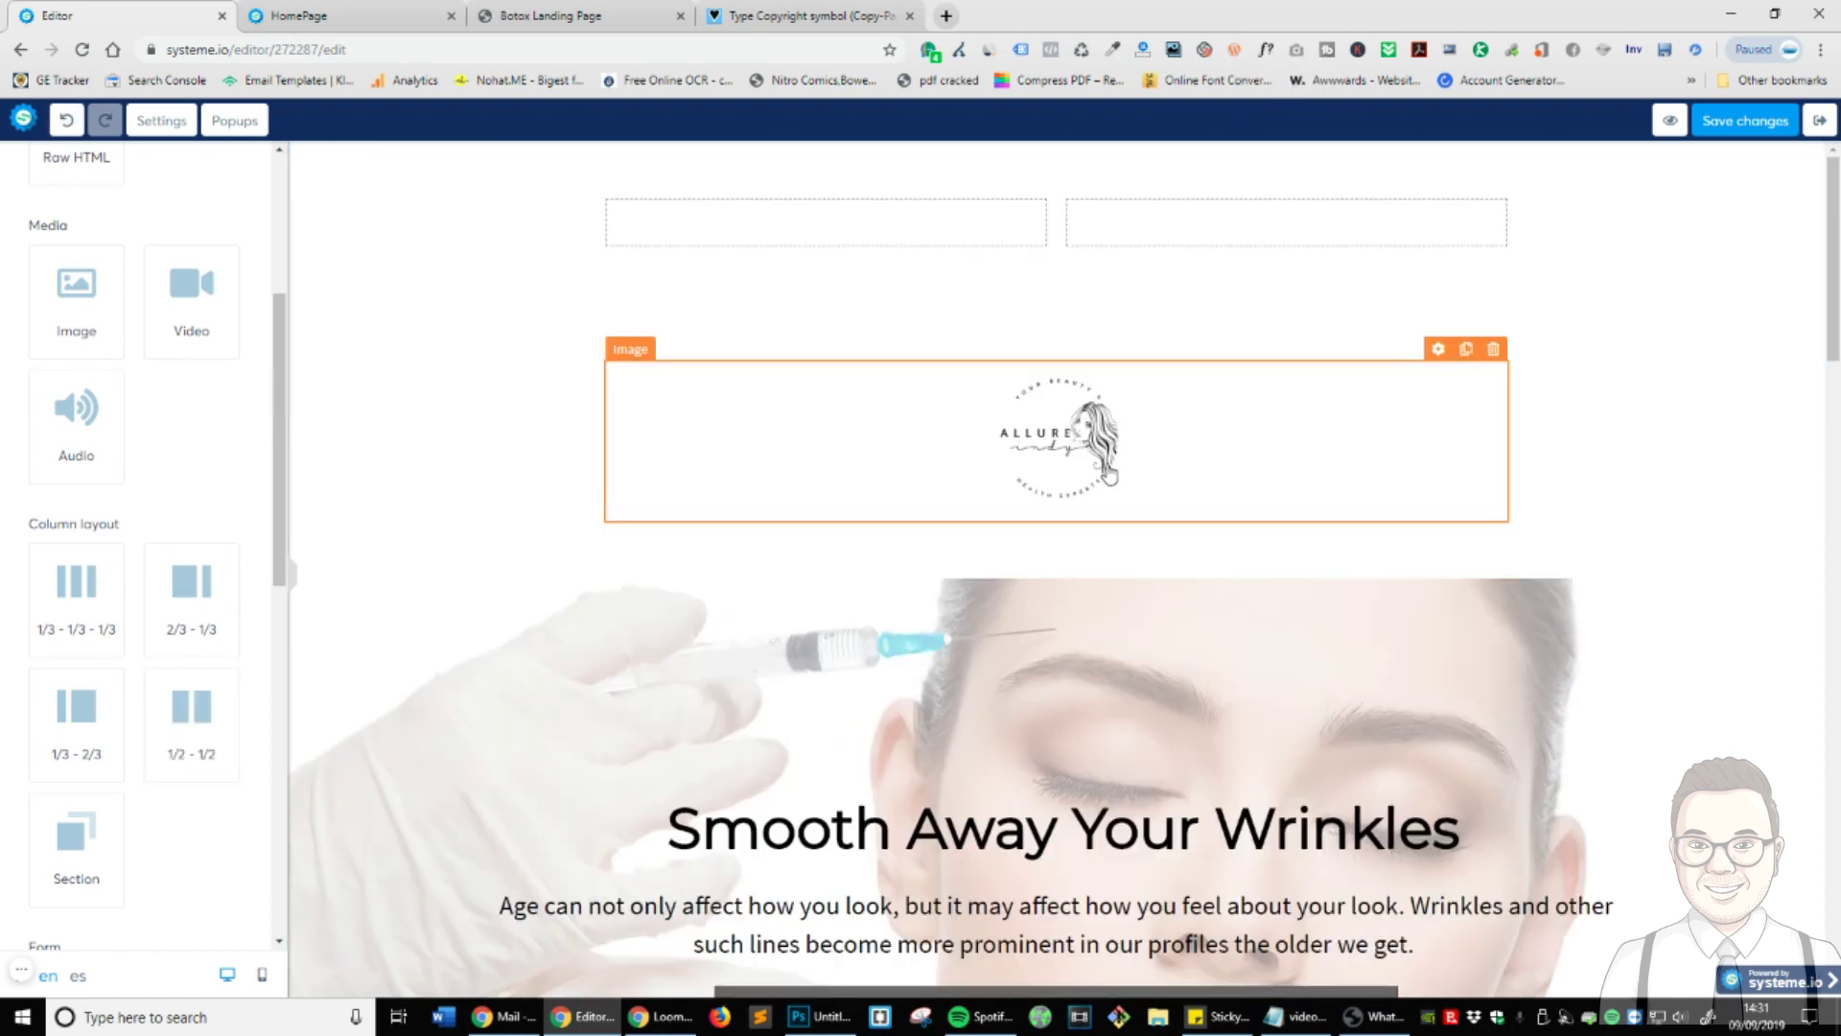
left_click(1059, 207)
- Copy the hex background colour from the quote call-to-action button
scroll(937, 595, "down", 15)
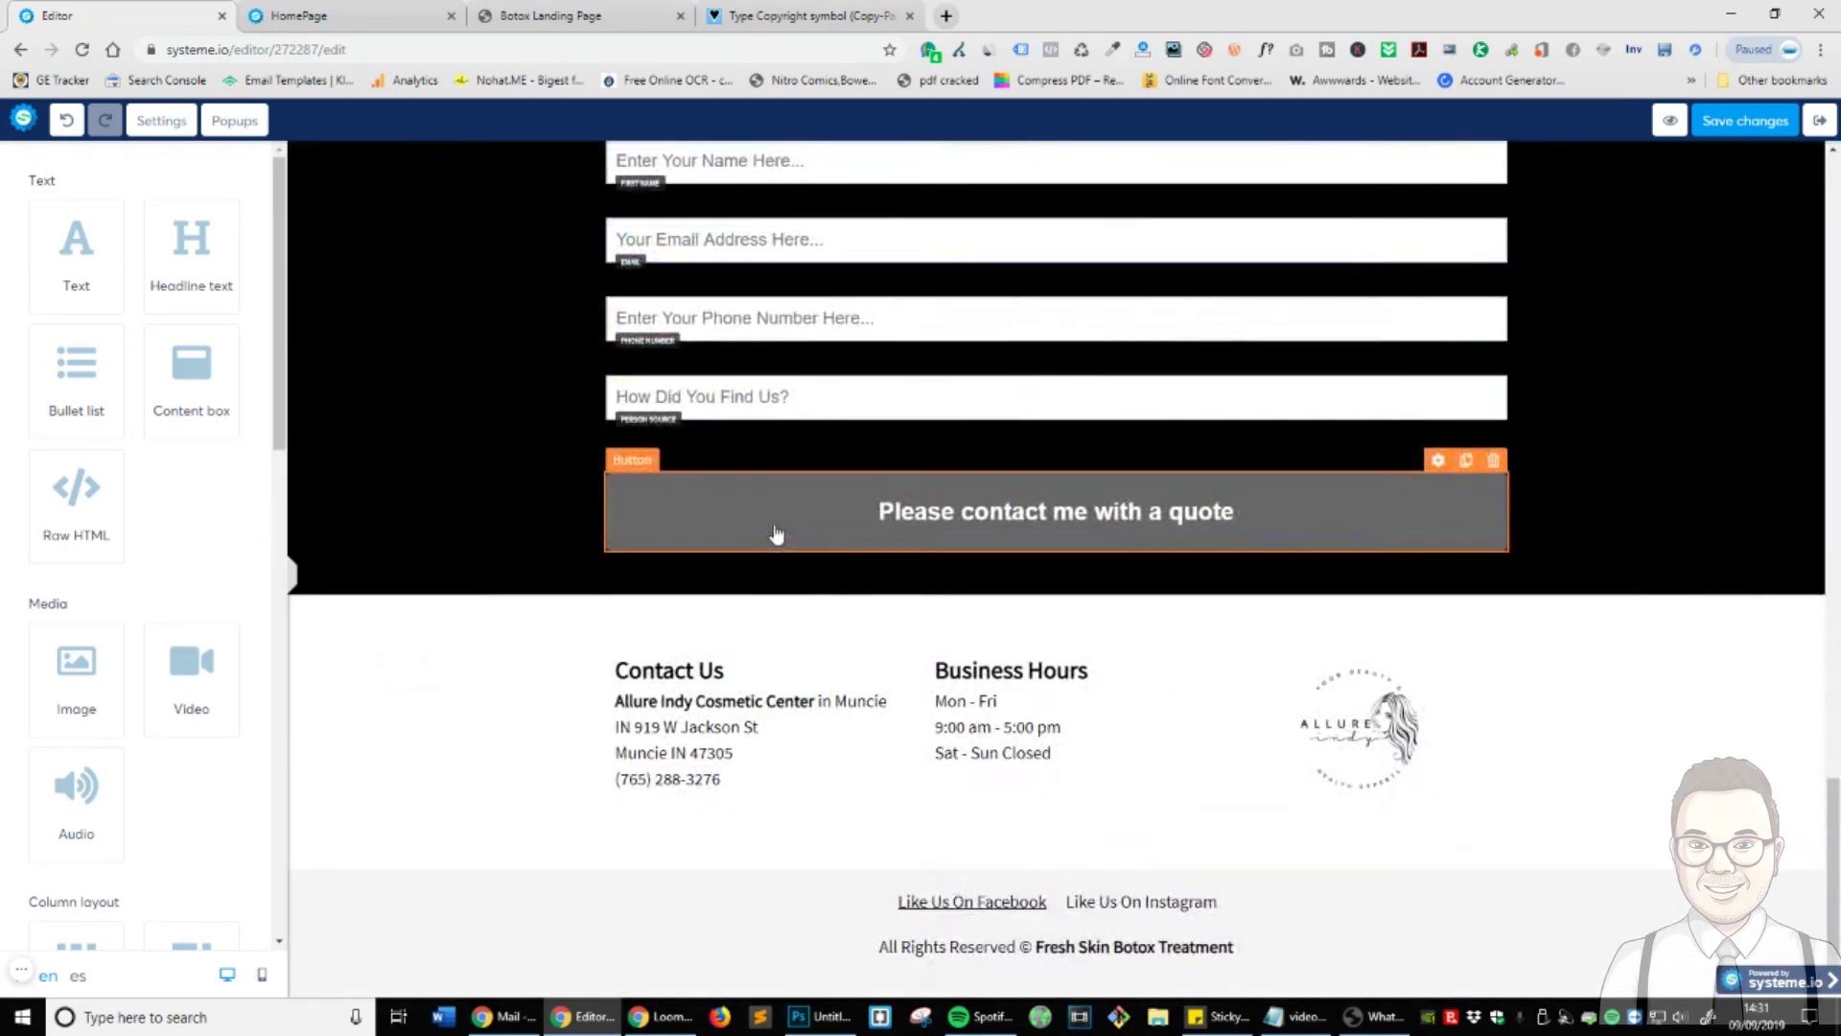
scroll(778, 534, "up", 15)
scroll(1011, 655, "up", 2)
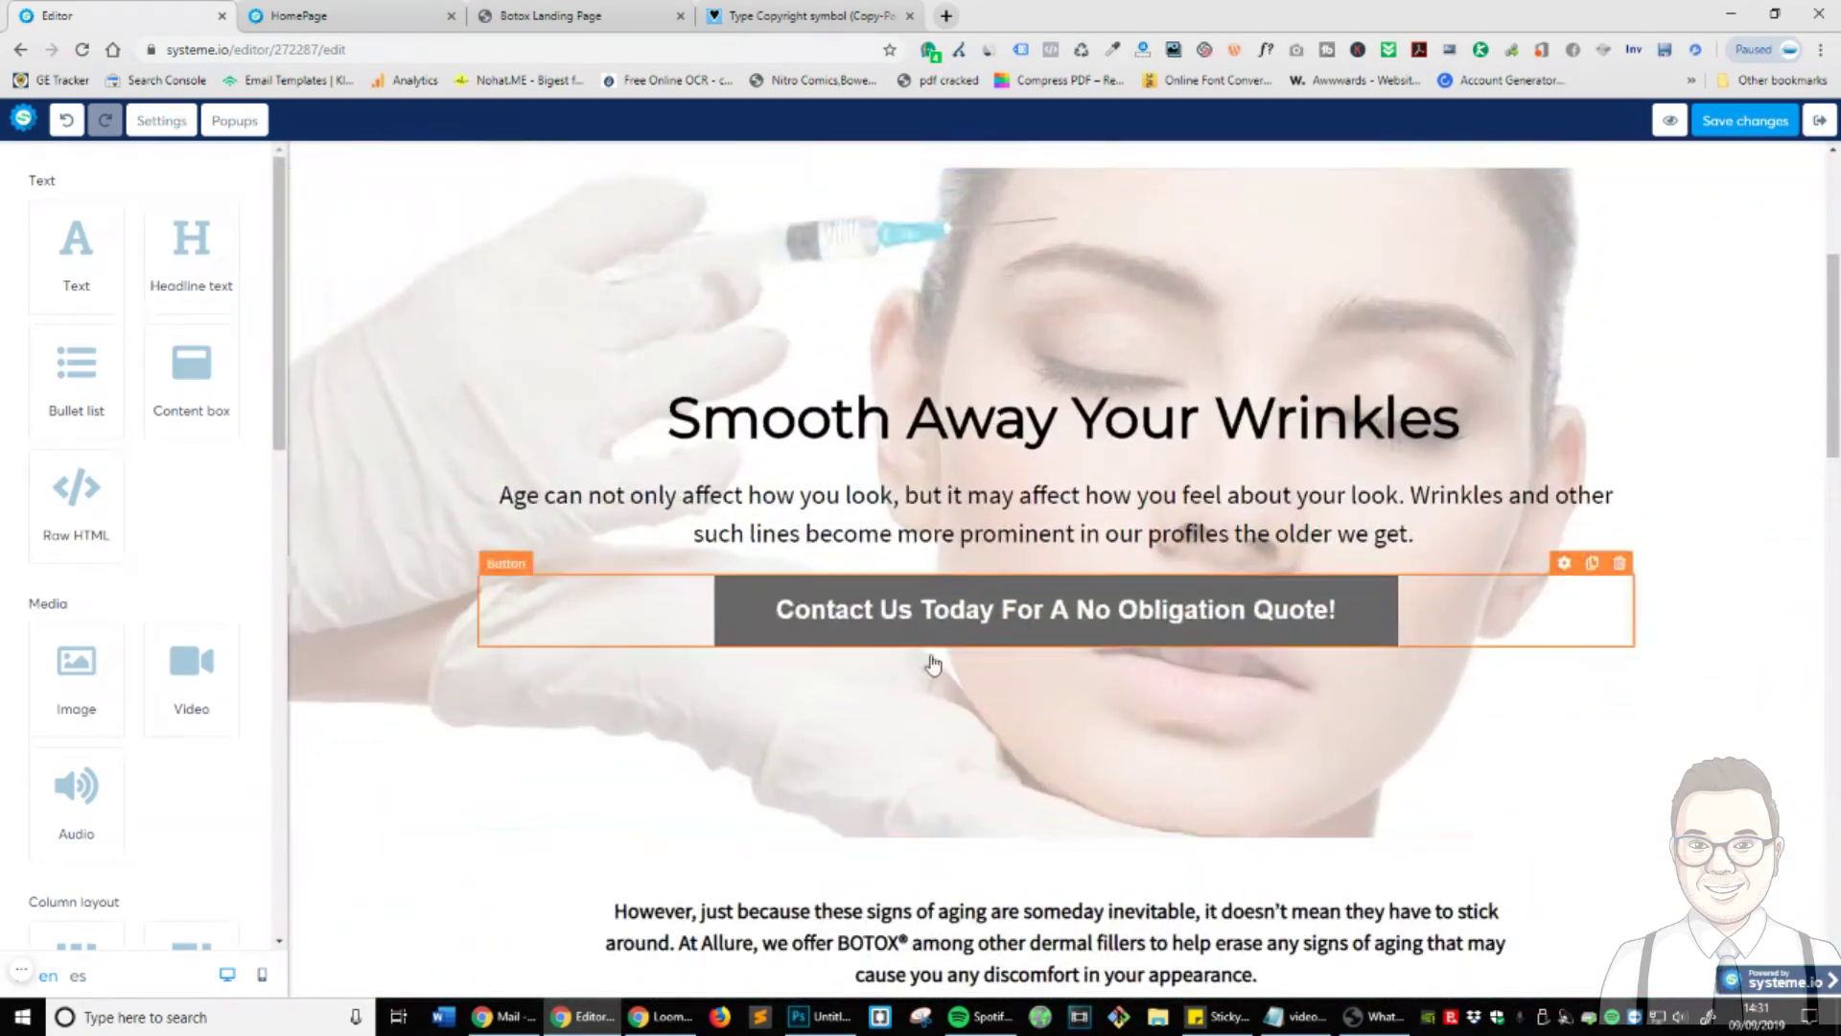
left_click(890, 626)
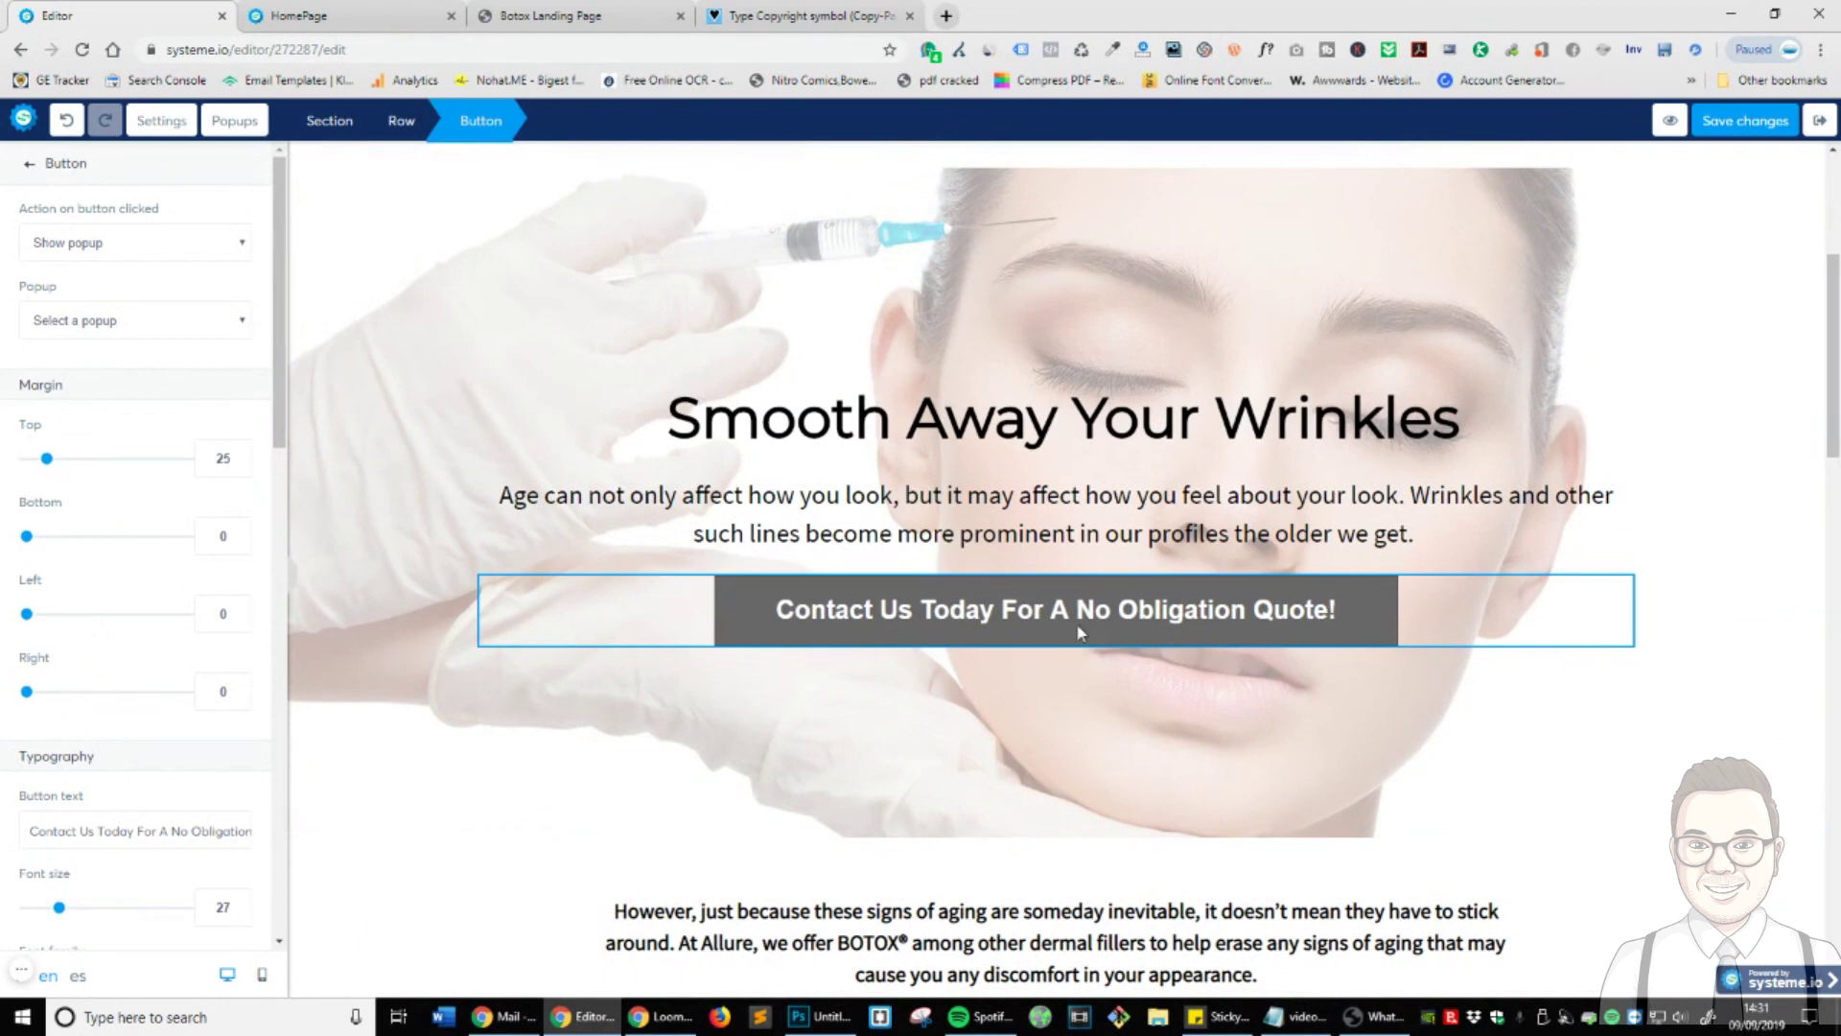
scroll(96, 518, "down", 5)
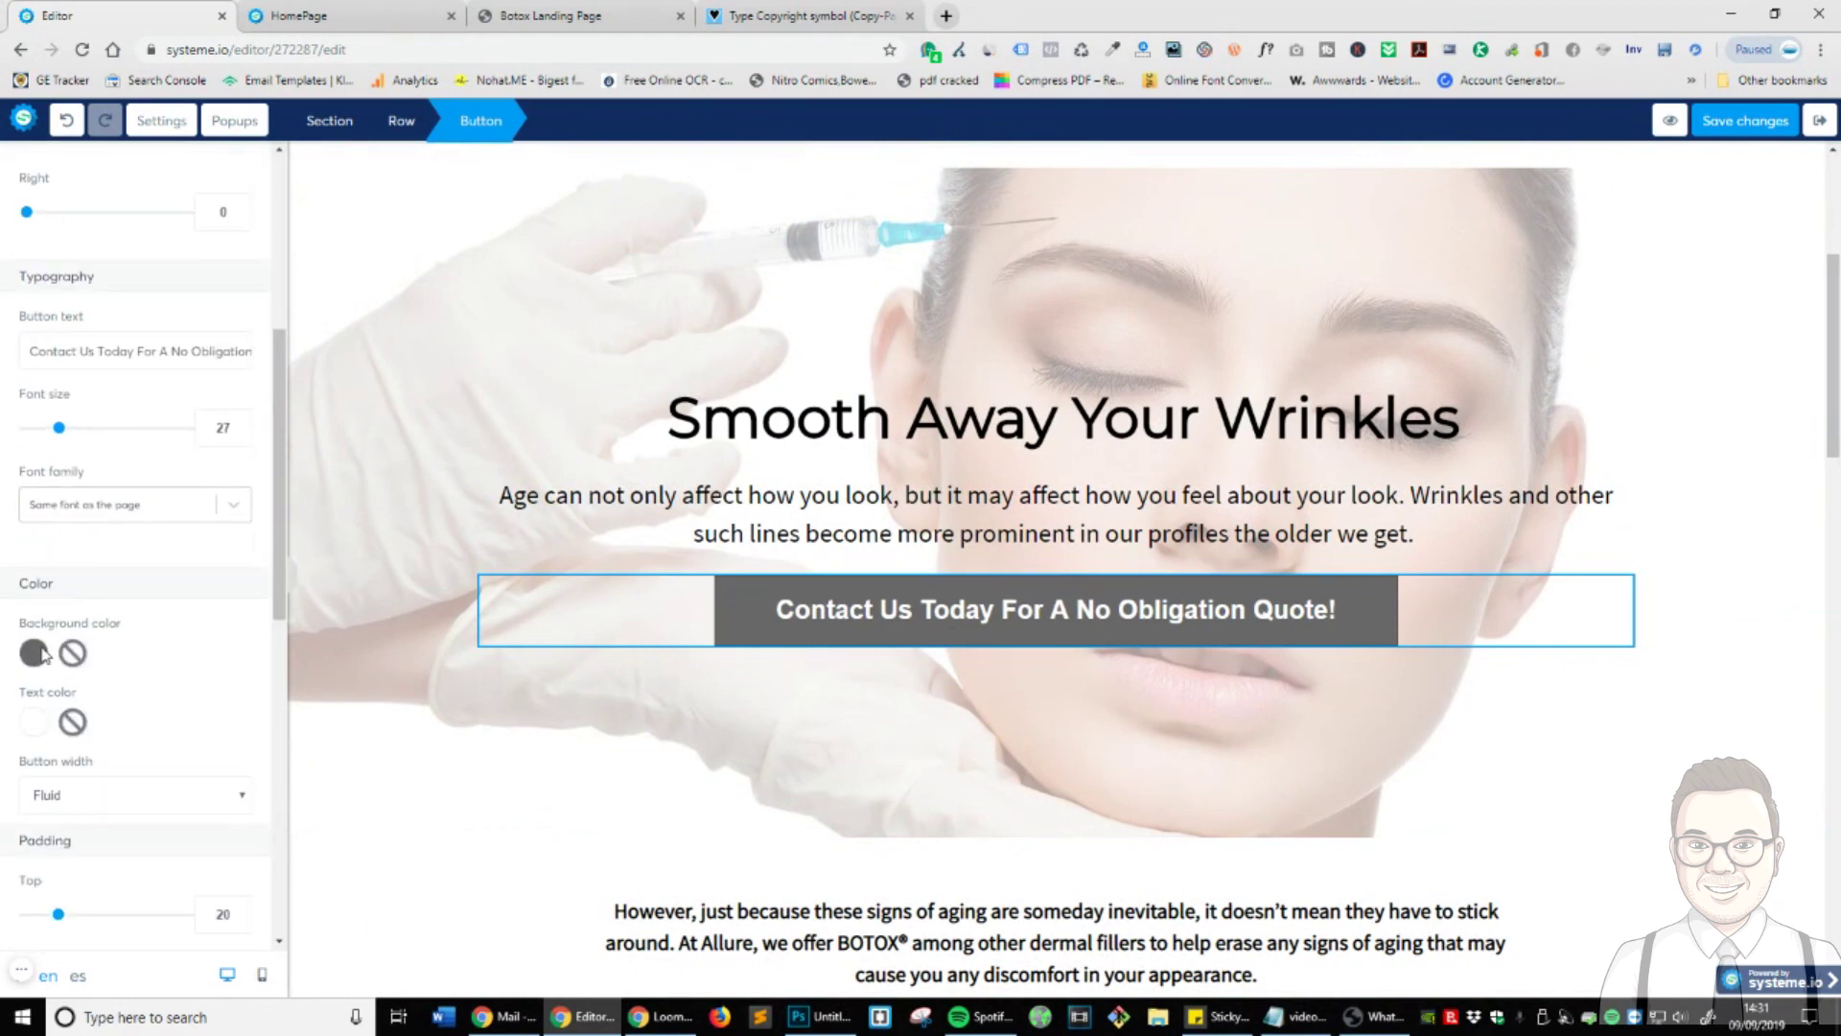
left_click(35, 653)
left_click(74, 873)
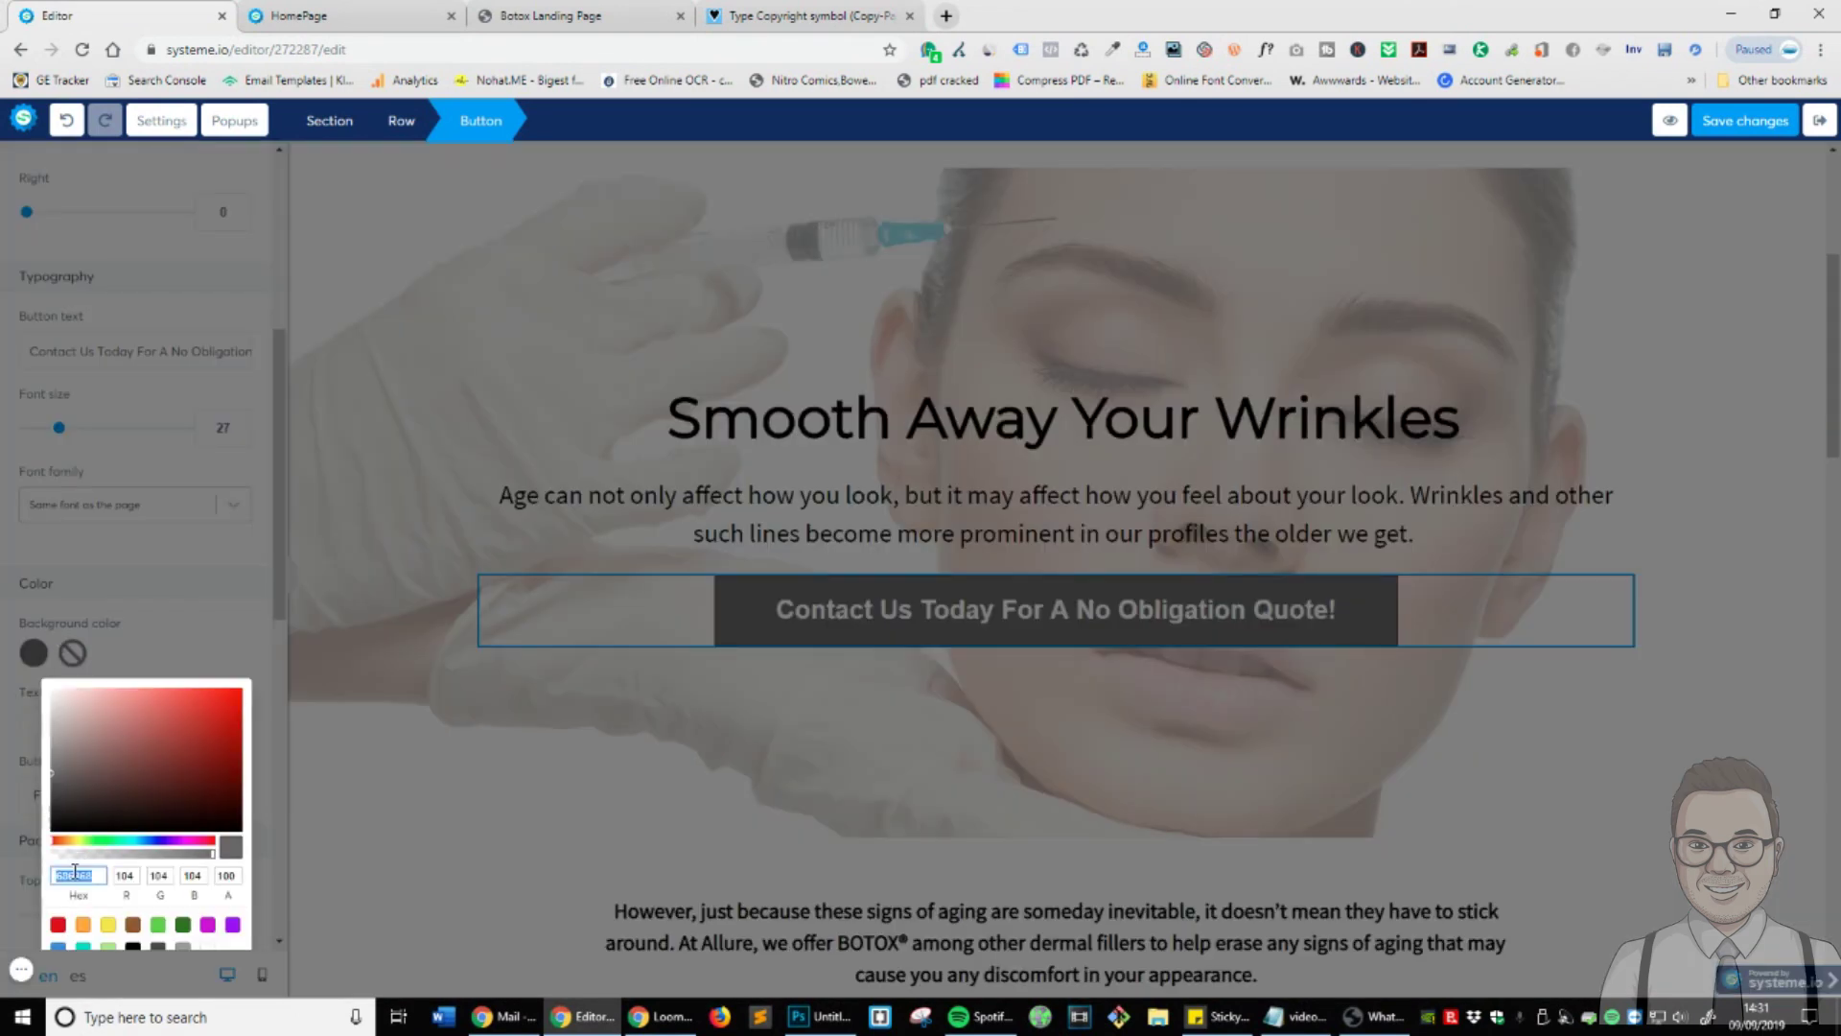
left_click(192, 661)
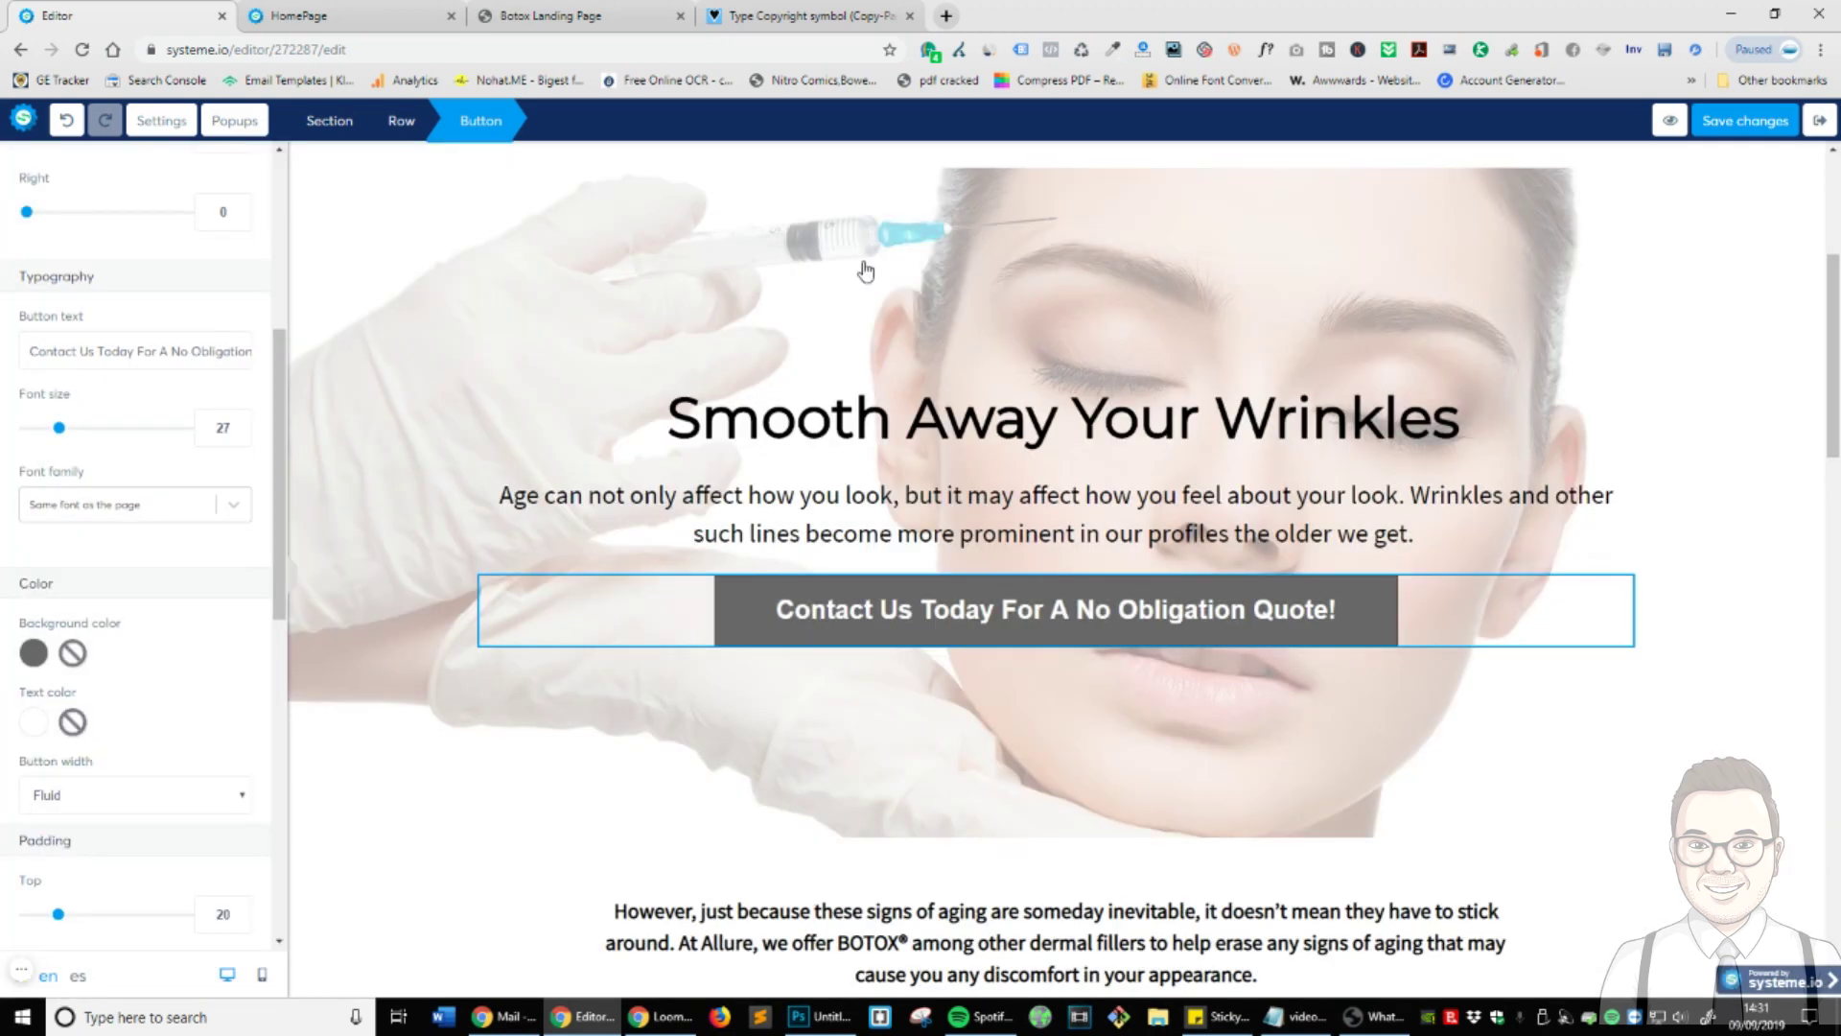
scroll(866, 271, "up", 5)
- Give the new top section the dark grey #686868 background
left_click(534, 182)
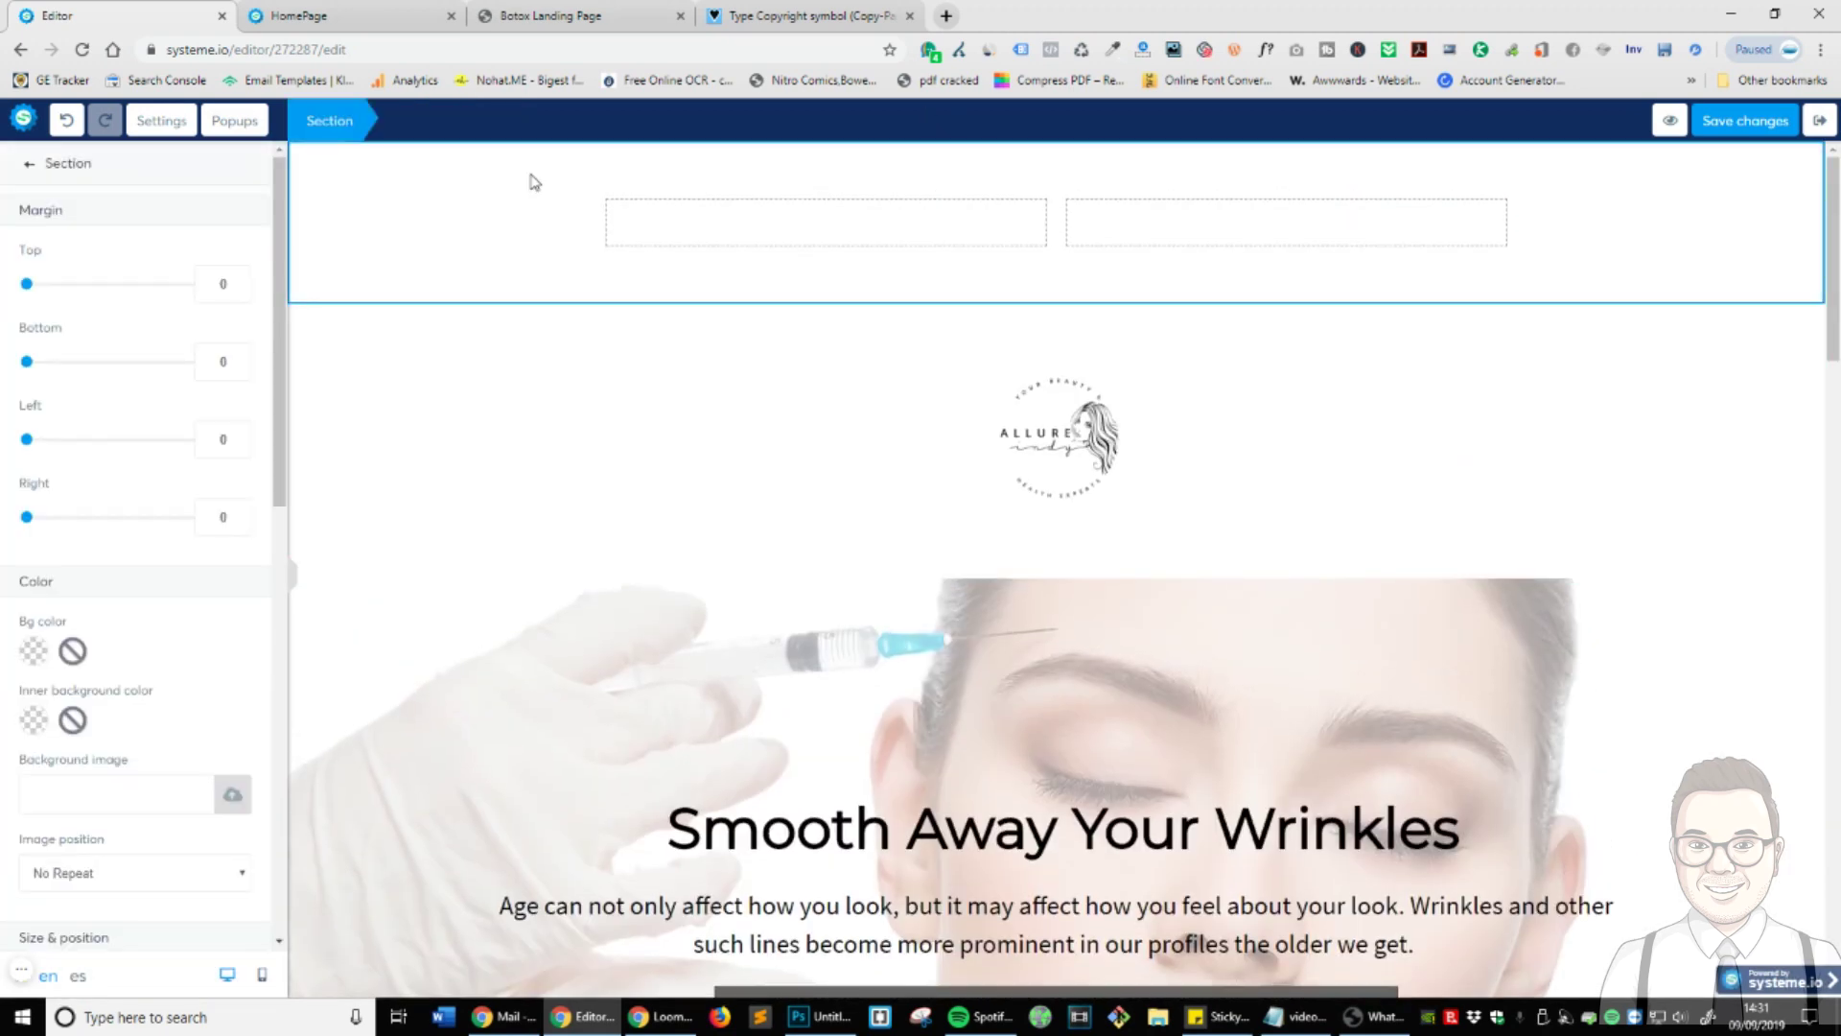
left_click(34, 652)
double_click(95, 880)
key("ctrl+v")
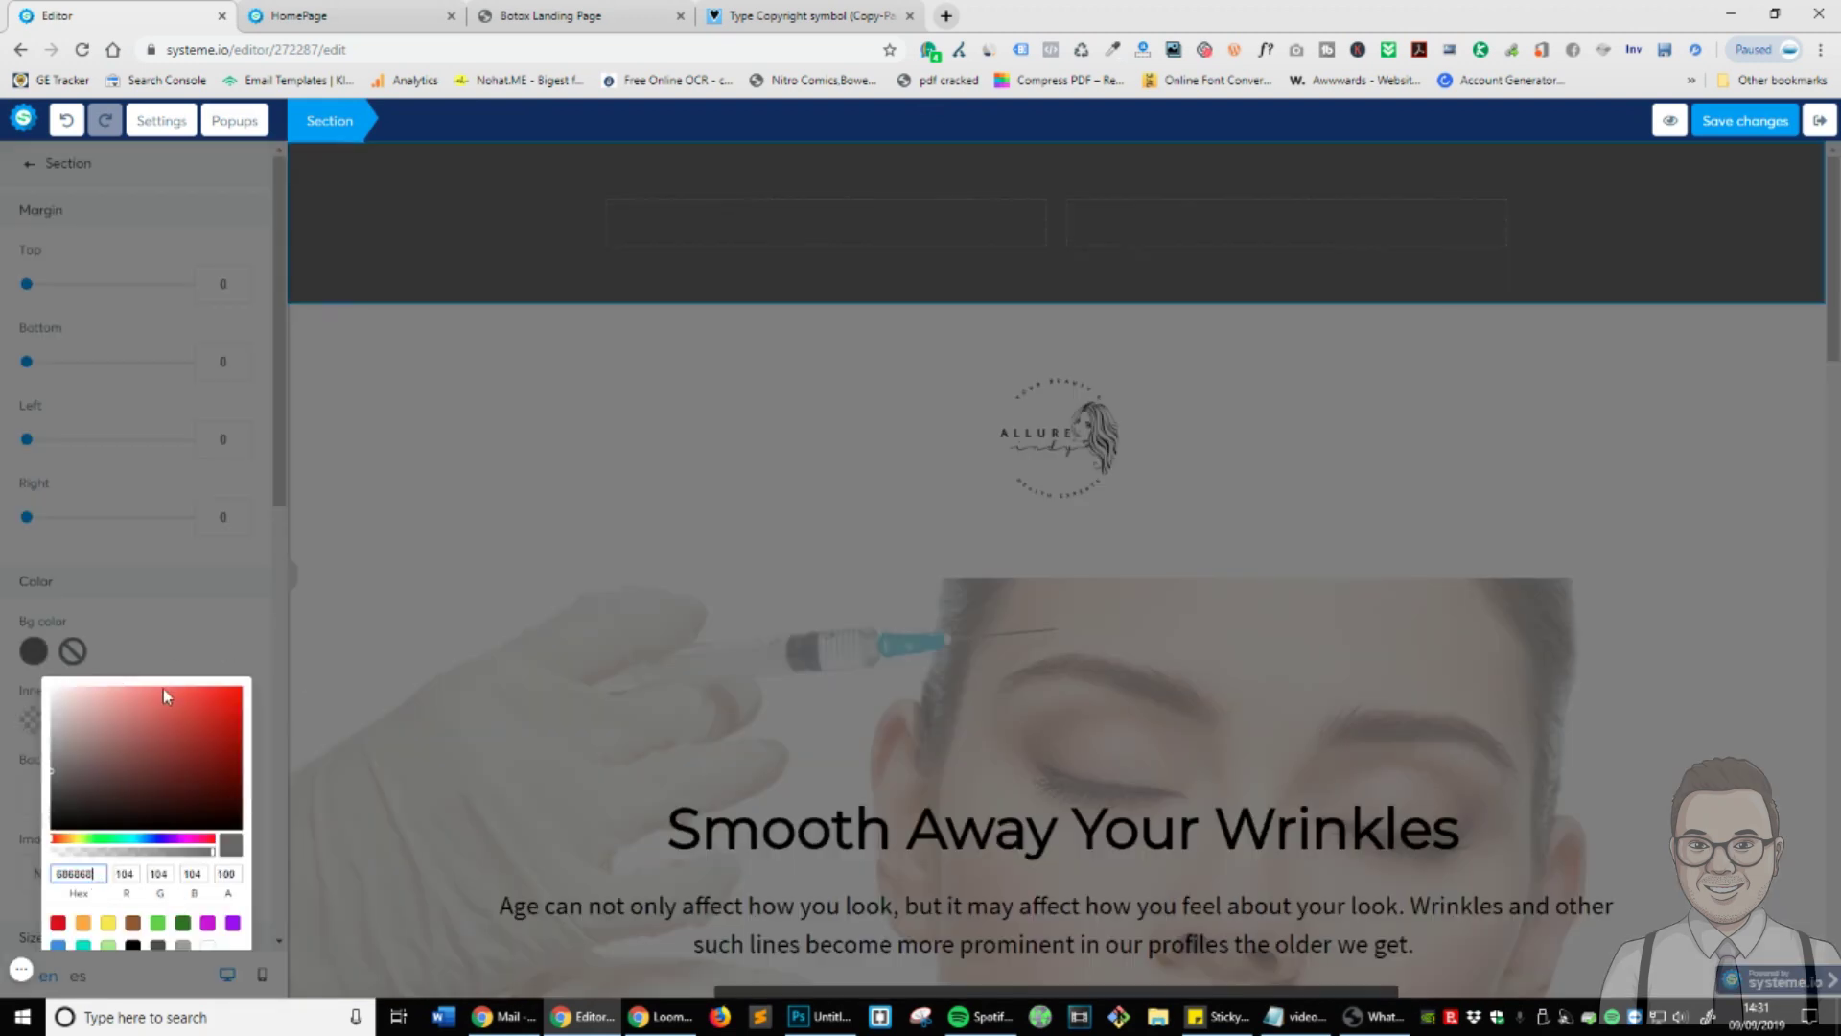
left_click(179, 638)
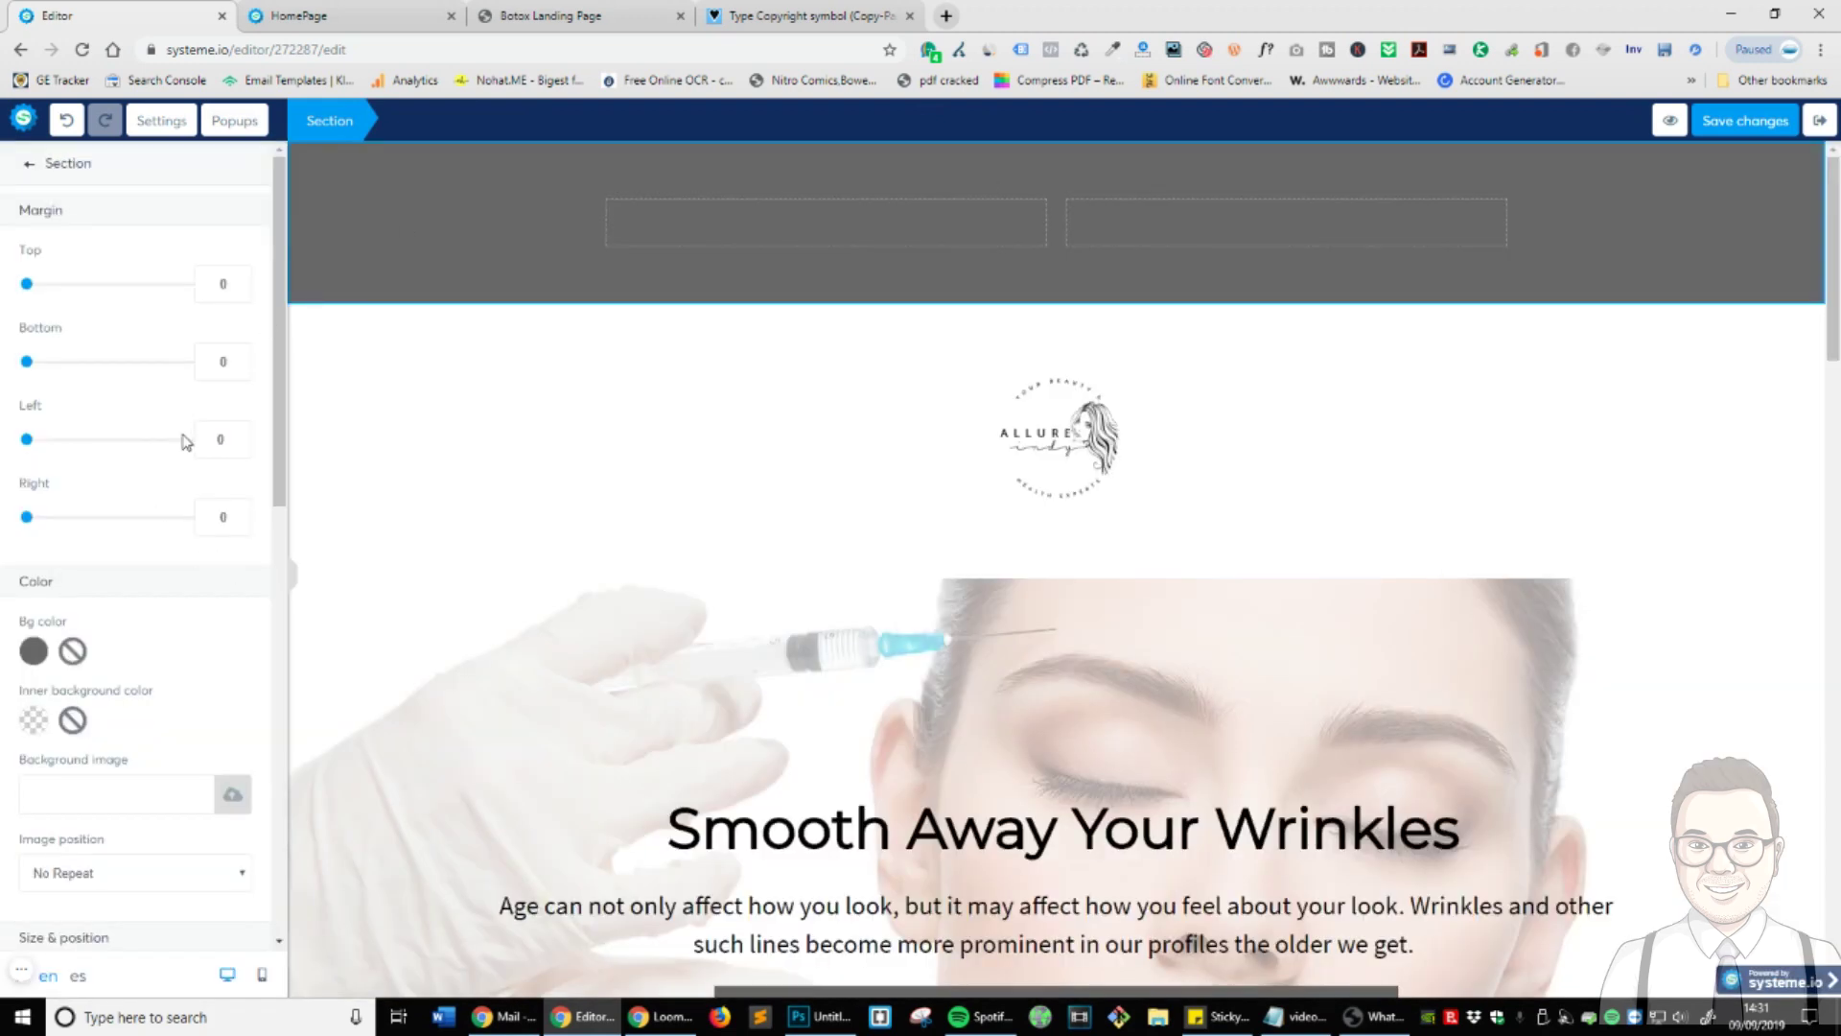
- Set the top section's top, bottom and left/right padding all to 0
scroll(139, 561, "down", 3)
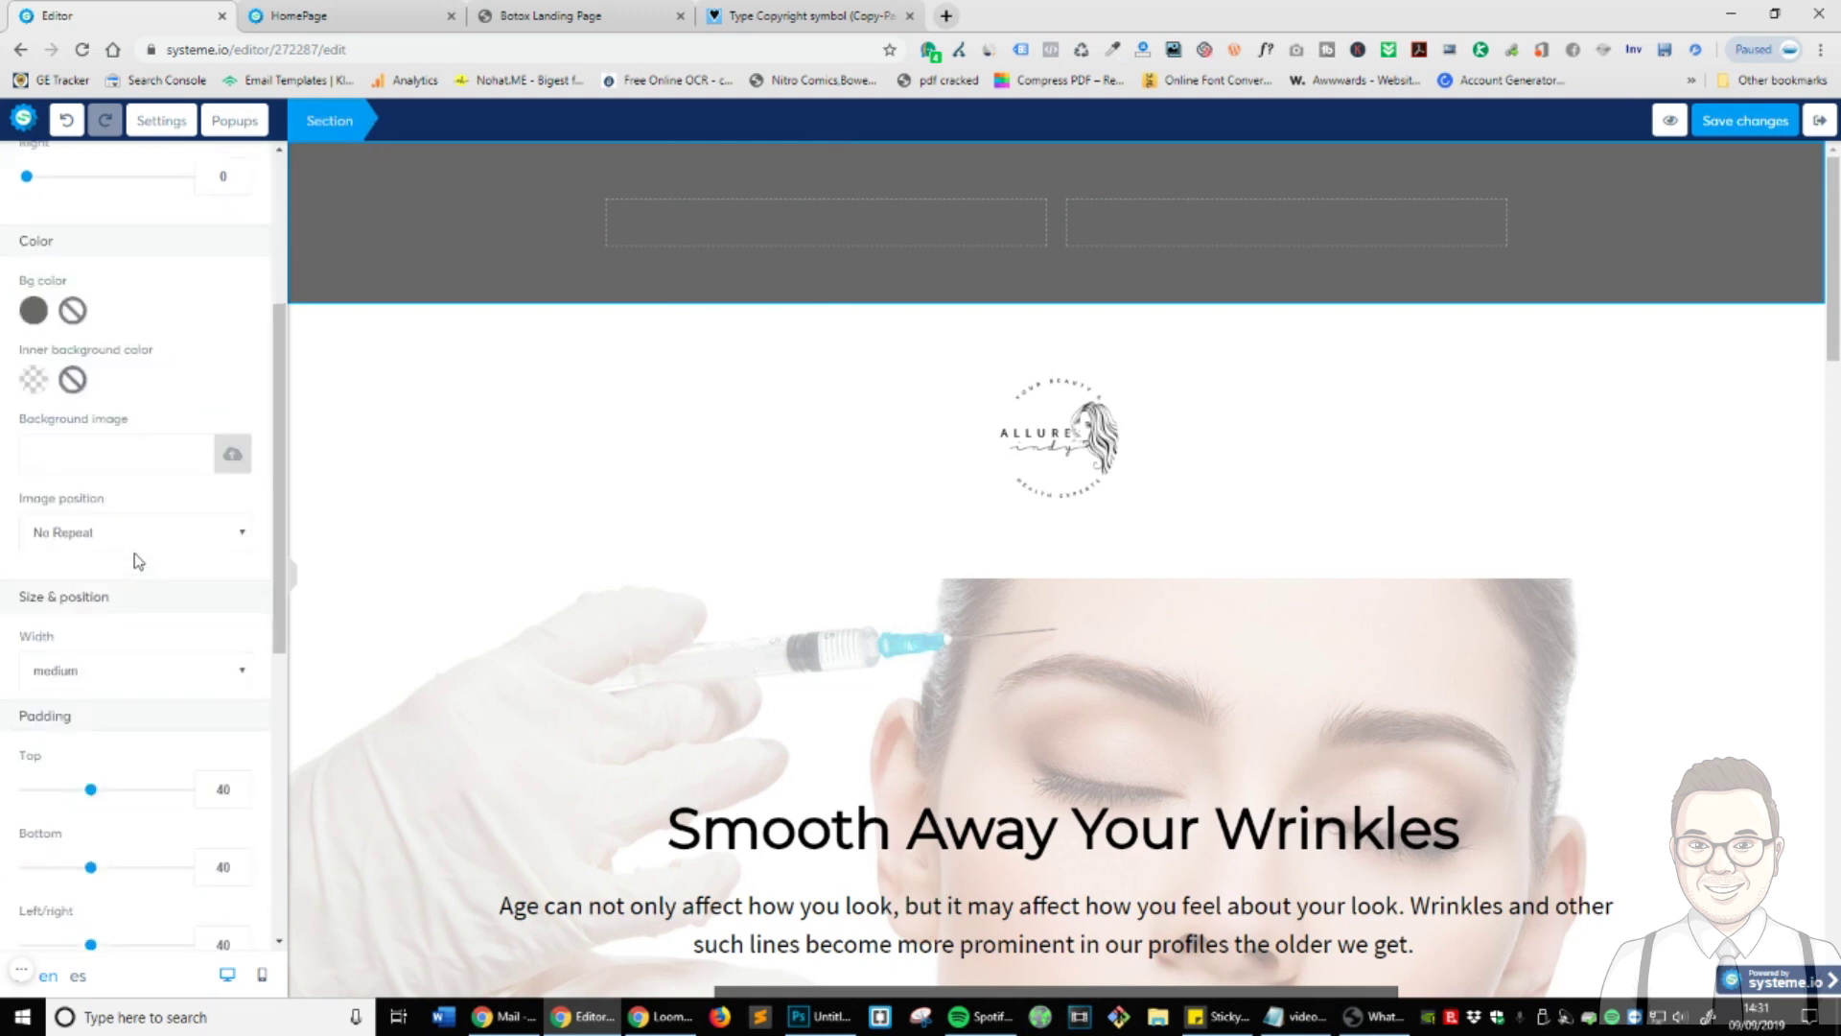
scroll(139, 561, "up", 1)
scroll(149, 559, "down", 3)
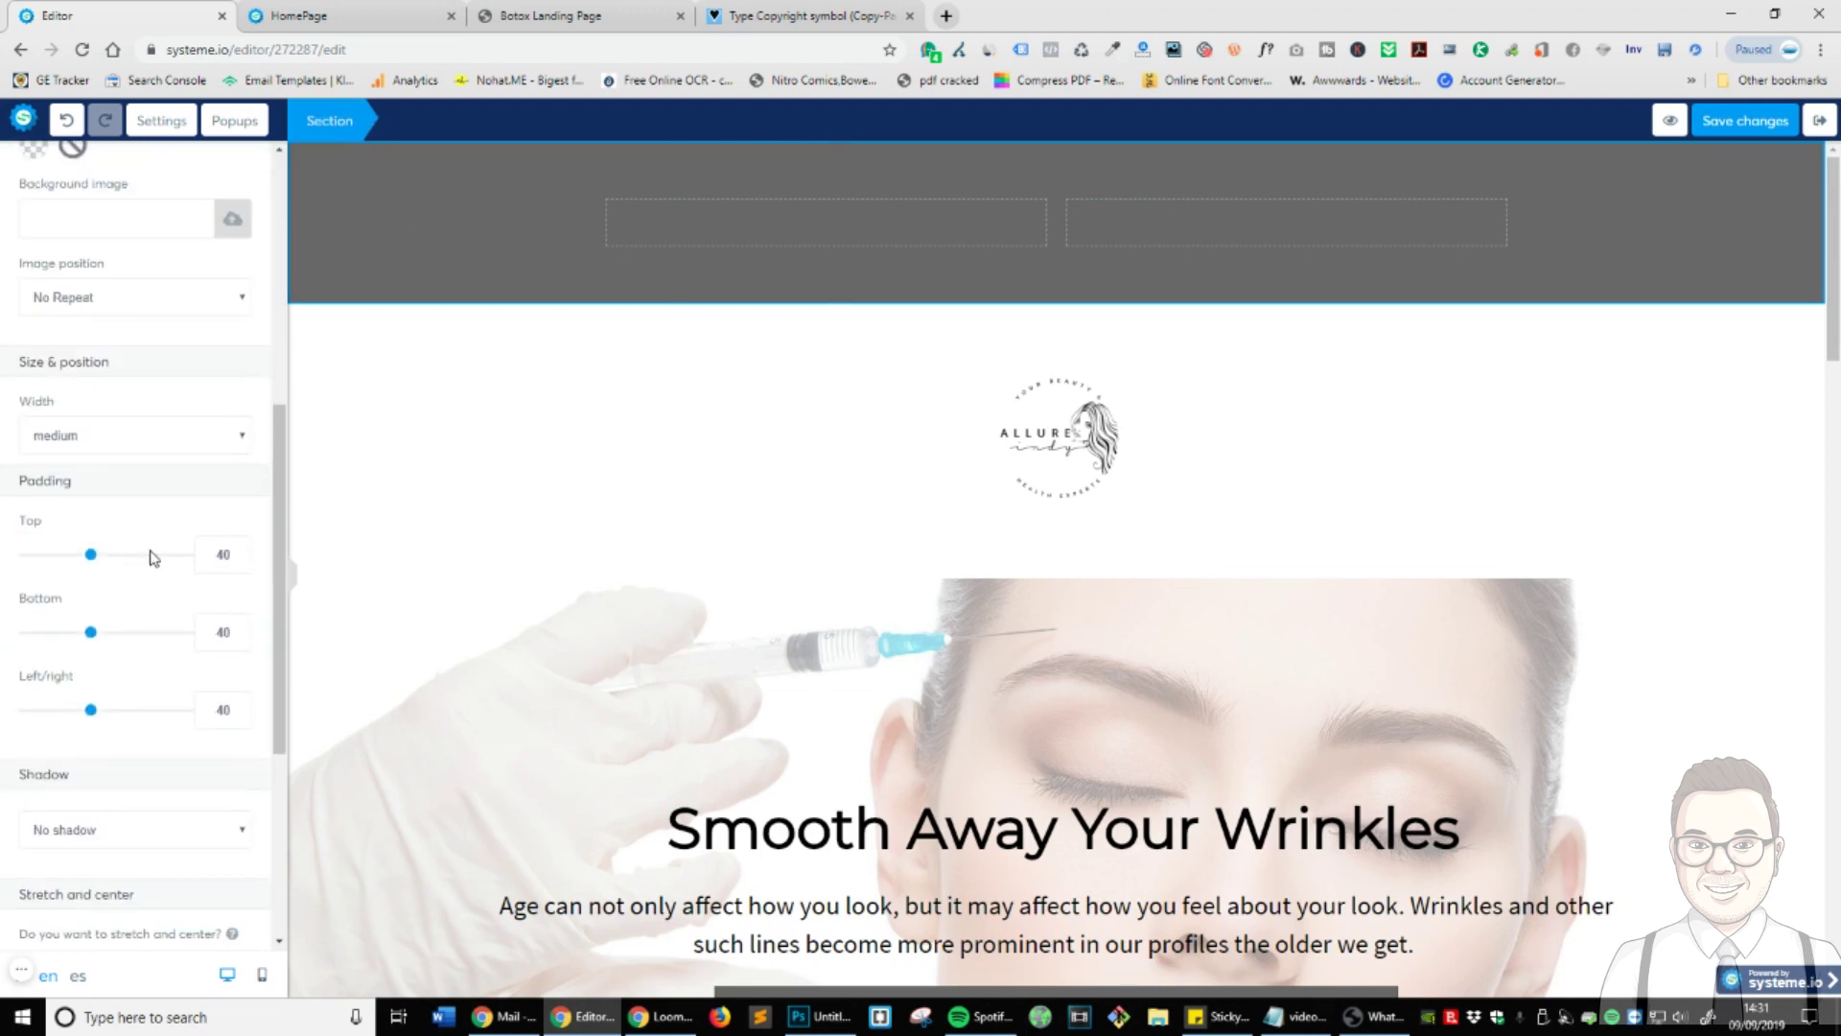
double_click(218, 554)
type("0")
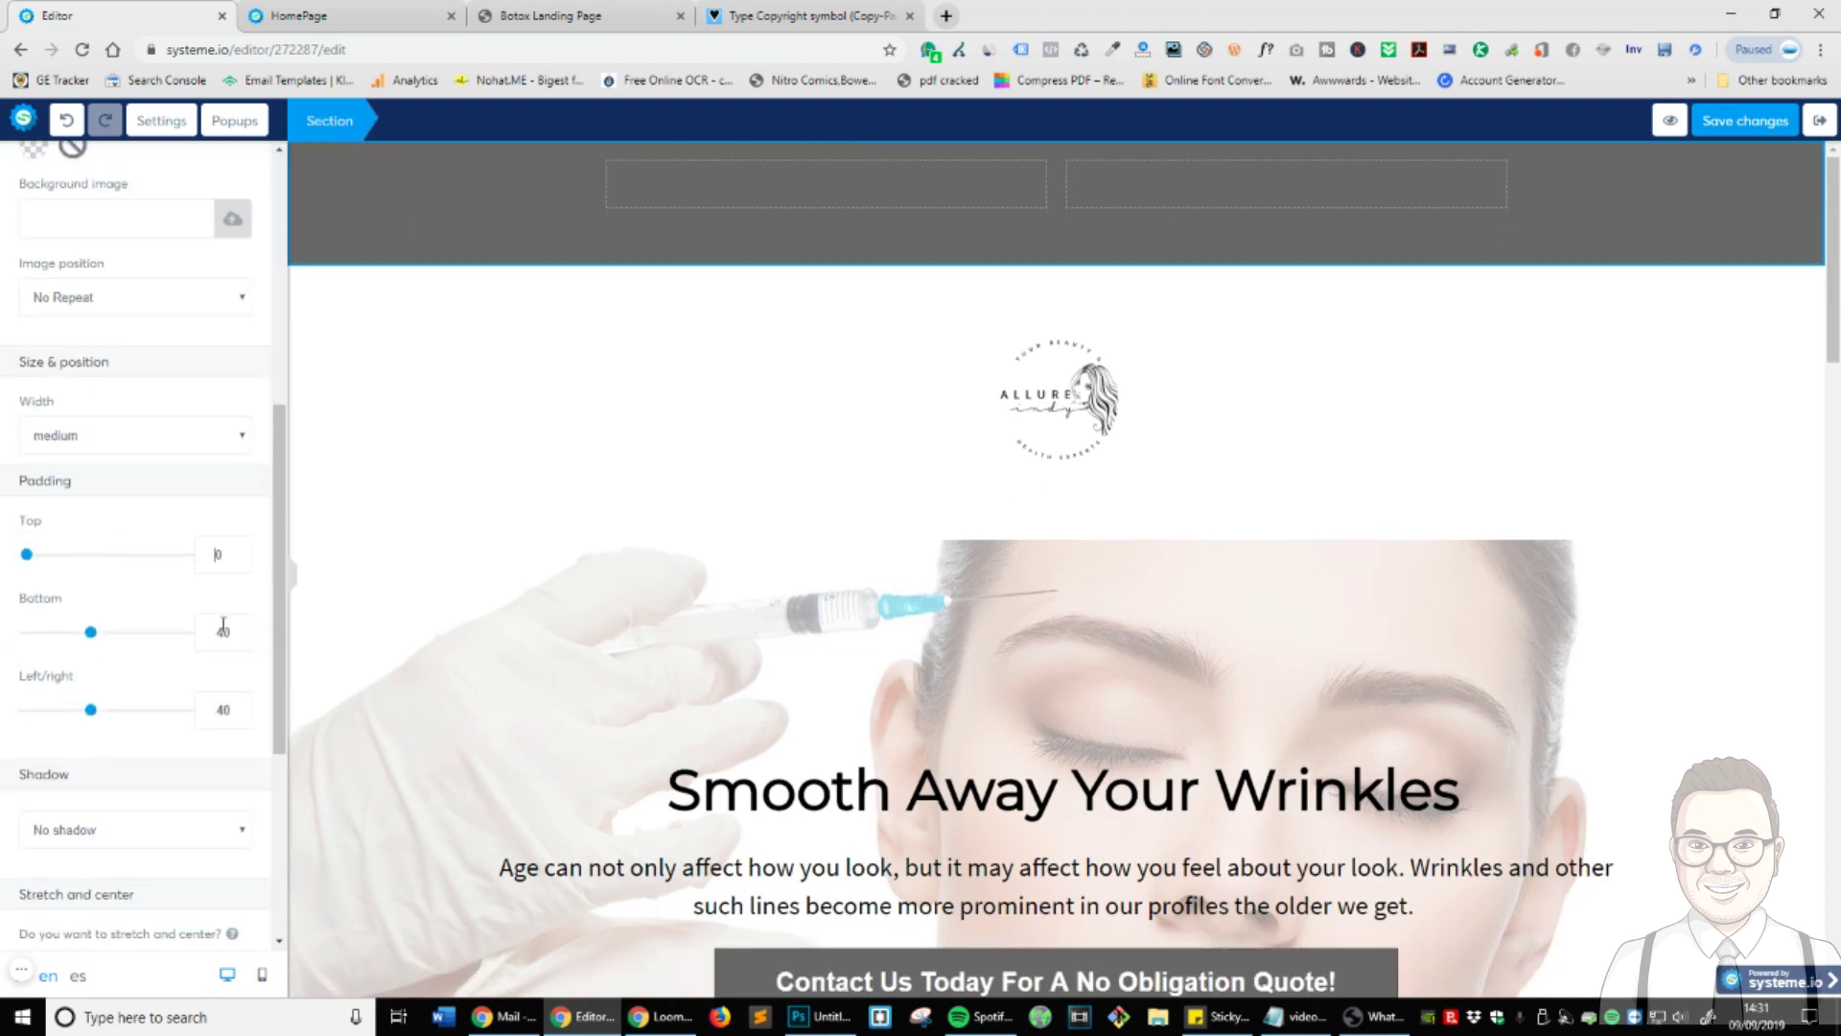
double_click(222, 633)
type("0")
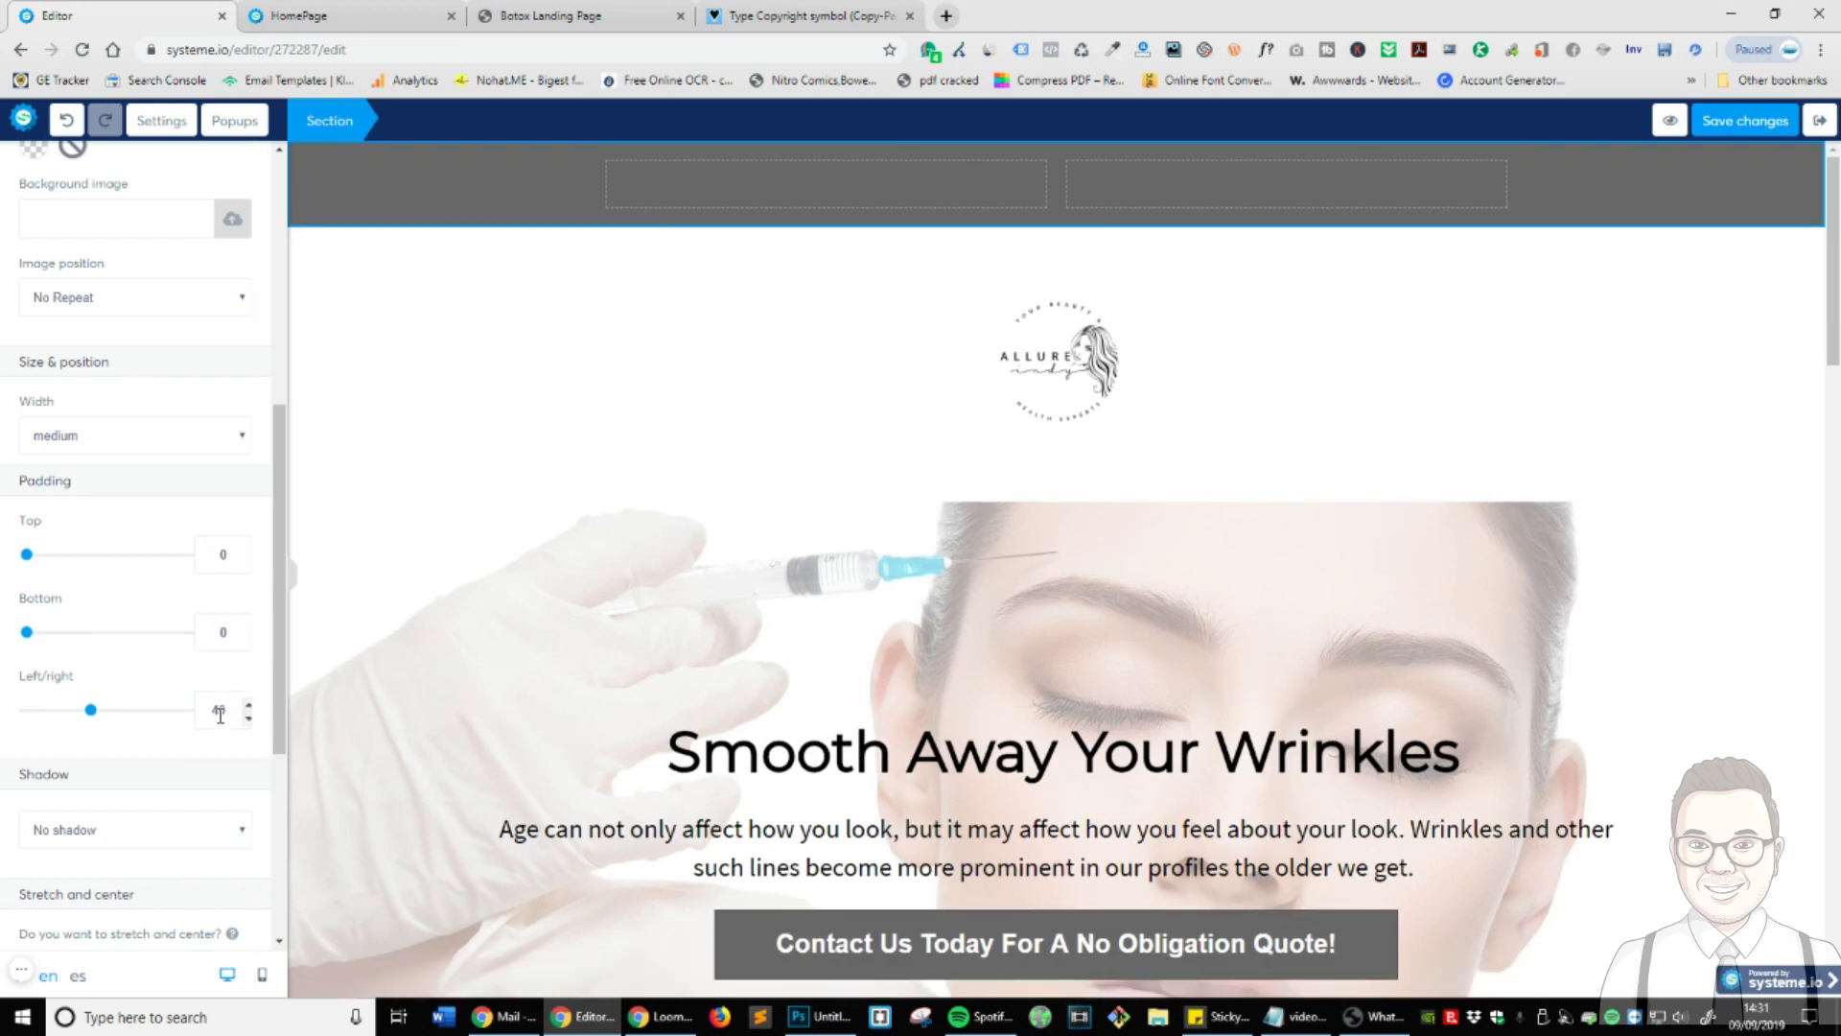
double_click(219, 711)
type("0")
left_click(781, 275)
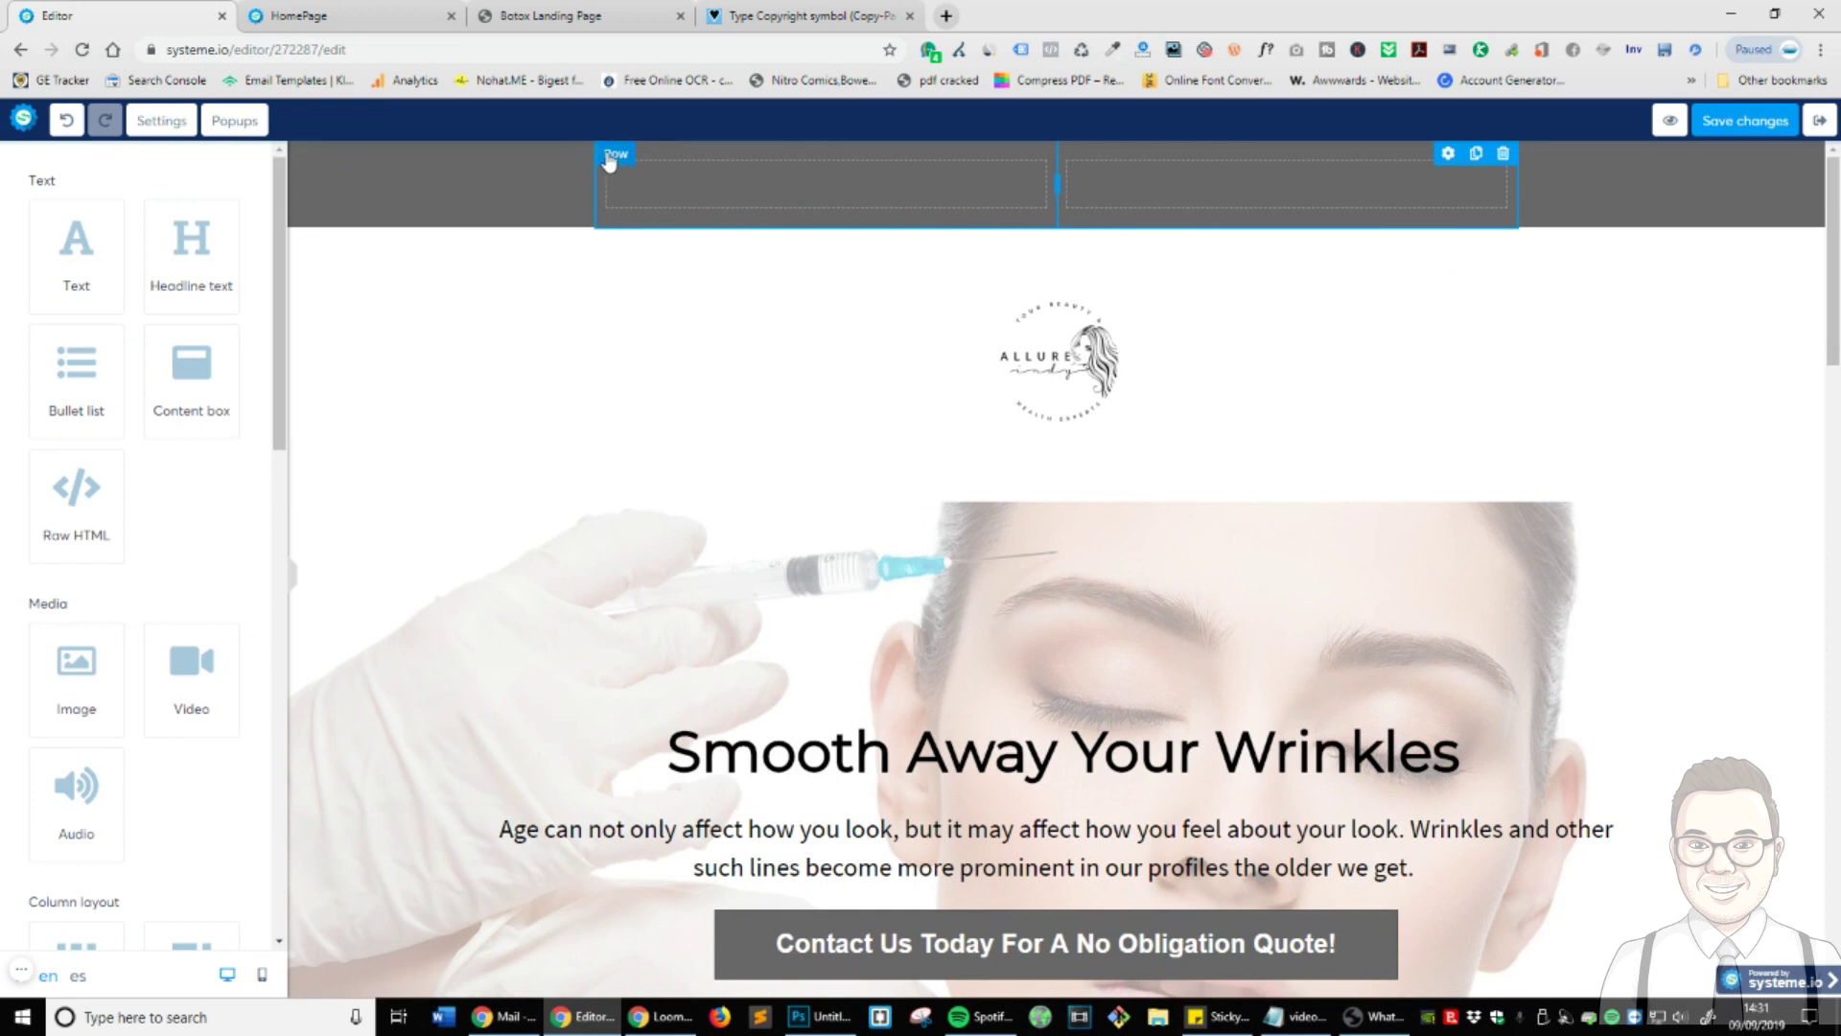
- Set the two-column row's top and bottom padding to 5
left_click(1446, 154)
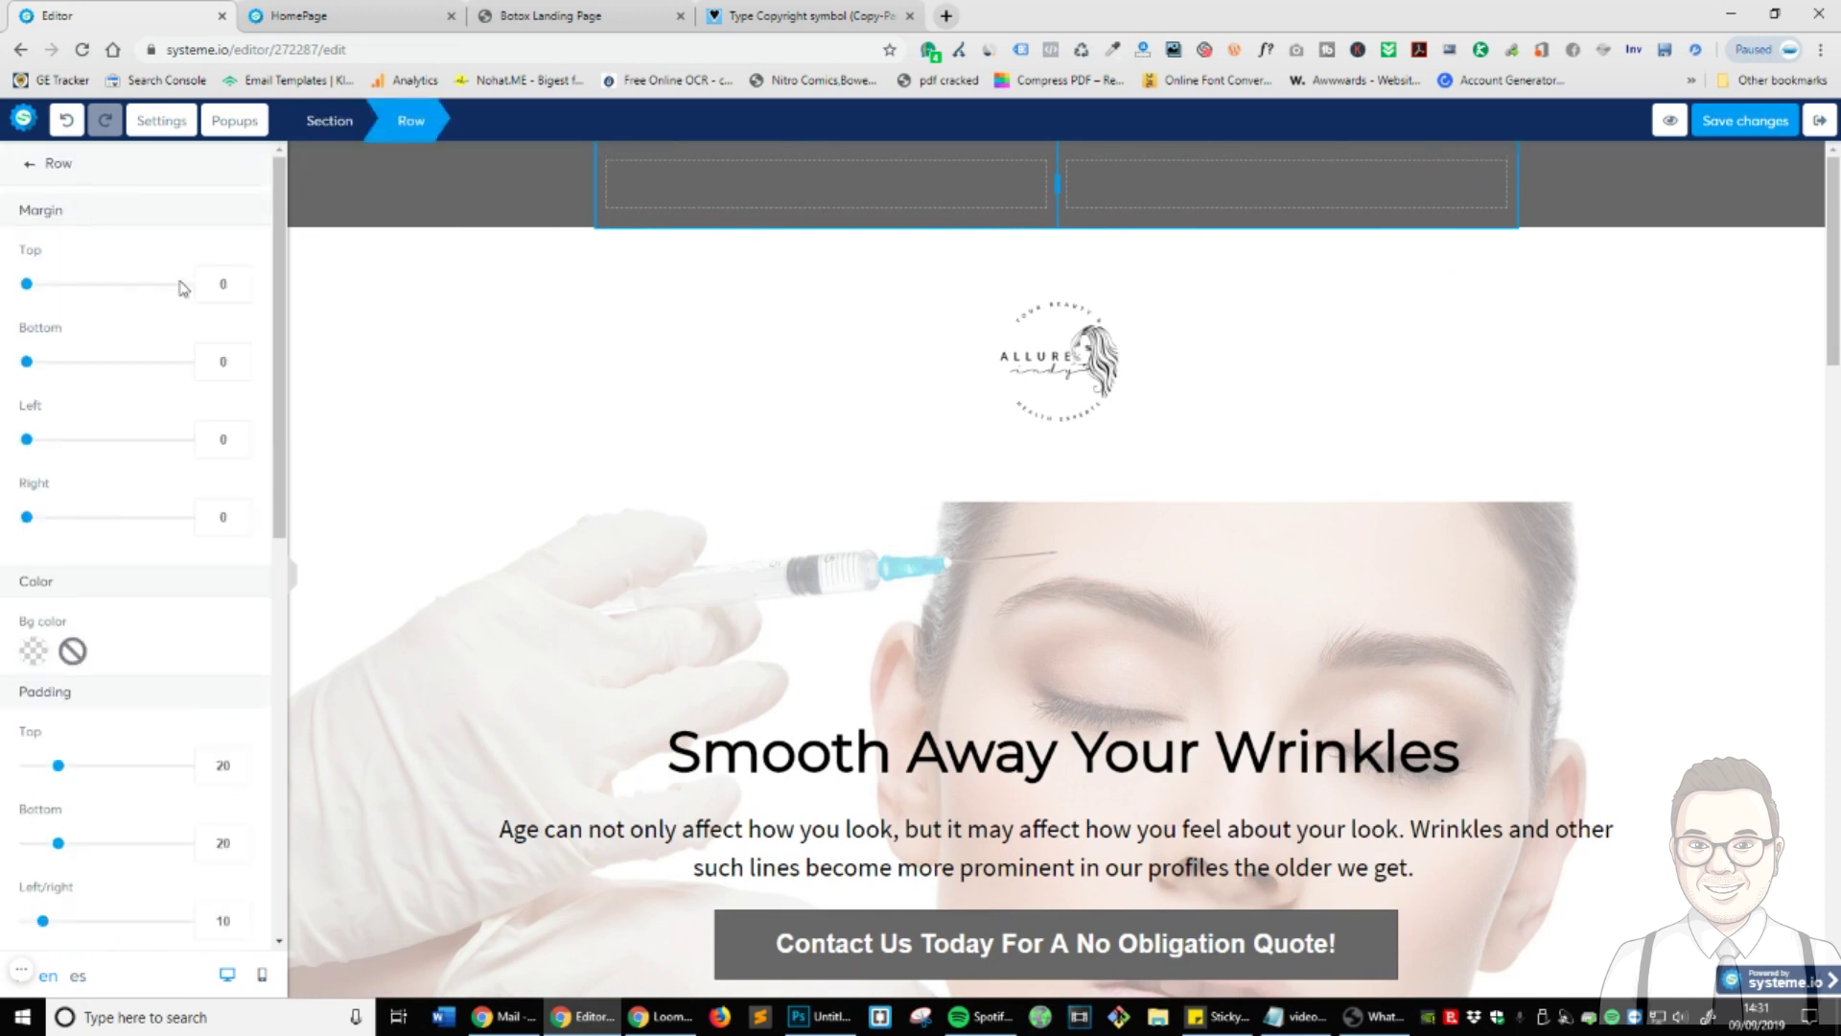
scroll(165, 497, "down", 1)
double_click(225, 670)
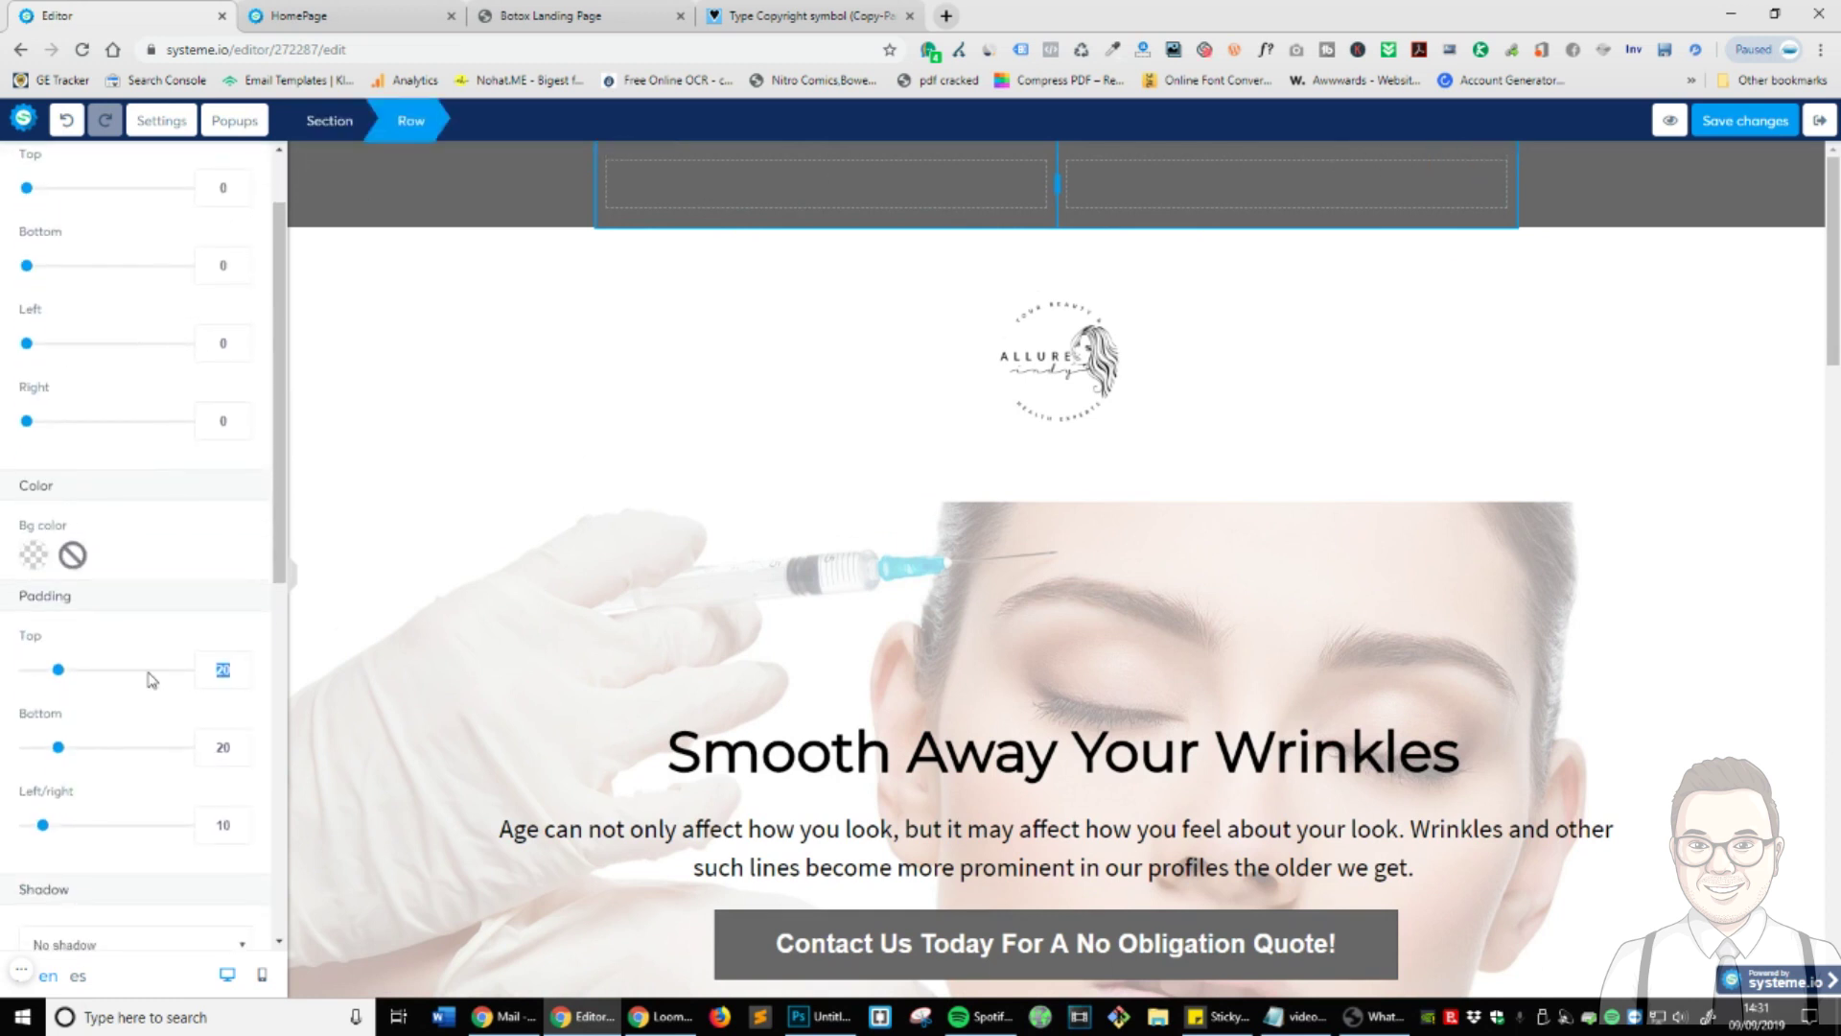
type("5")
double_click(230, 747)
type("5")
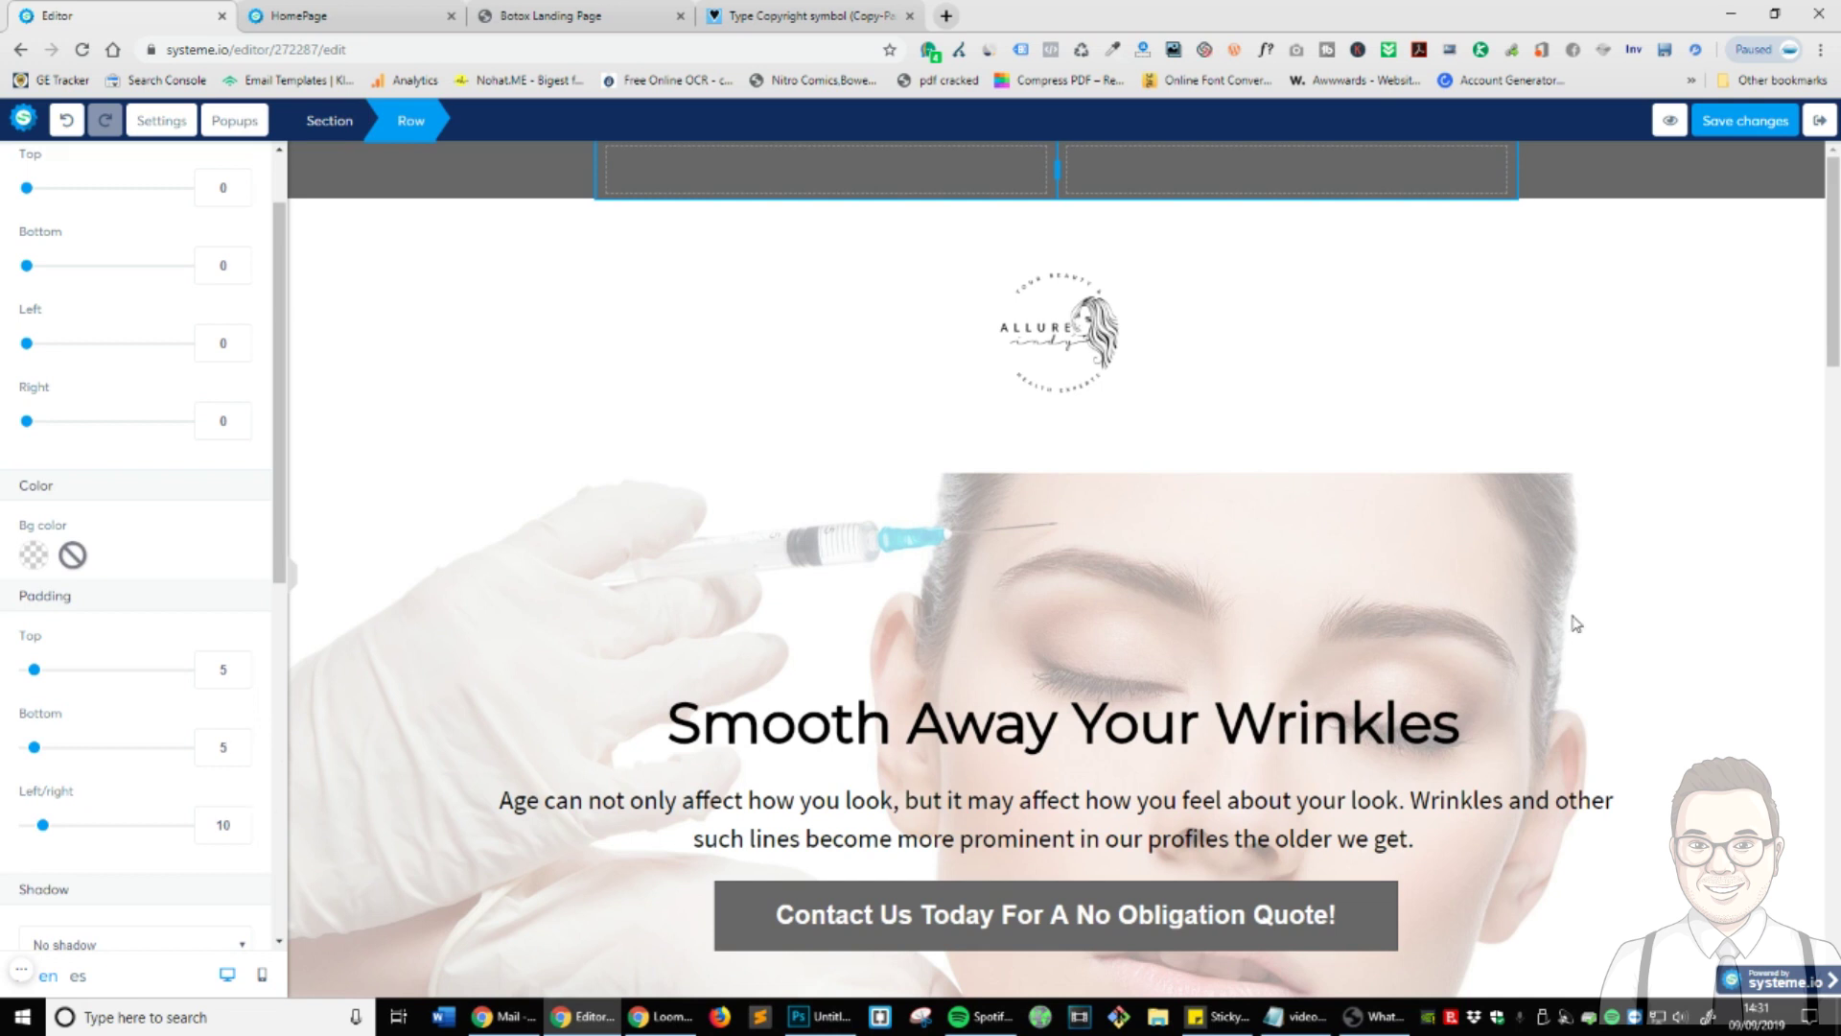
left_click(1293, 398)
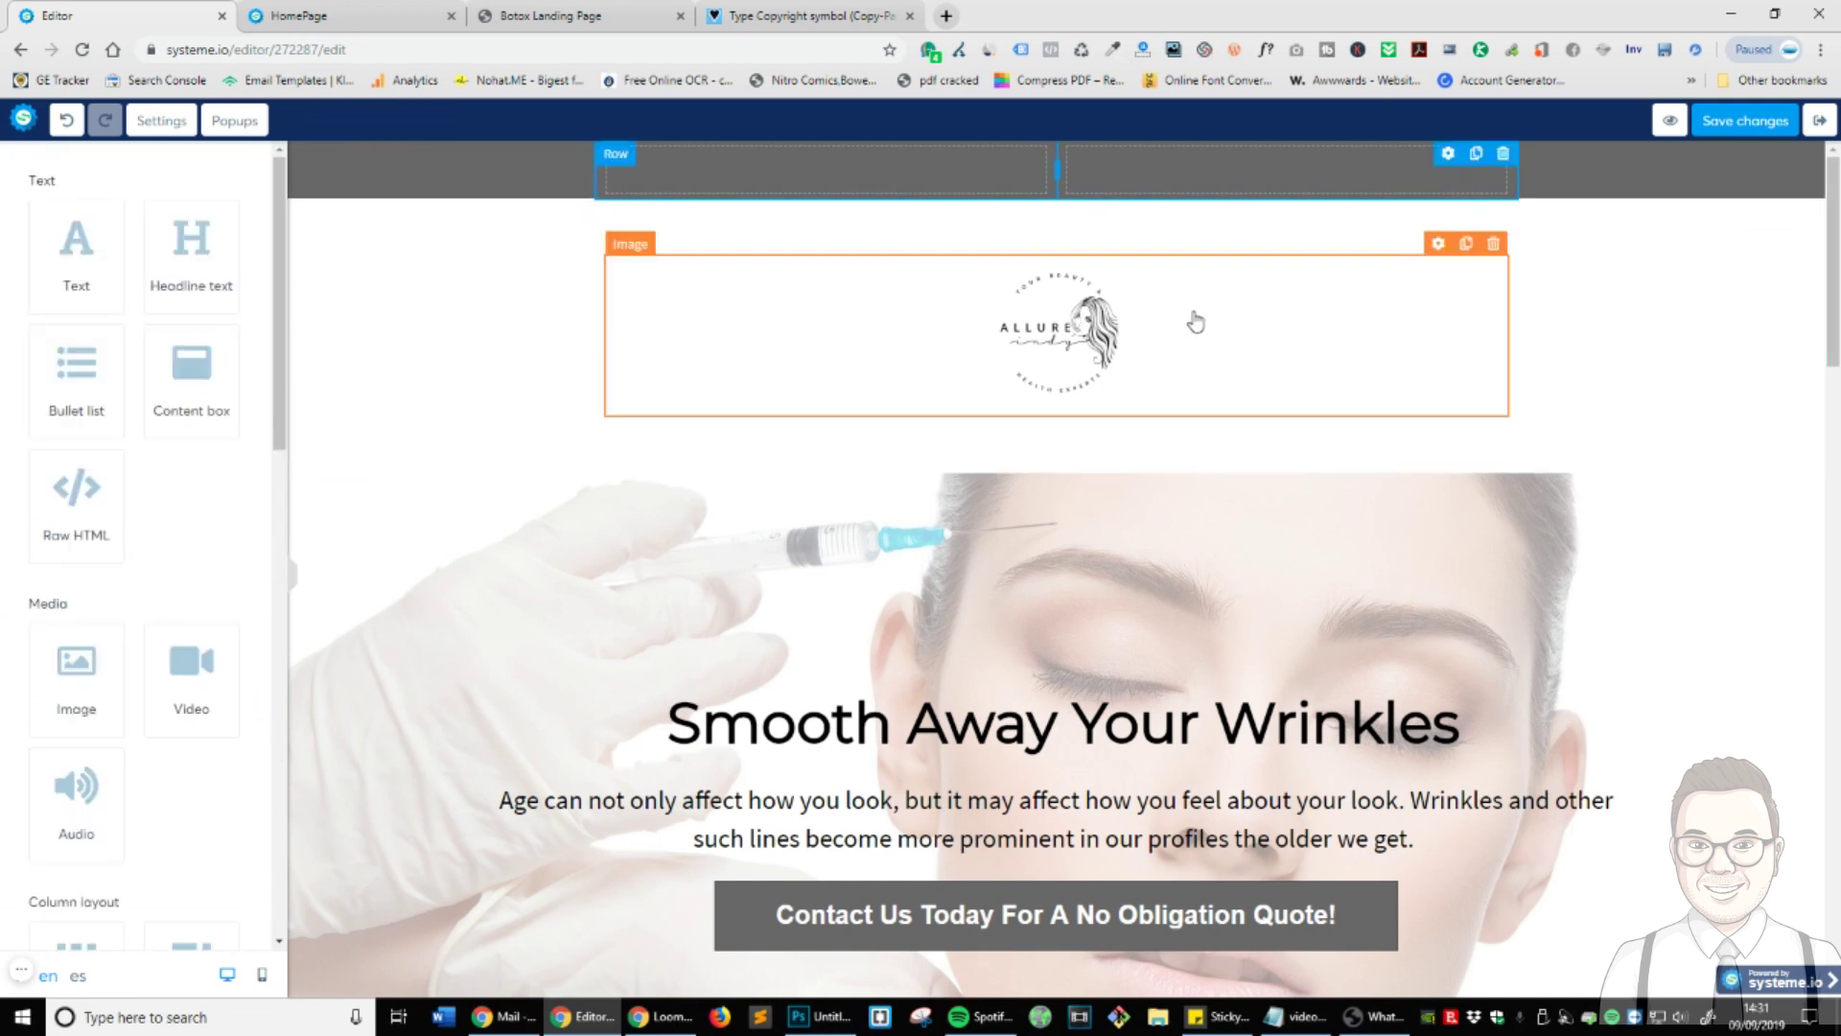
- Enlarge the logo image to a size of 184
left_click(1151, 368)
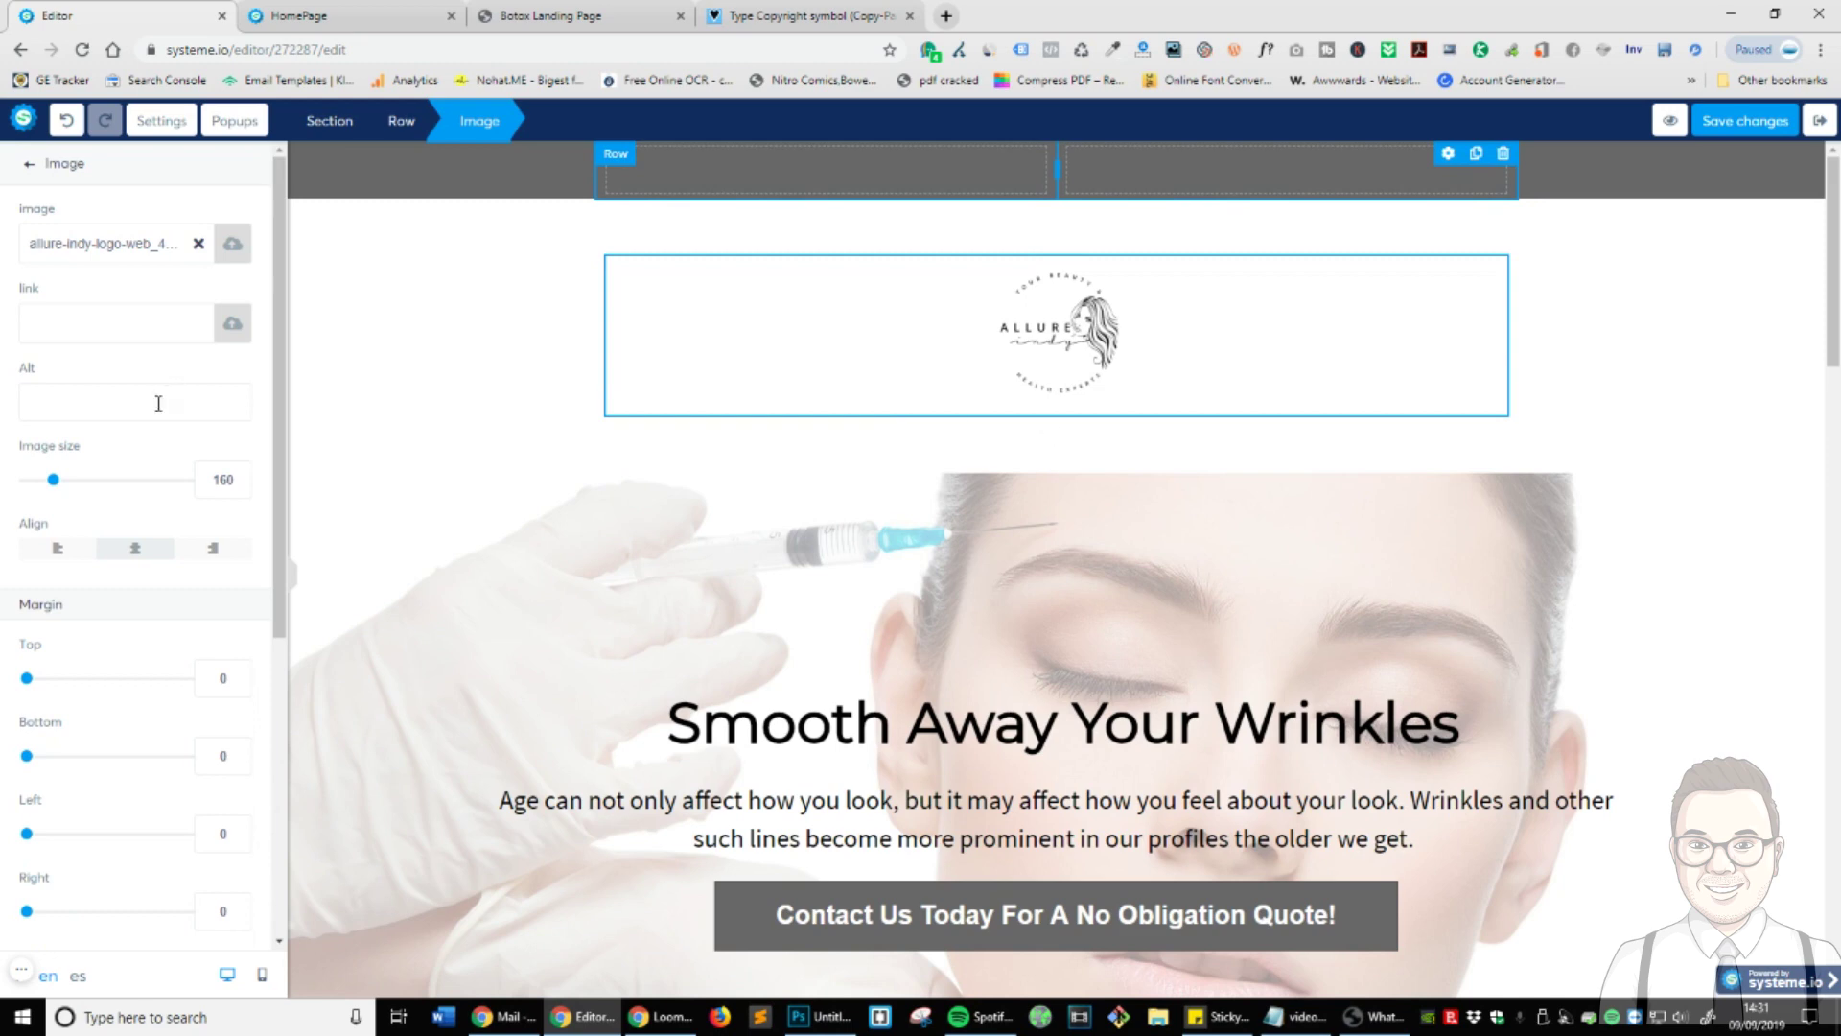
left_click(1167, 428)
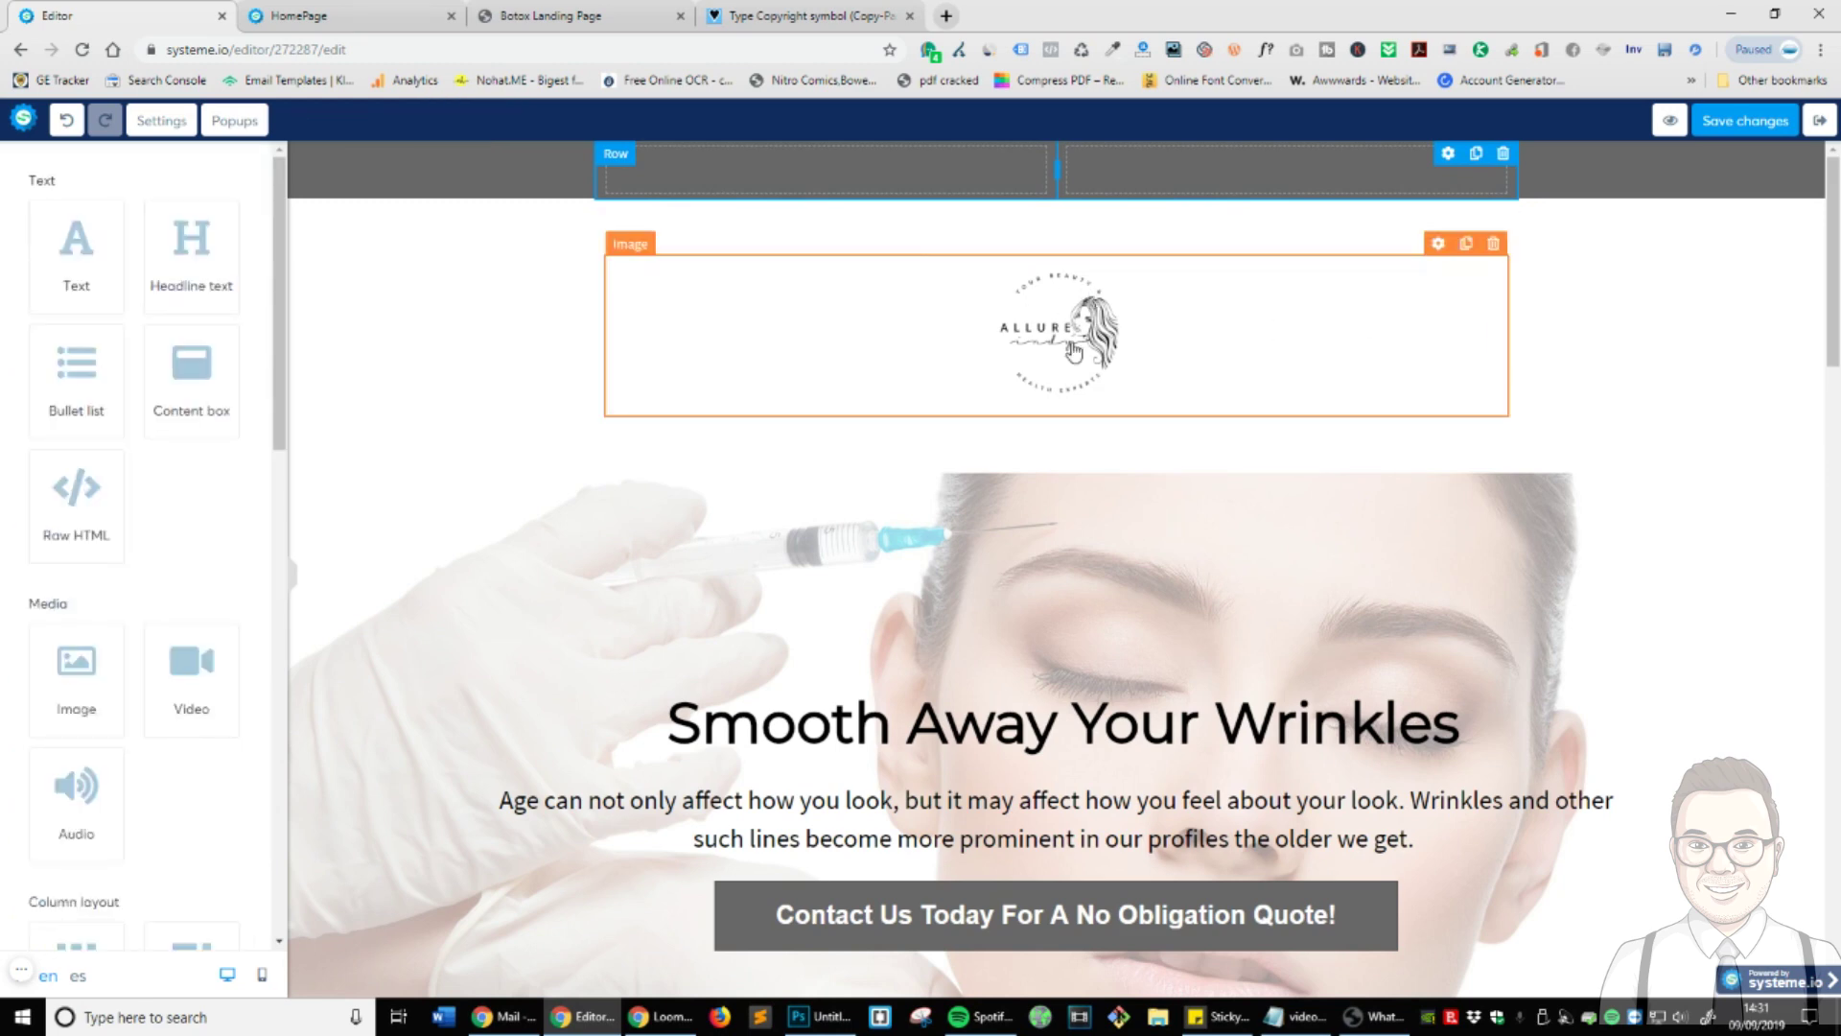
left_click(1072, 352)
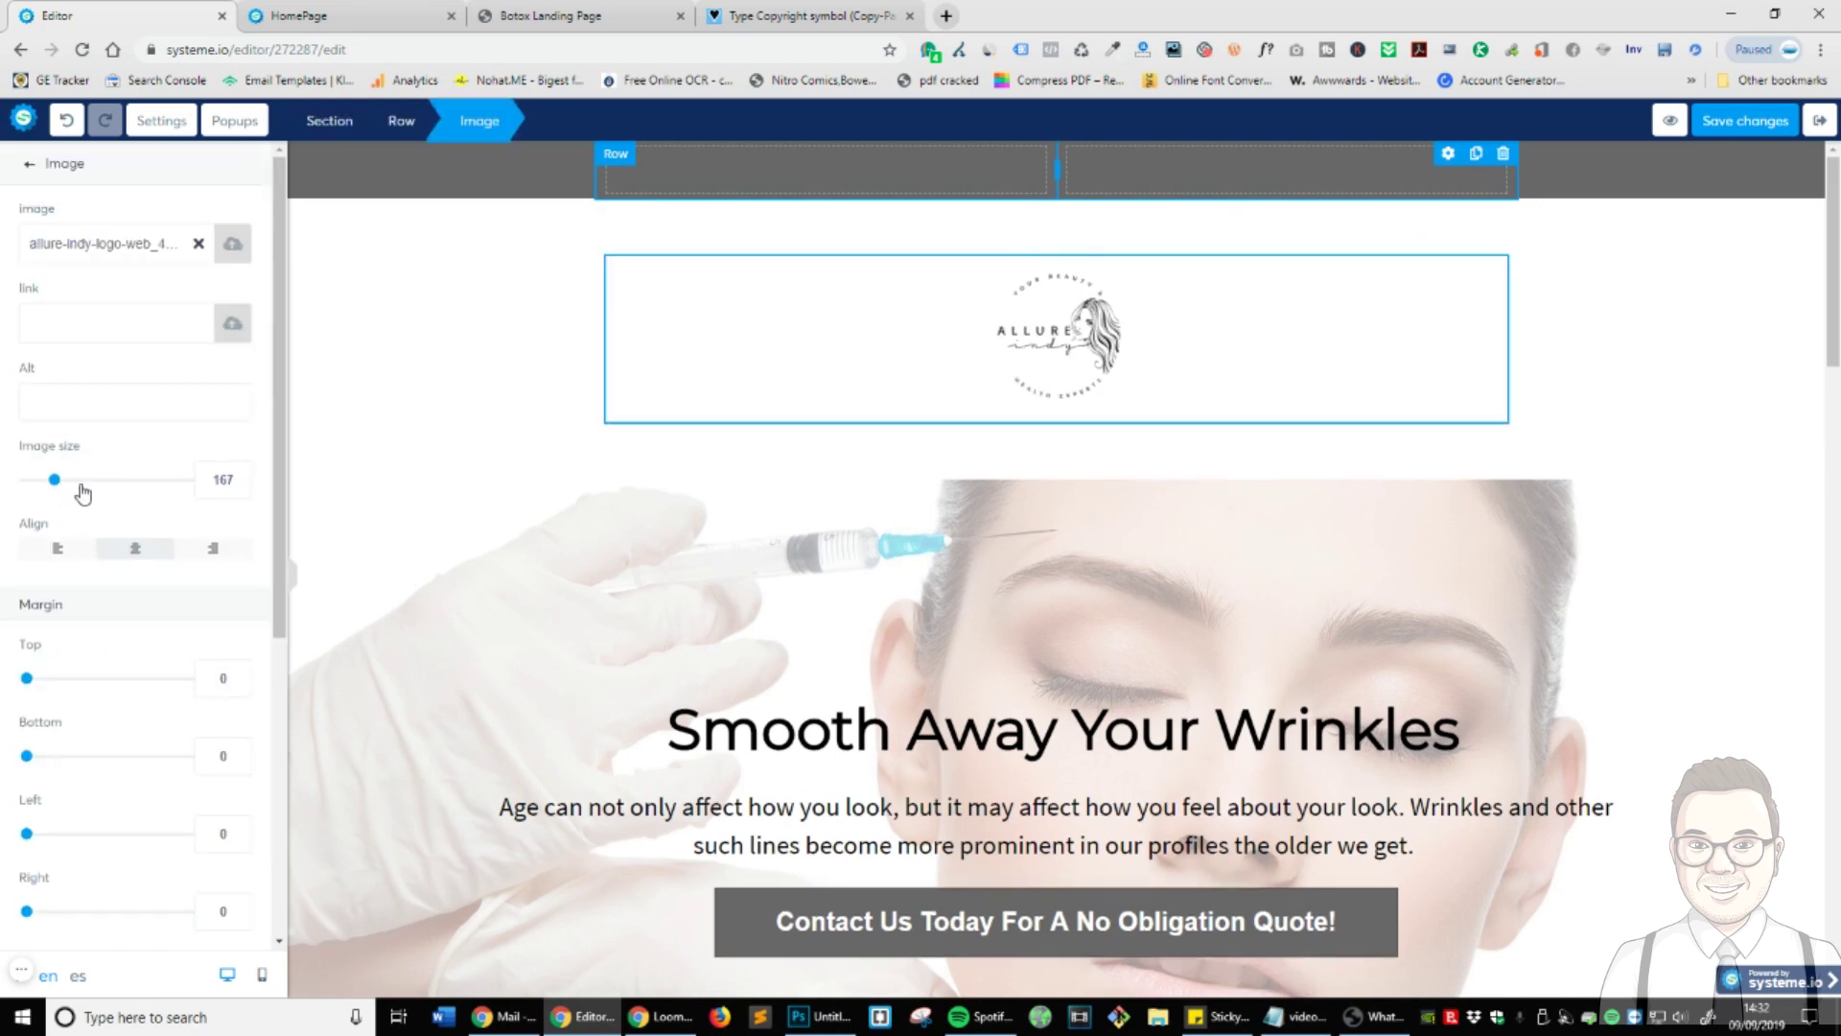
mouse_move(54, 482)
left_mouse_down()
mouse_move(94, 482)
mouse_move(59, 486)
left_mouse_up()
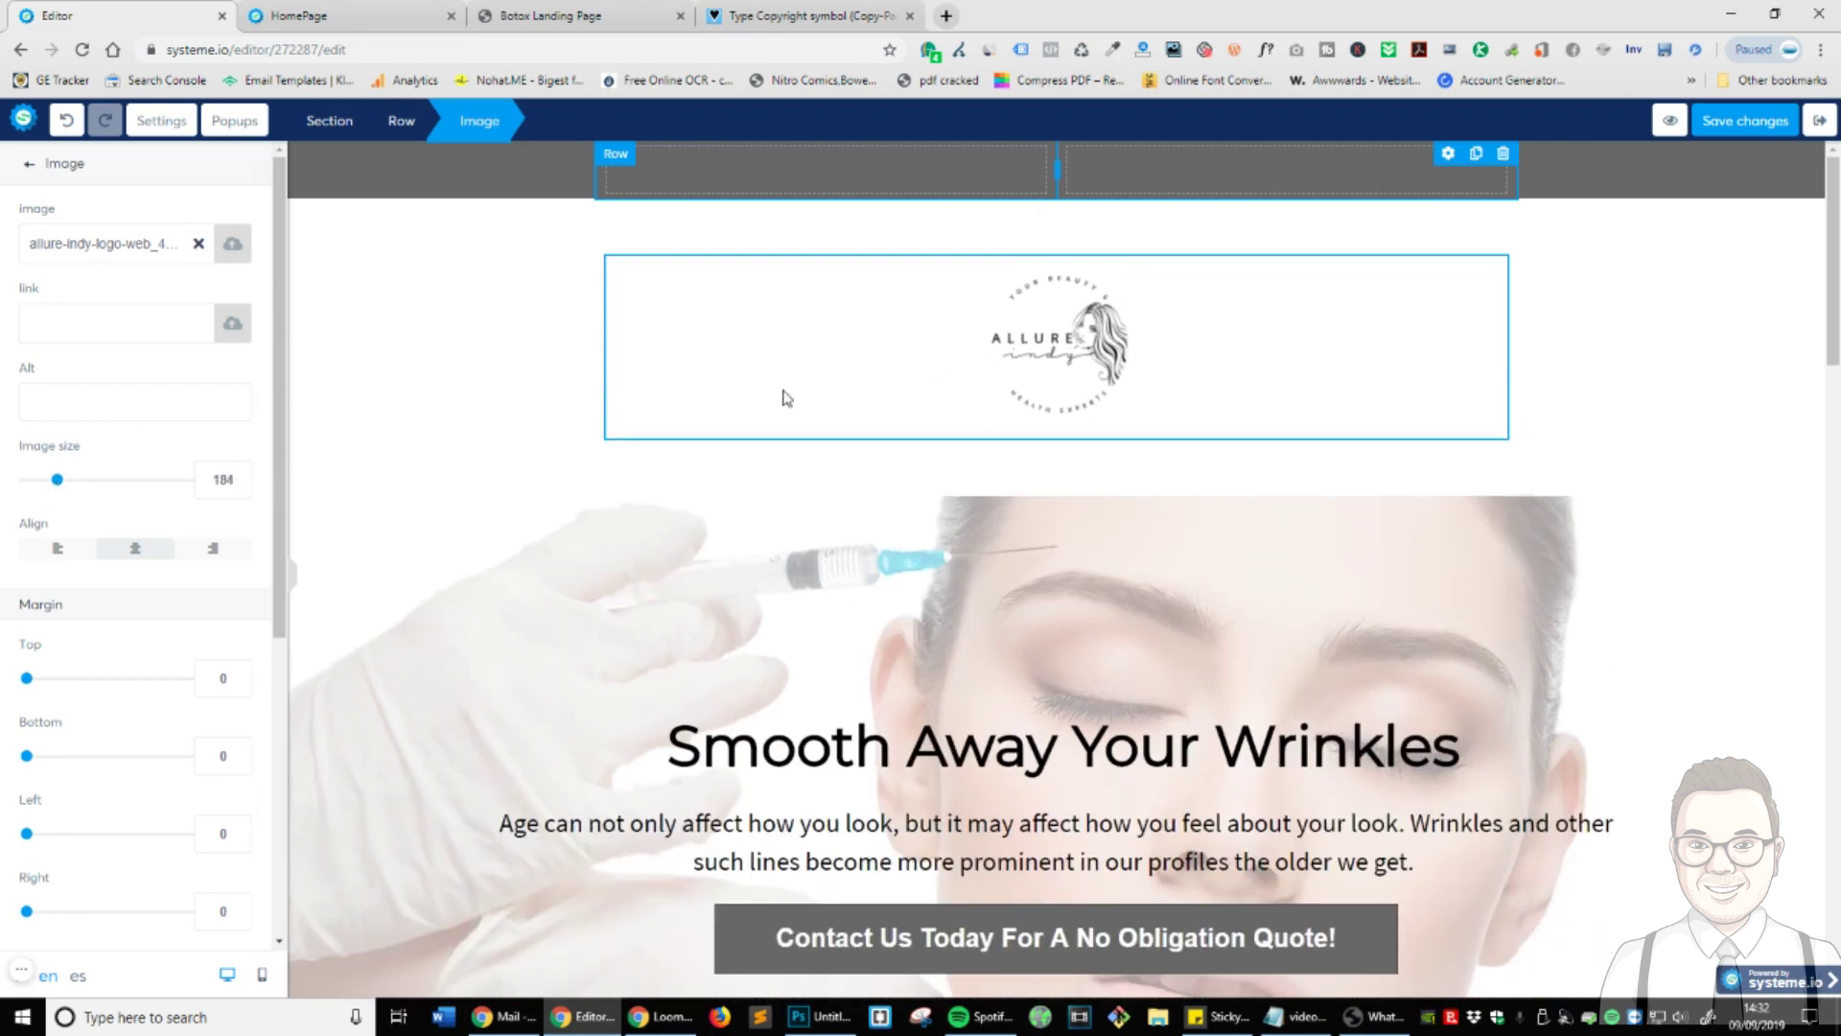
left_click(1207, 444)
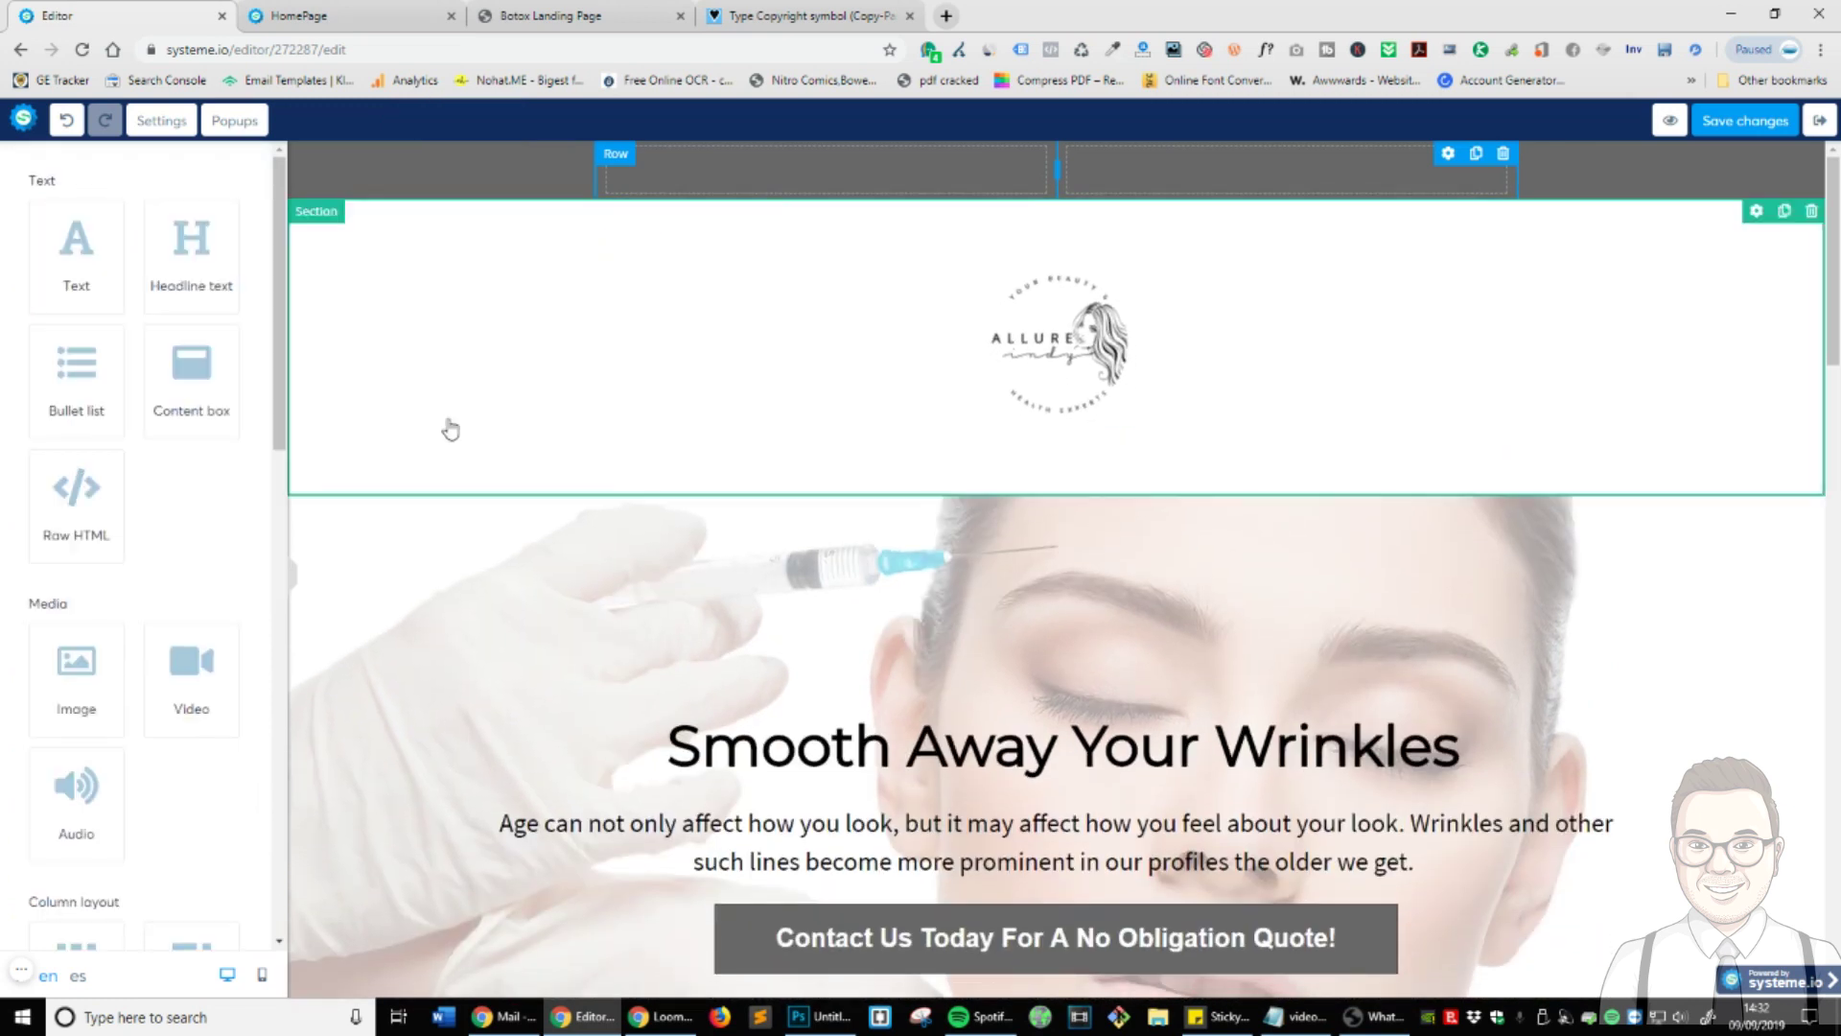
- Drag the logo section's top and bottom padding from 40 down to 0
left_click(433, 378)
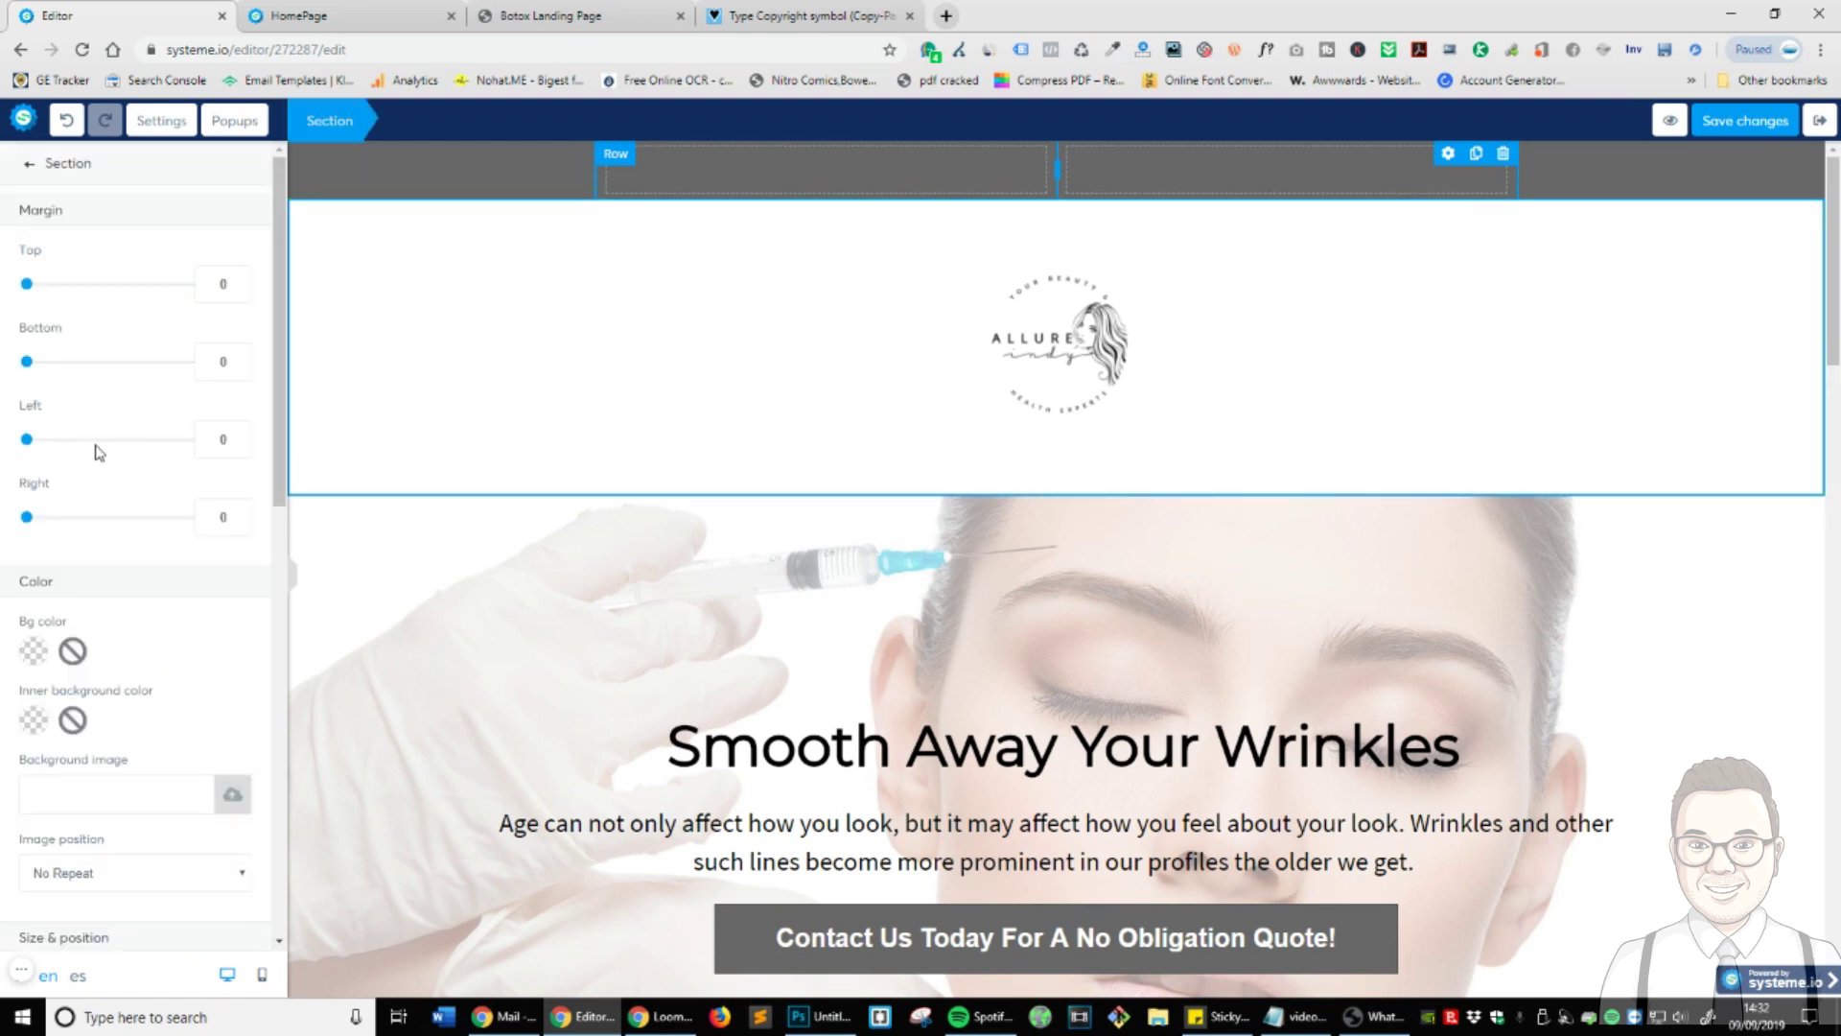
scroll(95, 444, "down", 6)
left_click_drag(93, 561, 25, 560)
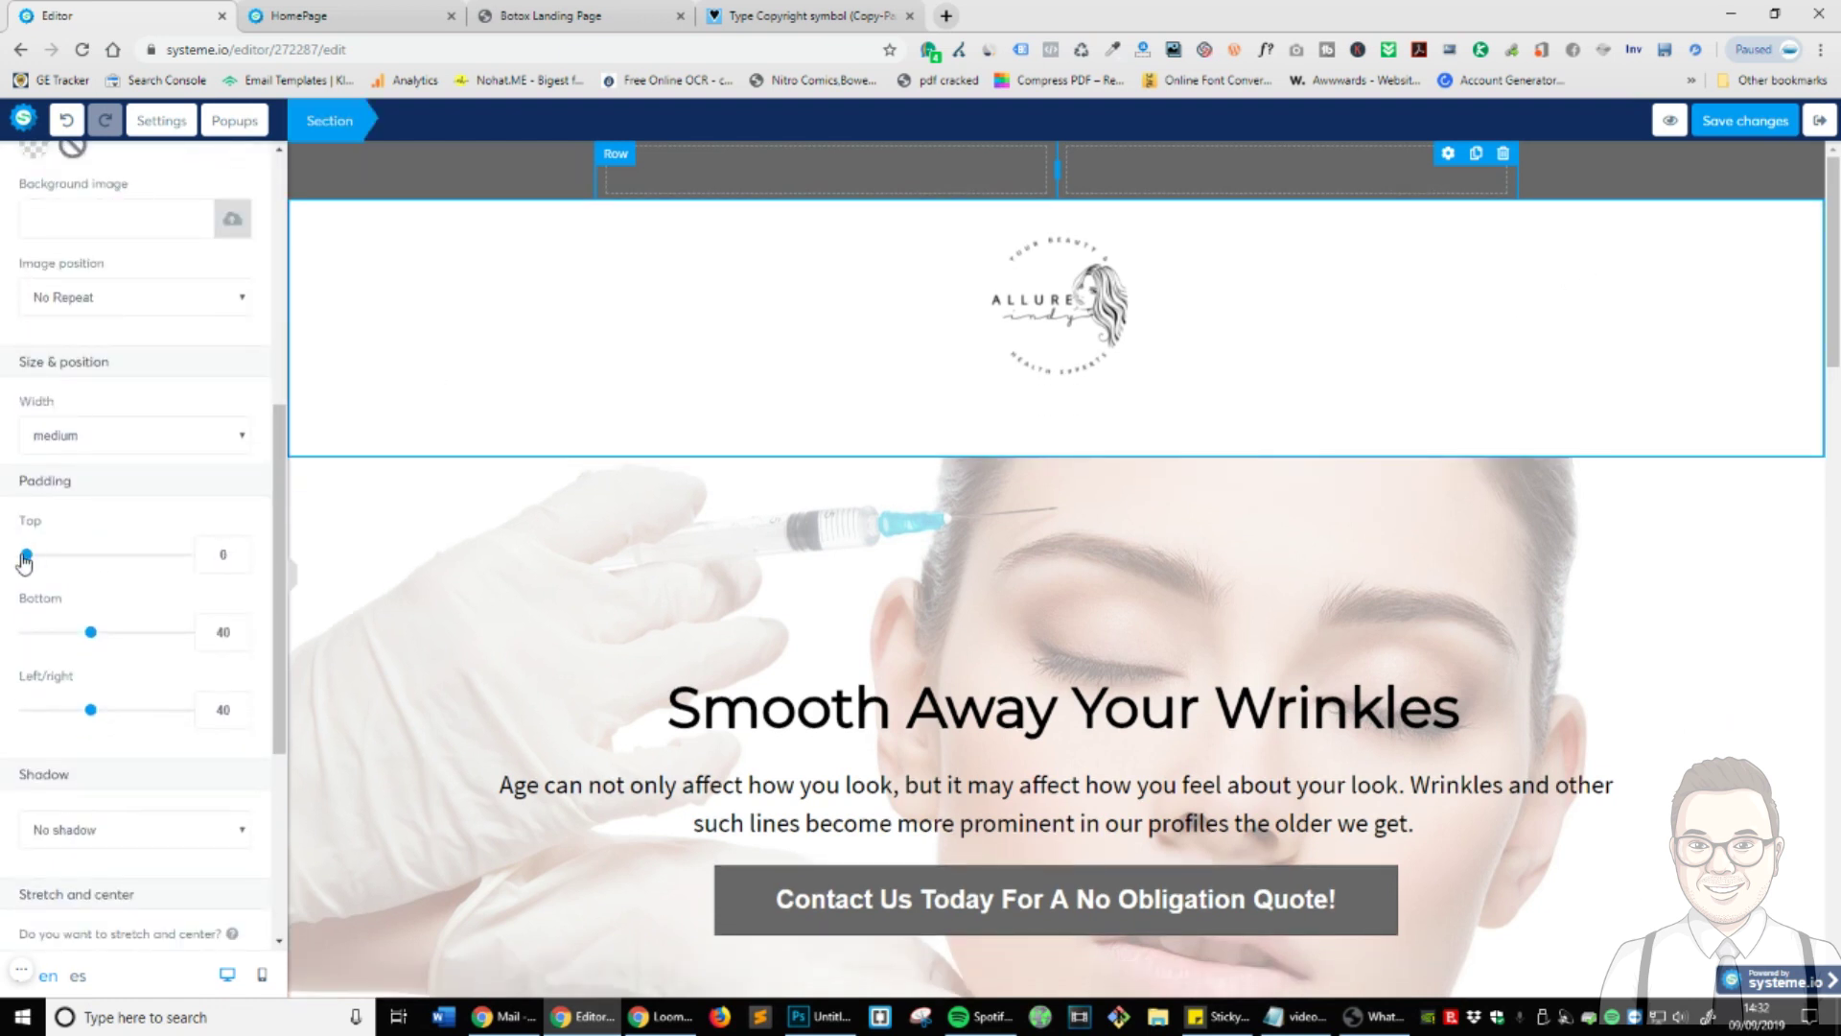
left_click_drag(98, 641, 23, 643)
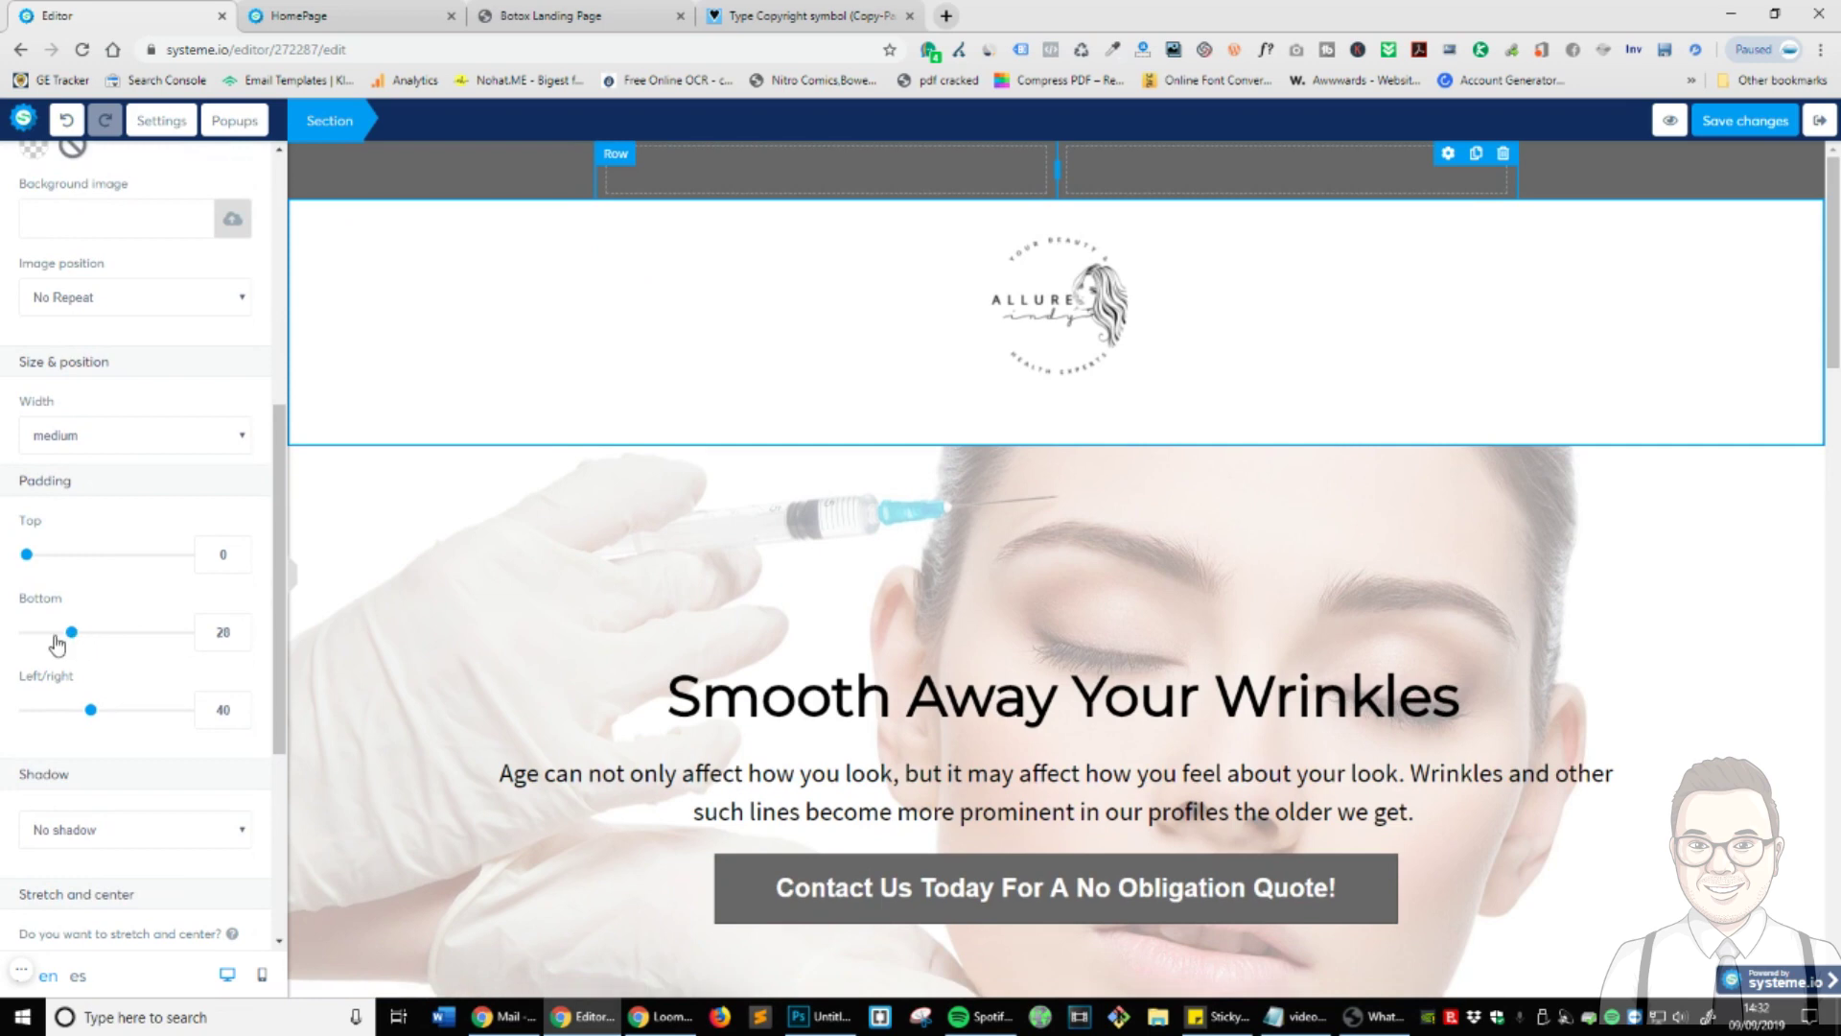
left_click(797, 531)
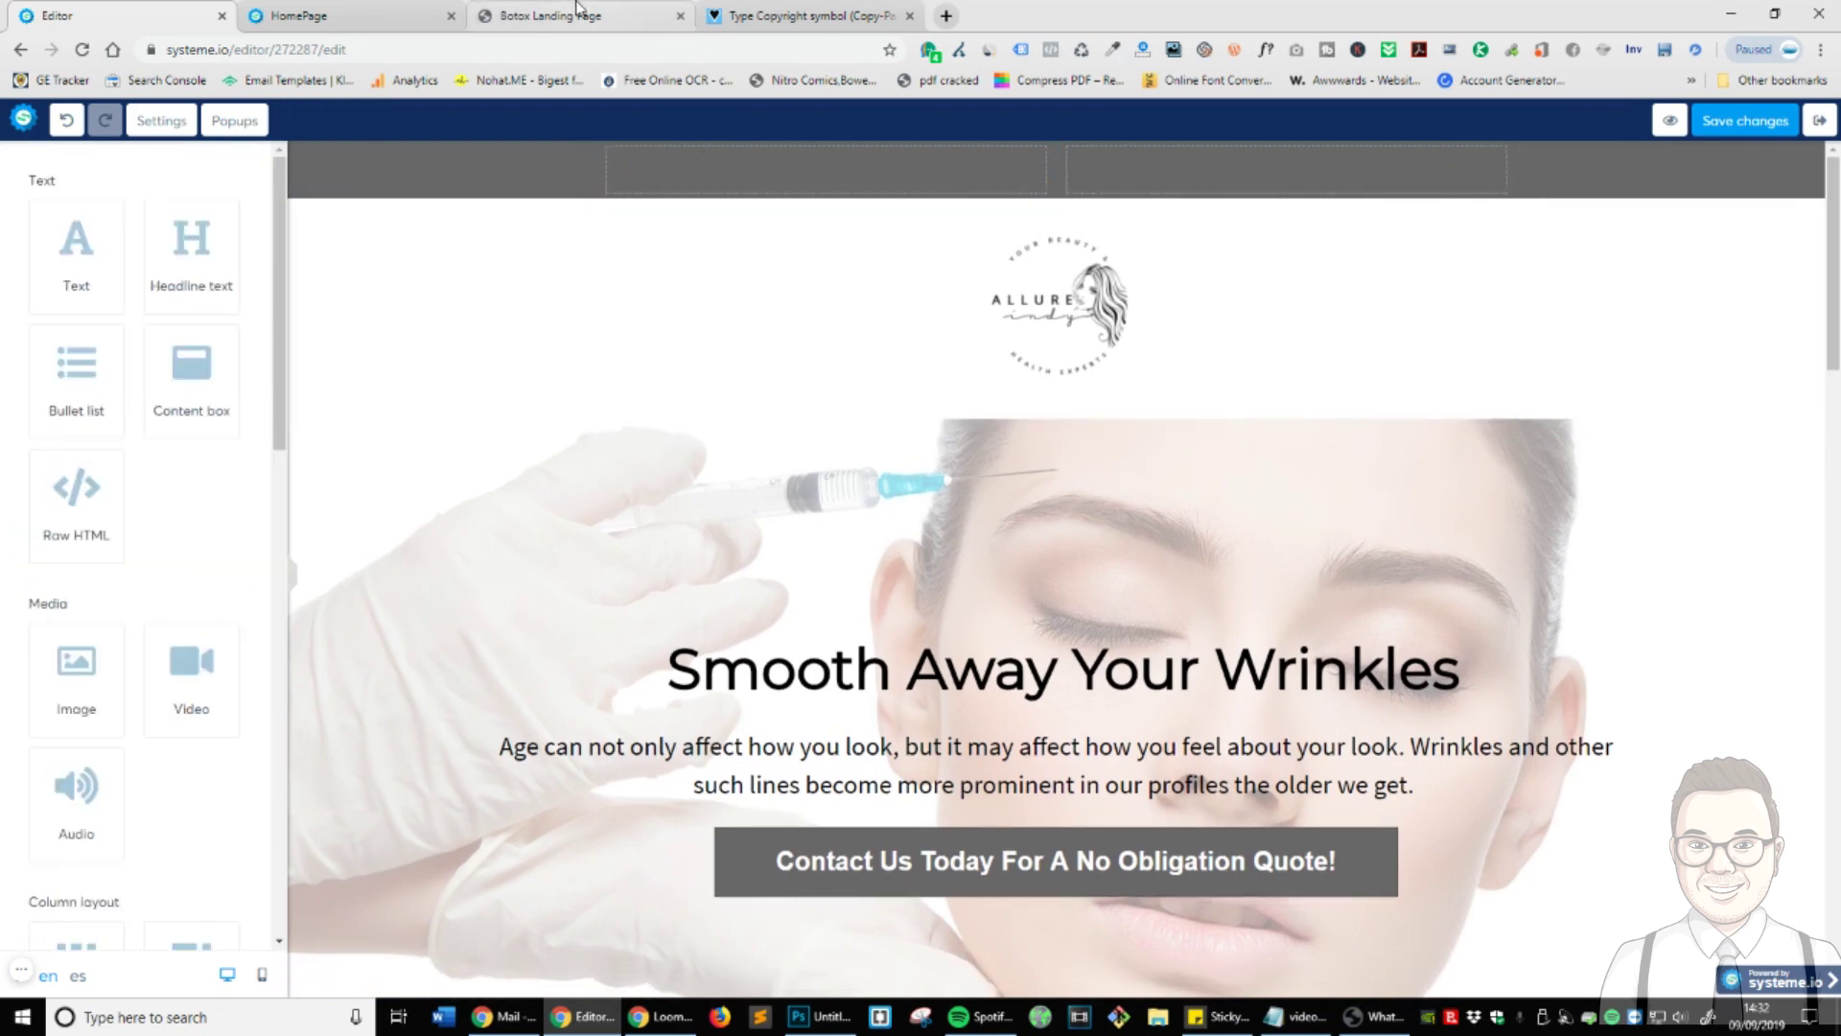
left_click(551, 15)
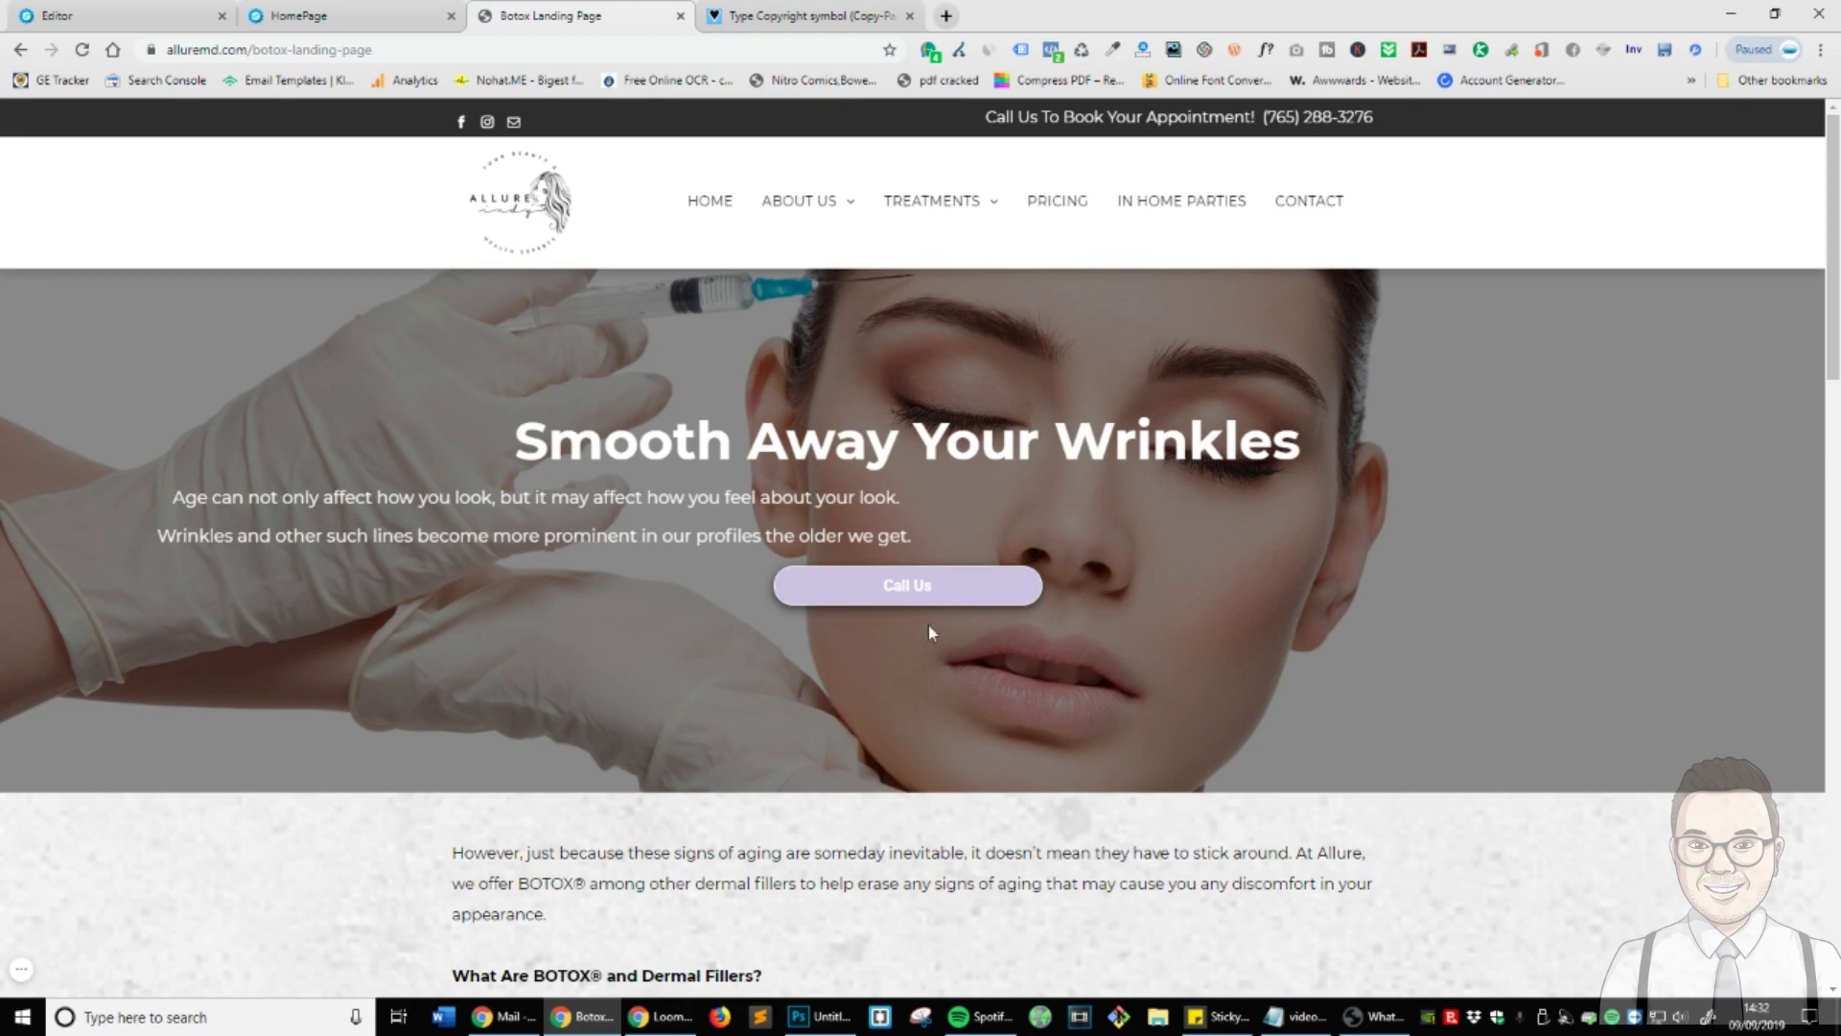
scroll(928, 625, "down", 14)
scroll(958, 572, "up", 4)
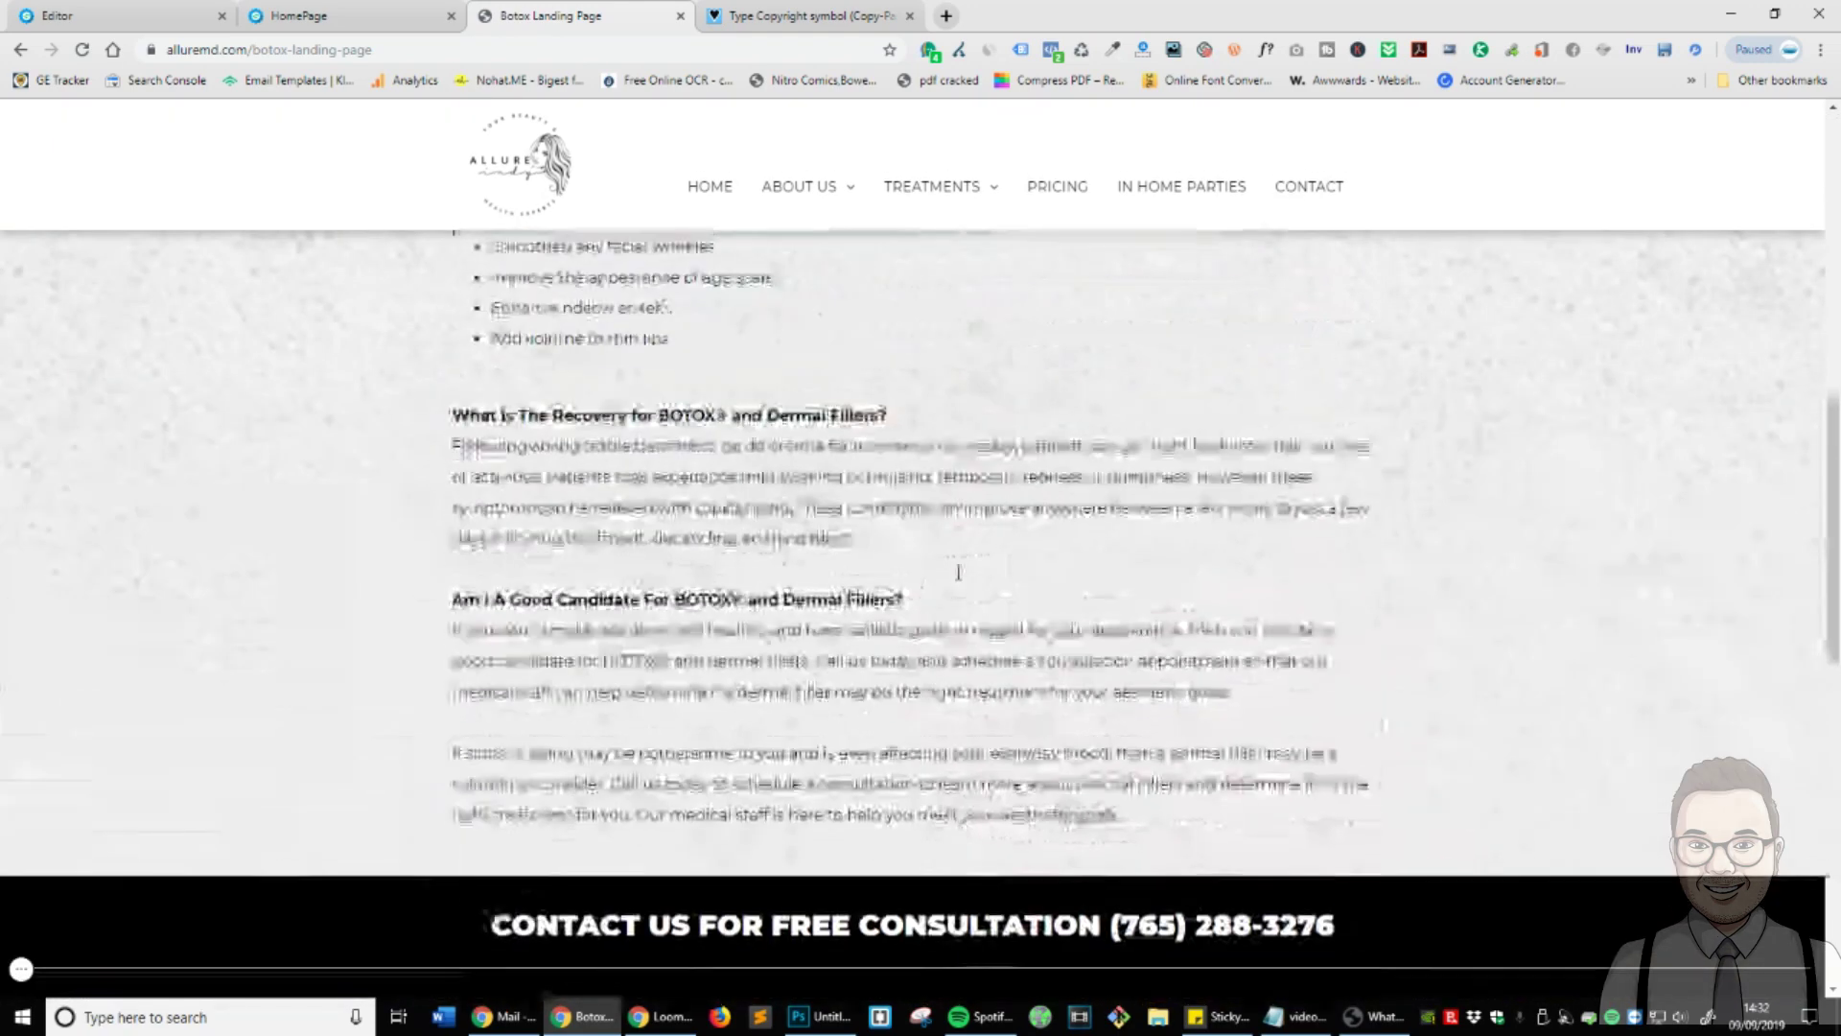
scroll(958, 573, "up", 5)
scroll(958, 572, "down", 15)
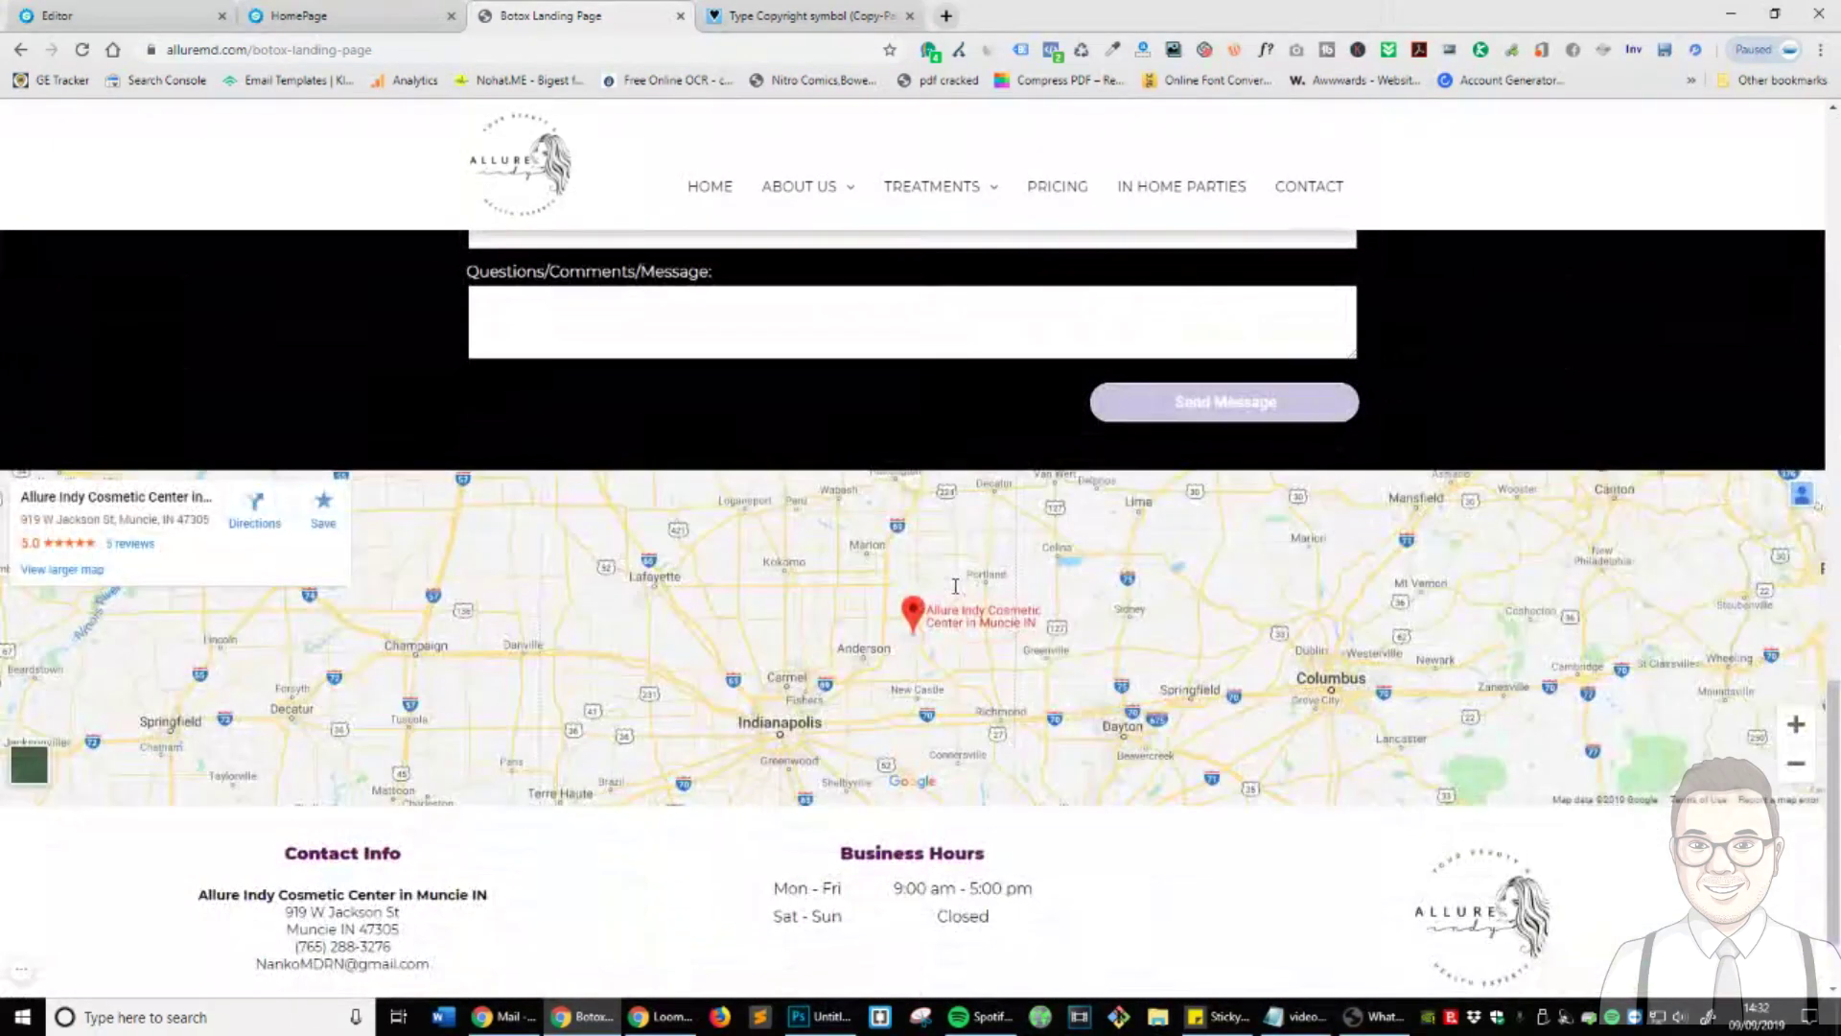
scroll(956, 587, "down", 1)
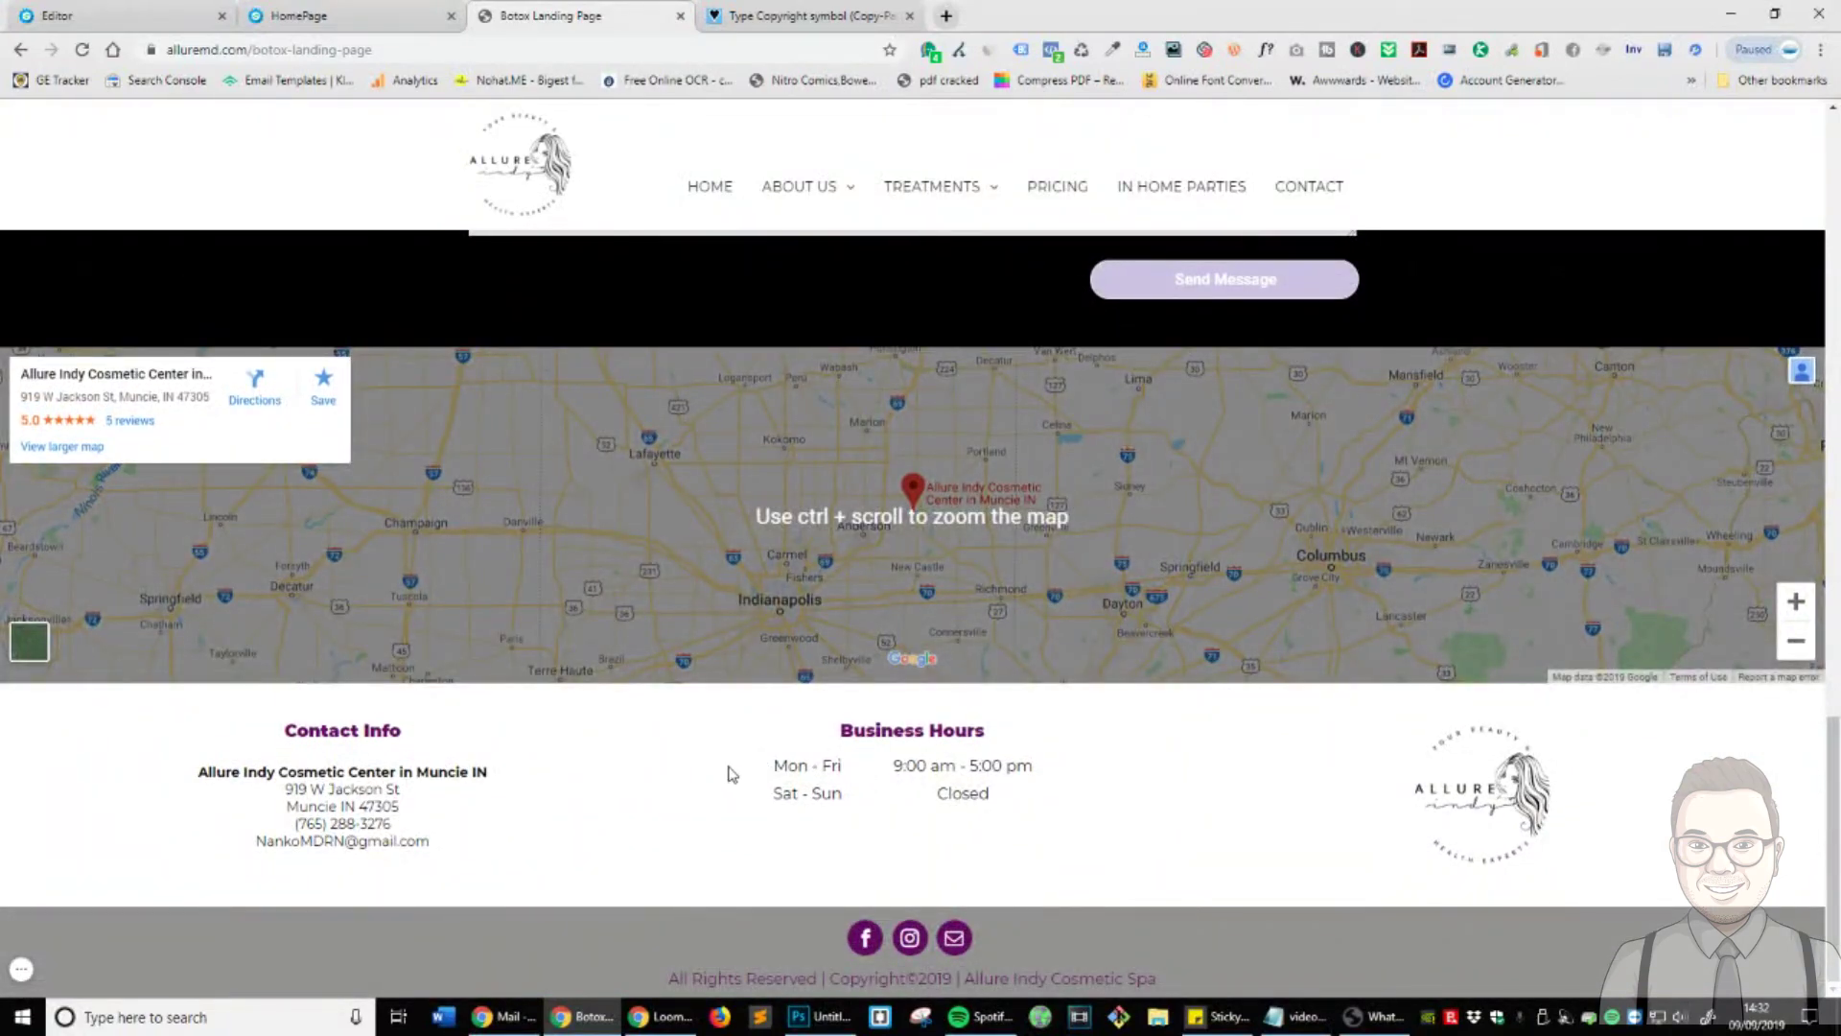
scroll(731, 773, "up", 20)
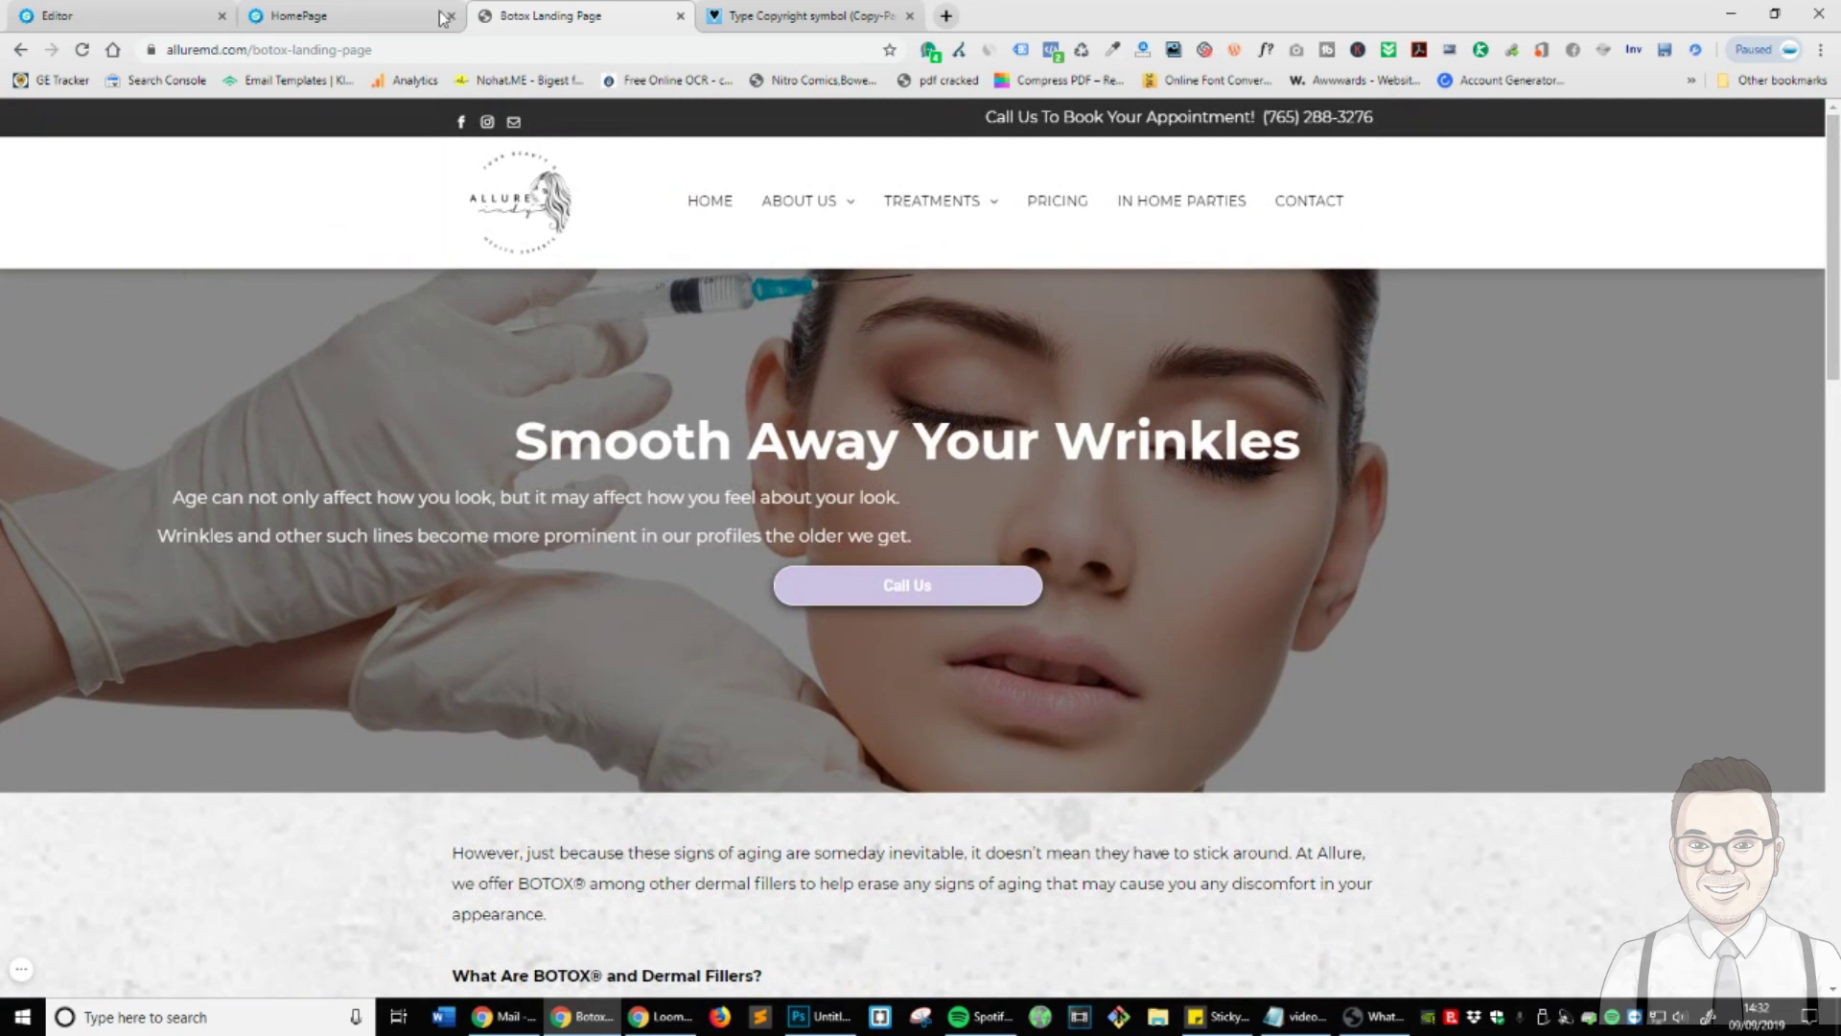
key("ctrl+shift+Tab")
key("ctrl+shift+Tab")
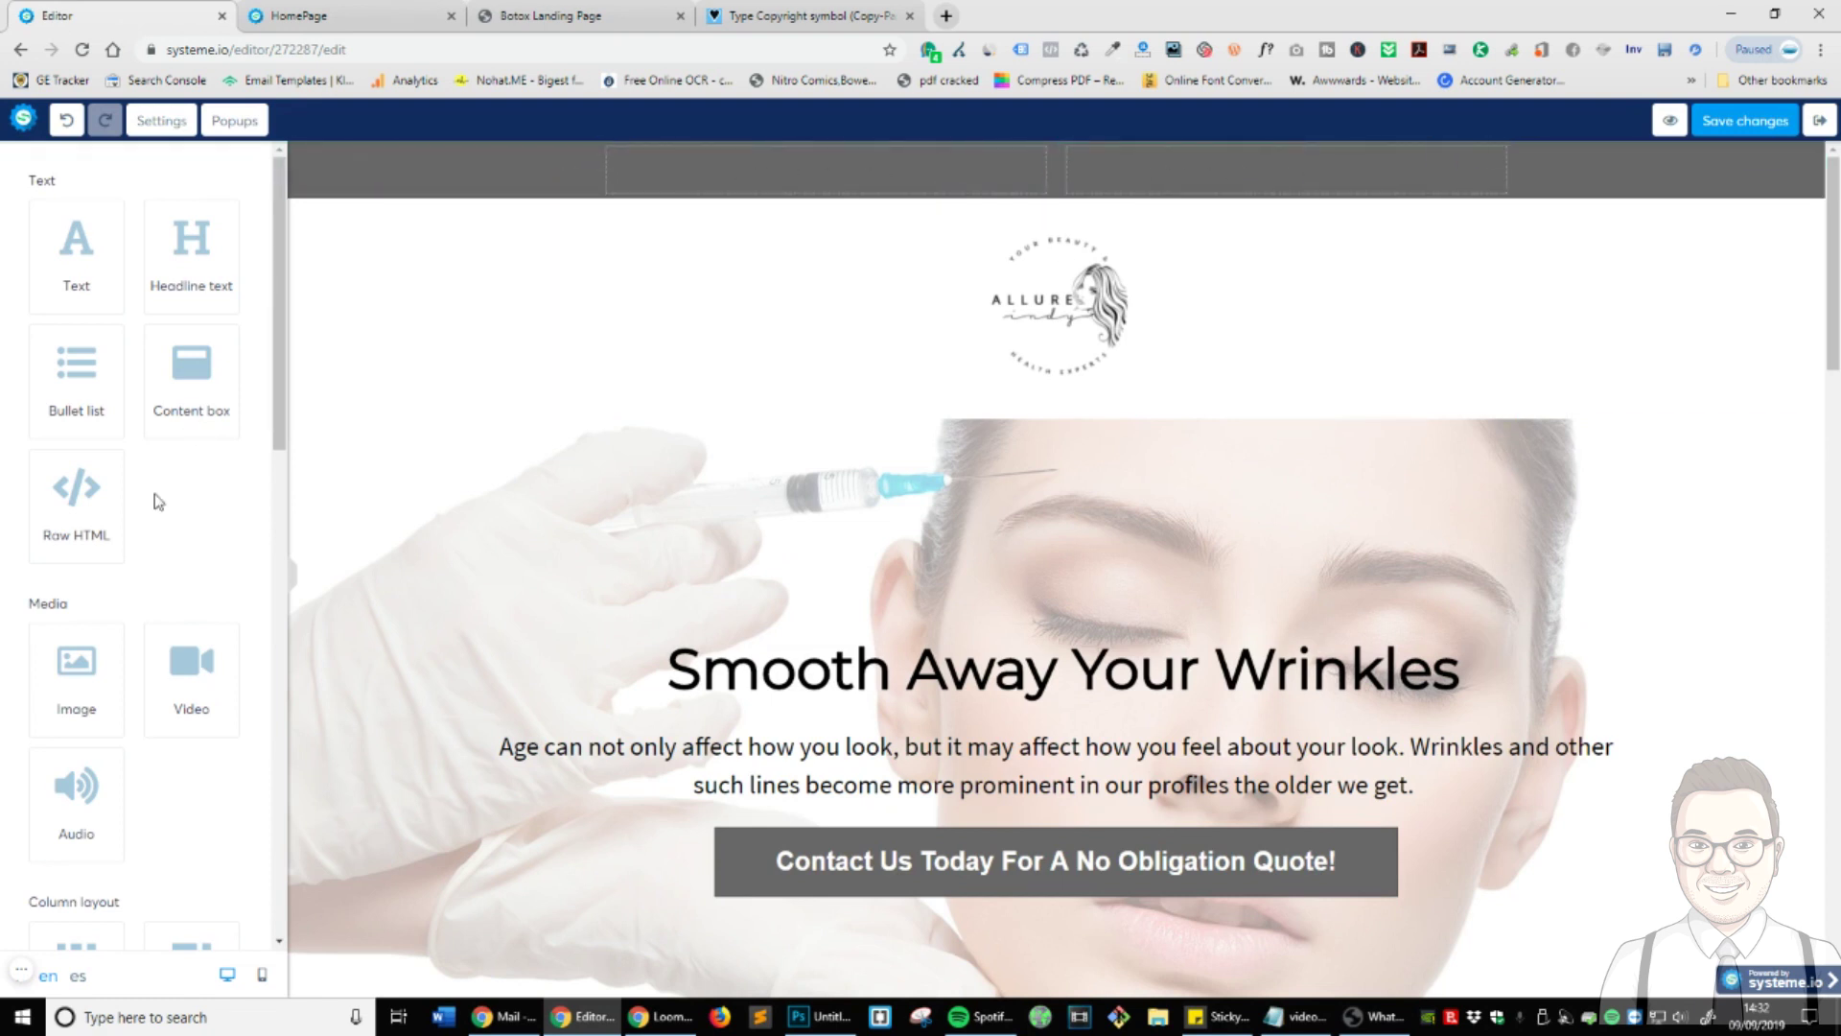
- Add a 'Call Us Today' line with a placeholder number to the right header column, font size 31
scroll(158, 500, "down", 3)
scroll(159, 499, "up", 3)
left_click_drag(76, 273, 1333, 168)
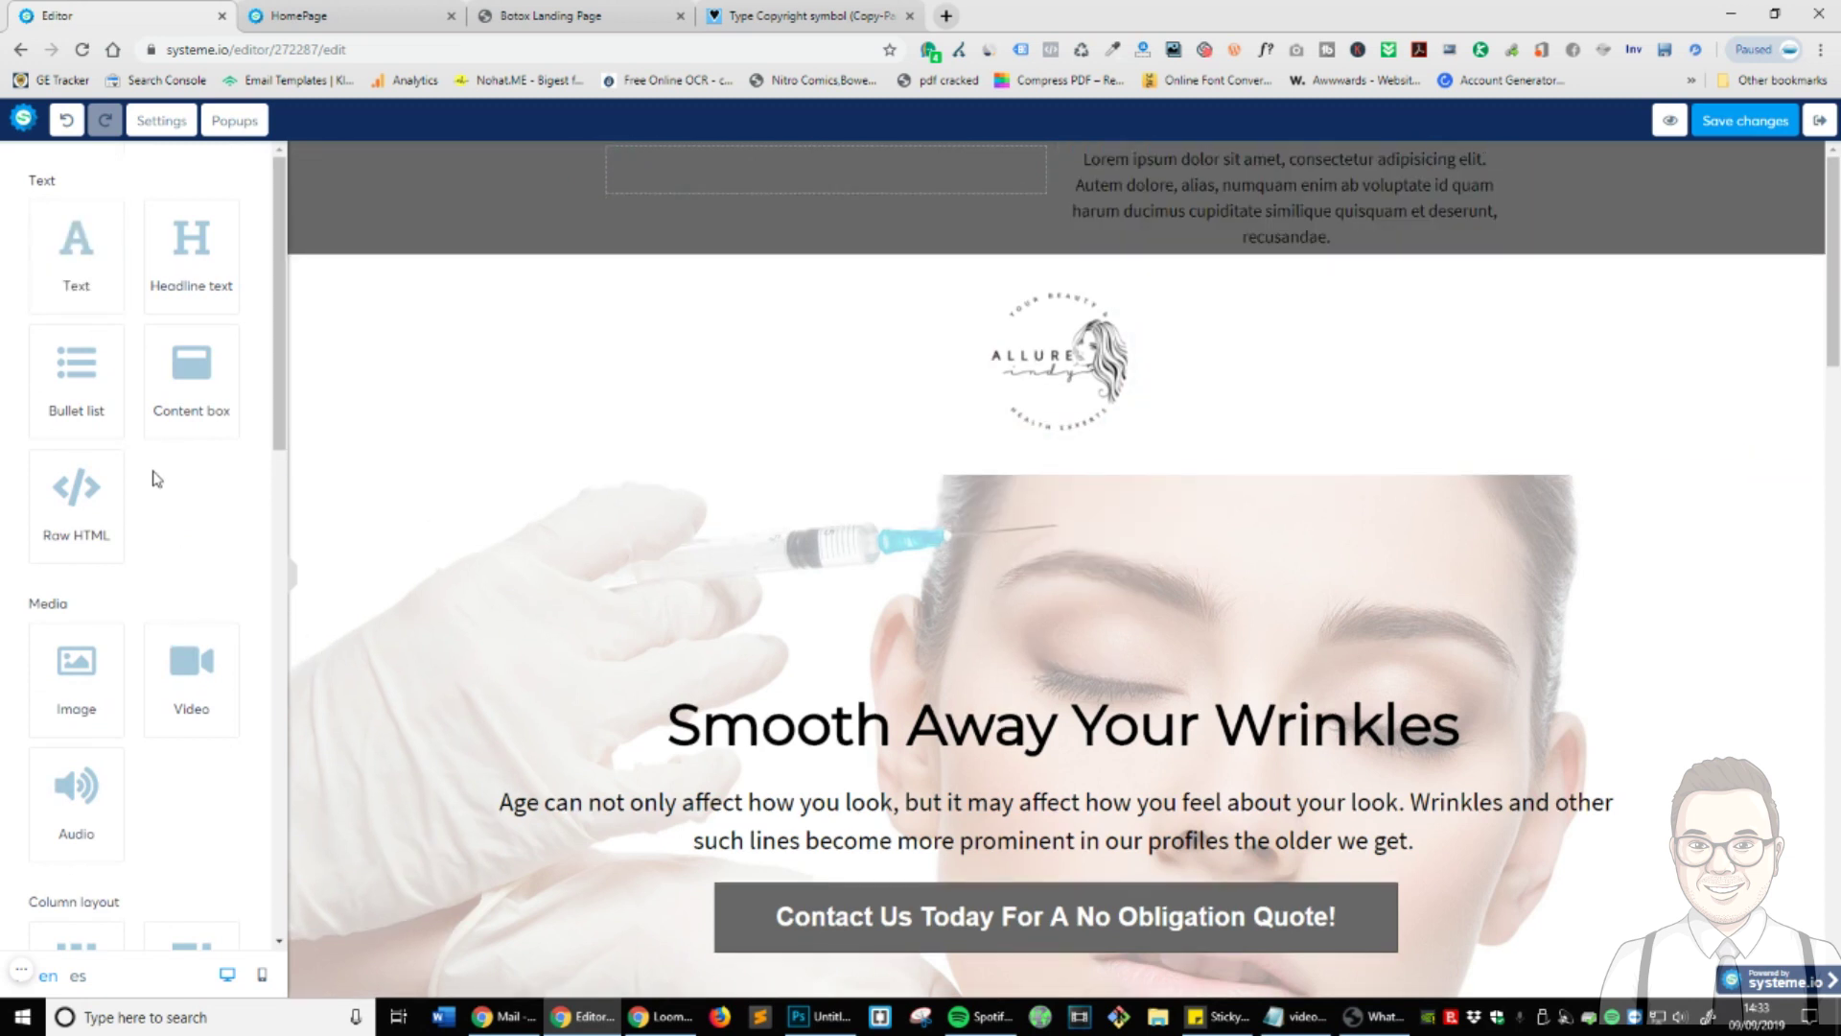
left_click(1250, 178)
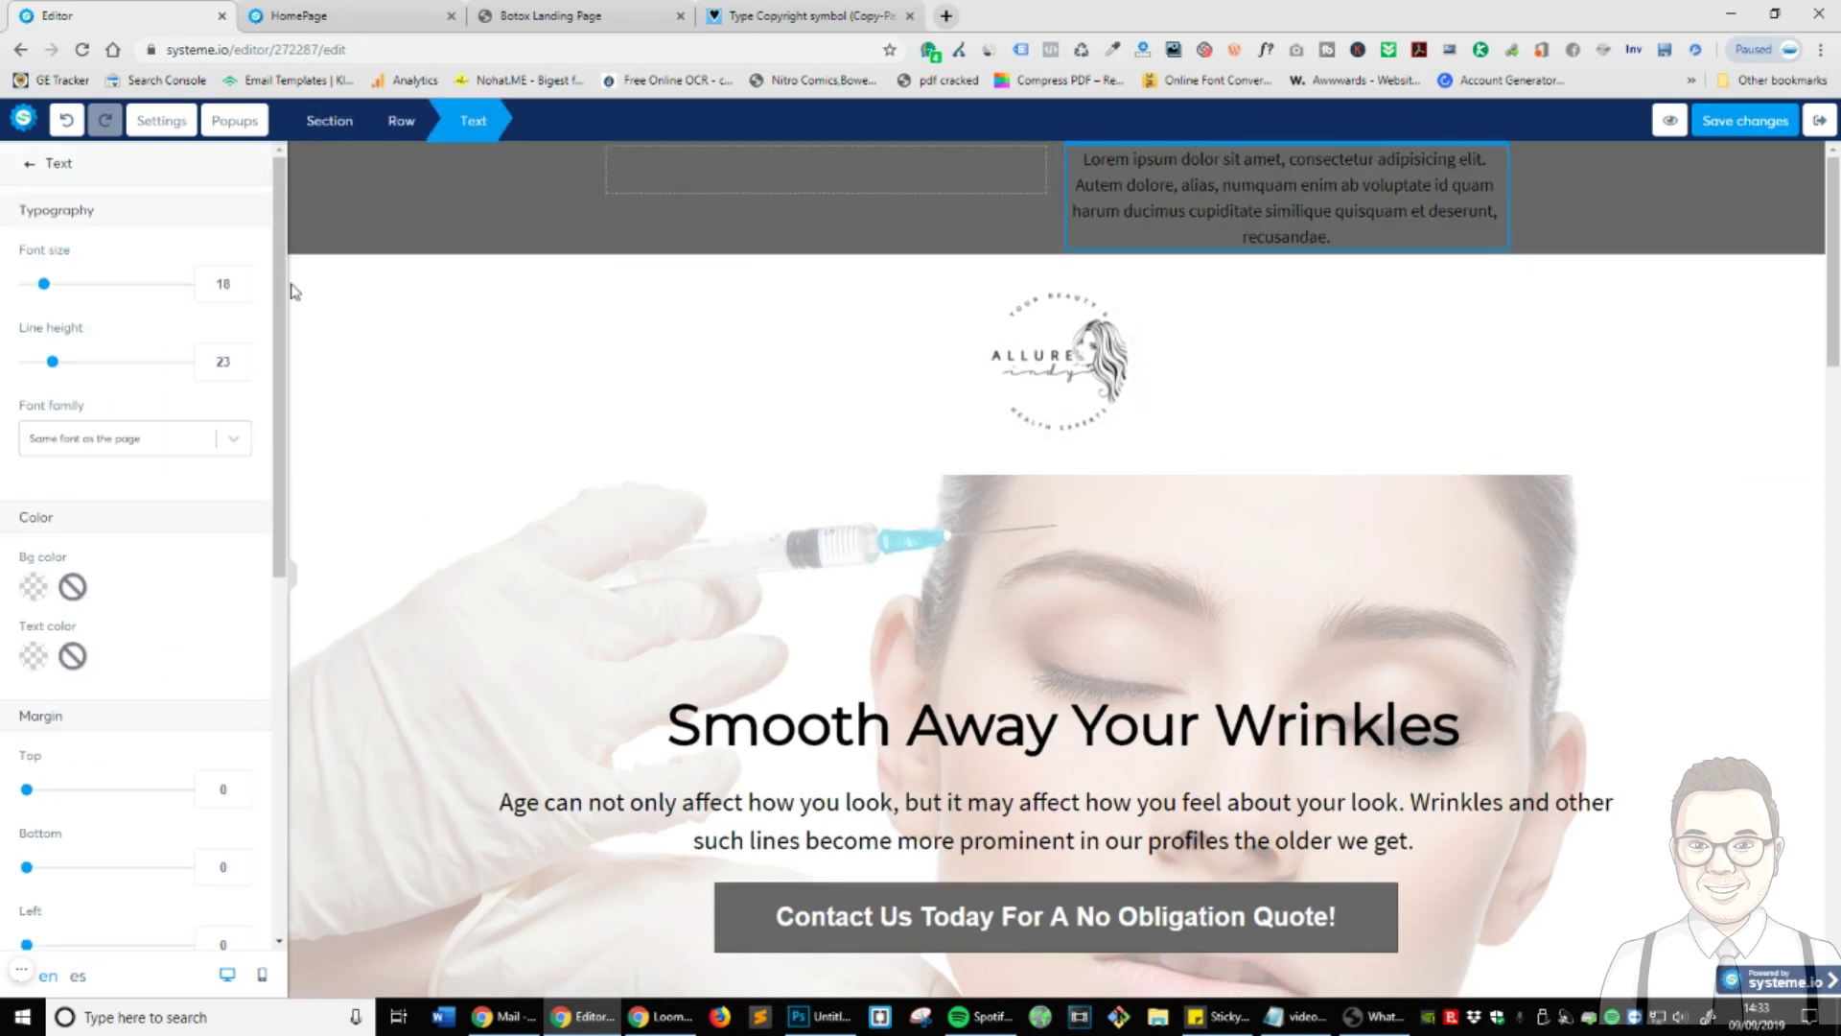
triple_click(1311, 204)
type("Cal")
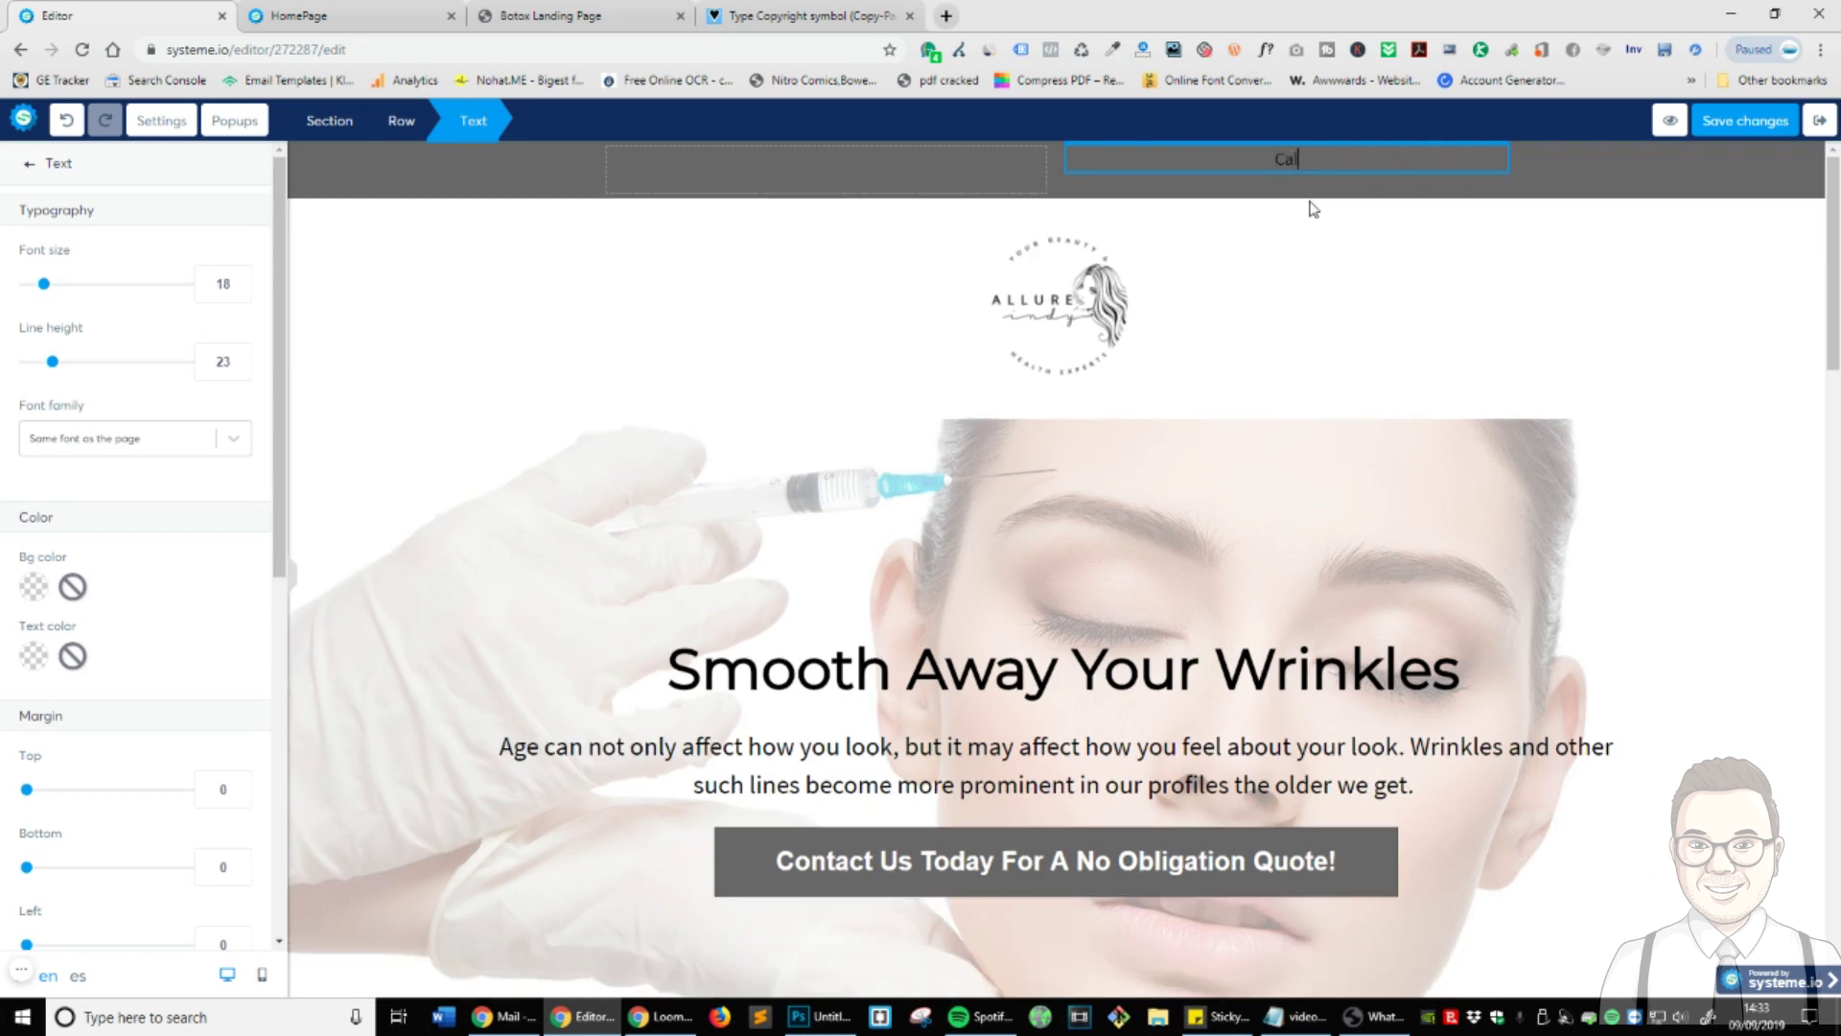
type("l Us Ioday 000 000 000")
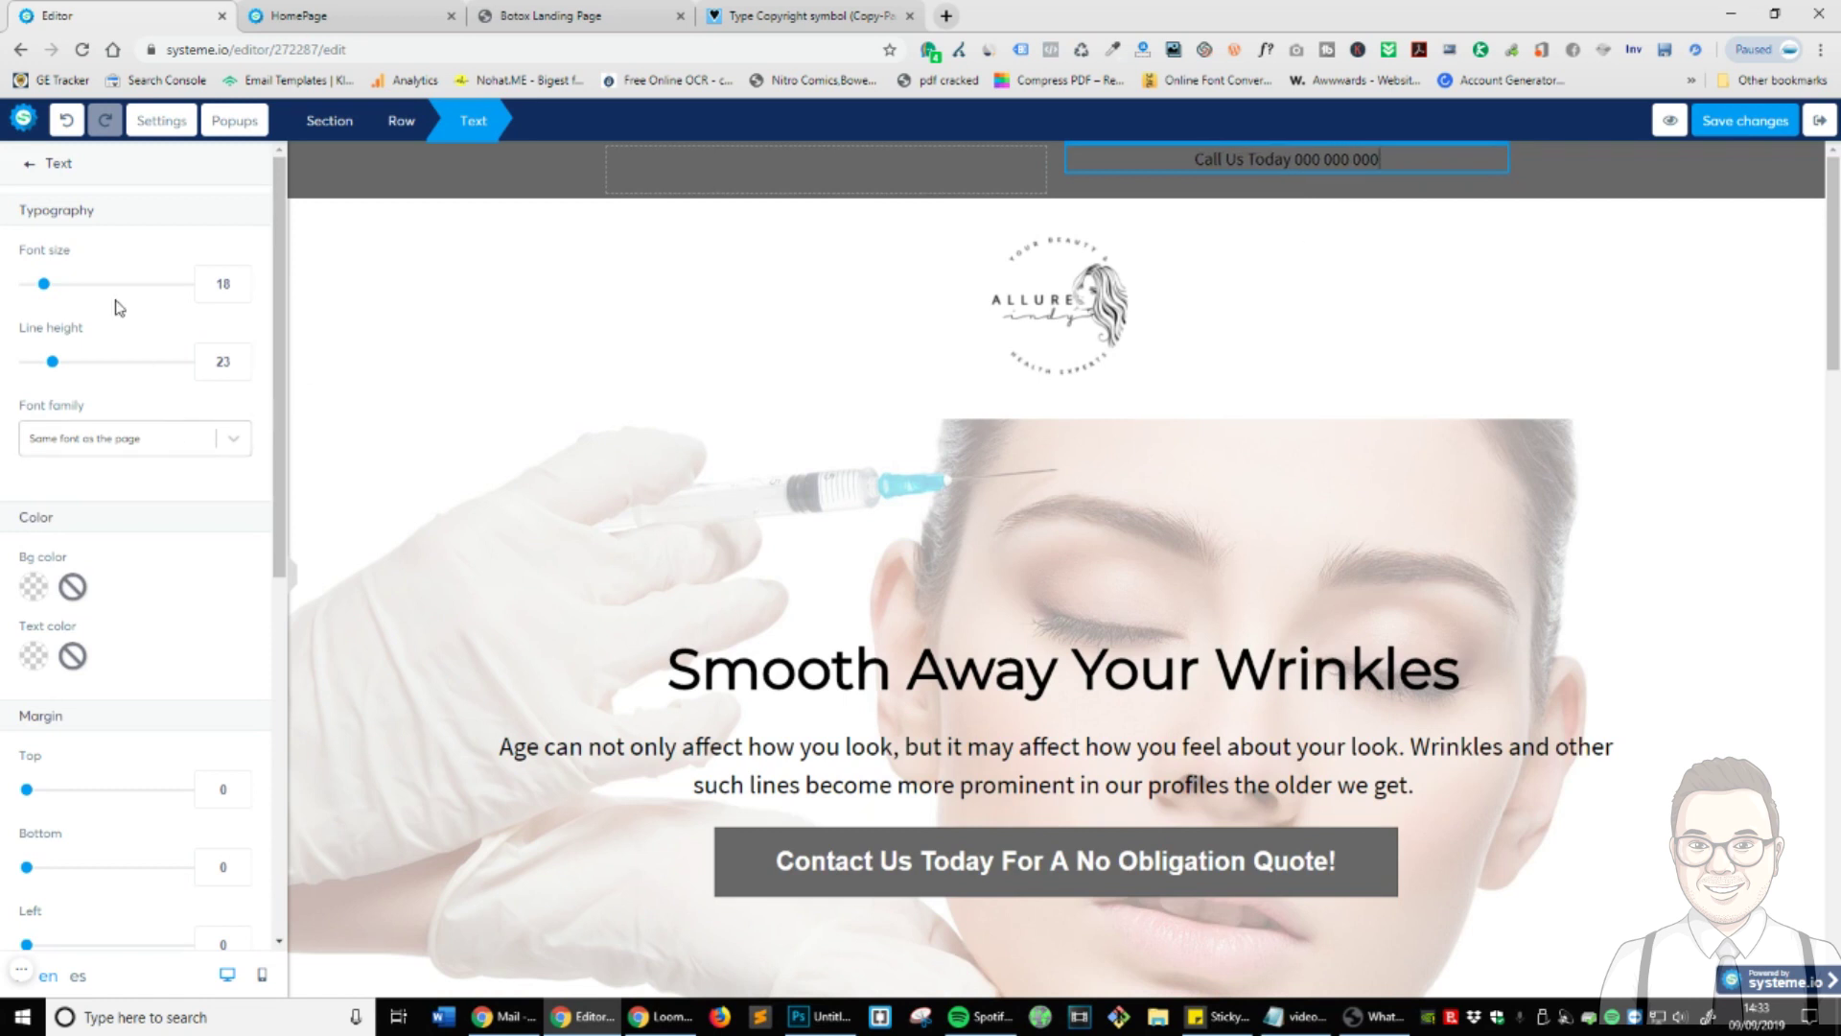
left_click(41, 284)
left_click_drag(41, 284, 67, 284)
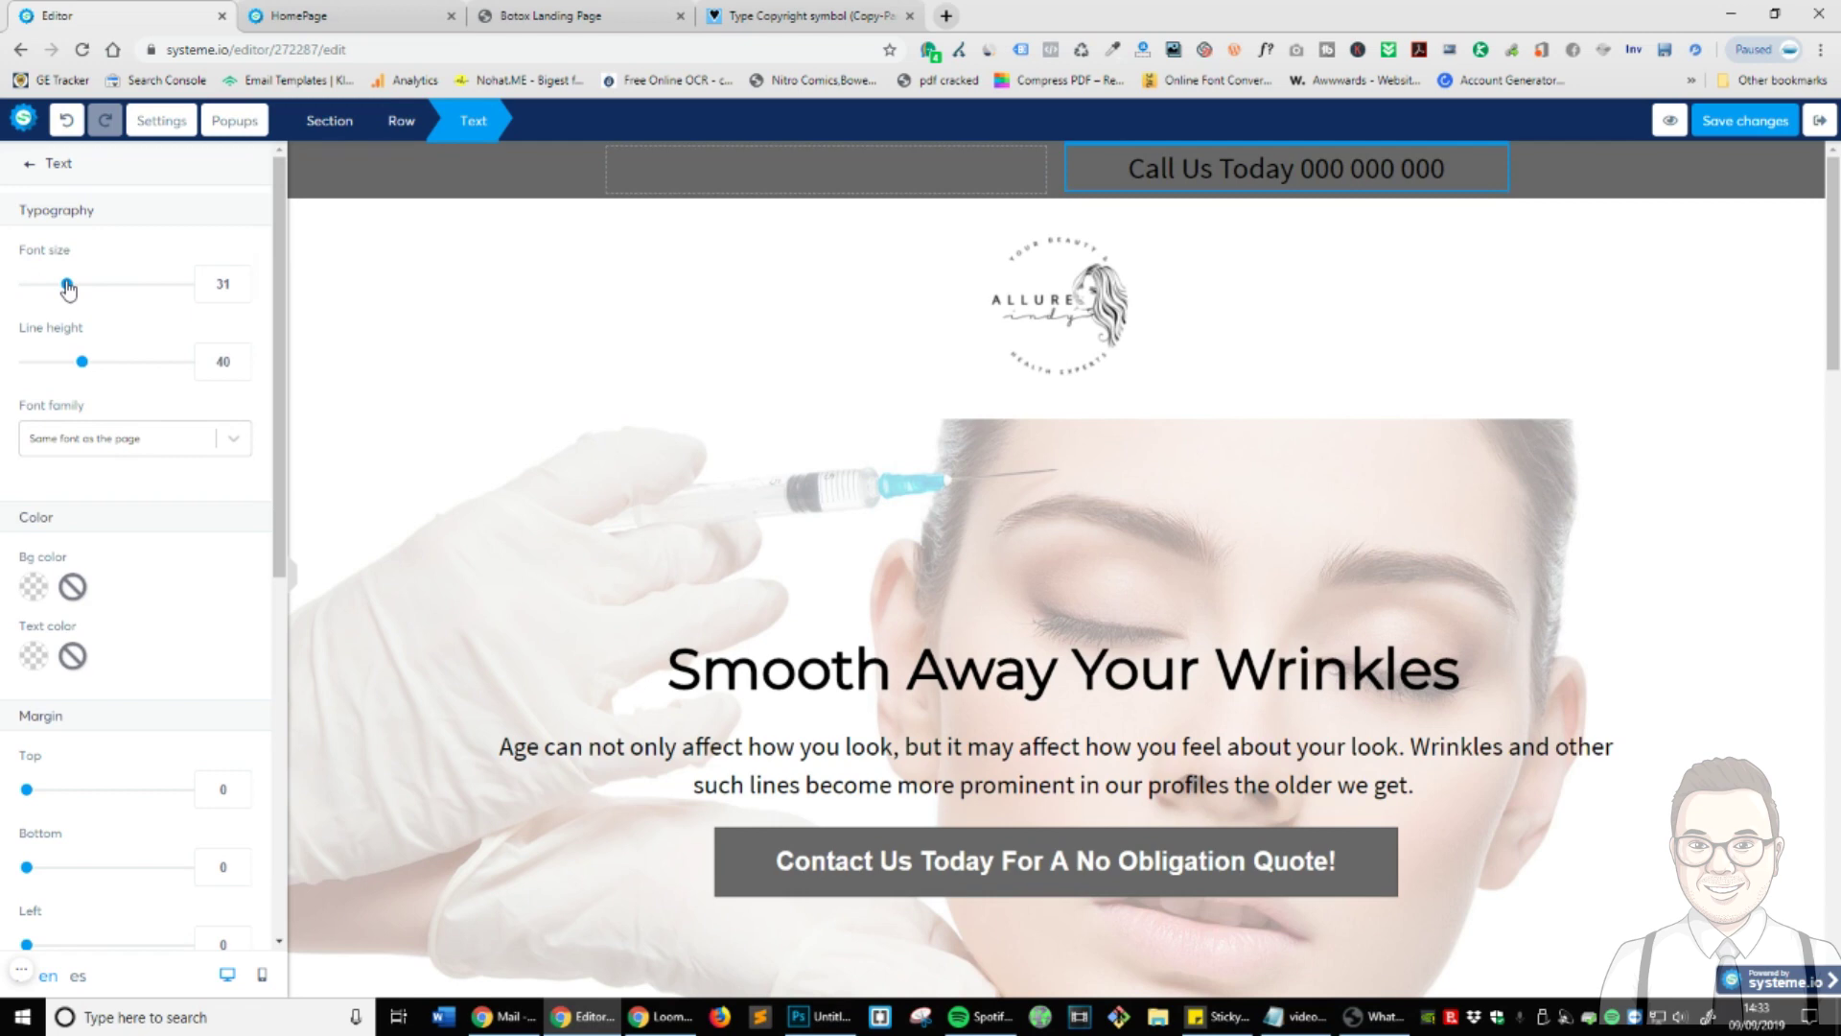
- Make the Call Us Today text white
left_click(34, 658)
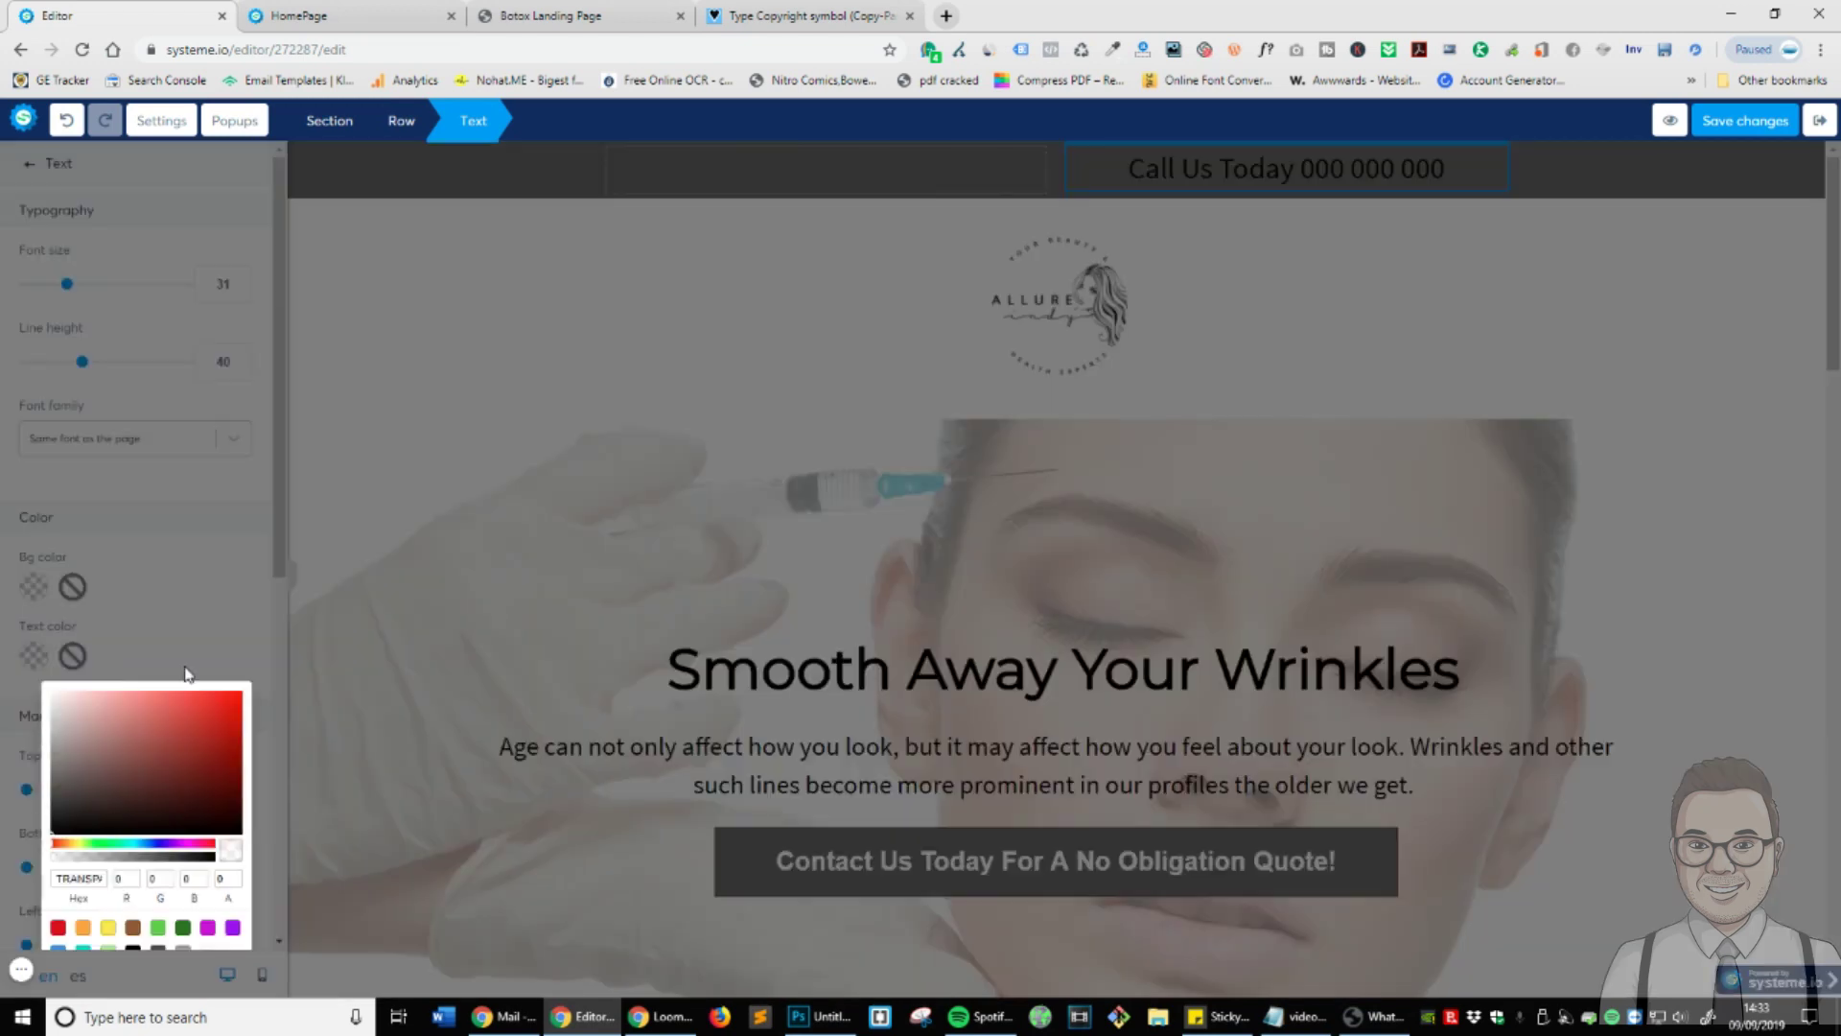
left_click(52, 691)
left_click(174, 652)
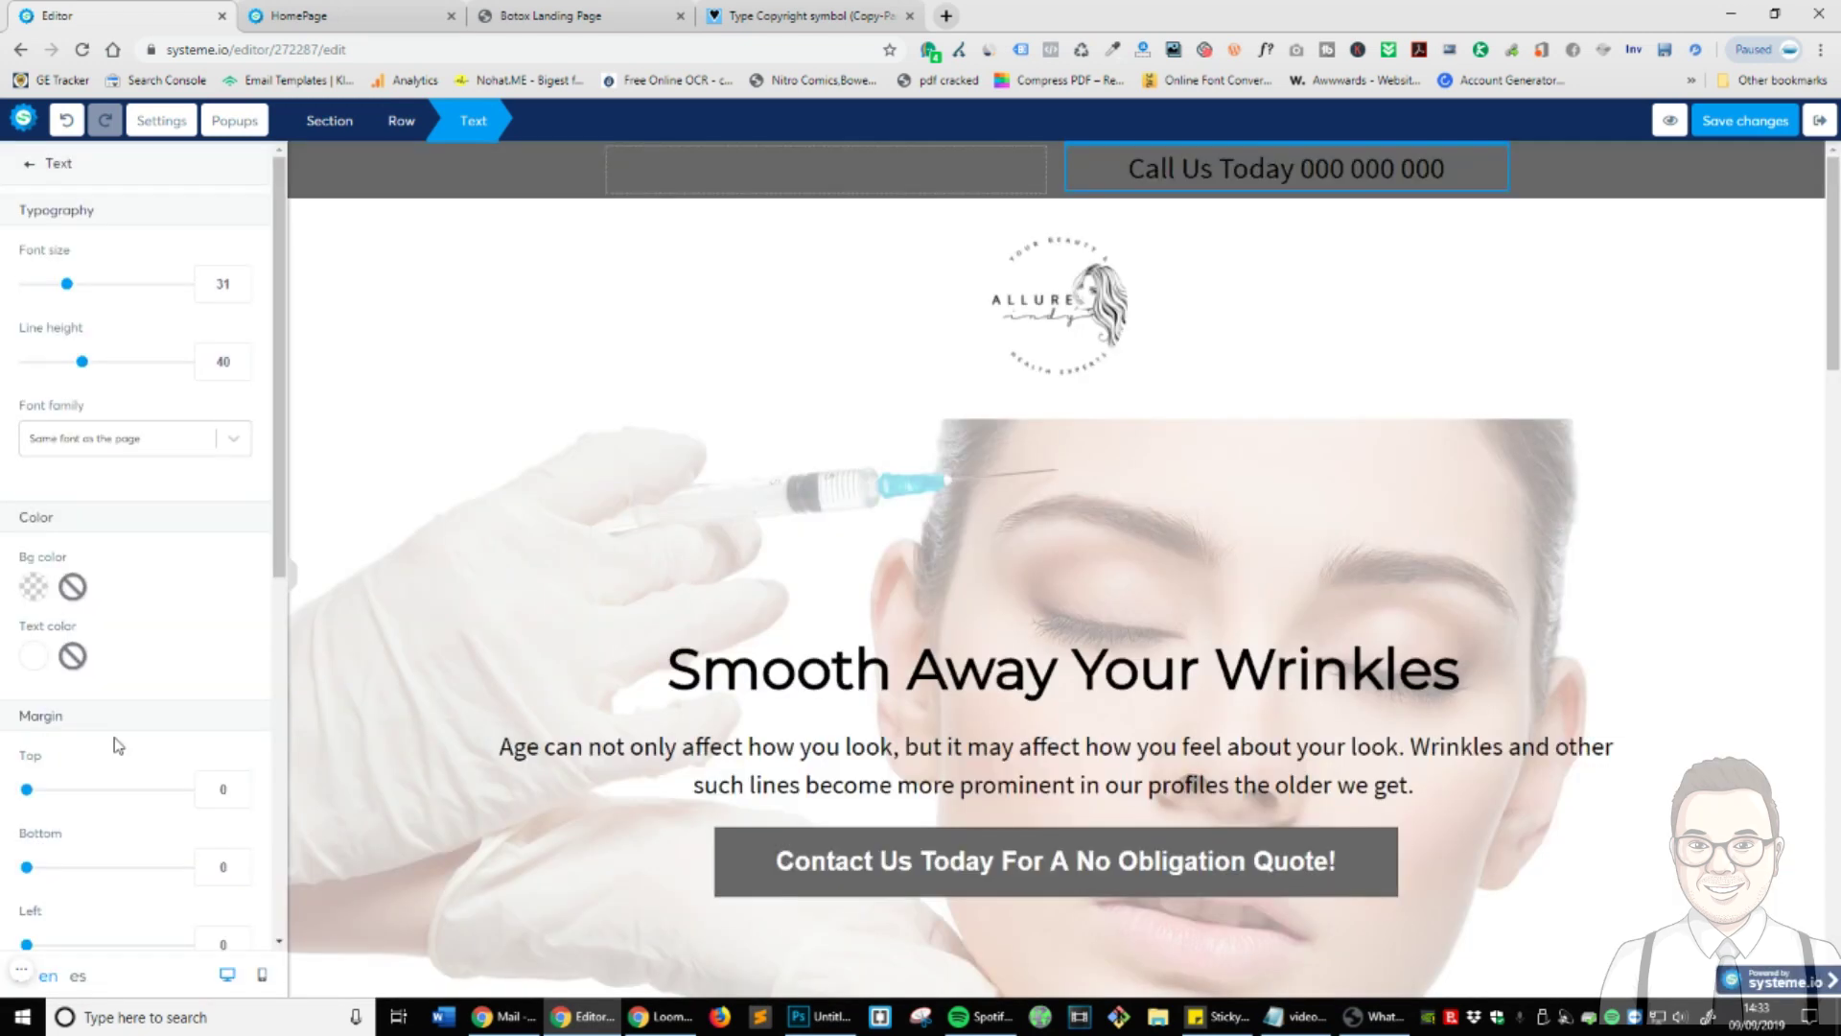
left_click(34, 656)
left_click(96, 768)
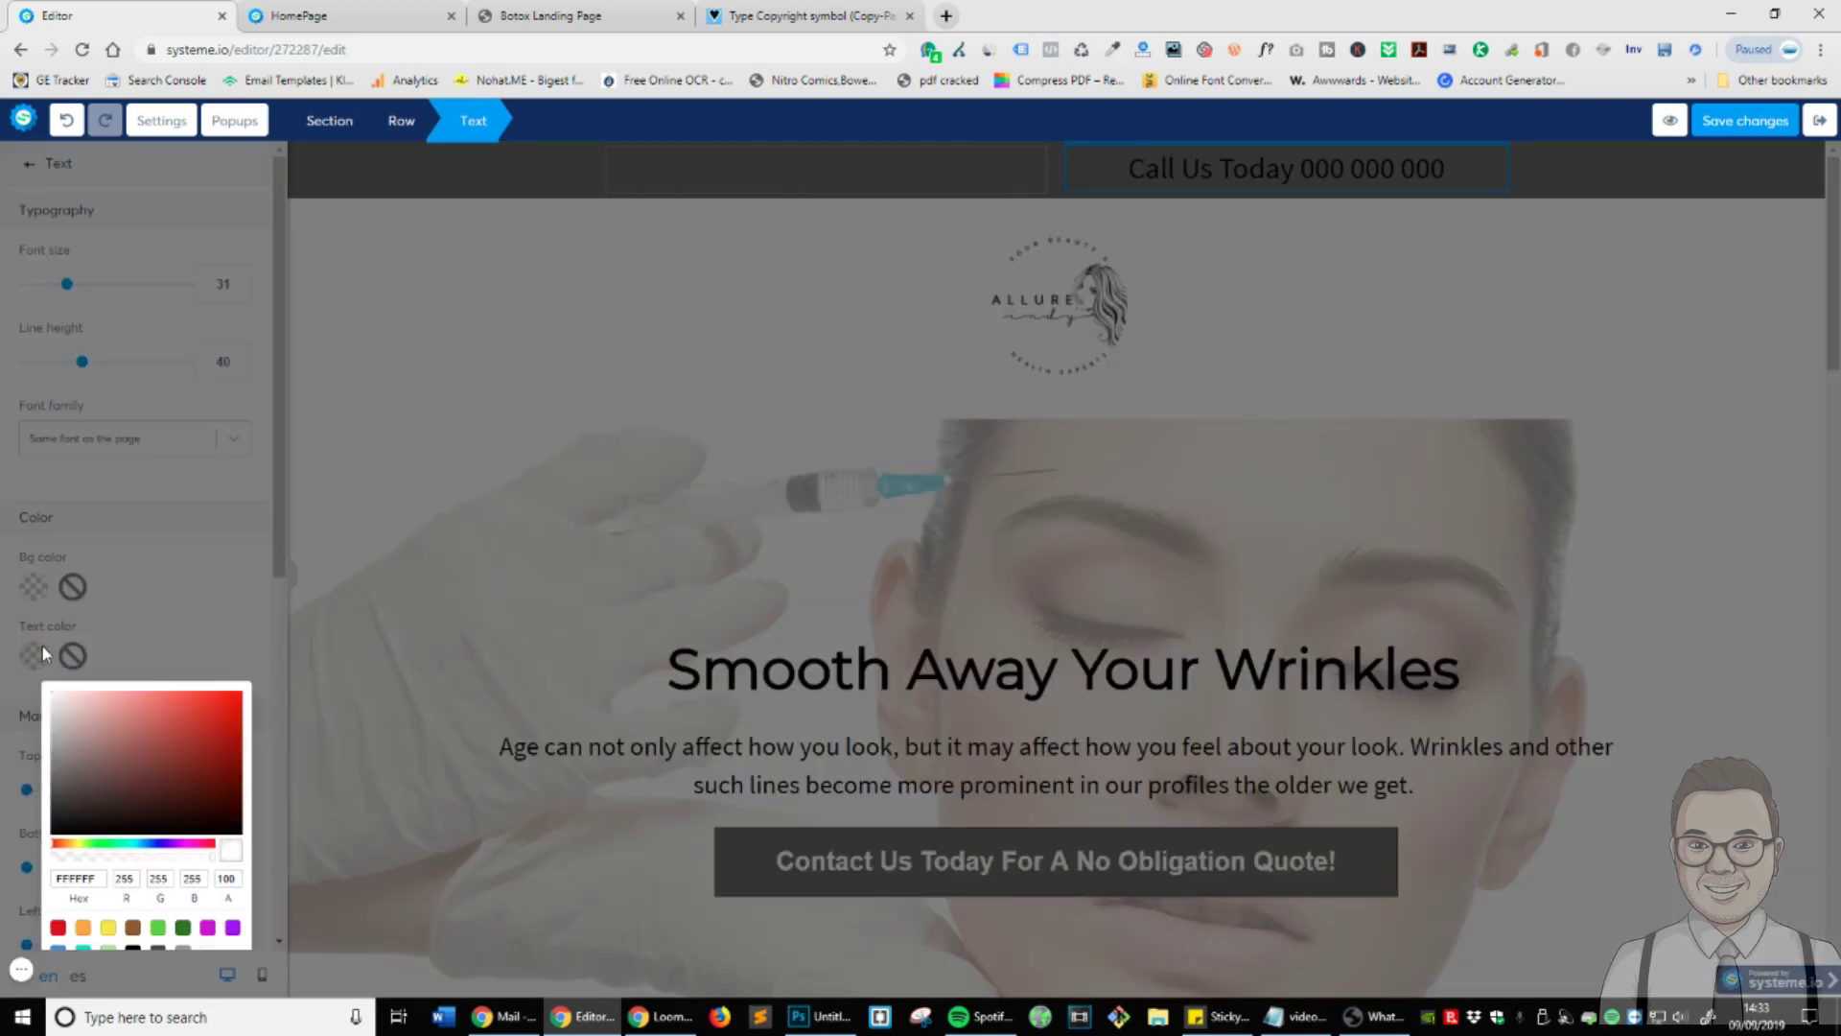
left_click(1209, 257)
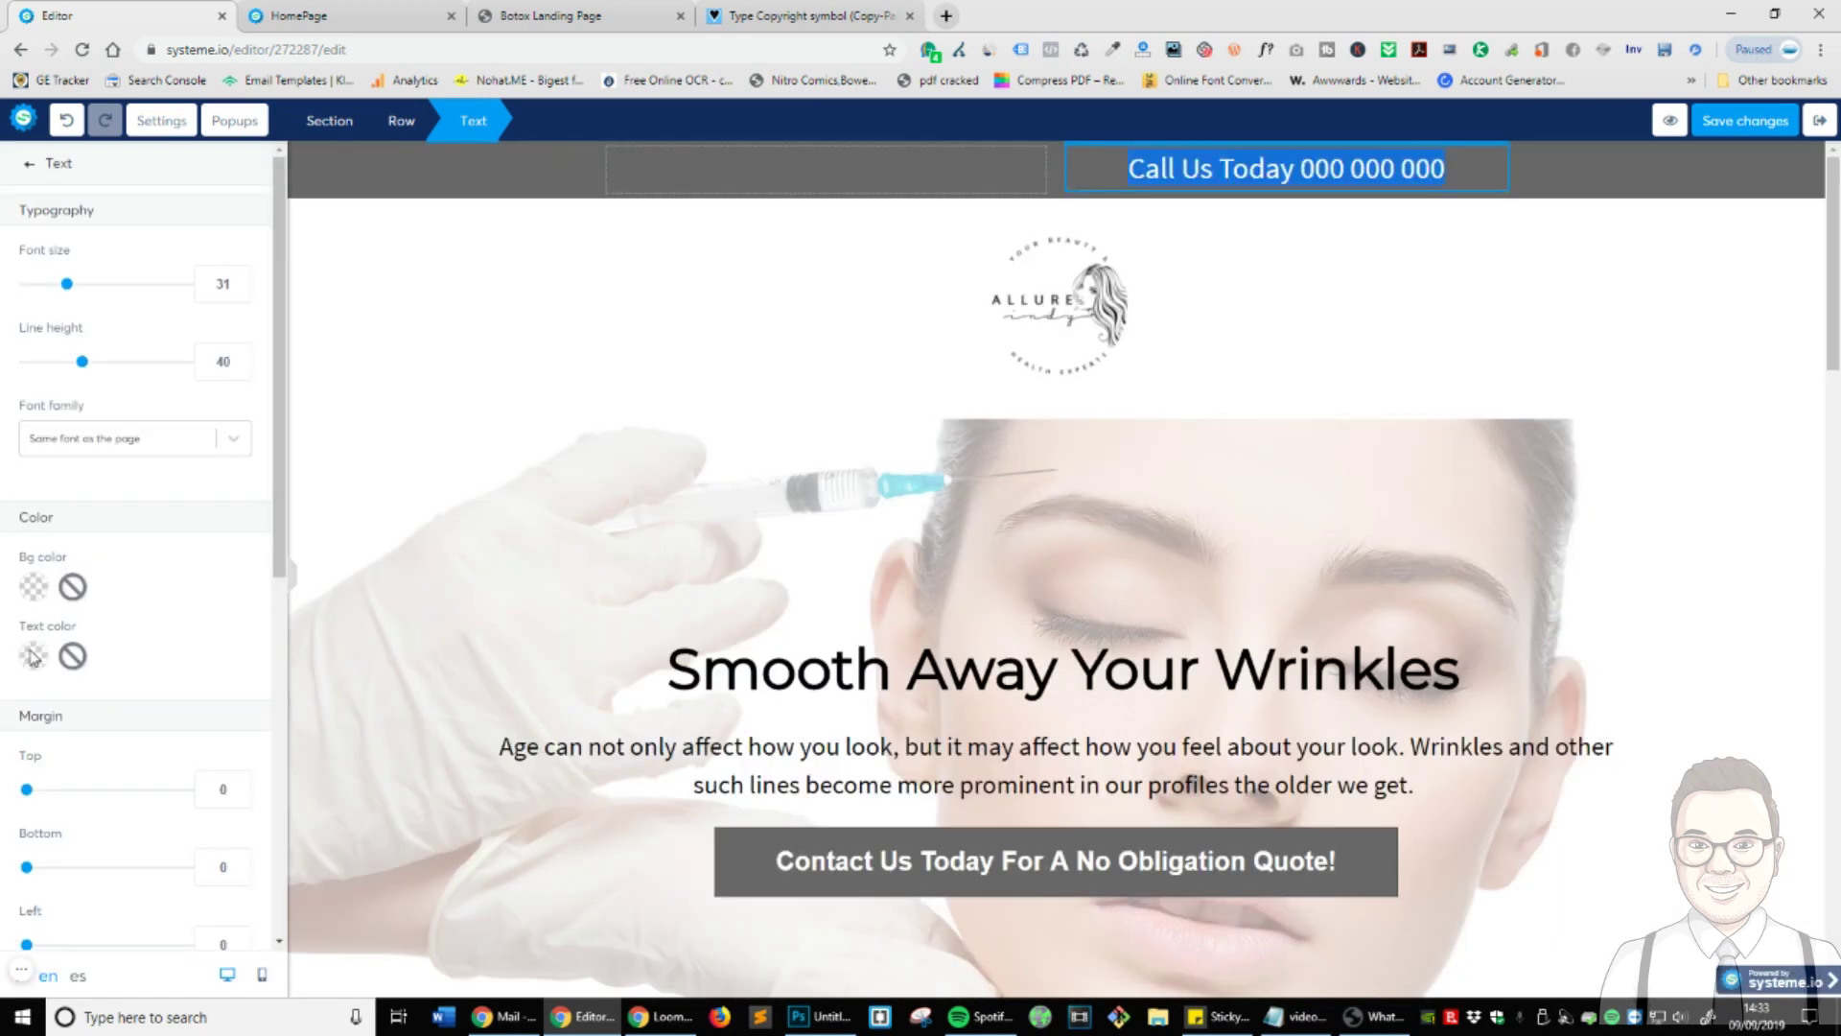
left_click(33, 656)
left_click(614, 519)
left_click(1628, 202)
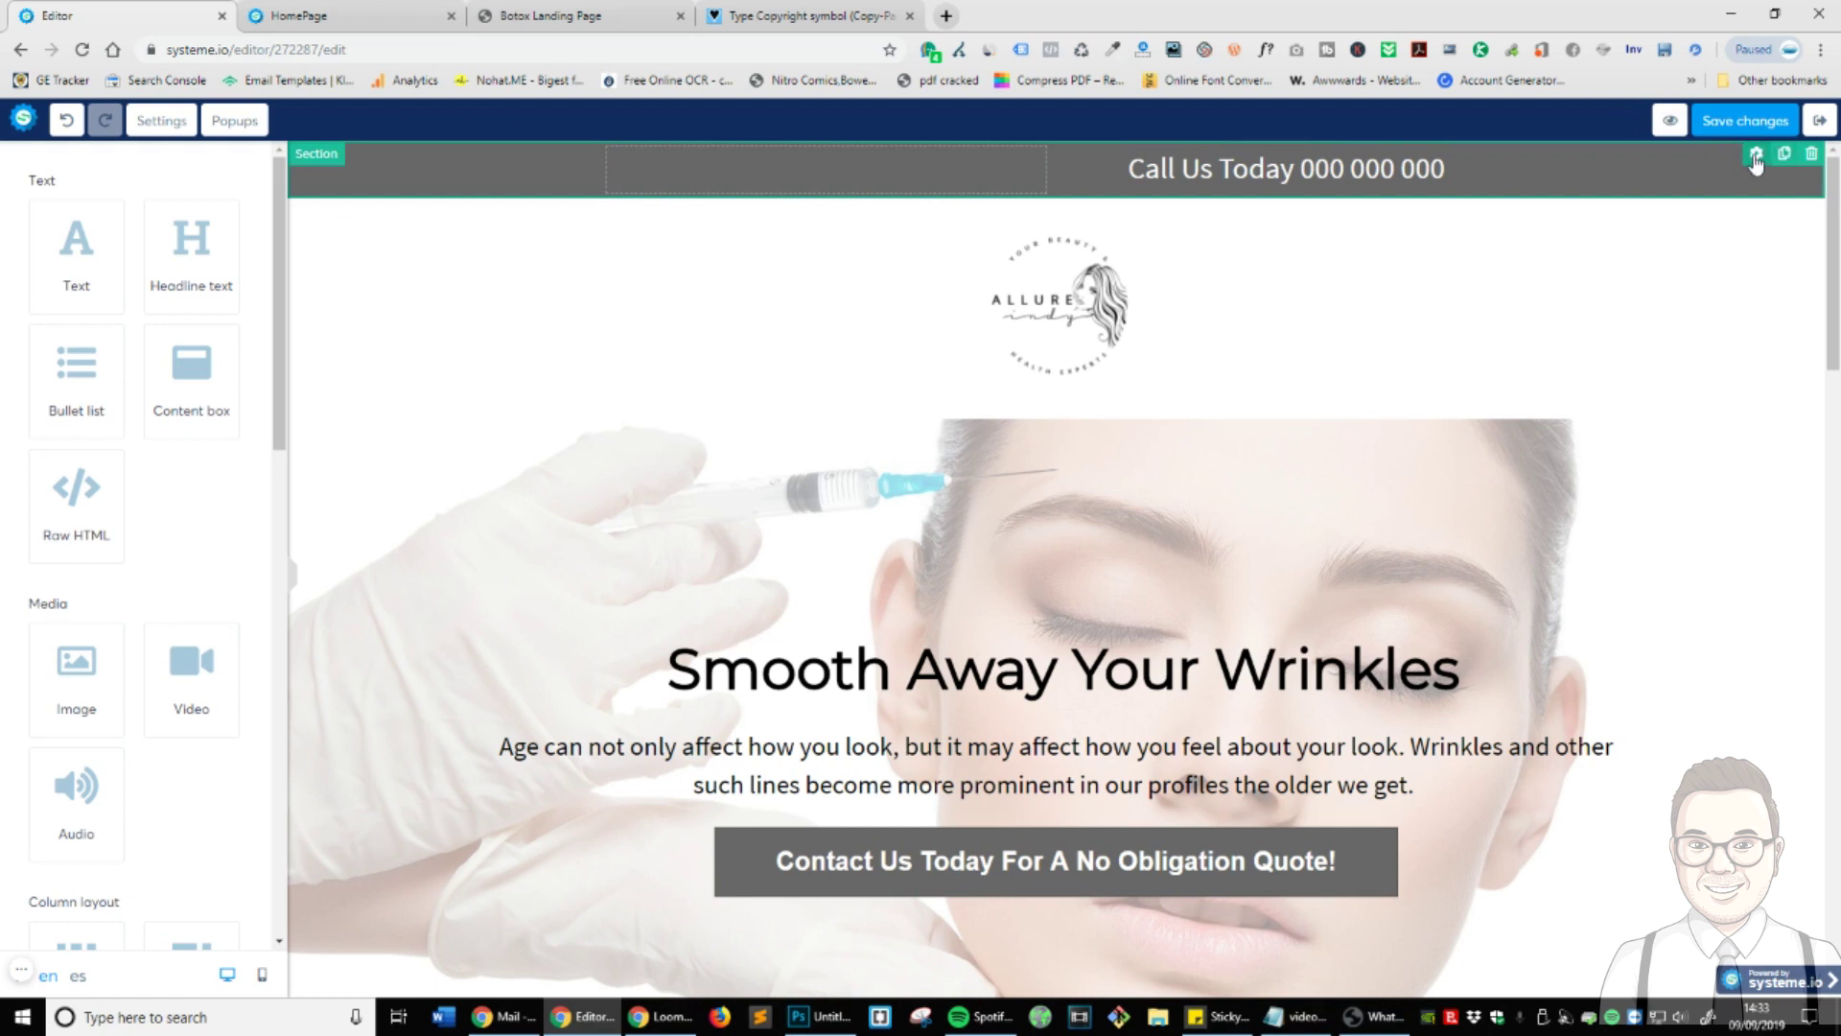
- Give the header section a small top margin
left_click(1756, 155)
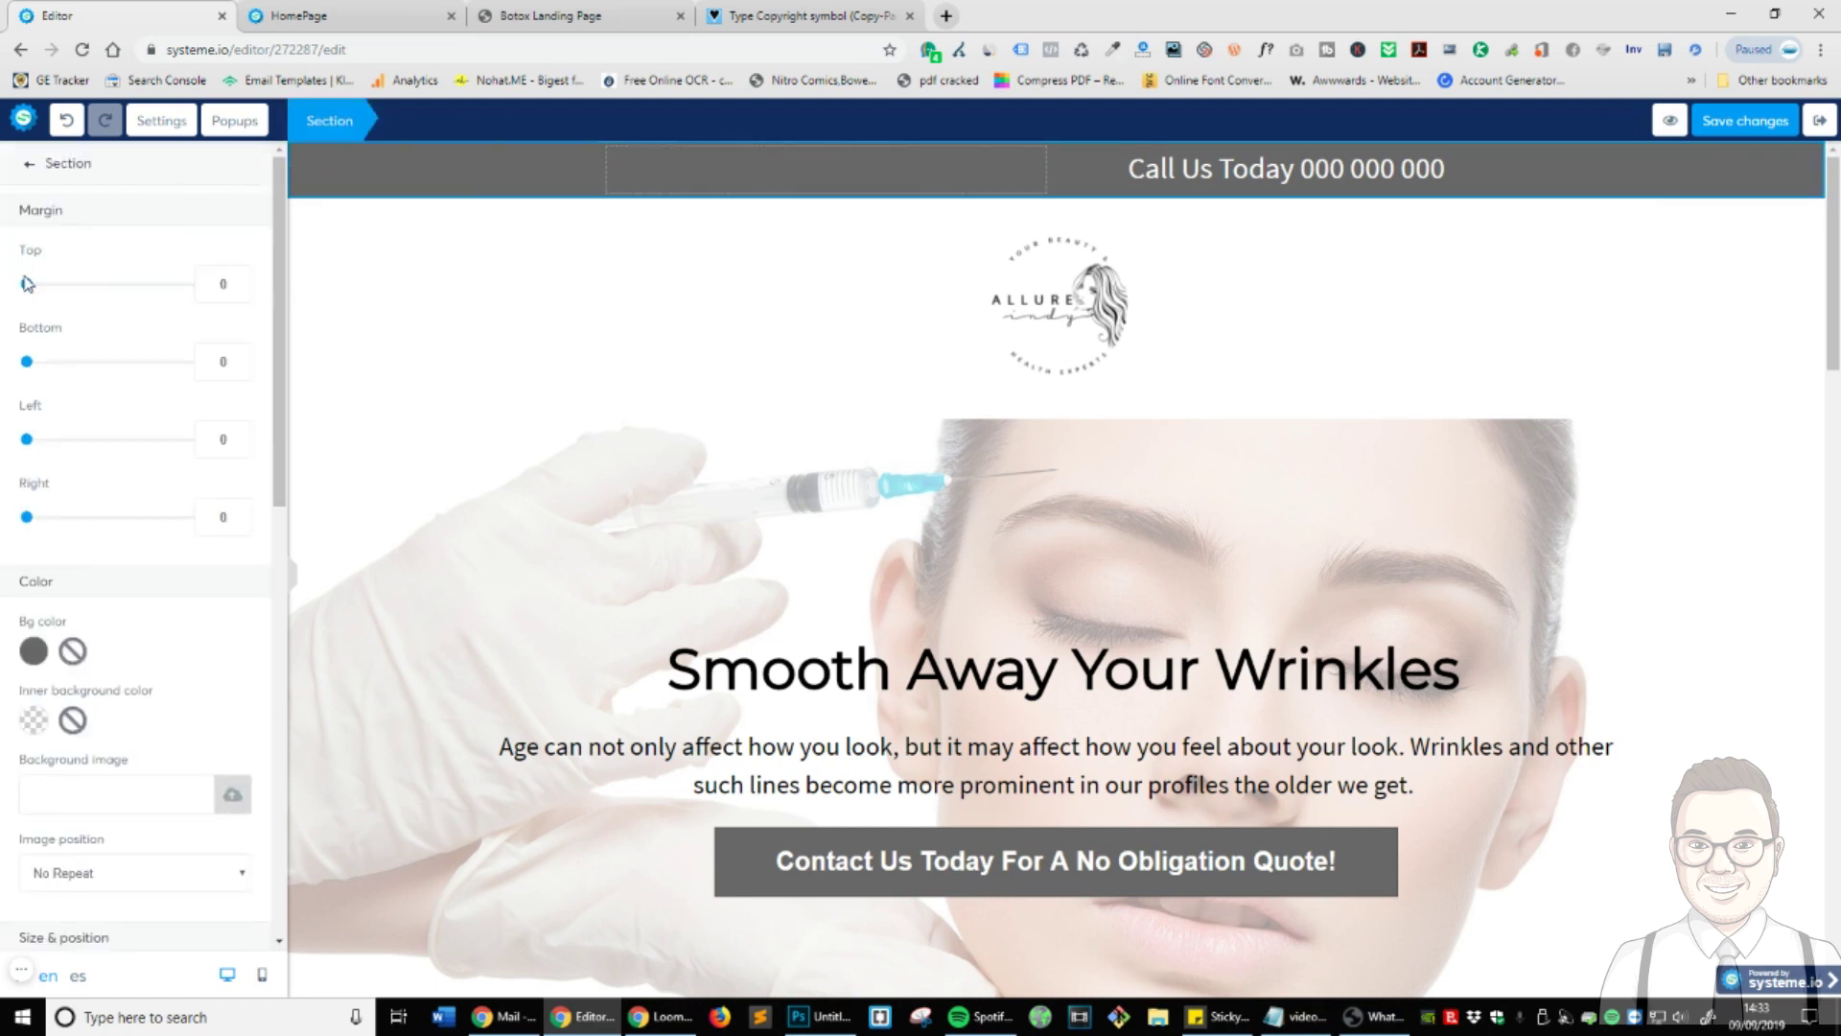
left_click_drag(27, 283, 48, 288)
left_click(1393, 120)
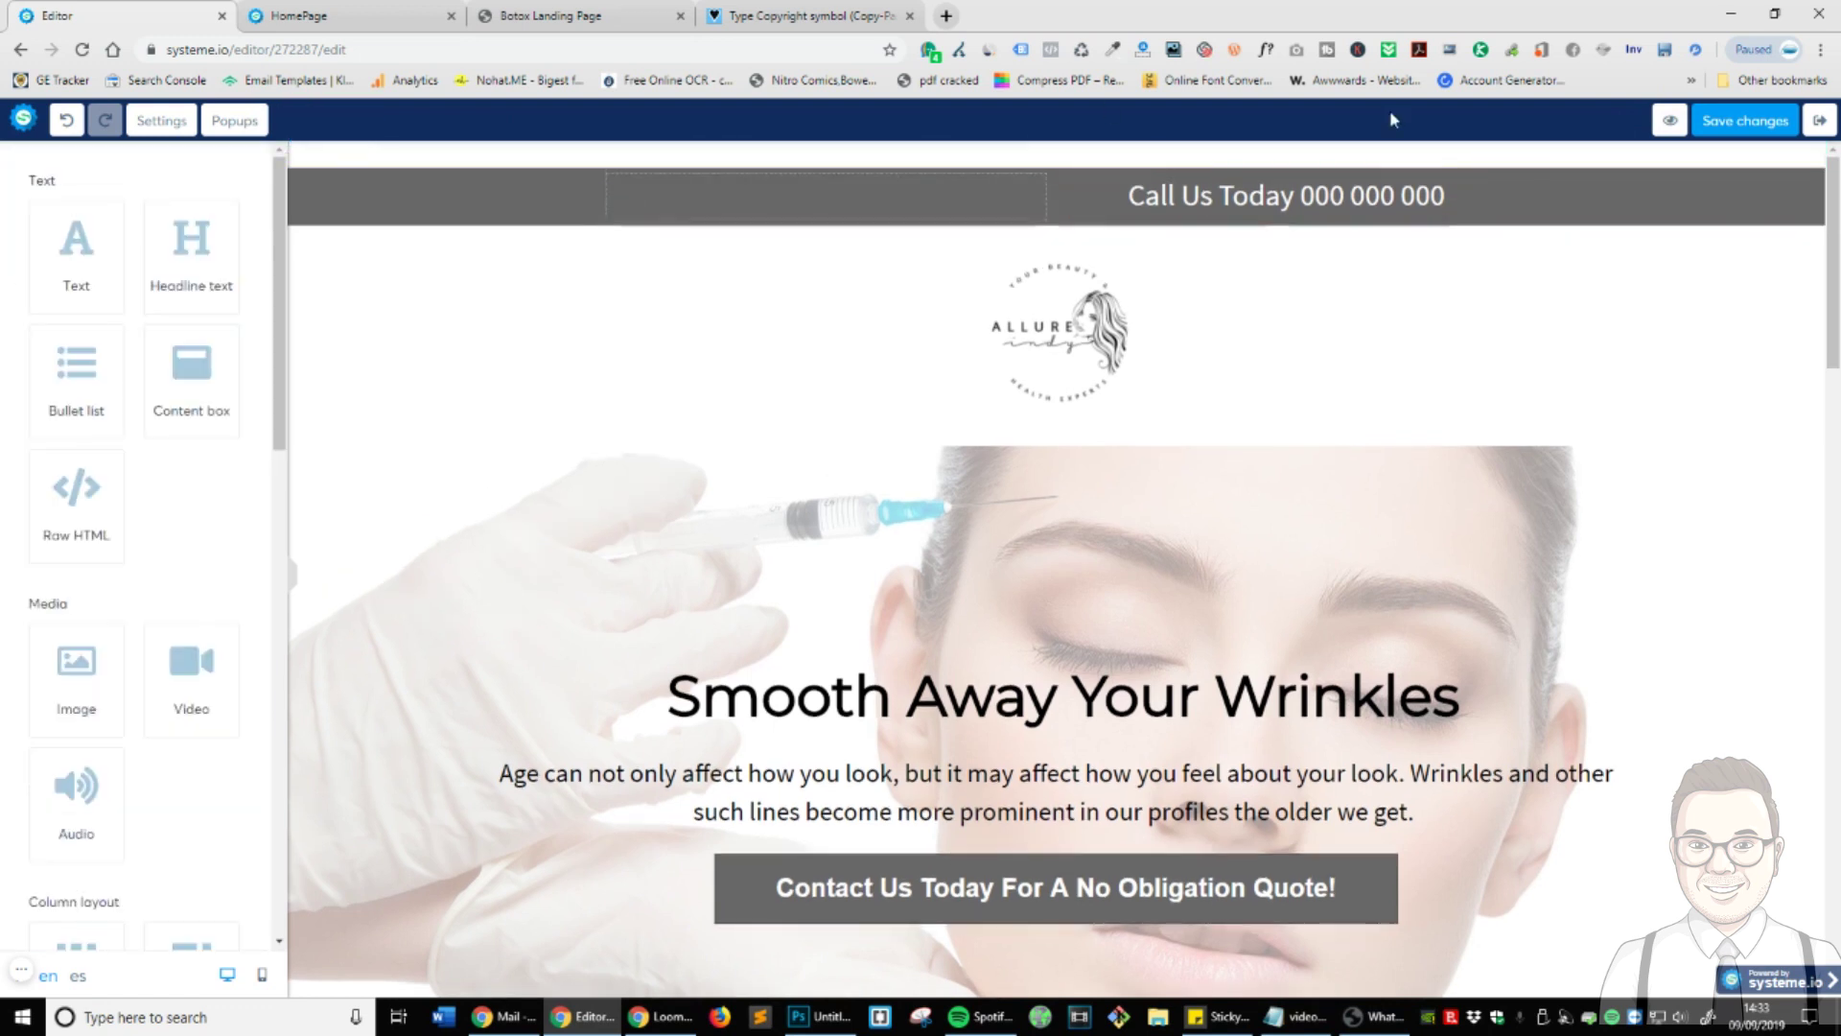
triple_click(1310, 195)
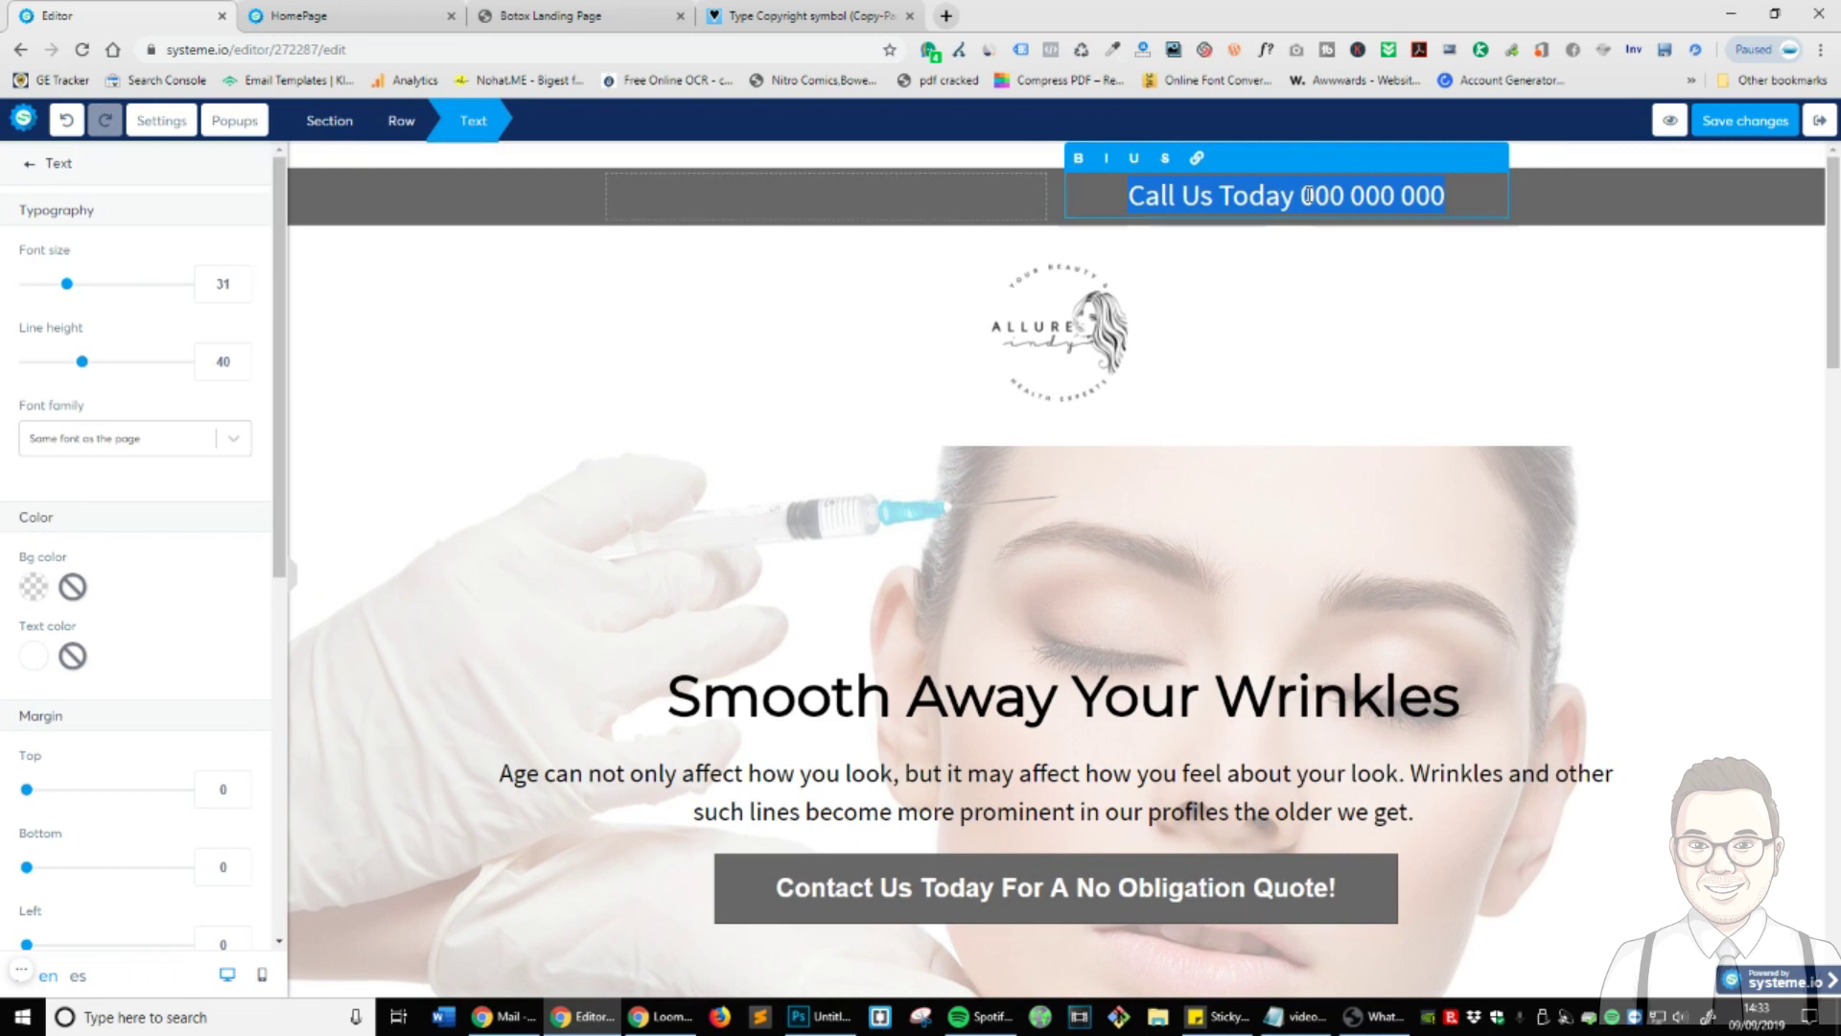
- Link the Call Us Today line to a tel: address with the phone number
left_click(1198, 159)
left_click(1165, 220)
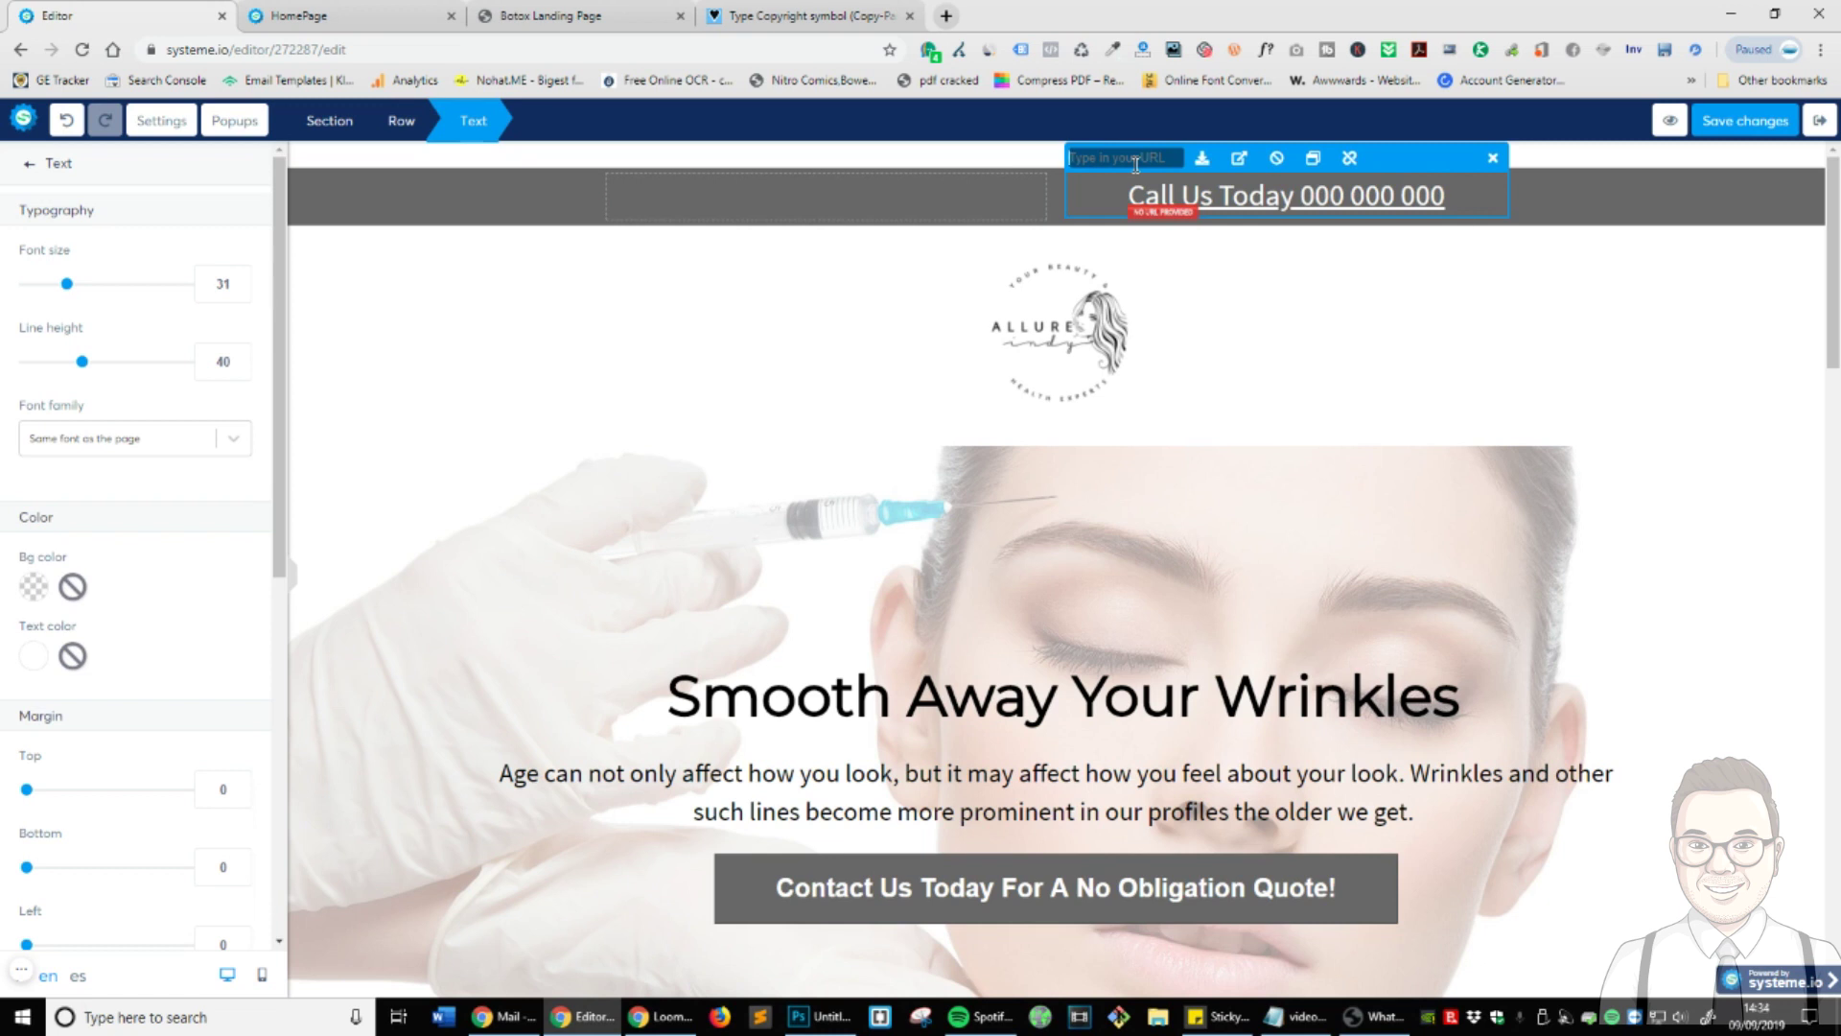
type("<a href=\"\"></a>")
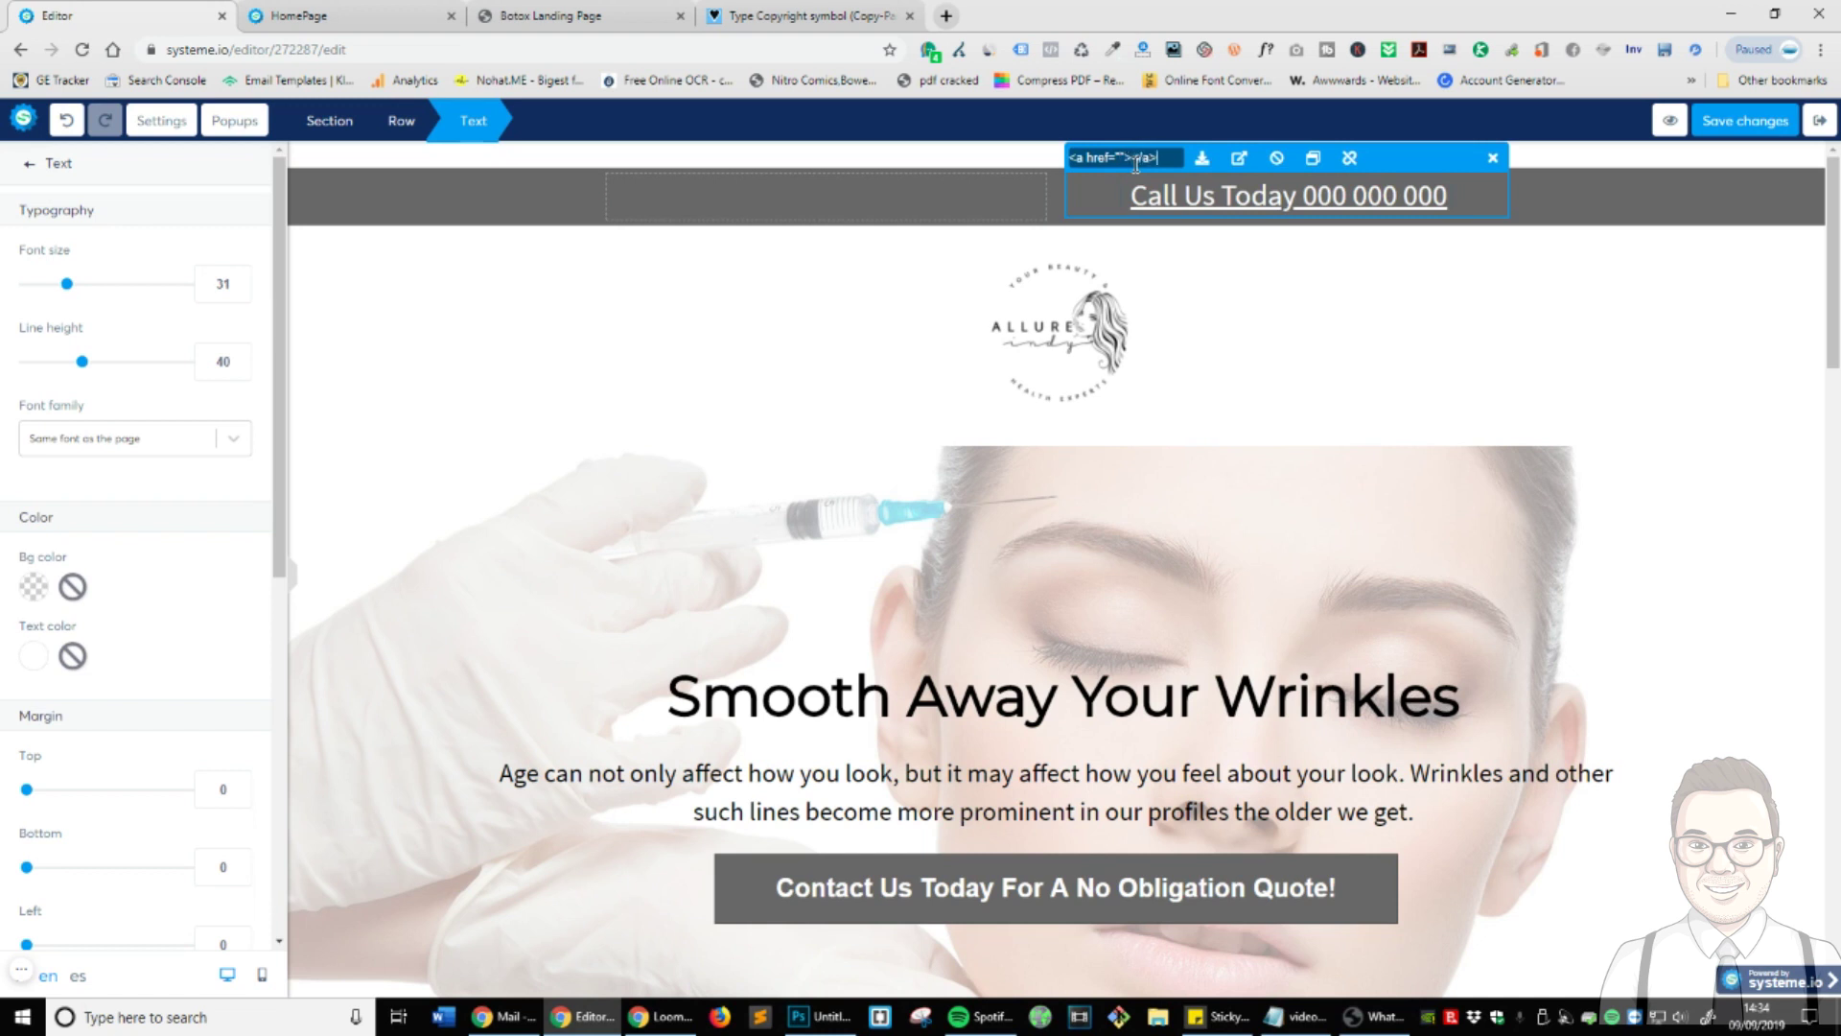
key("ctrl+a")
type("tel")
type("000000")
left_click(1385, 399)
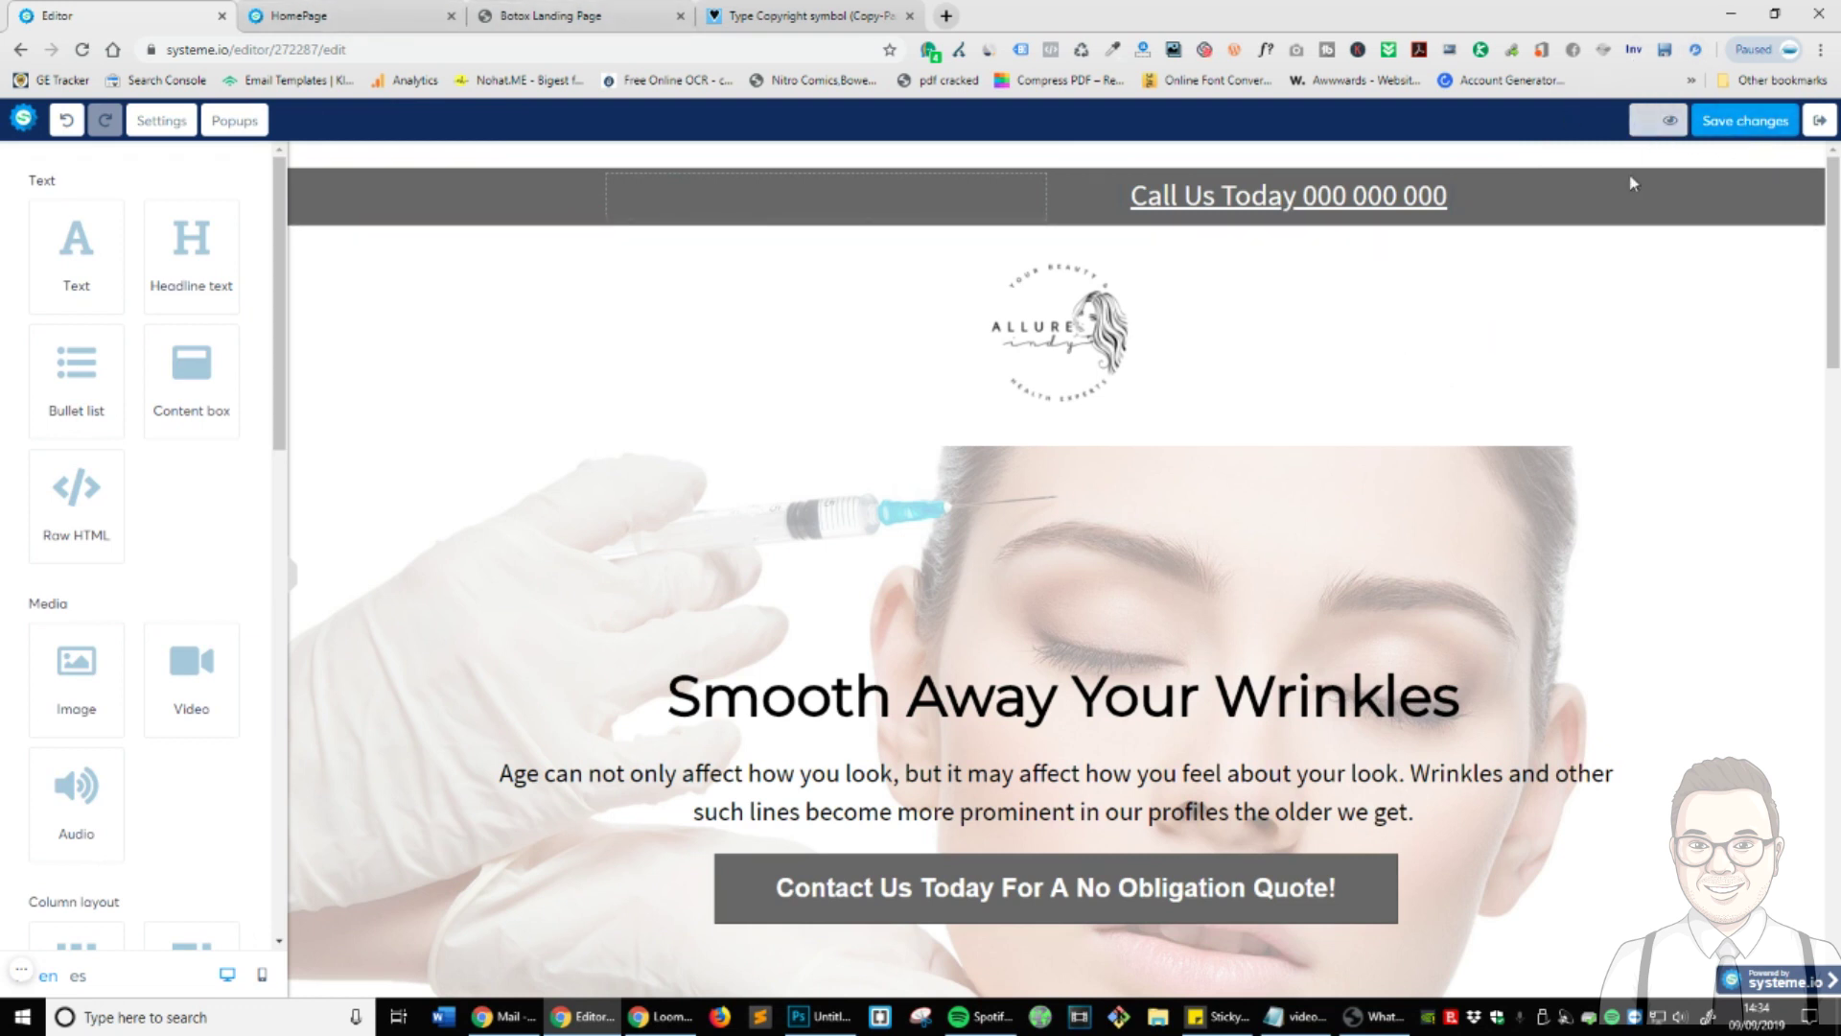
- Preview the page in a new tab, test the Call Us phone link, and return to the editor
left_click(1670, 120)
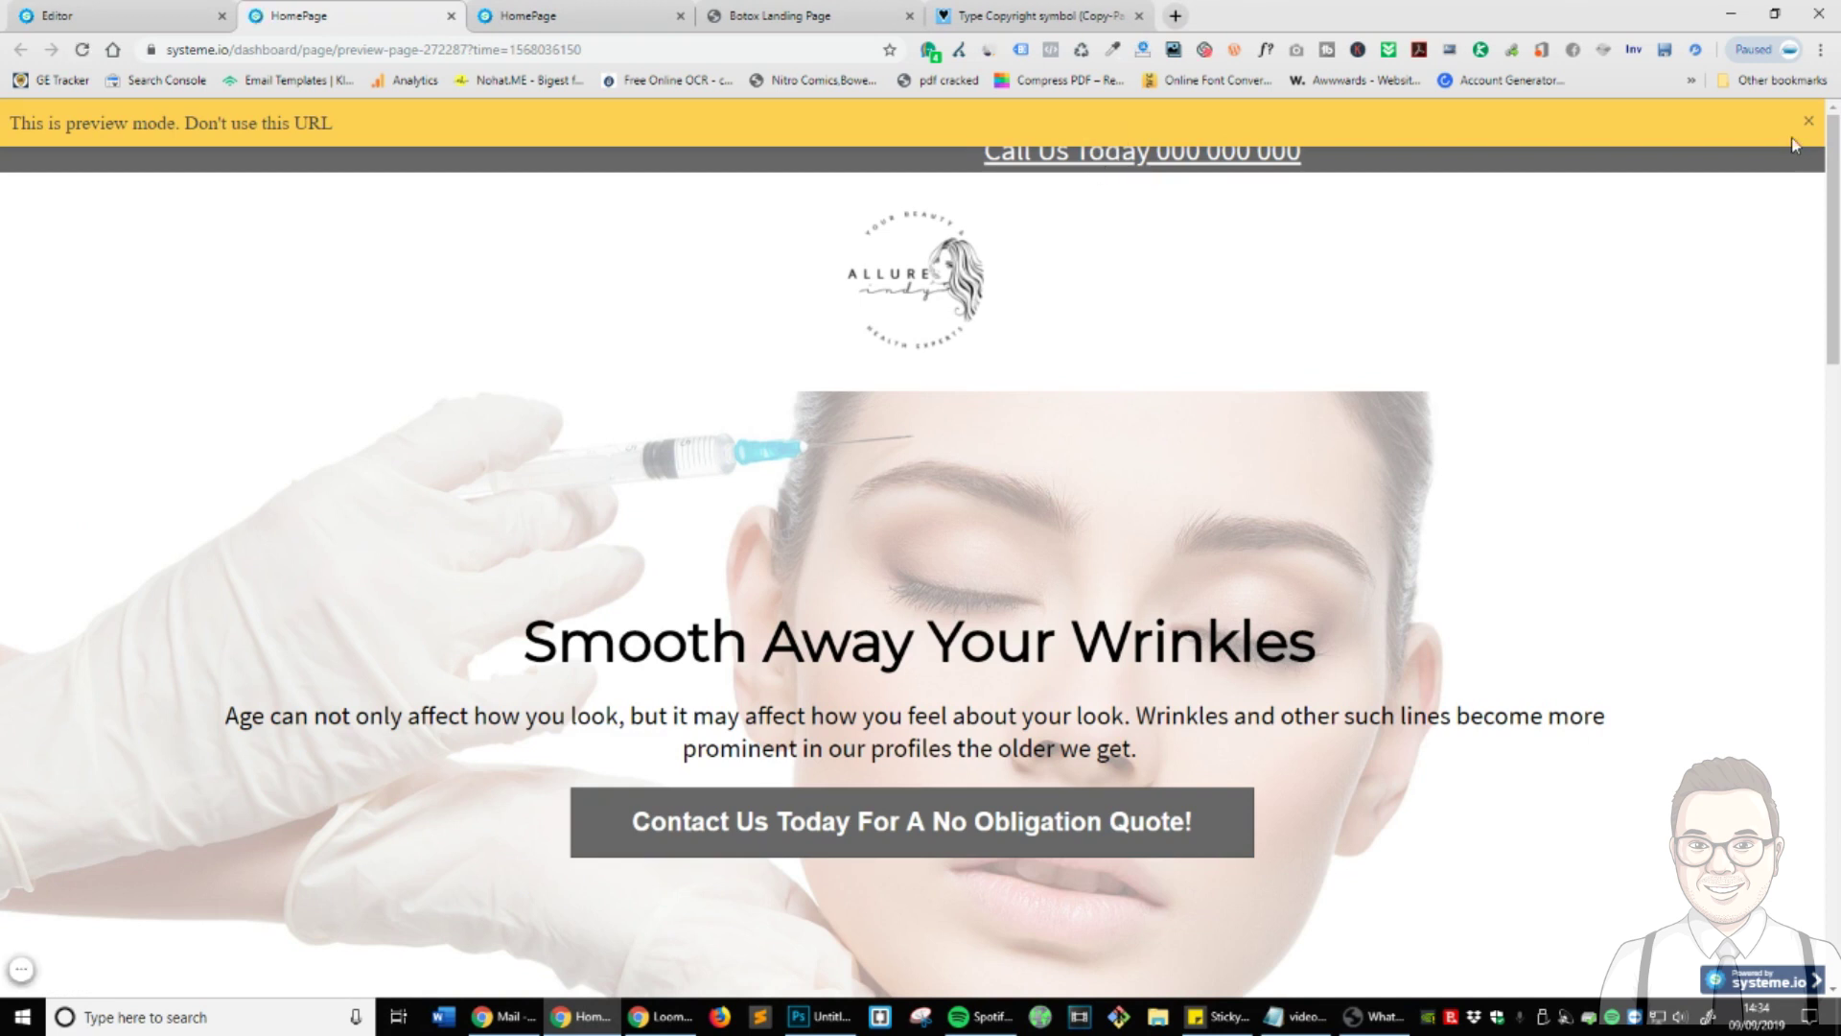
left_click(1809, 121)
left_click(1243, 169)
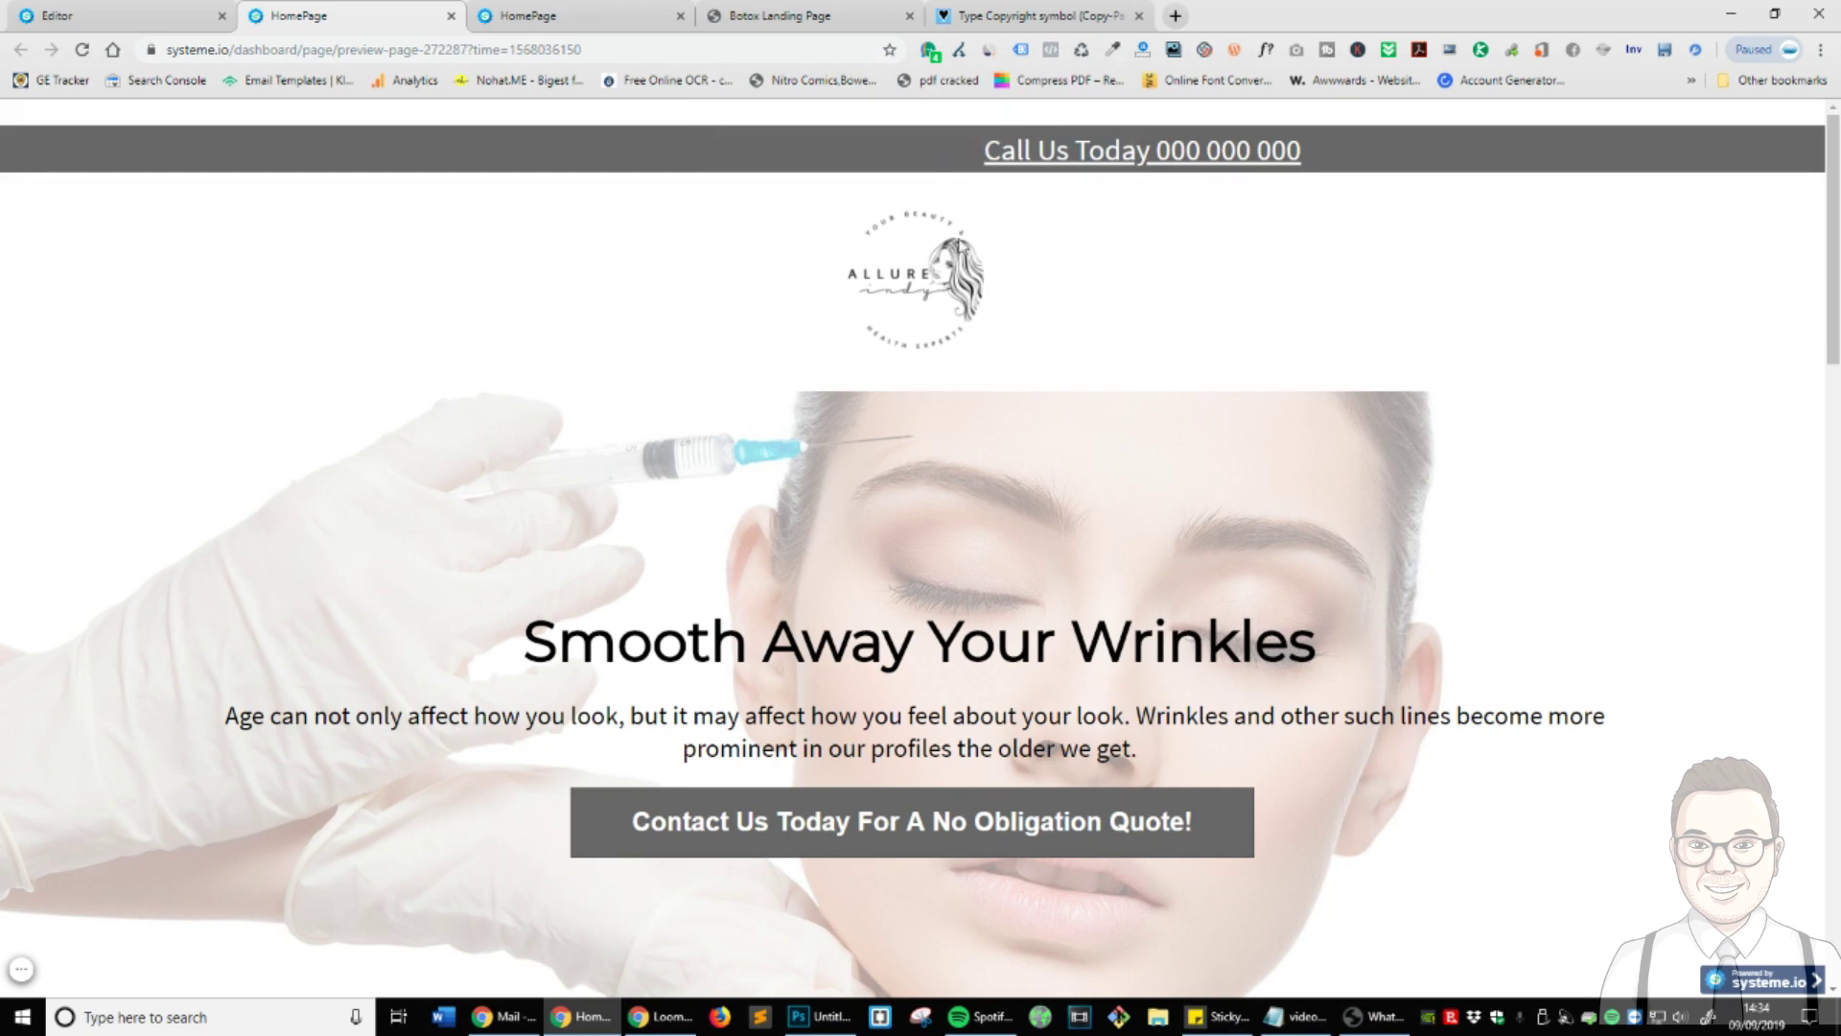
left_click(142, 13)
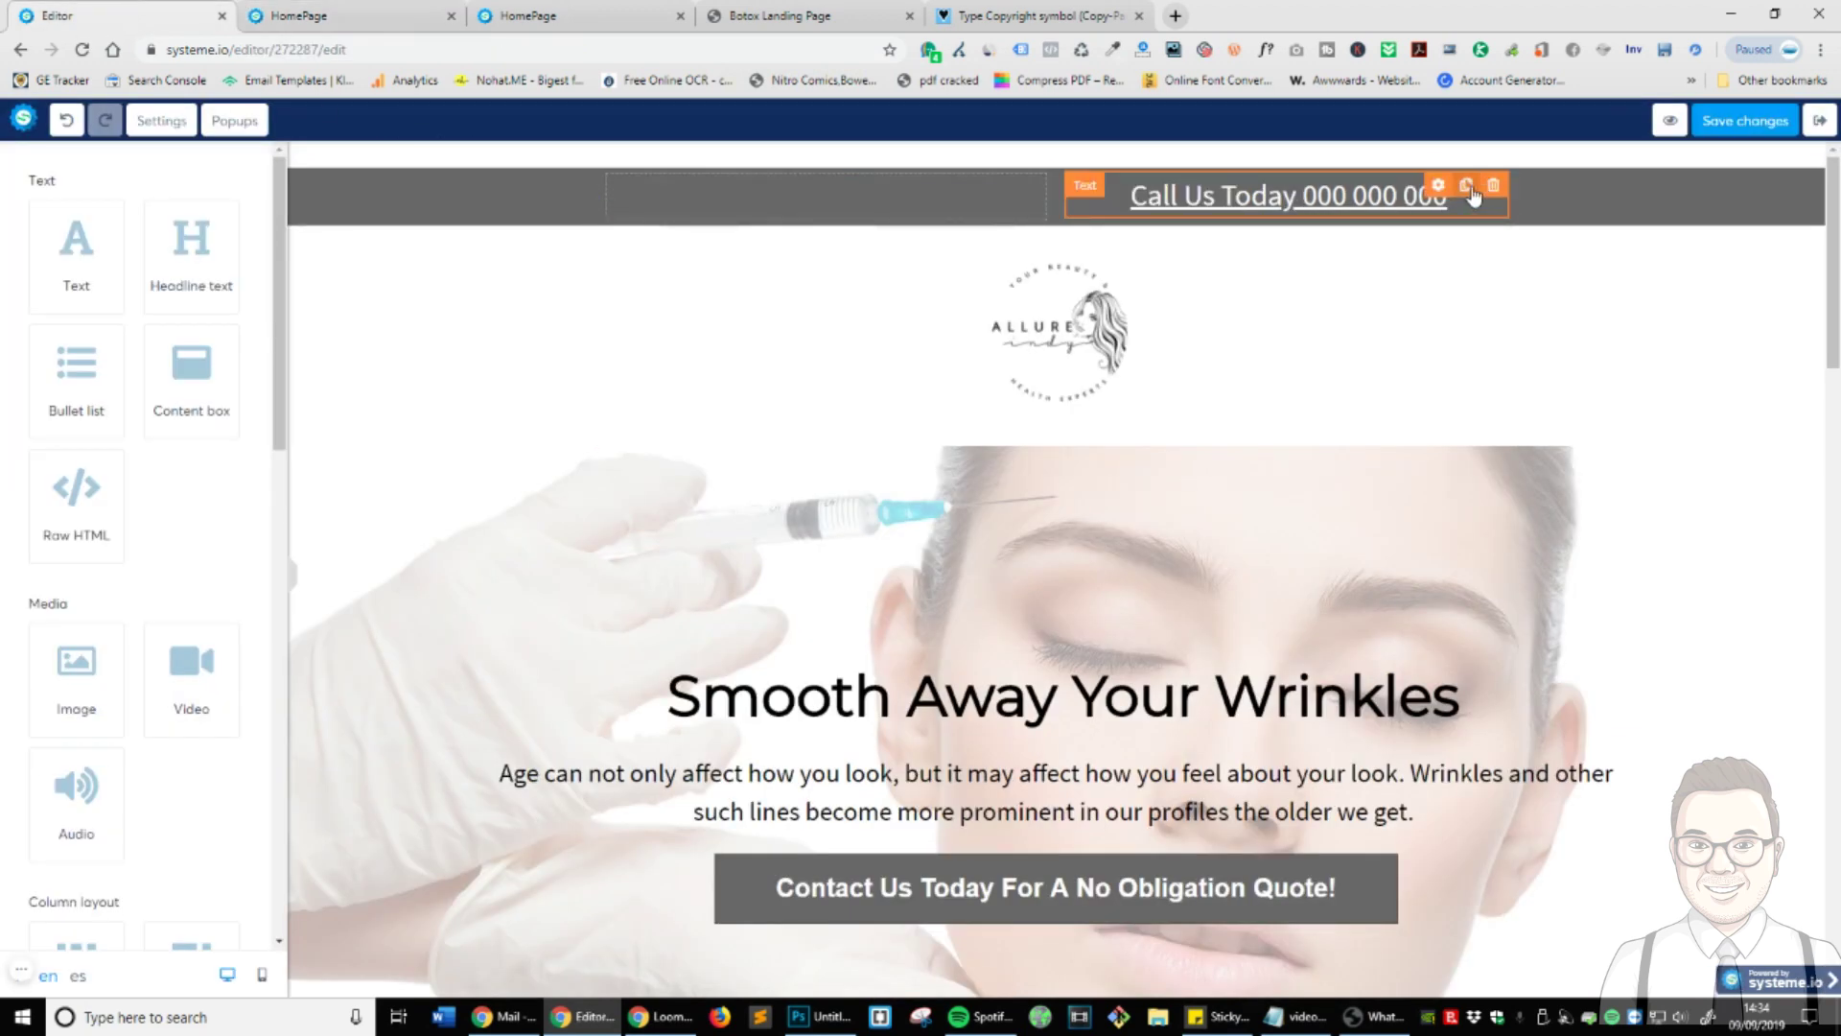
- Copy the Call Us line into the left header column and reword it 'Email Us Today' plus the business e-mail
left_click(1466, 184)
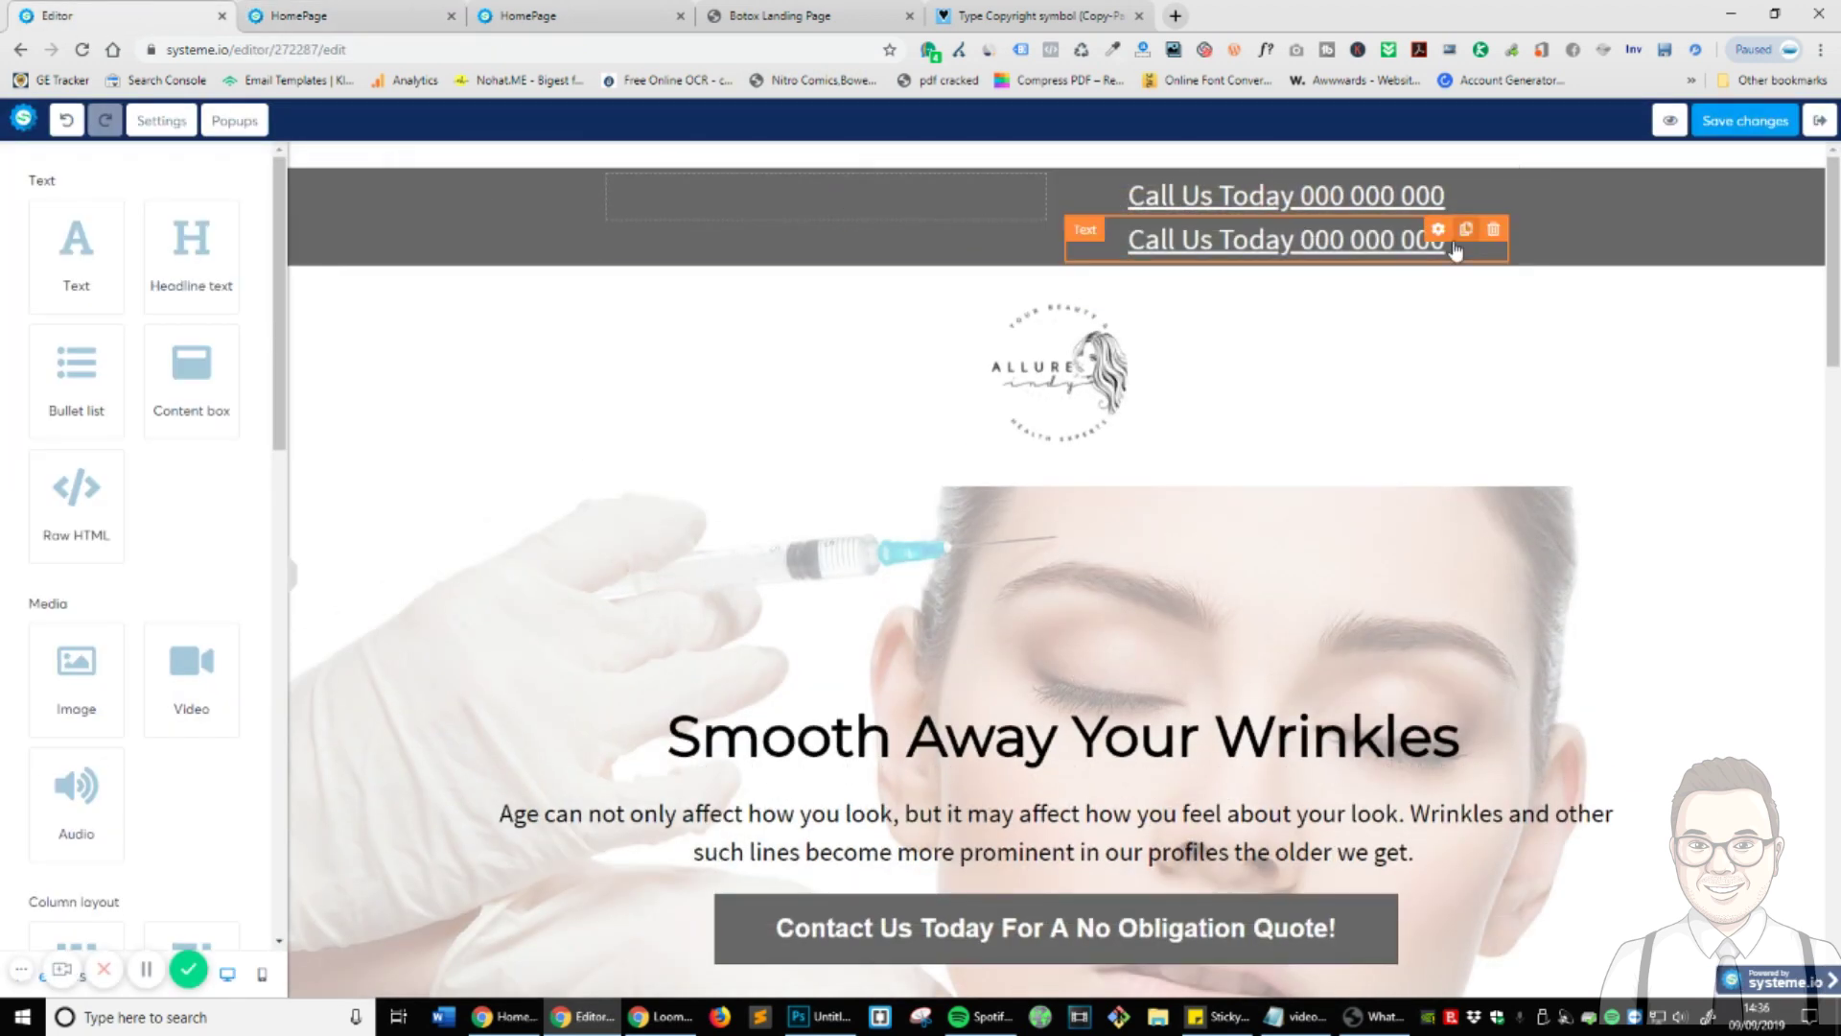
left_click_drag(1304, 238, 855, 226)
left_click_drag(1285, 248, 829, 203)
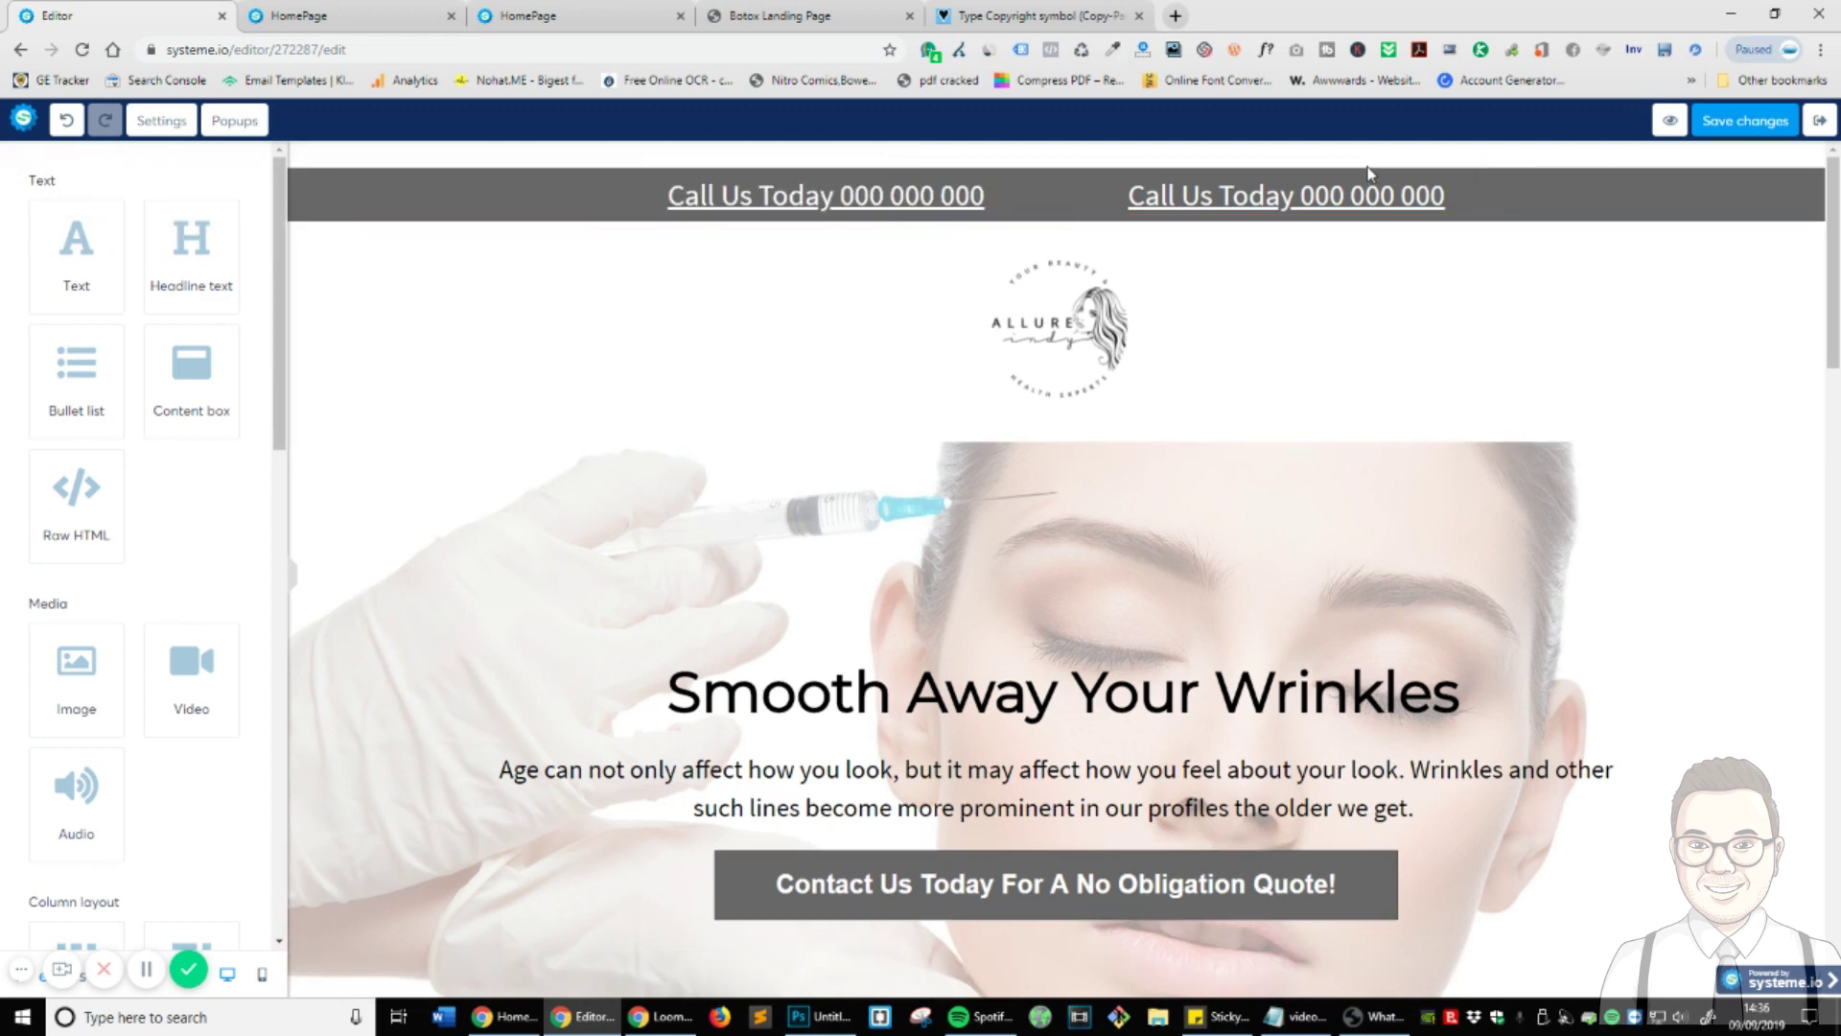
left_click(977, 191)
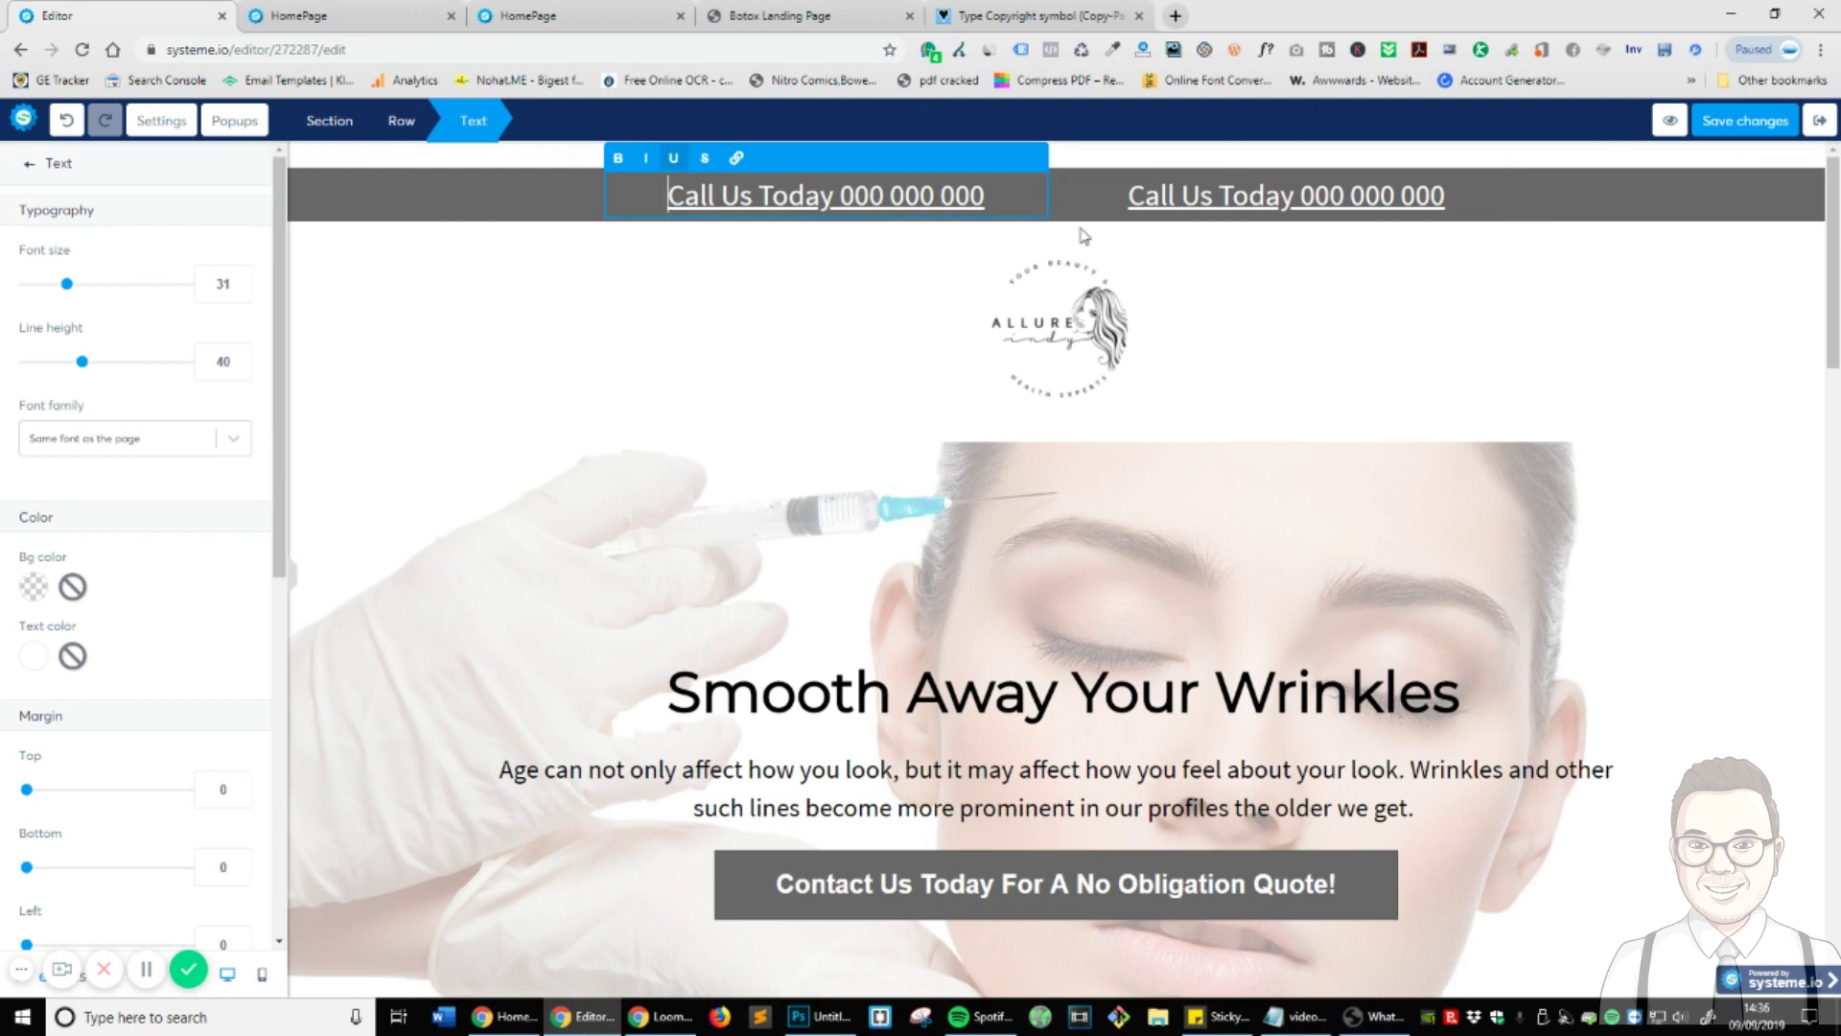
double_click(909, 197)
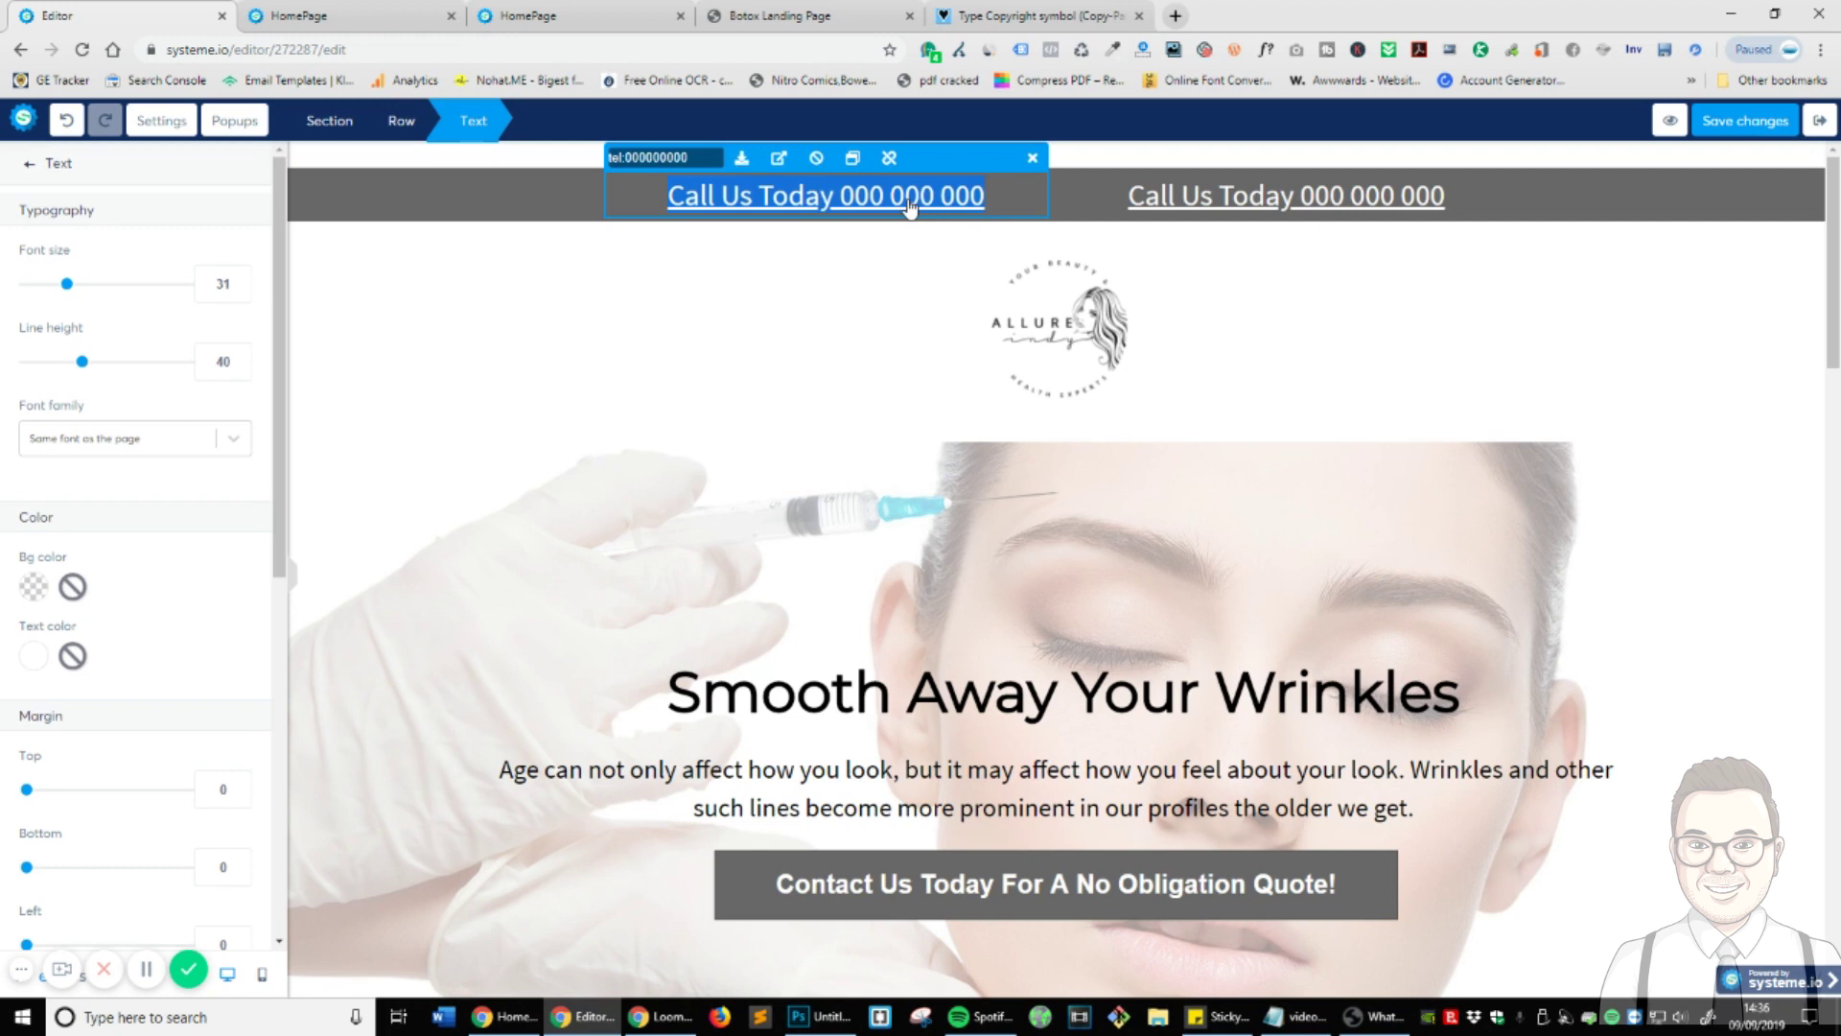
type("Email Us")
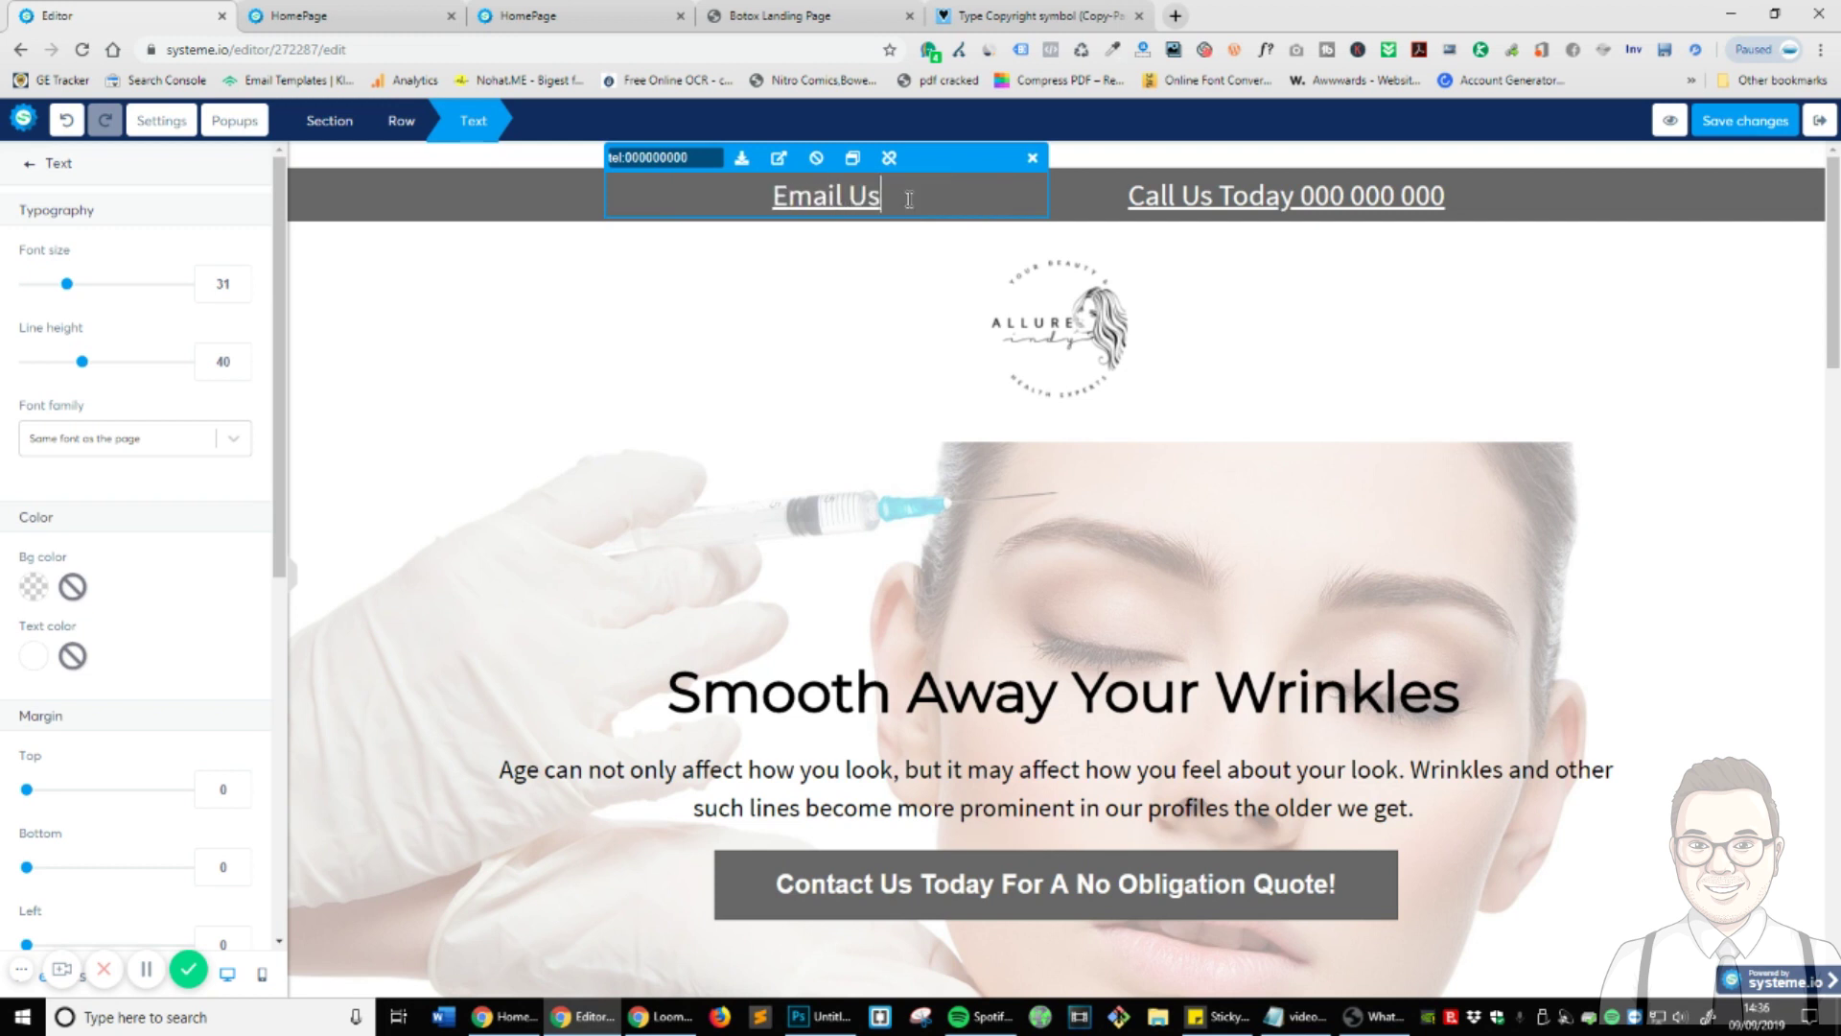
type(" at")
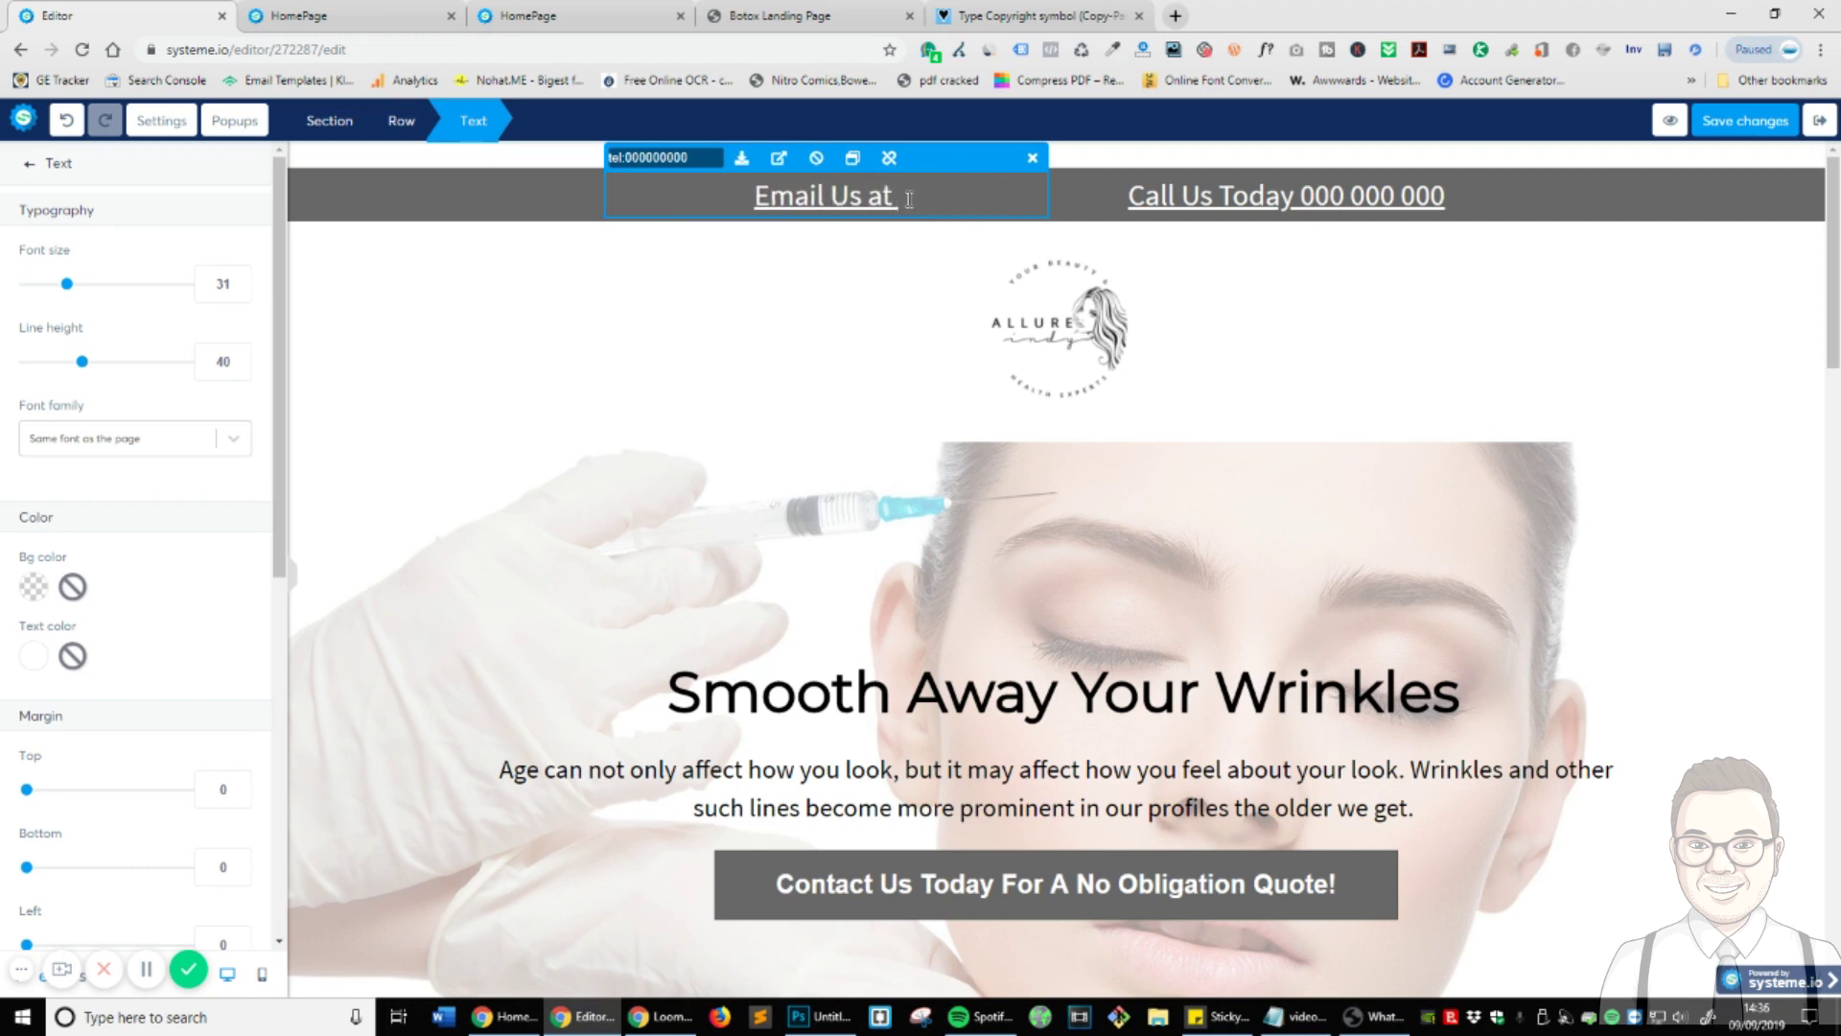
key("BackSpace")
key("BackSpace")
key("BackSpace")
type("A")
key("BackSpace")
type("T")
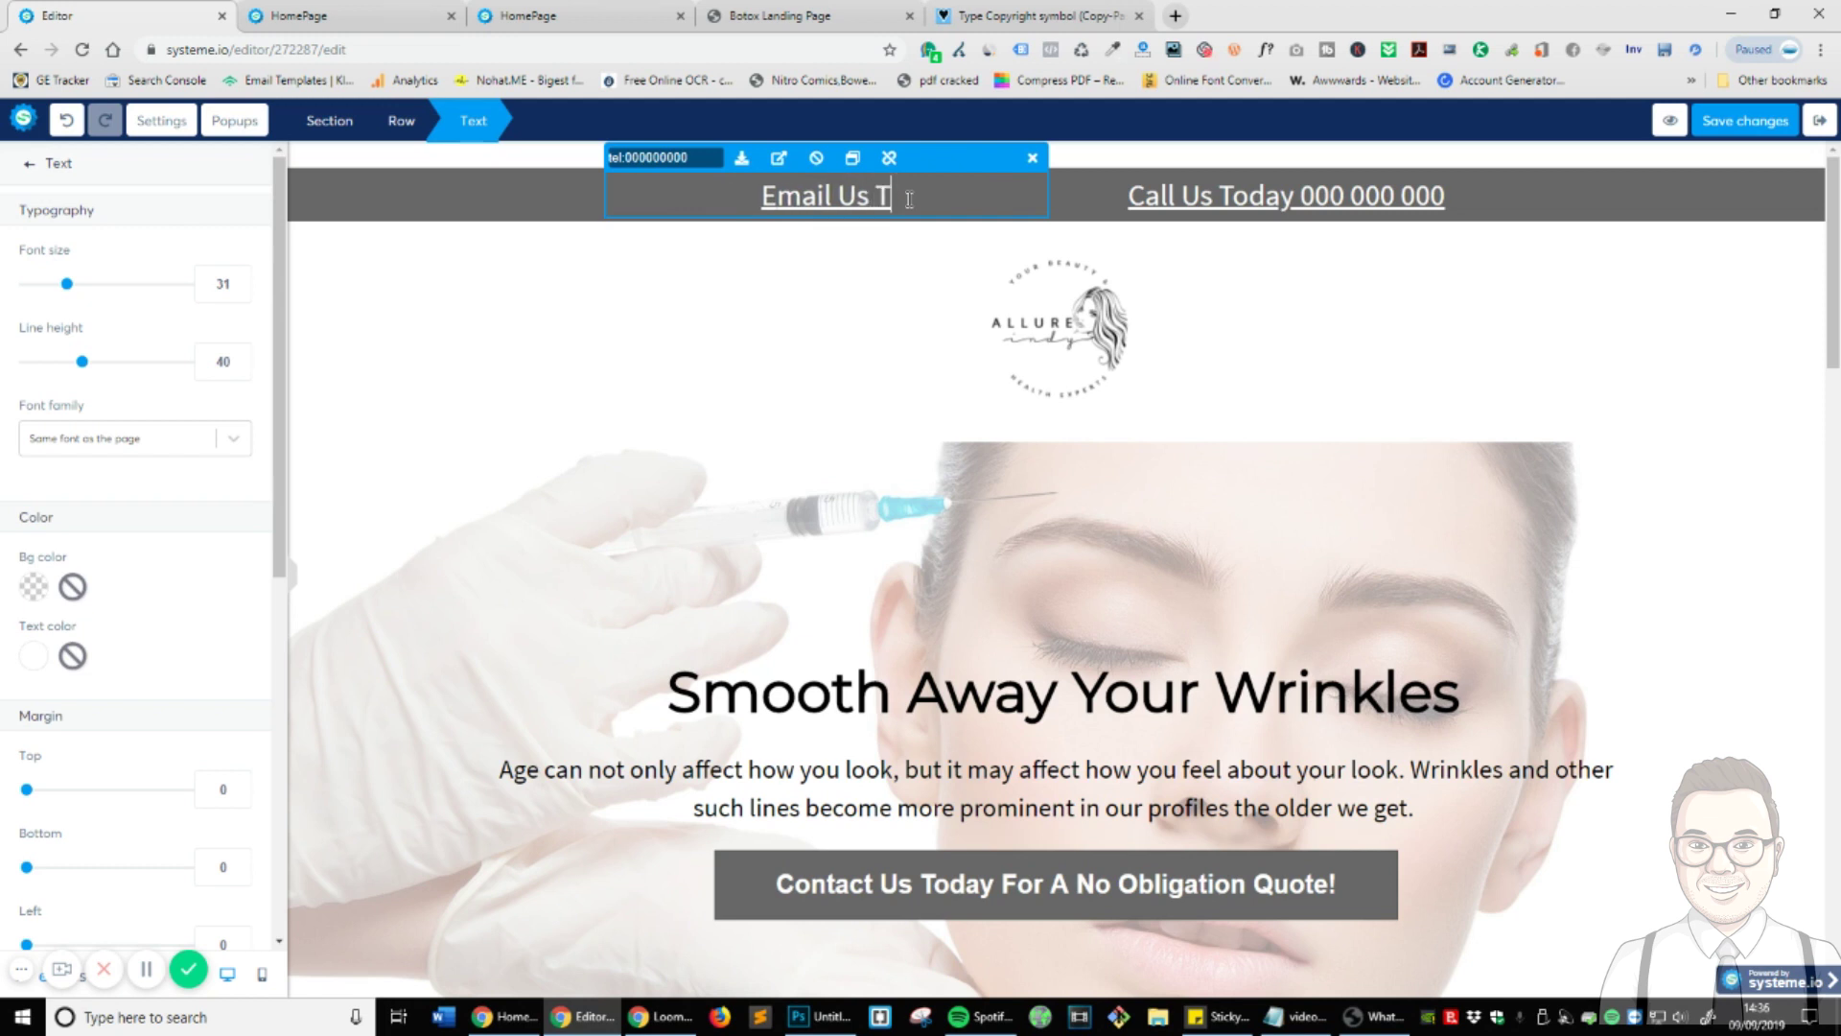
type("oday ")
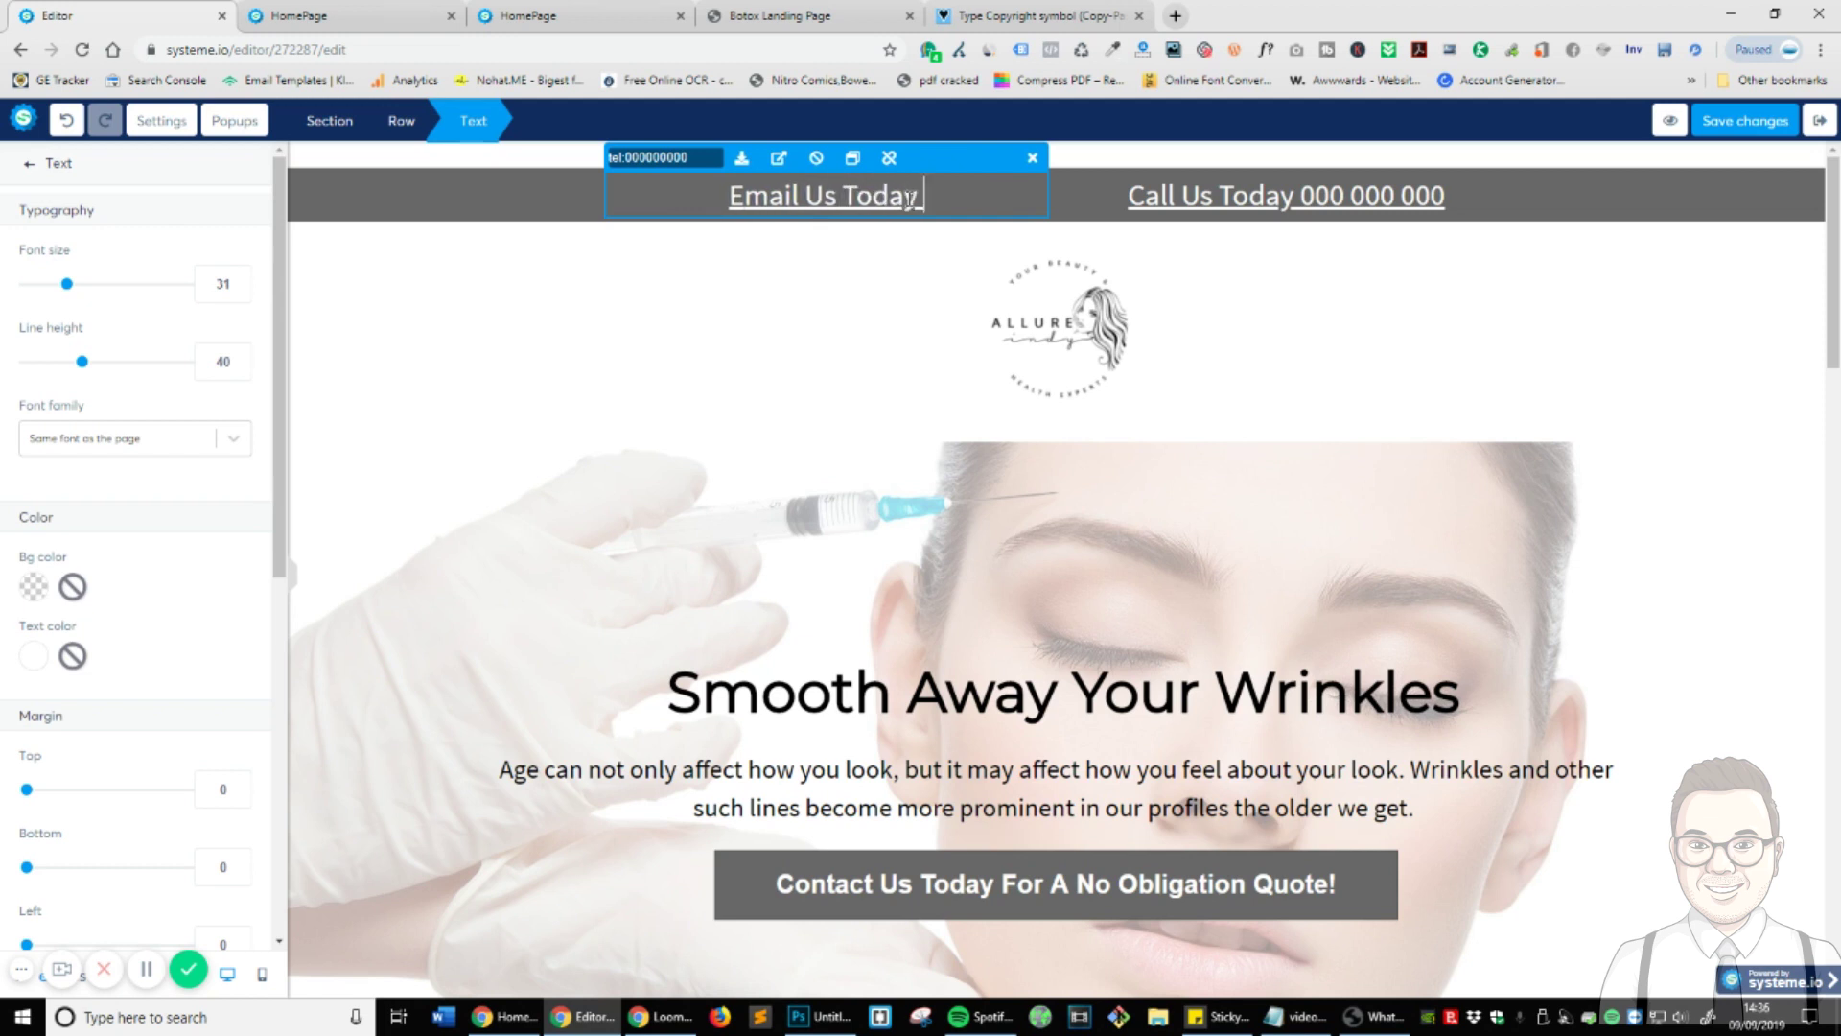
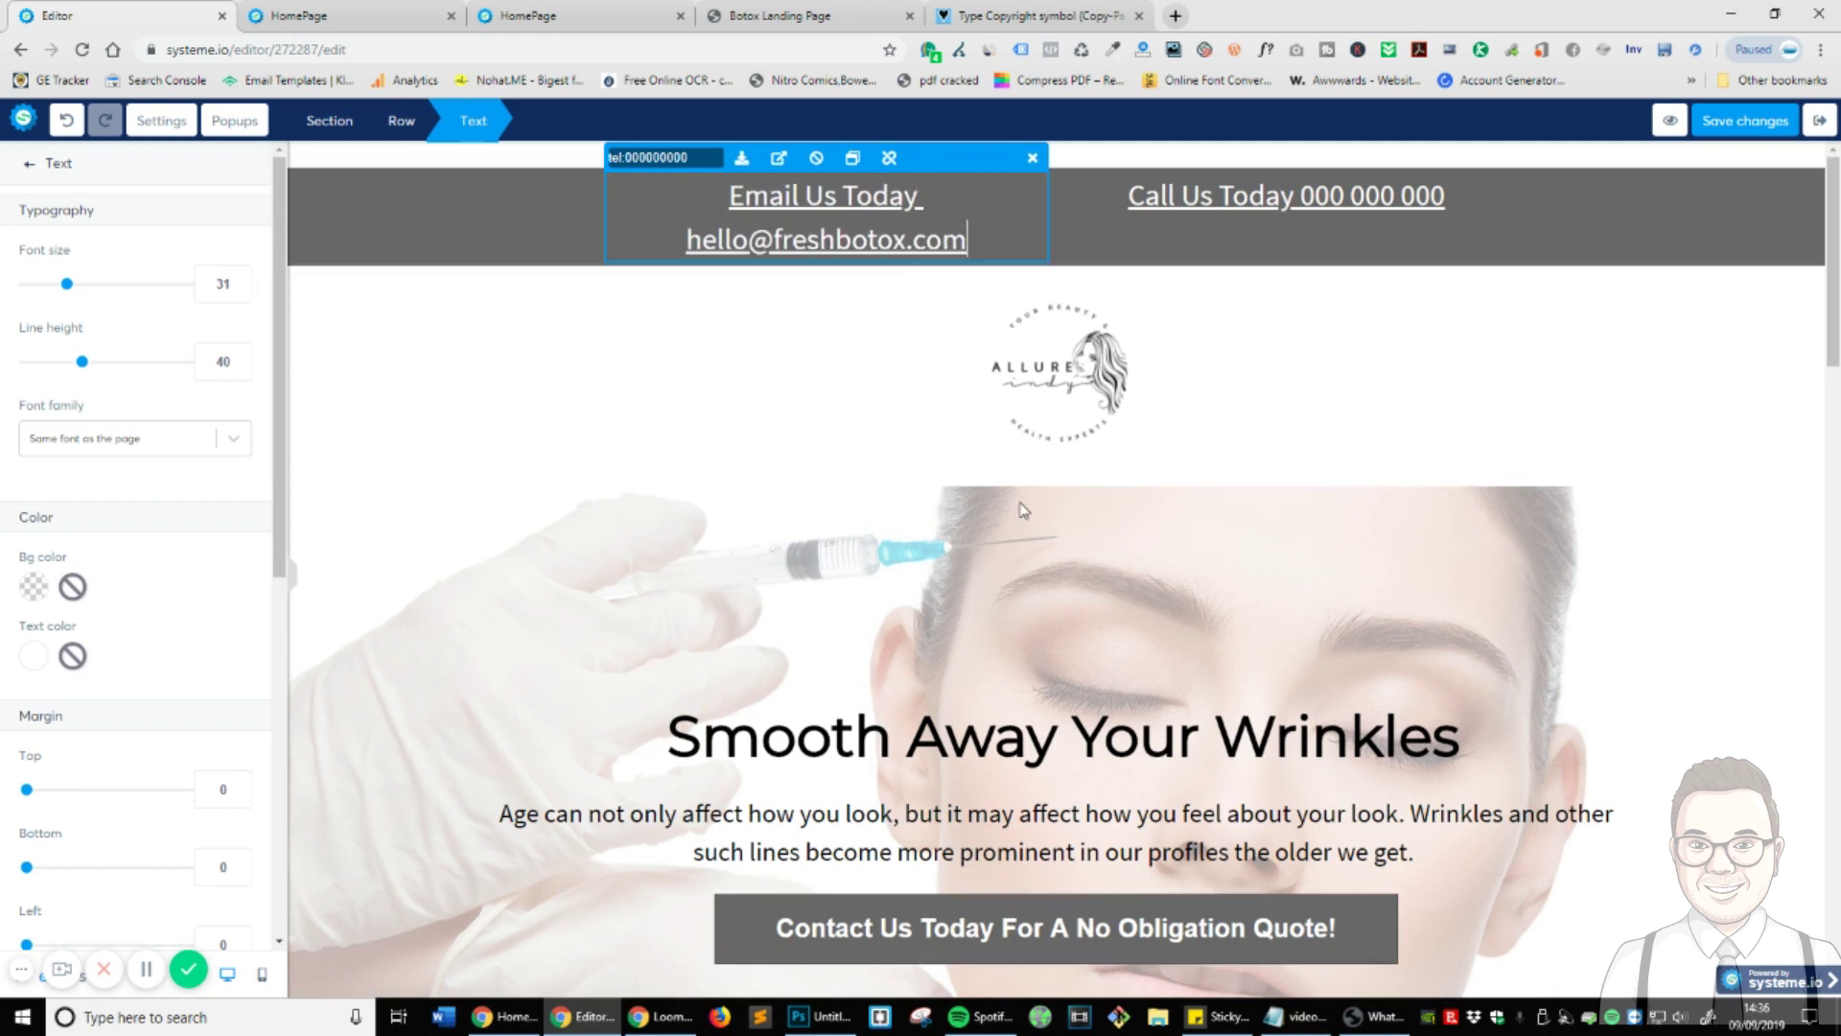
- Replace the tel: link address with a mailto: link to the business e-mail
triple_click(690, 154)
triple_click(632, 161)
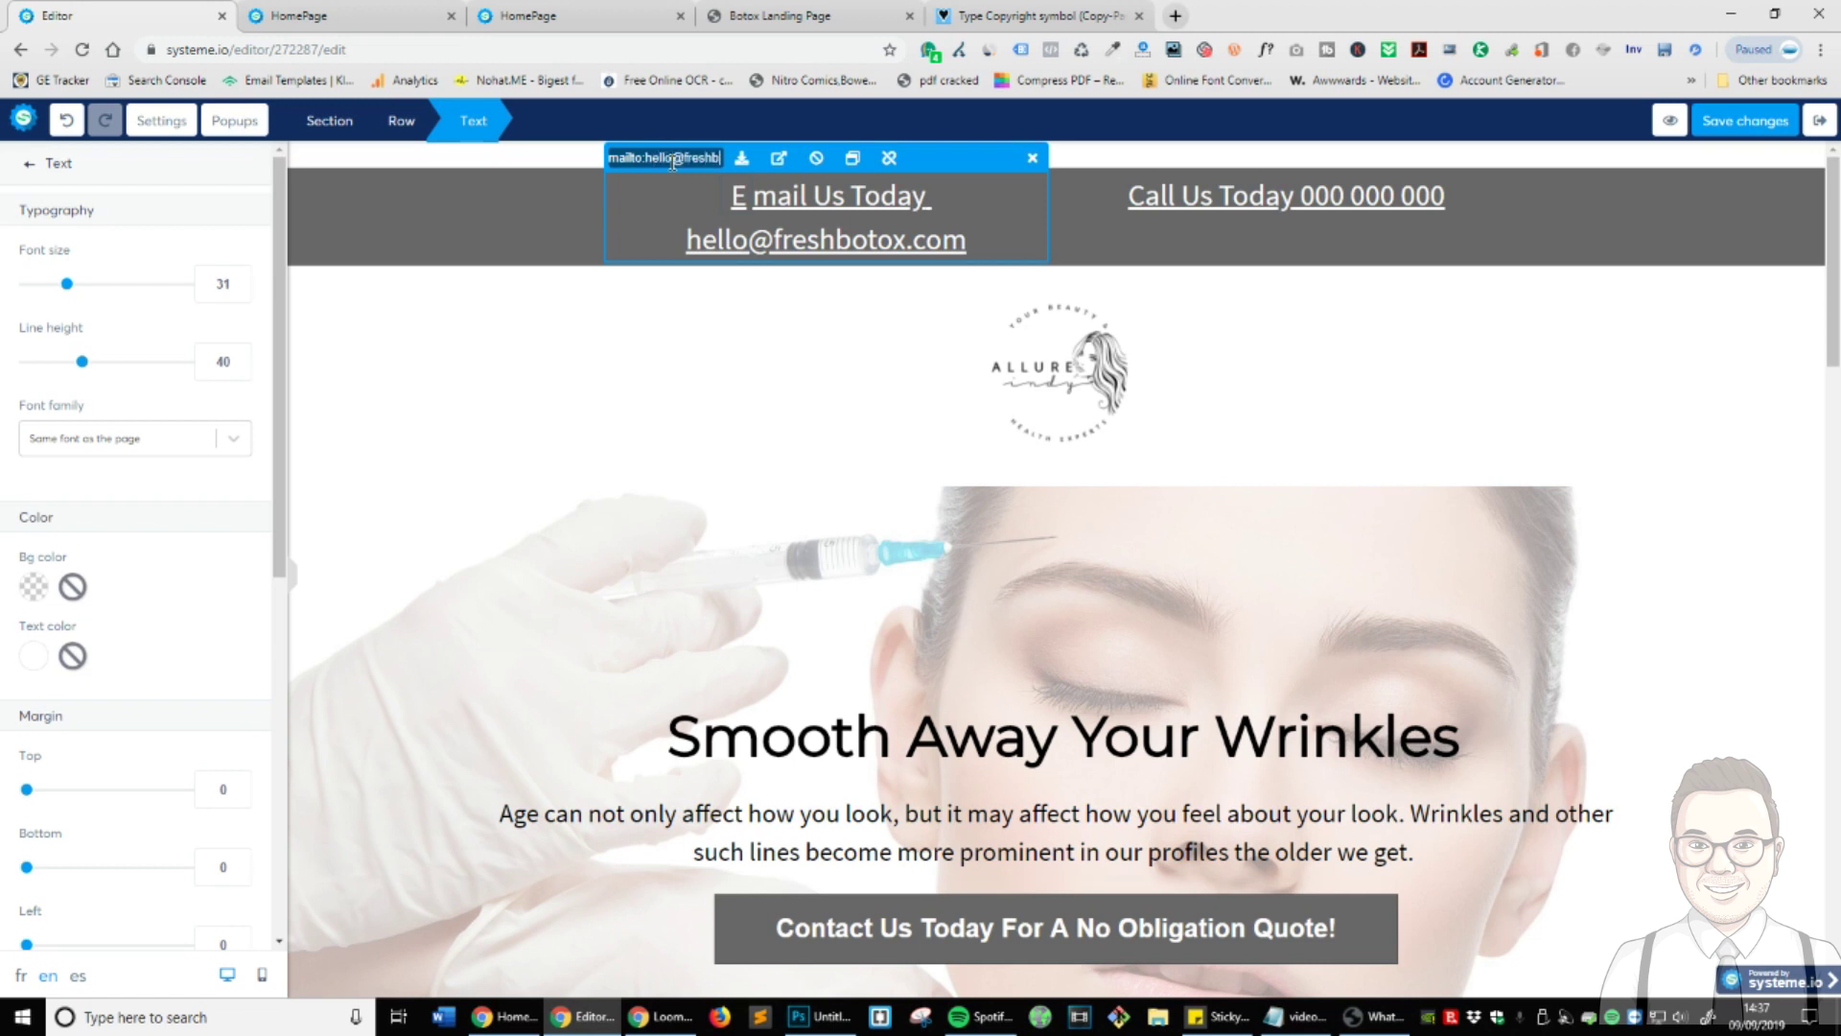
- Set both the email line and the Call Us line to font size 25
left_click(1554, 432)
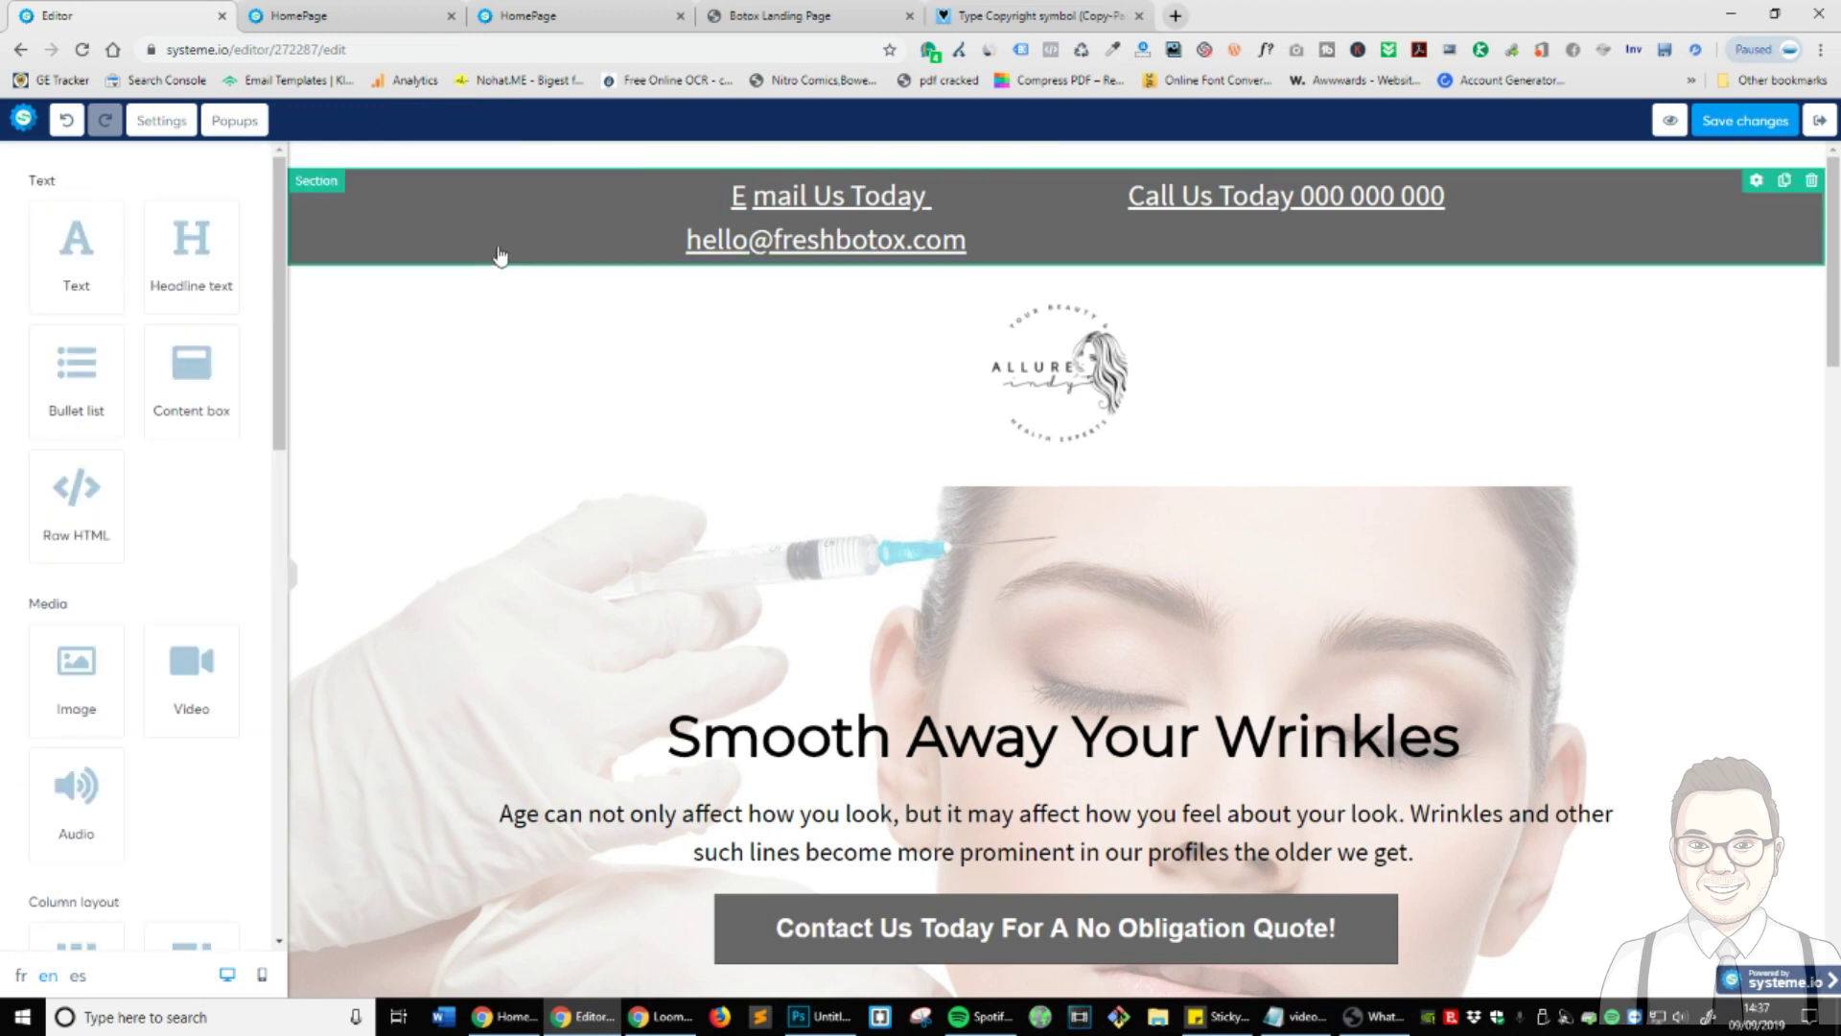
left_click(978, 227)
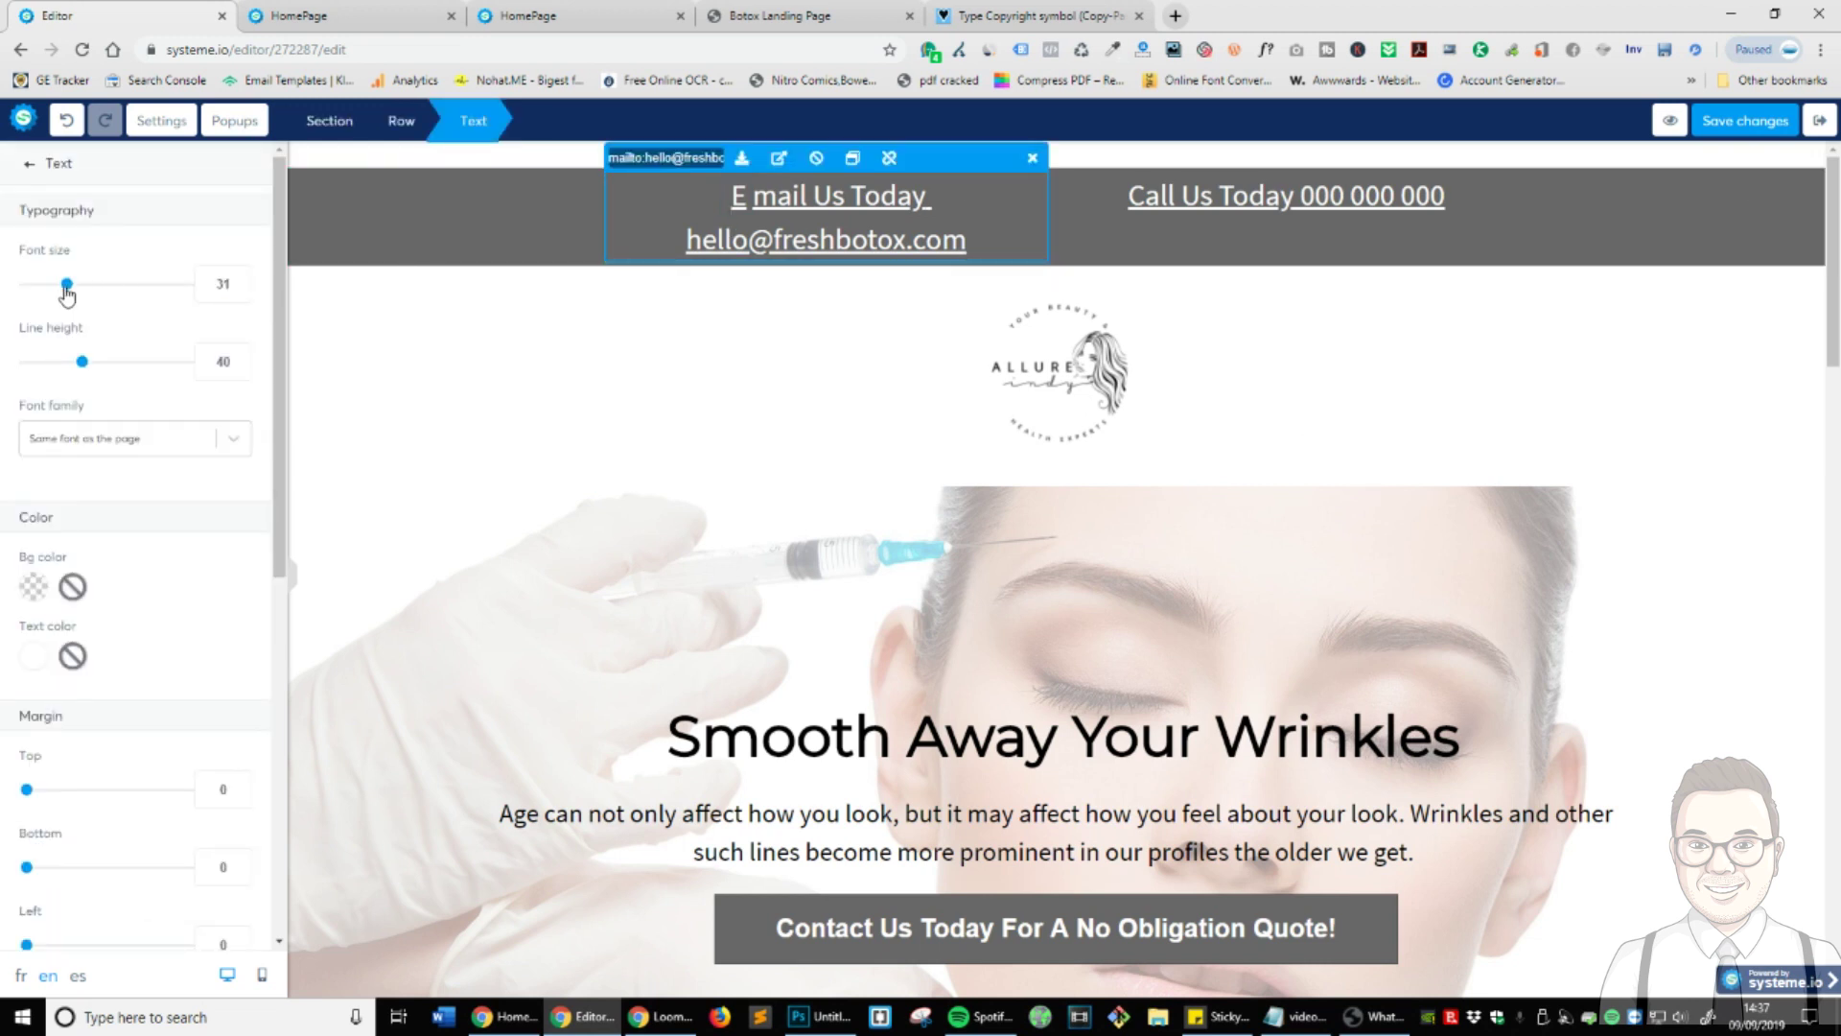
left_click_drag(65, 285, 56, 290)
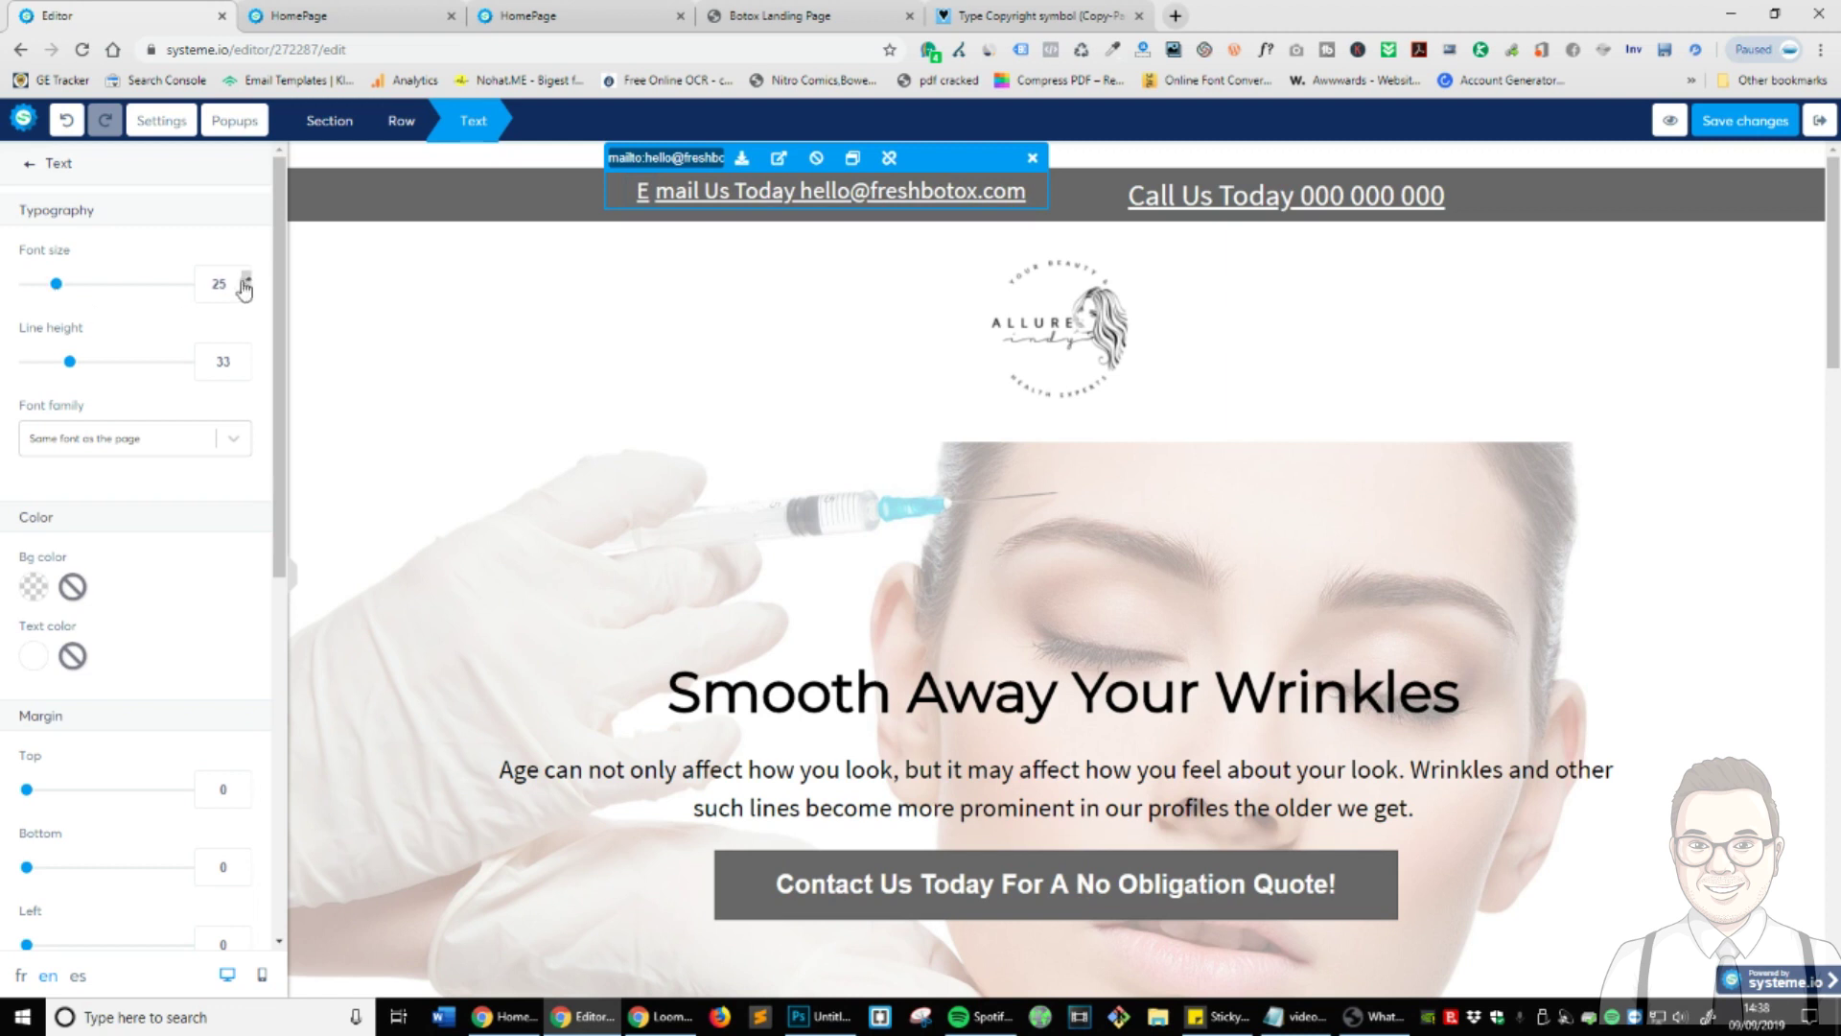
left_click_drag(242, 284, 131, 292)
left_click(1324, 235)
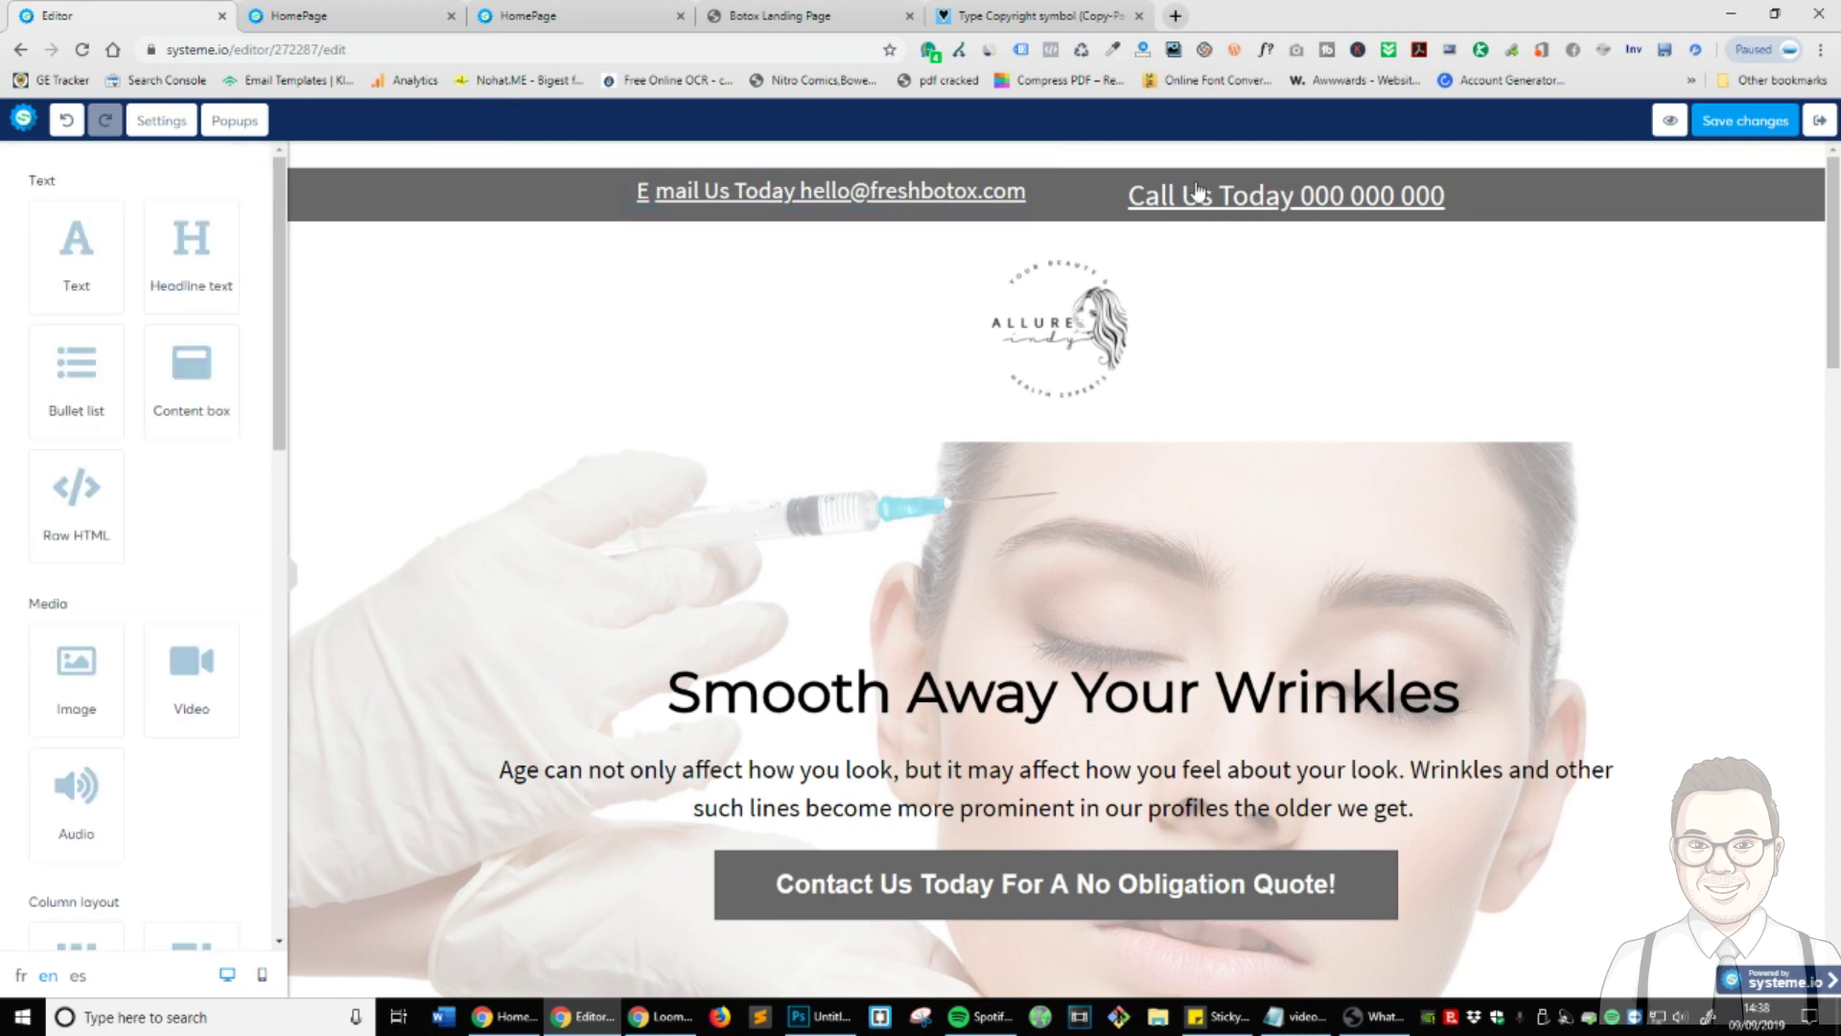
triple_click(1239, 213)
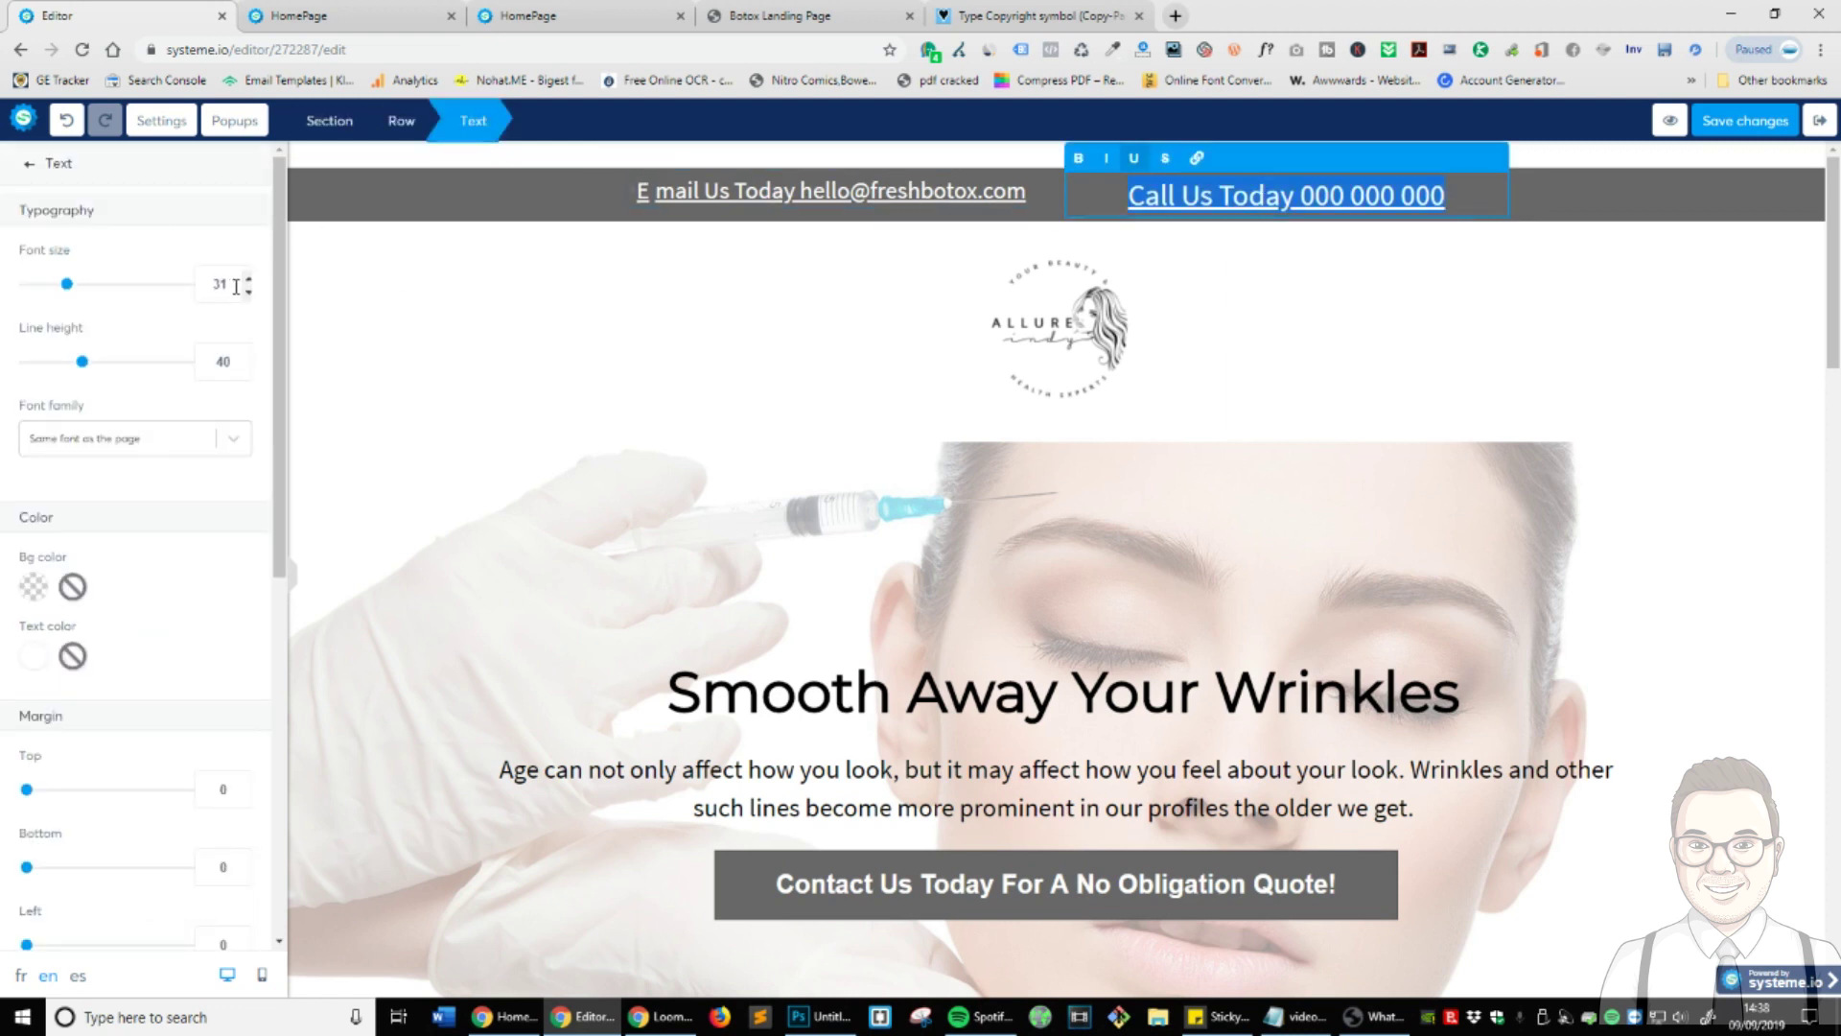
type("25")
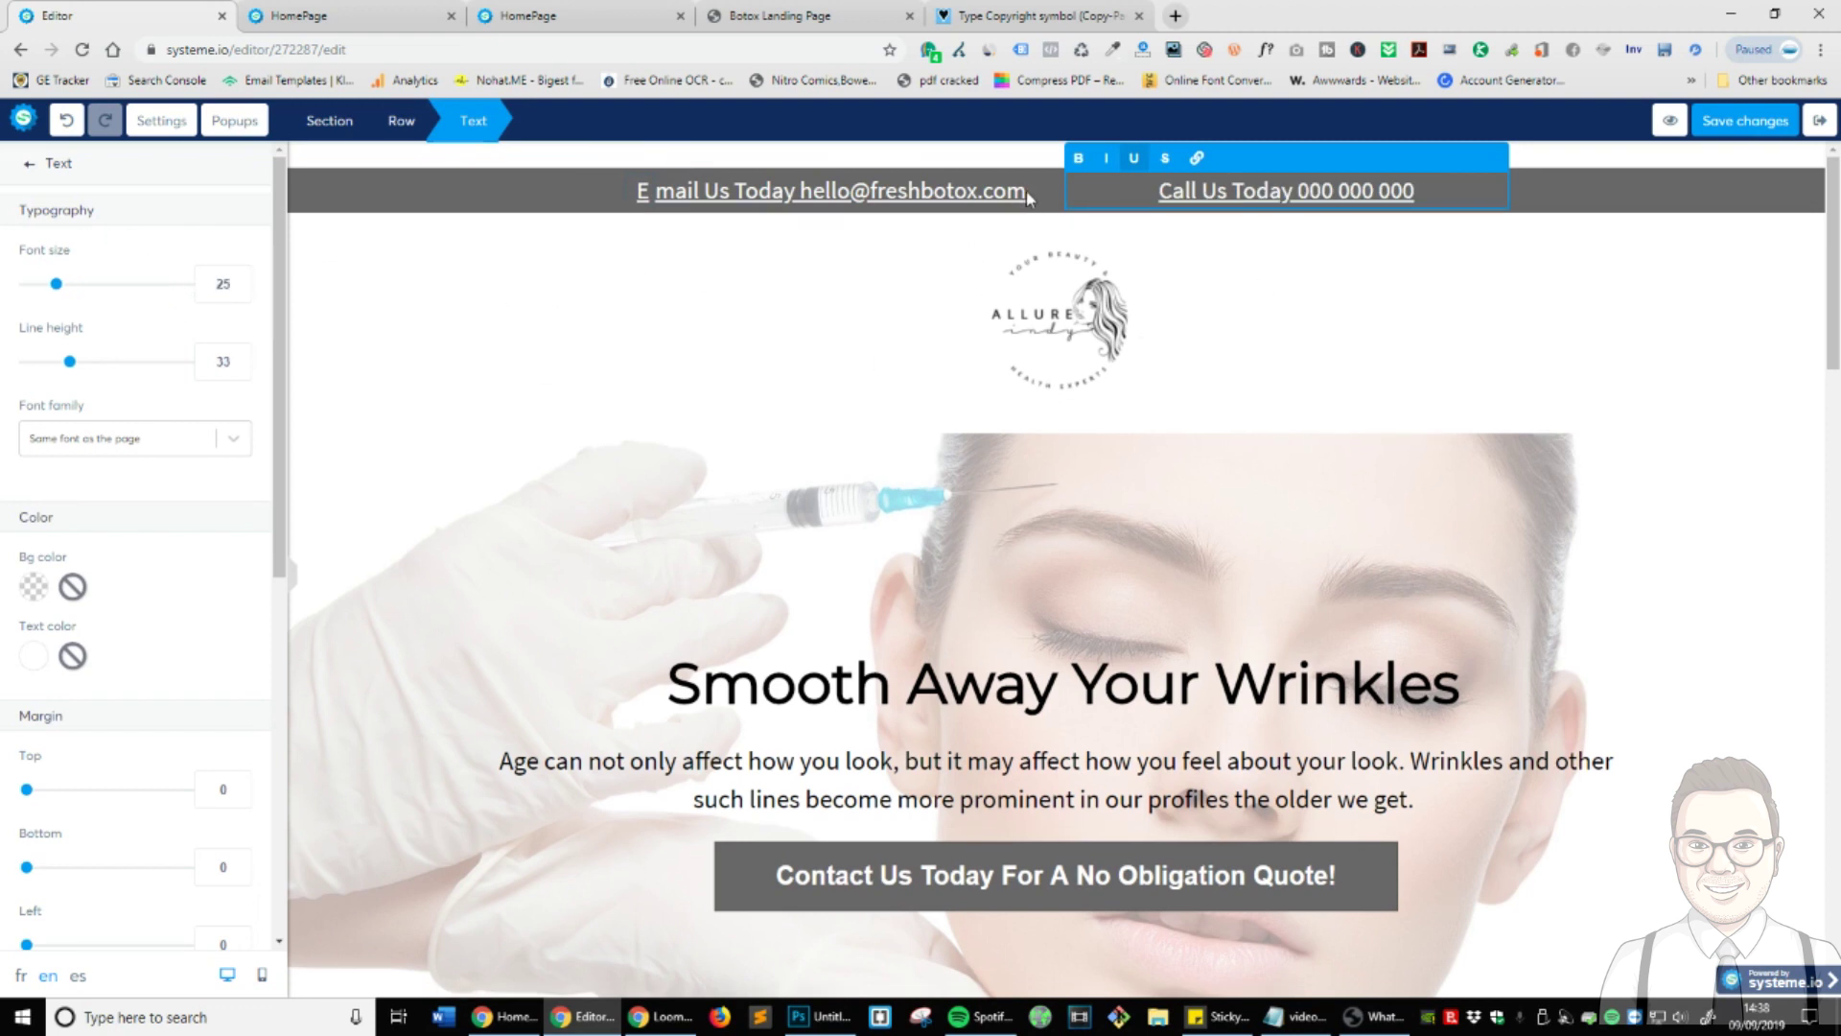
left_click(898, 227)
- Fix the split 'E' at the start of the Email Us Today line
left_click(640, 196)
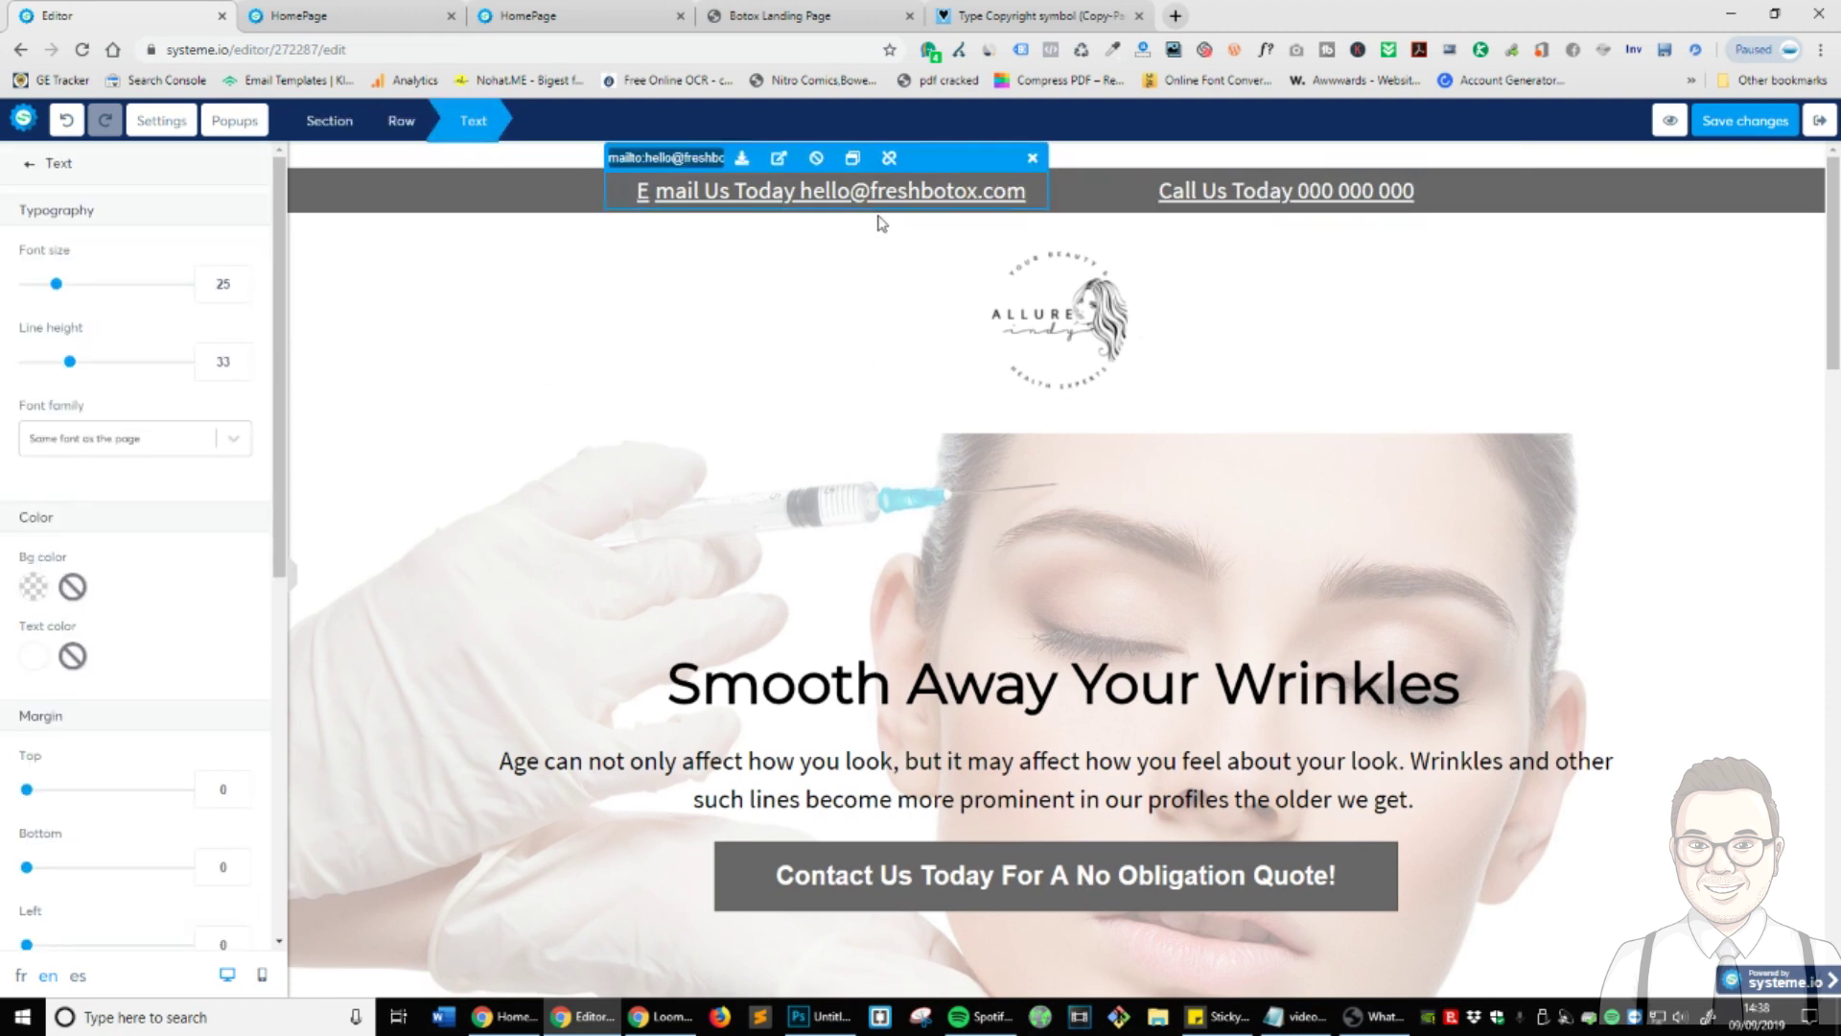
key("BackSpace")
key("BackSpace")
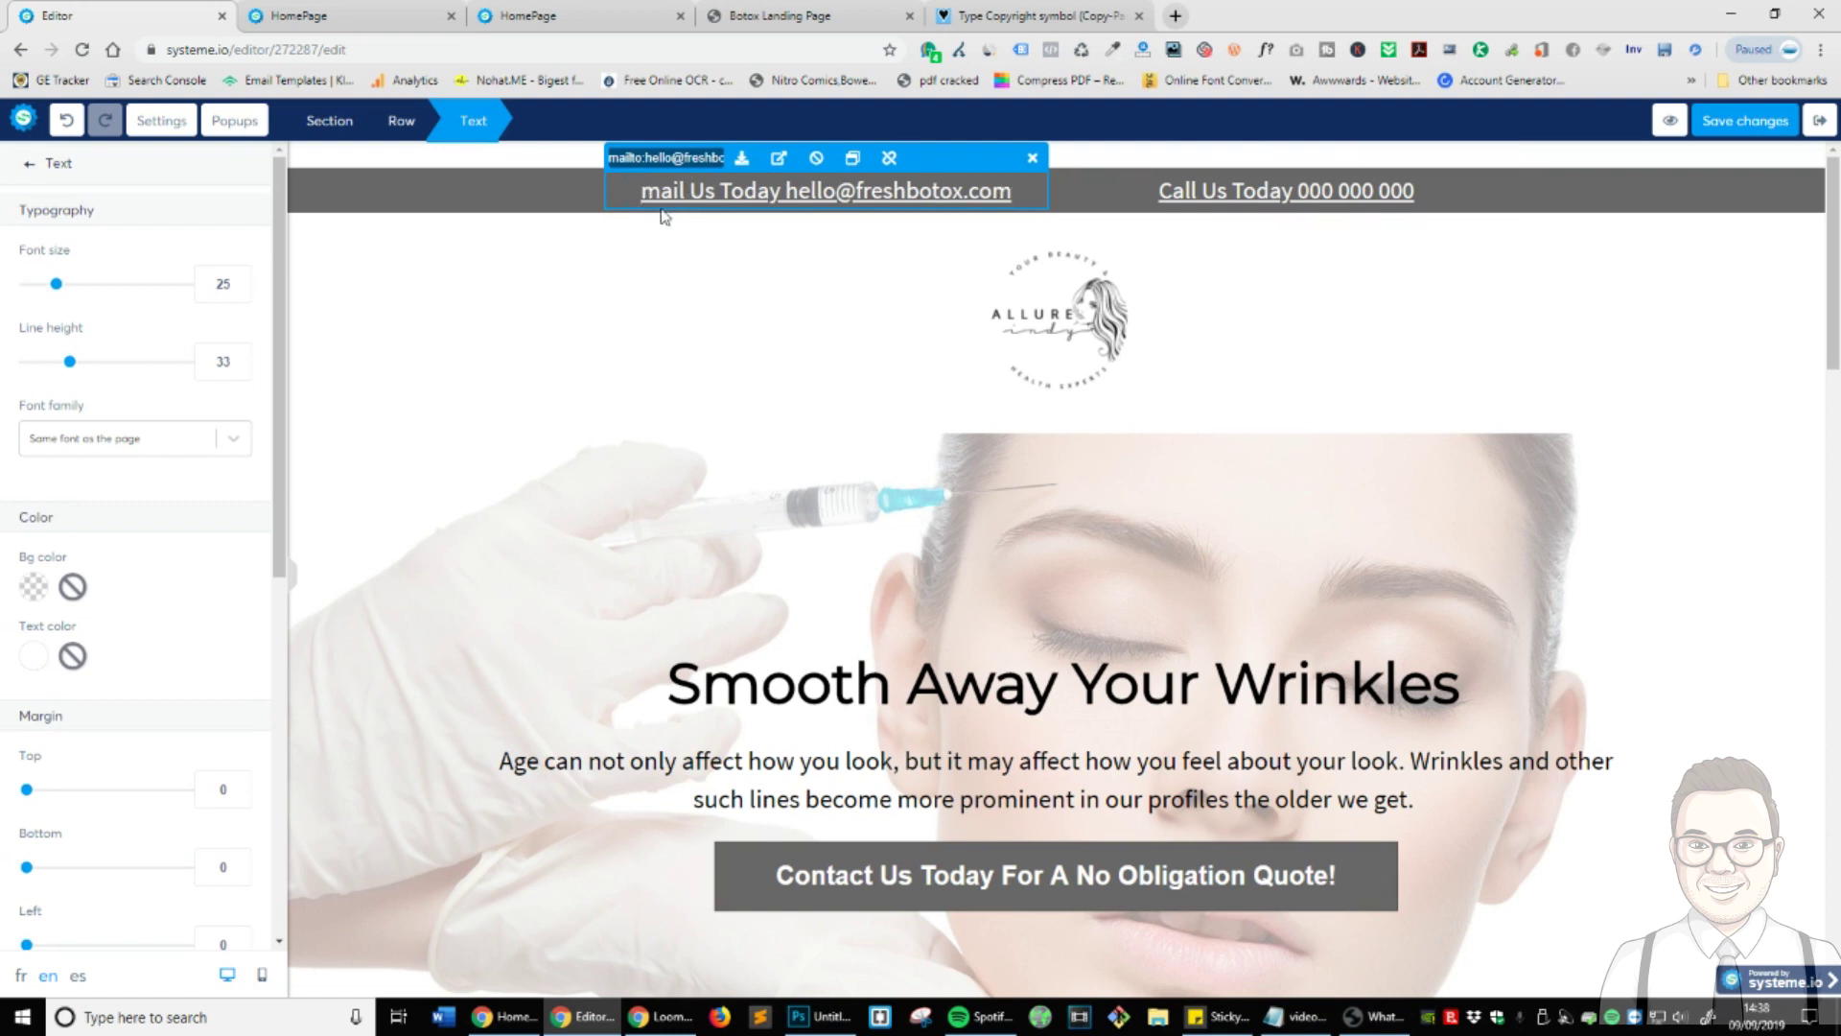
type("E")
left_click(779, 302)
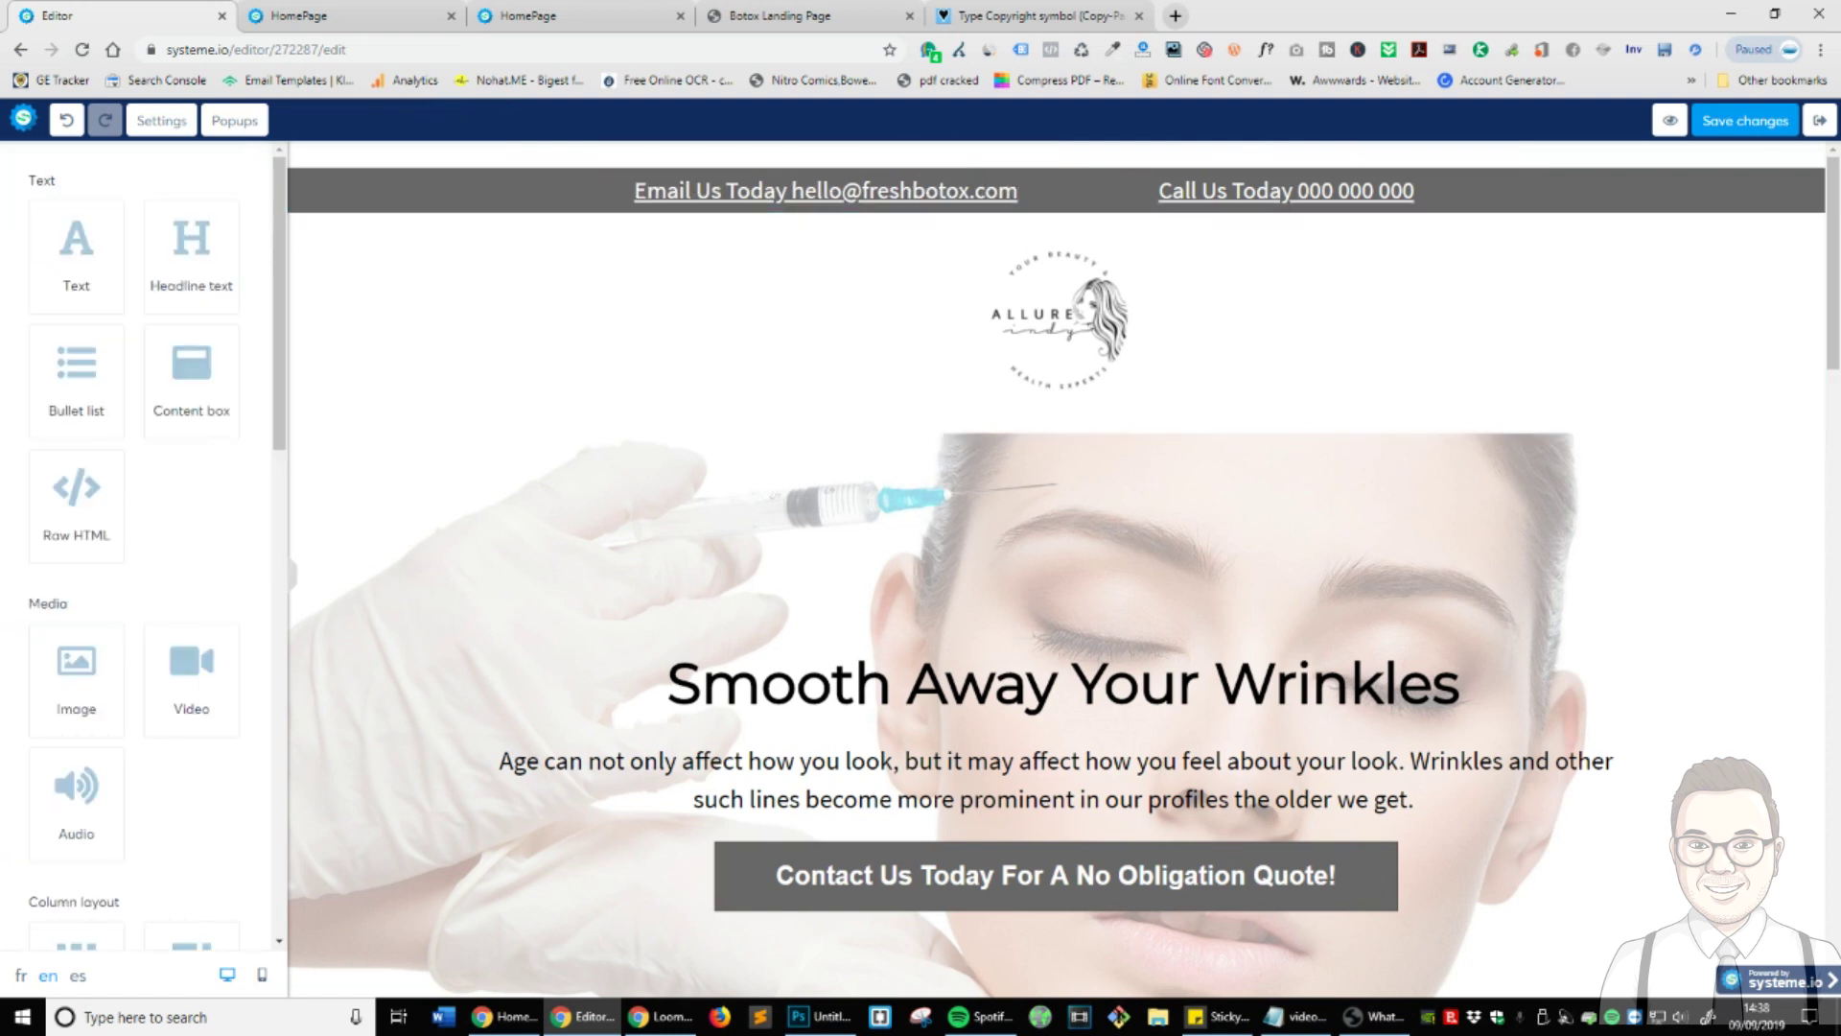
- Set the grey top bar's top margin from 28 to 0 and save the page
scroll(1201, 497, "down", 2)
scroll(1201, 498, "up", 2)
left_click(1600, 182)
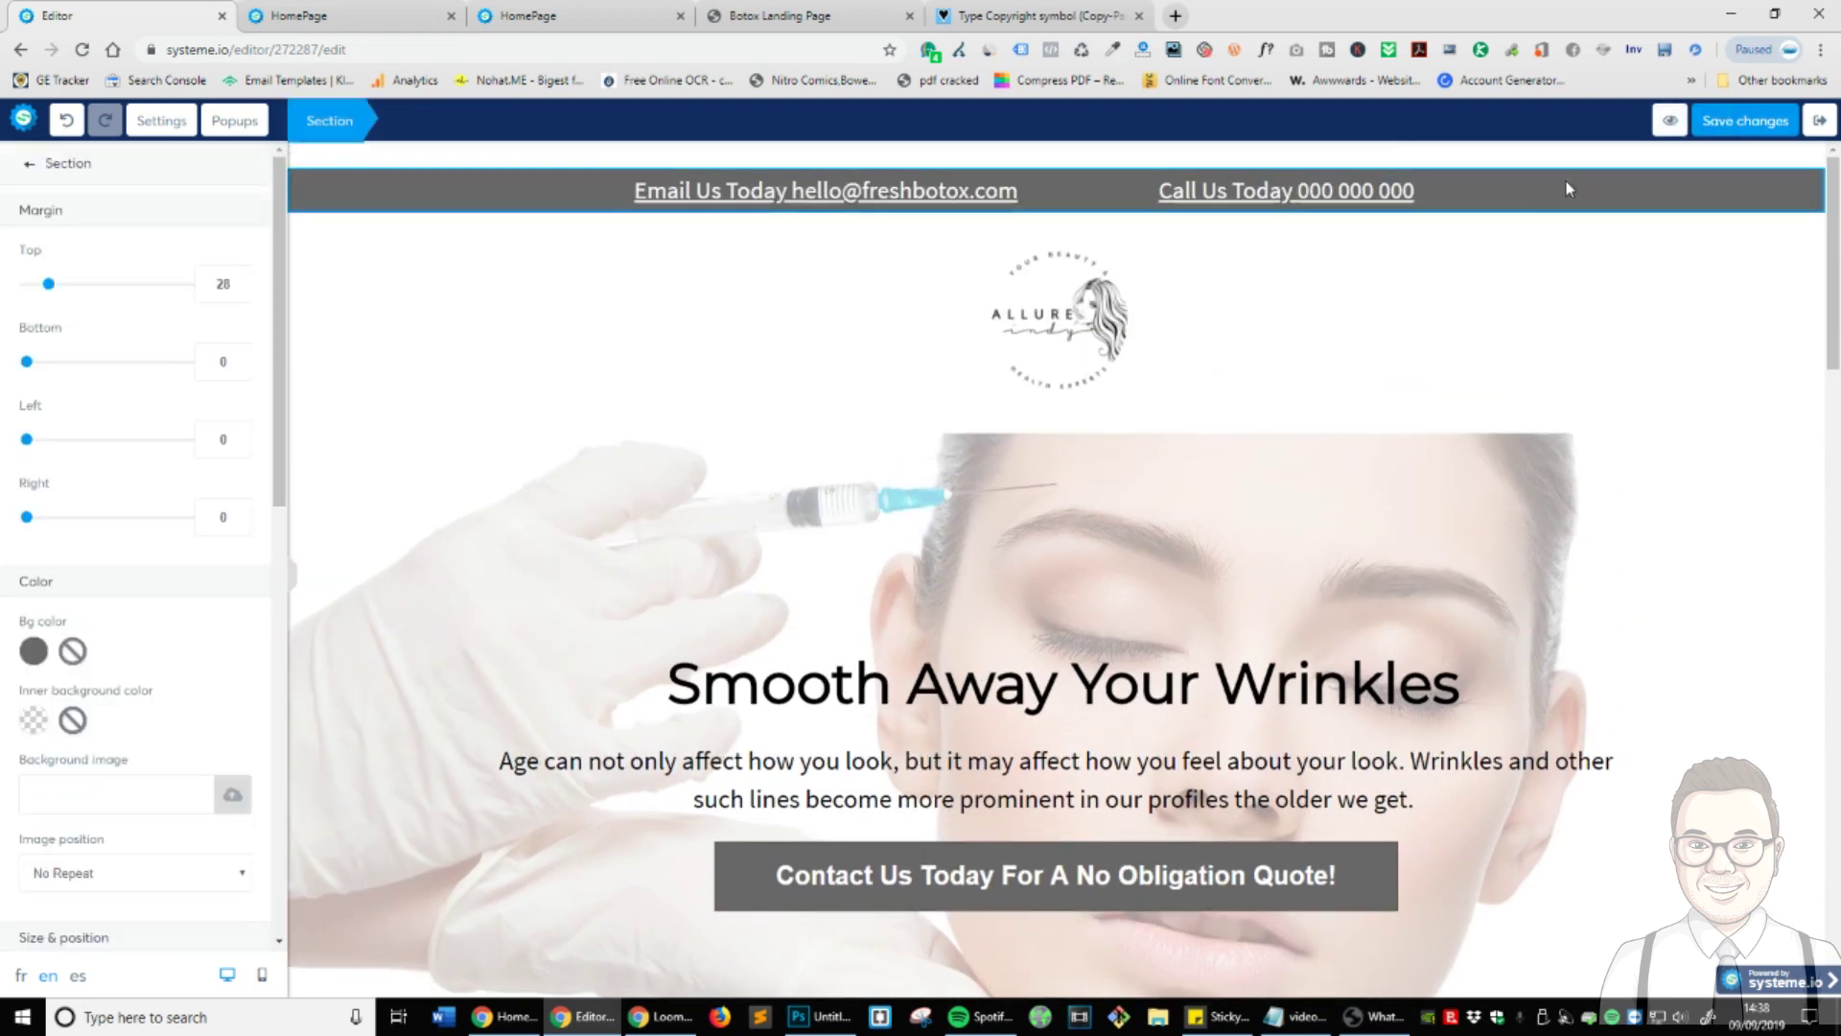
left_click(1714, 365)
left_click(1752, 182)
left_click_drag(53, 288, 25, 285)
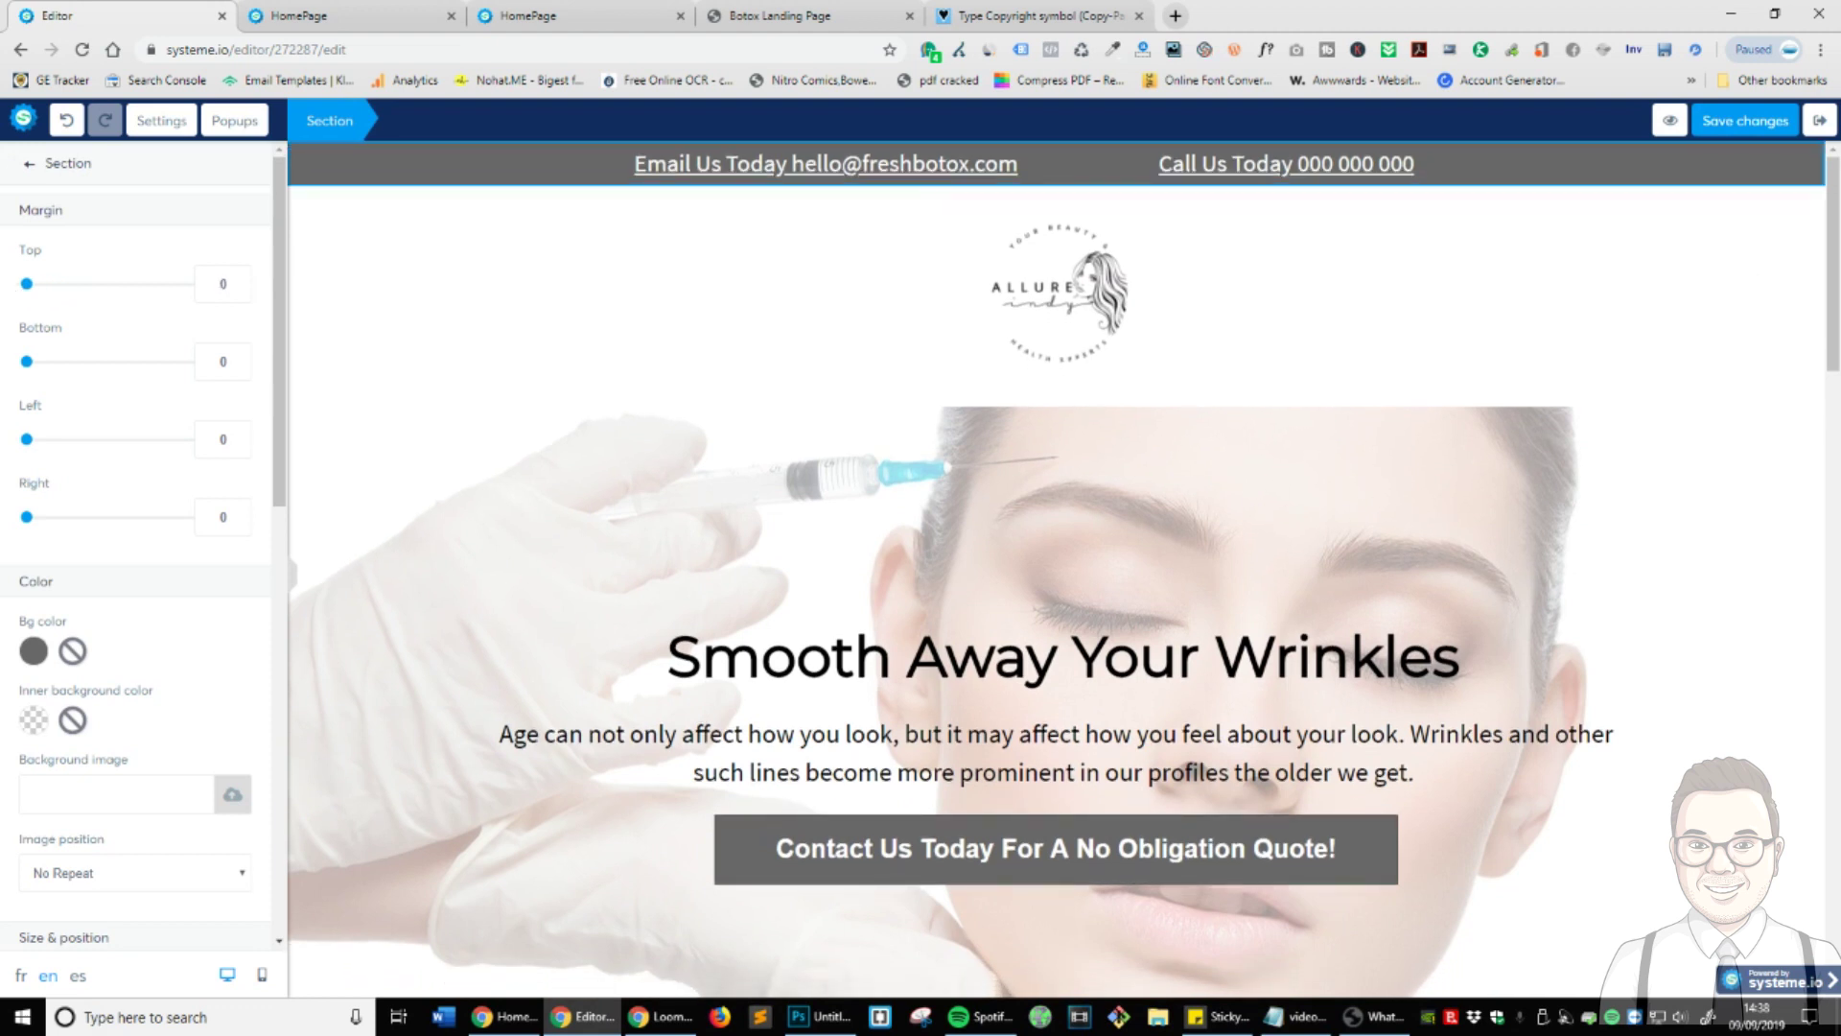
left_click(1709, 132)
left_click(1166, 523)
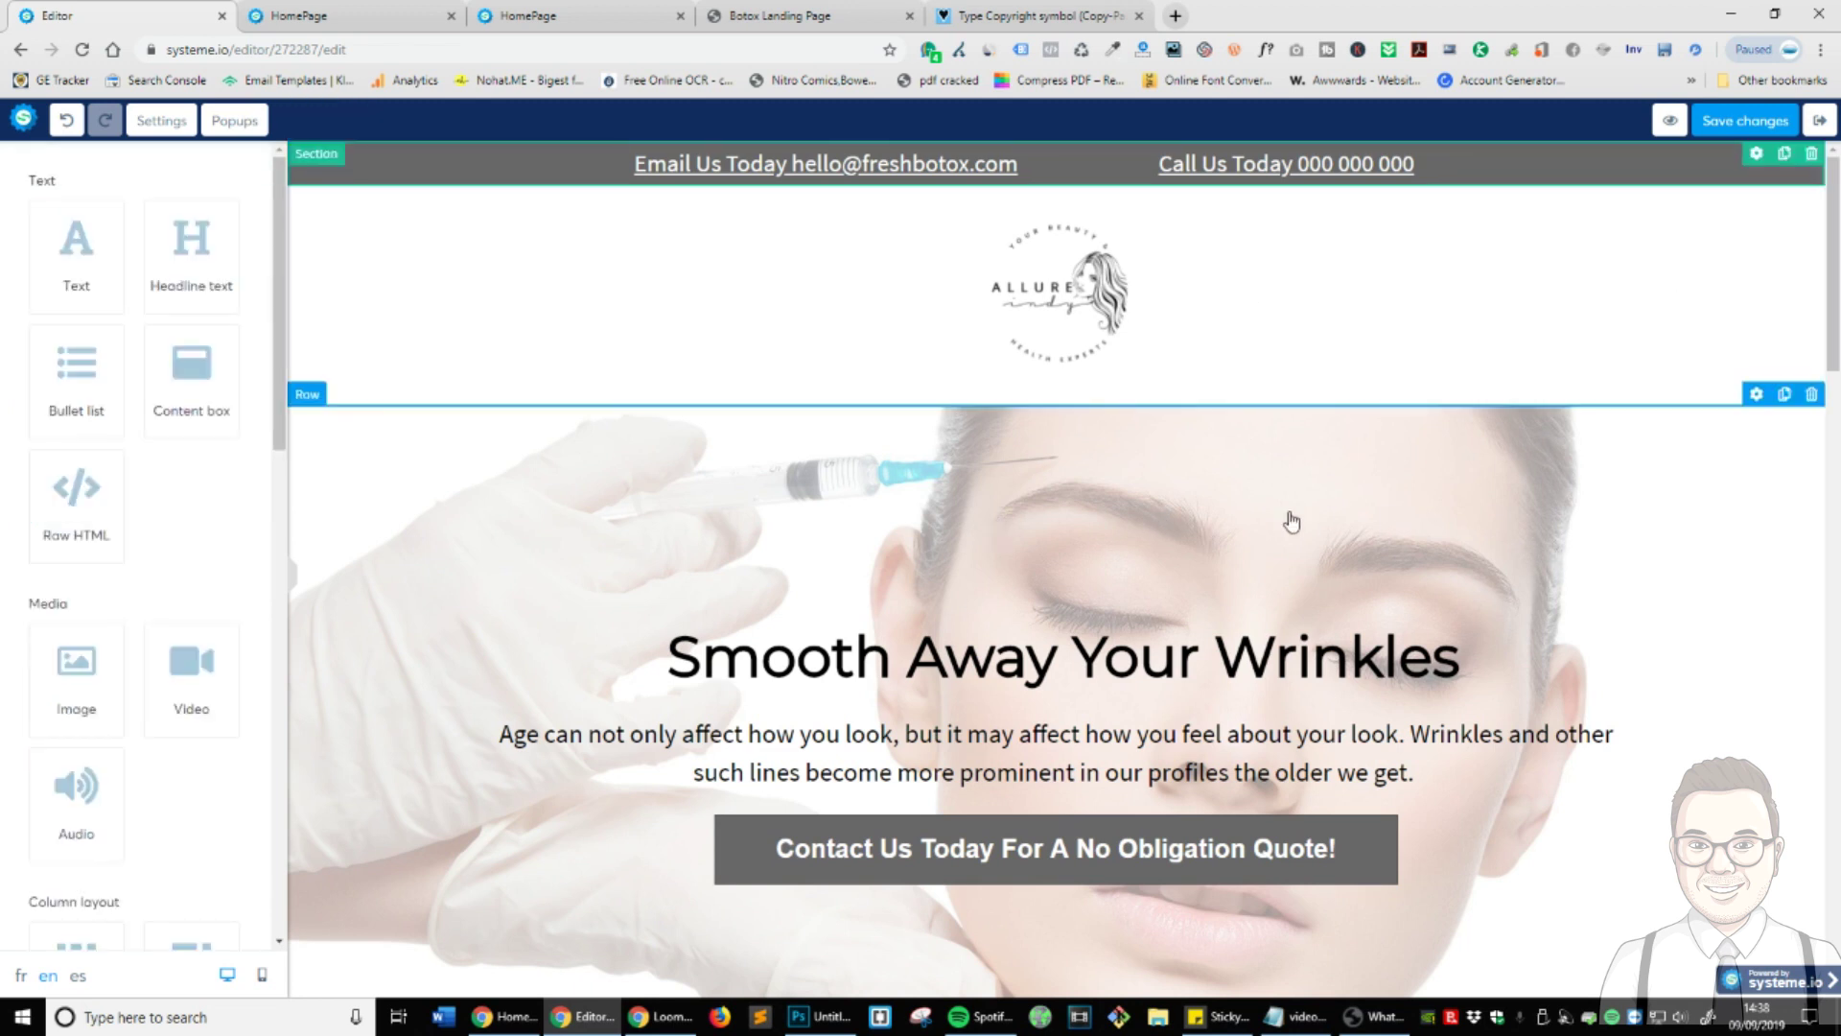
- Preview the page and scroll down to the form and footer and back to the top
left_click(1672, 131)
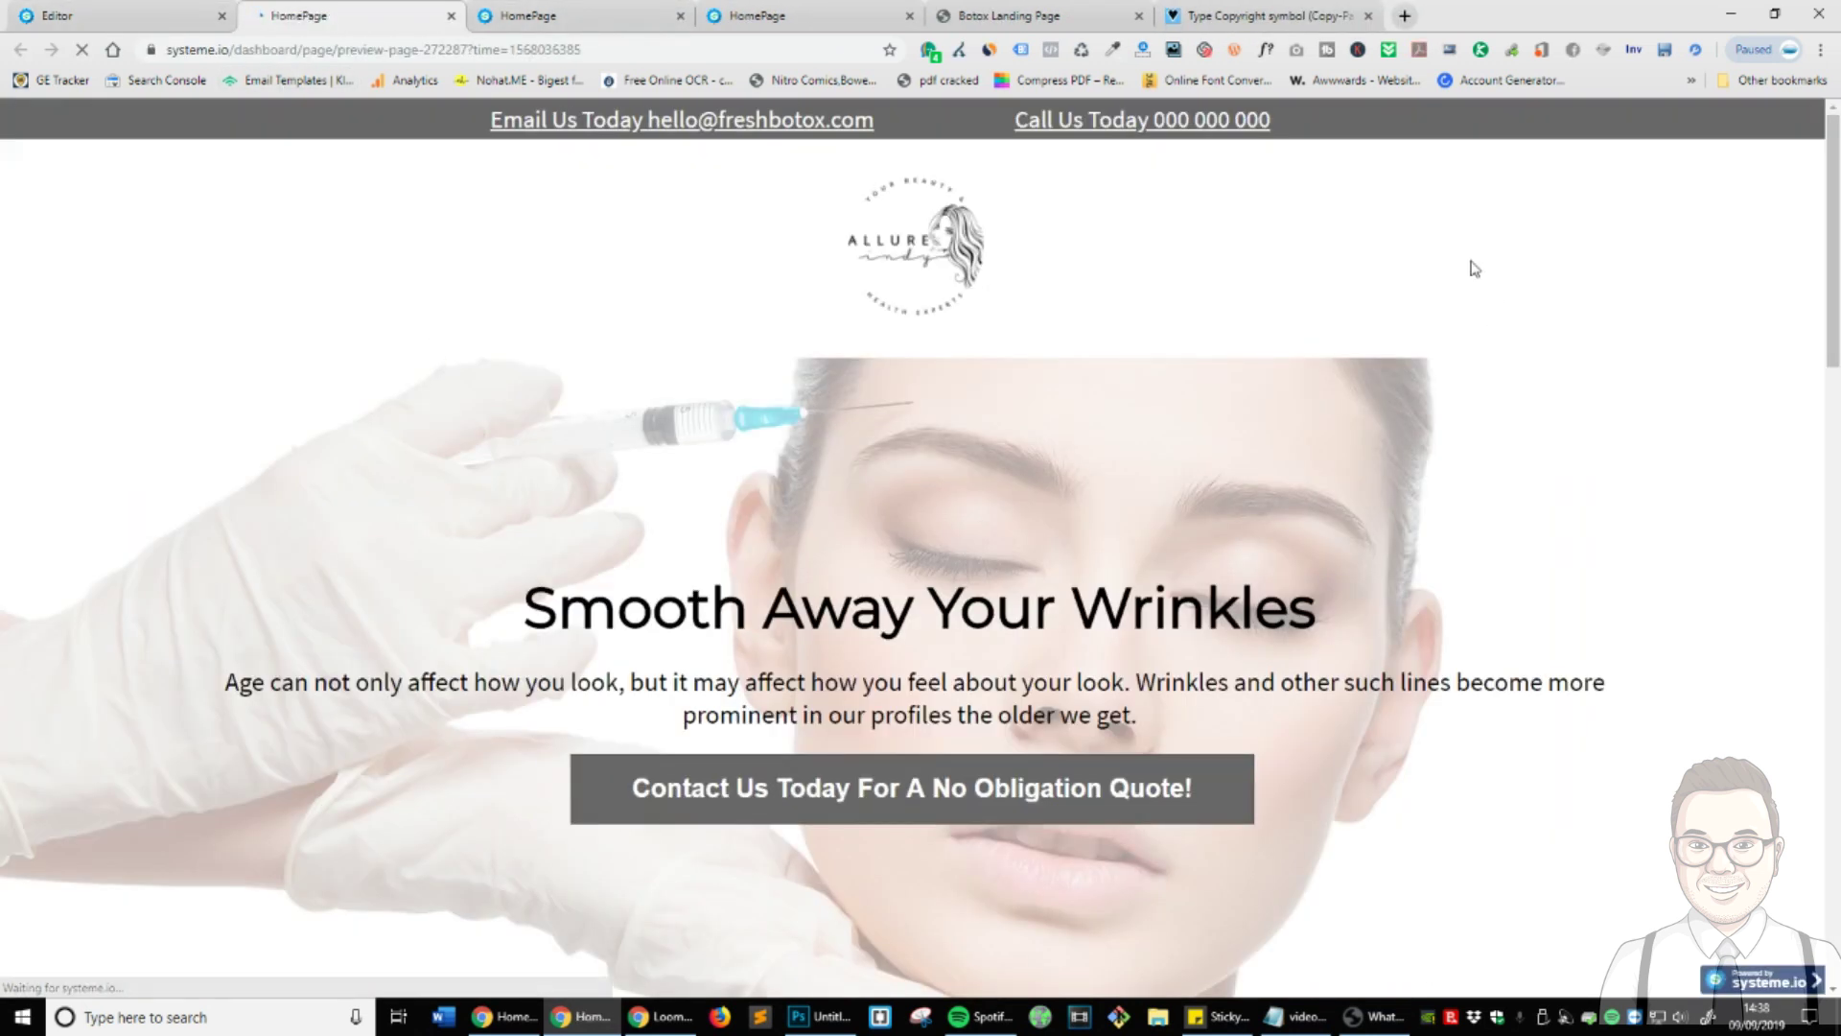
left_click(1807, 130)
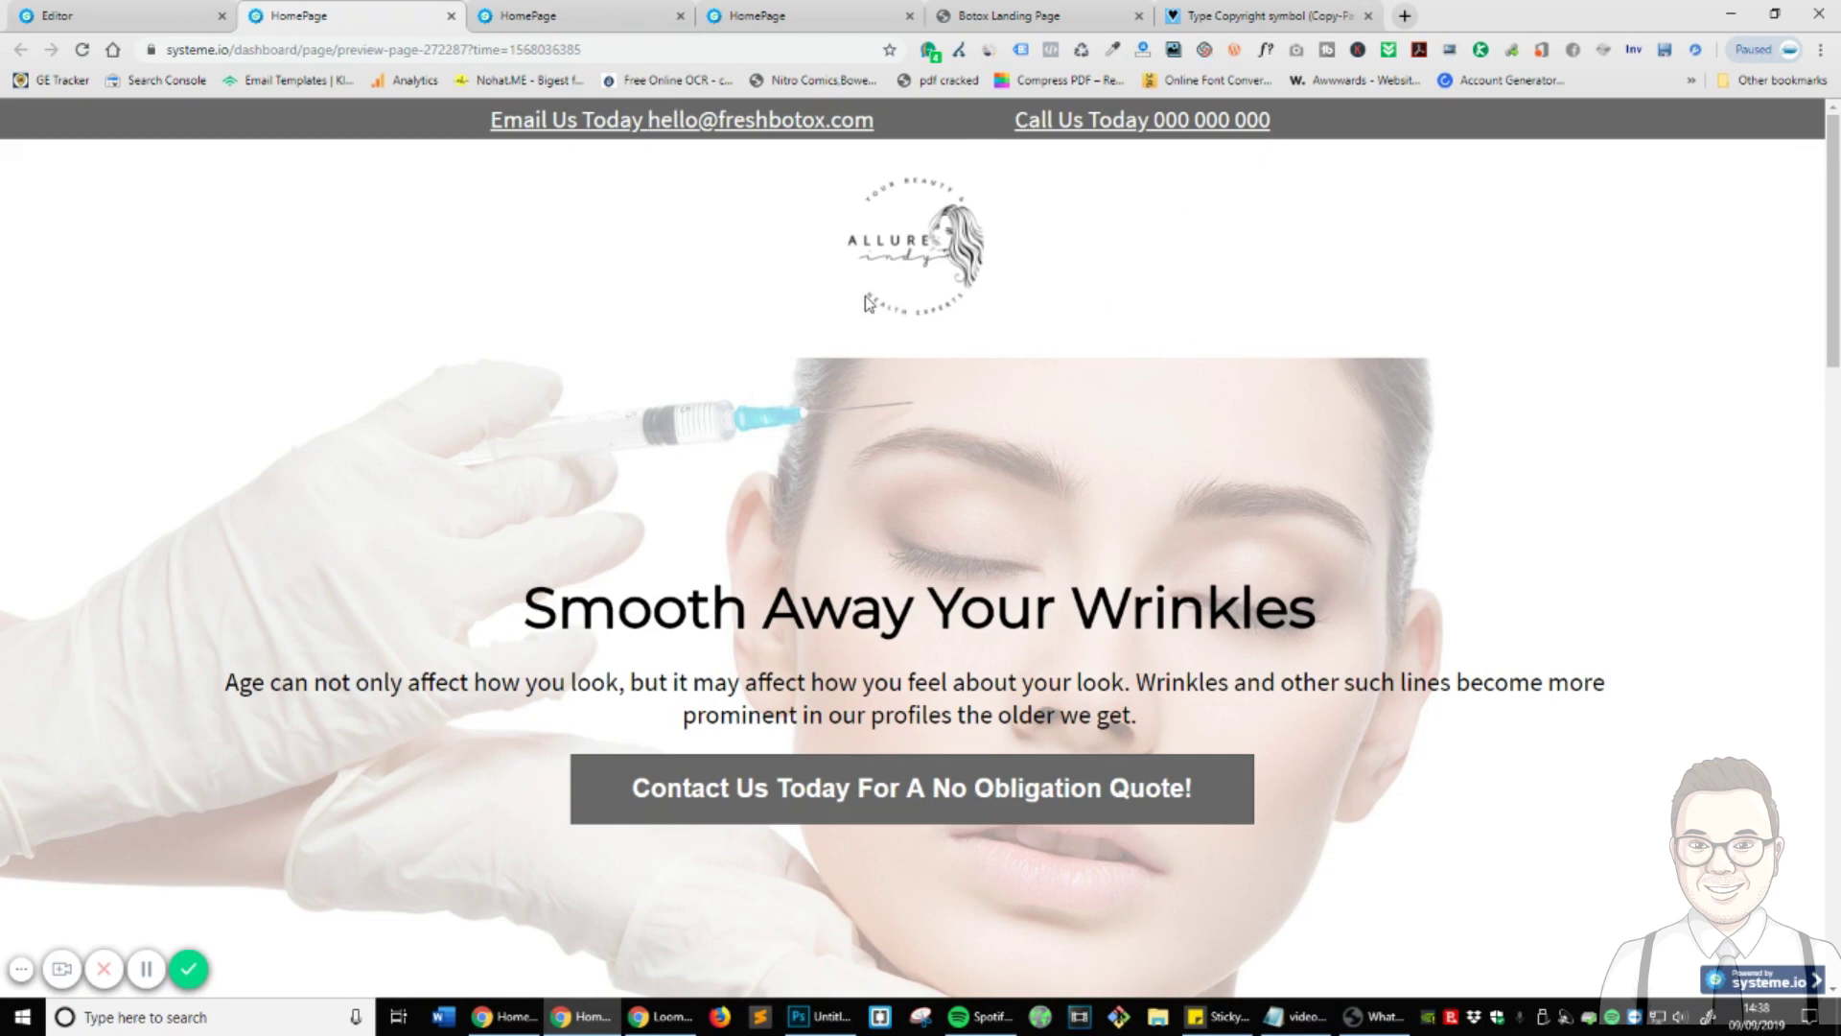
scroll(868, 303, "down", 4)
scroll(835, 483, "up", 2)
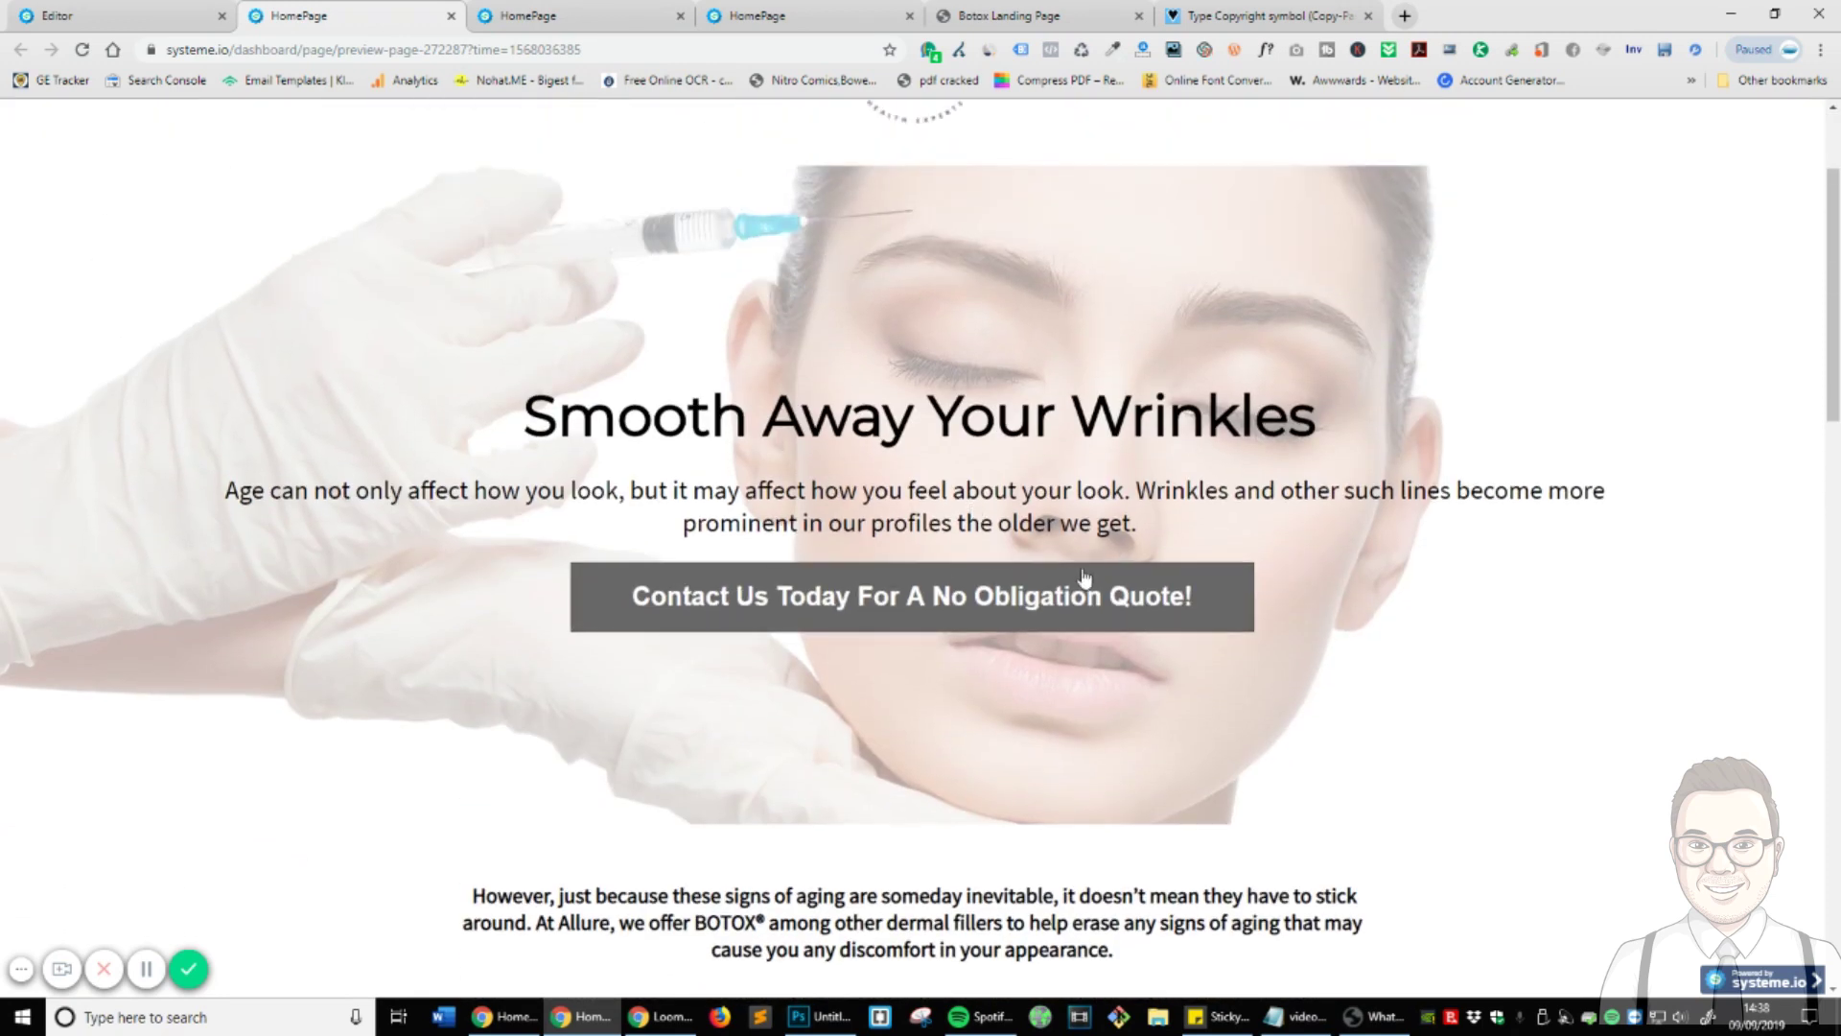
scroll(1084, 576, "down", 5)
scroll(547, 523, "up", 4)
scroll(979, 601, "down", 2)
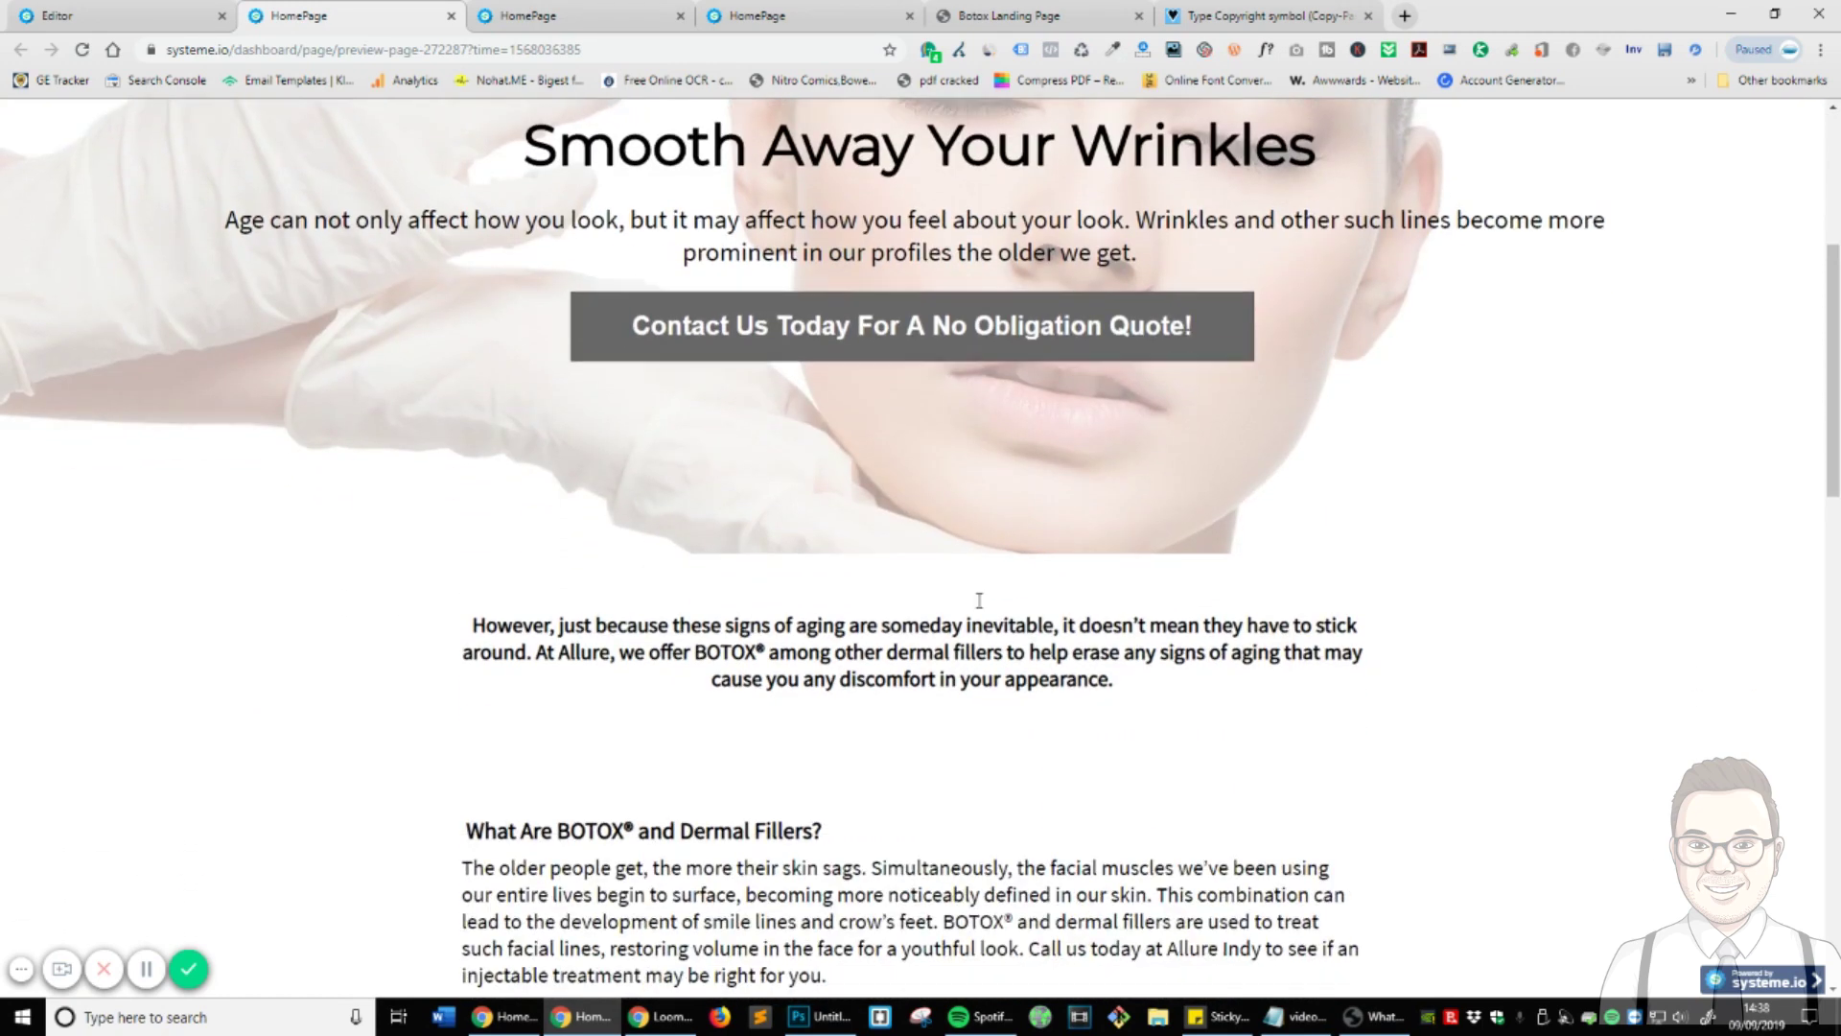
scroll(979, 601, "down", 15)
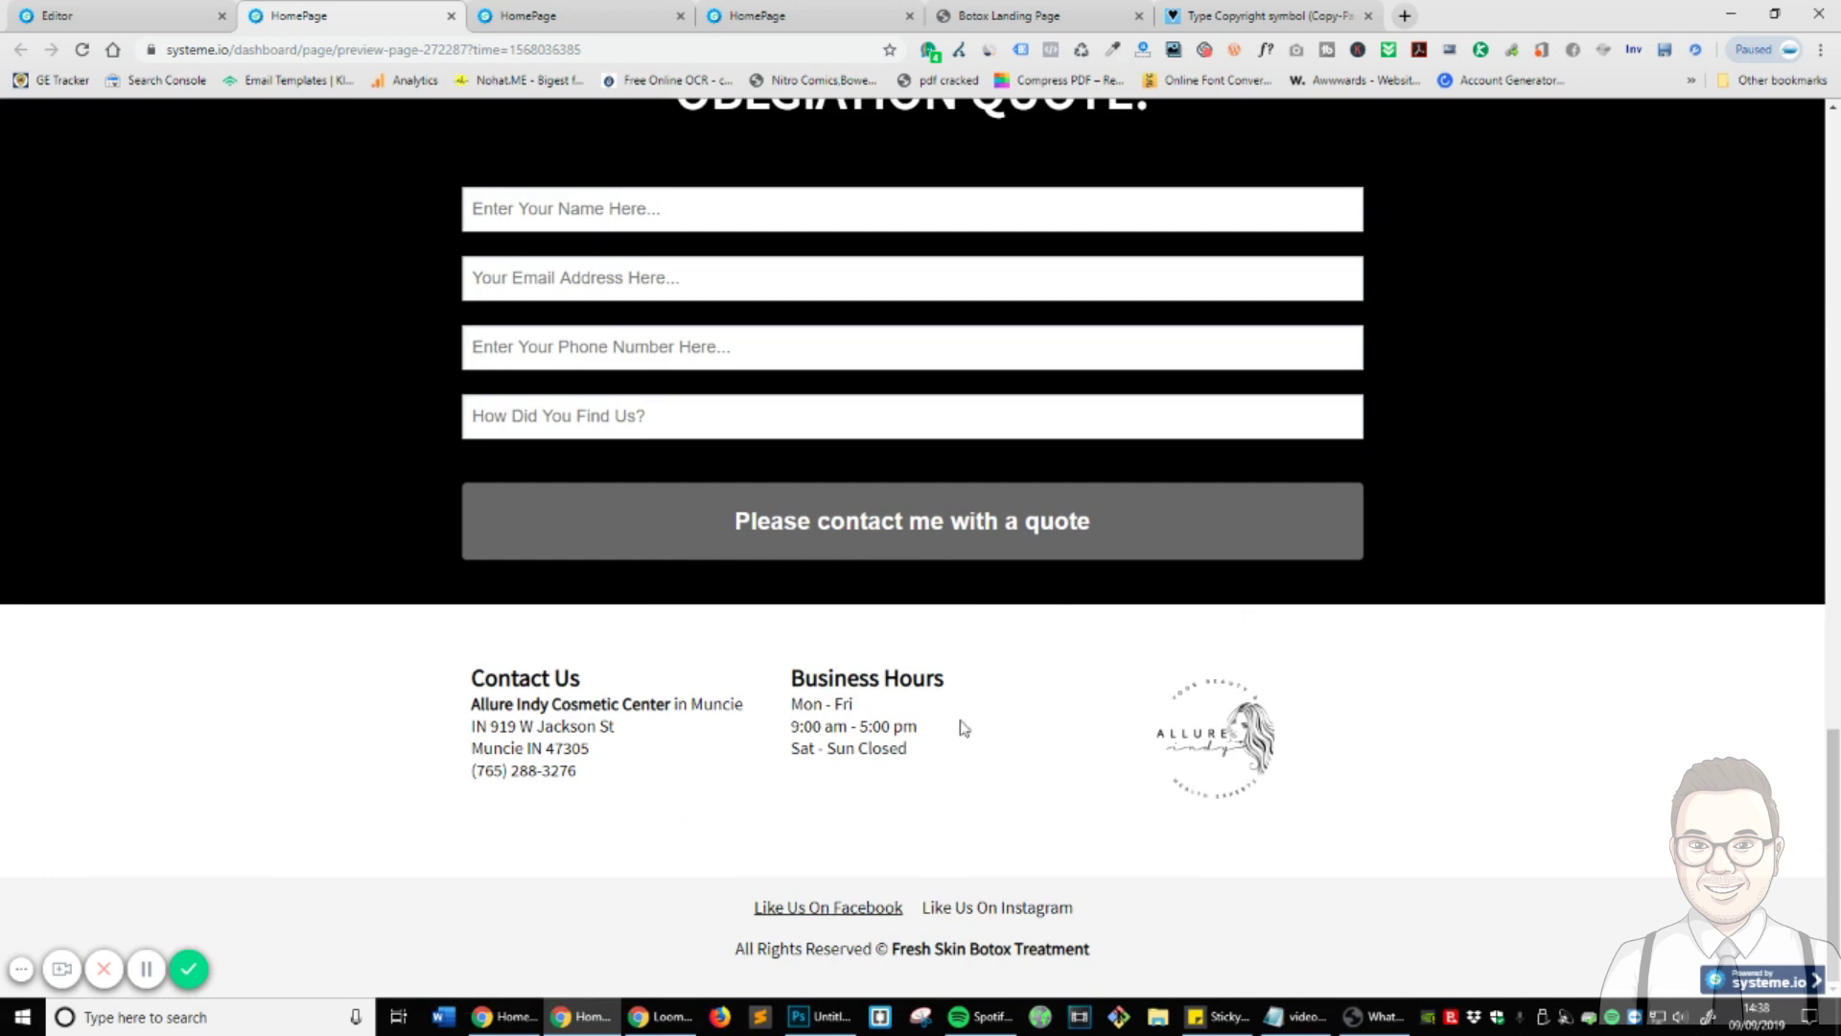
scroll(962, 727, "up", 20)
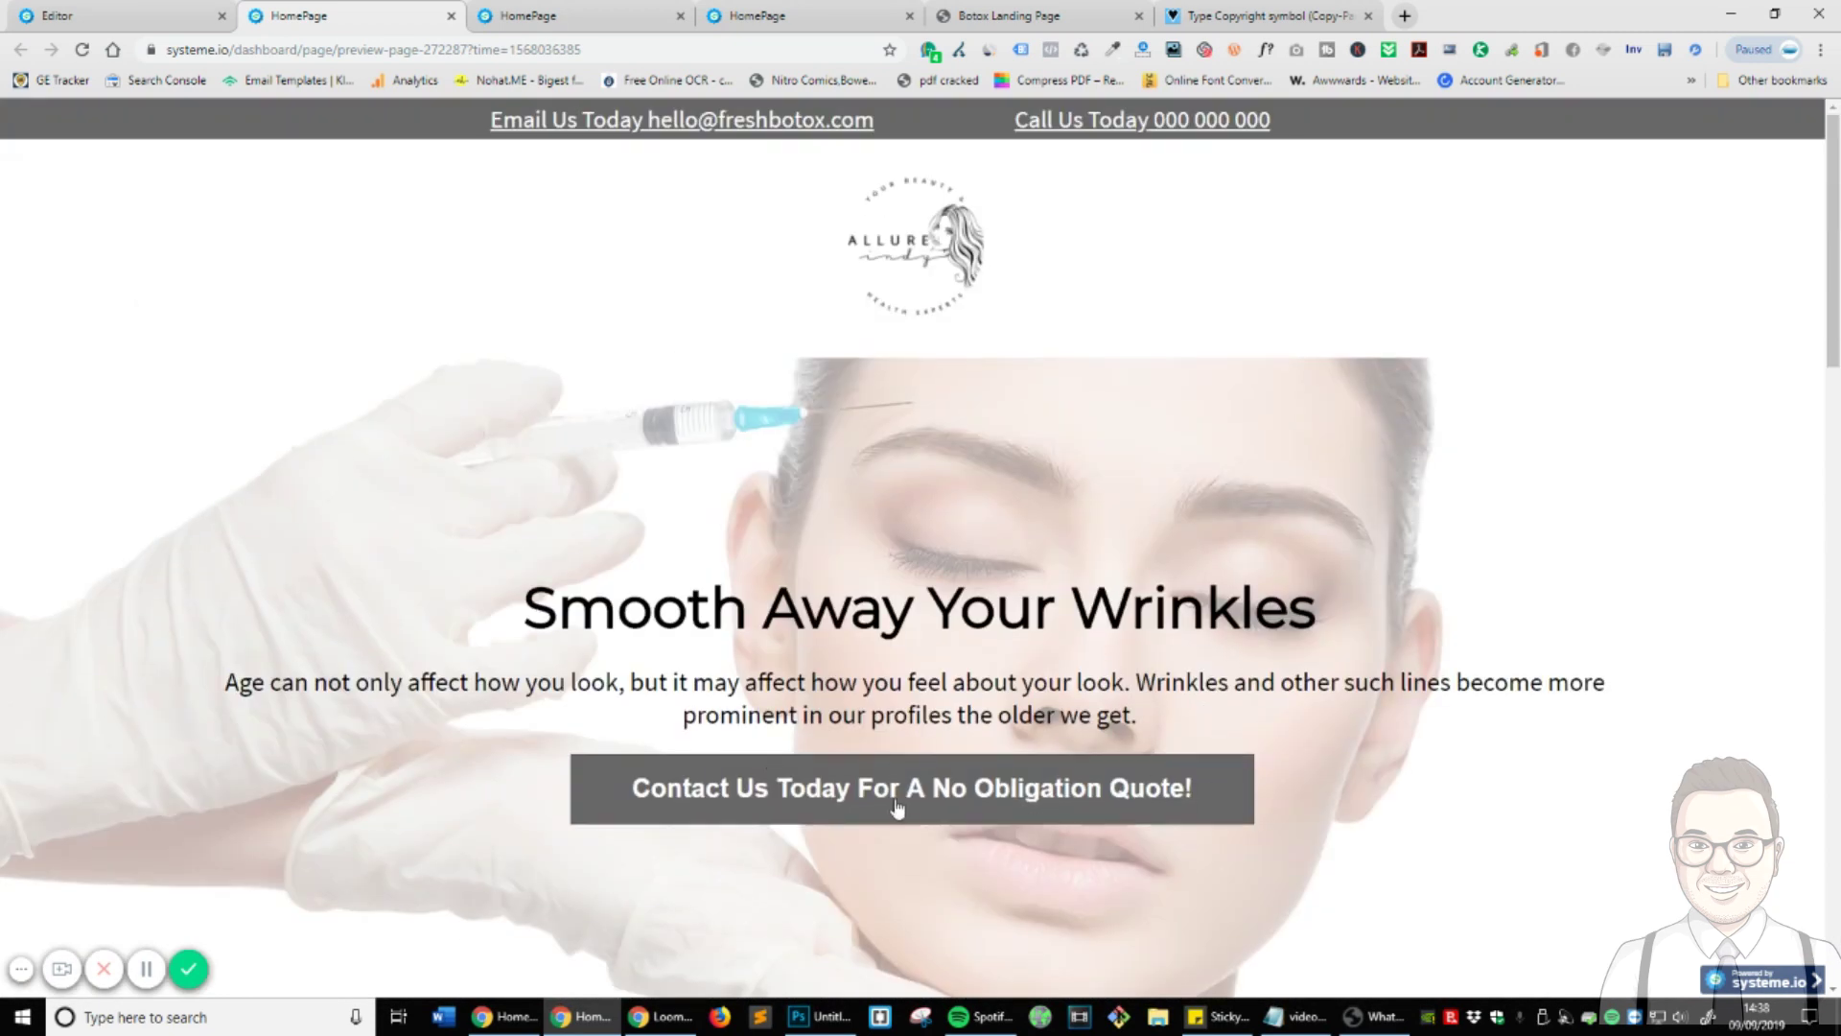
- Return to the Botox landing-page editor, select the Contact Us button, and show the page's empty popup list
scroll(1094, 748, "down", 3)
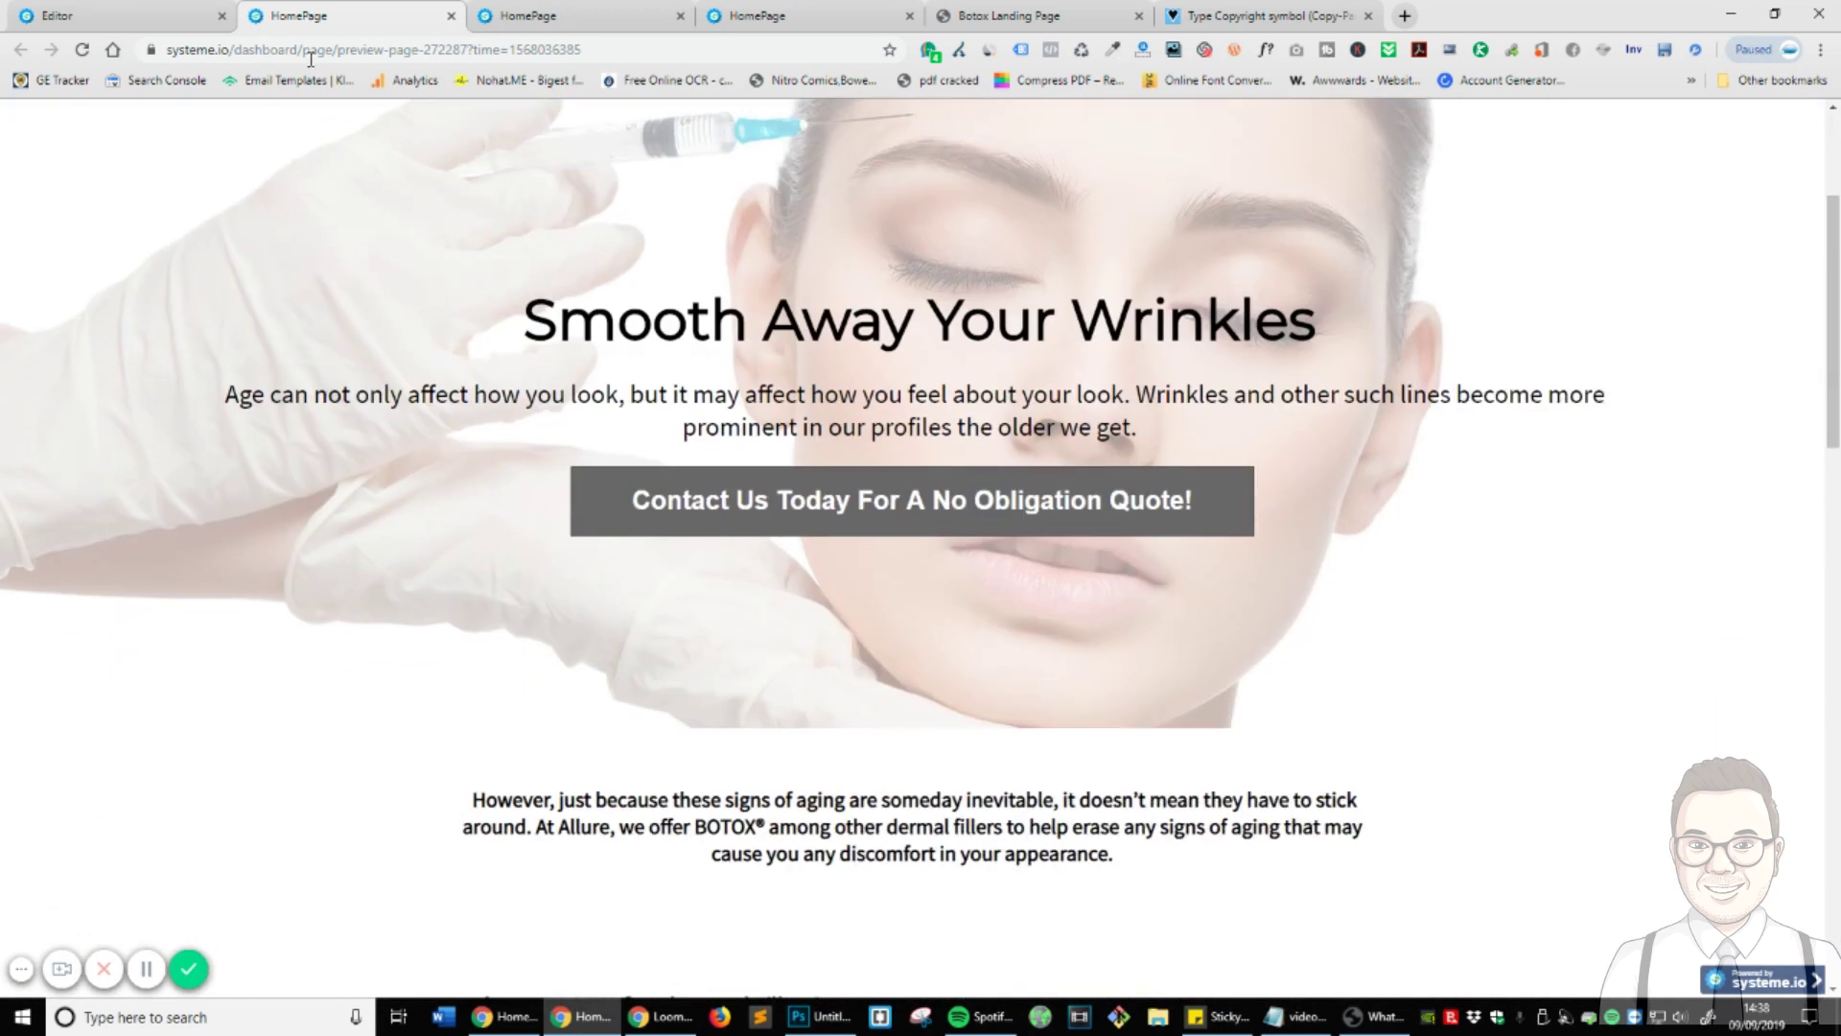
left_click(120, 16)
scroll(930, 465, "down", 4)
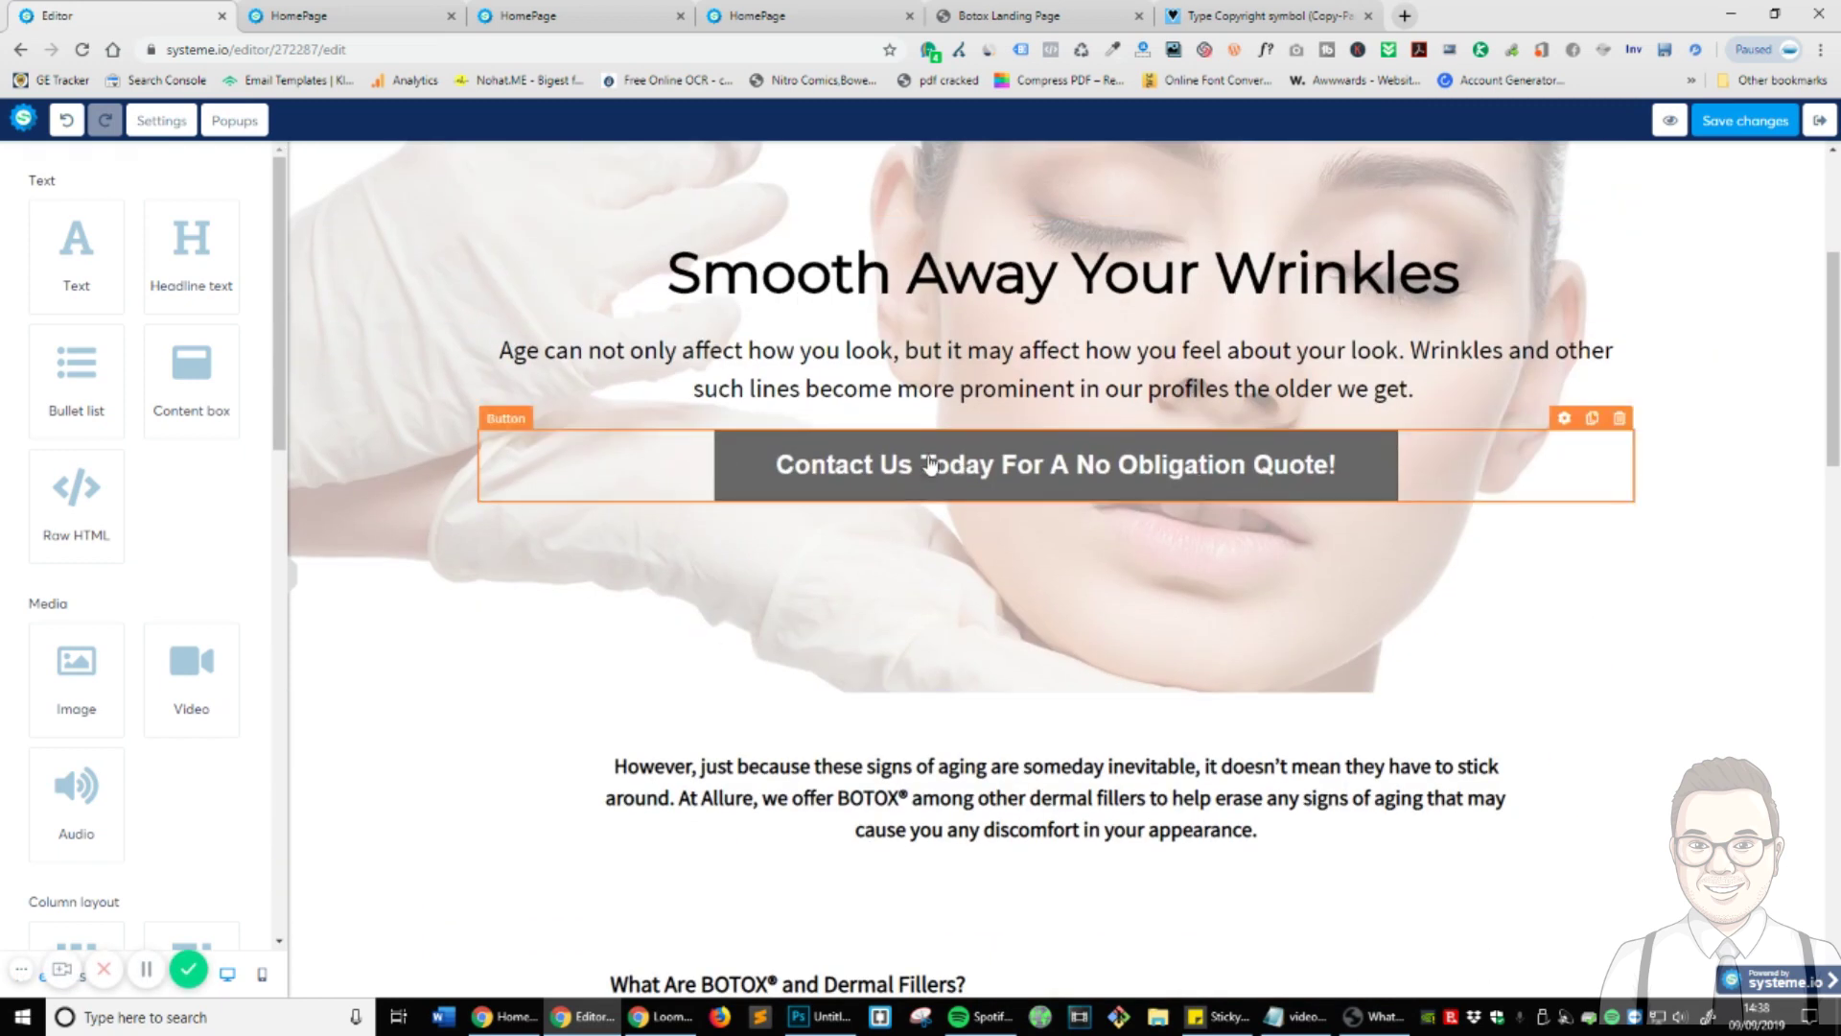
left_click(1533, 477)
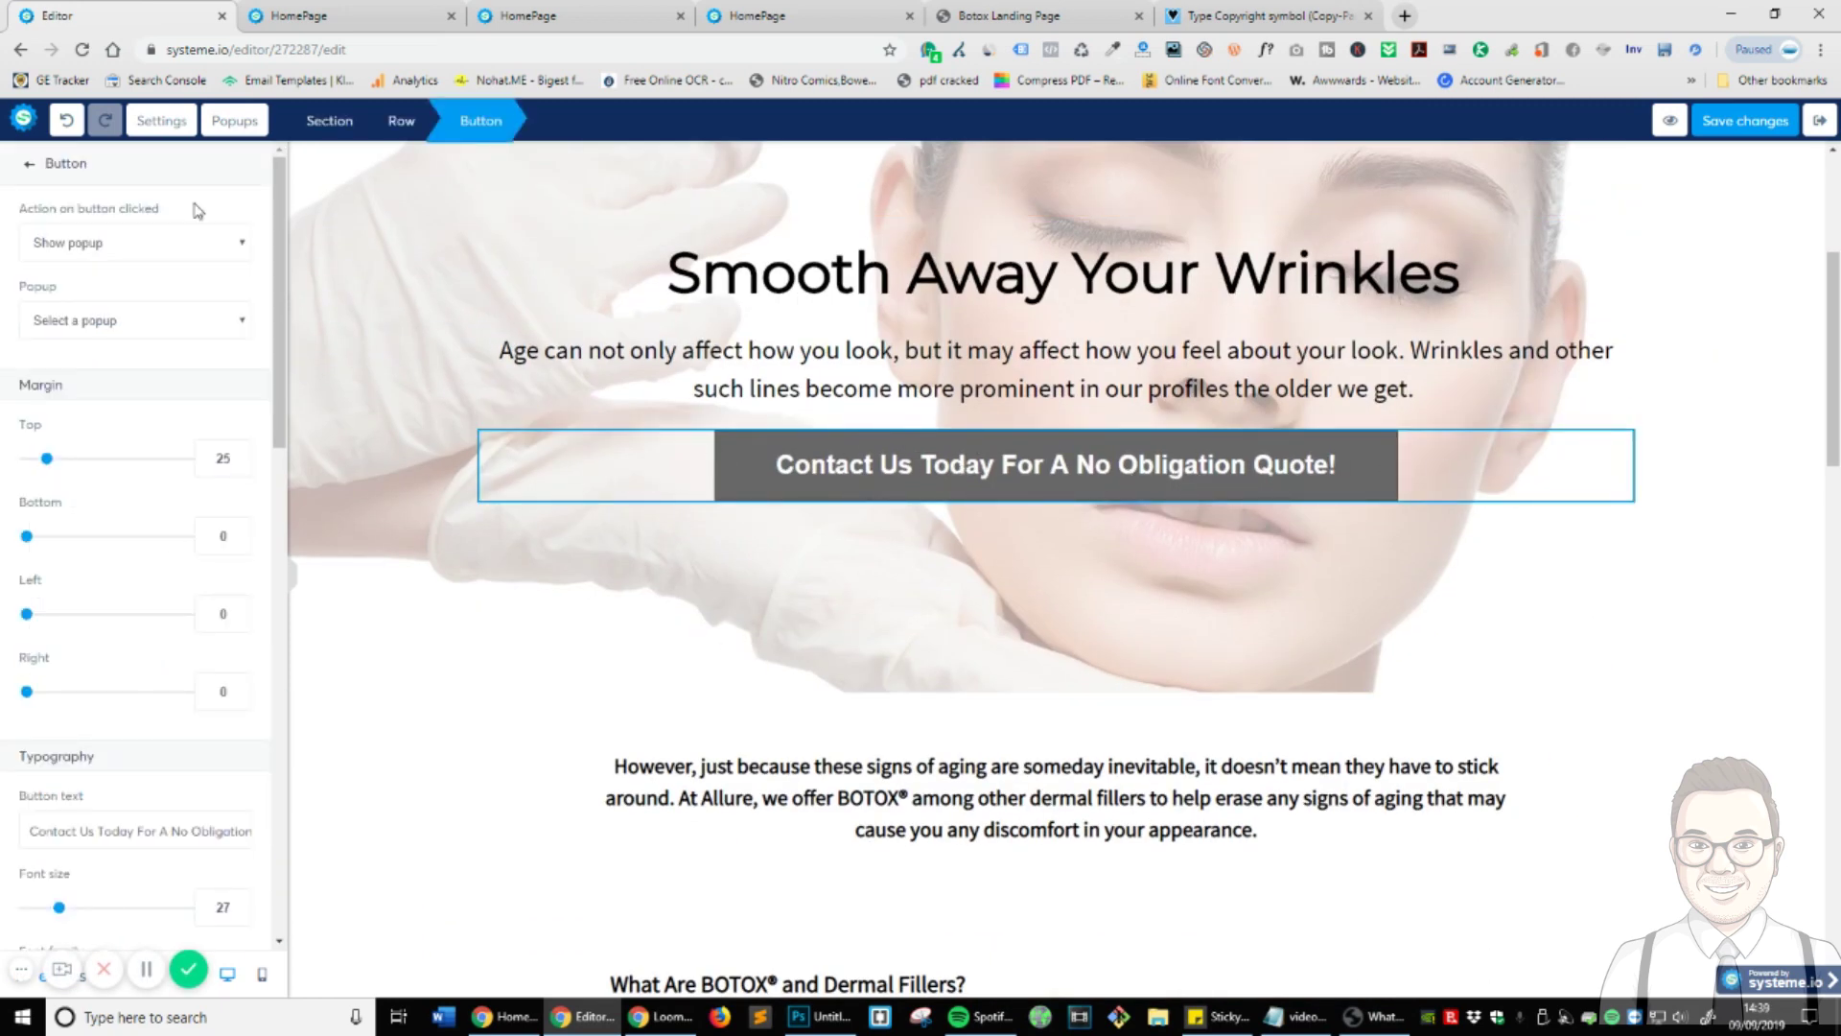
left_click(242, 122)
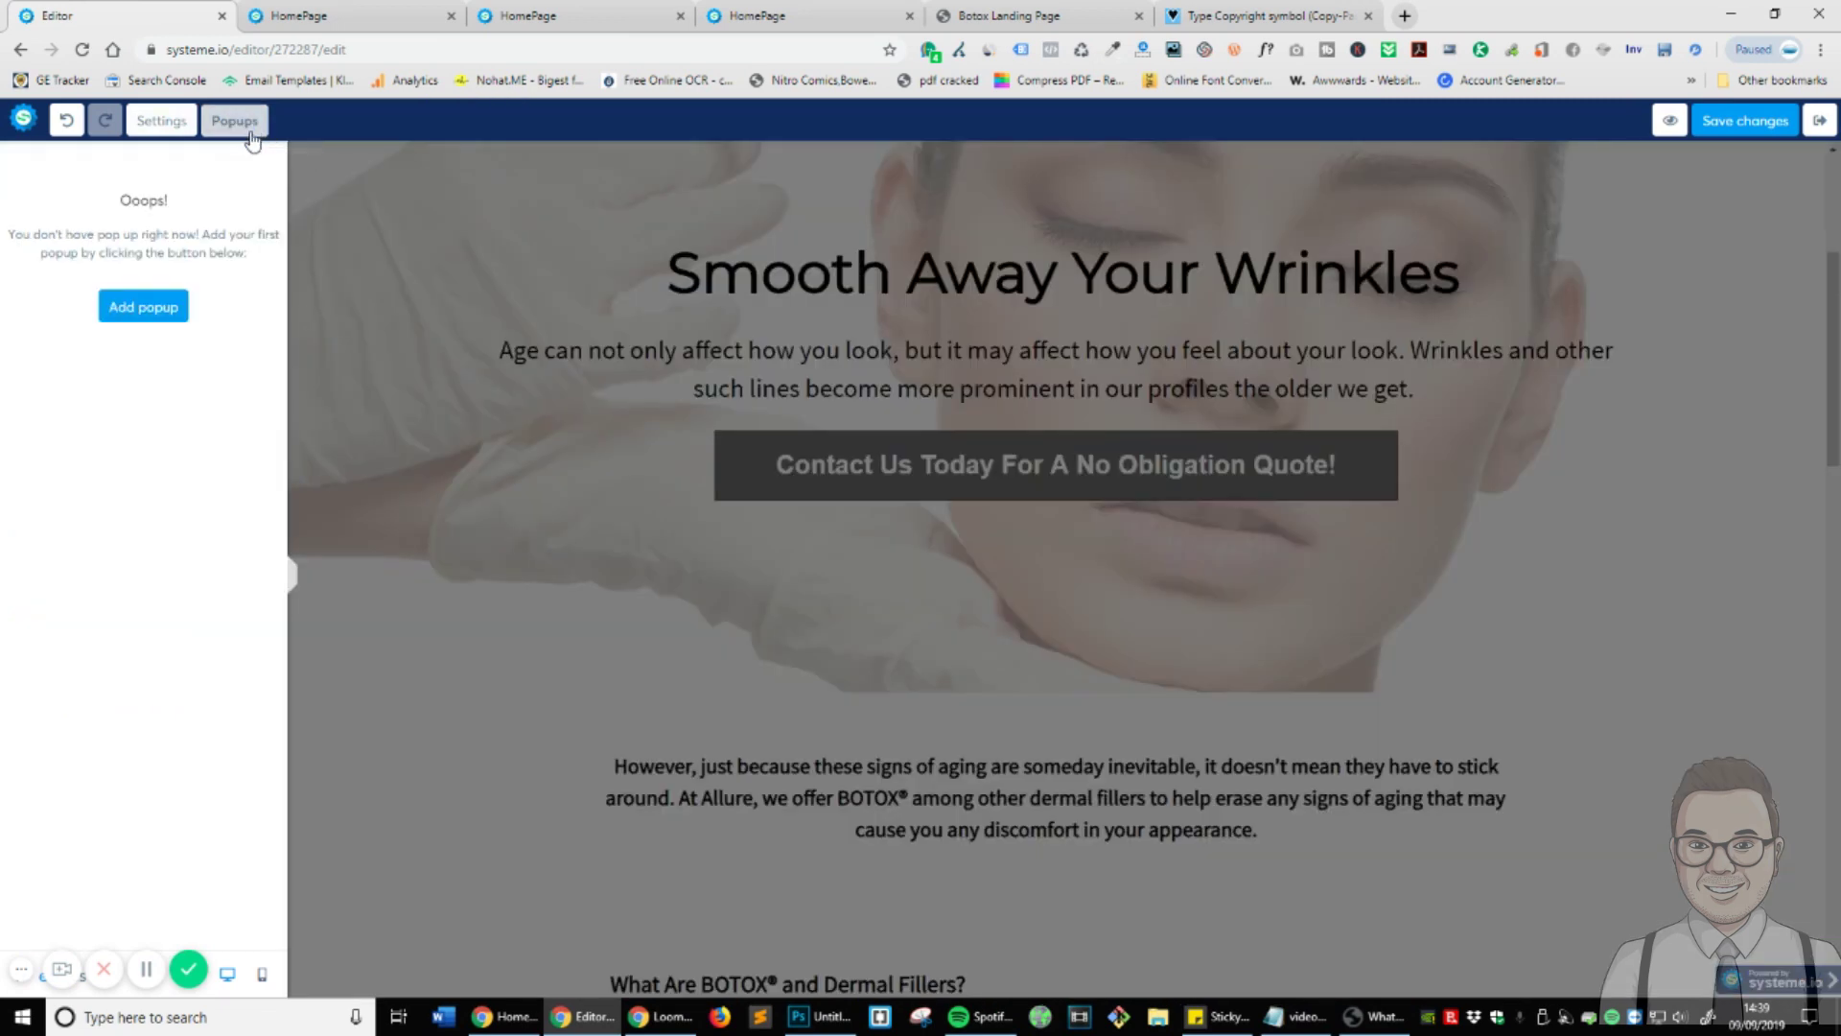
- Add a 'Subscribe here for free' popup, open its settings, and duplicate its email field
left_click(149, 305)
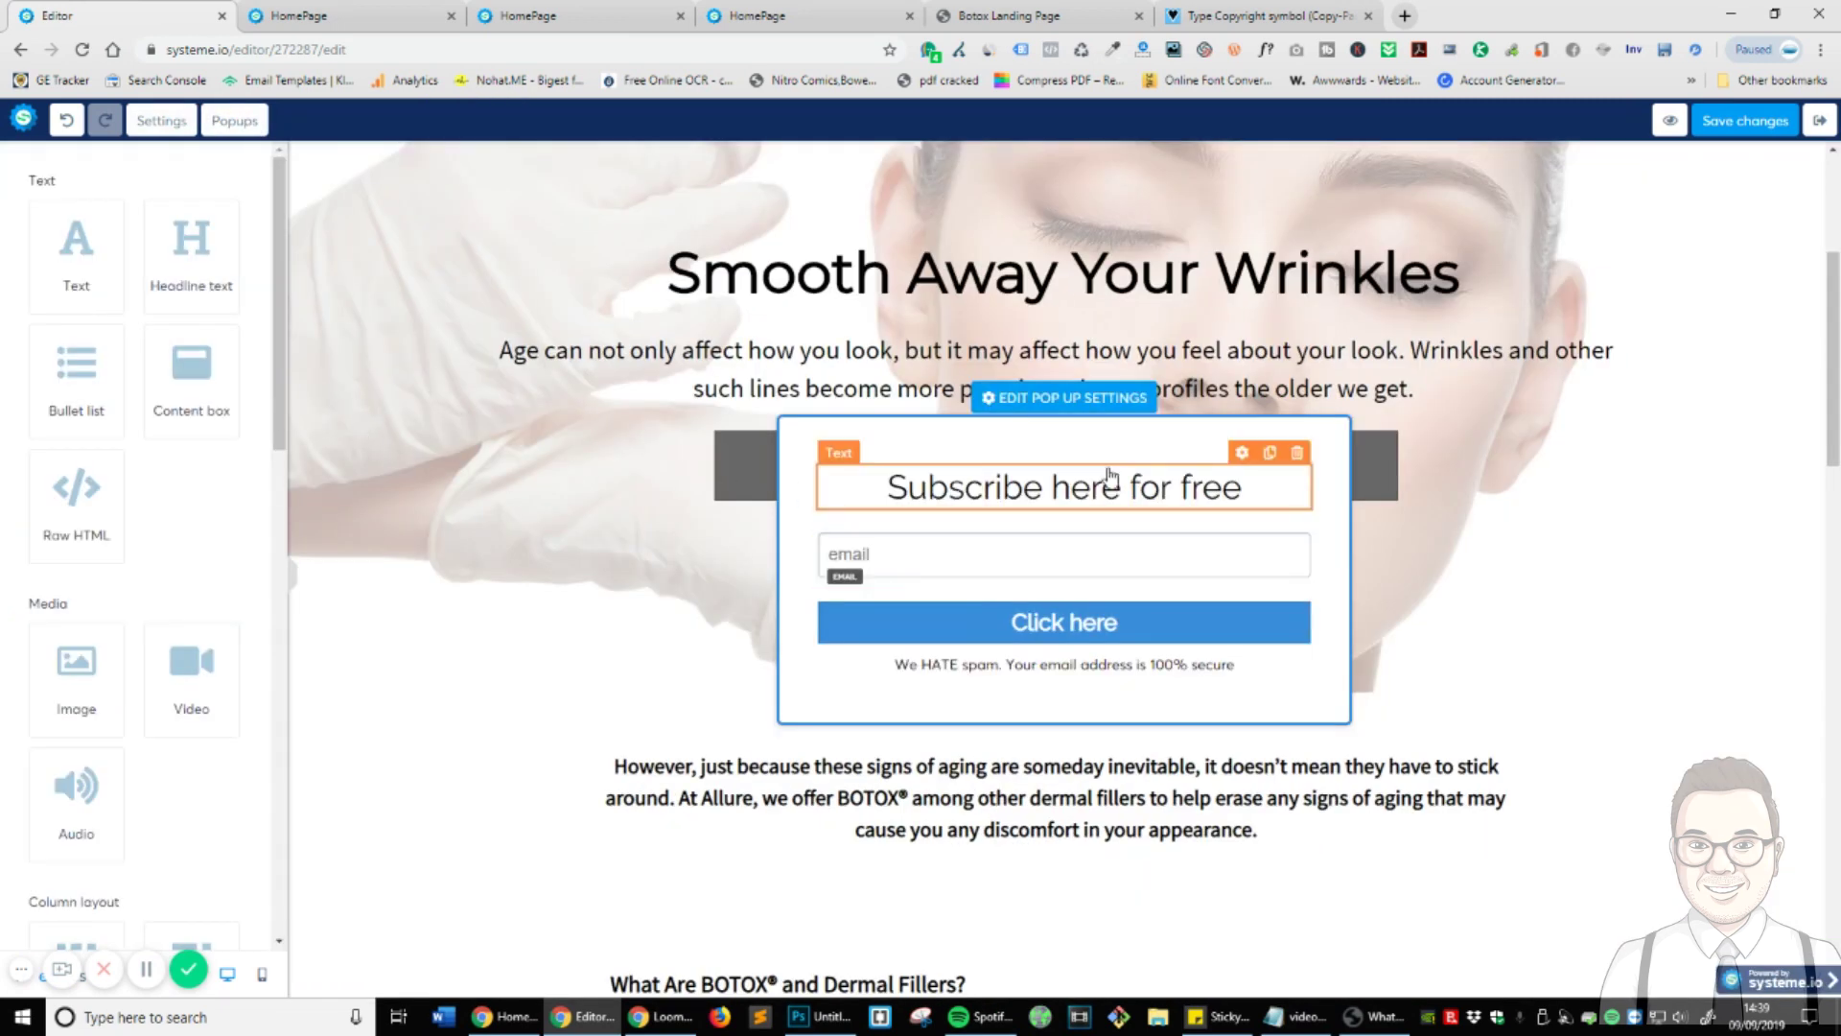
left_click(1077, 403)
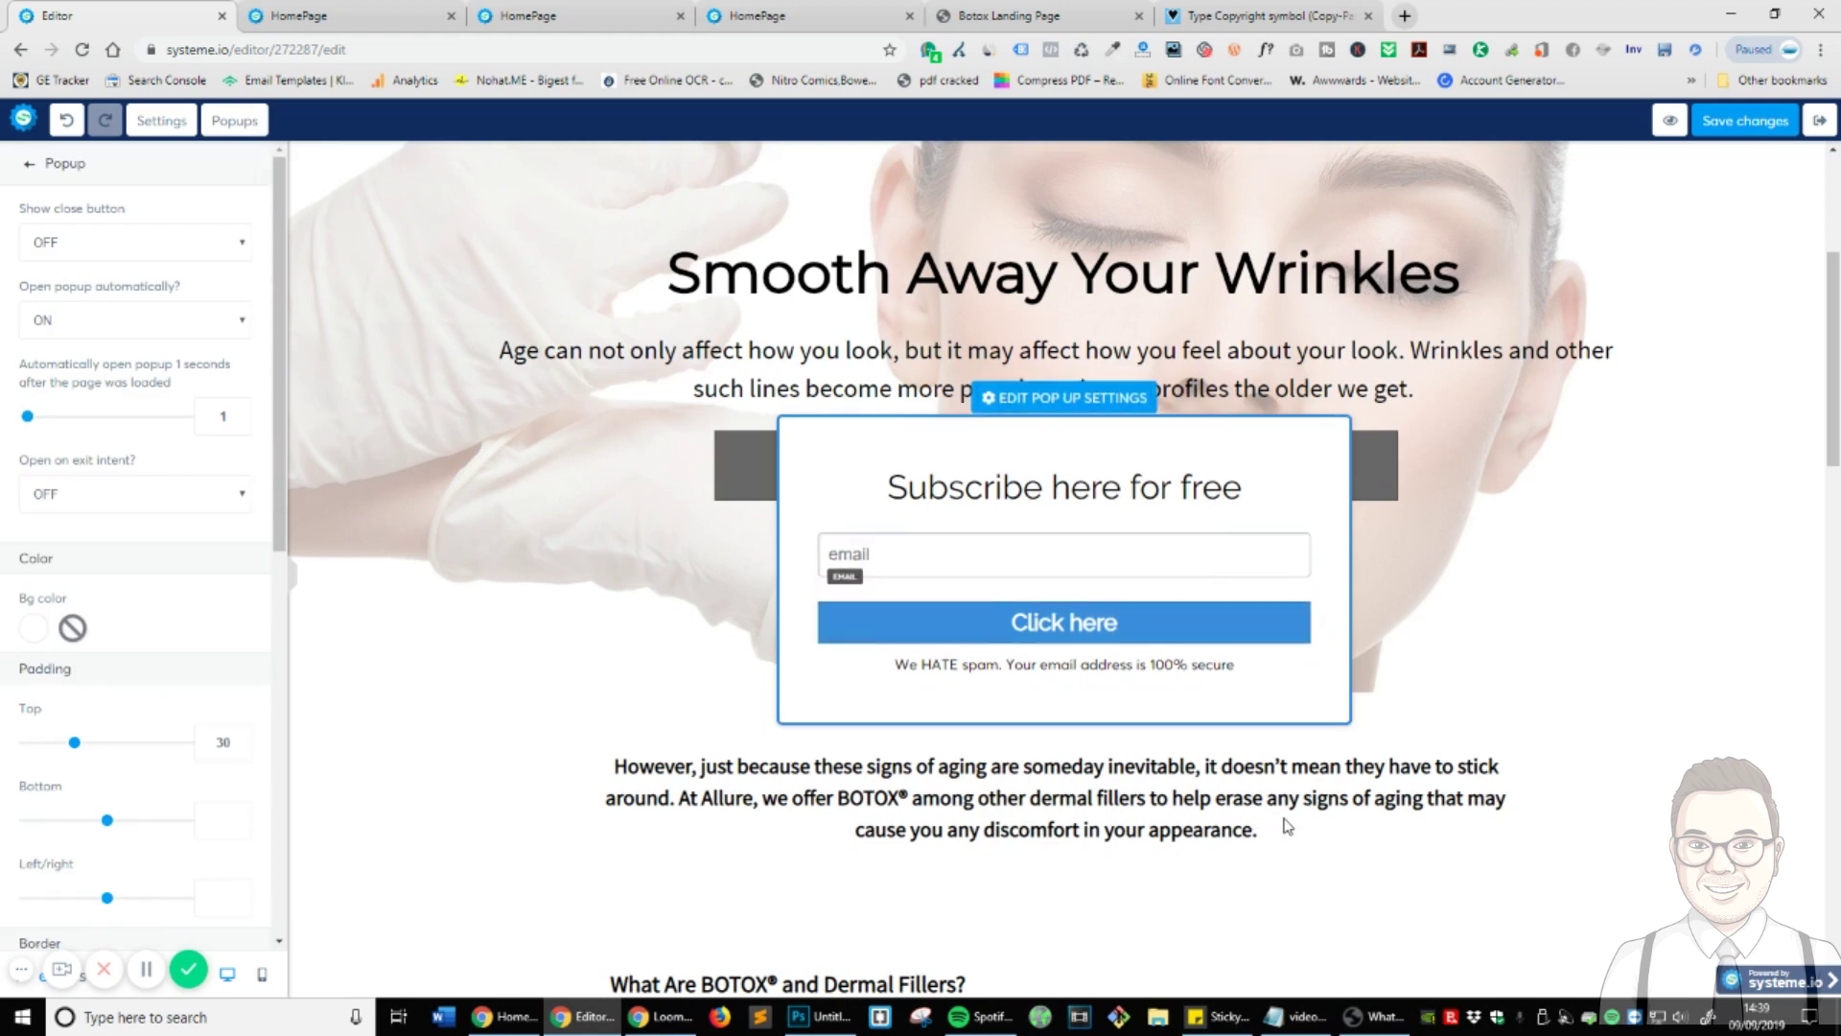
left_click(1268, 521)
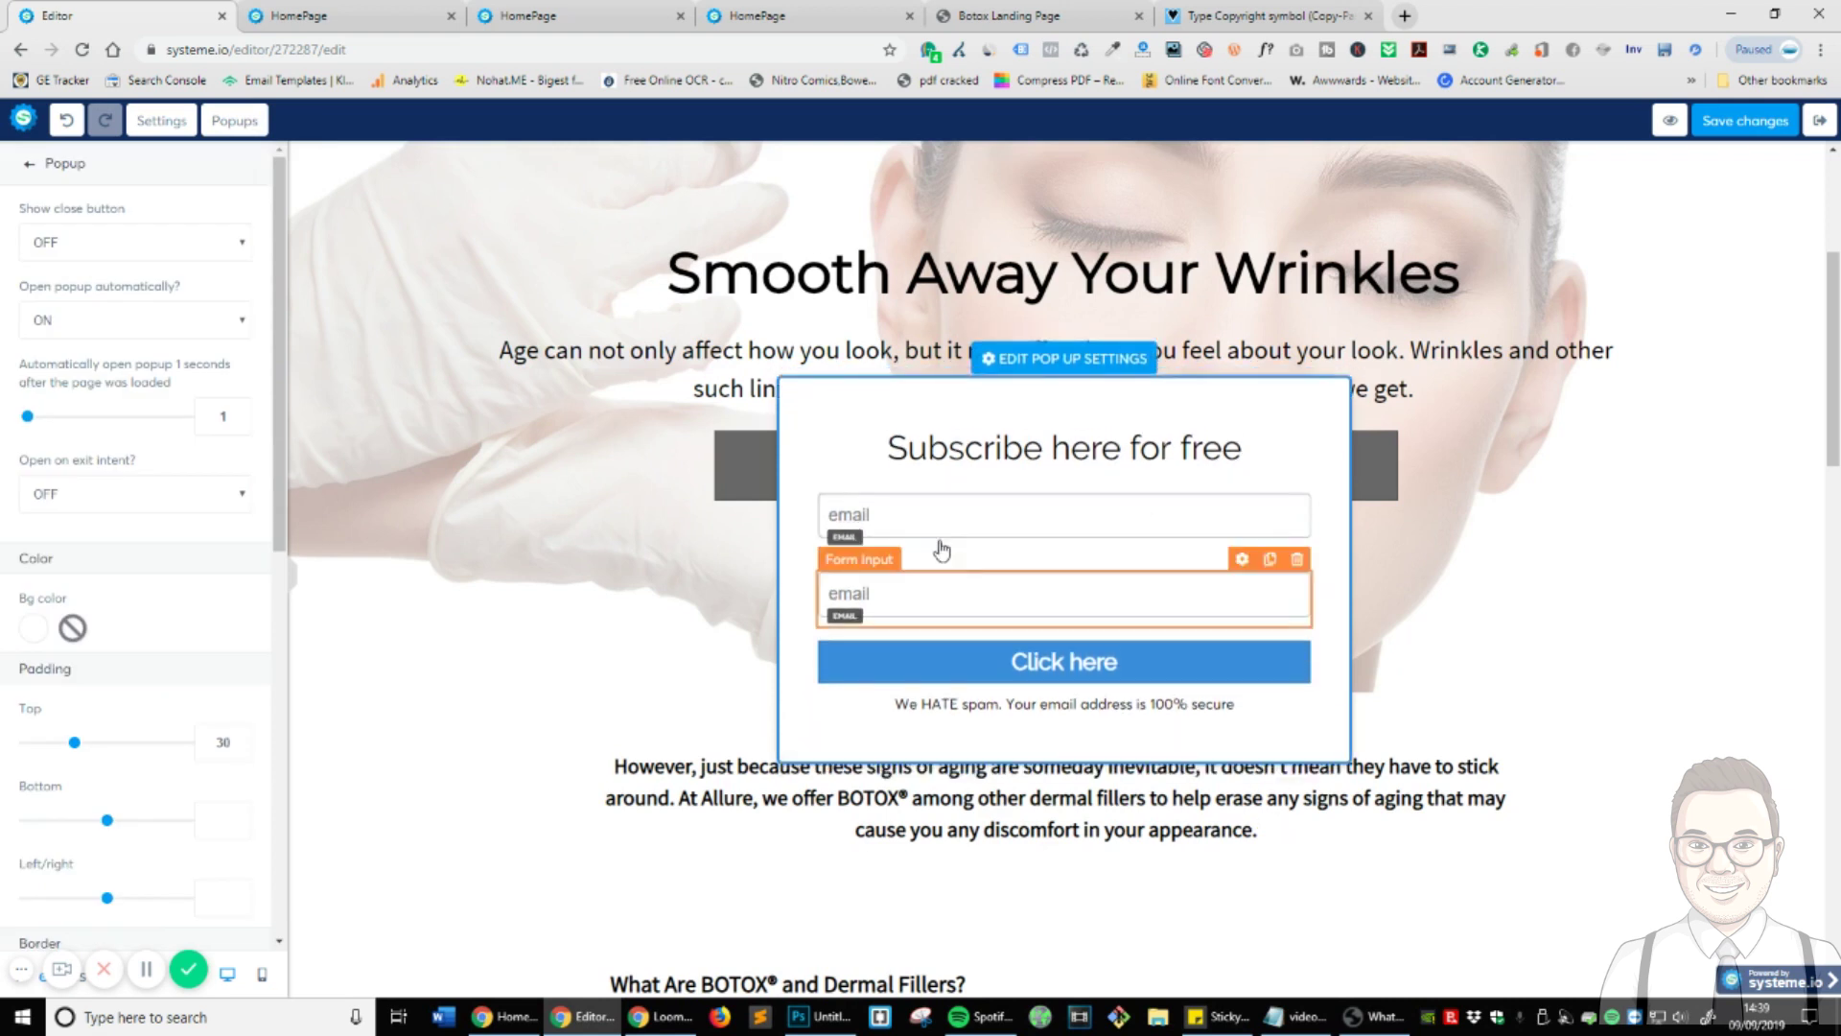
- Turn the top popup field into First name and add a duplicated Phone number field
left_click(1245, 512)
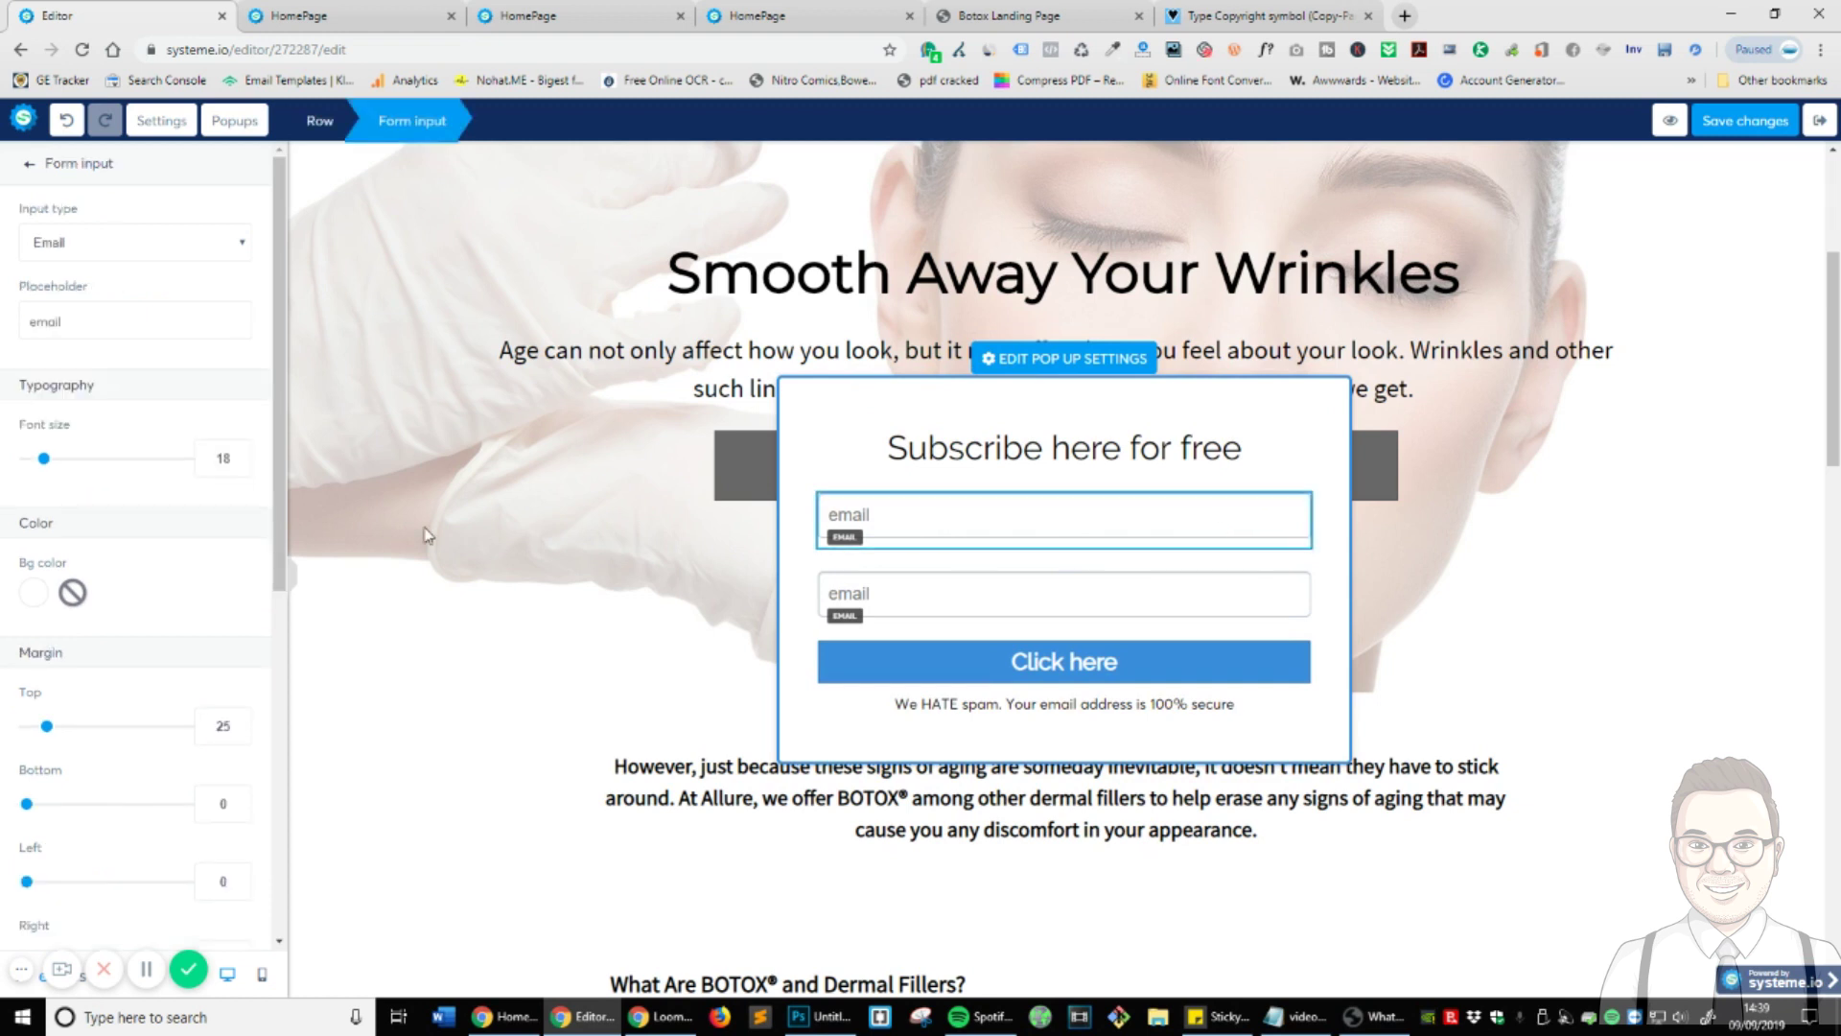
left_click(110, 252)
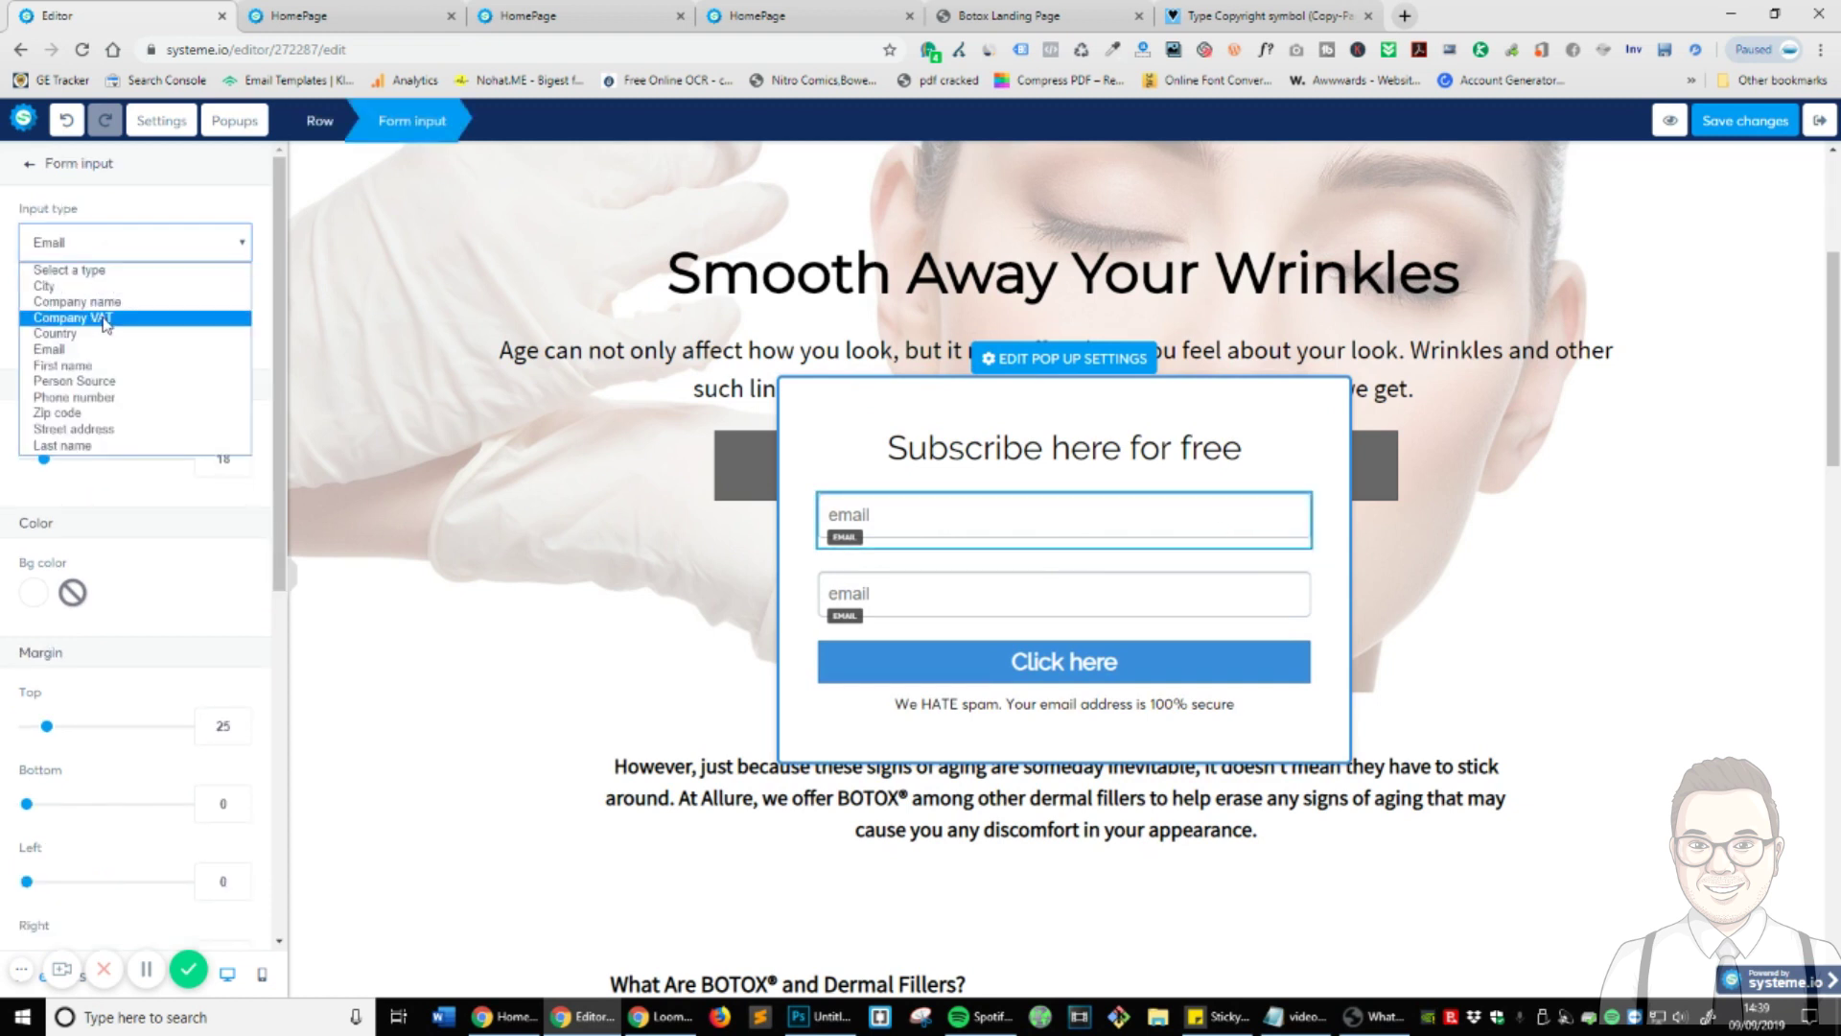
left_click(108, 377)
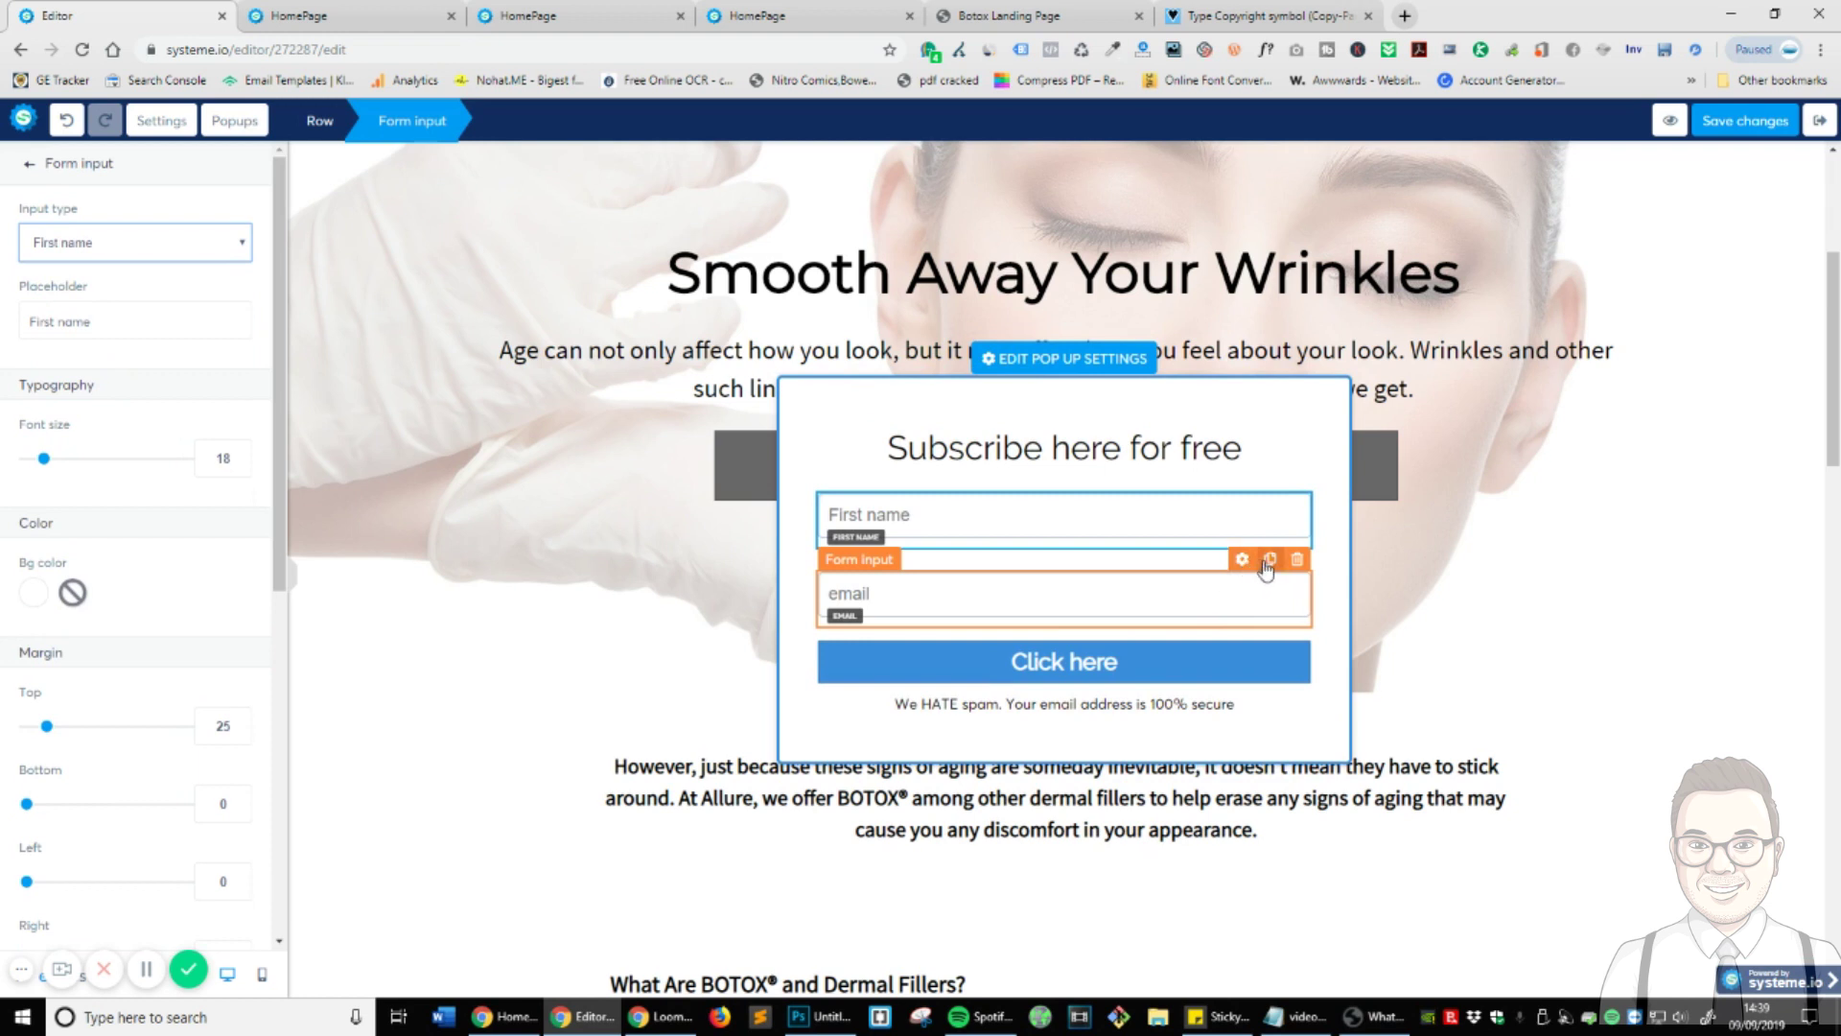
left_click(1268, 562)
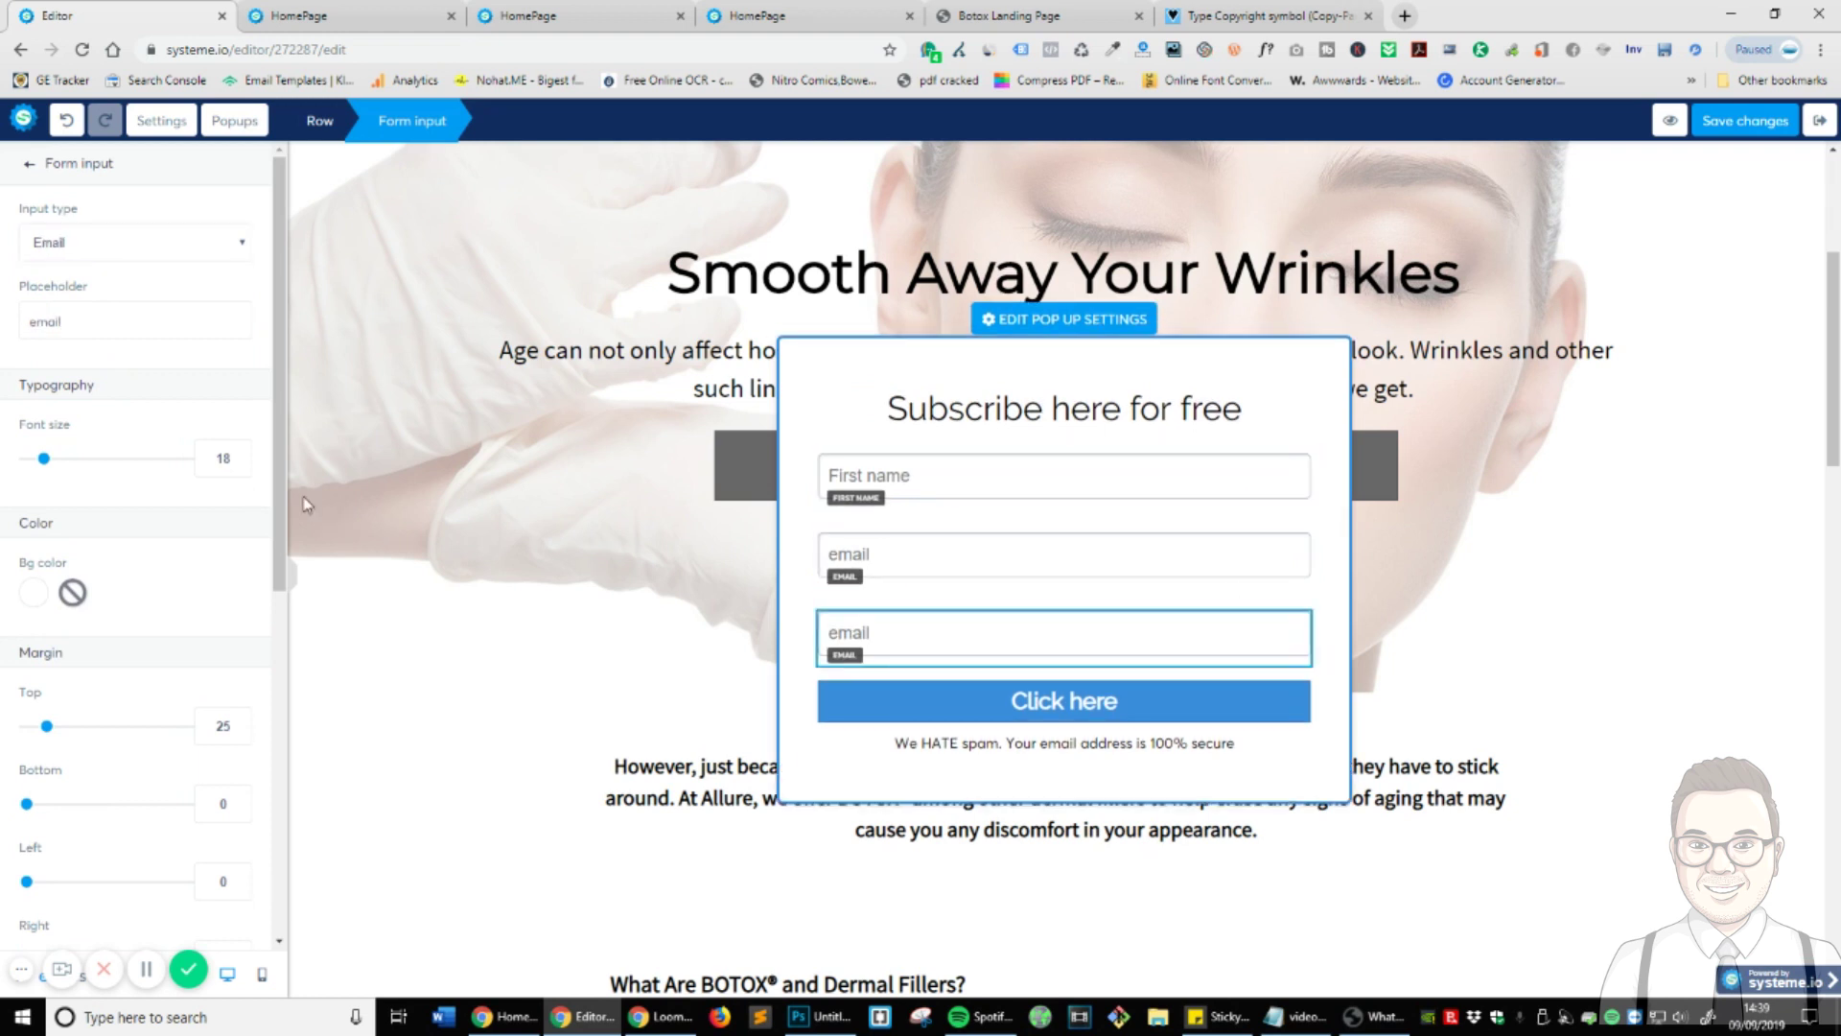
left_click(78, 255)
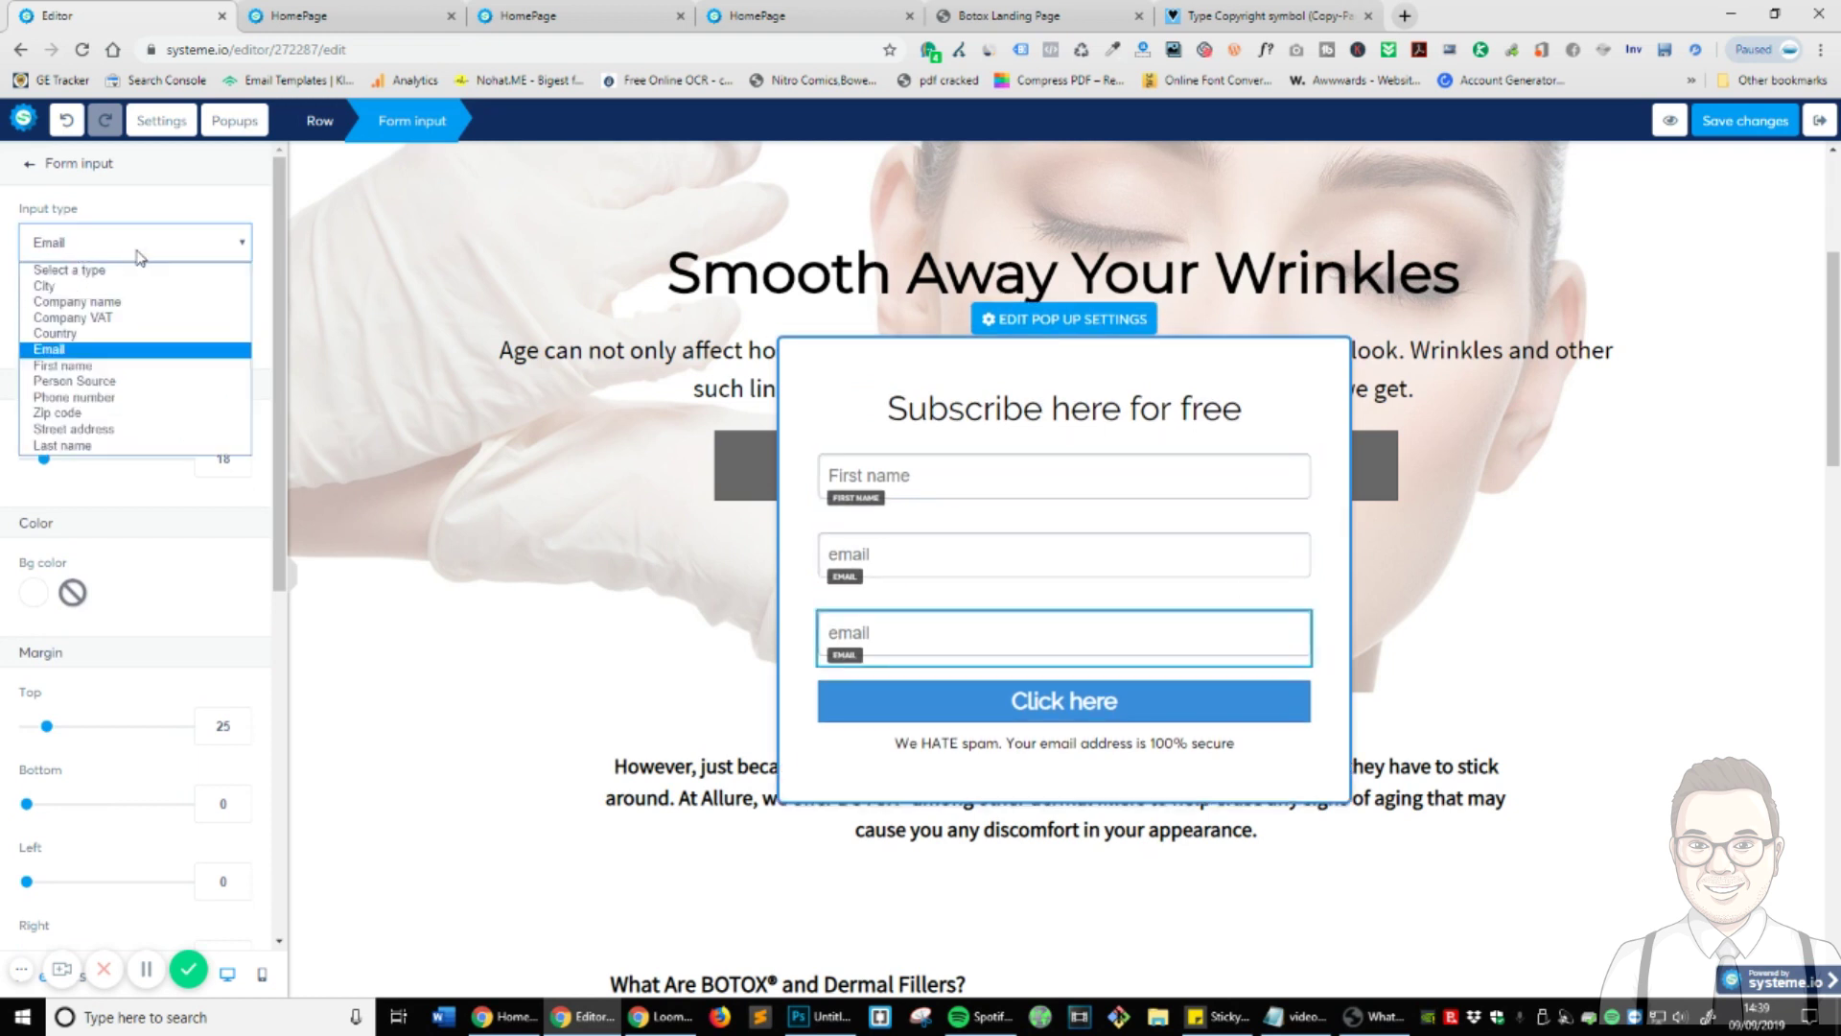
left_click(101, 397)
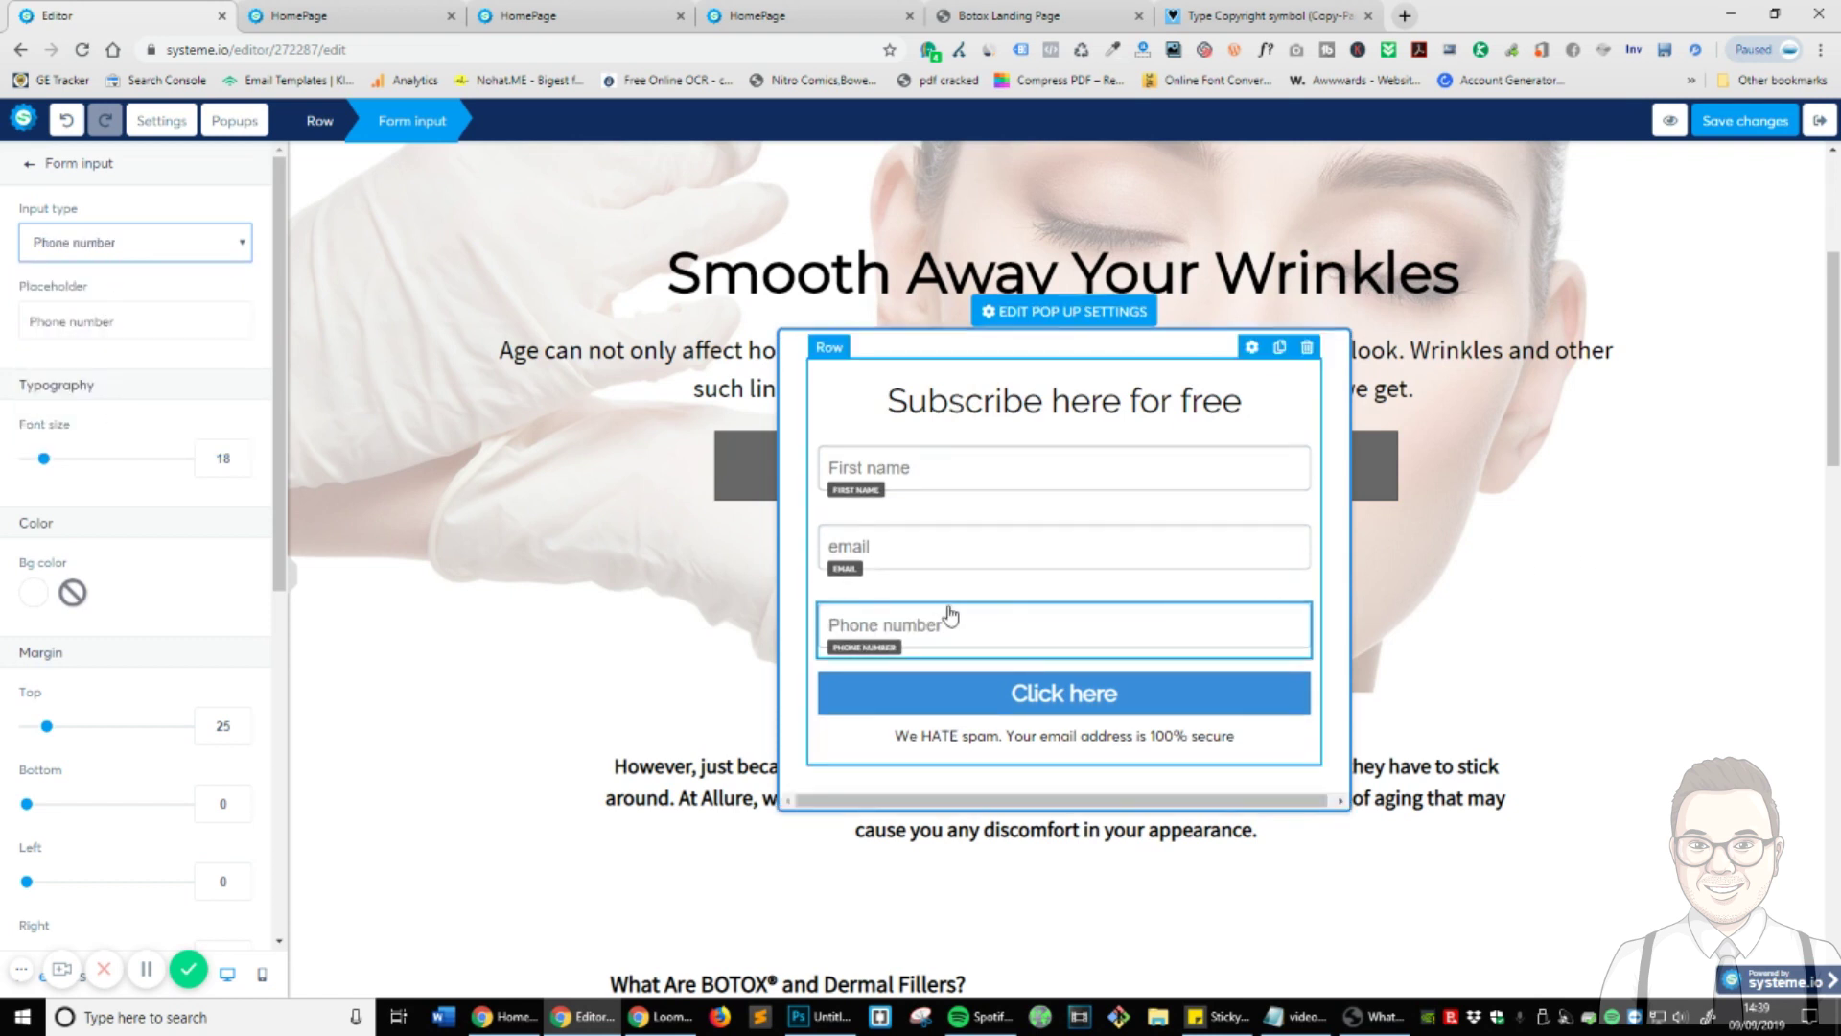
- Add a Person Source field with placeholder 'Where did you find us?' and save the page
mouse_move(1267, 527)
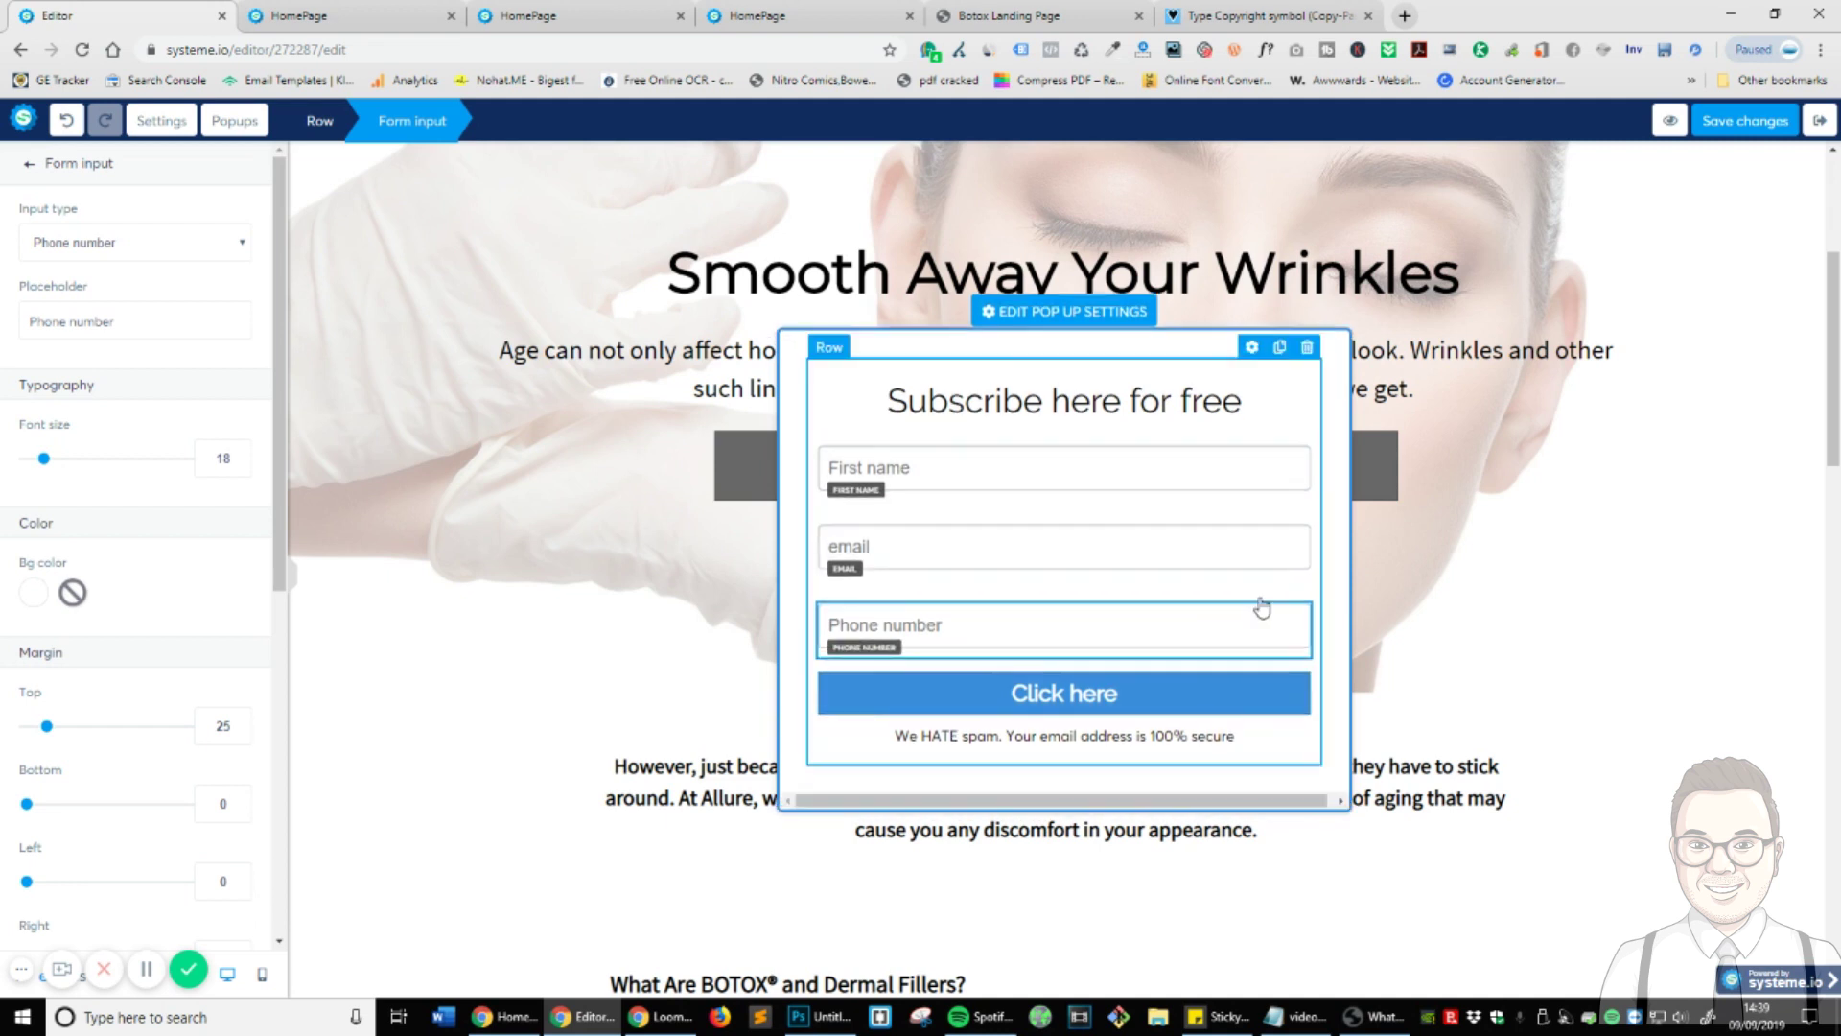
left_click(809, 764)
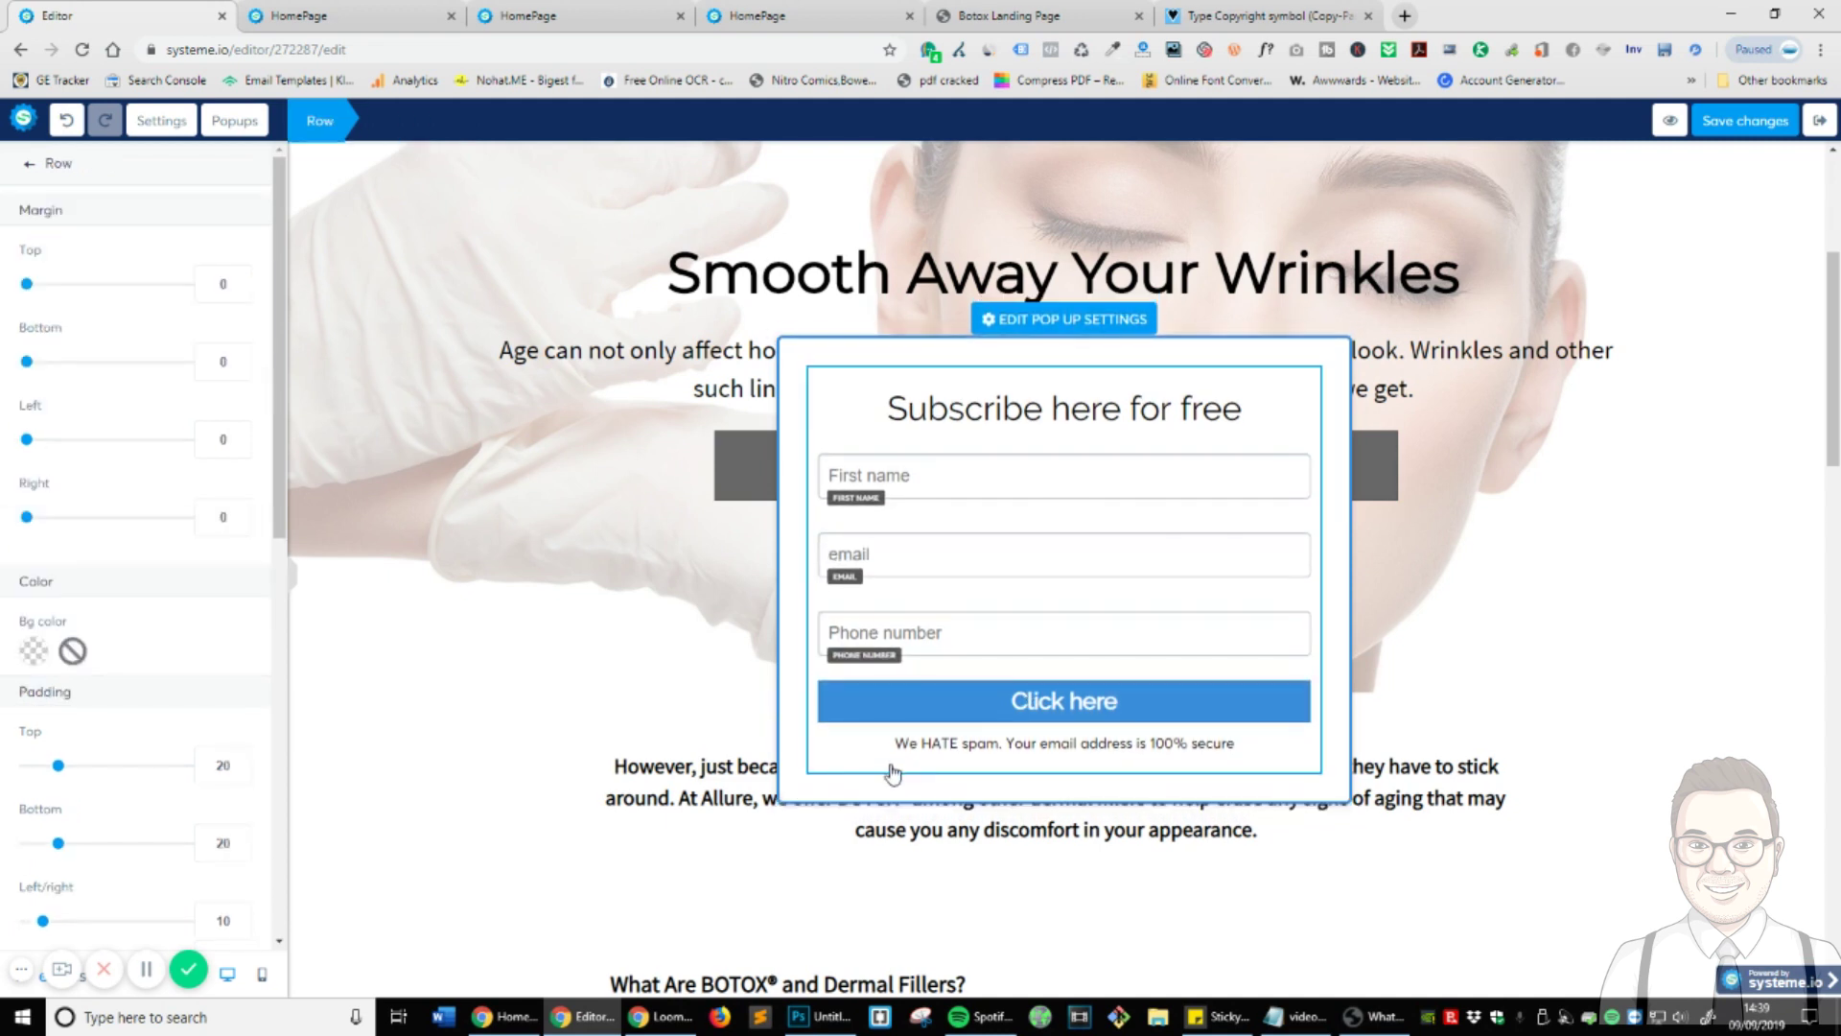
left_click(1268, 600)
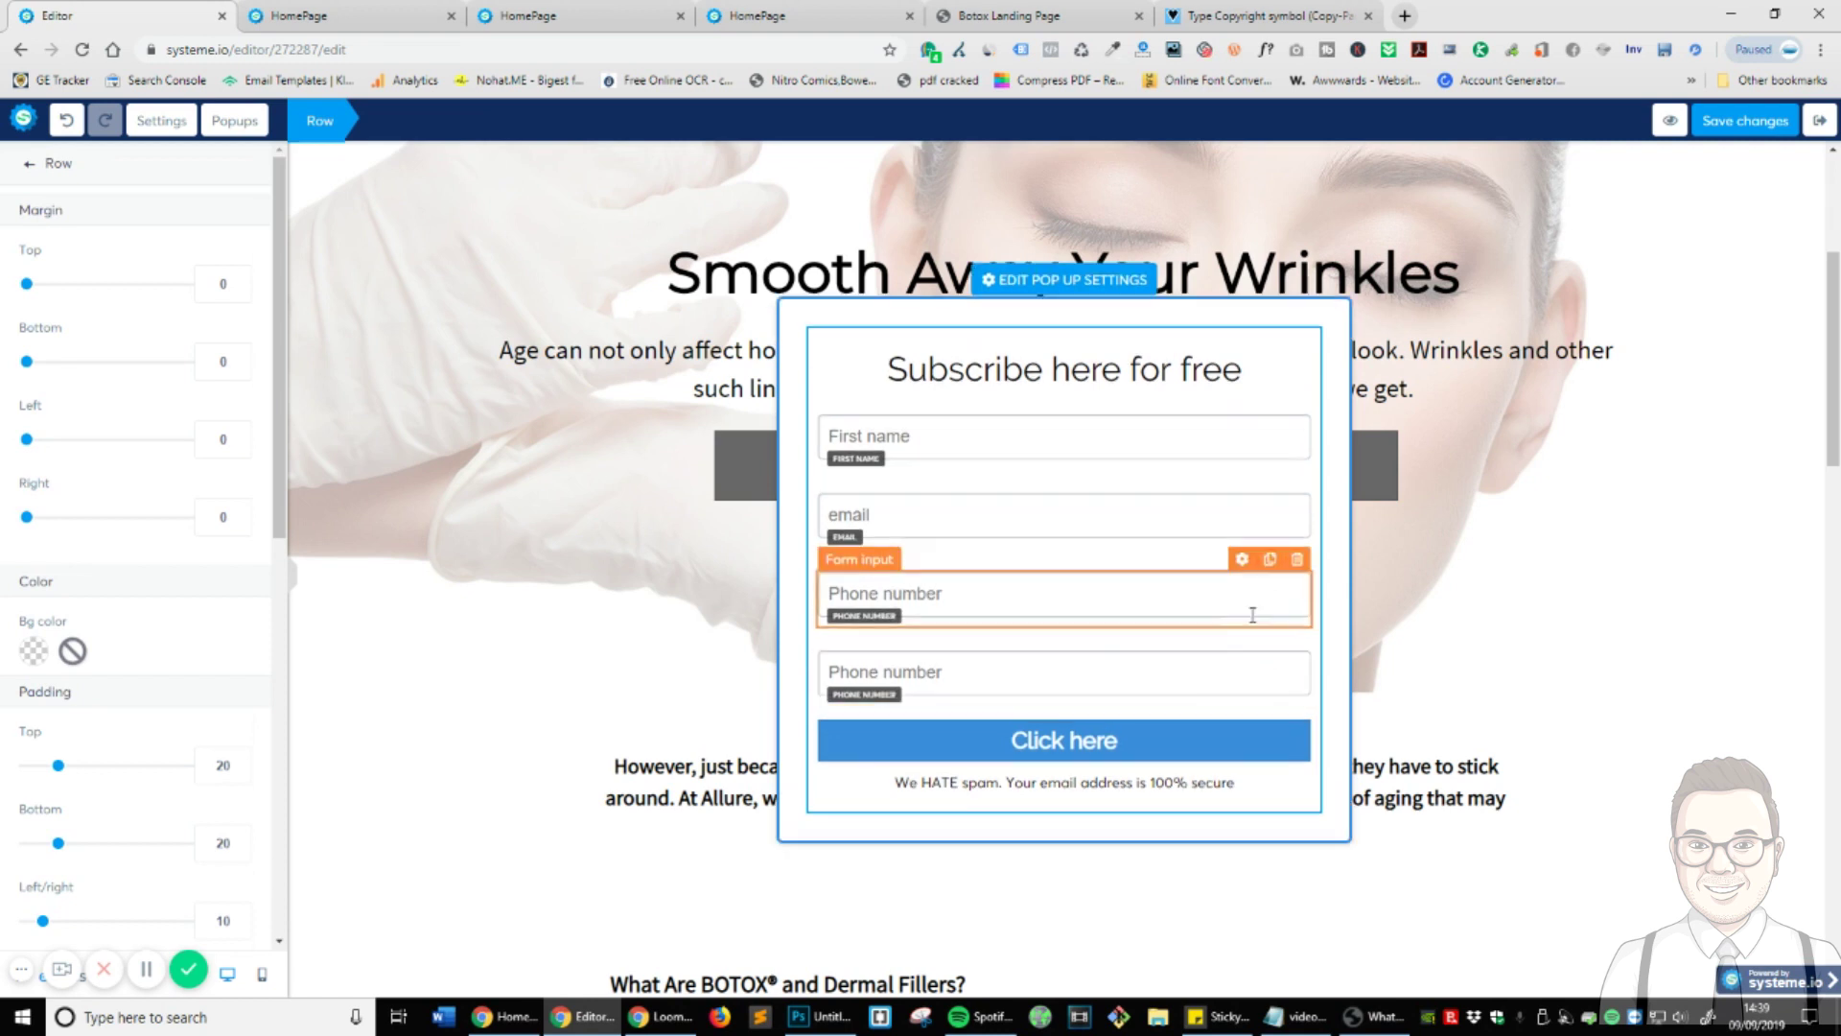
left_click(1243, 652)
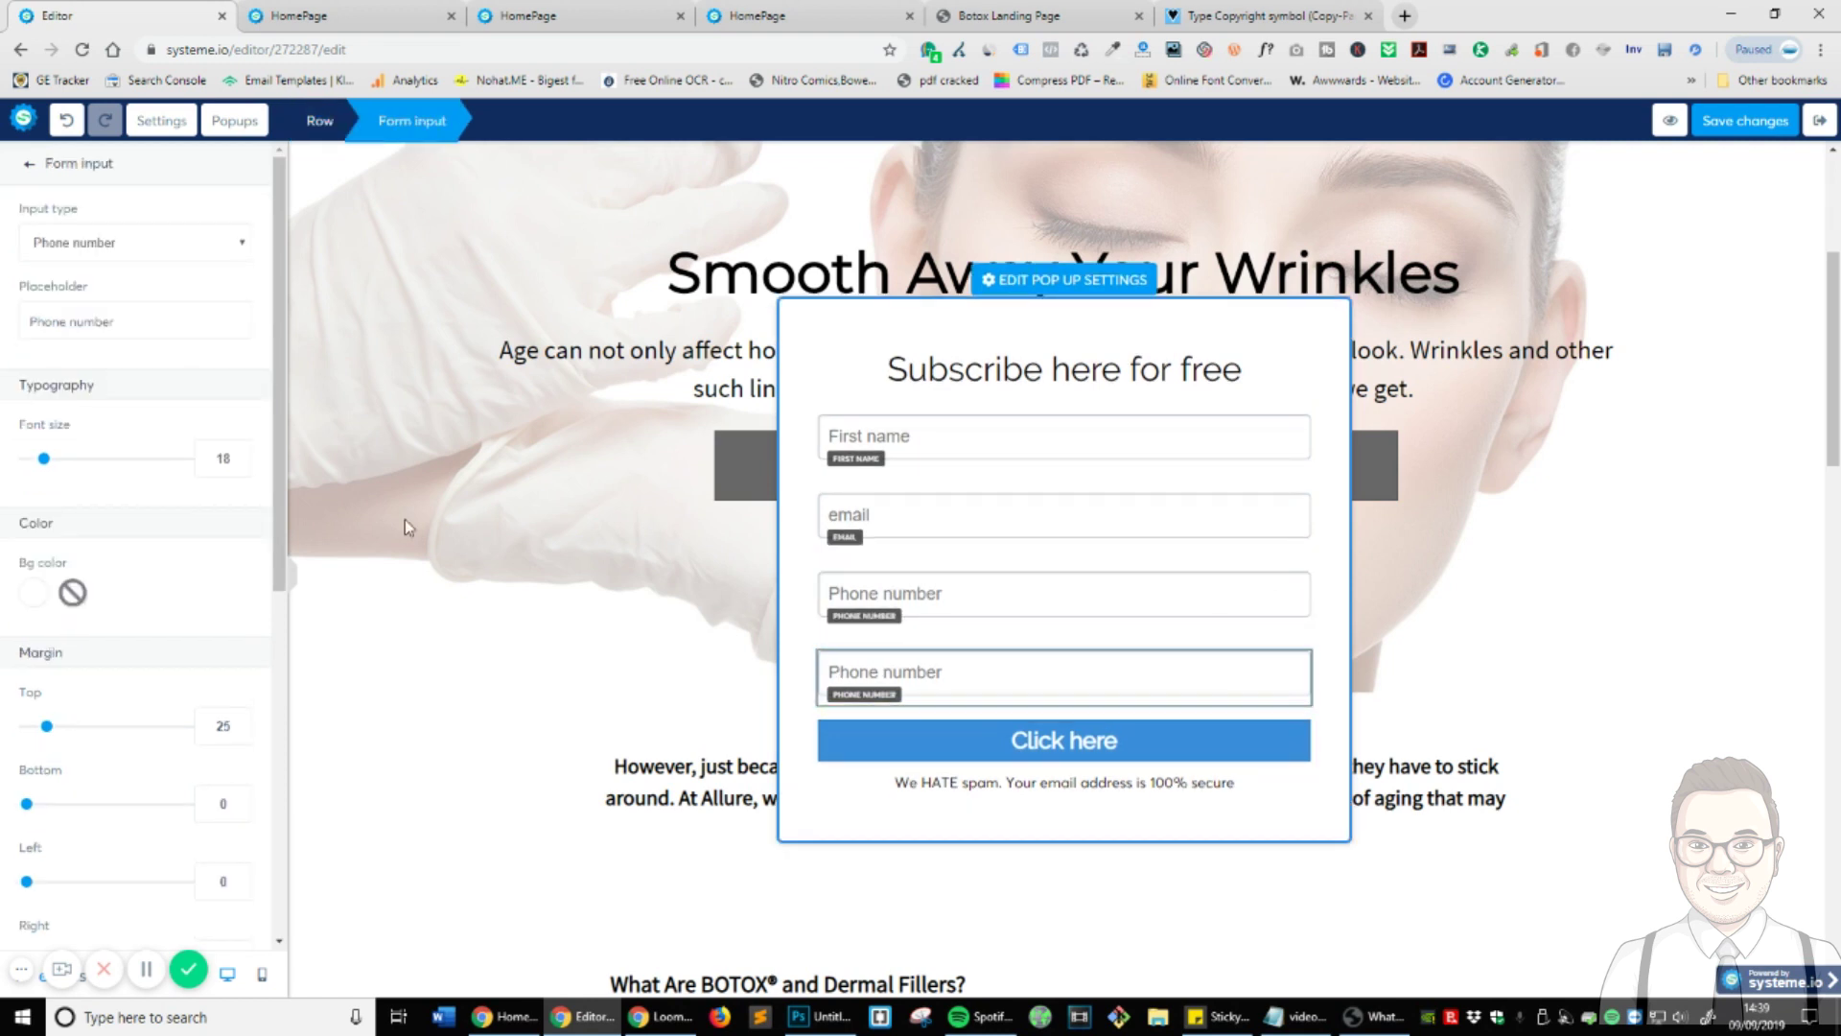
left_click(135, 241)
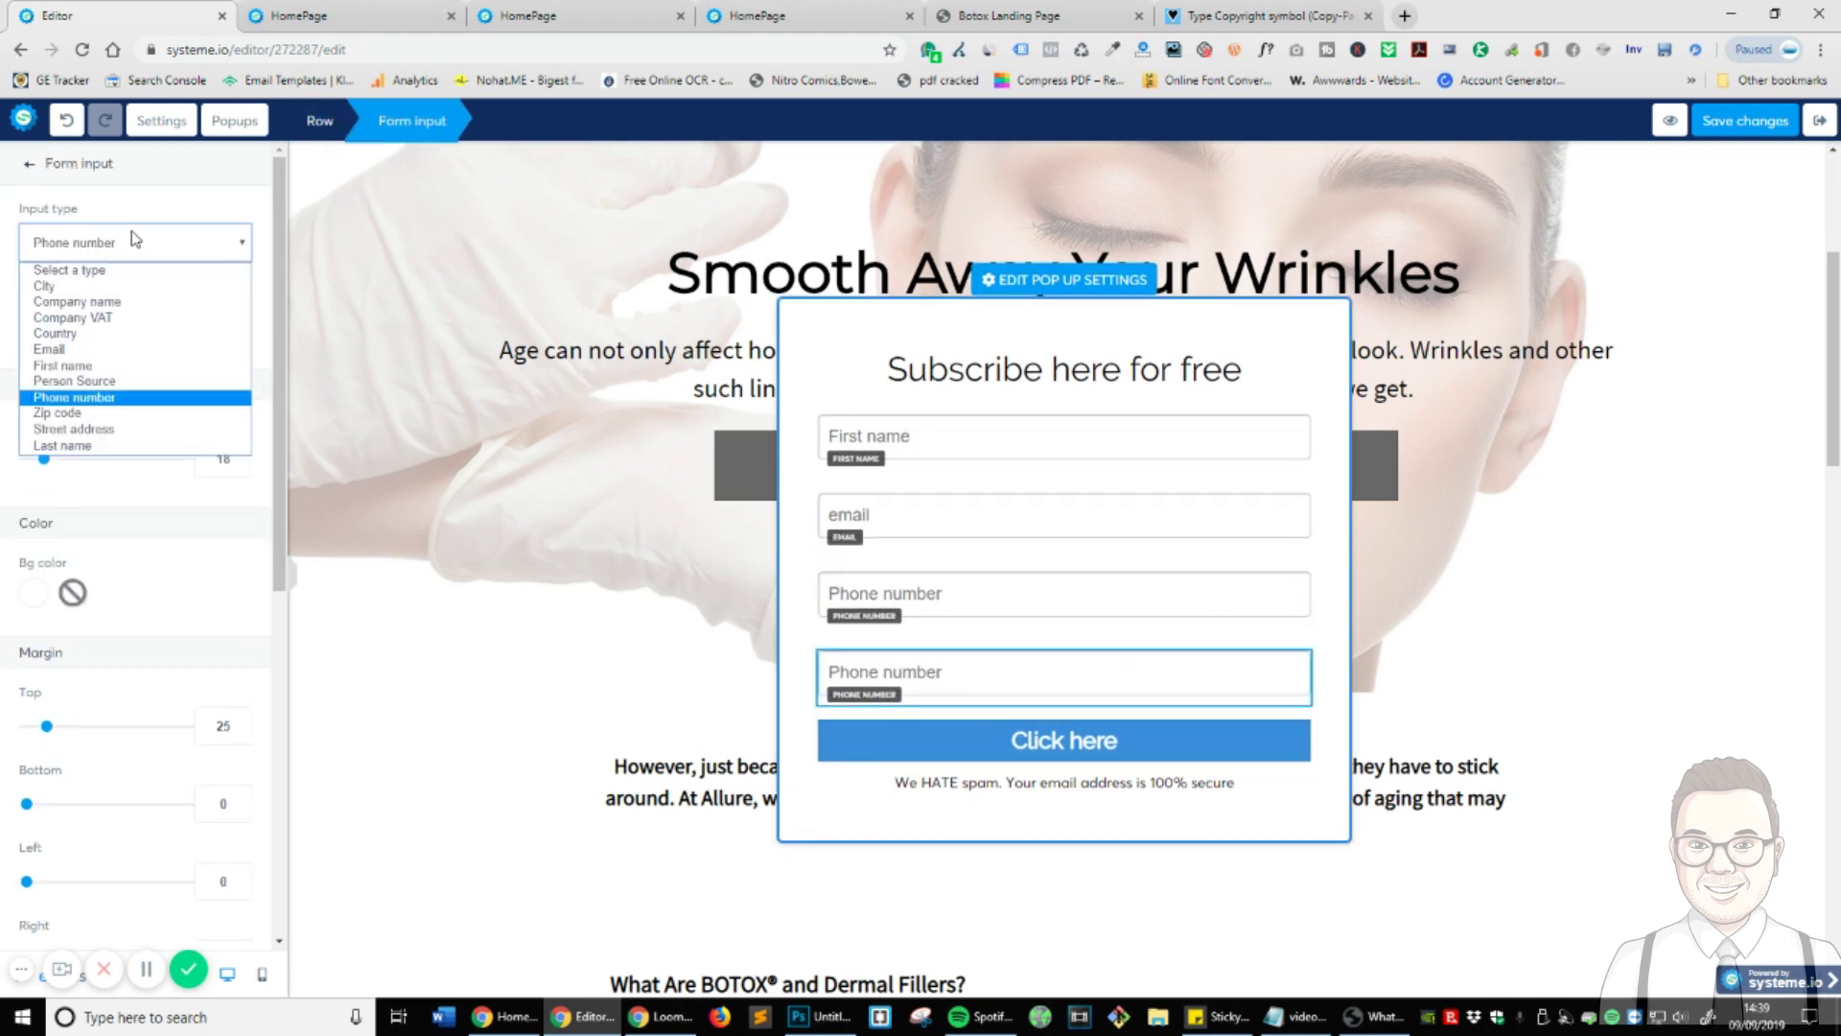
left_click(95, 381)
triple_click(134, 322)
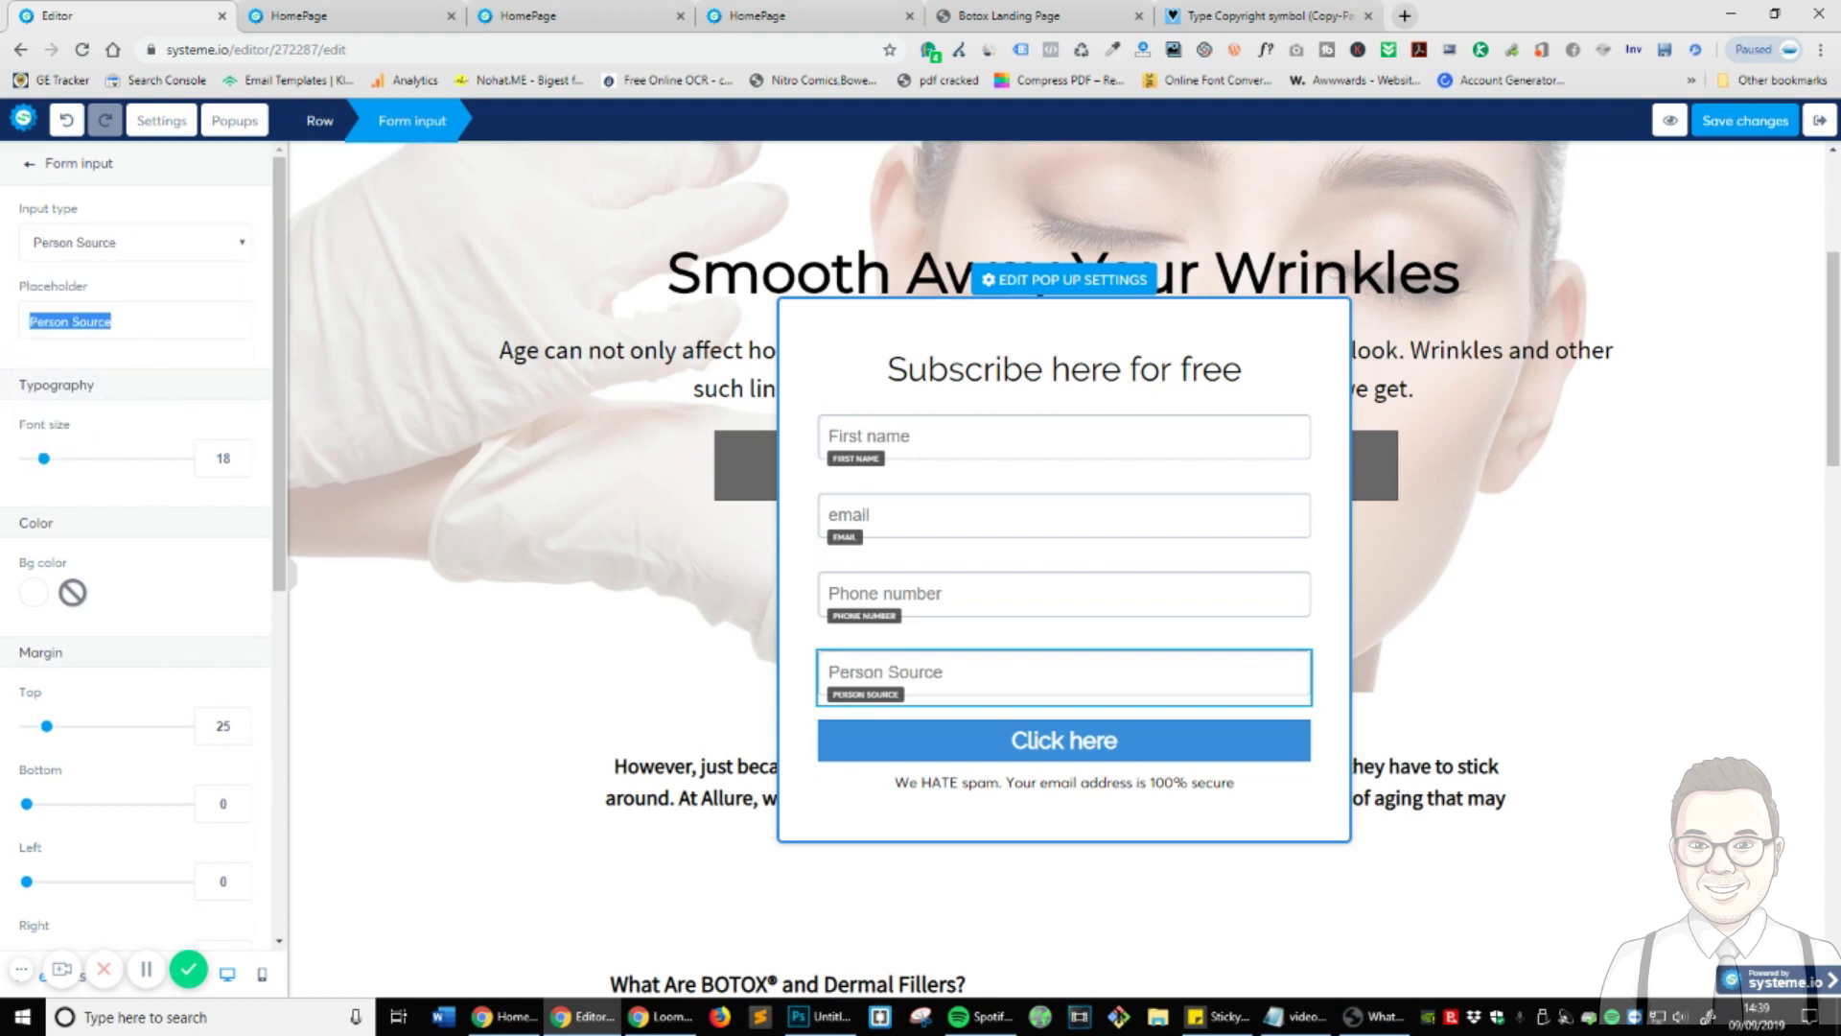
type("Where did you fgi")
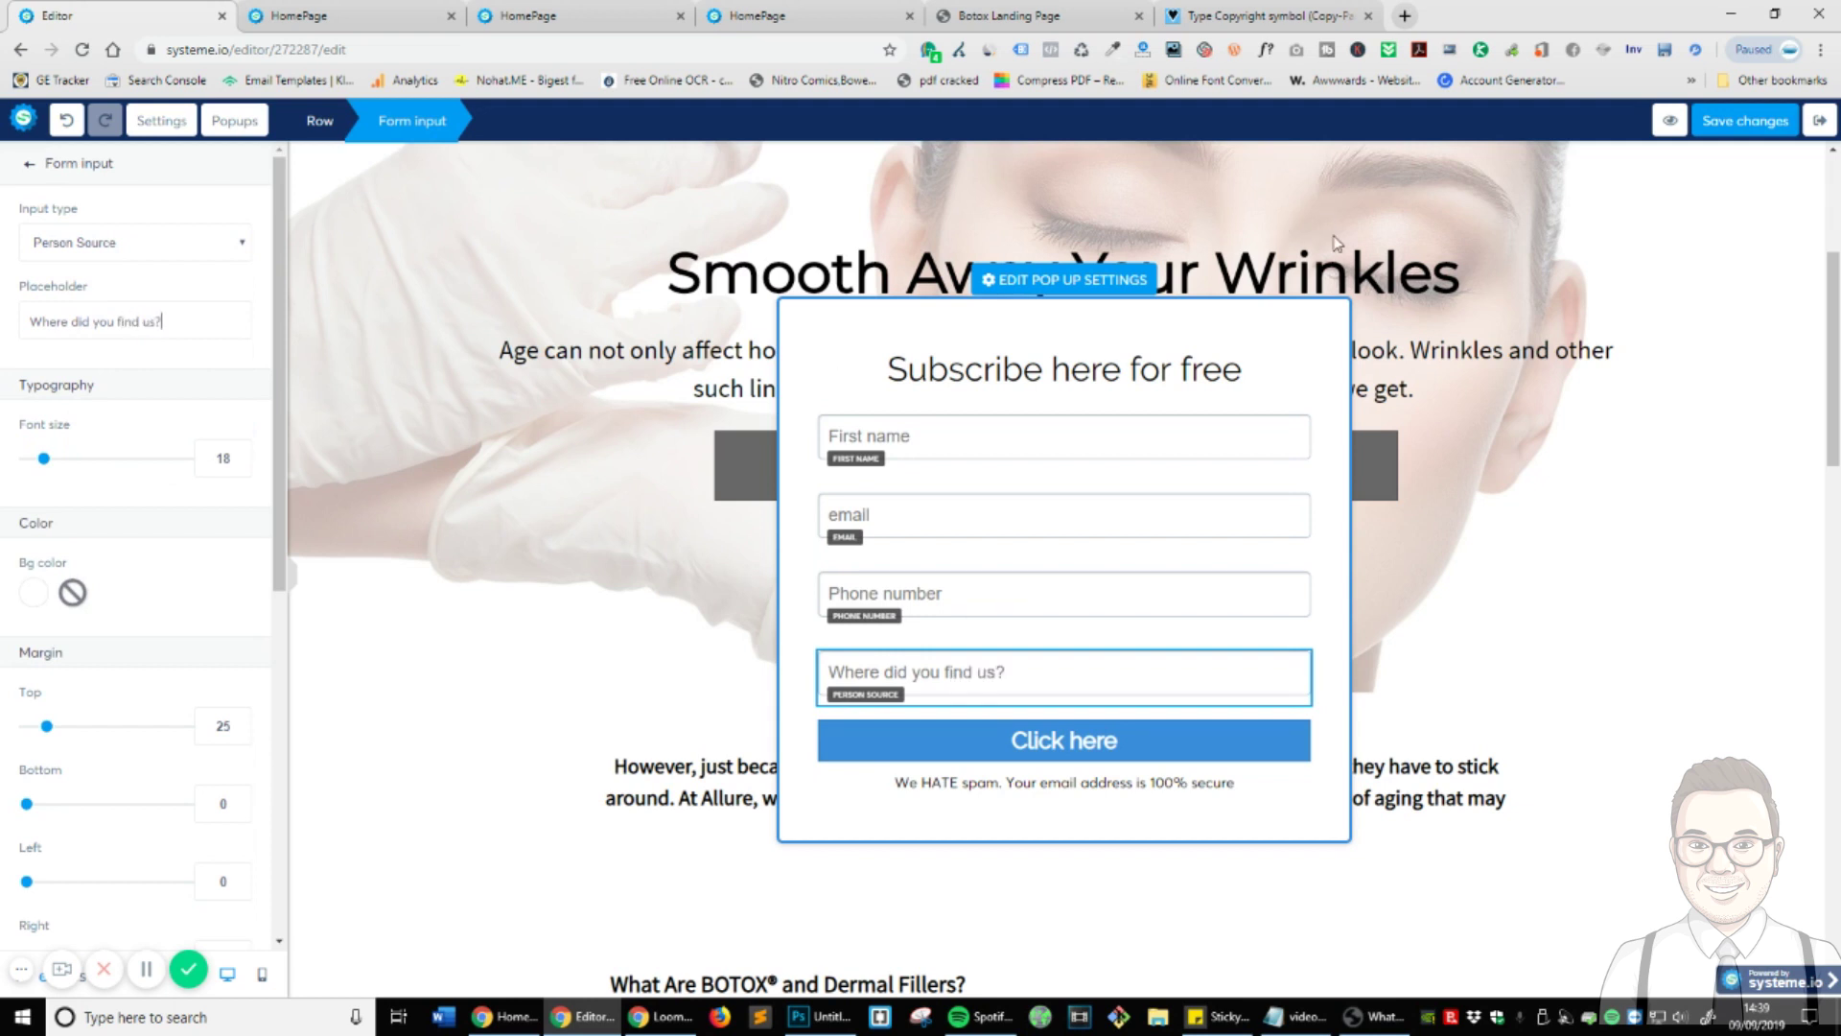
left_click(1736, 121)
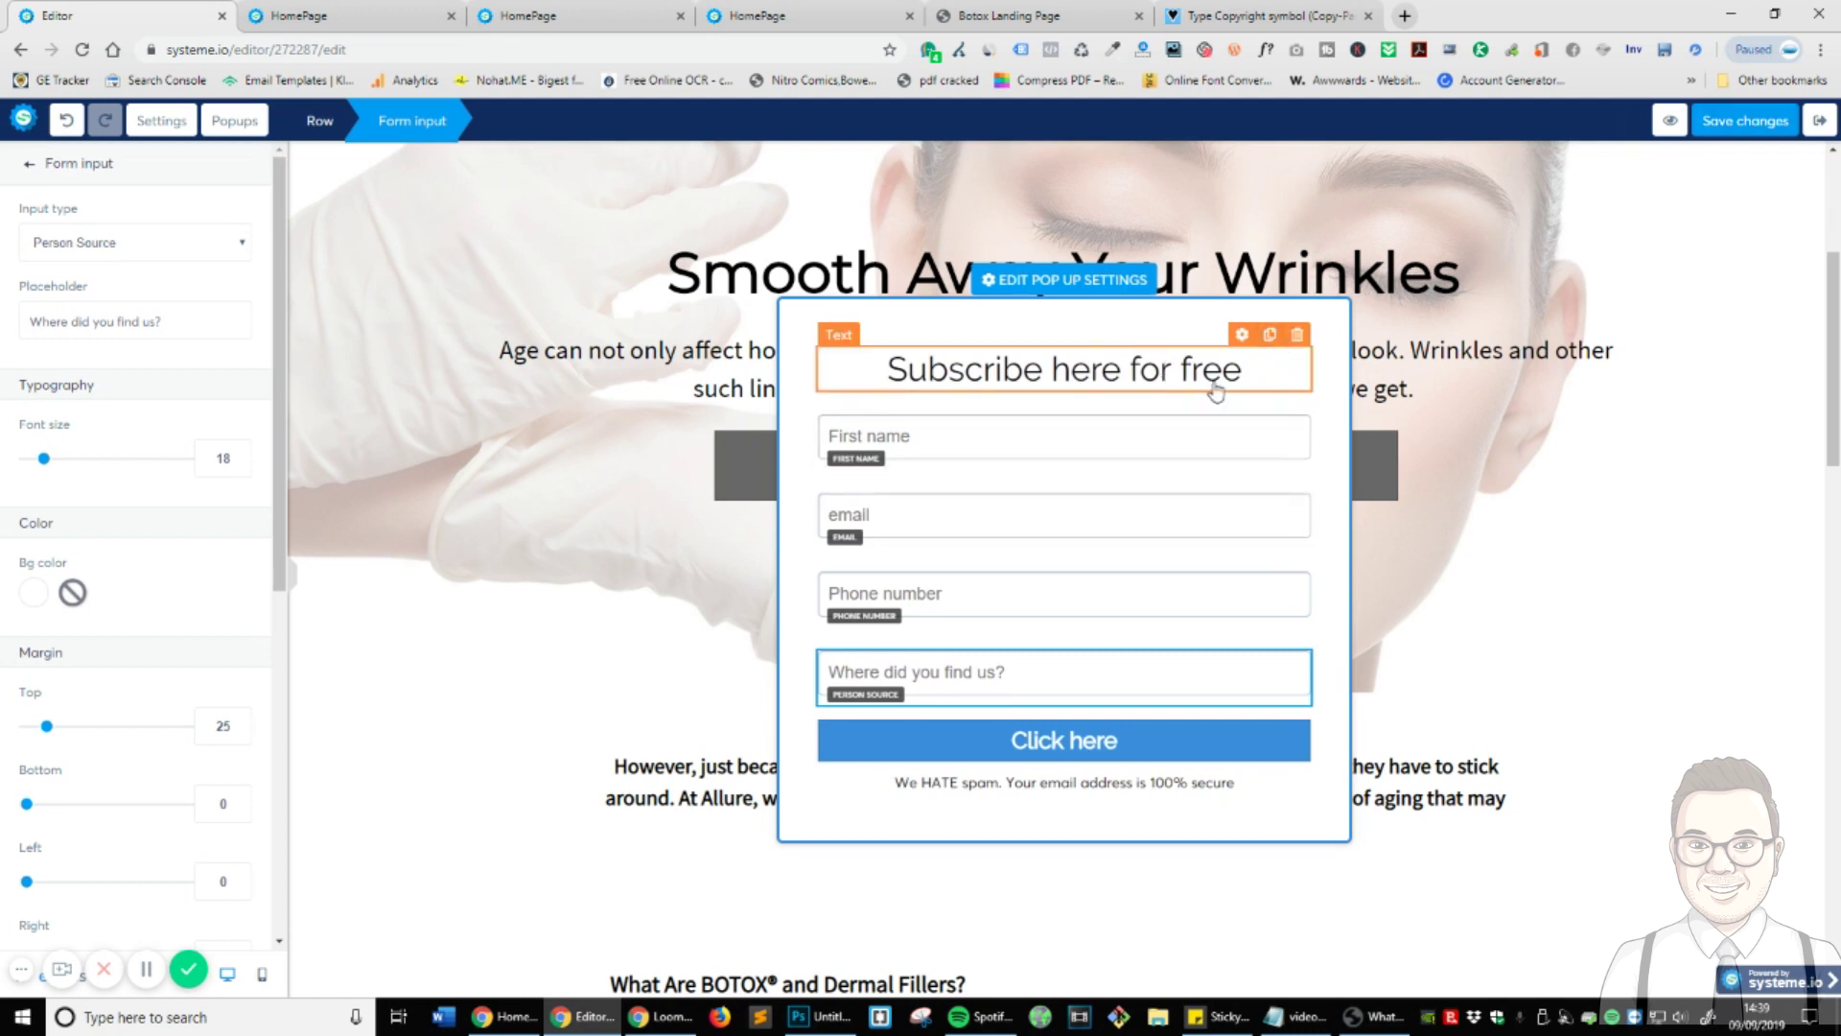
- Replace the popup headline with 'Please enter your information and we will get back to you ASAP!'
left_click(1132, 370)
triple_click(1131, 369)
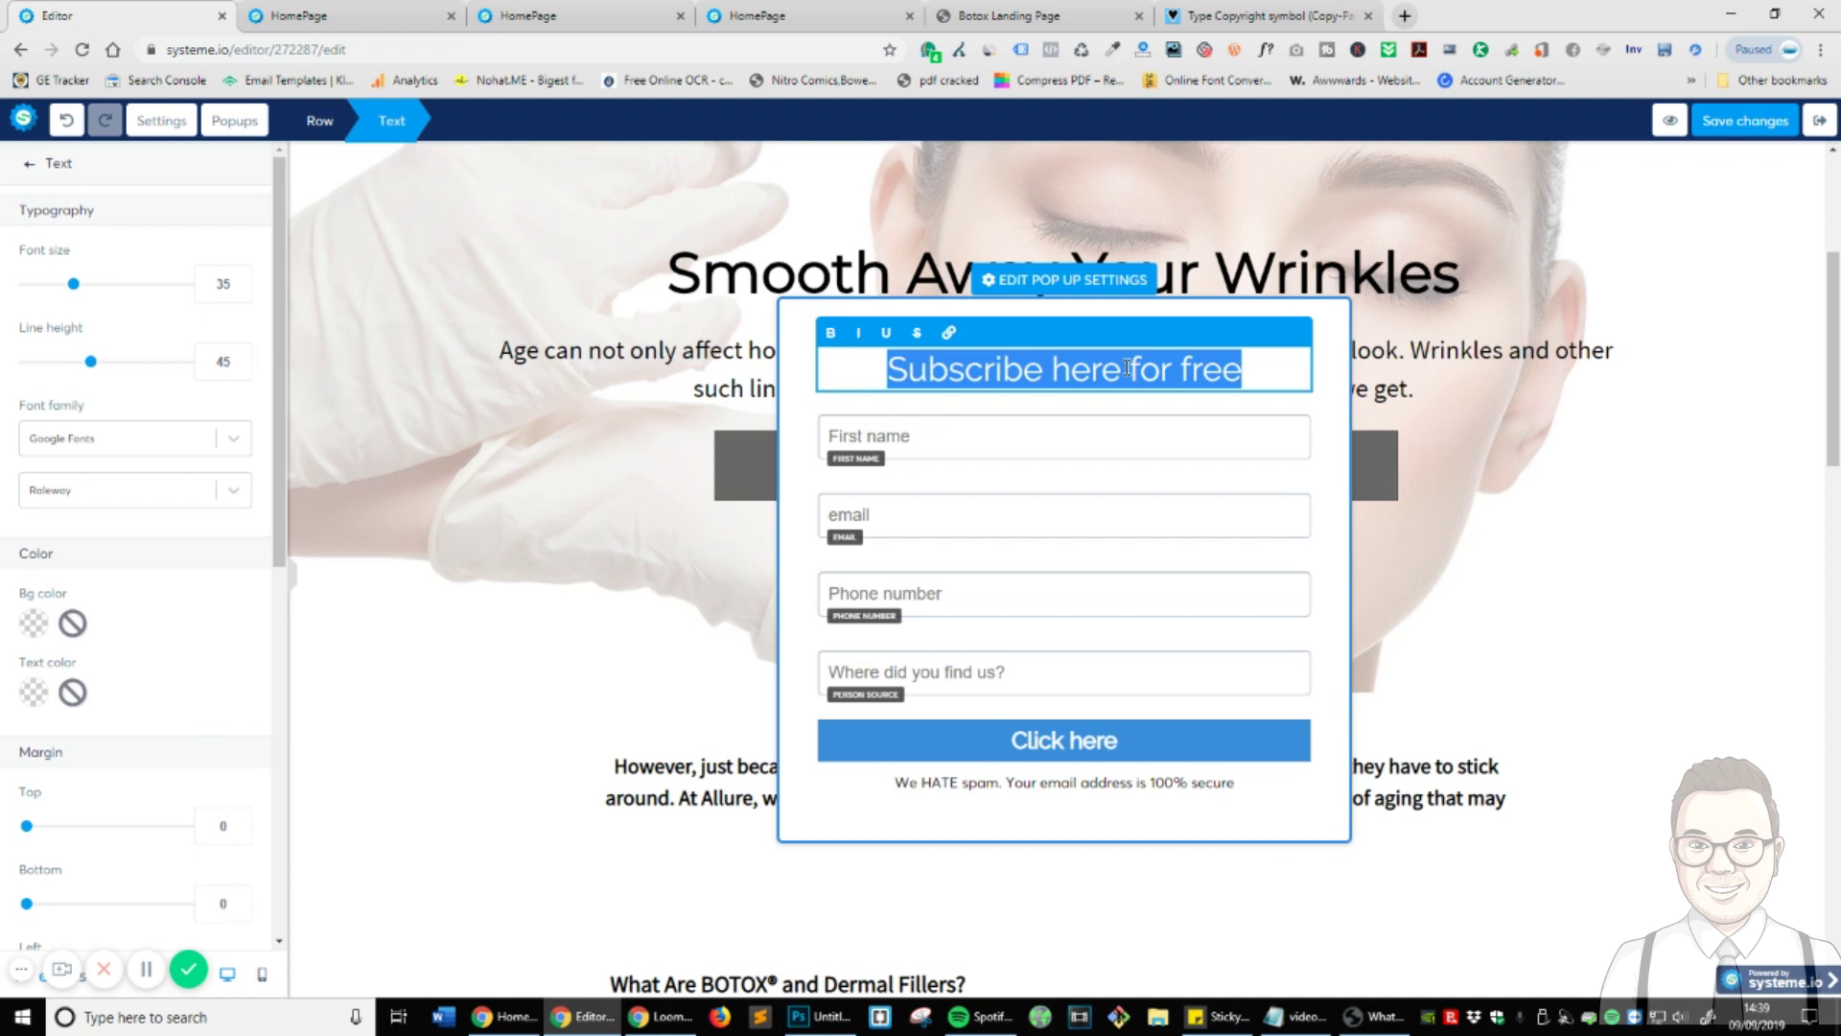
type("Please ")
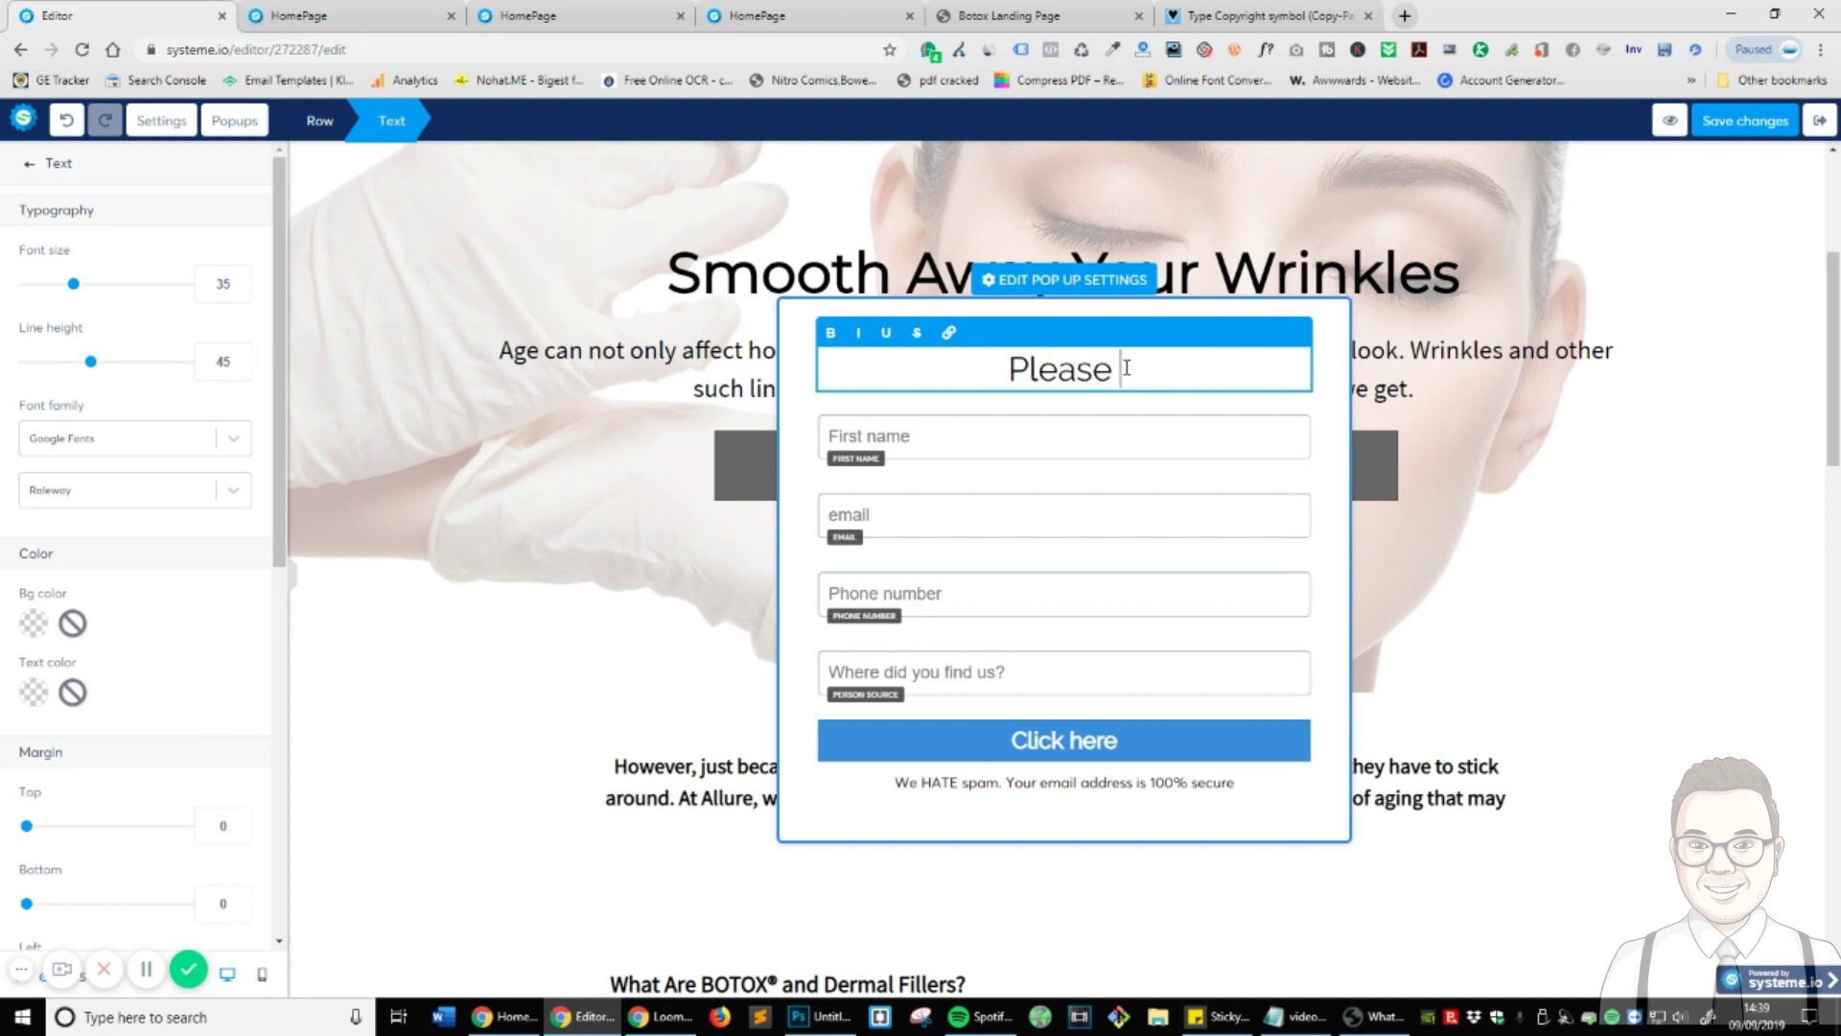
type("enter your inform")
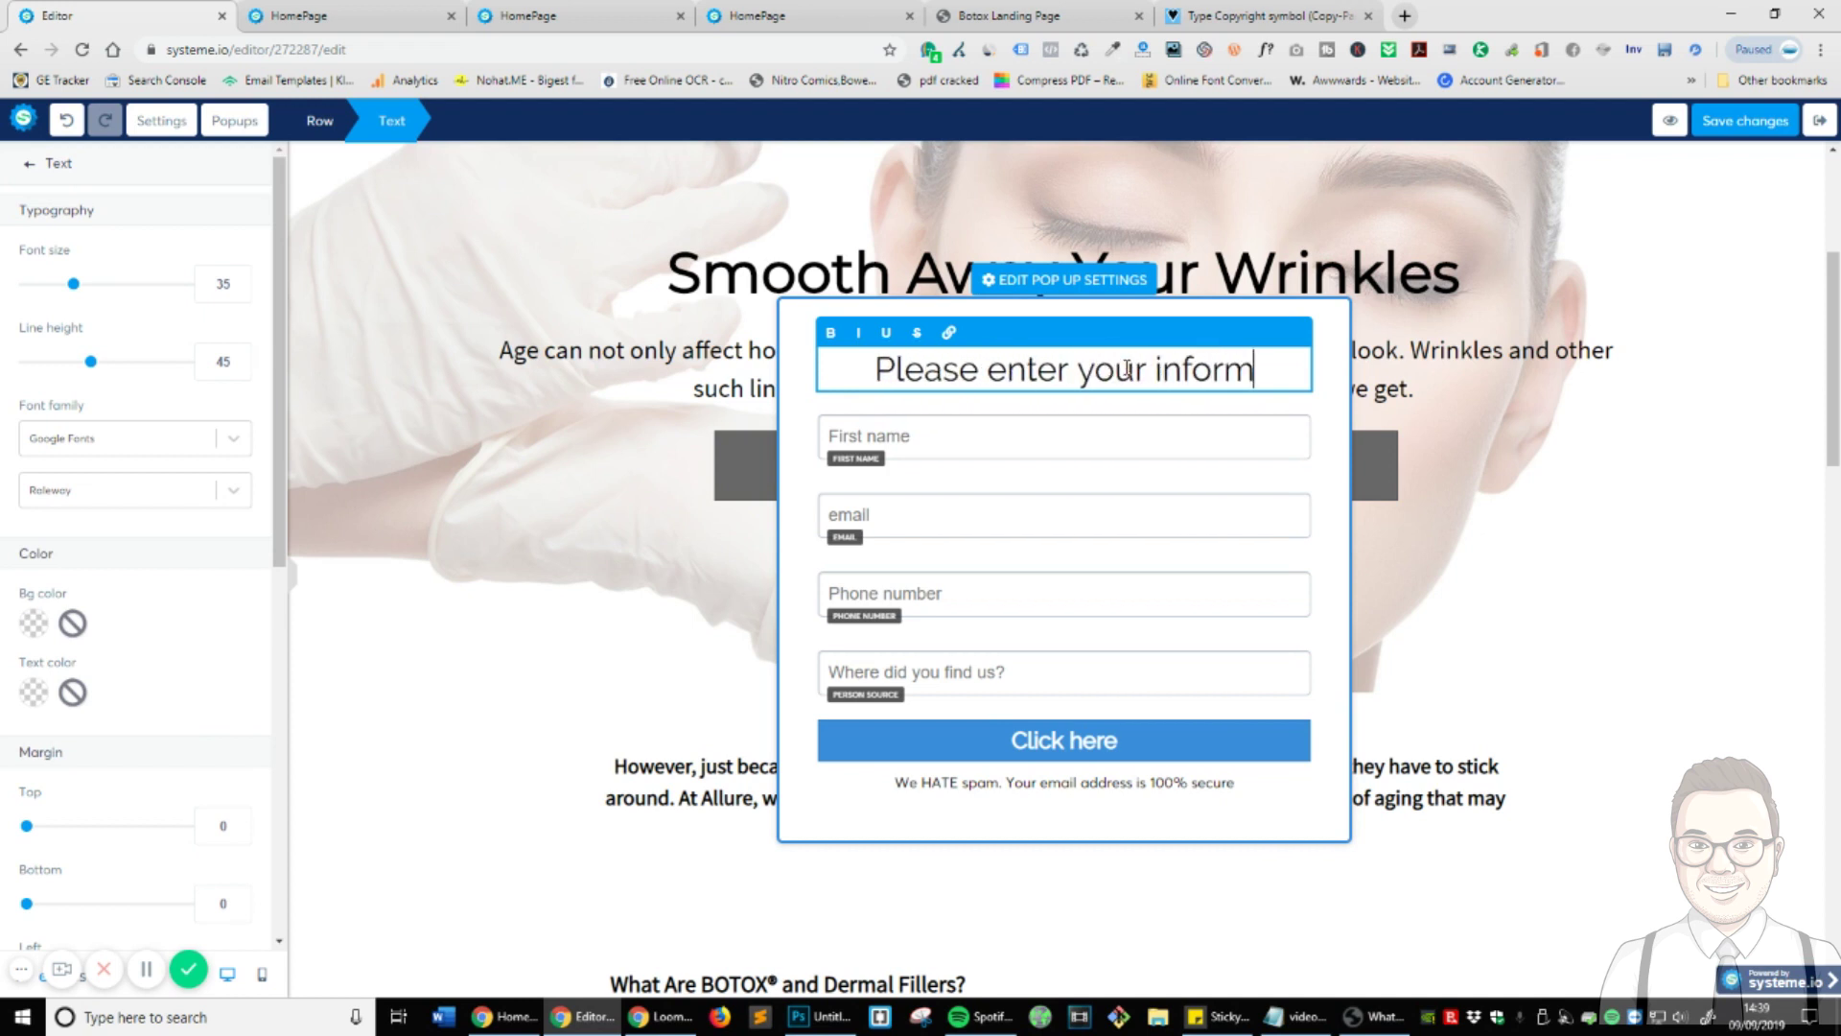
type("ation and we will ge")
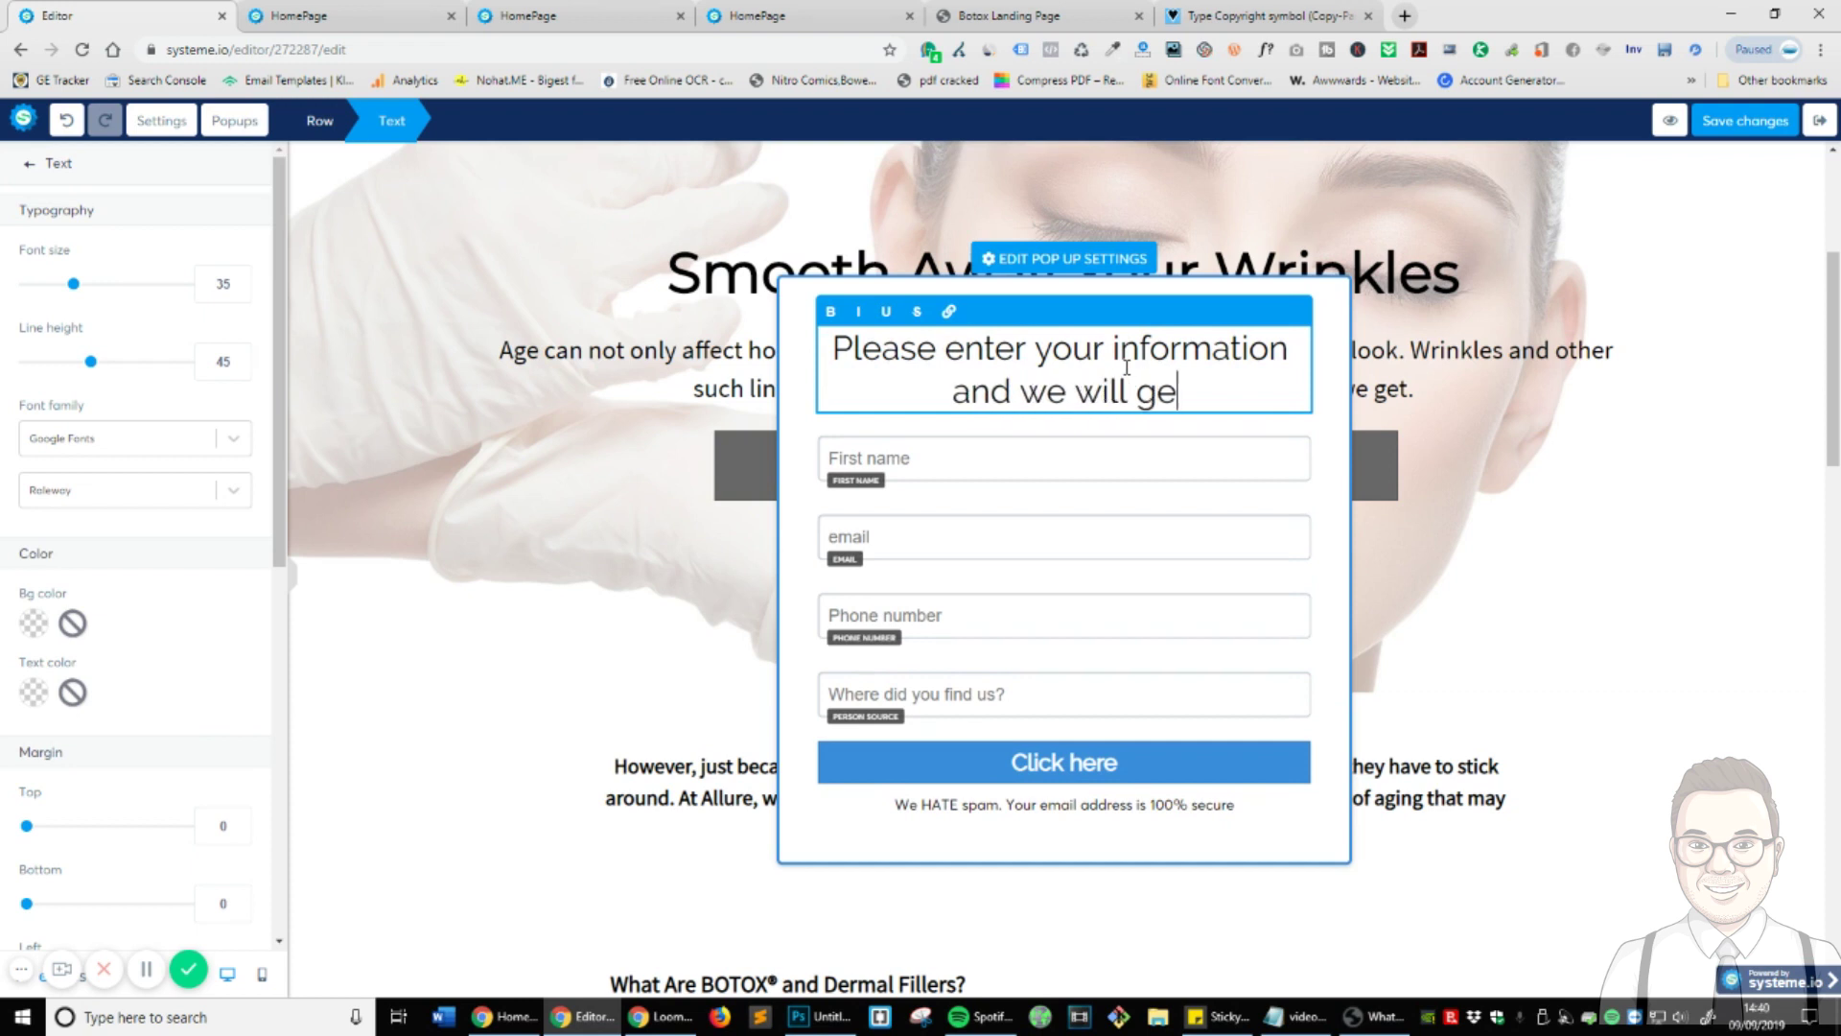
type("t back to you ")
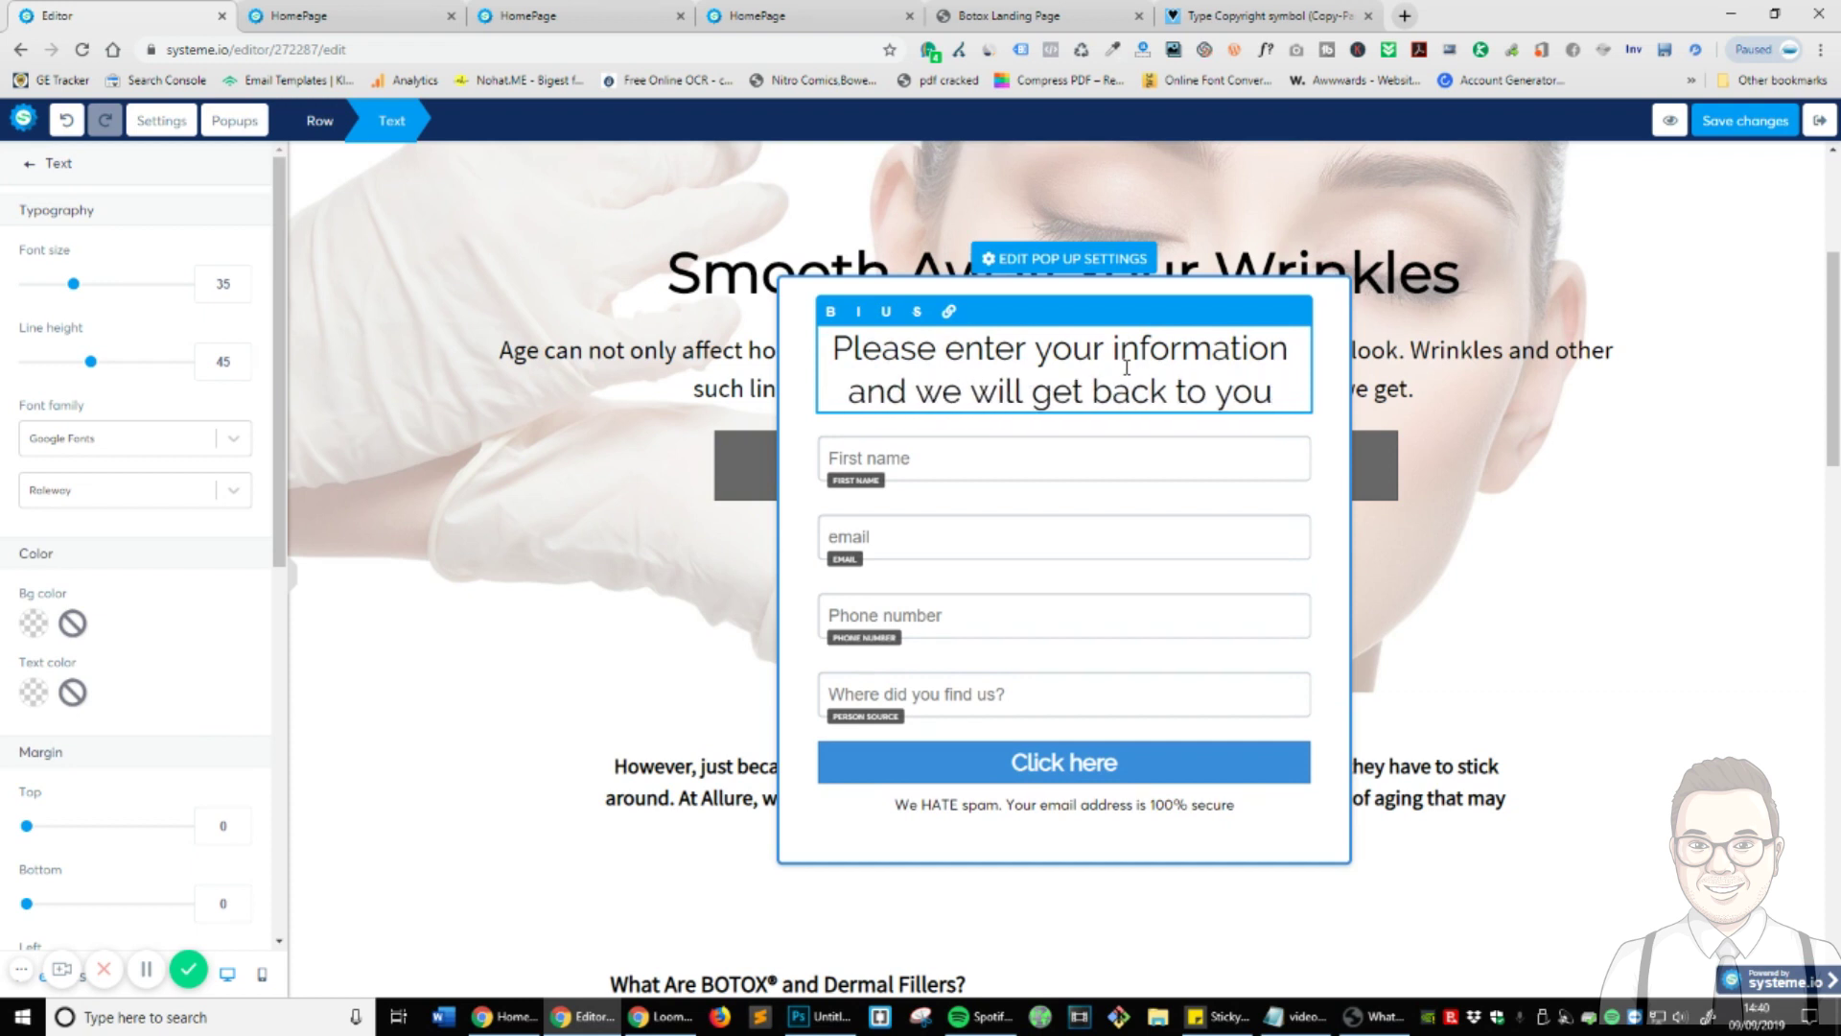
type("ASAP!")
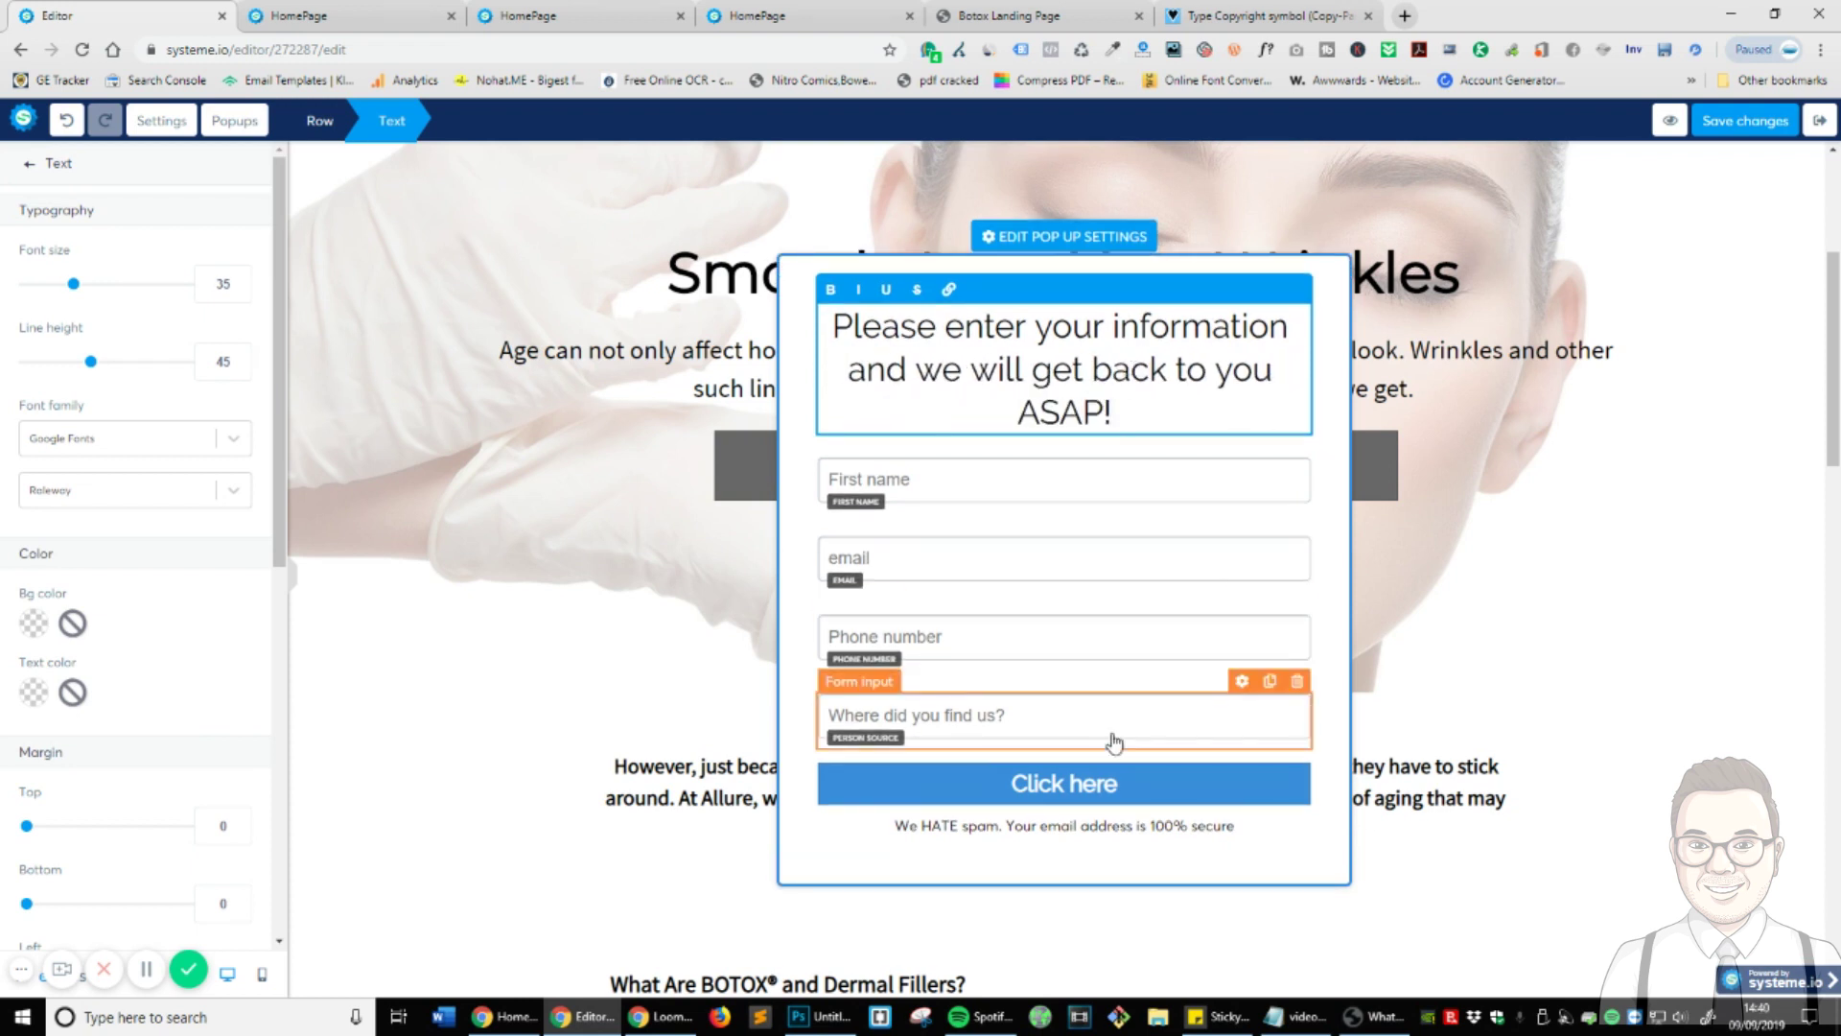
- Select the popup's Click here button and keep its action as Send form
left_click(1081, 779)
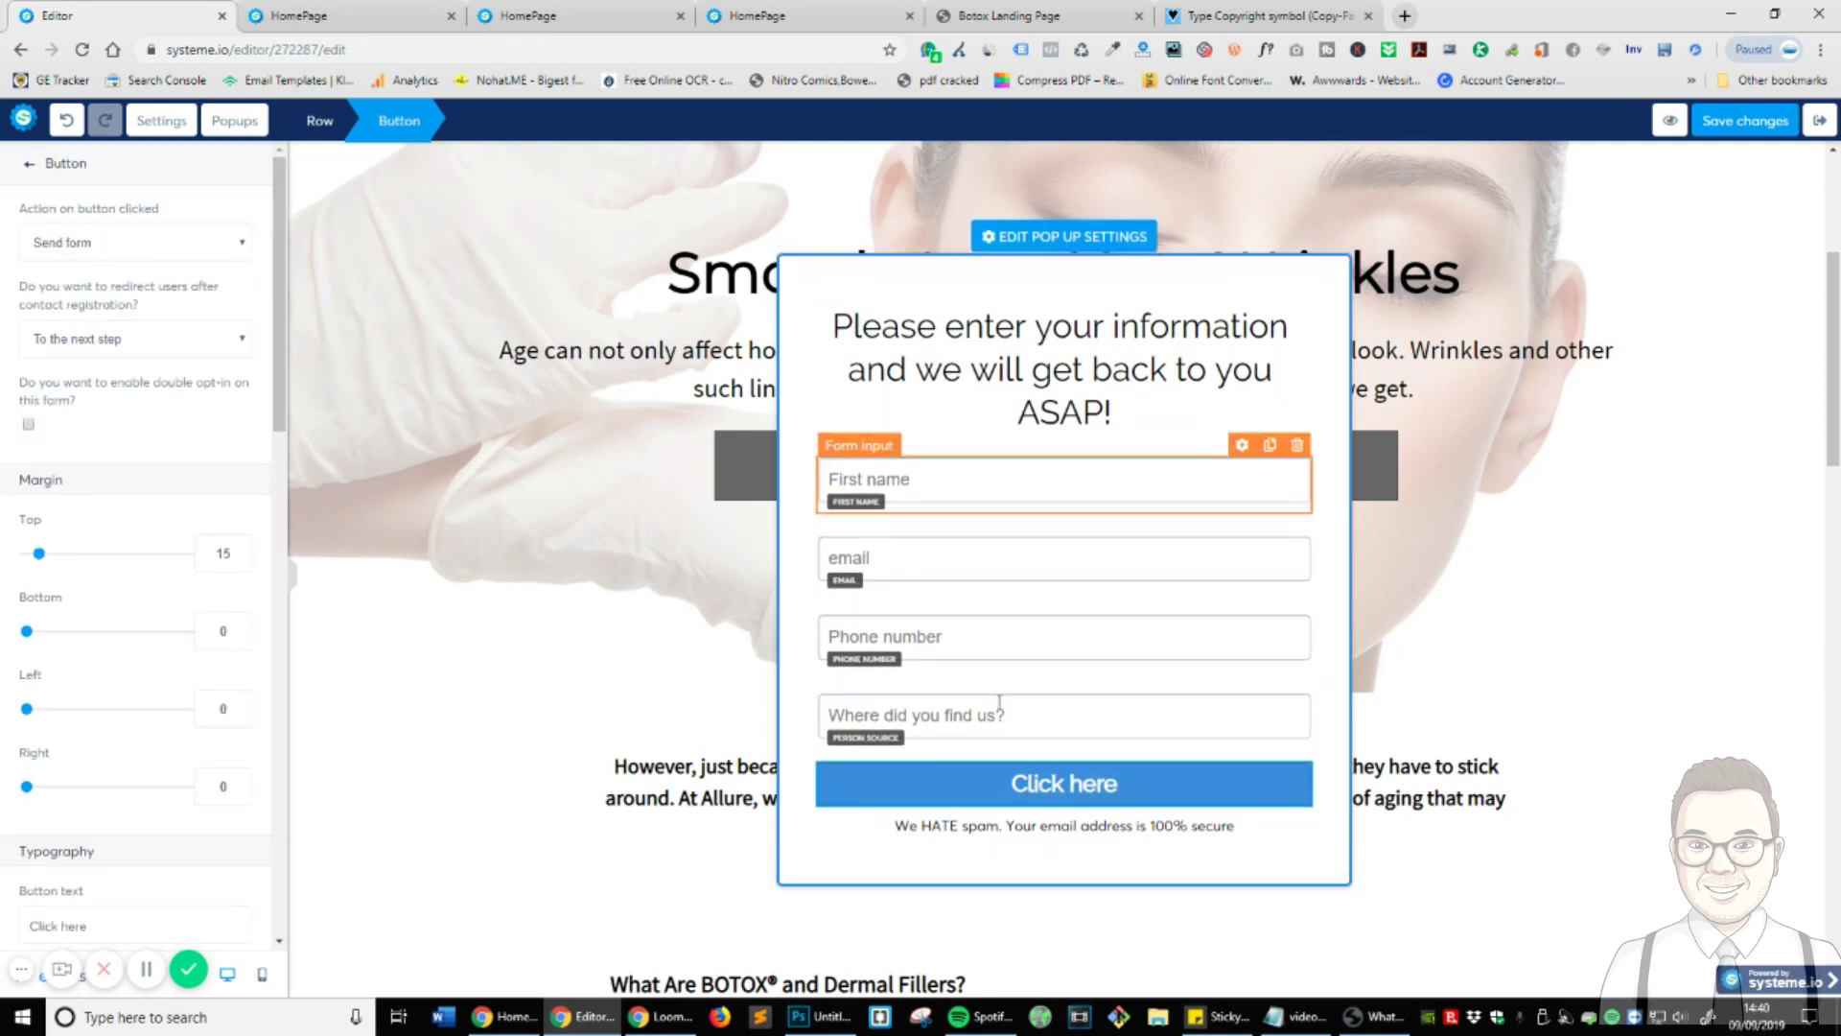
left_click(1201, 726)
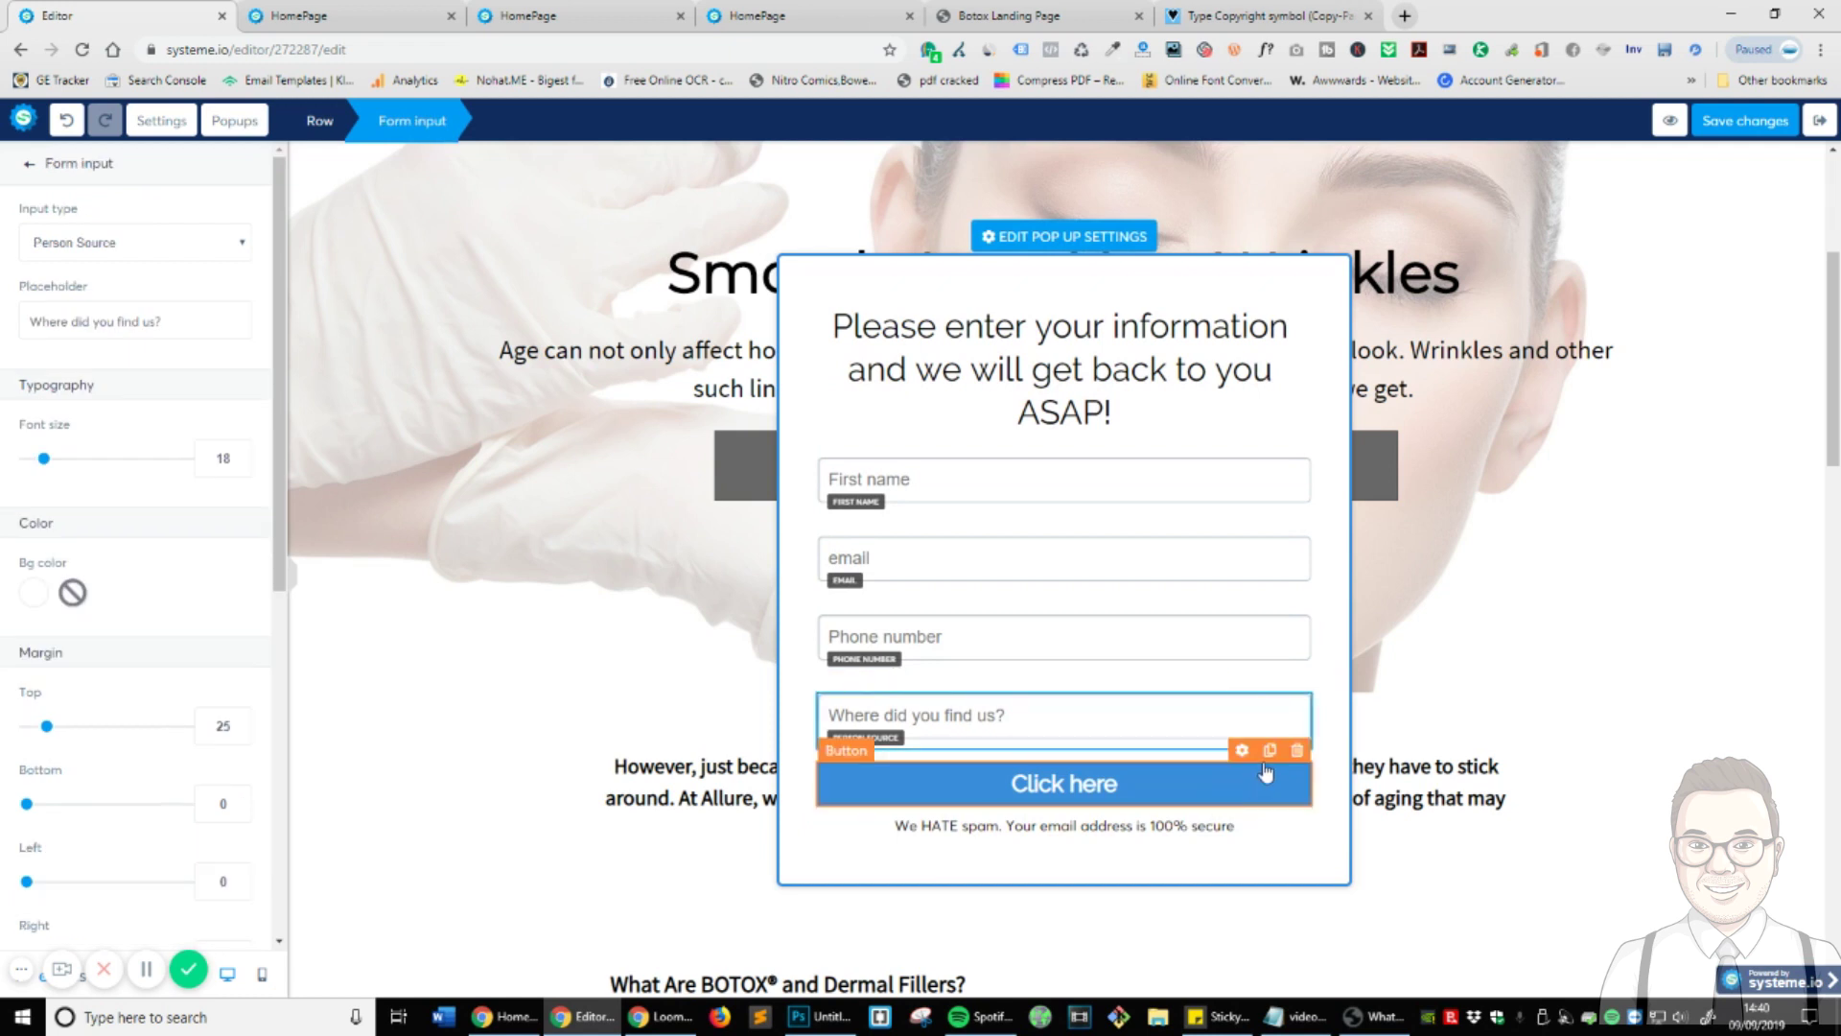
left_click(340, 731)
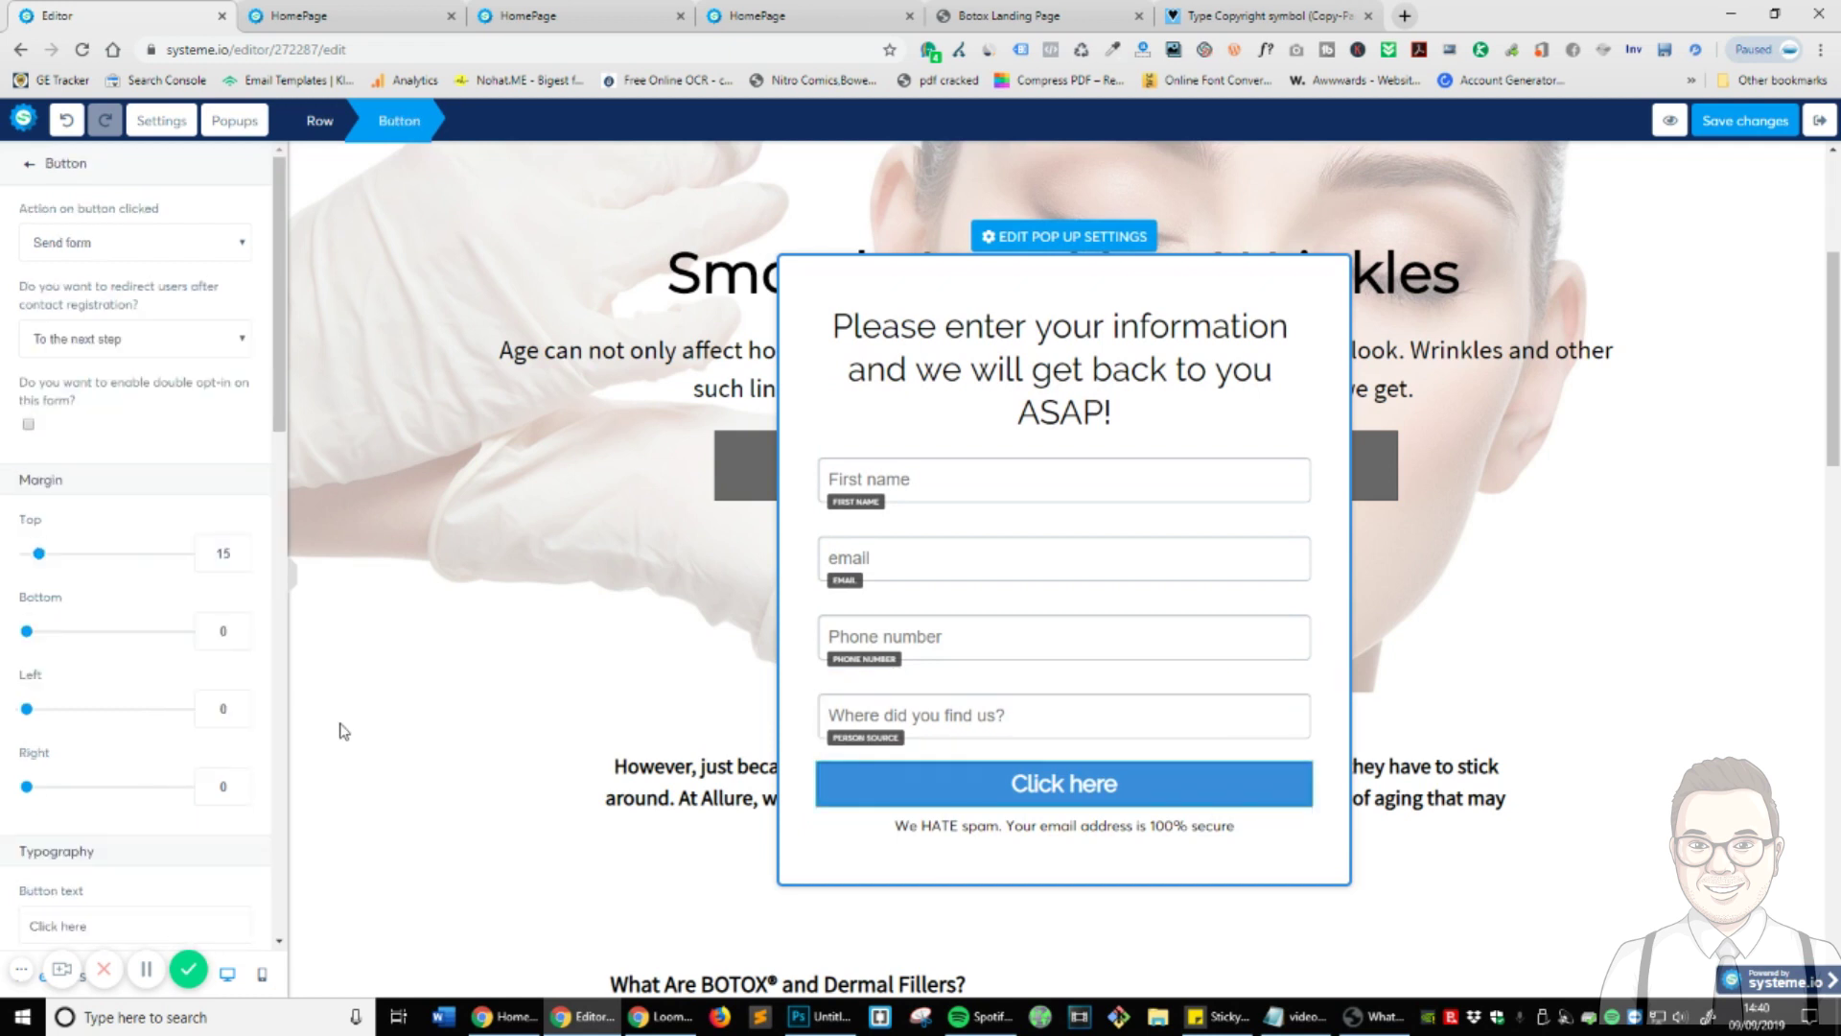
left_click(175, 346)
left_click(198, 414)
left_click(137, 240)
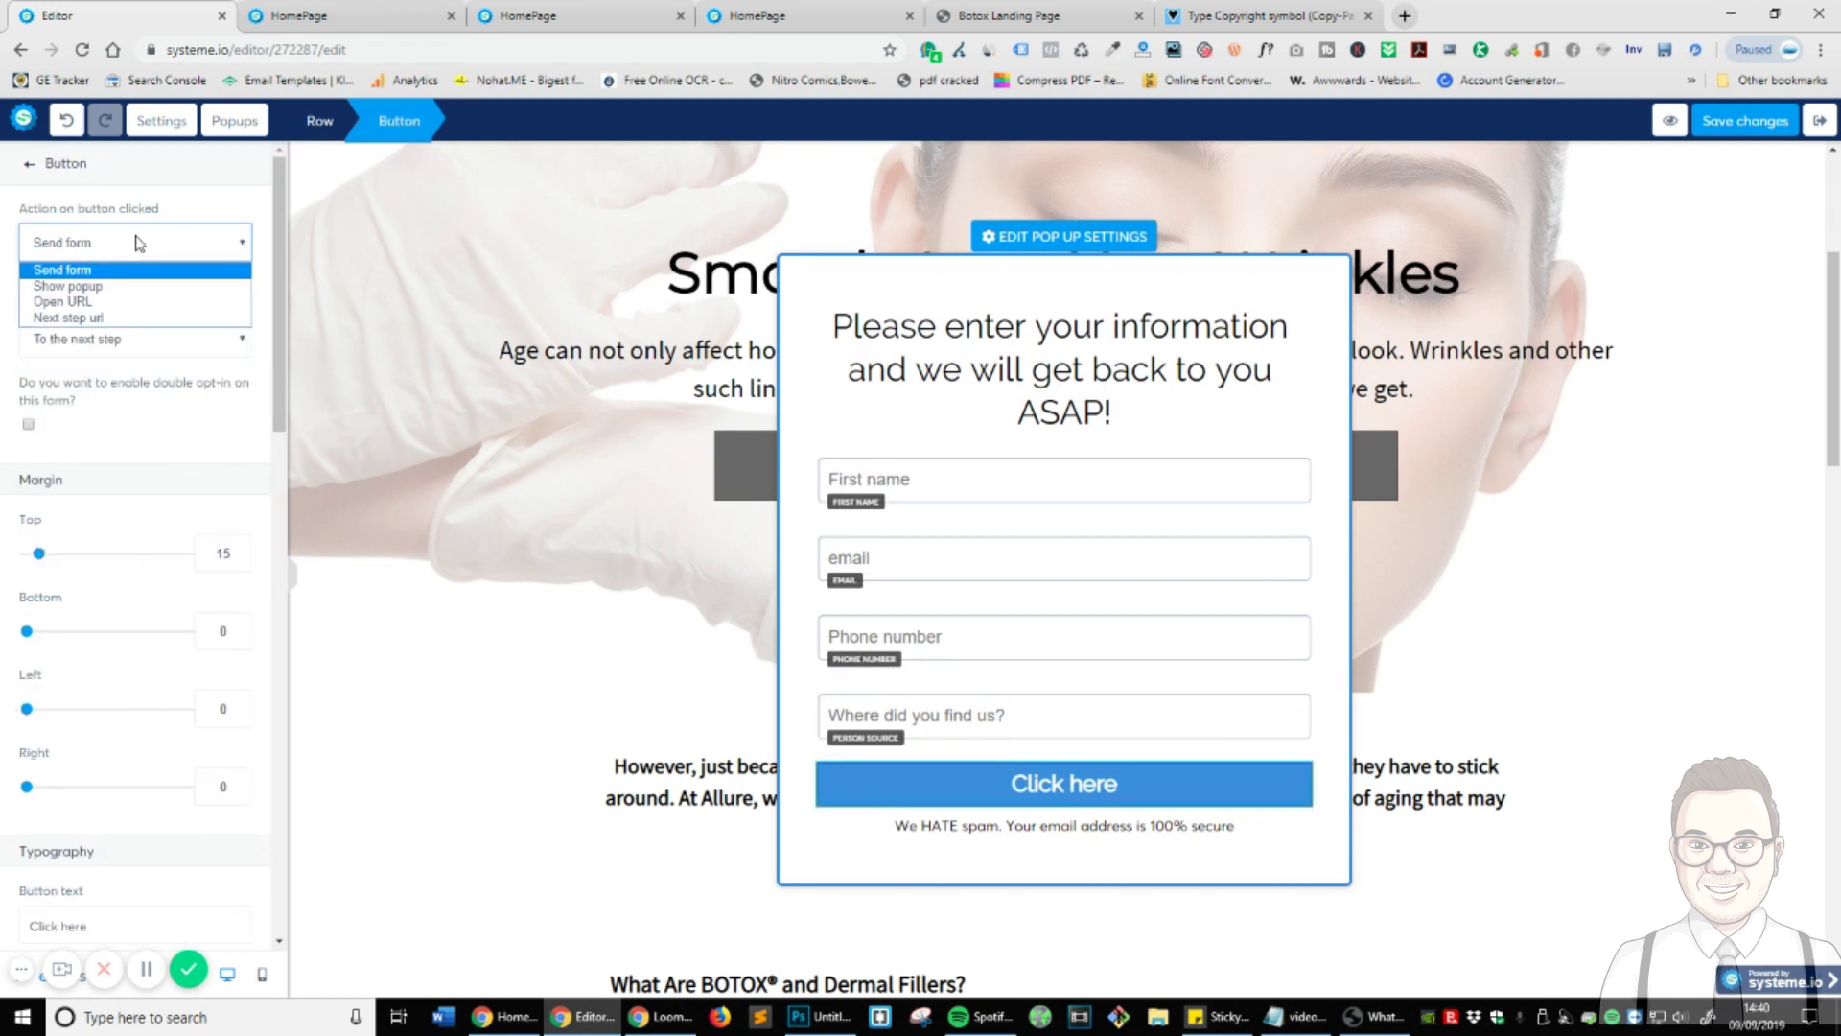
left_click(136, 240)
left_click(168, 450)
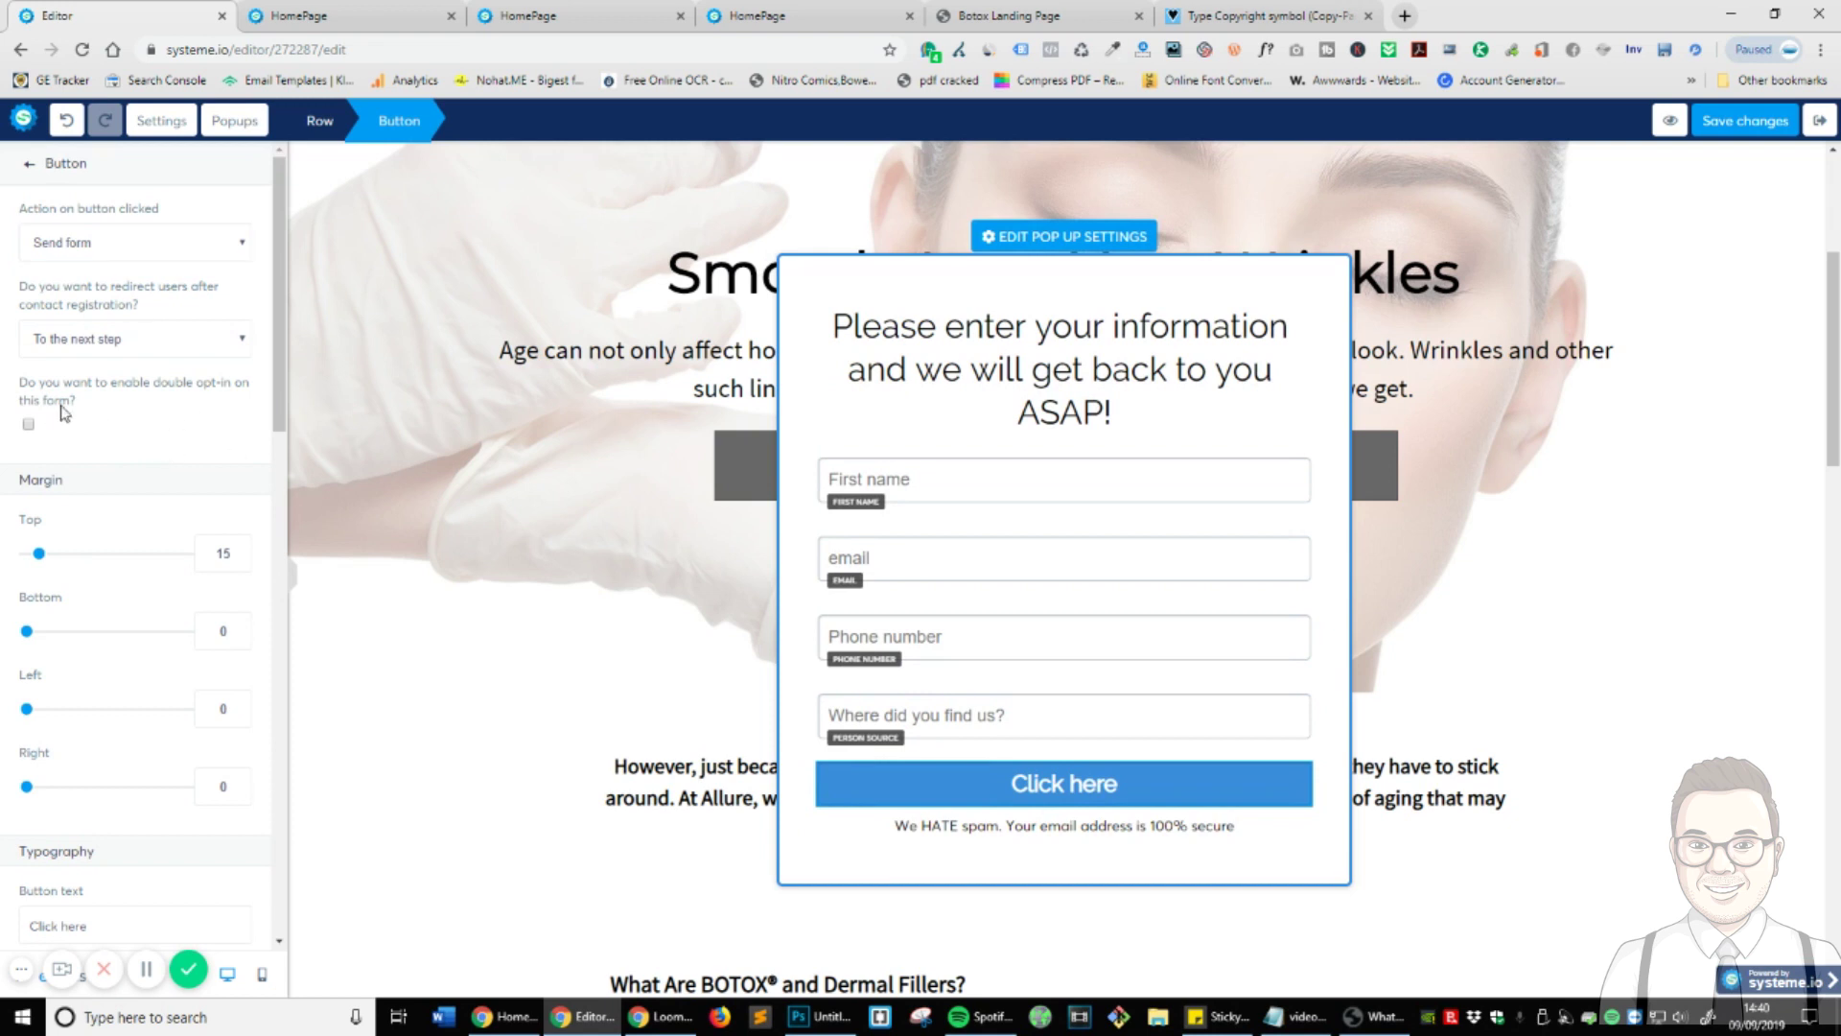
- Make the button redirect users to a custom URL after they submit the form
left_click(93, 344)
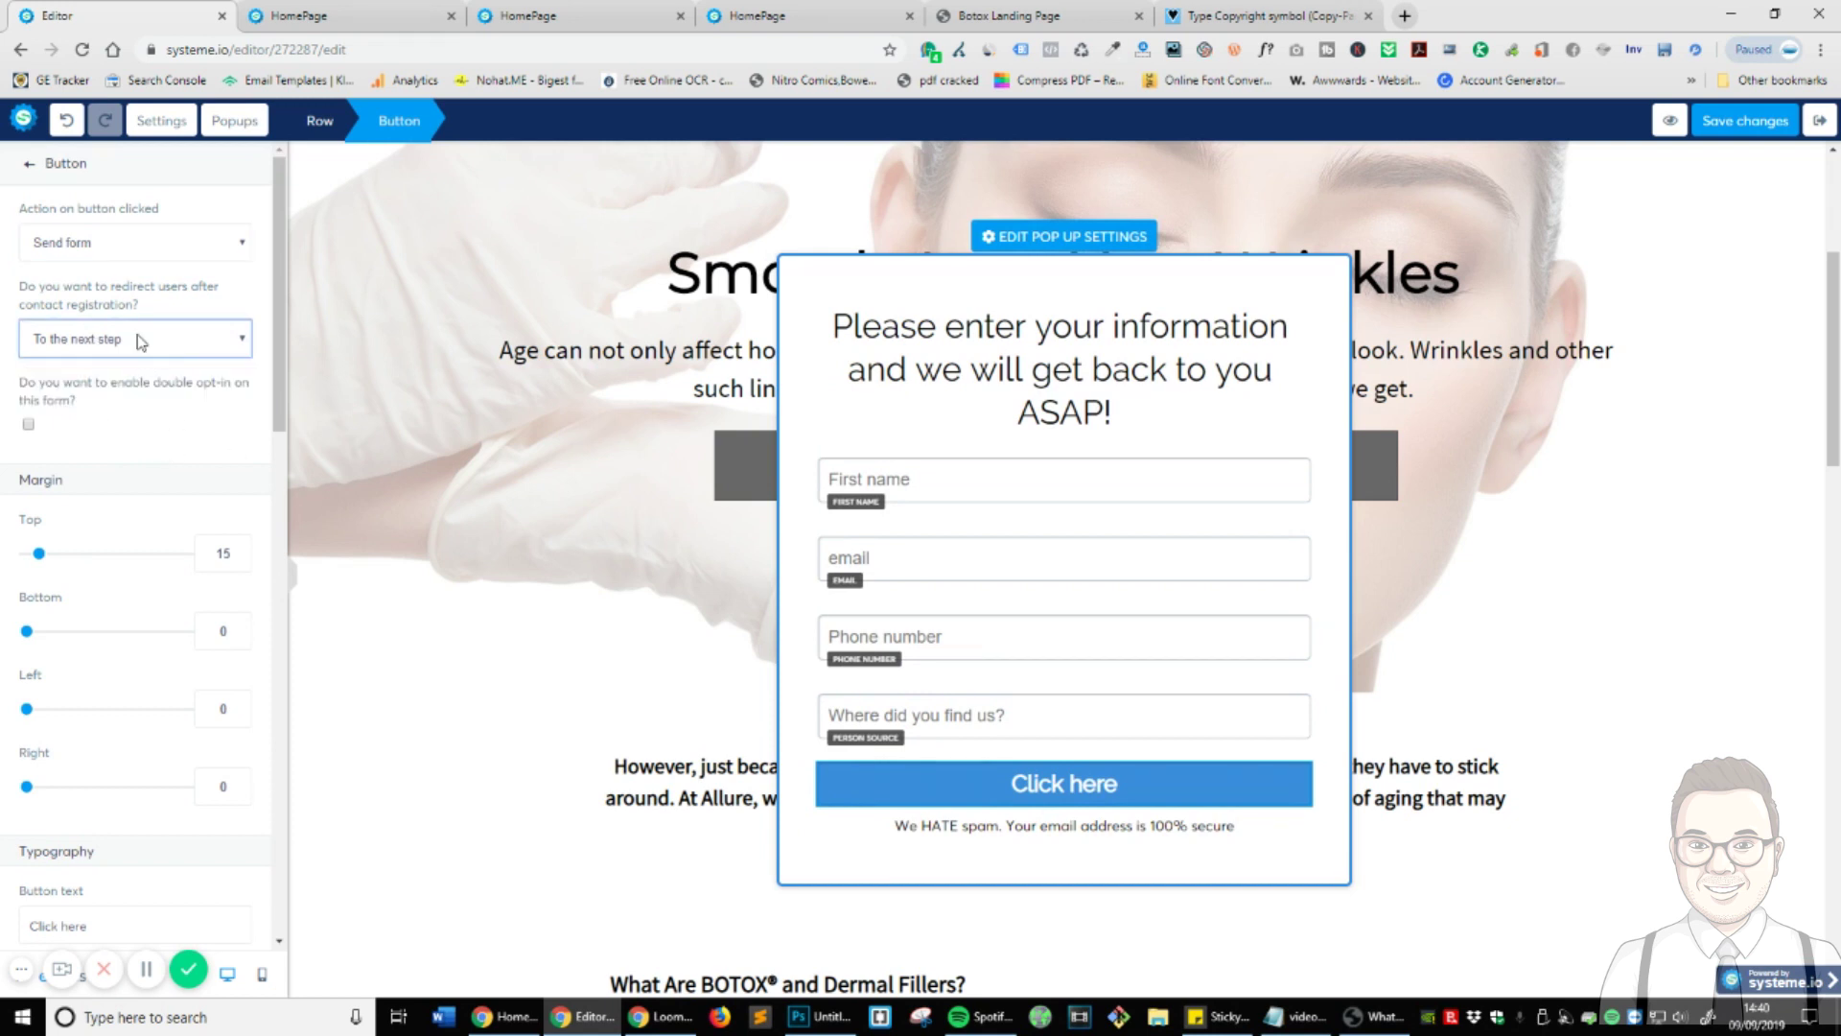
left_click(141, 342)
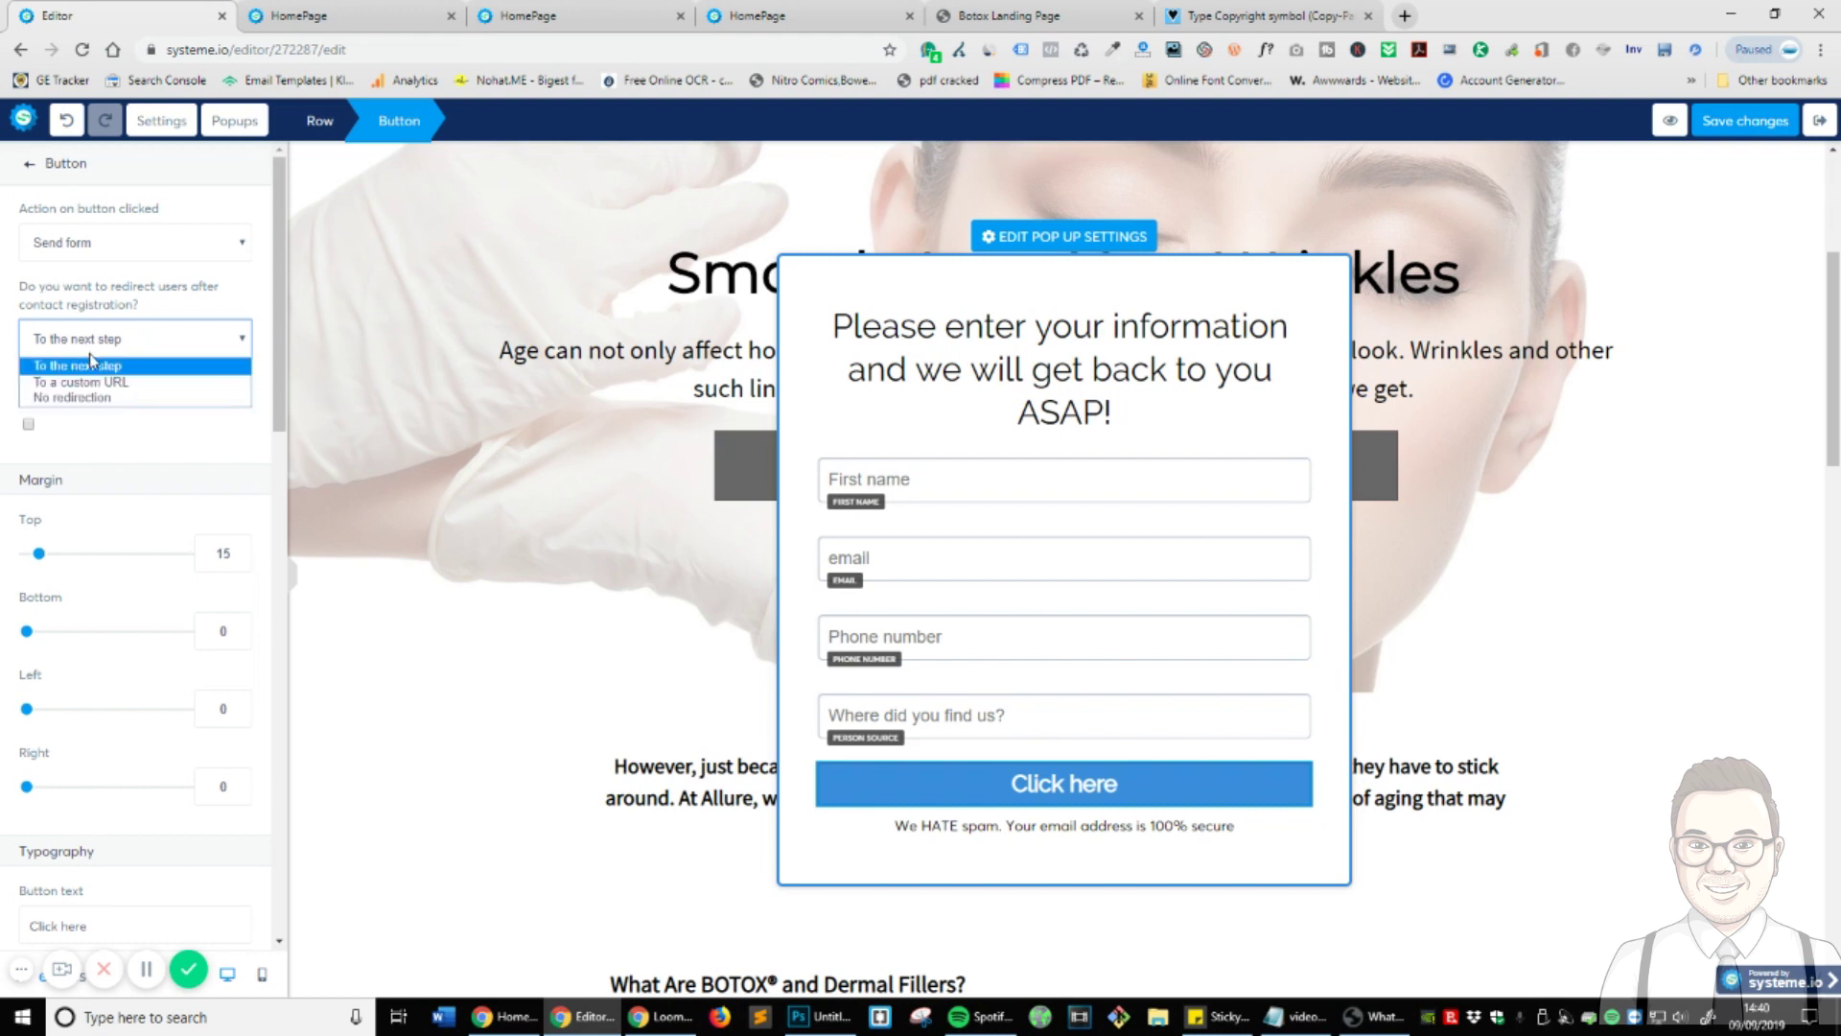
left_click(86, 383)
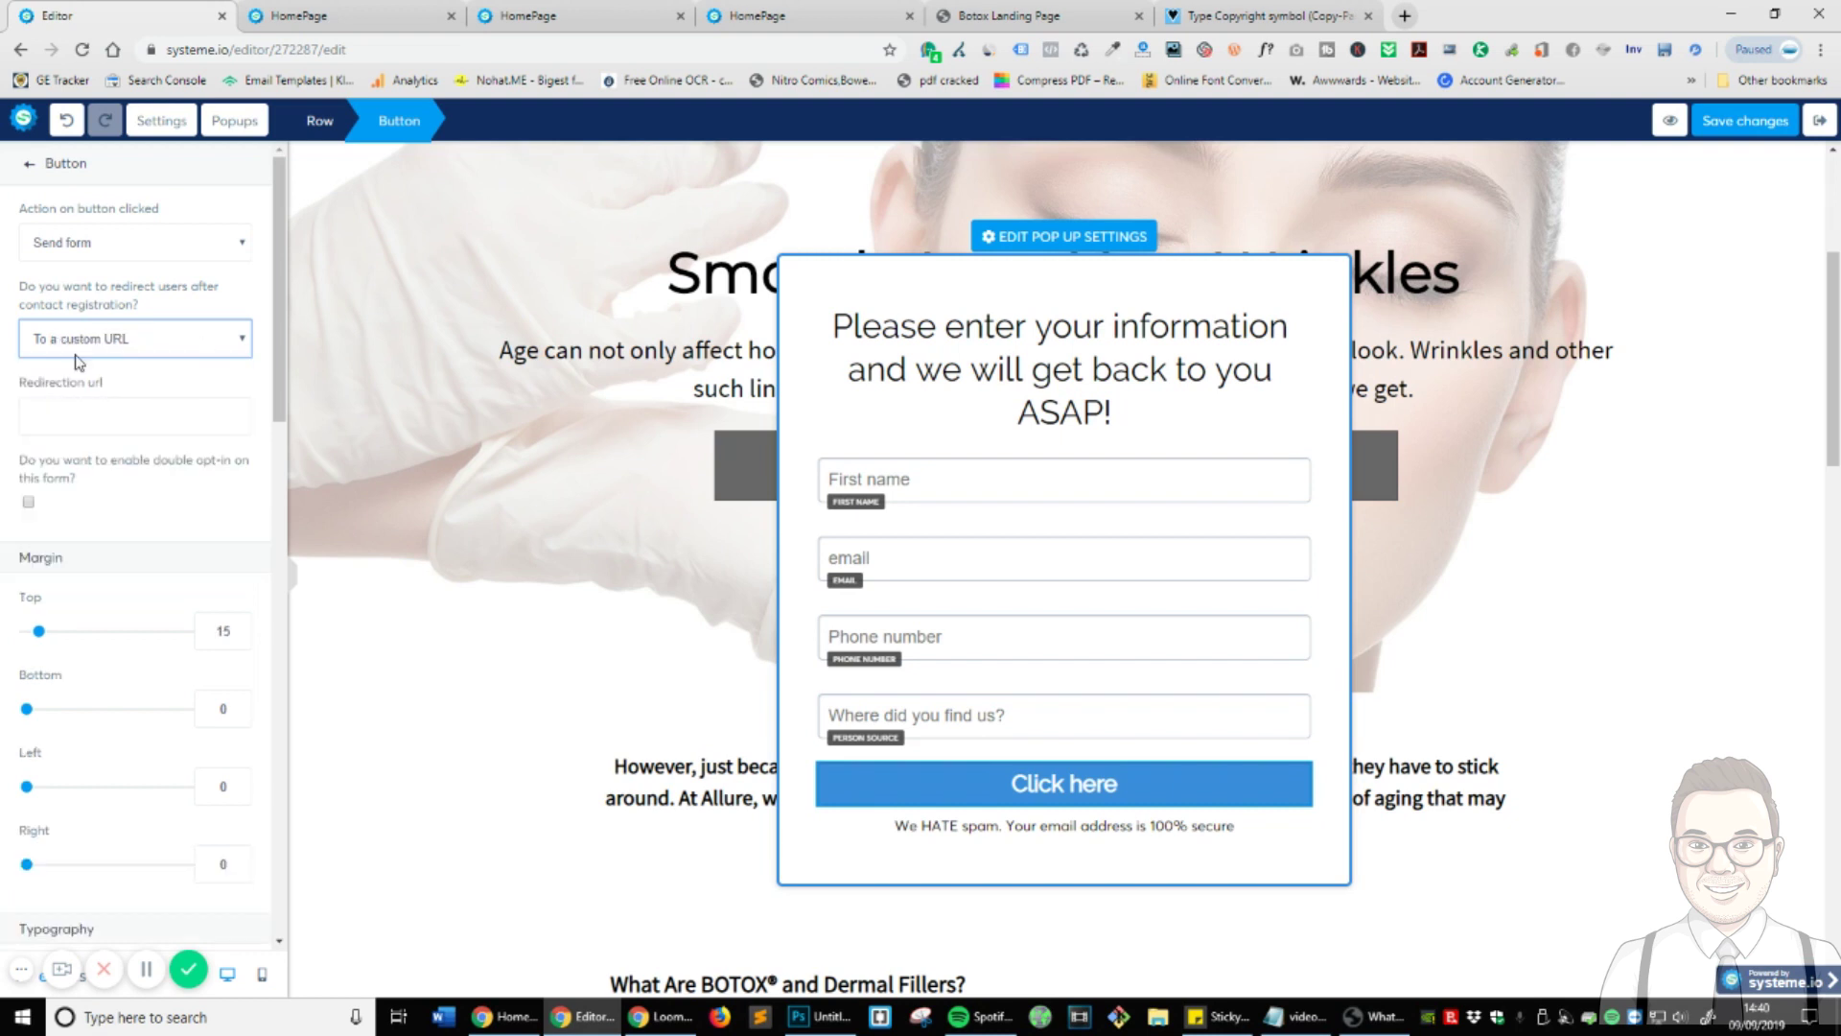
scroll(183, 527, "down", 5)
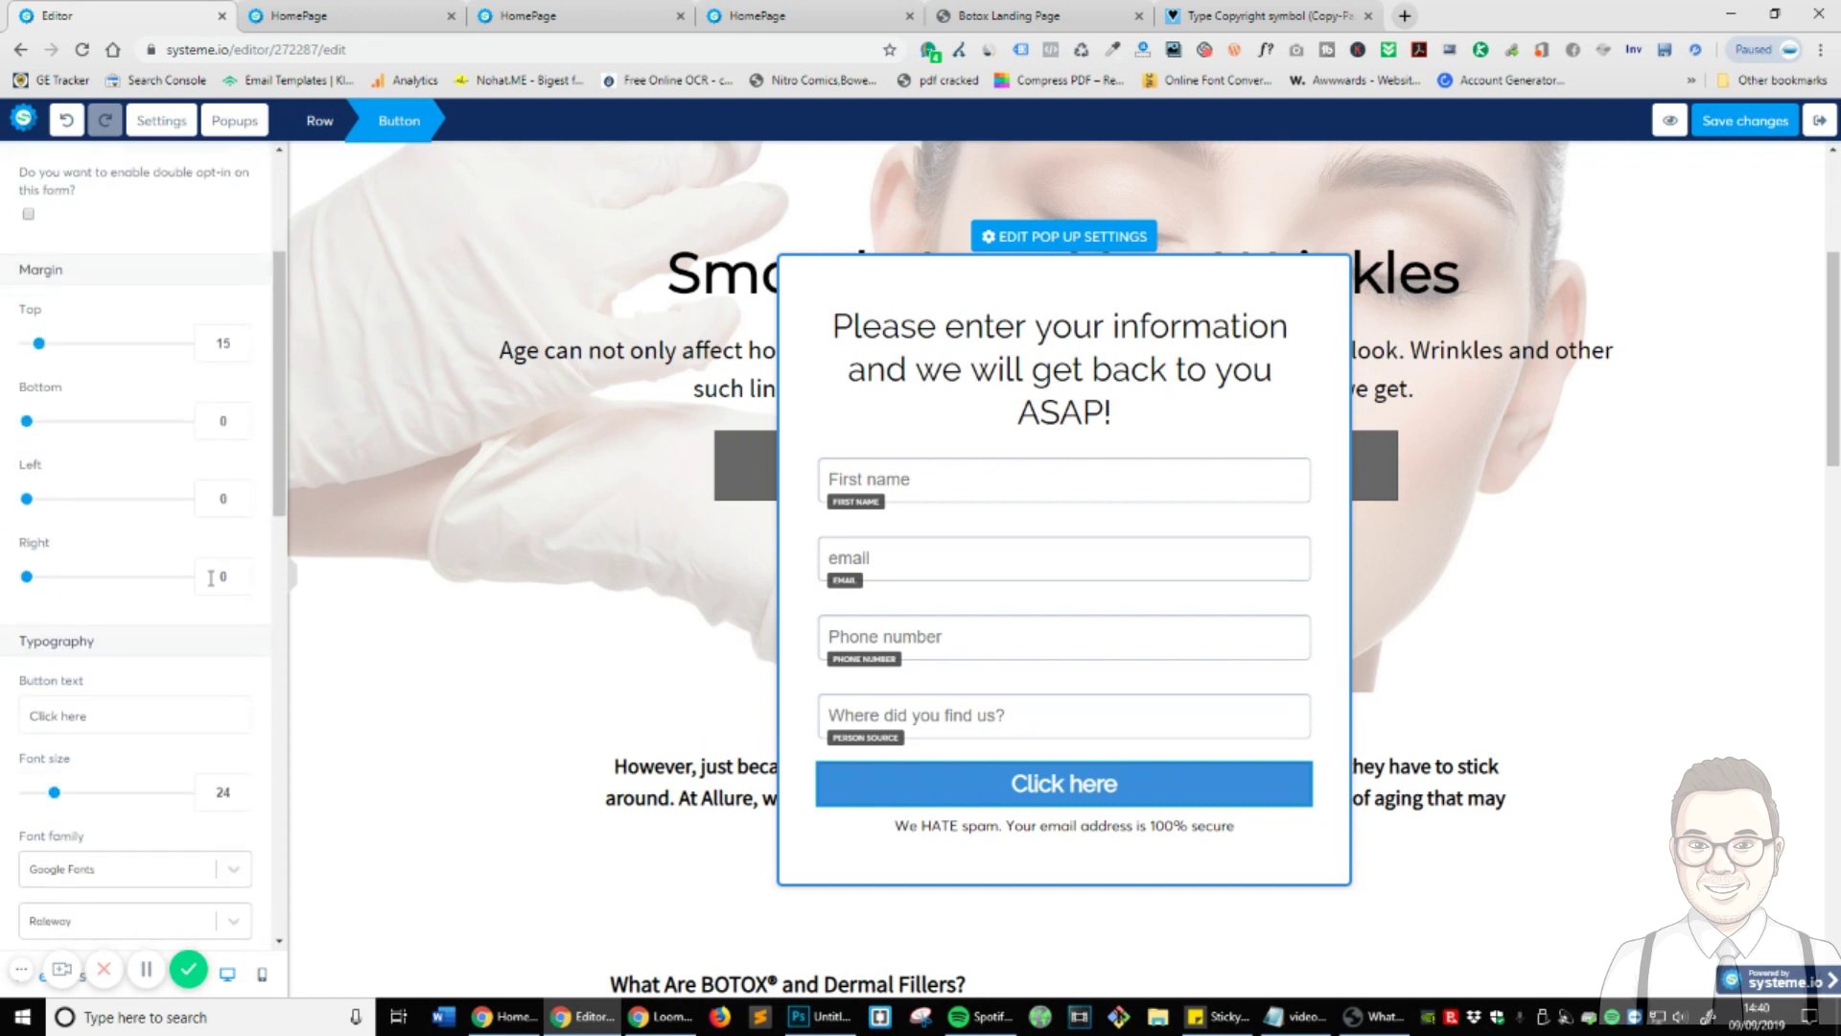
scroll(202, 584, "down", 10)
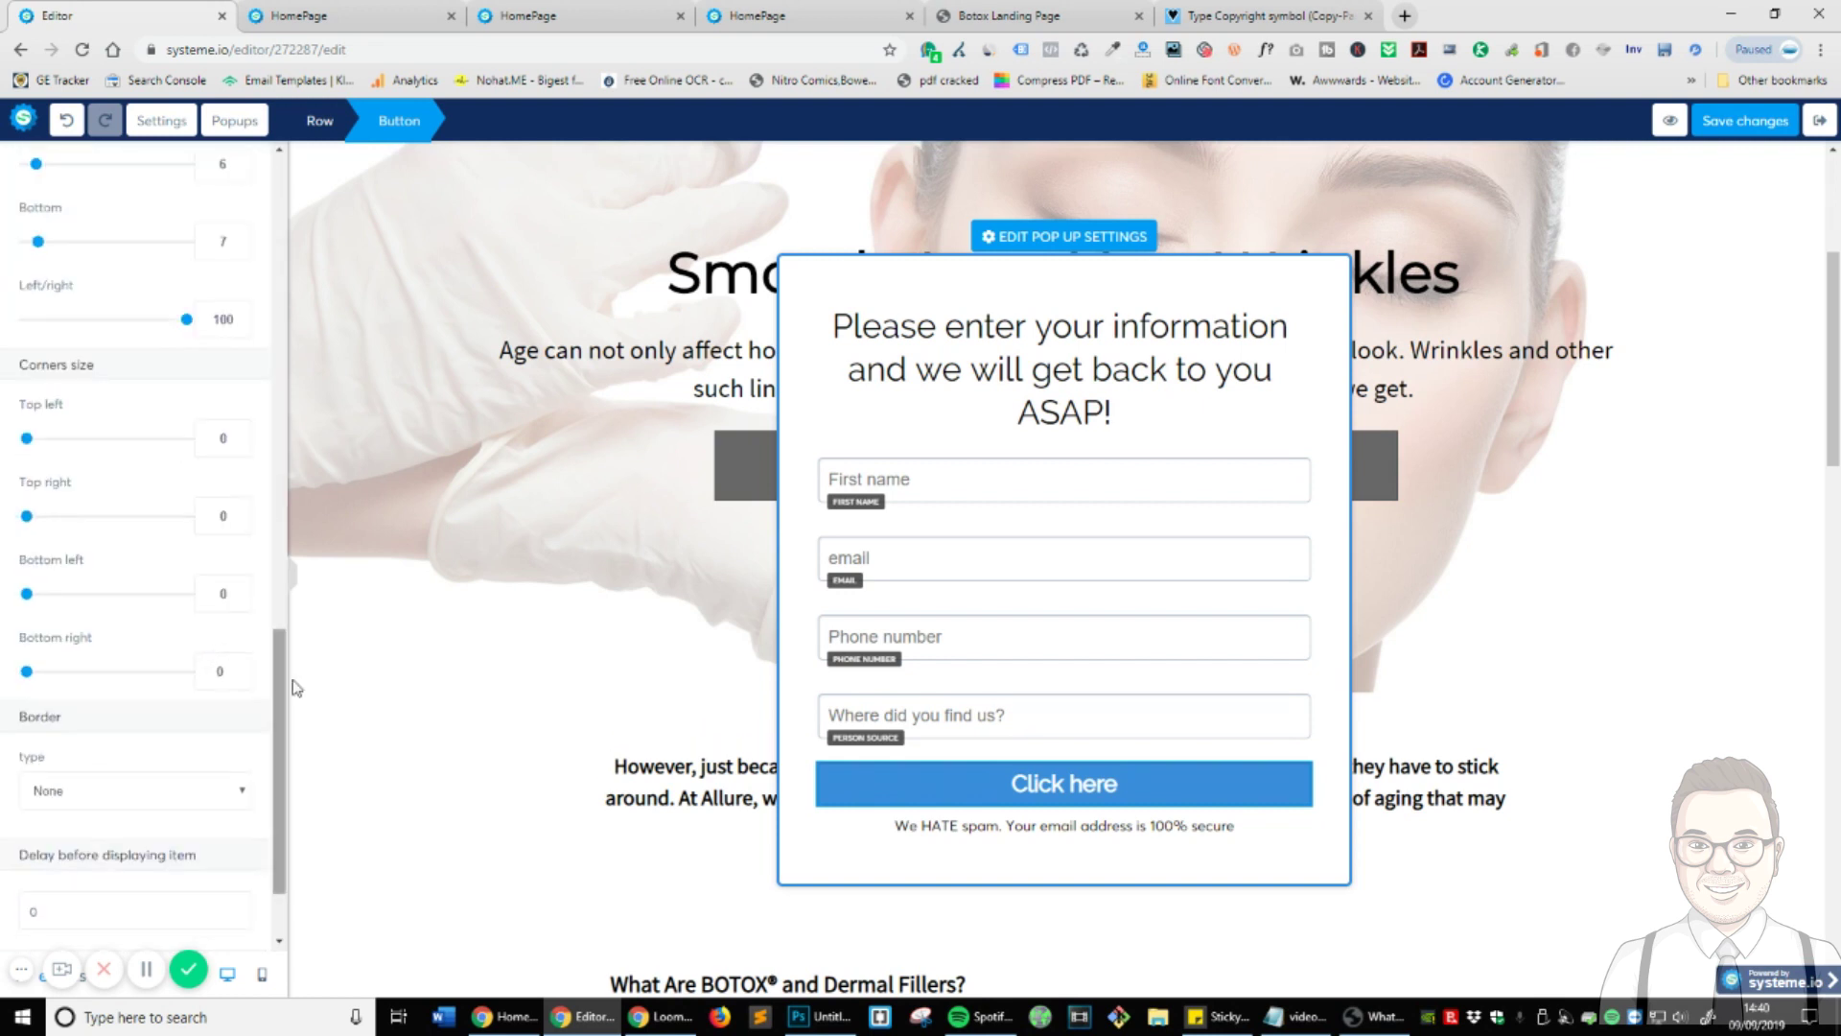
left_click(1064, 782)
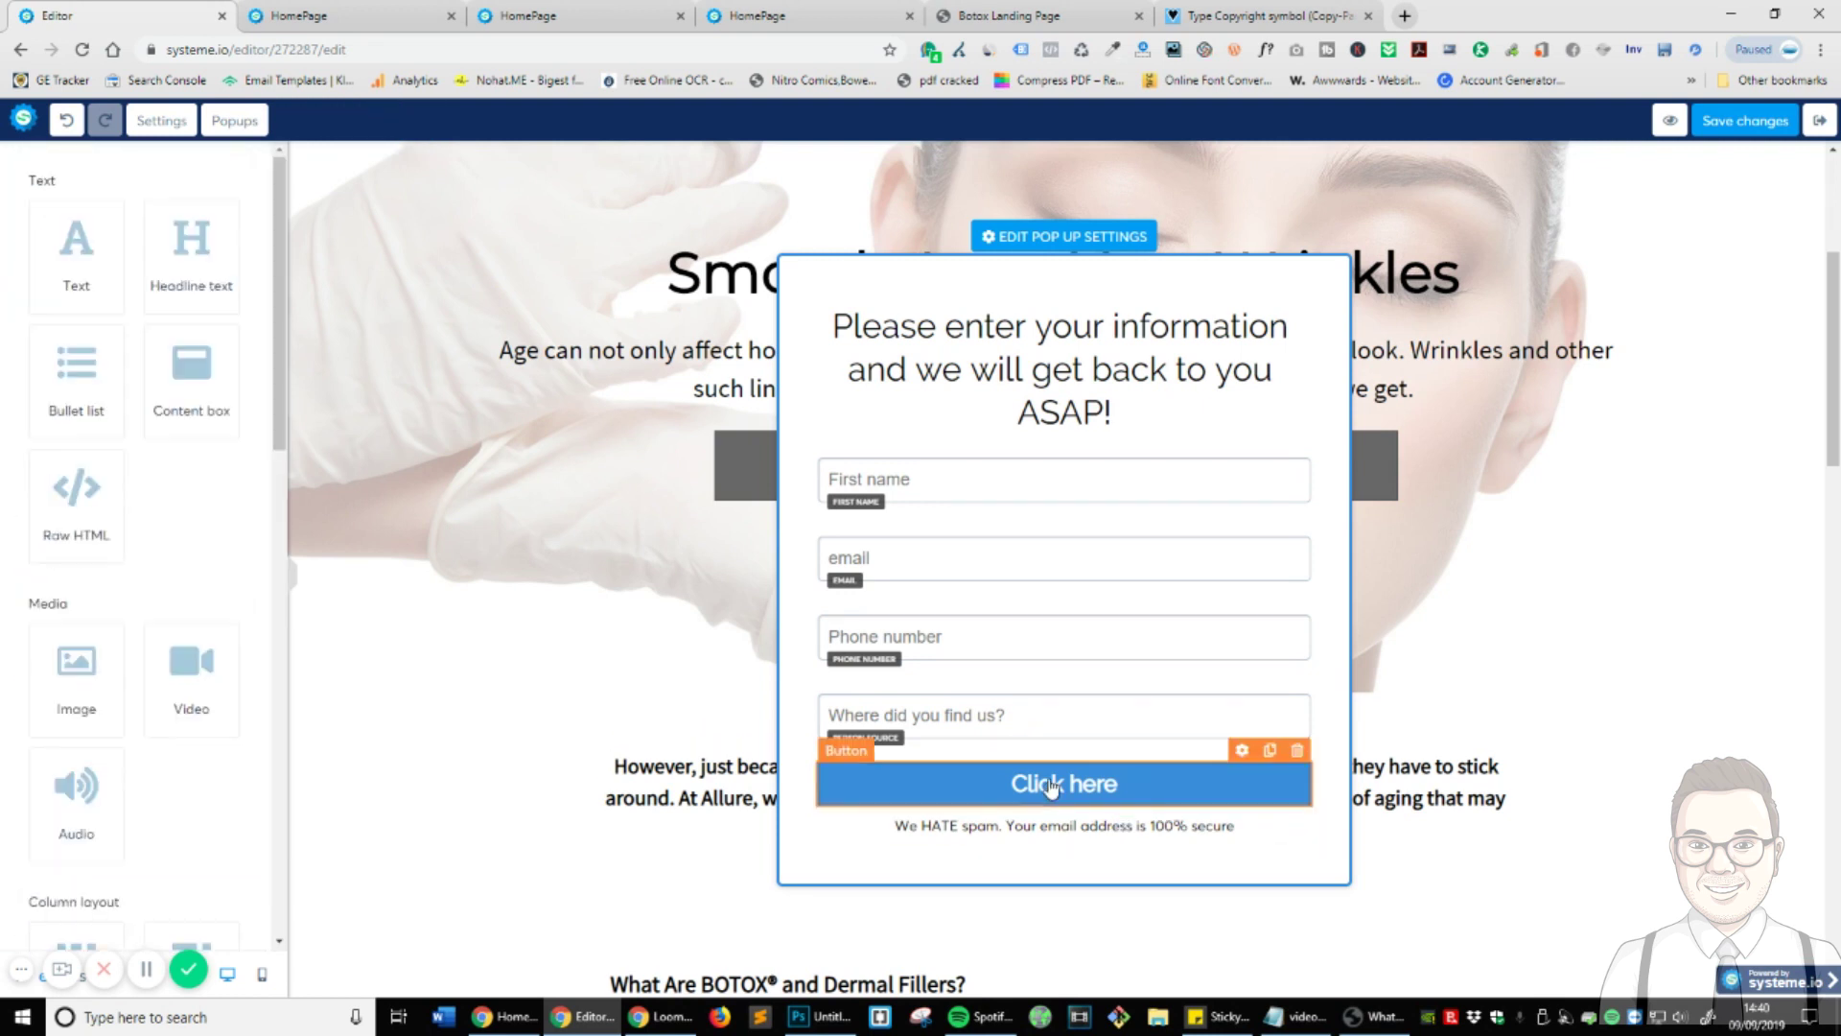
left_click(1244, 773)
scroll(183, 650, "down", 5)
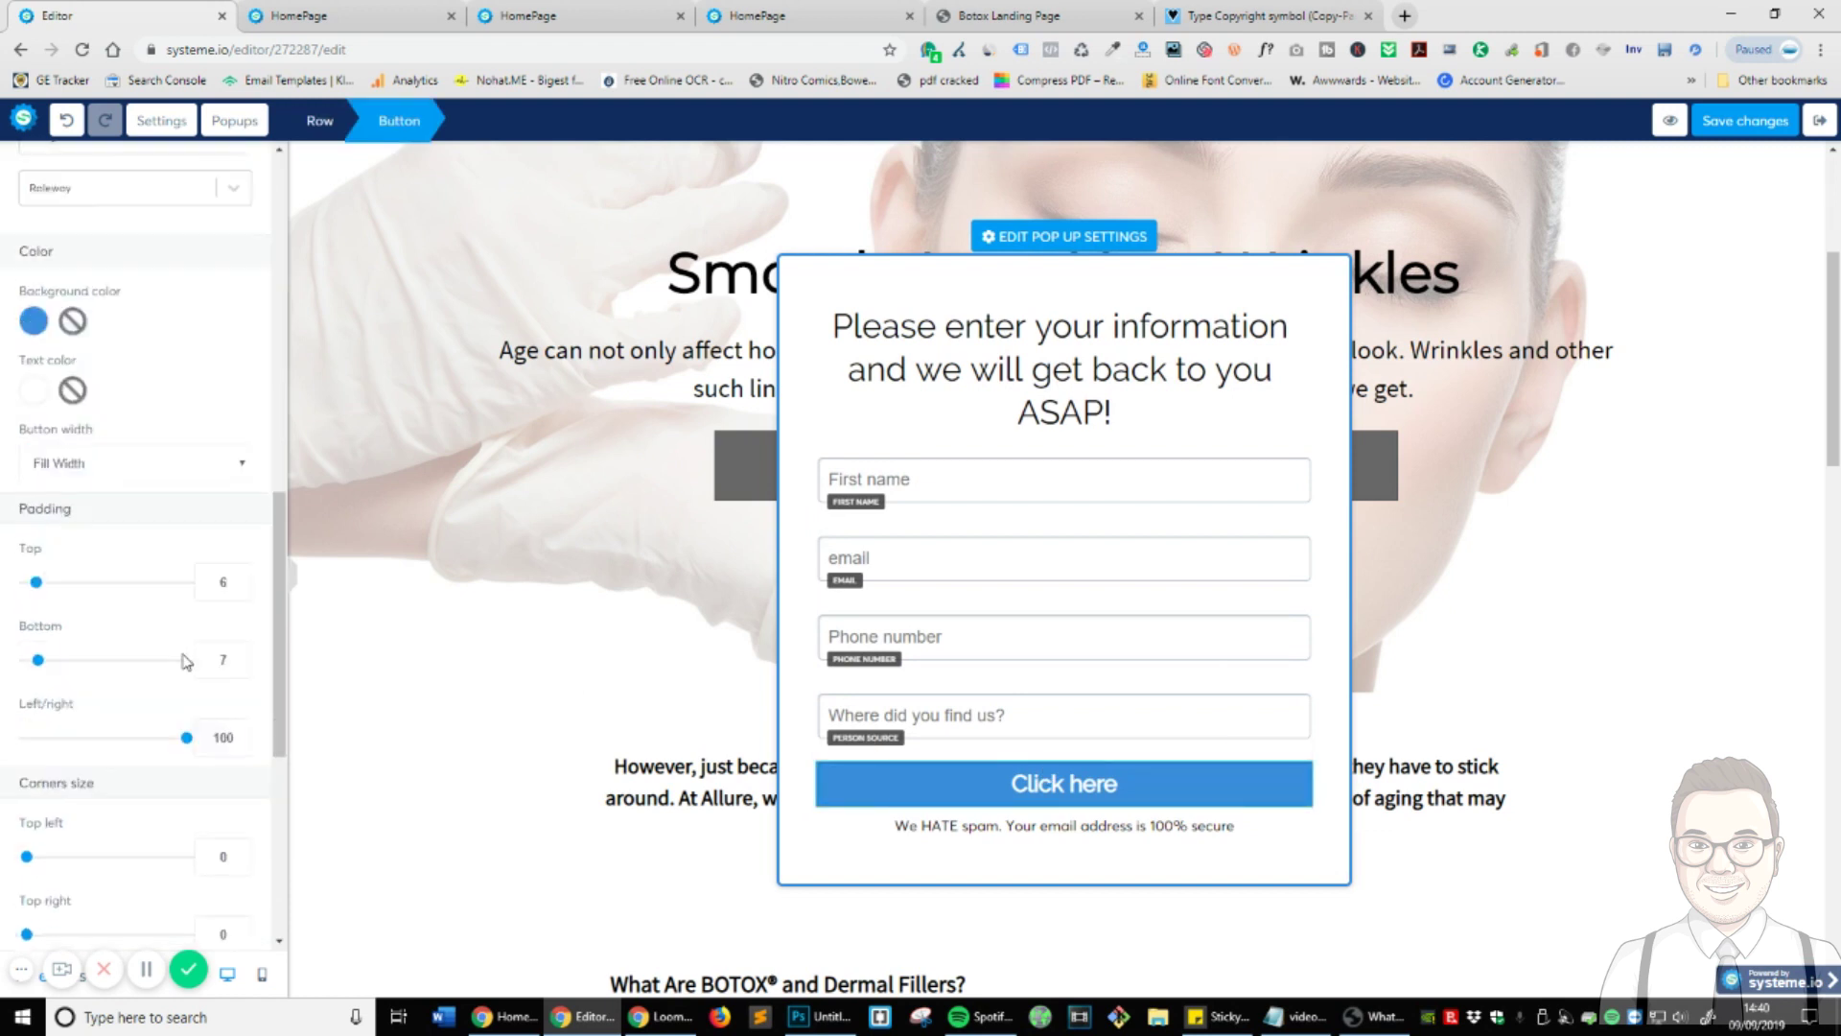
scroll(177, 662, "up", 5)
scroll(173, 674, "up", 3)
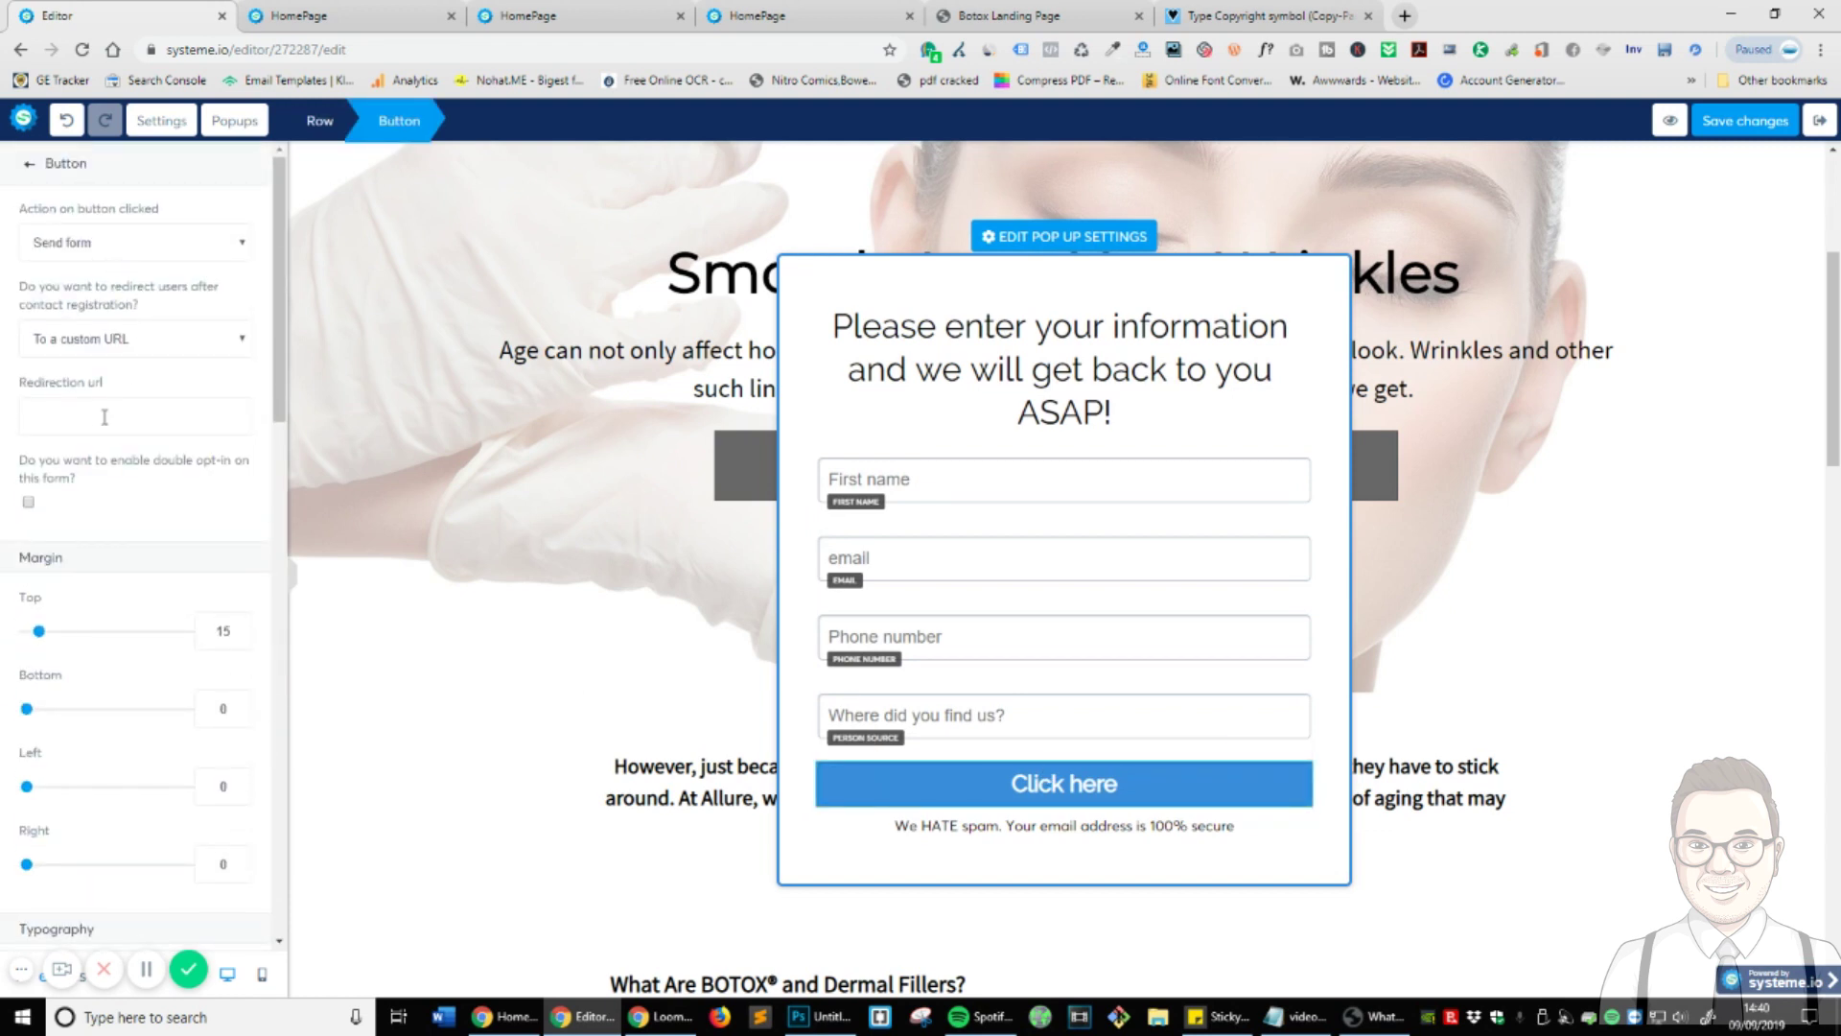
scroll(240, 618, "down", 5)
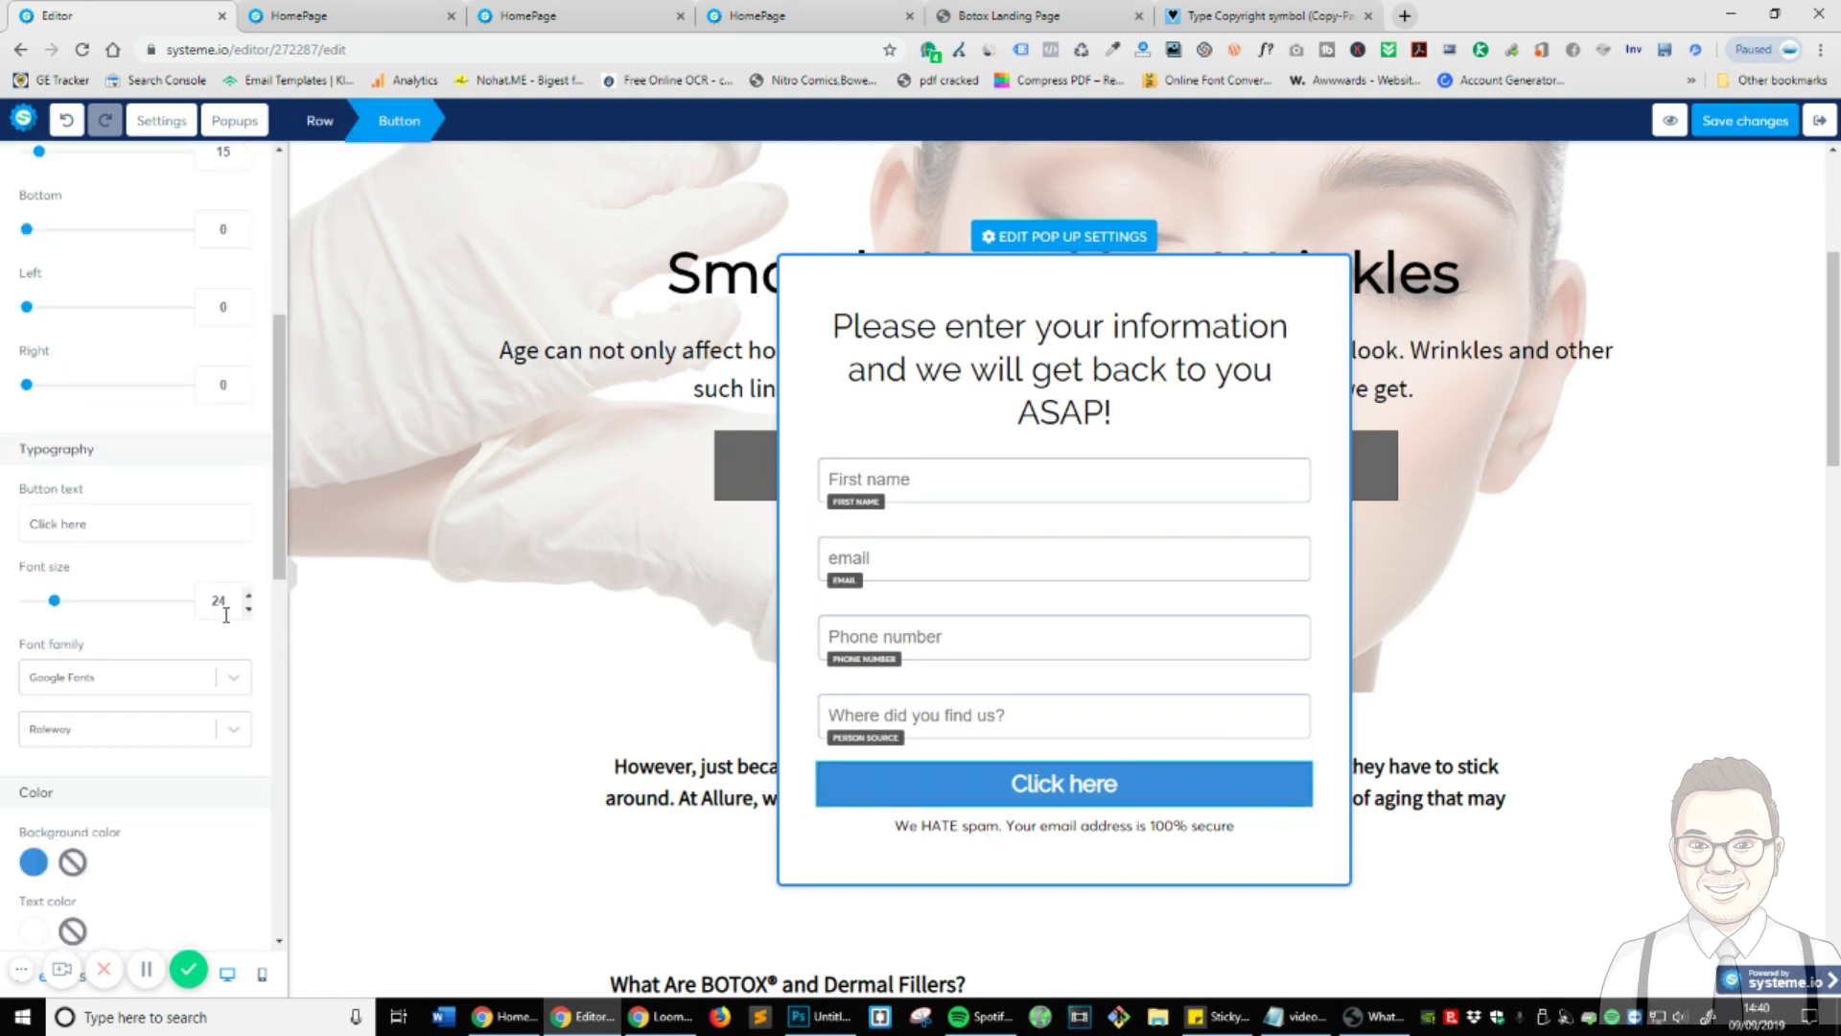
- Change the popup button text from 'Click here' to 'Please Contact Me Soon!'
triple_click(148, 538)
type("pLEASE")
triple_click(148, 535)
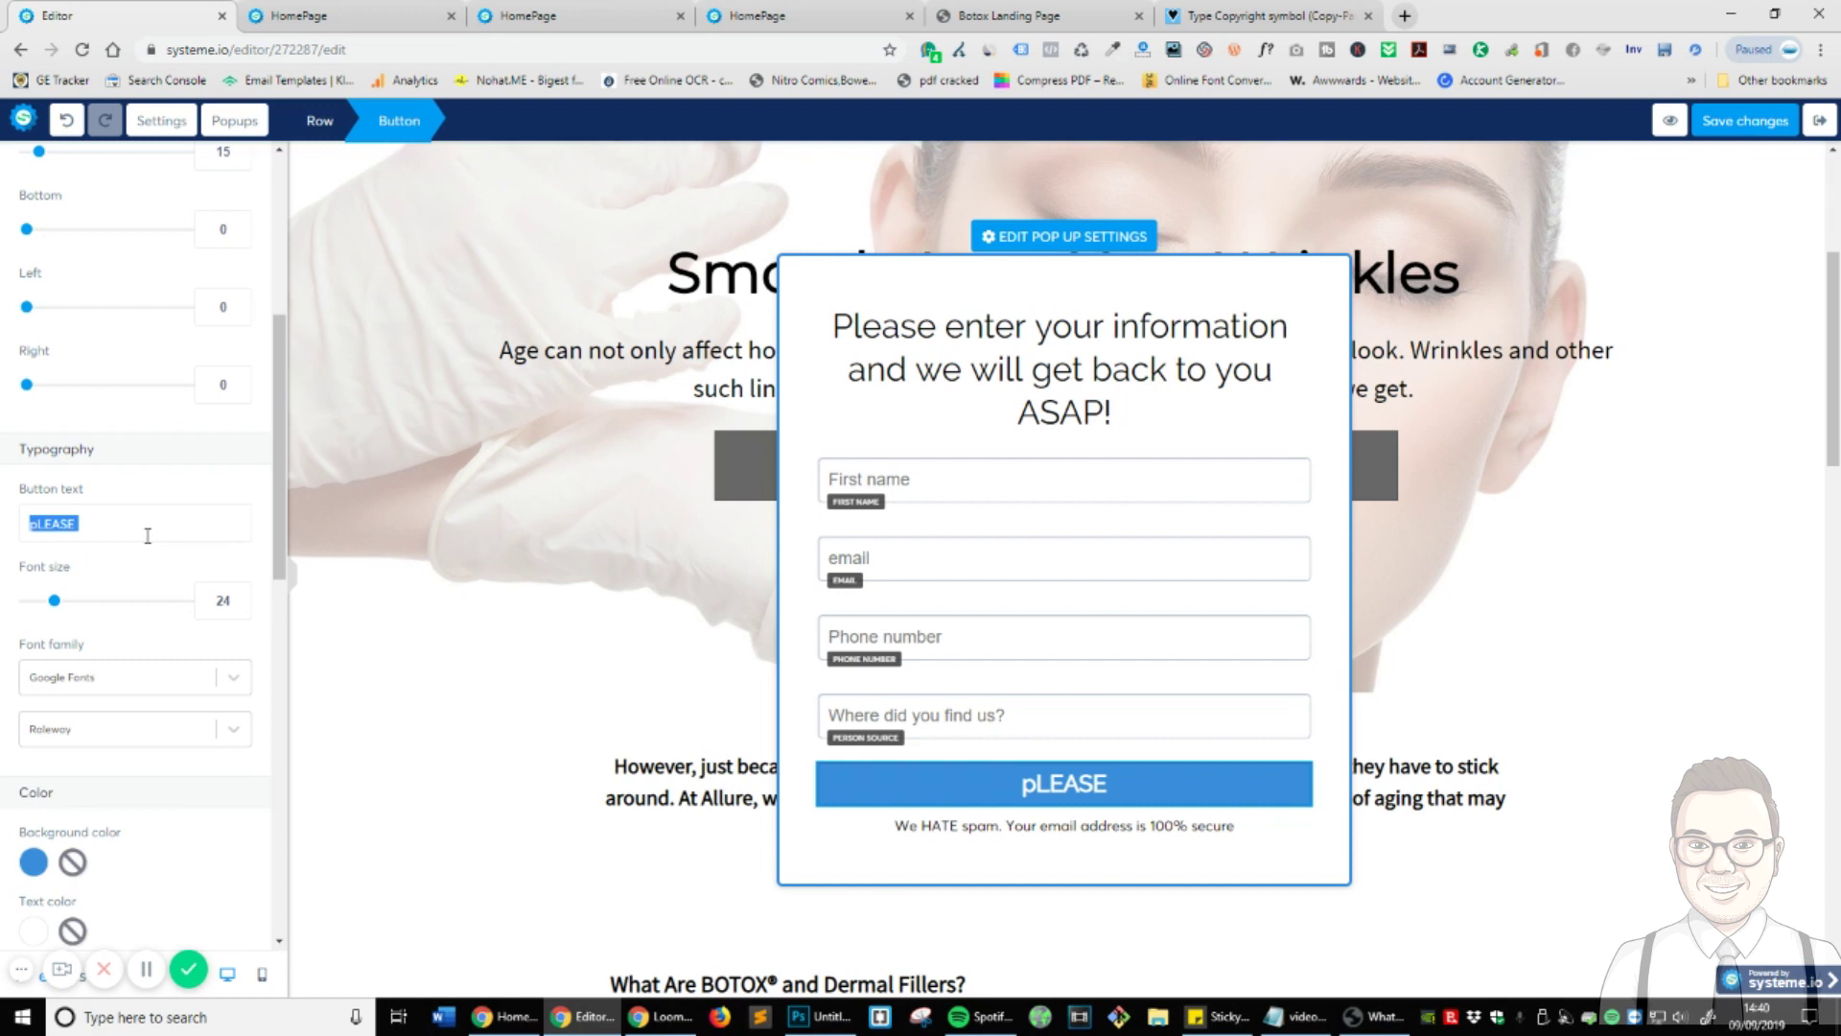
type("P")
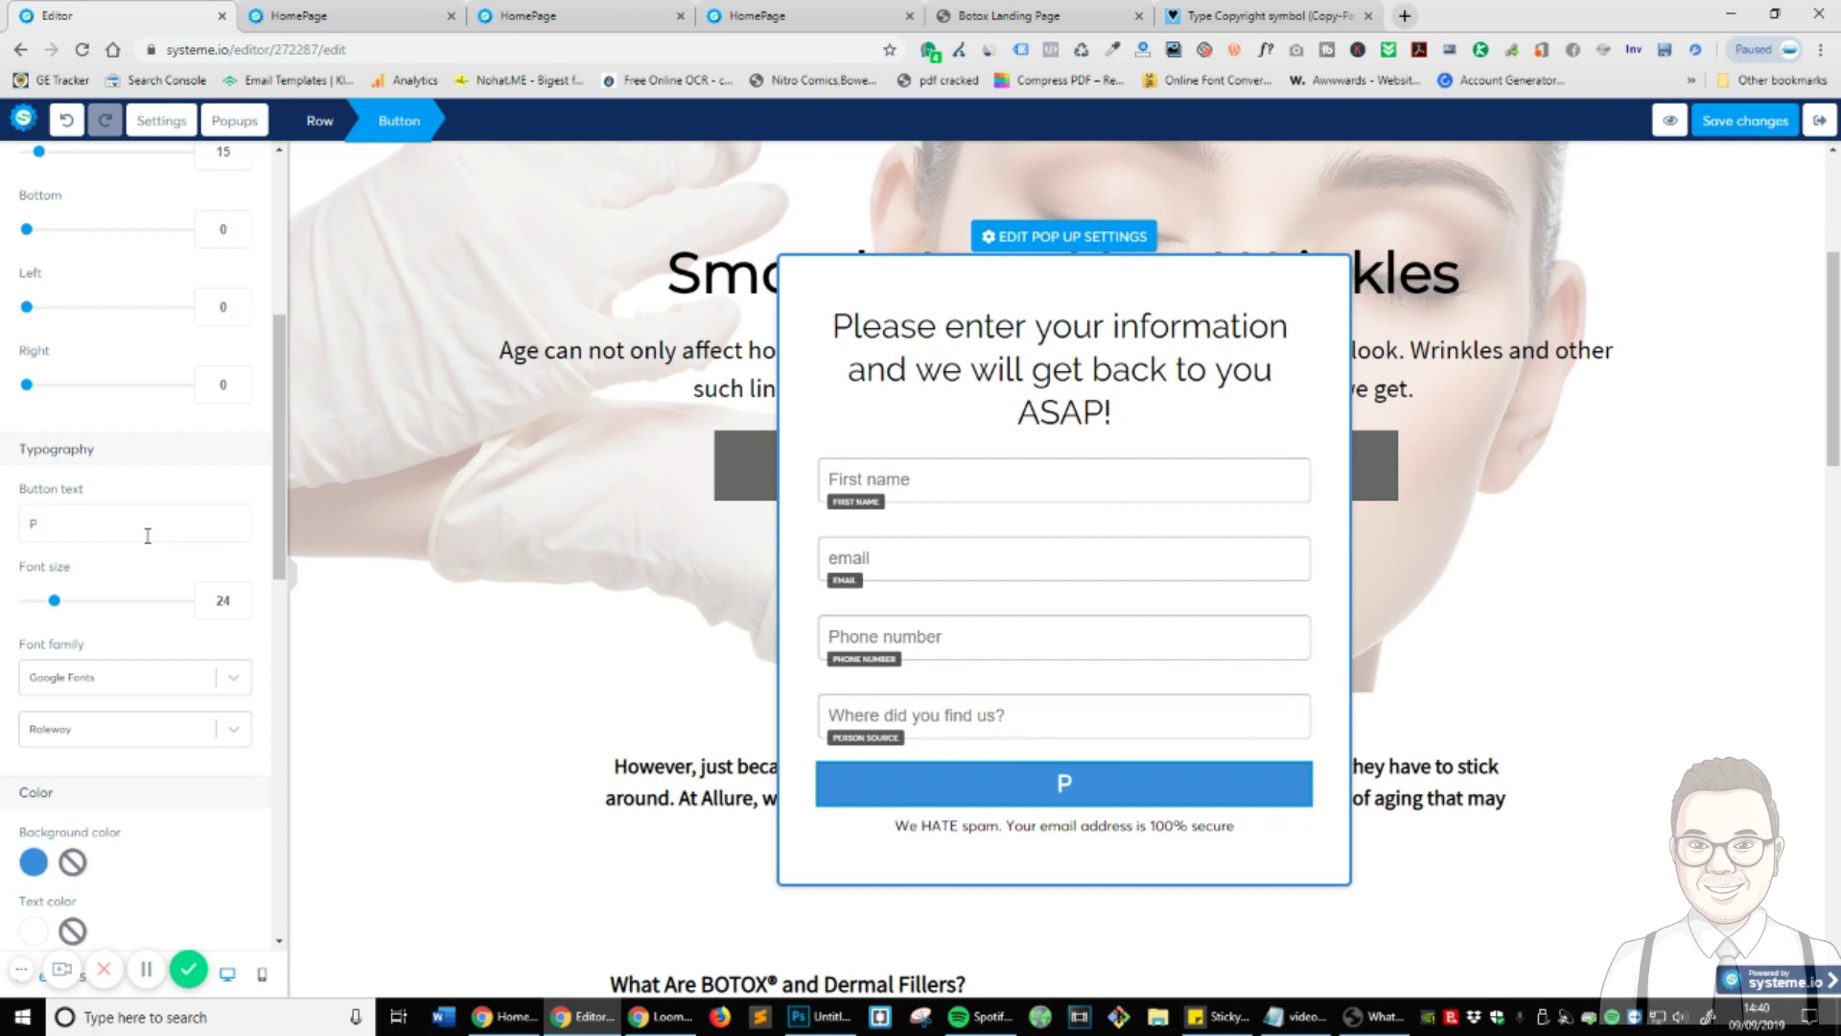
type("lease C")
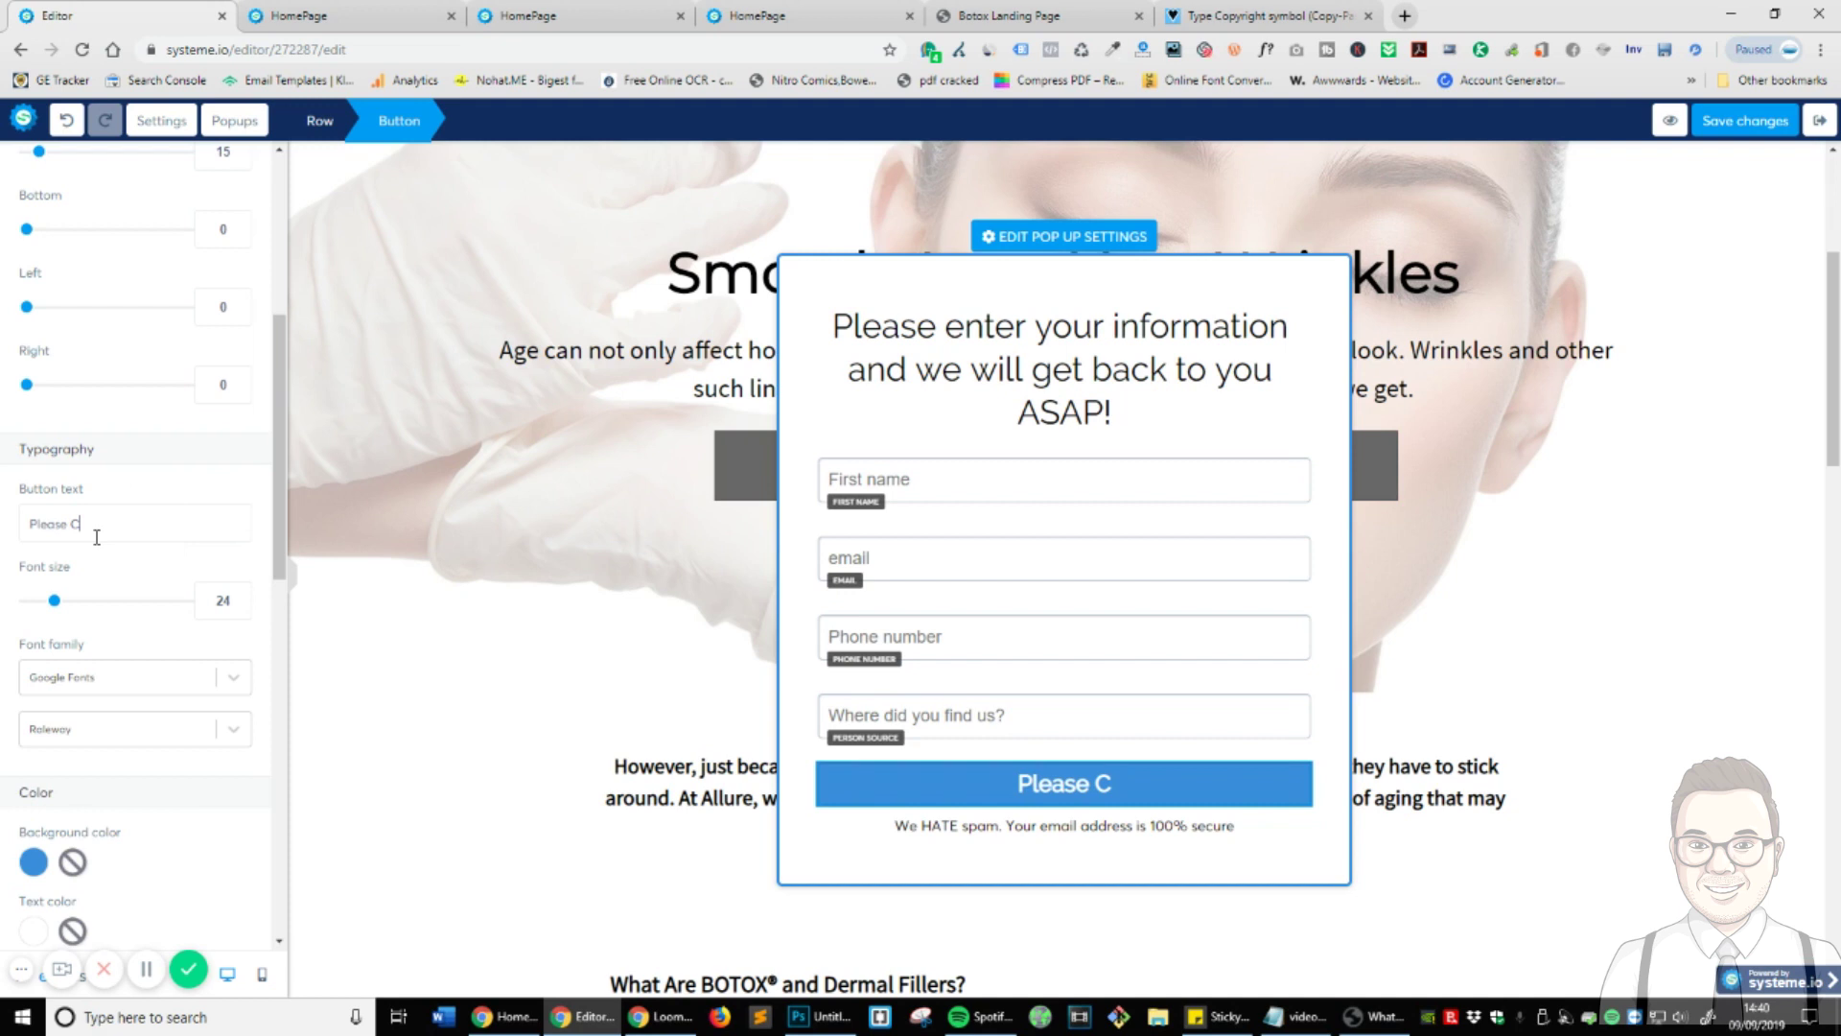
type("ontact Me Soon!")
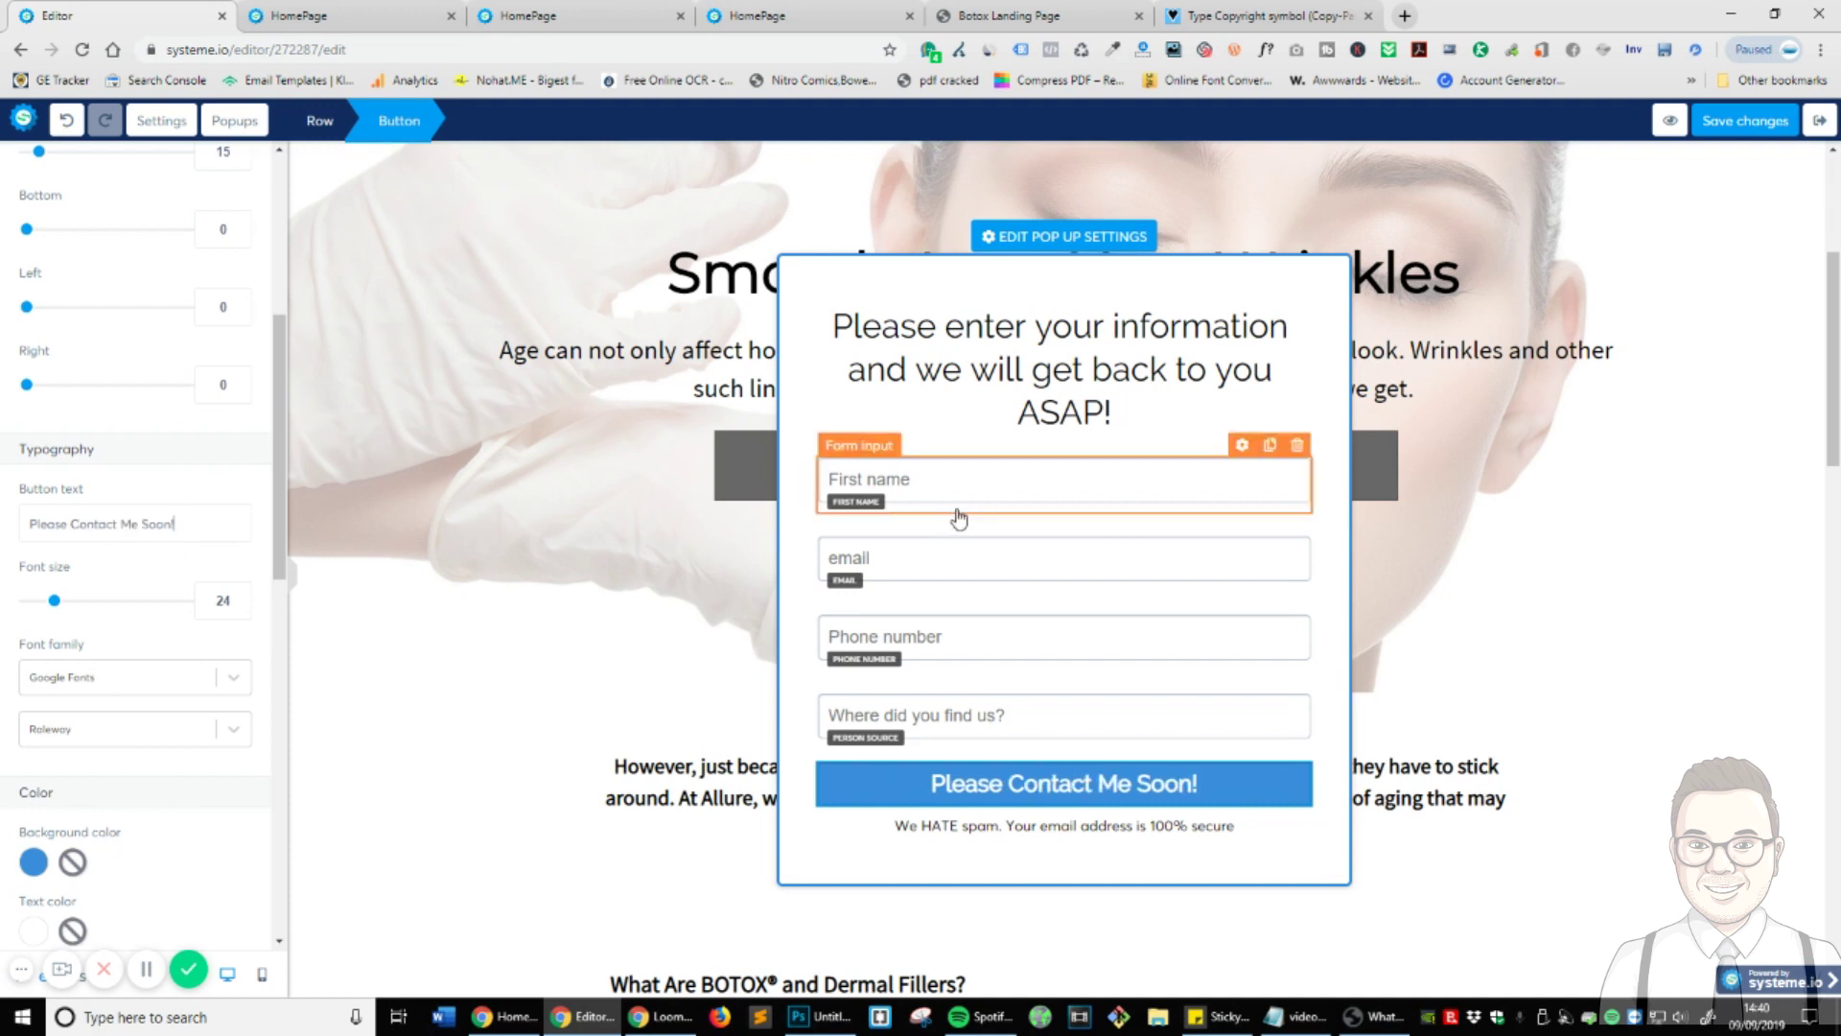
- Save the page, close the outdated HomePage tabs, and check the popup button in a preview
left_click(1709, 129)
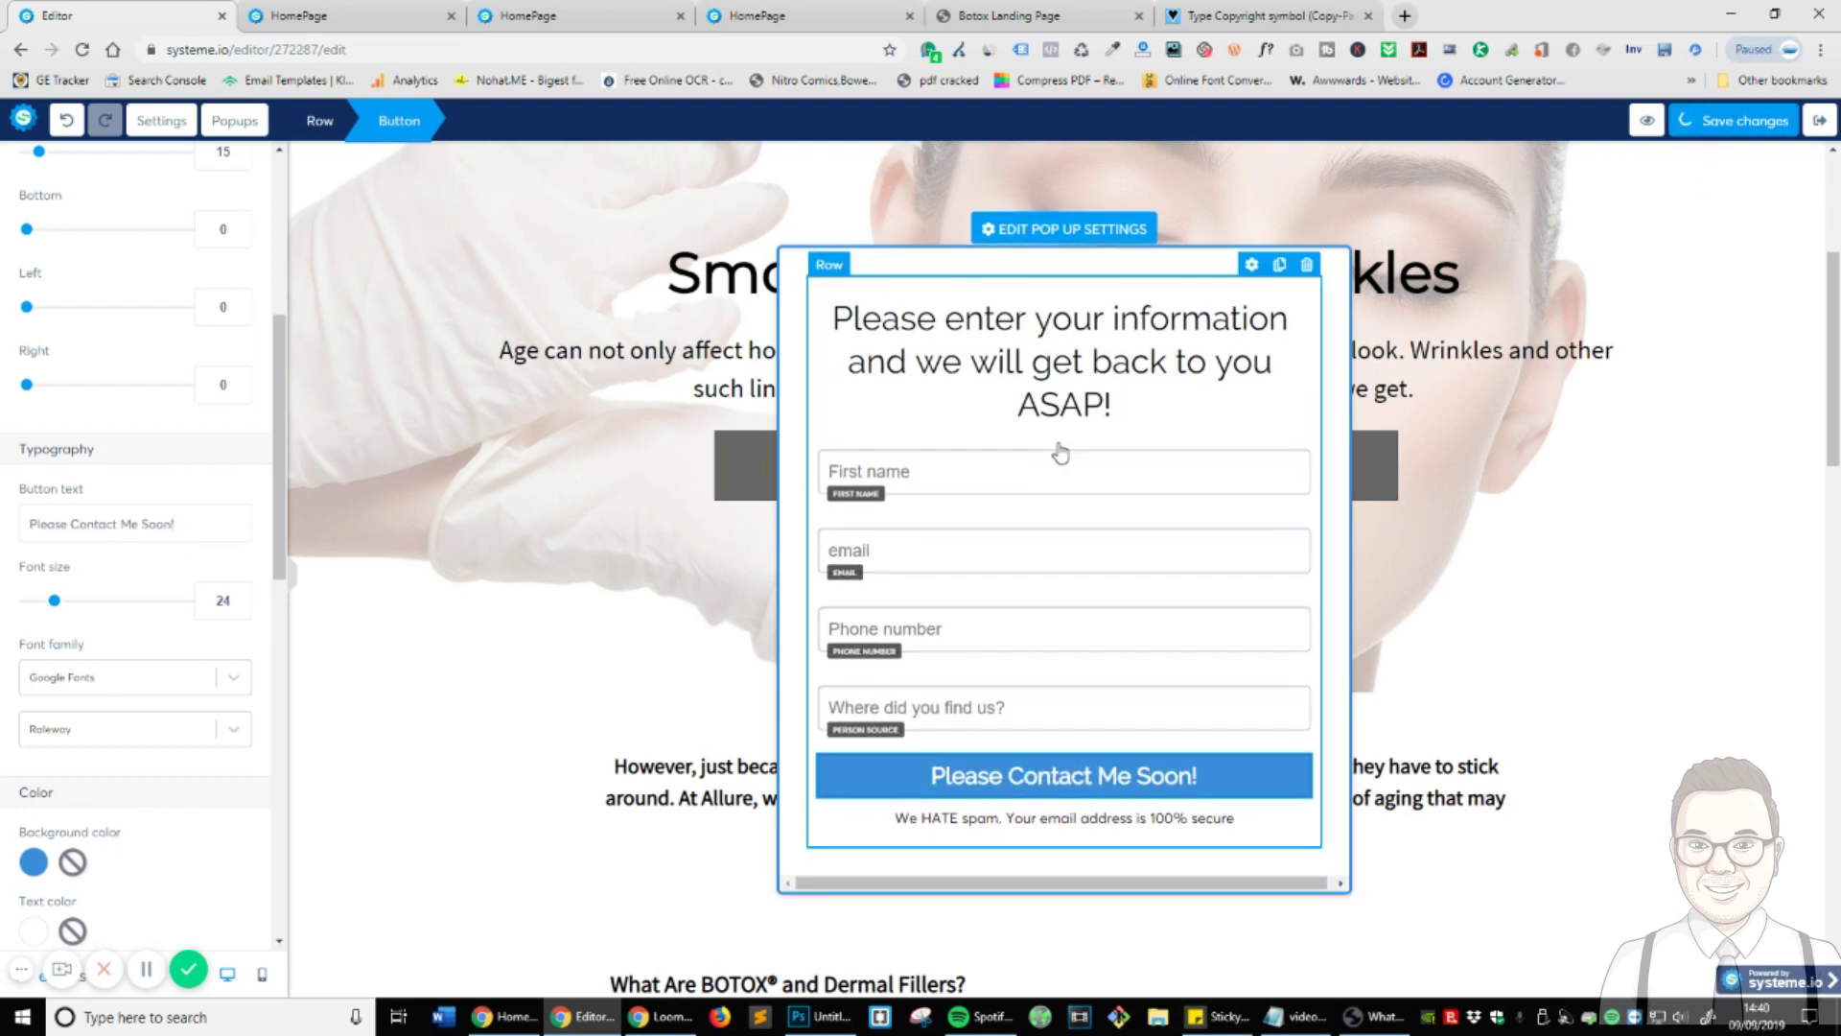
left_click(451, 17)
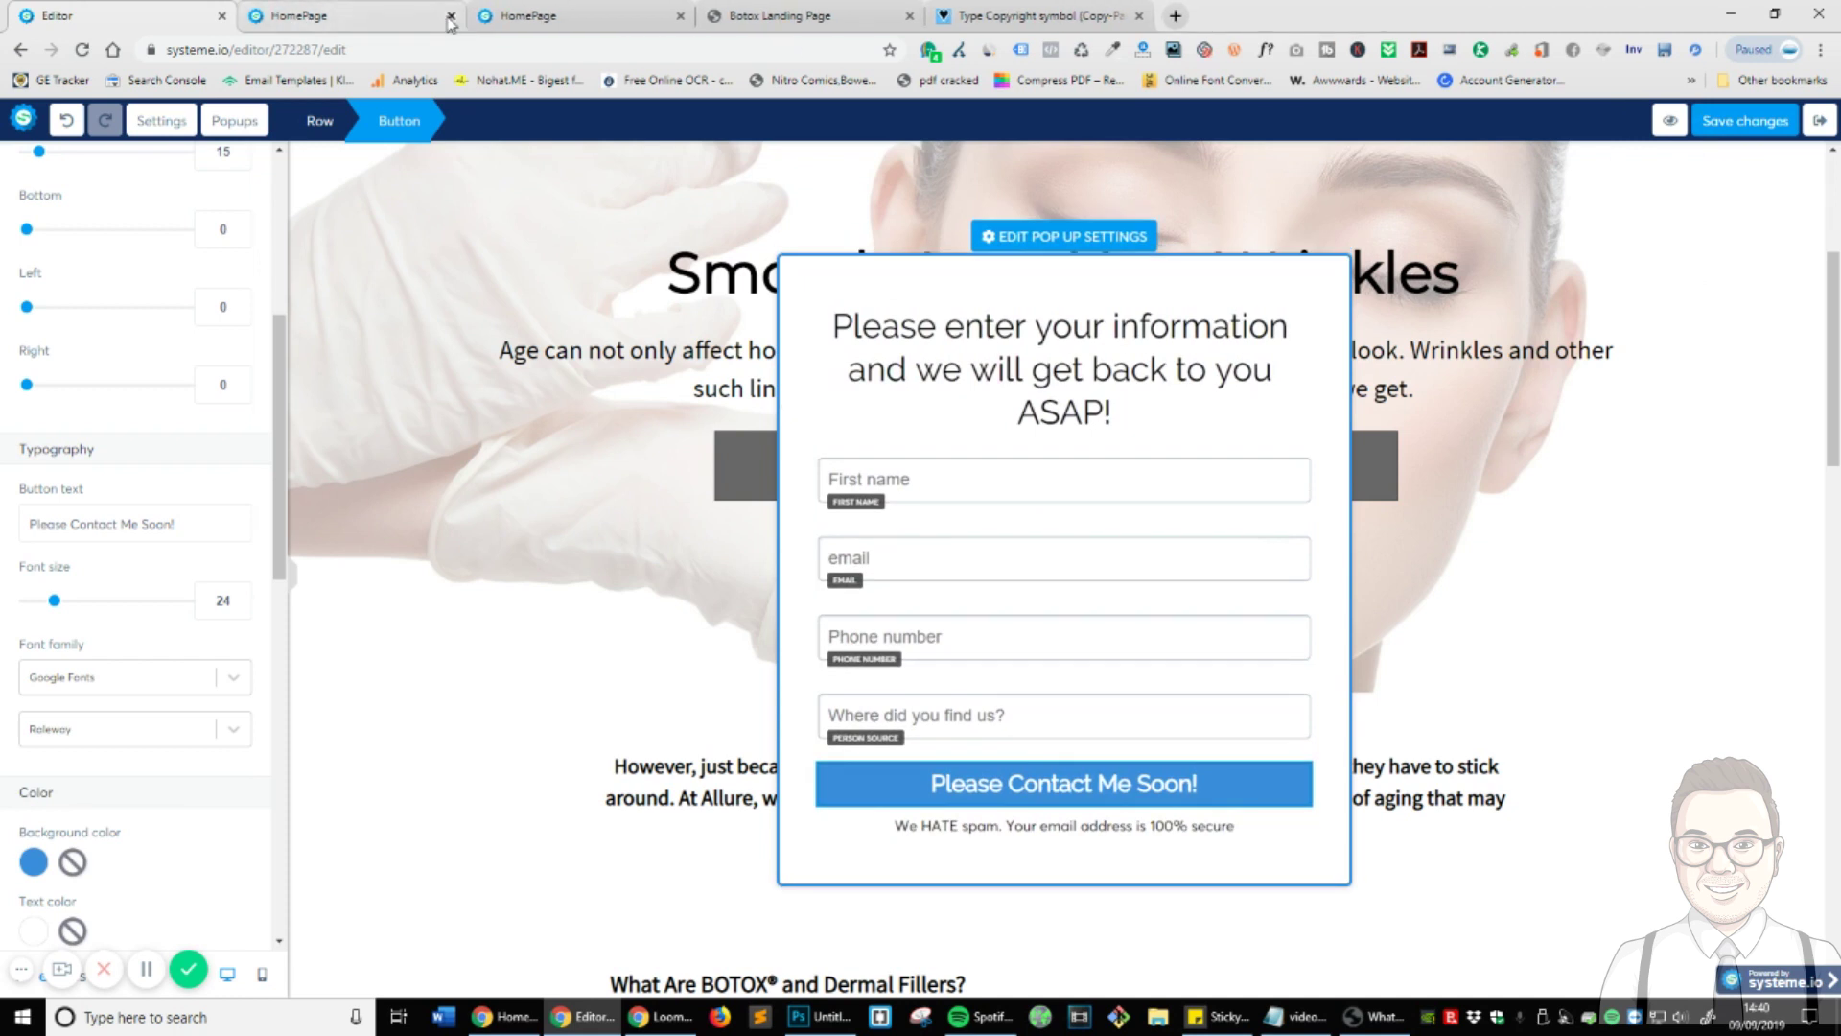
left_click(451, 17)
left_click(451, 16)
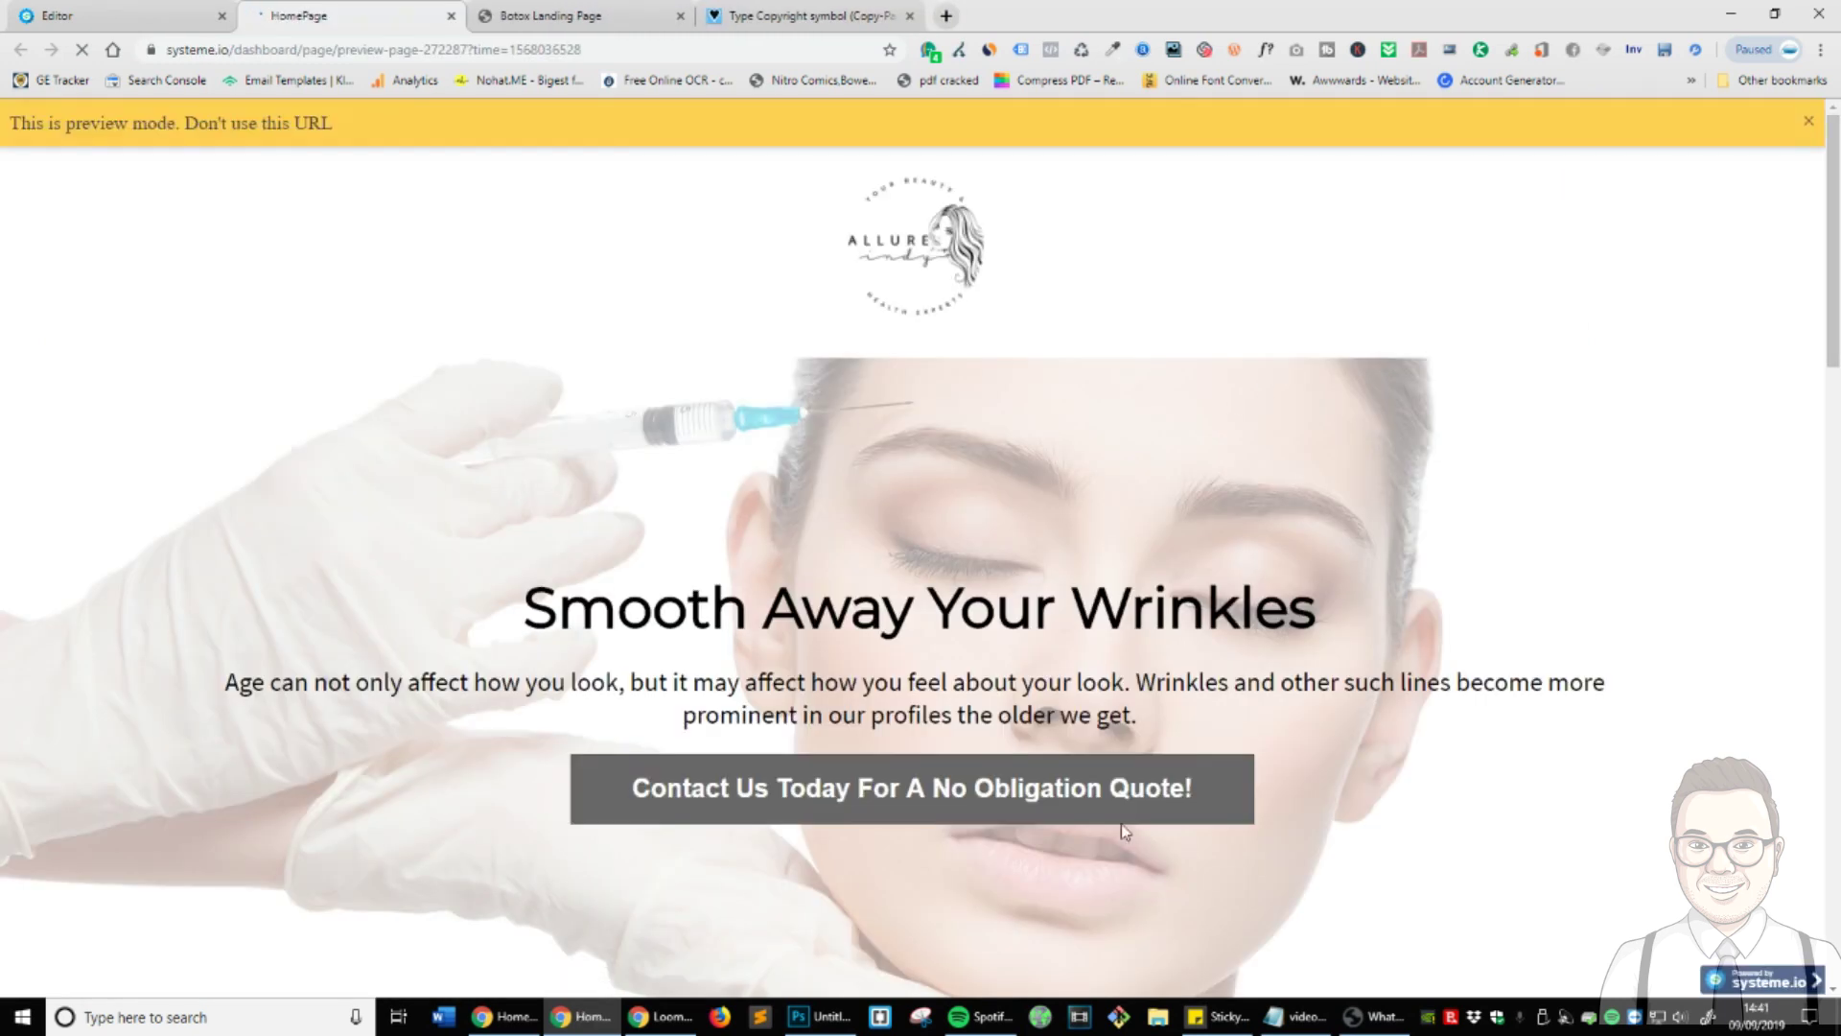
left_click(1113, 808)
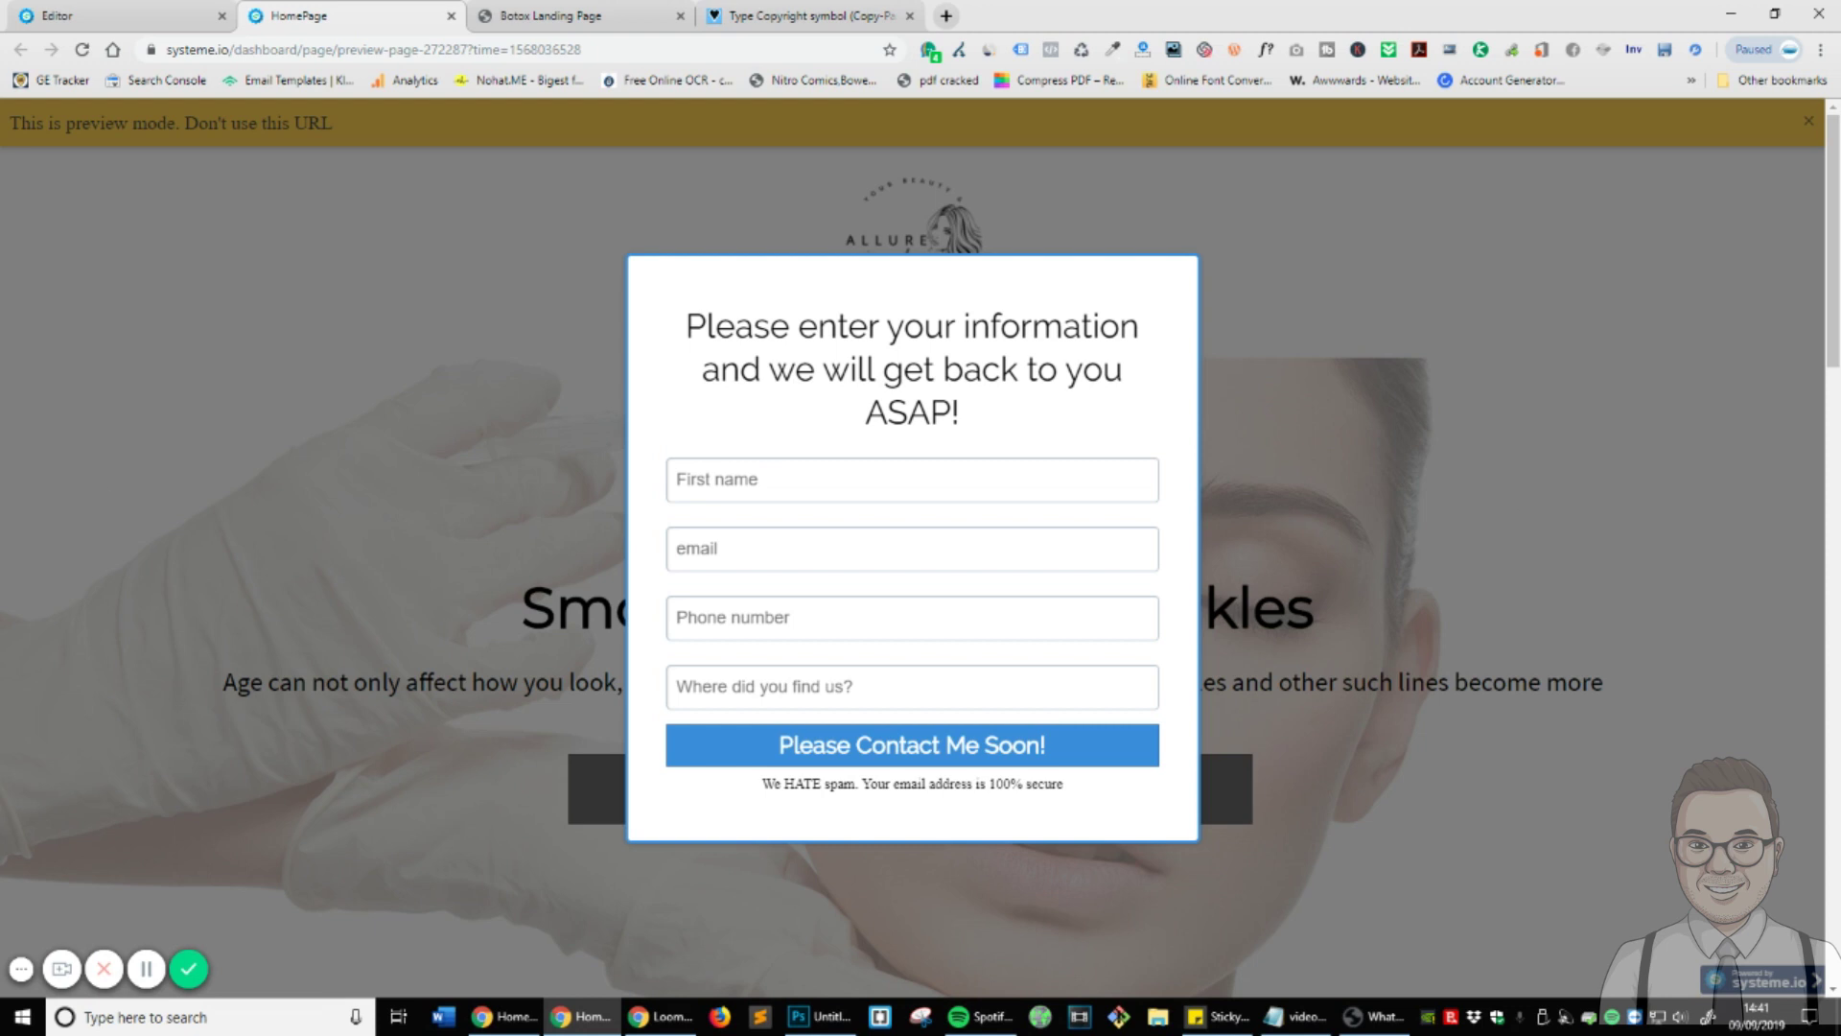
left_click(84, 12)
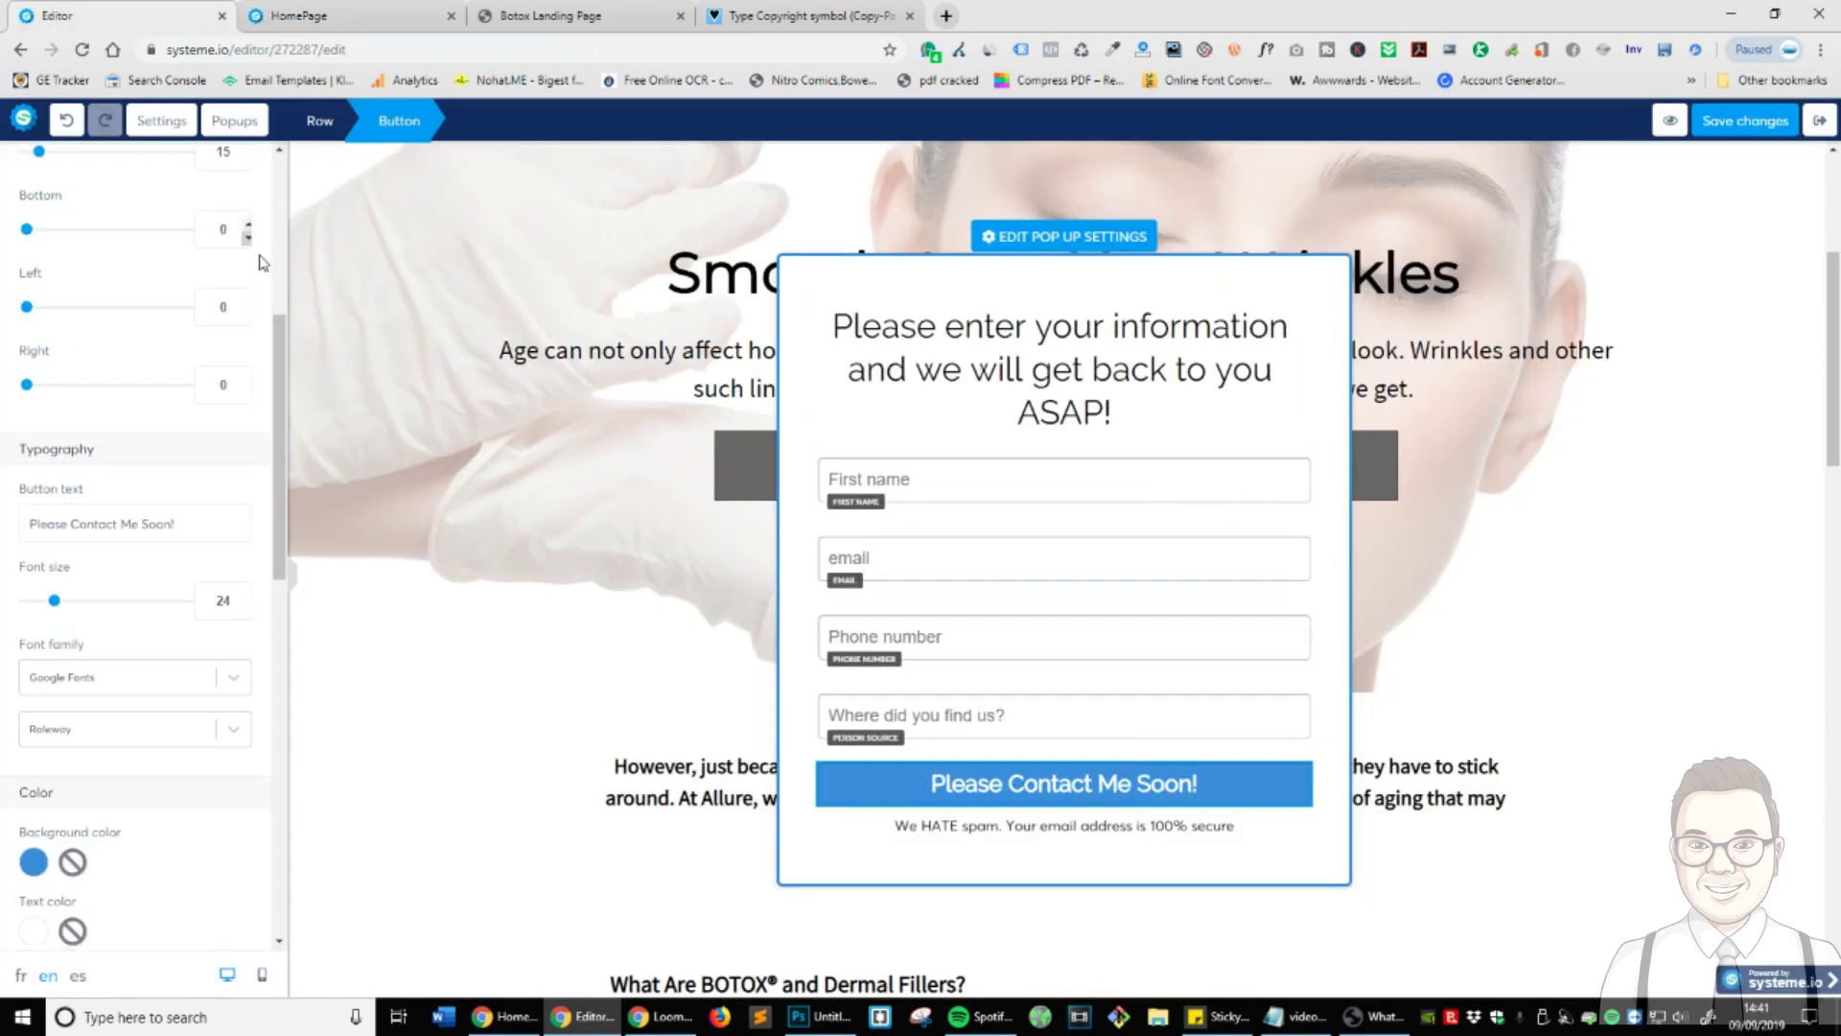
- Change the email field's placeholder to 'Email' and save the page
left_click(961, 551)
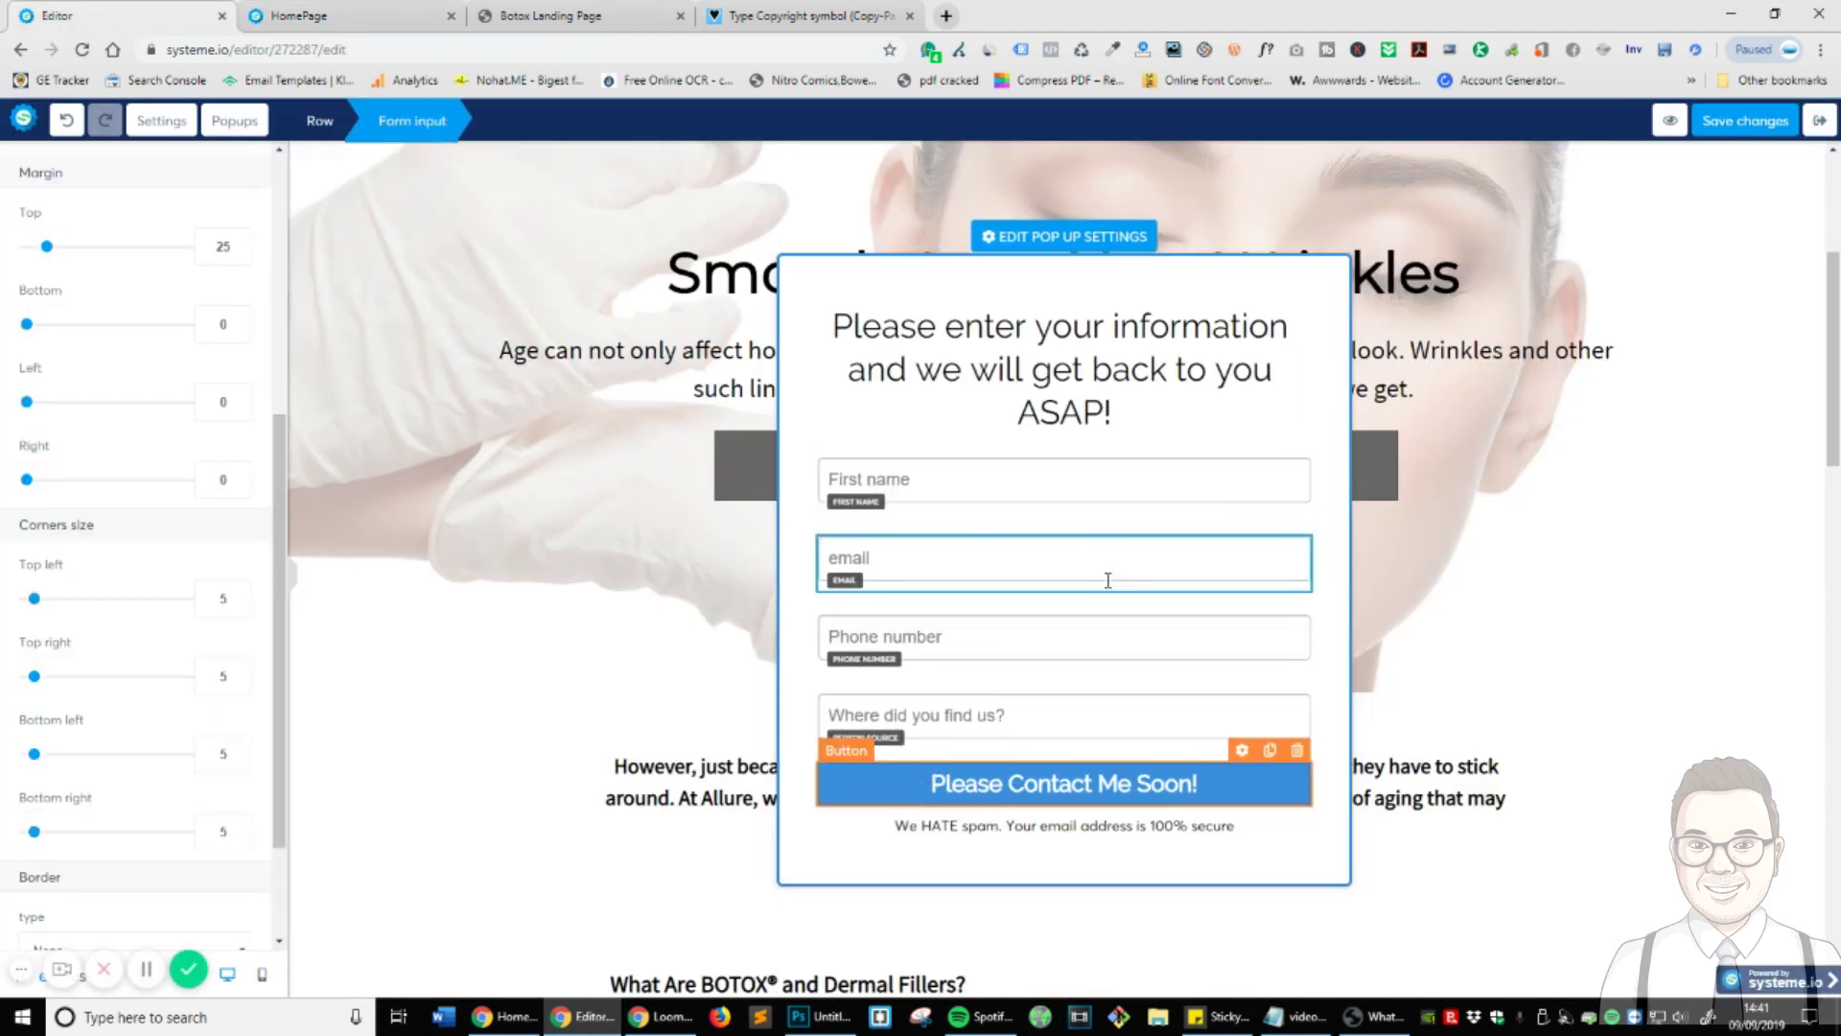
scroll(201, 401, "up", 5)
left_click_drag(109, 317, 11, 317)
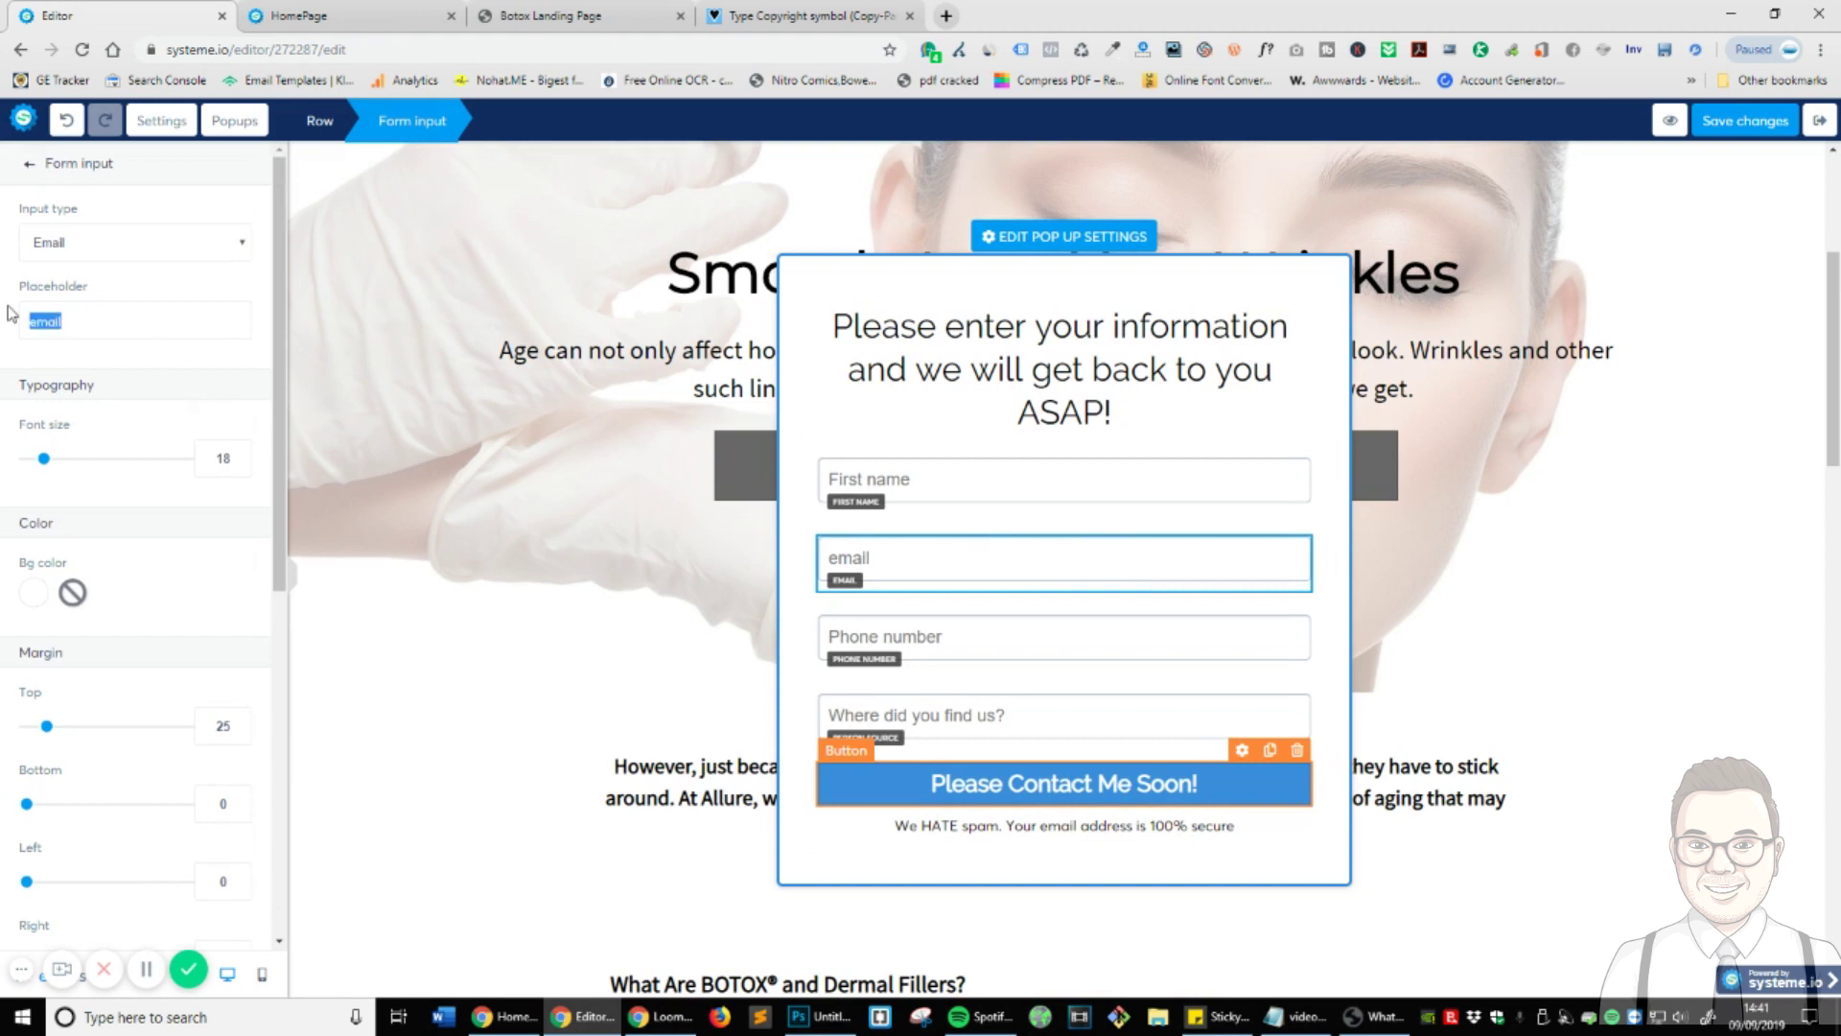
type("Emai")
left_click(1745, 120)
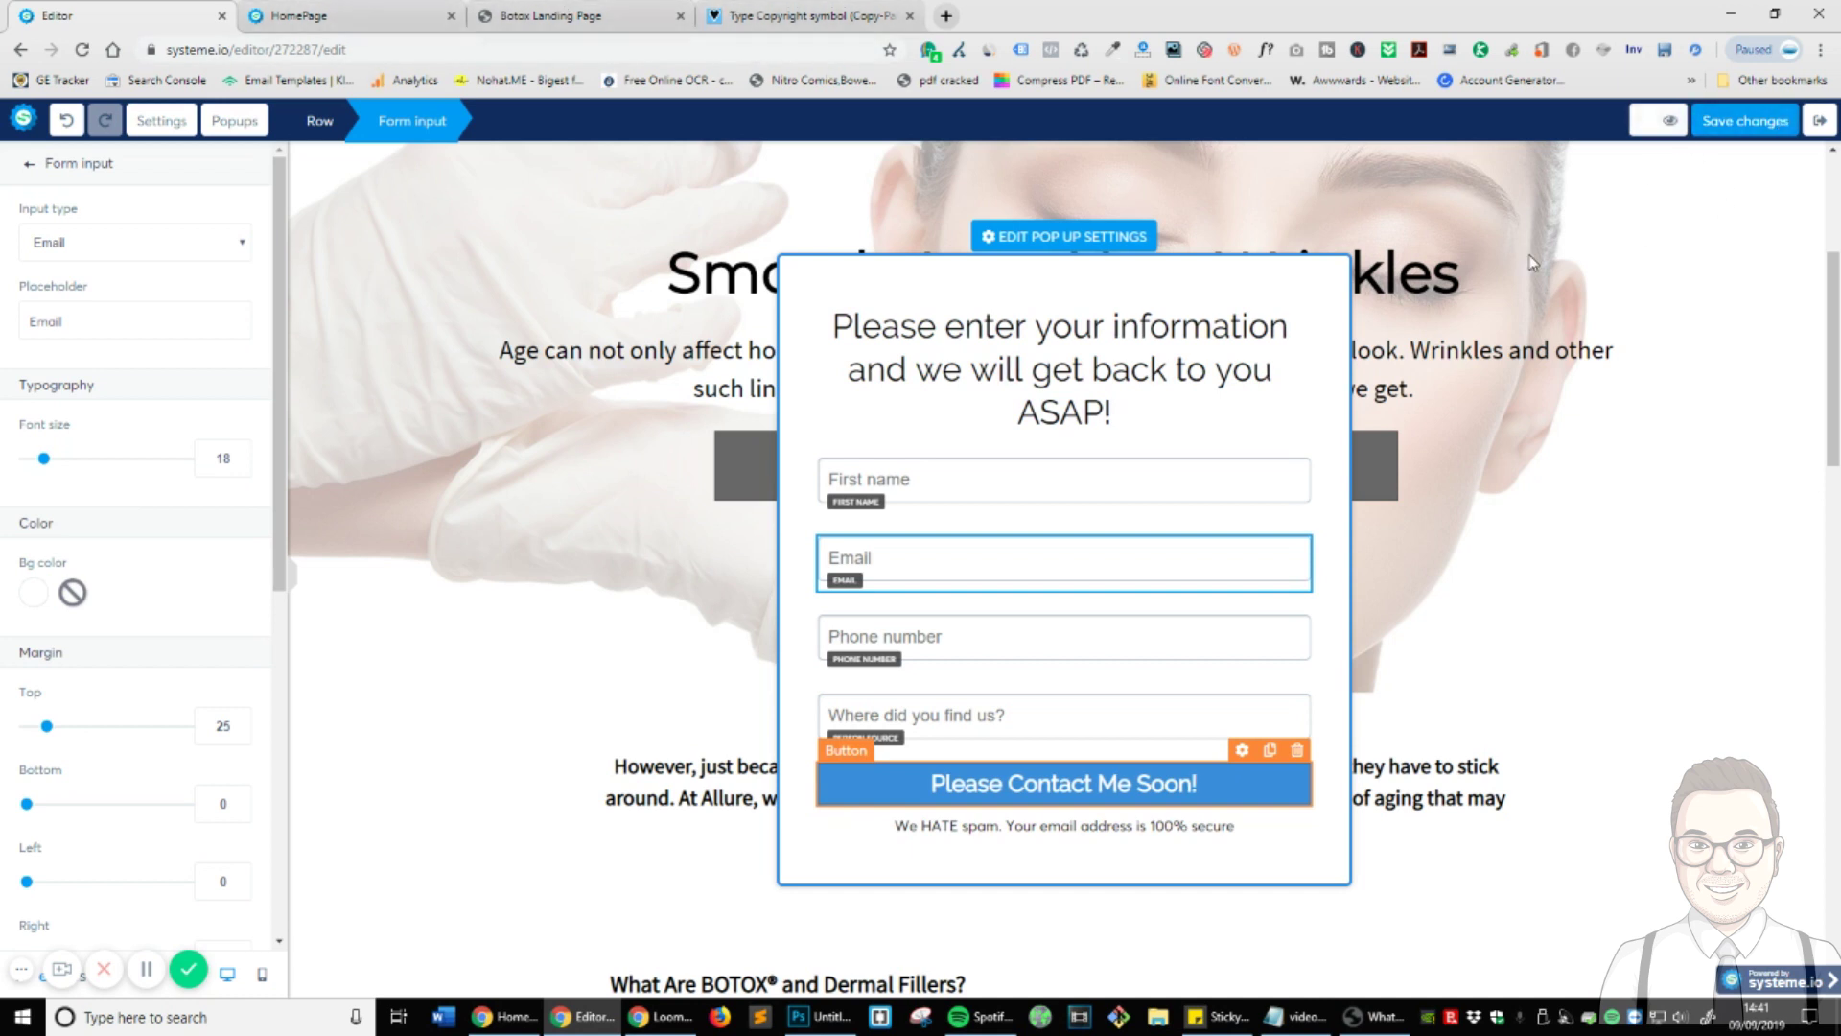
- Preview the landing page and open the contact popup to verify the Email placeholder
left_click(1670, 120)
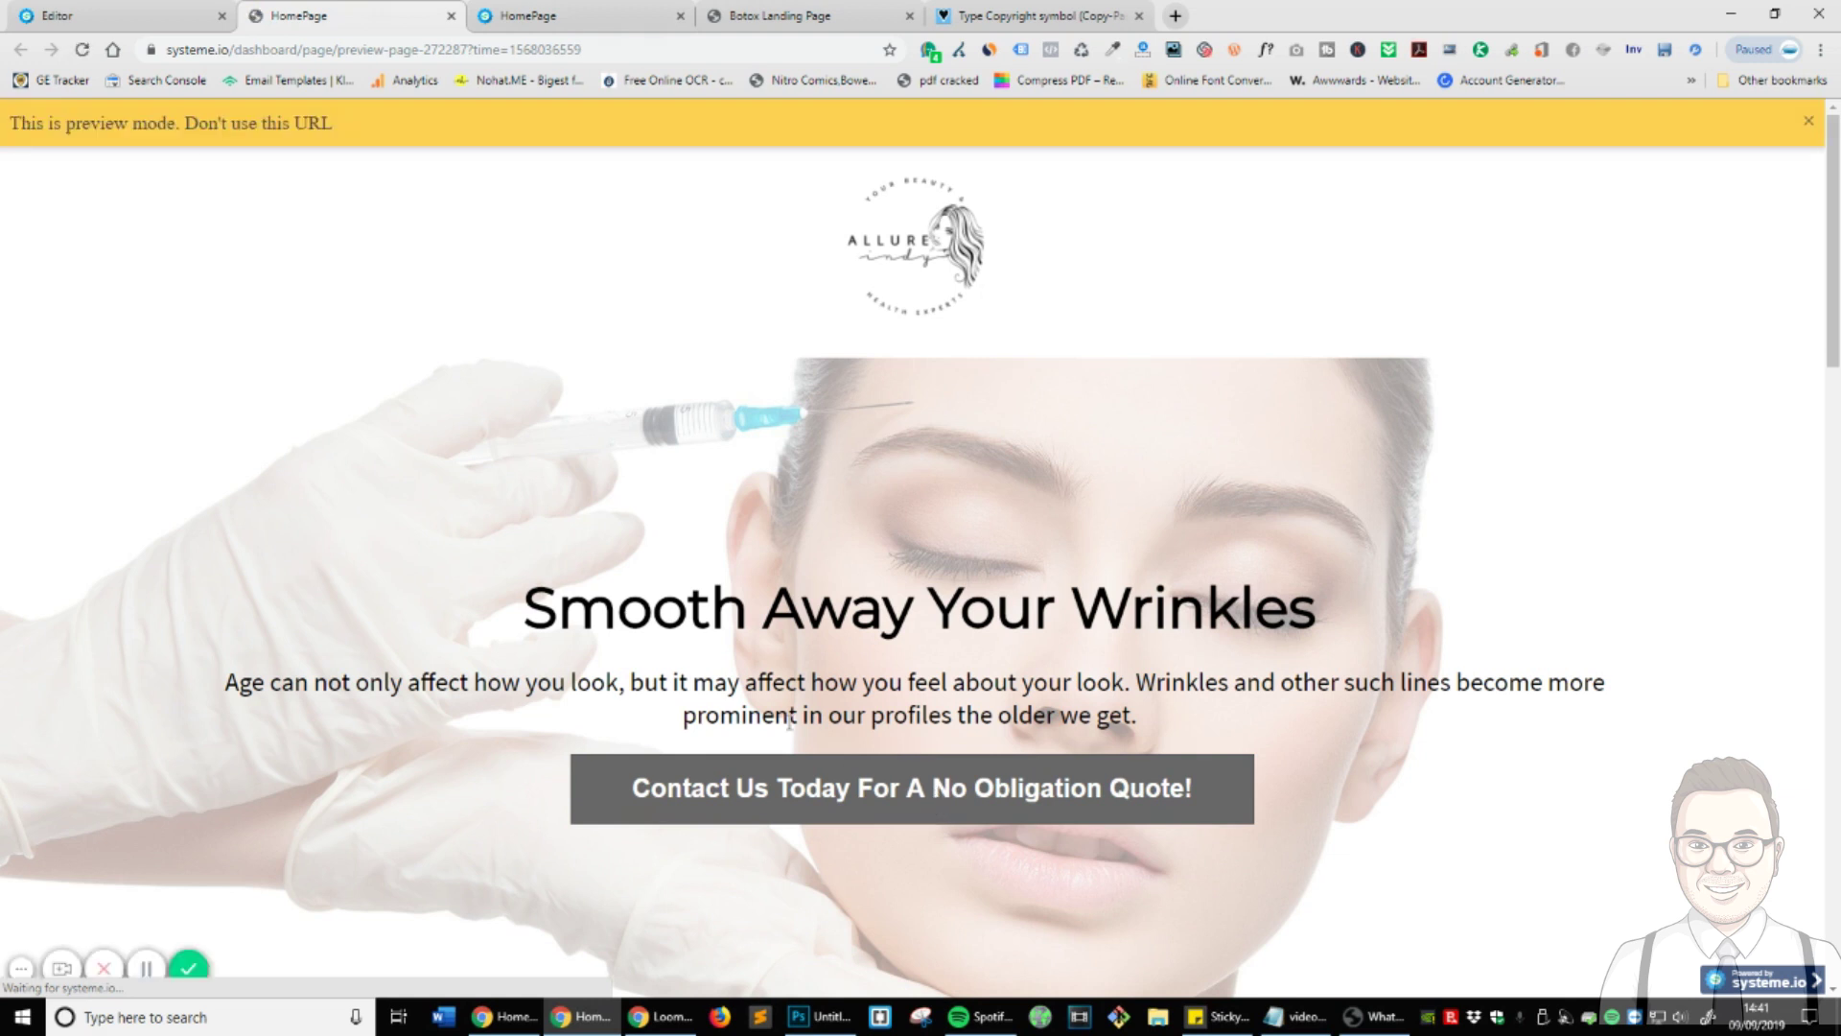
left_click(970, 789)
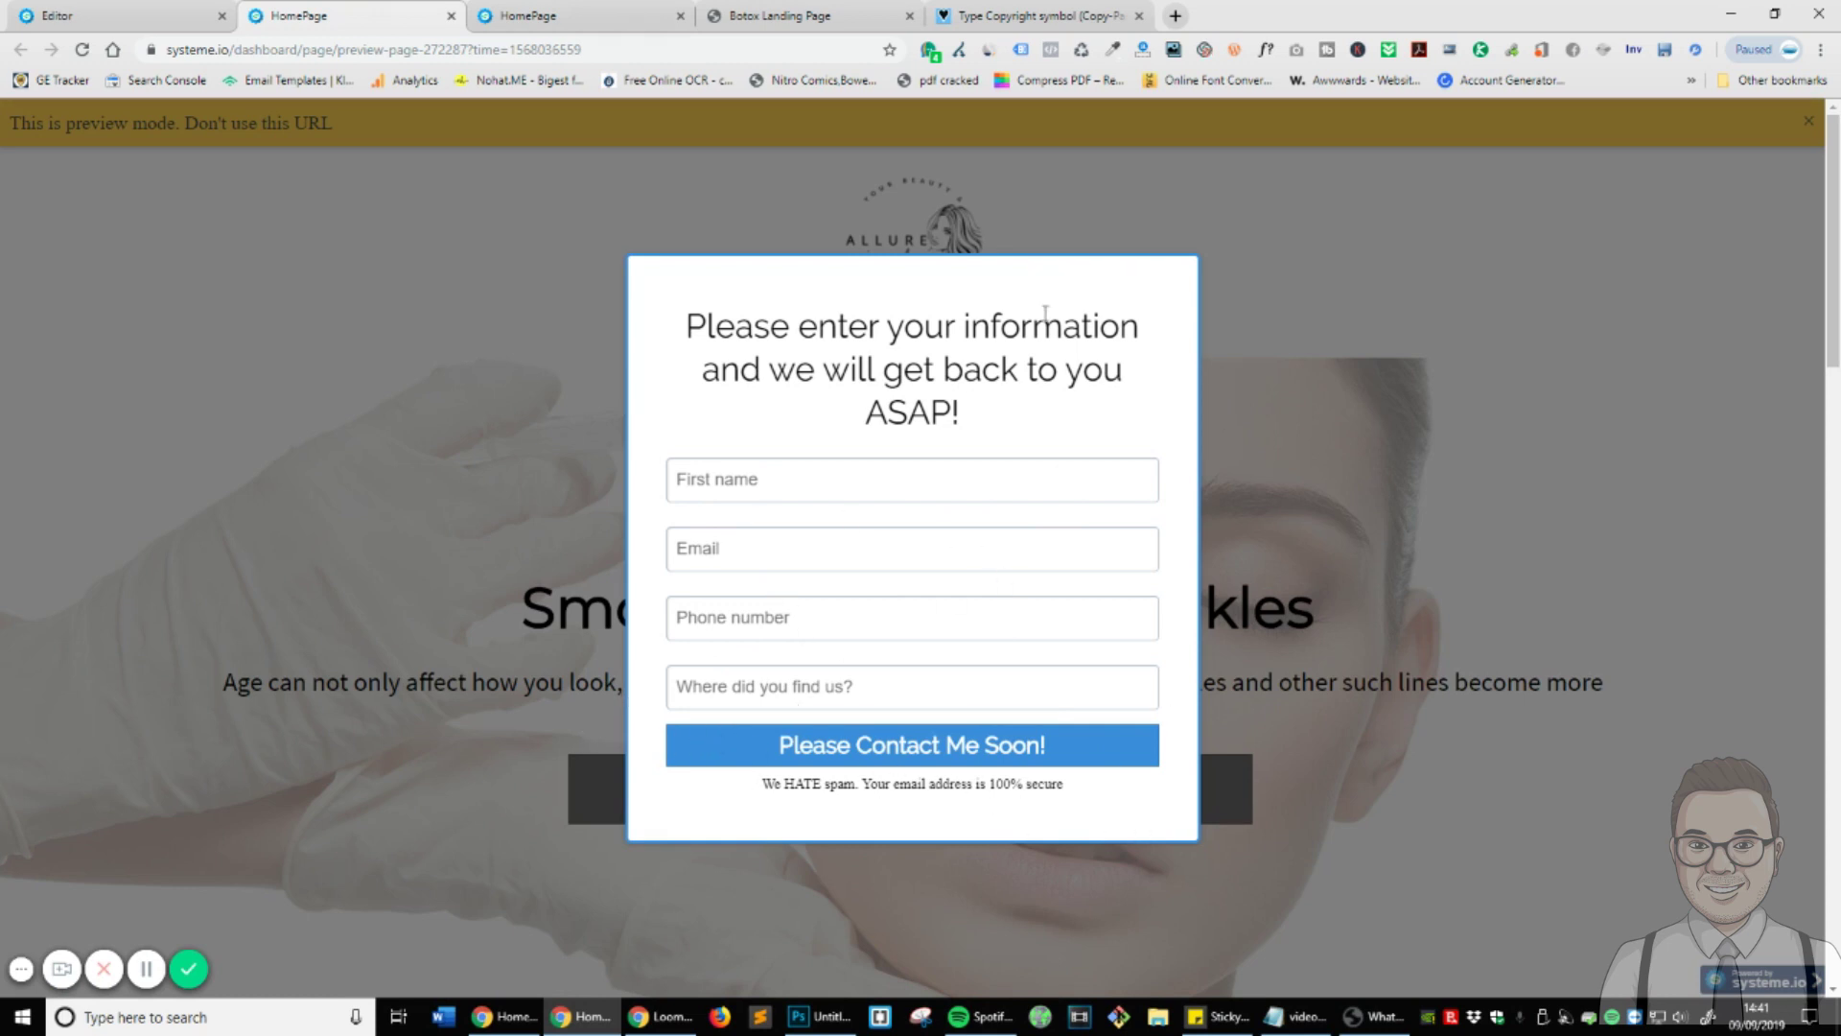
left_click(172, 16)
left_click(326, 15)
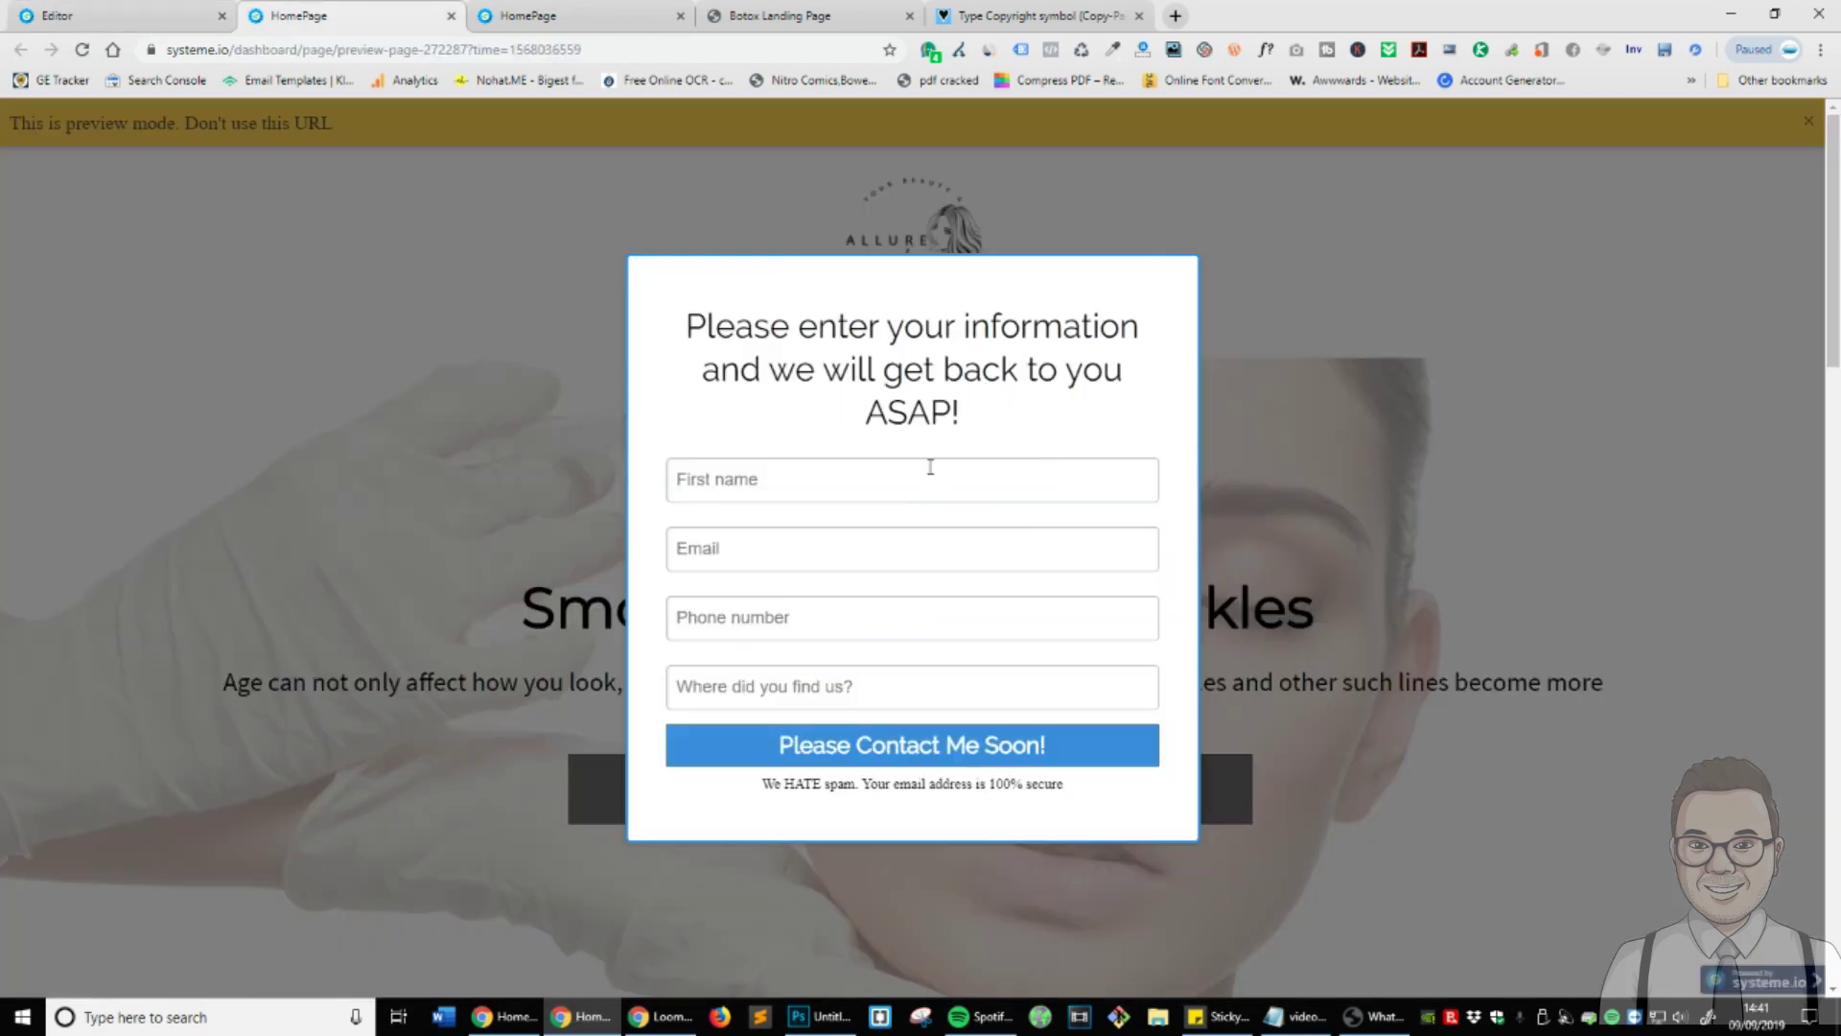
left_click(144, 16)
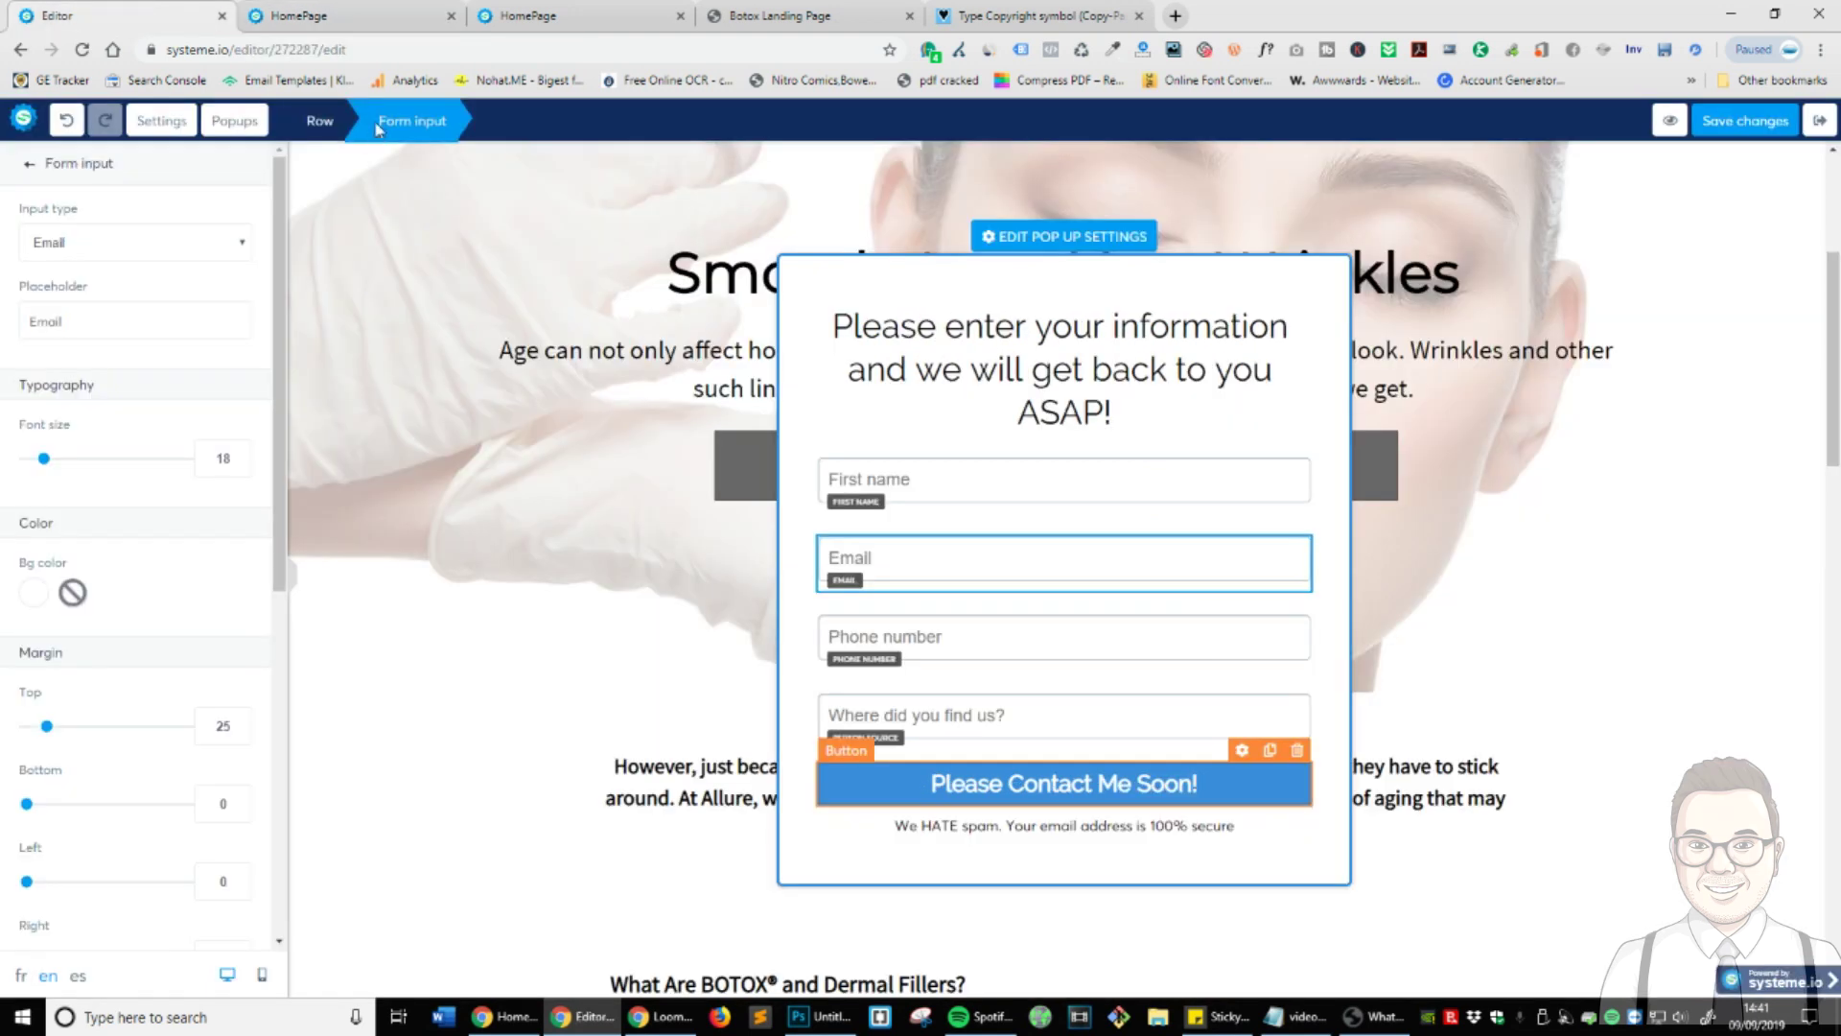
- Give the popup a visible close button, turn off auto-opening, and enable open on exit intent
left_click(1055, 235)
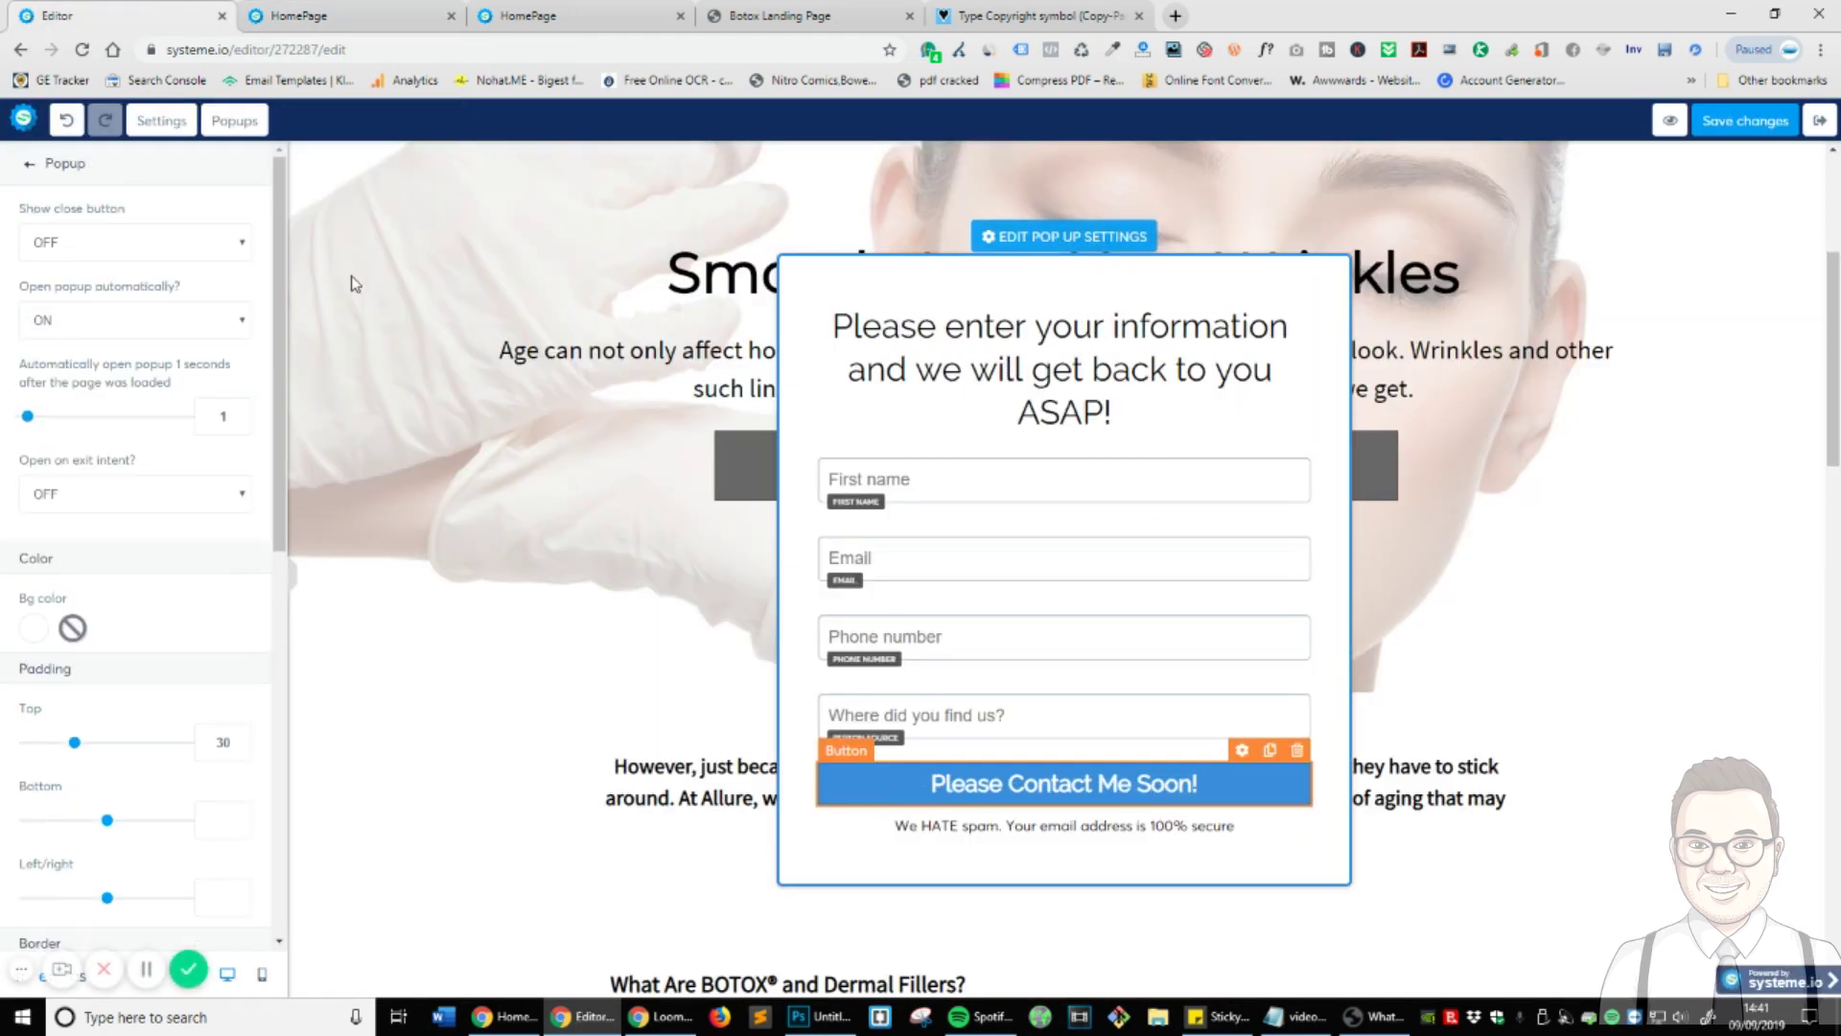
left_click(113, 251)
left_click(96, 288)
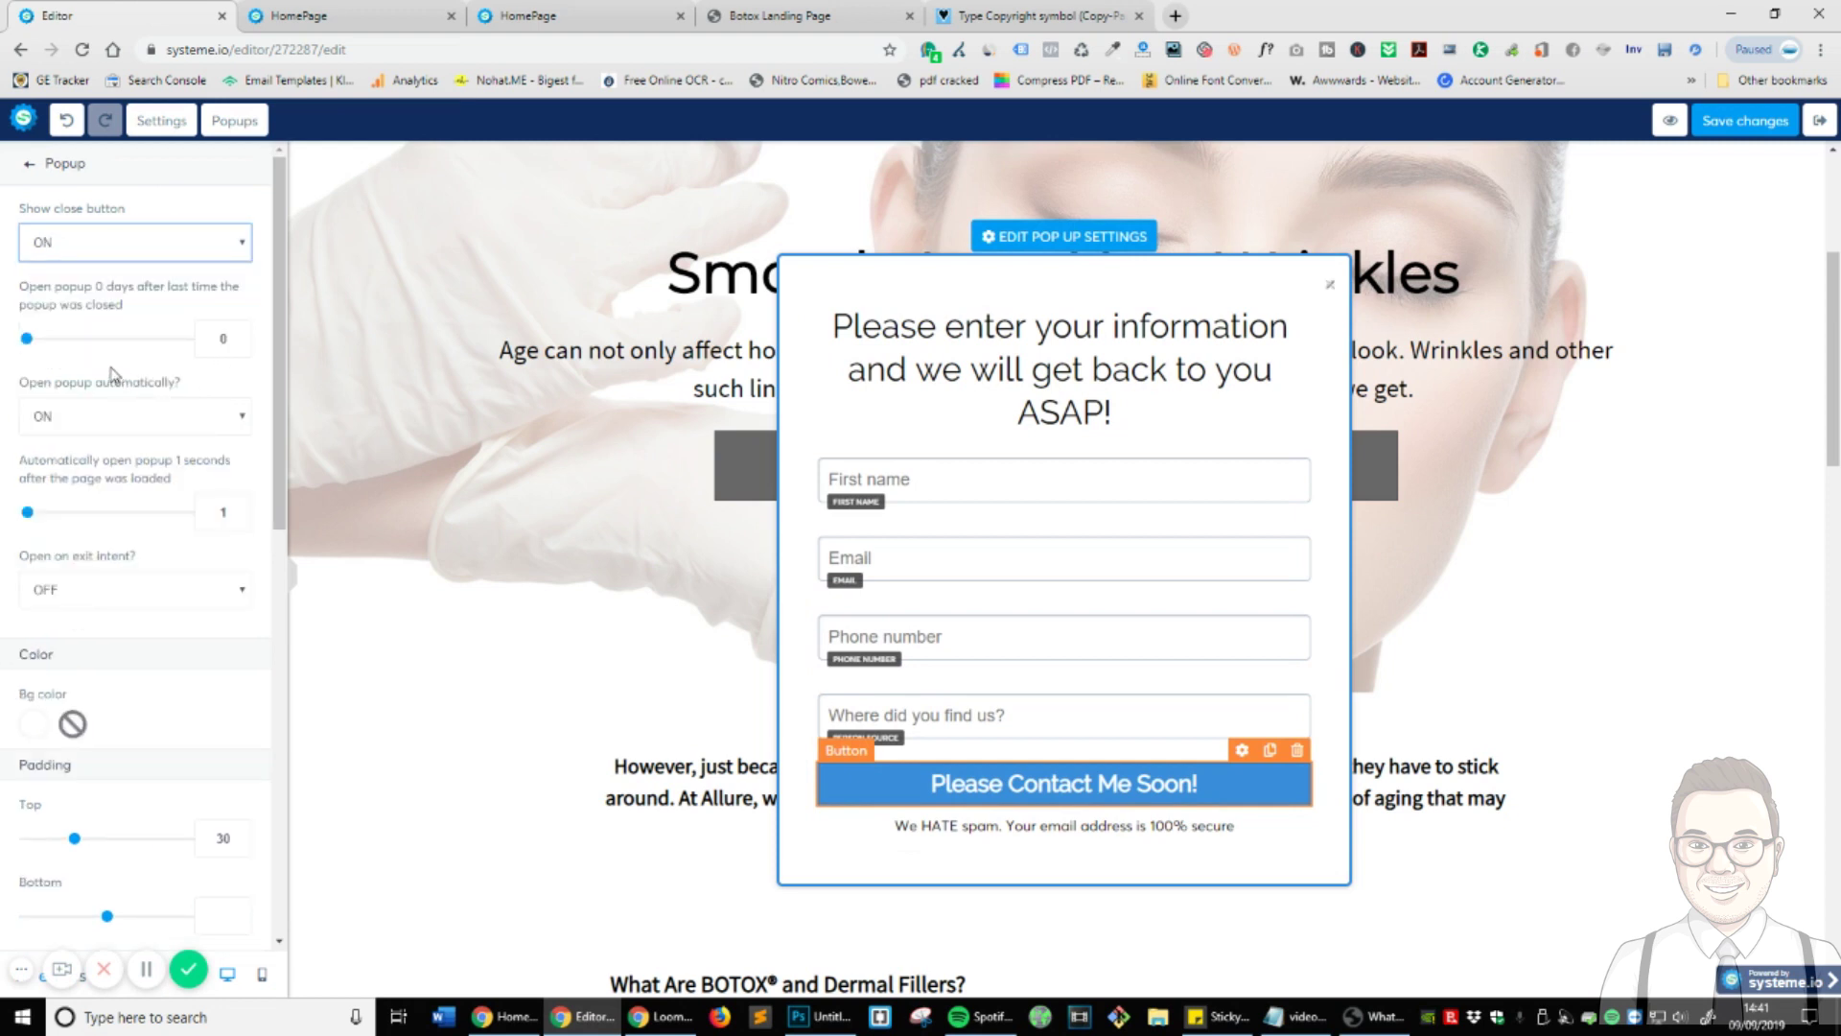
left_click(70, 422)
left_click(67, 439)
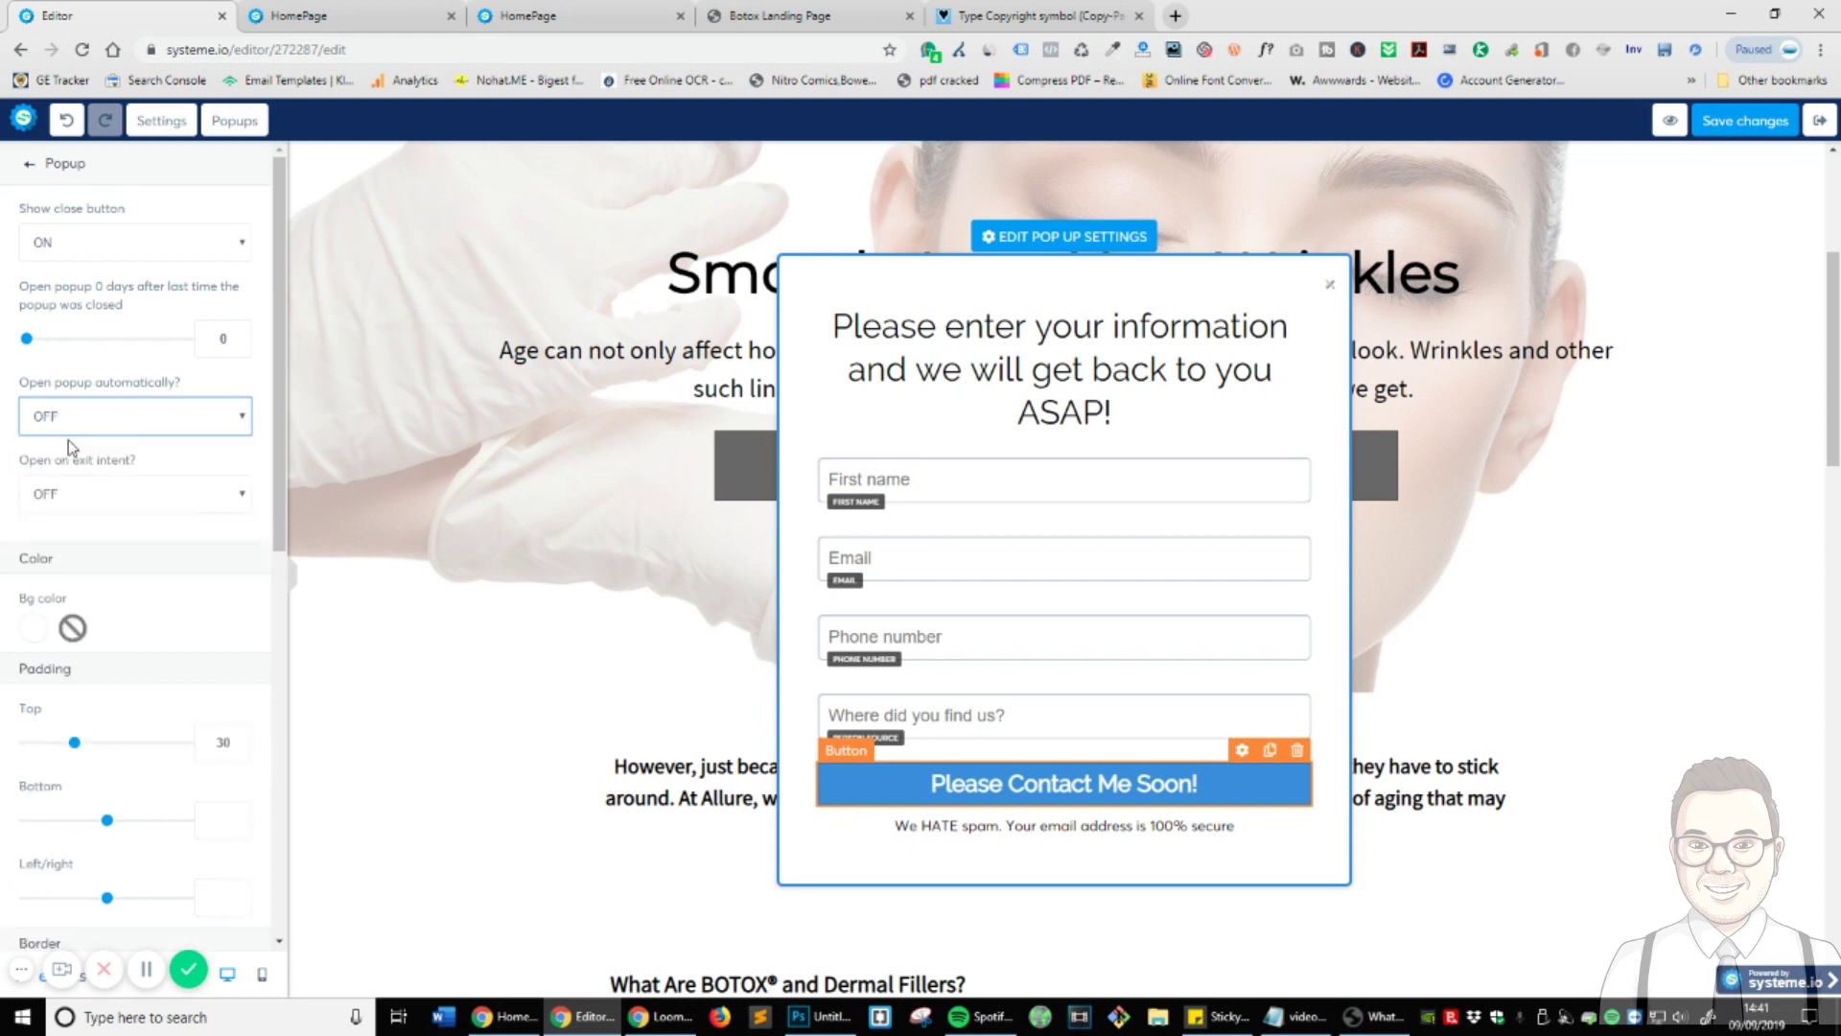
left_click(108, 499)
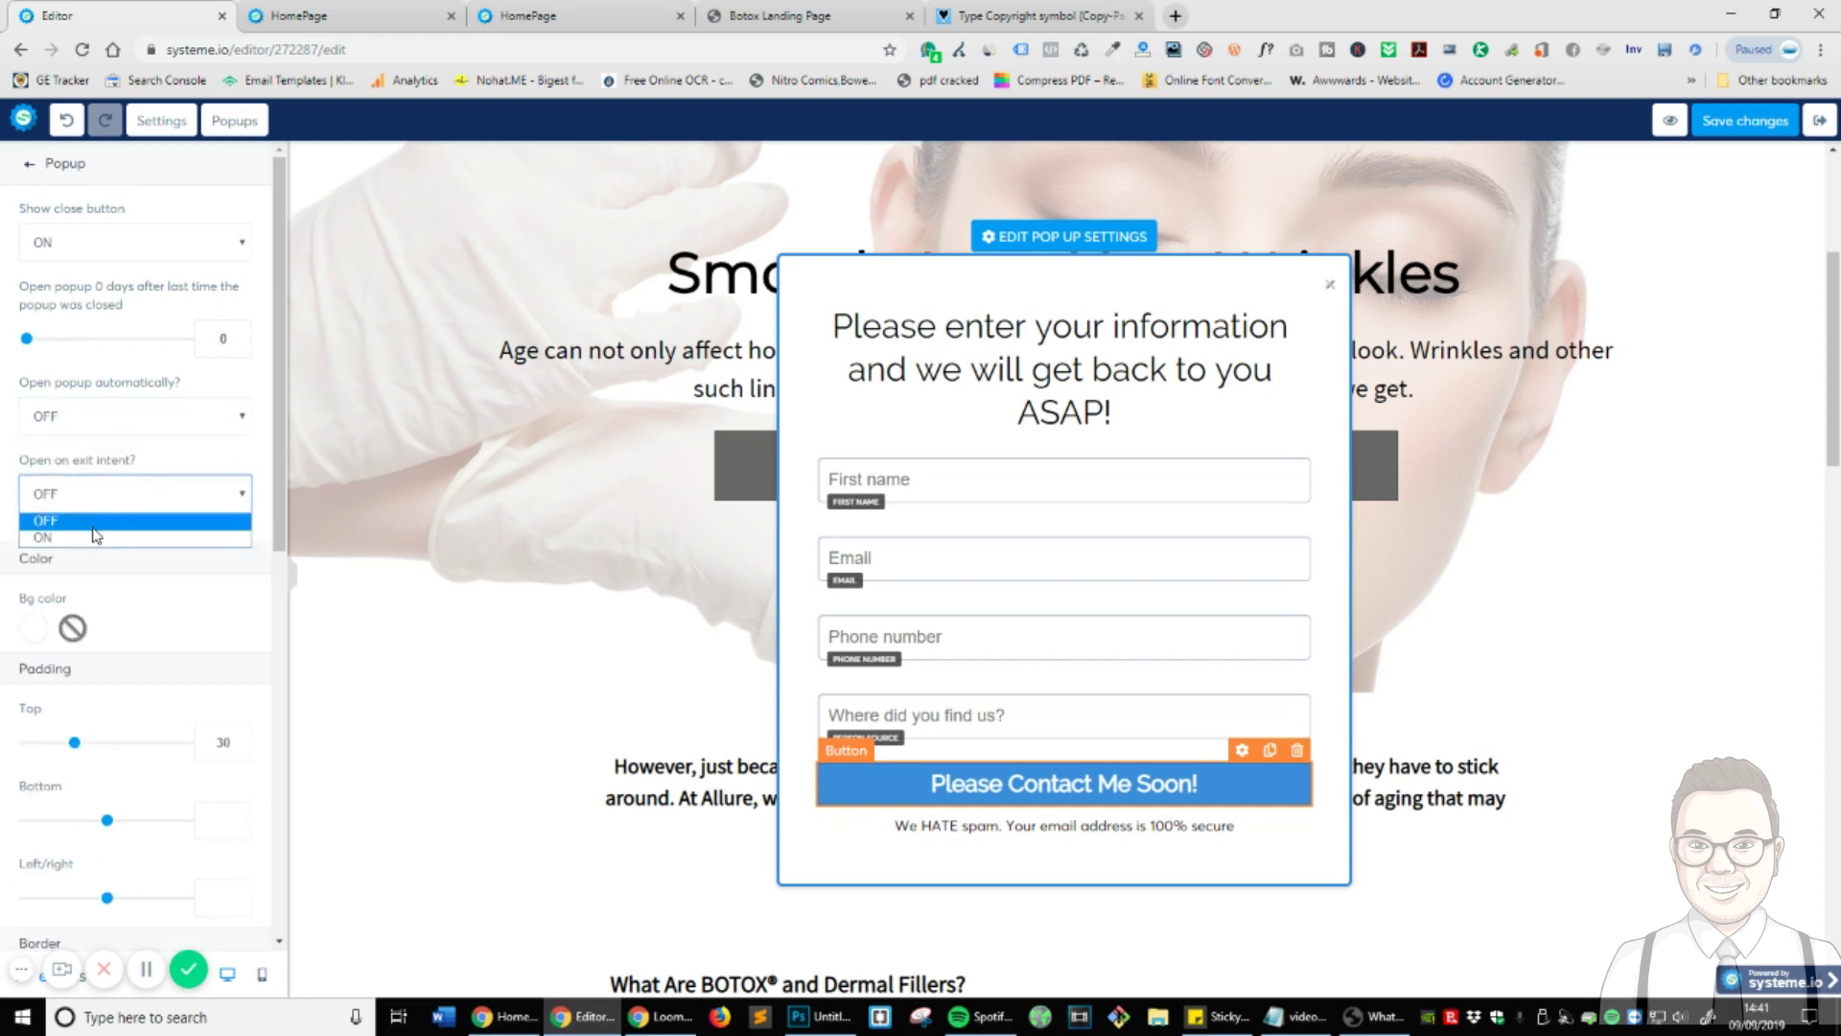
left_click(96, 536)
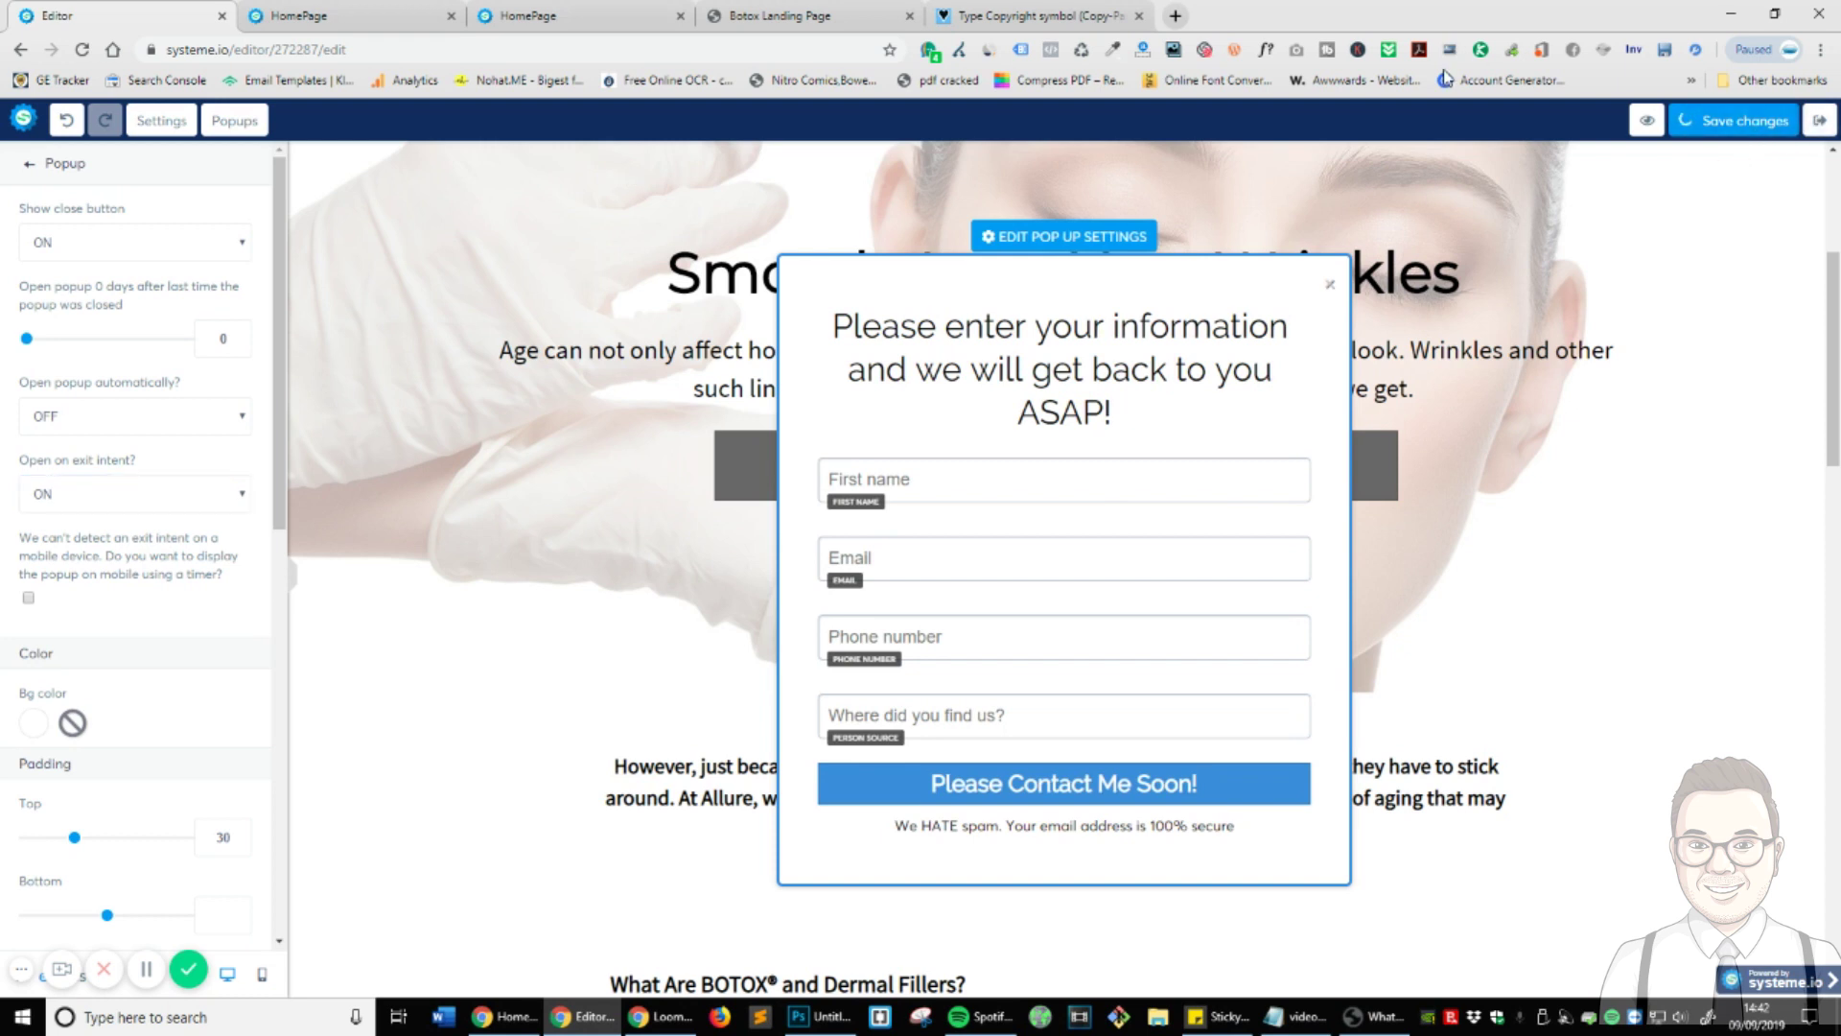
- Test the exit-intent popup in a landing-page preview, close the extra tabs, and save
left_click(680, 15)
left_click(451, 16)
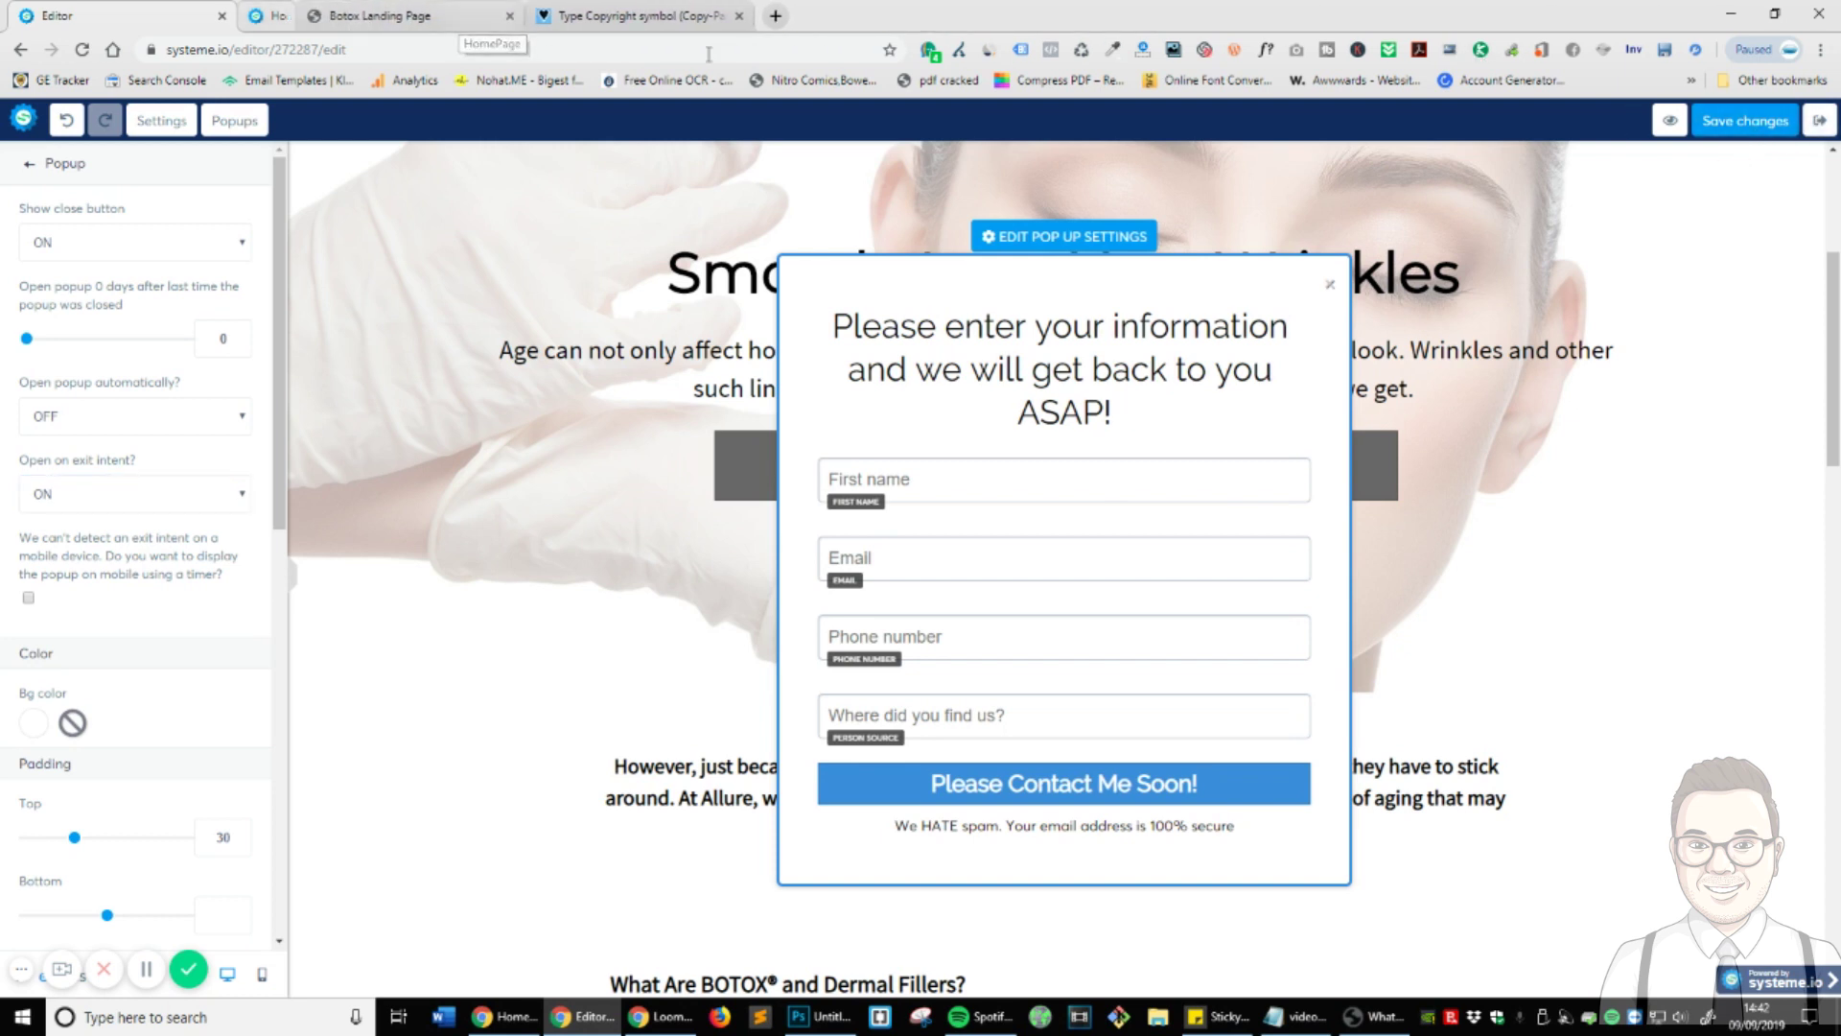
left_click(1670, 120)
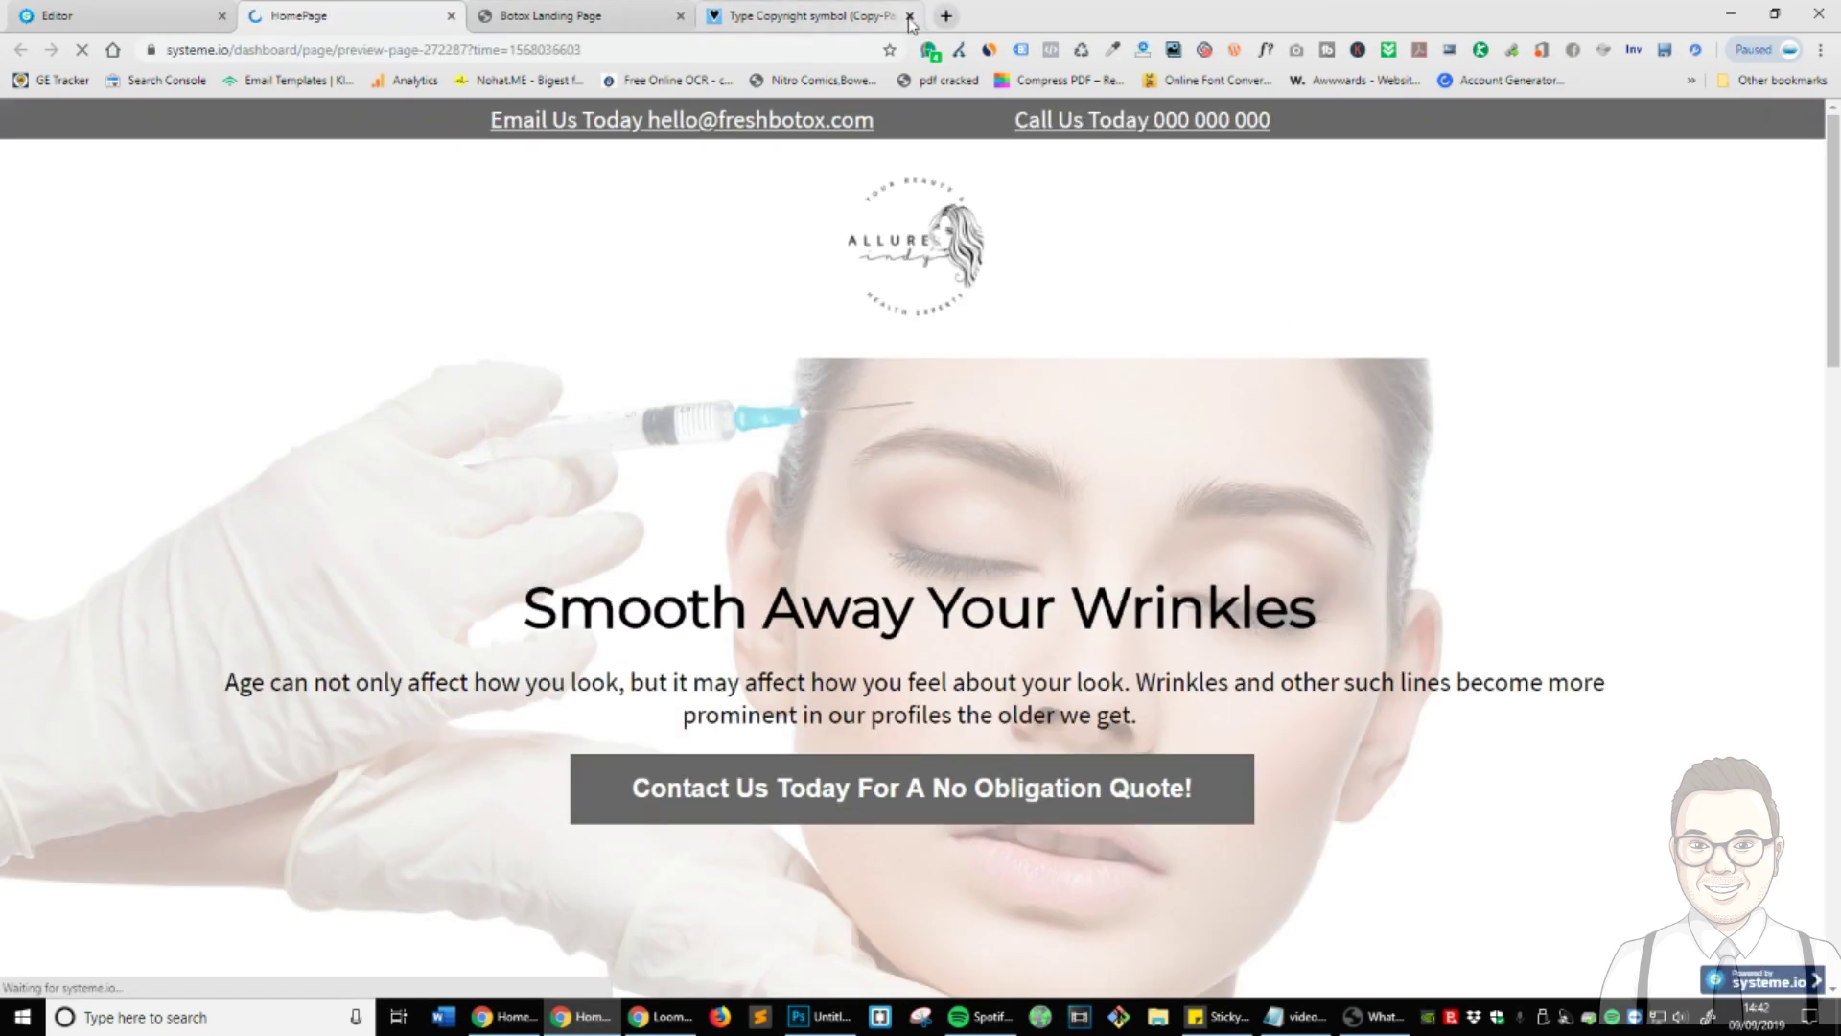
left_click(909, 16)
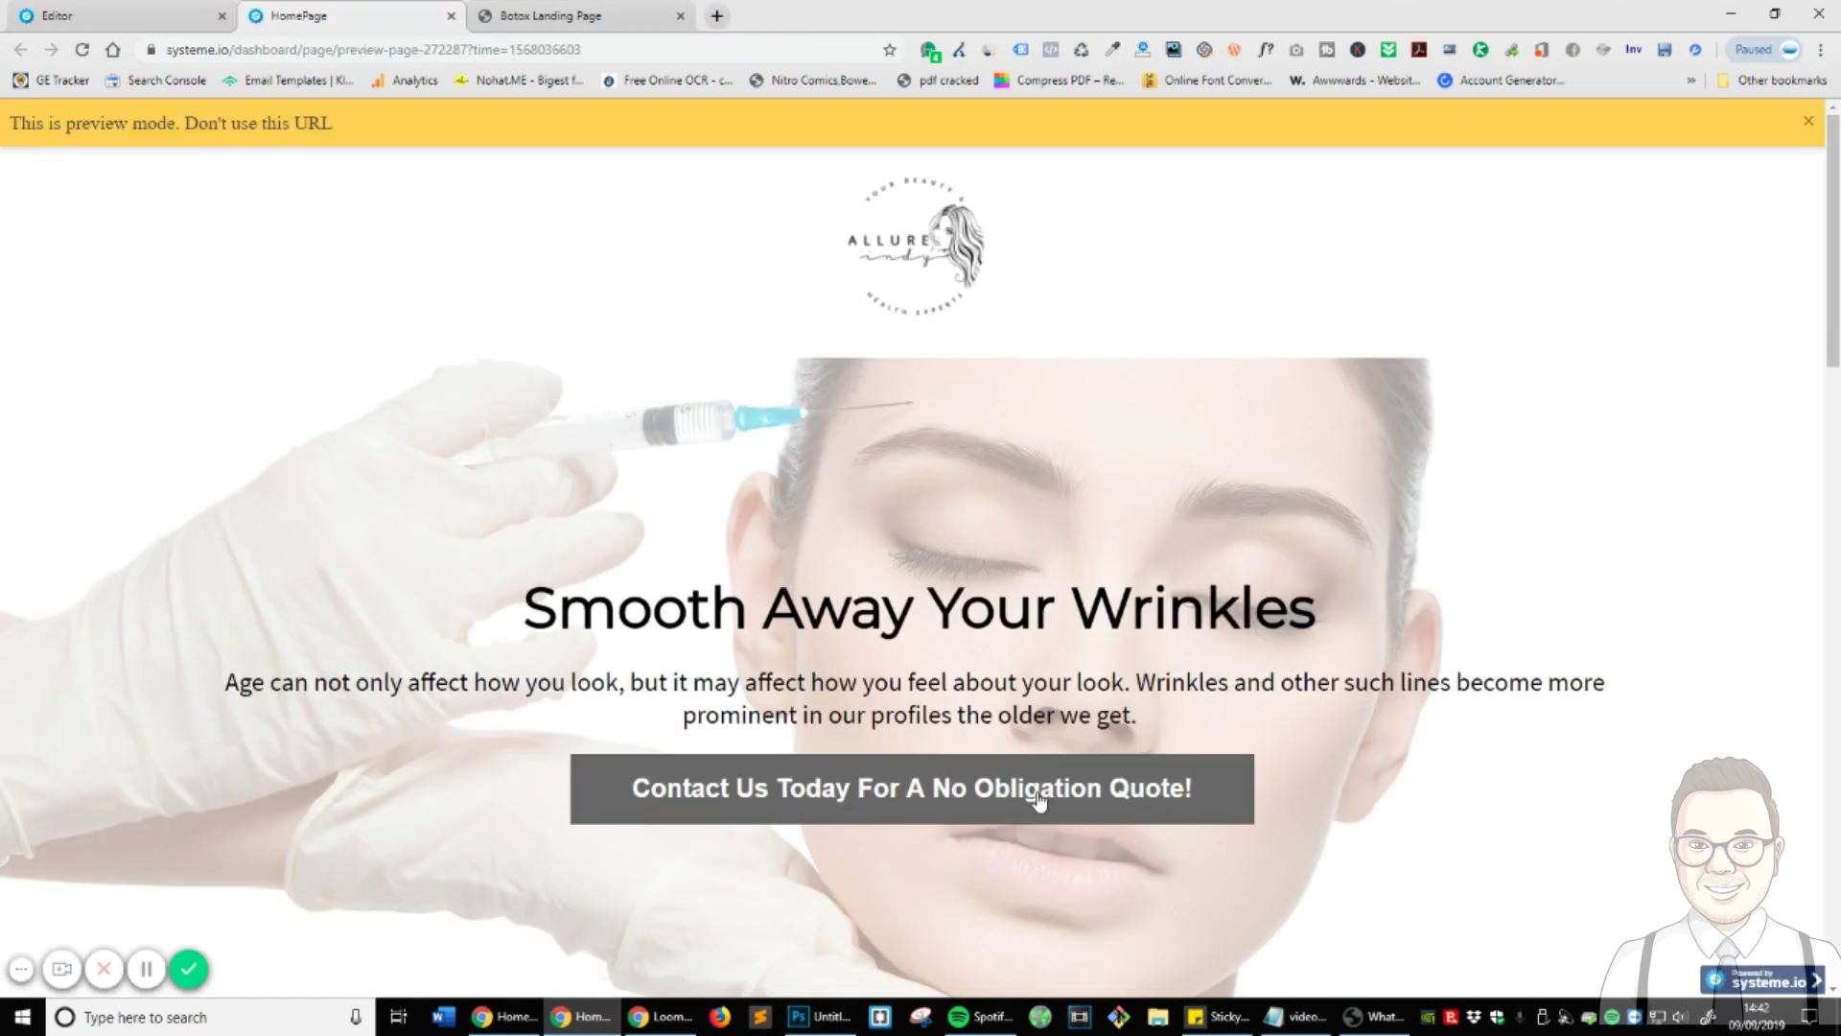
scroll(1004, 545, "down", 7)
scroll(988, 579, "up", 7)
mouse_move(1833, 129)
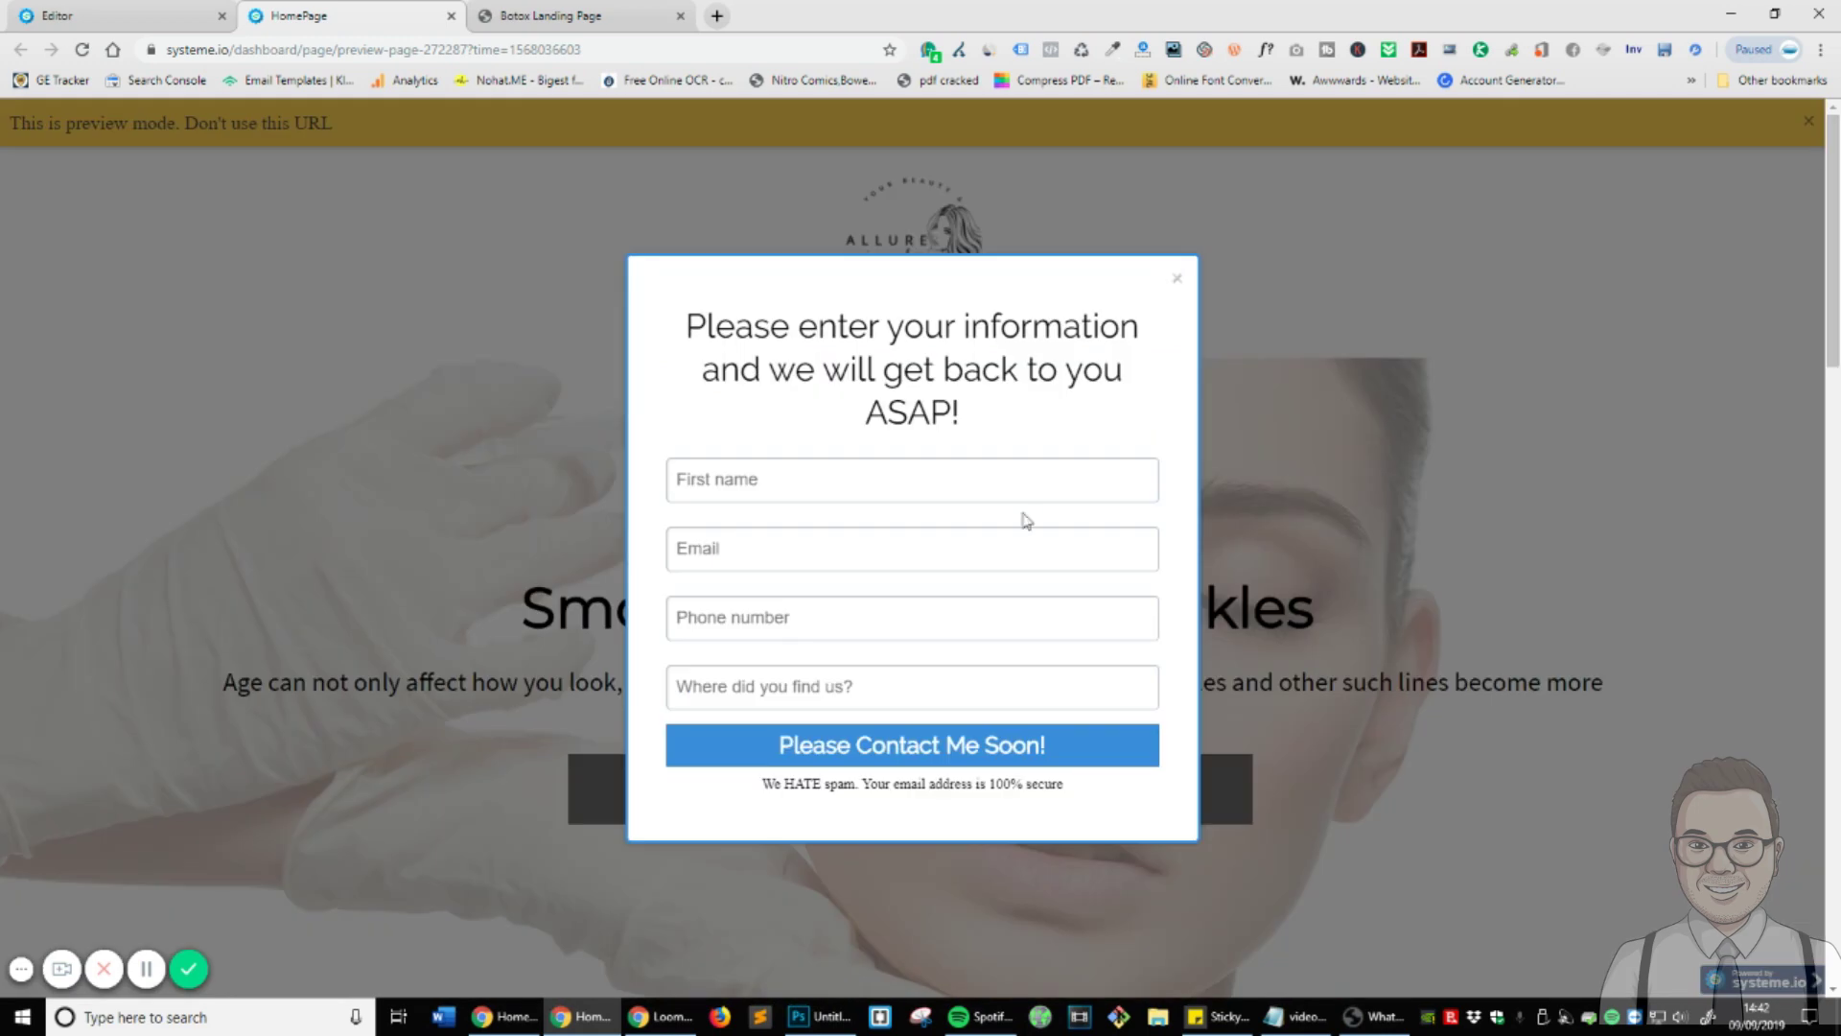
left_click(1178, 278)
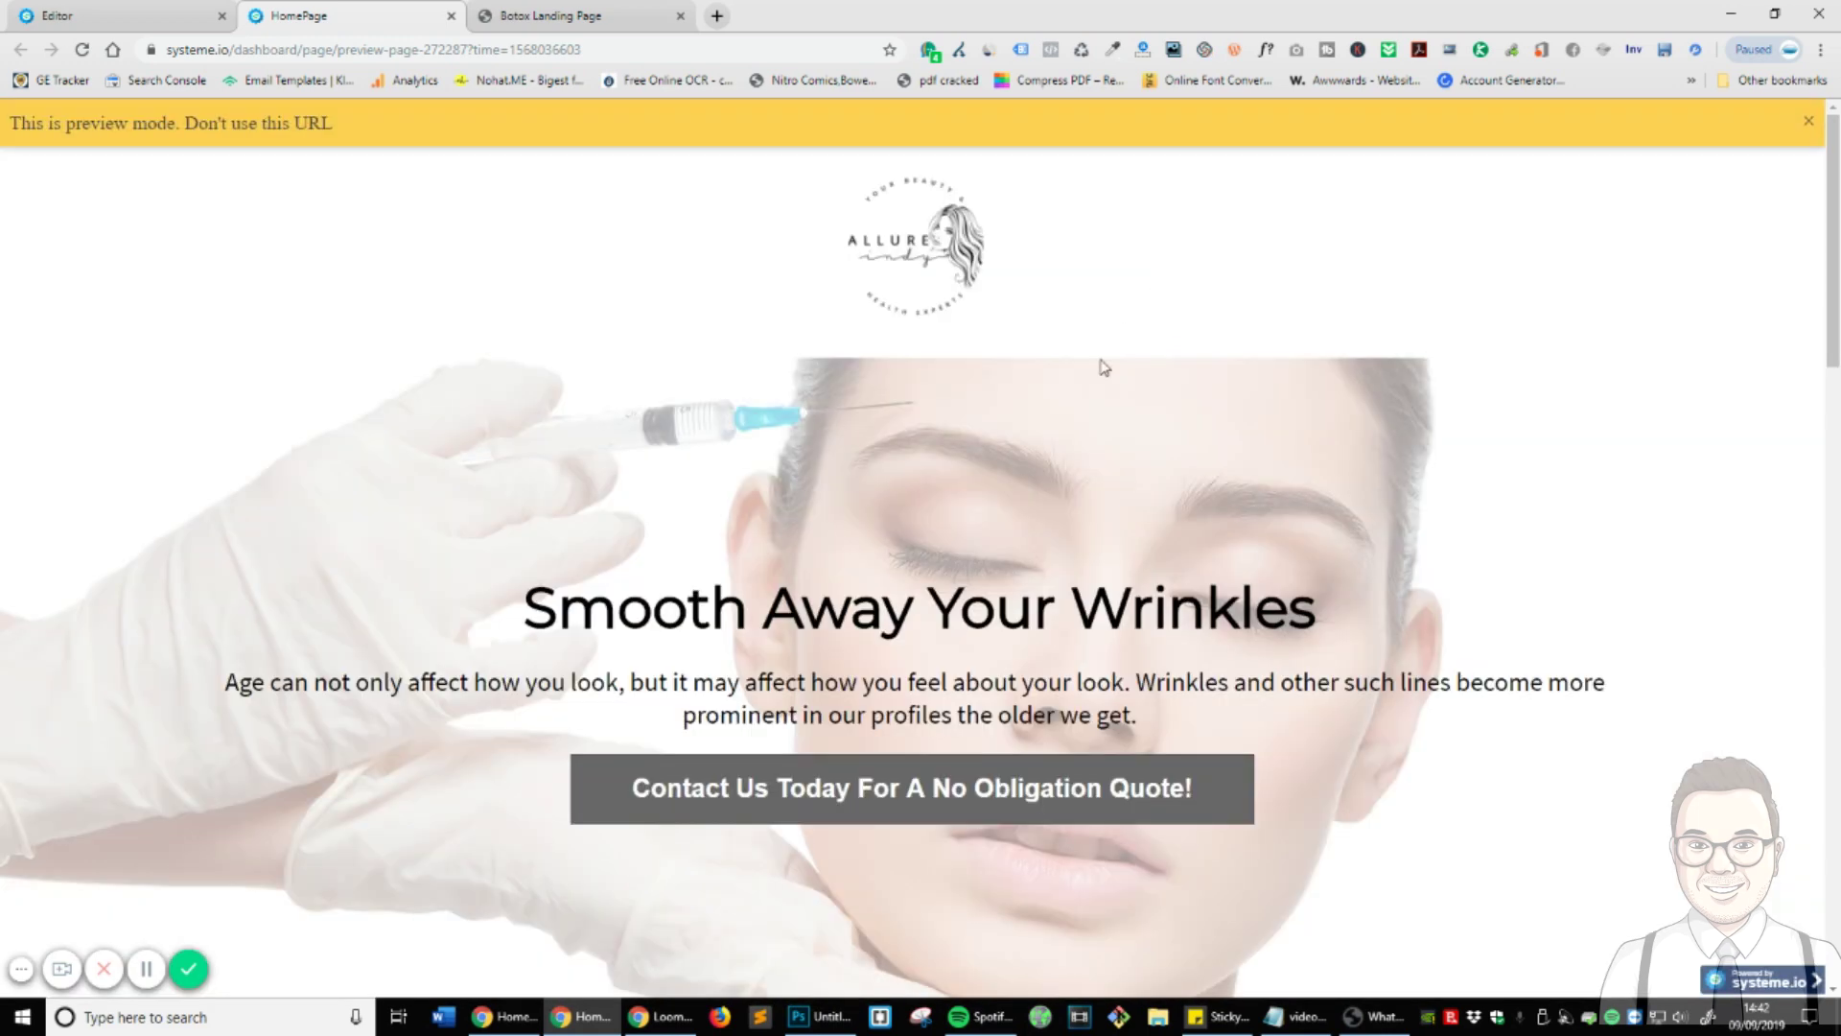
left_click(451, 16)
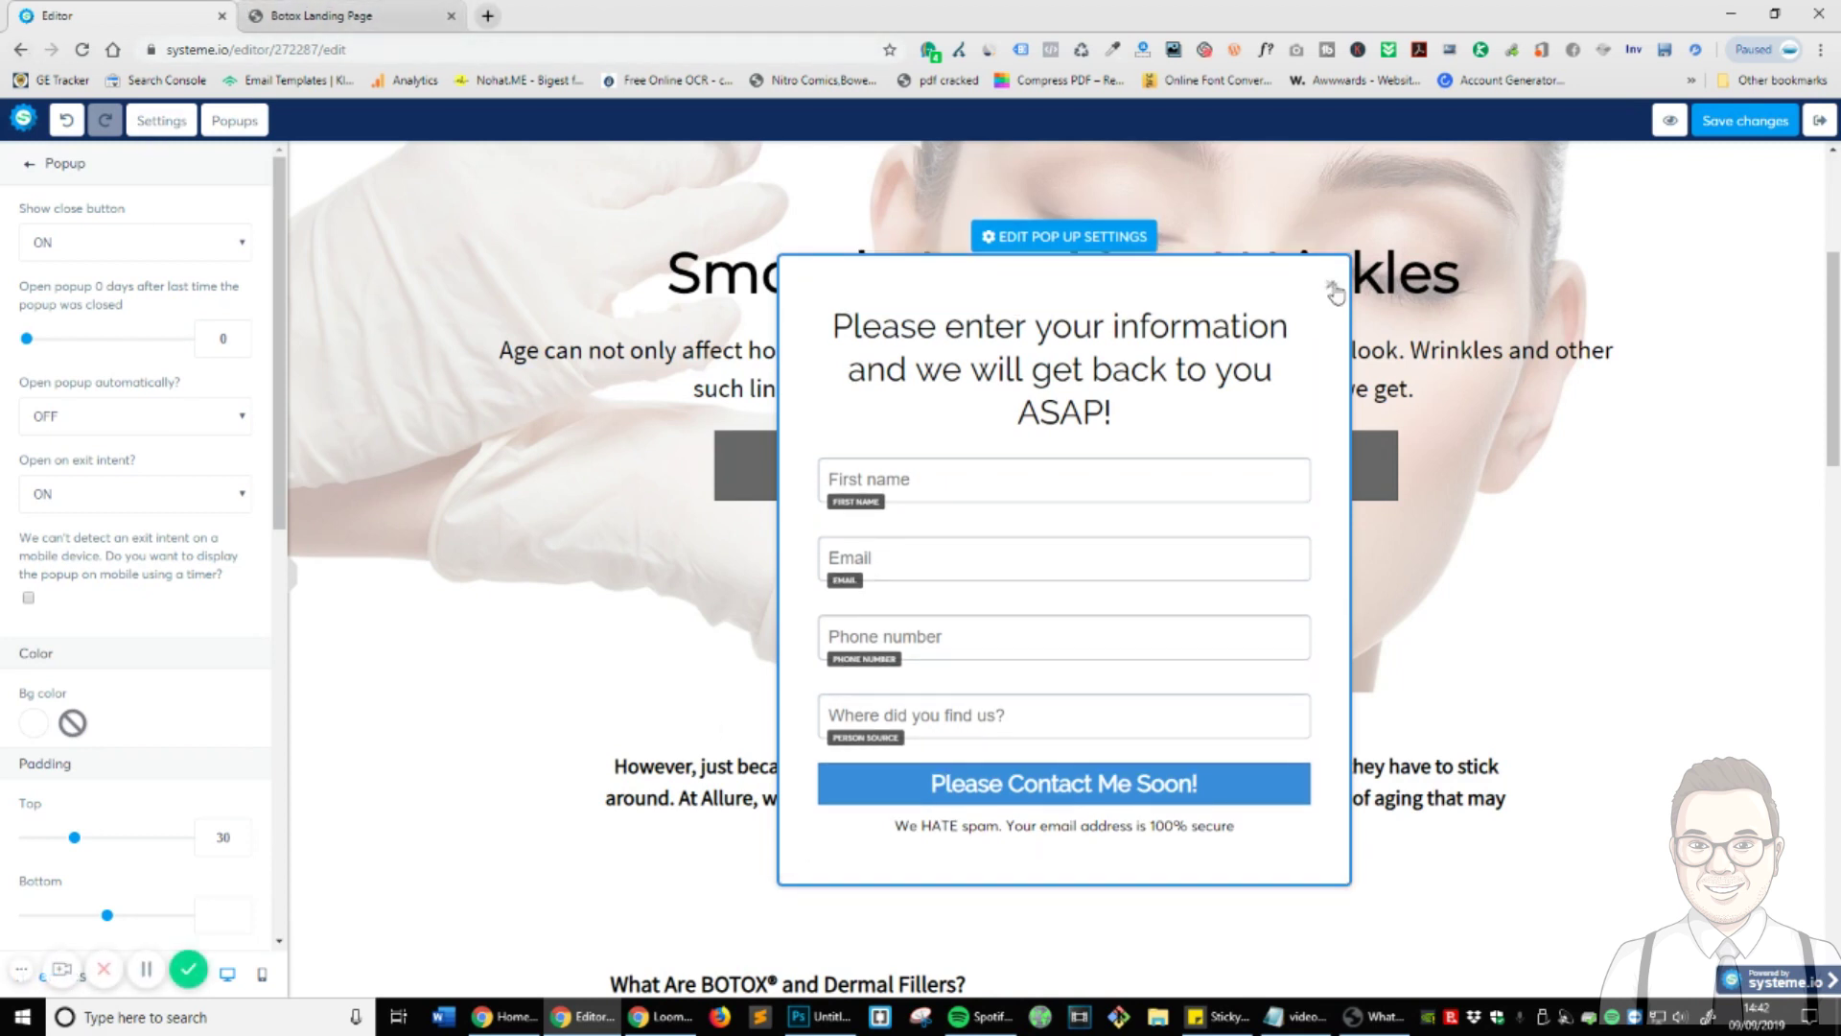
left_click(1563, 444)
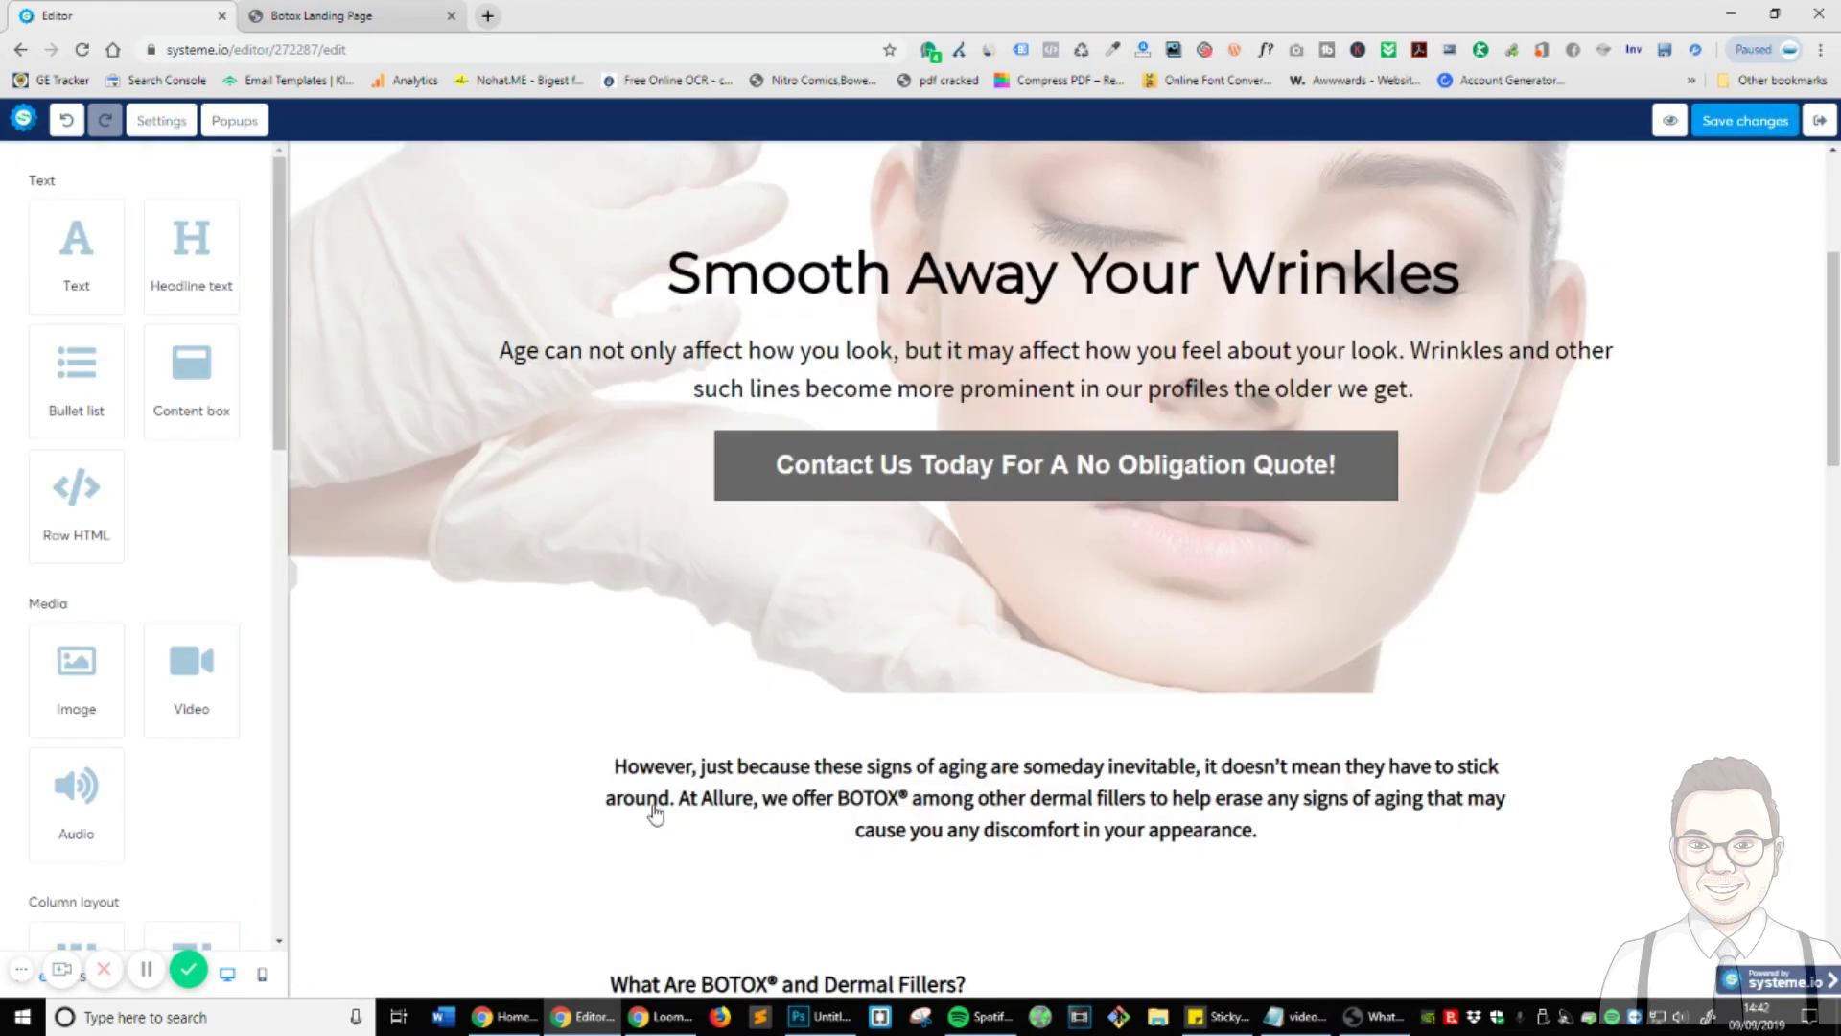
- Make the bottom form's submit button redirect to a custom URL, save, and exit to the funnel
scroll(736, 711, "down", 7)
scroll(736, 717, "down", 15)
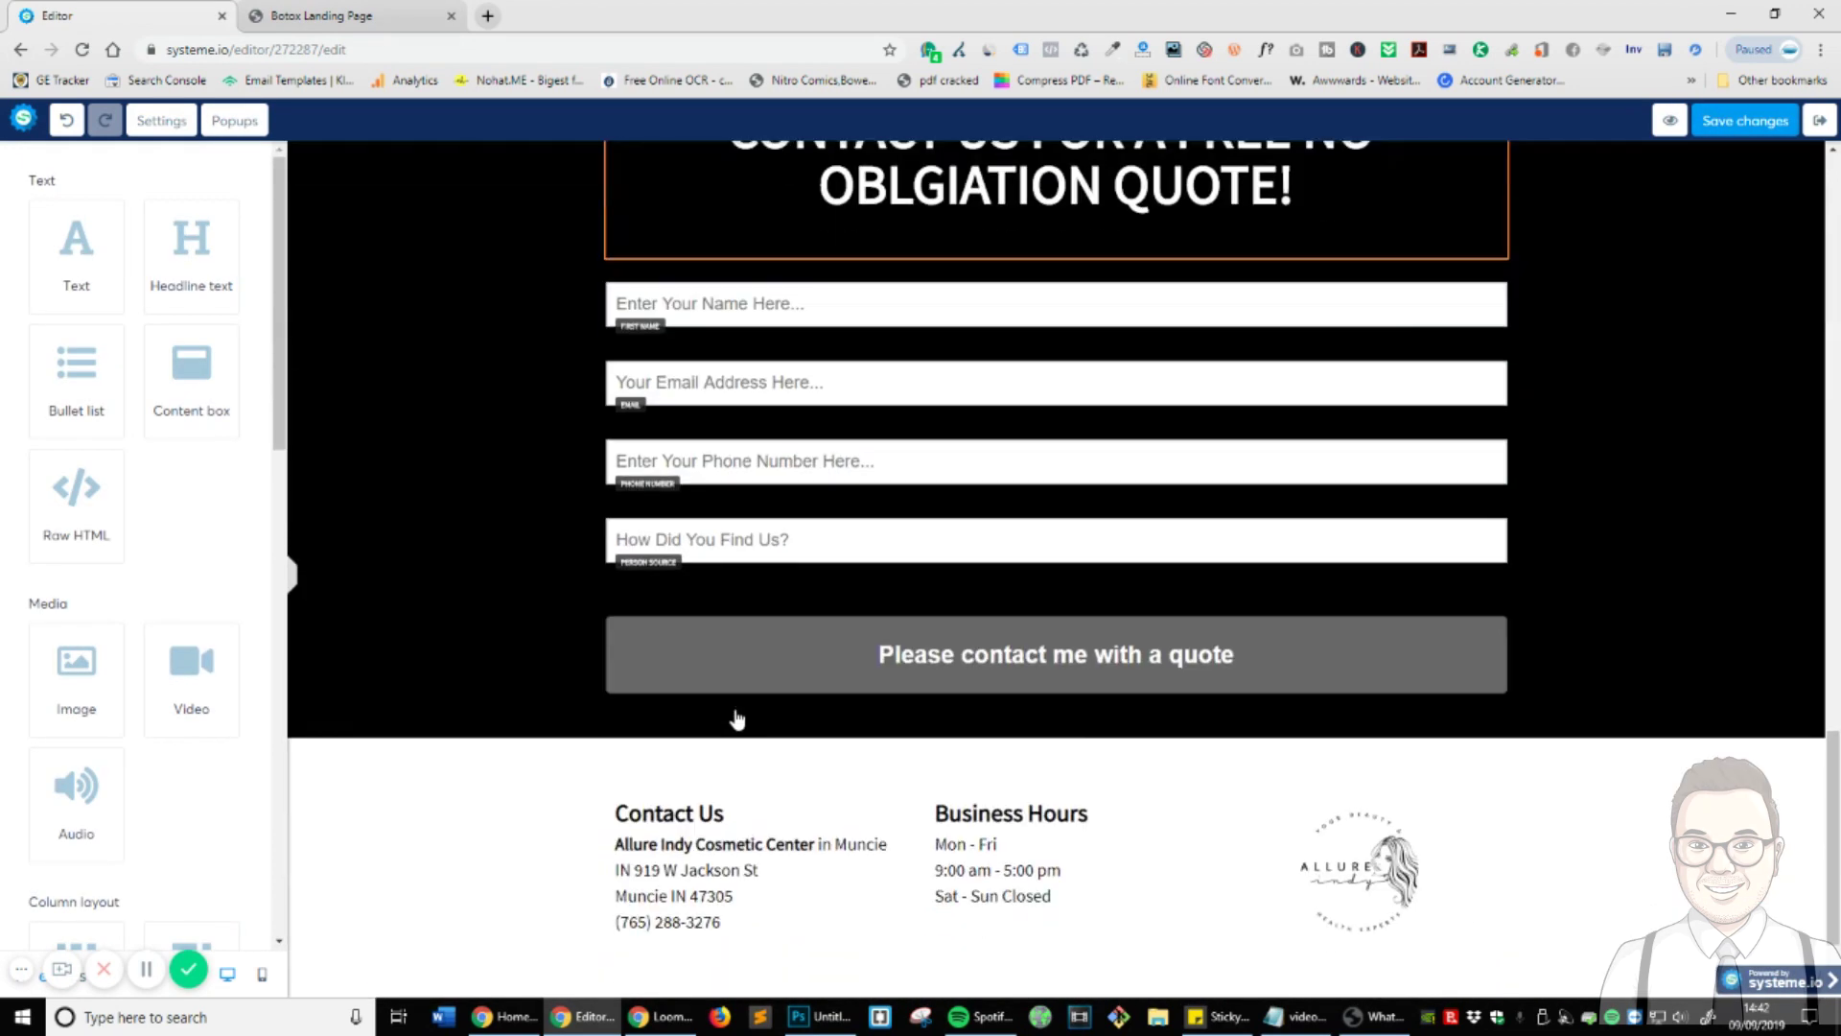
left_click(844, 676)
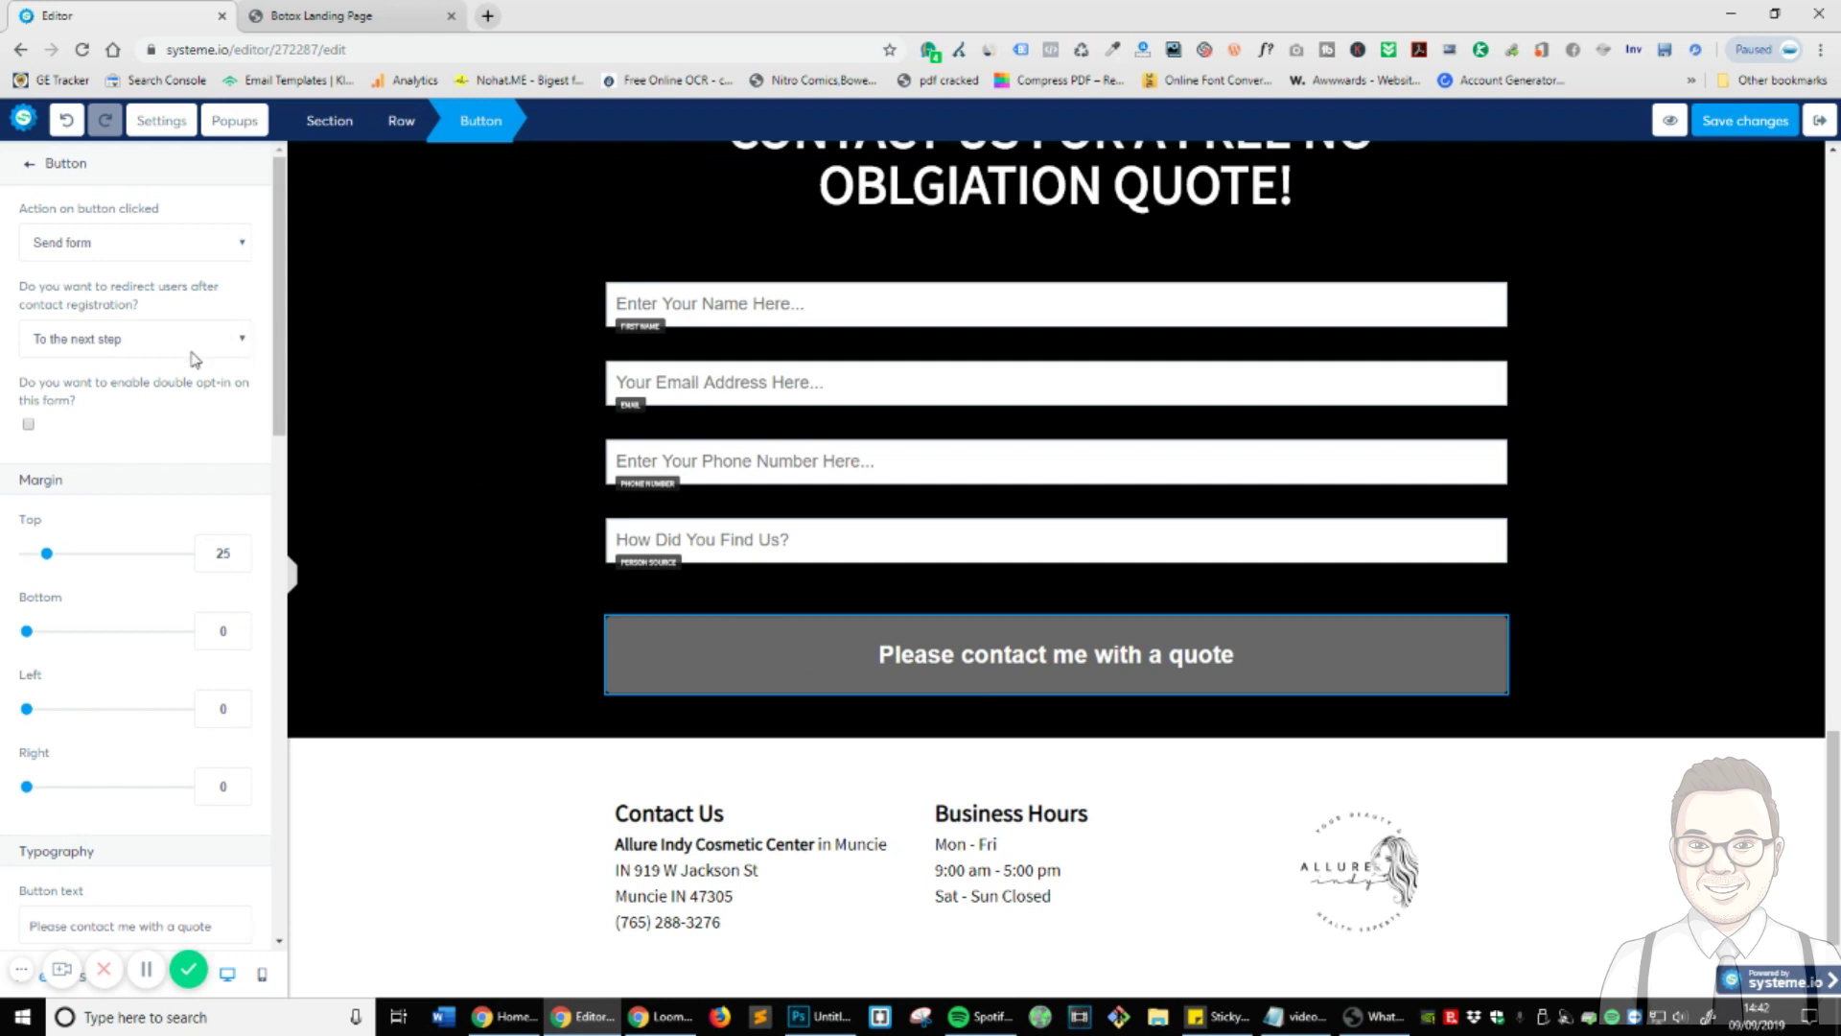
left_click(130, 353)
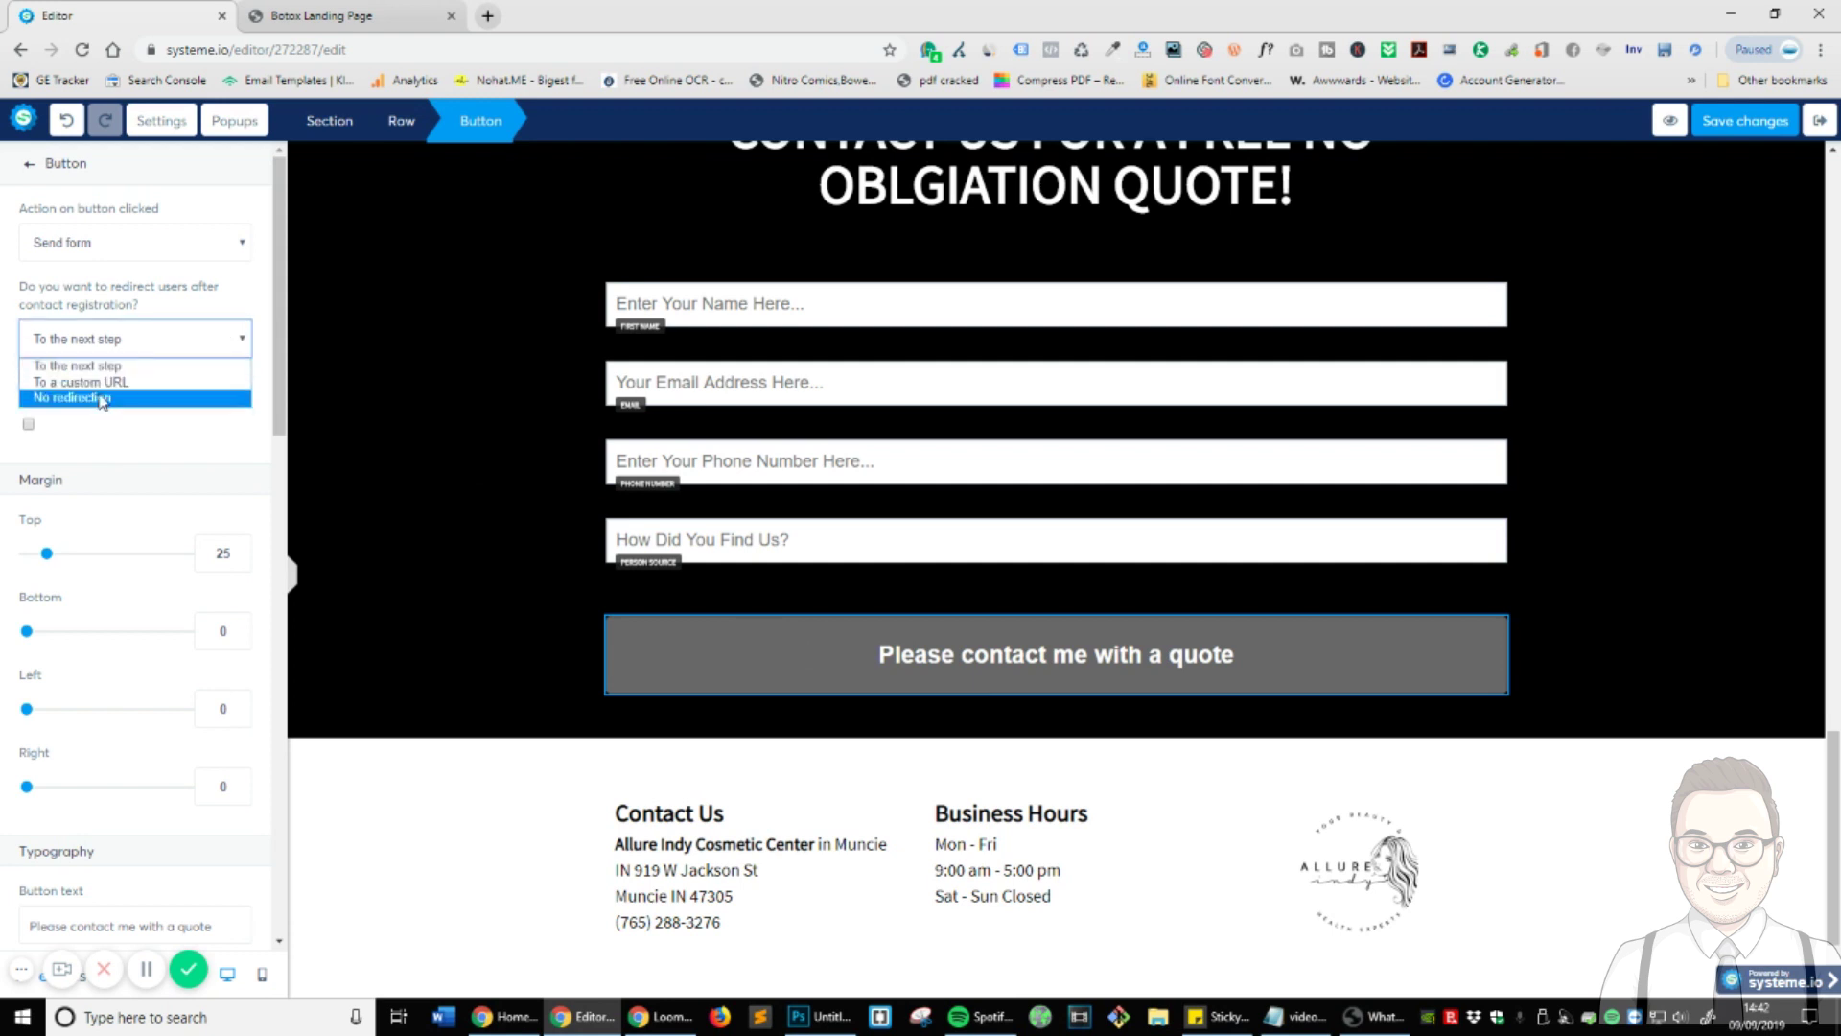
left_click(107, 382)
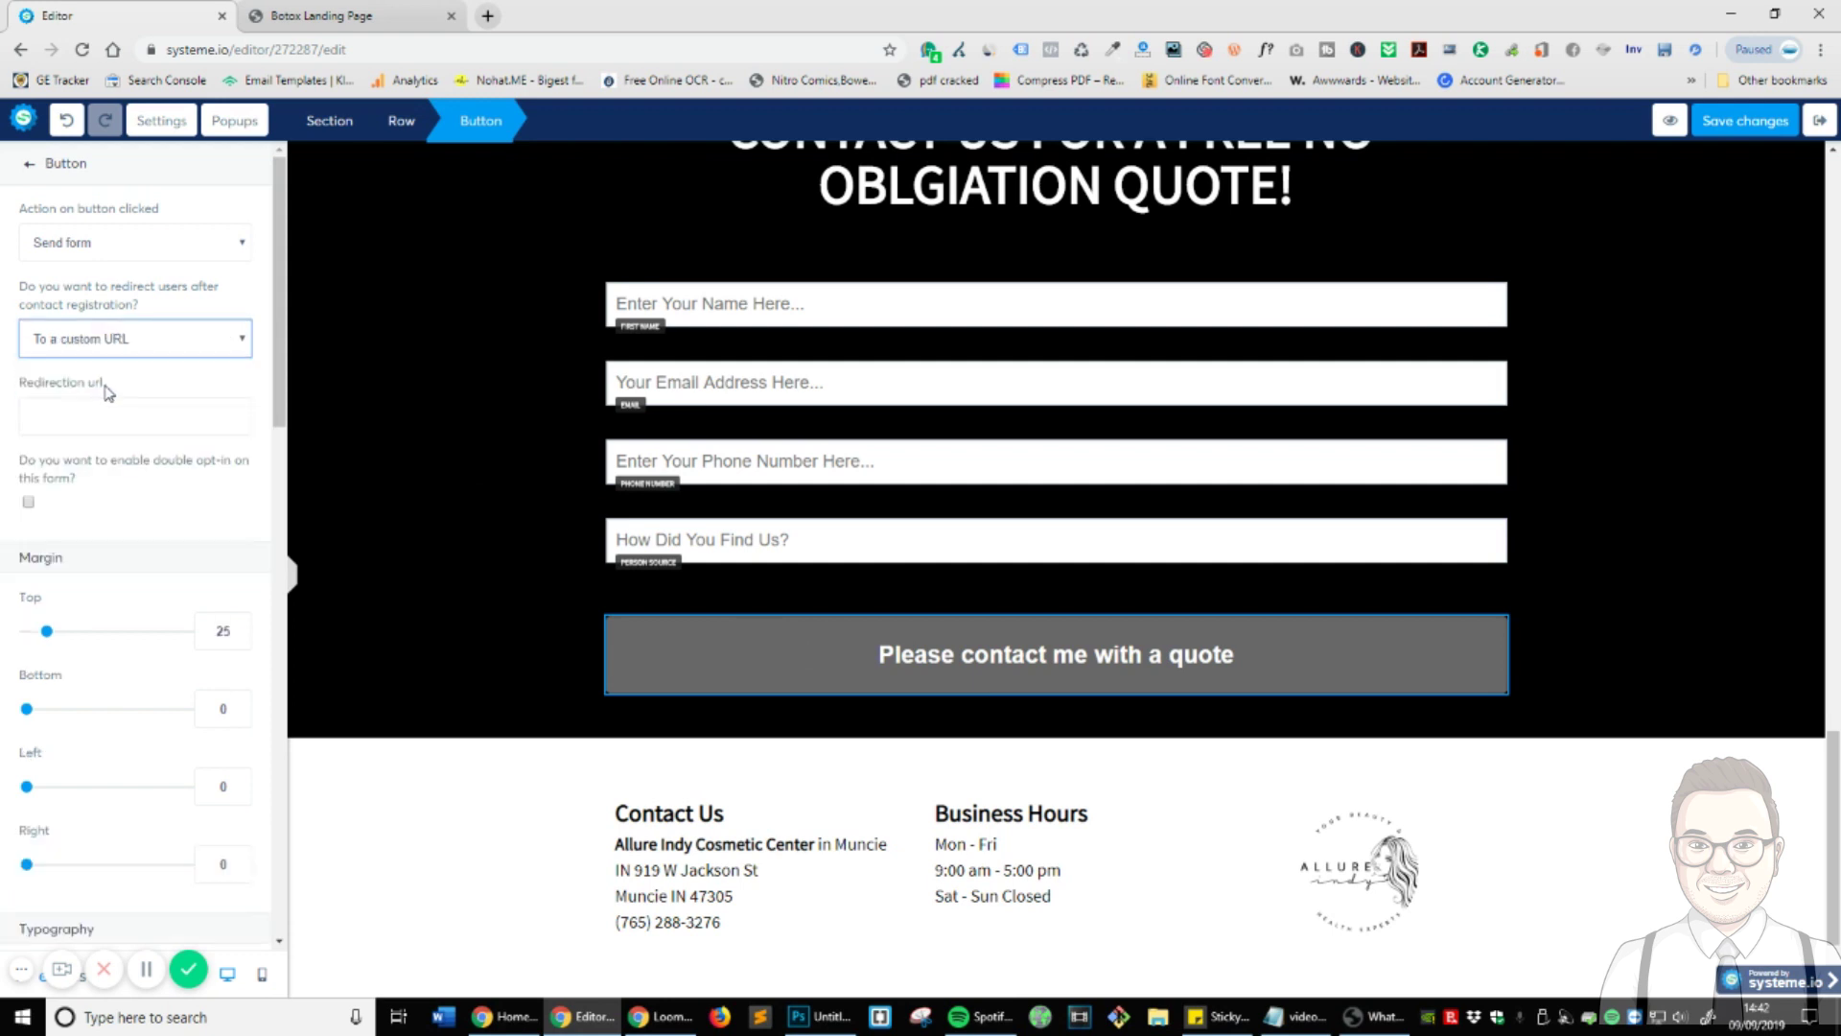
left_click(1744, 120)
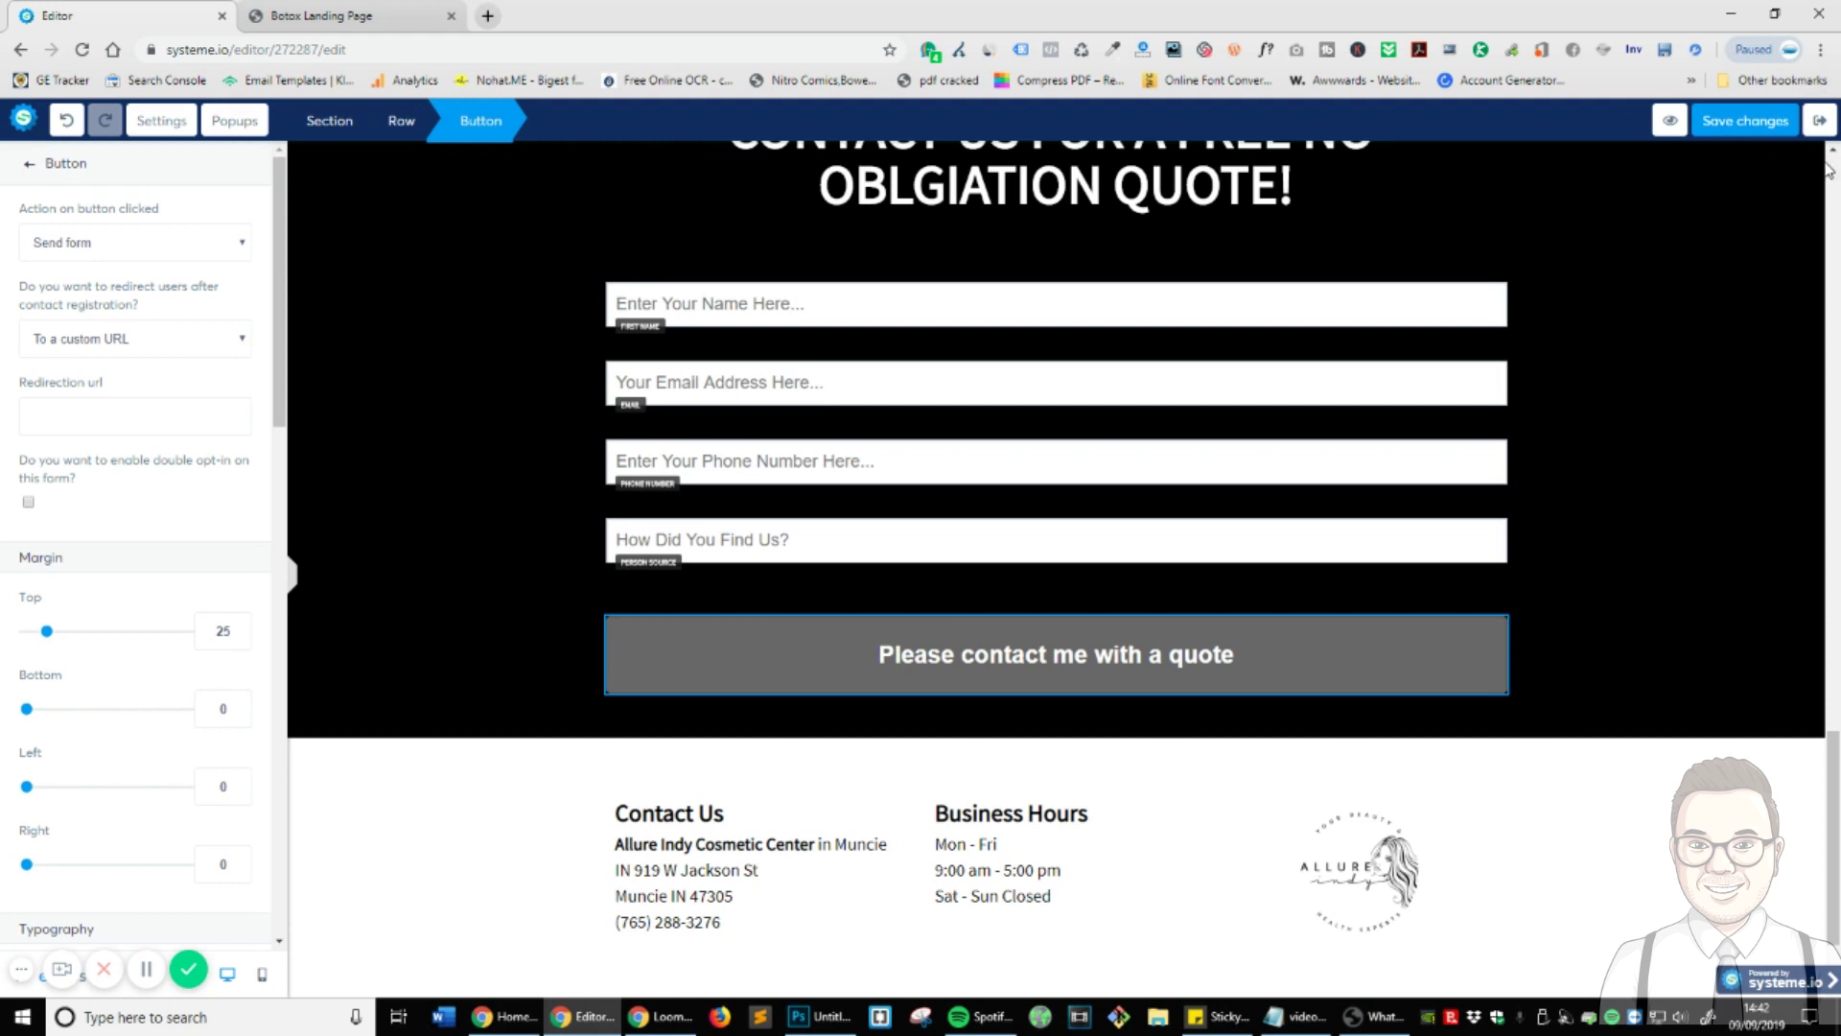
left_click(1812, 133)
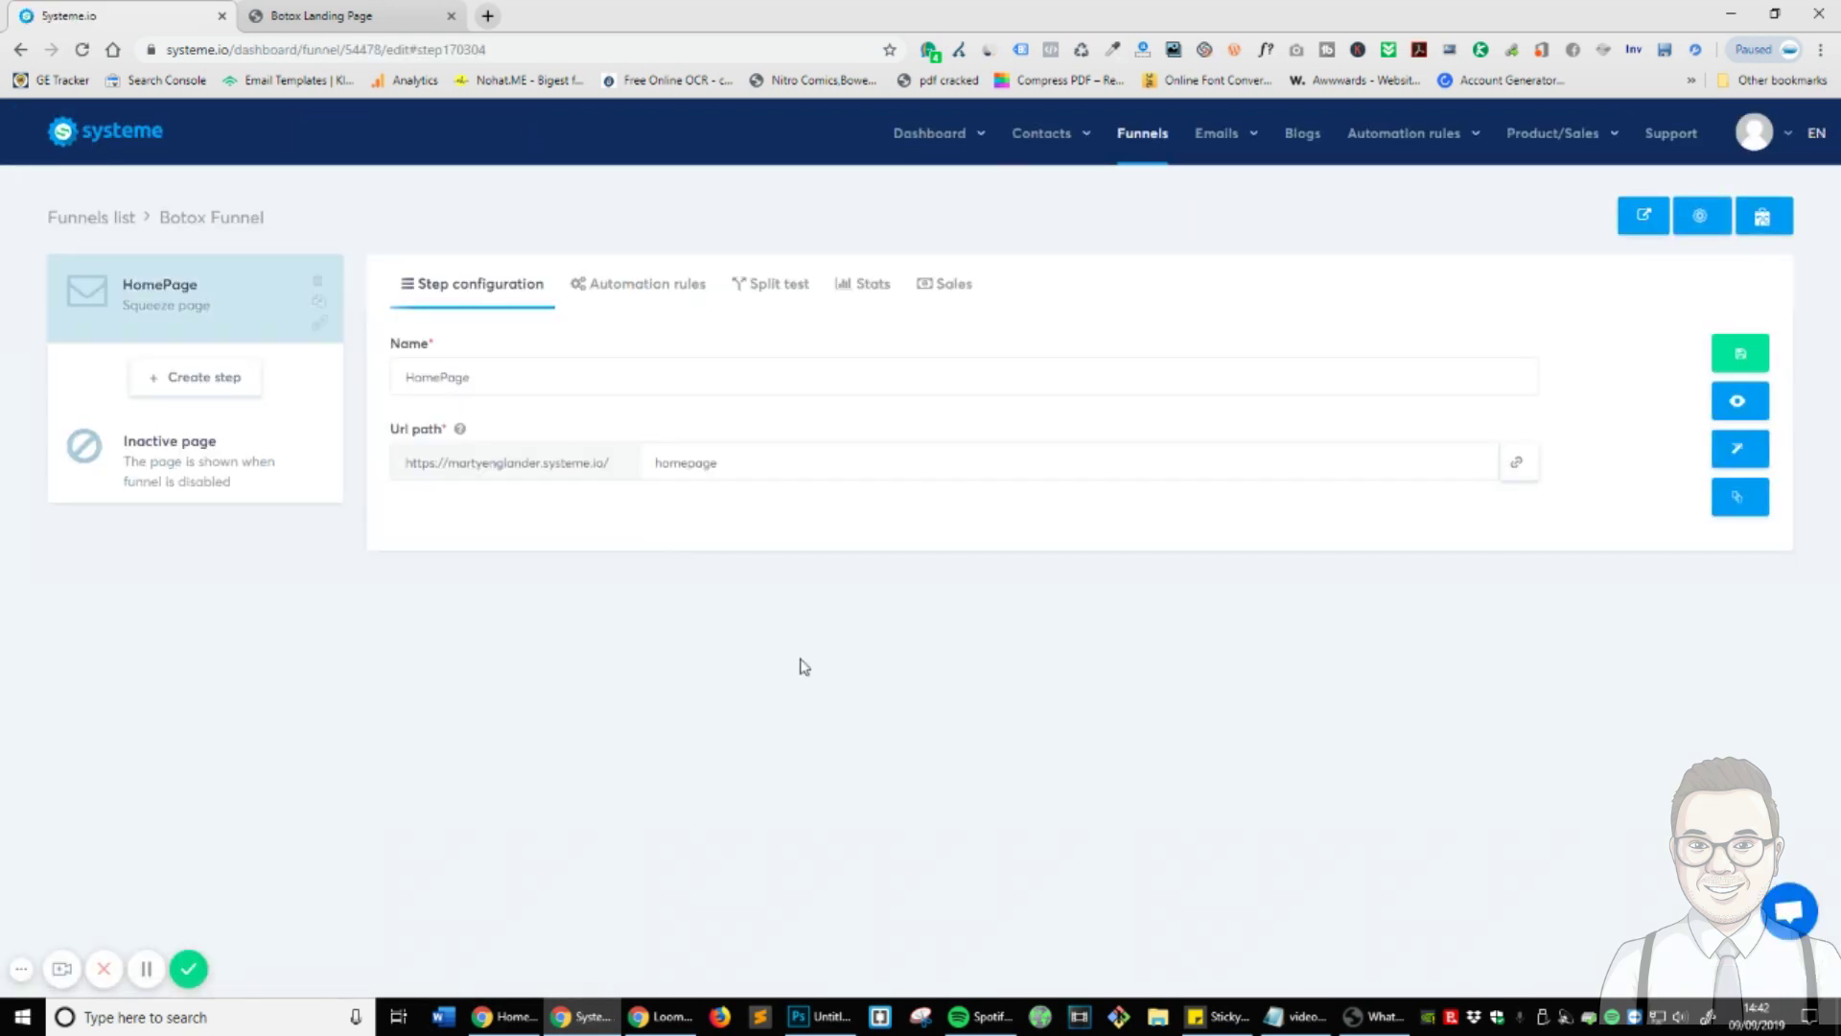
- Create a new Botox Funnel step named 'Thank You' with the type Thank you page
left_click(223, 378)
left_click(869, 284)
type("T")
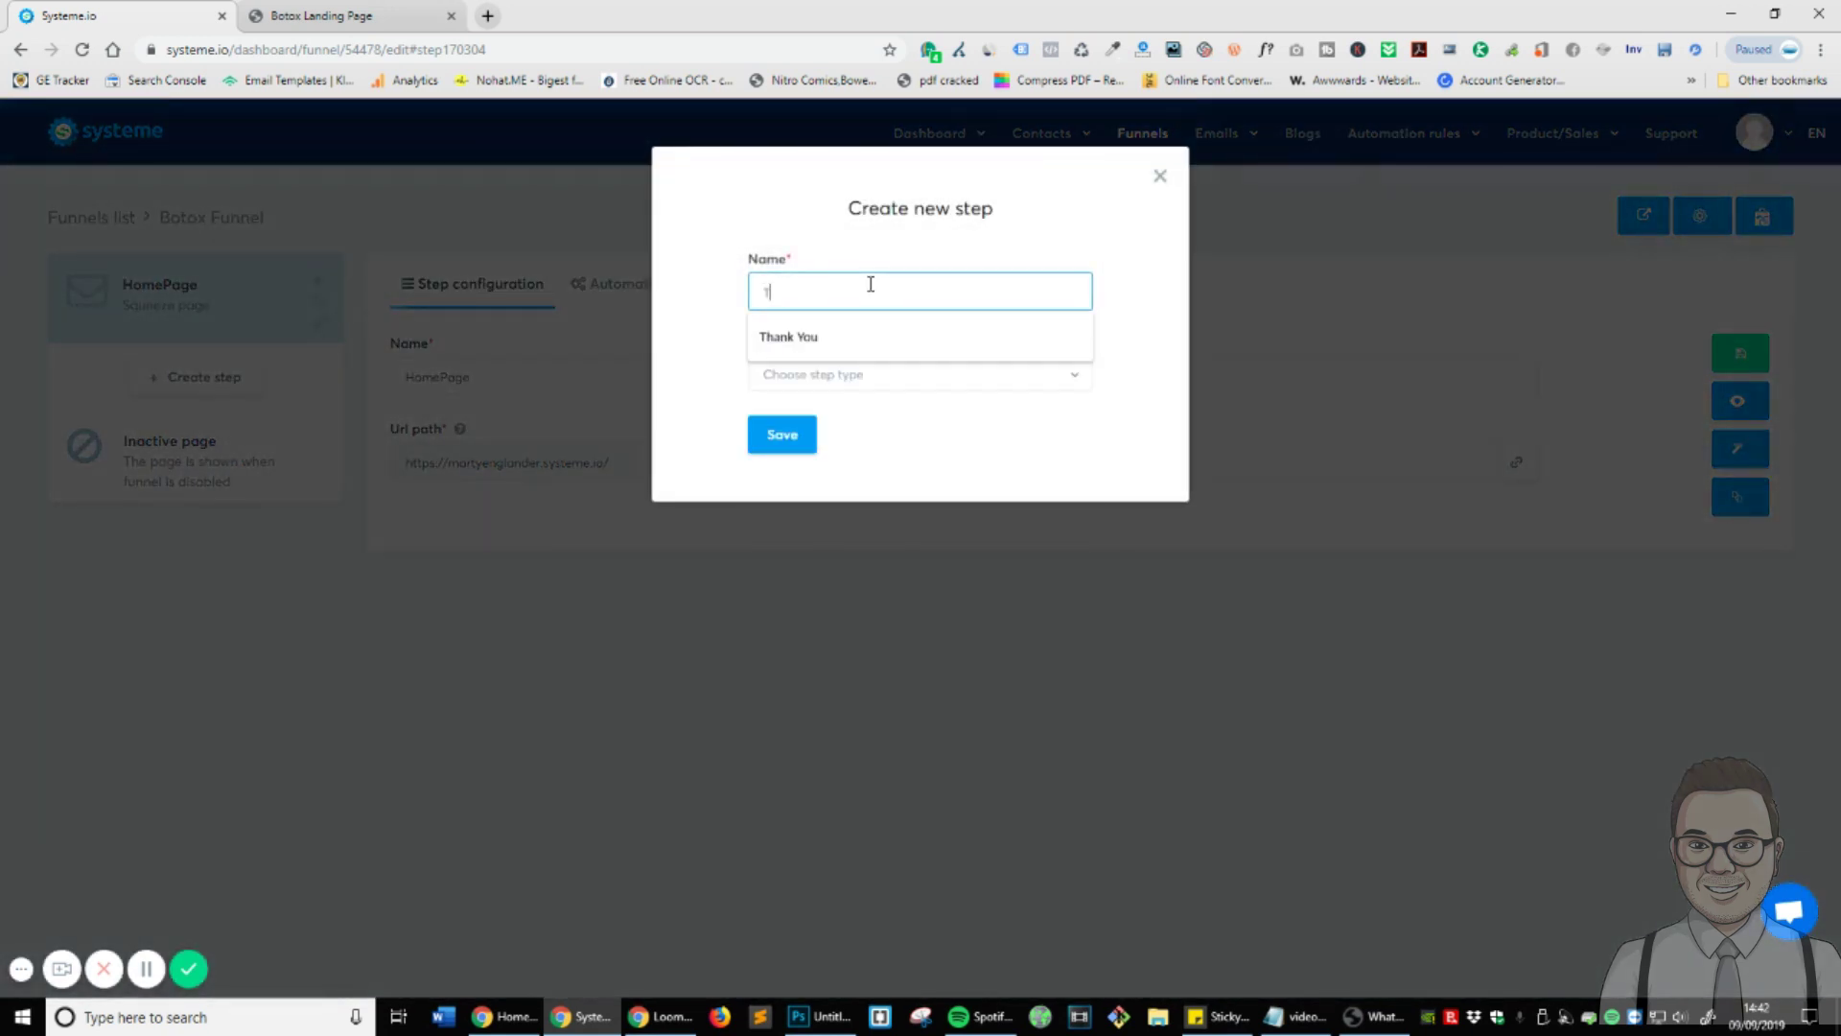
type("hank You")
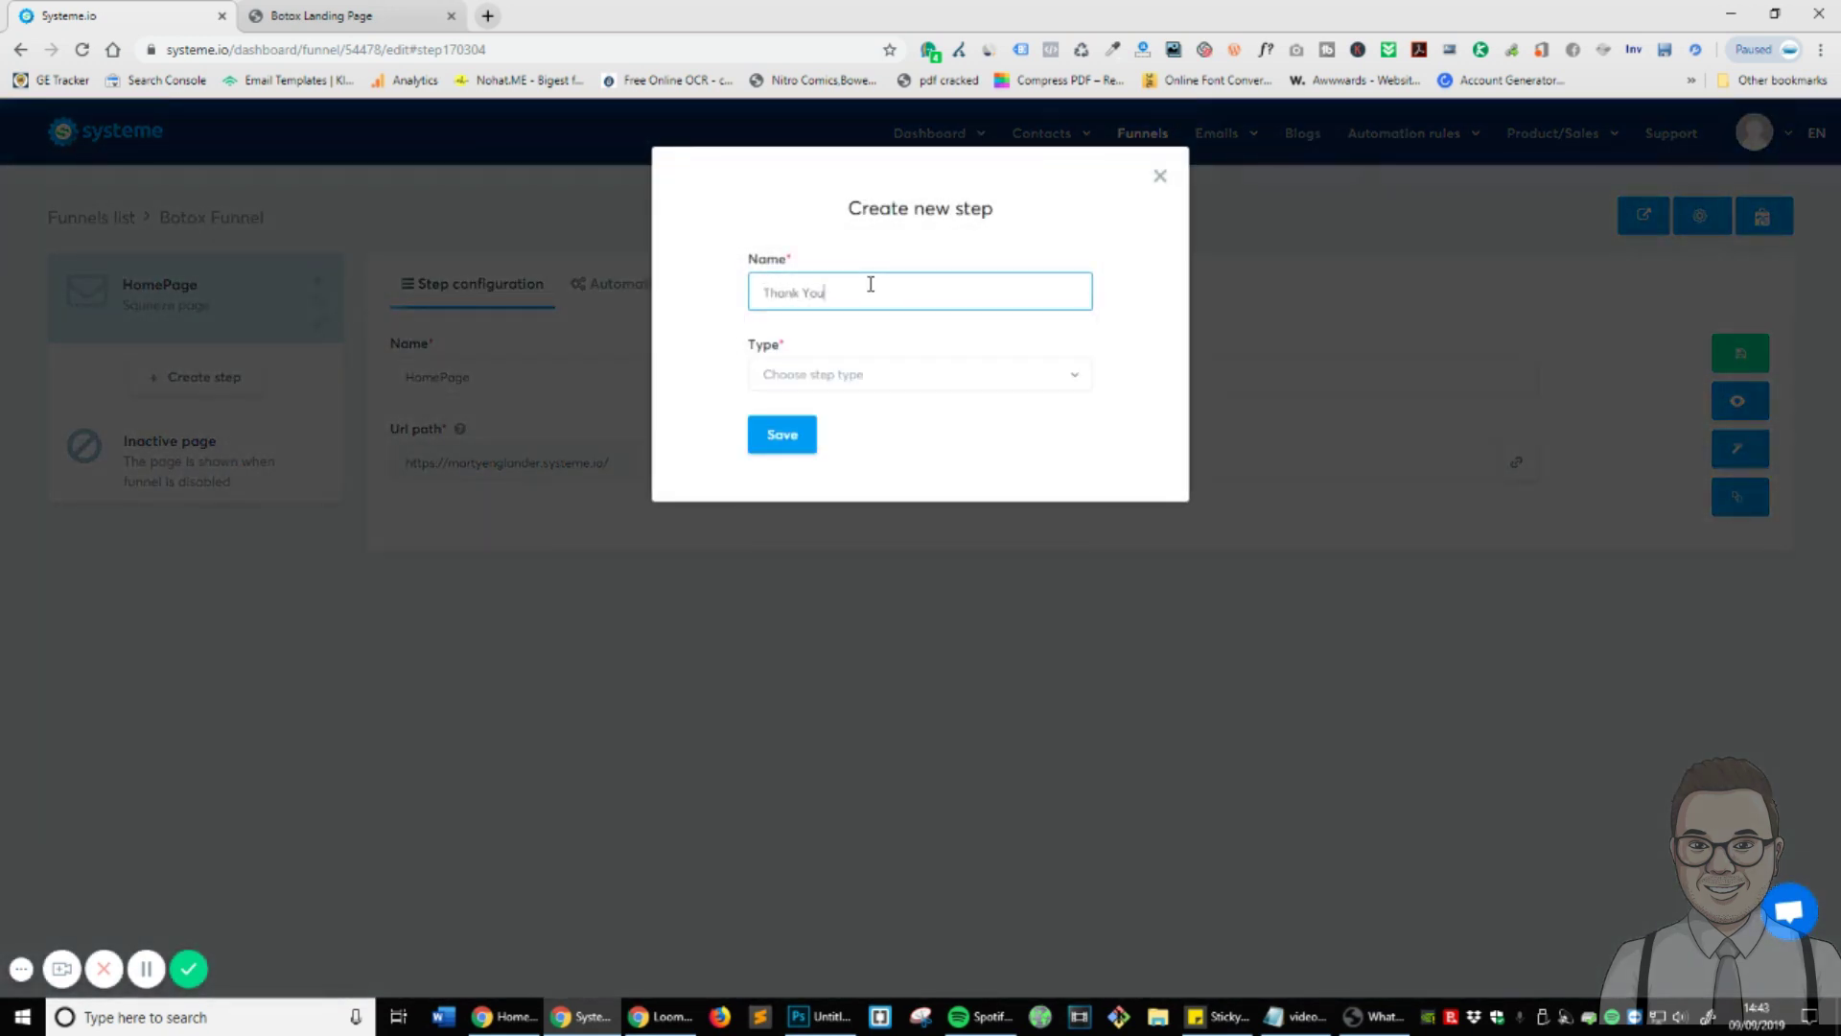
left_click(886, 380)
scroll(975, 528, "down", 3)
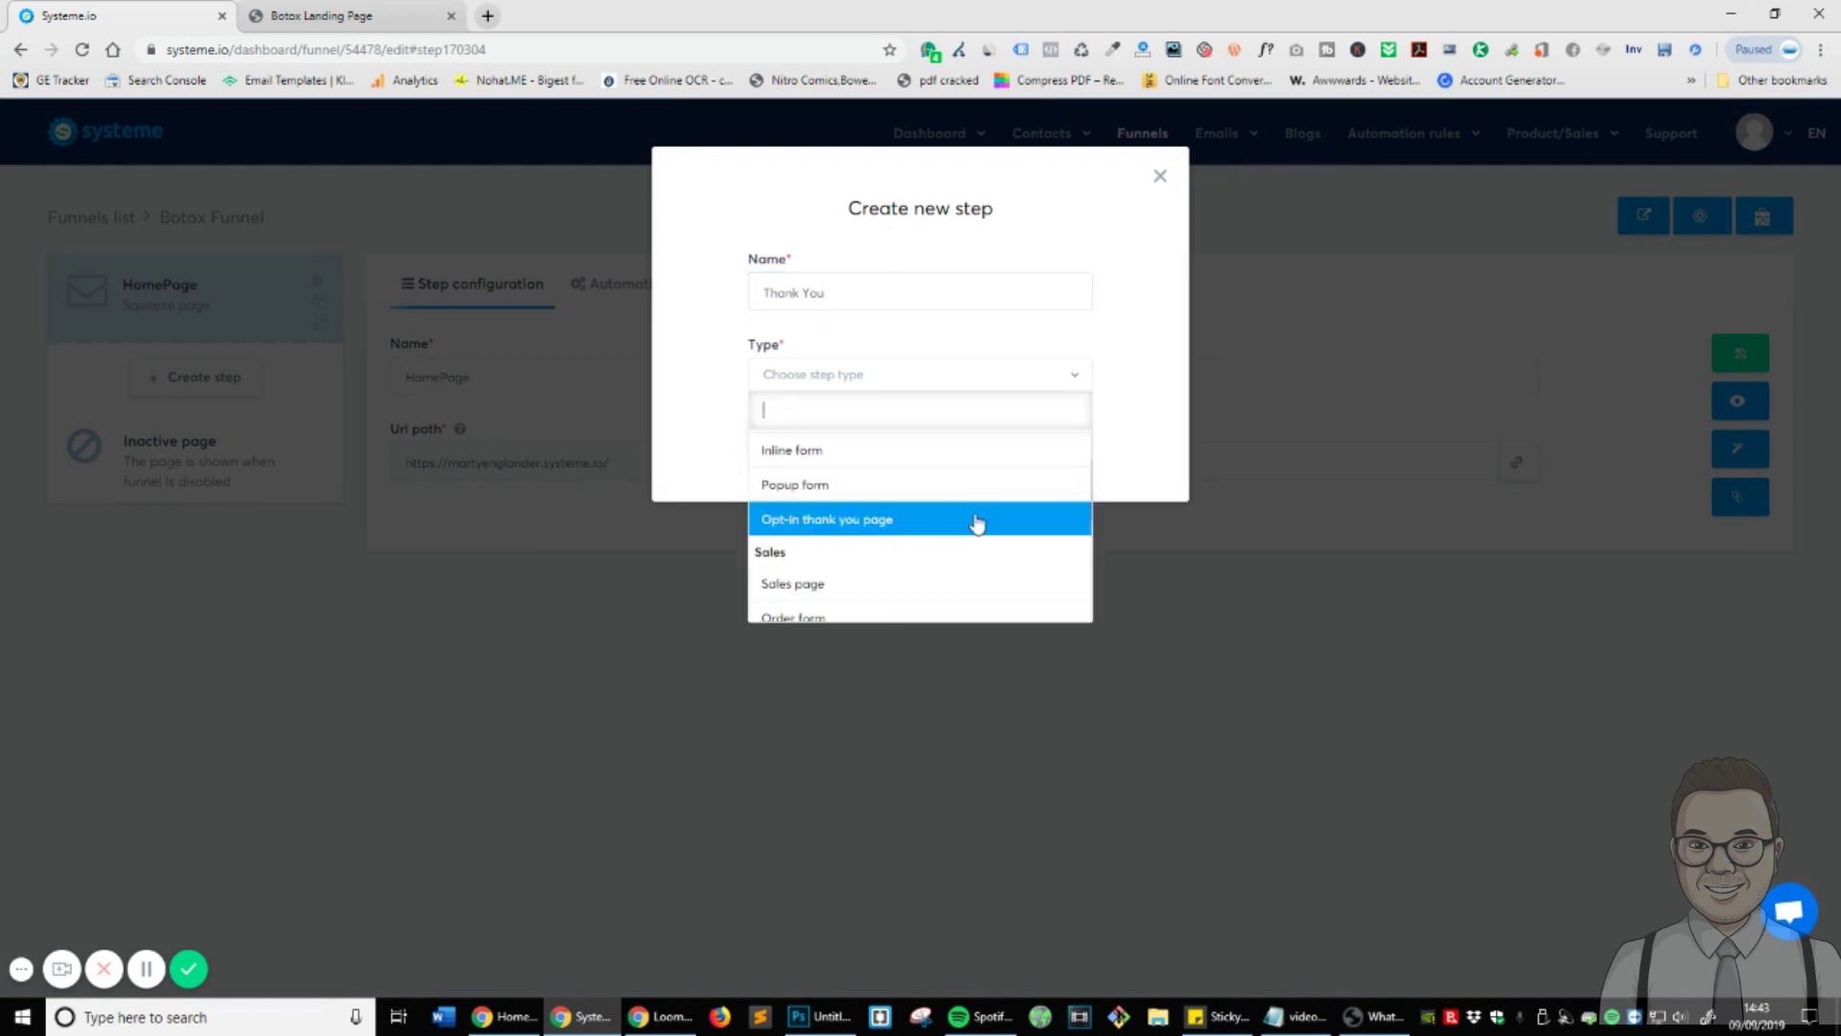
scroll(976, 535, "down", 2)
scroll(976, 535, "up", 1)
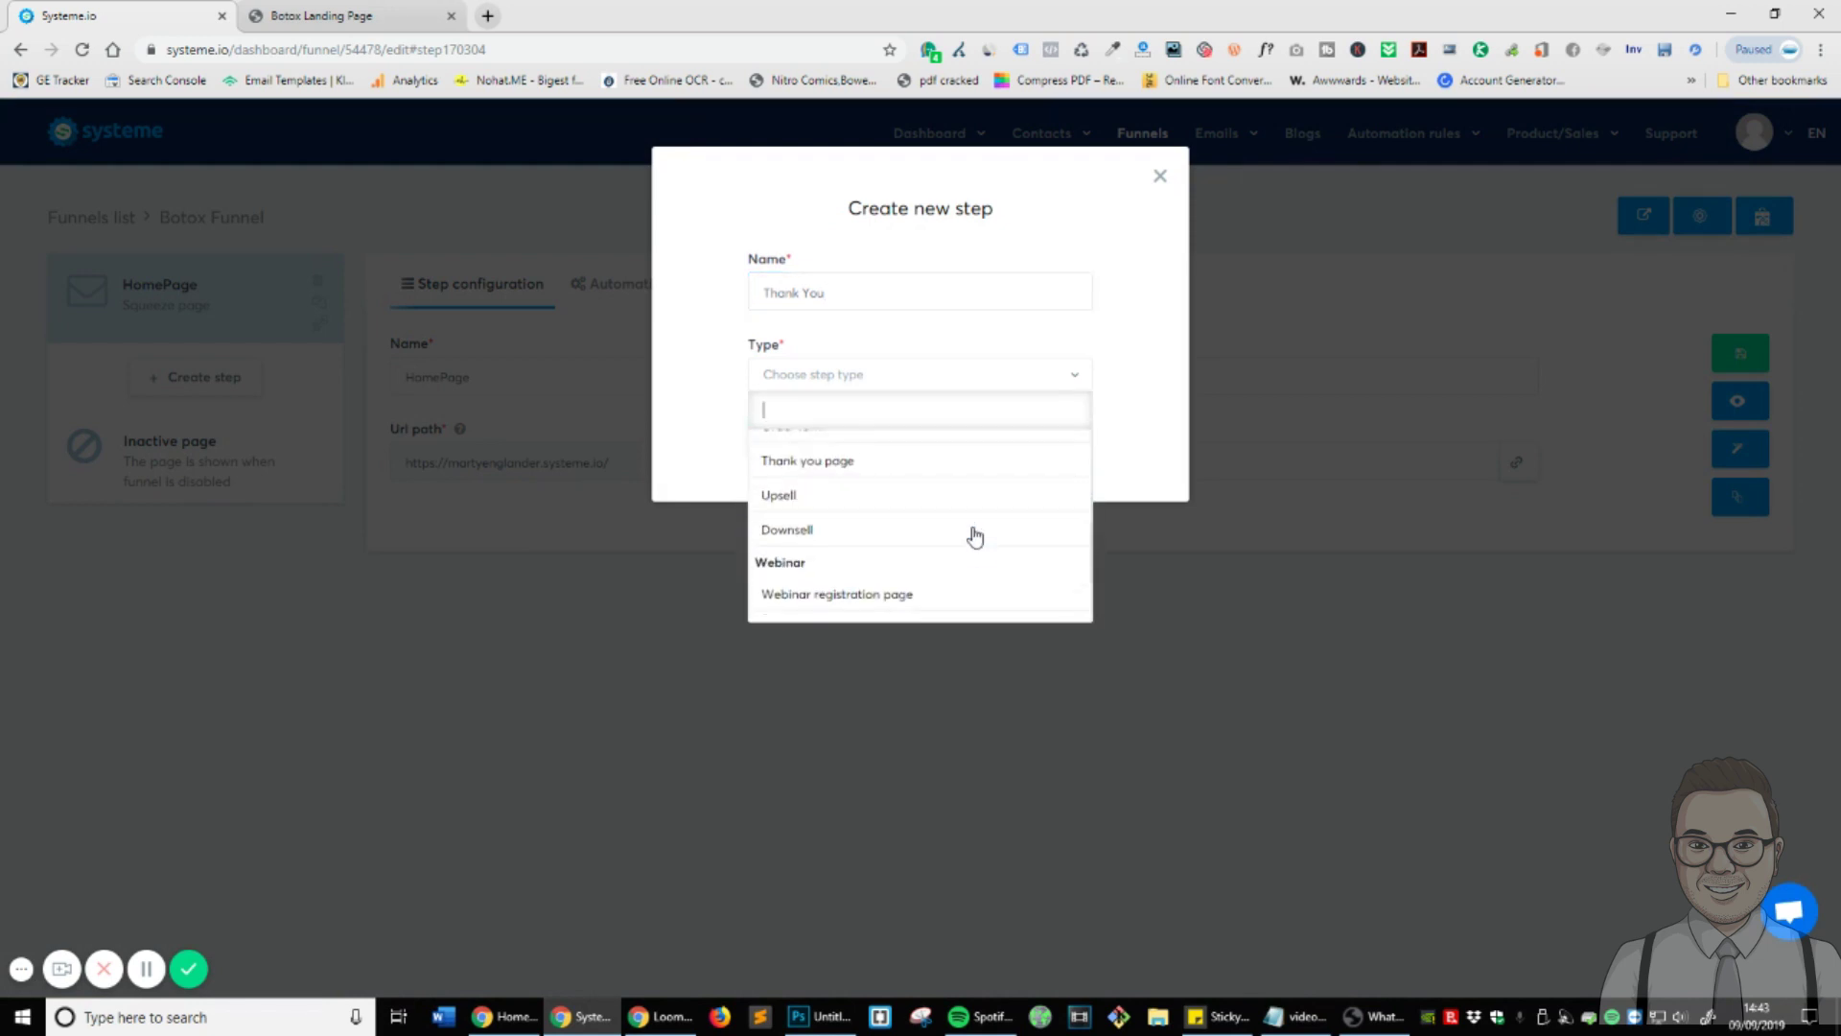
scroll(975, 535, "down", 1)
scroll(921, 499, "up", 1)
left_click(863, 465)
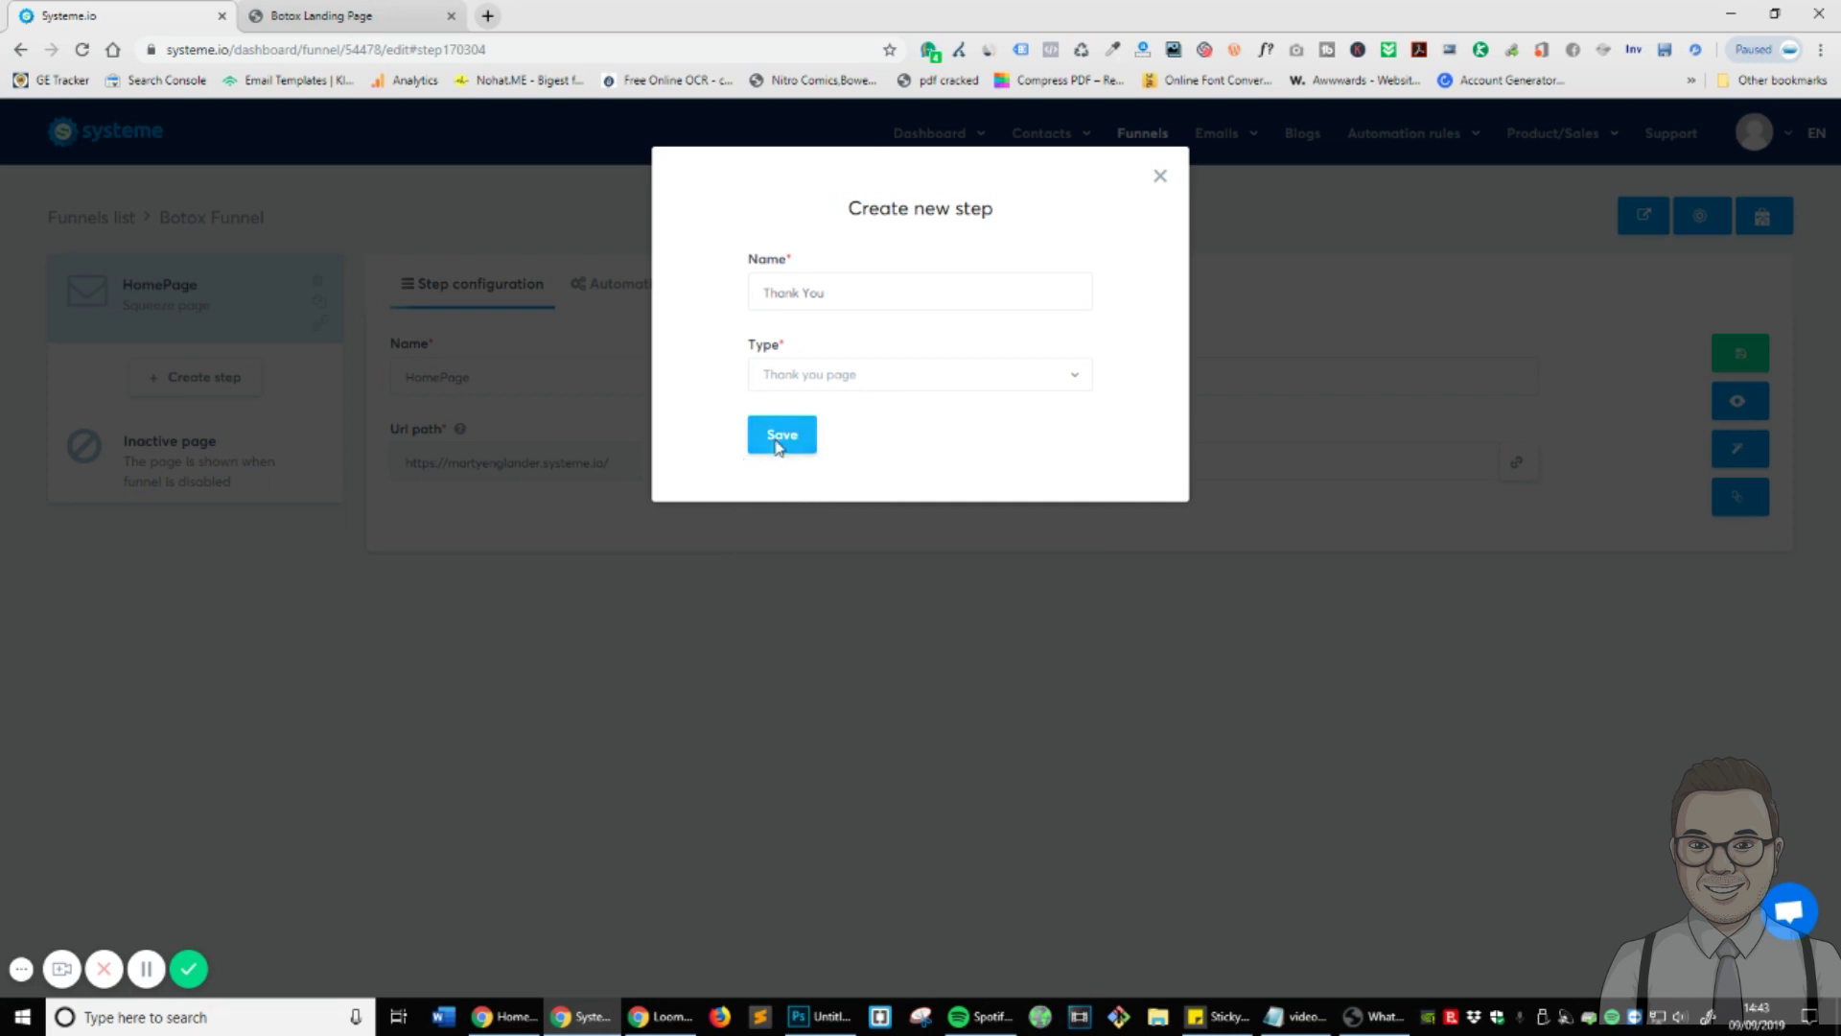
left_click(780, 435)
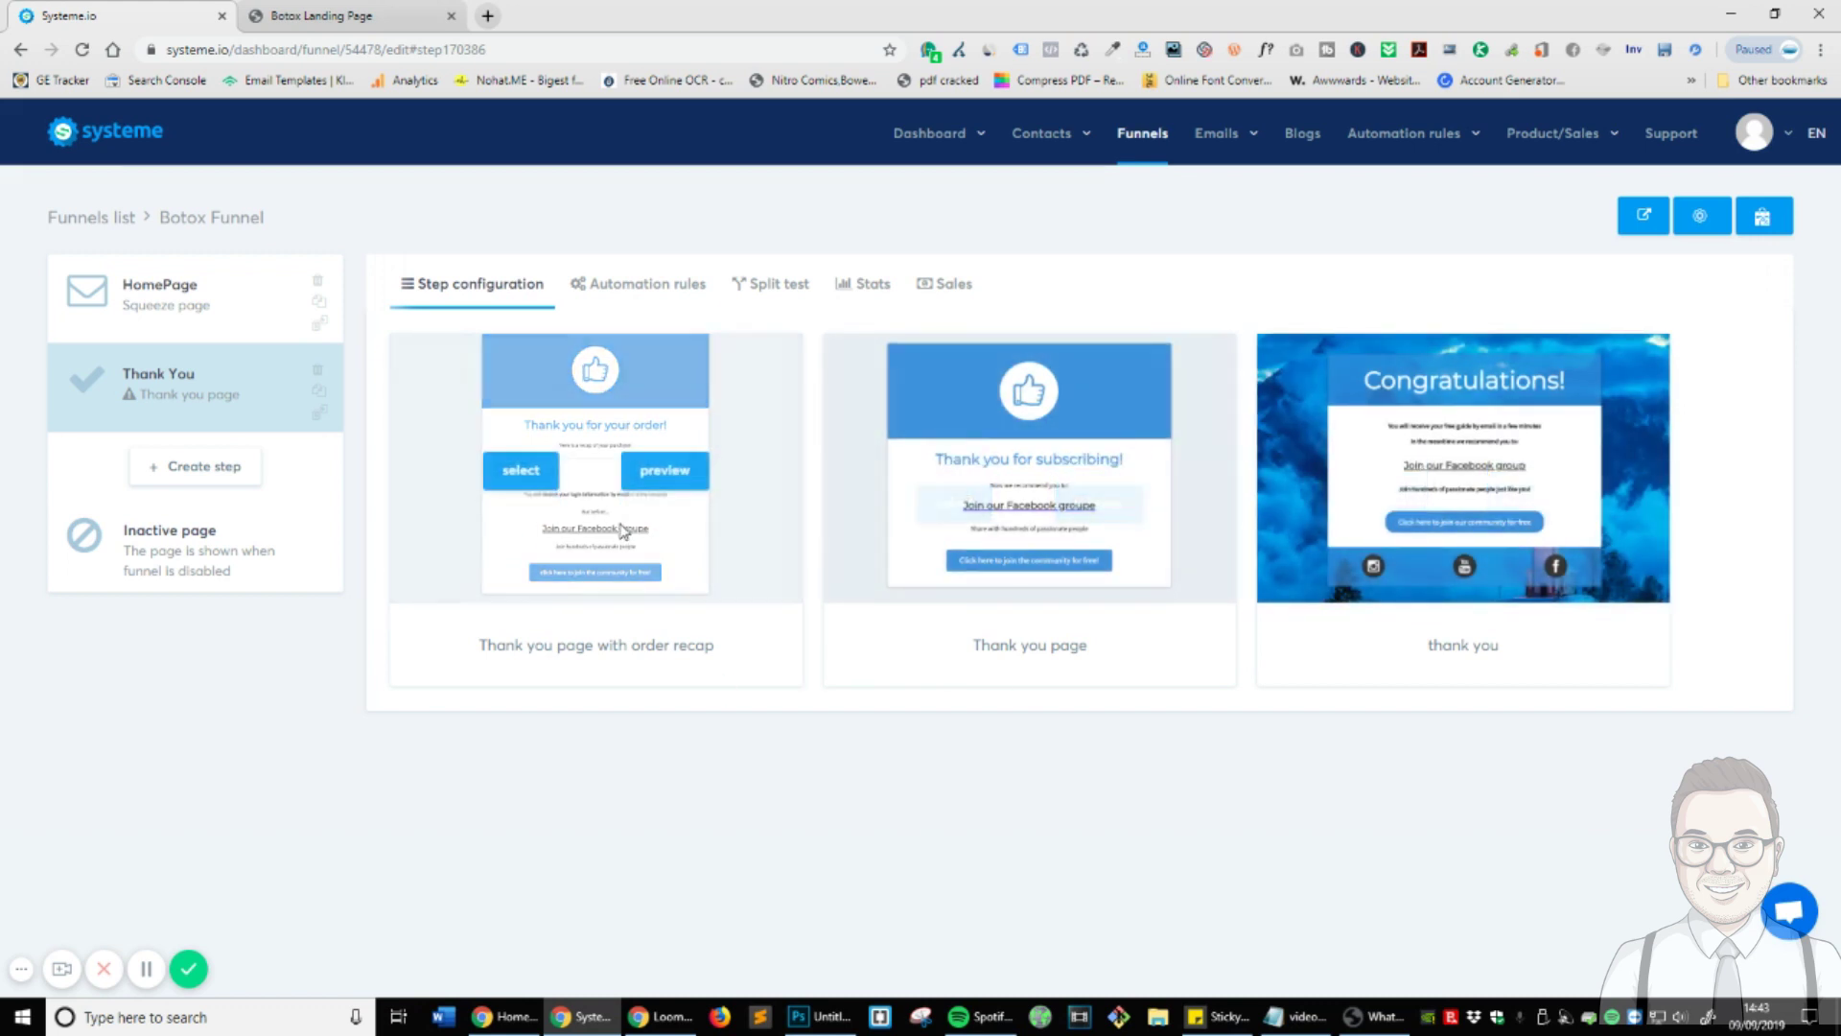
- Apply the 'Thank you page with order recap' template, set the URL path to thank-you-special-offer, and save
left_click(521, 467)
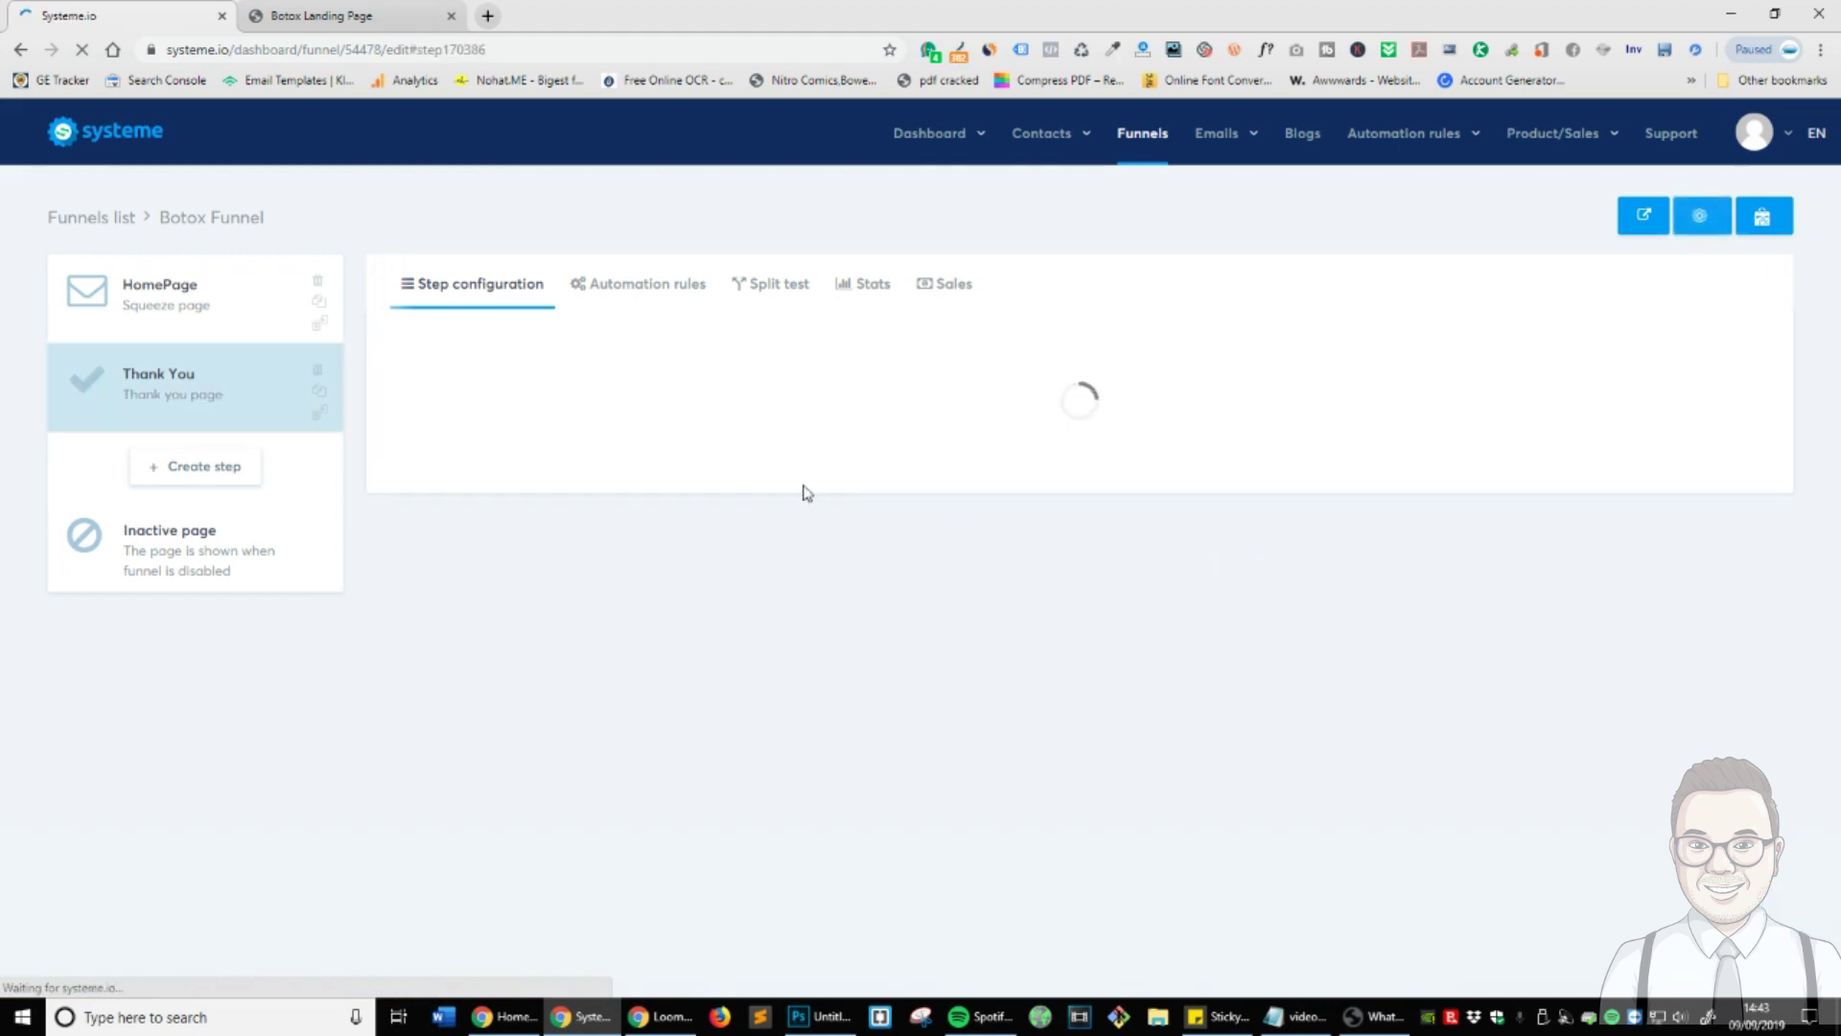
double_click(856, 460)
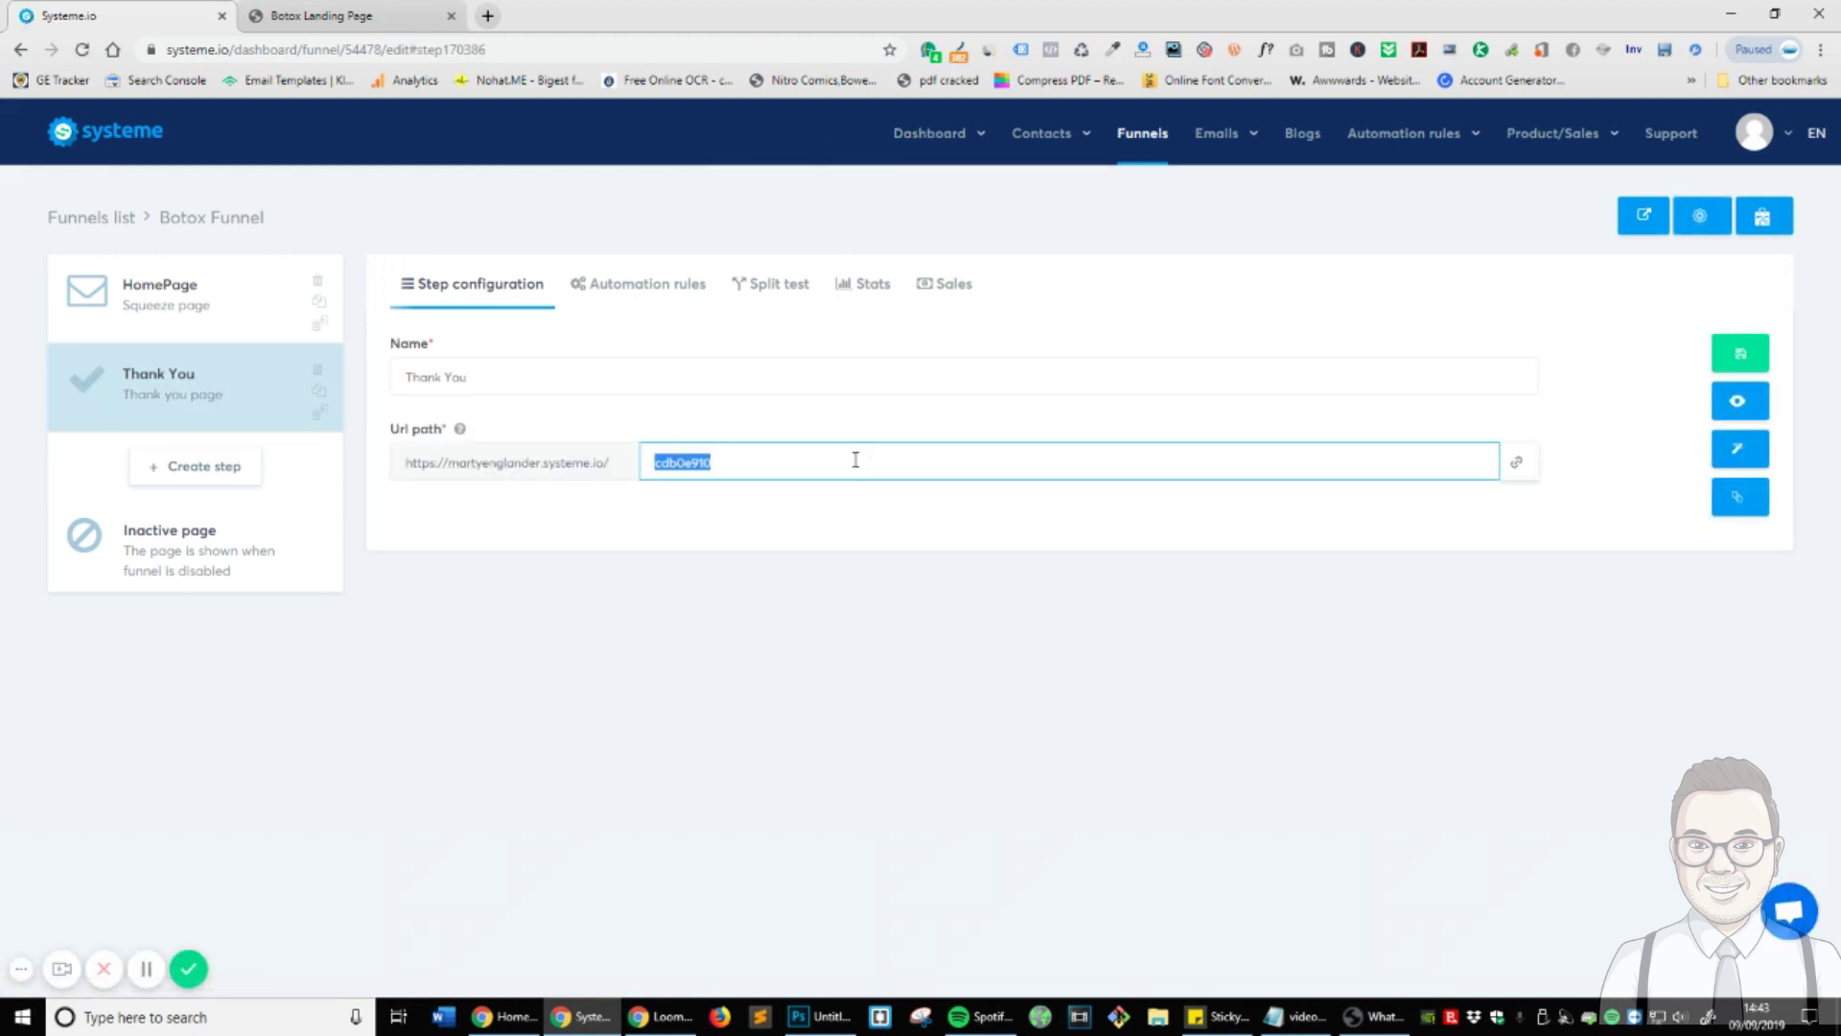
type("t")
triple_click(856, 459)
type("tha")
left_click(1165, 738)
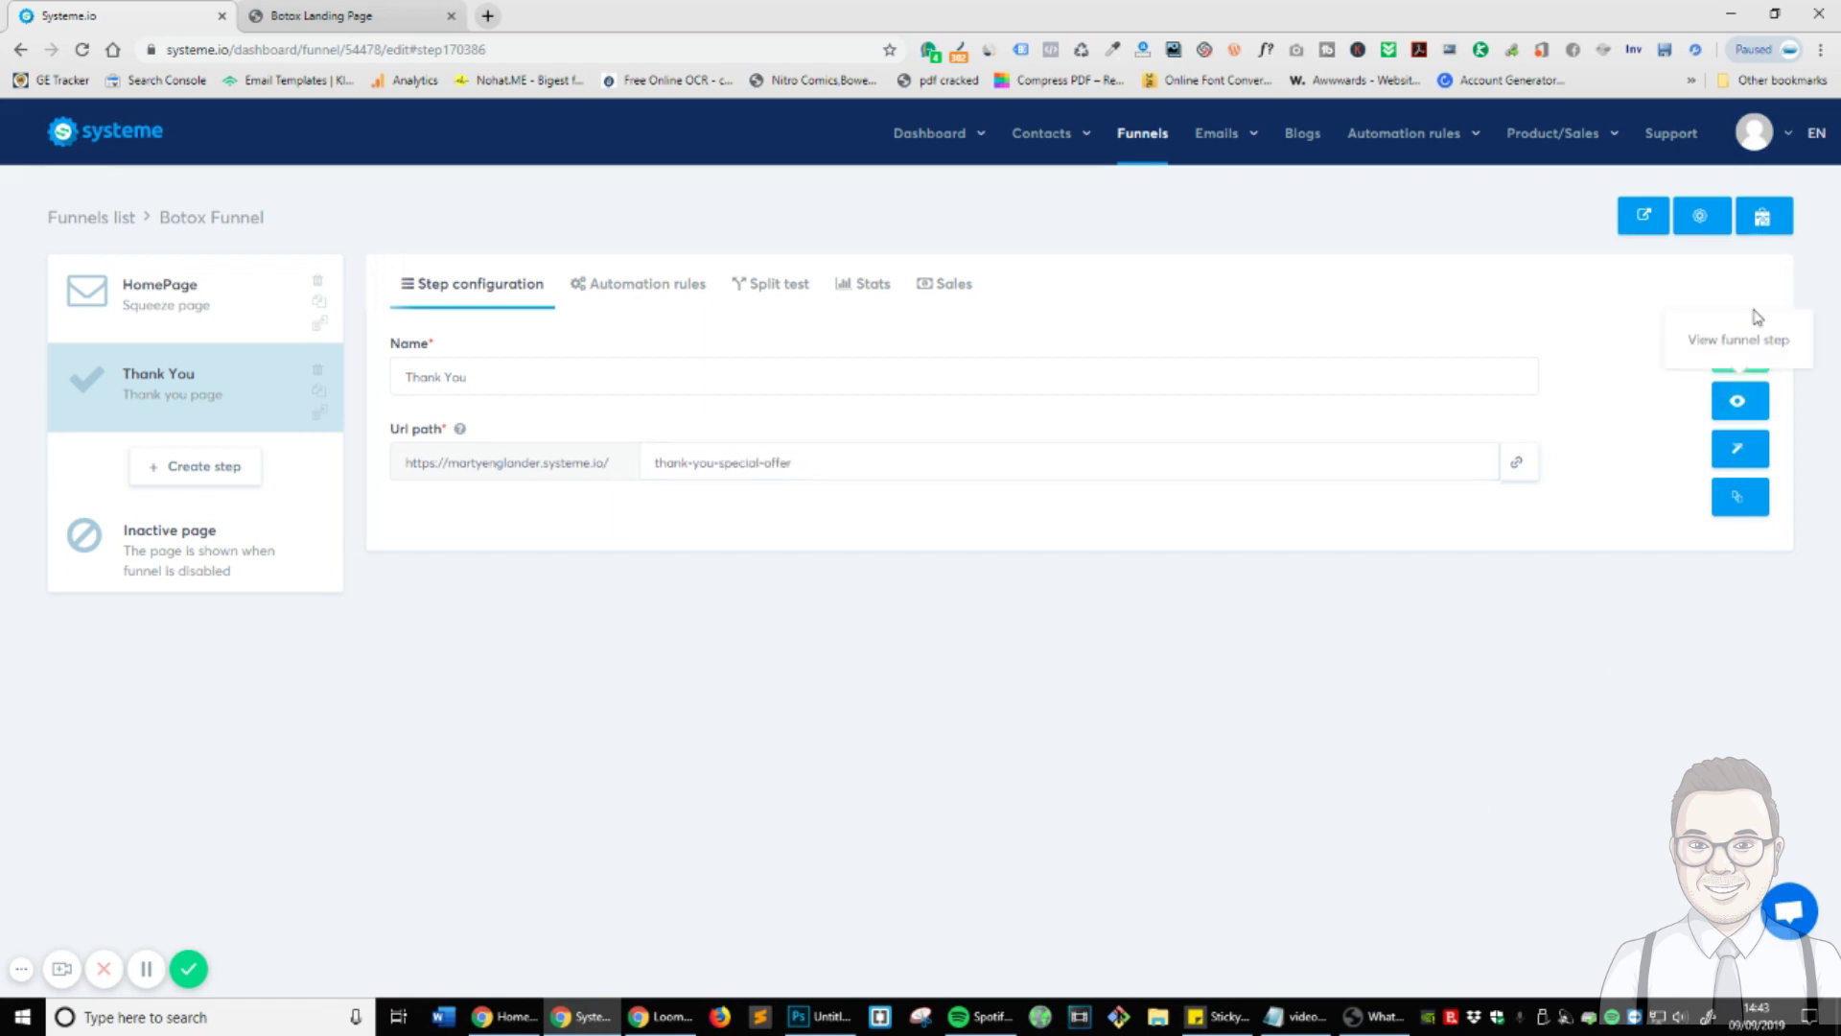
left_click(1739, 359)
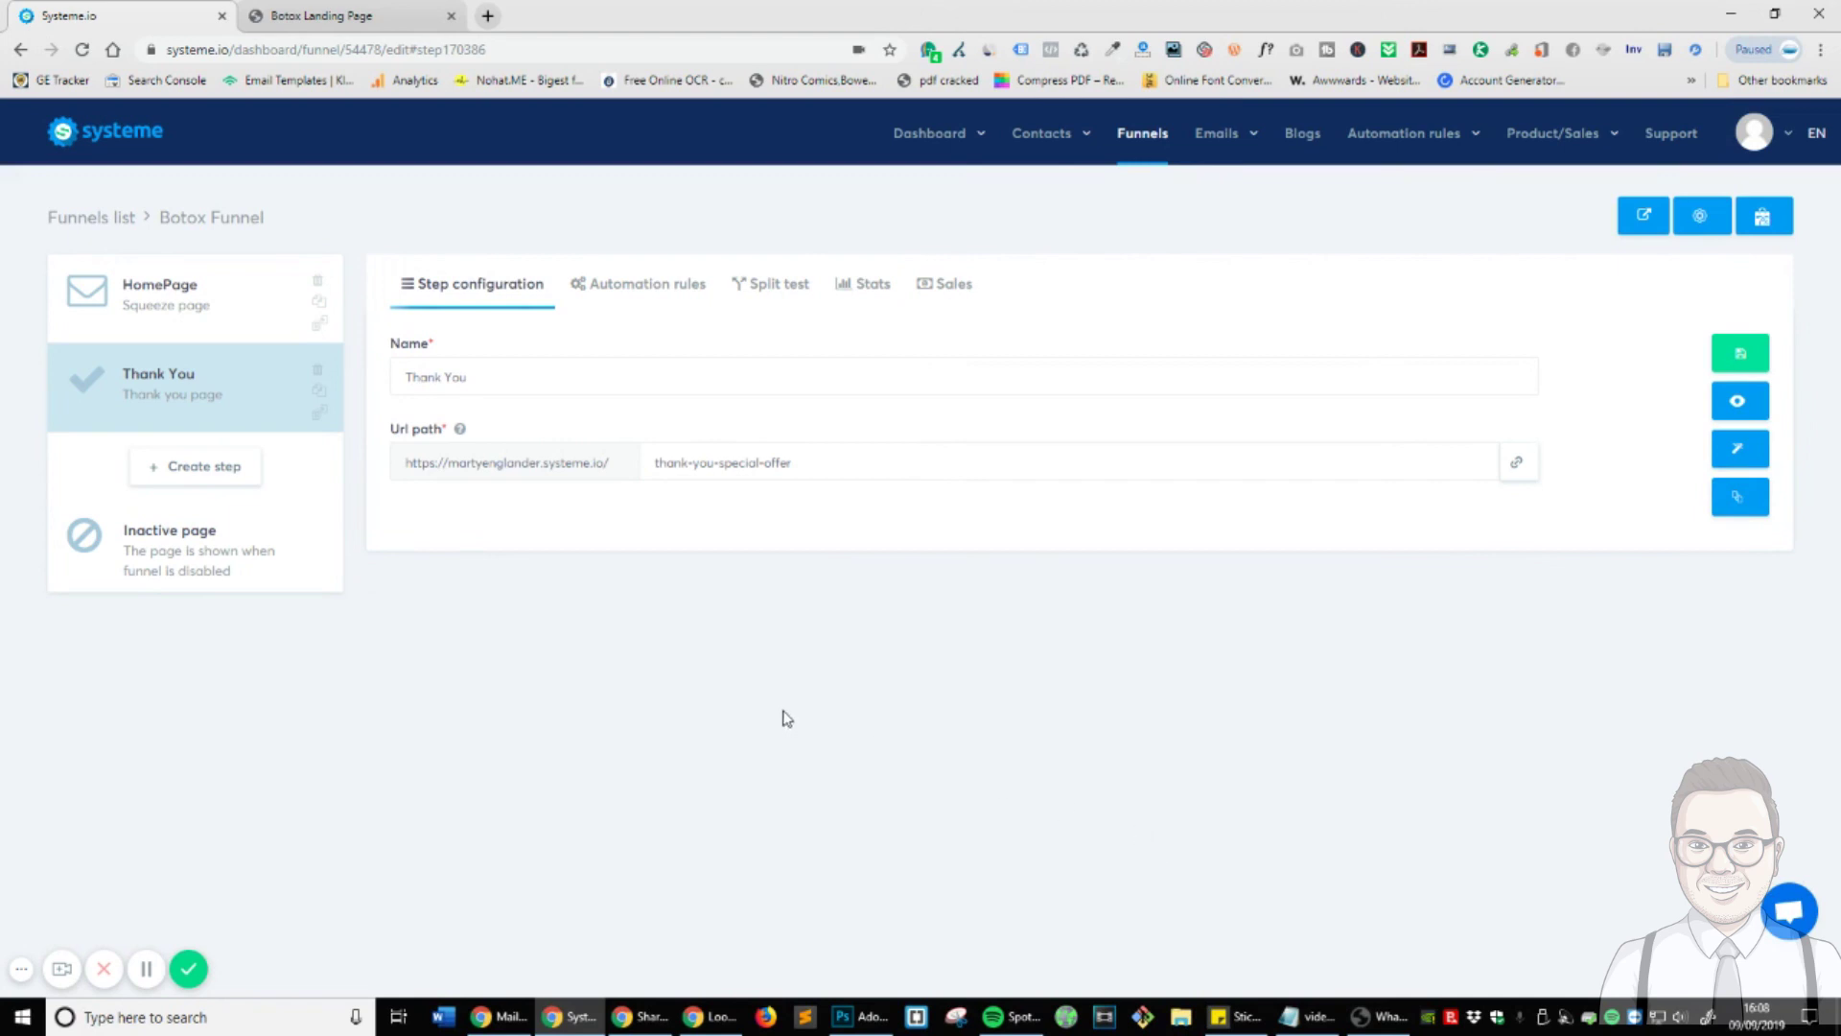
left_click(1738, 354)
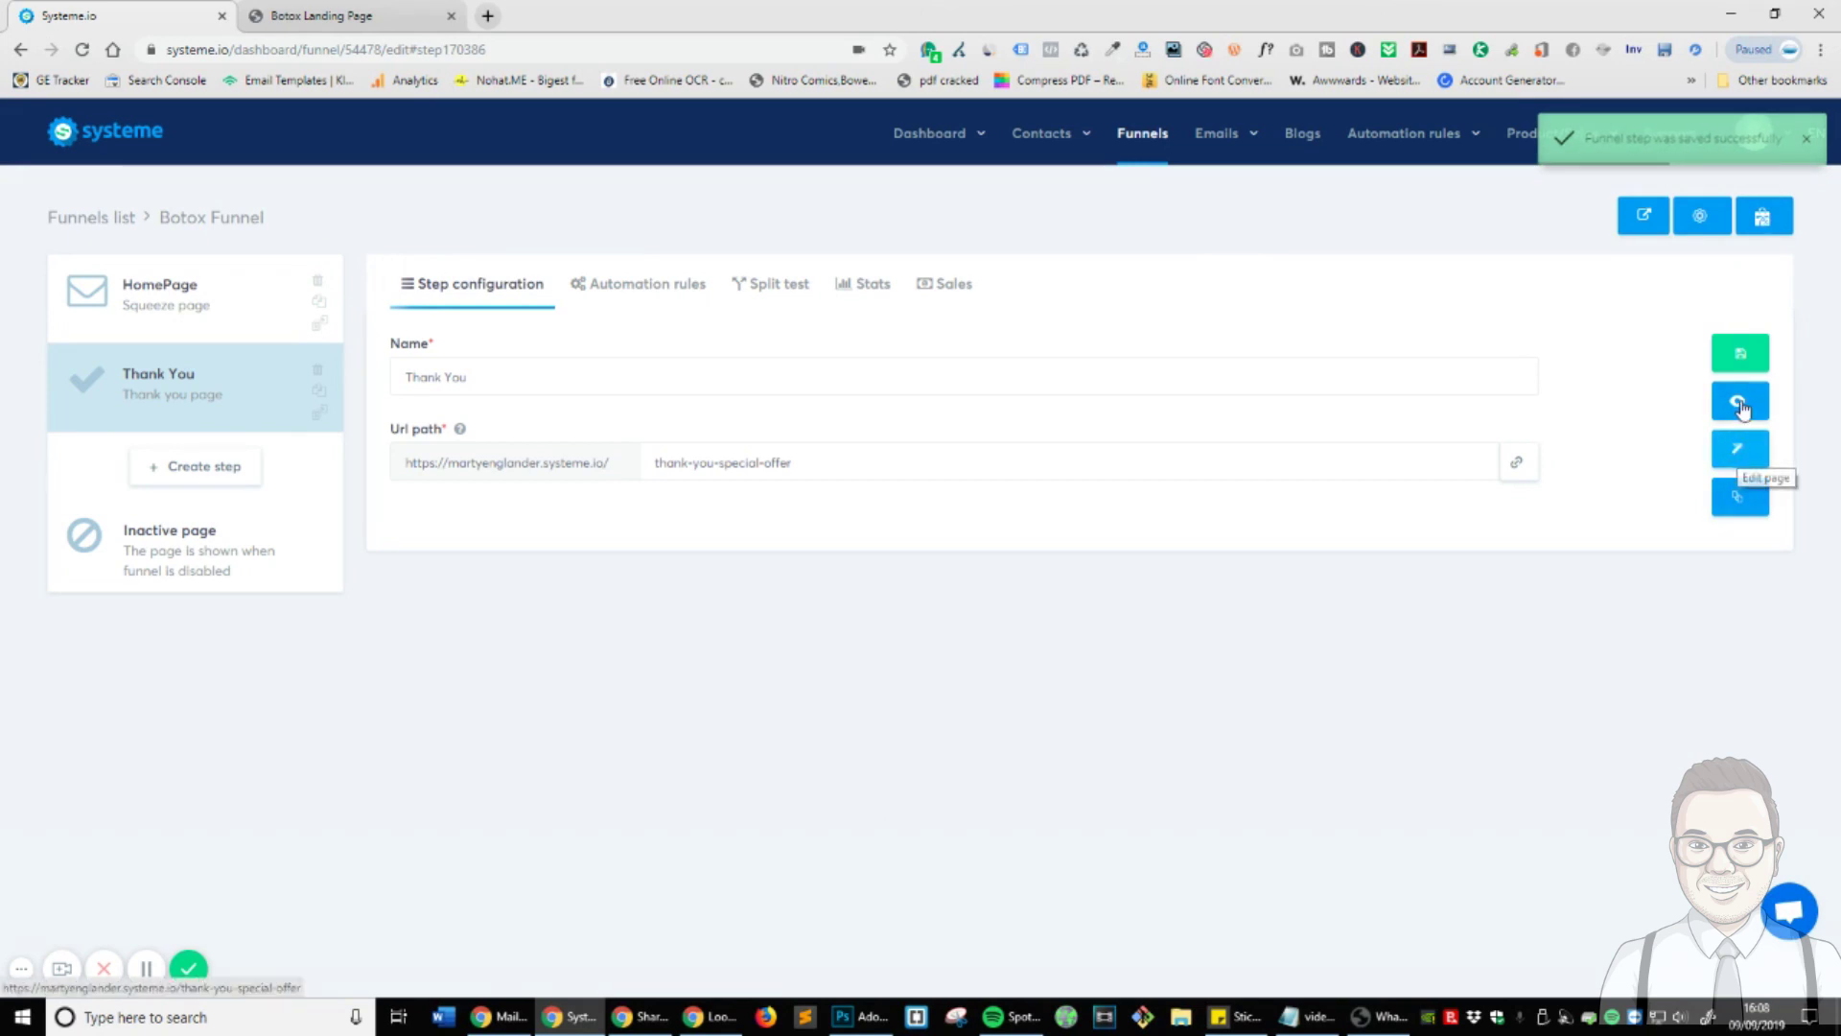
- Preview the Thank You page, then open it in the editor and delete the order-recap section
left_click(1741, 403)
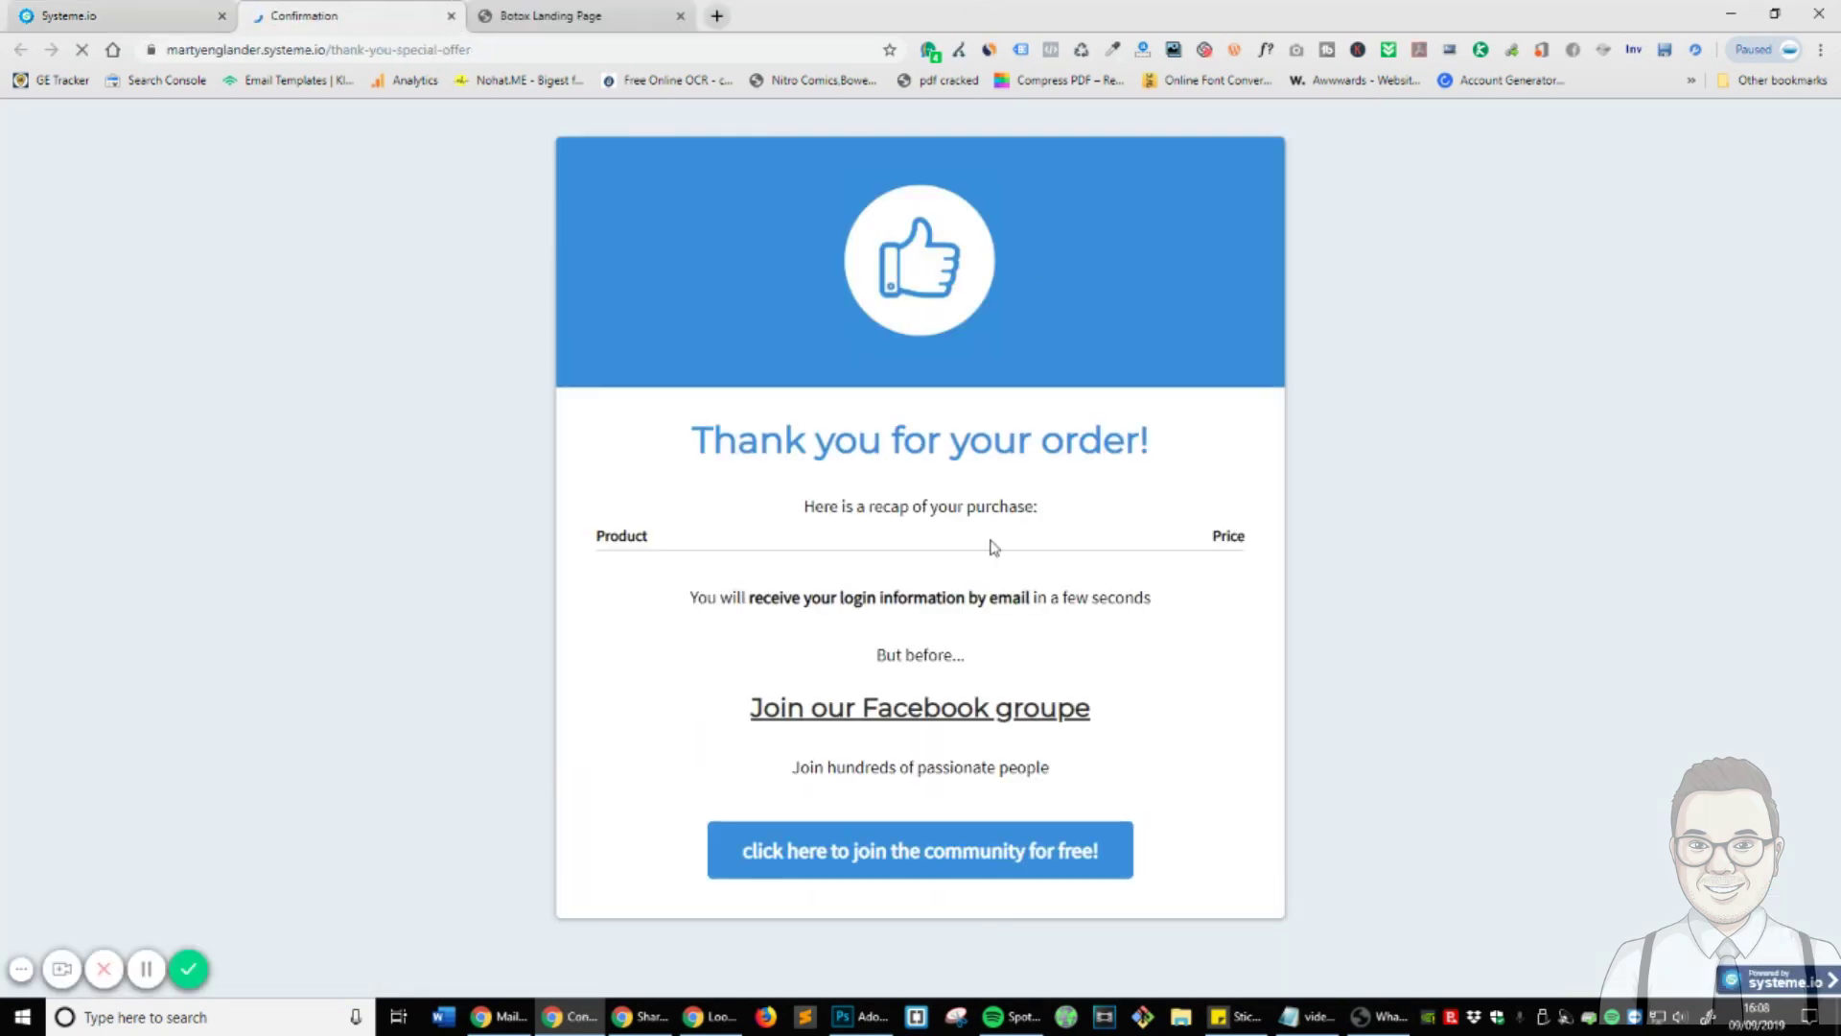
left_click(96, 15)
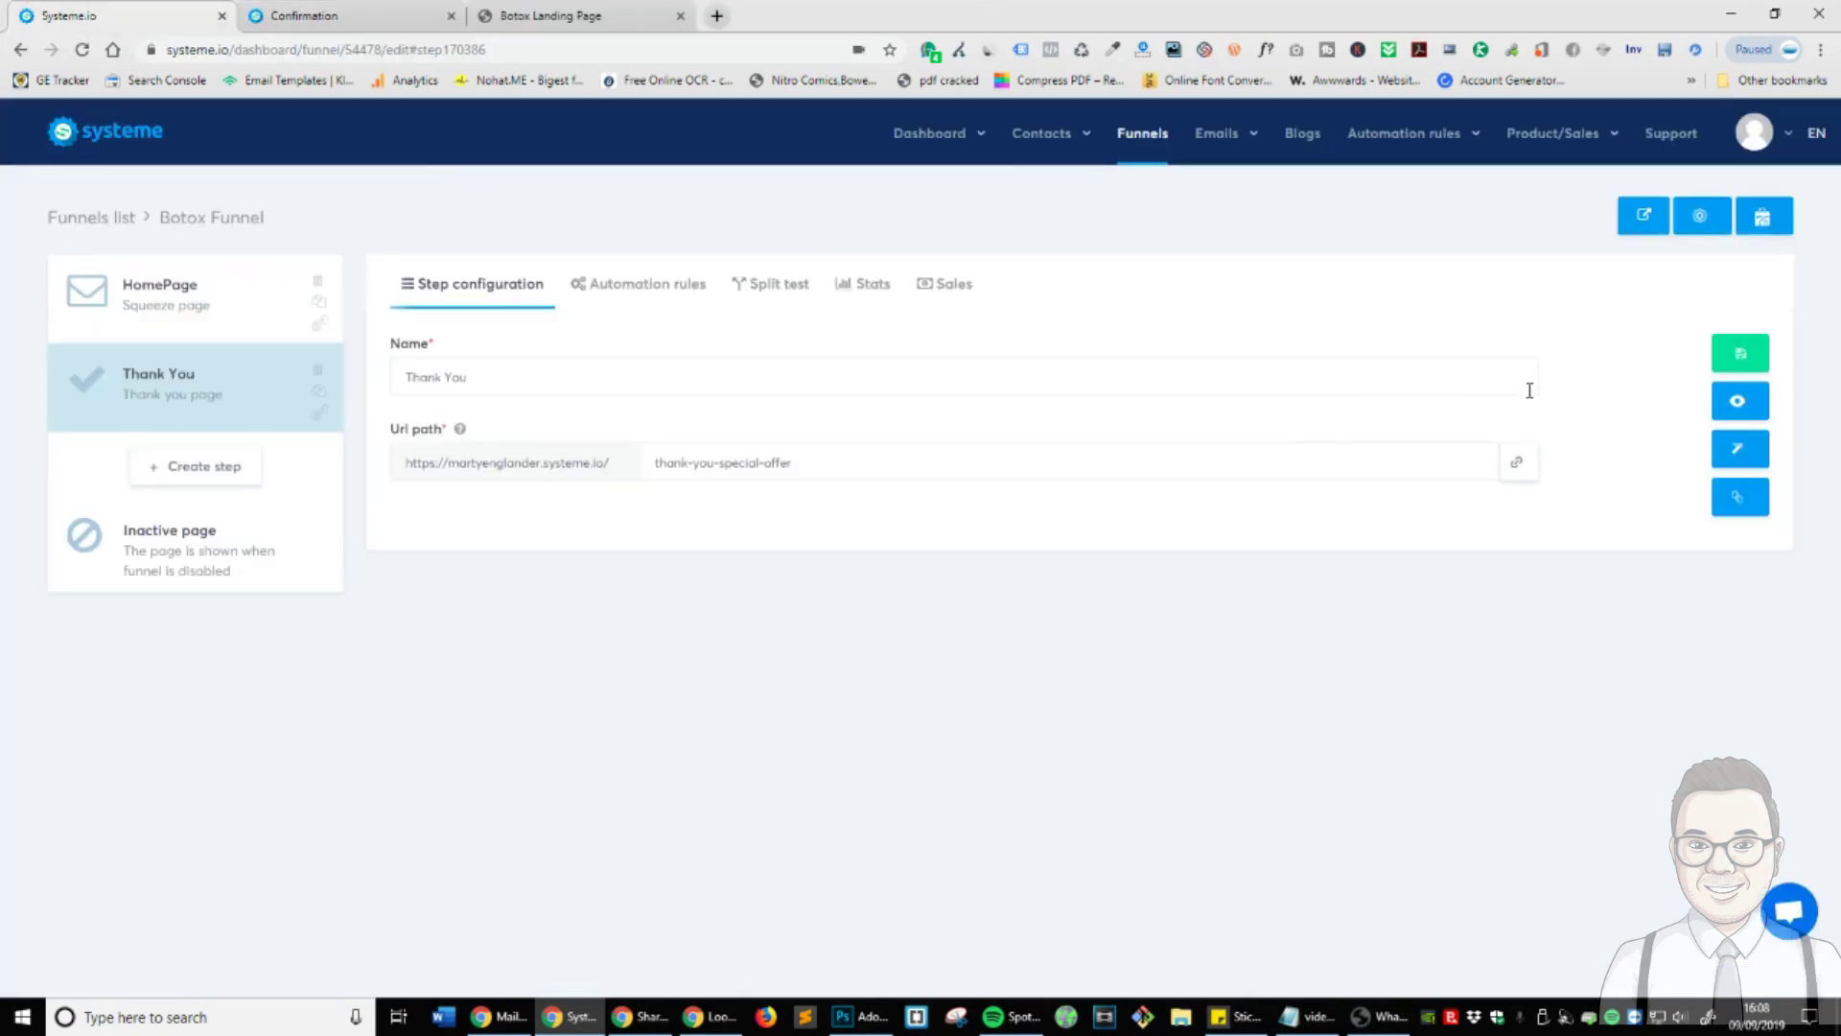
left_click(1734, 465)
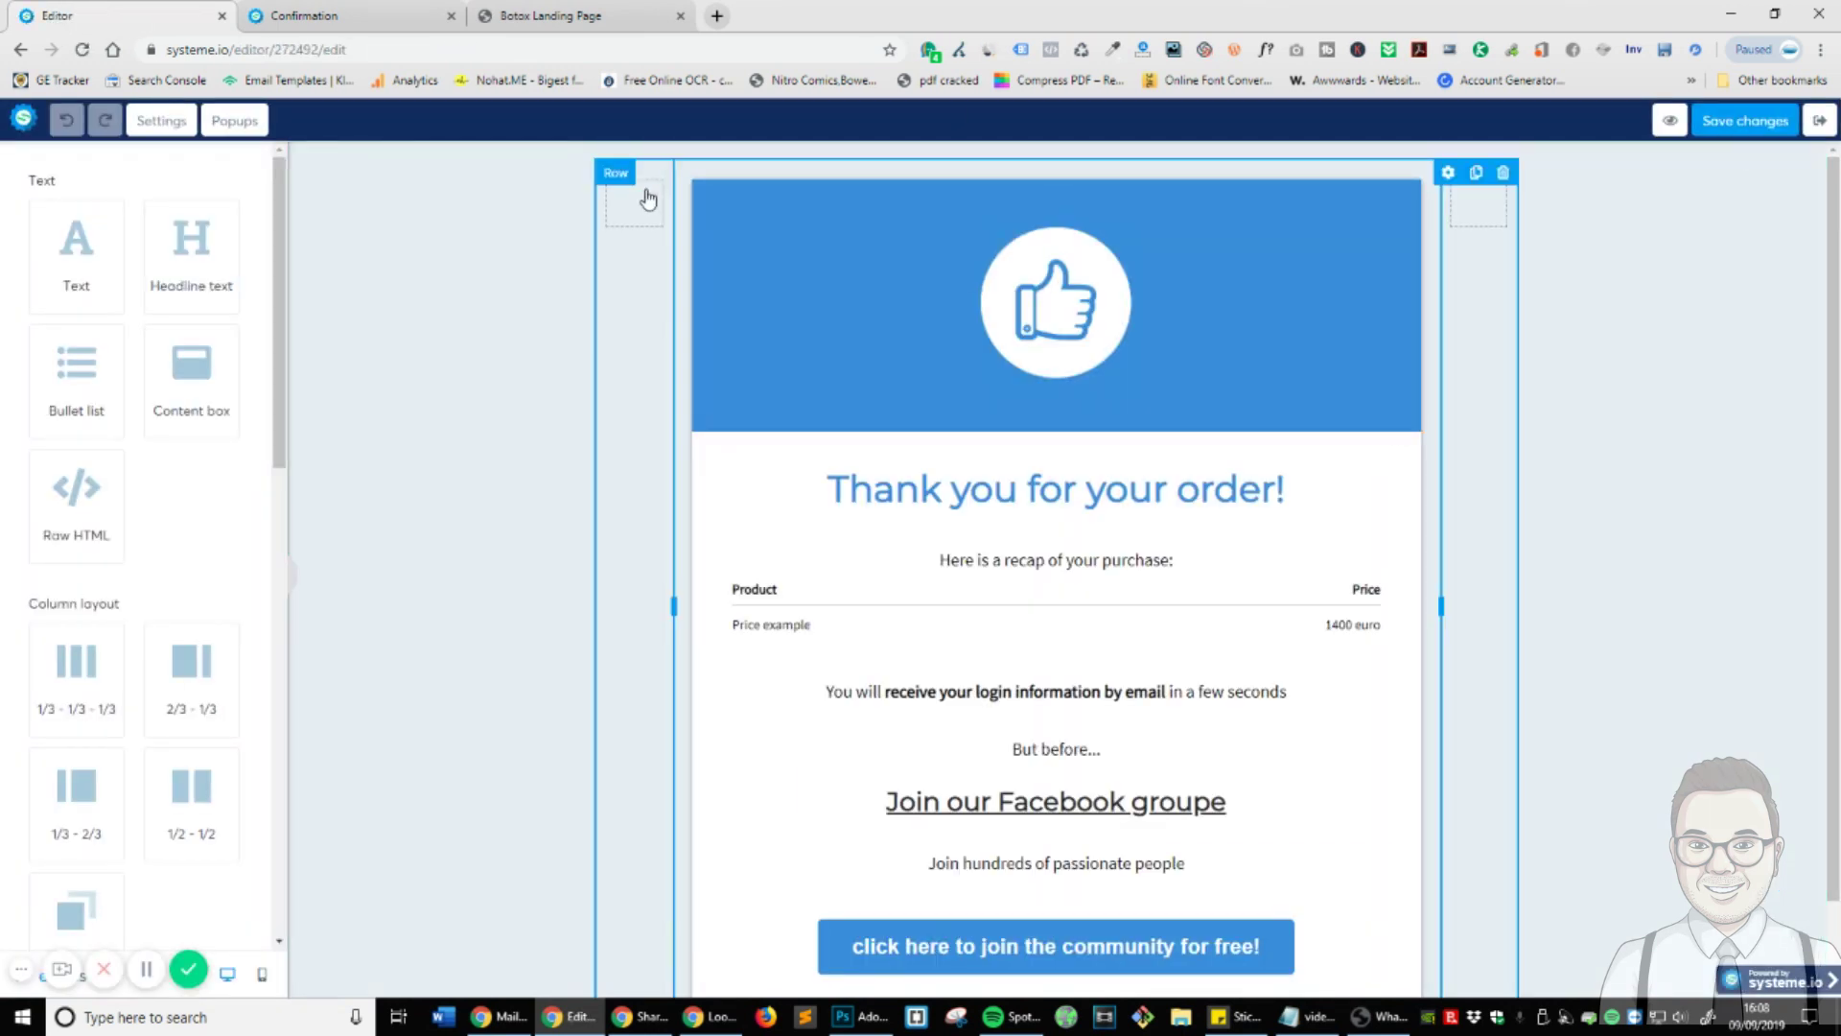
scroll(703, 522, "down", 1)
scroll(822, 526, "up", 1)
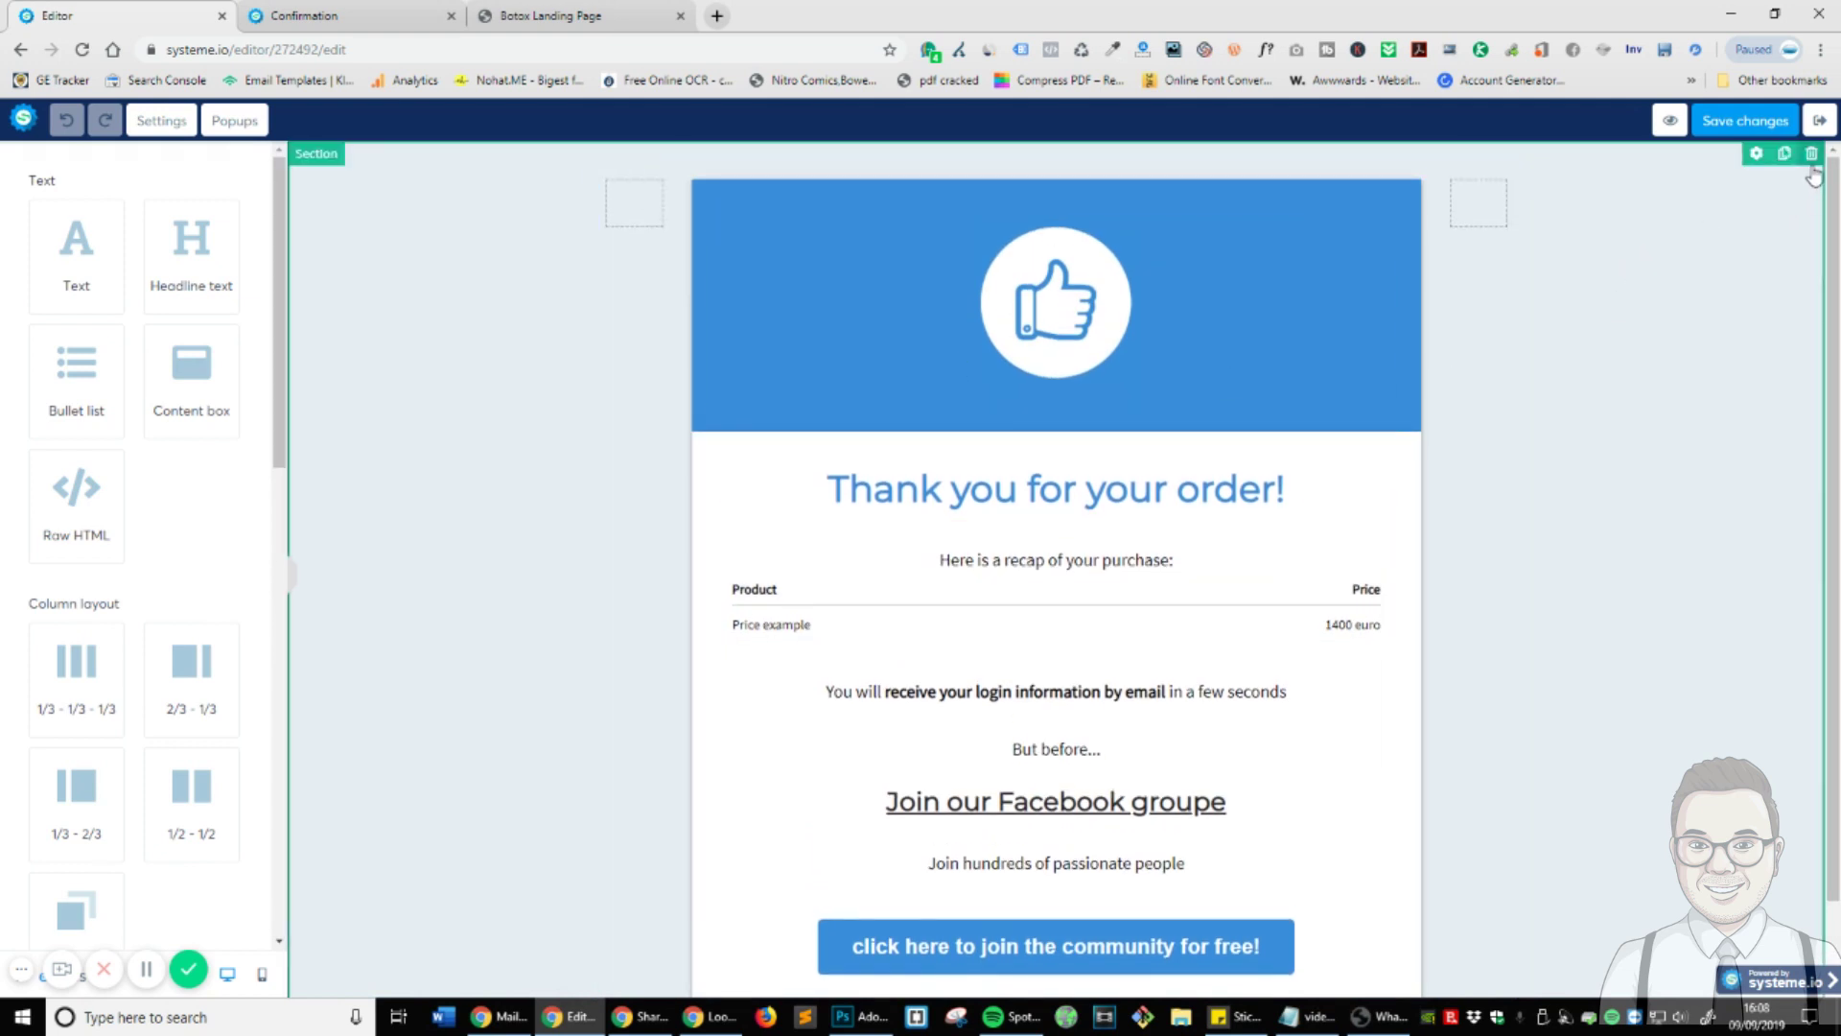
left_click(1811, 155)
left_click(1014, 159)
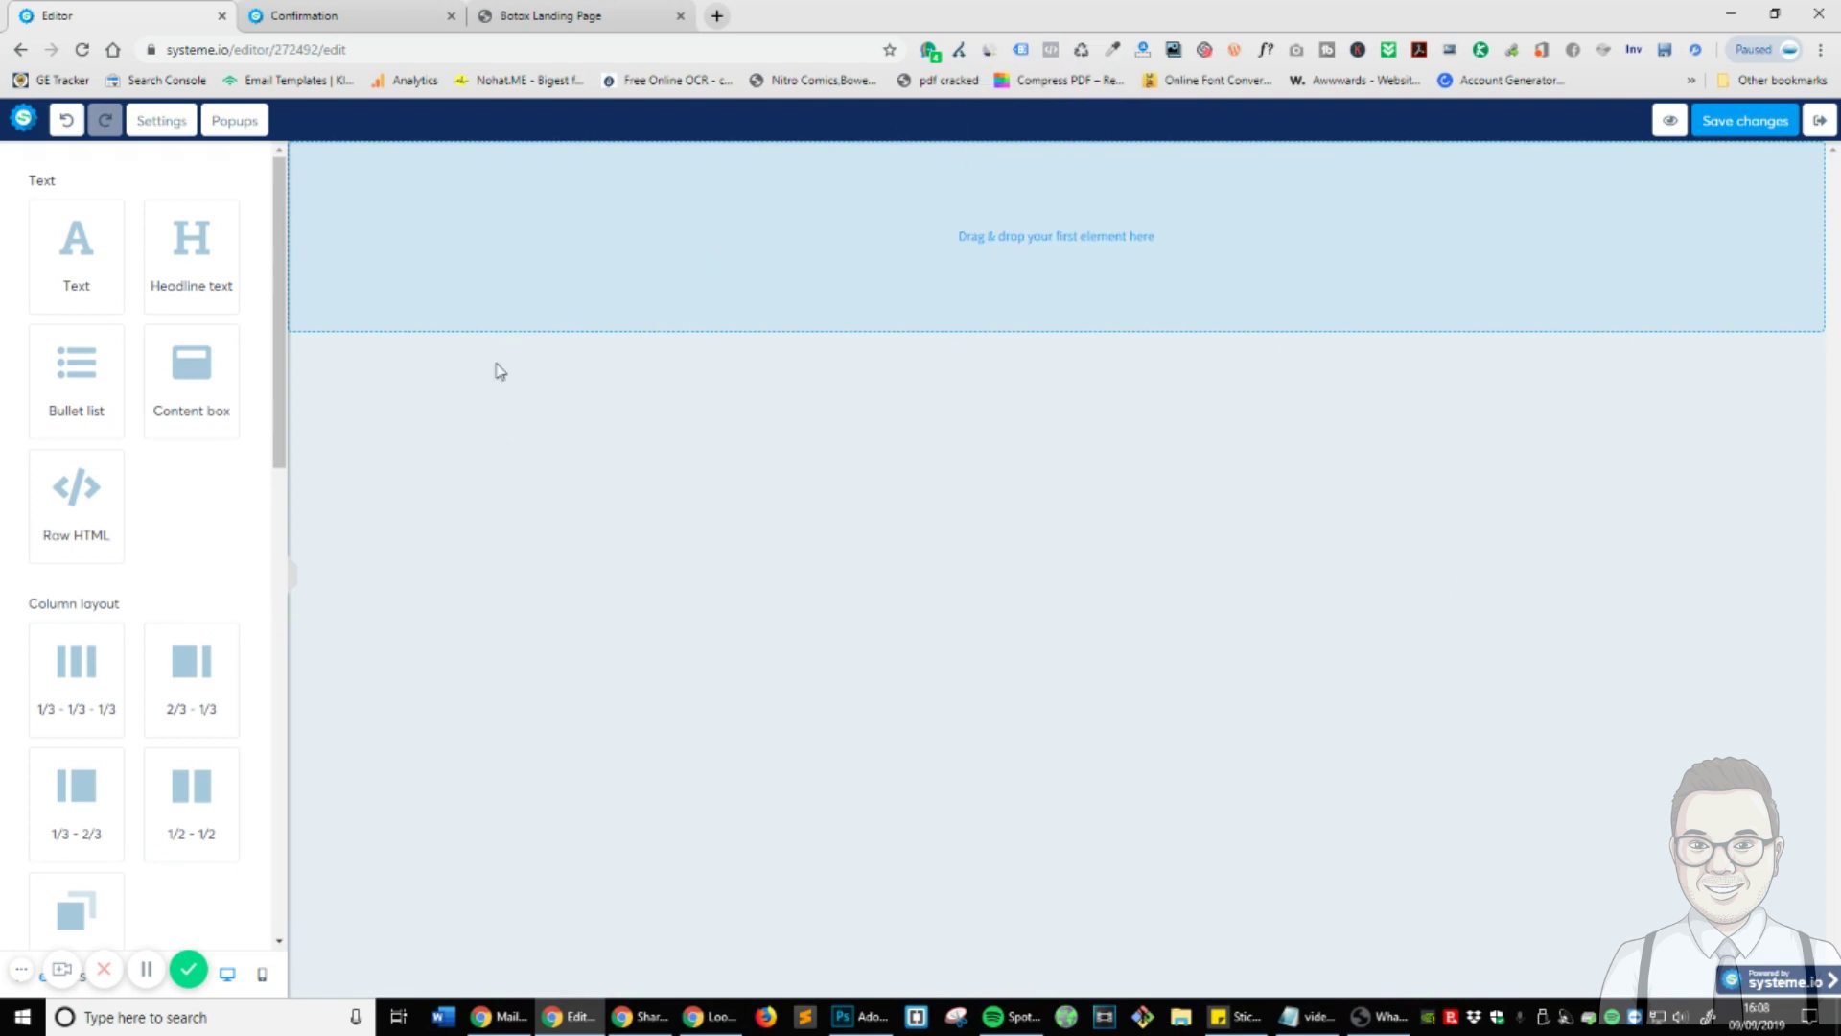
- Set the Thank You page's body background colour to white in Body settings
left_click(162, 120)
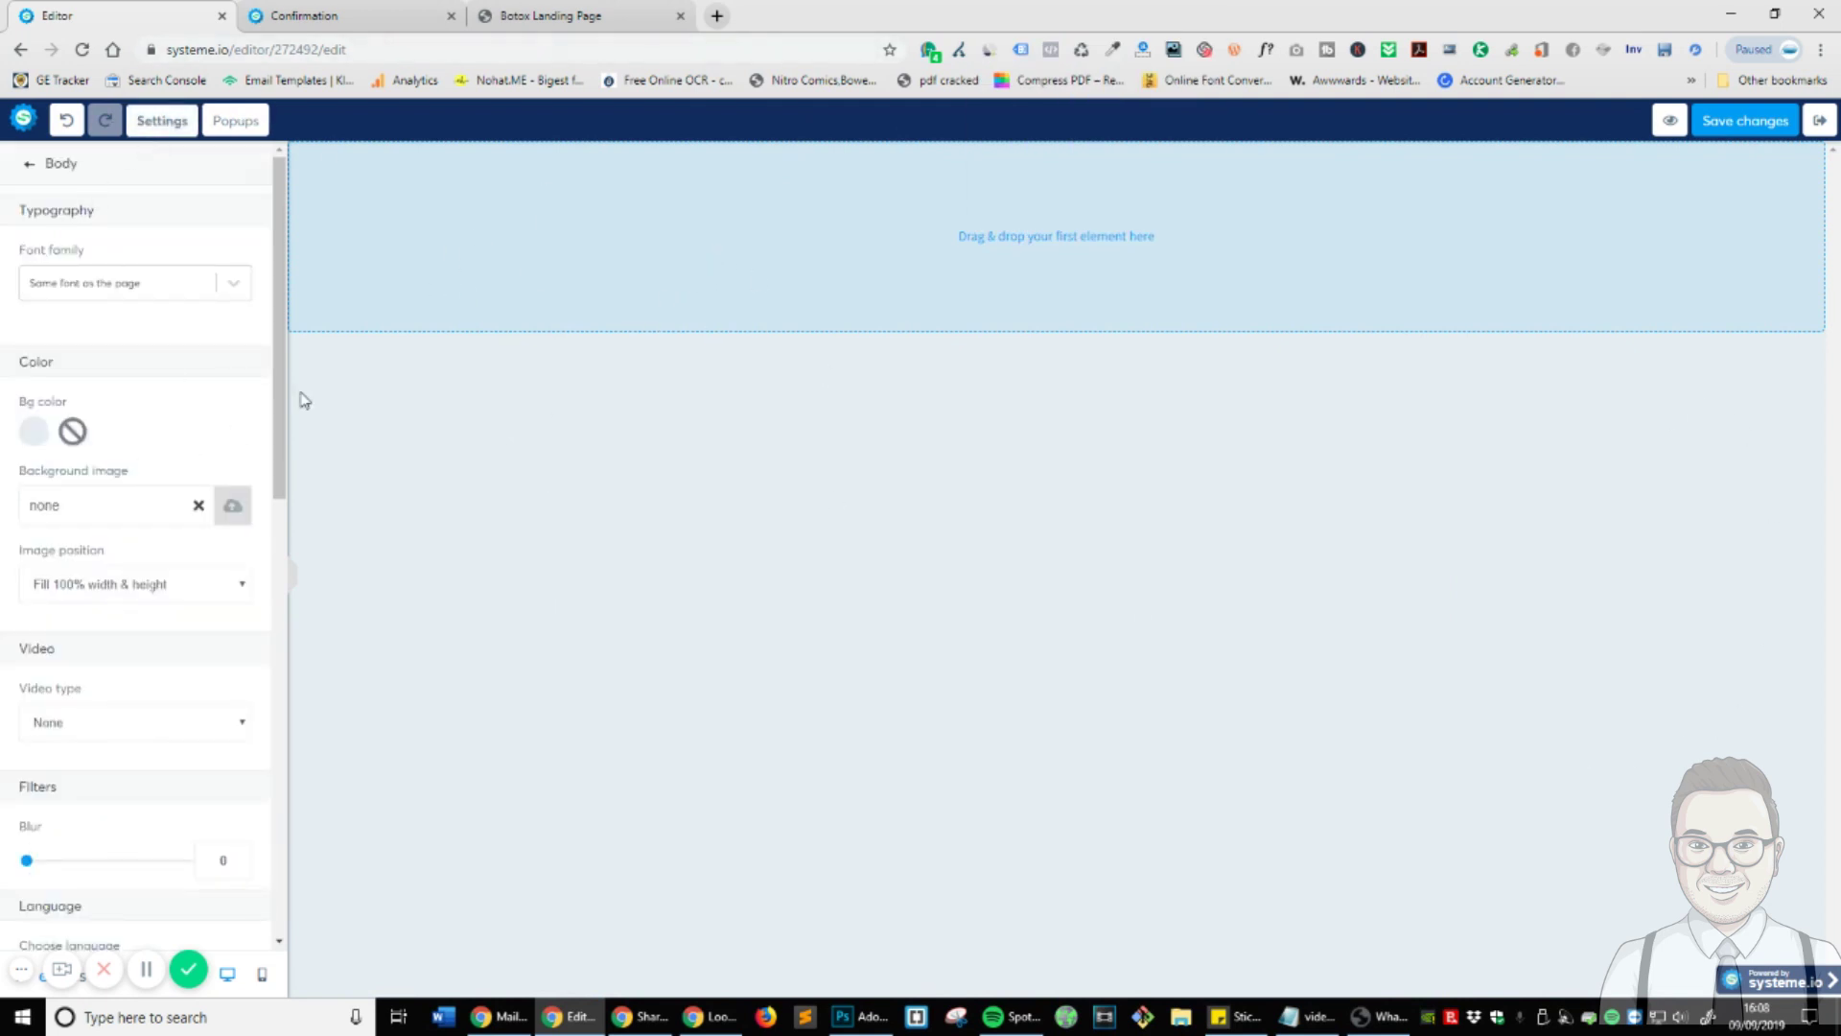
left_click(161, 120)
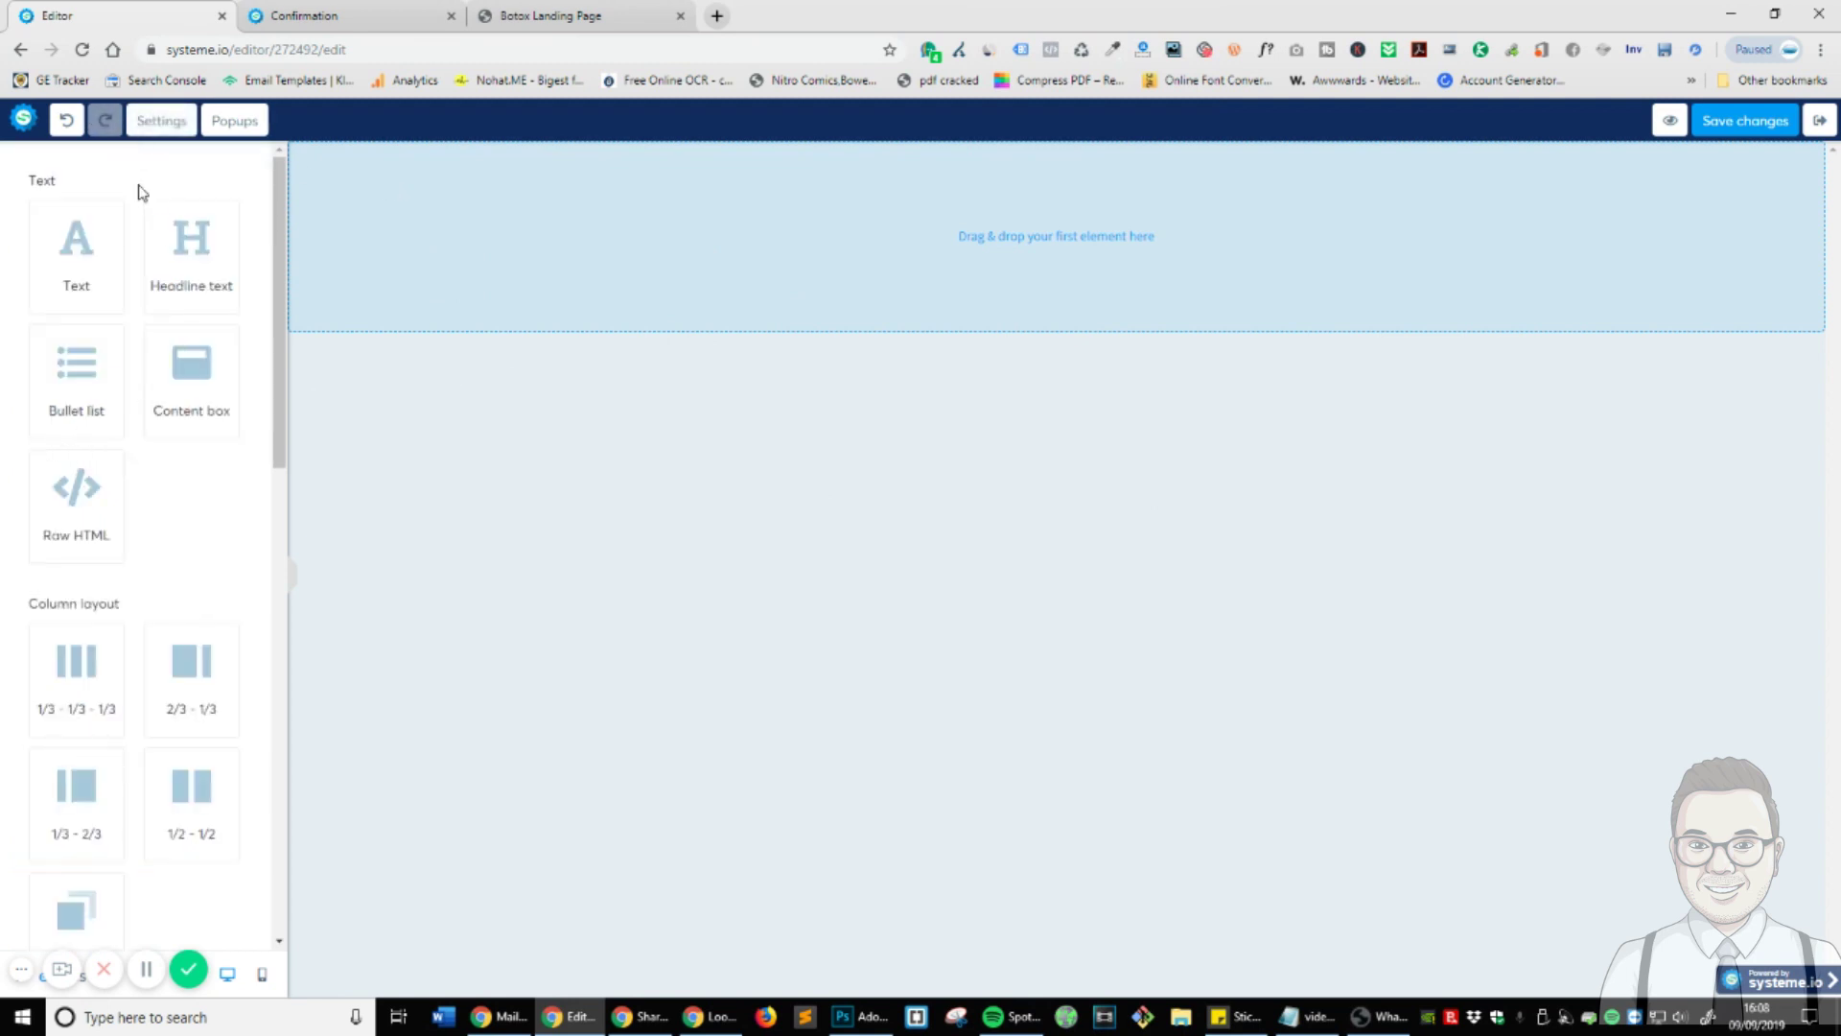
left_click(149, 123)
left_click(34, 434)
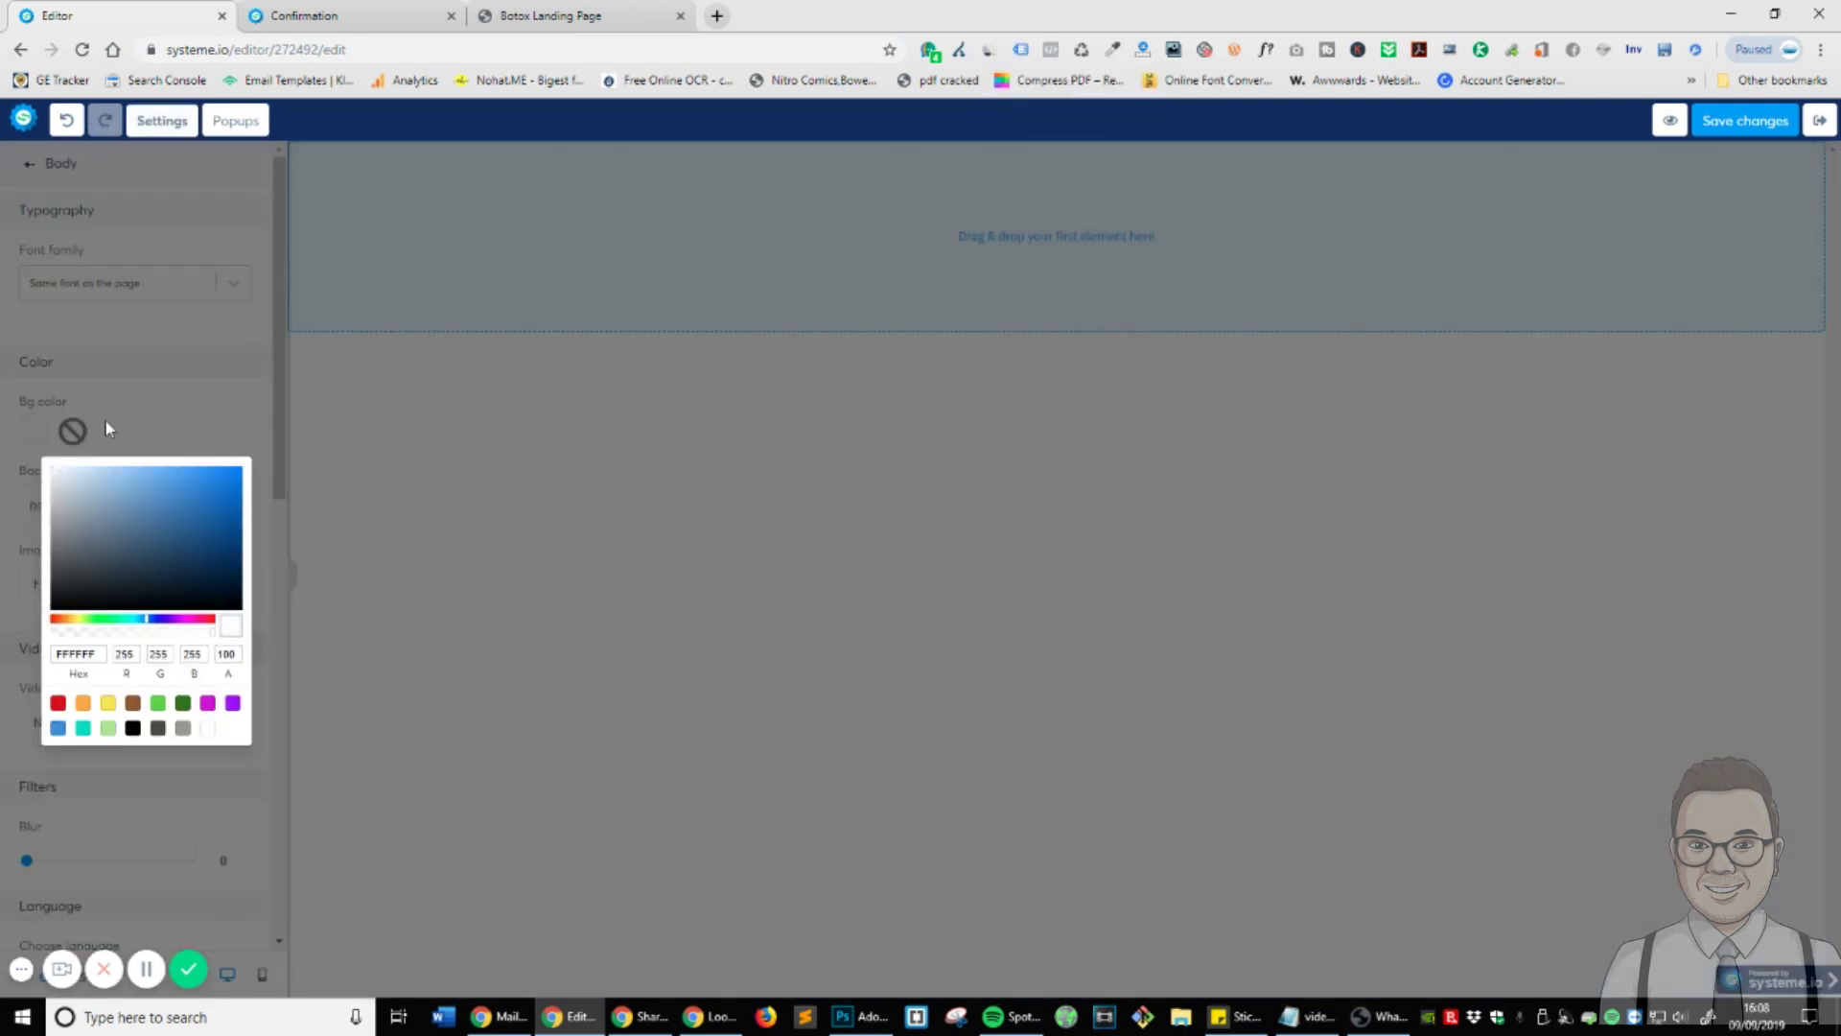
left_click(134, 429)
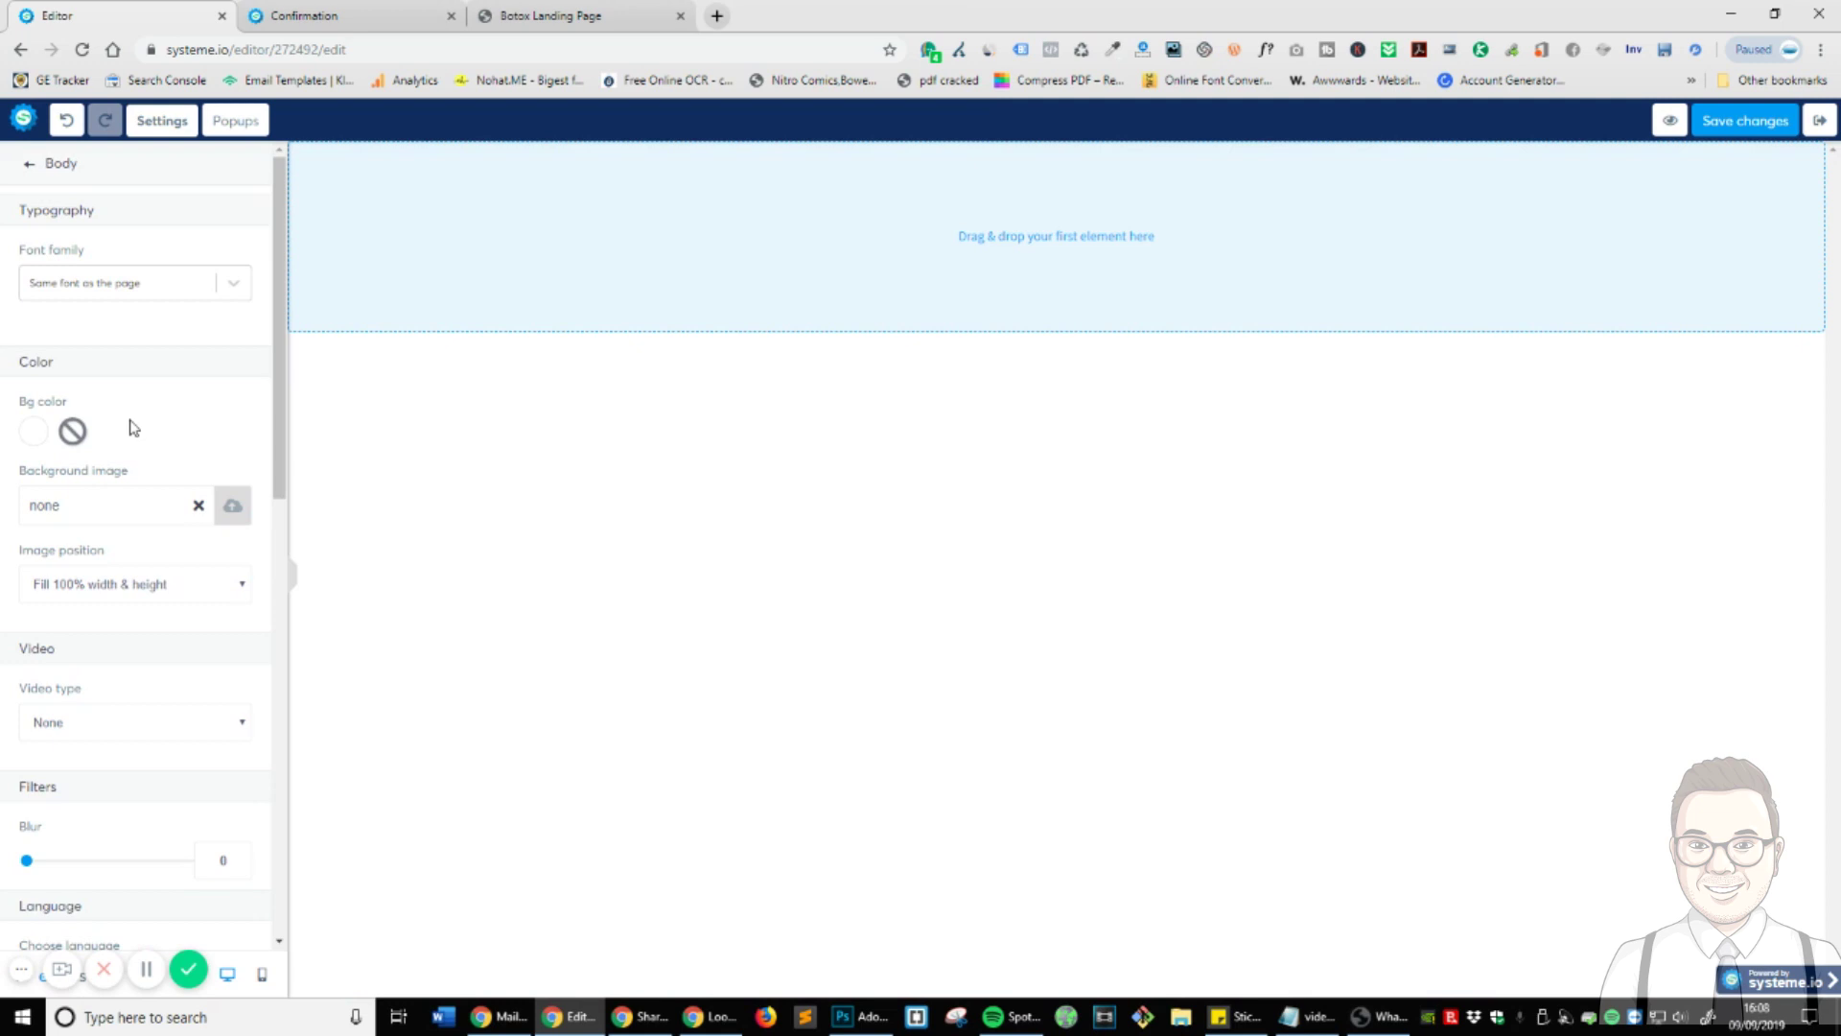
left_click(550, 651)
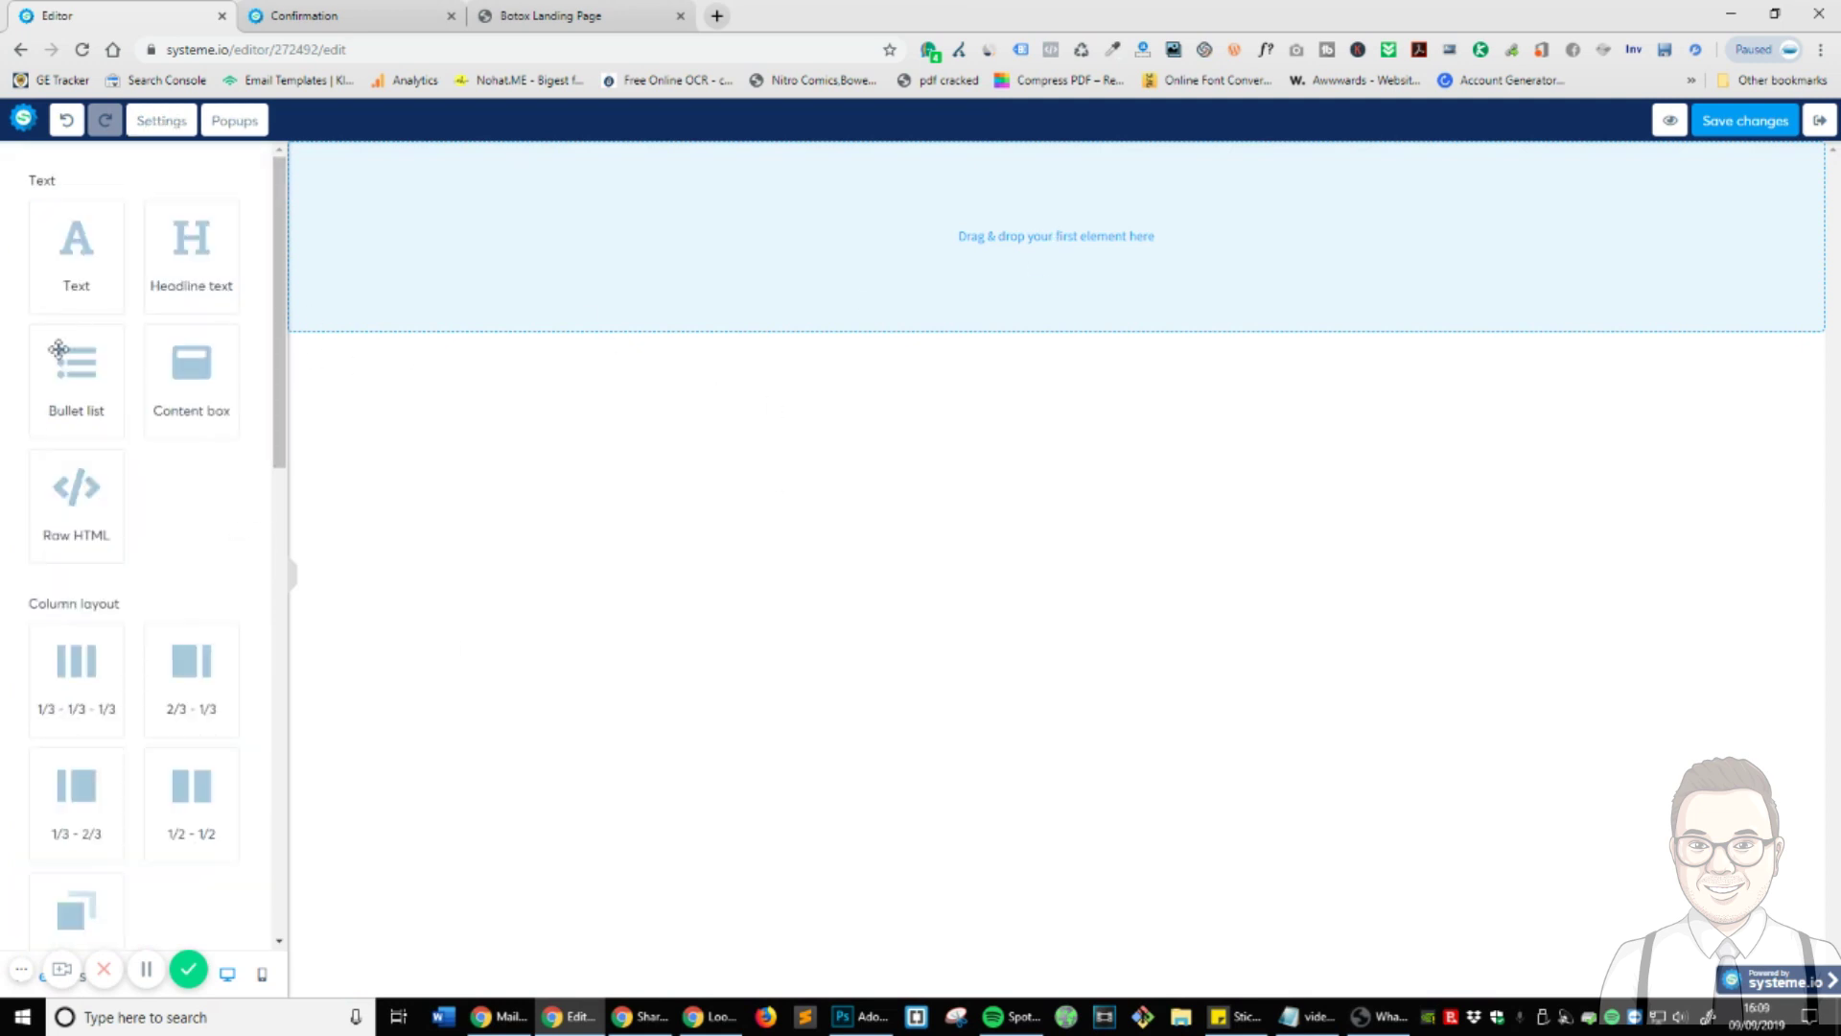
- Add an image block at the top of the empty Thank You page
left_click_drag(229, 263, 119, 382)
scroll(160, 479, "down", 12)
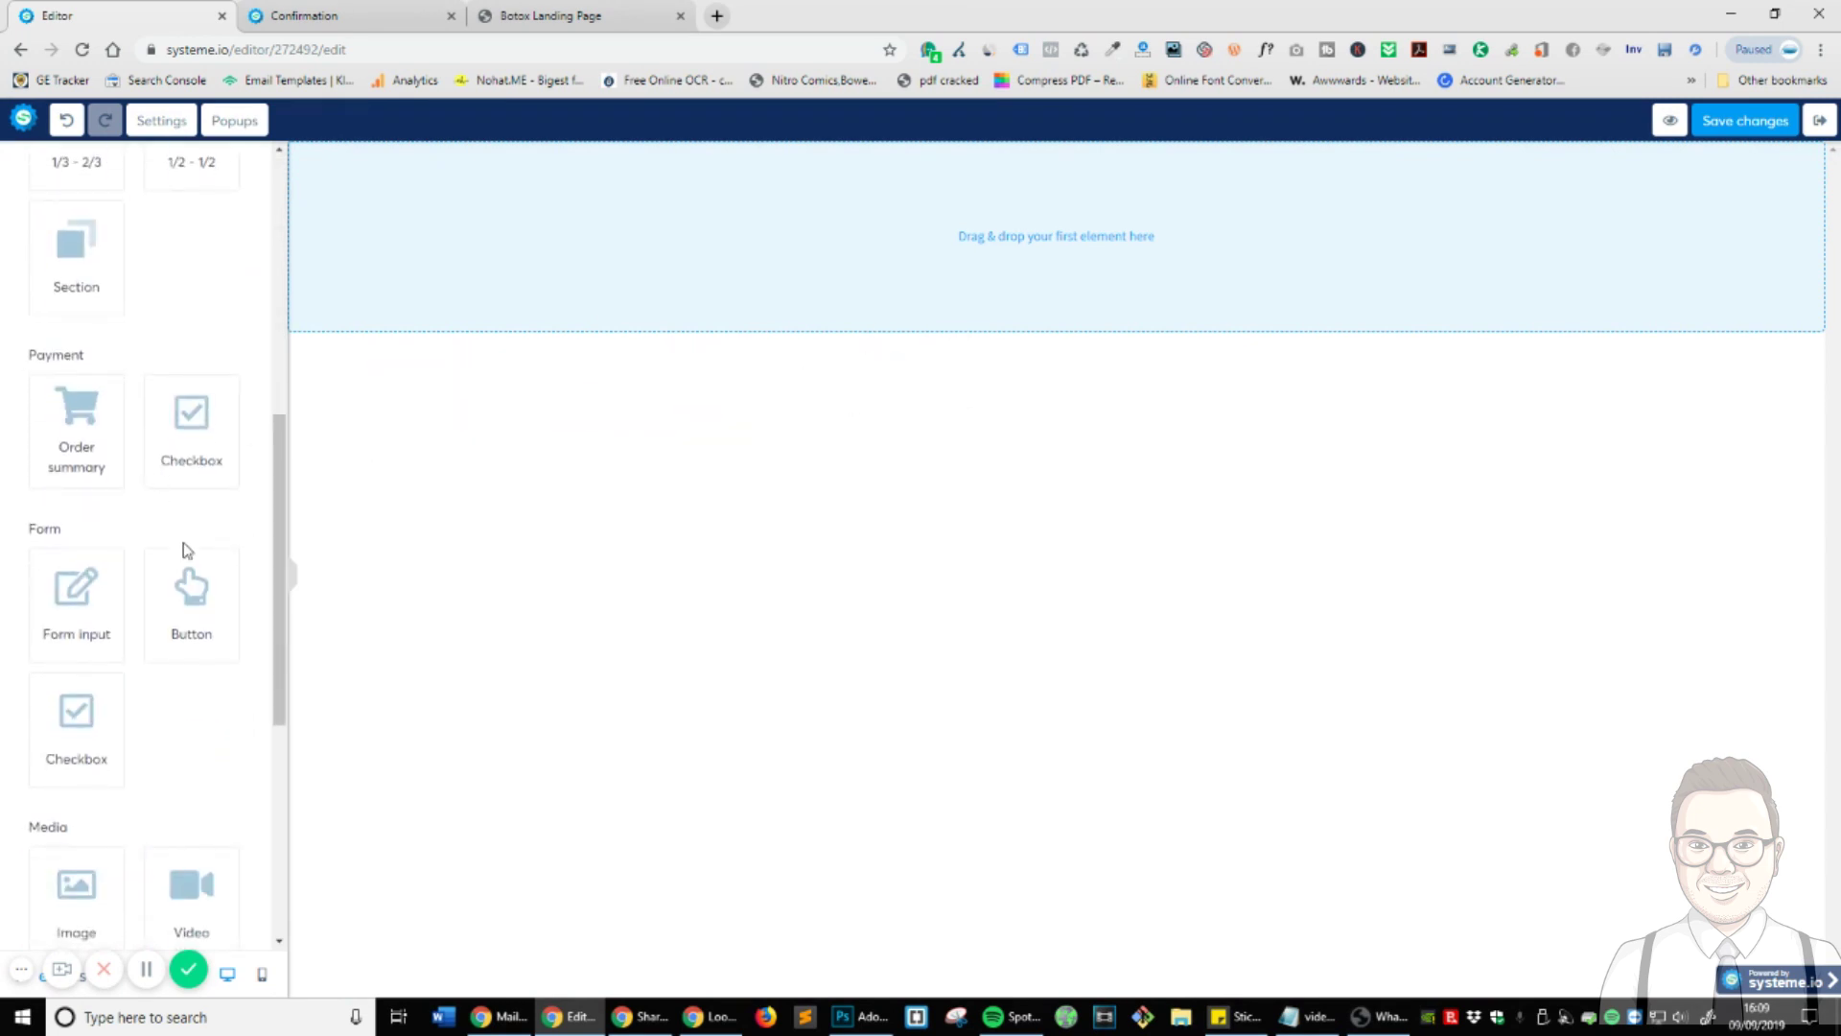
left_click_drag(73, 531, 1075, 278)
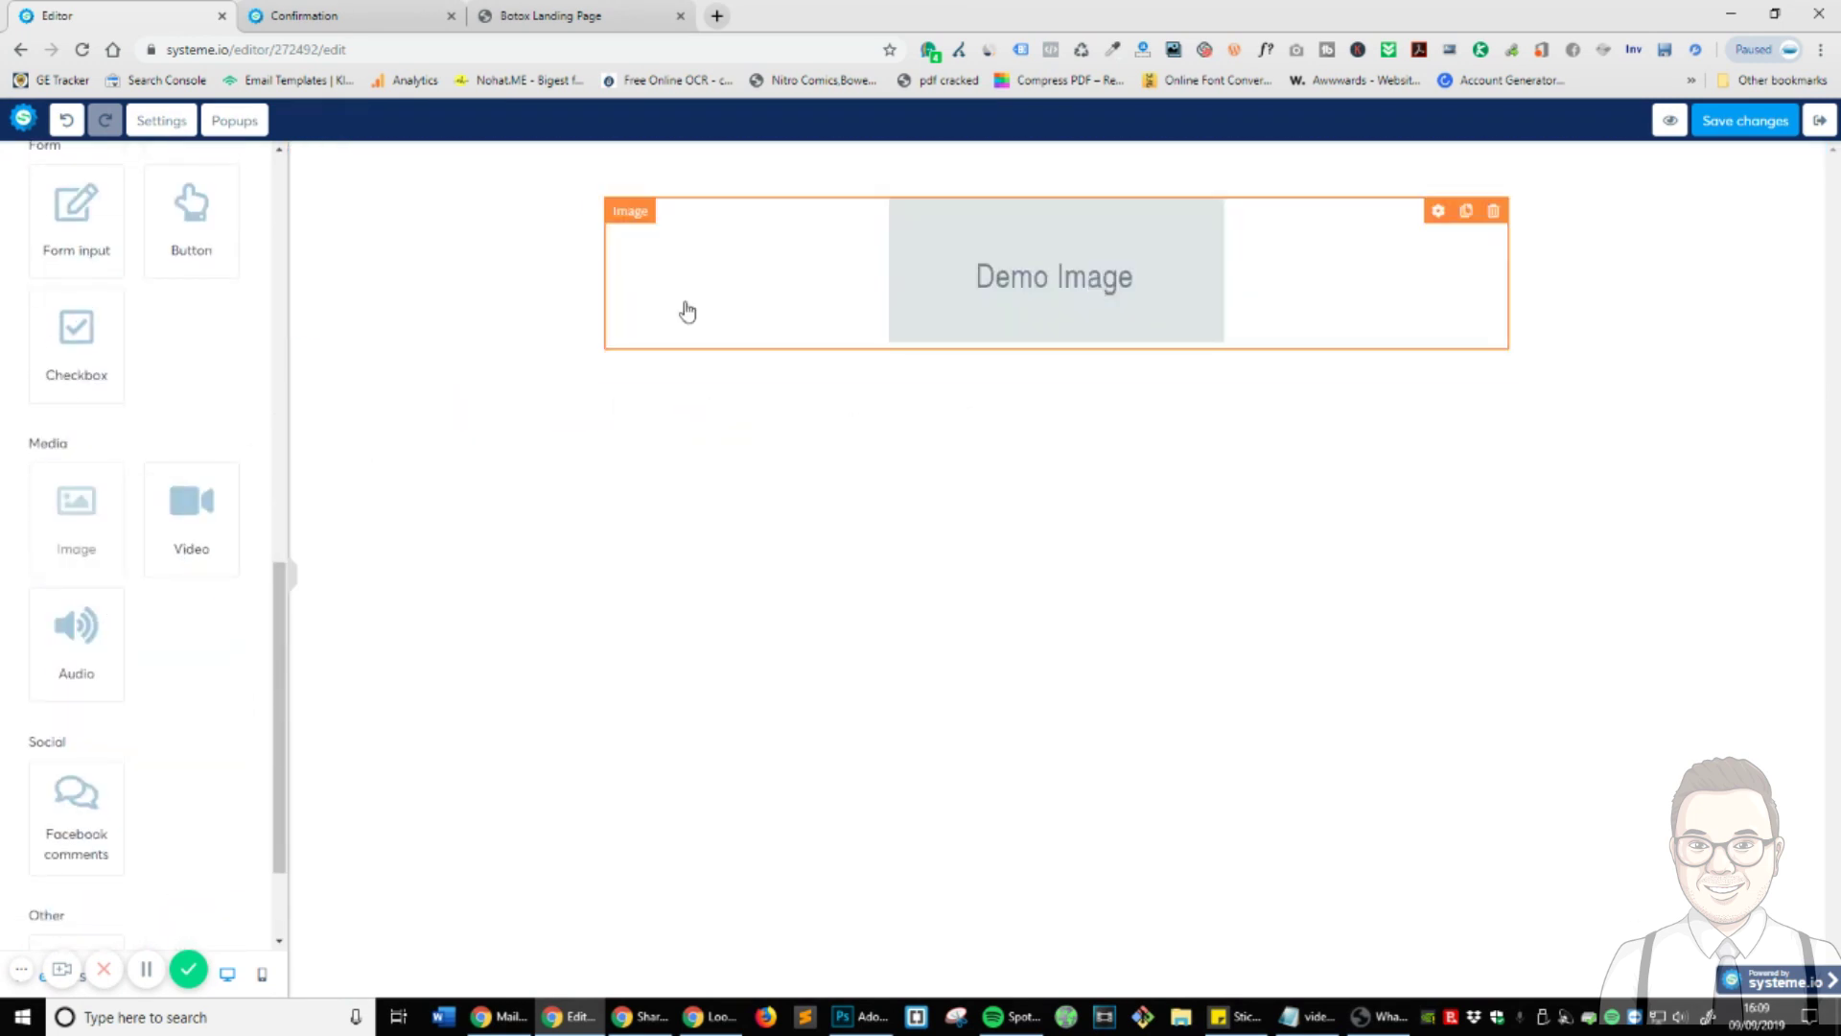
left_click(822, 268)
left_click(576, 278)
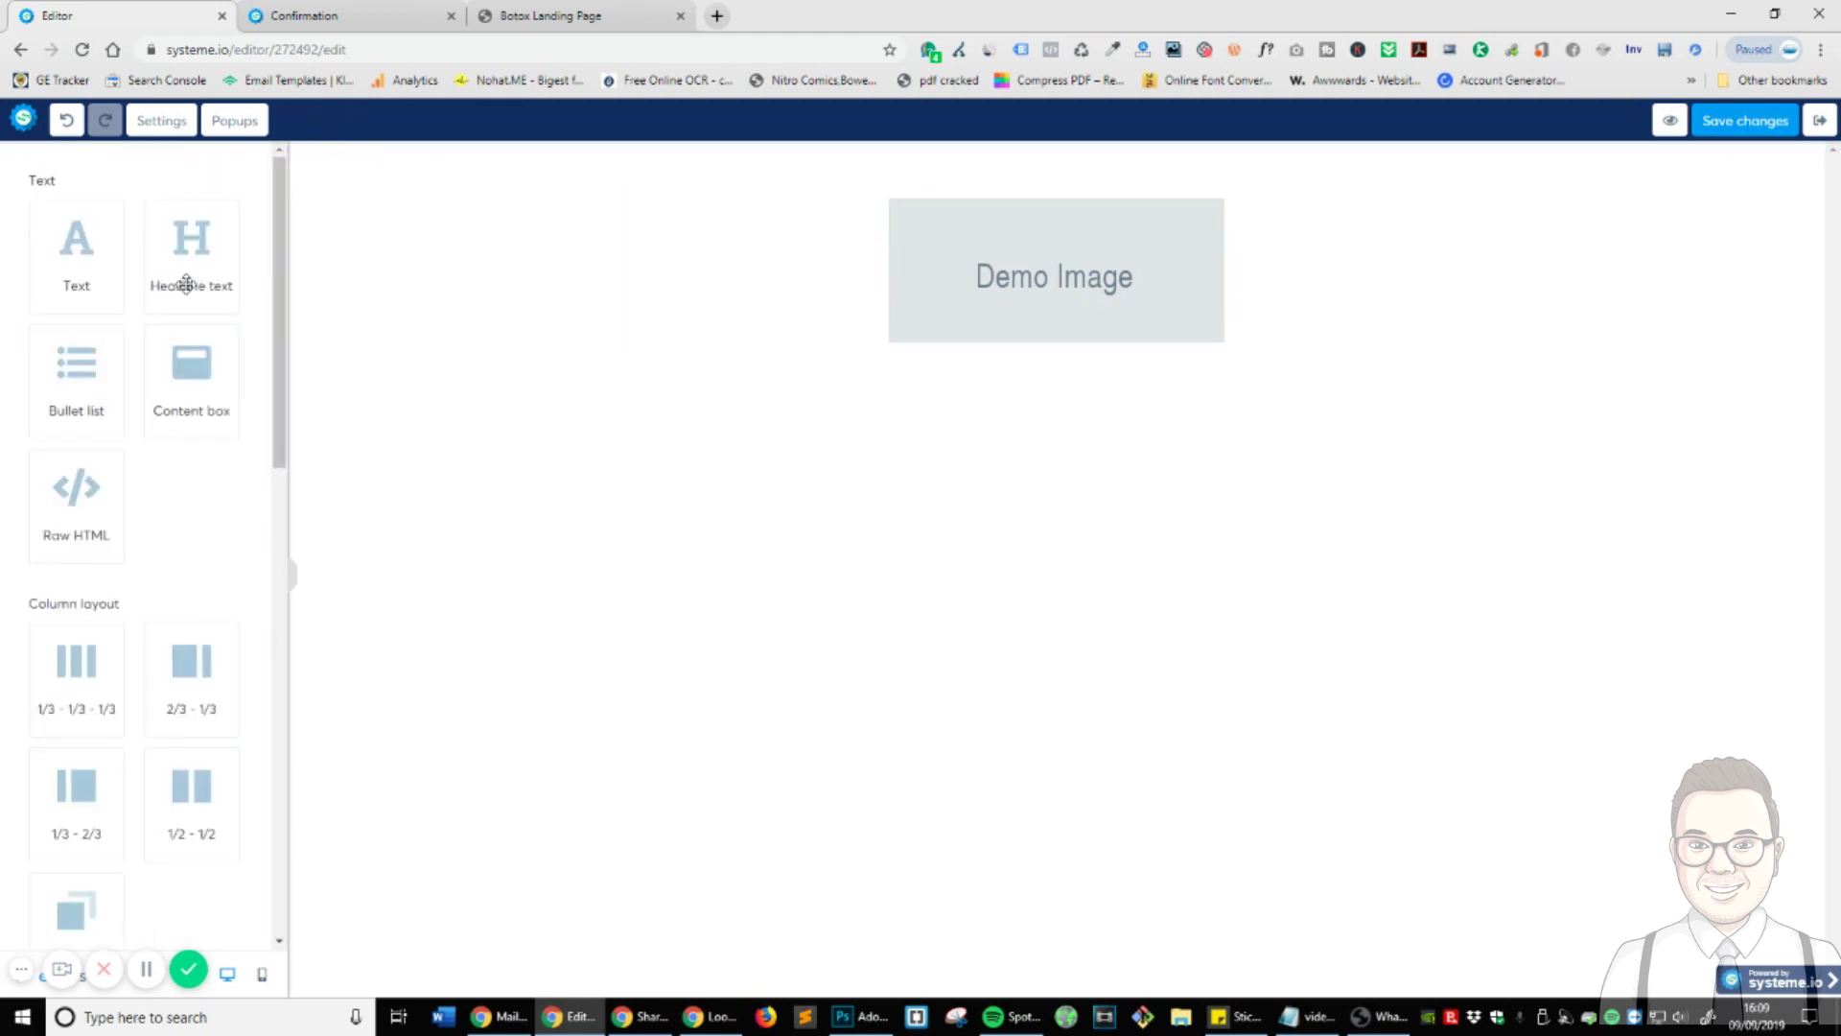
left_click(1388, 225)
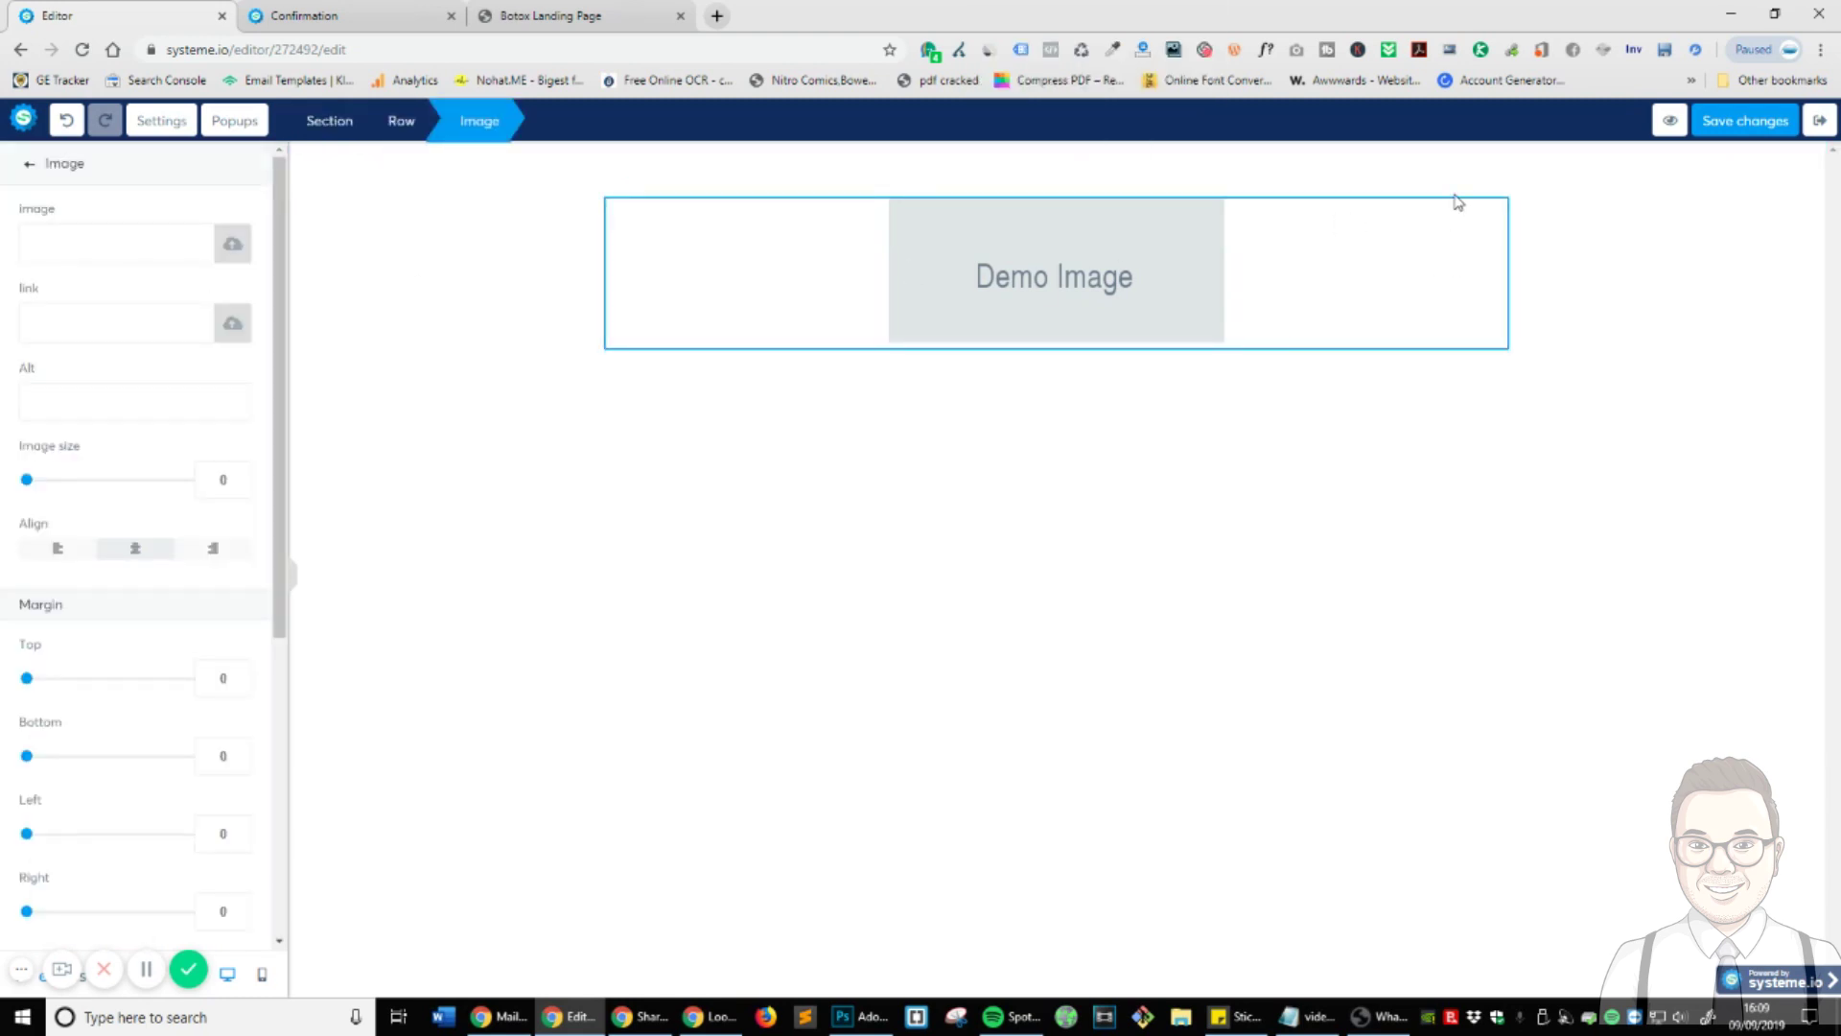
left_click(1202, 326)
left_click(1441, 214)
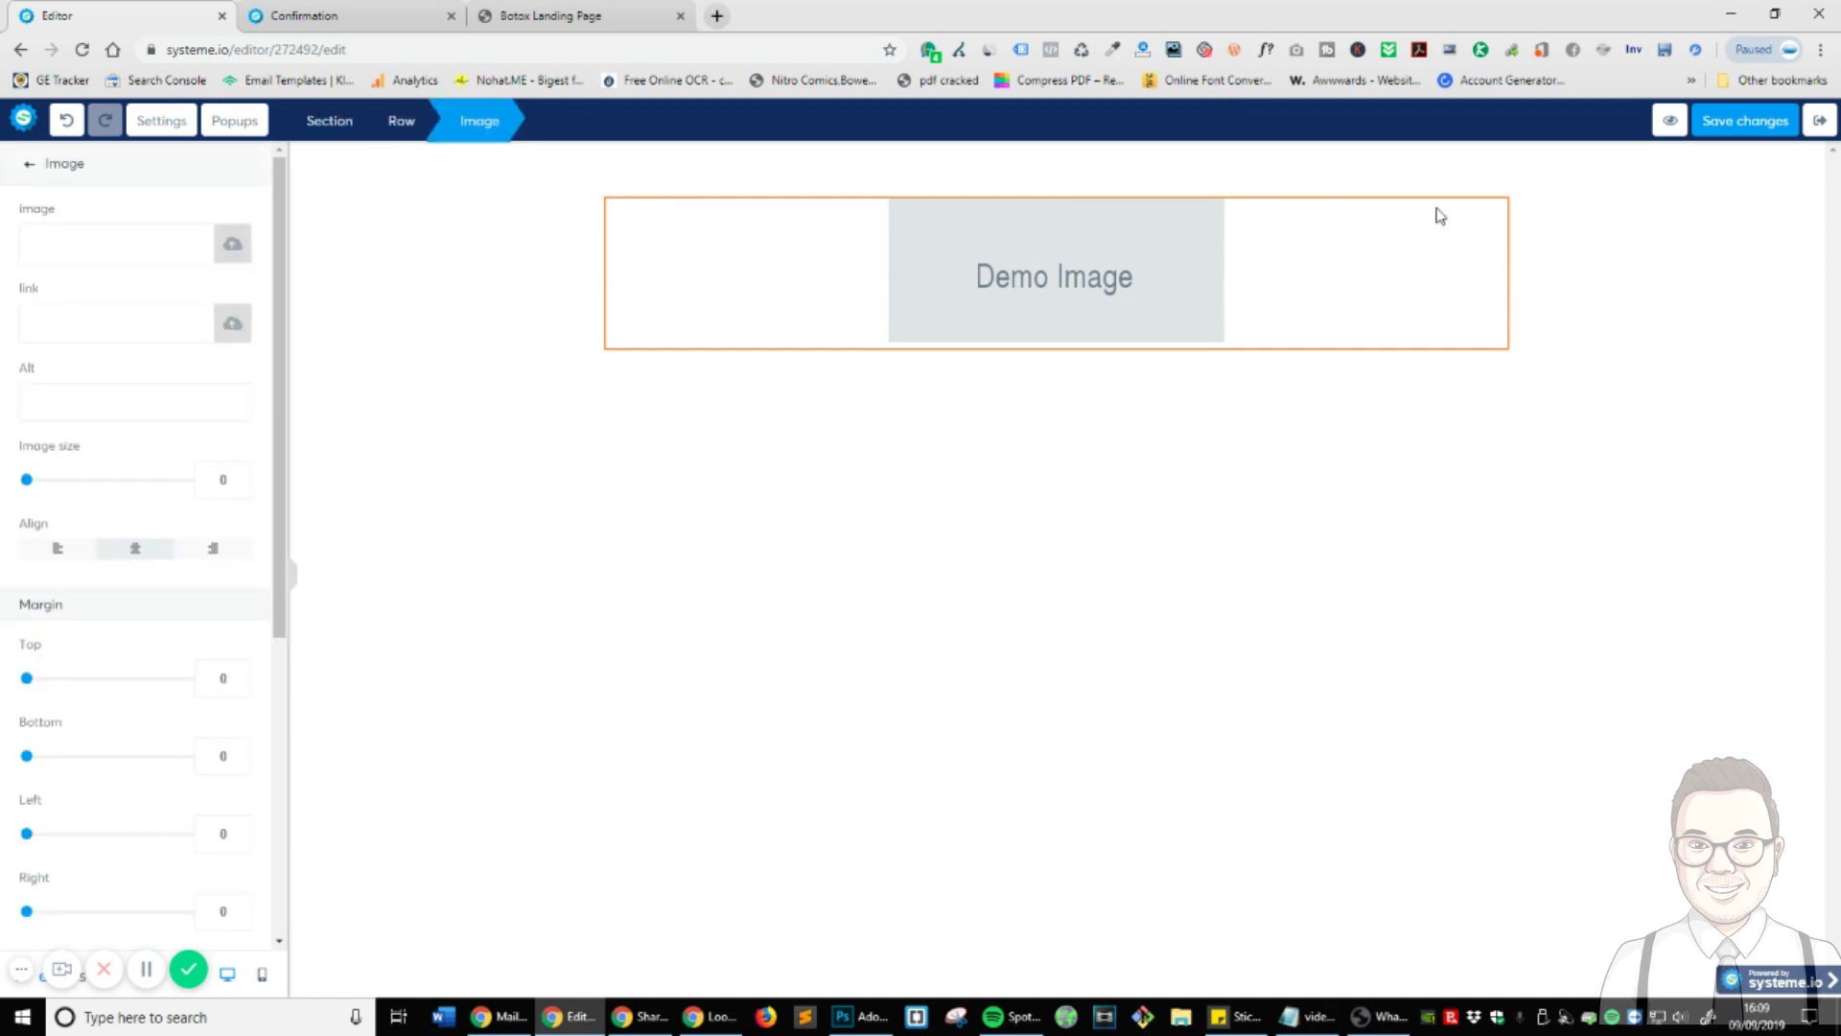
- Insert the allure-indy logo from uploaded images, then add a headline block beneath it
left_click(230, 243)
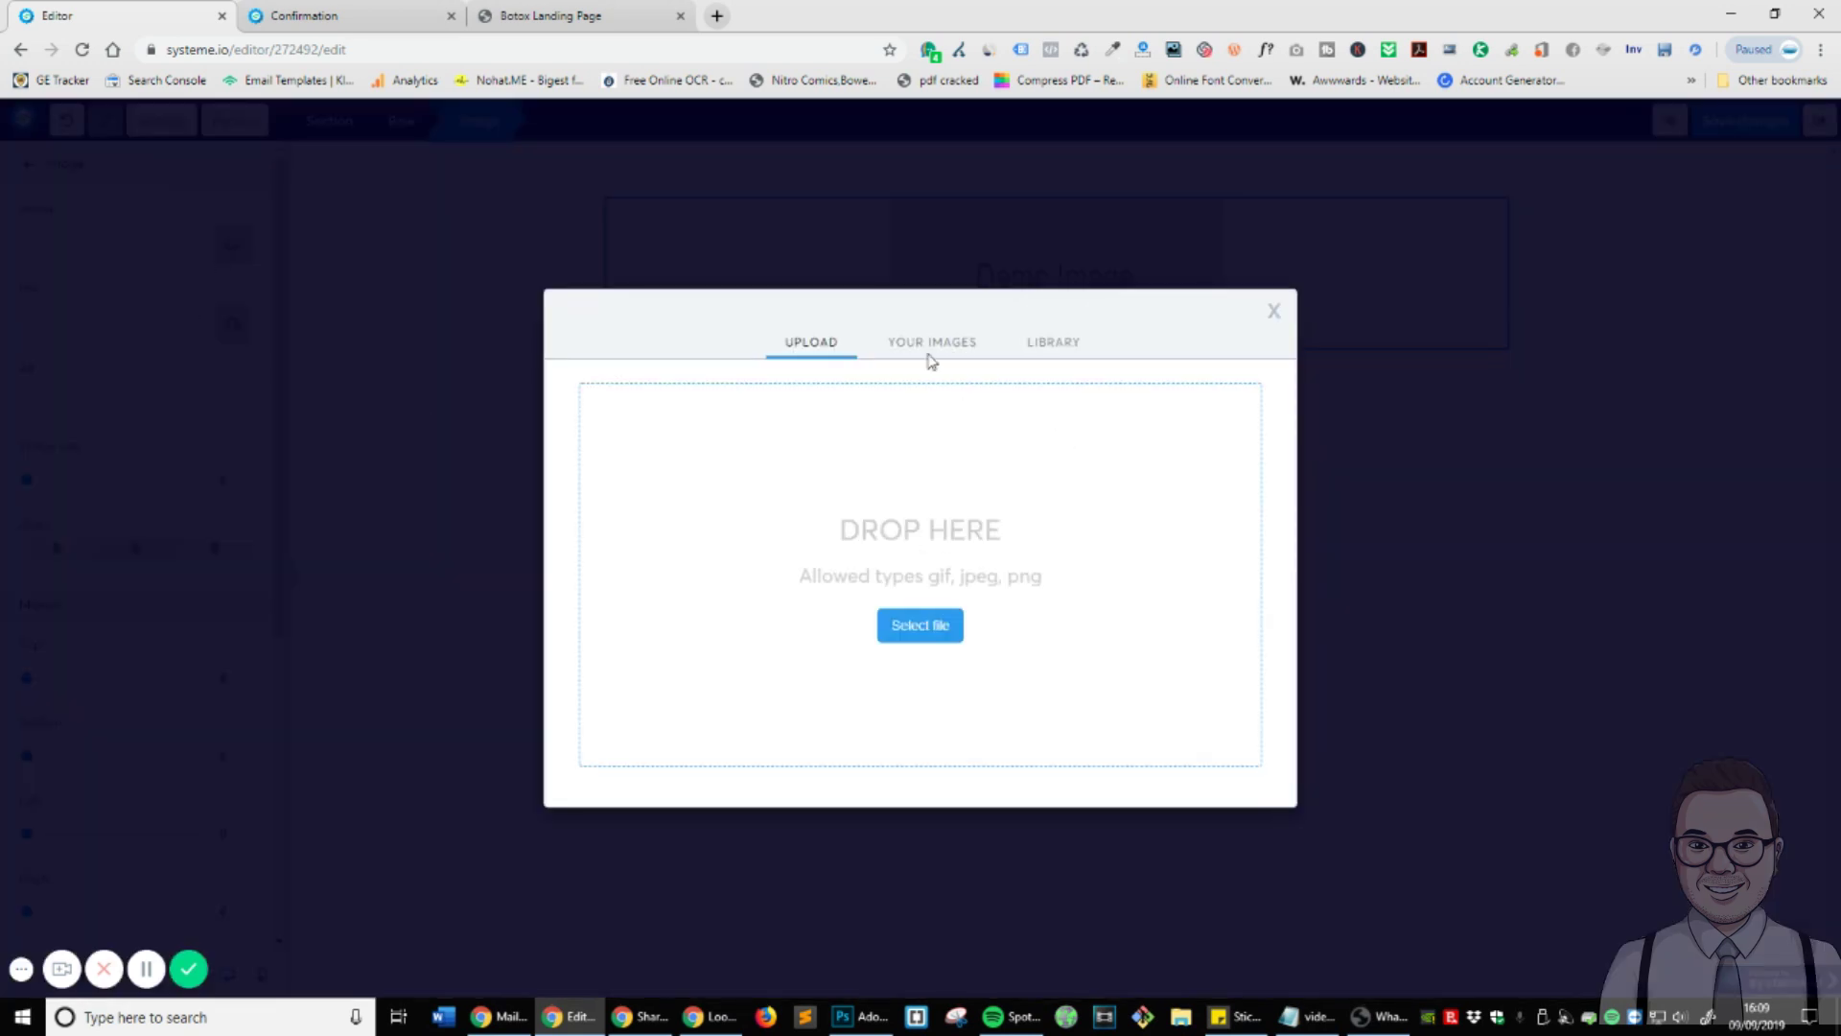
left_click(931, 343)
left_click(638, 394)
left_click(868, 393)
left_click(755, 393)
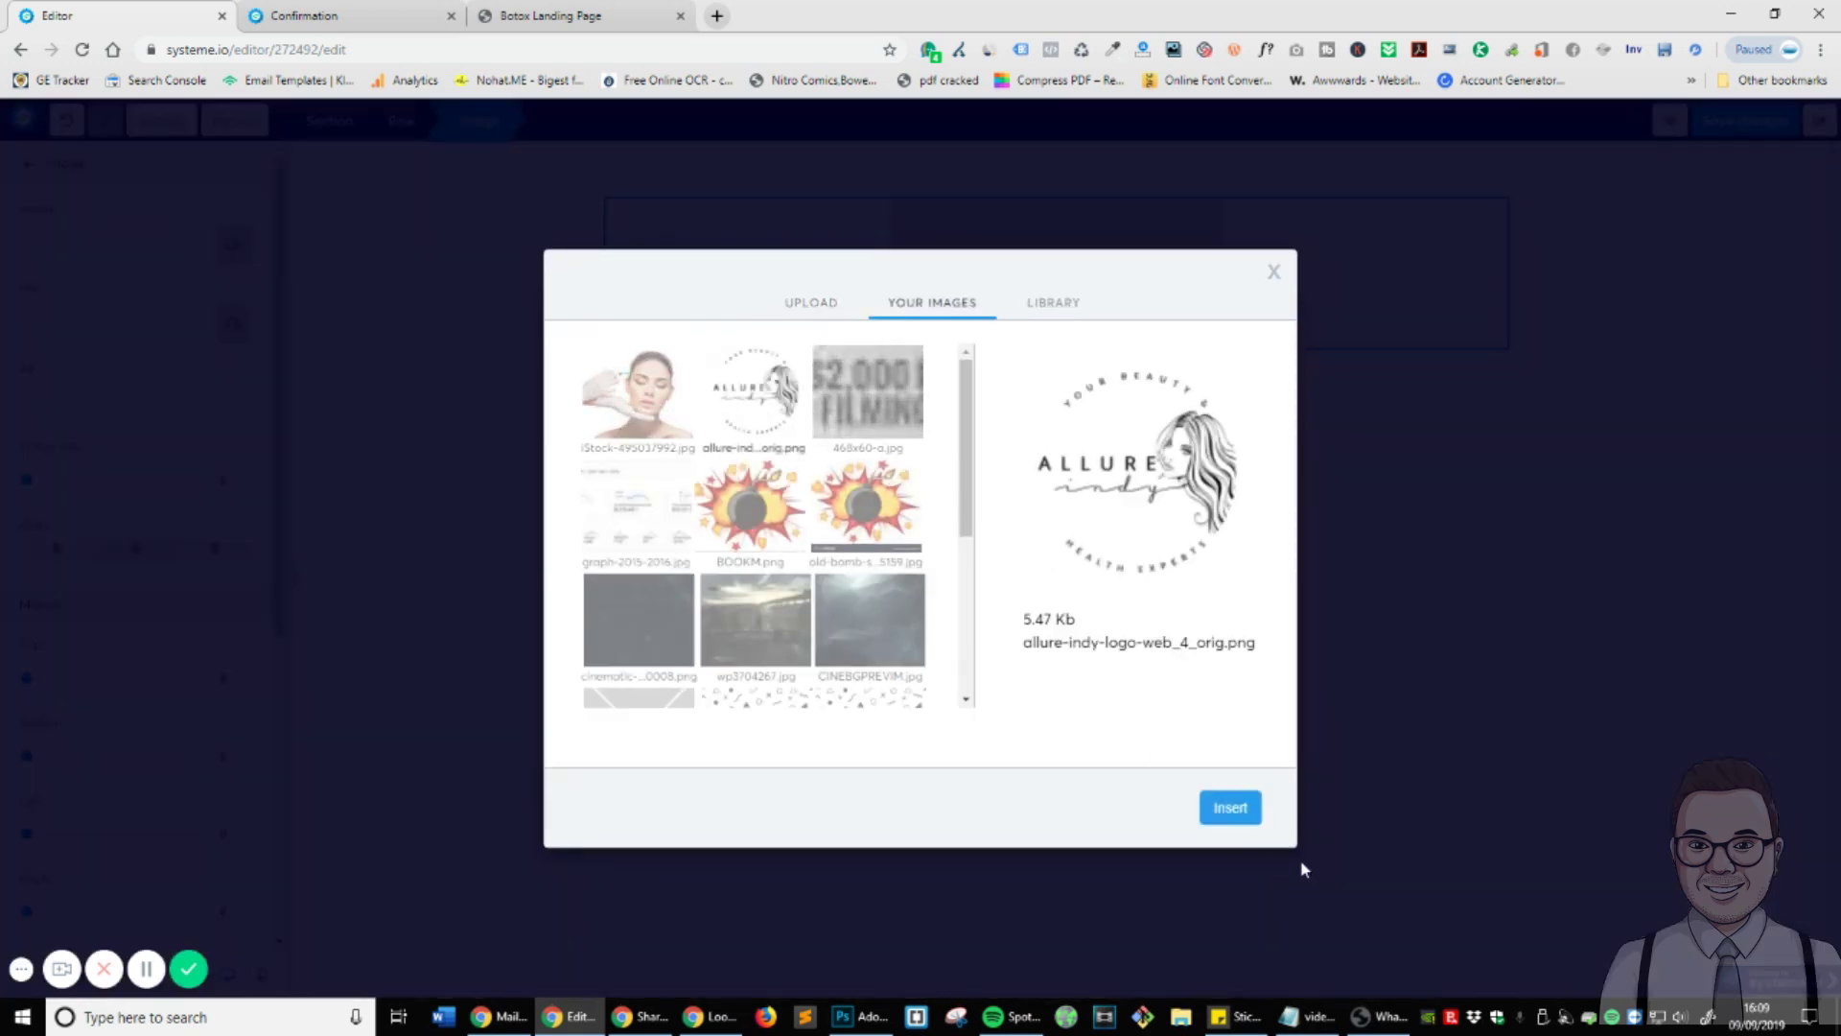
left_click(1248, 813)
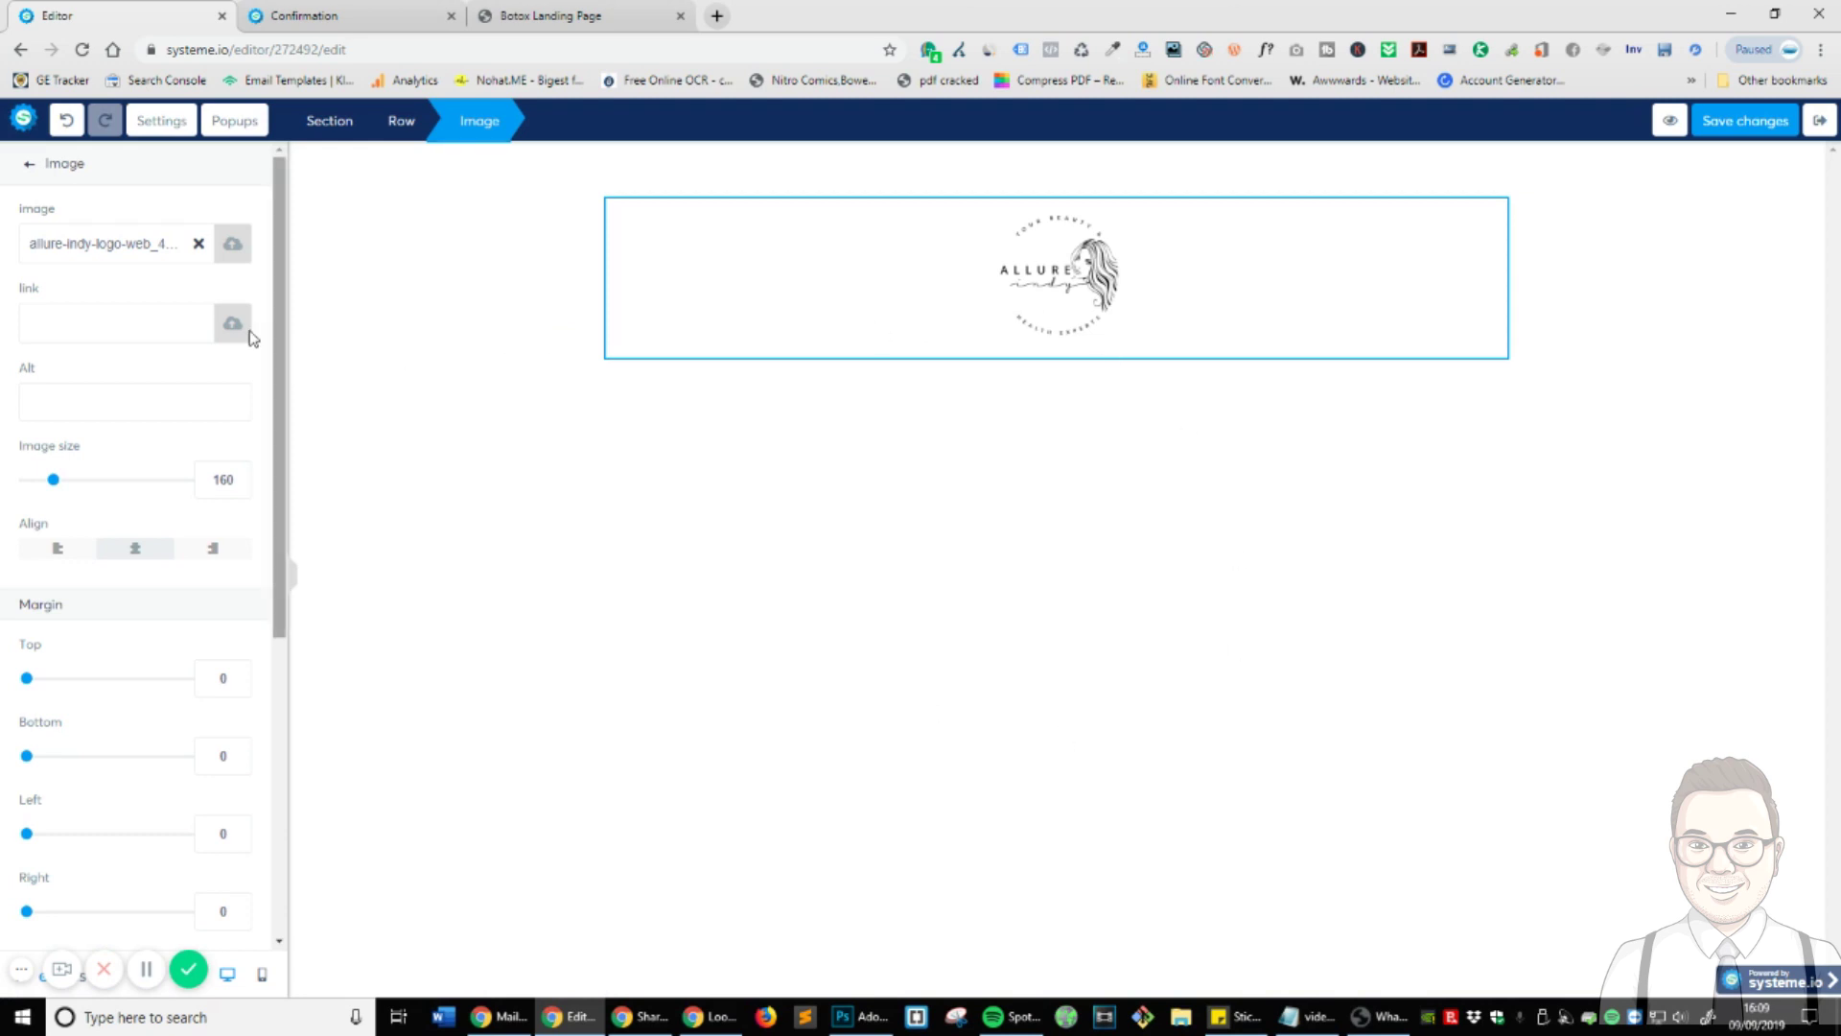
left_click(34, 168)
left_click_drag(191, 254, 1143, 349)
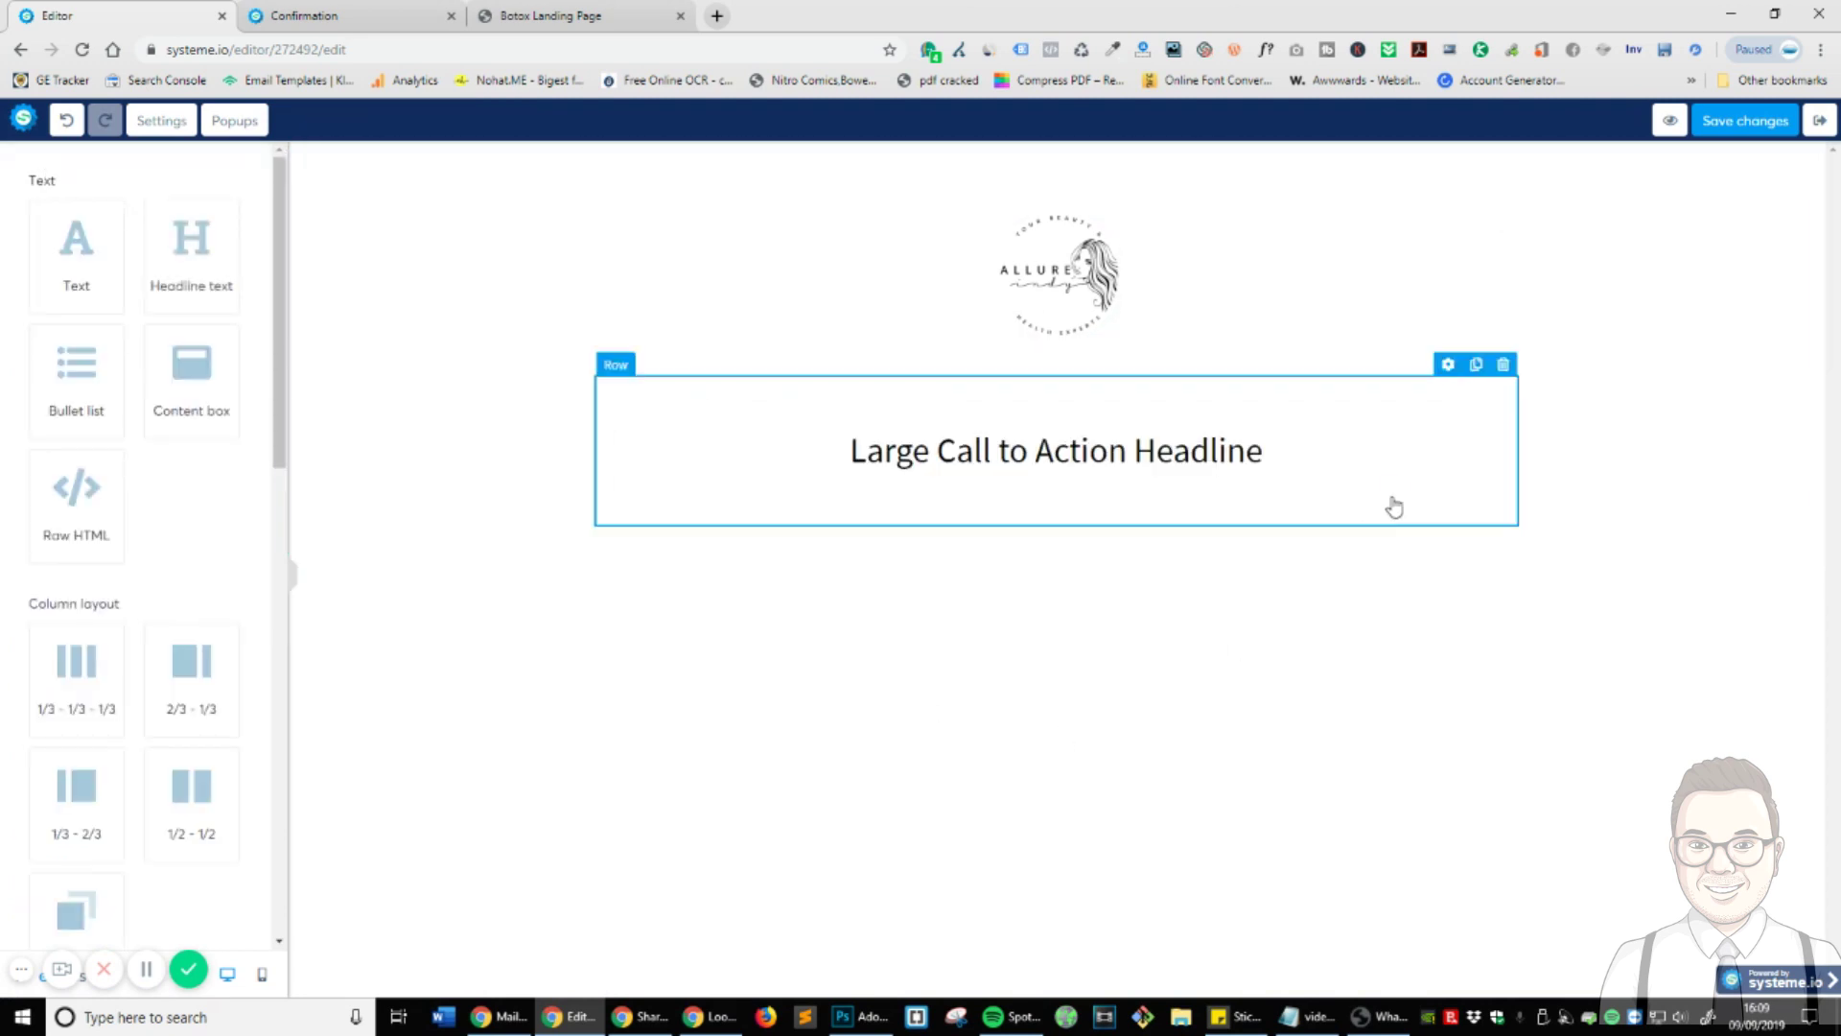
- Change the new headline's text to 'THANK YOU'
left_click(1389, 506)
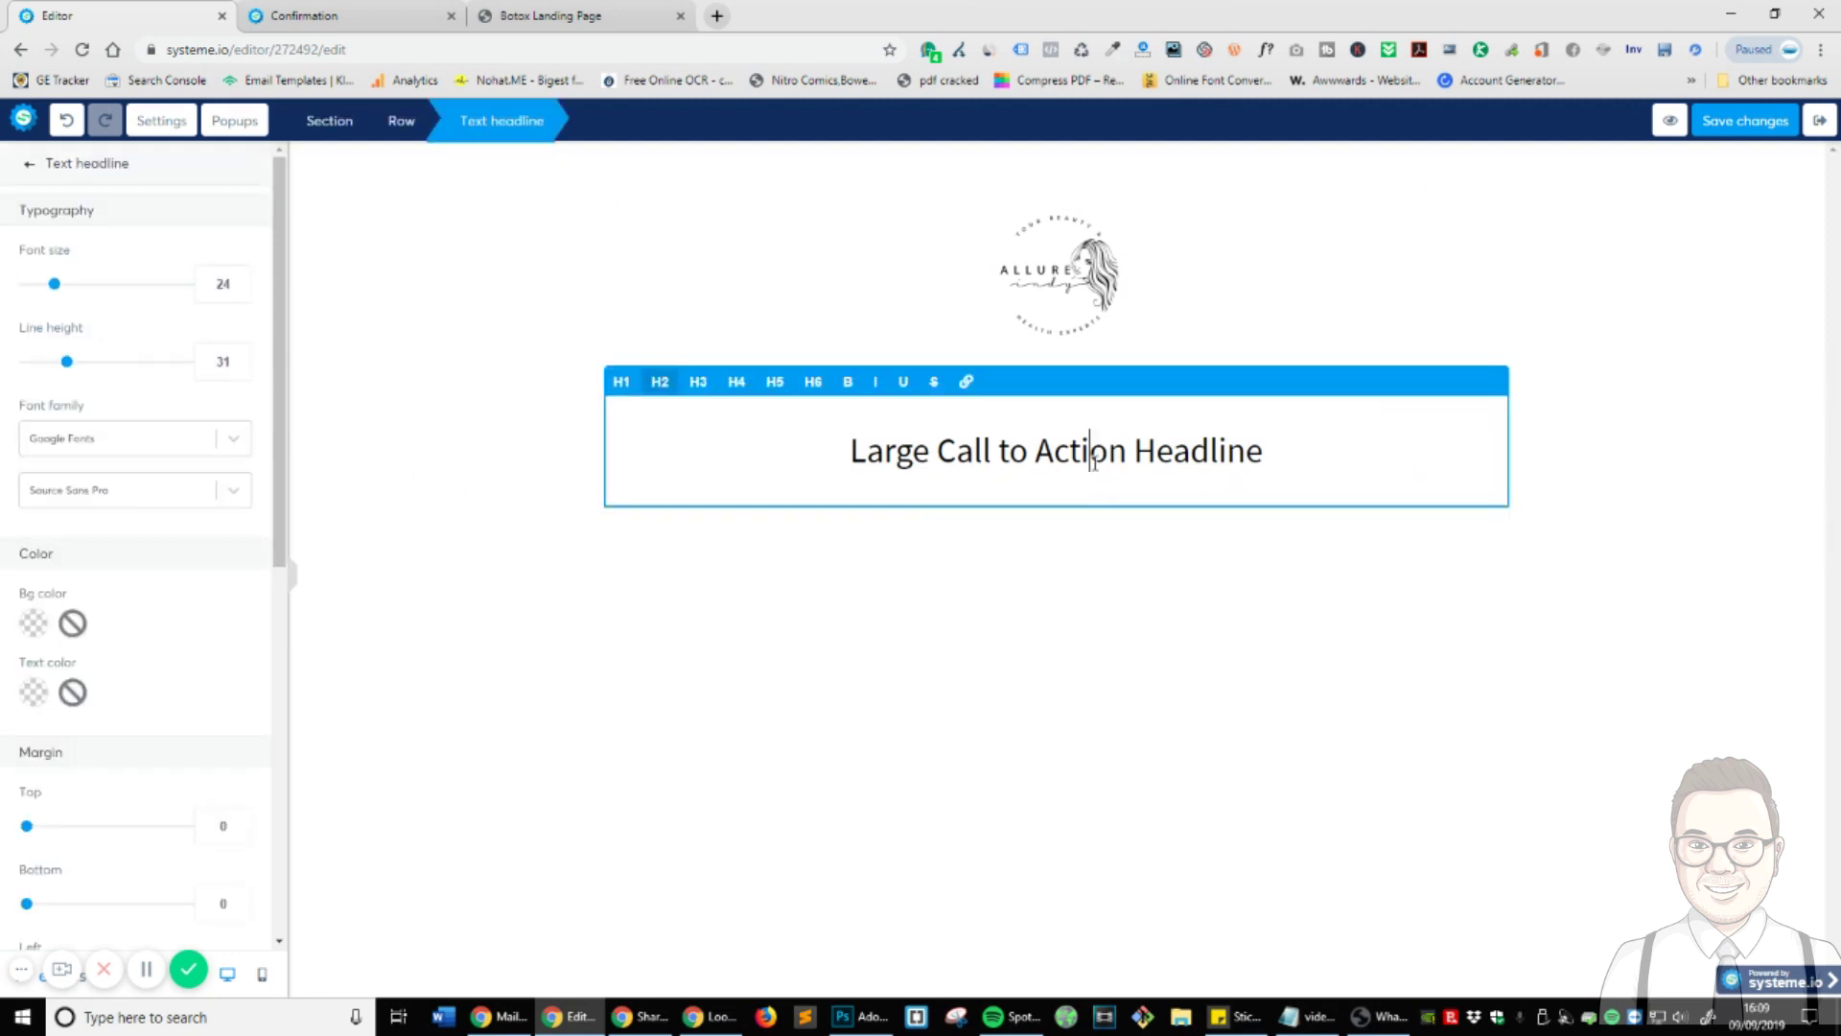
key("ctrl+a")
type("THANK ")
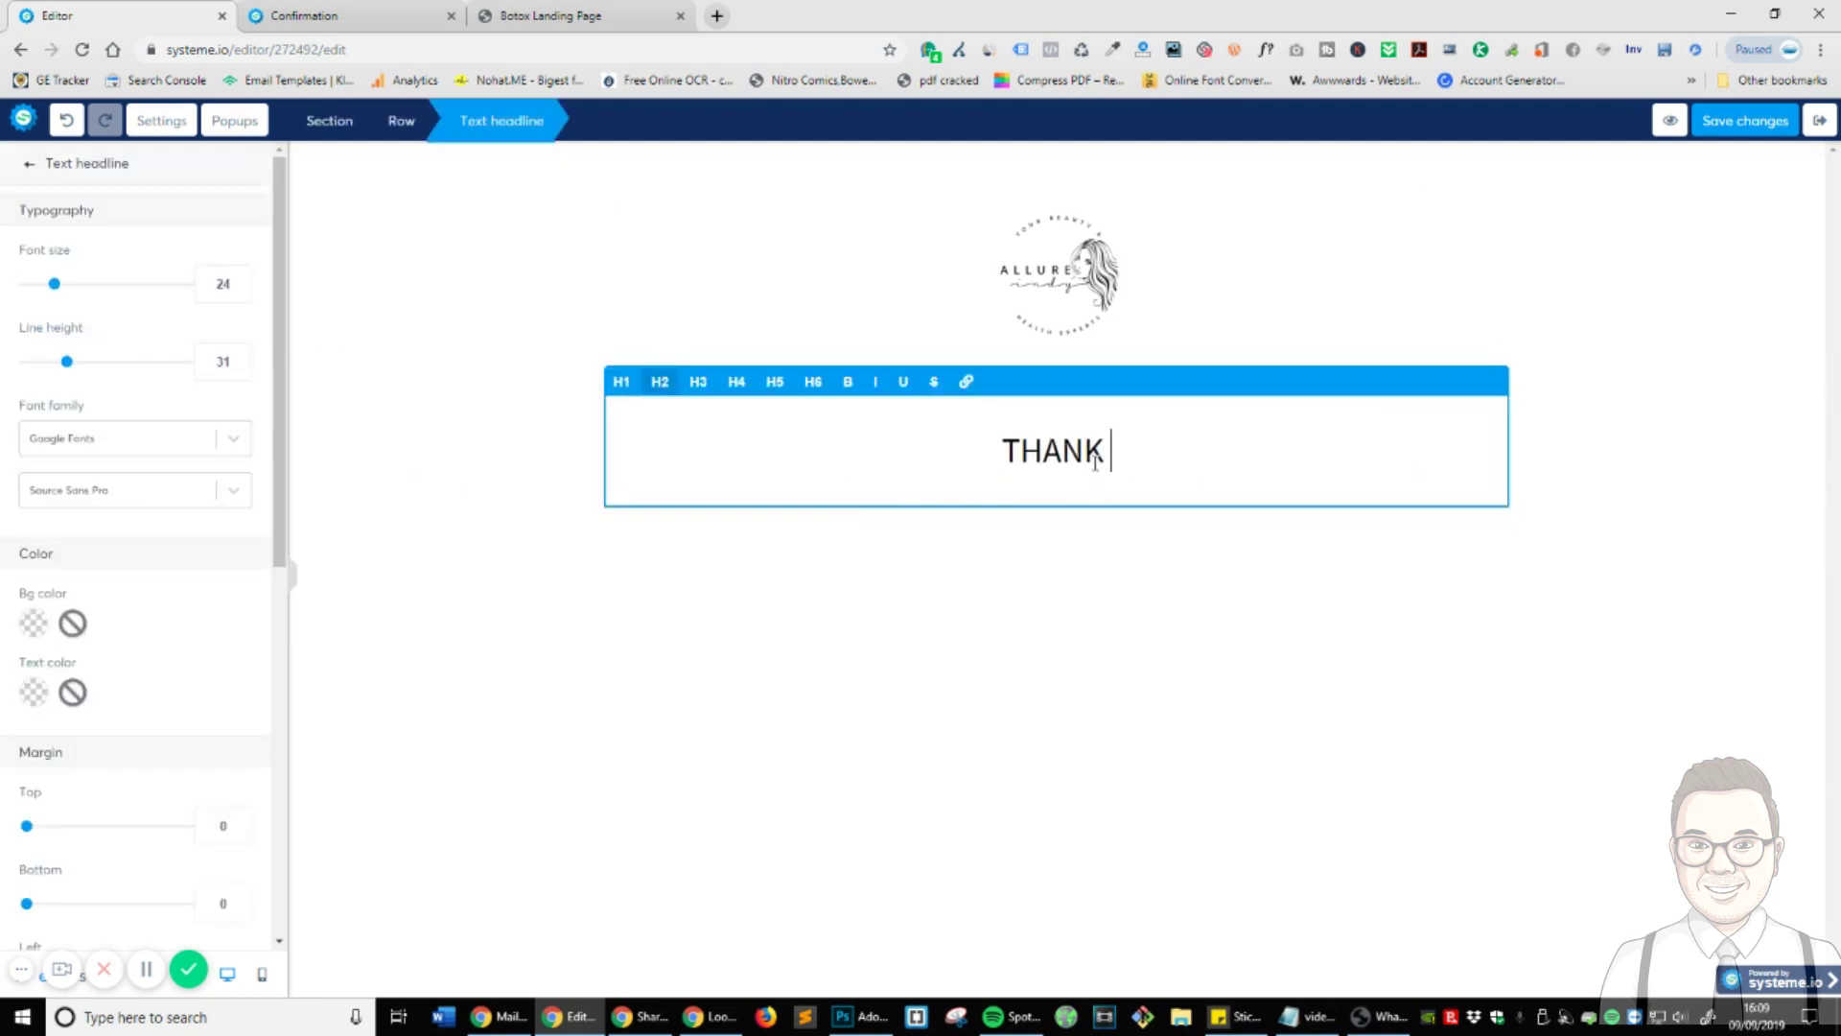
type("YOU.")
key("BackSpace")
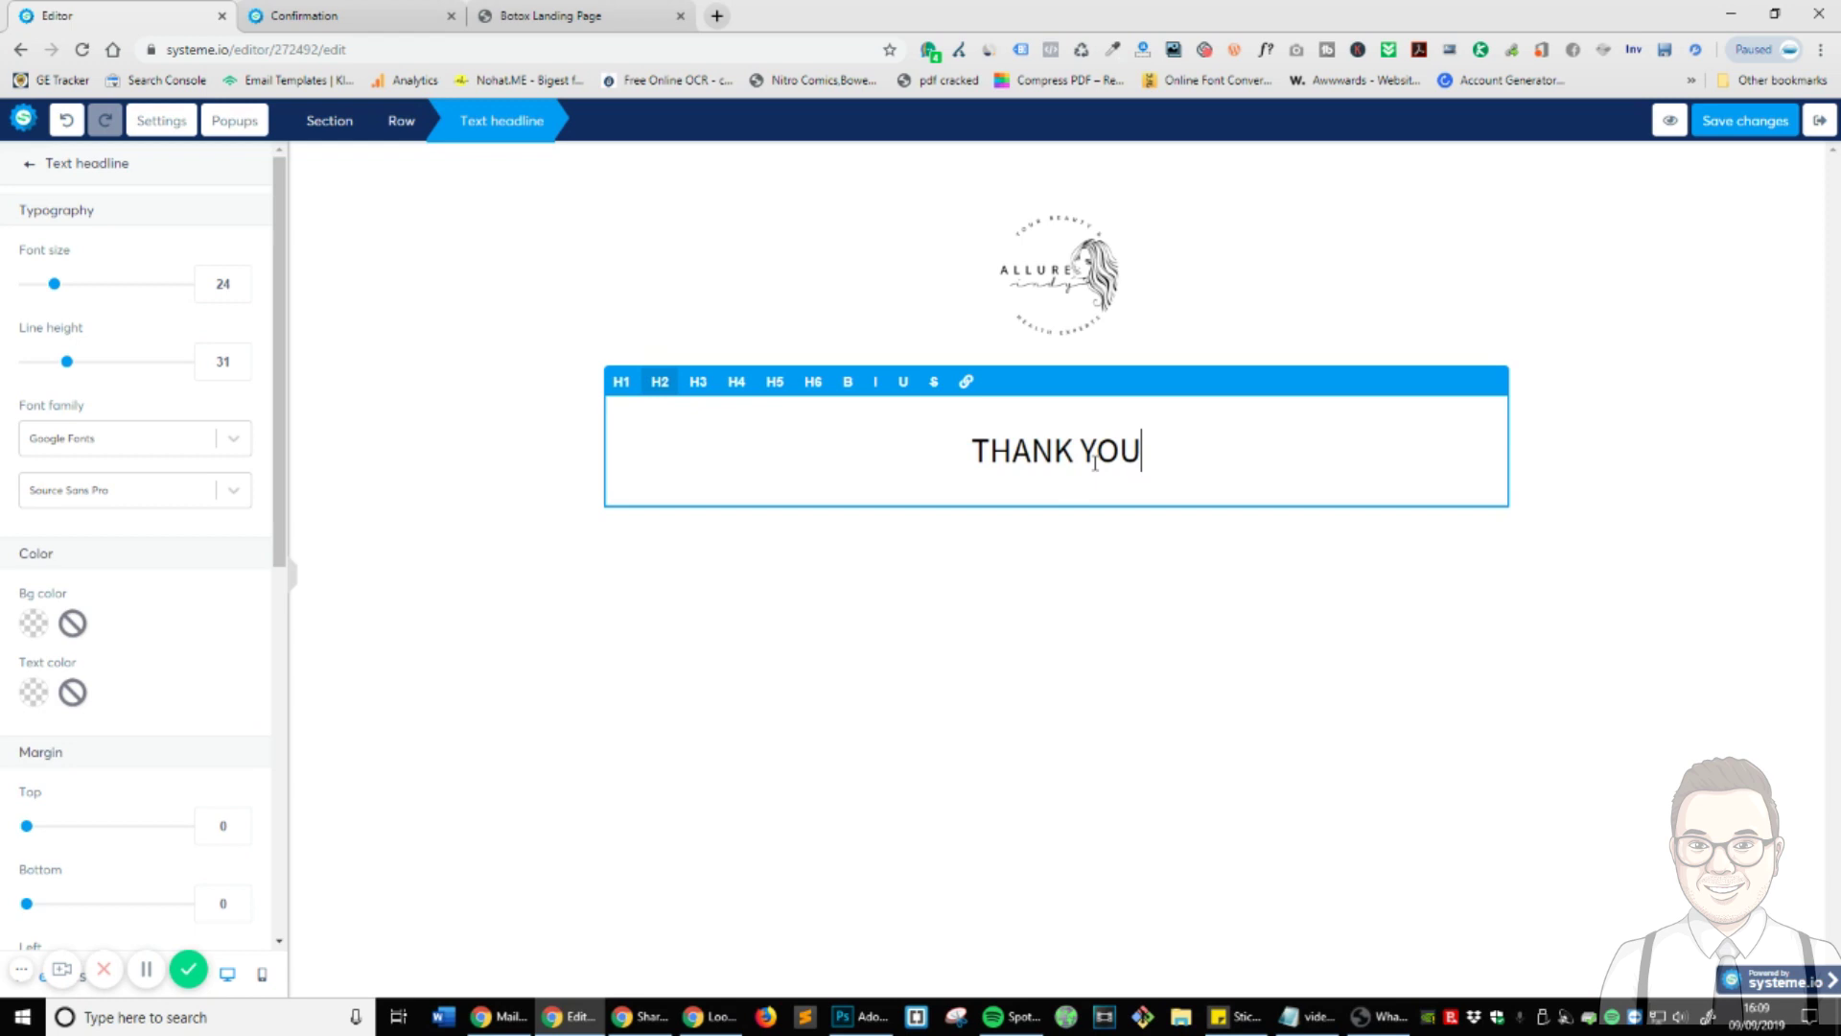
left_click(27, 167)
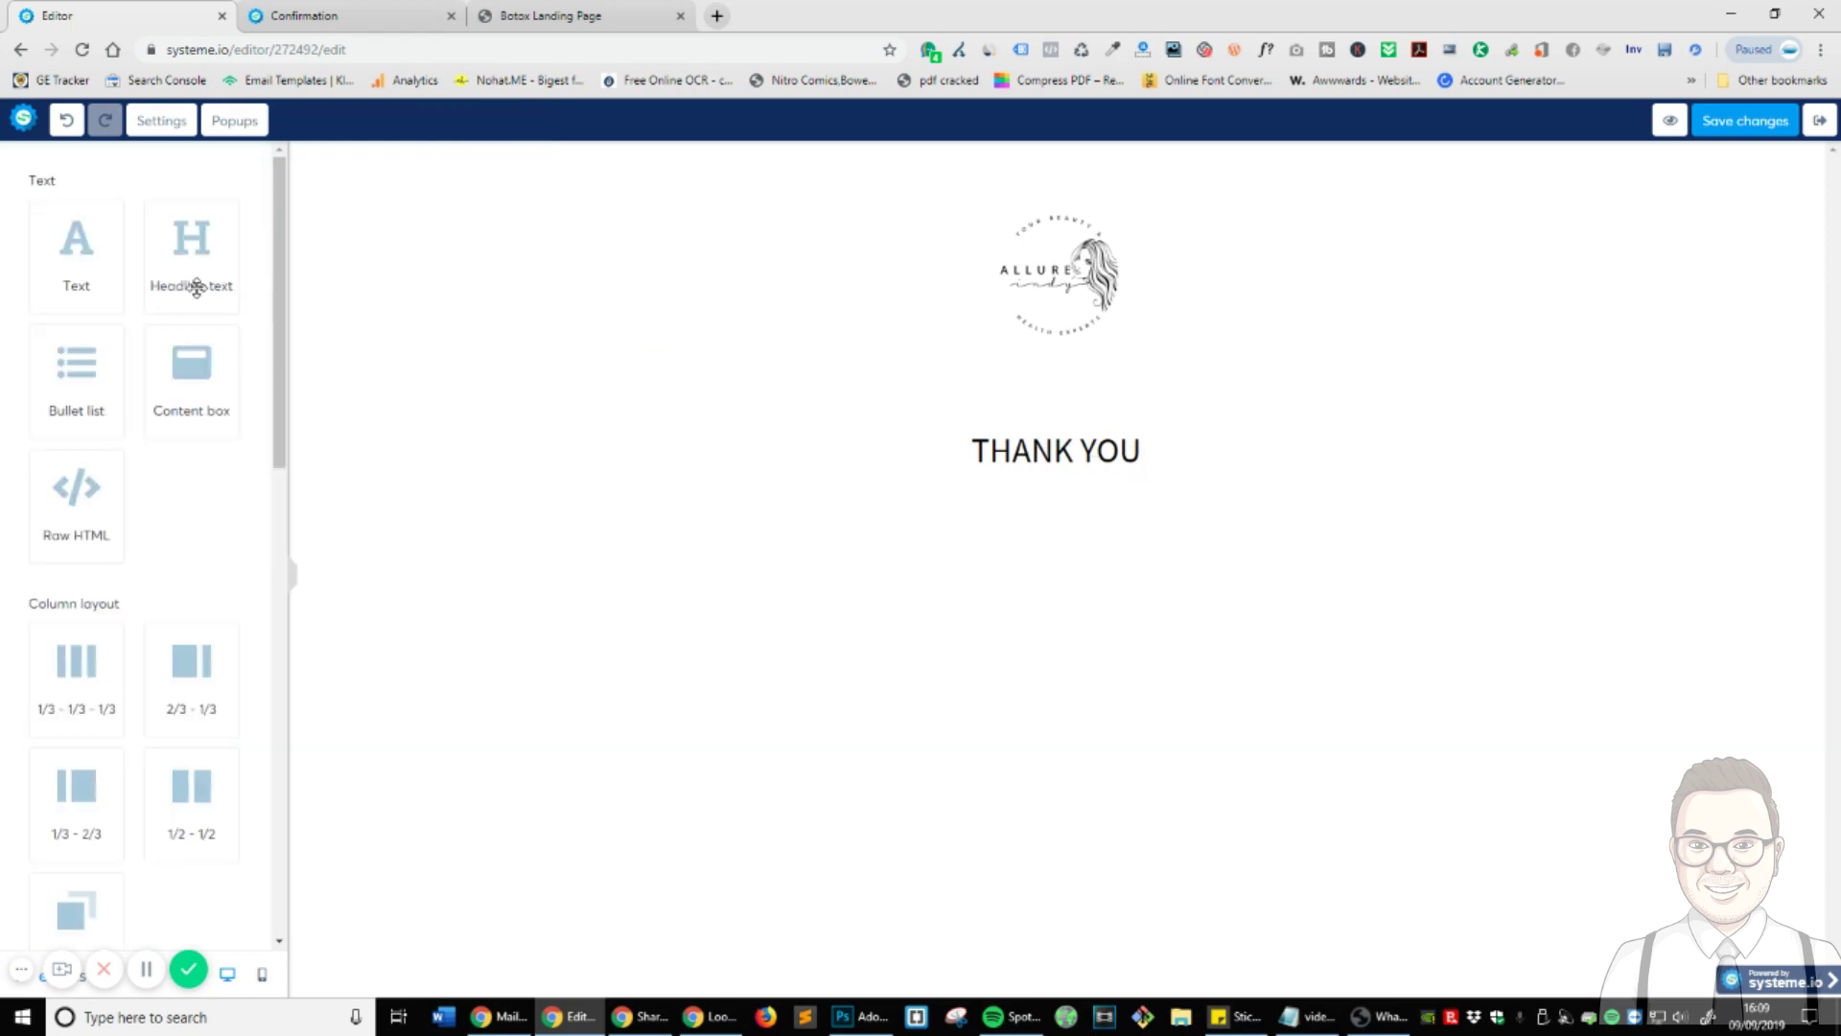
- Add a paragraph below reading 'Please expect a phone call in the next 24 hours.'
left_click_drag(100, 251, 1093, 508)
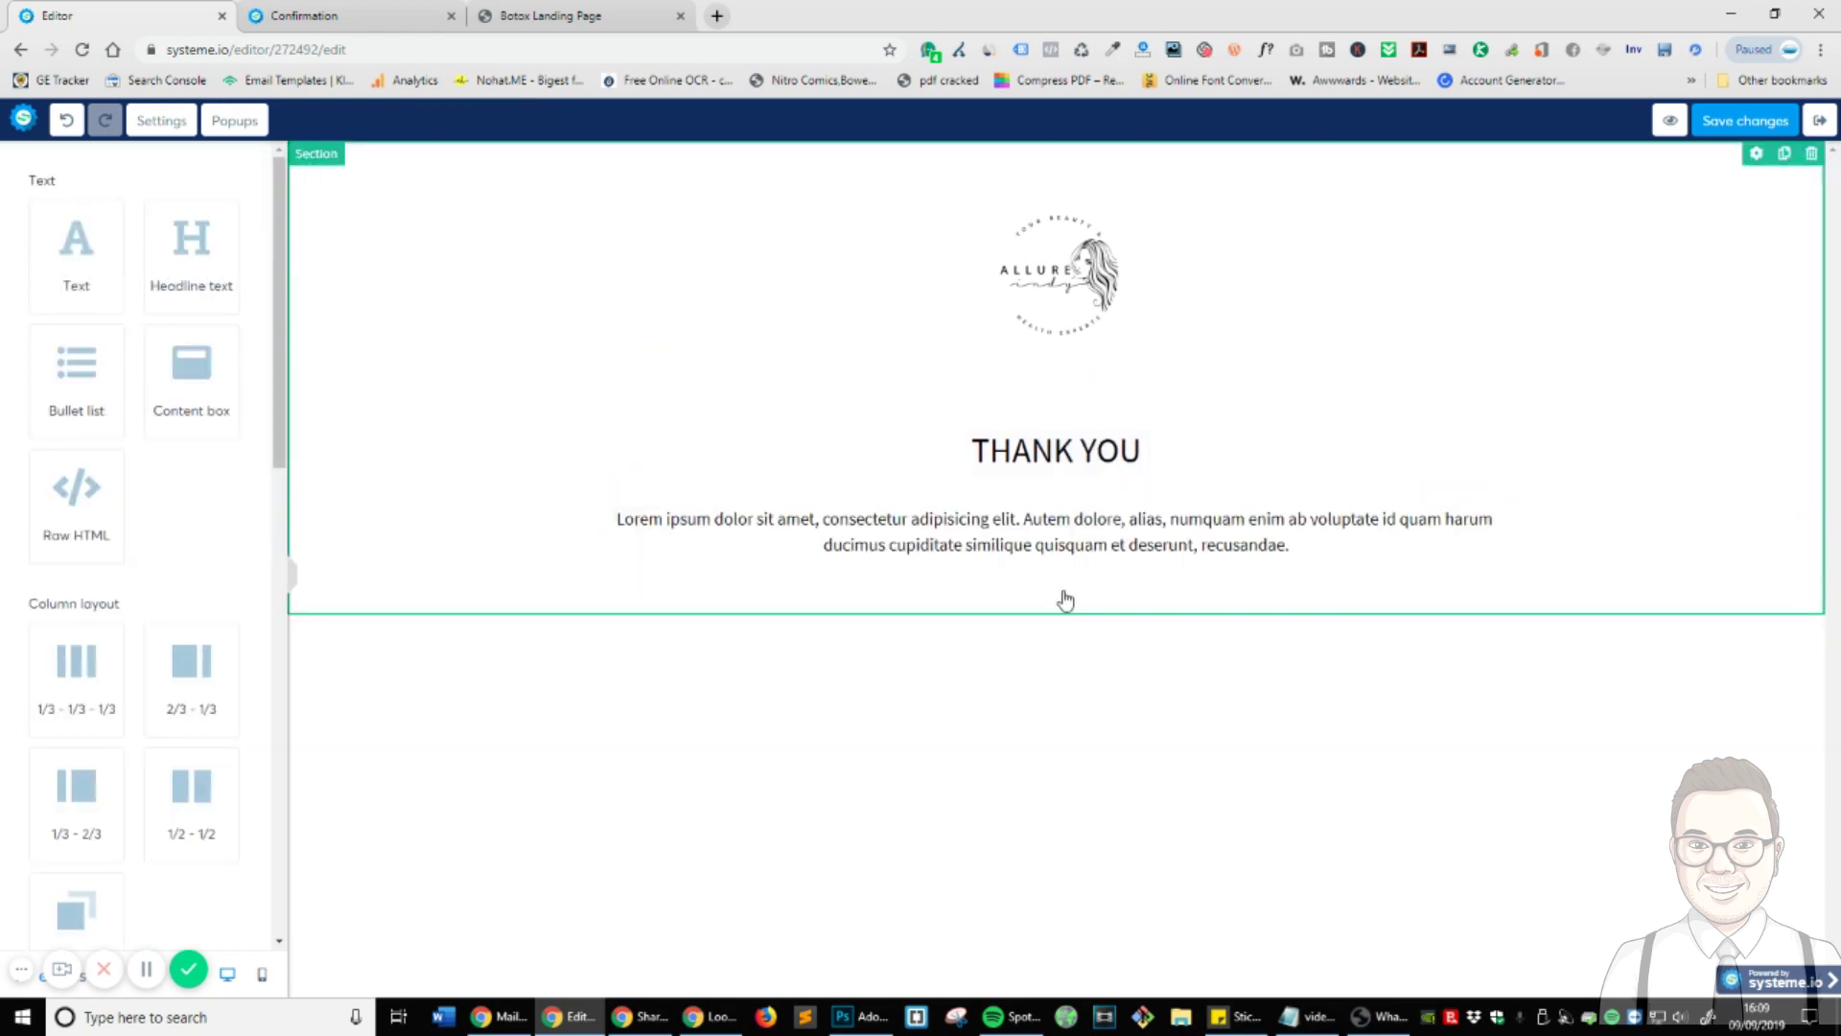
left_click(1072, 543)
key("ctrl+a")
type("P")
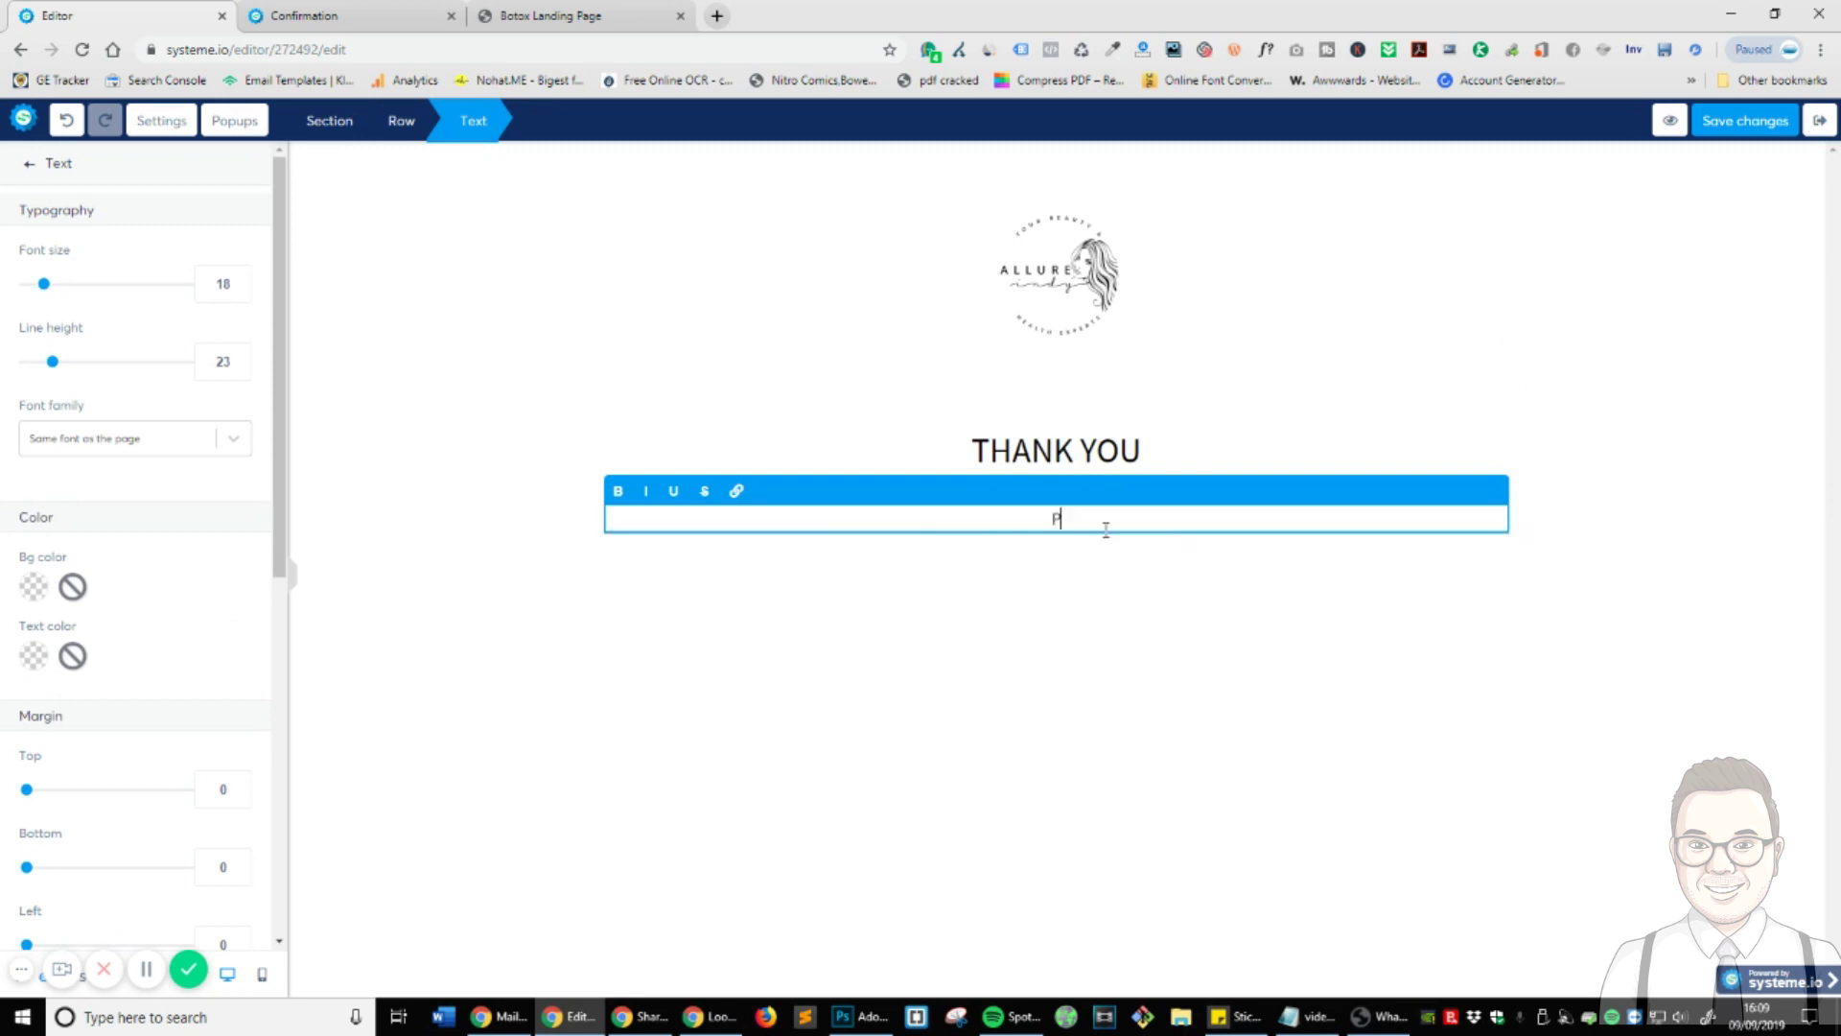
type("lease expect a phone cal")
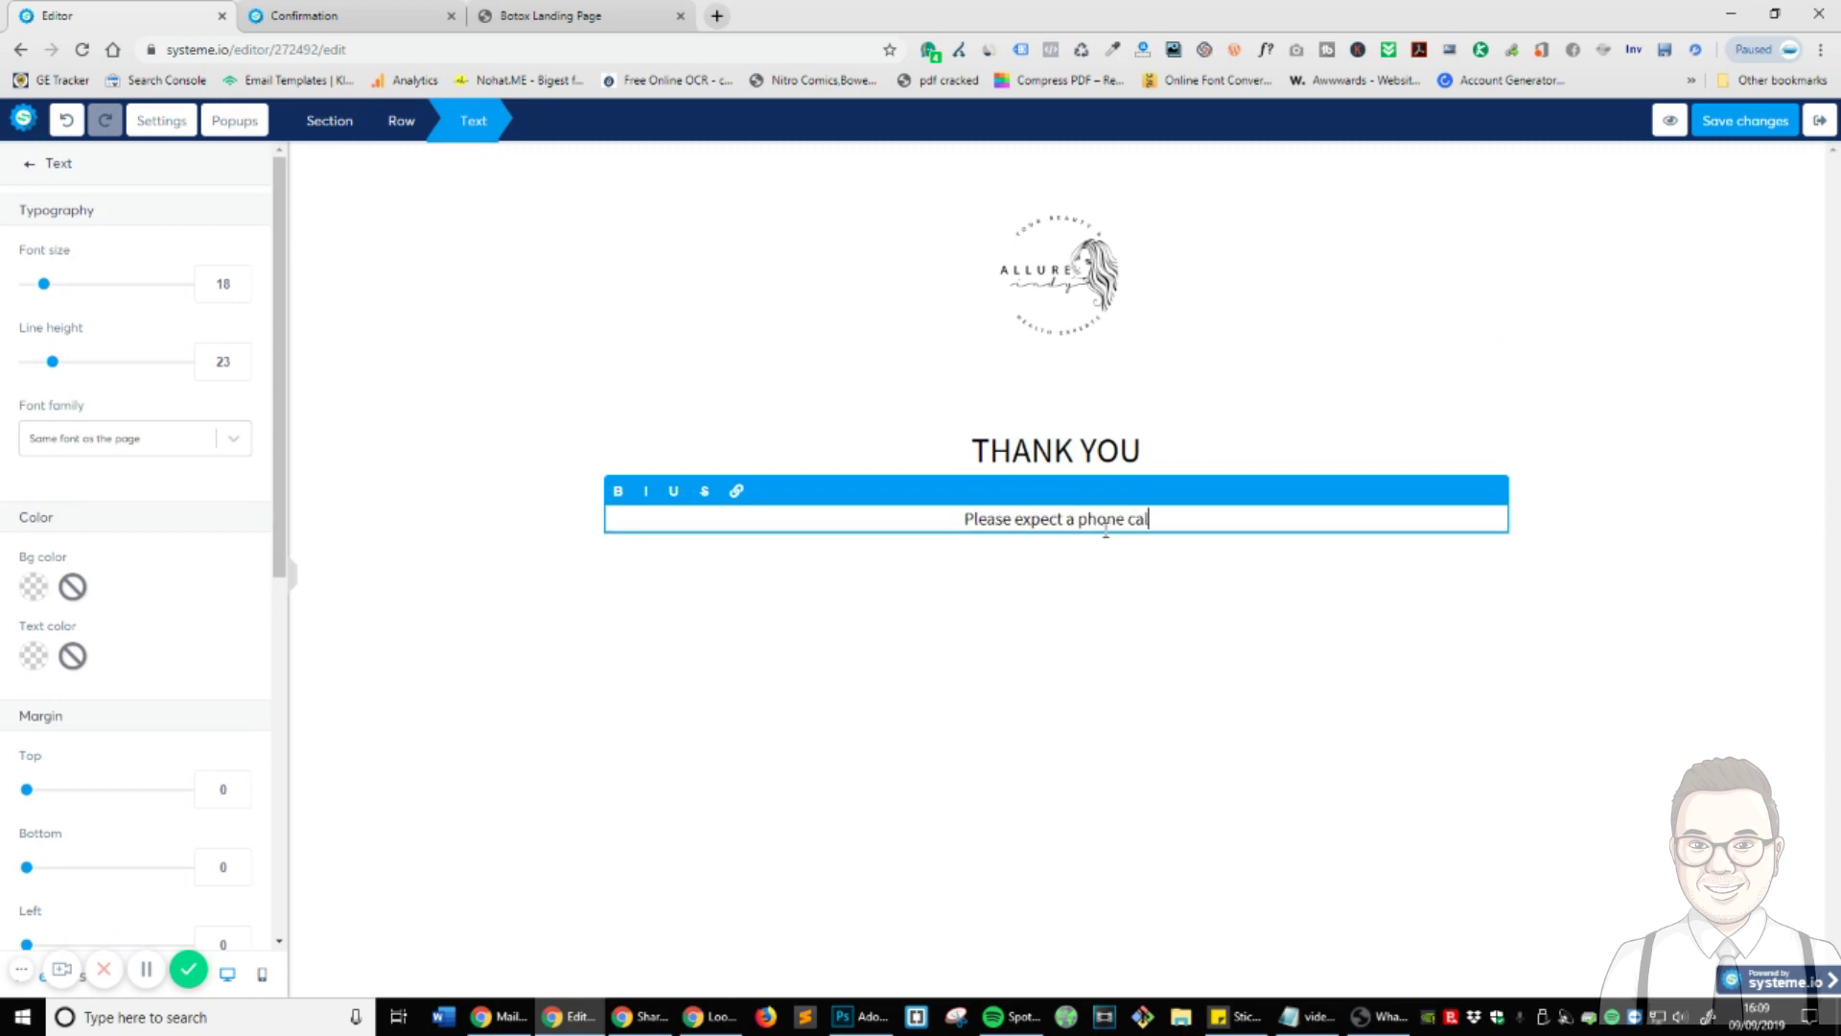
type("l in the ")
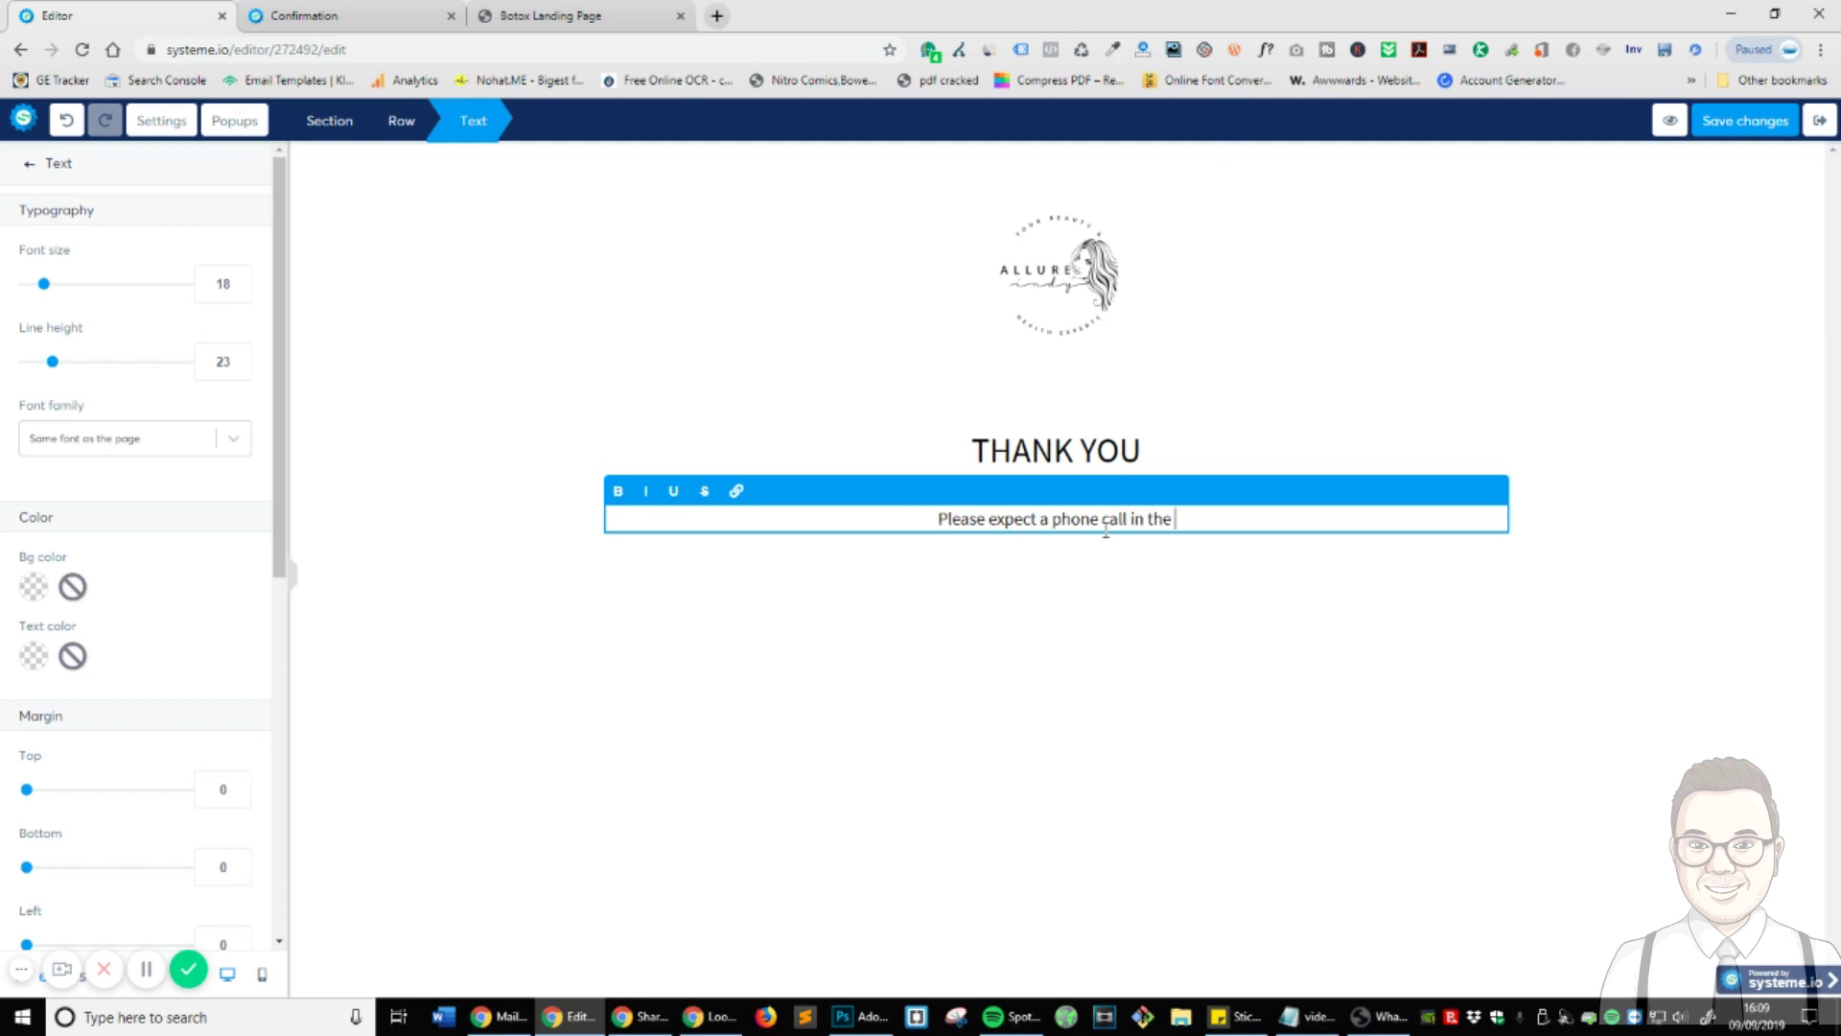
type("next 24 hour")
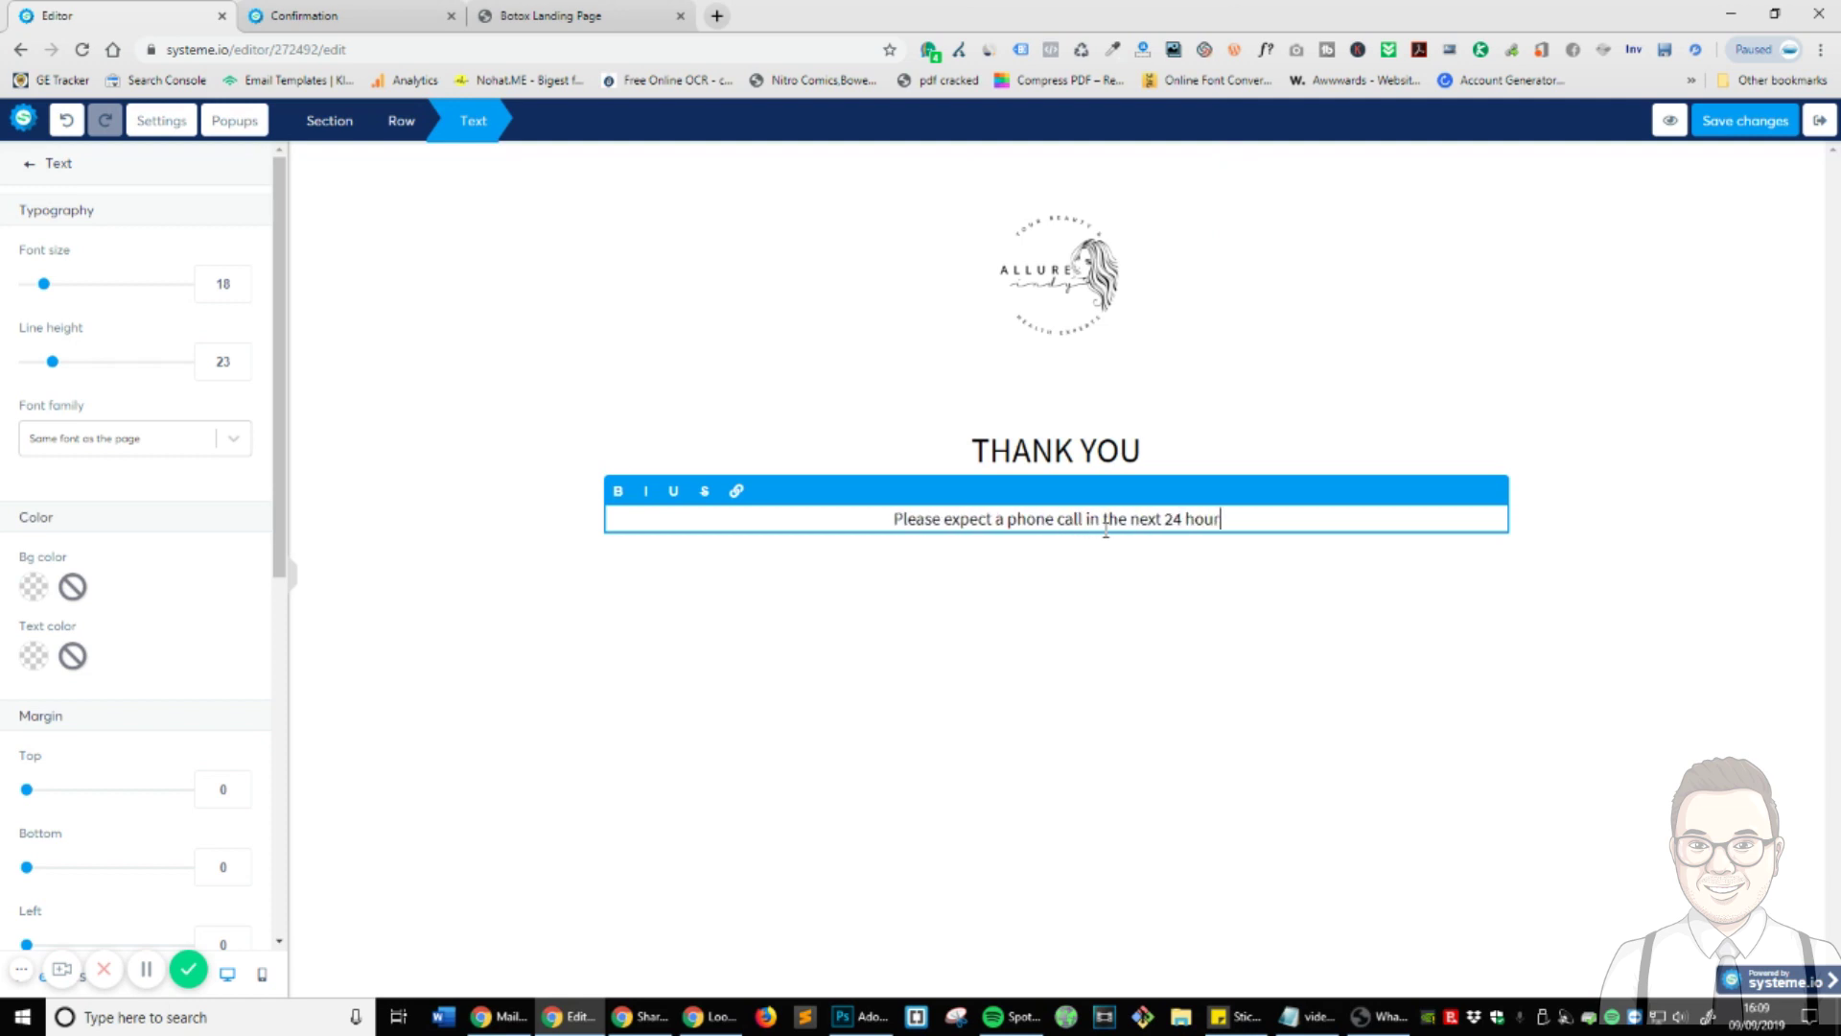
type("s. D")
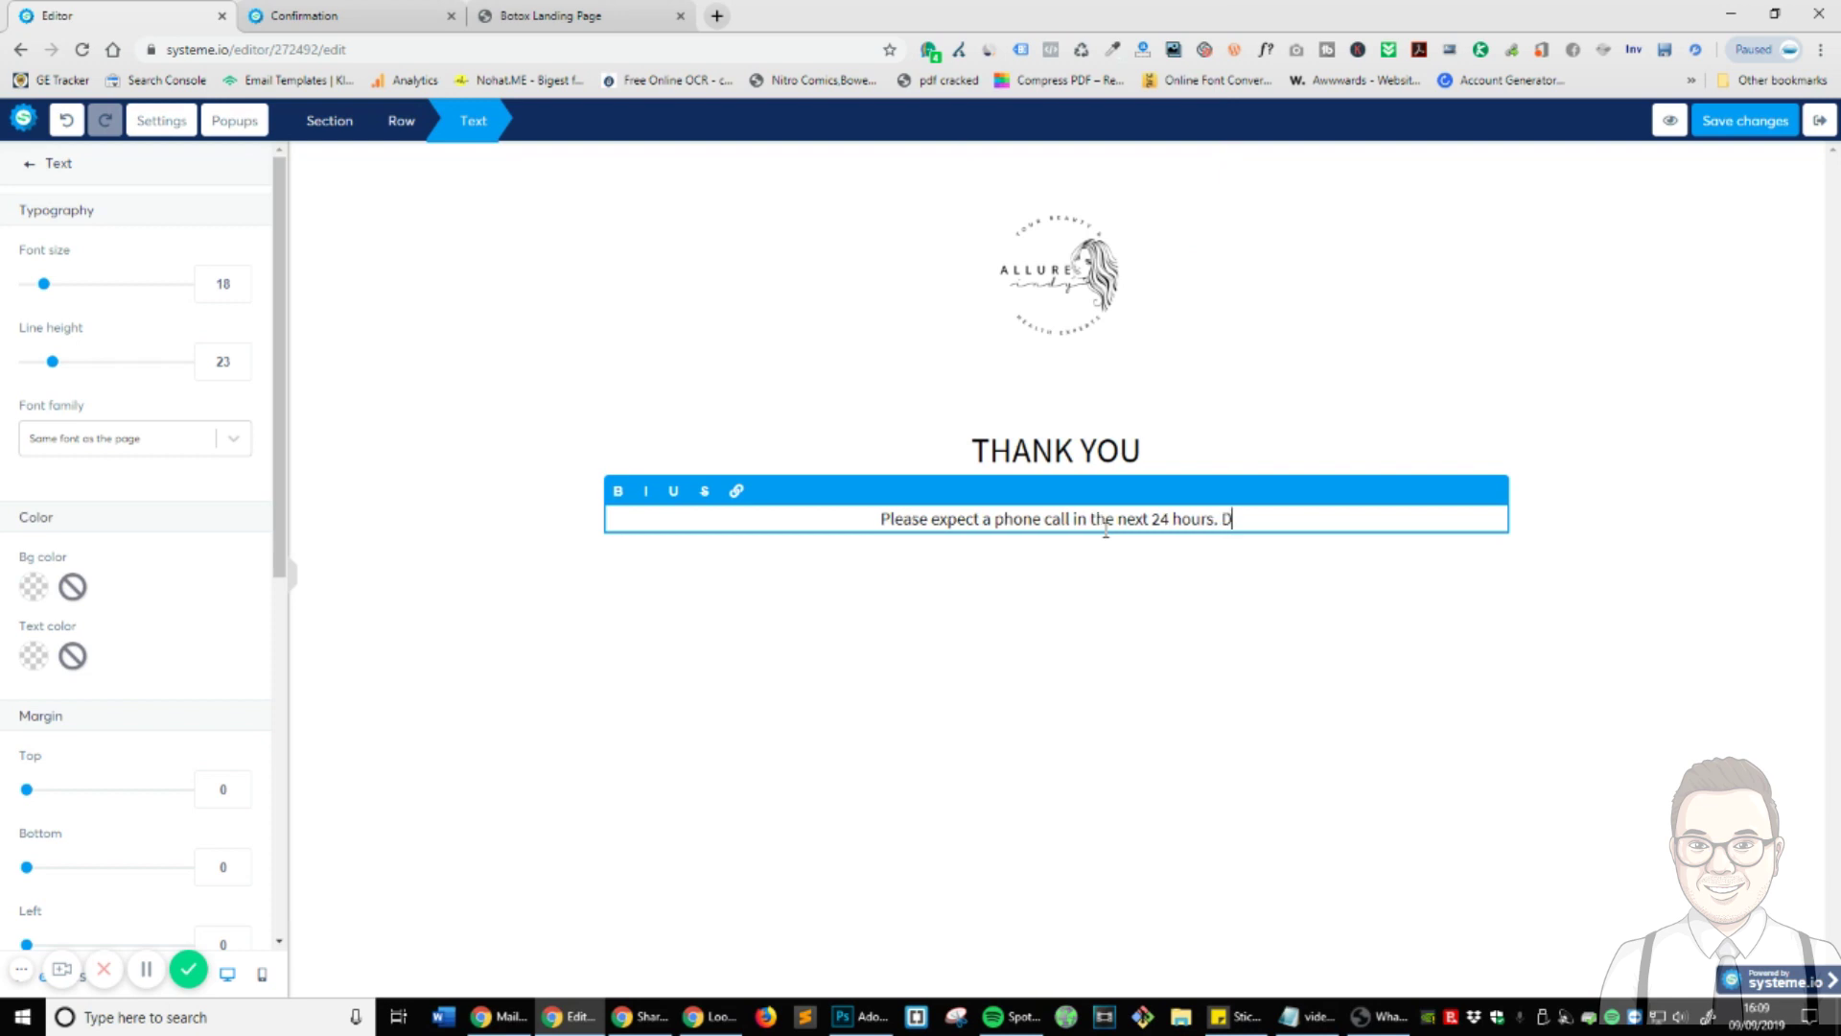
type("ue to ")
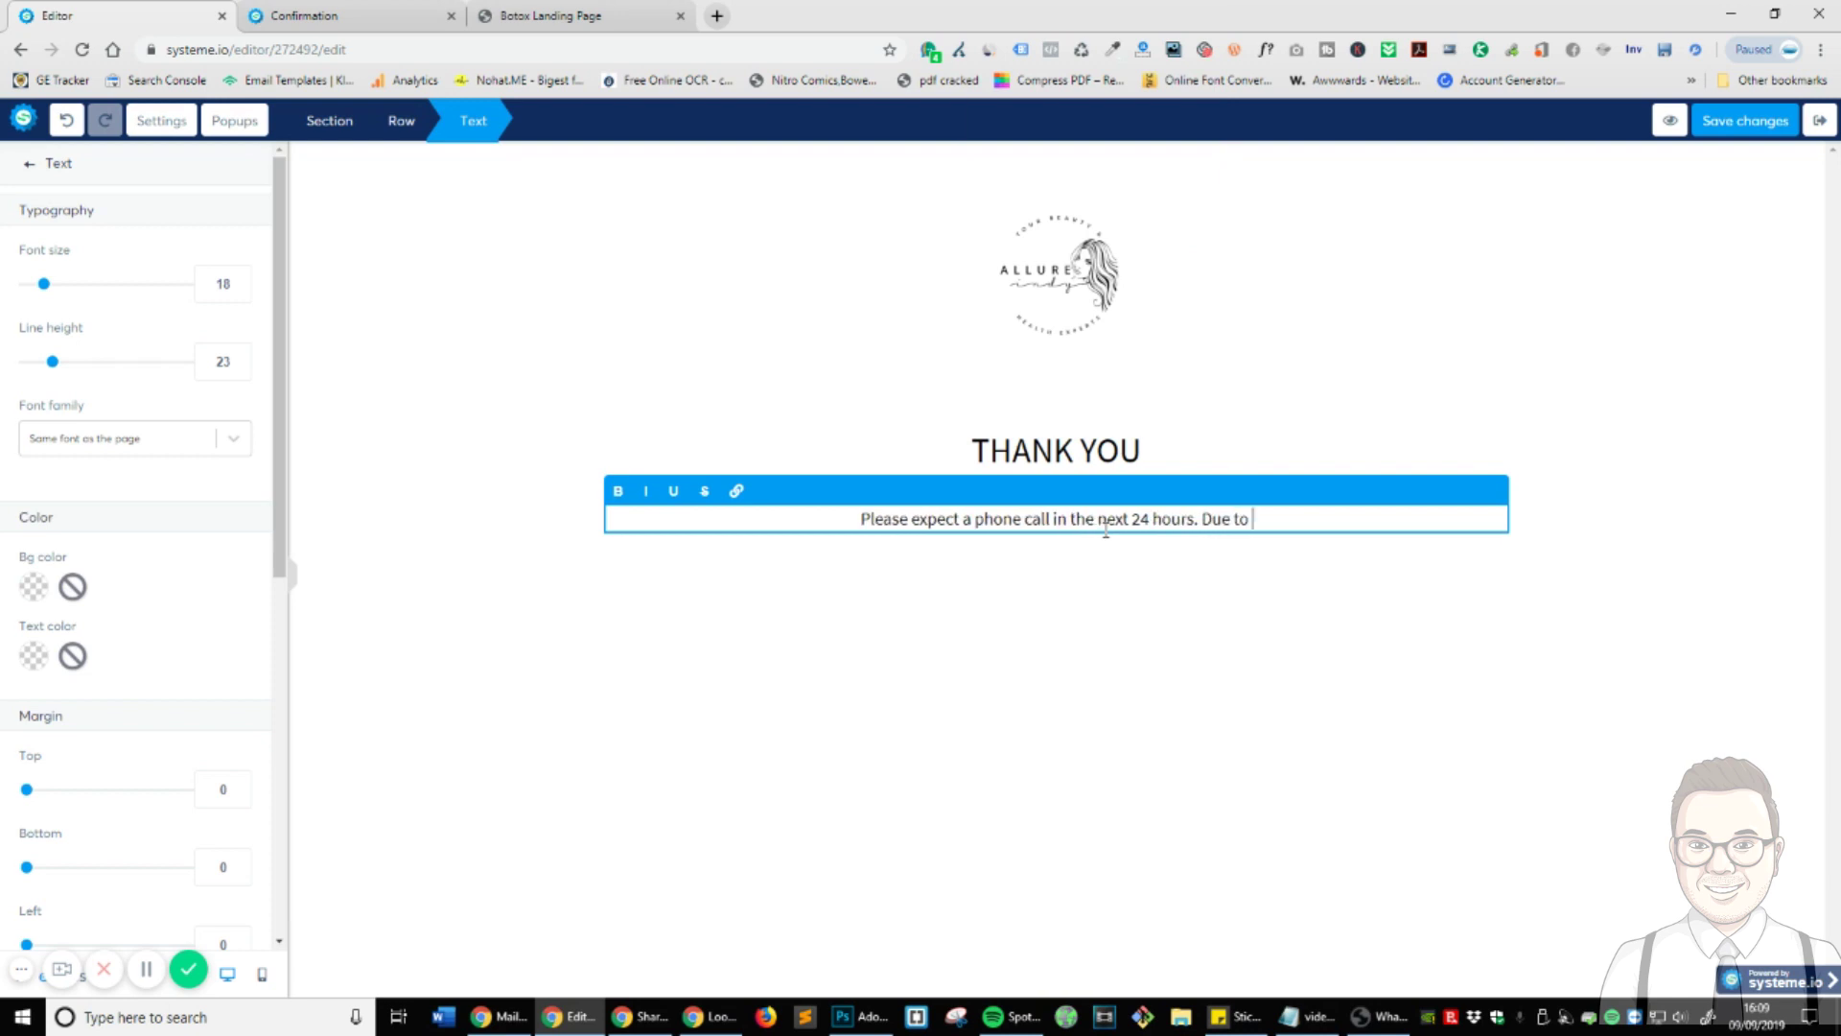
type("high demand of")
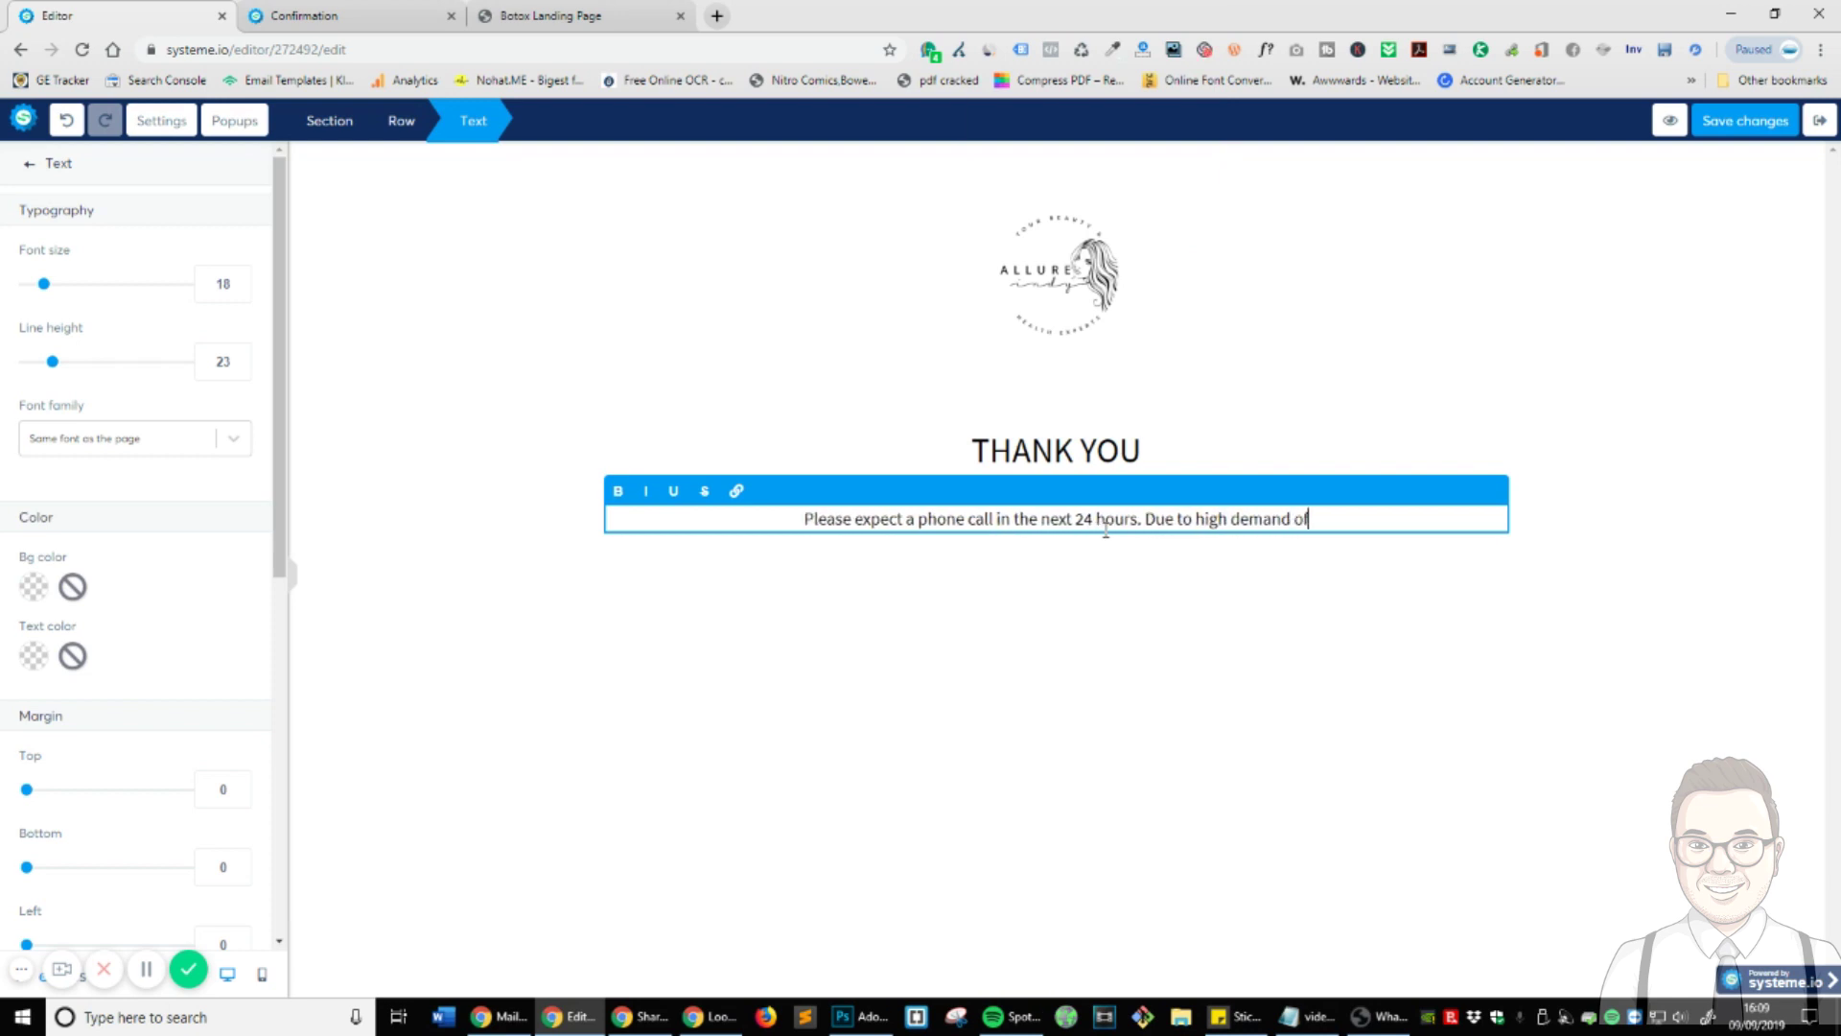
type(" our services")
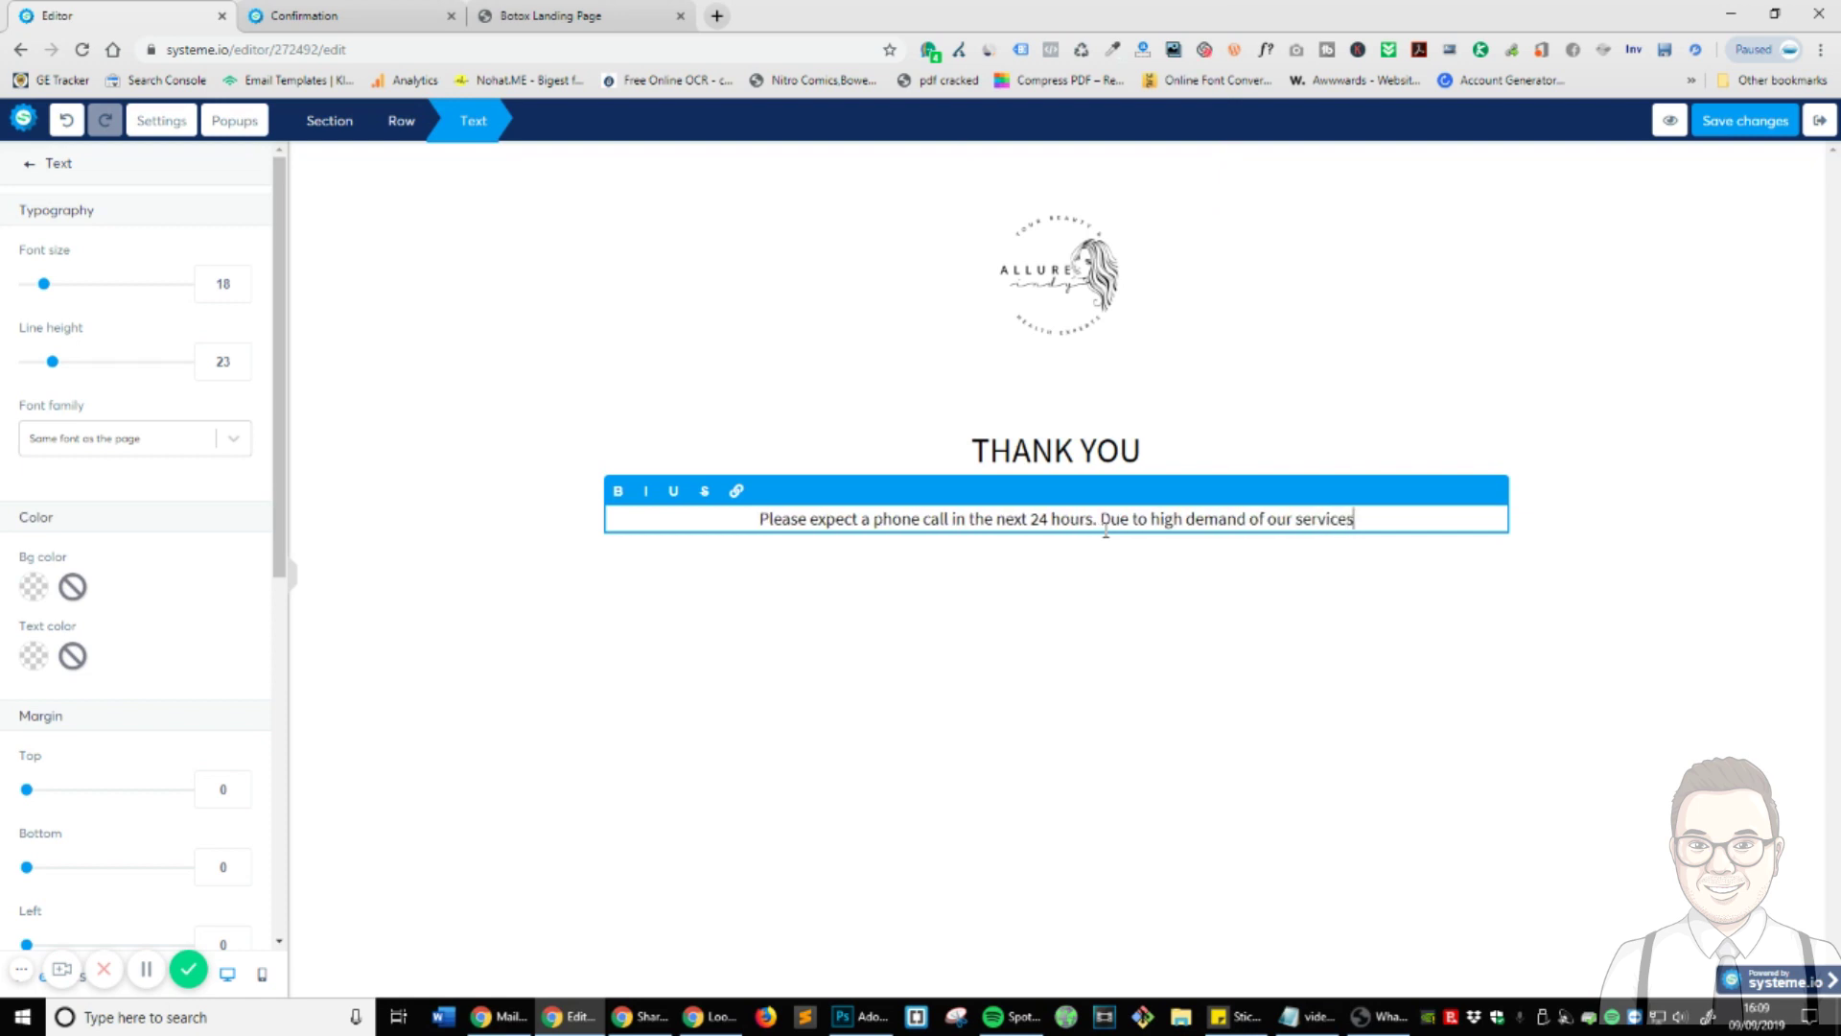
type(" we")
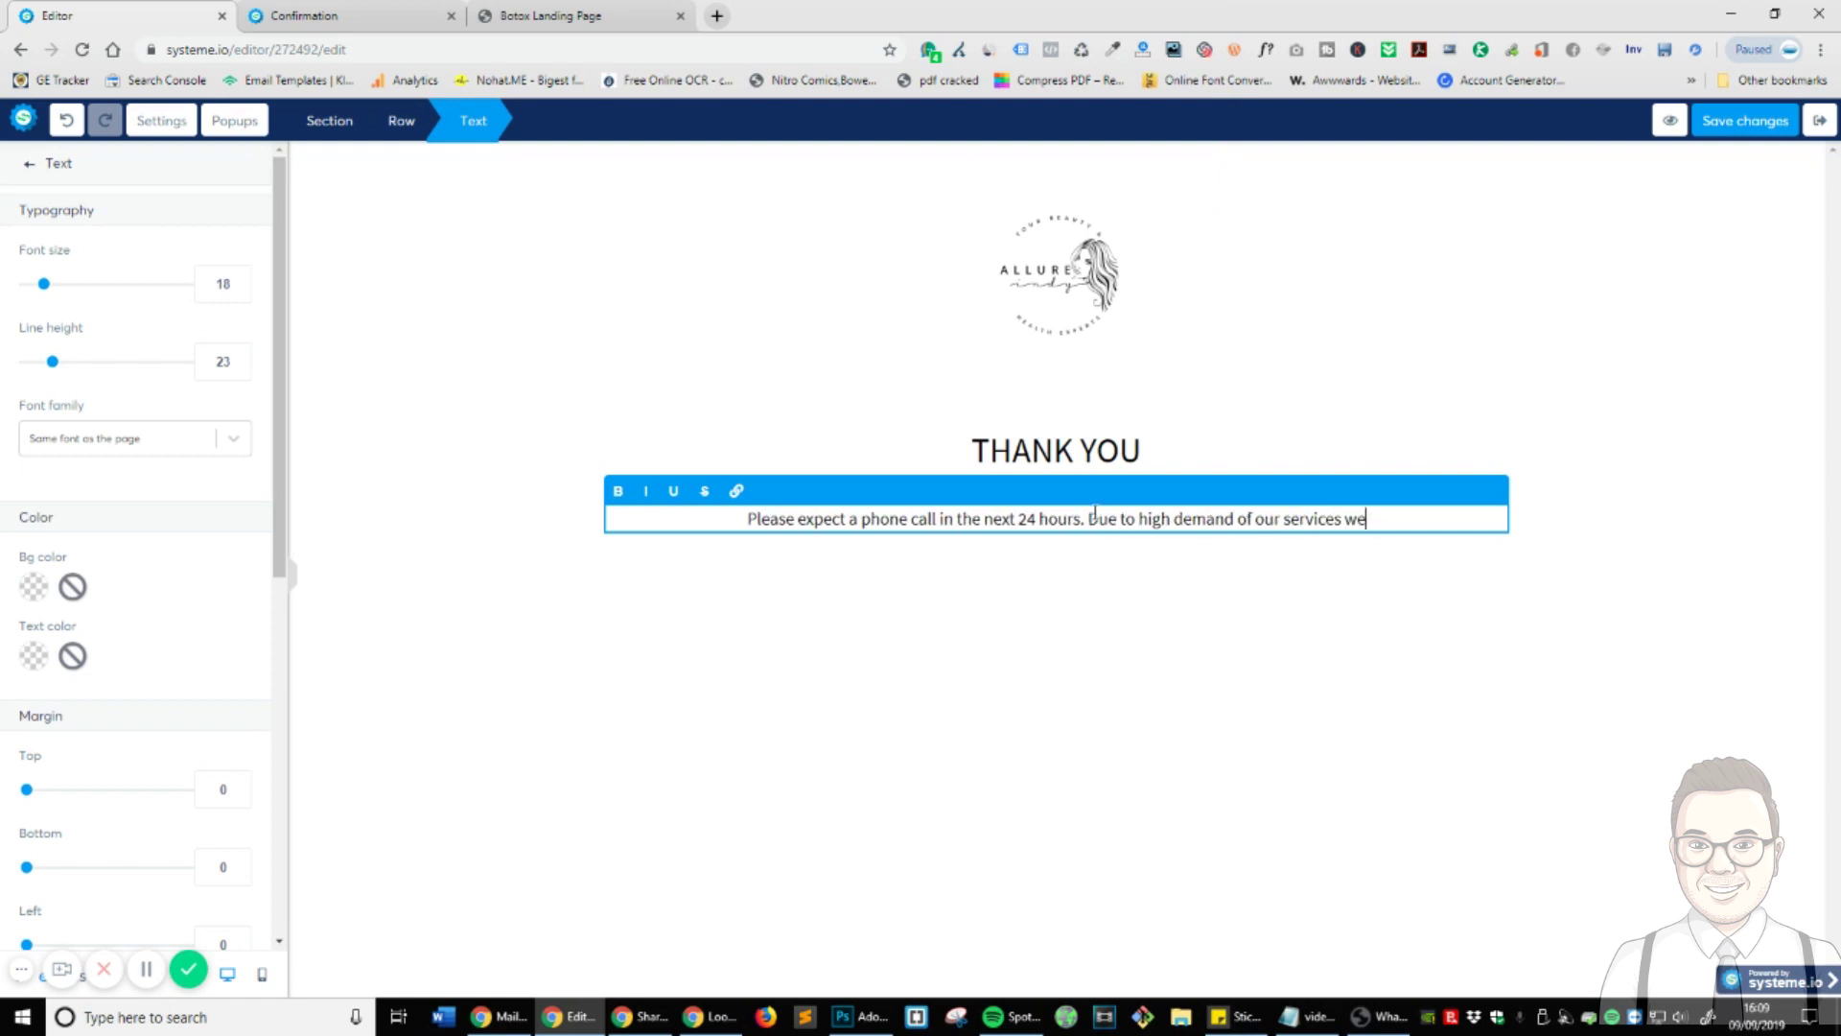
left_click_drag(1095, 518, 1449, 525)
key("BackSpace")
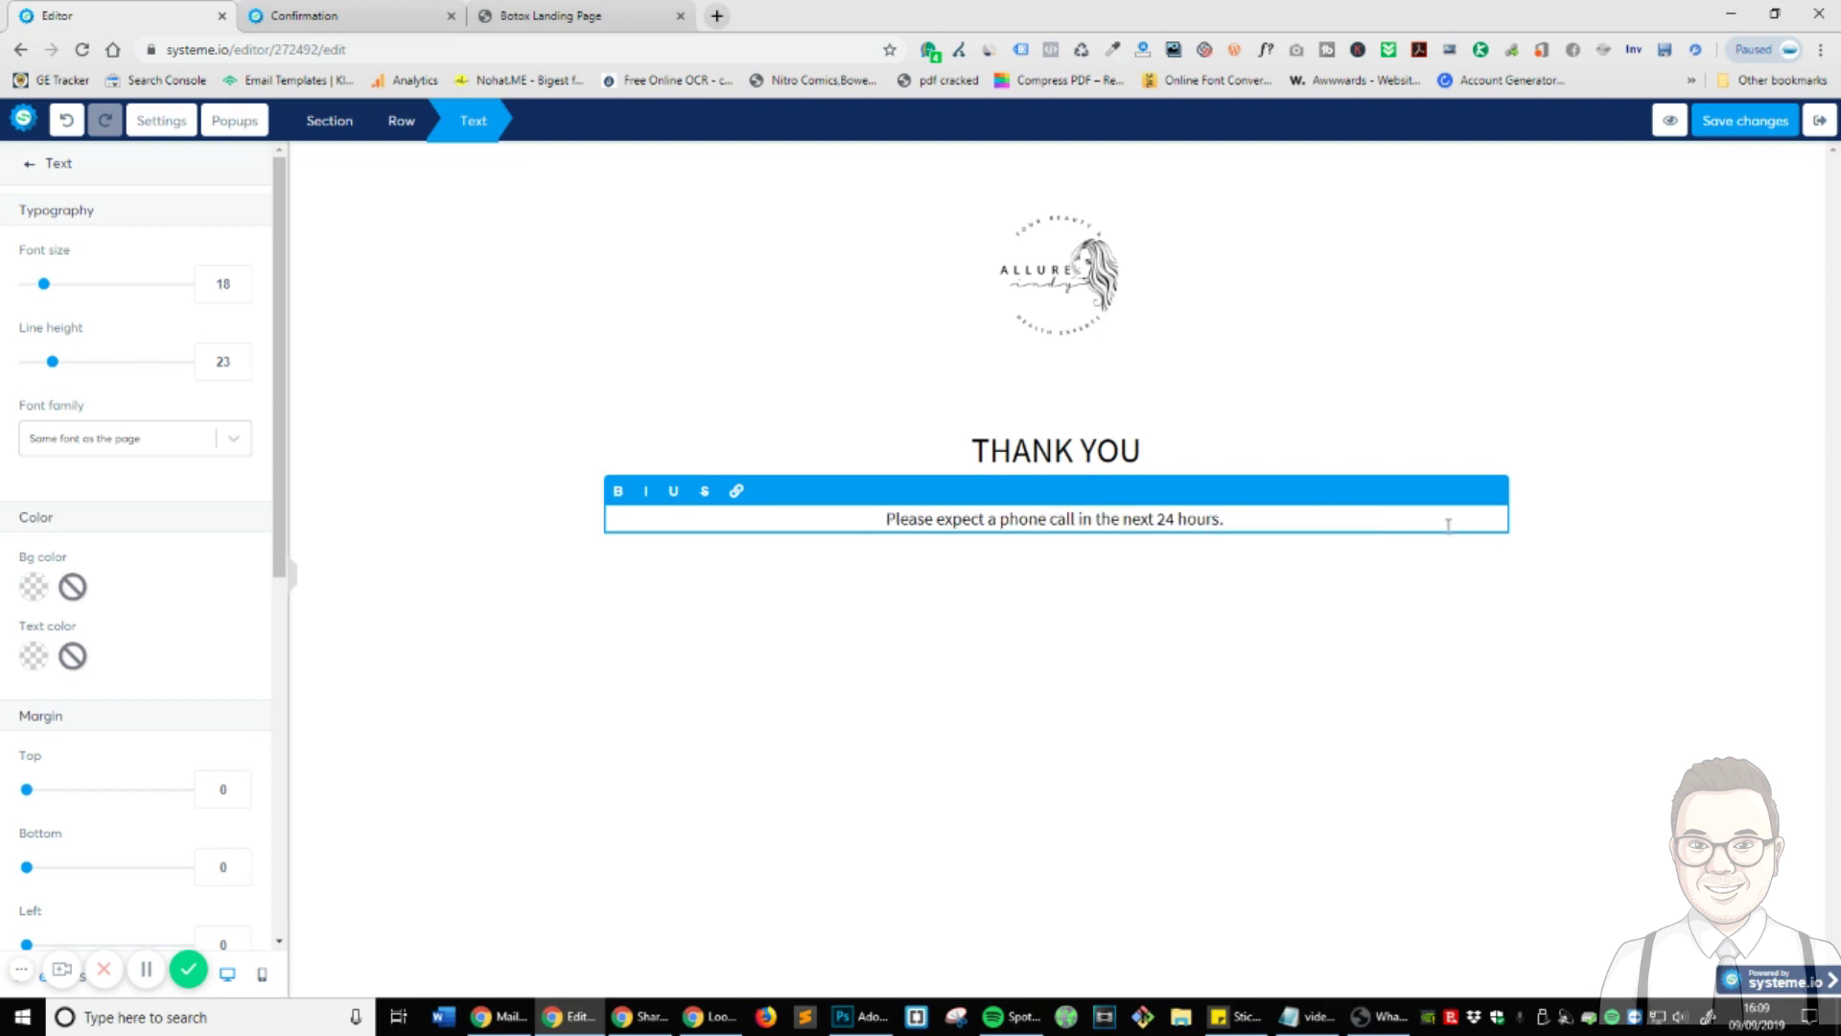
left_click(1450, 667)
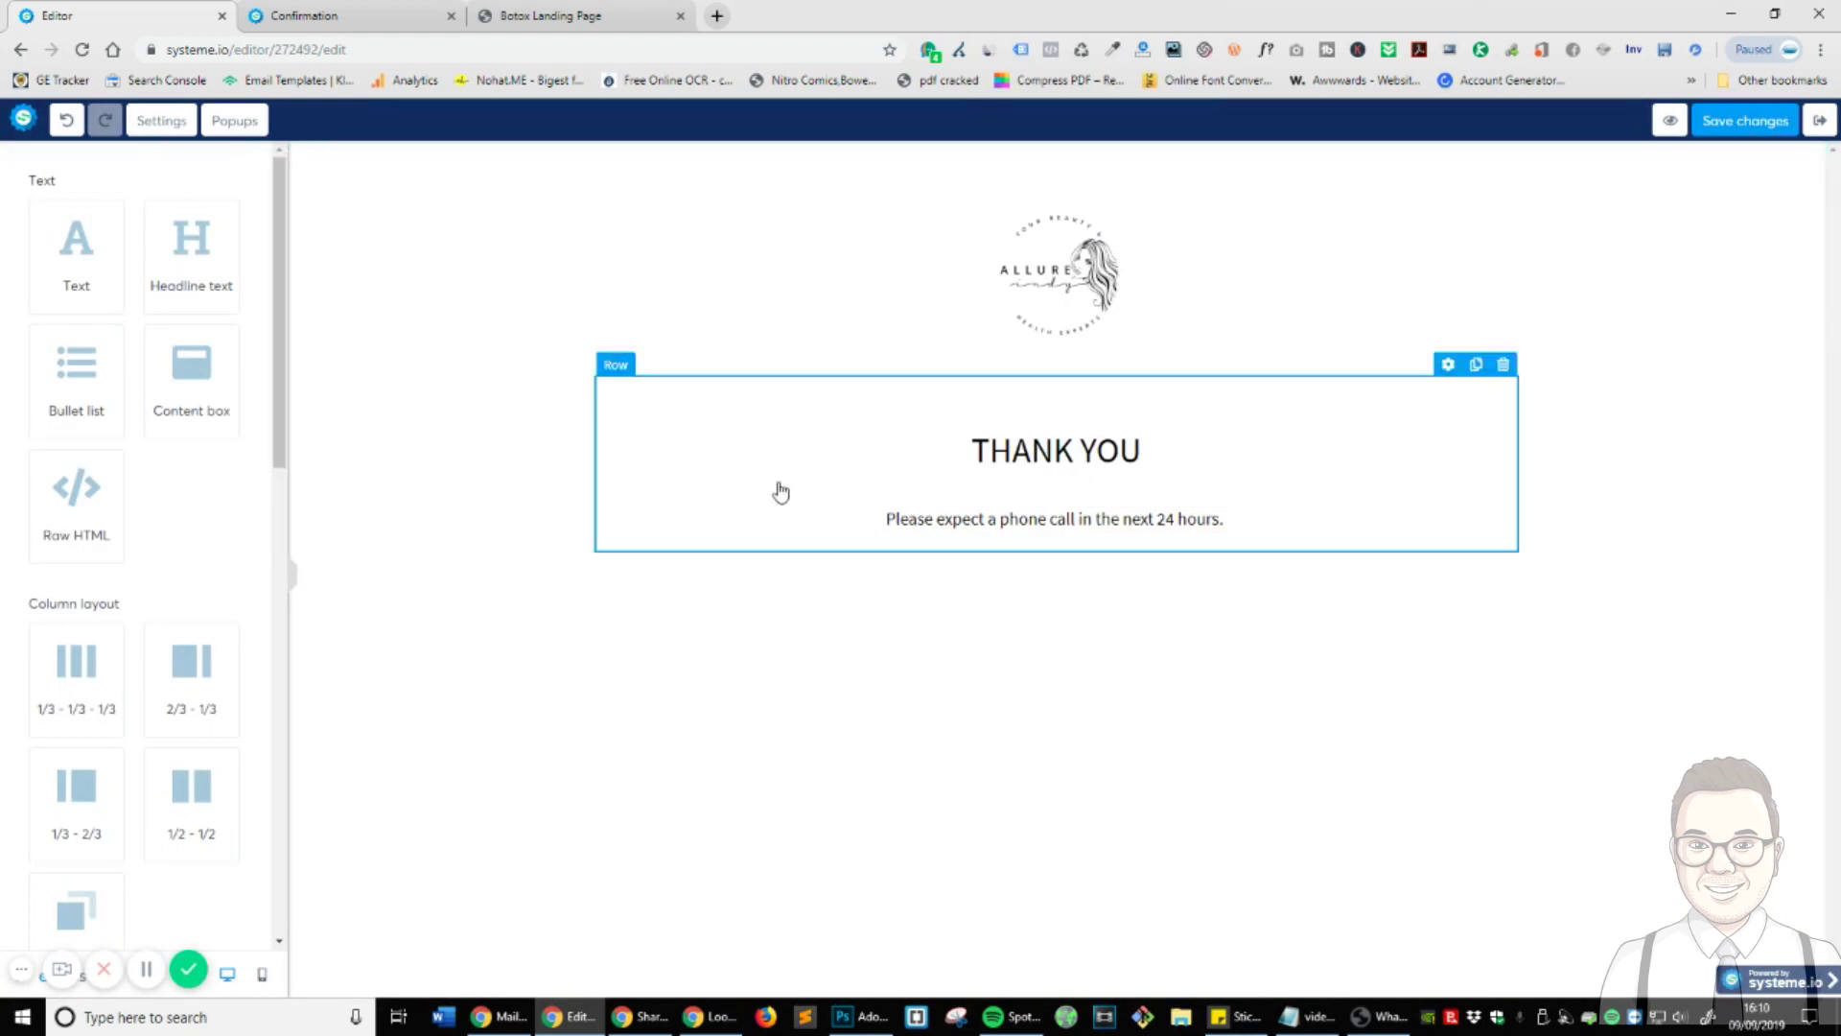
- Add a headline reading 'Would you like a quote now?' below the thank-you text
left_click_drag(234, 279, 958, 522)
left_click(1003, 588)
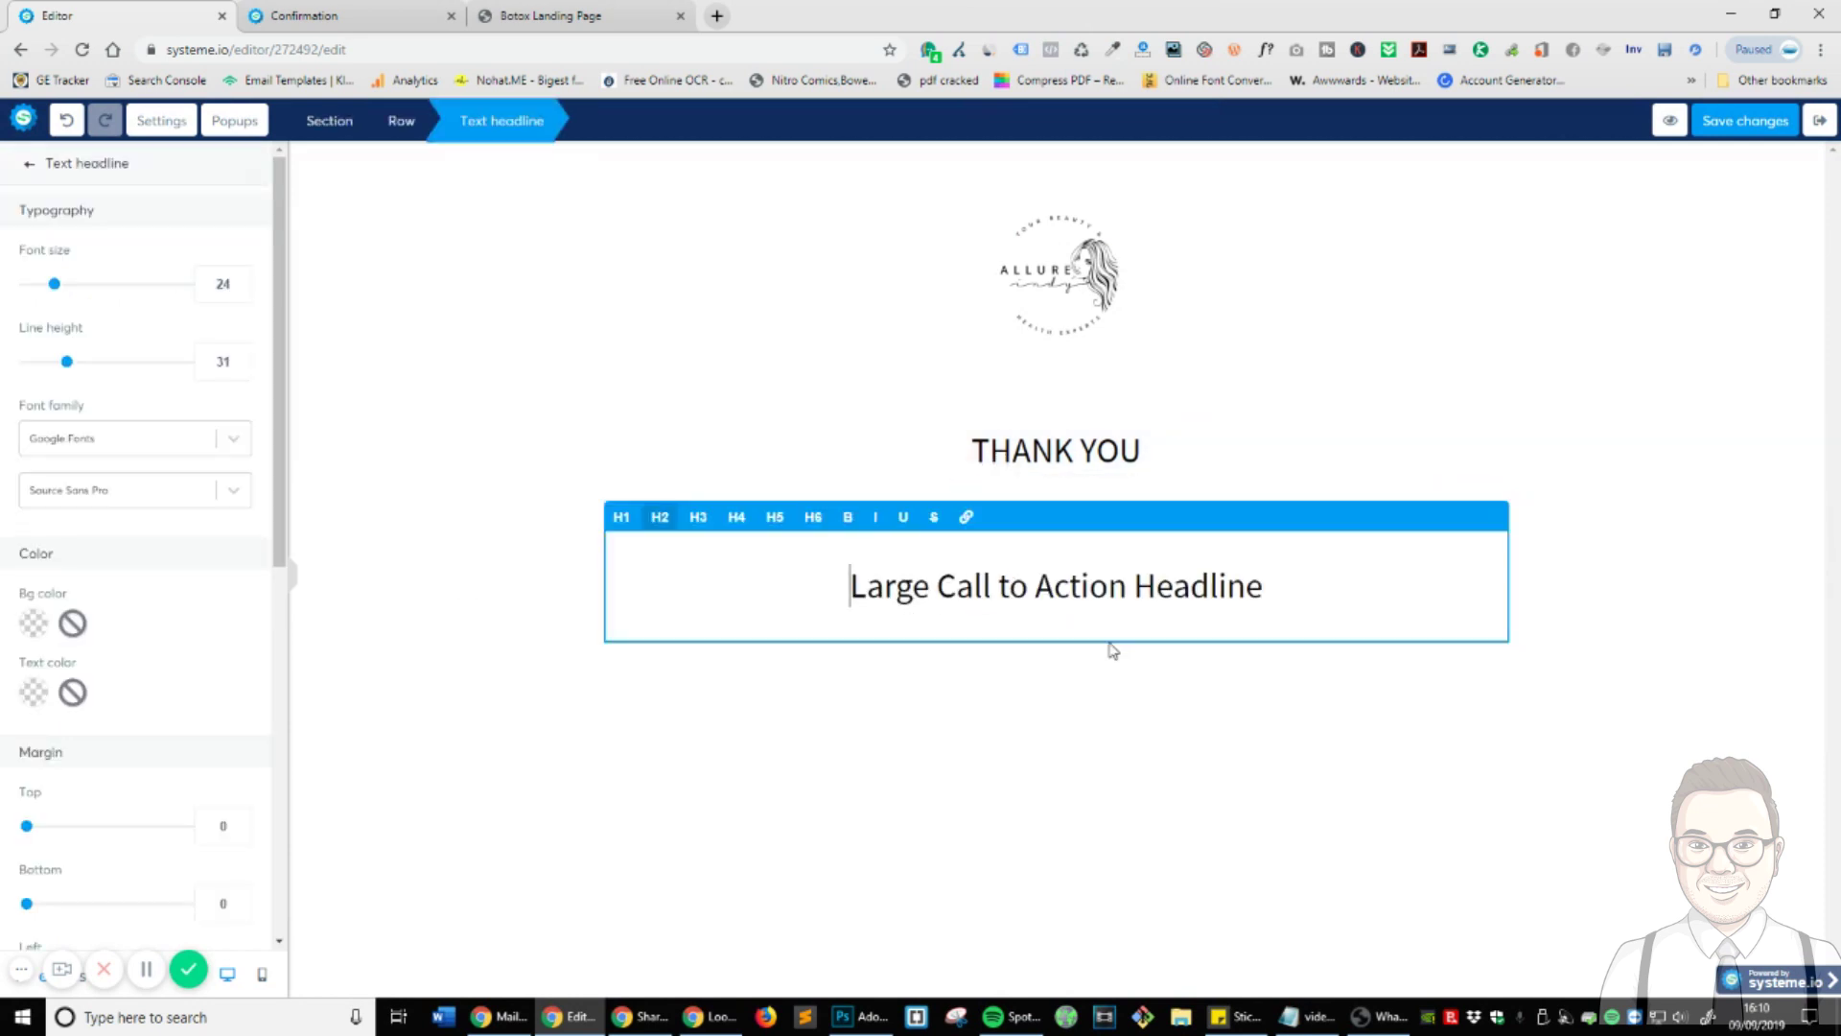
double_click(1098, 588)
key("ctrl+a")
type("Would yo")
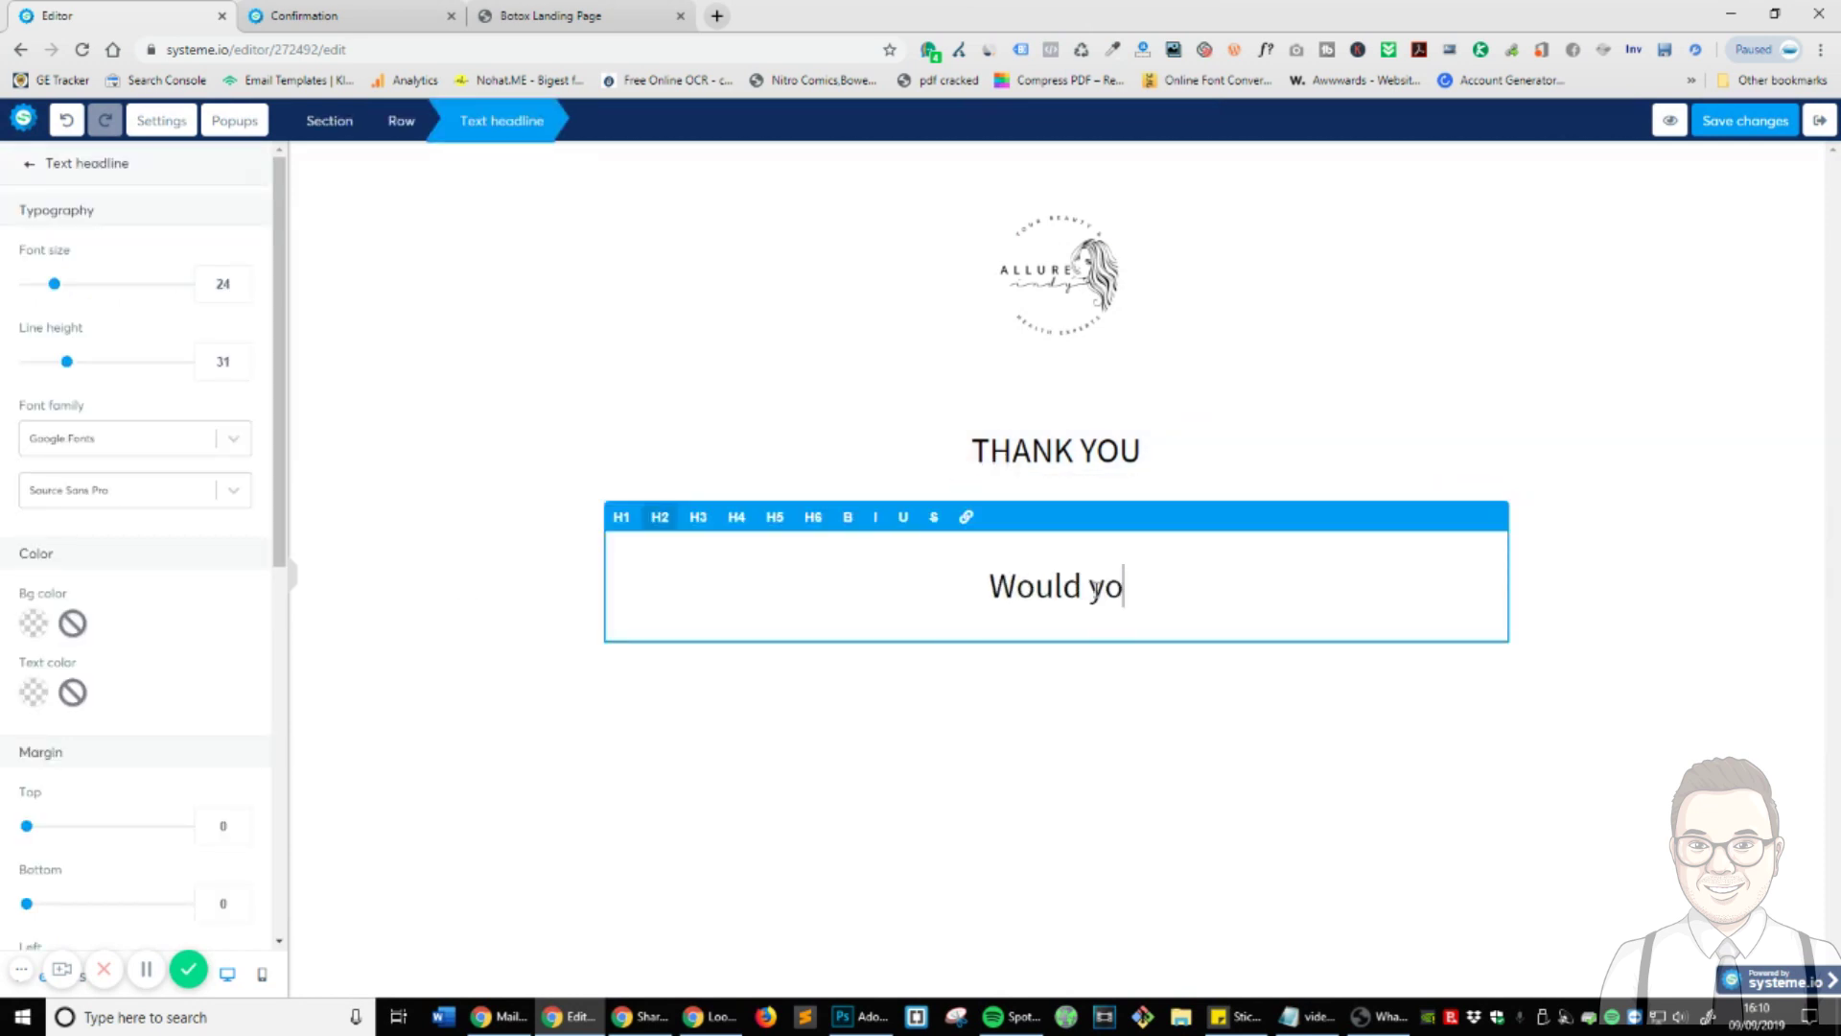
type("u like a qut")
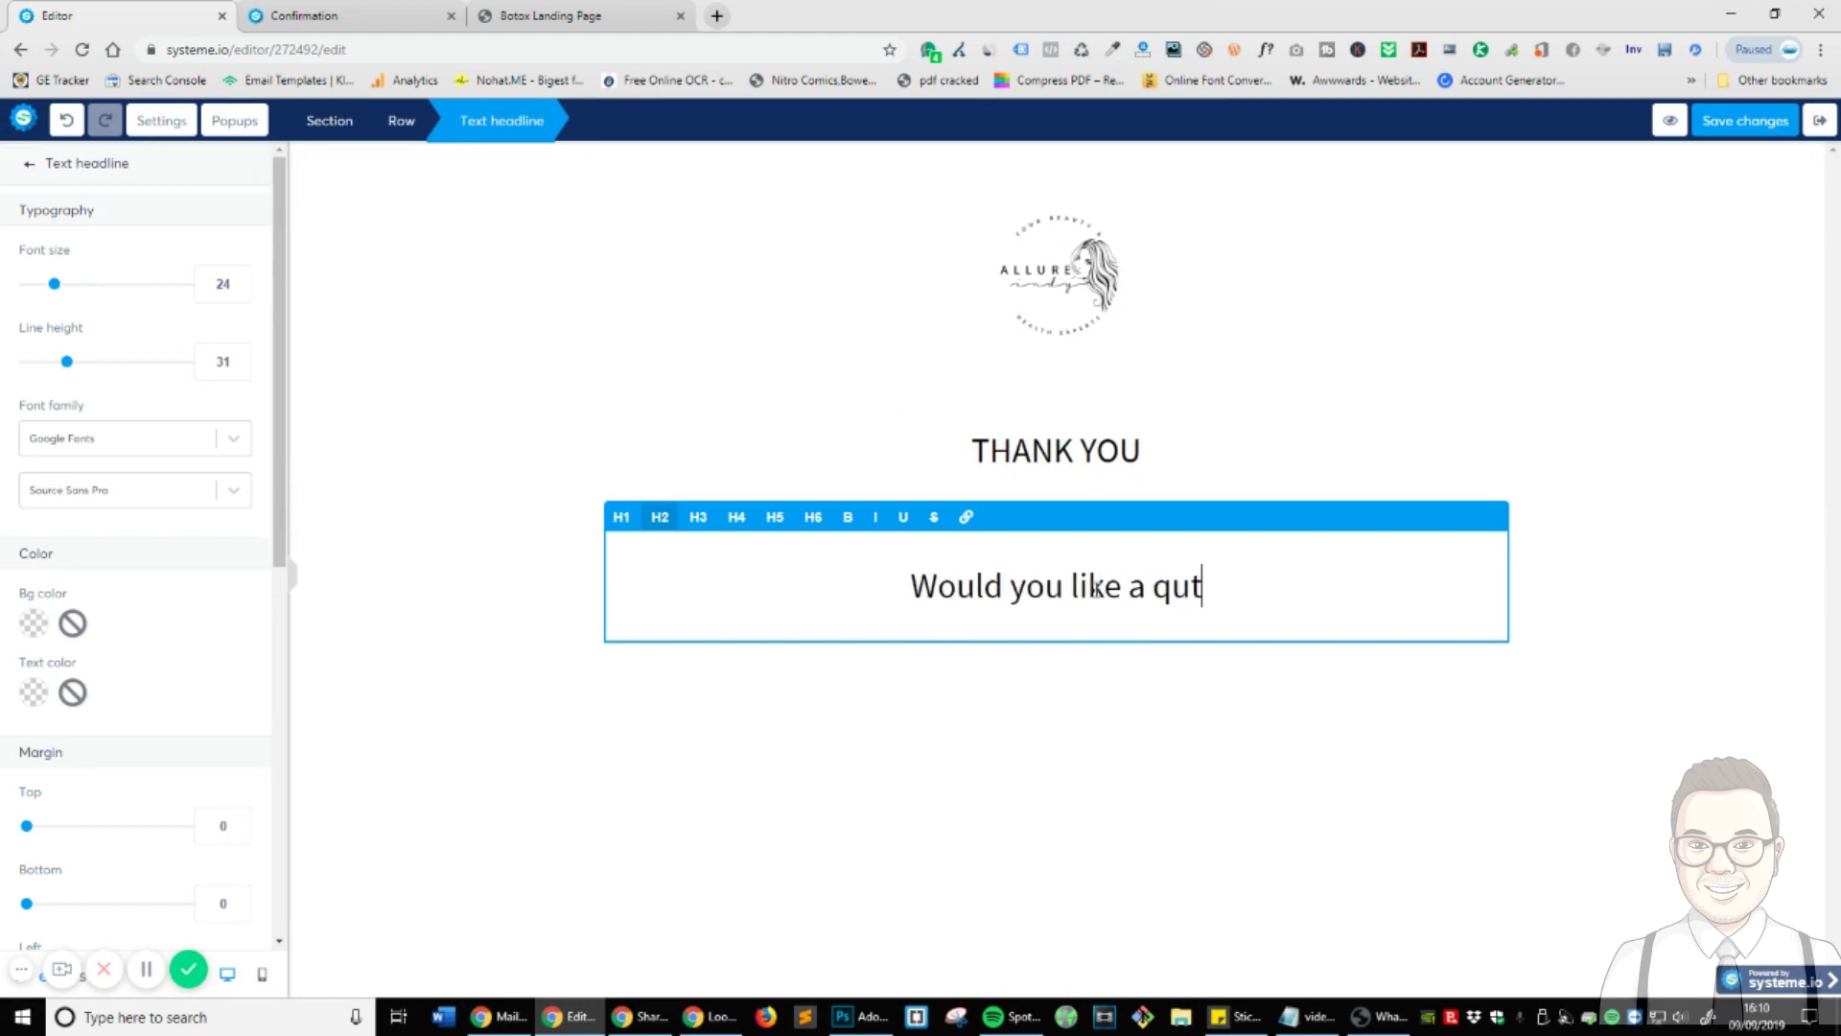
key("BackSpace")
type("ote now?")
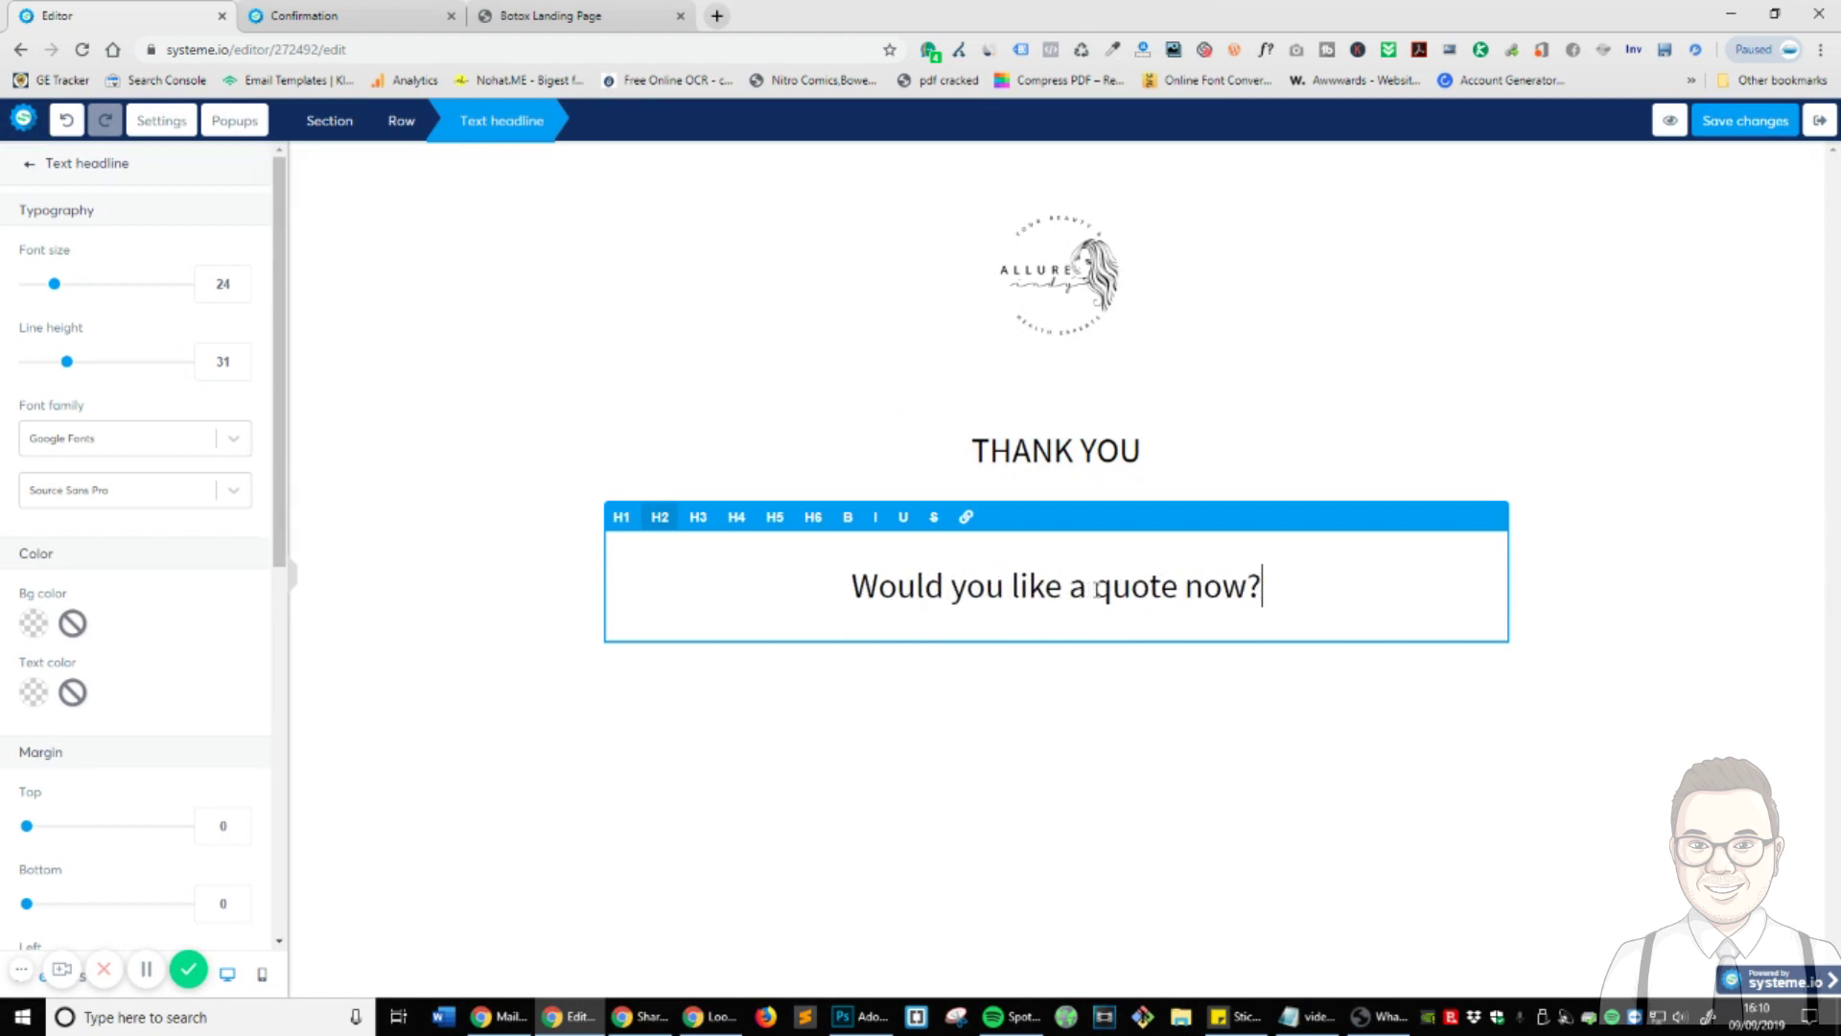
left_click(1195, 726)
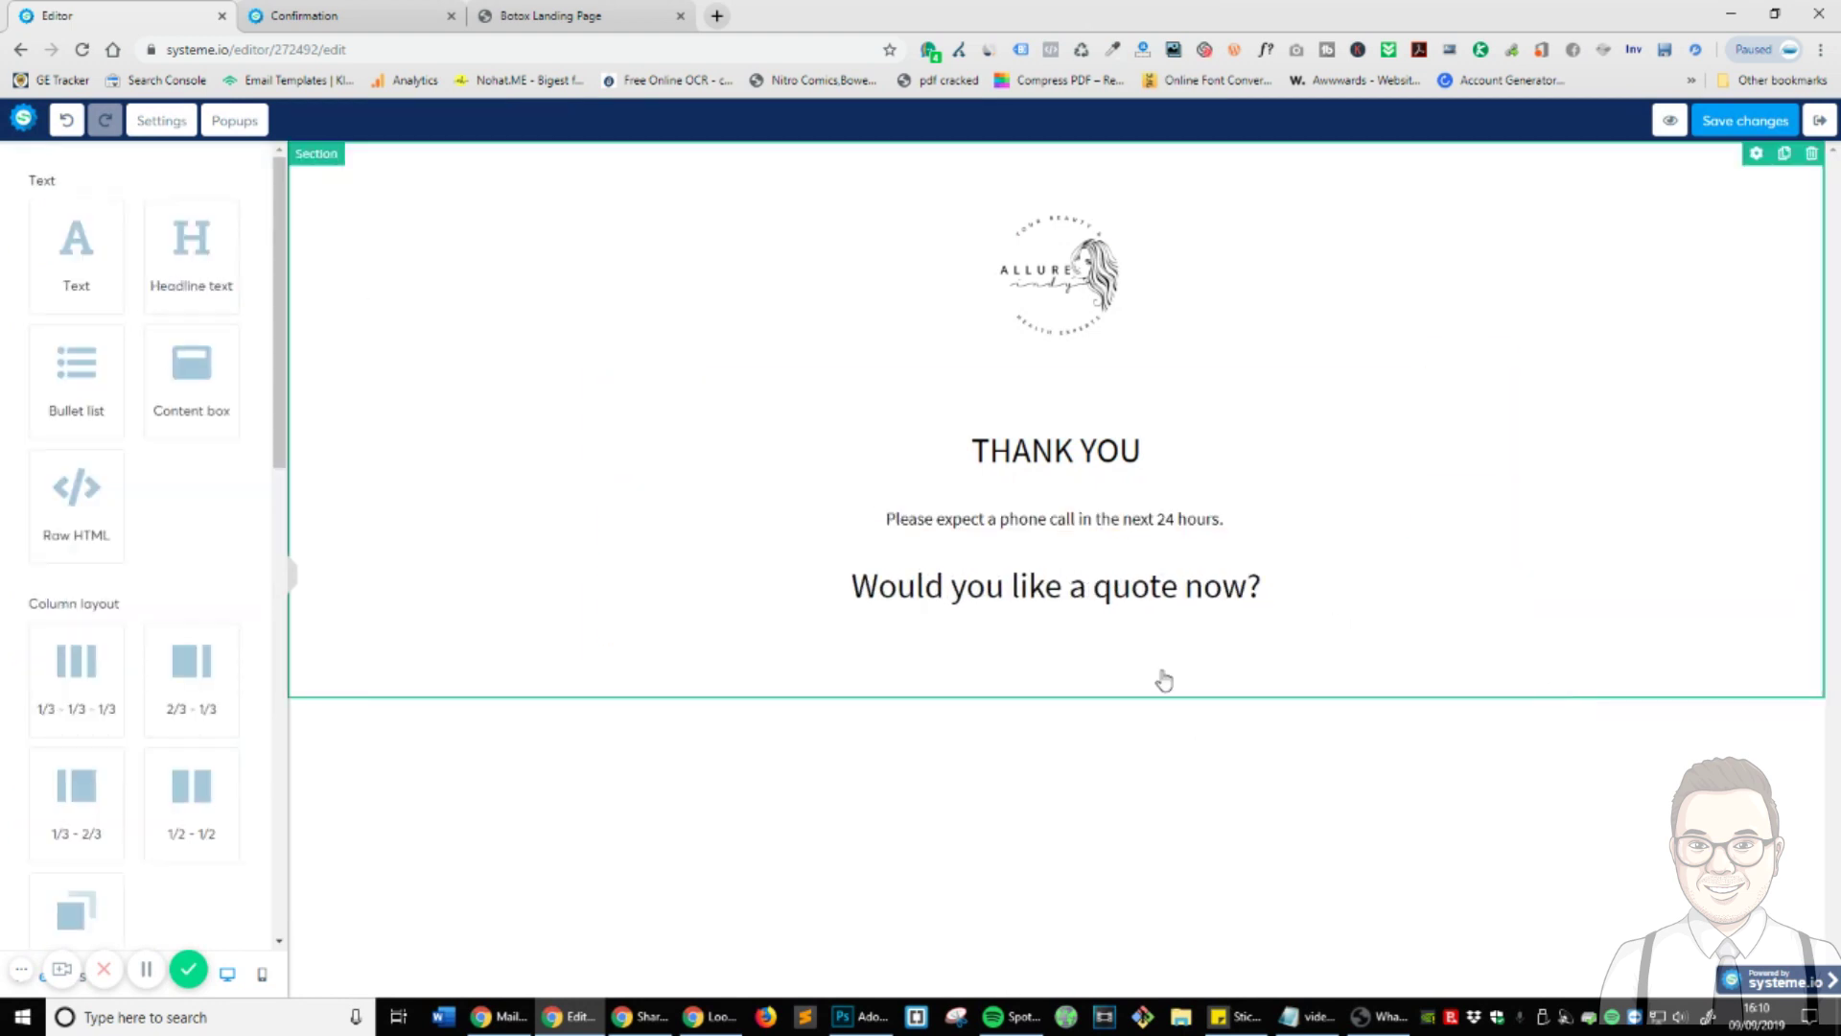
- Add the paragraph 'Call us now to get an instant quote - 000 000 000' and link the number
left_click_drag(103, 251, 1026, 604)
left_click(1044, 674)
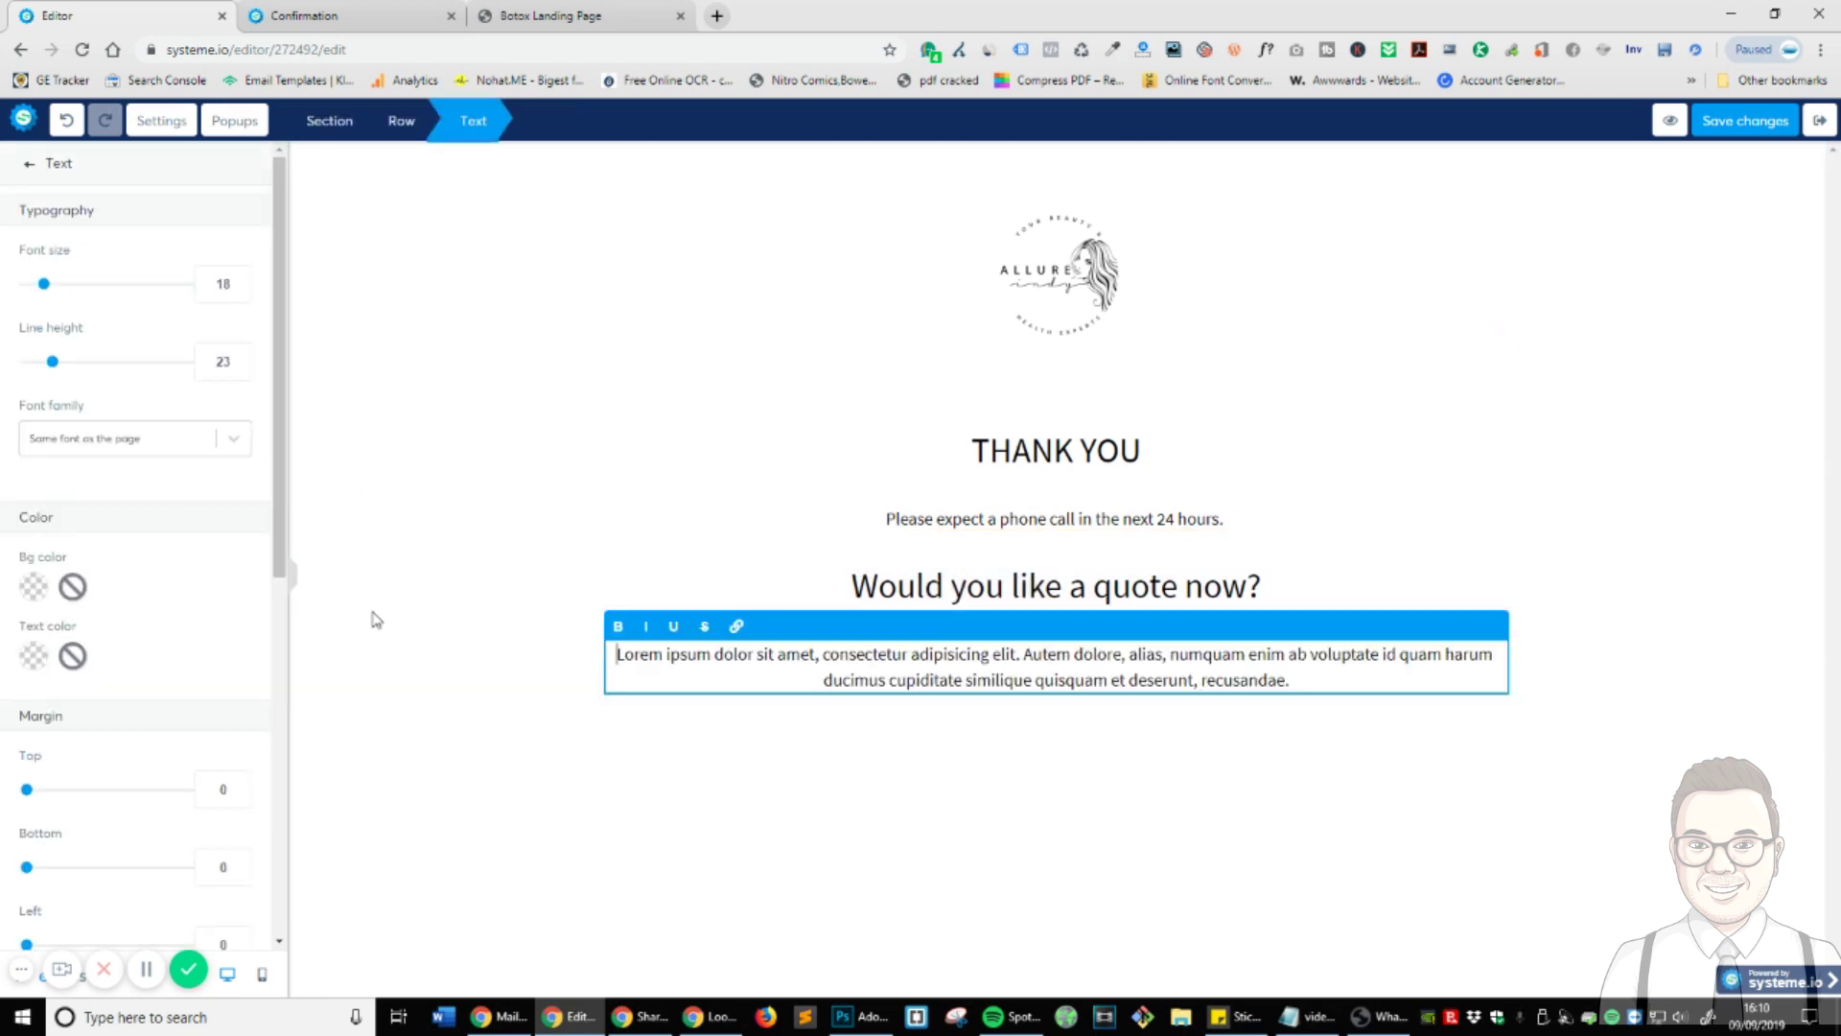
triple_click(835, 685)
type("Call us")
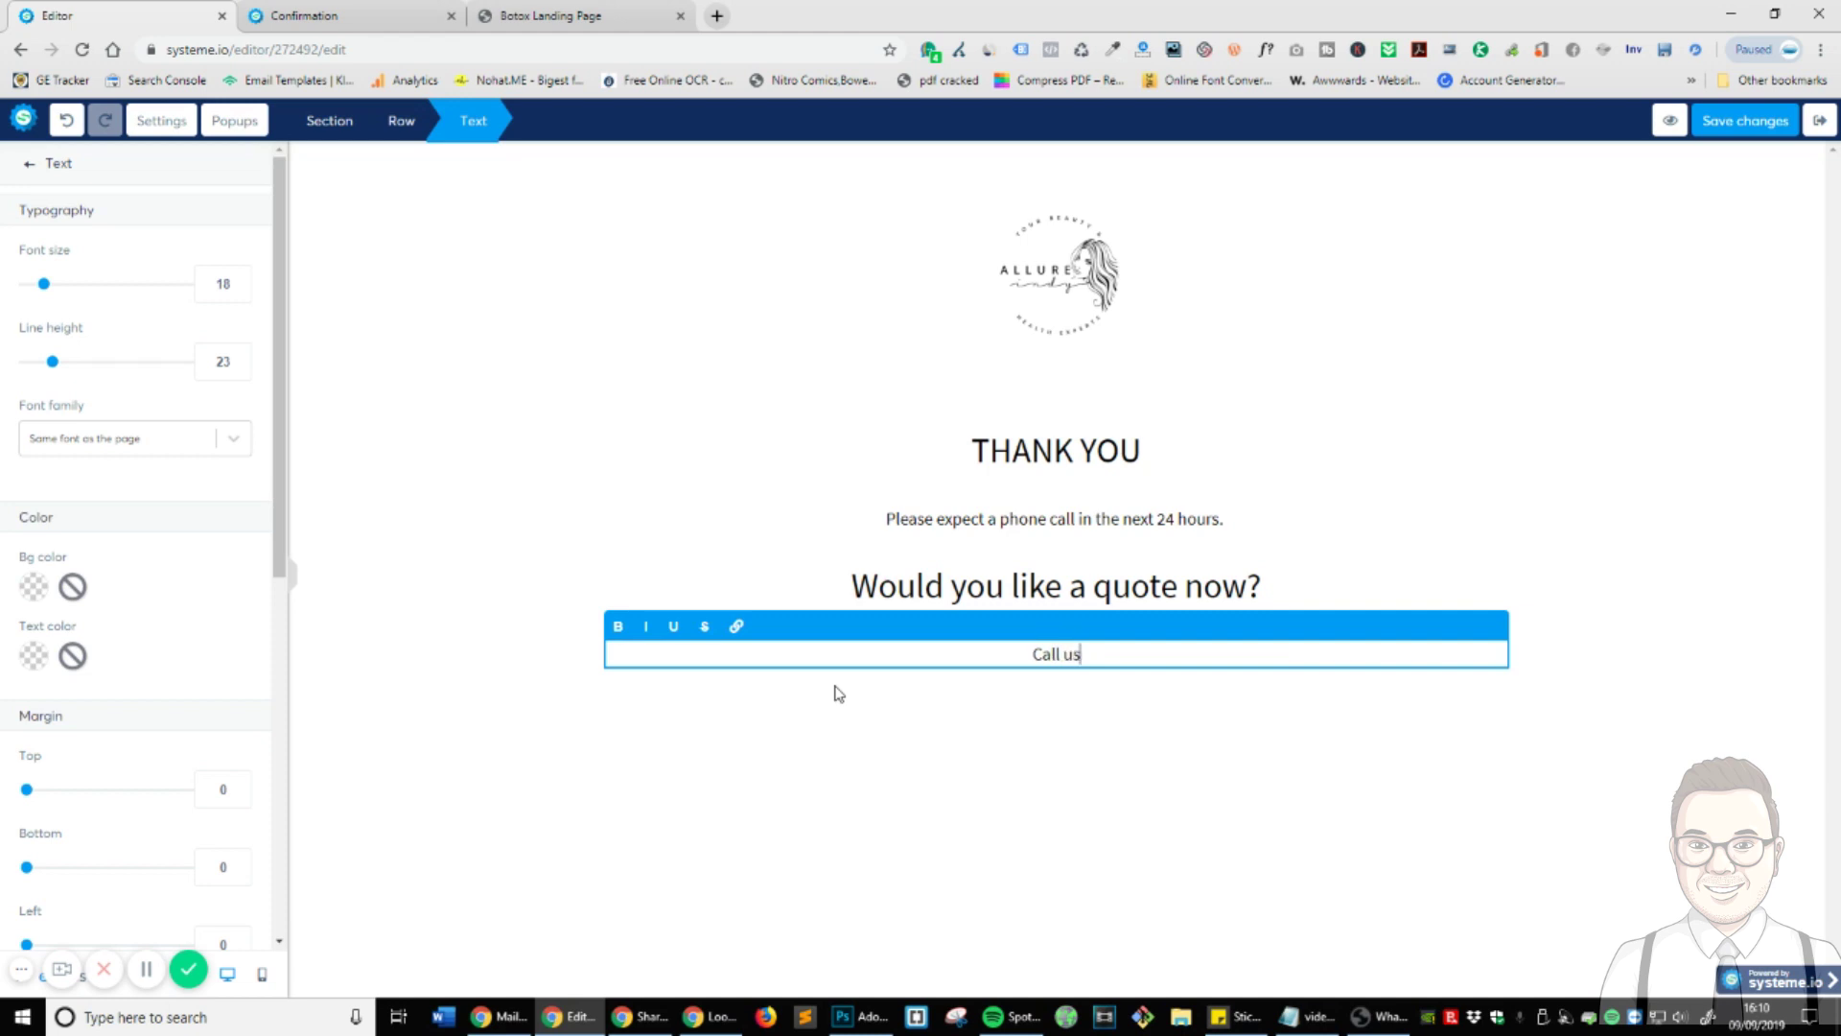
type(" now to get an instant qu")
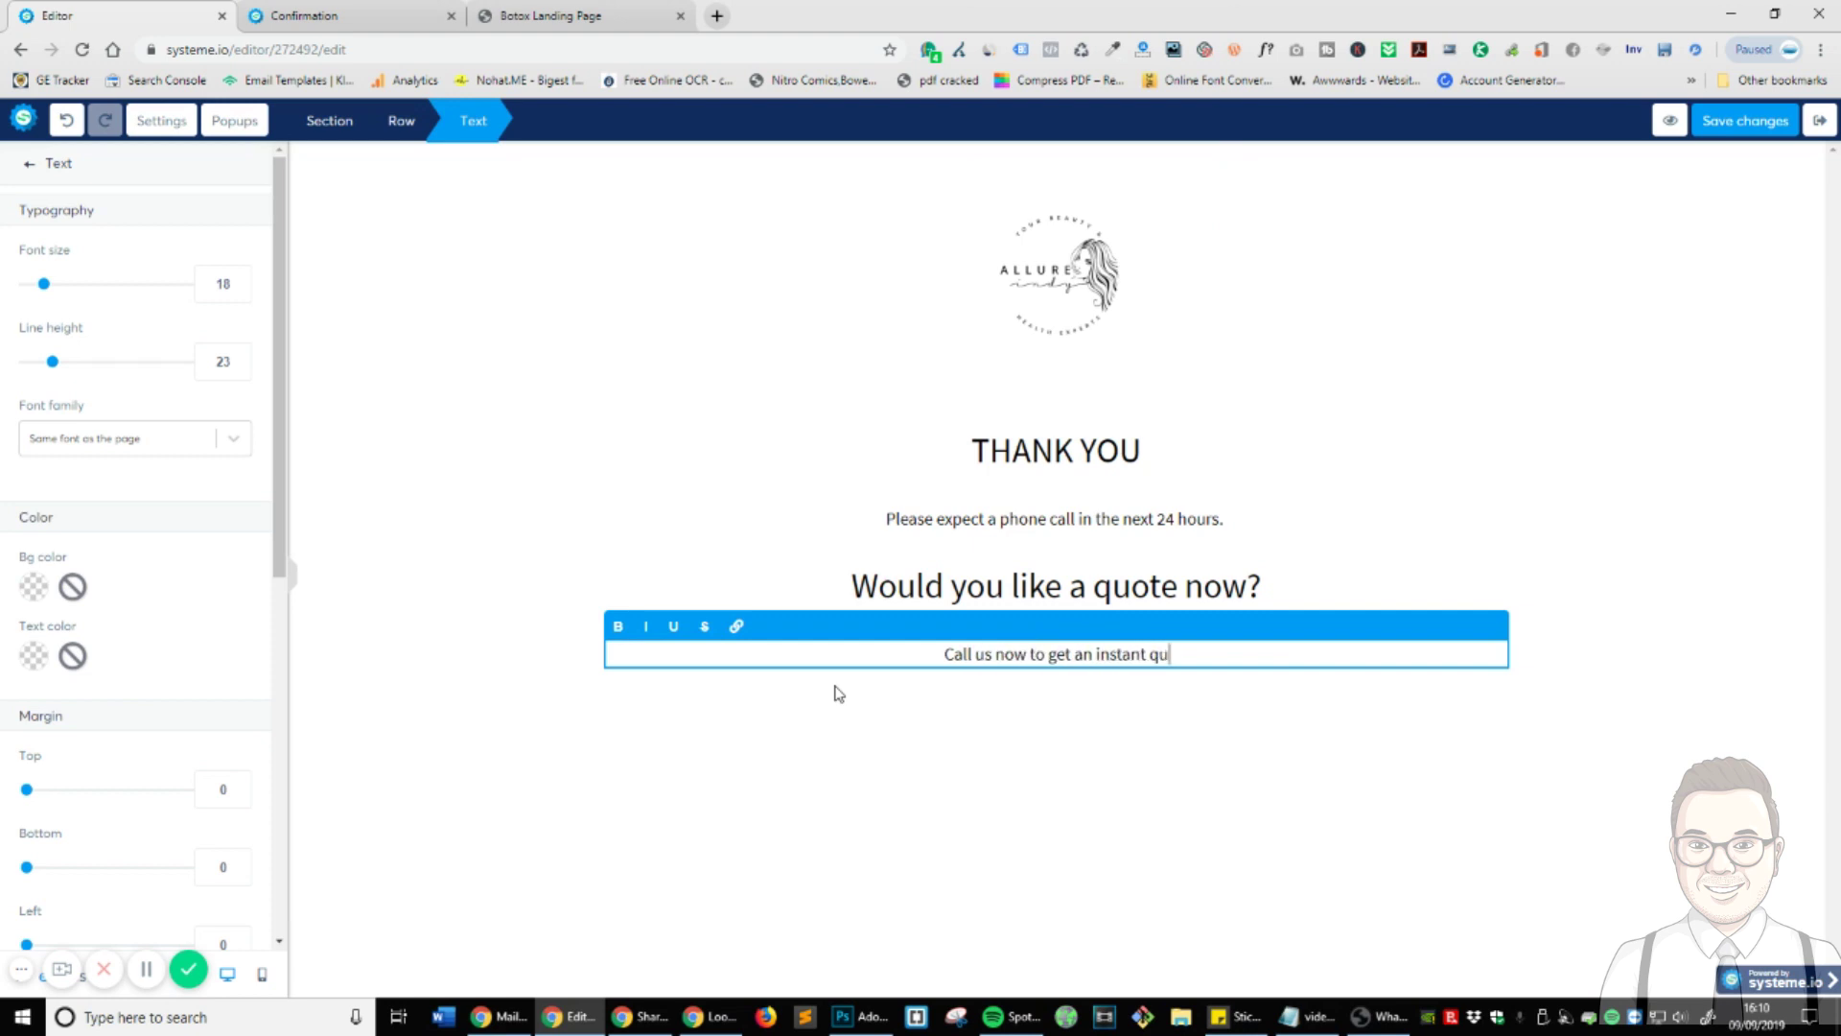
type("ote -")
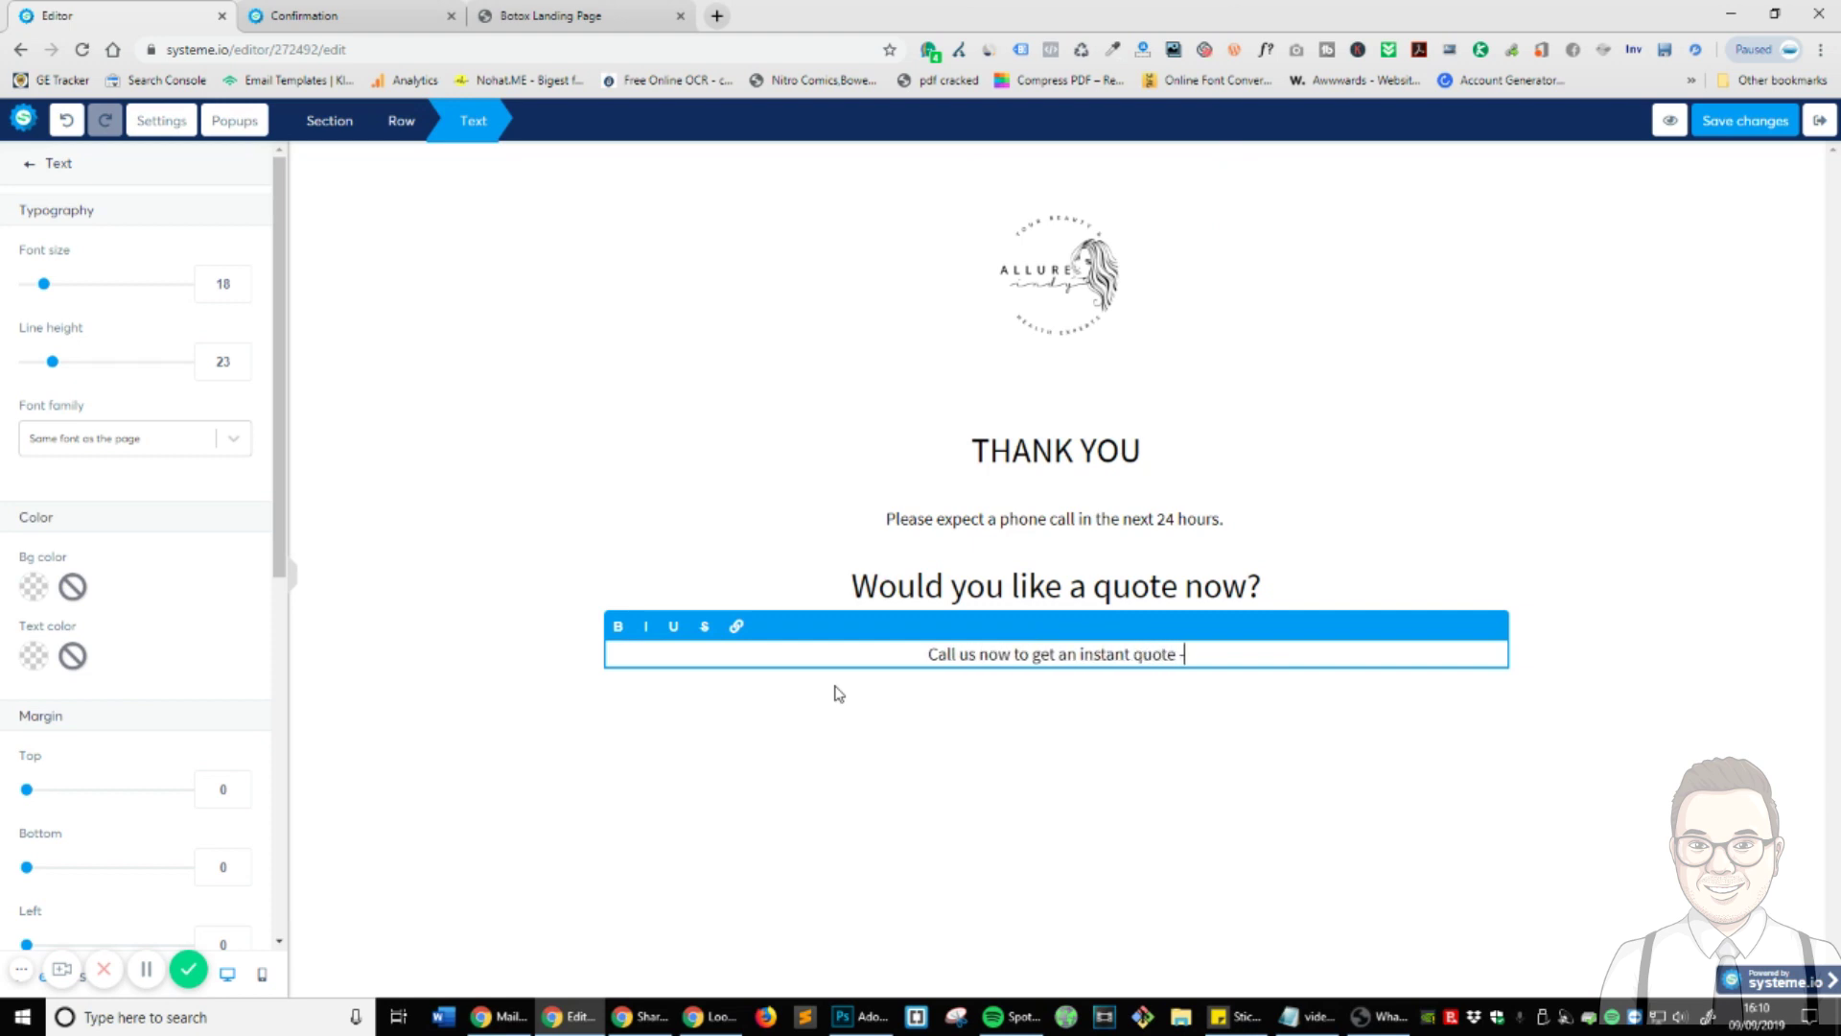
type(" 000")
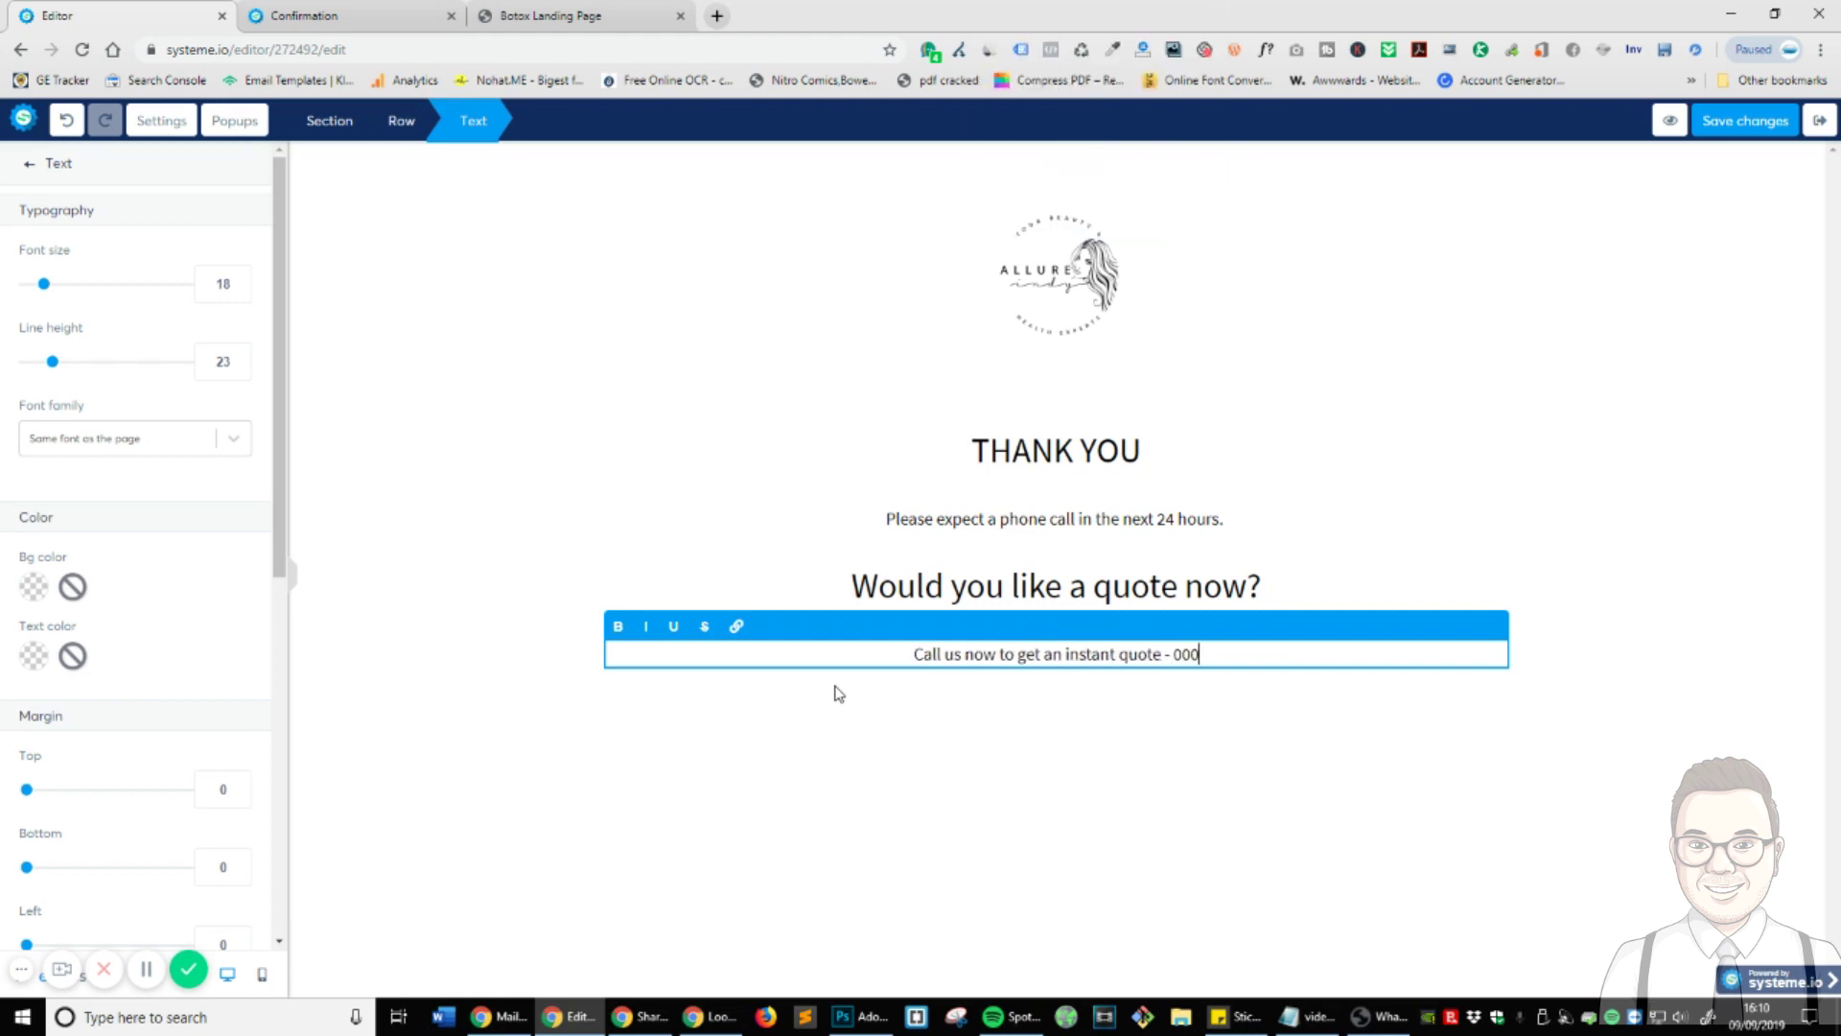
type(" 000 000")
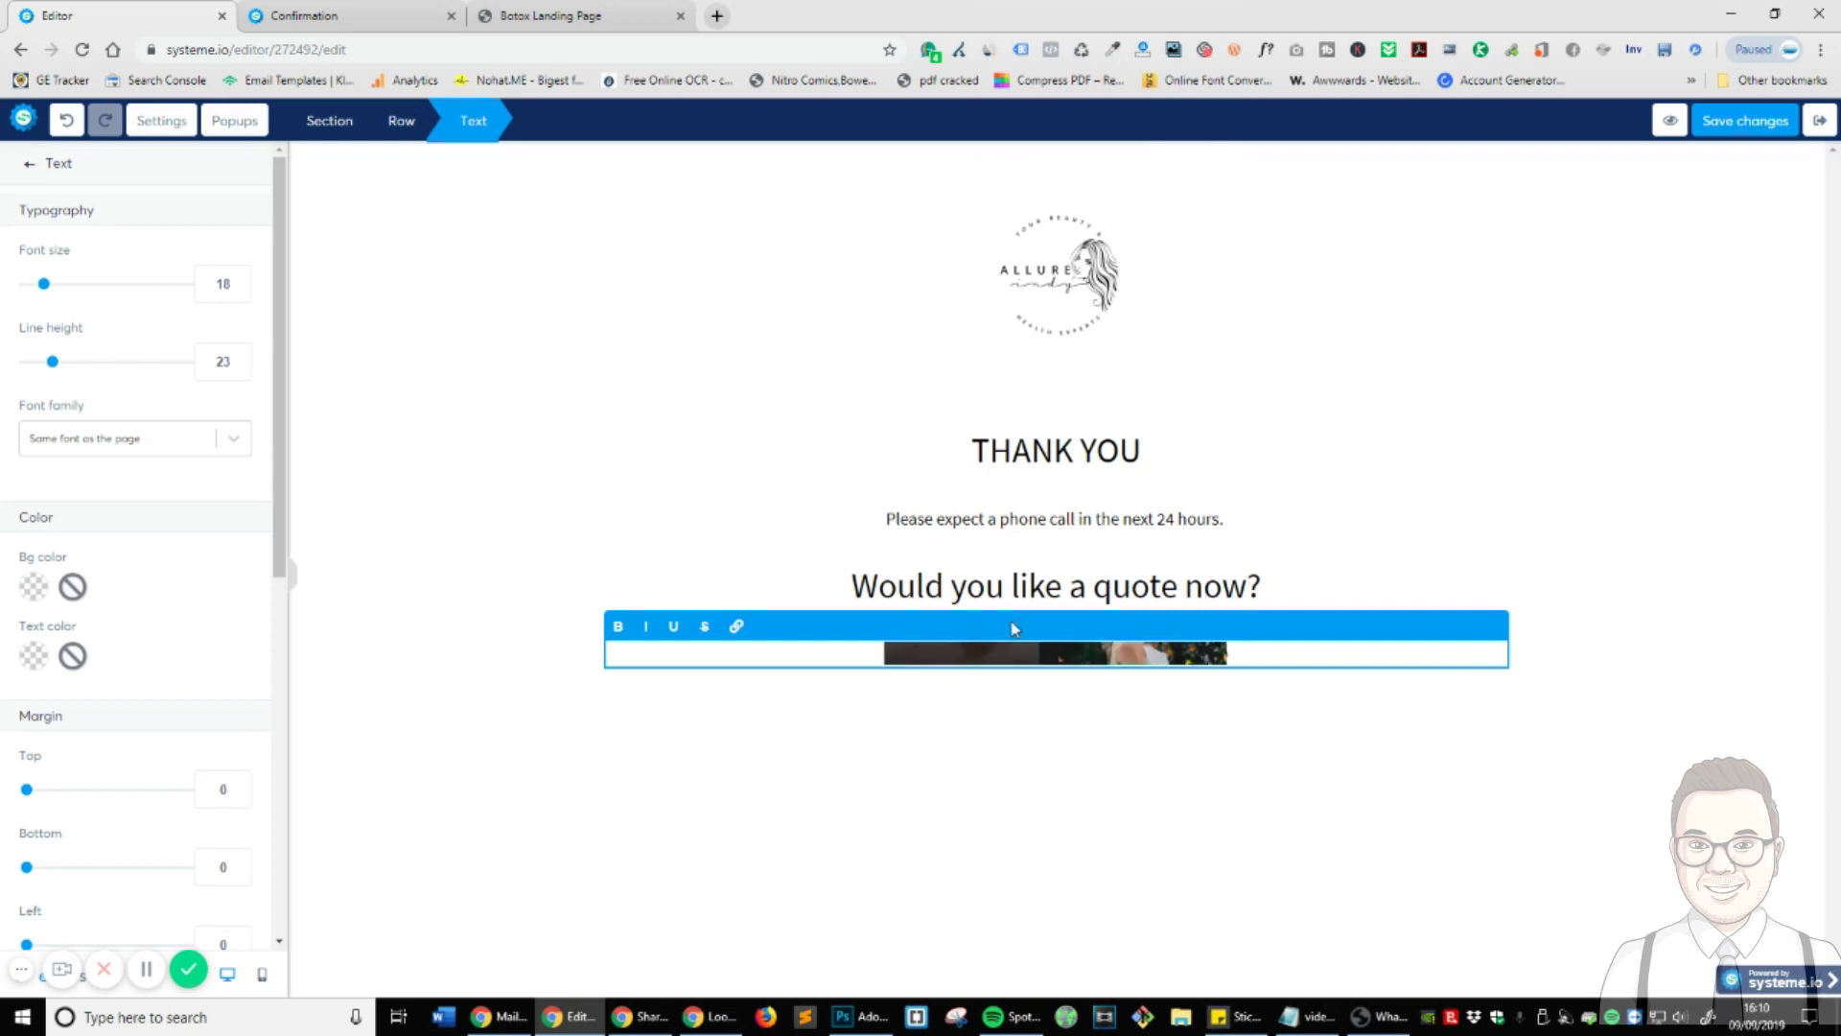
left_click_drag(1274, 653, 1145, 654)
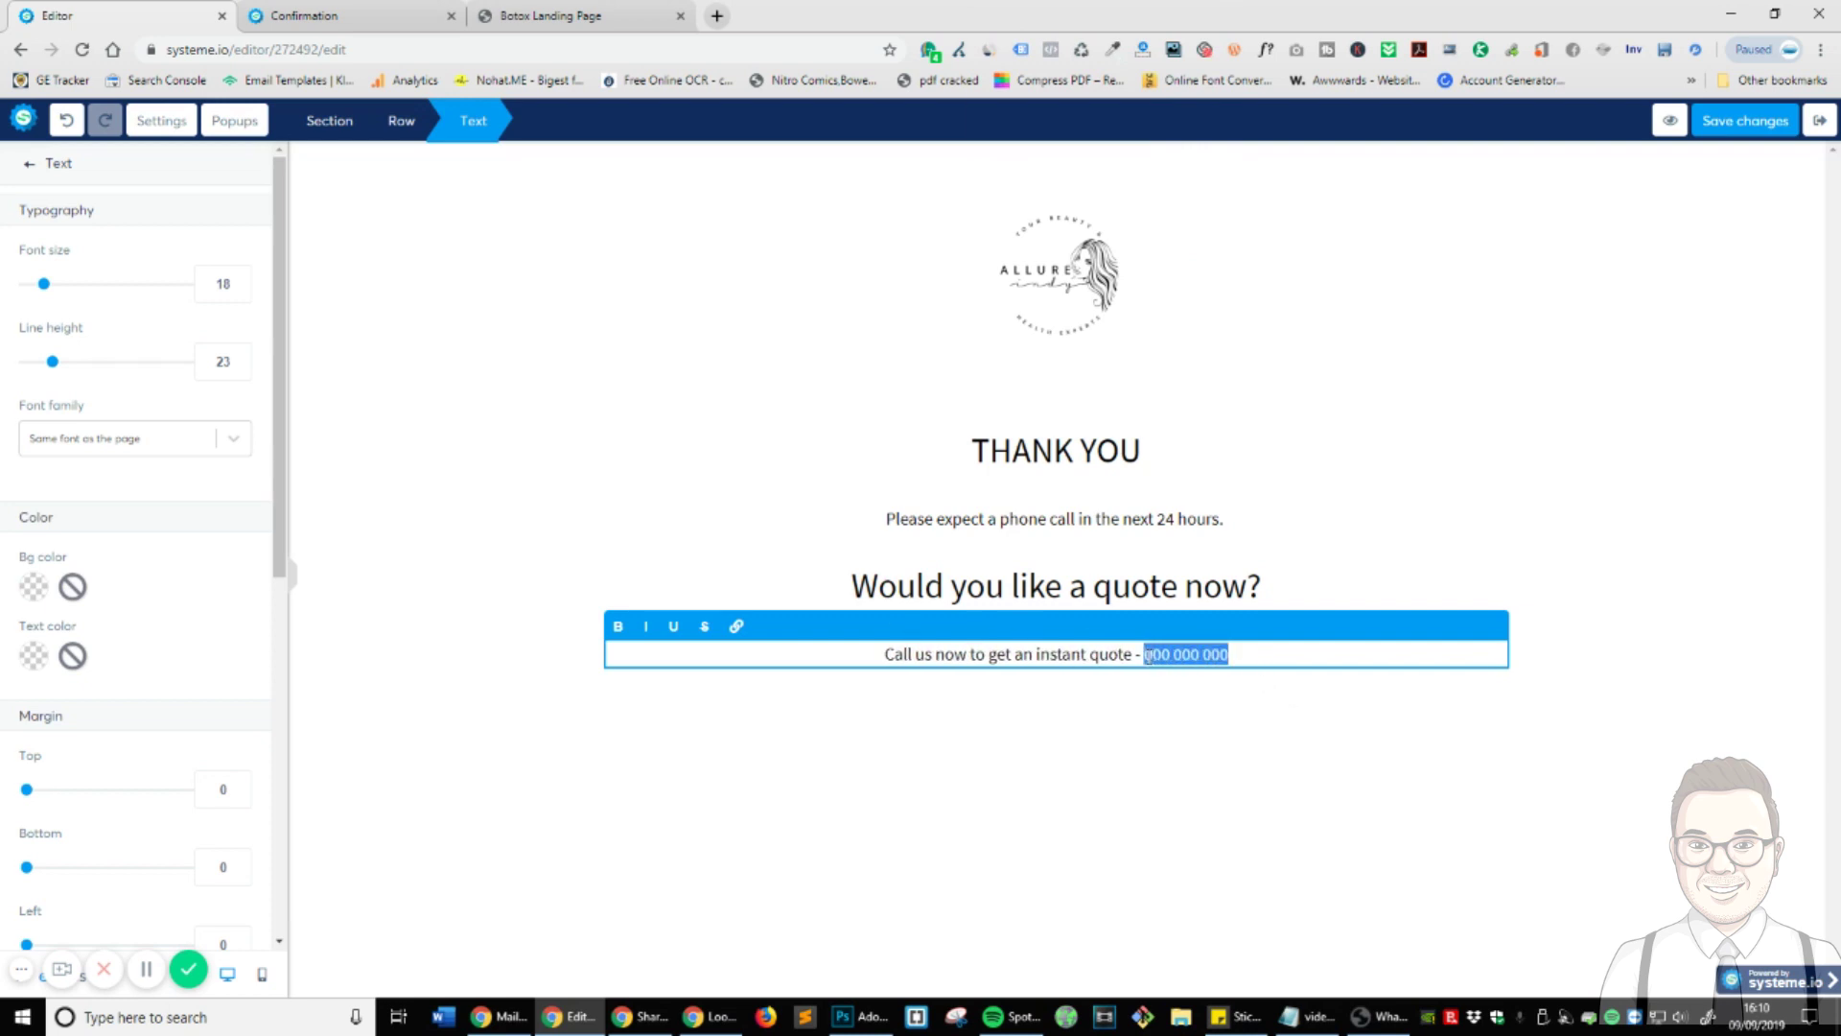
left_click(736, 626)
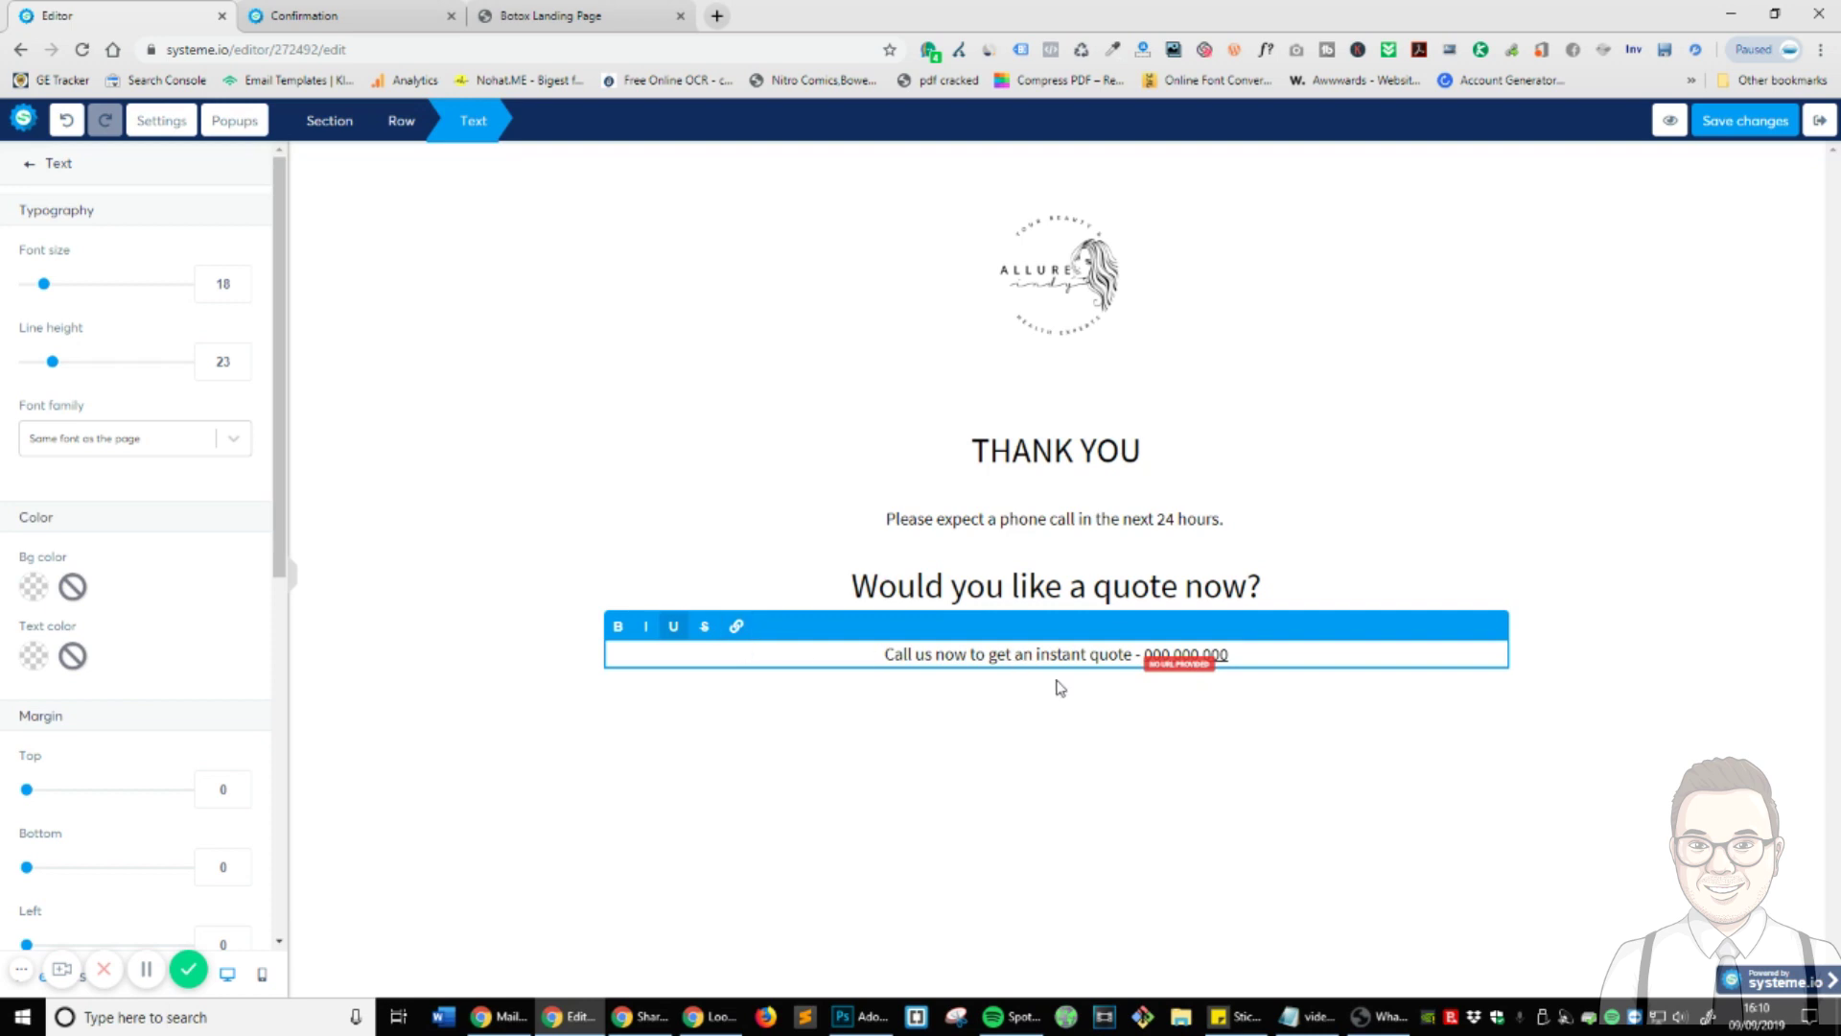
left_click(1175, 680)
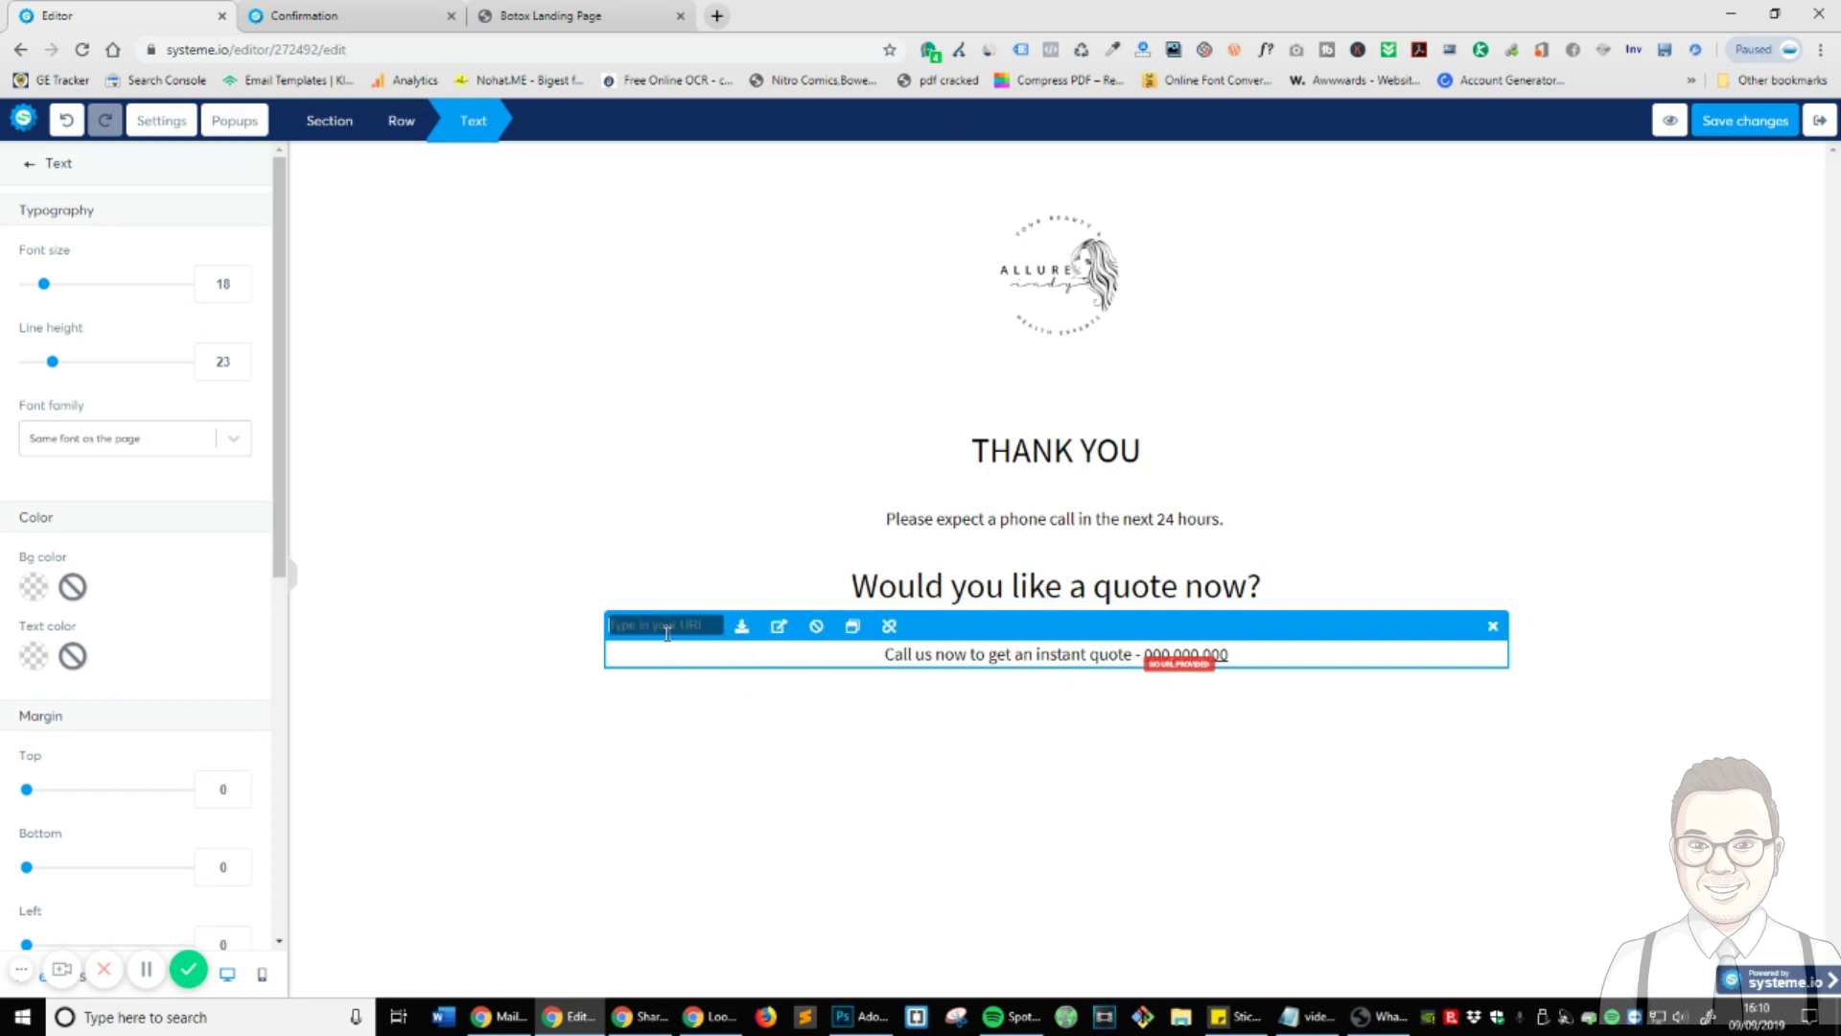
type("tel:00000000")
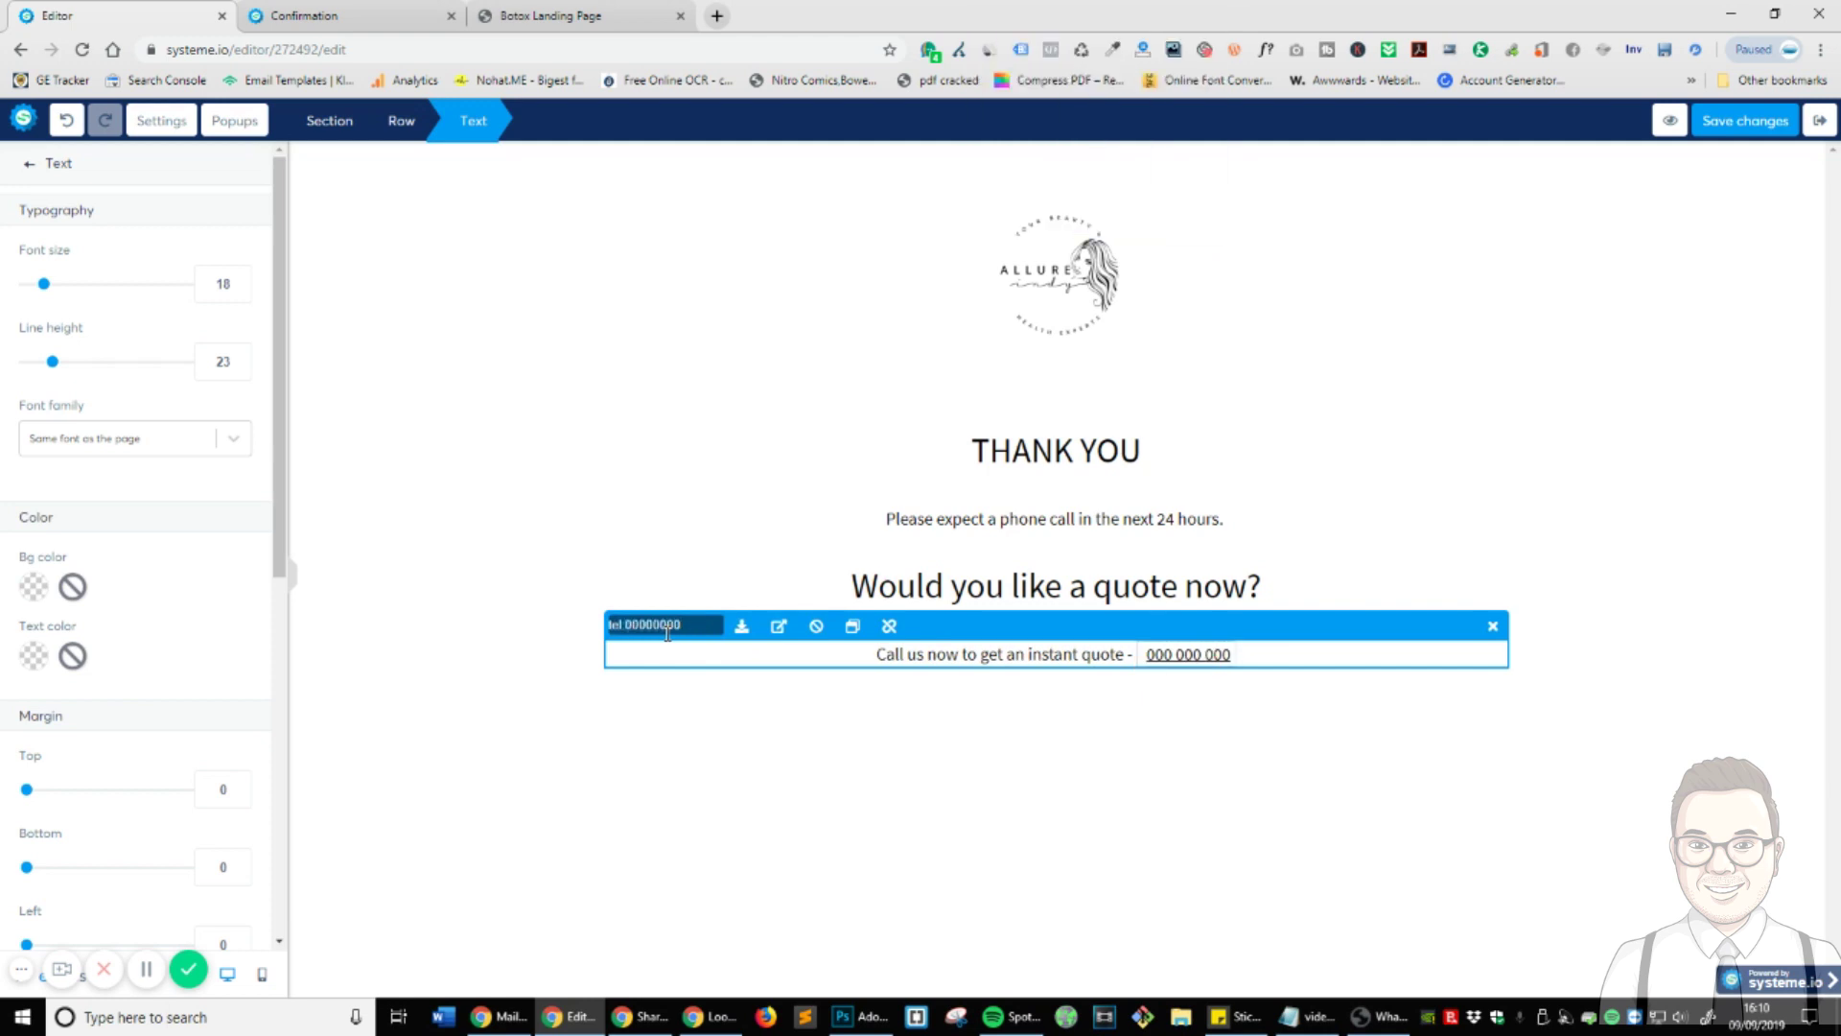
- Set the THANK YOU headline's line height to 0
left_click(782, 745)
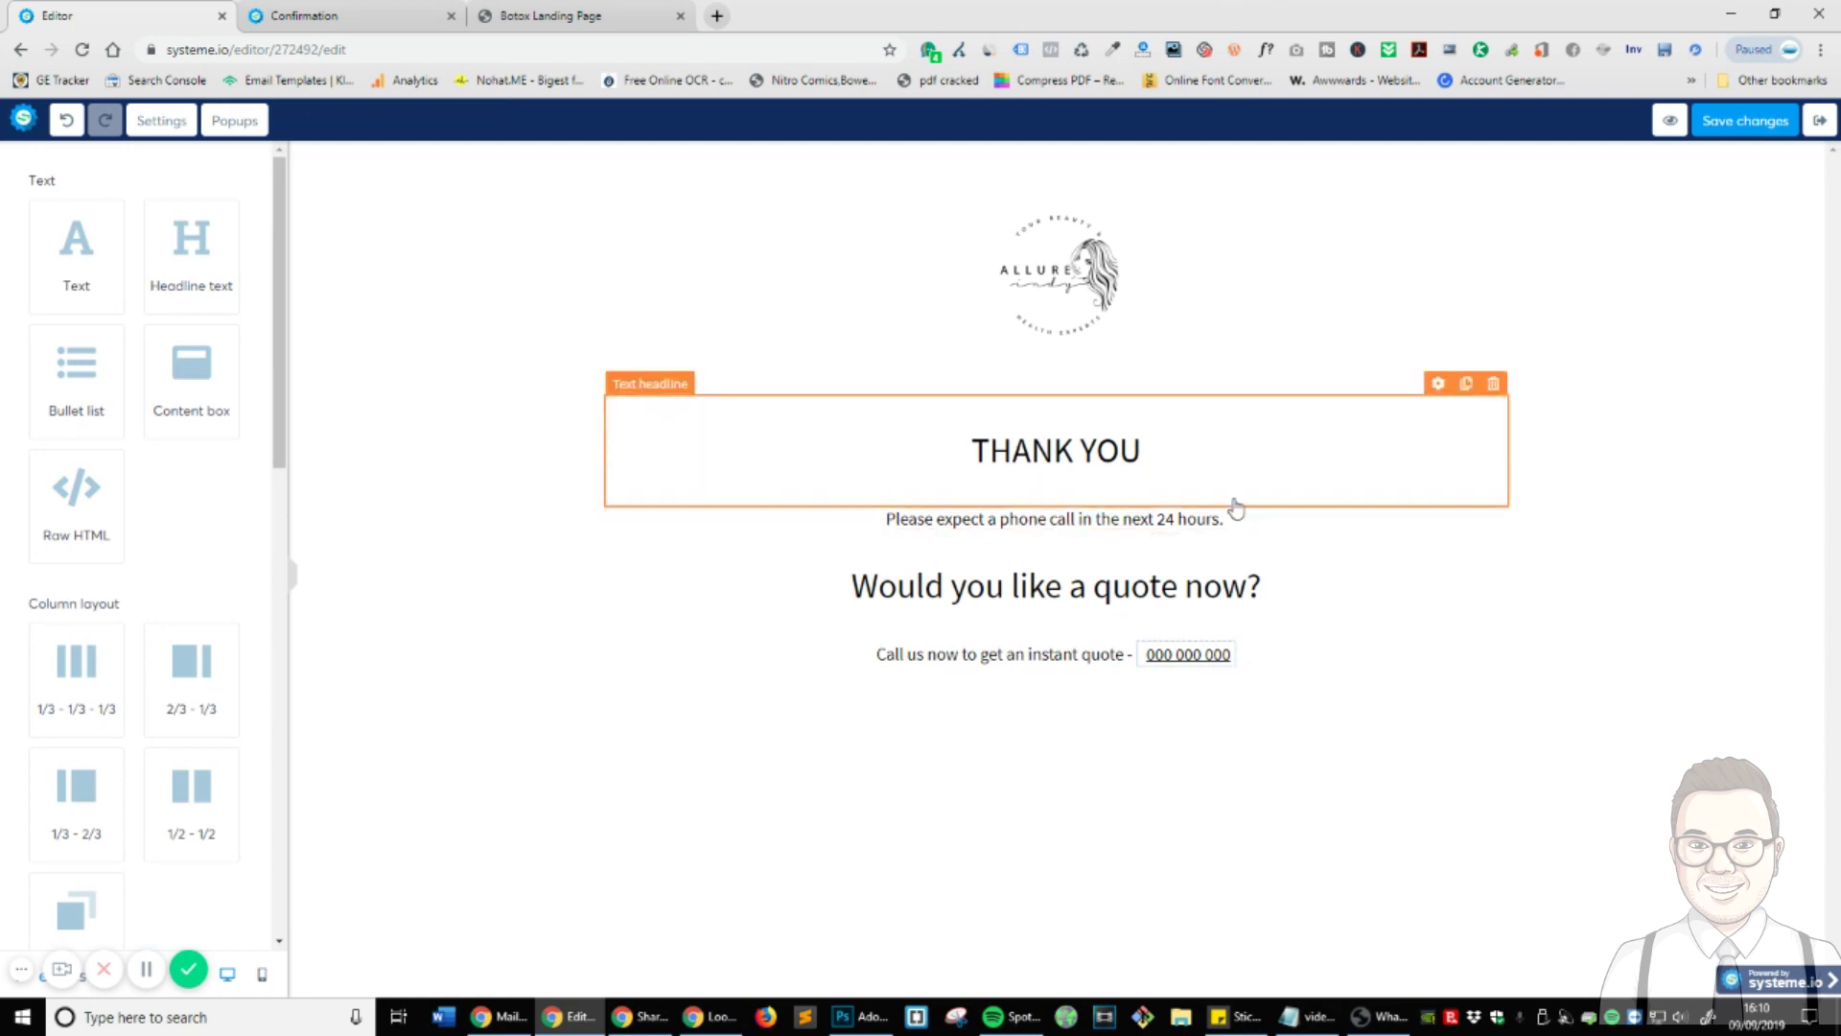
left_click(864, 454)
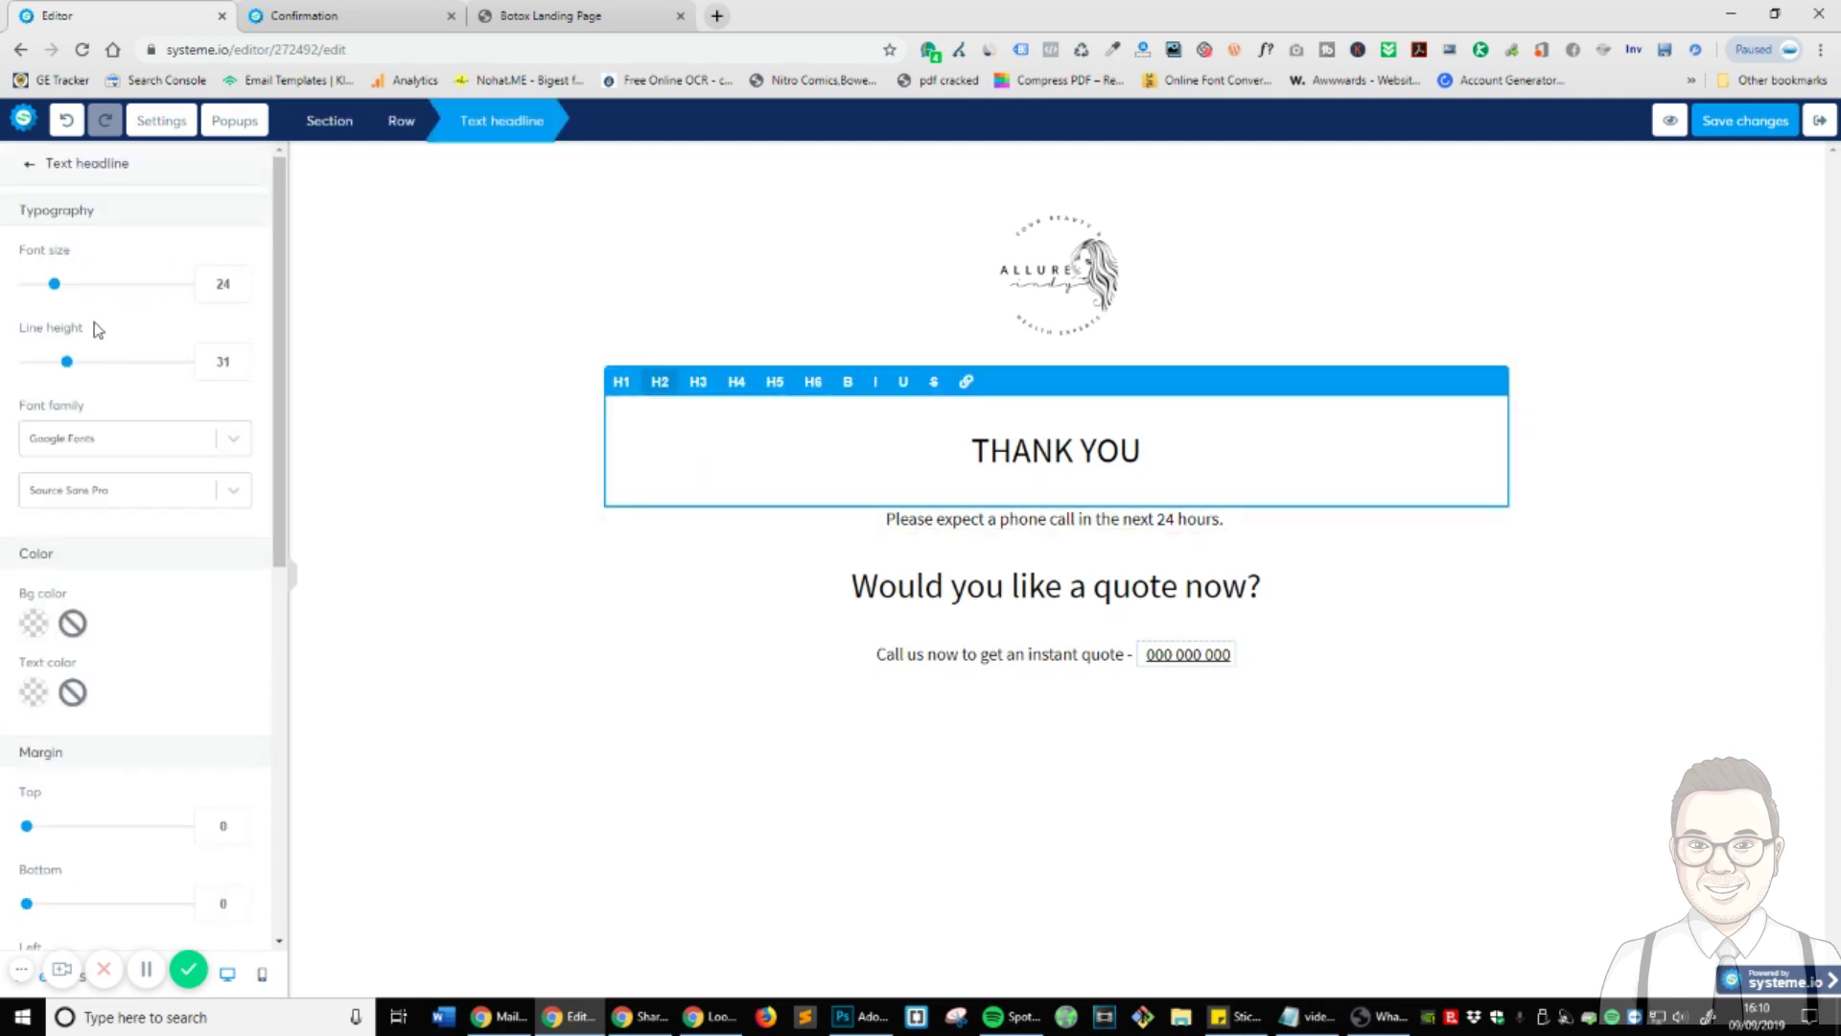
scroll(191, 574, "down", 5)
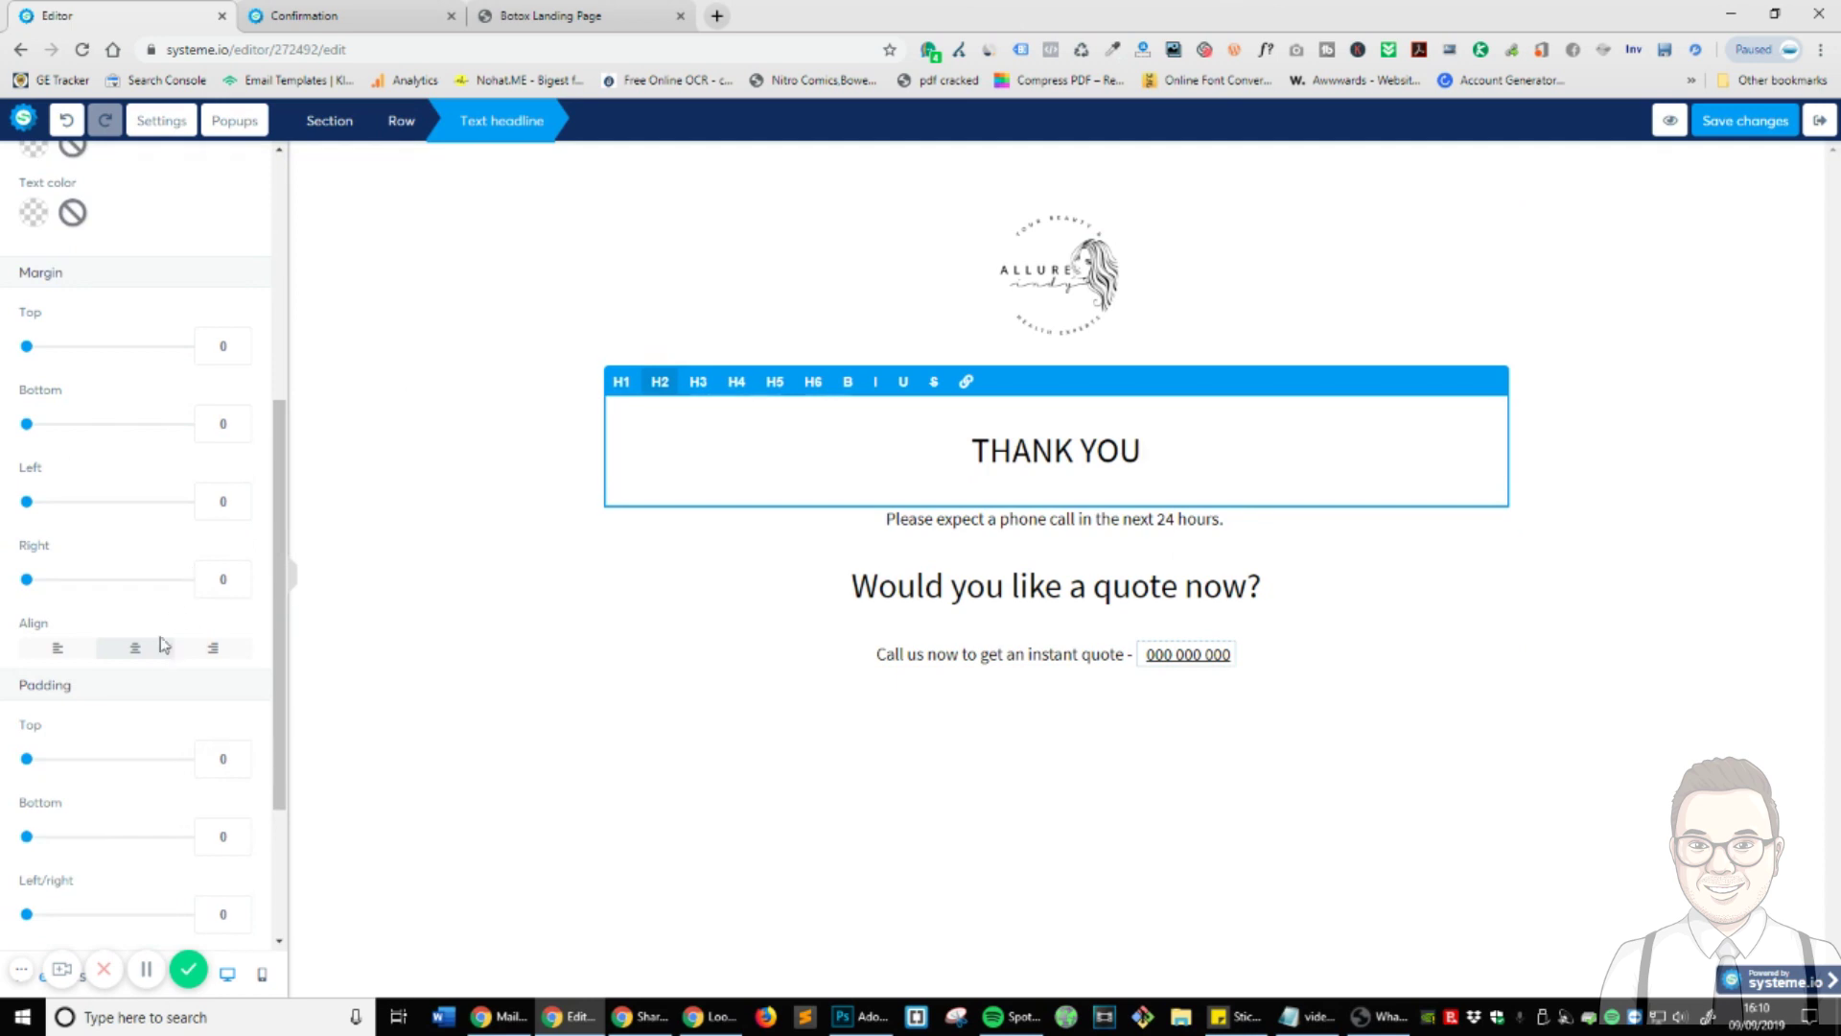
scroll(161, 644, "down", 3)
scroll(54, 470, "up", 6)
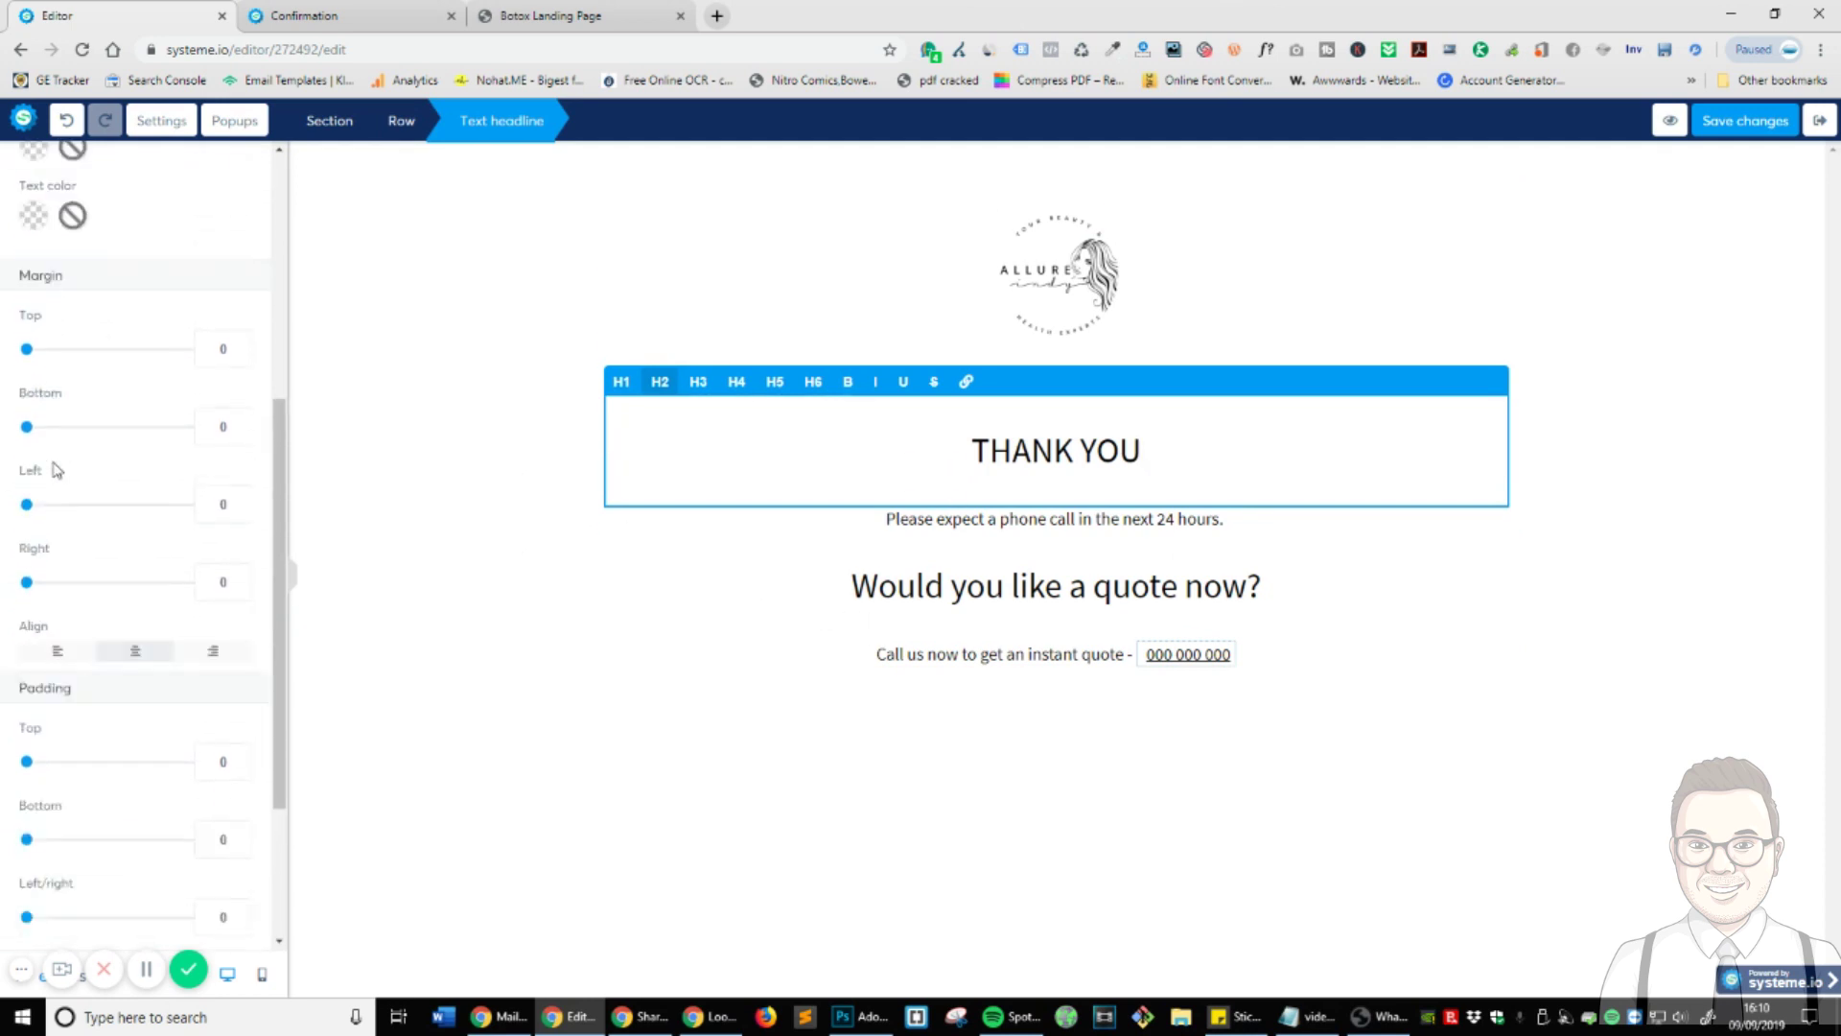
scroll(56, 455, "up", 2)
left_click_drag(67, 362, 27, 362)
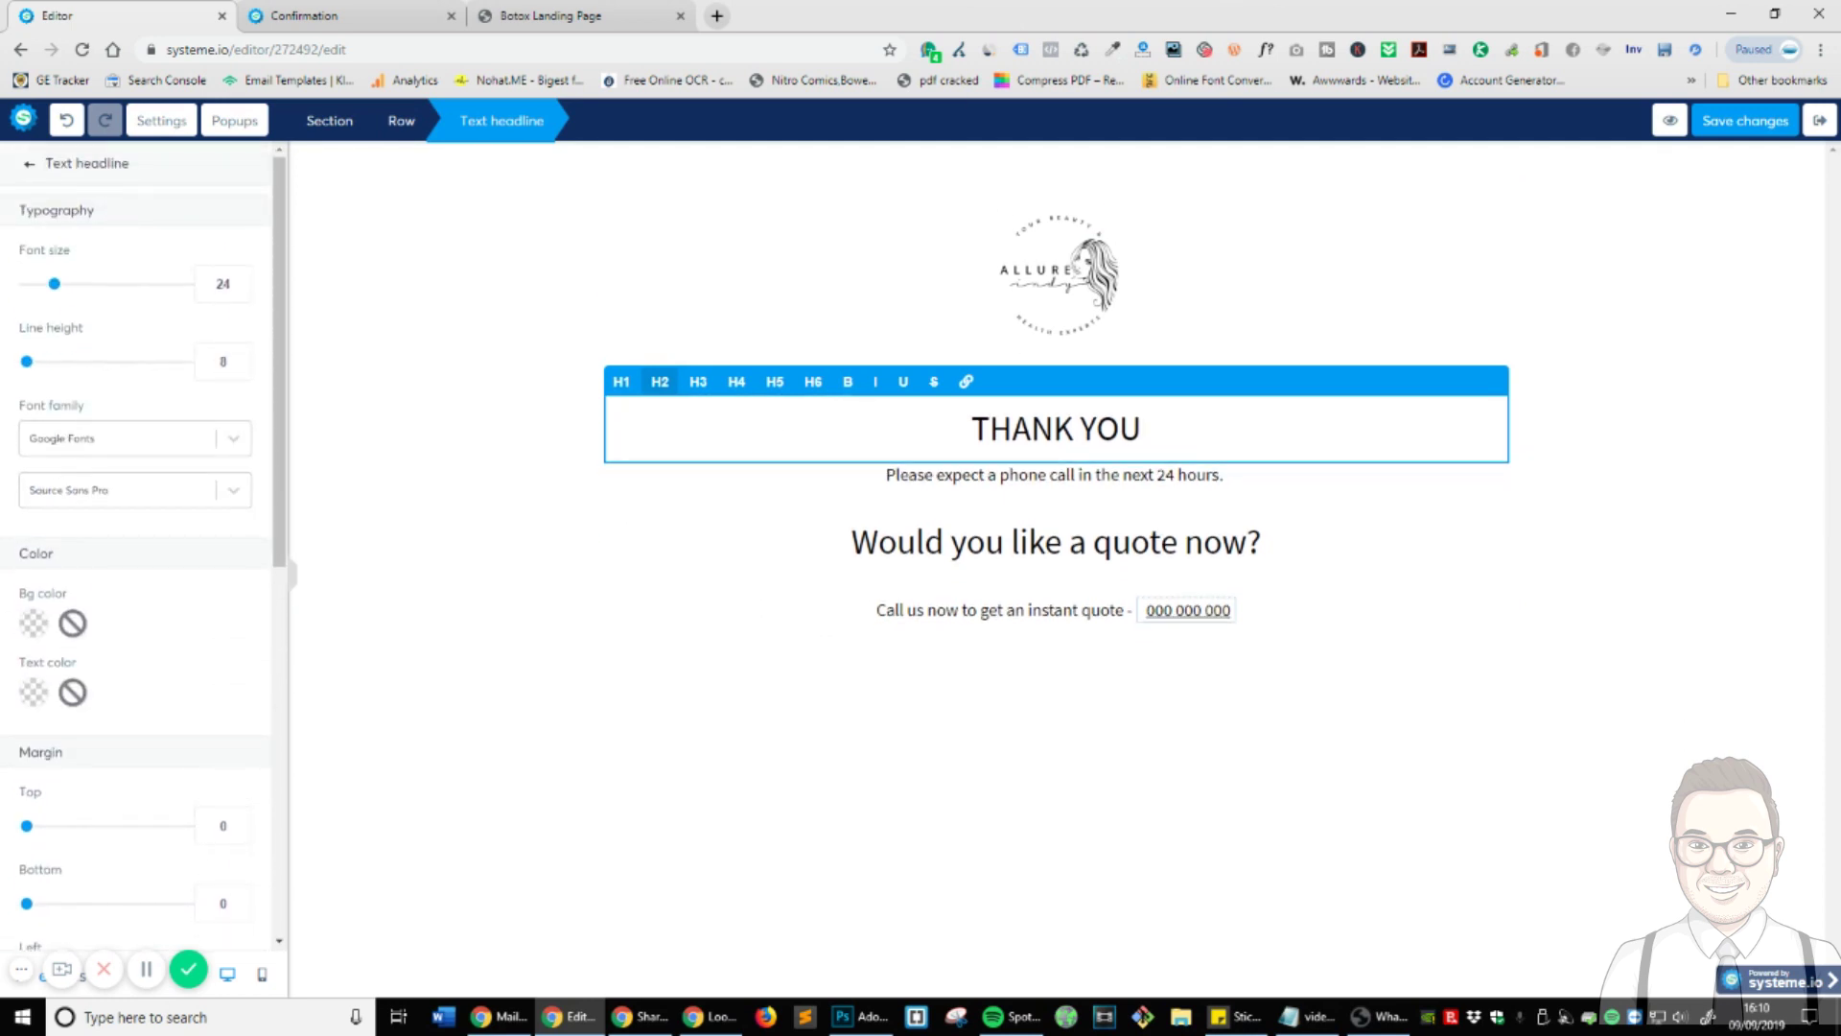
left_click(1555, 688)
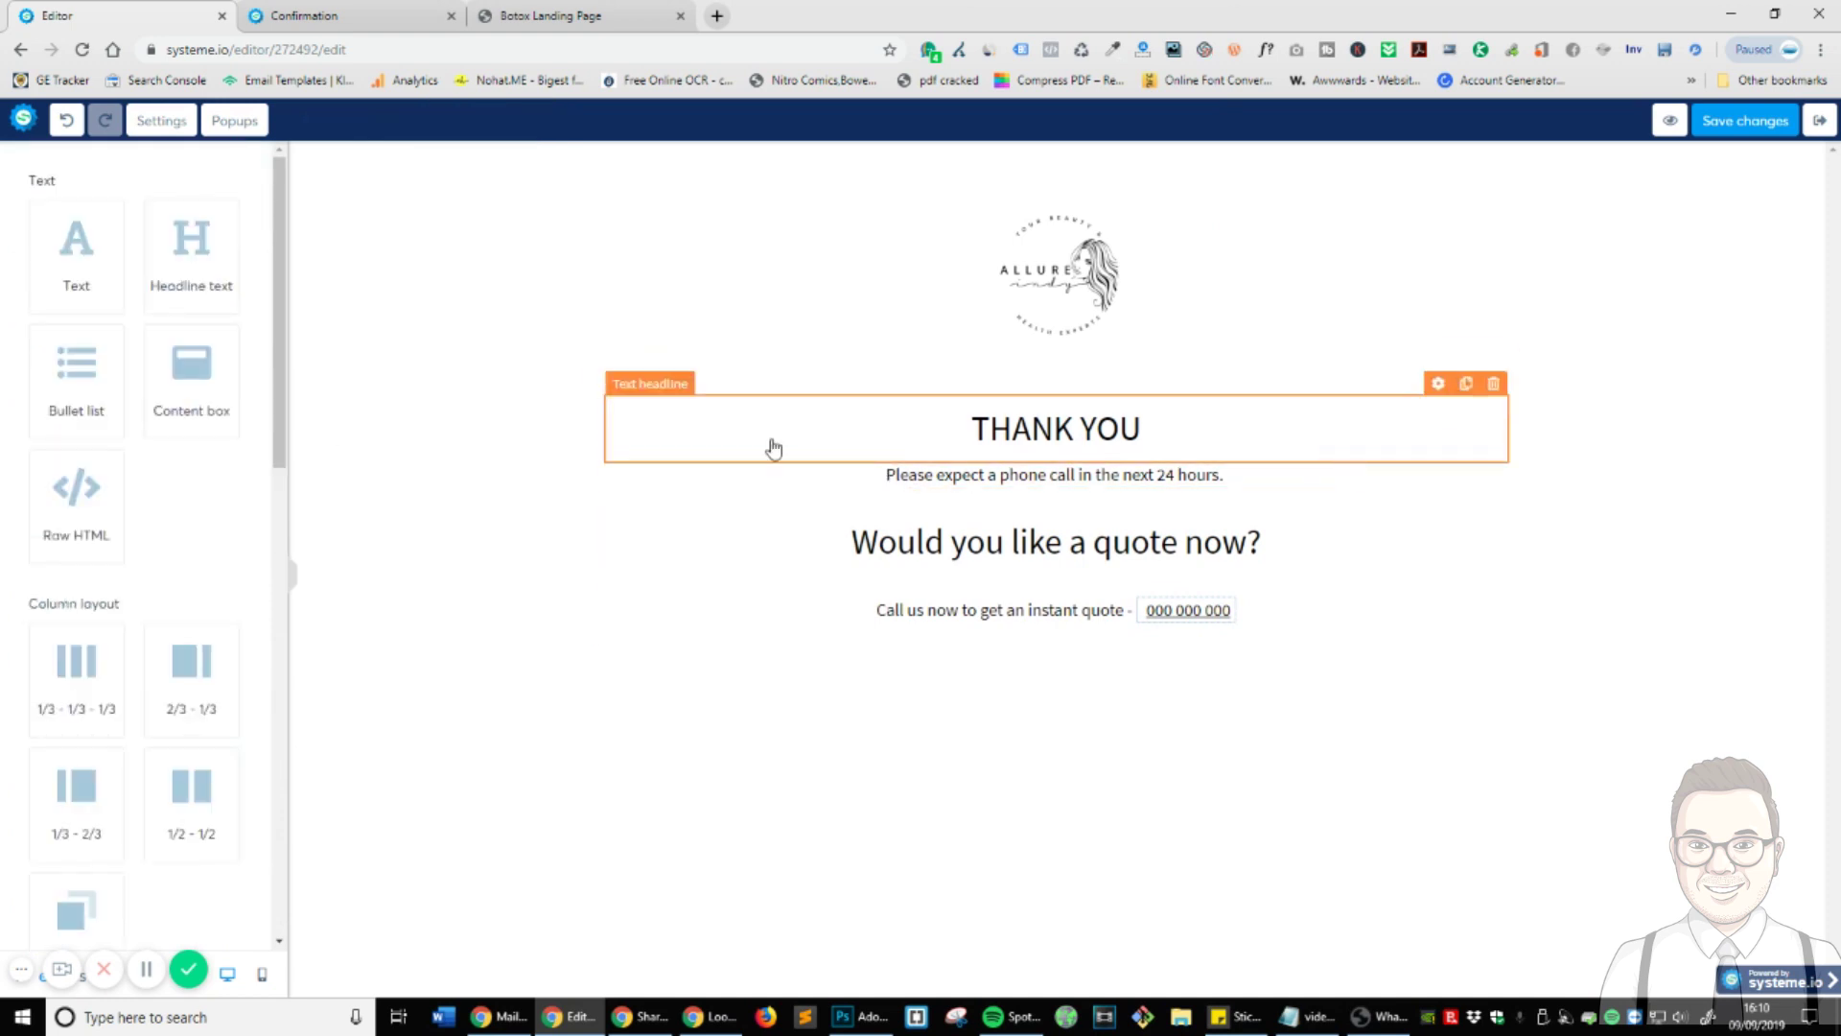
left_click(813, 443)
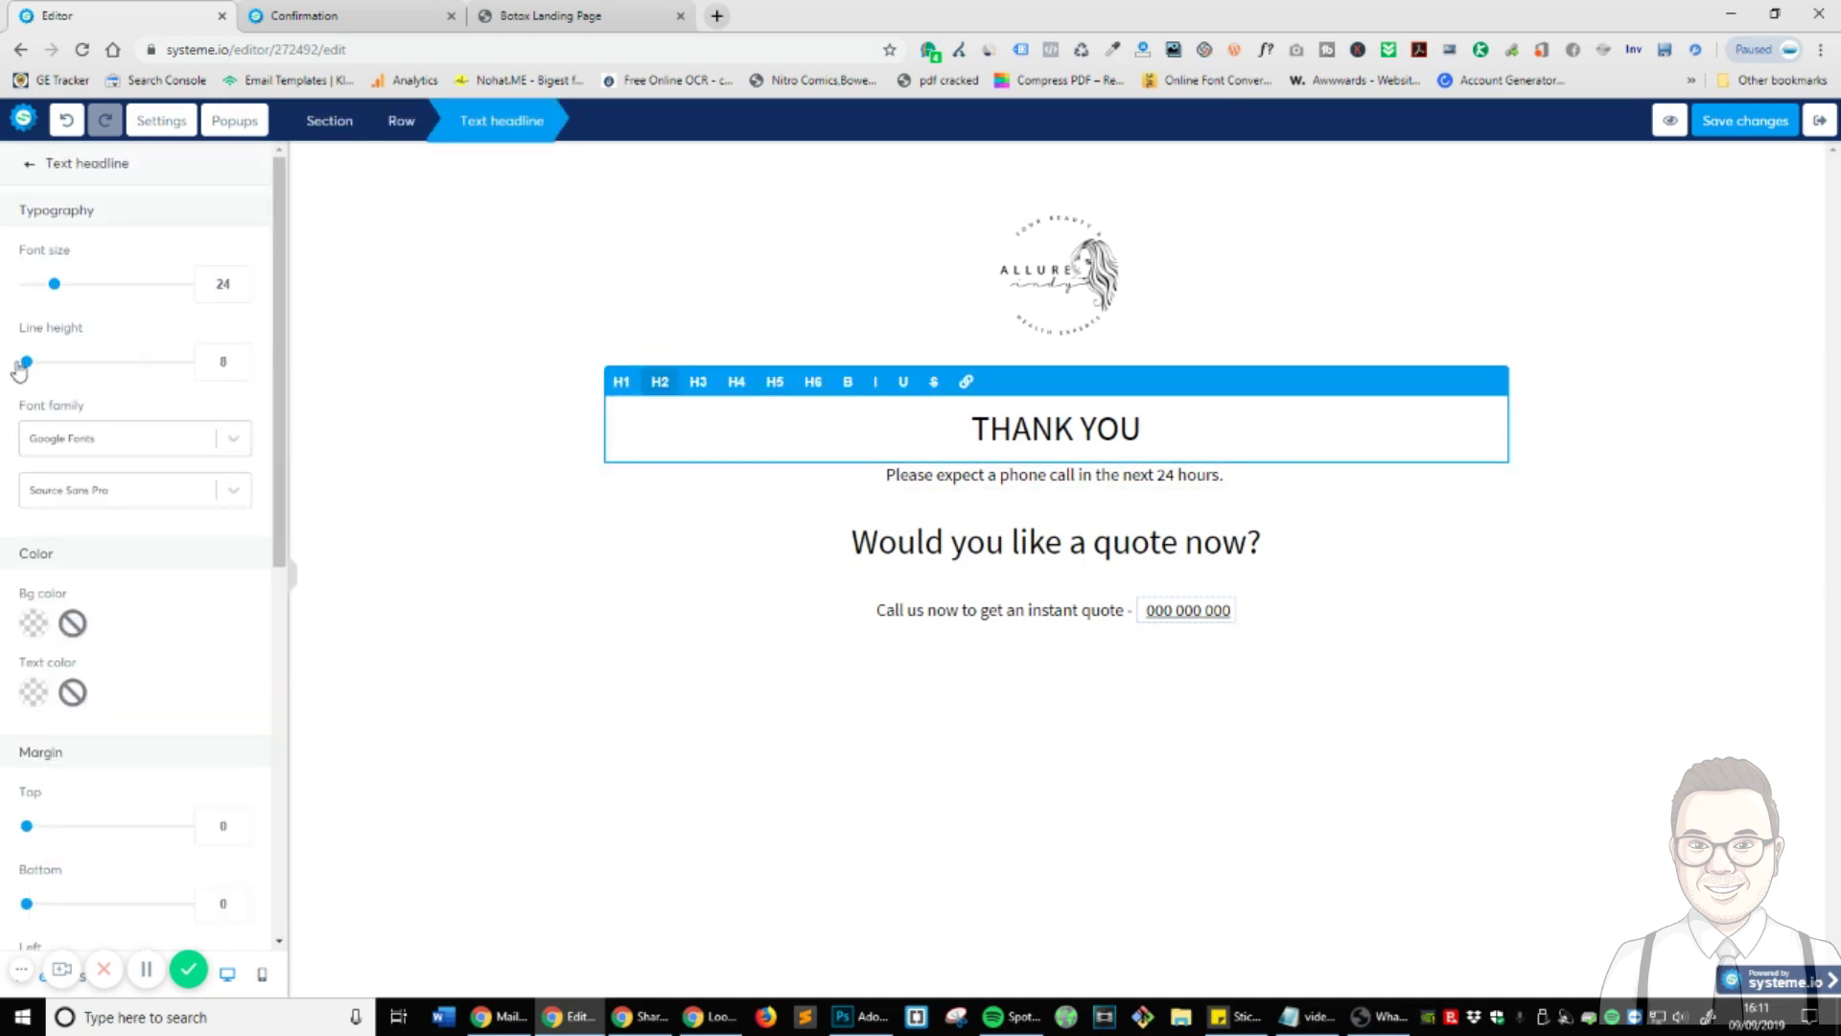
double_click(220, 362)
type("0")
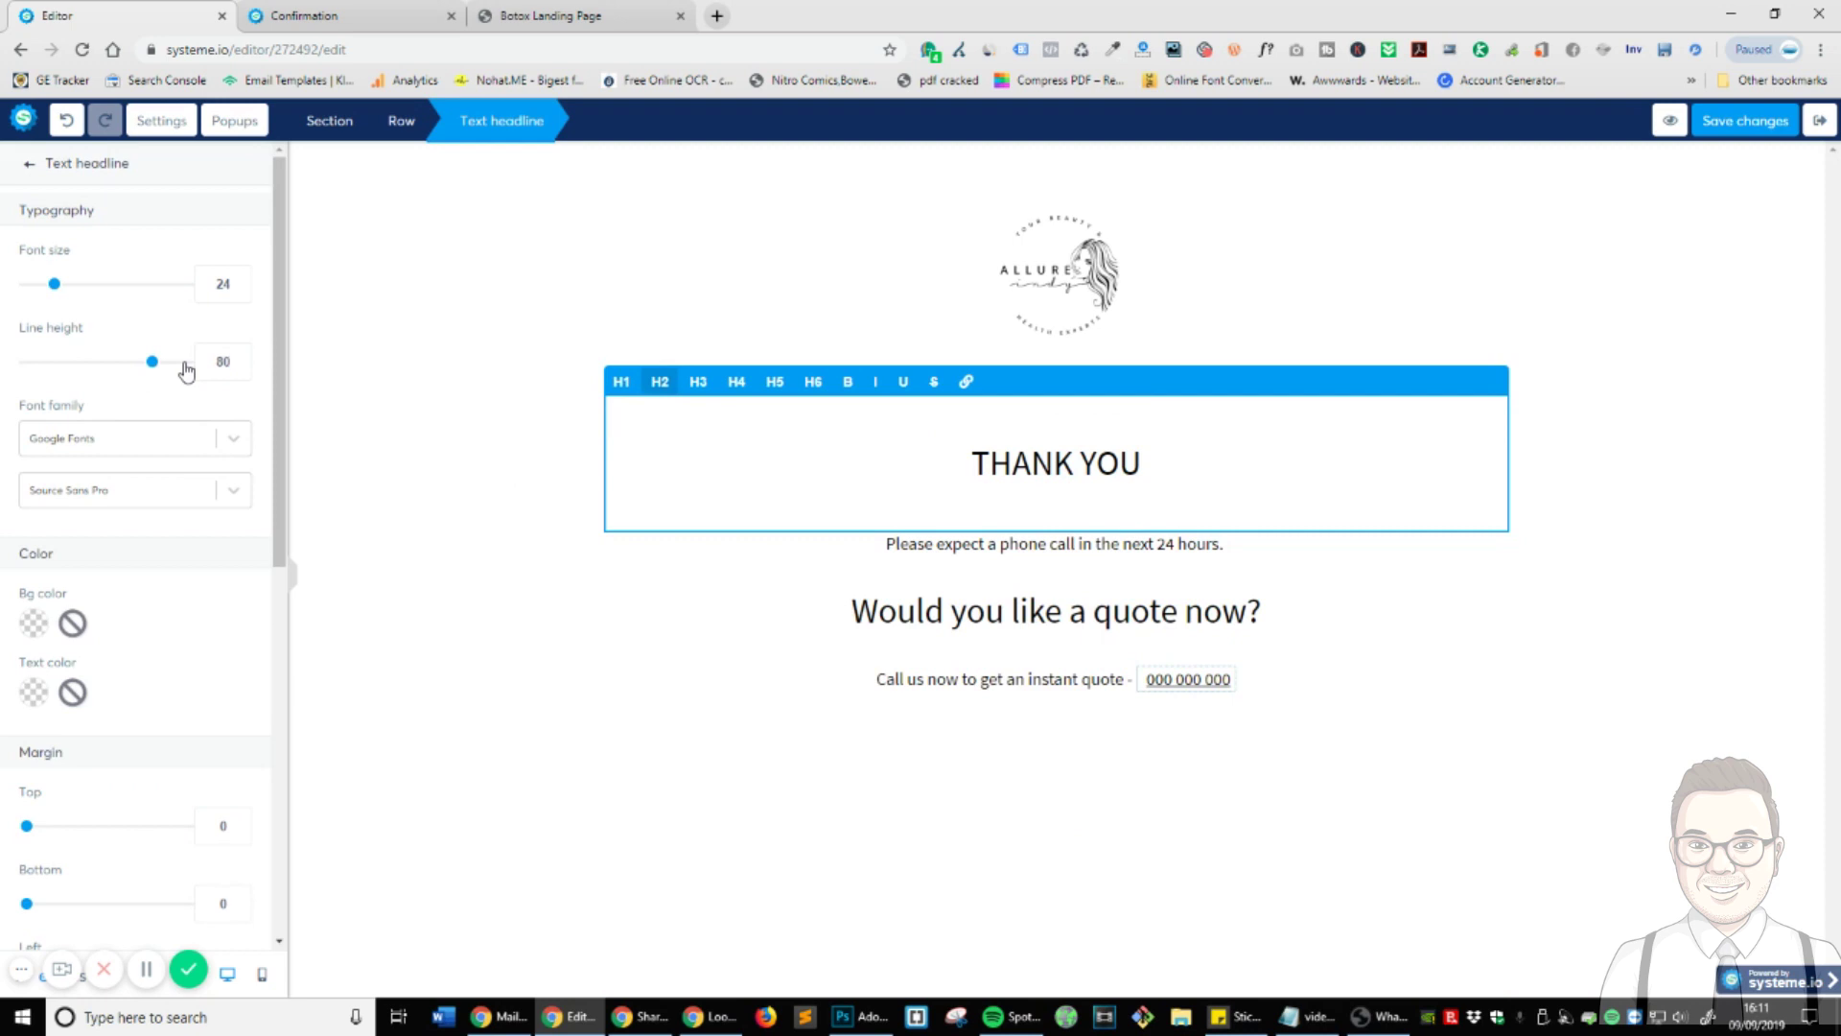
scroll(182, 498, "down", 6)
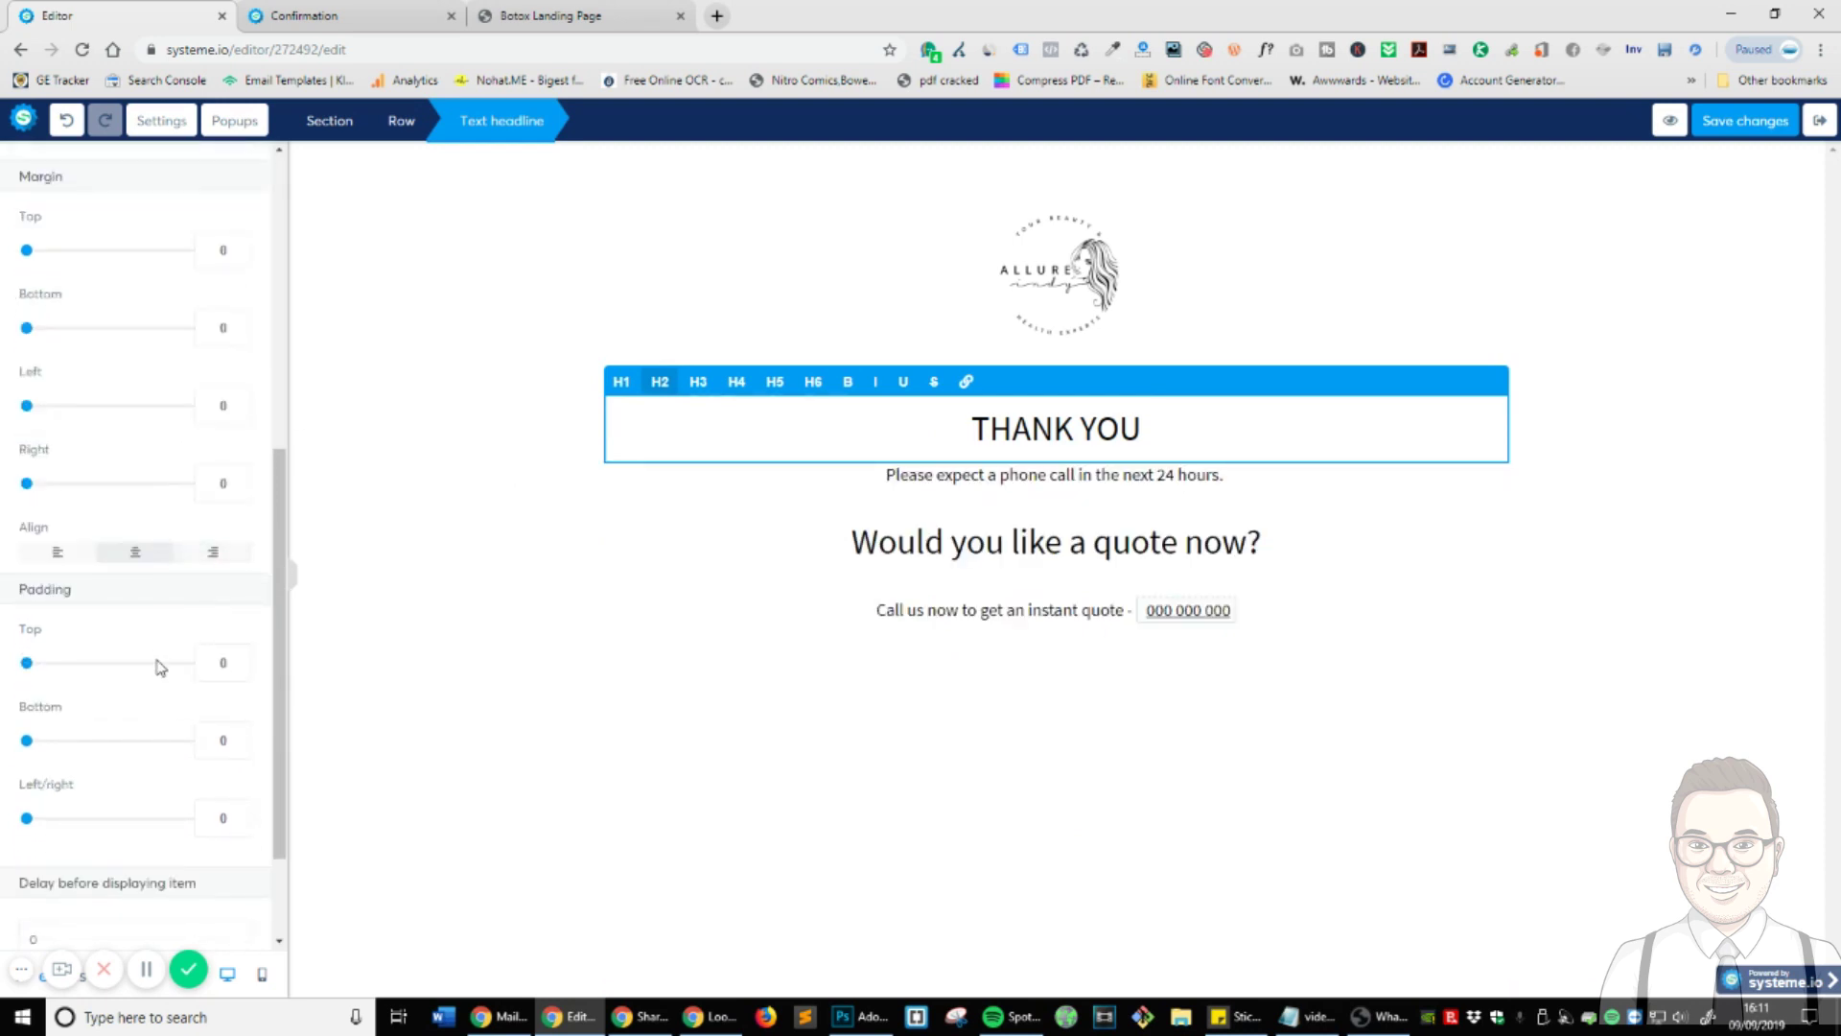
scroll(160, 667, "down", 2)
left_click(1340, 758)
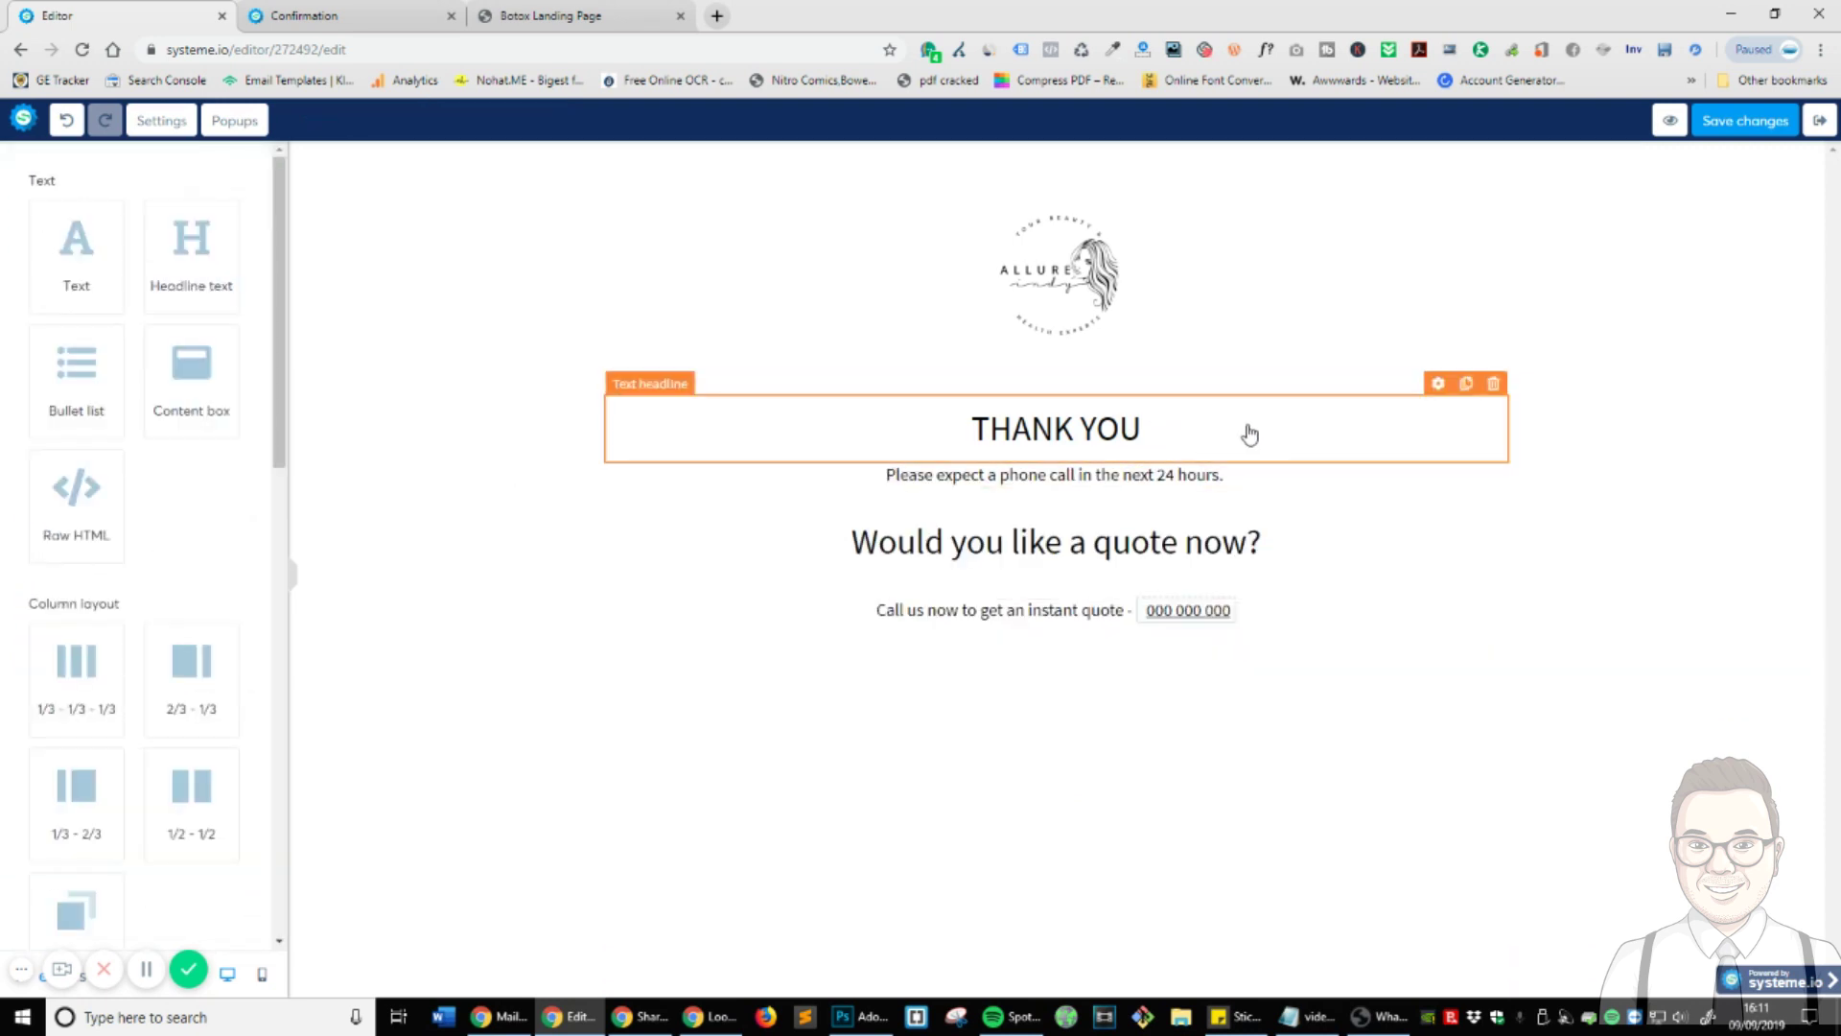
- Enlarge the THANK YOU headline's font size and make it bold
left_click(1245, 432)
left_click(733, 719)
left_click(1269, 448)
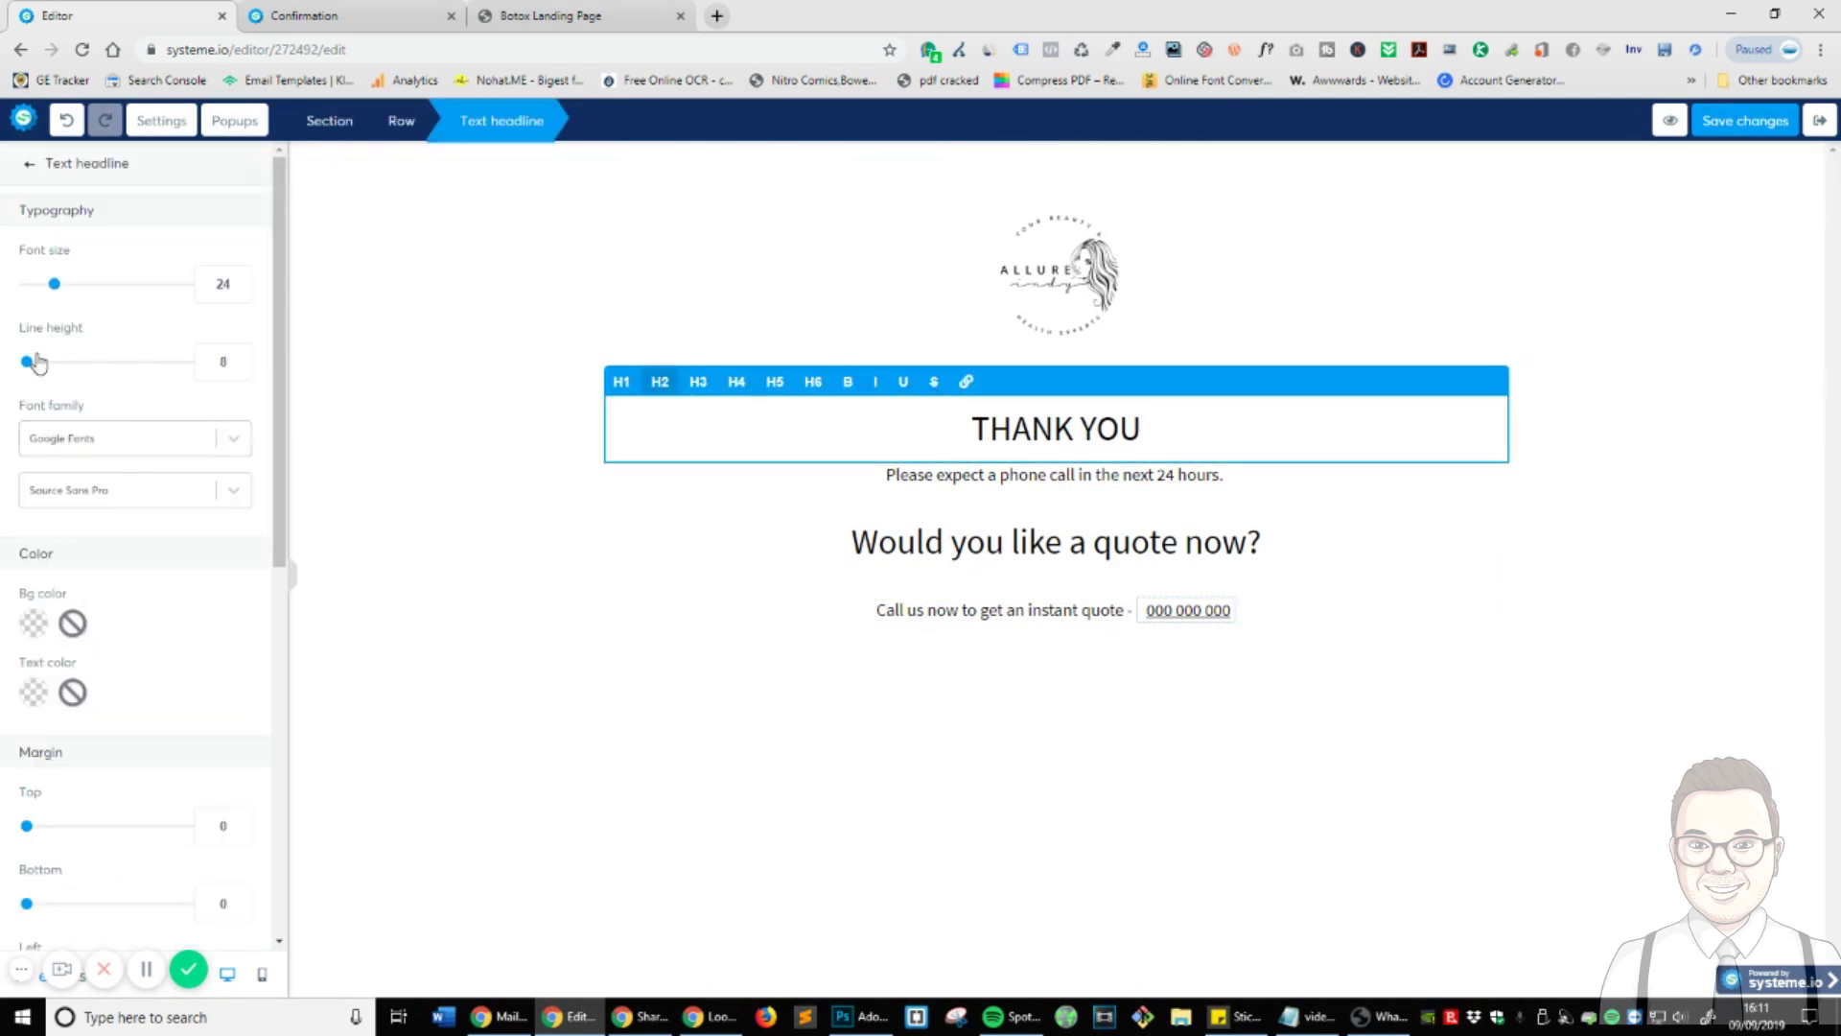
left_click_drag(54, 283, 94, 284)
left_click(1446, 718)
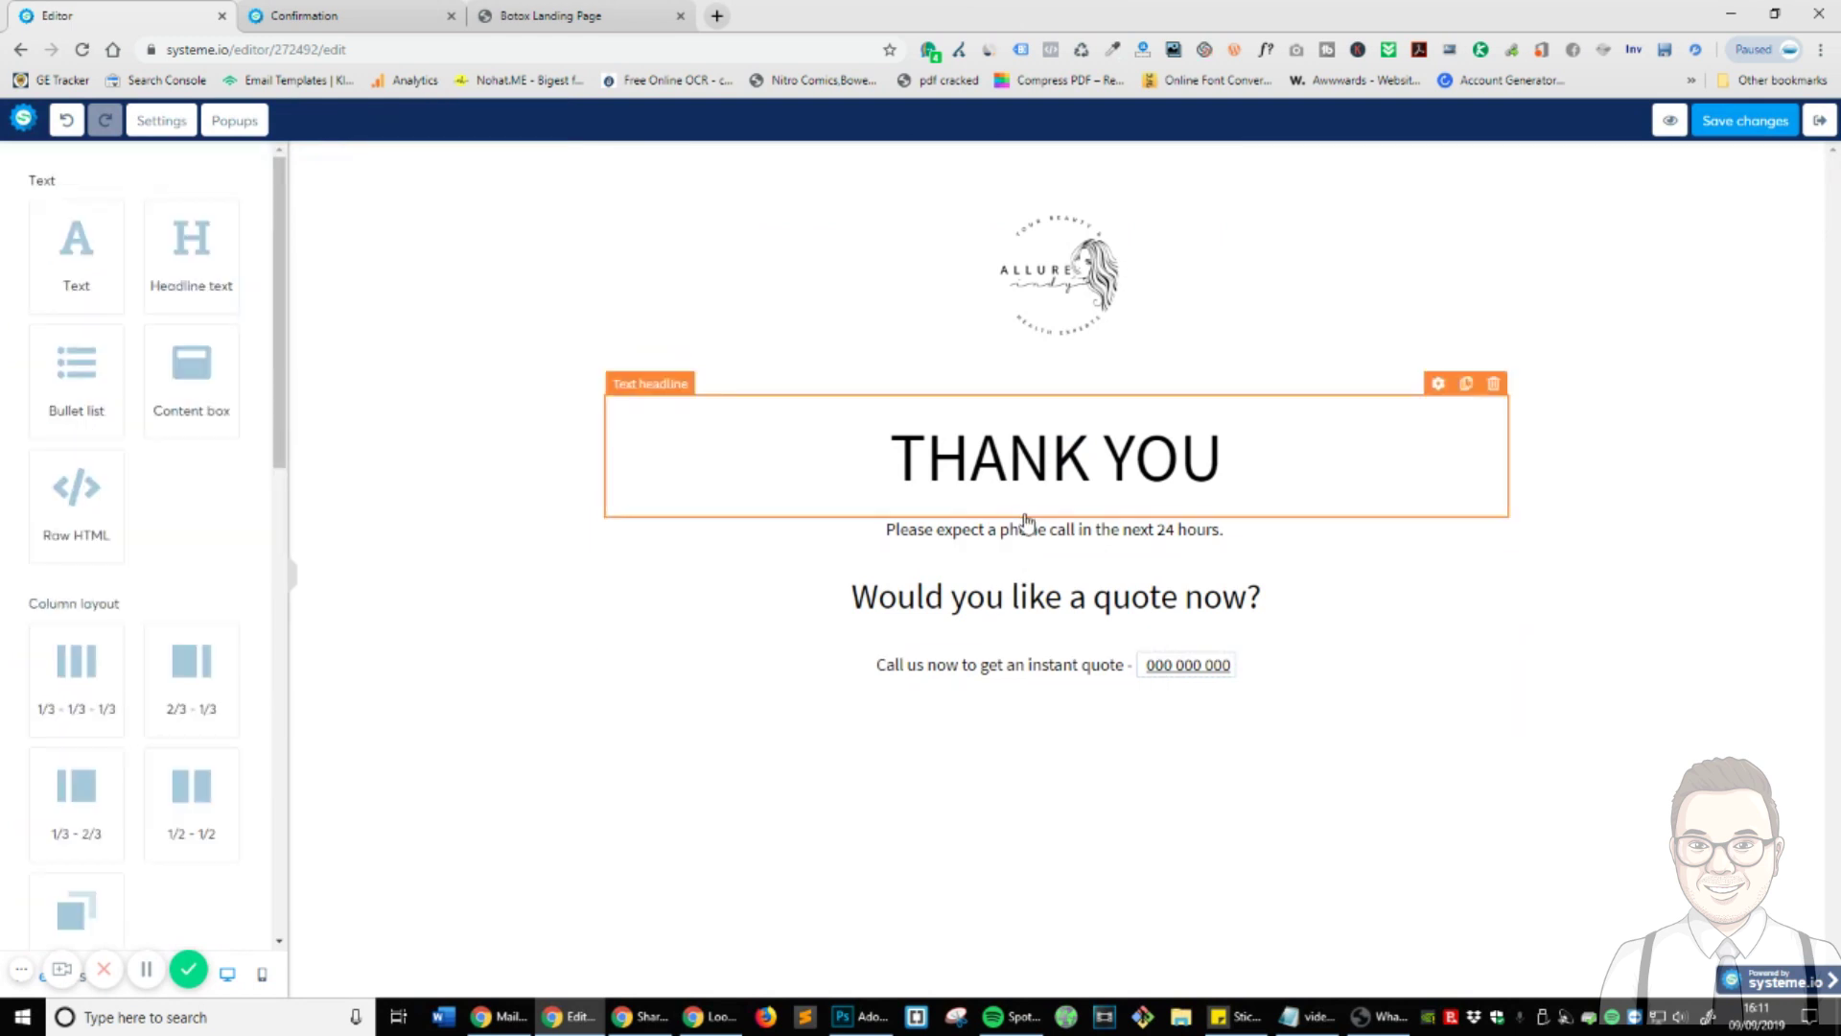
left_click(1027, 497)
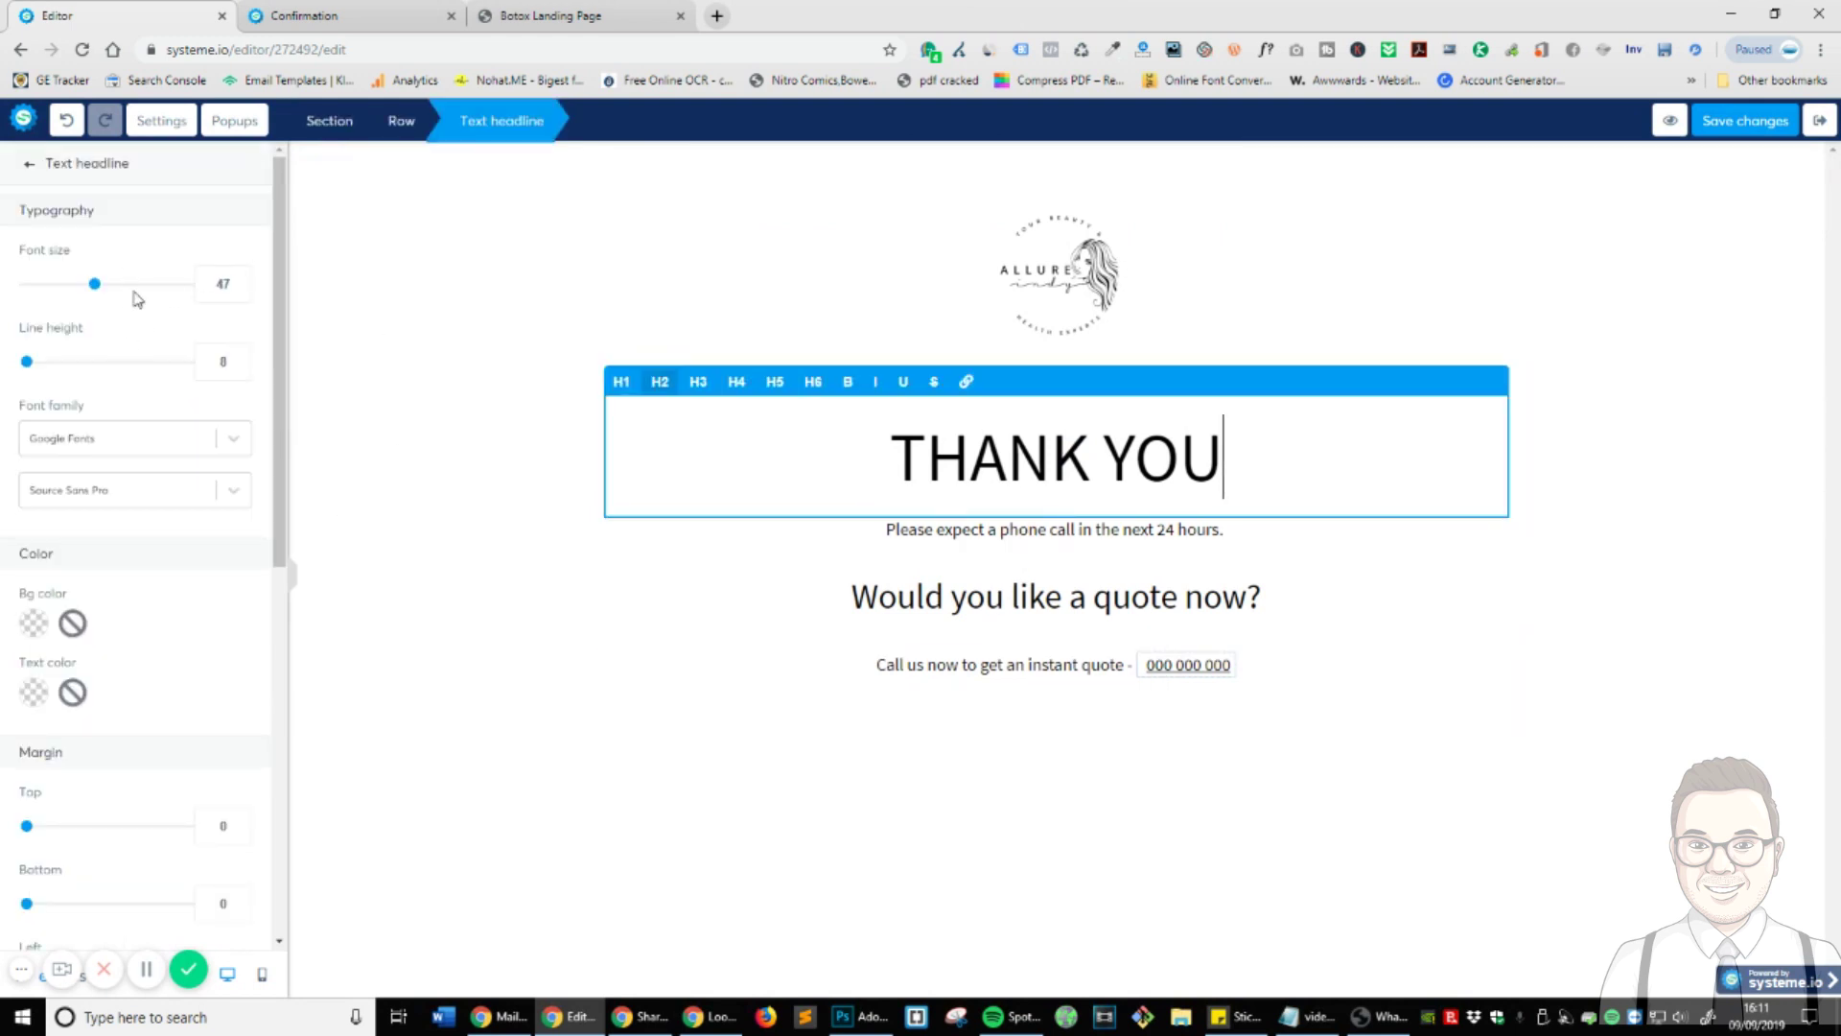
triple_click(941, 438)
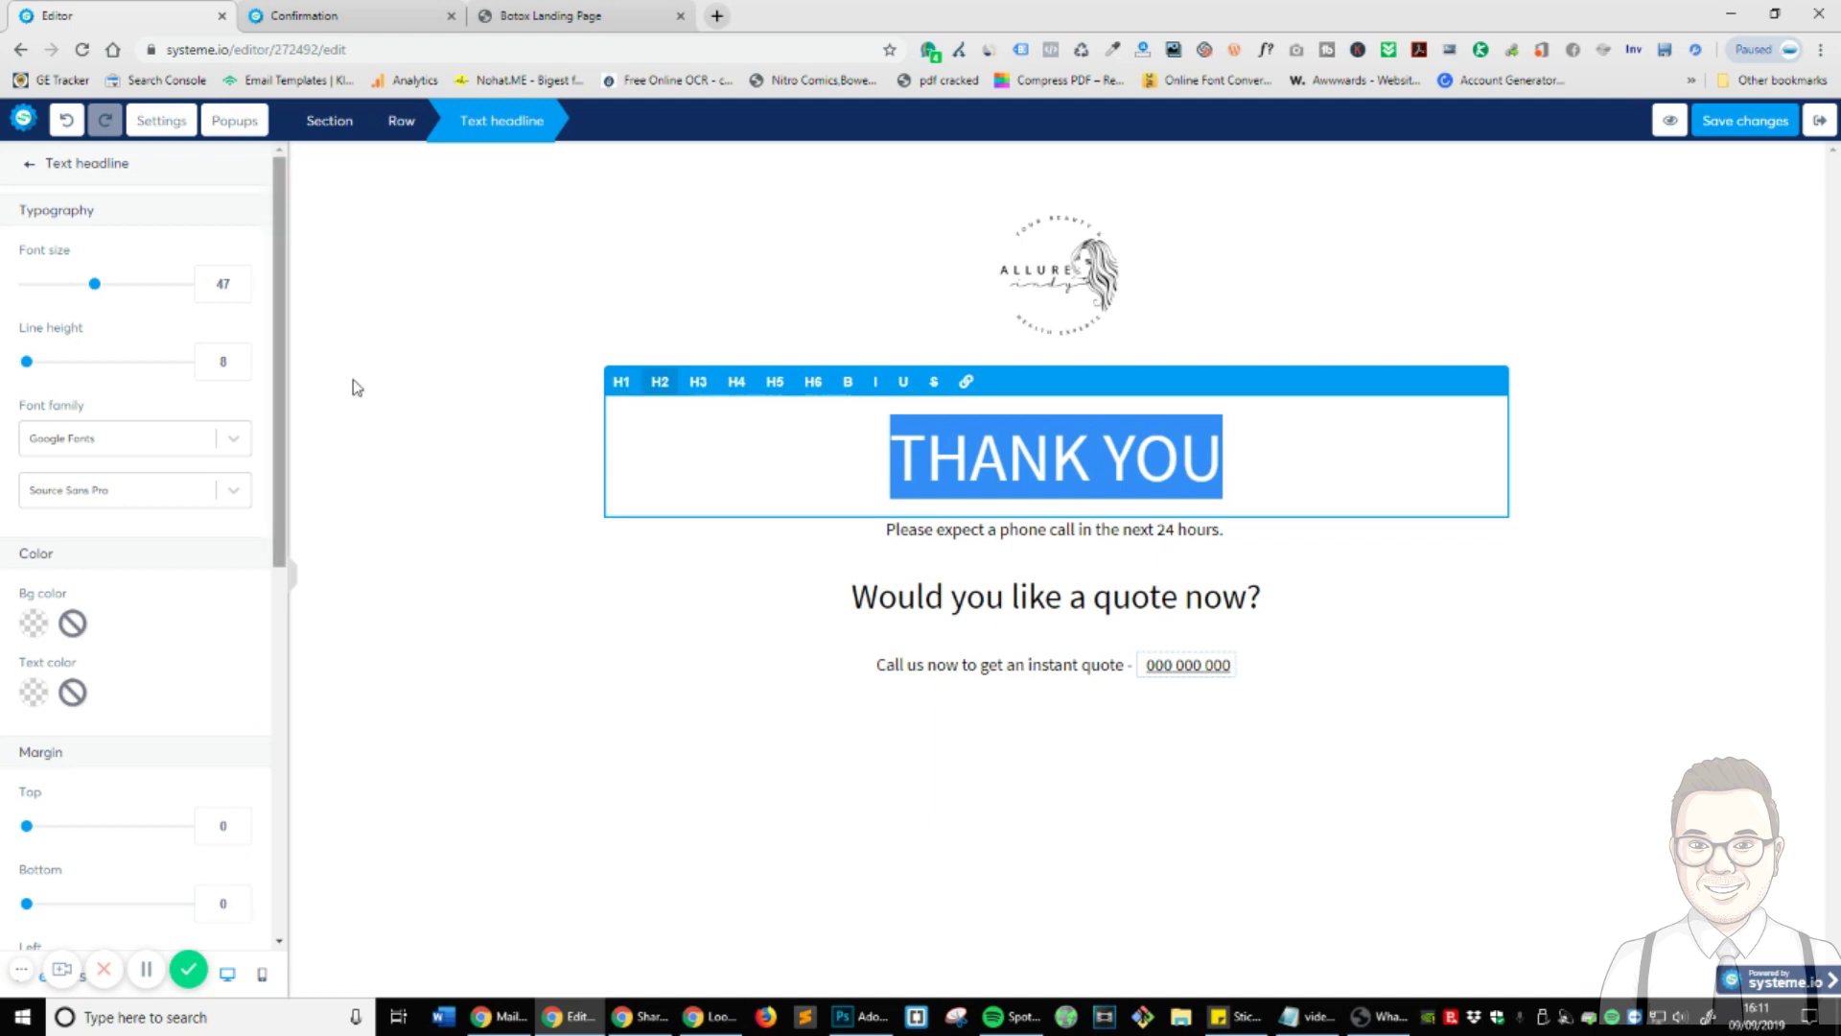
left_click(1439, 636)
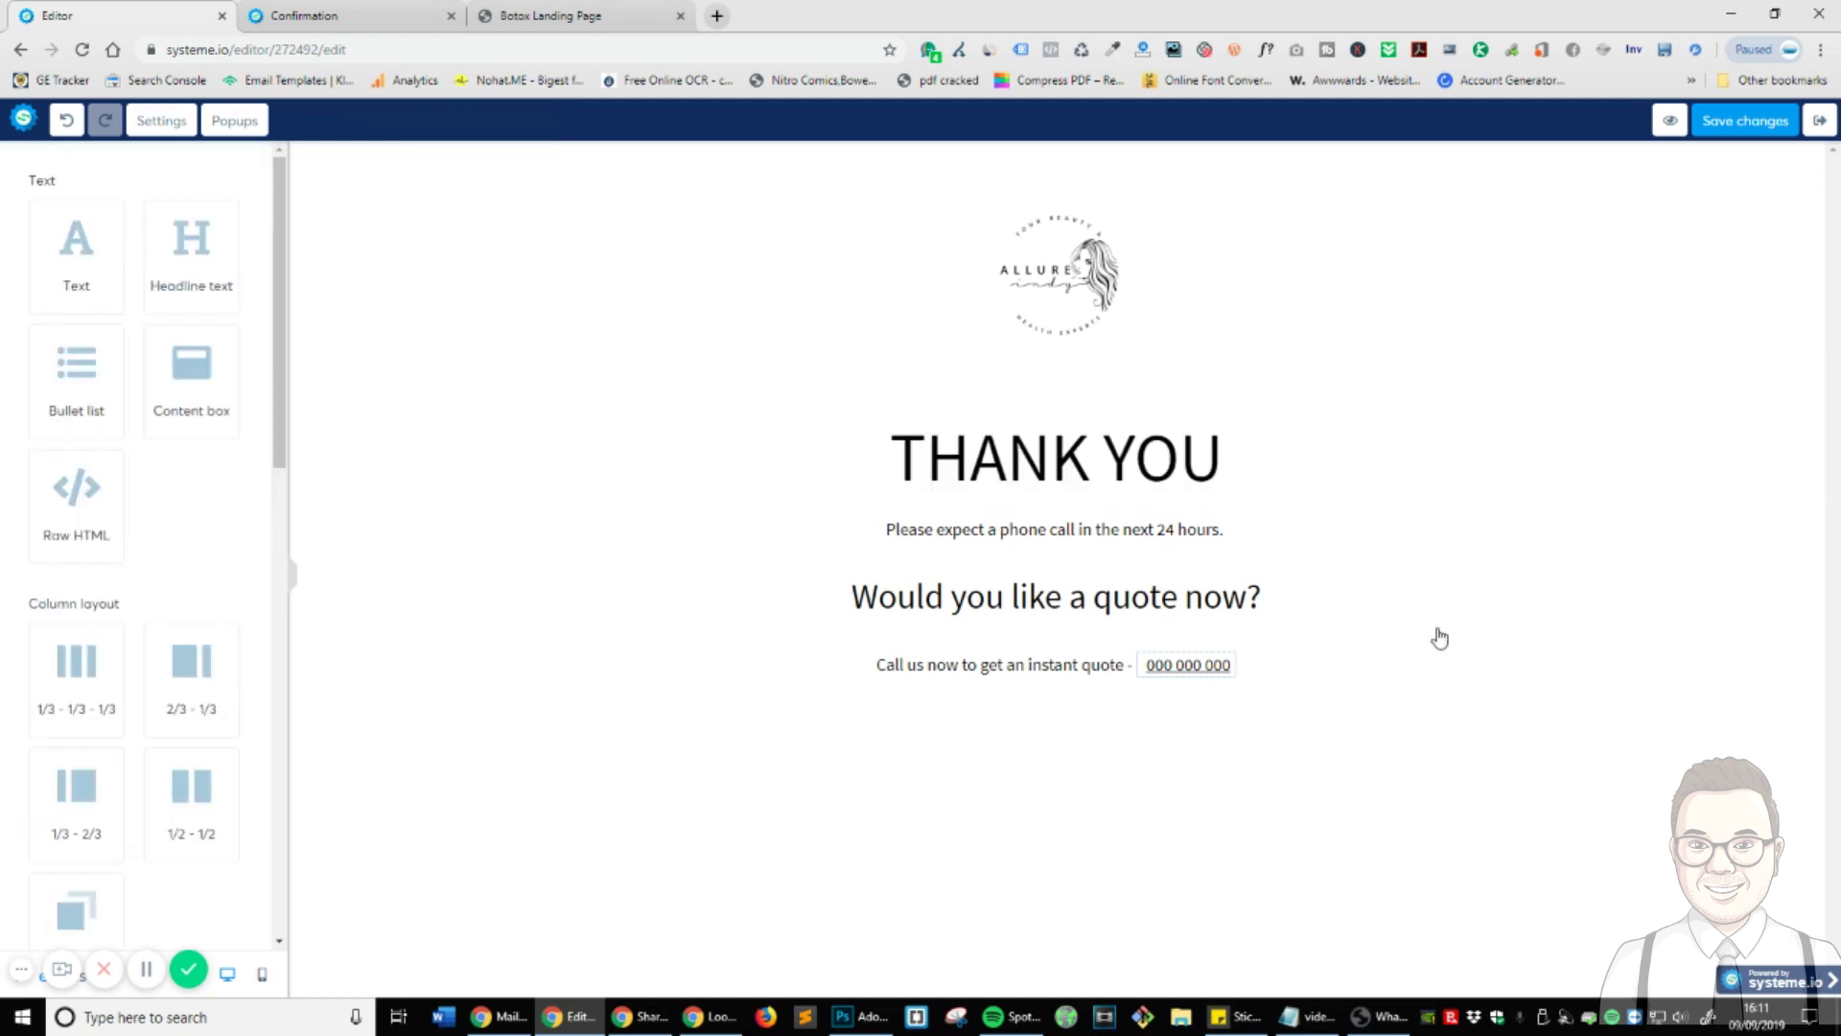
triple_click(1182, 458)
left_click(849, 384)
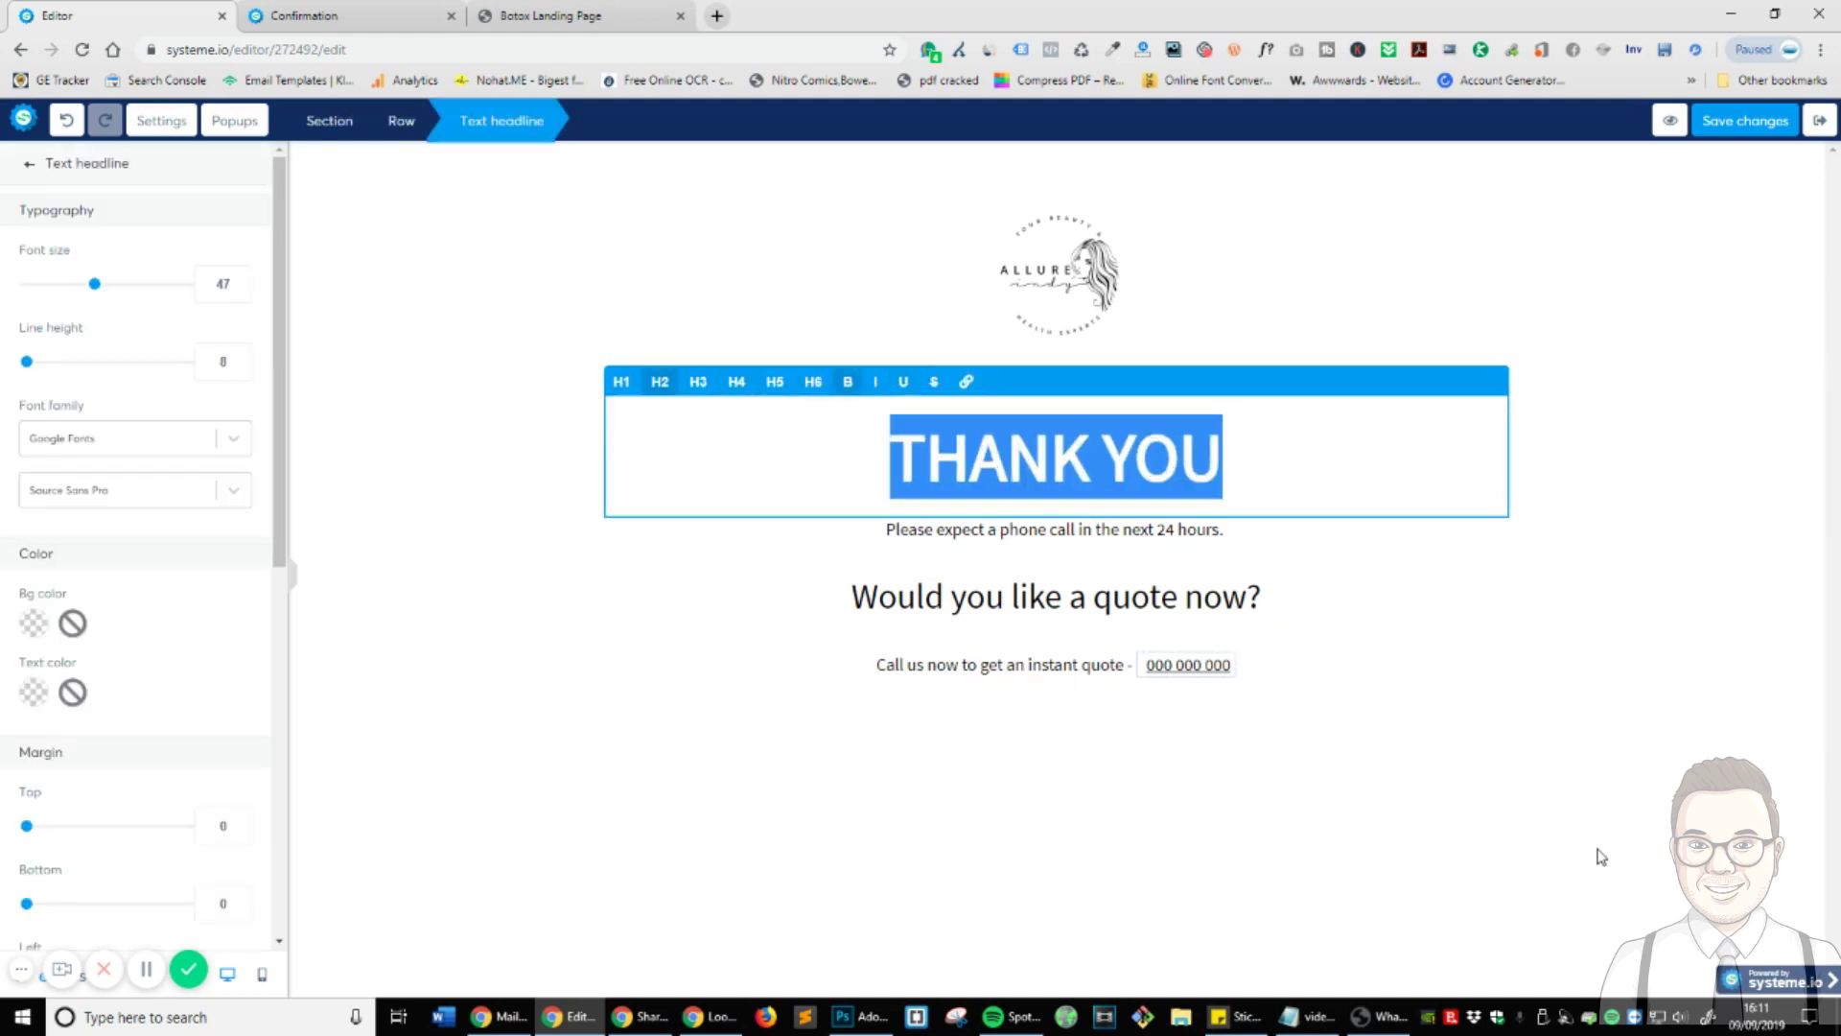
left_click(1600, 855)
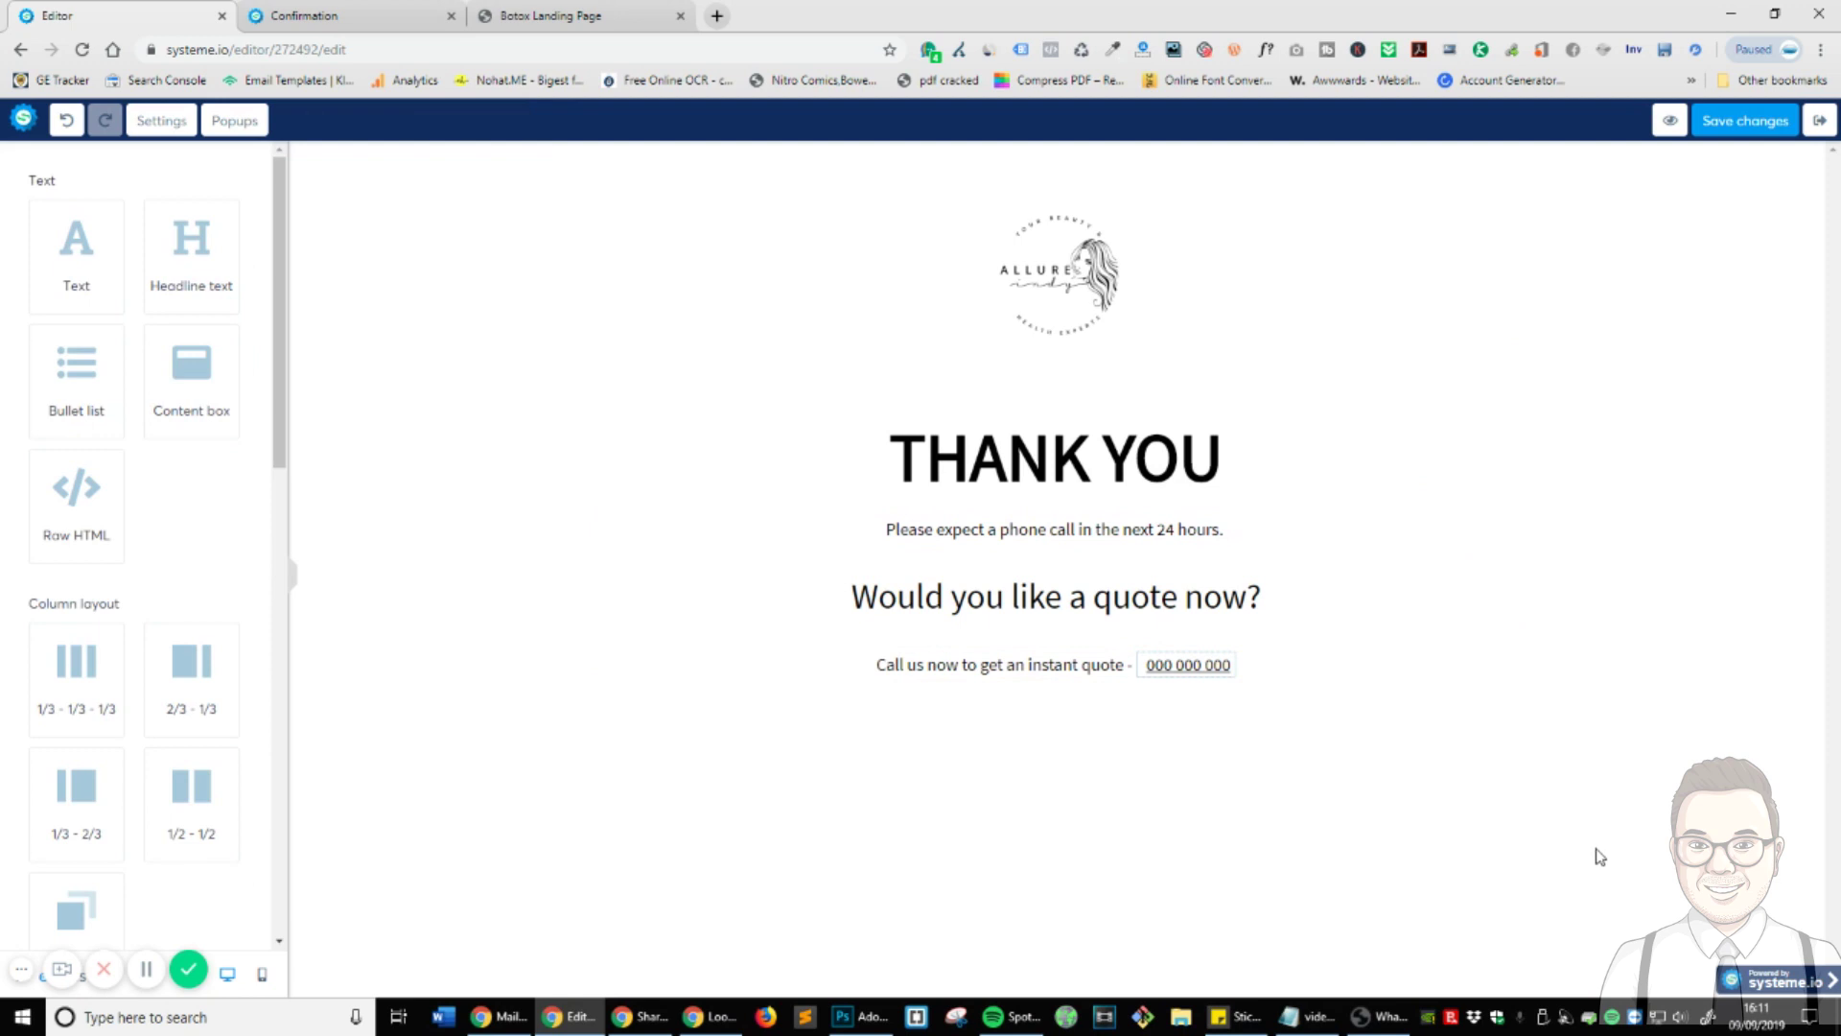
- Give the 'Would you like a quote now?' heading font size 41 and tighter line height, then save the page
left_click(1187, 596)
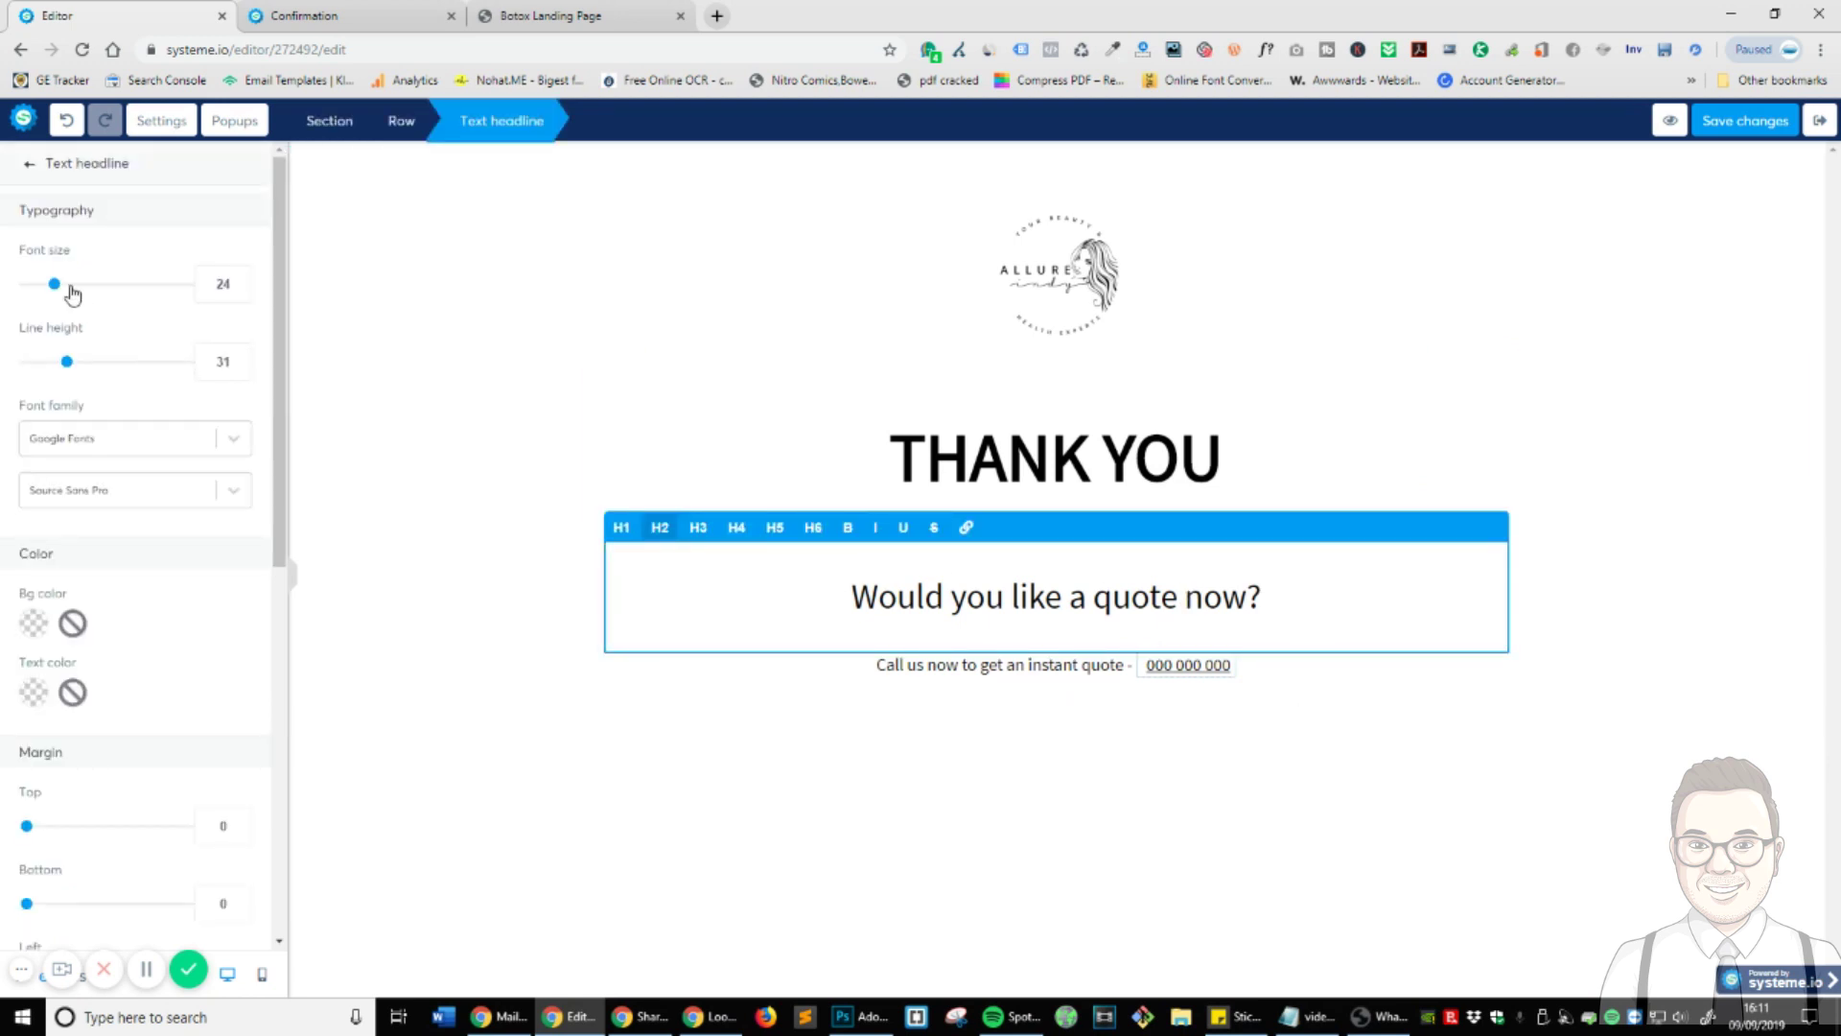
key("ctrl+a")
left_click_drag(57, 295, 87, 295)
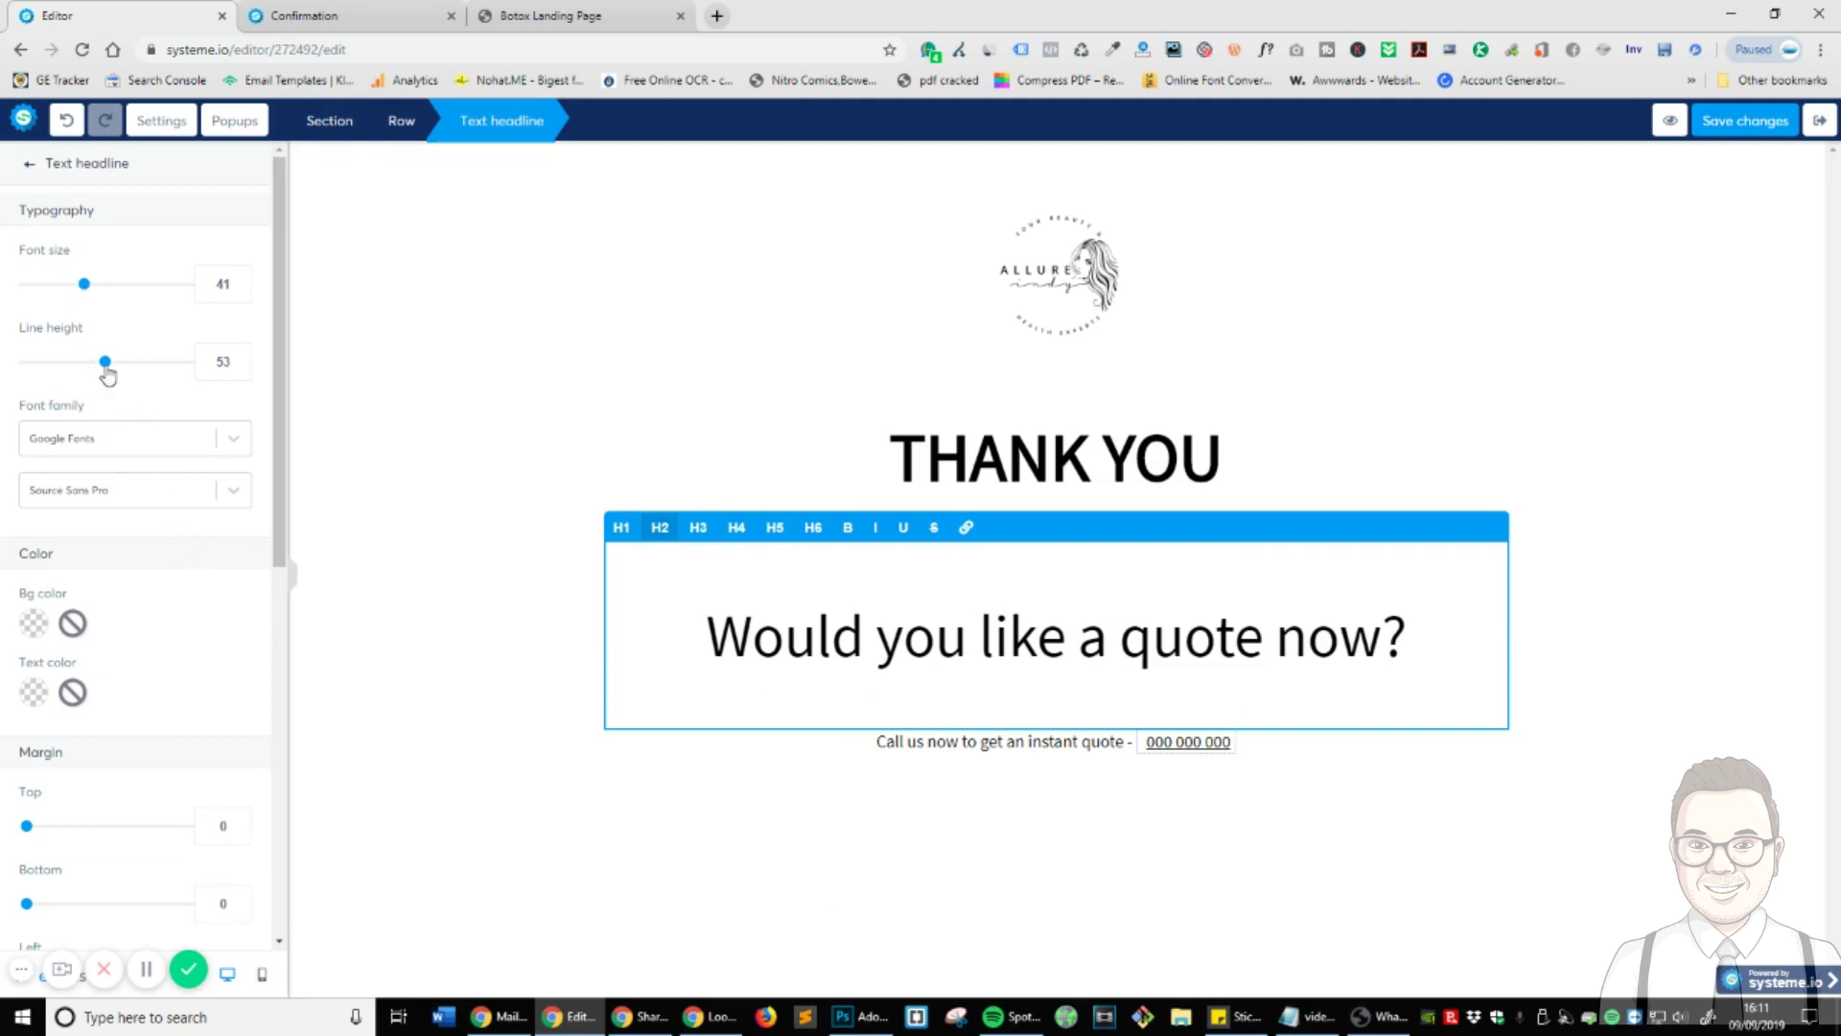
left_click_drag(105, 362, 17, 369)
left_click(1378, 829)
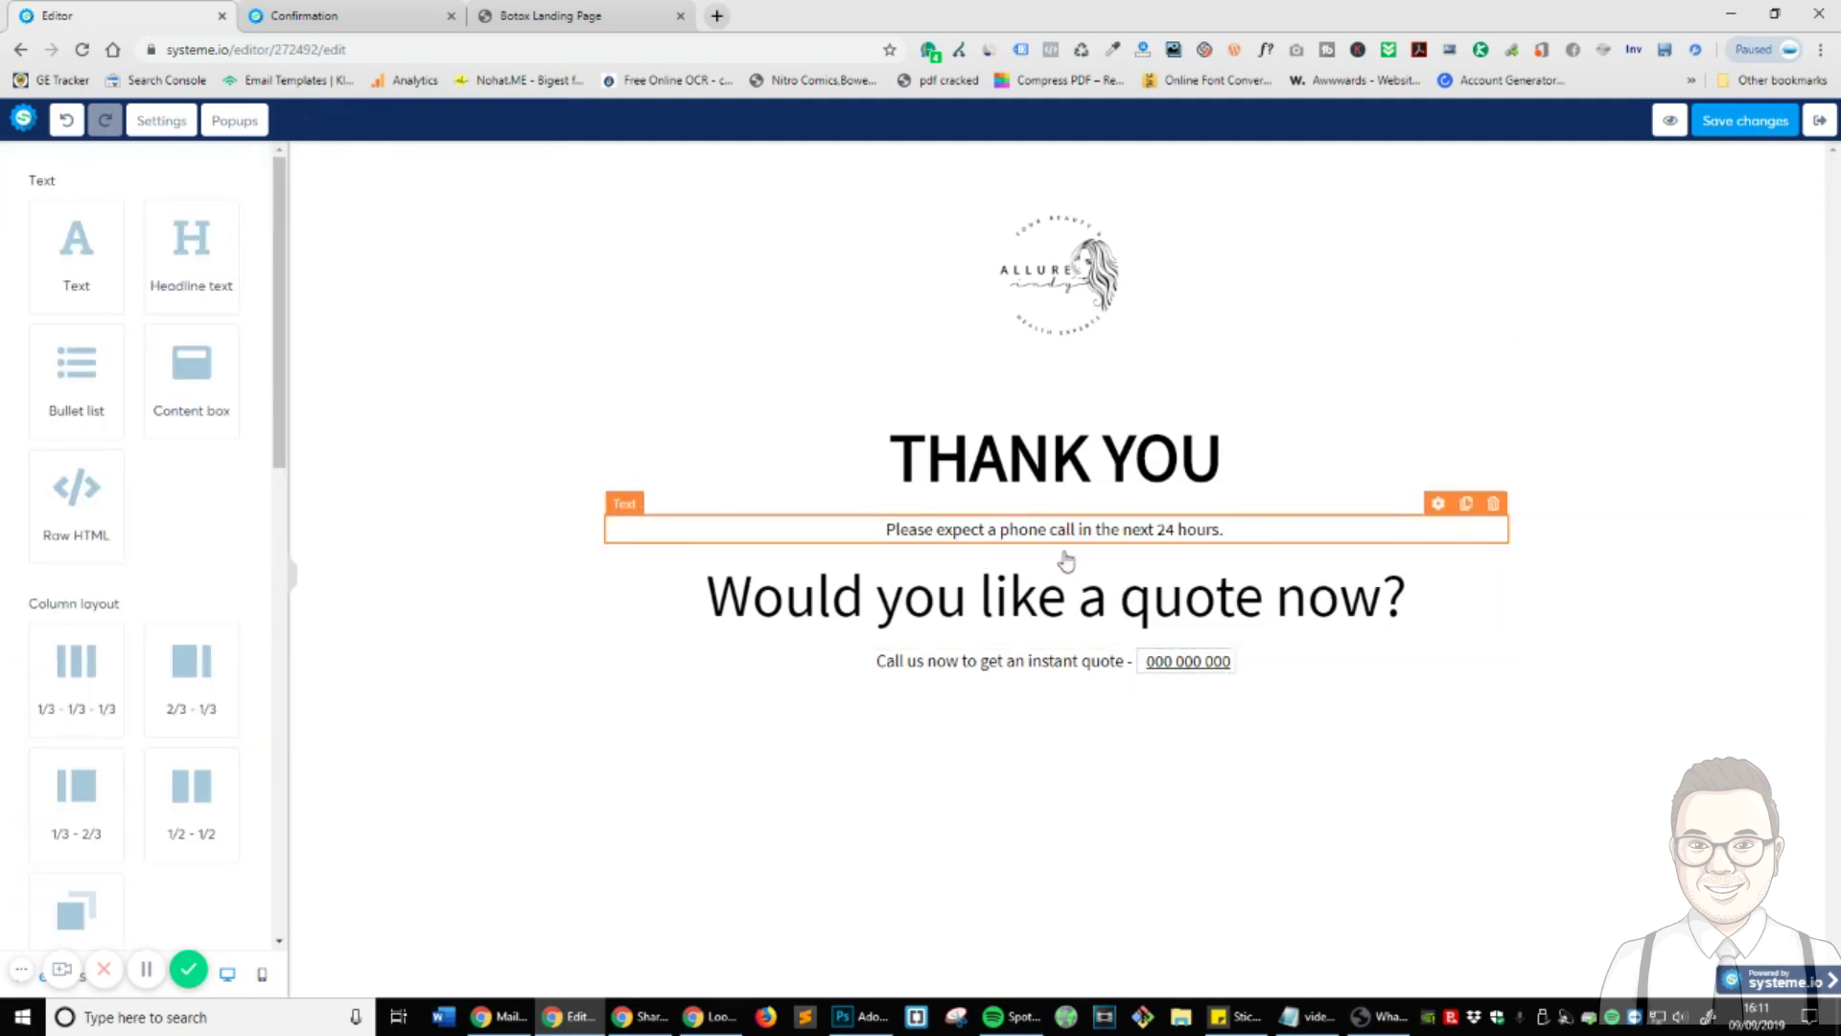
left_click(1319, 1019)
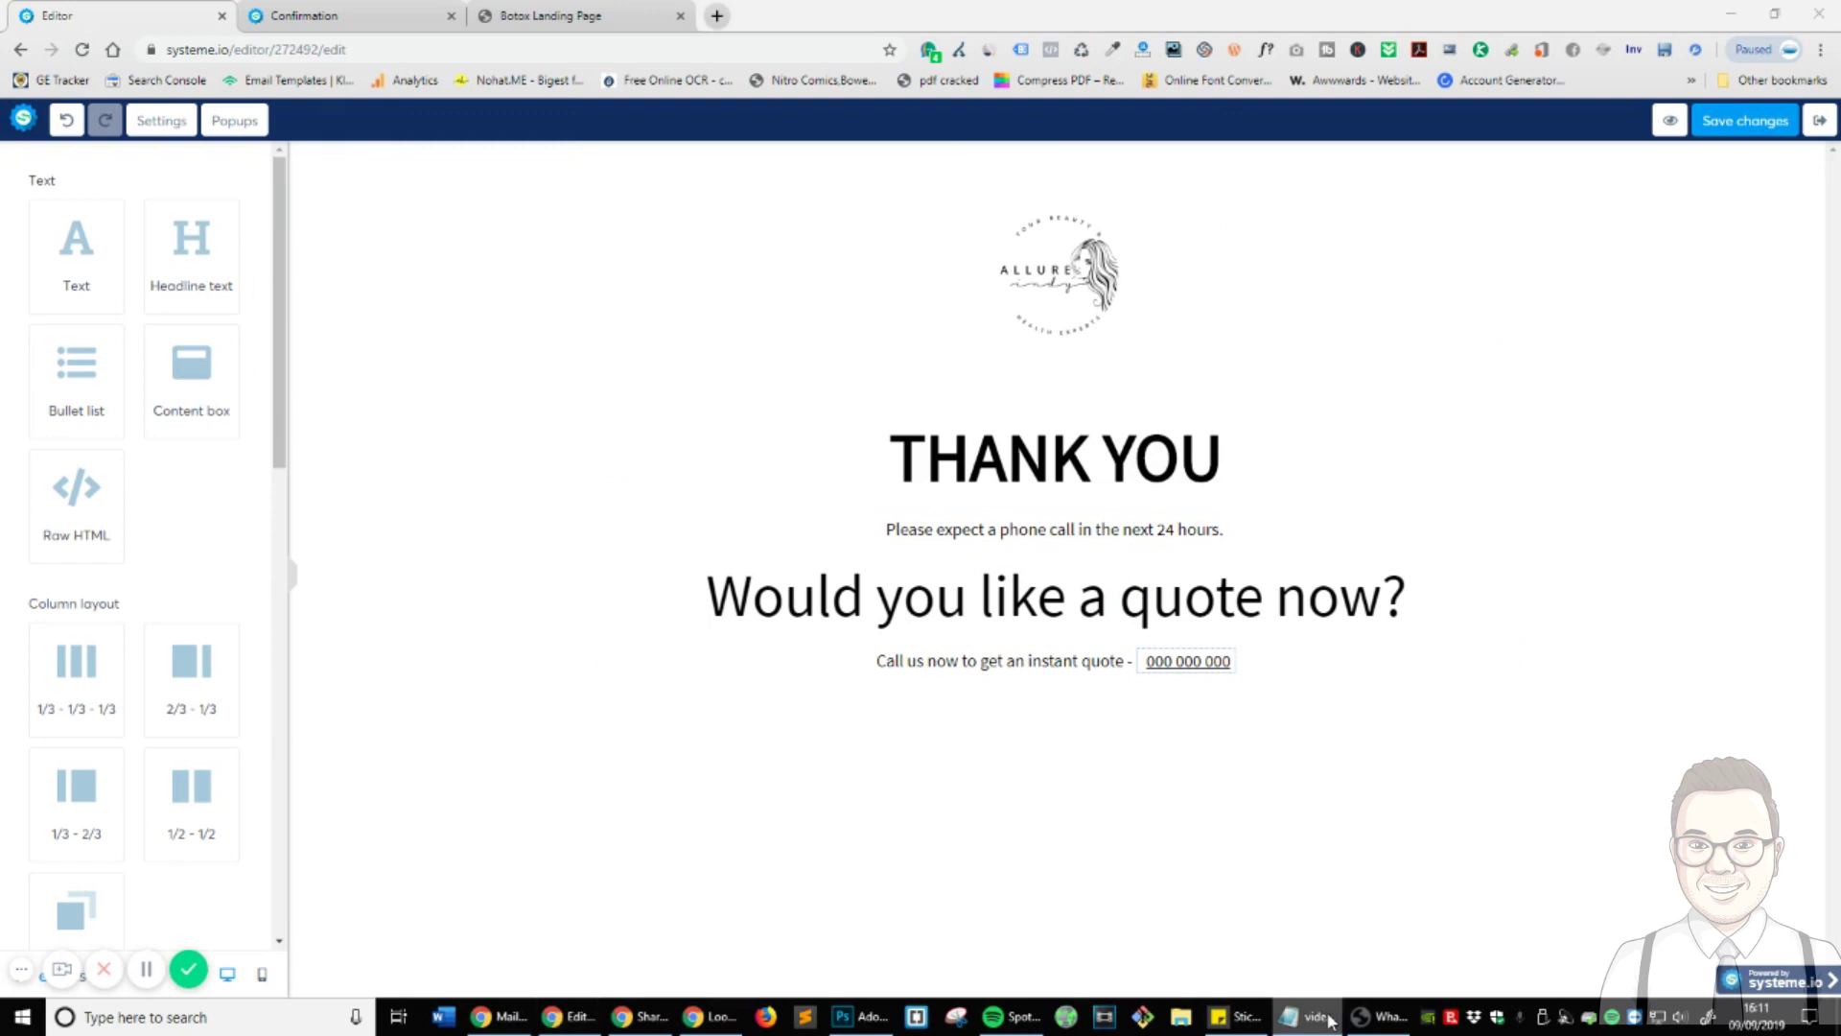
left_click(1330, 1022)
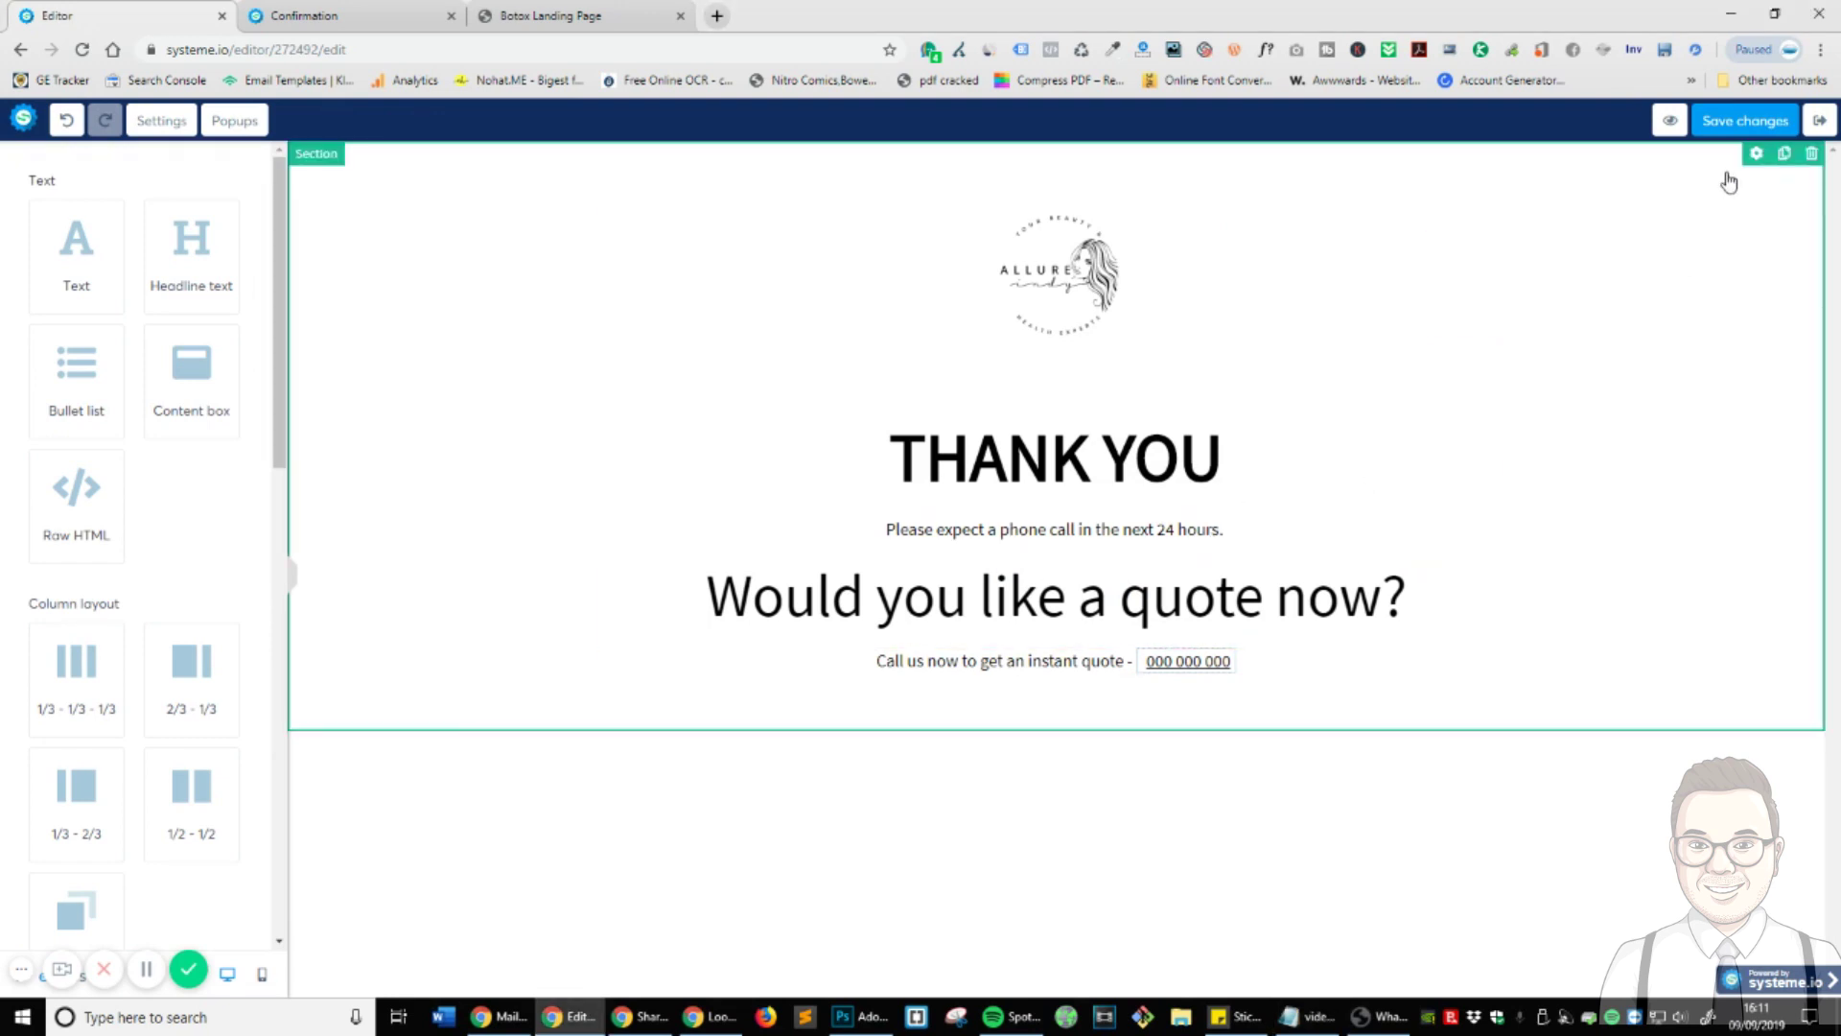
left_click(1718, 125)
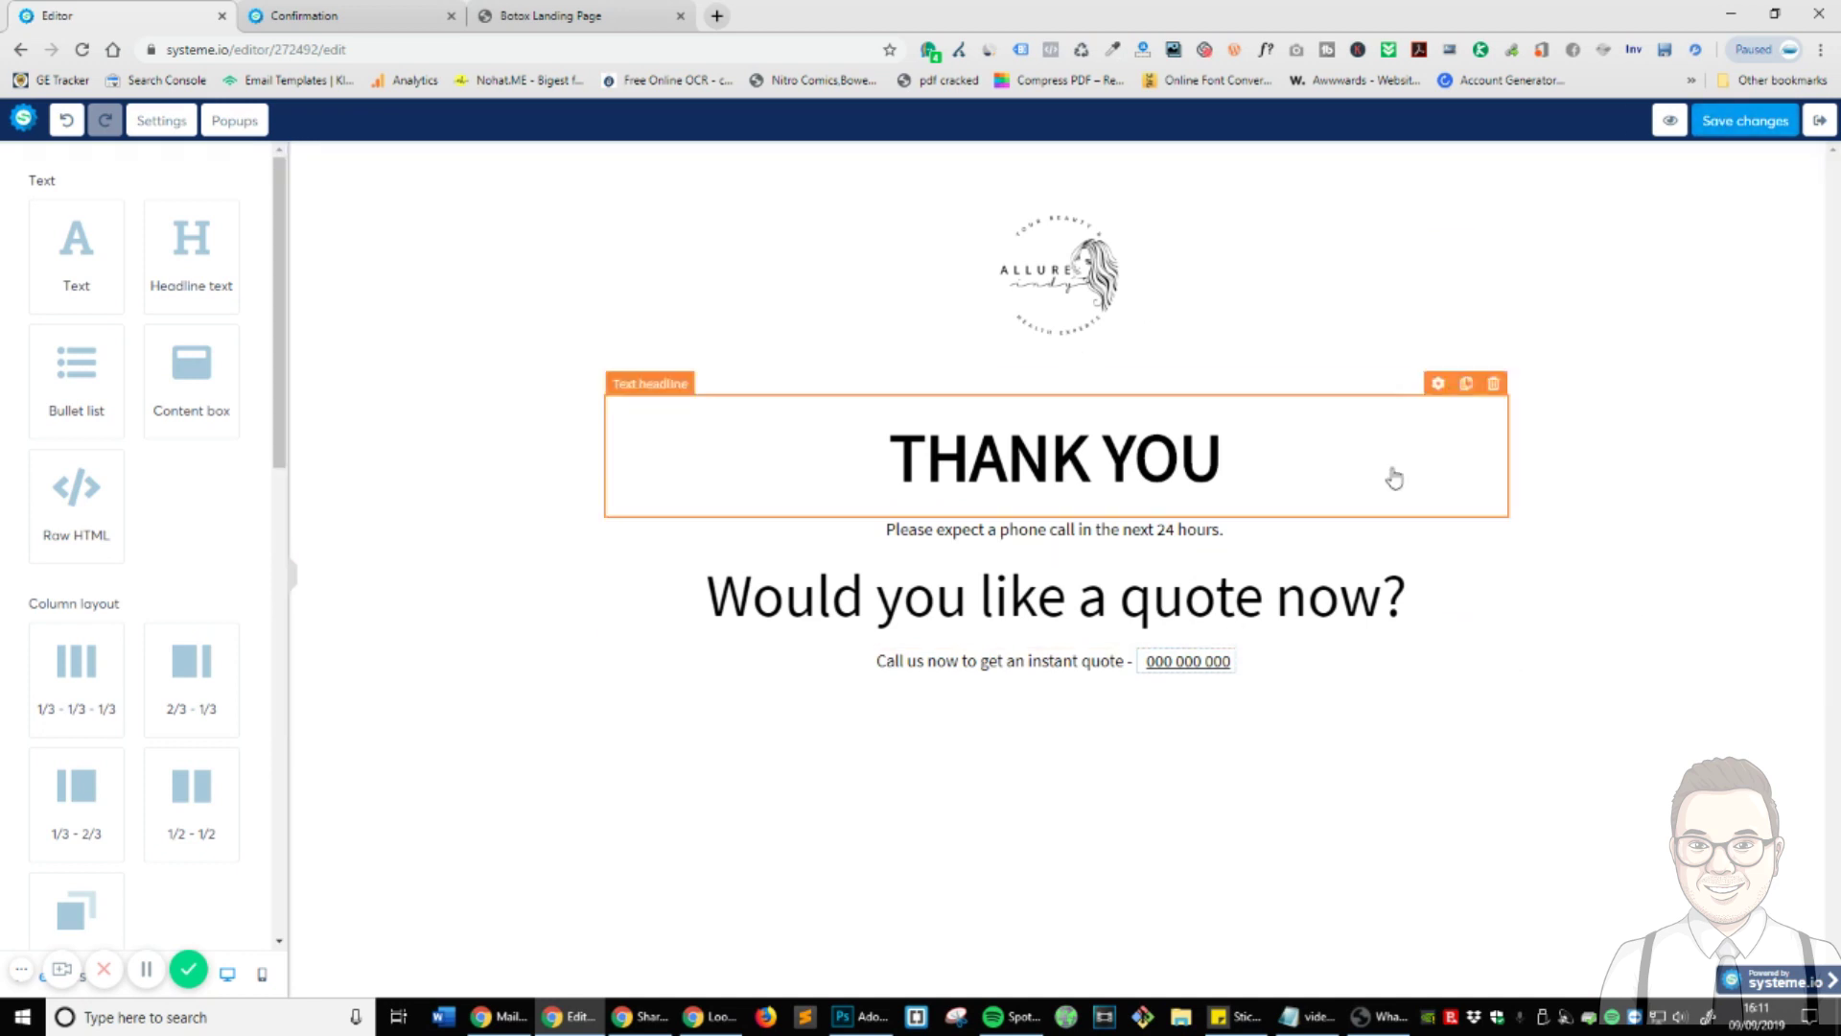
- Reload the live Confirmation page to check it, then open the Botox Funnel's HomePage step in the editor
left_click(388, 15)
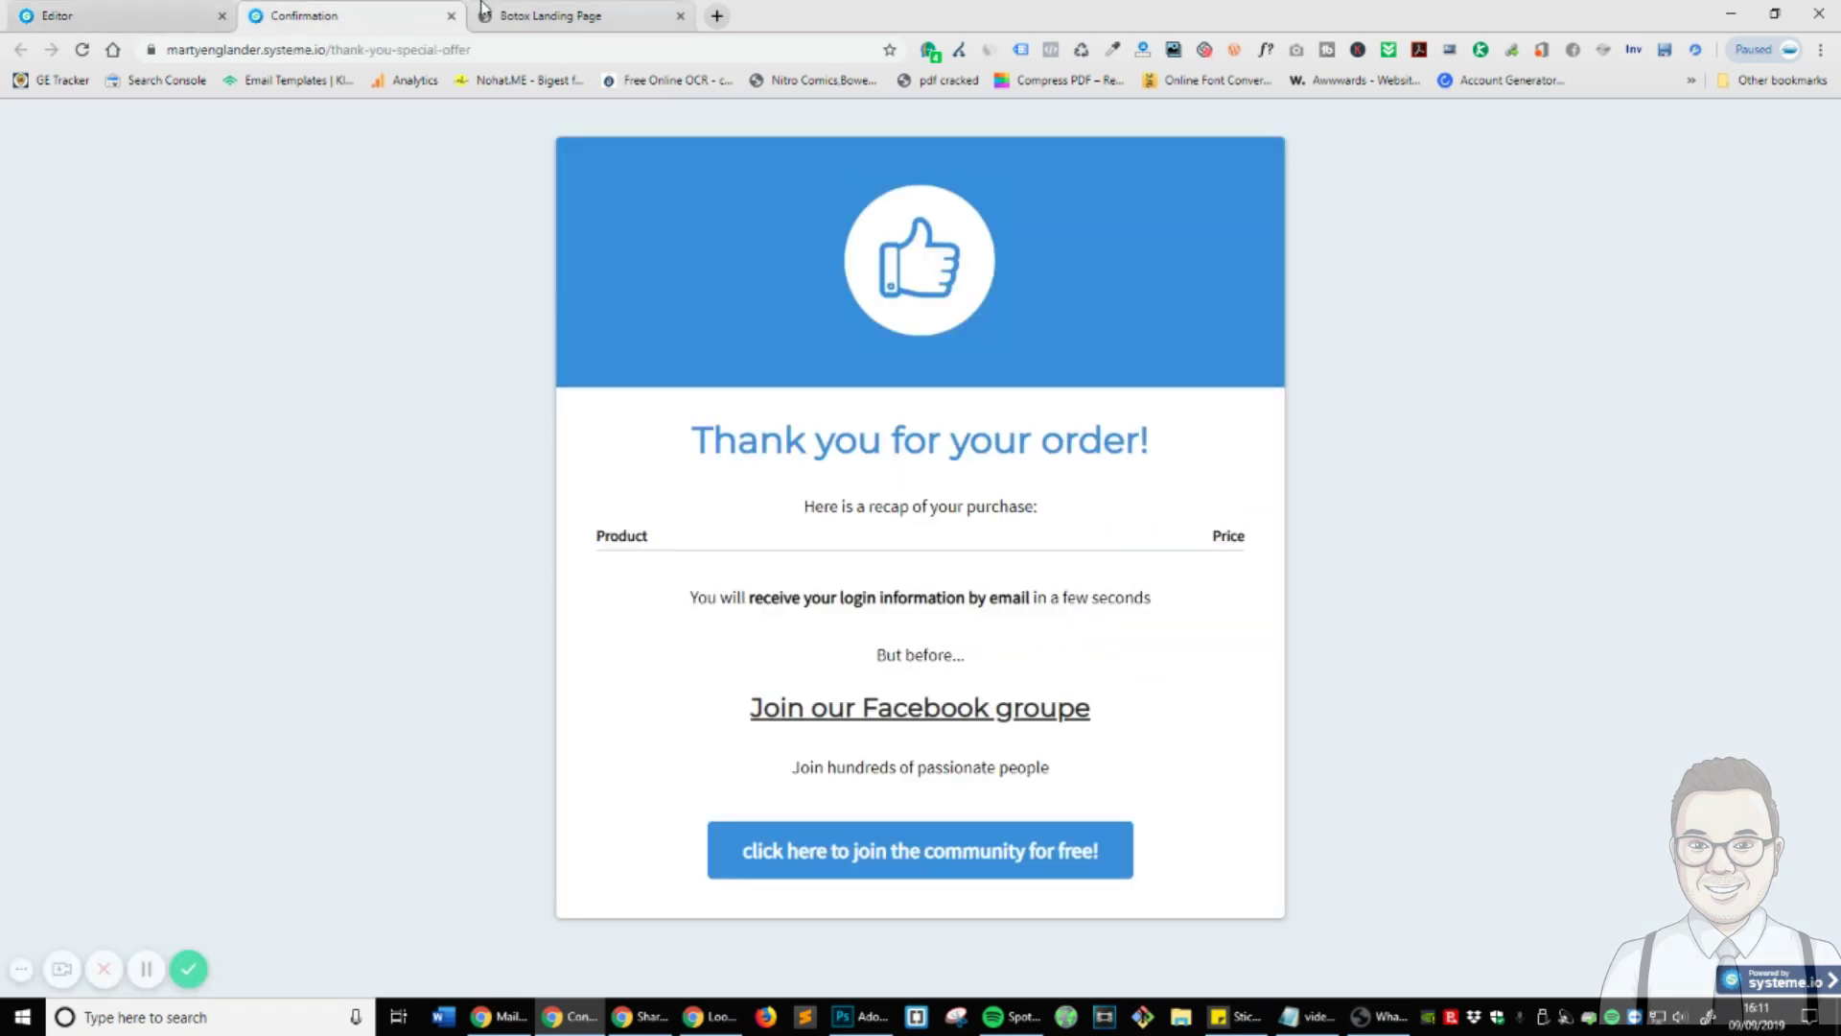
key("F5")
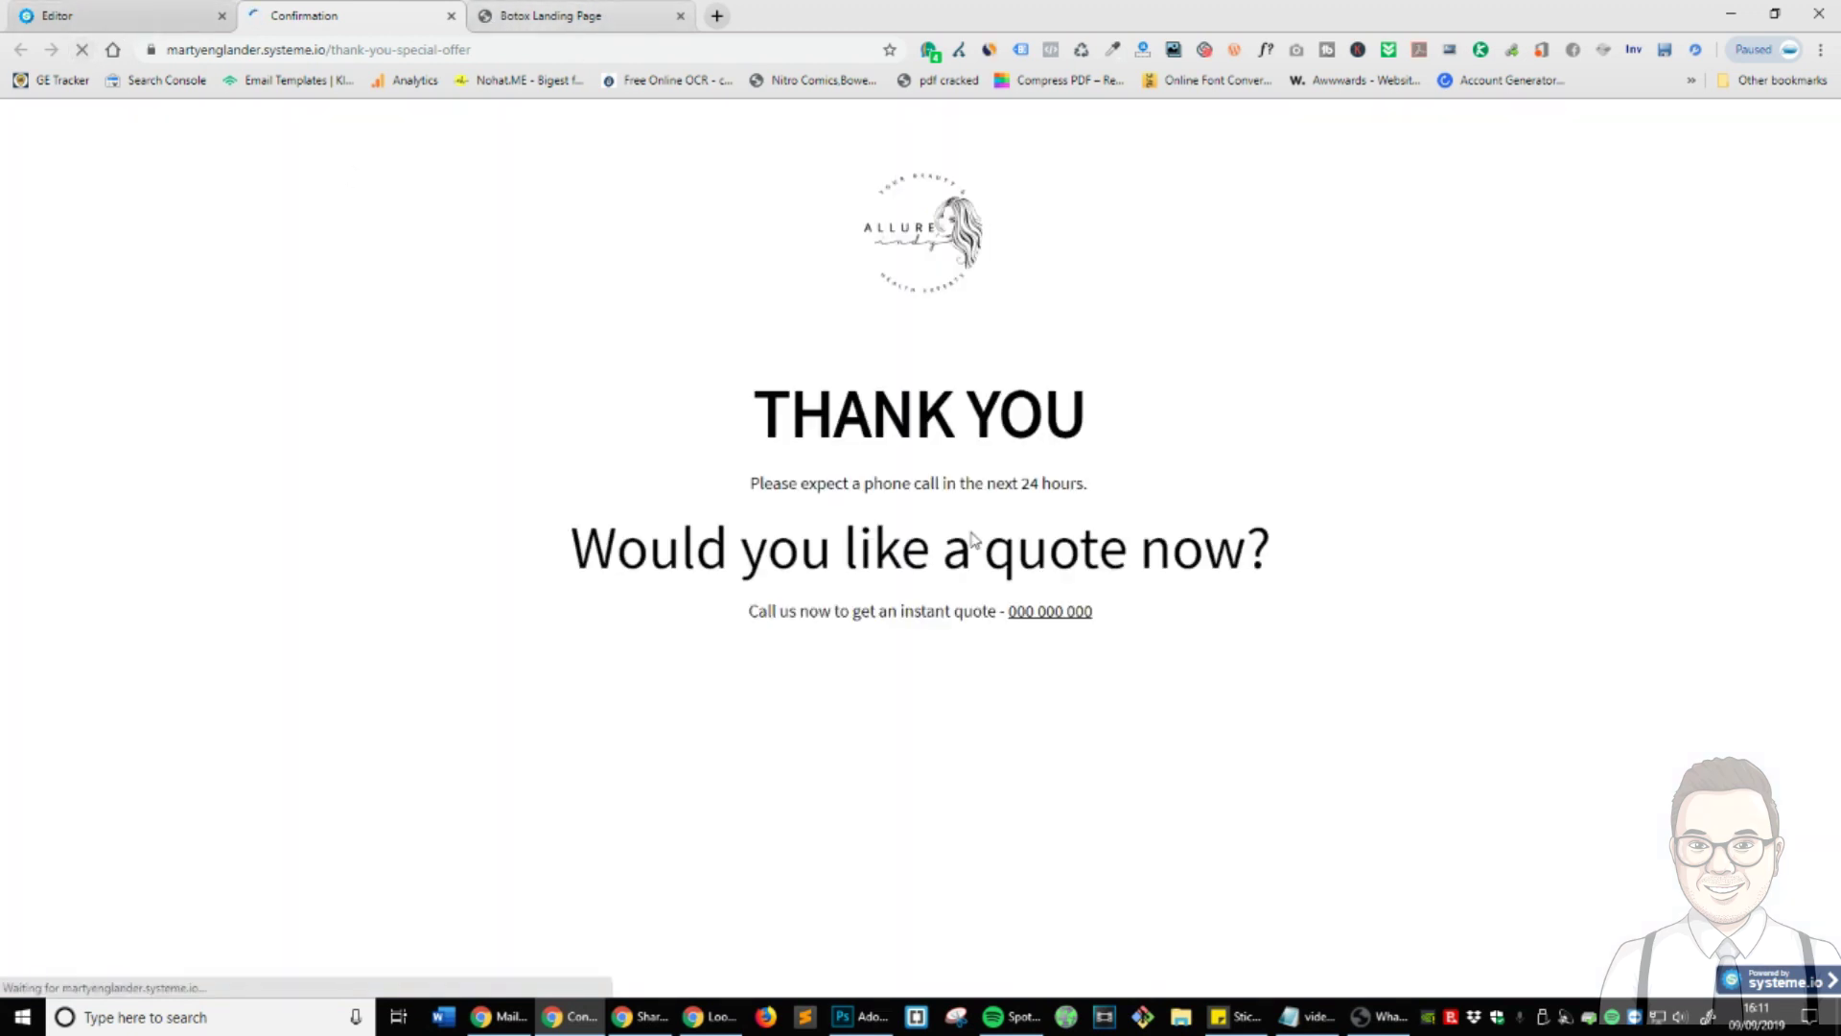
left_click(182, 16)
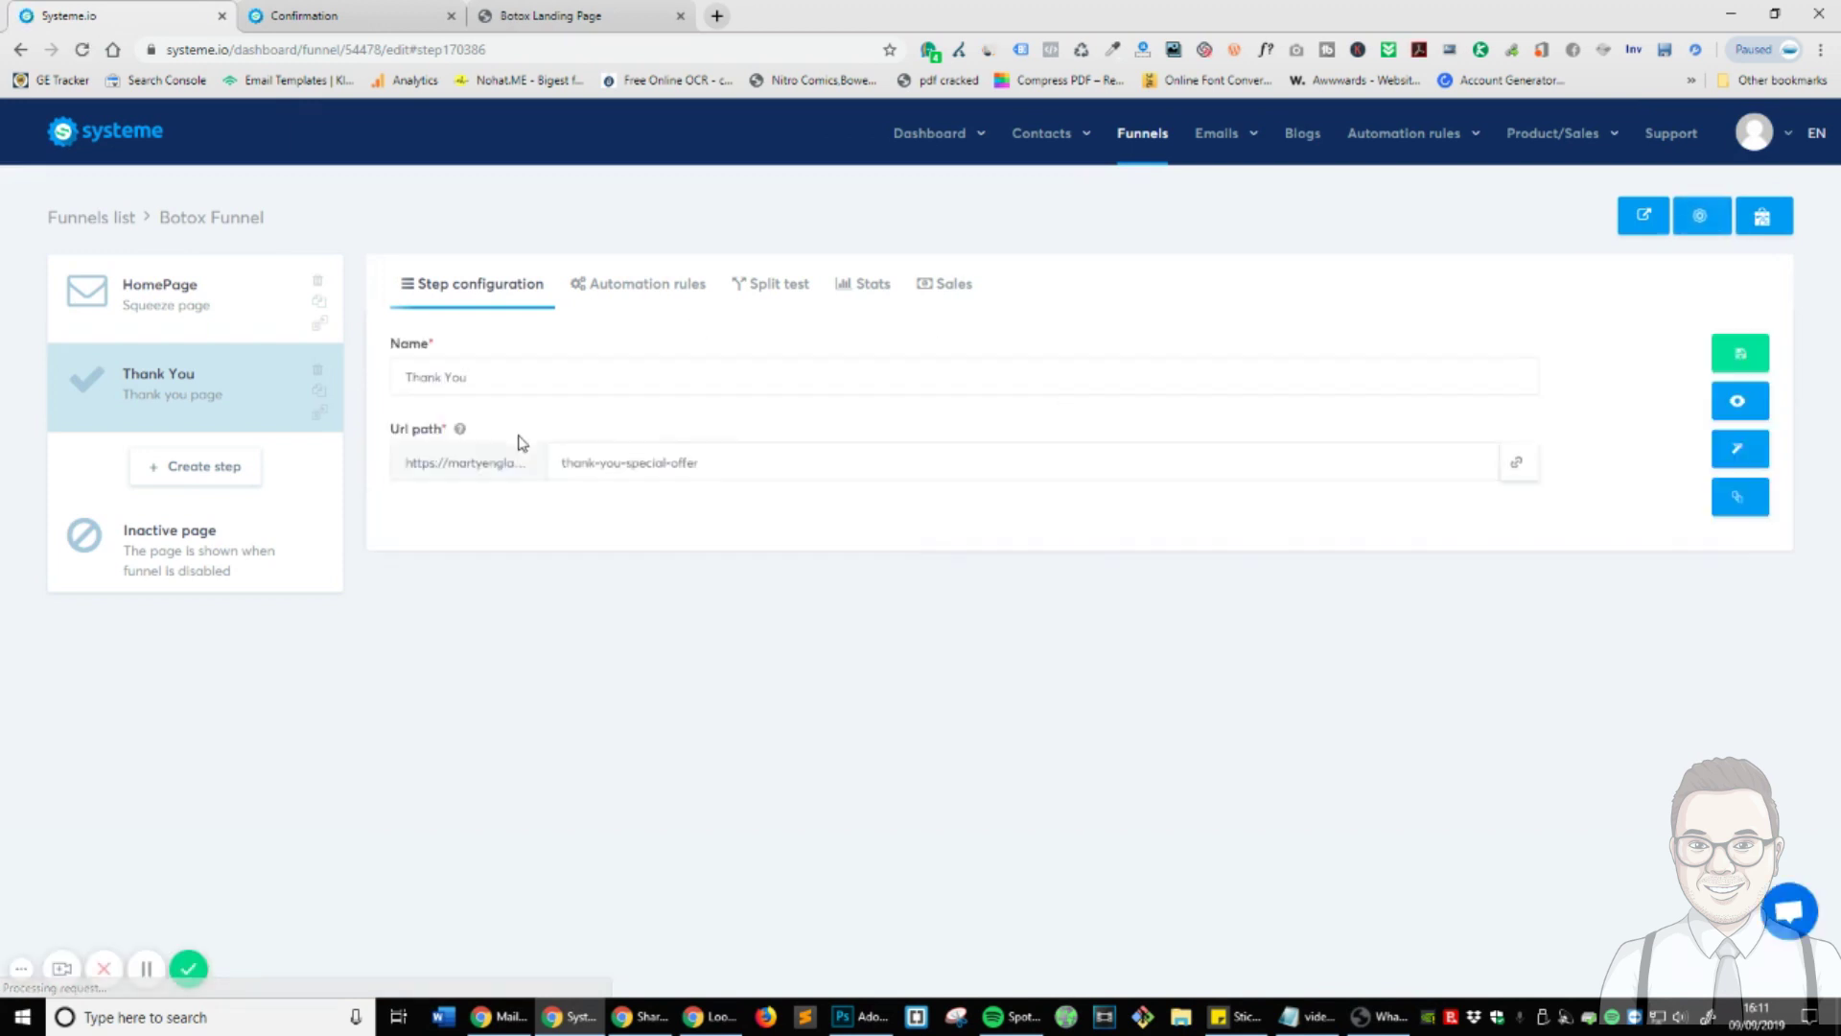
left_click(194, 288)
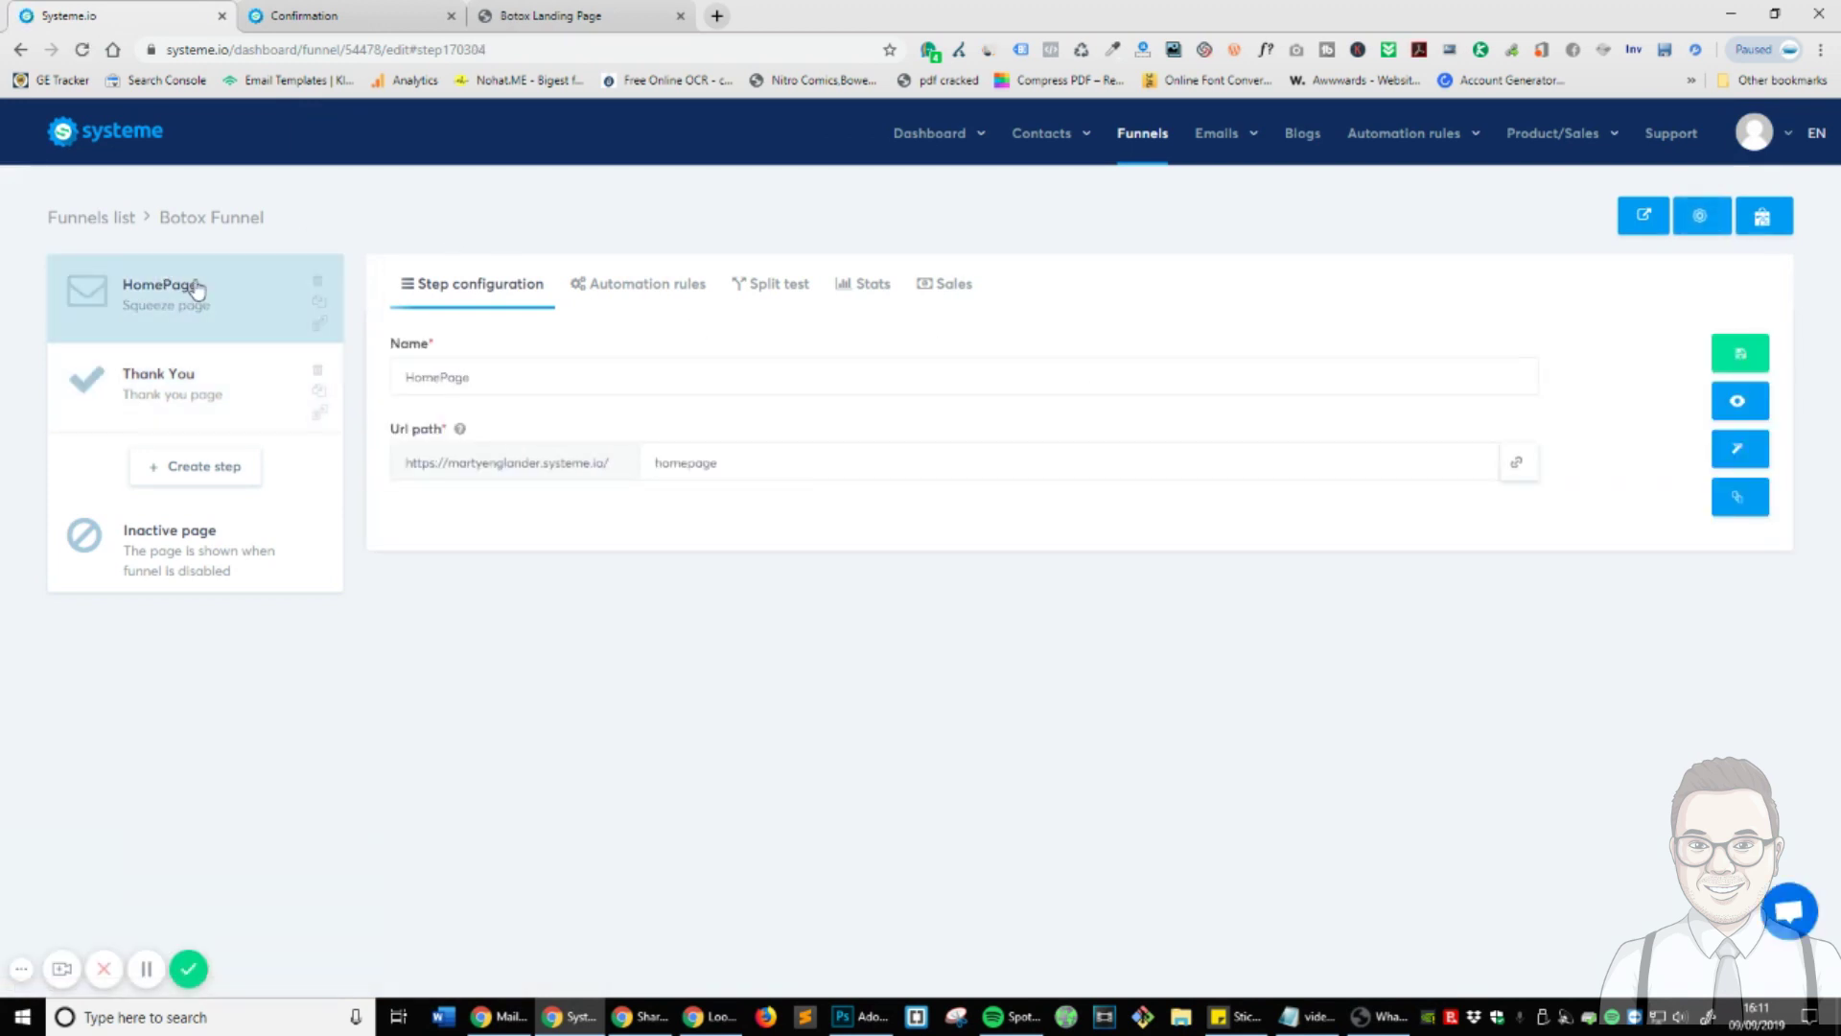
left_click(1738, 448)
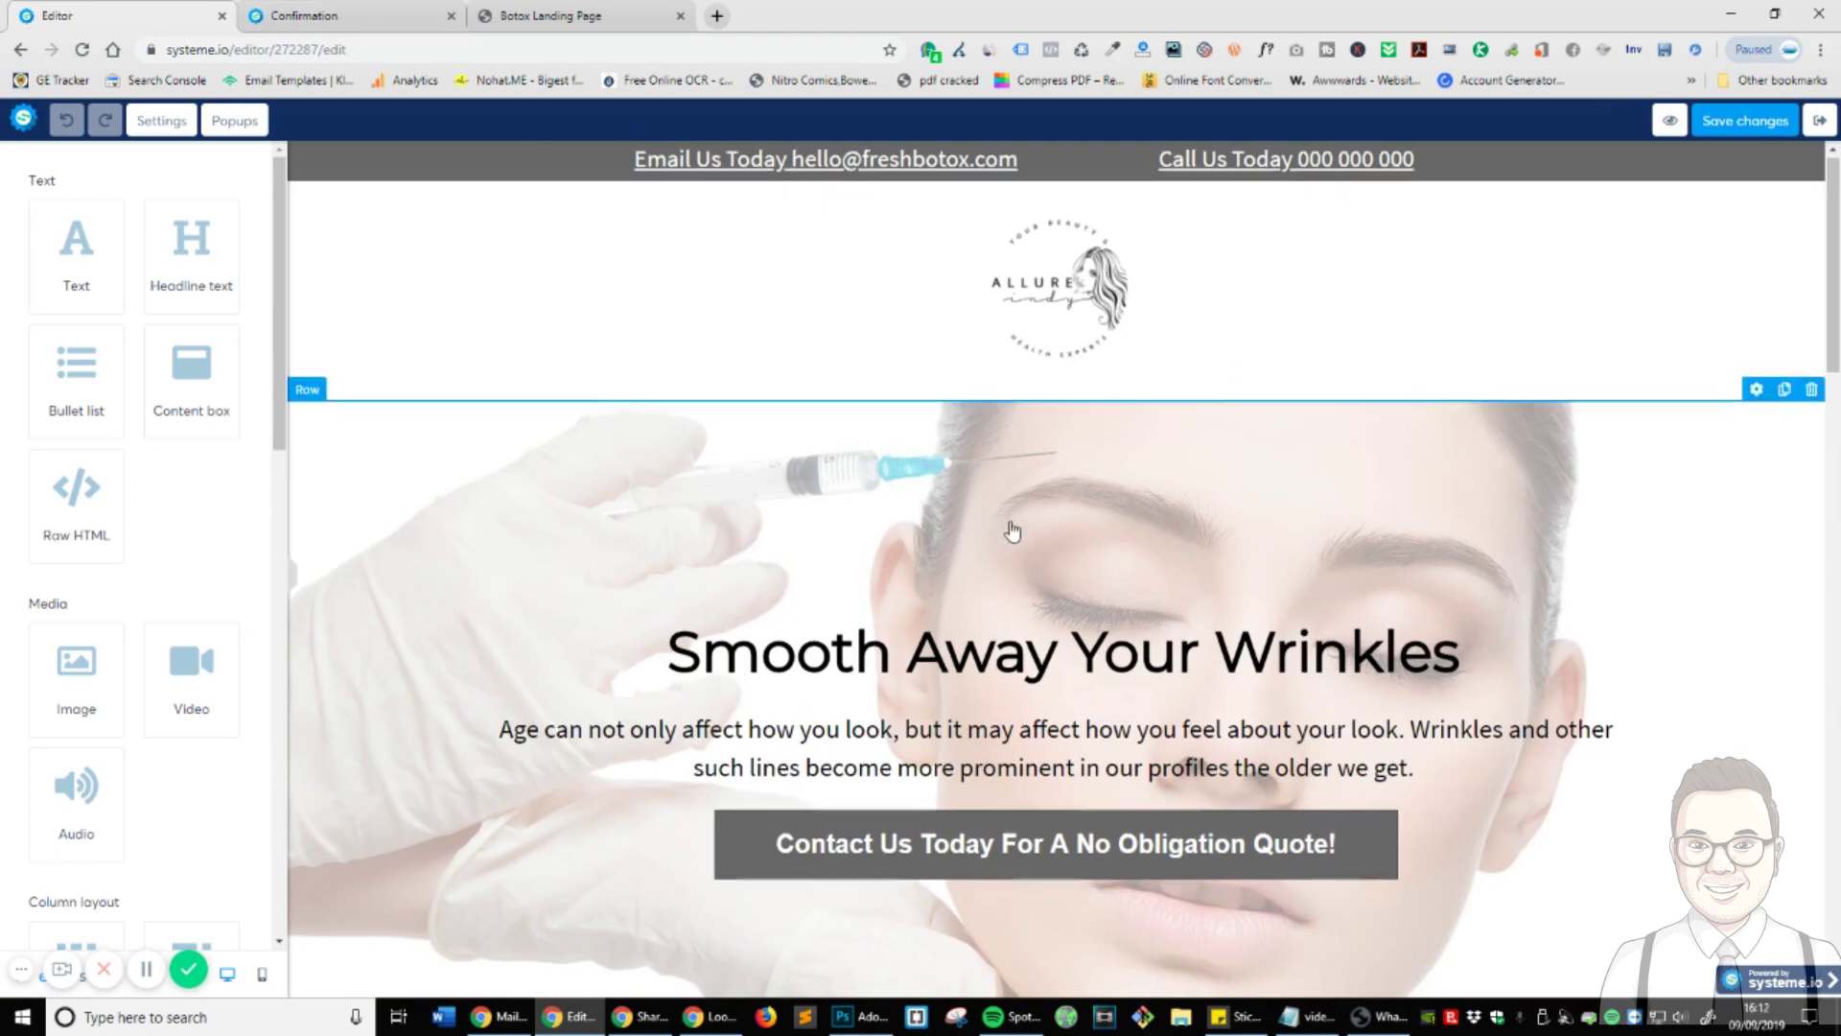
- Set the hero 'Contact Us Today For A No Obligation Quote!' button to open Popup №1
scroll(1011, 527, "down", 4)
left_click(816, 458)
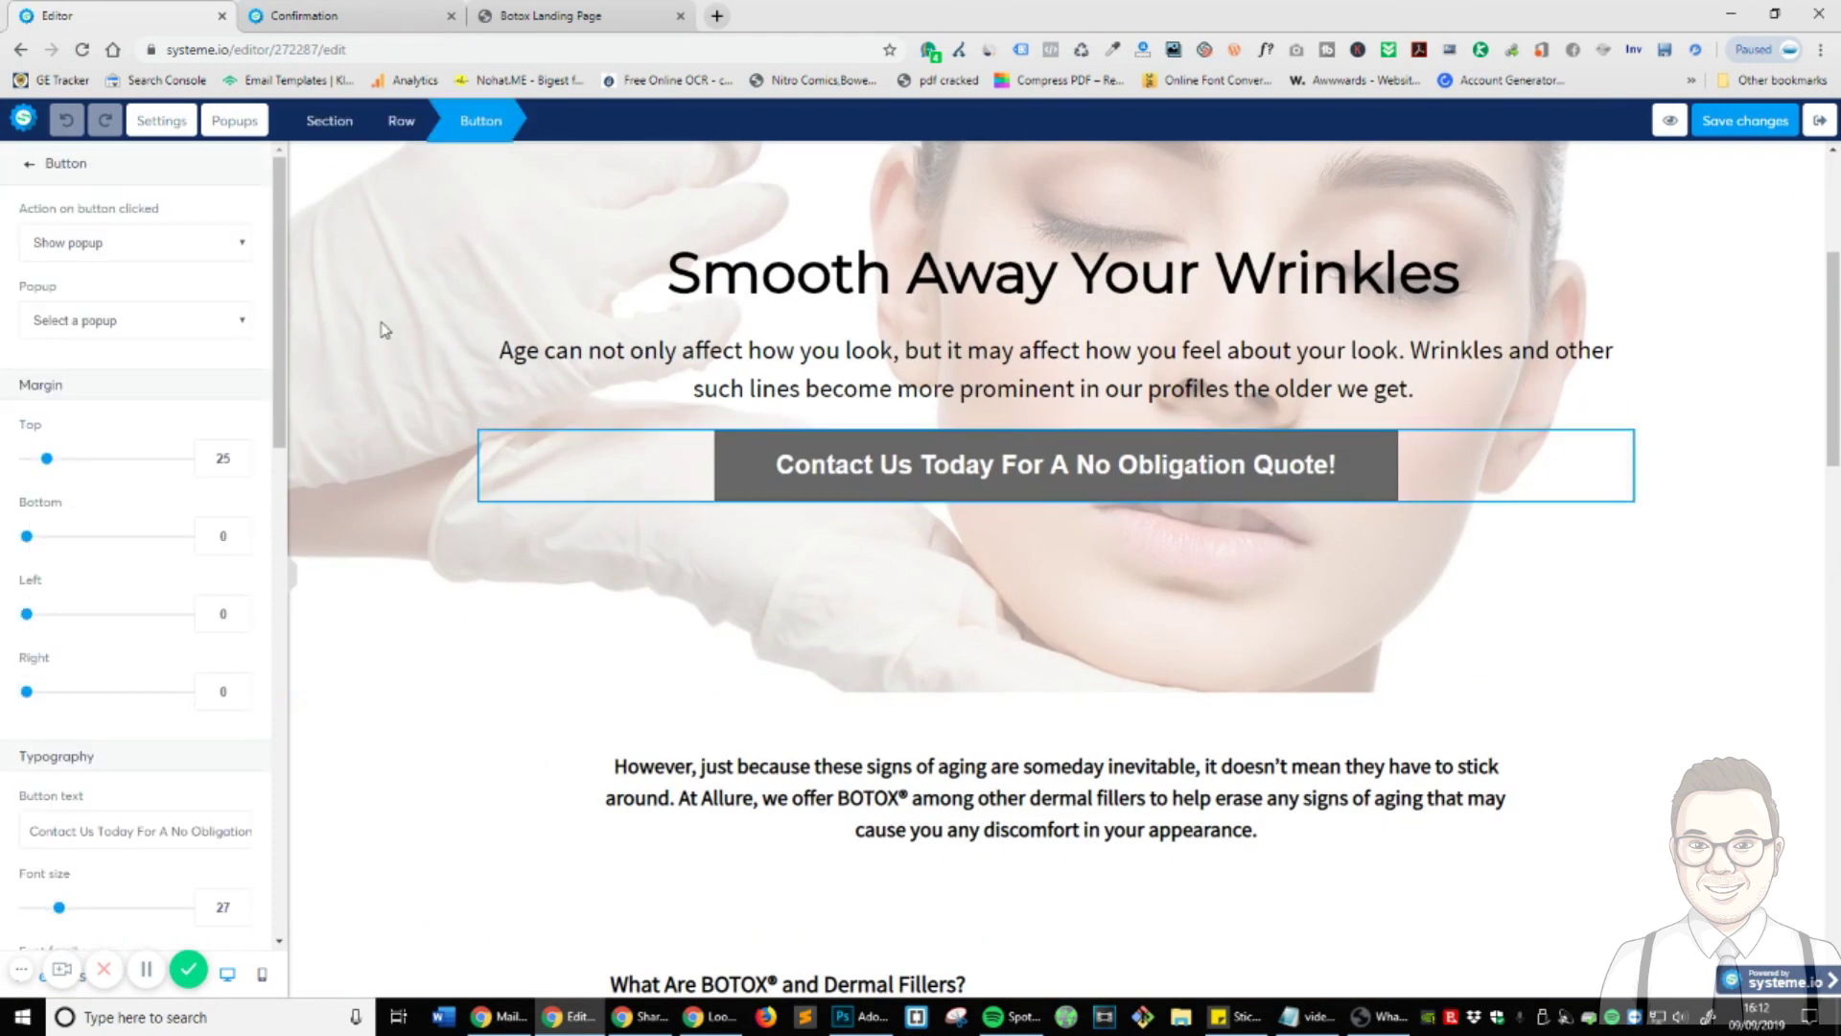
left_click(93, 323)
left_click(119, 362)
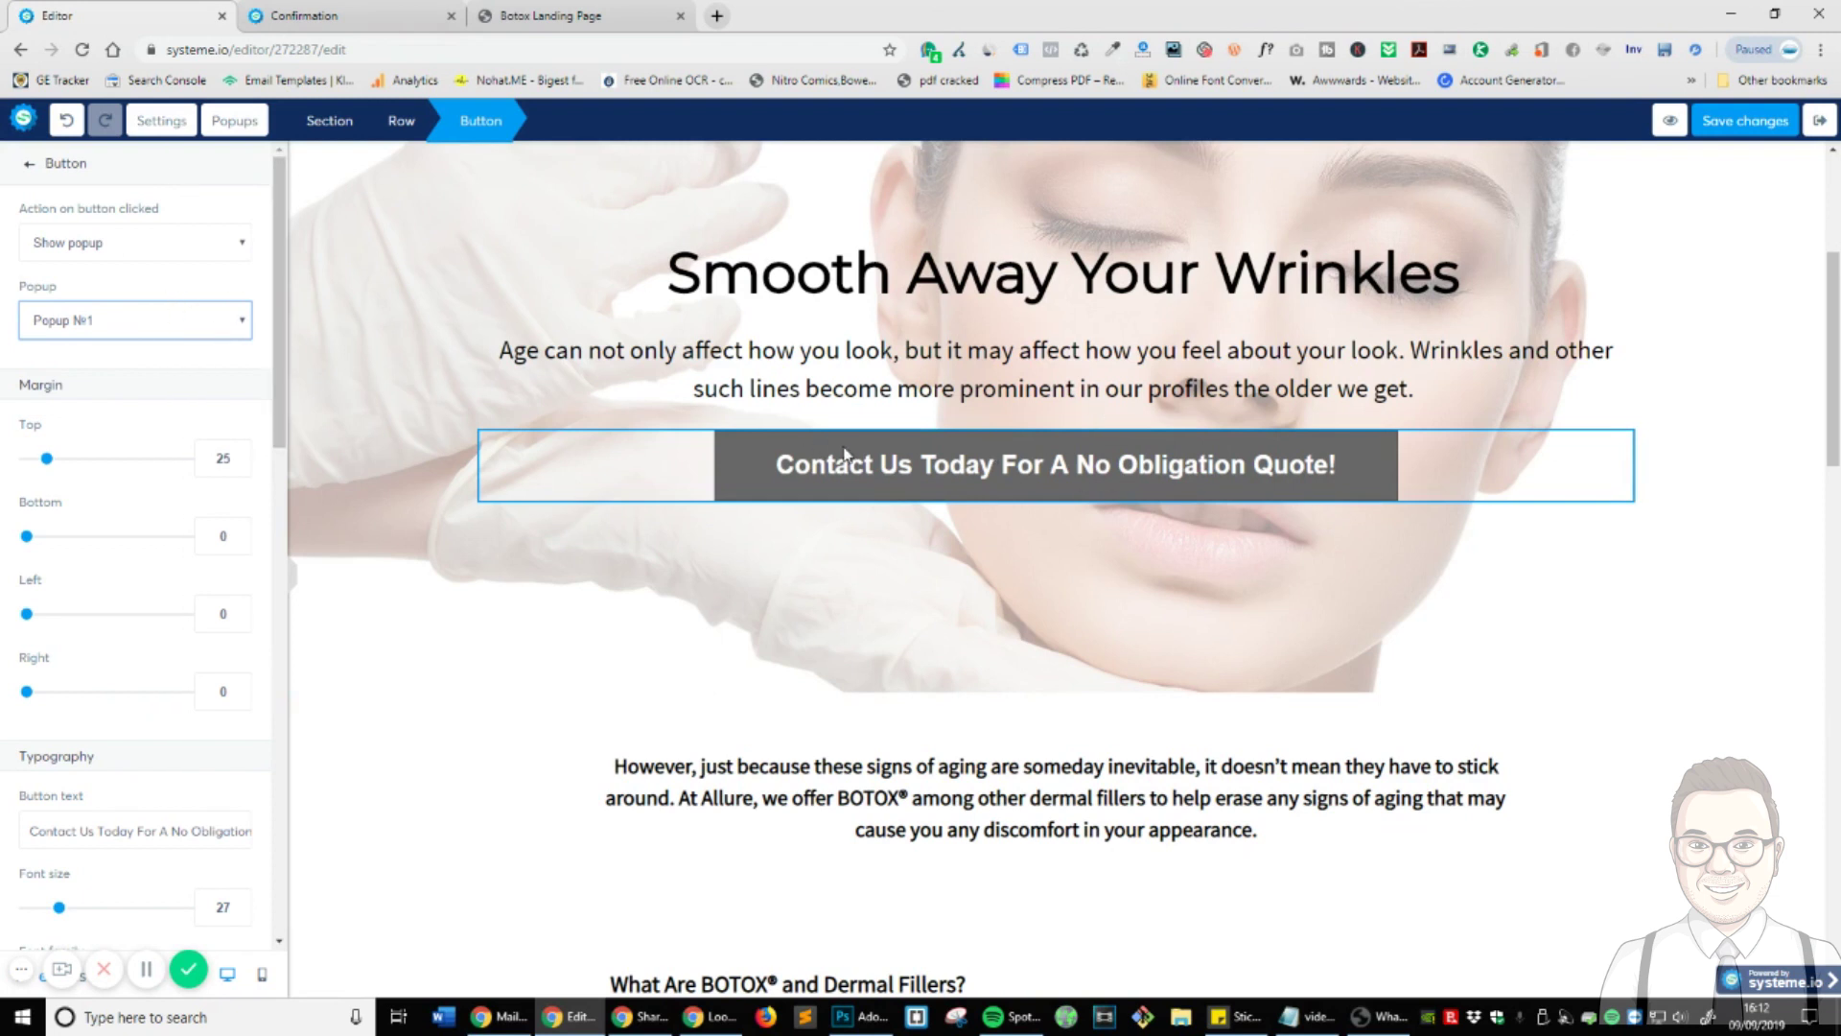
left_click(140, 320)
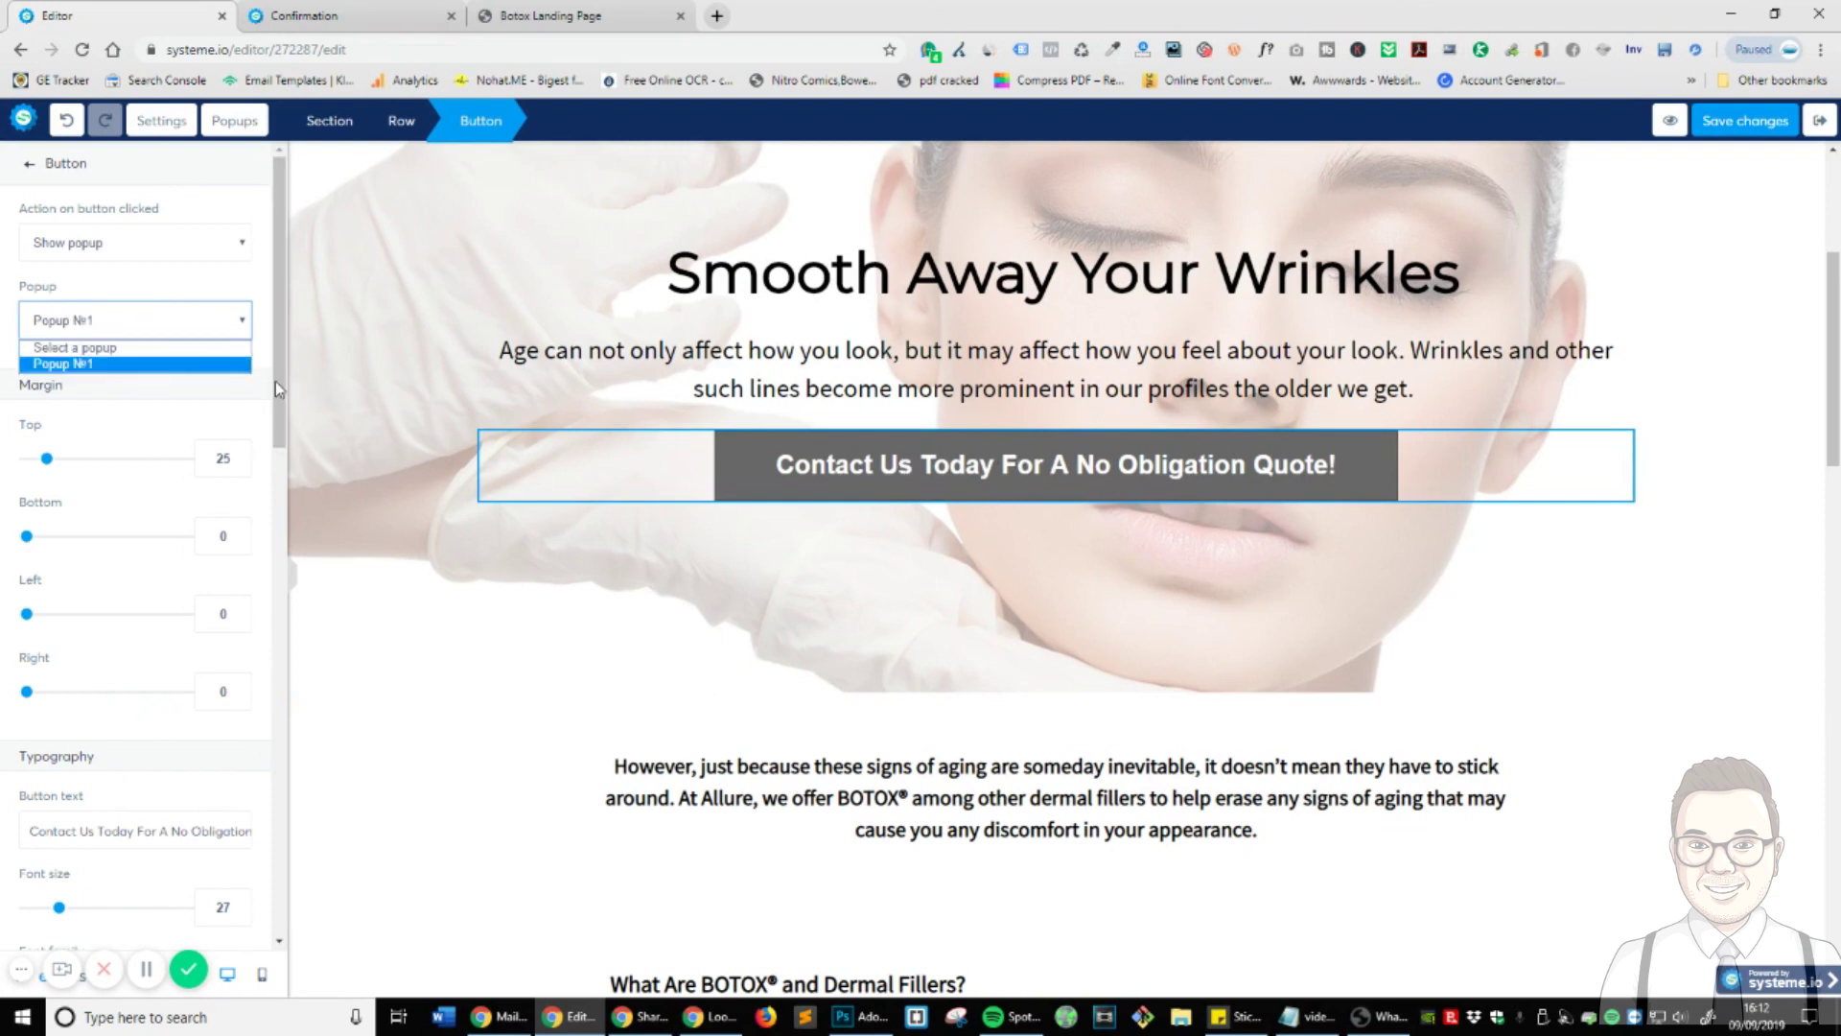
left_click(134, 365)
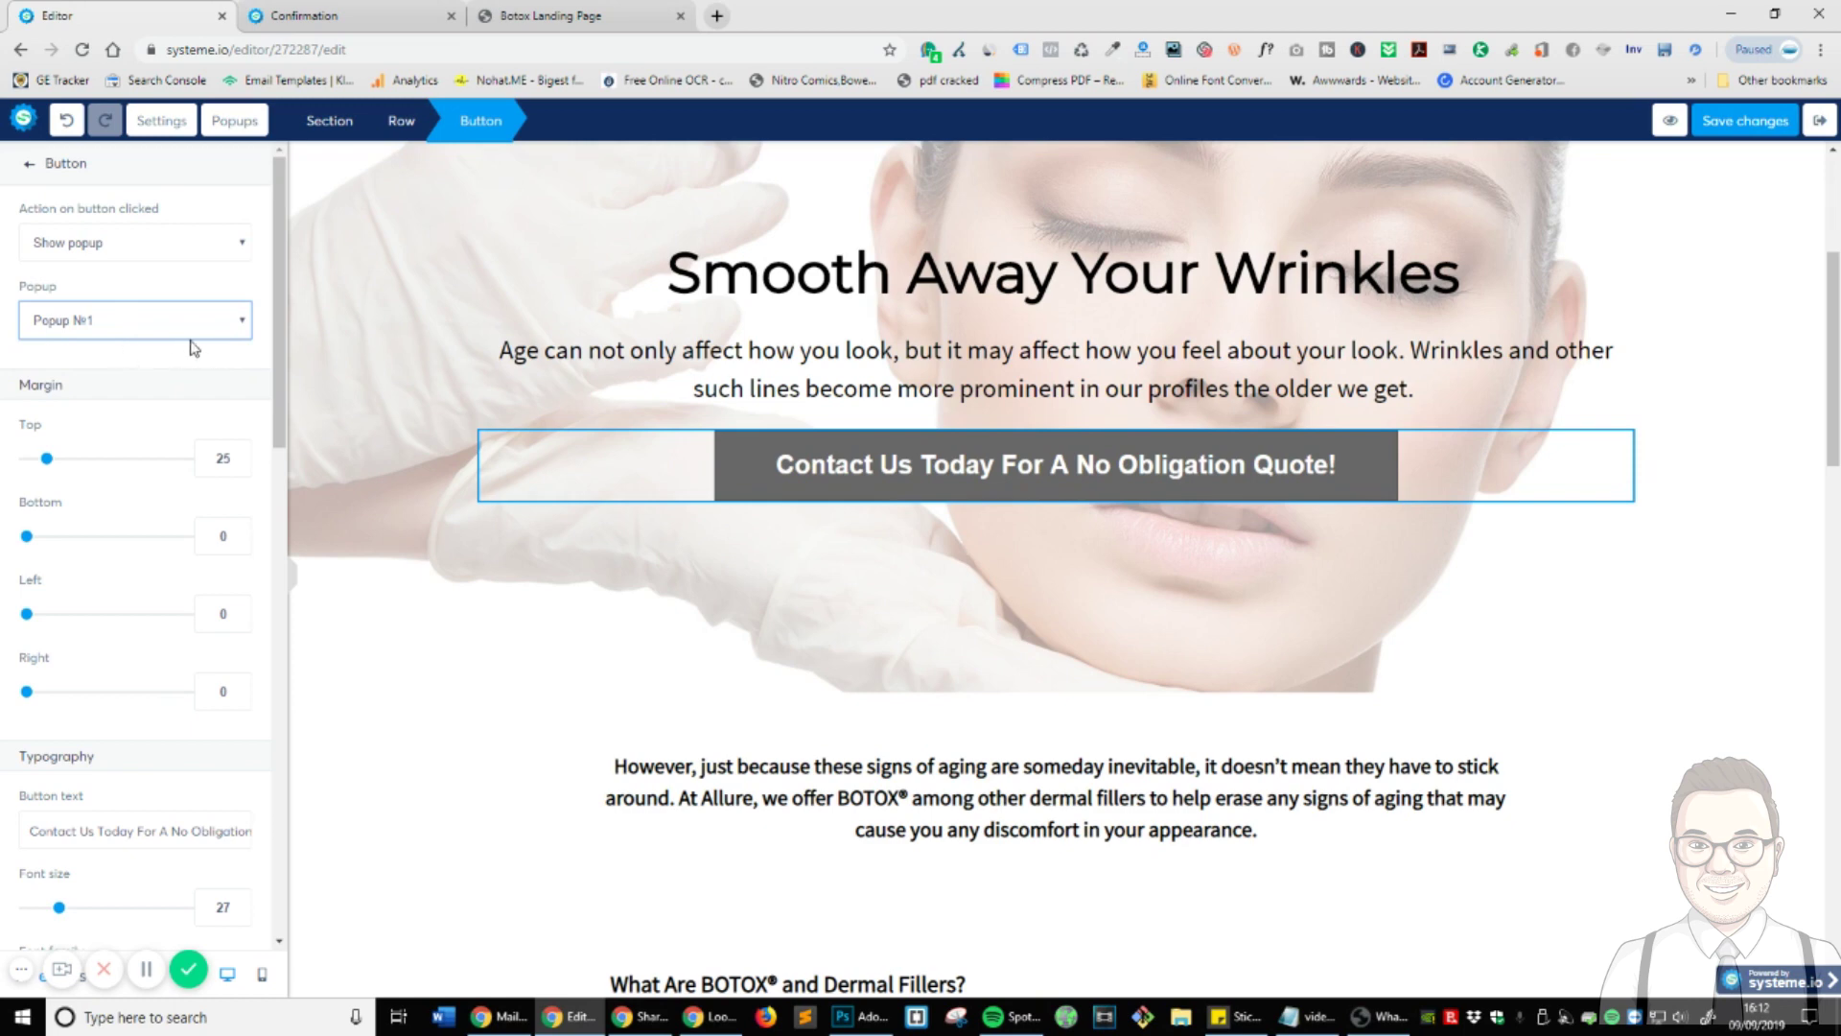
left_click(231, 123)
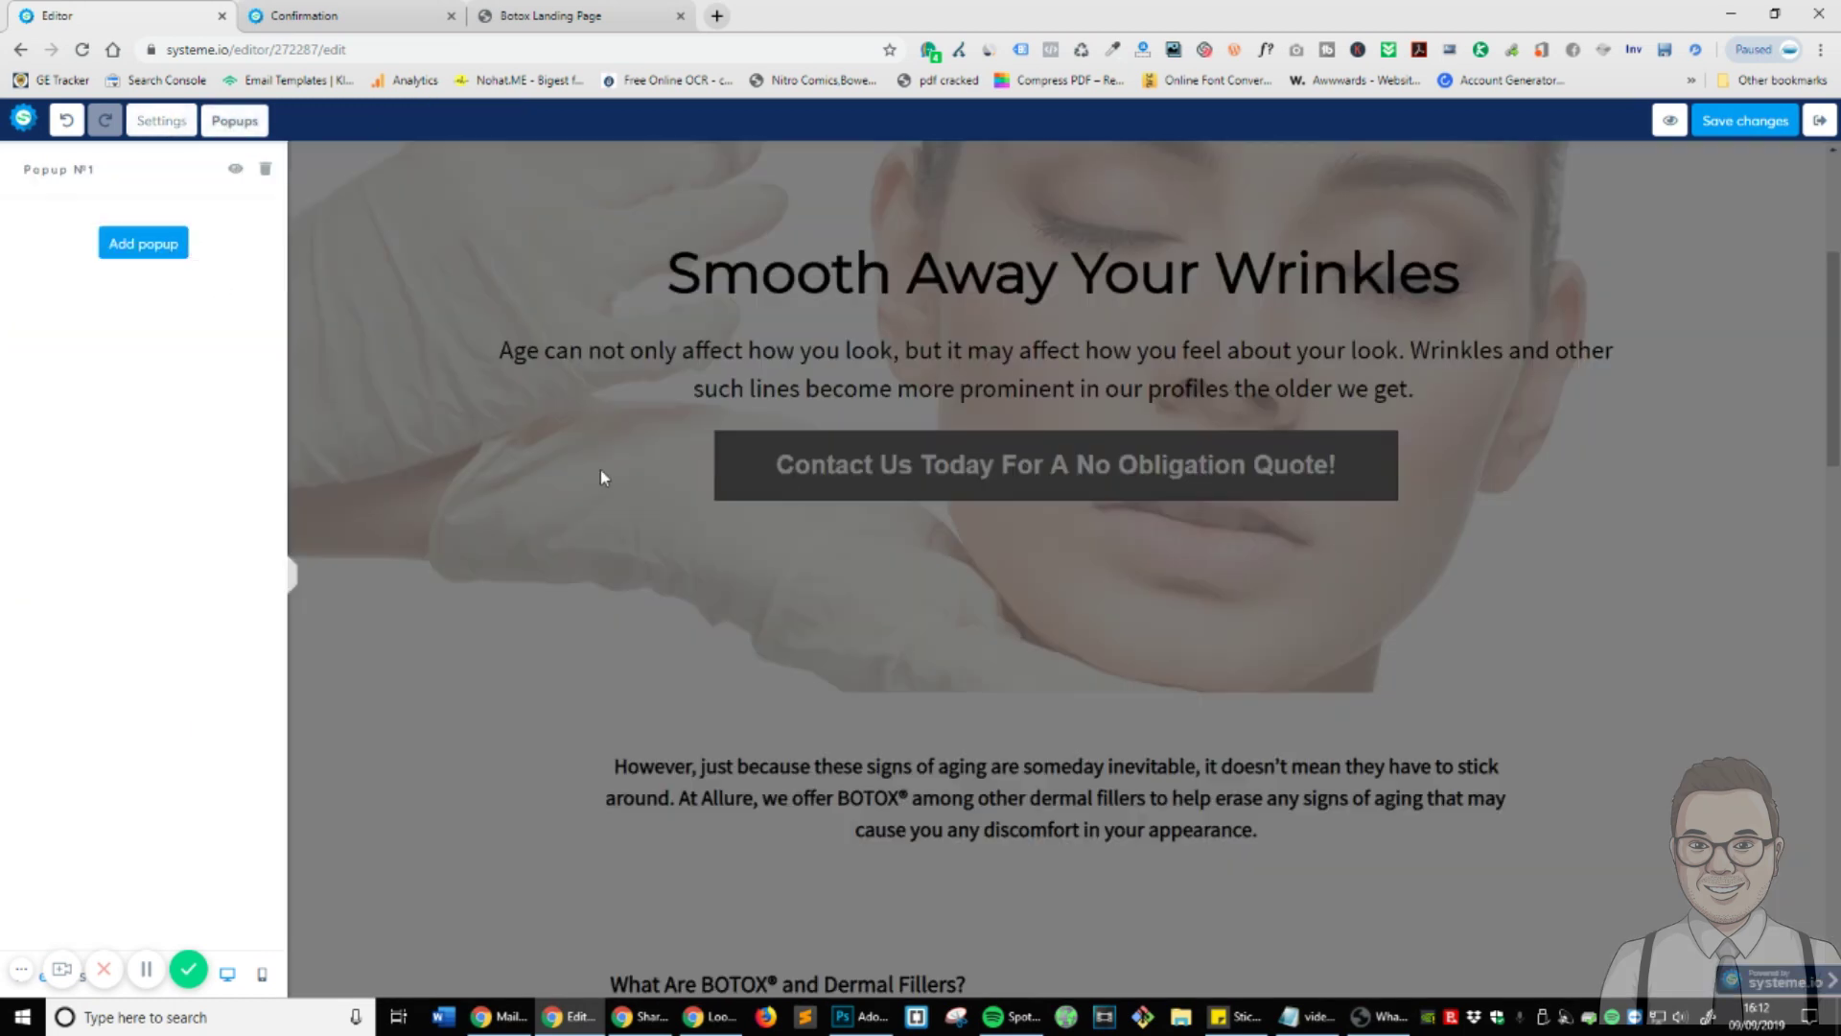
double_click(66, 170)
left_click(159, 438)
left_click(1026, 516)
left_click(906, 465)
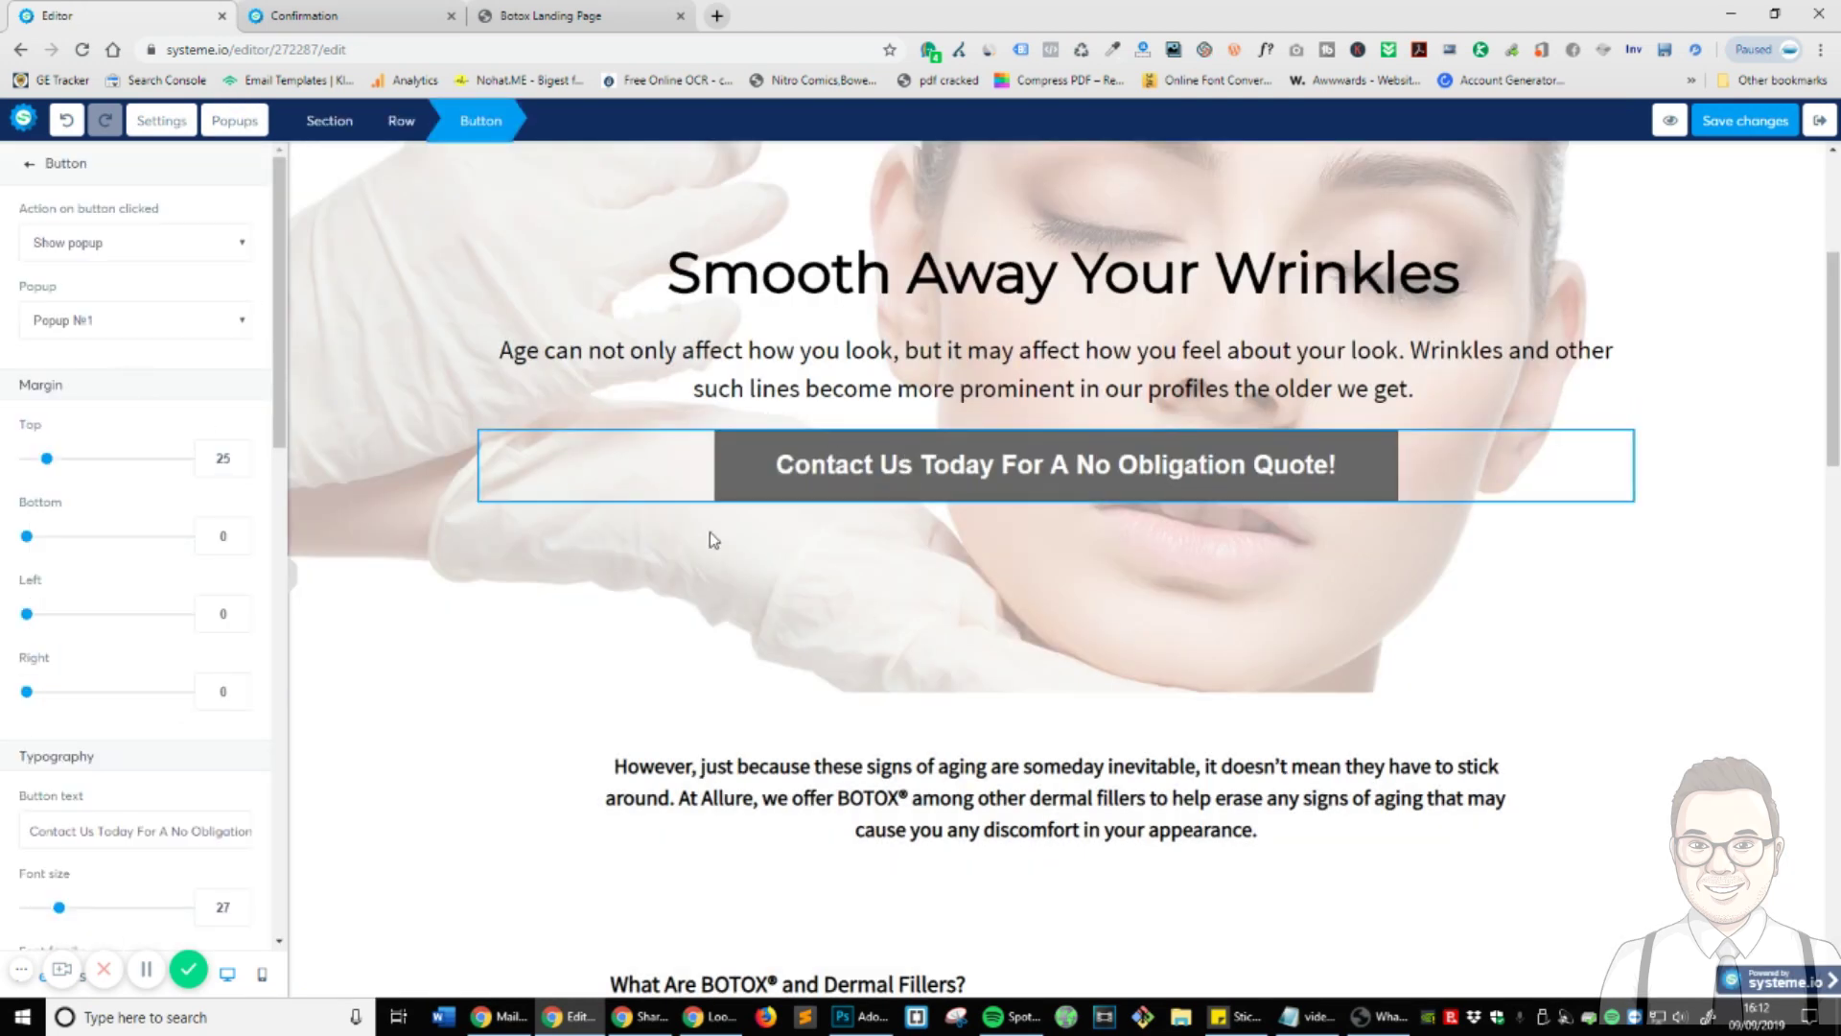
scroll(146, 575, "down", 10)
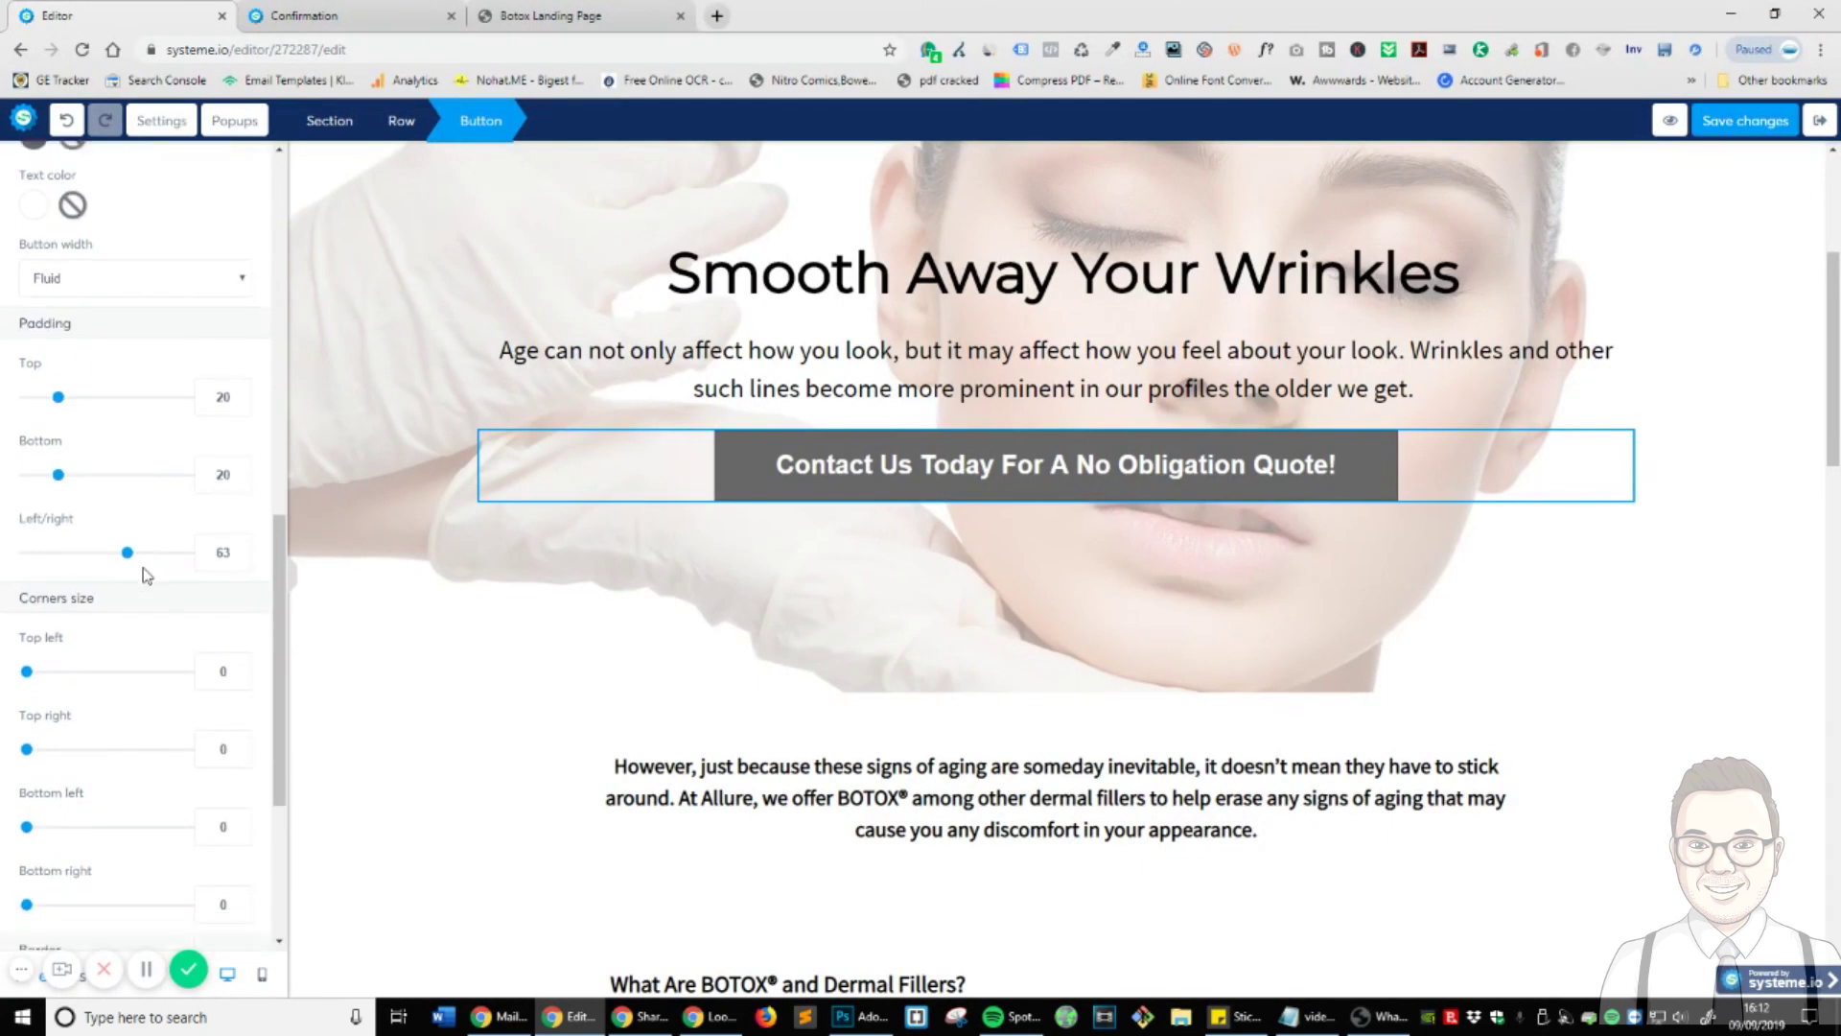
left_click(1151, 753)
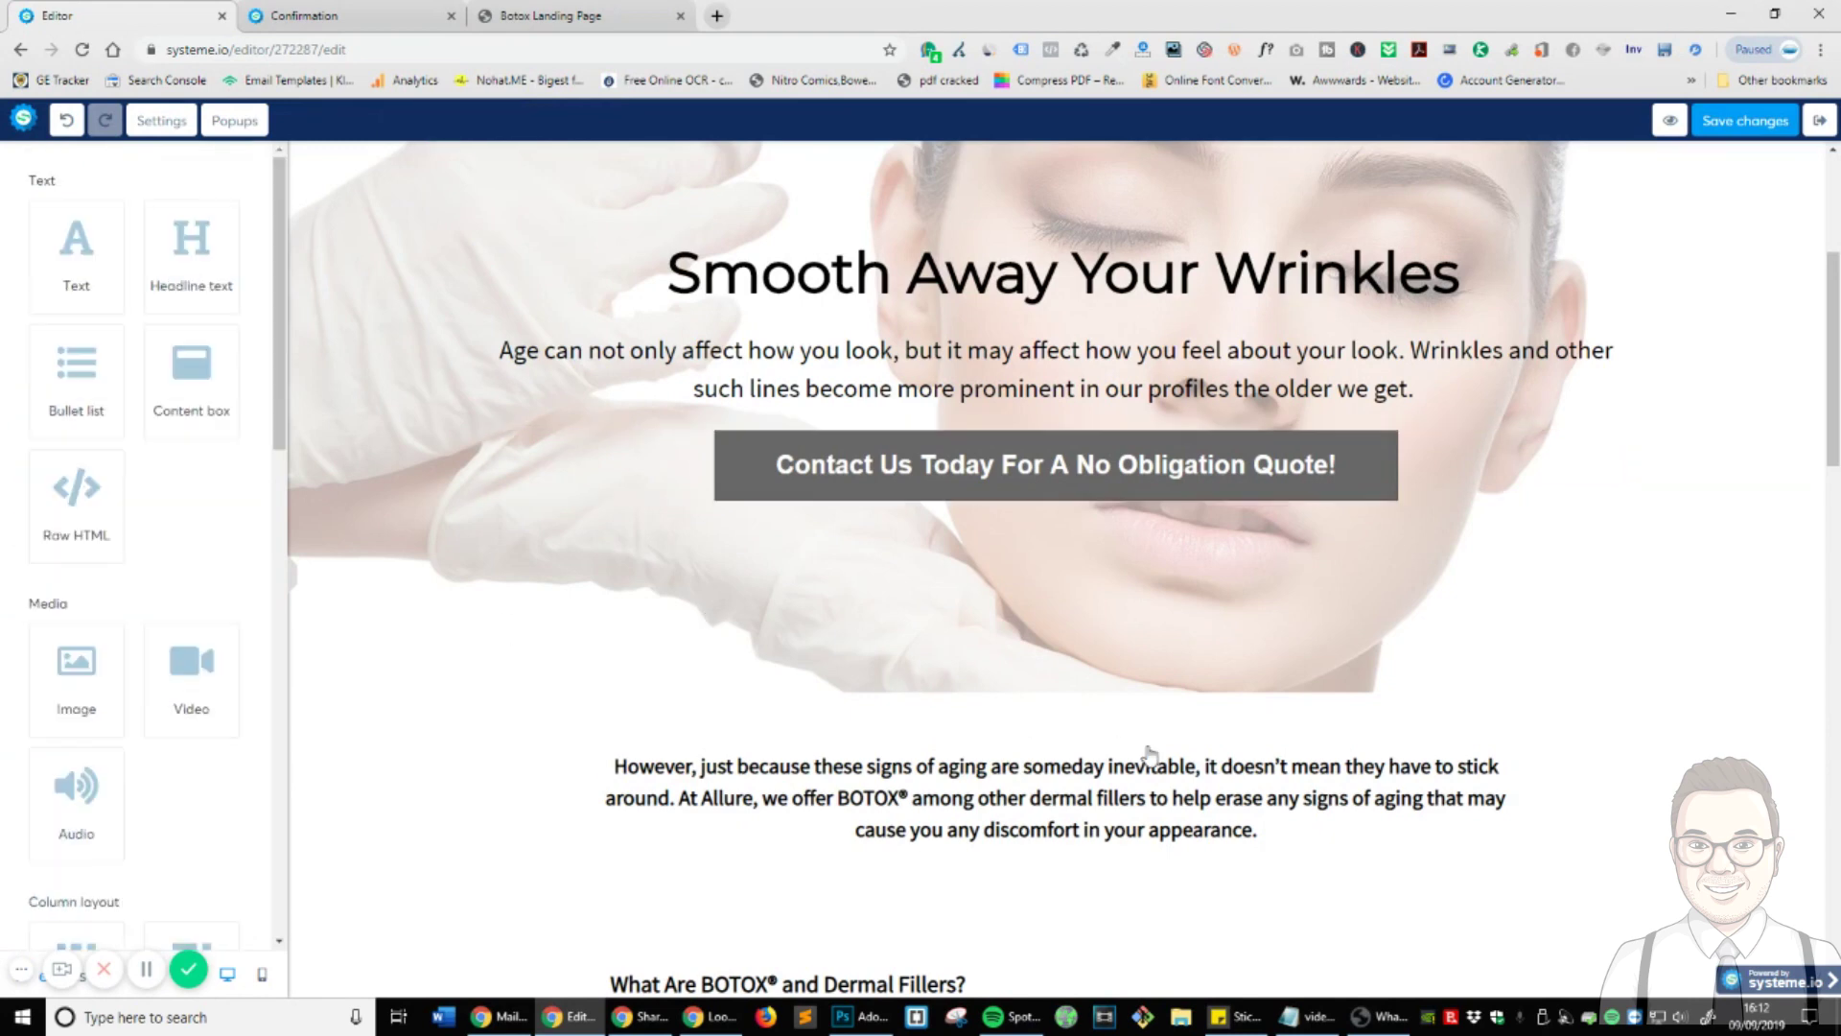
- Set the 'Please contact me with a quote' button to redirect 'To a custom URL', pasting the thank-you-special-offer page address
scroll(1151, 752, "down", 15)
scroll(1150, 743, "down", 3)
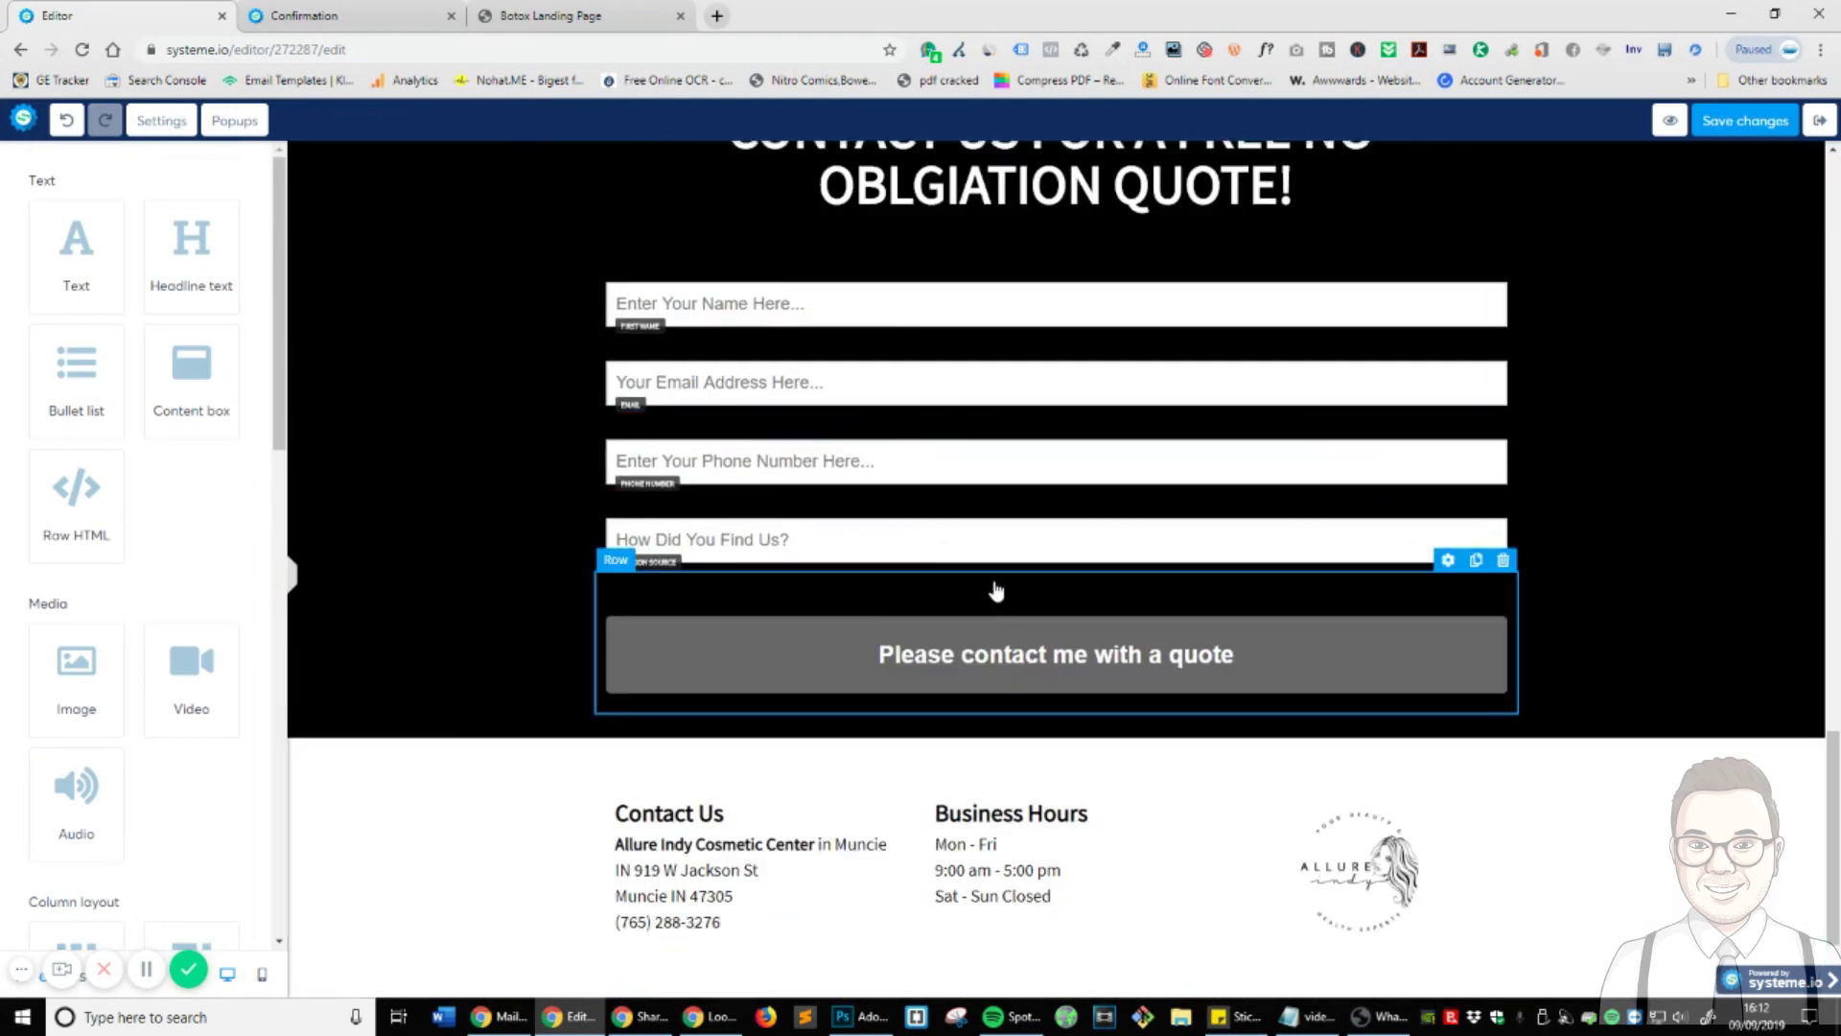
left_click(1041, 683)
left_click(97, 345)
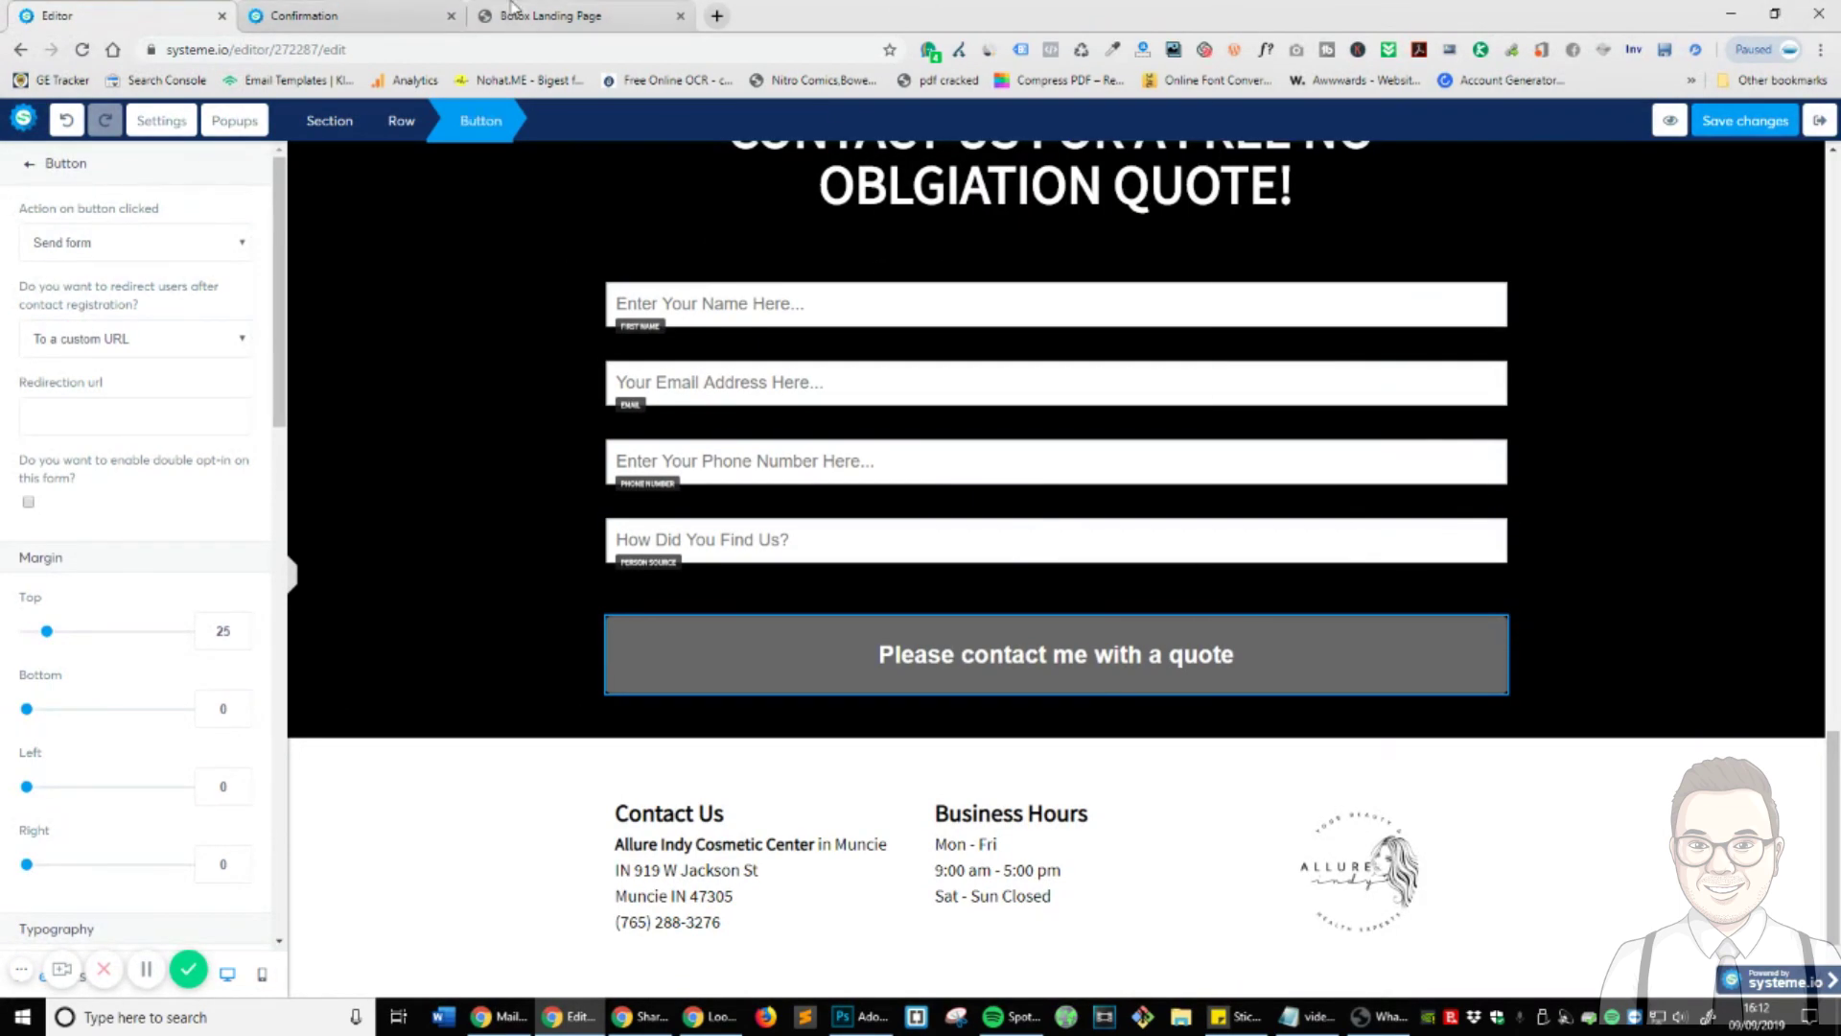
left_click(534, 11)
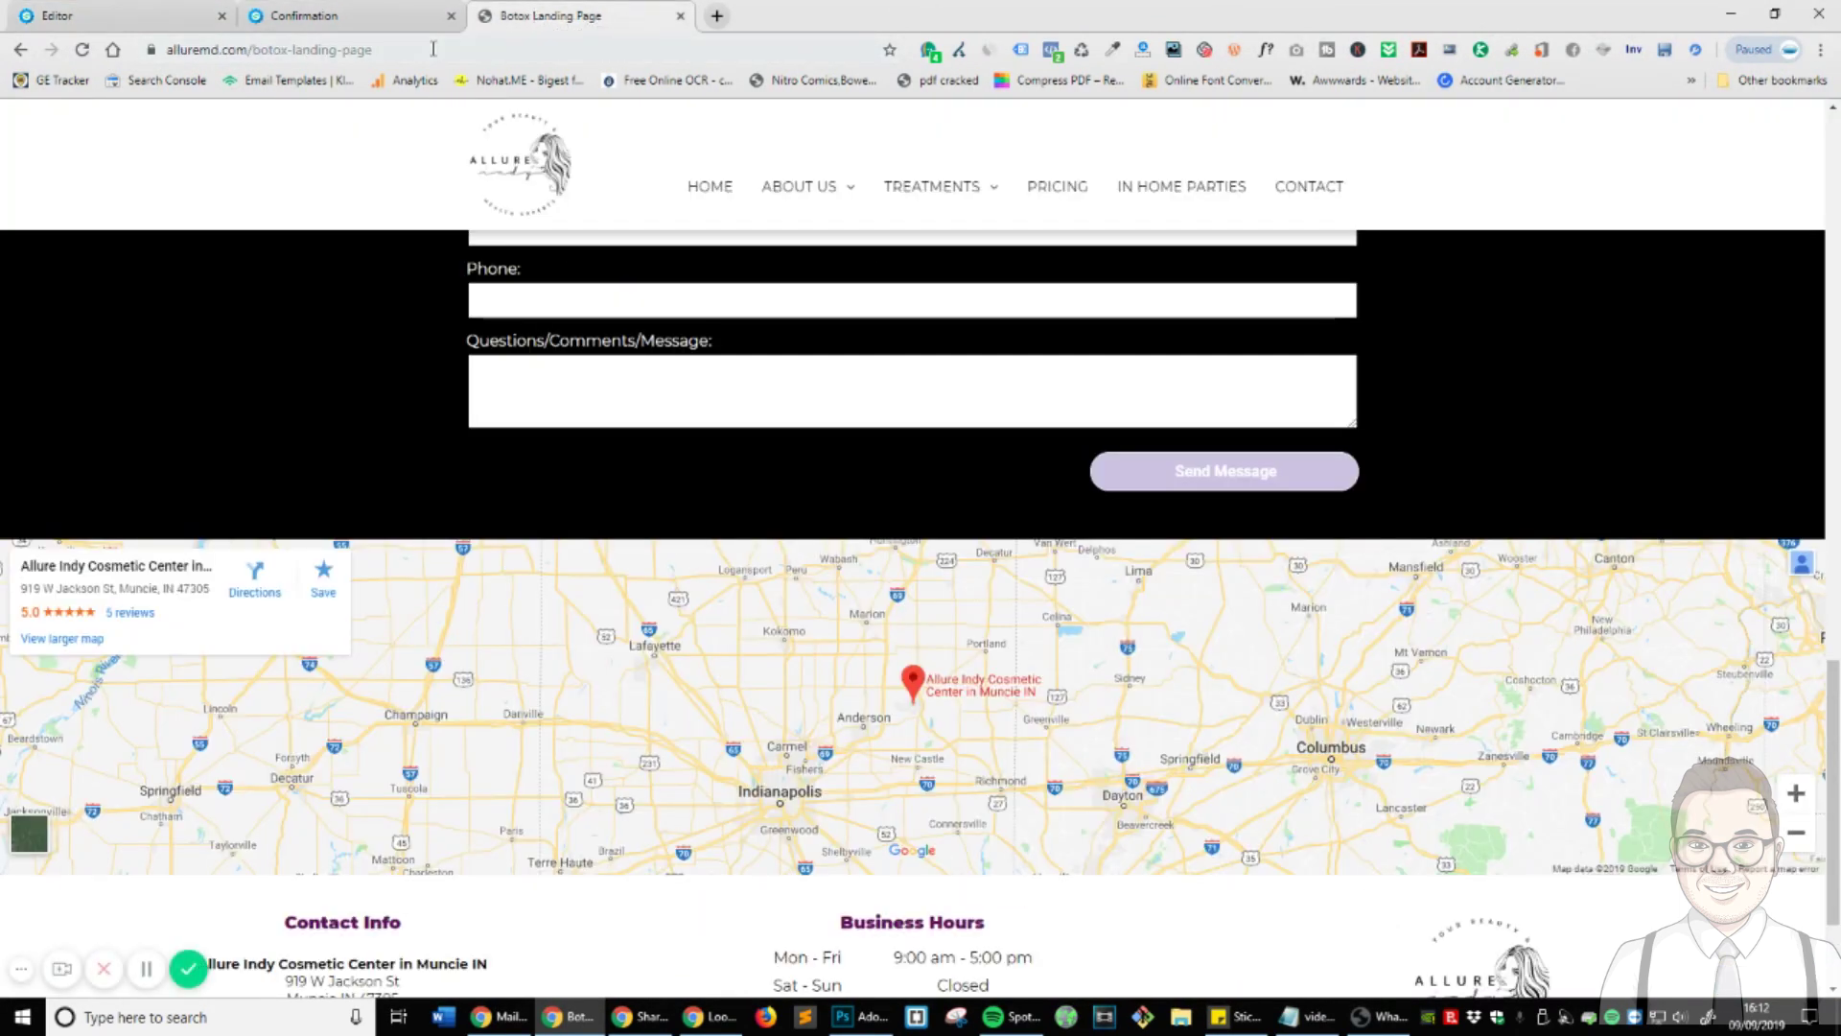
left_click(375, 15)
left_click(412, 50)
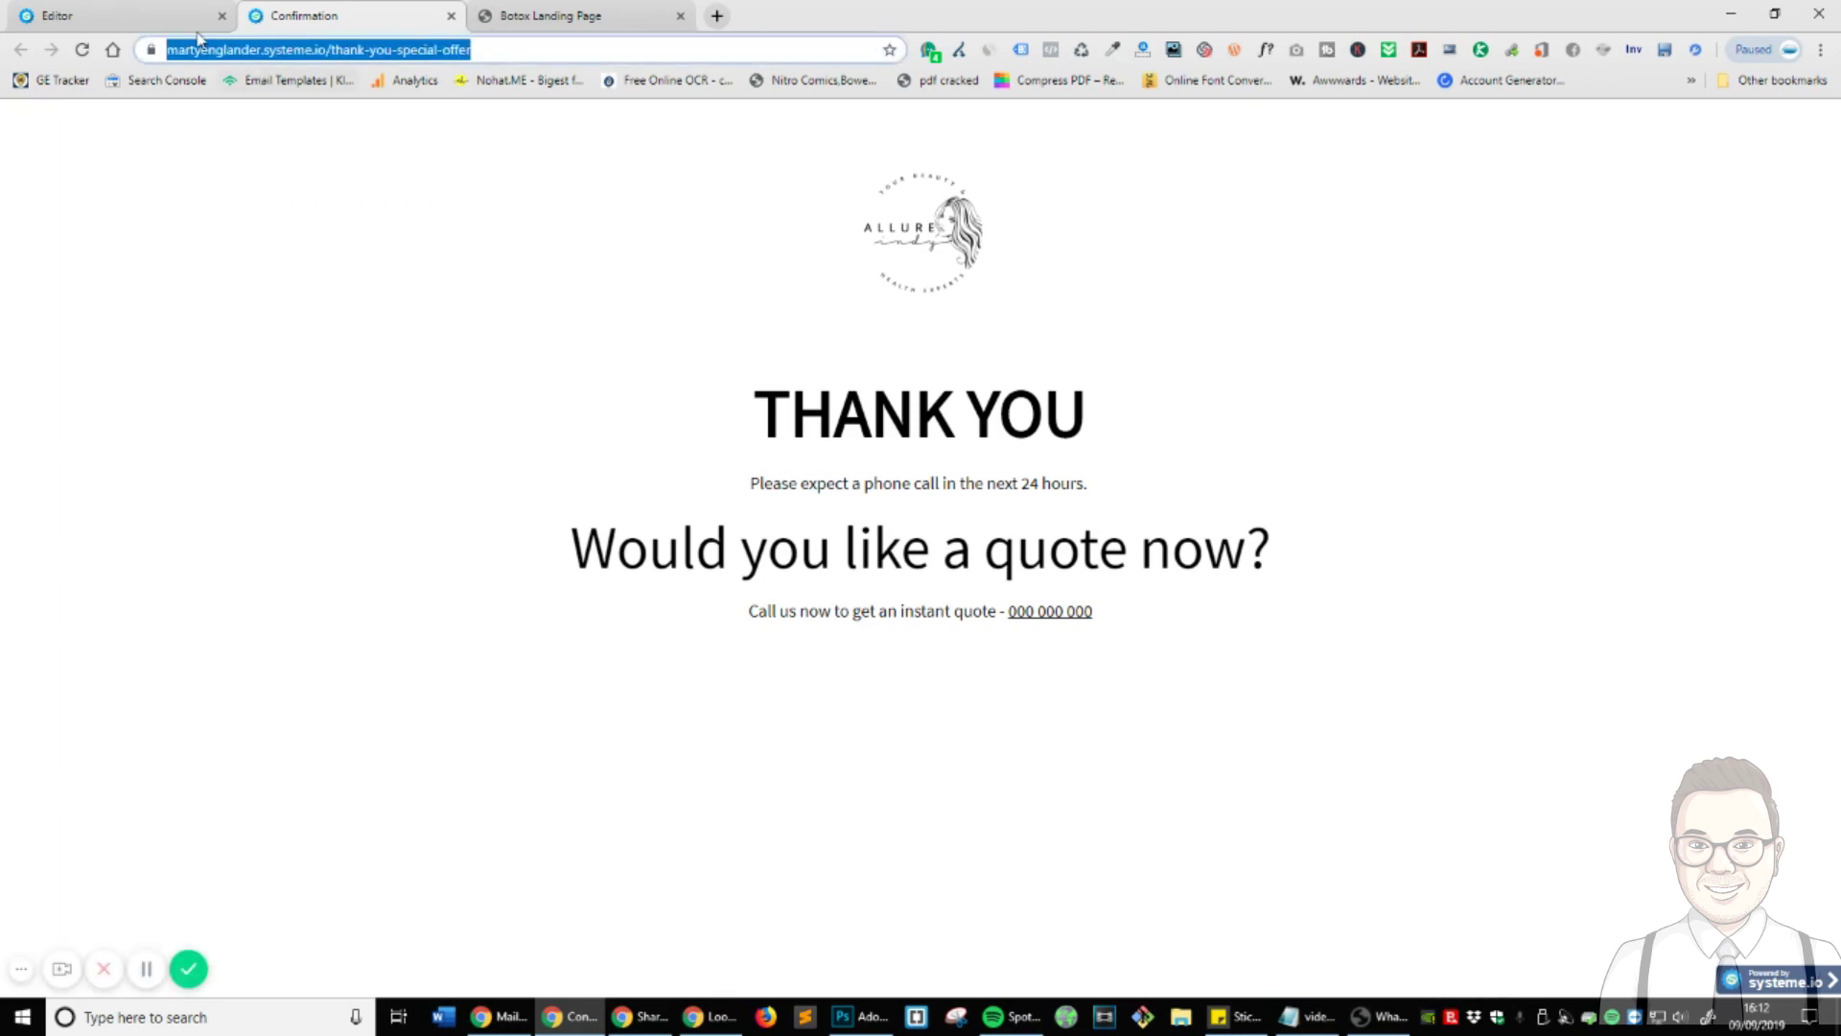
left_click(93, 13)
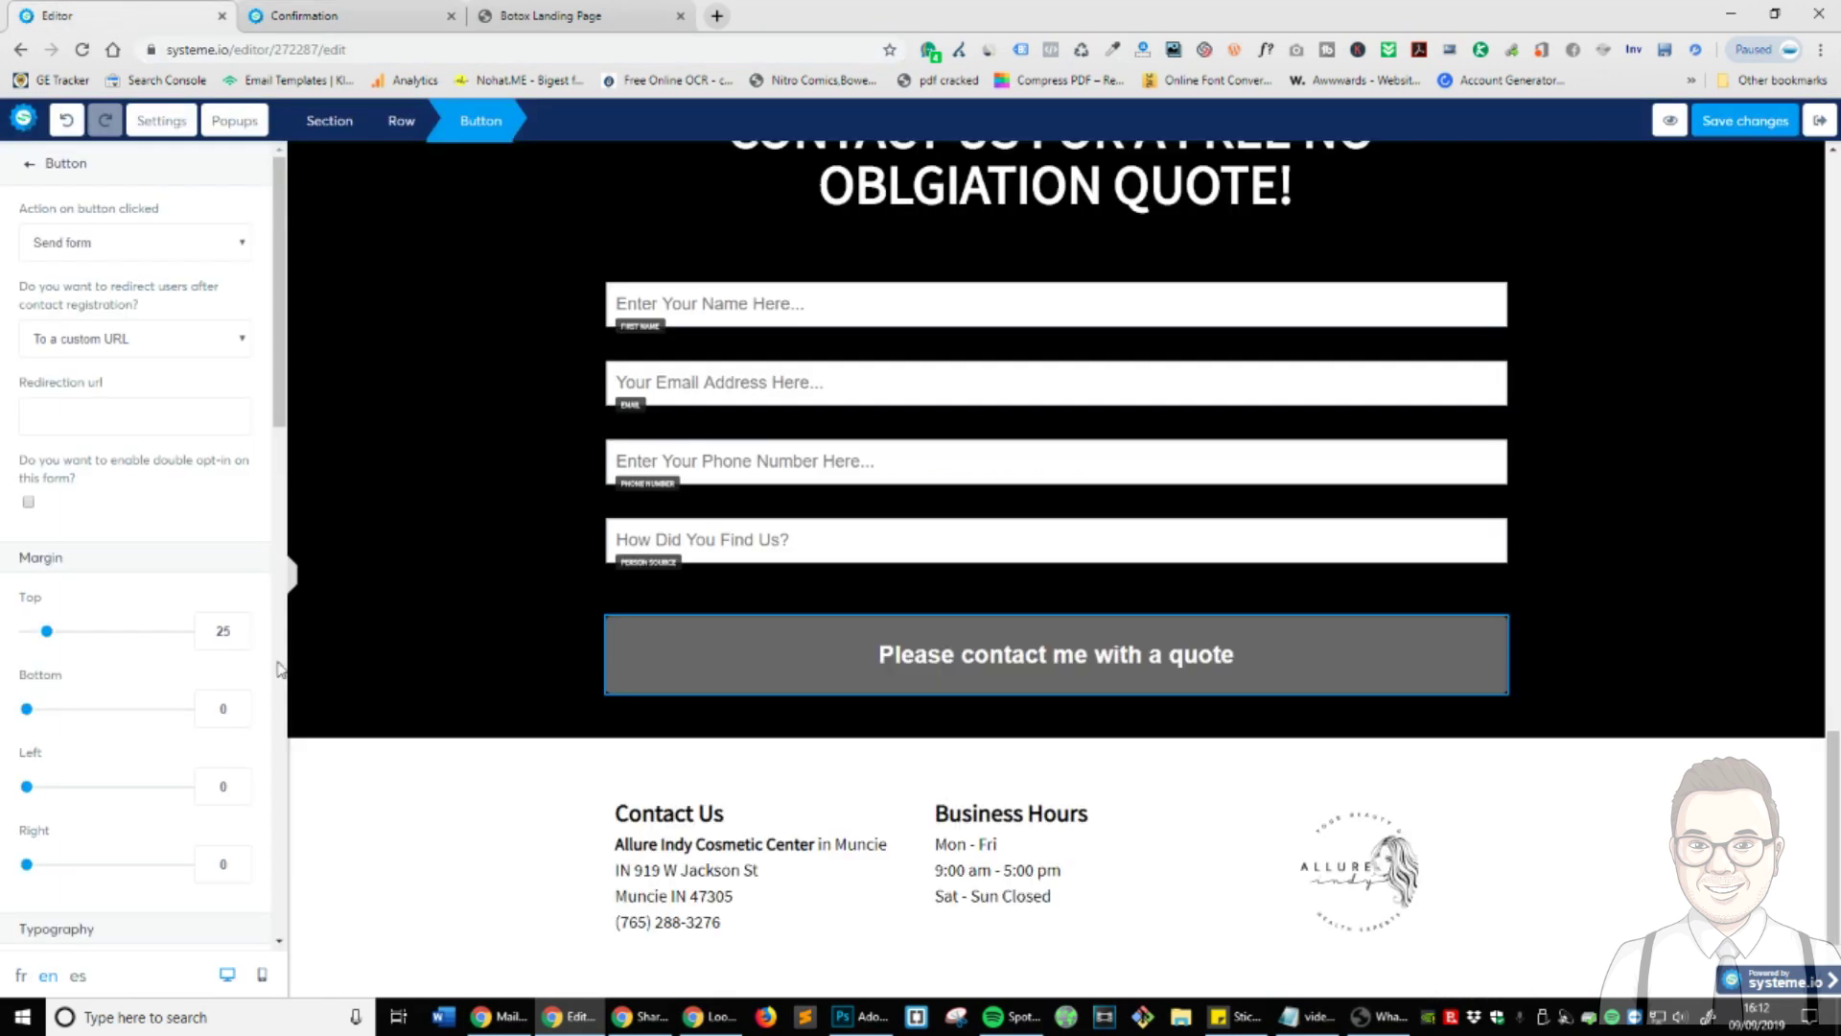
key("ctrl+v")
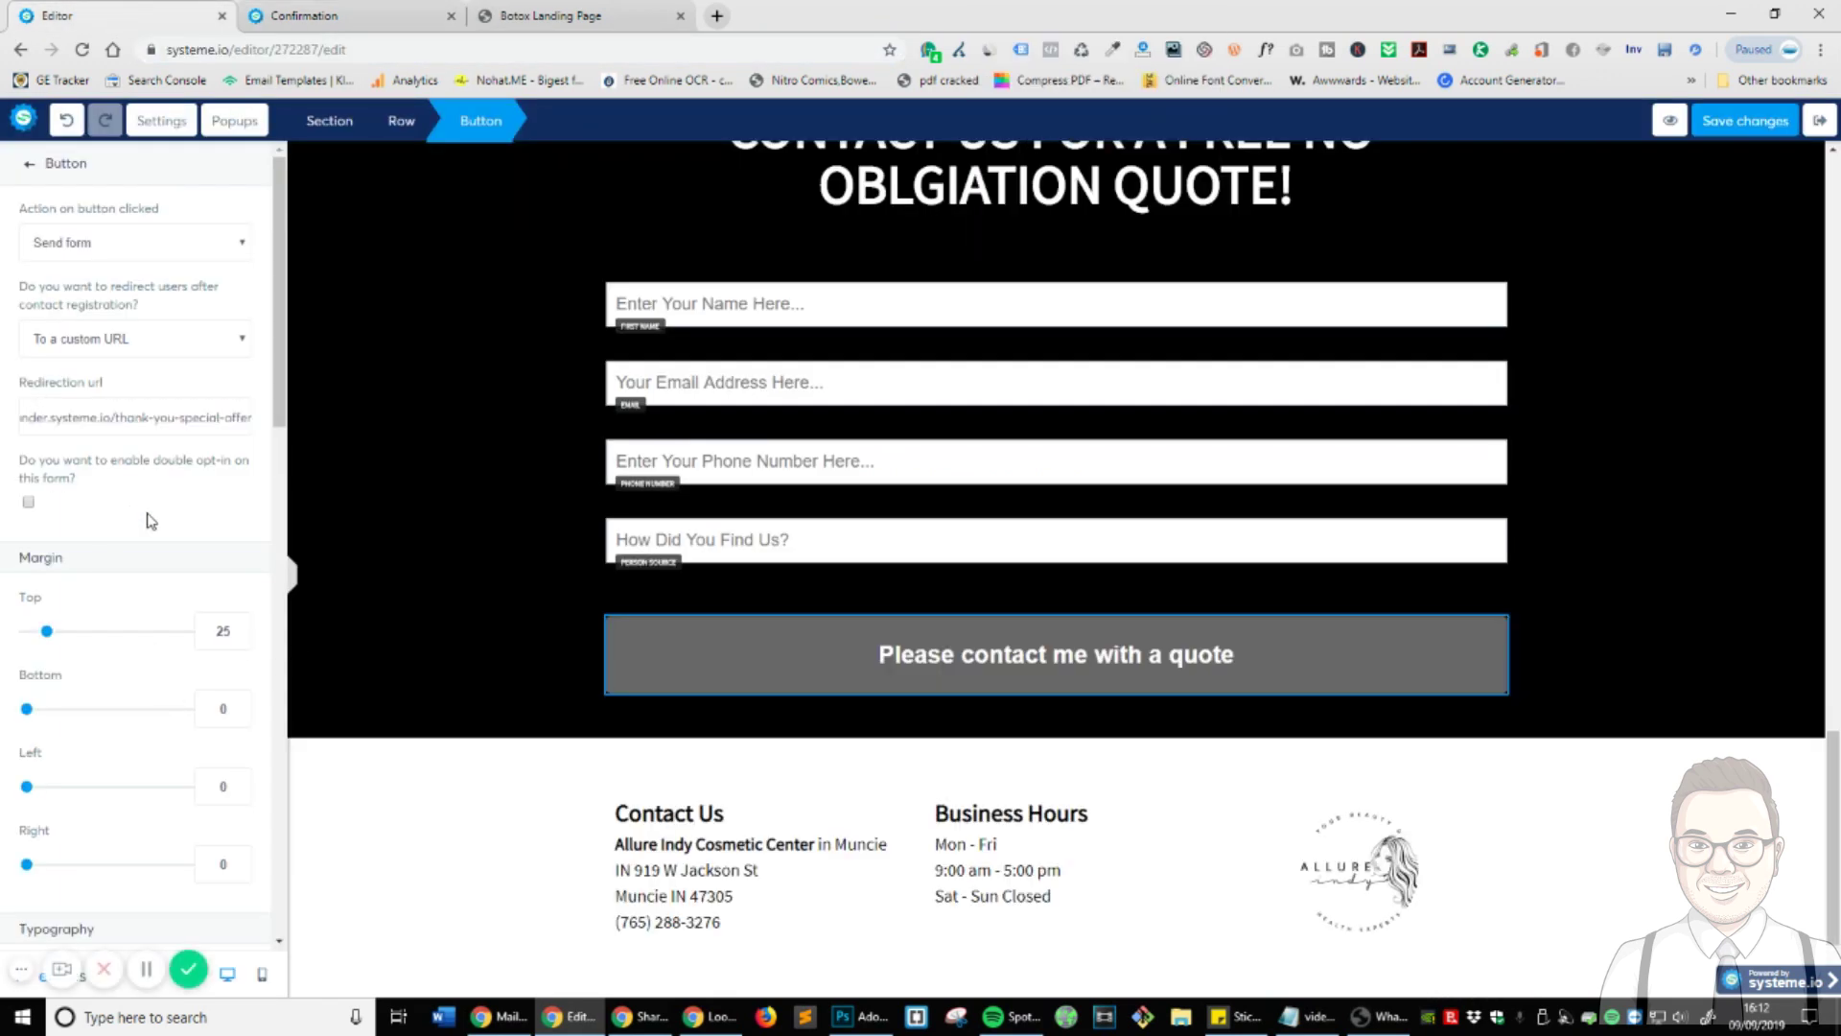
left_click(201, 530)
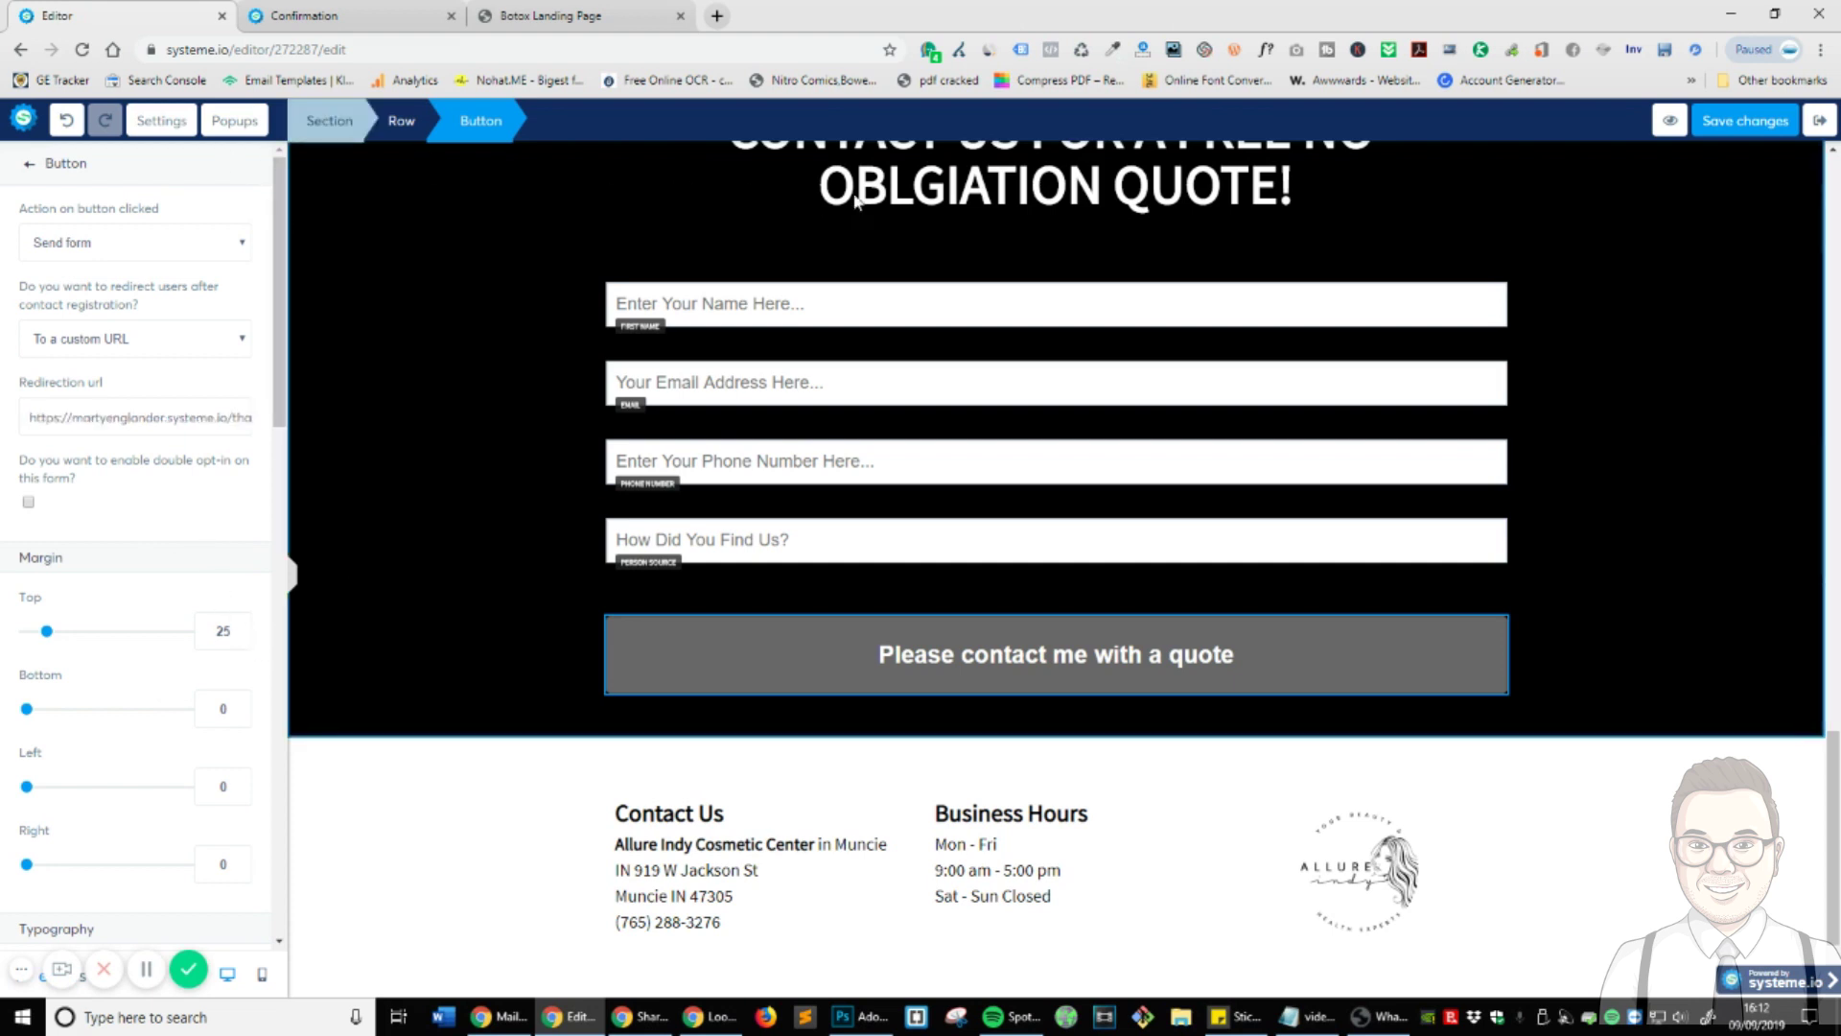
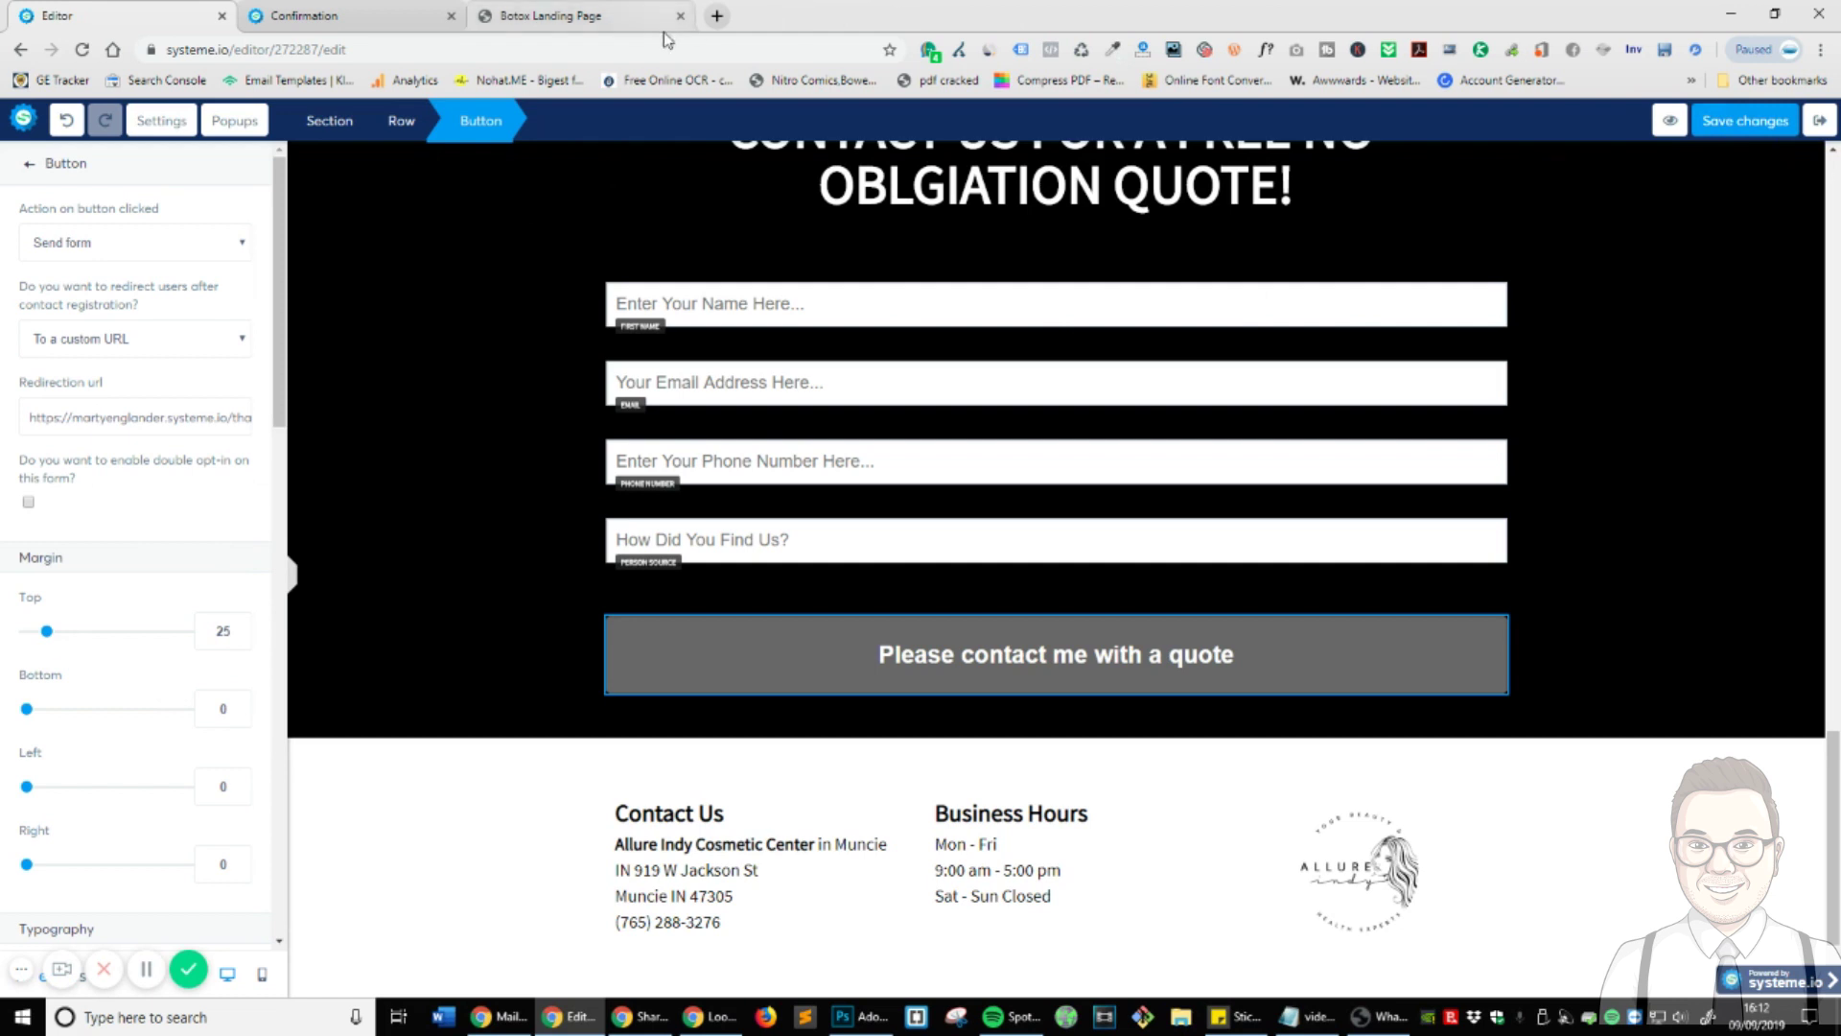
- Change the live Confirmation page address to /homepage and review the loaded homepage
left_click(362, 14)
left_click(347, 53)
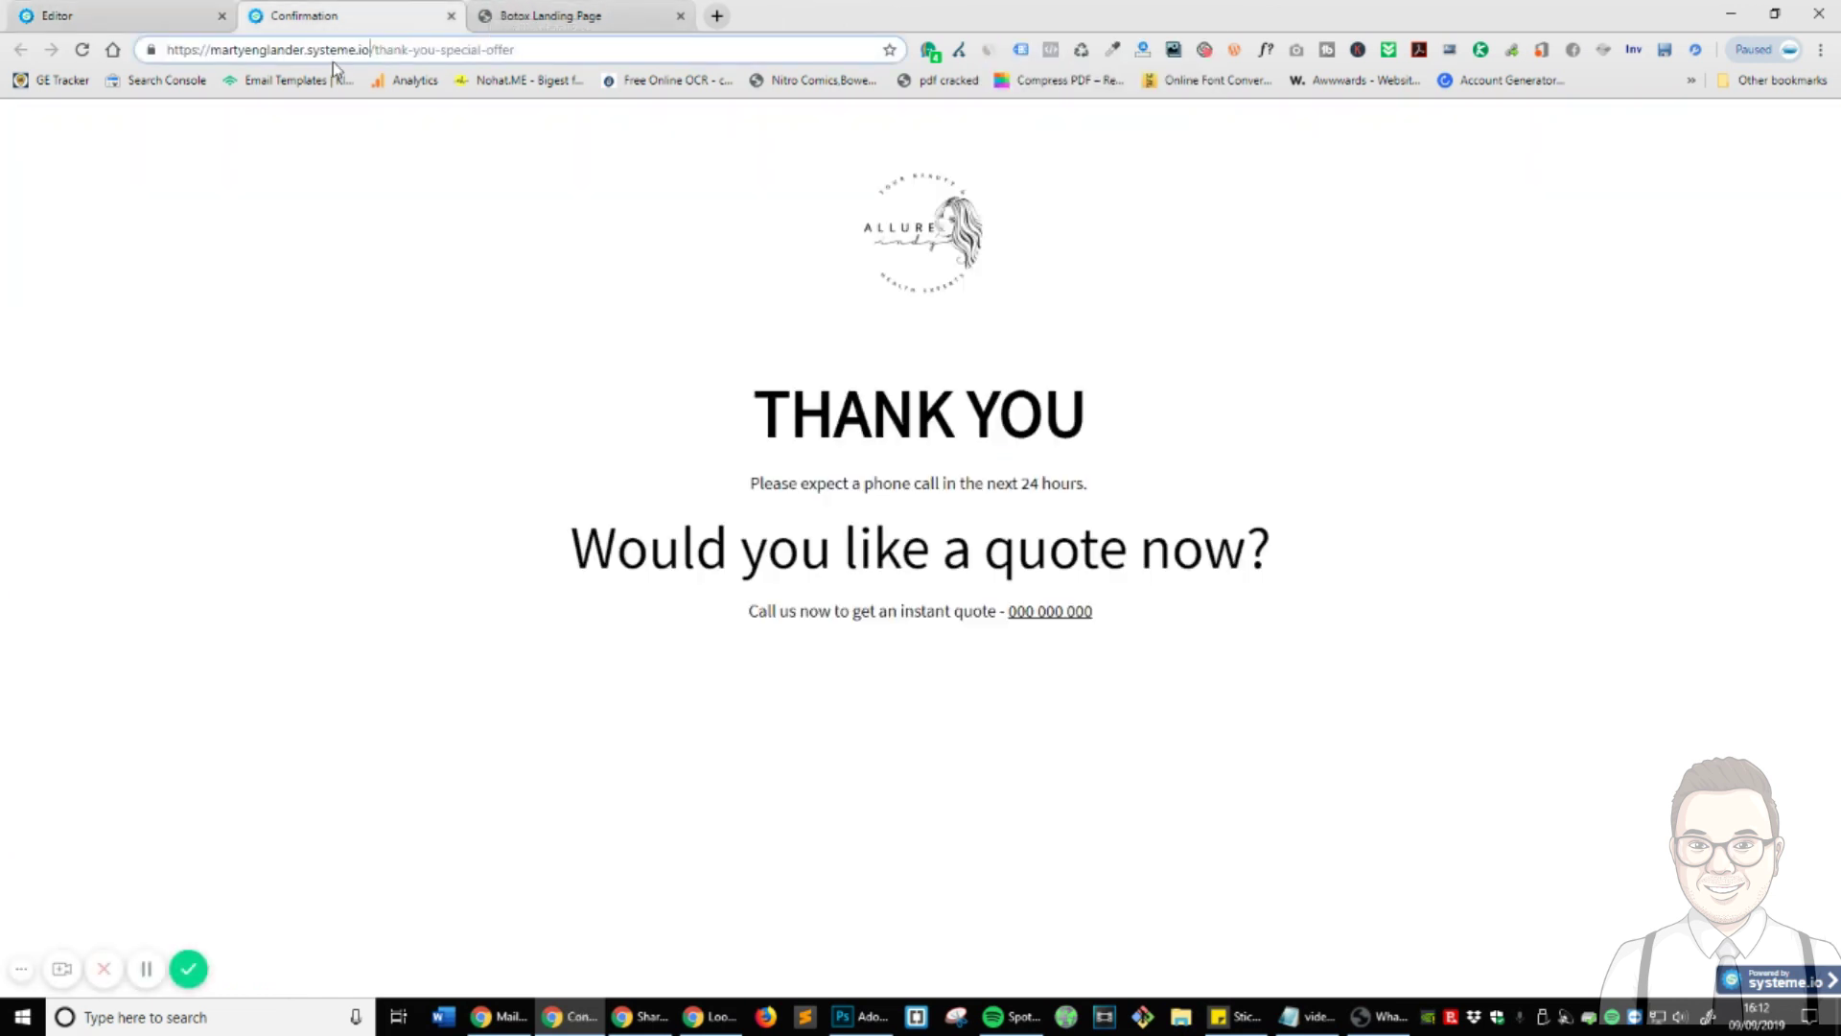
left_click_drag(379, 48, 824, 28)
type("homepage")
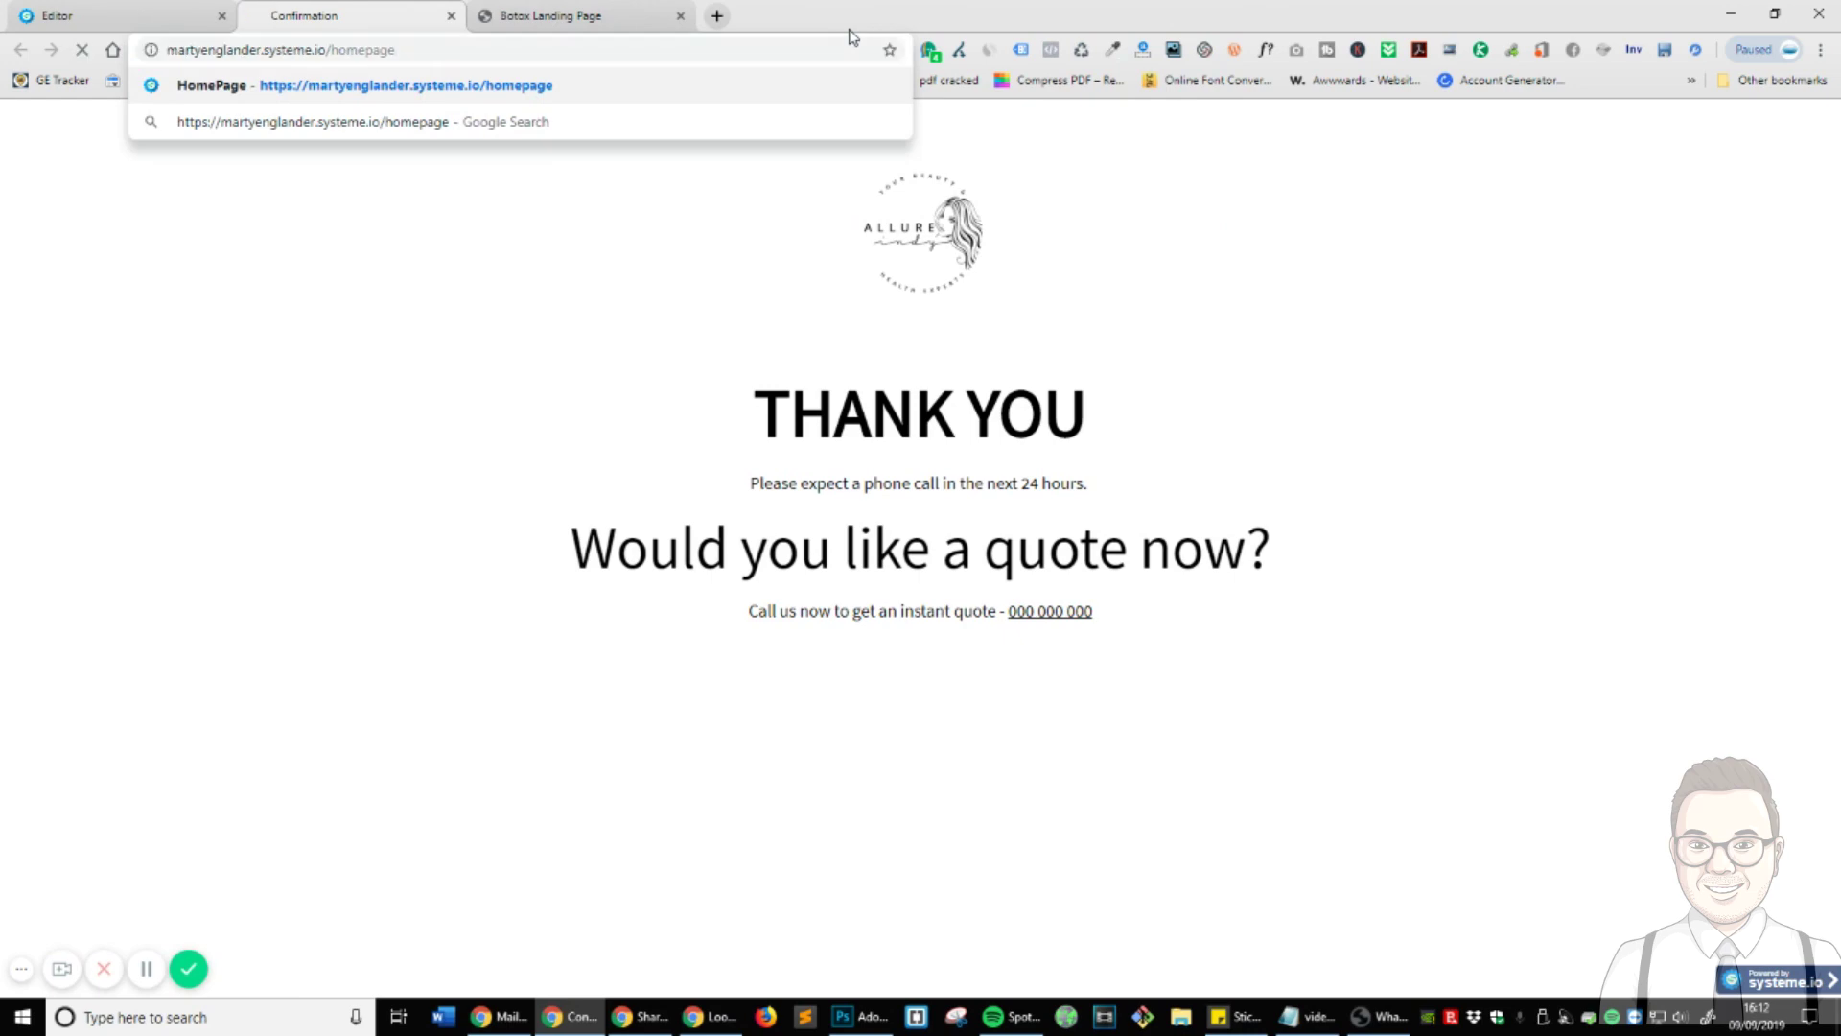
key("Return")
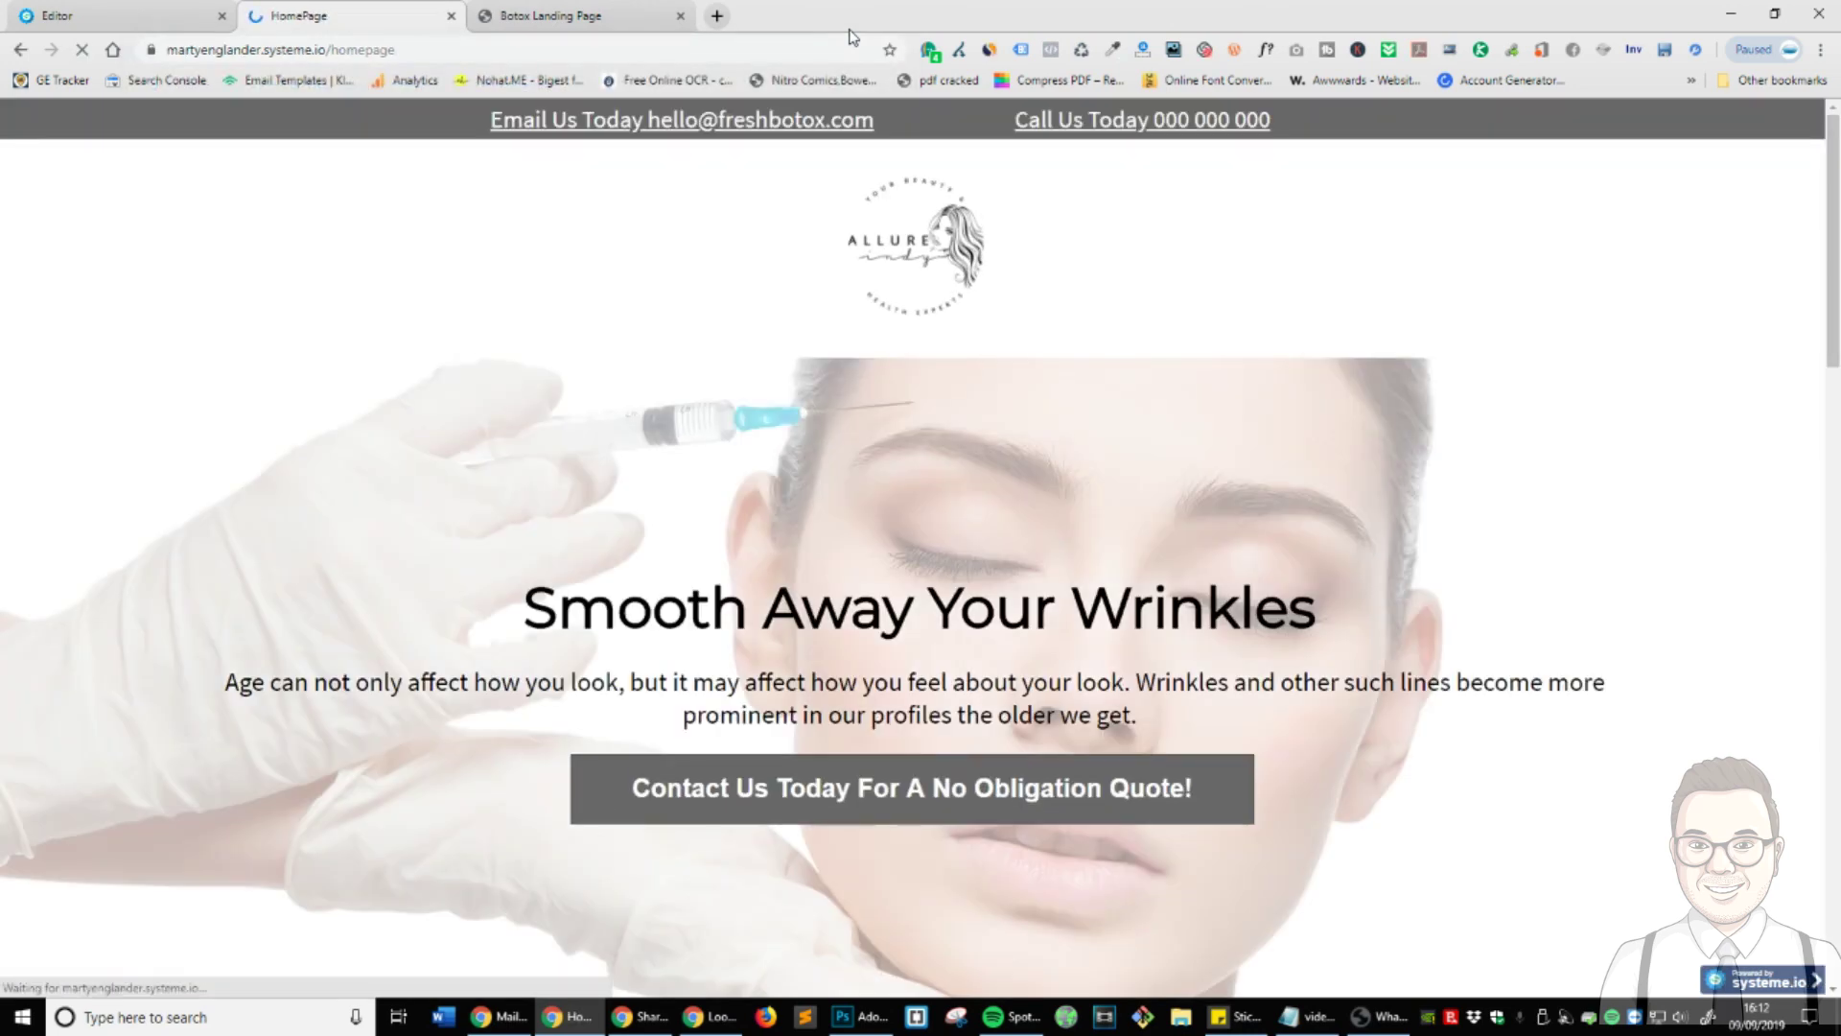
scroll(1090, 378, "down", 15)
scroll(1088, 394, "up", 4)
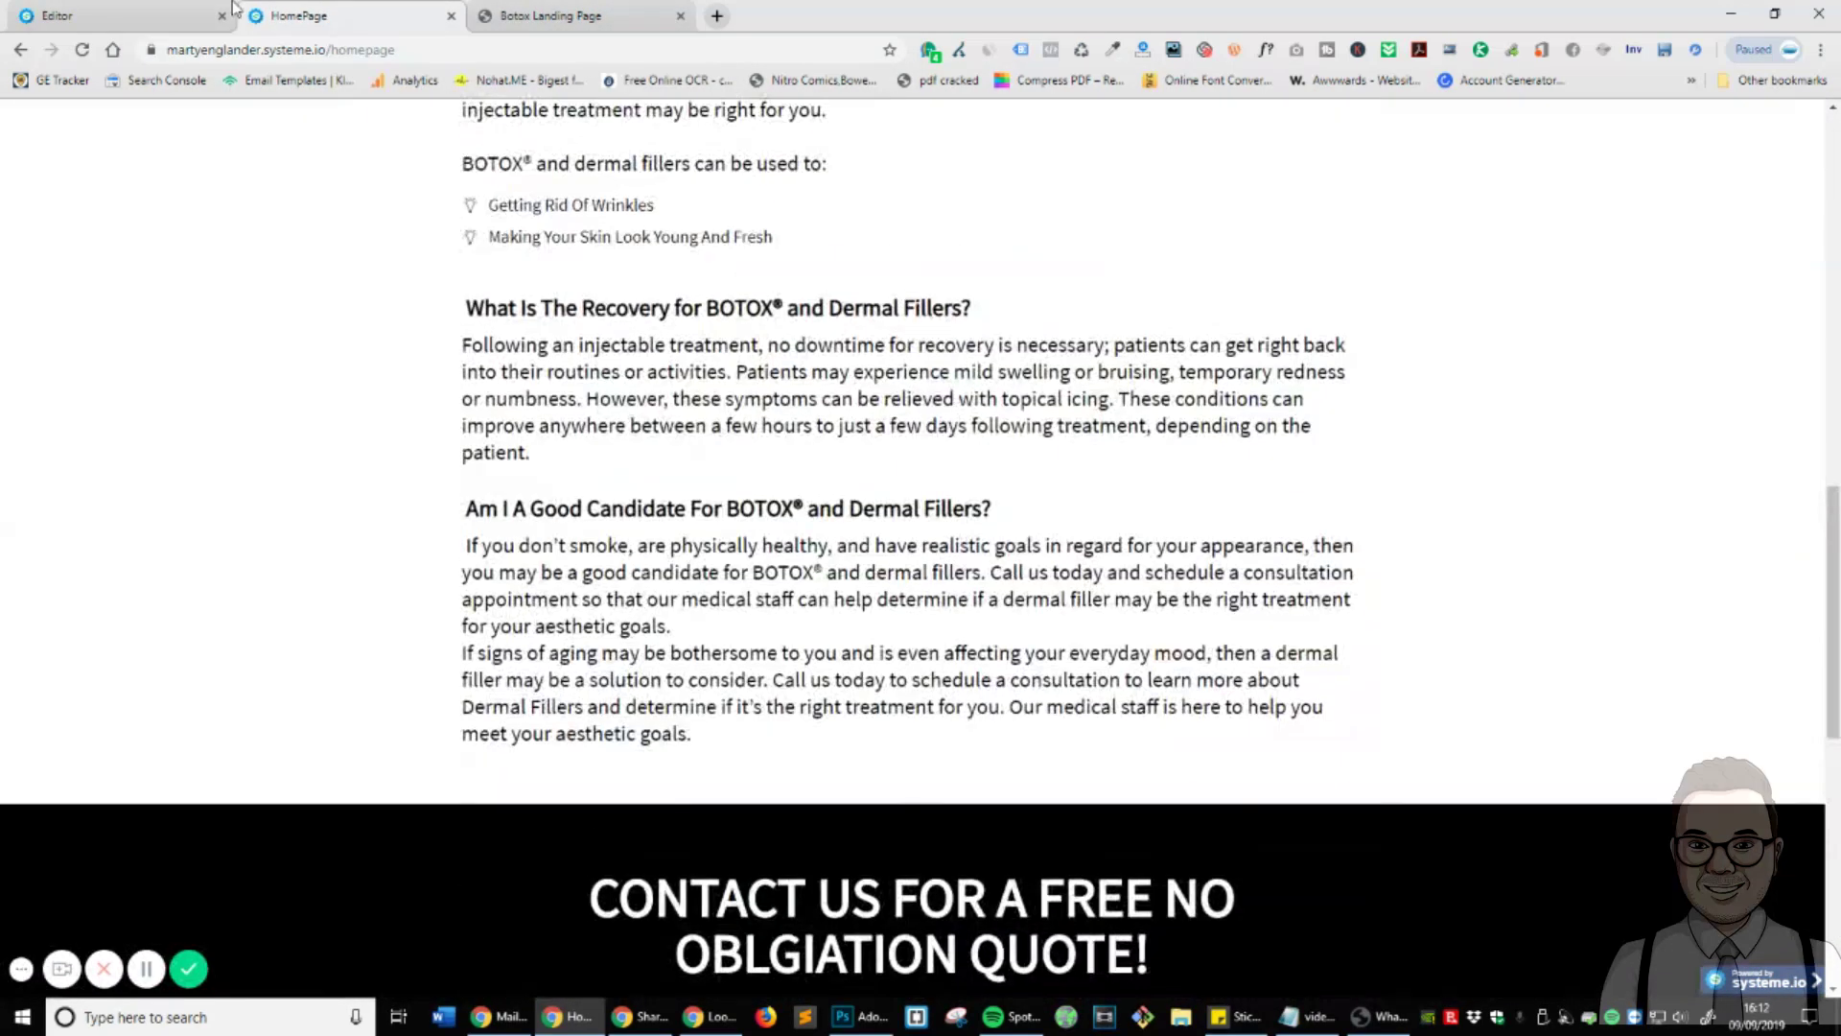
left_click(58, 15)
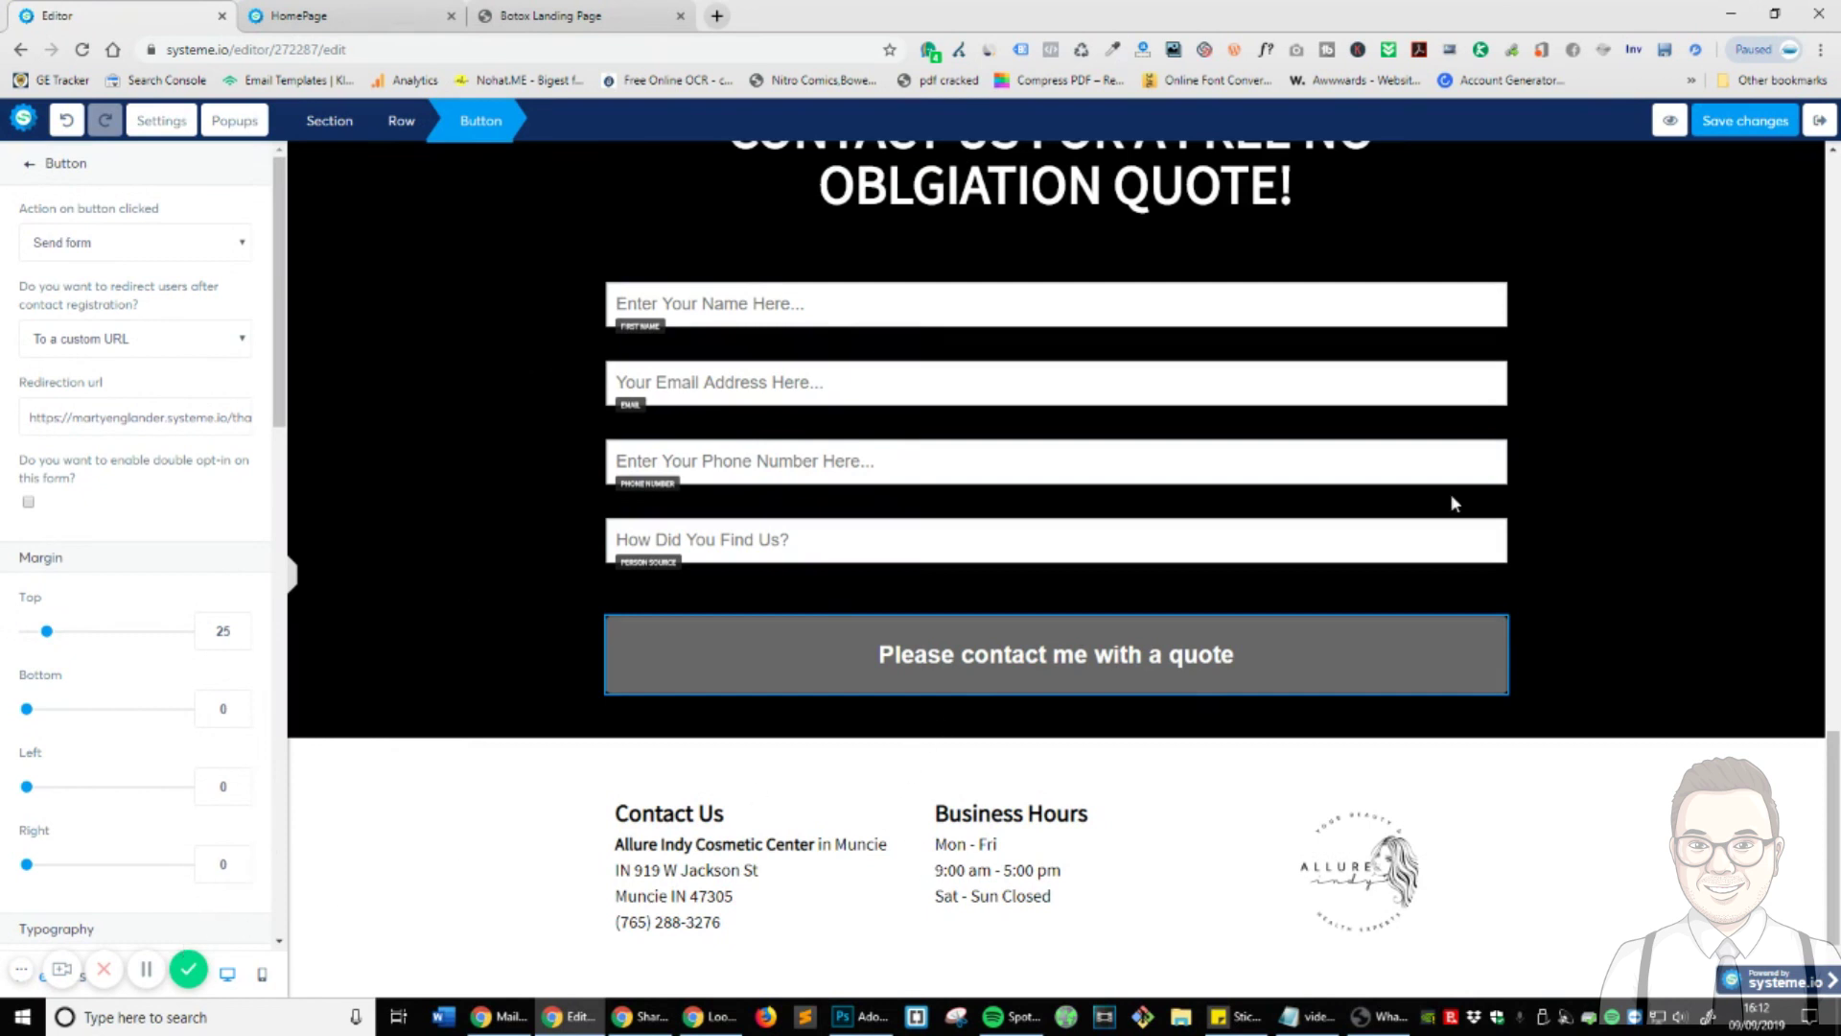
- Submit a test quote request on the live homepage and check the Thank You page and phone link
left_click(143, 970)
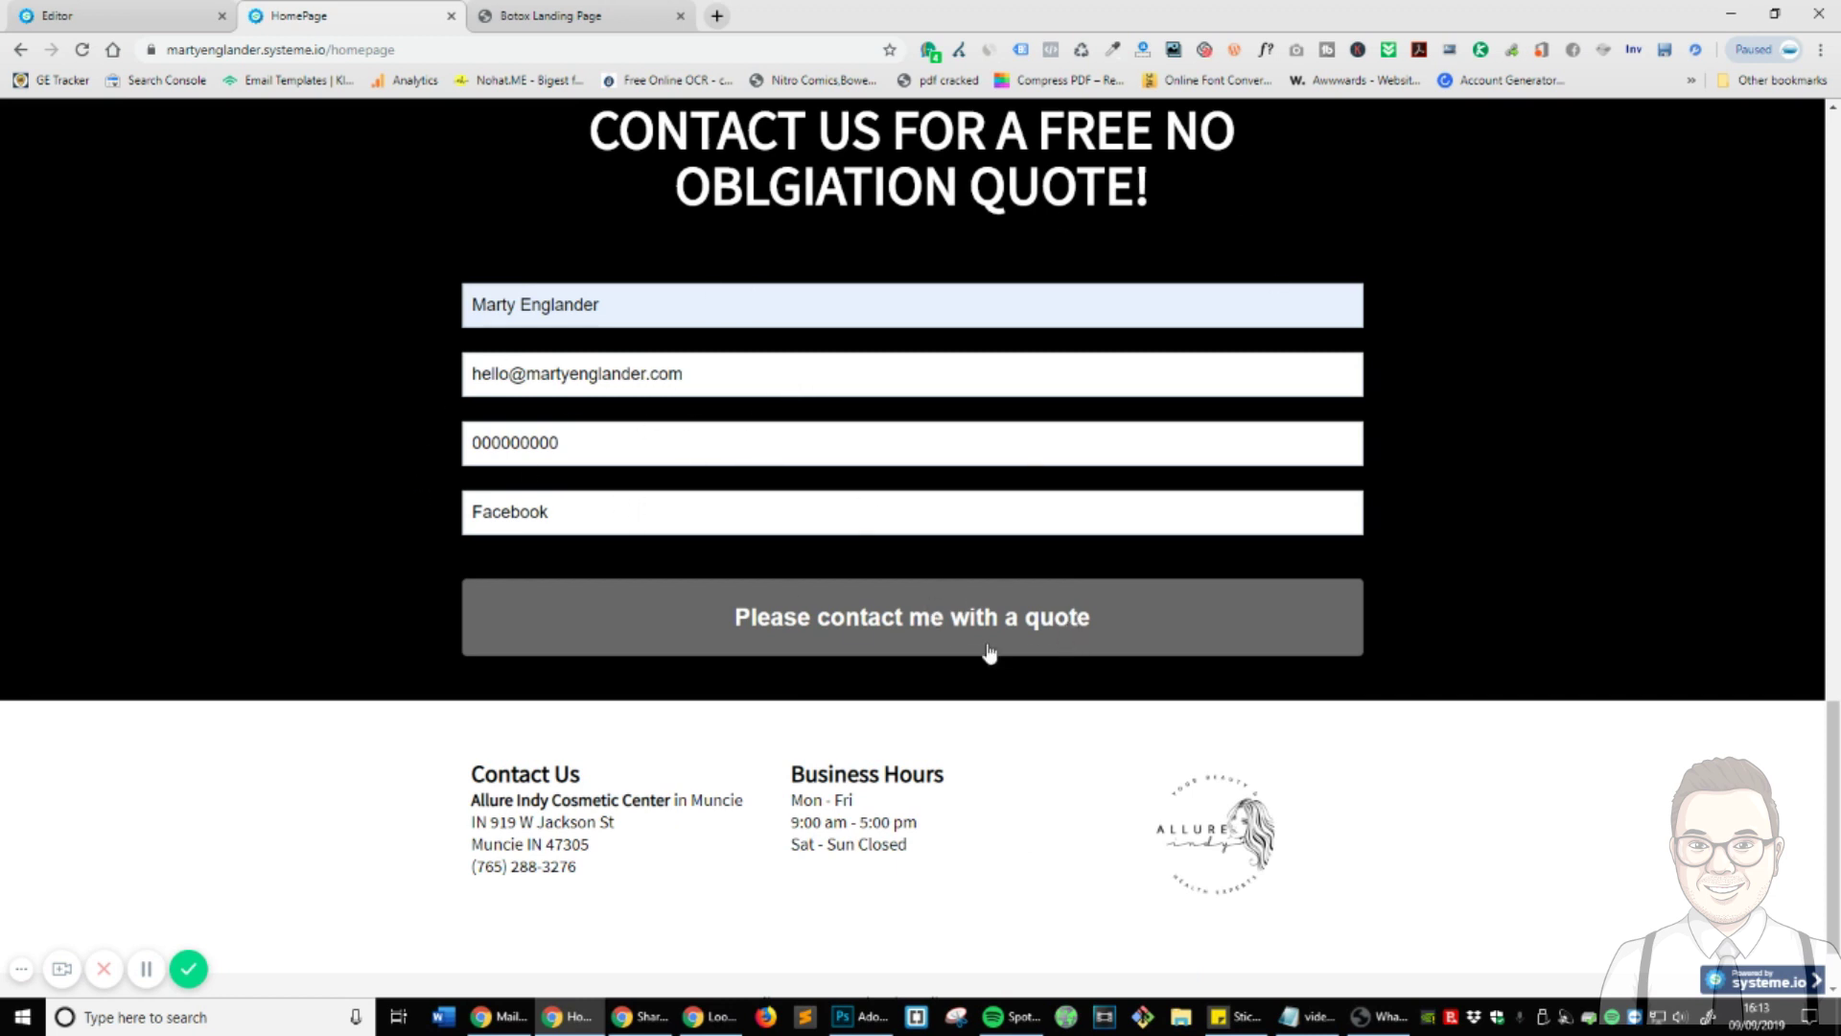
left_click(802, 640)
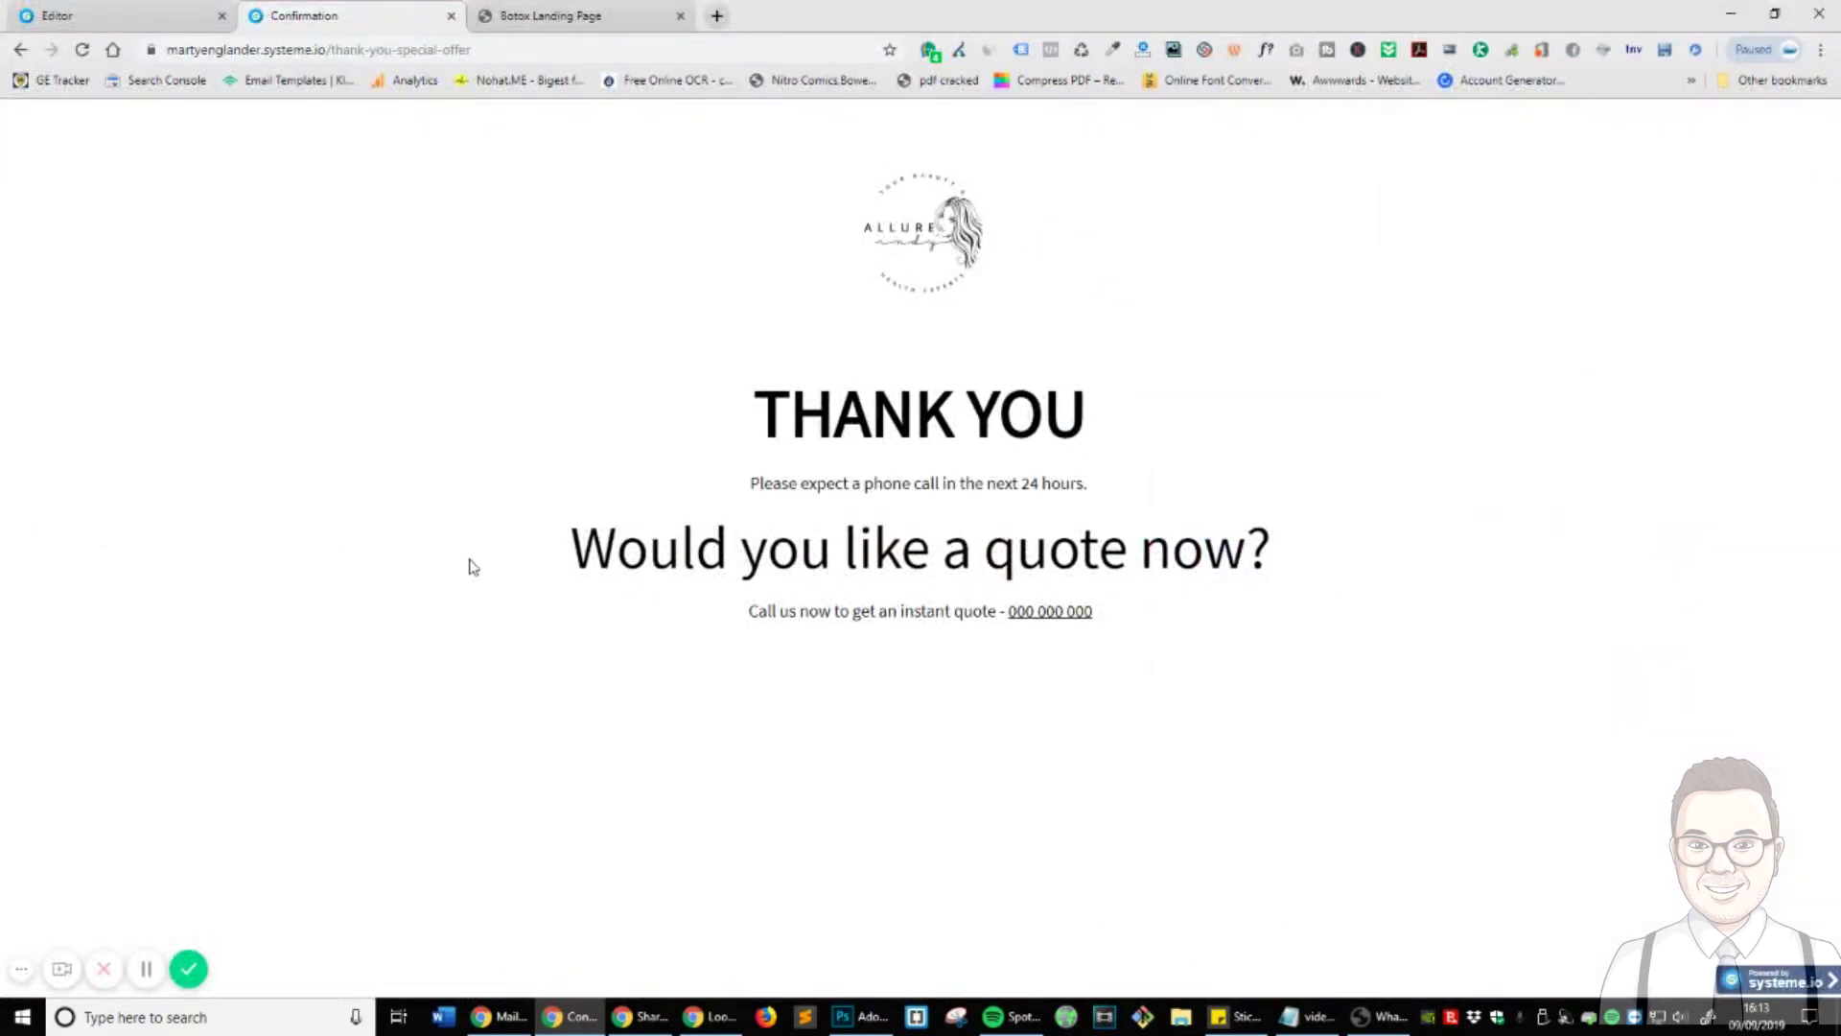
left_click(1051, 614)
left_click(1088, 166)
triple_click(1134, 595)
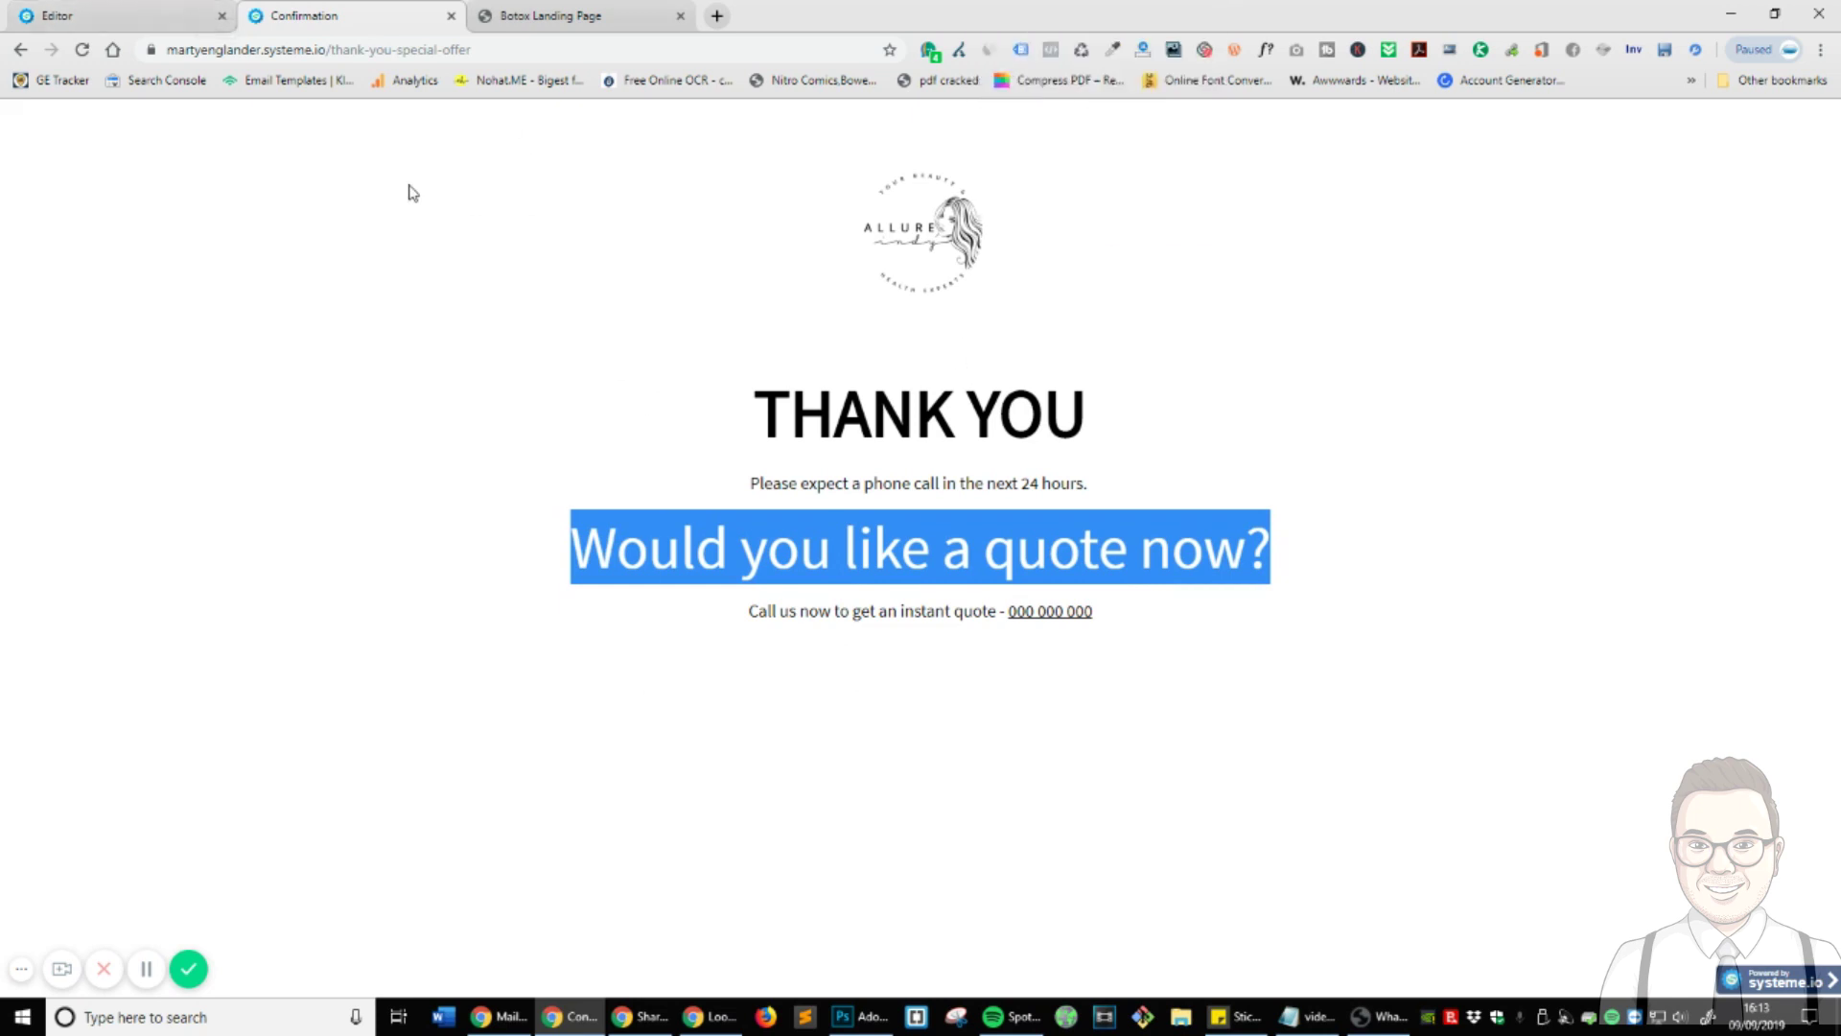
left_click(110, 17)
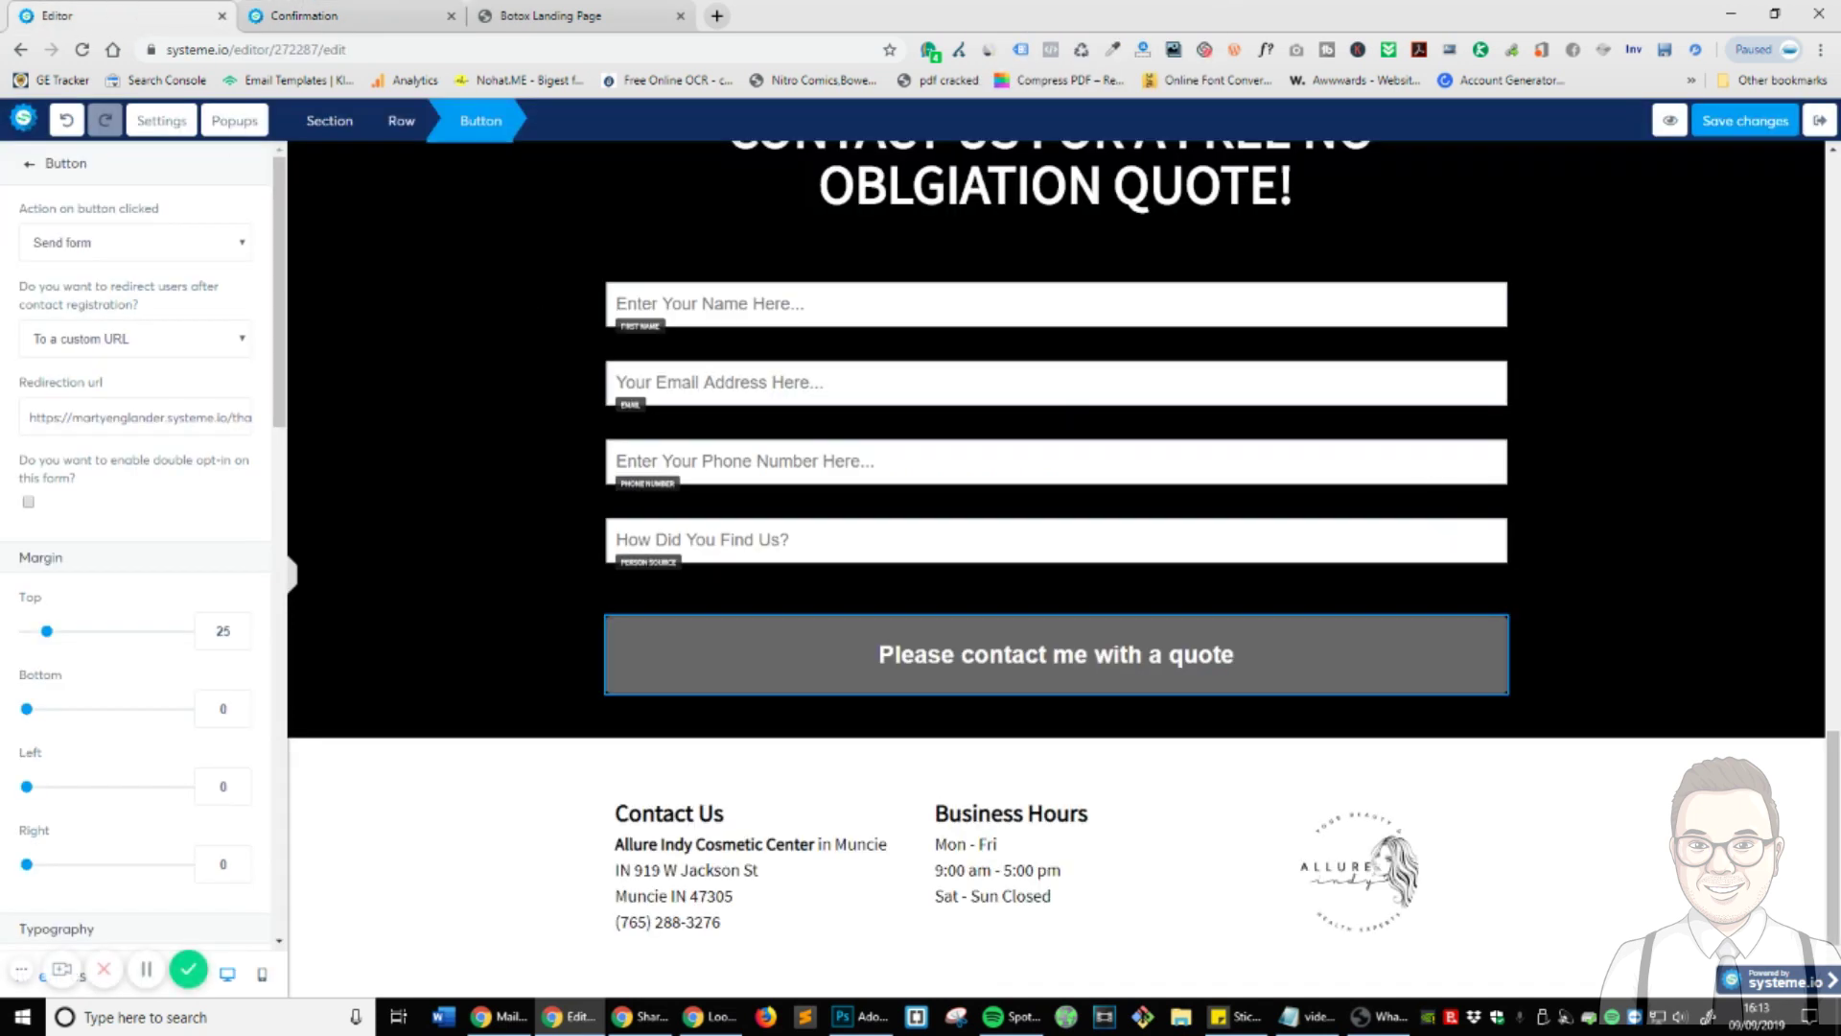
- Exit the HomePage editor, view its automation rules, then bring up the contact tags list
left_click(1819, 120)
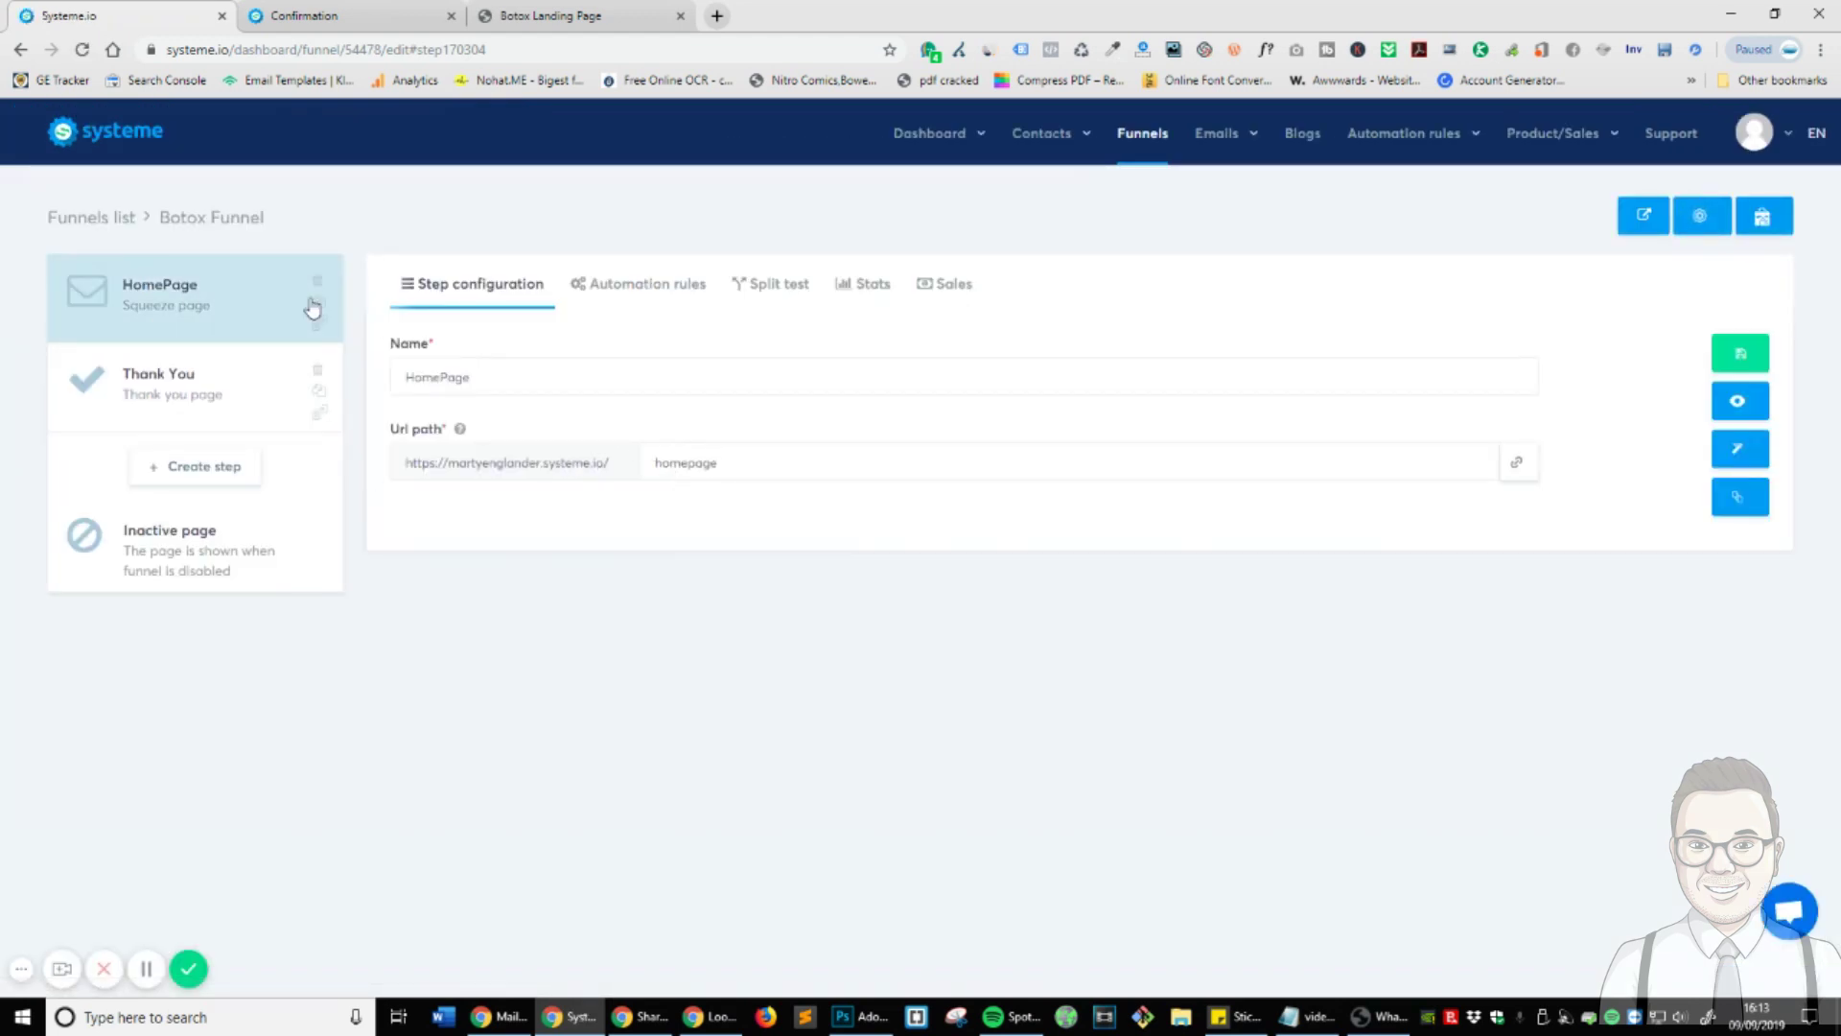
left_click(628, 286)
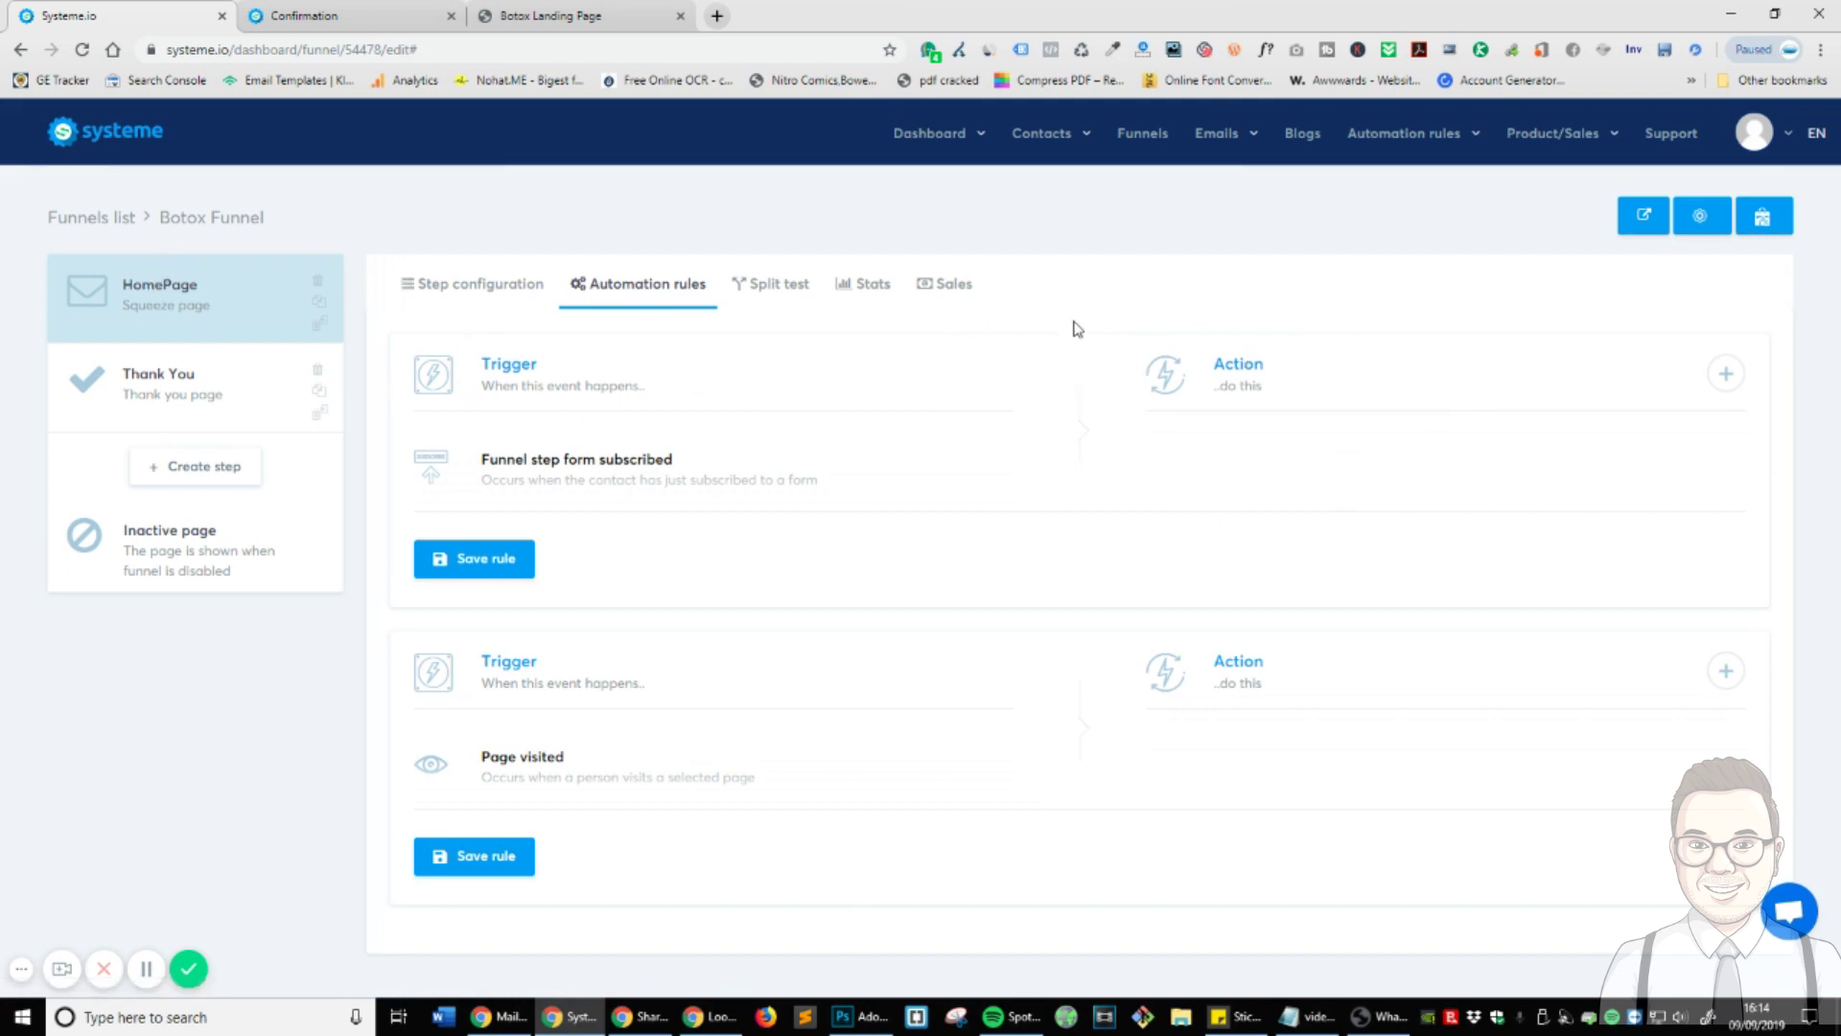
mouse_move(1402, 139)
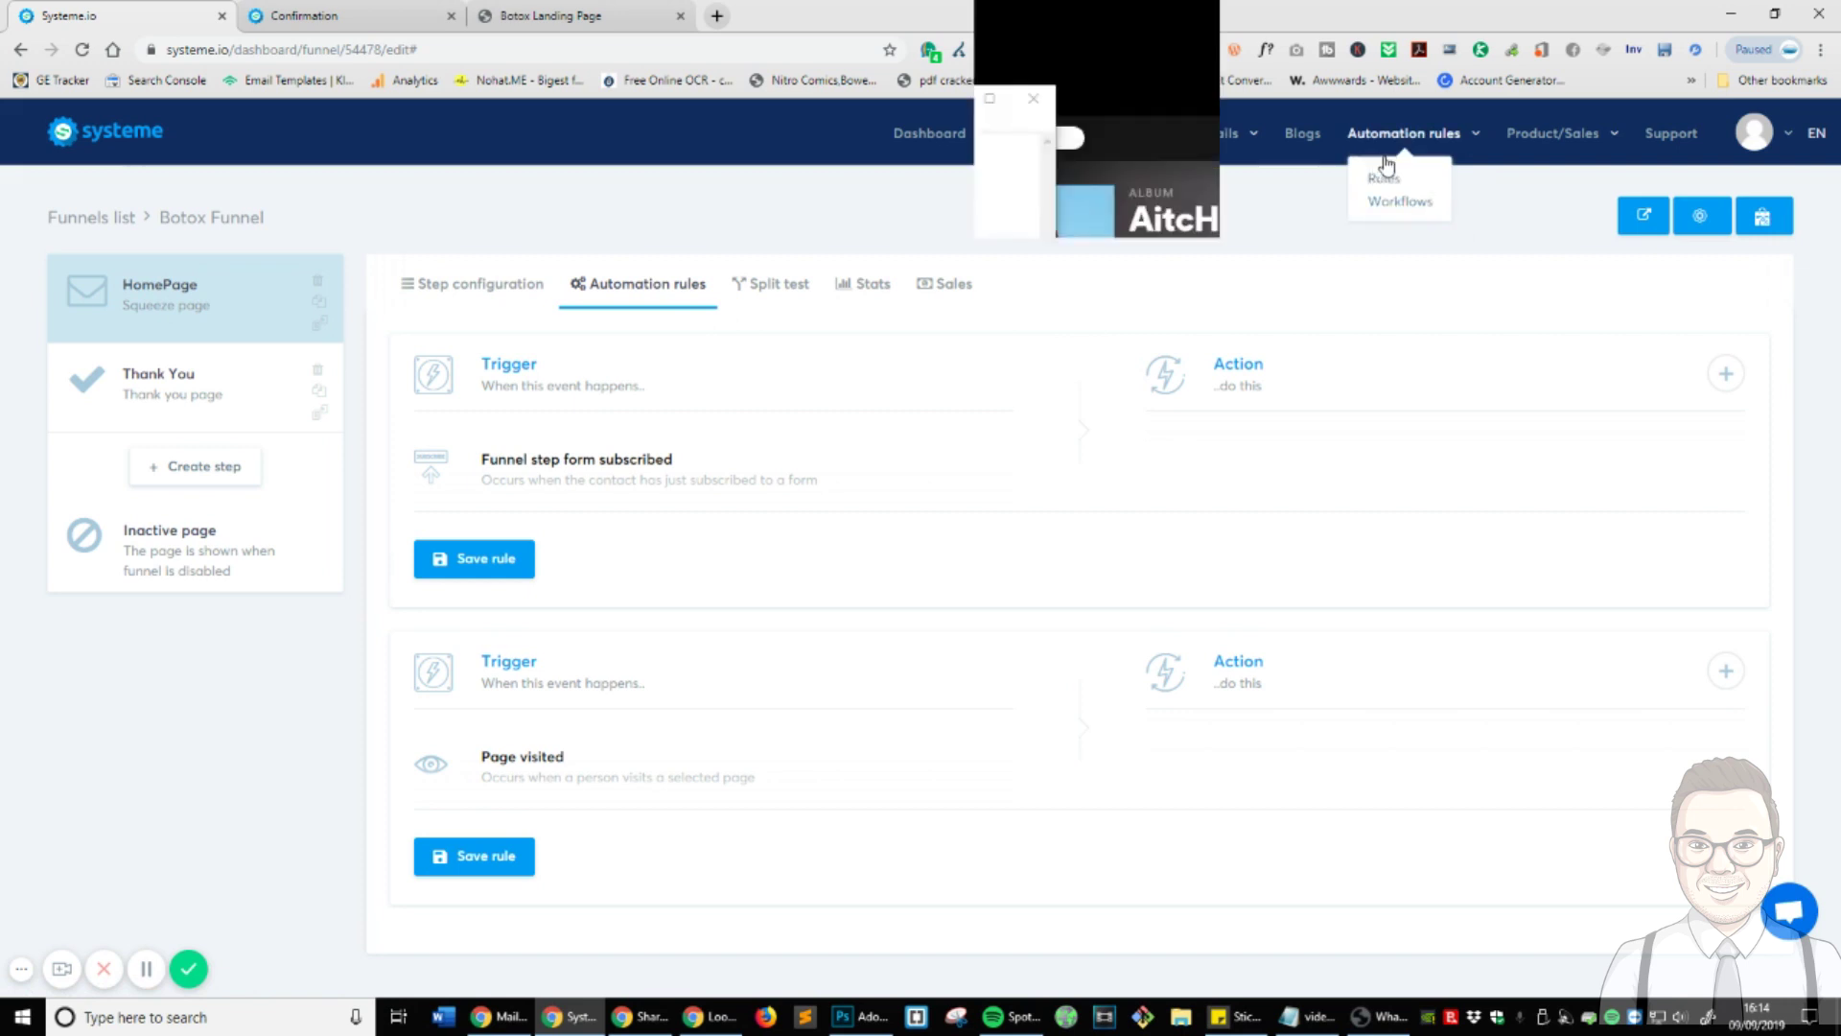
mouse_move(1072, 167)
left_click(1025, 203)
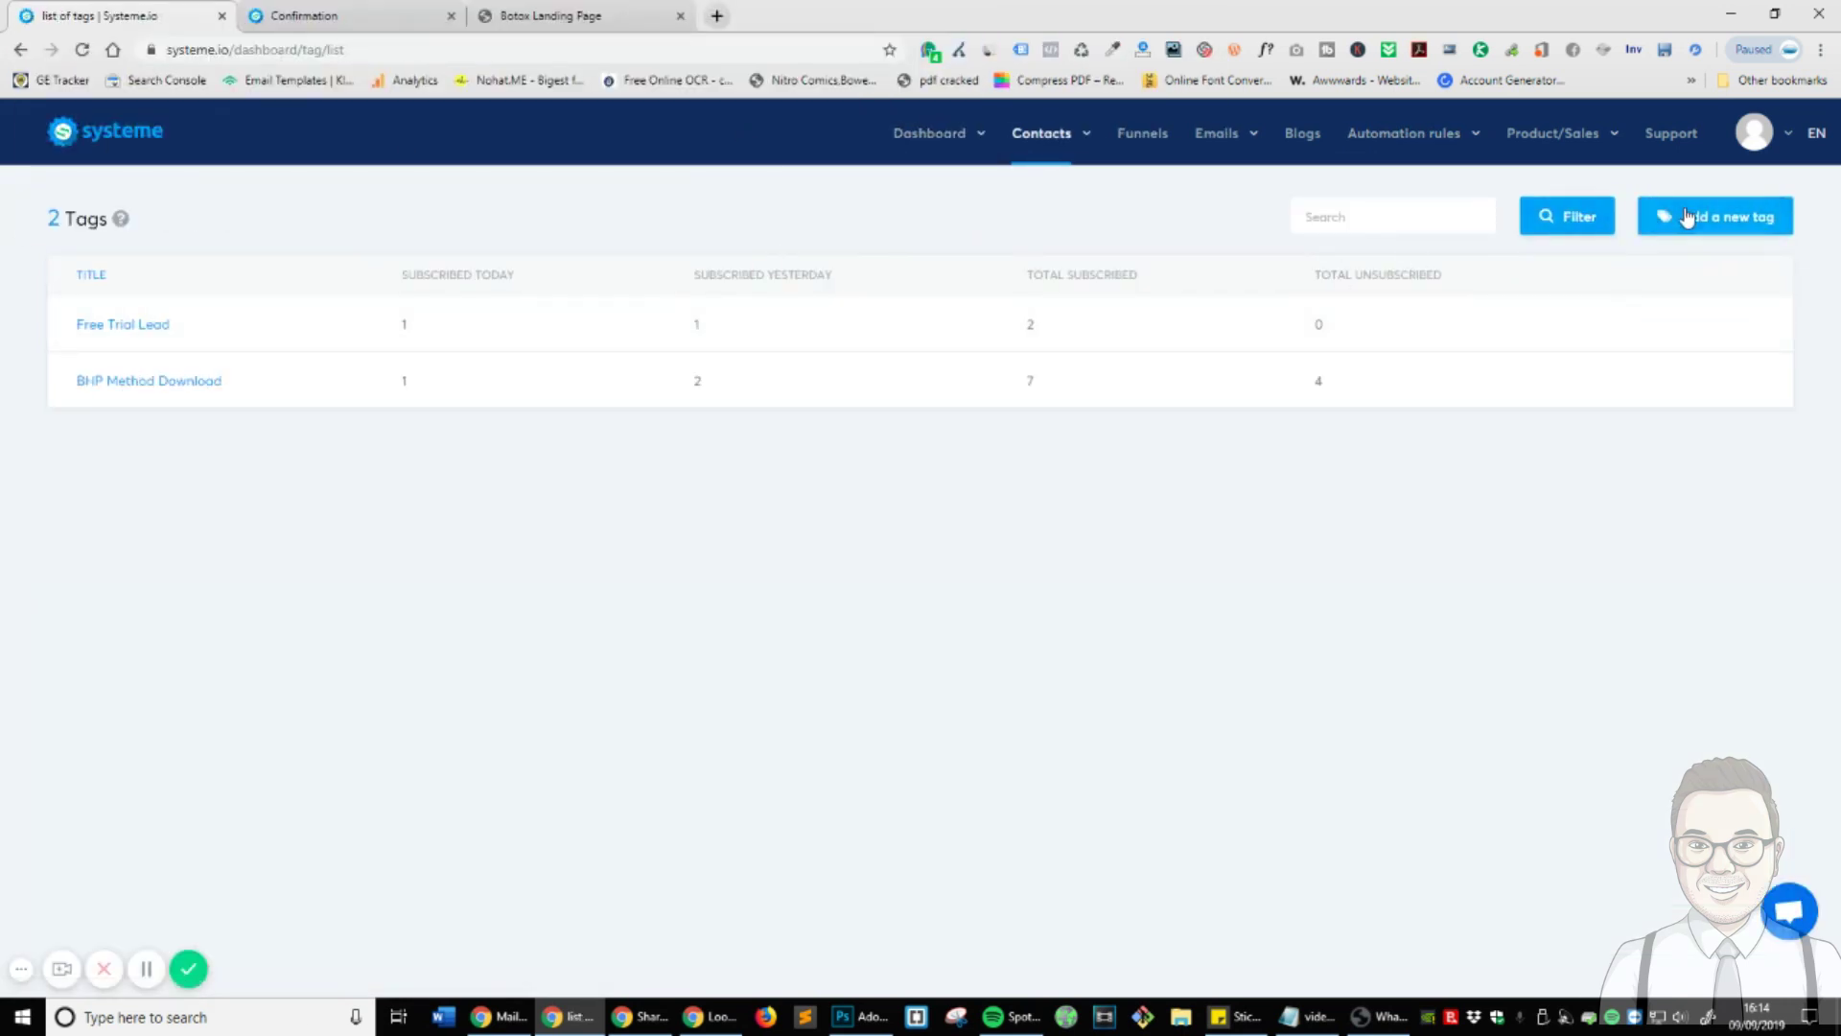
- Add and save a new contact tag called 'Botox Treatment'
left_click(1686, 217)
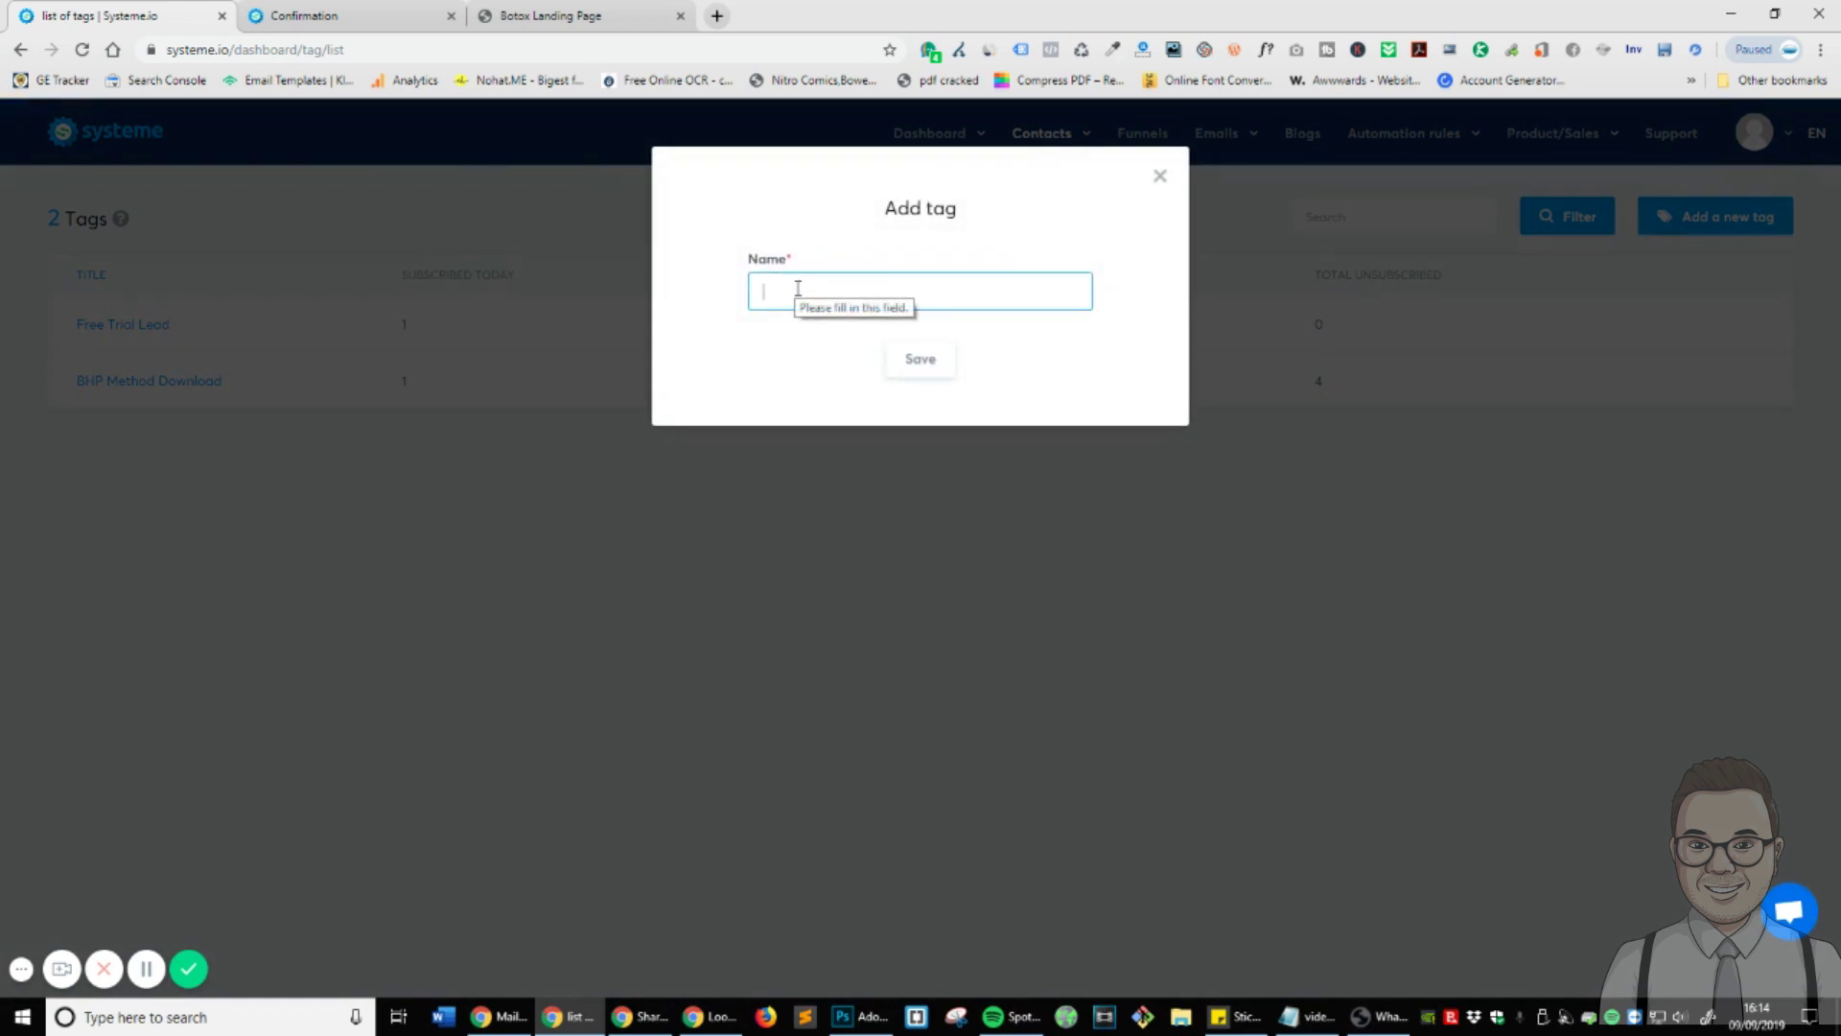
type("Botox Treatment")
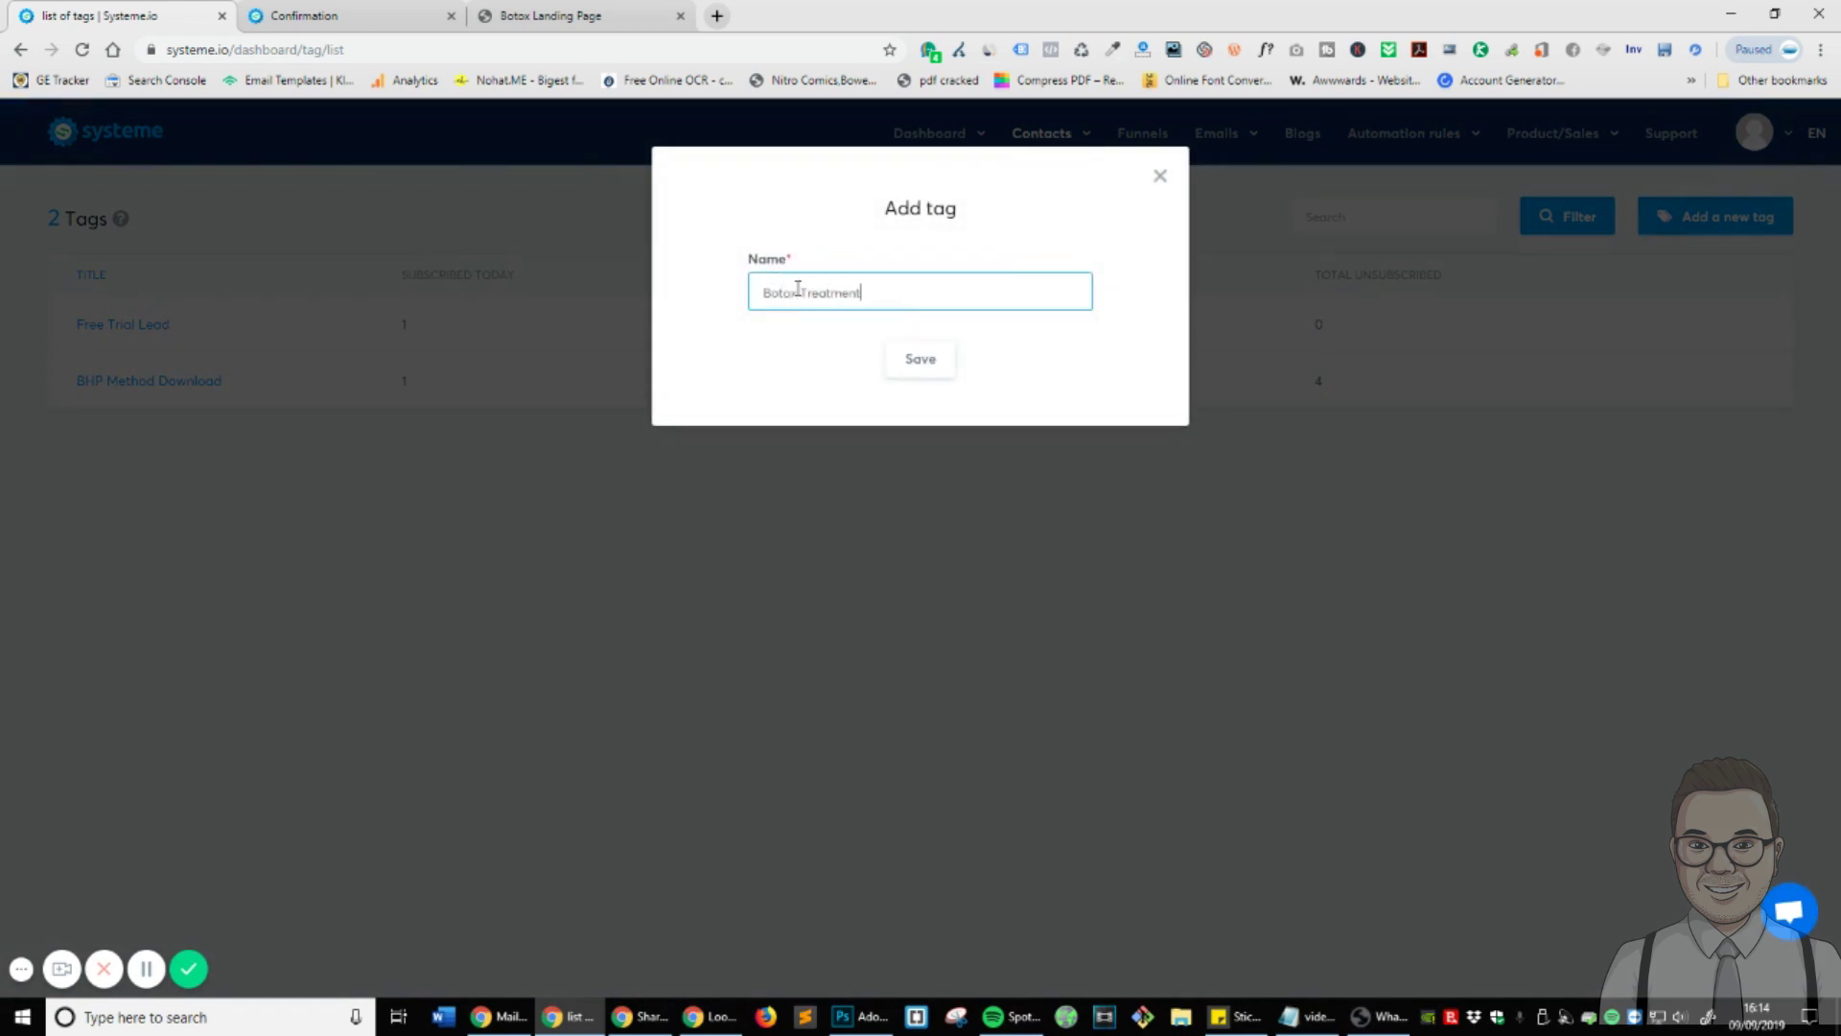
left_click(920, 363)
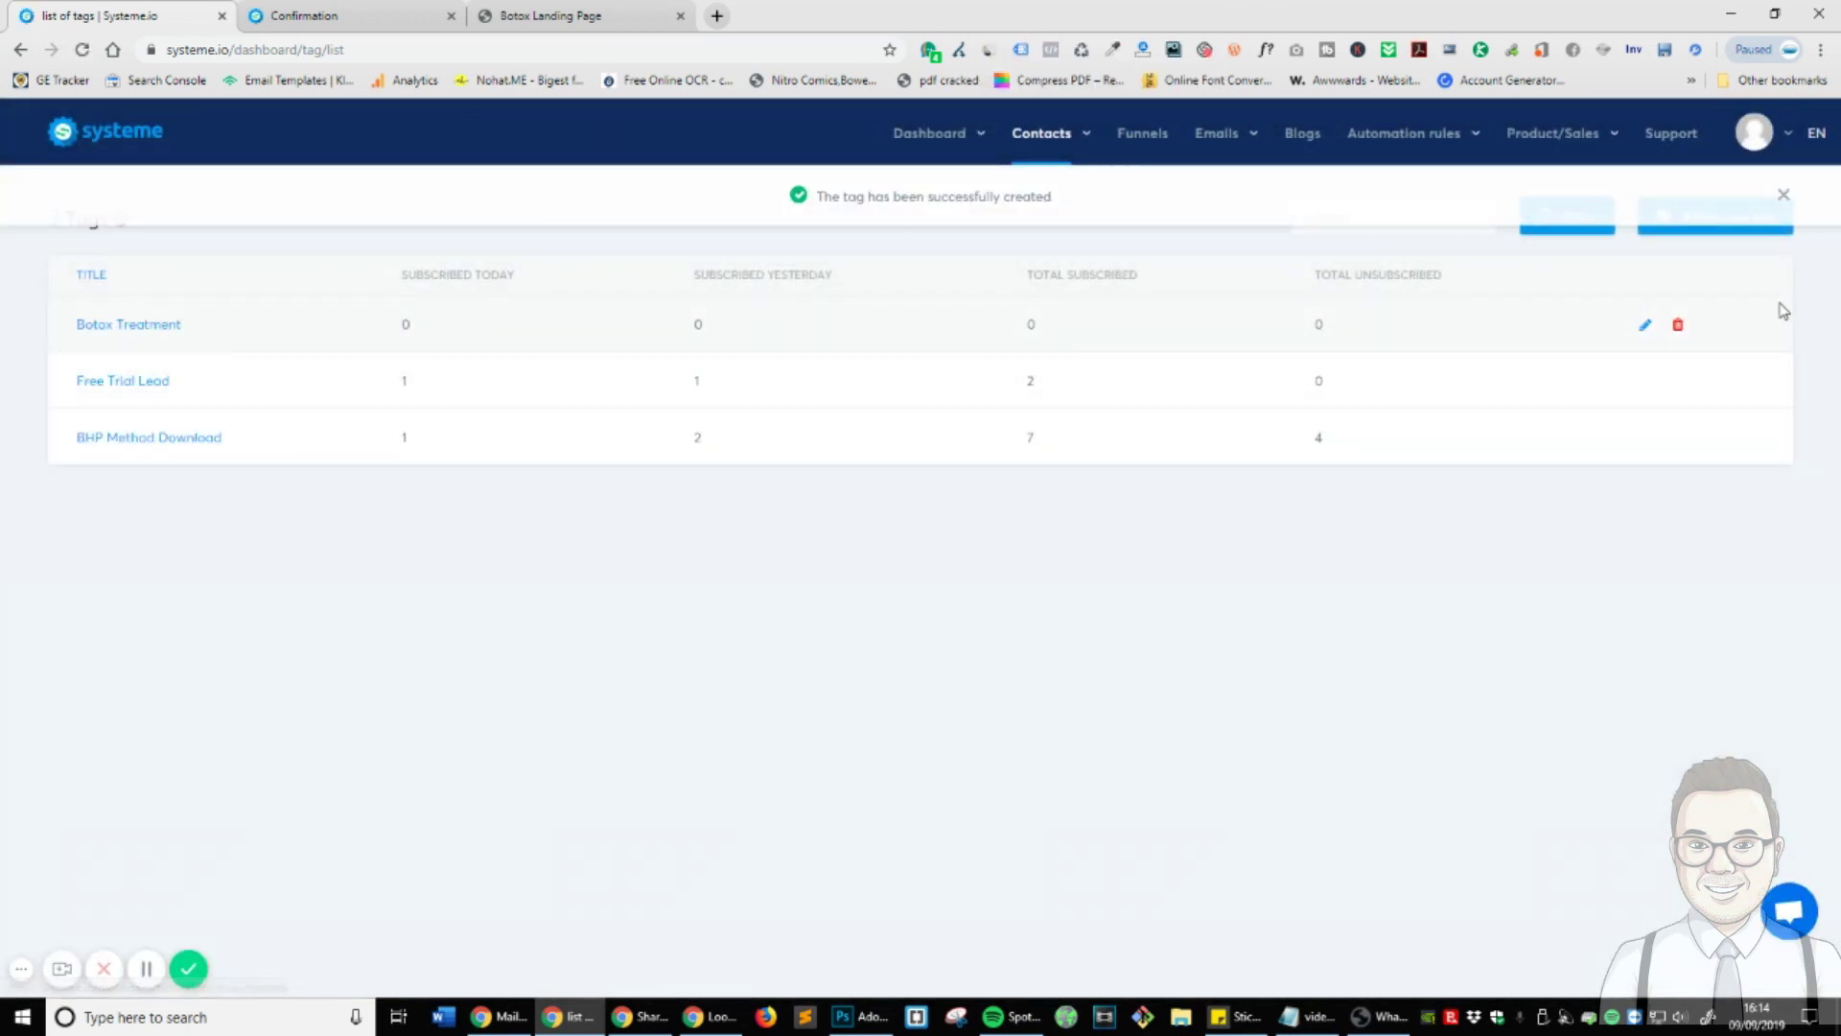
mouse_move(1405, 148)
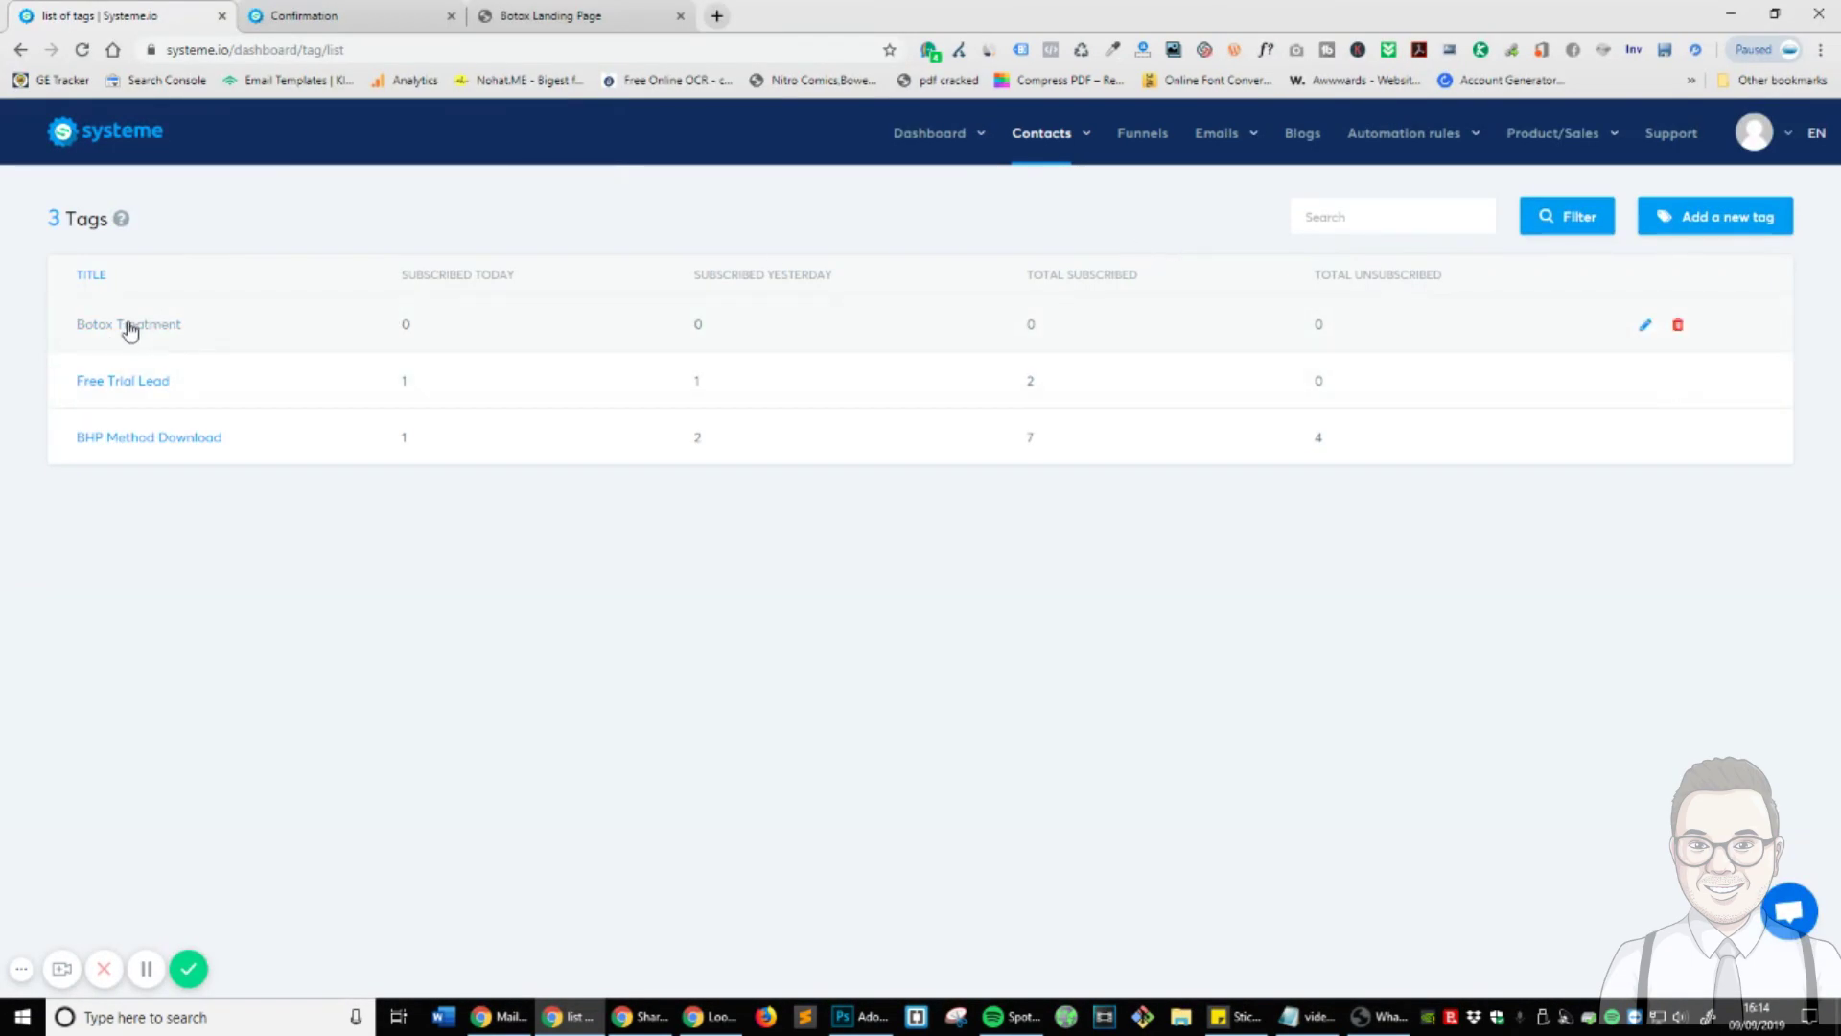
mouse_move(1396, 143)
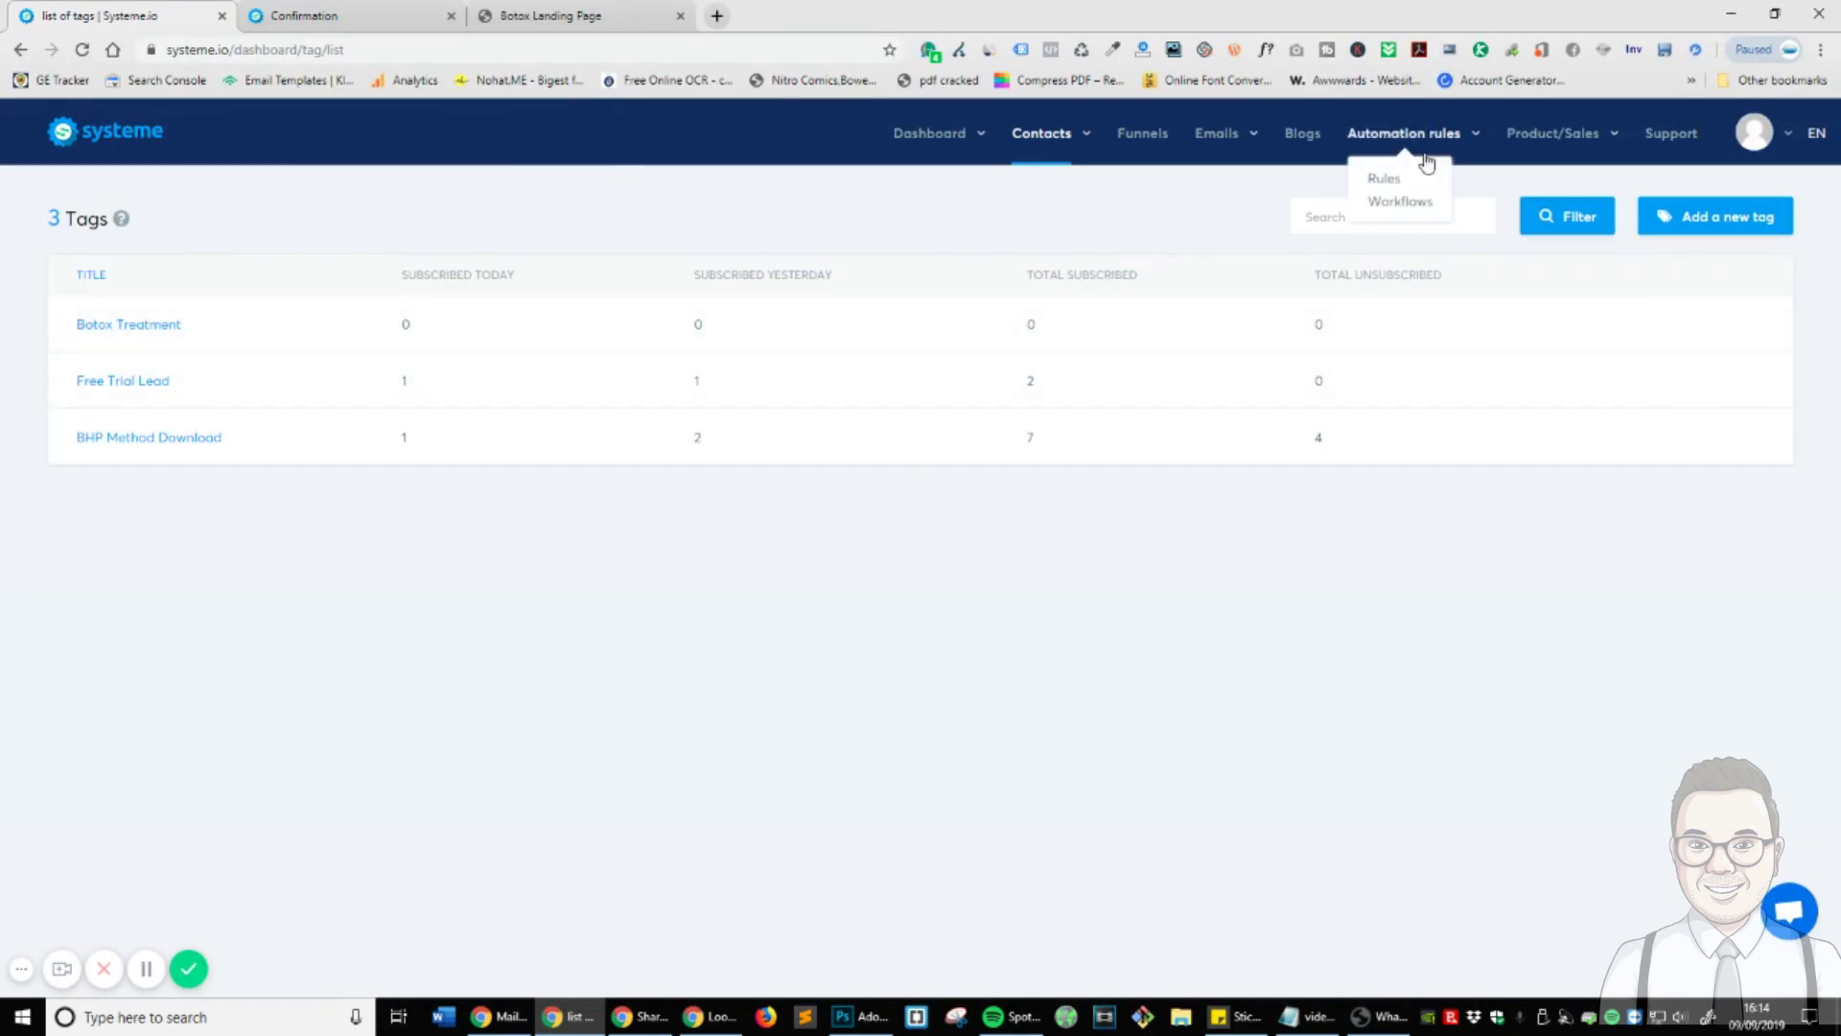
- From the Workflows list, create a workflow named 'Botox Leads'
left_click(1414, 213)
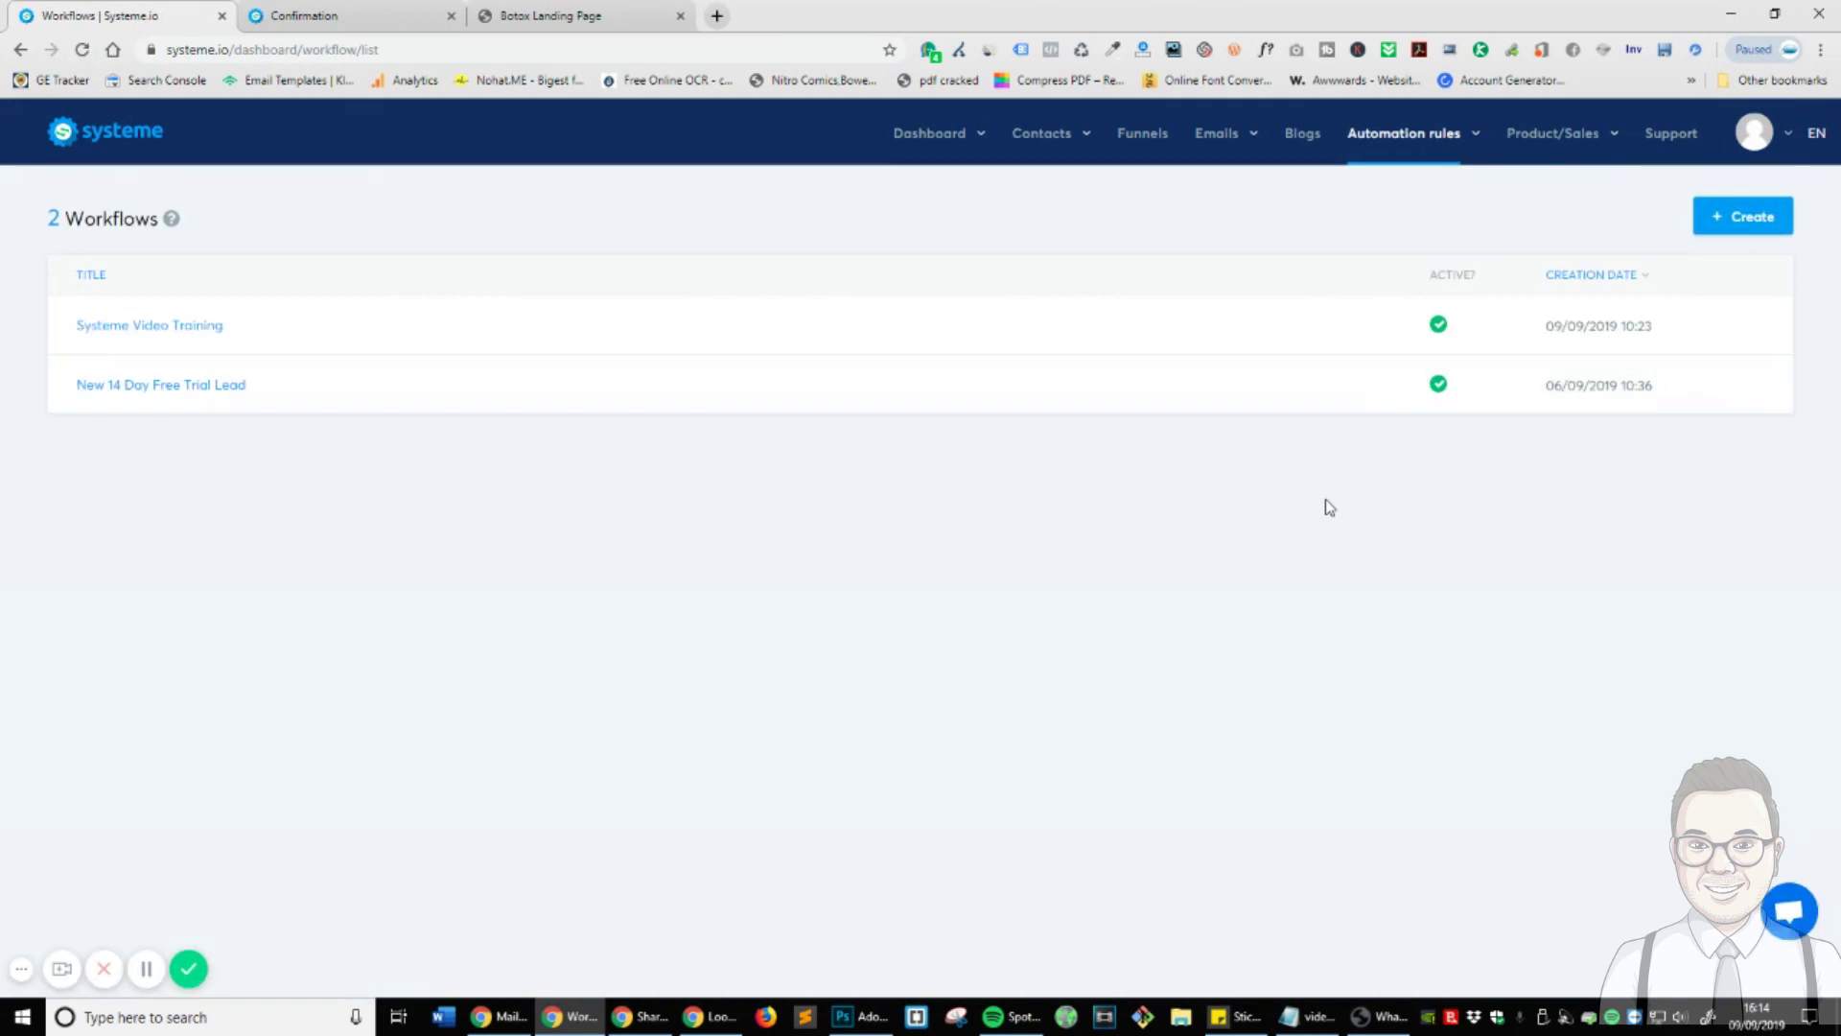
left_click(1740, 220)
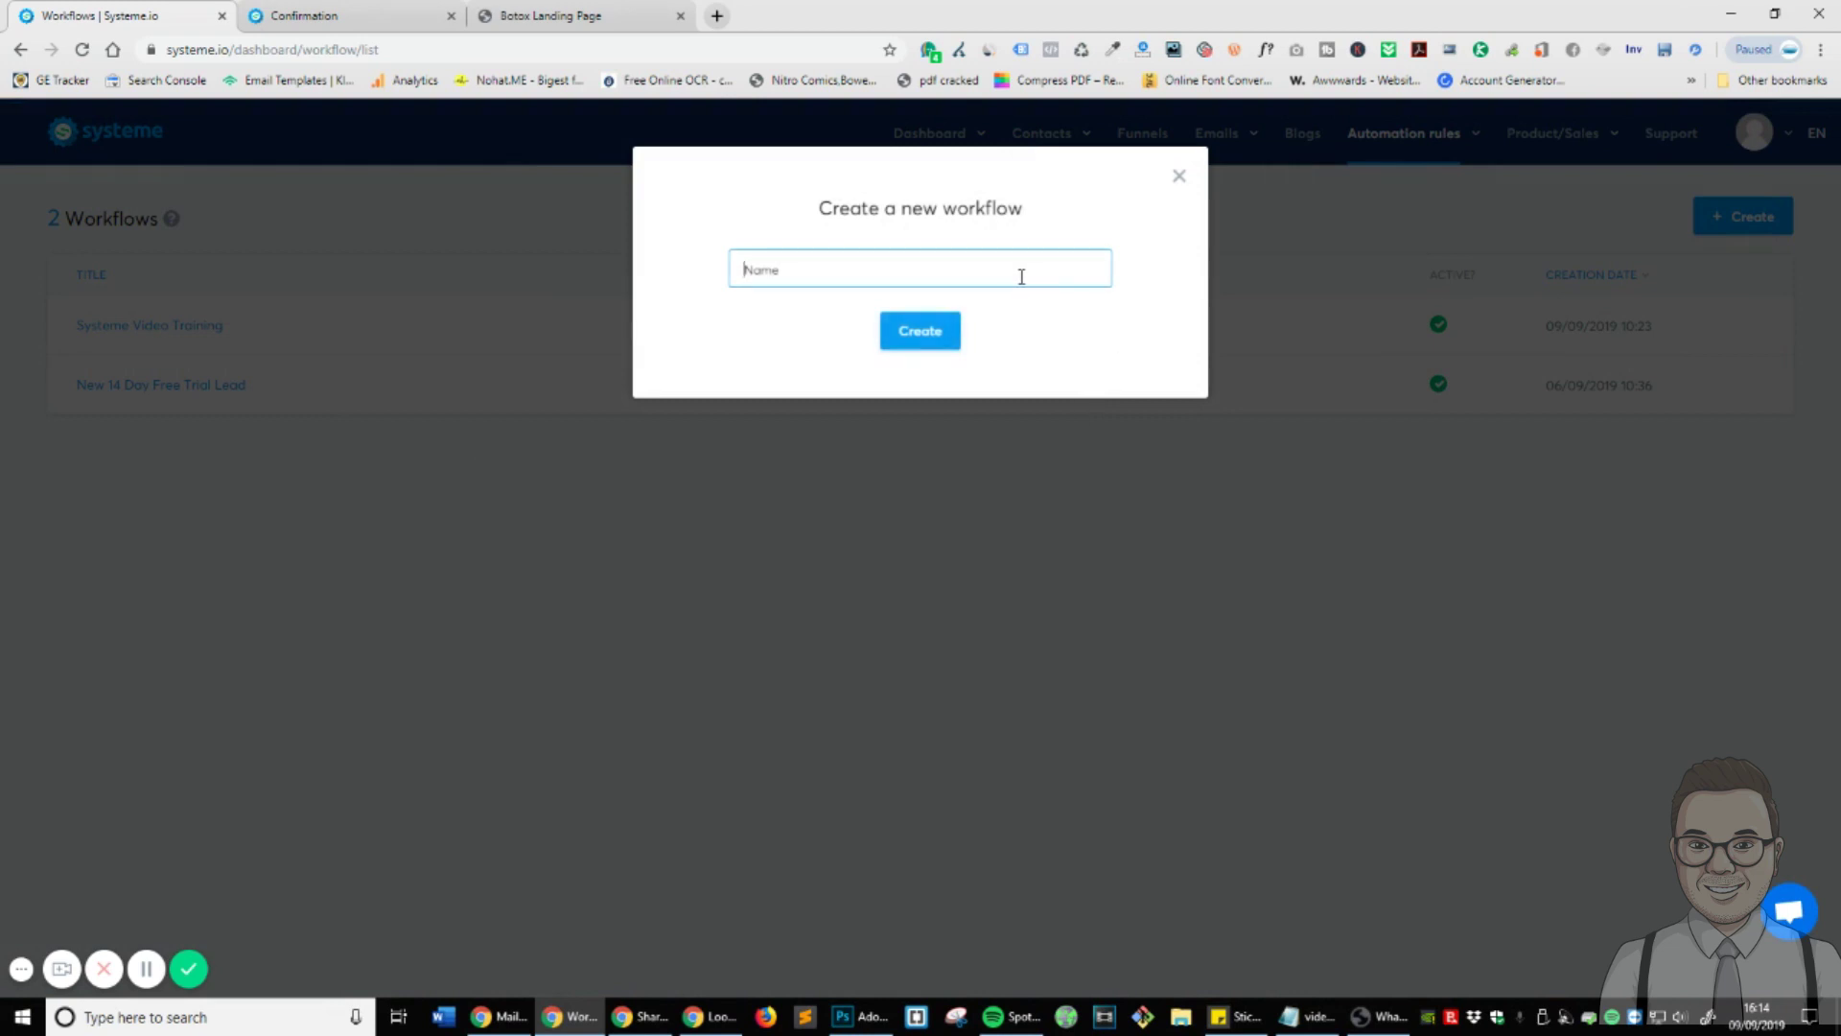
type("Botox Leads")
left_click(922, 332)
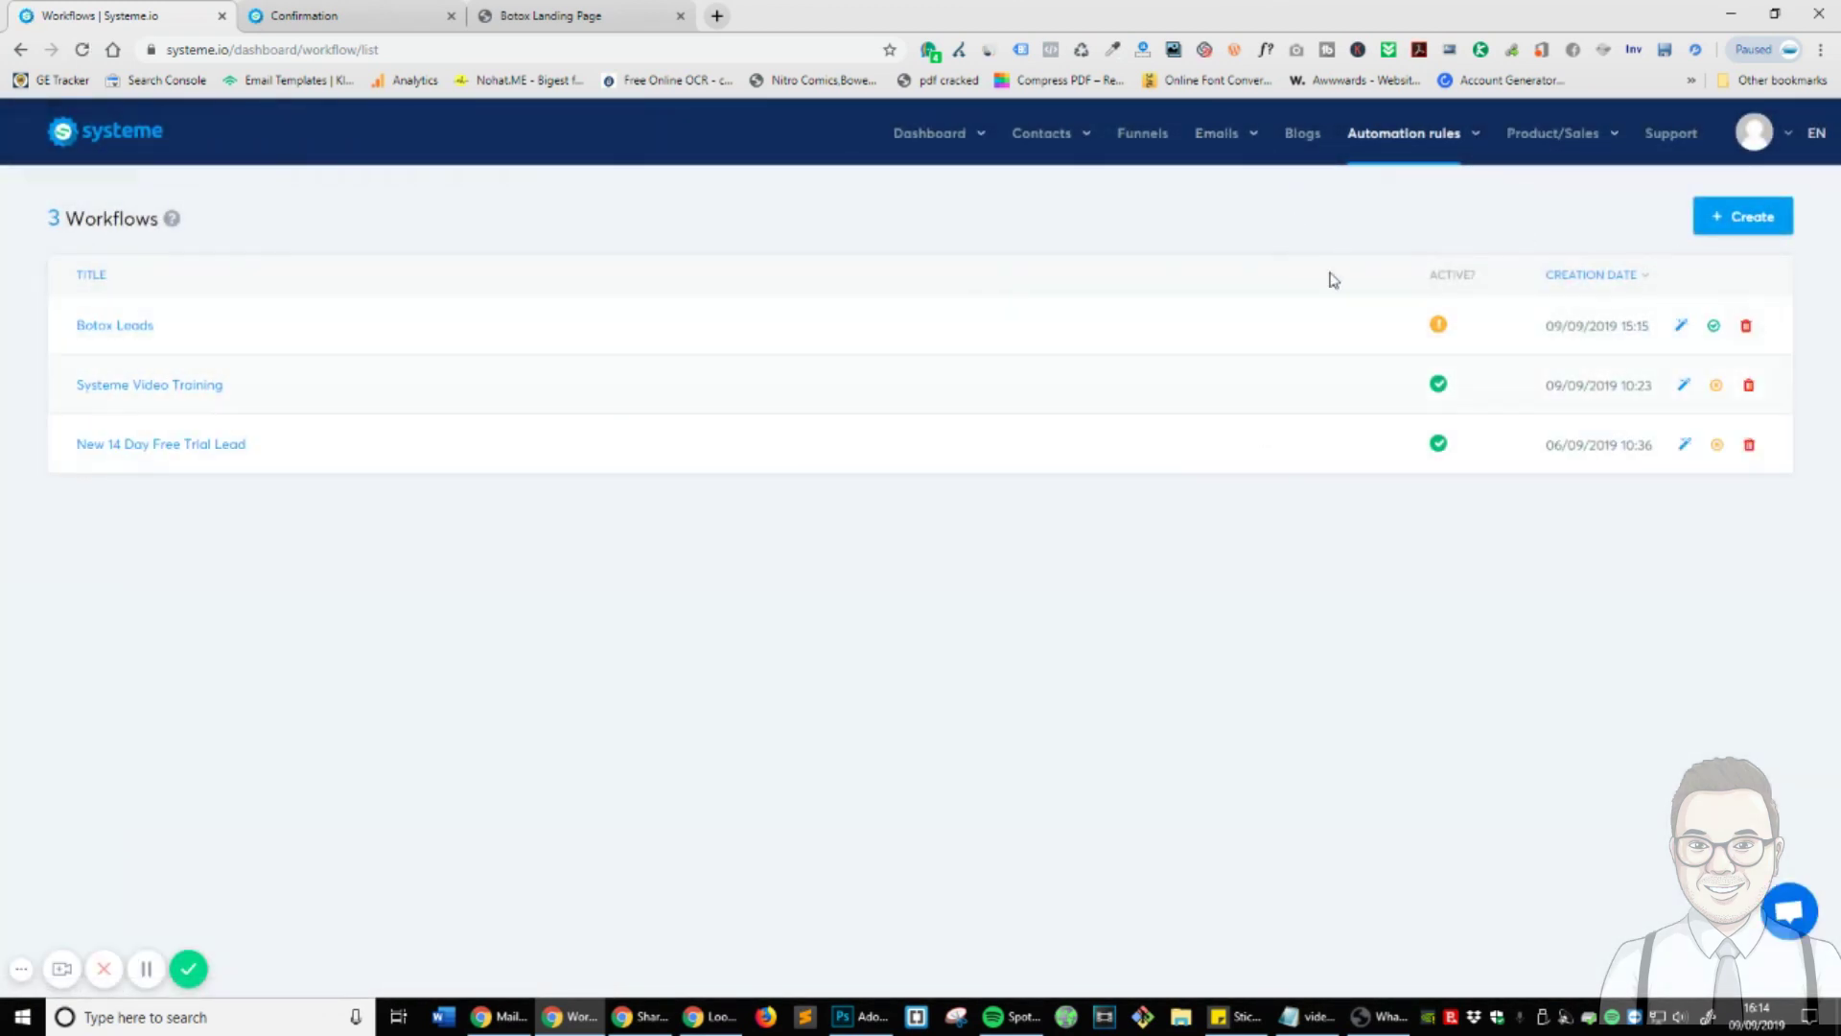
mouse_move(1216, 142)
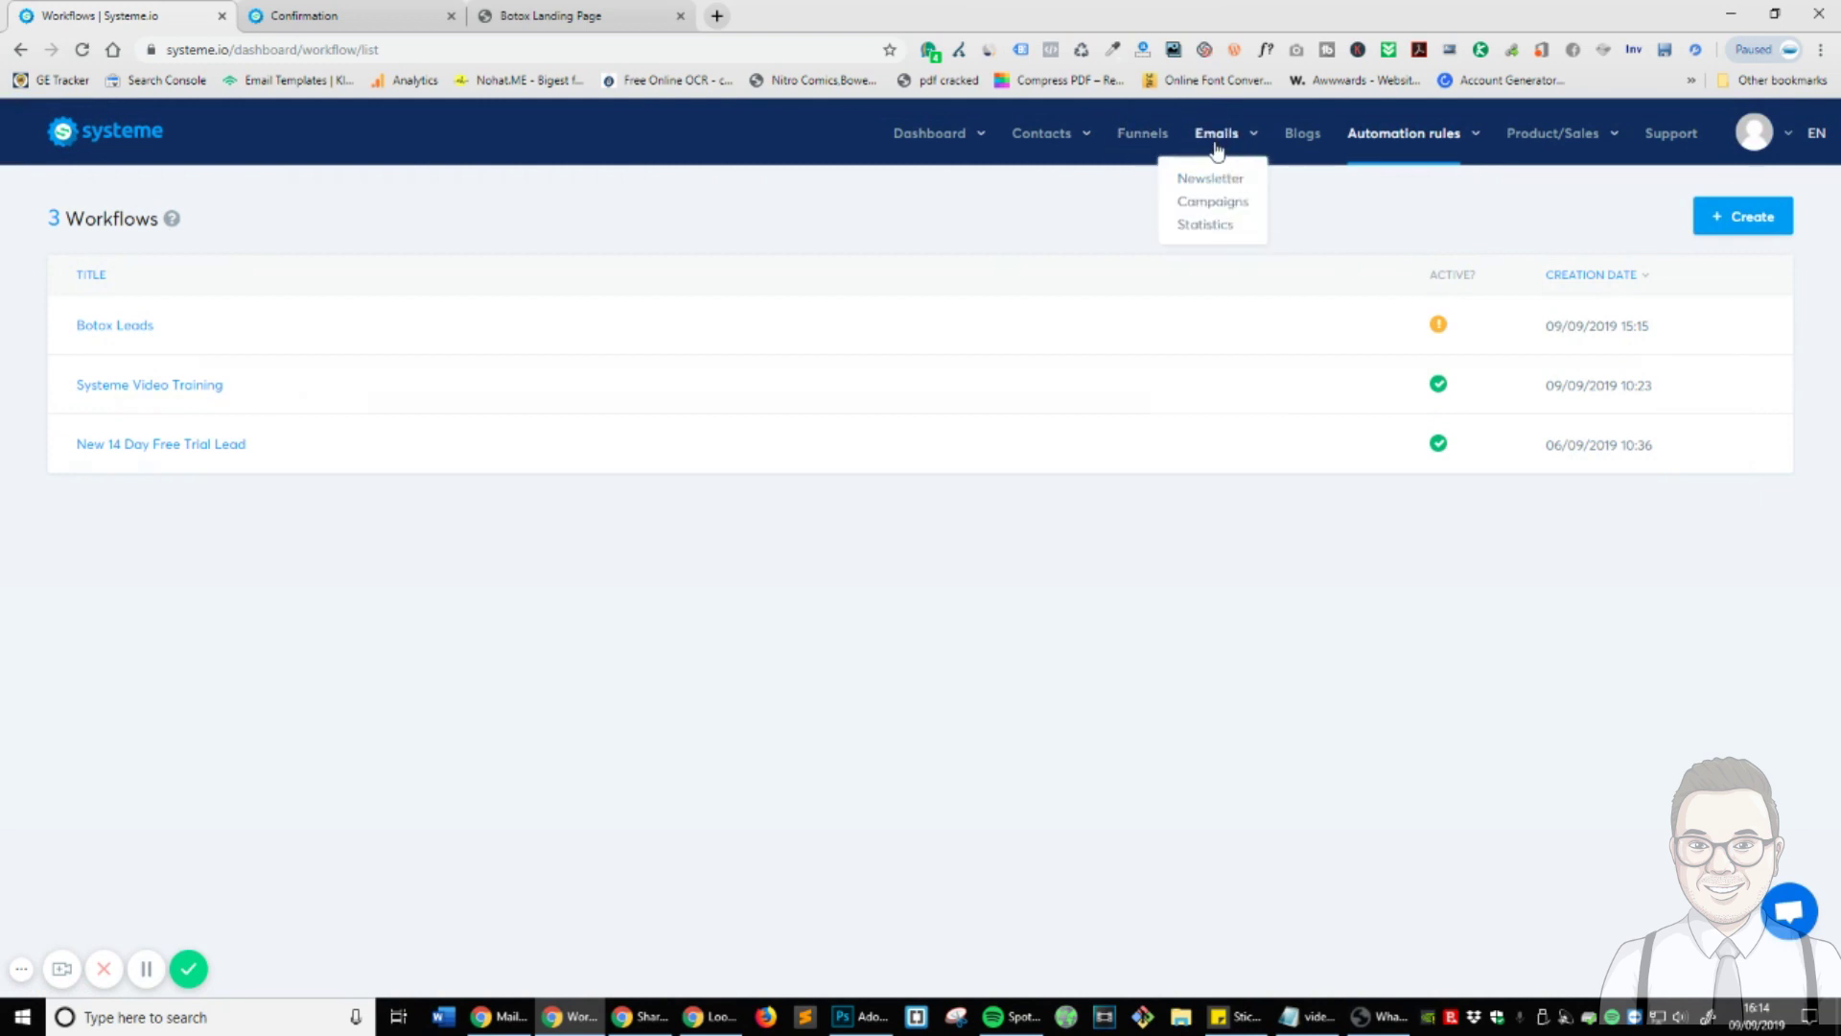
- Create a new email campaign named 'Botox Follow Up'
left_click(1206, 202)
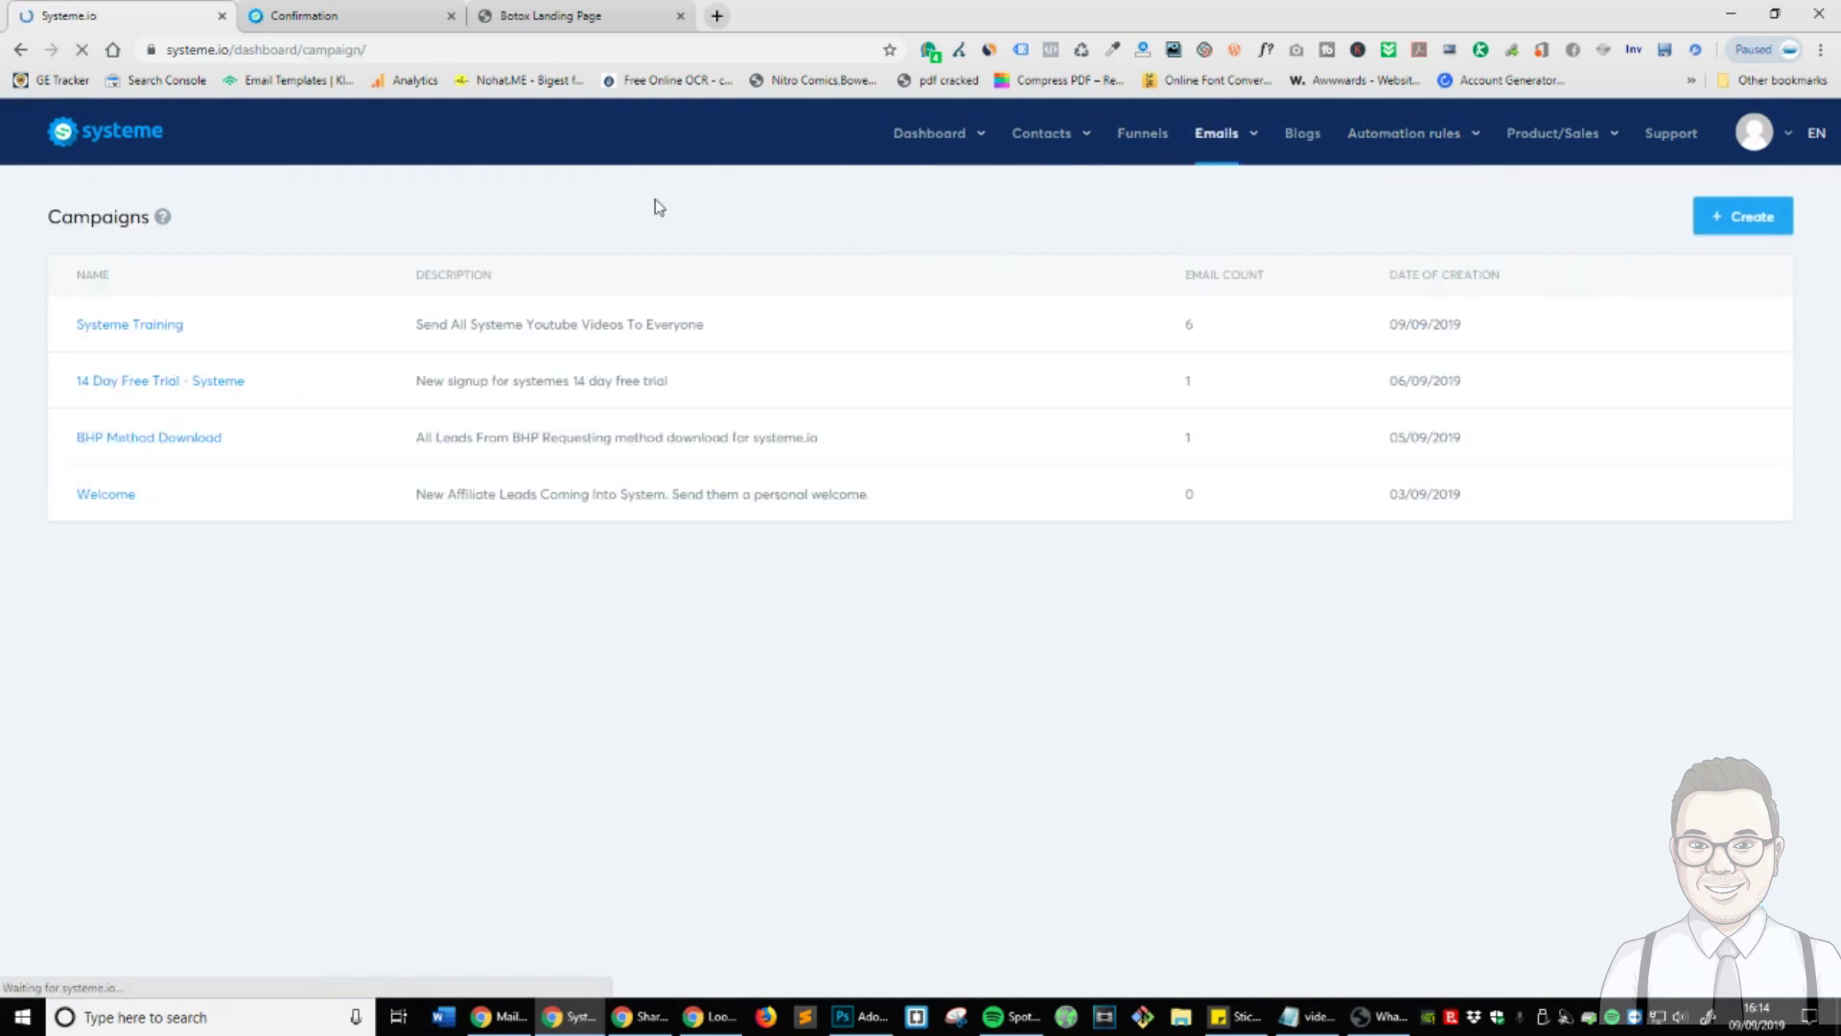
left_click(1760, 217)
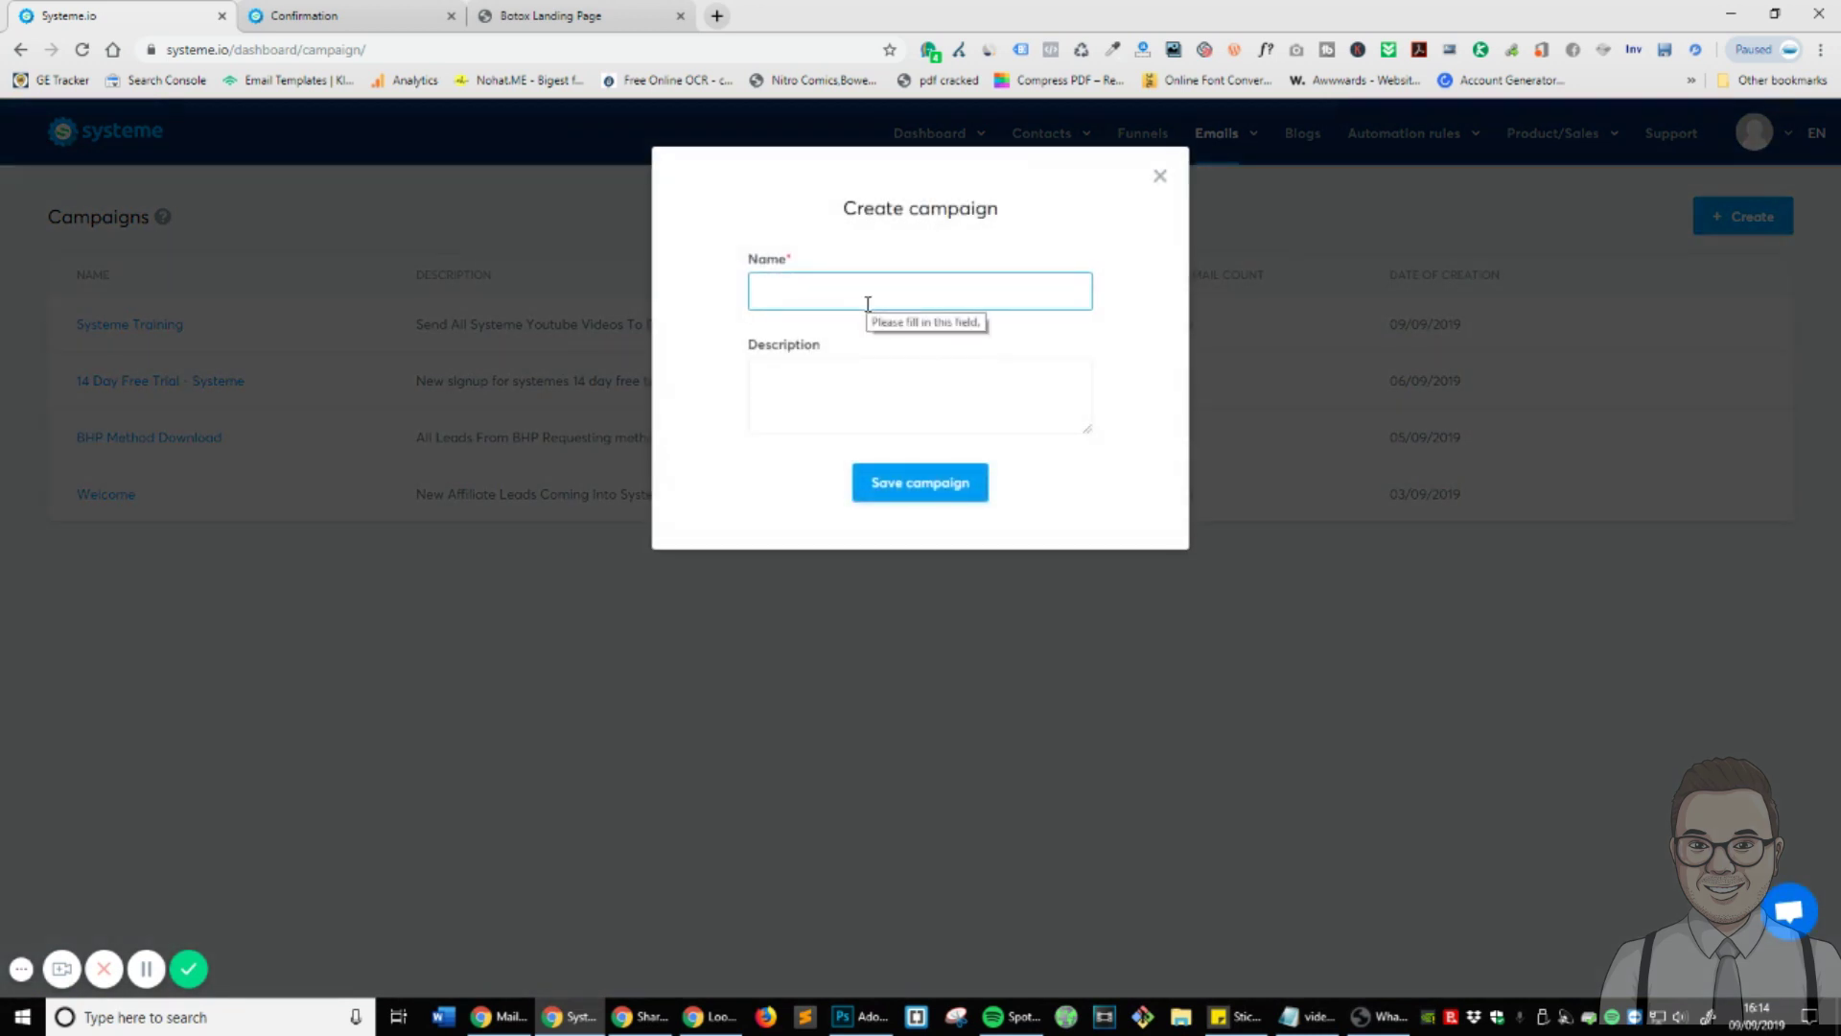
type("Boto")
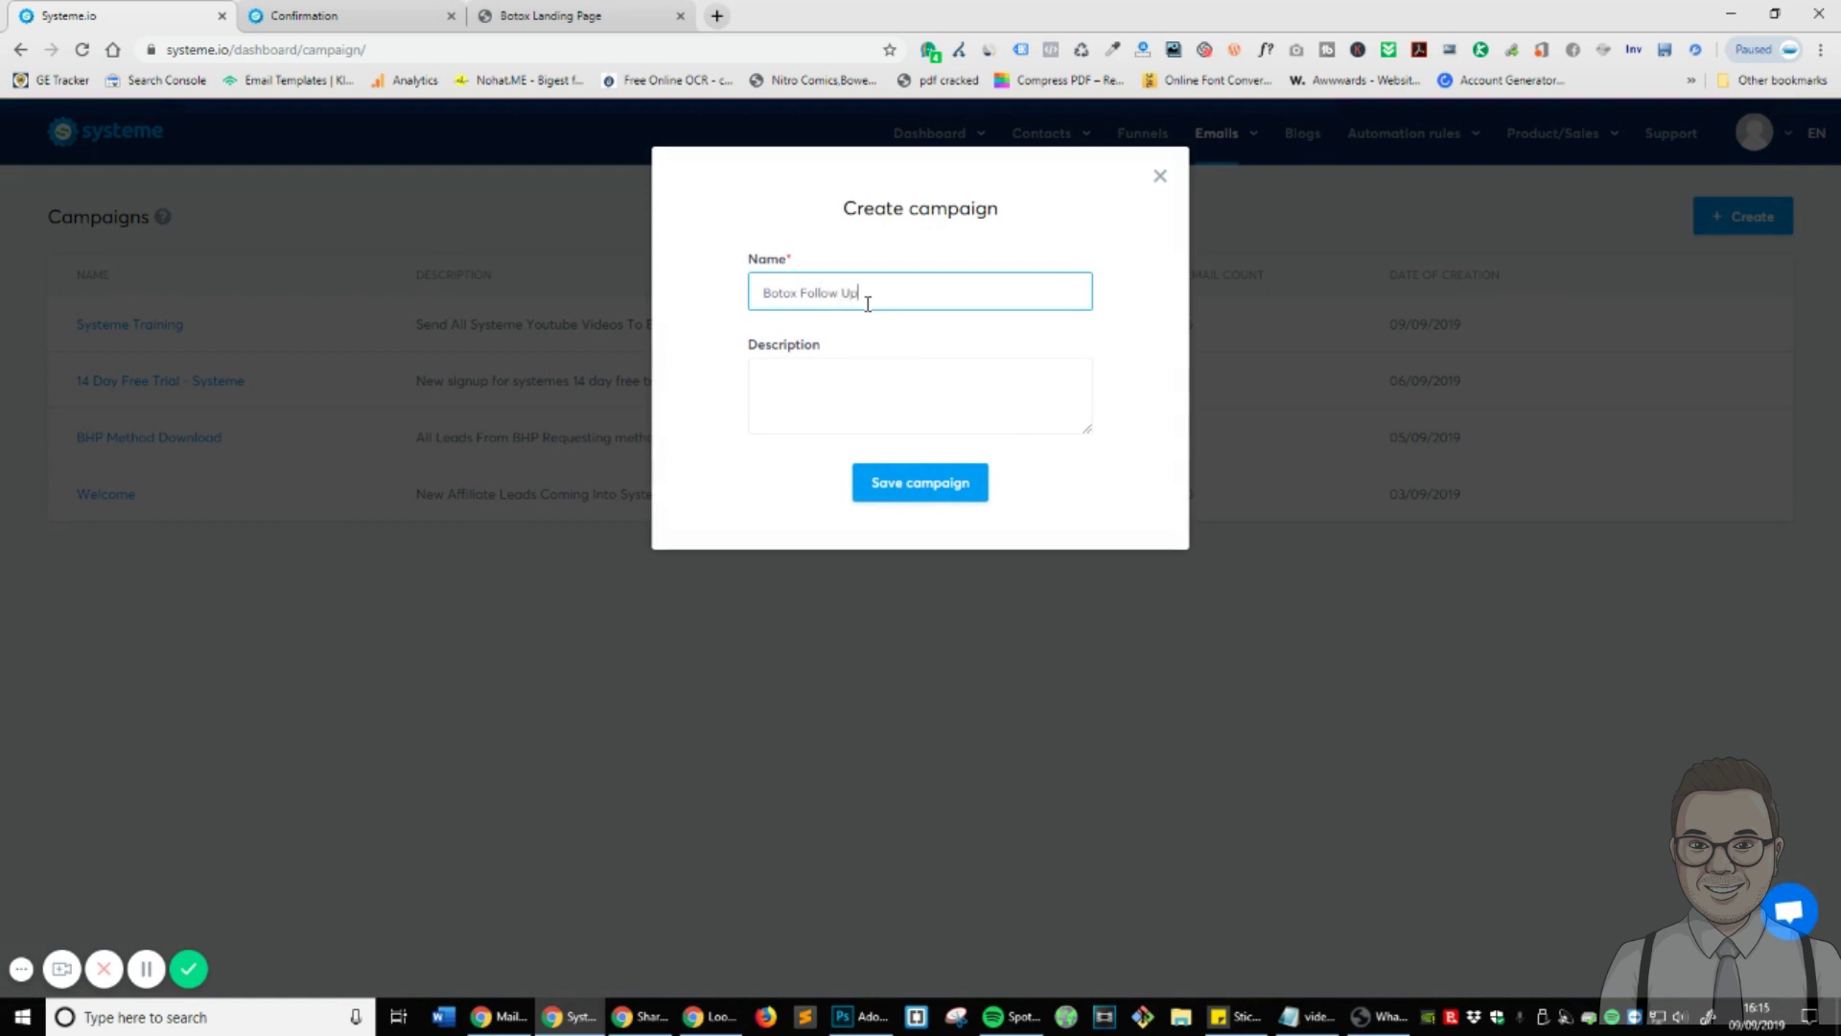
type("x Follow Up")
left_click(937, 485)
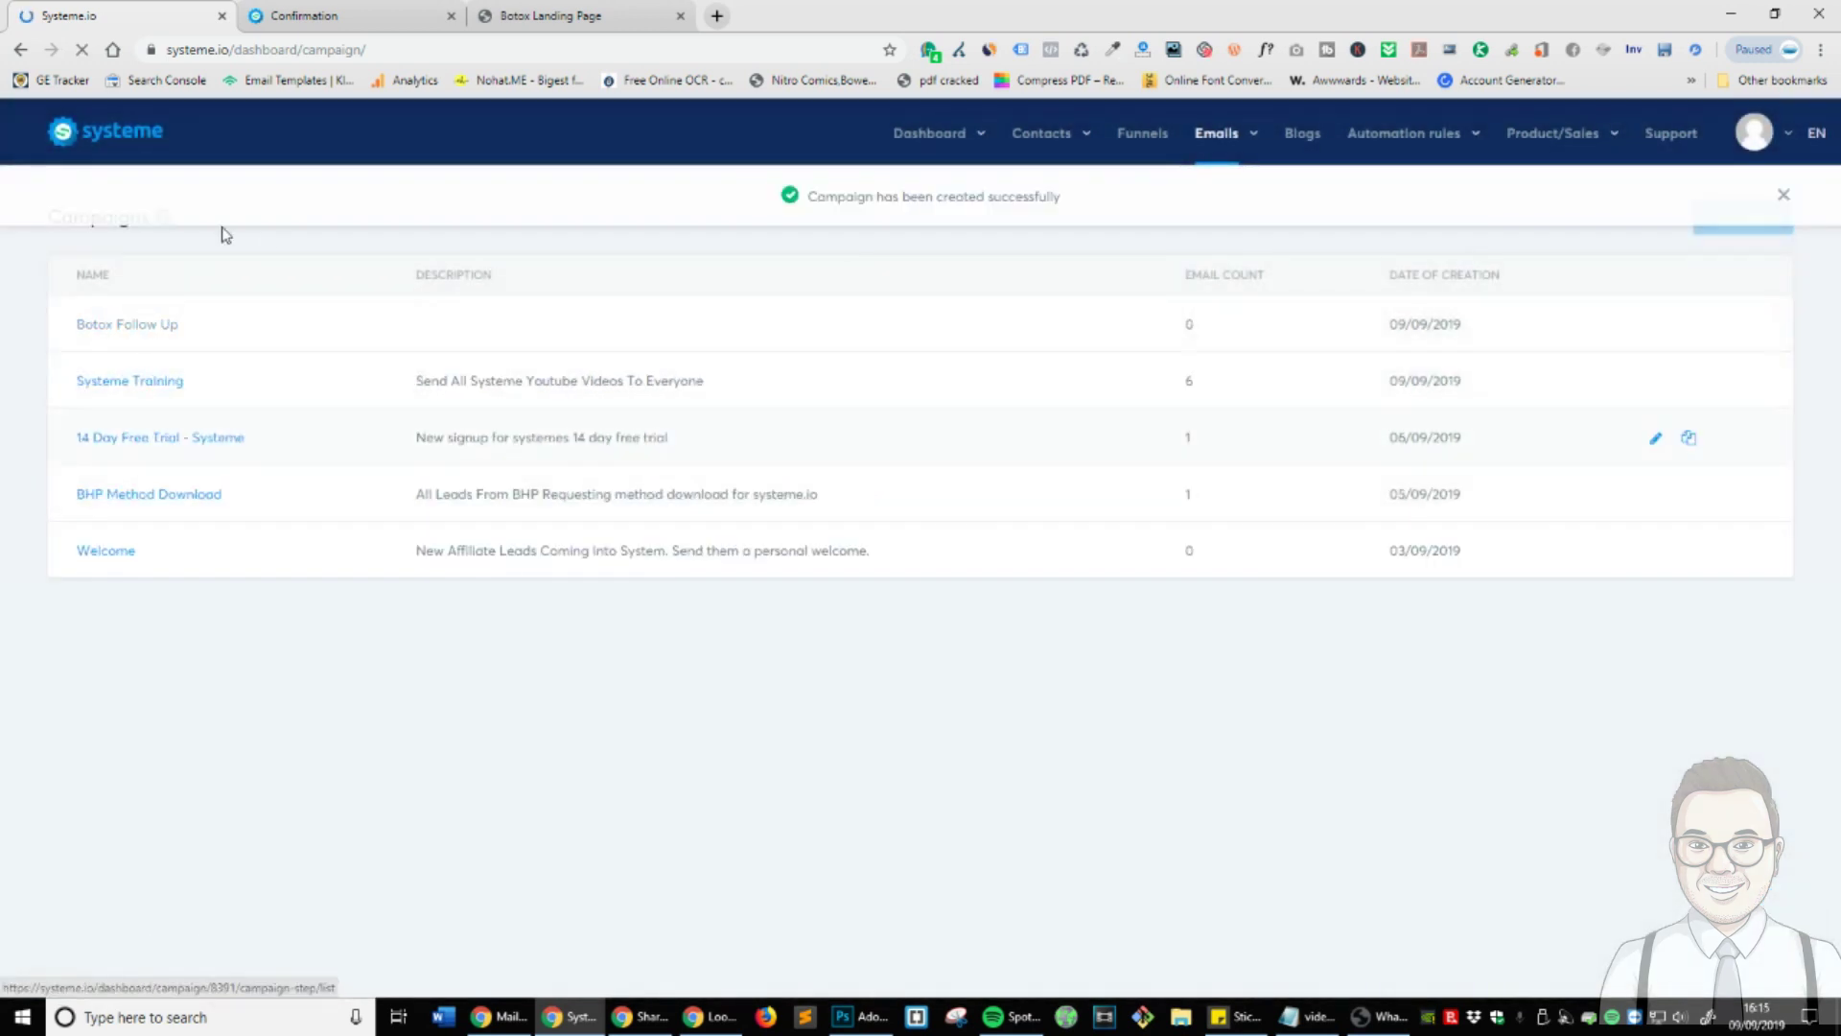
- Add an email to Botox Follow Up with subject 'Thanks' and body 'Someone will contact you soon!'
left_click(132, 324)
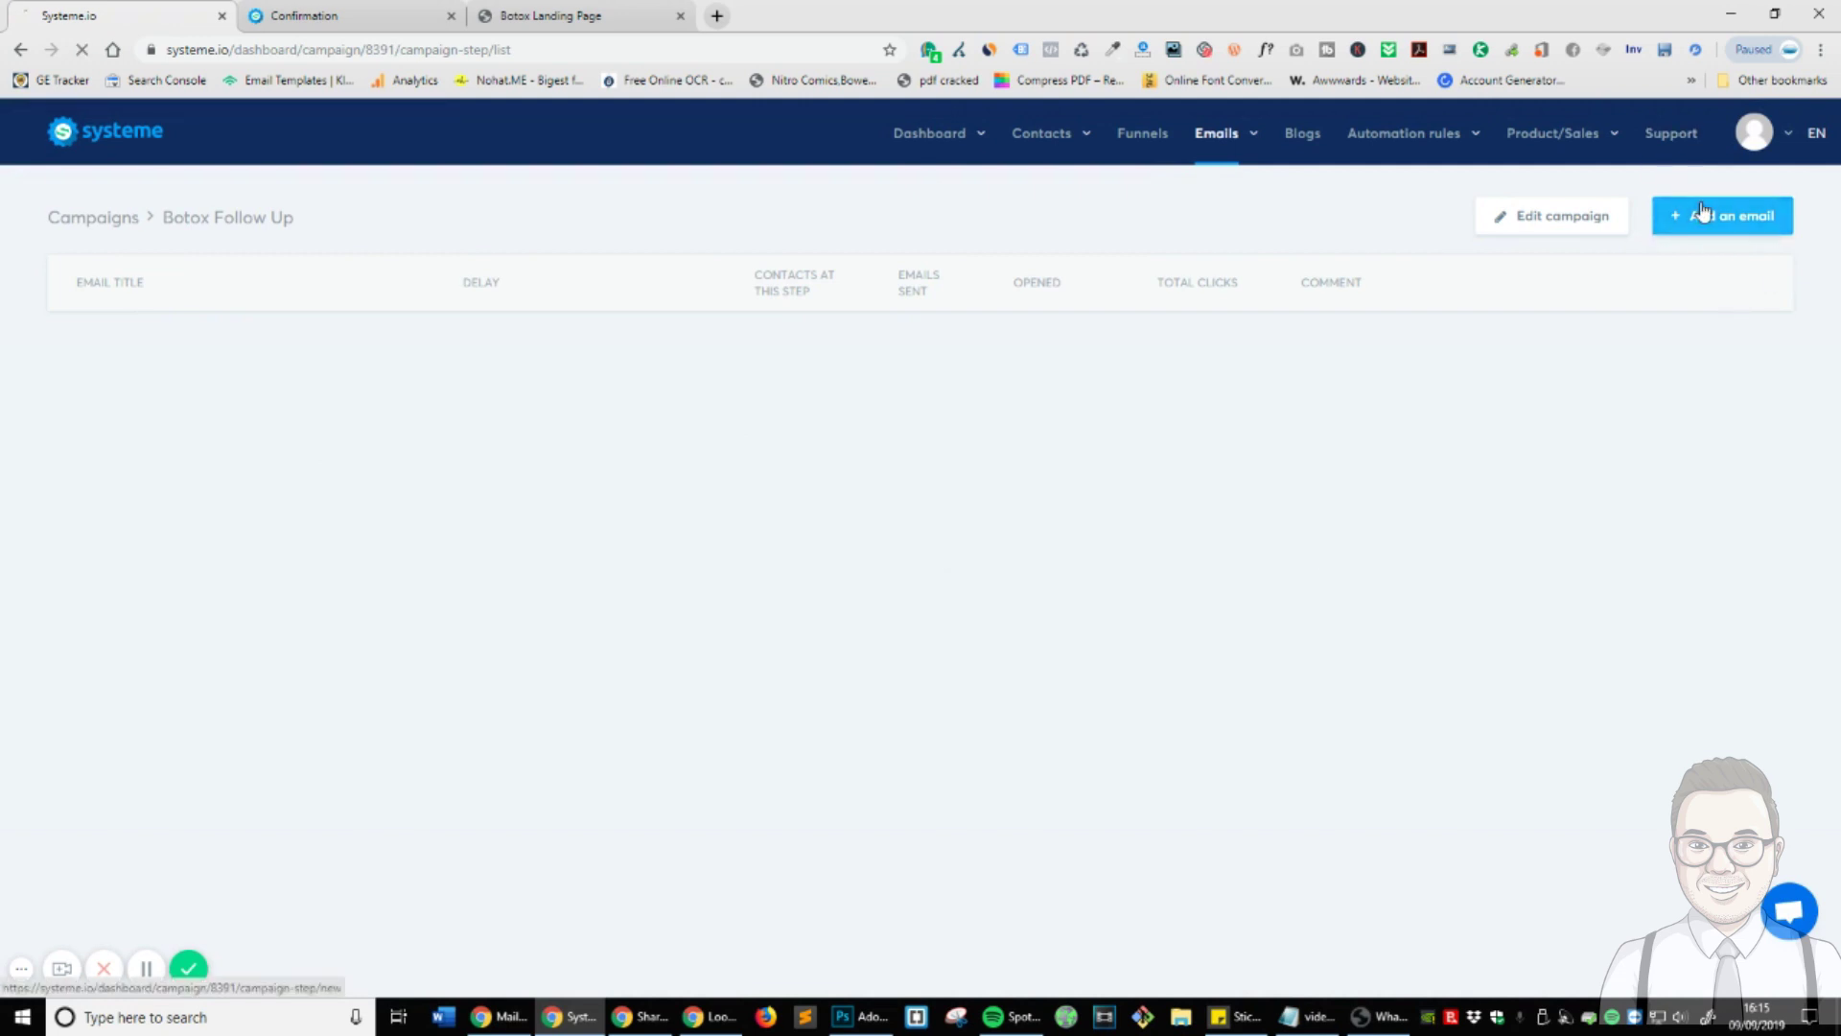
left_click(281, 323)
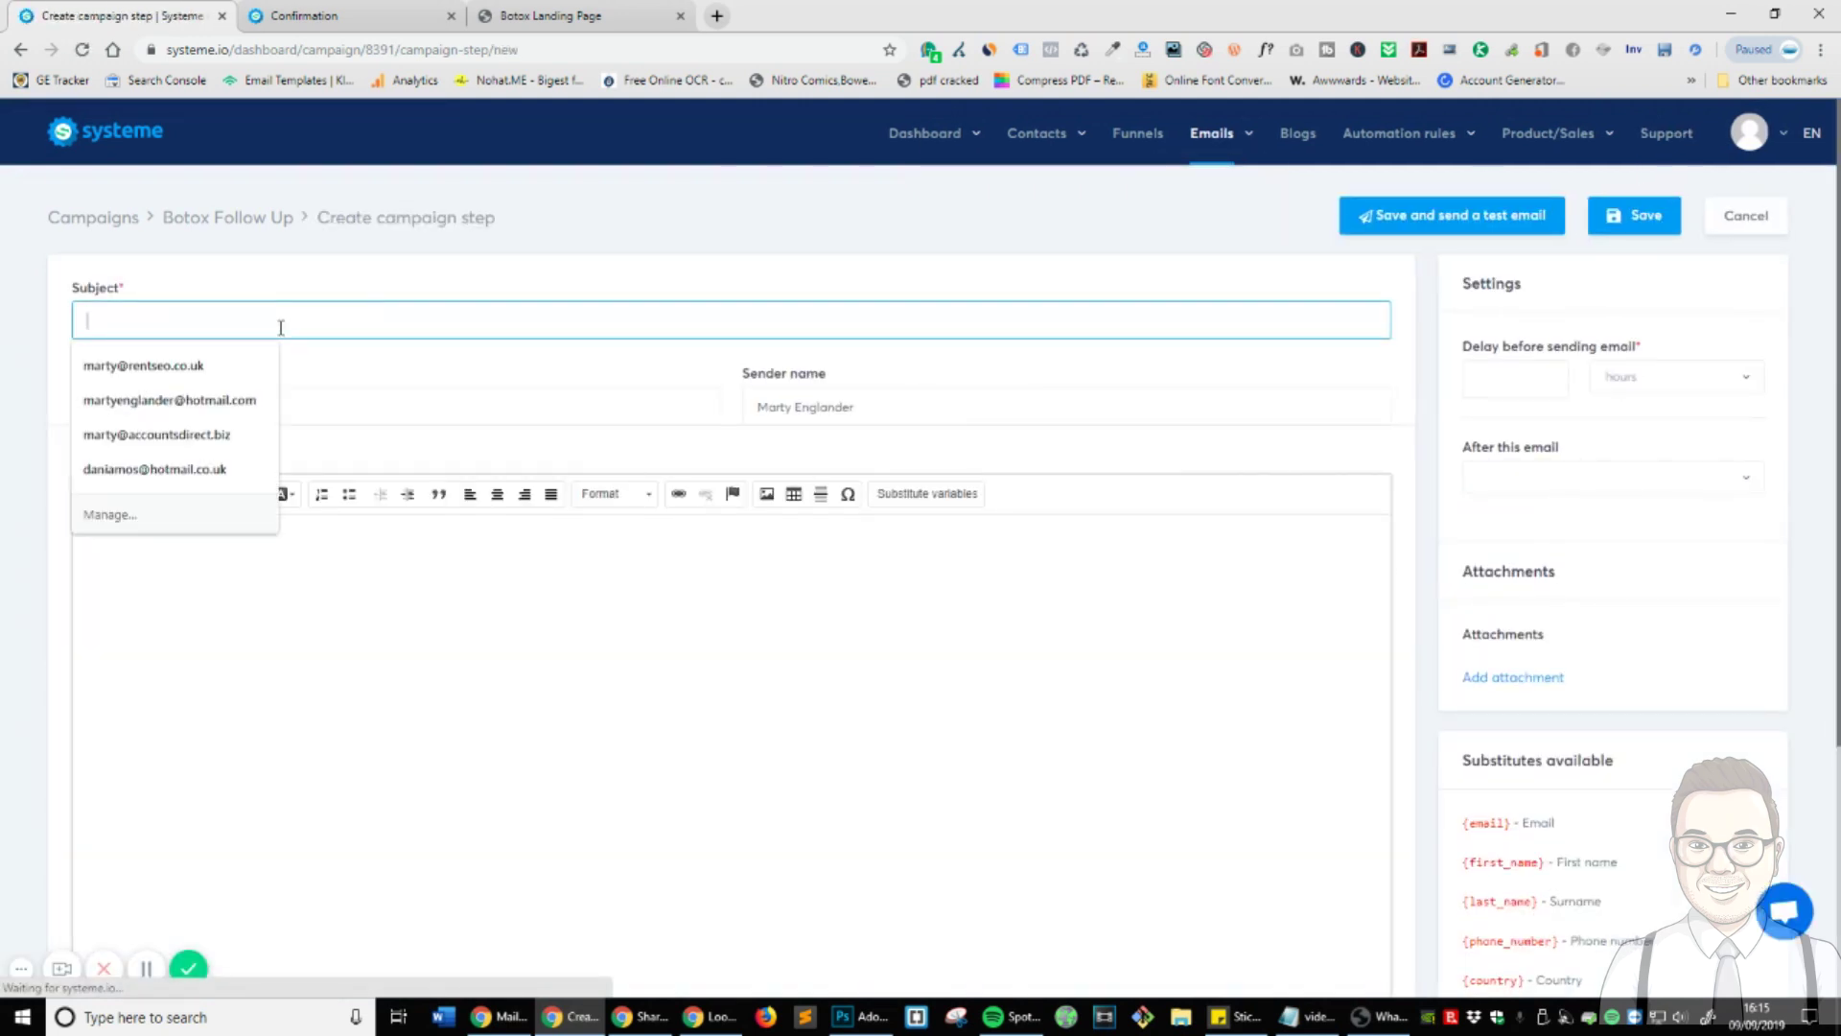
type("Thanks")
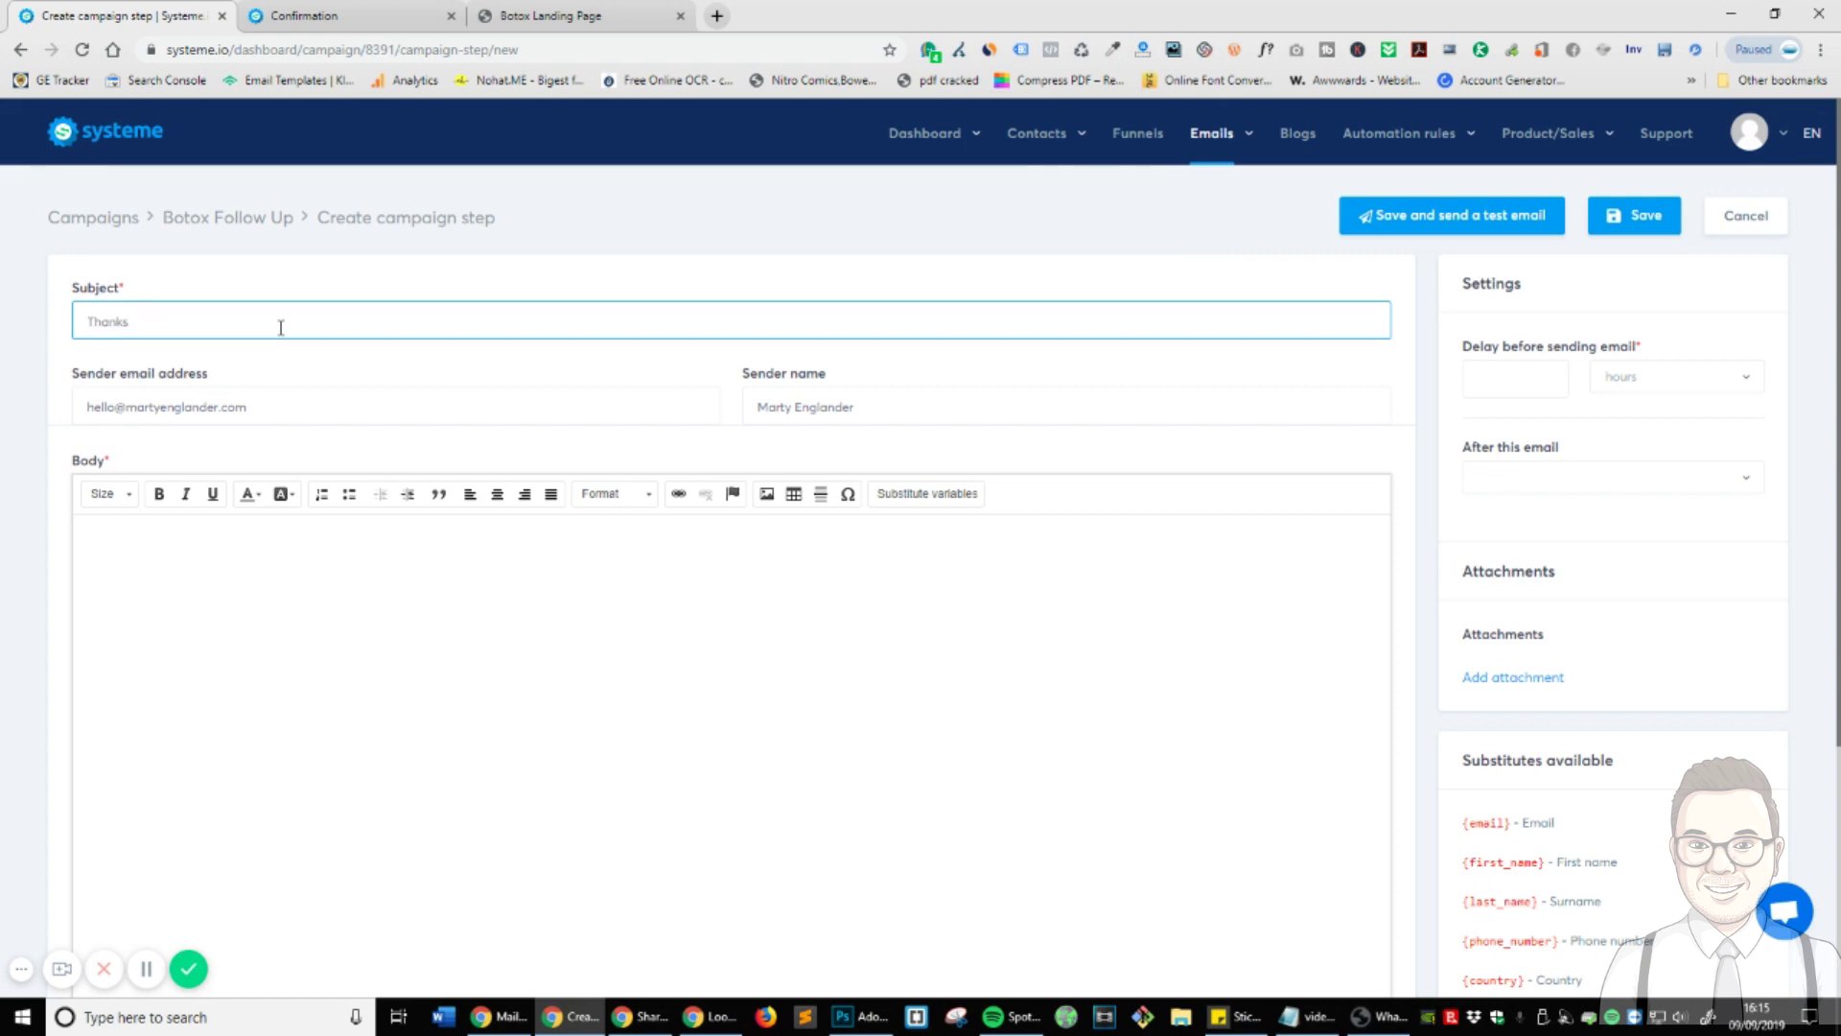
left_click(801, 596)
type("Someone will contact you soon!")
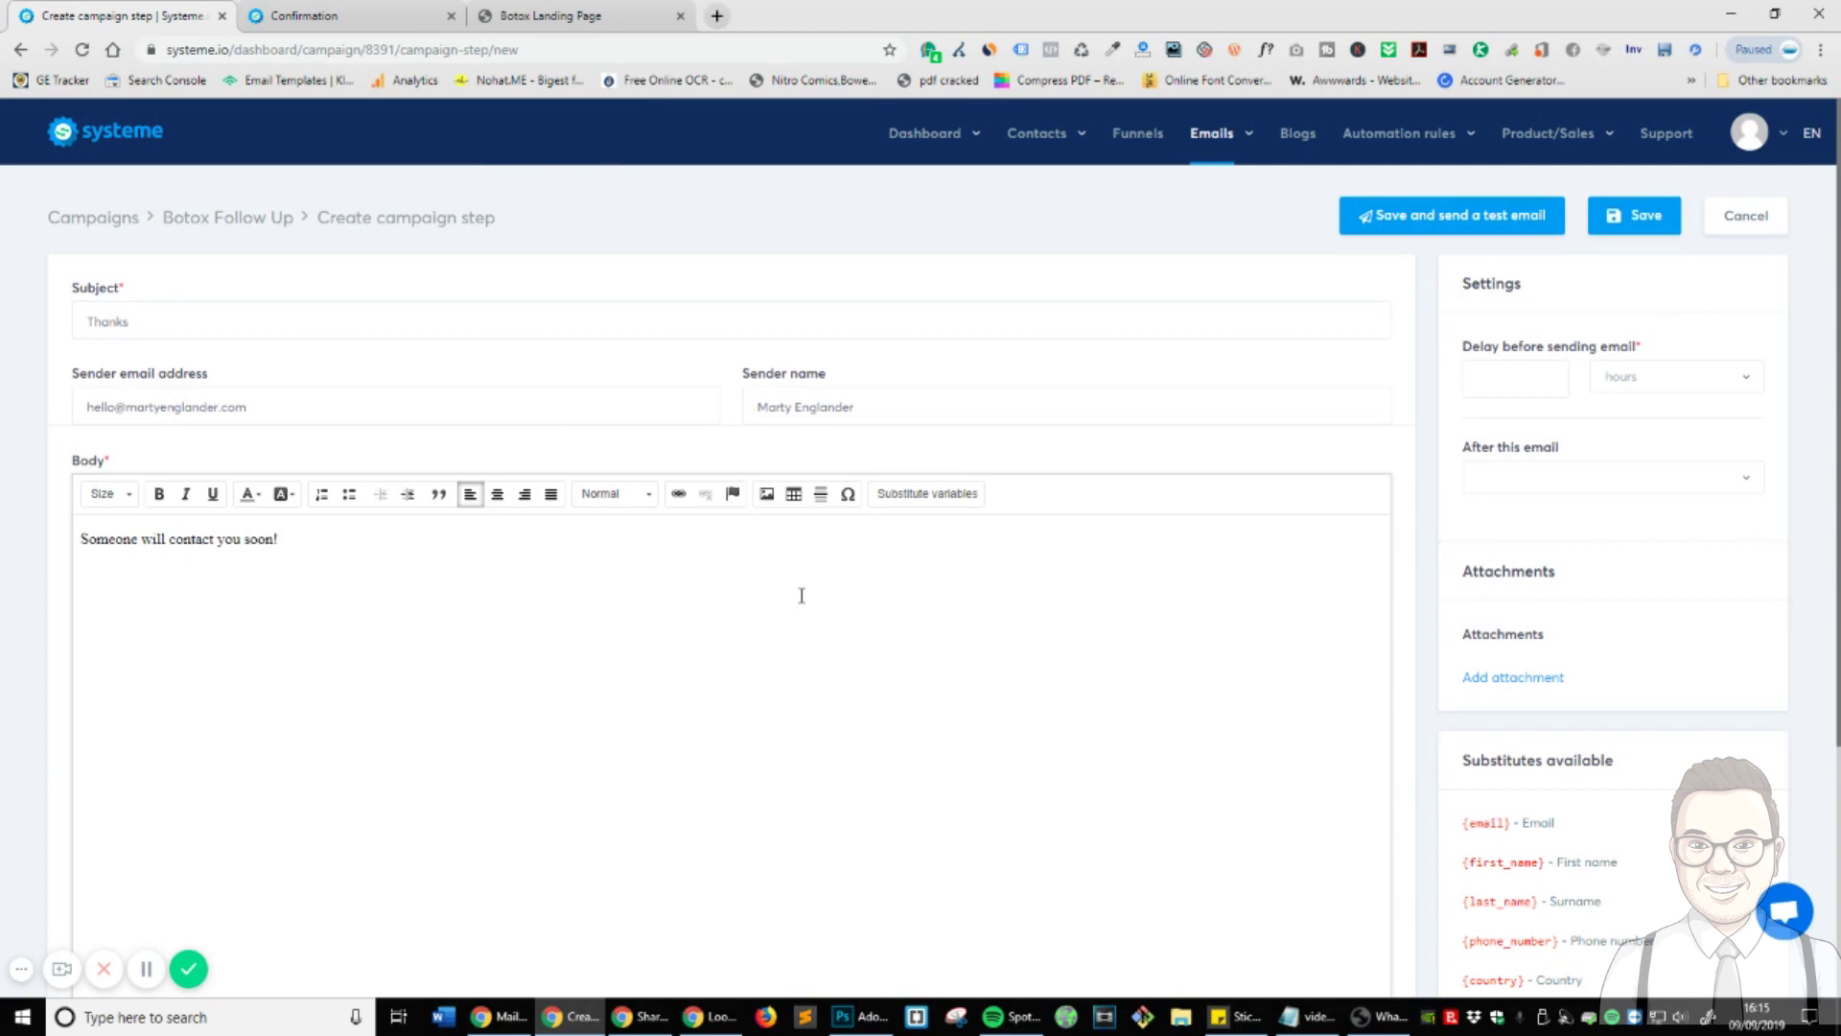
- Set the Thanks email's sending delay to 0 hours and save it
scroll(1573, 364, "down", 2)
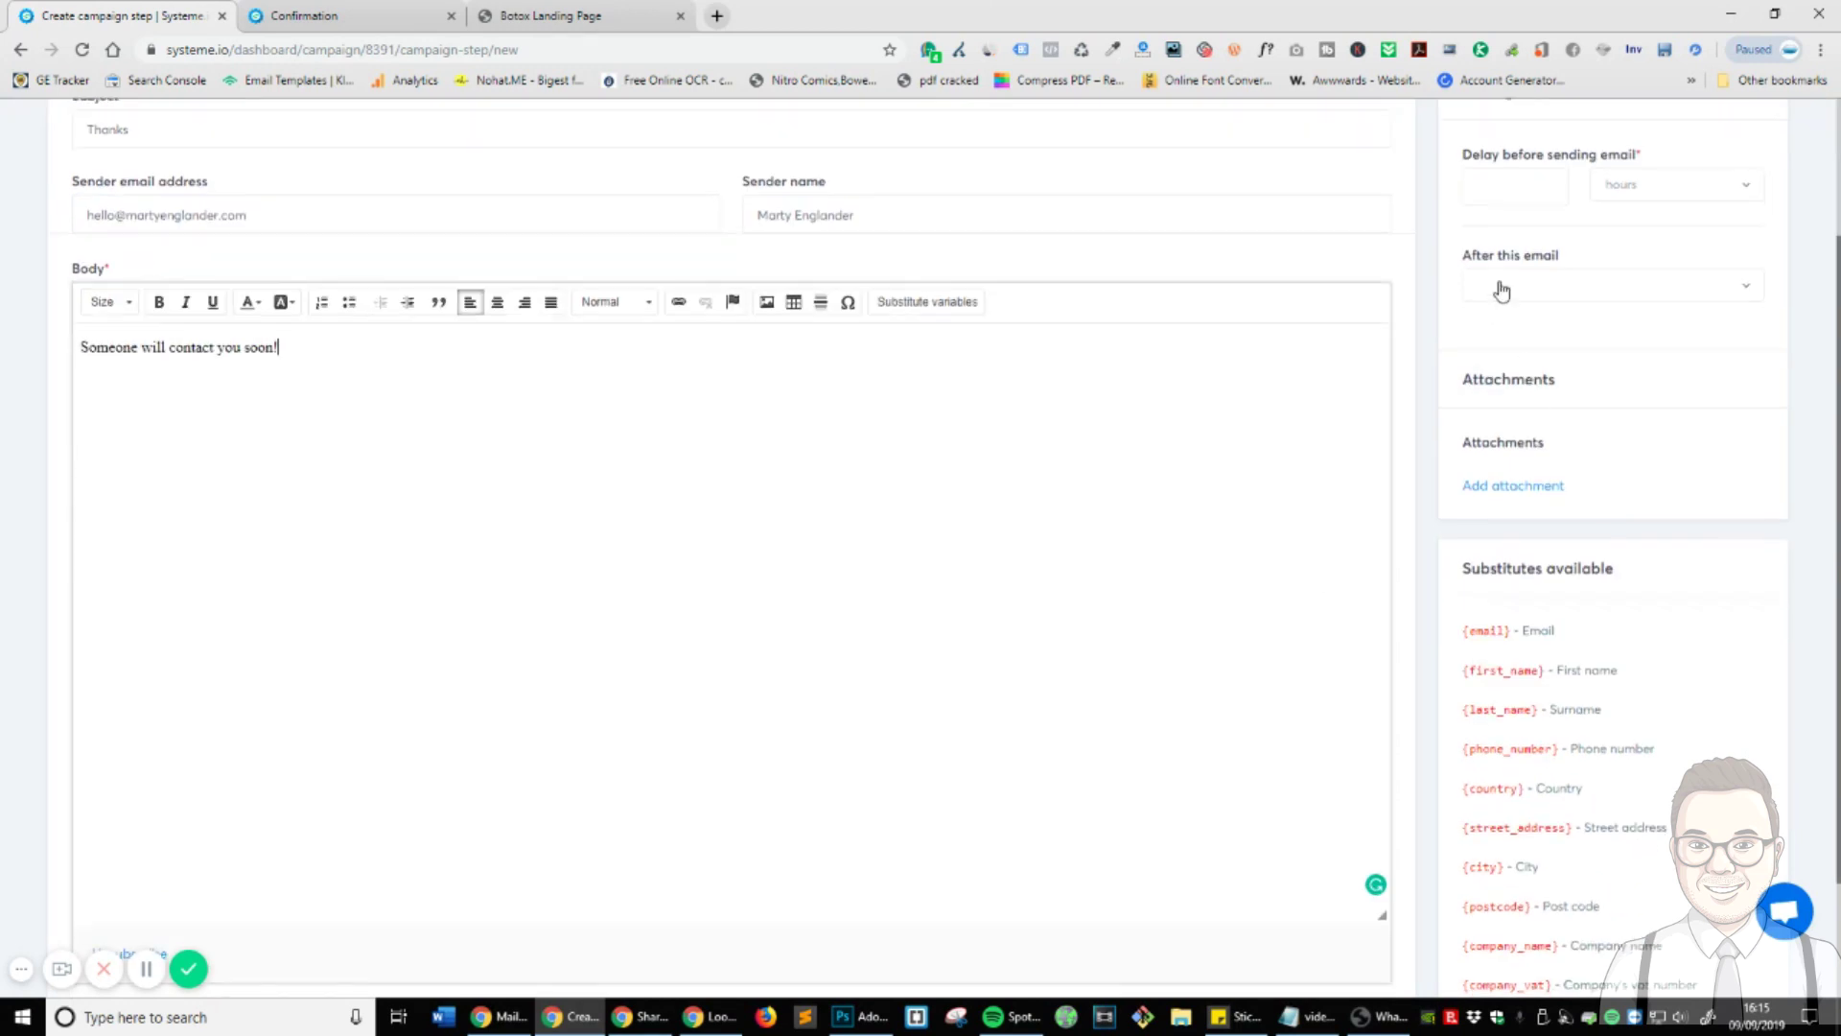
left_click(1532, 196)
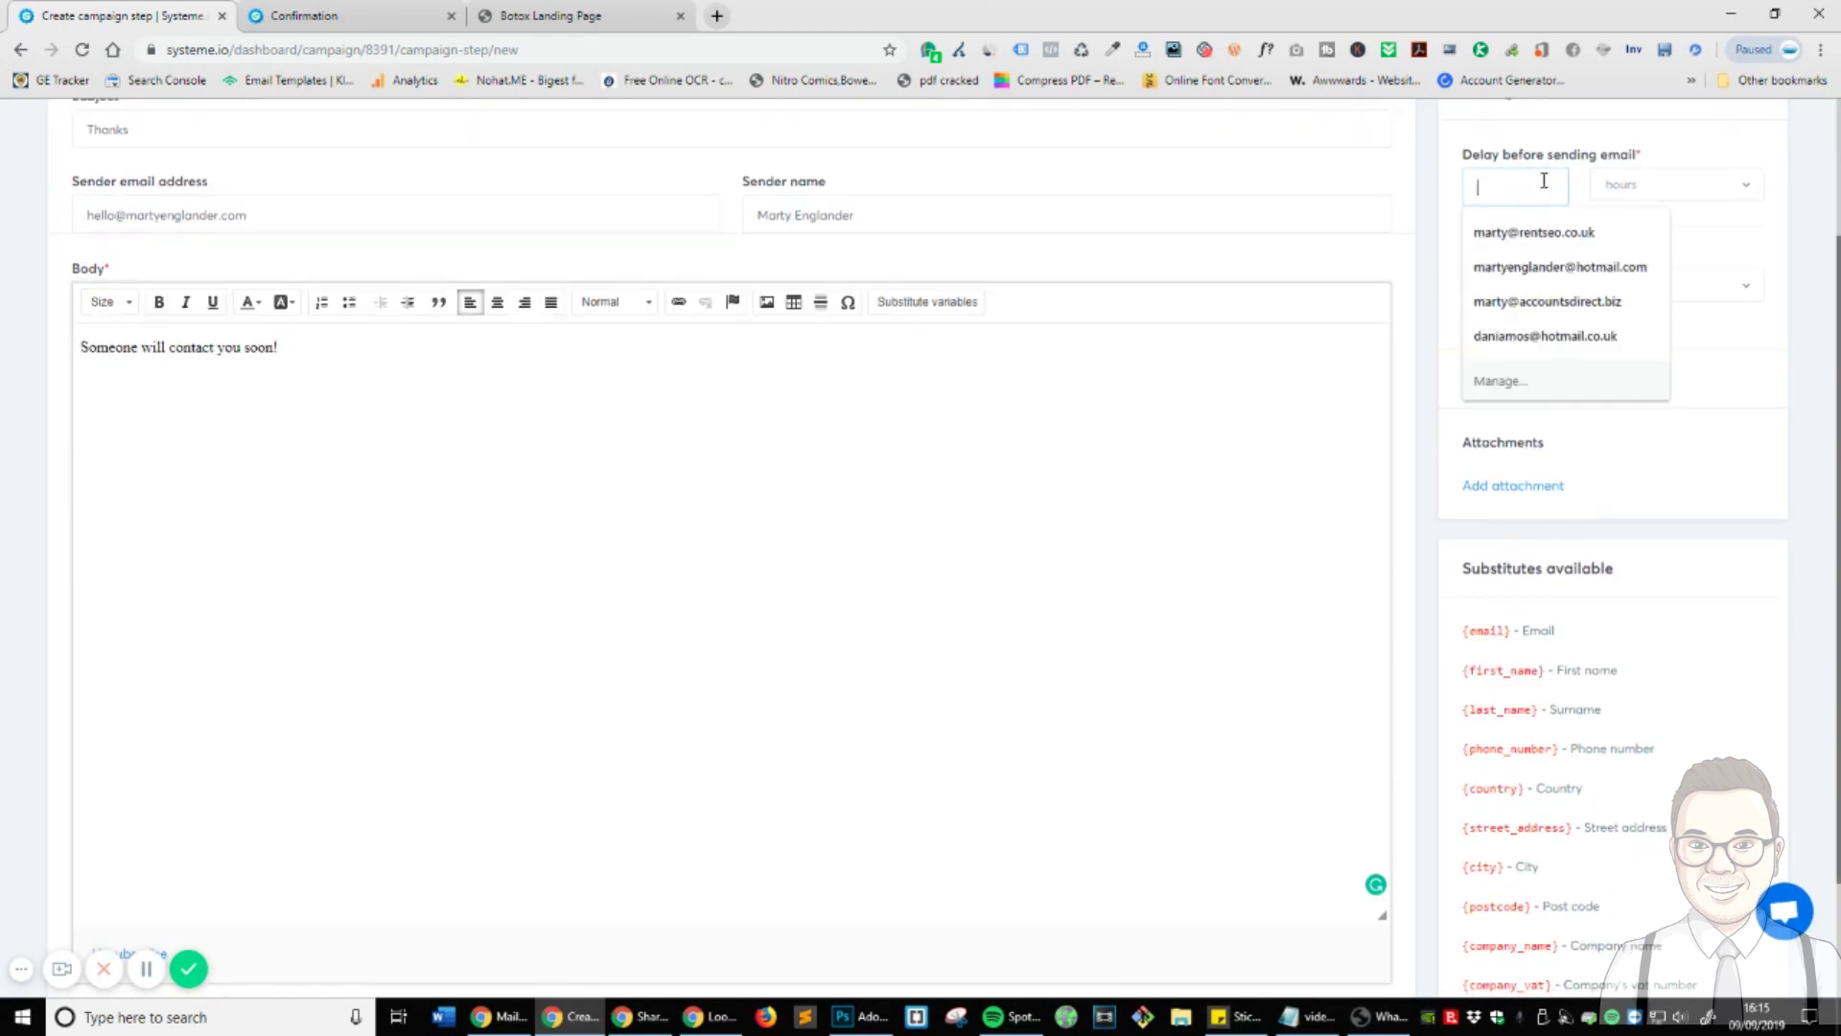
type("0")
left_click(1621, 224)
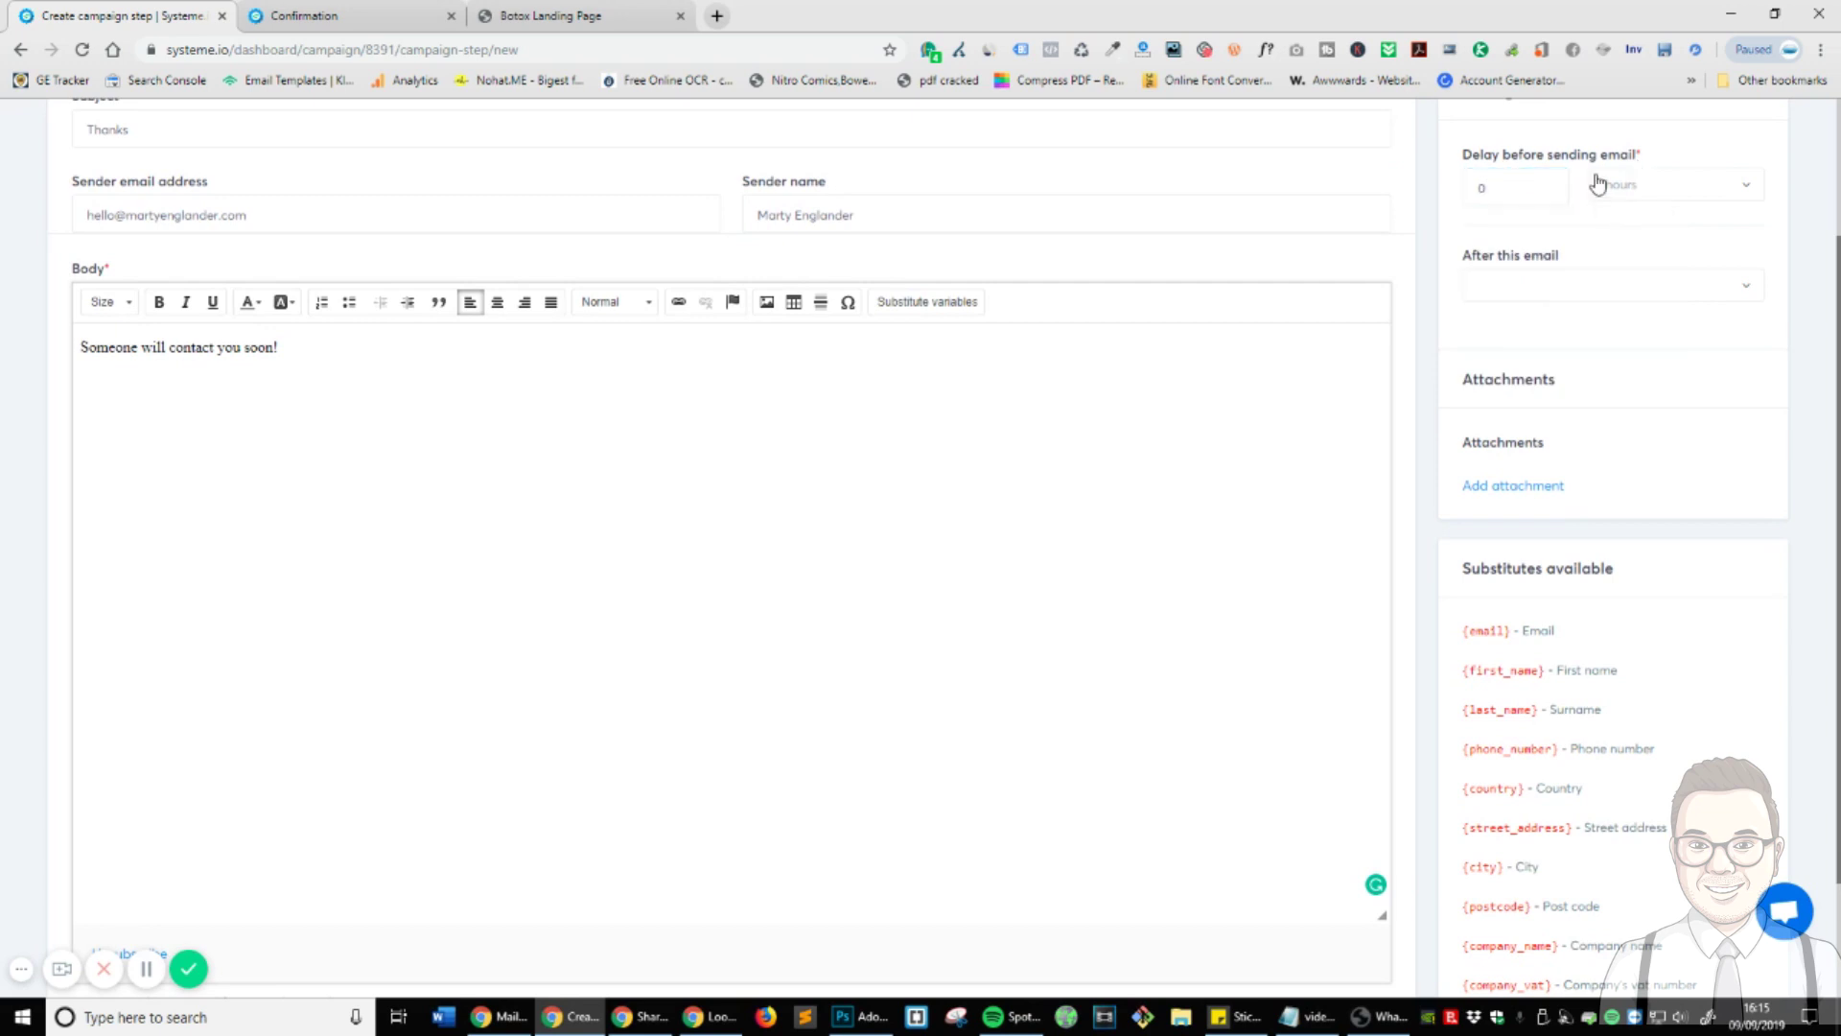
scroll(1627, 308, "up", 1)
left_click(1588, 383)
left_click(1588, 382)
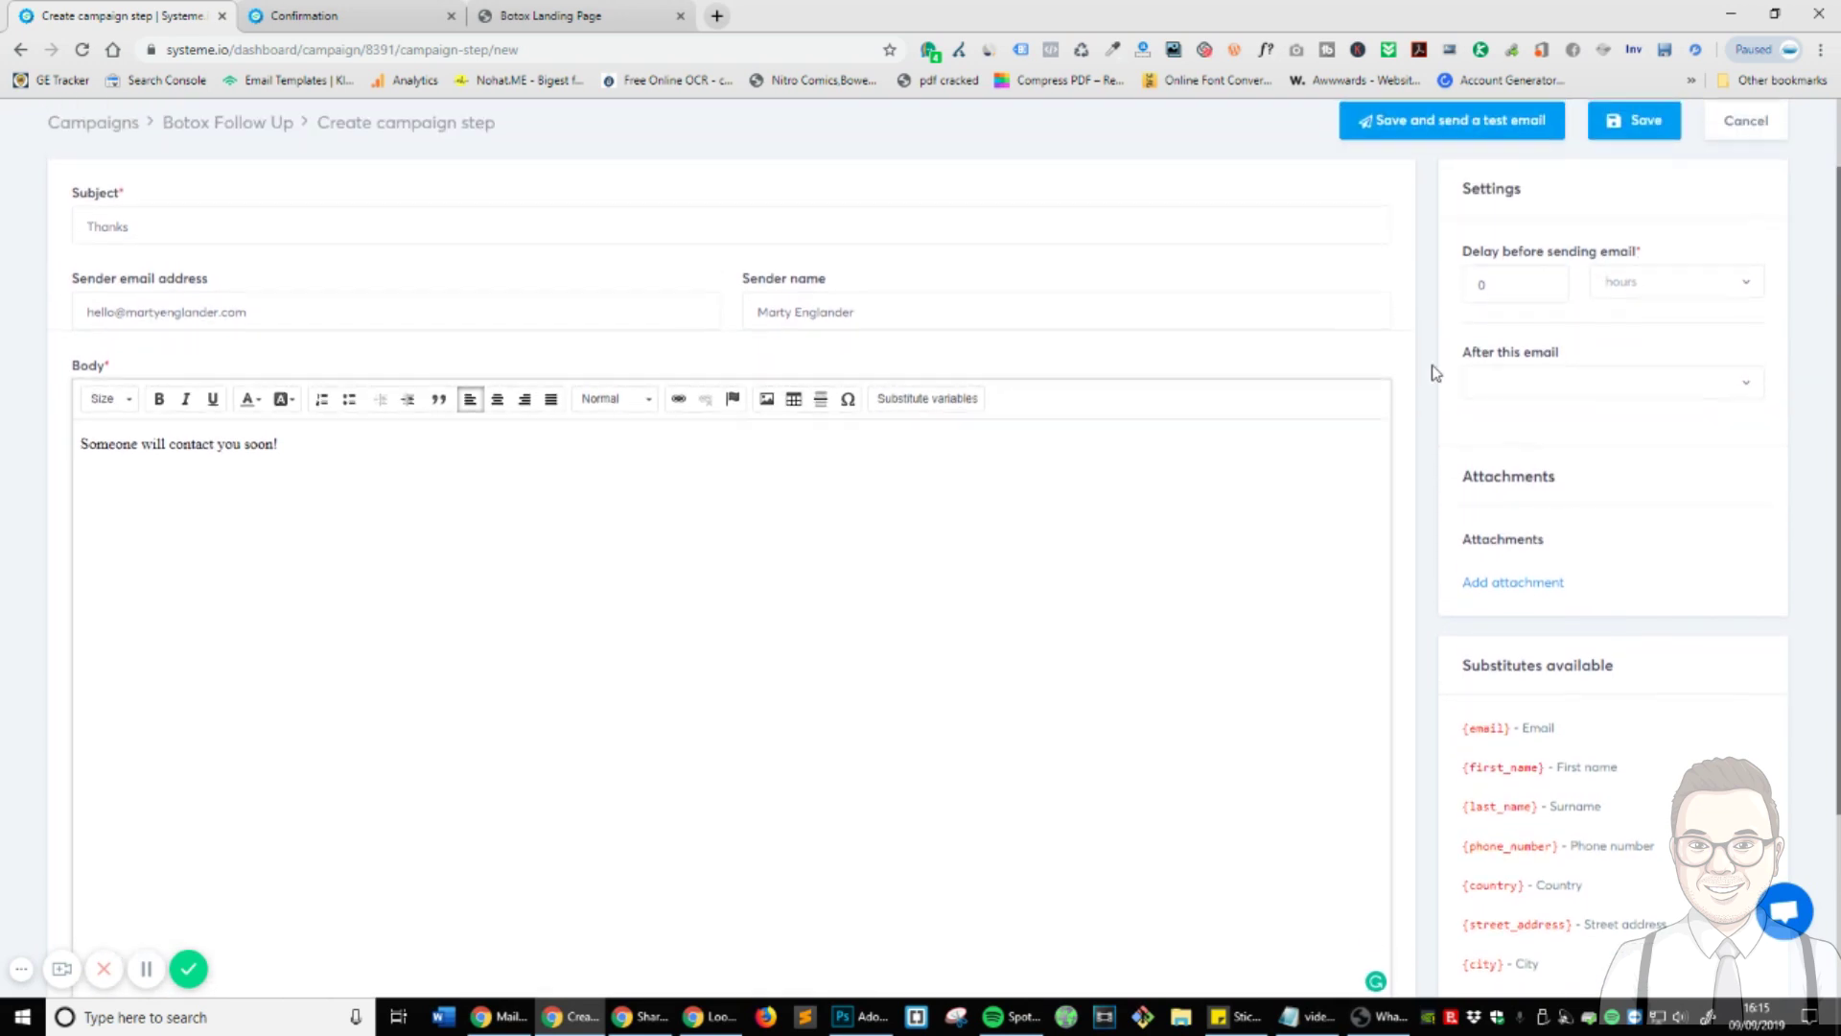
scroll(1467, 413, "up", 1)
scroll(307, 350, "down", 2)
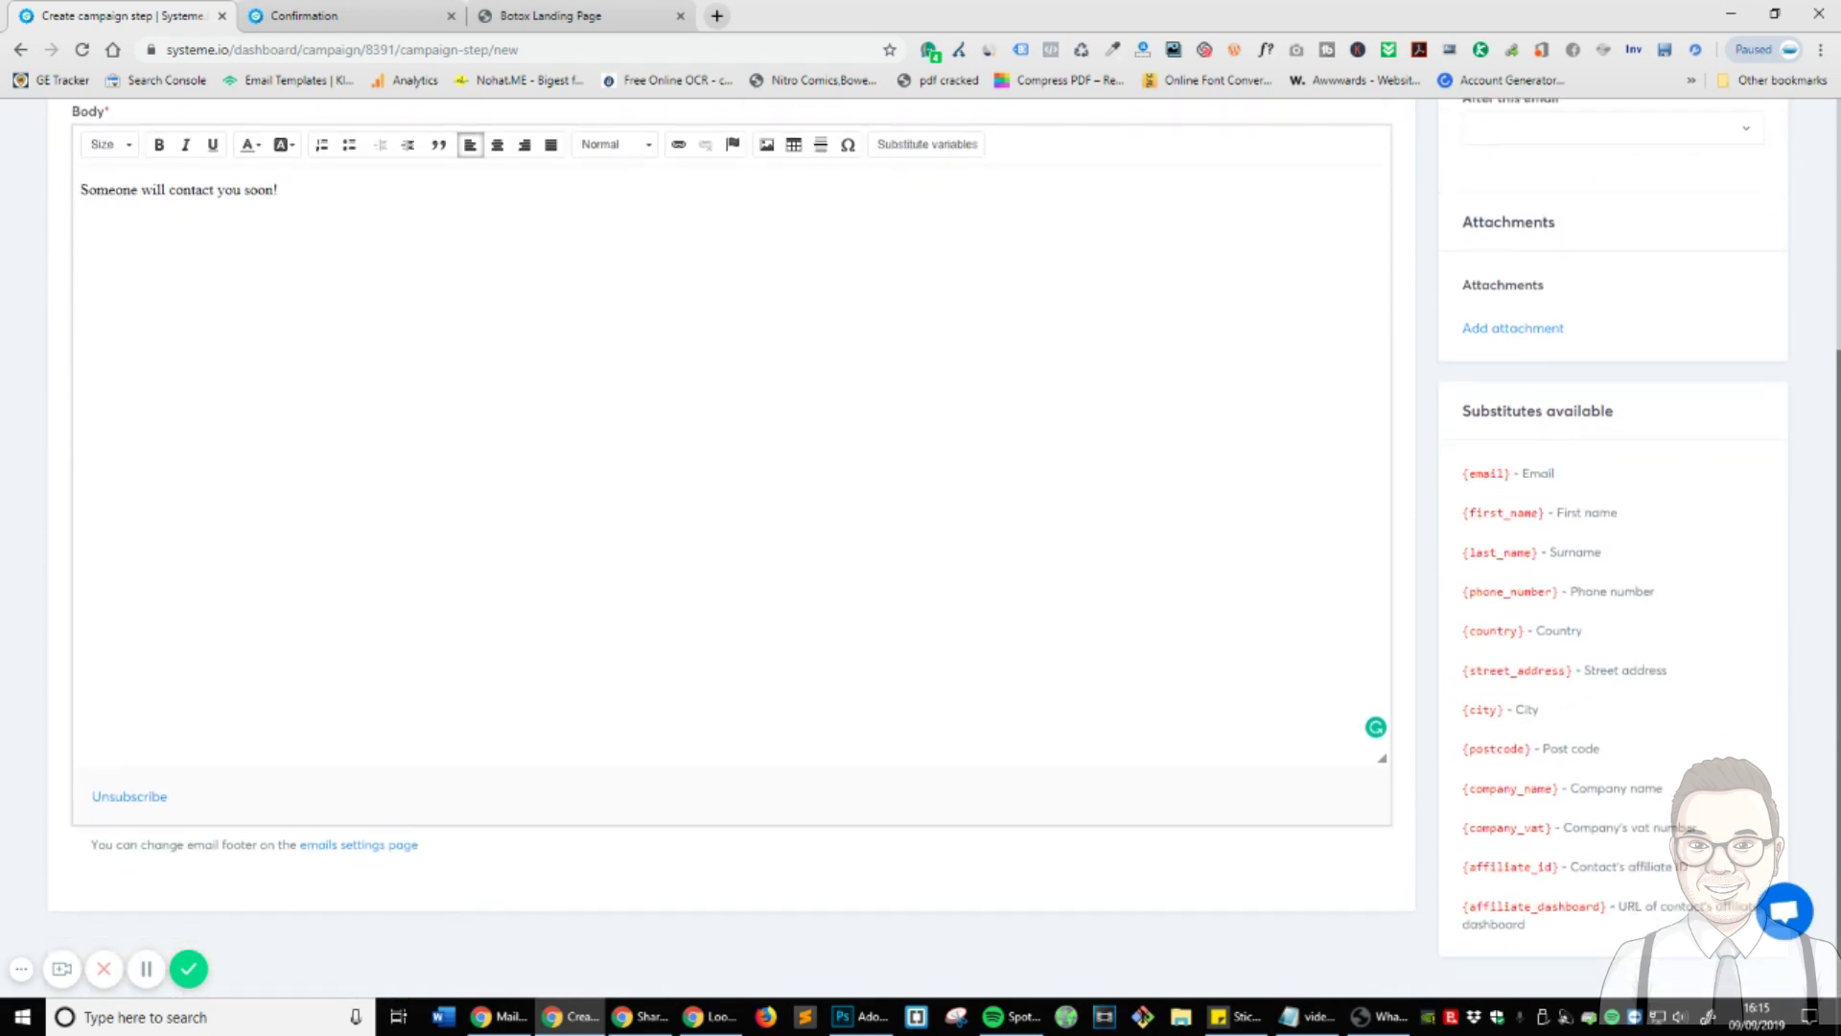
scroll(567, 428, "up", 3)
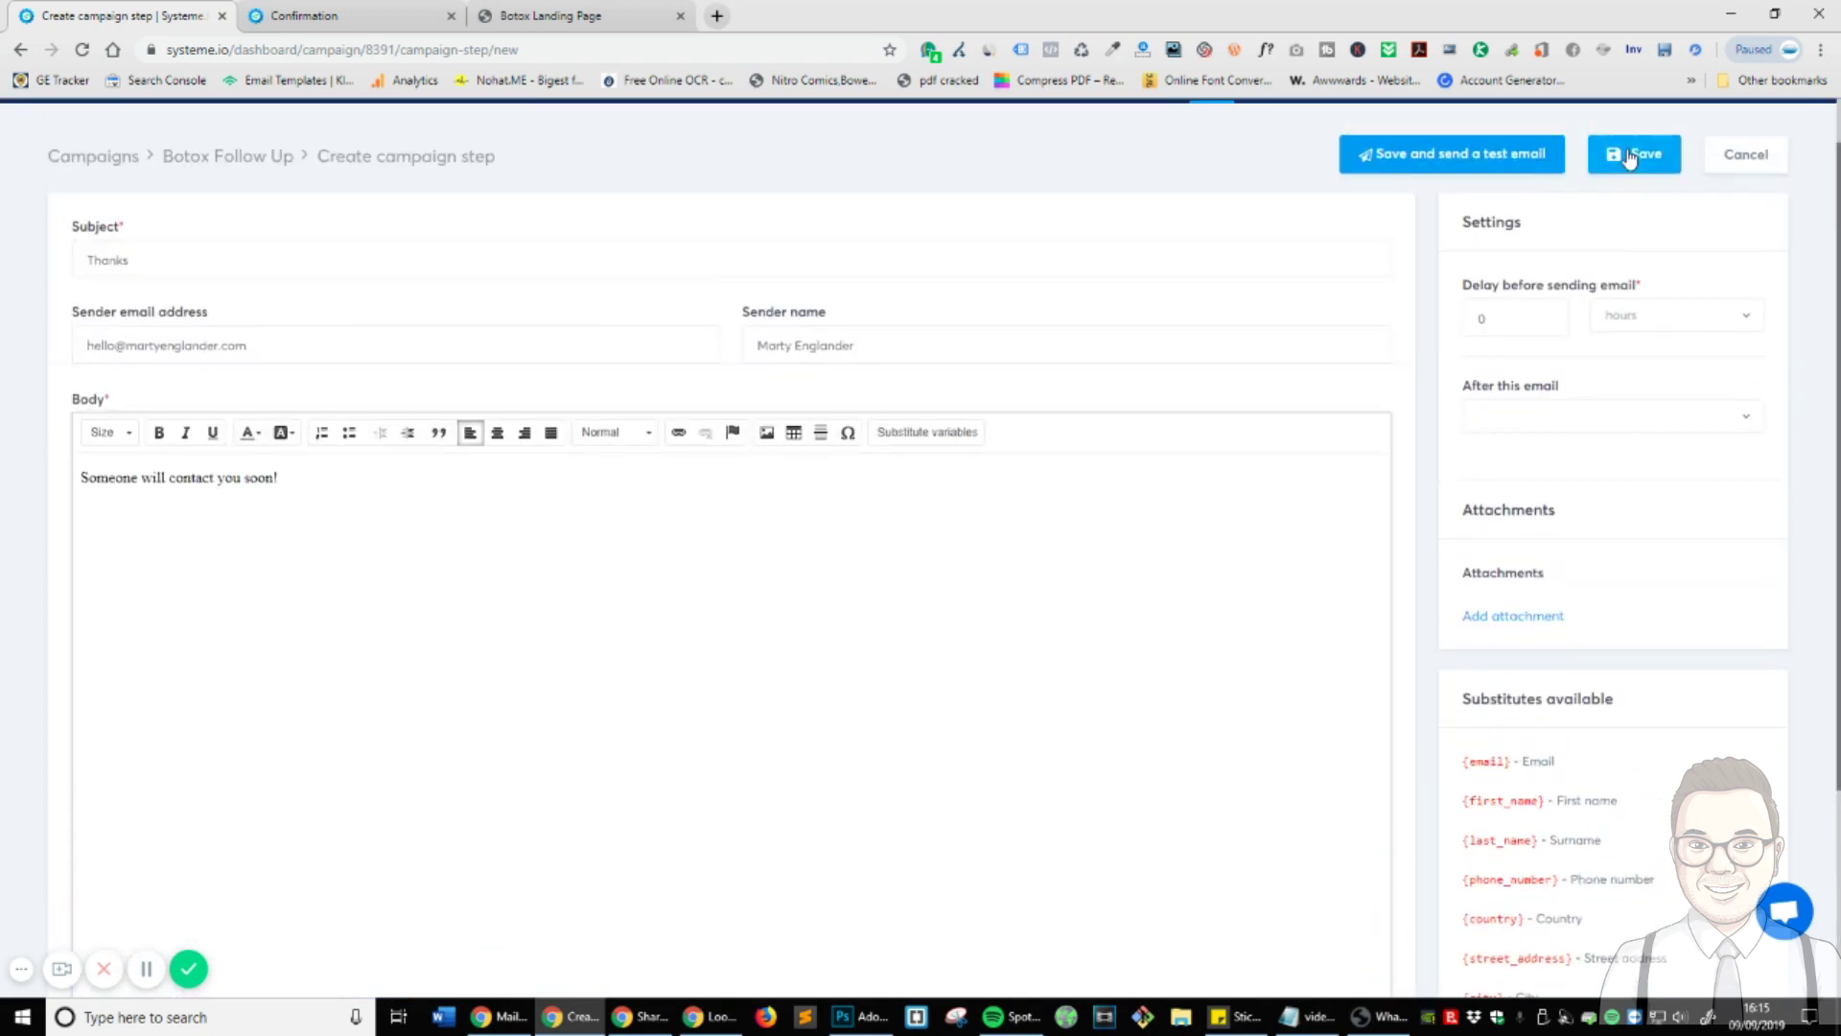
left_click(1640, 156)
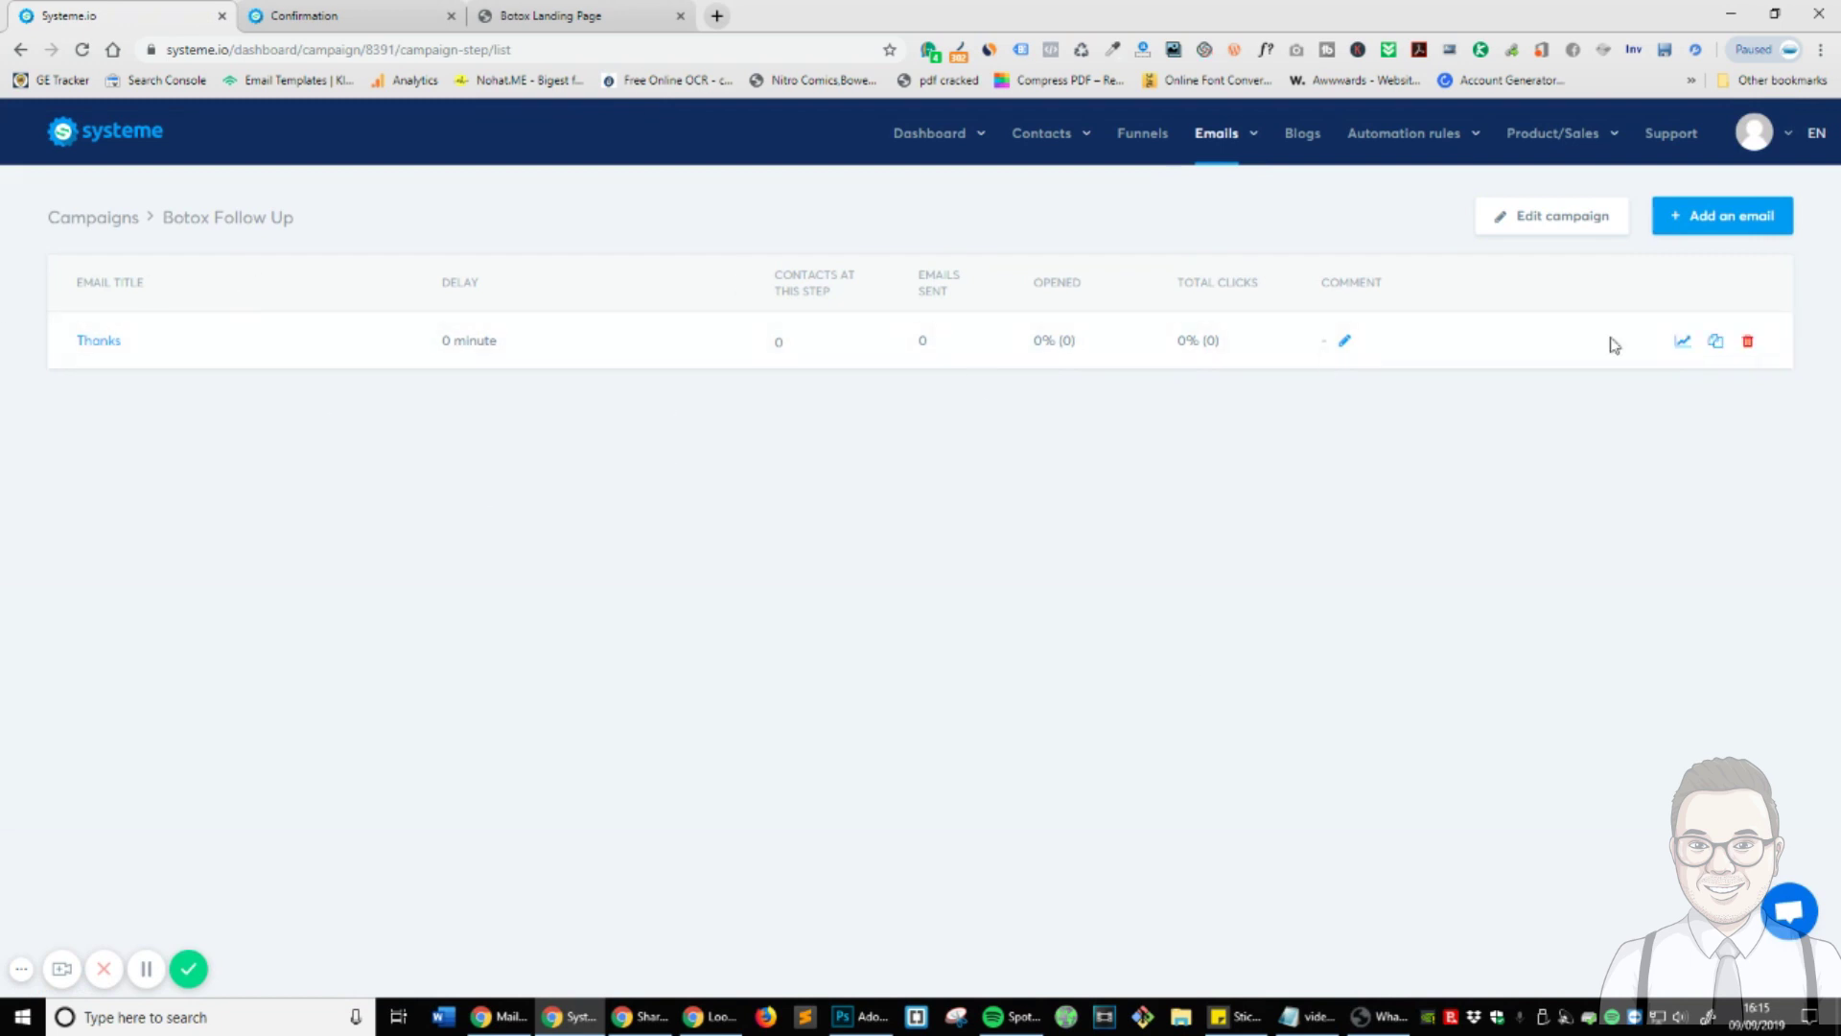
- Duplicate the Thanks email, retitle it 'Next Steps' and replace the body with a Facebook-page request
left_click(1715, 343)
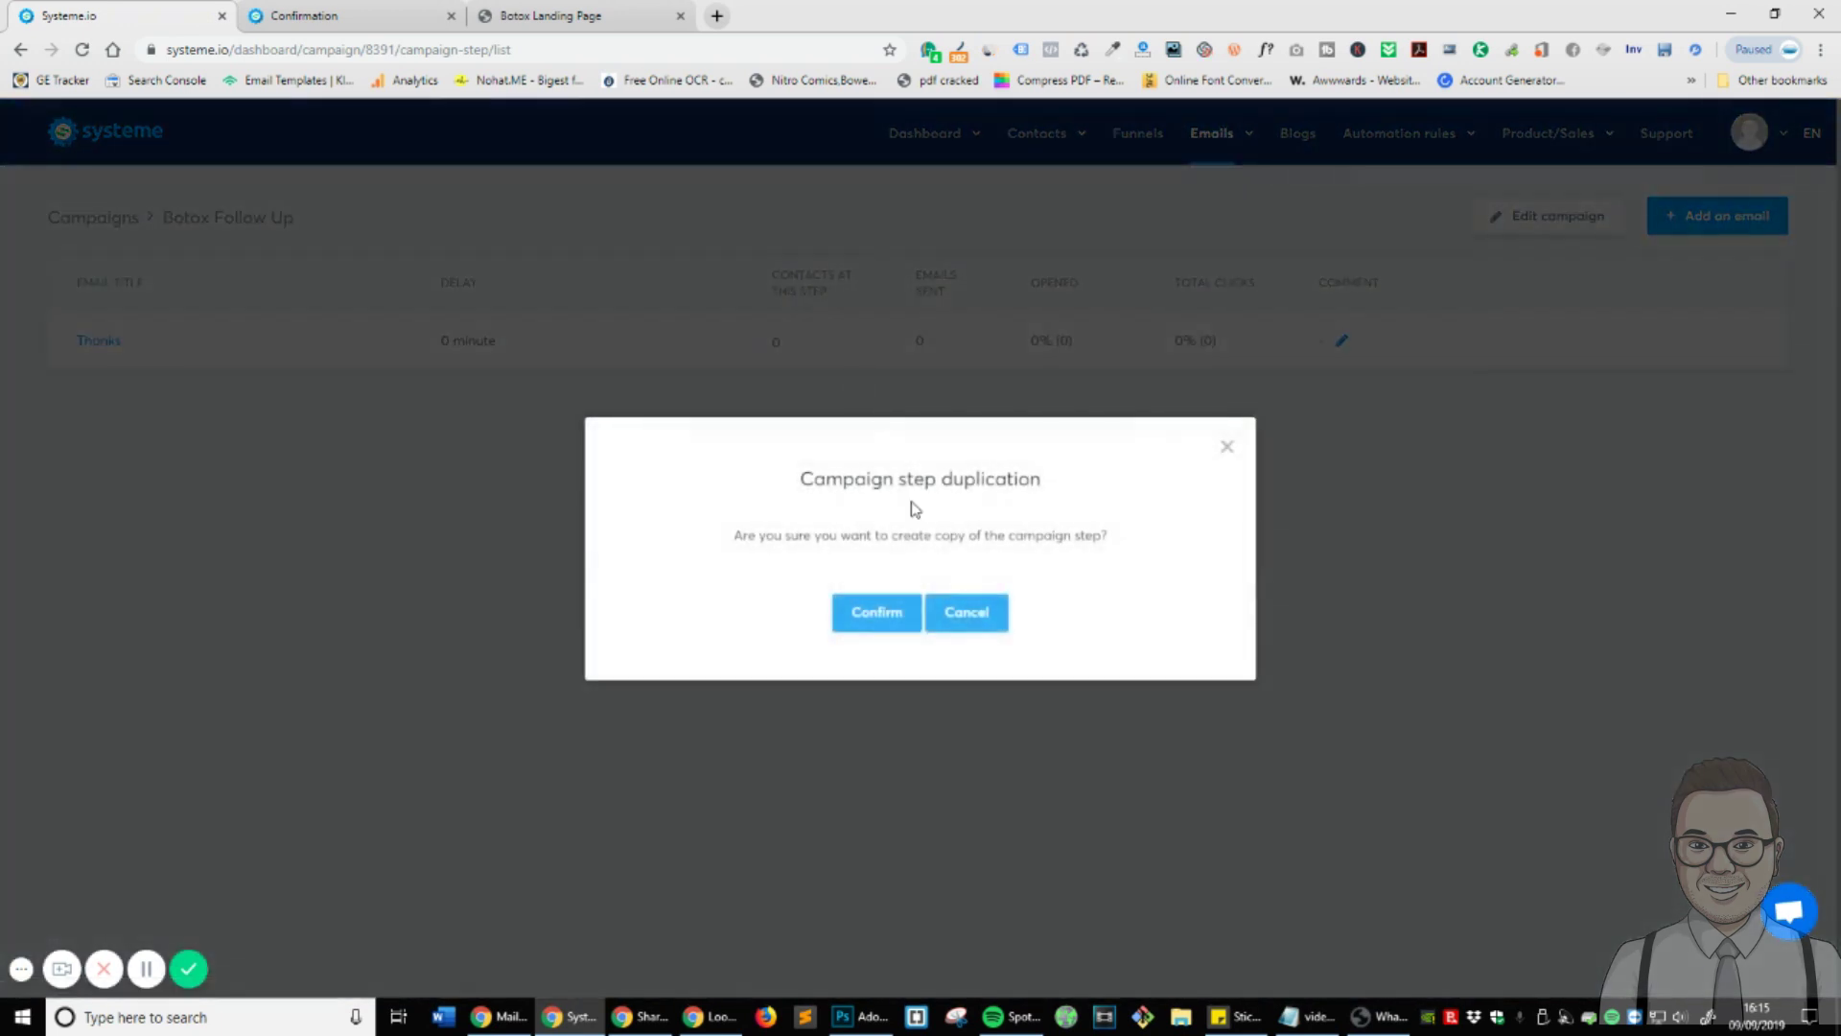
left_click(900, 629)
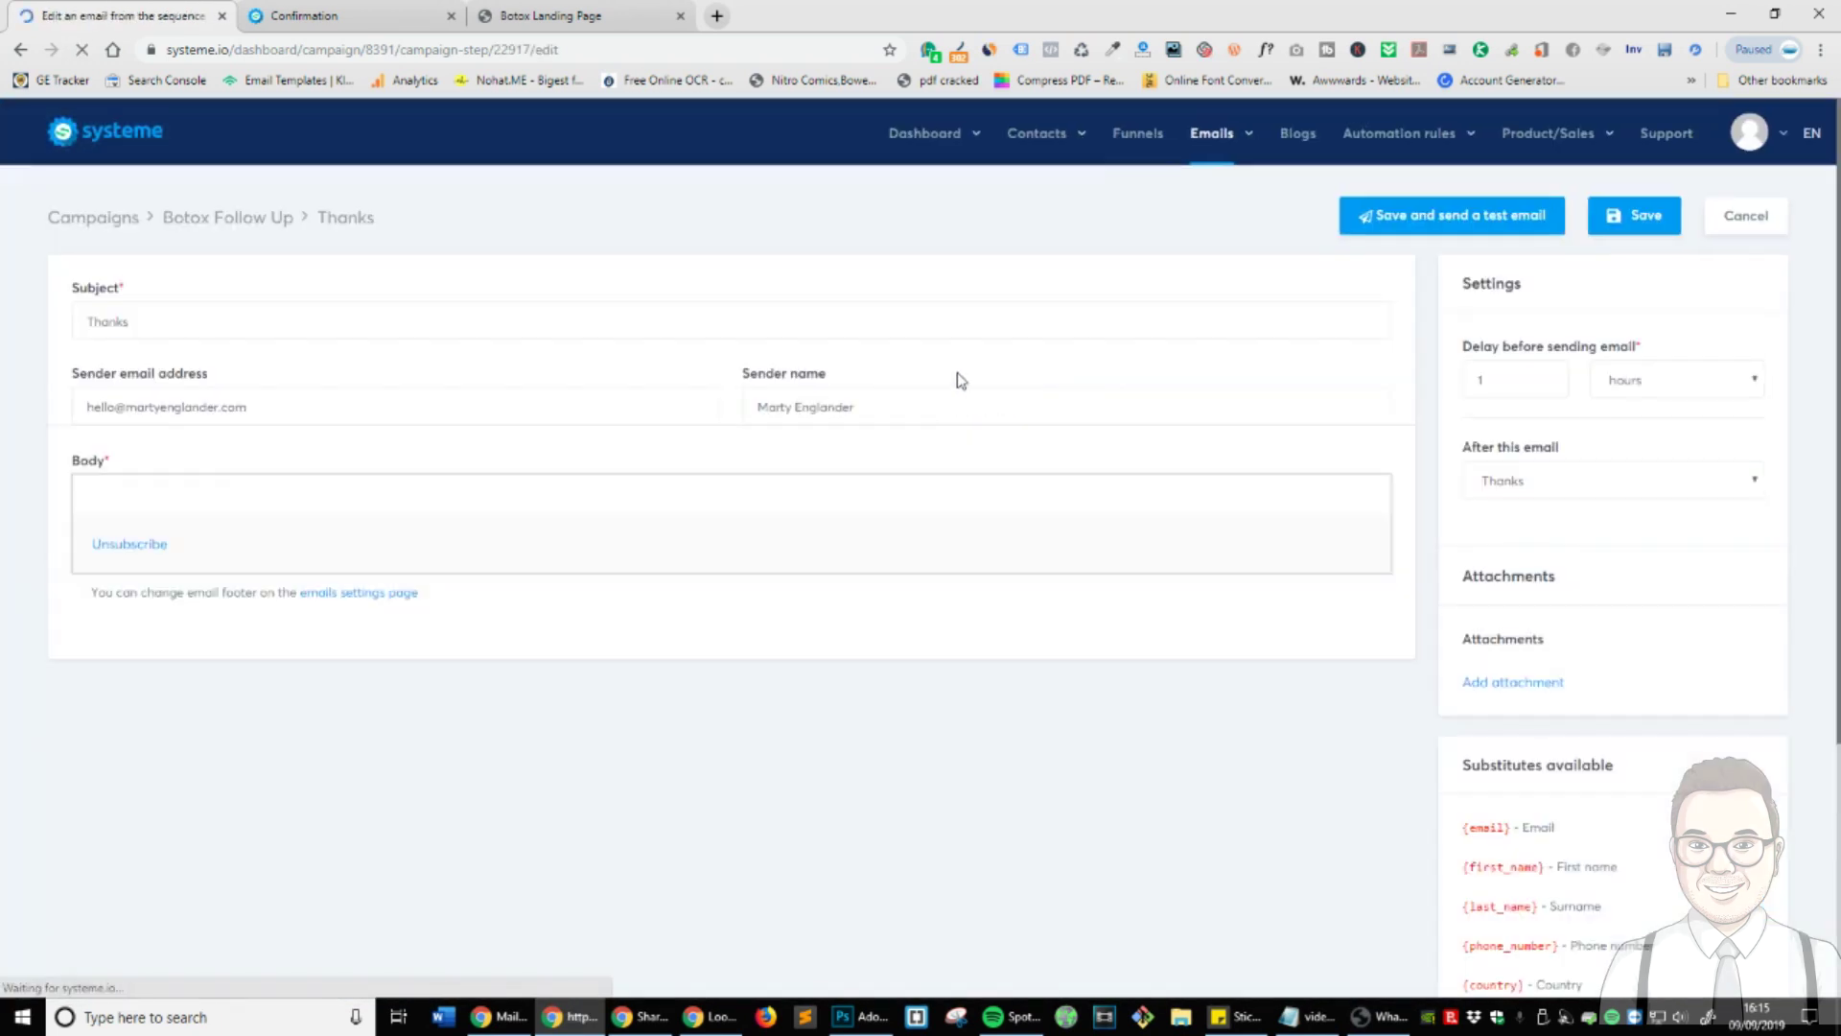
double_click(178, 309)
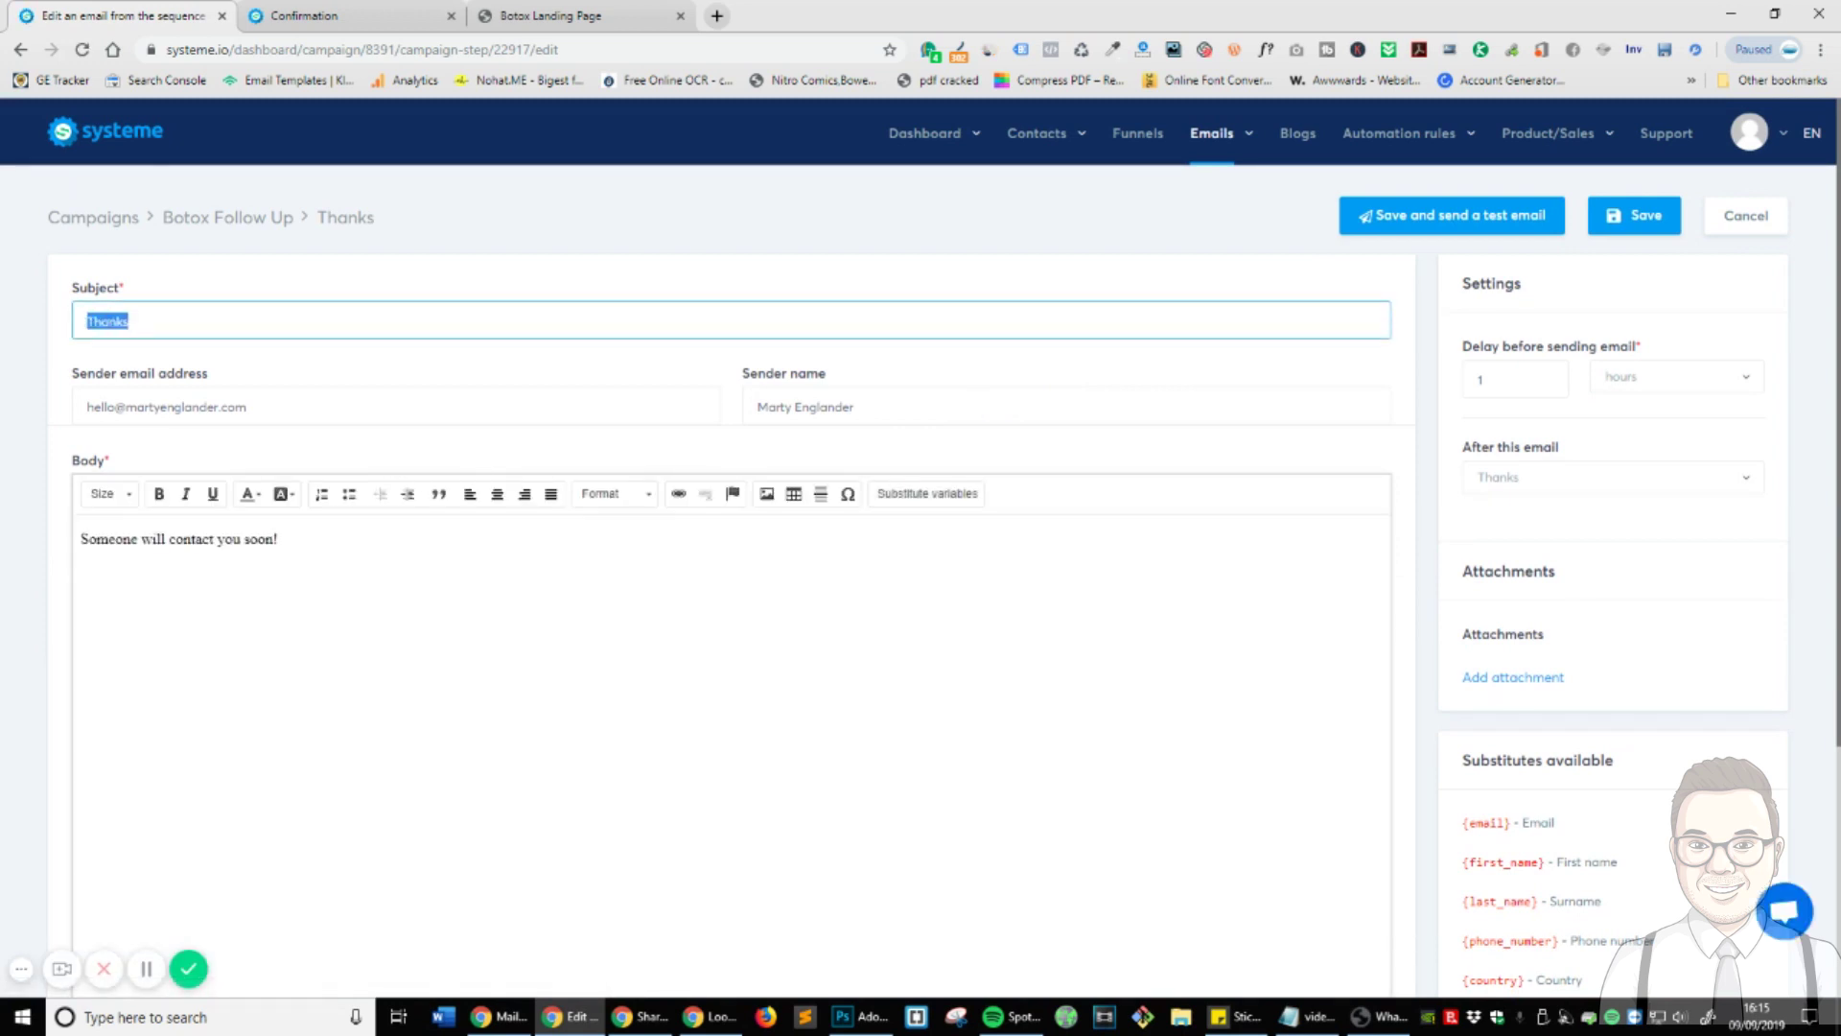
type("Next Steps")
left_click(489, 656)
key("ctrl+a")
type("Lik")
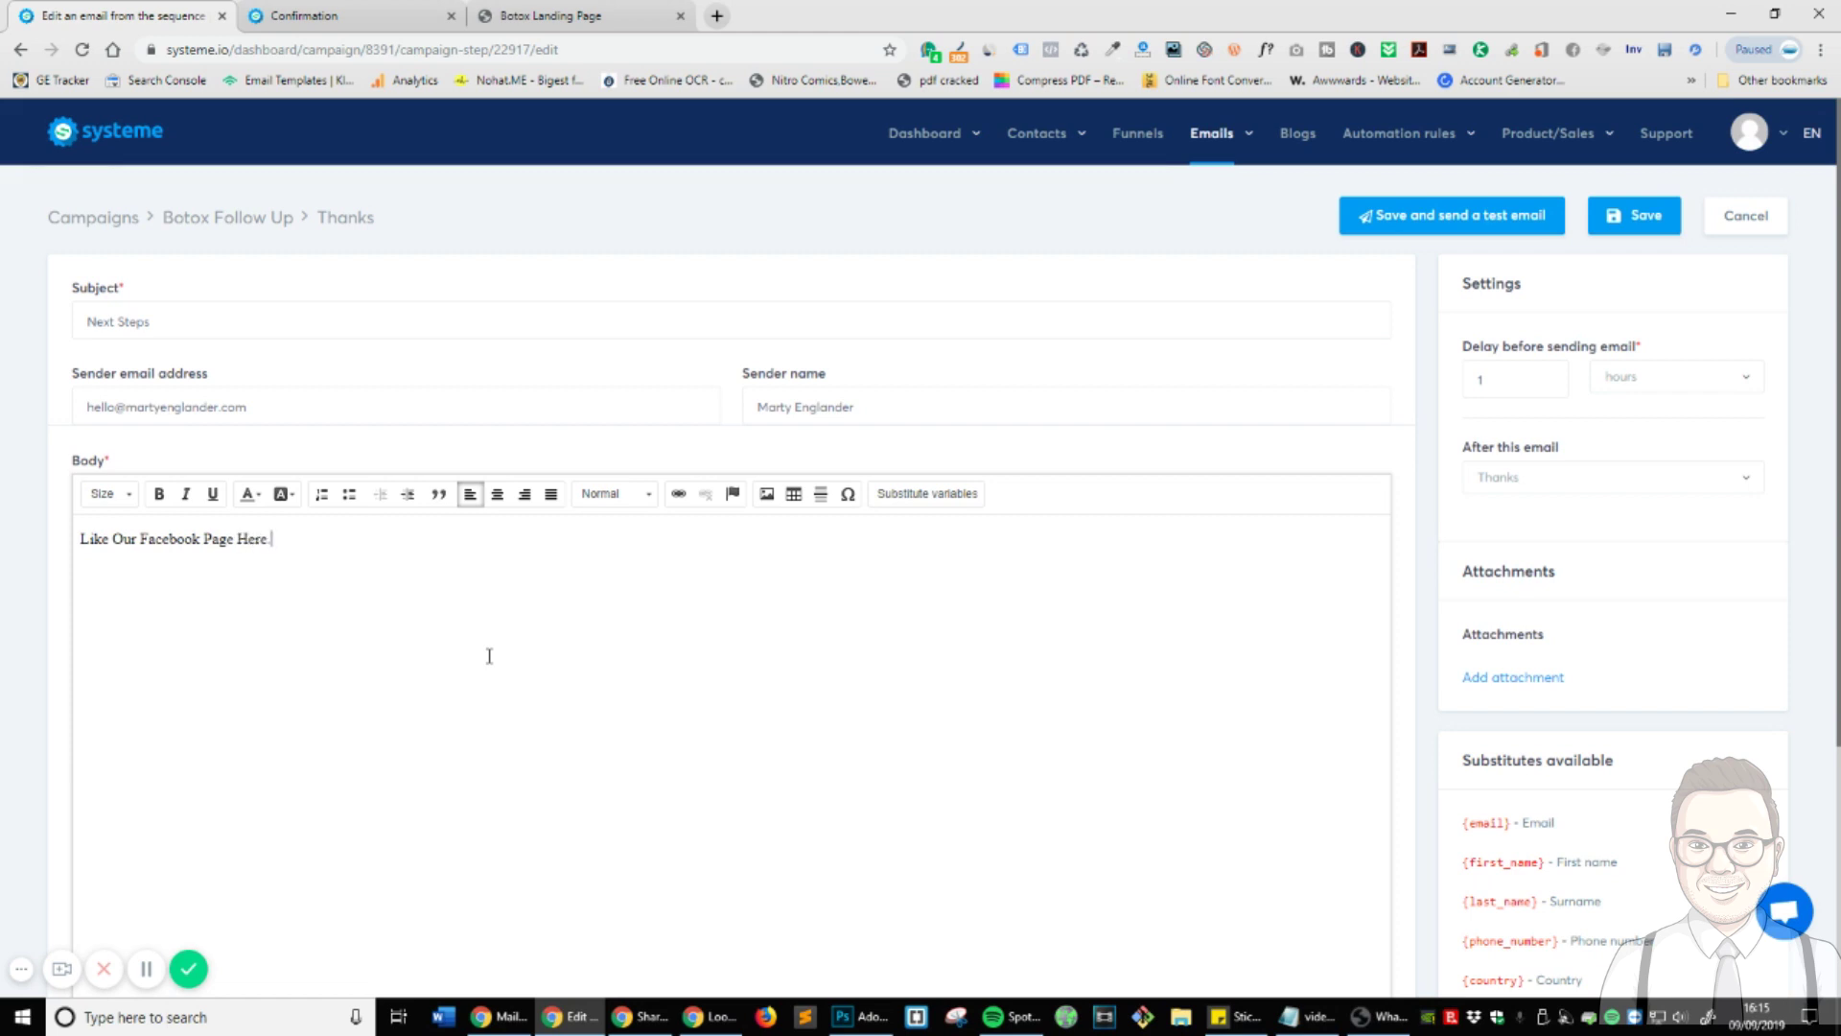
- Link the Facebook page line to the pasted web address
triple_click(139, 540)
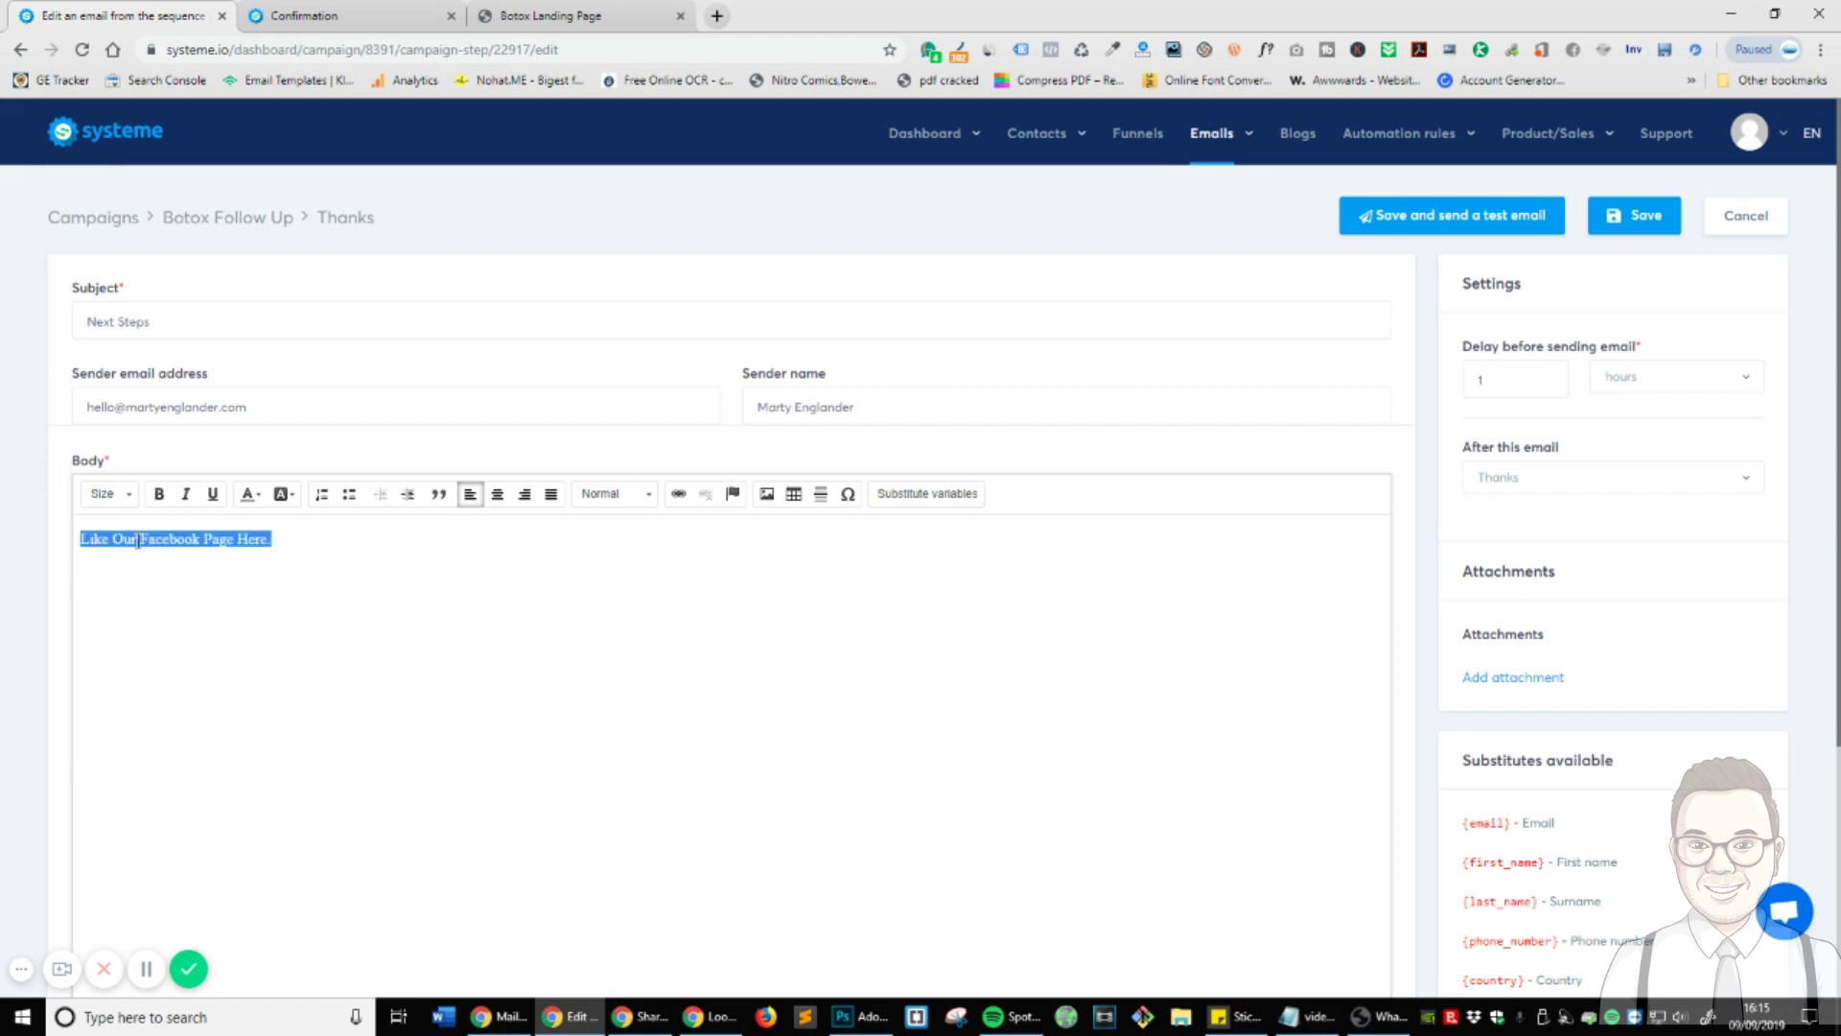
left_click(681, 495)
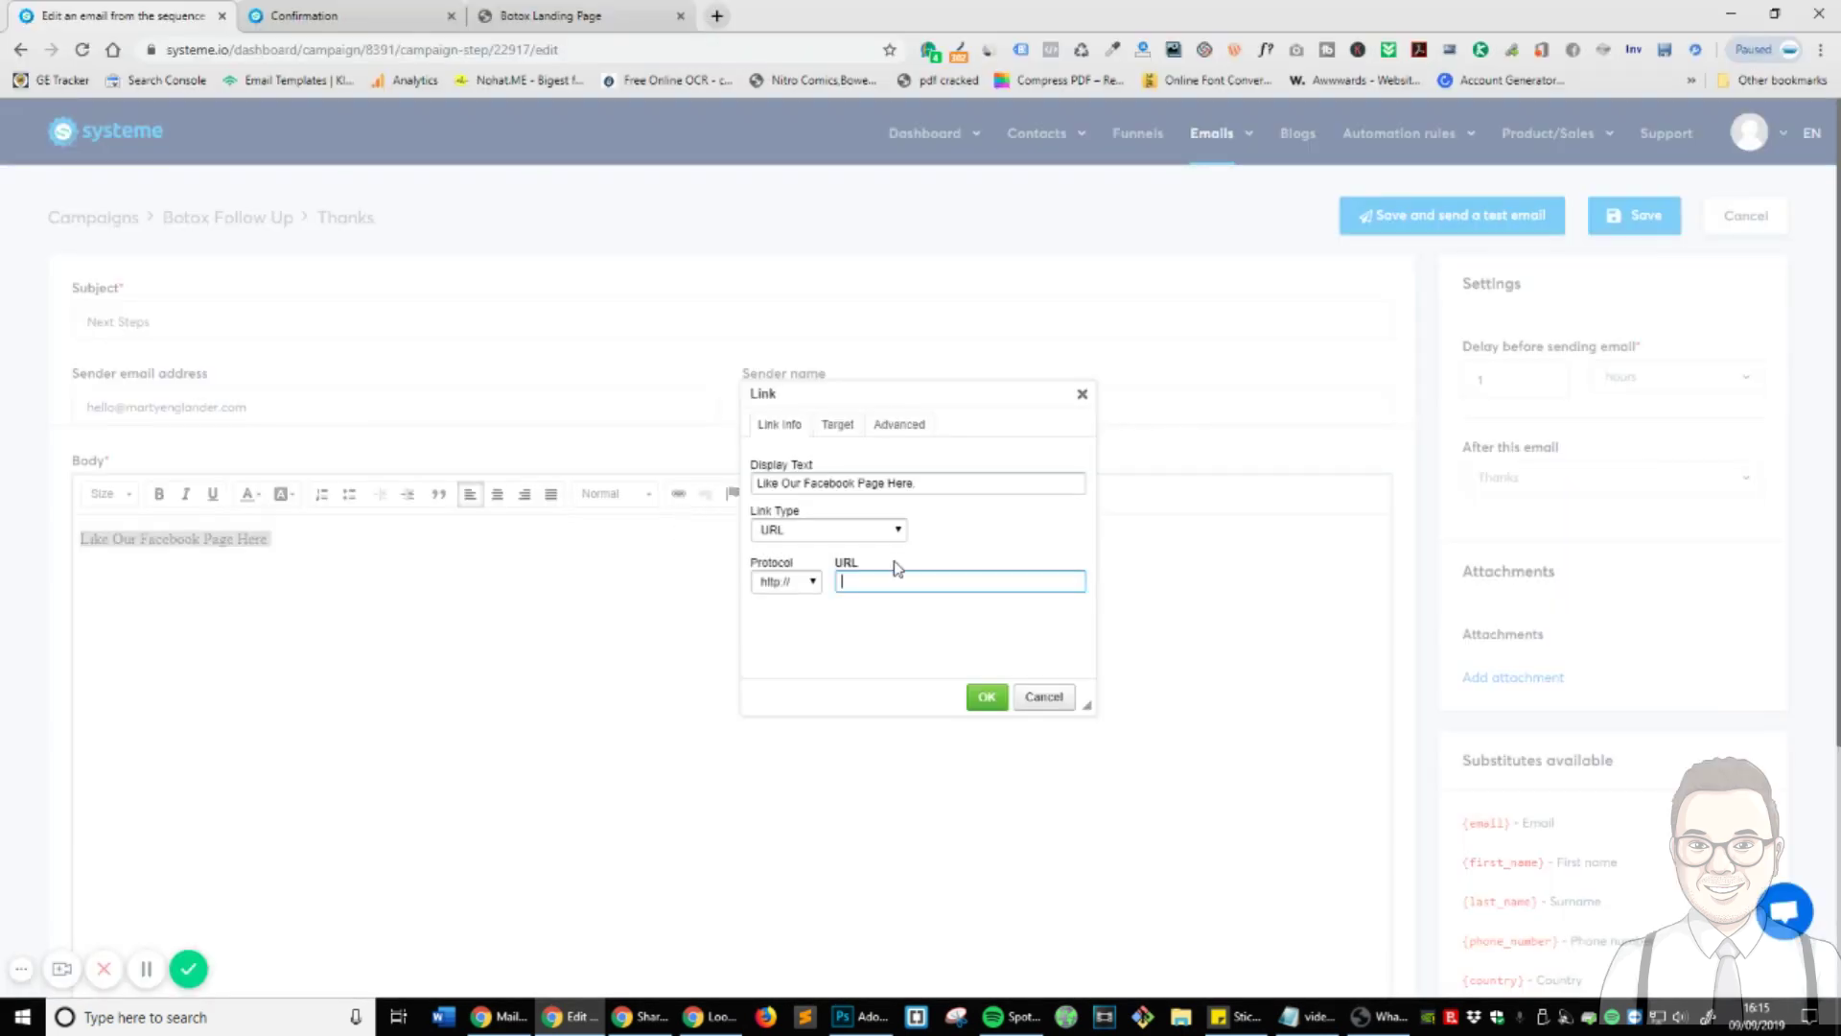
key("ctrl+v")
left_click(986, 692)
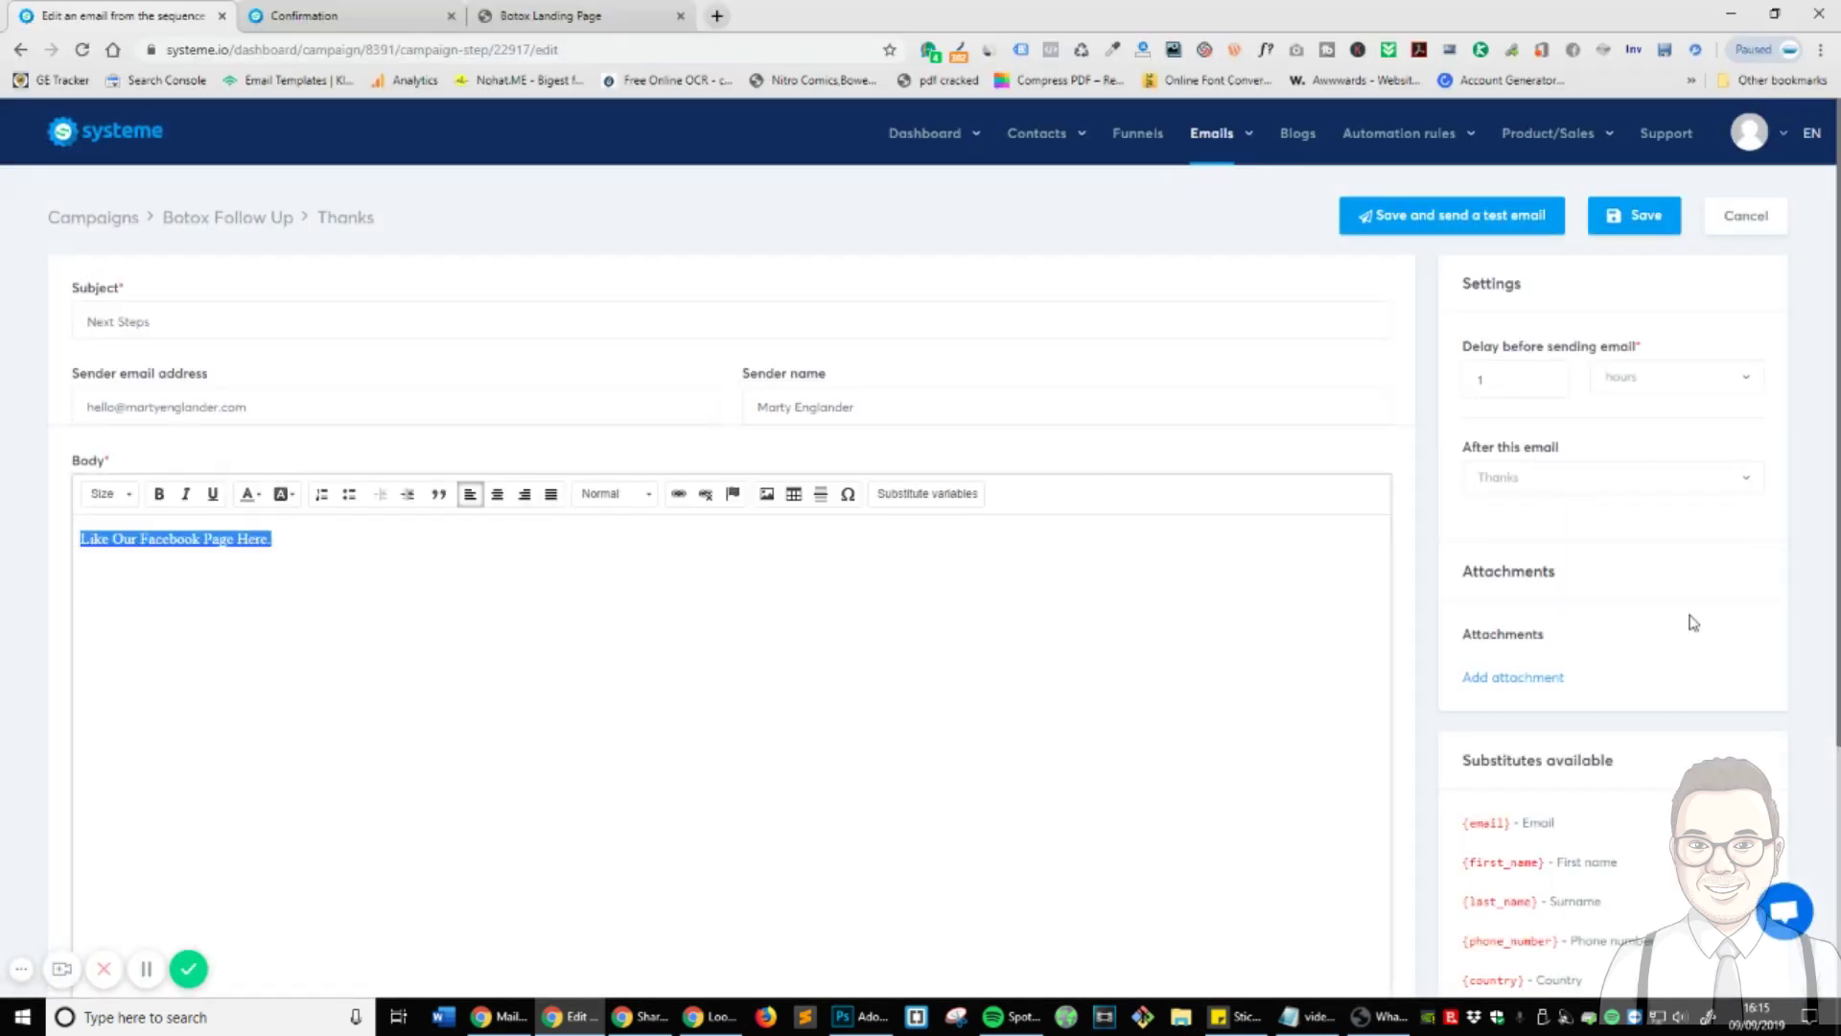
- Send Next Steps 1 day after the Thanks email and save it
left_click(1673, 382)
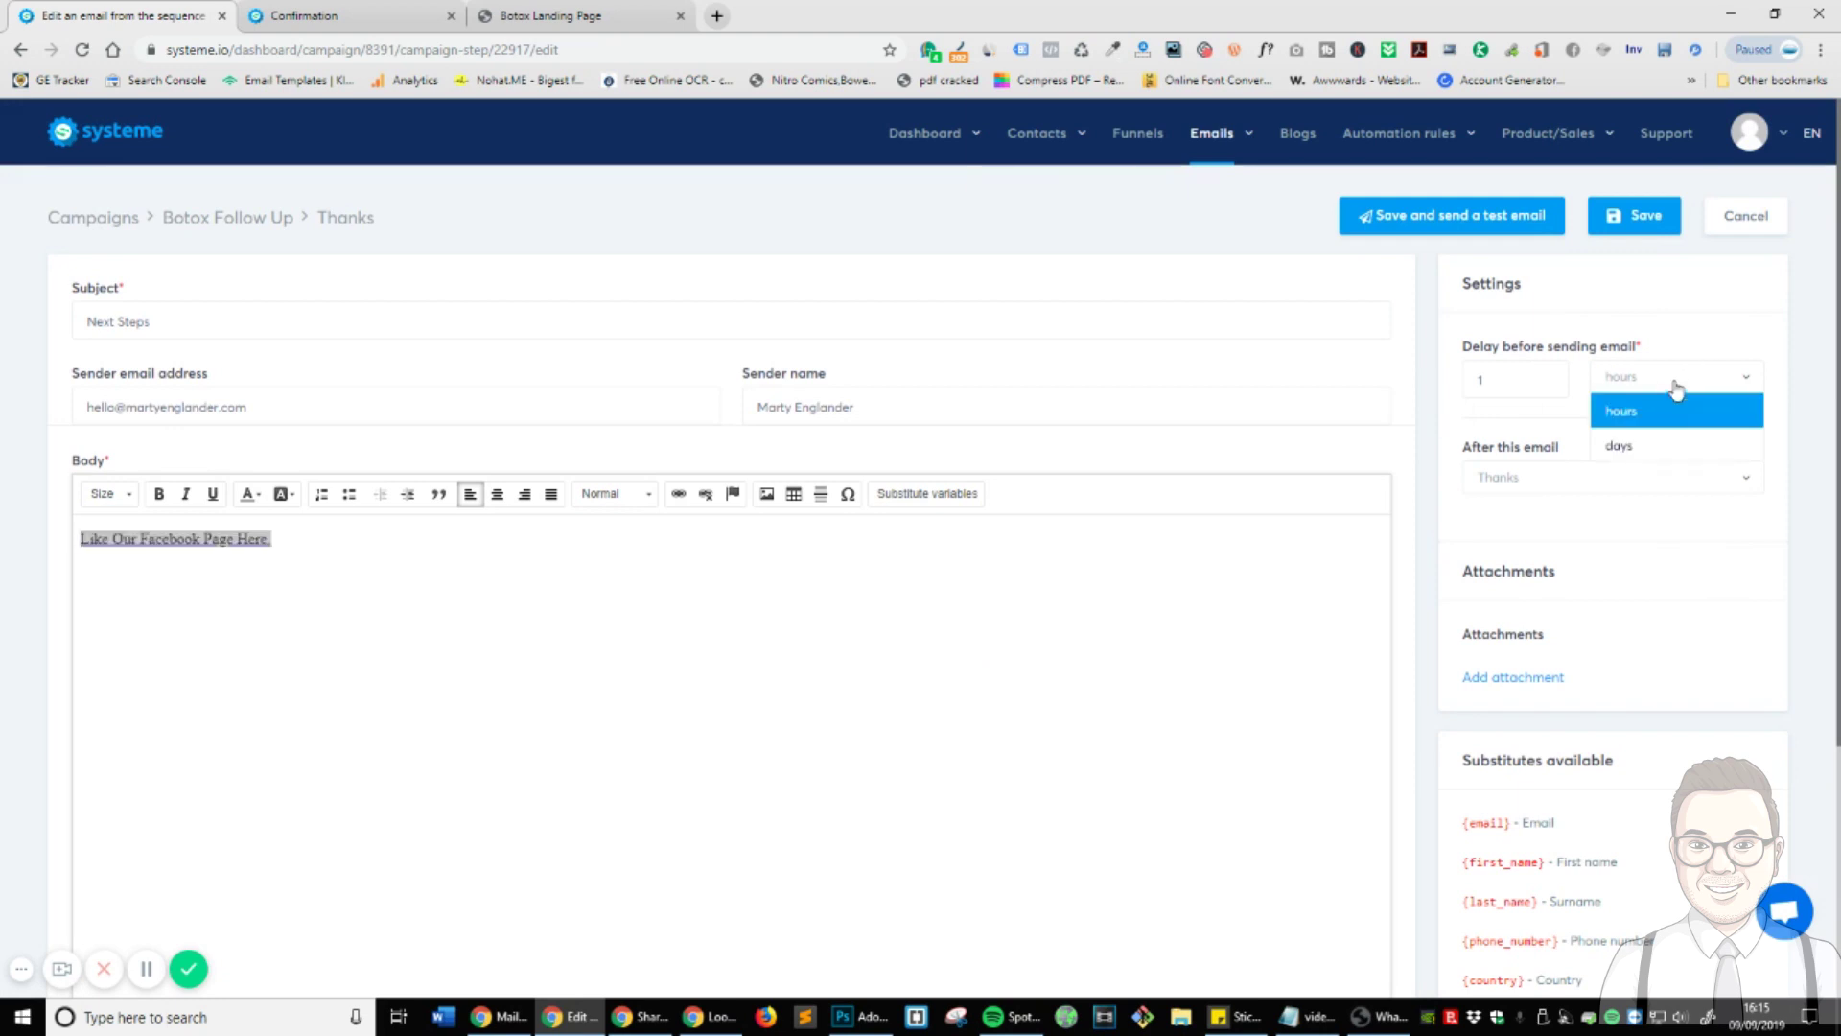
left_click(1669, 446)
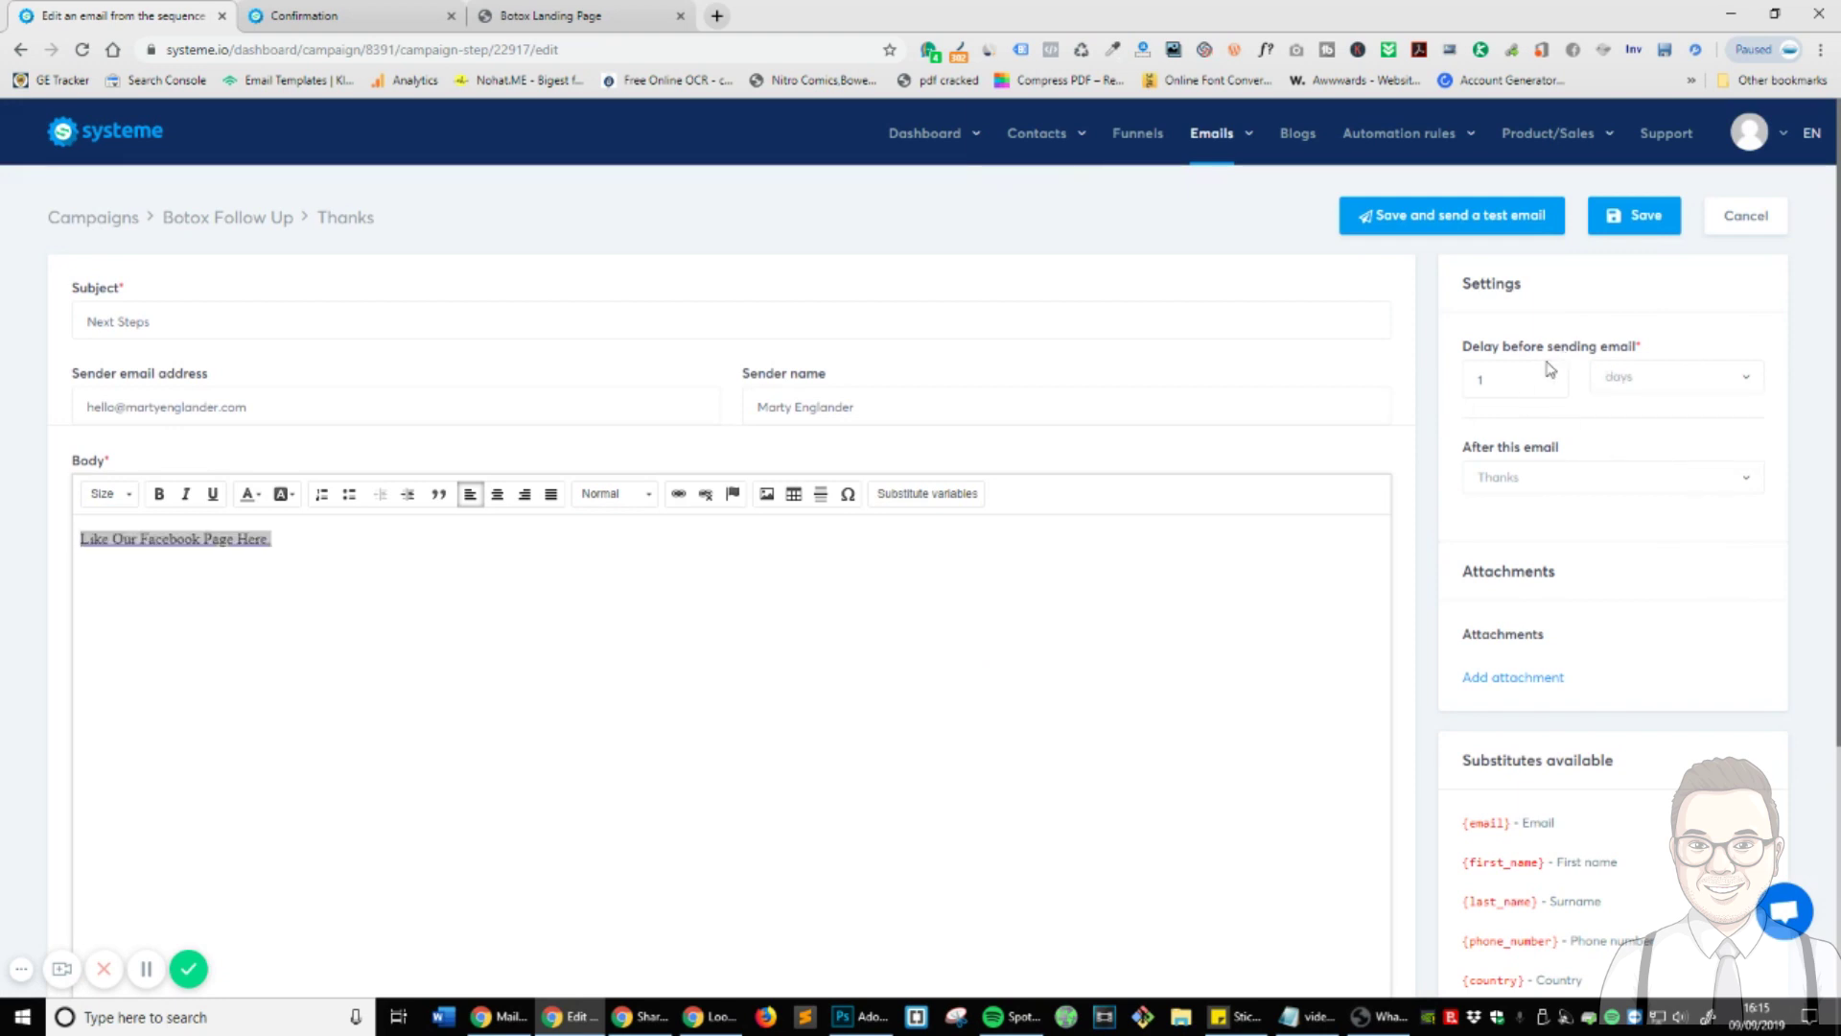
left_click(1576, 478)
left_click(1599, 530)
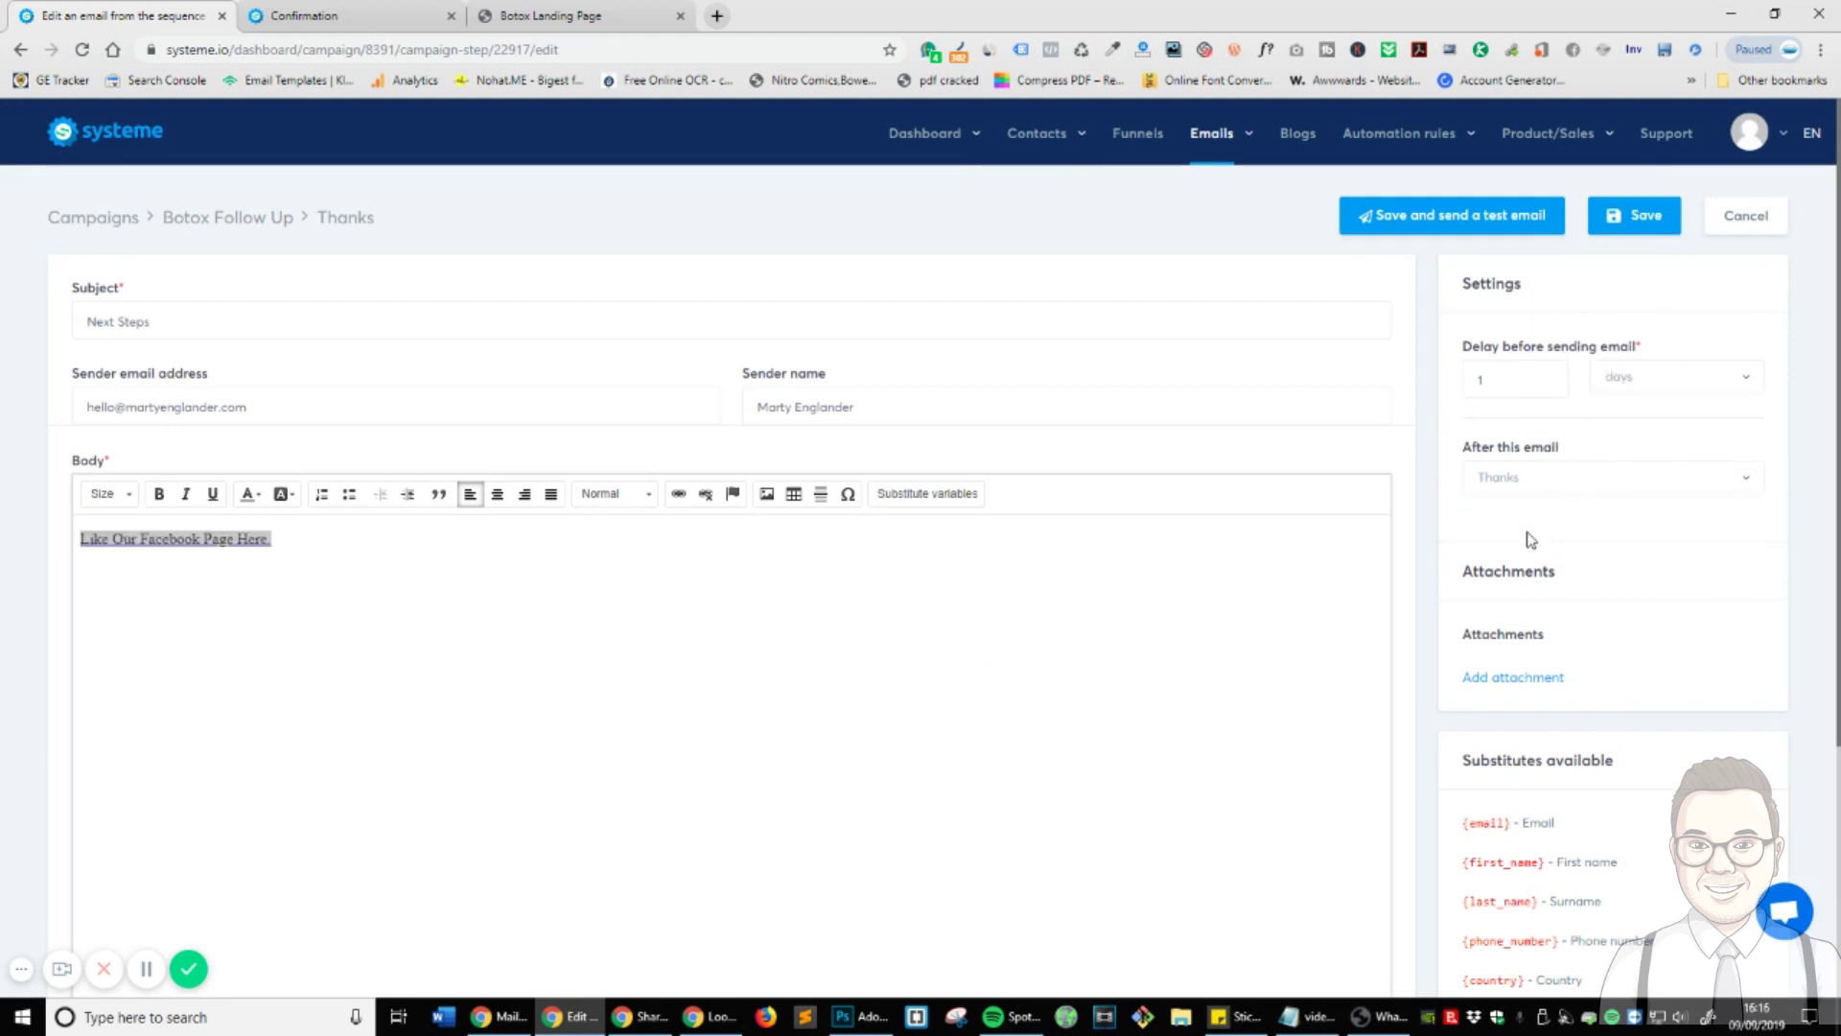
left_click(1638, 214)
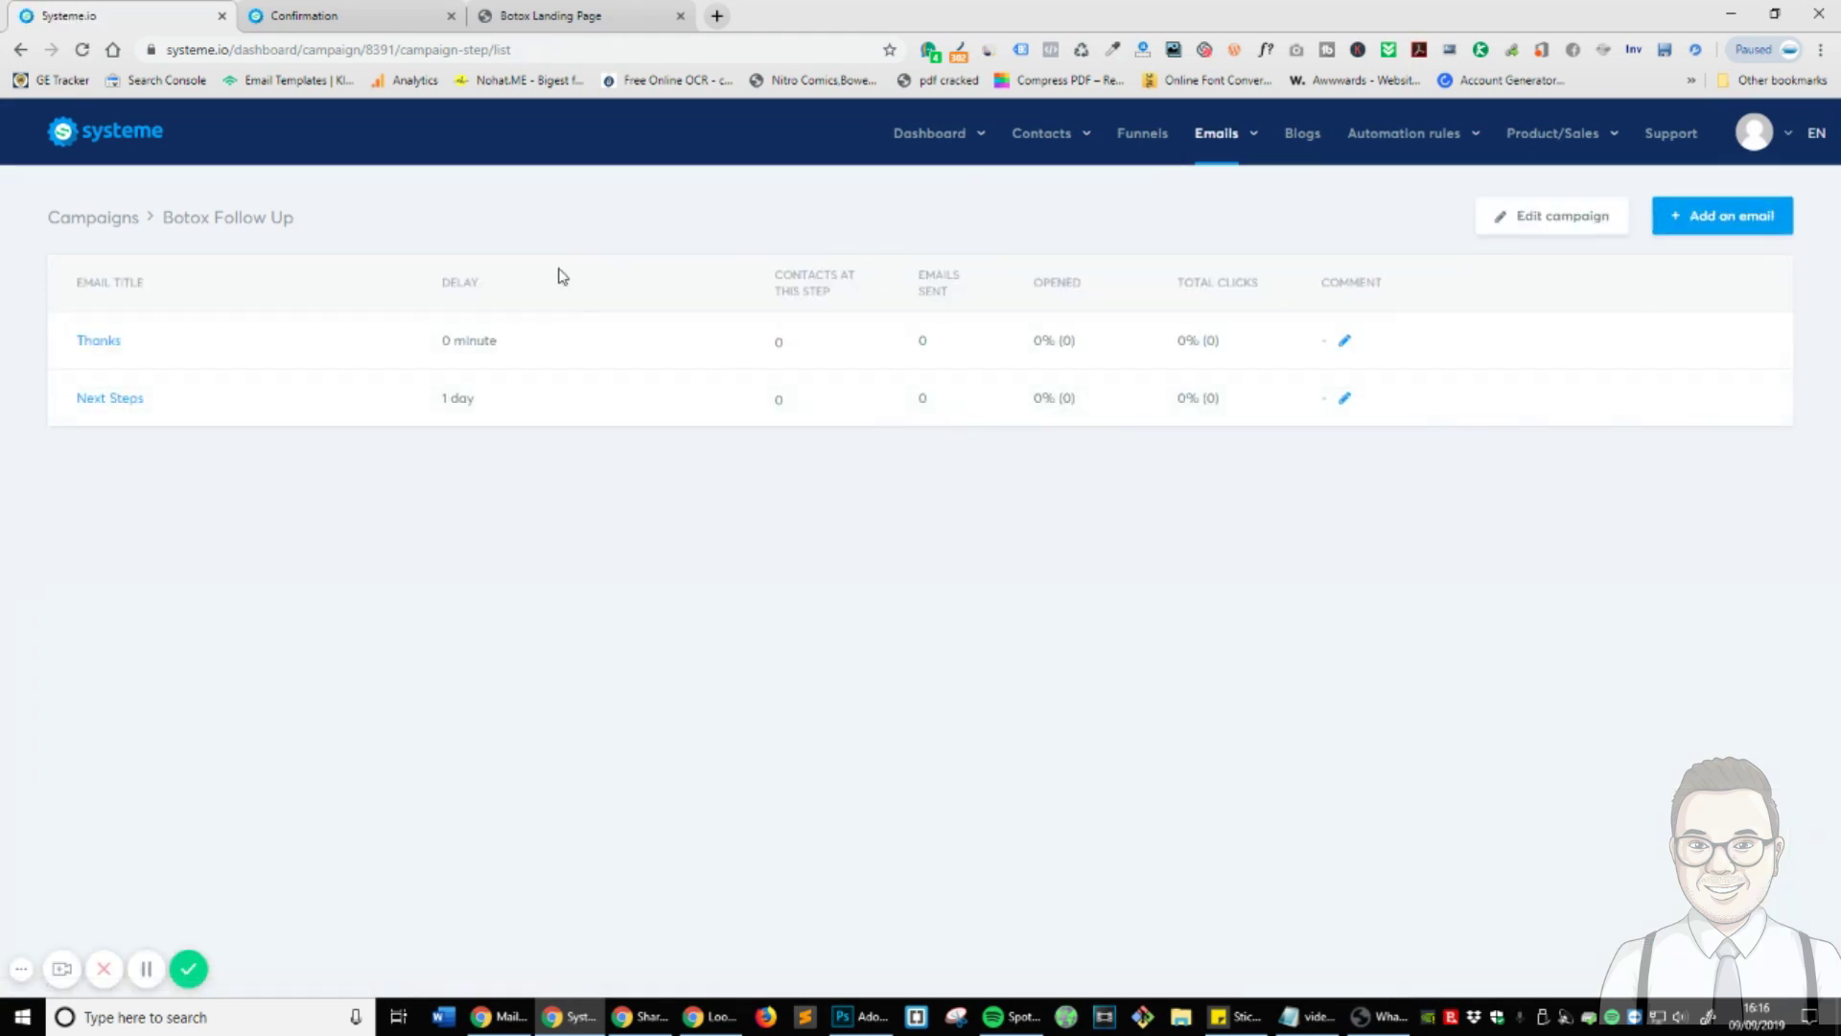
- Give the Botox Leads workflow a 'Tag added' trigger for the Botox Treatment tag
mouse_move(1395, 144)
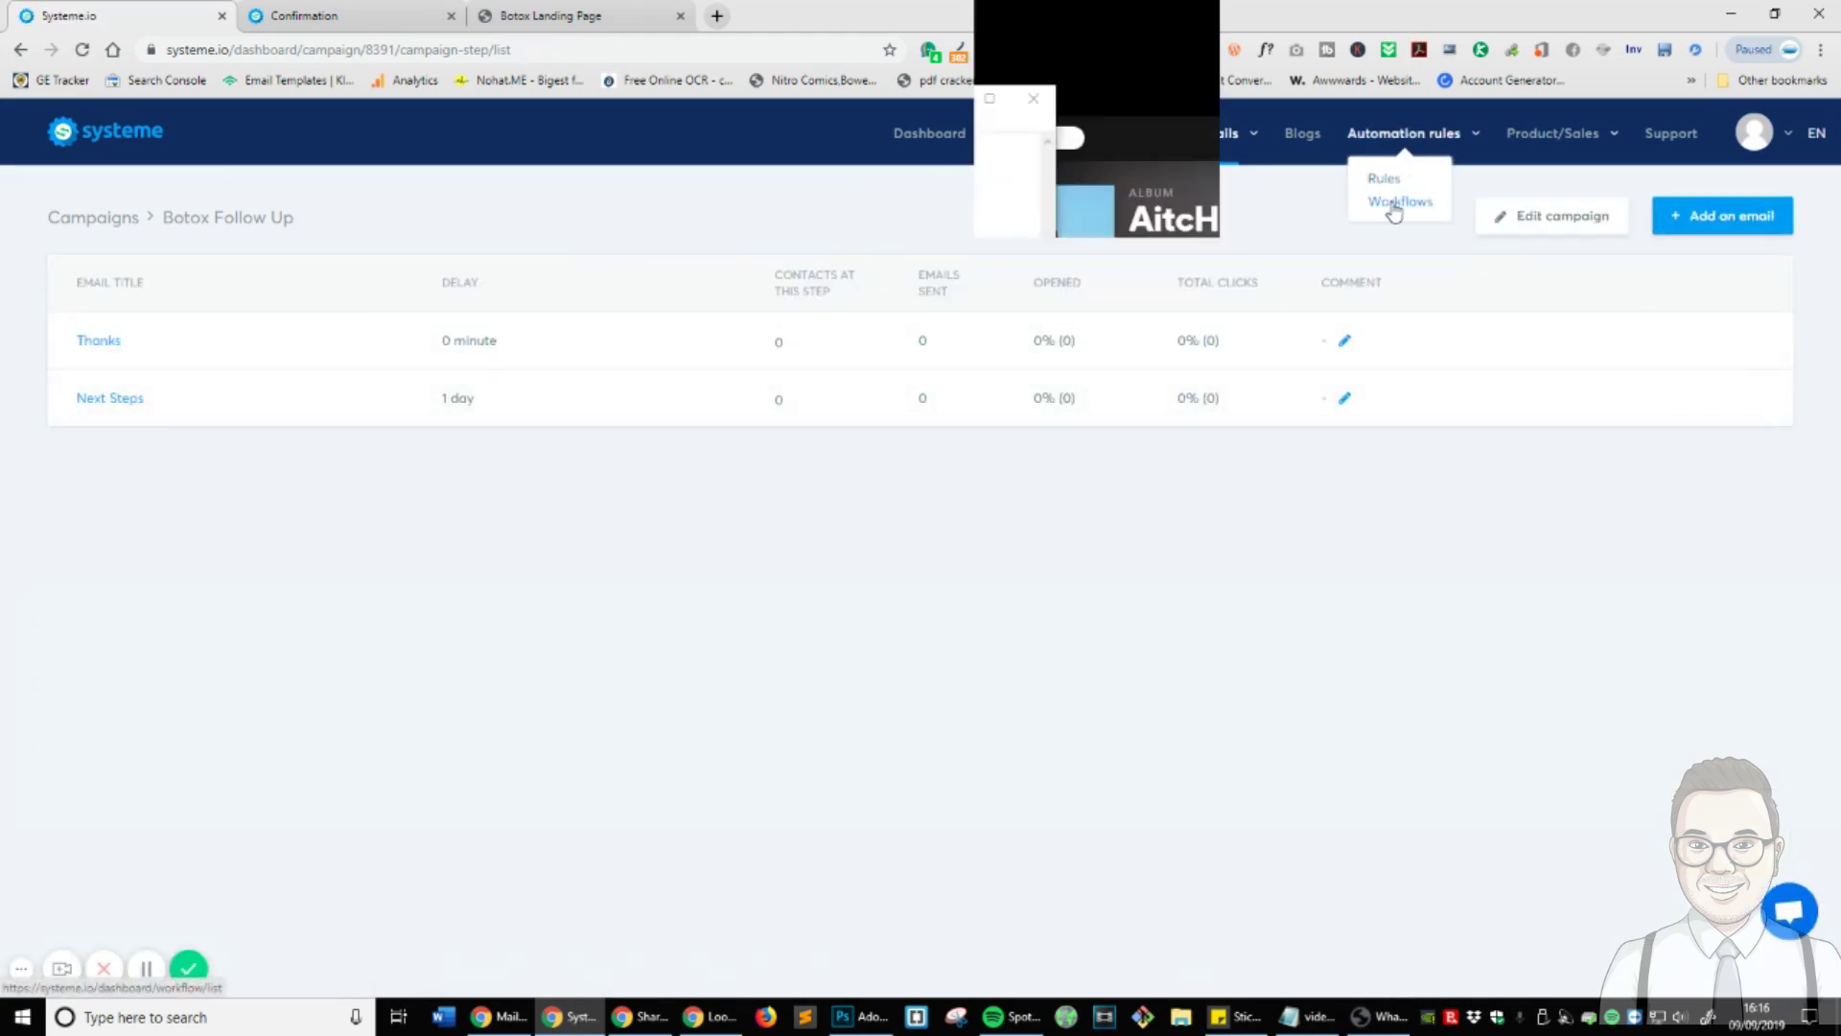
left_click(1396, 201)
left_click(94, 327)
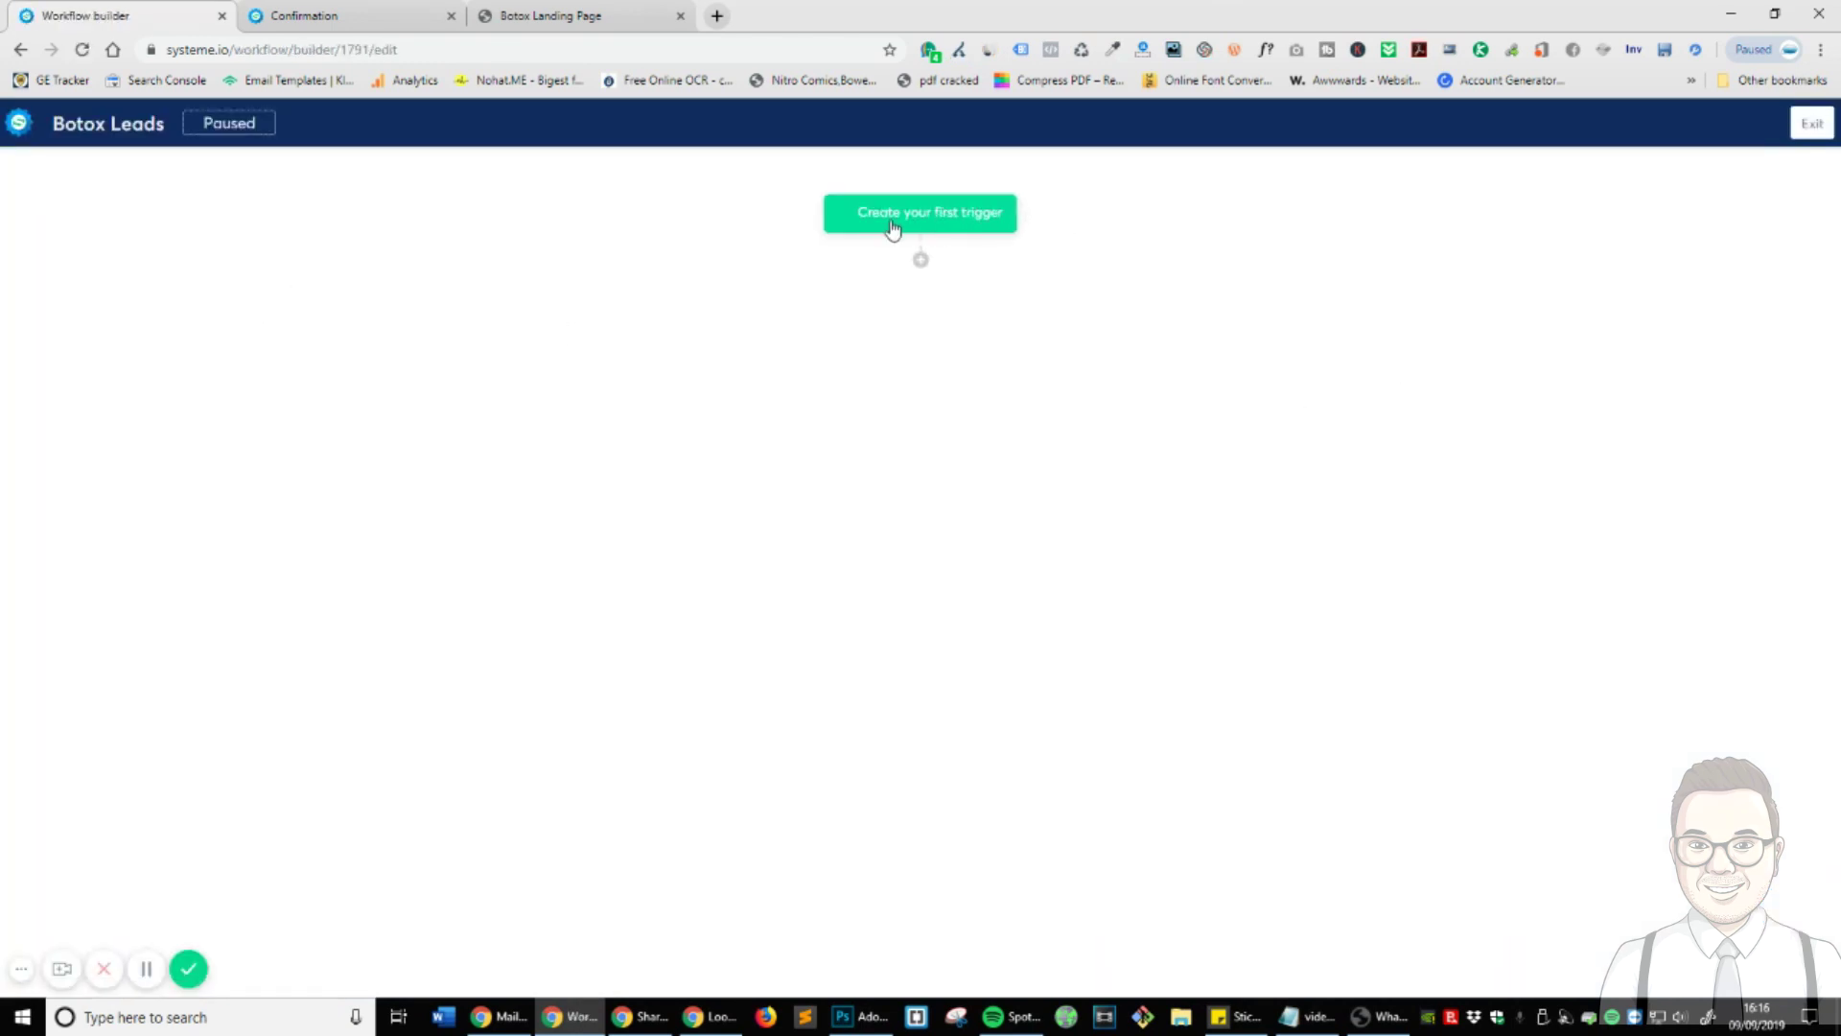
left_click(892, 228)
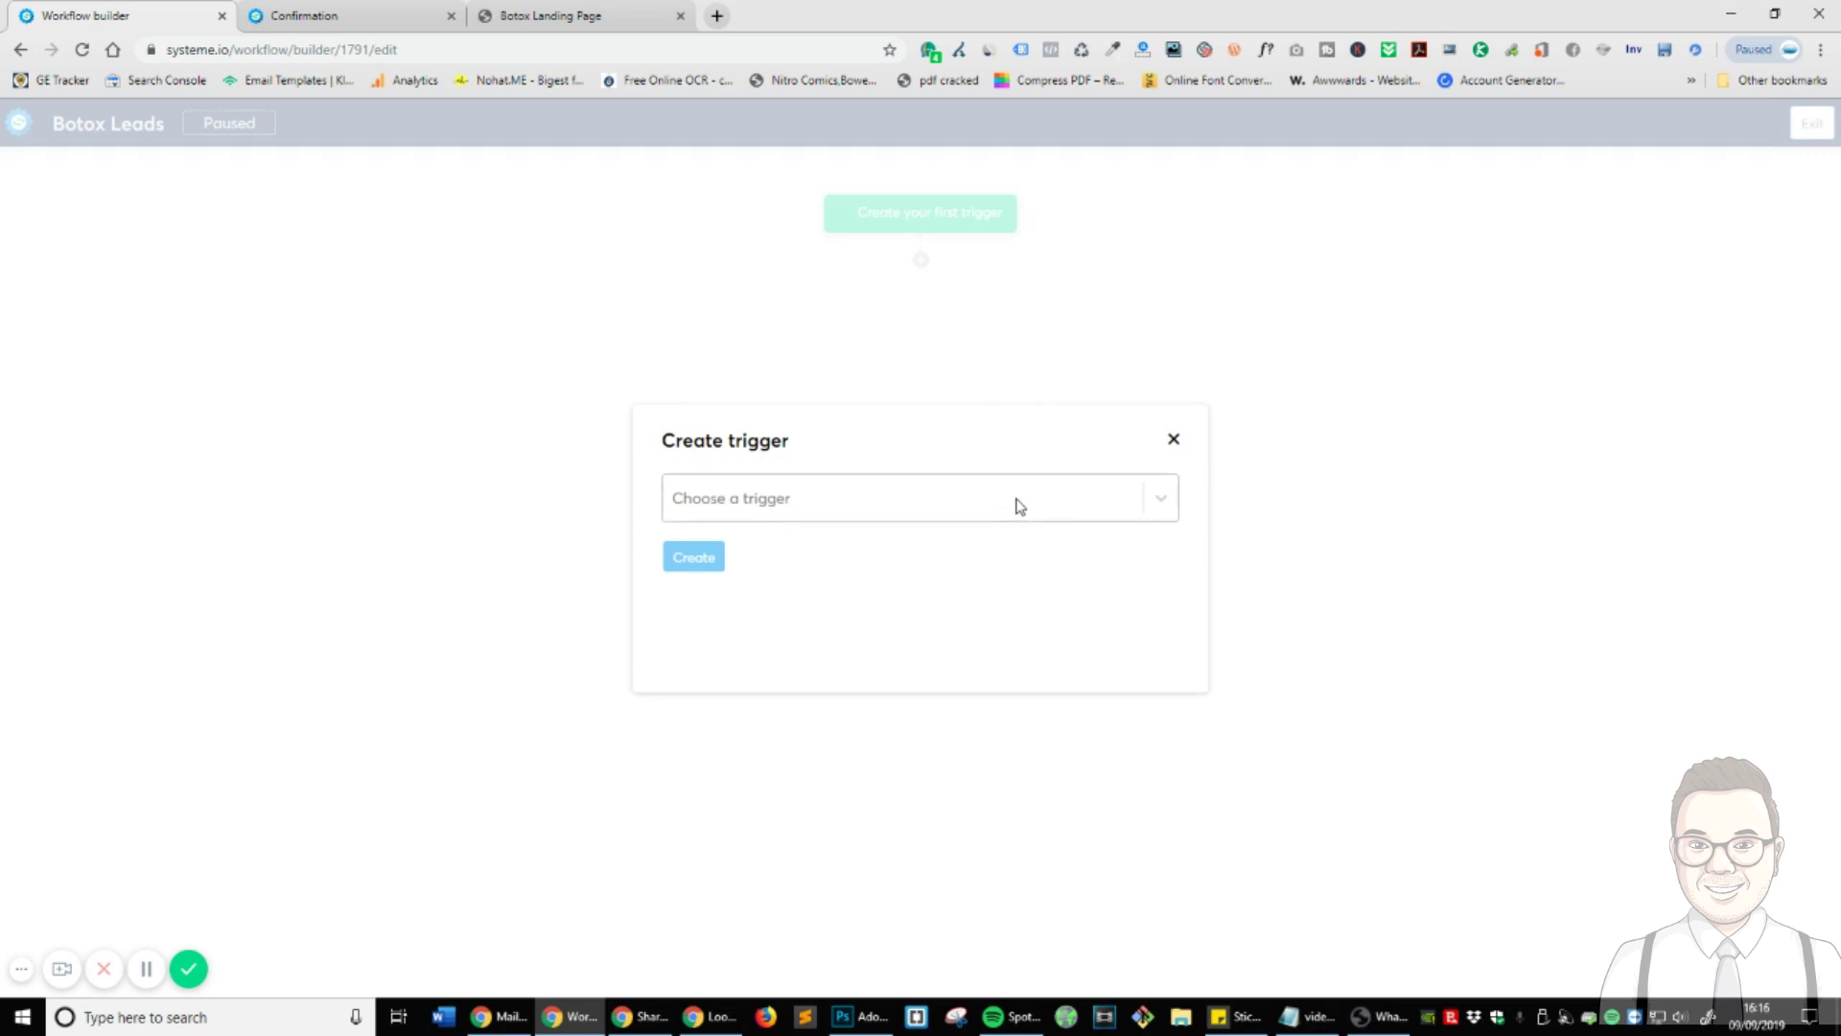
left_click(1019, 506)
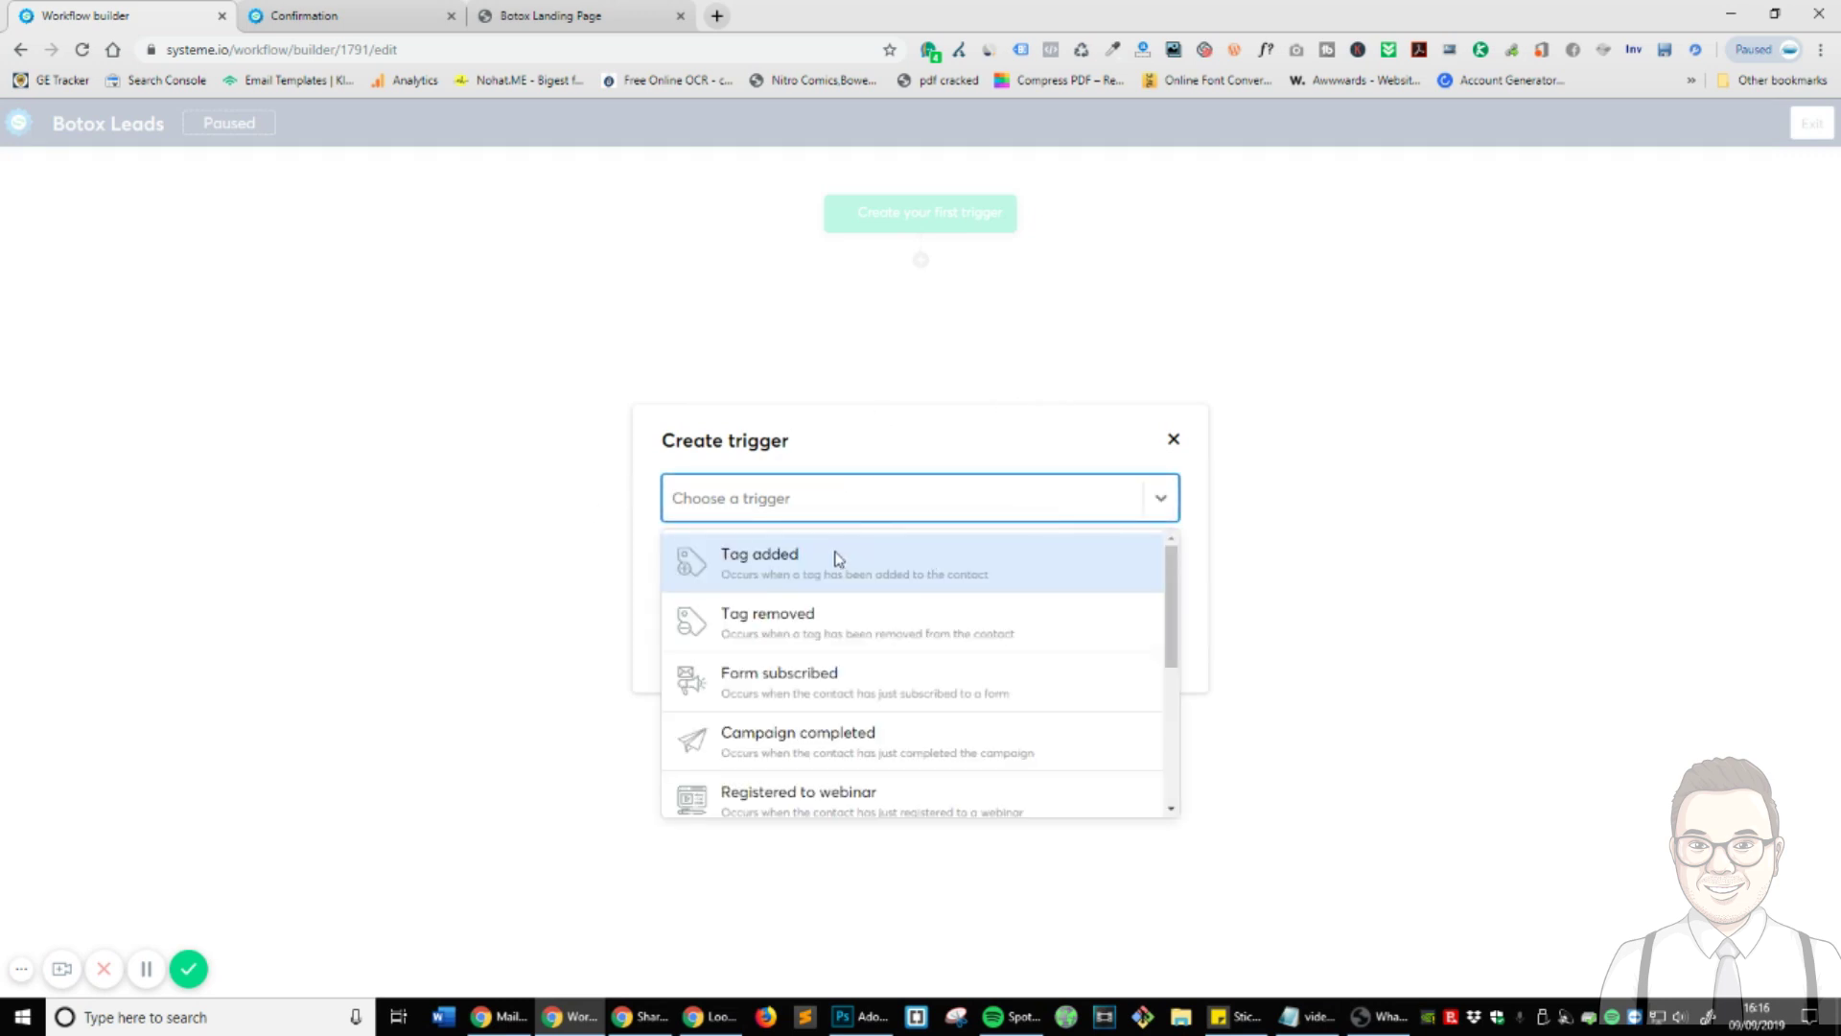
left_click(834, 560)
left_click(744, 578)
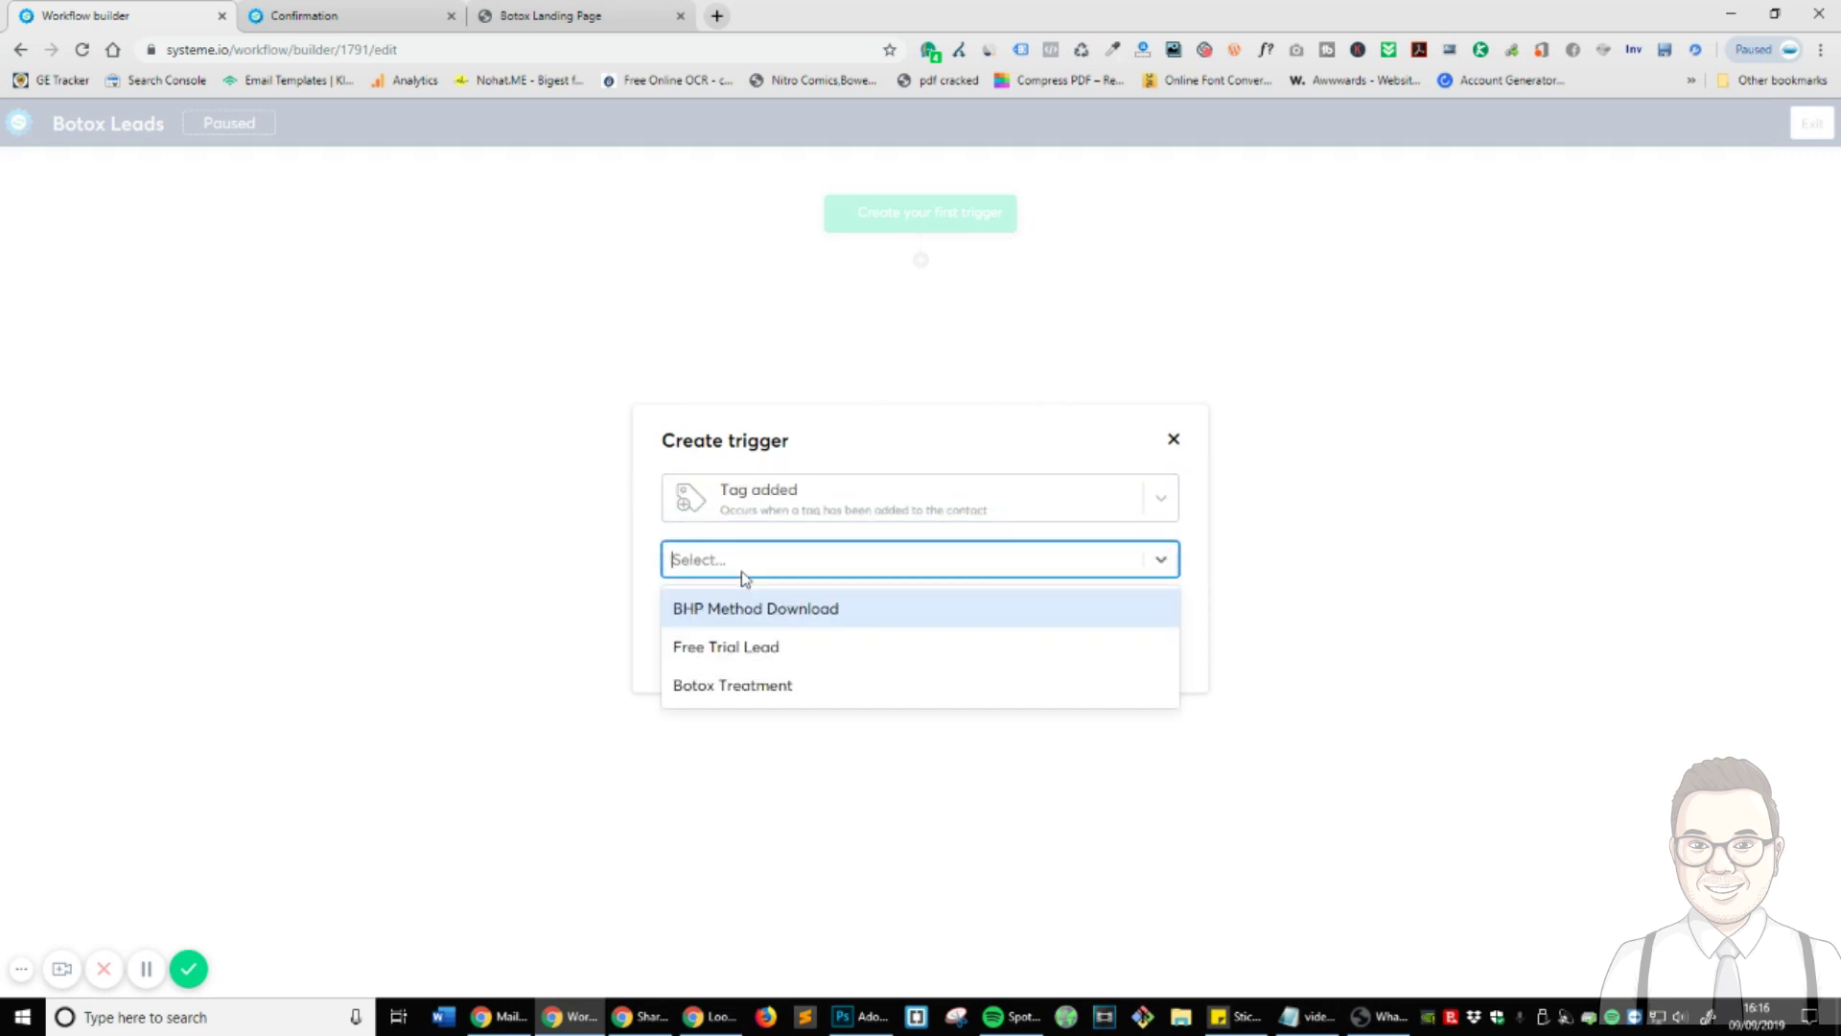
left_click(780, 682)
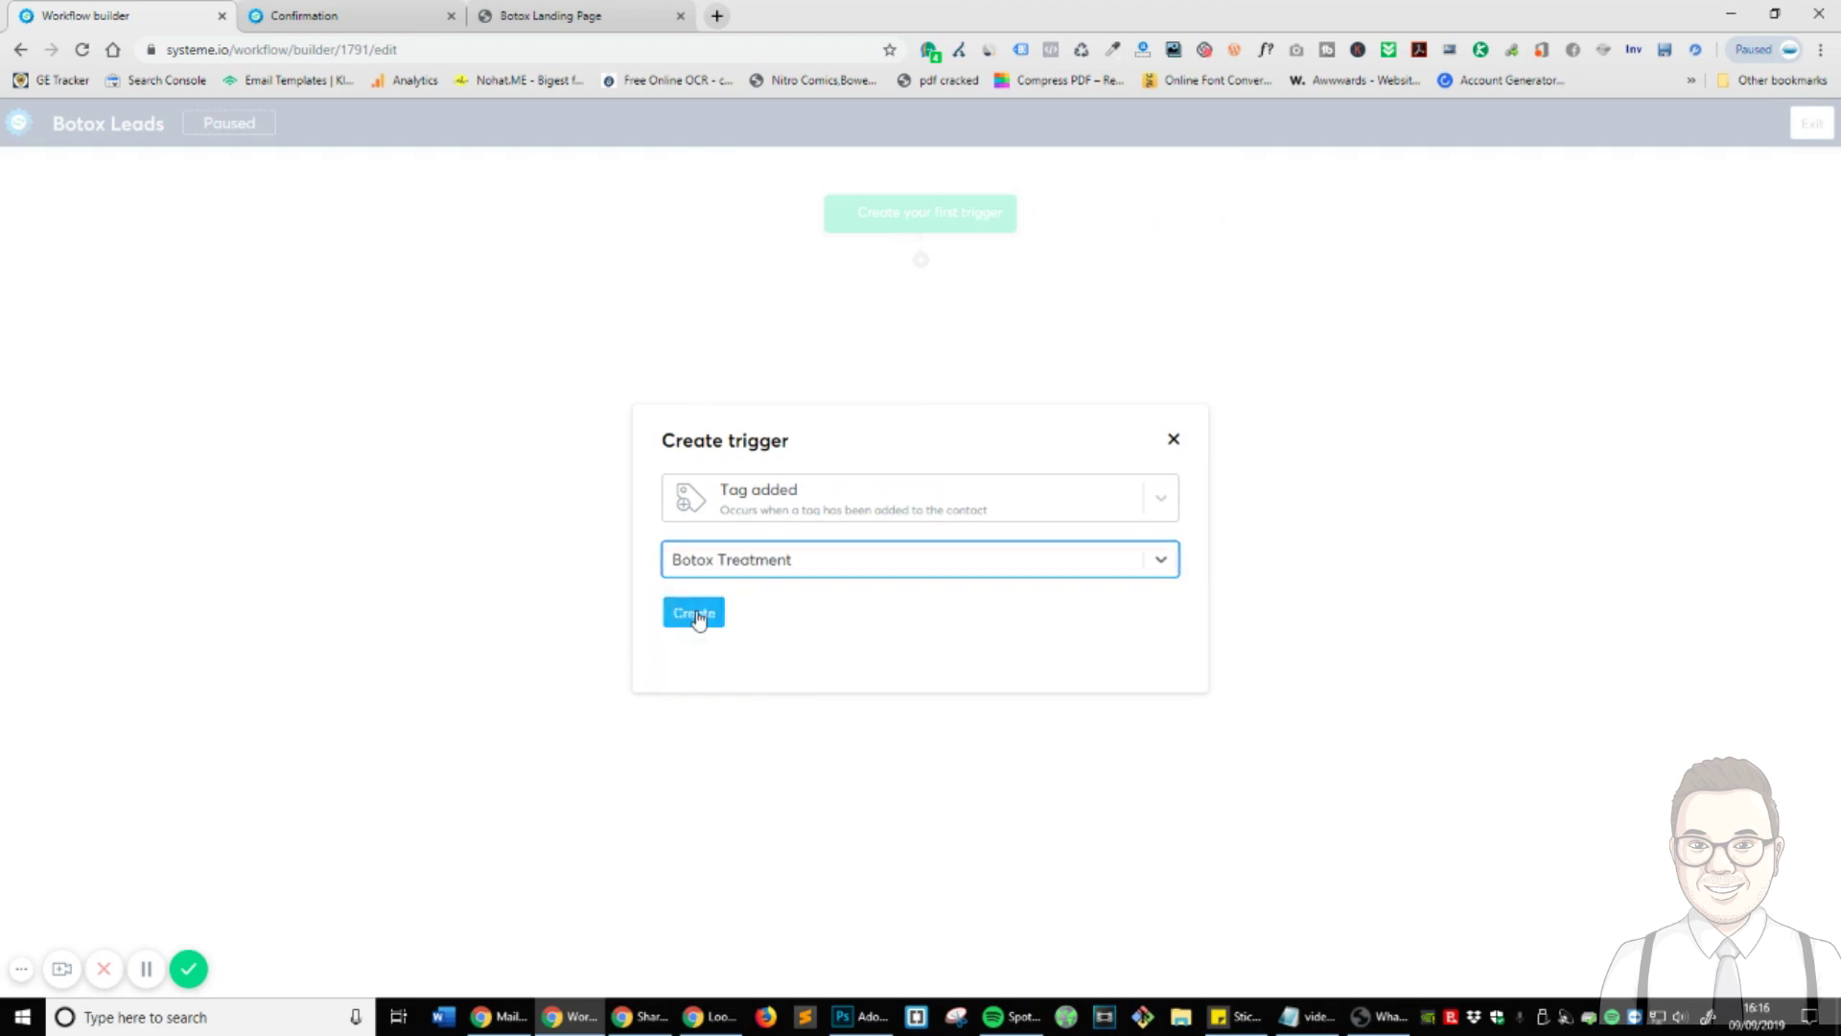
left_click(698, 616)
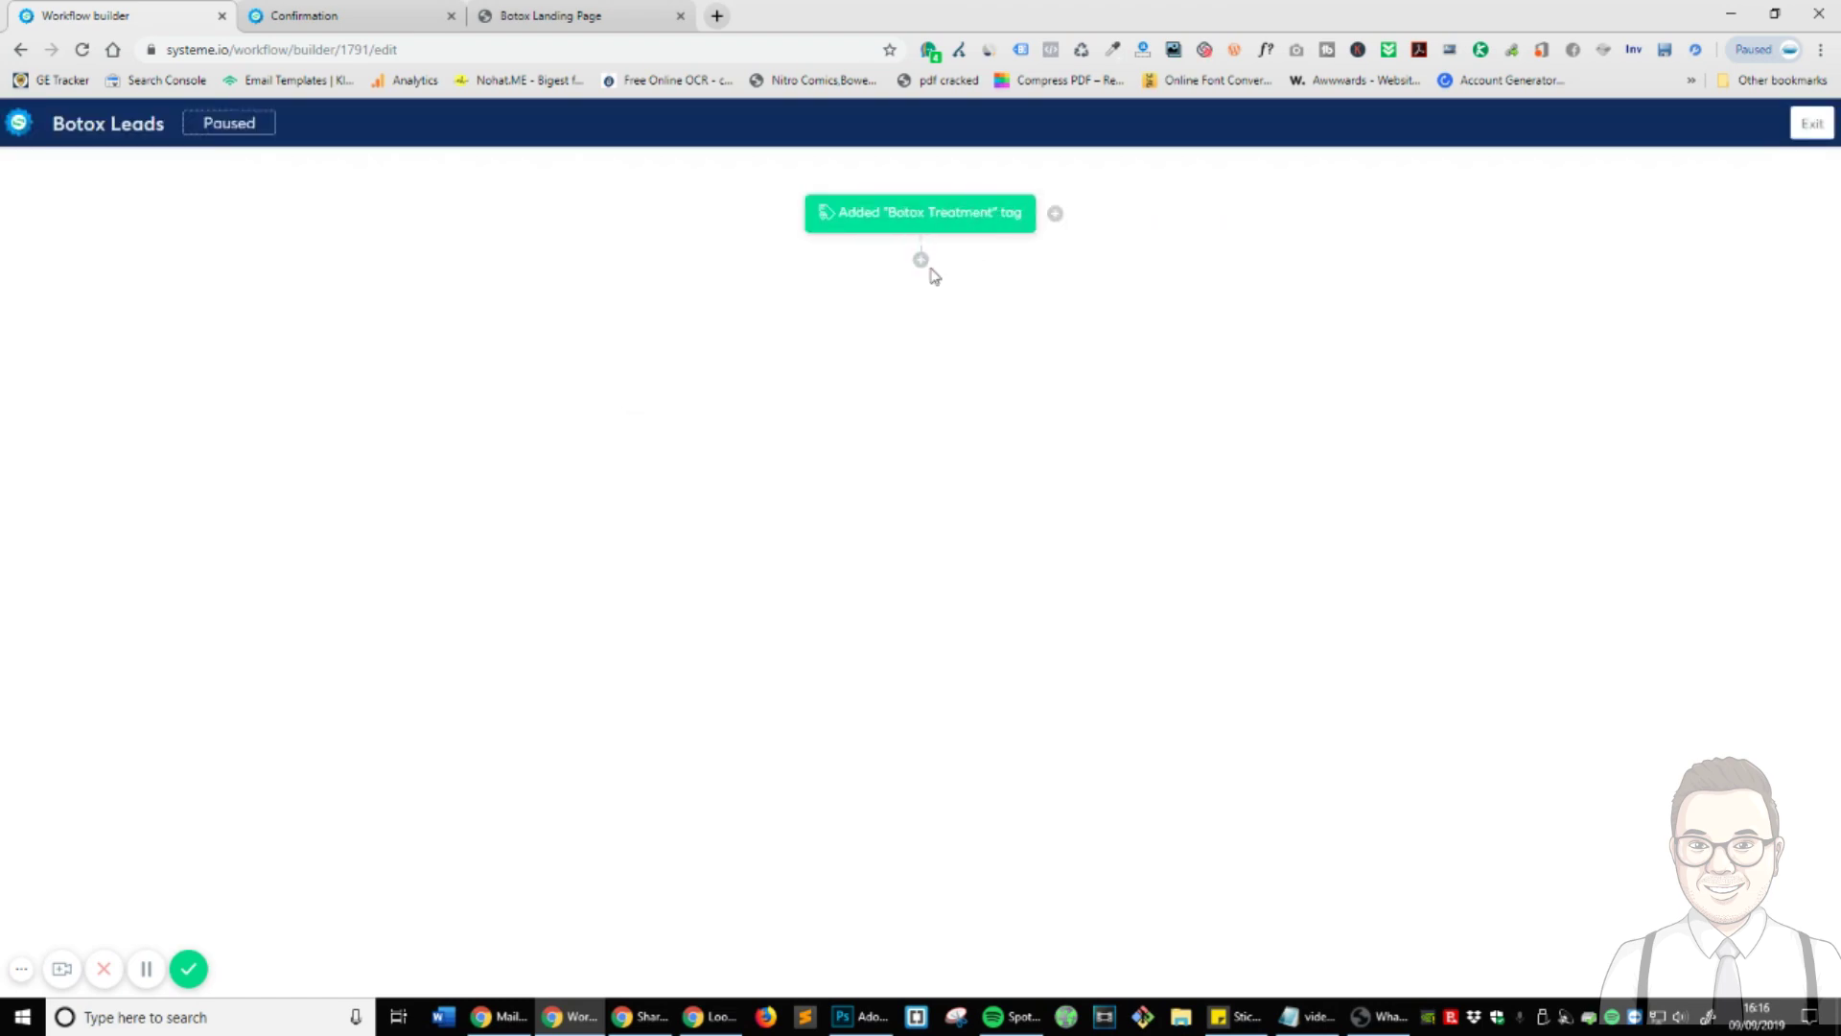
- Add an action subscribing contacts to the Botox Follow Up campaign, then exit the builder
left_click(923, 261)
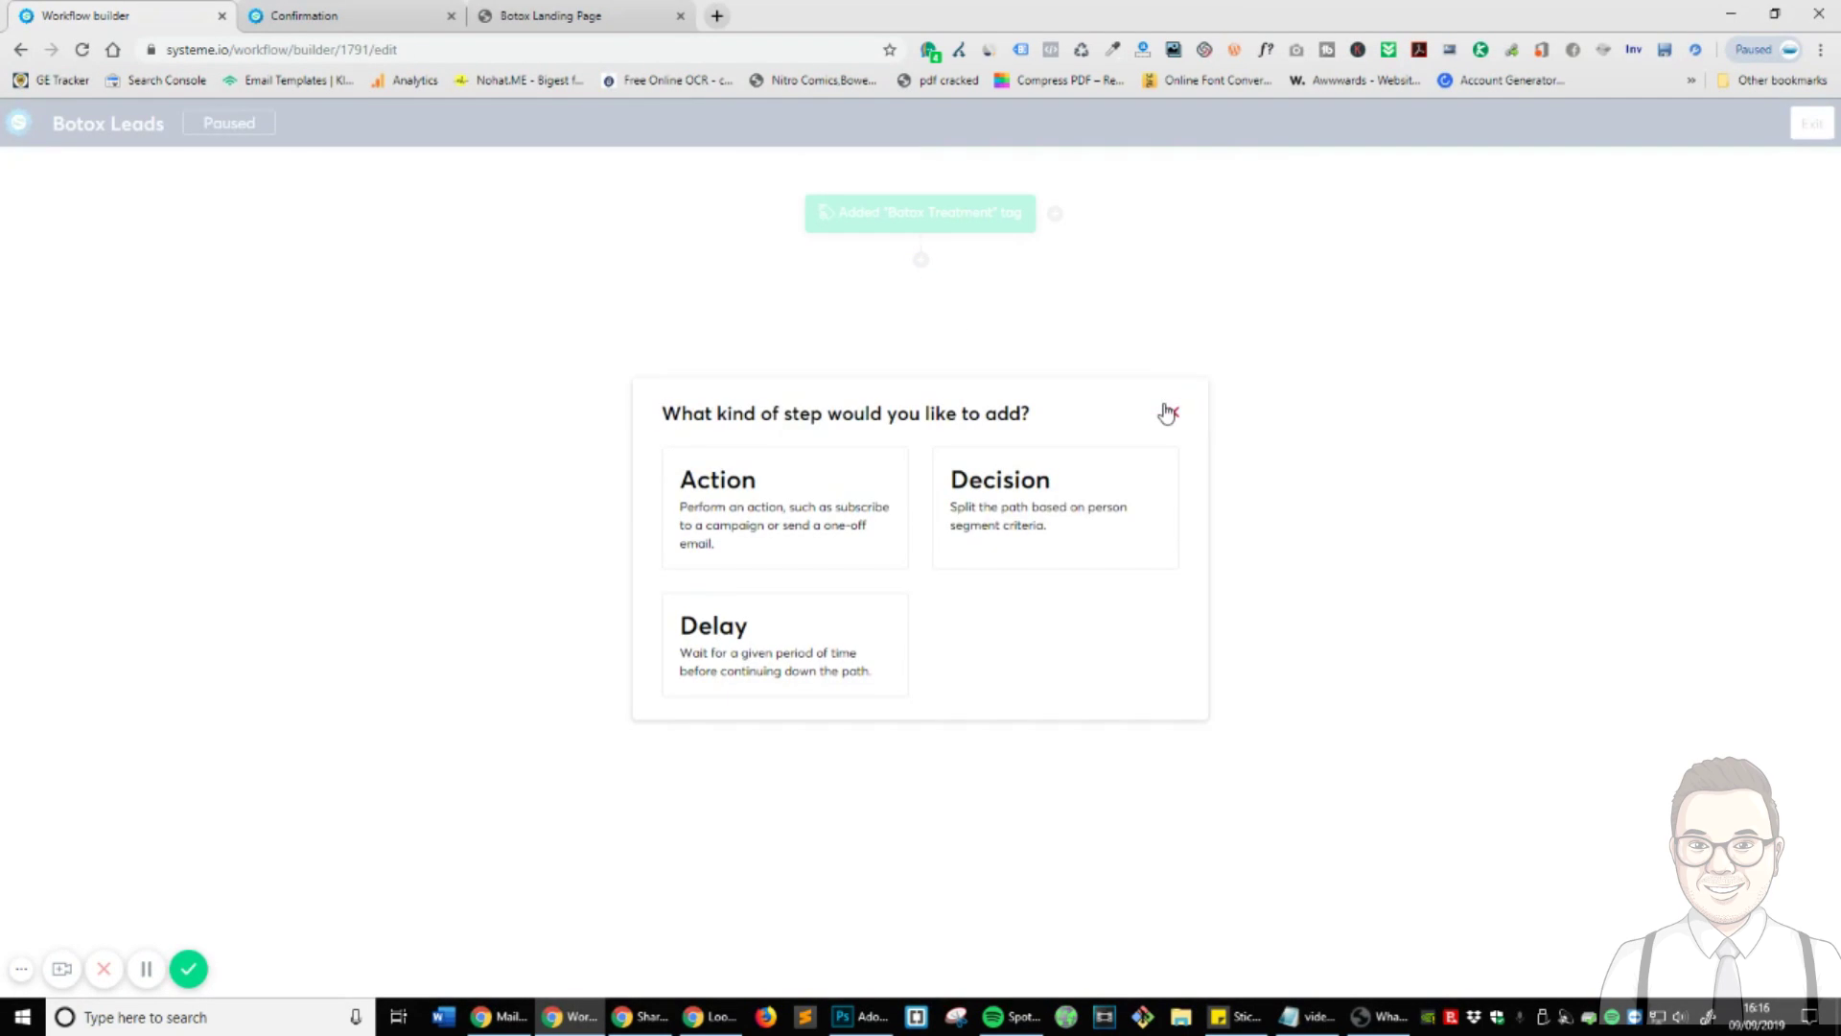
left_click(1174, 412)
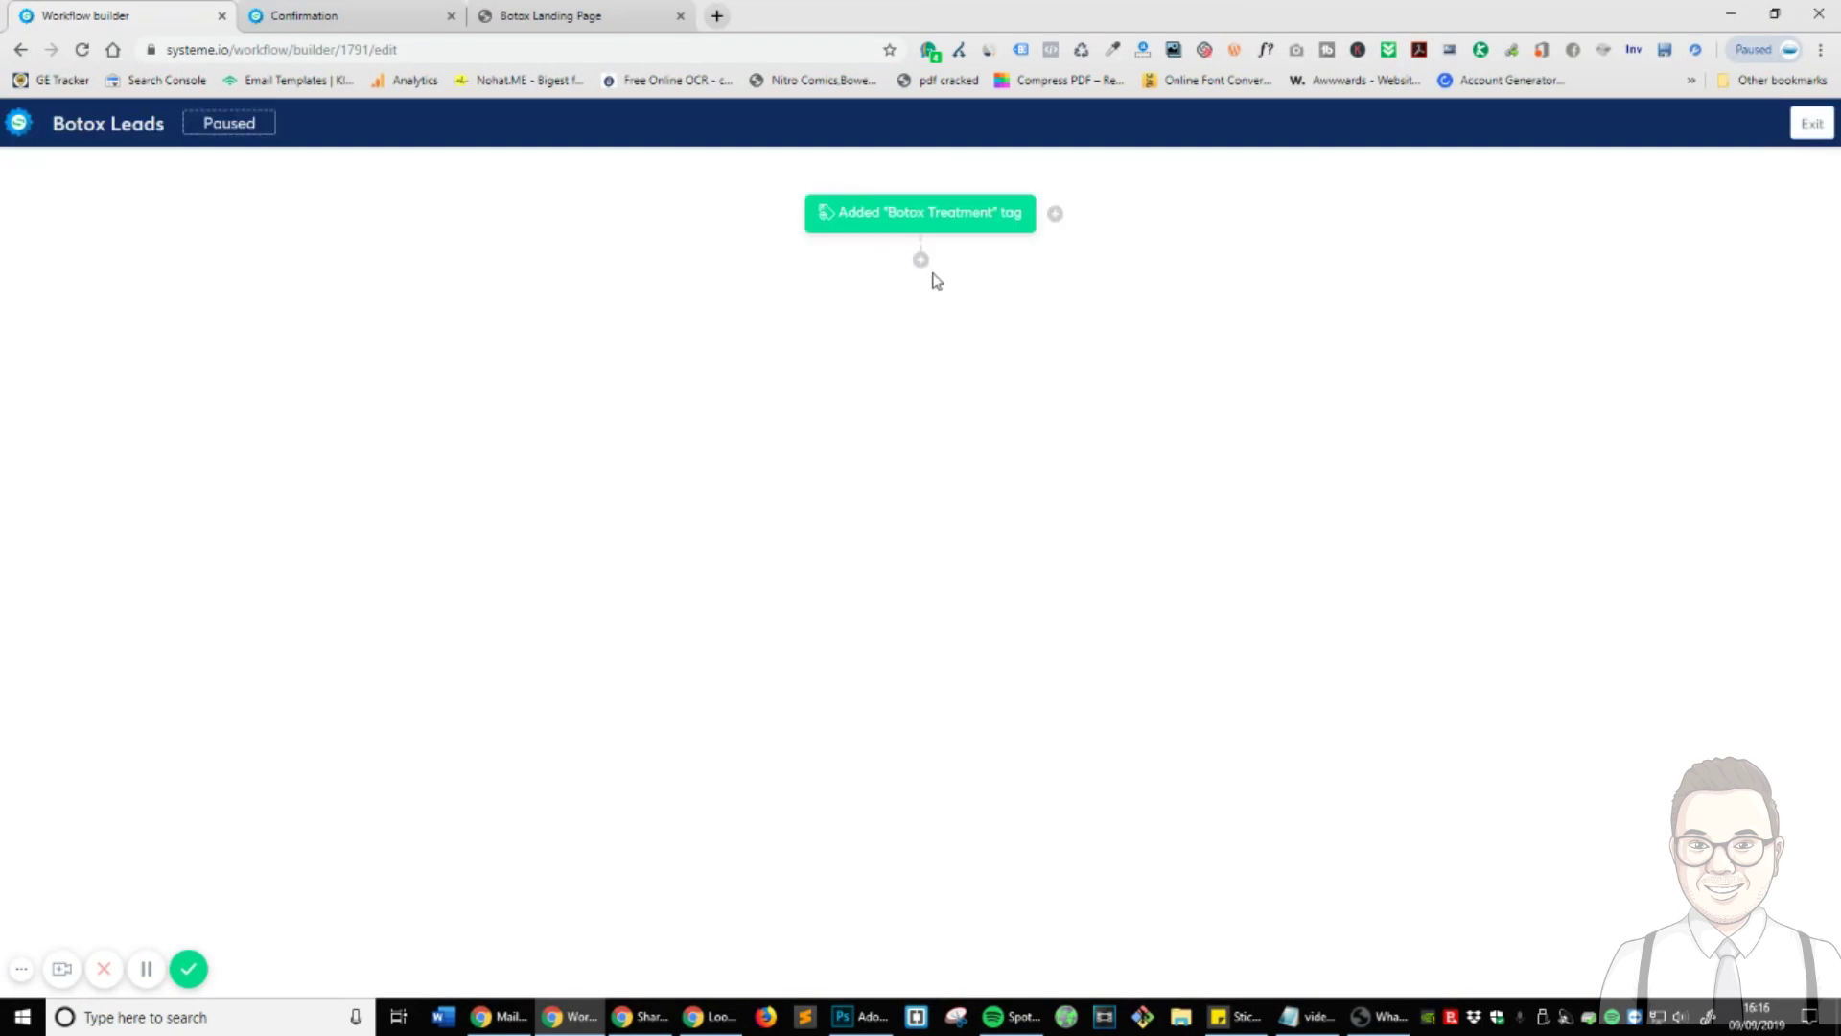
left_click(922, 262)
left_click(804, 505)
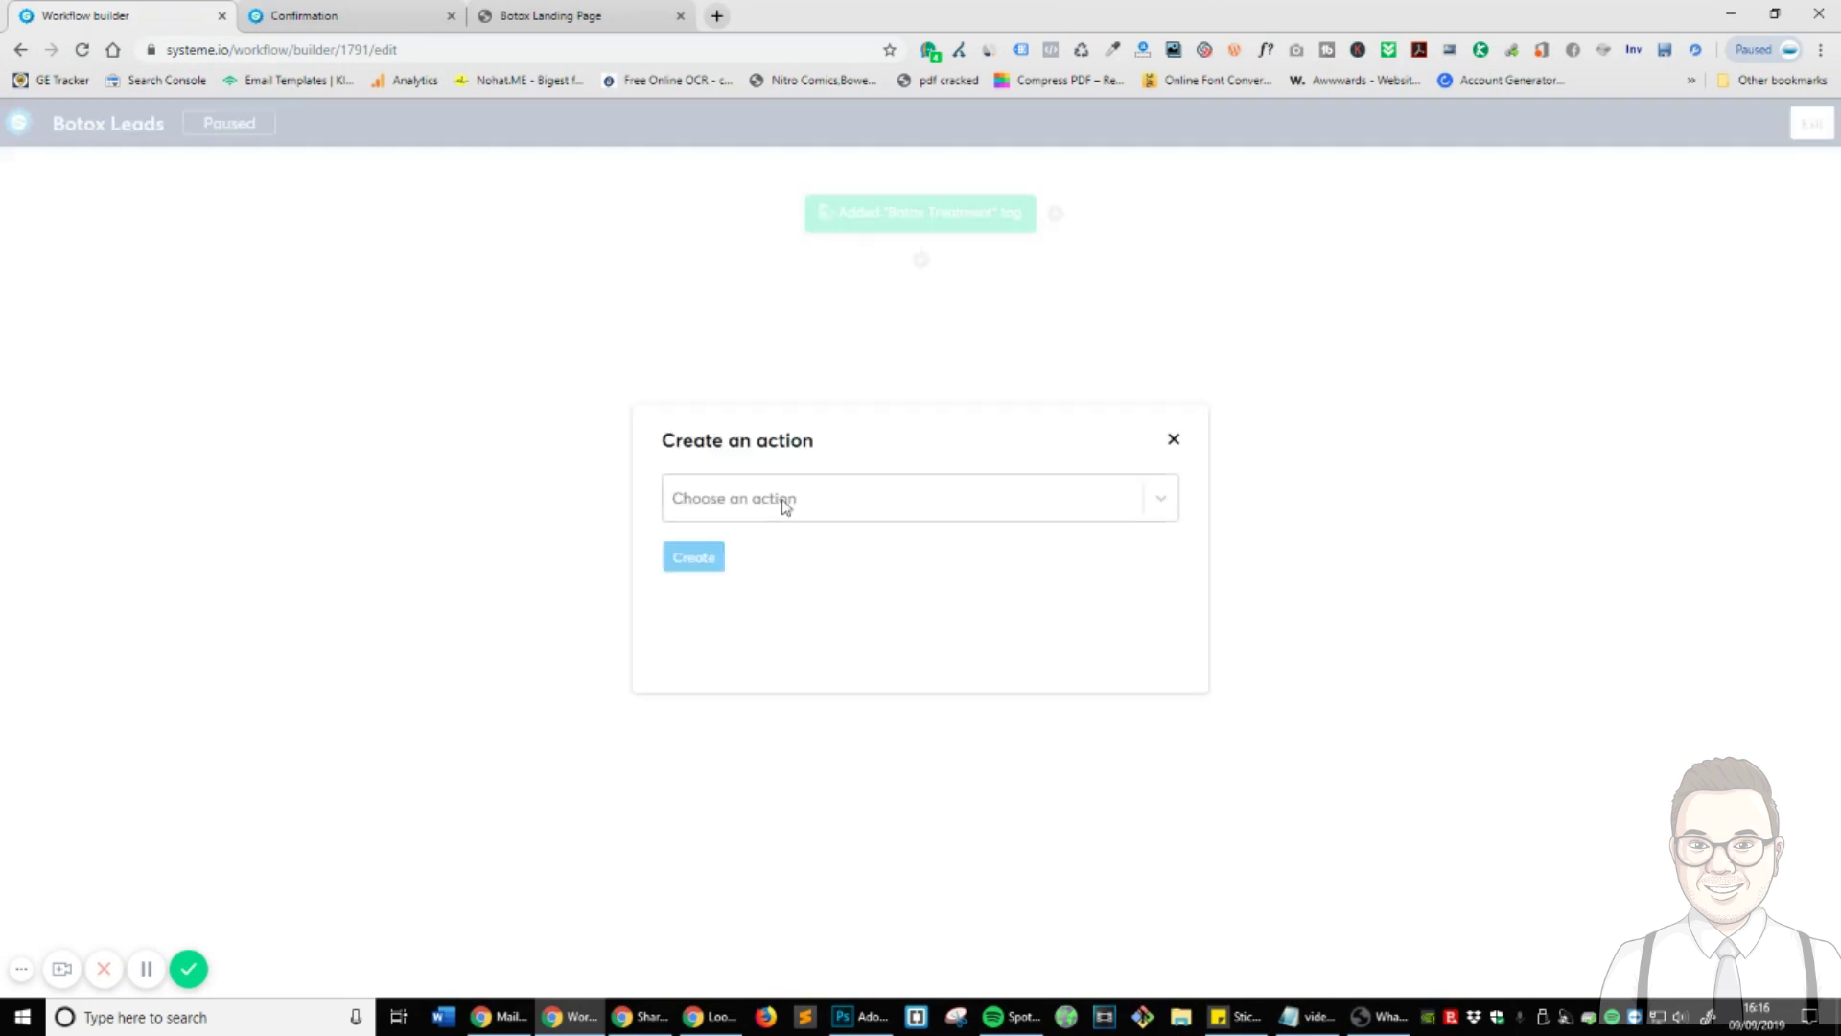
left_click(861, 490)
scroll(958, 624, "down", 2)
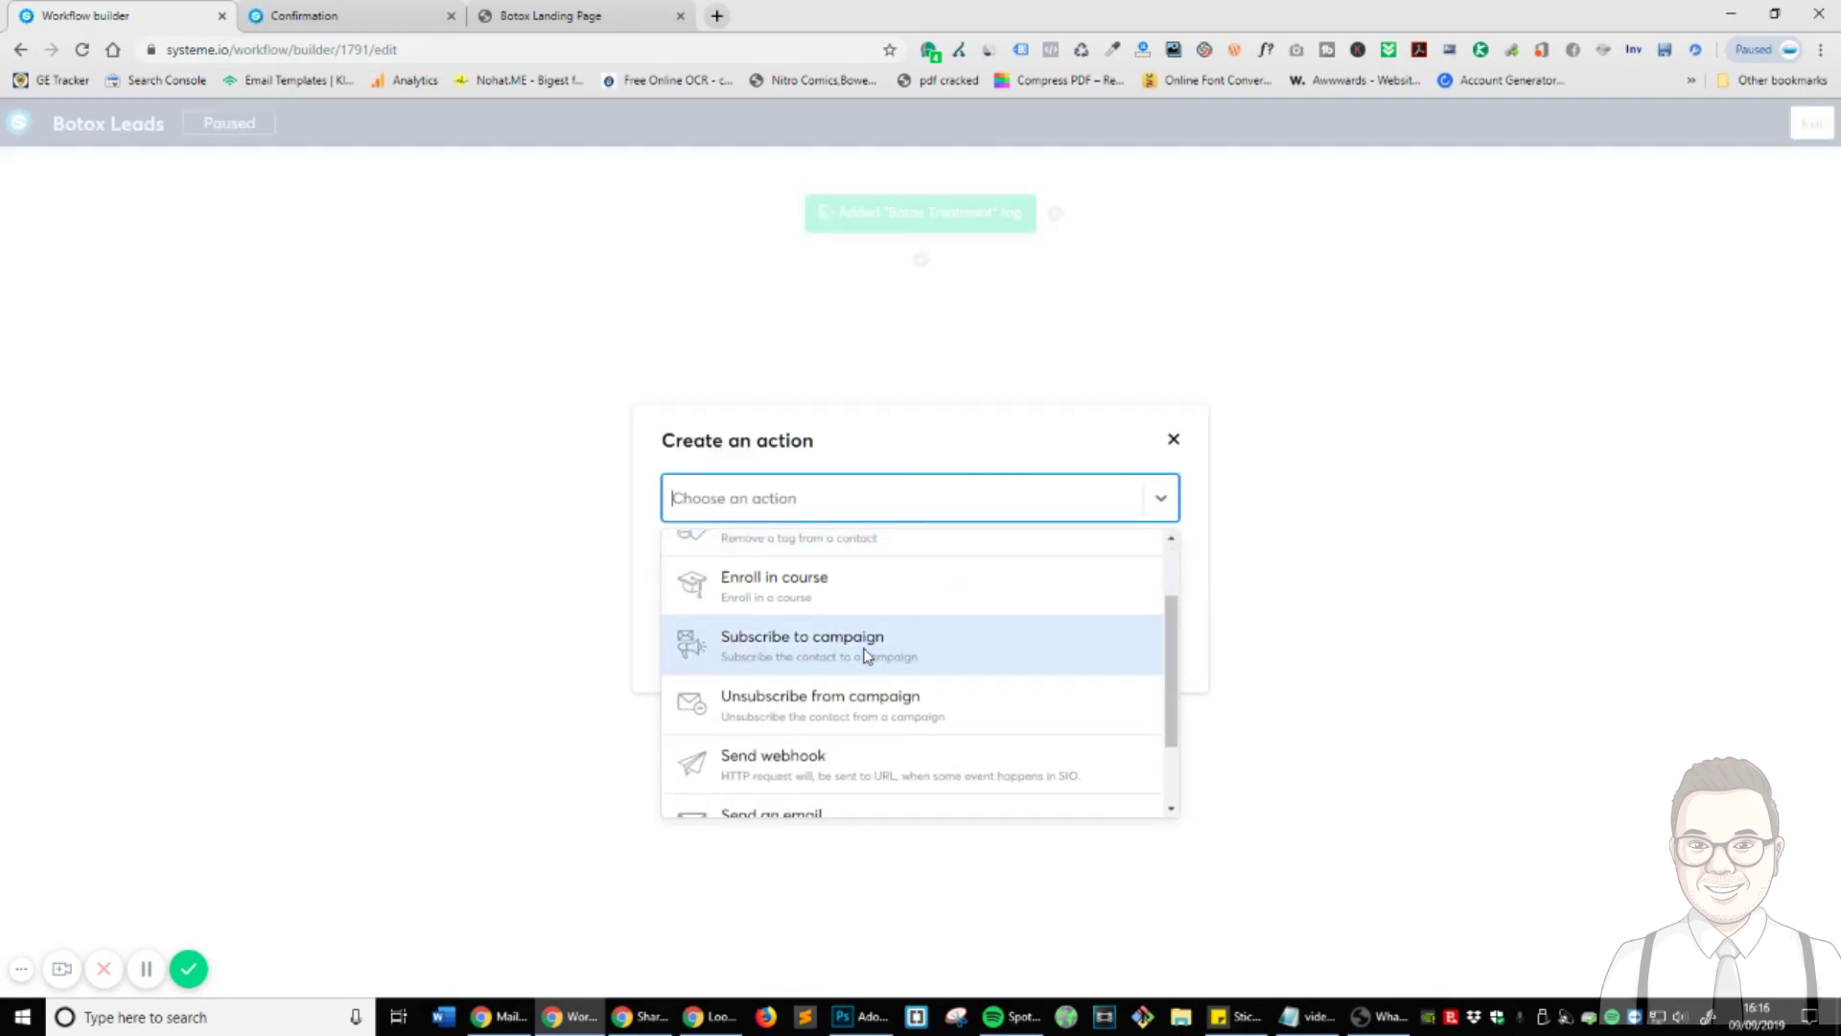
left_click(863, 648)
left_click(806, 560)
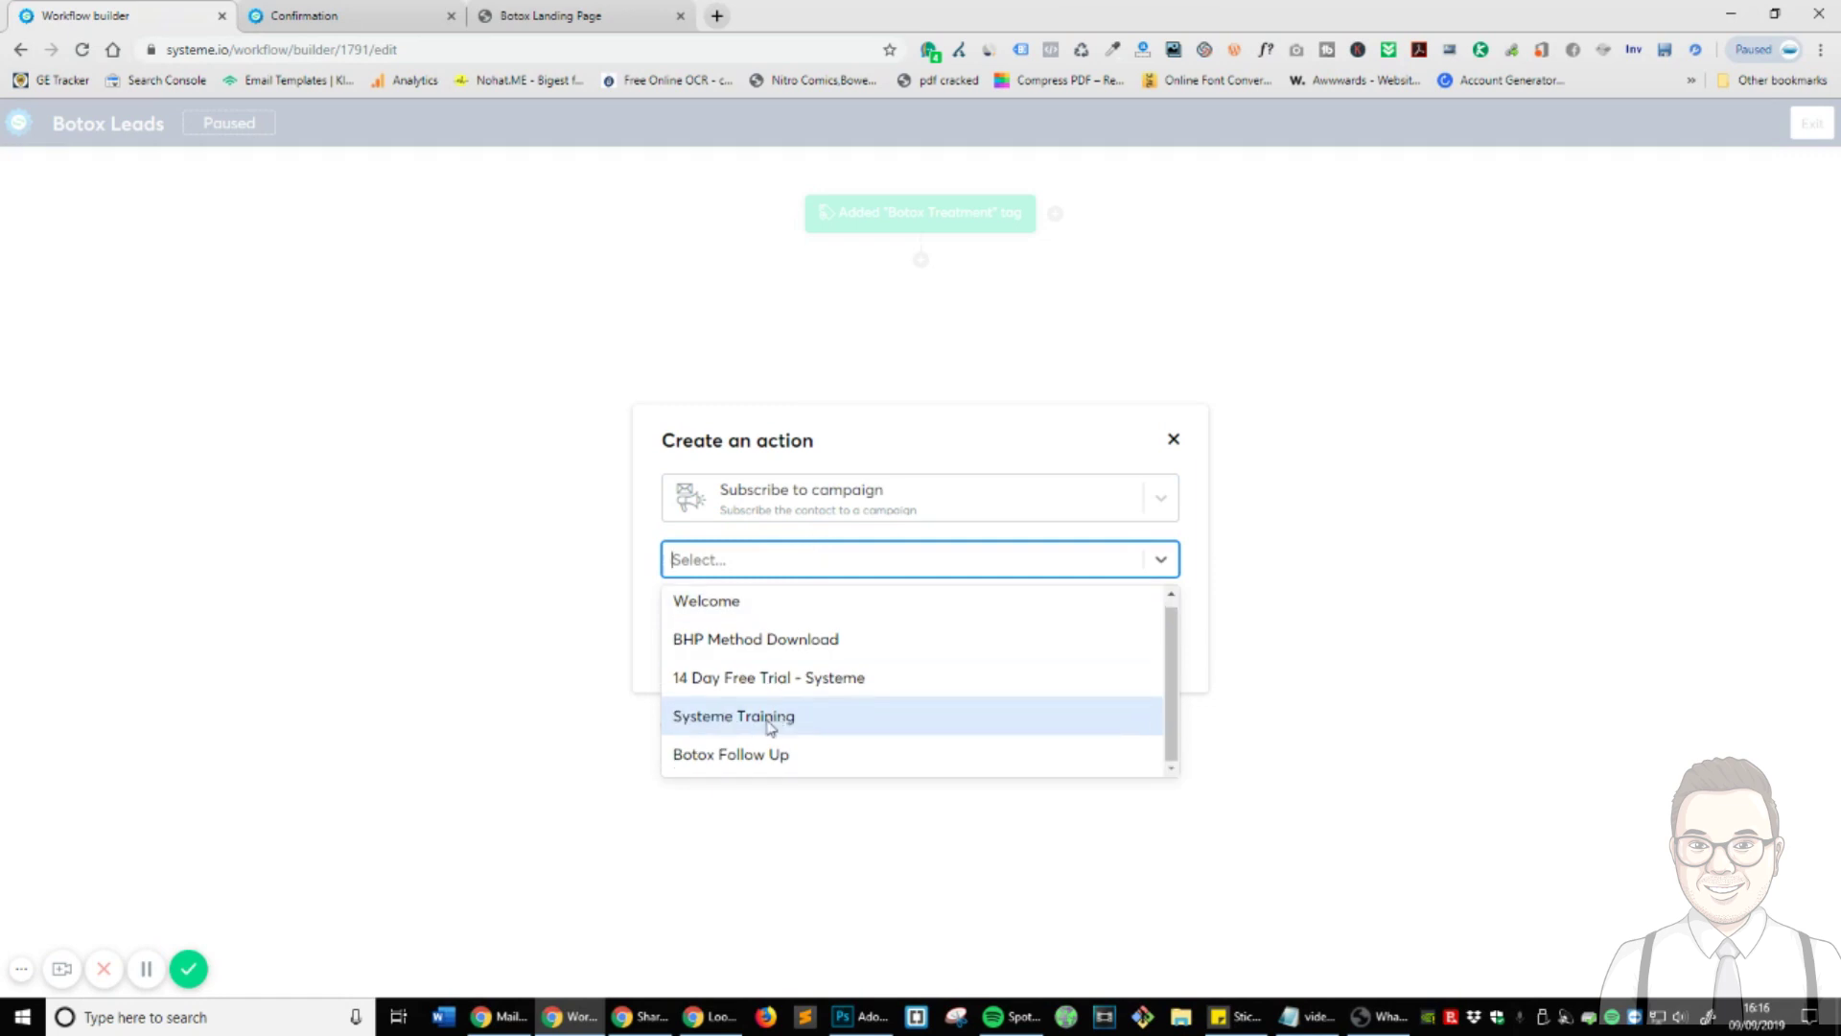
left_click(751, 761)
left_click(698, 619)
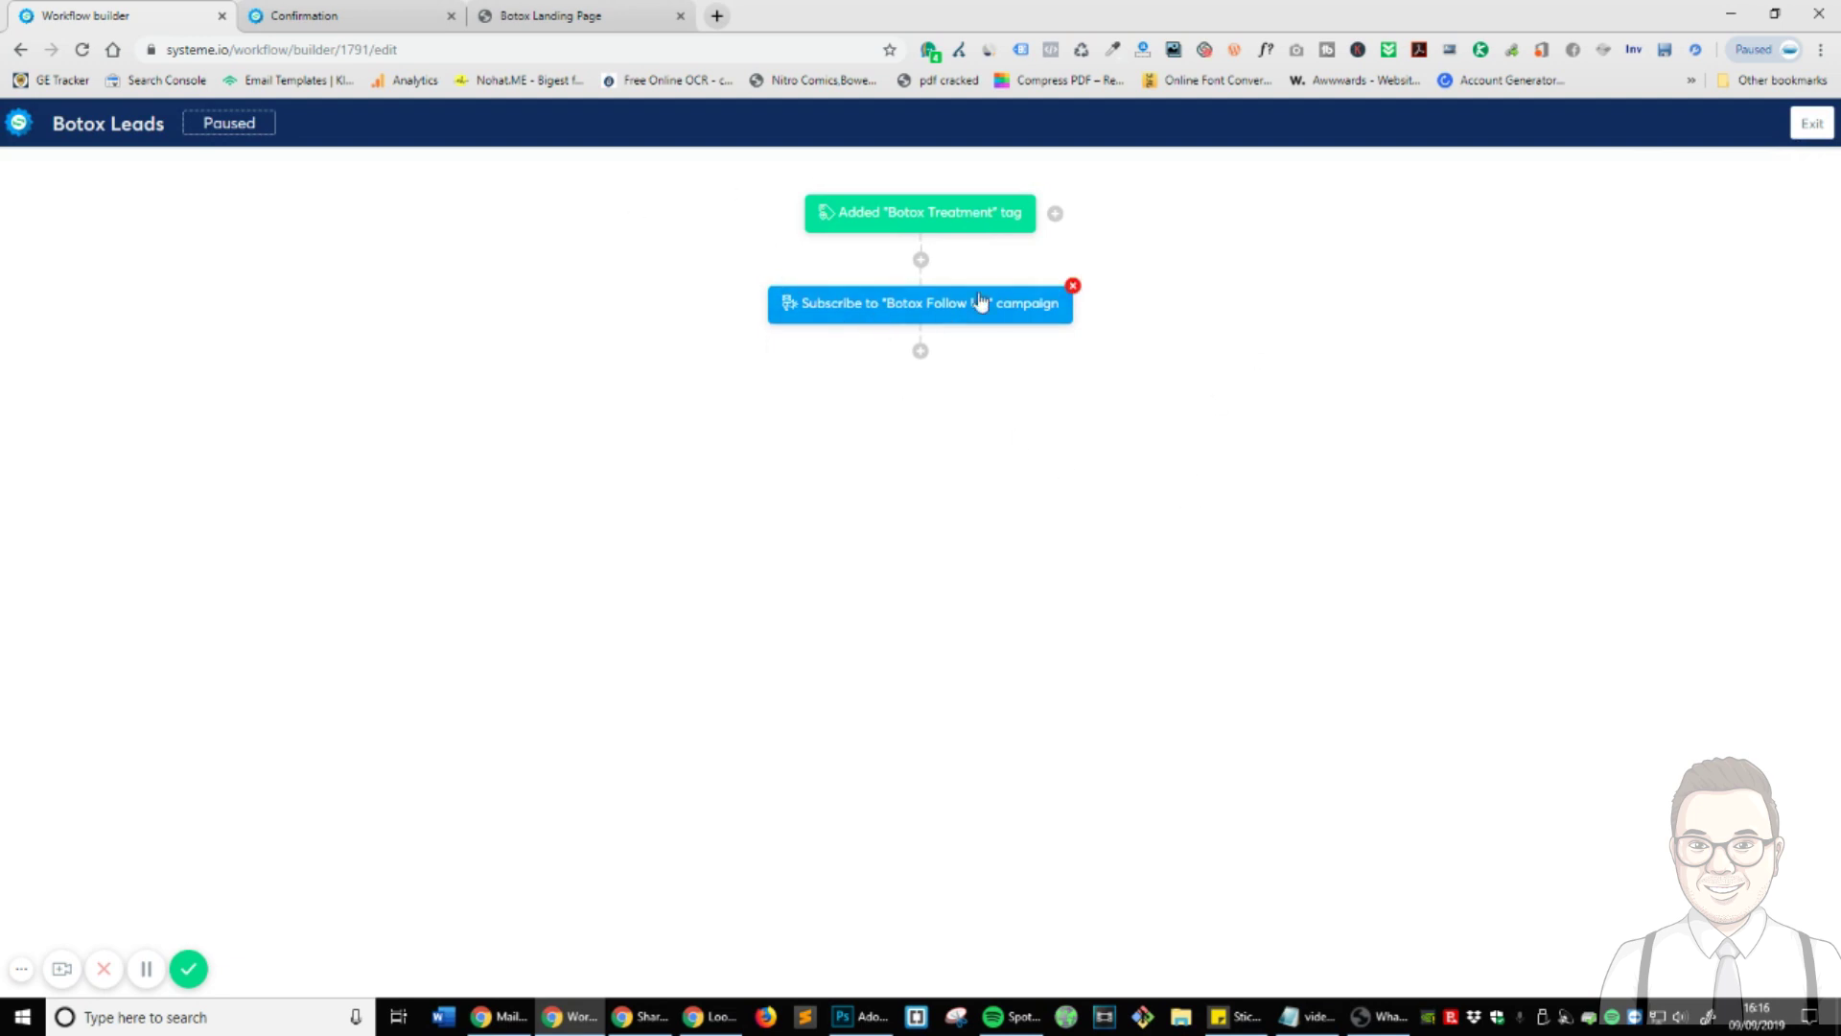
left_click(1804, 129)
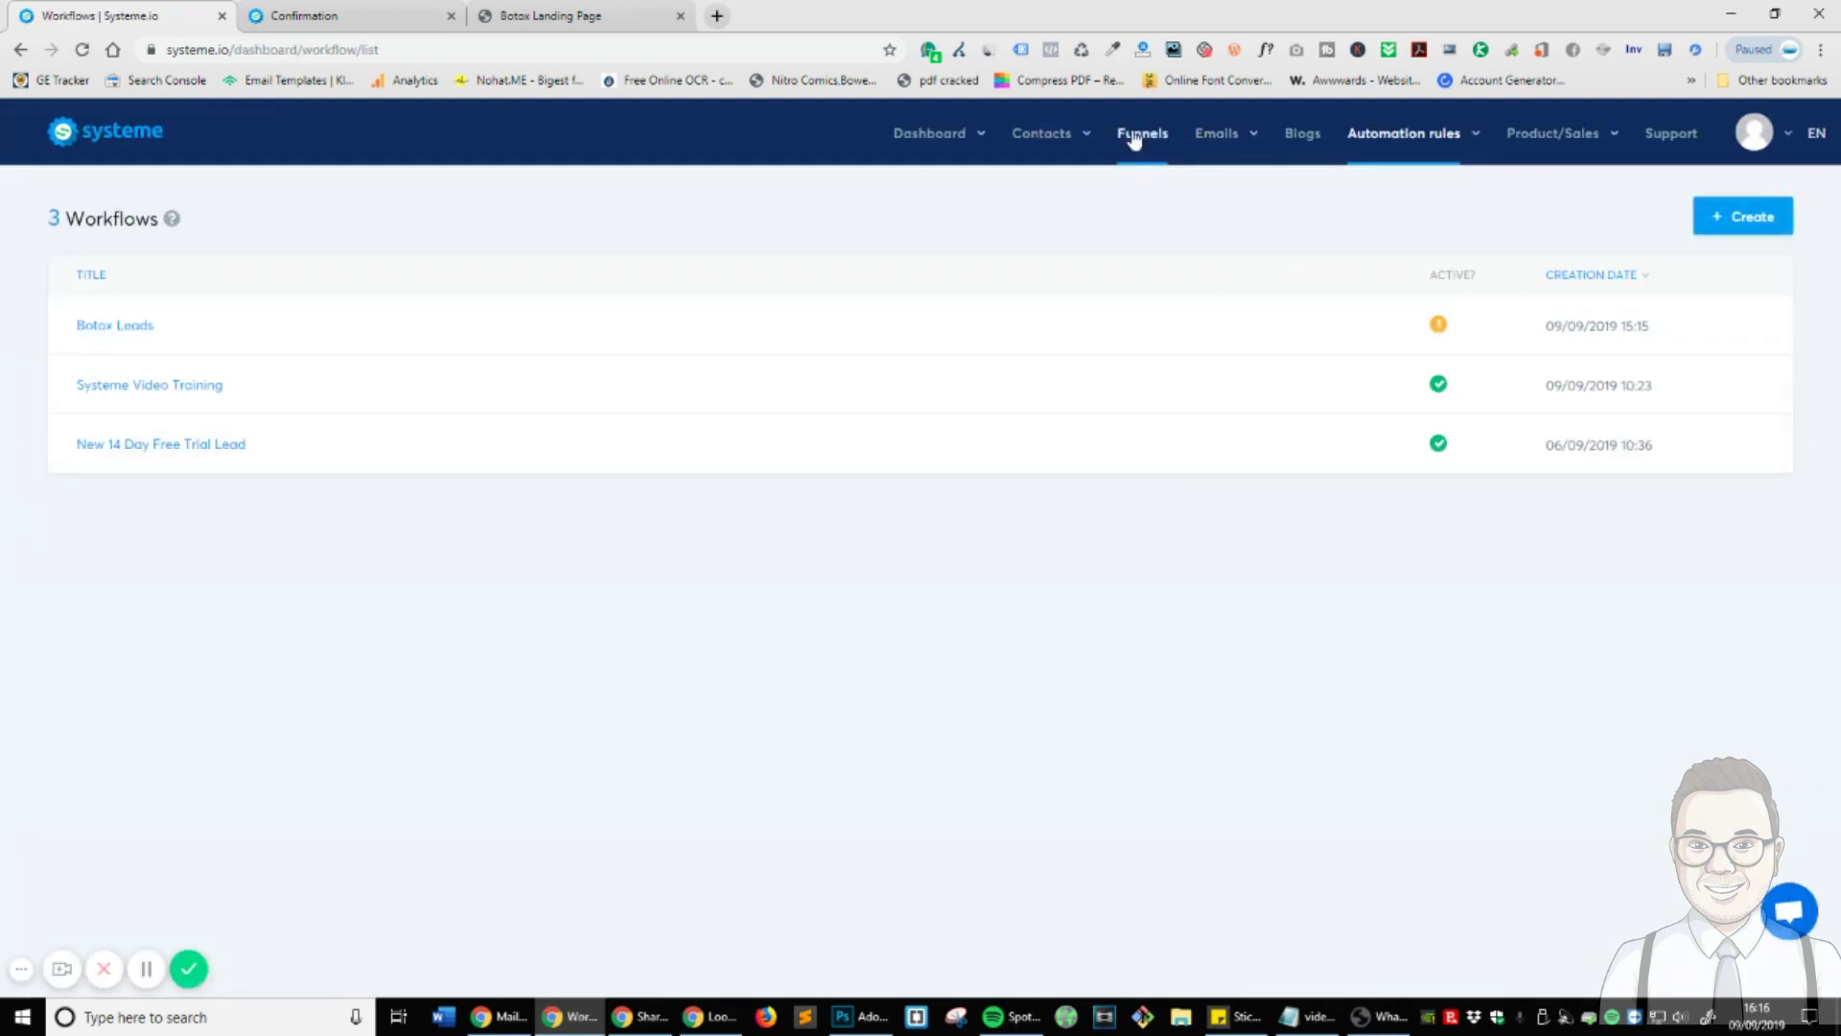
- Bring up the Botox Funnel HomePage step's automation rules
left_click(1139, 136)
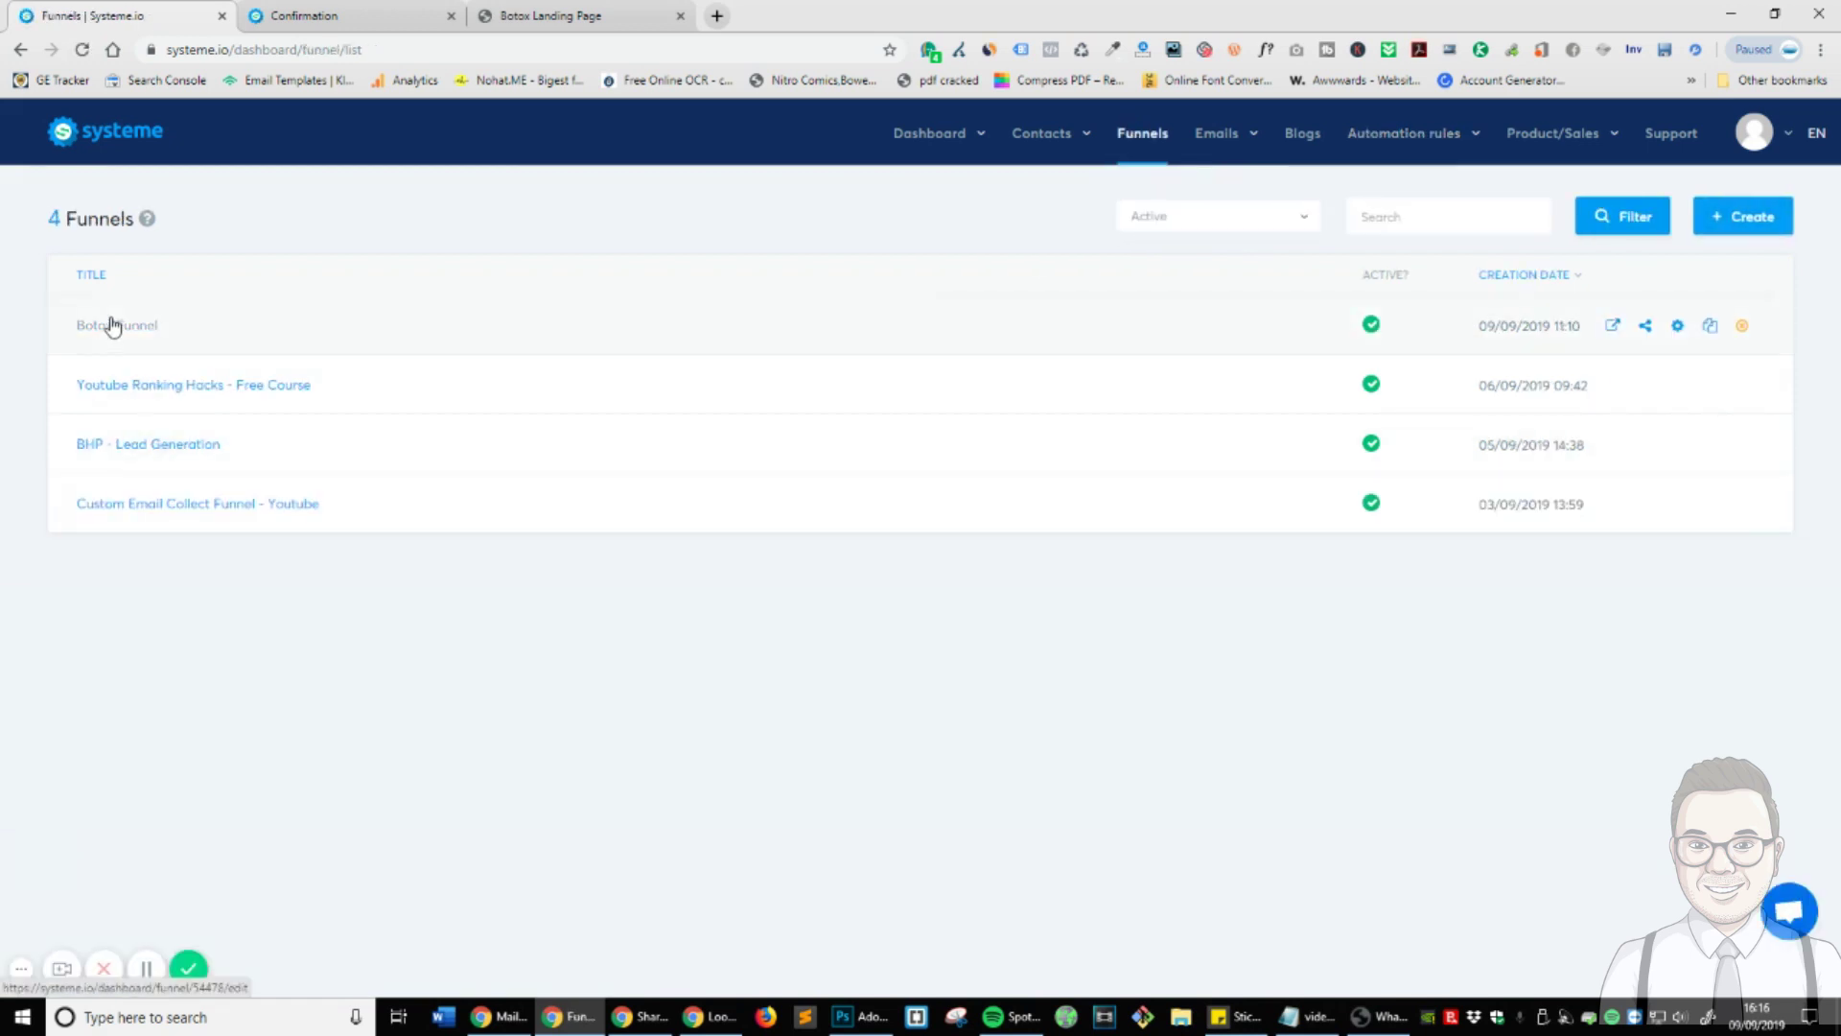
left_click(109, 325)
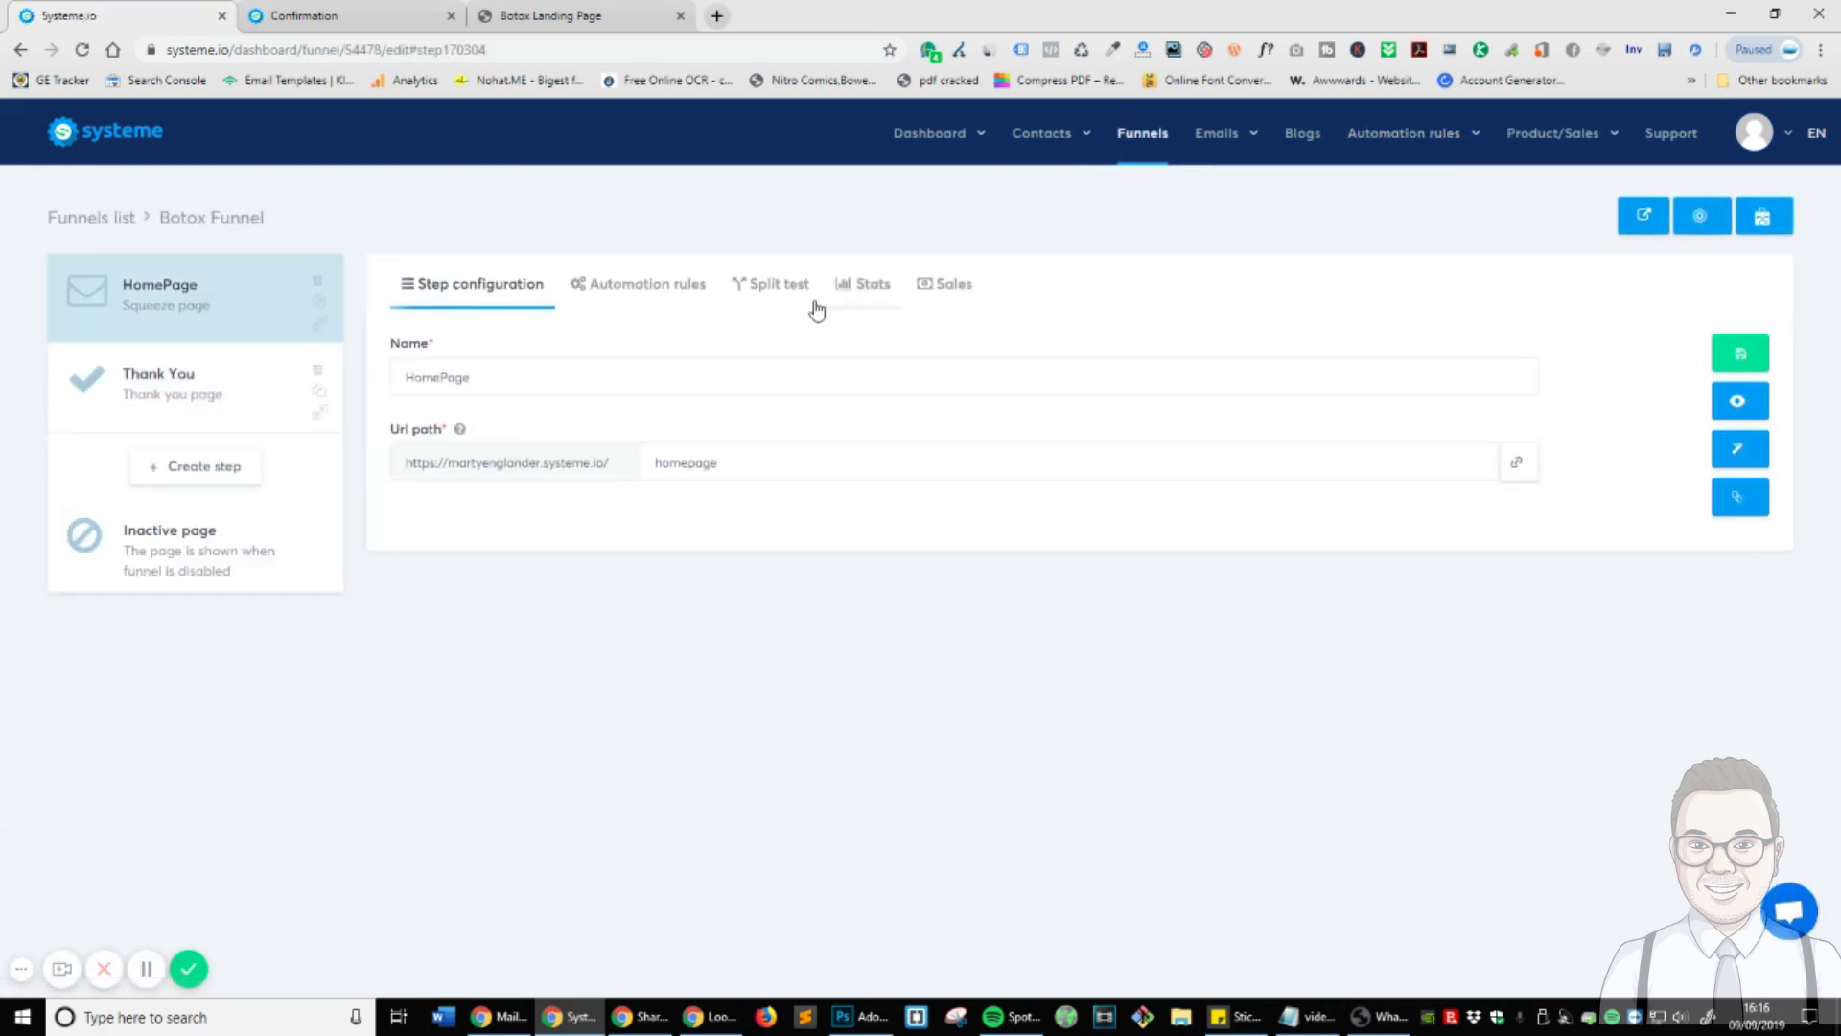
left_click(646, 286)
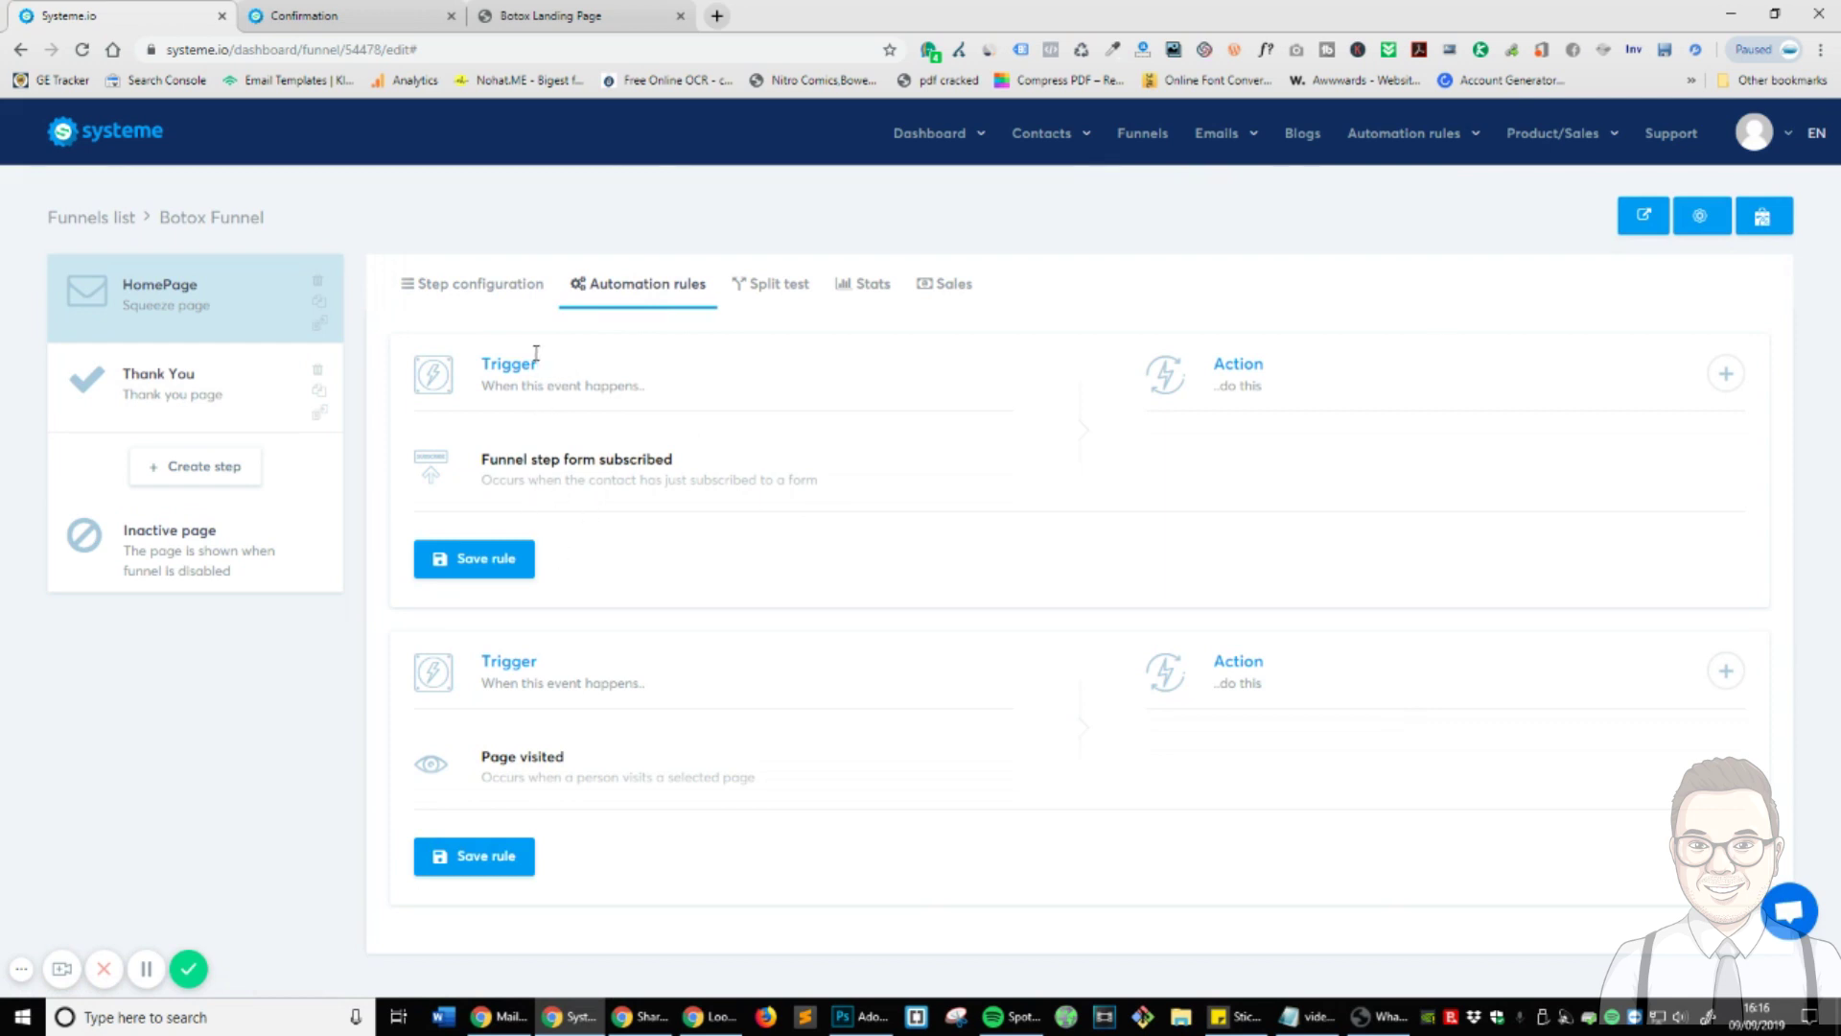
left_click_drag(568, 360, 851, 500)
left_click(739, 456)
double_click(1242, 384)
- Make the form-subscribed rule add the Botox Treatment tag and save the rule
left_click(1727, 375)
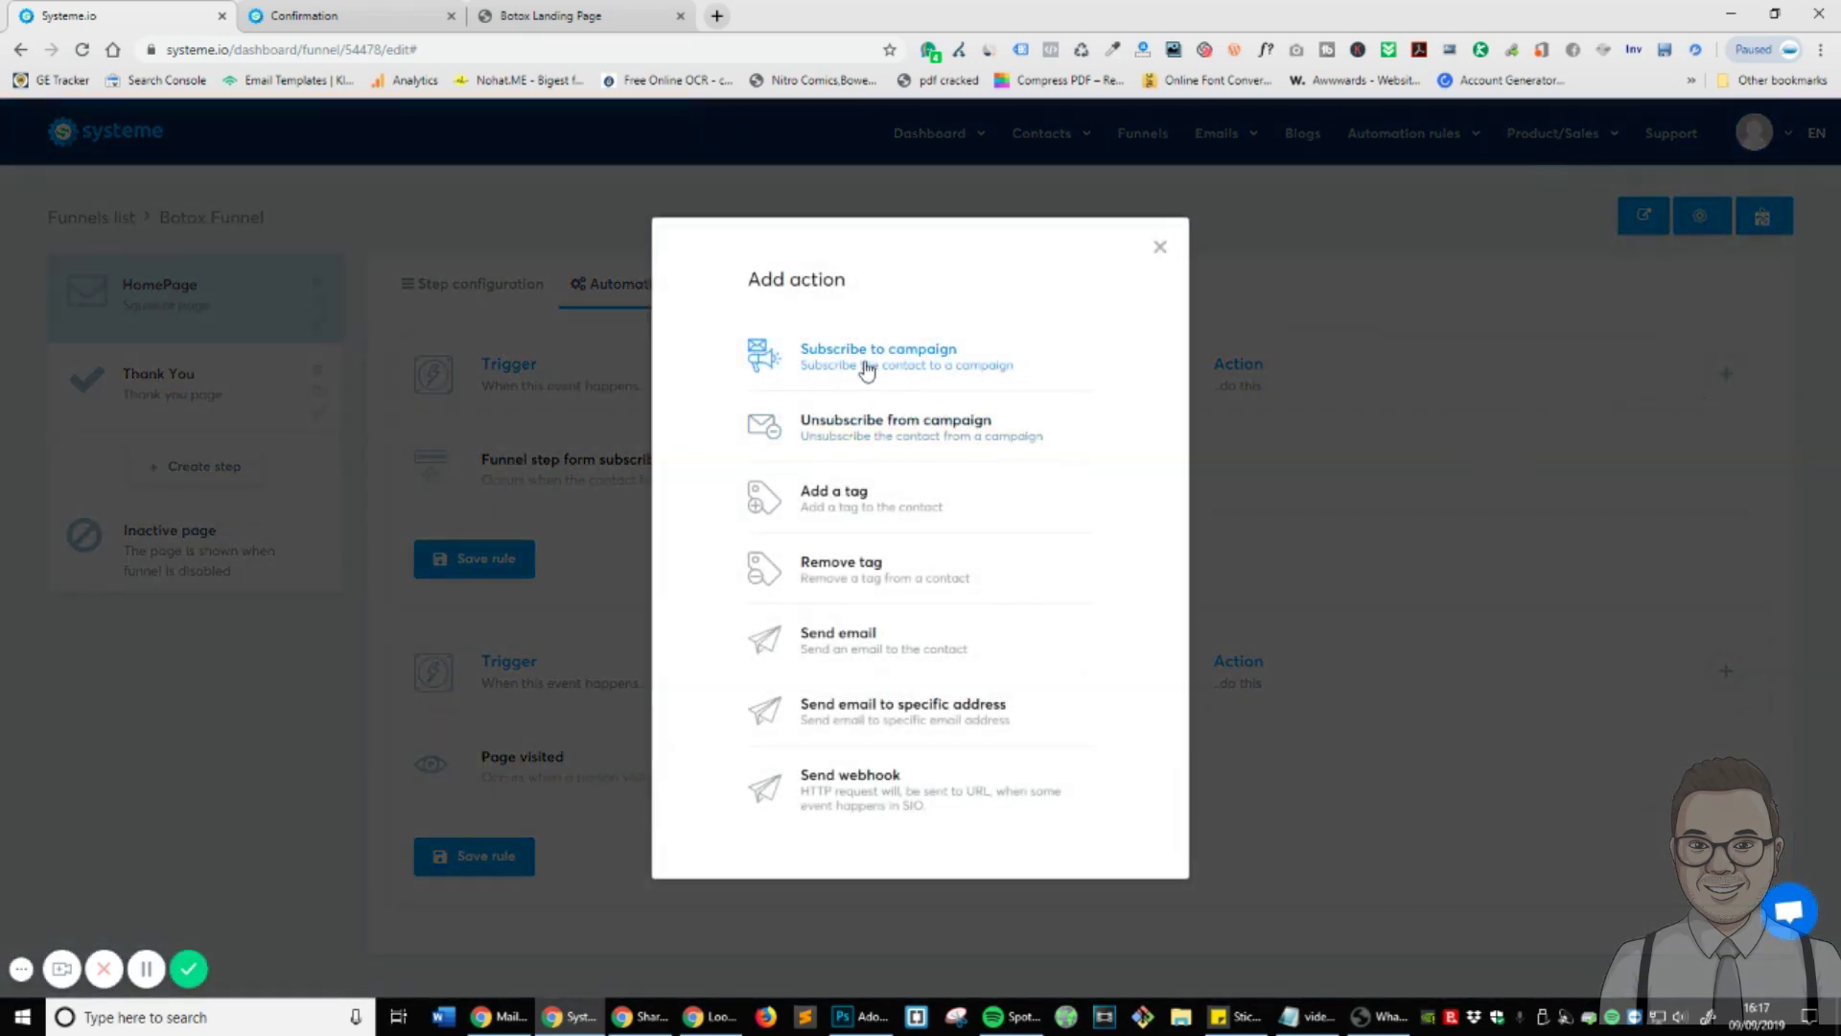
left_click(876, 509)
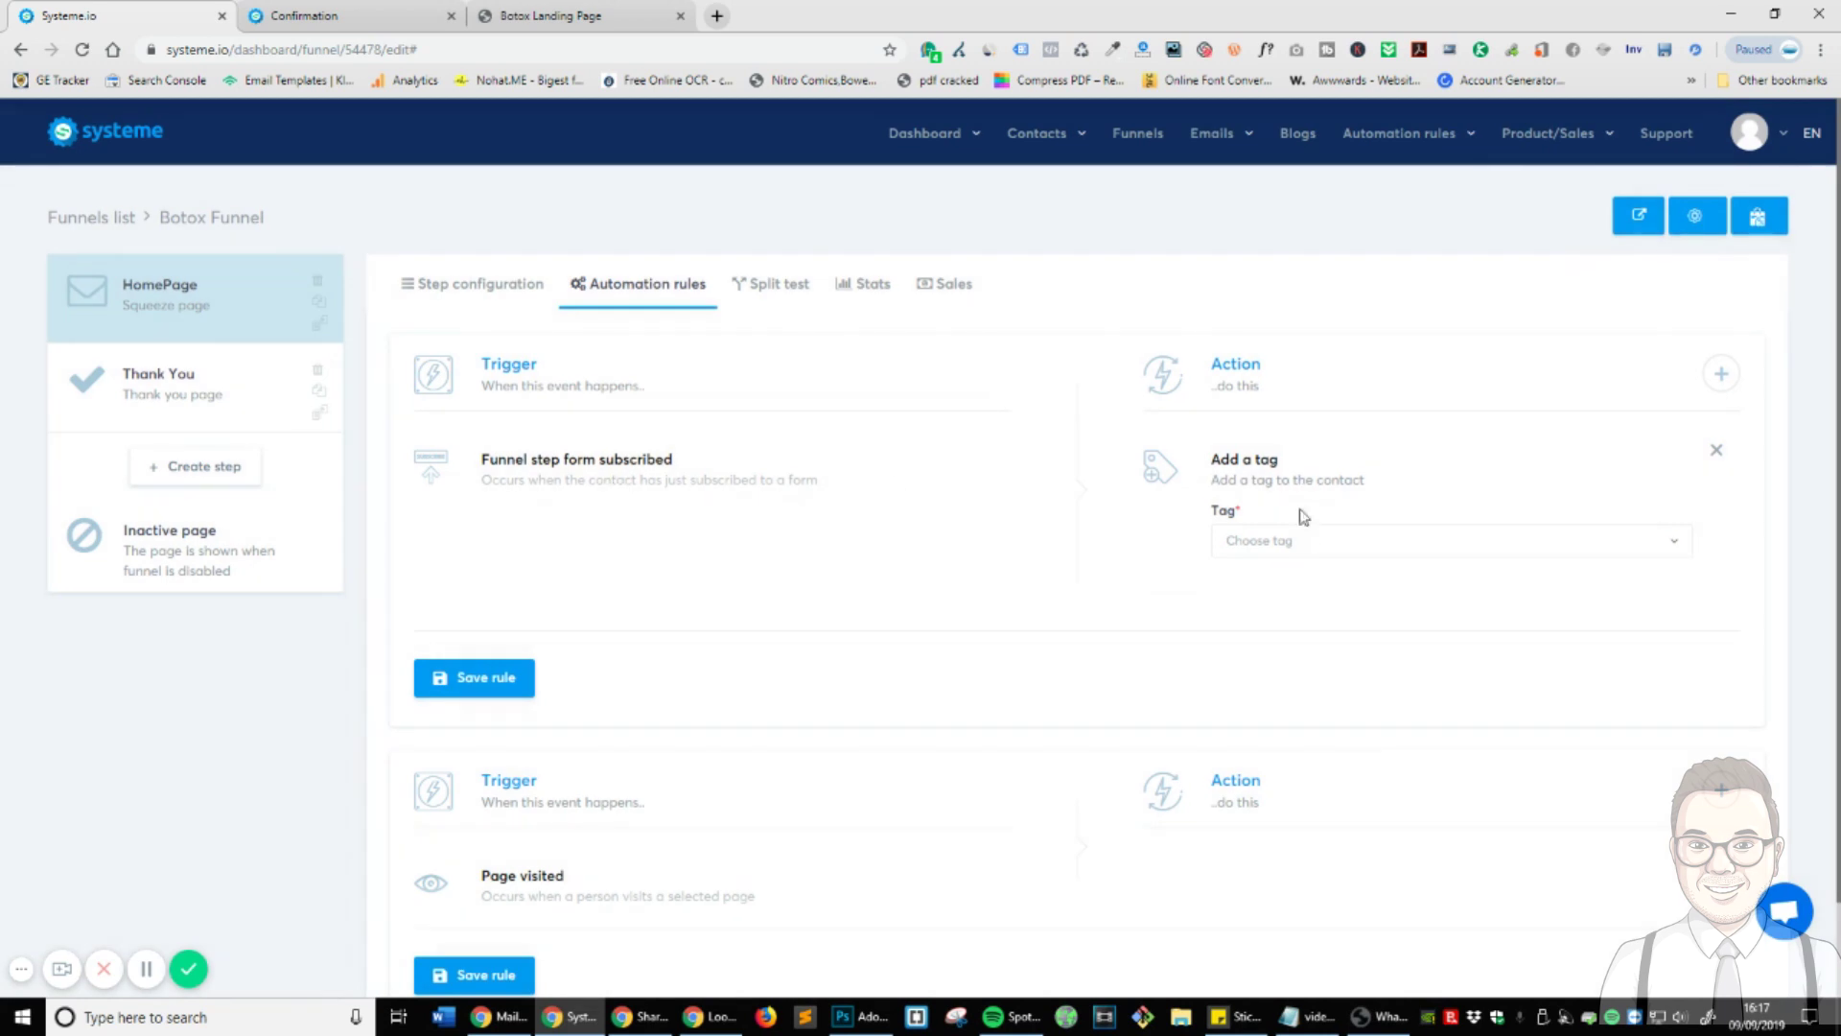
left_click(1312, 549)
scroll(1389, 699, "down", 1)
left_click(1295, 547)
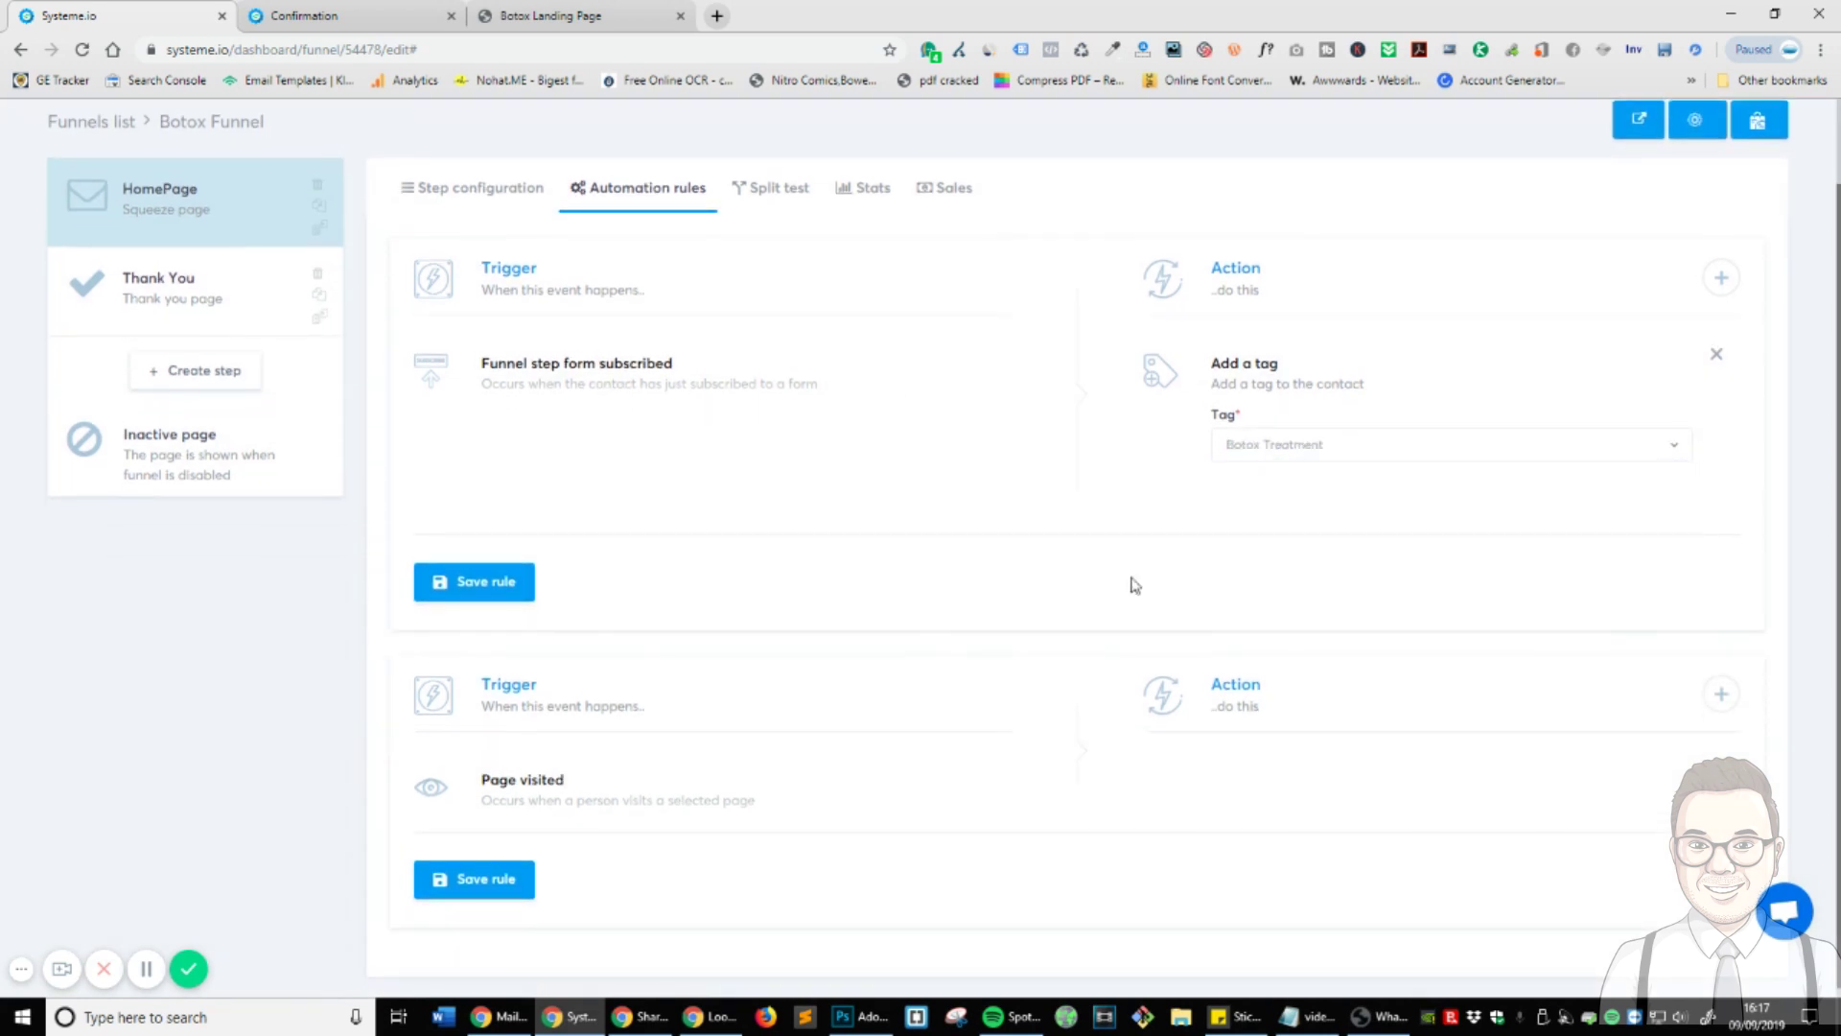
scroll(1073, 705, "up", 1)
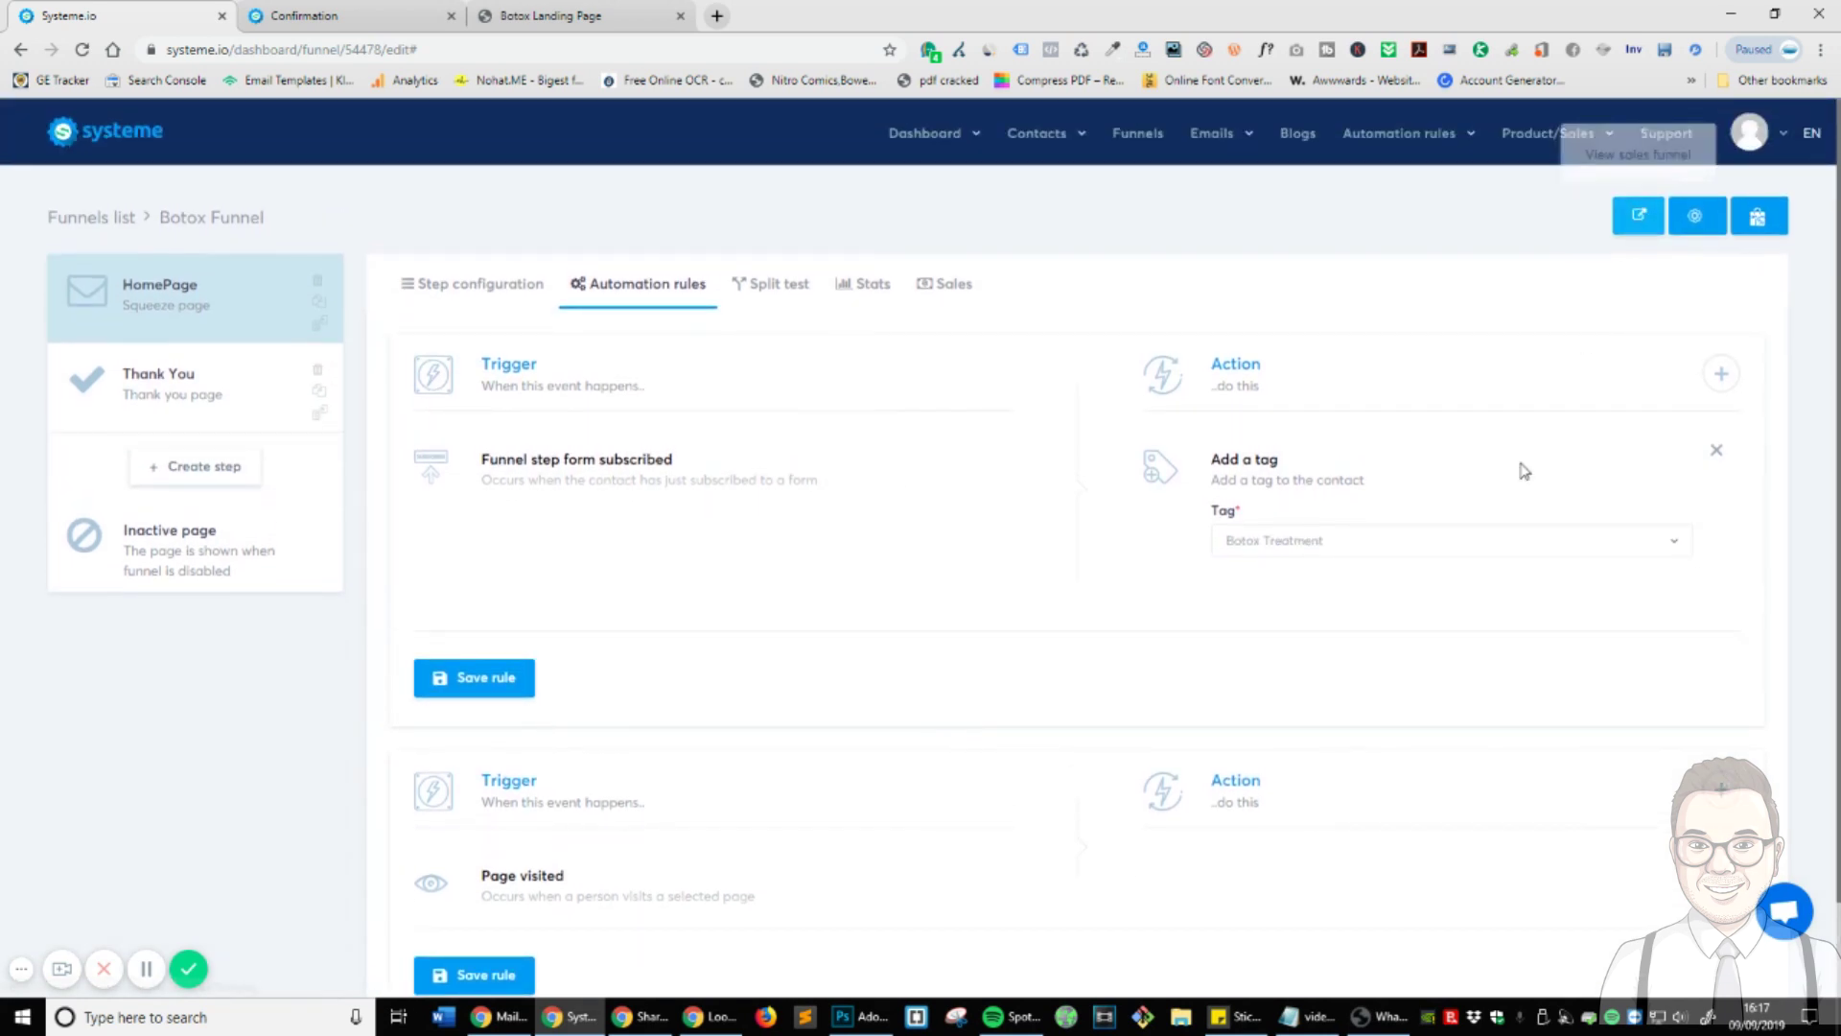
left_click(474, 681)
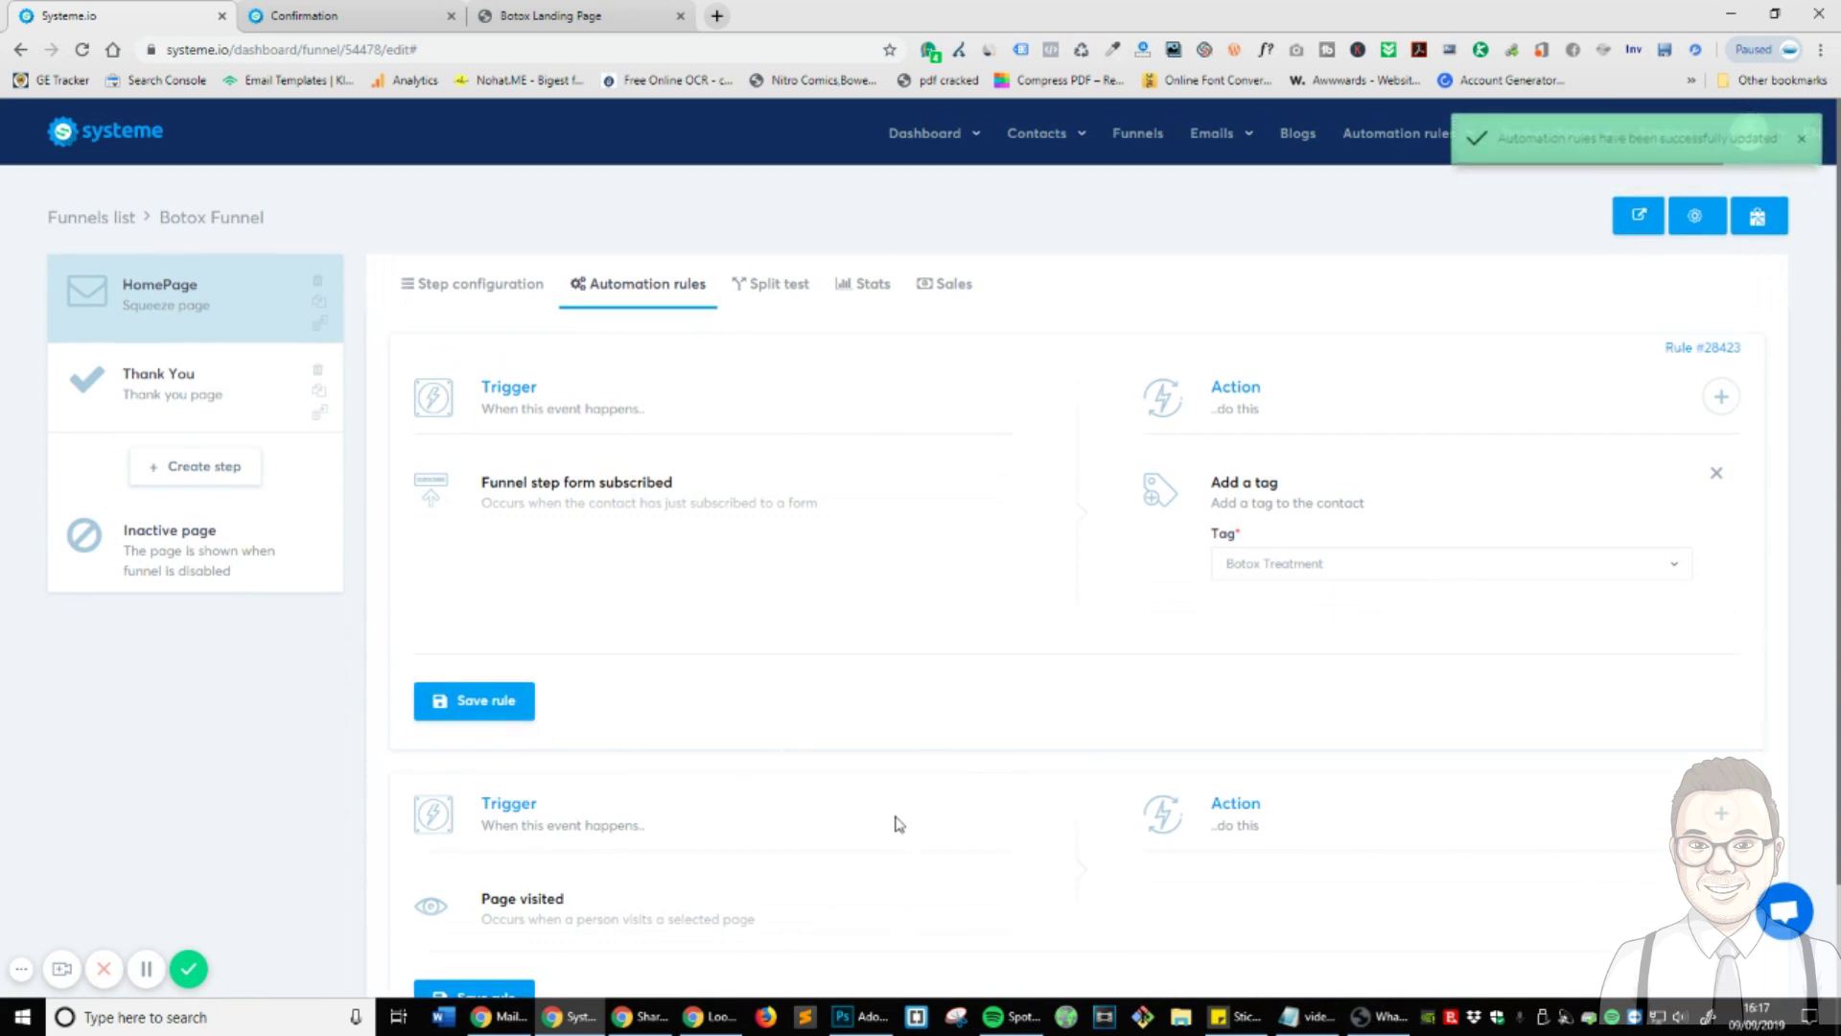
left_click(384, 16)
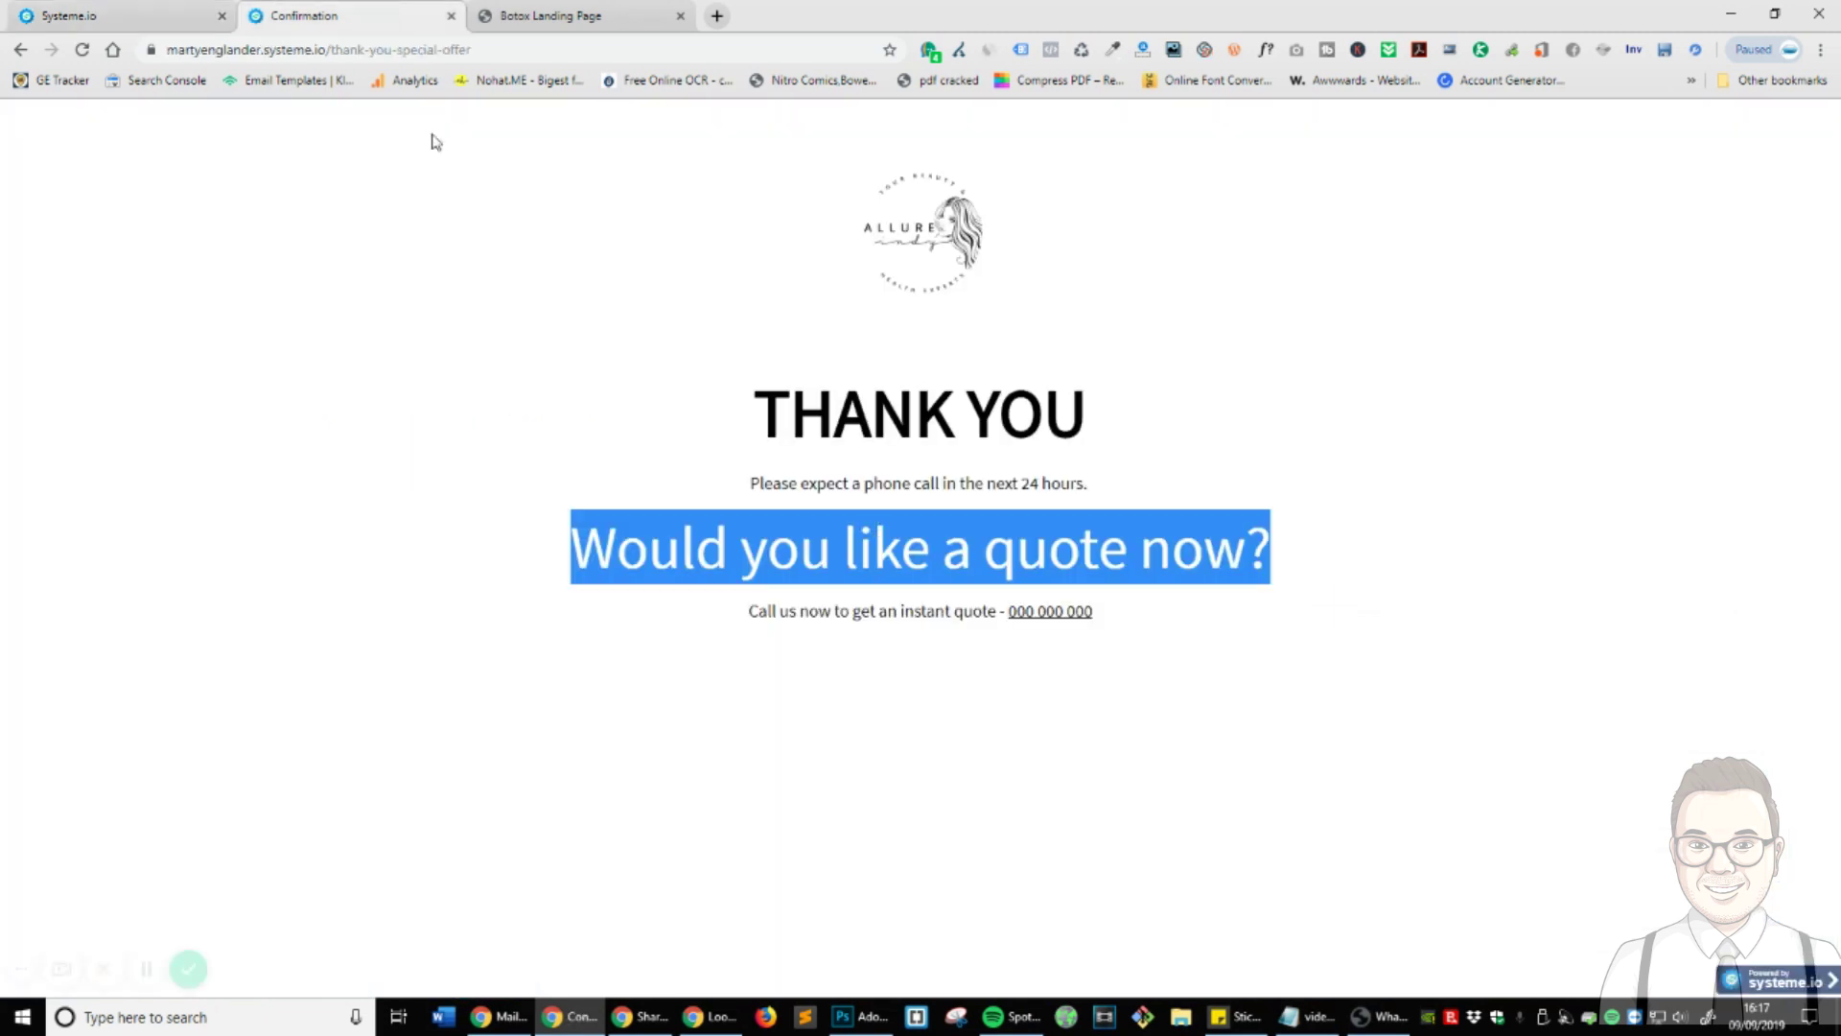
key("F5")
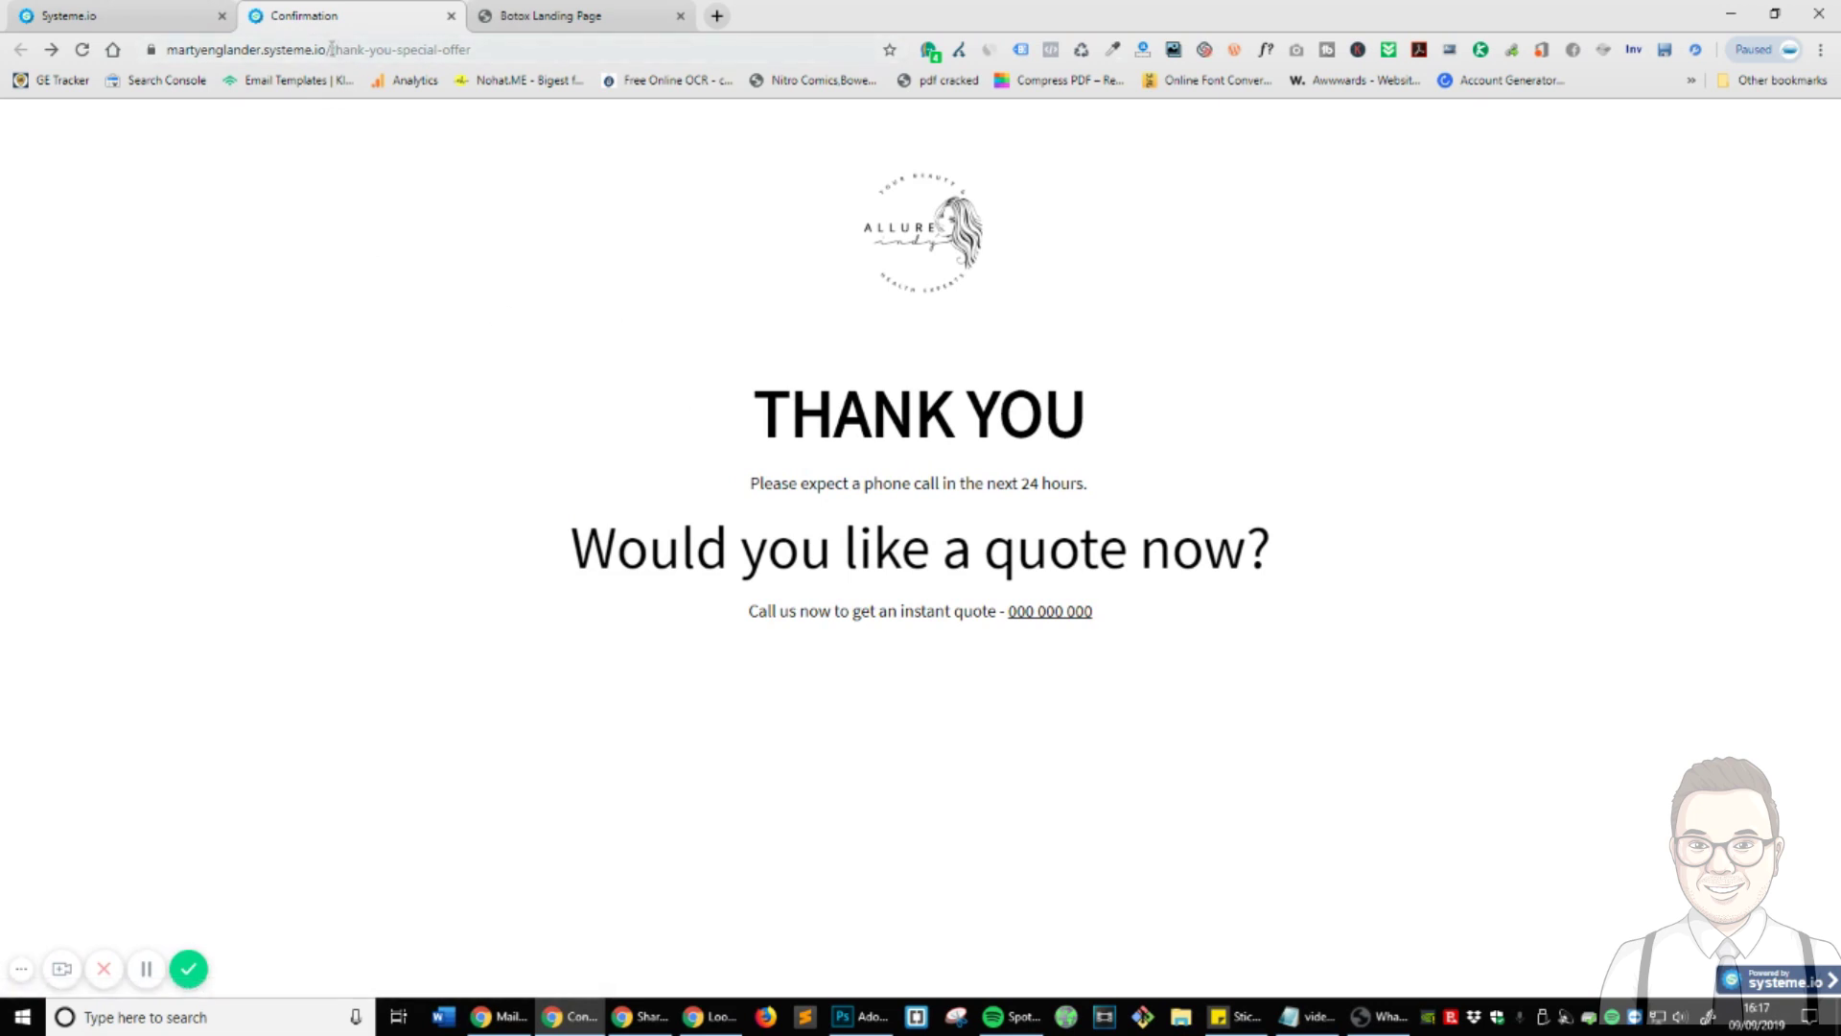
left_click_drag(331, 49, 854, 47)
left_click(609, 13)
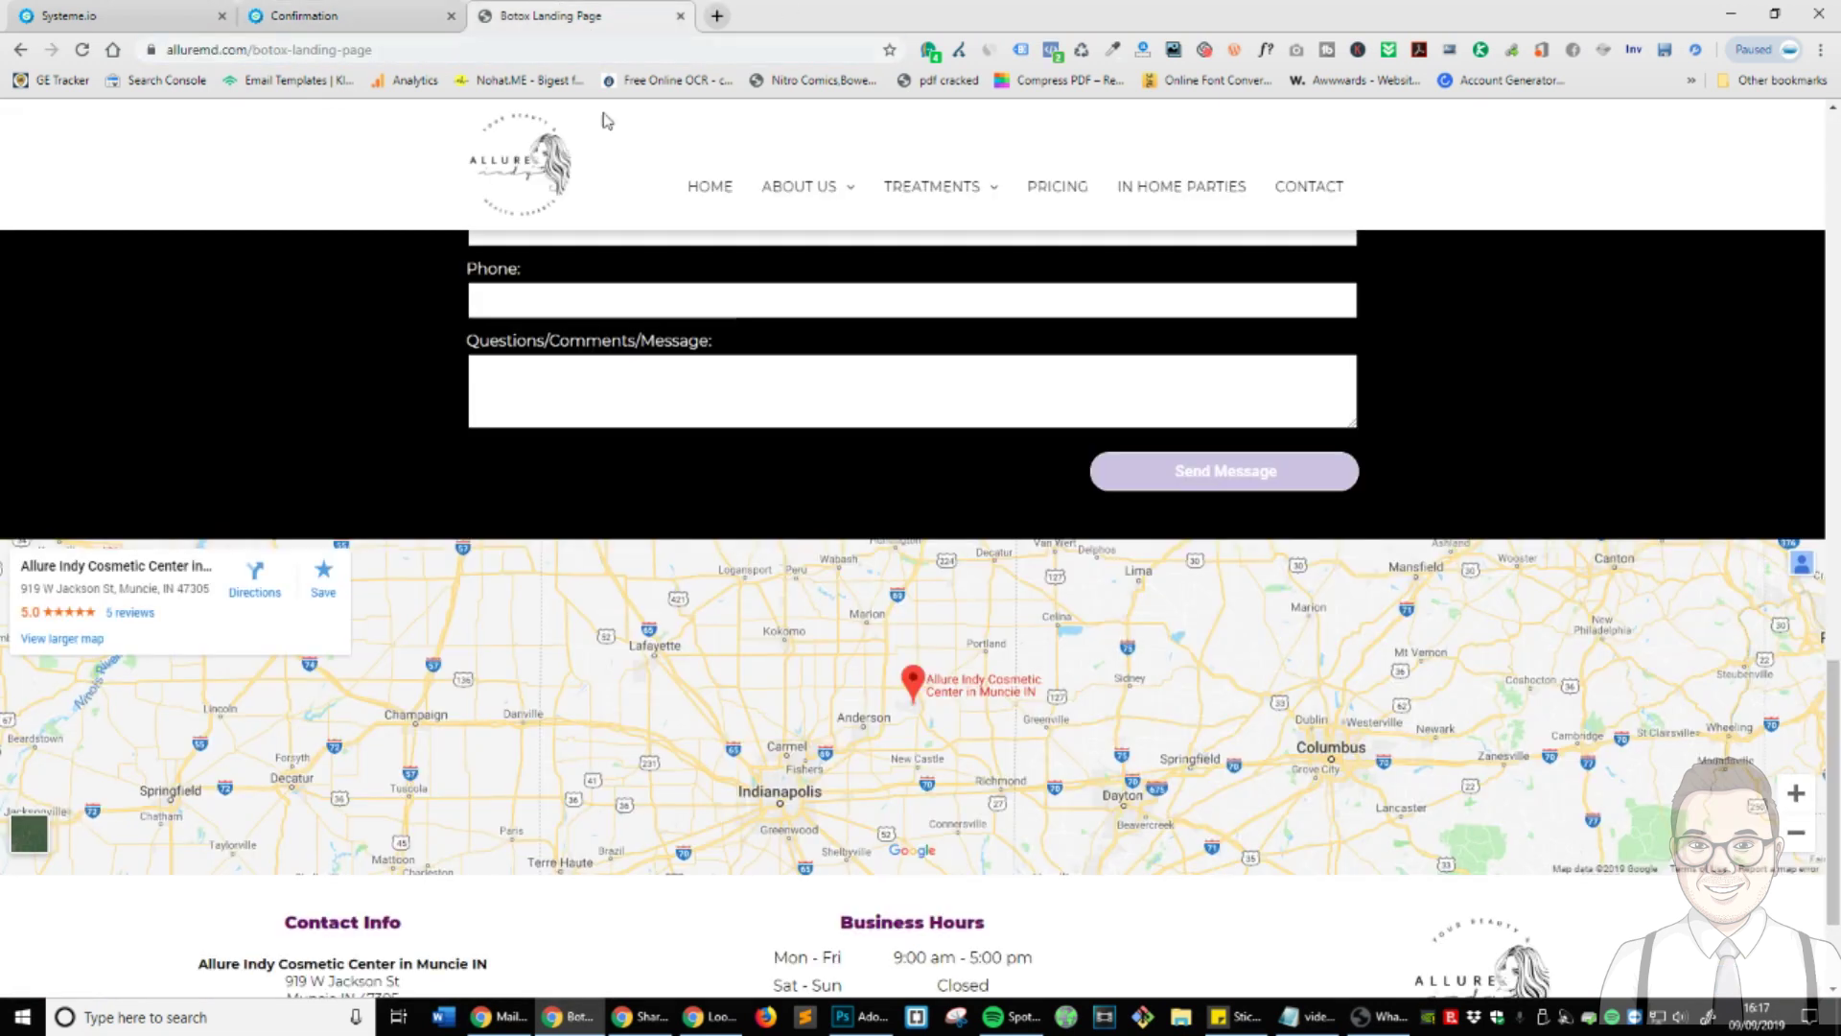
scroll(901, 356, "up", 5)
left_click(374, 13)
type("ho")
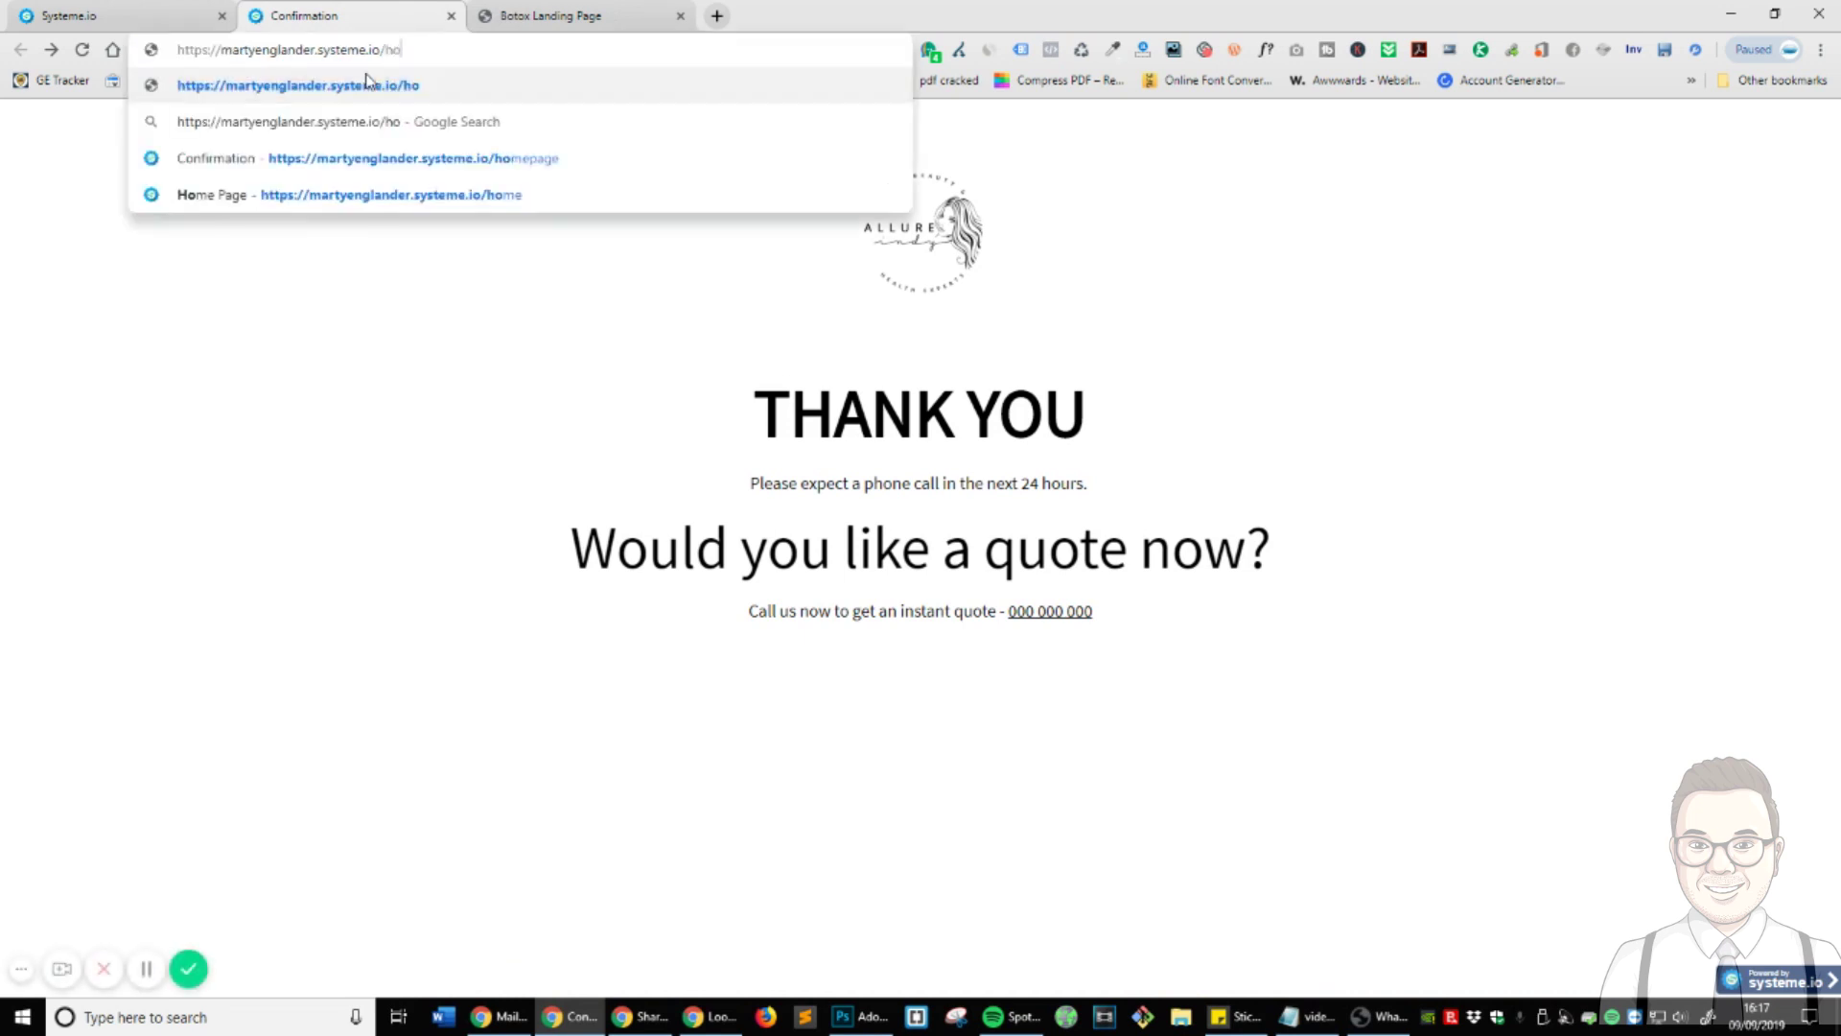
type("mepage")
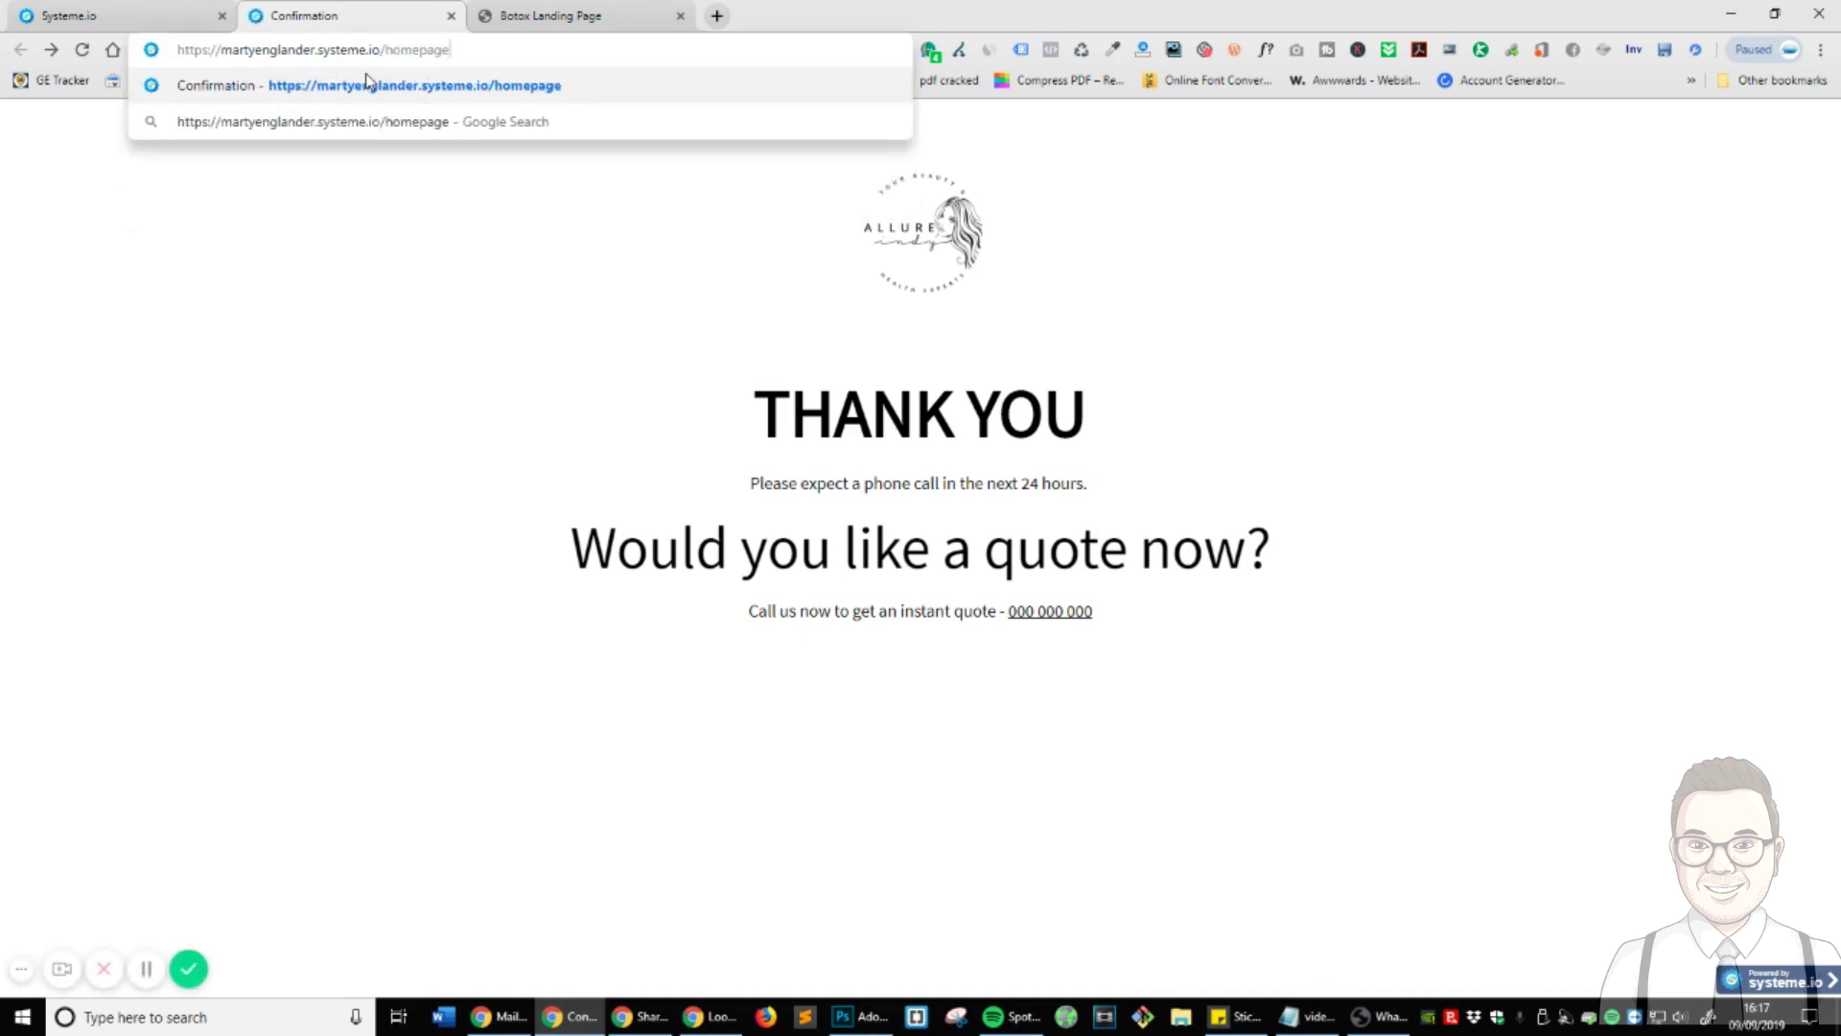
key("Return")
scroll(1333, 423, "down", 20)
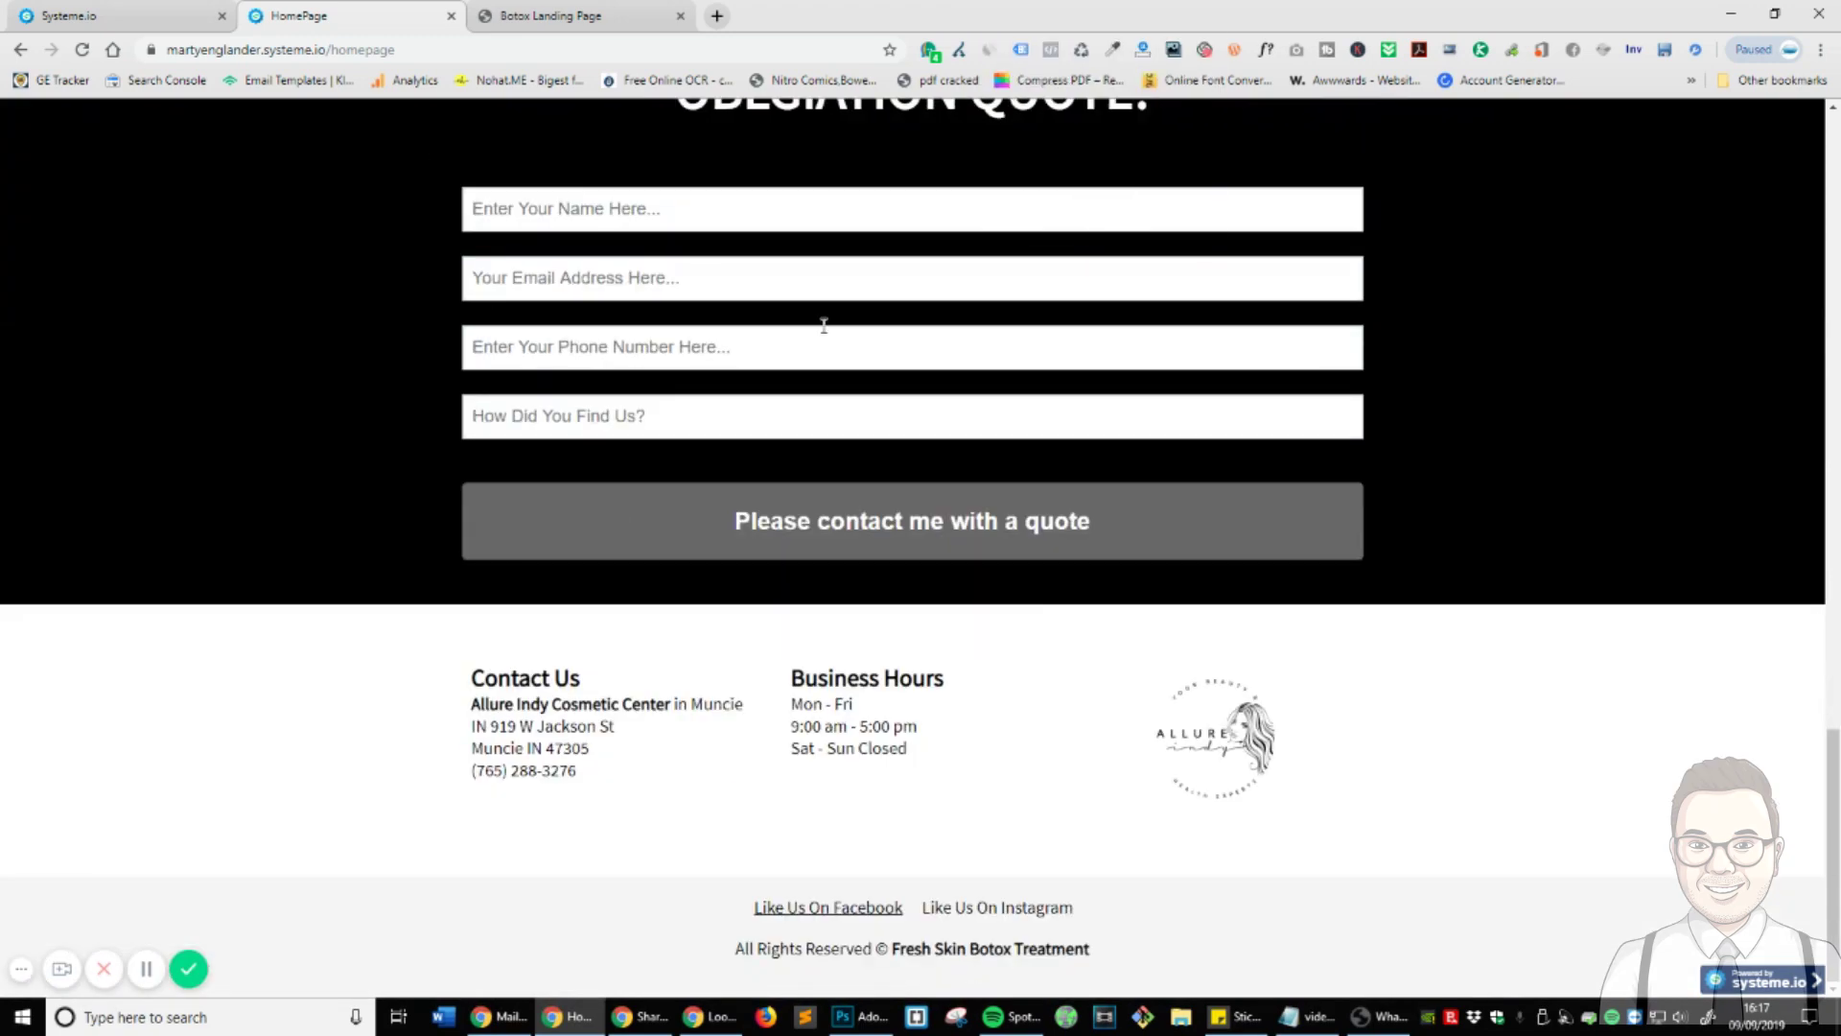
scroll(823, 327, "up", 15)
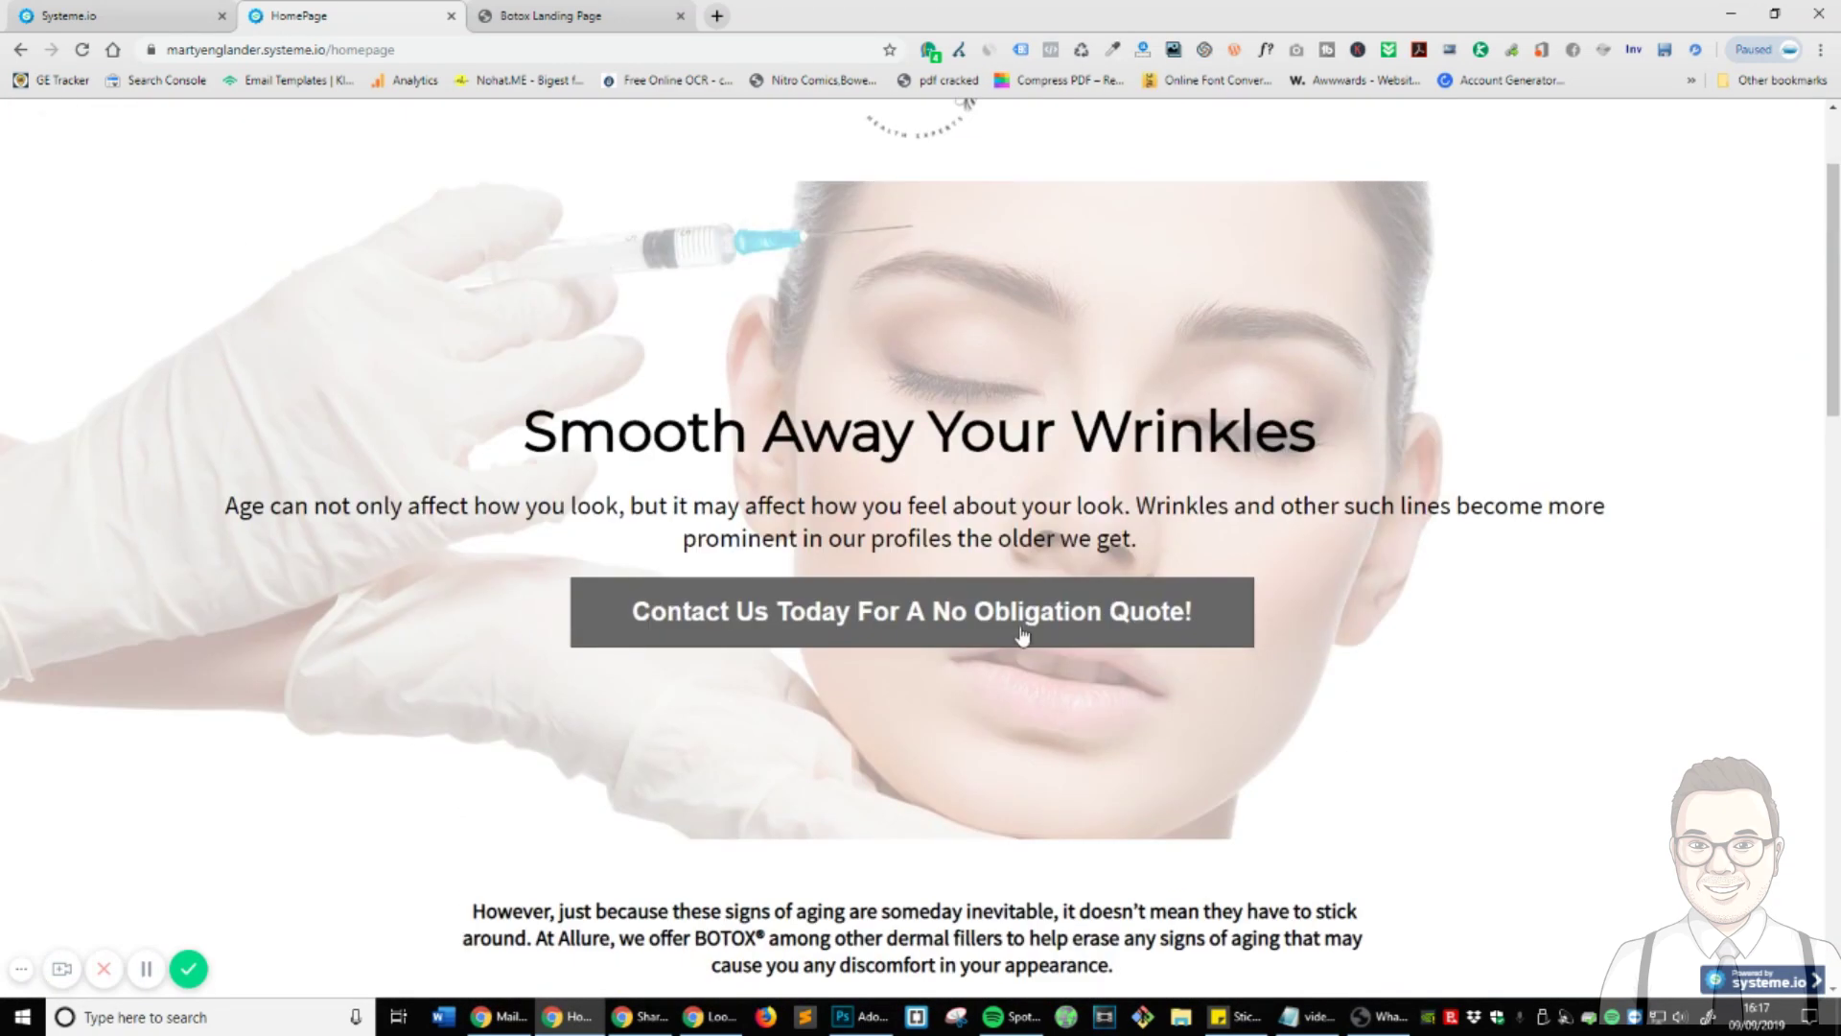
left_click(940, 638)
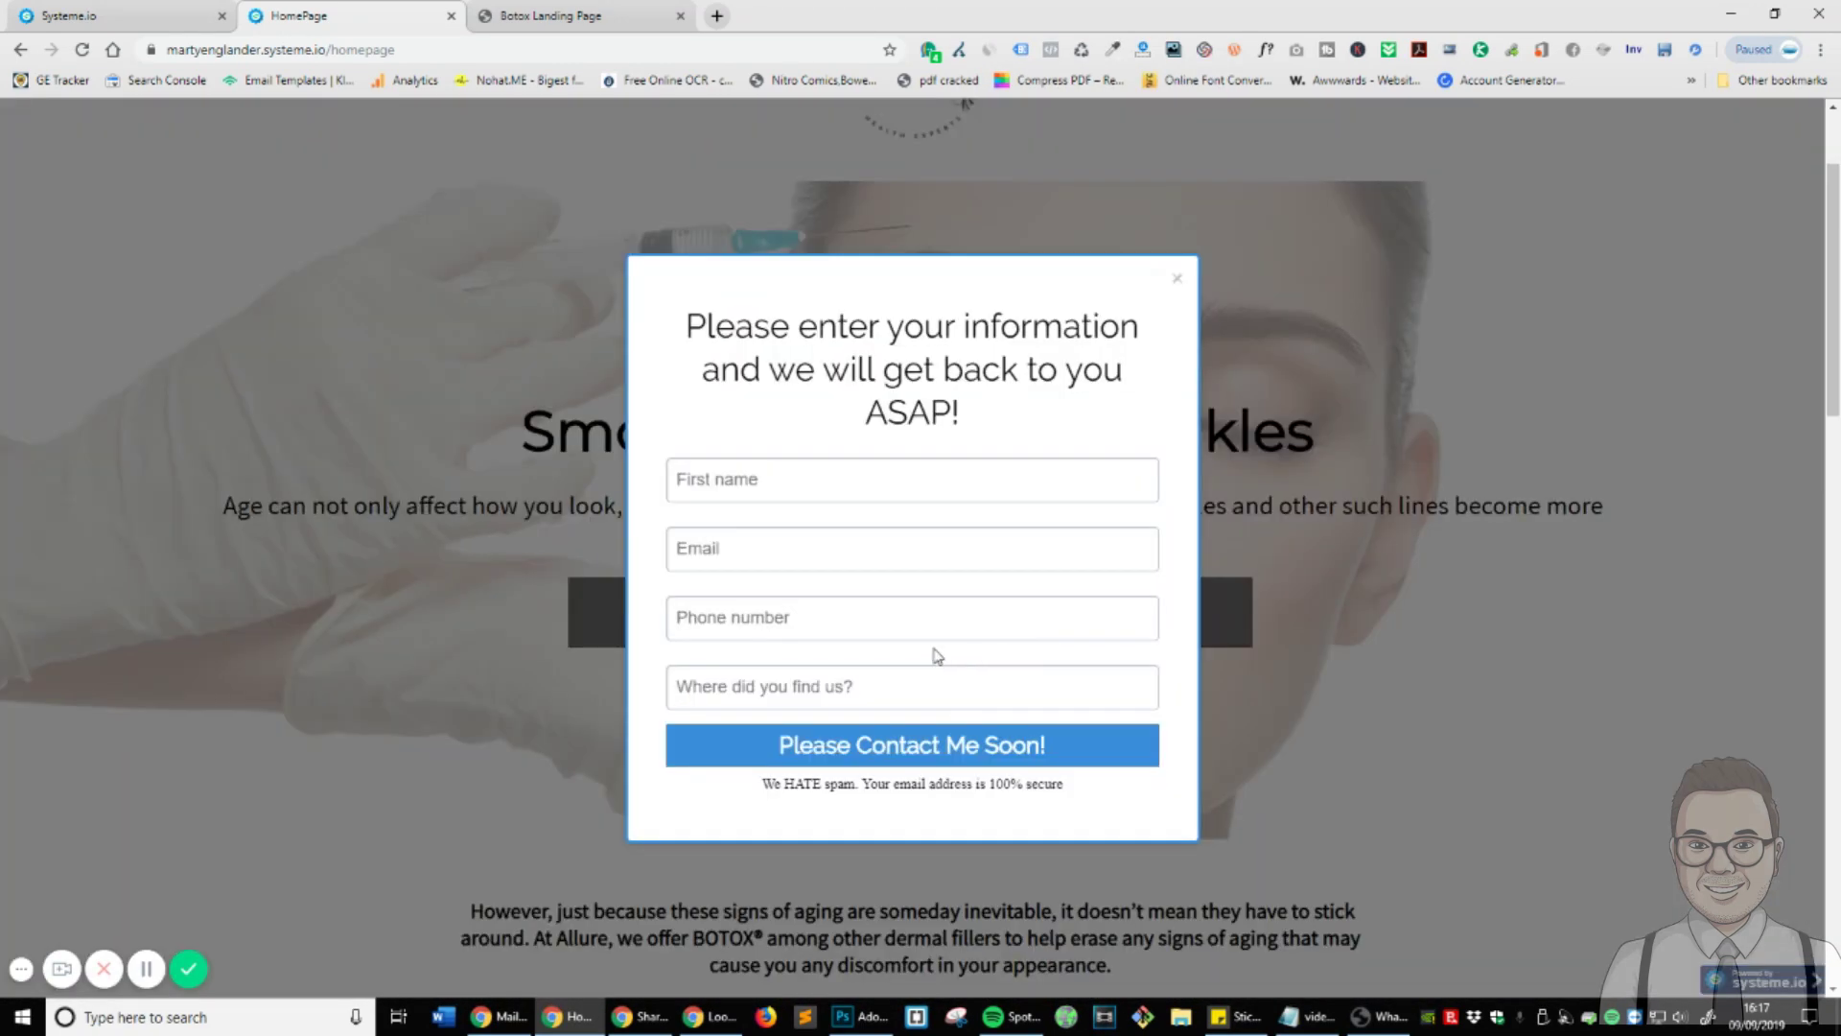
left_click(1177, 278)
scroll(576, 451, "down", 2)
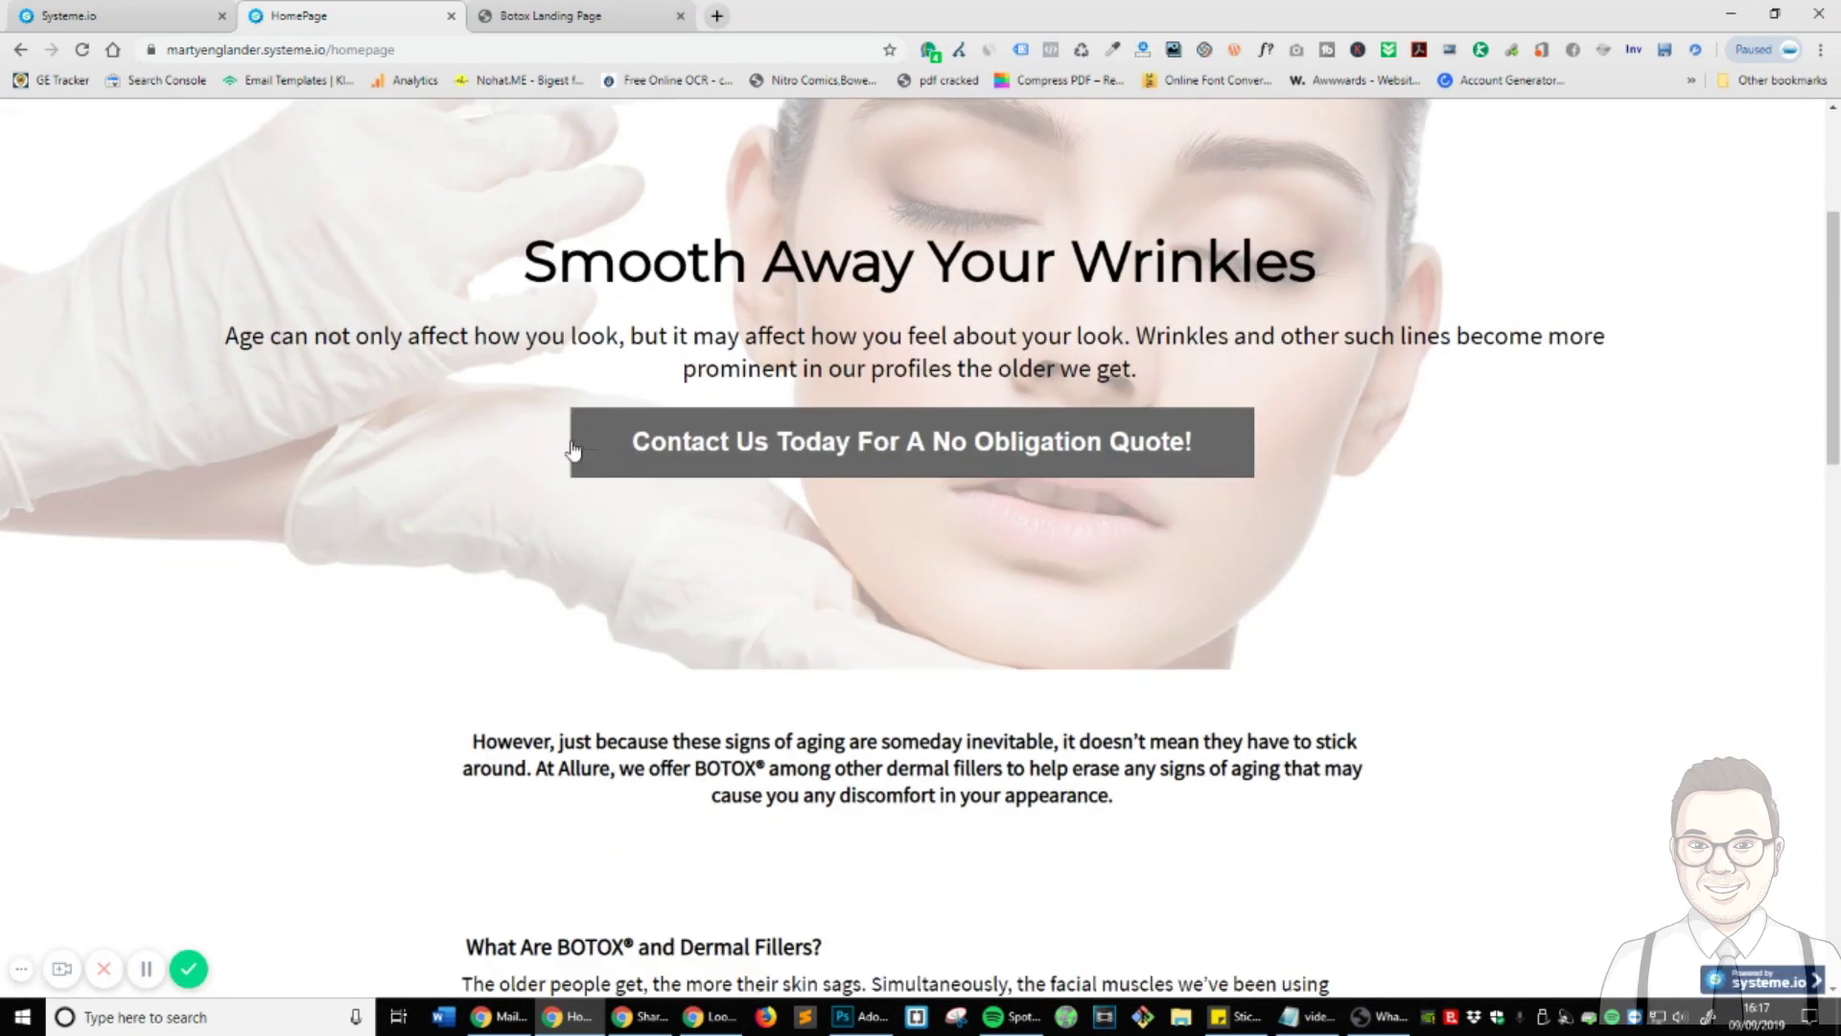
scroll(1094, 551, "down", 9)
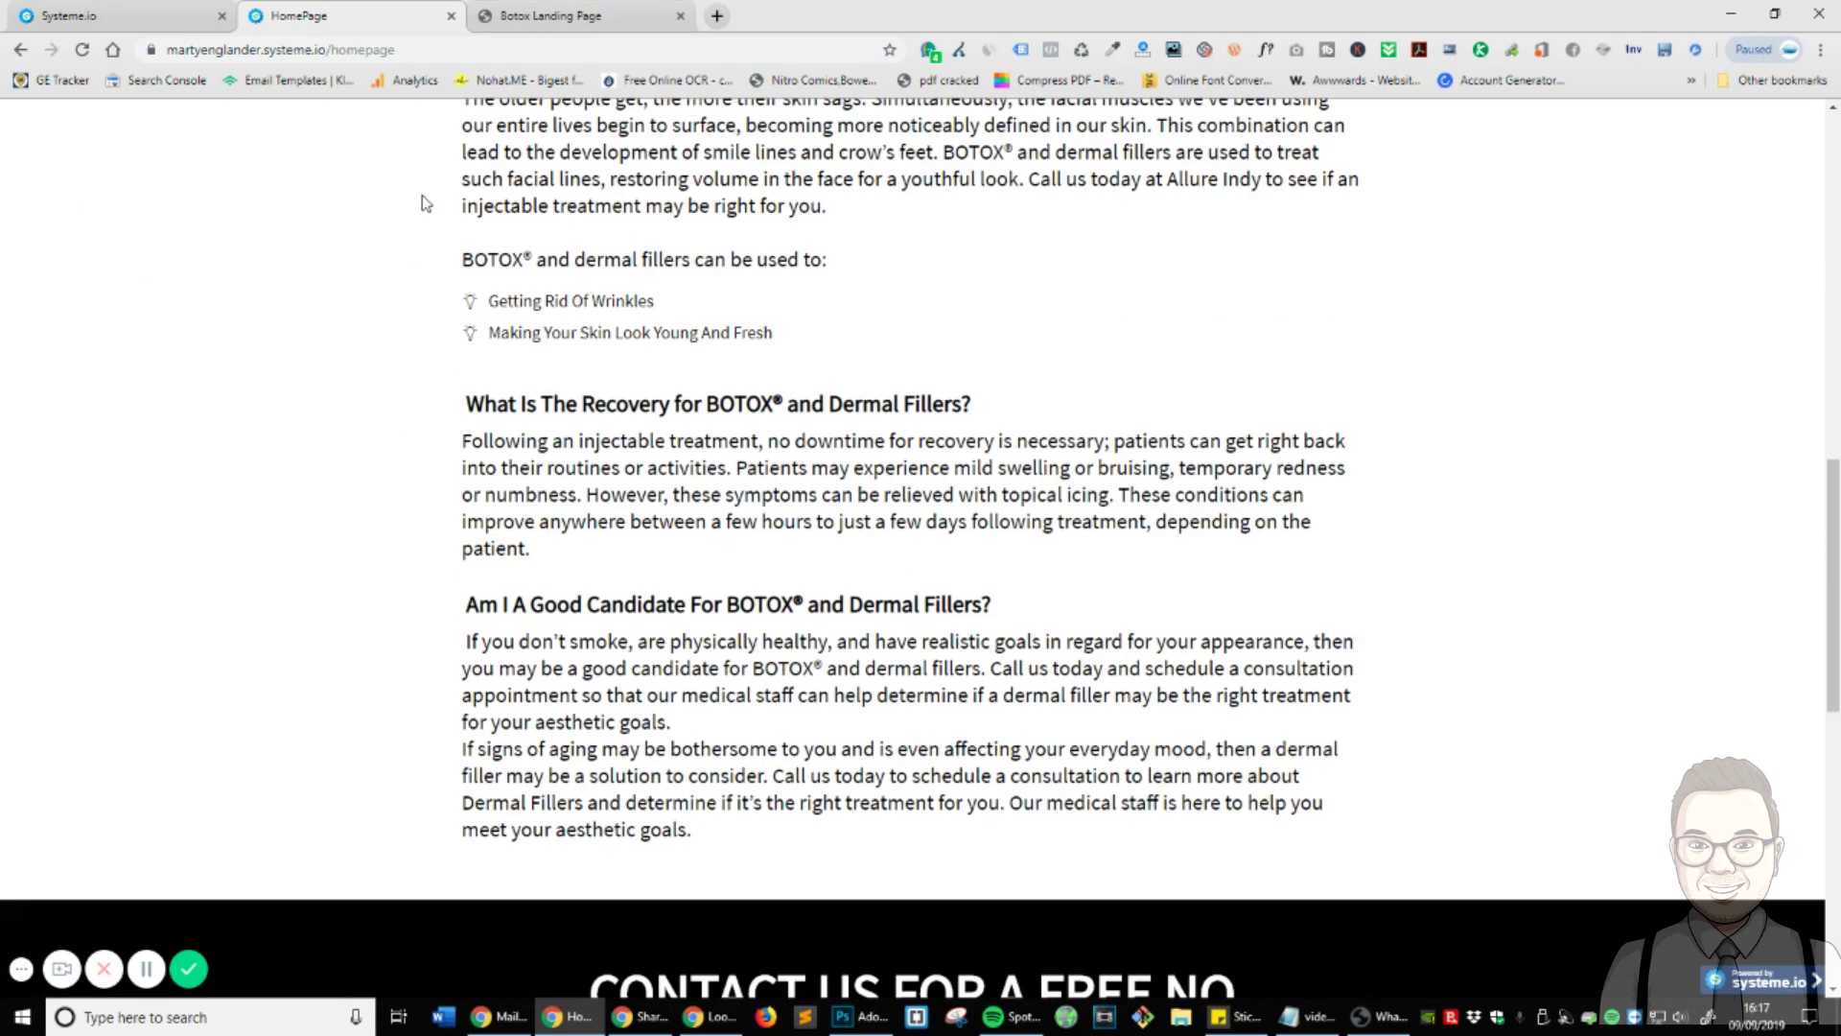
key("ctrl+shift+Tab")
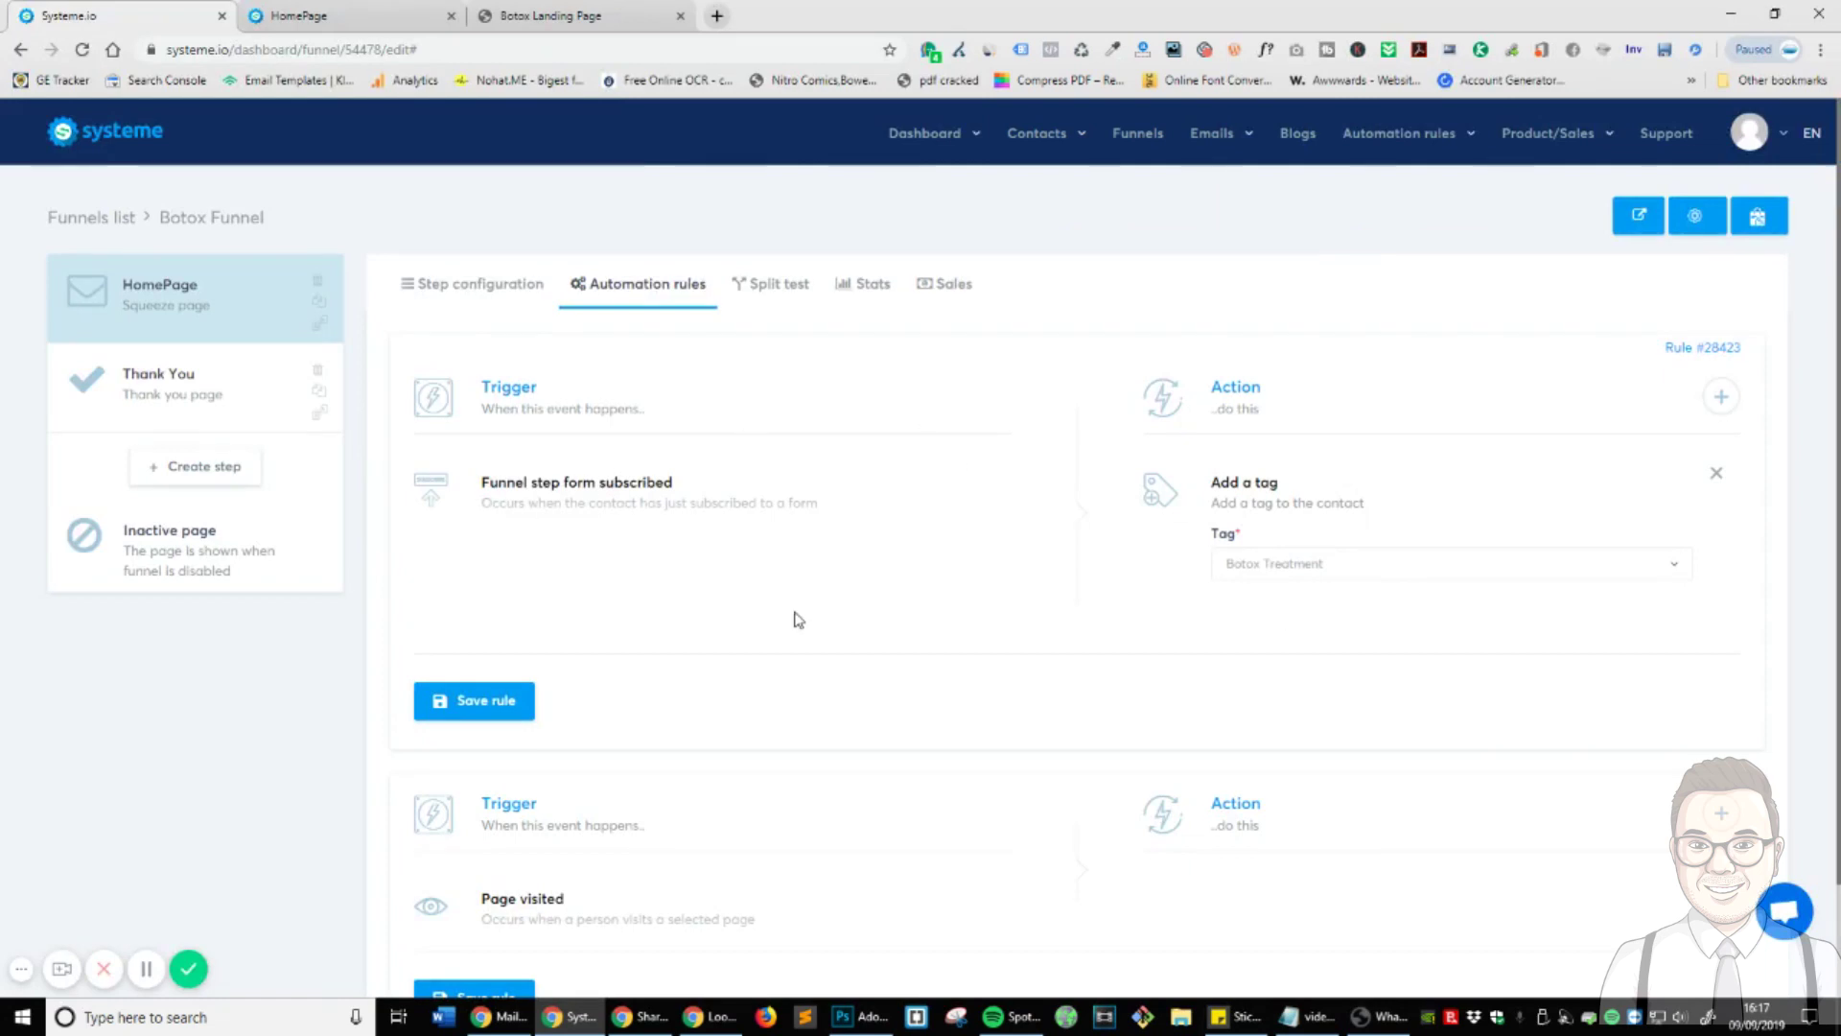
- Activate the Botox Leads workflow, review its trigger and action, and return to the list
mouse_move(1037, 136)
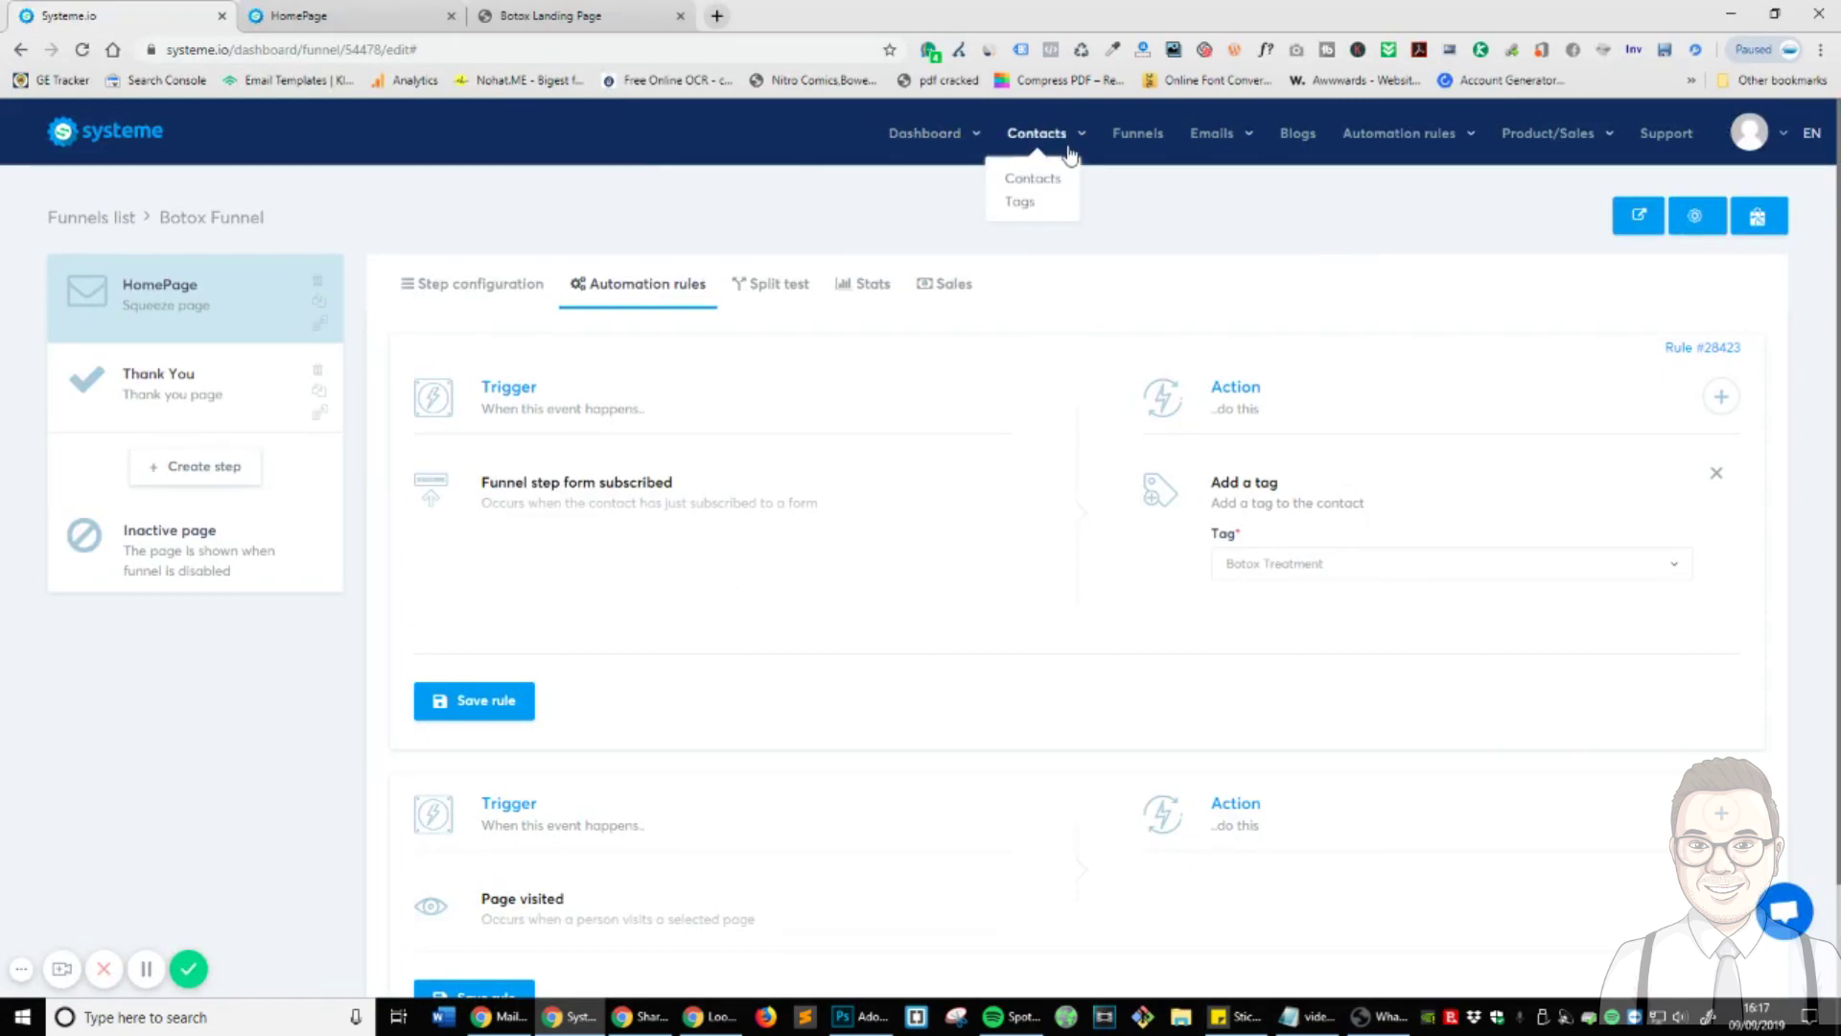
left_click(1008, 209)
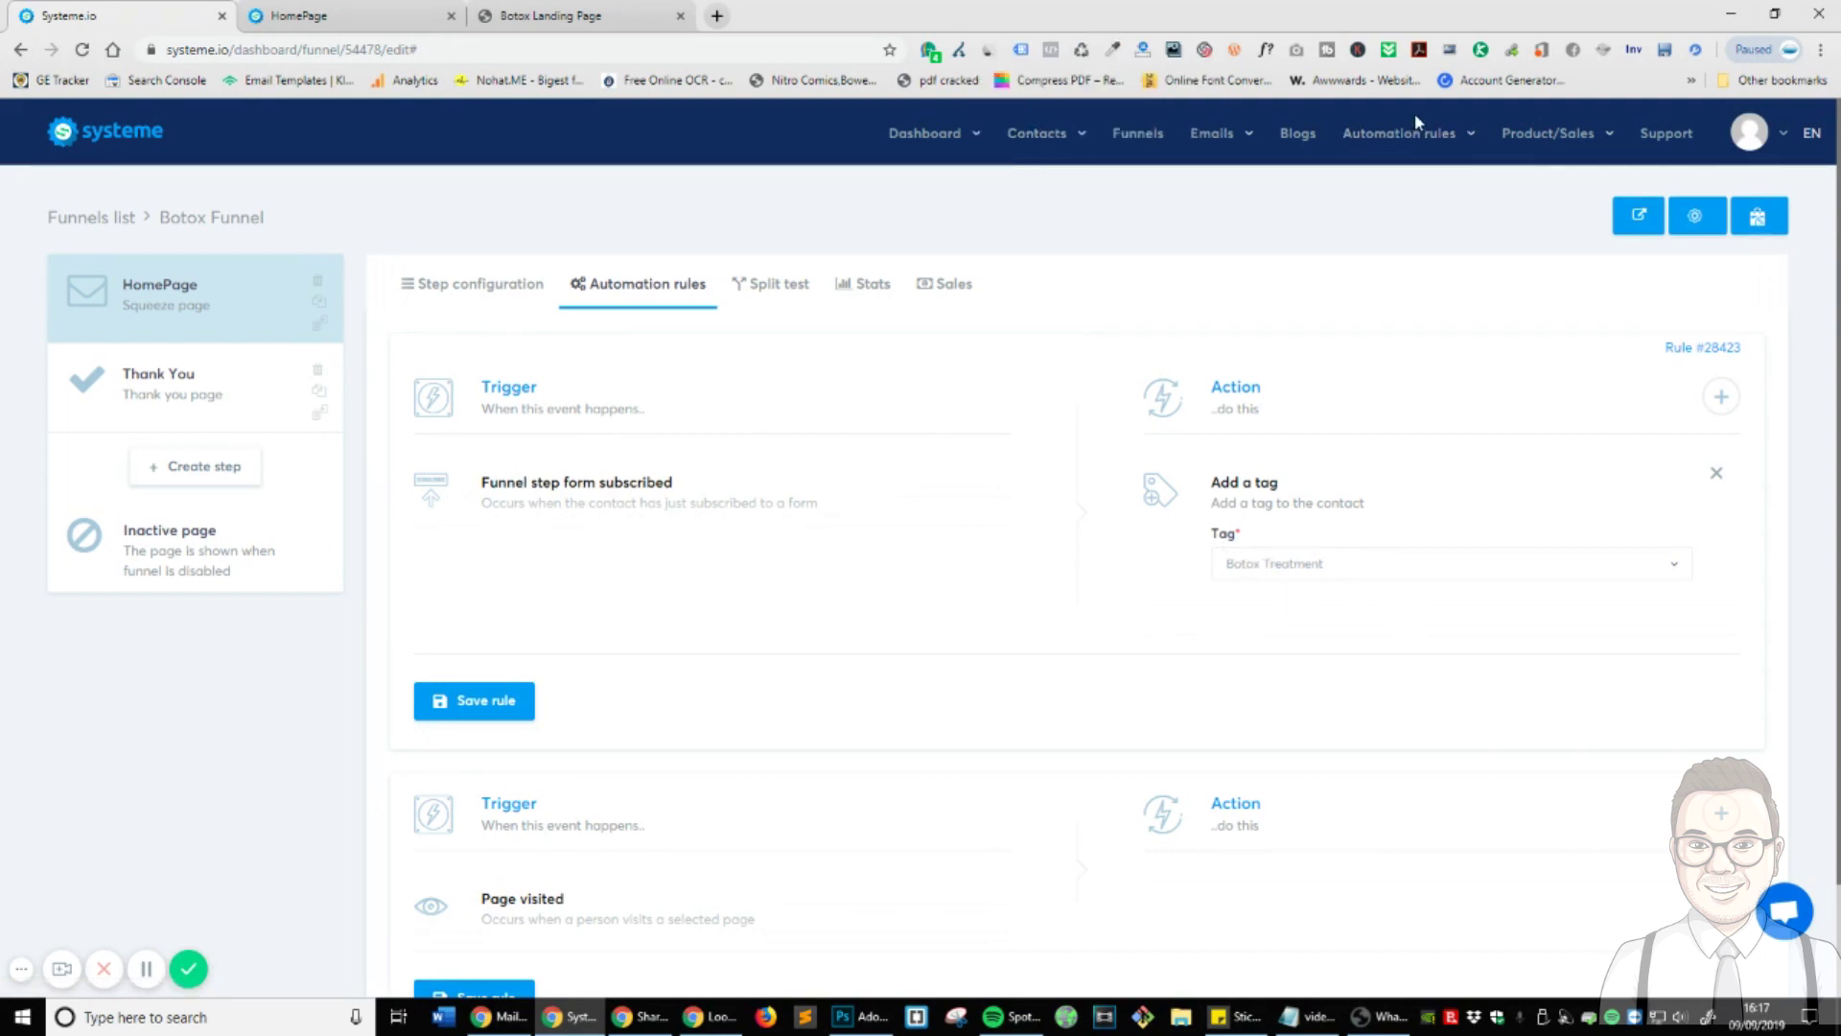
mouse_move(1417, 123)
left_click(1414, 203)
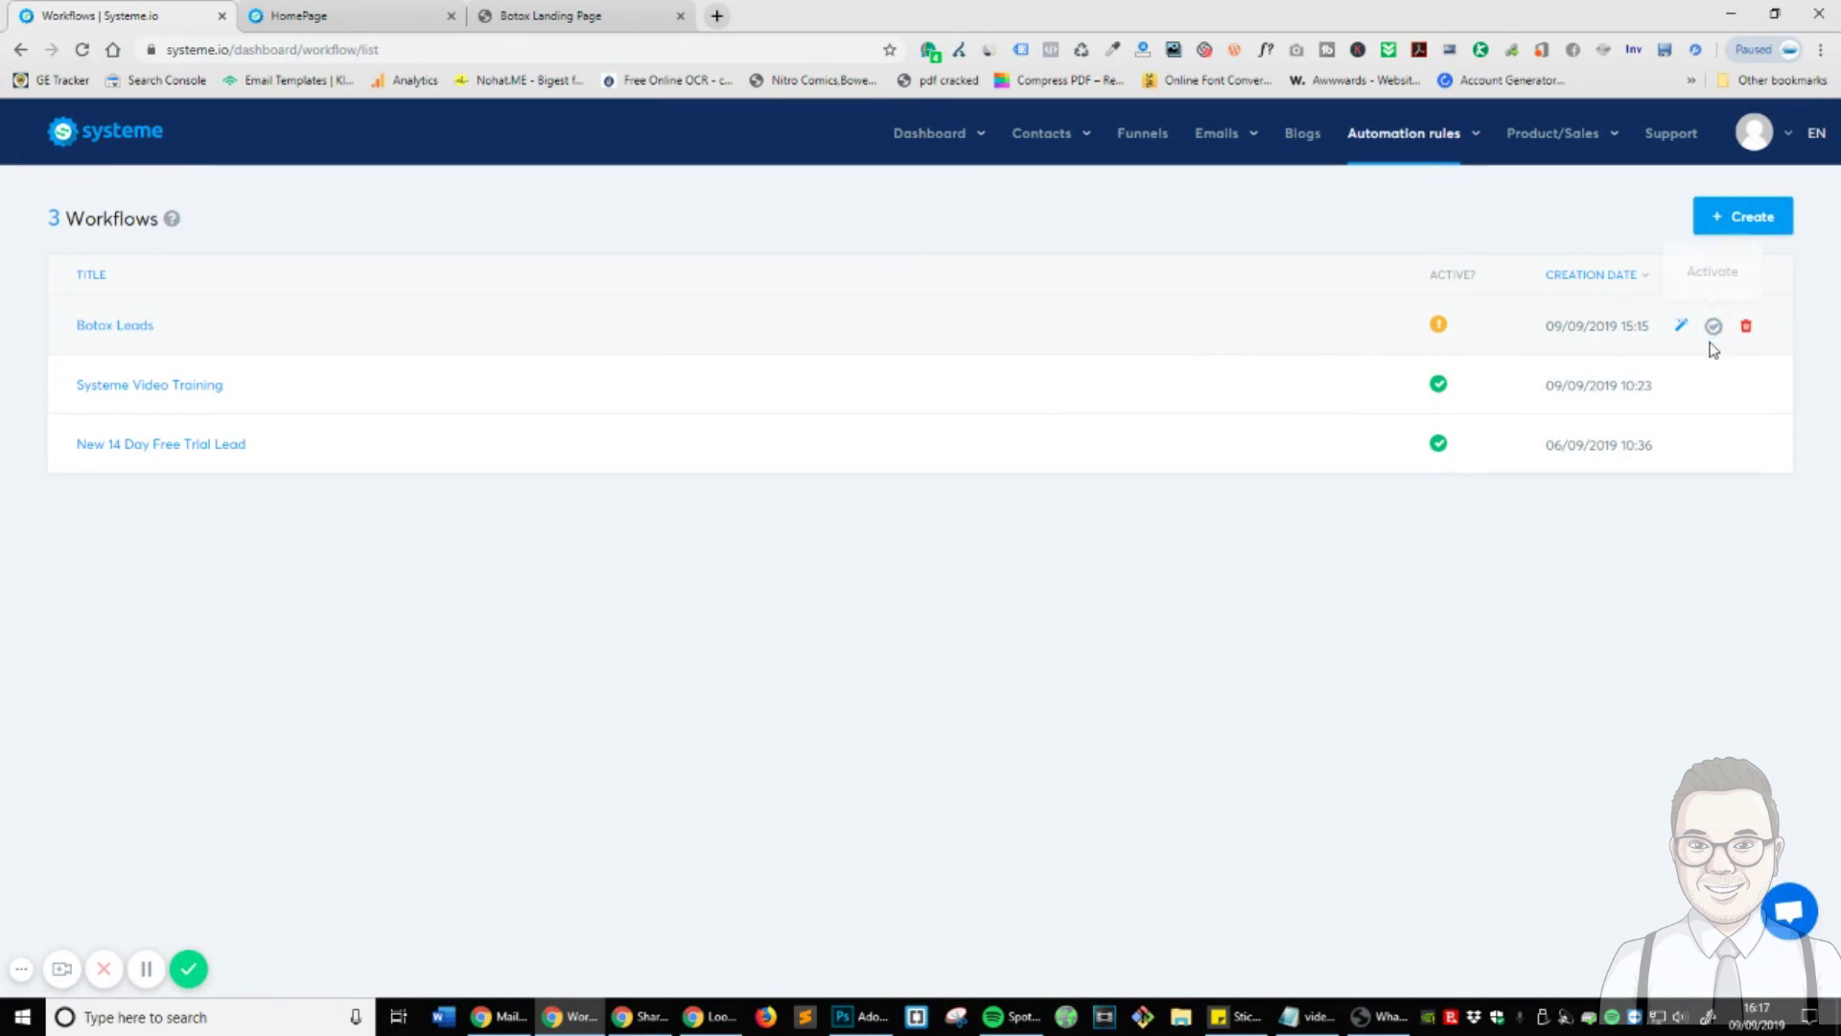
left_click(1714, 327)
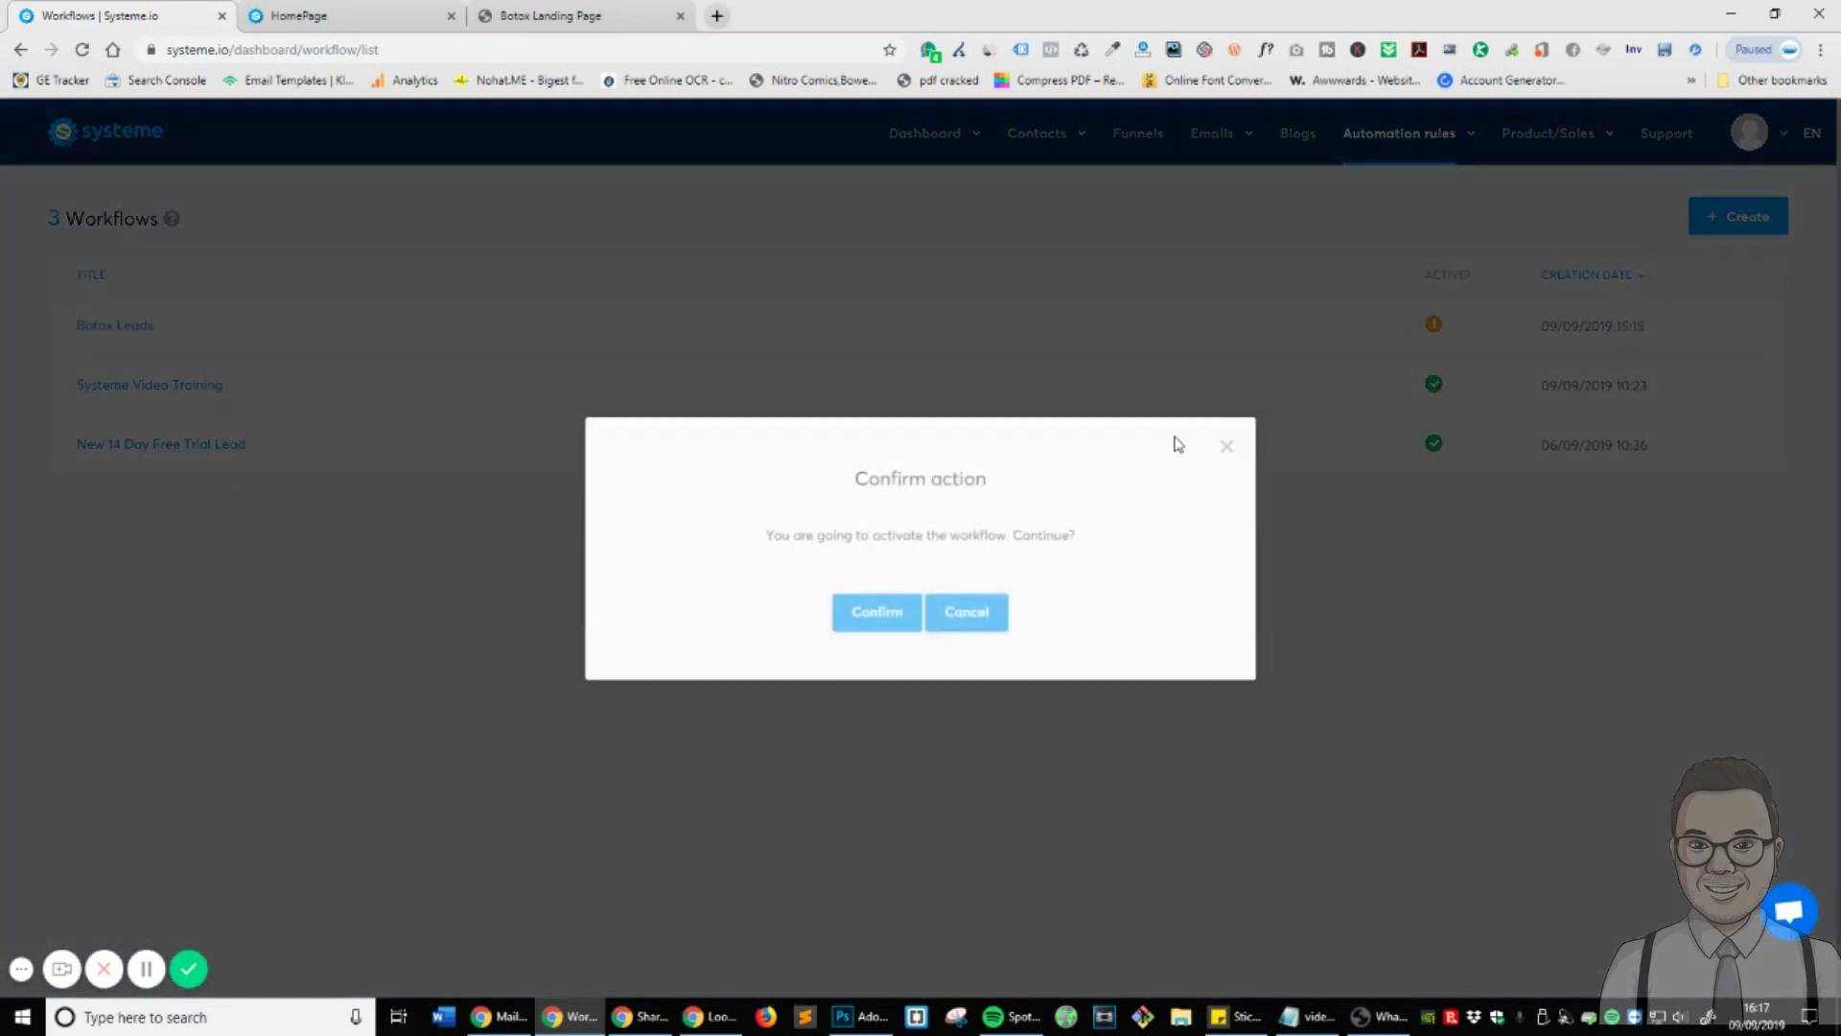
left_click(894, 614)
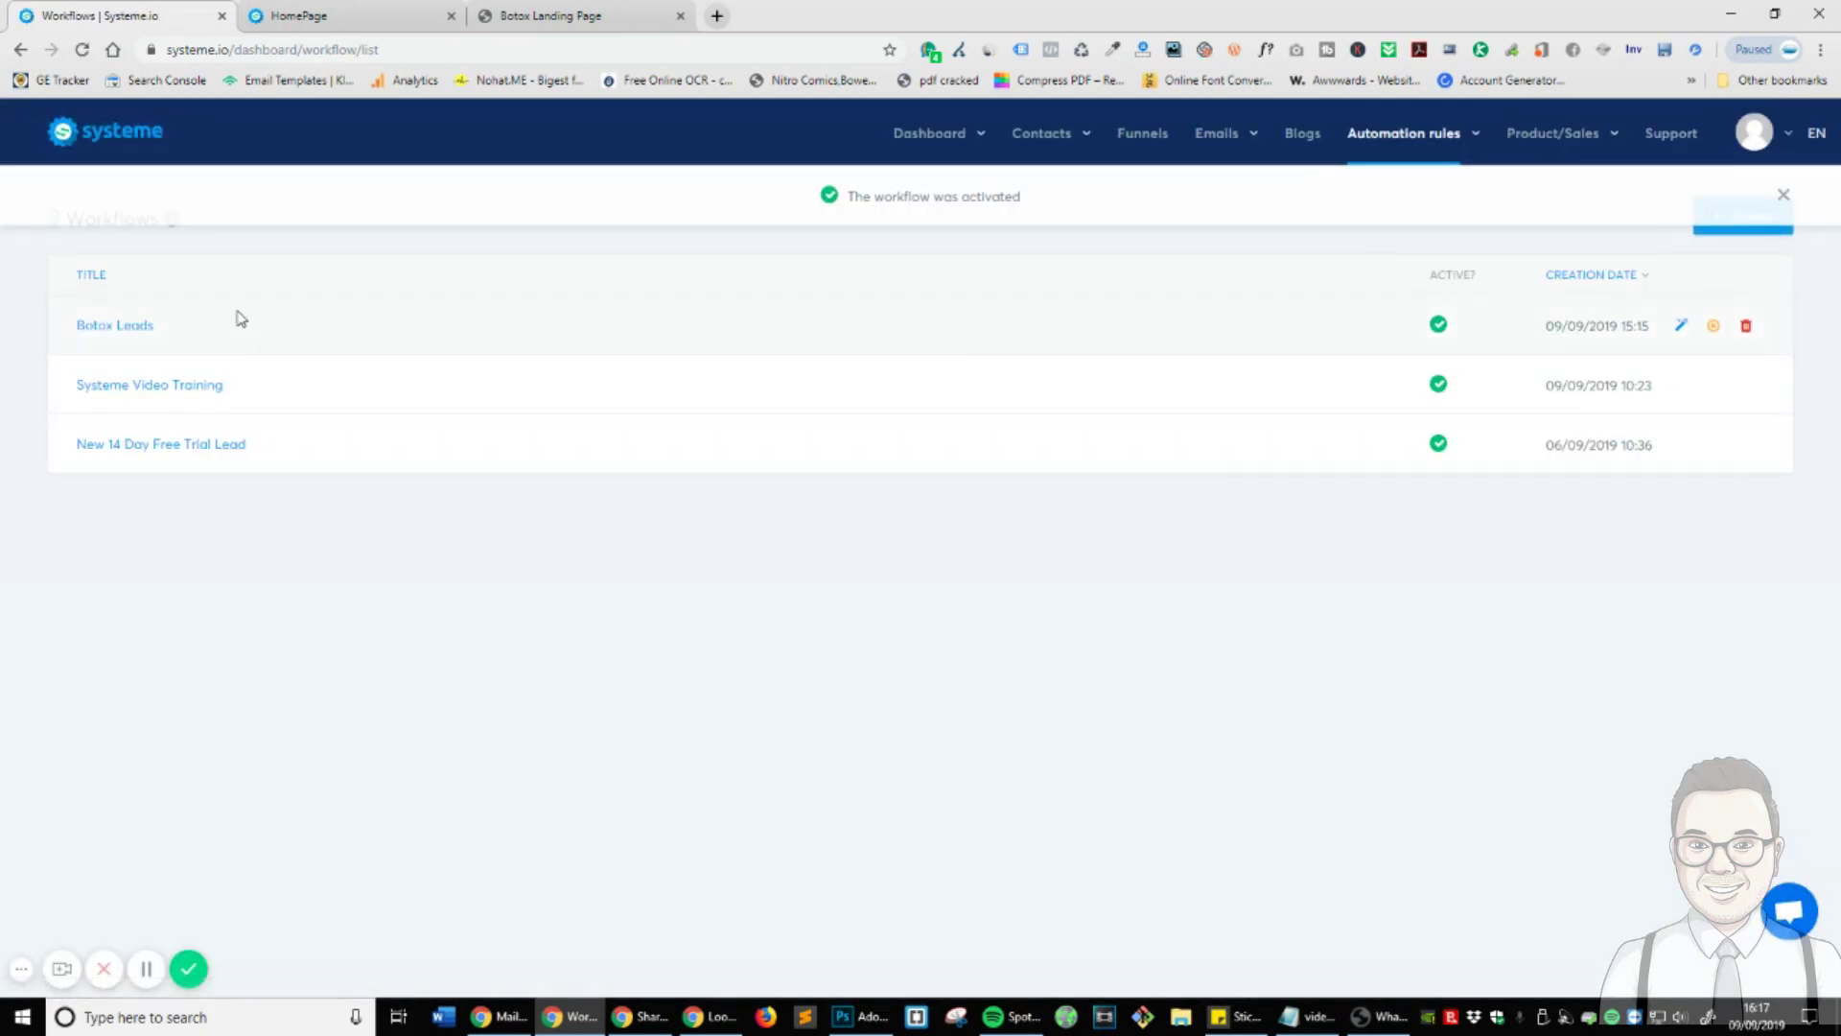
left_click(125, 326)
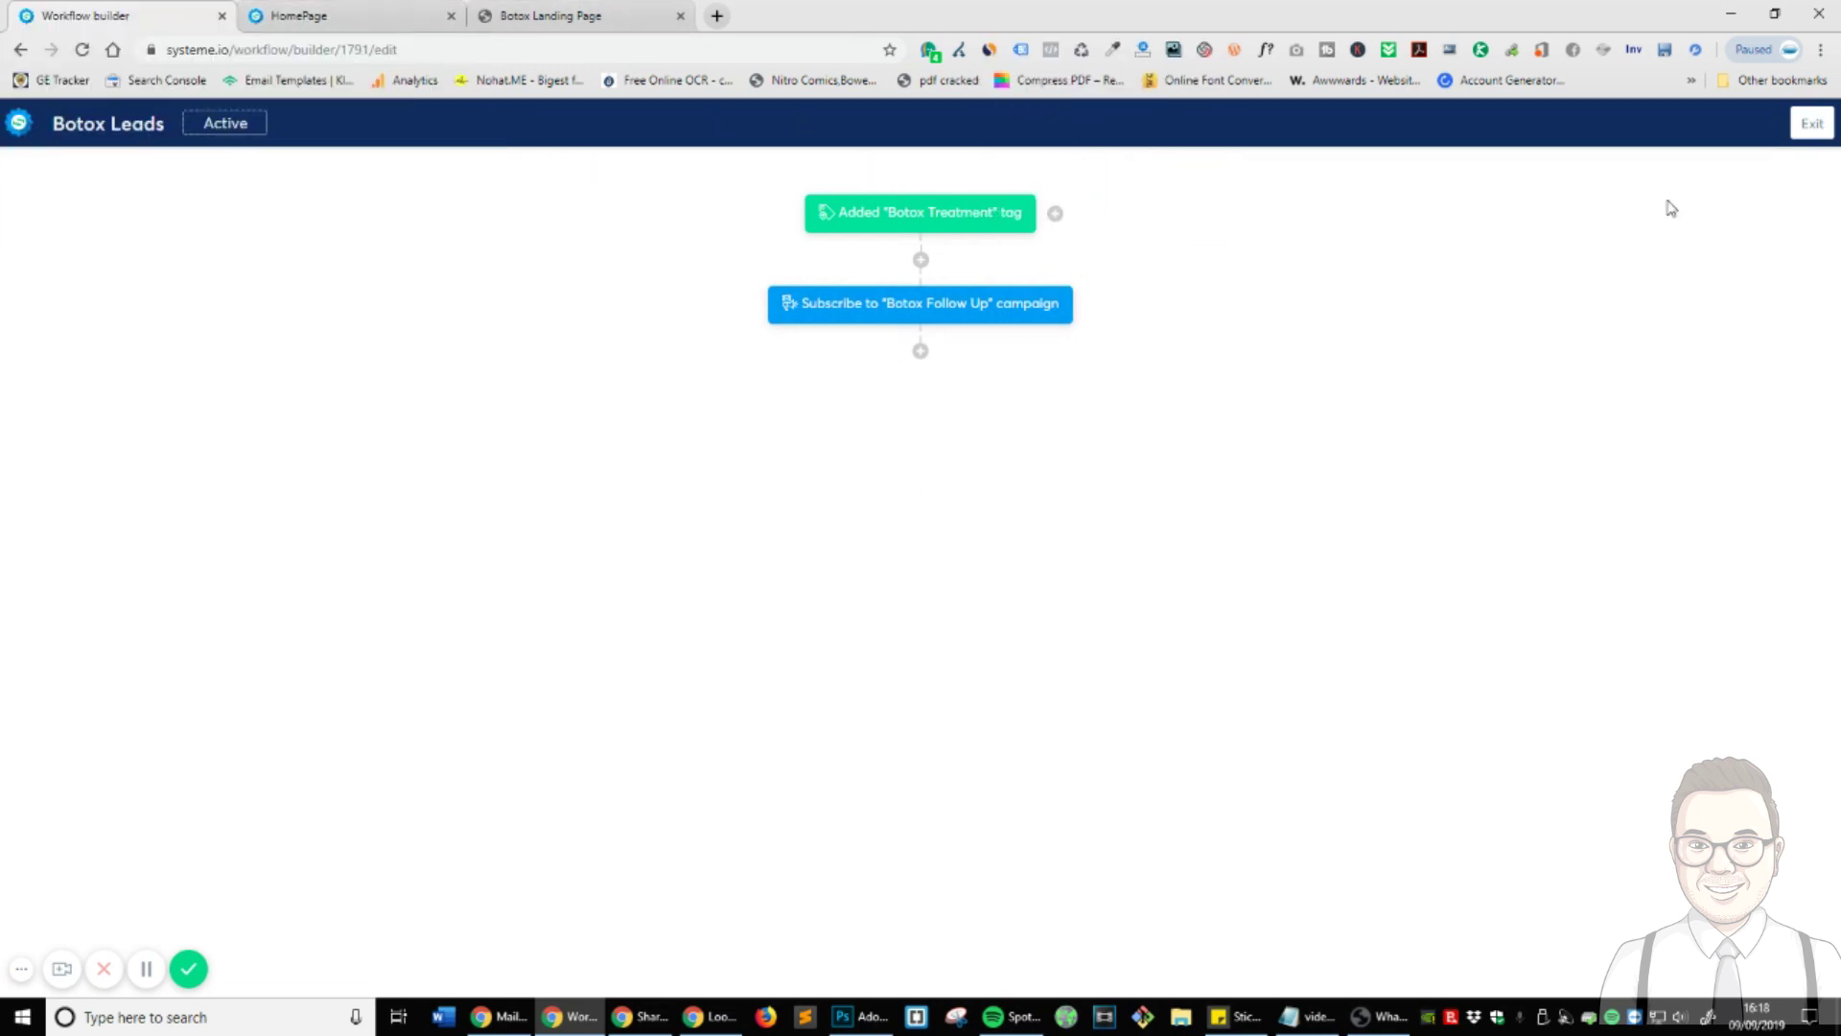
left_click(1805, 130)
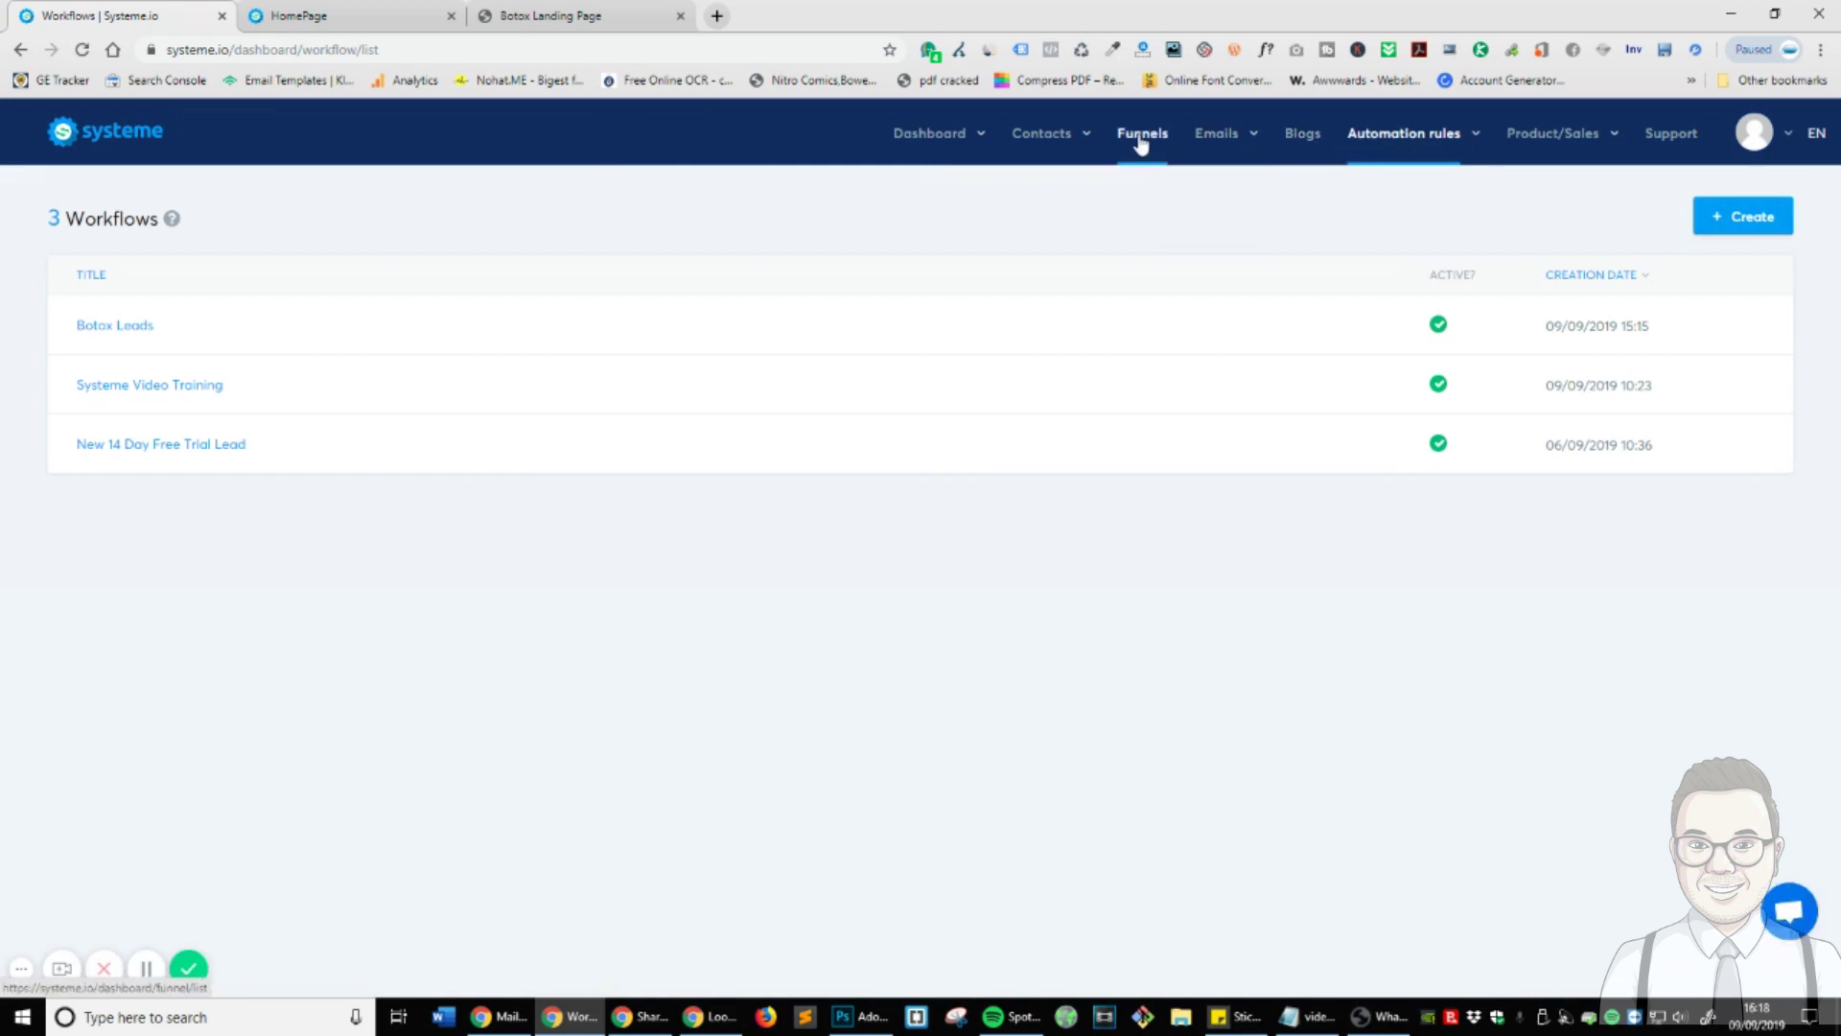
- Review the Thanks and Next Steps emails in Botox Follow Up, then view the main dashboard
mouse_move(1242, 142)
left_click(1227, 207)
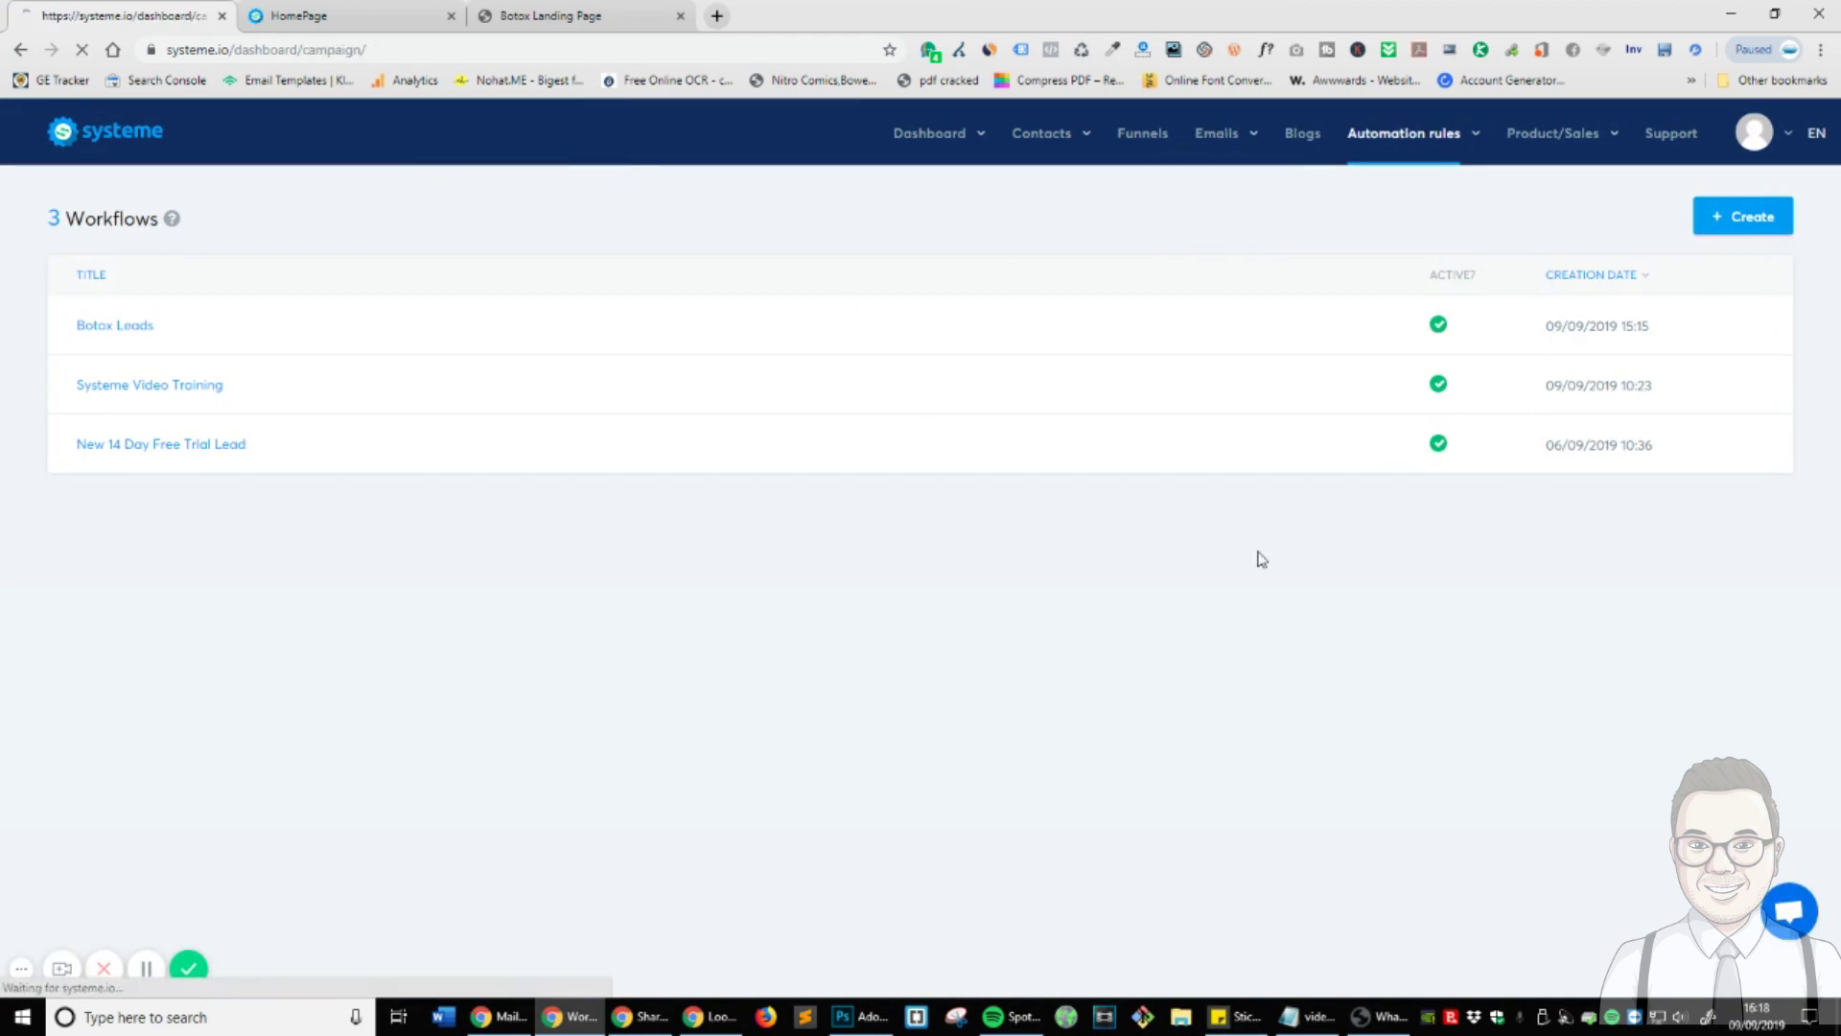
left_click(87, 327)
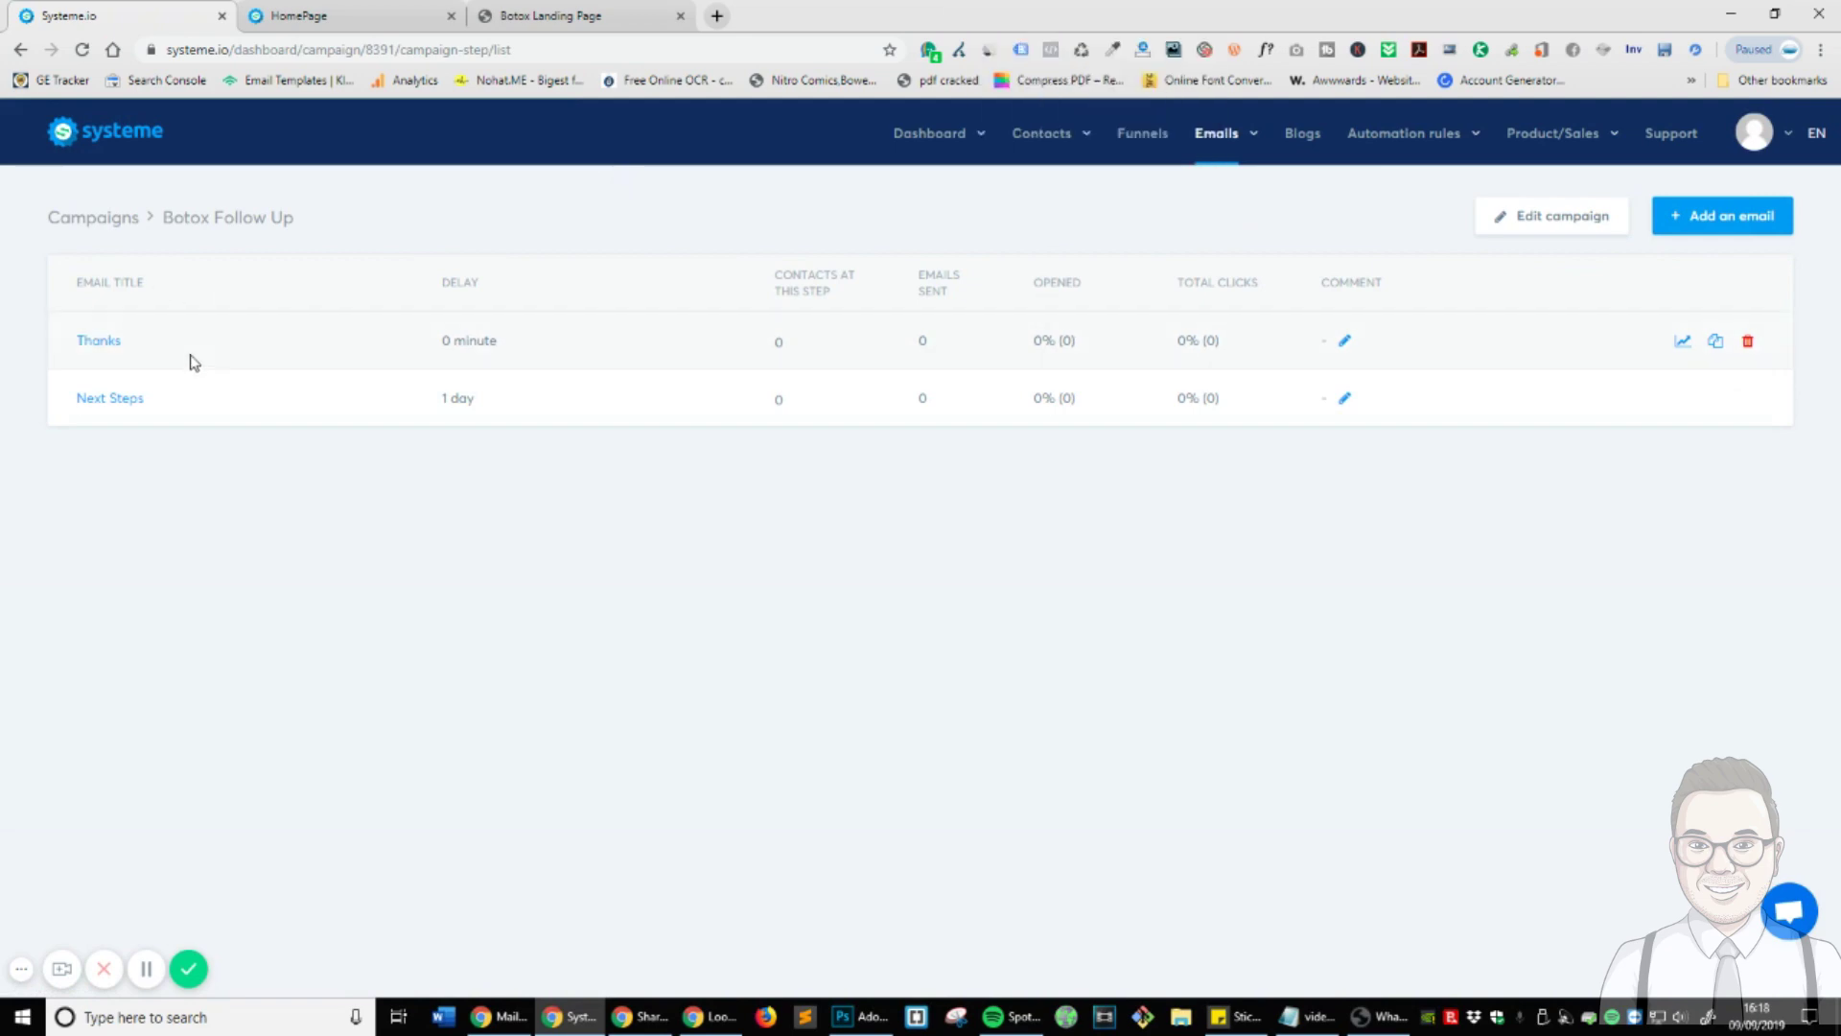
left_click_drag(189, 362, 32, 349)
left_click(581, 551)
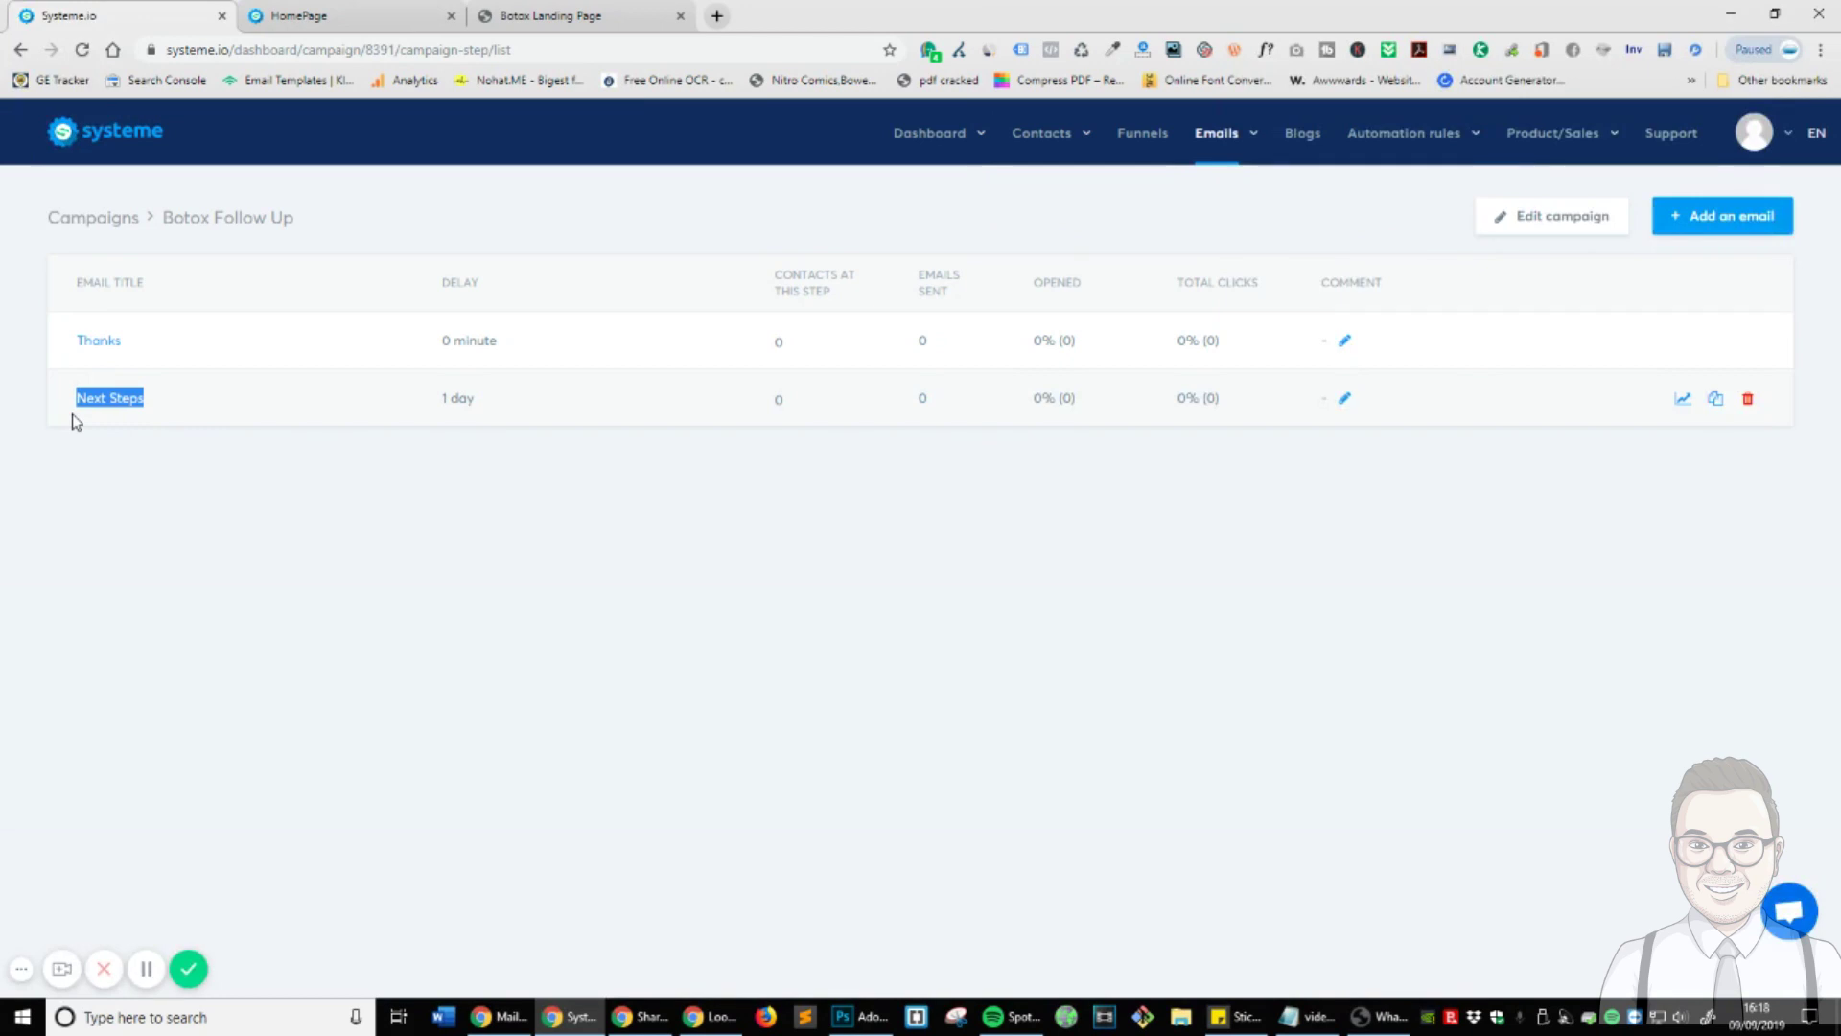
left_click(491, 620)
mouse_move(925, 143)
left_click(905, 175)
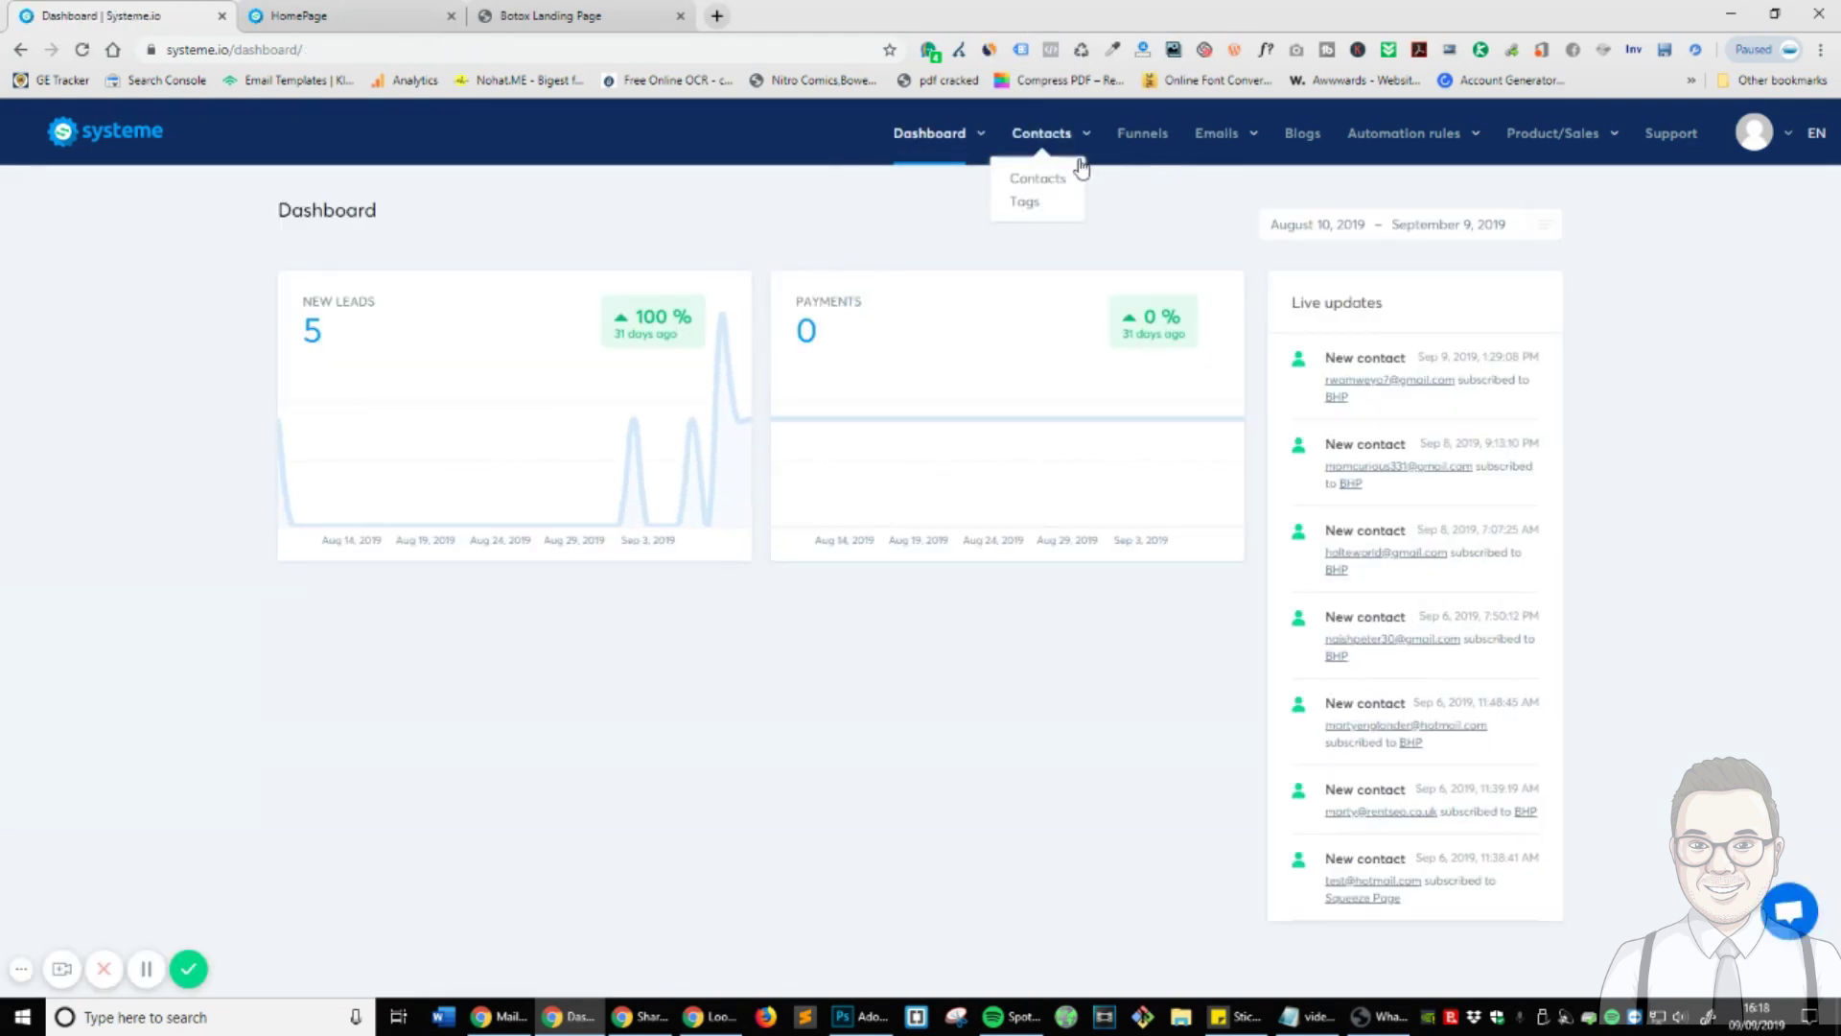
- Bring up the live Botox landing page and scroll down to its free-quote contact form
left_click(1128, 144)
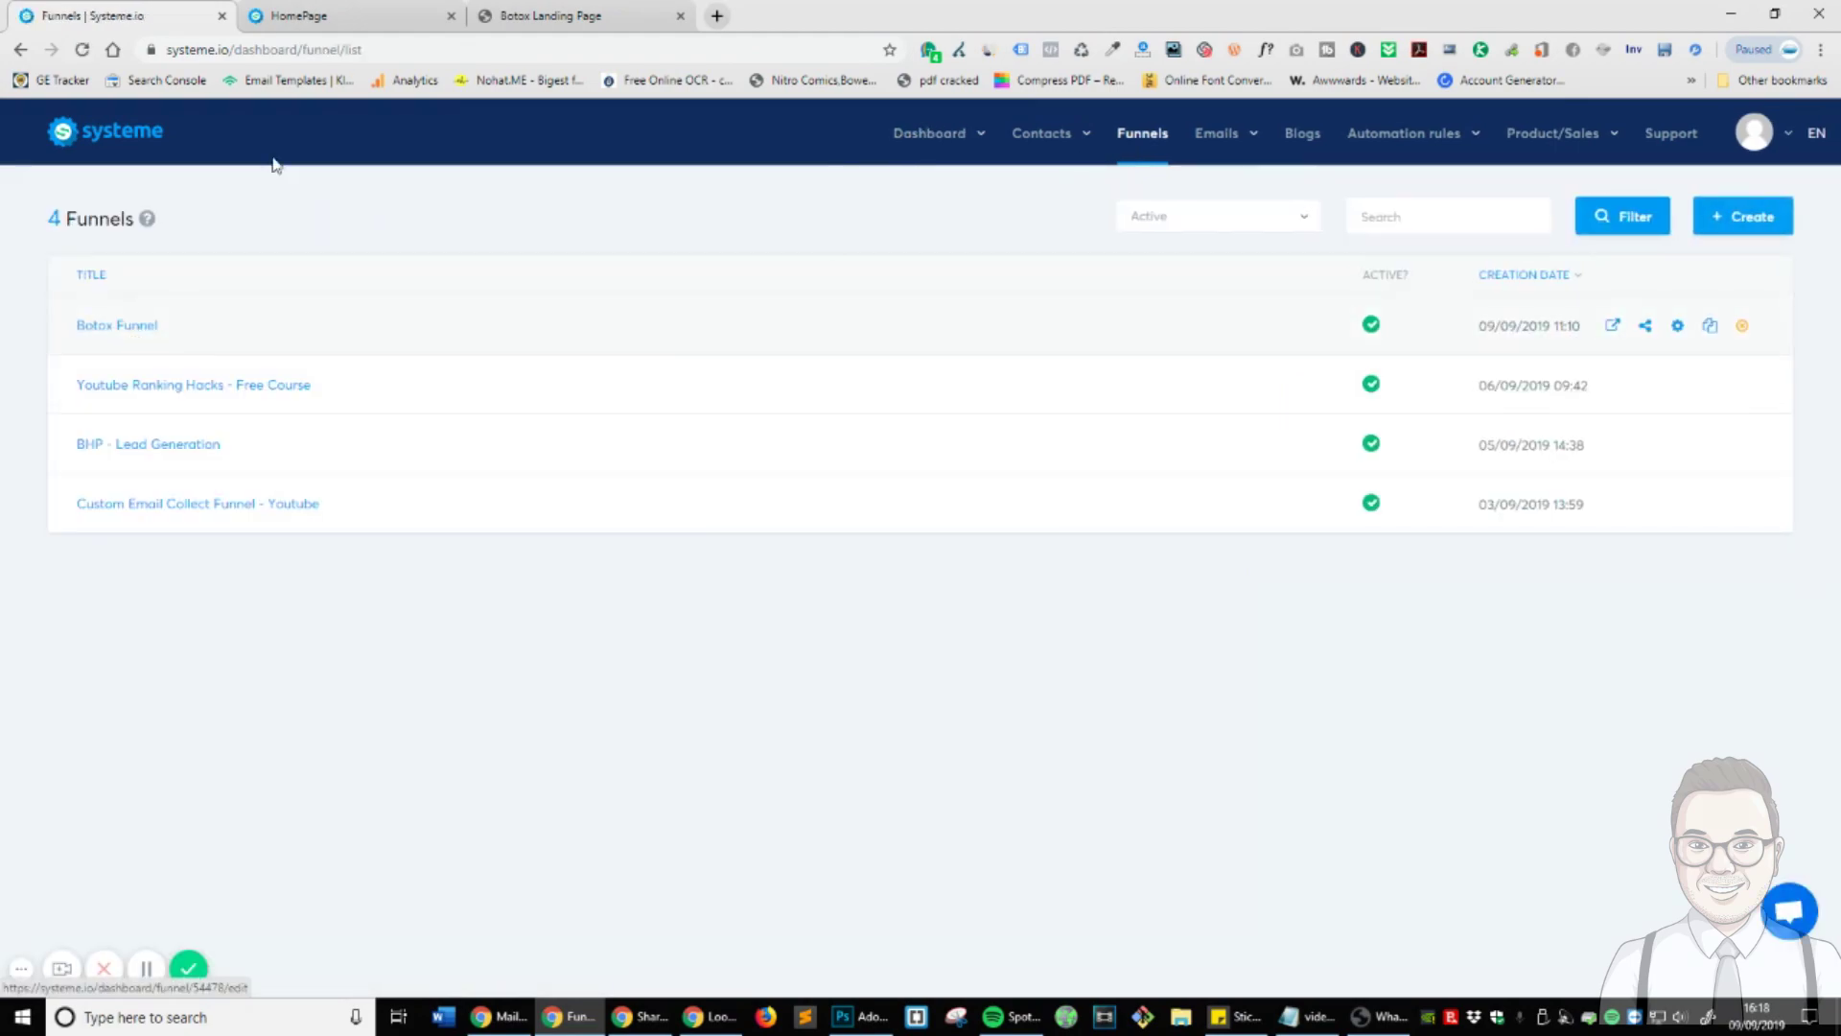
left_click(298, 16)
scroll(1558, 703, "up", 15)
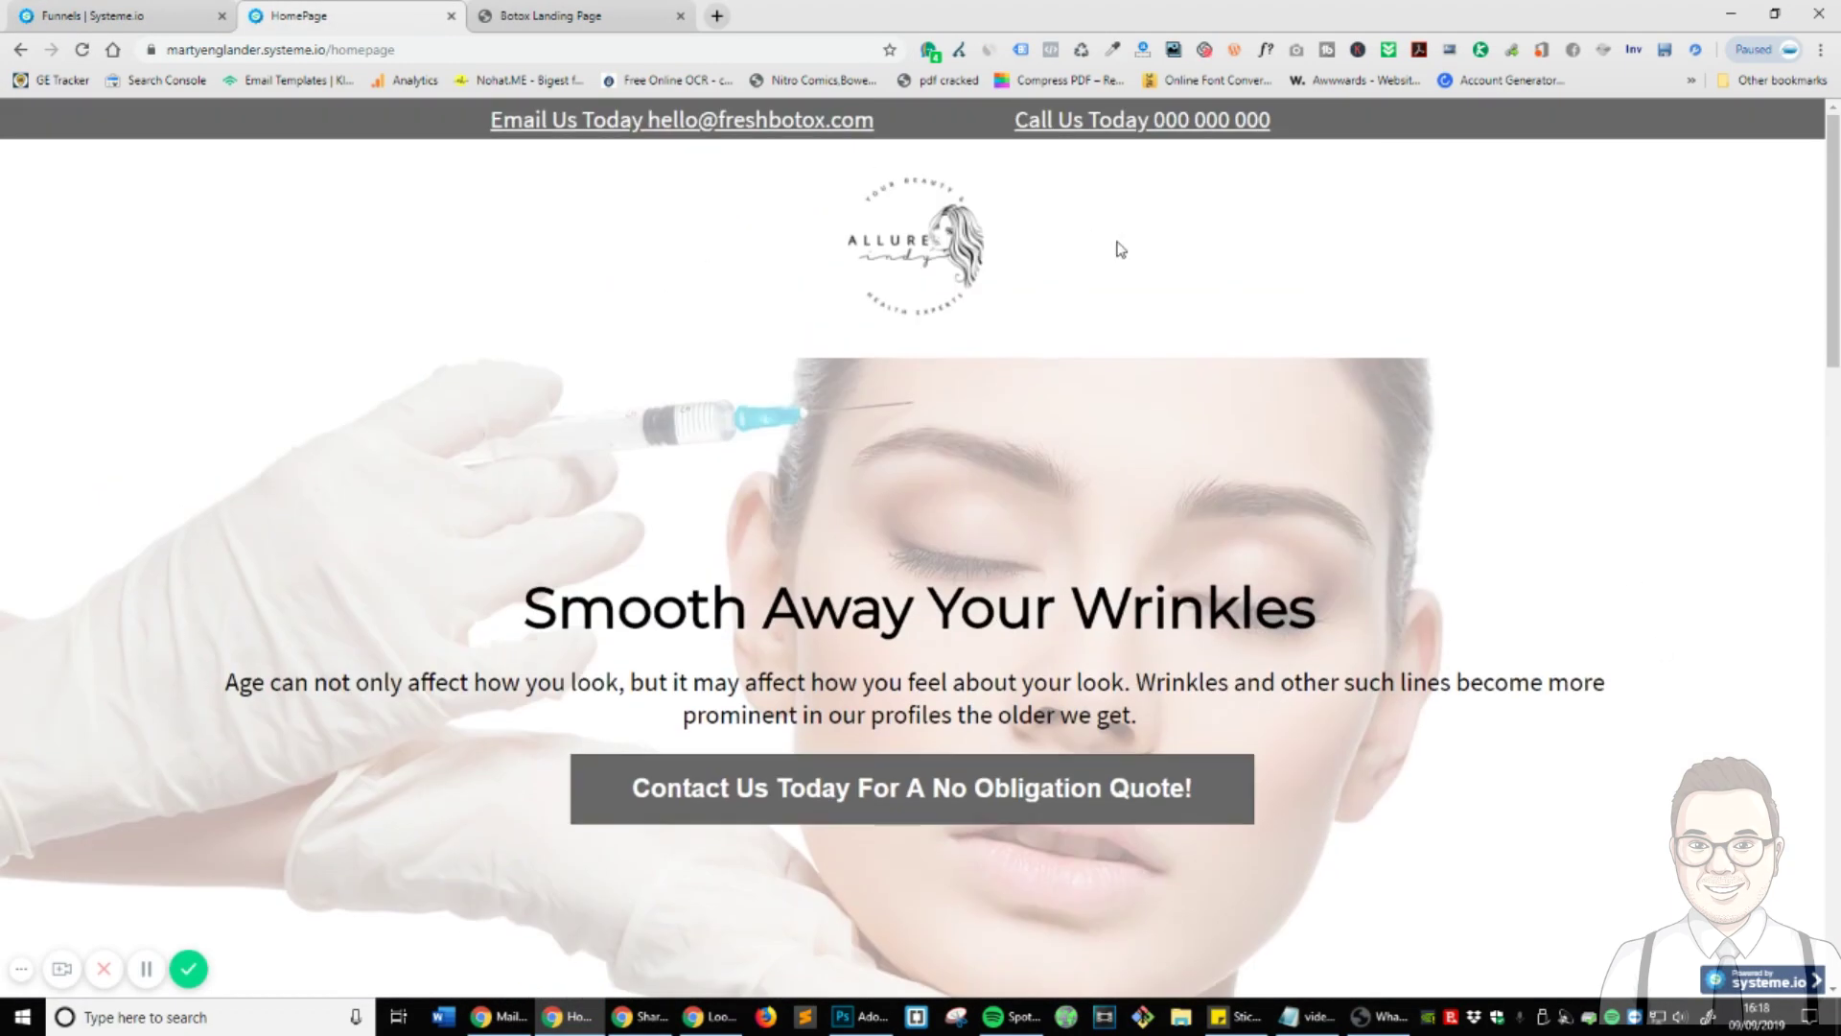
scroll(1120, 249, "down", 12)
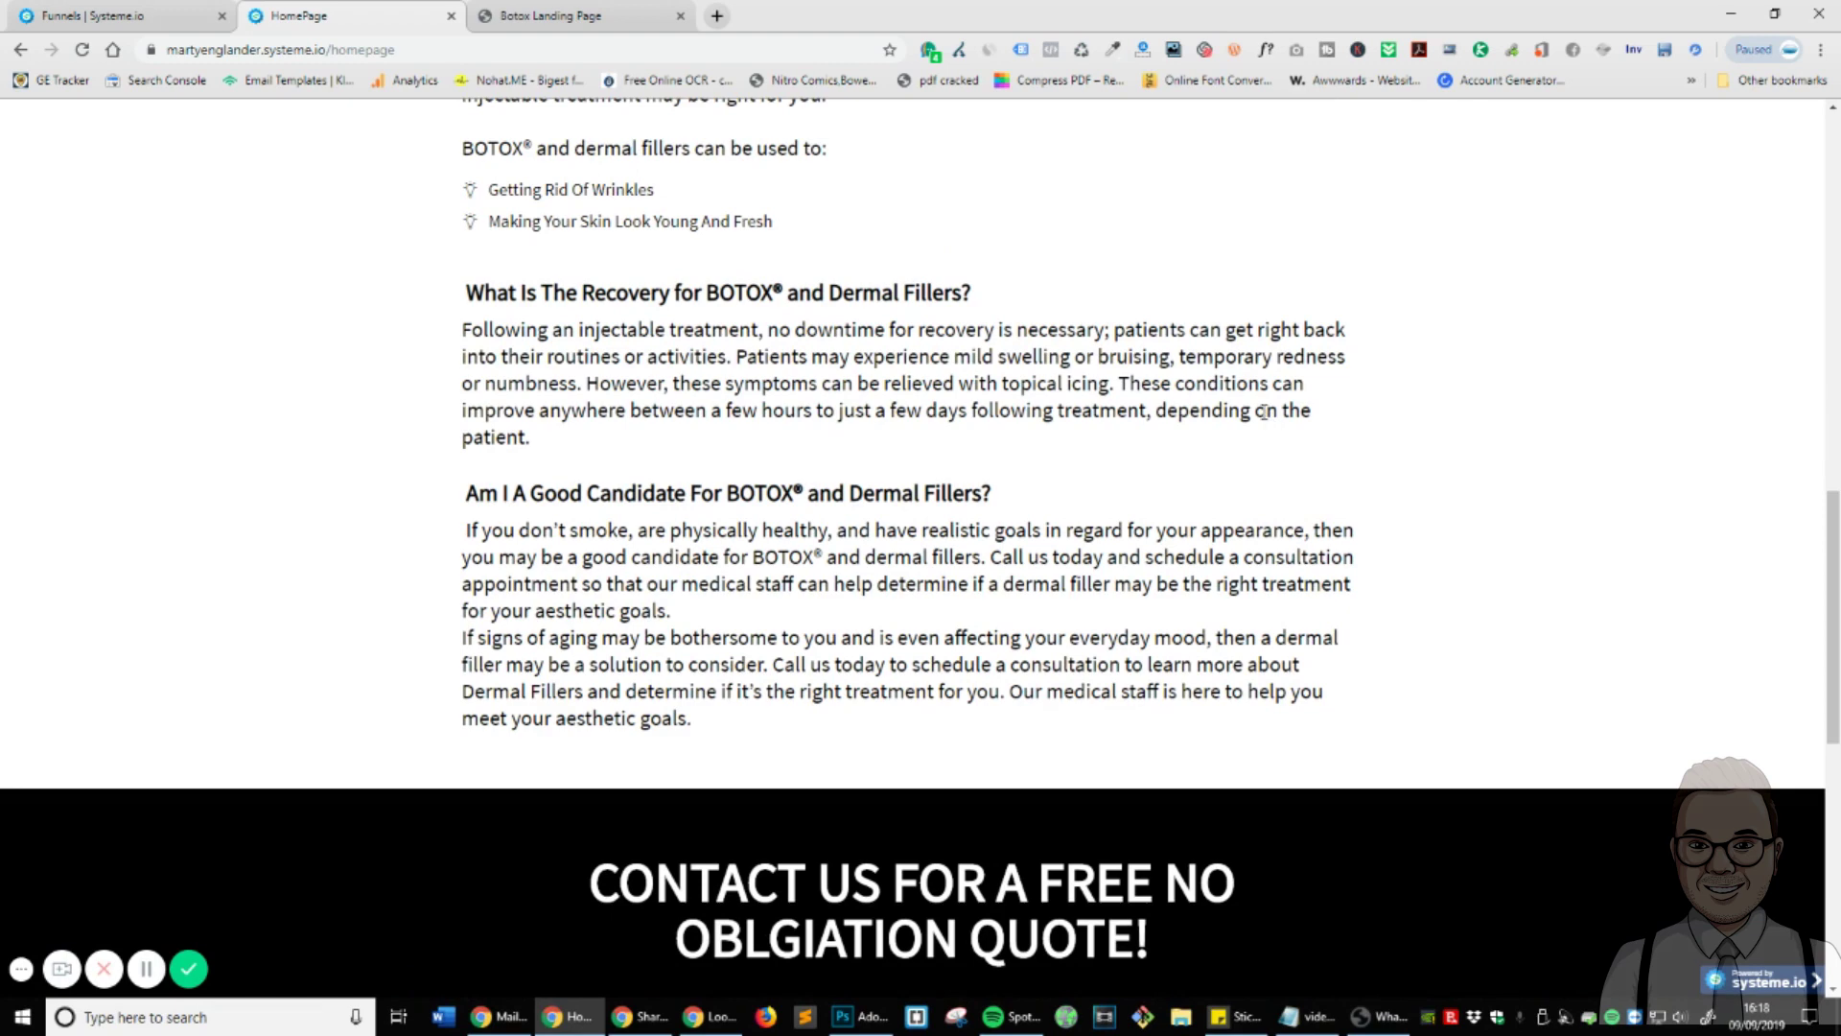
scroll(909, 407, "down", 6)
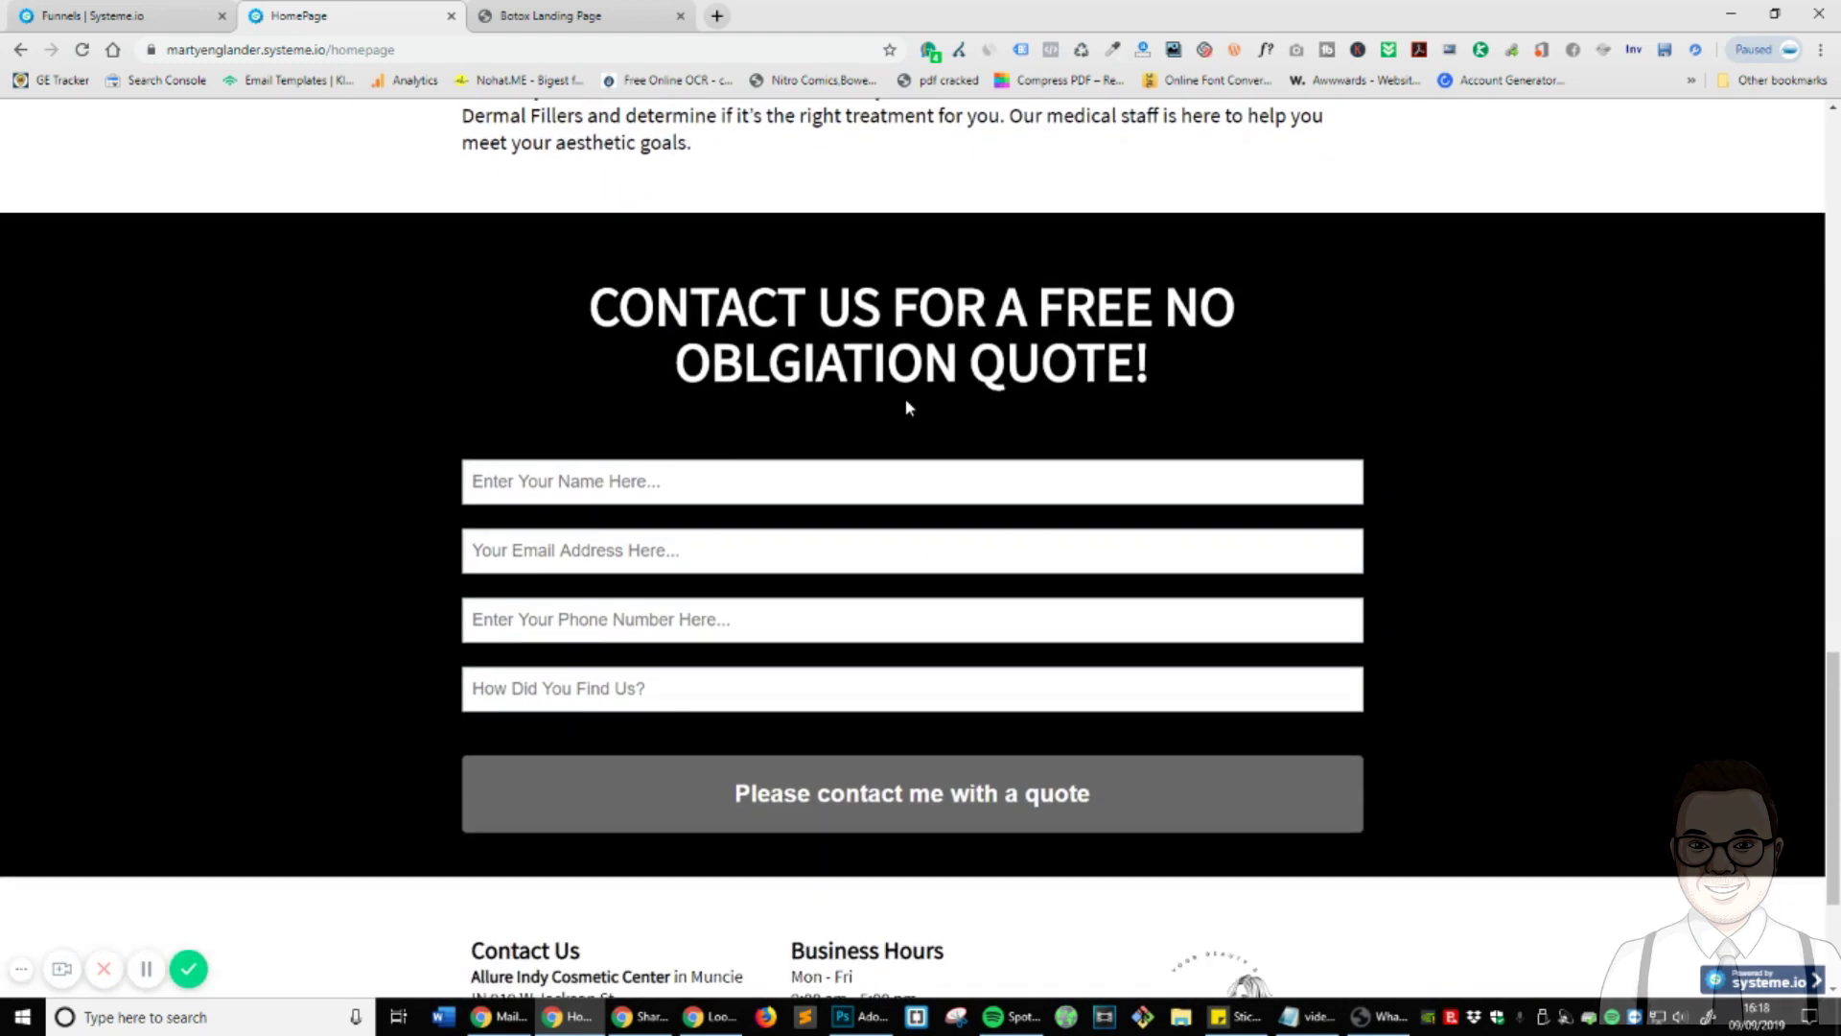
scroll(909, 408, "down", 2)
scroll(910, 408, "down", 1)
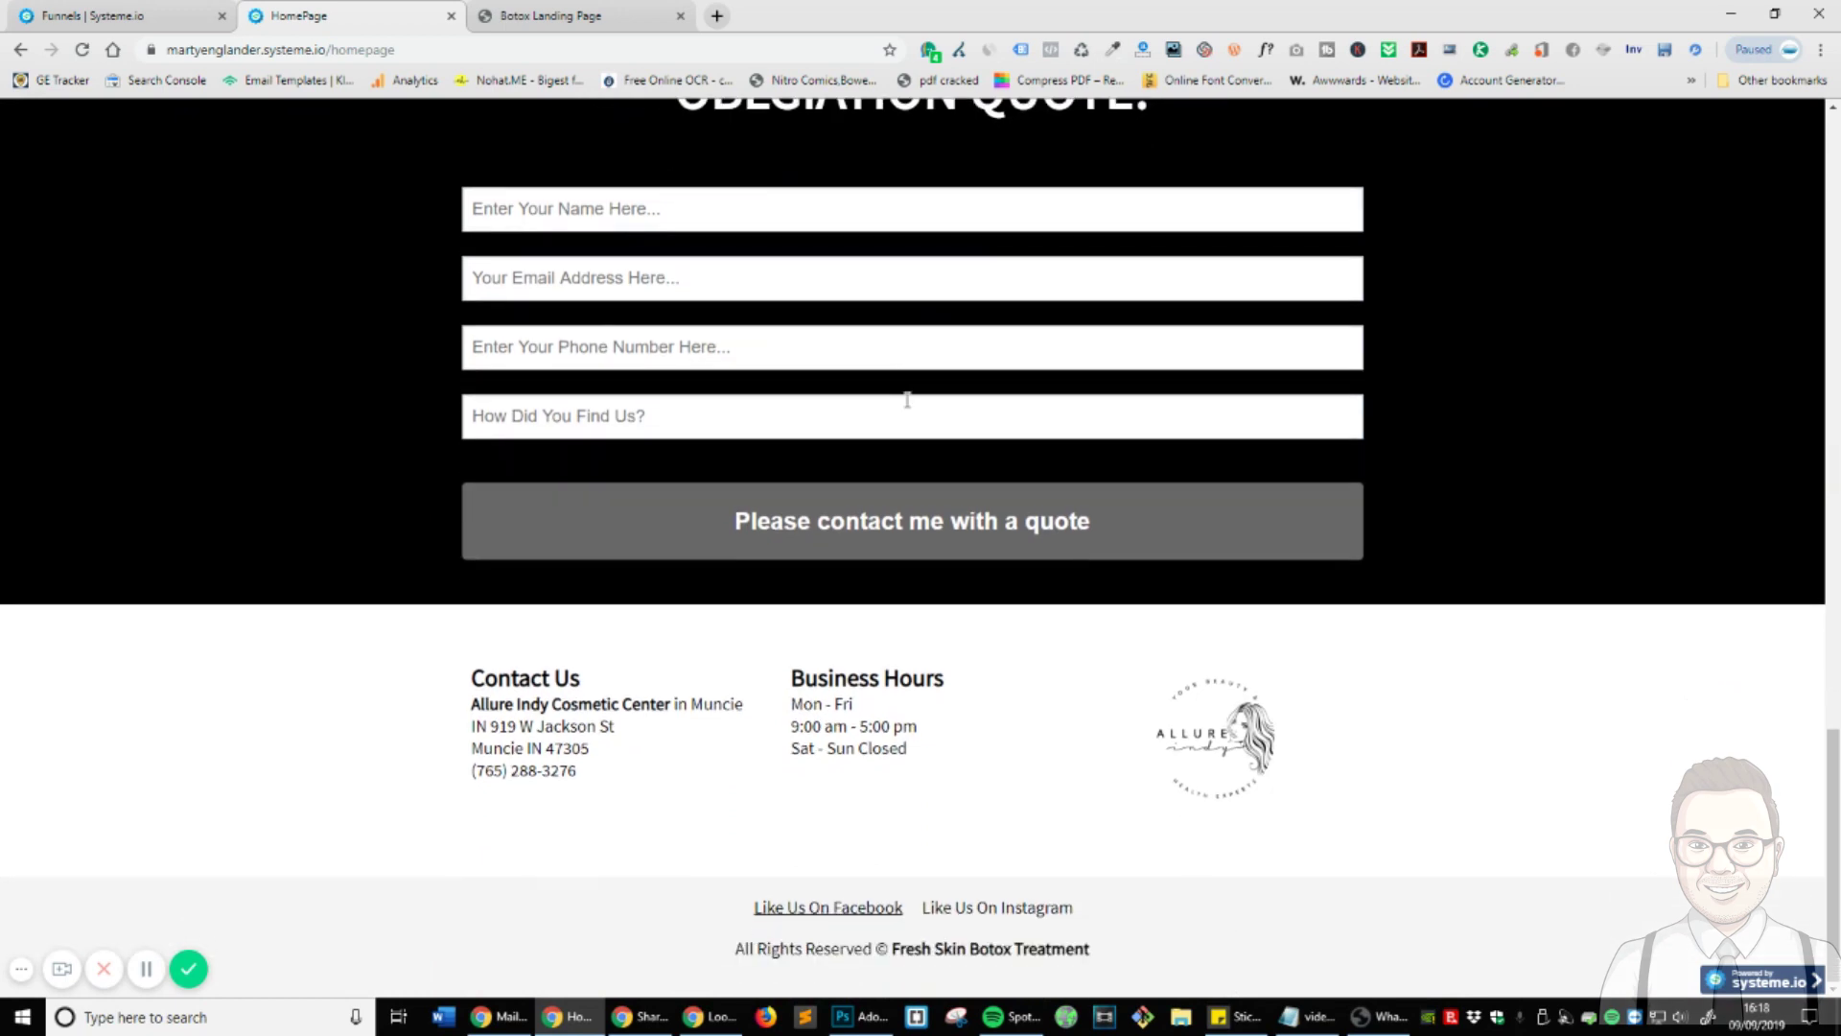
- Scroll back through the homepage content and select the word 'Simultaneously' in its text
scroll(1443, 522, "up", 5)
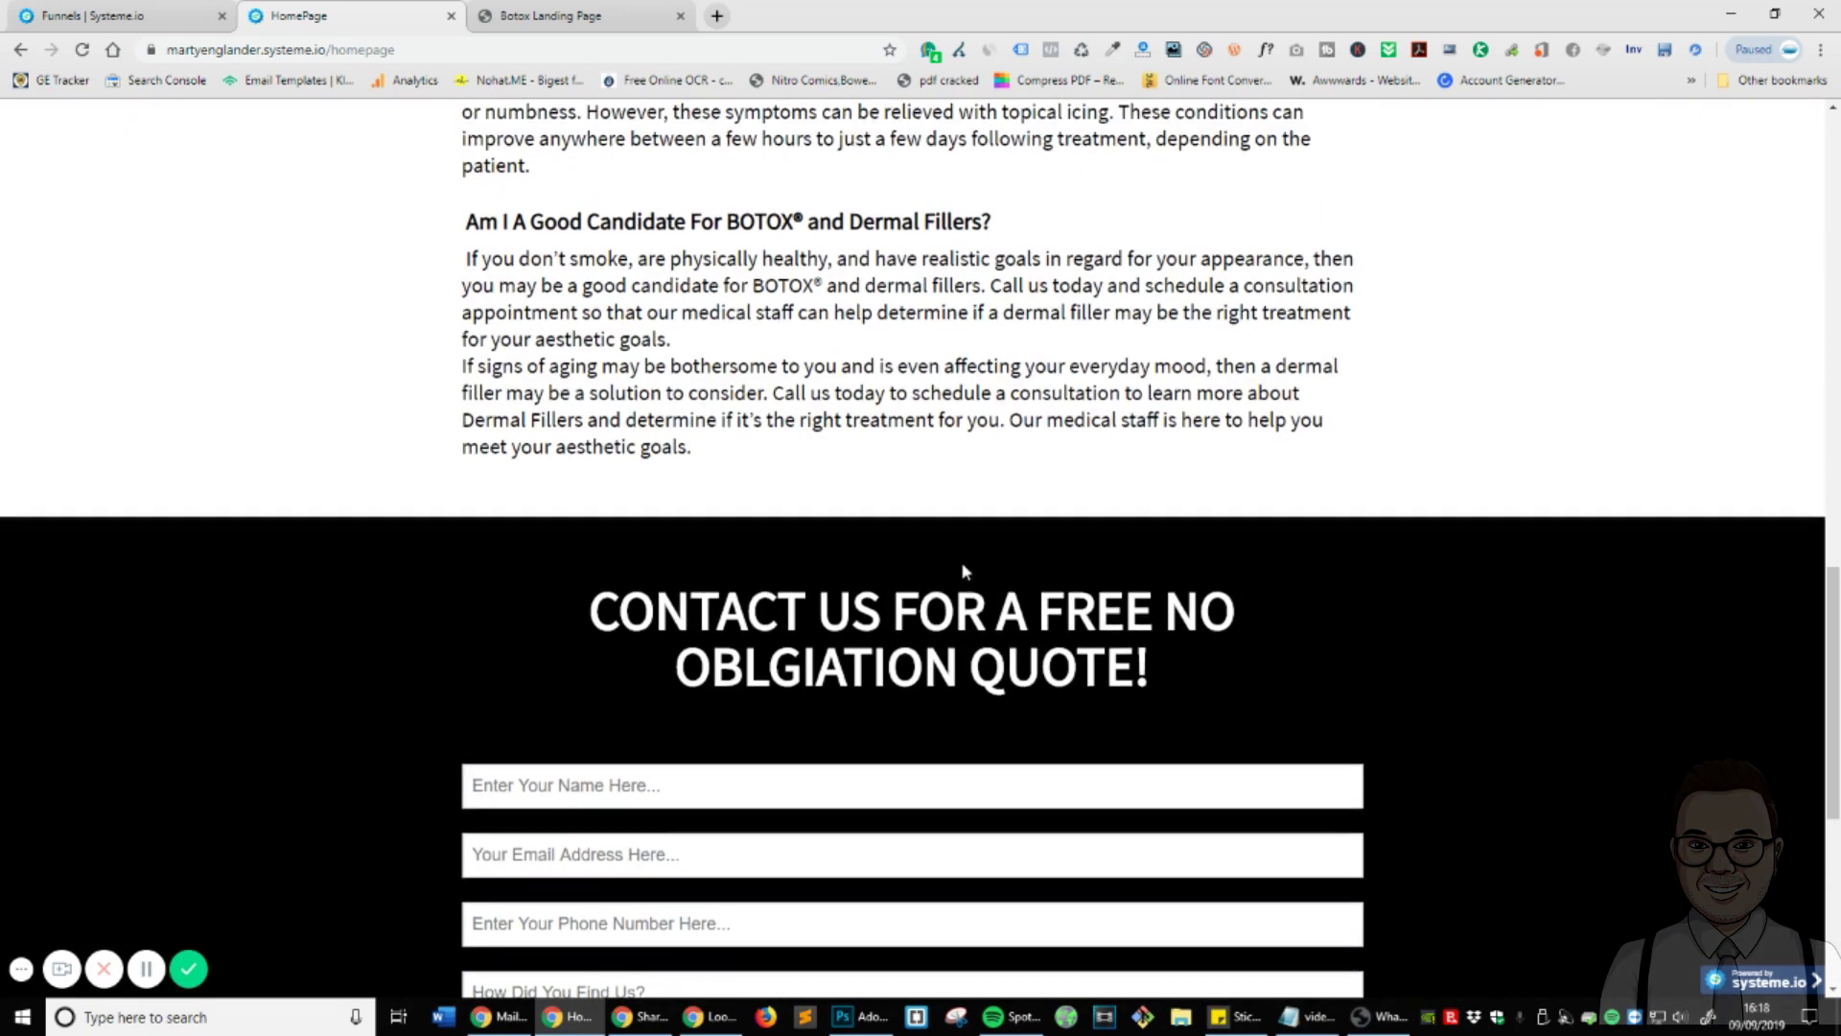
scroll(962, 566, "up", 13)
scroll(966, 572, "up", 4)
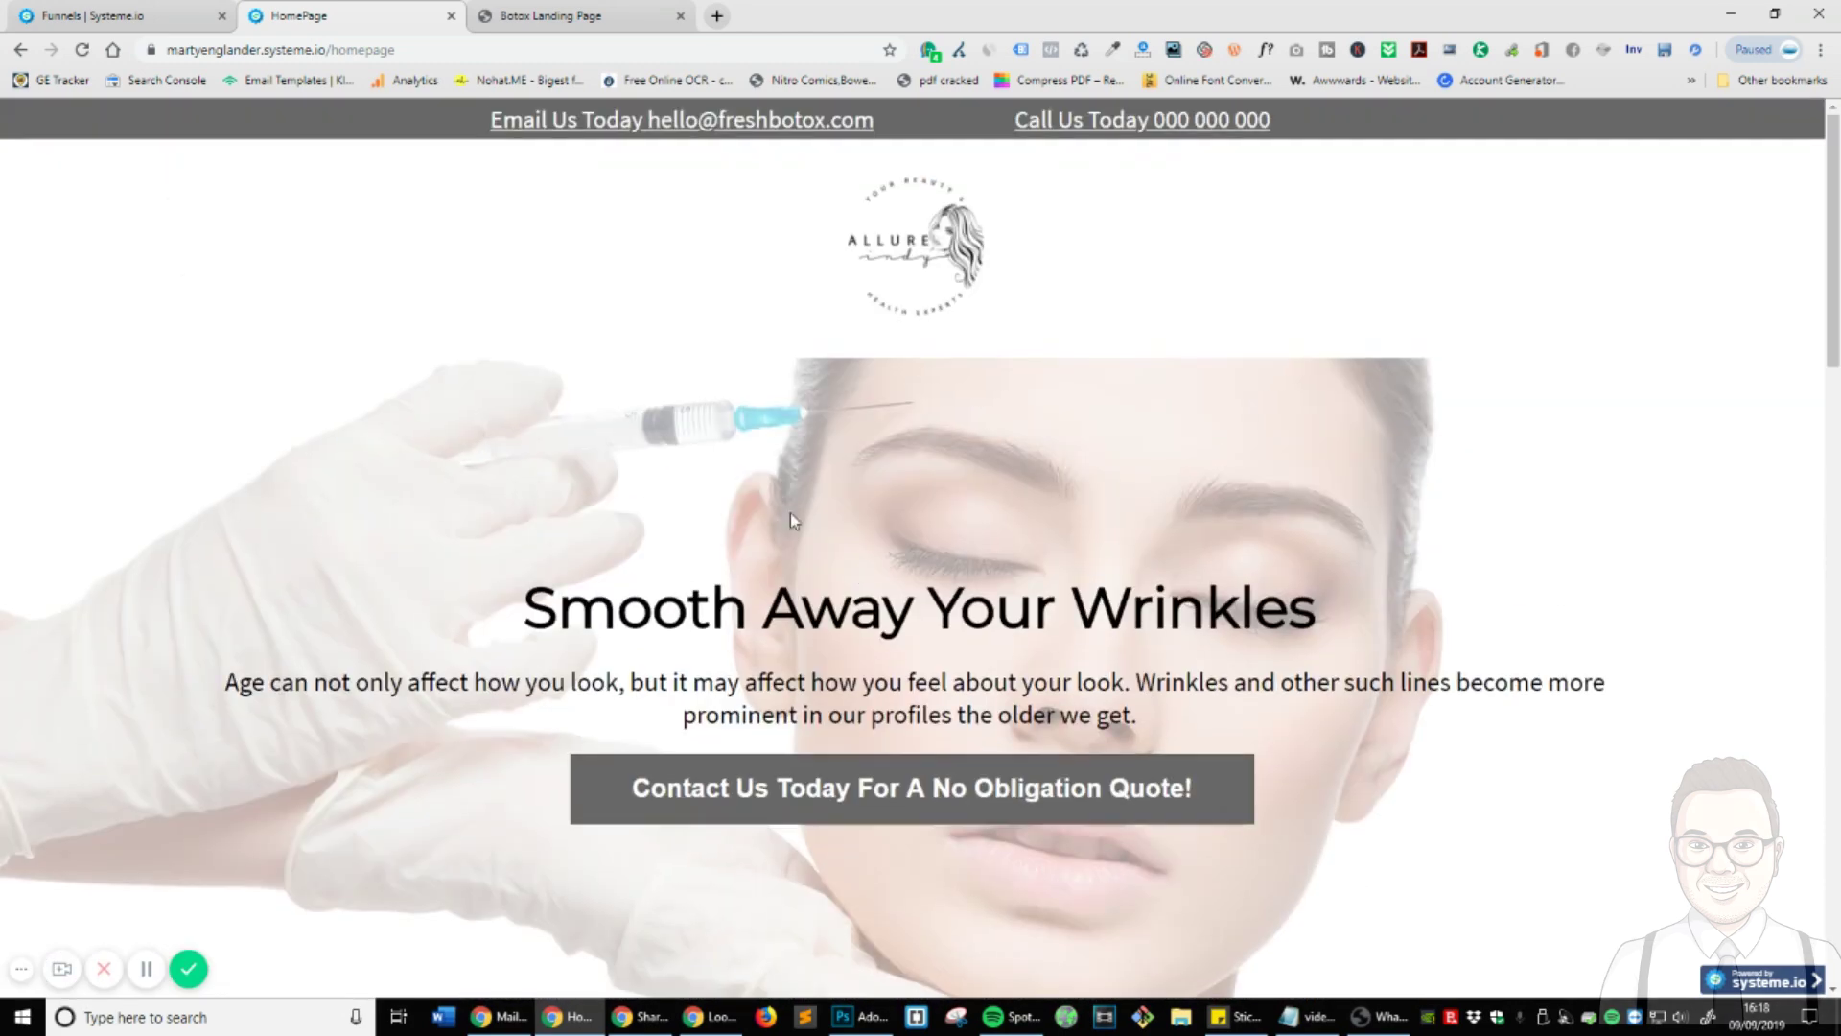
scroll(992, 483, "down", 17)
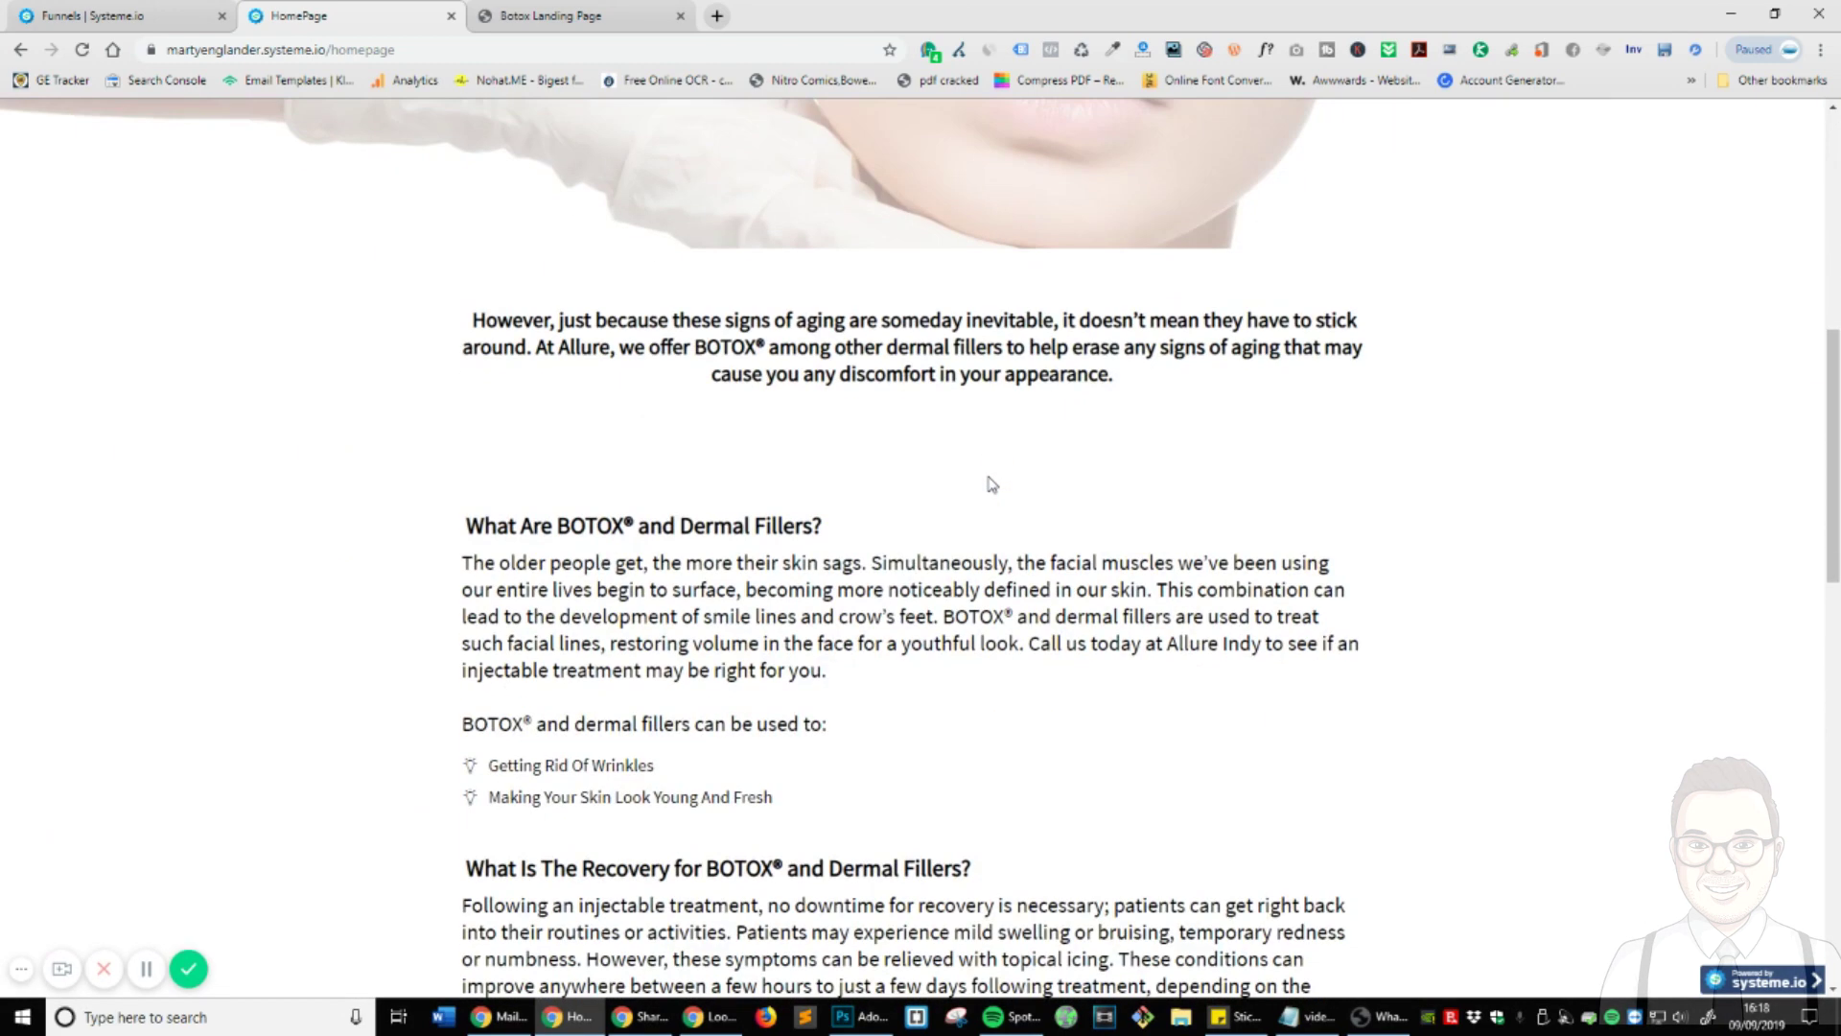
scroll(991, 477, "down", 7)
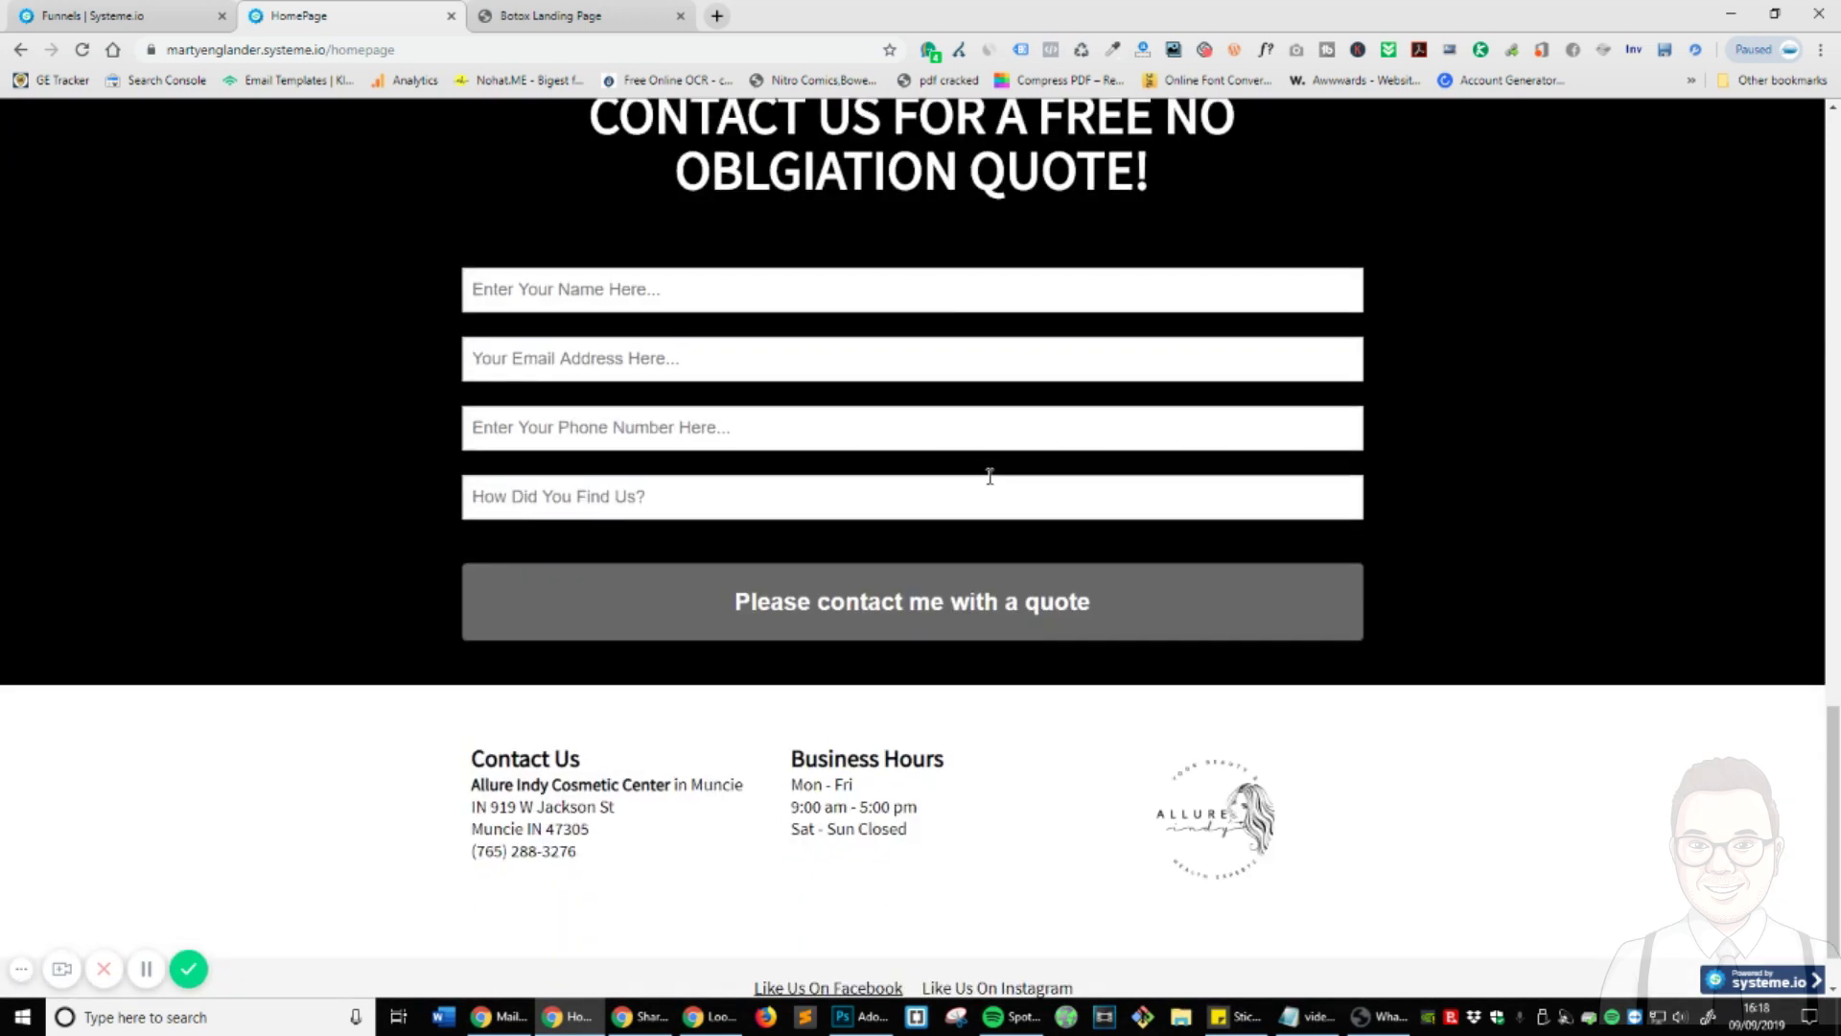
scroll(991, 476, "up", 13)
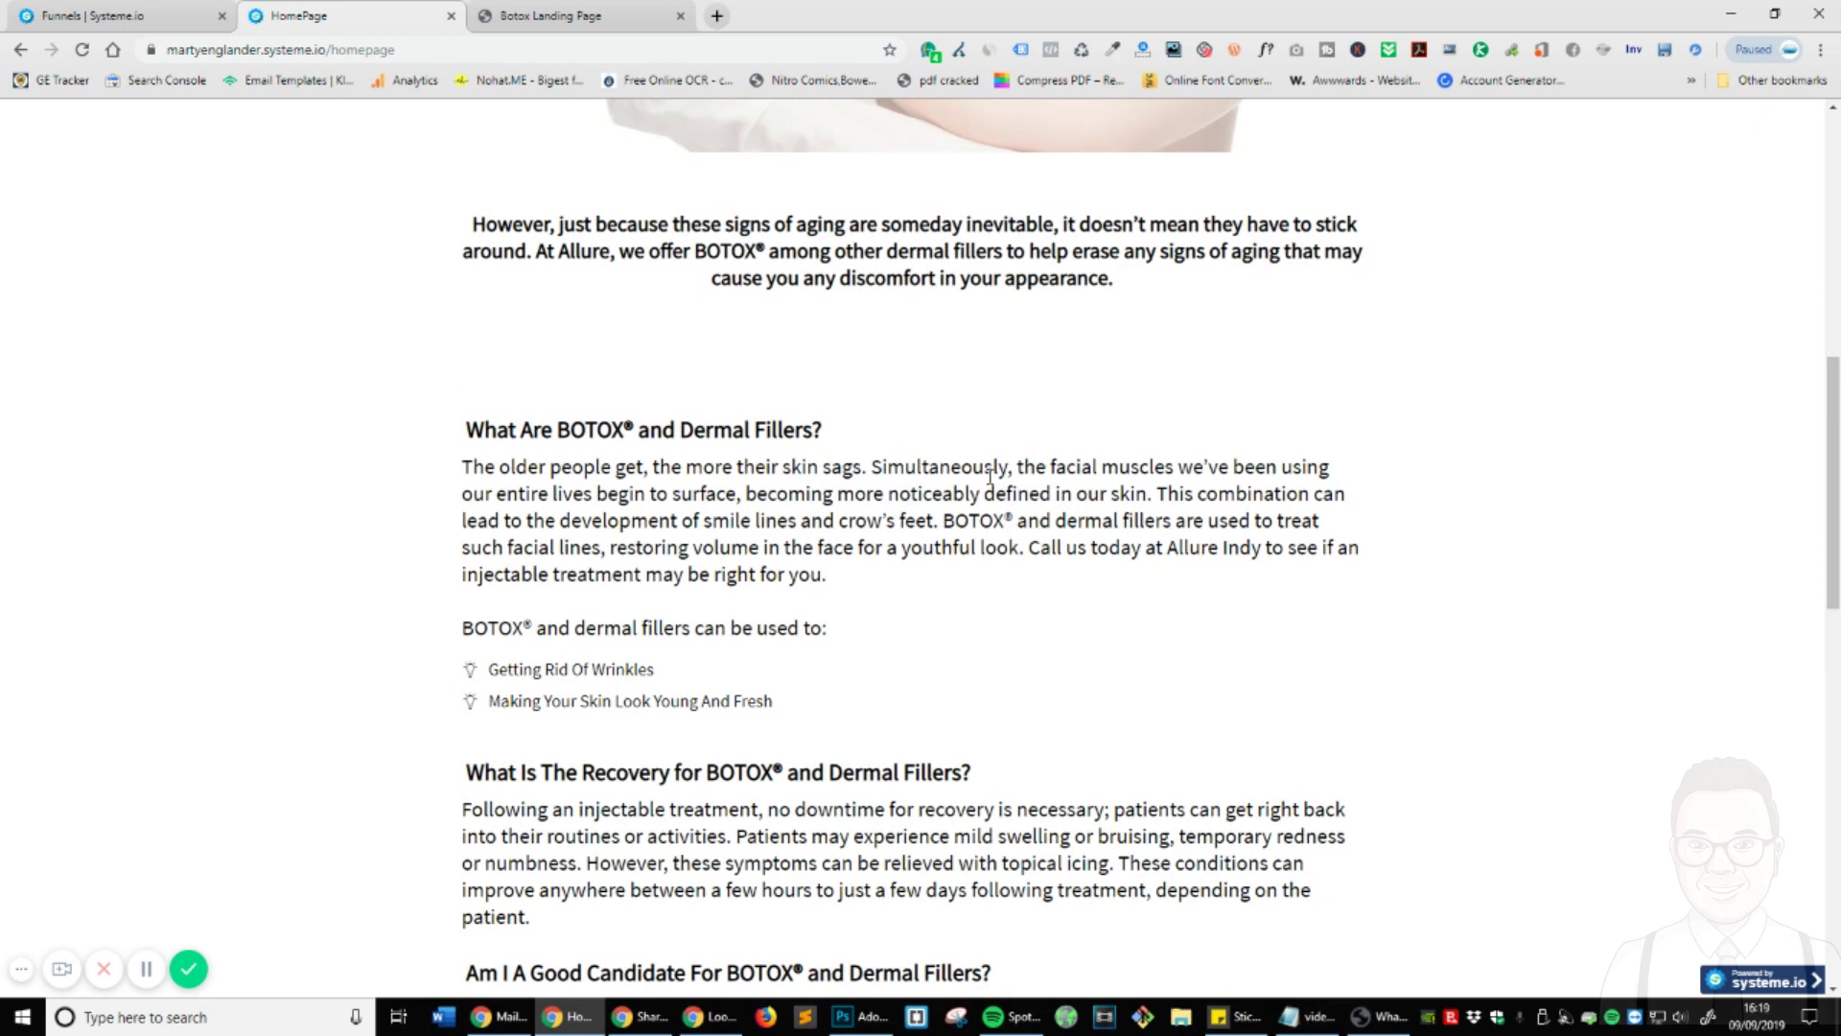
double_click(991, 477)
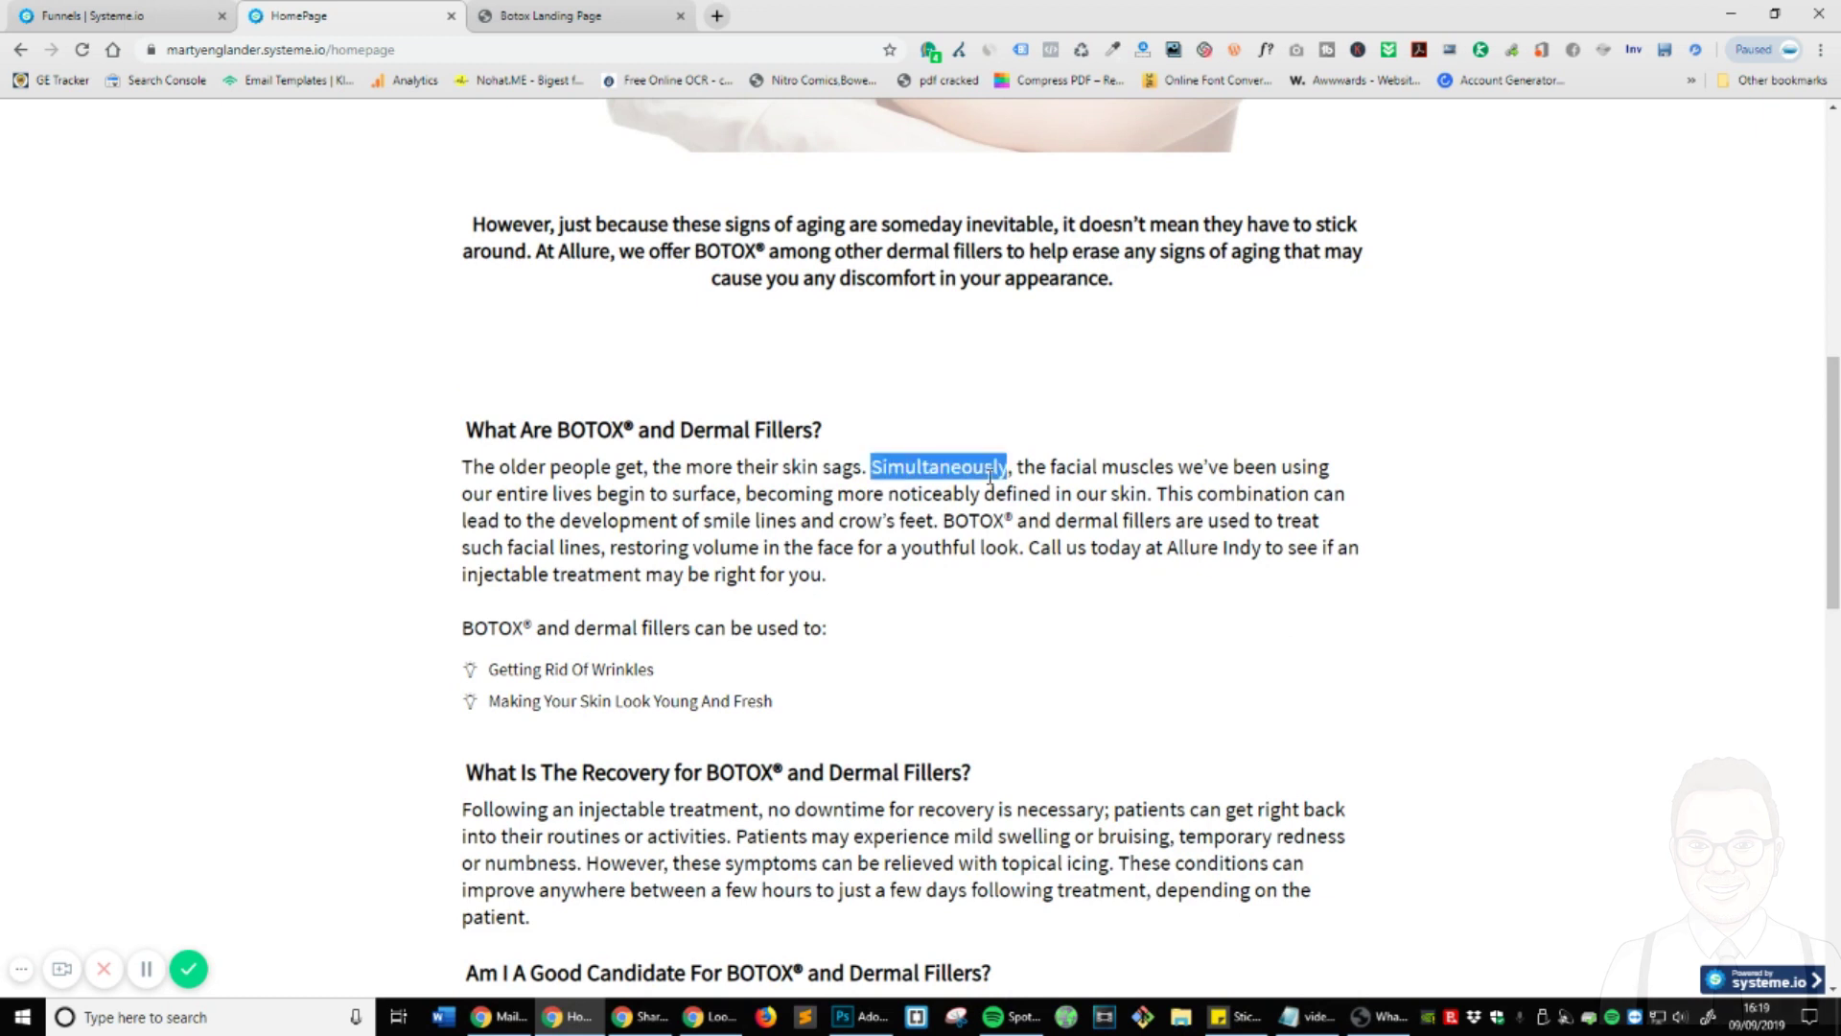